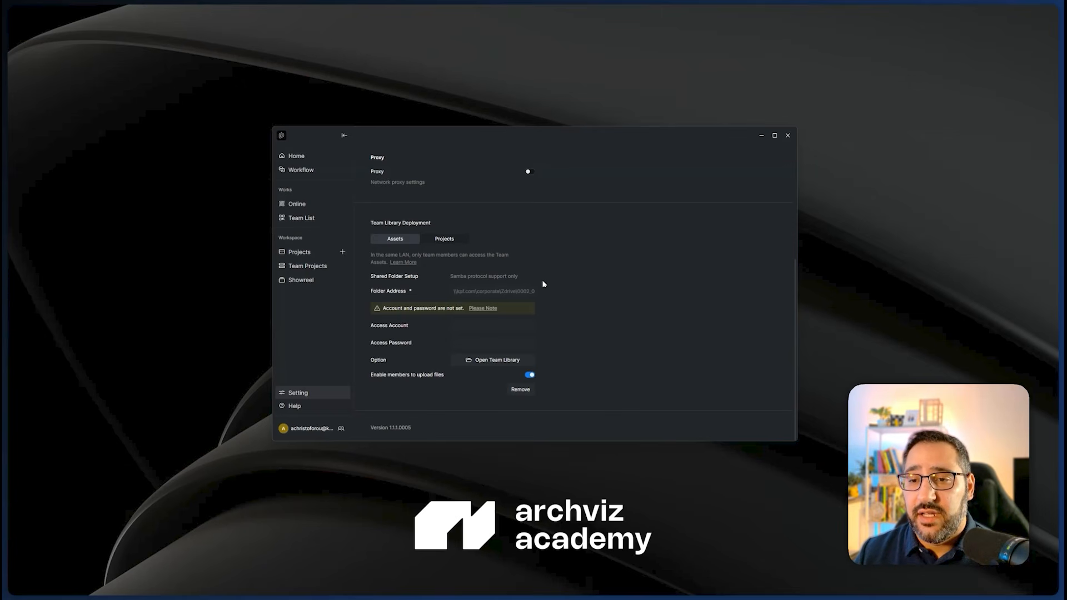
Review the settings and Help options, check the log collection Support Tool, and view the account page
{"action": "scroll", "coordinate": [543, 281], "scroll_direction": "up", "scroll_amount": 5}
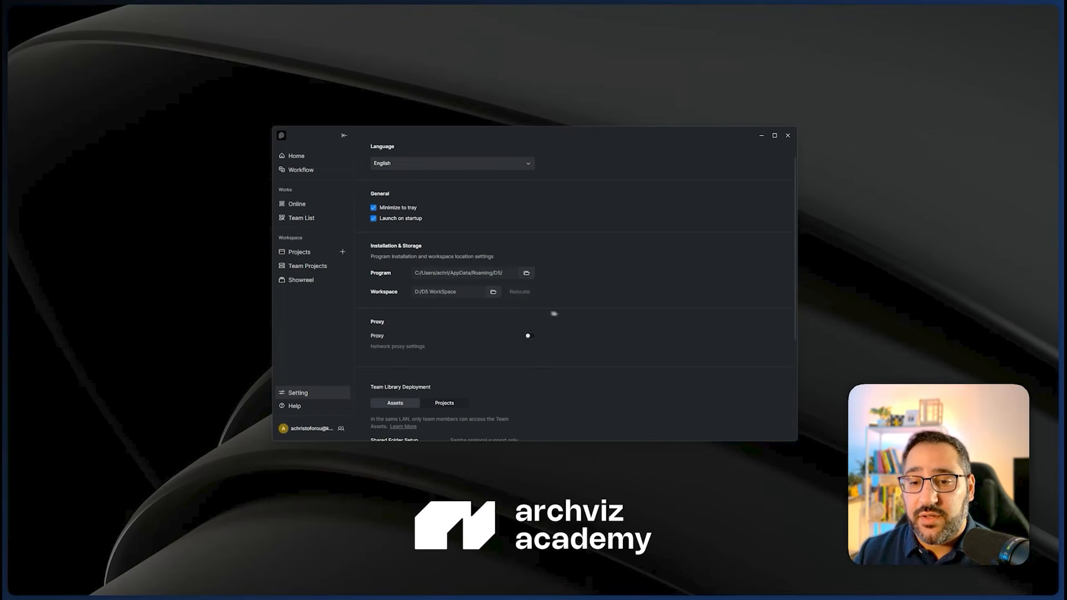
{"action": "left_click", "coordinate": [320, 408]}
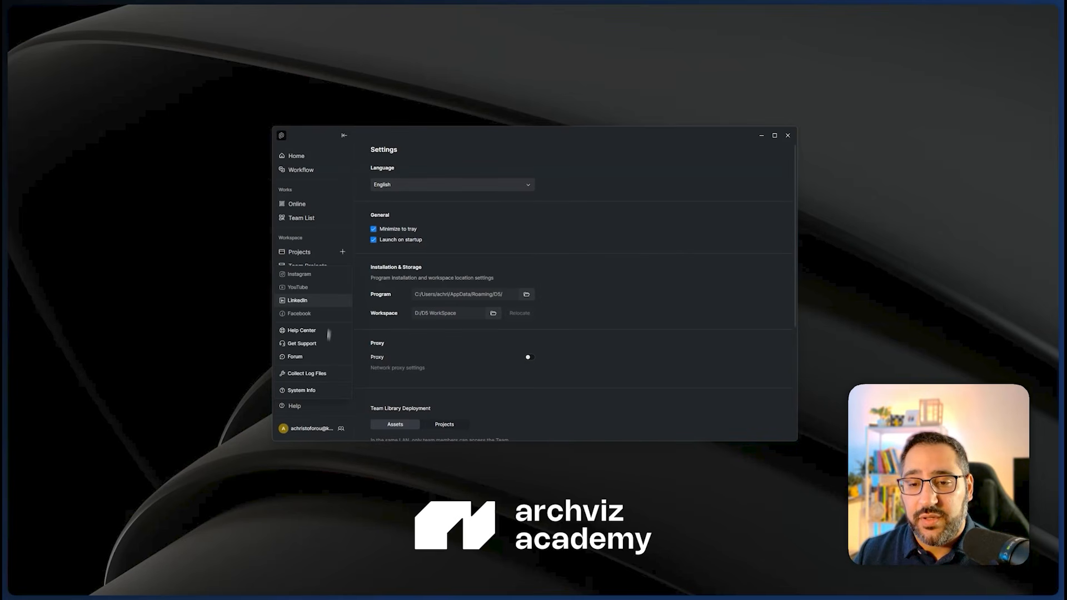
{"action": "left_click", "coordinate": [324, 375]}
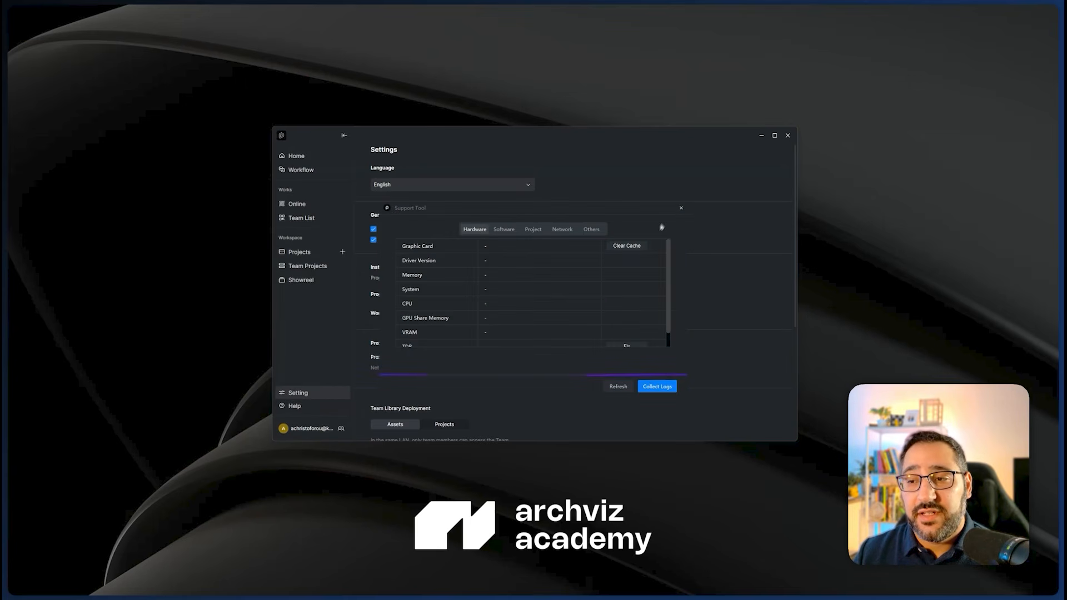
{"action": "left_click", "coordinate": [681, 208]}
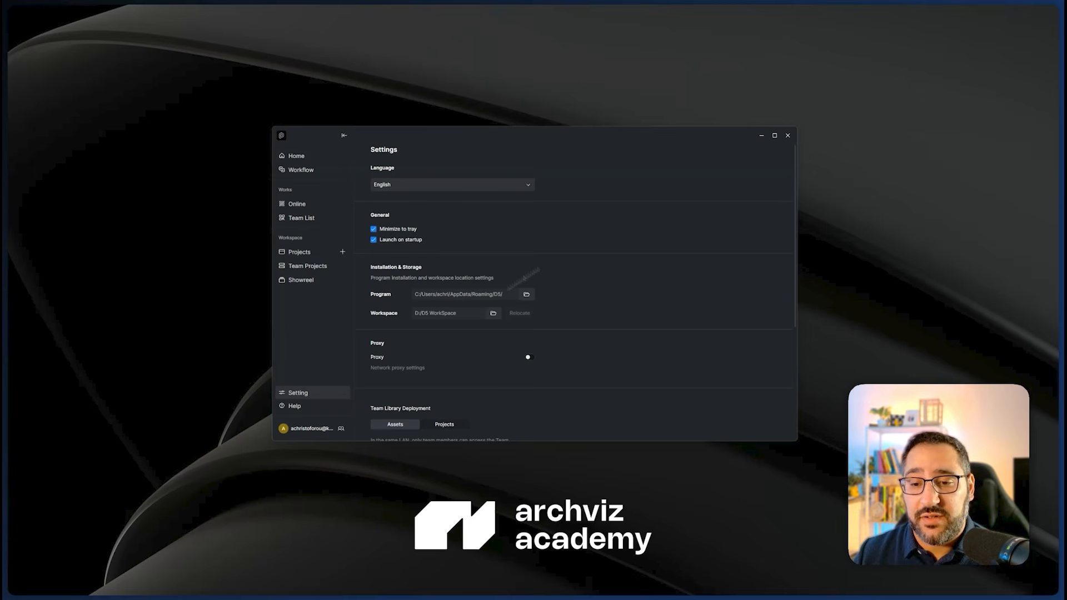
{"action": "left_click", "coordinate": [326, 429]}
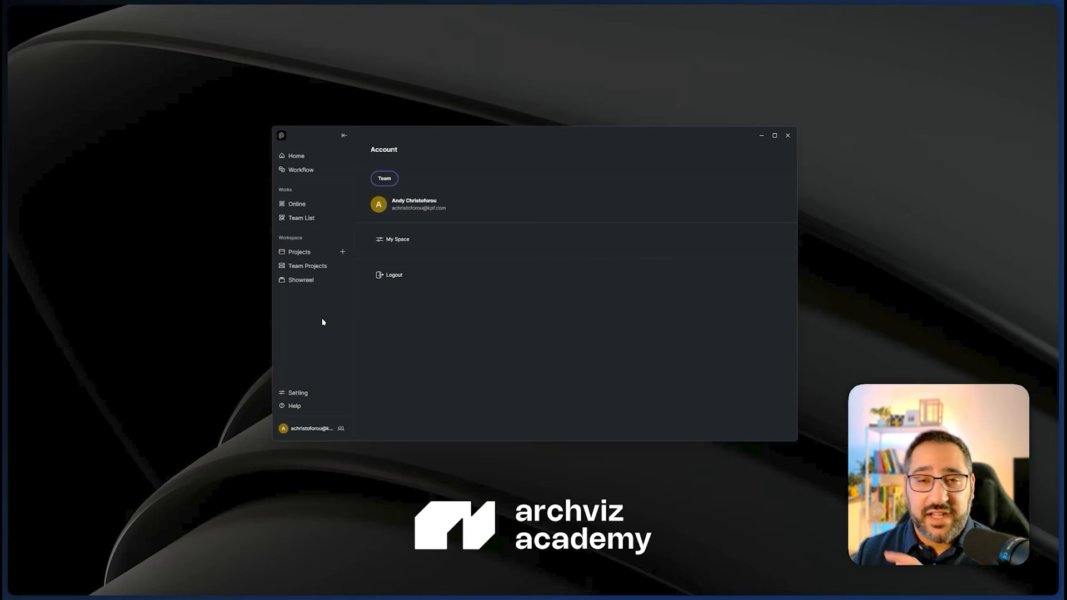
Open the Residence Lawn sample project from the Get Started scenes and update all of its outdated assets
{"action": "left_click", "coordinate": [325, 155]}
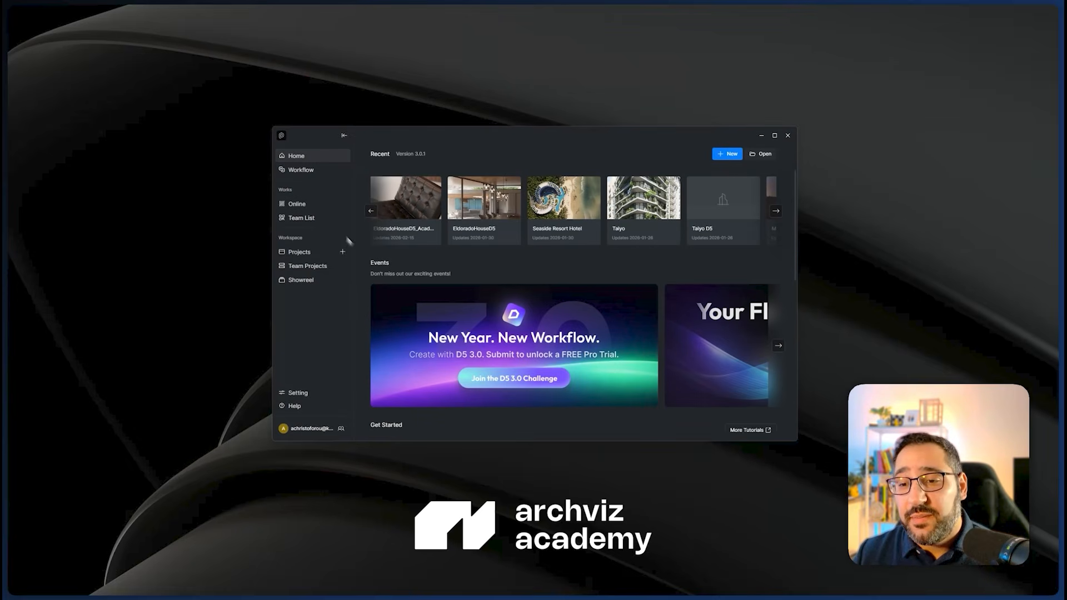
{"action": "scroll", "coordinate": [463, 302], "scroll_direction": "down", "scroll_amount": 5}
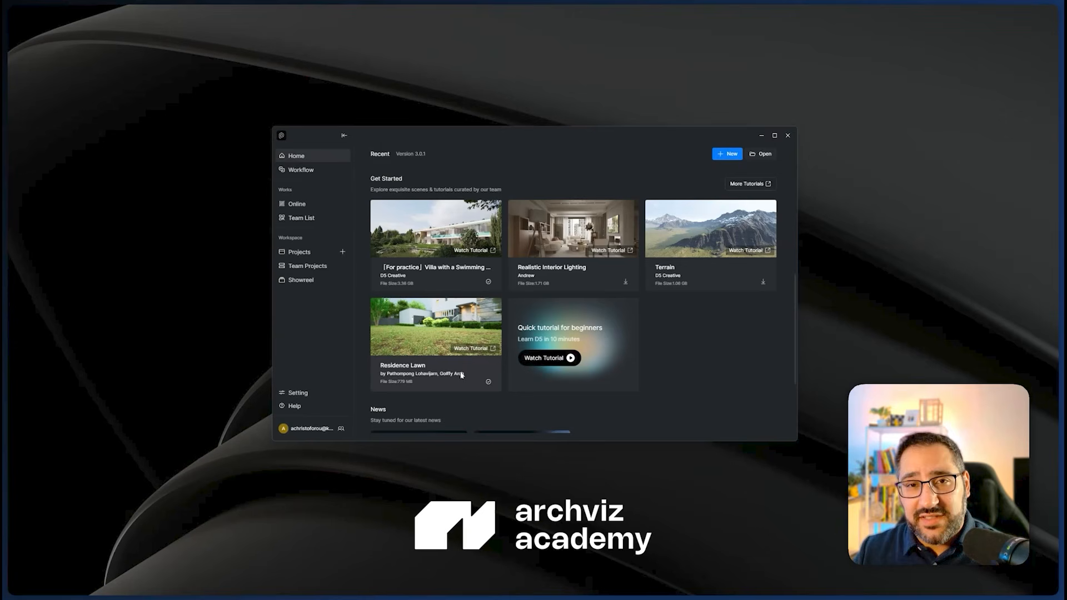
{"action": "left_click", "coordinate": [470, 375]}
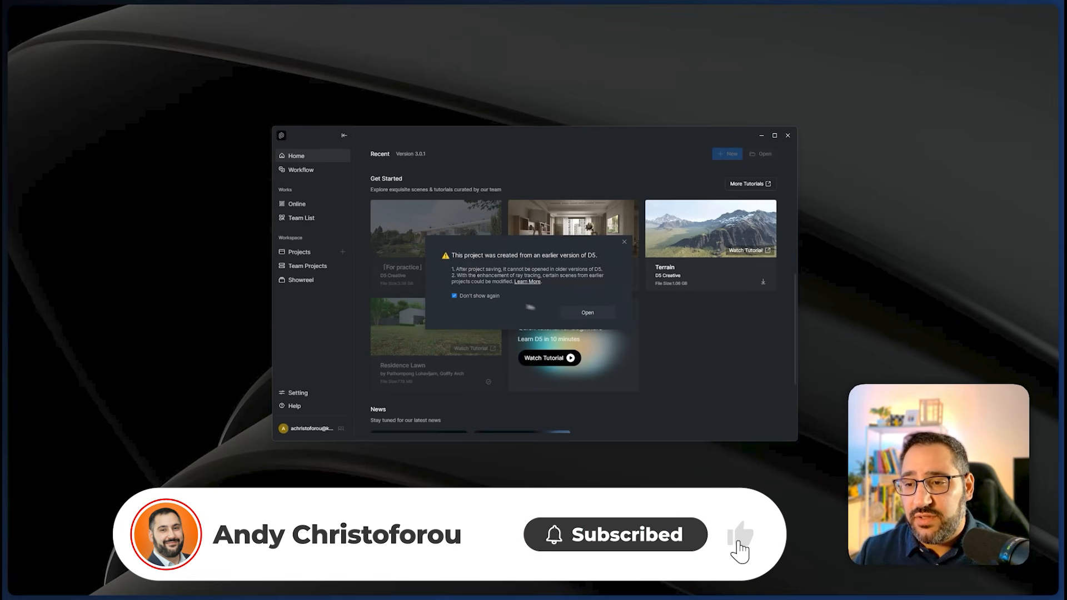
{"action": "left_click", "coordinate": [587, 314]}
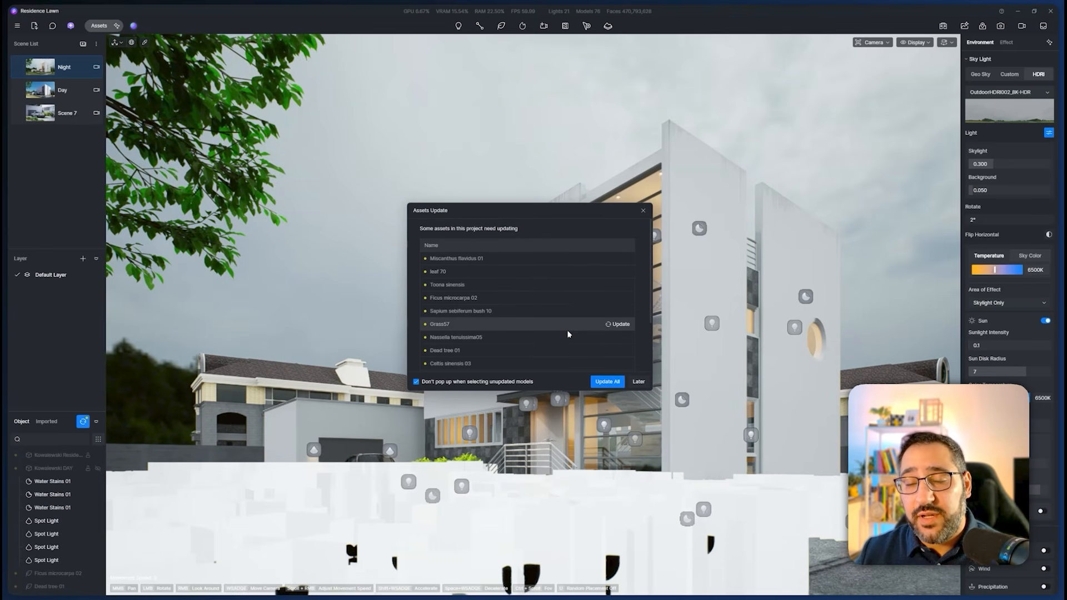
{"action": "left_click", "coordinate": [602, 383]}
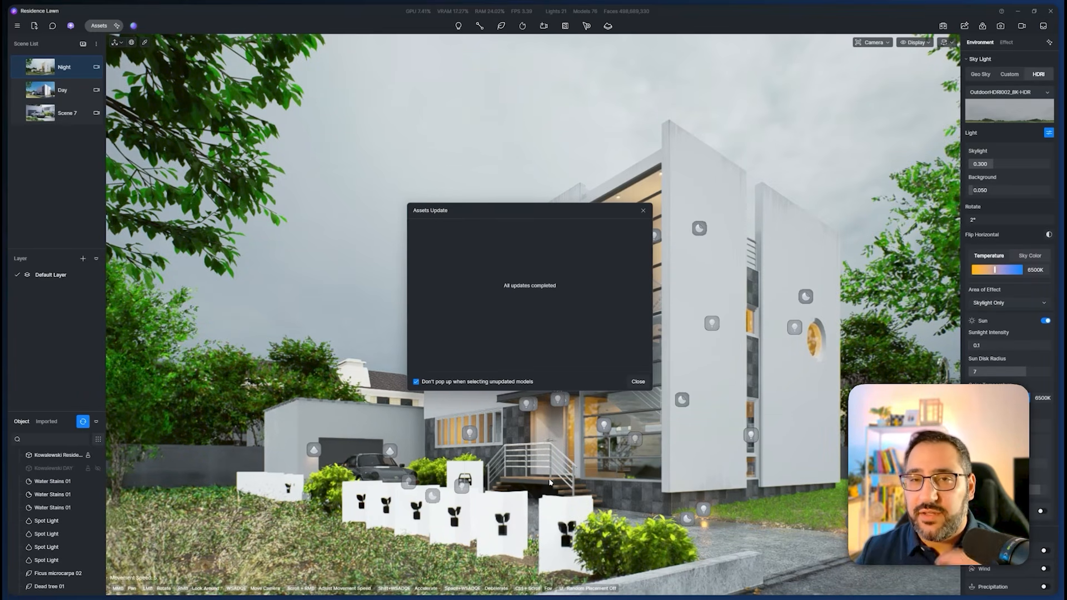
{"action": "left_click", "coordinate": [638, 382]}
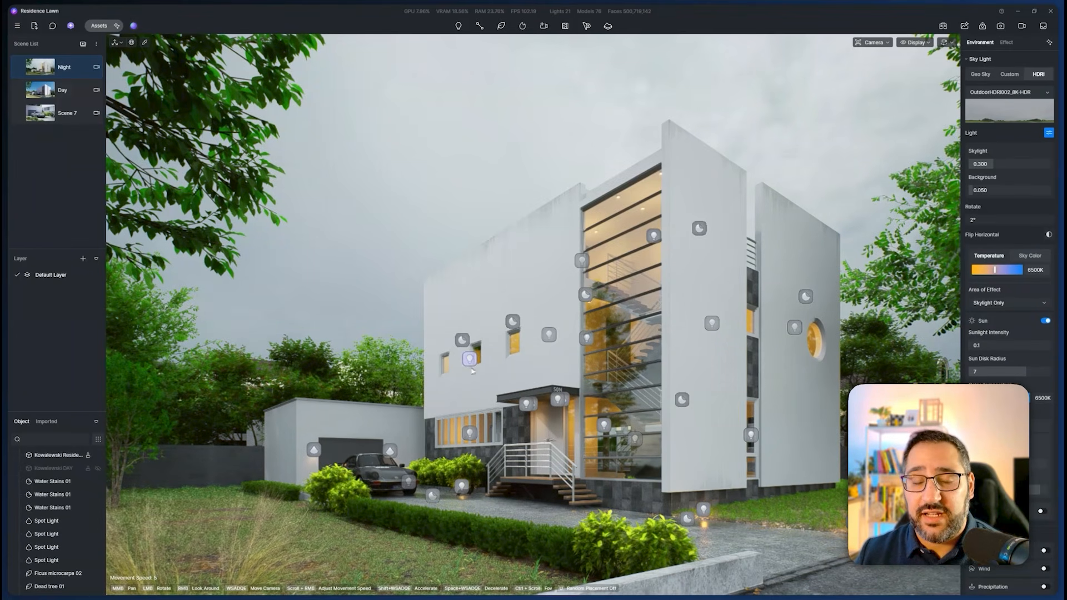
Review the project's main menu options, bring up the launcher from there, and return to the Residence Lawn project
{"action": "left_click", "coordinate": [16, 27]}
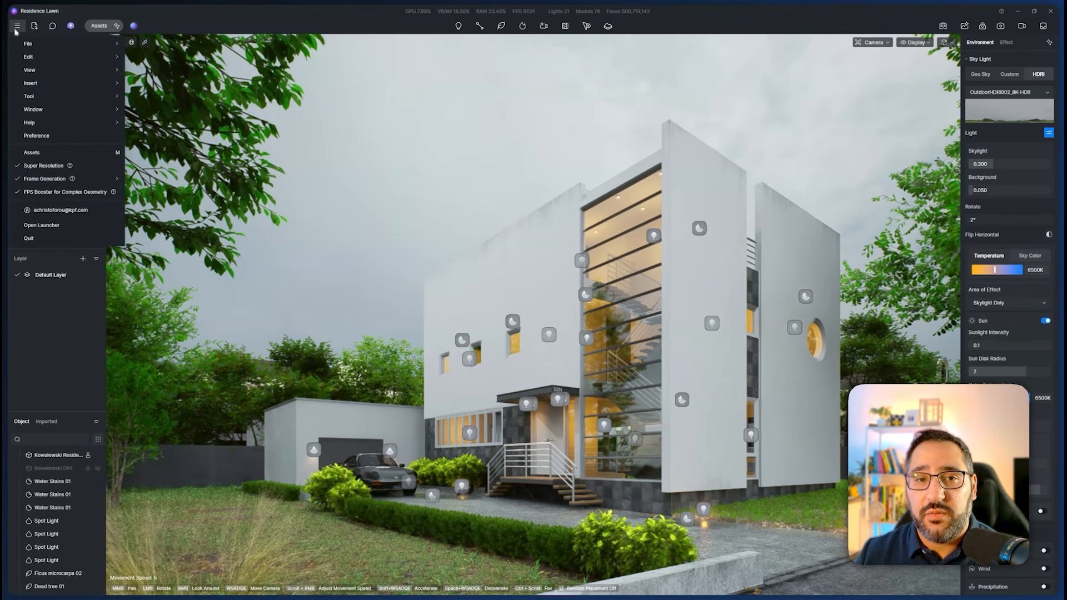
{"action": "mouse_move", "coordinate": [105, 45]}
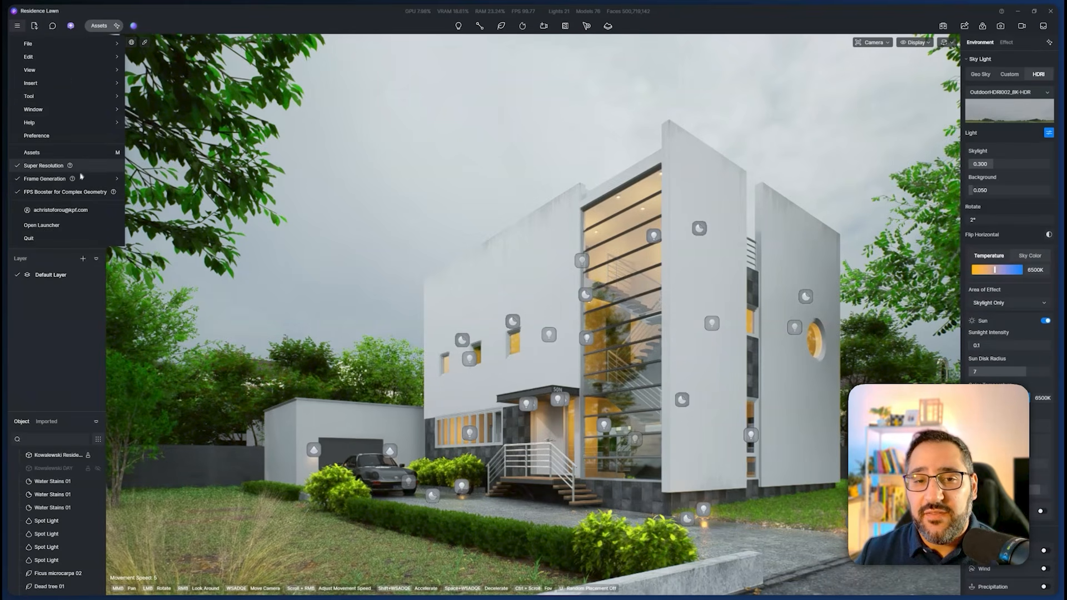
{"action": "mouse_move", "coordinate": [95, 182]}
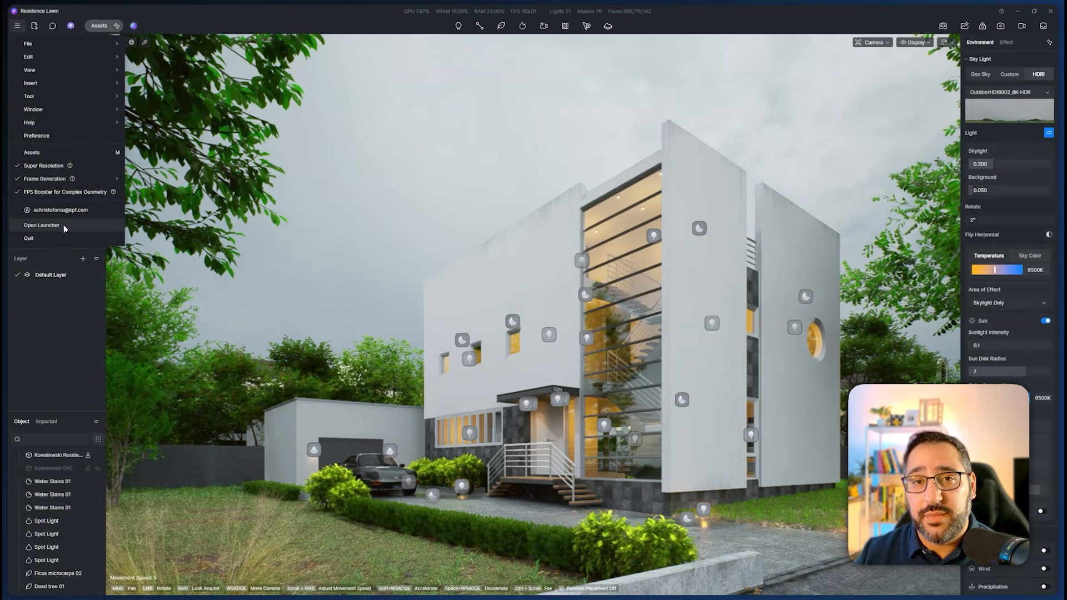
{"action": "left_click", "coordinate": [41, 225]}
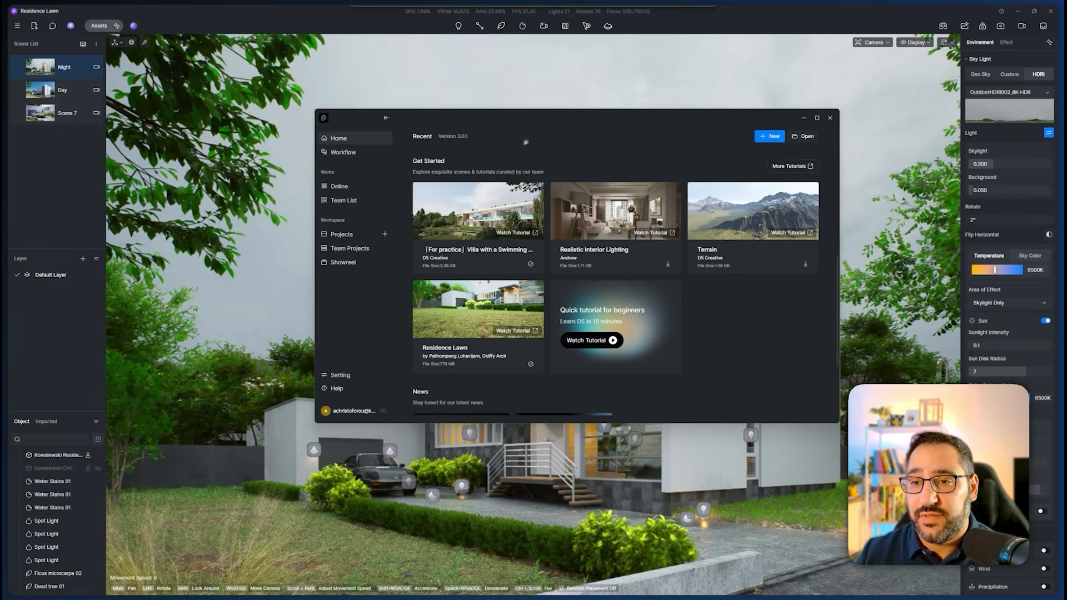
{"action": "left_click_drag", "start_coordinate": [526, 141], "coordinate": [472, 148]}
{"action": "left_click", "coordinate": [217, 133]}
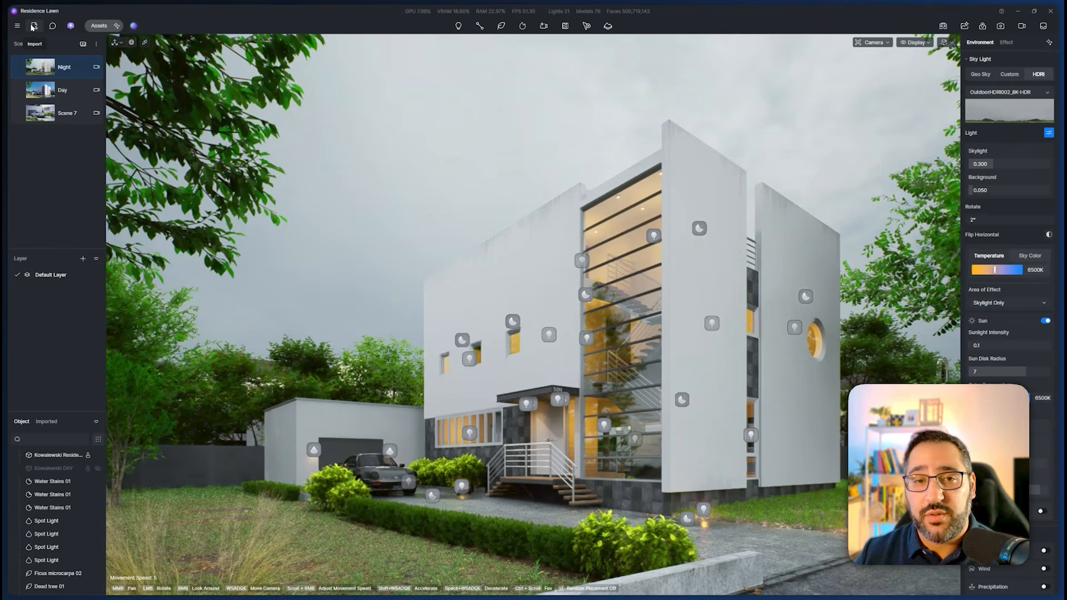
Open the online asset library and browse the Character category of its models
{"action": "left_click", "coordinate": [99, 26]}
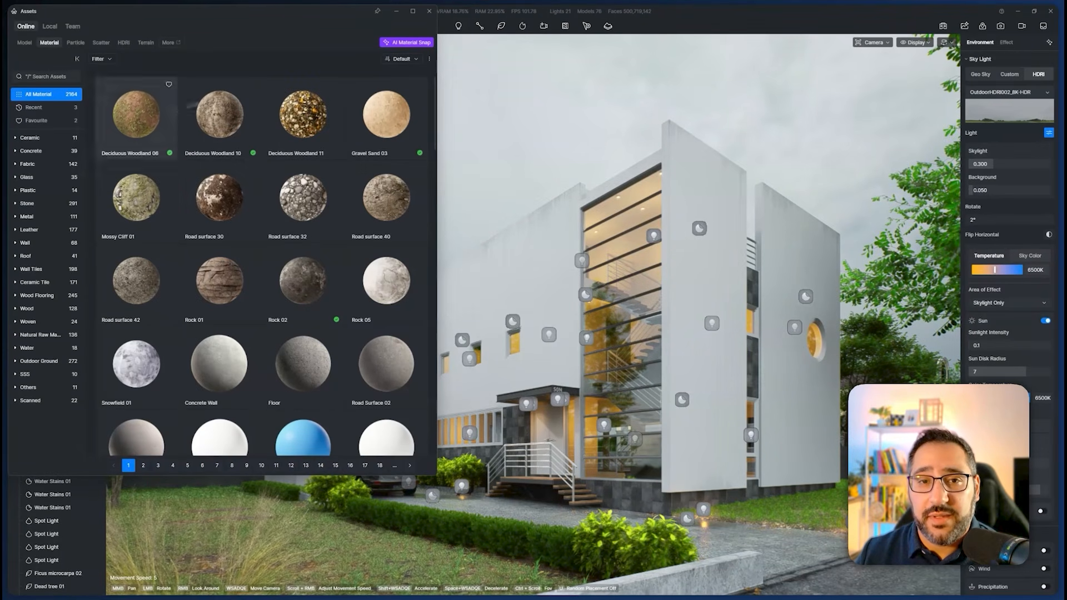
{"action": "left_click", "coordinate": [24, 42]}
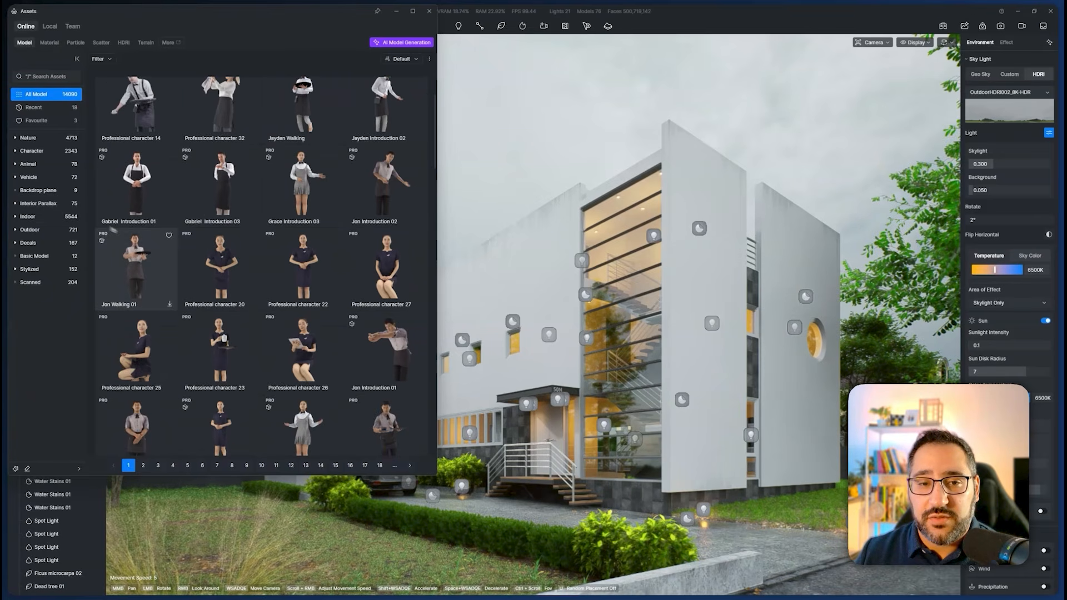
{"action": "left_click", "coordinate": [32, 150]}
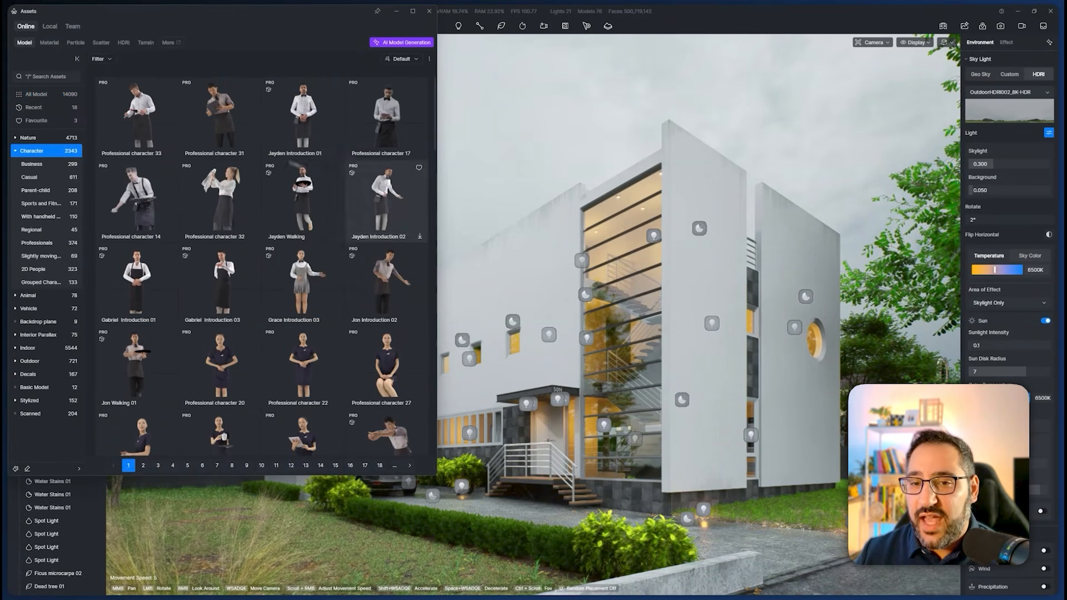
{"action": "scroll", "coordinate": [386, 200], "scroll_direction": "down", "scroll_amount": 5}
Search the model library for "ficus" and look through the matching models
{"action": "left_click", "coordinate": [59, 78]}
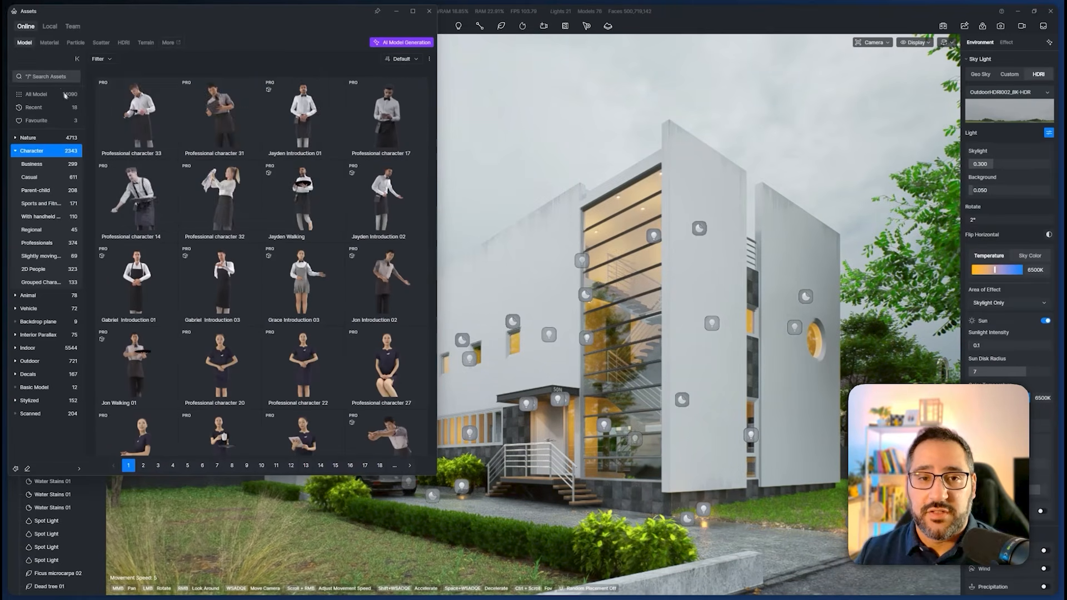
{"action": "left_click", "coordinate": [52, 79]}
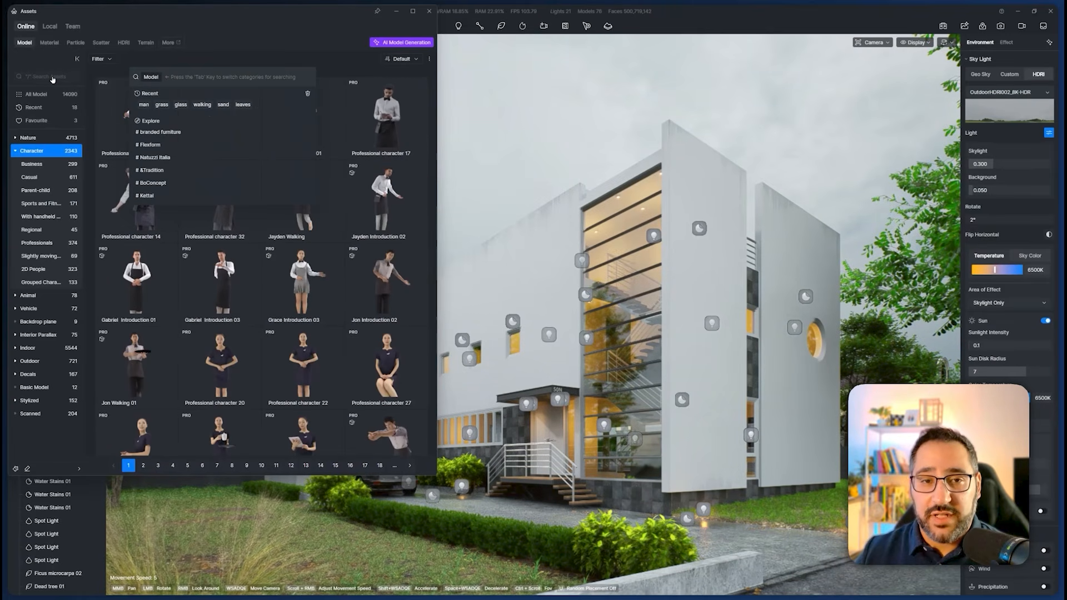
{"action": "type", "text": "ficus"}
{"action": "key", "text": "Return"}
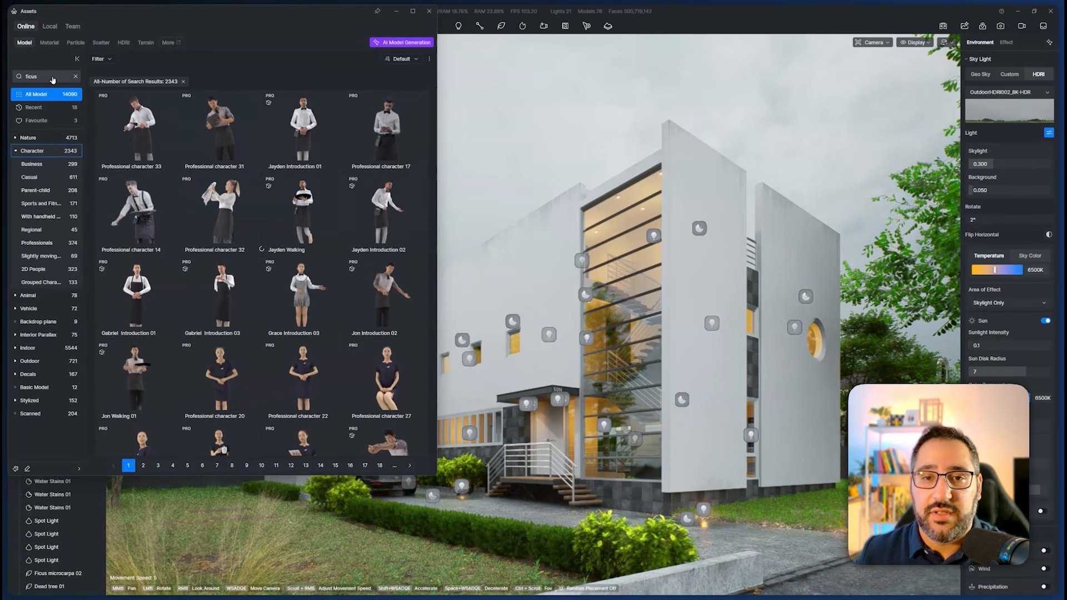
{"action": "scroll", "coordinate": [306, 351], "scroll_direction": "down", "scroll_amount": 4}
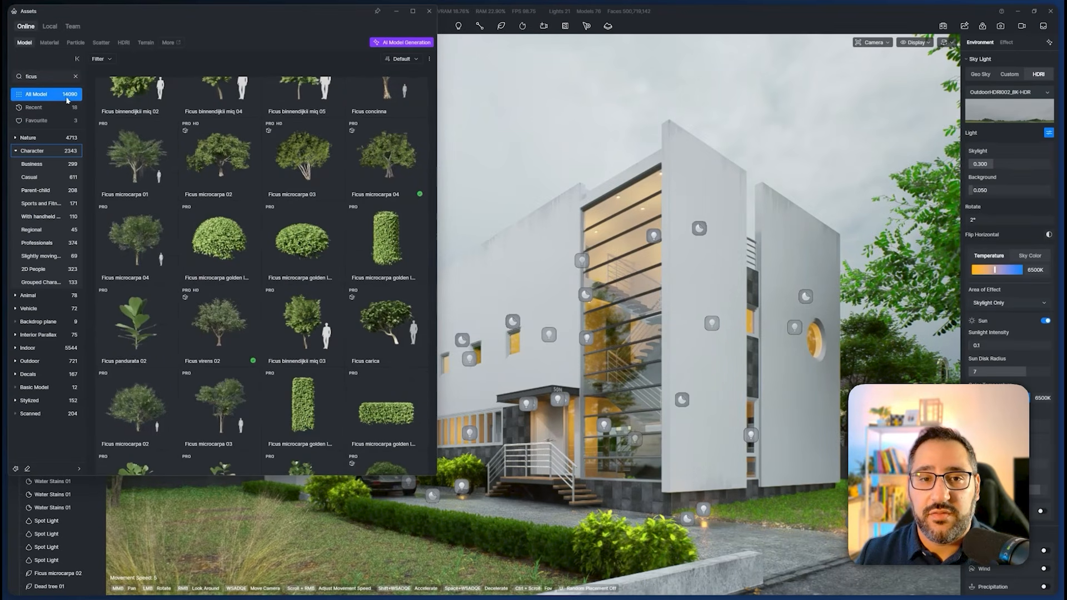
Switch the asset library to materials, clear the ficus search, and close the library
{"action": "left_click", "coordinate": [49, 42]}
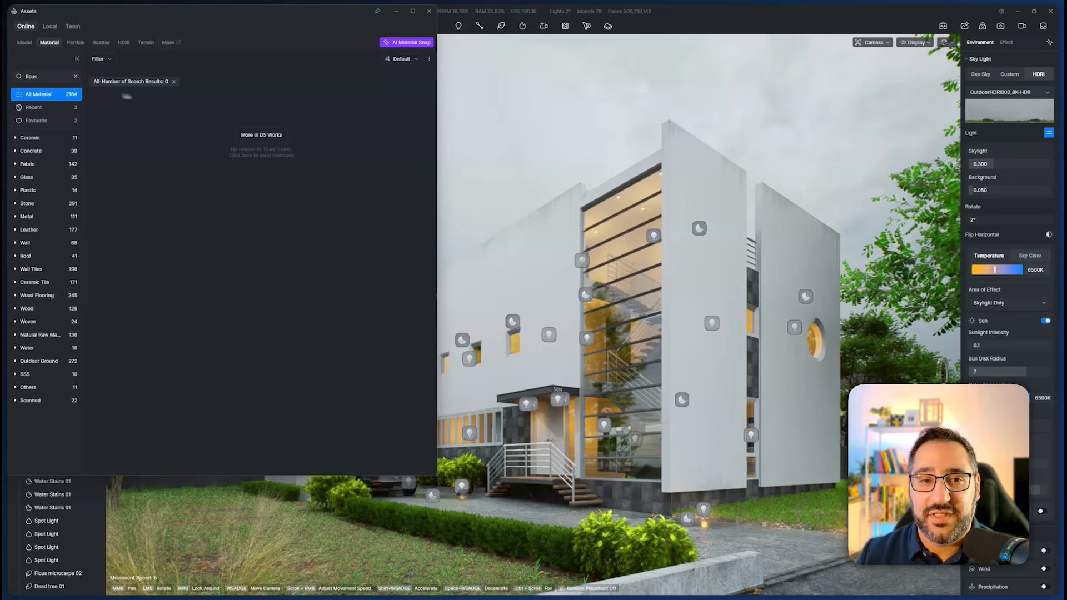
{"action": "left_click", "coordinate": [75, 76]}
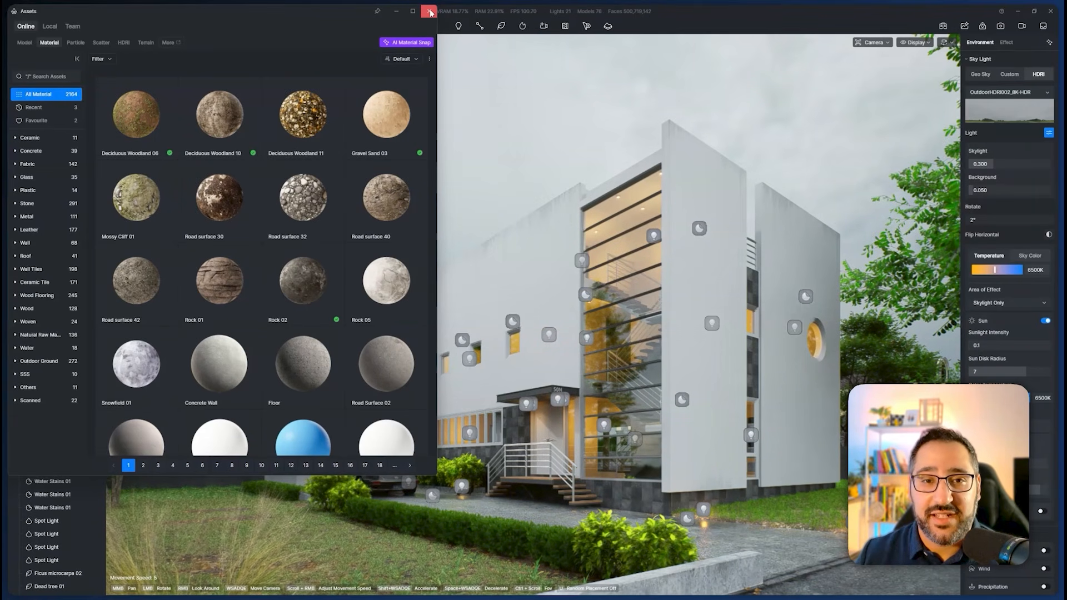
{"action": "left_click", "coordinate": [430, 12]}
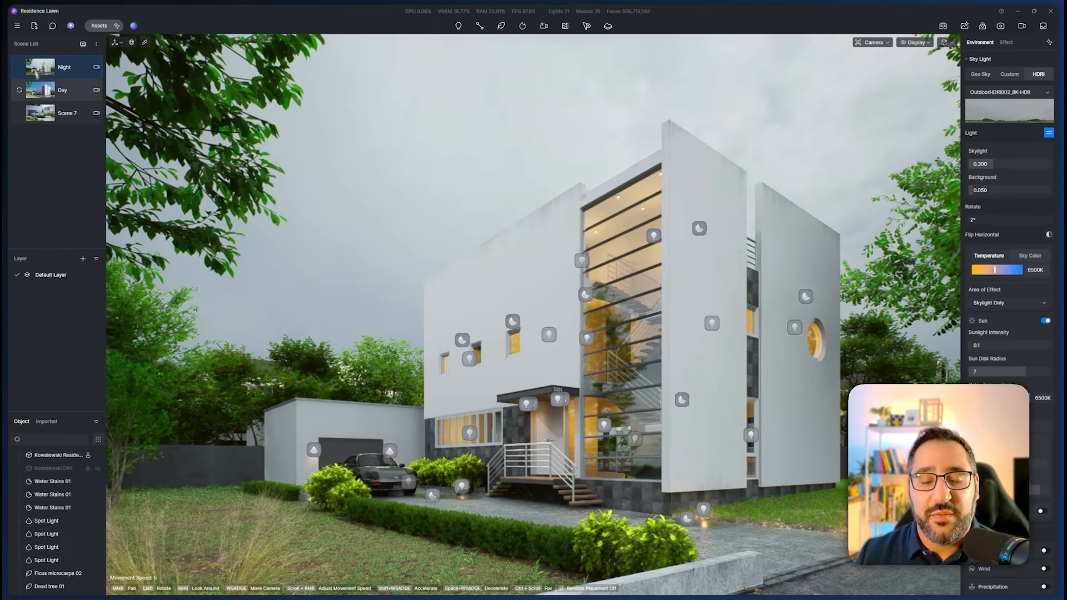
Compare the saved Day, Night and Scene 7 scenes by switching between them, ending on Scene 7
{"action": "left_click", "coordinate": [76, 84]}
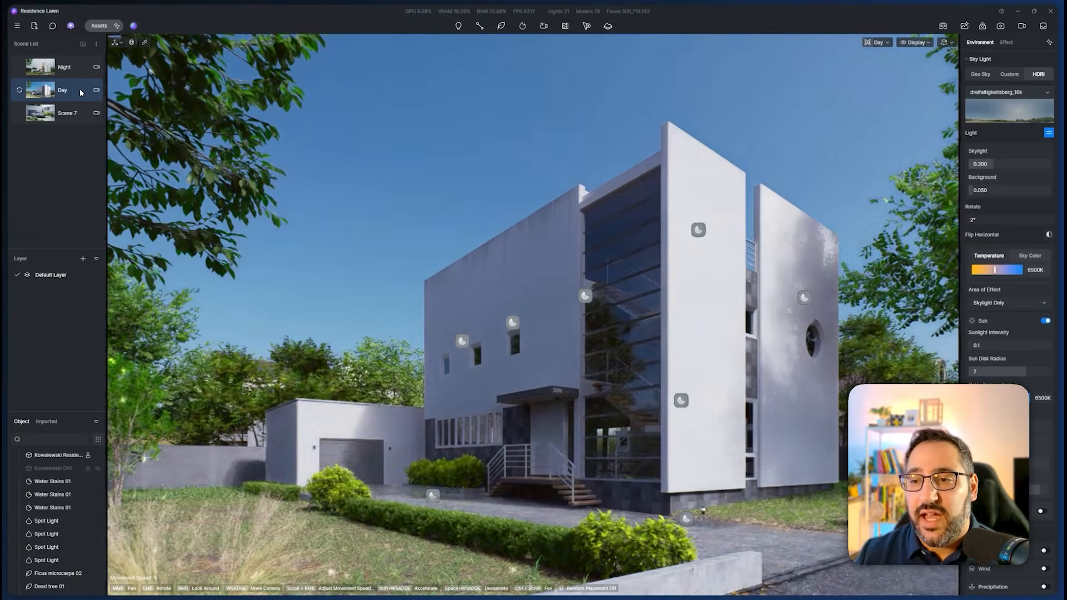
{"action": "left_click", "coordinate": [76, 113]}
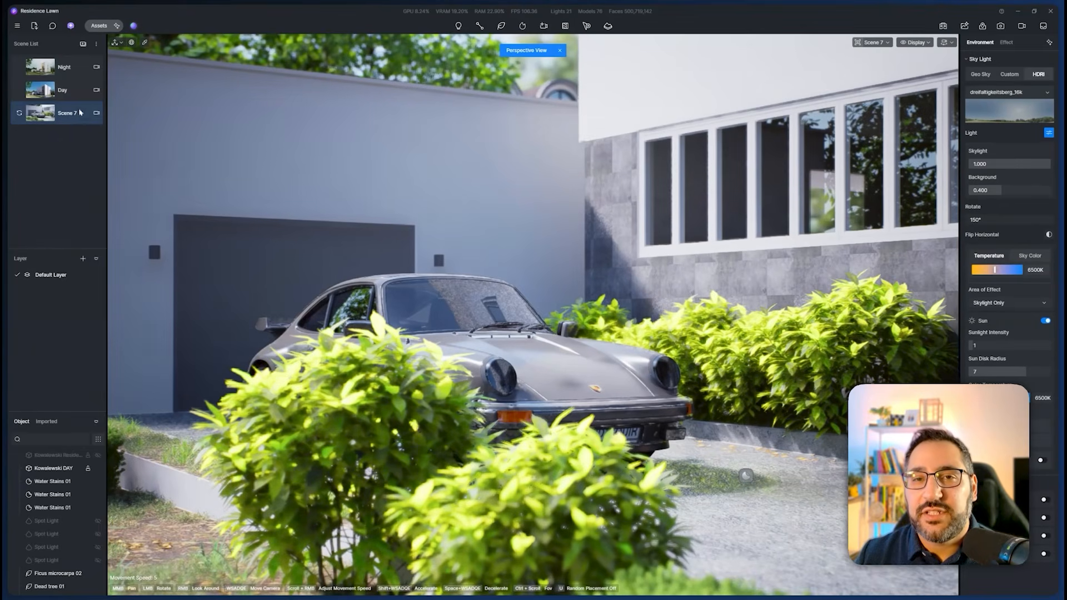
{"action": "left_click", "coordinate": [79, 93]}
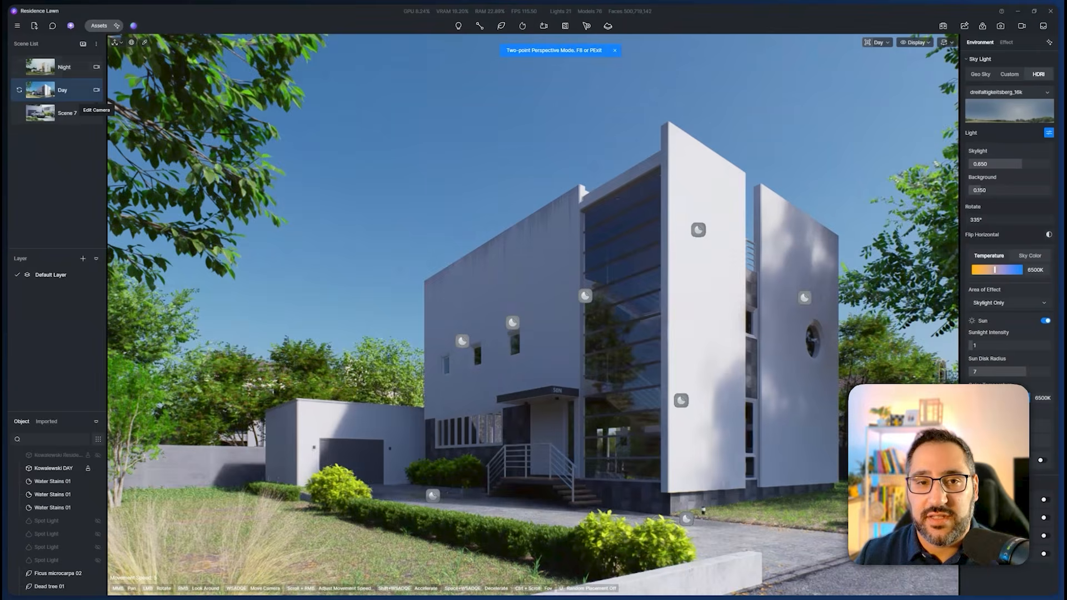
{"action": "left_click", "coordinate": [76, 63]}
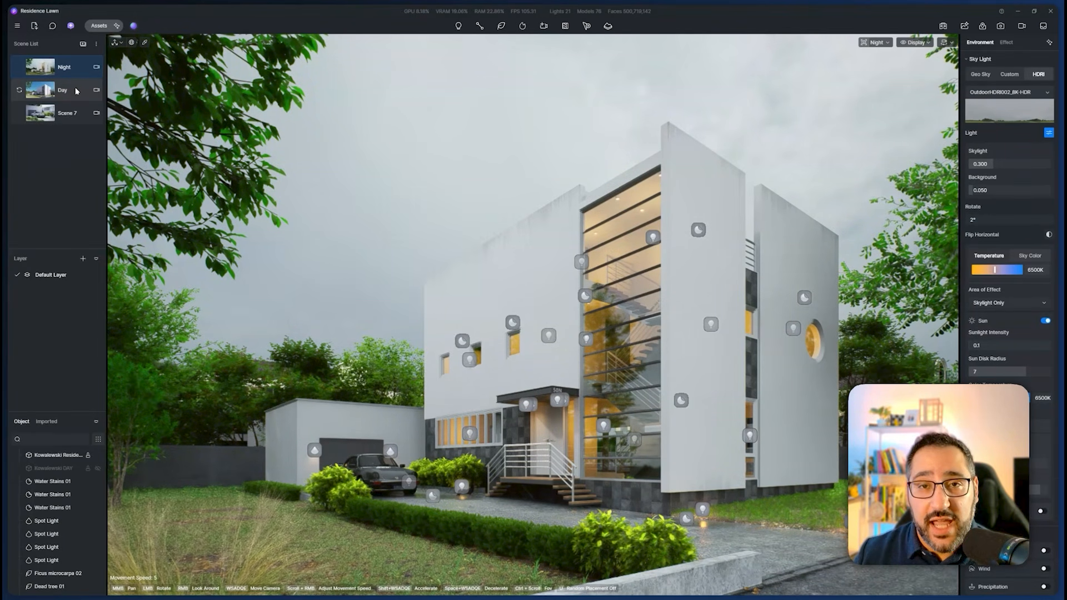
{"action": "left_click", "coordinate": [76, 89]}
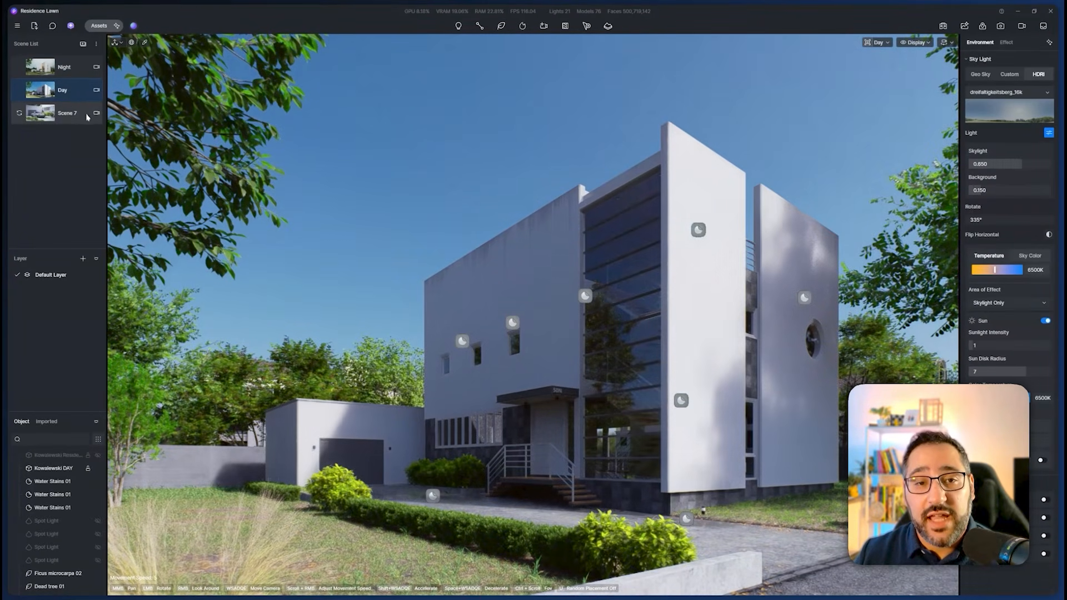
{"action": "left_click", "coordinate": [87, 115]}
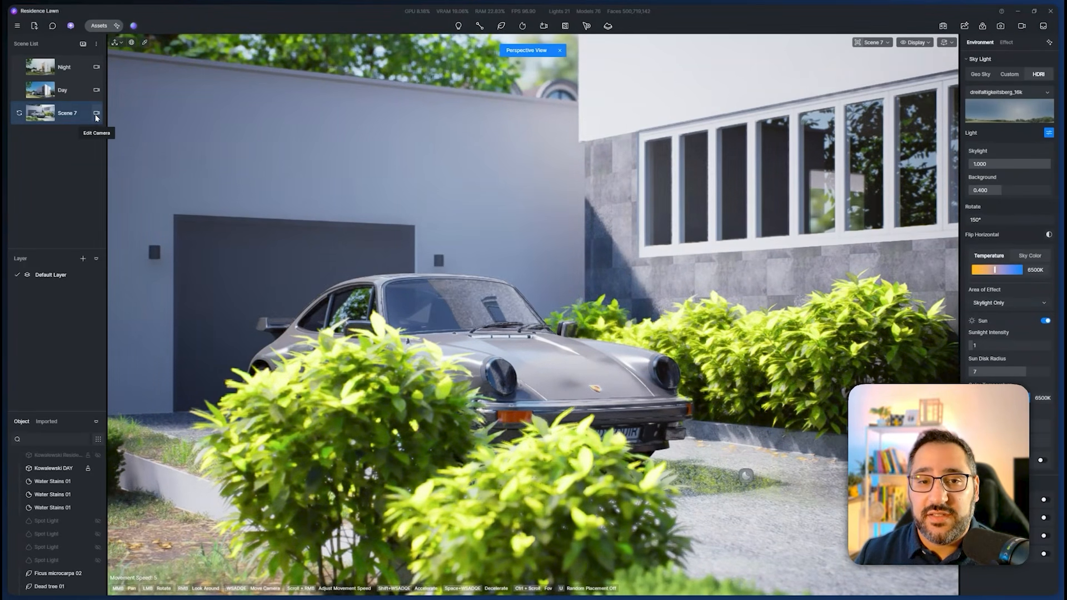
View and close Scene 7's camera settings, and open its name for editing without entering a new one
{"action": "left_click", "coordinate": [96, 114]}
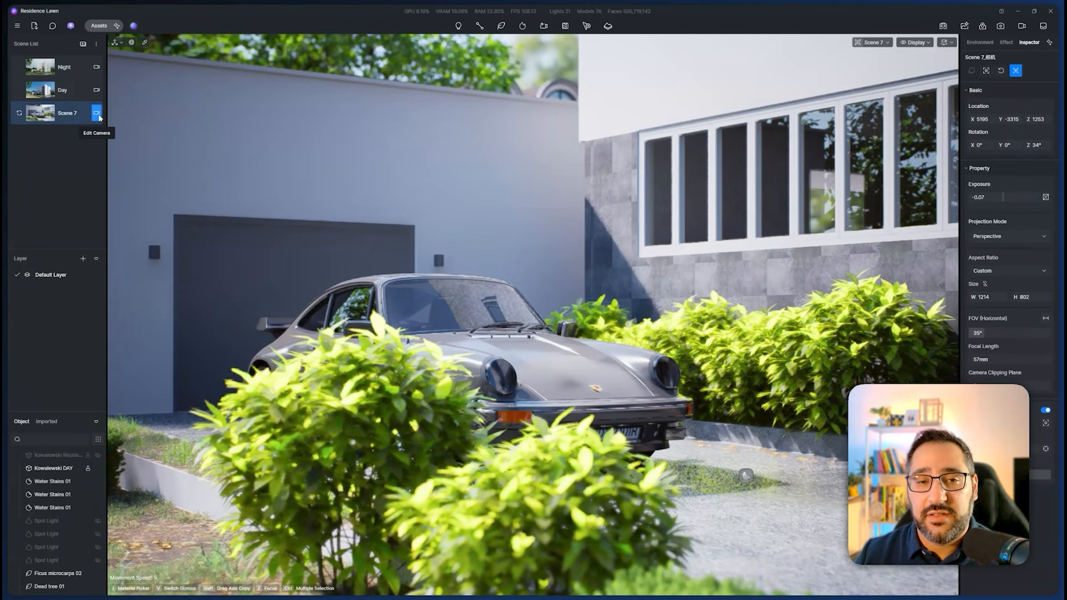
{"action": "left_click", "coordinate": [96, 114]}
{"action": "double_click", "coordinate": [73, 112]}
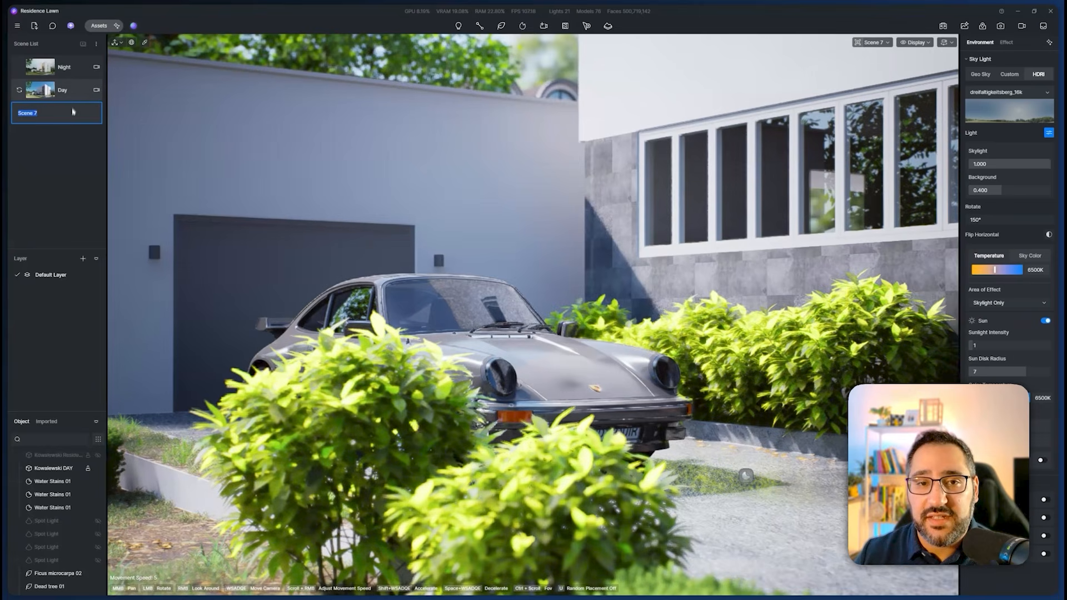
{"action": "key", "text": "Return"}
Create a scene group named Option A in the scene list and move Scene 7 into it
{"action": "left_click", "coordinate": [57, 58]}
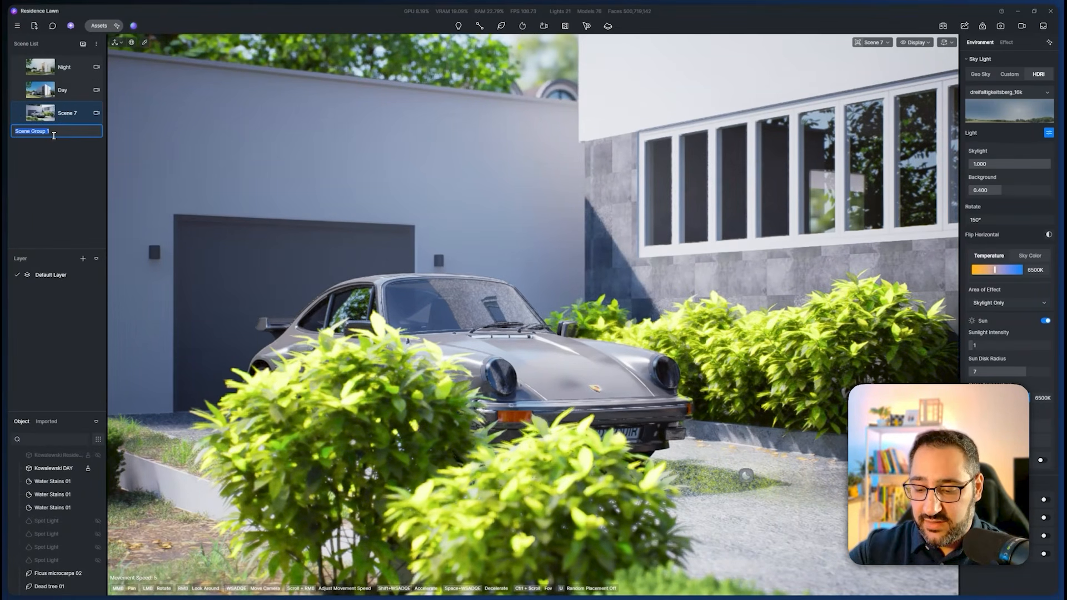
{"action": "type", "text": "Option A"}
{"action": "key", "text": "Return"}
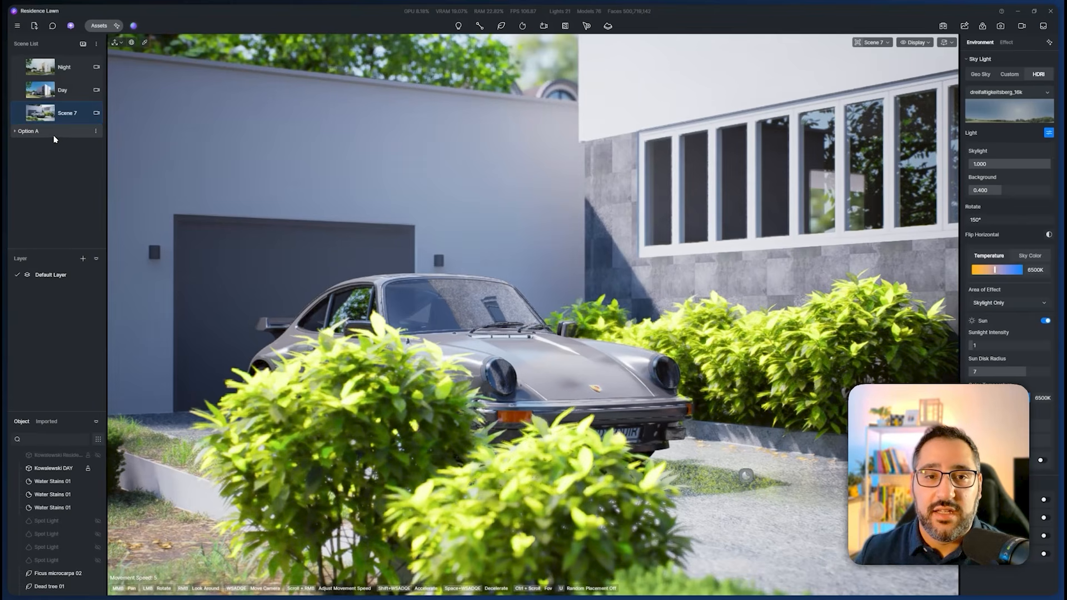
{"action": "left_click_drag", "start_coordinate": [61, 135], "coordinate": [60, 133]}
{"action": "left_click", "coordinate": [14, 109]}
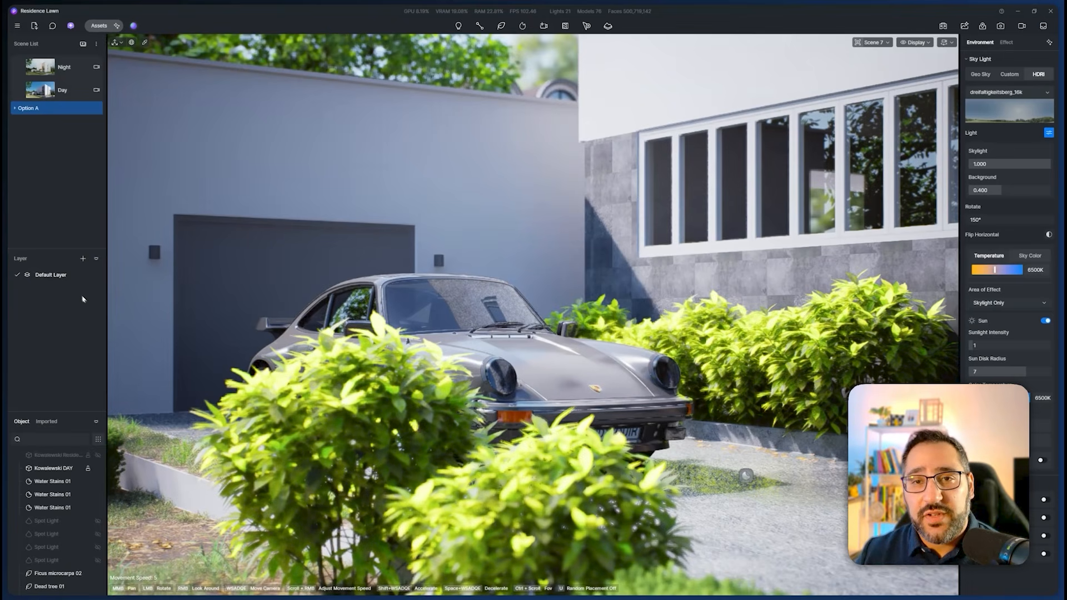
Add a new layer and name it Car
{"action": "left_click", "coordinate": [83, 259]}
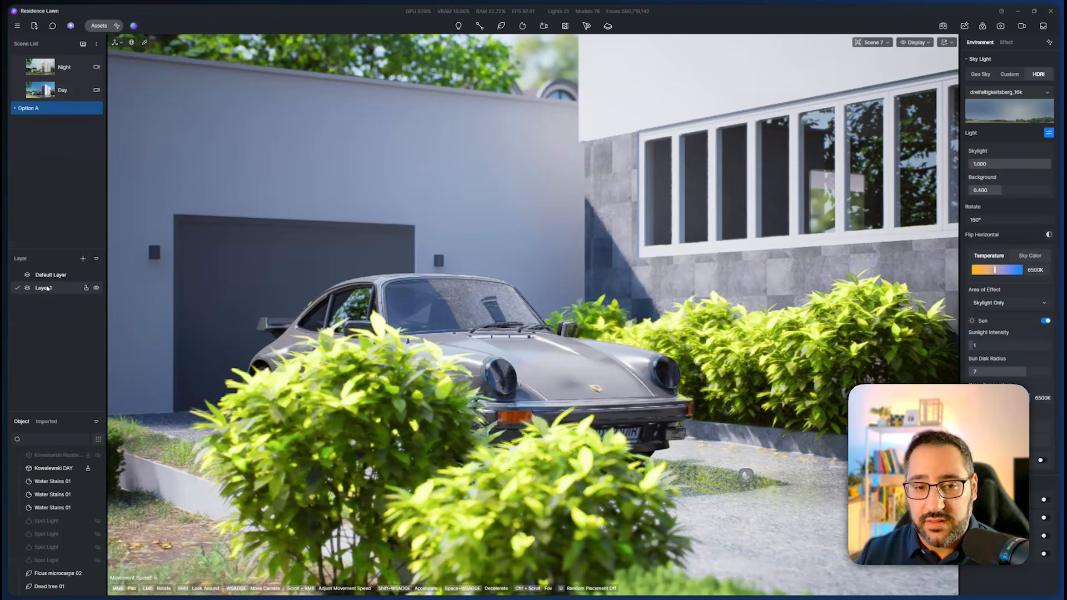
{"action": "double_click", "coordinate": [42, 288]}
{"action": "type", "text": "Car"}
{"action": "key", "text": "Return"}
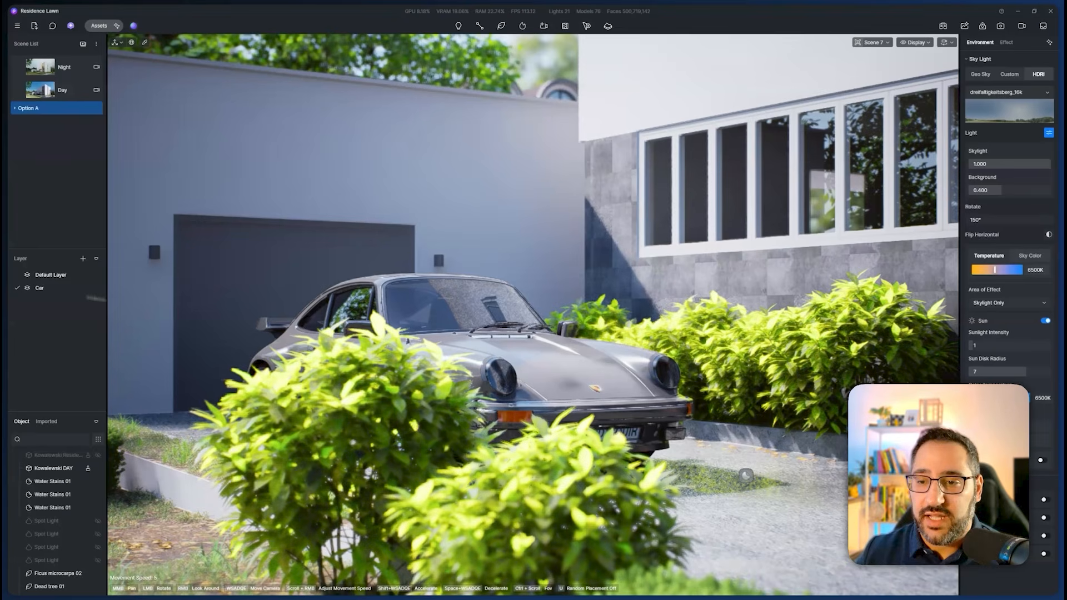
Assign the Porsche model in the driveway to the Car layer and locate it in the object list
{"action": "left_click", "coordinate": [509, 374]}
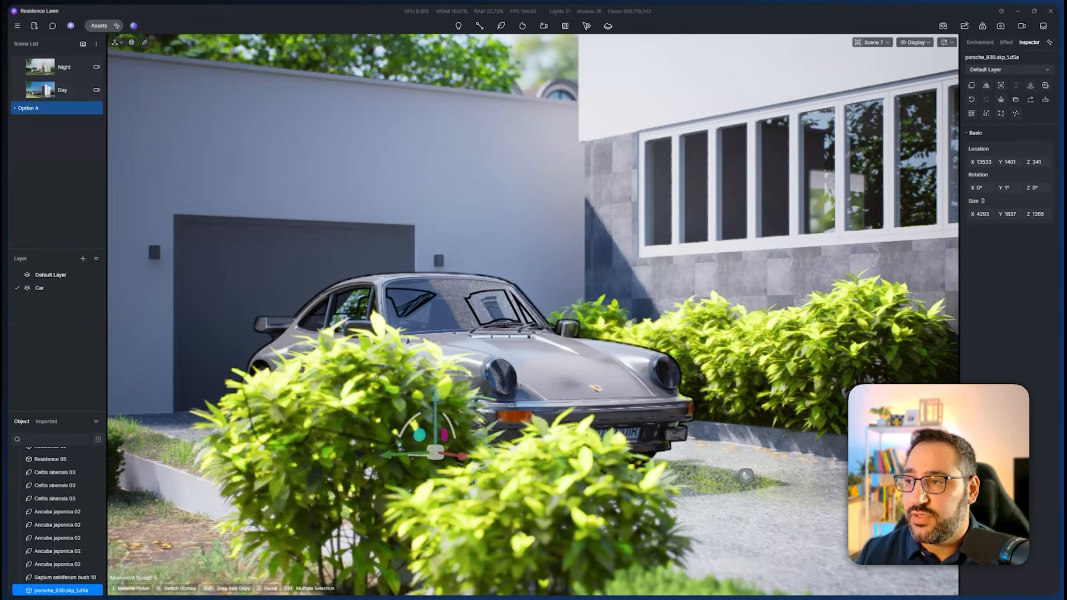
{"action": "left_click", "coordinate": [987, 70]}
{"action": "left_click", "coordinate": [988, 93]}
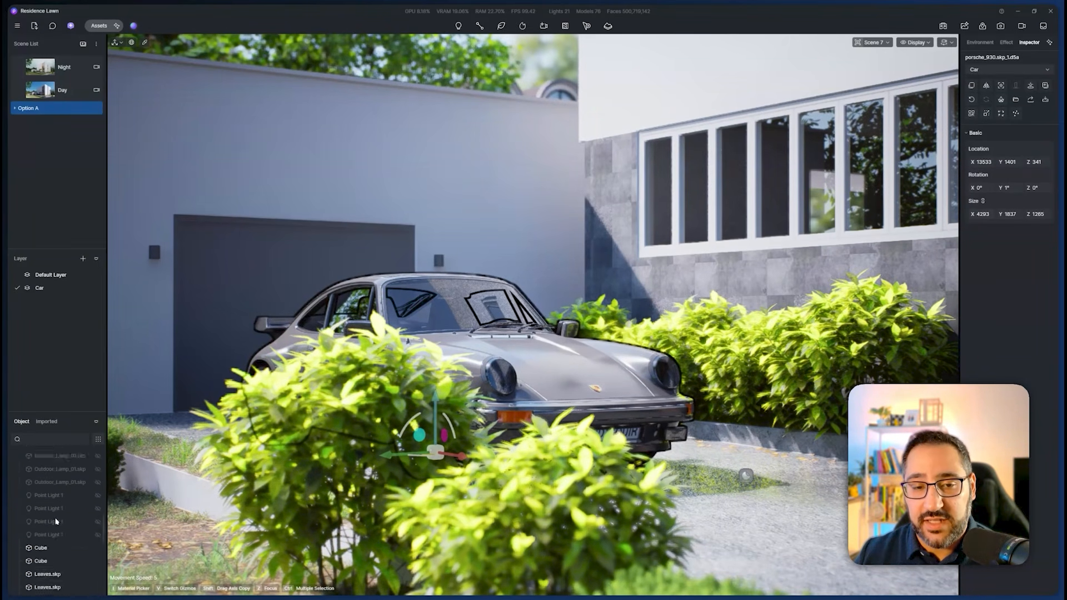
{"action": "scroll", "coordinate": [59, 507], "scroll_direction": "down", "scroll_amount": 3}
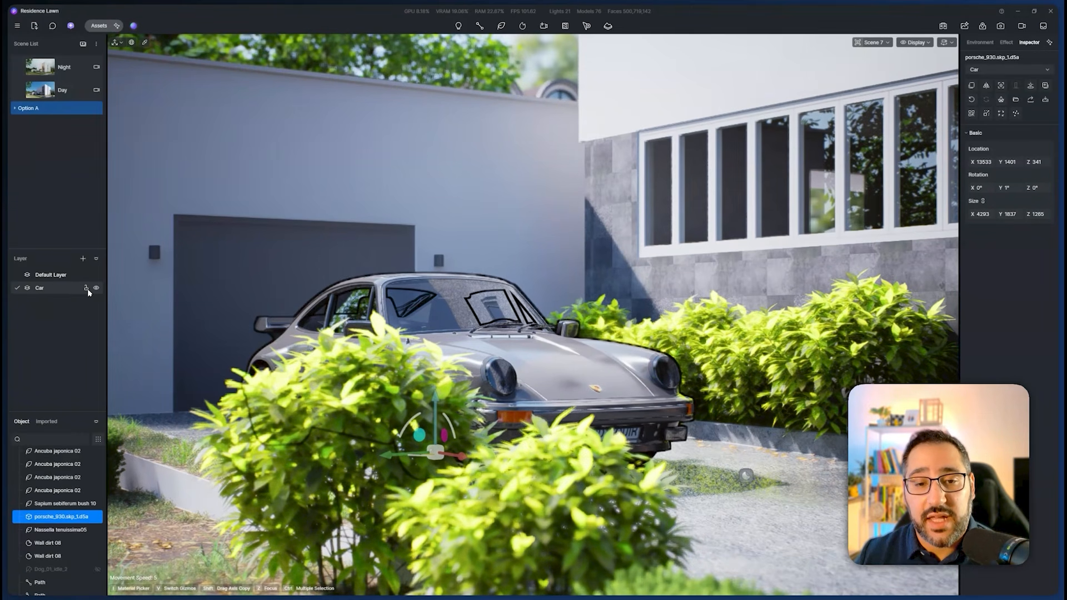
Hide and show the Car layer twice to demonstrate its visibility control
{"action": "left_click", "coordinate": [96, 288]}
{"action": "left_click", "coordinate": [96, 288]}
{"action": "left_click", "coordinate": [97, 288]}
{"action": "left_click", "coordinate": [96, 288]}
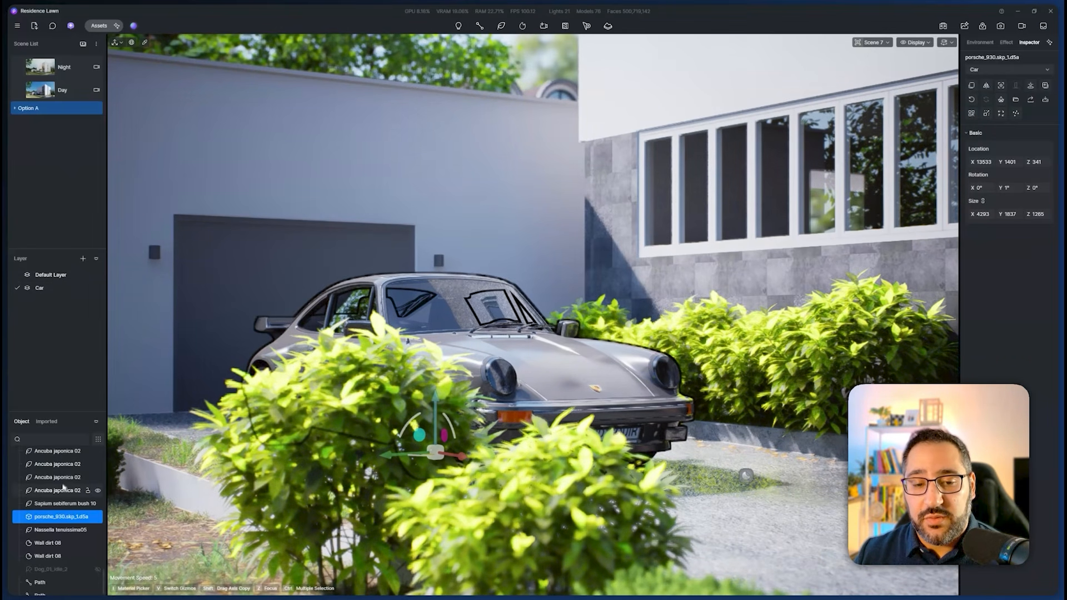
Browse the scene's object list, search it for "ligh", and clear the search
{"action": "scroll", "coordinate": [62, 500], "scroll_direction": "down", "scroll_amount": 1}
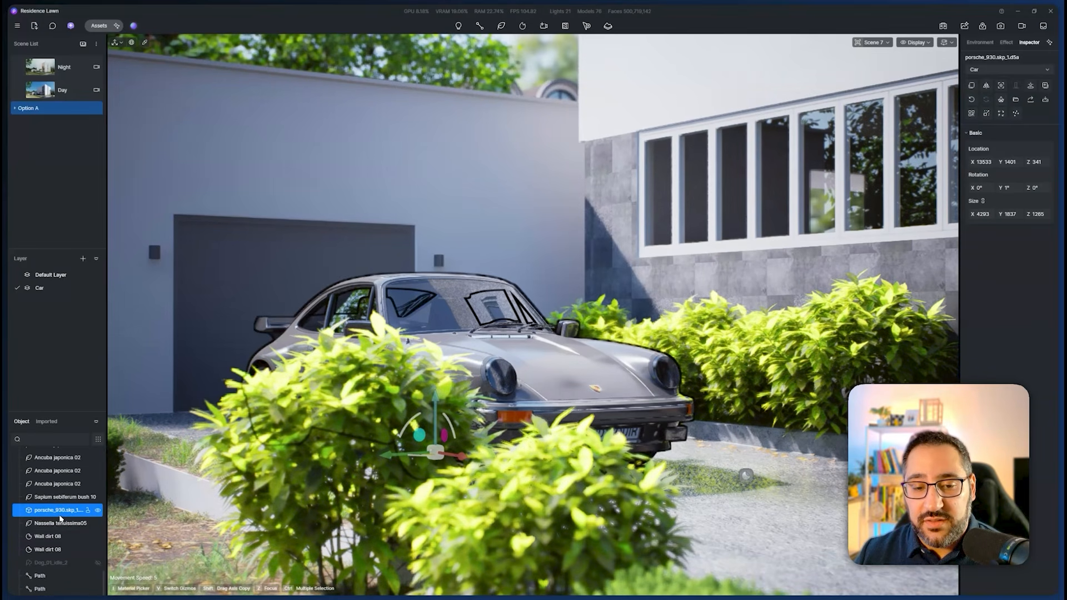
{"action": "scroll", "coordinate": [60, 518], "scroll_direction": "down", "scroll_amount": 10}
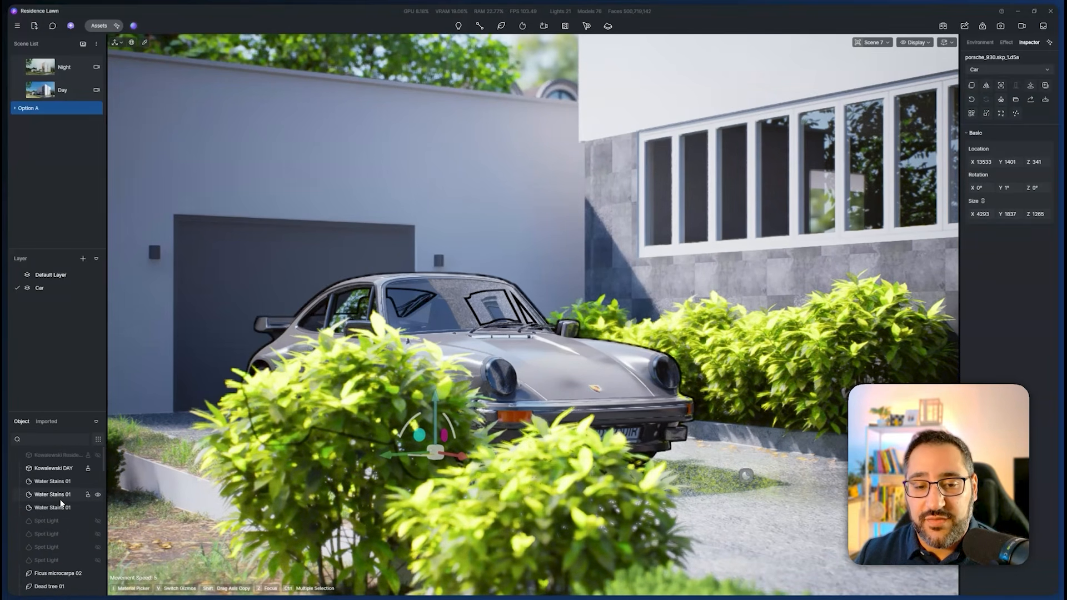
{"action": "scroll", "coordinate": [61, 502], "scroll_direction": "down", "scroll_amount": 5}
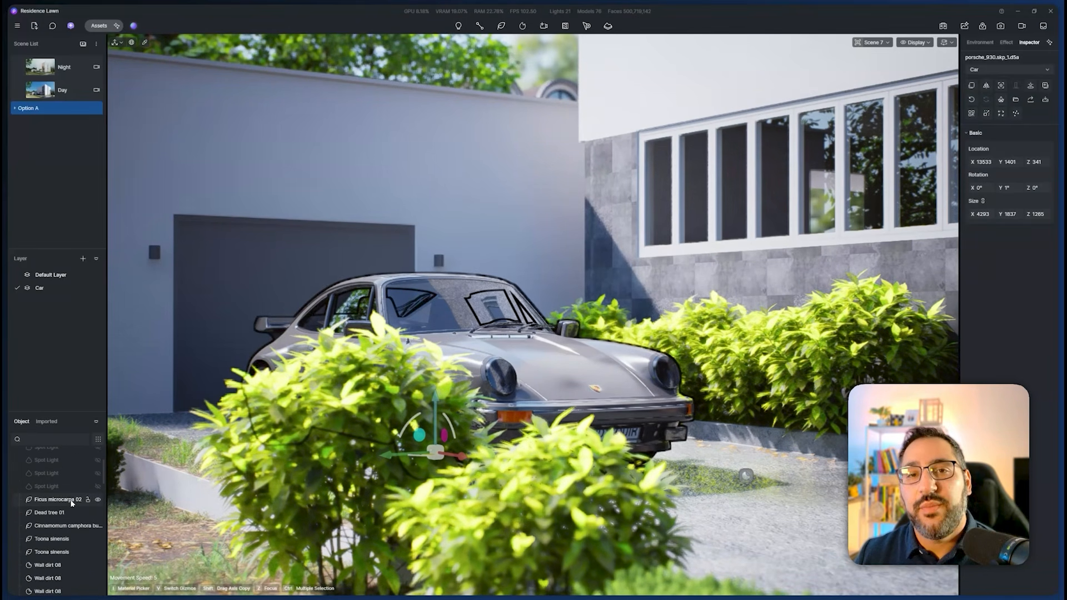
{"action": "left_click", "coordinate": [54, 443]}
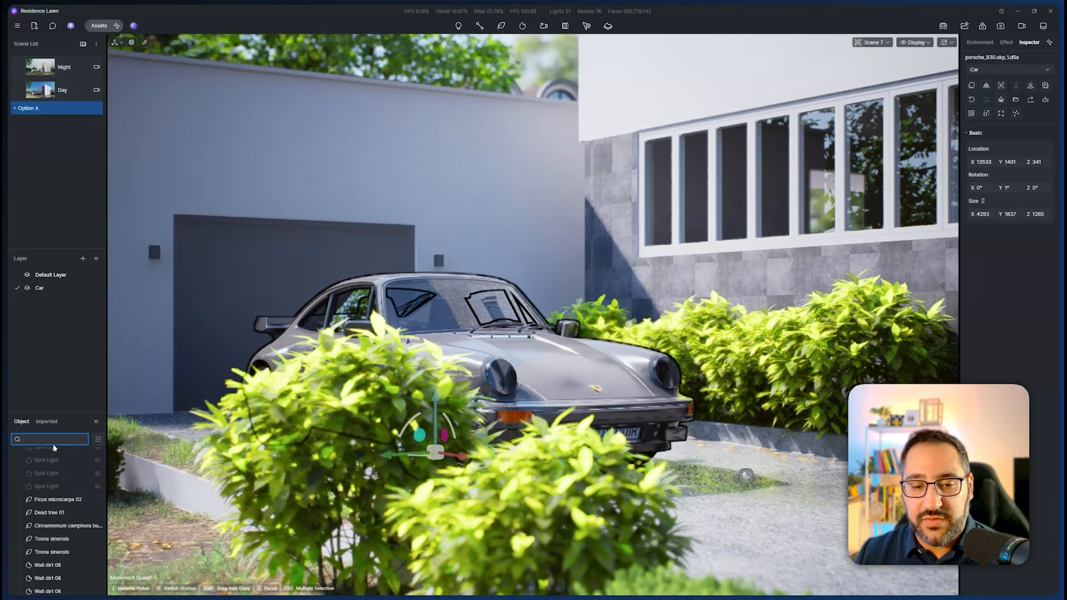
{"action": "type", "text": "ligh"}
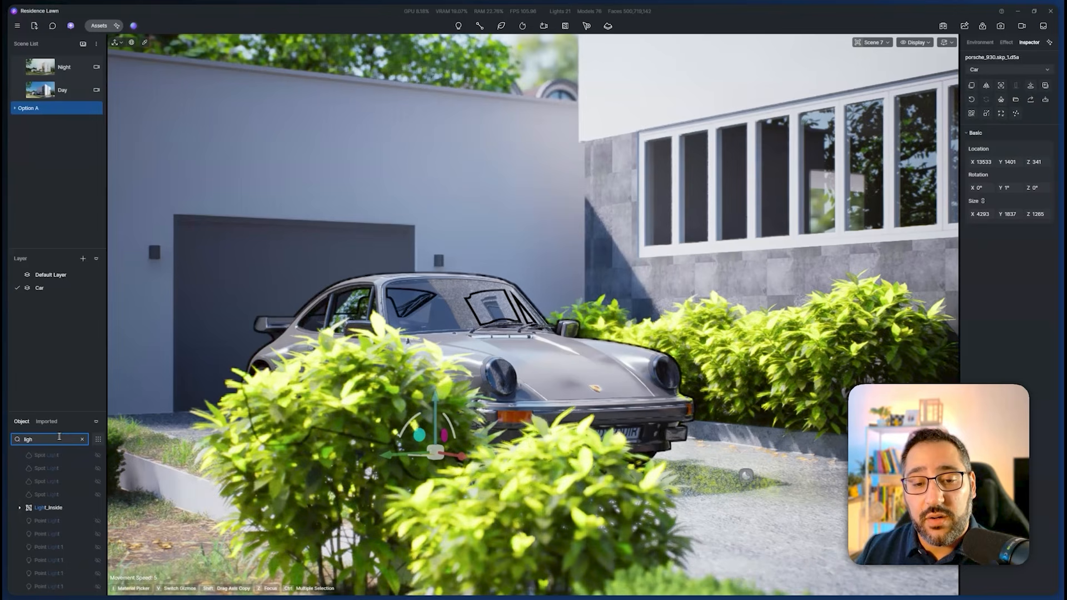
{"action": "key", "text": "BackSpace"}
{"action": "key", "text": "BackSpace"}
{"action": "key", "text": "BackSpace"}
{"action": "key", "text": "BackSpace"}
Filter the object list by Light and by Nature, and reset the filter to All
{"action": "left_click", "coordinate": [98, 439]}
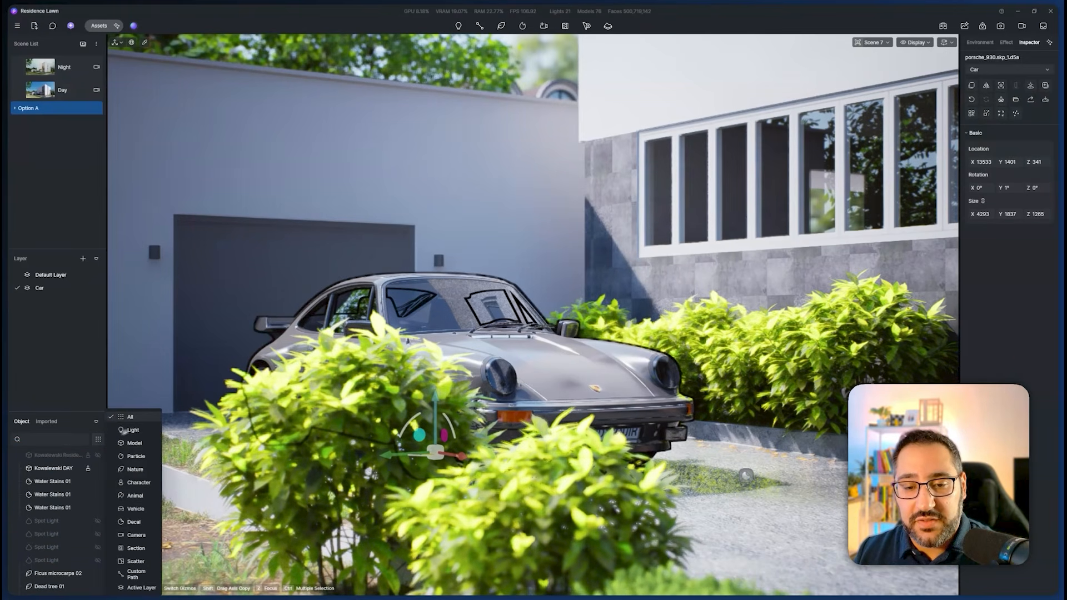
{"action": "left_click", "coordinate": [134, 430]}
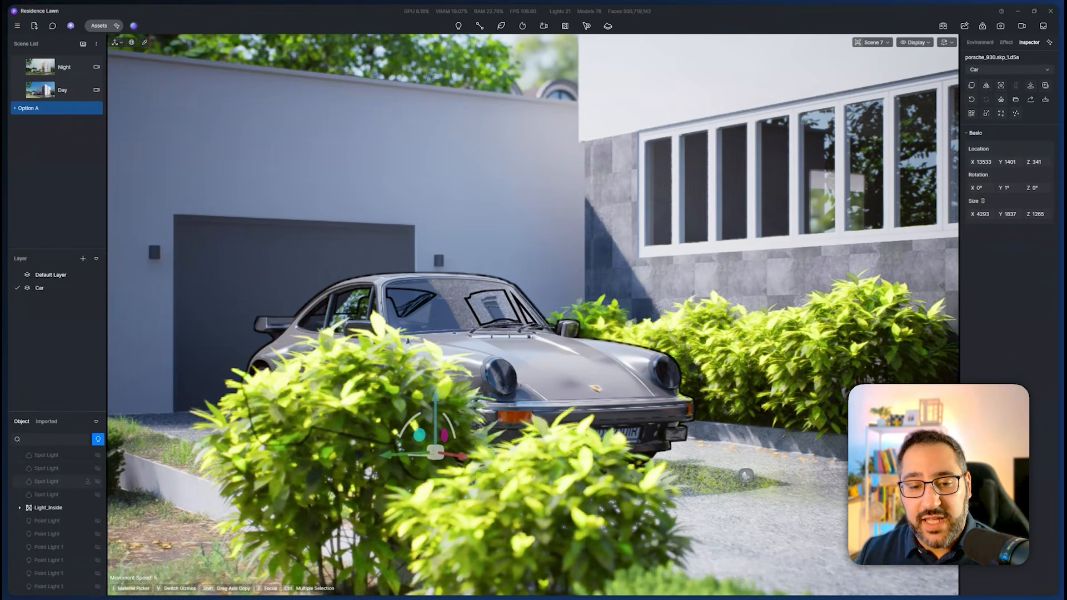
{"action": "left_click", "coordinate": [98, 439]}
{"action": "left_click", "coordinate": [127, 470]}
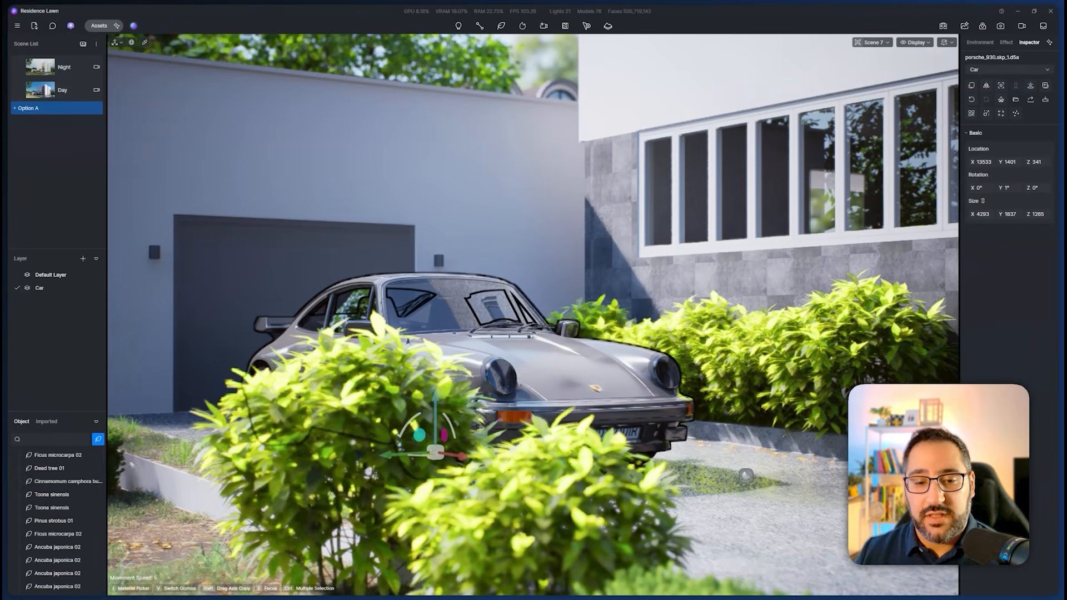
{"action": "left_click", "coordinate": [98, 439]}
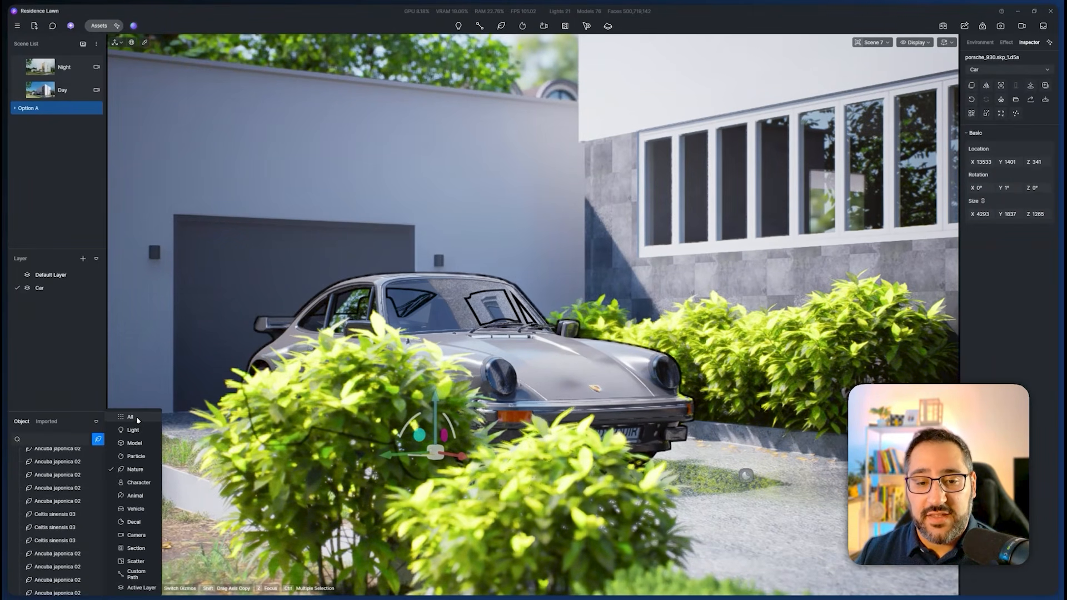
{"action": "left_click", "coordinate": [134, 420]}
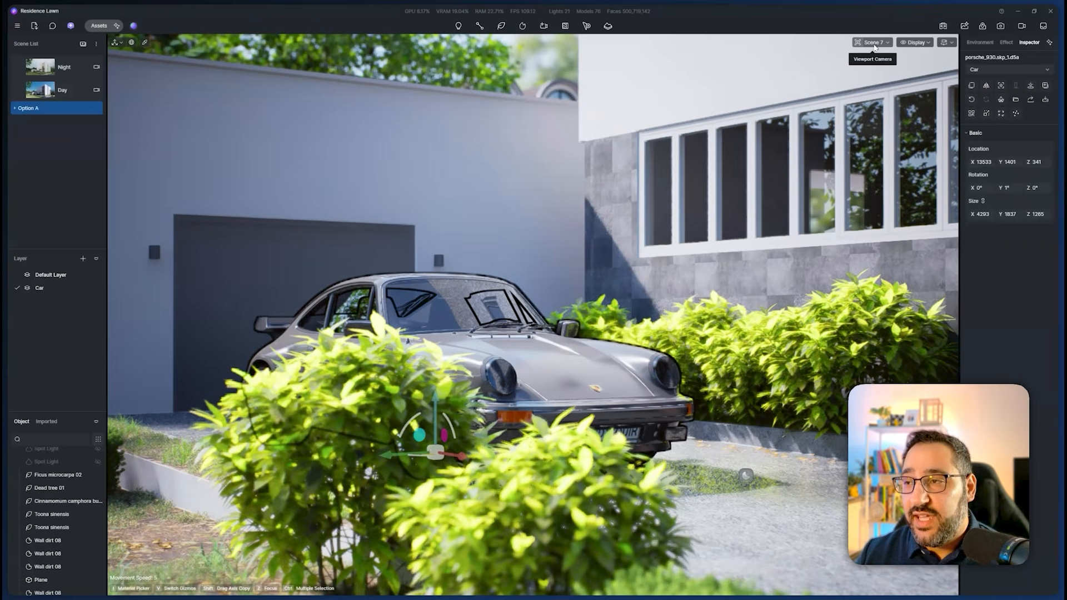
Expand the Option A scene group and set the viewport camera's field of view to 45°
{"action": "left_click", "coordinate": [874, 44]}
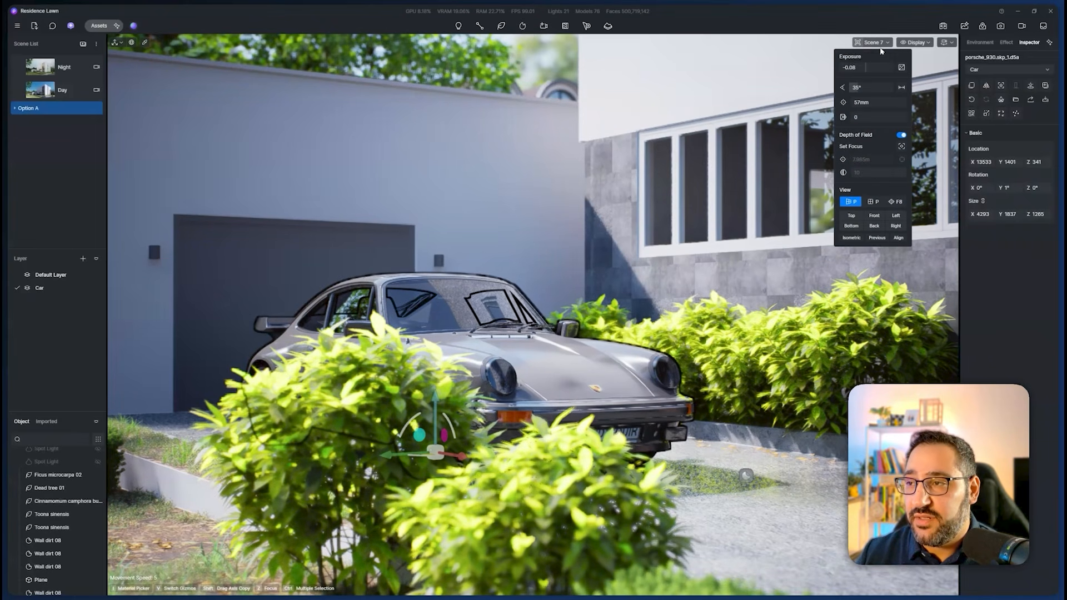
{"action": "left_click", "coordinate": [15, 110]}
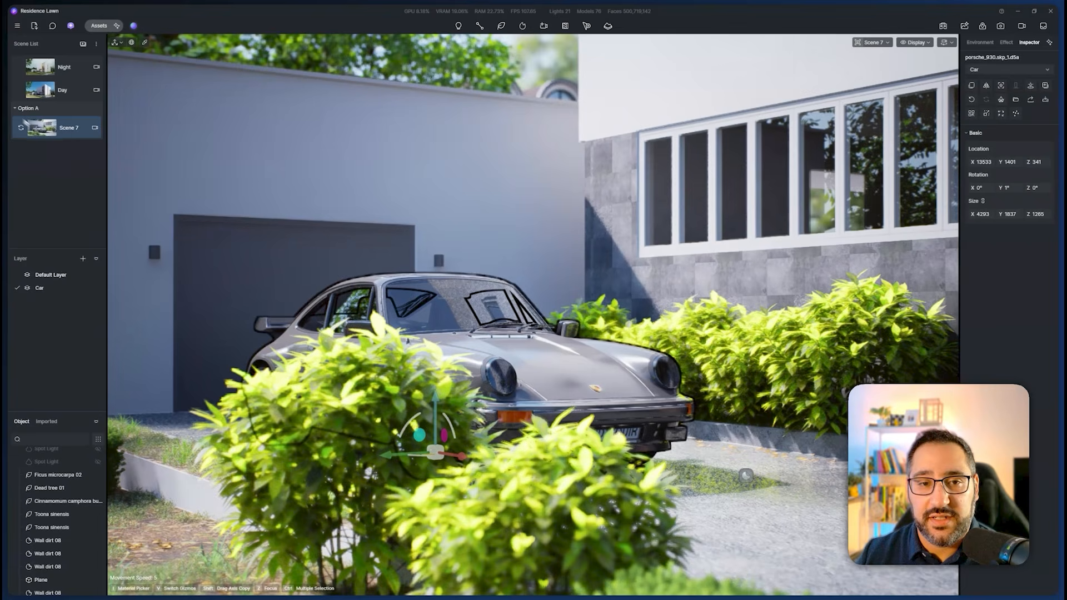
{"action": "left_click", "coordinate": [873, 43]}
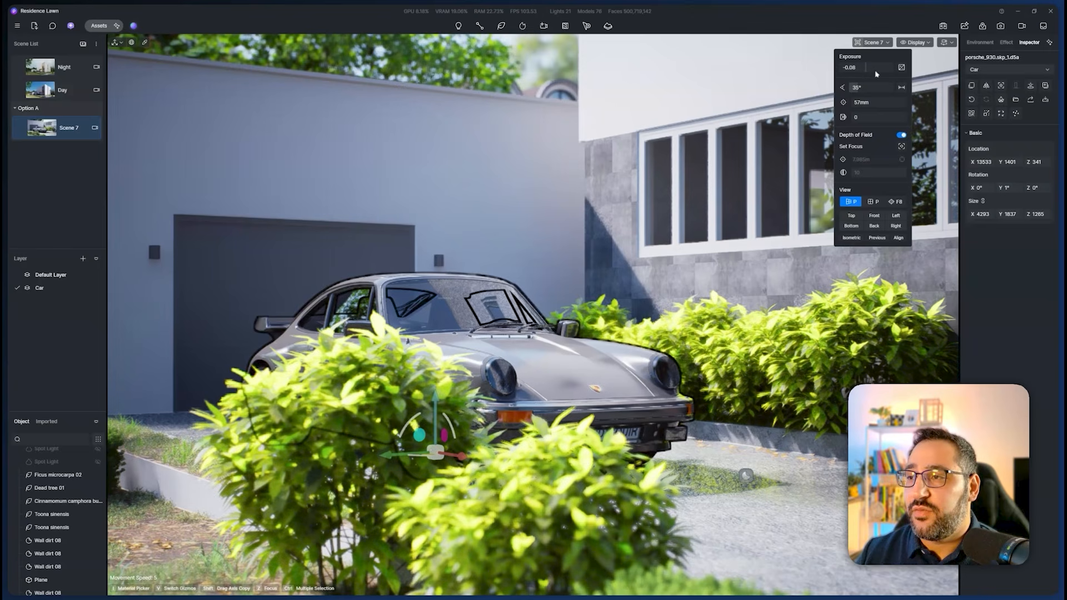
{"action": "left_click_drag", "start_coordinate": [862, 91], "coordinate": [865, 90]}
{"action": "left_click_drag", "start_coordinate": [862, 118], "coordinate": [861, 119]}
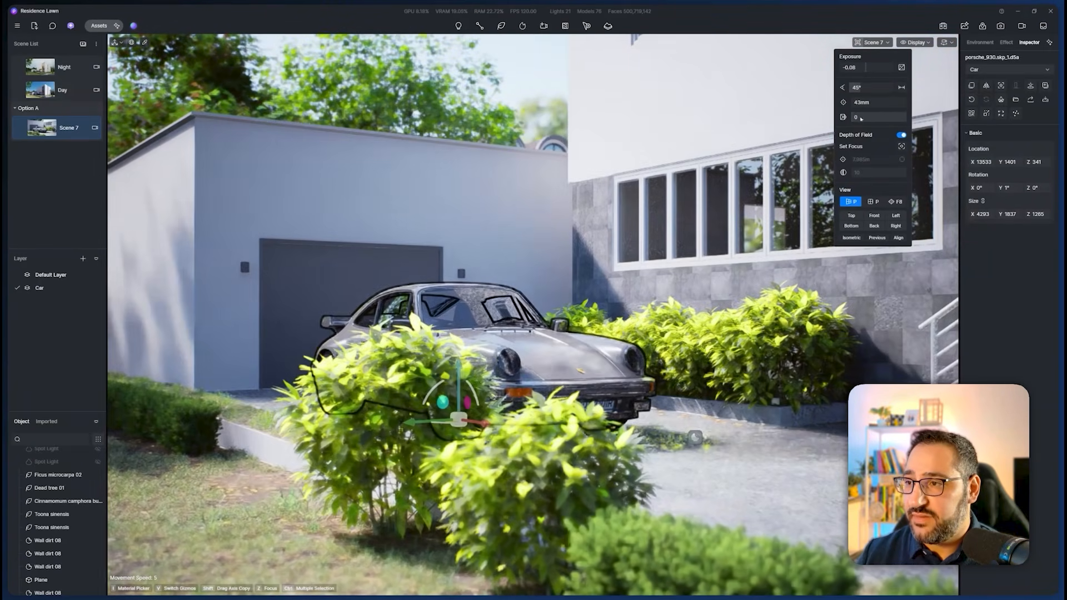
Try the parallel and two-point perspective camera modes, and return to the standard perspective view
{"action": "left_click", "coordinate": [874, 202]}
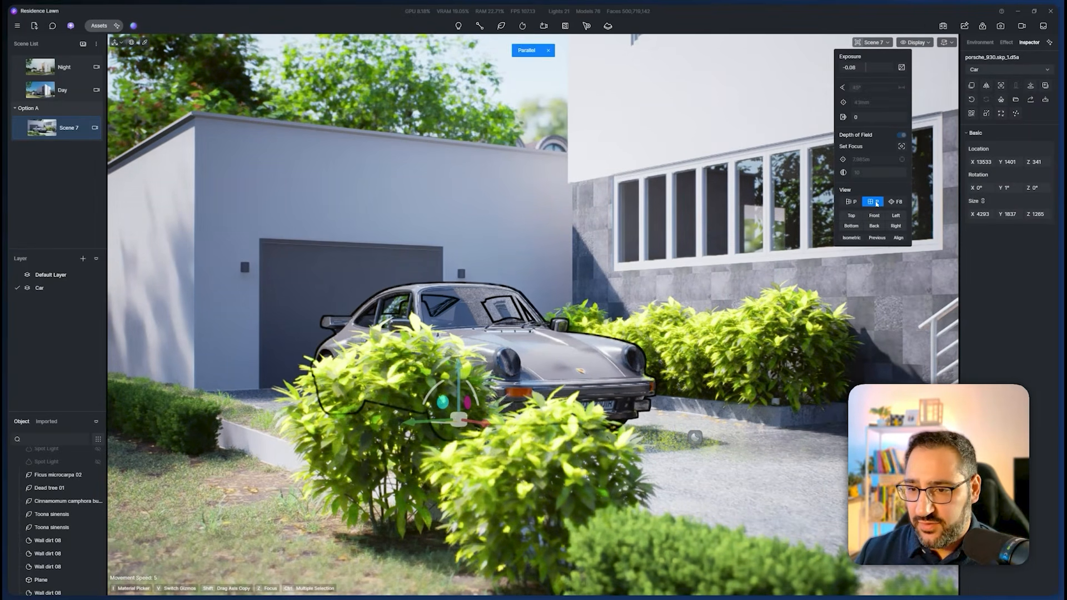
{"action": "left_click", "coordinate": [896, 203]}
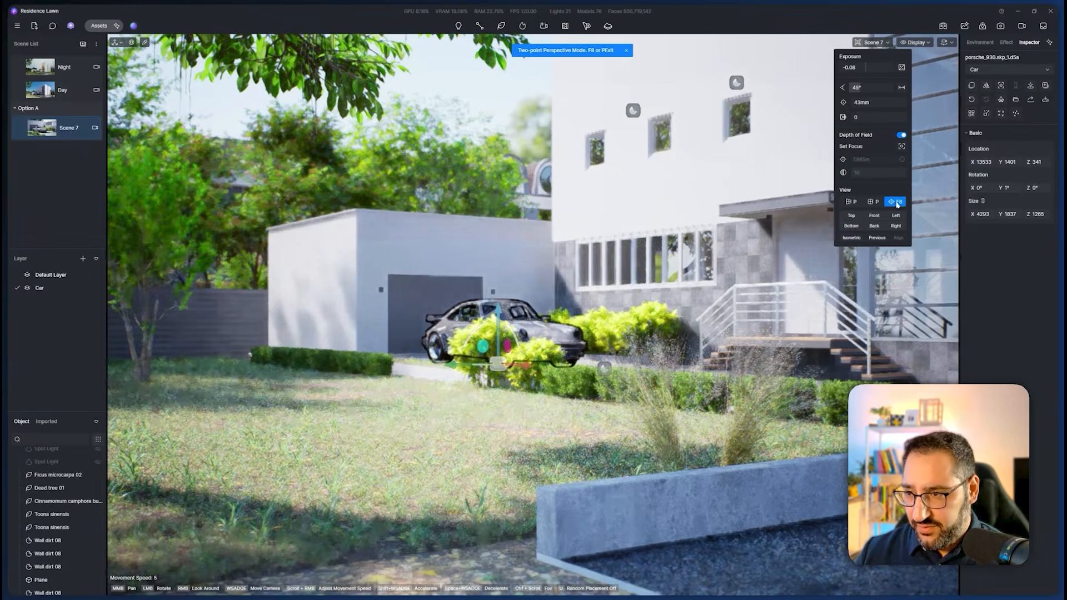
{"action": "left_click", "coordinate": [851, 203]}
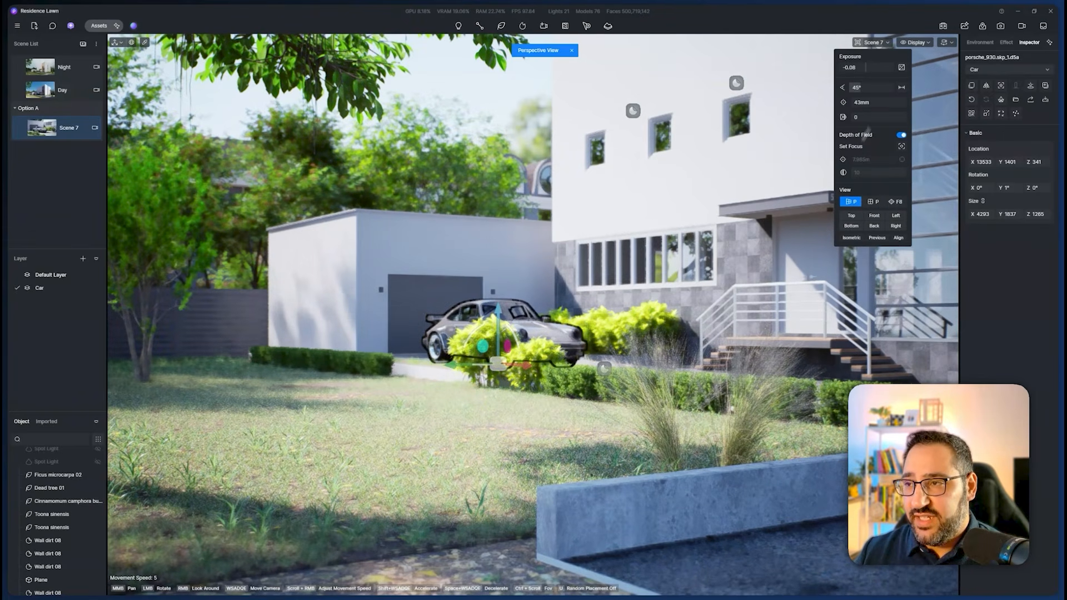
{"action": "left_click", "coordinate": [891, 43]}
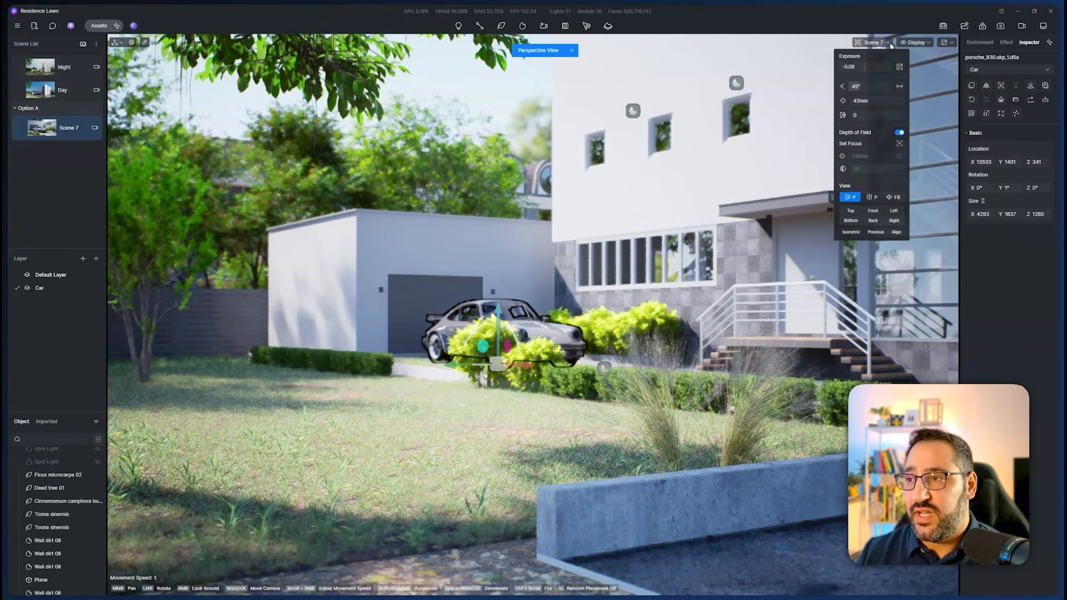
{"action": "left_click", "coordinate": [889, 43]}
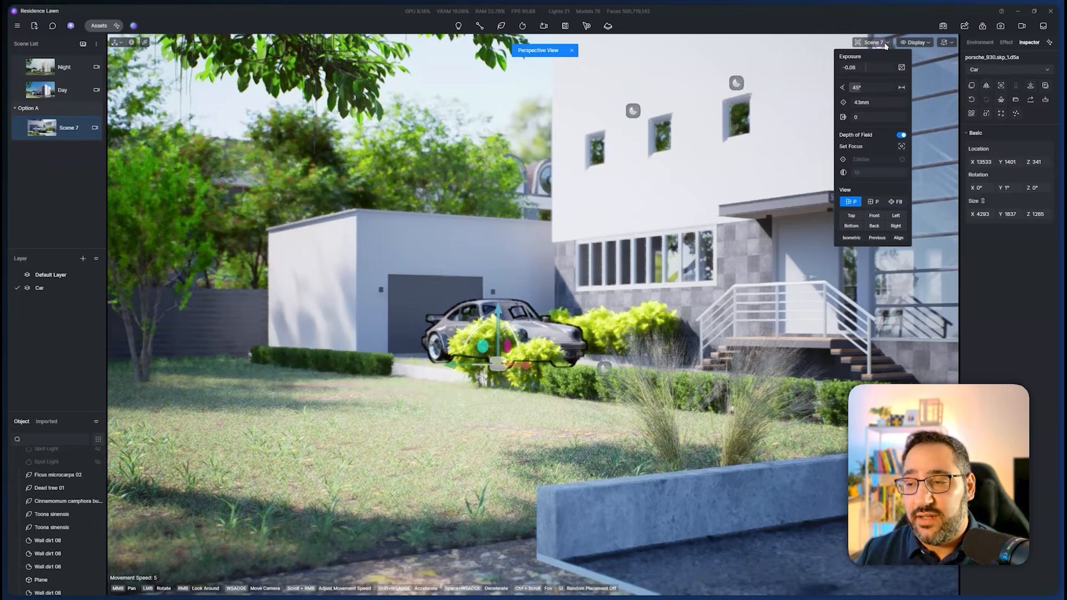
Turn the view toward the house's front facade and toggle the asset markers' visibility off and on
{"action": "left_click", "coordinate": [925, 43]}
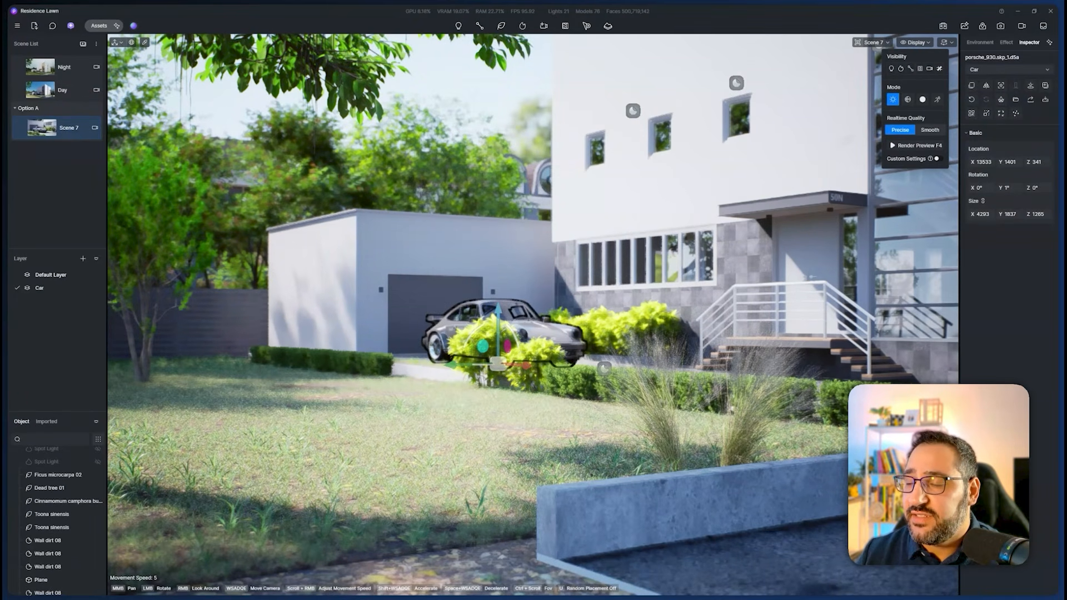
{"action": "right_click_drag", "start_coordinate": [710, 175], "coordinate": [713, 175]}
{"action": "right_click_drag", "start_coordinate": [639, 203], "coordinate": [760, 143]}
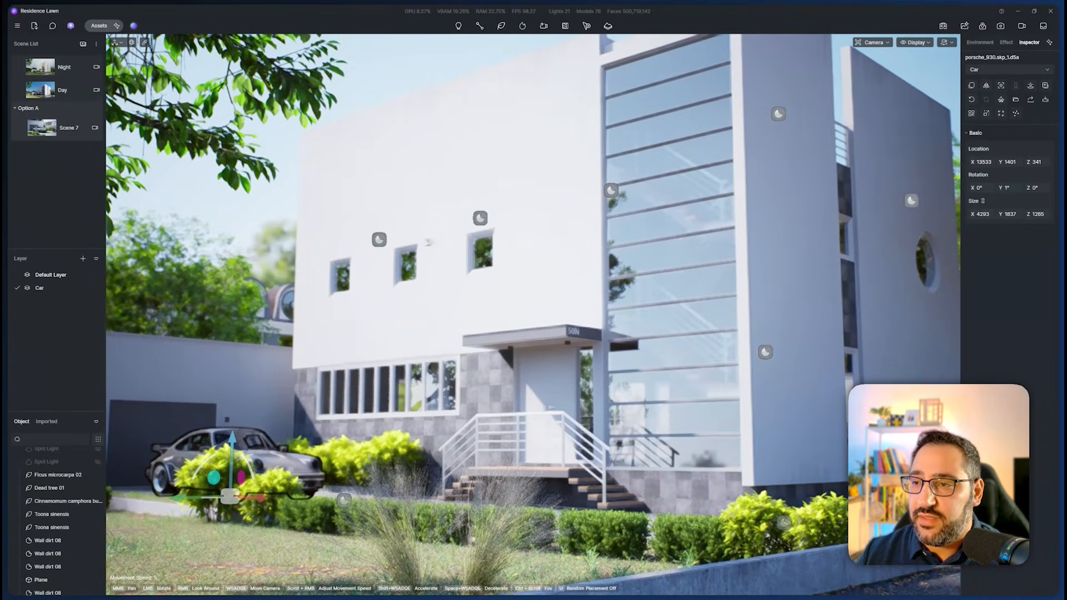
{"action": "left_click", "coordinate": [914, 42]}
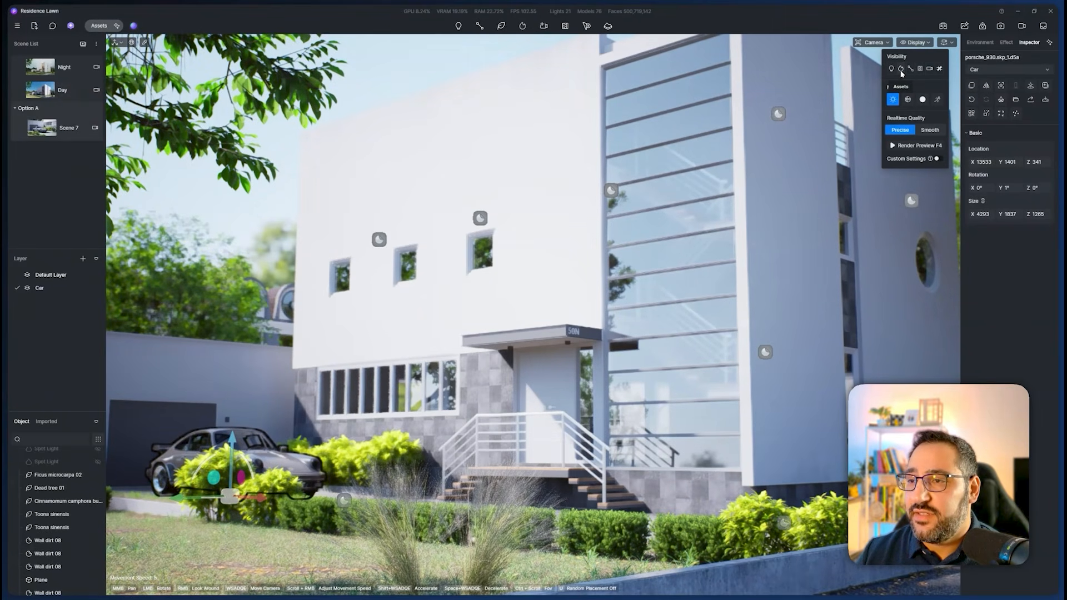
{"action": "left_click", "coordinate": [902, 71]}
{"action": "left_click", "coordinate": [902, 70]}
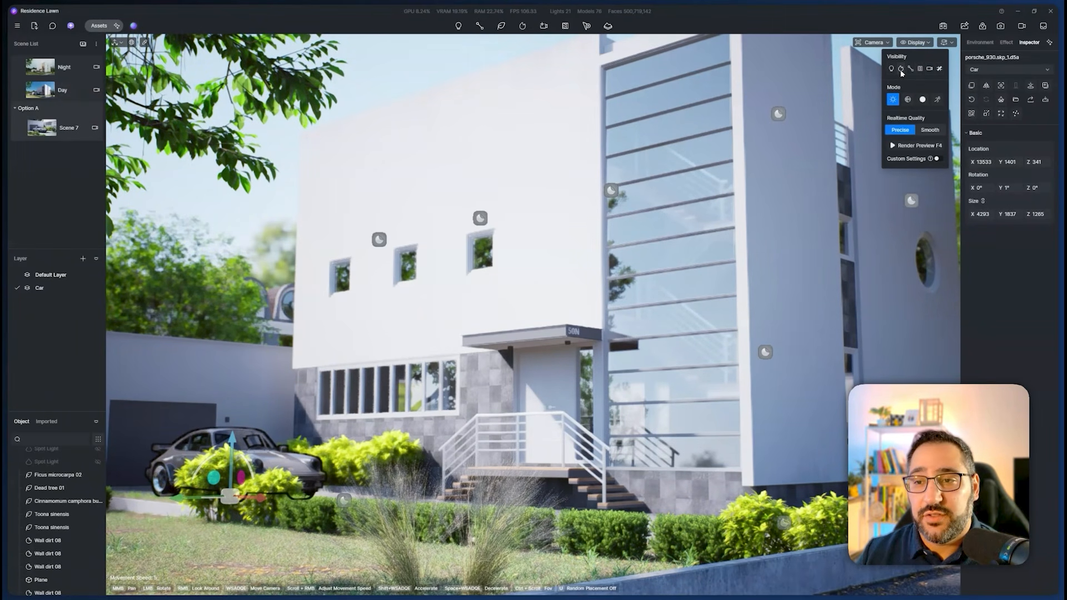
{"action": "left_click", "coordinate": [901, 70]}
{"action": "left_click", "coordinate": [891, 69]}
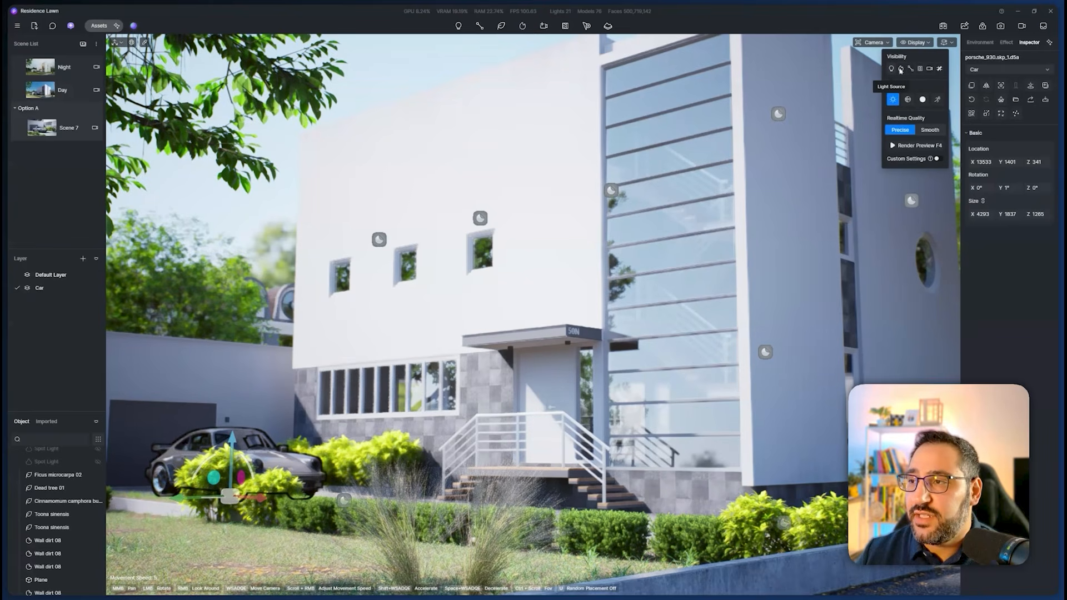
{"action": "left_click", "coordinate": [902, 69]}
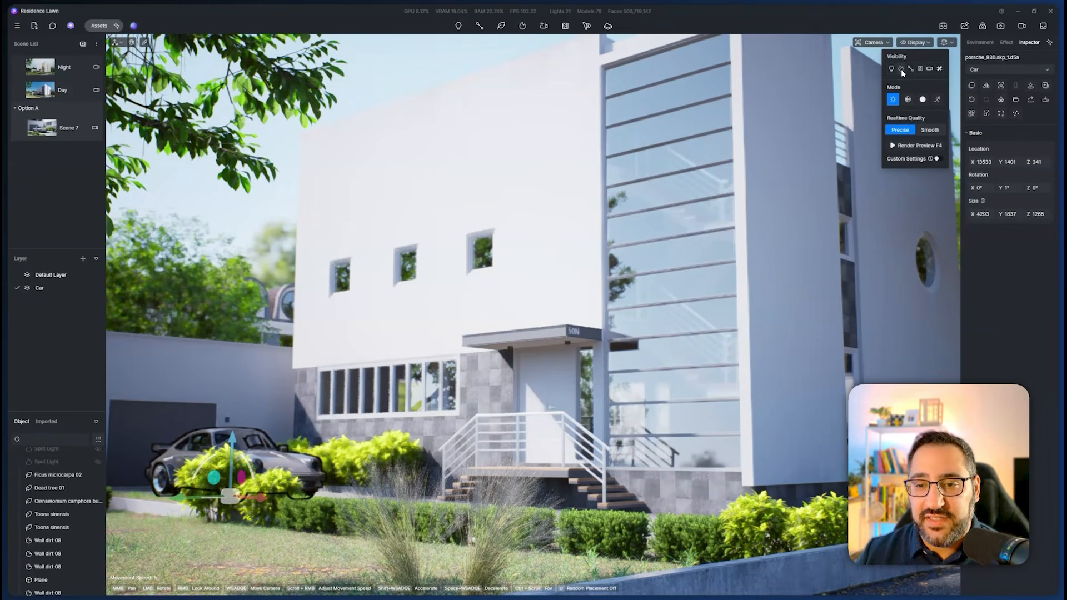
{"action": "left_click", "coordinate": [902, 70]}
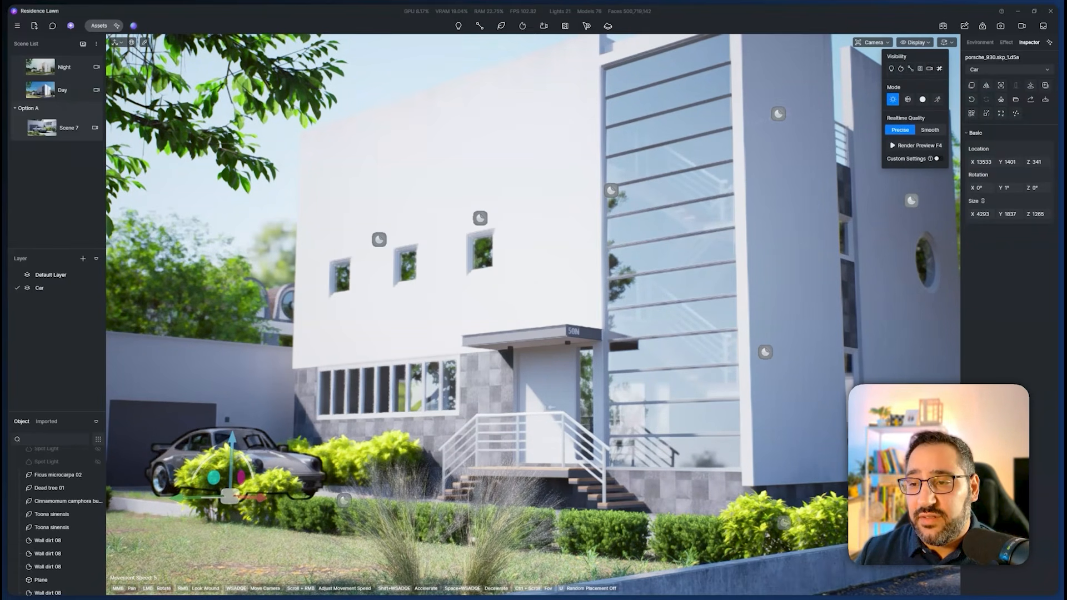
Try the wireframe and clay display modes, and return to the Light mode
{"action": "left_click", "coordinate": [909, 100]}
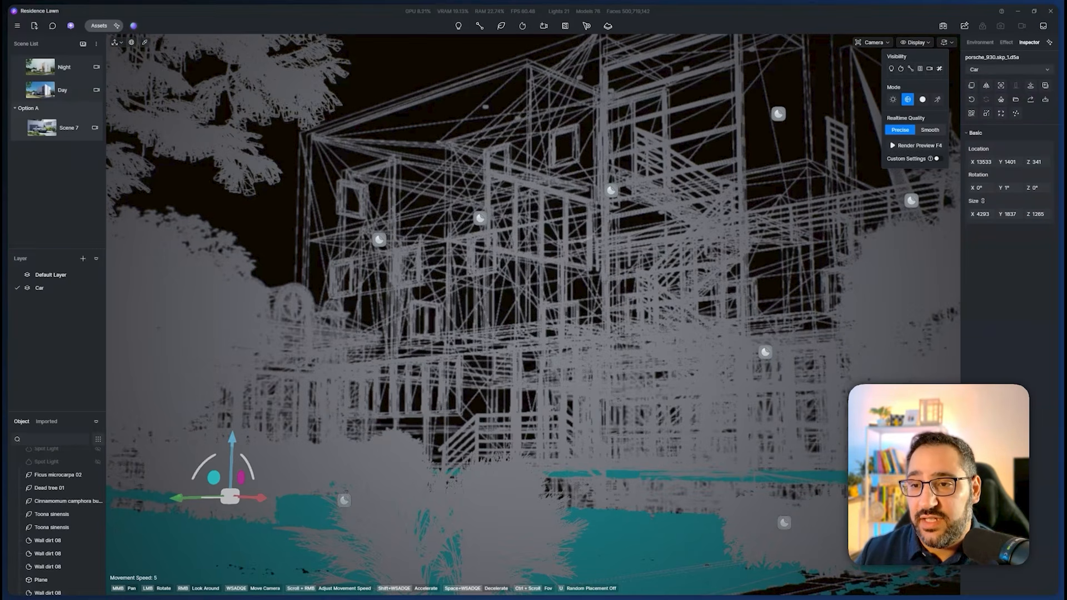
{"action": "left_click", "coordinate": [923, 100]}
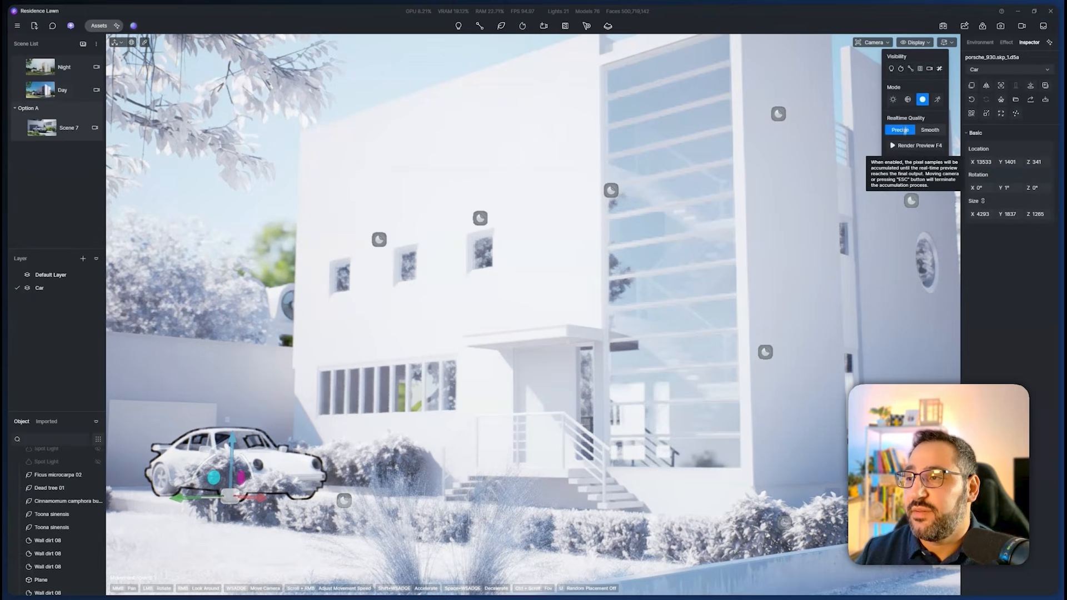
{"action": "left_click", "coordinate": [893, 99]}
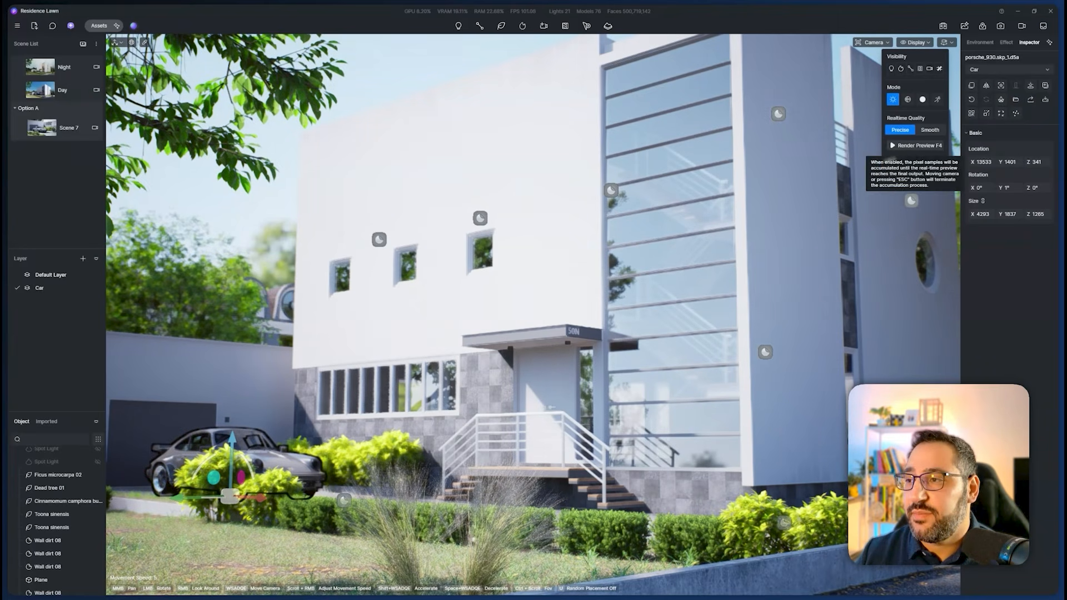
Set the realtime quality to Smooth and move out to an elevated view of the whole house, driveway and street
{"action": "left_click", "coordinate": [930, 130]}
{"action": "right_click_drag", "start_coordinate": [654, 240], "coordinate": [556, 240]}
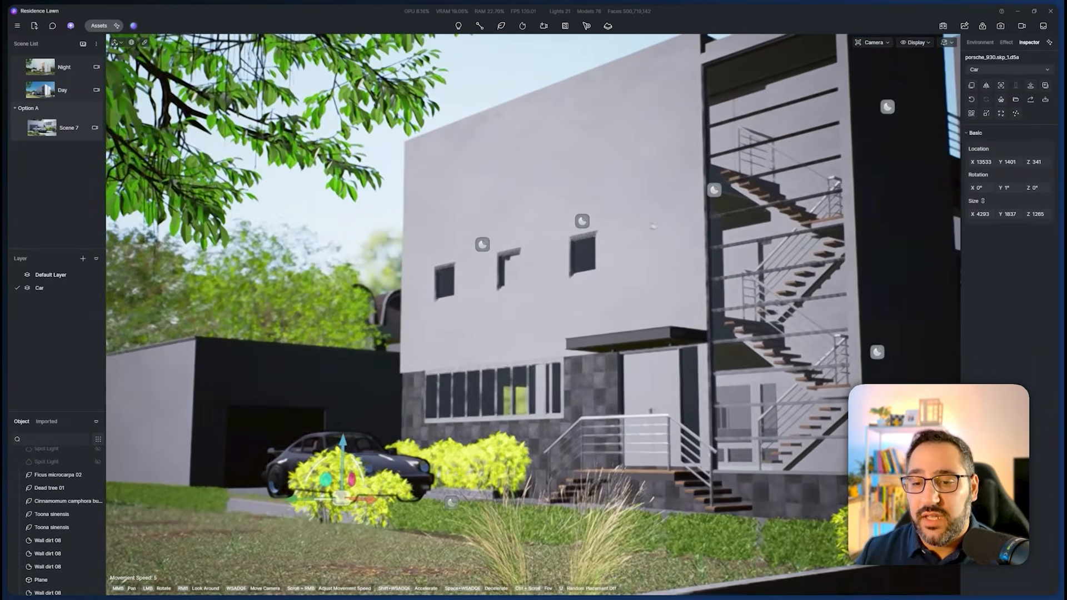
{"action": "scroll", "coordinate": [654, 240], "scroll_direction": "down", "scroll_amount": 4}
{"action": "scroll", "coordinate": [656, 232], "scroll_direction": "up", "scroll_amount": 1}
{"action": "left_click_drag", "start_coordinate": [654, 235], "coordinate": [607, 429]}
{"action": "right_click_drag", "start_coordinate": [656, 222], "coordinate": [636, 243]}
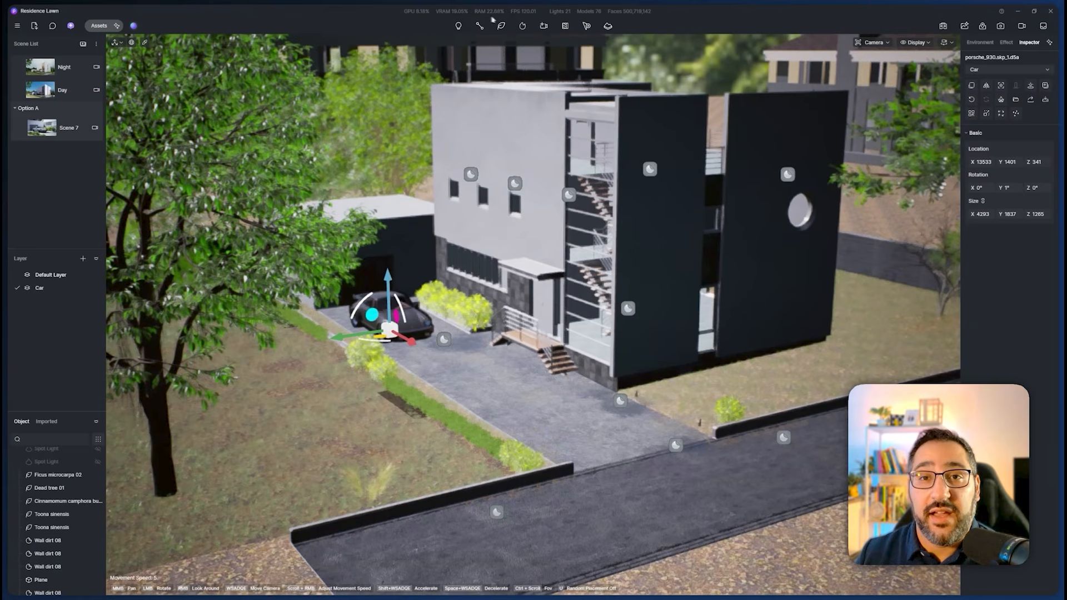
Review the view options that control overlays such as Show Statistics, and close them without changes
{"action": "left_click", "coordinate": [18, 25]}
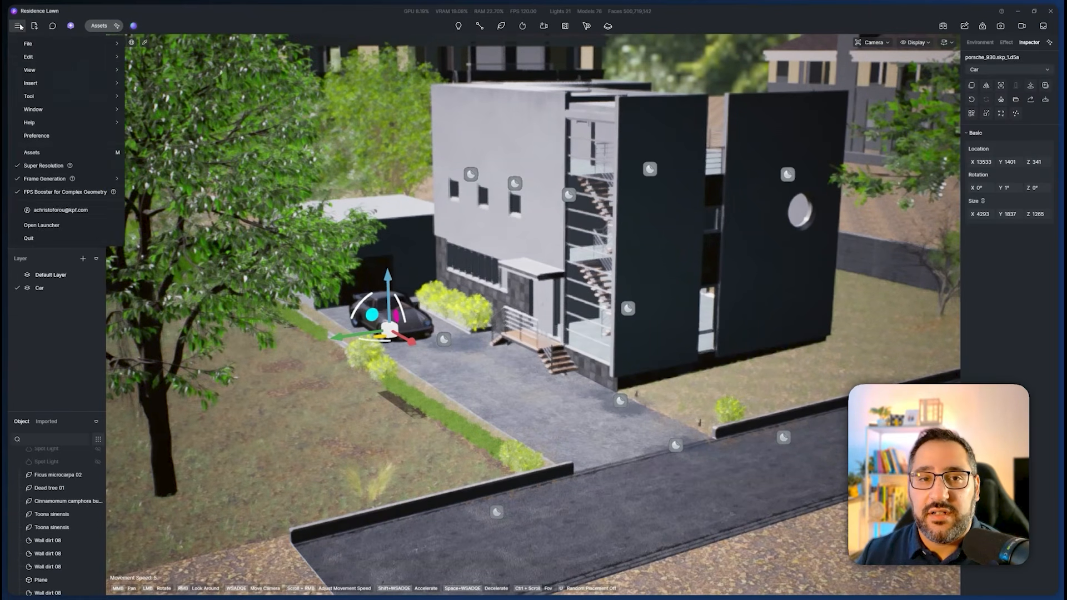
{"action": "mouse_move", "coordinate": [51, 71]}
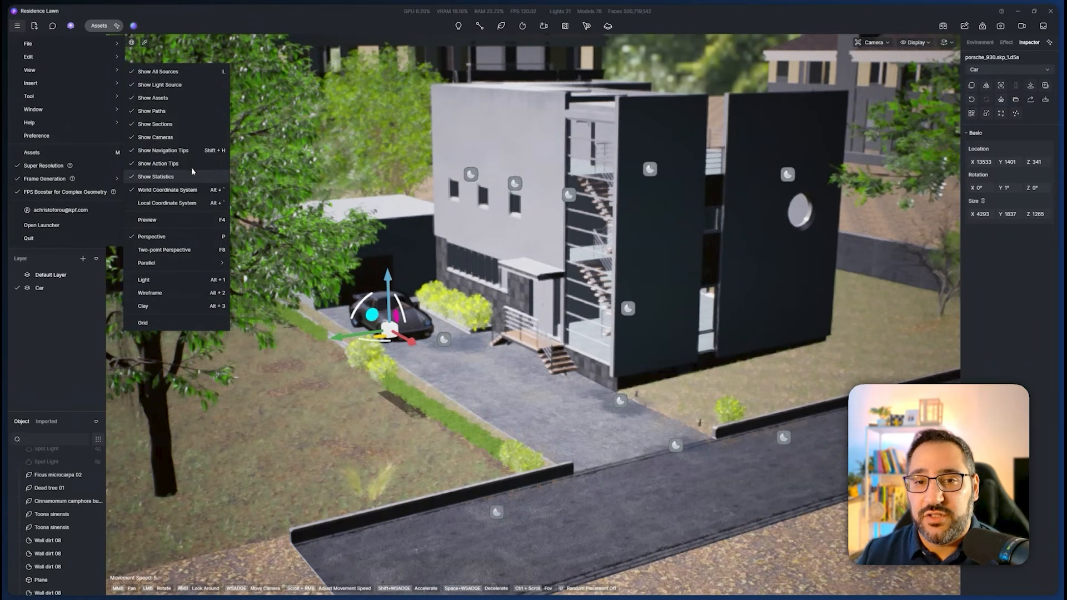
{"action": "left_click", "coordinate": [527, 13]}
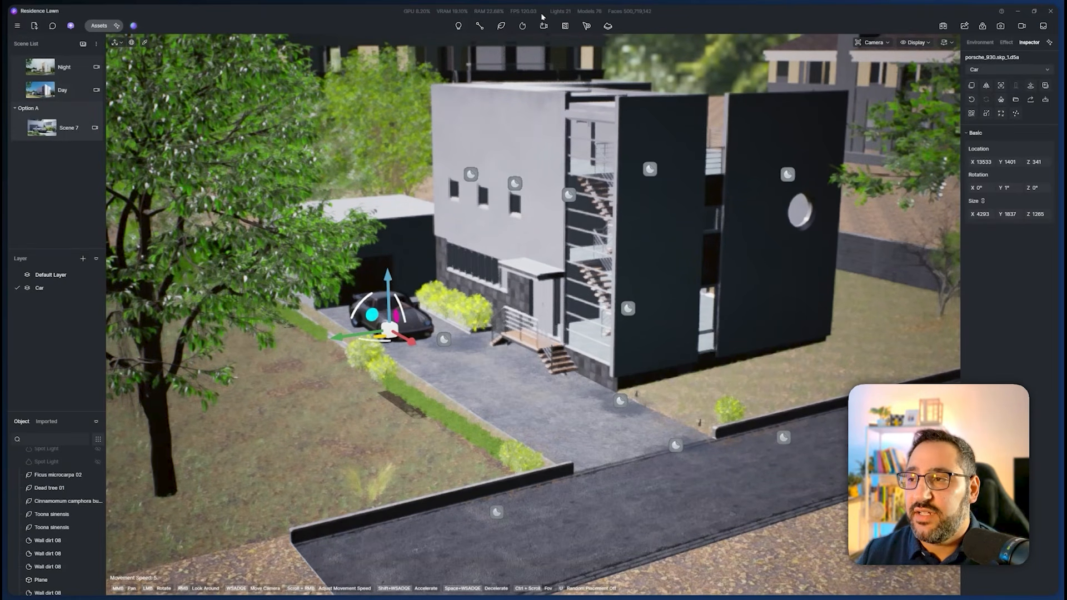
Set the realtime quality to Precise and turn off the camera's depth of field
{"action": "left_click", "coordinate": [918, 43]}
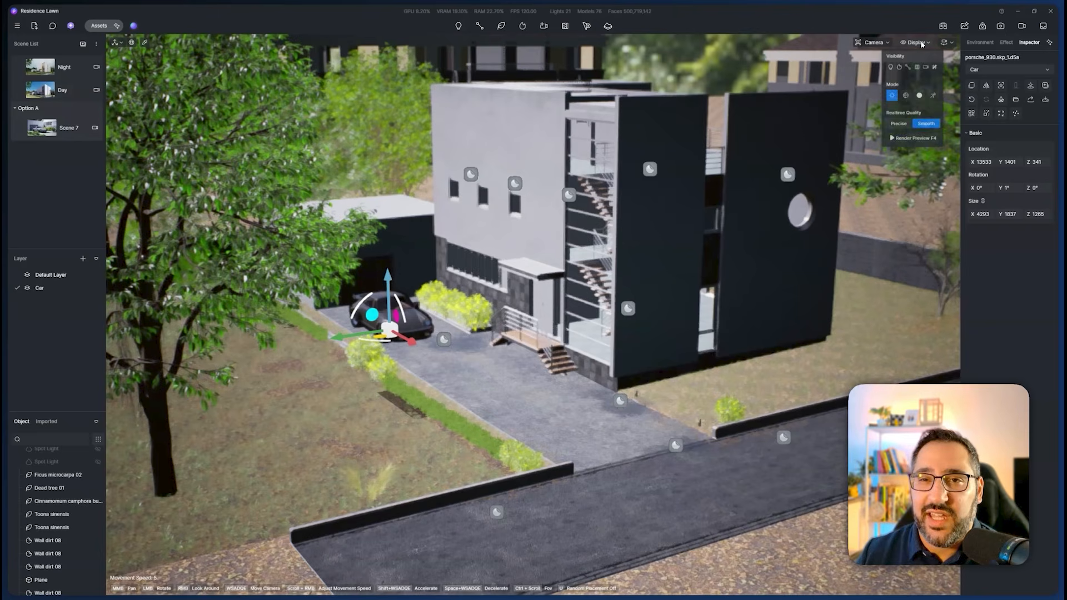
{"action": "left_click", "coordinate": [900, 130]}
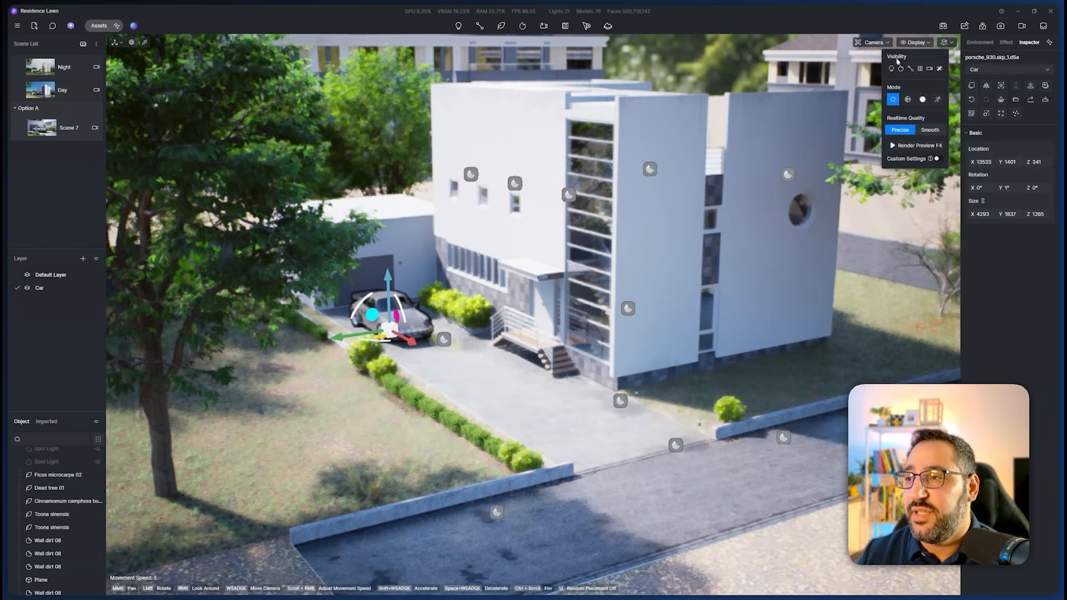
{"action": "left_click", "coordinate": [874, 43]}
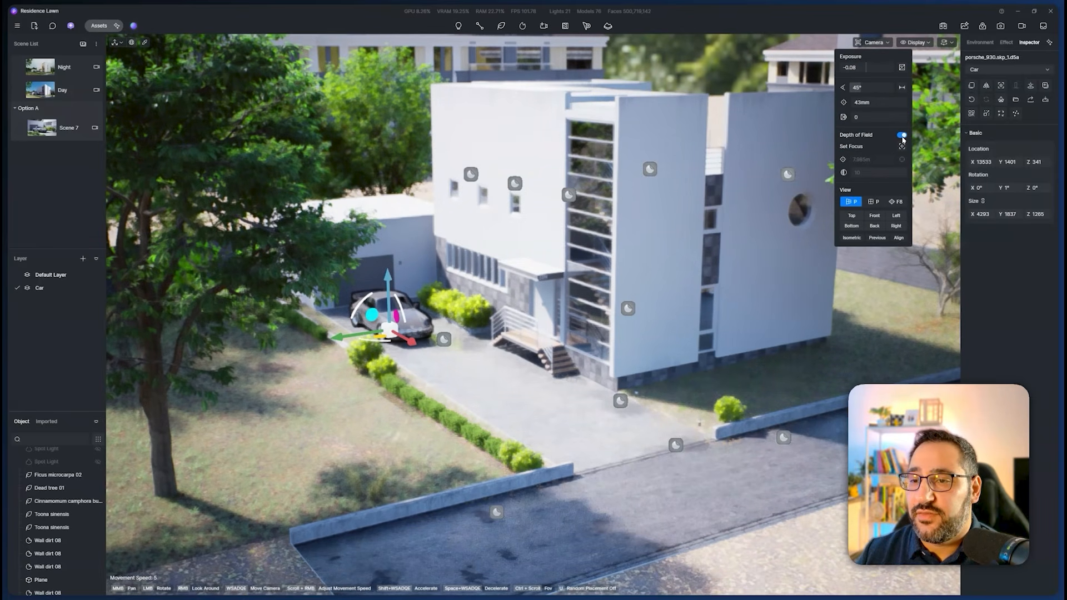
{"action": "left_click", "coordinate": [901, 136]}
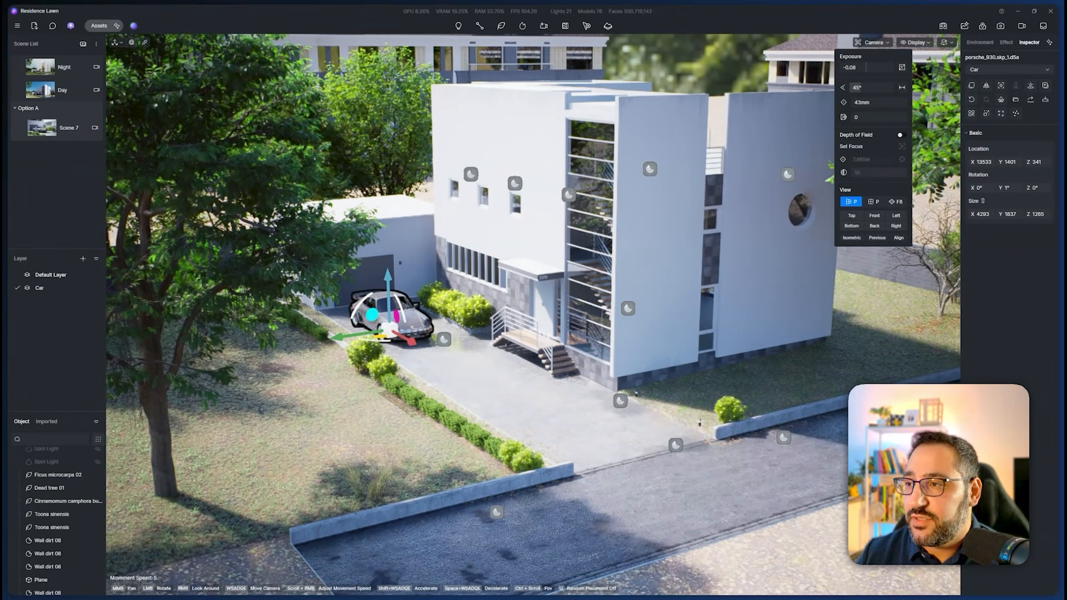
Show the viewport's navigation settings and turn the view slightly around the house
{"action": "left_click", "coordinate": [945, 43]}
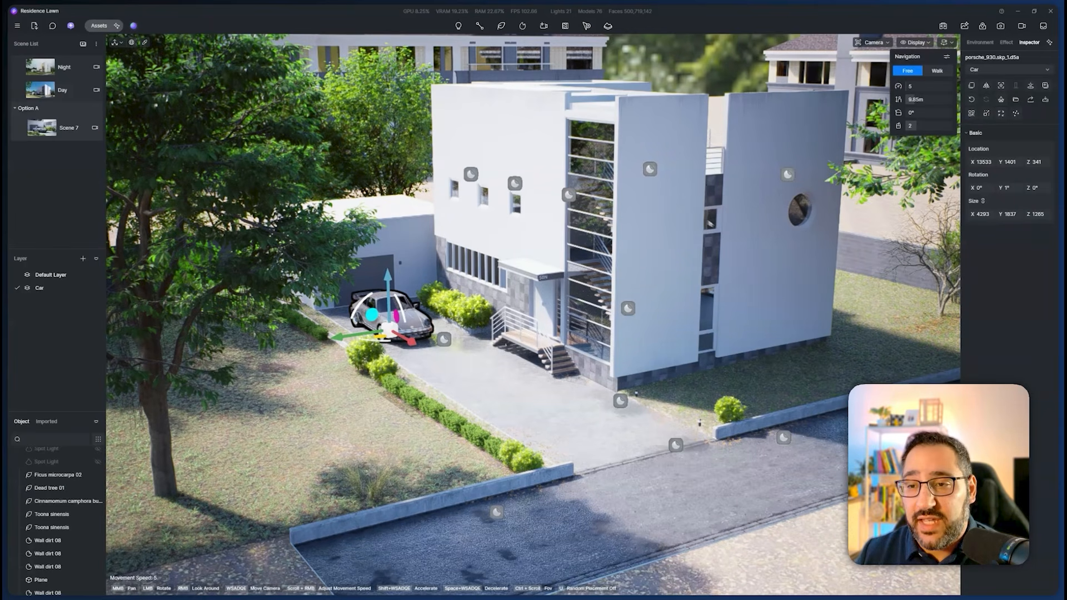
{"action": "right_click_drag", "start_coordinate": [644, 235], "coordinate": [688, 213]}
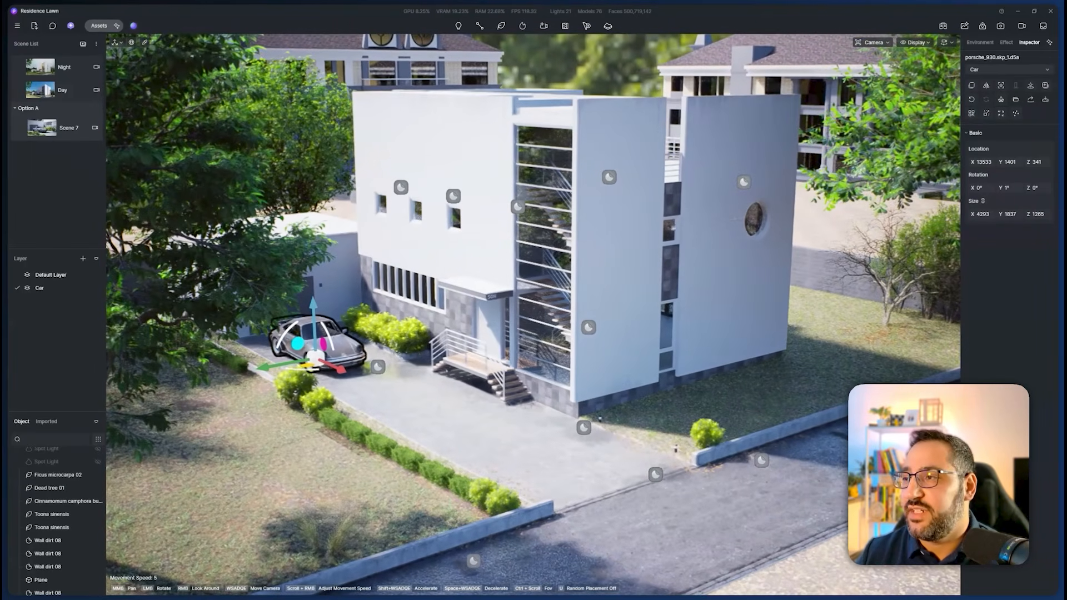
Switch the environment's sky light to Geo Sky and move the sun to 08:39 AM
{"action": "left_click", "coordinate": [980, 43]}
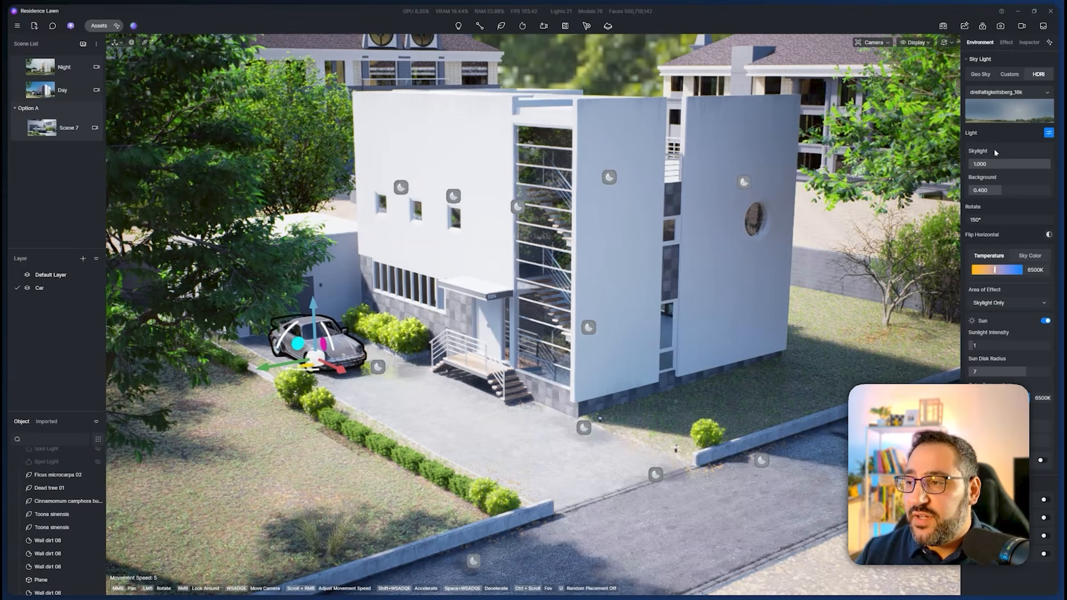
{"action": "left_click", "coordinate": [982, 75]}
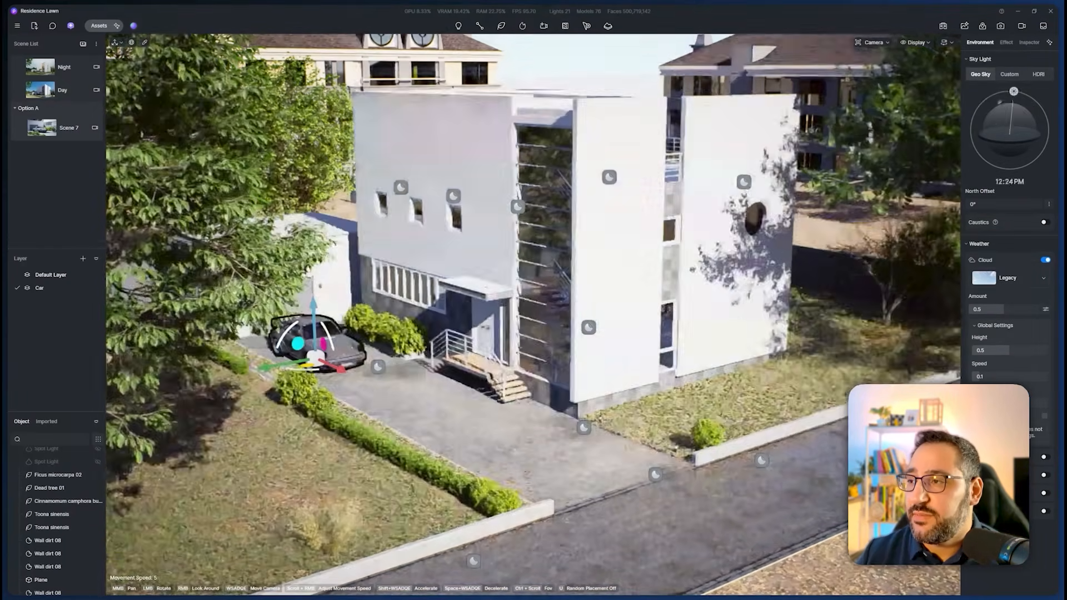
{"action": "left_click_drag", "start_coordinate": [1014, 91], "coordinate": [991, 104]}
{"action": "left_click_drag", "start_coordinate": [990, 104], "coordinate": [983, 110]}
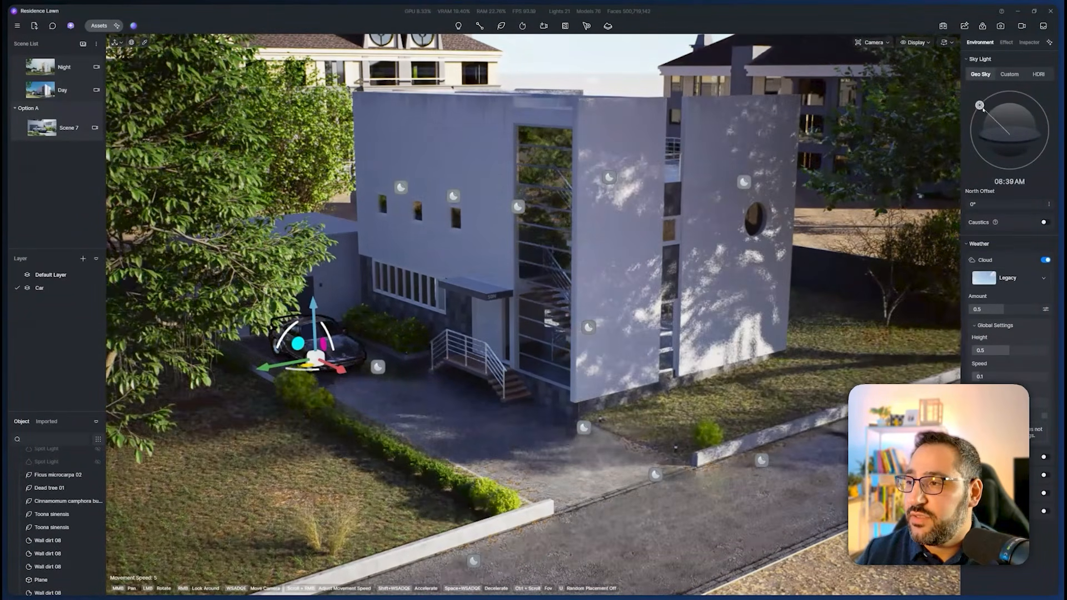
{"action": "double_click", "coordinate": [1013, 184]}
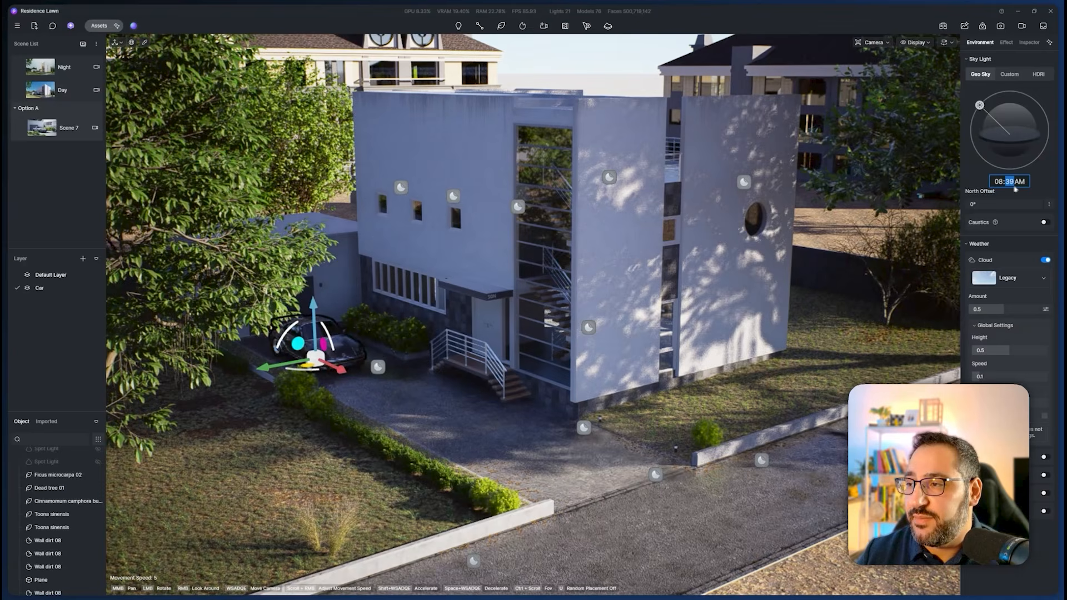
Expand the Geo Sky's date, location and intensity settings and move the sun to 01:39 PM
{"action": "left_click", "coordinate": [1049, 204]}
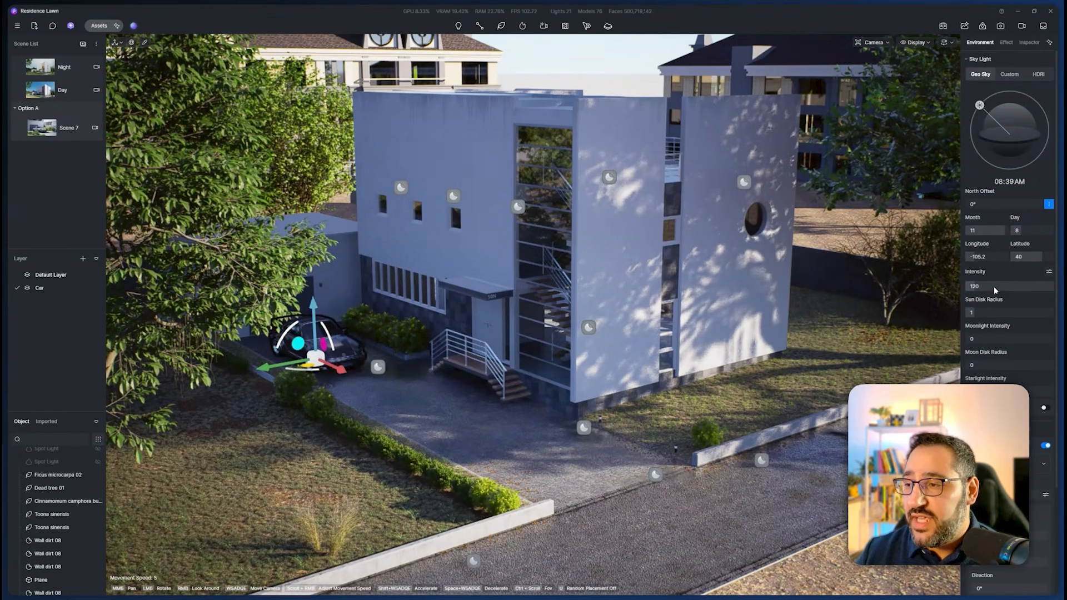
{"action": "left_click_drag", "start_coordinate": [980, 106], "coordinate": [1027, 95]}
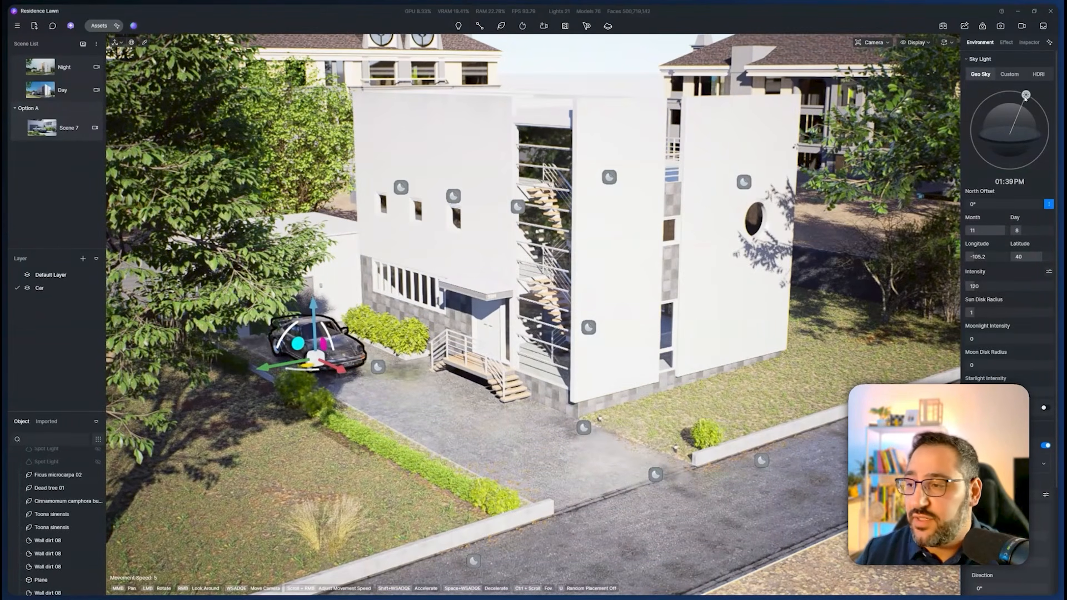
Tilt the view up to the sky and toggle the weather's clouds off and on
{"action": "scroll", "coordinate": [1026, 96], "scroll_direction": "down", "scroll_amount": 3}
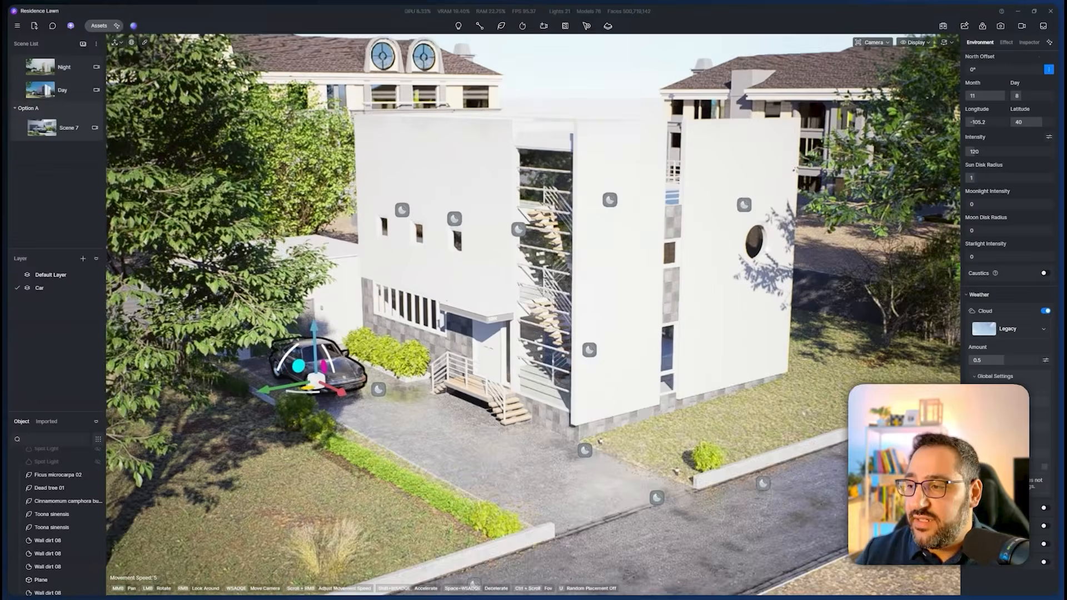
{"action": "right_click_drag", "start_coordinate": [668, 278], "coordinate": [670, 167]}
{"action": "left_click", "coordinate": [1047, 312]}
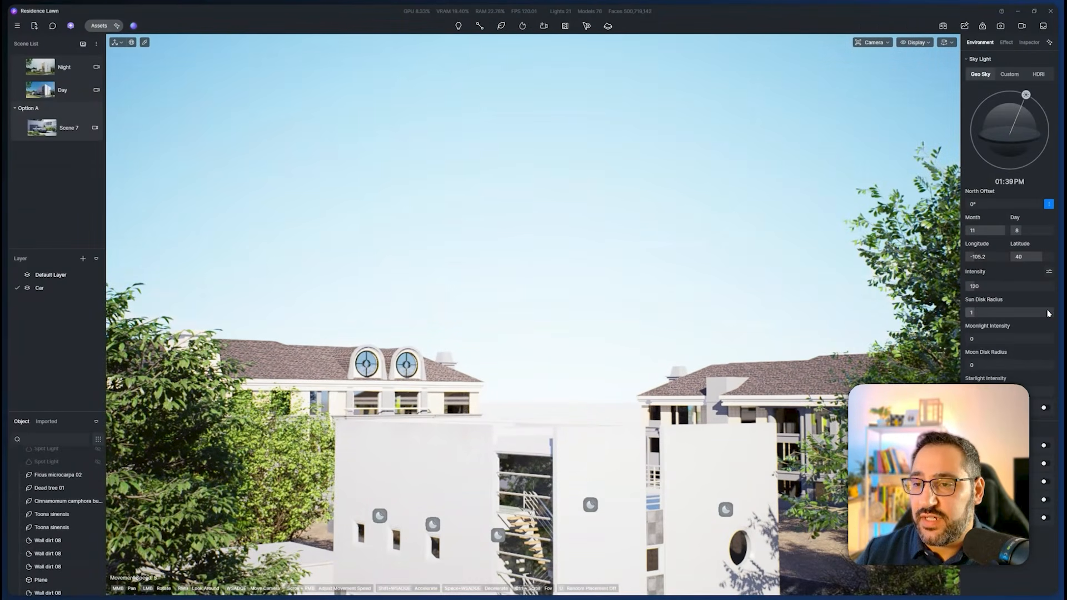
{"action": "left_click", "coordinate": [1045, 445]}
Try the precipitation effect, look through the fog and other weather settings, and turn precipitation off
{"action": "scroll", "coordinate": [1043, 456], "scroll_direction": "down", "scroll_amount": 3}
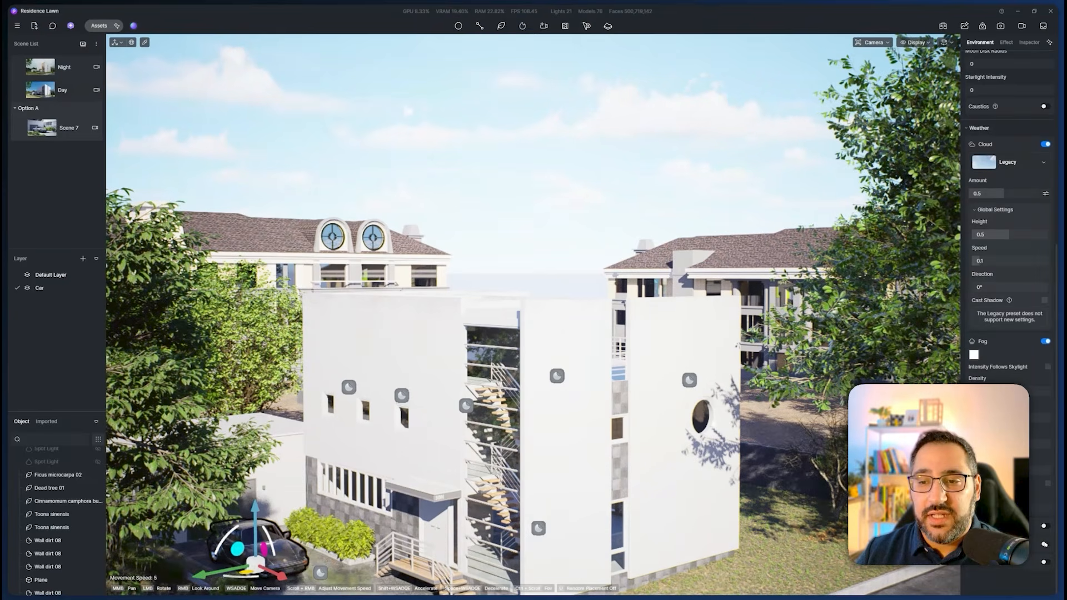
{"action": "left_click", "coordinate": [1045, 545]}
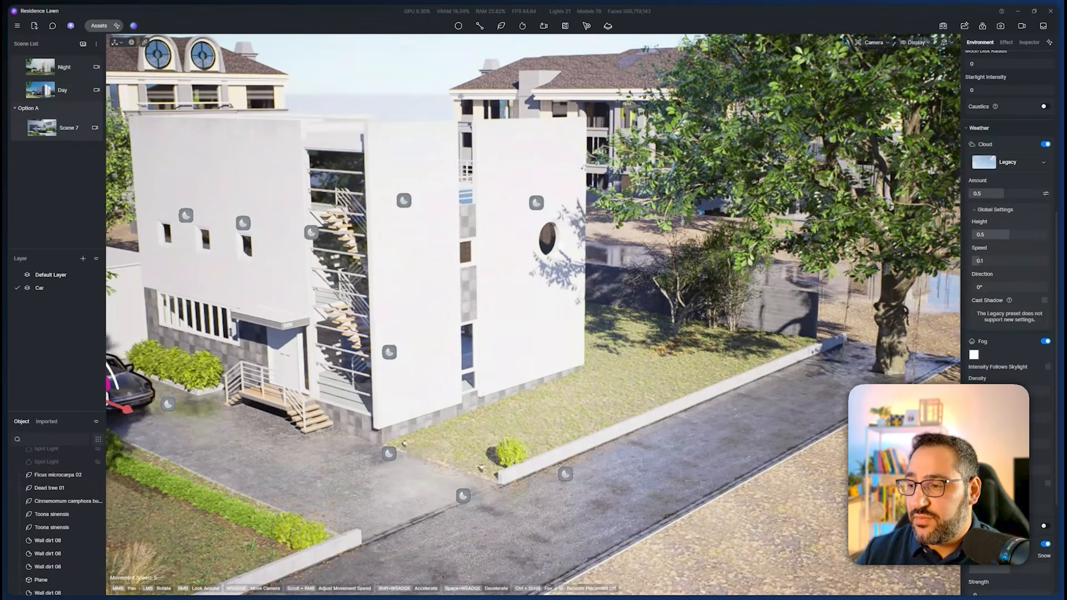
{"action": "scroll", "coordinate": [1009, 278], "scroll_direction": "down", "scroll_amount": 3}
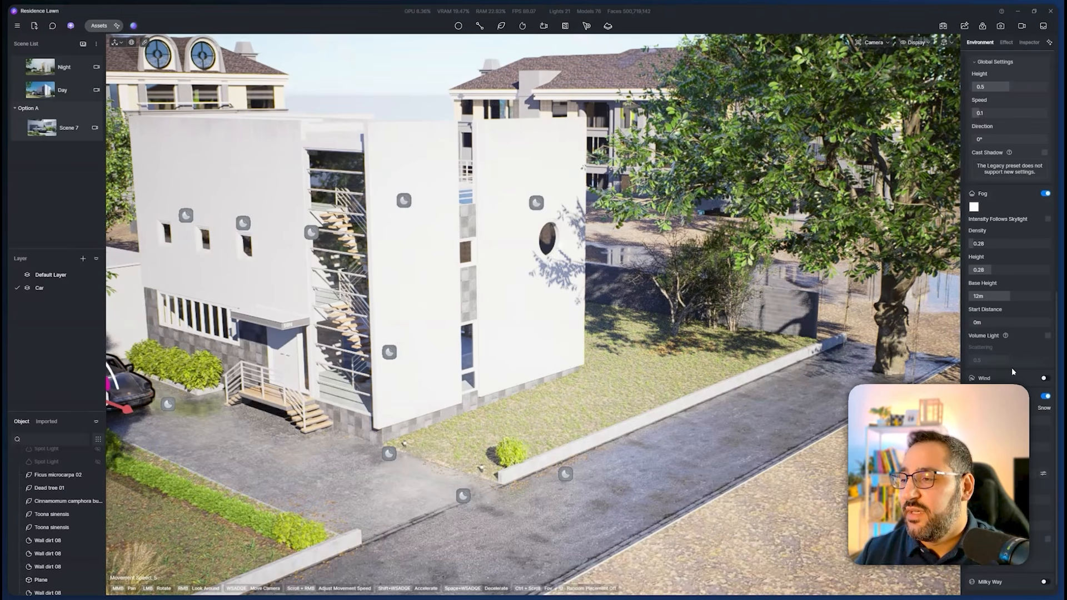
{"action": "scroll", "coordinate": [1043, 399], "scroll_direction": "up", "scroll_amount": 7}
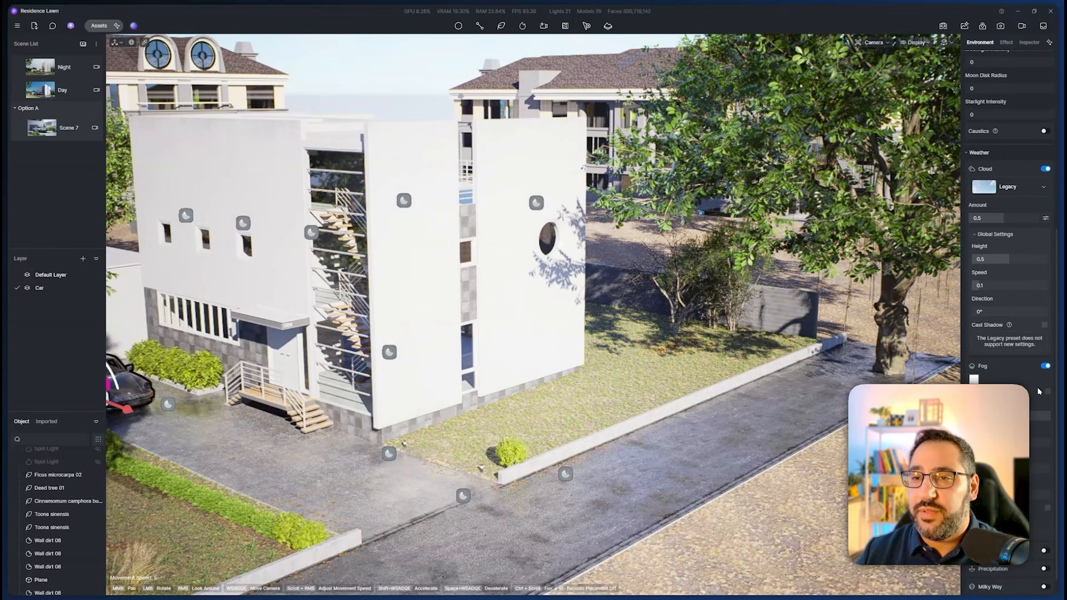
{"action": "scroll", "coordinate": [1037, 388], "scroll_direction": "up", "scroll_amount": 2}
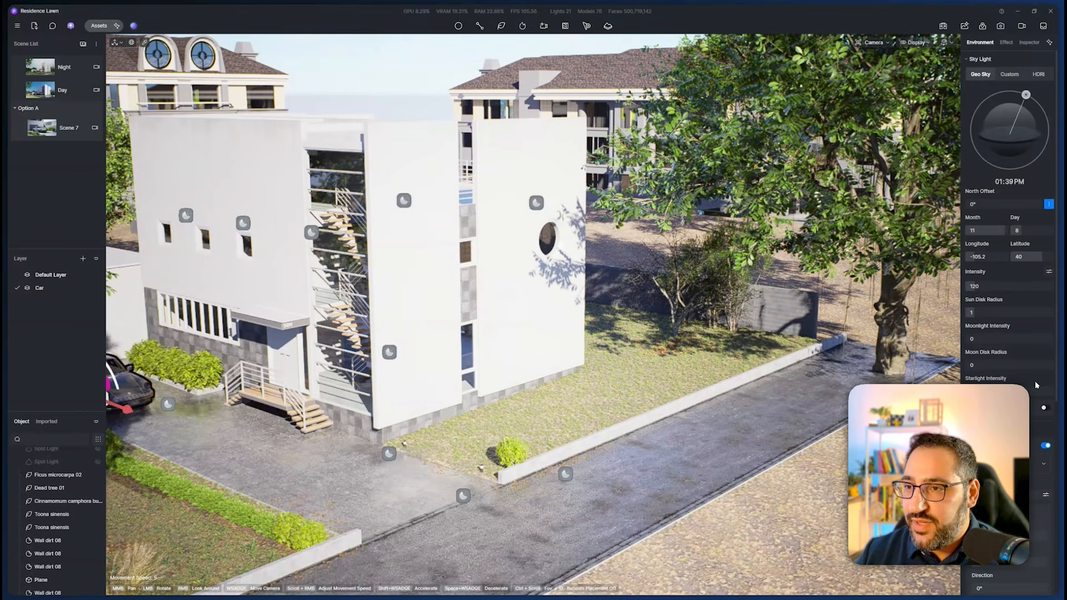
Set the post-processing exposure to -0.09, the contrast to 0.43 and the white balance to 7192
{"action": "left_click", "coordinate": [1006, 43]}
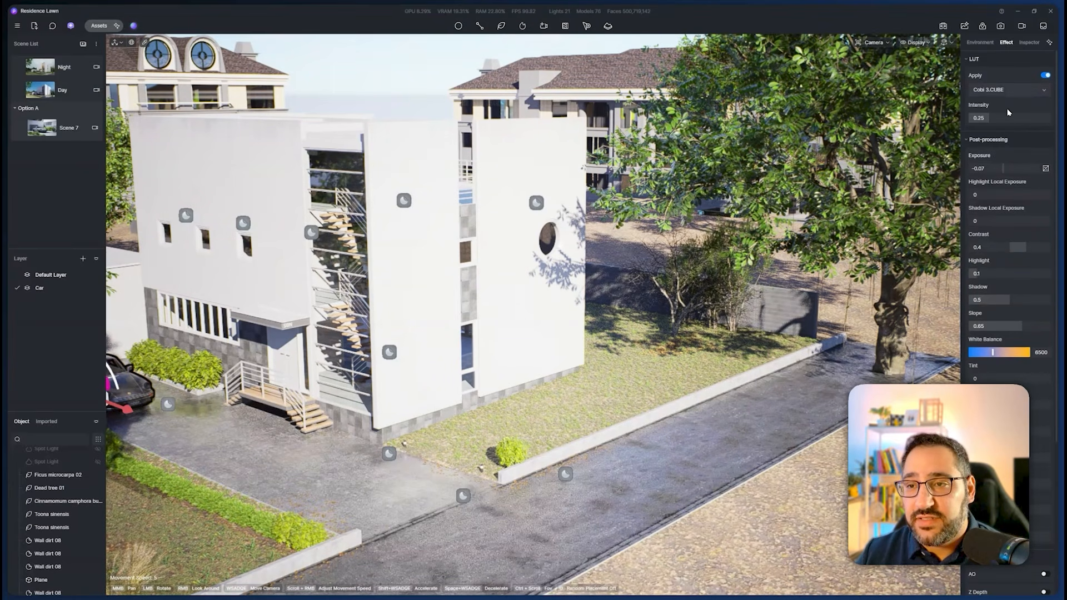
{"action": "right_click_drag", "start_coordinate": [584, 168], "coordinate": [429, 149]}
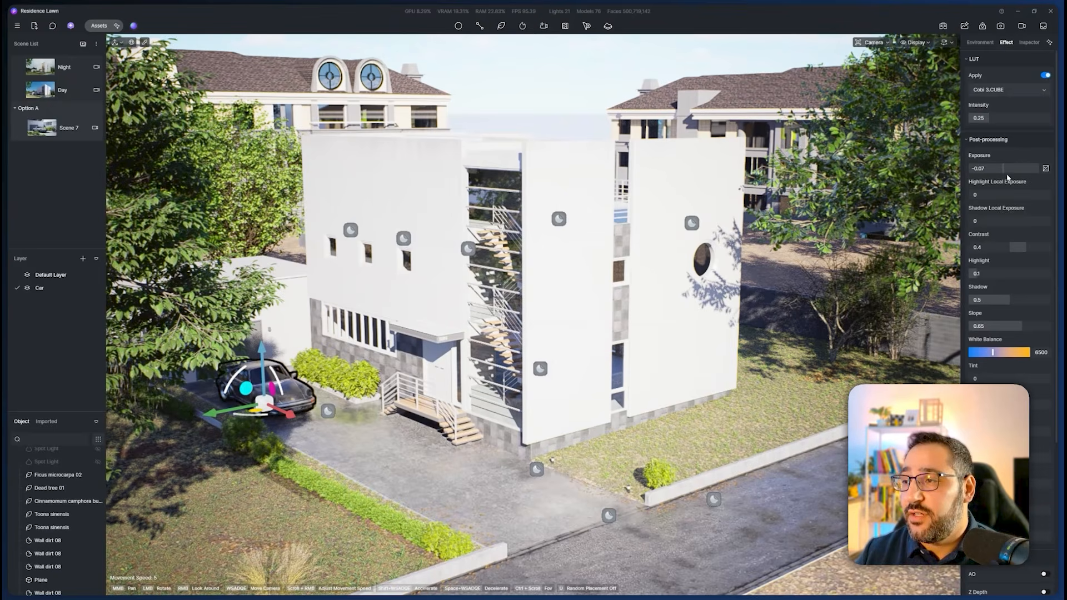
{"action": "left_click_drag", "start_coordinate": [1003, 168], "coordinate": [988, 174]}
{"action": "left_click_drag", "start_coordinate": [1022, 248], "coordinate": [1023, 250]}
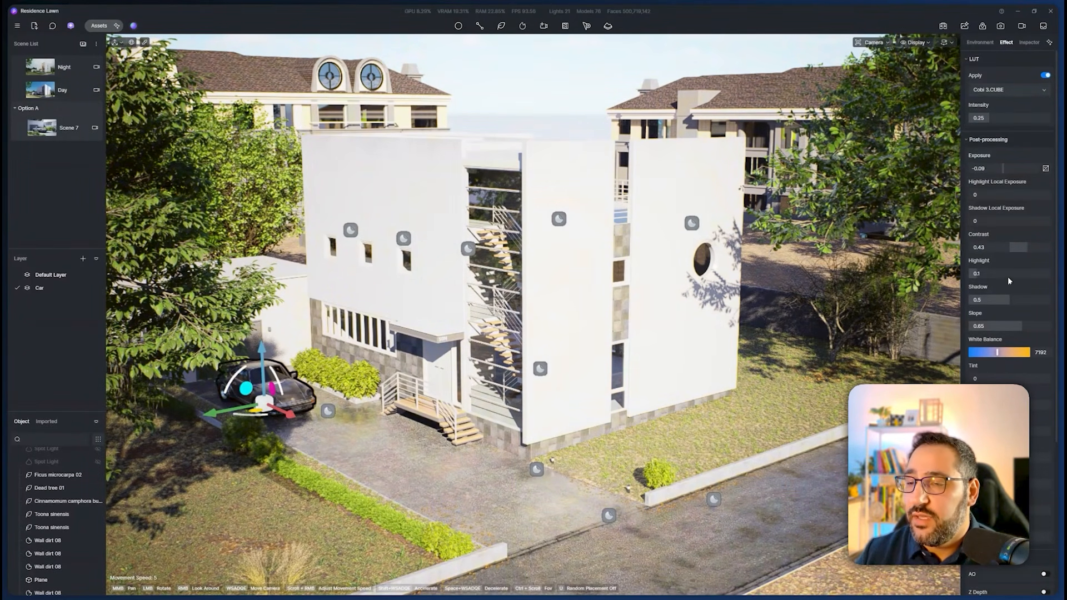
Deselect the car and inspect the properties of the background residence, the house wall's material and the Porsche in turn
{"action": "left_click", "coordinate": [1034, 44]}
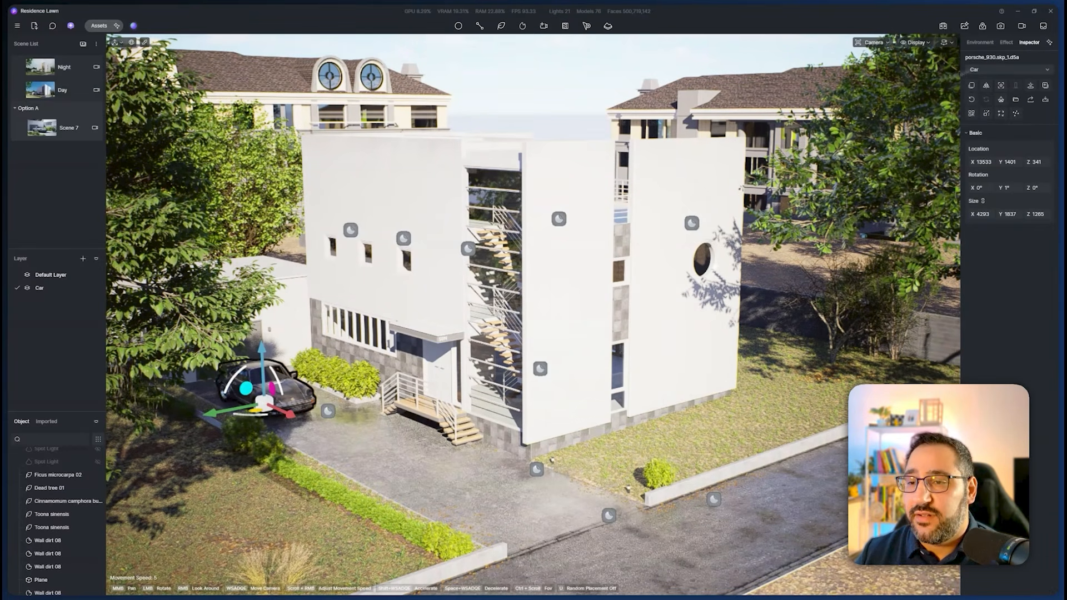
{"action": "left_click", "coordinate": [593, 80]}
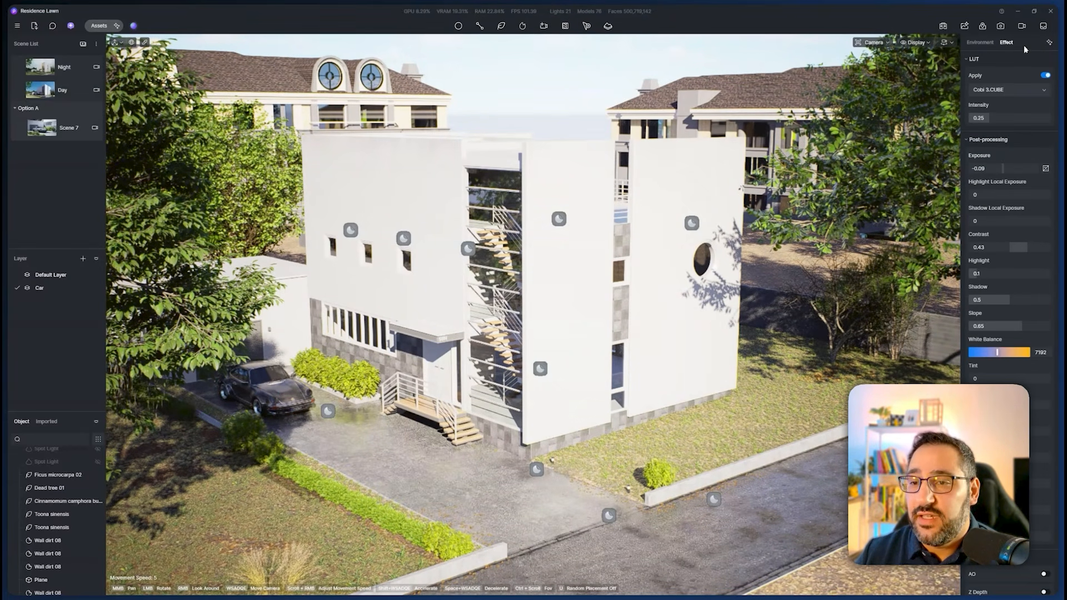
{"action": "left_click", "coordinate": [708, 143]}
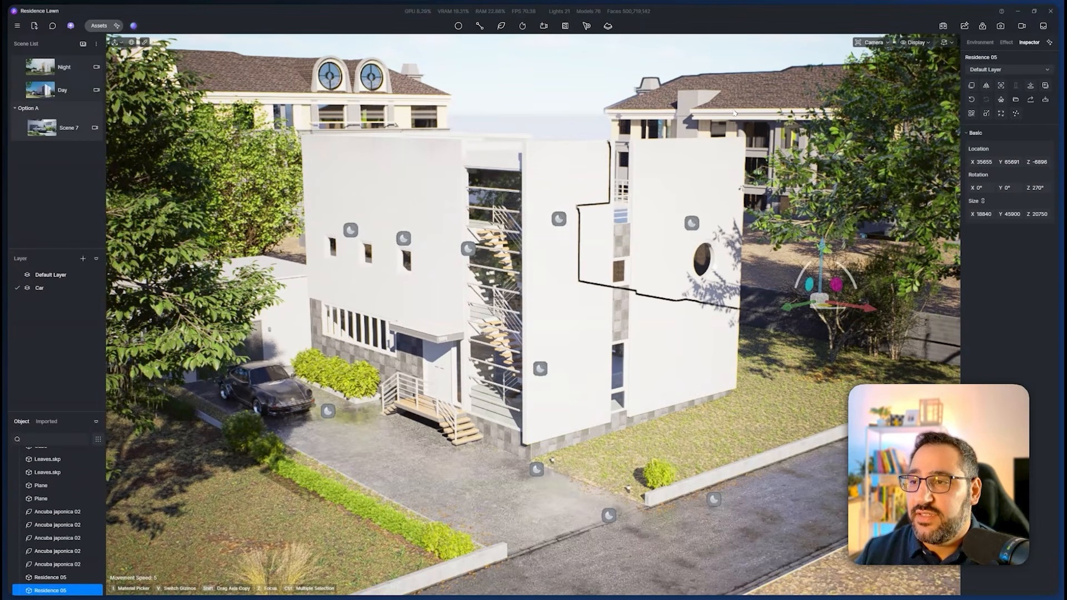
{"action": "left_click", "coordinate": [706, 190]}
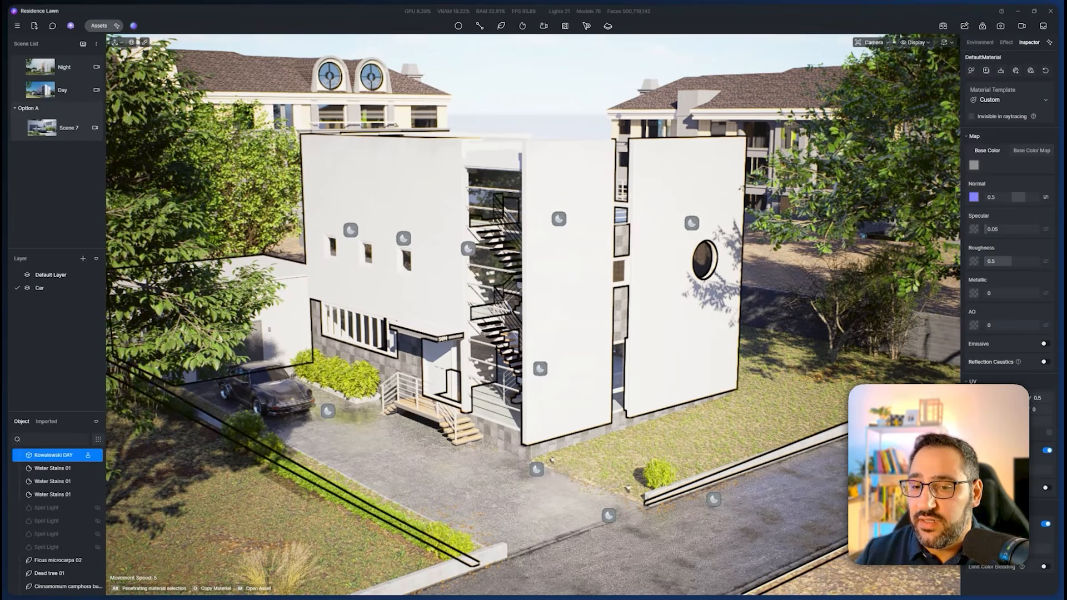
{"action": "left_click", "coordinate": [262, 409]}
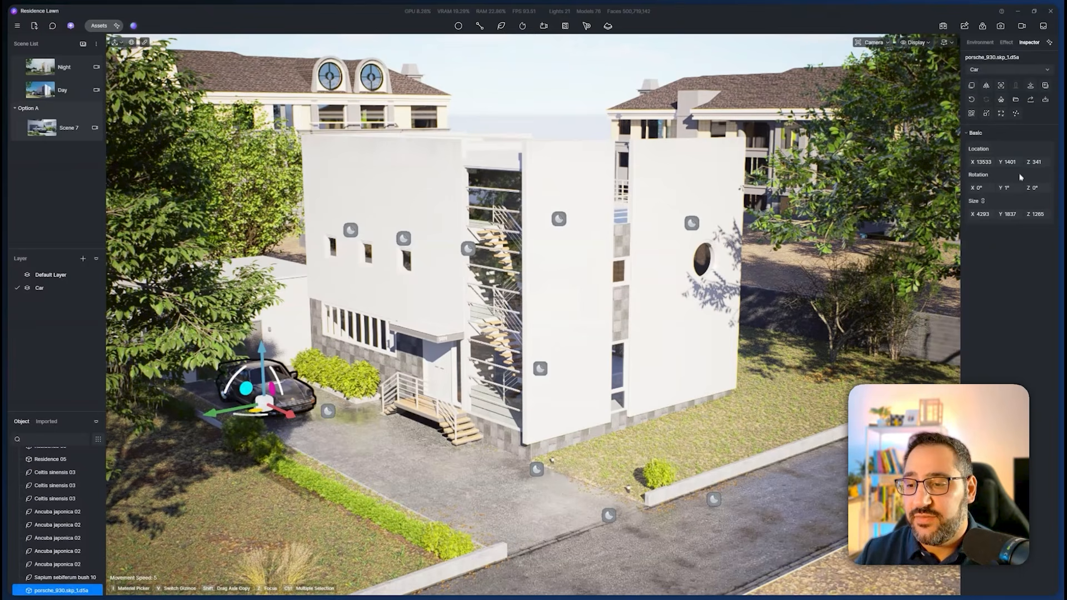
Inspect the properties of the dirt decal on the road and review the installed widgets in the preferences
{"action": "left_click", "coordinate": [709, 486]}
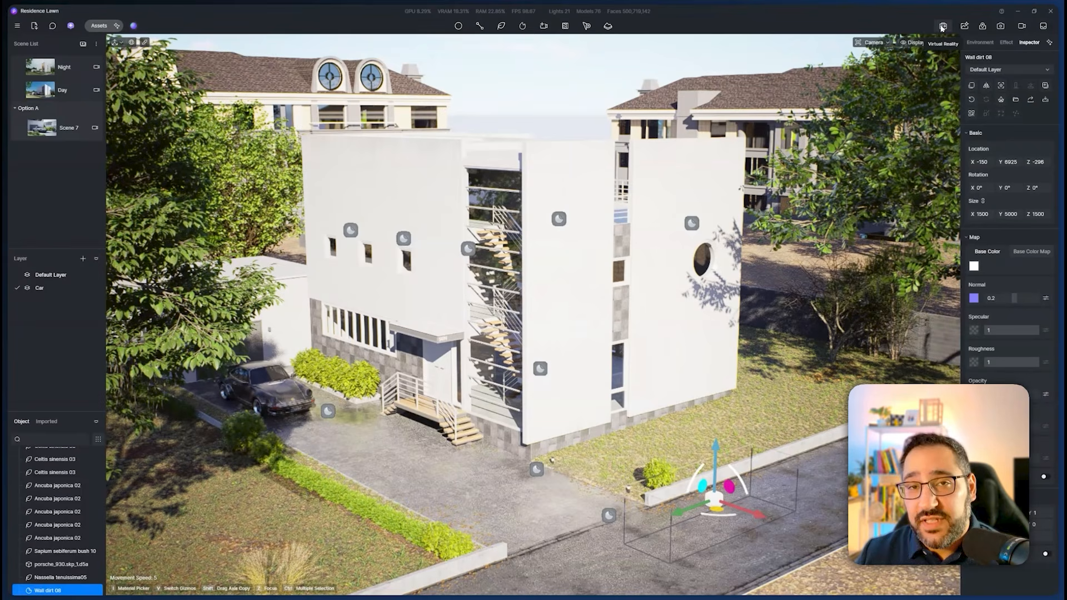
{"action": "left_click", "coordinate": [17, 26]}
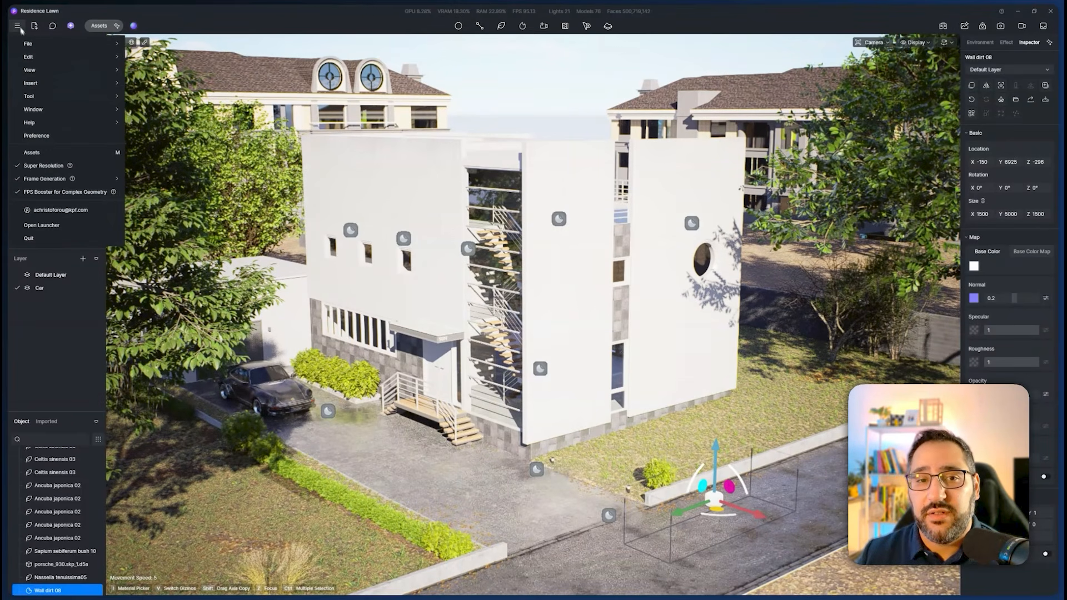
{"action": "left_click", "coordinate": [52, 138]}
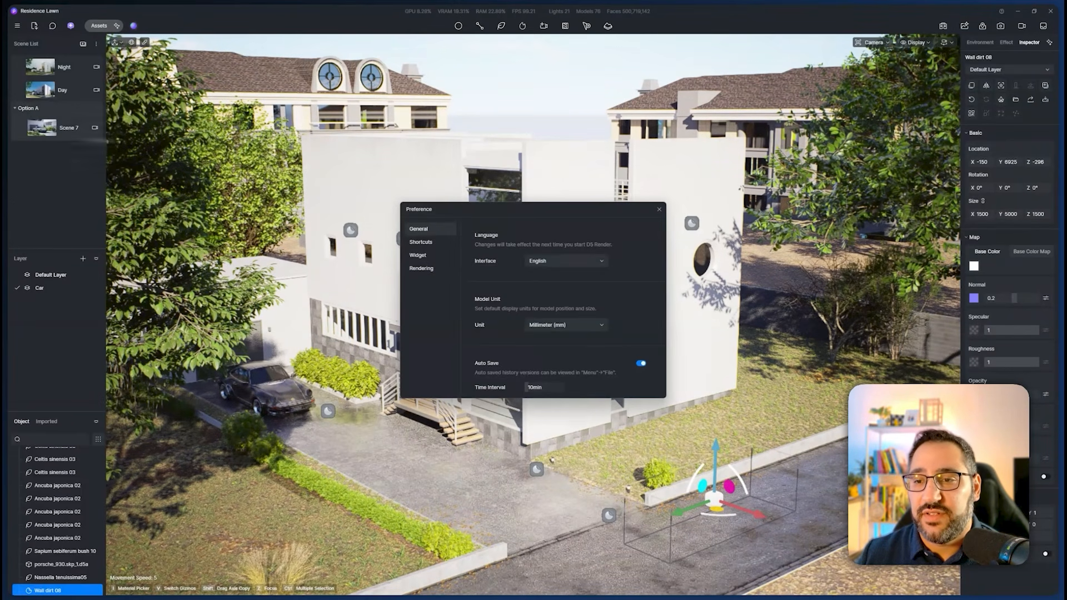
{"action": "left_click", "coordinate": [431, 255]}
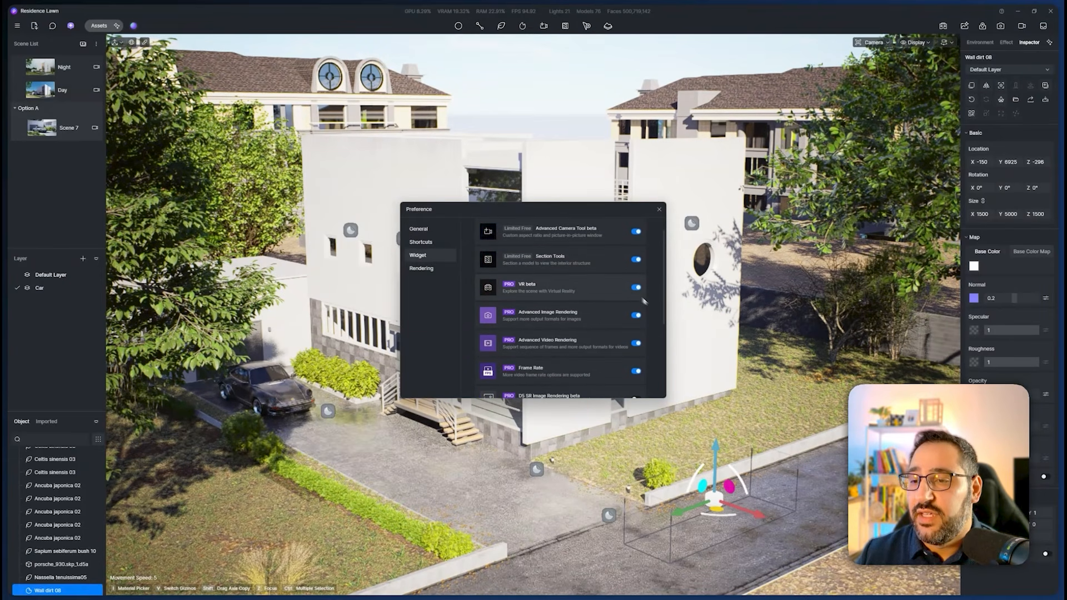
{"action": "scroll", "coordinate": [614, 296], "scroll_direction": "down", "scroll_amount": 2}
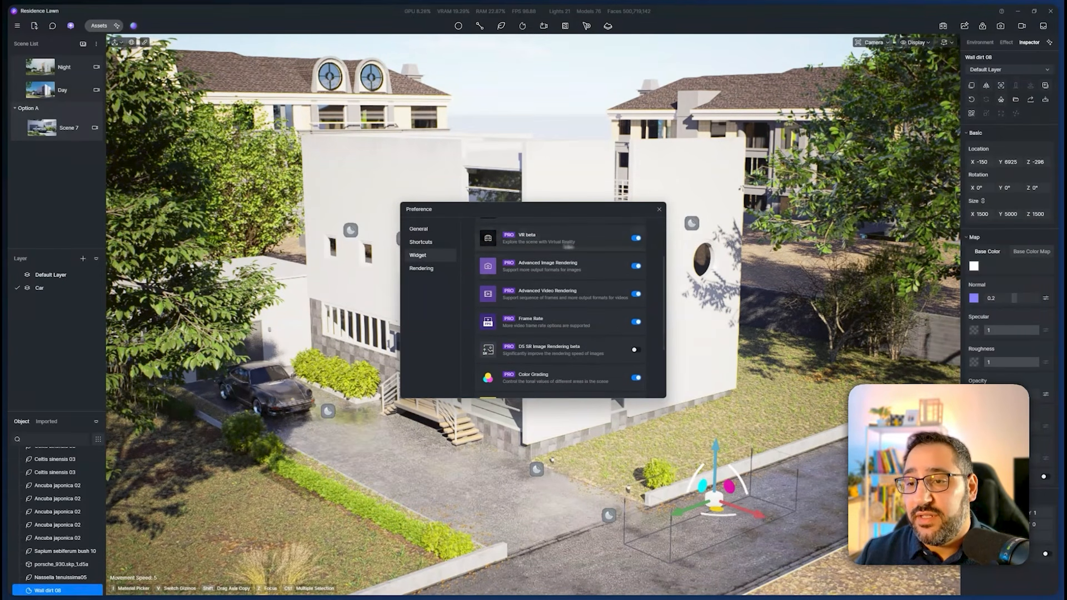
{"action": "scroll", "coordinate": [534, 244], "scroll_direction": "up", "scroll_amount": 3}
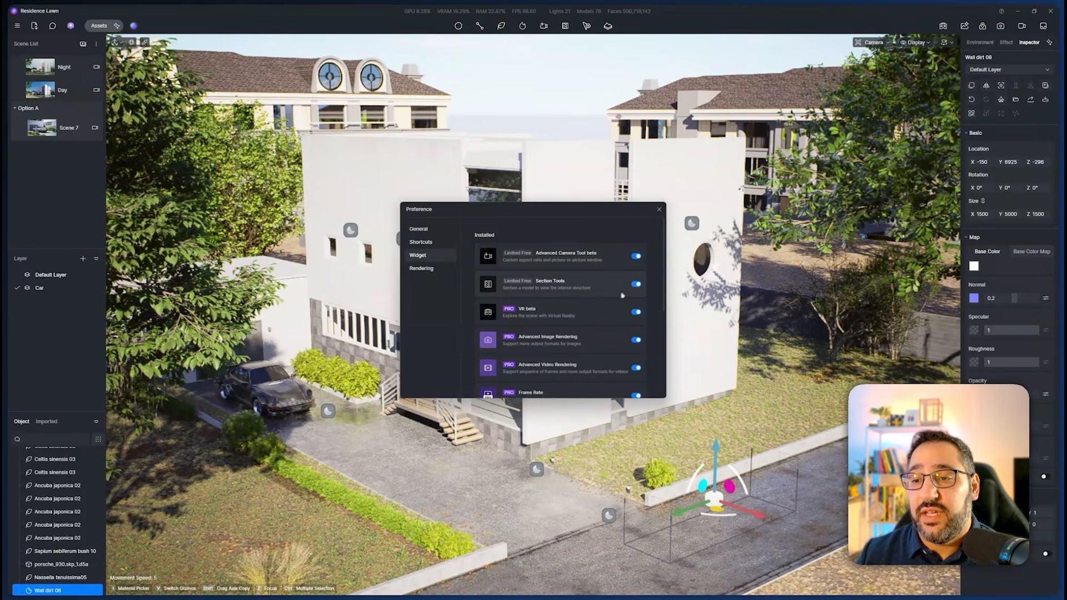
{"action": "left_click", "coordinate": [660, 209]}
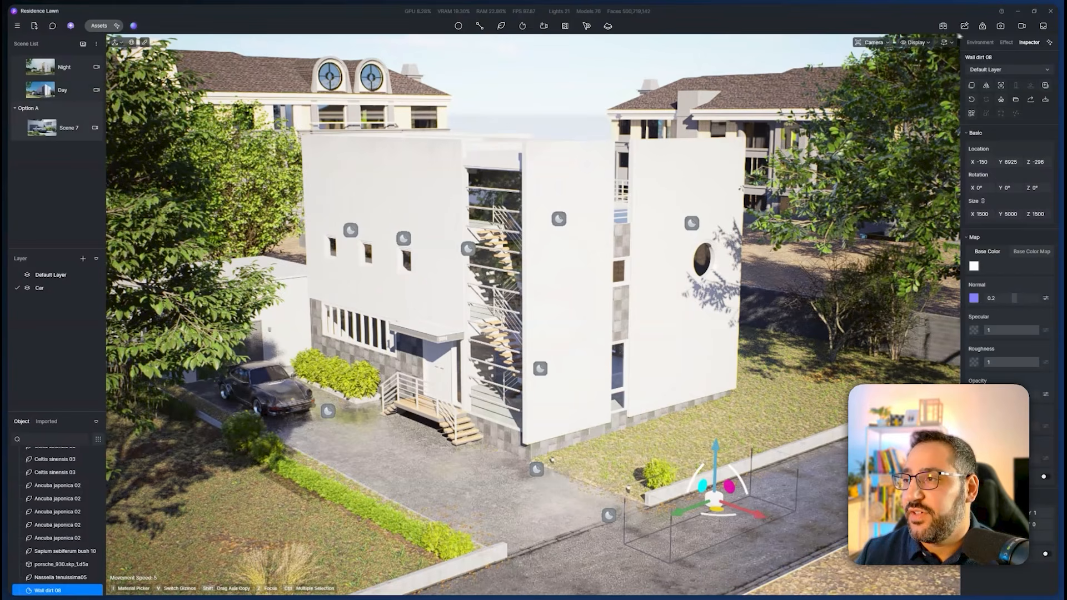
Open the Left Corner task in AI Post-Processing and compare its pencil-sketch version with the original image
{"action": "left_click", "coordinate": [964, 26]}
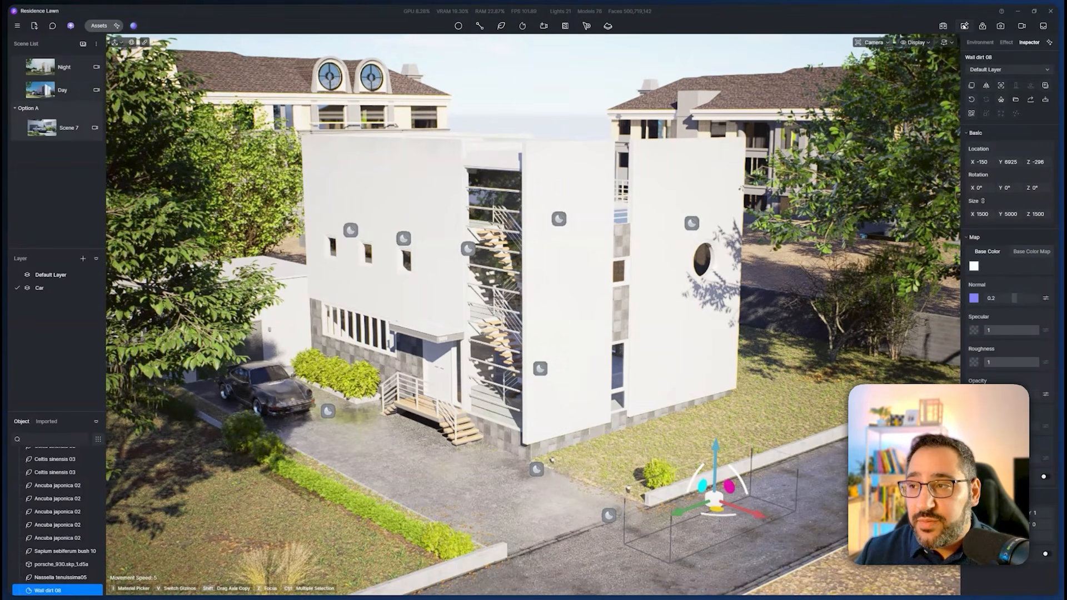
{"action": "left_click", "coordinate": [560, 184]}
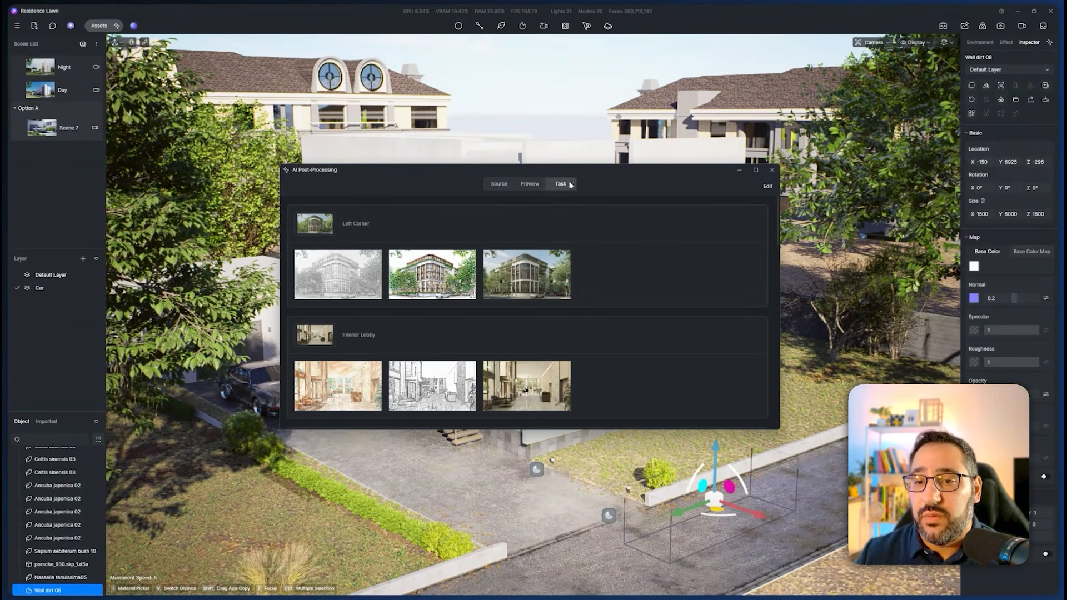
{"action": "left_click", "coordinate": [320, 225]}
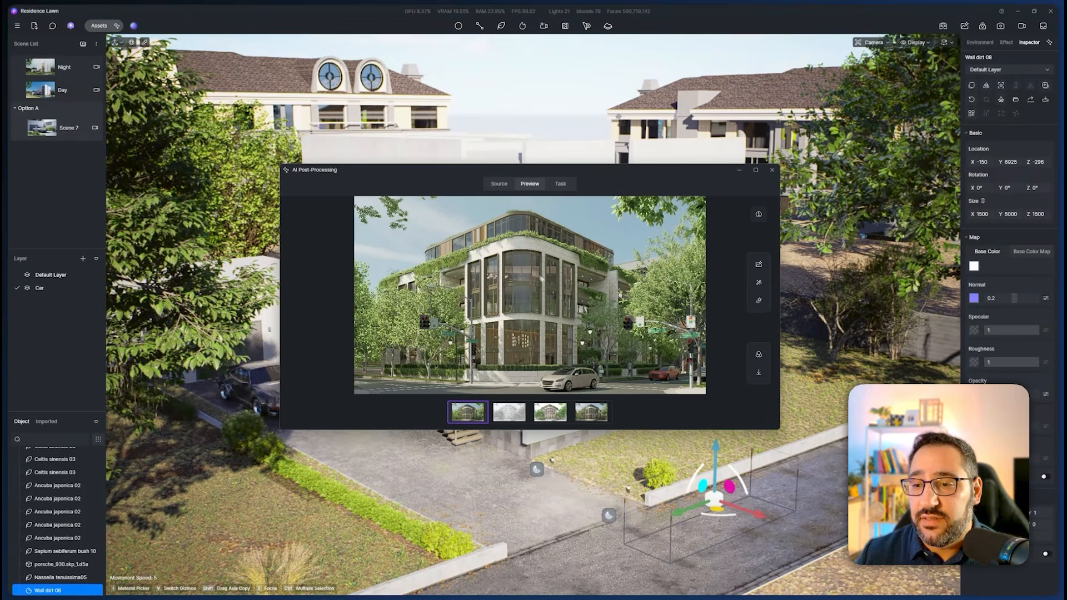
{"action": "left_click", "coordinate": [510, 413]}
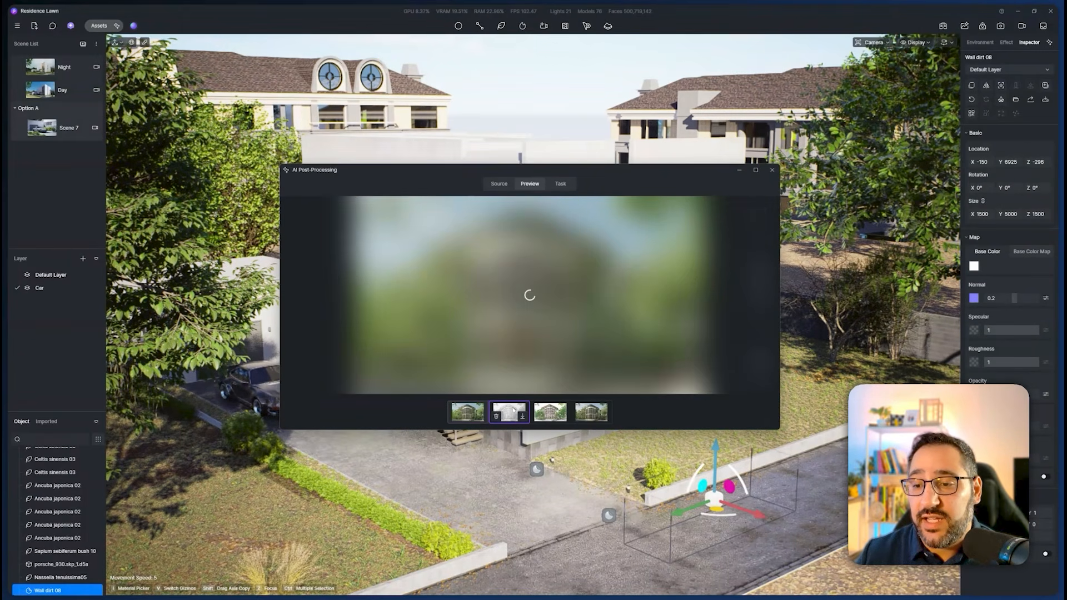
{"action": "mouse_move", "coordinate": [530, 296]}
{"action": "left_mouse_down"}
{"action": "mouse_move", "coordinate": [413, 296]}
{"action": "mouse_move", "coordinate": [674, 296]}
{"action": "mouse_move", "coordinate": [352, 296]}
{"action": "left_mouse_up"}
Examine the last, realistic version of the Left Corner image up close and close AI Post-Processing
{"action": "left_click", "coordinate": [595, 411]}
{"action": "scroll", "coordinate": [542, 311], "scroll_direction": "up", "scroll_amount": 3}
{"action": "scroll", "coordinate": [554, 308], "scroll_direction": "up", "scroll_amount": 2}
{"action": "scroll", "coordinate": [534, 300], "scroll_direction": "down", "scroll_amount": 5}
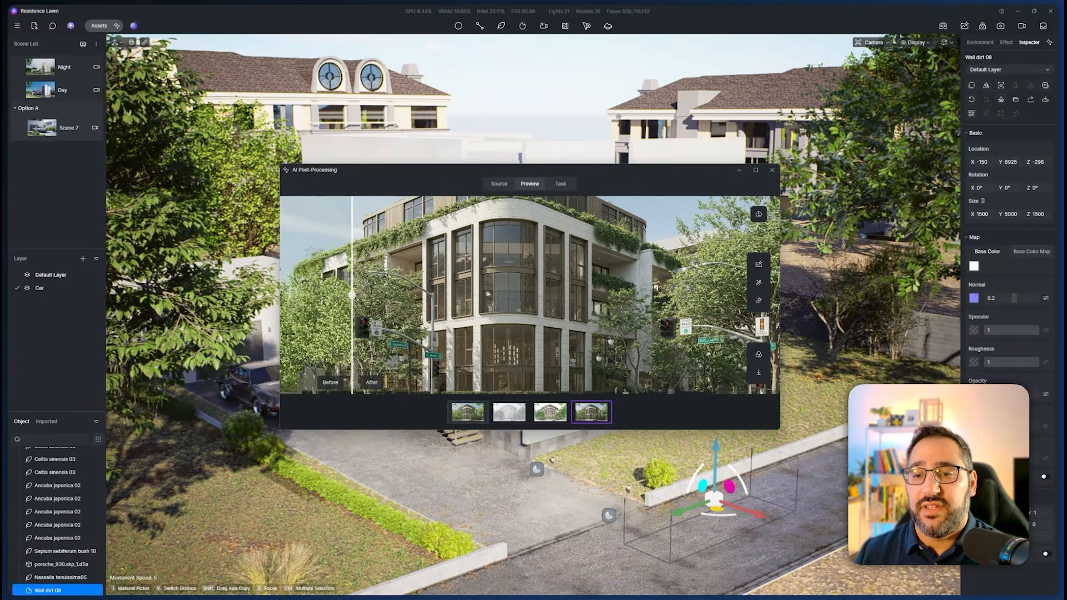
{"action": "key", "text": "Escape"}
{"action": "left_click", "coordinate": [772, 170]}
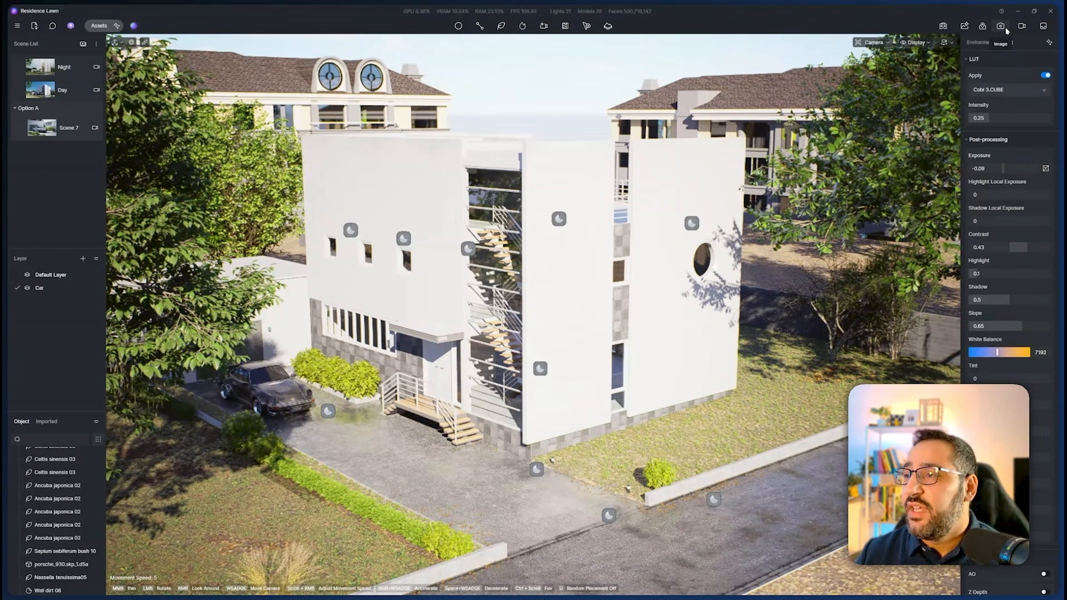
Switch to image rendering mode and look at the settings of the output channels option
{"action": "left_click", "coordinate": [1005, 28]}
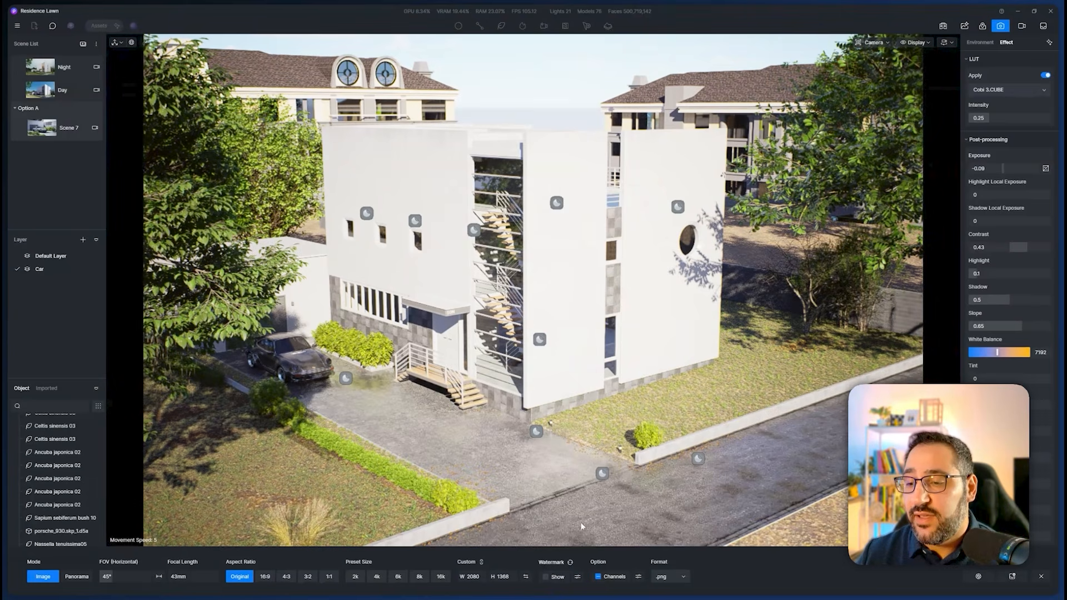
{"action": "left_click", "coordinate": [638, 577]}
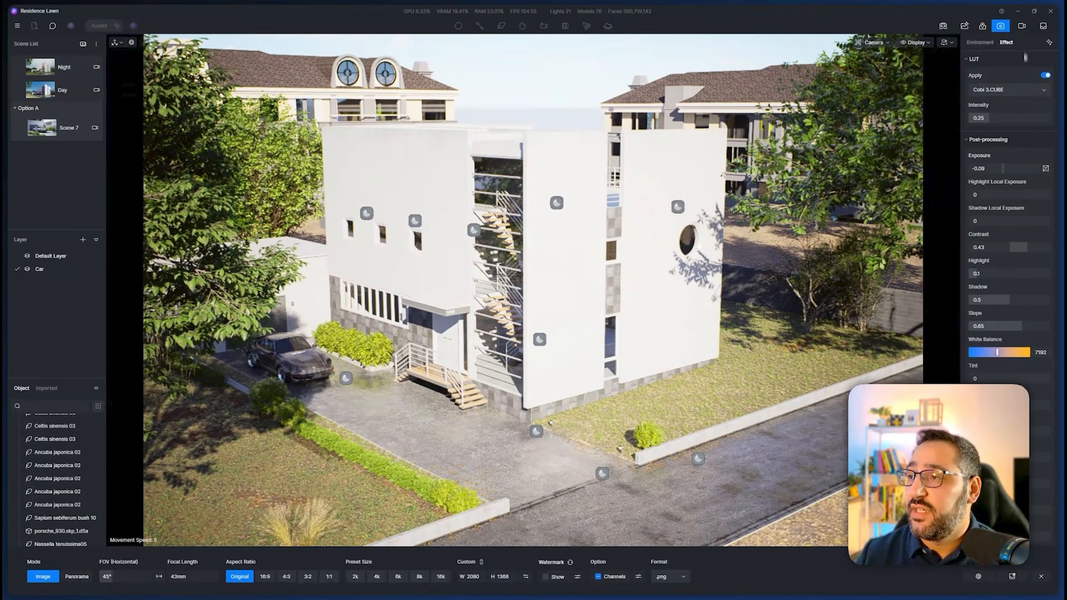
In video mode, create a shot in Clip 1 from the current view and a closer view of the house, and play it
{"action": "left_click", "coordinate": [1022, 25]}
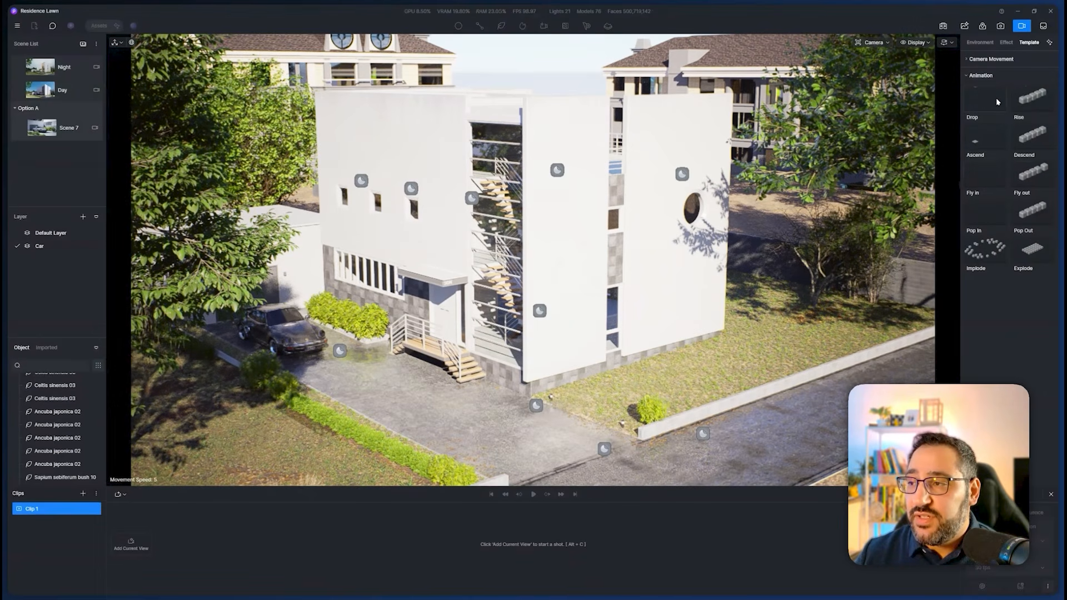
{"action": "right_click_drag", "start_coordinate": [556, 165], "coordinate": [547, 152]}
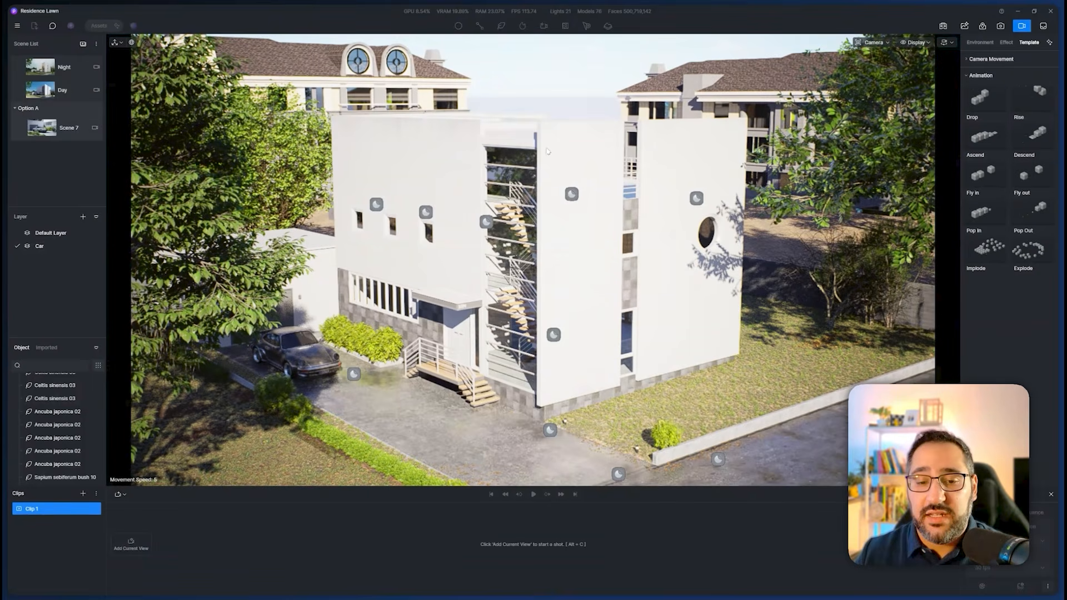
{"action": "left_click", "coordinate": [131, 545]}
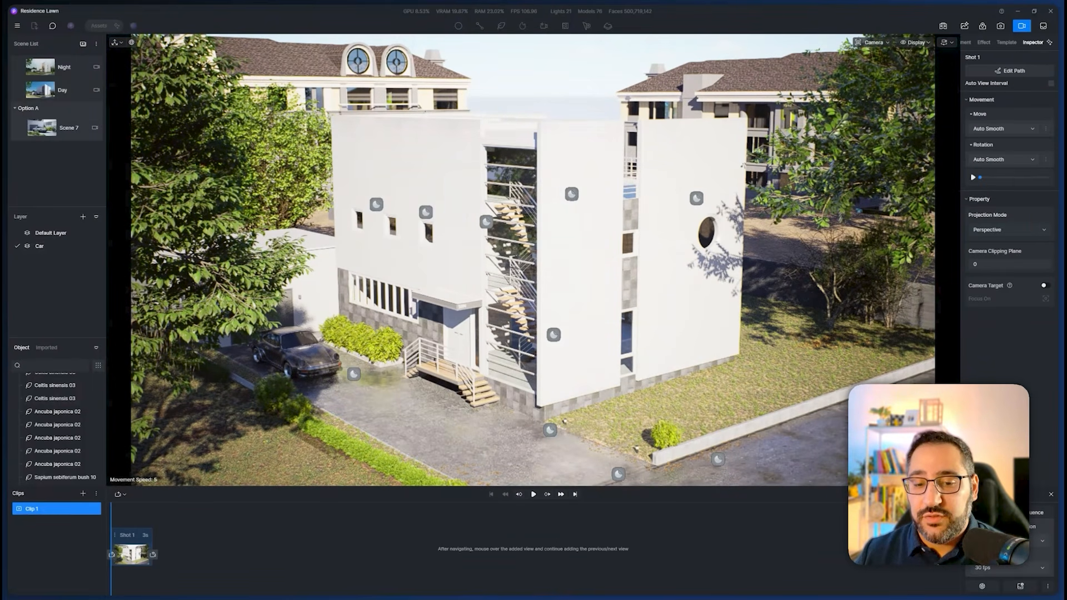
{"action": "key", "text": "w"}
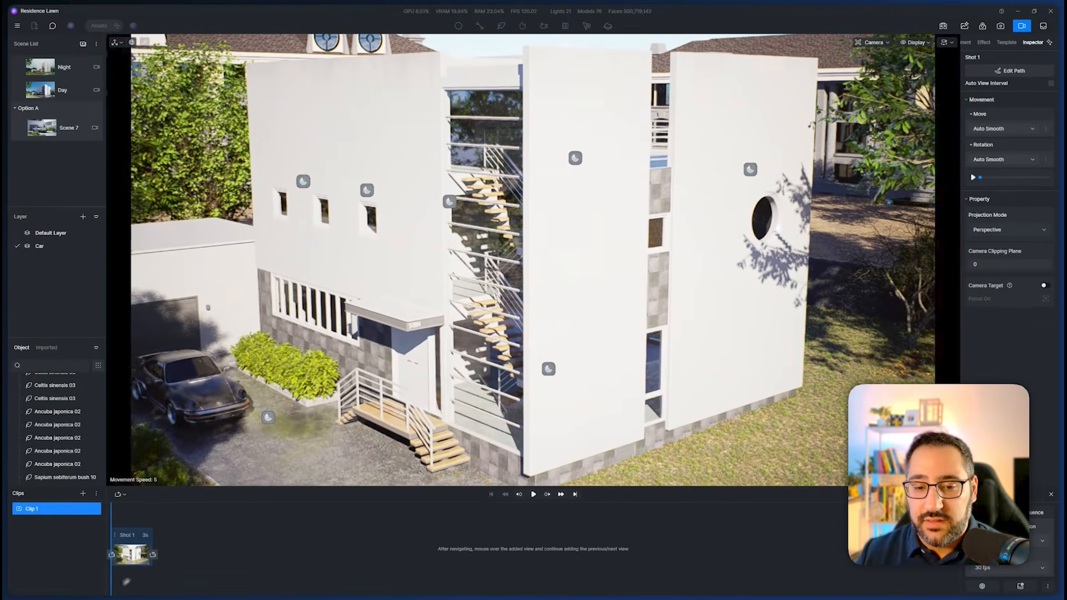
{"action": "left_click", "coordinate": [152, 554]}
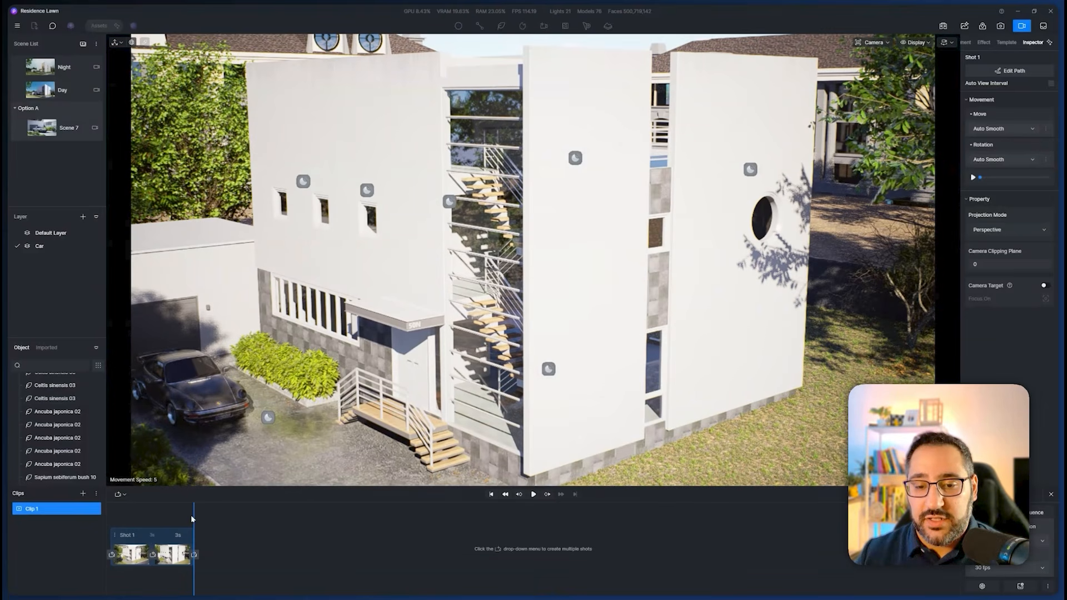
{"action": "key", "text": "space"}
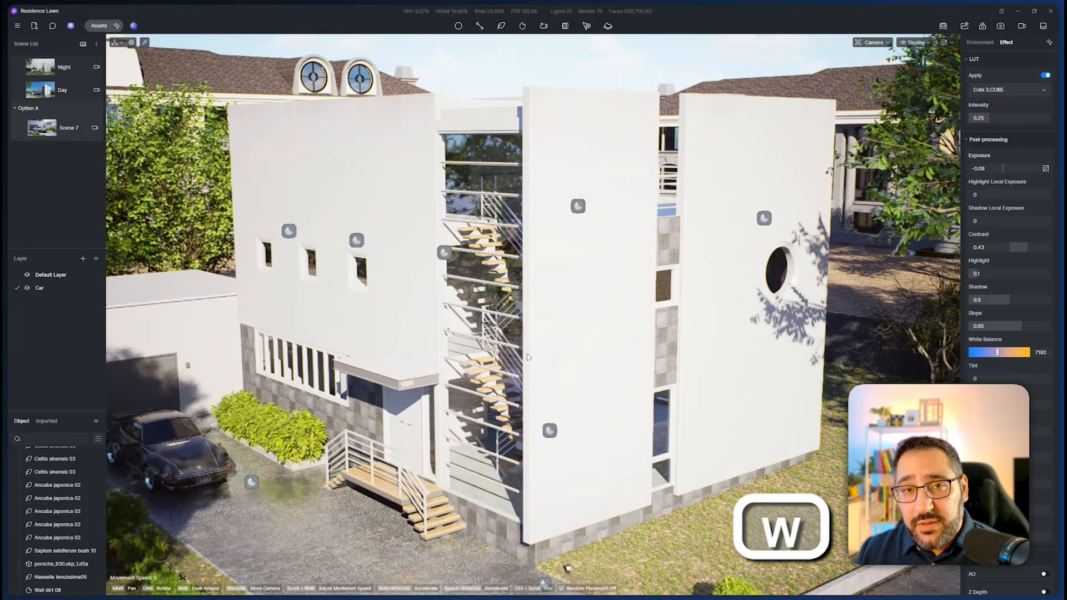
Fly the camera forward, backward and sideways around the front of the white house to demonstrate viewport navigation
{"action": "key", "text": "w"}
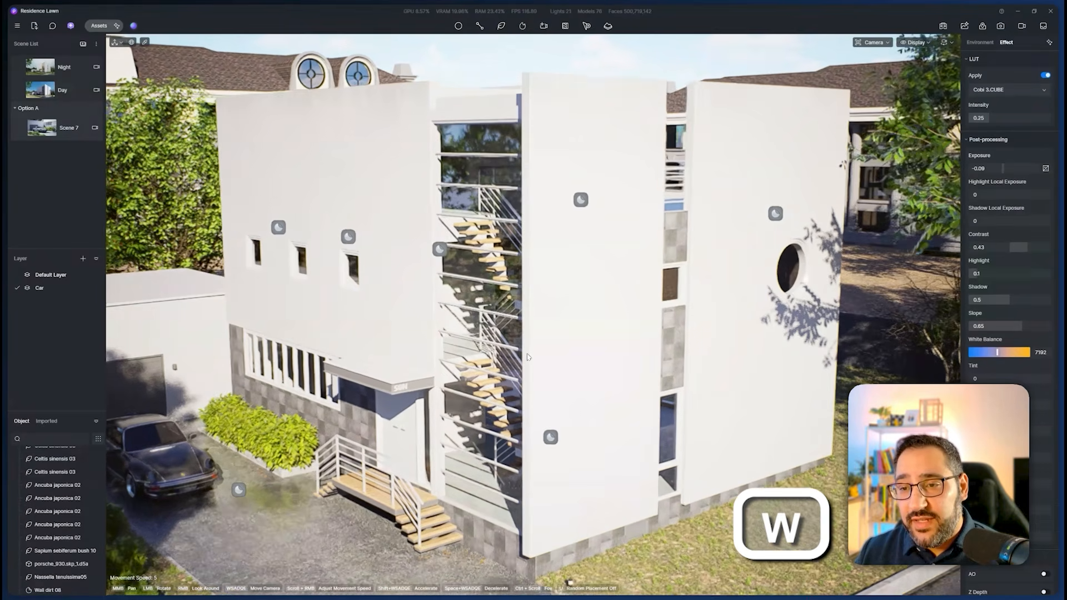
{"action": "key", "text": "w"}
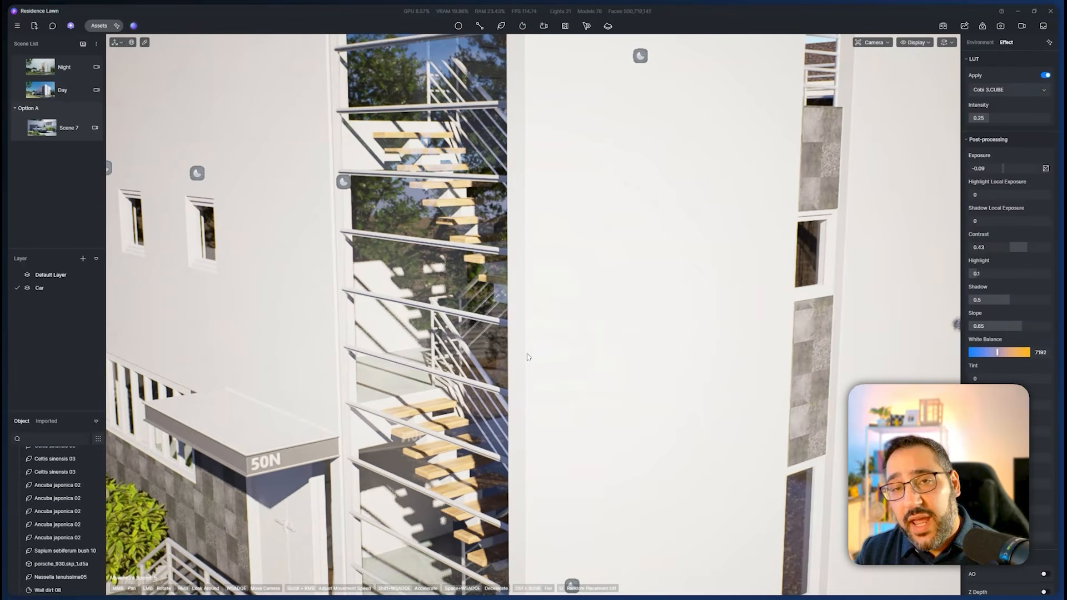
{"action": "key", "text": "s"}
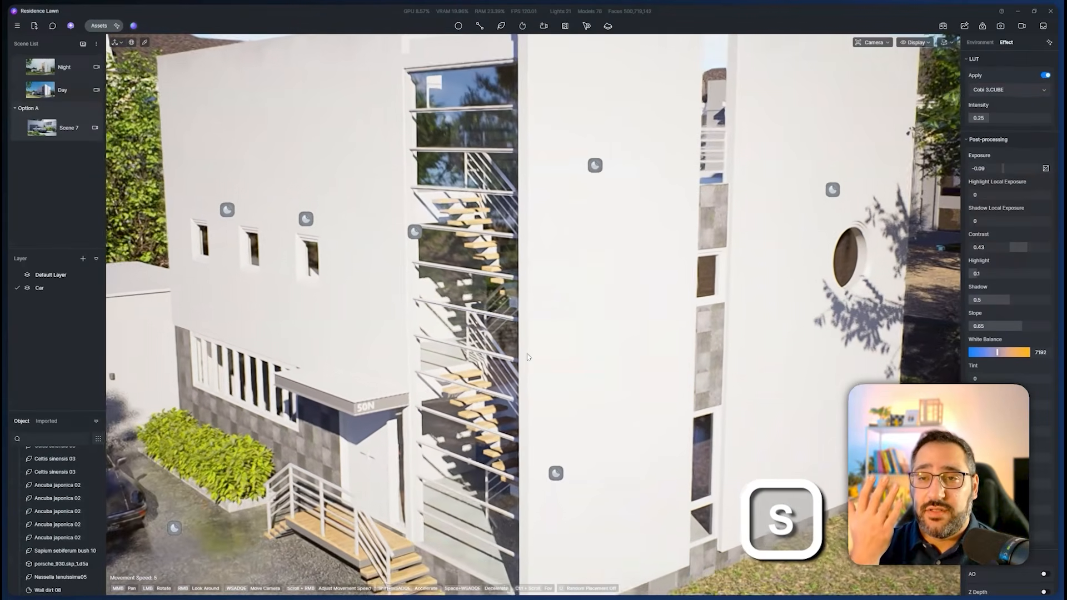
{"action": "key", "text": "s"}
{"action": "key", "text": "d"}
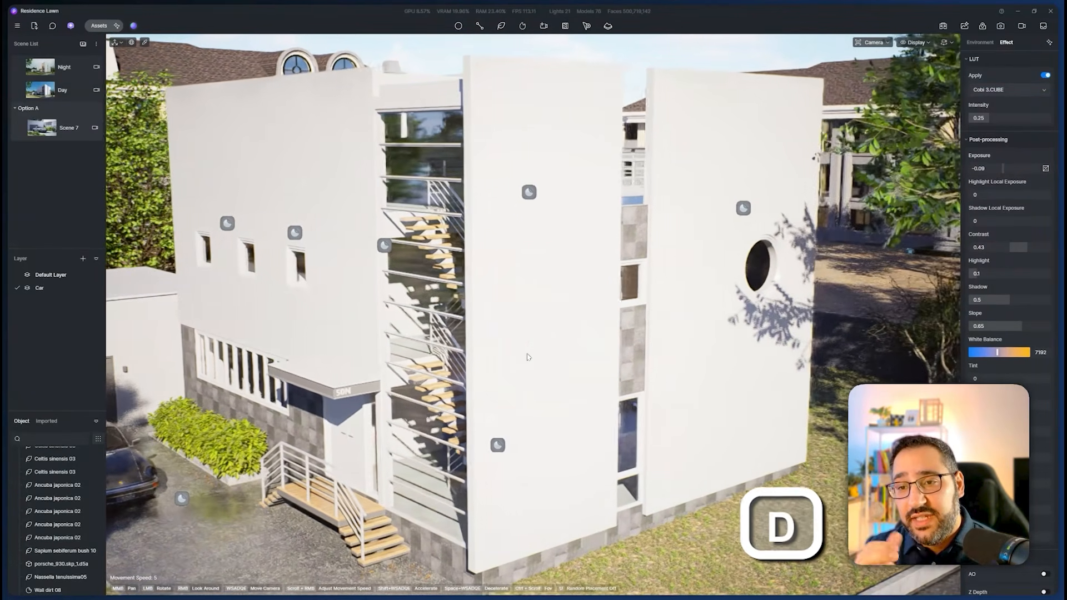
{"action": "key", "text": "a"}
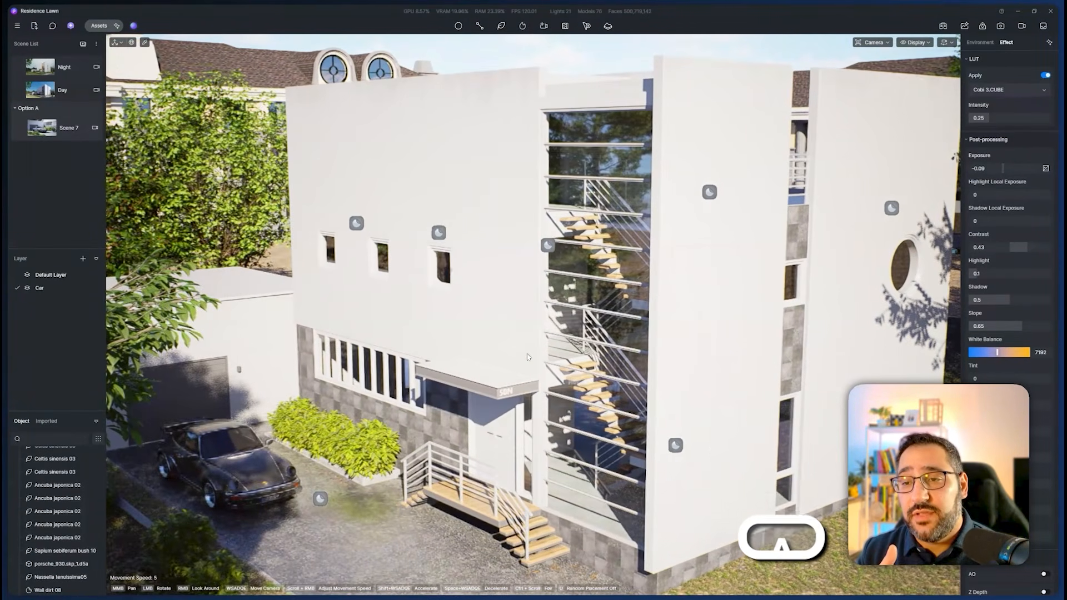
{"action": "key", "text": "w"}
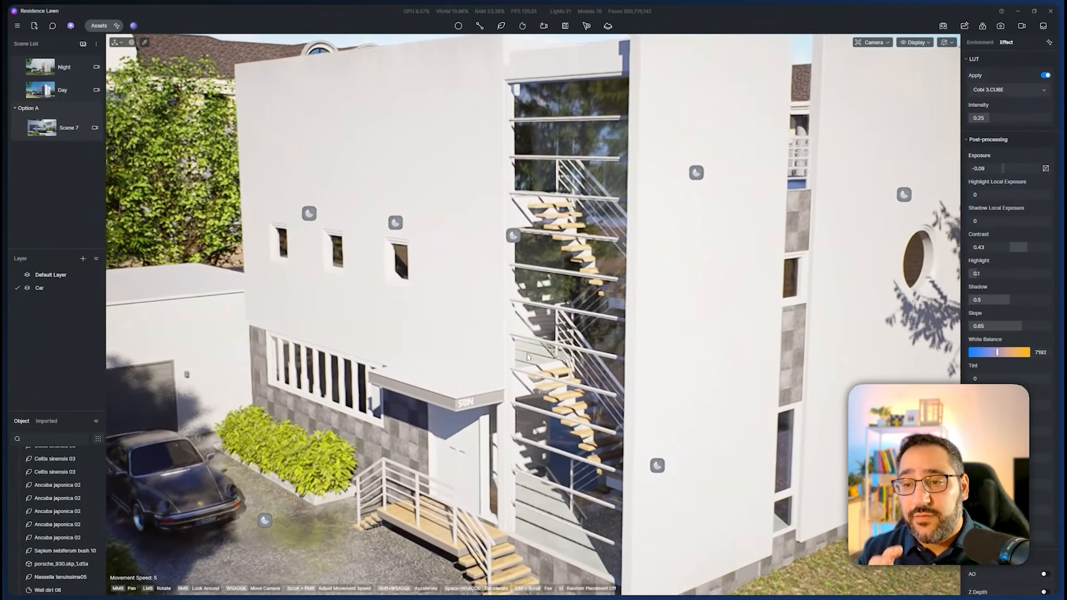
{"action": "key", "text": "s"}
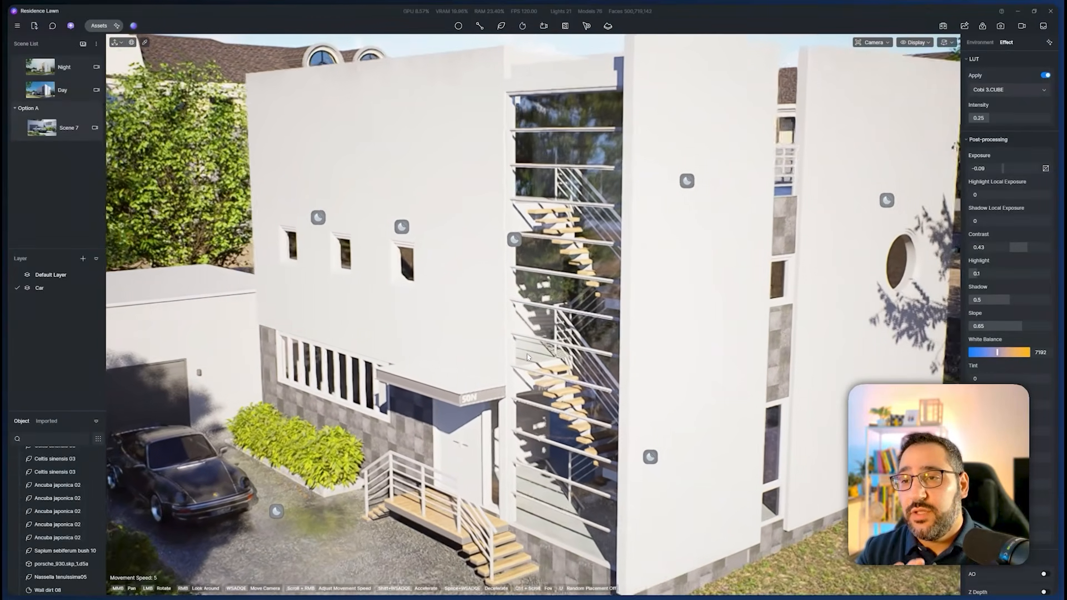
{"action": "key", "text": "d"}
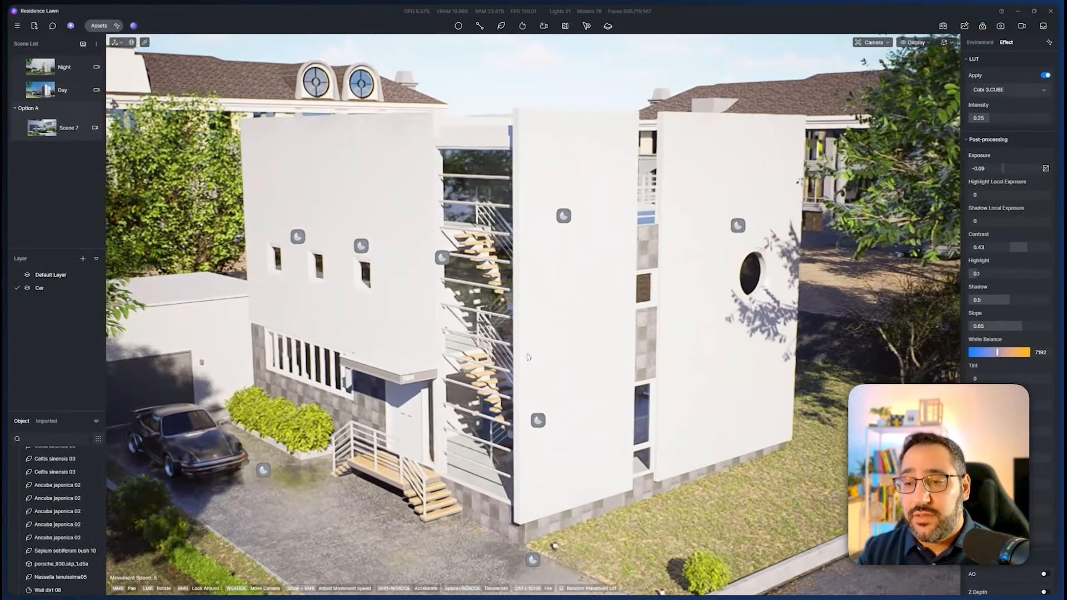
{"action": "key", "text": "a"}
{"action": "key", "text": "d"}
{"action": "key", "text": "a"}
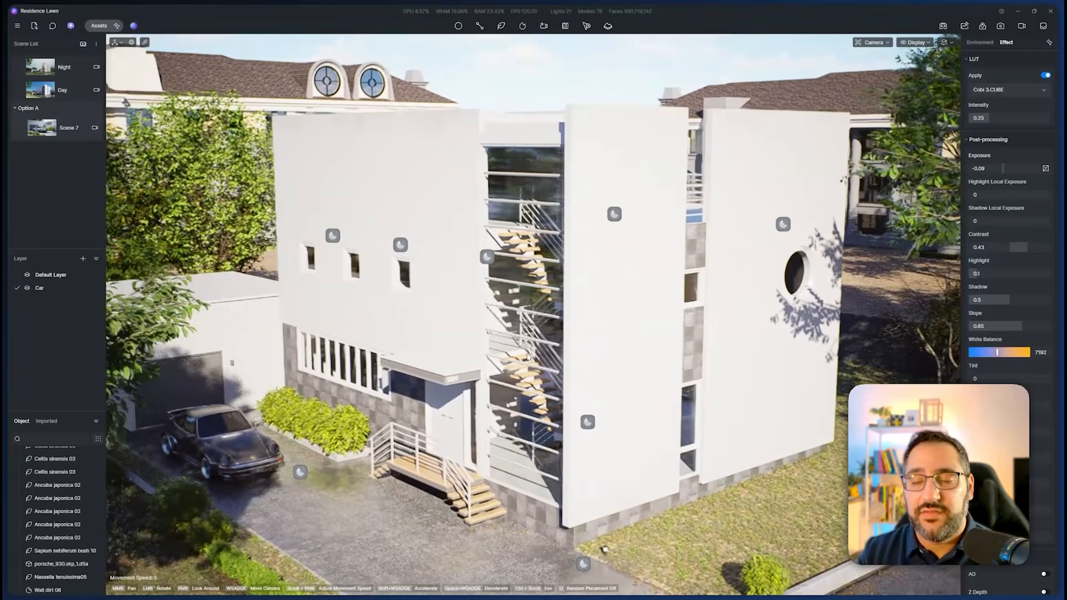
{"action": "key", "text": "d"}
{"action": "key", "text": "w"}
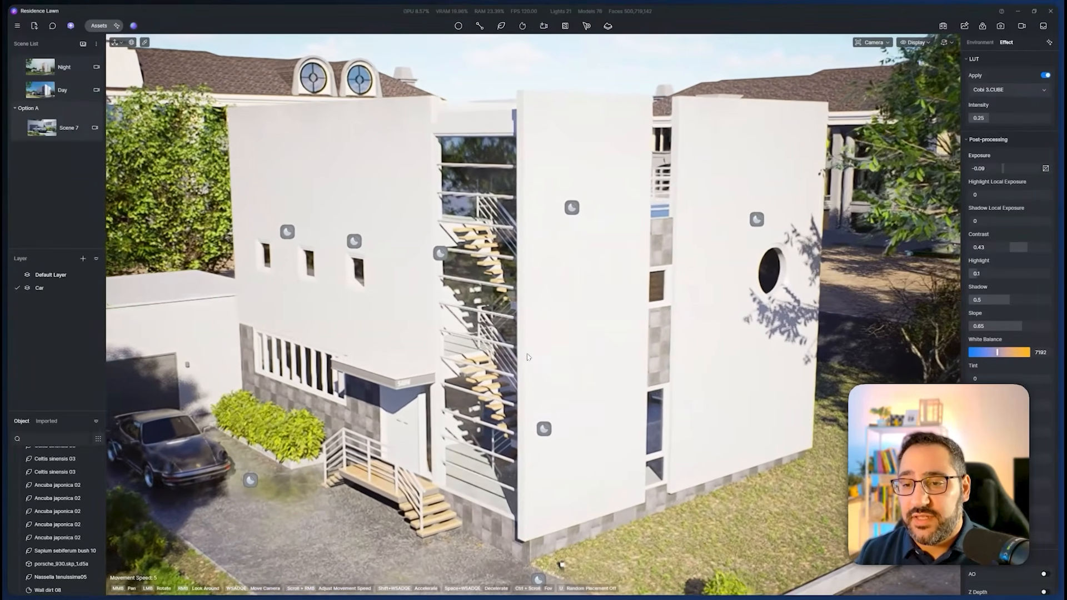
{"action": "key", "text": "s"}
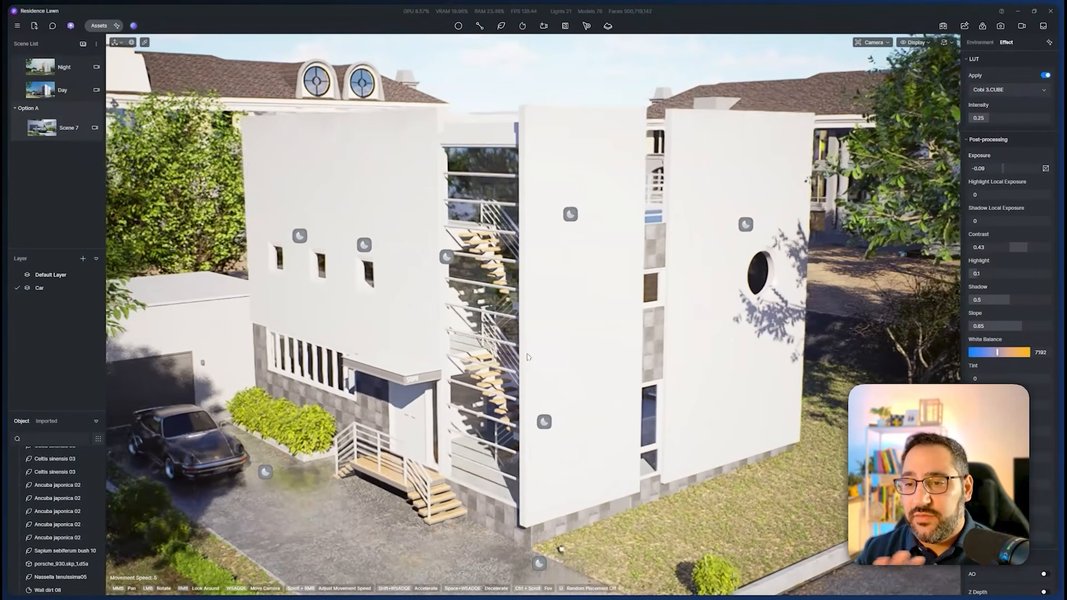
{"action": "key", "text": "a"}
{"action": "key", "text": "s"}
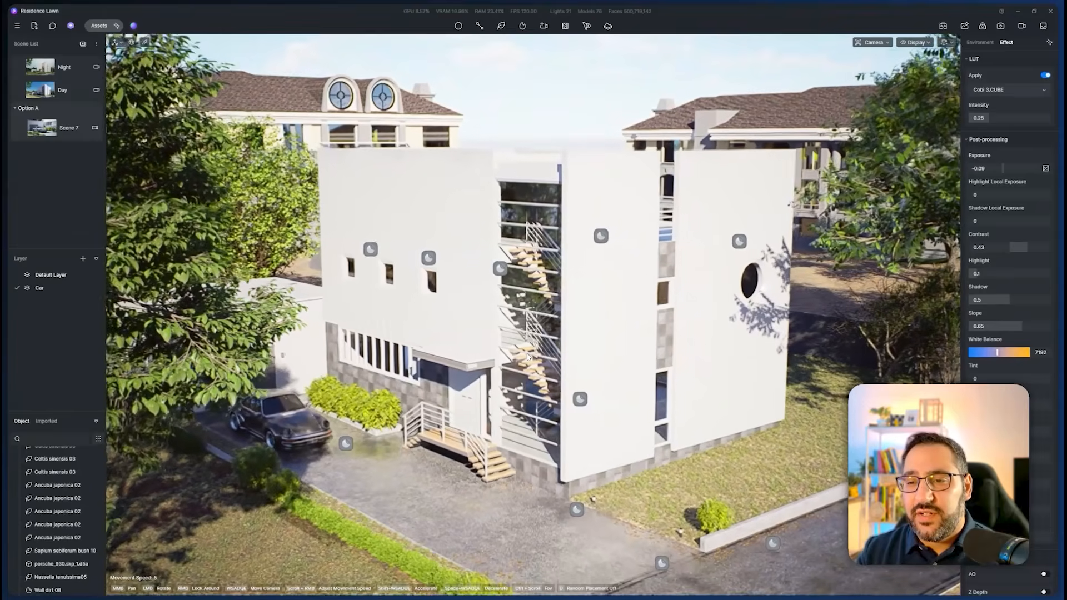
{"action": "key", "text": "d"}
{"action": "key", "text": "w"}
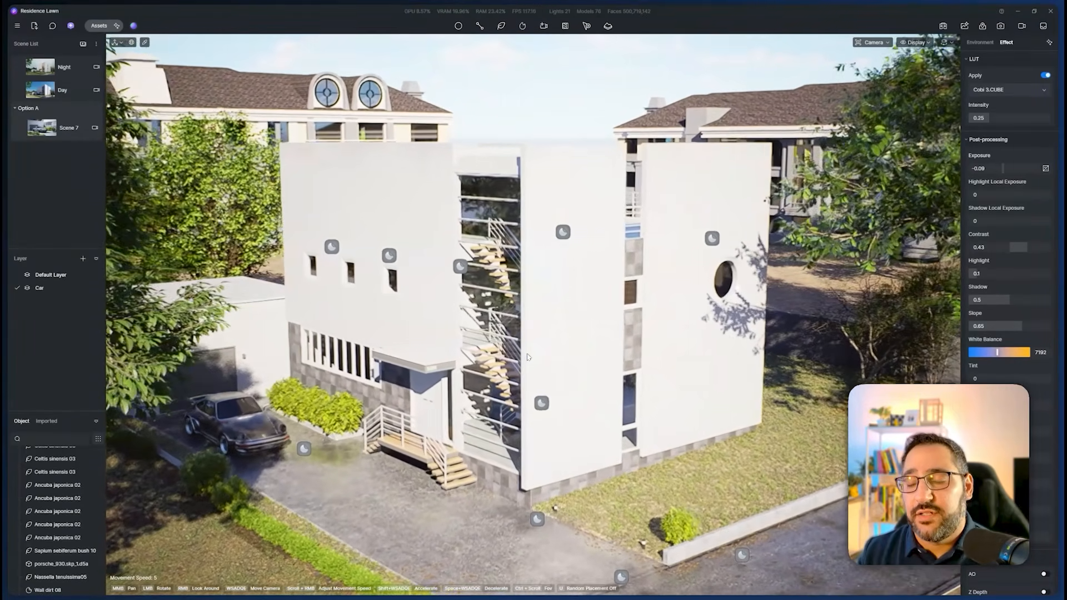
{"action": "key", "text": "w"}
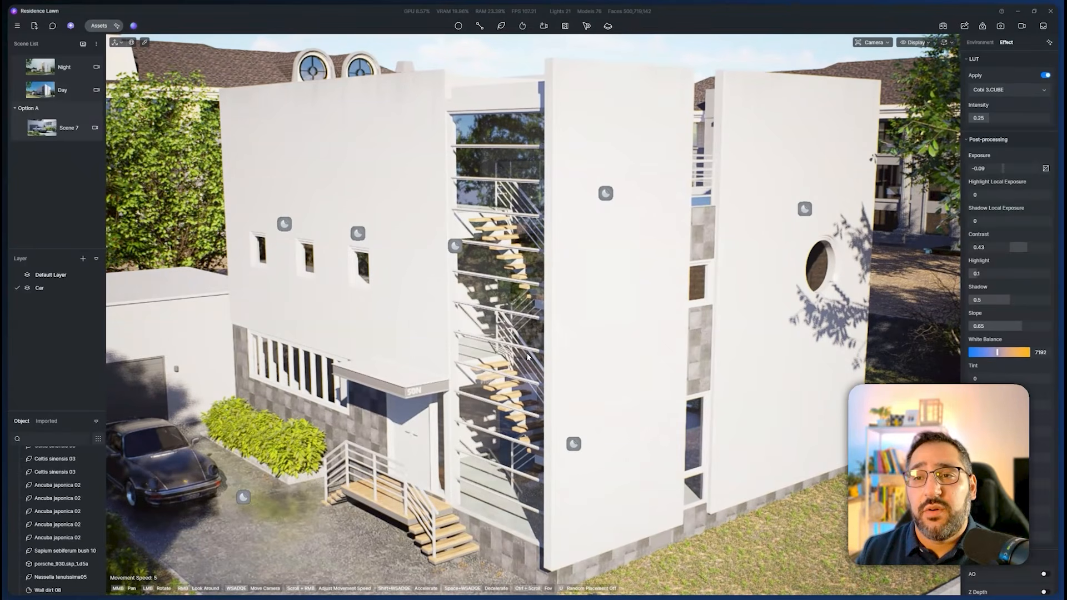
Raise the camera above the white house's roof and lower it to the driveway to demonstrate vertical movement
{"action": "key", "text": "q"}
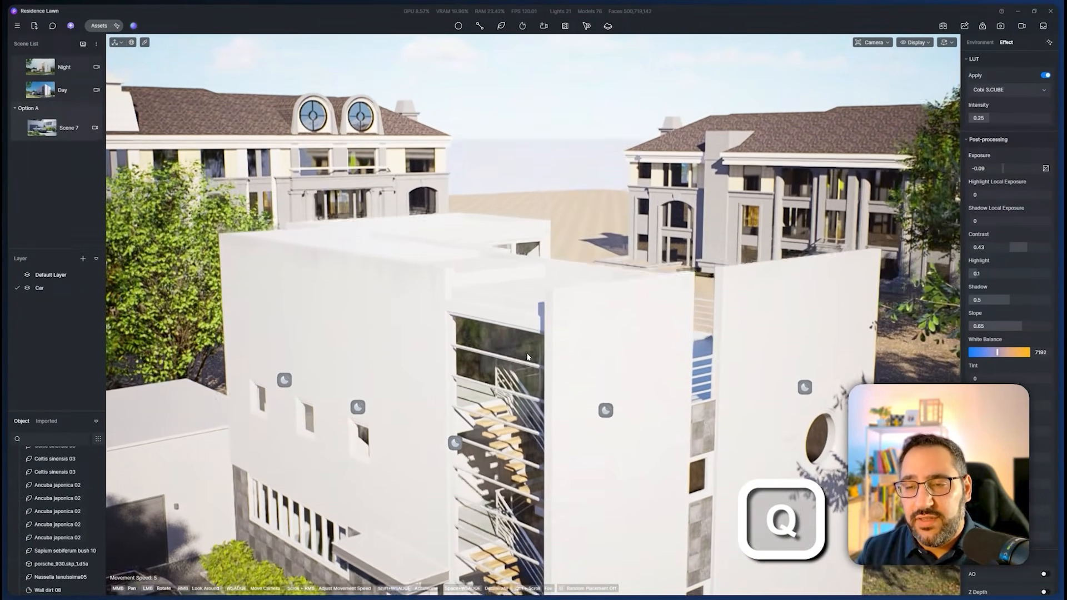
{"action": "key", "text": "space"}
{"action": "key", "text": "e"}
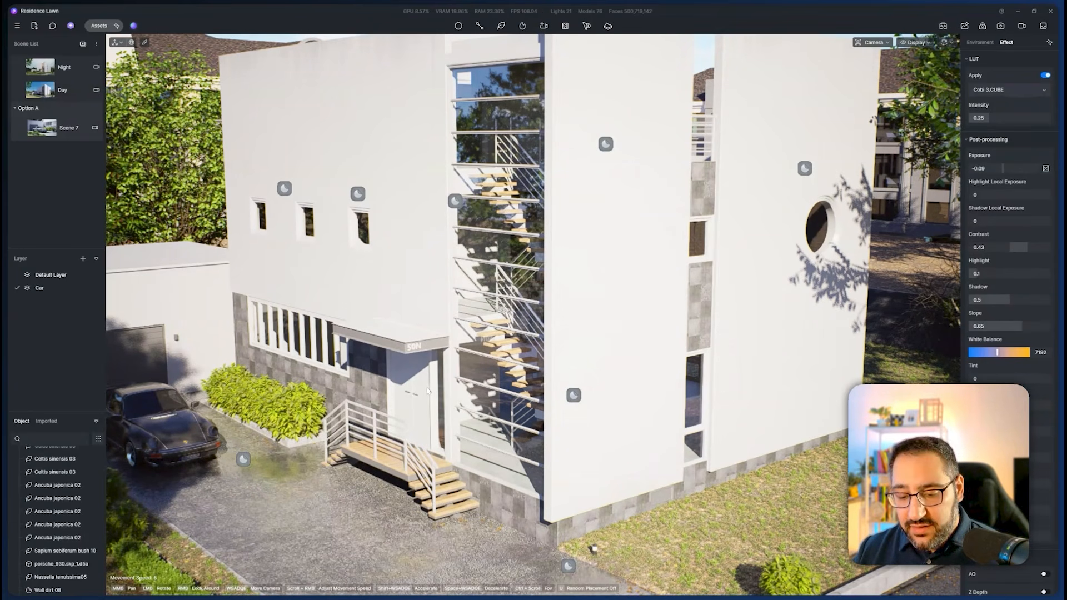
{"action": "key", "text": "e"}
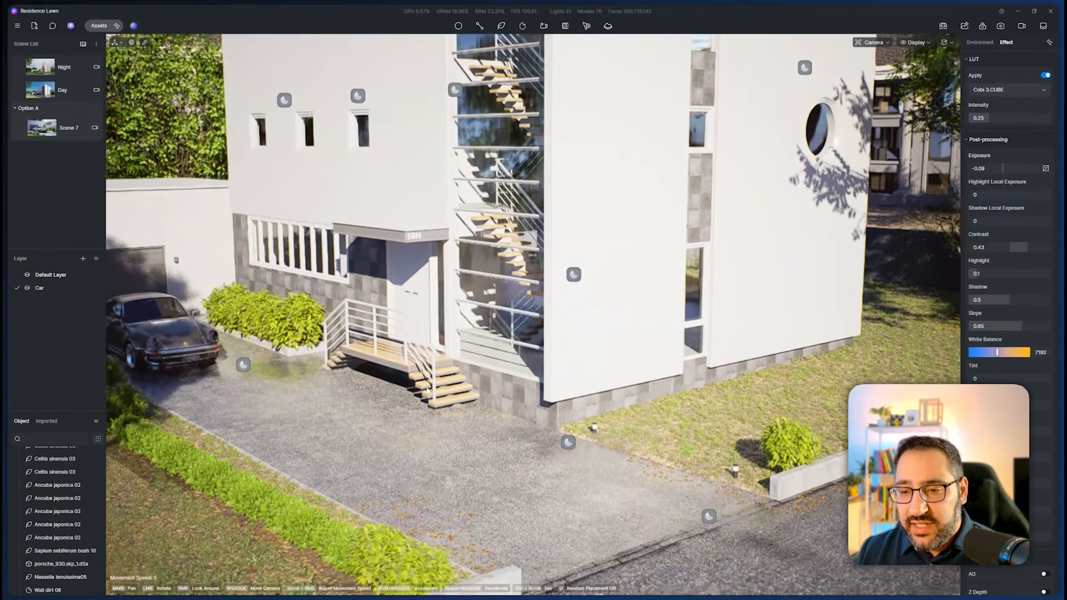
Fly the camera over the hedge and along the driveway to view the entrance stairs and the parked Porsche up close
{"action": "key", "text": "w"}
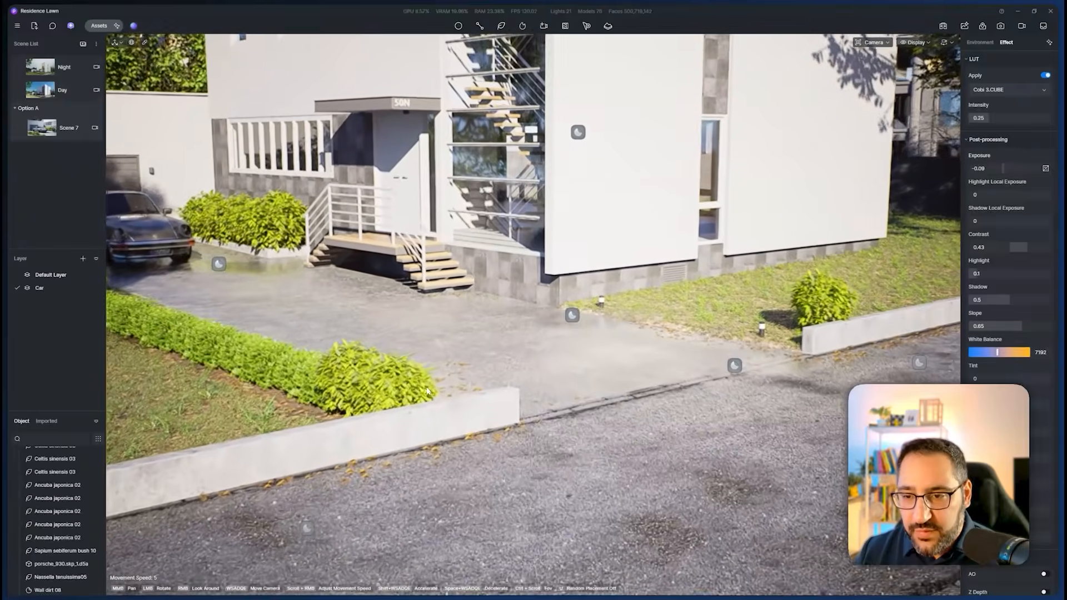
{"action": "key", "text": "w"}
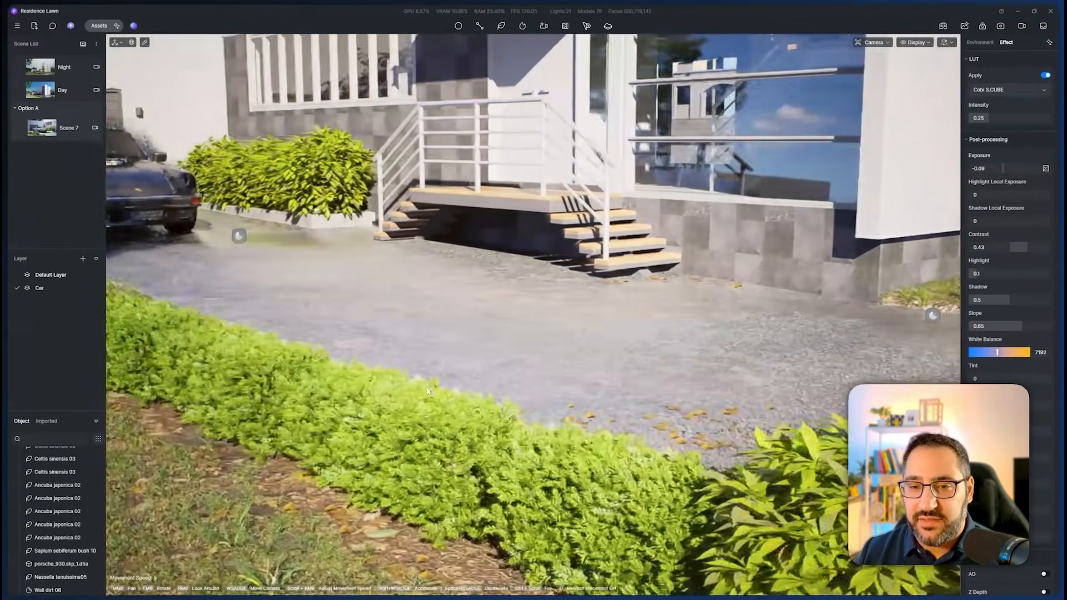
{"action": "key", "text": "w"}
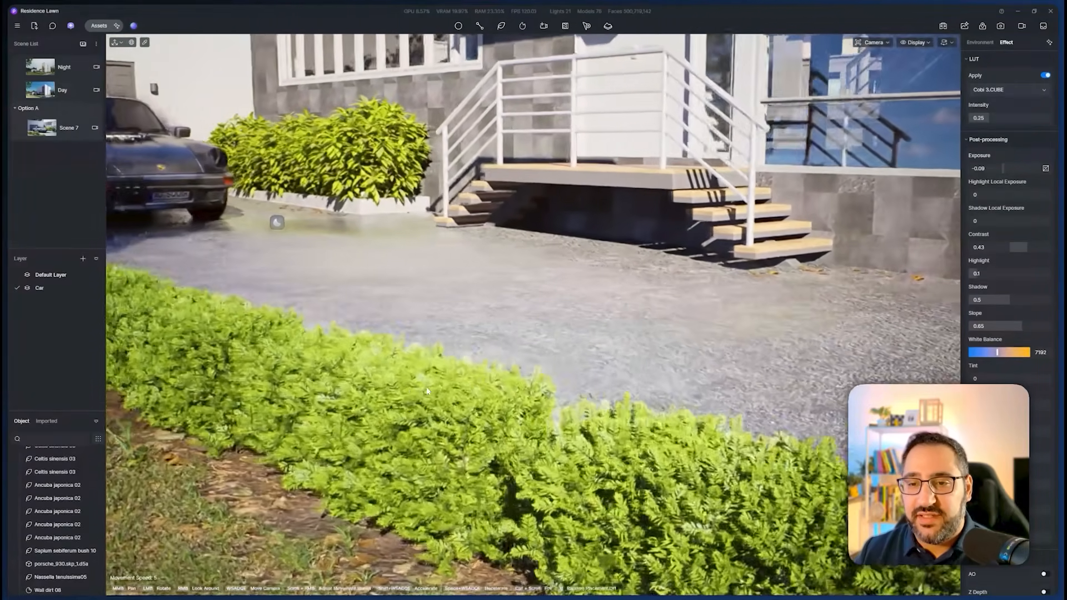
{"action": "key", "text": "s"}
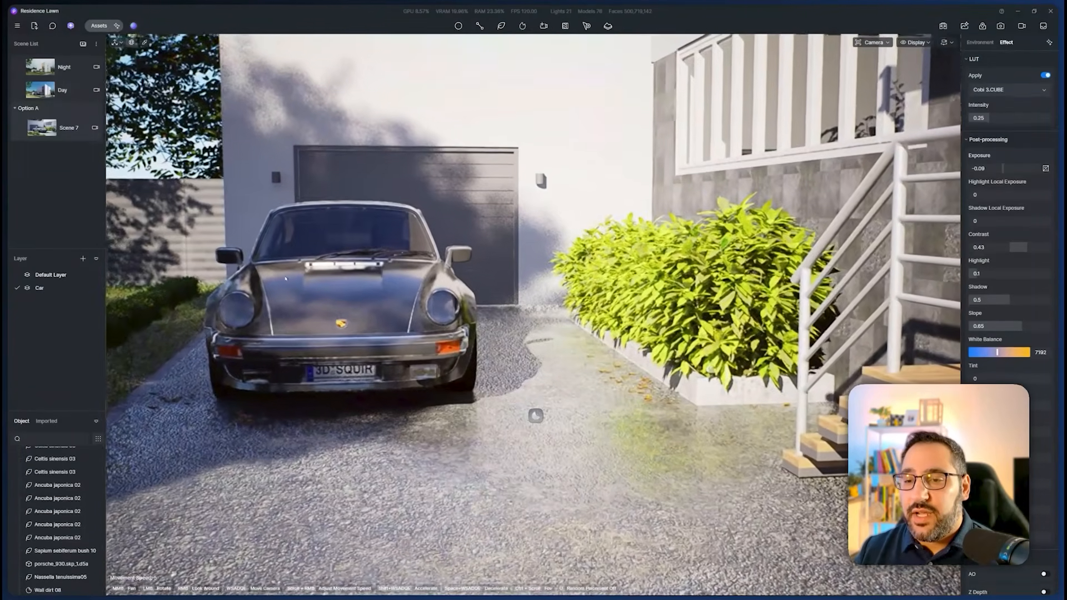
{"action": "key", "text": "s"}
{"action": "key", "text": "a"}
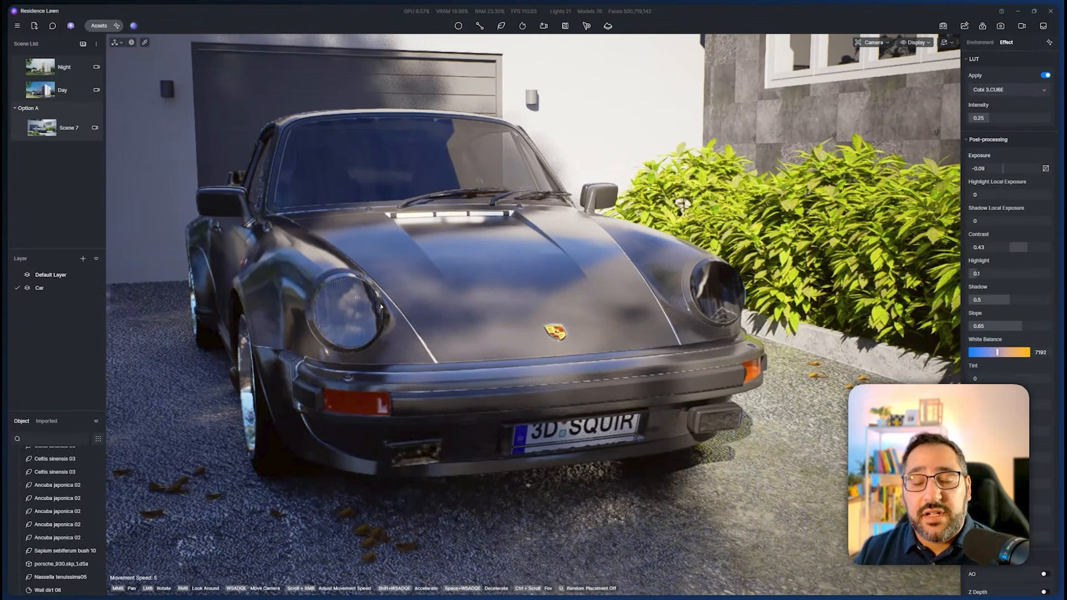
Look around the front of the Porsche and back the camera away until the garage and house entrance are in view
{"action": "right_click_drag", "start_coordinate": [381, 307], "coordinate": [399, 314]}
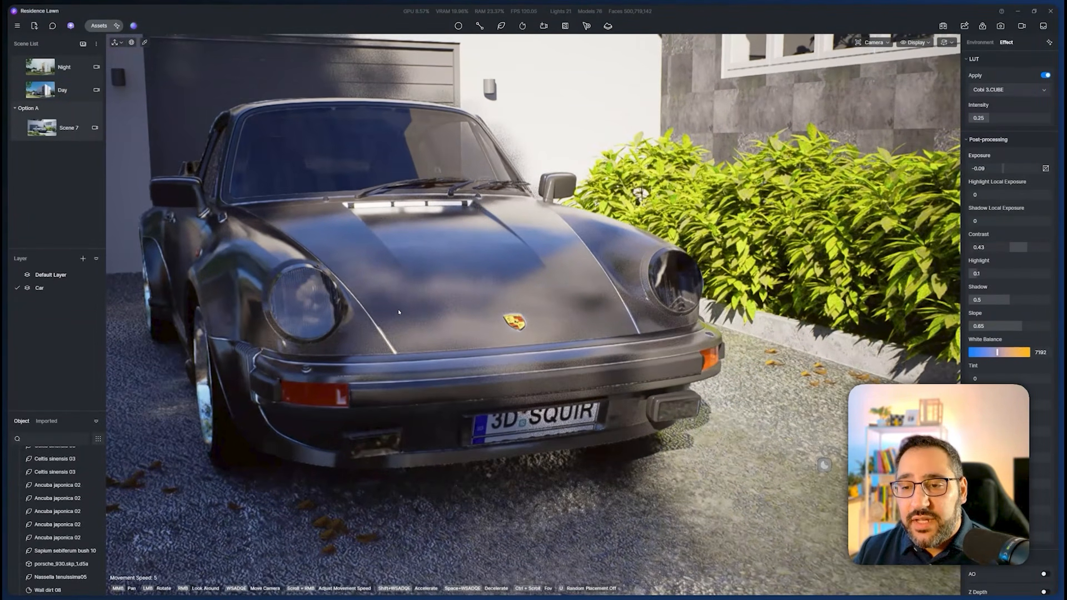
{"action": "key", "text": "s"}
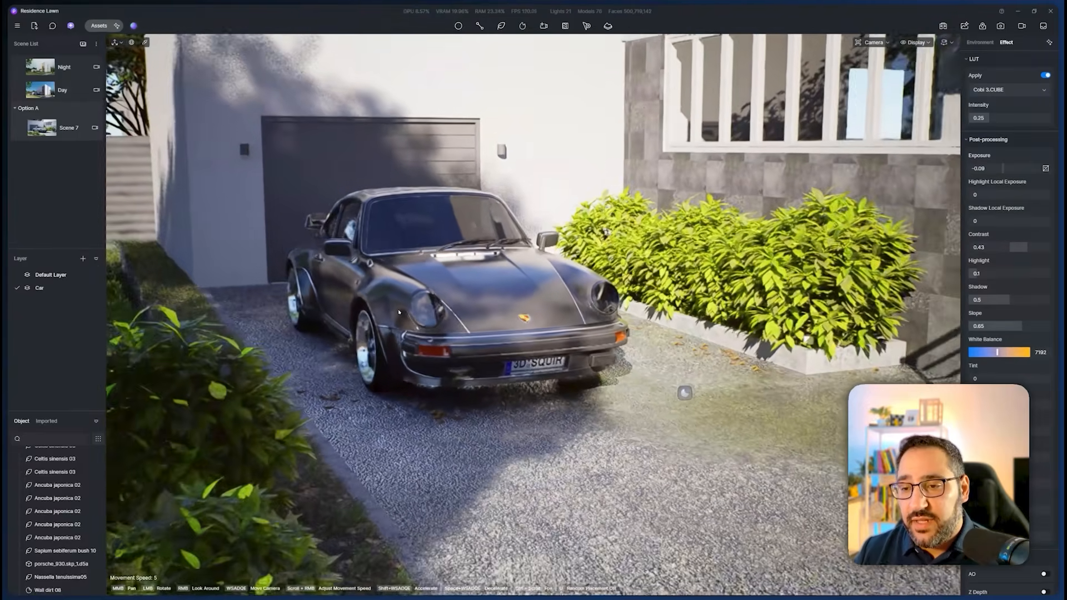
{"action": "key", "text": "s"}
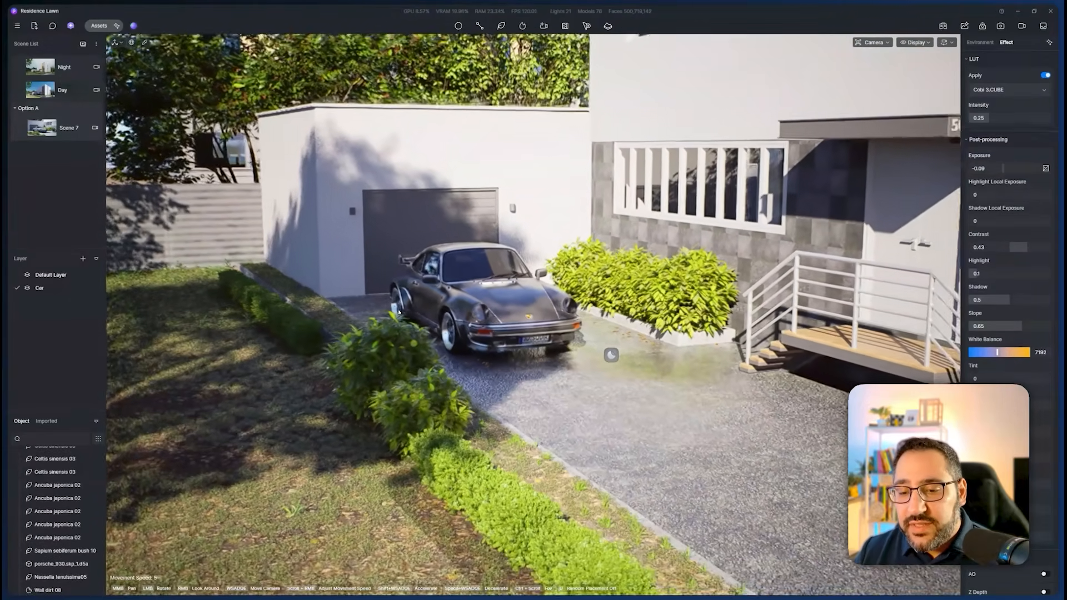
{"action": "key", "text": "s"}
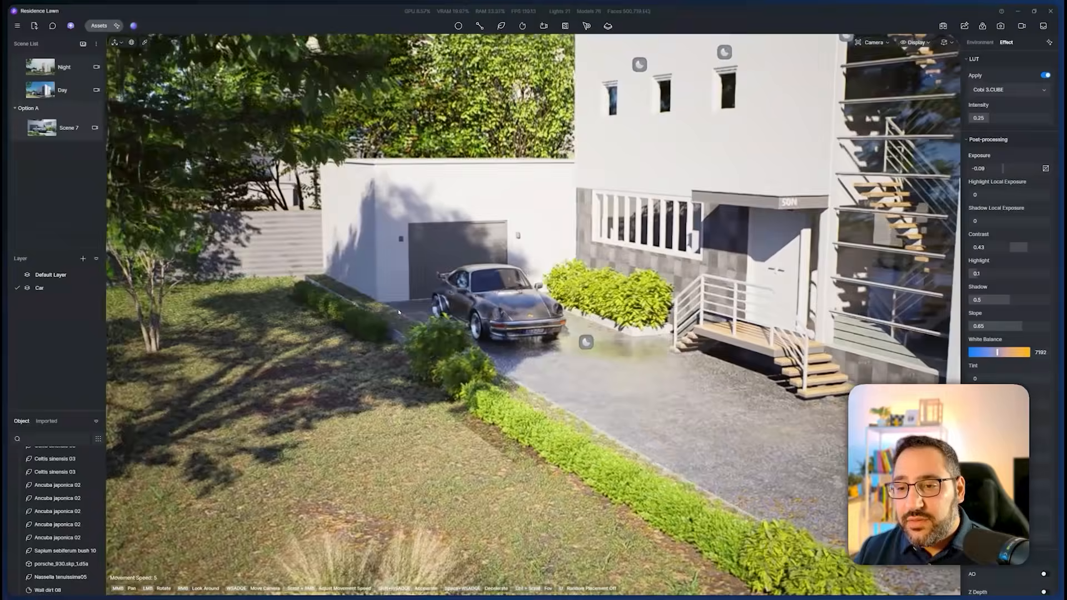
Fly the camera away from the house at accelerated speed, and return toward it at normal speed
{"action": "key", "text": "shift+s"}
{"action": "key", "text": "shift+s"}
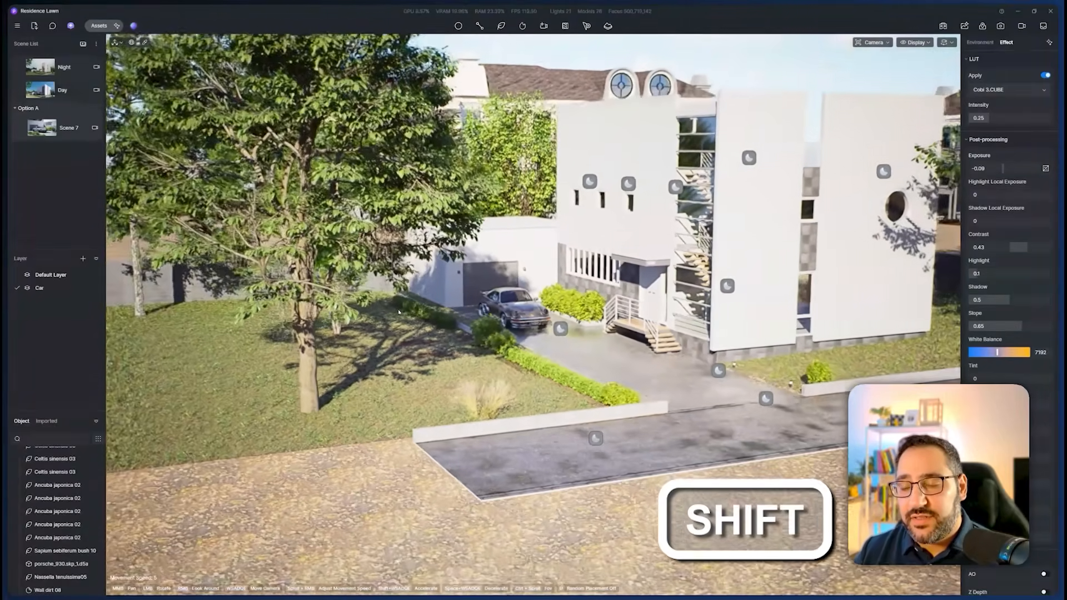
{"action": "key", "text": "shift+s"}
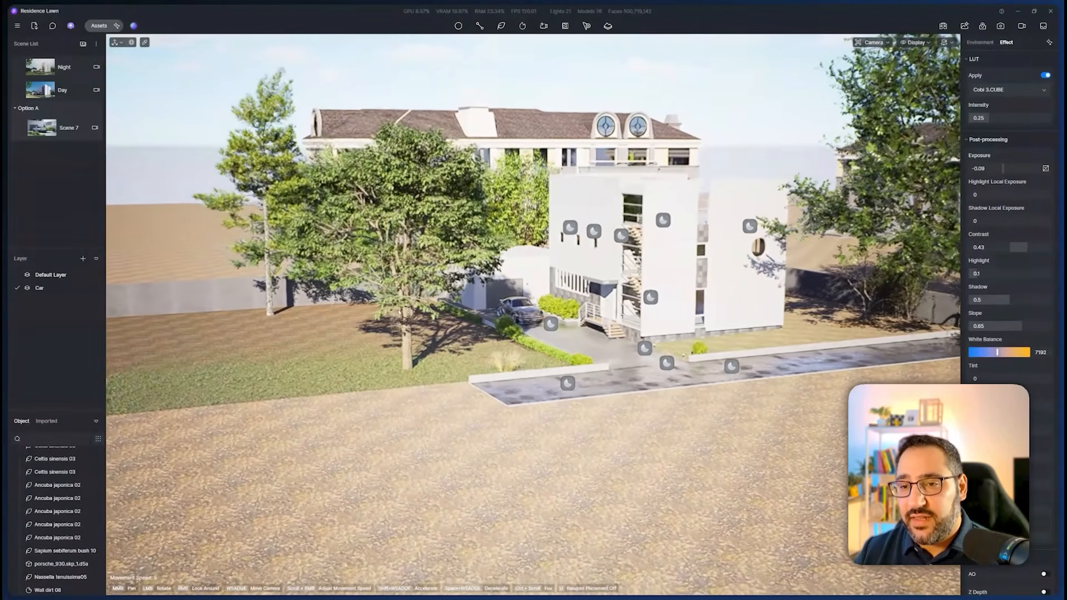
{"action": "key", "text": "s"}
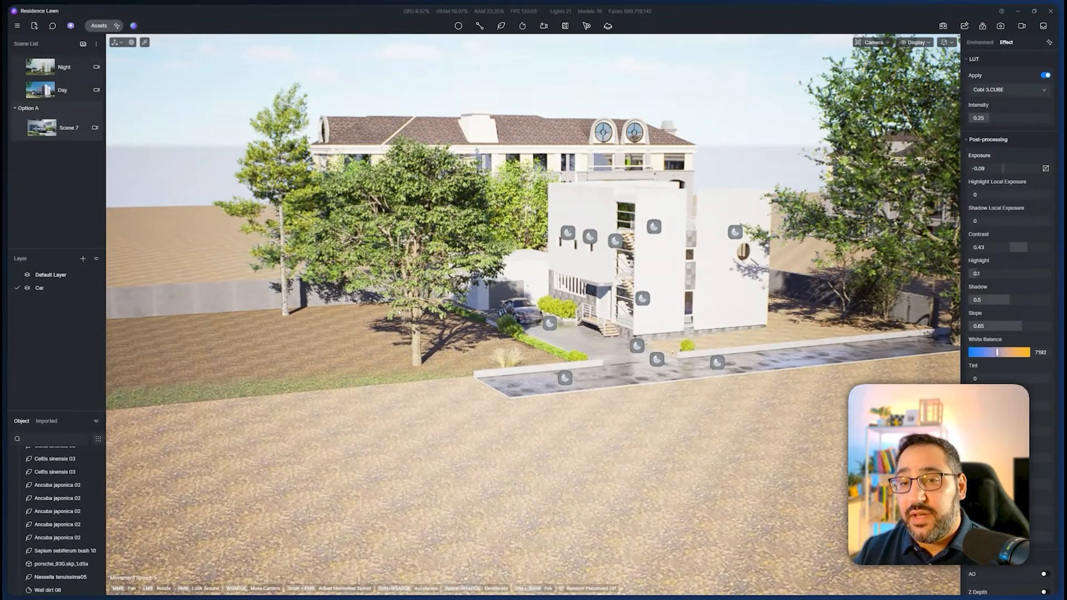
{"action": "key", "text": "w"}
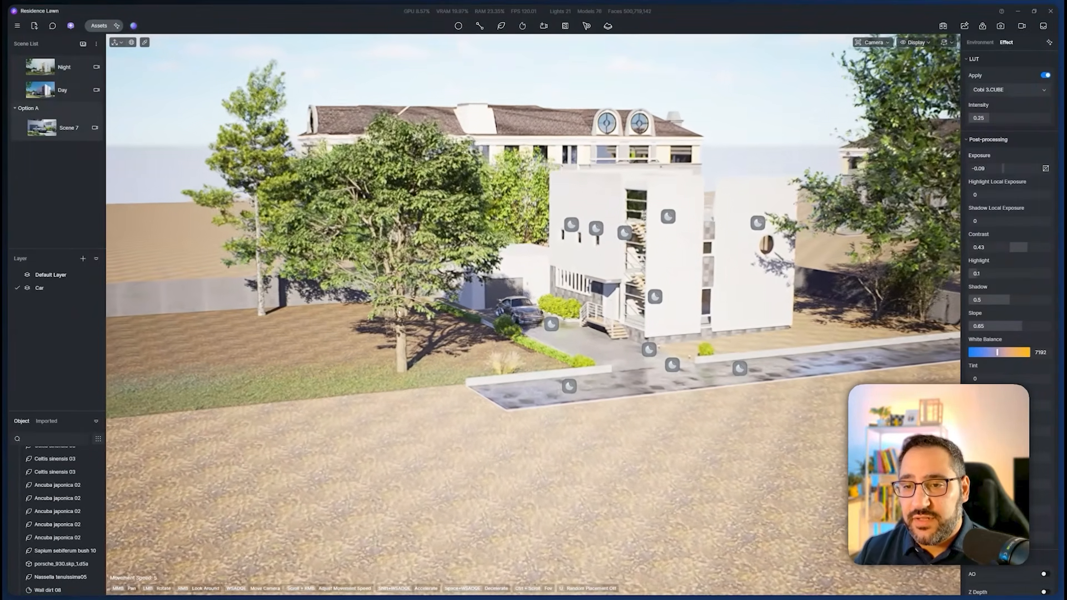
{"action": "key", "text": "w"}
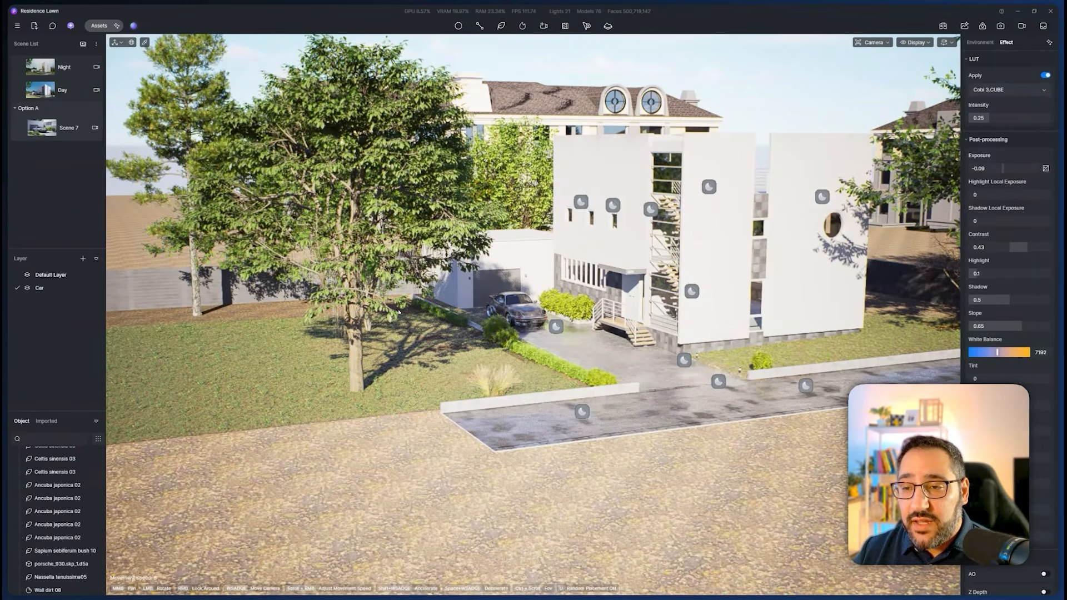
Fly the camera toward the front yard at decelerated speed to demonstrate slow movement
{"action": "key", "text": "space"}
{"action": "key", "text": "w"}
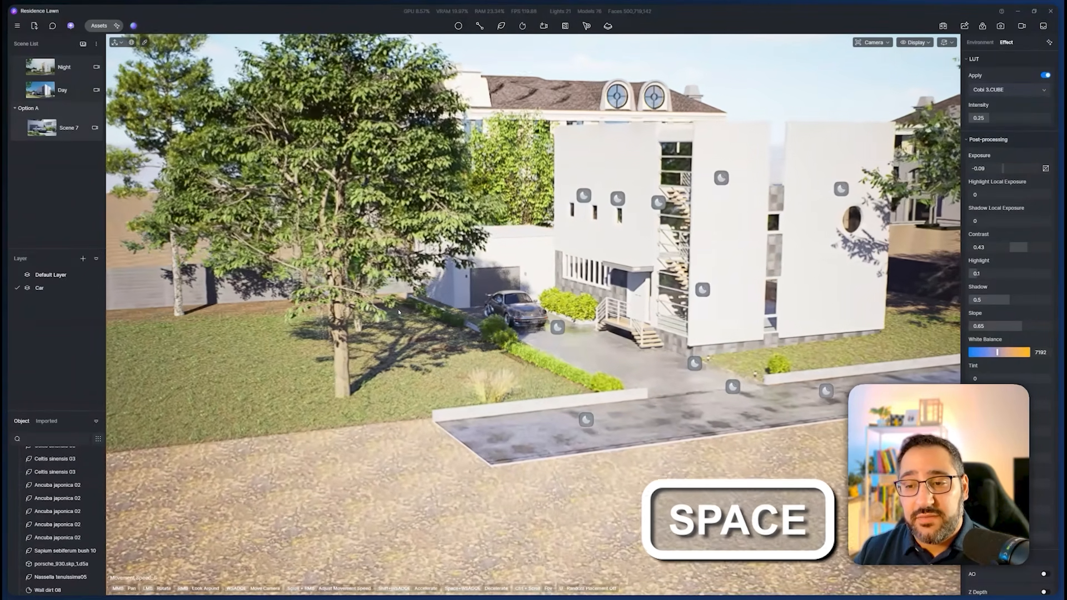
{"action": "key", "text": "w"}
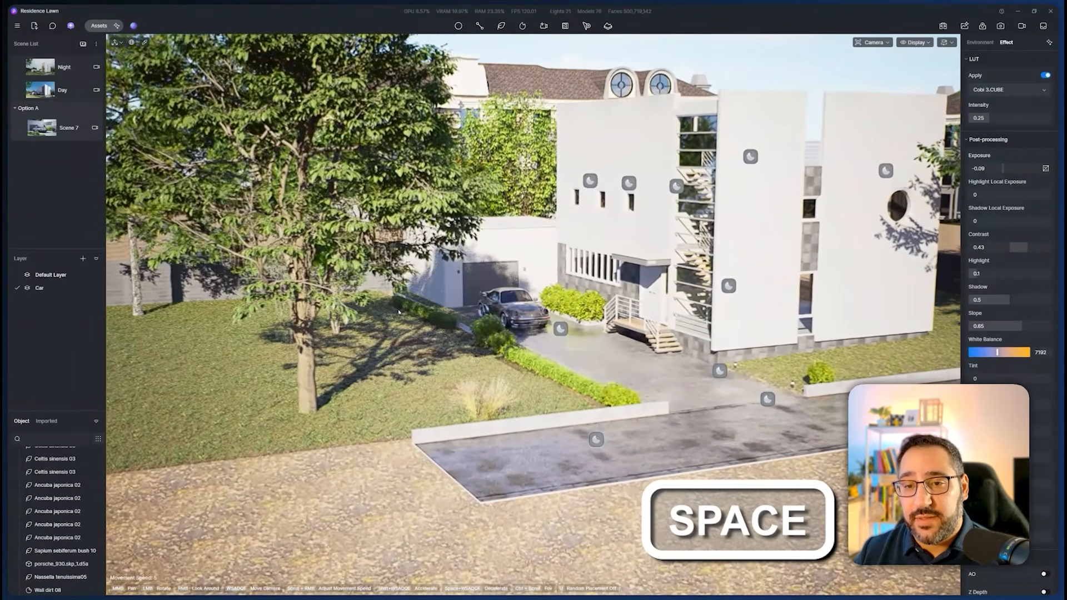
{"action": "key", "text": "w"}
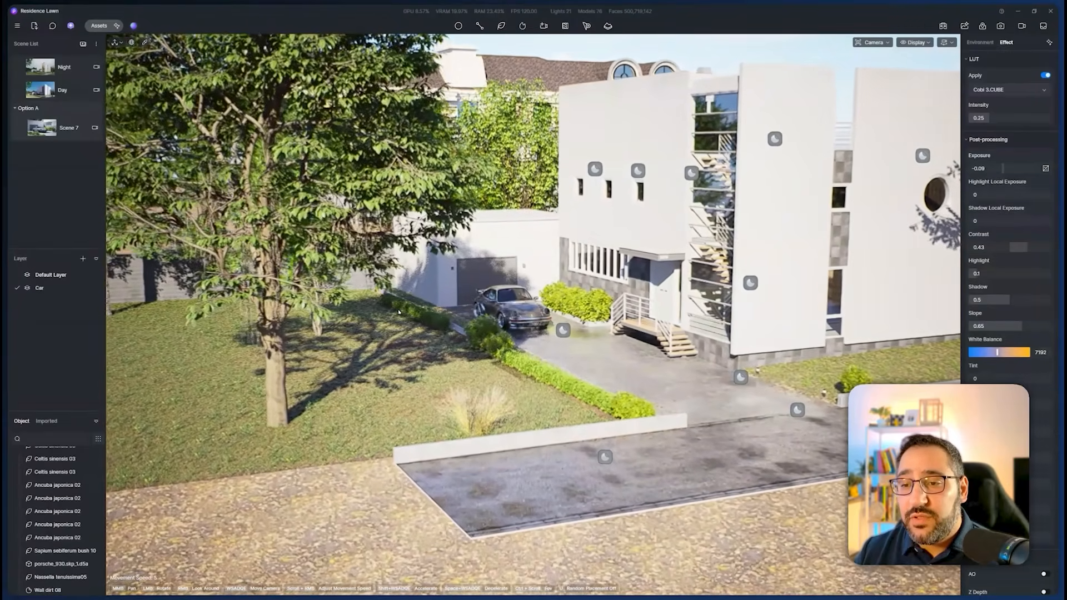
{"action": "key", "text": "w"}
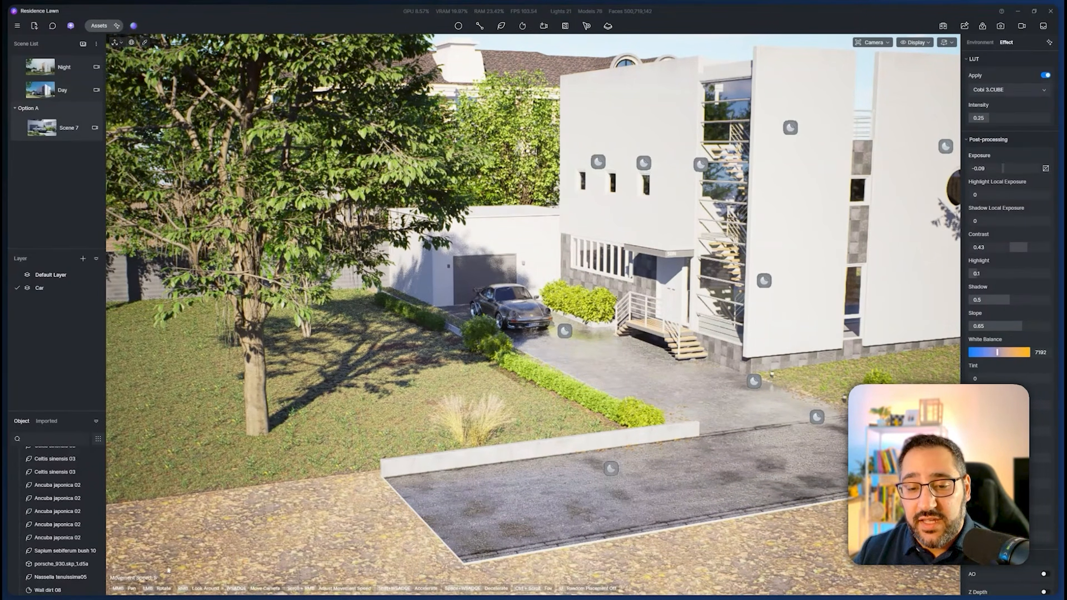
Shift the camera sideways in both directions across the front lawn and driveway
{"action": "key", "text": "d"}
{"action": "key", "text": "a"}
{"action": "key", "text": "w"}
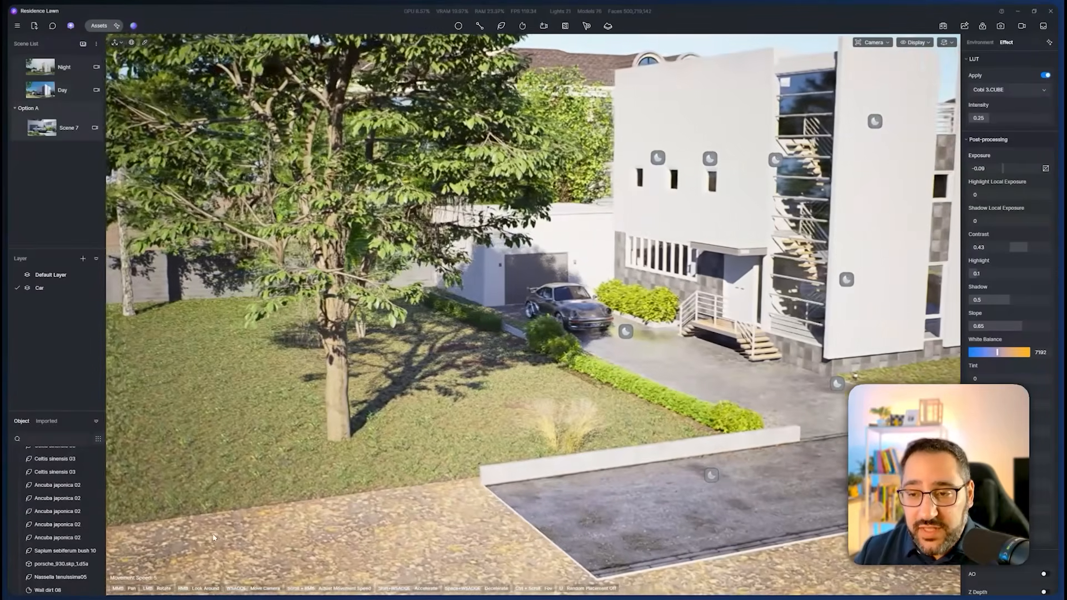
{"action": "key", "text": "d"}
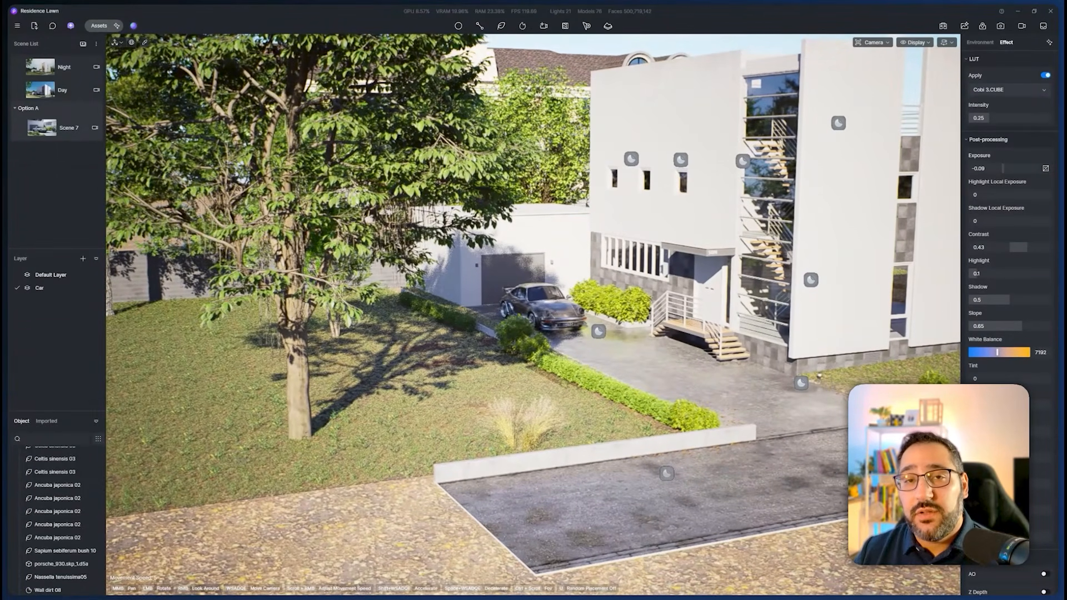
Set the free navigation movement speed to 100 and fly the camera toward and away from the house to test it
{"action": "left_click", "coordinate": [948, 44]}
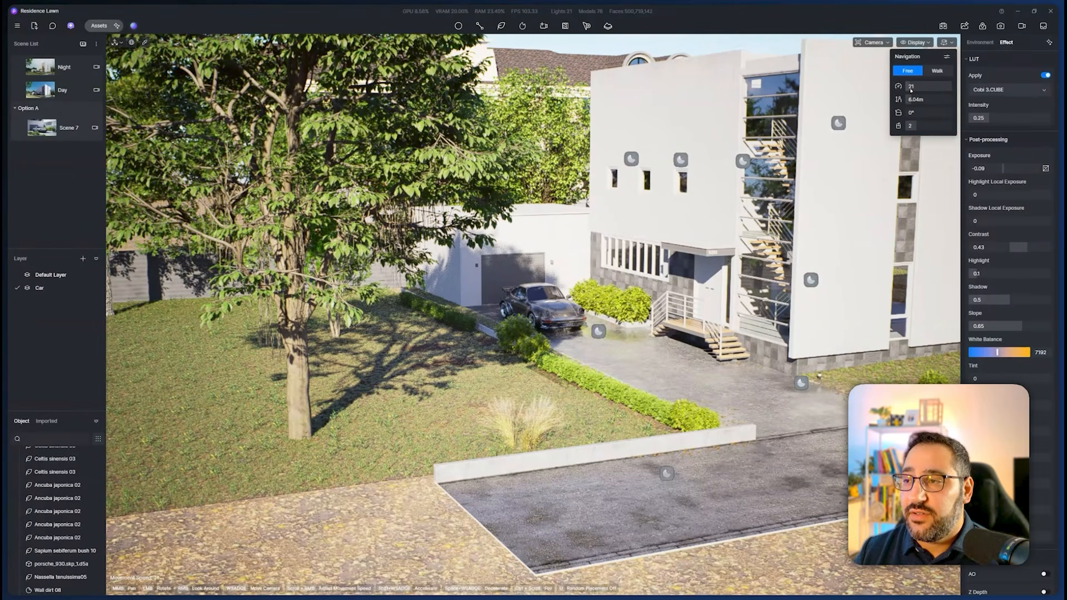
{"action": "left_click_drag", "start_coordinate": [911, 89], "coordinate": [929, 90]}
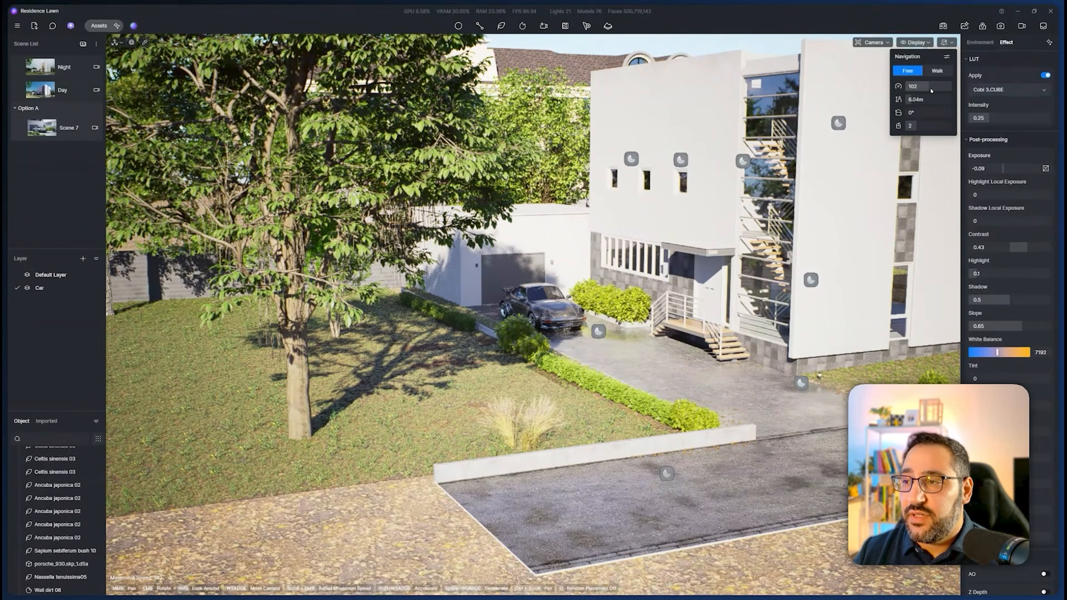
{"action": "right_click_drag", "start_coordinate": [614, 229], "coordinate": [590, 245]}
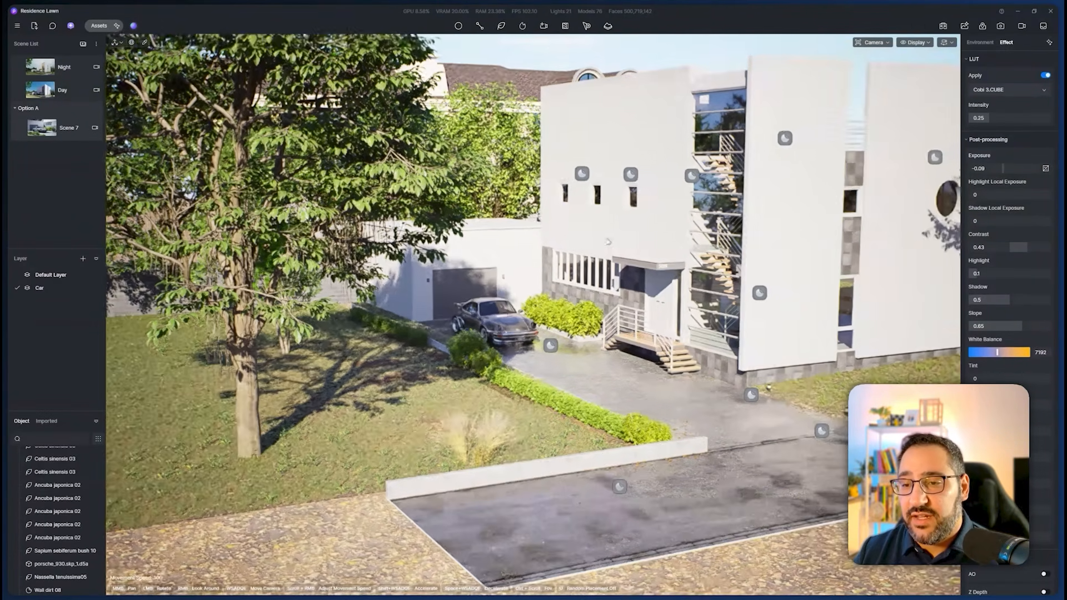
{"action": "key", "text": "w"}
{"action": "key", "text": "s"}
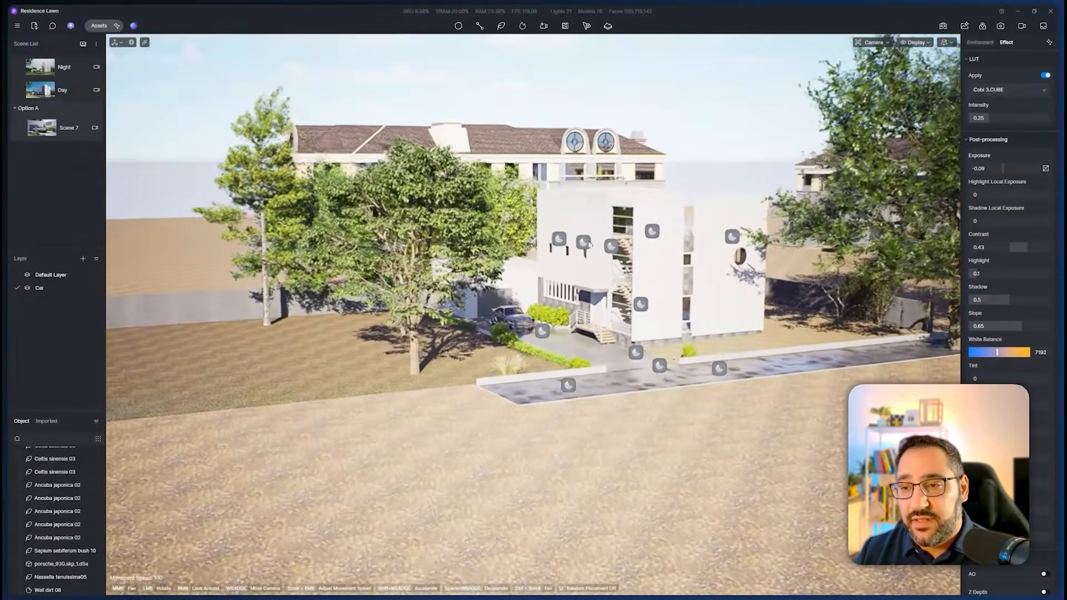
{"action": "key", "text": "w"}
{"action": "key", "text": "s"}
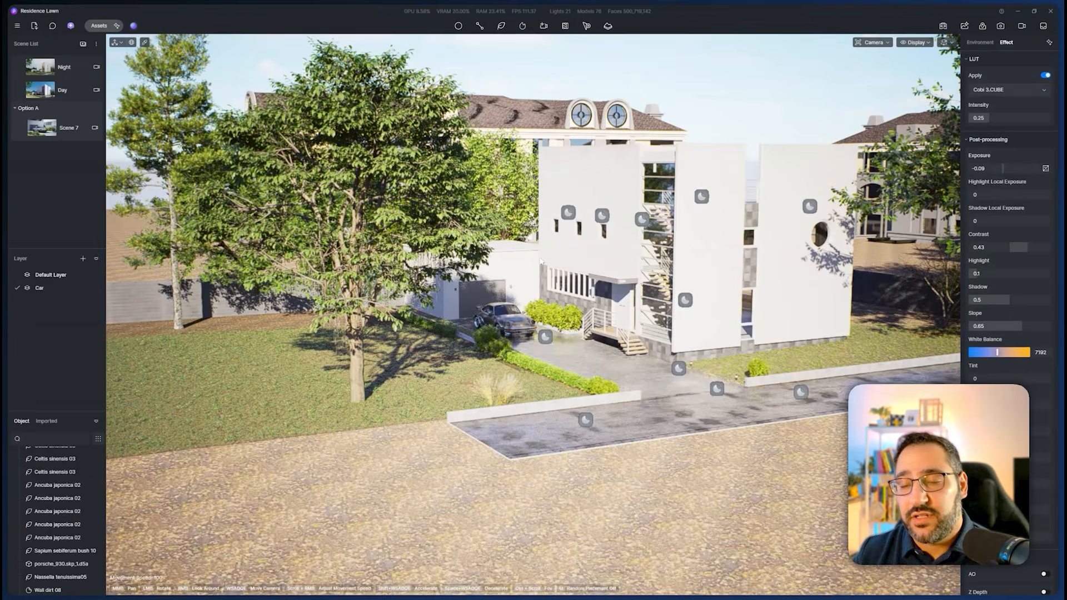
{"action": "key", "text": "w"}
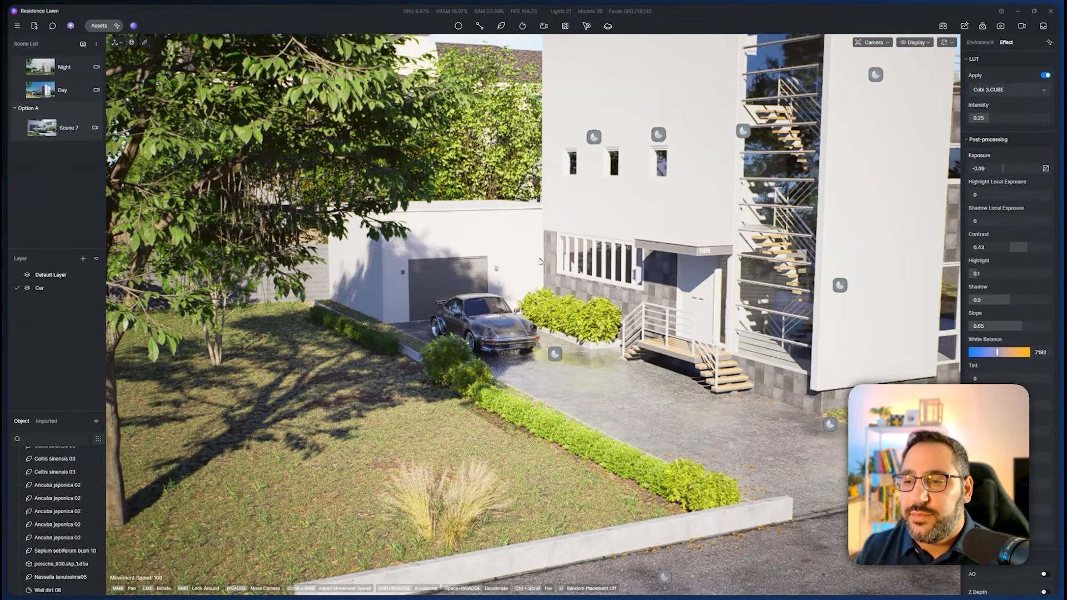
{"action": "right_click_drag", "start_coordinate": [540, 261], "coordinate": [668, 203]}
{"action": "key", "text": "w"}
{"action": "key", "text": "s"}
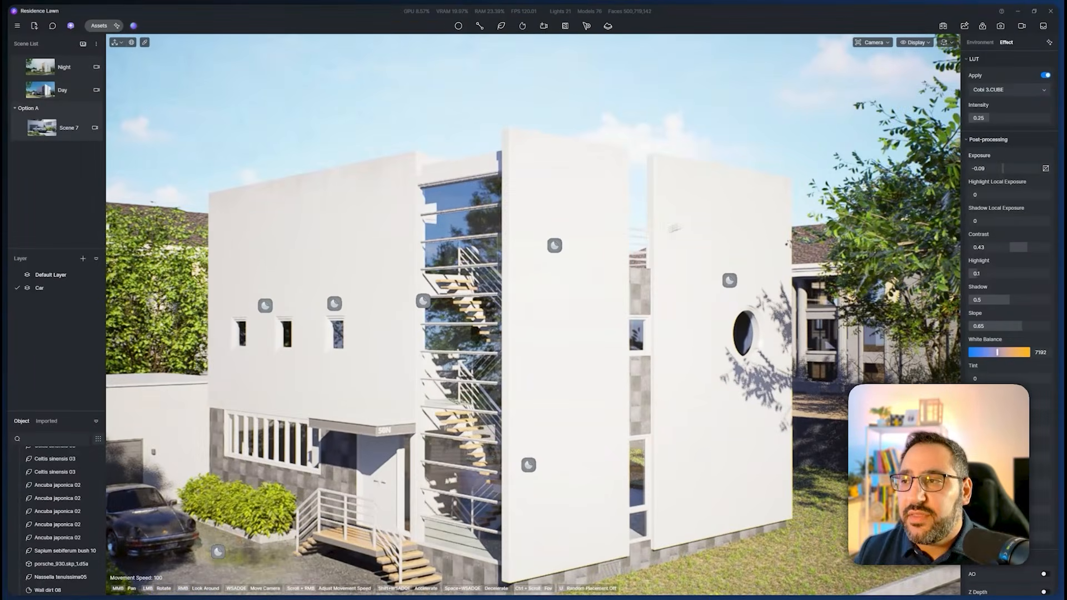
Set the free navigation movement speed to 56 and zoom the camera out to show the whole house and driveway
{"action": "left_click", "coordinate": [947, 43]}
{"action": "left_click_drag", "start_coordinate": [922, 88], "coordinate": [913, 89]}
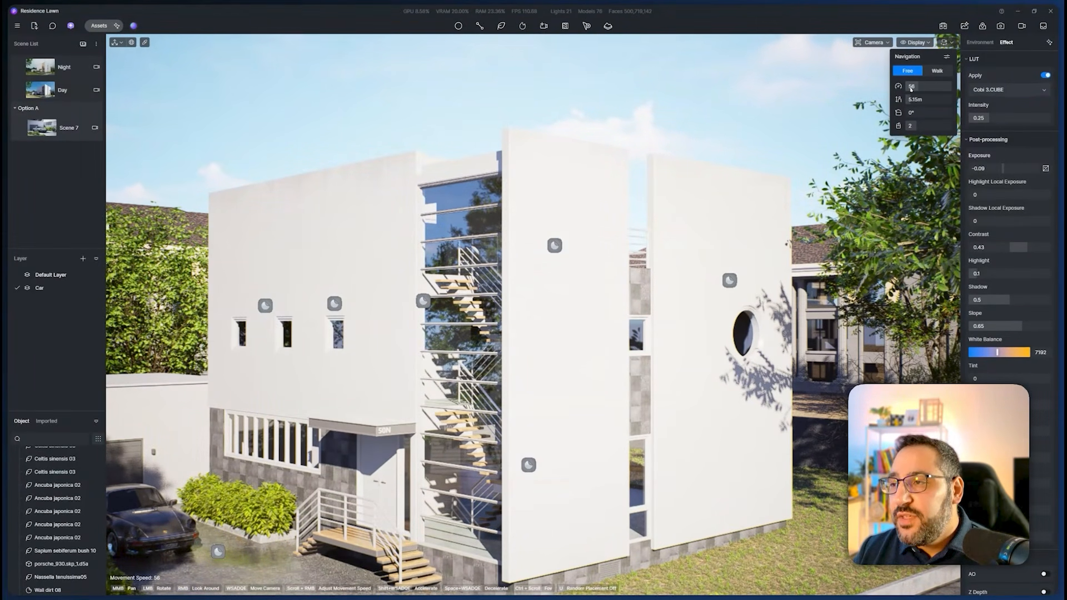
{"action": "scroll", "coordinate": [599, 259], "scroll_direction": "down", "scroll_amount": 8}
{"action": "scroll", "coordinate": [580, 277], "scroll_direction": "up", "scroll_amount": 4}
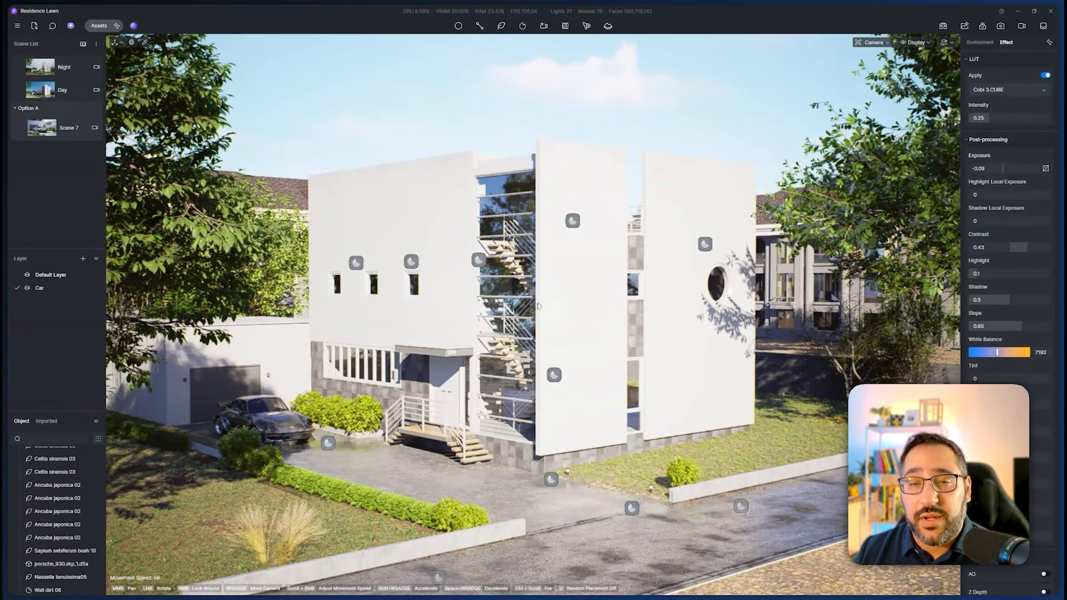
Set the movement speed to 21 directly in the viewport while looking around, and select the lawn plane in front of the house
{"action": "right_click_drag", "start_coordinate": [538, 306], "coordinate": [525, 290]}
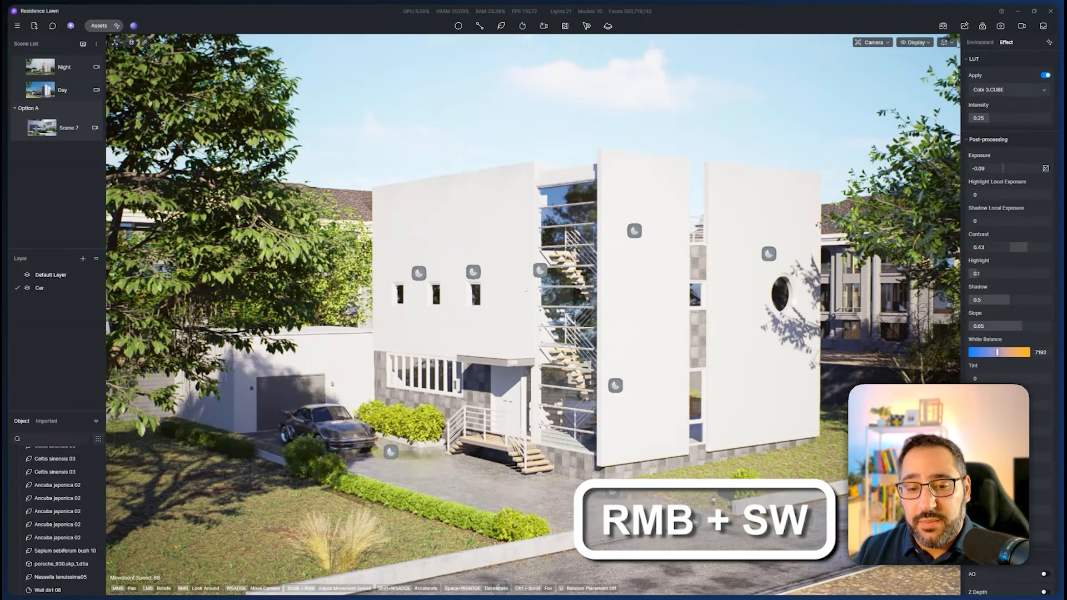
{"action": "scroll", "coordinate": [526, 289], "scroll_direction": "down", "scroll_amount": 5}
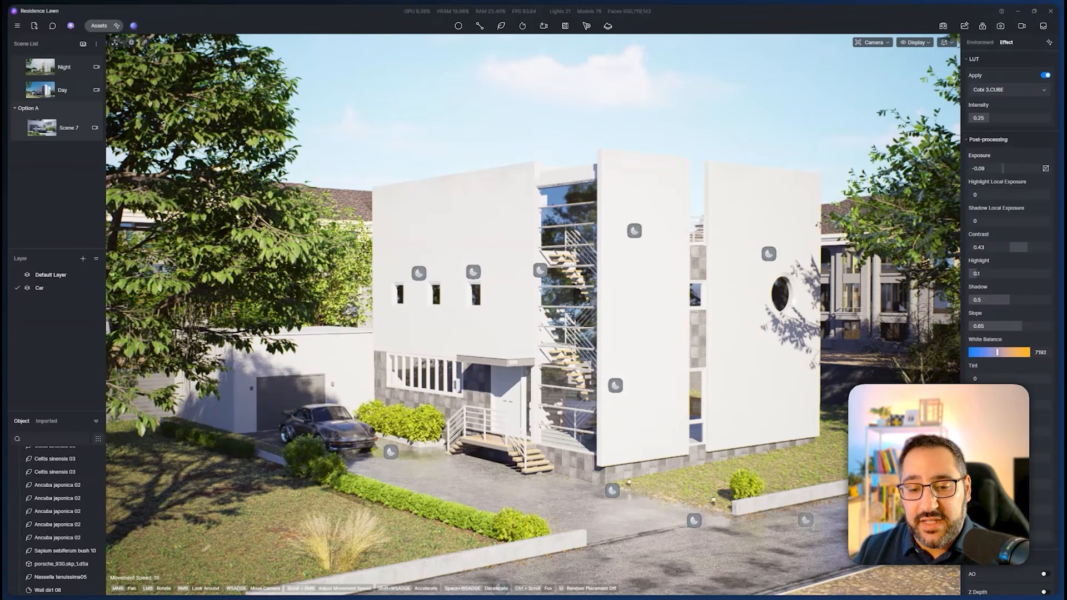
{"action": "scroll", "coordinate": [525, 290], "scroll_direction": "up", "scroll_amount": 1}
{"action": "left_click", "coordinate": [334, 503]}
{"action": "right_click_drag", "start_coordinate": [389, 452], "coordinate": [391, 446]}
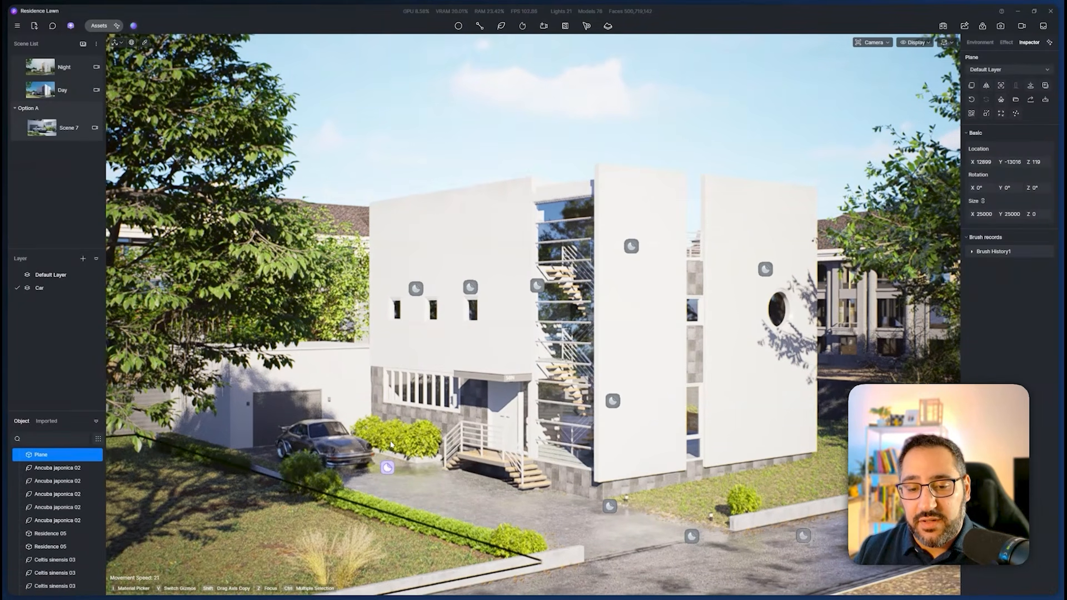
Set the movement speed to 18 directly in the viewport and deselect the lawn plane
{"action": "scroll", "coordinate": [391, 445], "scroll_direction": "up", "scroll_amount": 5}
{"action": "scroll", "coordinate": [390, 445], "scroll_direction": "down", "scroll_amount": 3}
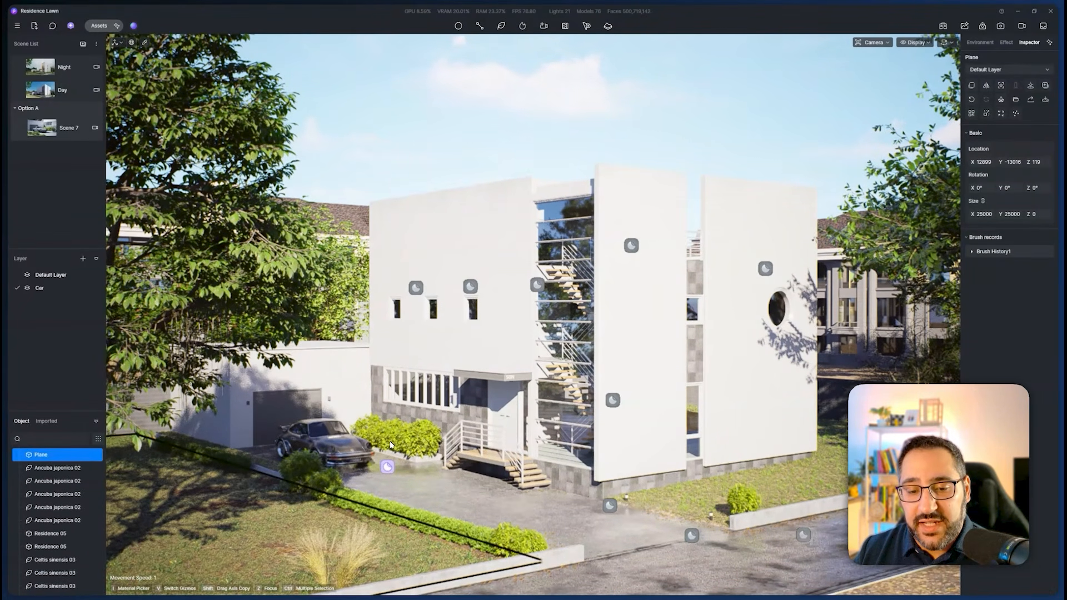
{"action": "scroll", "coordinate": [391, 445], "scroll_direction": "up", "scroll_amount": 8}
{"action": "key", "text": "Escape"}
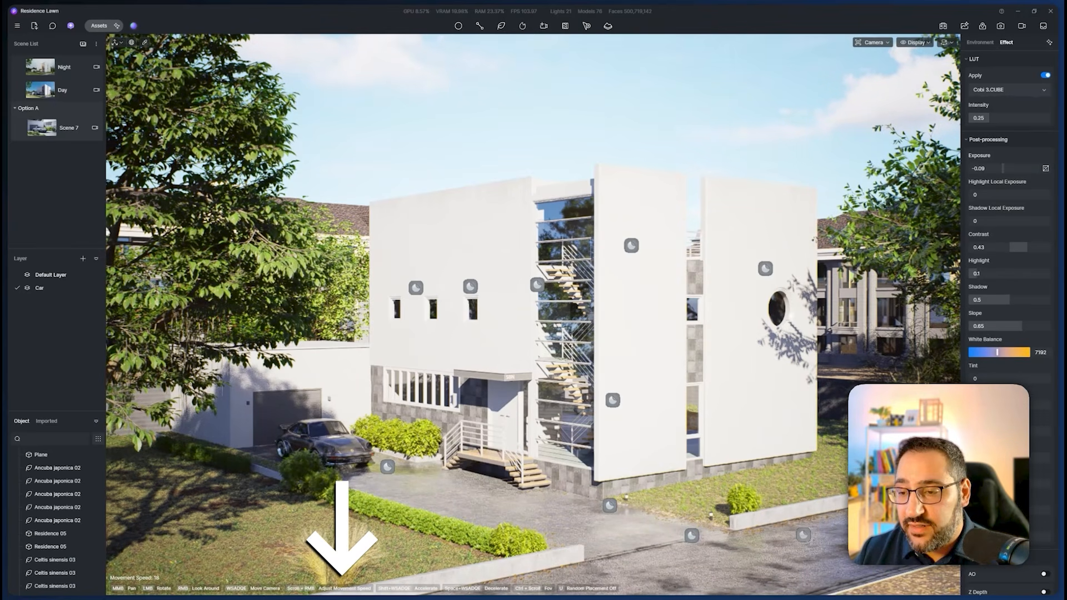
Look around from the current position and orbit the camera around the house, including a high view over its roof
{"action": "right_click_drag", "start_coordinate": [534, 315], "coordinate": [593, 353]}
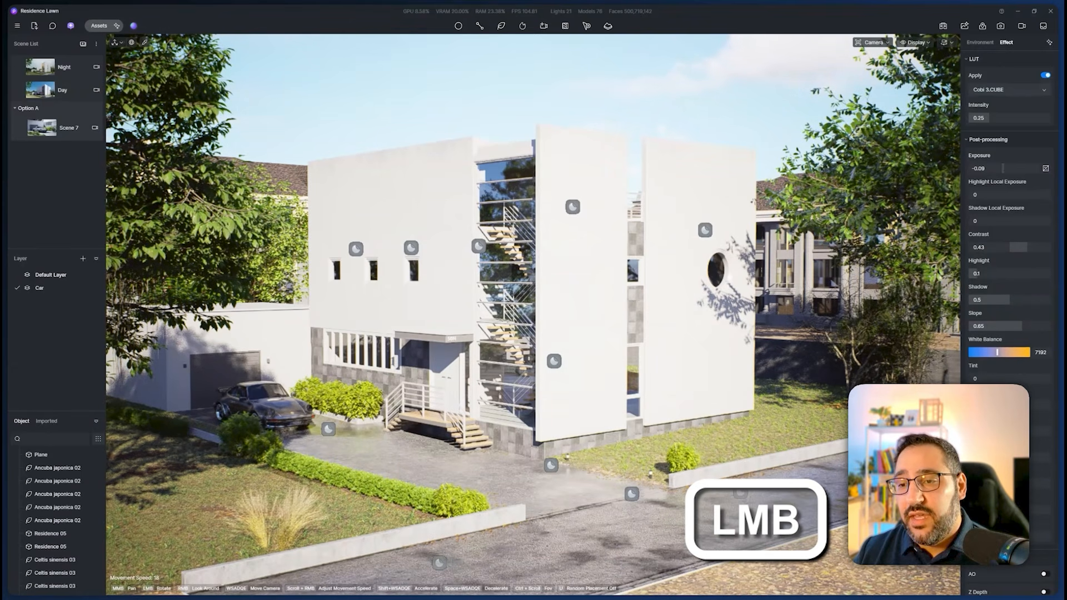
{"action": "left_click_drag", "start_coordinate": [499, 293], "coordinate": [500, 291]}
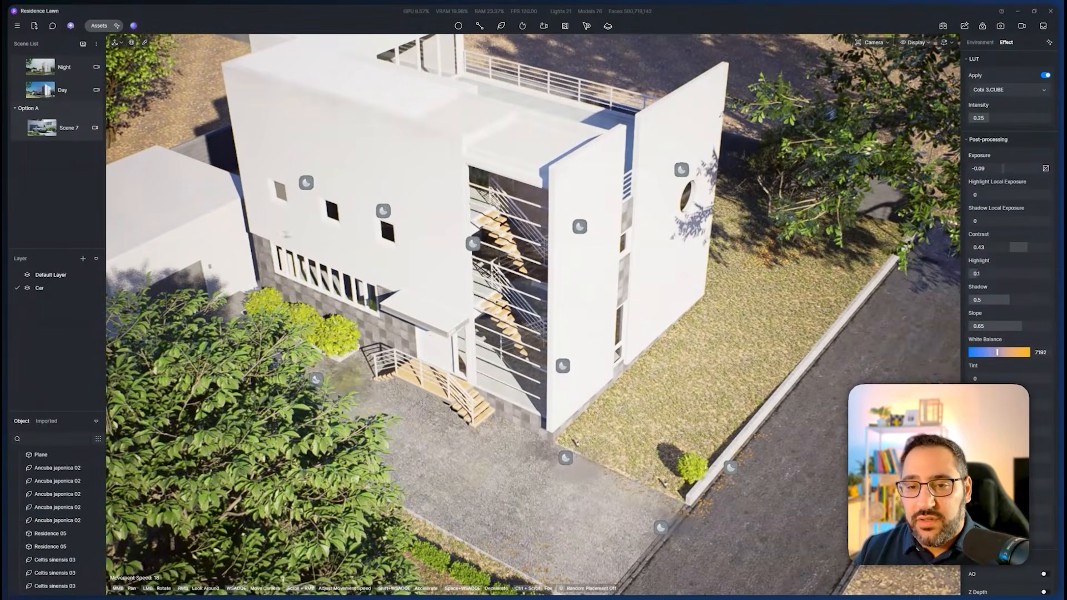
{"action": "left_click_drag", "start_coordinate": [271, 228], "coordinate": [269, 224]}
{"action": "left_click_drag", "start_coordinate": [803, 433], "coordinate": [802, 433]}
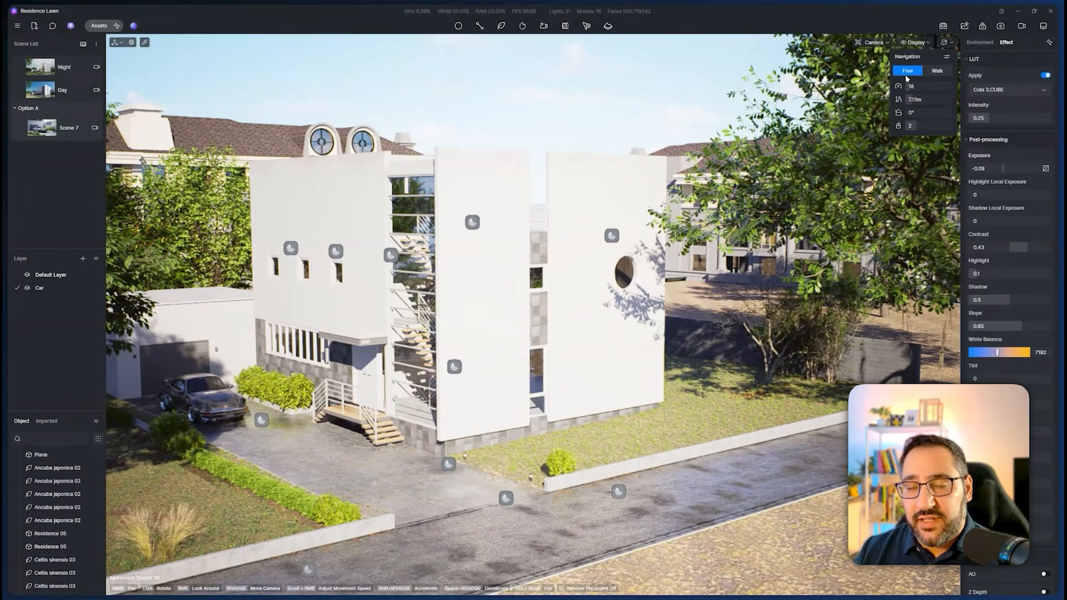
Switch navigation to Walk mode and walk from the road up to the front entrance landing of the house
{"action": "left_click", "coordinate": [945, 71]}
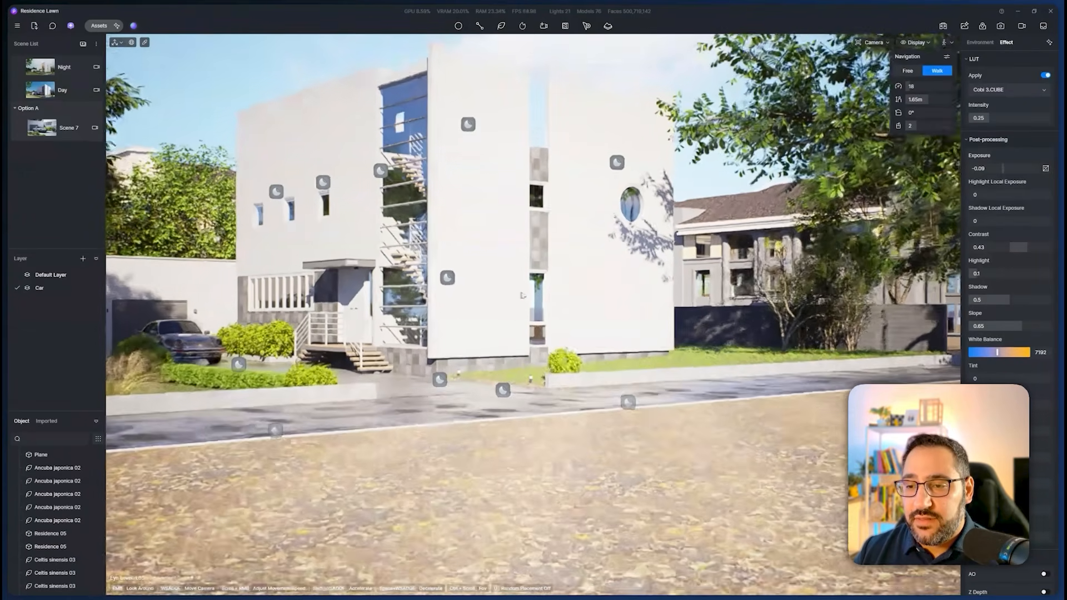
{"action": "key", "text": "w"}
{"action": "right_click_drag", "start_coordinate": [523, 296], "coordinate": [378, 334]}
{"action": "right_click_drag", "start_coordinate": [500, 334], "coordinate": [264, 390]}
{"action": "key", "text": "w"}
{"action": "key", "text": "w"}
{"action": "key", "text": "w"}
{"action": "key", "text": "w"}
{"action": "key", "text": "s"}
{"action": "key", "text": "w"}
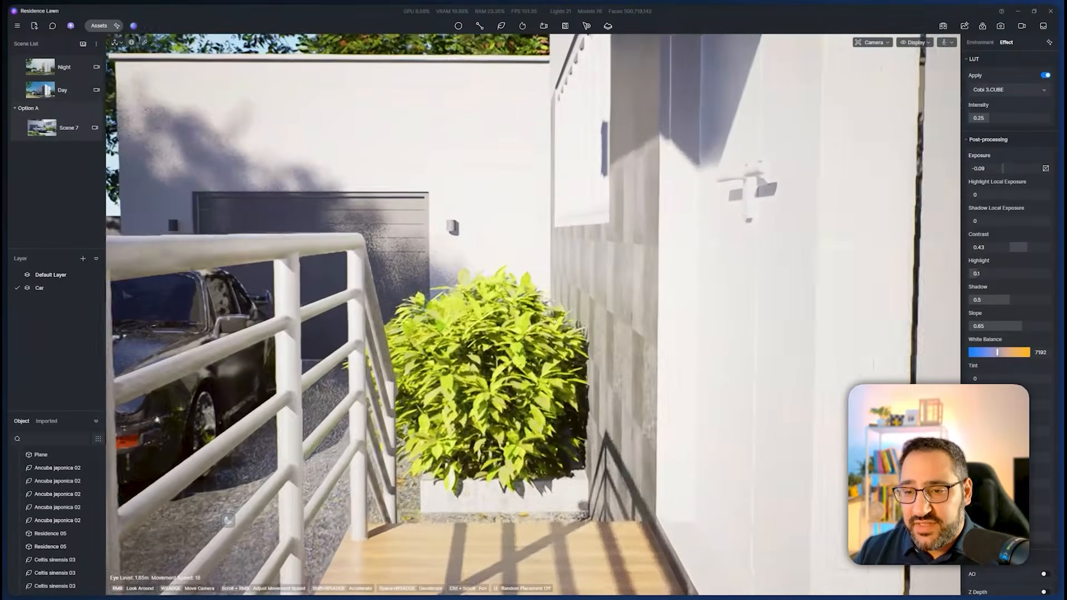
Look around near the entrance and walk back to view the parked car and driveway at eye level
{"action": "key", "text": "s"}
{"action": "key", "text": "a"}
{"action": "right_click_drag", "start_coordinate": [553, 322], "coordinate": [444, 311]}
{"action": "key", "text": "w"}
{"action": "key", "text": "s"}
{"action": "key", "text": "s"}
{"action": "key", "text": "d"}
{"action": "key", "text": "w"}
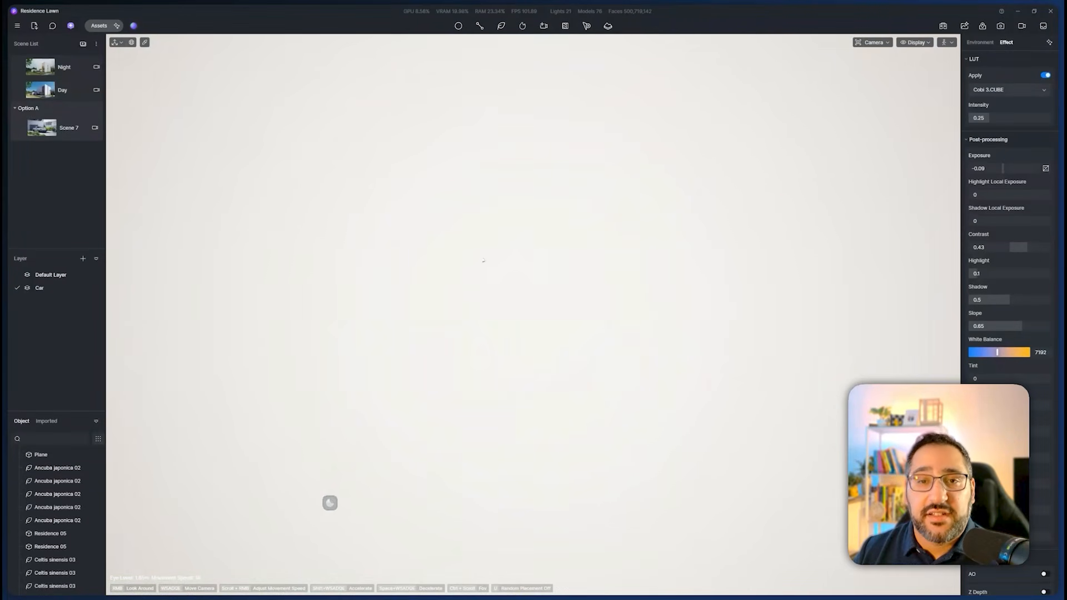
{"action": "key", "text": "s"}
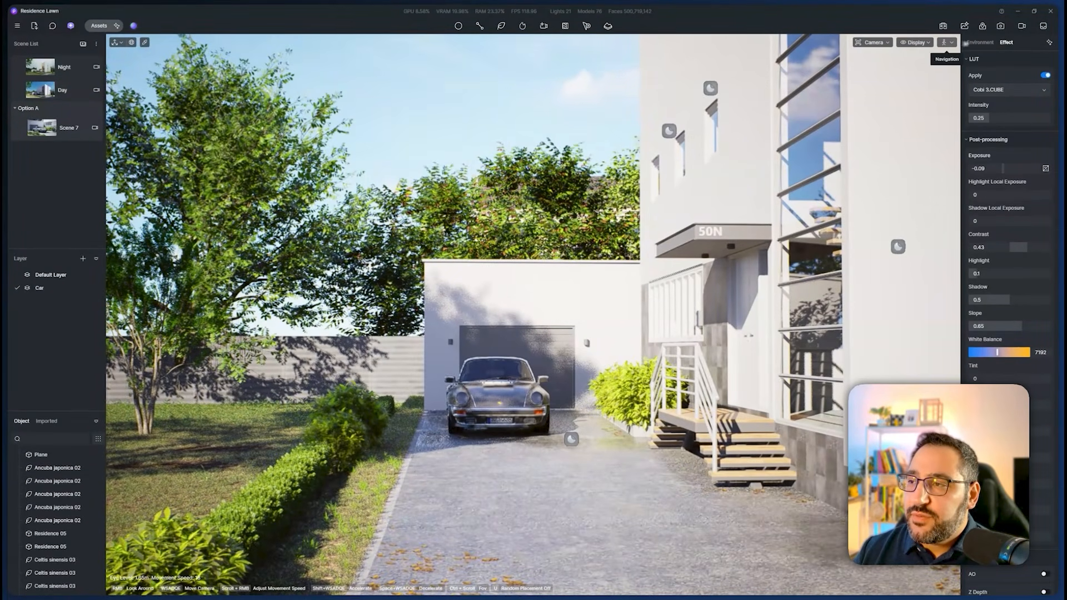
Return navigation to Free mode and orbit and pan to a raised view of the entrance, staircase and garage
{"action": "left_click", "coordinate": [947, 43]}
{"action": "left_click", "coordinate": [908, 71]}
{"action": "left_click_drag", "start_coordinate": [606, 312], "coordinate": [795, 361]}
{"action": "middle_click_drag", "start_coordinate": [651, 212], "coordinate": [690, 328]}
{"action": "left_click_drag", "start_coordinate": [689, 328], "coordinate": [739, 336]}
{"action": "scroll", "coordinate": [739, 336], "scroll_direction": "down", "scroll_amount": 2}
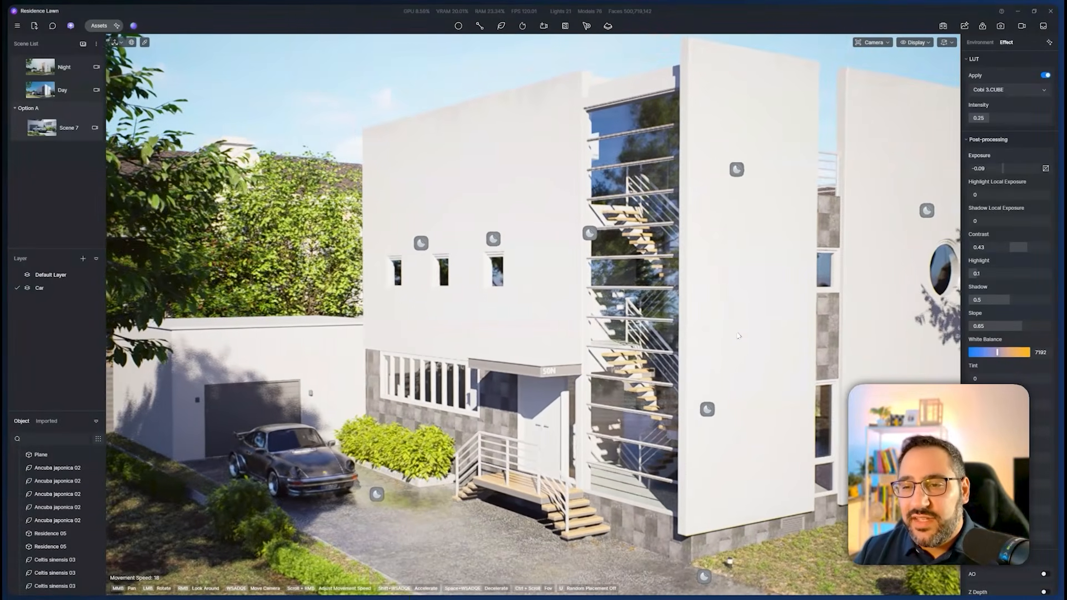
{"action": "middle_click_drag", "start_coordinate": [739, 336], "coordinate": [760, 297]}
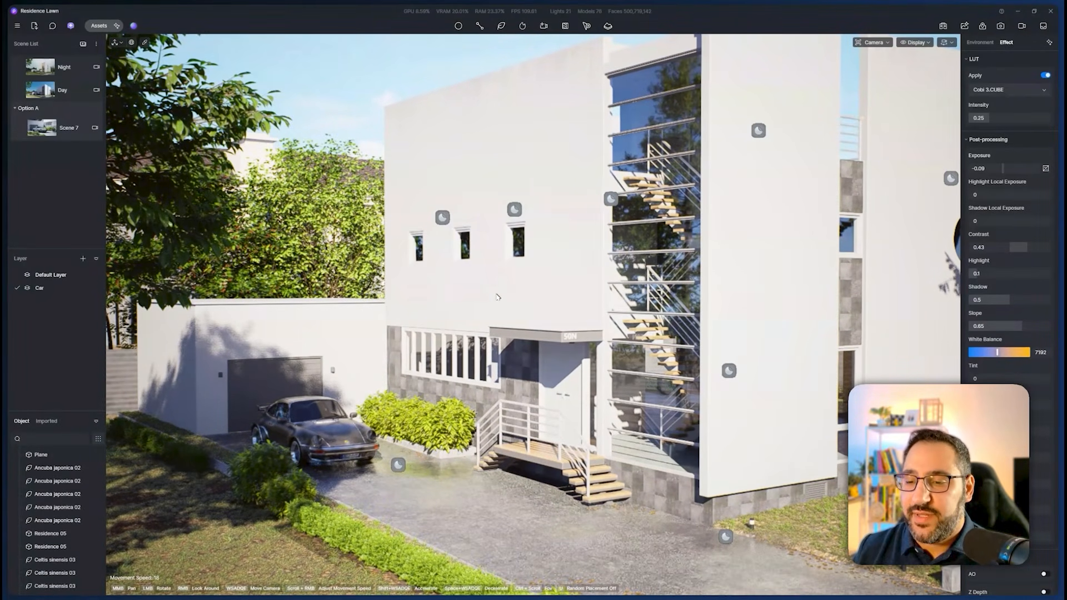
Open the navigation settings and move the camera down and up, leaving its height at about 3.2 m
{"action": "left_click", "coordinate": [947, 42]}
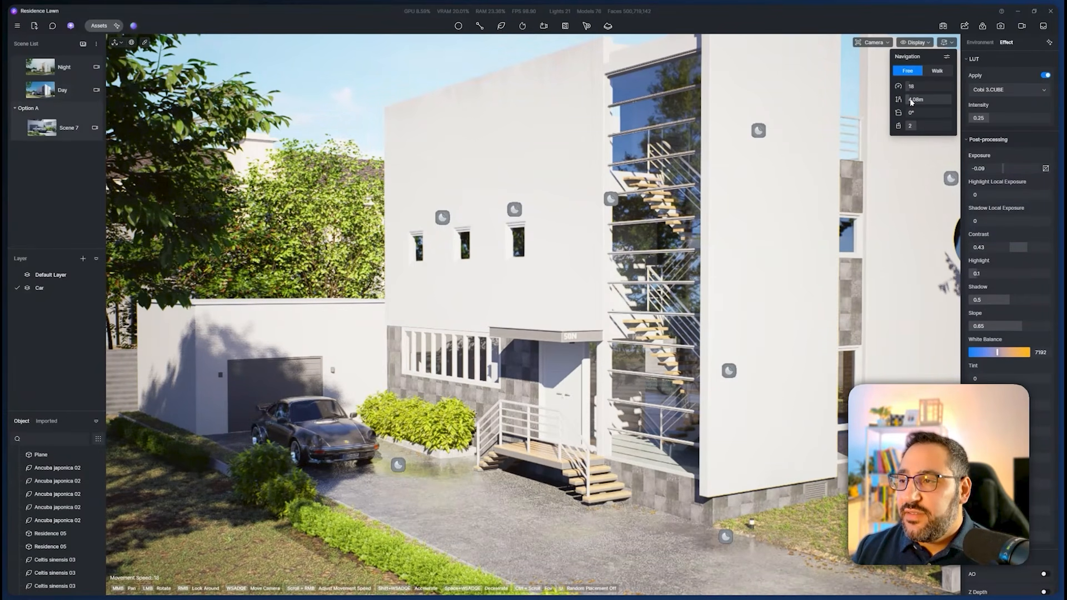
{"action": "key", "text": "q"}
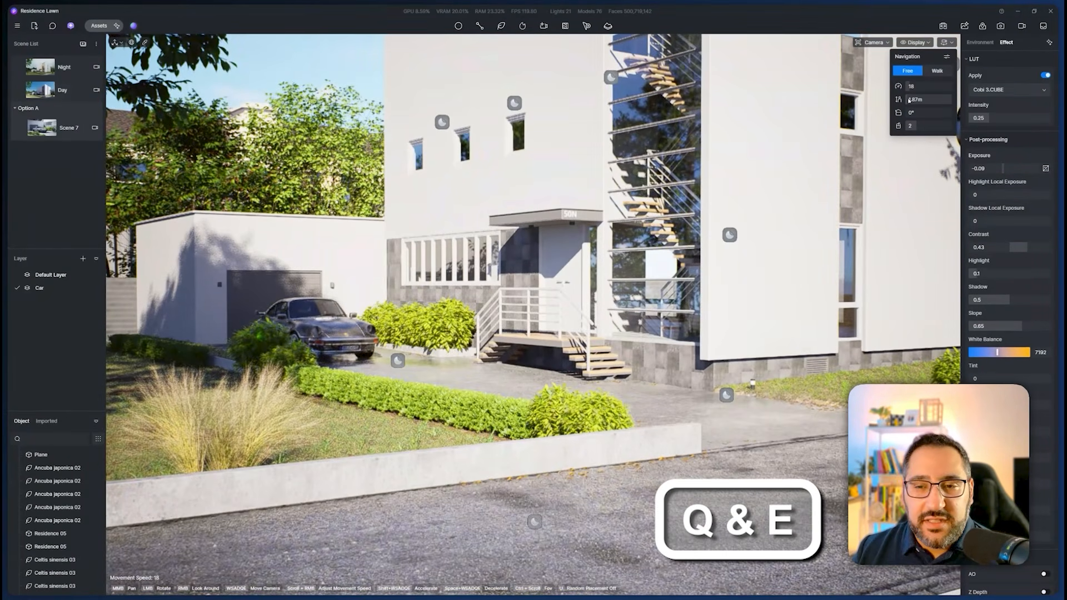
{"action": "key", "text": "e"}
{"action": "key", "text": "q"}
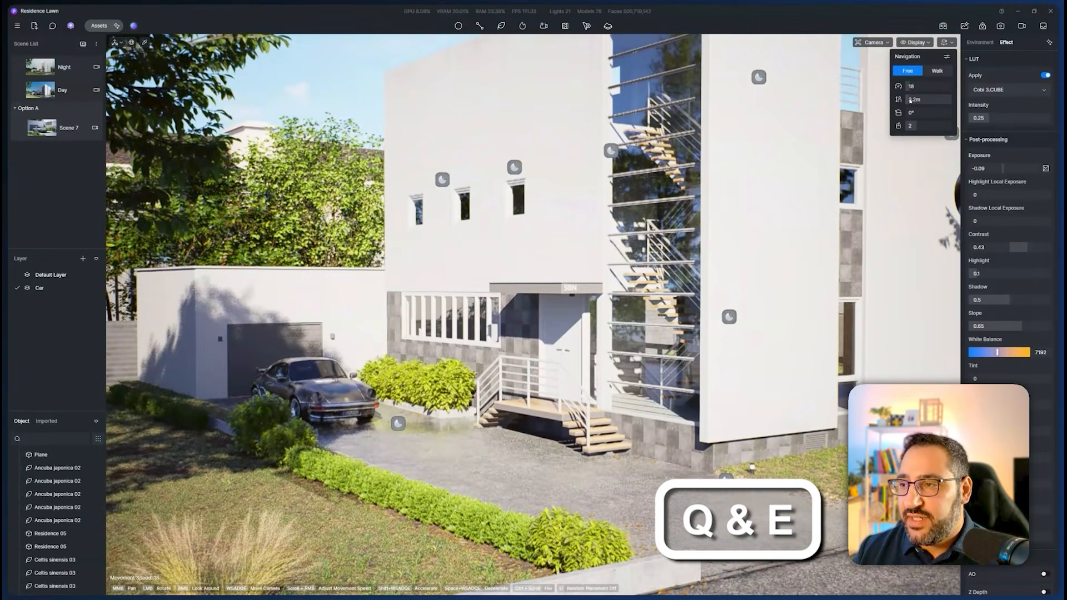
Try a camera roll of 38.2° and a value of 7.4 for the last navigation setting, restoring them to 0° and 2
{"action": "left_click_drag", "start_coordinate": [916, 112], "coordinate": [930, 113]}
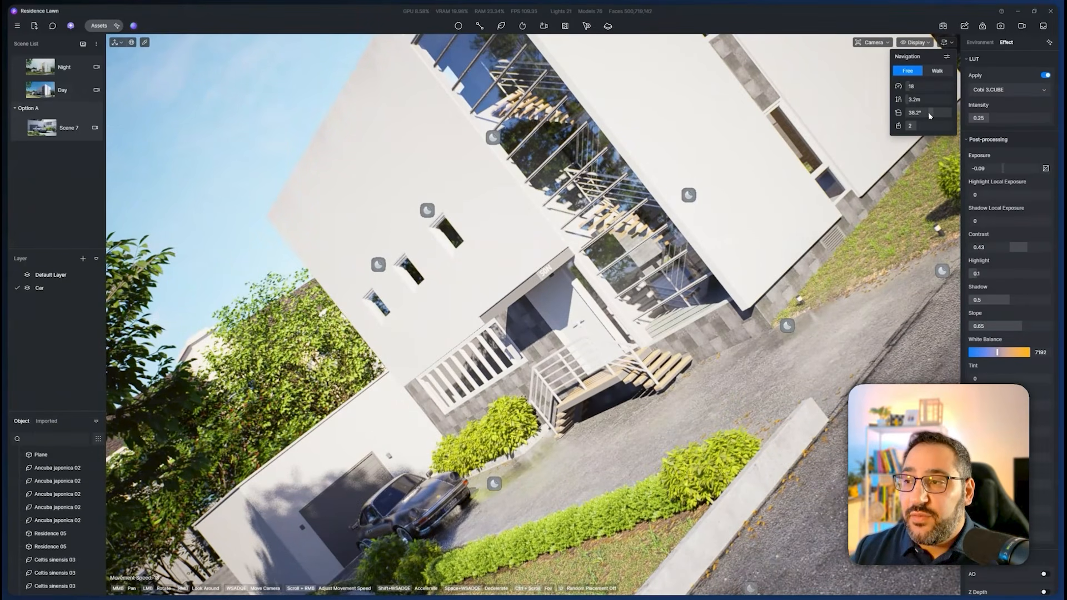
{"action": "double_click", "coordinate": [929, 113]}
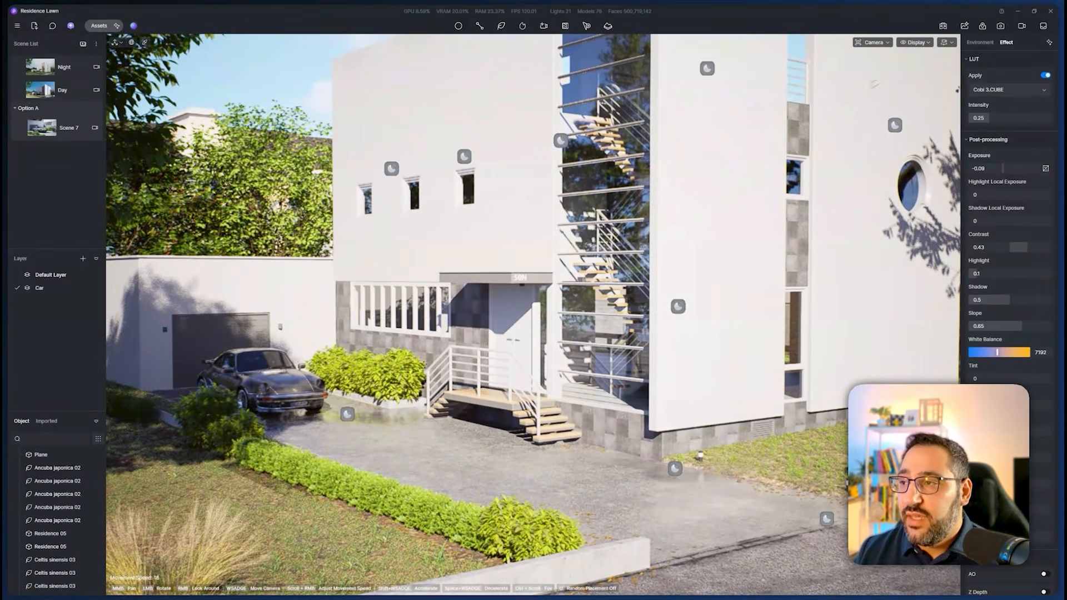
{"action": "left_click", "coordinate": [947, 43]}
{"action": "left_click_drag", "start_coordinate": [914, 126], "coordinate": [949, 126]}
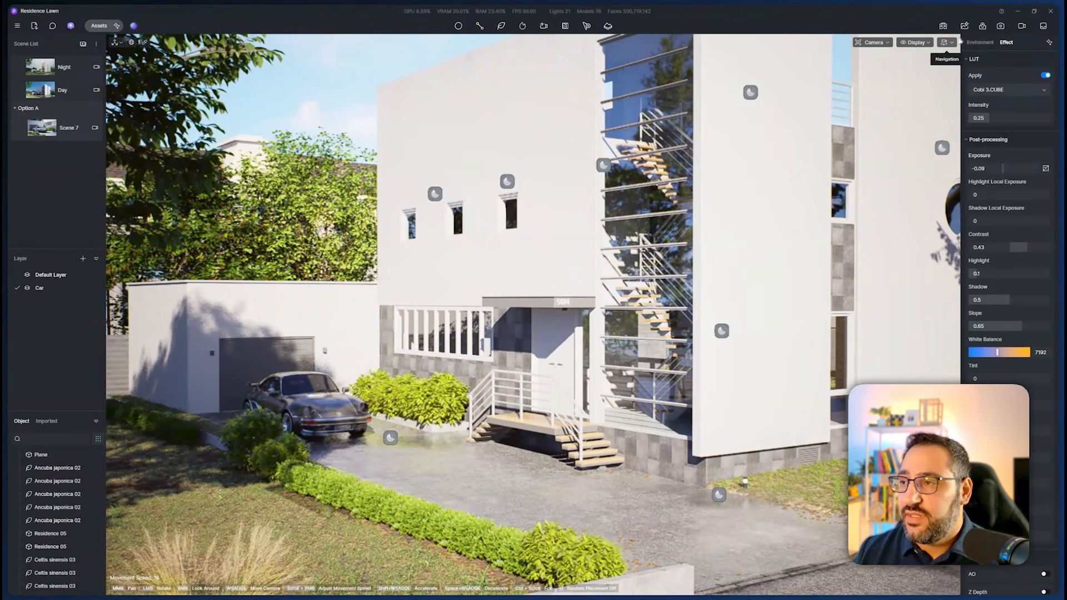
{"action": "left_click", "coordinate": [948, 43]}
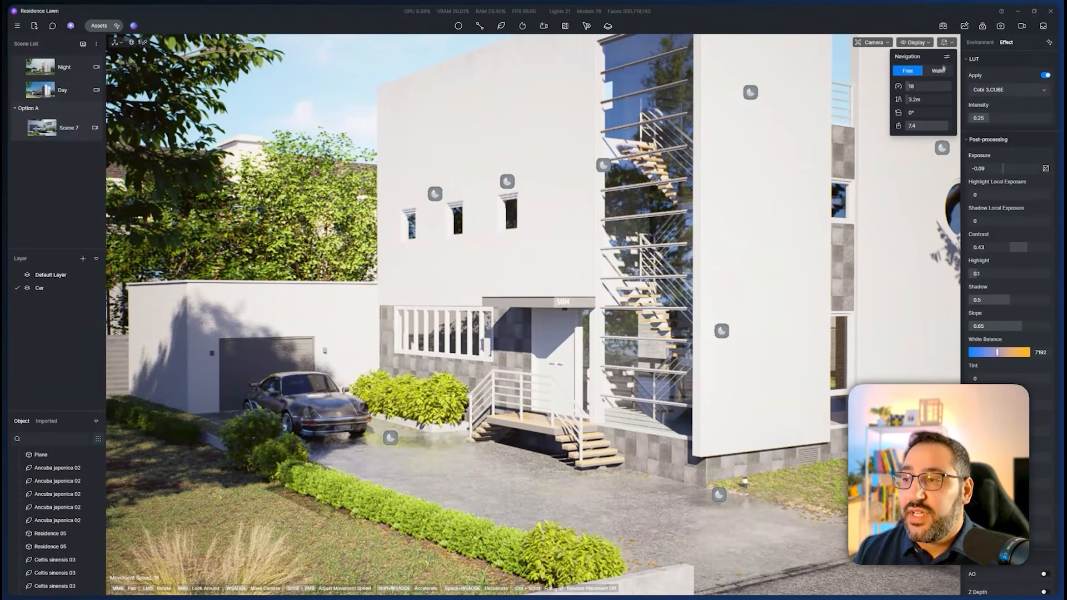
{"action": "left_click_drag", "start_coordinate": [919, 127], "coordinate": [910, 126]}
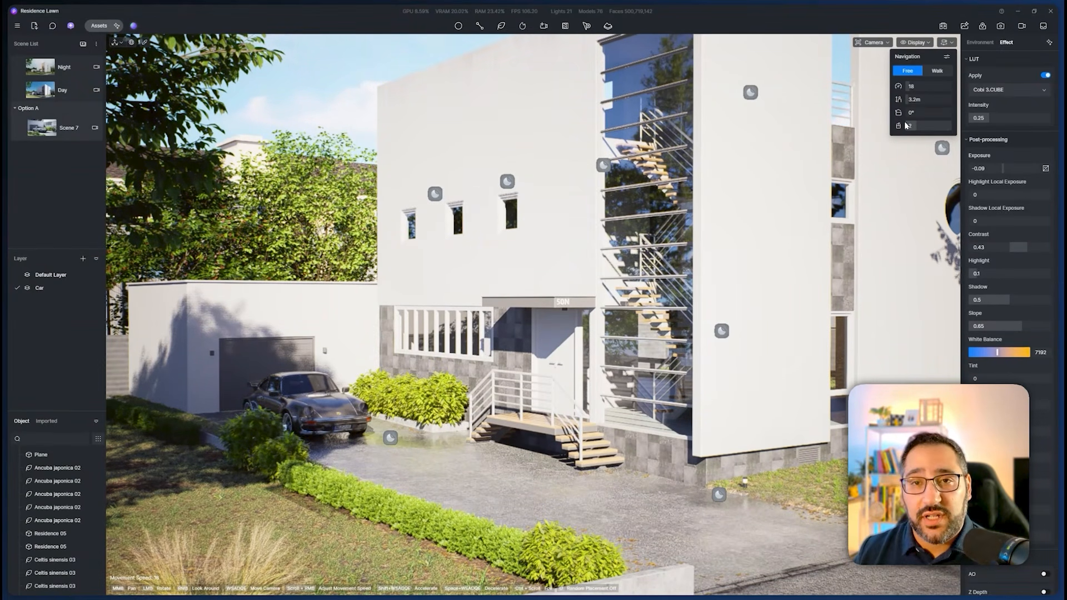
Raise and lower the camera while looking around, and pull back to show the whole house with its lawns and road
{"action": "right_click_drag", "start_coordinate": [619, 230], "coordinate": [629, 225]}
{"action": "key", "text": "e"}
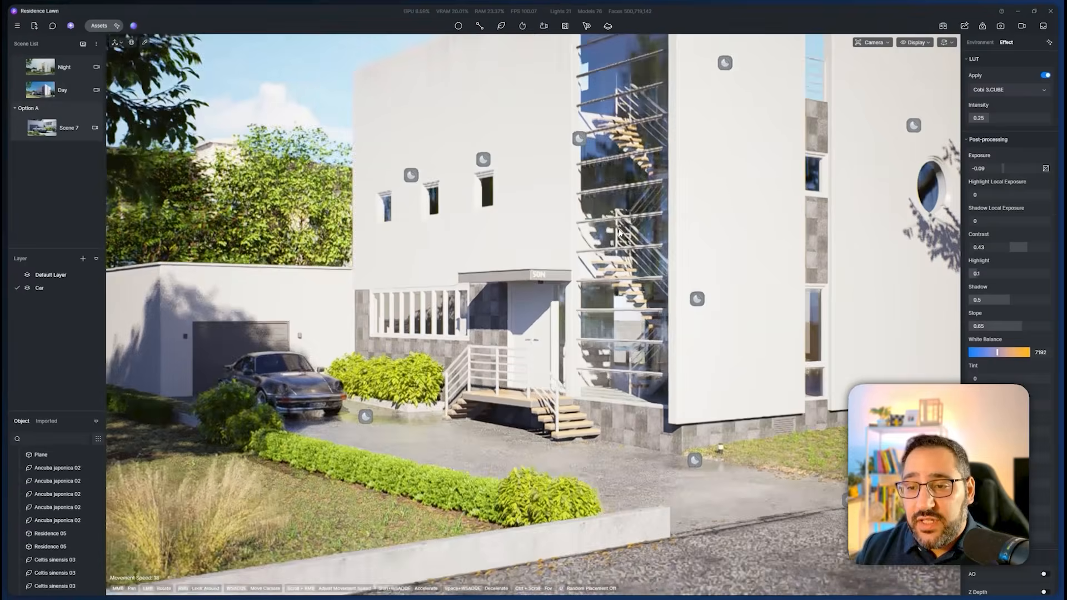
{"action": "key", "text": "q"}
{"action": "key", "text": "e"}
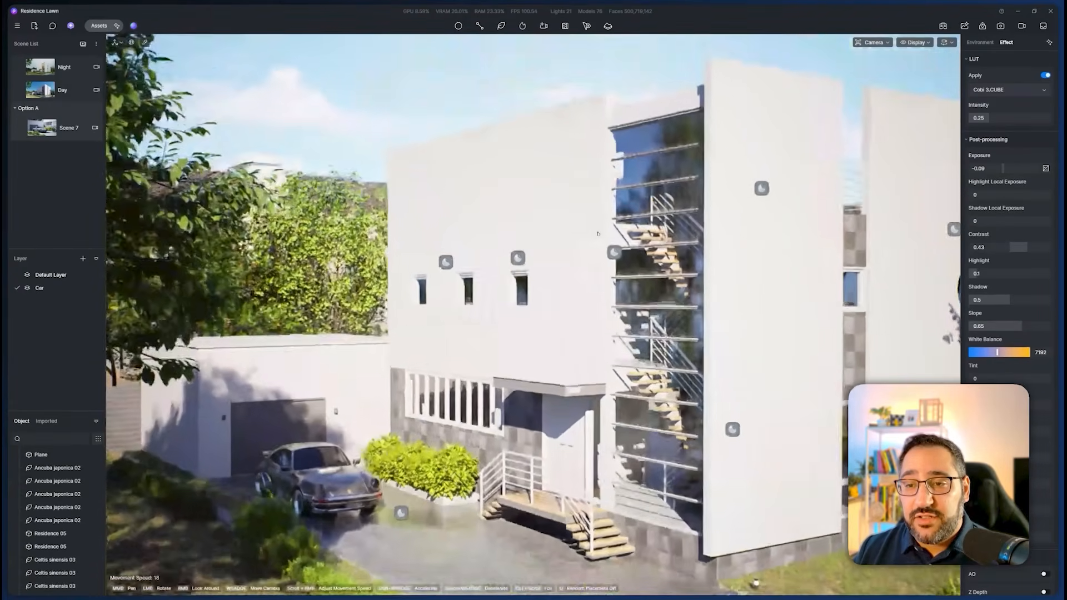
{"action": "right_click_drag", "start_coordinate": [629, 225], "coordinate": [575, 235]}
{"action": "key", "text": "s"}
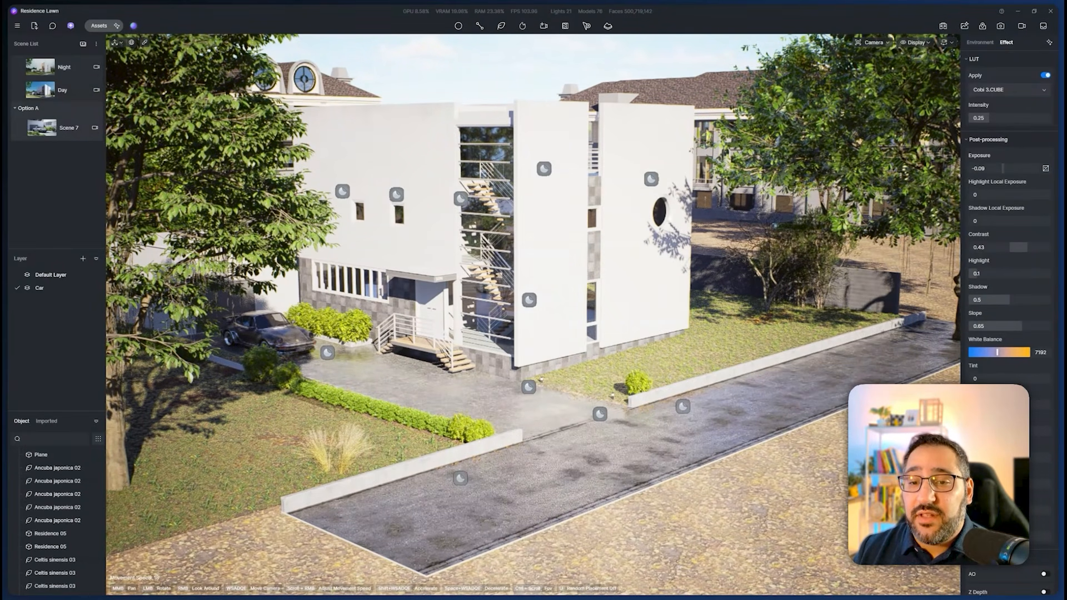
Fly the camera around the side of the house past the large windows and return to the road facing the driveway
{"action": "right_click_drag", "start_coordinate": [575, 235], "coordinate": [851, 221]}
{"action": "key", "text": "w"}
{"action": "right_click_drag", "start_coordinate": [617, 345], "coordinate": [411, 309]}
{"action": "key", "text": "w"}
{"action": "key", "text": "w"}
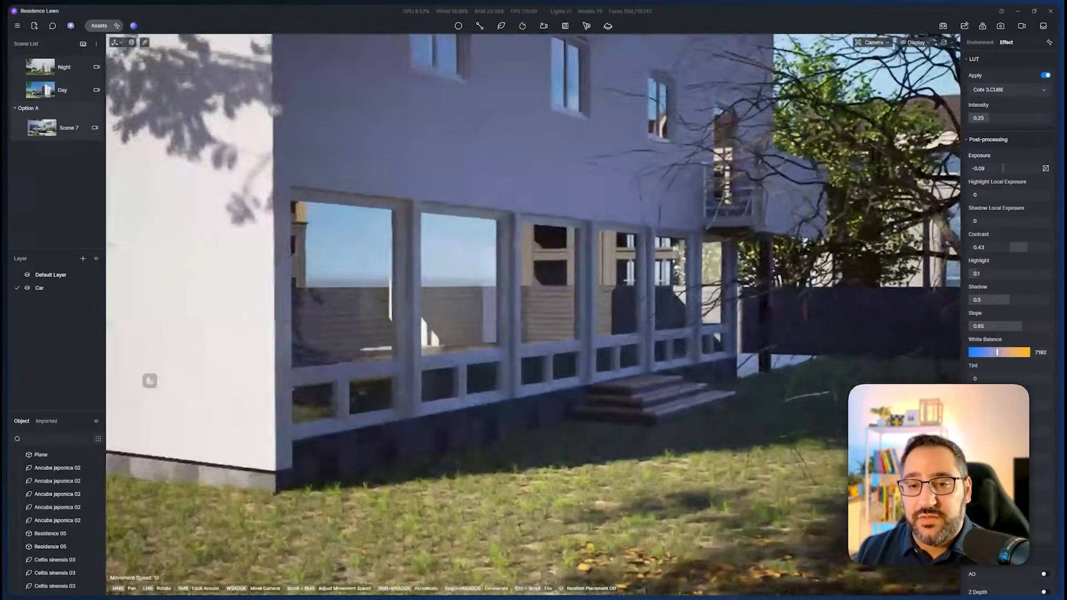
{"action": "key", "text": "w"}
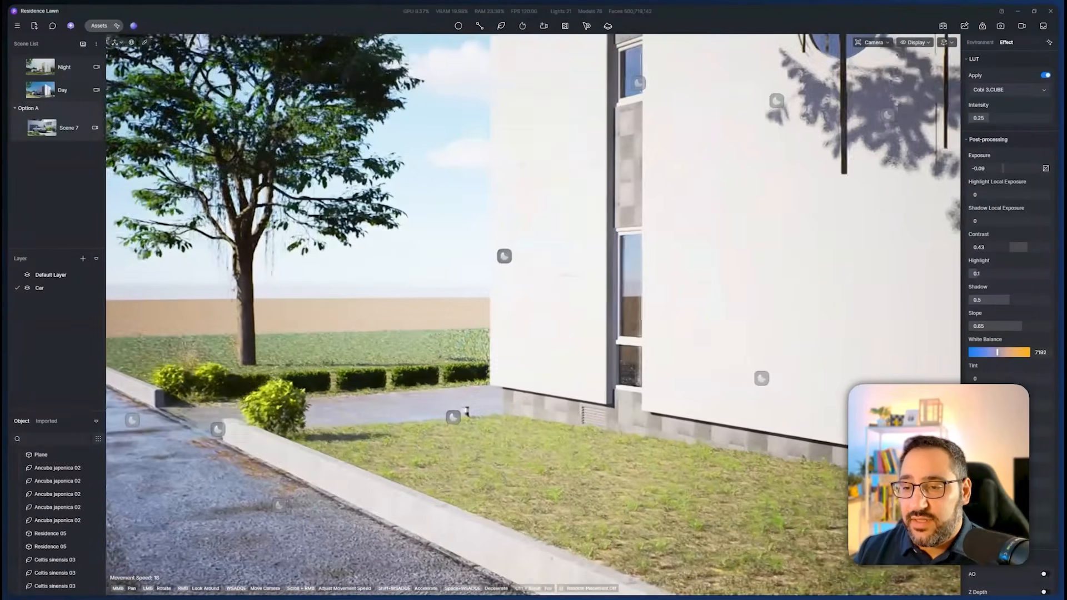
{"action": "key", "text": "a"}
{"action": "right_click_drag", "start_coordinate": [569, 275], "coordinate": [897, 279]}
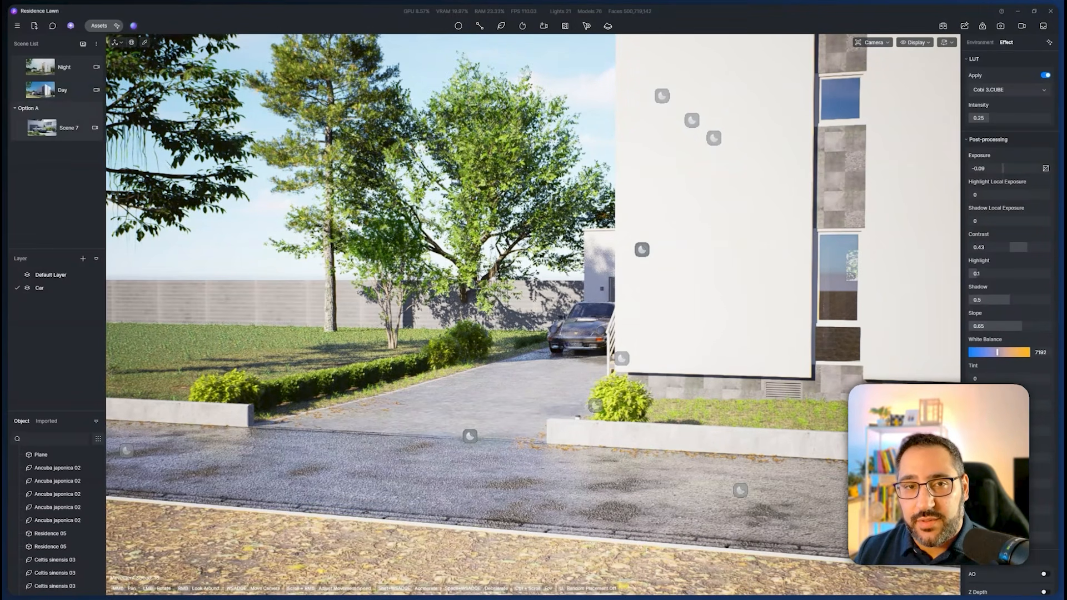
Open the launcher from within the project to view its home page, and close it
{"action": "left_click", "coordinate": [21, 28]}
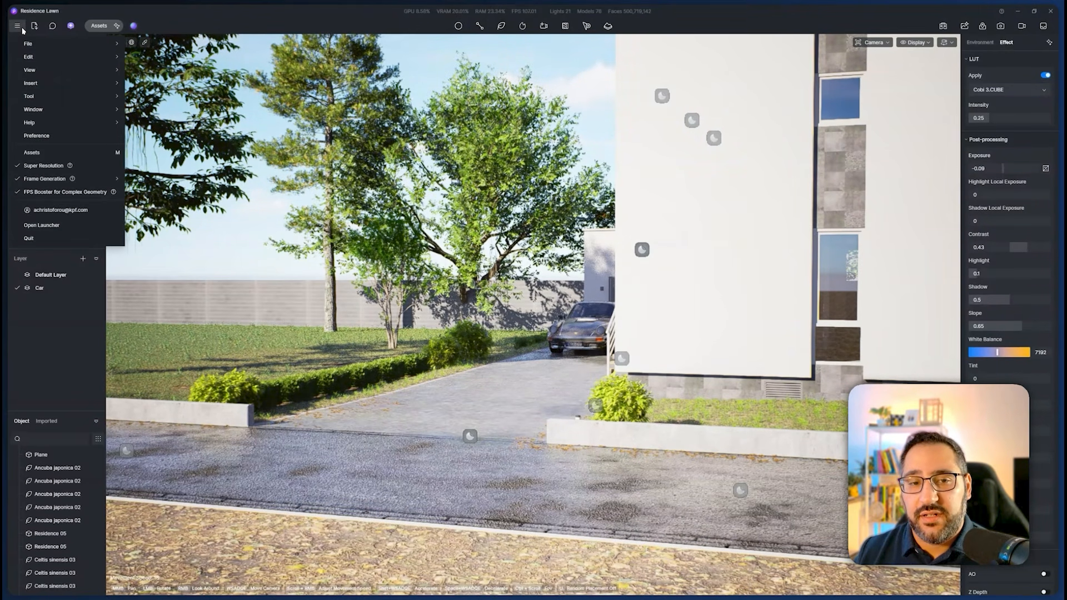
{"action": "mouse_move", "coordinate": [41, 44]}
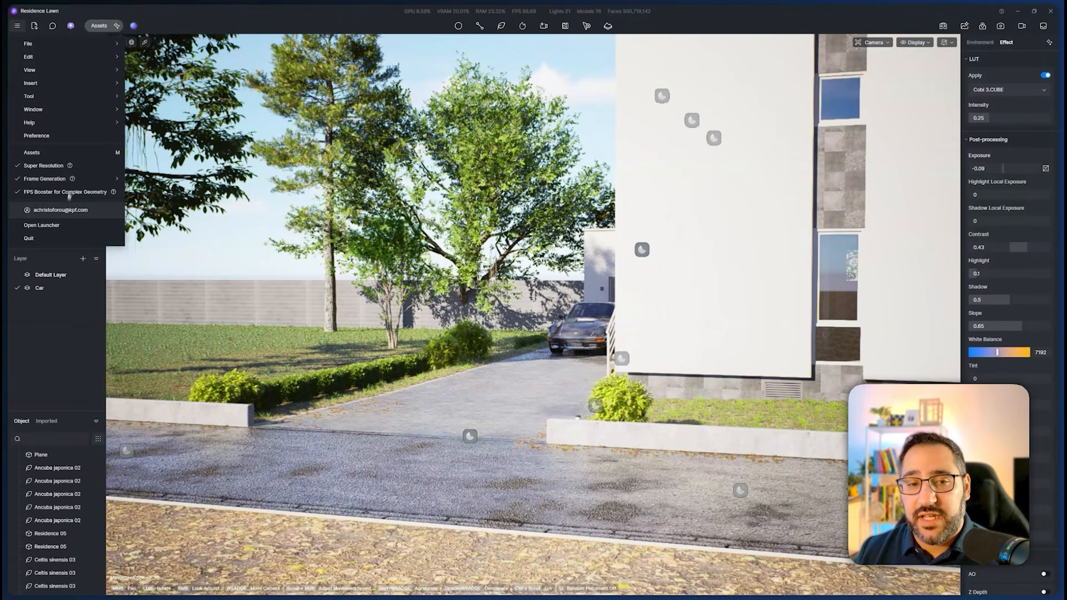
{"action": "left_click", "coordinate": [68, 225]}
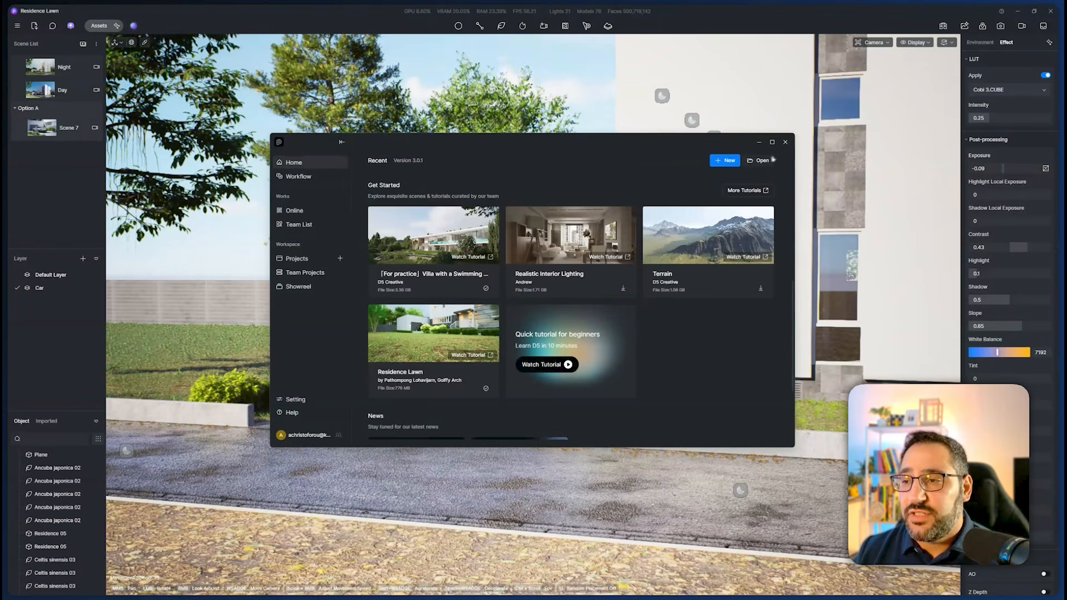
{"action": "left_click", "coordinate": [786, 142]}
Create a new project without saving the changes to Residence Lawn, and select the Terrain object
{"action": "left_click", "coordinate": [17, 26]}
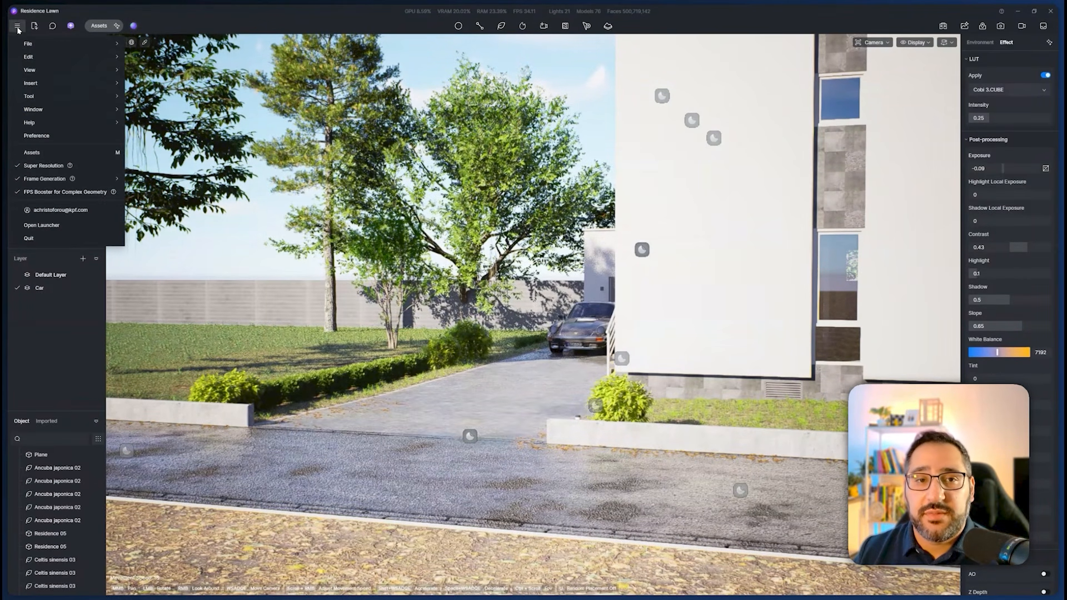
{"action": "mouse_move", "coordinate": [34, 43]}
{"action": "left_click", "coordinate": [160, 44]}
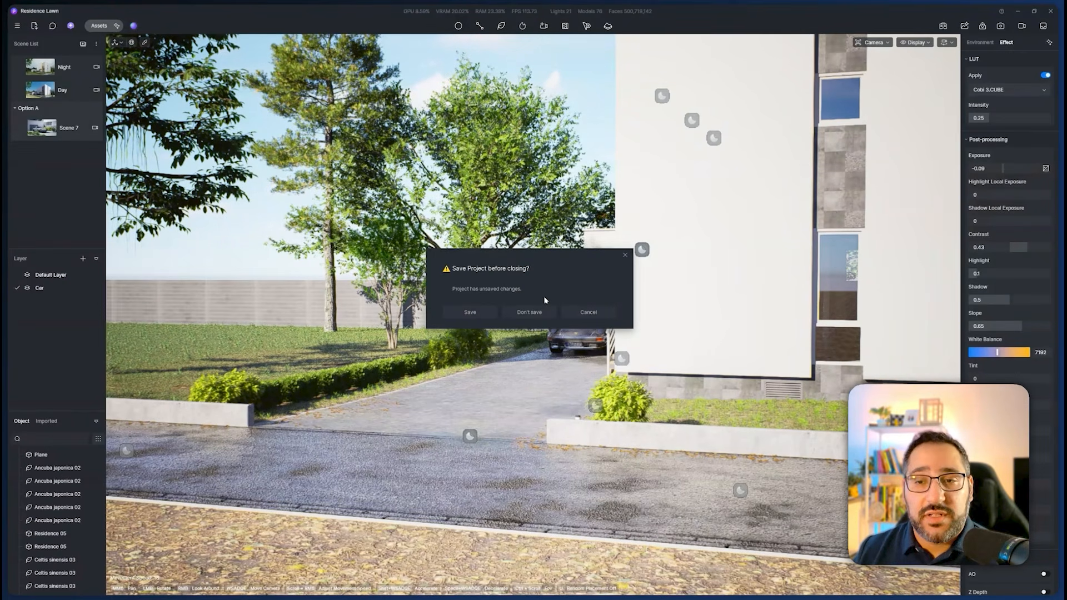
{"action": "left_click", "coordinate": [531, 312]}
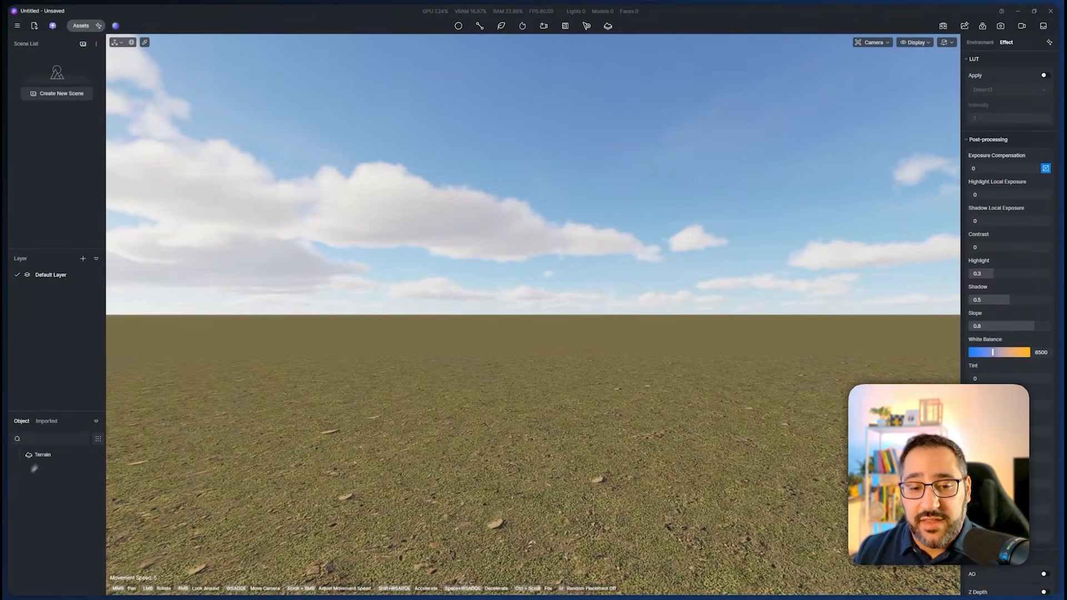
{"action": "left_click", "coordinate": [93, 455]}
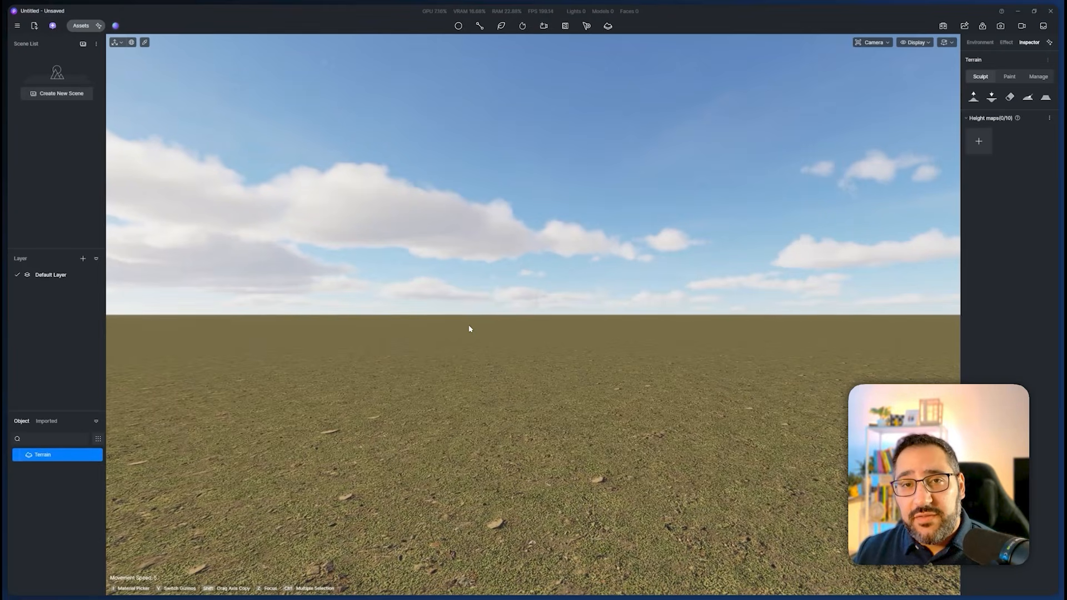
Open the model import dialog, examine the supported file formats, and cancel the import
{"action": "left_click", "coordinate": [34, 27]}
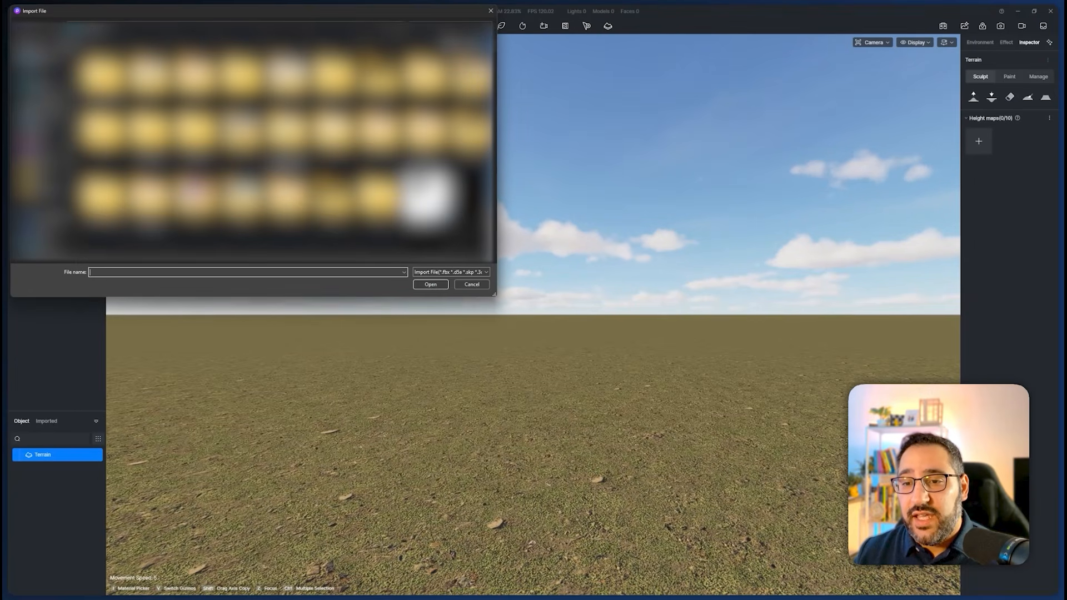
{"action": "left_click", "coordinate": [453, 272]}
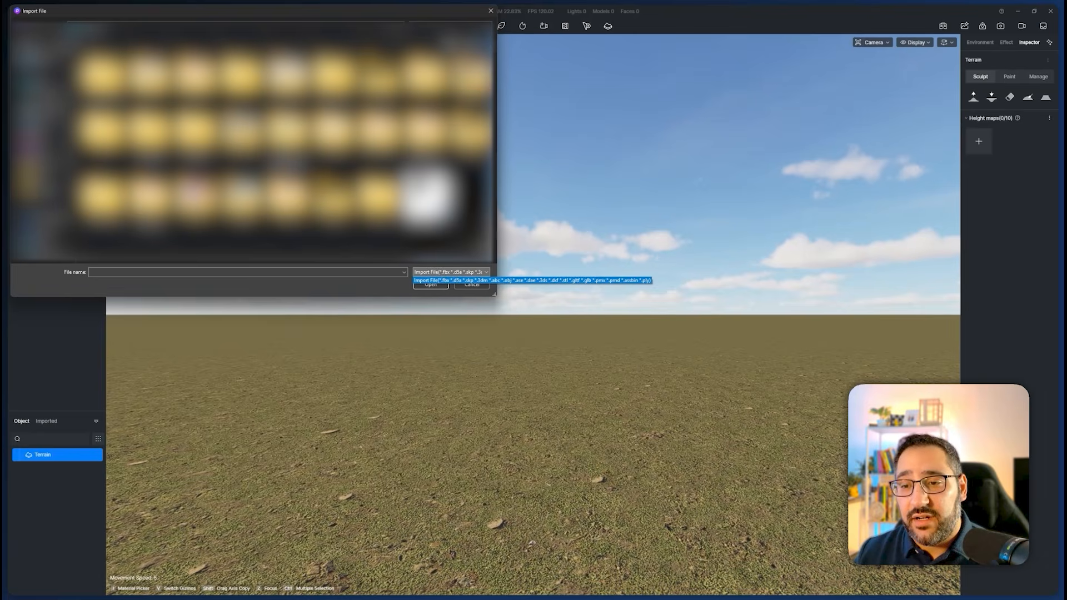
{"action": "left_click", "coordinate": [480, 280]}
{"action": "left_click", "coordinate": [475, 285]}
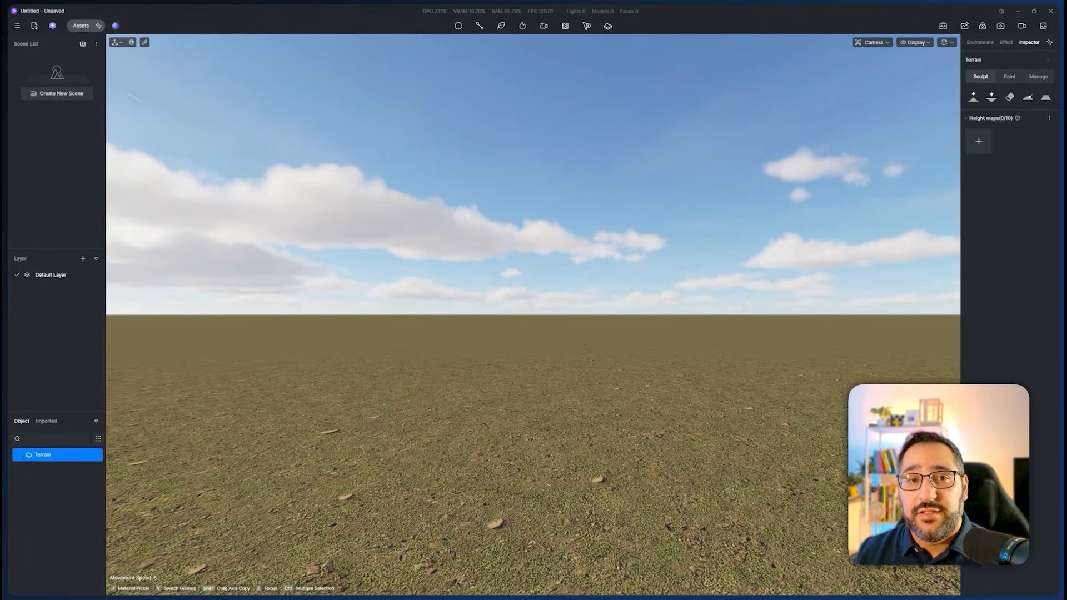
Install the SketchUp LiveSync plugin from the launcher's workflow page, and look at the Lite plugins
{"action": "left_click", "coordinate": [17, 25]}
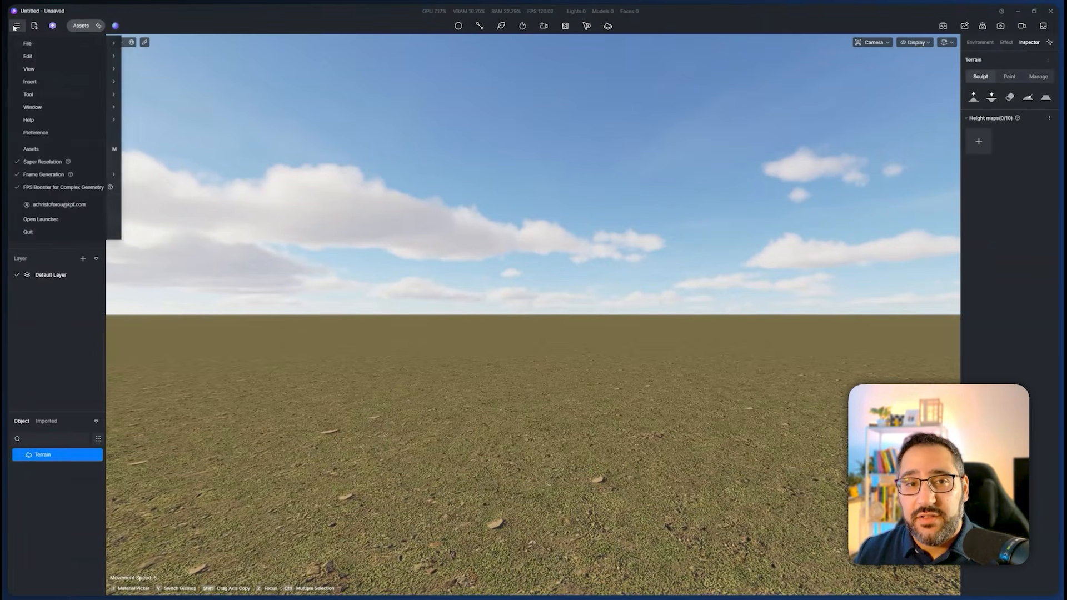
{"action": "left_click", "coordinate": [76, 227]}
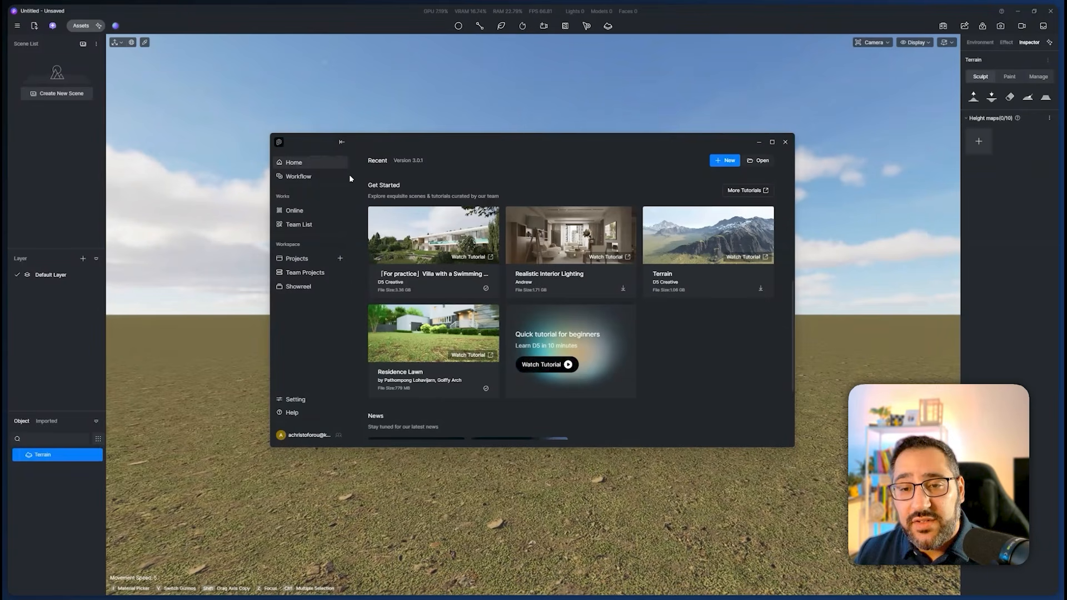
{"action": "left_click", "coordinate": [303, 175]}
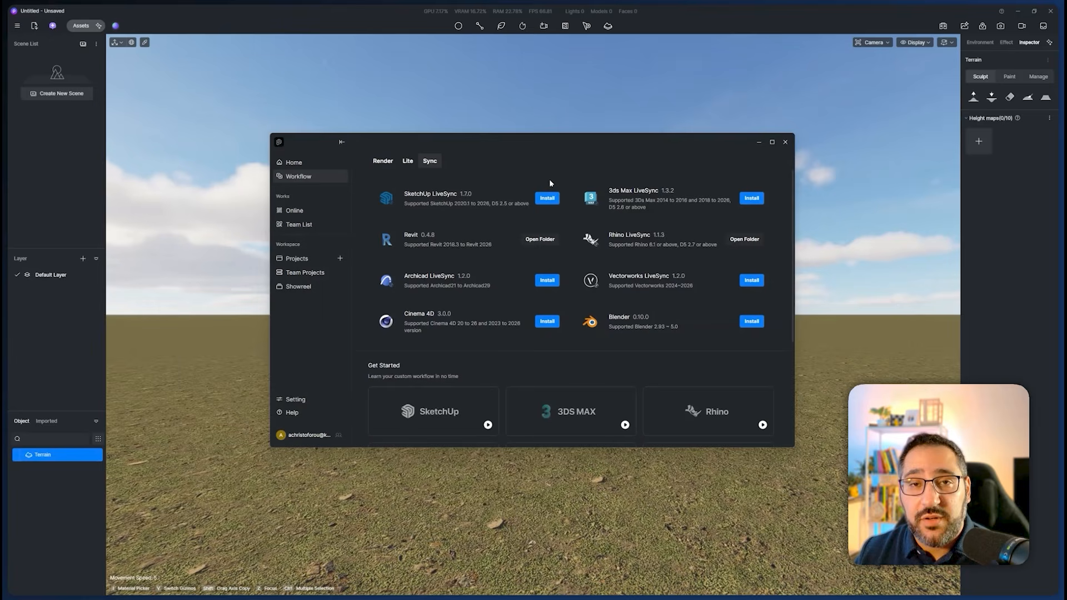
{"action": "left_click", "coordinate": [542, 200]}
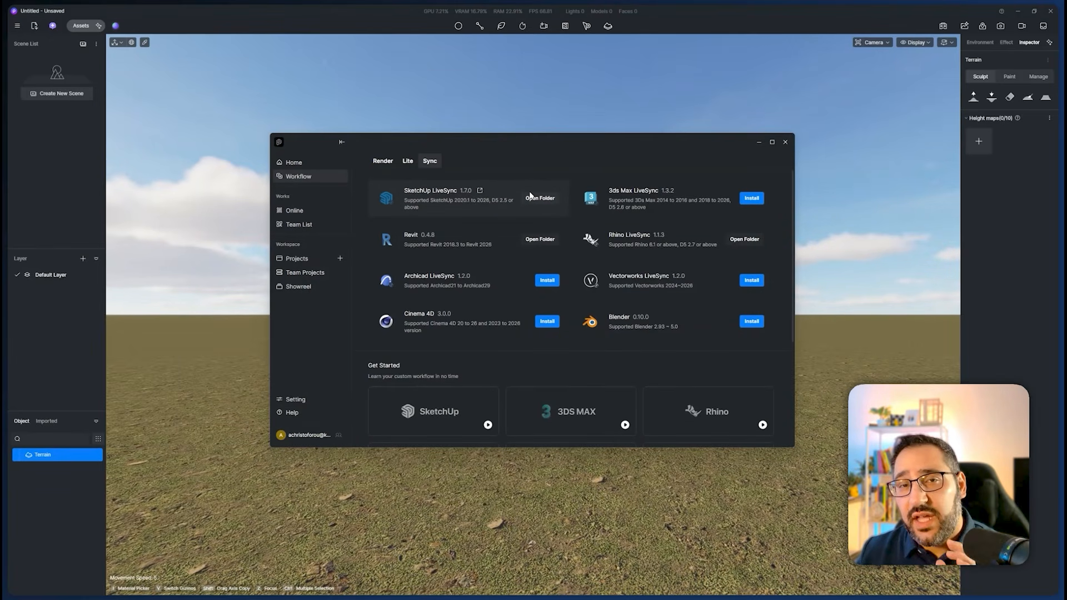
{"action": "left_click", "coordinate": [408, 162]}
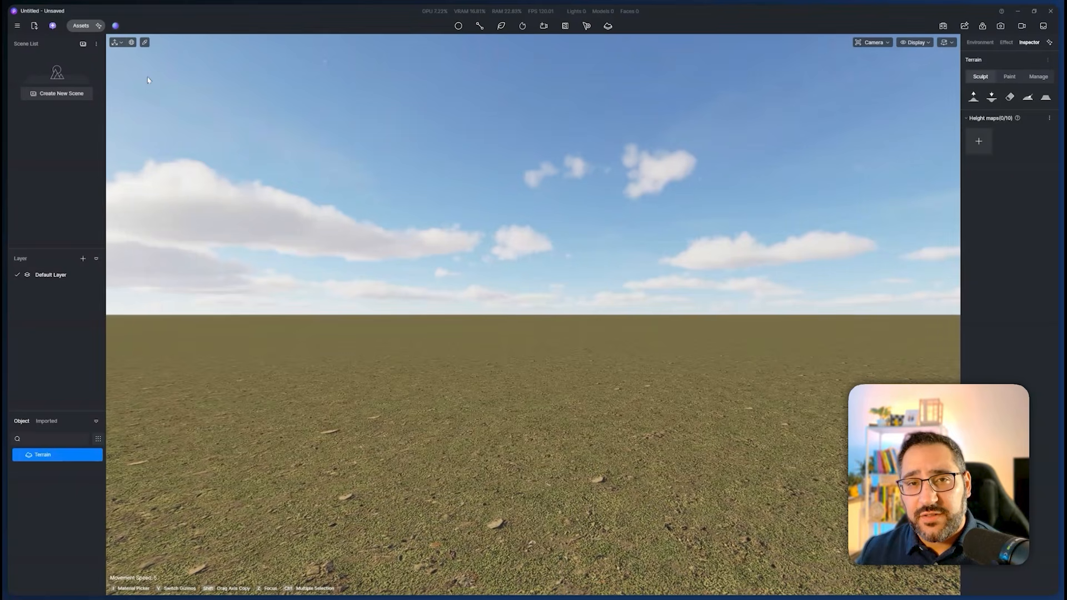
Import the SketchUp model Training Project.skp into the new project
{"action": "left_click", "coordinate": [32, 28]}
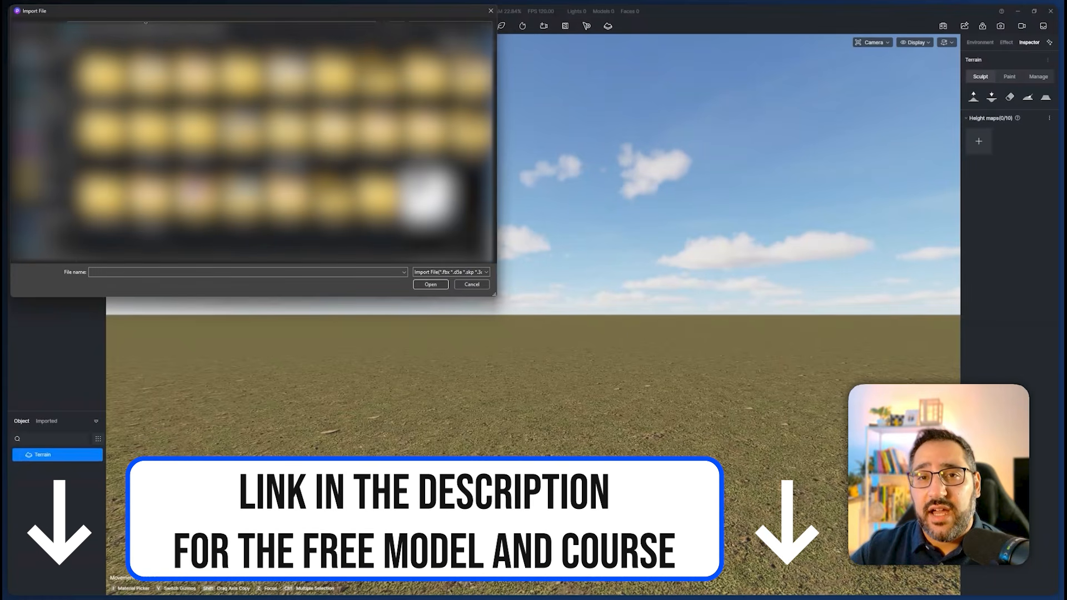
{"action": "key", "text": "ctrl+v"}
{"action": "key", "text": "Return"}
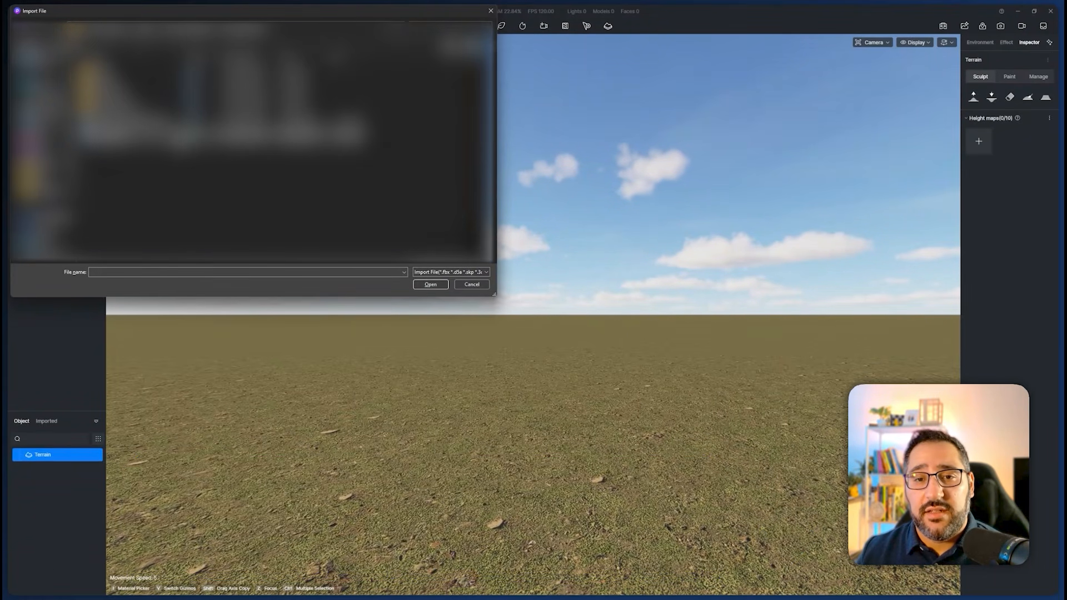
{"action": "left_click", "coordinate": [182, 135]}
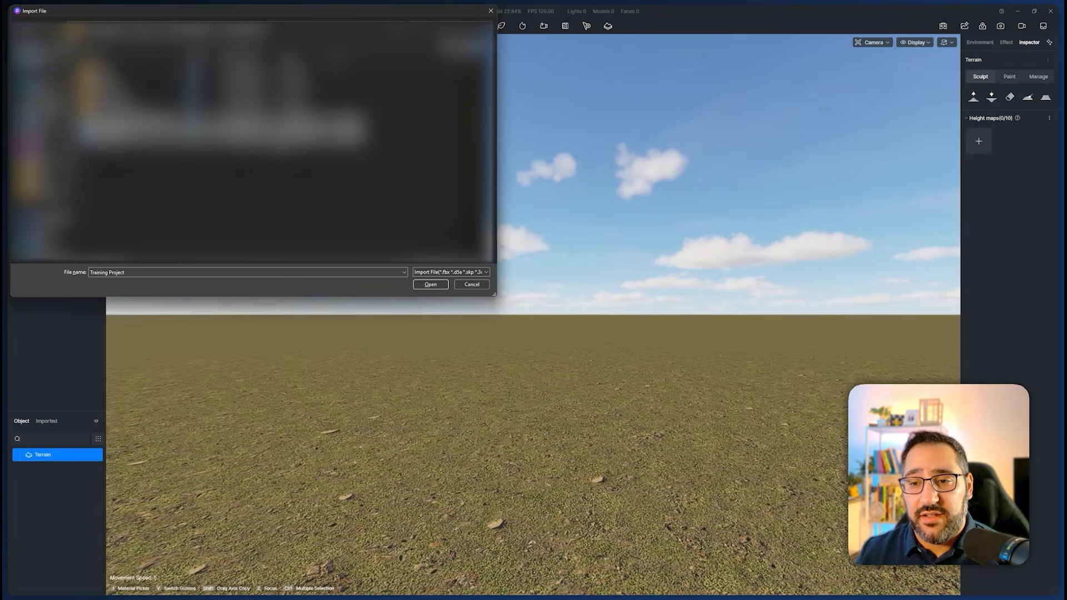
{"action": "left_click", "coordinate": [428, 284]}
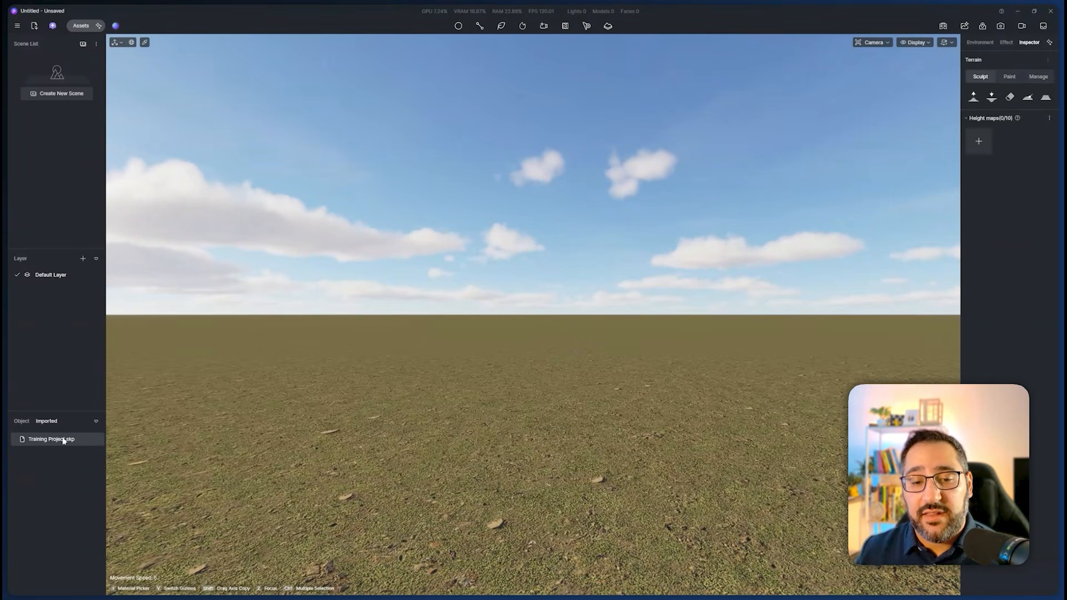
Place the Training Project.skp model on the terrain and align it to its original coordinates
{"action": "left_click", "coordinate": [66, 440]}
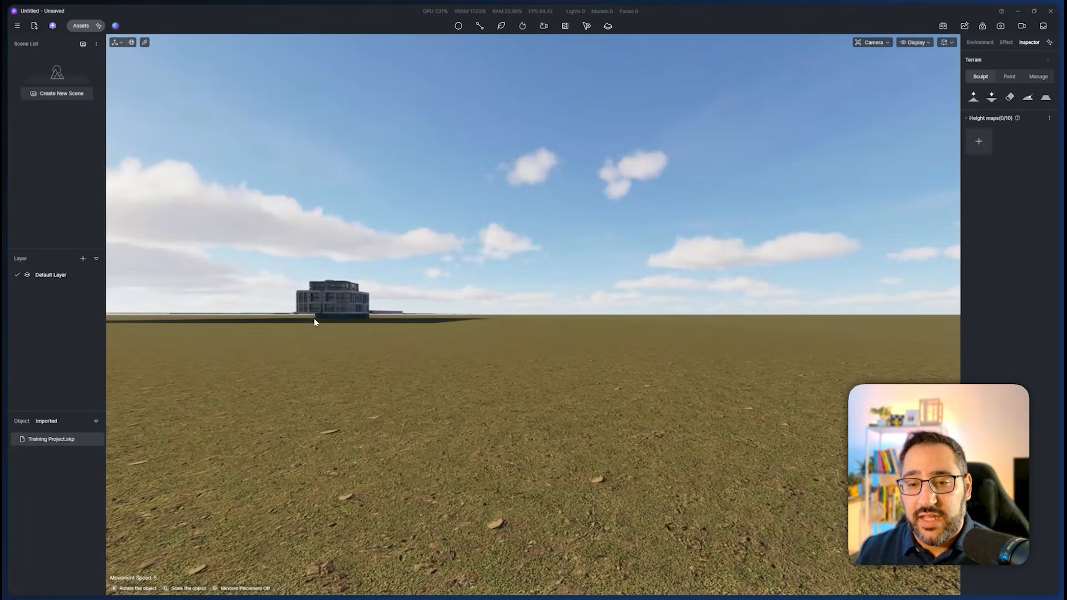
{"action": "left_click", "coordinate": [314, 322]}
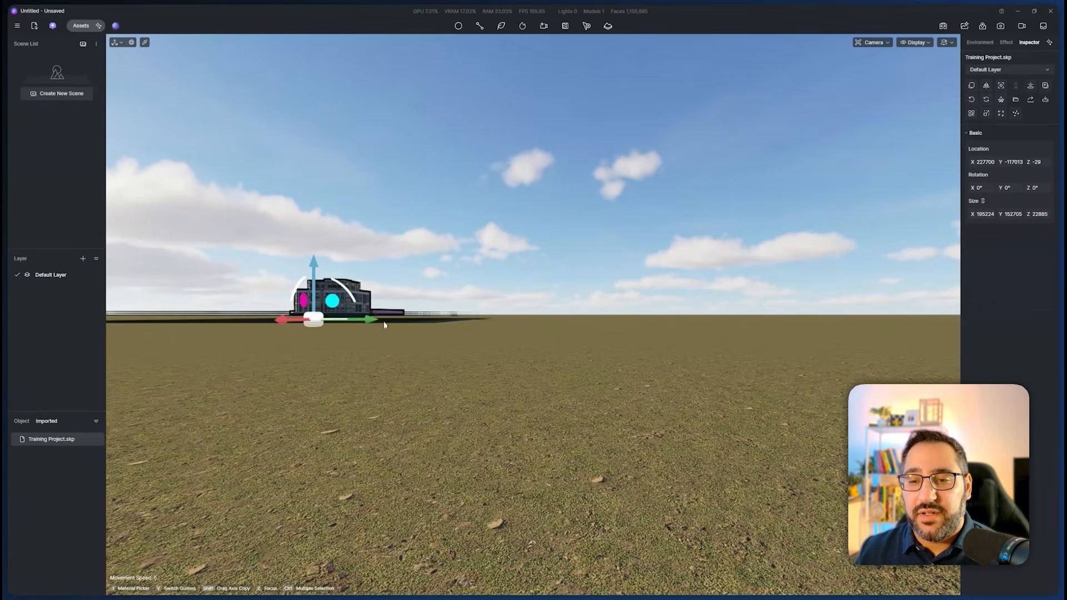
{"action": "right_click_drag", "start_coordinate": [418, 337], "coordinate": [385, 418]}
{"action": "key", "text": "e"}
{"action": "key", "text": "a"}
{"action": "scroll", "coordinate": [328, 364], "scroll_direction": "up", "scroll_amount": 8}
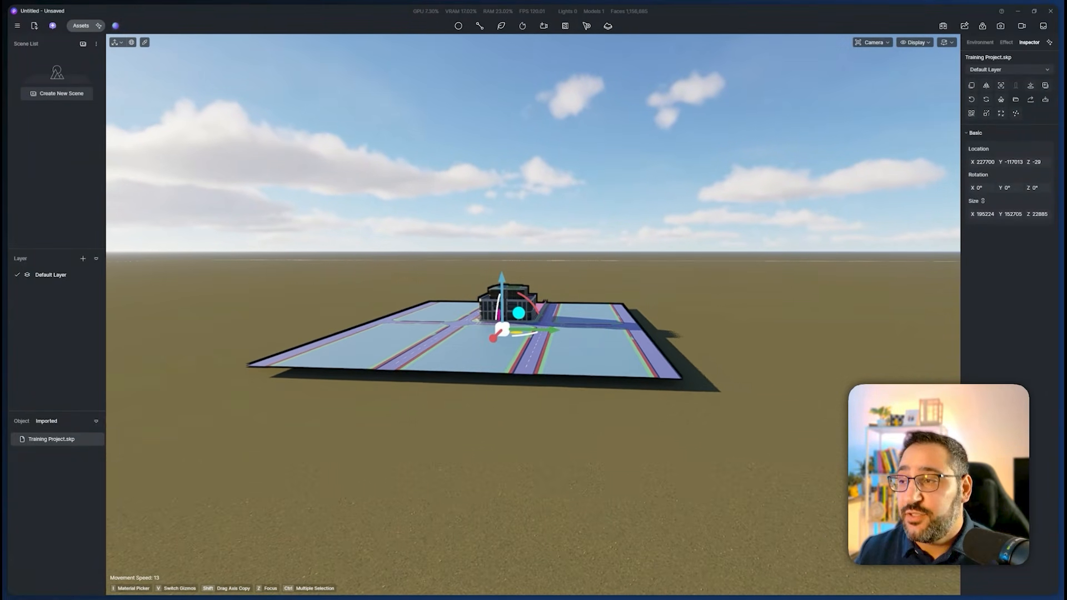
{"action": "left_click", "coordinate": [1031, 87]}
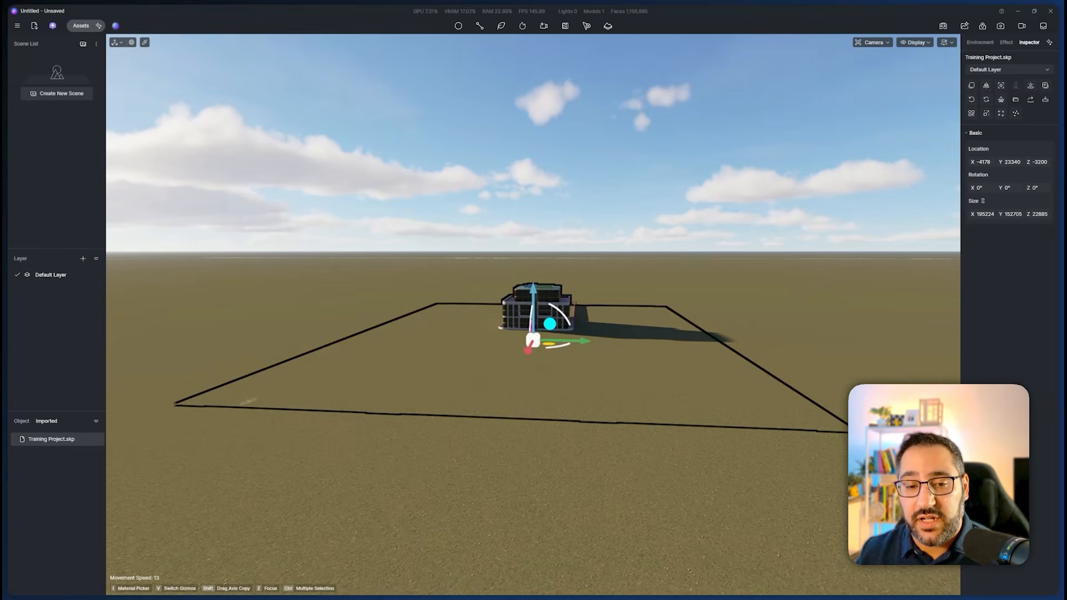
Import B1.skp as a second building, place it in the scene, and align it to its original coordinates
{"action": "left_click", "coordinate": [34, 25]}
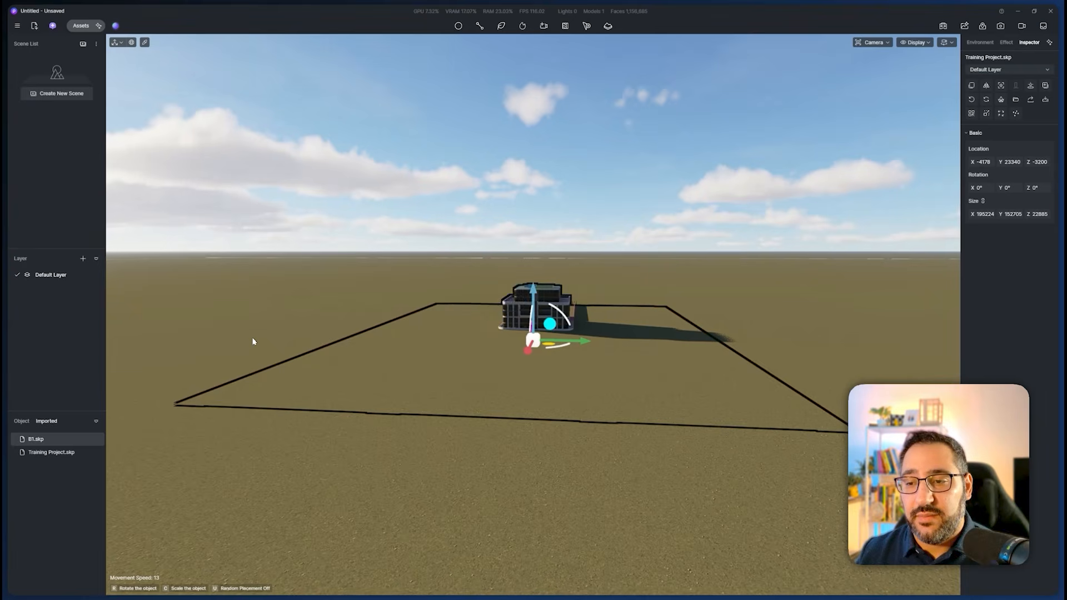
{"action": "left_click", "coordinate": [272, 288]}
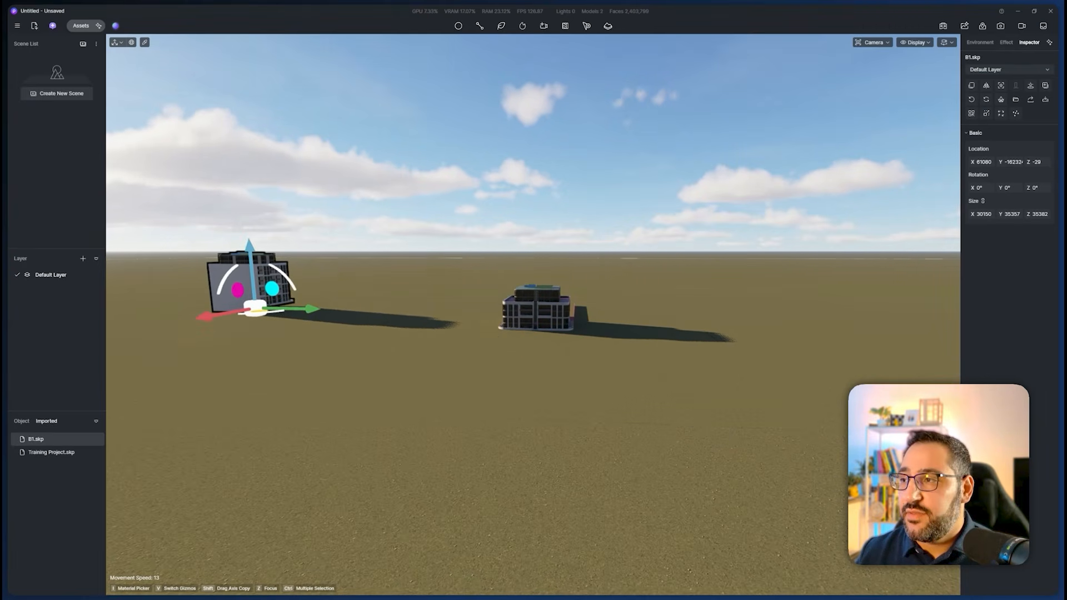
{"action": "key", "text": "z"}
{"action": "key", "text": "d"}
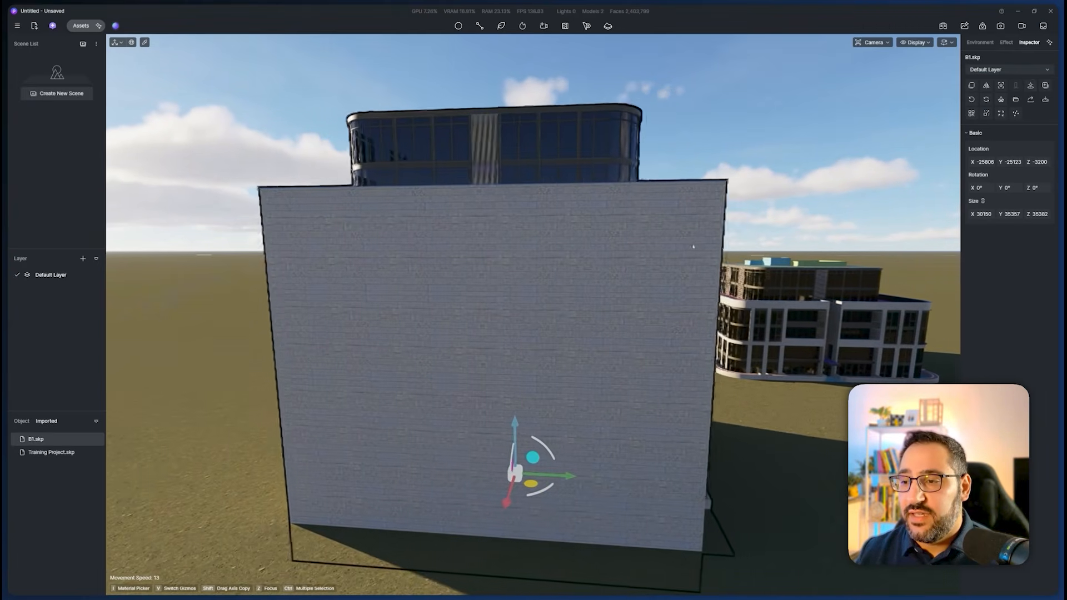
{"action": "right_click_drag", "start_coordinate": [694, 243], "coordinate": [603, 277]}
{"action": "key", "text": "s"}
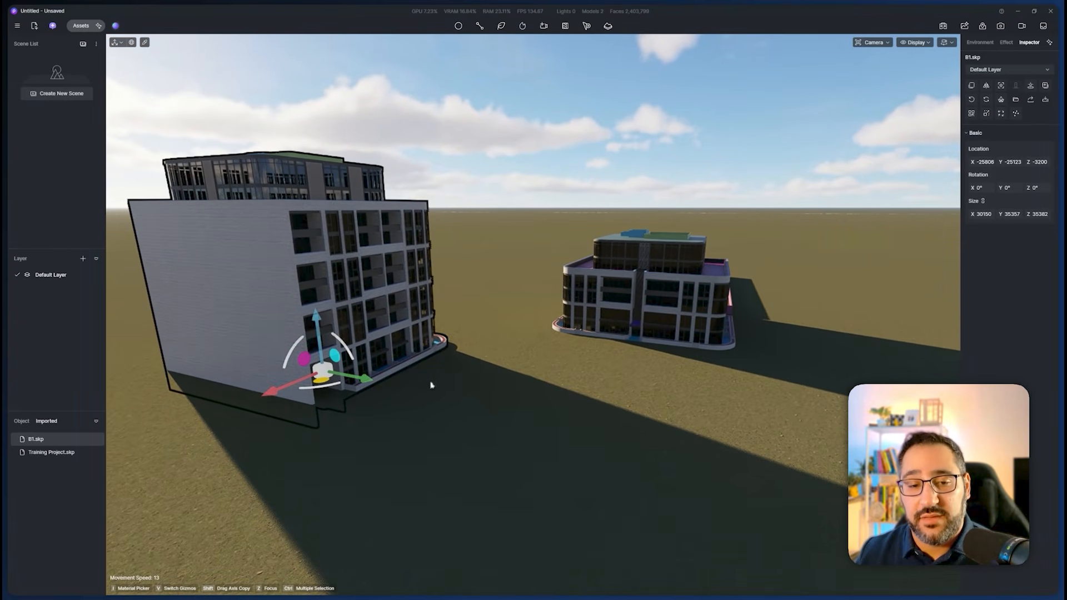
Hide the Terrain object and delete the B1.skp building from the scene
{"action": "left_click", "coordinate": [21, 421]}
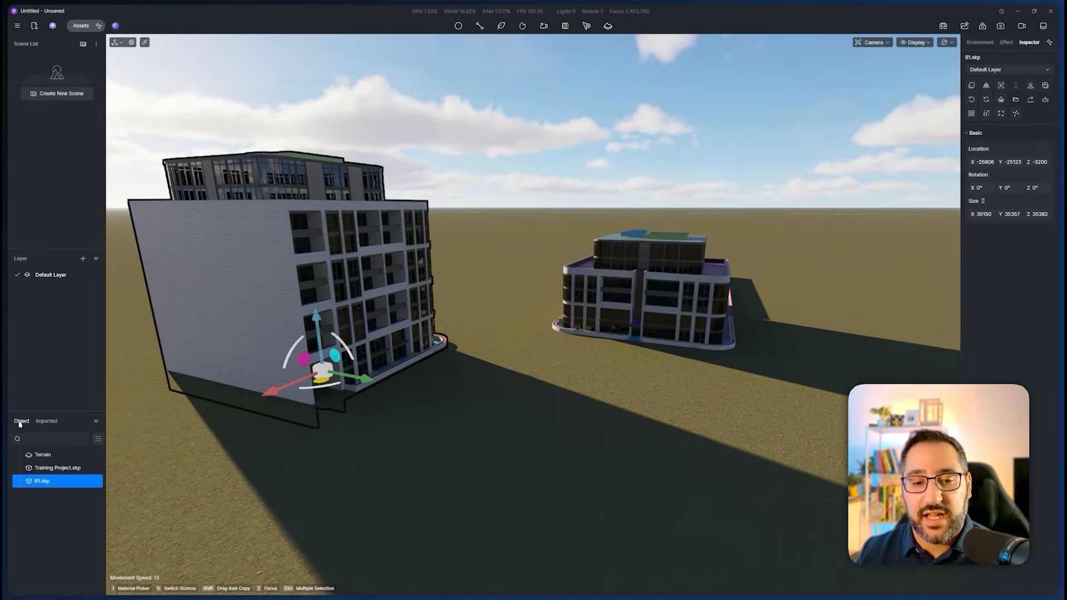
{"action": "left_click", "coordinate": [99, 454]}
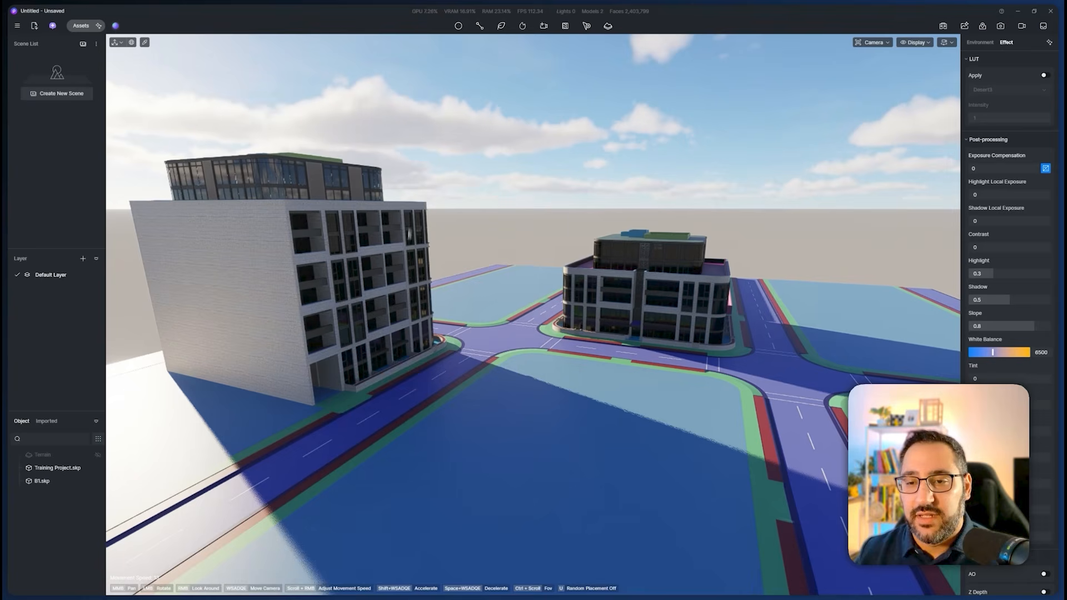
{"action": "left_click", "coordinate": [399, 225]}
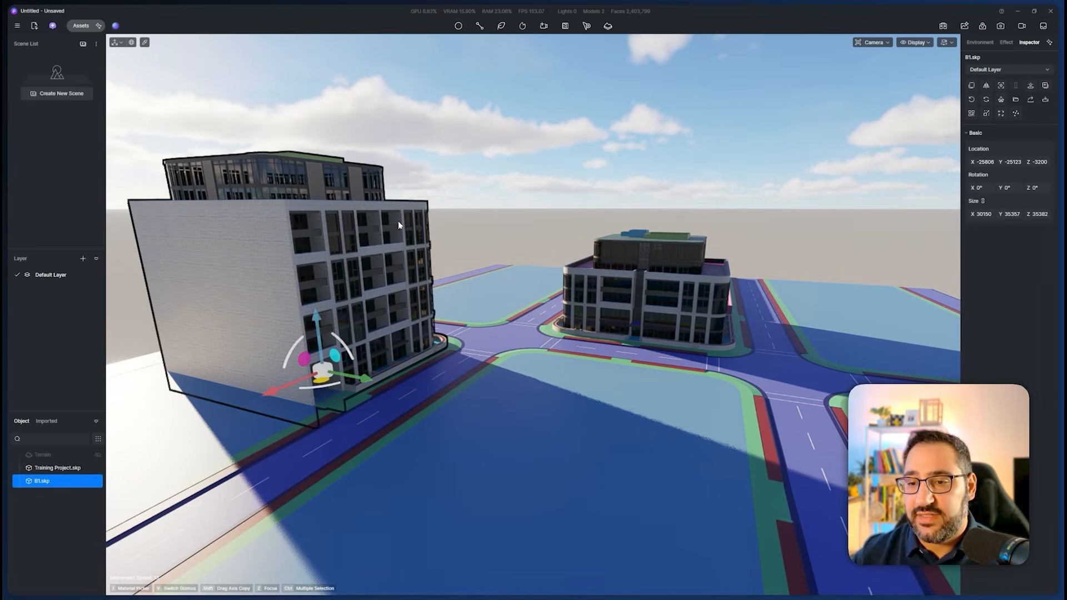
{"action": "key", "text": "Delete"}
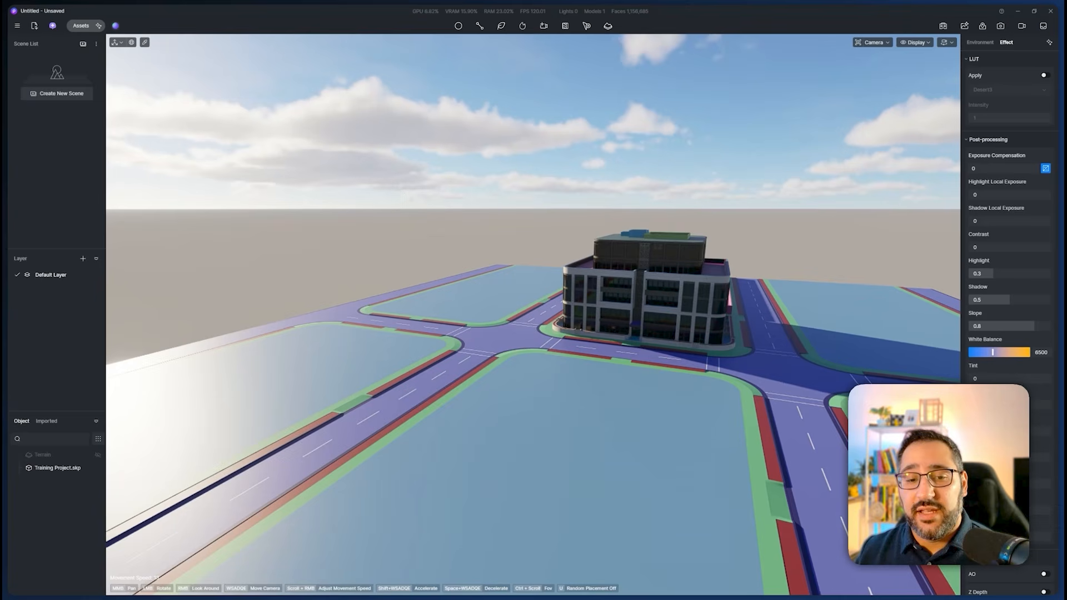
Fly close to the building, examine the actions available for the Training Project.skp object, and move the camera back out
{"action": "scroll", "coordinate": [697, 349], "scroll_direction": "up", "scroll_amount": 5}
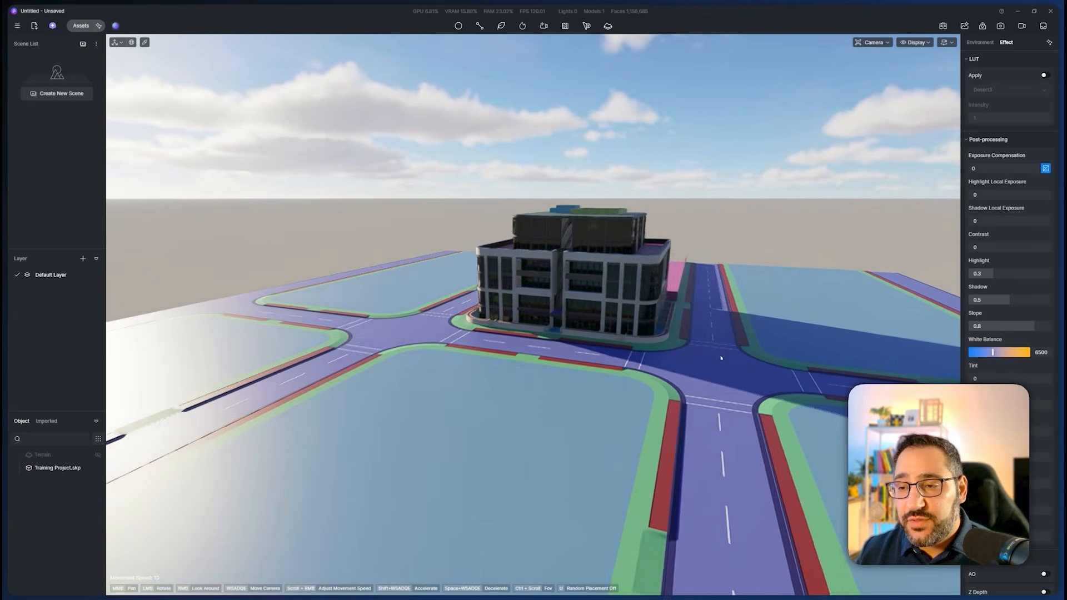
{"action": "key", "text": "w"}
{"action": "right_click_drag", "start_coordinate": [697, 349], "coordinate": [669, 335]}
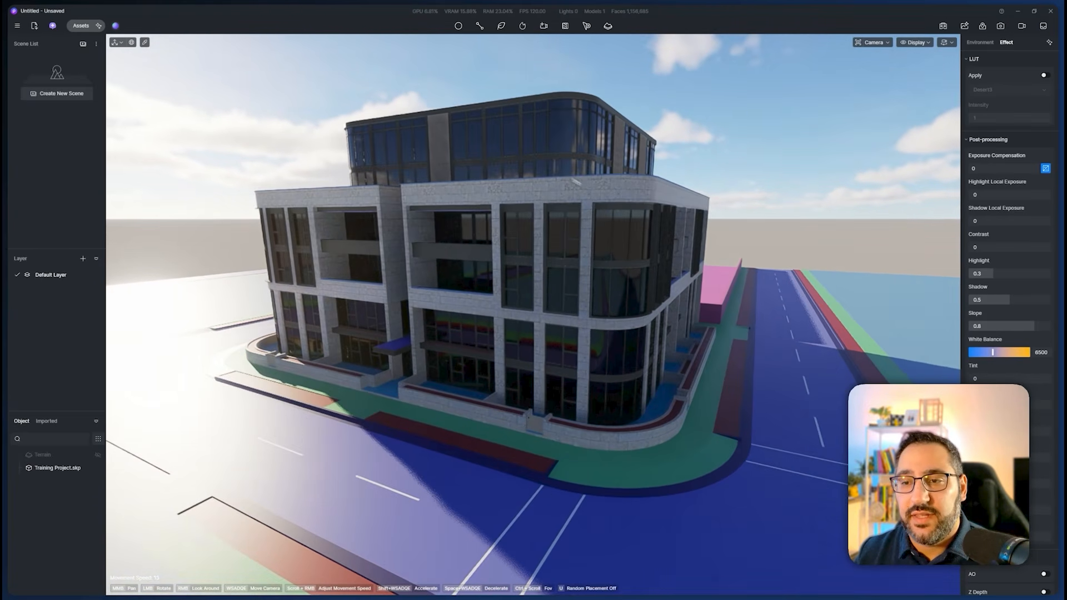
{"action": "right_click", "coordinate": [50, 472]}
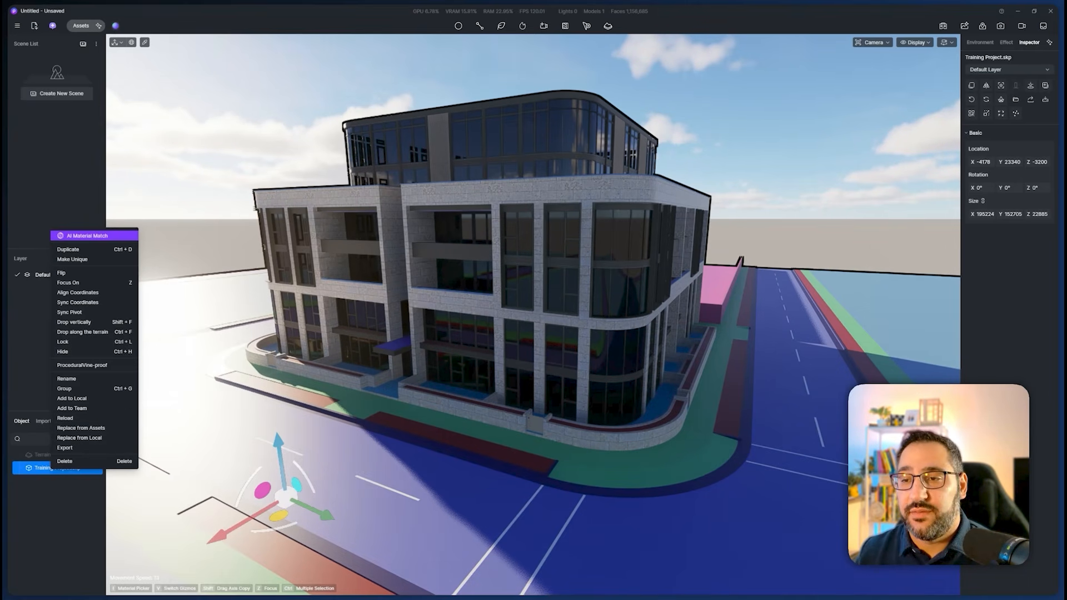
{"action": "key", "text": "s"}
{"action": "right_click_drag", "start_coordinate": [443, 325], "coordinate": [384, 328]}
{"action": "key", "text": "s"}
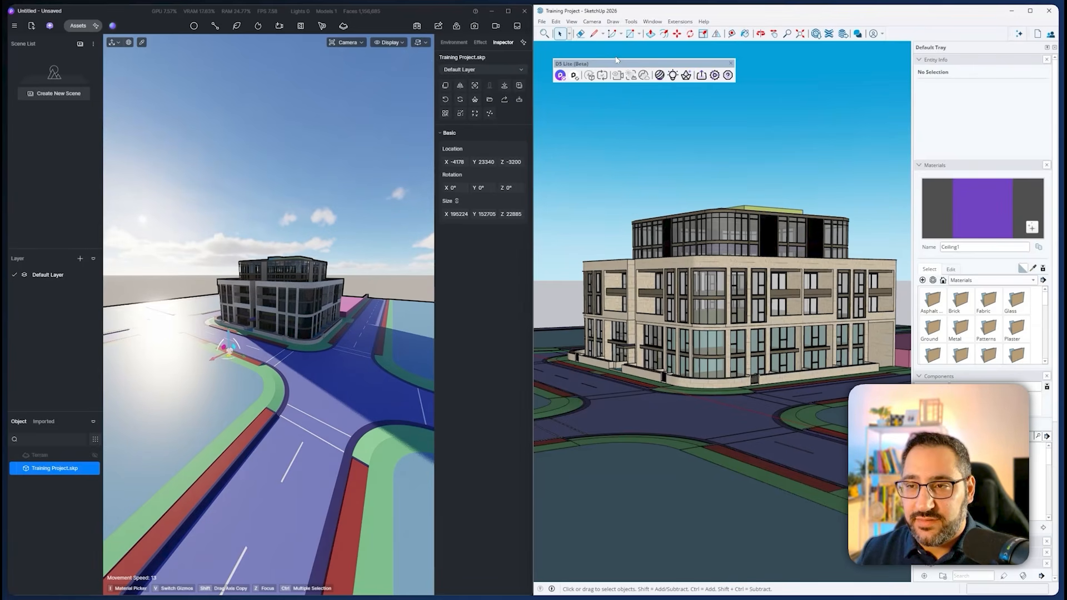
Start the D5 live sync from SketchUp, creating a new link model, and orbit to an aerial view of the building
{"action": "left_click", "coordinate": [560, 76]}
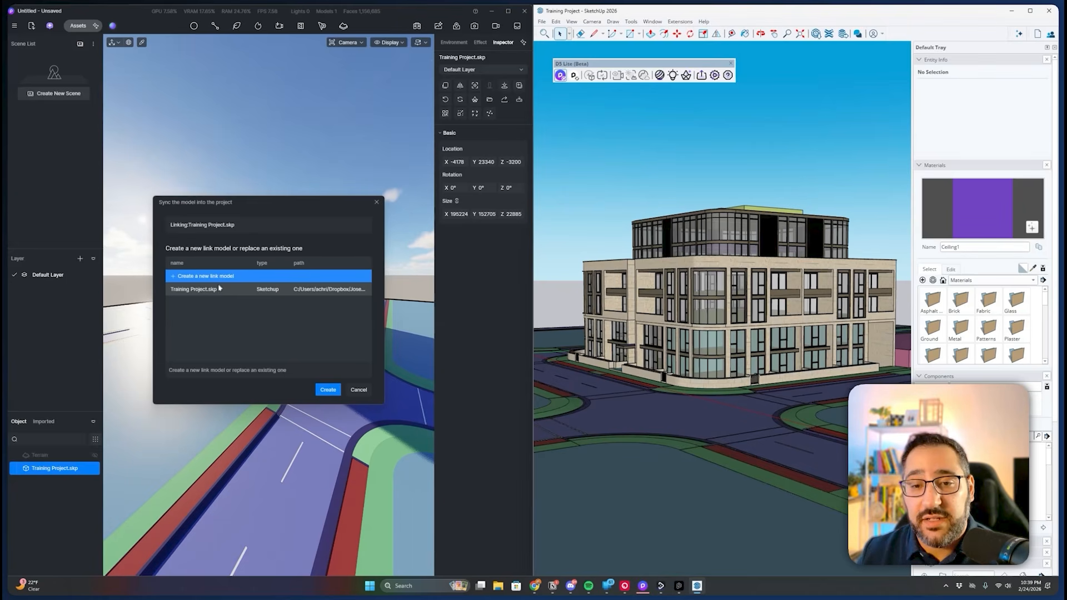
{"action": "left_click", "coordinate": [328, 390]}
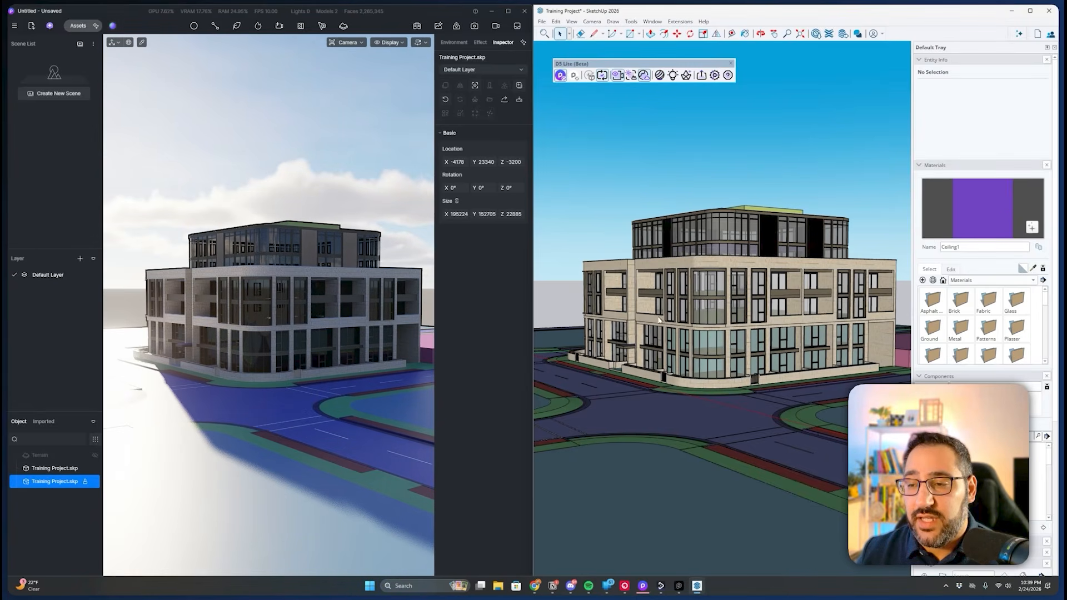
{"action": "mouse_move", "coordinate": [679, 303]}
{"action": "middle_mouse_down"}
{"action": "mouse_move", "coordinate": [779, 471]}
{"action": "mouse_move", "coordinate": [717, 420]}
{"action": "mouse_move", "coordinate": [598, 393]}
{"action": "mouse_move", "coordinate": [559, 435]}
{"action": "mouse_move", "coordinate": [649, 422]}
{"action": "mouse_move", "coordinate": [709, 391]}
{"action": "middle_mouse_up"}
{"action": "scroll", "coordinate": [701, 284], "scroll_direction": "down", "scroll_amount": 2}
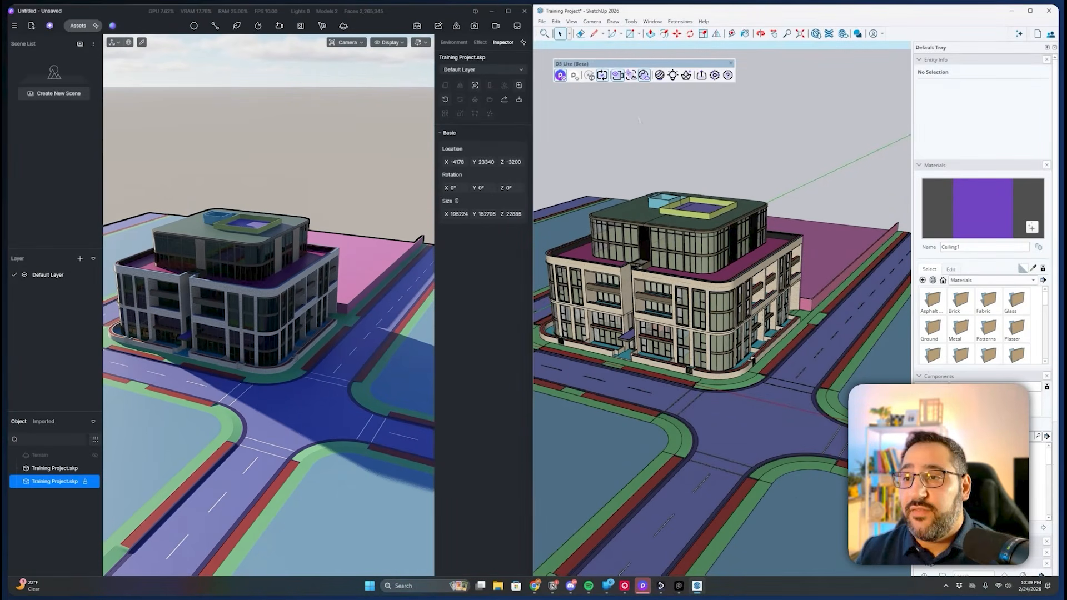
In SketchUp, draw a small rectangle on the road intersection in front of the building and extrude it into a box
{"action": "left_click", "coordinate": [630, 33]}
{"action": "left_click", "coordinate": [734, 419]}
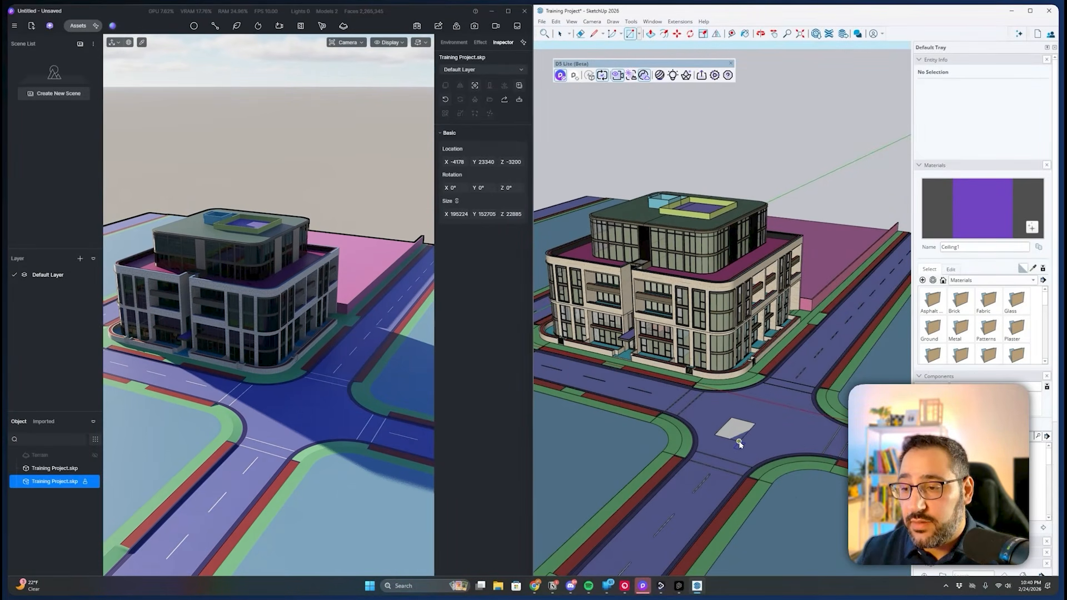
{"action": "left_click", "coordinate": [737, 441]}
{"action": "key", "text": "p"}
{"action": "left_click", "coordinate": [735, 431]}
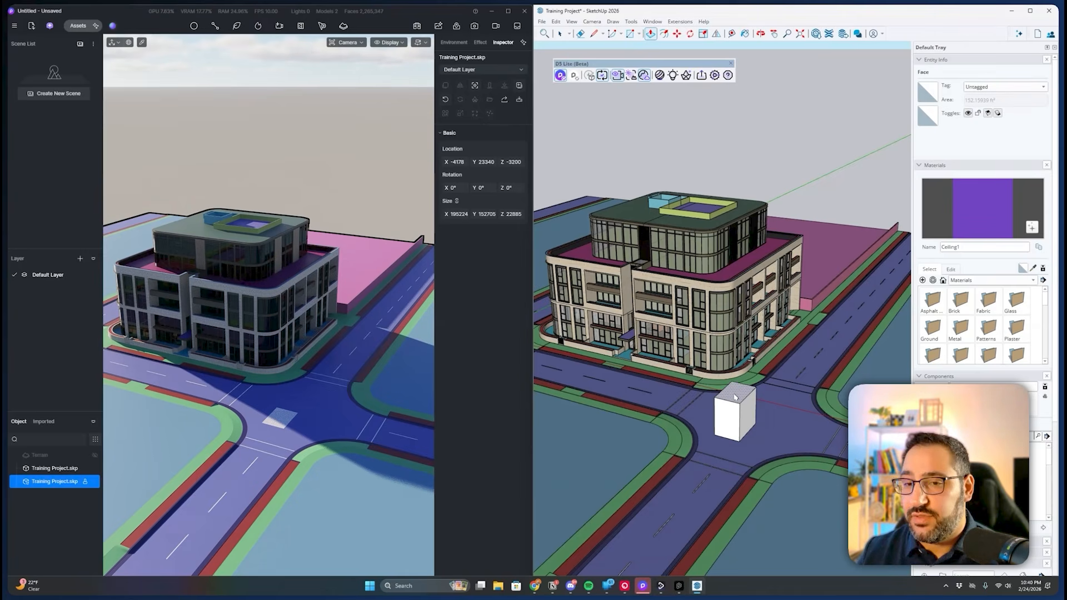
{"action": "left_click", "coordinate": [302, 418]}
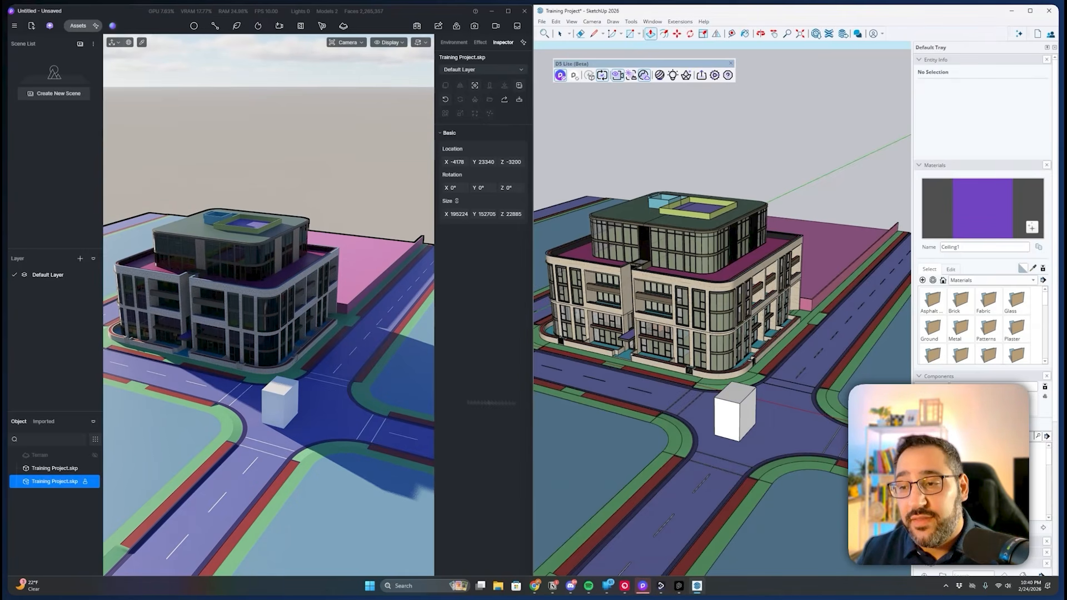
Orbit and zoom in on the building's rounded corner and roof in SketchUp to compare the synced views
{"action": "mouse_move", "coordinate": [766, 414]}
{"action": "middle_mouse_down"}
{"action": "mouse_move", "coordinate": [791, 413]}
{"action": "mouse_move", "coordinate": [740, 468]}
{"action": "mouse_move", "coordinate": [751, 481]}
{"action": "mouse_move", "coordinate": [795, 425]}
{"action": "middle_mouse_up"}
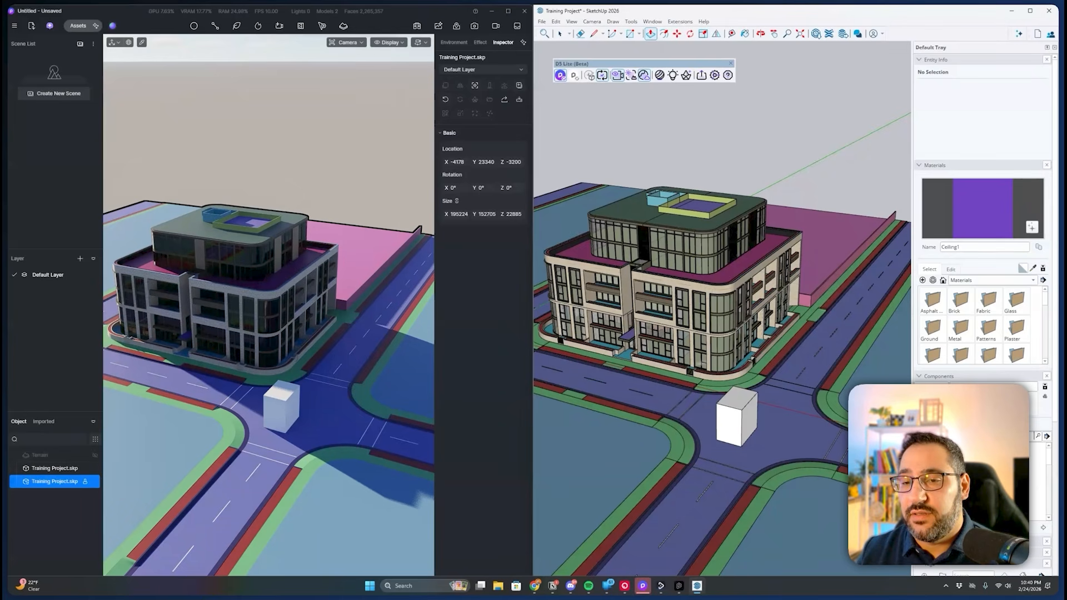
{"action": "key", "text": "space"}
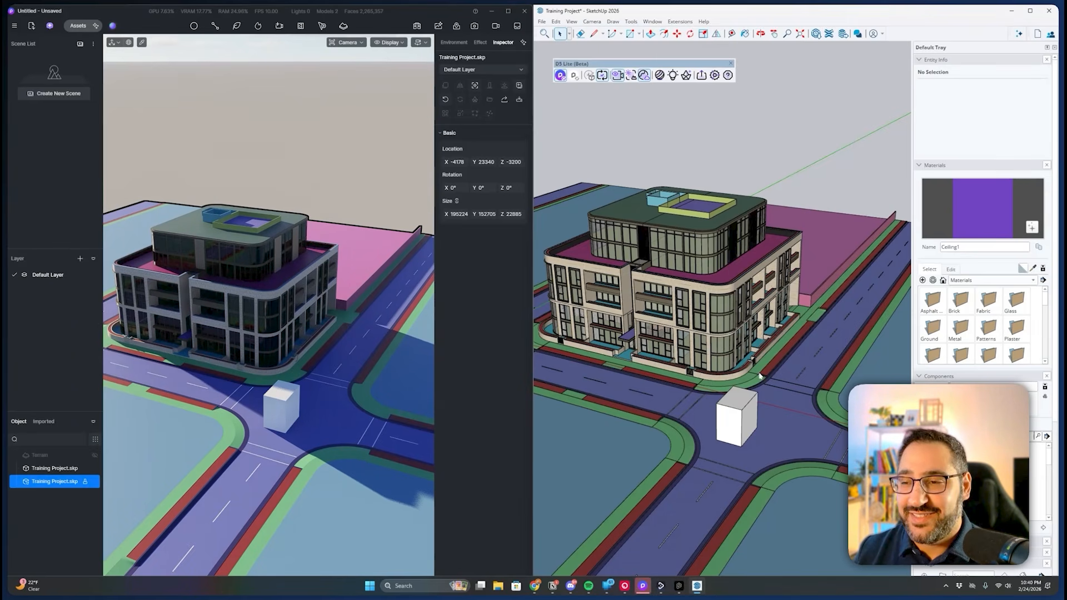
{"action": "middle_click_drag", "start_coordinate": [724, 351], "coordinate": [664, 360]}
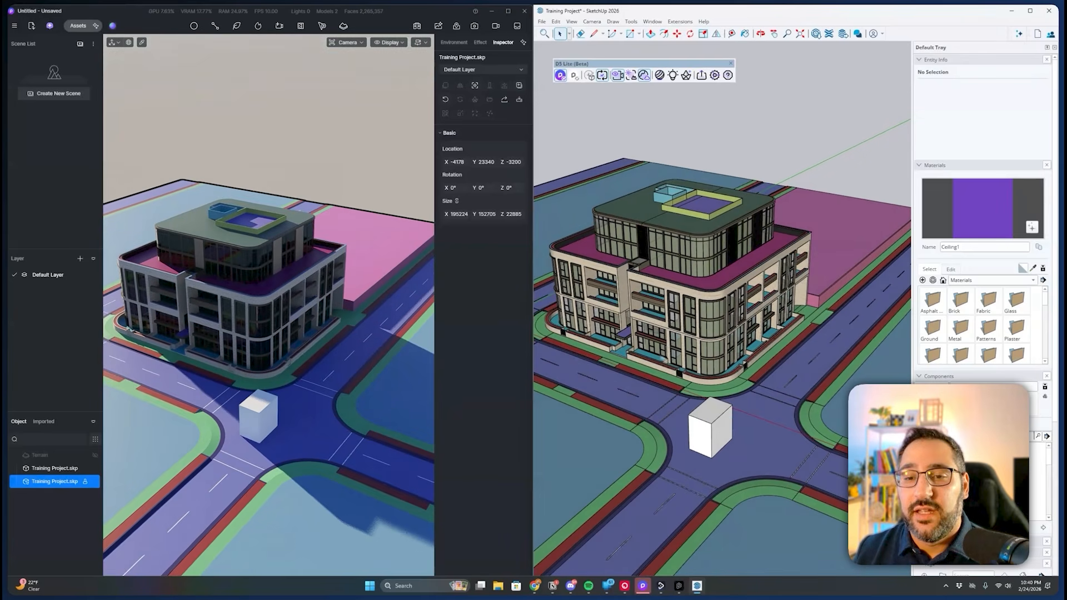
{"action": "scroll", "coordinate": [641, 329], "scroll_direction": "up", "scroll_amount": 10}
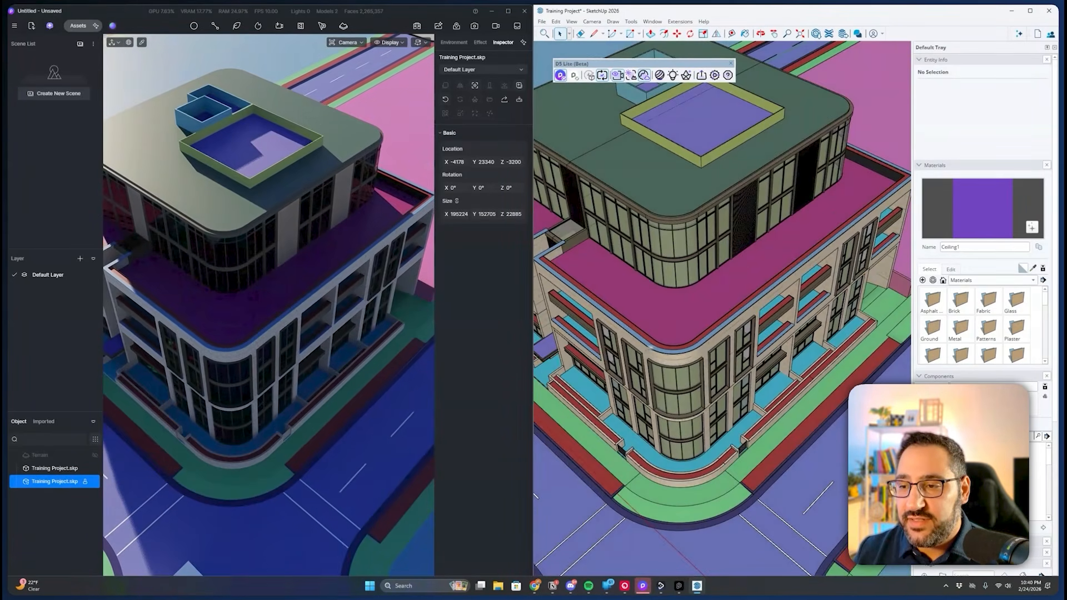
Orbit down to a lower view of the building, close SketchUp without saving the Training Project changes, and maximize the D5 Render window
{"action": "scroll", "coordinate": [653, 318], "scroll_direction": "down", "scroll_amount": 6}
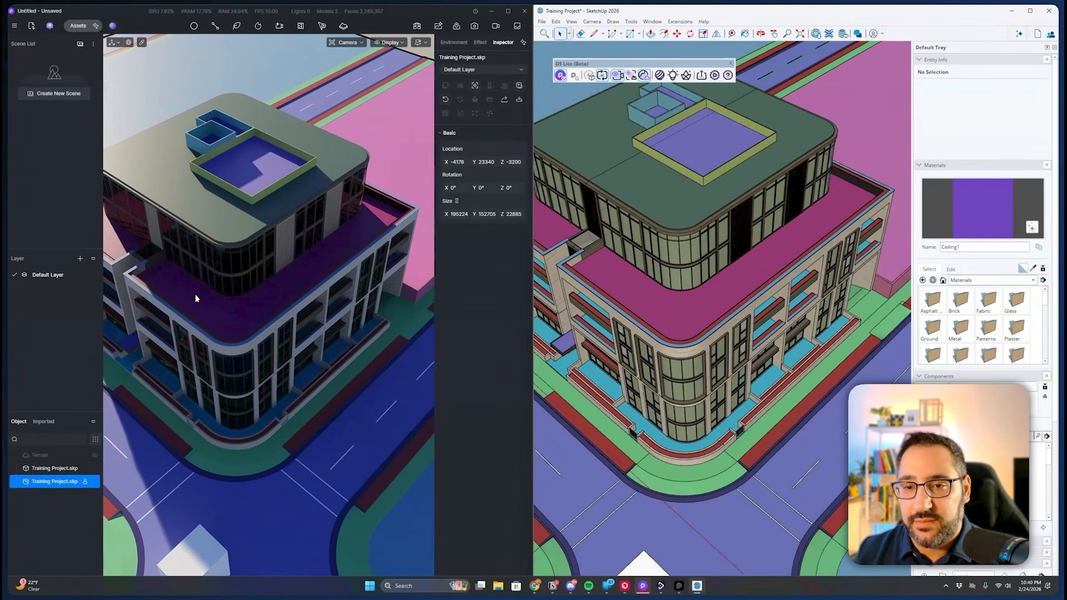
{"action": "scroll", "coordinate": [208, 298], "scroll_direction": "down", "scroll_amount": 3}
{"action": "middle_click_drag", "start_coordinate": [638, 331], "coordinate": [793, 261]}
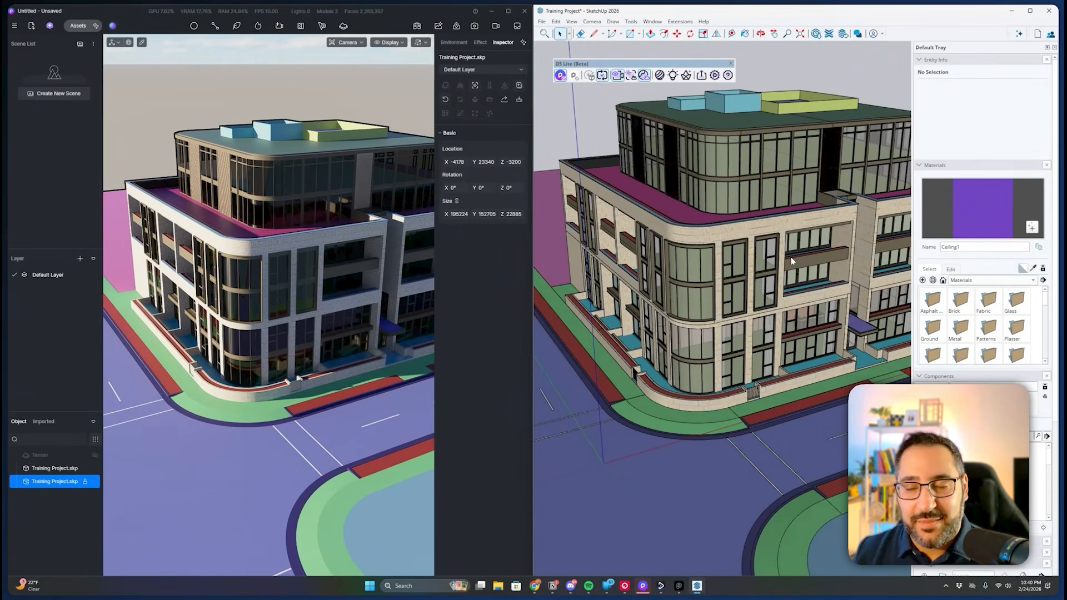
{"action": "left_click", "coordinate": [1049, 10]}
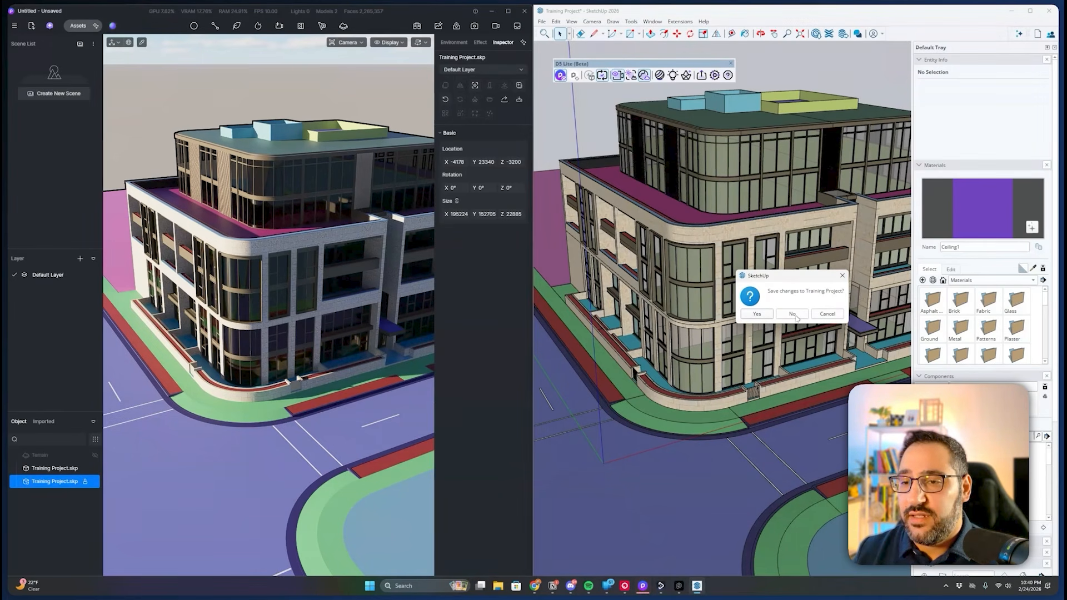
{"action": "left_click", "coordinate": [795, 315]}
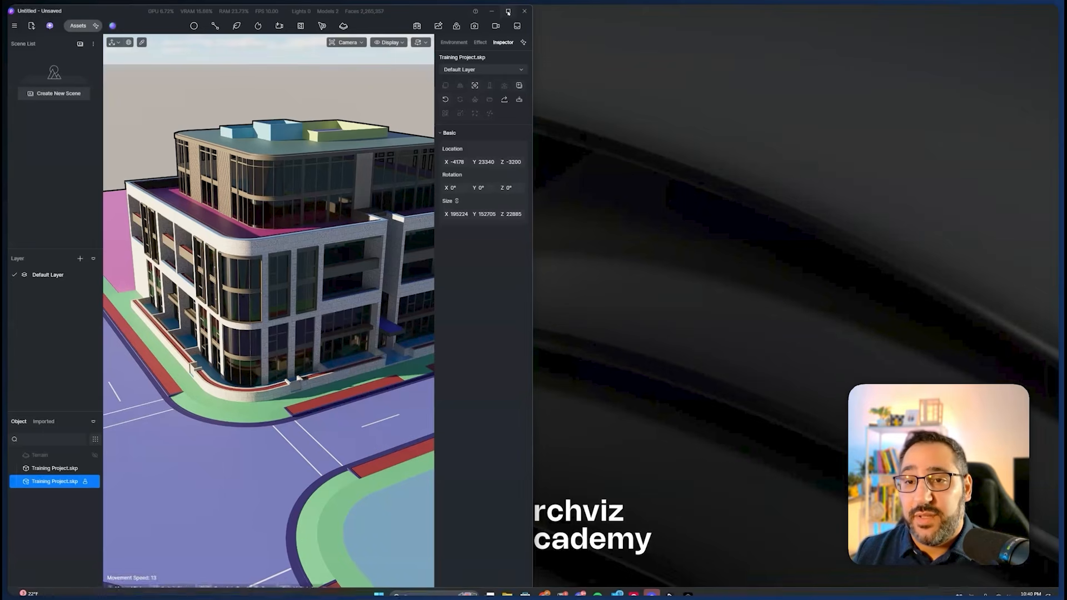
{"action": "left_click", "coordinate": [508, 11]}
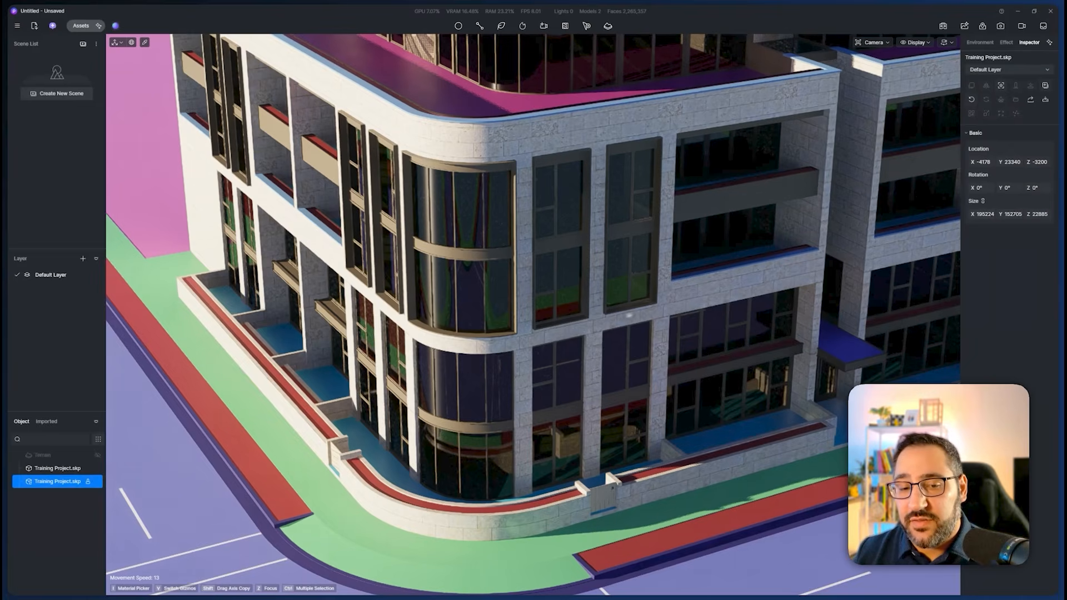
Unlock the live-synced Training Project.skp object, disconnect its live sync, and remove that copy from the scene
{"action": "scroll", "coordinate": [549, 337], "scroll_direction": "down", "scroll_amount": 10}
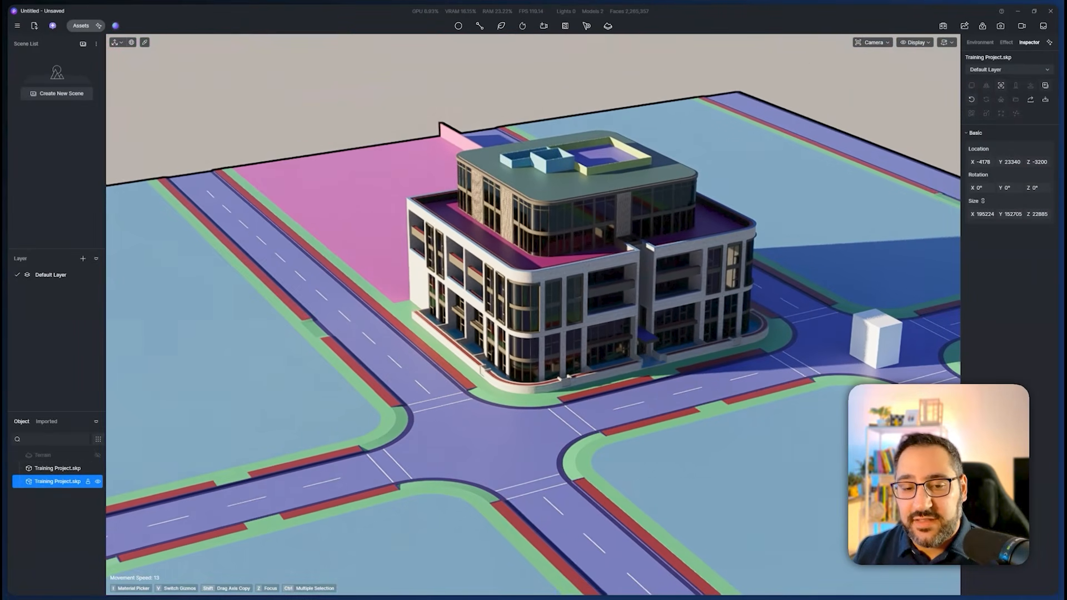
{"action": "right_click_drag", "start_coordinate": [547, 389], "coordinate": [583, 375]}
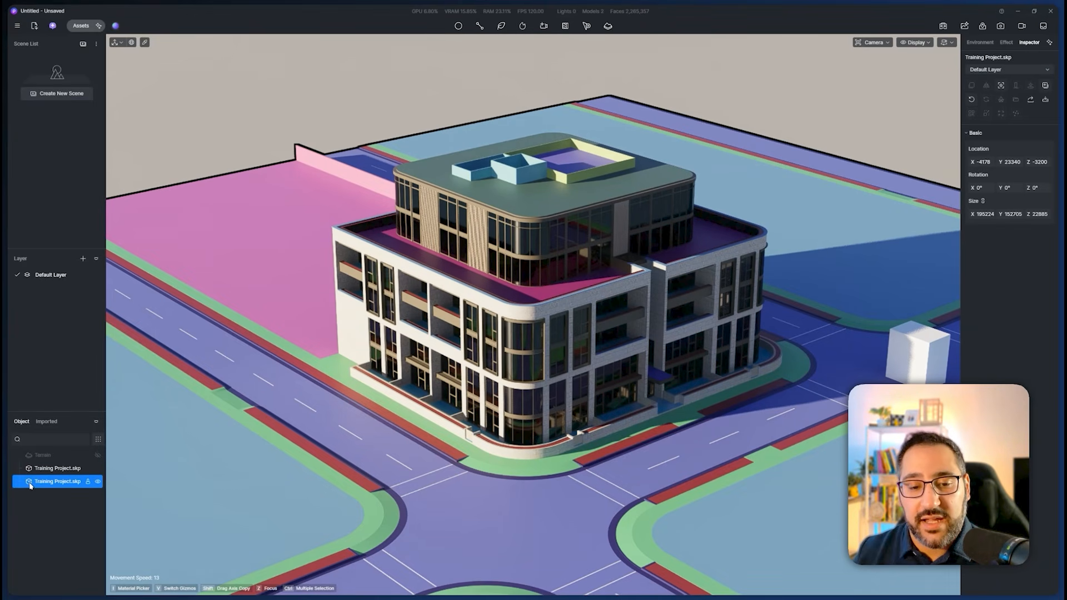
{"action": "left_click", "coordinate": [88, 483]}
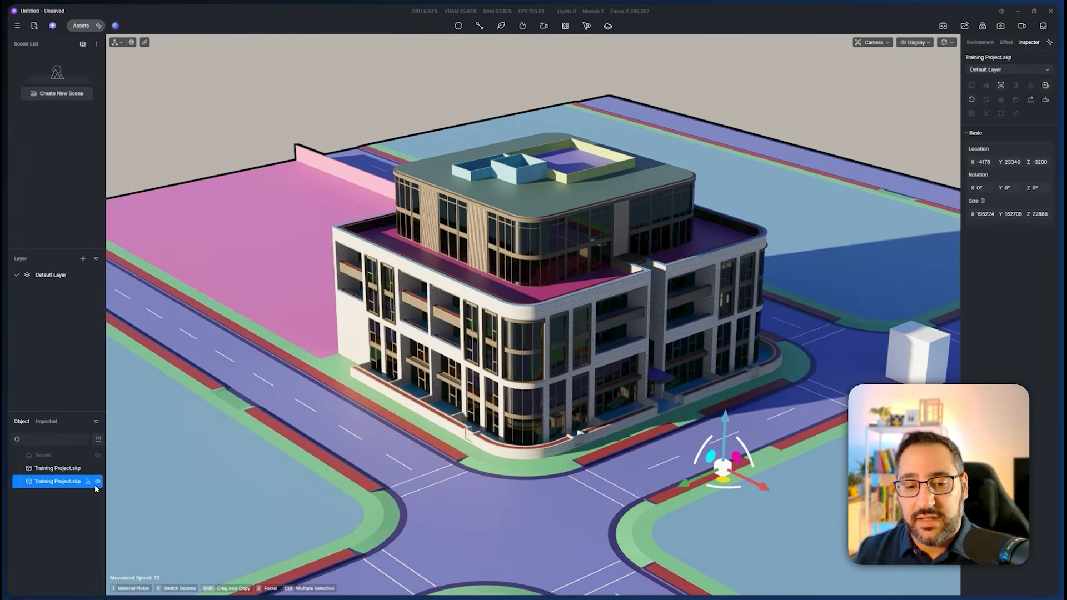
{"action": "right_click", "coordinate": [71, 483]}
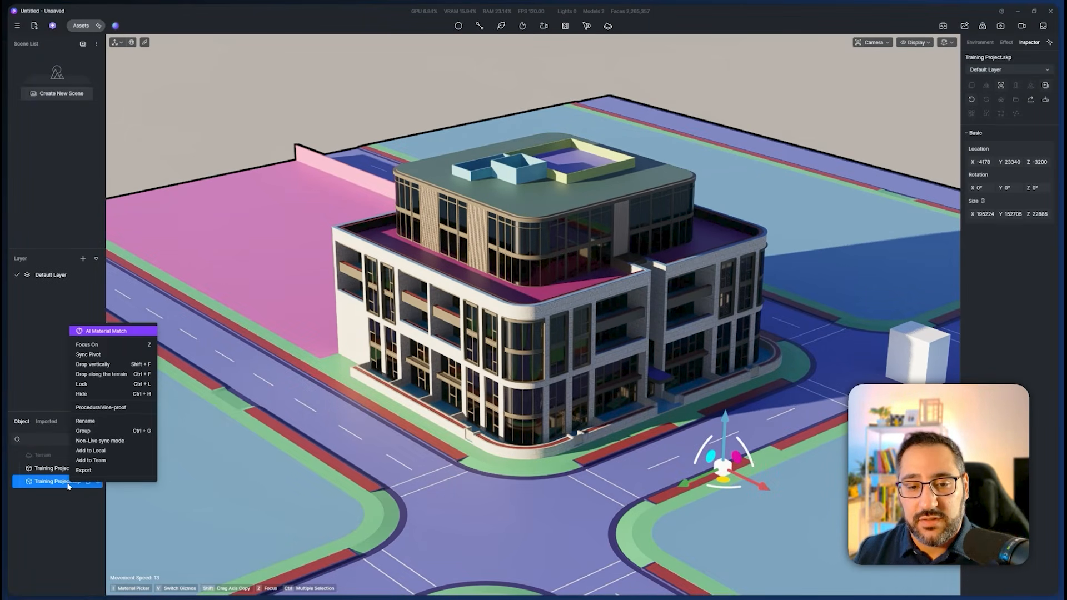
{"action": "left_click", "coordinate": [123, 442]}
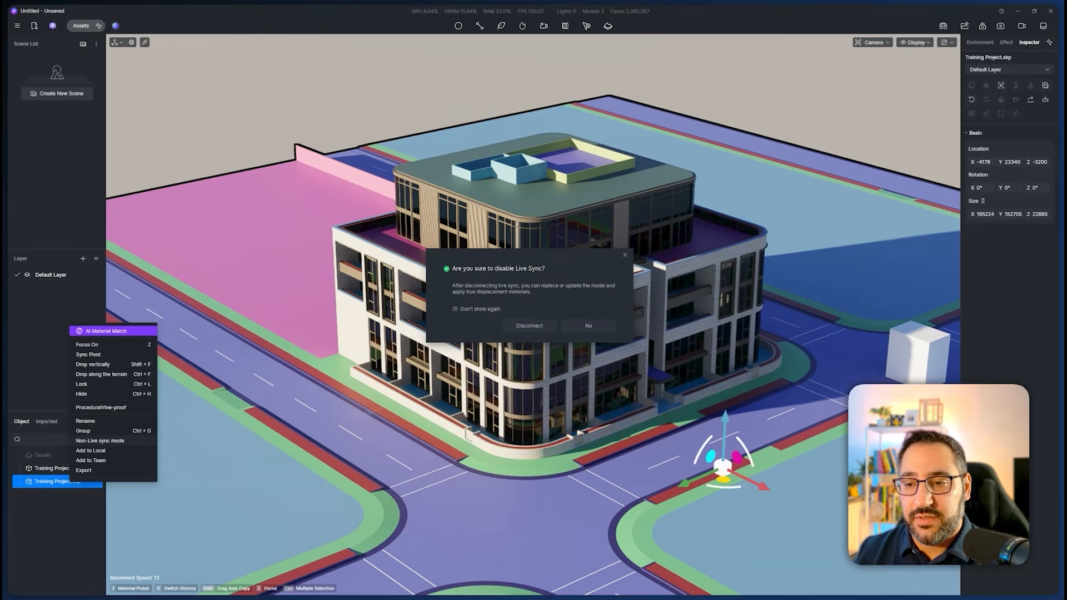
{"action": "left_click", "coordinate": [533, 328]}
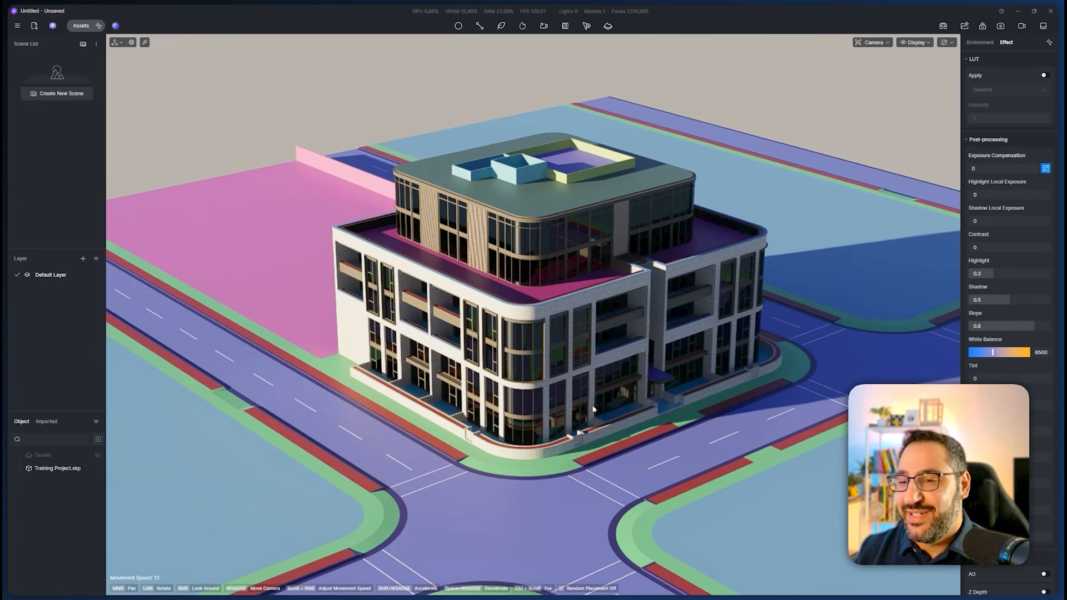
Save the project as D5AcademyProject and open the D5 launcher
{"action": "left_click_drag", "start_coordinate": [643, 395], "coordinate": [662, 304]}
{"action": "scroll", "coordinate": [662, 333], "scroll_direction": "up", "scroll_amount": 3}
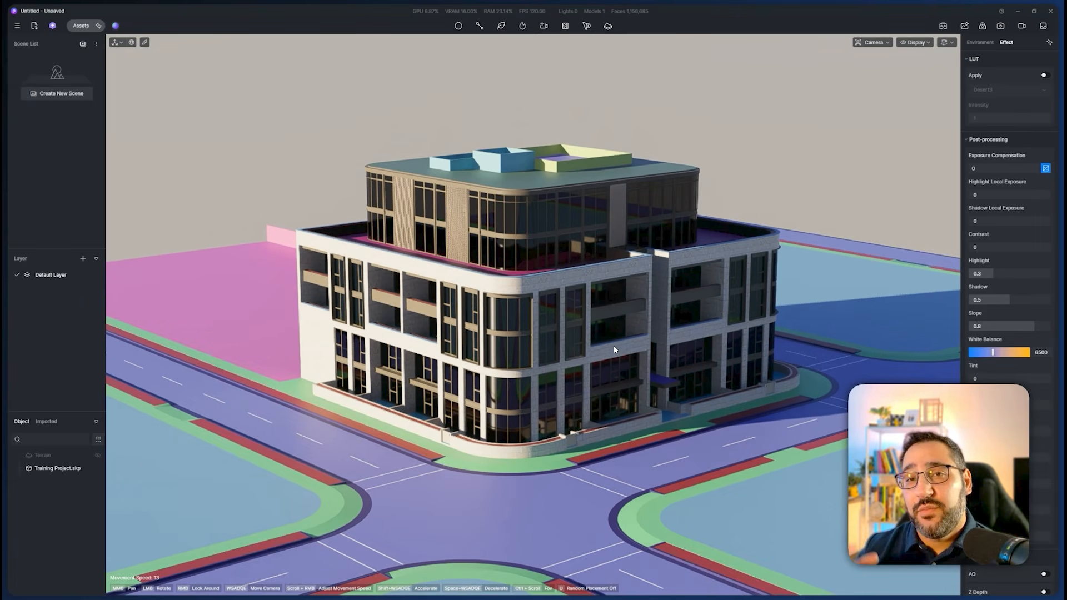
{"action": "left_click", "coordinate": [16, 26]}
{"action": "mouse_move", "coordinate": [31, 45]}
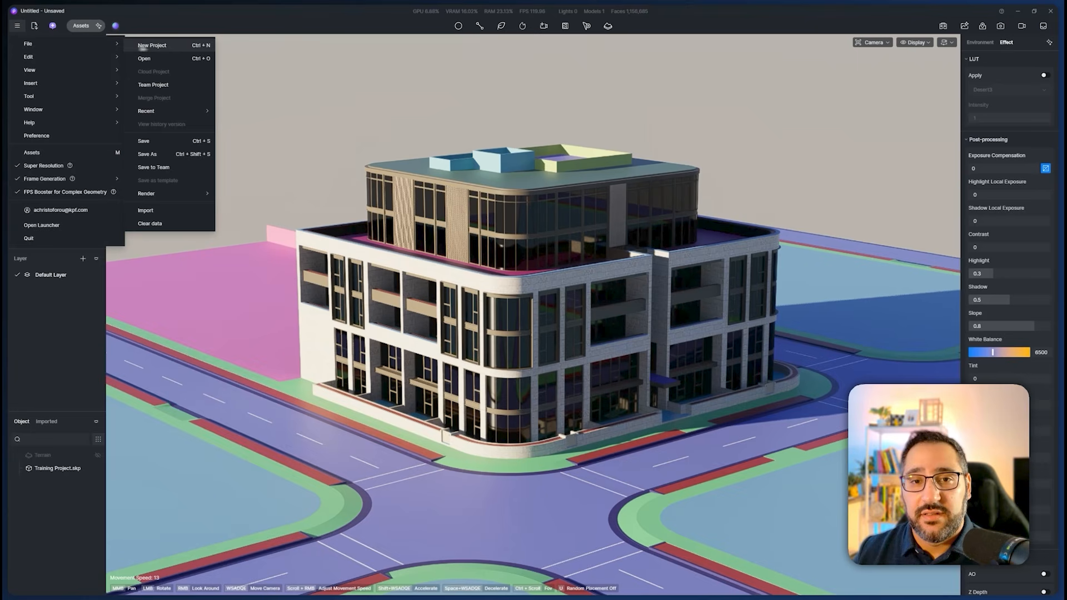
{"action": "left_click", "coordinate": [174, 154]}
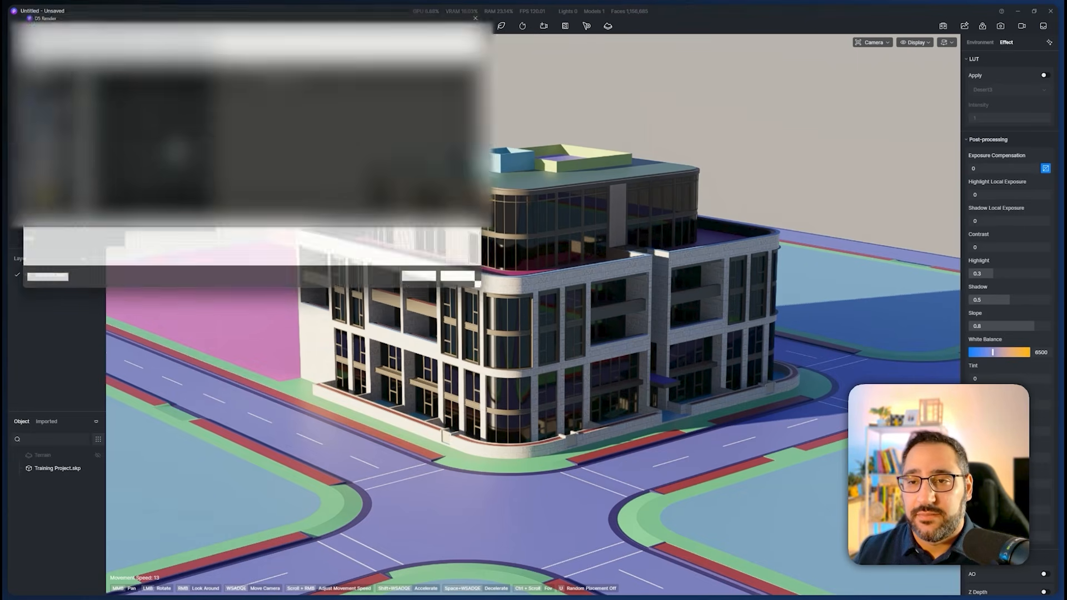
{"action": "type", "text": "D5AcademyP"}
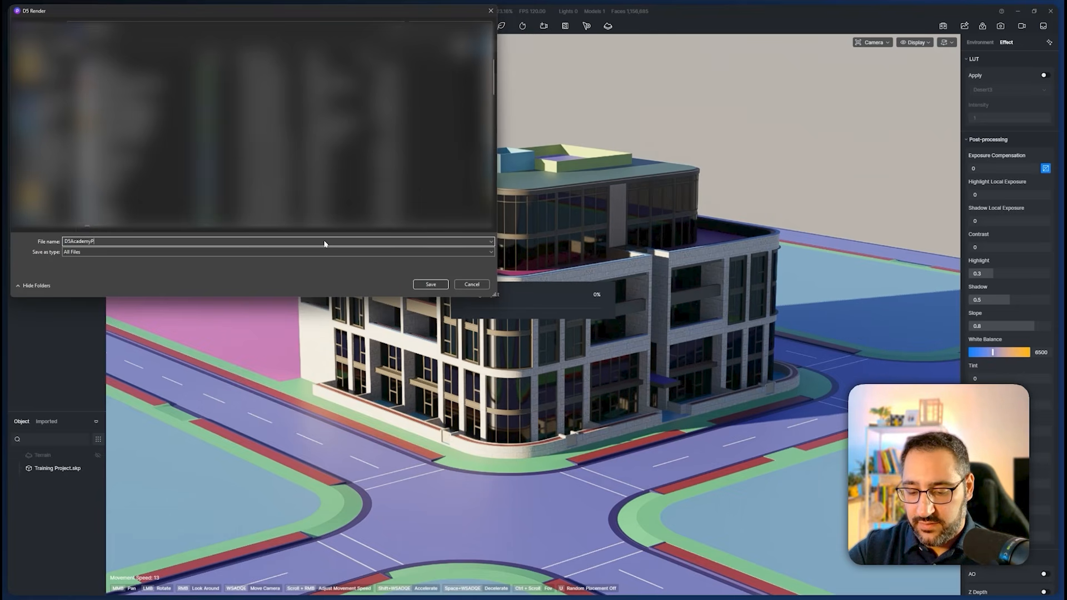
{"action": "type", "text": "roject"}
{"action": "key", "text": "Return"}
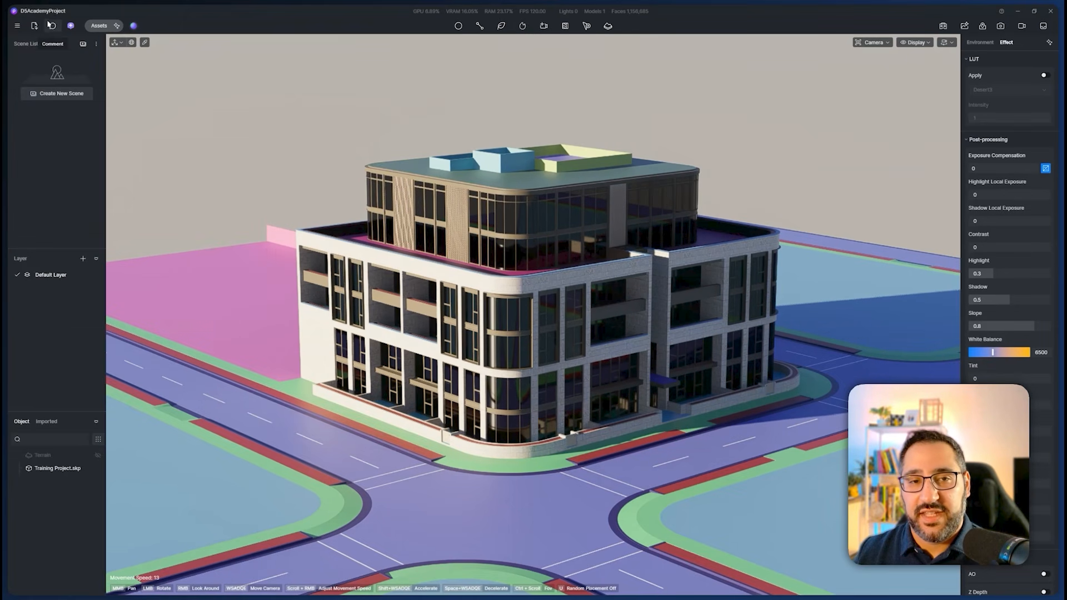
{"action": "left_click", "coordinate": [17, 26]}
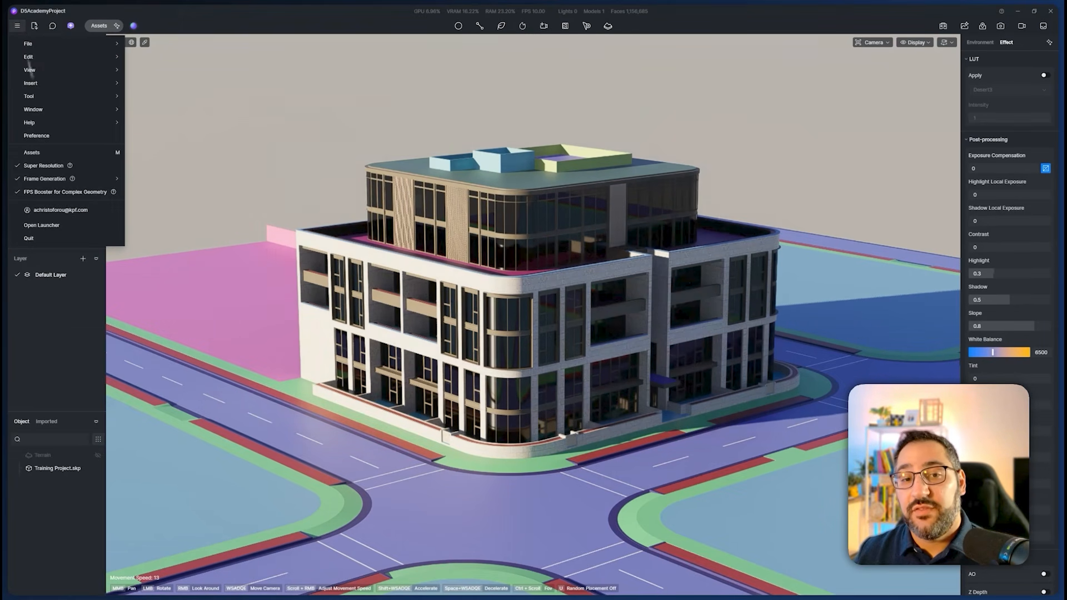
{"action": "left_click", "coordinate": [58, 226]}
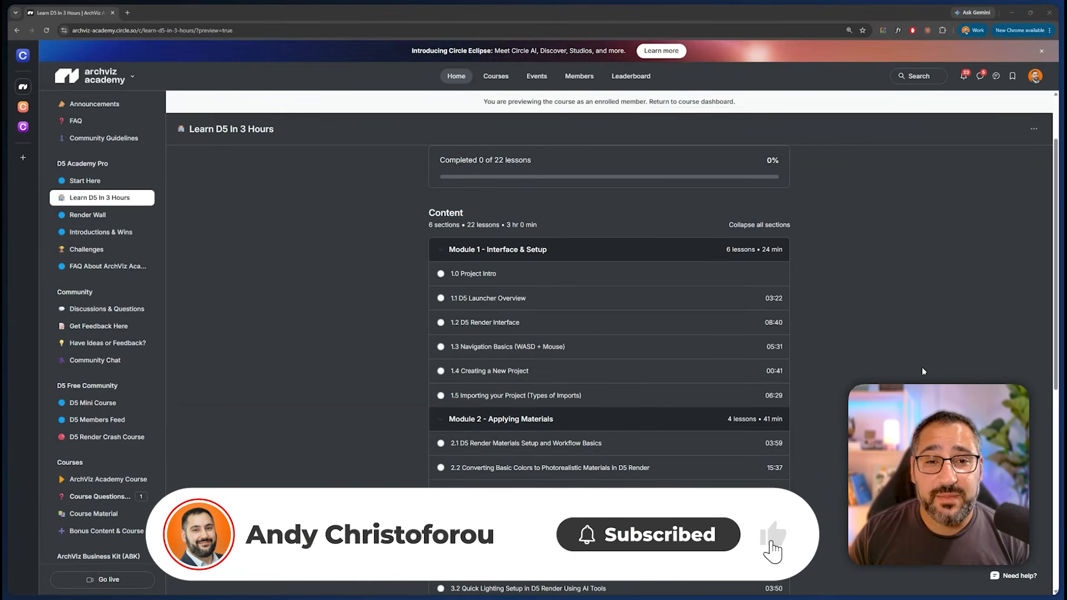
Switch to the ArchViz Academy site in the browser and review the module list of the Learn D5 In 3 Hours course
{"action": "scroll", "coordinate": [923, 372], "scroll_direction": "down", "scroll_amount": 1}
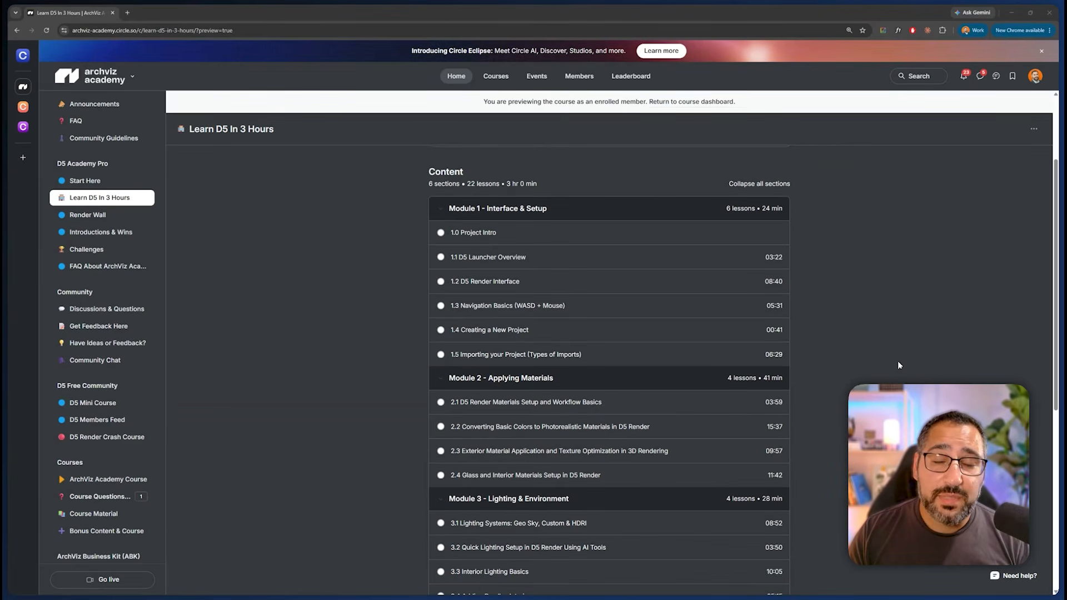
{"action": "scroll", "coordinate": [844, 361], "scroll_direction": "down", "scroll_amount": 3}
{"action": "scroll", "coordinate": [834, 360], "scroll_direction": "down", "scroll_amount": 1}
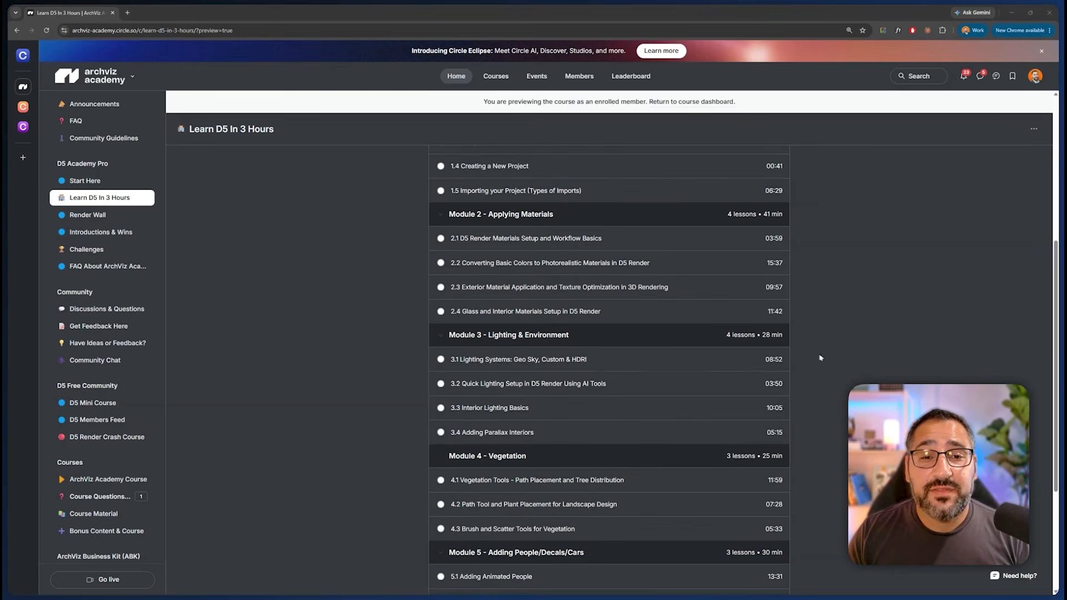
{"action": "scroll", "coordinate": [812, 355], "scroll_direction": "up", "scroll_amount": 3}
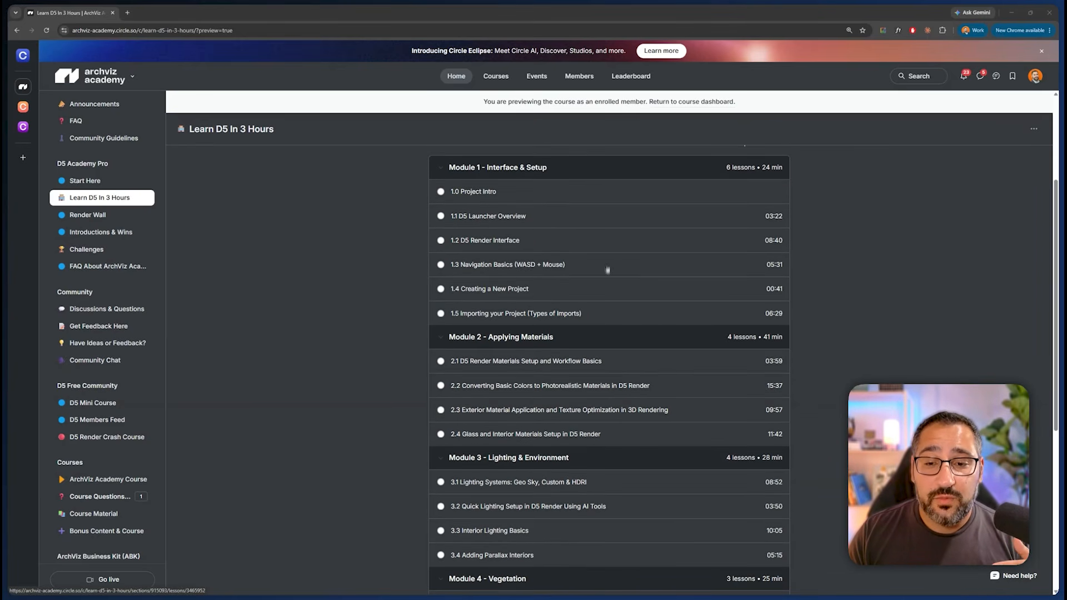
{"action": "scroll", "coordinate": [607, 239], "scroll_direction": "down", "scroll_amount": 1}
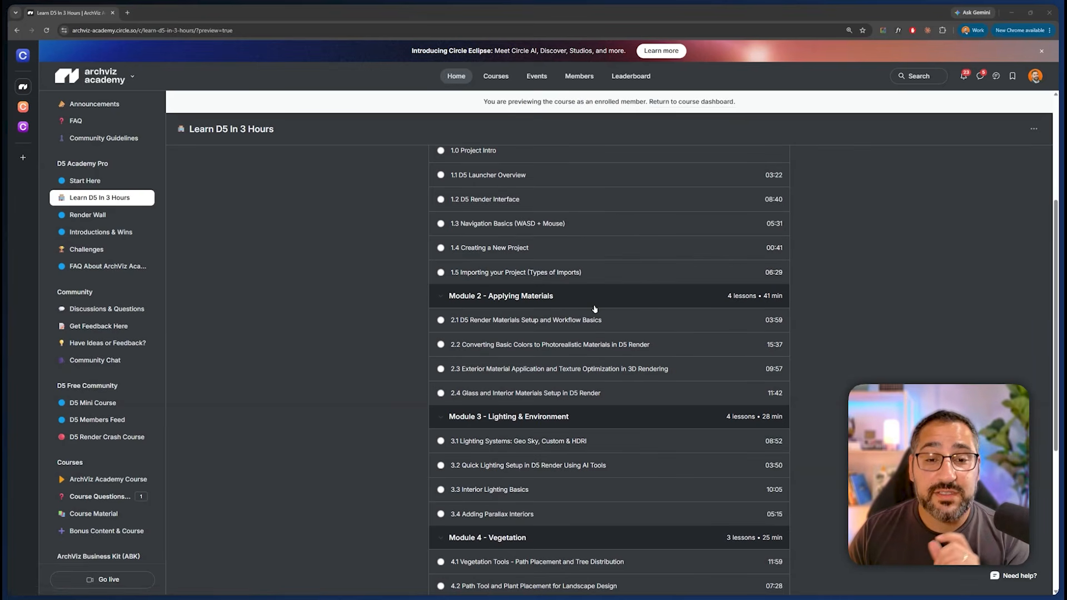
{"action": "scroll", "coordinate": [596, 309], "scroll_direction": "down", "scroll_amount": 1}
Open lesson 2.1 D5 Render Materials Setup and Workflow Basics and read through its companion notes
{"action": "left_click", "coordinate": [624, 304]}
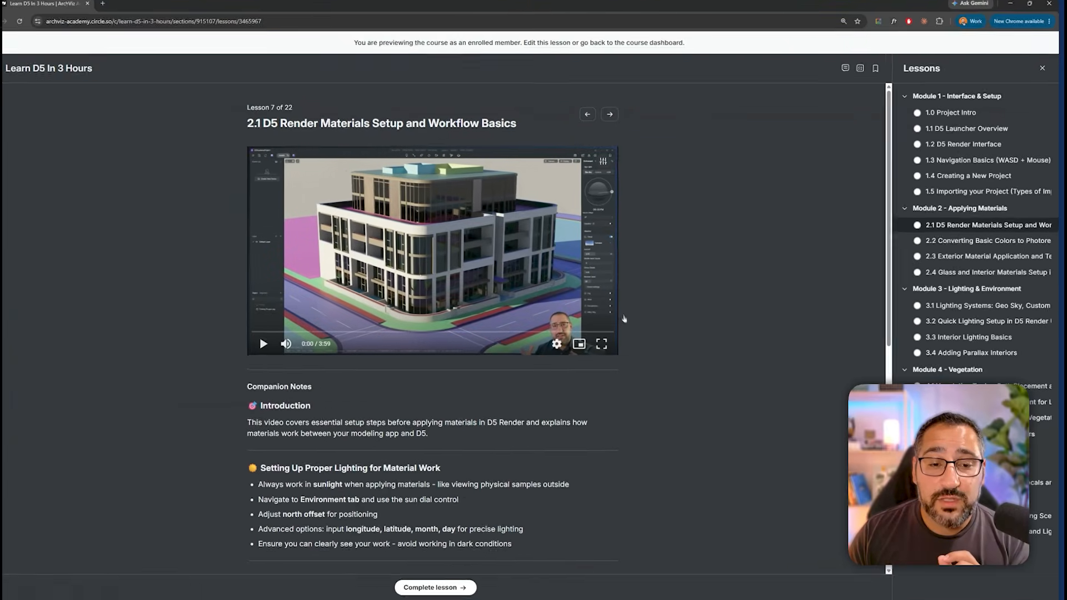
{"action": "scroll", "coordinate": [631, 284], "scroll_direction": "down", "scroll_amount": 4}
{"action": "scroll", "coordinate": [516, 299], "scroll_direction": "down", "scroll_amount": 2}
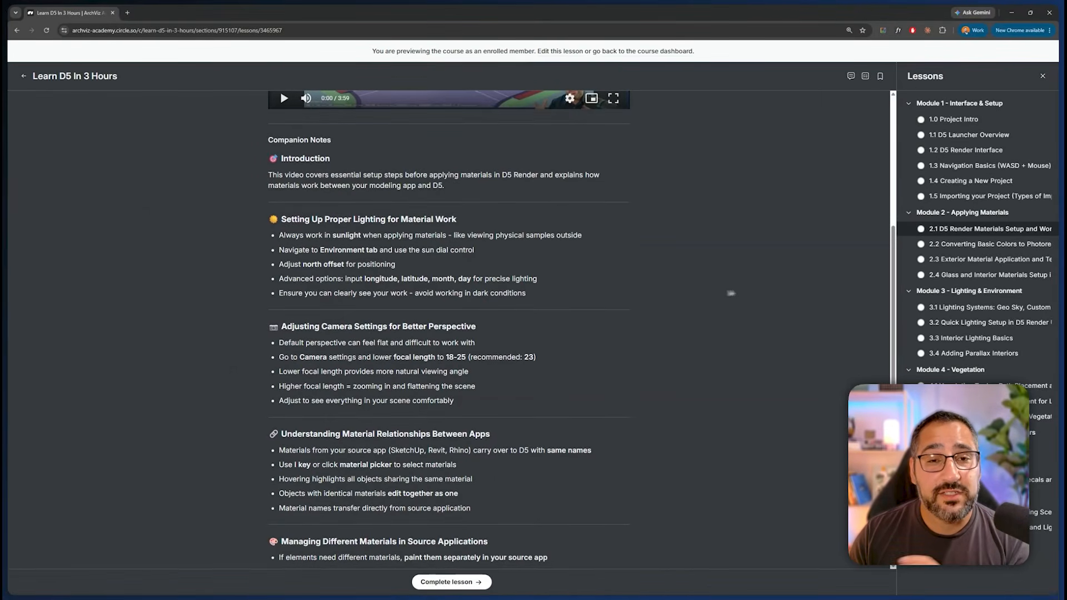
{"action": "scroll", "coordinate": [692, 295], "scroll_direction": "up", "scroll_amount": 4}
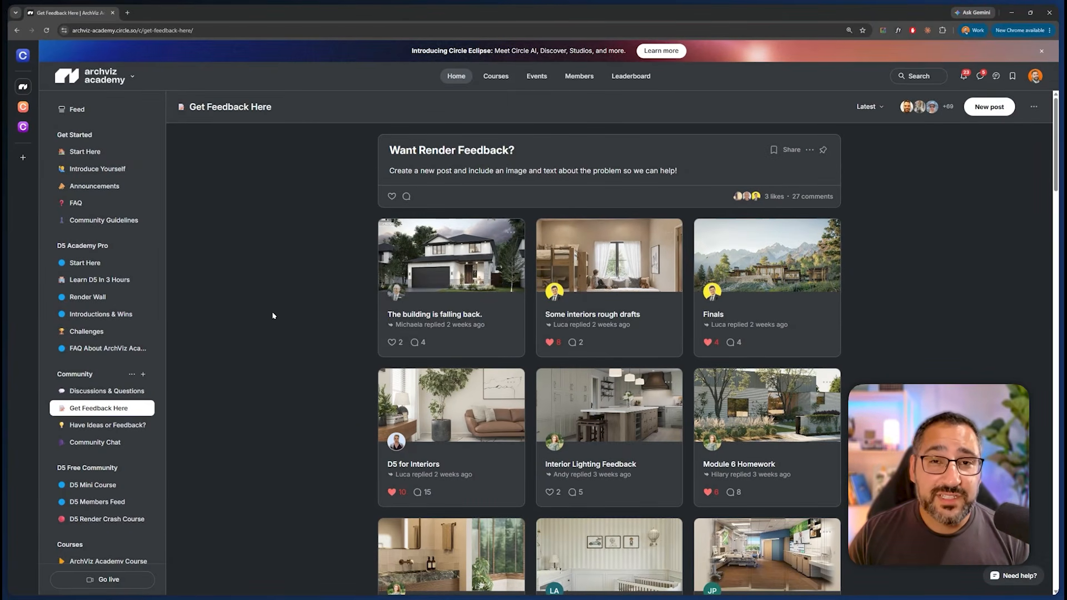
Browse the Get Feedback Here posts, view the renderings in the D5 for Interiors post, and close it
{"action": "scroll", "coordinate": [592, 282], "scroll_direction": "down", "scroll_amount": 4}
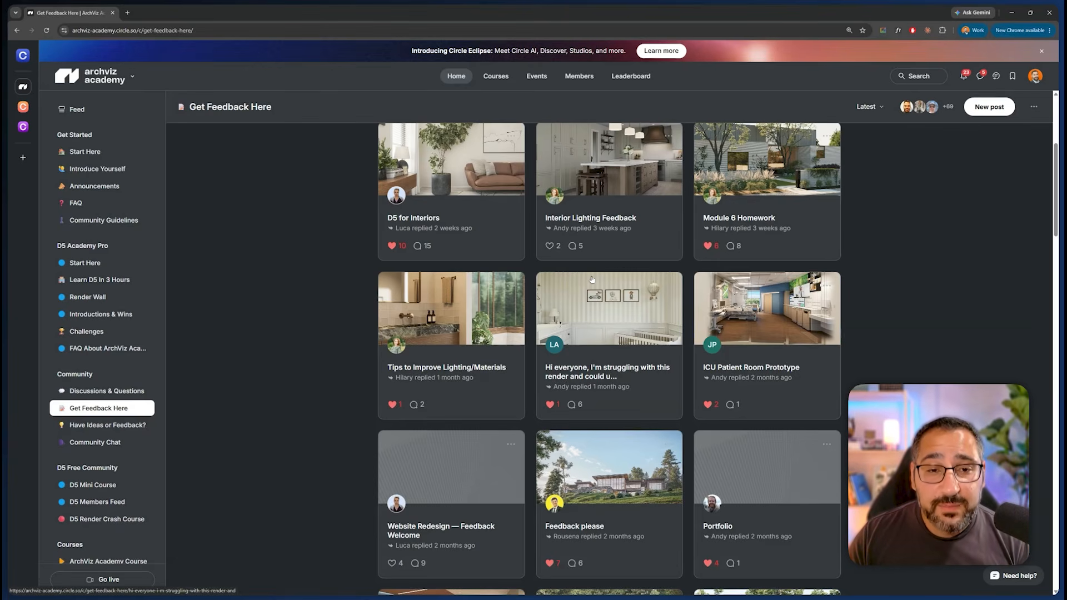
{"action": "left_click", "coordinate": [512, 228]}
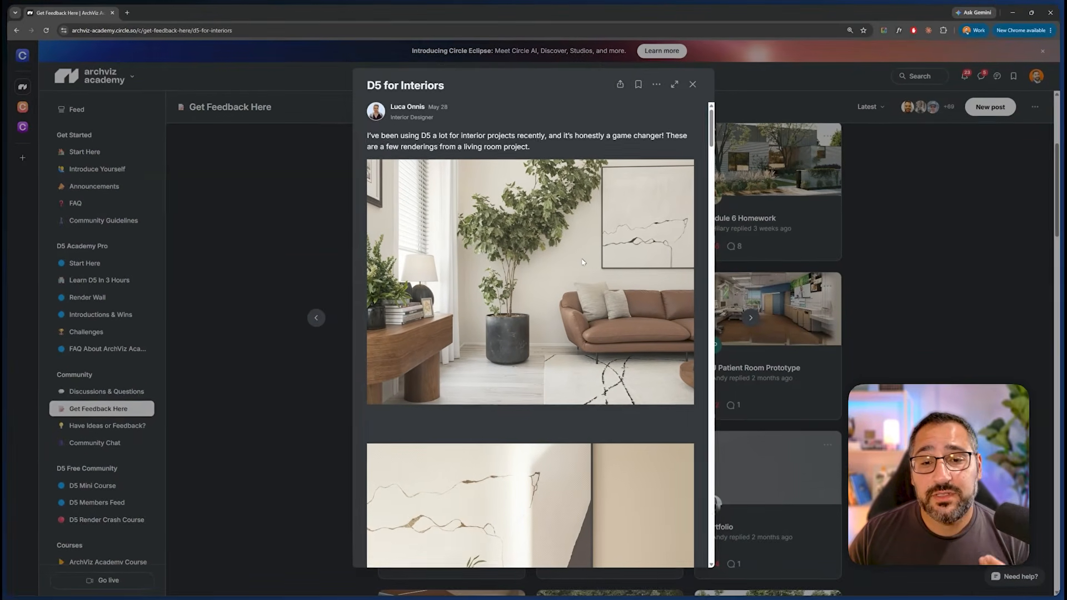
{"action": "scroll", "coordinate": [583, 262], "scroll_direction": "down", "scroll_amount": 10}
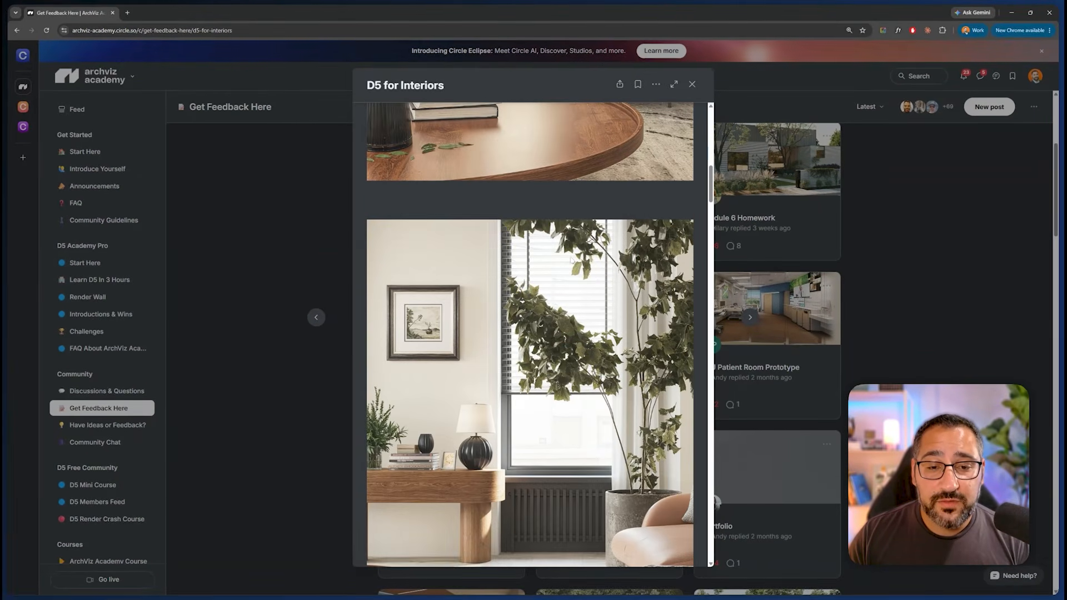
{"action": "scroll", "coordinate": [579, 262], "scroll_direction": "down", "scroll_amount": 10}
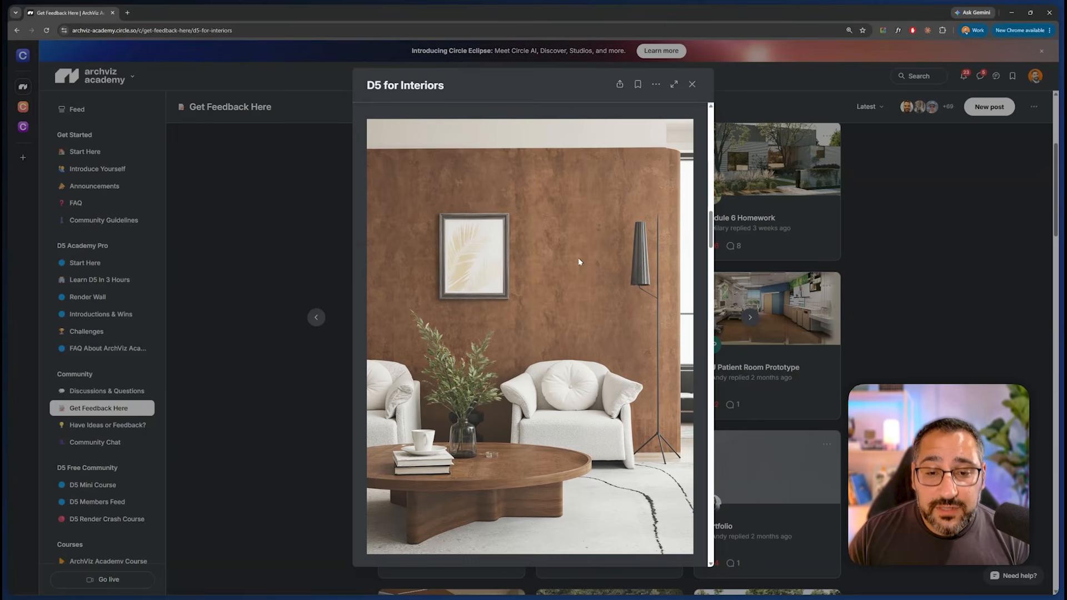
{"action": "left_click", "coordinate": [805, 279]}
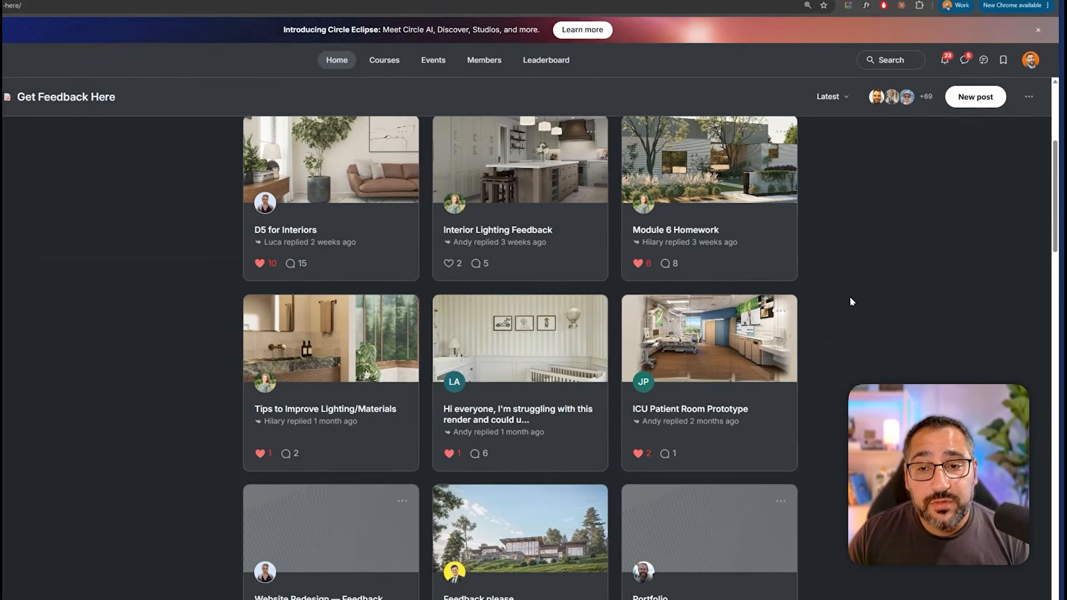
View the exterior renderings in the Module 6 Homework post and close it
{"action": "left_click", "coordinate": [750, 262]}
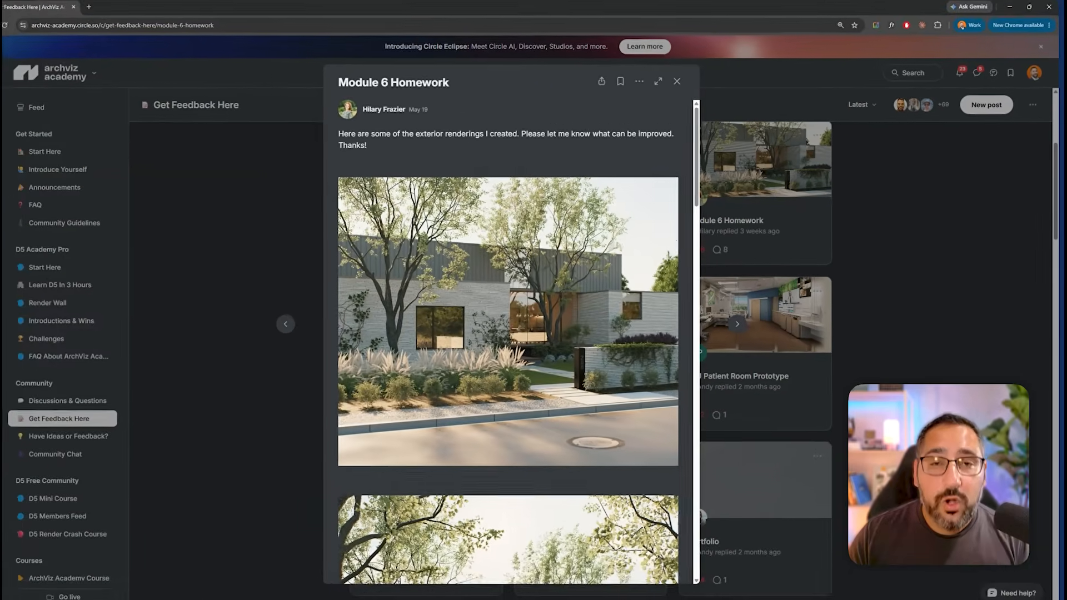
{"action": "scroll", "coordinate": [518, 265], "scroll_direction": "down", "scroll_amount": 5}
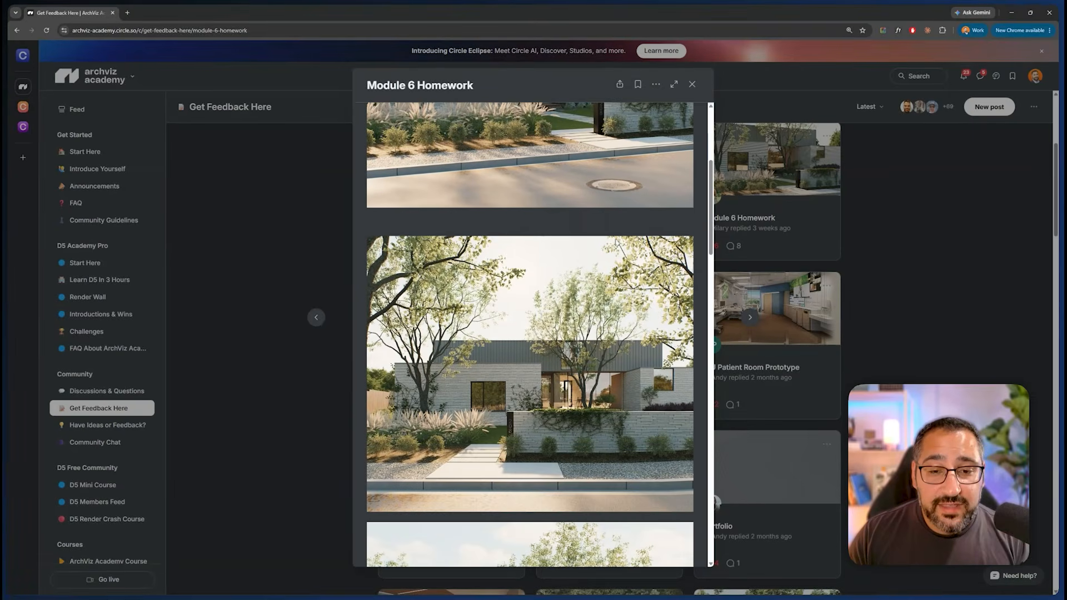
{"action": "scroll", "coordinate": [608, 247], "scroll_direction": "down", "scroll_amount": 6}
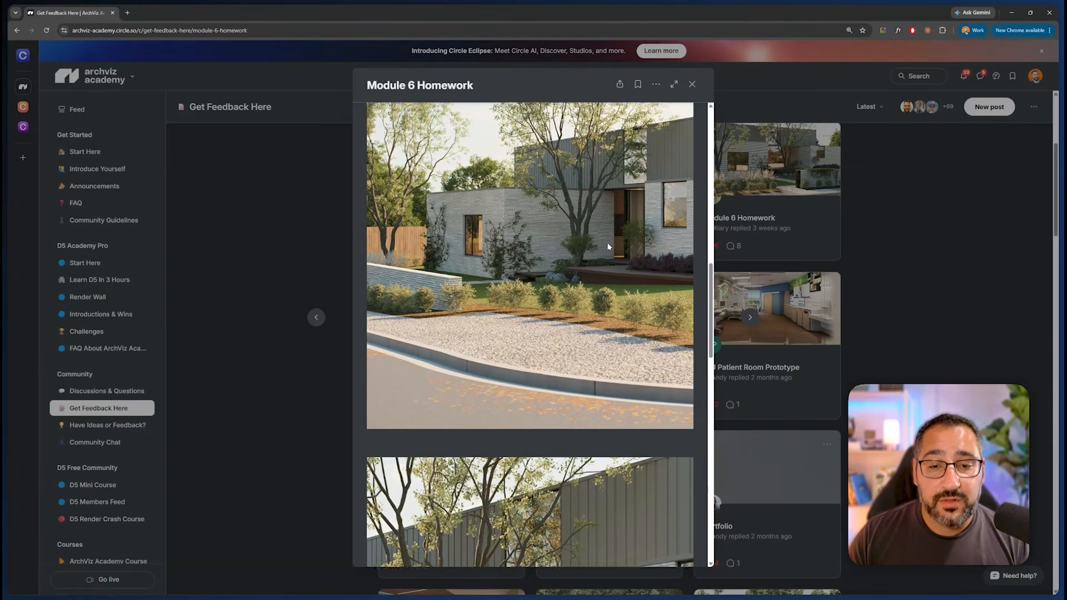
{"action": "key", "text": "Escape"}
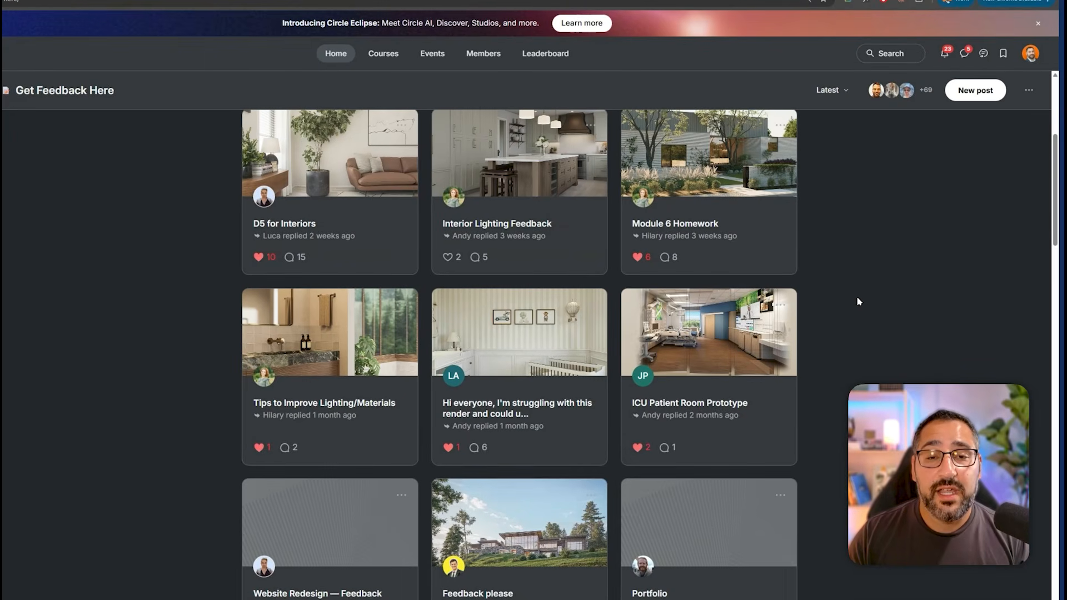
{"action": "scroll", "coordinate": [857, 298], "scroll_direction": "up", "scroll_amount": 5}
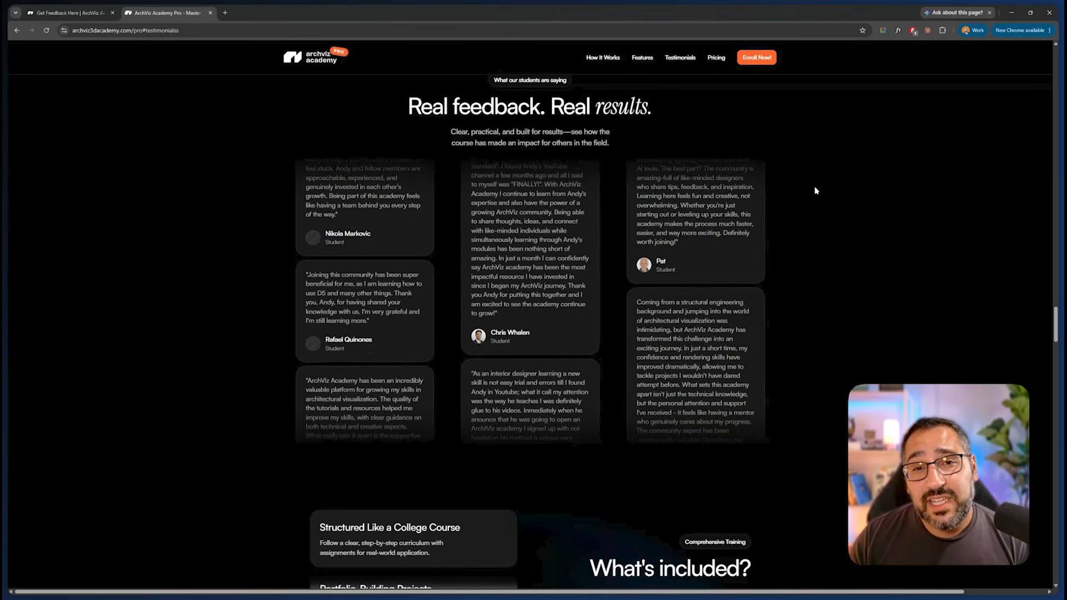
Browse the ArchViz Academy Pro page's testimonials, module breakdown, real-world projects and student gallery
{"action": "scroll", "coordinate": [888, 246], "scroll_direction": "down", "scroll_amount": 10}
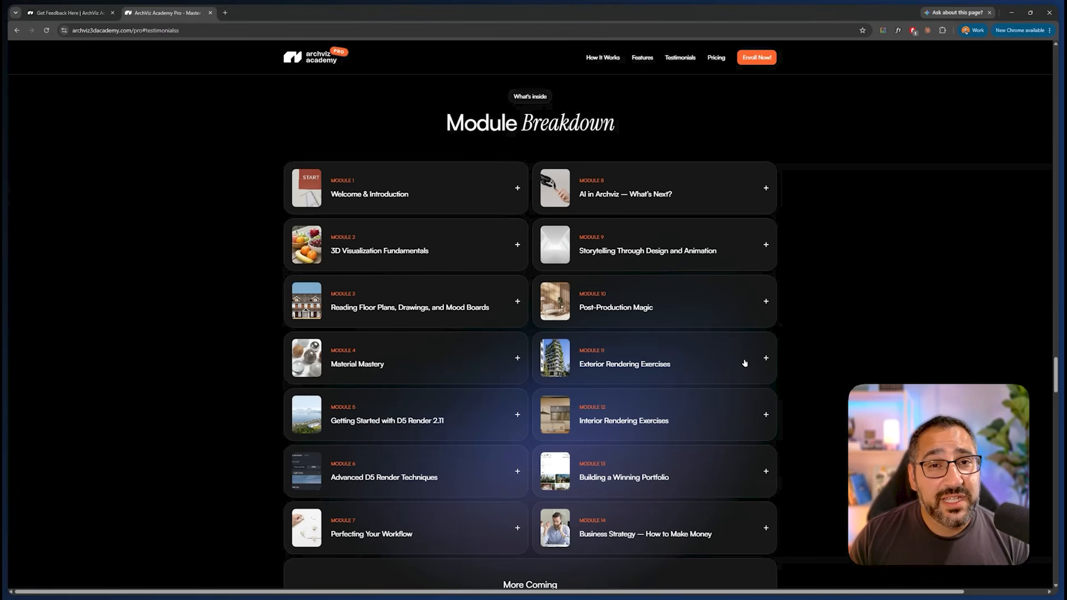
{"action": "scroll", "coordinate": [745, 363], "scroll_direction": "up", "scroll_amount": 7}
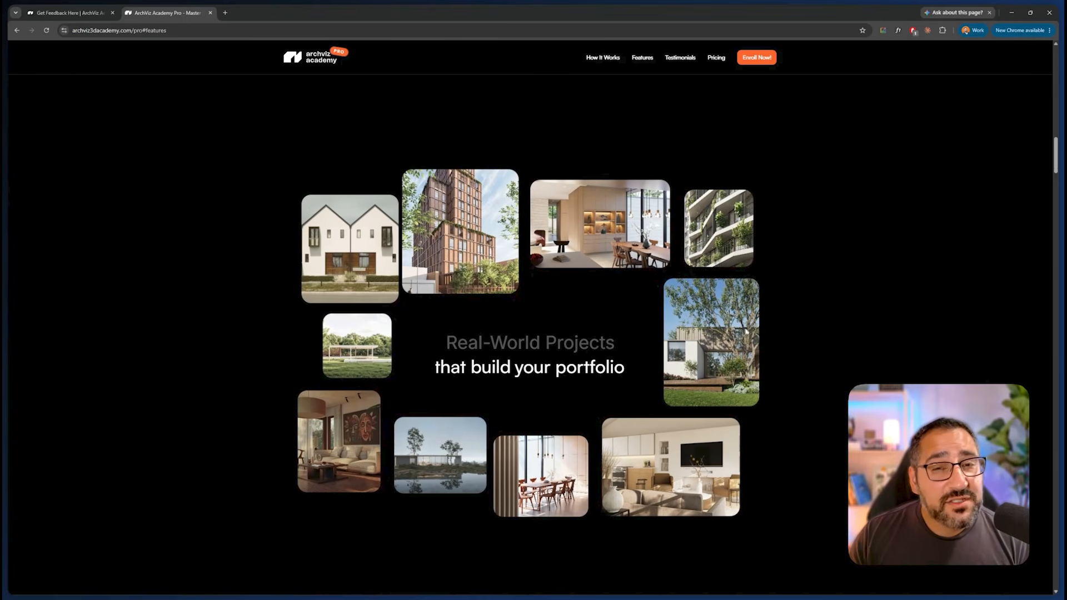
{"action": "scroll", "coordinate": [768, 330], "scroll_direction": "down", "scroll_amount": 5}
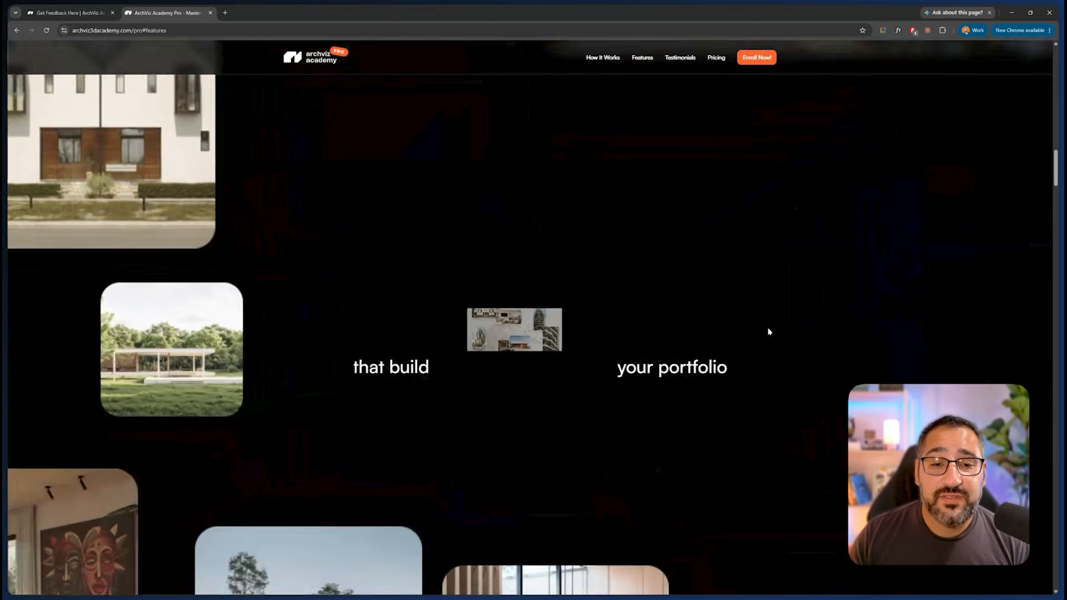
{"action": "scroll", "coordinate": [766, 331], "scroll_direction": "down", "scroll_amount": 5}
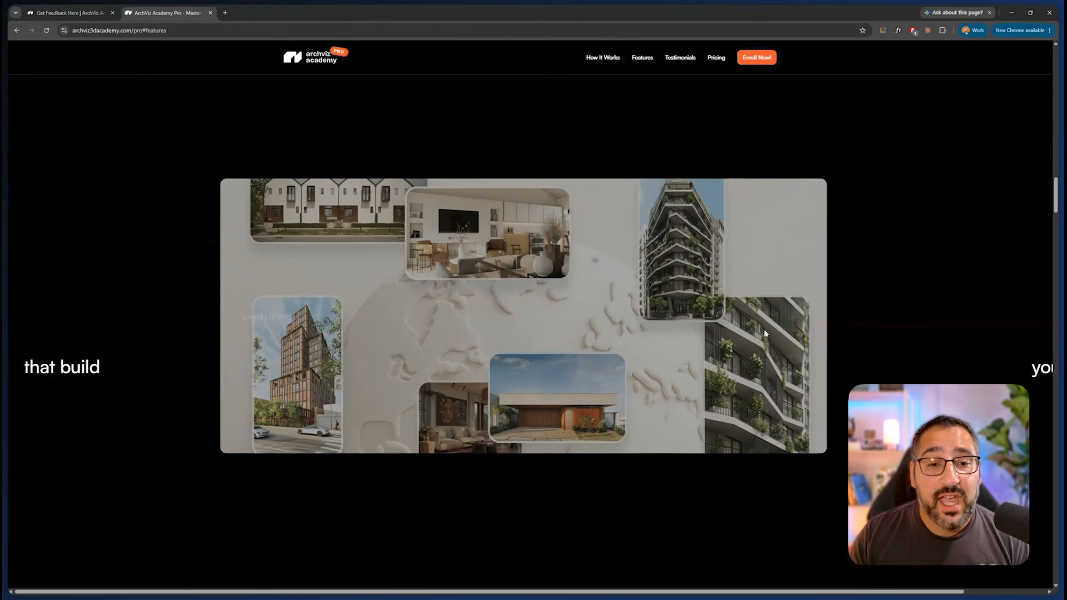
{"action": "scroll", "coordinate": [765, 334], "scroll_direction": "down", "scroll_amount": 5}
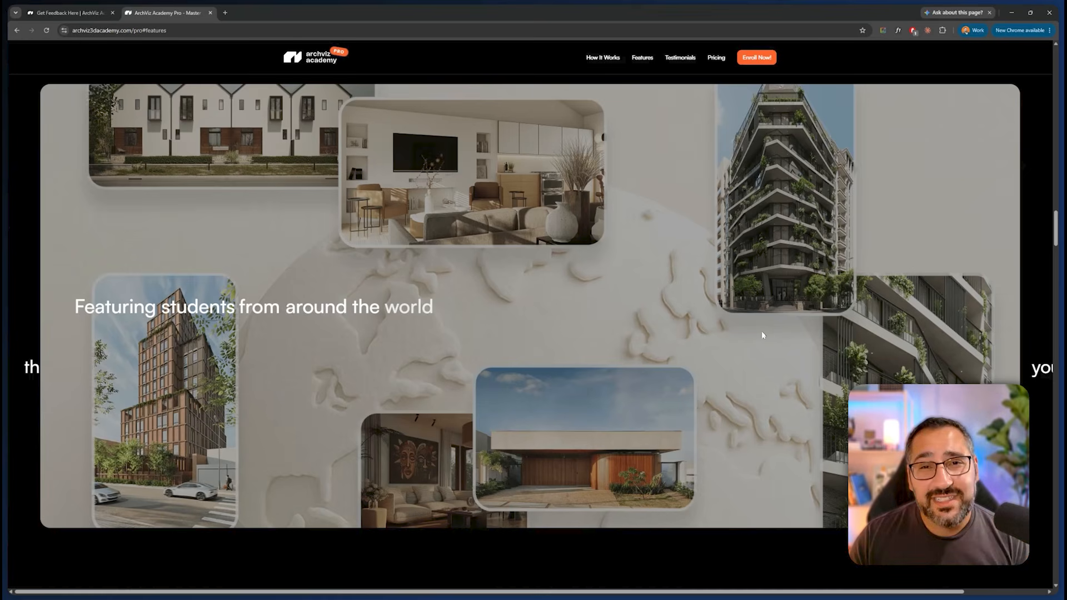
{"action": "scroll", "coordinate": [762, 336], "scroll_direction": "down", "scroll_amount": 15}
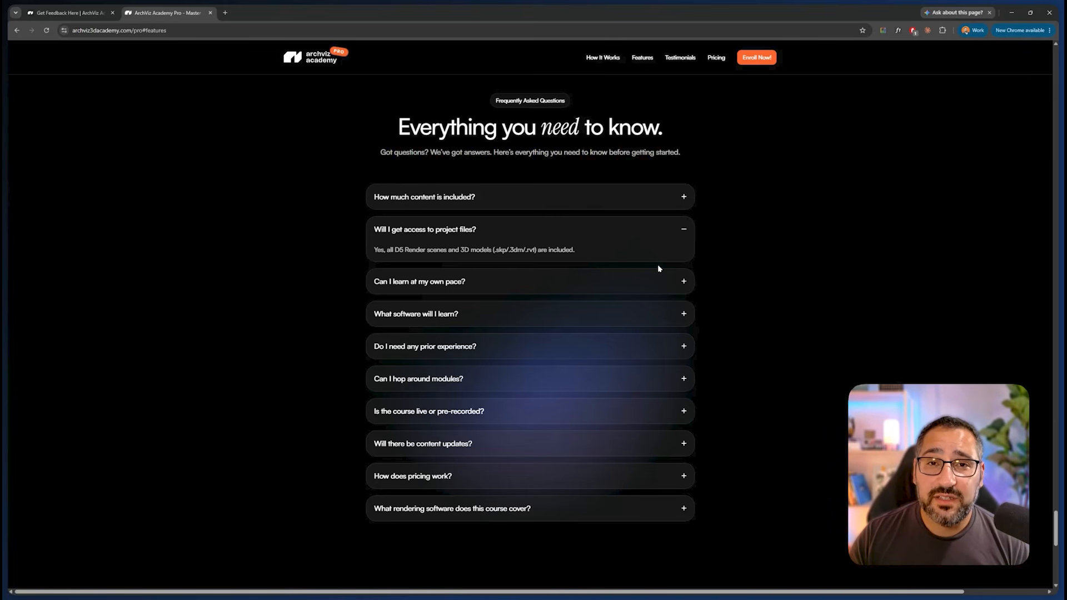
Read the FAQ answer on learning at your own pace and return to the Get Feedback Here community page
{"action": "left_click", "coordinate": [658, 270]}
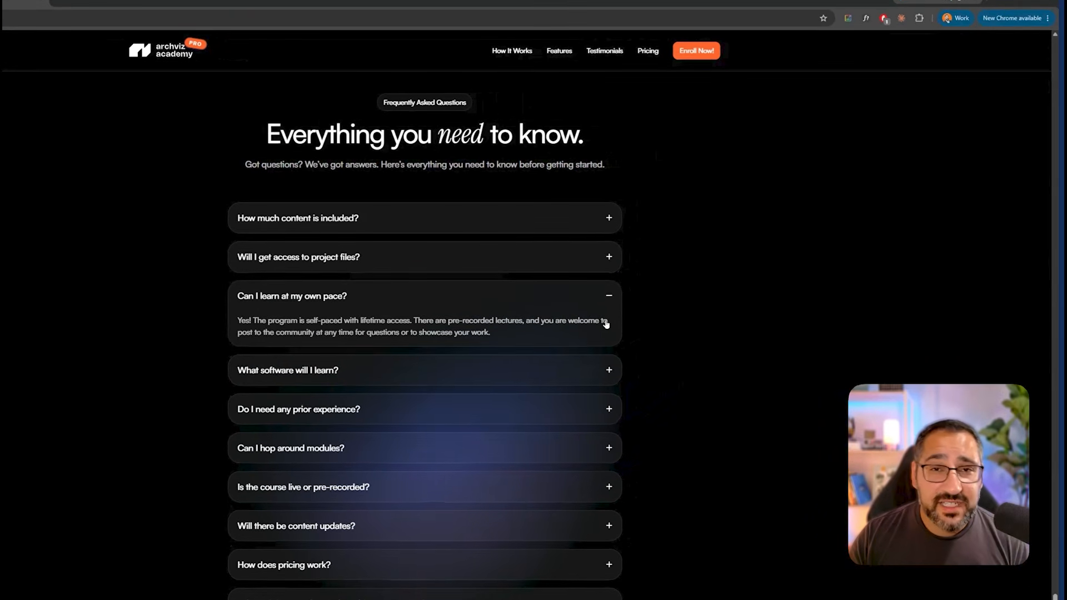
{"action": "left_click", "coordinate": [597, 408]}
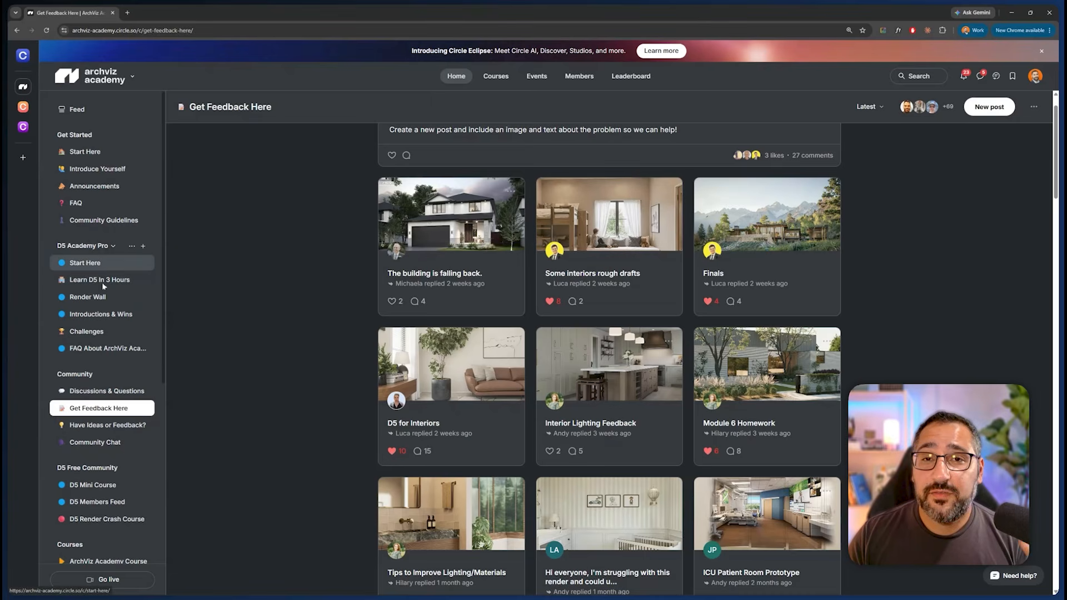
{"action": "middle_click", "coordinate": [120, 267]}
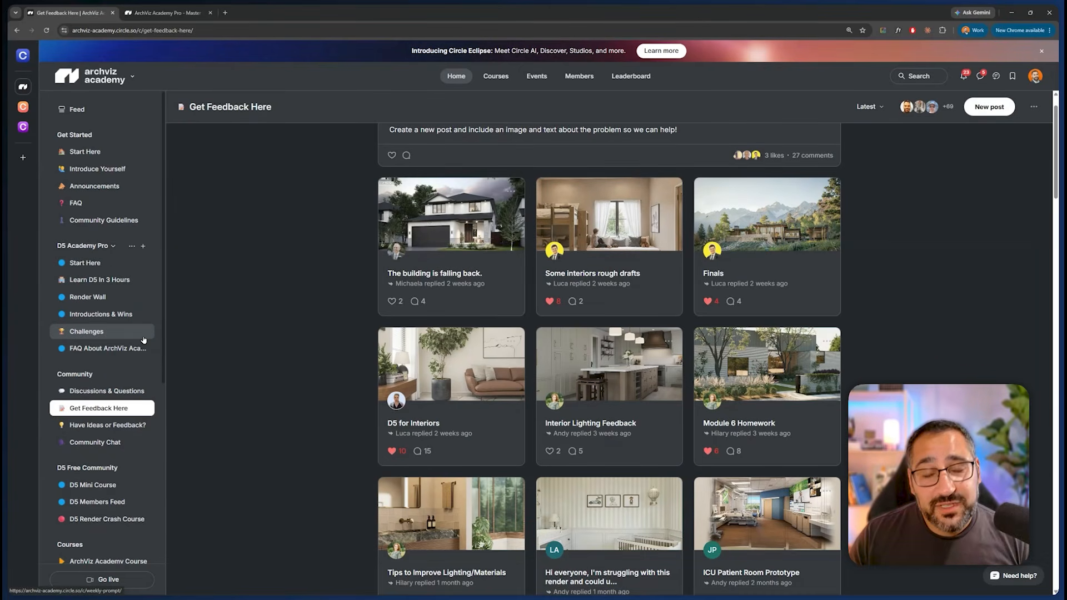
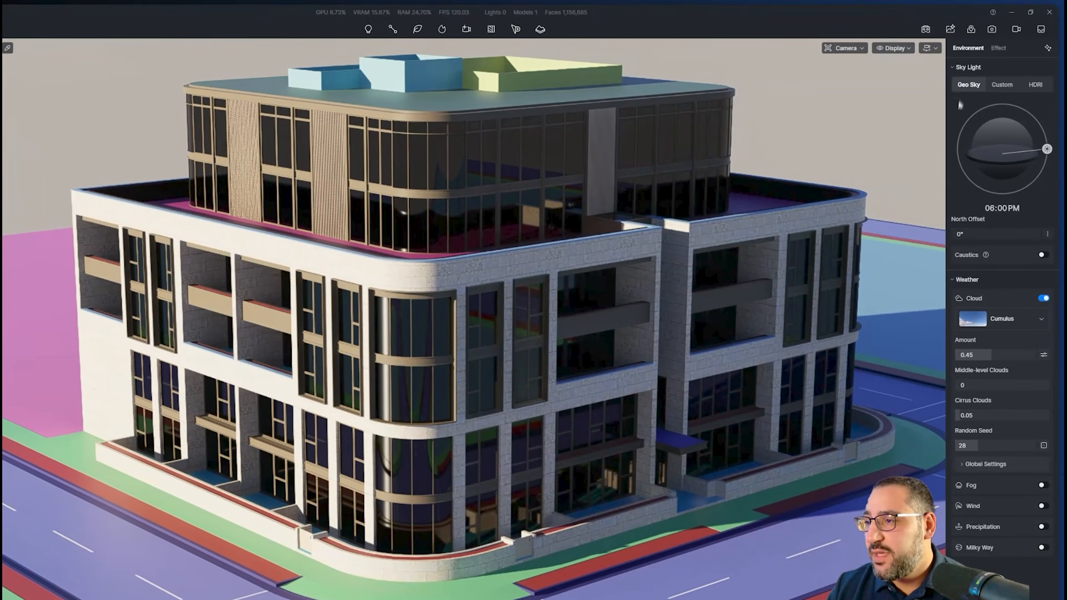
Set the Geo Sky's north offset to -3.8°, reveal its additional settings, and set the sun time to 03:39 PM
{"action": "left_click_drag", "start_coordinate": [1047, 150], "coordinate": [1022, 112]}
{"action": "mouse_move", "coordinate": [1002, 232]}
{"action": "left_mouse_down"}
{"action": "mouse_move", "coordinate": [978, 232]}
{"action": "mouse_move", "coordinate": [995, 233]}
{"action": "left_mouse_up"}
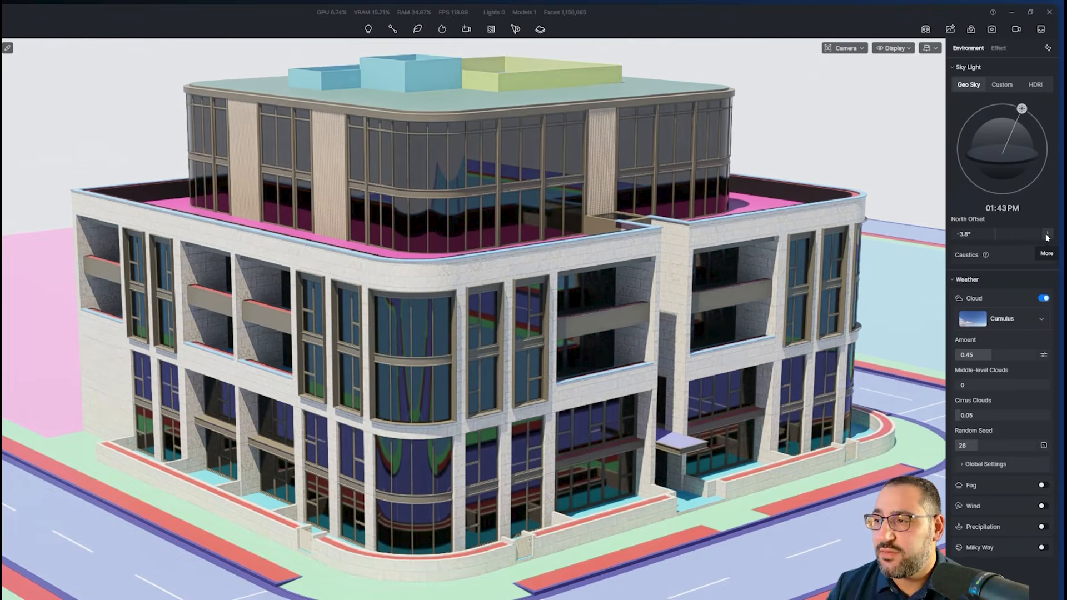
{"action": "left_click", "coordinate": [1048, 234]}
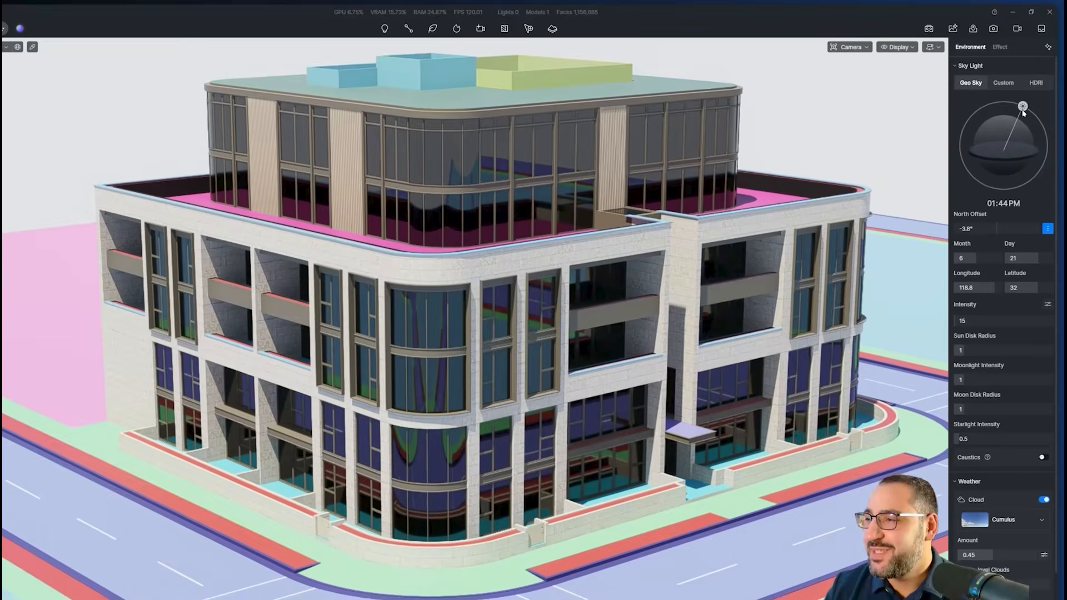
{"action": "left_click_drag", "start_coordinate": [1026, 97], "coordinate": [1040, 111]}
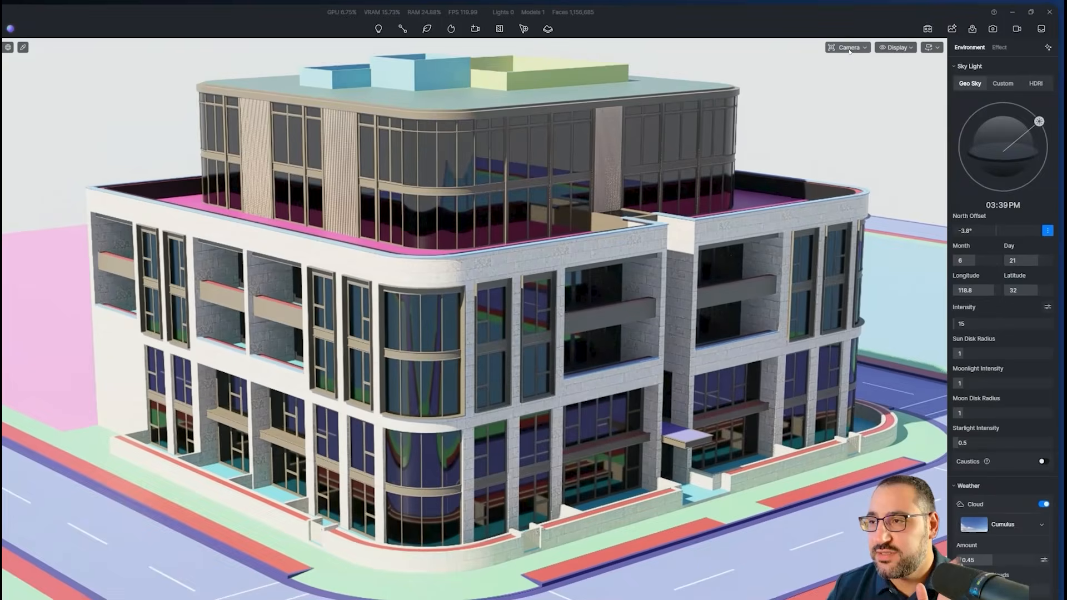
Set the camera's focal length to 23 mm and bring the building's rounded corner closer into frame
{"action": "left_click", "coordinate": [872, 42]}
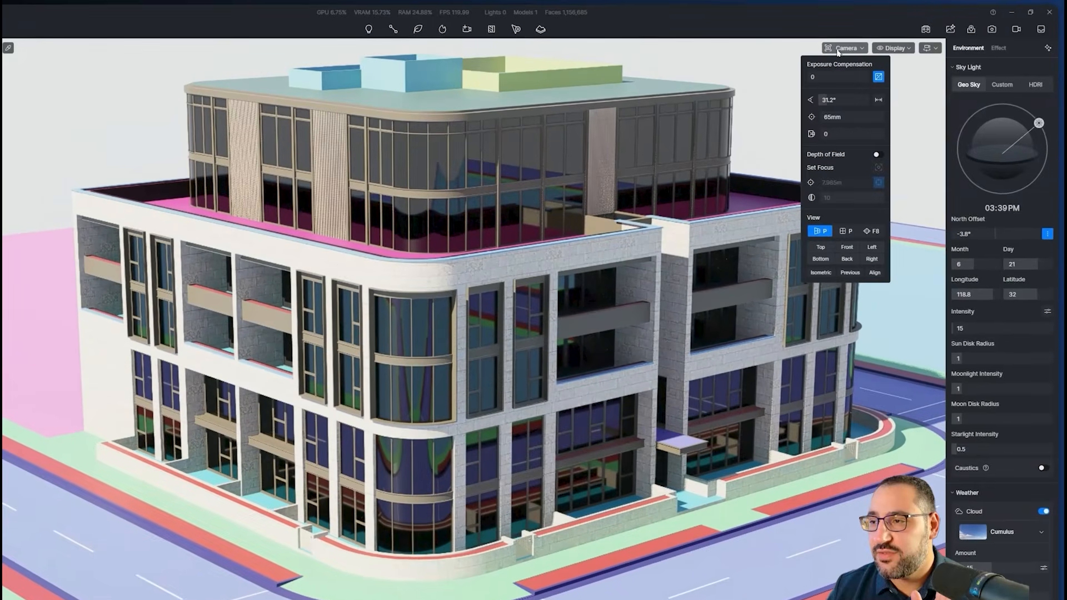
{"action": "left_click_drag", "start_coordinate": [855, 120], "coordinate": [839, 122]}
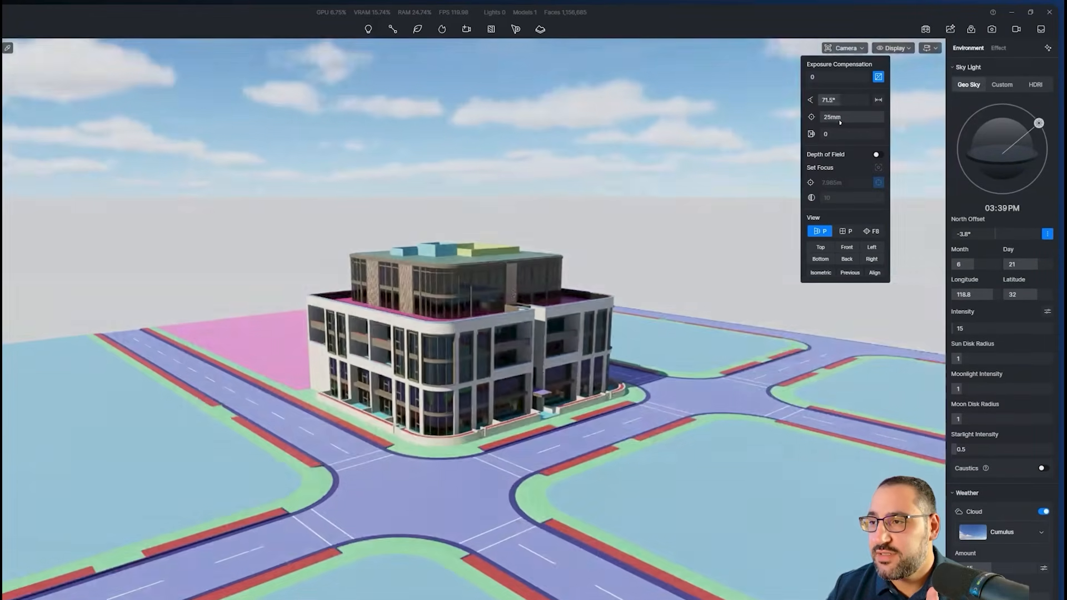
{"action": "scroll", "coordinate": [556, 378], "scroll_direction": "up", "scroll_amount": 8}
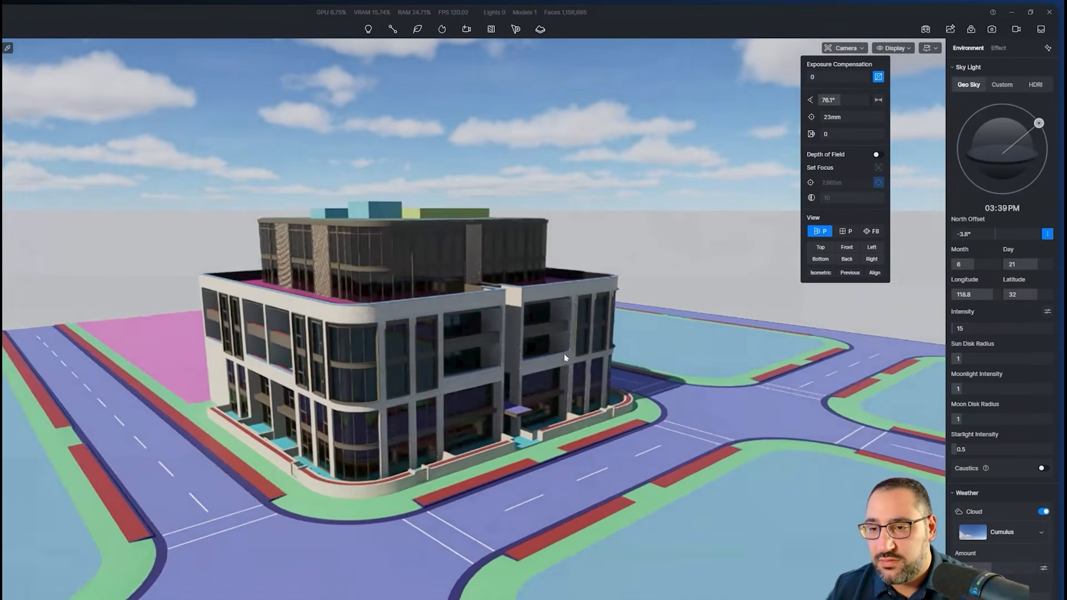
{"action": "left_click", "coordinate": [419, 373]}
{"action": "scroll", "coordinate": [422, 373], "scroll_direction": "down", "scroll_amount": 3}
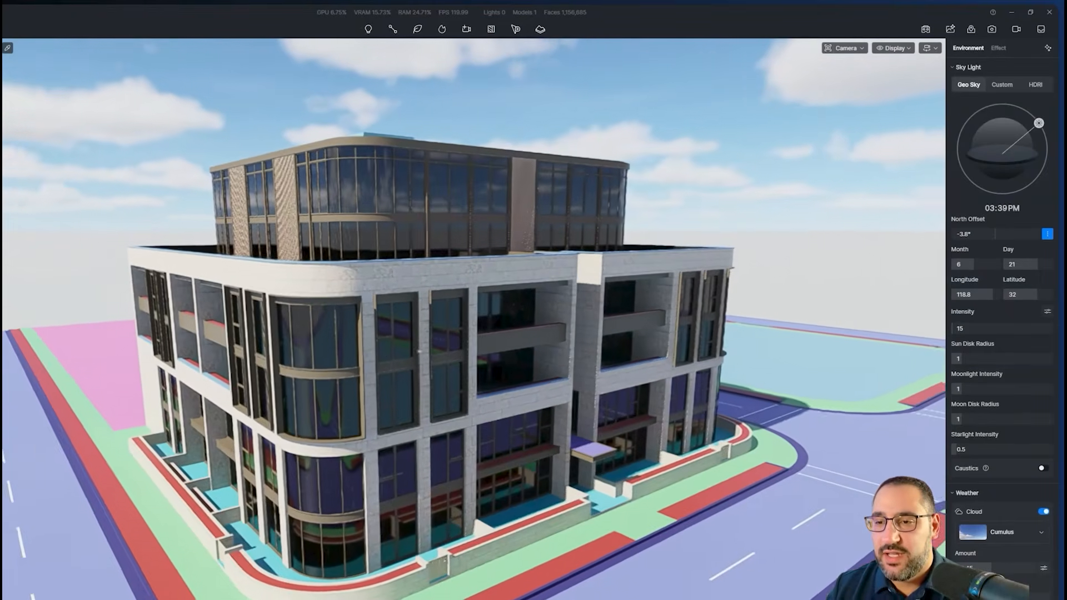
{"action": "middle_click_drag", "start_coordinate": [420, 351], "coordinate": [422, 241]}
Fine-tune the camera's focal length and reframe the building around its rounded corner
{"action": "left_click", "coordinate": [836, 49]}
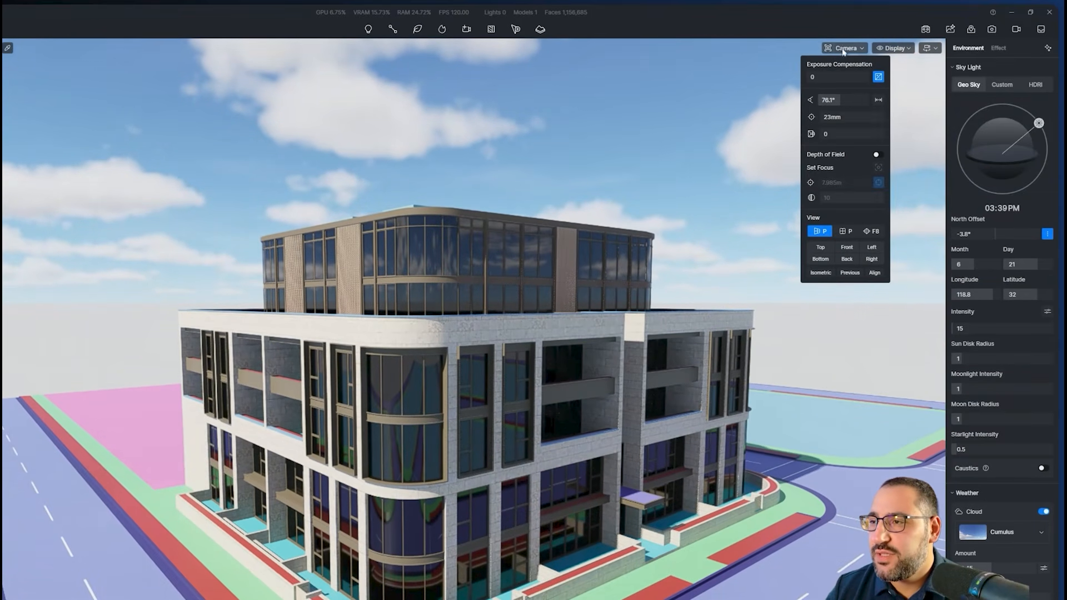
{"action": "left_click_drag", "start_coordinate": [844, 121], "coordinate": [840, 122]}
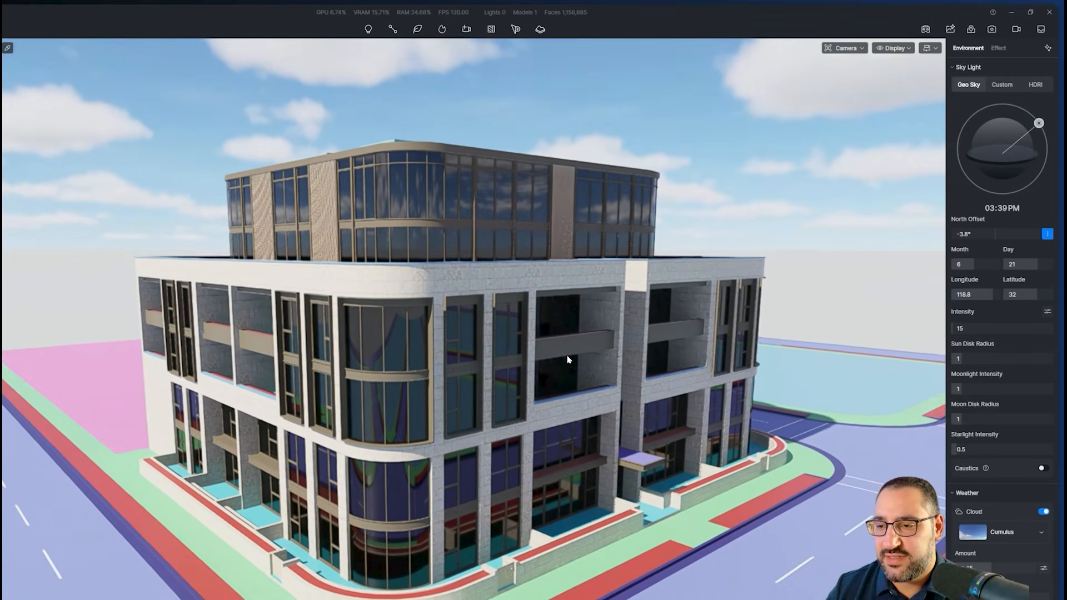
{"action": "middle_click_drag", "start_coordinate": [567, 359], "coordinate": [565, 336]}
{"action": "right_click_drag", "start_coordinate": [565, 335], "coordinate": [554, 343]}
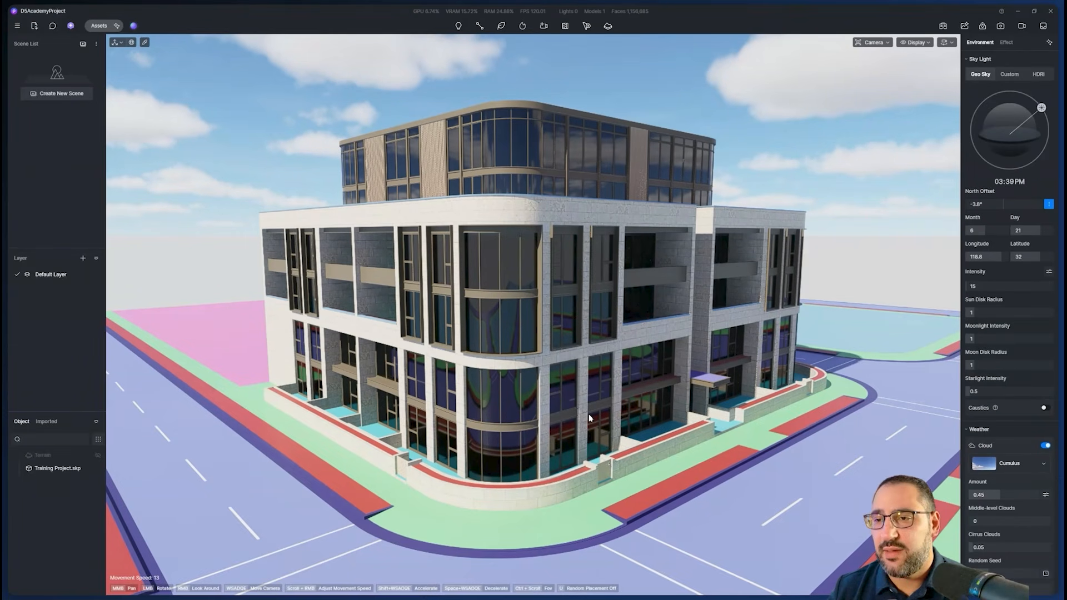
{"action": "scroll", "coordinate": [554, 211], "scroll_direction": "up", "scroll_amount": 10}
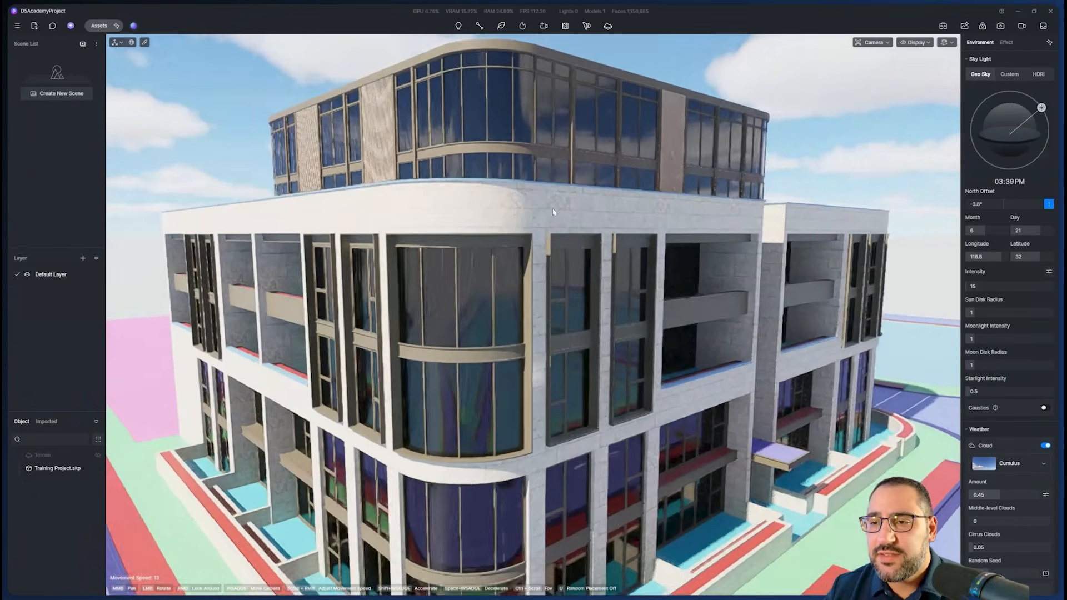
{"action": "scroll", "coordinate": [553, 213], "scroll_direction": "down", "scroll_amount": 4}
{"action": "scroll", "coordinate": [553, 212], "scroll_direction": "down", "scroll_amount": 6}
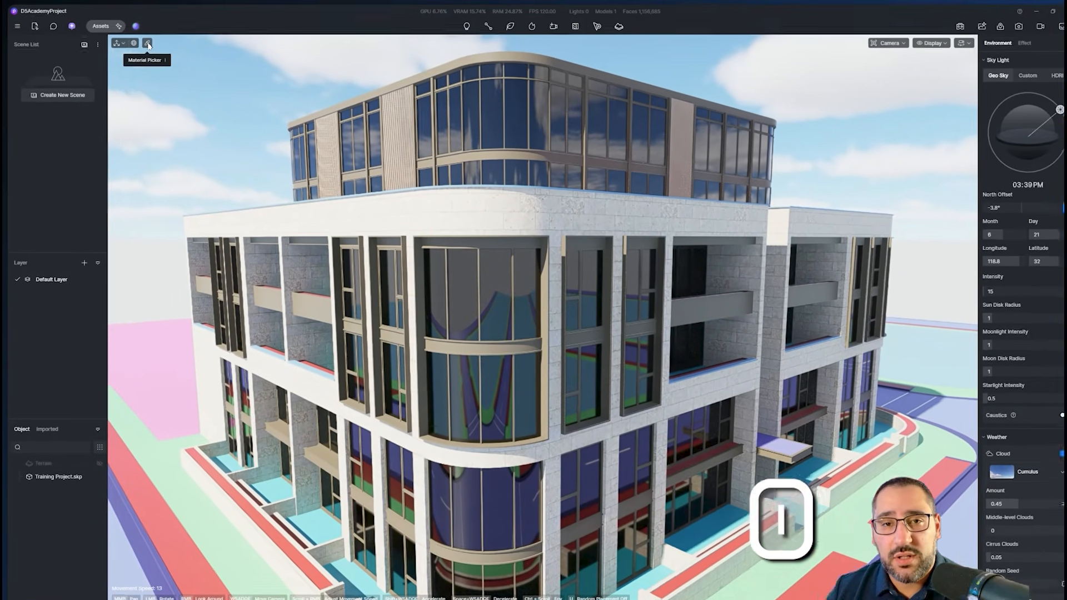
Sample the Cladding Stone Wall and Metal materials with the Material Picker and try different base colours on each
{"action": "left_click", "coordinate": [148, 43]}
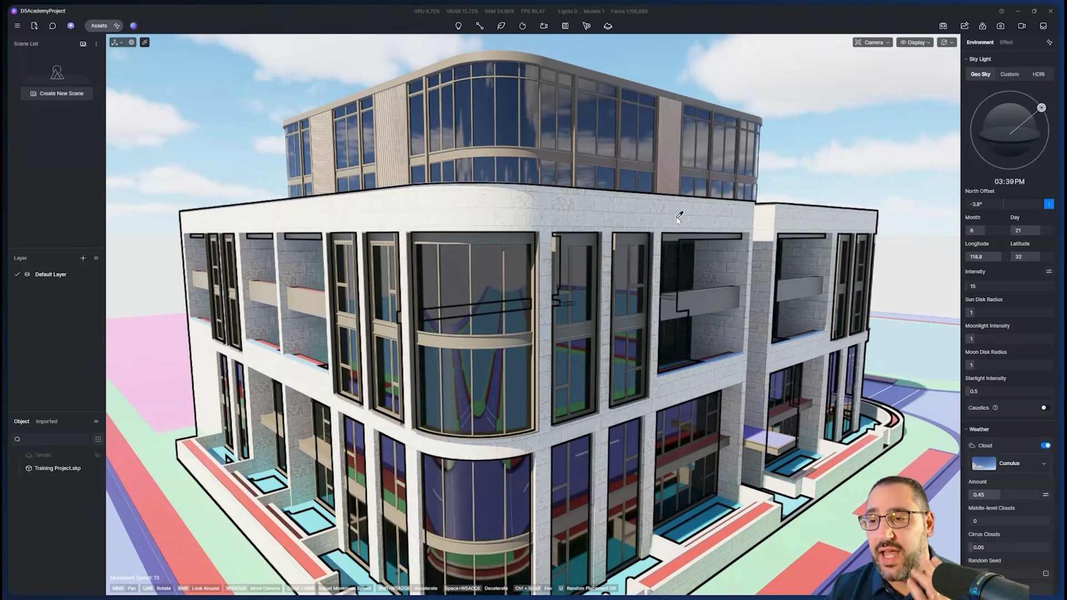
{"action": "left_click", "coordinate": [679, 217]}
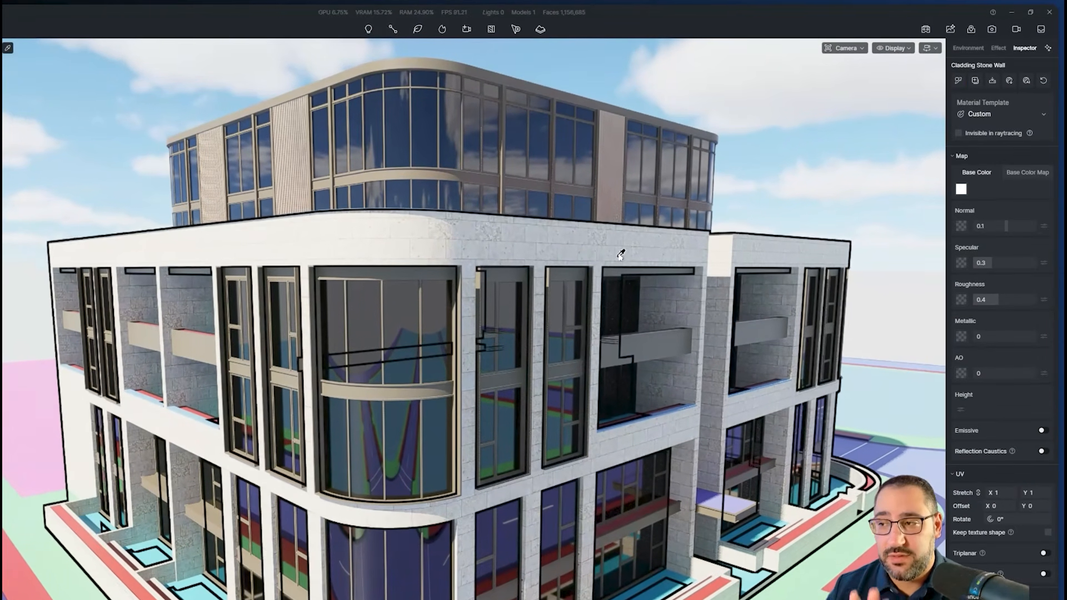
{"action": "left_click", "coordinate": [962, 190]}
{"action": "mouse_move", "coordinate": [936, 230]}
{"action": "left_mouse_down"}
{"action": "mouse_move", "coordinate": [926, 219]}
{"action": "mouse_move", "coordinate": [846, 210]}
{"action": "left_mouse_up"}
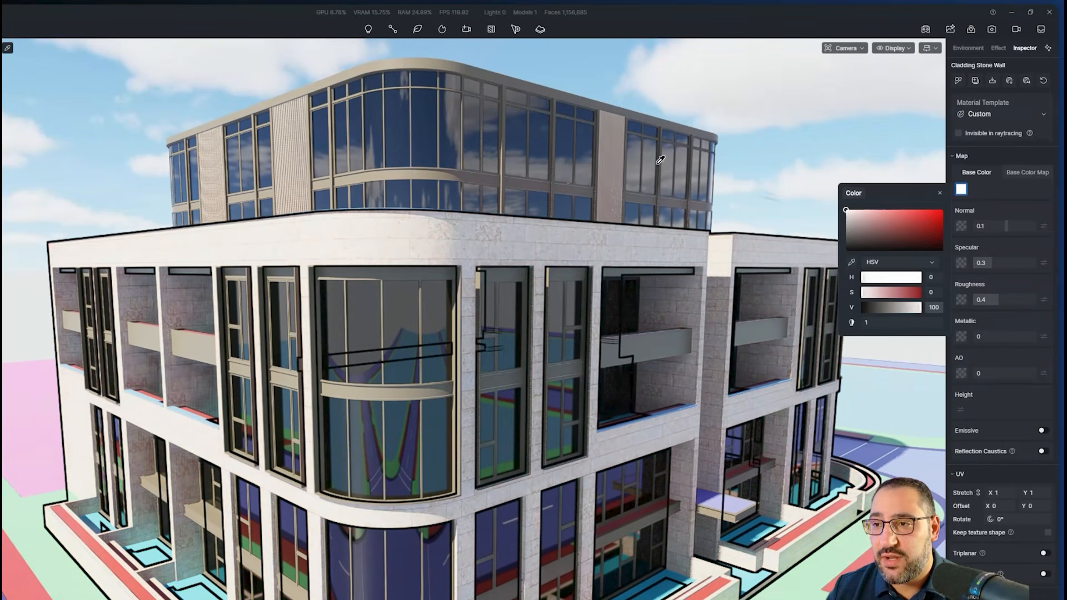
{"action": "left_click", "coordinate": [601, 100]}
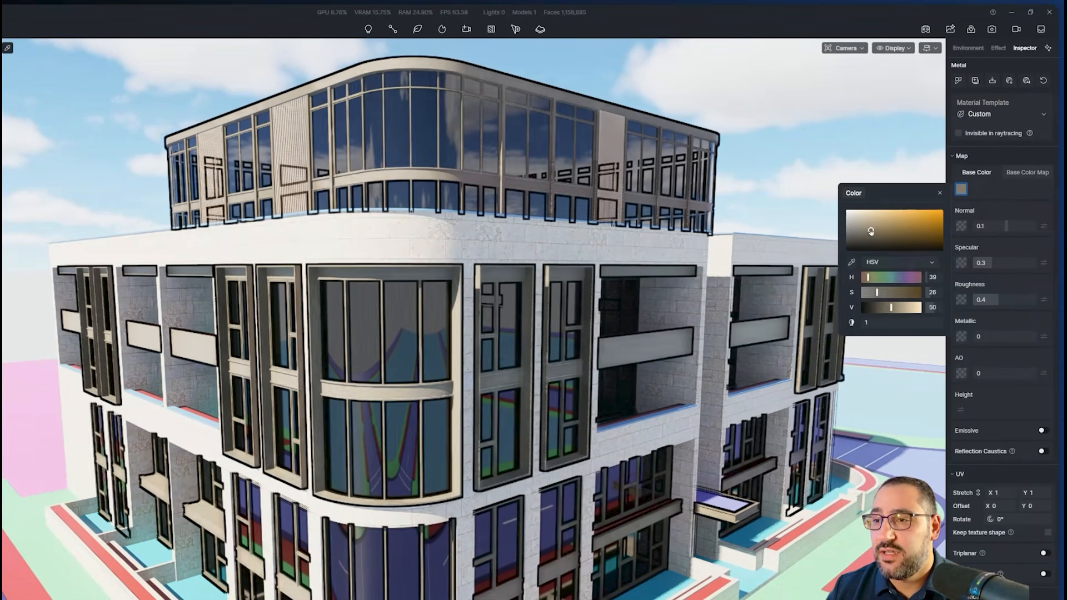
{"action": "left_click_drag", "start_coordinate": [920, 228], "coordinate": [846, 210]}
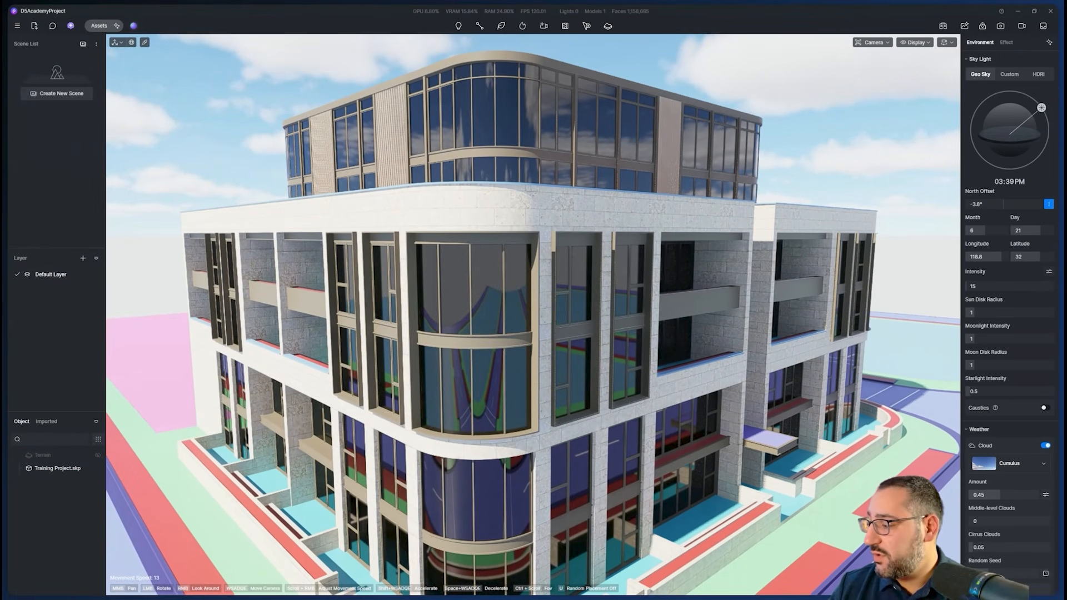
Switch to SketchUp and sample the roof edge's Metal and the facade's Cladding Stone Wall to compare material names
{"action": "key", "text": "alt+Tab"}
{"action": "scroll", "coordinate": [427, 279], "scroll_direction": "up", "scroll_amount": 2}
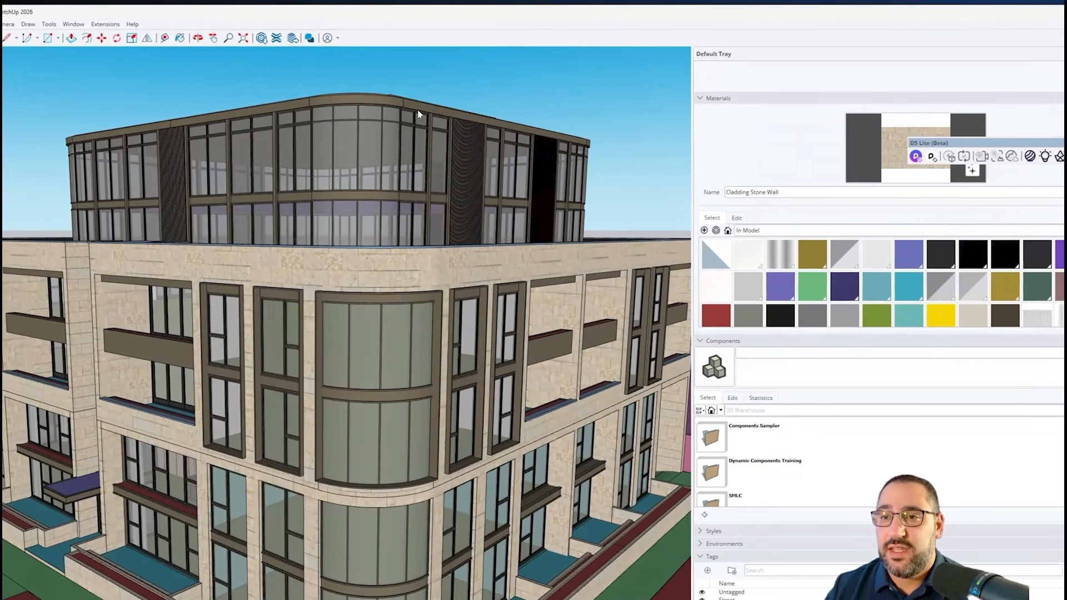
{"action": "left_click", "coordinate": [430, 94], "text": "alt"}
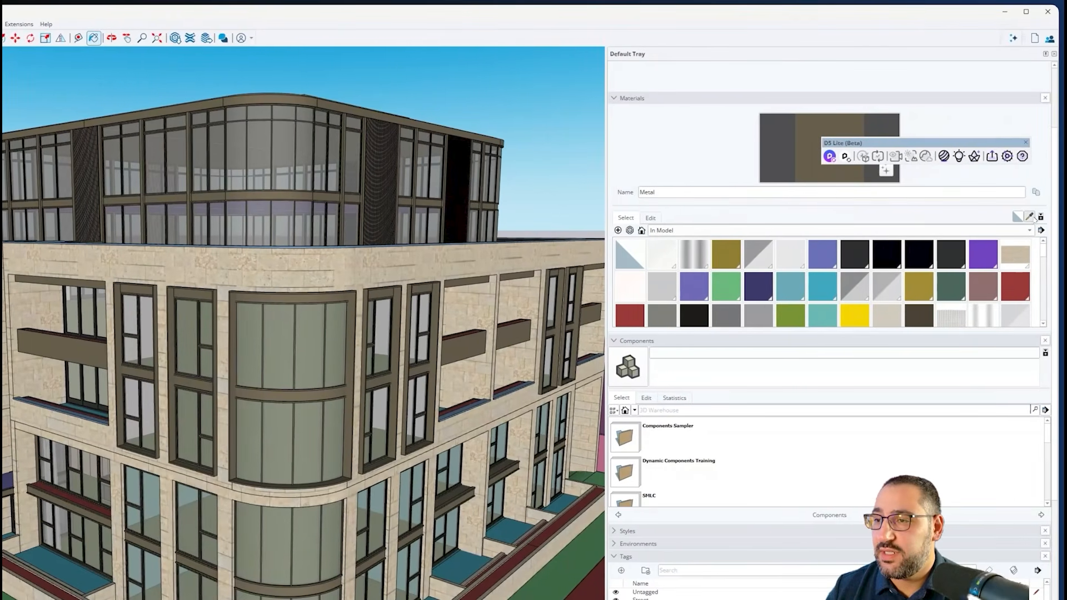
{"action": "left_click", "coordinate": [436, 266], "text": "alt"}
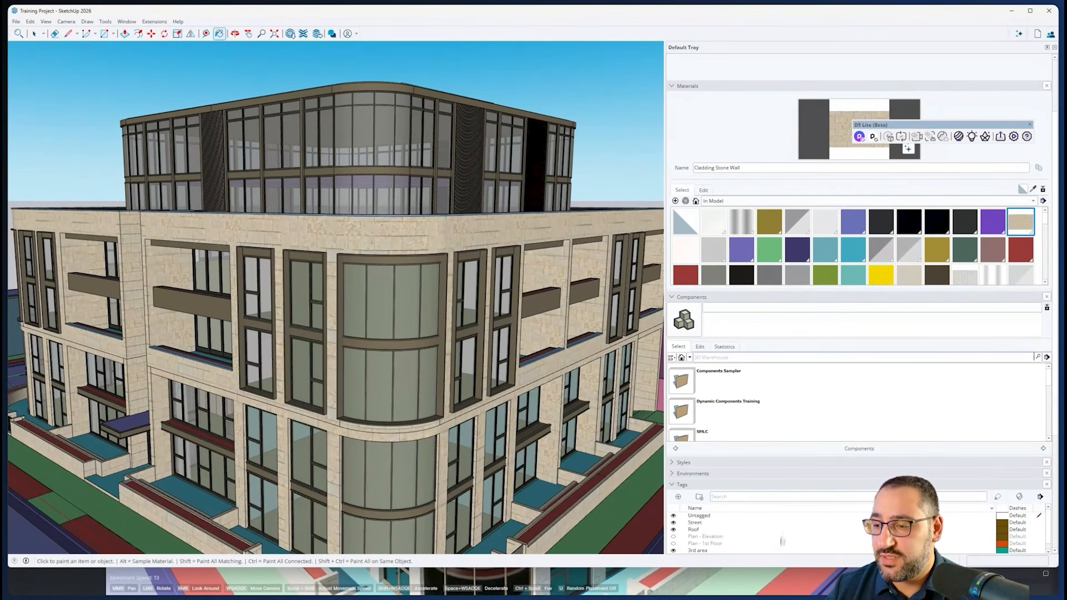
Switch back to D5 Render, pick the Cladding Stone Wall and Metal materials in turn, and examine the metal up close
{"action": "left_click", "coordinate": [774, 575]}
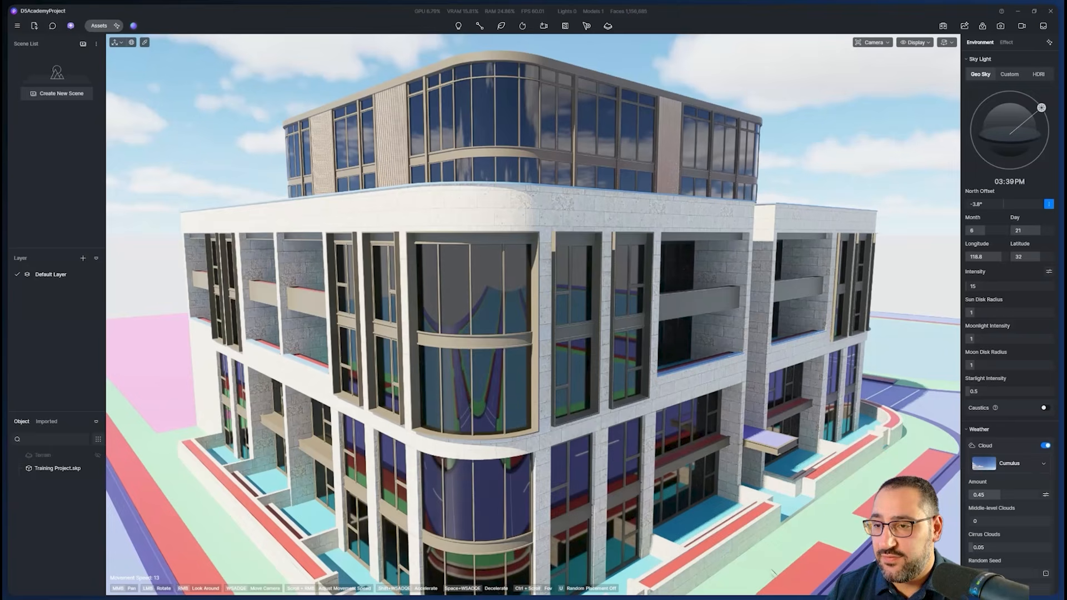
{"action": "left_click", "coordinate": [649, 336]}
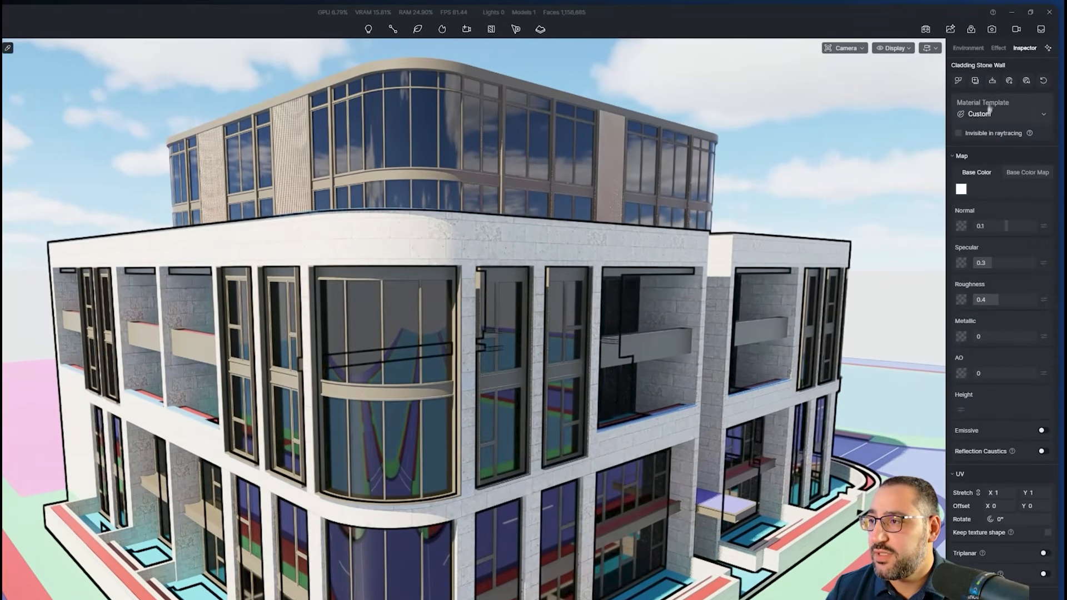
{"action": "left_click", "coordinate": [459, 70]}
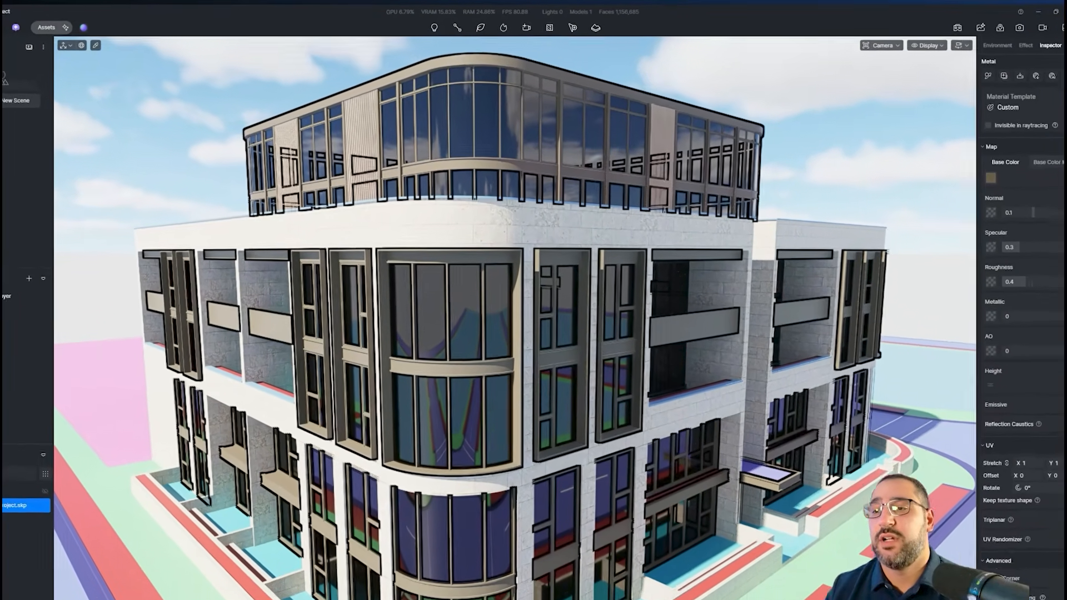
{"action": "right_click_drag", "start_coordinate": [562, 166], "coordinate": [563, 205]}
{"action": "key", "text": "a"}
{"action": "key", "text": "e"}
{"action": "key", "text": "w"}
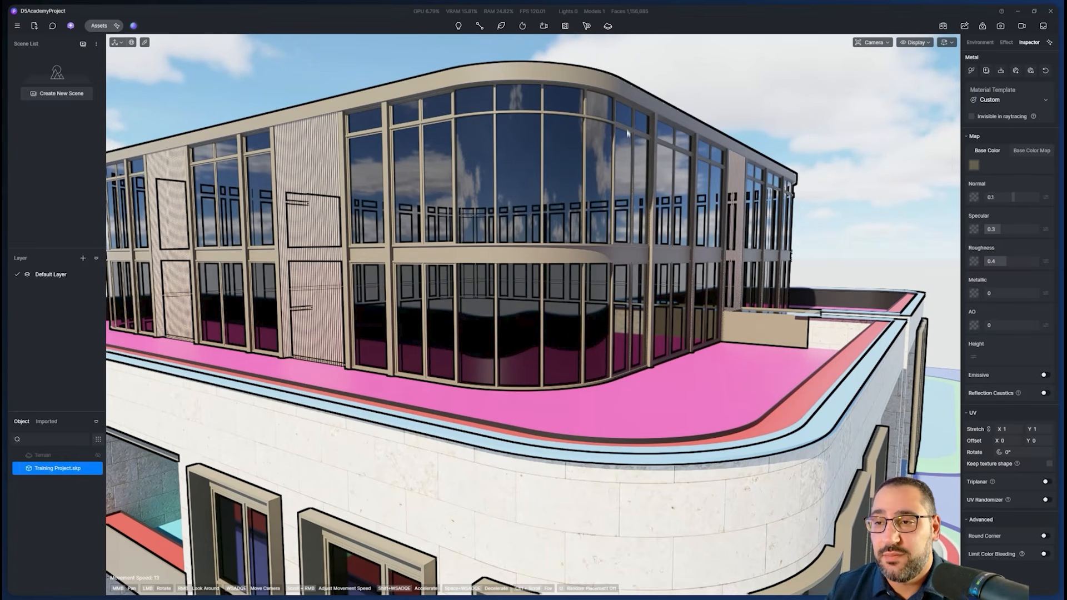
{"action": "scroll", "coordinate": [652, 162], "scroll_direction": "down", "scroll_amount": 8}
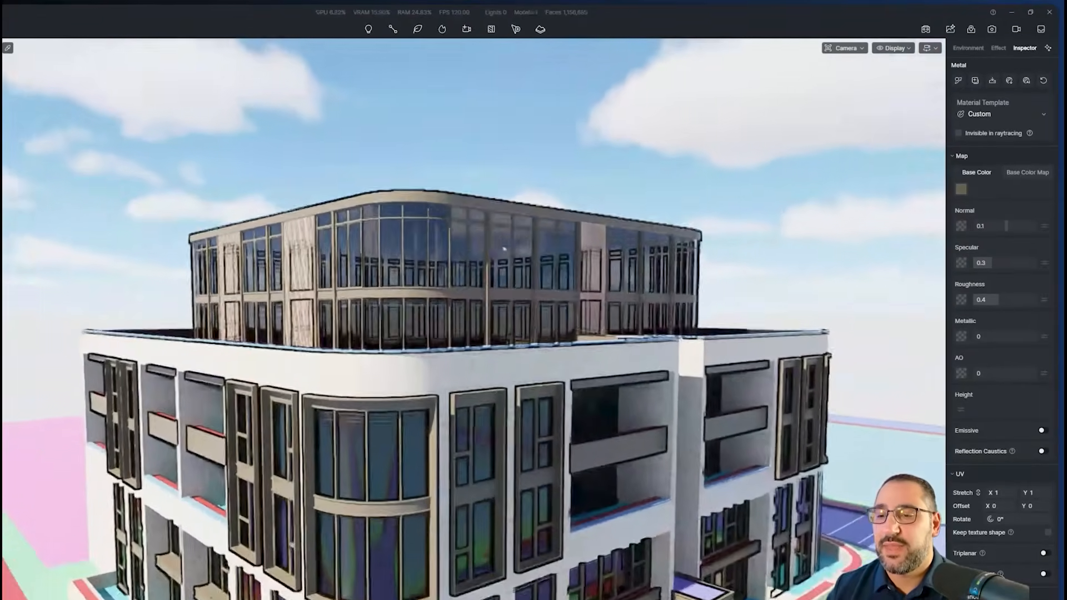
Deselect the metal material and examine the whole building and its surrounding streets from eye level up to an aerial view
{"action": "left_click_drag", "start_coordinate": [578, 217], "coordinate": [561, 201]}
{"action": "right_click_drag", "start_coordinate": [487, 231], "coordinate": [541, 176]}
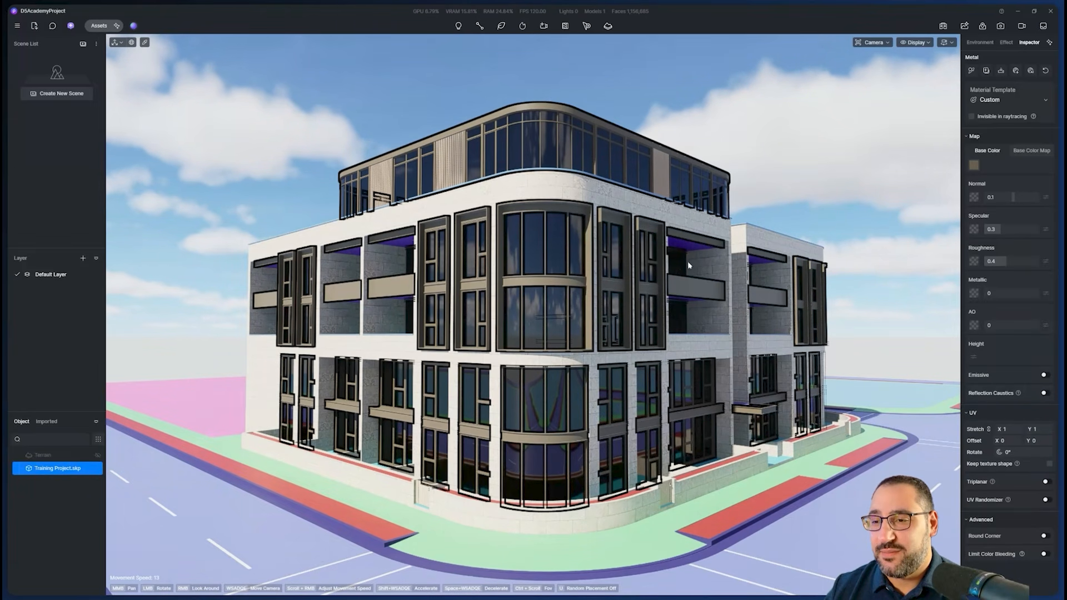
{"action": "key", "text": "Escape"}
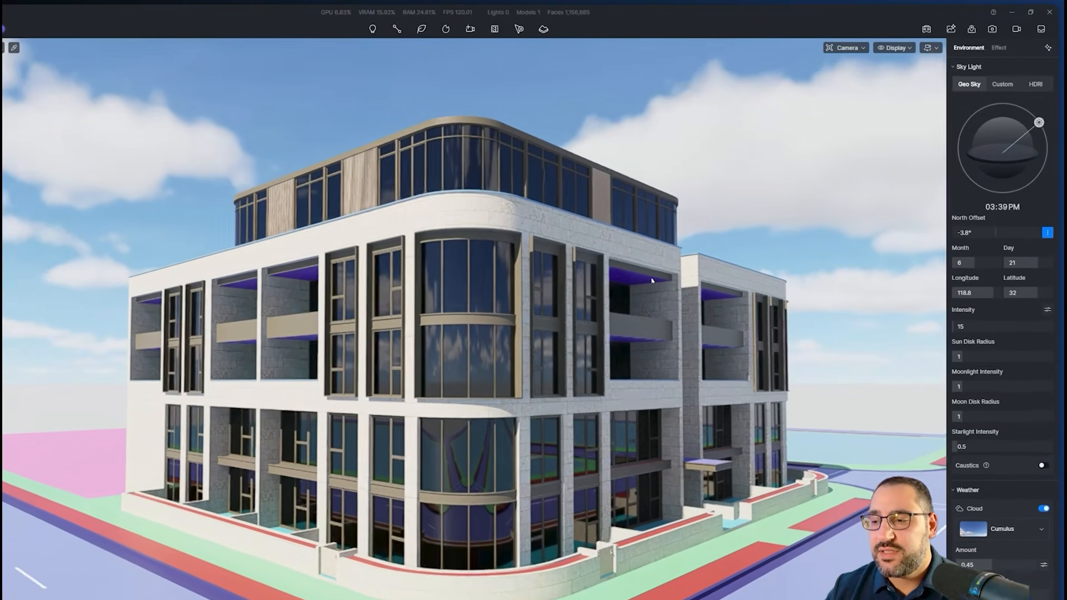
{"action": "scroll", "coordinate": [653, 280], "scroll_direction": "down", "scroll_amount": 2}
{"action": "right_click_drag", "start_coordinate": [652, 281], "coordinate": [643, 393]}
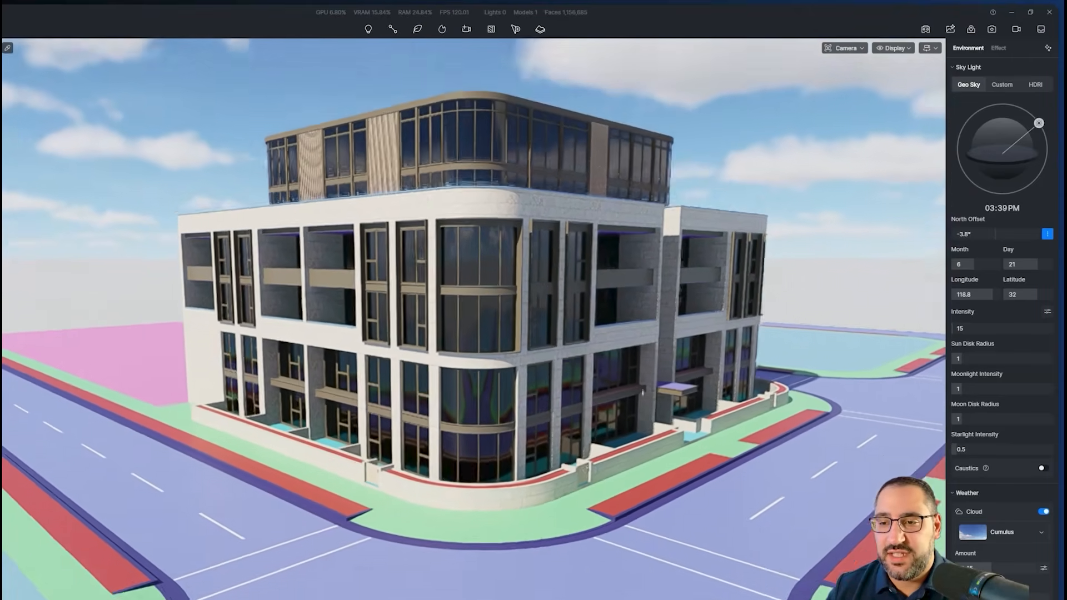
{"action": "left_click_drag", "start_coordinate": [643, 392], "coordinate": [632, 554]}
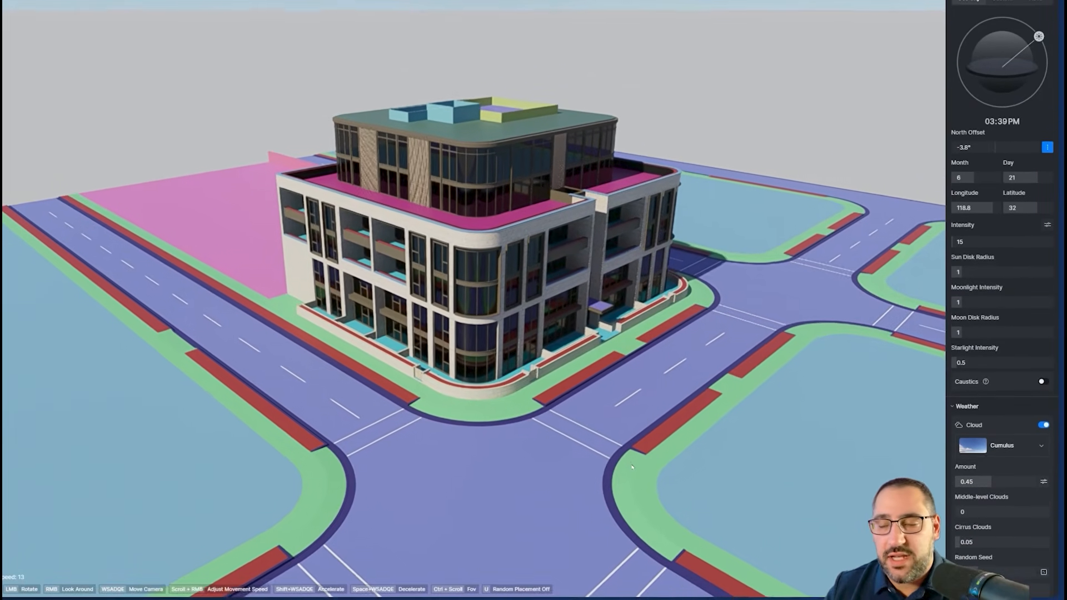
{"action": "left_click_drag", "start_coordinate": [632, 467], "coordinate": [644, 498]}
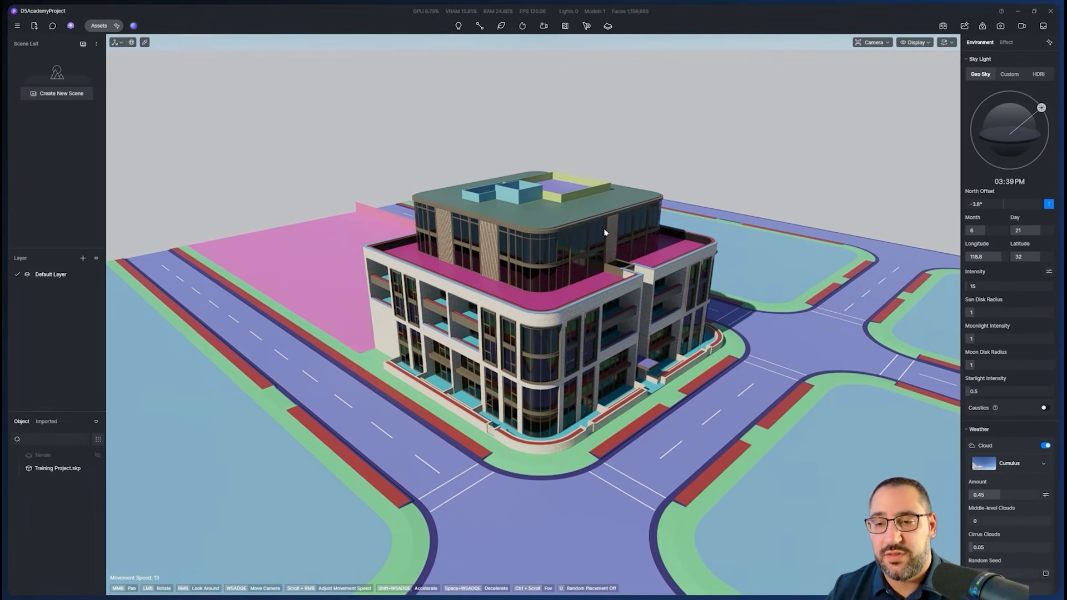
{"action": "scroll", "coordinate": [548, 332], "scroll_direction": "up", "scroll_amount": 2}
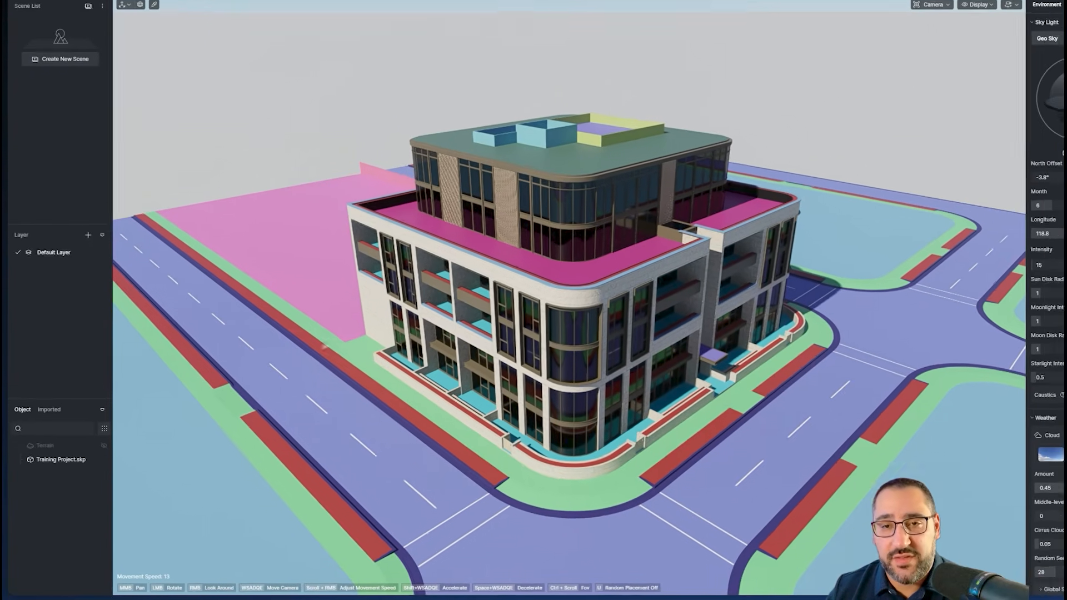
{"action": "right_click_drag", "start_coordinate": [327, 322], "coordinate": [333, 364]}
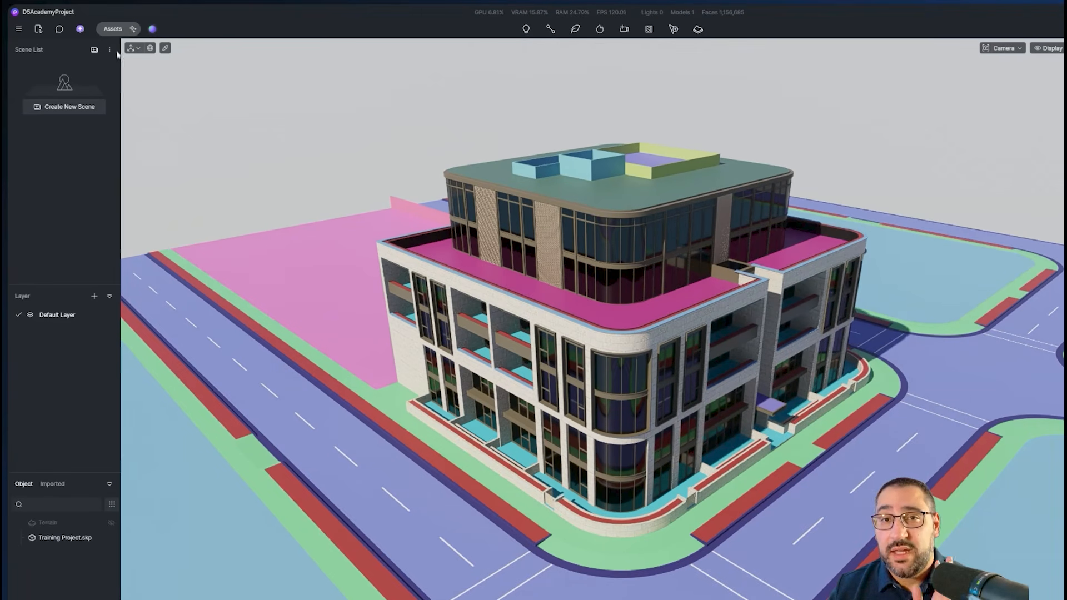
Open the online material assets beside the glazed upper floor, browse the Metal category, and search for brass
{"action": "left_click", "coordinate": [113, 29]}
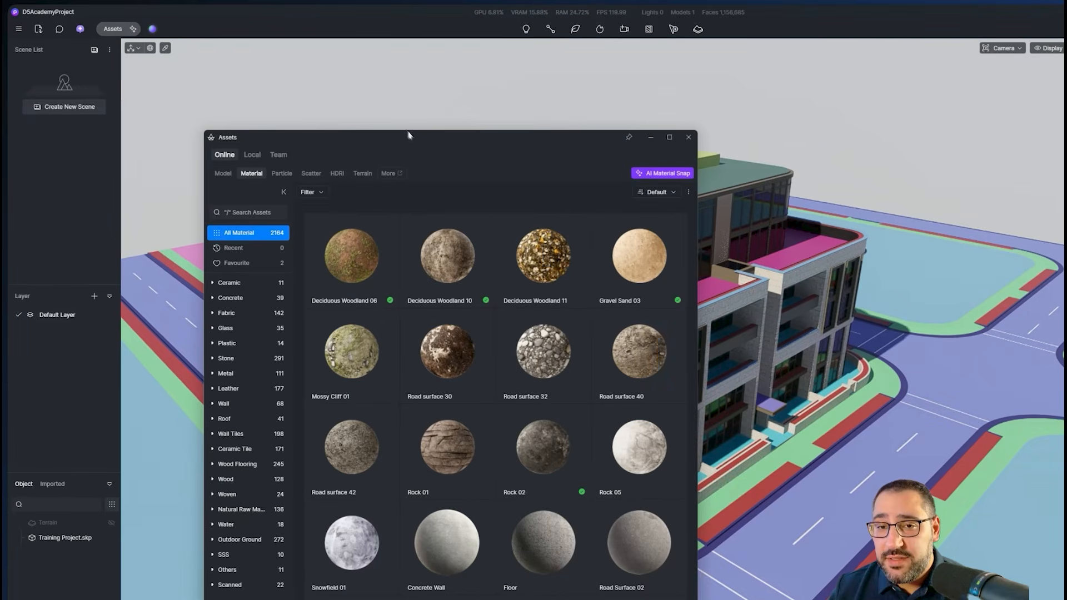
{"action": "left_click_drag", "start_coordinate": [410, 136], "coordinate": [257, 70]}
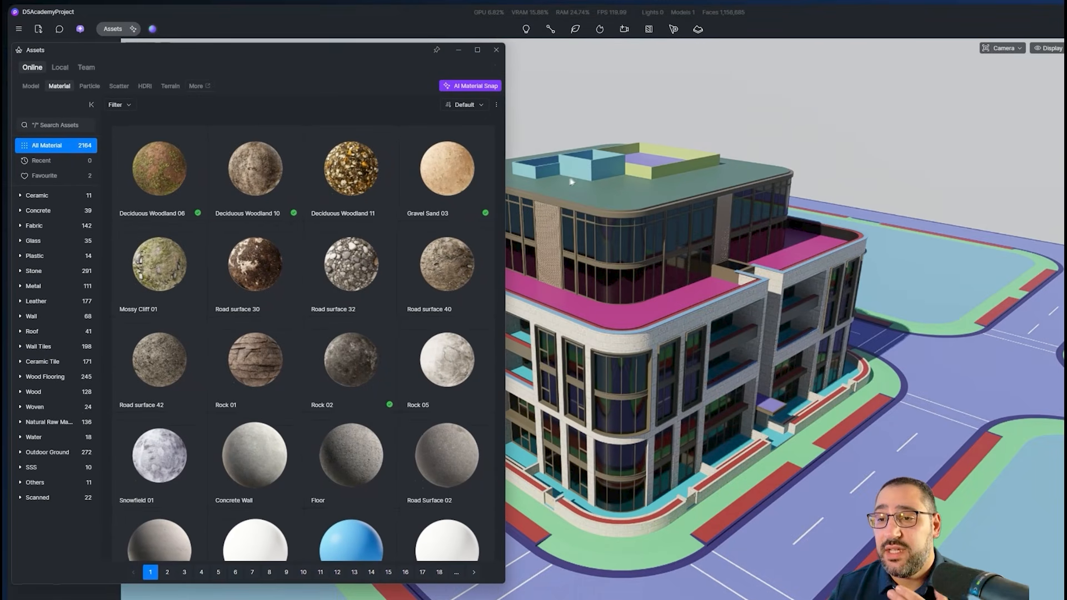
{"action": "key", "text": "w"}
{"action": "mouse_move", "coordinate": [671, 268]}
{"action": "right_mouse_down"}
{"action": "mouse_move", "coordinate": [686, 272]}
{"action": "mouse_move", "coordinate": [688, 250]}
{"action": "mouse_move", "coordinate": [672, 156]}
{"action": "mouse_move", "coordinate": [685, 260]}
{"action": "right_mouse_up"}
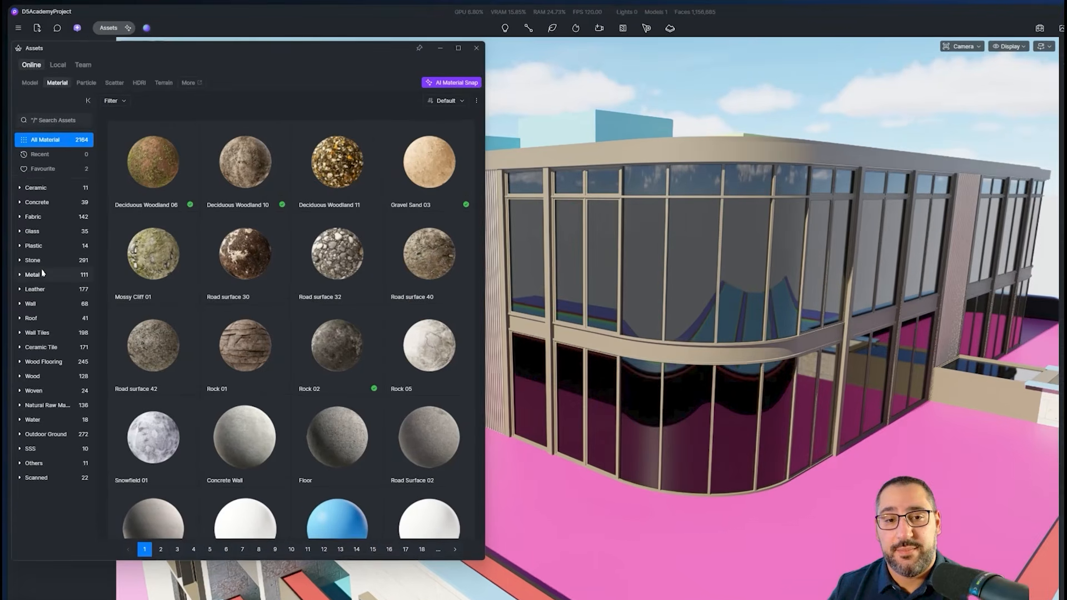
{"action": "left_click", "coordinate": [30, 250]}
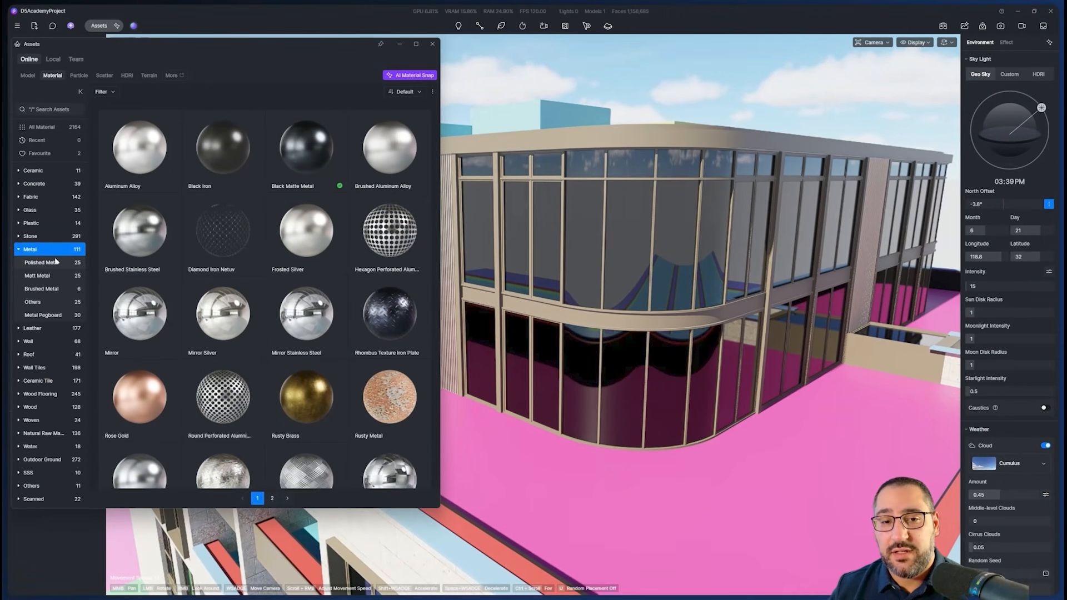
{"action": "left_click", "coordinate": [60, 110]}
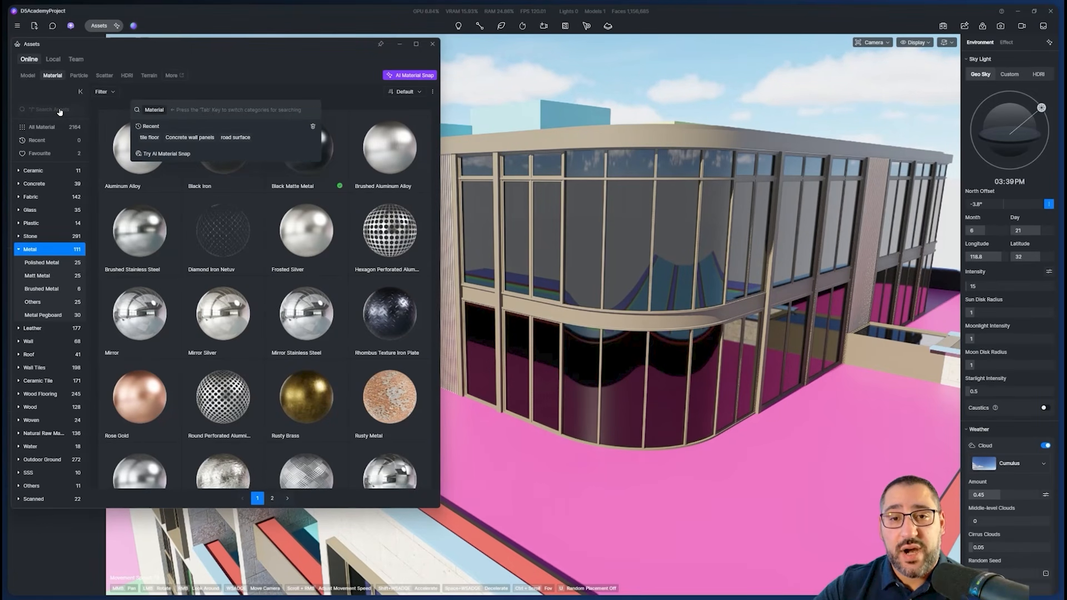
{"action": "type", "text": "brass"}
{"action": "key", "text": "Return"}
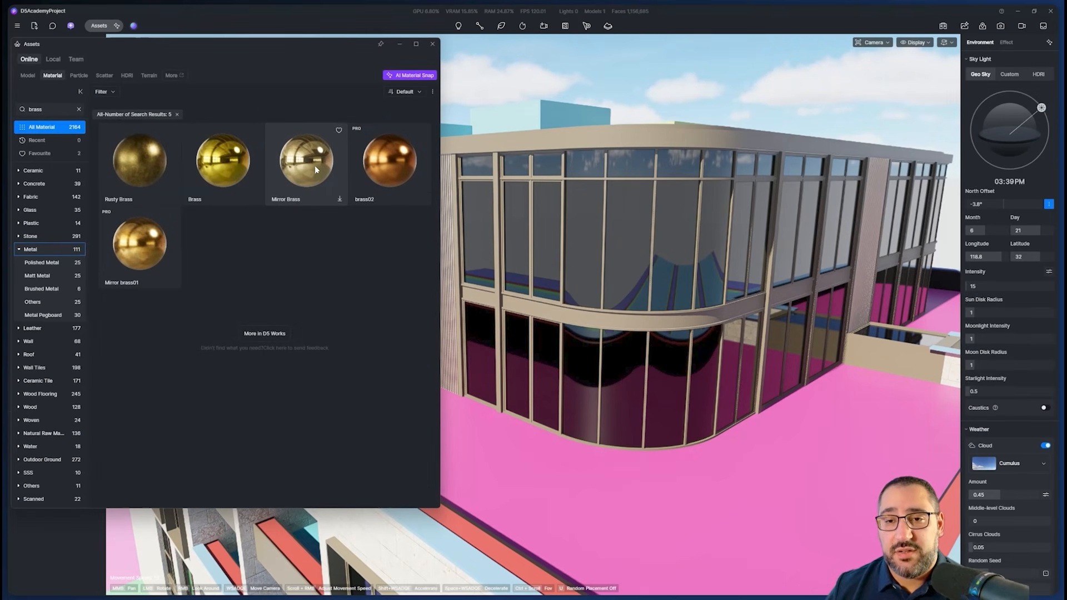
Download the Mirror Brass material, apply it to the metal of the upper floor's roof edge, and inspect its reflections up close
{"action": "left_click", "coordinate": [339, 198]}
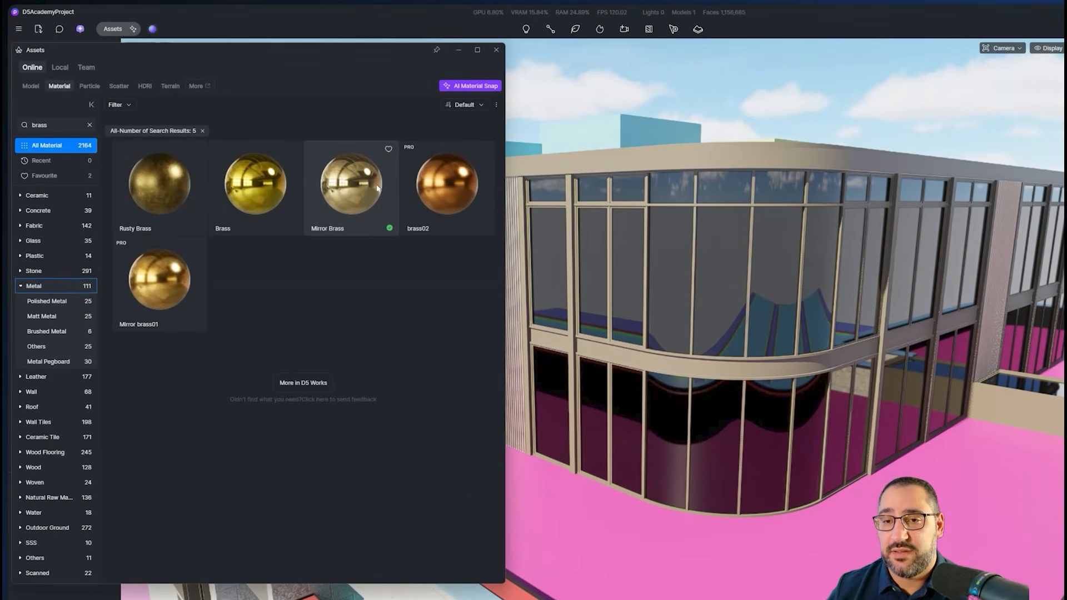
{"action": "left_click_drag", "start_coordinate": [377, 188], "coordinate": [677, 159]}
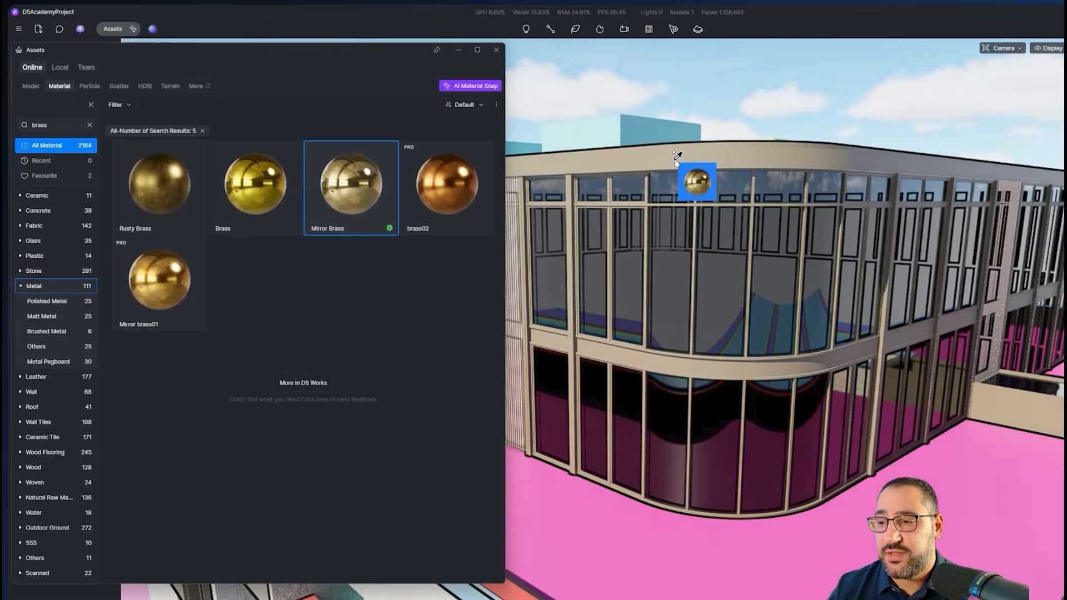
{"action": "left_click_drag", "start_coordinate": [677, 159], "coordinate": [678, 160]}
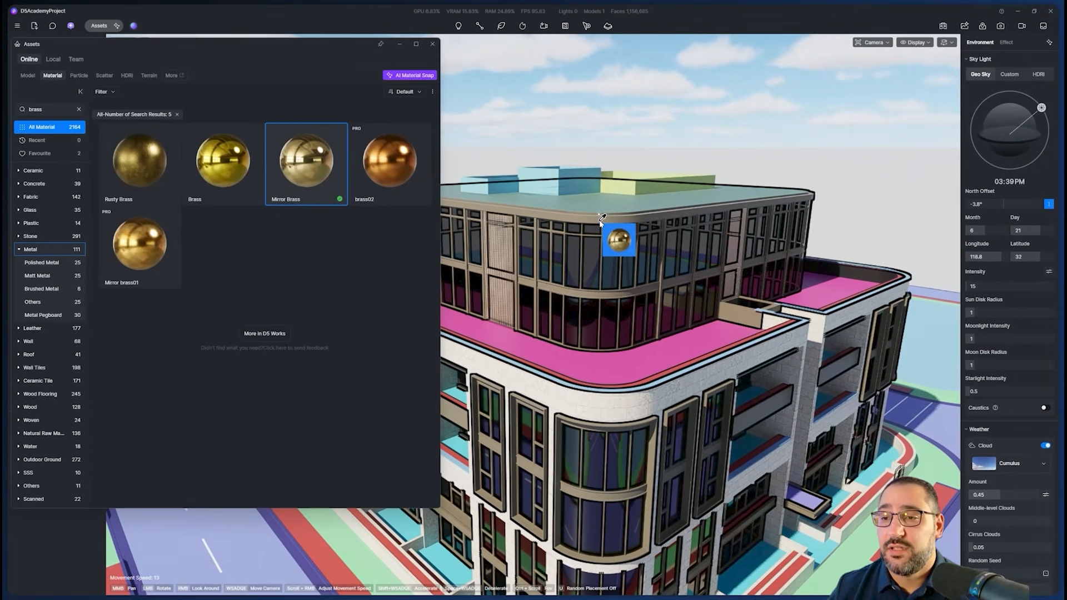
{"action": "left_click", "coordinate": [601, 220]}
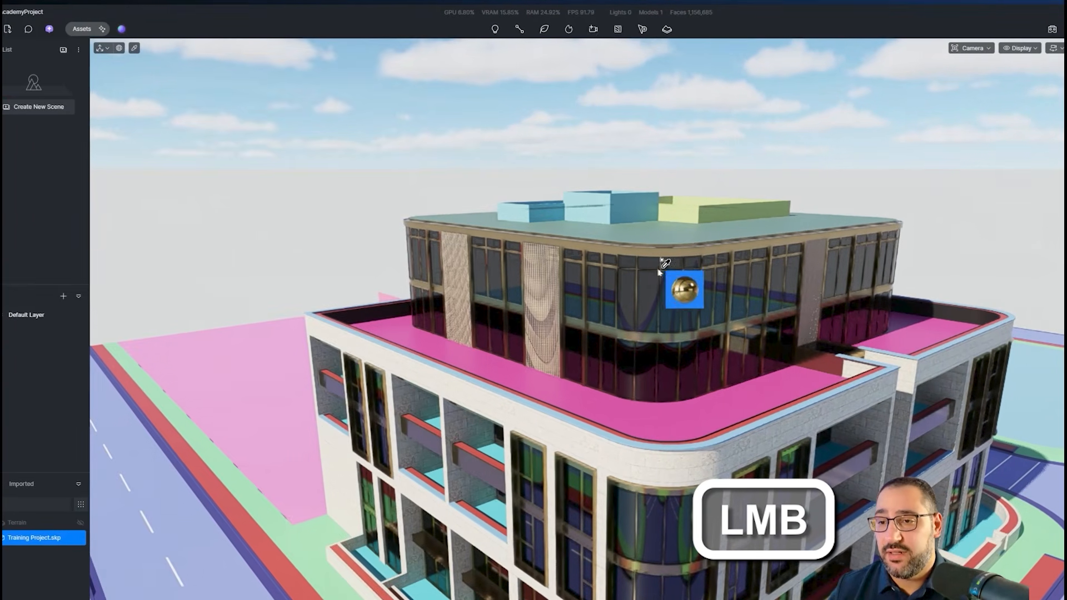
{"action": "left_click", "coordinate": [648, 306]}
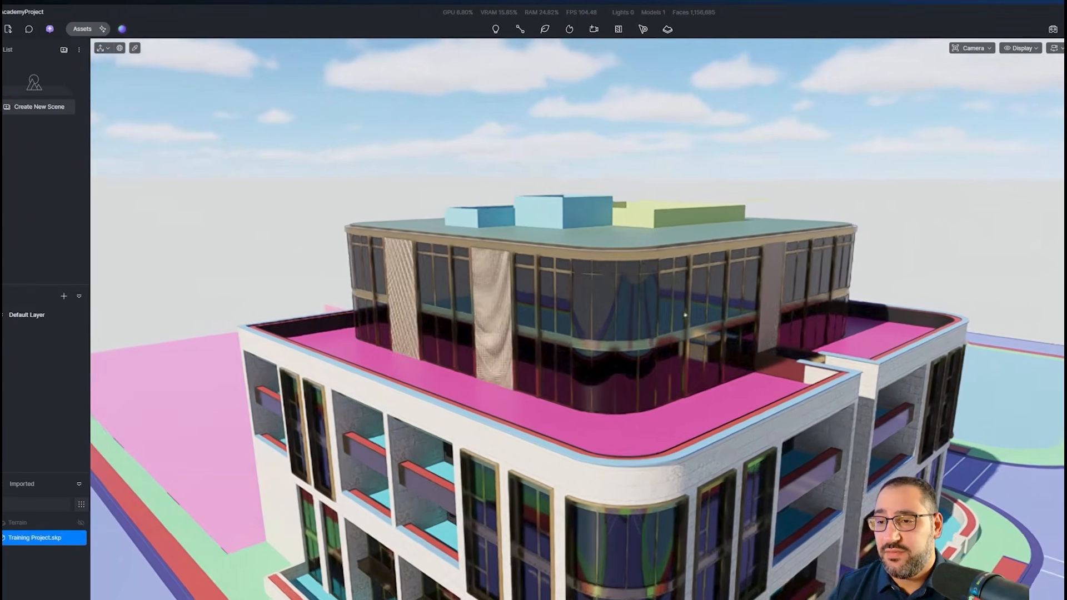
{"action": "scroll", "coordinate": [692, 312], "scroll_direction": "up", "scroll_amount": 8}
{"action": "right_click_drag", "start_coordinate": [750, 327], "coordinate": [730, 117]}
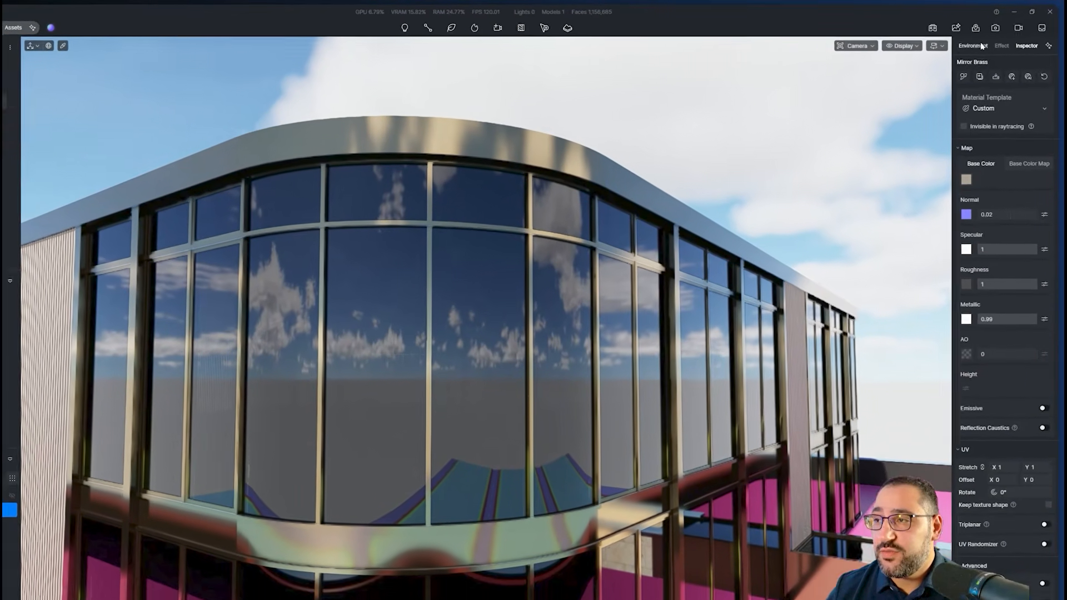
Reselect Mirror Brass on the roof edge and review the material templates available for it, keeping Custom
{"action": "left_click", "coordinate": [978, 45]}
{"action": "left_click", "coordinate": [1026, 45]}
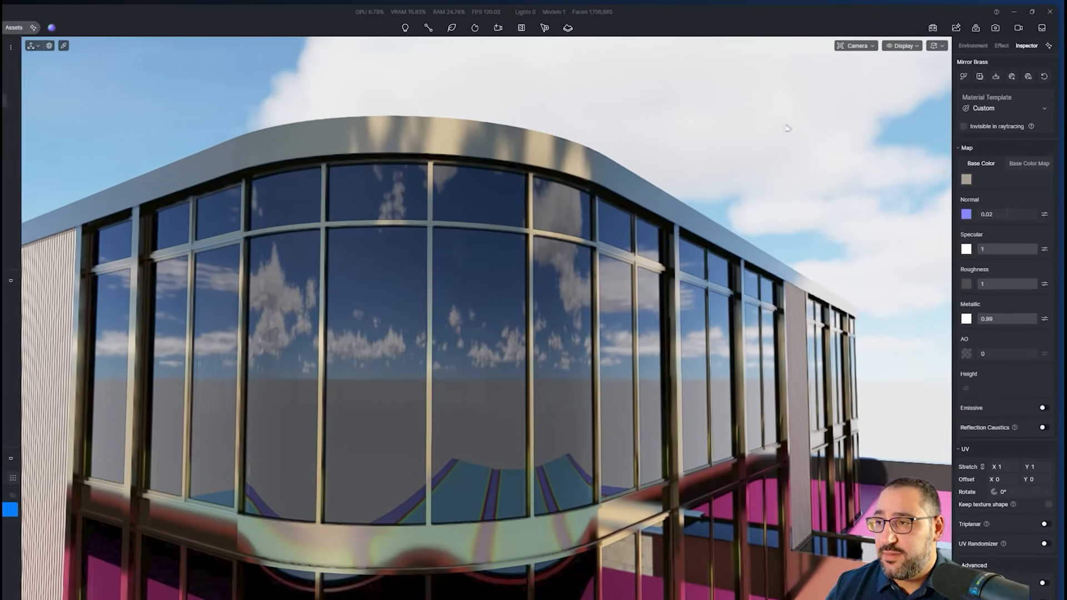
{"action": "left_click", "coordinate": [809, 119]}
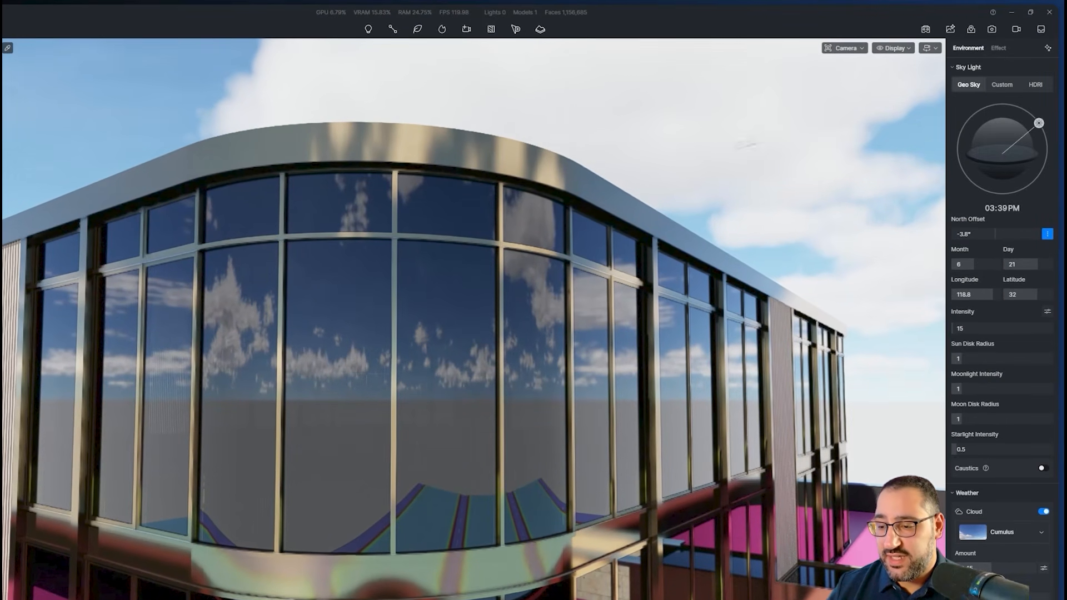
{"action": "left_click", "coordinate": [545, 162]}
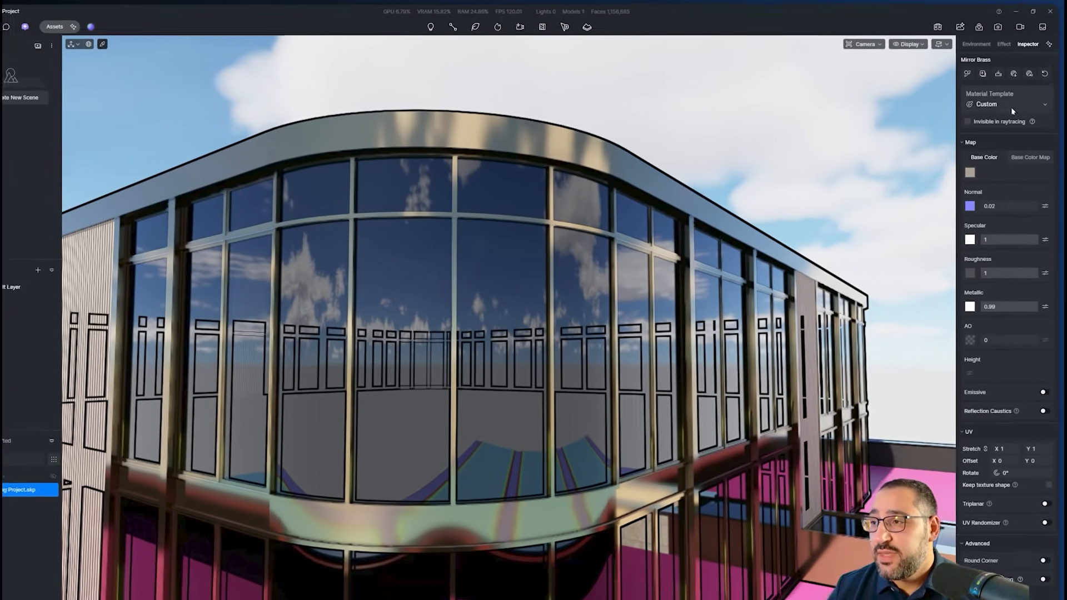
{"action": "left_click", "coordinate": [997, 101]}
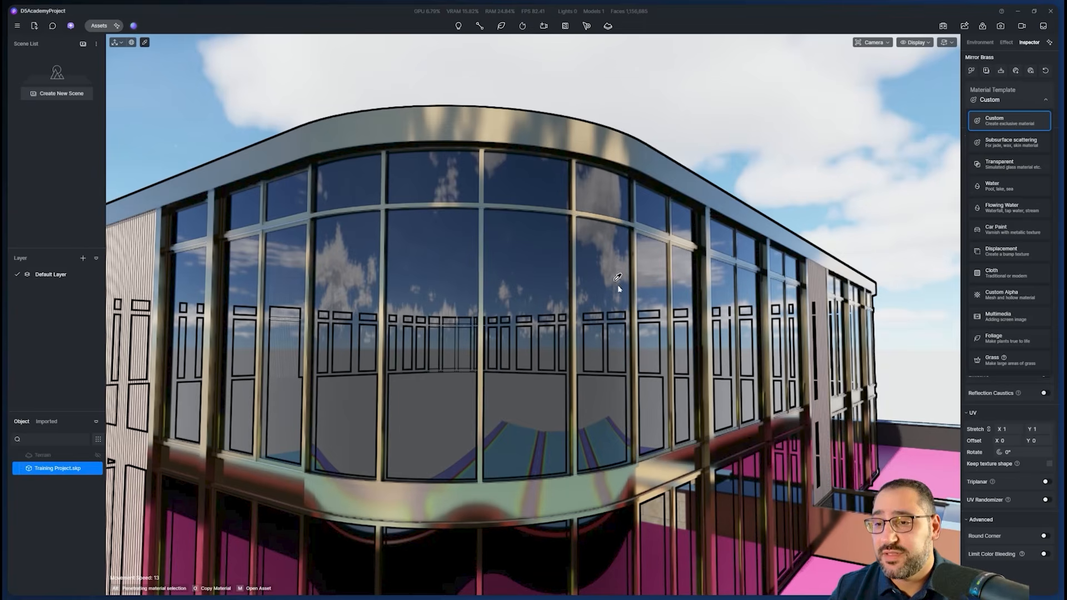
{"action": "left_click", "coordinate": [1022, 100]}
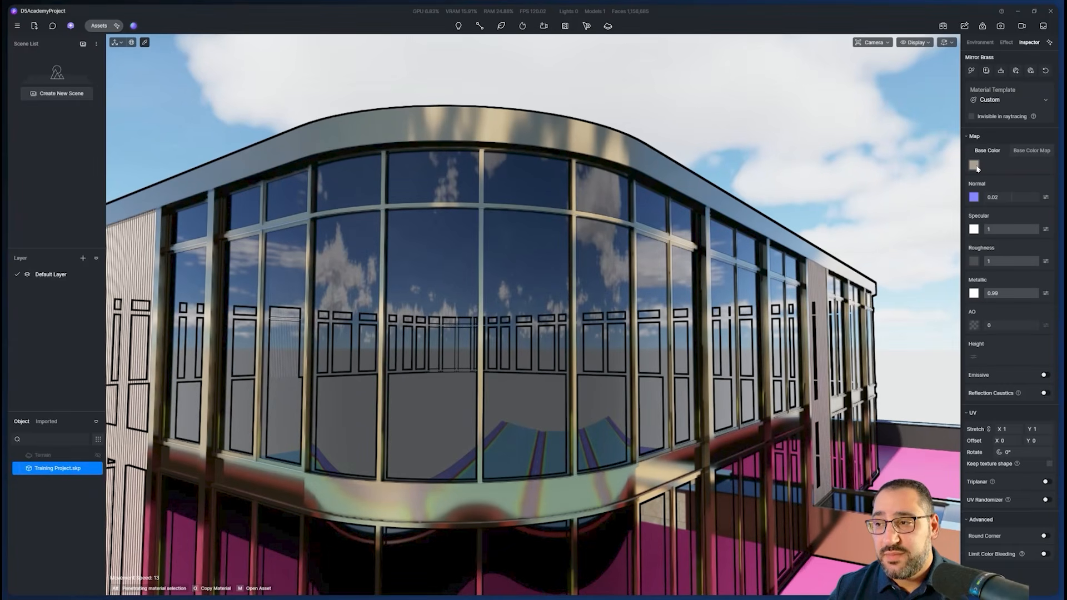
Compare Mirror Brass's base colour and base colour map, try a warmer base colour of HSV 33, 42, 62, and undo it
{"action": "left_click", "coordinate": [1032, 152]}
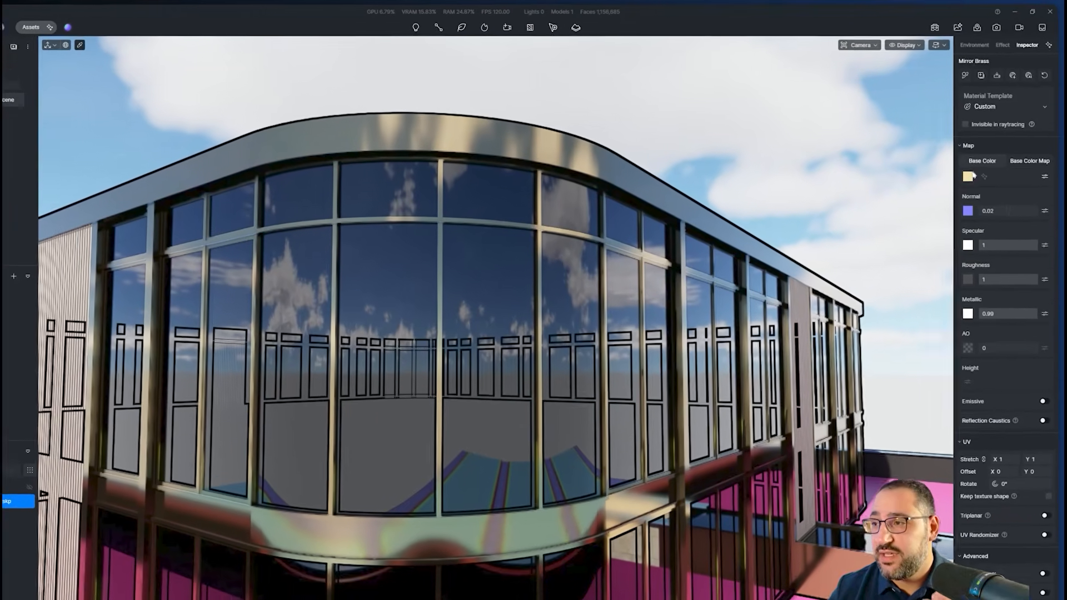
{"action": "left_click", "coordinate": [984, 152]}
{"action": "left_click", "coordinate": [961, 191]}
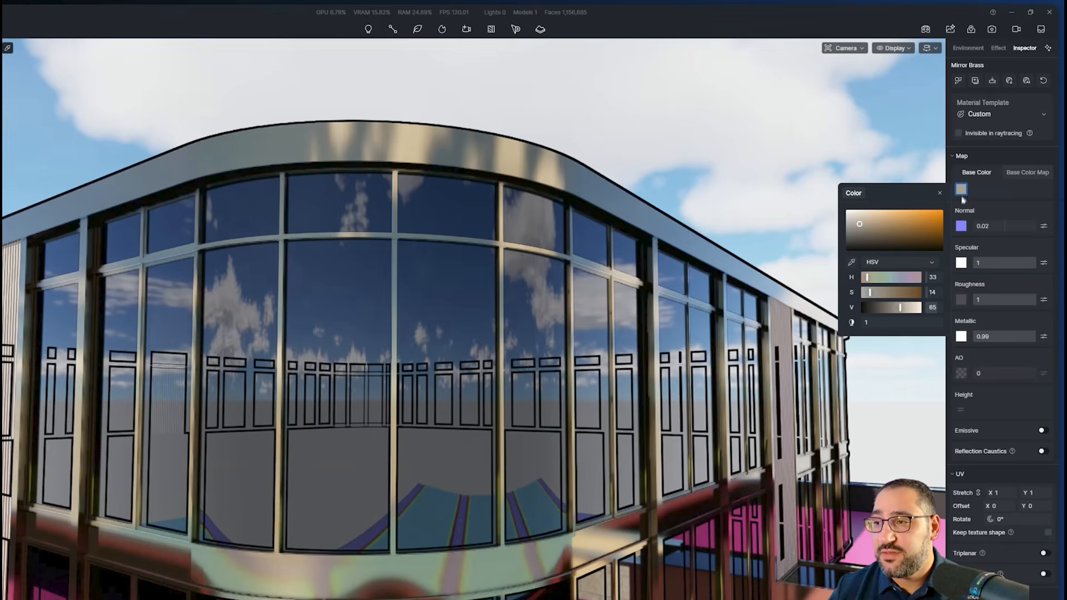
{"action": "mouse_move", "coordinate": [881, 238]}
{"action": "left_mouse_down"}
{"action": "mouse_move", "coordinate": [926, 220]}
{"action": "mouse_move", "coordinate": [888, 228]}
{"action": "left_mouse_up"}
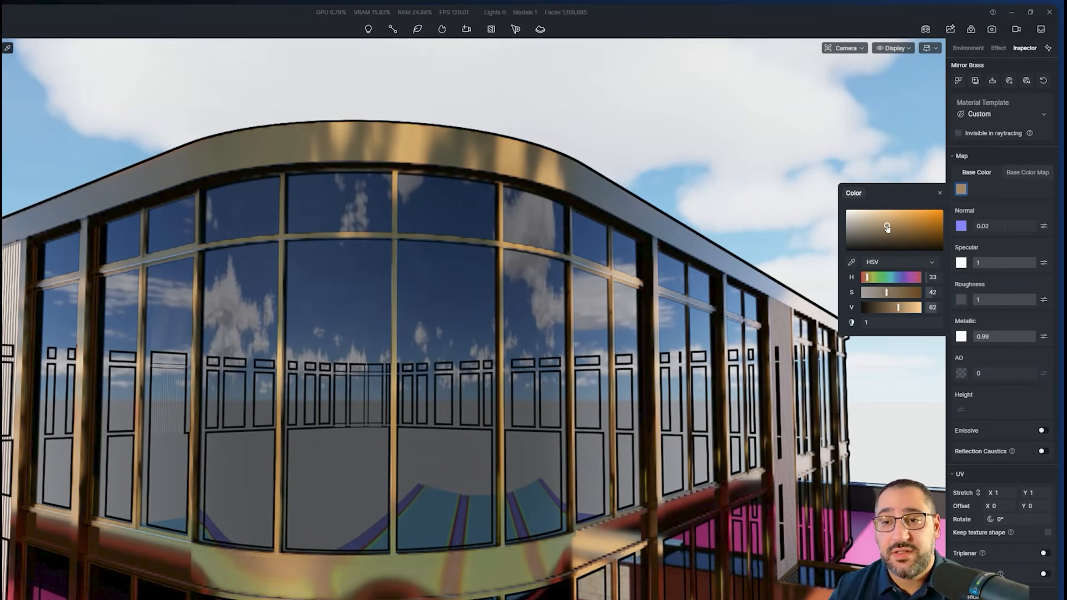
{"action": "key", "text": "Escape"}
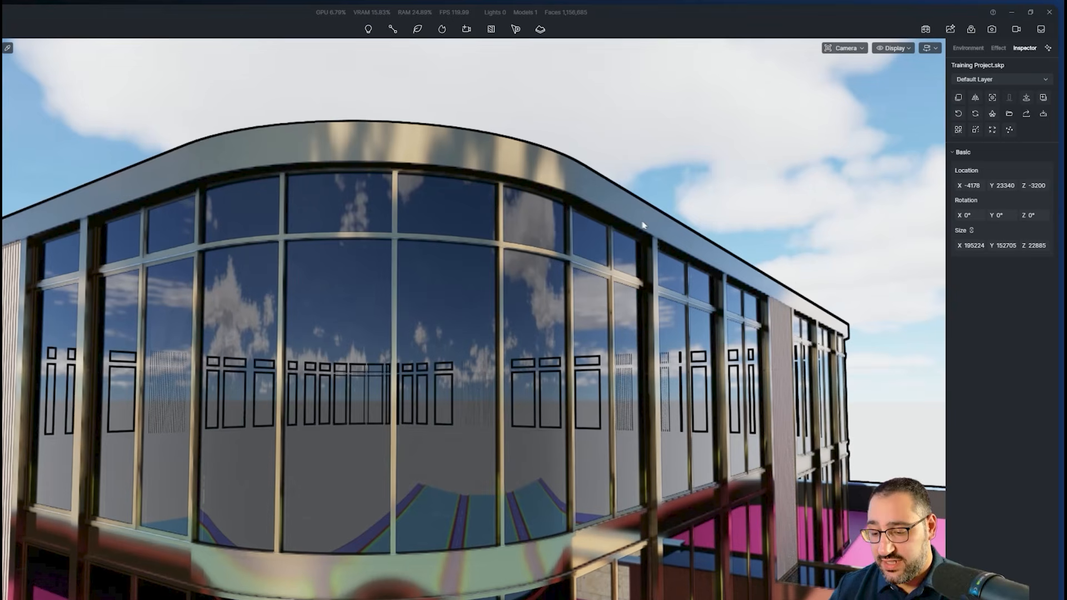
Sample Mirror Brass again, examine the roof edge up close, test its Normal strength at 1, and set it to 0.2
{"action": "key", "text": "i"}
{"action": "left_click", "coordinate": [611, 206]}
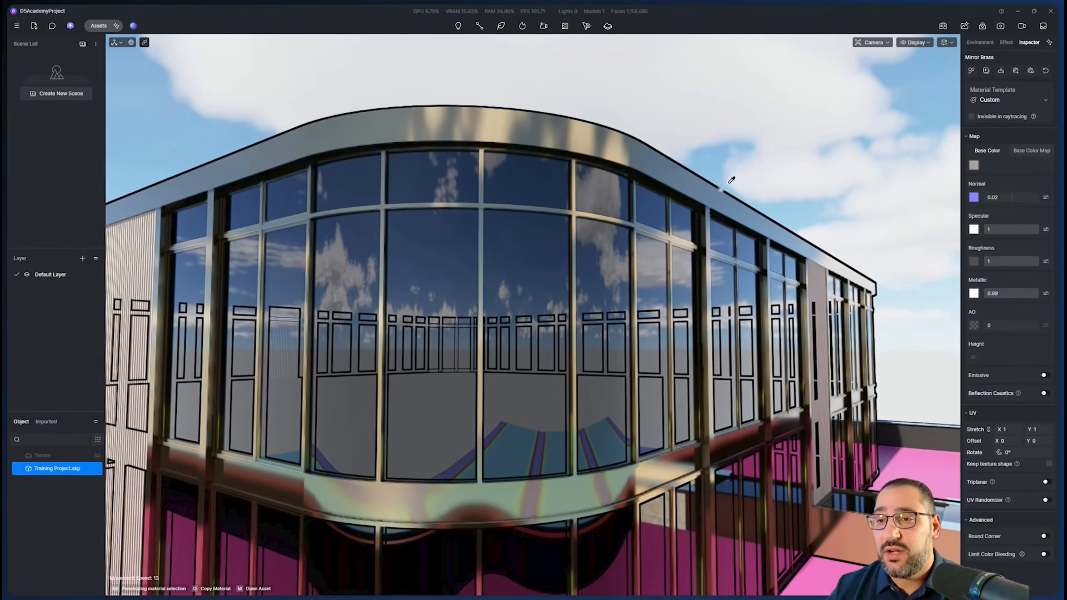
{"action": "right_click_drag", "start_coordinate": [683, 203], "coordinate": [789, 73]}
{"action": "key", "text": "w"}
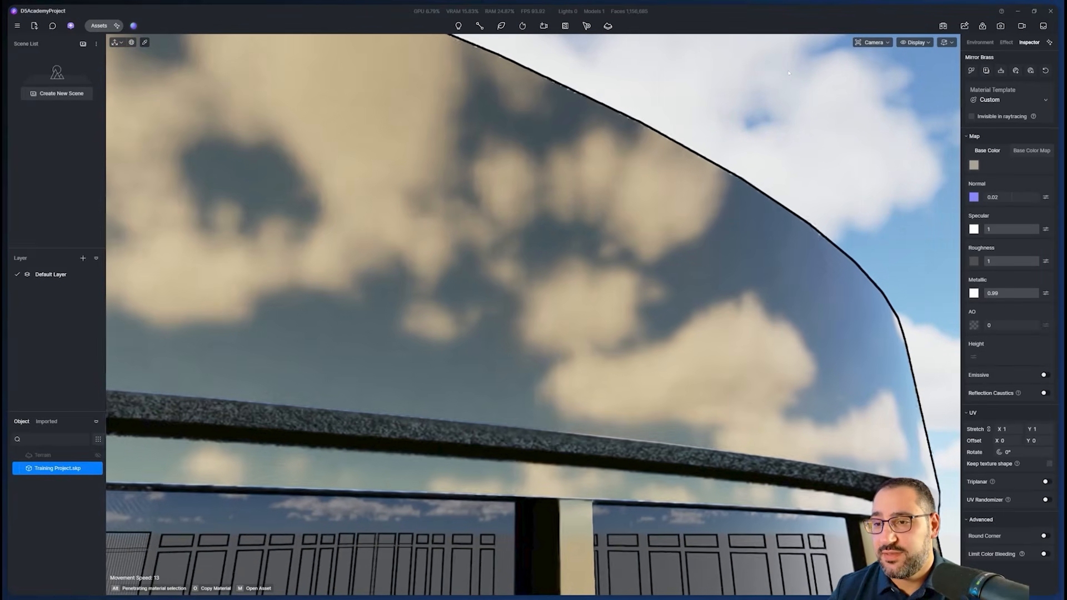
{"action": "scroll", "coordinate": [788, 73], "scroll_direction": "up", "scroll_amount": 3}
{"action": "scroll", "coordinate": [789, 73], "scroll_direction": "down", "scroll_amount": 4}
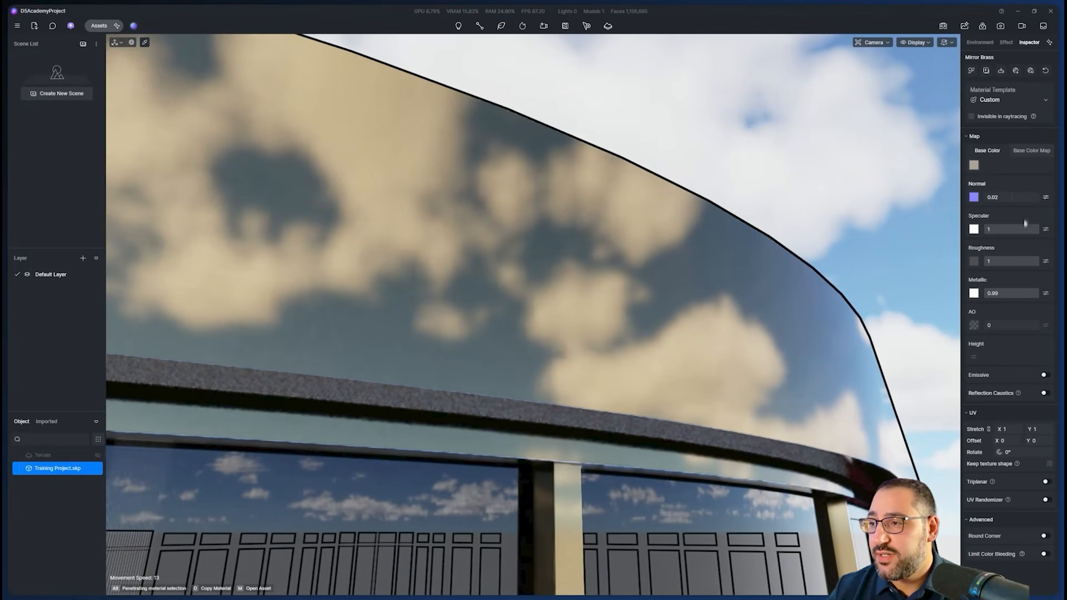
{"action": "left_click_drag", "start_coordinate": [1014, 200], "coordinate": [1039, 197]}
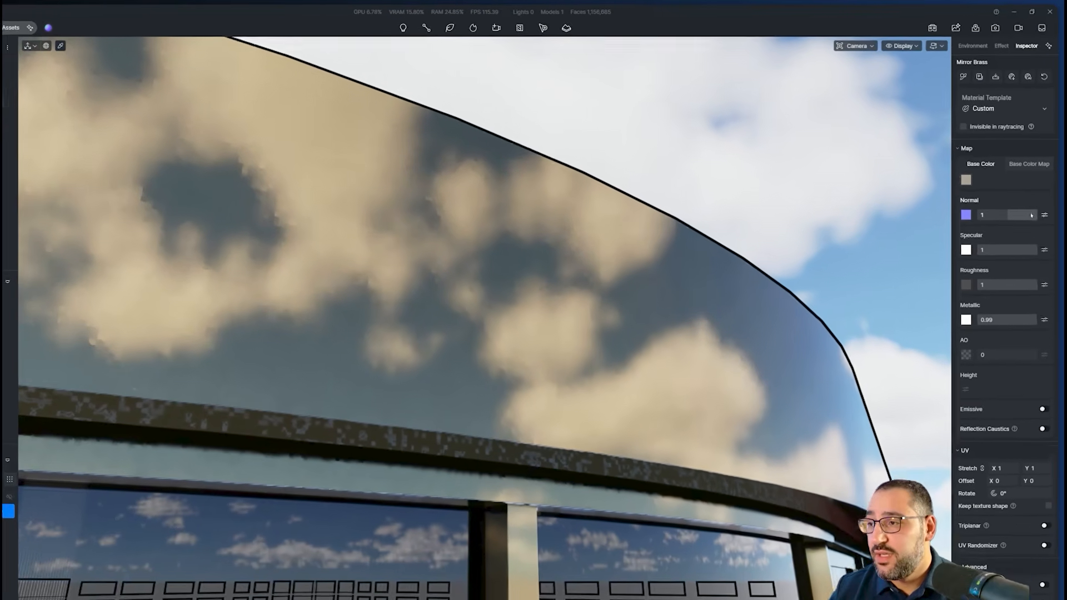
{"action": "left_click", "coordinate": [1032, 197]}
{"action": "type", "text": "0.2"}
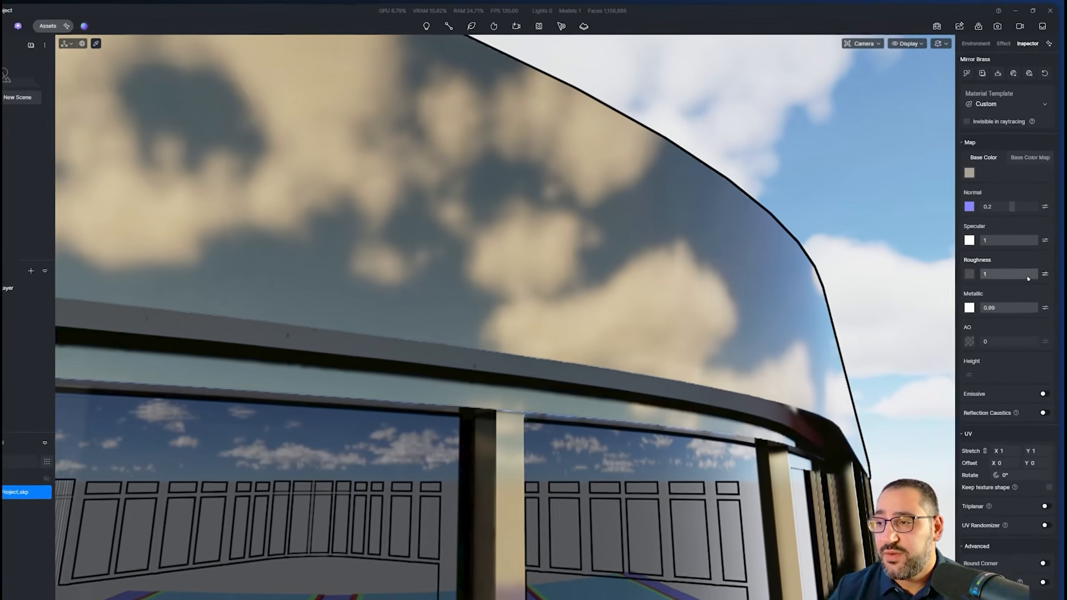
Try Mirror Brass with a roughness of 0 to compare reflections, and return the roughness to 1
{"action": "left_click_drag", "start_coordinate": [1032, 266], "coordinate": [926, 266]}
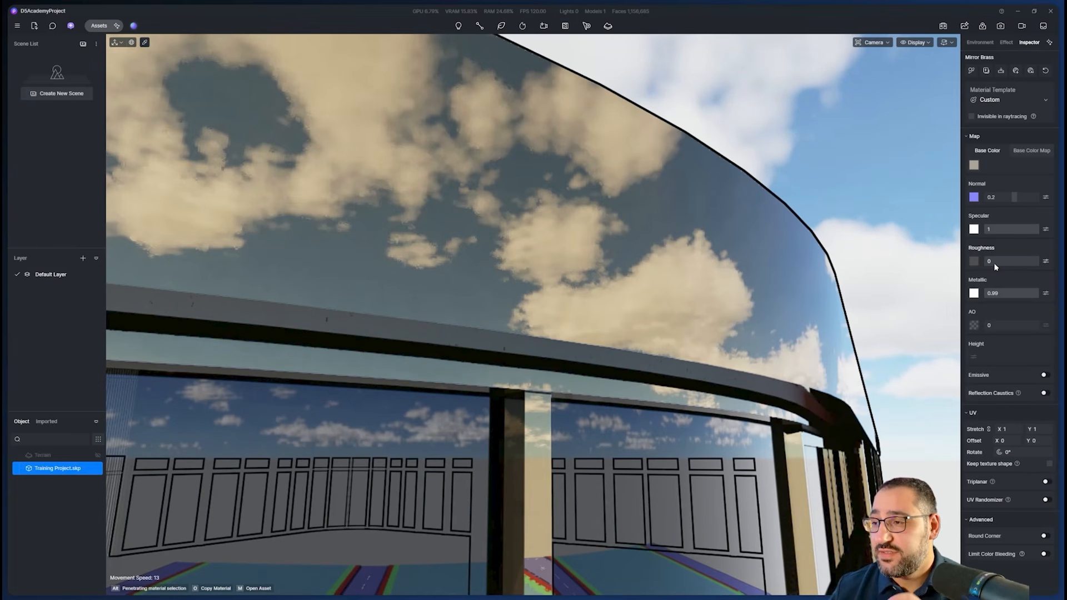
{"action": "left_click_drag", "start_coordinate": [995, 266], "coordinate": [1039, 261]}
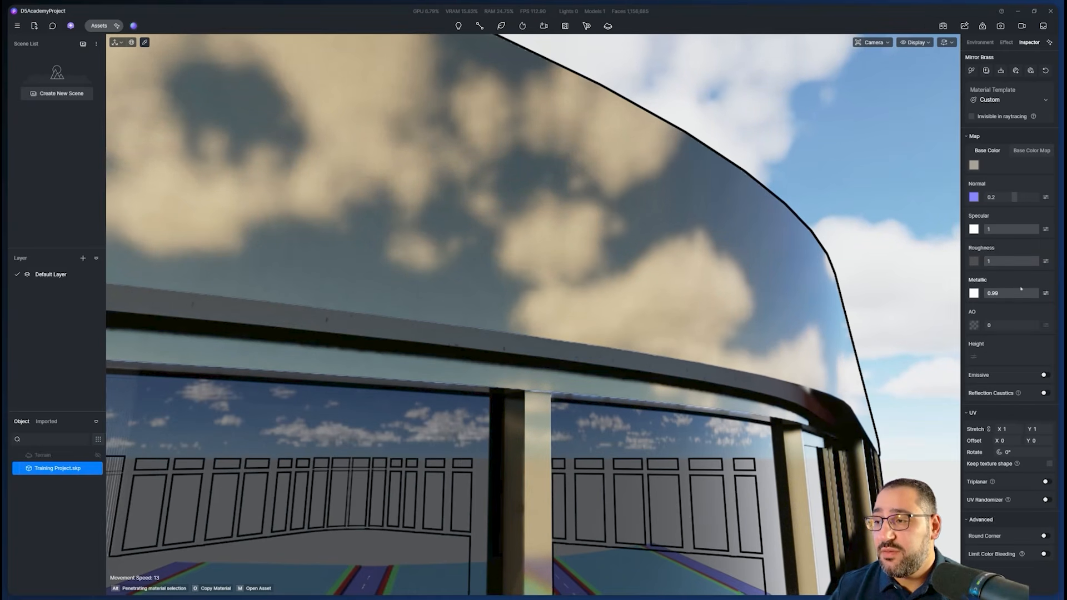
Compare Mirror Brass with a metallic value of 0, and set its metallic to 1
{"action": "left_click_drag", "start_coordinate": [1030, 294], "coordinate": [906, 300]}
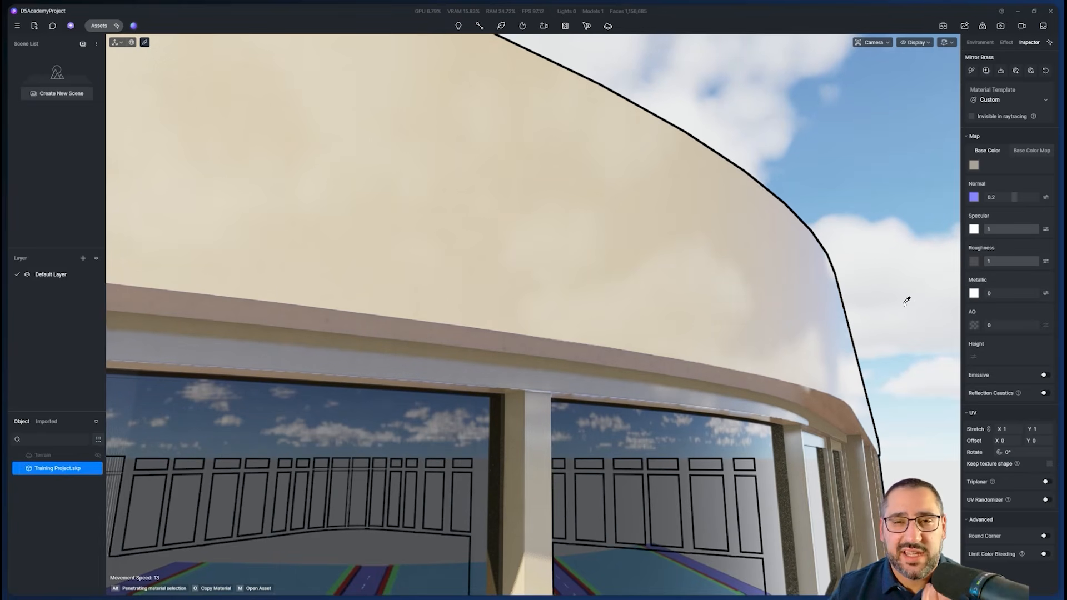
{"action": "left_click_drag", "start_coordinate": [991, 294], "coordinate": [1052, 294]}
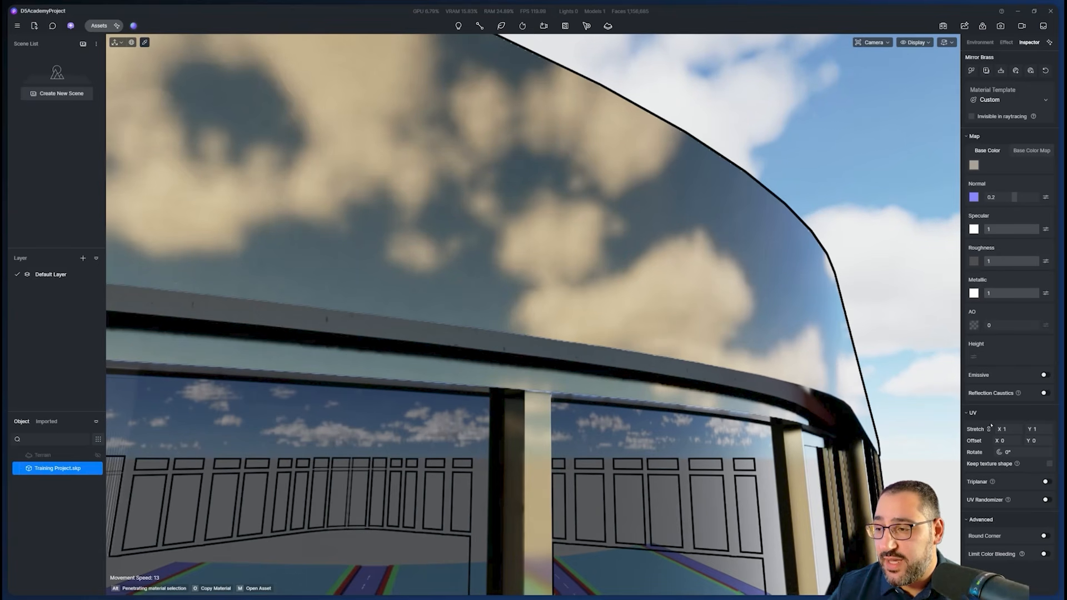
Examine the Mirror Brass roof edge up close and try a UV stretch of 12 on the material
{"action": "scroll", "coordinate": [752, 340], "scroll_direction": "up", "scroll_amount": 5}
{"action": "scroll", "coordinate": [750, 344], "scroll_direction": "up", "scroll_amount": 3}
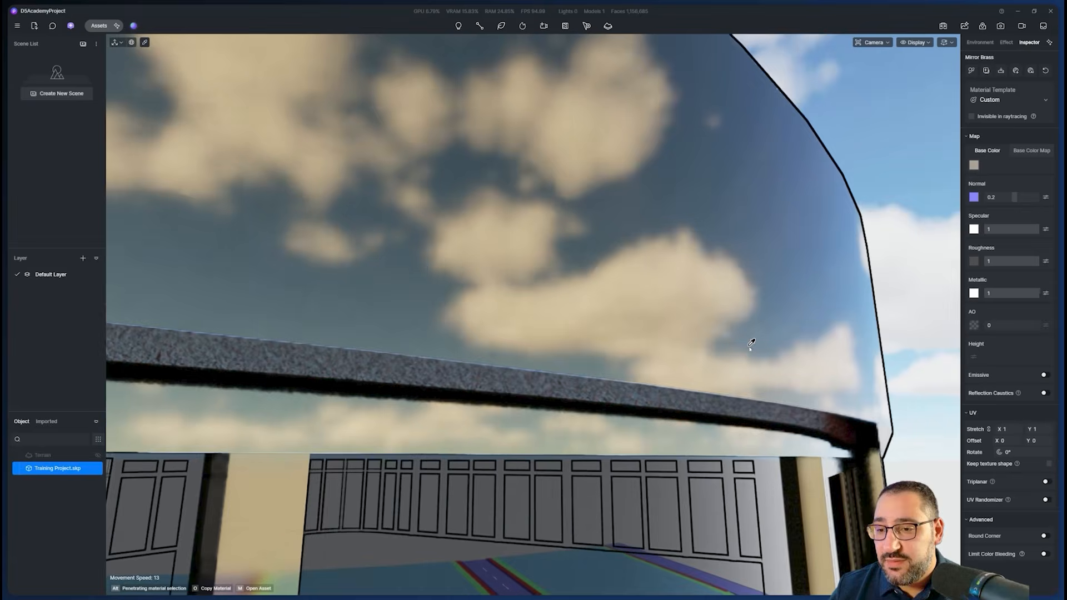
{"action": "scroll", "coordinate": [668, 361], "scroll_direction": "down", "scroll_amount": 2}
{"action": "scroll", "coordinate": [667, 355], "scroll_direction": "up", "scroll_amount": 3}
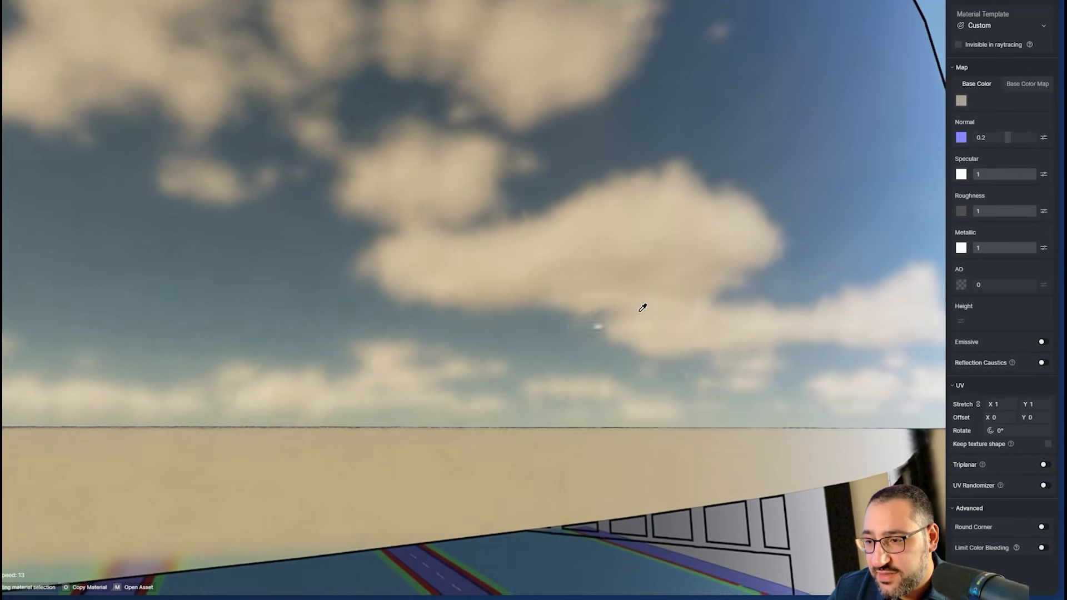
{"action": "left_click", "coordinate": [999, 404]}
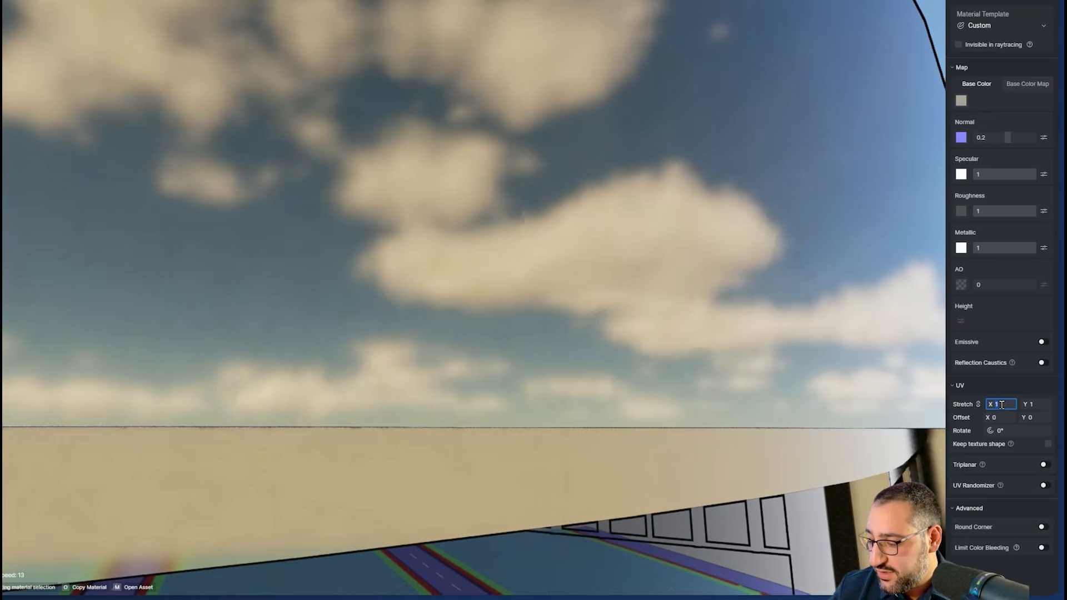
{"action": "type", "text": "12"}
{"action": "key", "text": "Return"}
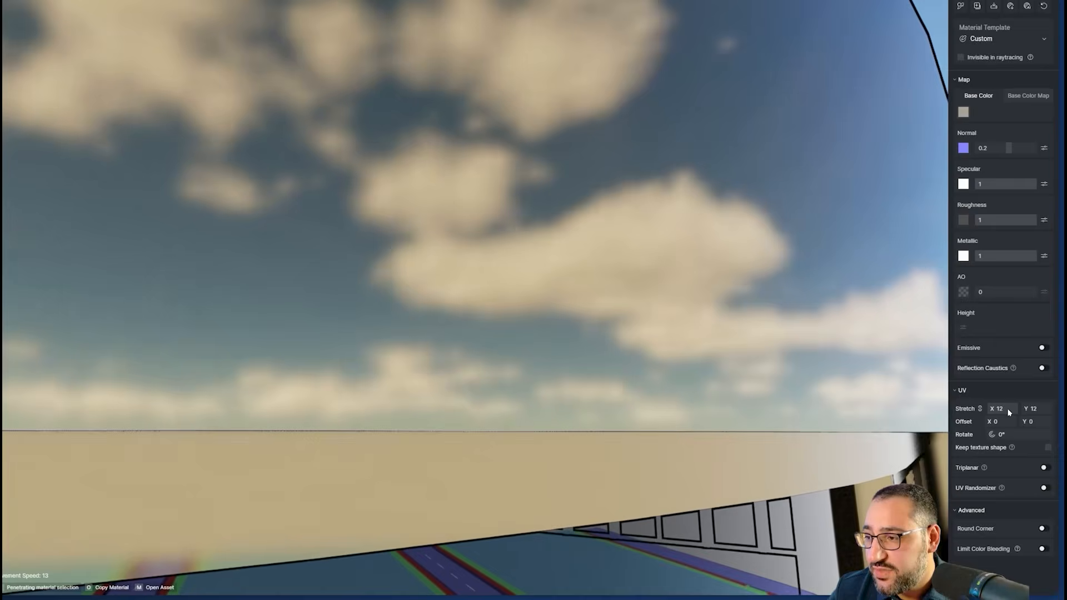
Try a UV stretch of 0.01 on Mirror Brass, compare the roof edge texture, and return the stretch to 1
{"action": "left_click", "coordinate": [1005, 428]}
{"action": "type", "text": "0.01"}
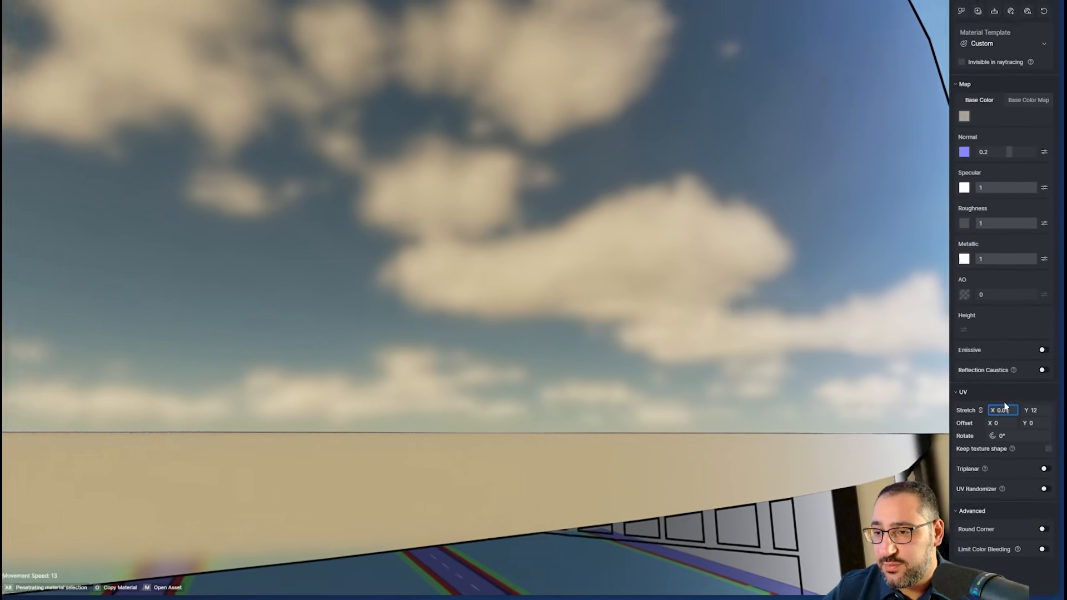
{"action": "key", "text": "Return"}
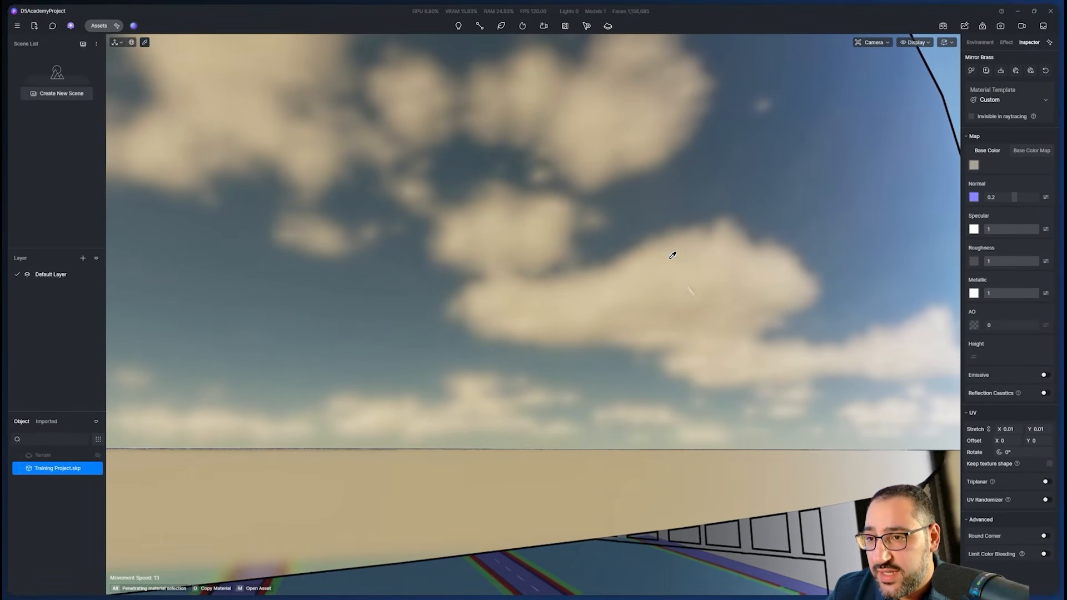
{"action": "scroll", "coordinate": [673, 256], "scroll_direction": "down", "scroll_amount": 4}
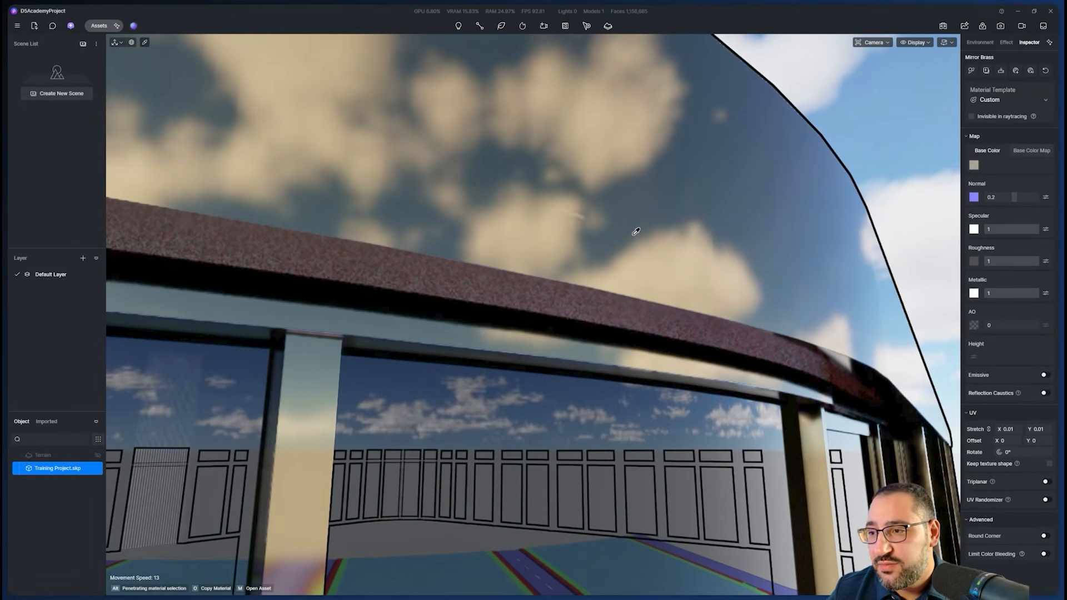
{"action": "left_click", "coordinate": [1006, 429]}
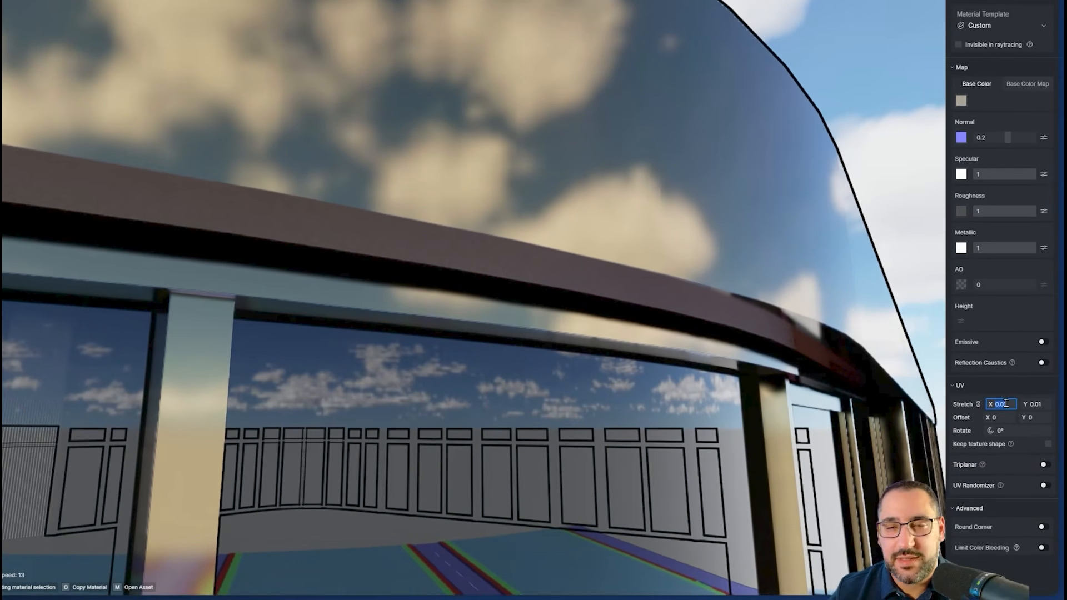
{"action": "type", "text": "1"}
{"action": "key", "text": "Return"}
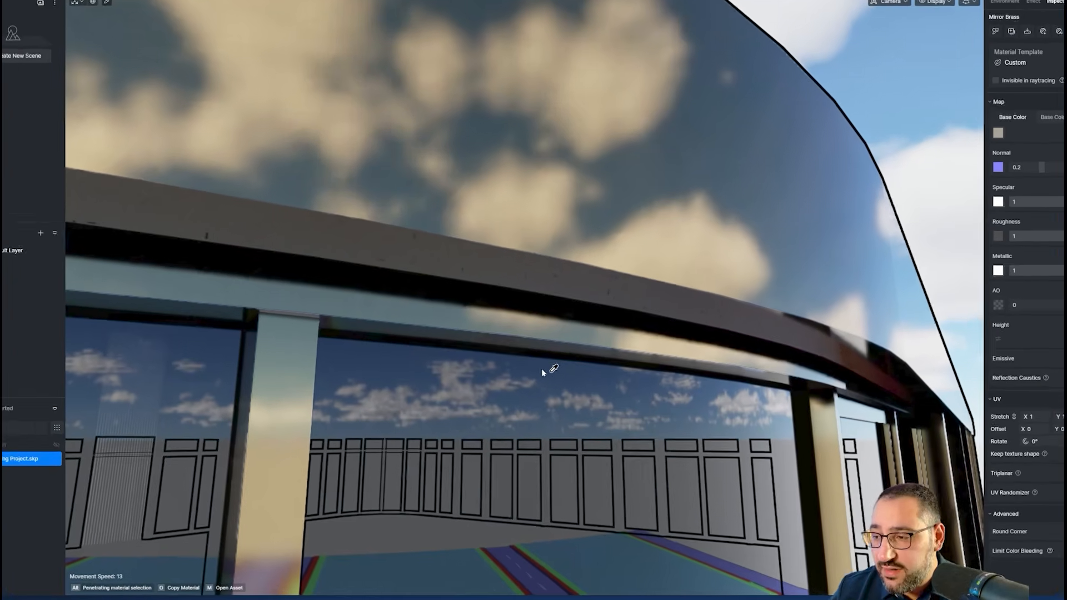
Enable Round Corner on Mirror Brass and set its radius to 3, checking the curved roof edge
{"action": "scroll", "coordinate": [549, 384], "scroll_direction": "up", "scroll_amount": 5}
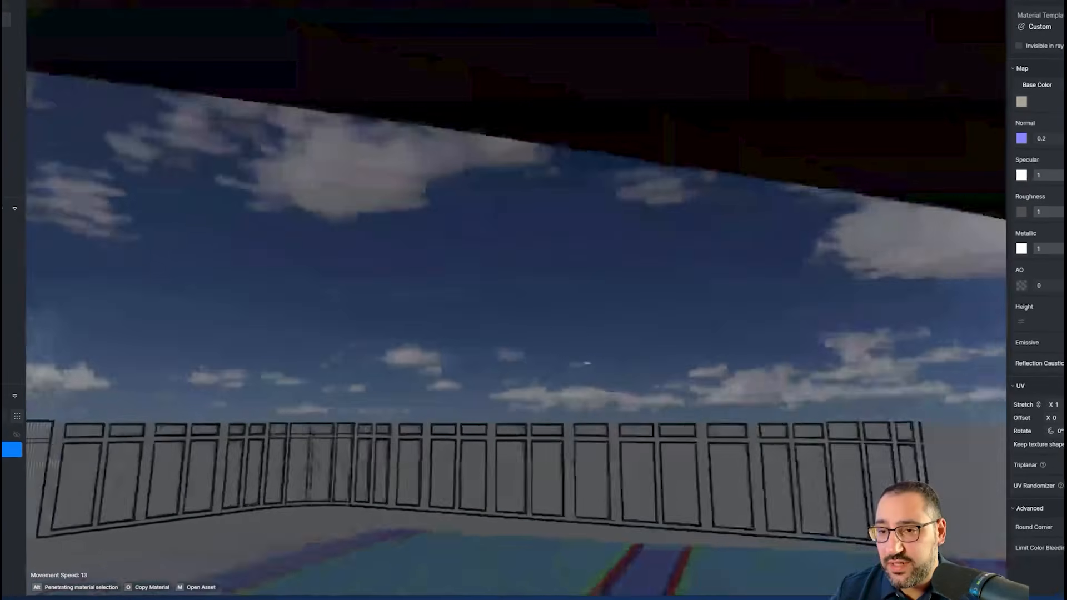
{"action": "scroll", "coordinate": [587, 384], "scroll_direction": "down", "scroll_amount": 5}
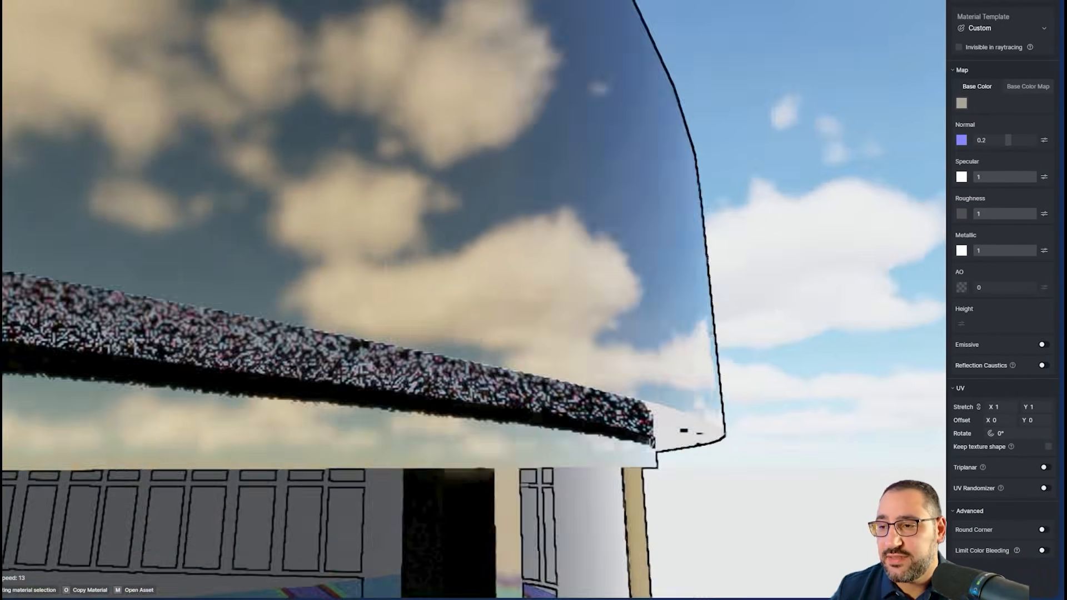
{"action": "right_click_drag", "start_coordinate": [587, 384], "coordinate": [639, 522]}
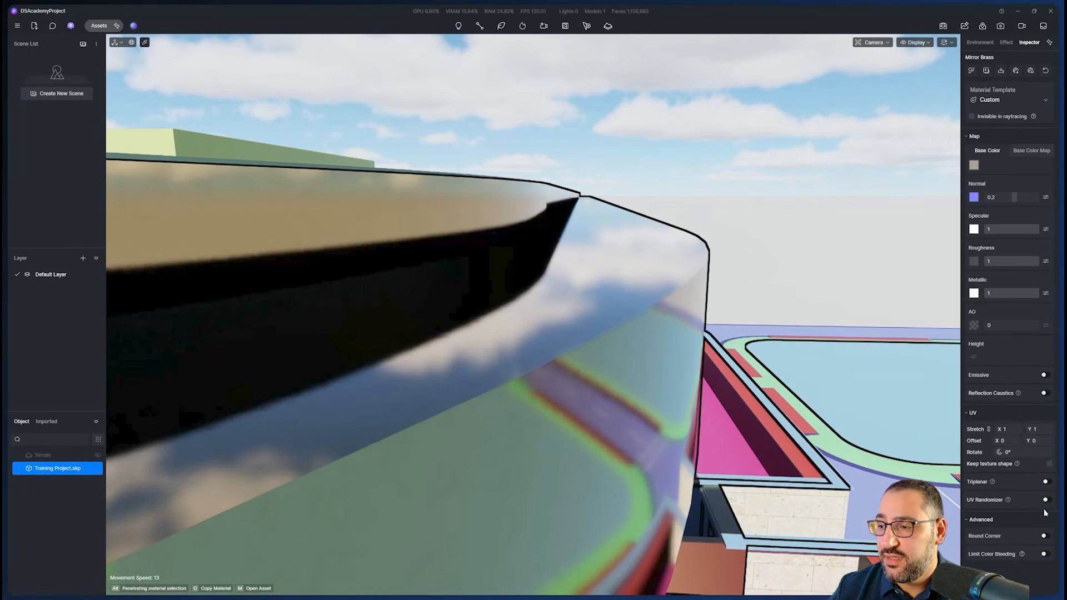
{"action": "left_click", "coordinate": [1044, 536]}
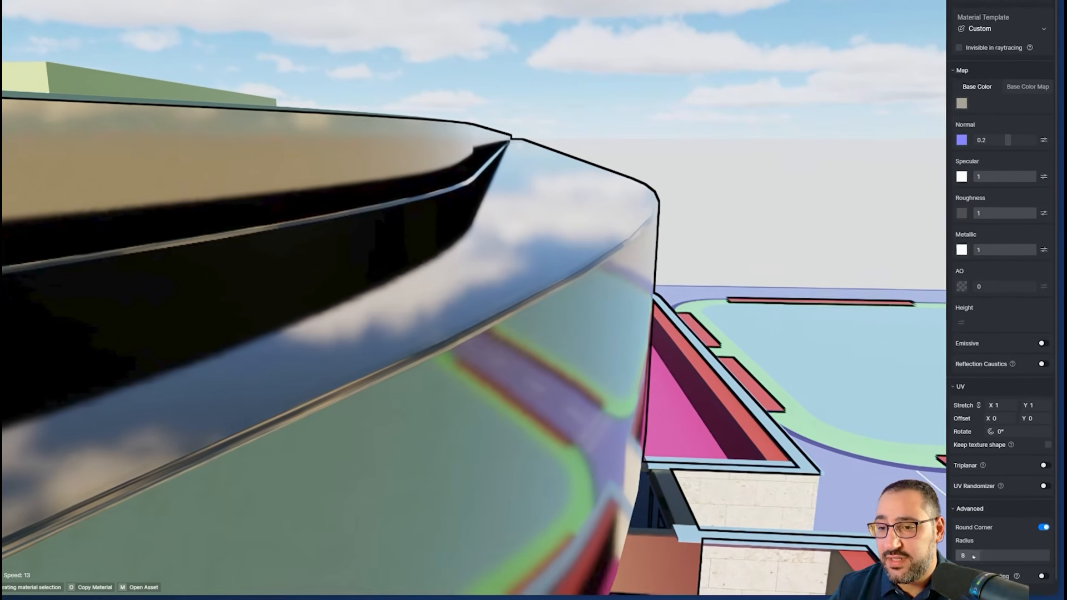
{"action": "left_click_drag", "start_coordinate": [982, 561], "coordinate": [960, 557]}
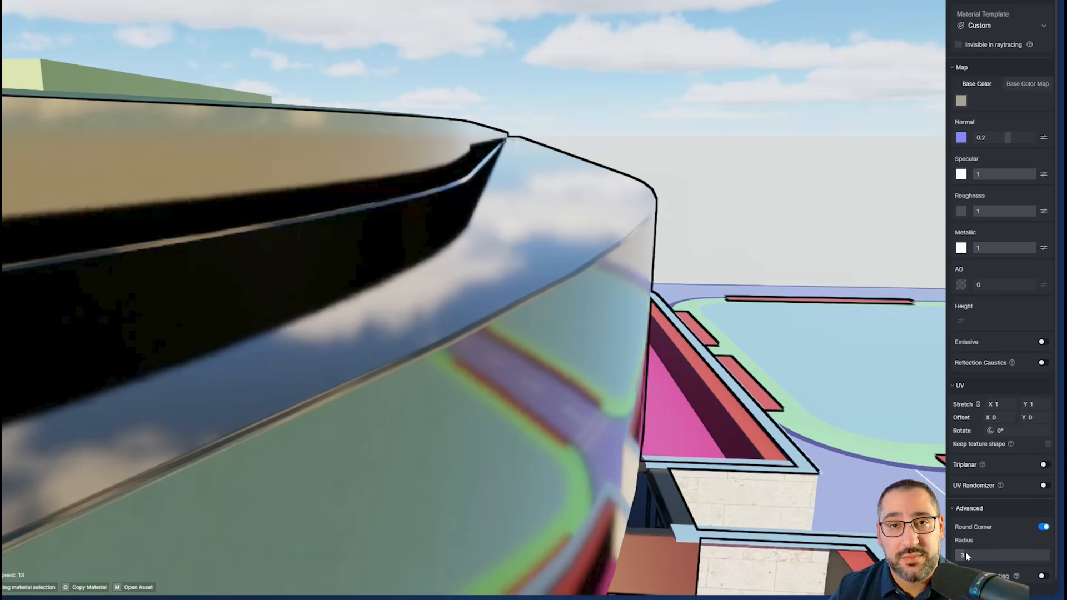
{"action": "right_click_drag", "start_coordinate": [536, 320], "coordinate": [520, 322]}
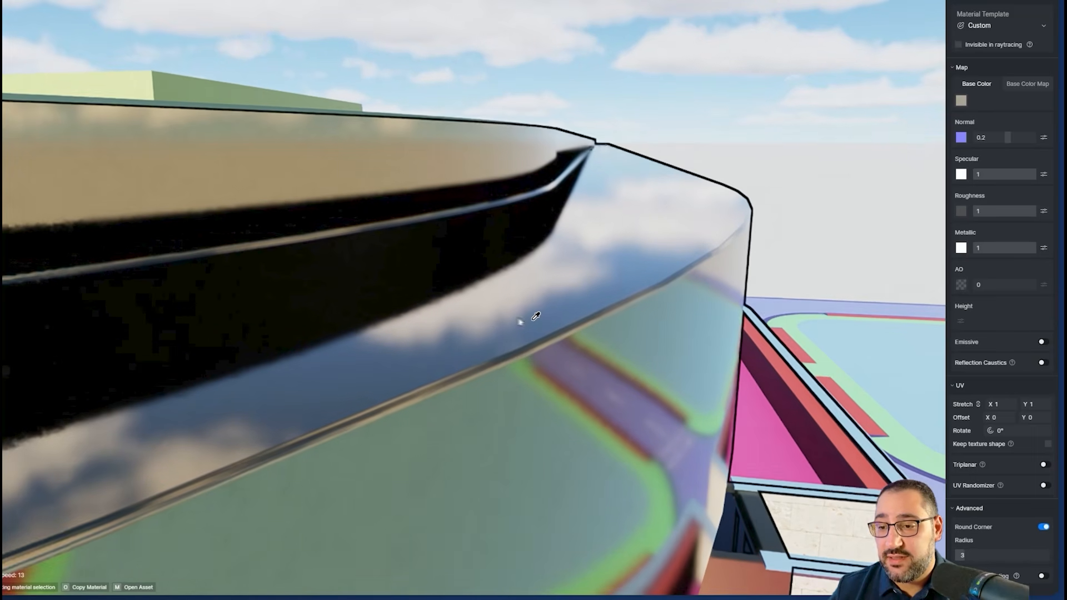
View the building's curved facade and darken Mirror Brass's base colour to HSV 34, 12, 58
{"action": "scroll", "coordinate": [612, 302], "scroll_direction": "down", "scroll_amount": 4}
{"action": "right_click_drag", "start_coordinate": [633, 345], "coordinate": [478, 139]}
{"action": "scroll", "coordinate": [493, 184], "scroll_direction": "down", "scroll_amount": 5}
{"action": "key", "text": "s"}
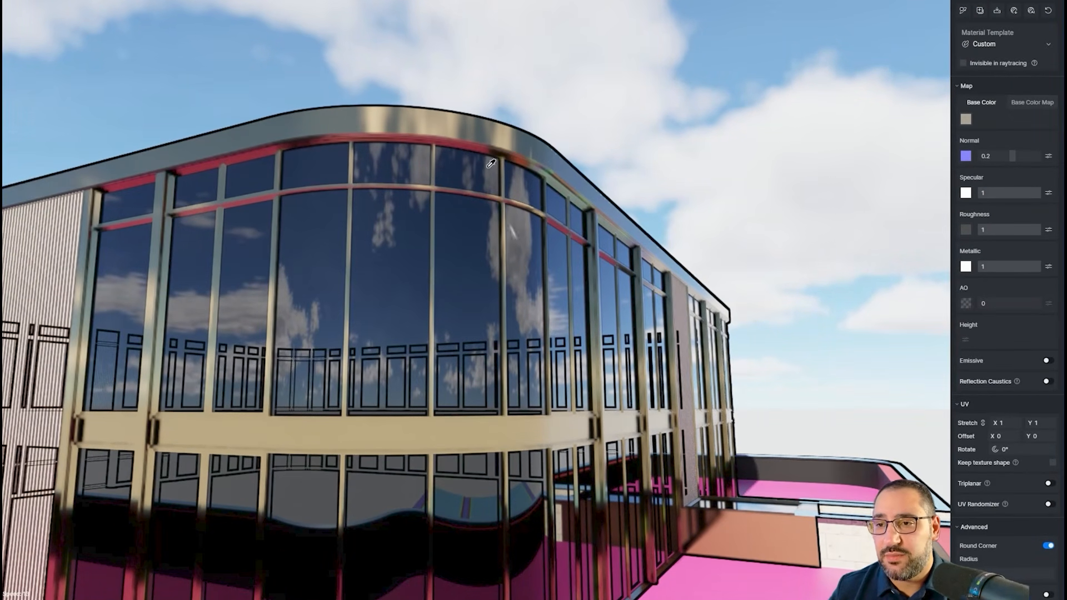
{"action": "key", "text": "a"}
{"action": "mouse_move", "coordinate": [589, 321]}
{"action": "right_mouse_down"}
{"action": "mouse_move", "coordinate": [678, 321]}
{"action": "mouse_move", "coordinate": [595, 321]}
{"action": "right_mouse_up"}
{"action": "key", "text": "d"}
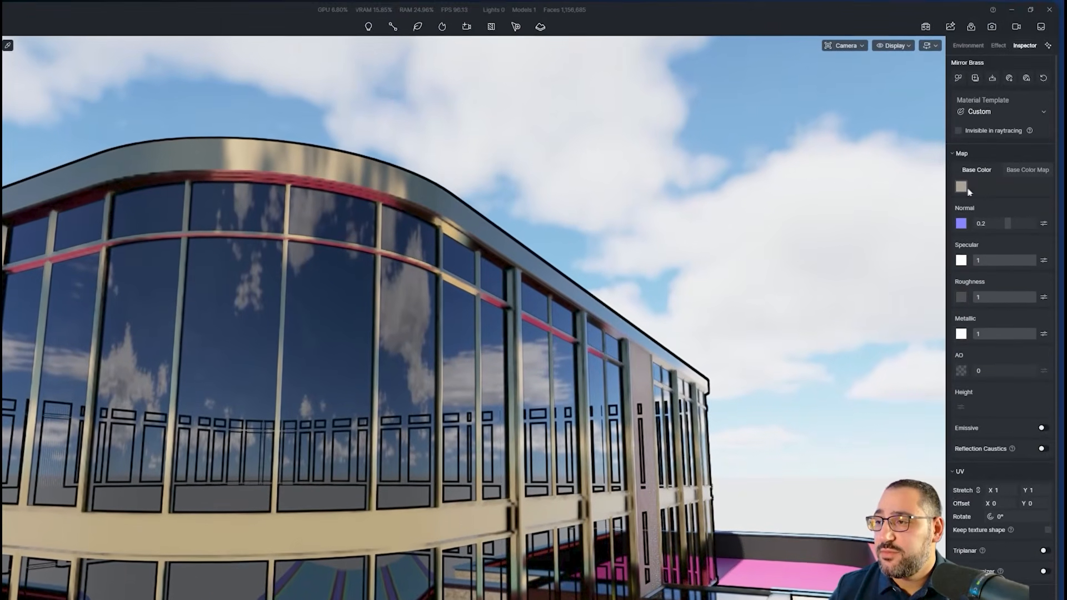
{"action": "left_click", "coordinate": [967, 119]}
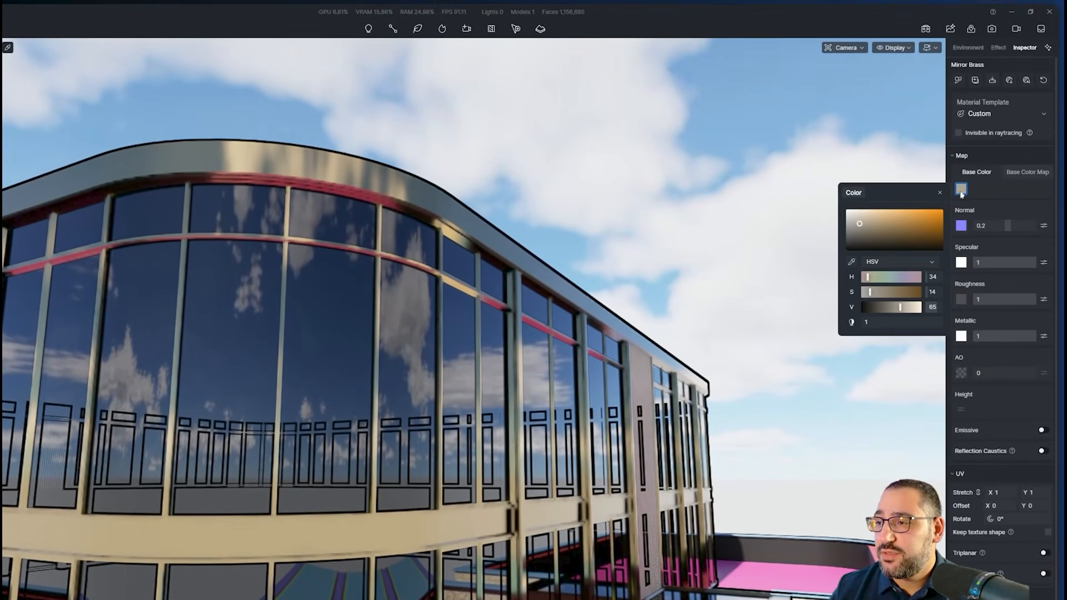
{"action": "left_click", "coordinate": [858, 231]}
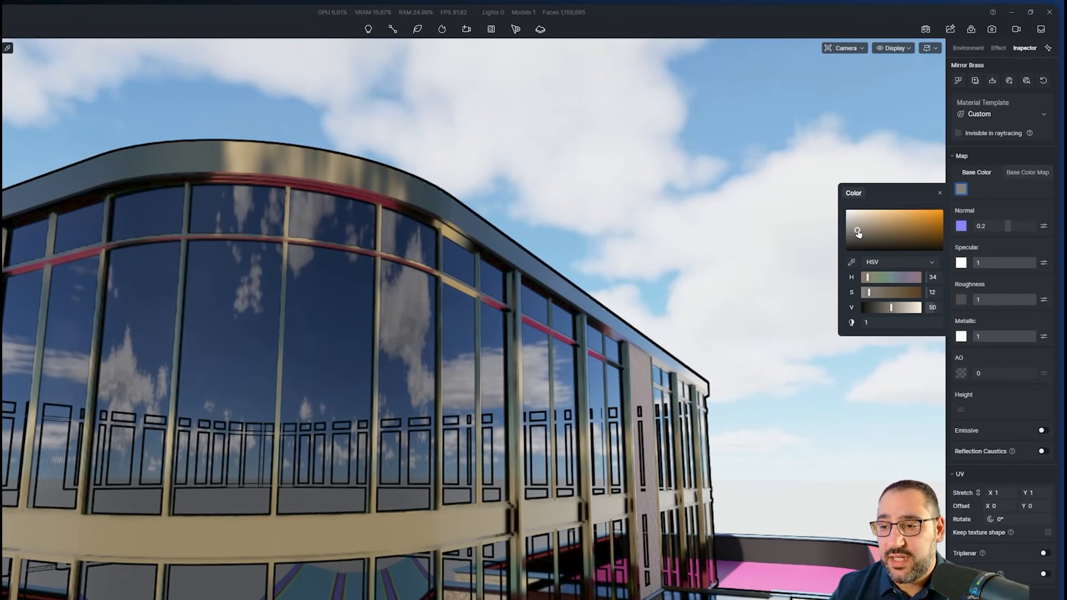
{"action": "left_click_drag", "start_coordinate": [858, 231], "coordinate": [857, 228]}
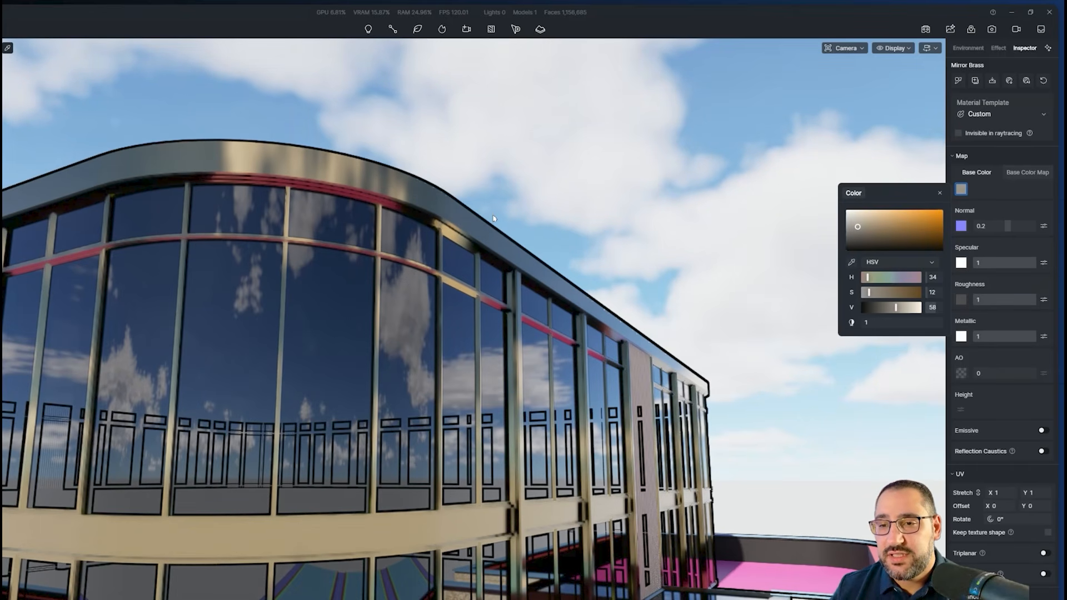
Bring the street in front of the building into view and search the online material library for asphalt
{"action": "scroll", "coordinate": [494, 219], "scroll_direction": "down", "scroll_amount": 2}
{"action": "right_click_drag", "start_coordinate": [493, 218], "coordinate": [441, 257]}
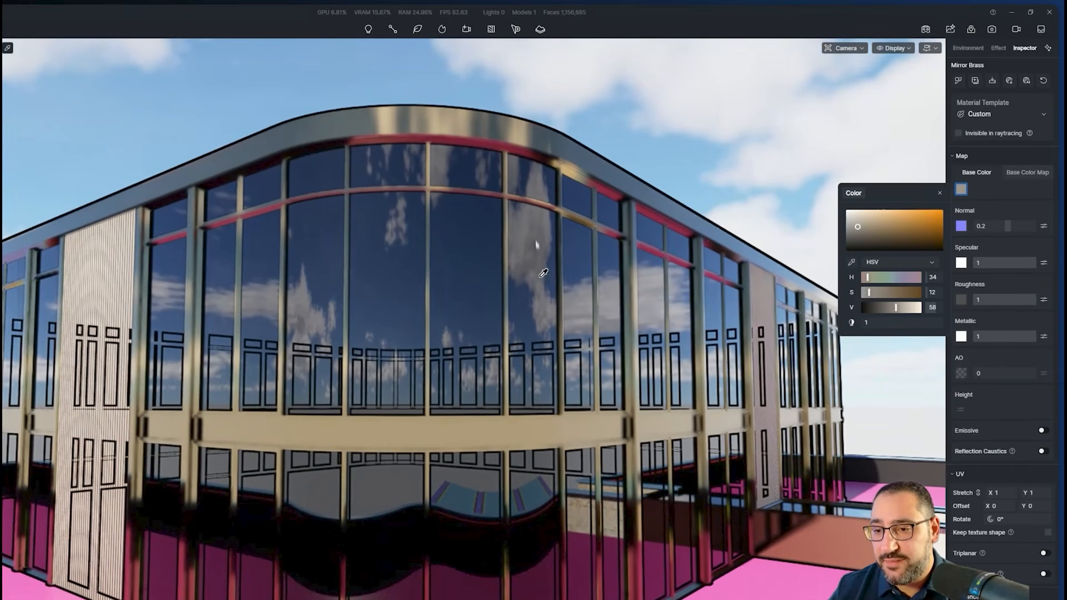
{"action": "scroll", "coordinate": [578, 277], "scroll_direction": "down", "scroll_amount": 10}
{"action": "right_click_drag", "start_coordinate": [544, 274], "coordinate": [561, 496]}
{"action": "scroll", "coordinate": [621, 347], "scroll_direction": "down", "scroll_amount": 5}
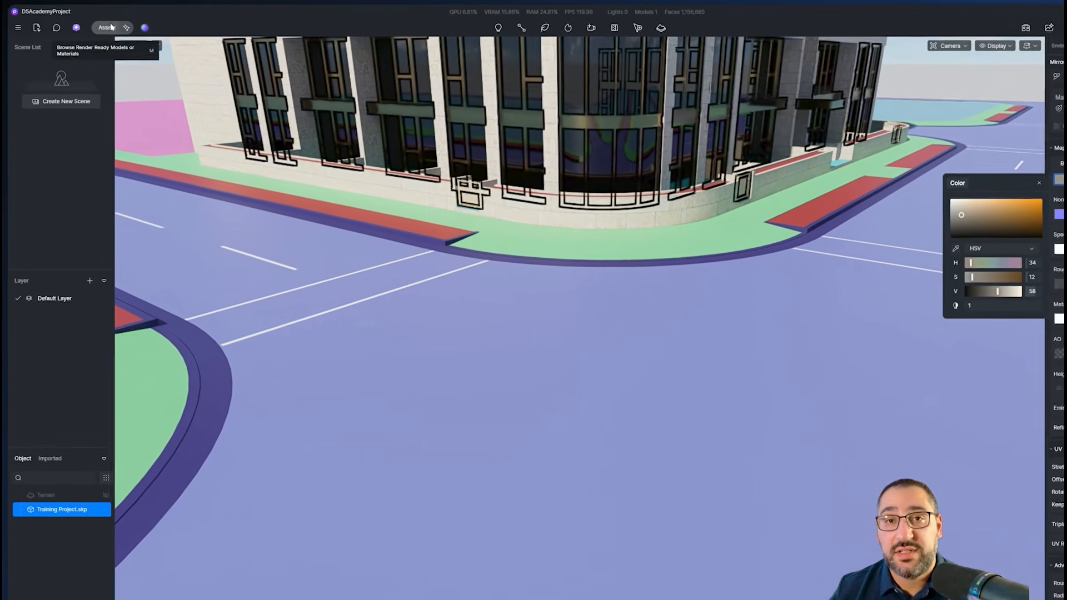
{"action": "left_click", "coordinate": [105, 27]}
{"action": "left_click", "coordinate": [47, 127]}
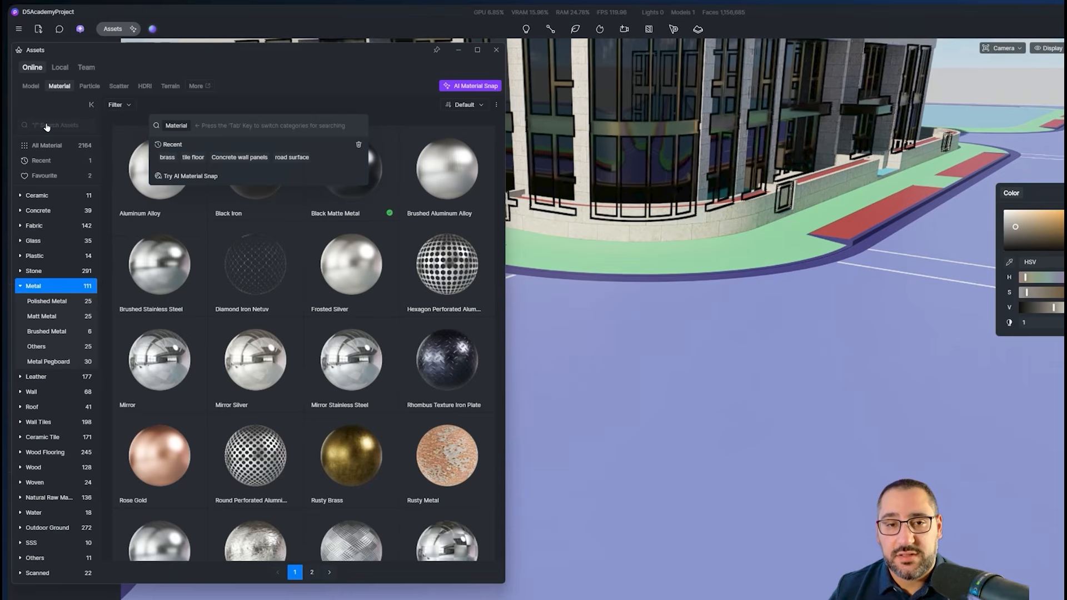
{"action": "type", "text": "asphalt"}
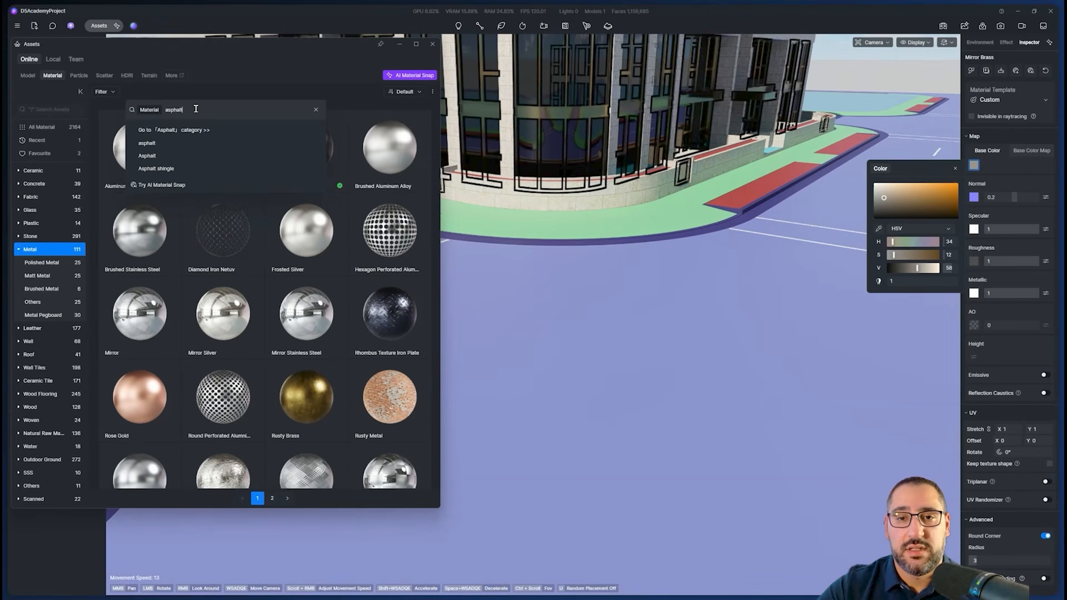
{"action": "key", "text": "Return"}
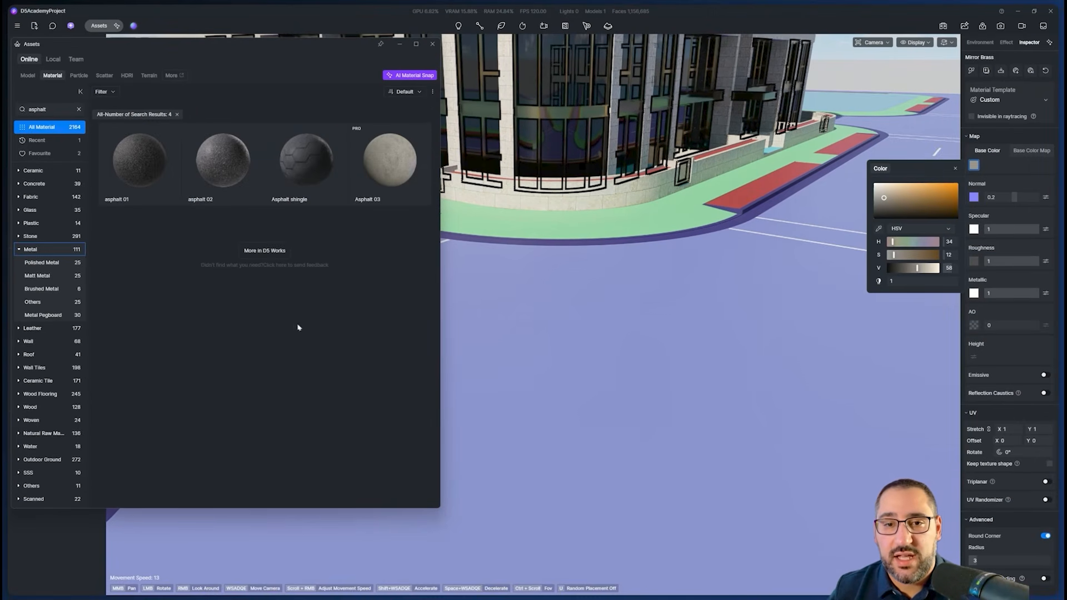
Download the Asphalt 03 material and apply it to the road surface
{"action": "left_click", "coordinate": [392, 168]}
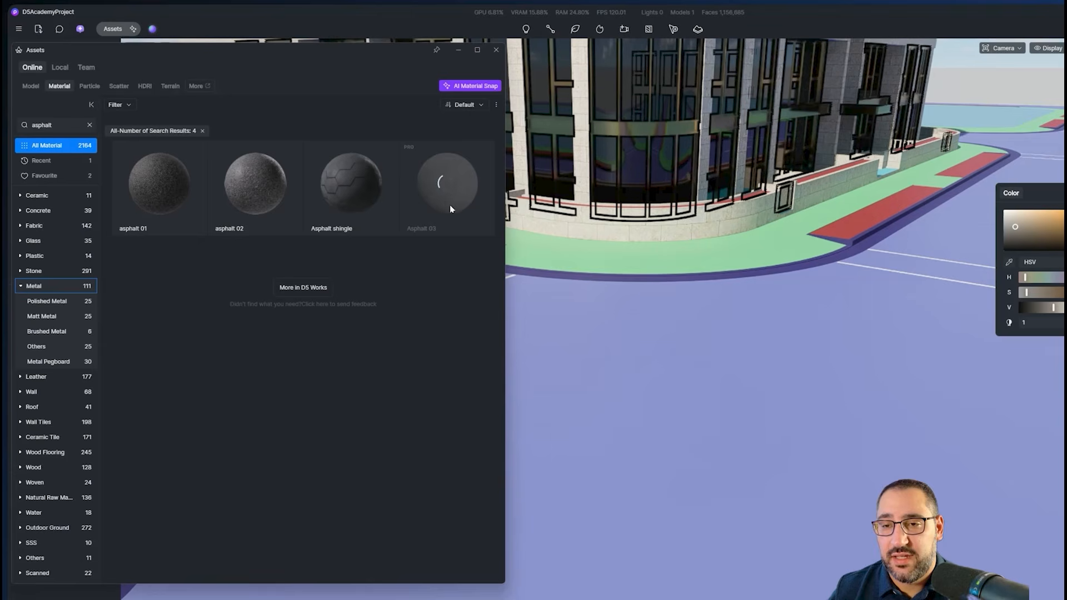
{"action": "left_click", "coordinate": [449, 192]}
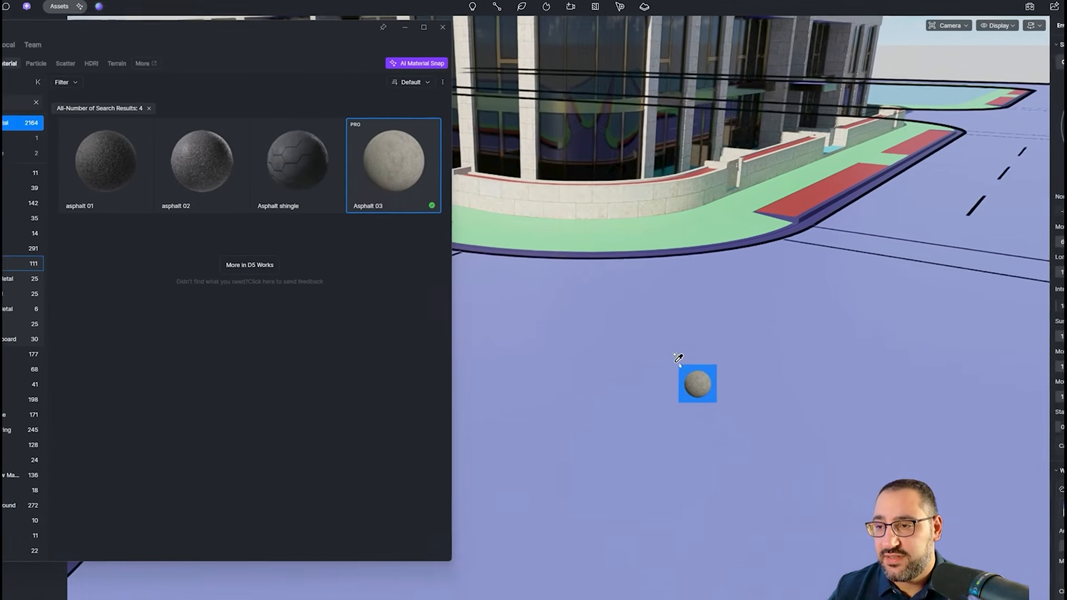
{"action": "left_click", "coordinate": [813, 290]}
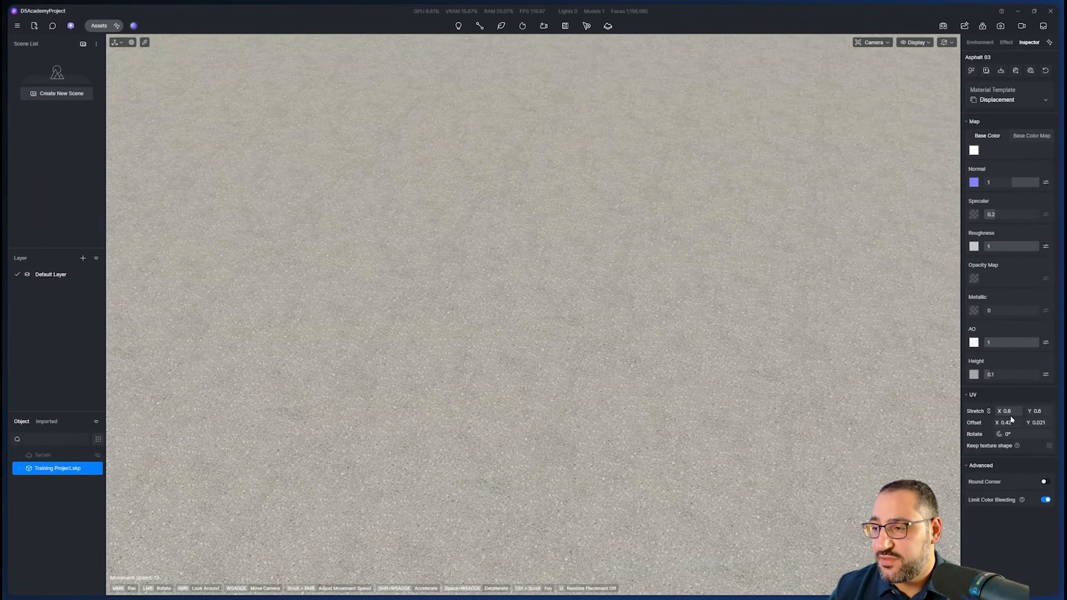
Try a UV stretch of 12 on the road's Asphalt 03 material and return it to 0.6
{"action": "left_click", "coordinate": [1008, 412]}
{"action": "type", "text": "12"}
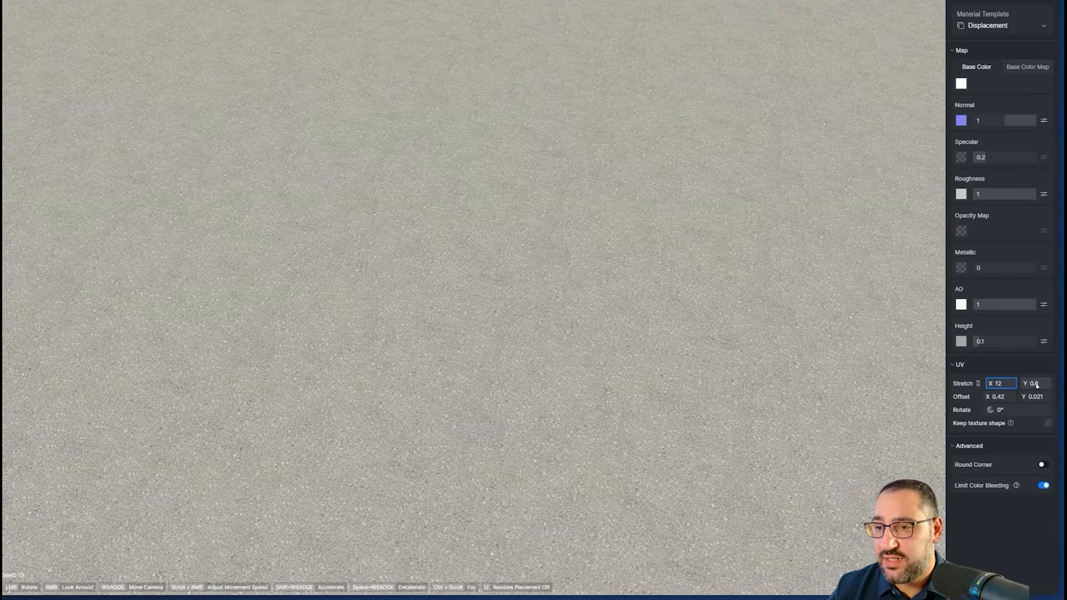
{"action": "left_click", "coordinate": [1036, 385]}
{"action": "left_click", "coordinate": [996, 389]}
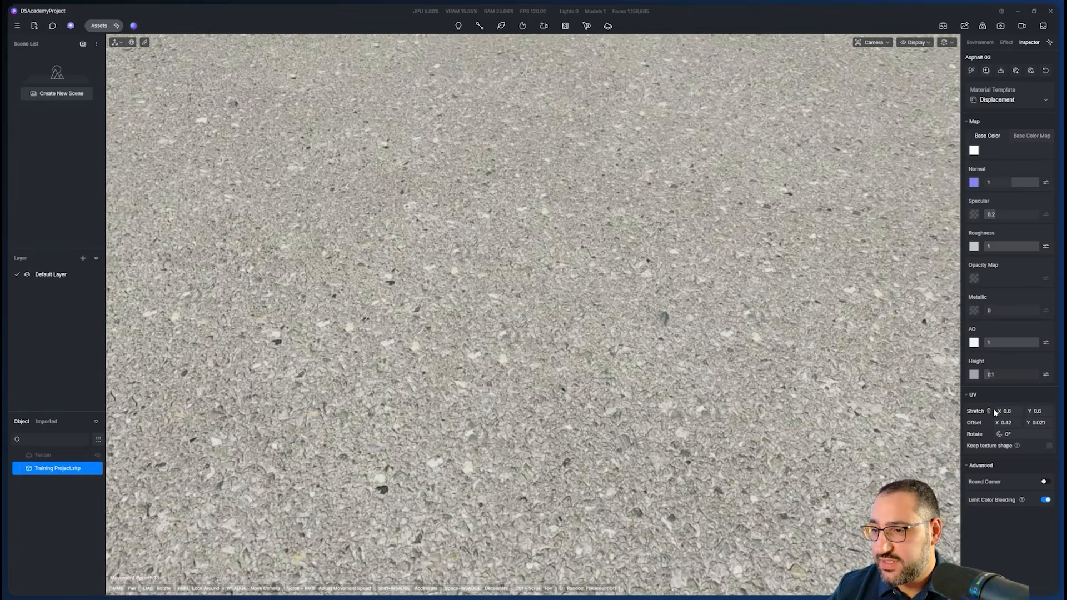
{"action": "scroll", "coordinate": [662, 373], "scroll_direction": "down", "scroll_amount": 5}
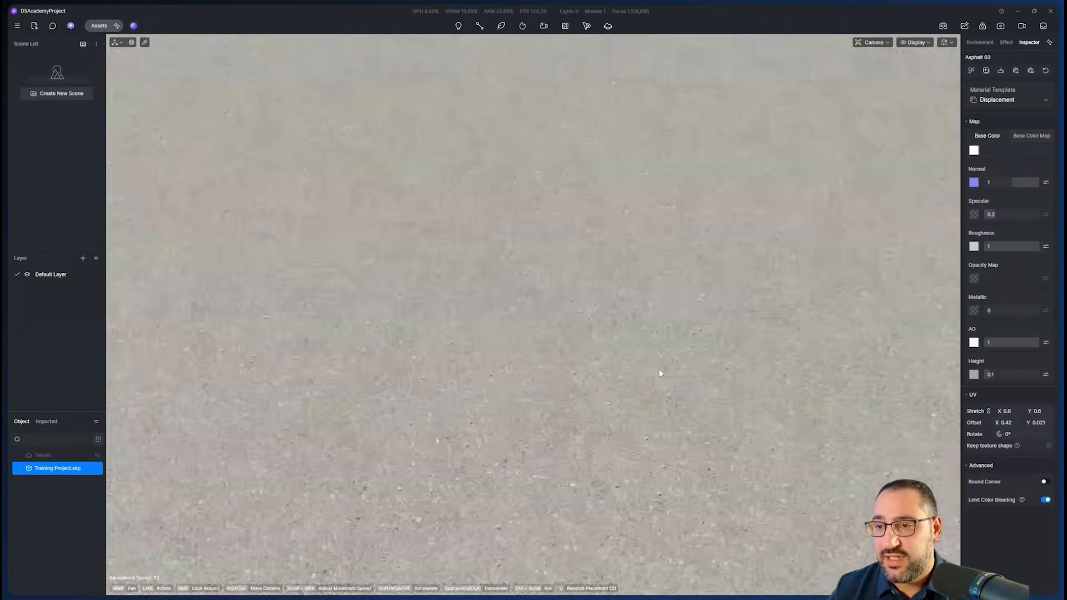
Shift the asphalt texture's UV offset to X 1.92 and Y 0.781 and set its rotation to 0°
{"action": "scroll", "coordinate": [668, 367], "scroll_direction": "down", "scroll_amount": 10}
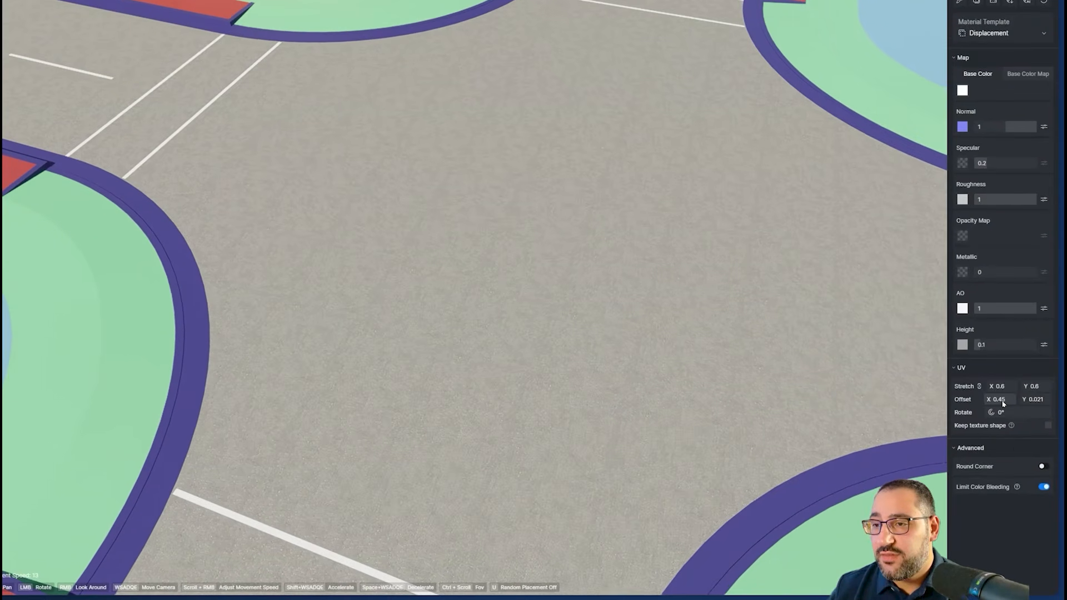
{"action": "left_click_drag", "start_coordinate": [1009, 425], "coordinate": [1039, 400]}
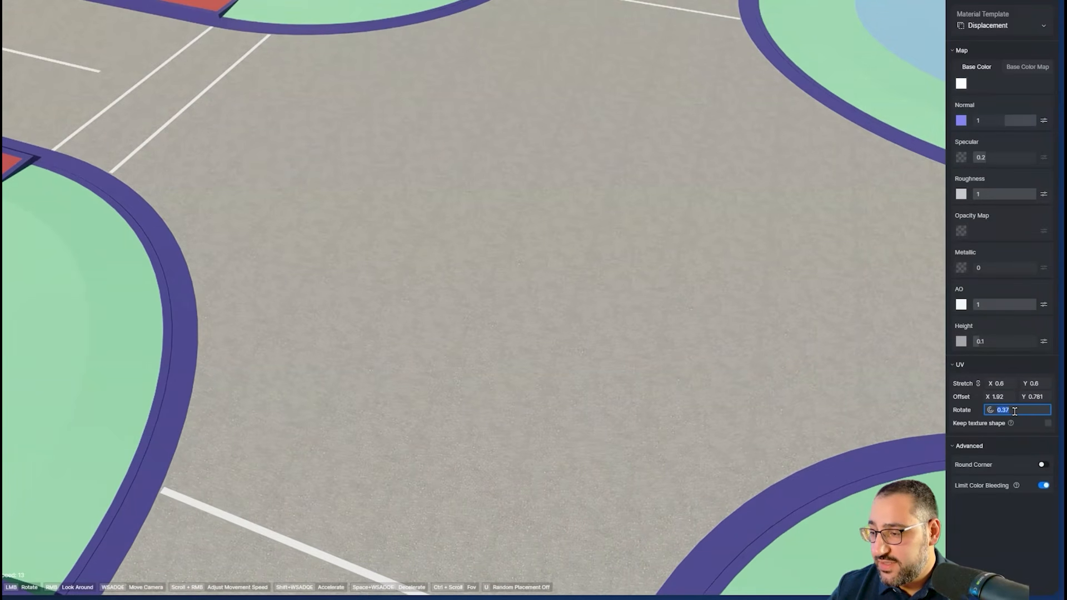
{"action": "type", "text": "0"}
{"action": "key", "text": "Return"}
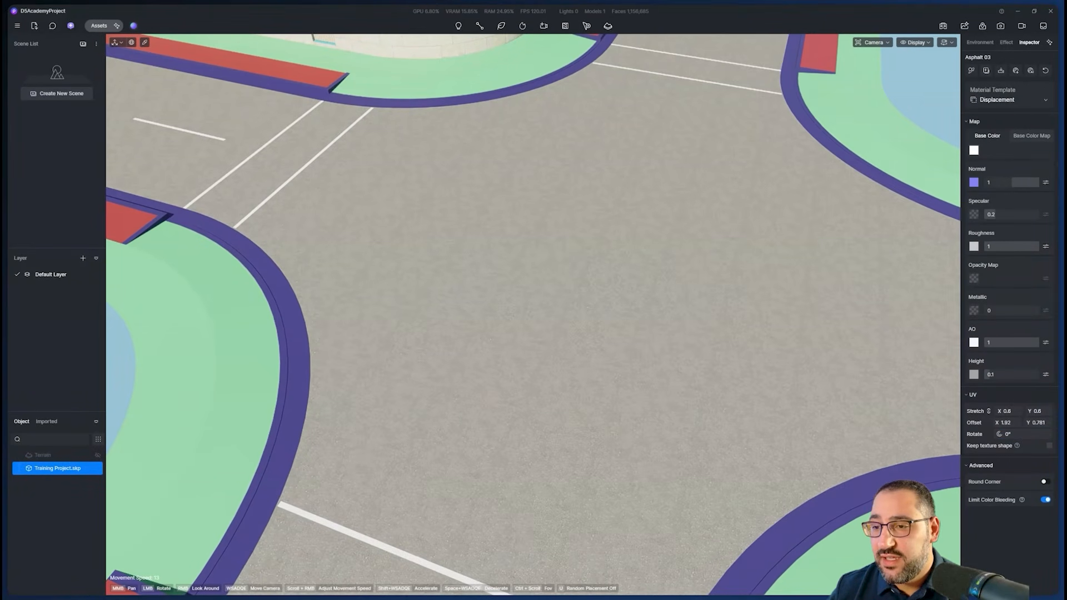
Set the Asphalt 03 material's normal strength to 0, viewing the road surface close to ground level
{"action": "scroll", "coordinate": [705, 356], "scroll_direction": "up", "scroll_amount": 10}
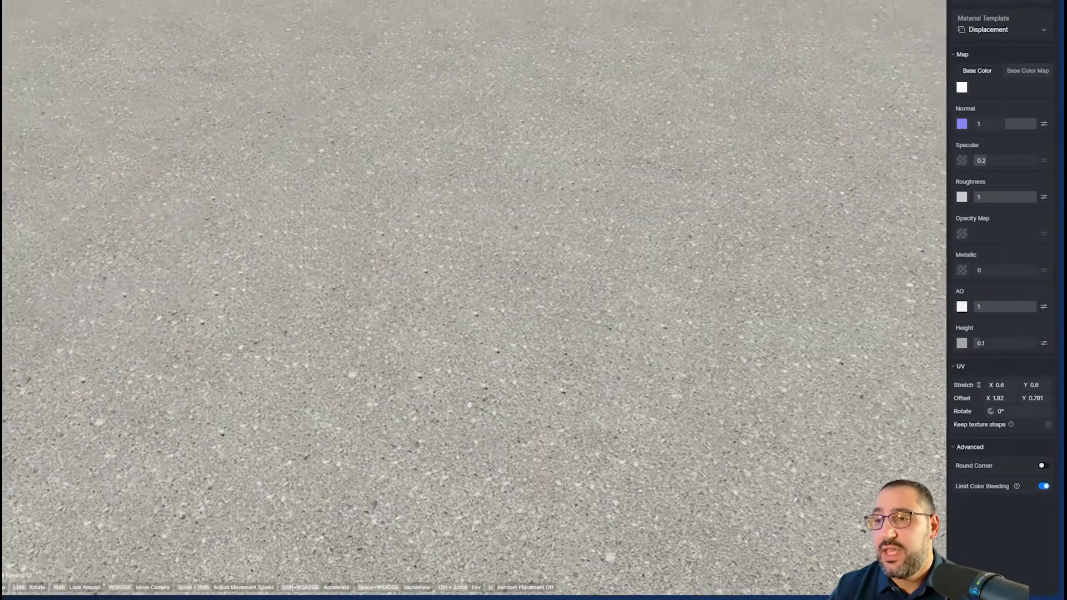
{"action": "scroll", "coordinate": [773, 289], "scroll_direction": "down", "scroll_amount": 8}
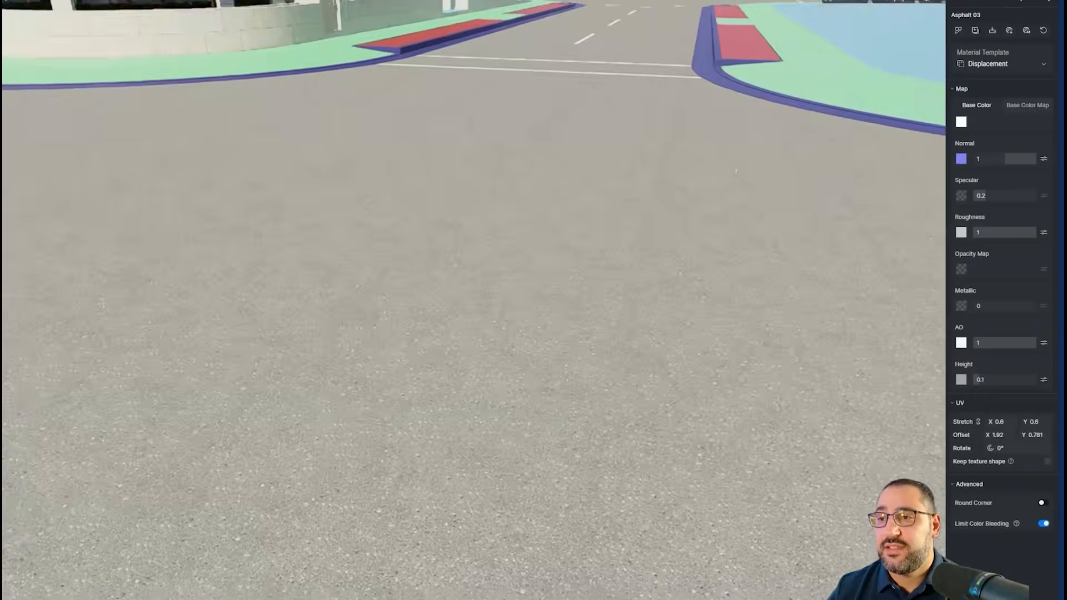
{"action": "left_click_drag", "start_coordinate": [773, 234], "coordinate": [773, 75]}
{"action": "middle_click_drag", "start_coordinate": [731, 77], "coordinate": [731, 59]}
{"action": "middle_click_drag", "start_coordinate": [566, 367], "coordinate": [573, 304]}
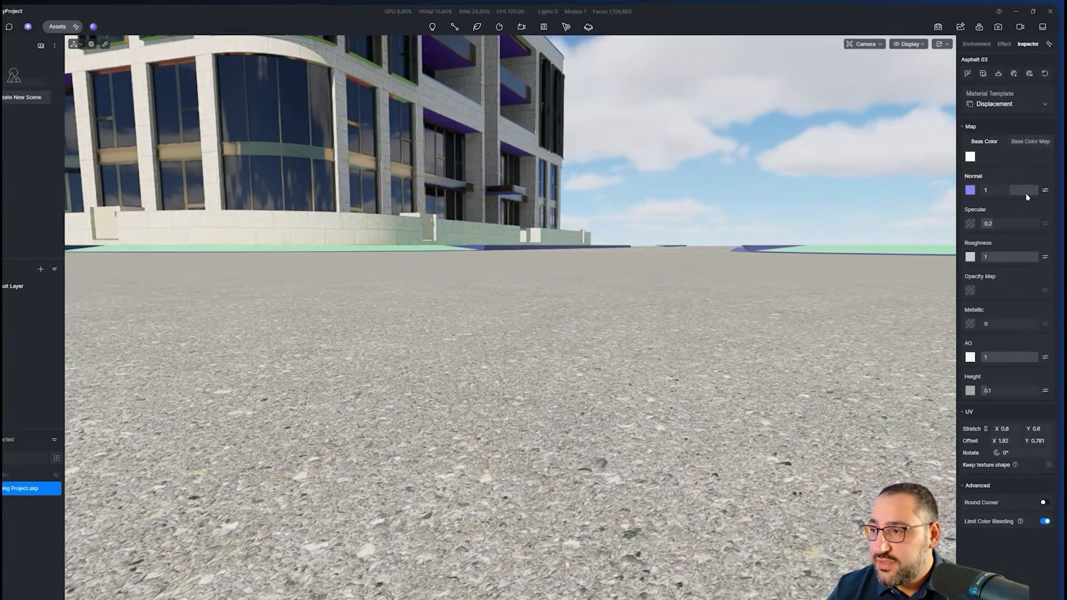
{"action": "left_click", "coordinate": [1026, 183]}
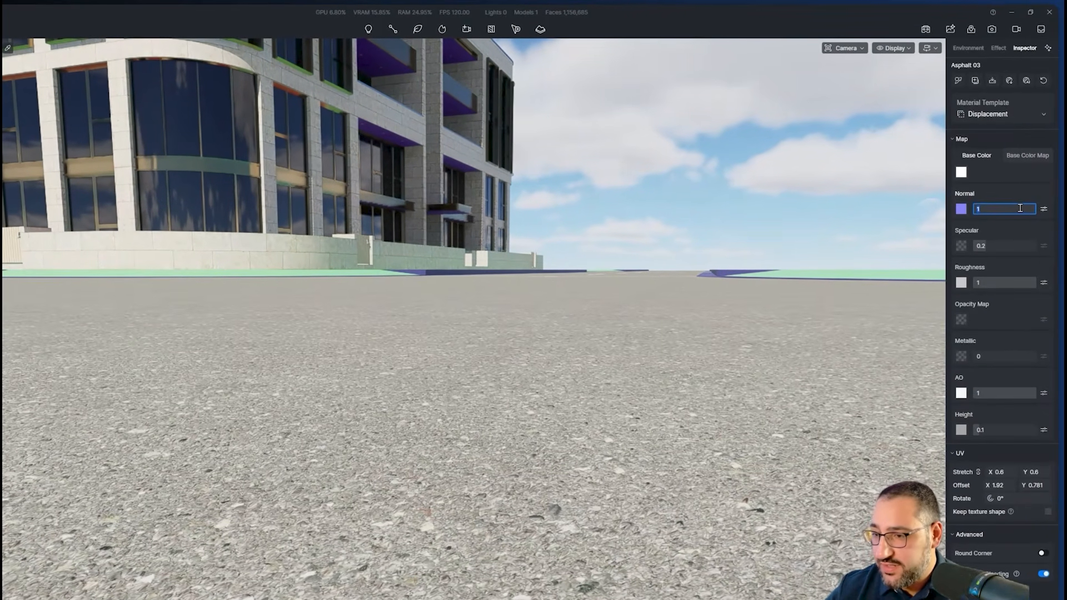
{"action": "type", "text": "0"}
{"action": "key", "text": "Return"}
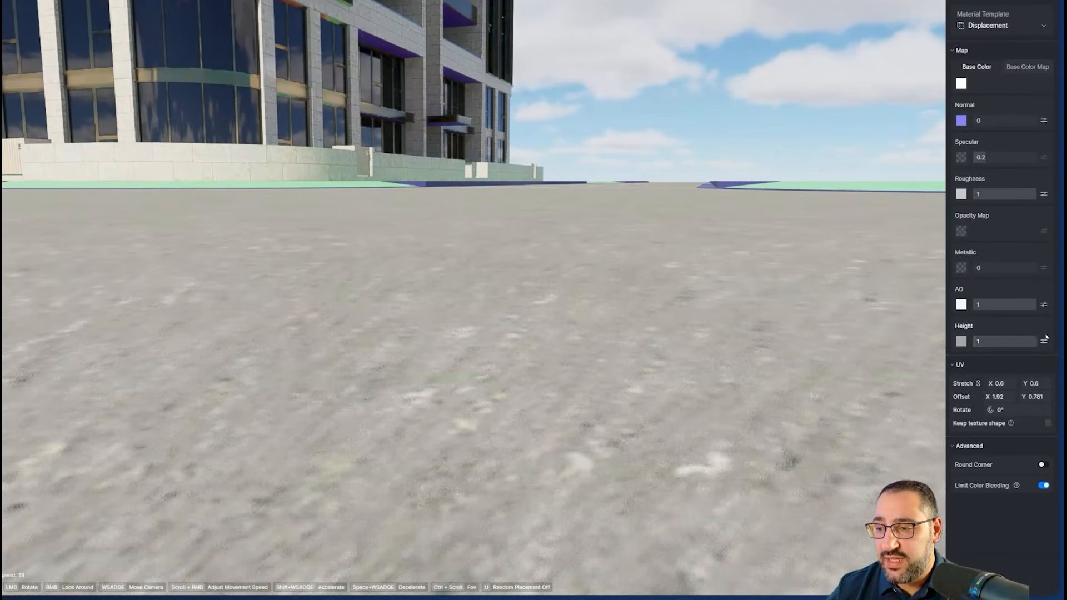
Raise the asphalt's height to 0.51 and try True Displacement with a height of 7.4
{"action": "left_click_drag", "start_coordinate": [988, 344], "coordinate": [1008, 351]}
{"action": "left_click", "coordinate": [1044, 342]}
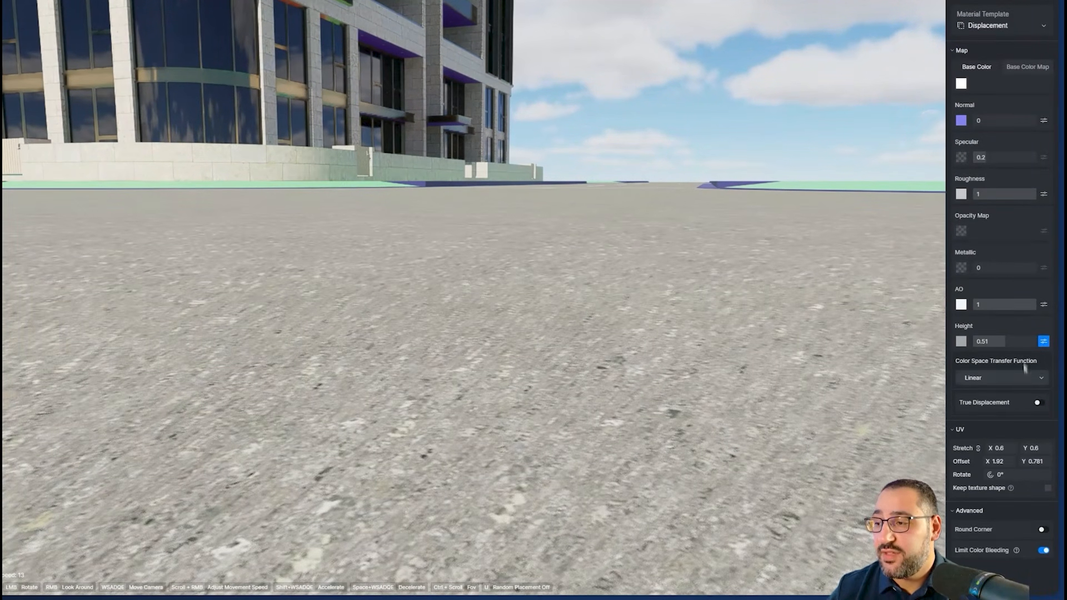
{"action": "left_click", "coordinate": [1038, 403]}
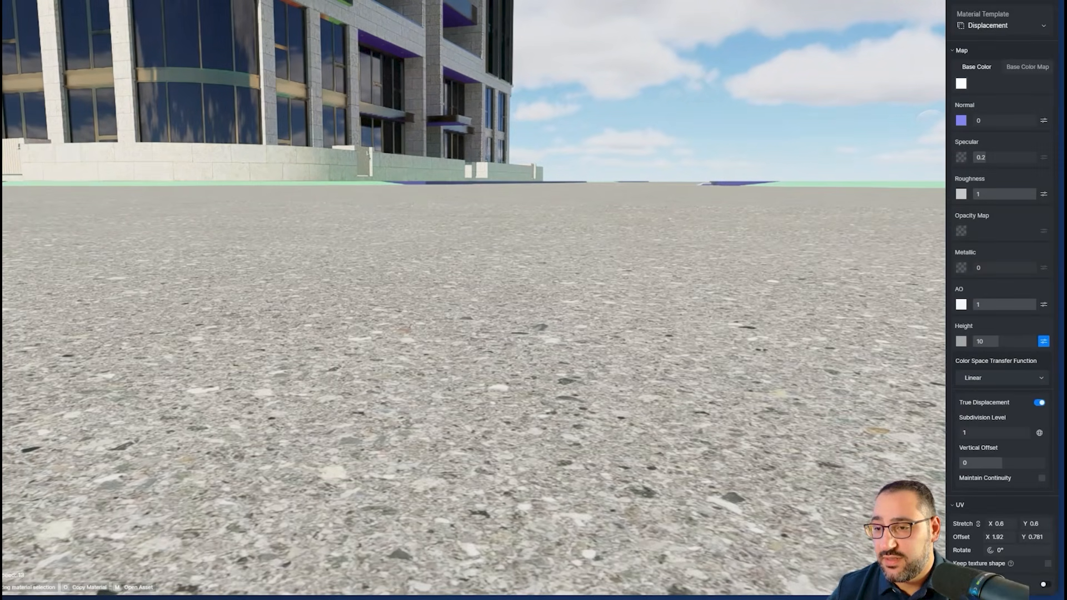
{"action": "mouse_move", "coordinate": [1000, 345]}
{"action": "left_mouse_down"}
{"action": "mouse_move", "coordinate": [1017, 343]}
{"action": "mouse_move", "coordinate": [994, 349]}
{"action": "left_mouse_up"}
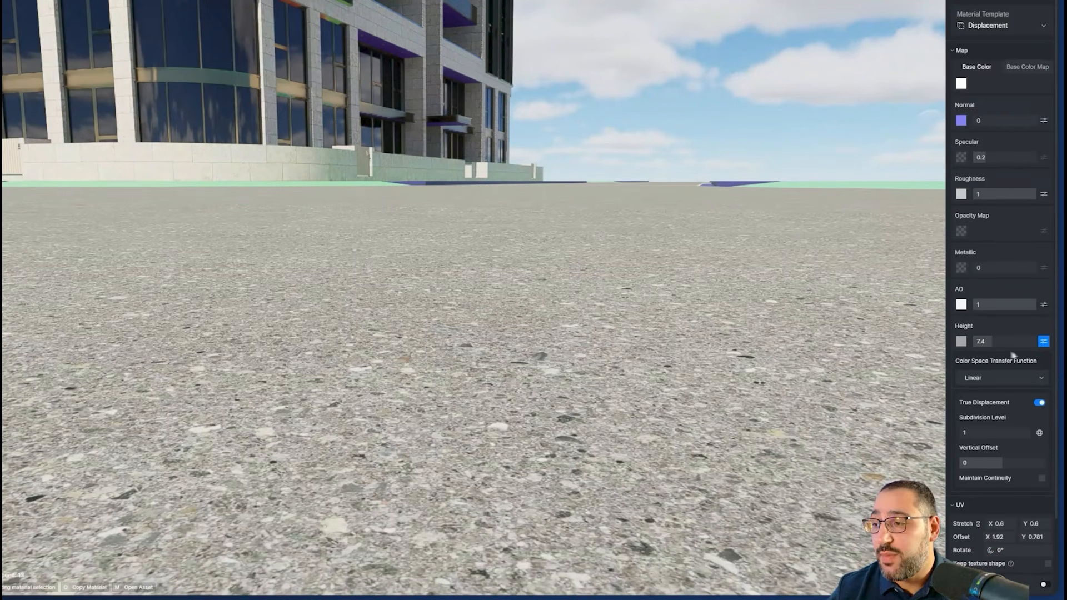
{"action": "left_click", "coordinate": [1040, 404]}
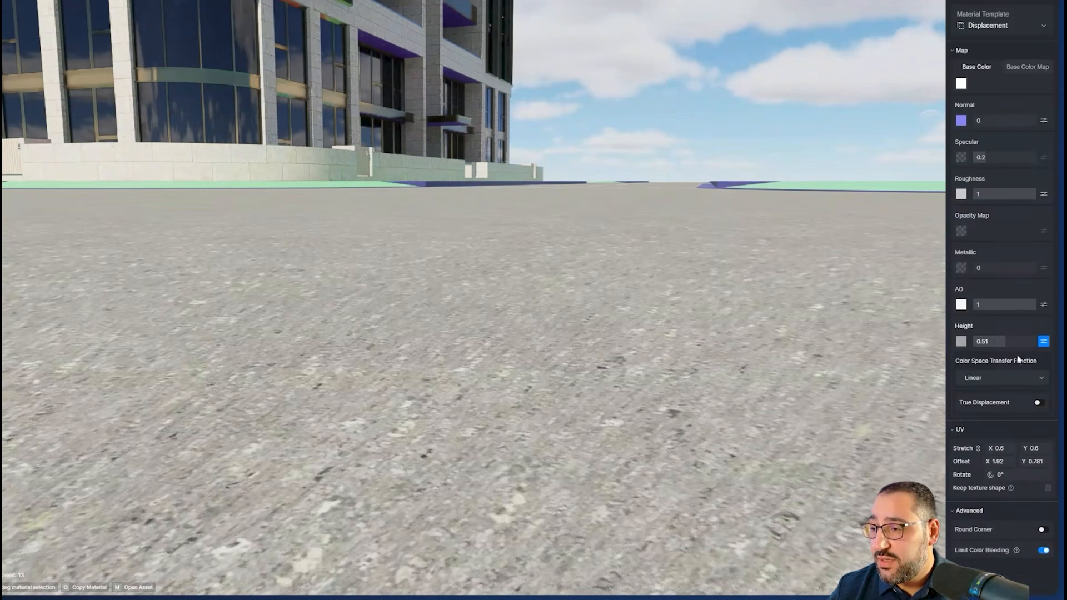
Lower the asphalt's height to 0.05 and change its material template to Custom
{"action": "left_click_drag", "start_coordinate": [1000, 345], "coordinate": [971, 358]}
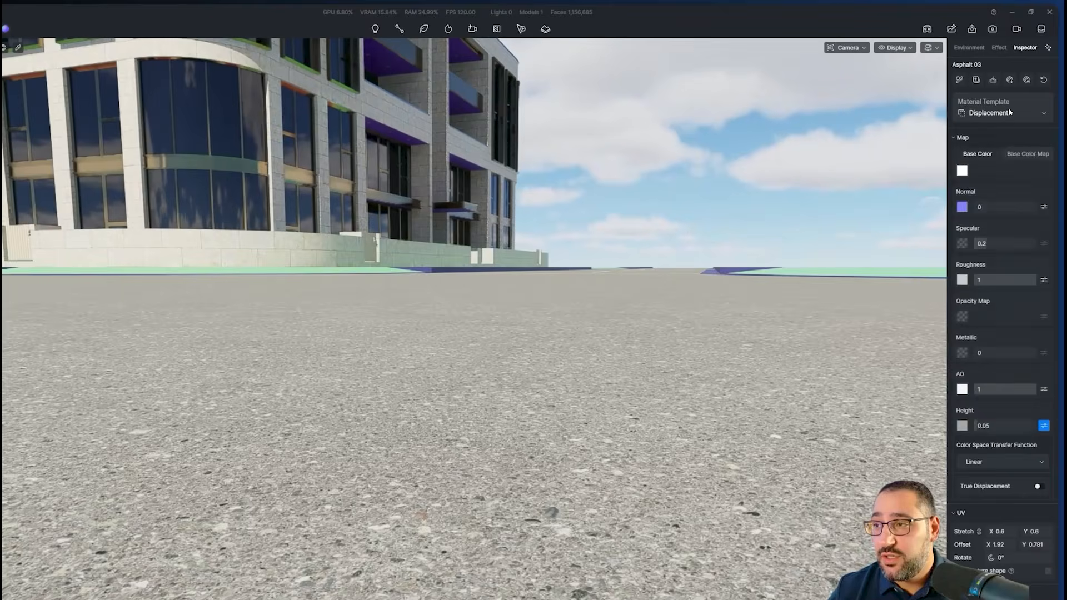
{"action": "left_click", "coordinate": [1016, 99]}
{"action": "left_click", "coordinate": [1003, 120]}
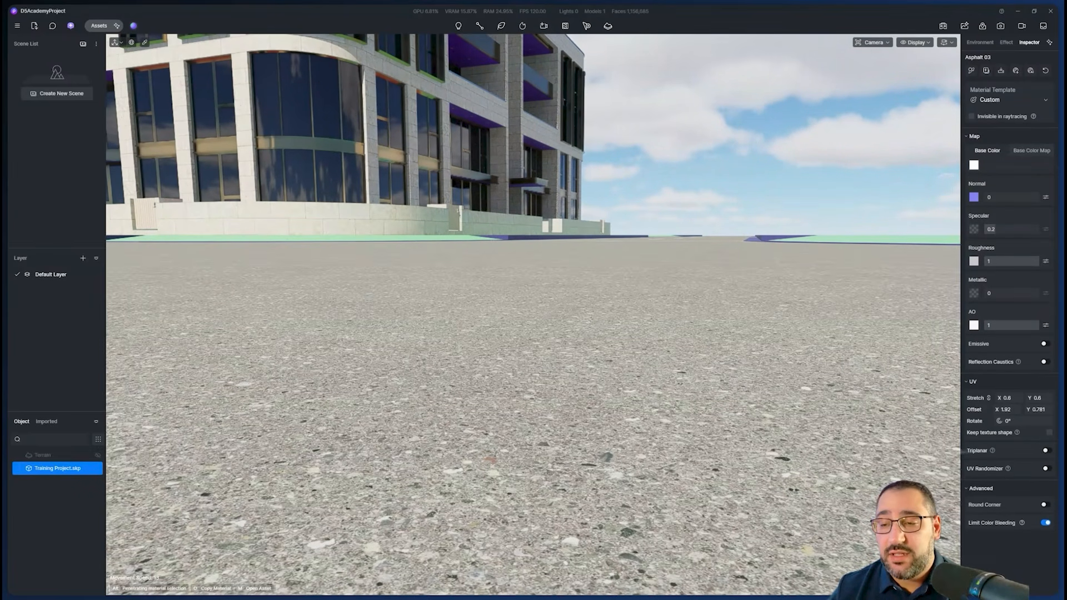
Enable Triplanar mapping for the asphalt material on the road
{"action": "key", "text": "e"}
{"action": "right_click_drag", "start_coordinate": [533, 315], "coordinate": [525, 421]}
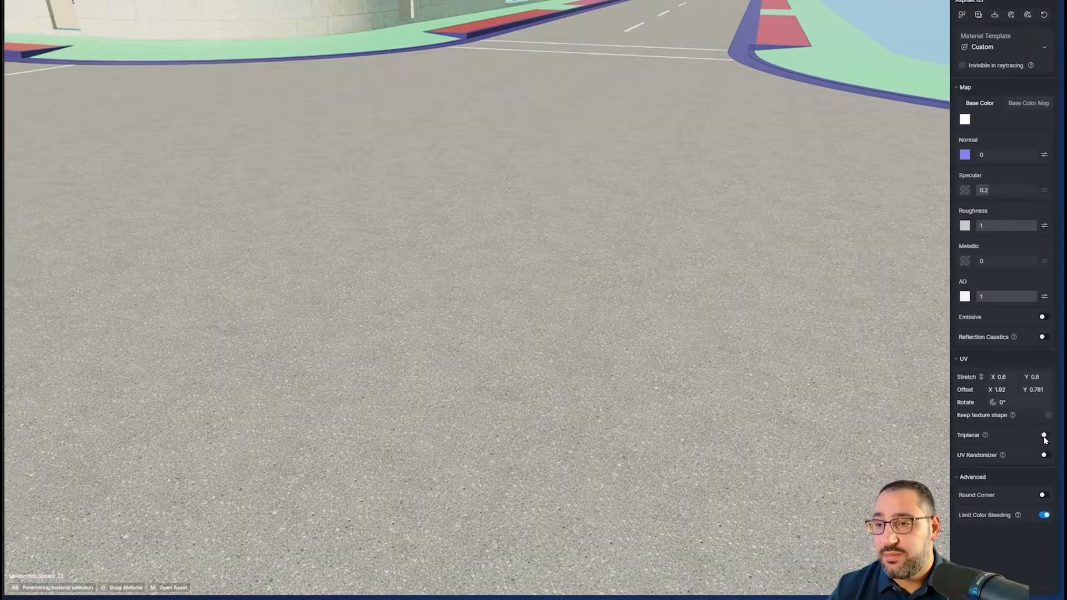
{"action": "left_click", "coordinate": [1045, 451]}
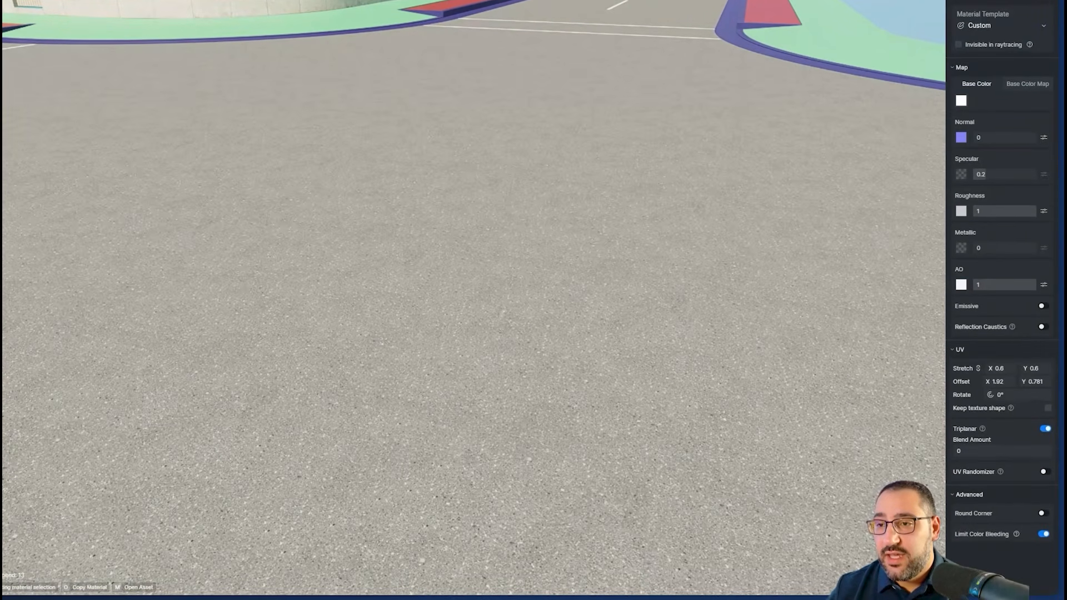
Turn on the UV Randomizer for the asphalt material to break up the texture repetition across the intersection
{"action": "key", "text": "w"}
{"action": "right_click_drag", "start_coordinate": [483, 300], "coordinate": [406, 306]}
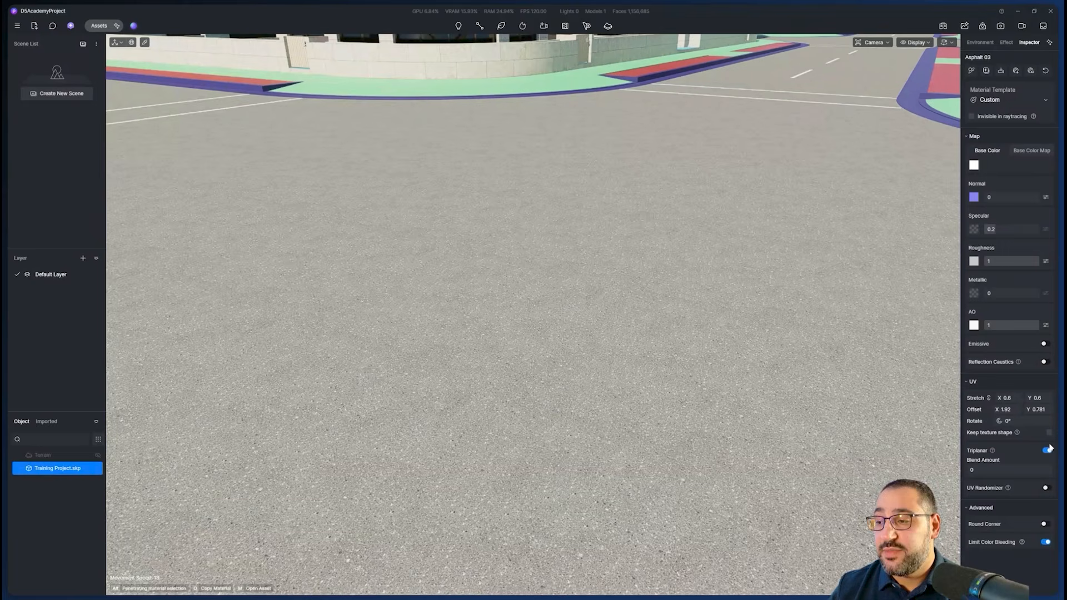
{"action": "key", "text": "s"}
{"action": "right_click_drag", "start_coordinate": [686, 417], "coordinate": [728, 464]}
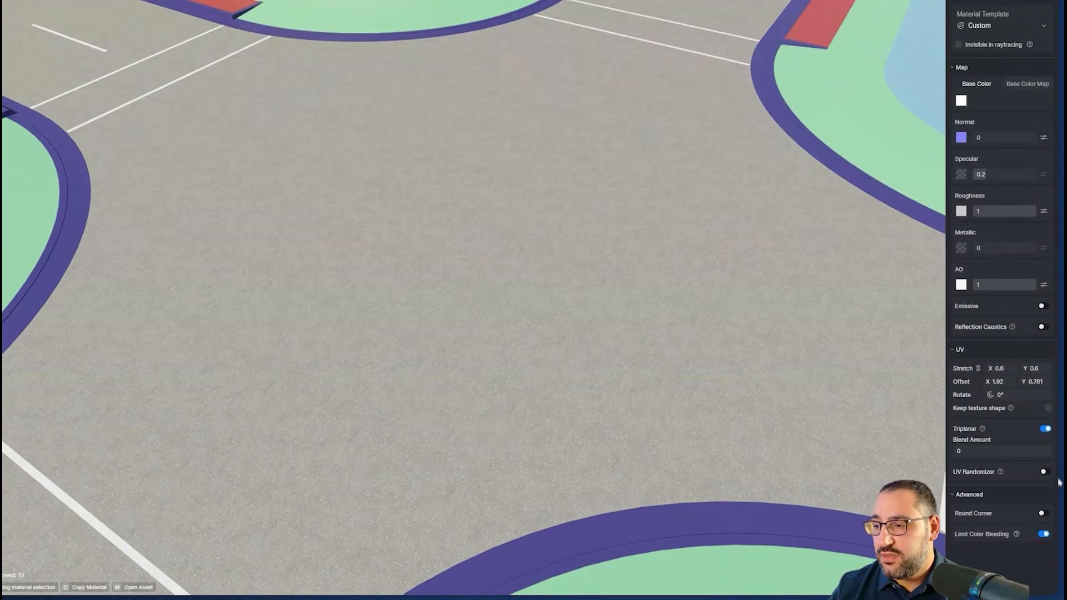
{"action": "right_click_drag", "start_coordinate": [778, 400], "coordinate": [745, 400]}
{"action": "scroll", "coordinate": [492, 311], "scroll_direction": "down", "scroll_amount": 3}
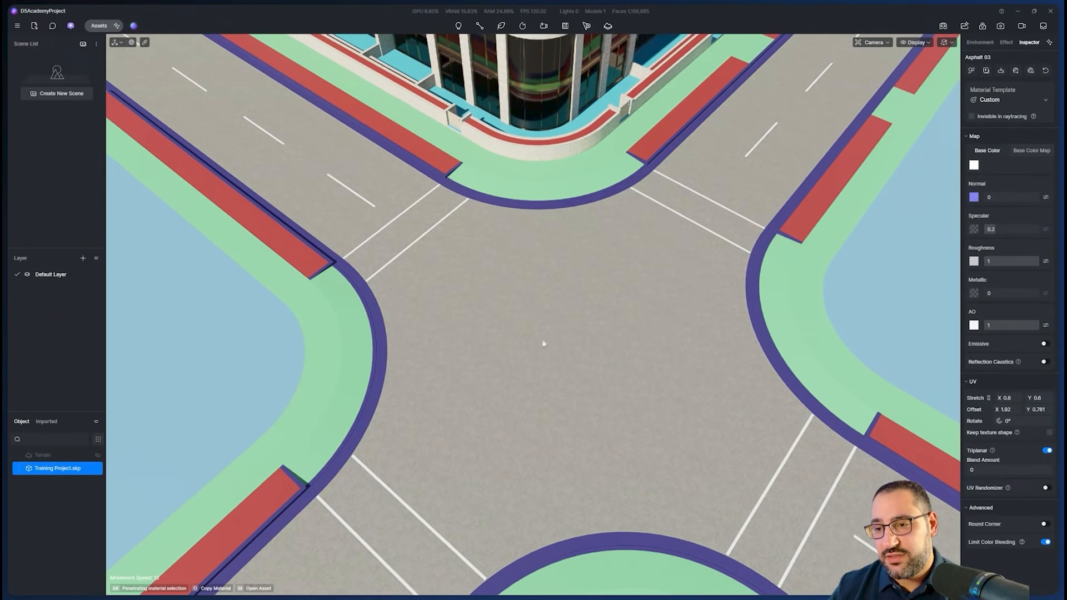
{"action": "left_click", "coordinate": [1046, 488]}
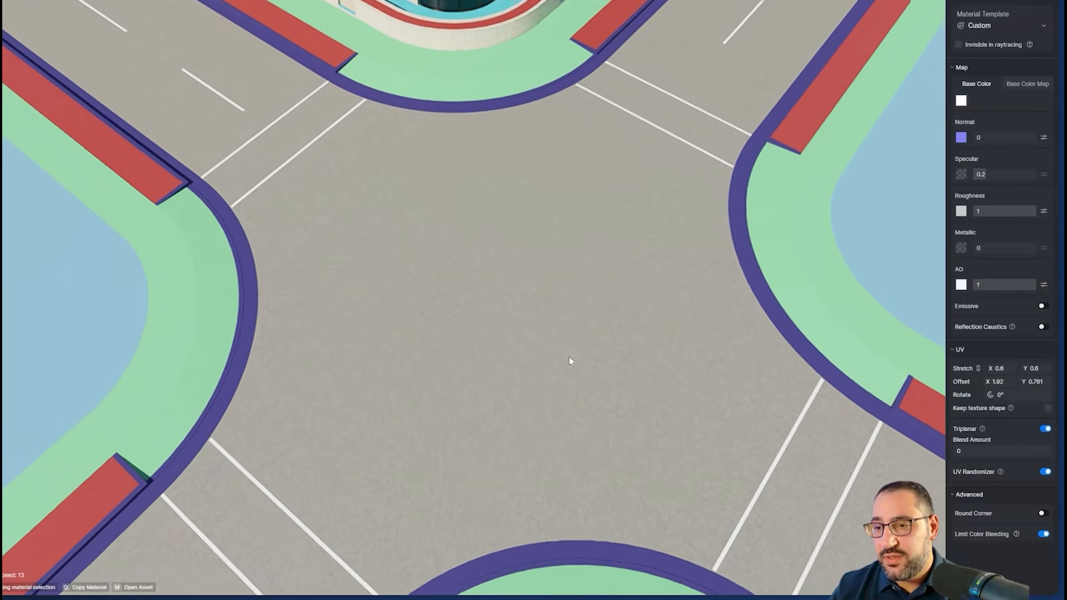
Darken the asphalt's base color to a neutral grey with an HSV value of 68
{"action": "scroll", "coordinate": [569, 360], "scroll_direction": "up", "scroll_amount": 5}
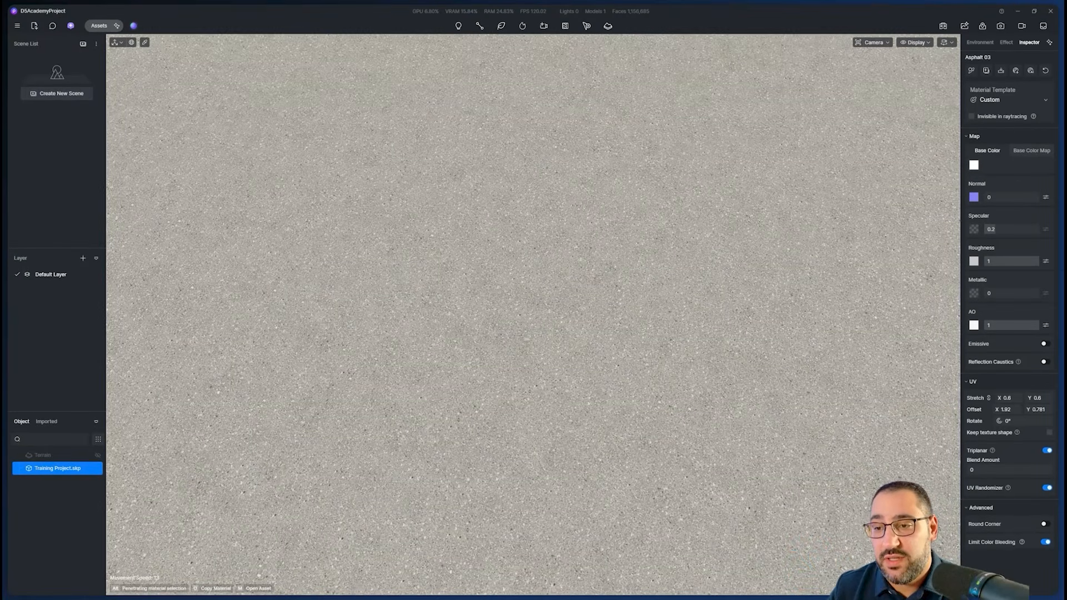
{"action": "scroll", "coordinate": [629, 367], "scroll_direction": "down", "scroll_amount": 5}
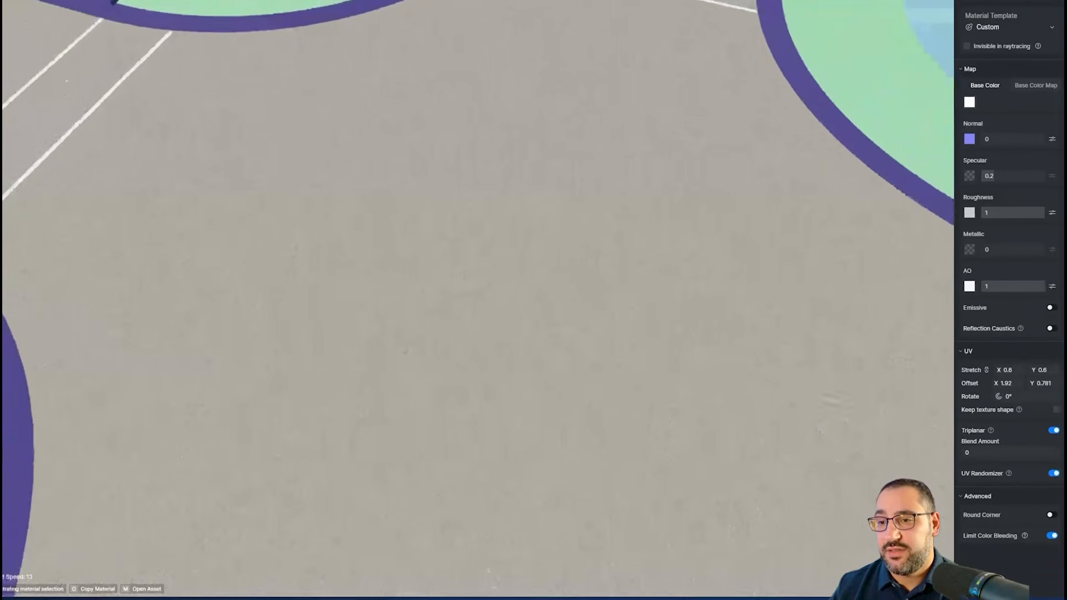
{"action": "scroll", "coordinate": [589, 309], "scroll_direction": "up", "scroll_amount": 4}
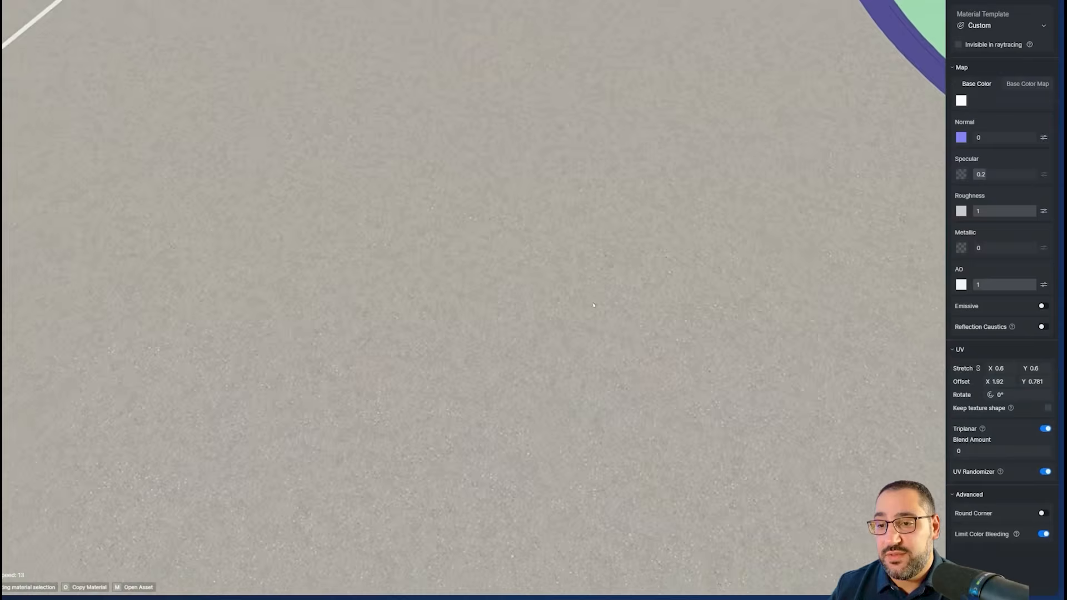
{"action": "scroll", "coordinate": [594, 306], "scroll_direction": "up", "scroll_amount": 5}
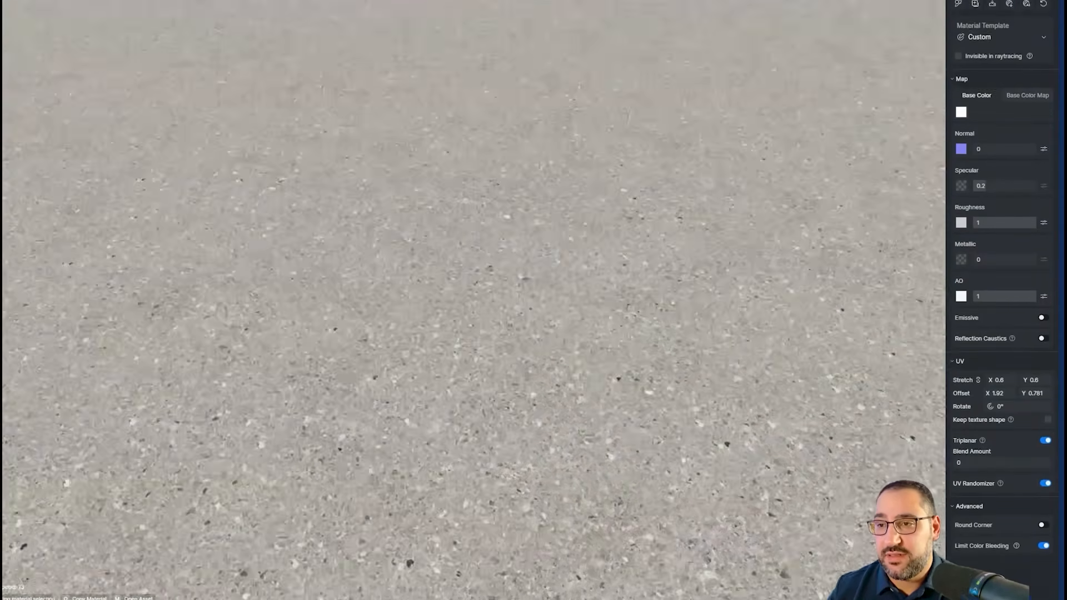
{"action": "scroll", "coordinate": [472, 300], "scroll_direction": "down", "scroll_amount": 3}
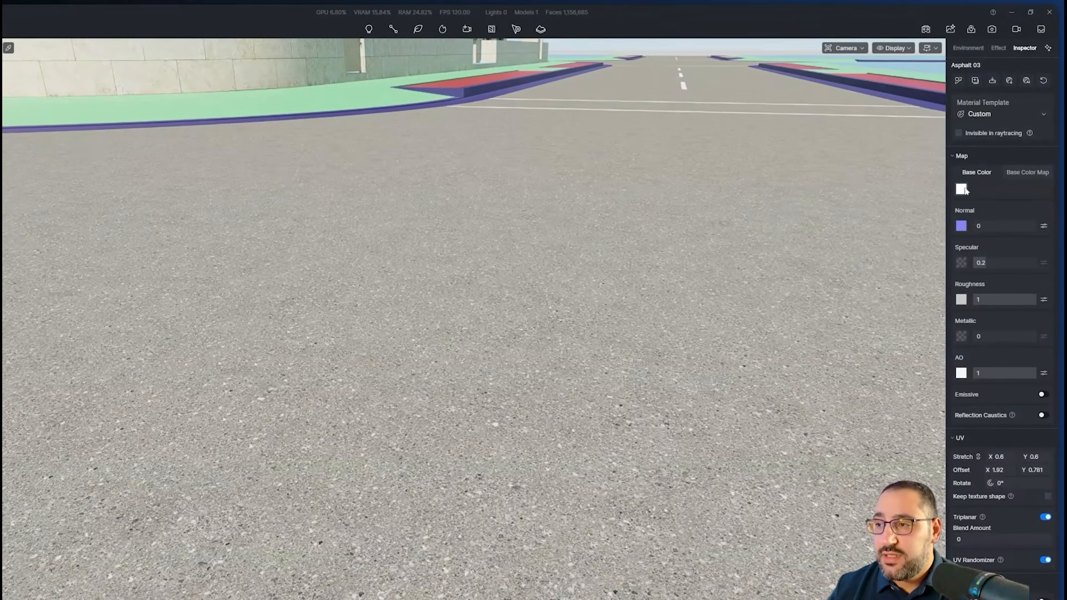
{"action": "left_click", "coordinate": [974, 166]}
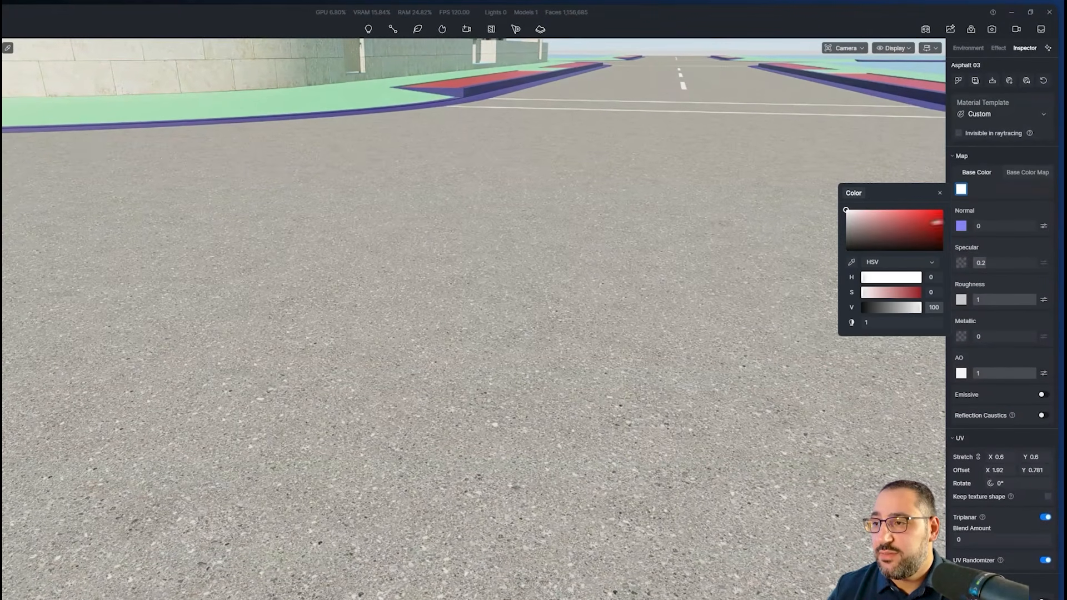
{"action": "left_click_drag", "start_coordinate": [847, 222], "coordinate": [838, 223]}
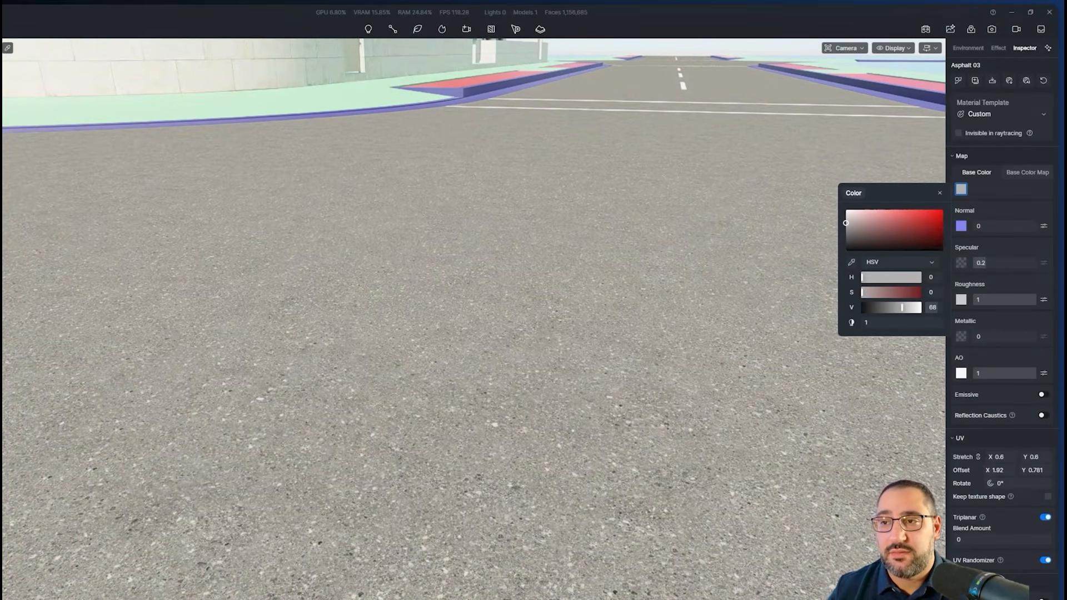
Search the online material assets for "road surface" and download the plain Road Surface material
{"action": "scroll", "coordinate": [560, 288], "scroll_direction": "down", "scroll_amount": 10}
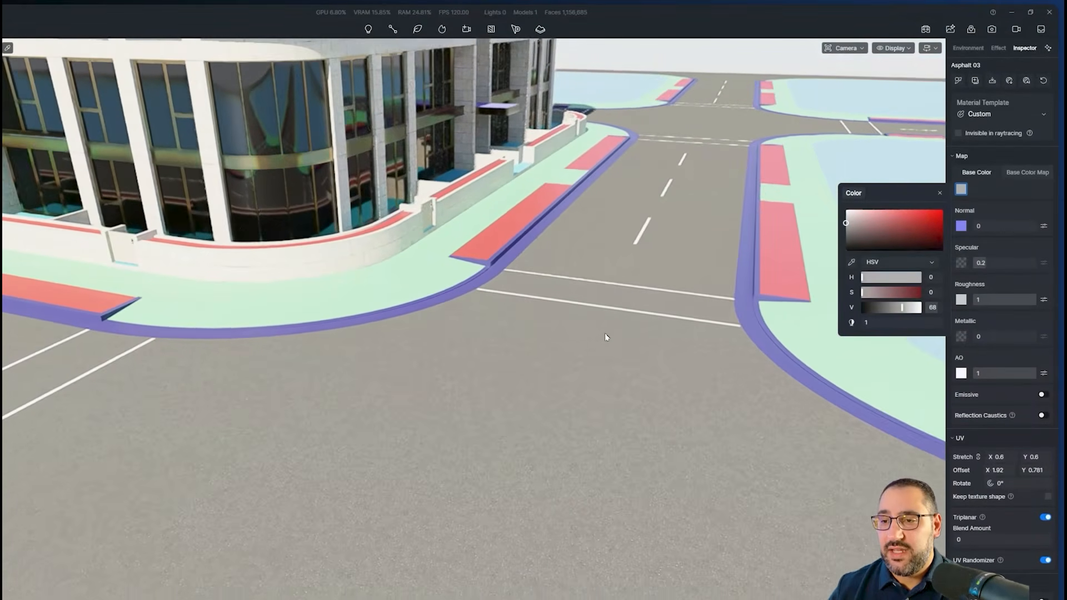
{"action": "right_click_drag", "start_coordinate": [605, 336], "coordinate": [596, 518]}
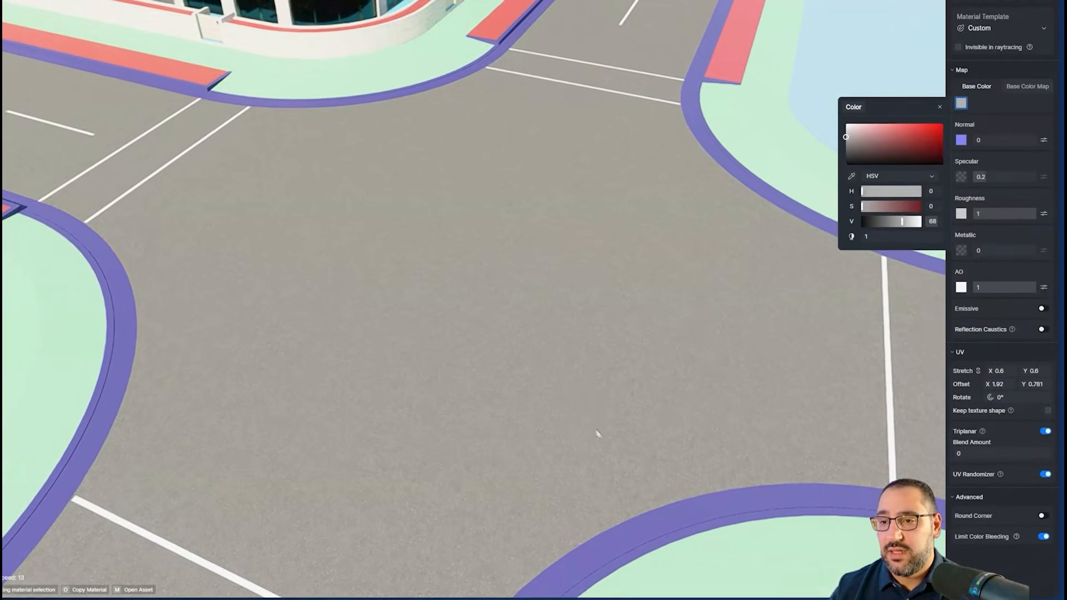
{"action": "right_click_drag", "start_coordinate": [596, 430], "coordinate": [556, 255]}
{"action": "scroll", "coordinate": [555, 253], "scroll_direction": "up", "scroll_amount": 4}
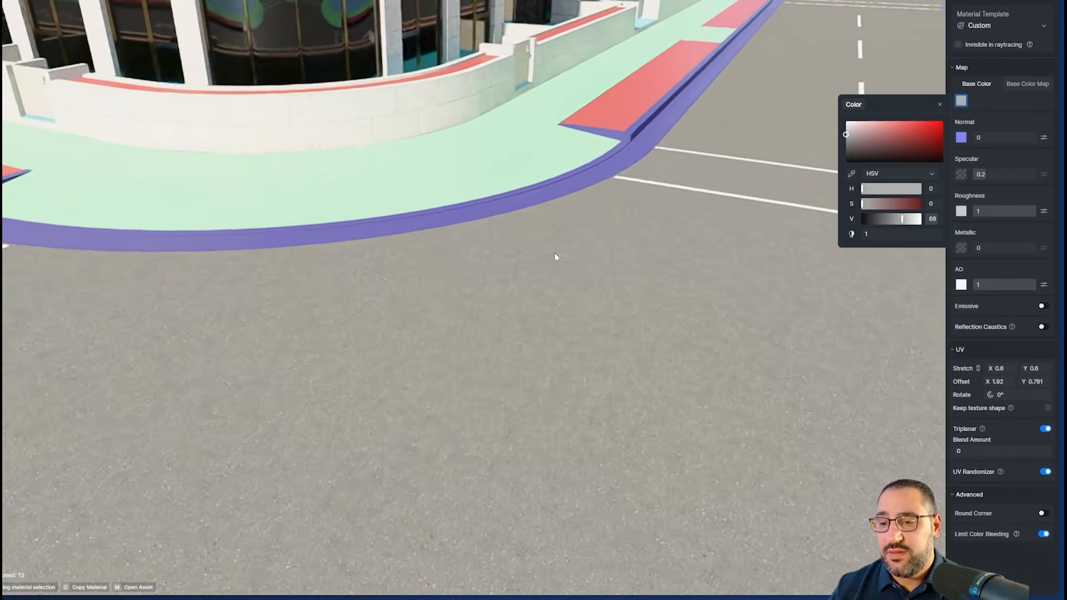
{"action": "scroll", "coordinate": [555, 253], "scroll_direction": "up", "scroll_amount": 5}
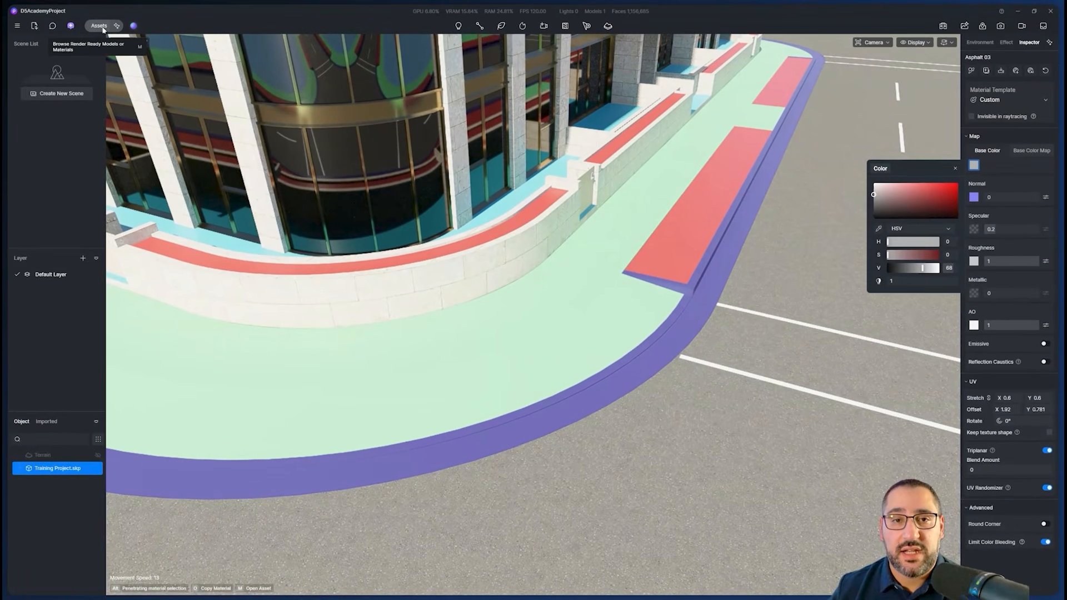
{"action": "left_click", "coordinate": [100, 26]}
{"action": "left_click", "coordinate": [89, 127]}
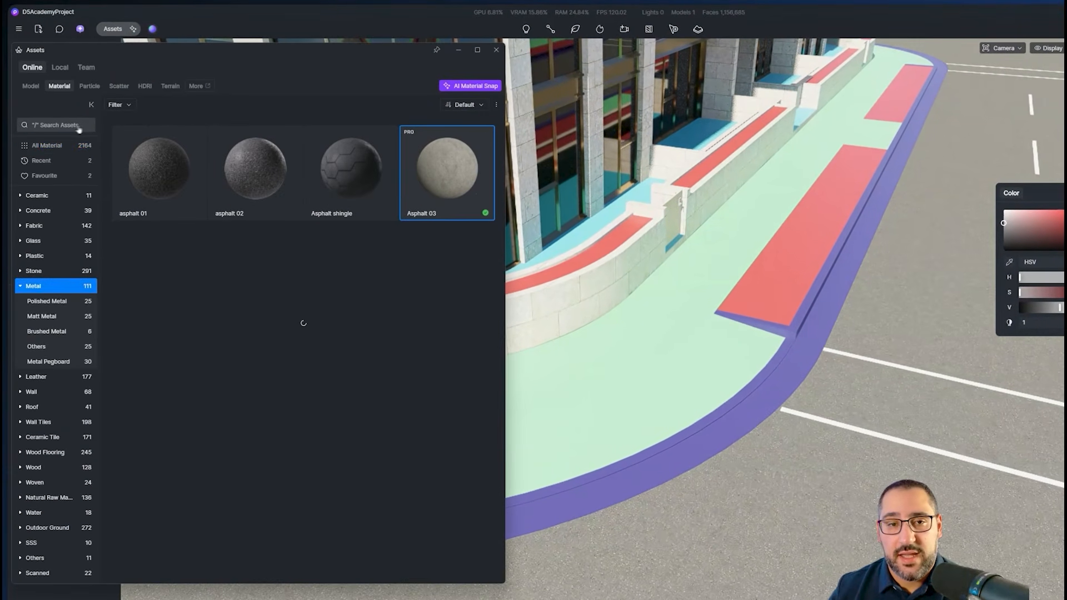
{"action": "type", "text": "roadf"}
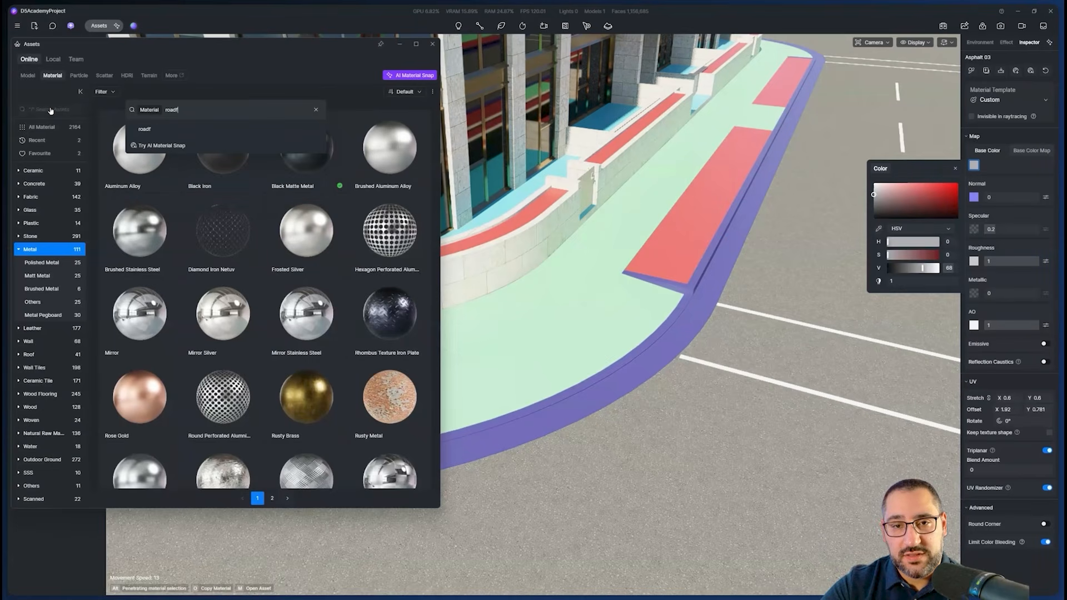
{"action": "key", "text": "BackSpace"}
{"action": "type", "text": "surface"}
{"action": "key", "text": "Return"}
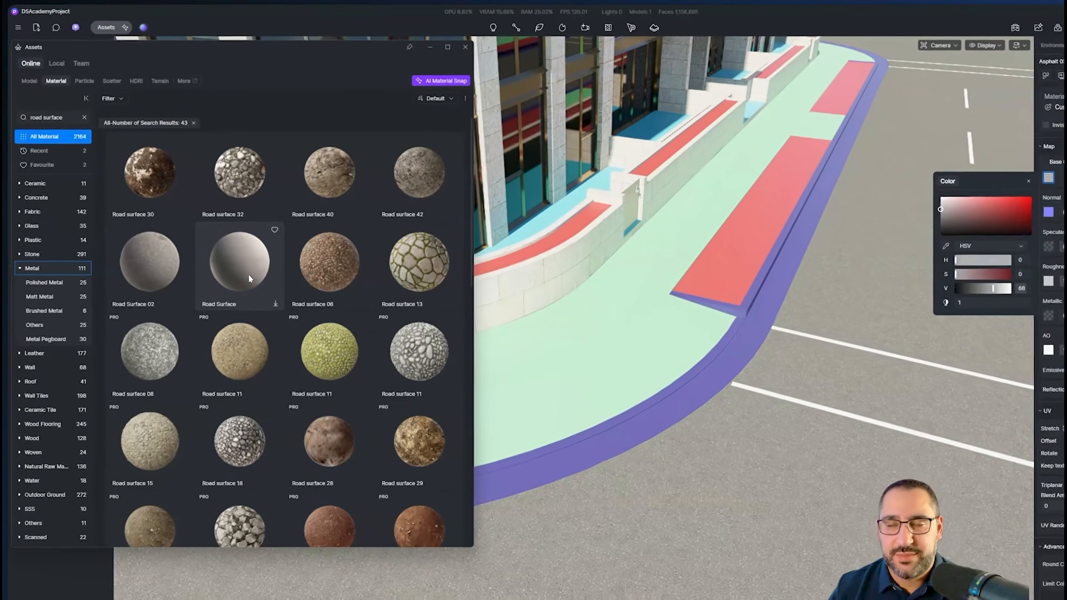
{"action": "left_click", "coordinate": [249, 275]}
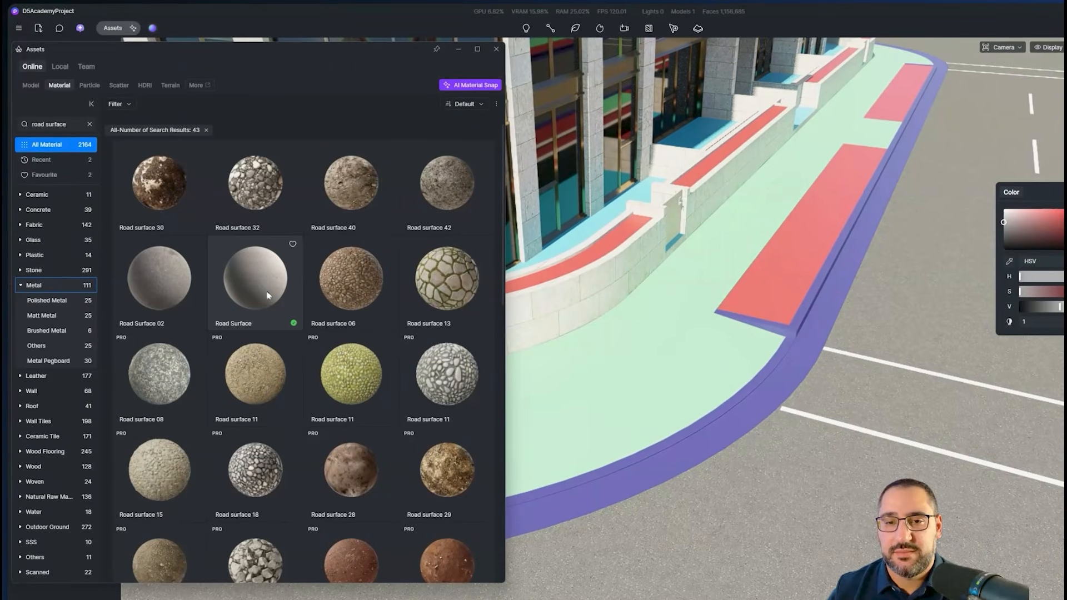
Apply the downloaded Road Surface material to the sidewalk around the building and close the asset library
{"action": "left_click", "coordinate": [262, 285]}
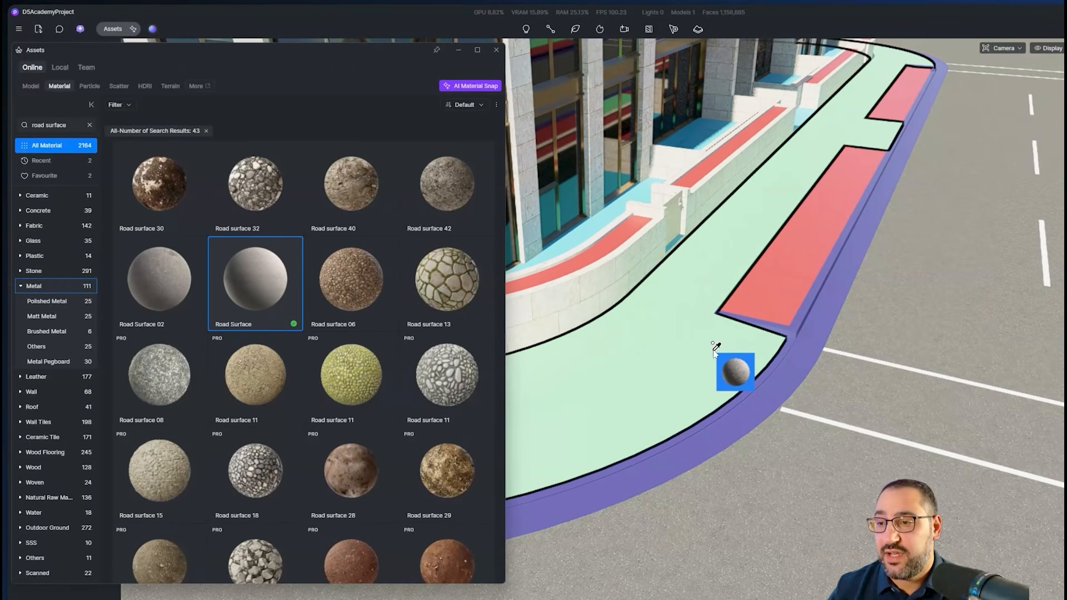
{"action": "left_click", "coordinate": [733, 339]}
{"action": "scroll", "coordinate": [734, 356], "scroll_direction": "up", "scroll_amount": 5}
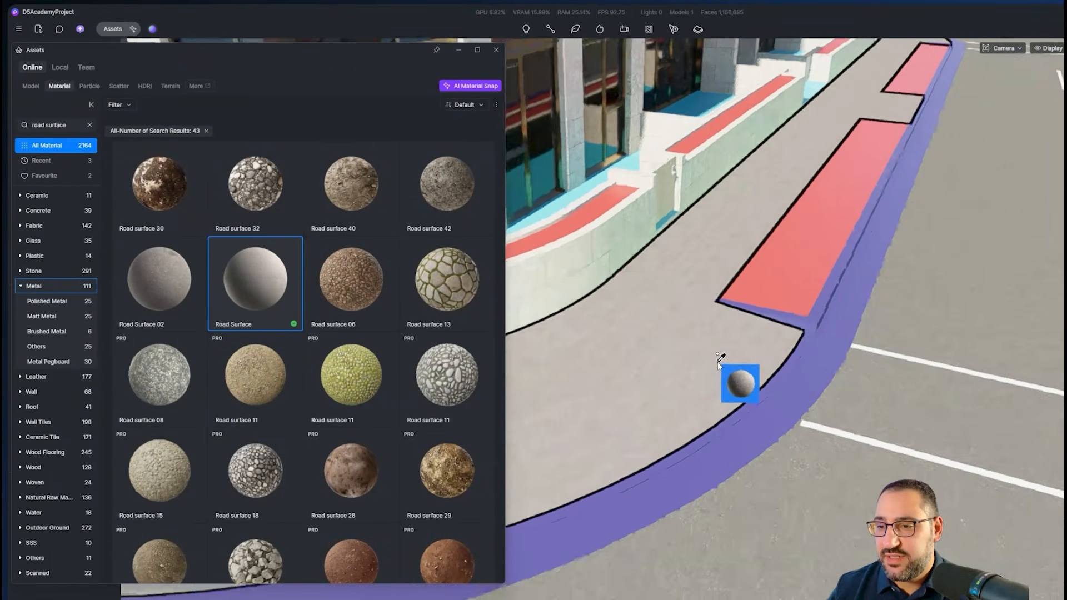
{"action": "left_click", "coordinate": [496, 50]}
{"action": "right_click_drag", "start_coordinate": [681, 306], "coordinate": [829, 326]}
{"action": "key", "text": "Escape"}
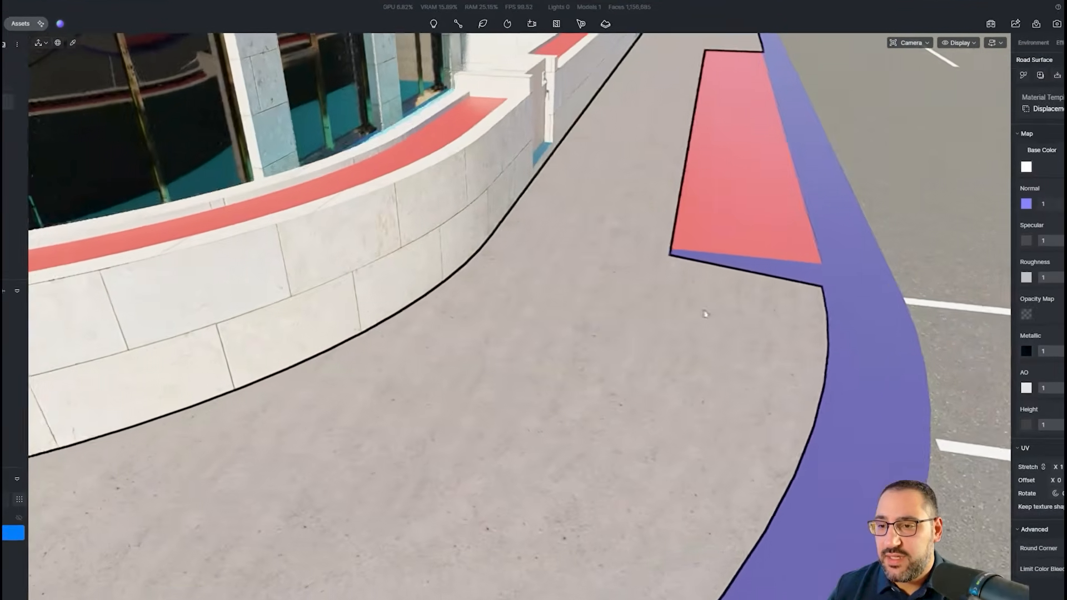
Switch the sidewalk's Road Surface material template from Displacement to Custom
{"action": "right_click_drag", "start_coordinate": [544, 418], "coordinate": [661, 241]}
{"action": "left_click_drag", "start_coordinate": [660, 240], "coordinate": [695, 239]}
{"action": "left_click_drag", "start_coordinate": [529, 418], "coordinate": [563, 431]}
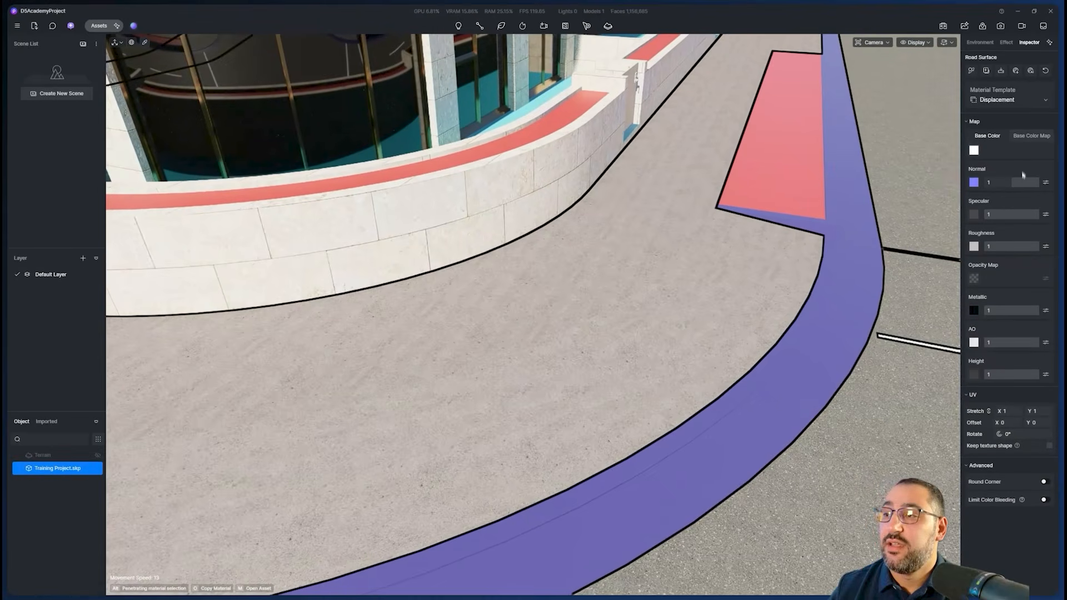
{"action": "left_click", "coordinate": [1009, 99]}
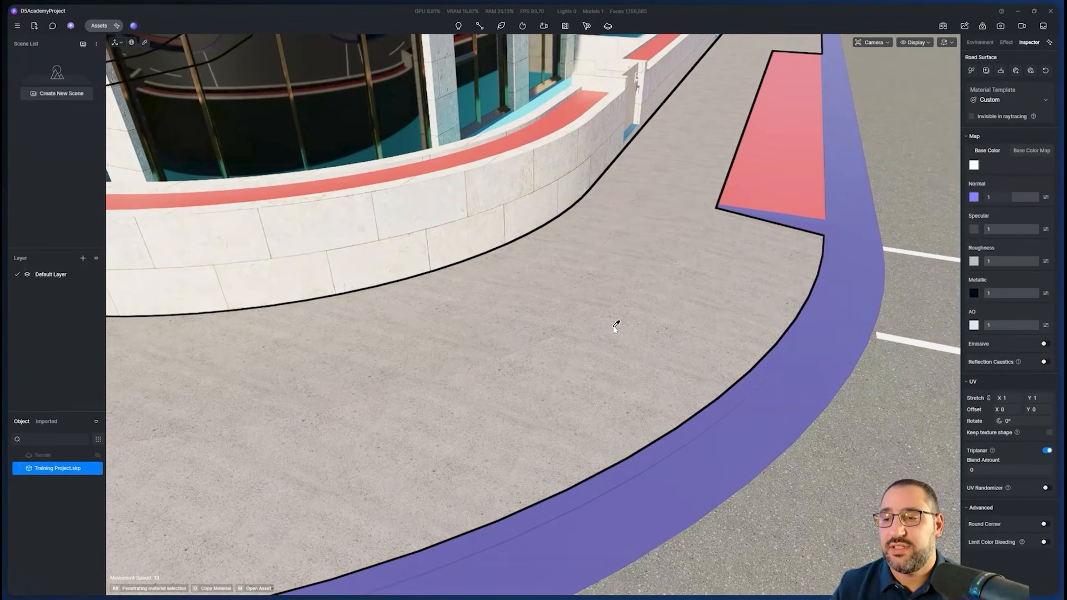
Turn on the UV Randomizer and Round Corner options for the sidewalk material
{"action": "scroll", "coordinate": [661, 360], "scroll_direction": "up", "scroll_amount": 3}
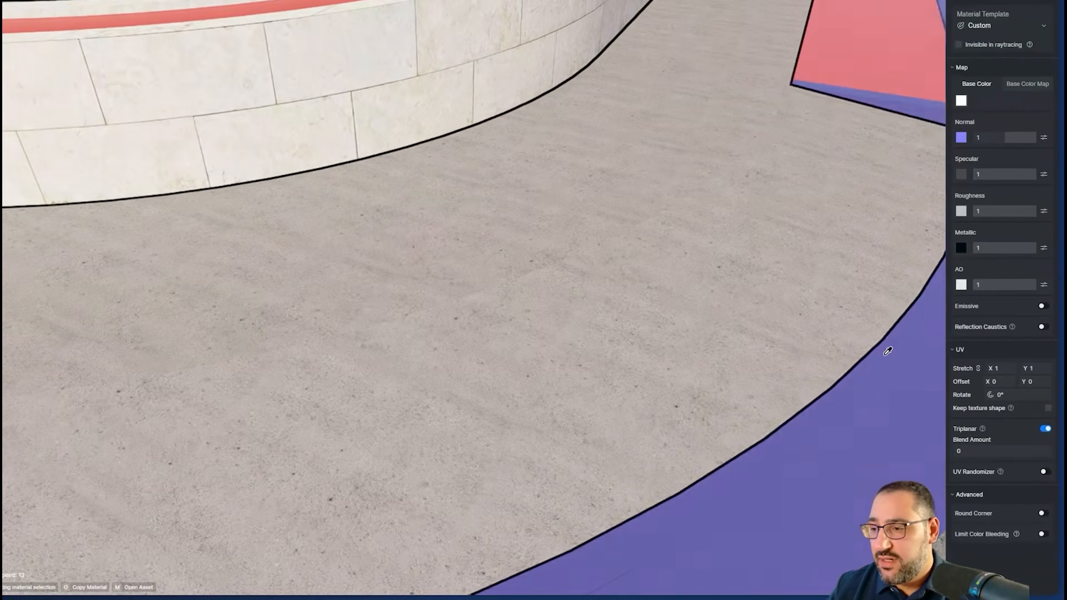
{"action": "left_click", "coordinate": [1045, 472]}
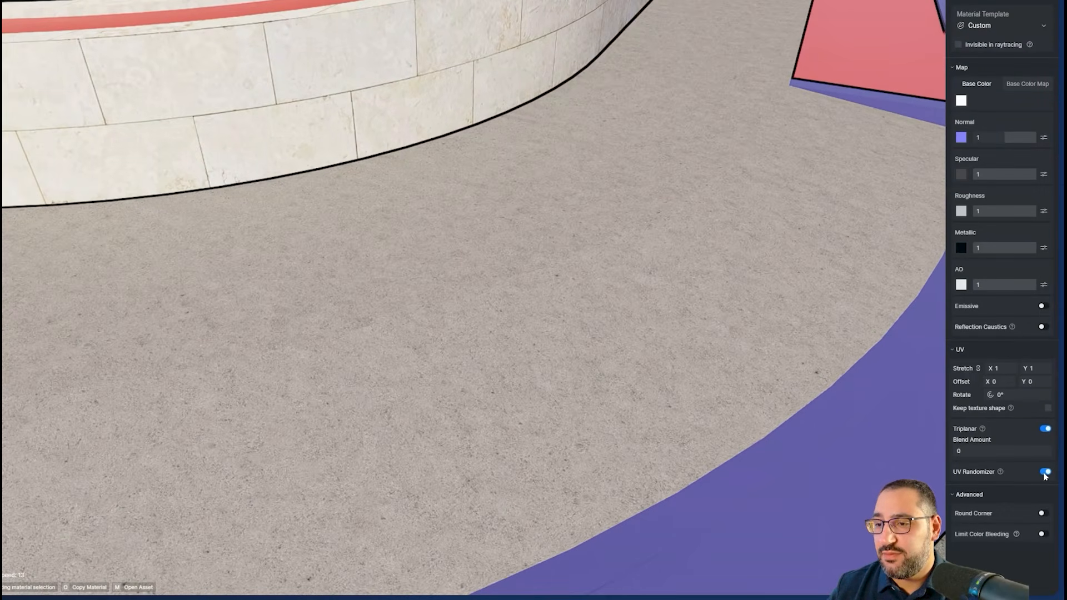
{"action": "scroll", "coordinate": [638, 258], "scroll_direction": "down", "scroll_amount": 6}
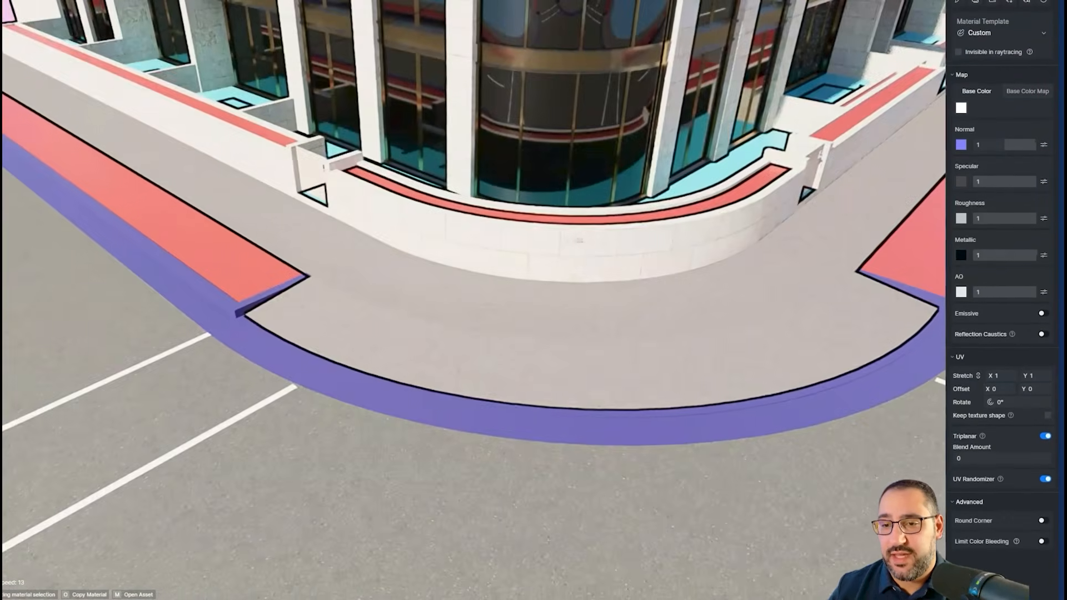
{"action": "right_click_drag", "start_coordinate": [579, 241], "coordinate": [715, 243]}
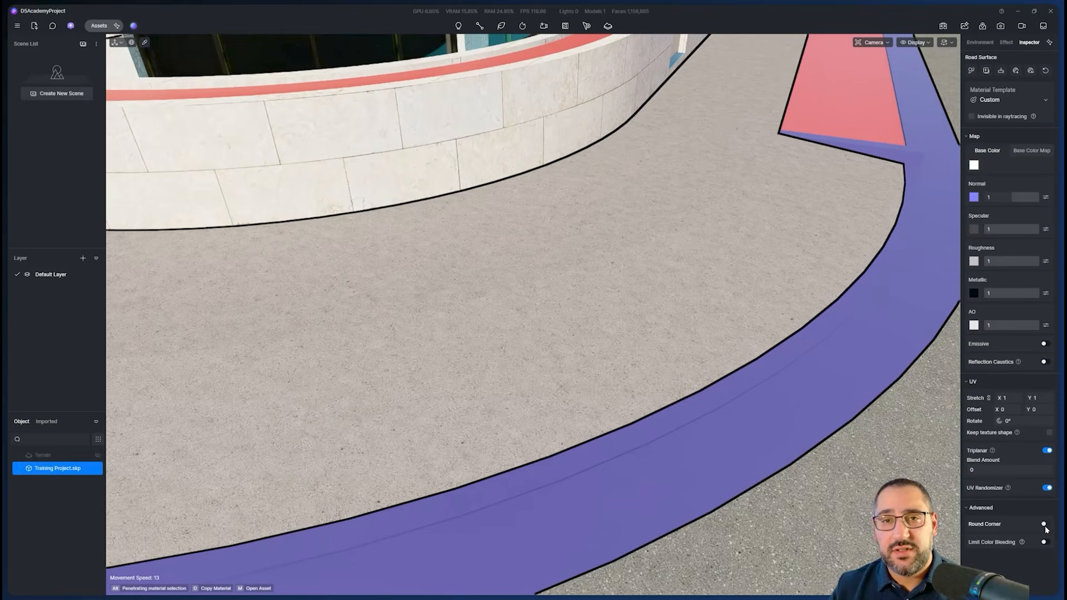
{"action": "left_click", "coordinate": [1045, 525]}
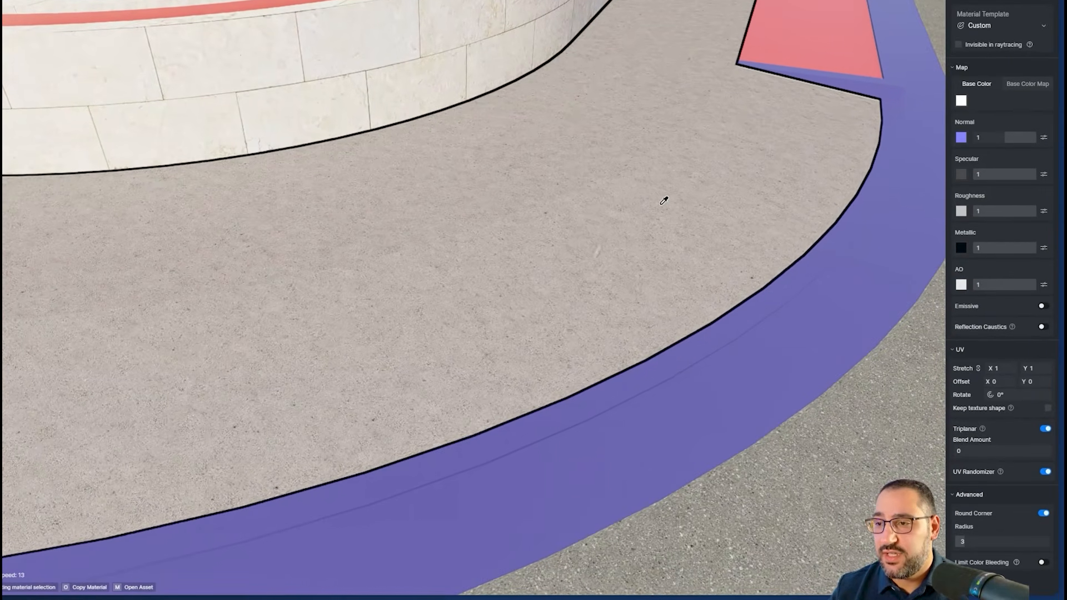
{"action": "scroll", "coordinate": [423, 285], "scroll_direction": "down", "scroll_amount": 5}
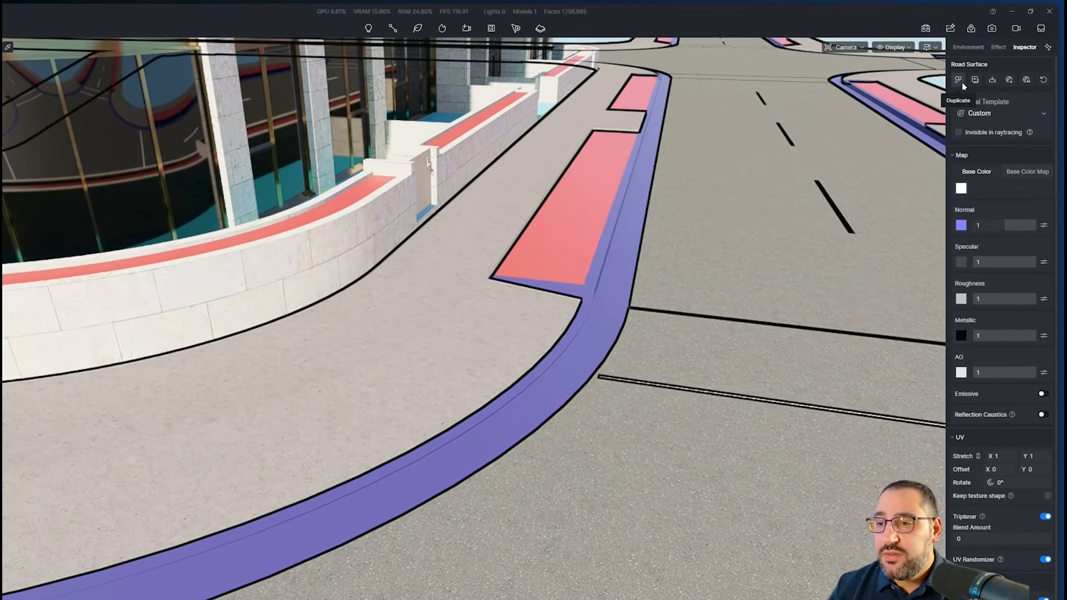
Duplicate the sidewalk's Road Surface material and apply the copy to the purple curb
{"action": "left_click", "coordinate": [959, 81]}
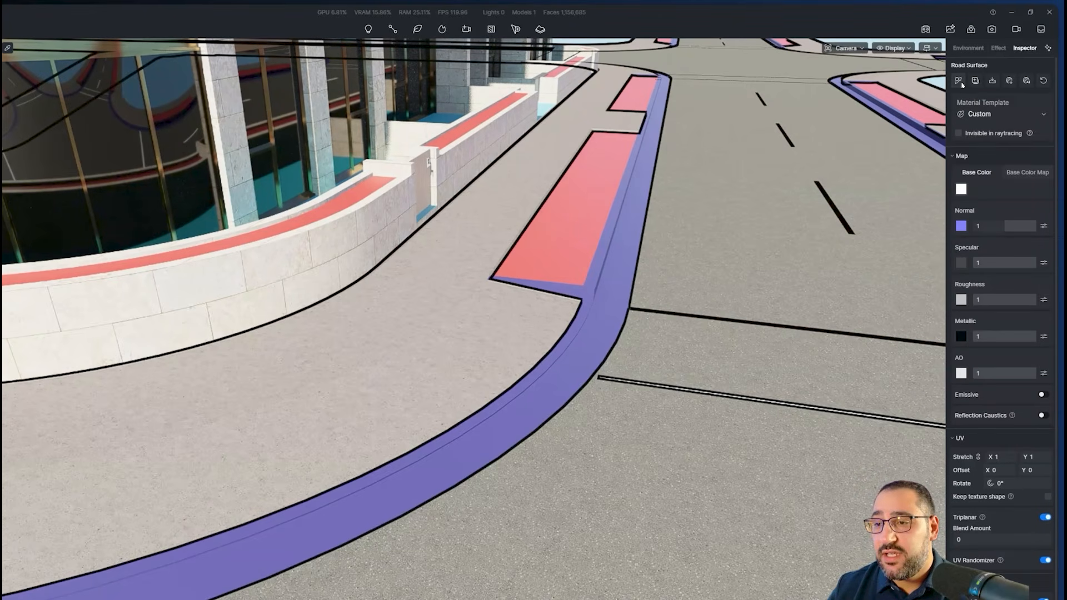
{"action": "left_click", "coordinate": [612, 320]}
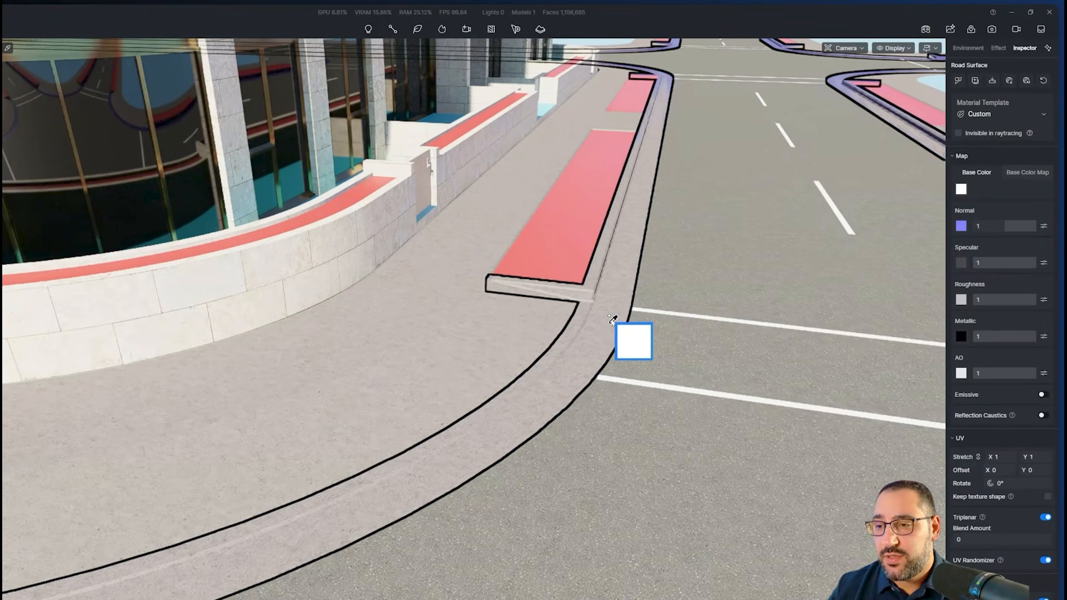
{"action": "key", "text": "Escape"}
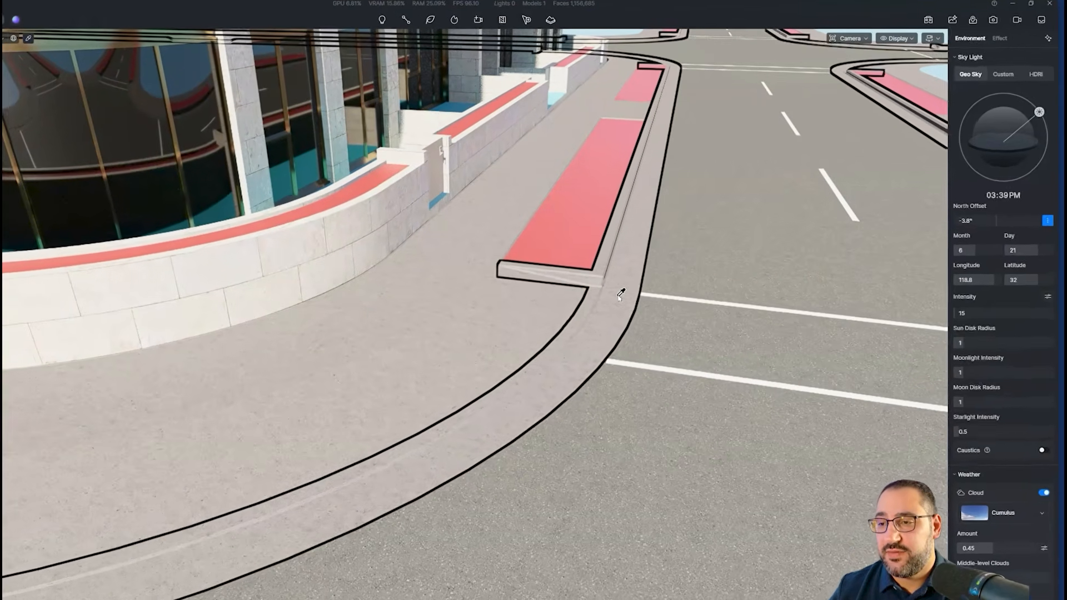
Darken the curb material's base color to a neutral grey with an HSV value of 83
{"action": "left_click", "coordinate": [674, 268]}
{"action": "left_click", "coordinate": [973, 165]}
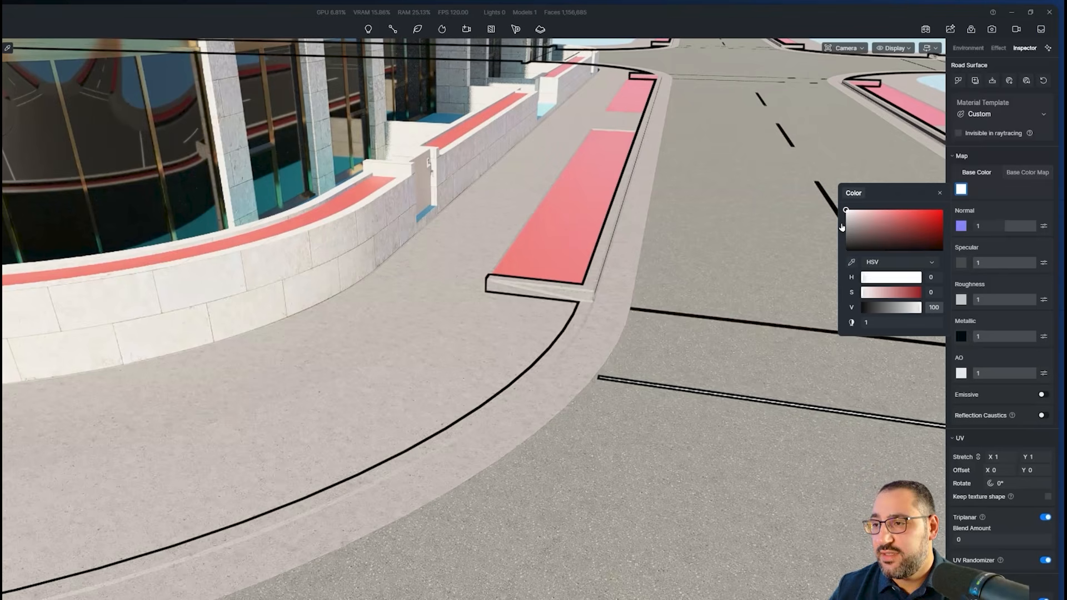
{"action": "left_click_drag", "start_coordinate": [850, 226], "coordinate": [841, 220]}
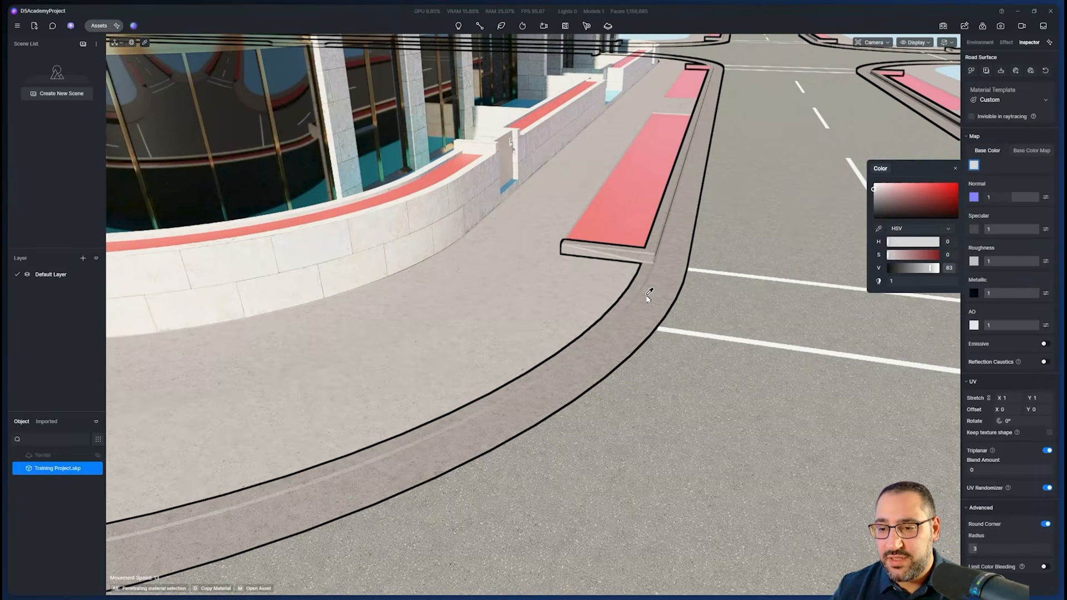
{"action": "scroll", "coordinate": [652, 290], "scroll_direction": "down", "scroll_amount": 5}
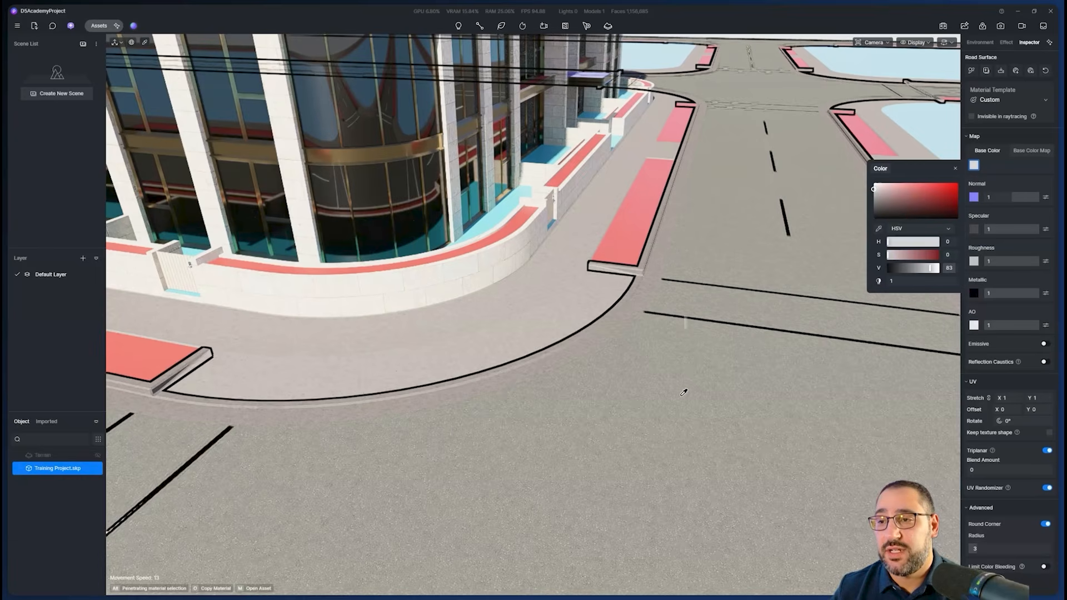
{"action": "scroll", "coordinate": [628, 338], "scroll_direction": "down", "scroll_amount": 3}
{"action": "scroll", "coordinate": [630, 338], "scroll_direction": "up", "scroll_amount": 3}
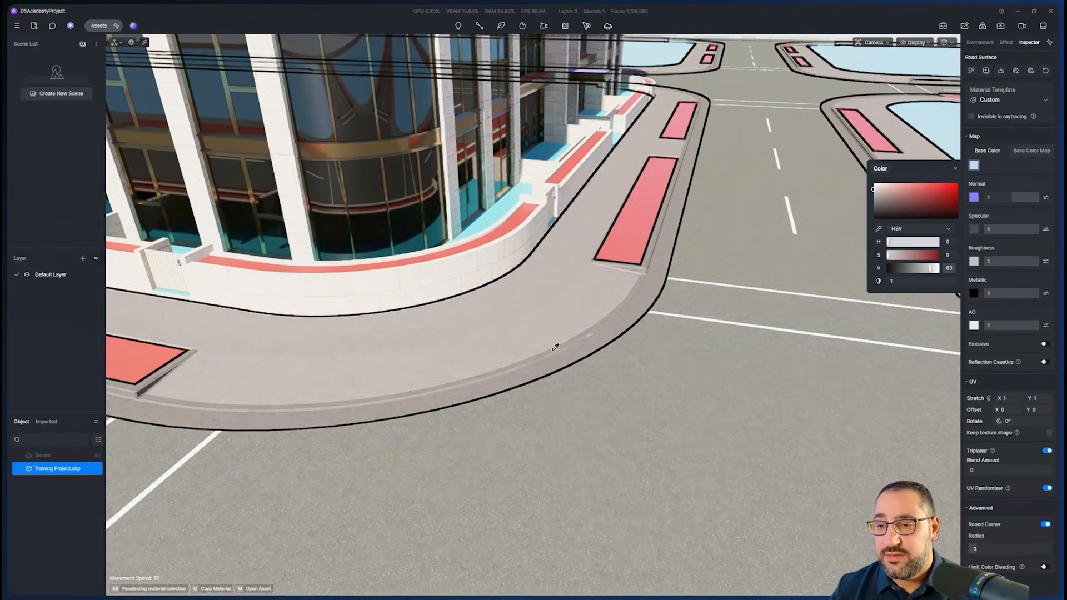
{"action": "scroll", "coordinate": [555, 349], "scroll_direction": "up", "scroll_amount": 4}
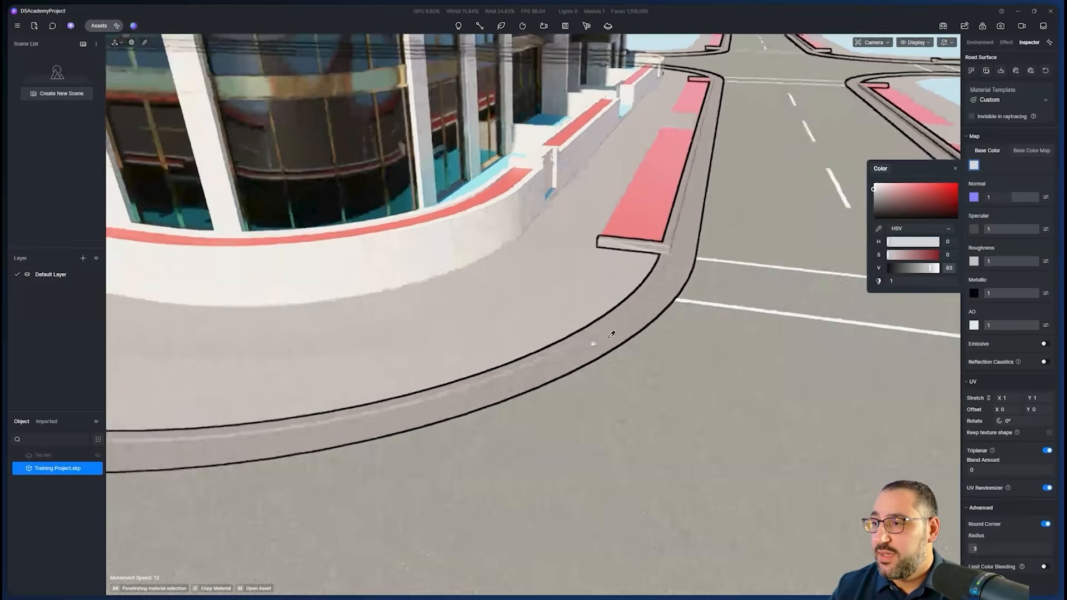
Adjust the curb material's base color map, setting saturation to -54 and brightness to 5
{"action": "left_click", "coordinate": [1031, 151]}
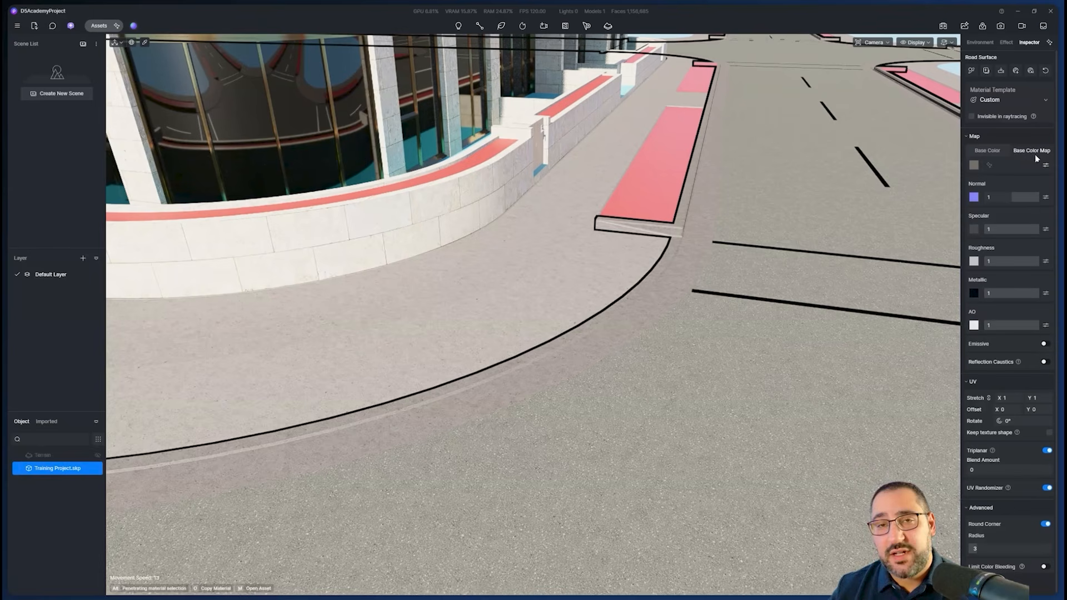
{"action": "left_click", "coordinate": [1046, 165]}
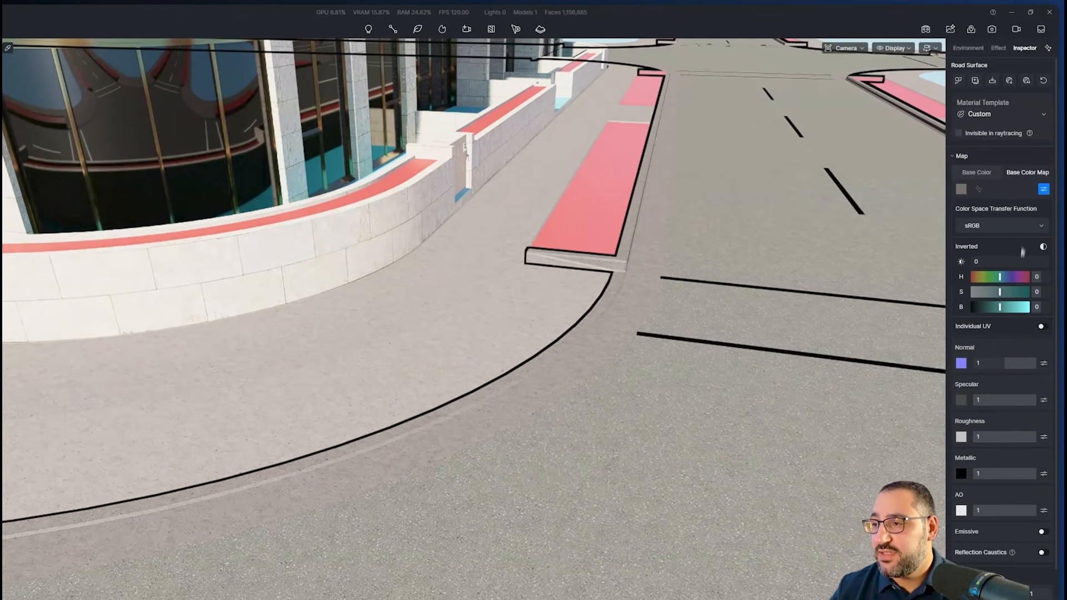
{"action": "left_click_drag", "start_coordinate": [977, 292], "coordinate": [971, 292]}
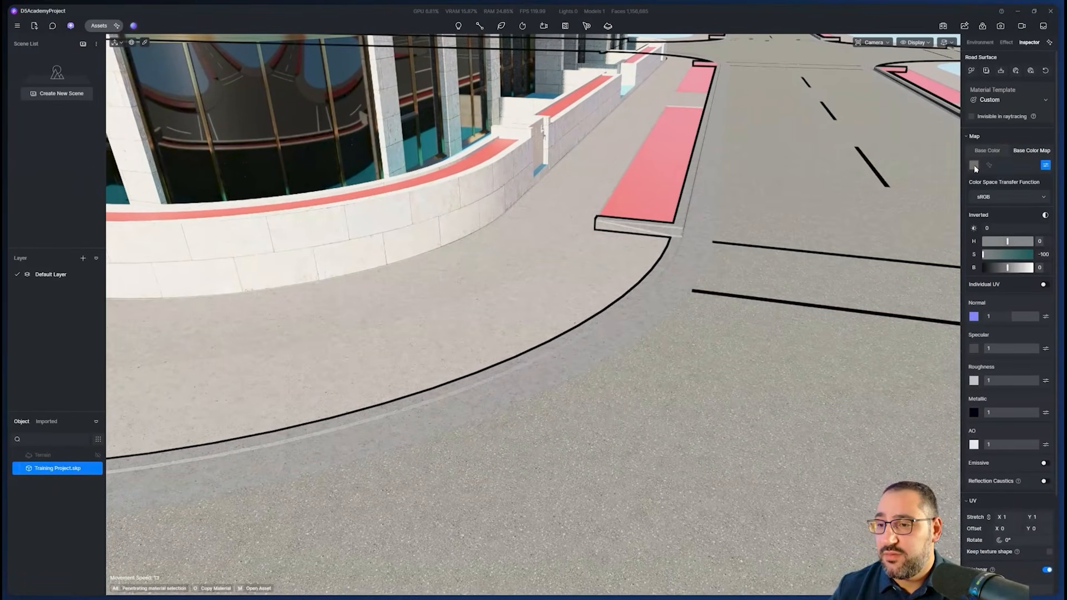
{"action": "scroll", "coordinate": [653, 327], "scroll_direction": "up", "scroll_amount": 3}
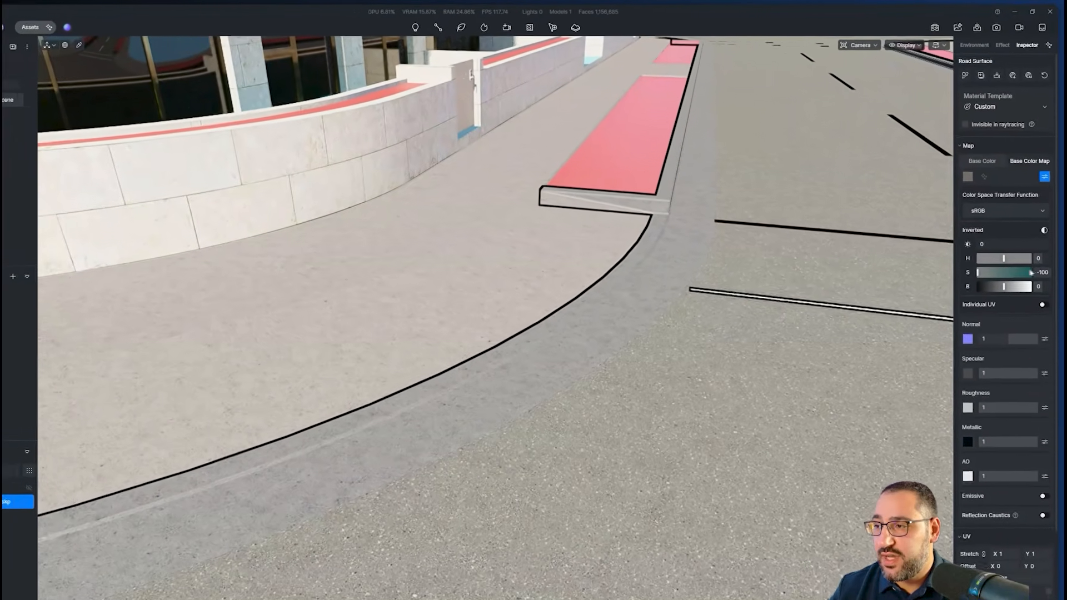
{"action": "left_click", "coordinate": [1044, 254]}
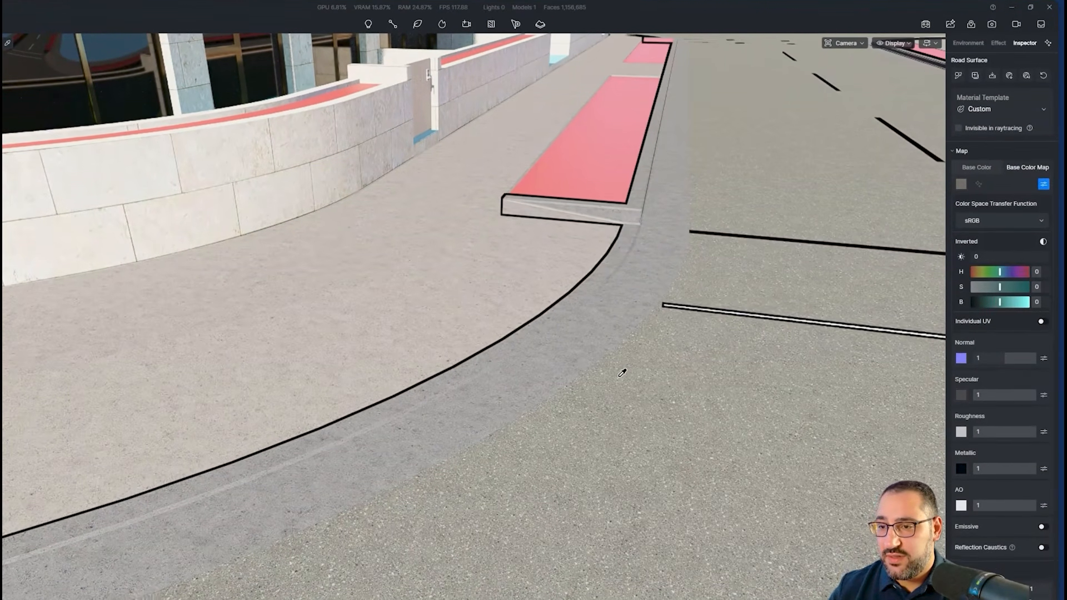
{"action": "left_click_drag", "start_coordinate": [1001, 287], "coordinate": [993, 286]}
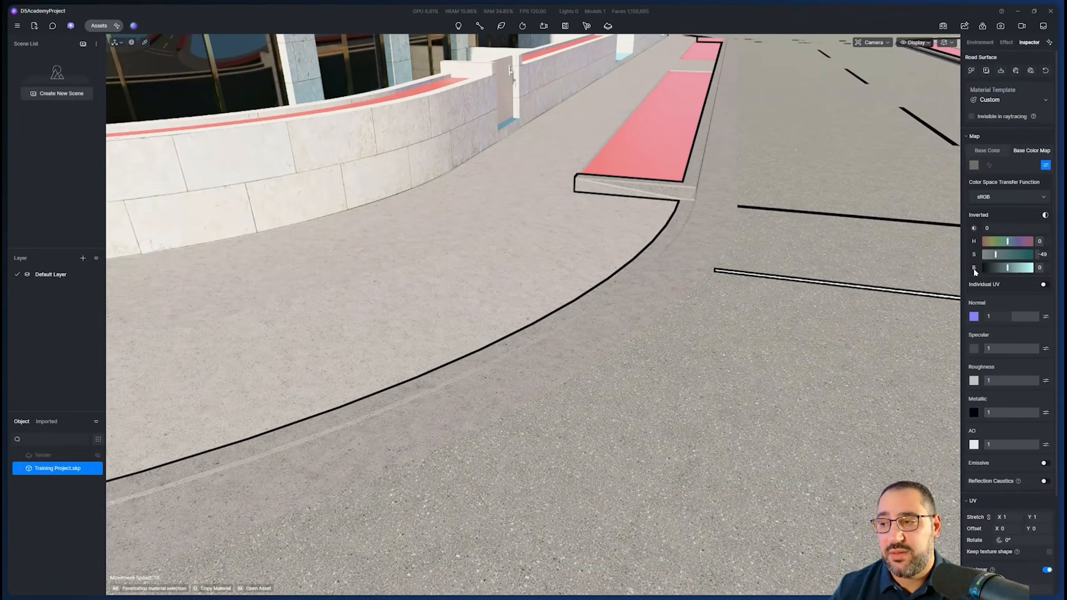
{"action": "left_click_drag", "start_coordinate": [1007, 268], "coordinate": [985, 287]}
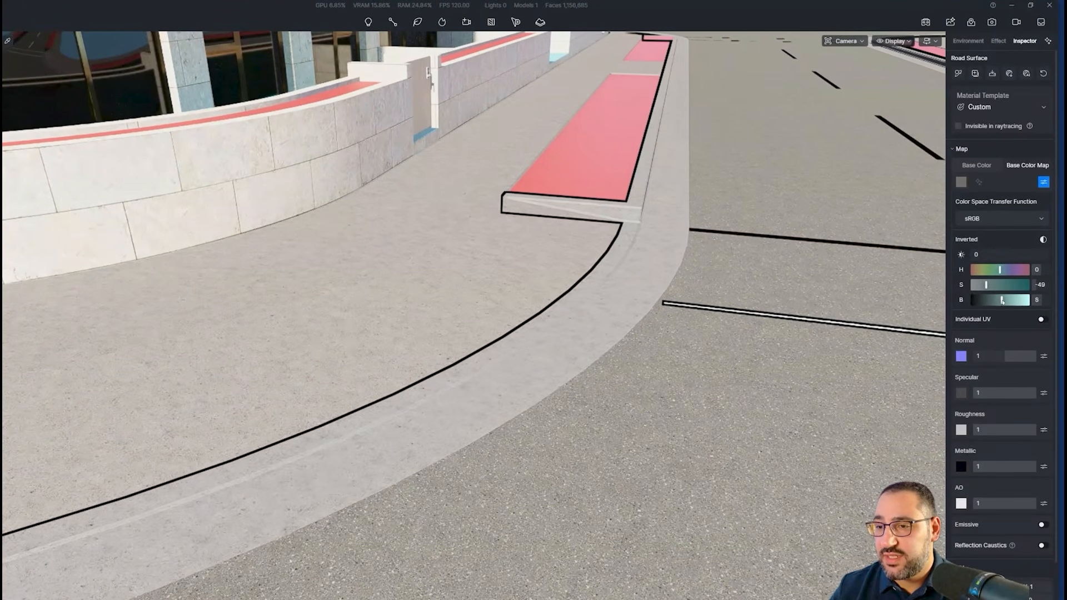
{"action": "scroll", "coordinate": [484, 313], "scroll_direction": "down", "scroll_amount": 2}
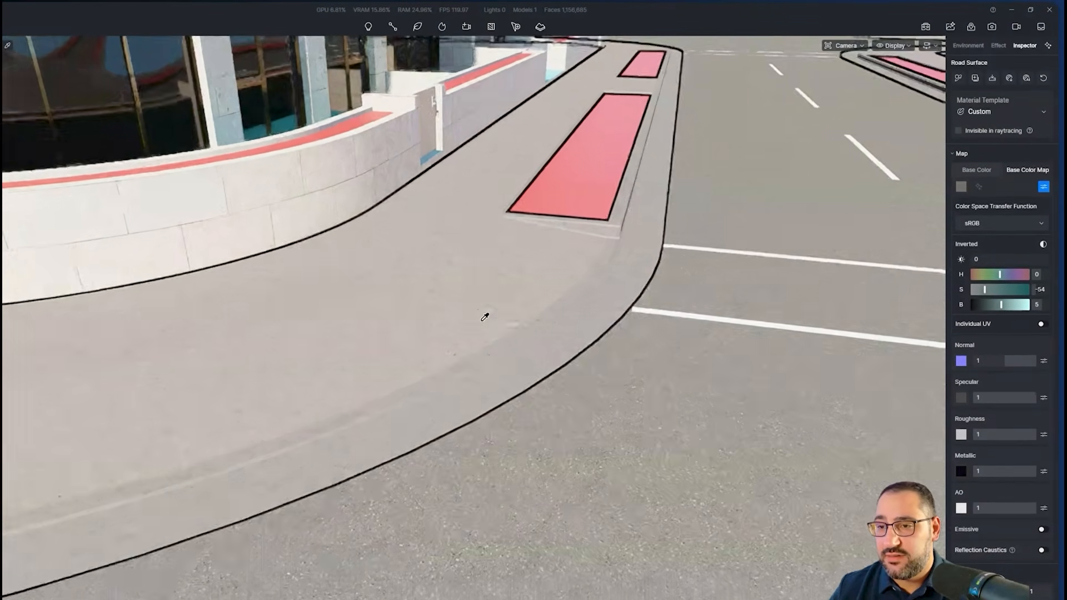
Reduce the saturation of the sidewalk material's base color map to -30
{"action": "left_click", "coordinate": [481, 277]}
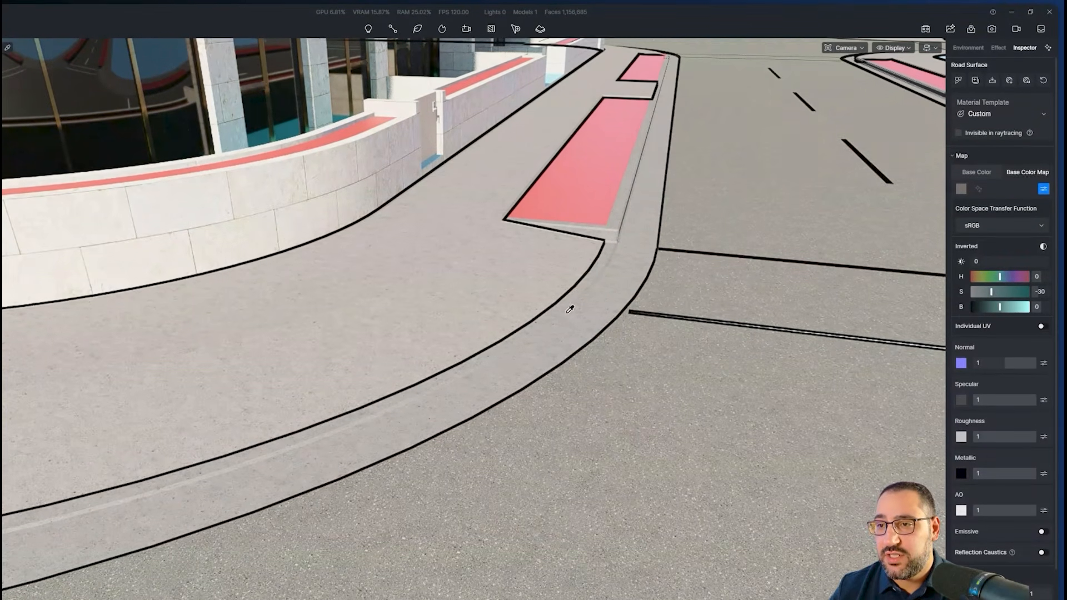
{"action": "scroll", "coordinate": [528, 313], "scroll_direction": "down", "scroll_amount": 8}
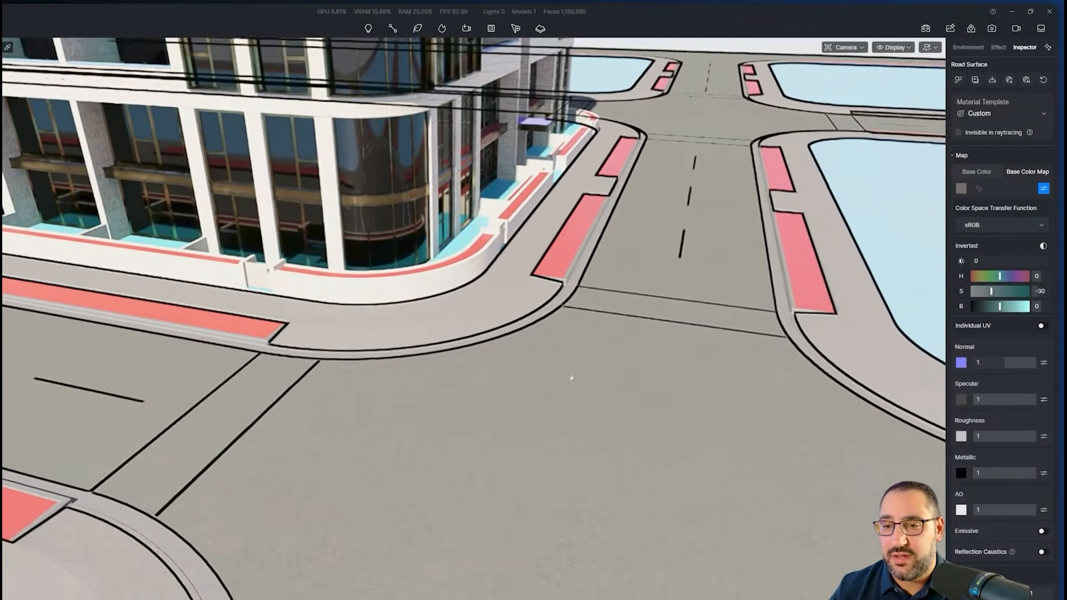
{"action": "right_click_drag", "start_coordinate": [569, 376], "coordinate": [492, 503]}
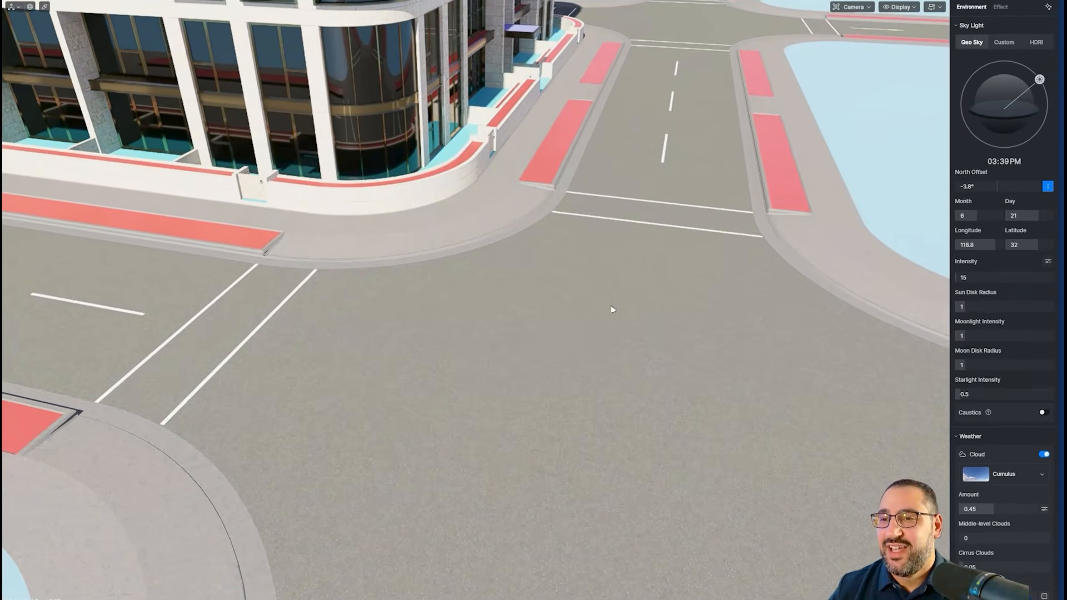
Examine the facade's stone cladding up close near the roofline and compare the Cladding Stone Wall's Base Color and Base Color Map settings
{"action": "right_click_drag", "start_coordinate": [613, 310], "coordinate": [565, 158]}
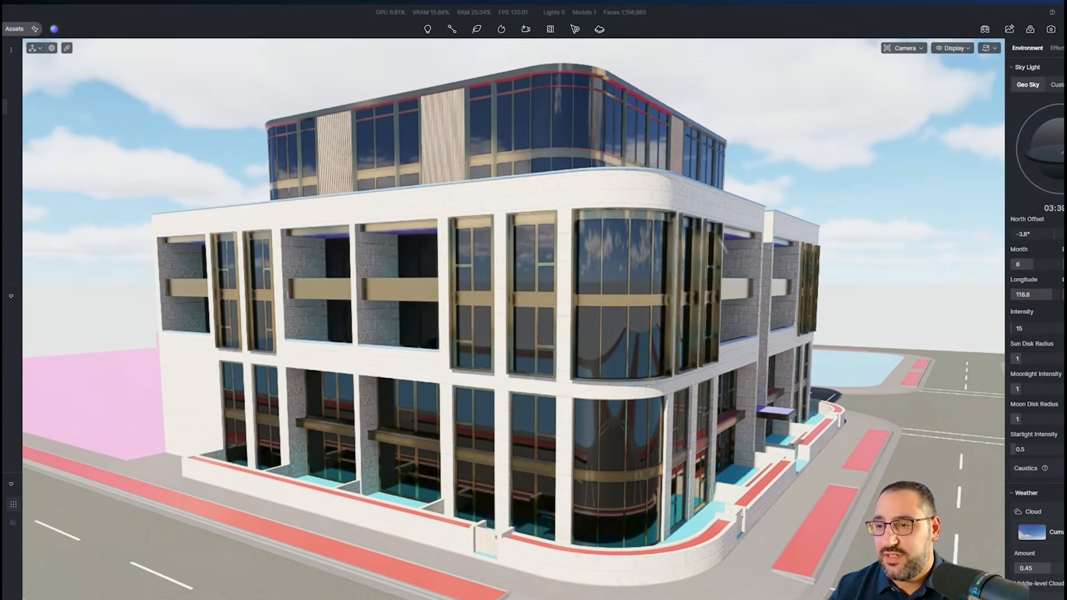
{"action": "key", "text": "w"}
{"action": "right_click_drag", "start_coordinate": [612, 239], "coordinate": [453, 263]}
{"action": "key", "text": "w"}
{"action": "key", "text": "w"}
{"action": "key", "text": "w"}
{"action": "key", "text": "s"}
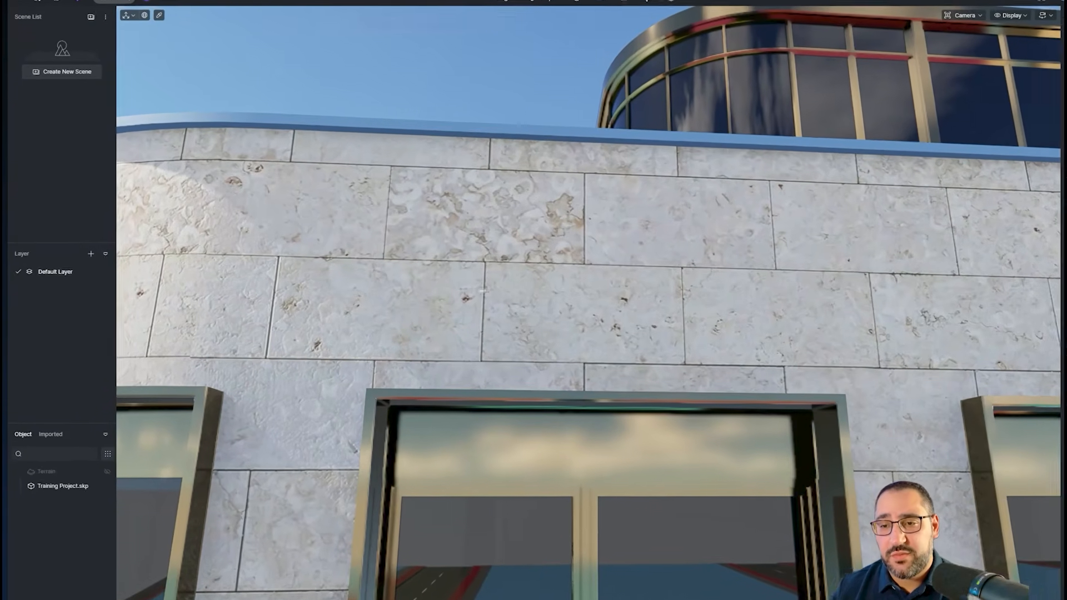
{"action": "key", "text": "s"}
{"action": "key", "text": "a"}
{"action": "right_click_drag", "start_coordinate": [529, 306], "coordinate": [567, 309]}
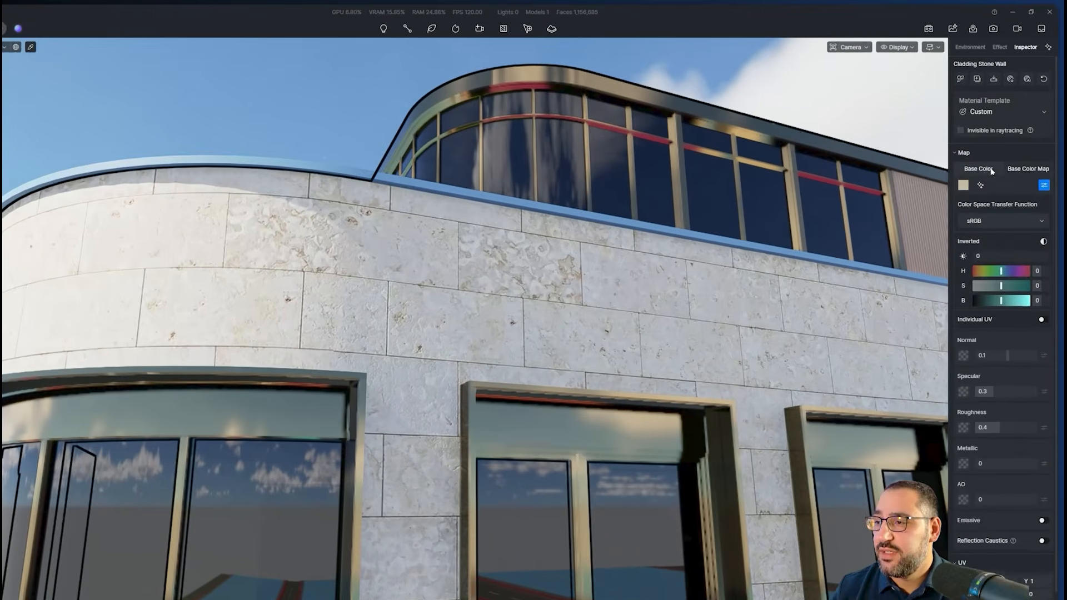
{"action": "left_click", "coordinate": [987, 150]}
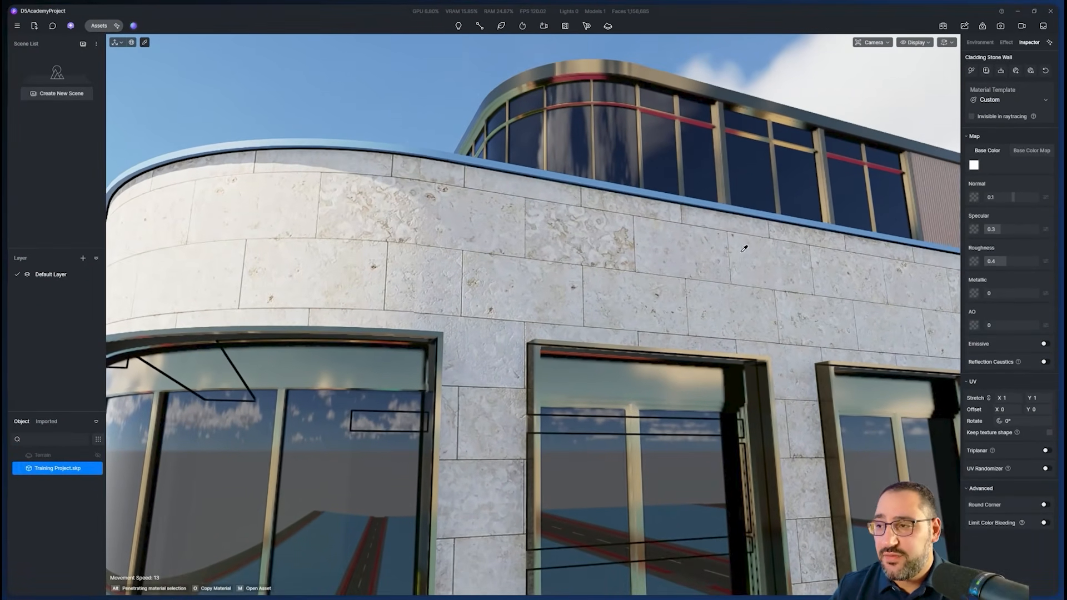
{"action": "left_click", "coordinate": [1039, 155]}
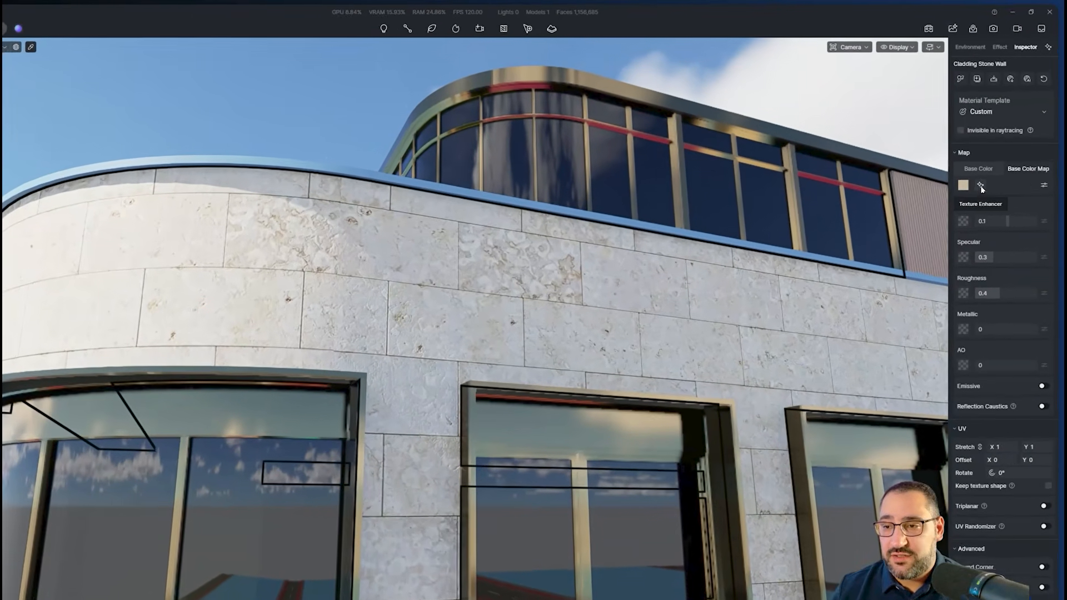
Generate an Ultra HD Texture for the Cladding Stone Wall's base color map and apply it
{"action": "left_click", "coordinate": [990, 165]}
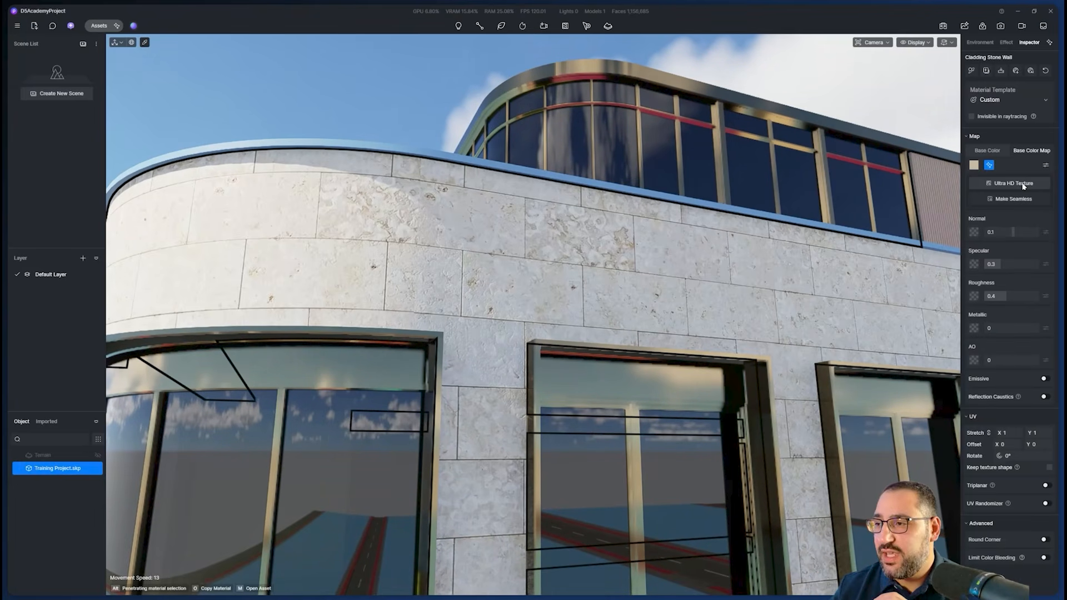
{"action": "left_click", "coordinate": [1014, 183]}
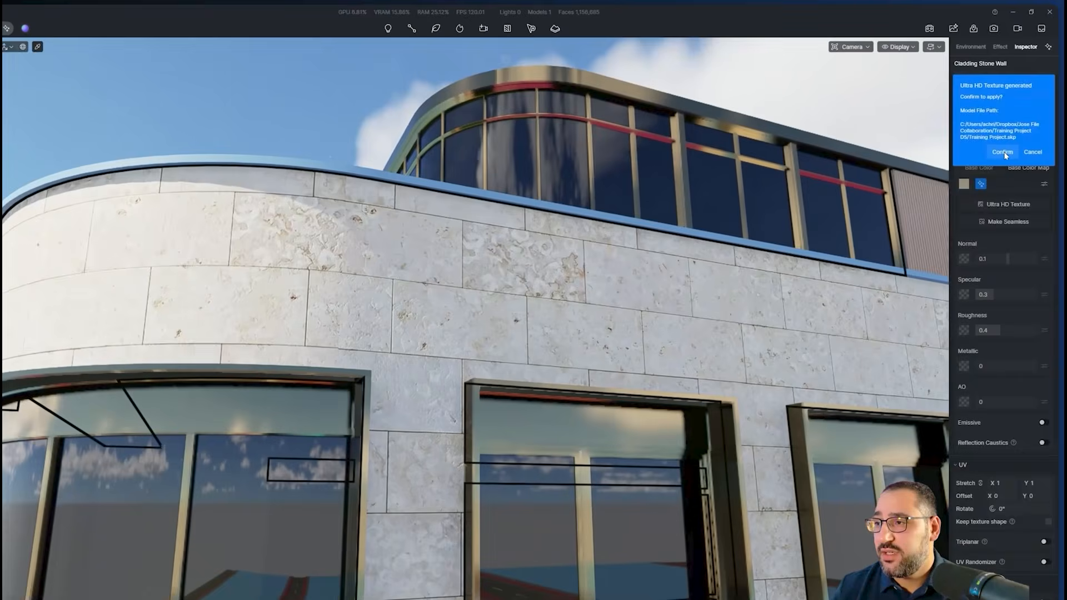
{"action": "left_click", "coordinate": [1008, 137]}
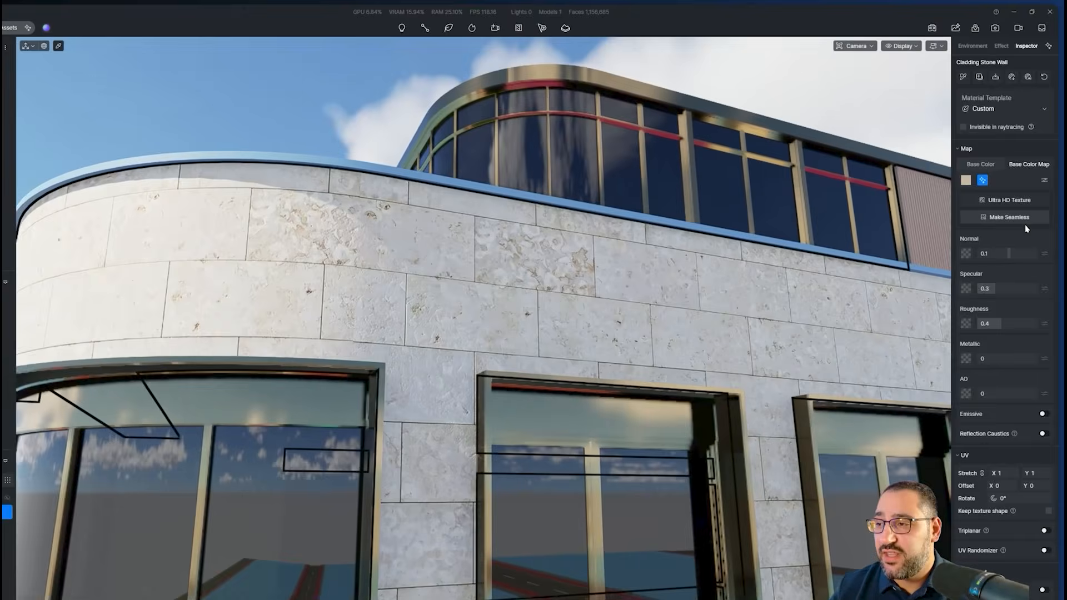
Preview and dismiss the Make Seamless option for the cladding texture, and generate the material's normal, roughness and AO maps
{"action": "left_click", "coordinate": [1013, 199]}
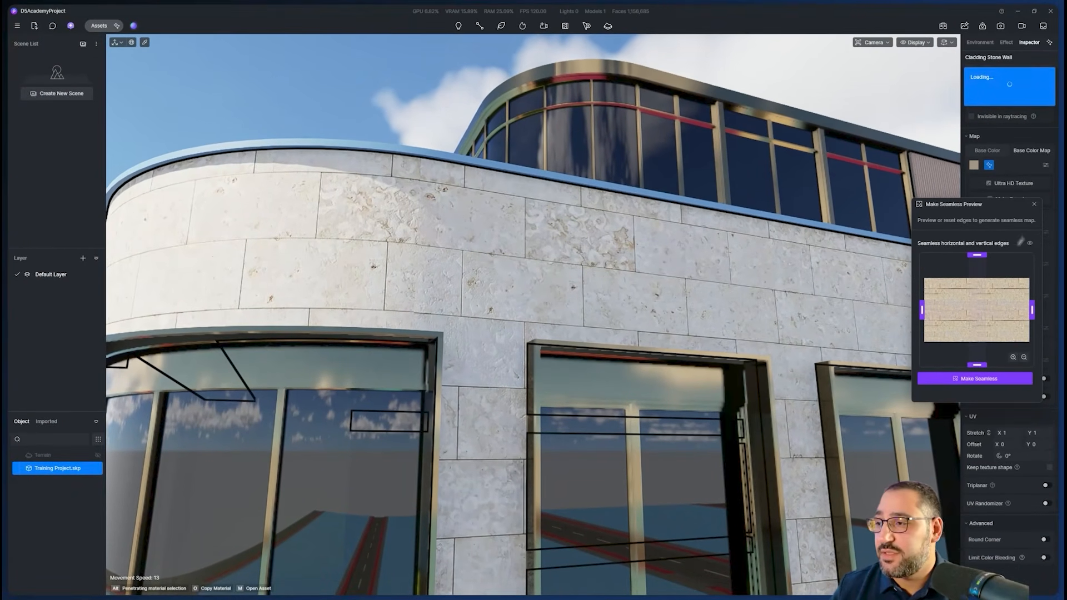
{"action": "left_click", "coordinate": [1035, 204]}
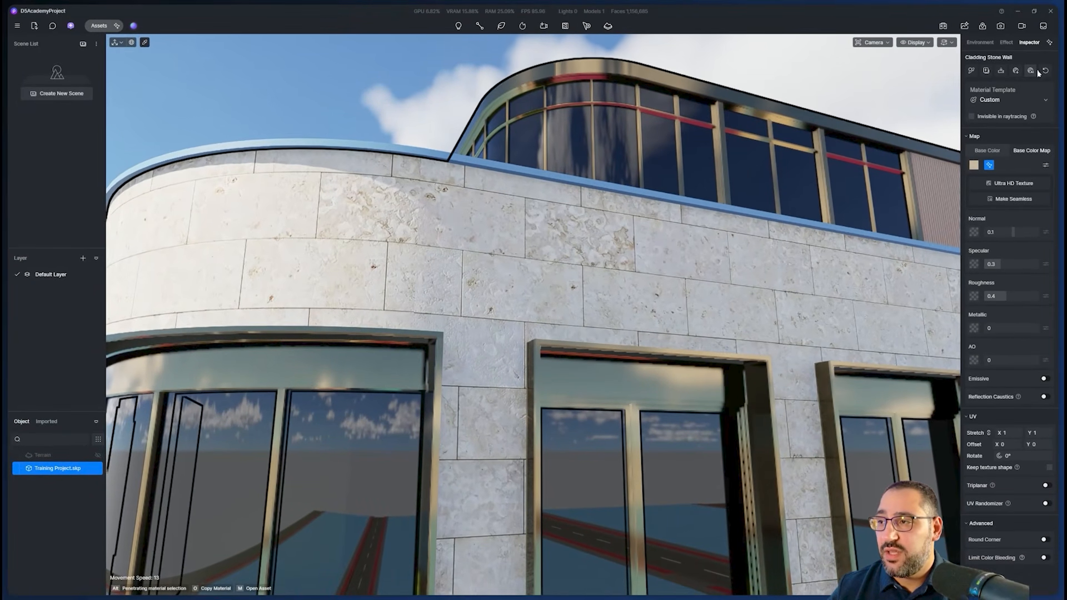
{"action": "left_click", "coordinate": [1031, 71]}
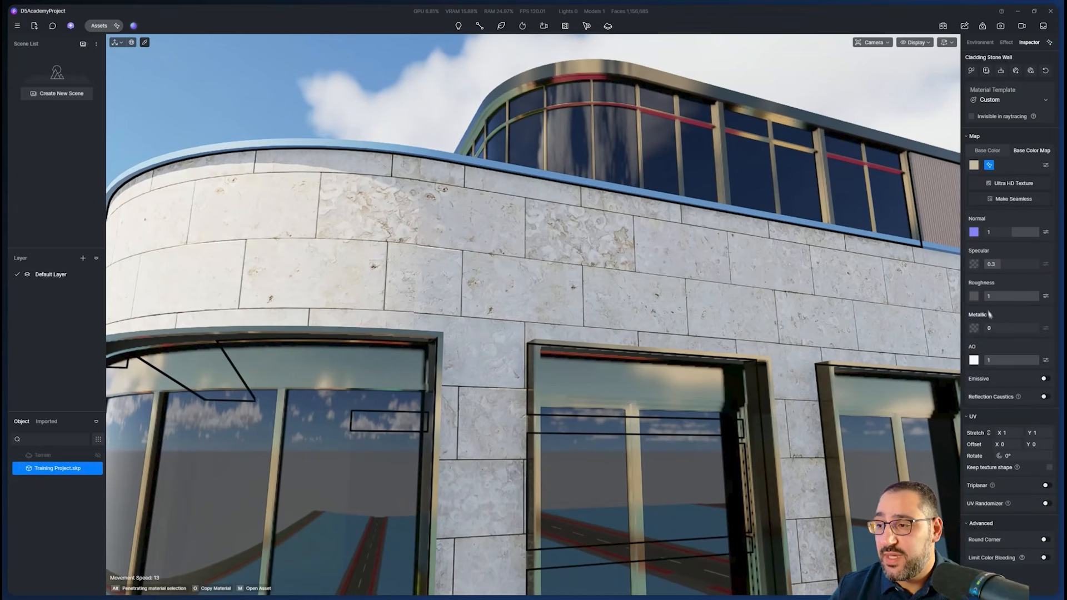
Open the file location of the cladding's normal map and inspect normal.png in the image viewer
{"action": "left_click", "coordinate": [973, 232]}
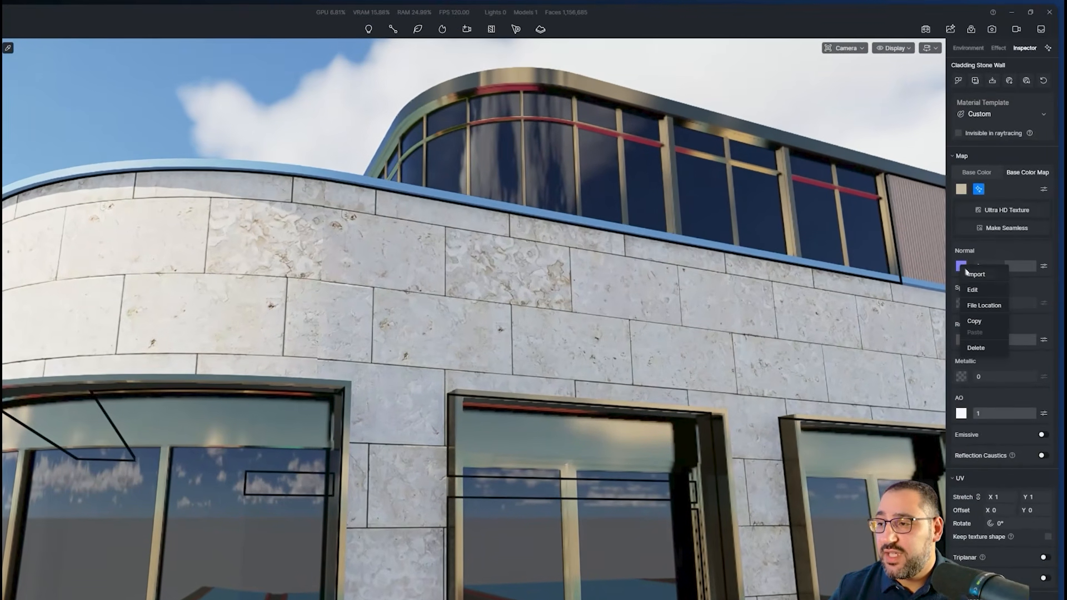
{"action": "left_click", "coordinate": [983, 303]}
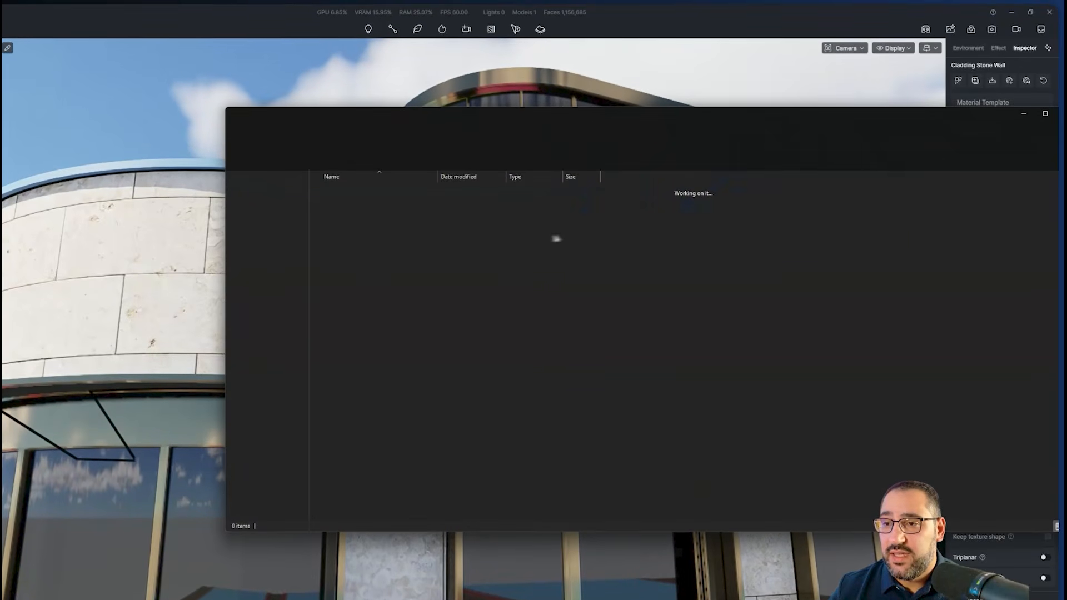
{"action": "left_click", "coordinate": [492, 218]}
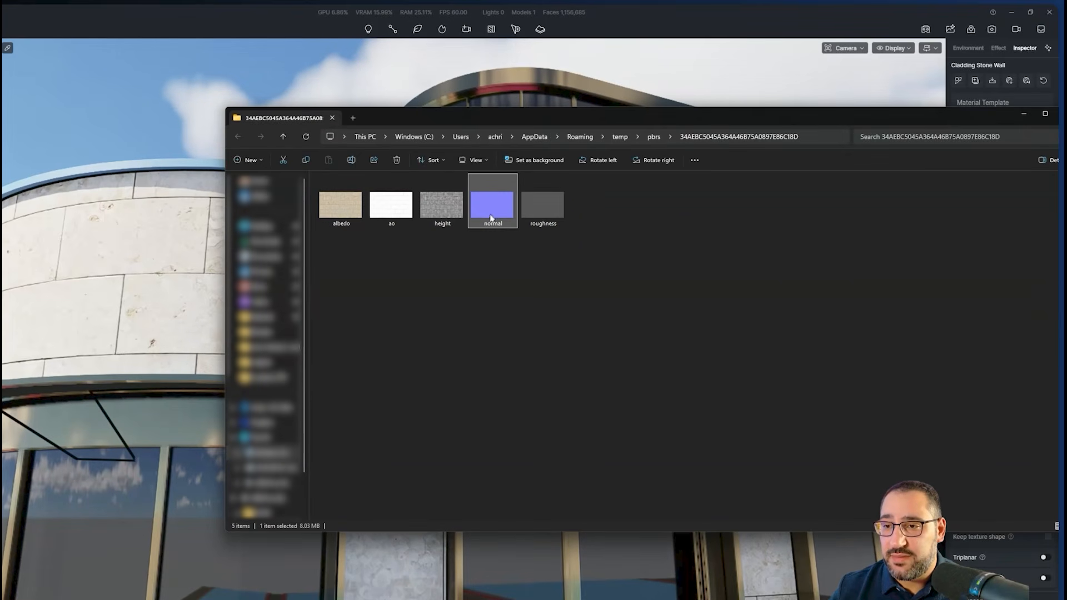
{"action": "key", "text": "Return"}
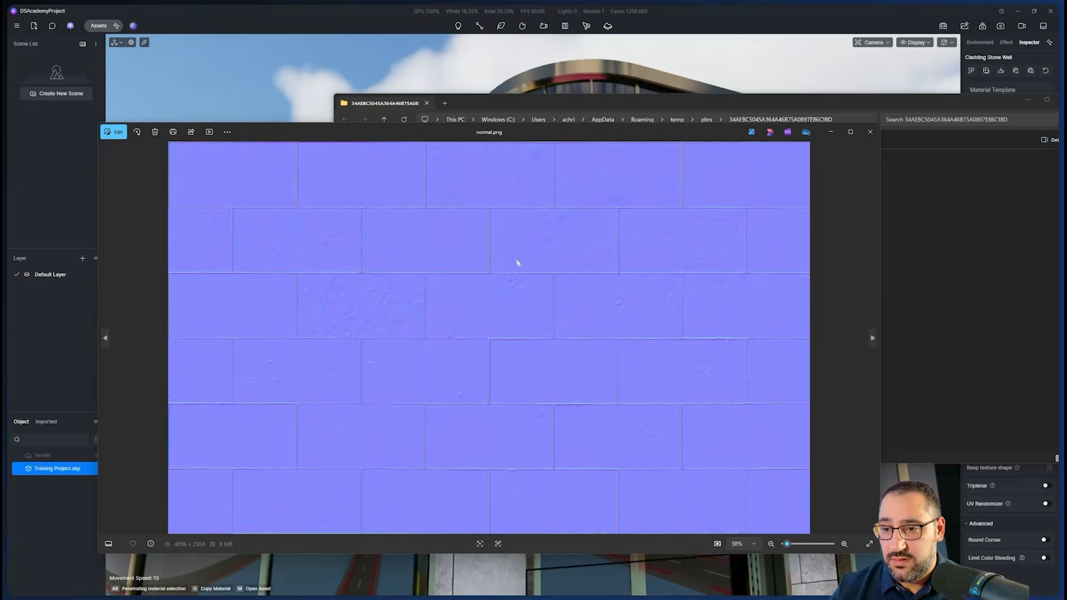
{"action": "scroll", "coordinate": [573, 264], "scroll_direction": "up", "scroll_amount": 3}
{"action": "scroll", "coordinate": [582, 260], "scroll_direction": "down", "scroll_amount": 3}
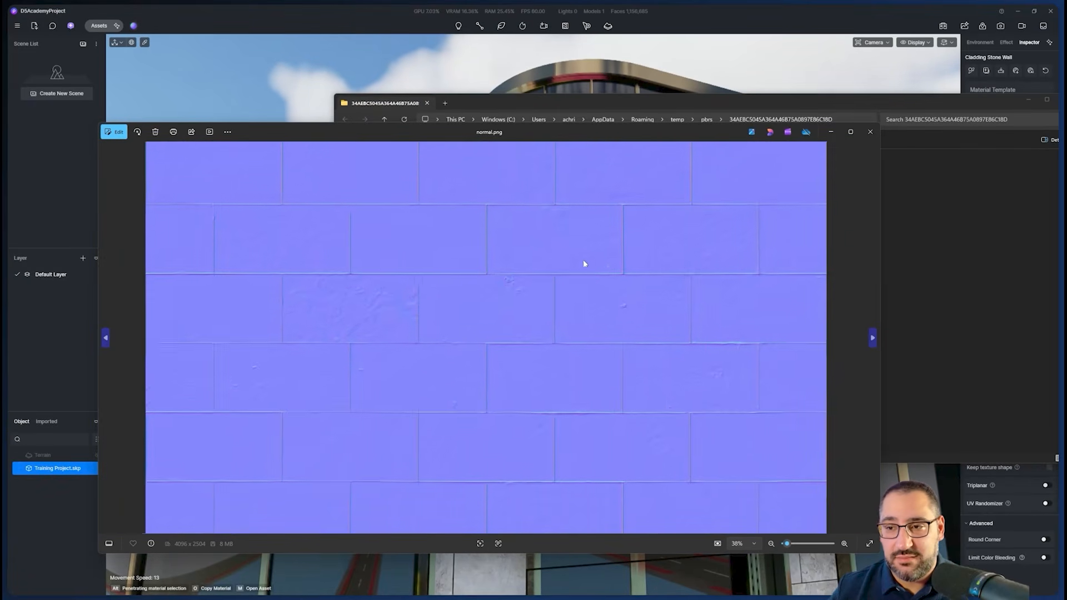
Inspect the generated height.png and ao.png maps, examining the joint lines in the AO map closely
{"action": "left_click", "coordinate": [906, 274]}
{"action": "double_click", "coordinate": [461, 216]}
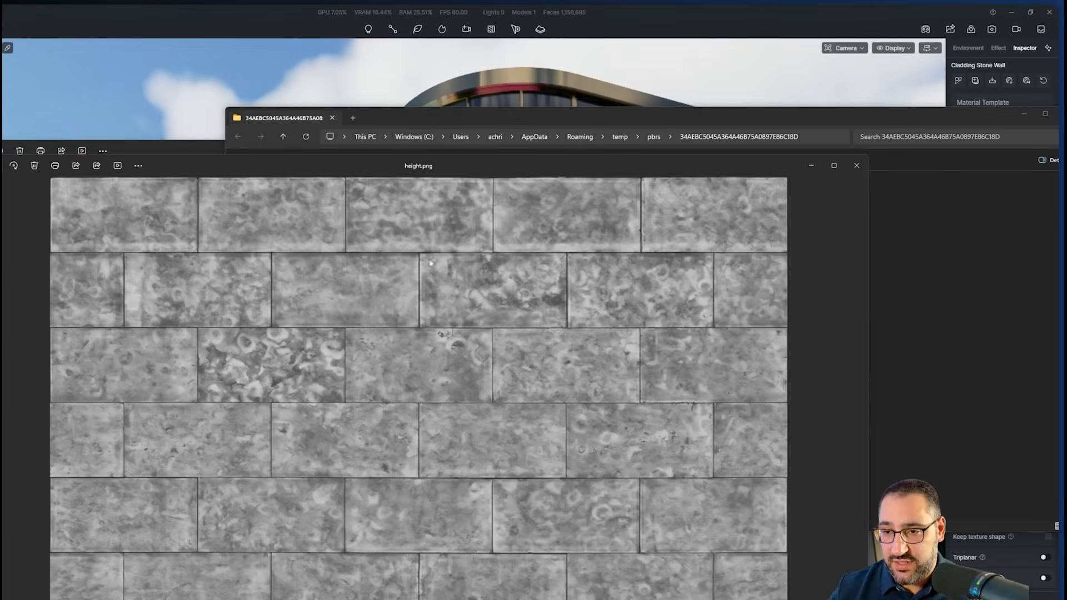
{"action": "left_click", "coordinate": [907, 323]}
{"action": "double_click", "coordinate": [391, 203]}
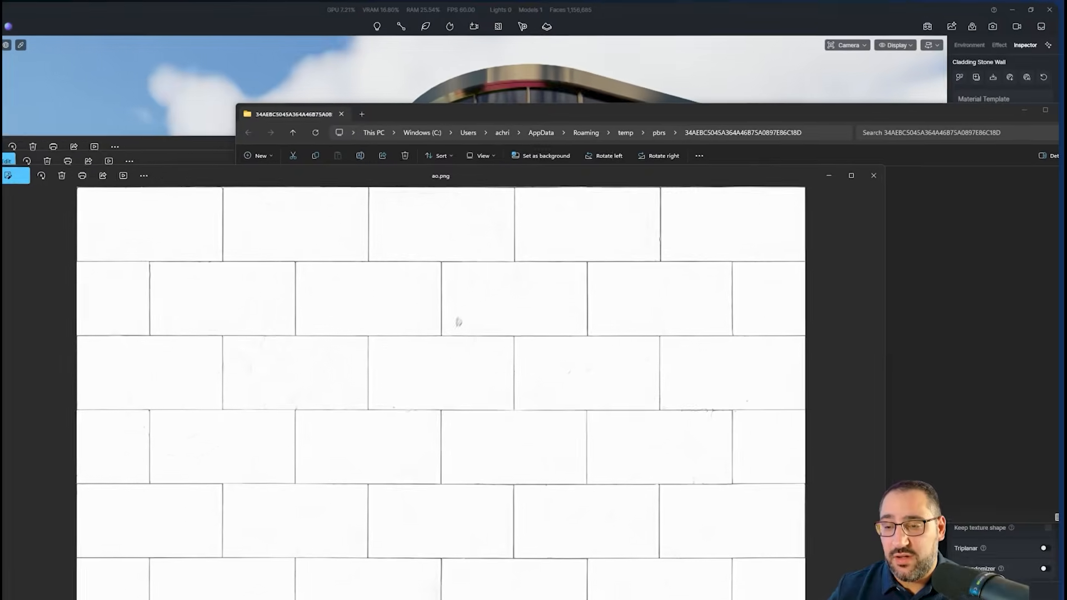
{"action": "scroll", "coordinate": [311, 279], "scroll_direction": "up", "scroll_amount": 3}
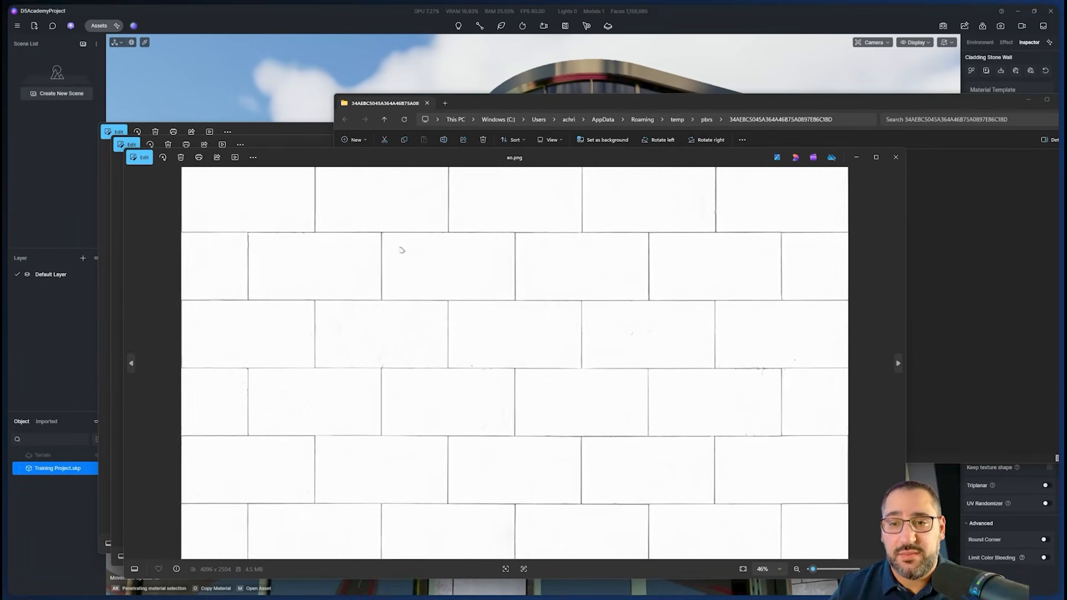
{"action": "scroll", "coordinate": [361, 234], "scroll_direction": "up", "scroll_amount": 3}
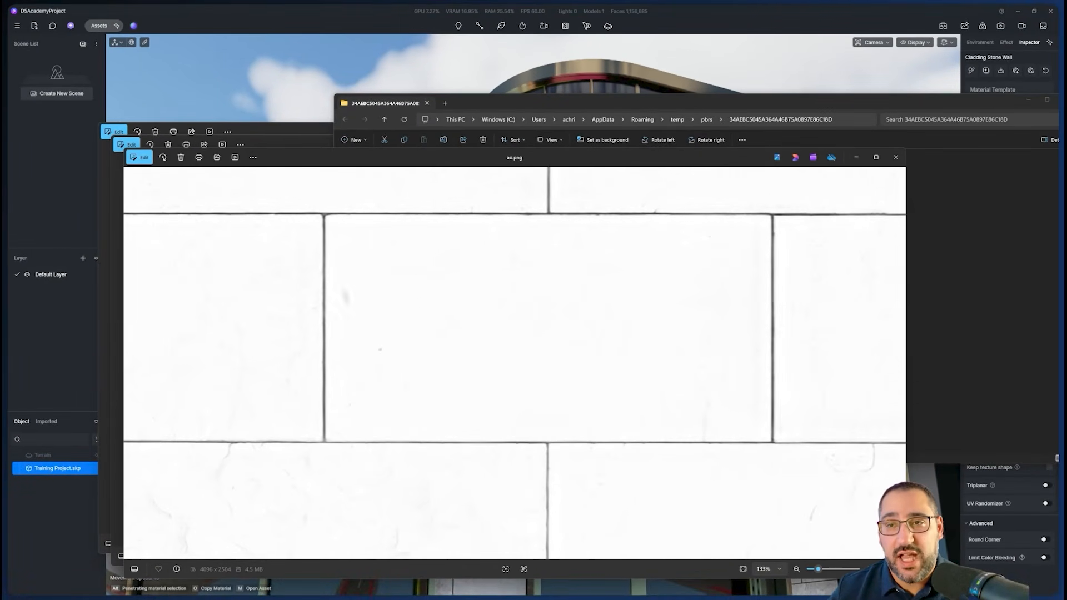
{"action": "scroll", "coordinate": [420, 225], "scroll_direction": "down", "scroll_amount": 5}
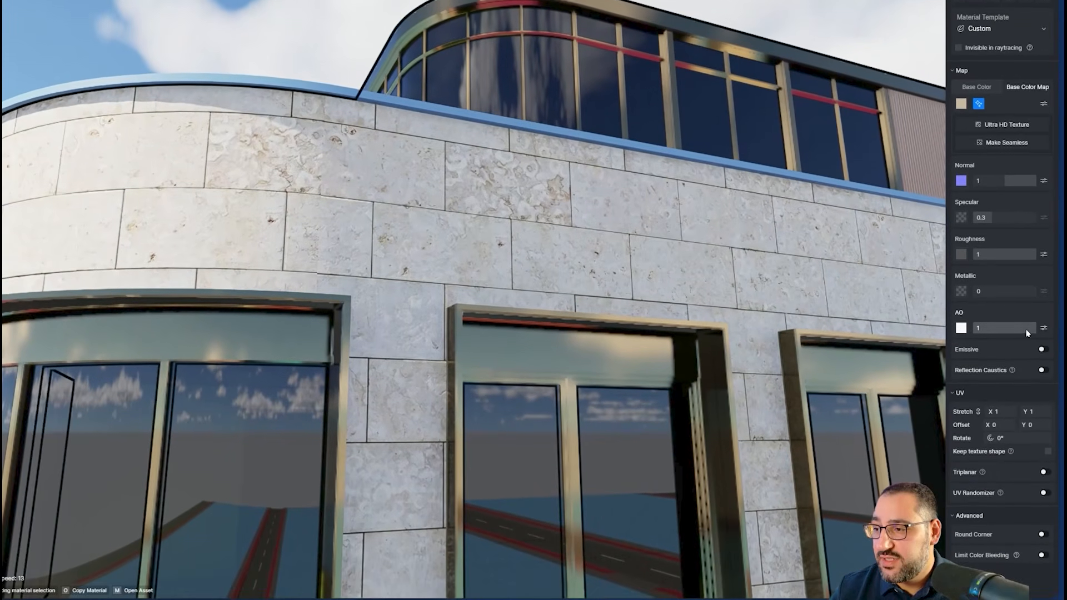
Try a lower AO value on the Cladding Stone Wall material and view the building's curved corner
{"action": "left_click_drag", "start_coordinate": [1023, 412], "coordinate": [893, 419]}
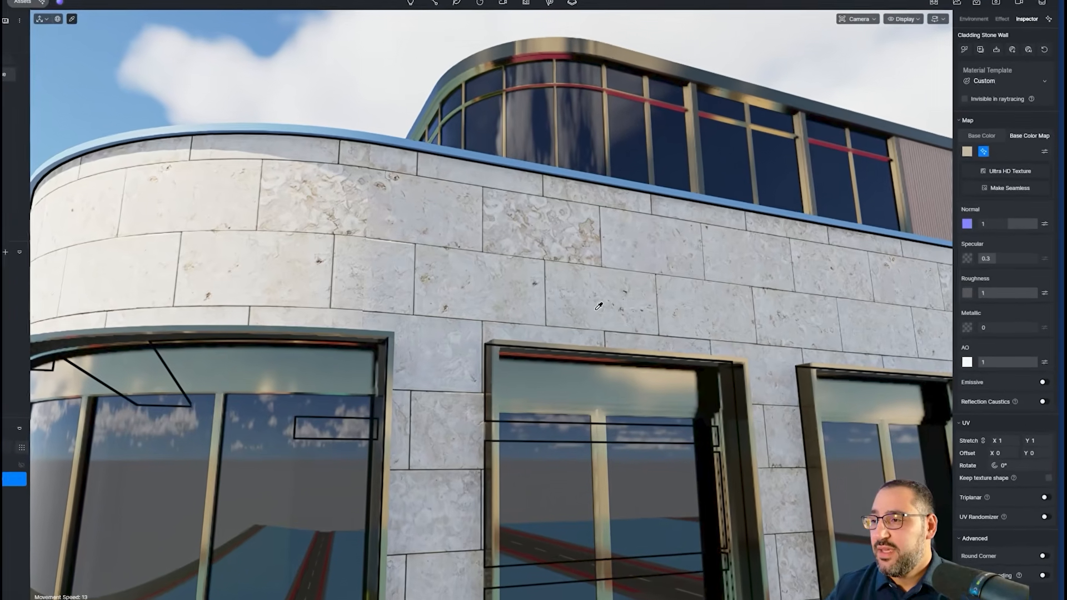
{"action": "middle_click_drag", "start_coordinate": [692, 301], "coordinate": [806, 307]}
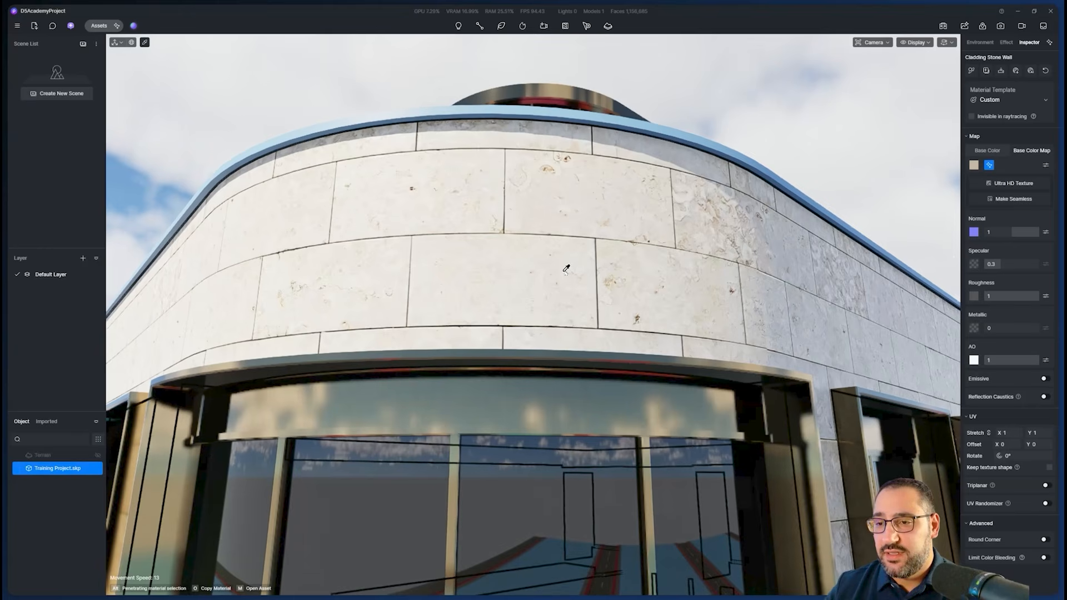
{"action": "middle_click_drag", "start_coordinate": [566, 270], "coordinate": [639, 266]}
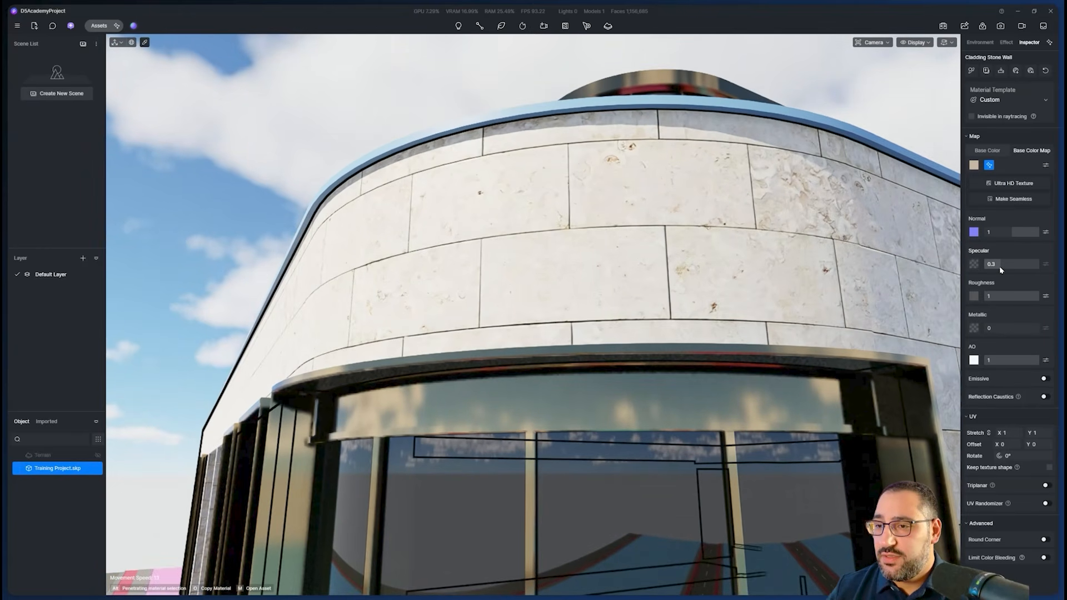
Try the cladding material's Specular value at 1 and 0, and set it back to 0.3
{"action": "left_click_drag", "start_coordinate": [1001, 270], "coordinate": [1043, 267]}
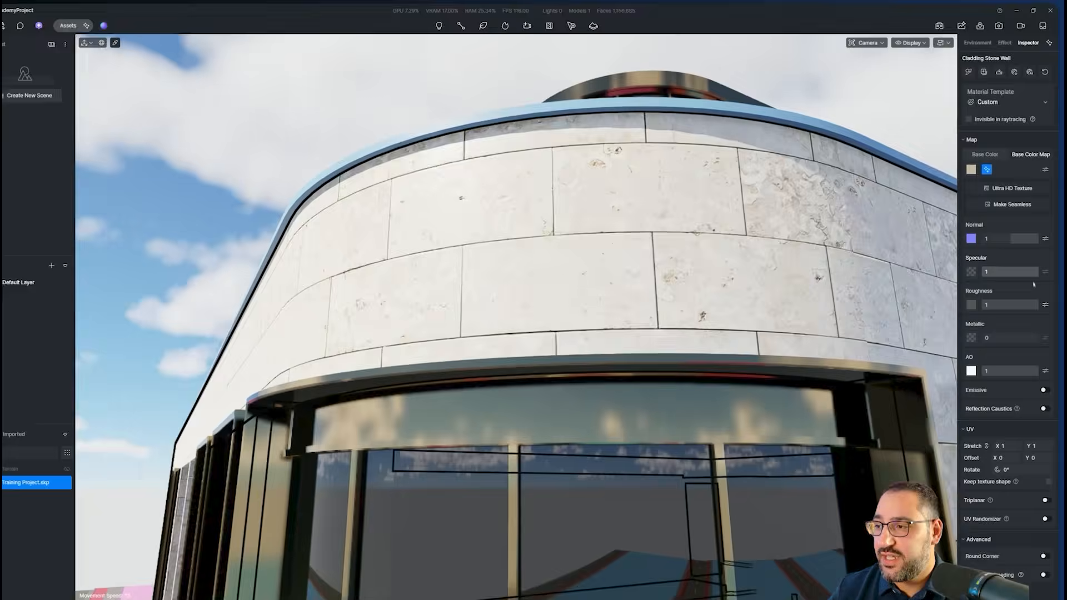
{"action": "left_click_drag", "start_coordinate": [1035, 265], "coordinate": [903, 266]}
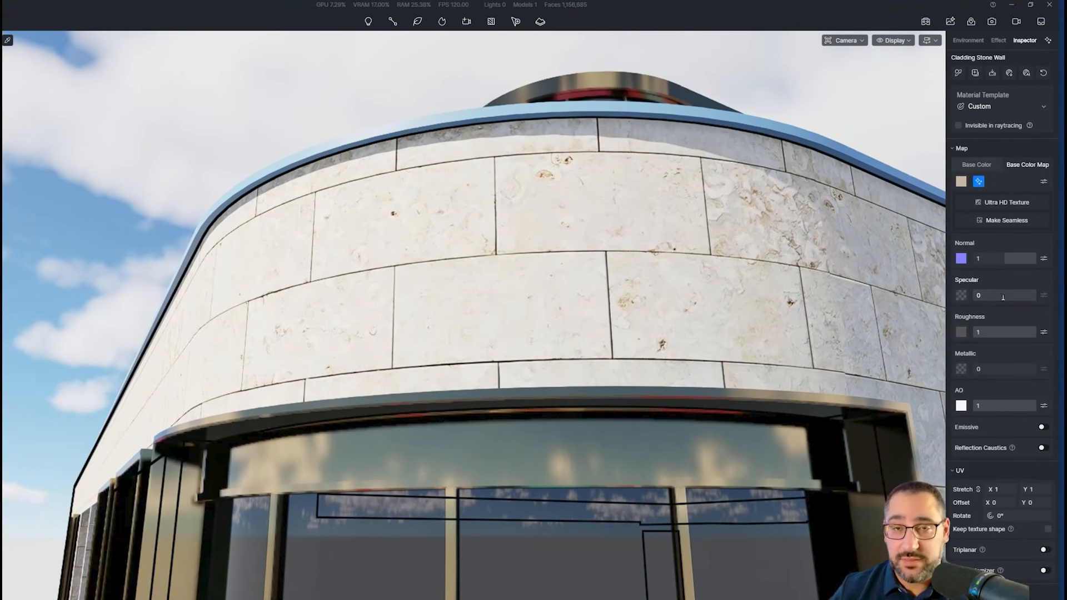
{"action": "type", "text": "0.3"}
{"action": "key", "text": "Return"}
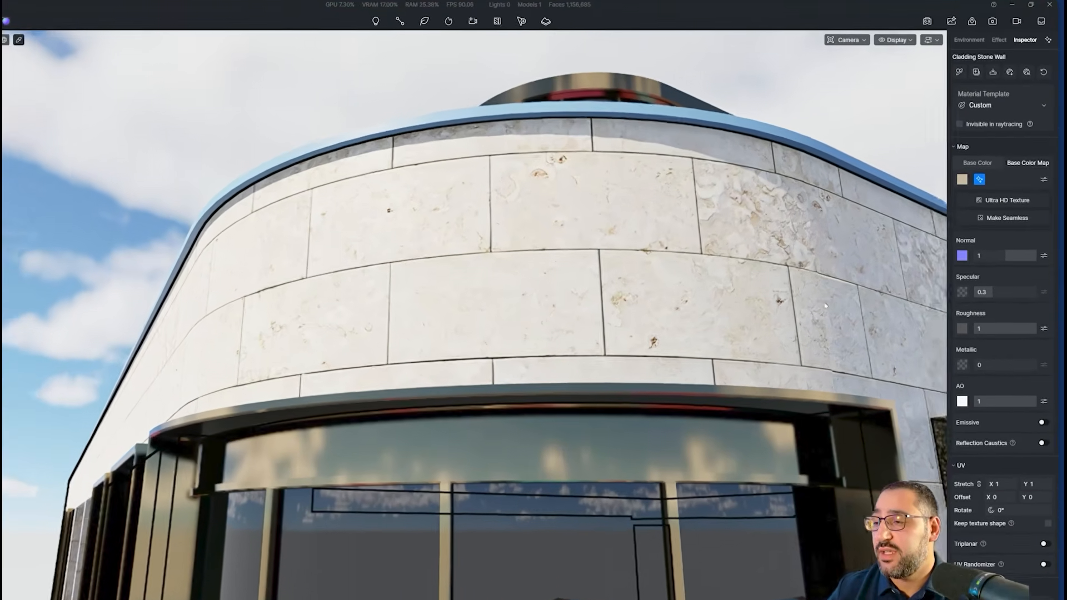
Try the UV Randomizer on the Cladding Stone Wall material across the wider facade, and turn it back off
{"action": "key", "text": "s"}
{"action": "right_click_drag", "start_coordinate": [611, 289], "coordinate": [761, 342]}
{"action": "key", "text": "s"}
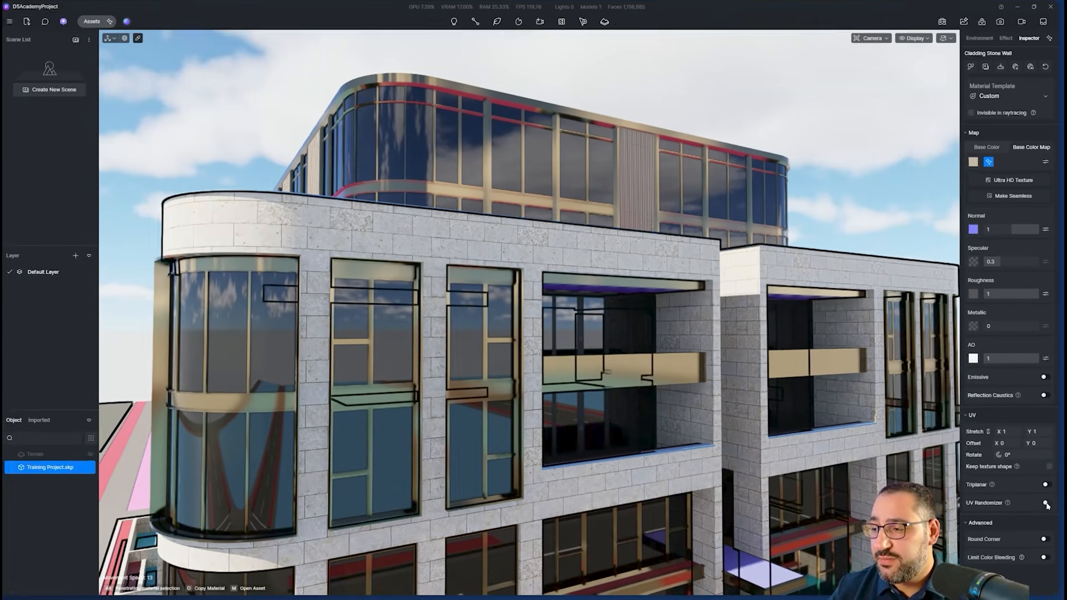
{"action": "left_click", "coordinate": [1045, 504]}
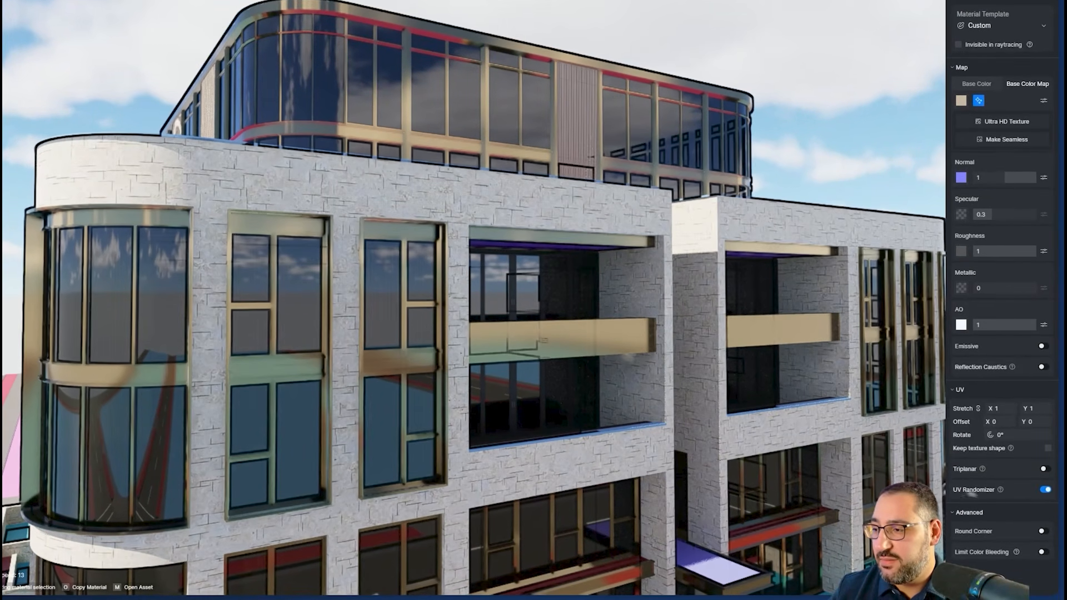
{"action": "left_click", "coordinate": [1045, 491]}
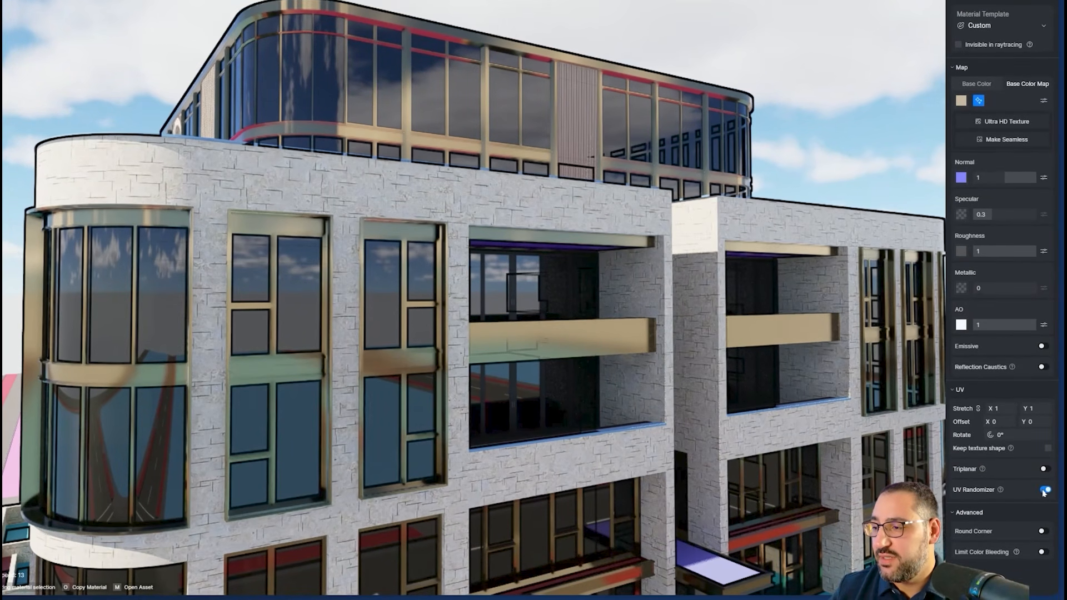
Enable Round Corner on the Cladding Stone Wall material
{"action": "left_click", "coordinate": [1043, 532]}
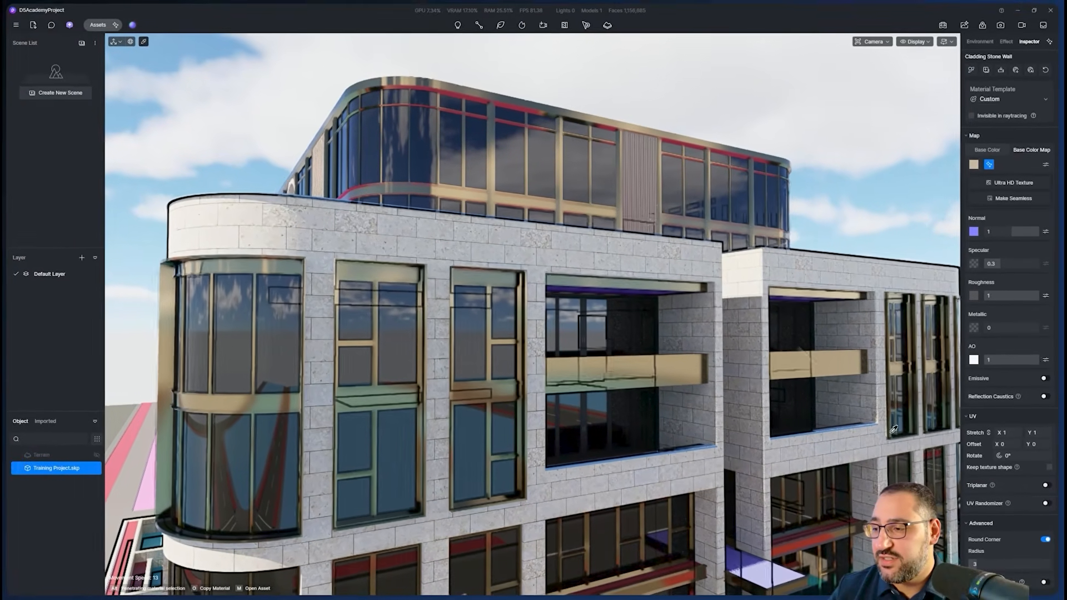
{"action": "scroll", "coordinate": [1012, 500], "scroll_direction": "down", "scroll_amount": 1}
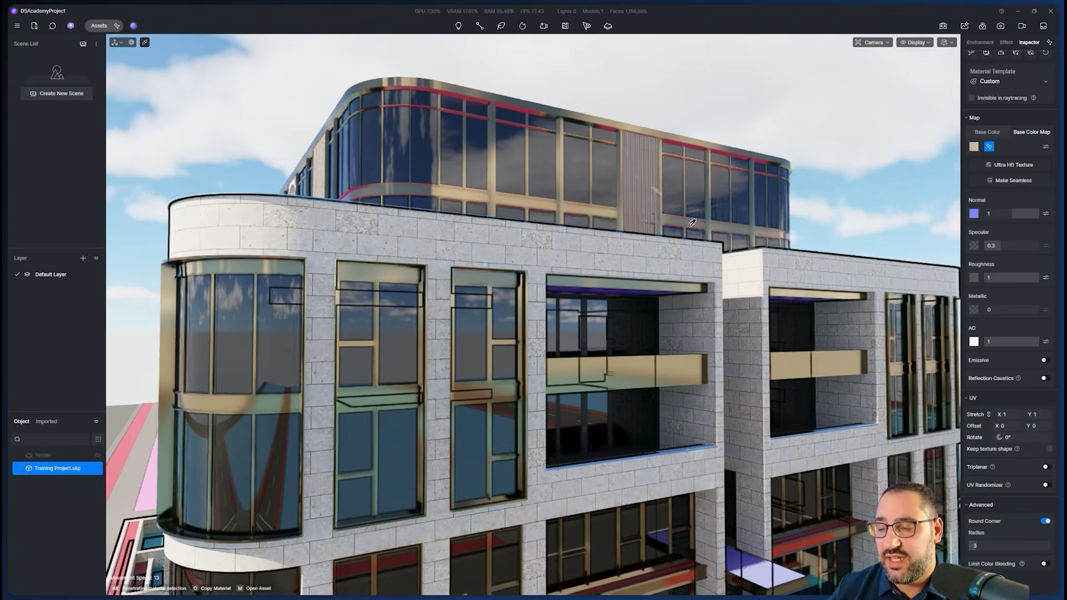
Select the pink Top Roof surface, examine the roof terrace and parapet from several angles, and clear the selection
{"action": "key", "text": "s"}
{"action": "right_click_drag", "start_coordinate": [692, 223], "coordinate": [720, 363]}
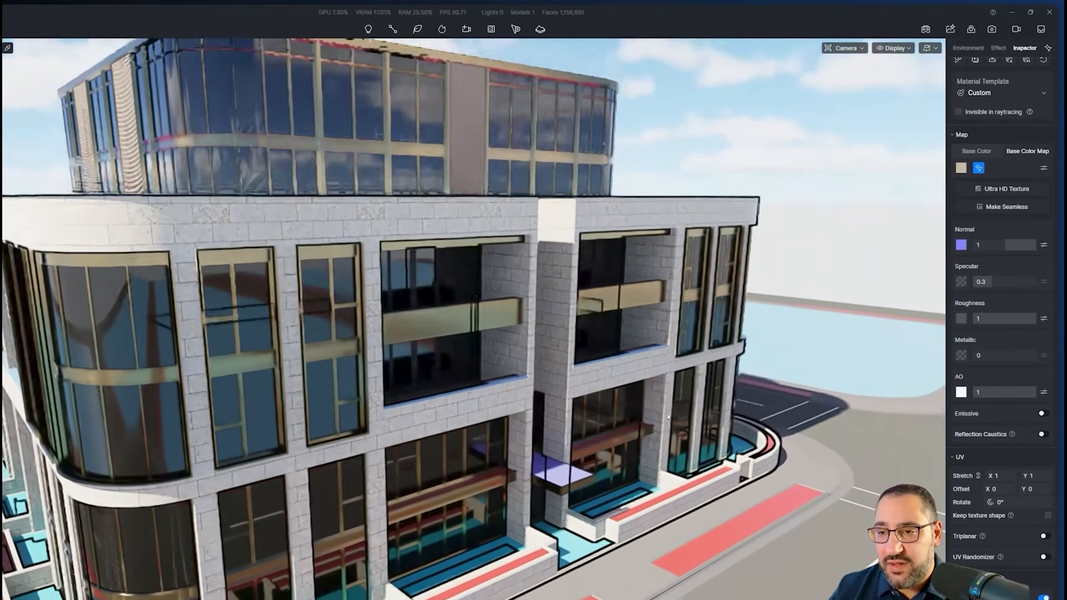
{"action": "right_click_drag", "start_coordinate": [669, 417], "coordinate": [601, 269]}
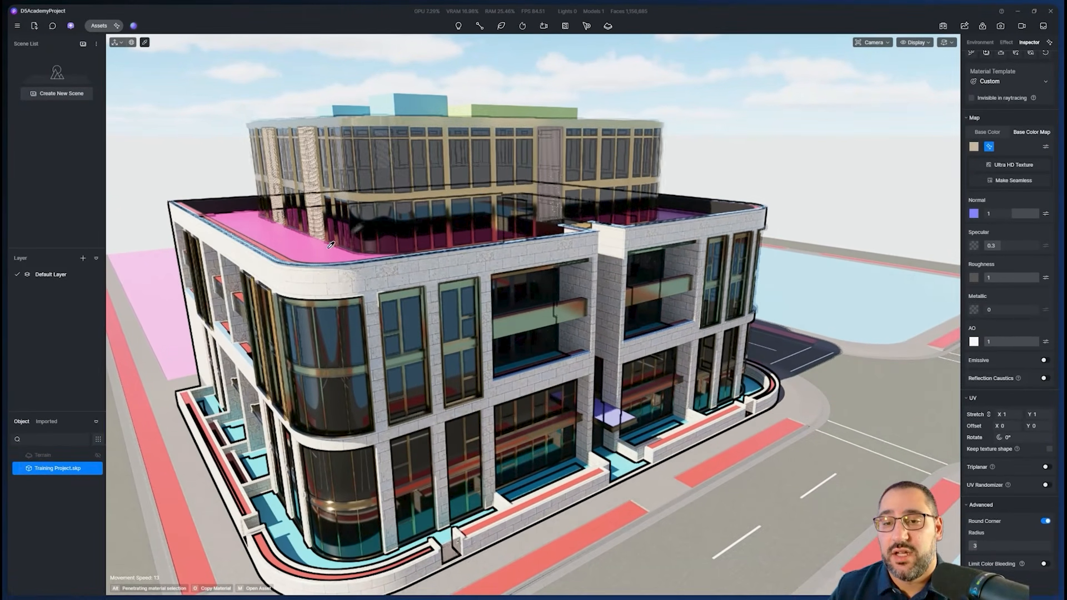
{"action": "left_click", "coordinate": [331, 245]}
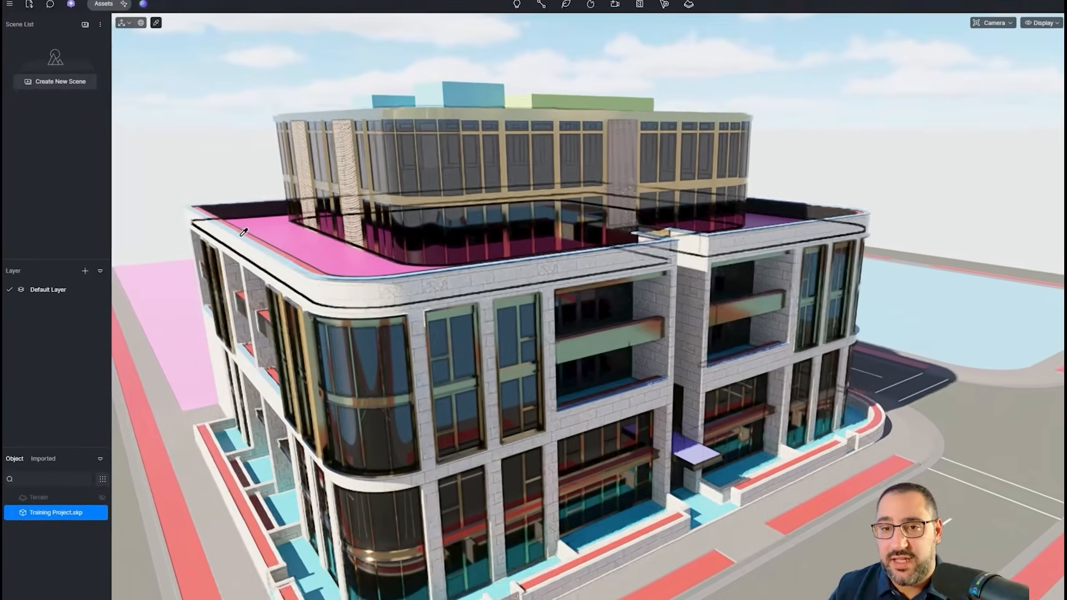
{"action": "right_click_drag", "start_coordinate": [286, 265], "coordinate": [304, 192]}
{"action": "scroll", "coordinate": [305, 193], "scroll_direction": "up", "scroll_amount": 4}
{"action": "key", "text": "w"}
{"action": "right_click_drag", "start_coordinate": [369, 228], "coordinate": [340, 264]}
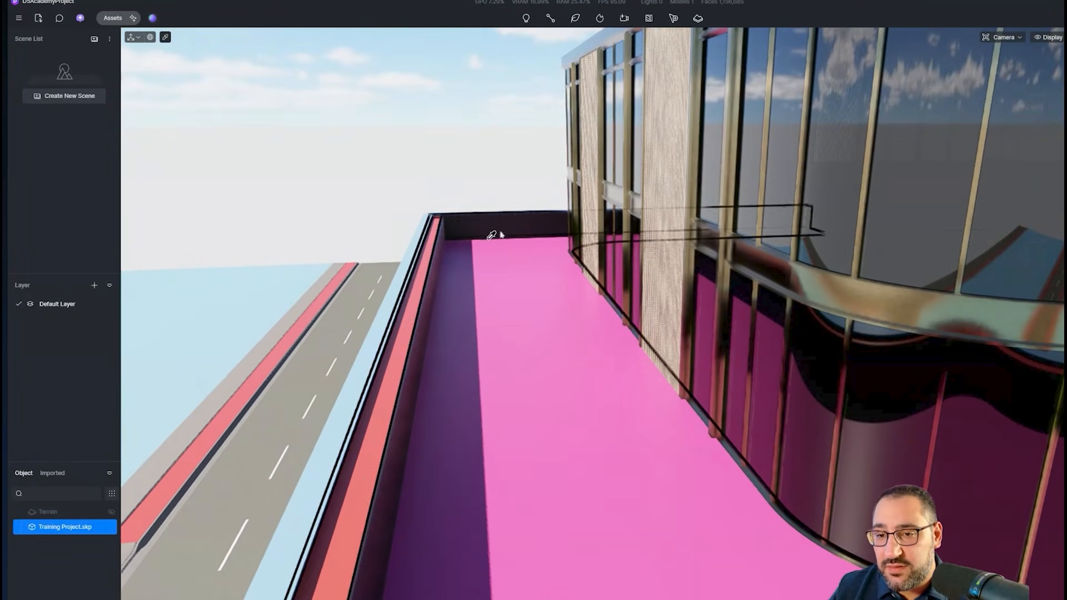
{"action": "key", "text": "s"}
{"action": "right_click_drag", "start_coordinate": [530, 250], "coordinate": [551, 261]}
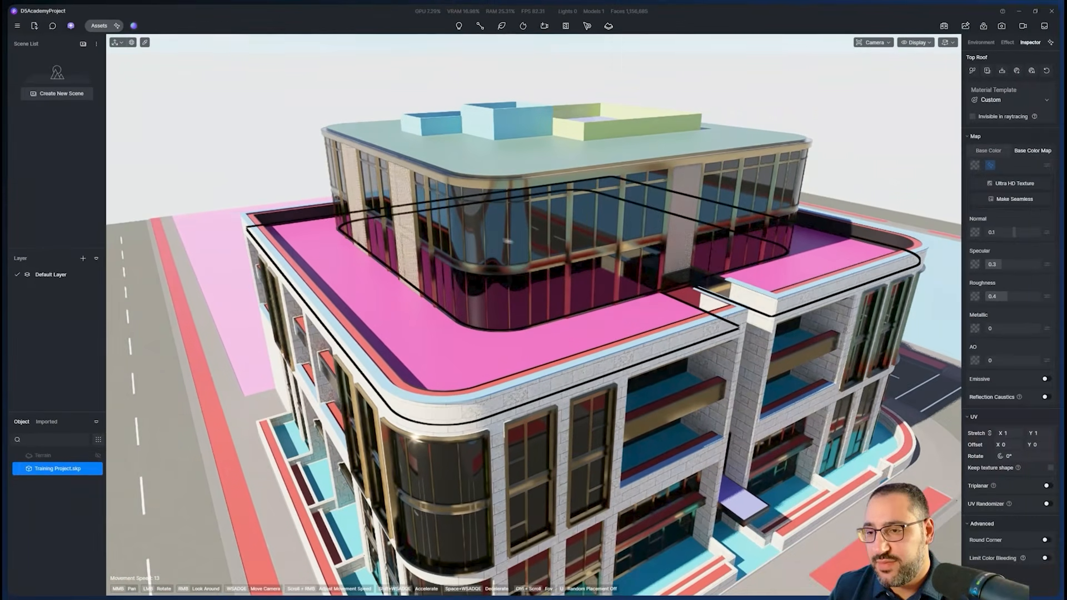
{"action": "key", "text": "Escape"}
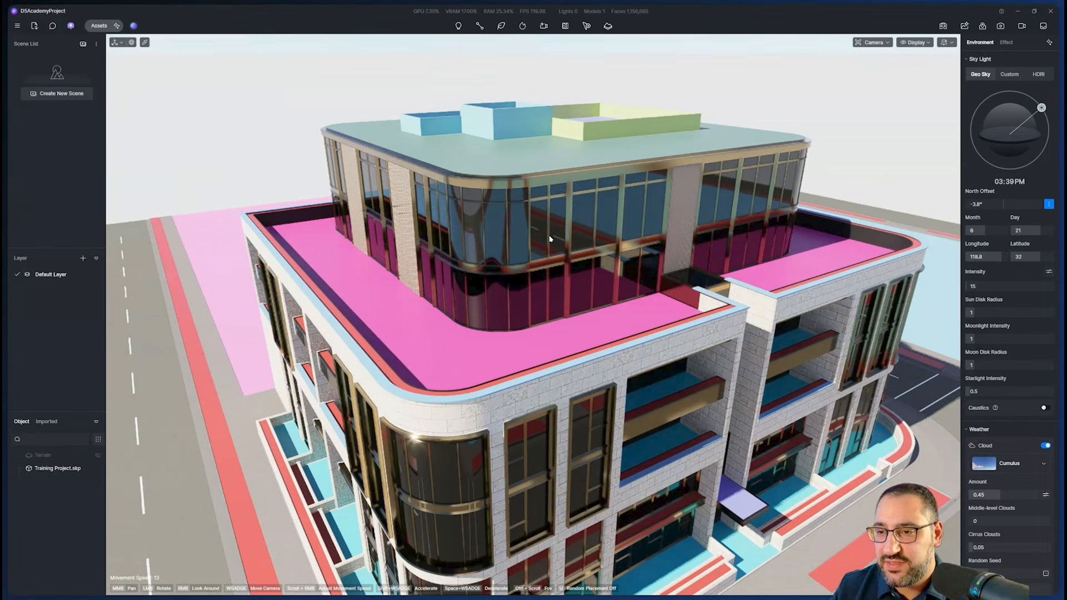
Download the Beige travertine tile from the Ceramic Tile materials and apply it to the light blue ground-floor terrace floors
{"action": "key", "text": "s"}
{"action": "right_click_drag", "start_coordinate": [549, 235], "coordinate": [671, 248]}
{"action": "right_click_drag", "start_coordinate": [673, 285], "coordinate": [664, 279]}
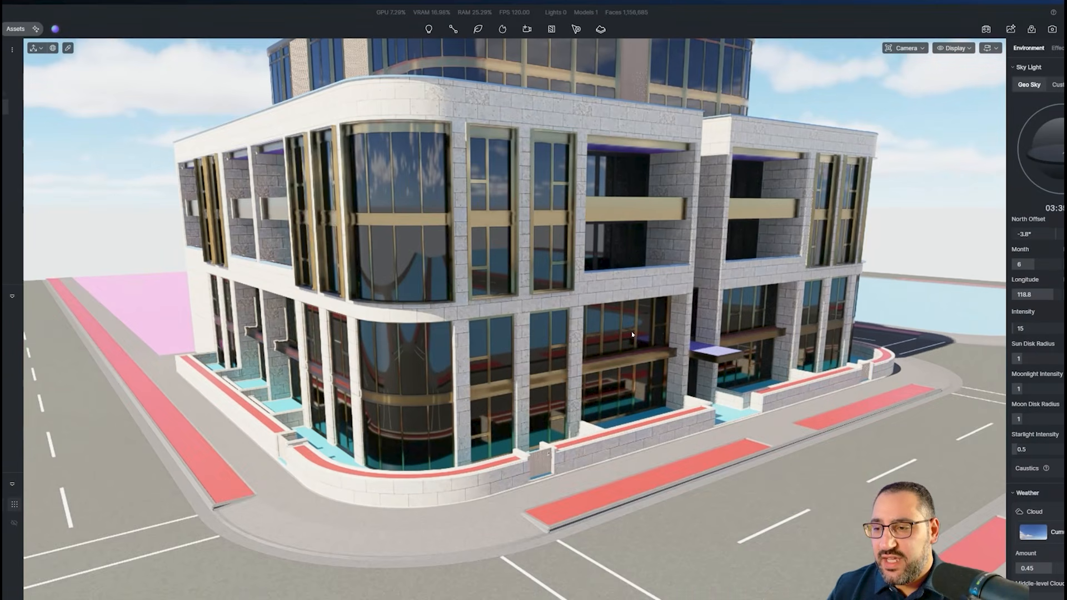
{"action": "key", "text": "w"}
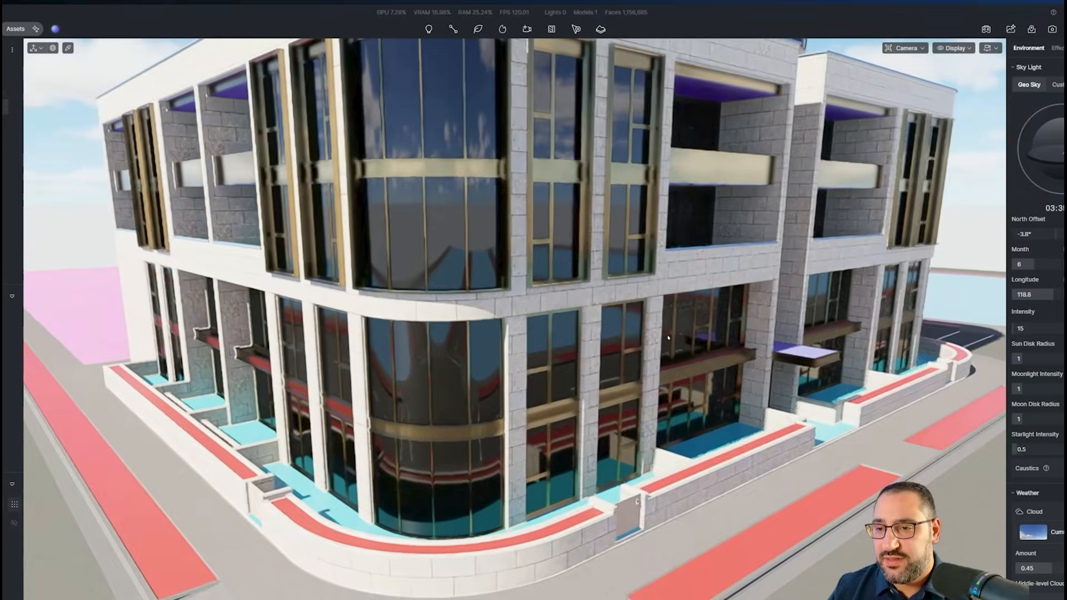
{"action": "right_click_drag", "start_coordinate": [662, 336], "coordinate": [709, 423]}
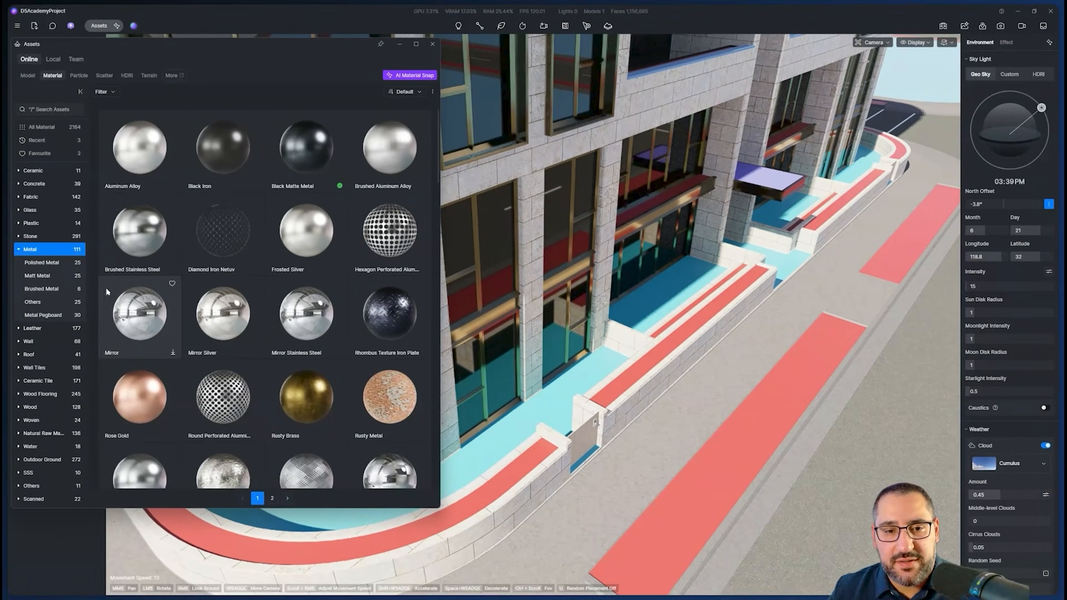
{"action": "left_click", "coordinate": [37, 381]}
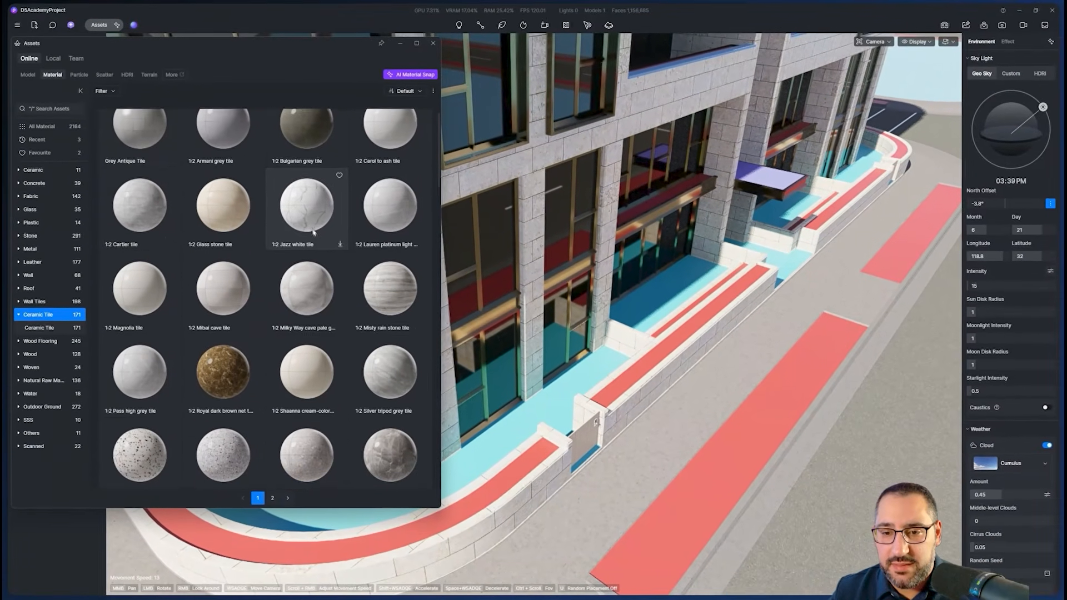
{"action": "scroll", "coordinate": [369, 199], "scroll_direction": "down", "scroll_amount": 2}
{"action": "scroll", "coordinate": [333, 278], "scroll_direction": "down", "scroll_amount": 5}
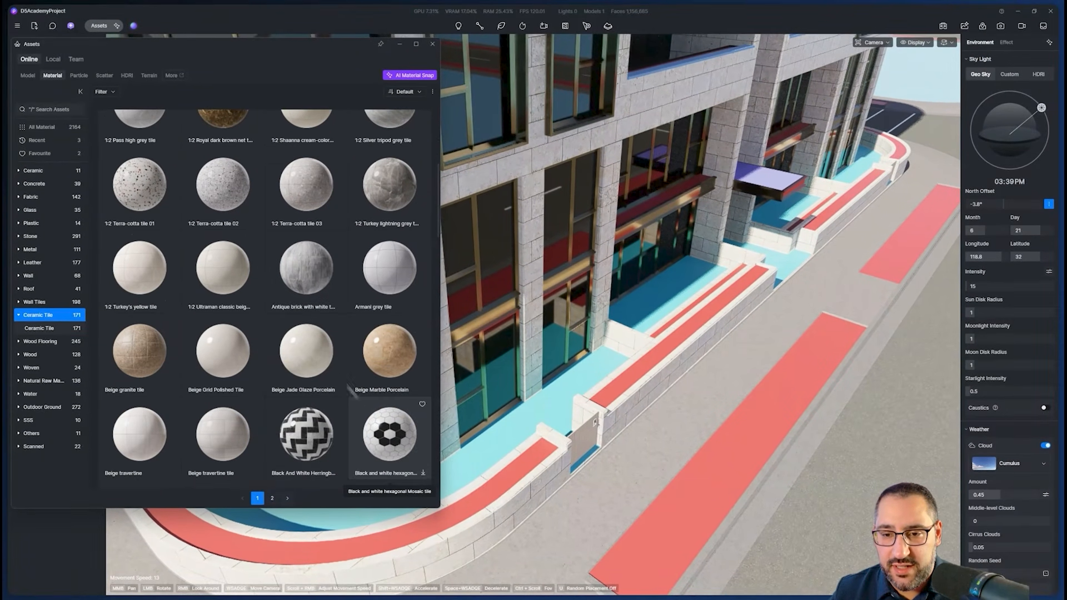
{"action": "scroll", "coordinate": [278, 390], "scroll_direction": "down", "scroll_amount": 2}
{"action": "left_click", "coordinate": [217, 383]}
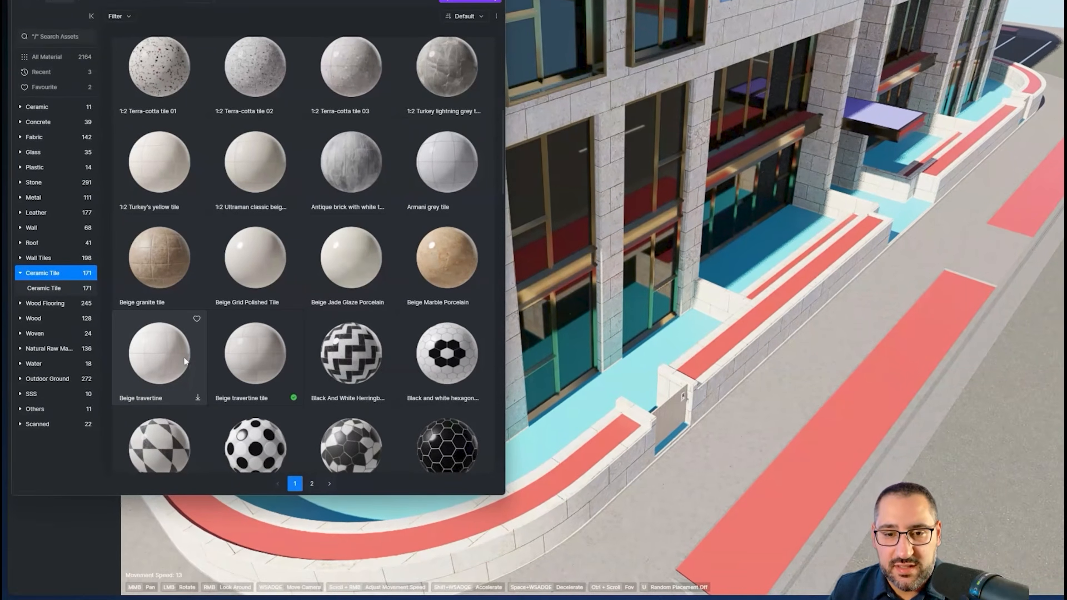
{"action": "left_click", "coordinate": [233, 357]}
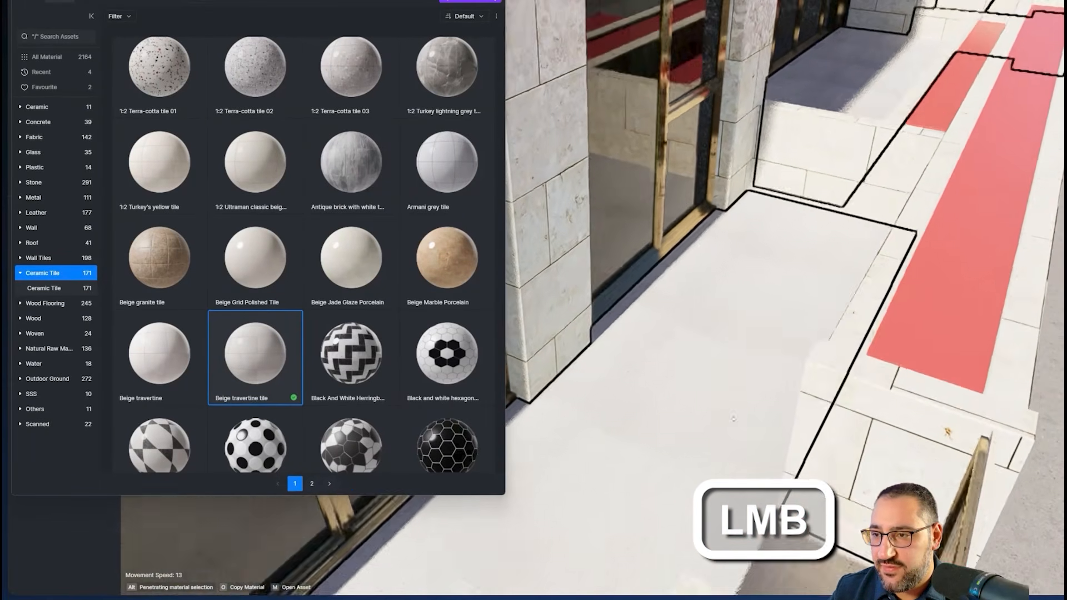
{"action": "middle_click_drag", "start_coordinate": [733, 418], "coordinate": [729, 440]}
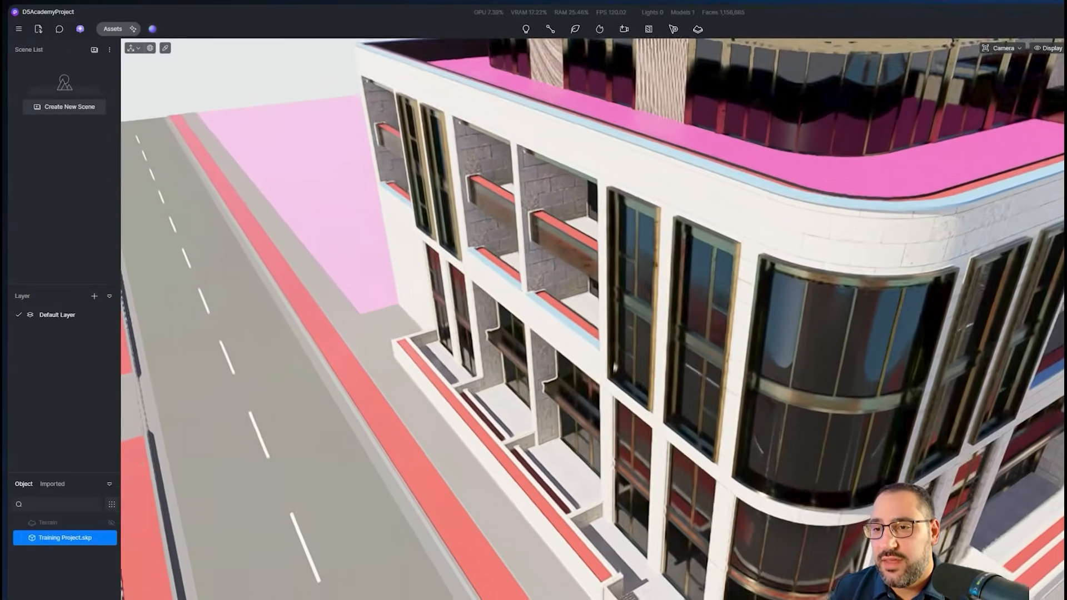
Find the Armani grey - light A marble among the Stone materials for the balcony ledges and download it
{"action": "key", "text": "w"}
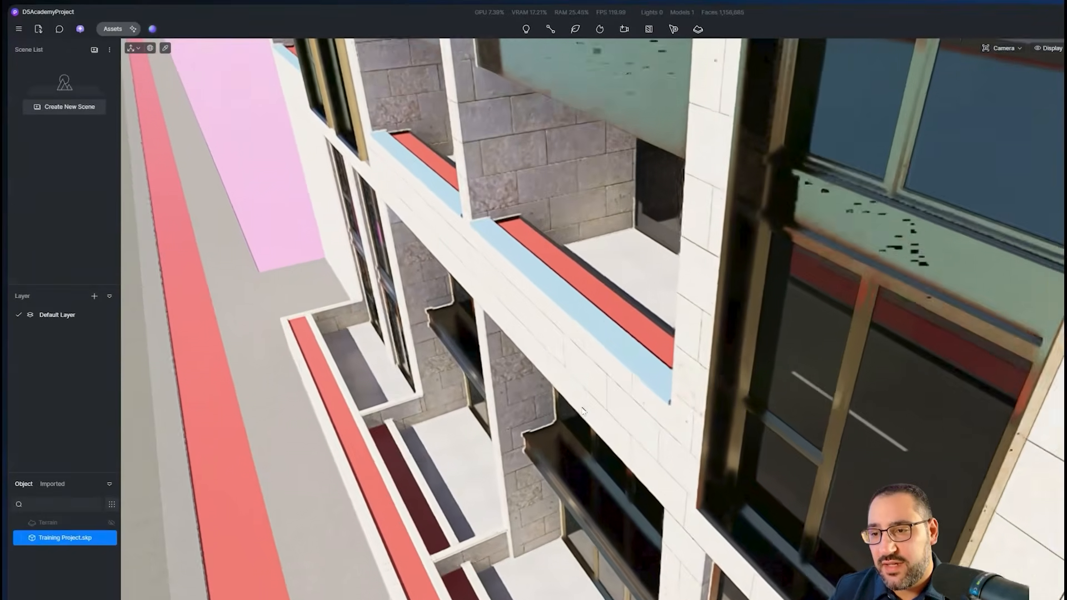
{"action": "left_click_drag", "start_coordinate": [582, 412], "coordinate": [267, 226]}
{"action": "left_click_drag", "start_coordinate": [701, 303], "coordinate": [755, 359]}
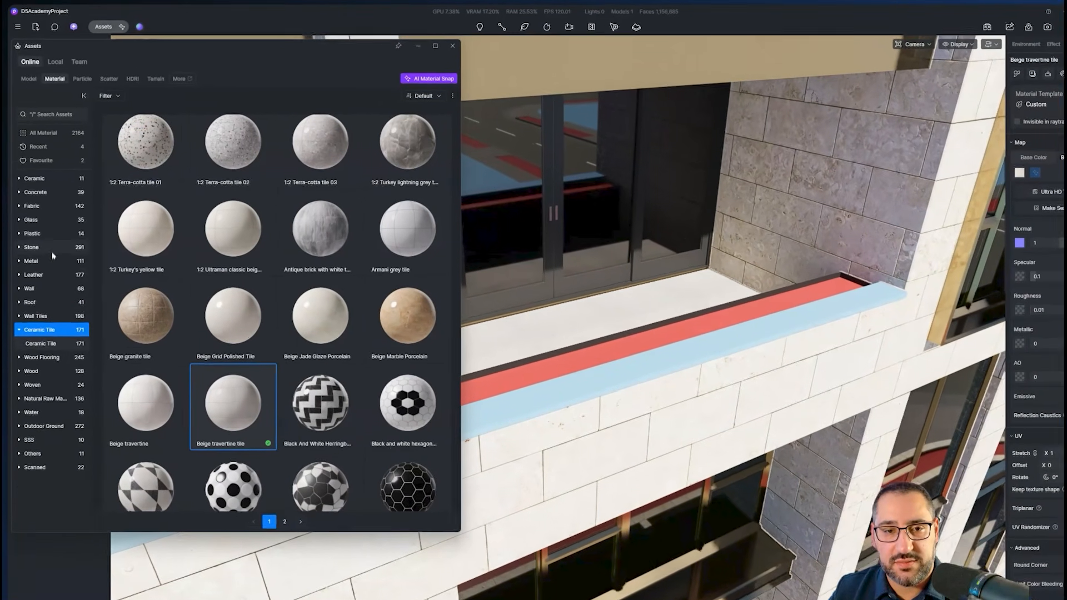
{"action": "left_click", "coordinate": [33, 237]}
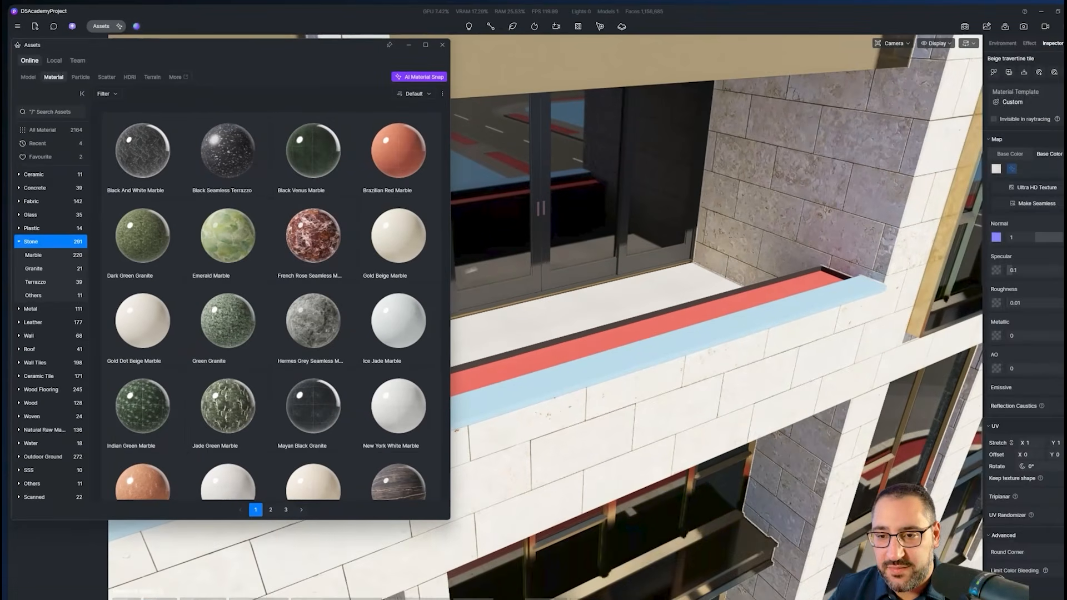
{"action": "scroll", "coordinate": [402, 360], "scroll_direction": "down", "scroll_amount": 3}
{"action": "scroll", "coordinate": [364, 313], "scroll_direction": "down", "scroll_amount": 2}
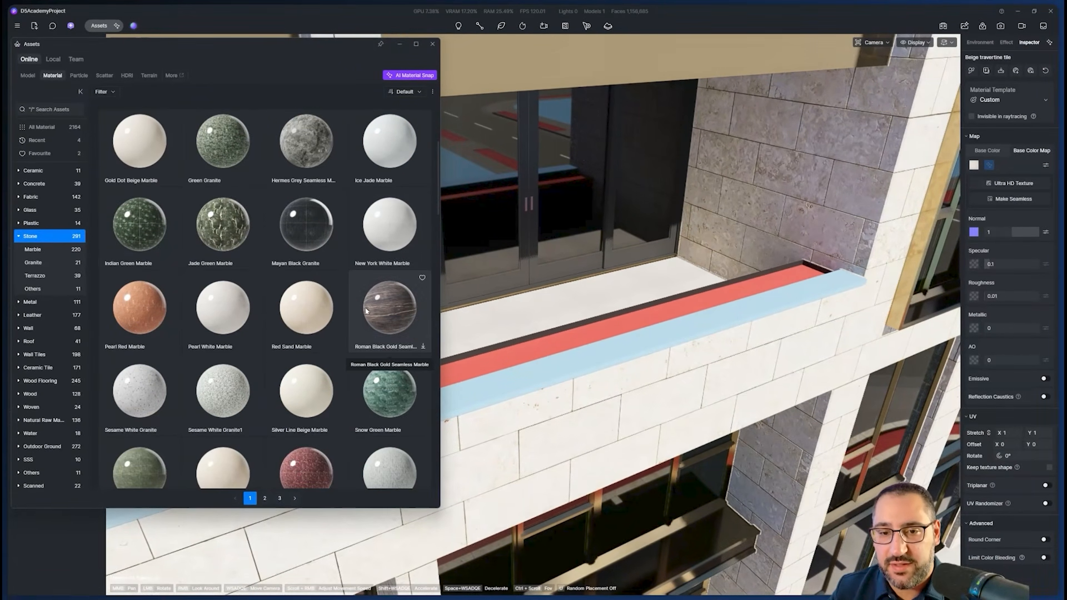
{"action": "scroll", "coordinate": [267, 361], "scroll_direction": "down", "scroll_amount": 2}
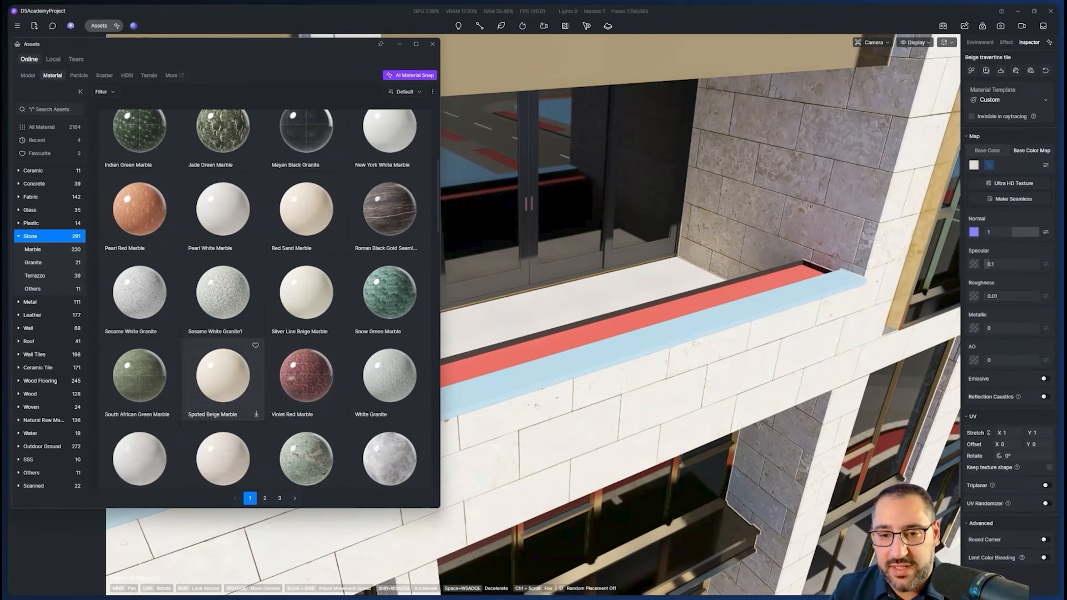
{"action": "scroll", "coordinate": [329, 364], "scroll_direction": "down", "scroll_amount": 2}
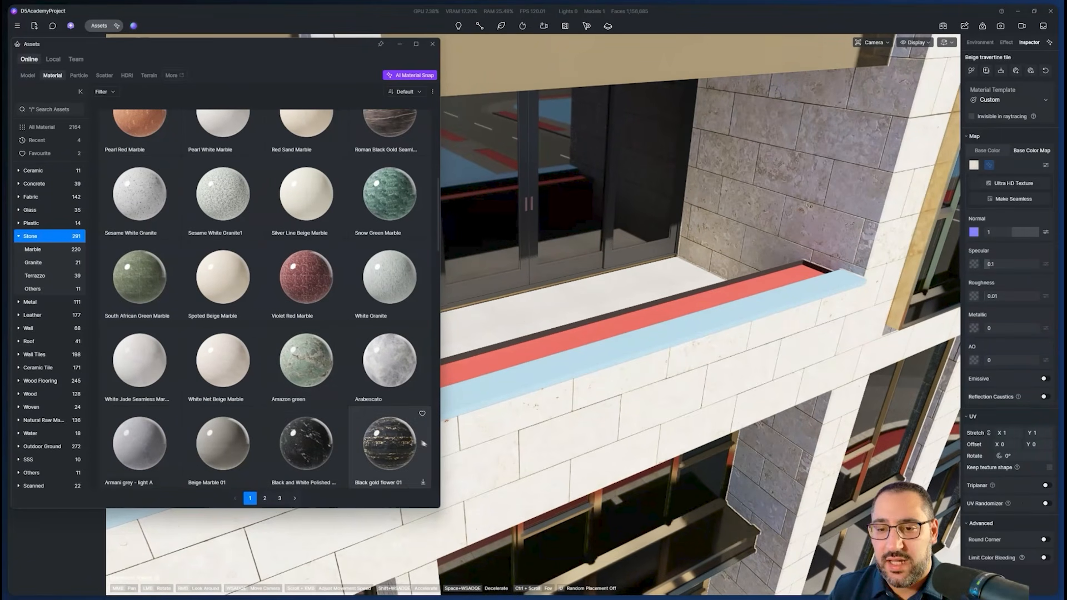
{"action": "scroll", "coordinate": [347, 389], "scroll_direction": "down", "scroll_amount": 2}
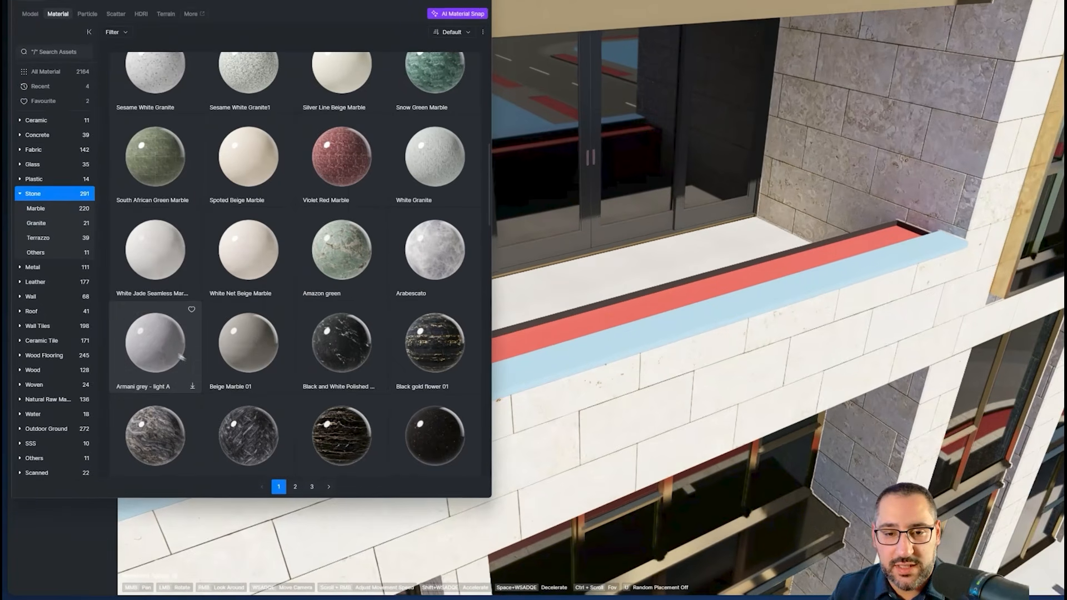
{"action": "left_click", "coordinate": [153, 387]}
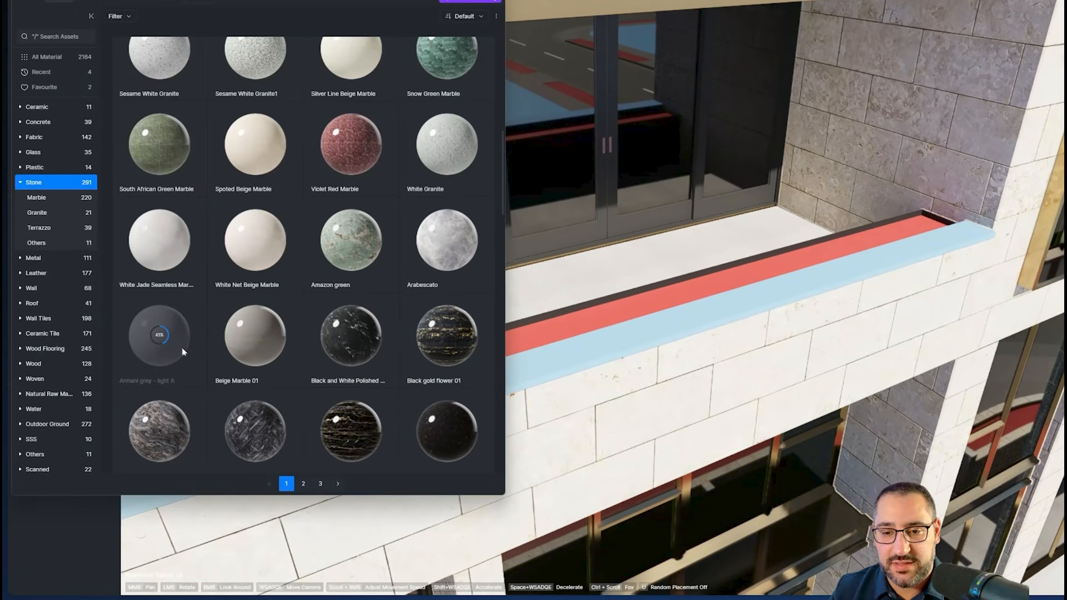
Apply Armani grey - light A to the light blue capping of the balcony parapet and close the asset library
{"action": "left_click_drag", "start_coordinate": [173, 335], "coordinate": [834, 345]}
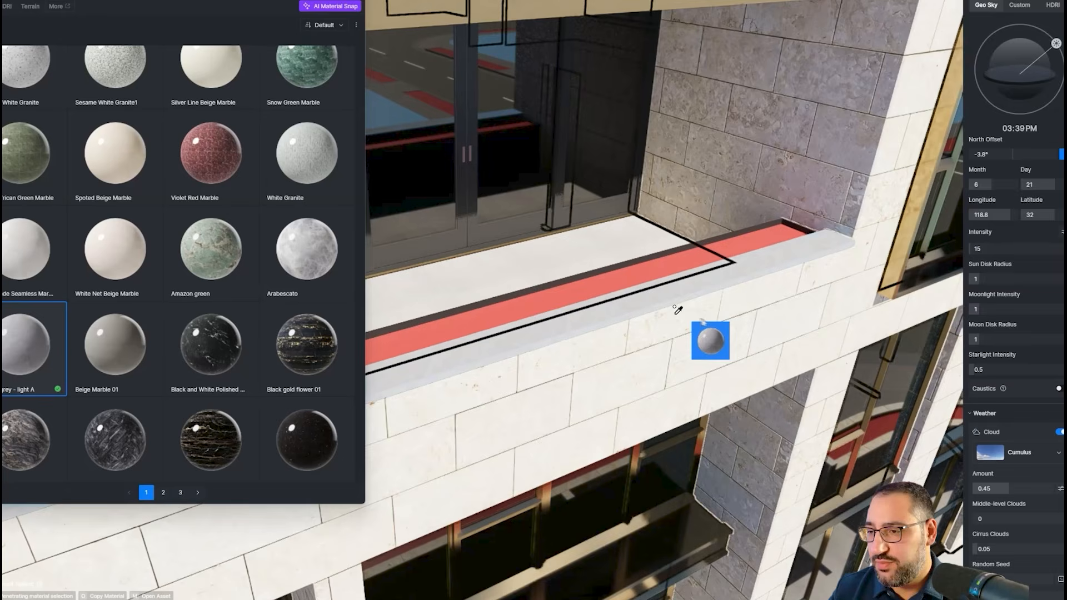
{"action": "left_click_drag", "start_coordinate": [676, 309], "coordinate": [676, 307]}
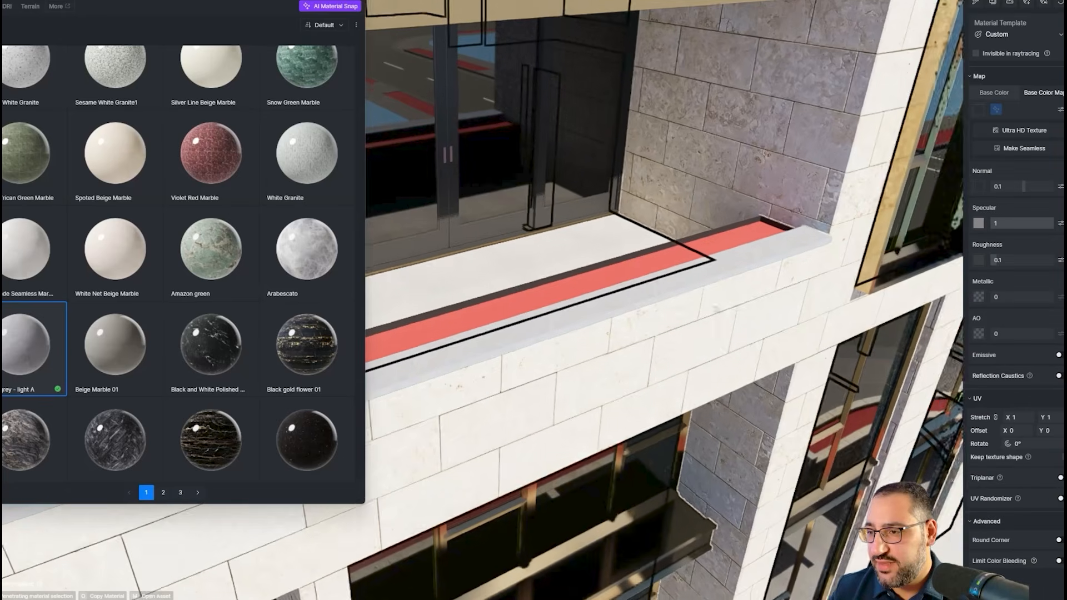
{"action": "right_click_drag", "start_coordinate": [676, 307], "coordinate": [828, 307]}
{"action": "scroll", "coordinate": [830, 306], "scroll_direction": "up", "scroll_amount": 3}
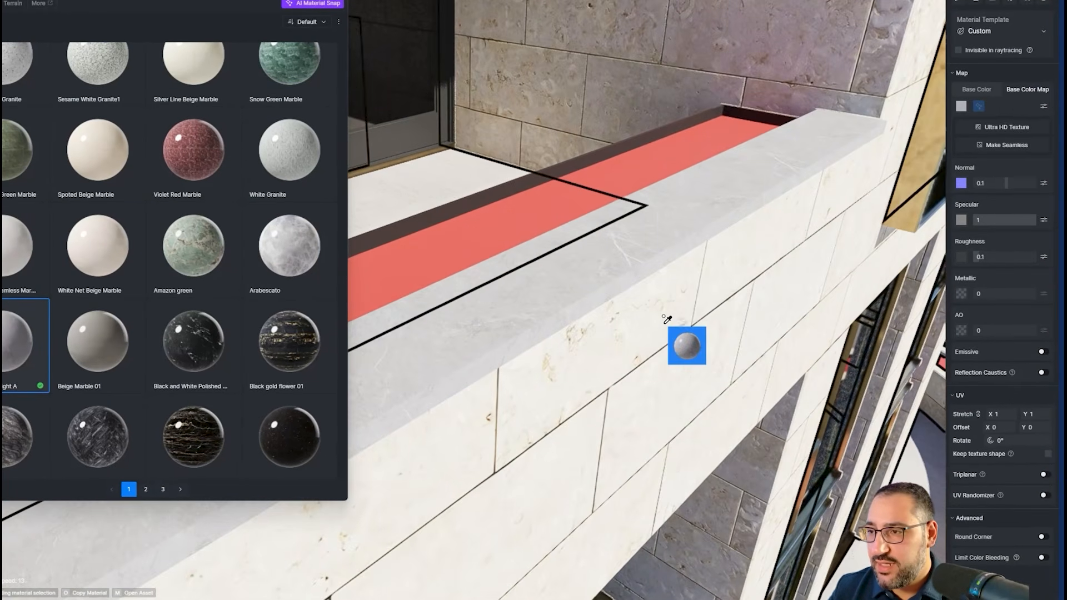
{"action": "right_click_drag", "start_coordinate": [664, 317], "coordinate": [628, 295]}
{"action": "key", "text": "s"}
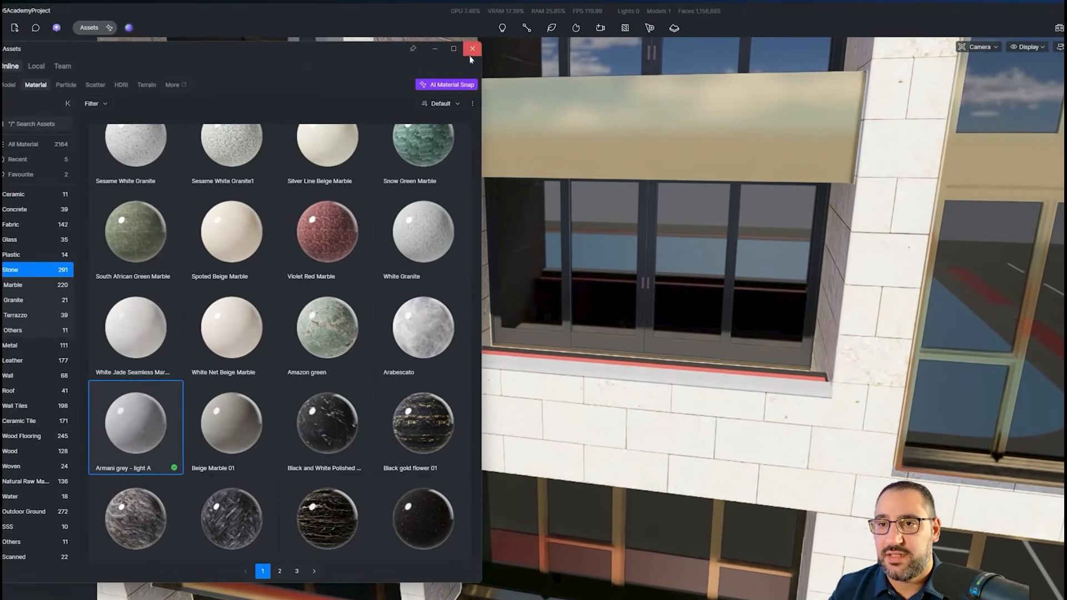
{"action": "left_click", "coordinate": [363, 6]}
Enable Round Corner on the Armani grey - light A material of the balcony capping
{"action": "right_click_drag", "start_coordinate": [556, 250], "coordinate": [472, 264]}
{"action": "key", "text": "w"}
{"action": "scroll", "coordinate": [717, 384], "scroll_direction": "up", "scroll_amount": 5}
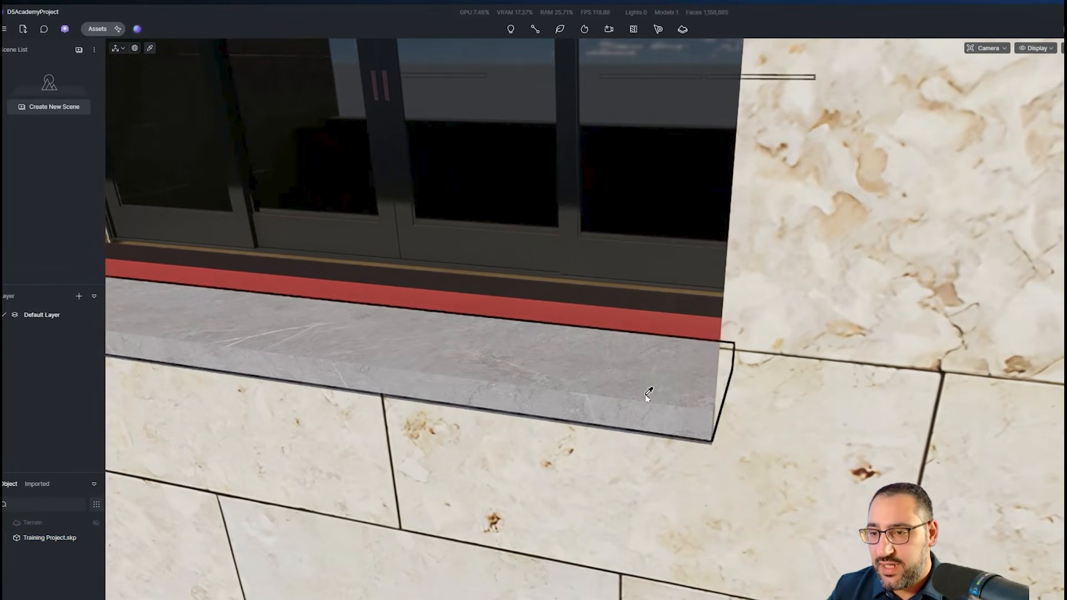
{"action": "left_click", "coordinate": [681, 385]}
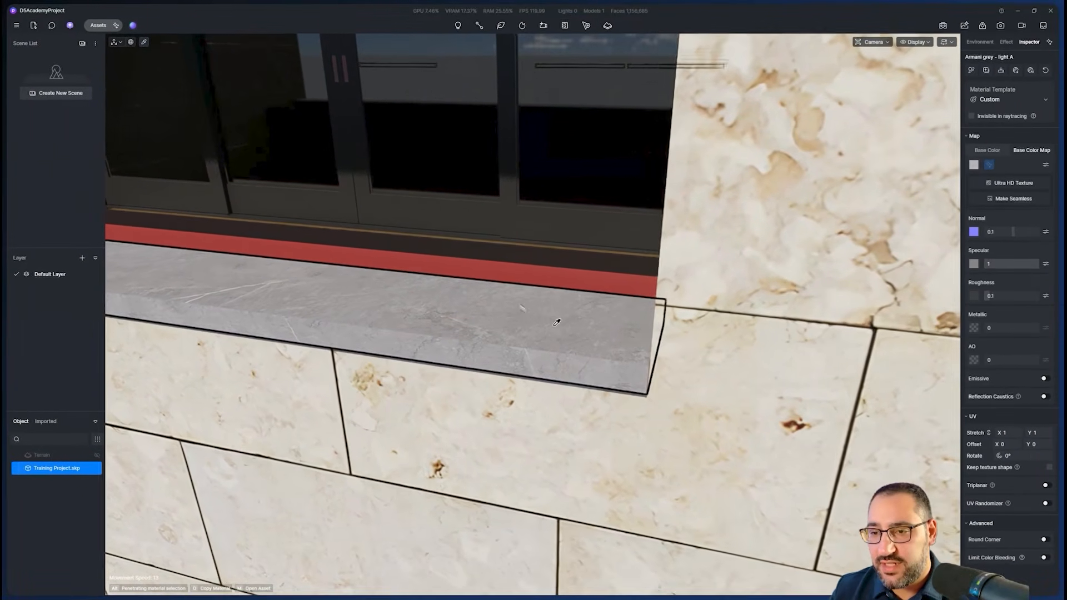
{"action": "left_click", "coordinate": [1044, 539]}
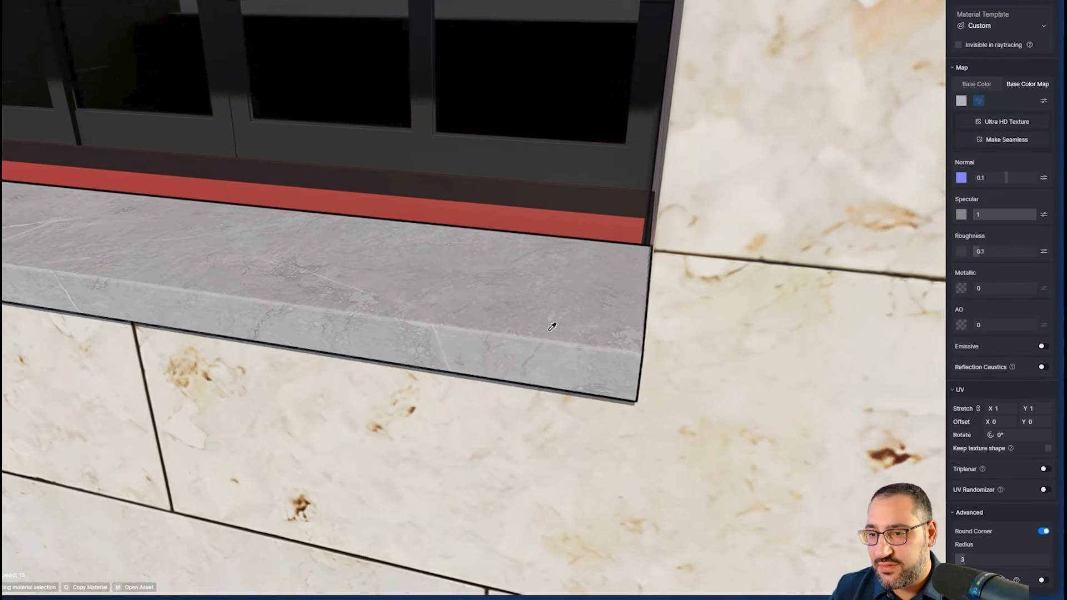
Examine the grey marble capping and its rounded edges on the balconies, both close up and across the whole side facade
{"action": "scroll", "coordinate": [672, 358], "scroll_direction": "down", "scroll_amount": 5}
{"action": "right_click_drag", "start_coordinate": [672, 357], "coordinate": [331, 258]}
{"action": "scroll", "coordinate": [330, 258], "scroll_direction": "down", "scroll_amount": 8}
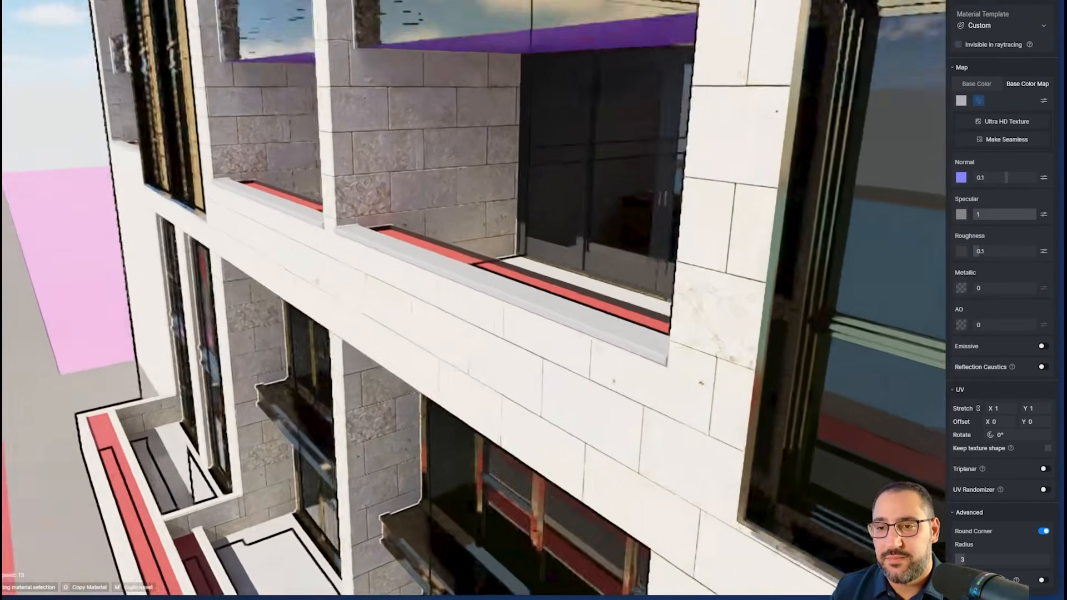
{"action": "scroll", "coordinate": [331, 257], "scroll_direction": "down", "scroll_amount": 2}
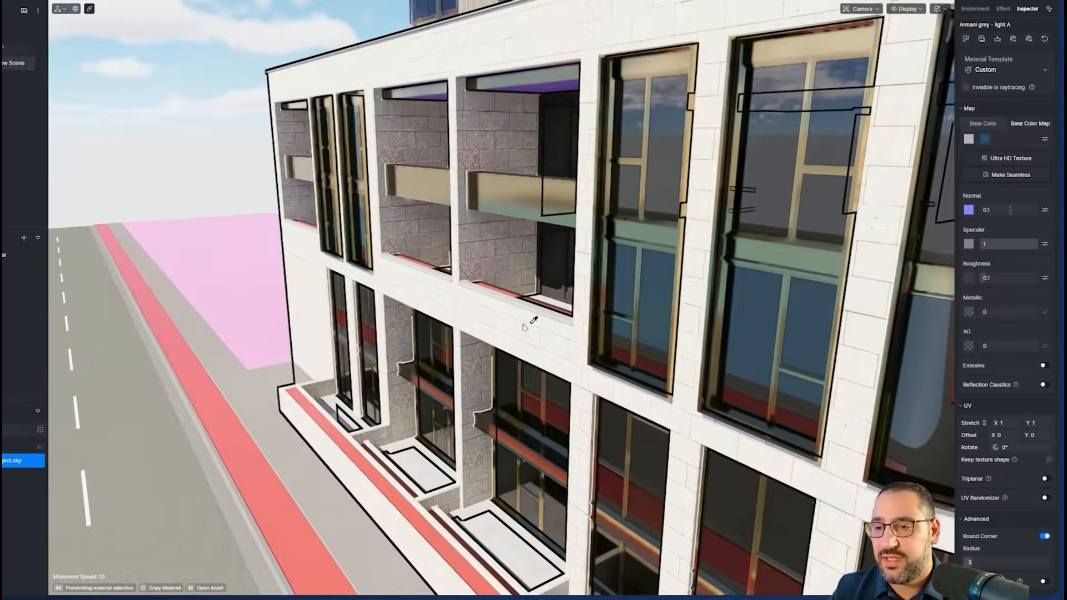
{"action": "scroll", "coordinate": [548, 306], "scroll_direction": "up", "scroll_amount": 6}
{"action": "scroll", "coordinate": [592, 329], "scroll_direction": "up", "scroll_amount": 5}
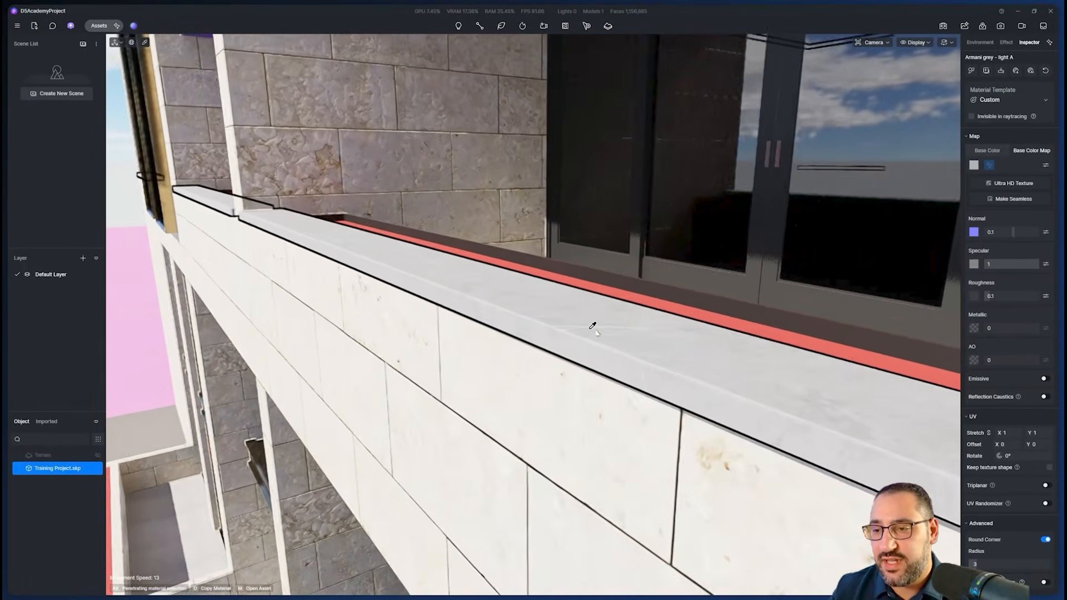
{"action": "scroll", "coordinate": [645, 522], "scroll_direction": "down", "scroll_amount": 4}
{"action": "scroll", "coordinate": [639, 445], "scroll_direction": "down", "scroll_amount": 6}
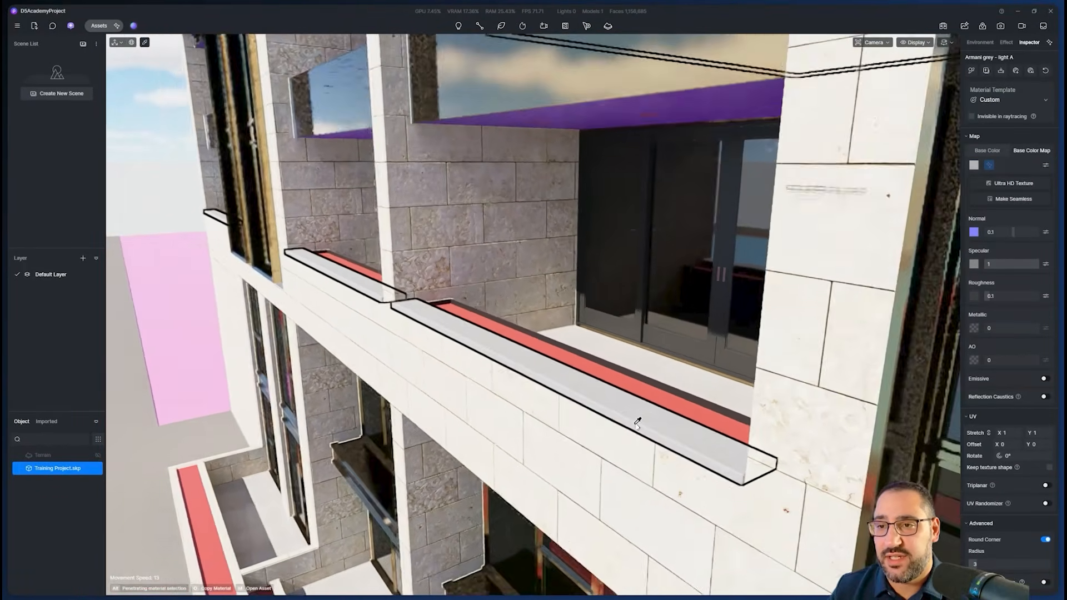
{"action": "scroll", "coordinate": [597, 428], "scroll_direction": "up", "scroll_amount": 3}
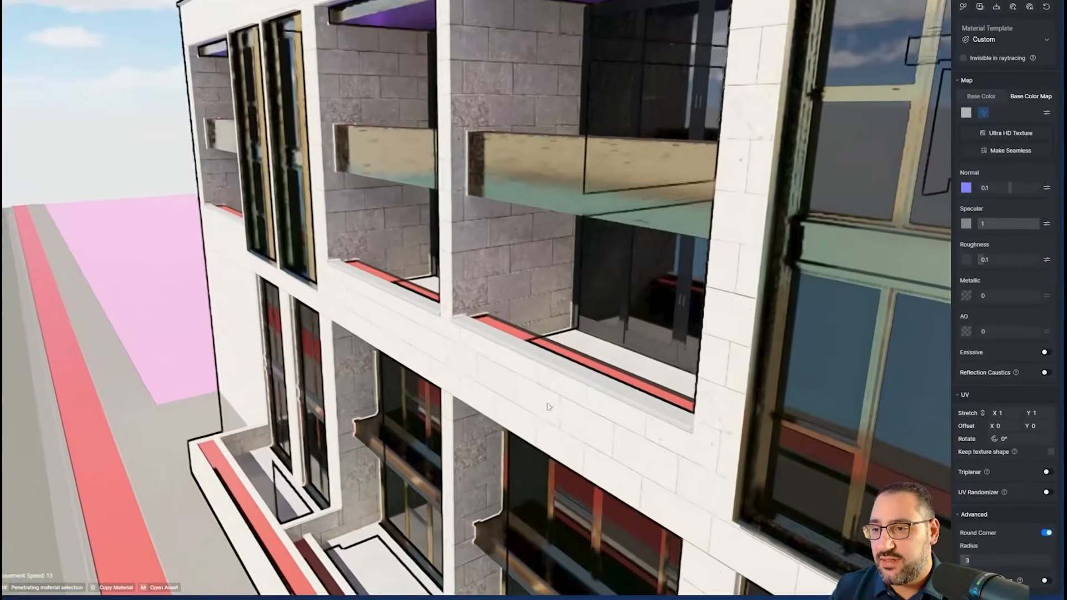
{"action": "right_click_drag", "start_coordinate": [594, 431], "coordinate": [714, 393]}
{"action": "scroll", "coordinate": [716, 392], "scroll_direction": "down", "scroll_amount": 5}
{"action": "scroll", "coordinate": [703, 364], "scroll_direction": "up", "scroll_amount": 3}
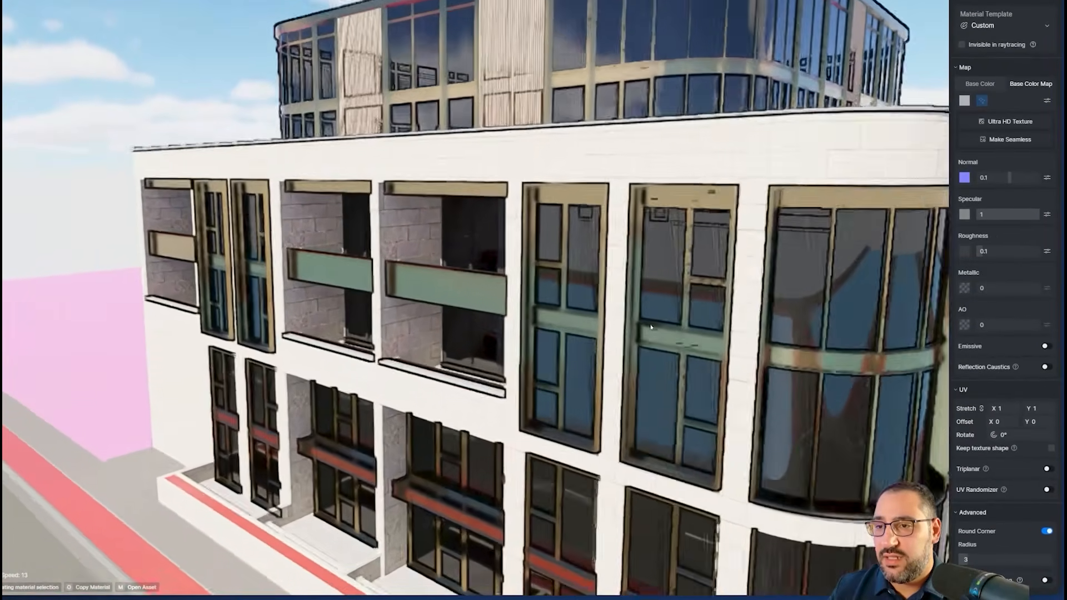
Examine the balcony ceilings and ledges close up, then the pink terrace around the upper storey and the whole building from above
{"action": "scroll", "coordinate": [652, 327], "scroll_direction": "up", "scroll_amount": 6}
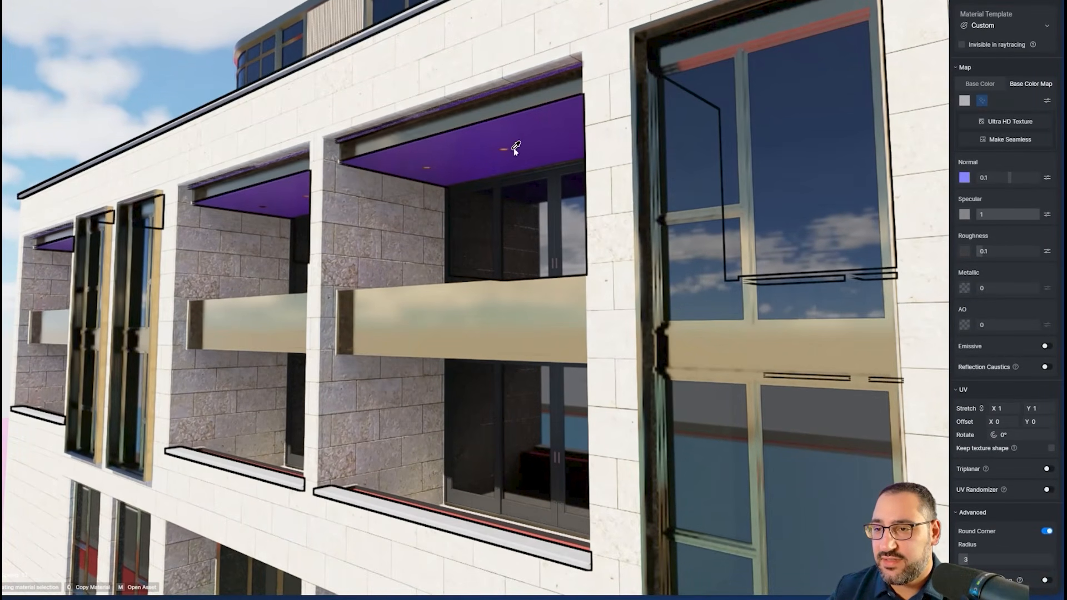
{"action": "scroll", "coordinate": [523, 161], "scroll_direction": "down", "scroll_amount": 5}
{"action": "right_click_drag", "start_coordinate": [524, 162], "coordinate": [552, 172]}
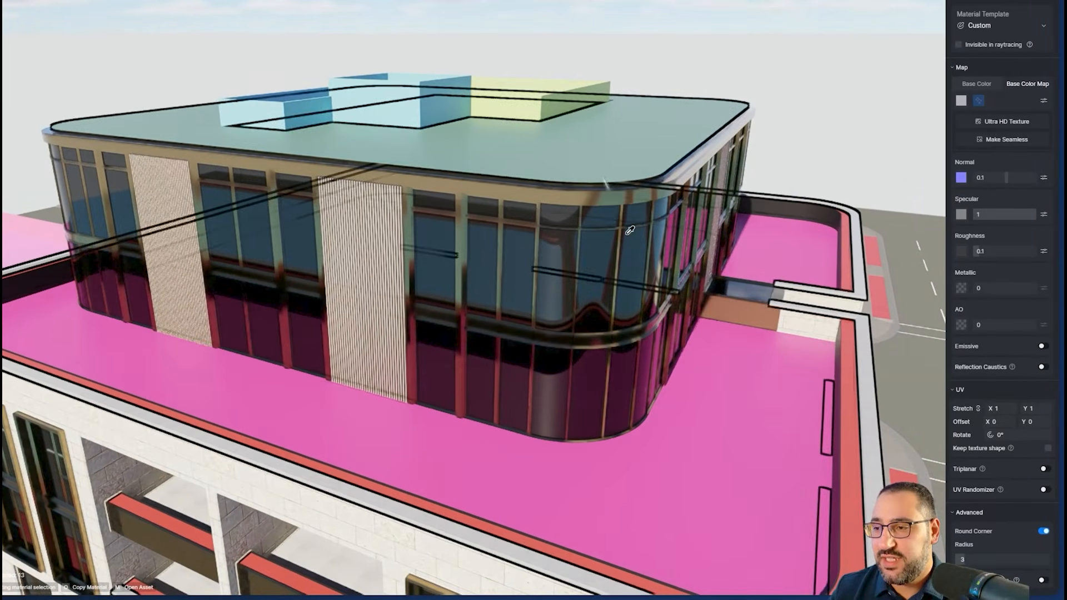
{"action": "right_click_drag", "start_coordinate": [689, 344], "coordinate": [751, 382]}
{"action": "scroll", "coordinate": [751, 382], "scroll_direction": "down", "scroll_amount": 6}
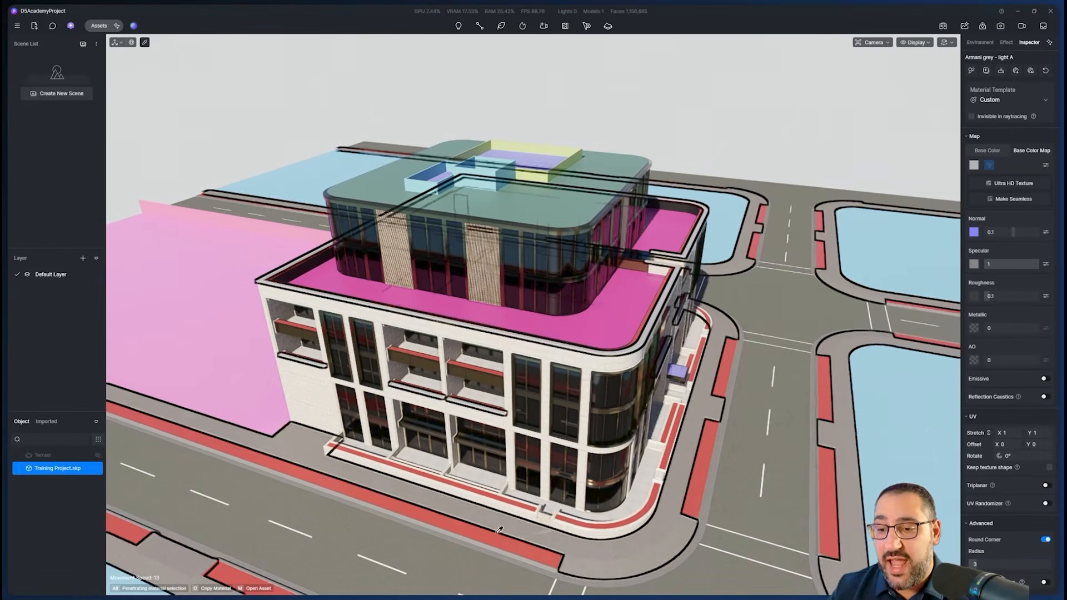
{"action": "middle_click_drag", "start_coordinate": [661, 441], "coordinate": [642, 438]}
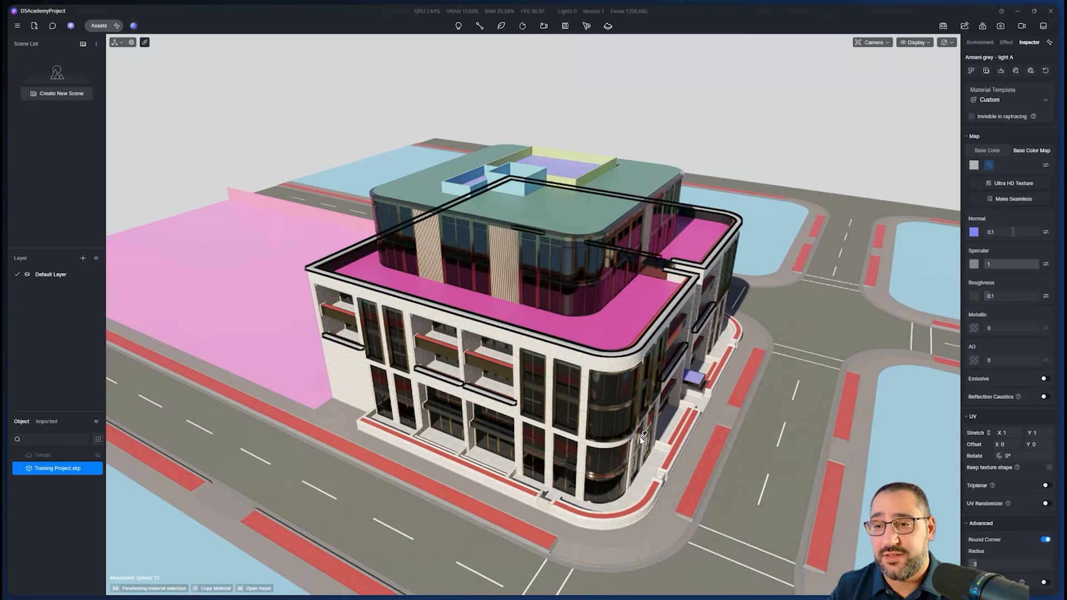
{"action": "key", "text": "Escape"}
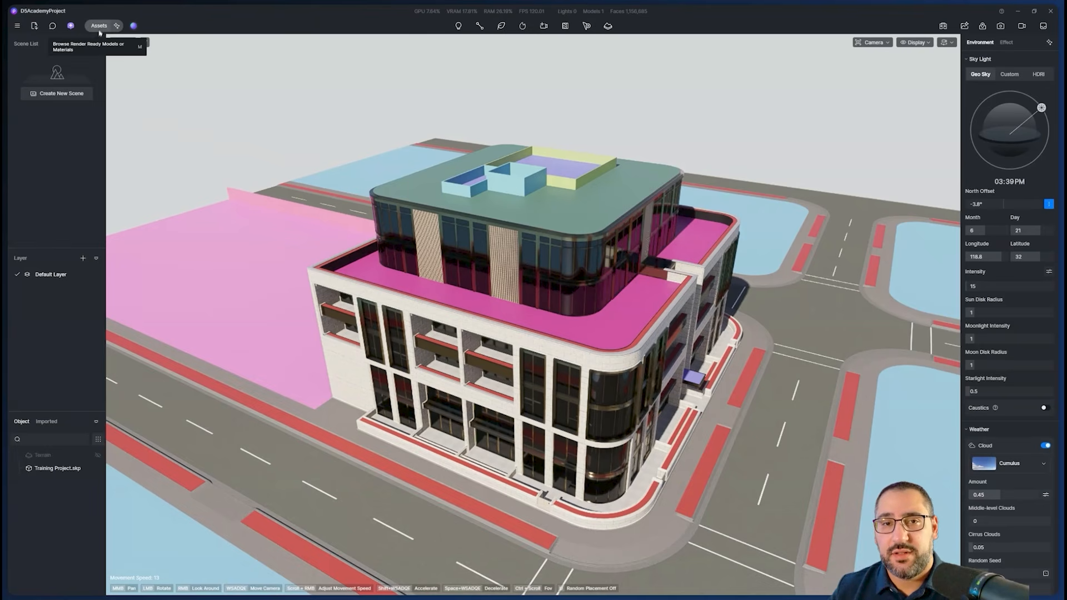
Search the online material library for "tile floor"
{"action": "left_click", "coordinate": [99, 29]}
{"action": "left_click", "coordinate": [45, 110]}
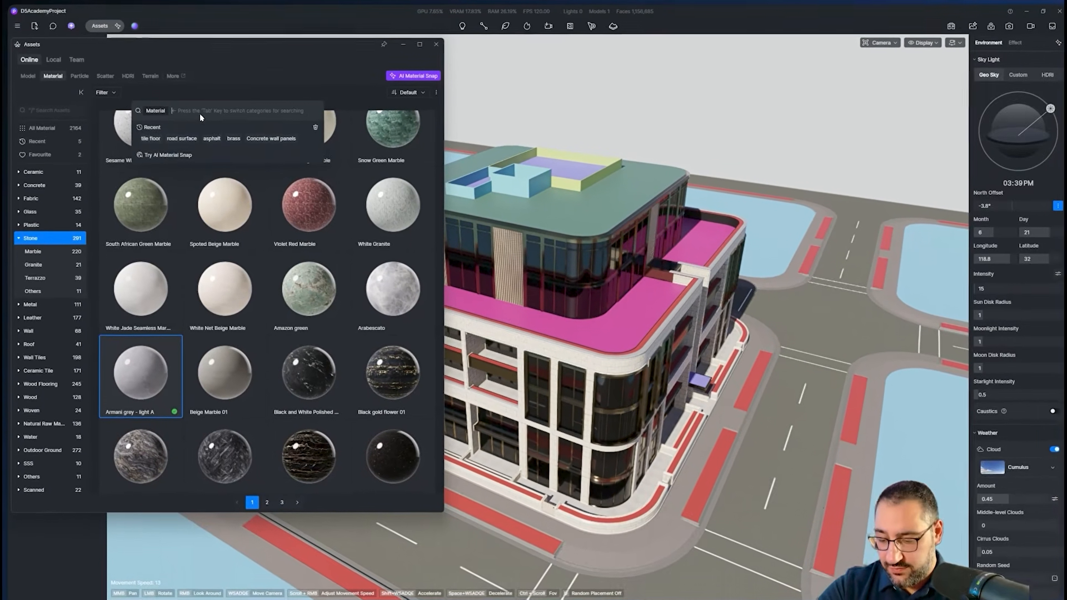
{"action": "type", "text": "tile flo"}
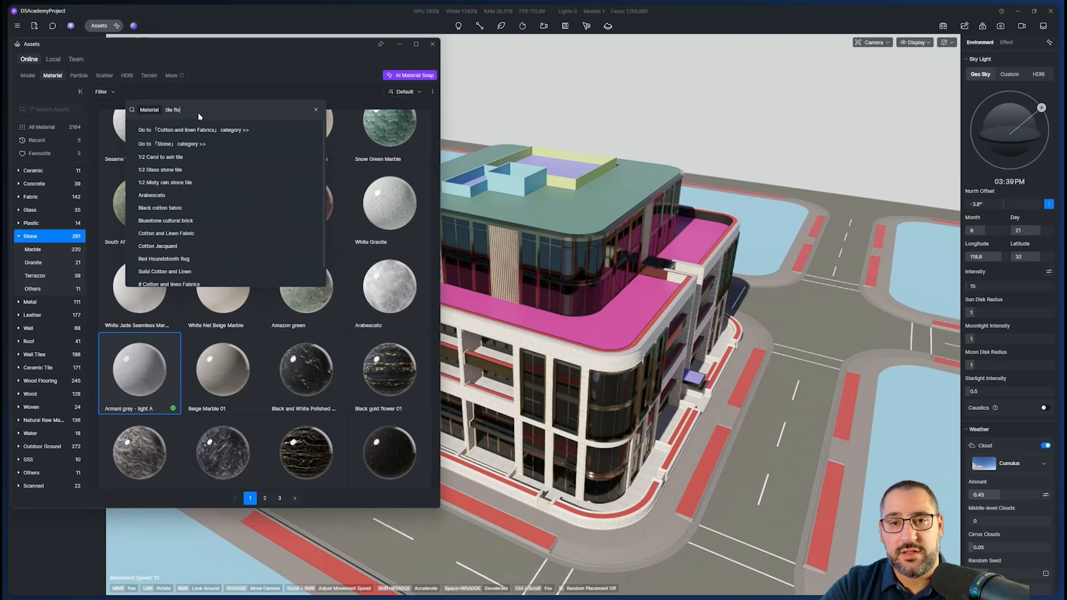
{"action": "type", "text": "or"}
{"action": "key", "text": "Return"}
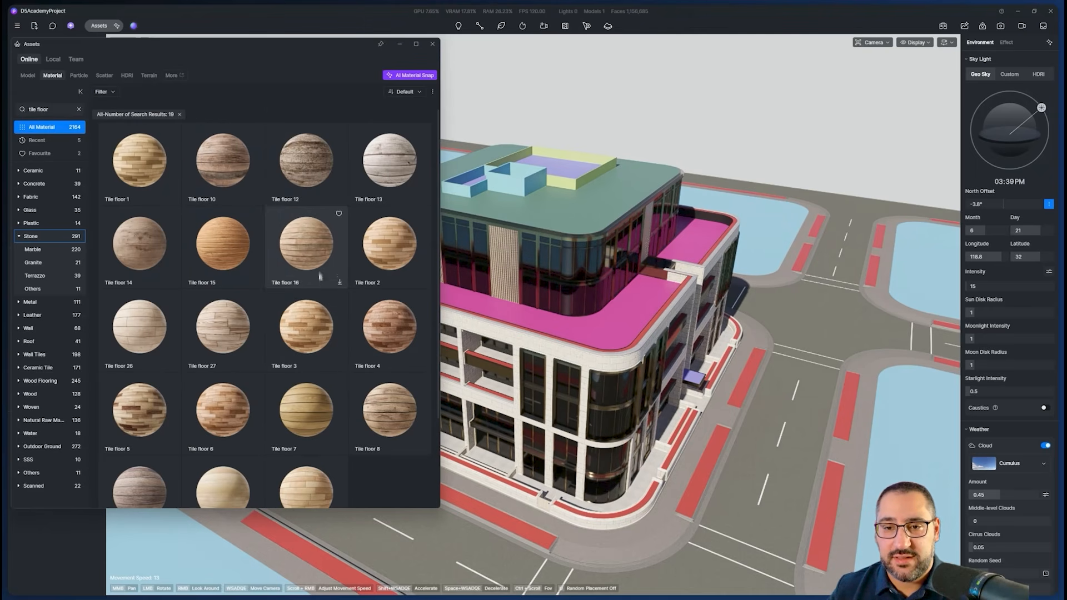
Download the Tile floor 10 material and try it on the pink terrace around the upper storey
{"action": "left_click", "coordinate": [226, 157]}
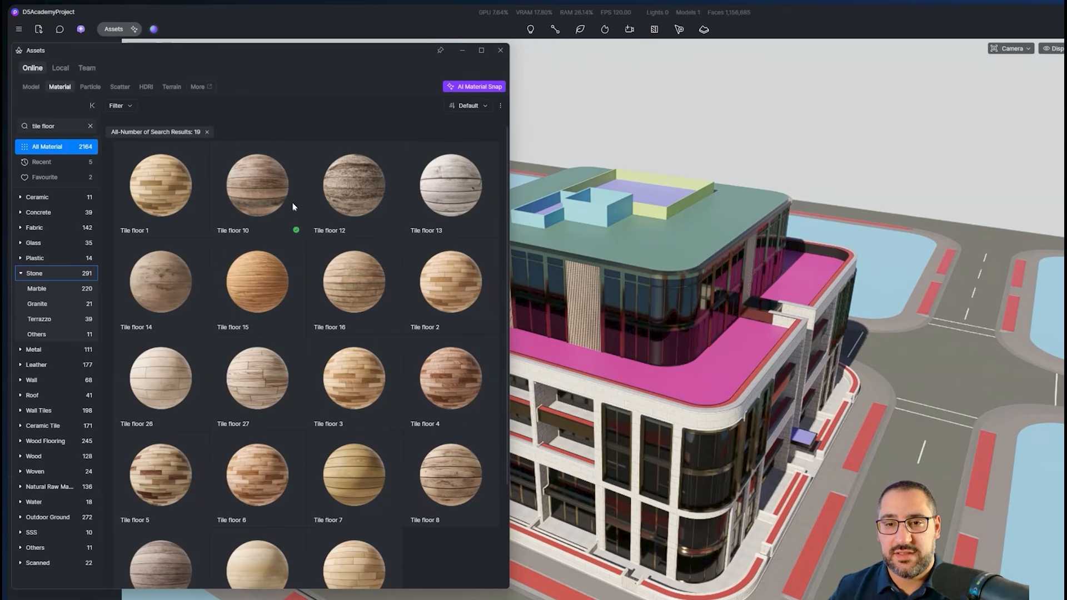
{"action": "left_click_drag", "start_coordinate": [282, 186], "coordinate": [791, 353]}
{"action": "left_click_drag", "start_coordinate": [623, 273], "coordinate": [623, 274]}
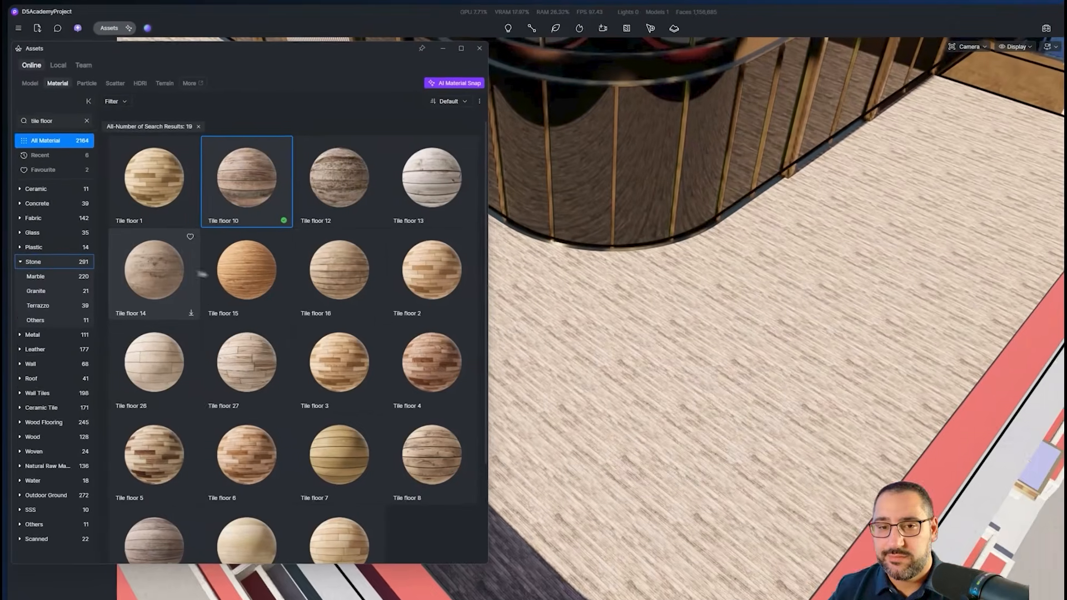
Download Tile floor 14, apply it to the terrace floor around the upper storey, and close the asset library
{"action": "left_click", "coordinate": [195, 273]}
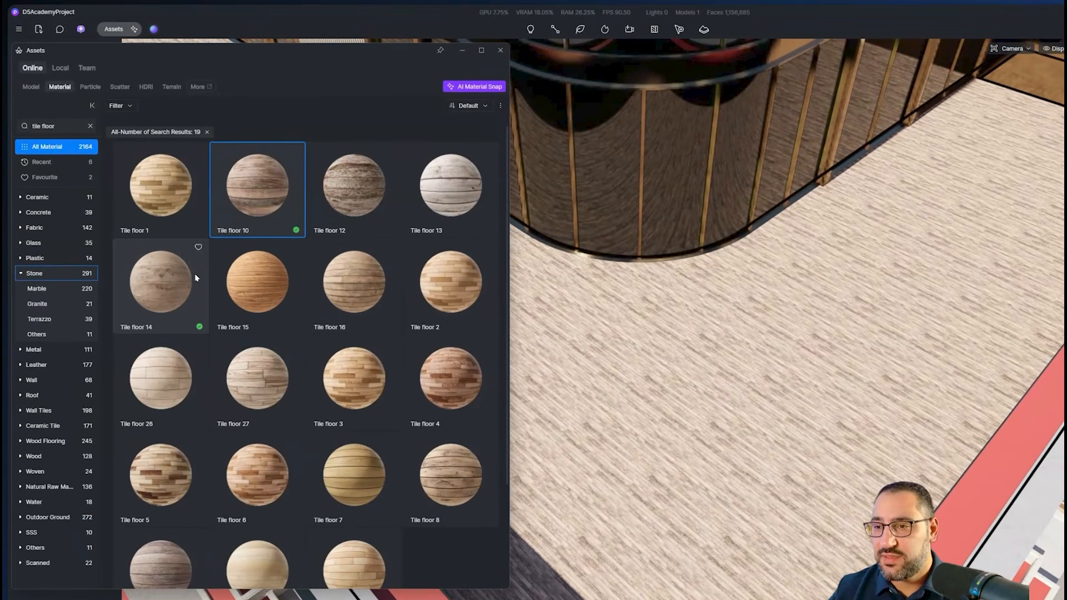
{"action": "left_click_drag", "start_coordinate": [175, 290], "coordinate": [692, 396]}
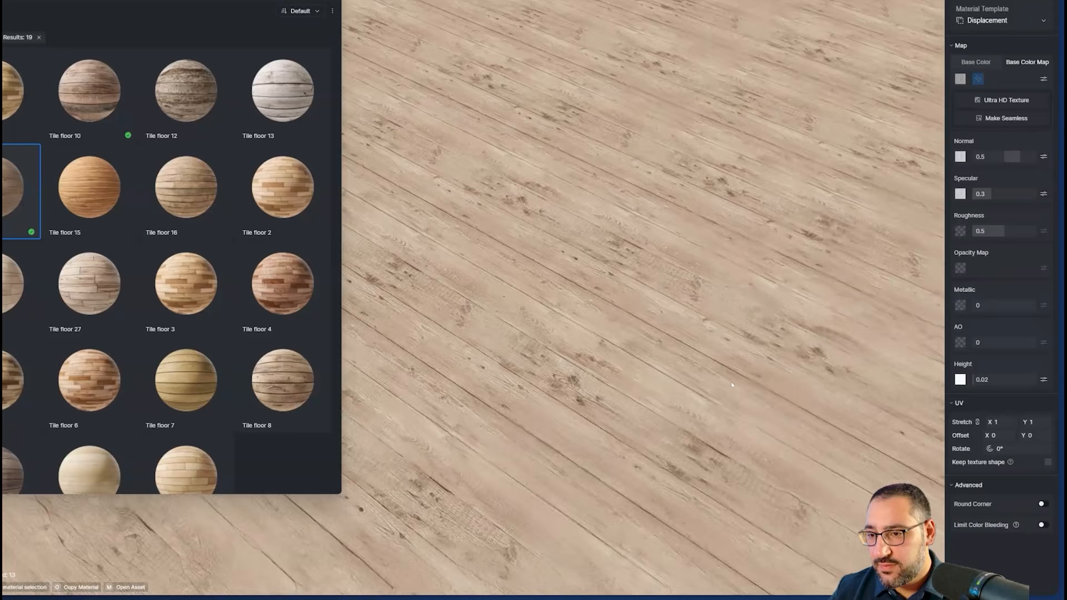
{"action": "scroll", "coordinate": [658, 345], "scroll_direction": "down", "scroll_amount": 5}
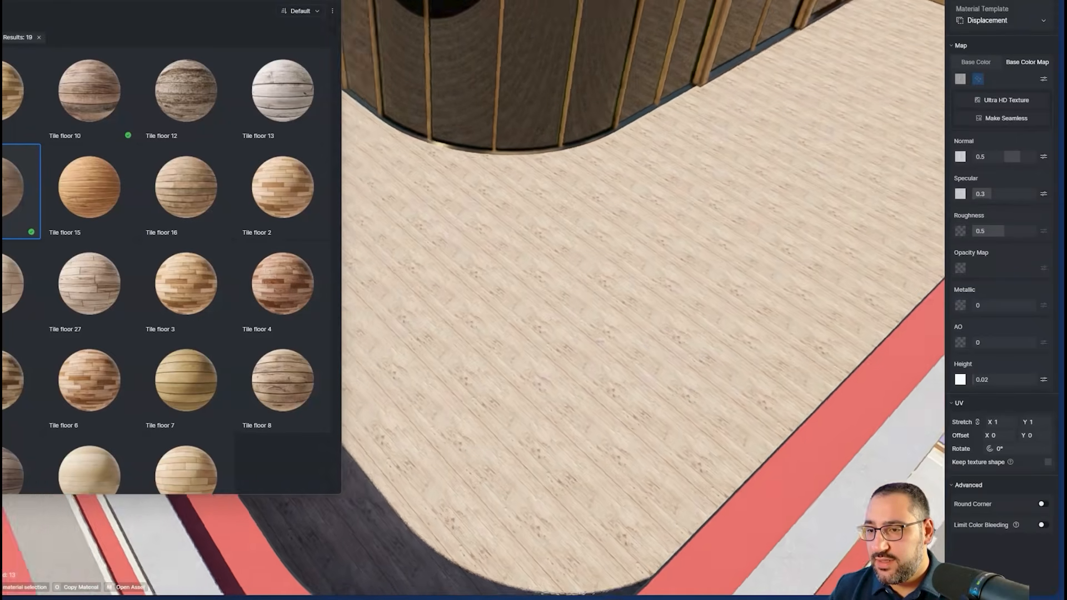
{"action": "right_click_drag", "start_coordinate": [600, 341], "coordinate": [500, 328]}
{"action": "left_click_drag", "start_coordinate": [186, 91], "coordinate": [676, 239]}
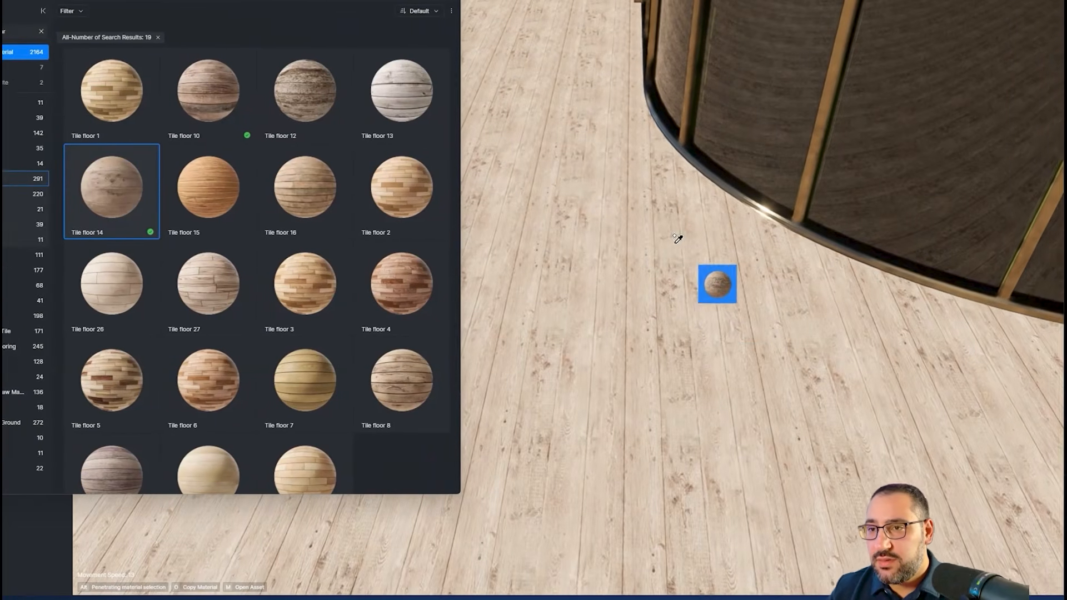
{"action": "left_click", "coordinate": [444, 45]}
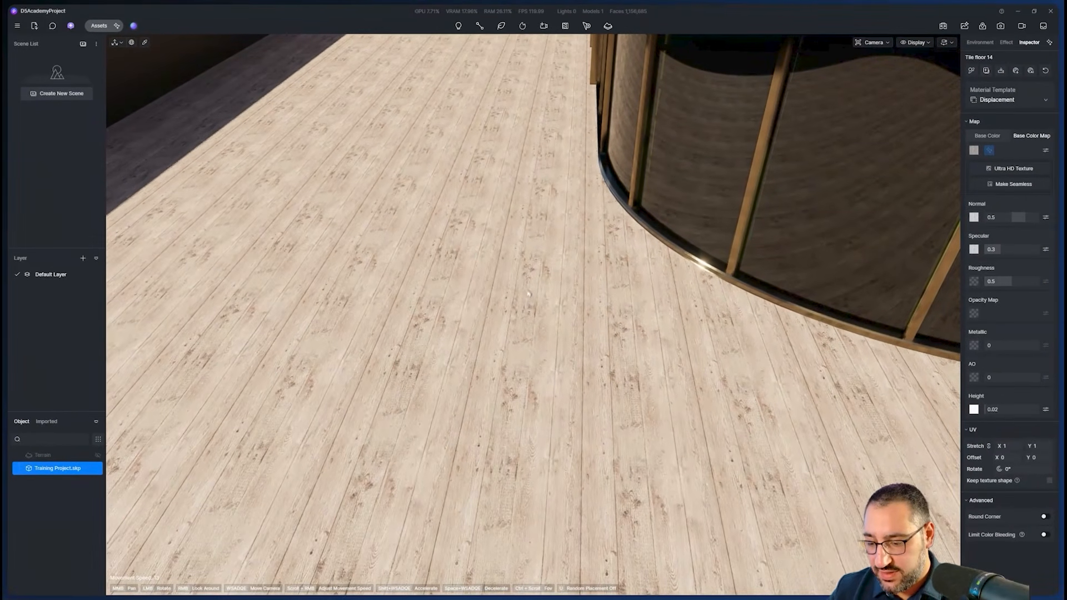
Set the UV stretch of the terrace's Tile floor 14 material to 0.7 and check the plank scale across the terrace
{"action": "scroll", "coordinate": [529, 294], "scroll_direction": "down", "scroll_amount": 5}
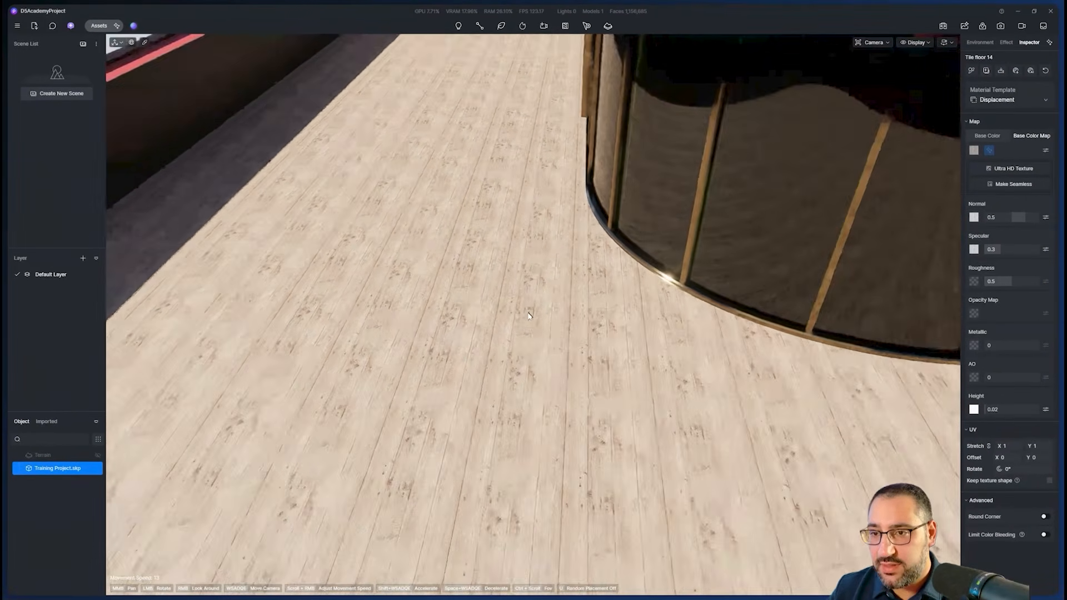
{"action": "key", "text": "i"}
{"action": "left_click", "coordinate": [534, 298]}
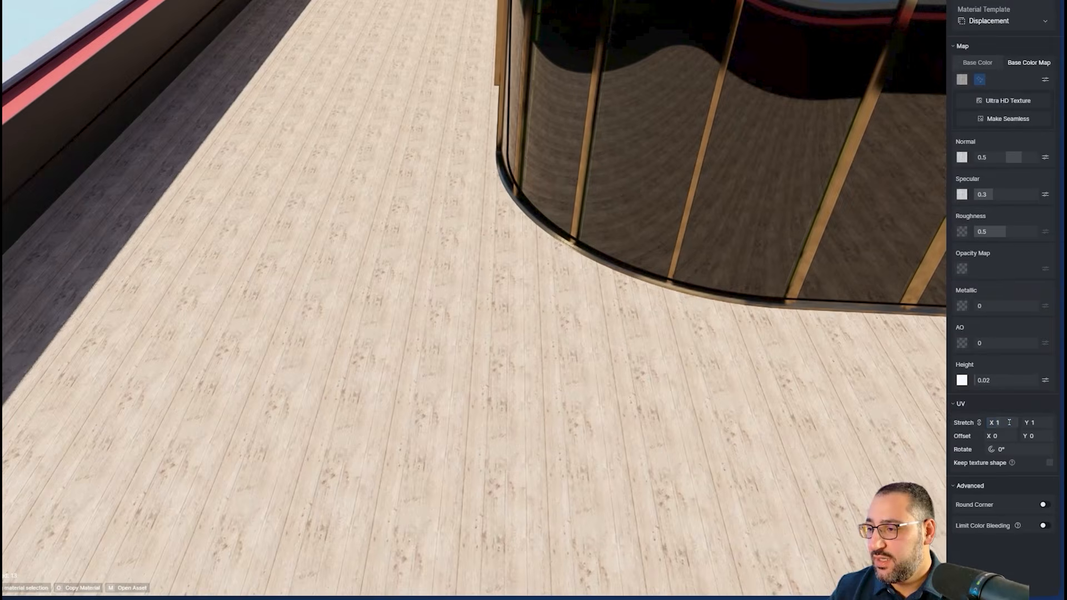
{"action": "left_click", "coordinate": [1008, 426]}
{"action": "type", "text": "0"}
{"action": "type", "text": ".7"}
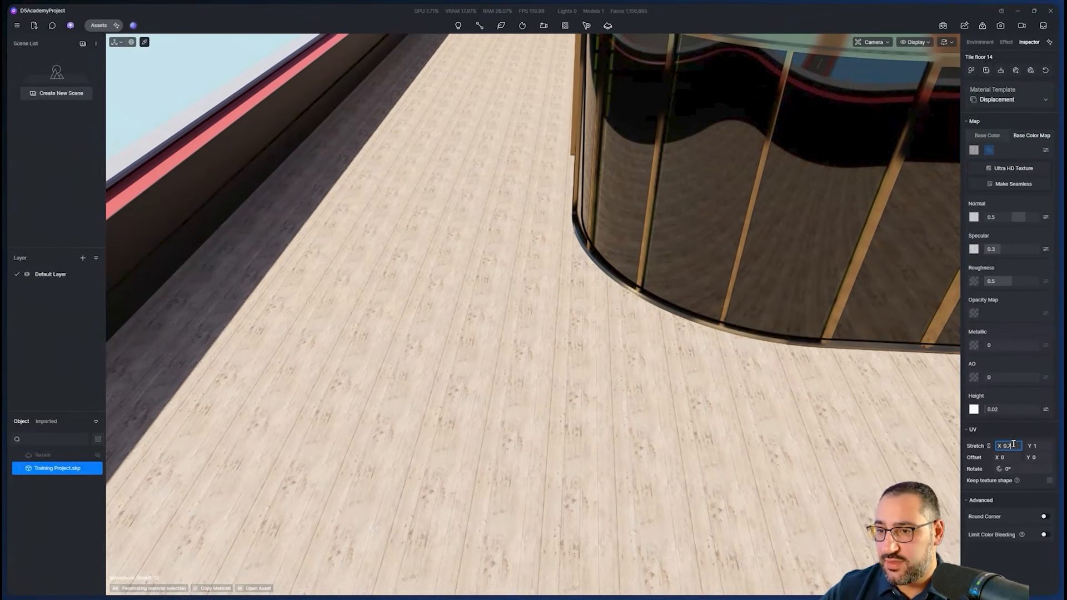
{"action": "scroll", "coordinate": [662, 328], "scroll_direction": "down", "scroll_amount": 6}
{"action": "right_click_drag", "start_coordinate": [661, 329], "coordinate": [779, 312]}
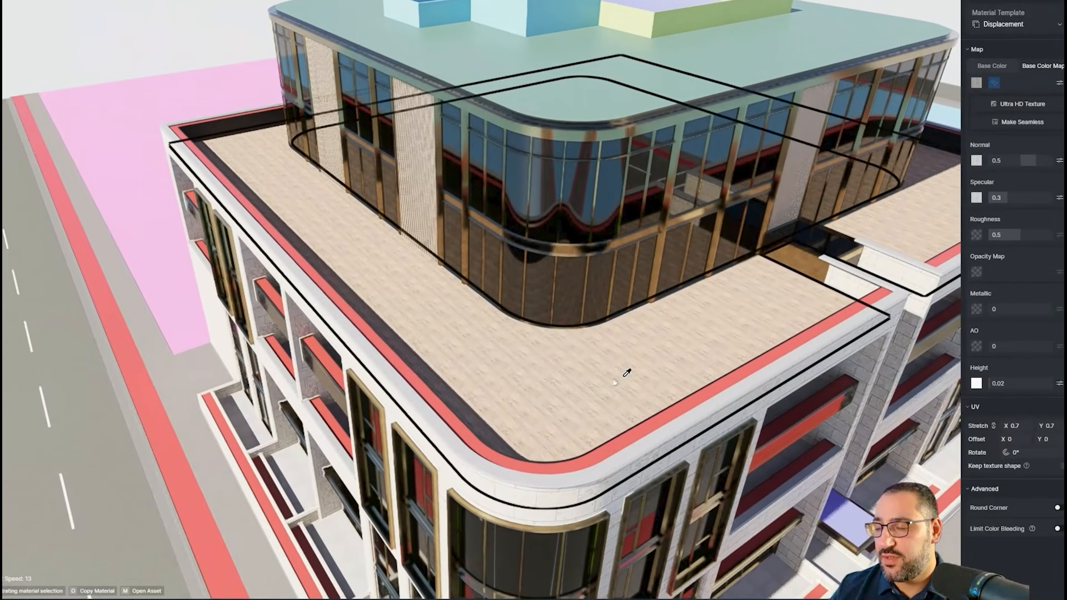
{"action": "right_click_drag", "start_coordinate": [678, 419], "coordinate": [745, 410]}
{"action": "right_click_drag", "start_coordinate": [731, 346], "coordinate": [722, 321]}
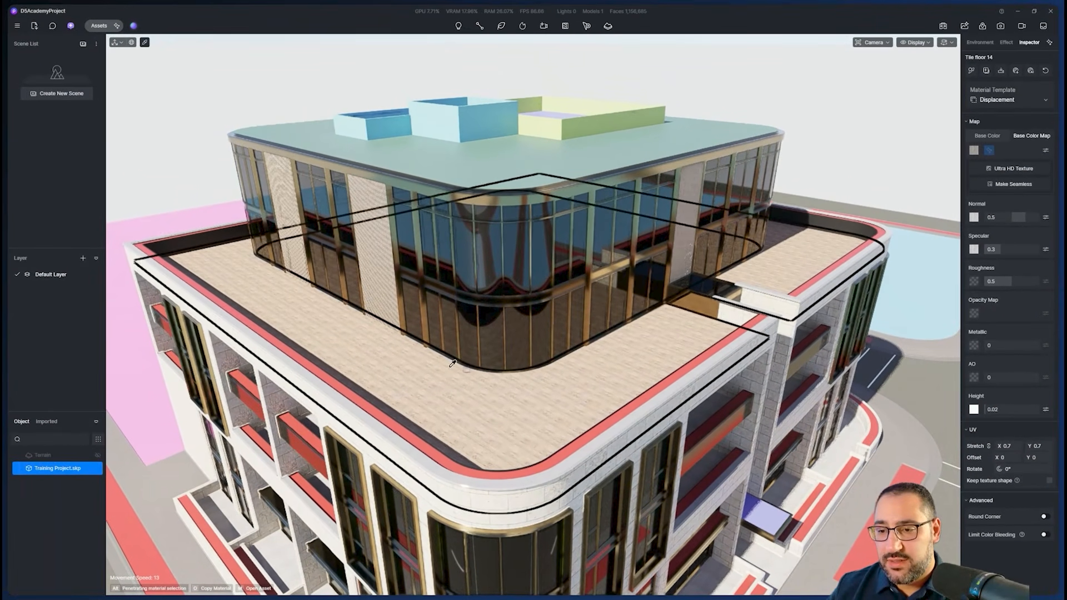
Darken the Wood material of the vertical slats on the upper storey to a grey base colour with HSV value 67
{"action": "right_click_drag", "start_coordinate": [453, 364], "coordinate": [509, 320]}
{"action": "scroll", "coordinate": [612, 264], "scroll_direction": "up", "scroll_amount": 5}
{"action": "right_click_drag", "start_coordinate": [593, 277], "coordinate": [734, 189]}
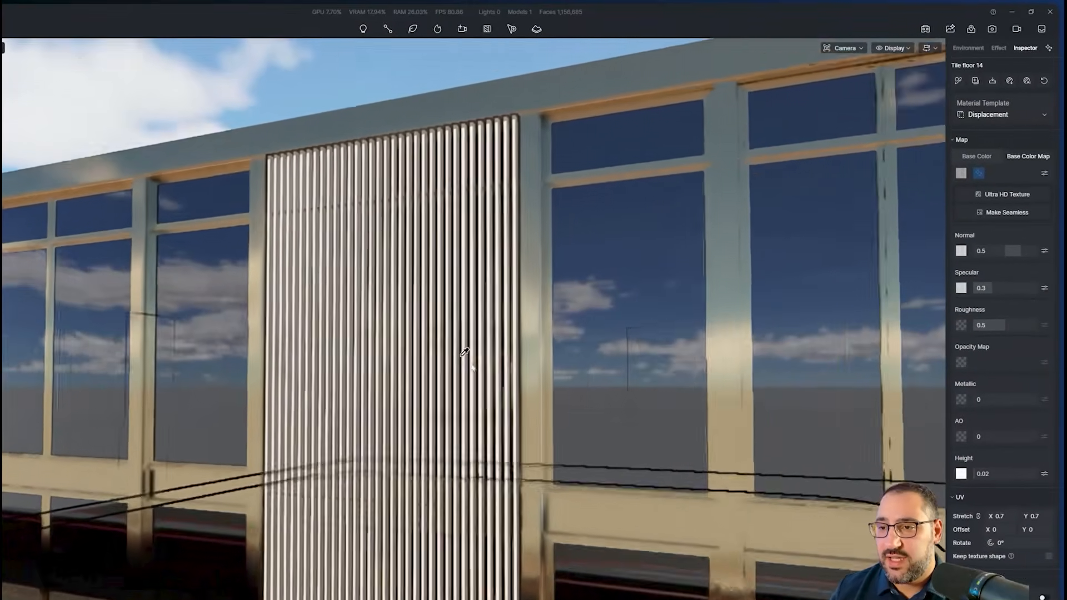
{"action": "scroll", "coordinate": [465, 352], "scroll_direction": "up", "scroll_amount": 5}
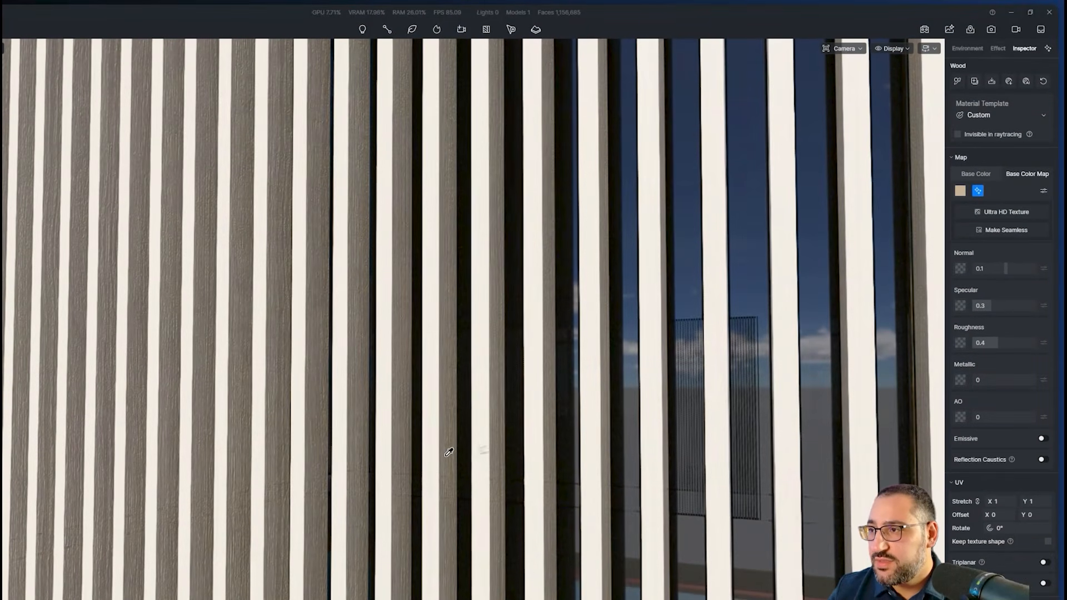
{"action": "right_click_drag", "start_coordinate": [445, 332], "coordinate": [531, 312]}
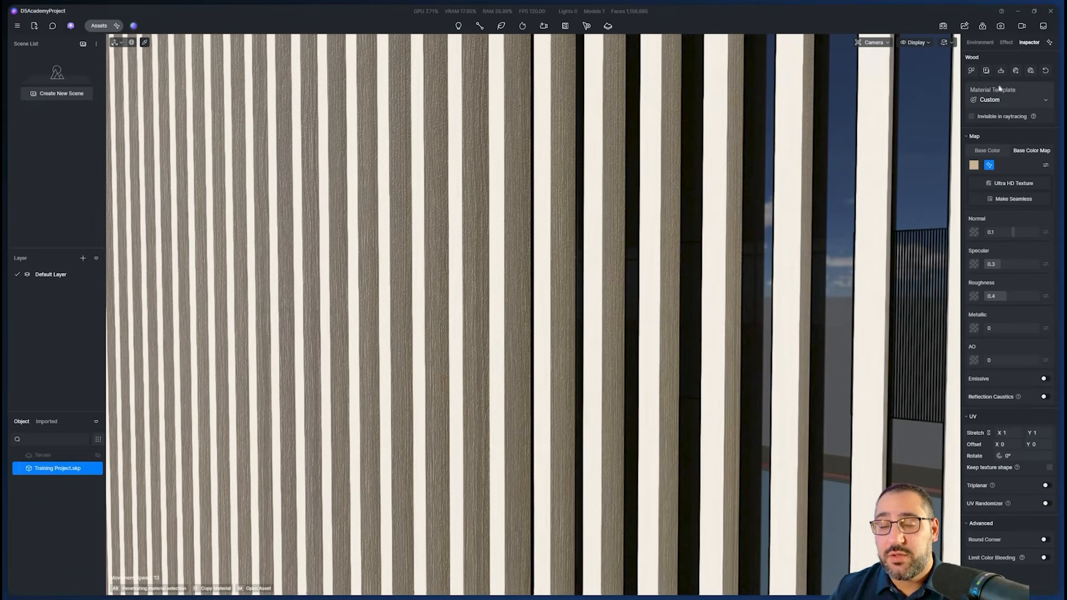
{"action": "scroll", "coordinate": [526, 213], "scroll_direction": "down", "scroll_amount": 10}
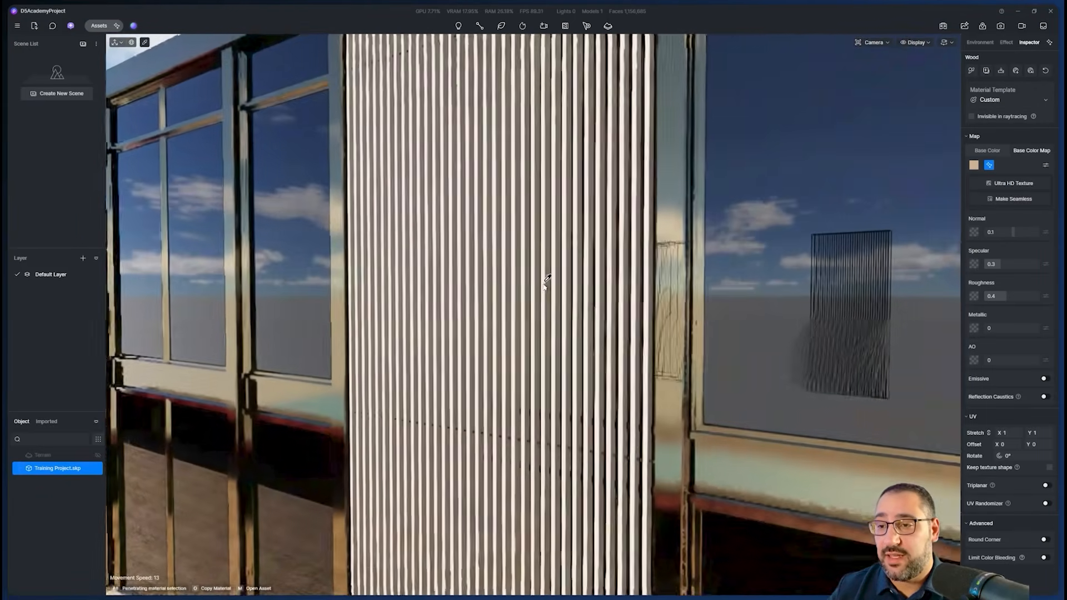
{"action": "scroll", "coordinate": [549, 275], "scroll_direction": "down", "scroll_amount": 5}
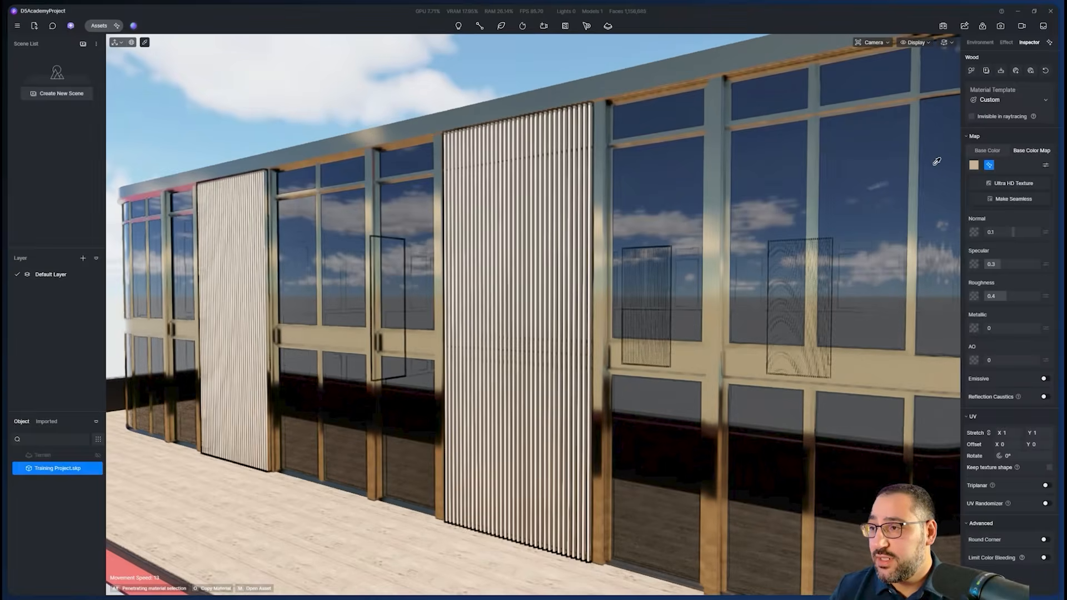
{"action": "left_click", "coordinate": [992, 154]}
{"action": "left_click", "coordinate": [962, 187]}
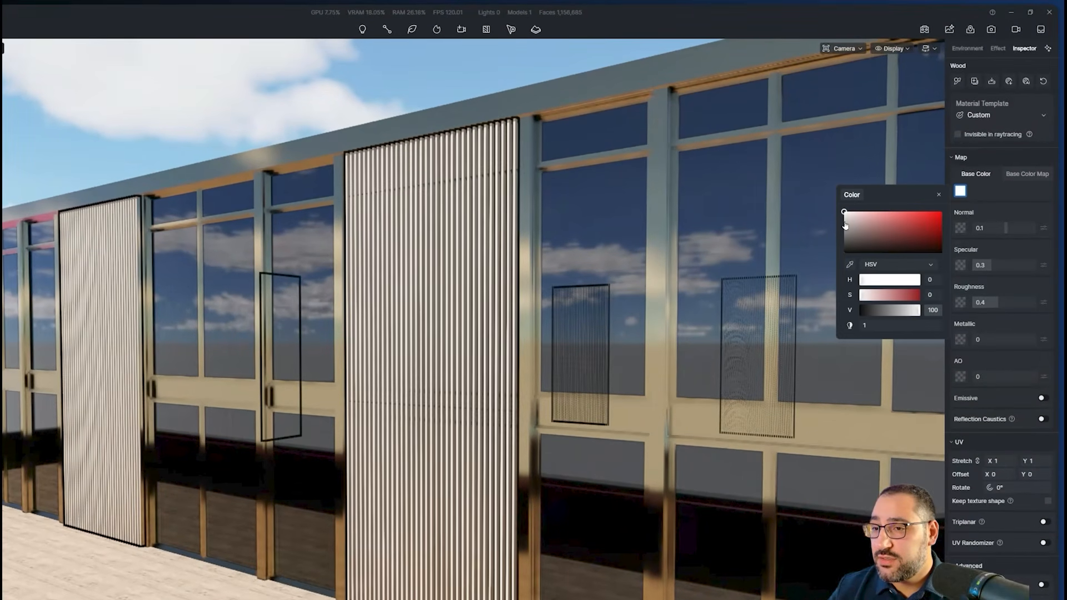
{"action": "left_click_drag", "start_coordinate": [845, 224], "coordinate": [837, 228]}
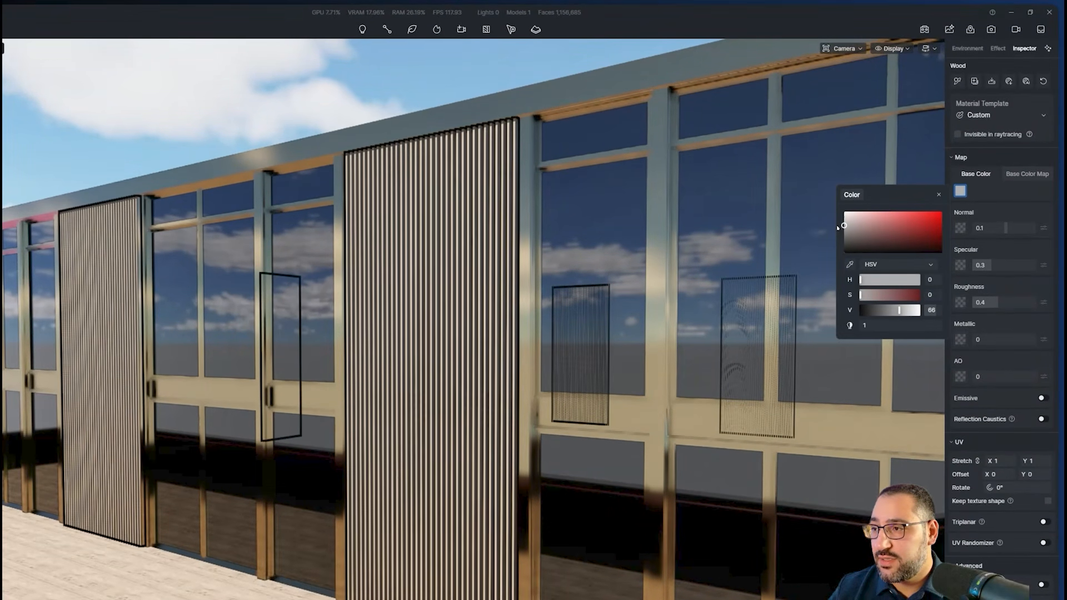
Generate normal, roughness and AO maps for the slats' Wood material and enable its Round Corner option
{"action": "left_click", "coordinate": [1026, 82]}
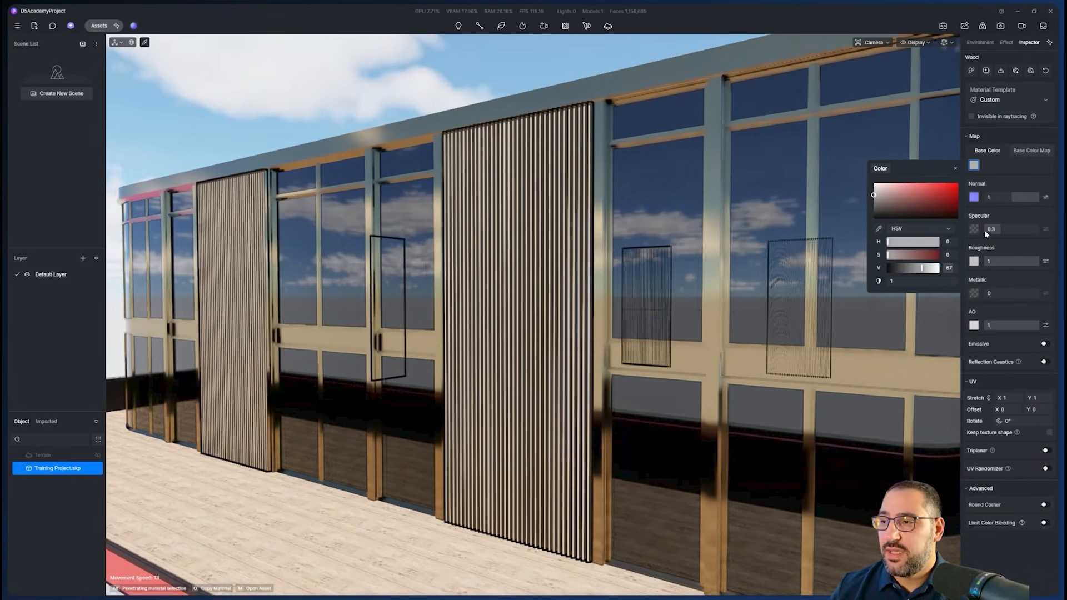
{"action": "scroll", "coordinate": [462, 338], "scroll_direction": "down", "scroll_amount": 8}
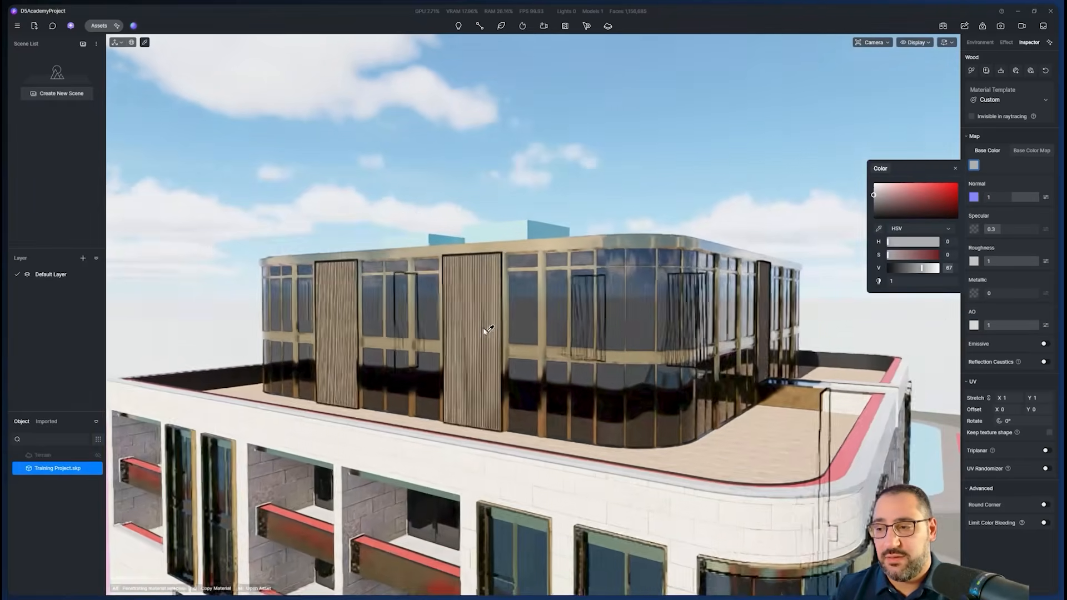
{"action": "scroll", "coordinate": [536, 339], "scroll_direction": "up", "scroll_amount": 8}
{"action": "scroll", "coordinate": [536, 338], "scroll_direction": "up", "scroll_amount": 6}
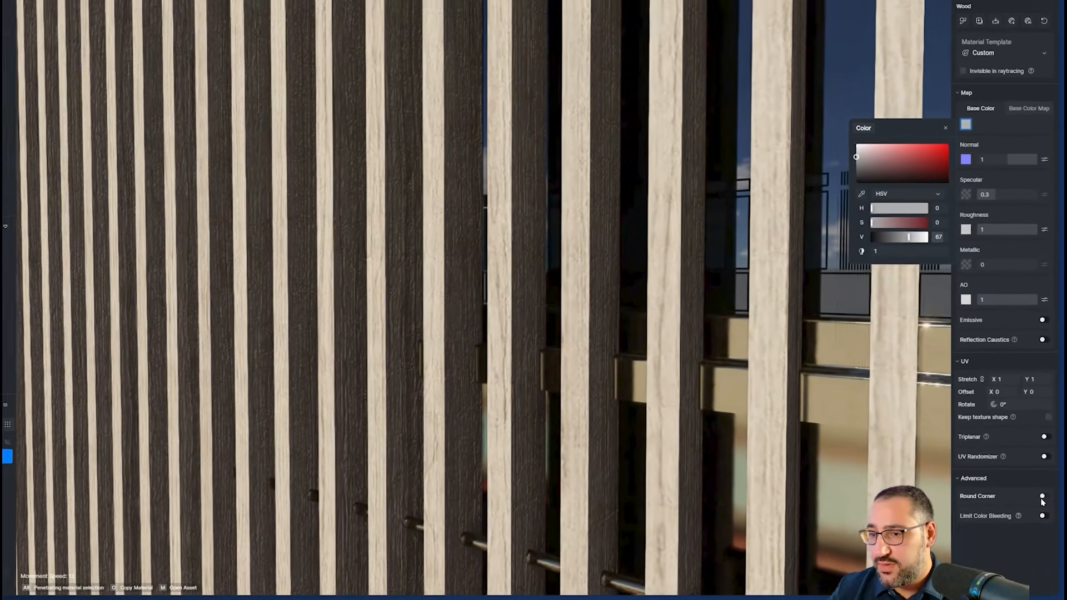
{"action": "left_click", "coordinate": [1045, 504]}
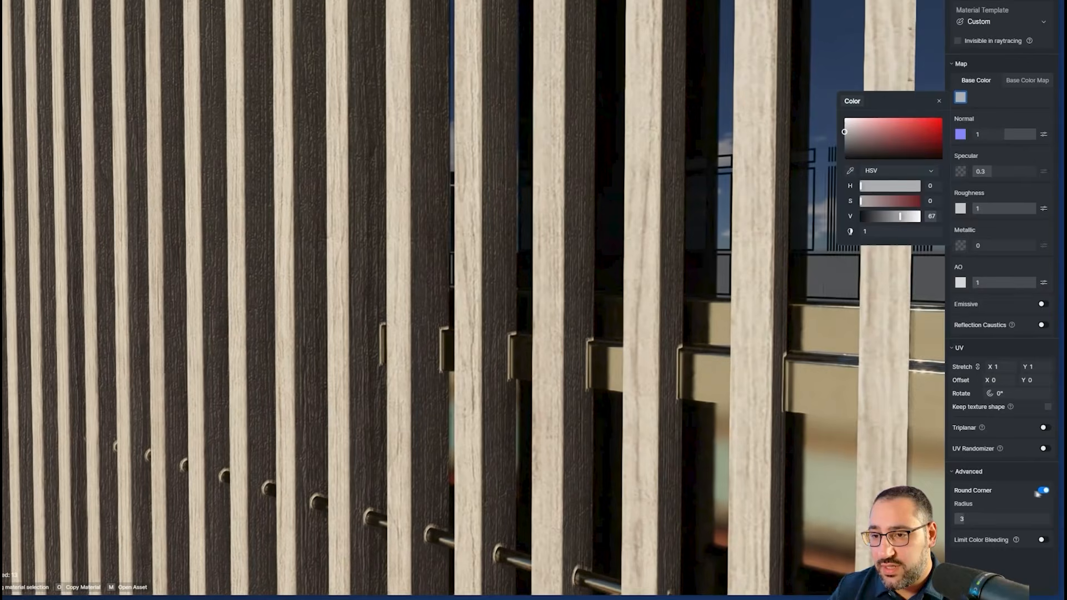
{"action": "scroll", "coordinate": [499, 320], "scroll_direction": "down", "scroll_amount": 10}
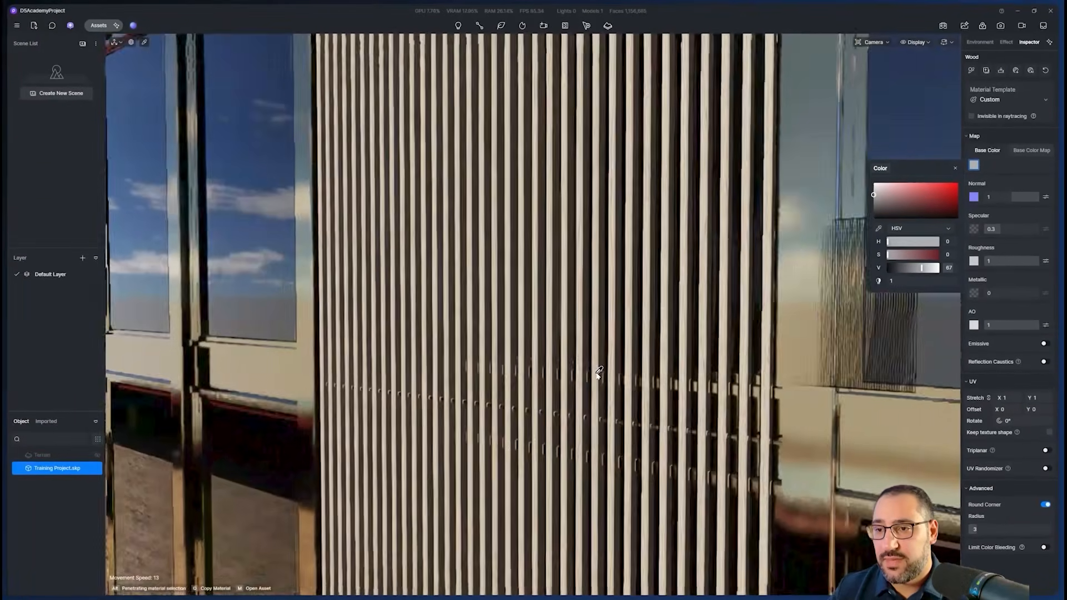
Examine the slatted upper storey from a distance and the green roof with its coloured rooftop boxes from above
{"action": "scroll", "coordinate": [606, 376], "scroll_direction": "down", "scroll_amount": 10}
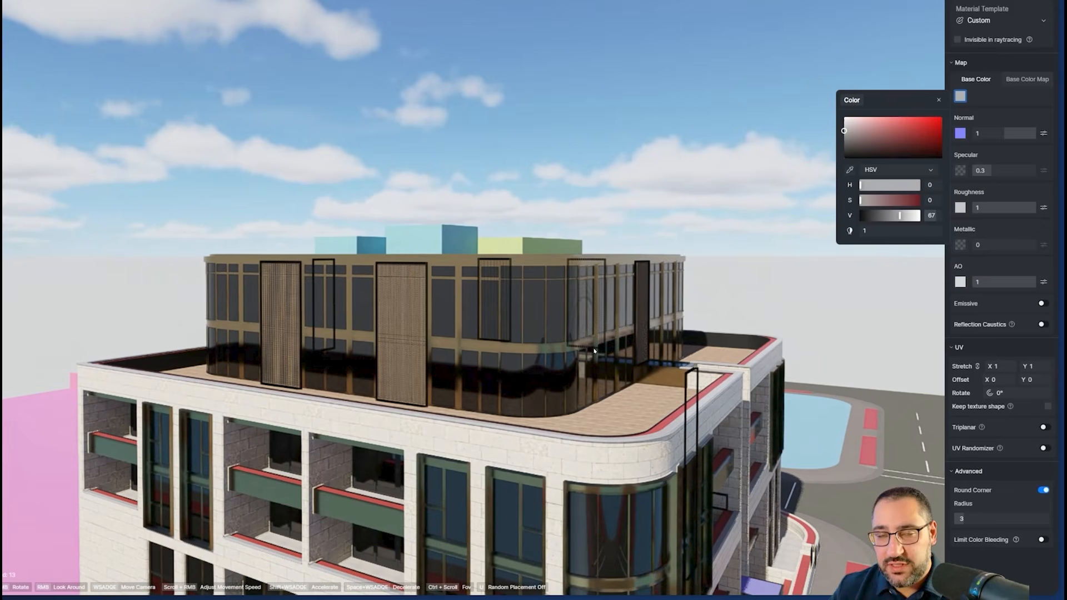
{"action": "scroll", "coordinate": [595, 351], "scroll_direction": "up", "scroll_amount": 5}
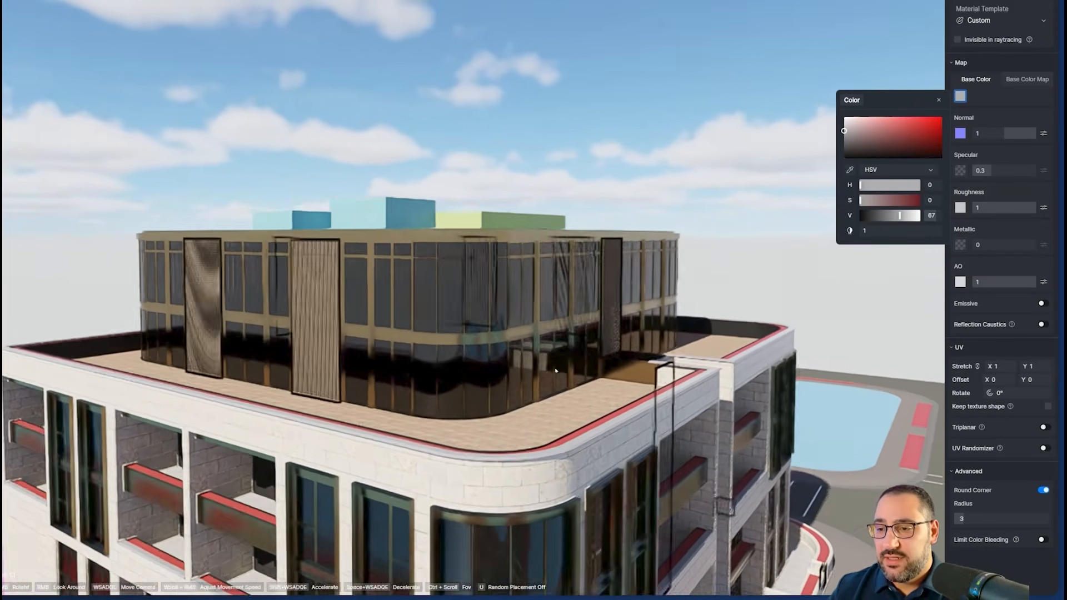
{"action": "left_click_drag", "start_coordinate": [556, 370], "coordinate": [436, 442]}
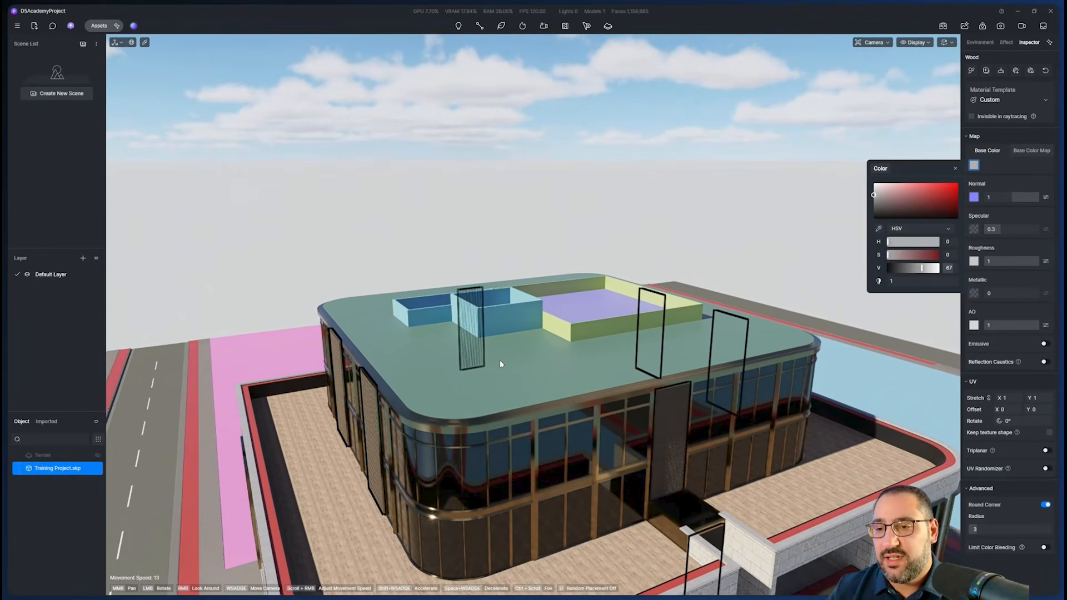
Apply the asphalt 01 material from the Outdoor Ground category to the green main roof surface
{"action": "left_click_drag", "start_coordinate": [592, 359], "coordinate": [571, 368]}
{"action": "scroll", "coordinate": [564, 373], "scroll_direction": "up", "scroll_amount": 2}
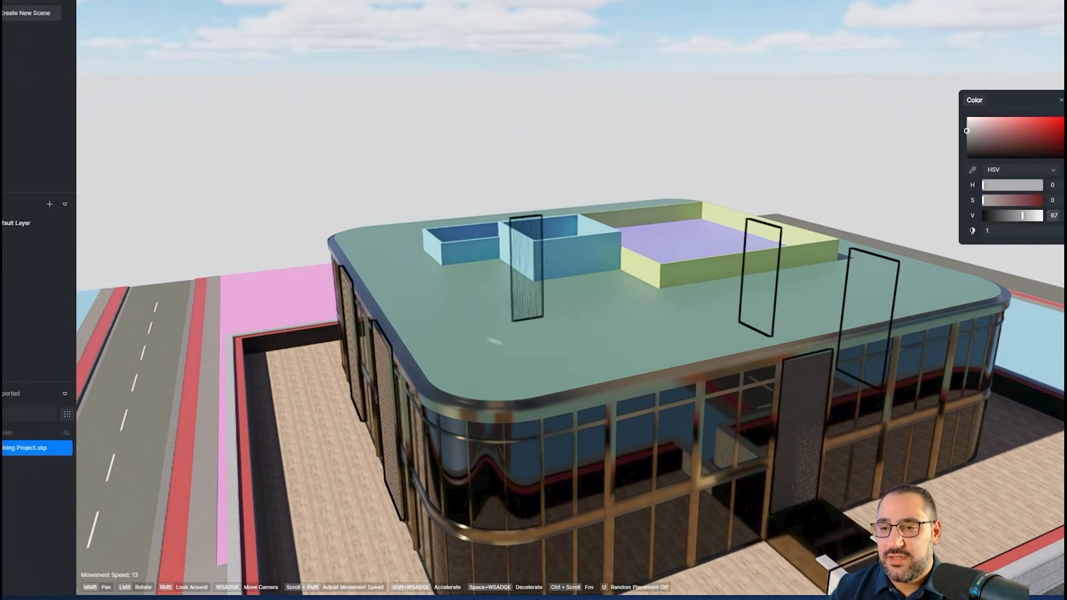
{"action": "left_click_drag", "start_coordinate": [500, 298], "coordinate": [538, 379]}
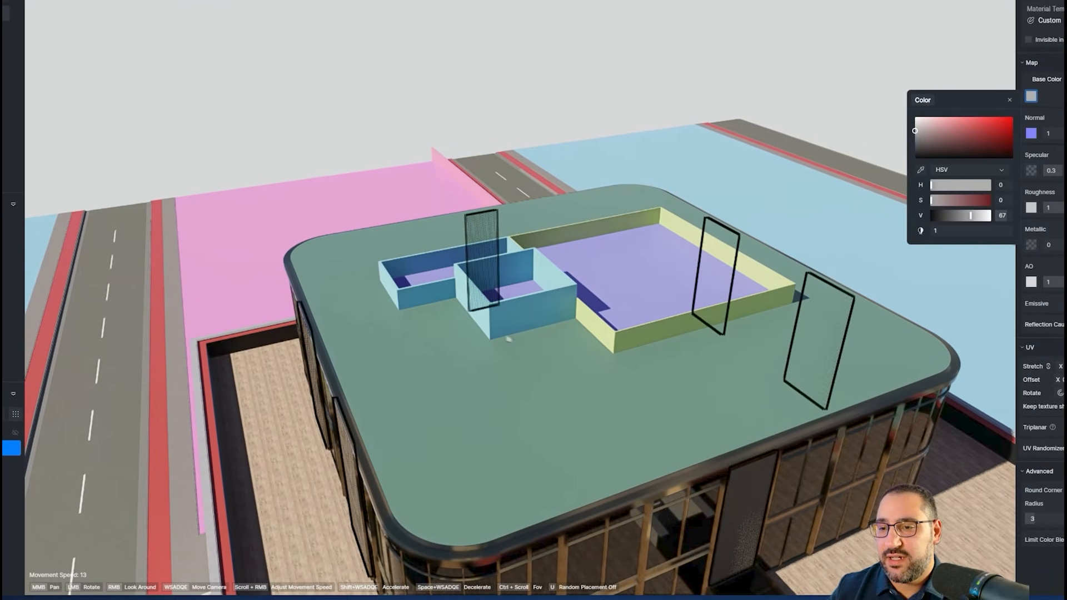
{"action": "left_click_drag", "start_coordinate": [625, 359], "coordinate": [618, 244]}
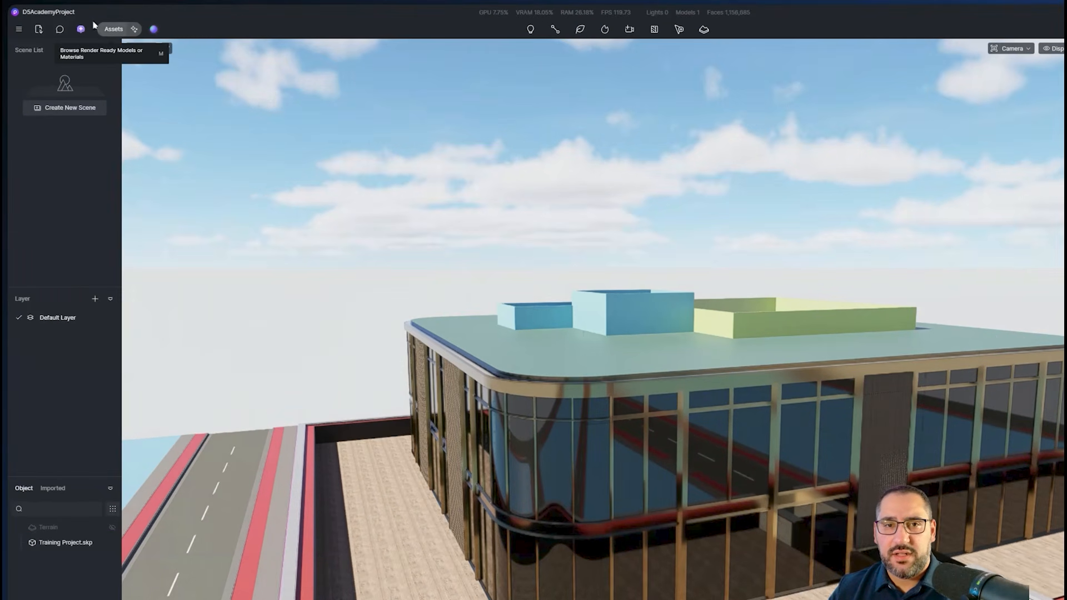
{"action": "left_click", "coordinate": [112, 28]}
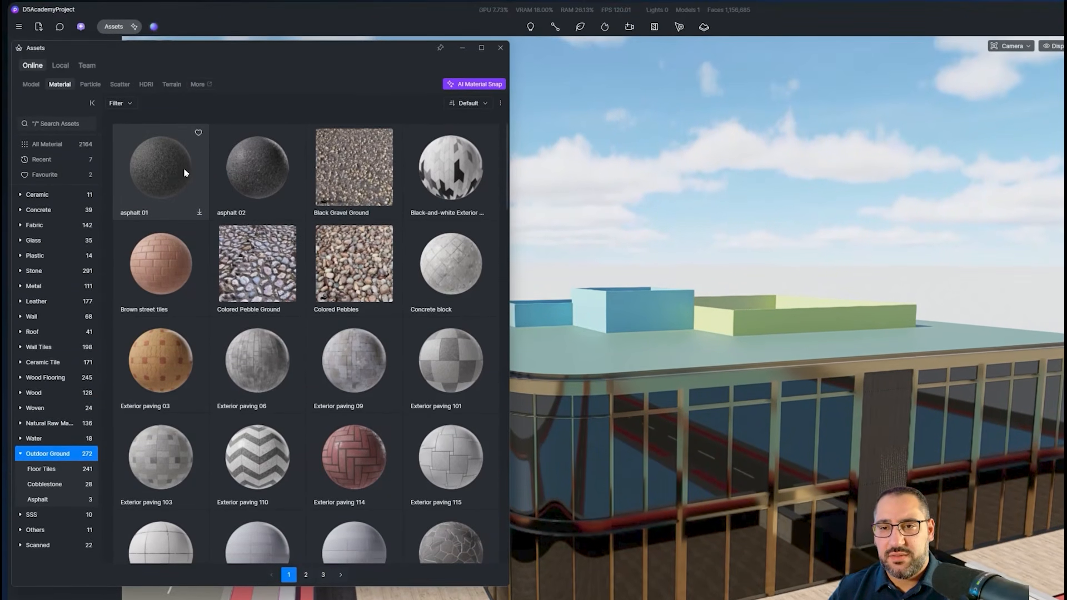
{"action": "left_click", "coordinate": [196, 183]}
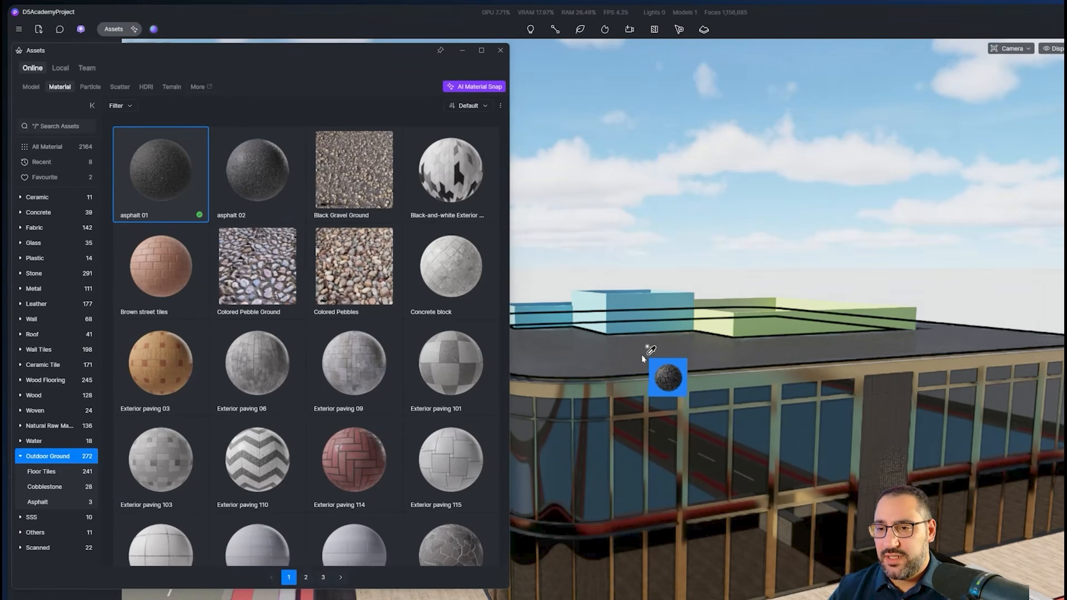
{"action": "left_click", "coordinate": [687, 359]}
{"action": "right_click_drag", "start_coordinate": [691, 362], "coordinate": [606, 523]}
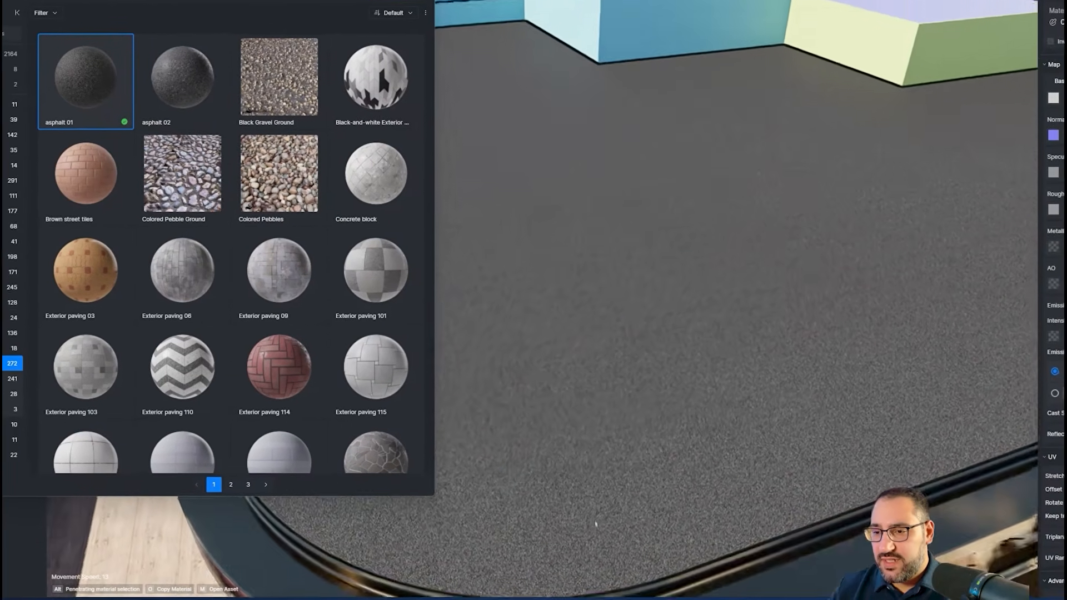
Set the roof asphalt's UV stretch to 0.4 and check the texture scale across the roof
{"action": "scroll", "coordinate": [595, 264], "scroll_direction": "up", "scroll_amount": 3}
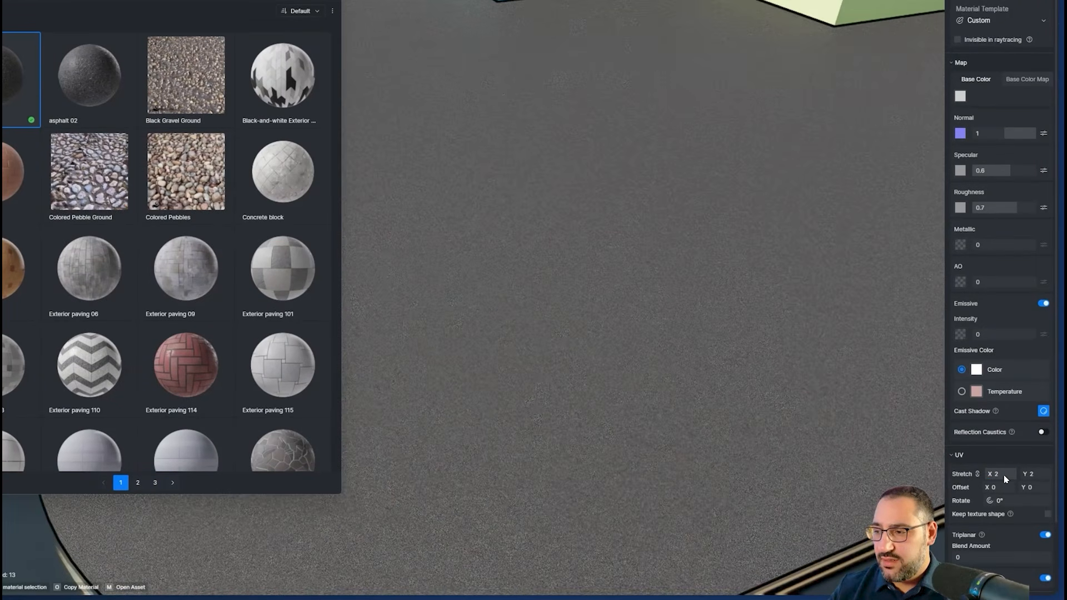
{"action": "key", "text": "Return"}
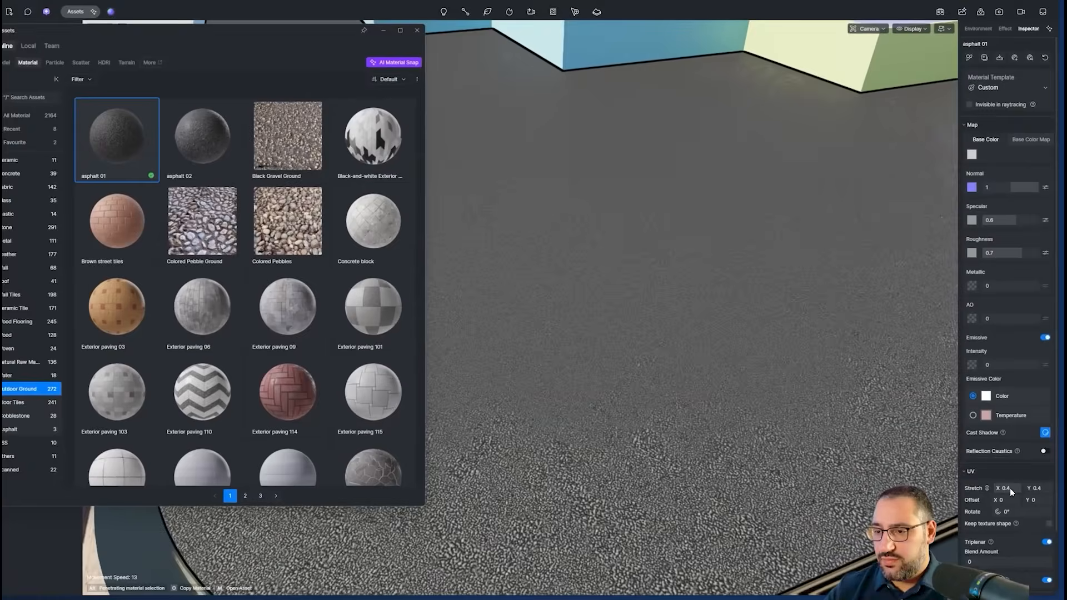
{"action": "scroll", "coordinate": [540, 270], "scroll_direction": "down", "scroll_amount": 5}
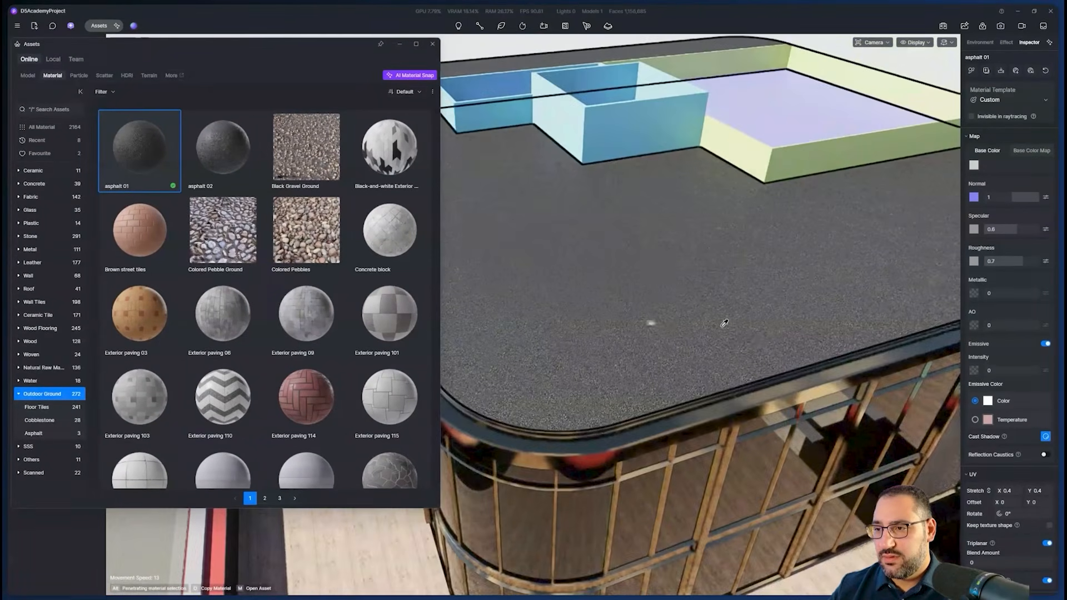
{"action": "middle_click_drag", "start_coordinate": [724, 323], "coordinate": [634, 308]}
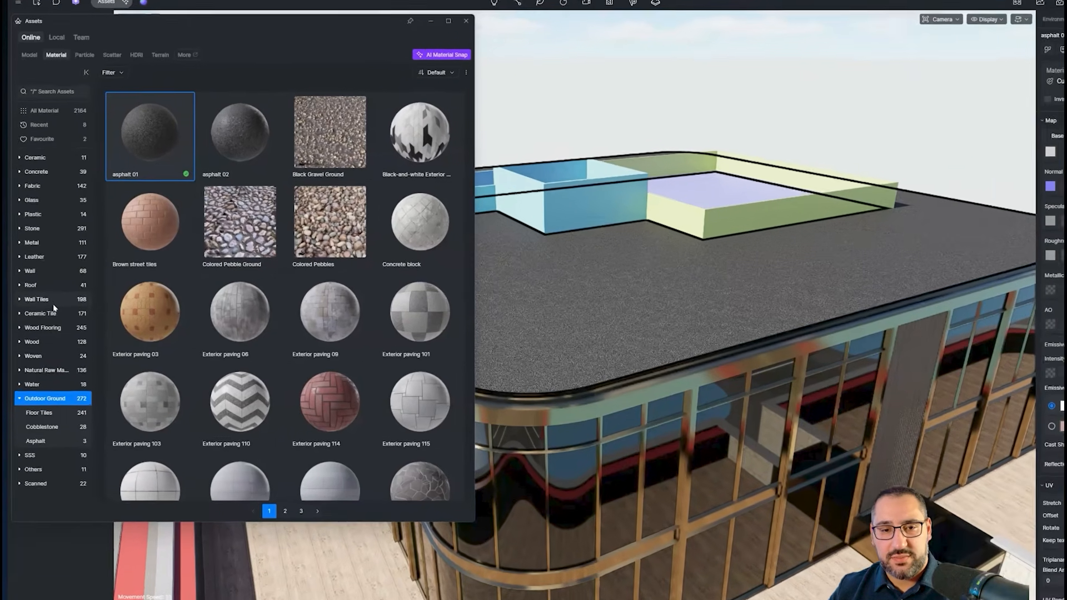
Try the Fair Faced Concrete wall tile material on the blue rooftop boxes and the yellow-green parapet
{"action": "left_click", "coordinate": [34, 302]}
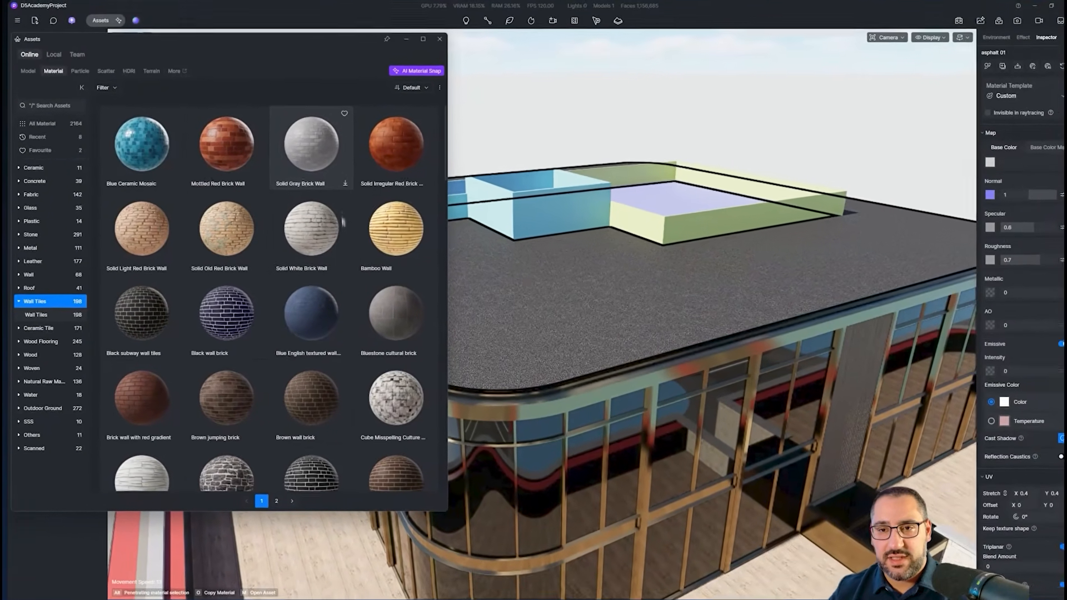
{"action": "scroll", "coordinate": [399, 250], "scroll_direction": "down", "scroll_amount": 3}
{"action": "left_click", "coordinate": [231, 321]}
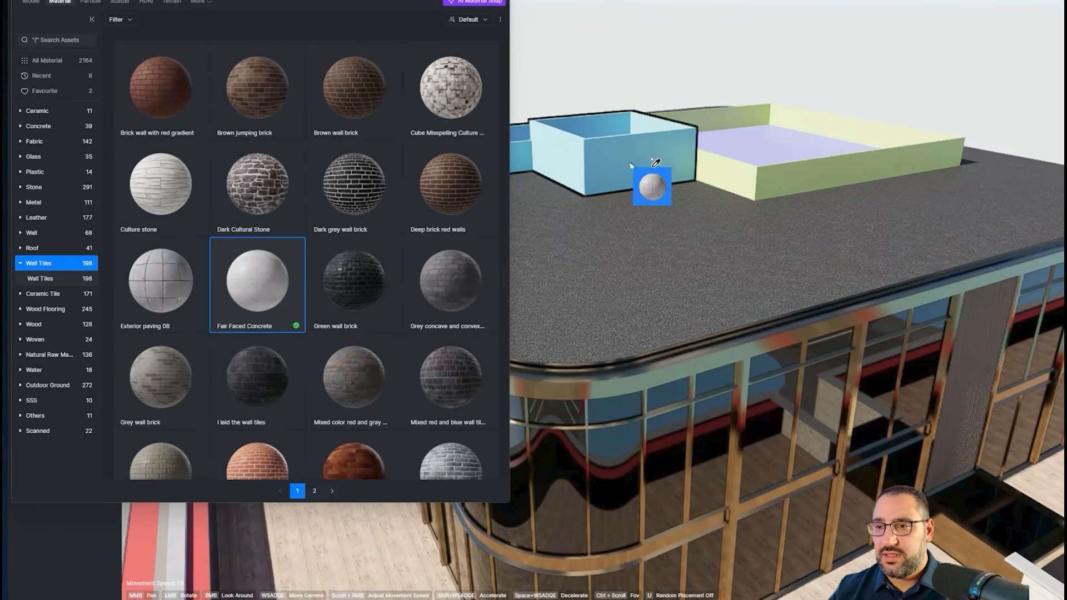
{"action": "left_click", "coordinate": [632, 166]}
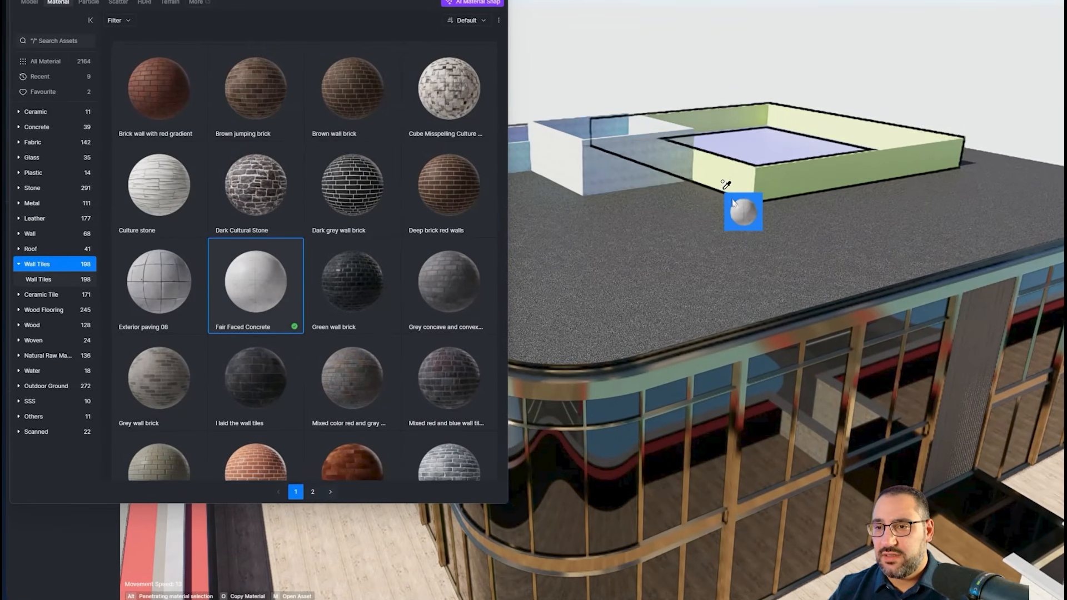
{"action": "left_click", "coordinate": [758, 179]}
{"action": "right_click_drag", "start_coordinate": [798, 189], "coordinate": [785, 116]}
{"action": "right_click_drag", "start_coordinate": [696, 167], "coordinate": [751, 124]}
Apply the Grey stone strip tile material to the rooftop boxes and the adjoining parapet walls
{"action": "scroll", "coordinate": [255, 353], "scroll_direction": "down", "scroll_amount": 2}
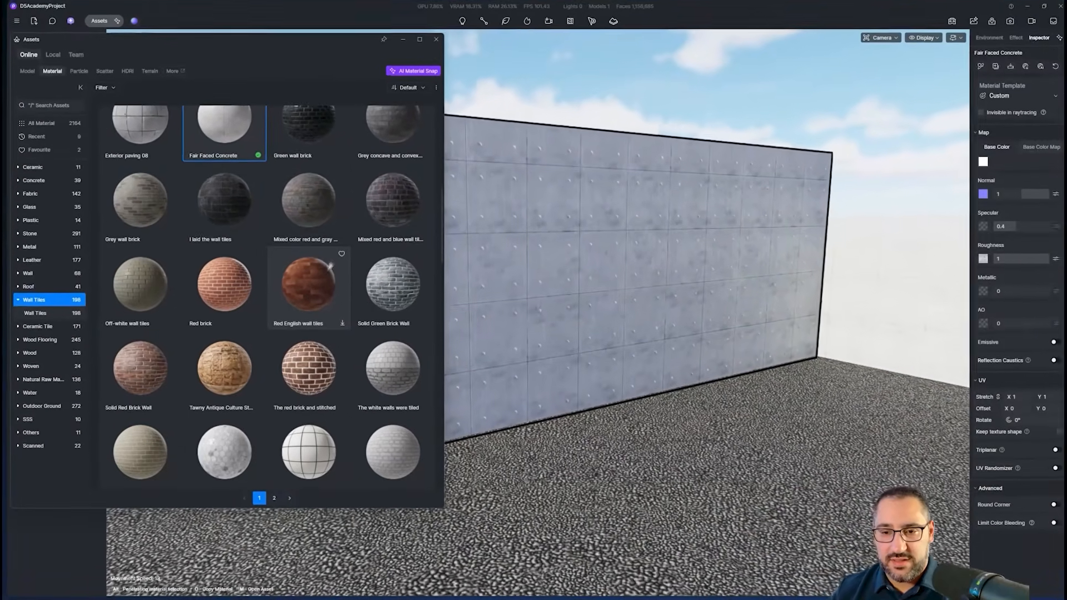
{"action": "scroll", "coordinate": [332, 198], "scroll_direction": "down", "scroll_amount": 10}
{"action": "scroll", "coordinate": [297, 241], "scroll_direction": "down", "scroll_amount": 10}
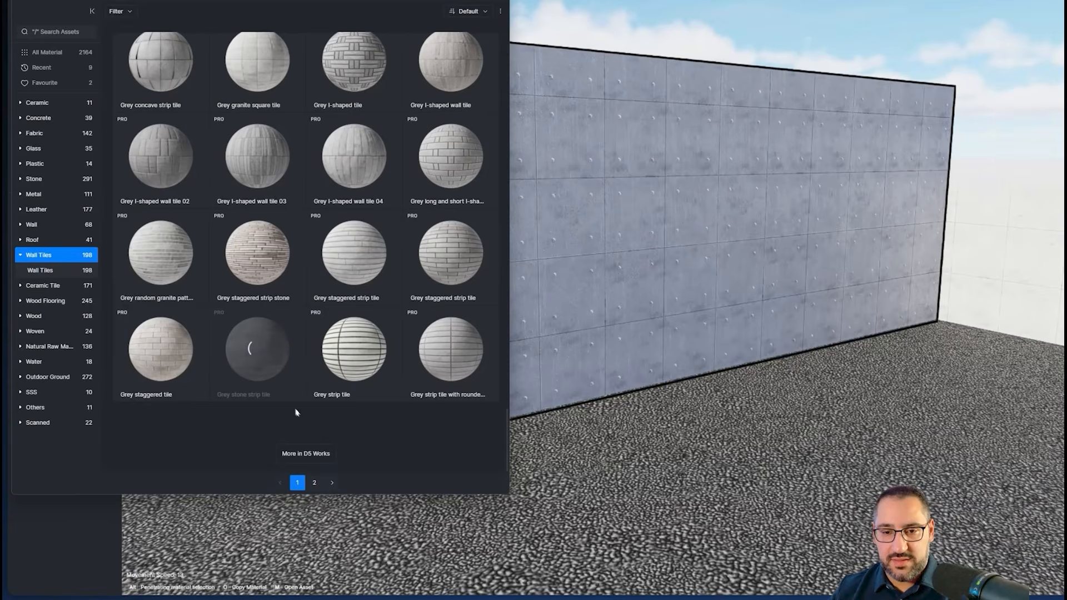
{"action": "left_click", "coordinate": [723, 204]}
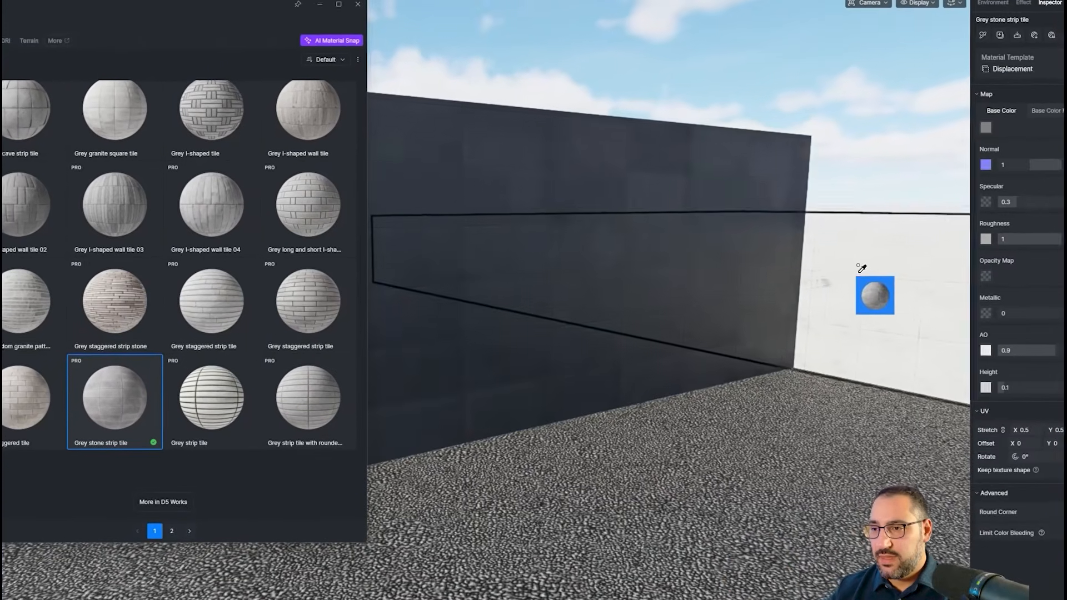
{"action": "left_click", "coordinate": [1005, 215]}
Examine the street-side facade, red planting strips and purple balcony soffits for surfaces that still need materials
{"action": "right_click_drag", "start_coordinate": [854, 277], "coordinate": [887, 277]}
{"action": "key", "text": "s"}
{"action": "right_click_drag", "start_coordinate": [719, 332], "coordinate": [319, 461]}
{"action": "key", "text": "q"}
{"action": "key", "text": "w"}
{"action": "key", "text": "e"}
{"action": "key", "text": "w"}
{"action": "key", "text": "s"}
{"action": "right_click_drag", "start_coordinate": [481, 408], "coordinate": [745, 400]}
{"action": "key", "text": "q"}
{"action": "left_click", "coordinate": [852, 287]}
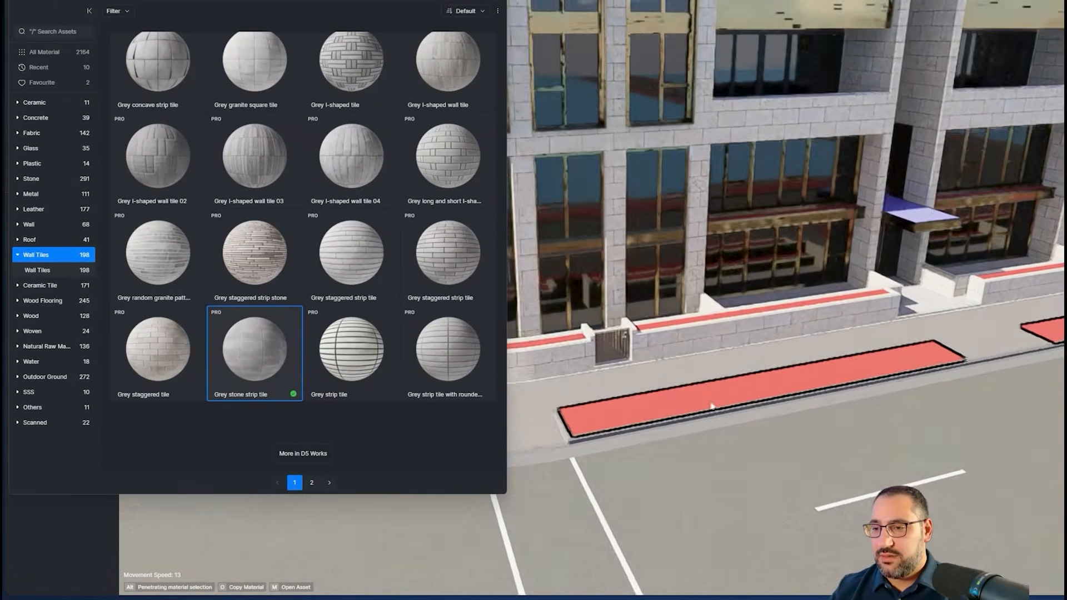
{"action": "key", "text": "Escape"}
{"action": "right_click_drag", "start_coordinate": [706, 300], "coordinate": [756, 206]}
{"action": "key", "text": "w"}
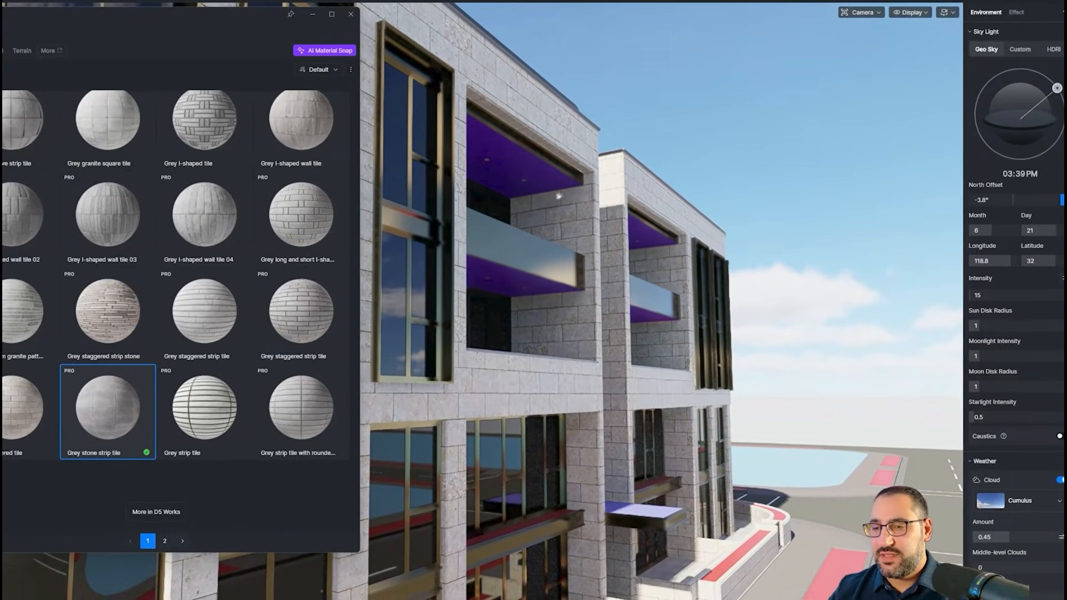
{"action": "key", "text": "w"}
{"action": "right_click_drag", "start_coordinate": [558, 195], "coordinate": [621, 217]}
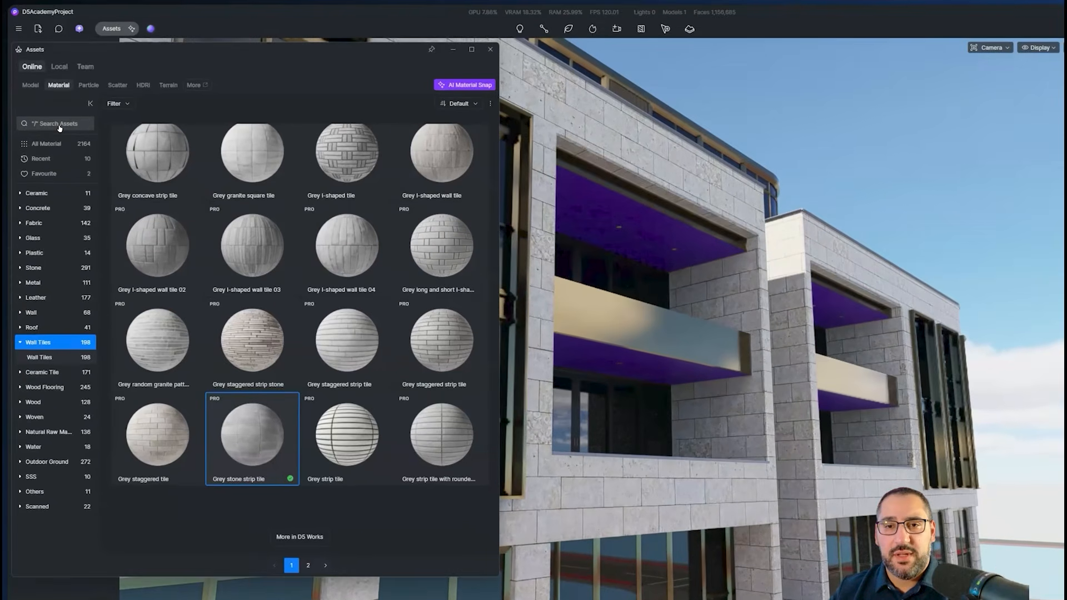
Search the material library for paint and apply White Wall Paint to the purple balcony soffits
{"action": "left_click", "coordinate": [52, 111]}
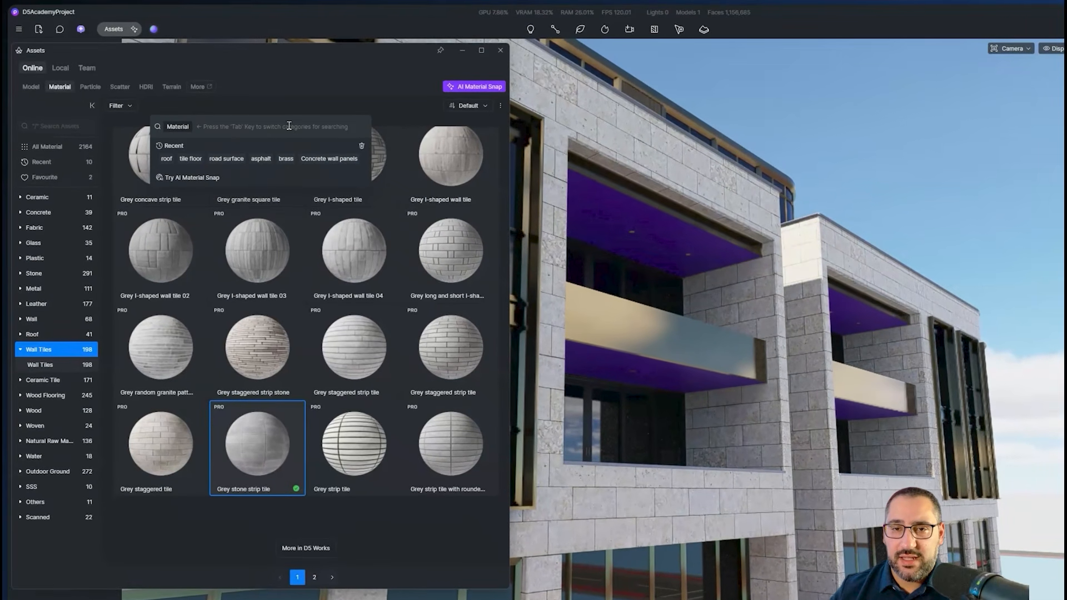
{"action": "type", "text": "paint"}
{"action": "key", "text": "Return"}
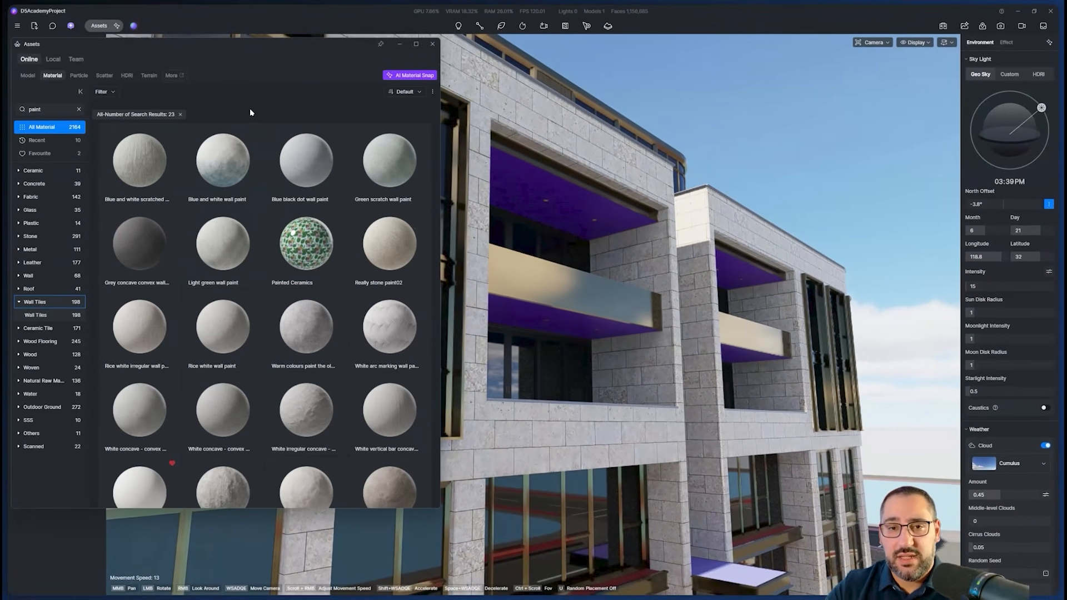
{"action": "scroll", "coordinate": [243, 121], "scroll_direction": "down", "scroll_amount": 2}
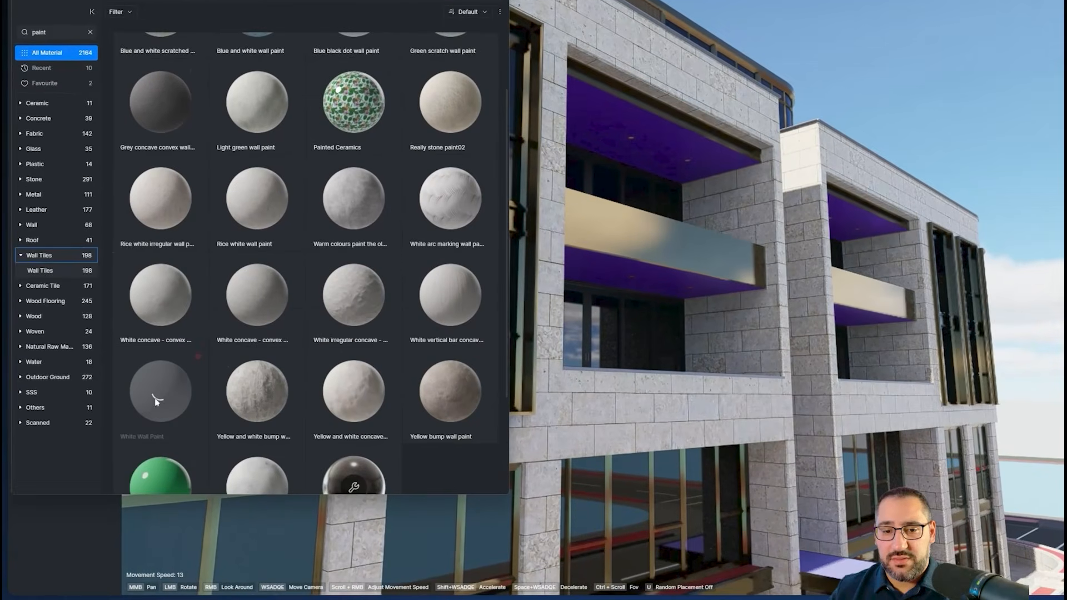
{"action": "left_click_drag", "start_coordinate": [141, 416], "coordinate": [546, 304]}
{"action": "mouse_move", "coordinate": [628, 260]}
{"action": "left_mouse_down"}
{"action": "mouse_move", "coordinate": [701, 146]}
{"action": "mouse_move", "coordinate": [722, 152]}
{"action": "left_mouse_up"}
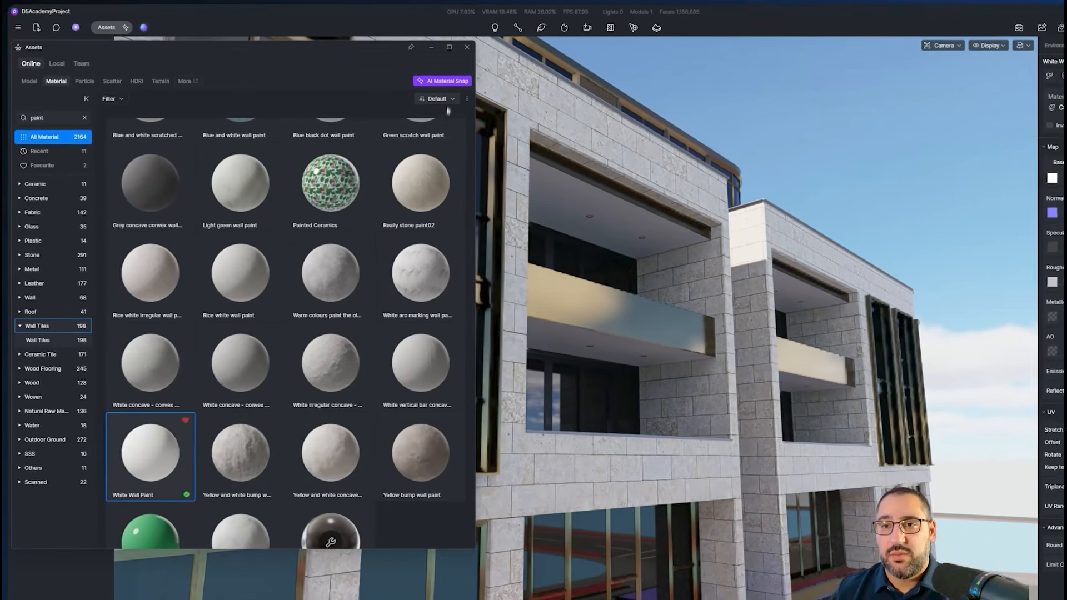
Apply White Wall Paint to the red rings and central discs of the balcony soffit's recessed downlights
{"action": "left_click", "coordinate": [414, 93]}
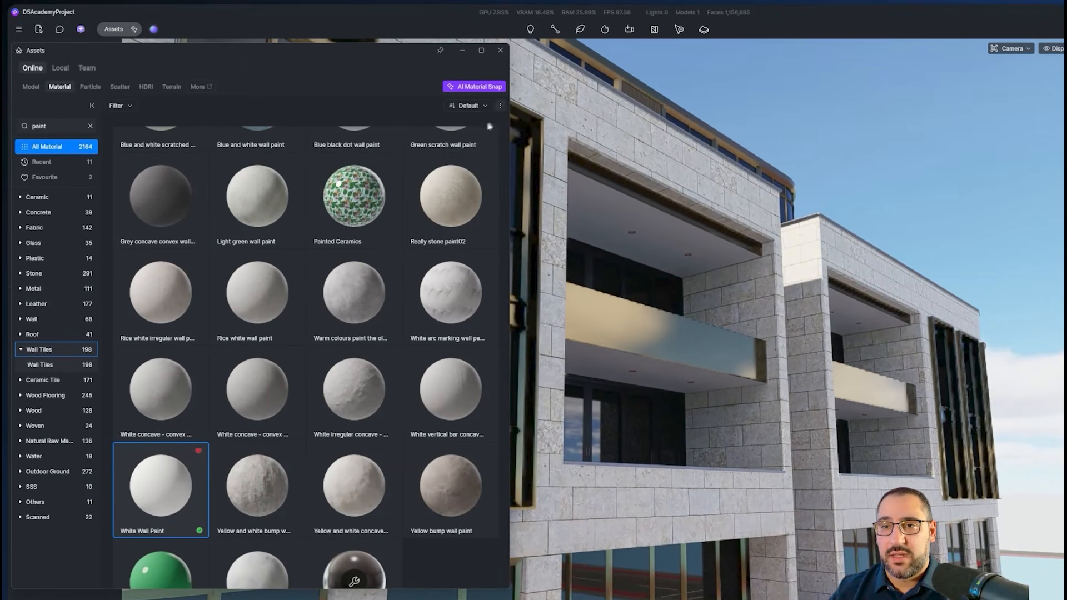
{"action": "scroll", "coordinate": [439, 176], "scroll_direction": "up", "scroll_amount": 2}
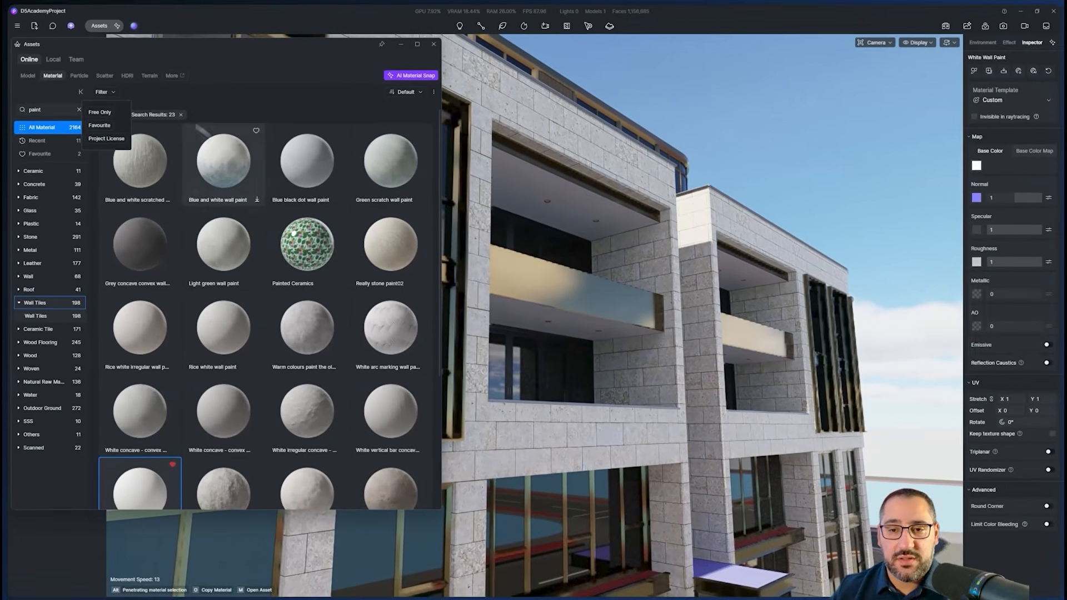
{"action": "scroll", "coordinate": [184, 516], "scroll_direction": "down", "scroll_amount": 1}
{"action": "left_click_drag", "start_coordinate": [300, 406], "coordinate": [615, 206]}
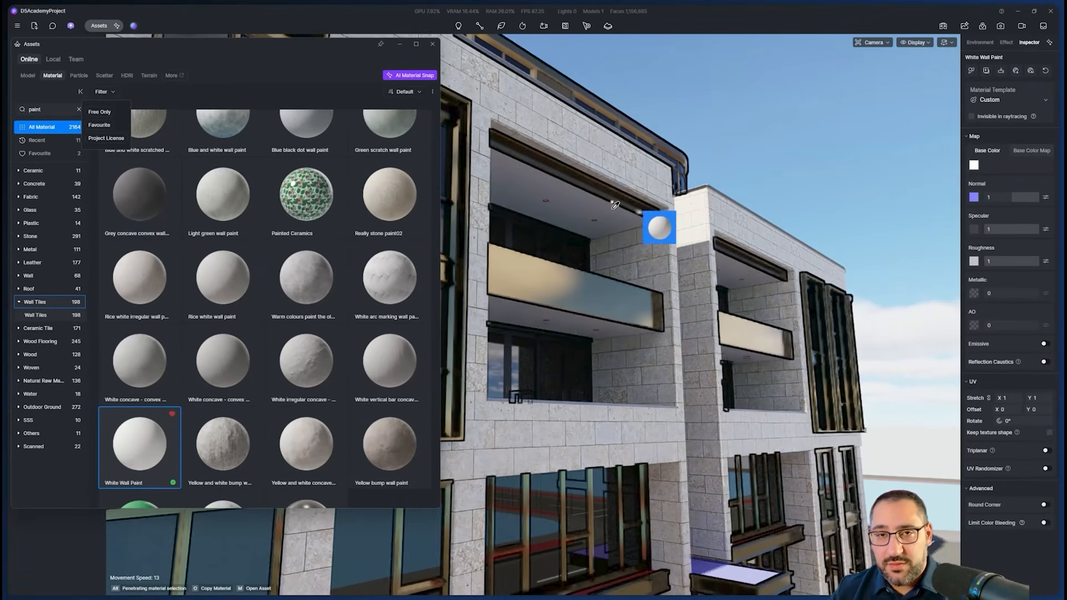
{"action": "scroll", "coordinate": [586, 202], "scroll_direction": "up", "scroll_amount": 10}
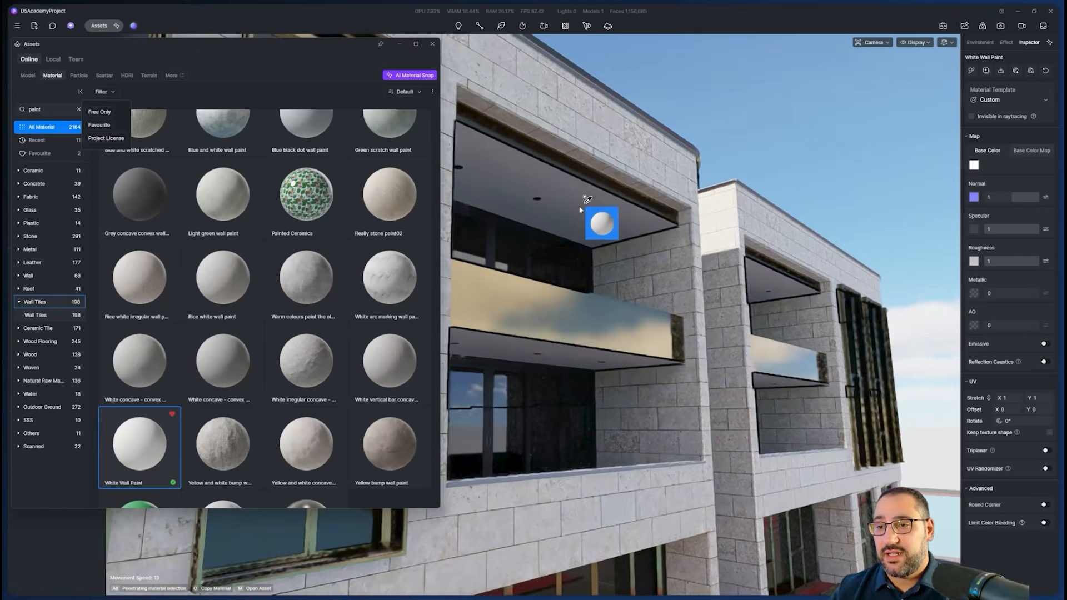
{"action": "scroll", "coordinate": [614, 238], "scroll_direction": "down", "scroll_amount": 10}
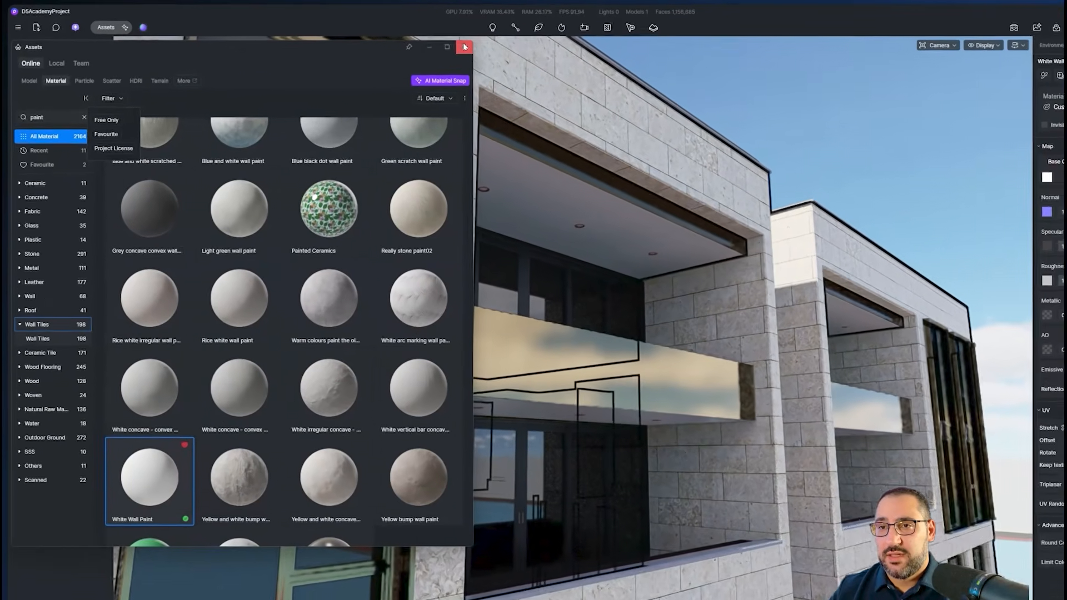
{"action": "left_click", "coordinate": [465, 47]}
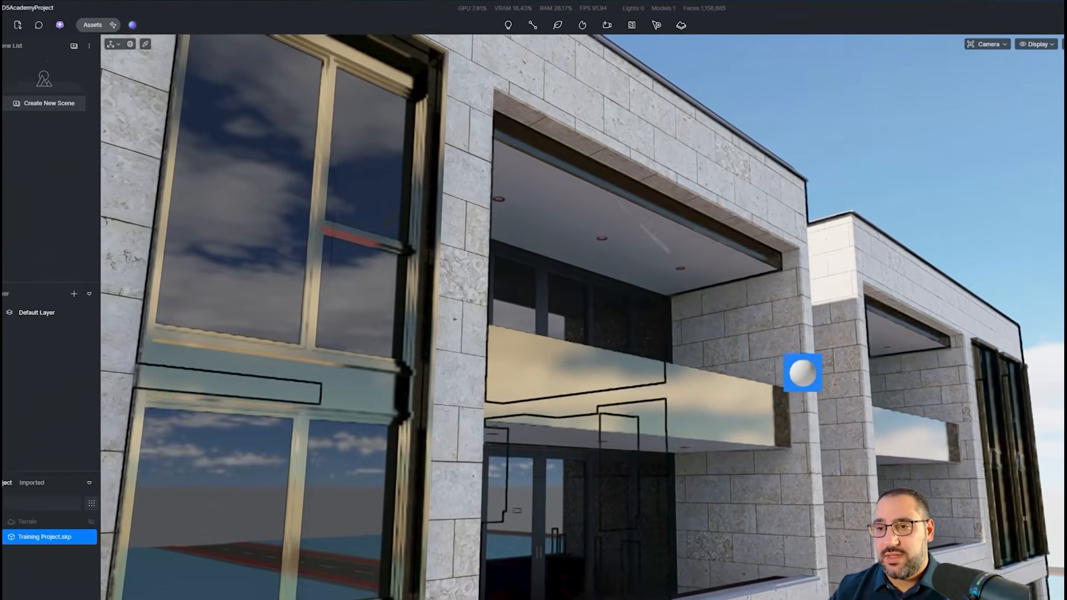
{"action": "scroll", "coordinate": [605, 255], "scroll_direction": "up", "scroll_amount": 10}
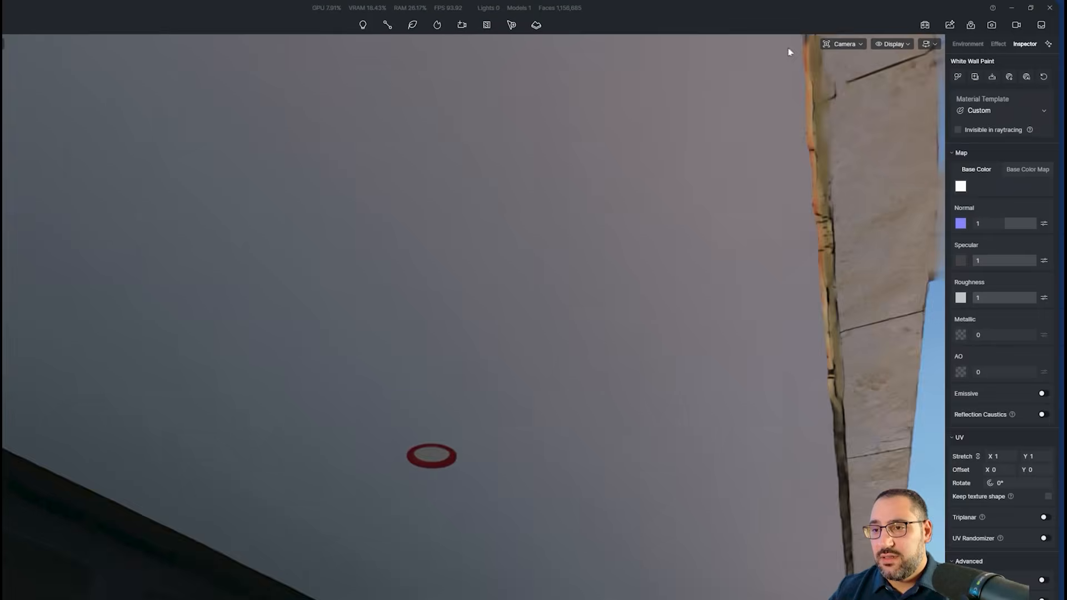
{"action": "right_click_drag", "start_coordinate": [790, 52], "coordinate": [593, 320]}
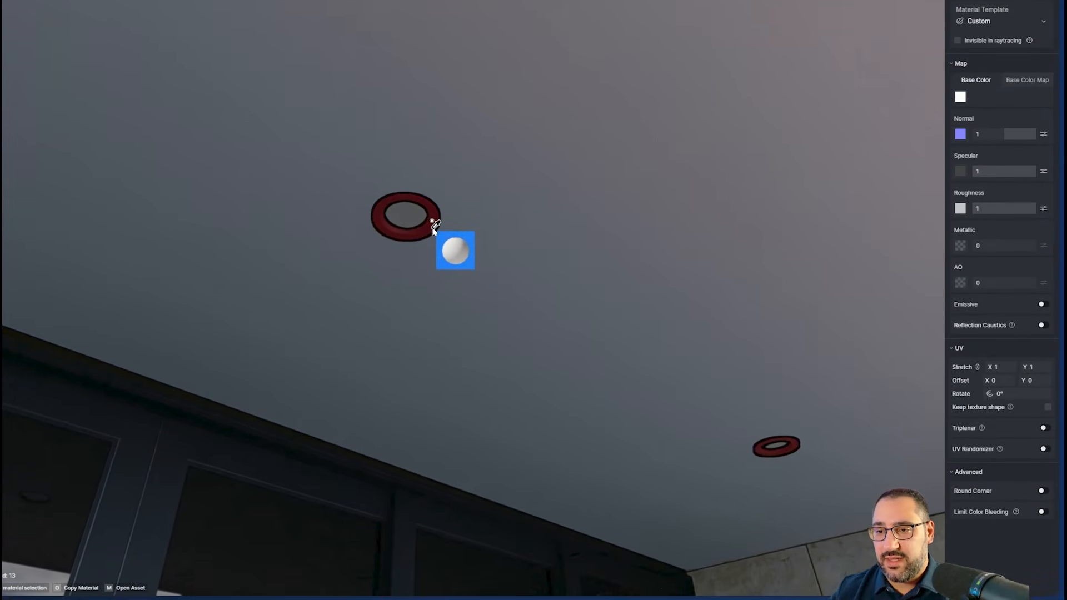
{"action": "scroll", "coordinate": [508, 261], "scroll_direction": "up", "scroll_amount": 3}
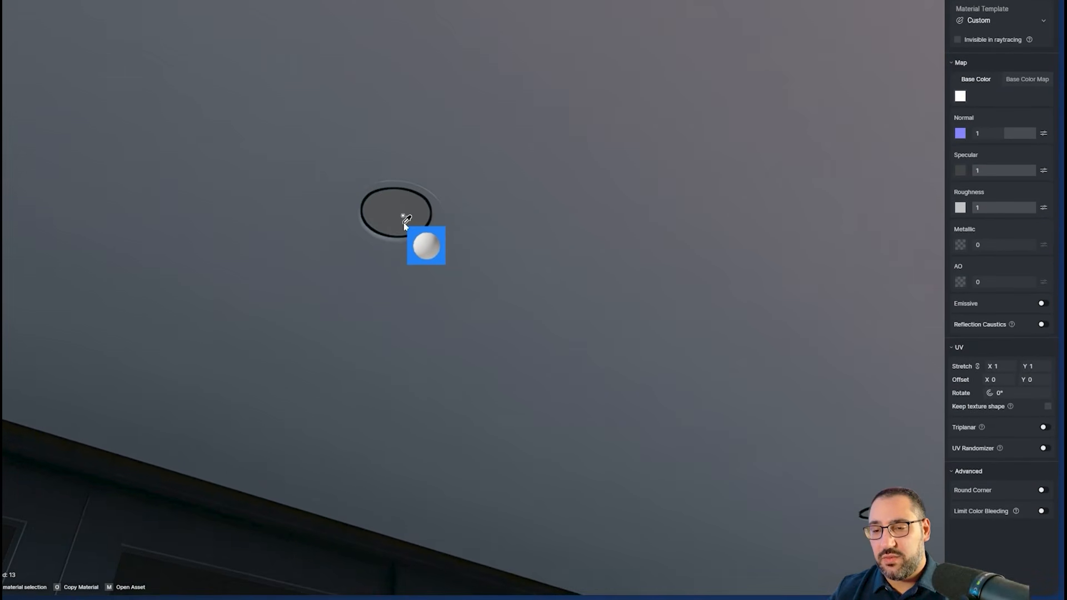
{"action": "key", "text": "Escape"}
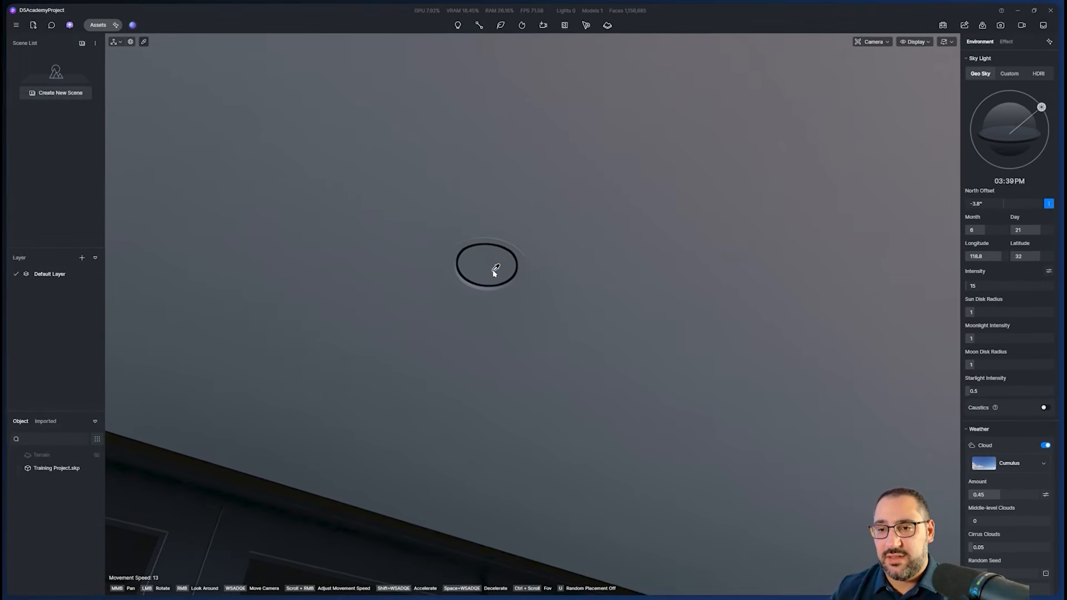
Make the White Wall Paint on the balcony downlight's disc glow with a colour temperature of 5000 and an emissive intensity of 34.1
{"action": "key", "text": "i"}
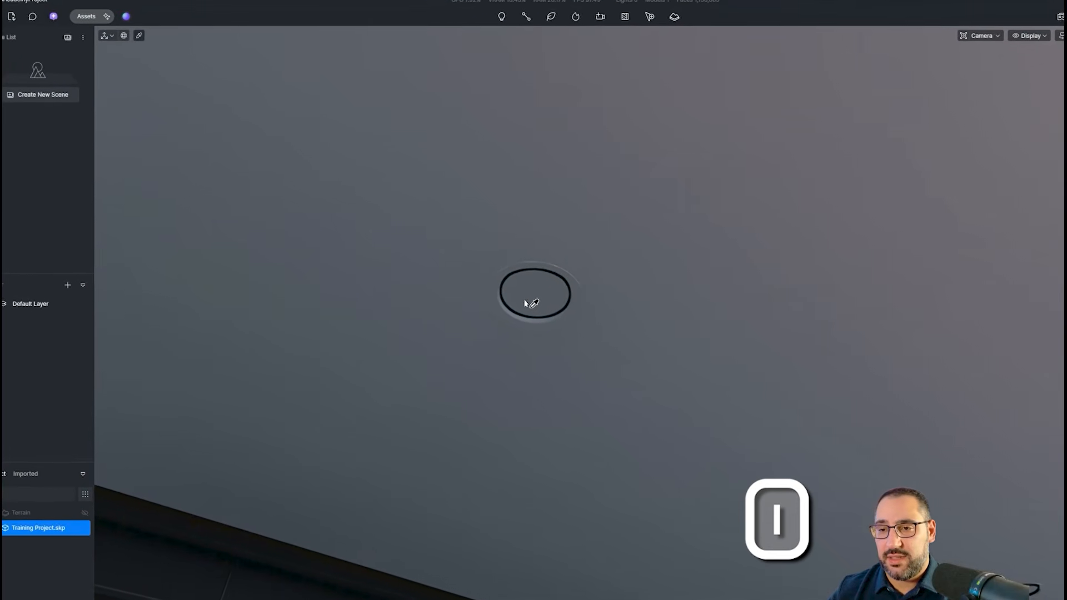
{"action": "left_click", "coordinate": [544, 309]}
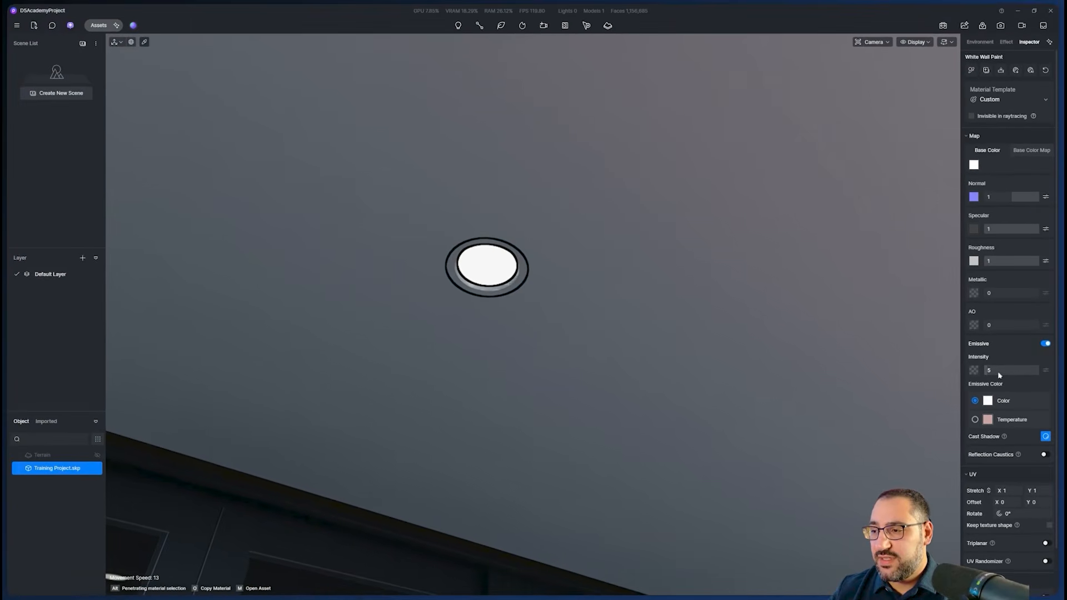
{"action": "left_click", "coordinate": [976, 419]}
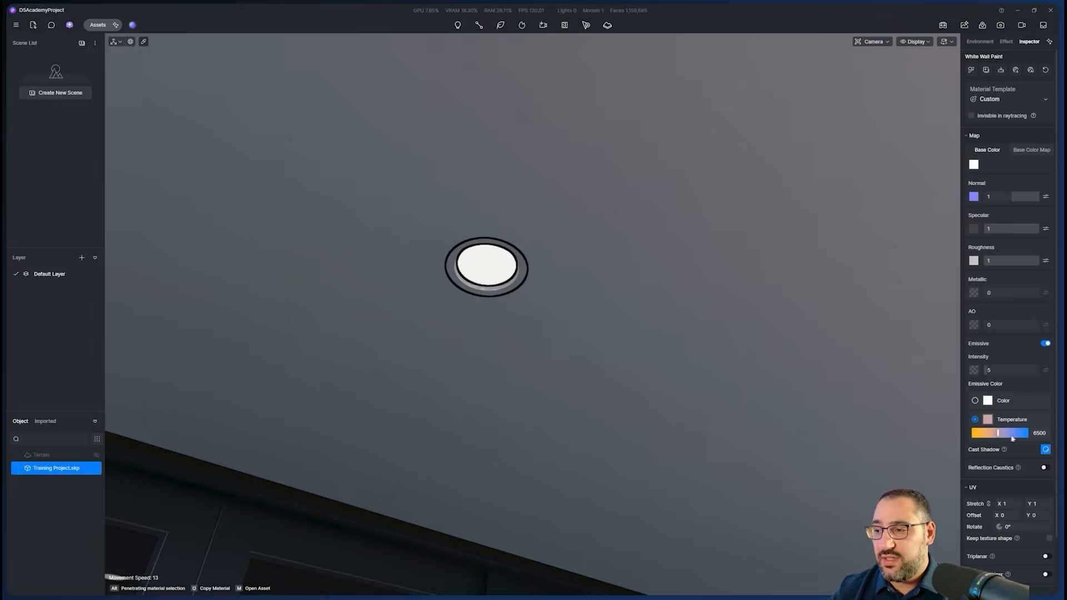
{"action": "left_click_drag", "start_coordinate": [997, 439], "coordinate": [985, 439]}
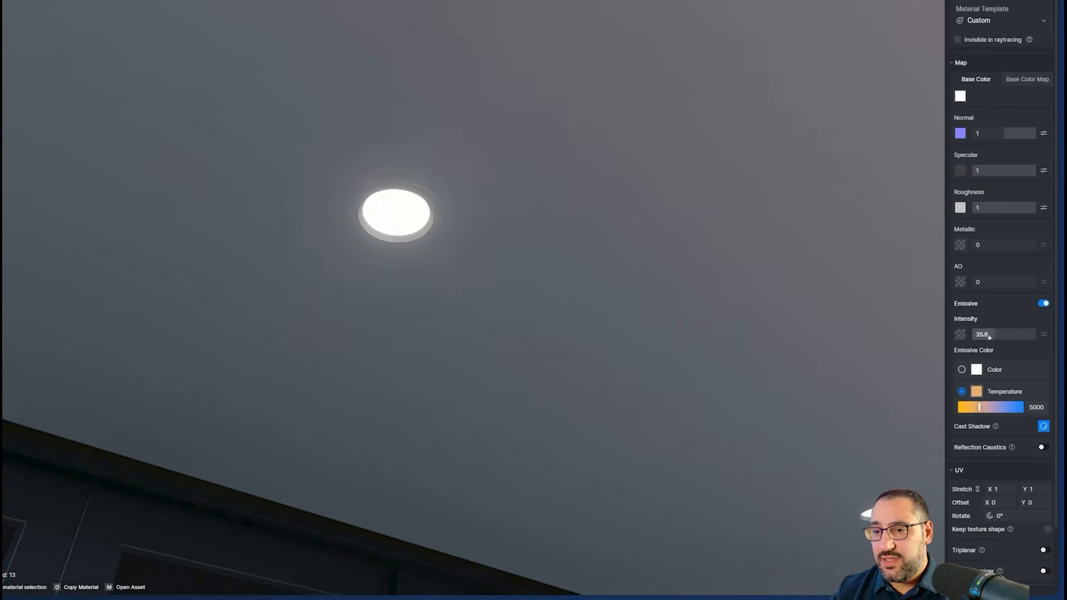
{"action": "key", "text": "s"}
{"action": "right_click_drag", "start_coordinate": [457, 217], "coordinate": [538, 513]}
{"action": "right_click_drag", "start_coordinate": [639, 530], "coordinate": [639, 547]}
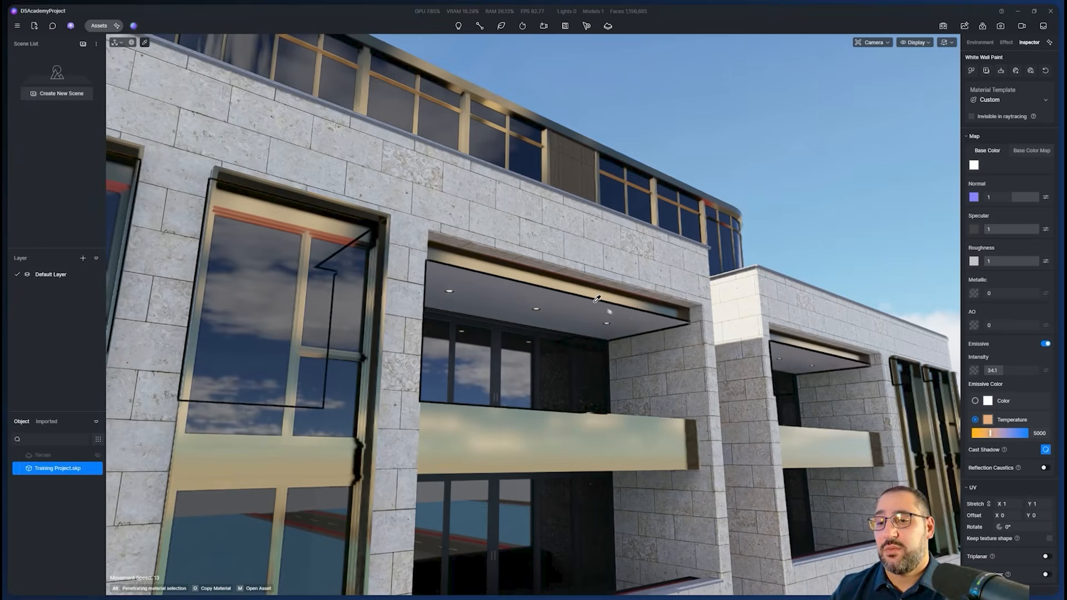
Inspect the lit balcony downlights and open the base colour of the ring's White Wall Paint for editing
{"action": "scroll", "coordinate": [527, 334], "scroll_direction": "up", "scroll_amount": 4}
{"action": "scroll", "coordinate": [573, 331], "scroll_direction": "down", "scroll_amount": 6}
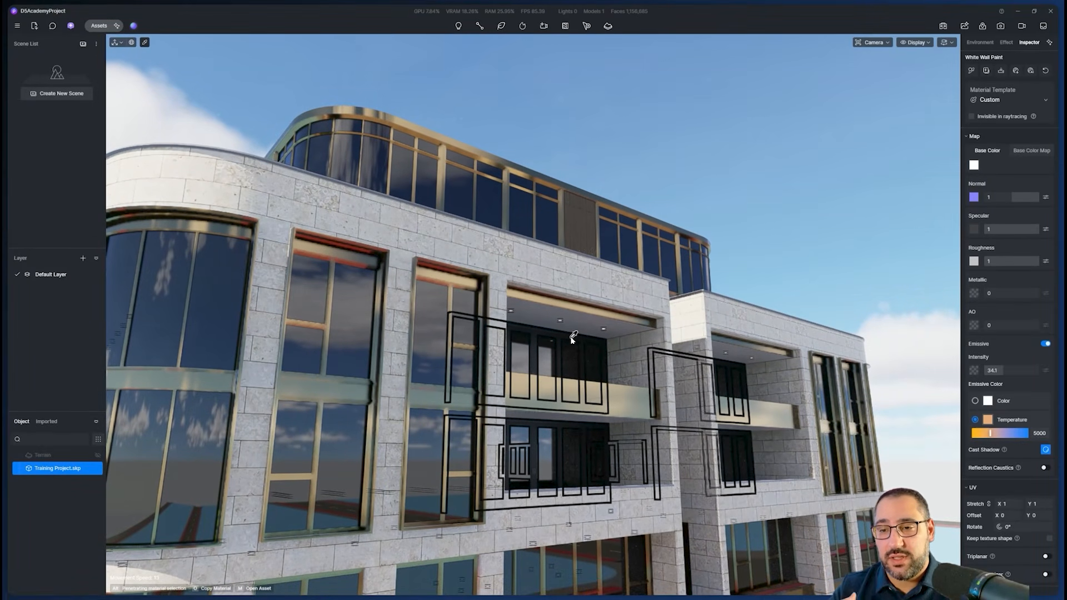
{"action": "scroll", "coordinate": [572, 337], "scroll_direction": "up", "scroll_amount": 7}
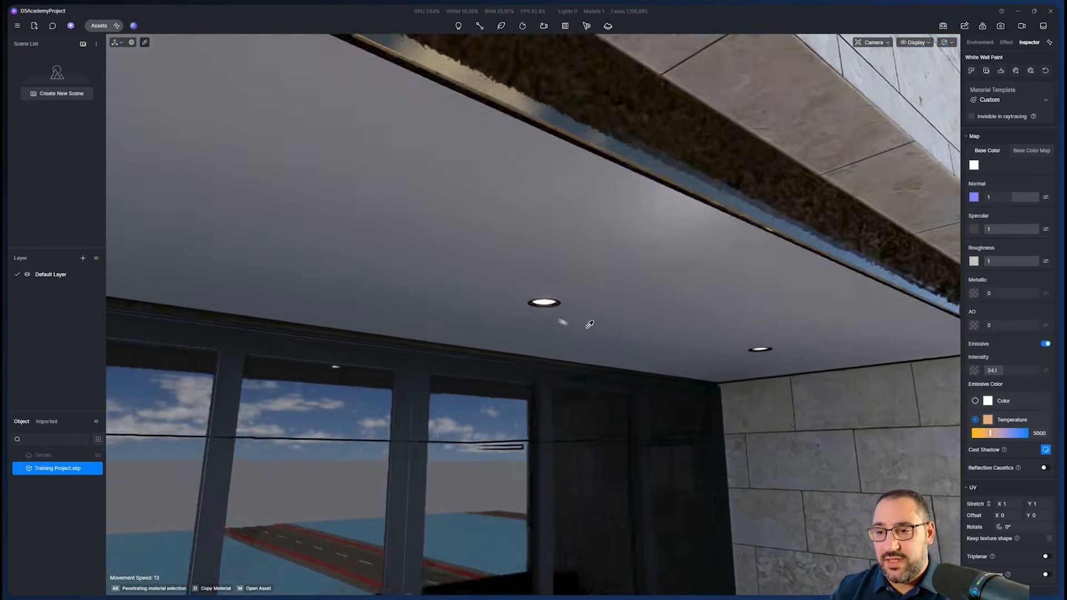
{"action": "scroll", "coordinate": [583, 323], "scroll_direction": "up", "scroll_amount": 3}
{"action": "middle_click_drag", "start_coordinate": [571, 315], "coordinate": [555, 203]}
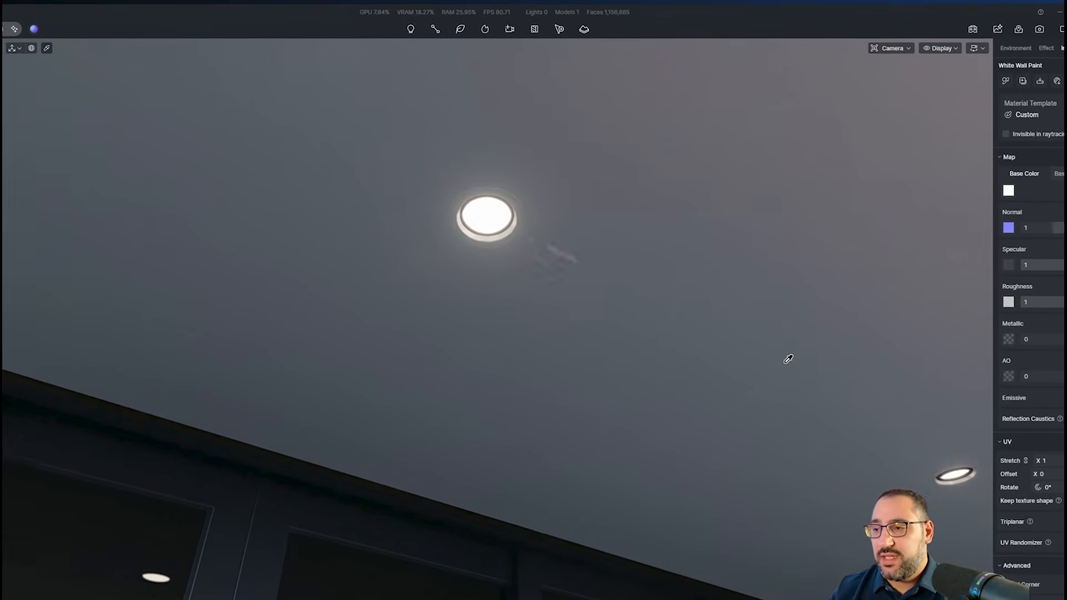
{"action": "left_click", "coordinate": [1010, 193]}
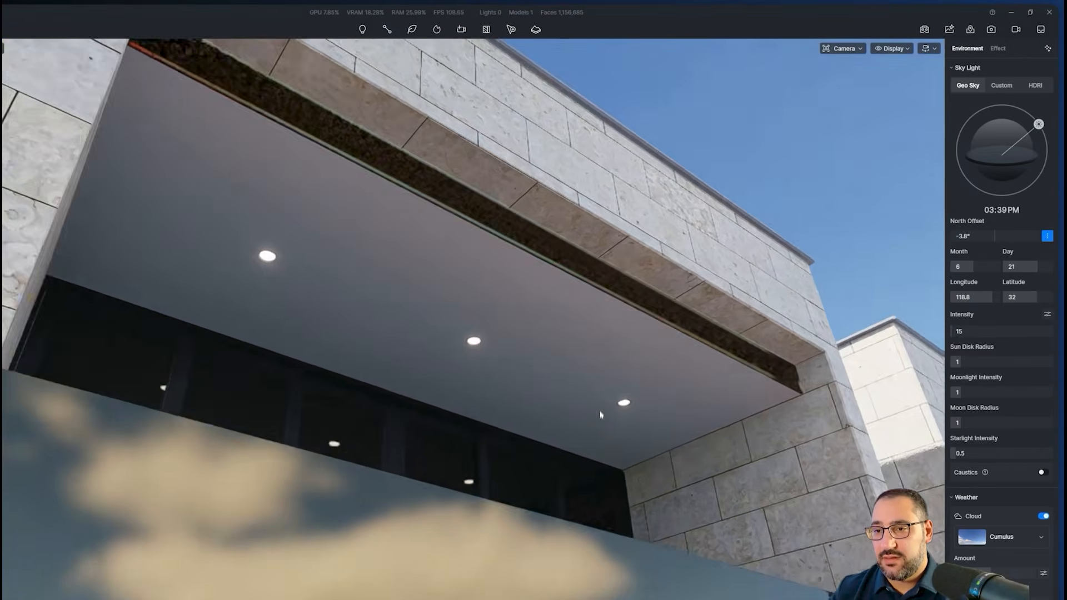
{"action": "scroll", "coordinate": [436, 256], "scroll_direction": "up", "scroll_amount": 6}
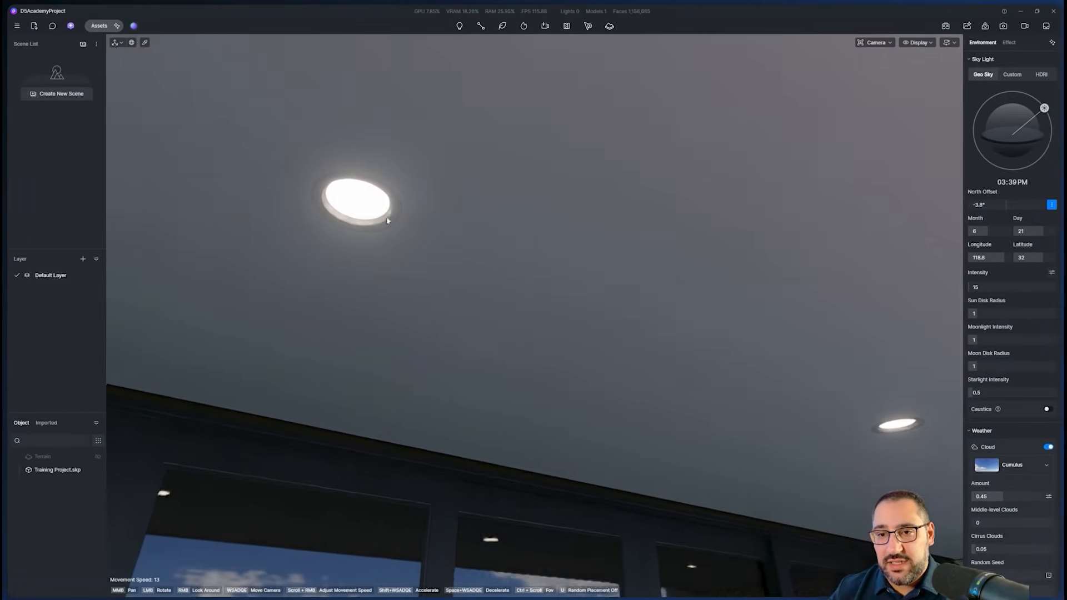
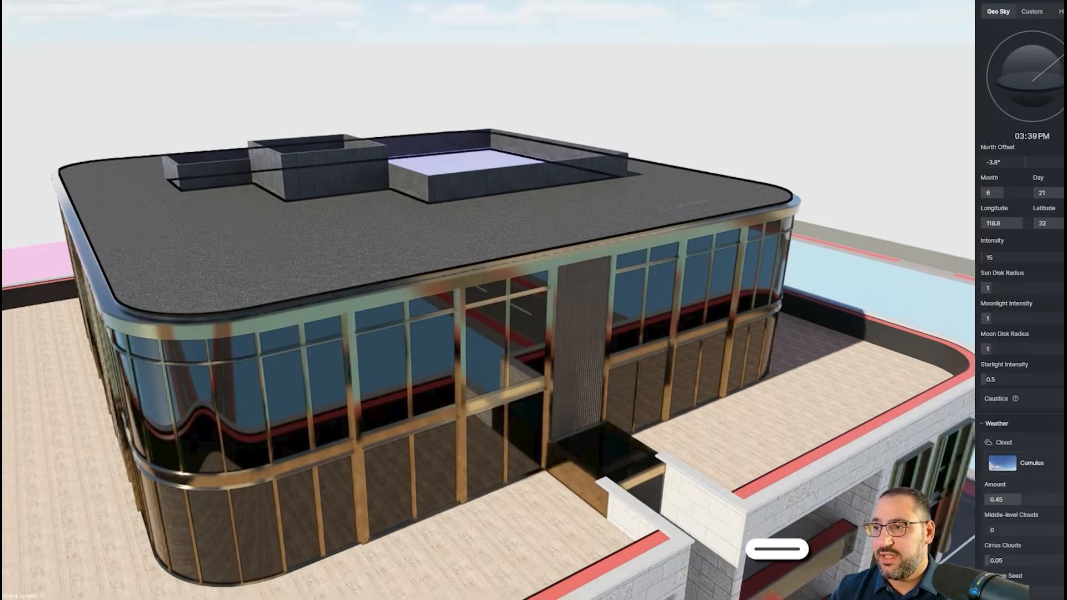
Copy the roof's asphalt 01 material onto the lavender surface enclosed by the rooftop parapet
{"action": "left_click", "coordinate": [498, 208]}
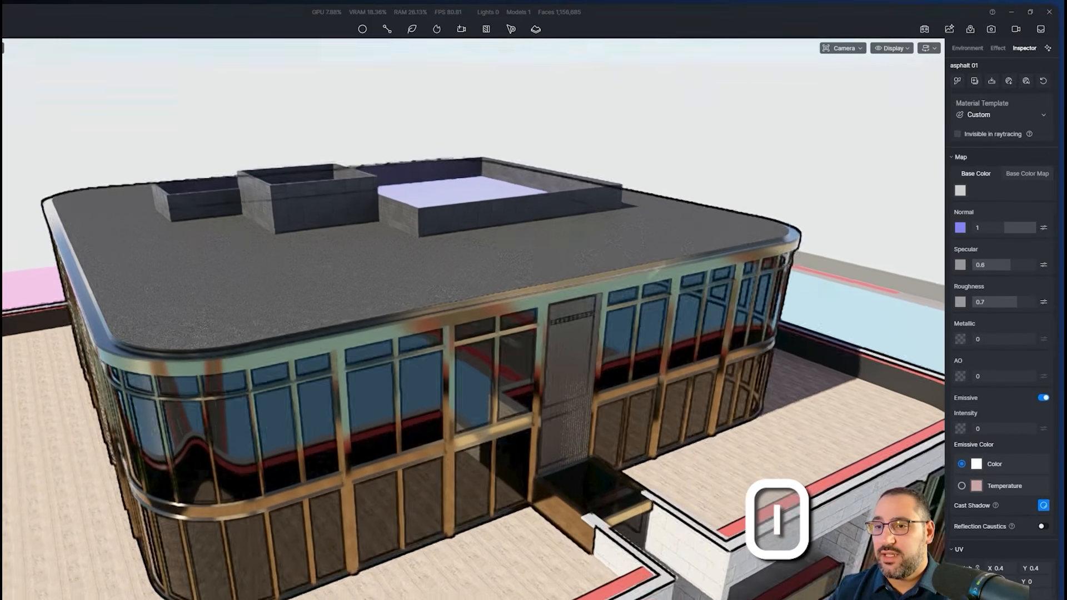
{"action": "middle_click_drag", "start_coordinate": [458, 192], "coordinate": [466, 269]}
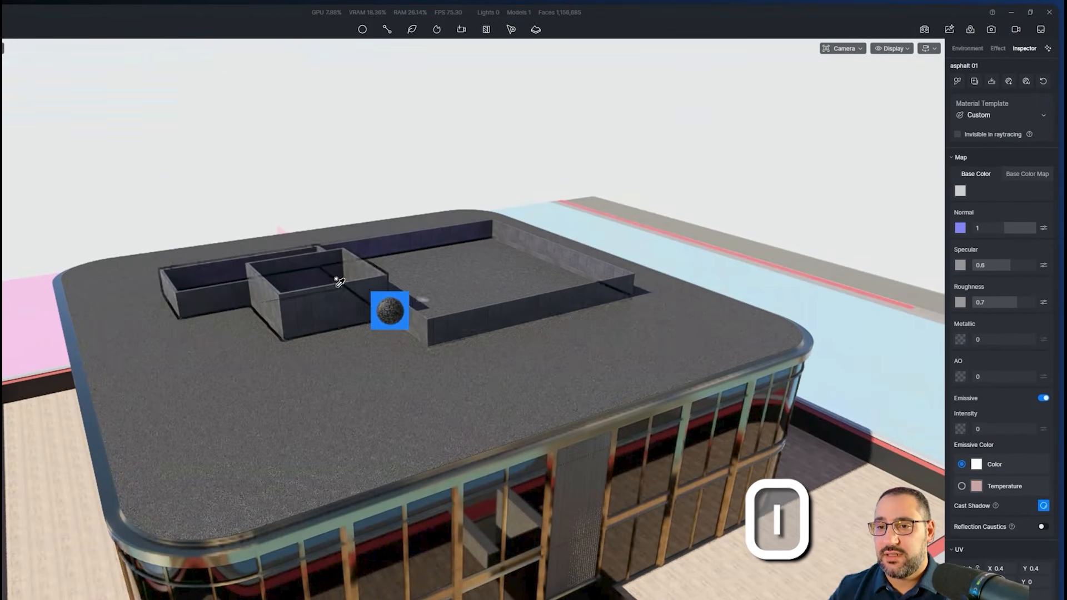
{"action": "middle_click_drag", "start_coordinate": [338, 282], "coordinate": [577, 288]}
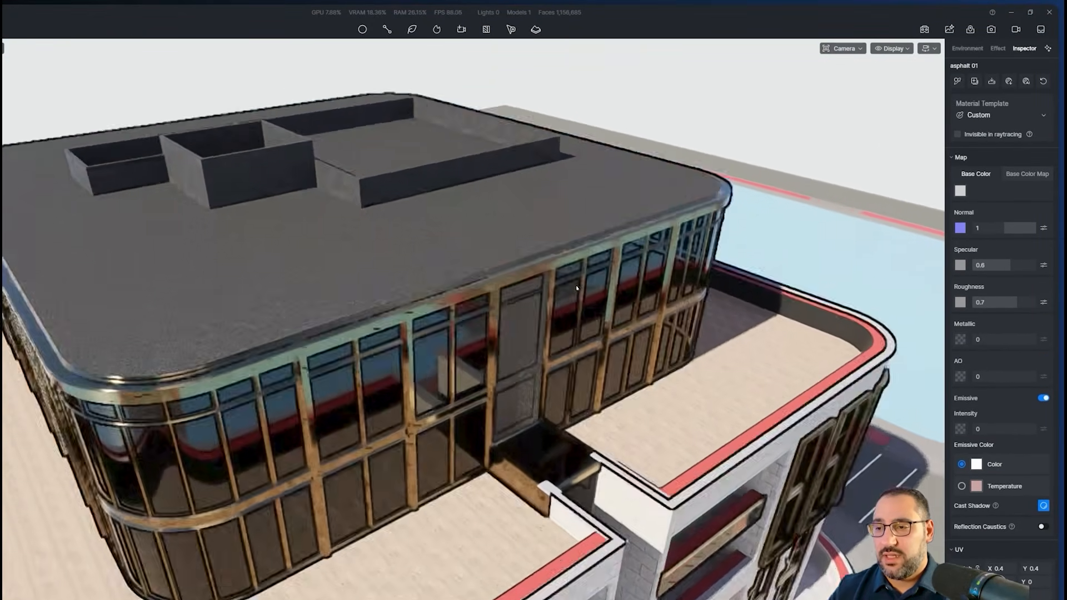
Apply asphalt 01 to the top surface of the street entrance canopy
{"action": "key", "text": "q"}
{"action": "right_click_drag", "start_coordinate": [576, 288], "coordinate": [606, 323]}
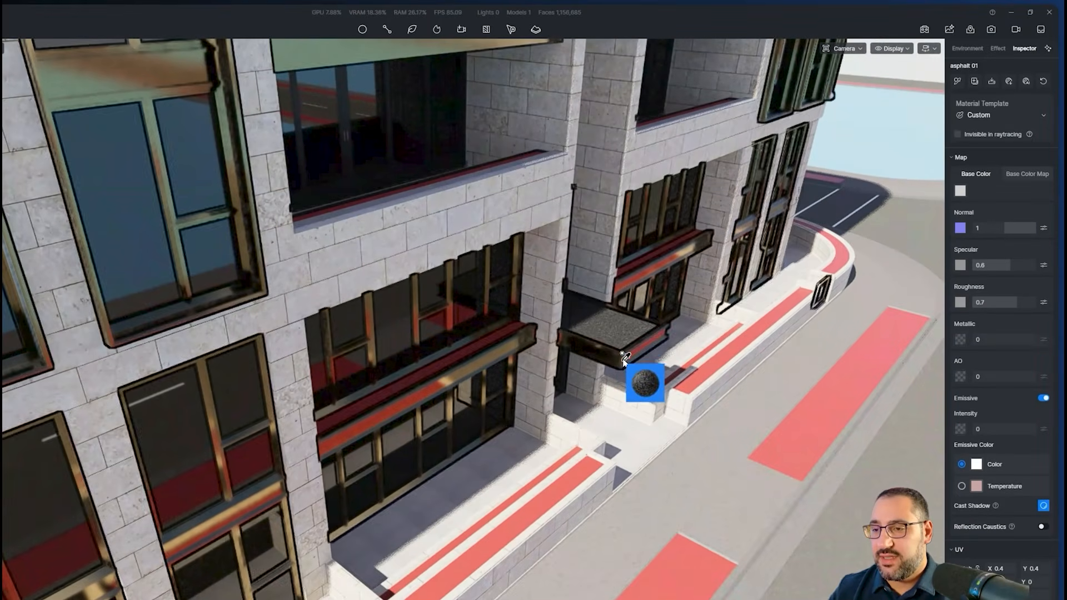
{"action": "key", "text": "s"}
{"action": "right_click_drag", "start_coordinate": [623, 362], "coordinate": [595, 357]}
Examine the side balconies, red planting strips and surrounding street blocks for surfaces that still need materials
{"action": "key", "text": "w"}
{"action": "key", "text": "e"}
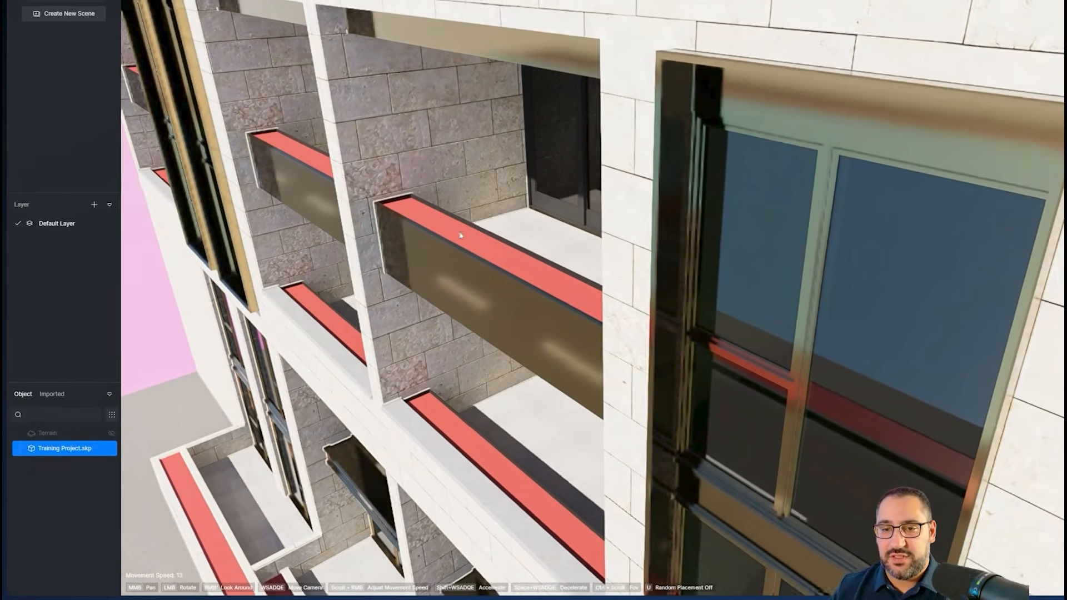
{"action": "key", "text": "s"}
{"action": "right_click_drag", "start_coordinate": [460, 236], "coordinate": [650, 296]}
{"action": "key", "text": "s"}
{"action": "key", "text": "d"}
{"action": "right_click_drag", "start_coordinate": [720, 240], "coordinate": [617, 360]}
{"action": "right_click_drag", "start_coordinate": [602, 299], "coordinate": [248, 249]}
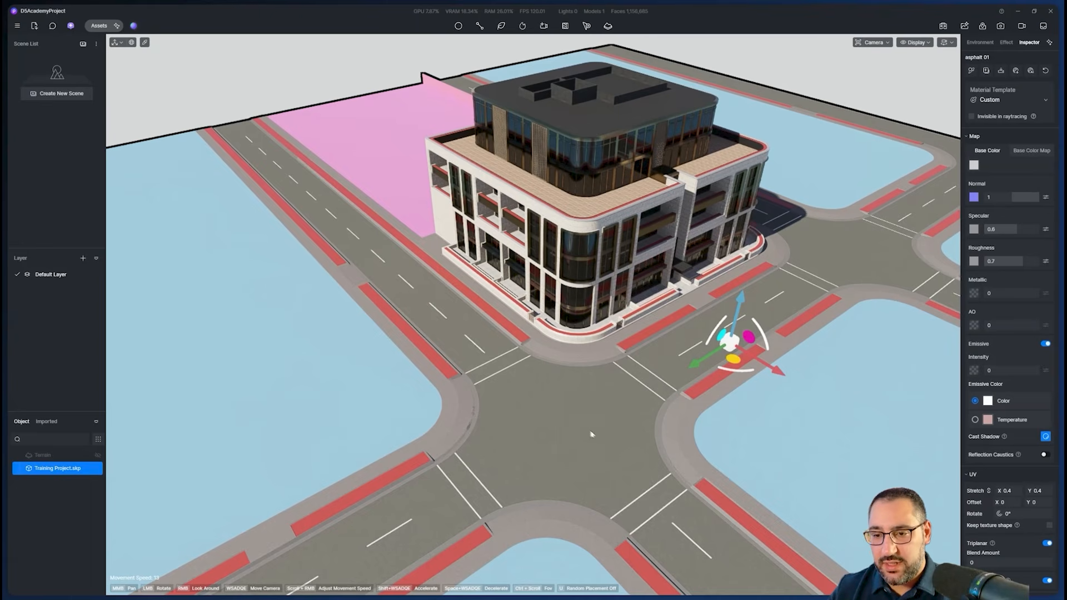
Copy the road's Asphalt 03 material onto the light-blue ground blocks surrounding the streets
{"action": "left_click", "coordinate": [455, 400]}
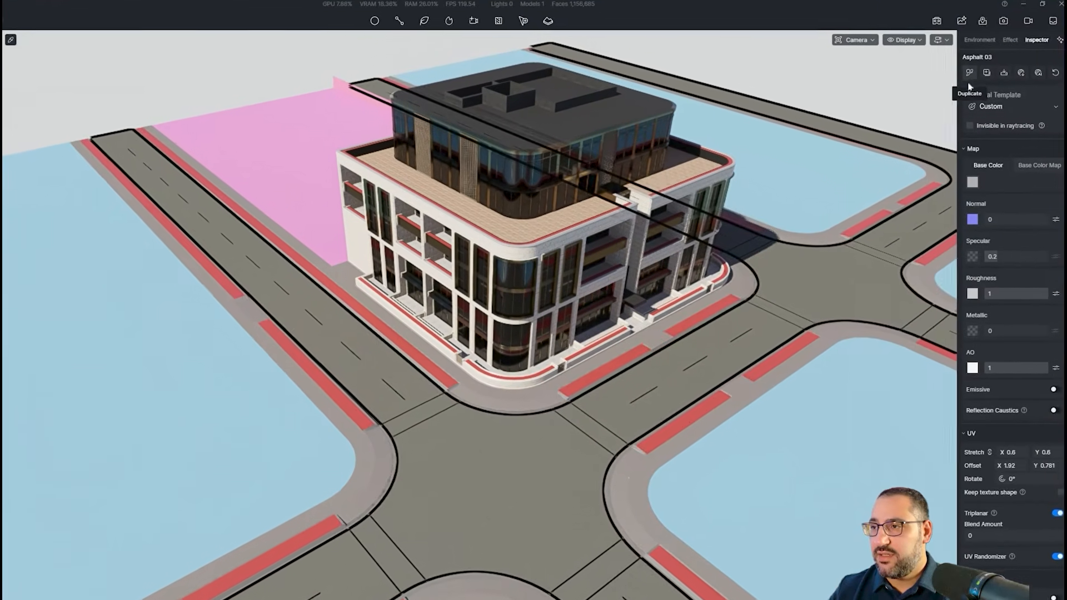
{"action": "left_click", "coordinate": [969, 75]}
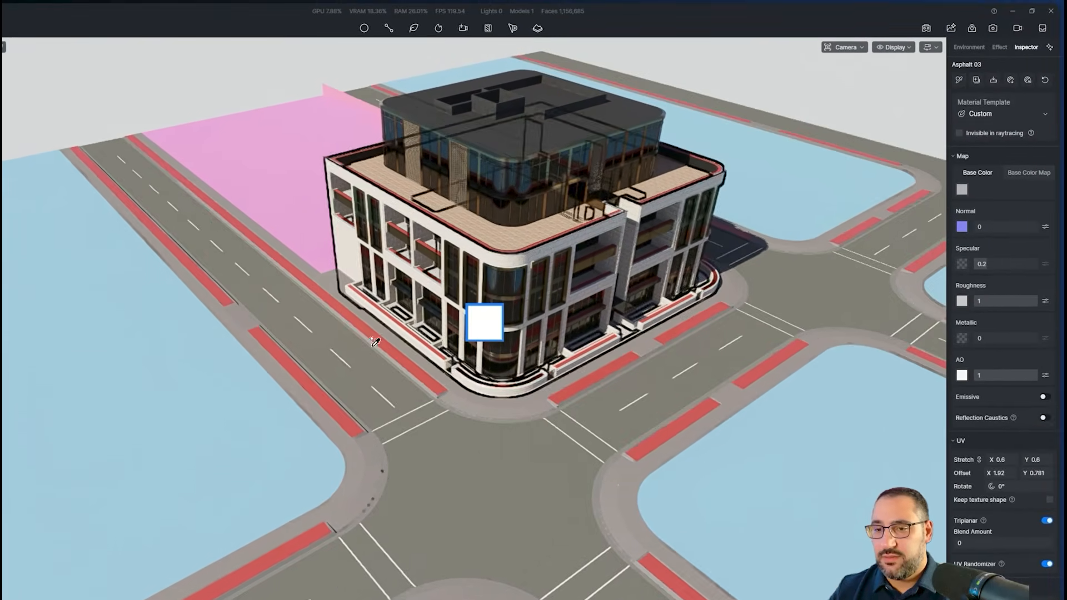
{"action": "left_click", "coordinate": [259, 435]}
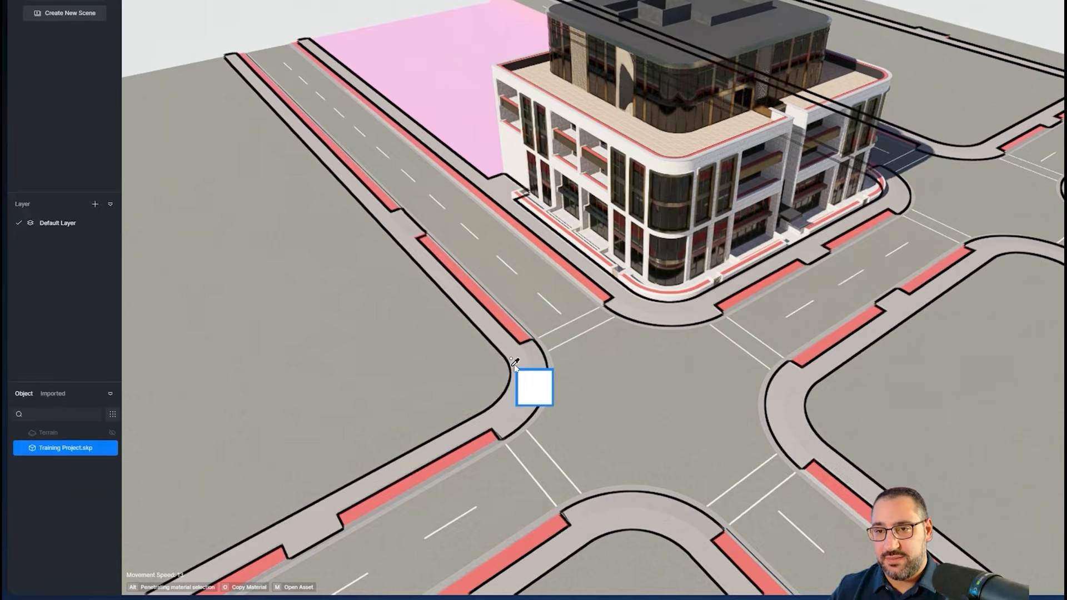
{"action": "right_click_drag", "start_coordinate": [492, 351], "coordinate": [558, 341]}
Clear the material search and browse the Outdoor Ground category for a surface suited to the pink plot beside the building
{"action": "scroll", "coordinate": [560, 341], "scroll_direction": "up", "scroll_amount": 3}
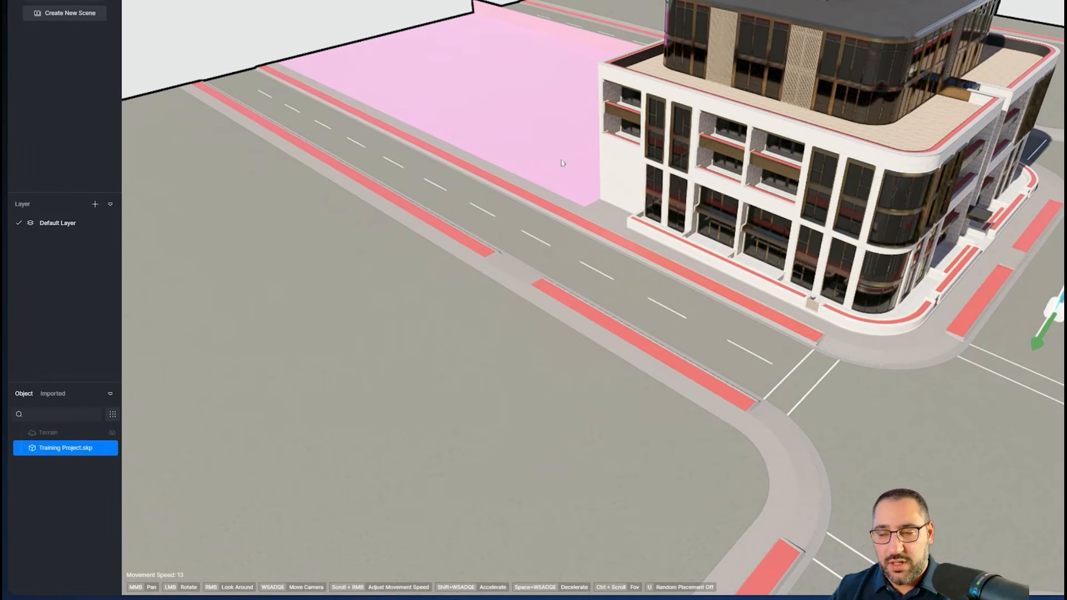
{"action": "left_click_drag", "start_coordinate": [563, 163], "coordinate": [598, 128]}
{"action": "scroll", "coordinate": [597, 128], "scroll_direction": "up", "scroll_amount": 3}
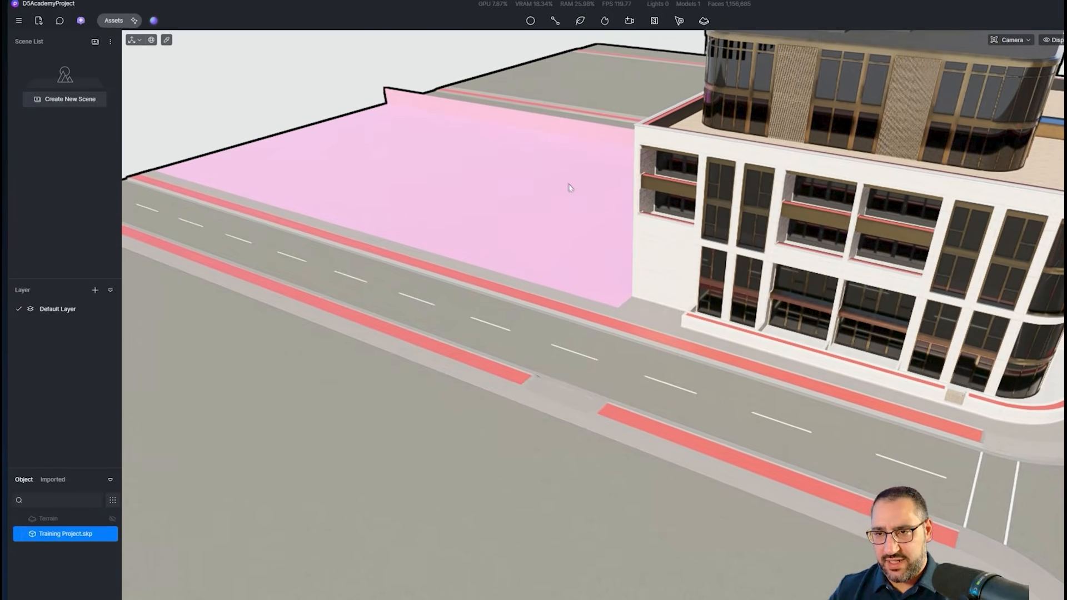
{"action": "left_click_drag", "start_coordinate": [568, 185], "coordinate": [583, 227]}
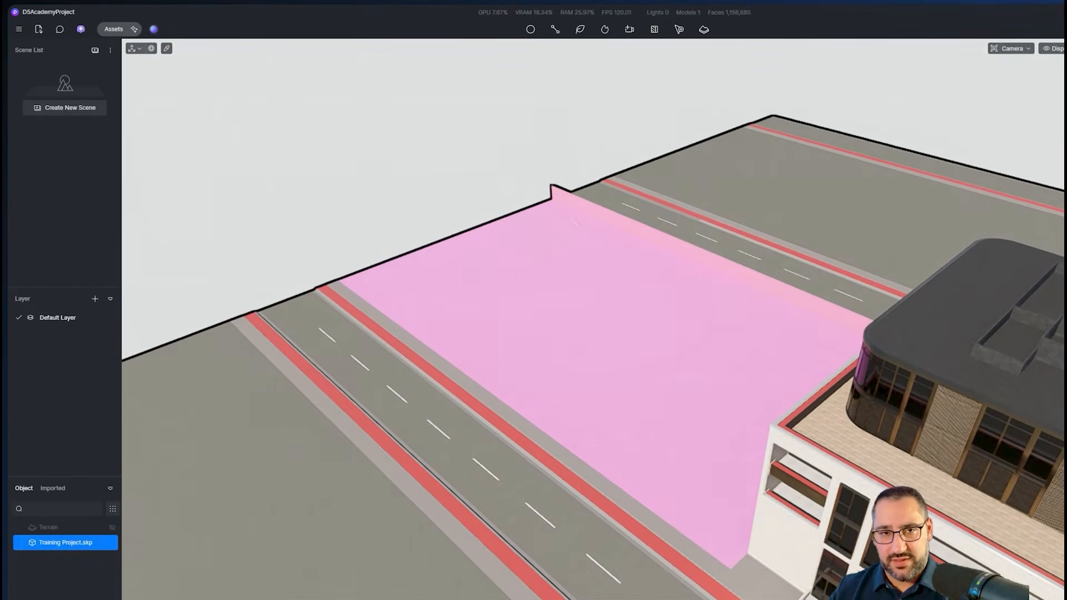
{"action": "left_click", "coordinate": [115, 30]}
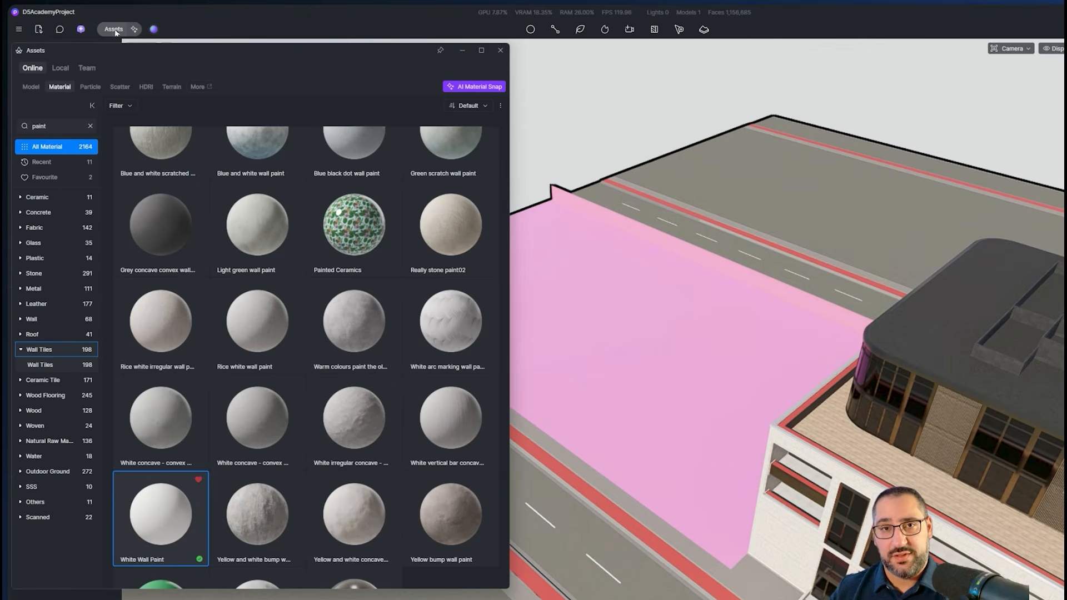
{"action": "left_click", "coordinate": [91, 126]}
{"action": "left_click", "coordinate": [39, 350]}
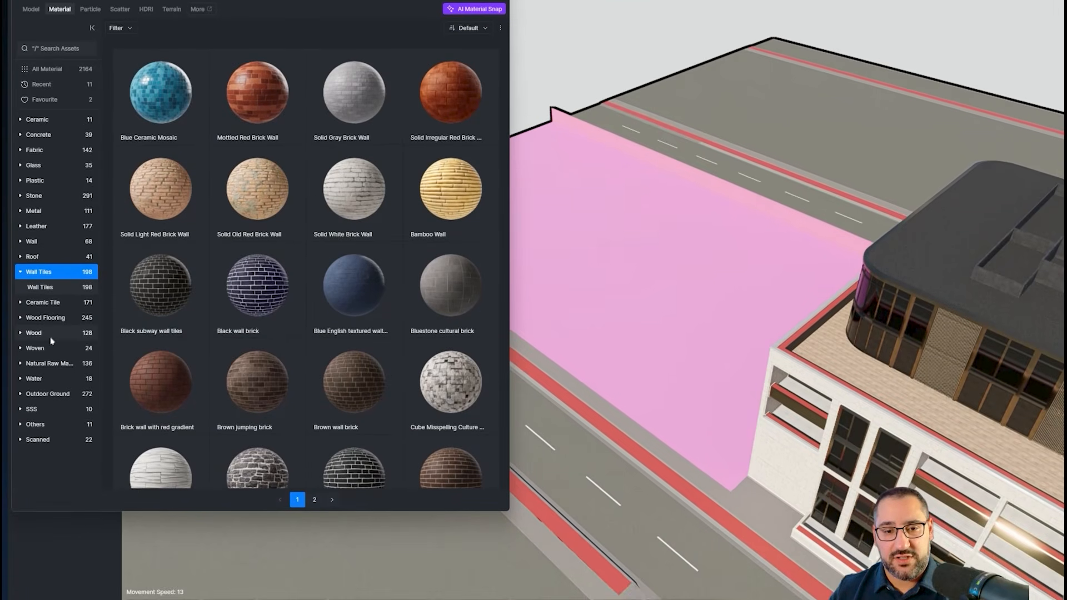
{"action": "left_click", "coordinate": [48, 393]}
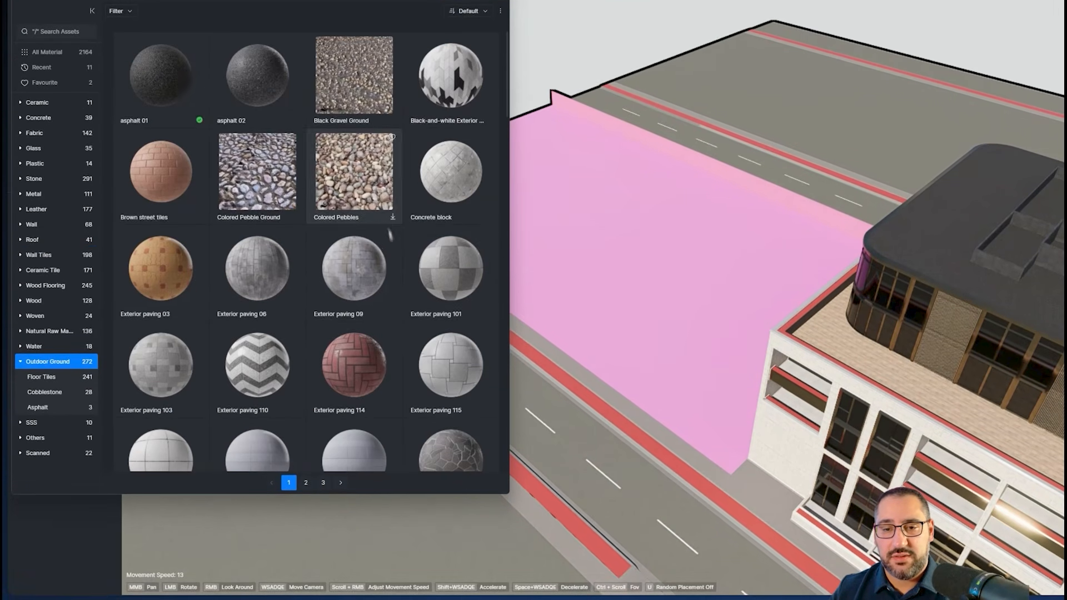
{"action": "scroll", "coordinate": [390, 235], "scroll_direction": "down", "scroll_amount": 10}
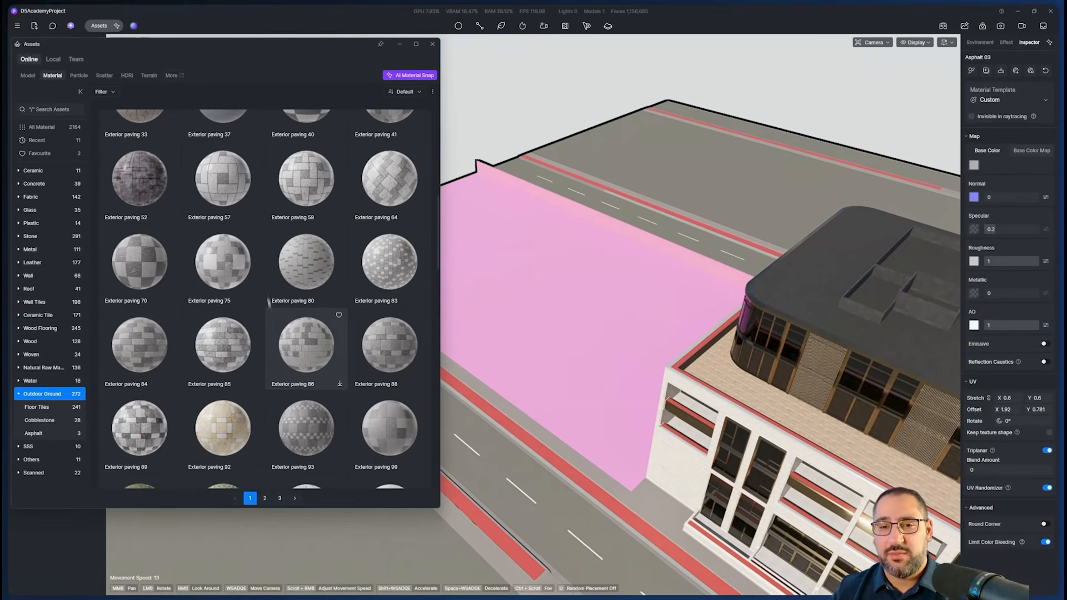
{"action": "scroll", "coordinate": [389, 344], "scroll_direction": "down", "scroll_amount": 5}
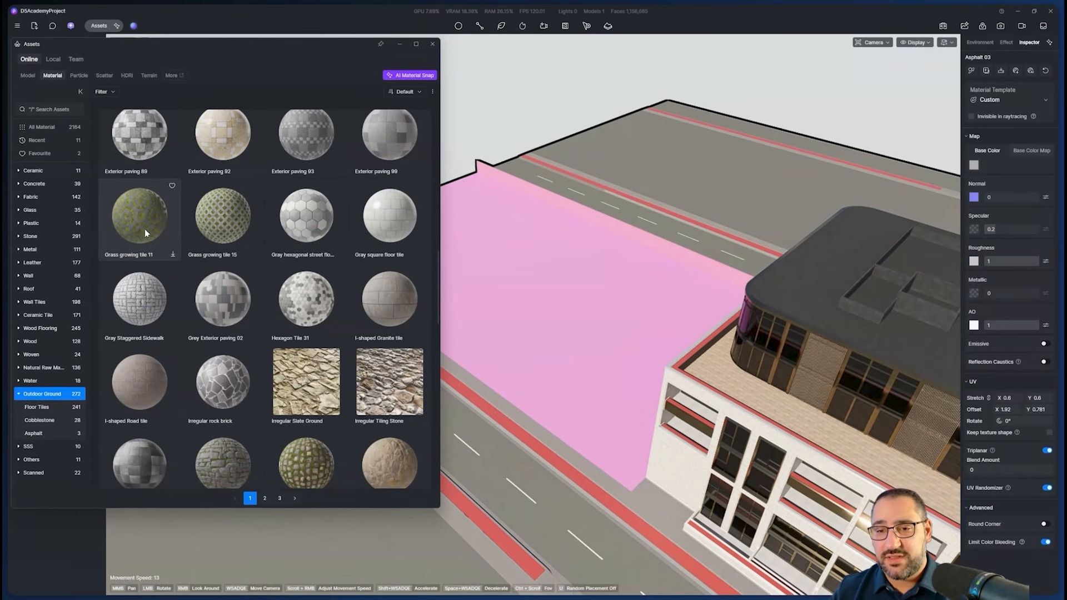
{"action": "scroll", "coordinate": [144, 229], "scroll_direction": "down", "scroll_amount": 5}
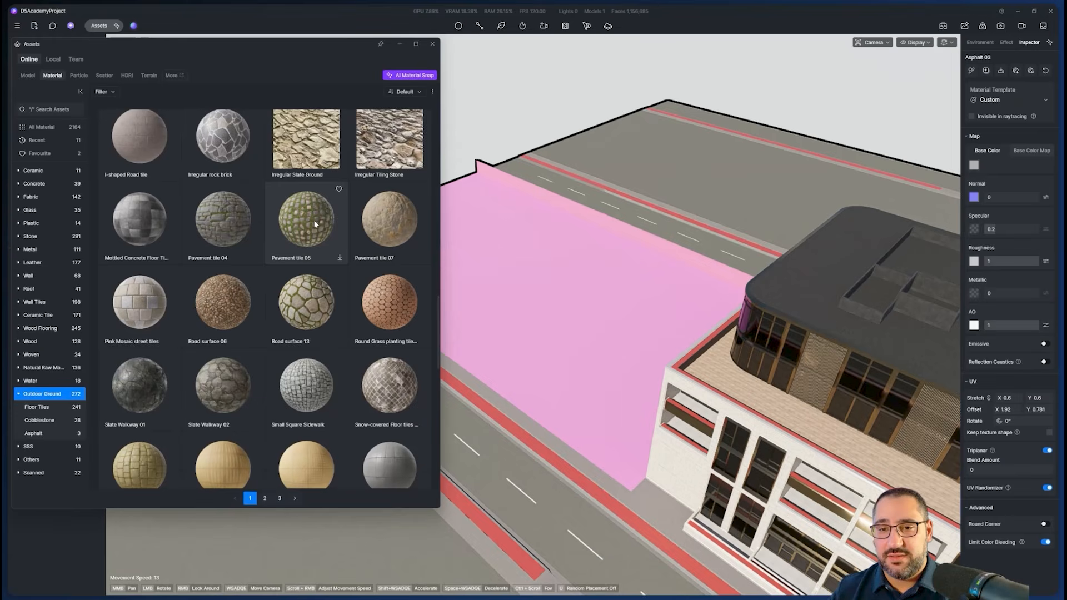
{"action": "scroll", "coordinate": [318, 241], "scroll_direction": "down", "scroll_amount": 2}
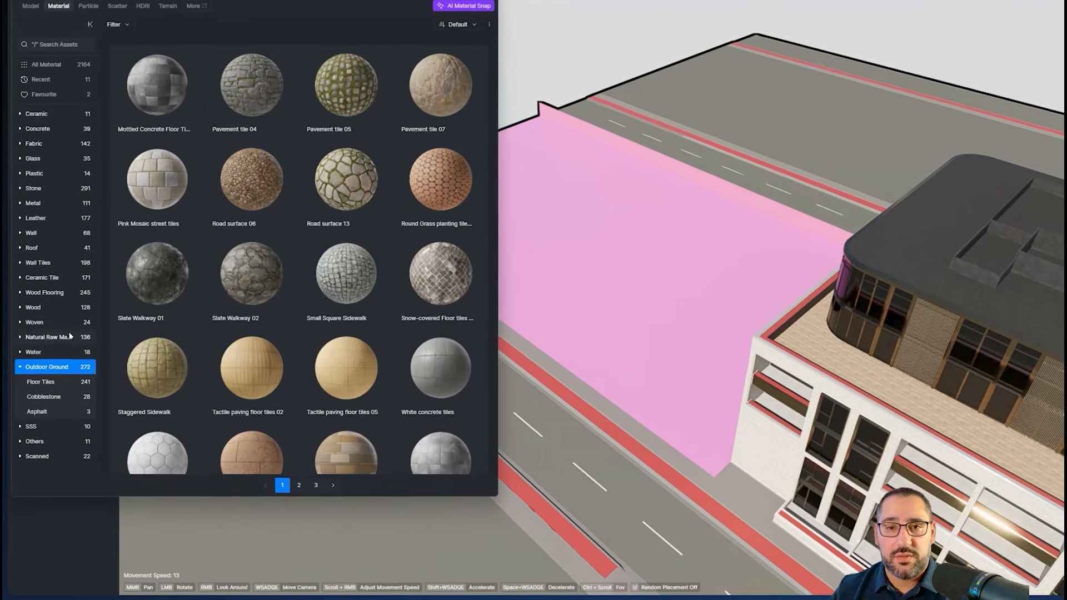
Find the grass materials among the natural raw materials and apply Wild Grassland to the pink plot
{"action": "left_click", "coordinate": [44, 367]}
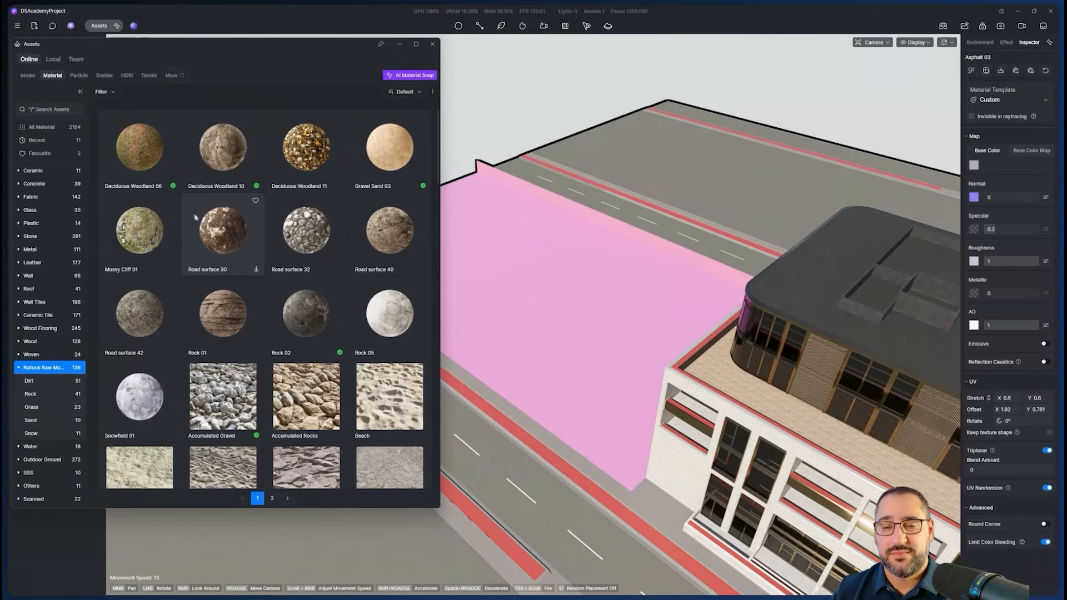
{"action": "scroll", "coordinate": [153, 167], "scroll_direction": "down", "scroll_amount": 6}
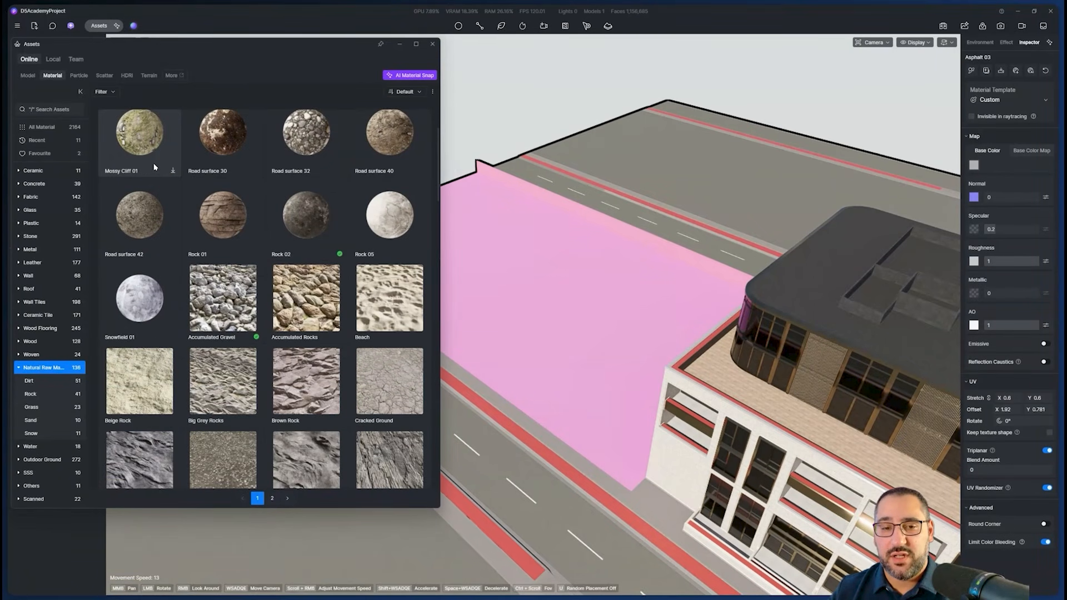
{"action": "left_click", "coordinate": [70, 404]}
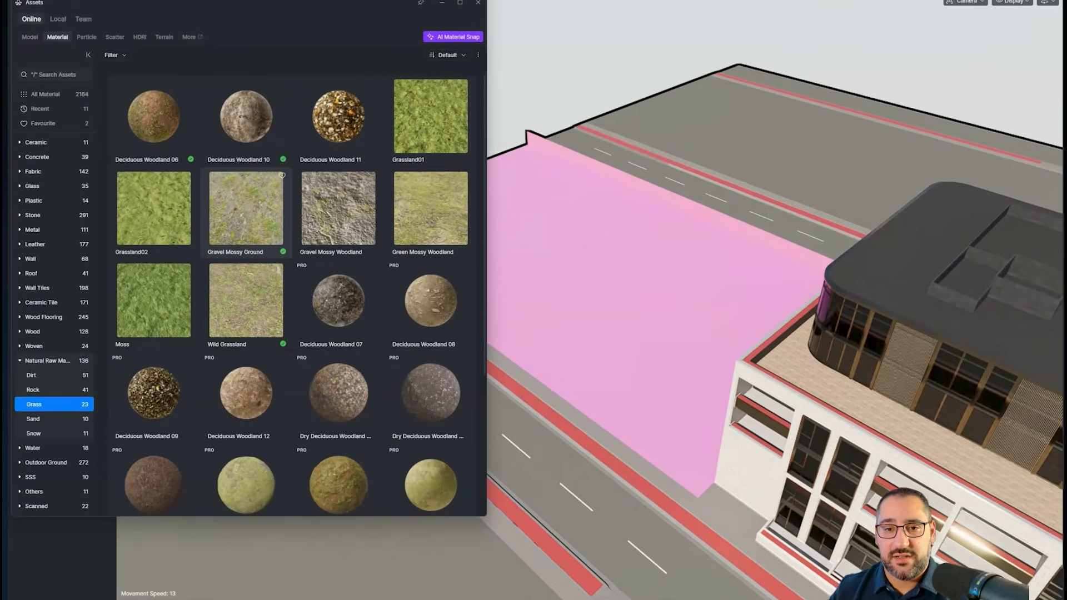
{"action": "left_click_drag", "start_coordinate": [222, 230], "coordinate": [587, 309]}
{"action": "left_click_drag", "start_coordinate": [679, 326], "coordinate": [714, 340]}
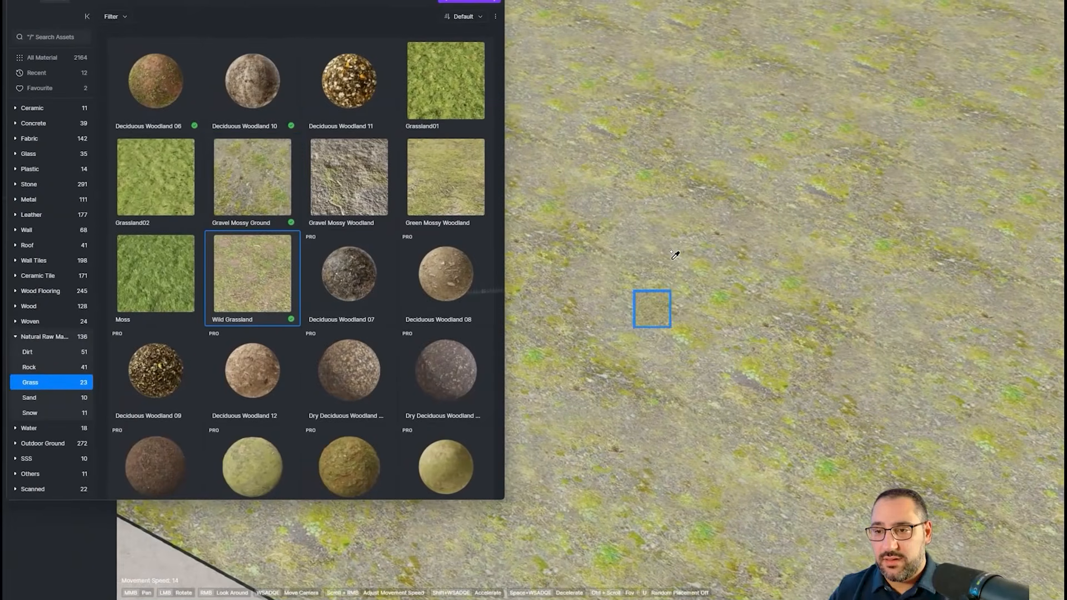
{"action": "left_click_drag", "start_coordinate": [675, 255], "coordinate": [686, 250]}
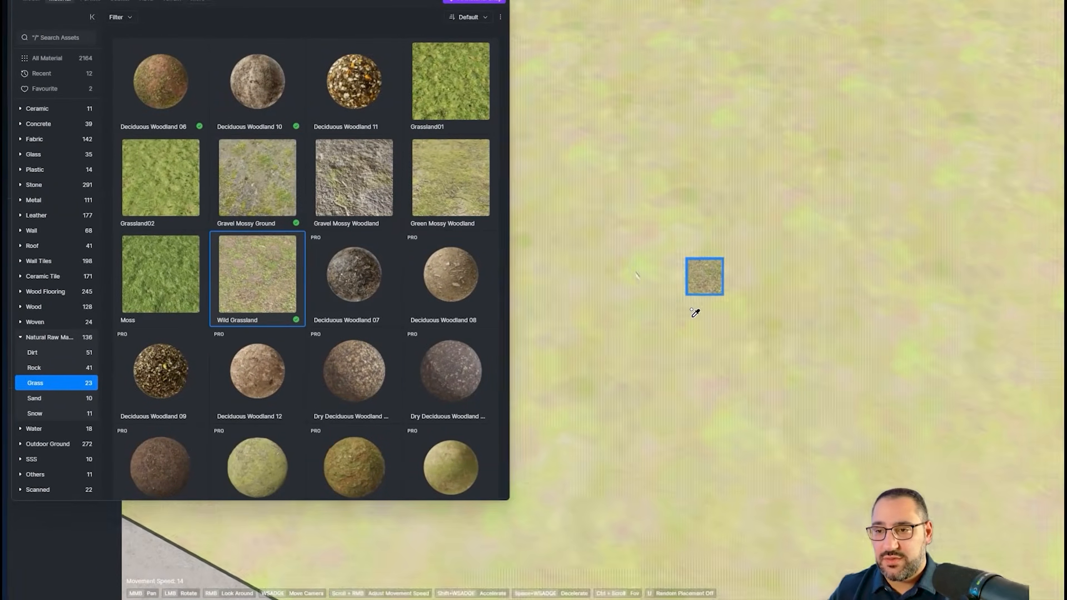
Replace the material on the plot beside the building with Grassland 05 from the grass materials
{"action": "left_click_drag", "start_coordinate": [696, 307], "coordinate": [715, 267]}
{"action": "scroll", "coordinate": [715, 260], "scroll_direction": "down", "scroll_amount": 2}
{"action": "scroll", "coordinate": [715, 267], "scroll_direction": "down", "scroll_amount": 3}
{"action": "right_click_drag", "start_coordinate": [715, 266], "coordinate": [662, 244]}
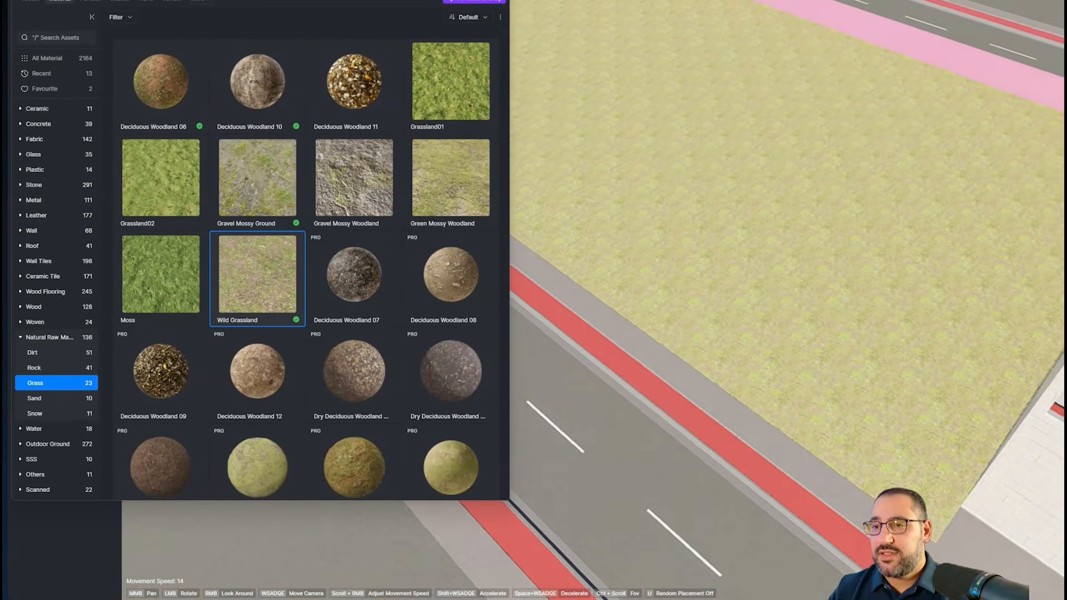
{"action": "scroll", "coordinate": [452, 357], "scroll_direction": "down", "scroll_amount": 2}
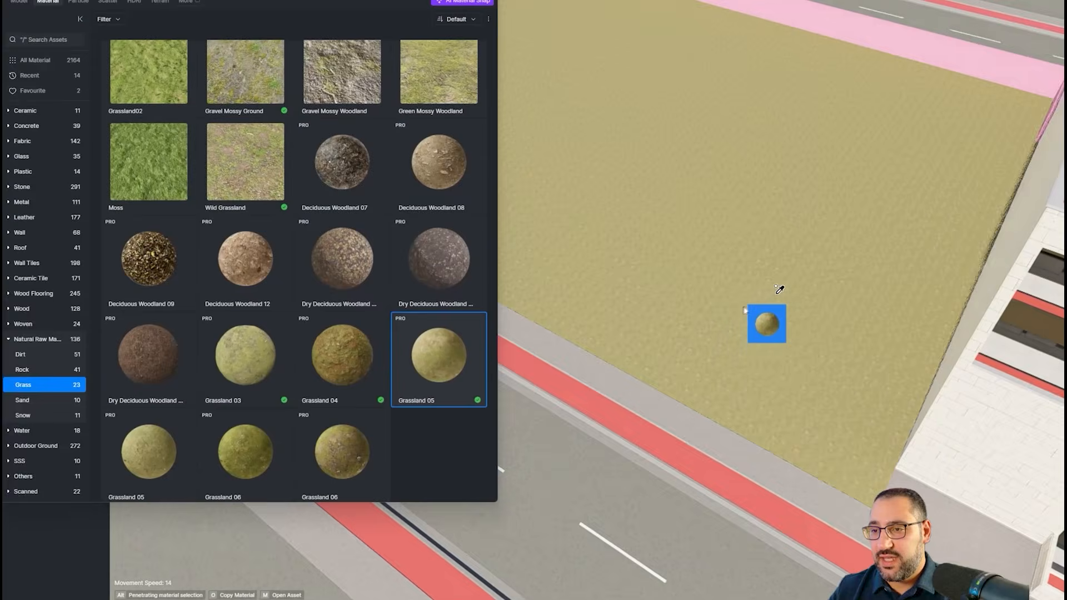
{"action": "left_click_drag", "start_coordinate": [779, 295], "coordinate": [781, 289]}
{"action": "right_click_drag", "start_coordinate": [781, 289], "coordinate": [797, 320]}
{"action": "scroll", "coordinate": [798, 320], "scroll_direction": "up", "scroll_amount": 3}
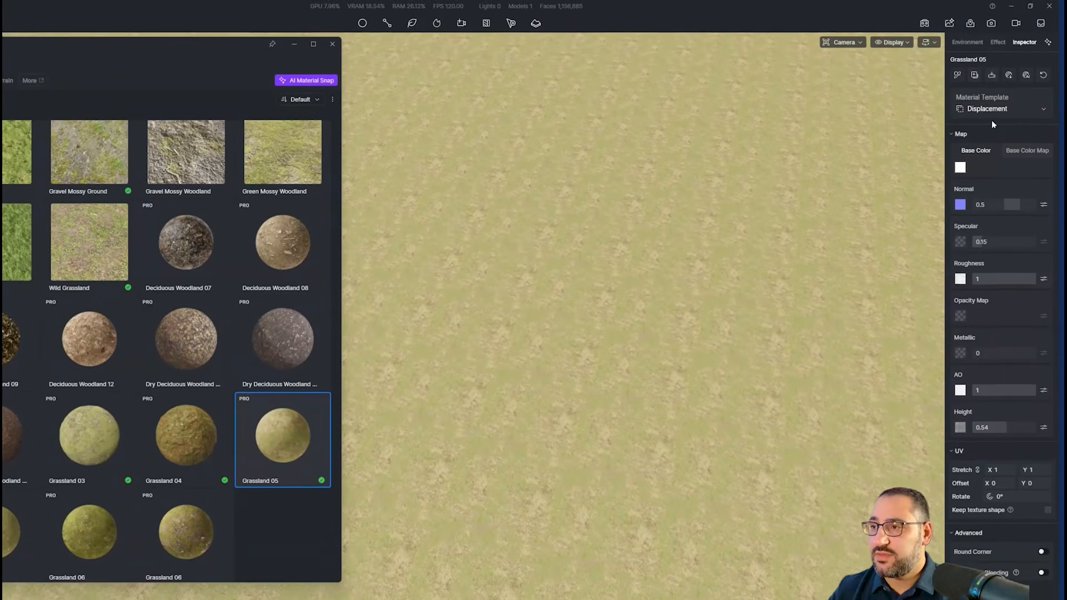
Change the Grassland 05 material template to Custom and enable Triplanar and UV Randomizer
{"action": "left_click", "coordinate": [994, 27]}
{"action": "left_click", "coordinate": [996, 48]}
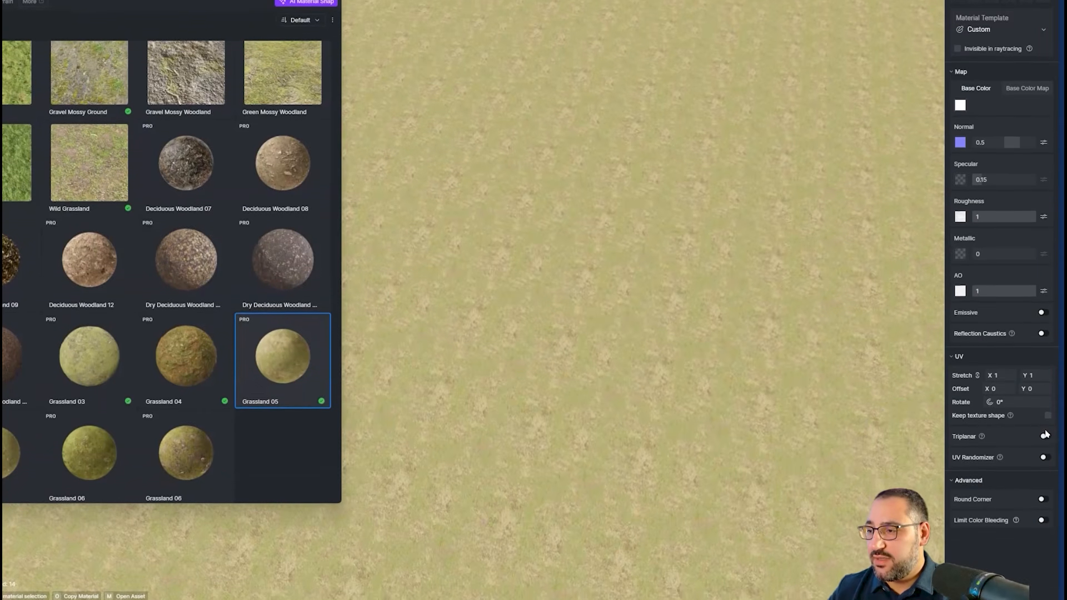
{"action": "left_click", "coordinate": [1043, 522]}
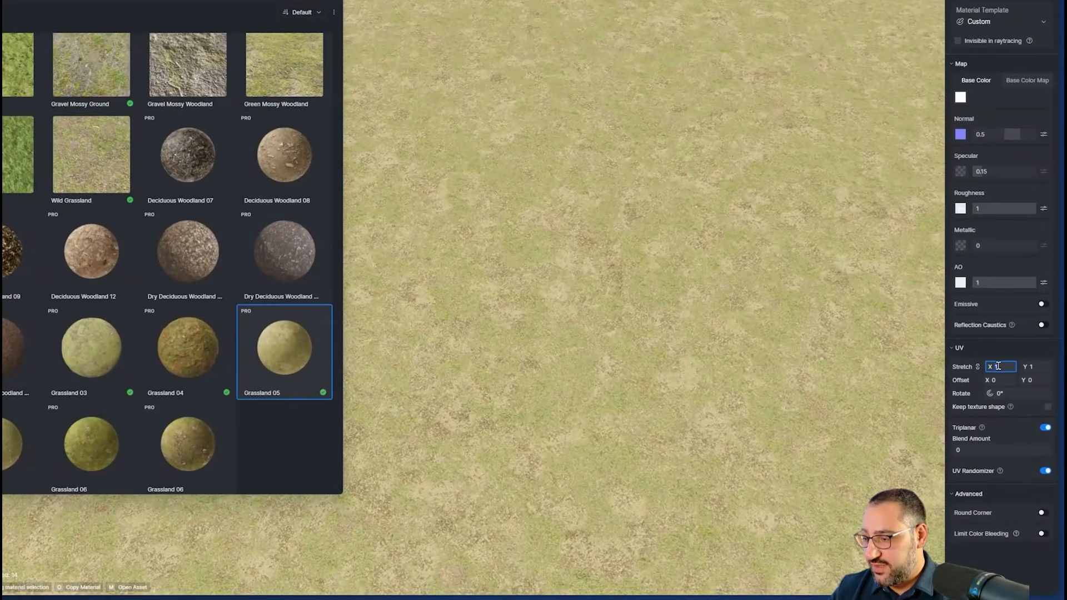
Set the Grassland 05 material's UV stretch to 0.3 in X and Y
{"action": "left_click", "coordinate": [1007, 398]}
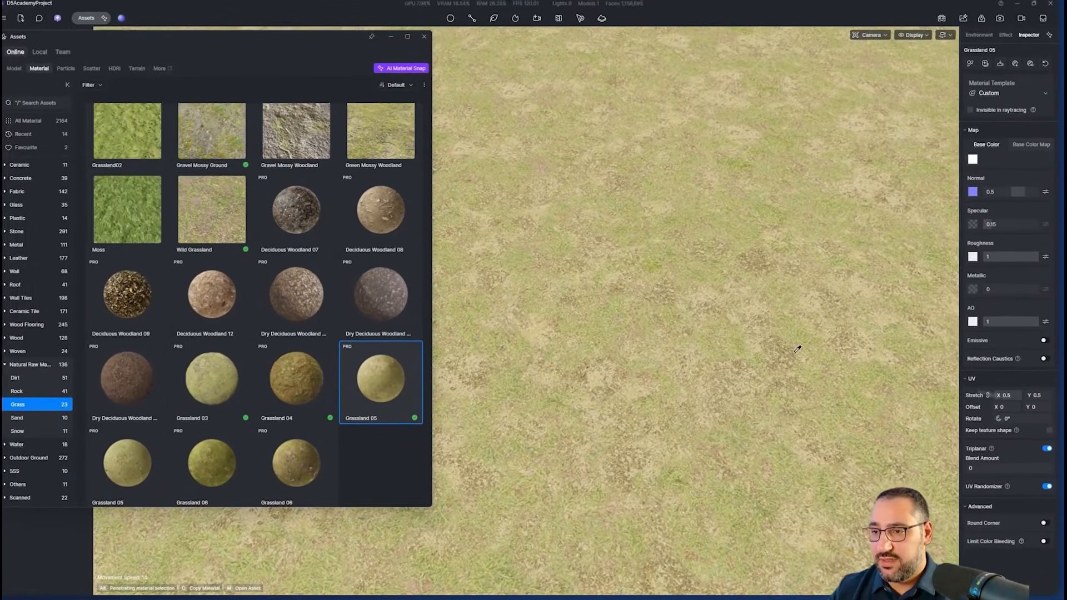
{"action": "scroll", "coordinate": [591, 305], "scroll_direction": "down", "scroll_amount": 3}
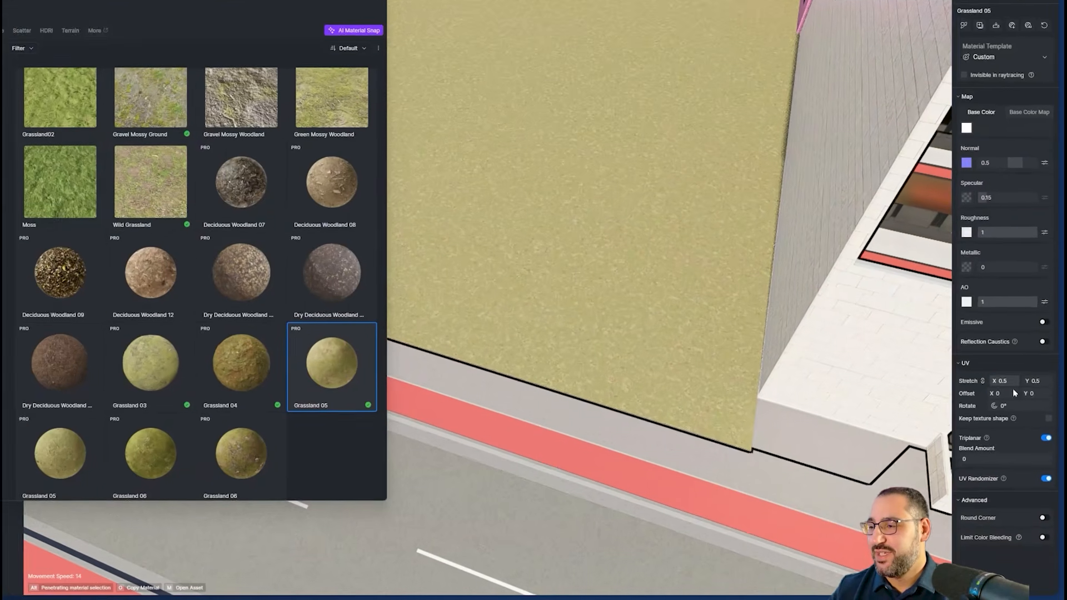
{"action": "left_click", "coordinate": [1001, 398]}
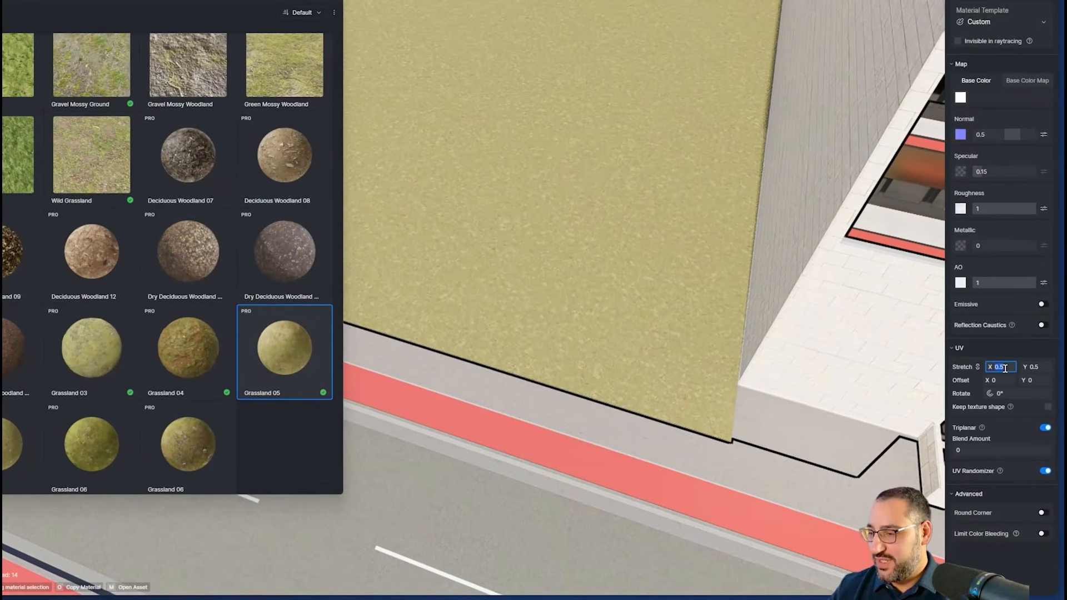
{"action": "type", "text": "0.3"}
{"action": "key", "text": "Return"}
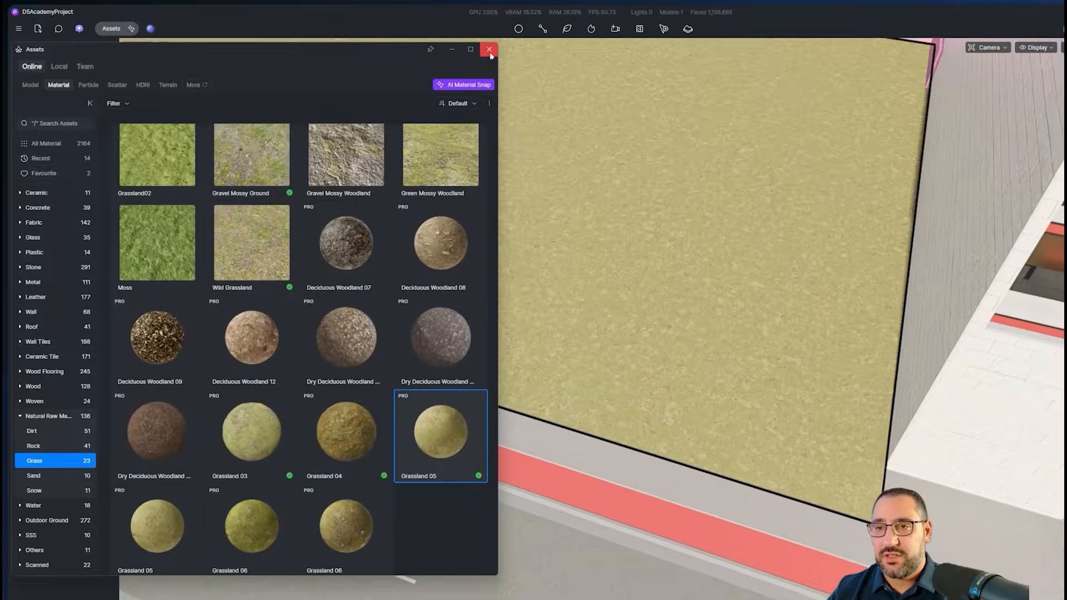
Check the grass texture on the plot up close and save the adjusted Grassland 05 material to the local library
{"action": "left_click", "coordinate": [432, 44]}
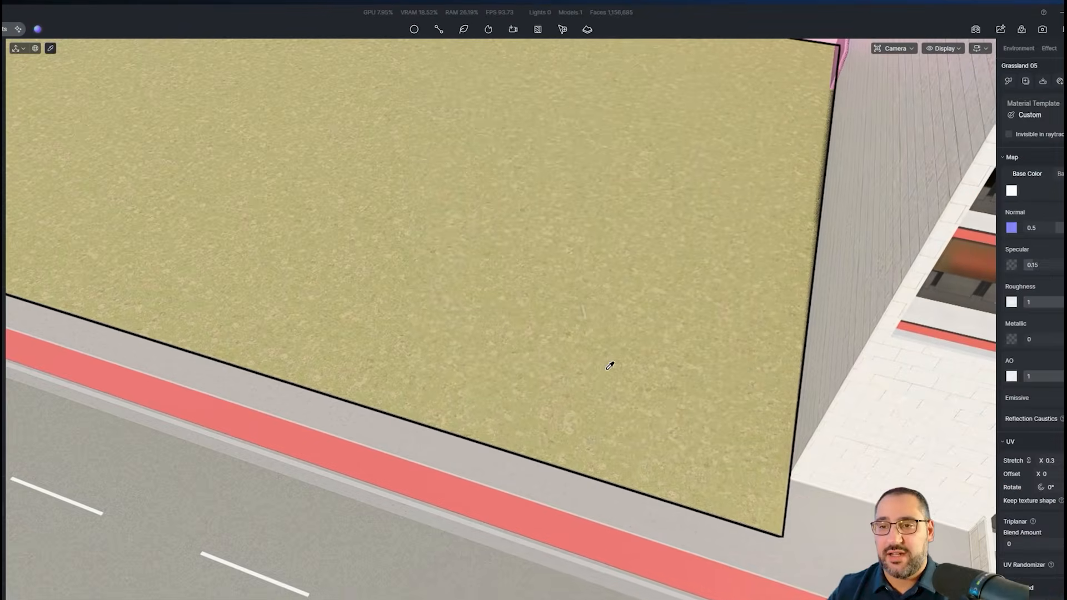
{"action": "middle_click_drag", "start_coordinate": [628, 314], "coordinate": [544, 249]}
{"action": "right_click_drag", "start_coordinate": [462, 288], "coordinate": [559, 366]}
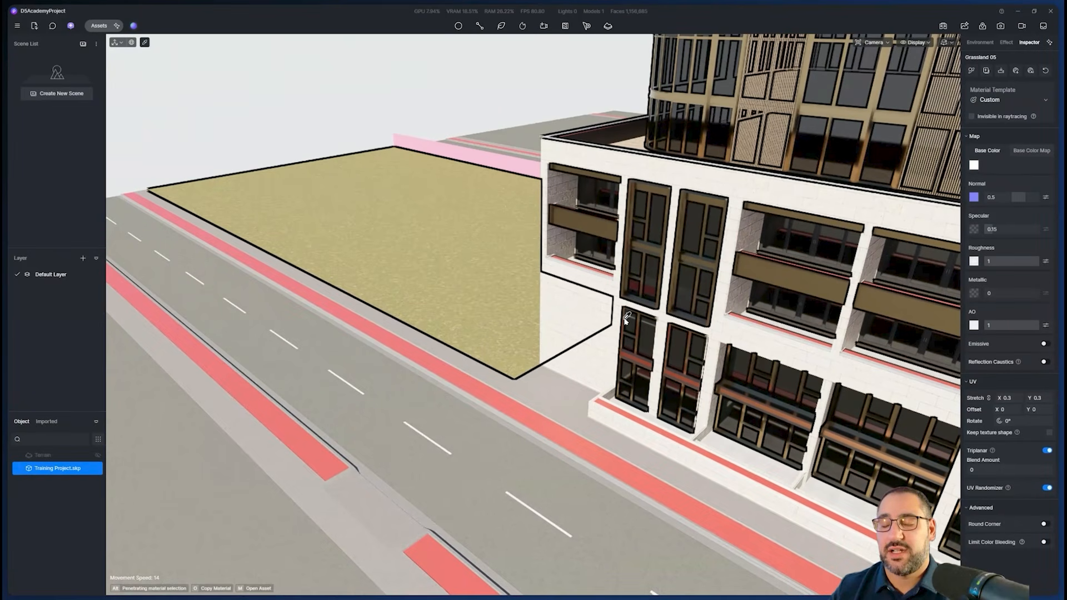
{"action": "scroll", "coordinate": [503, 335], "scroll_direction": "up", "scroll_amount": 8}
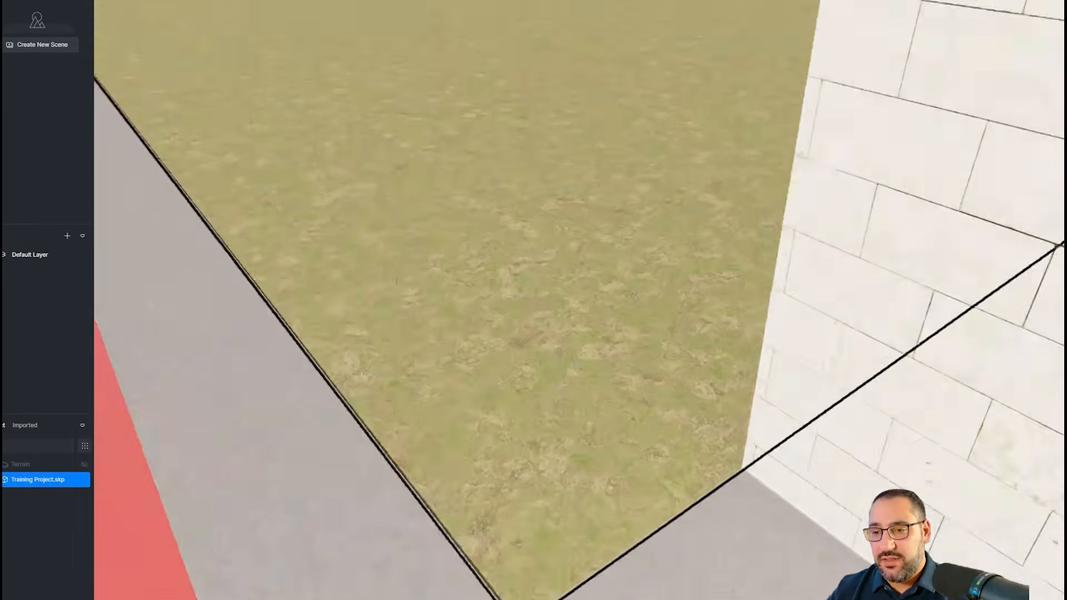
{"action": "scroll", "coordinate": [489, 390], "scroll_direction": "up", "scroll_amount": 3}
{"action": "scroll", "coordinate": [490, 389], "scroll_direction": "down", "scroll_amount": 12}
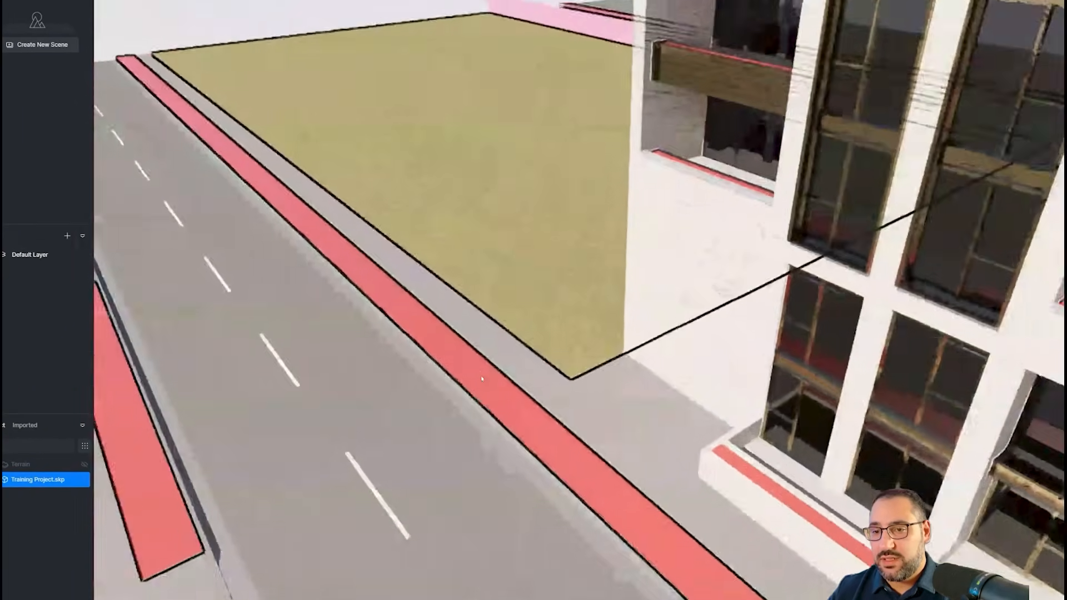
{"action": "scroll", "coordinate": [515, 396], "scroll_direction": "down", "scroll_amount": 2}
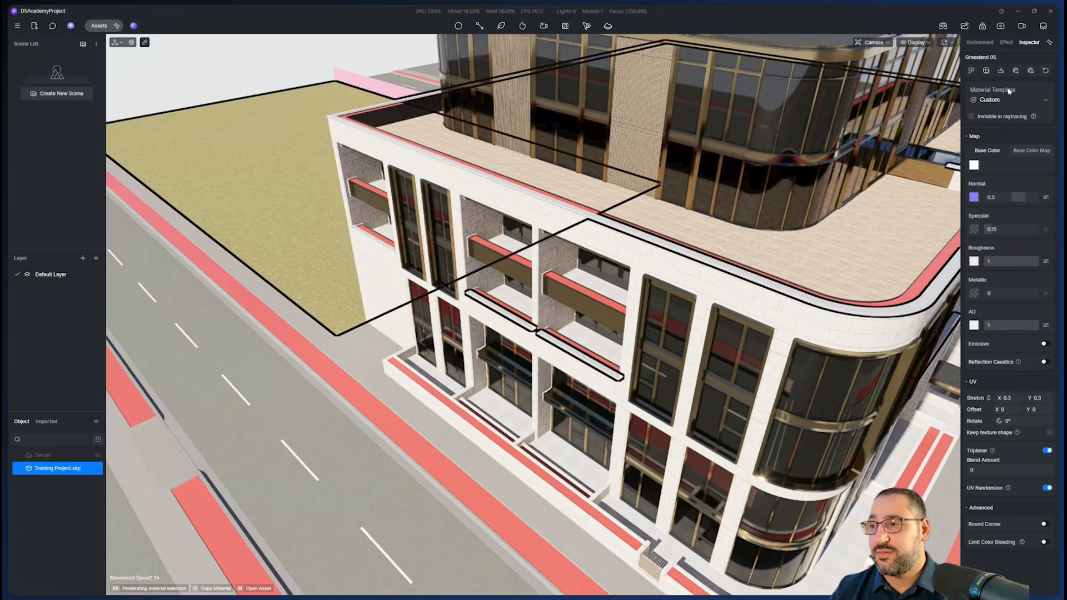
{"action": "left_click", "coordinate": [987, 71]}
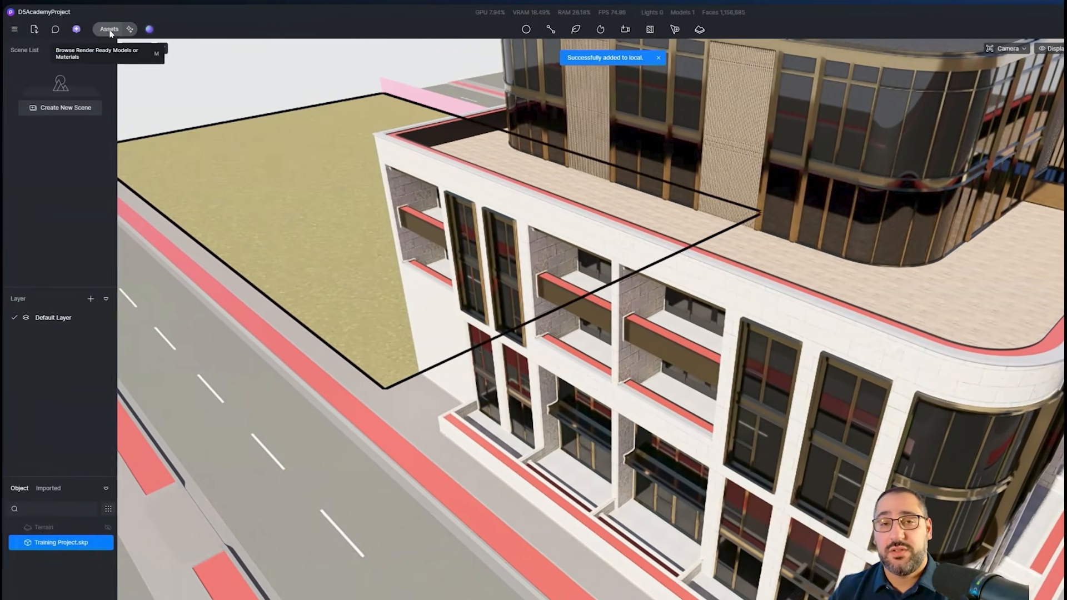
Apply the locally saved Grassland 05 material to the red planting strips along the streets
{"action": "left_click", "coordinate": [113, 30]}
{"action": "left_click", "coordinate": [61, 68]}
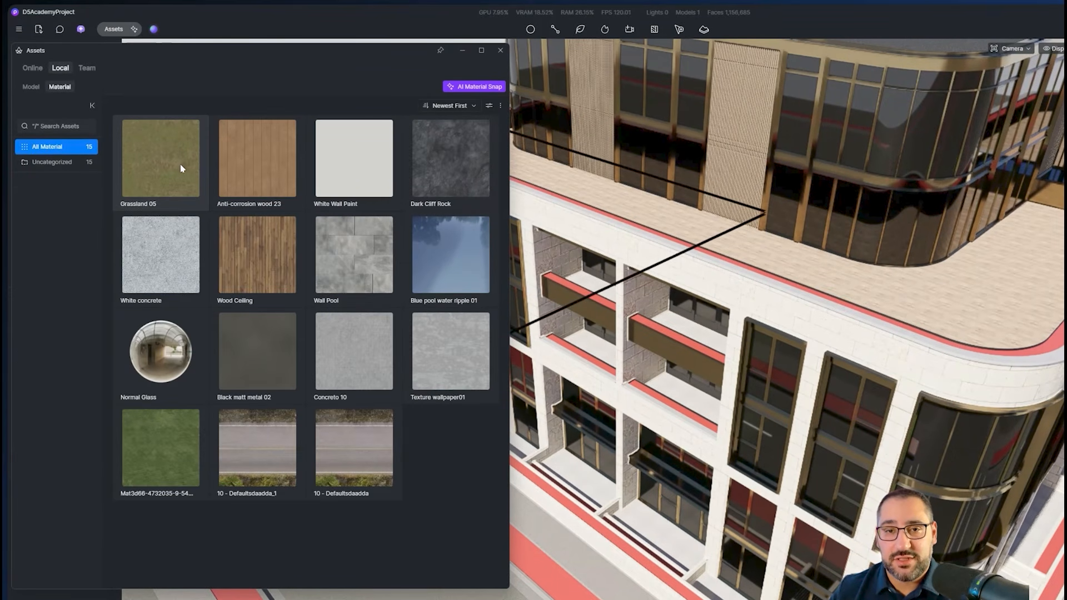
{"action": "left_click", "coordinate": [181, 169]}
{"action": "left_click_drag", "start_coordinate": [161, 161], "coordinate": [572, 587]}
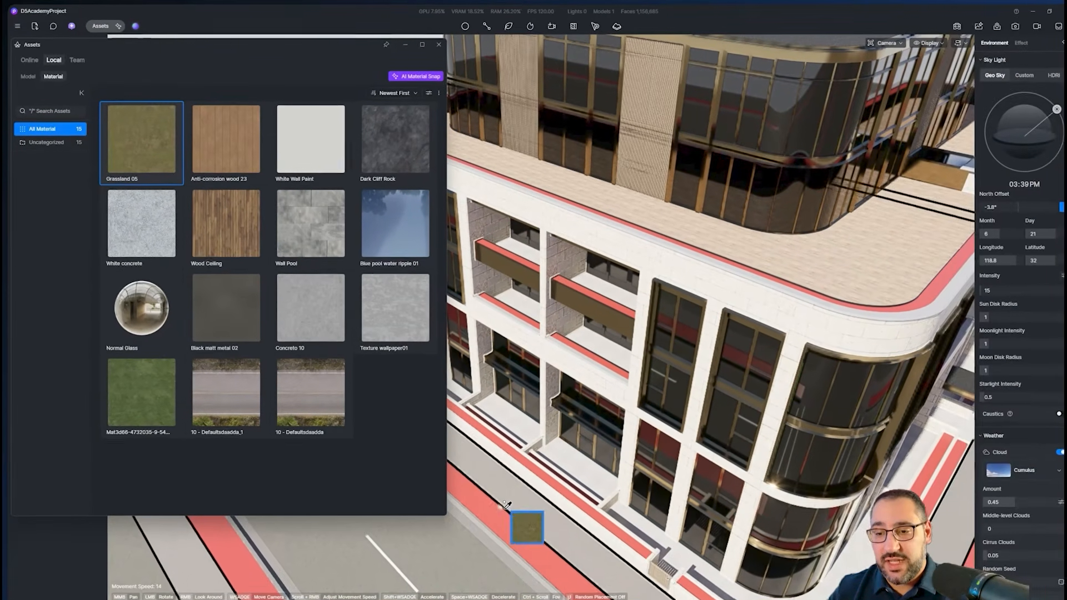
{"action": "right_click_drag", "start_coordinate": [517, 481], "coordinate": [488, 464]}
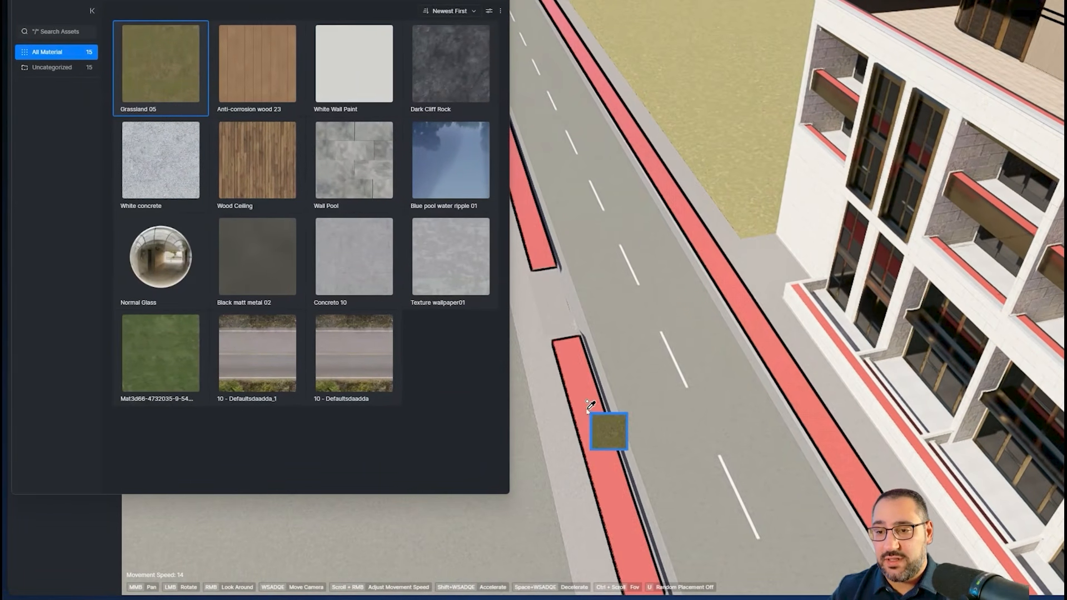
{"action": "right_click_drag", "start_coordinate": [622, 336], "coordinate": [644, 329]}
{"action": "left_click", "coordinate": [470, 13]}
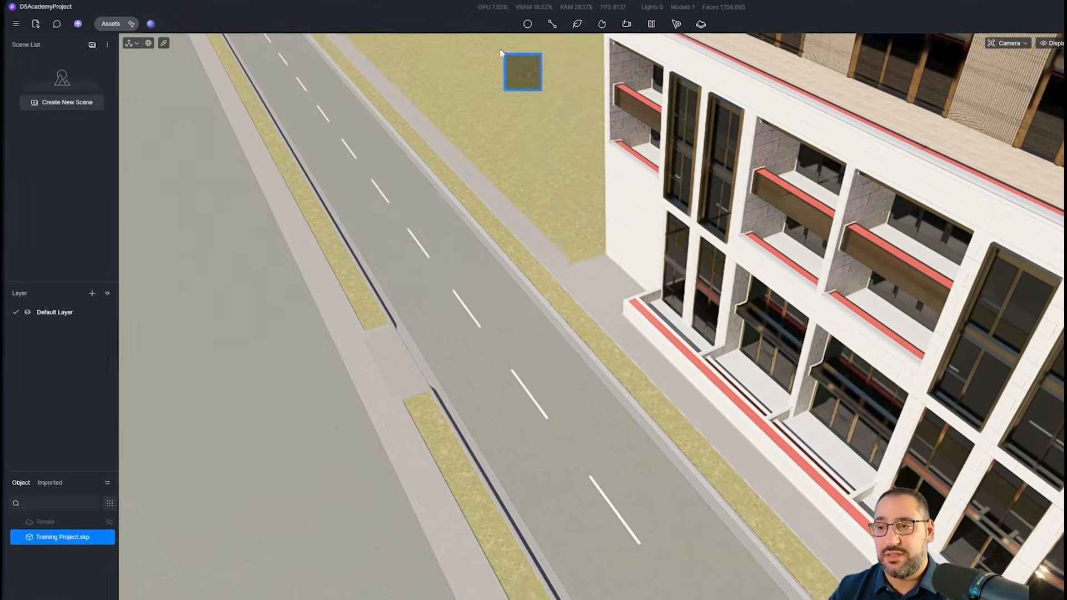
Examine the grassed street strips and the red planter surfaces along the building's base, balconies and roof terrace
{"action": "right_click_drag", "start_coordinate": [573, 189], "coordinate": [620, 197]}
{"action": "right_click_drag", "start_coordinate": [639, 400], "coordinate": [767, 472]}
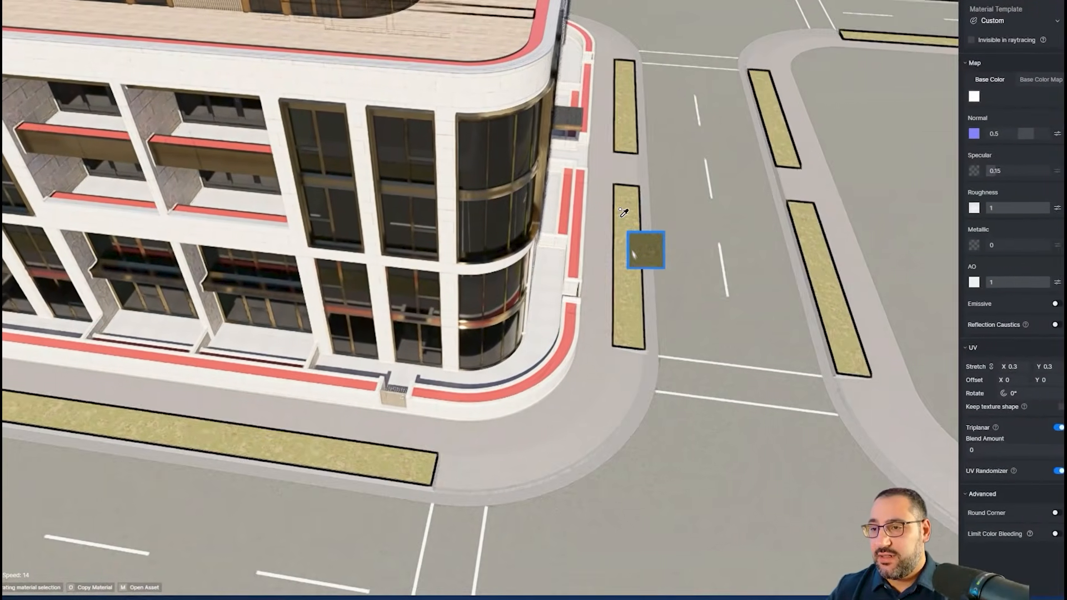
{"action": "right_click_drag", "start_coordinate": [656, 416], "coordinate": [283, 355]}
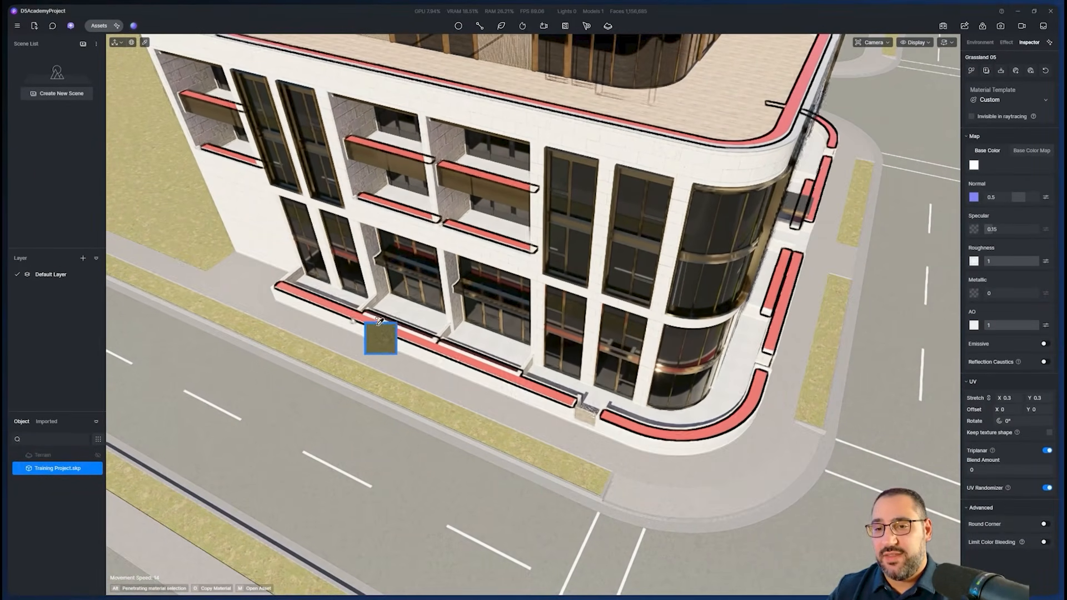
{"action": "key", "text": "d"}
{"action": "right_click_drag", "start_coordinate": [690, 433], "coordinate": [547, 366]}
{"action": "key", "text": "w"}
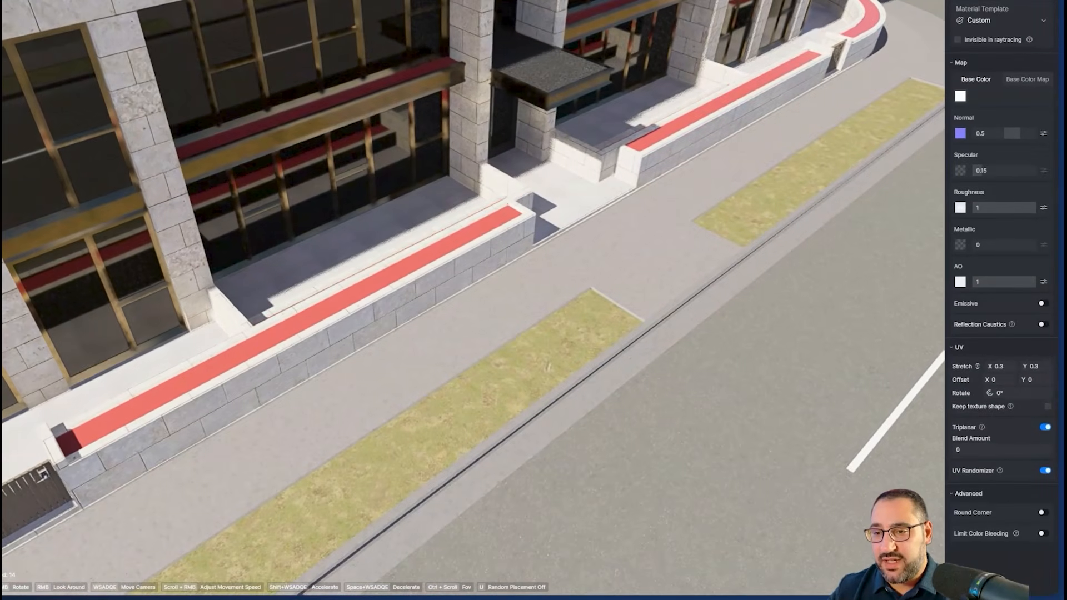
{"action": "mouse_move", "coordinate": [547, 286]}
{"action": "right_mouse_down"}
{"action": "mouse_move", "coordinate": [425, 206]}
{"action": "mouse_move", "coordinate": [401, 168]}
{"action": "mouse_move", "coordinate": [401, 194]}
{"action": "mouse_move", "coordinate": [553, 272]}
{"action": "right_mouse_up"}
{"action": "key", "text": "a"}
{"action": "key", "text": "w"}
{"action": "key", "text": "e"}
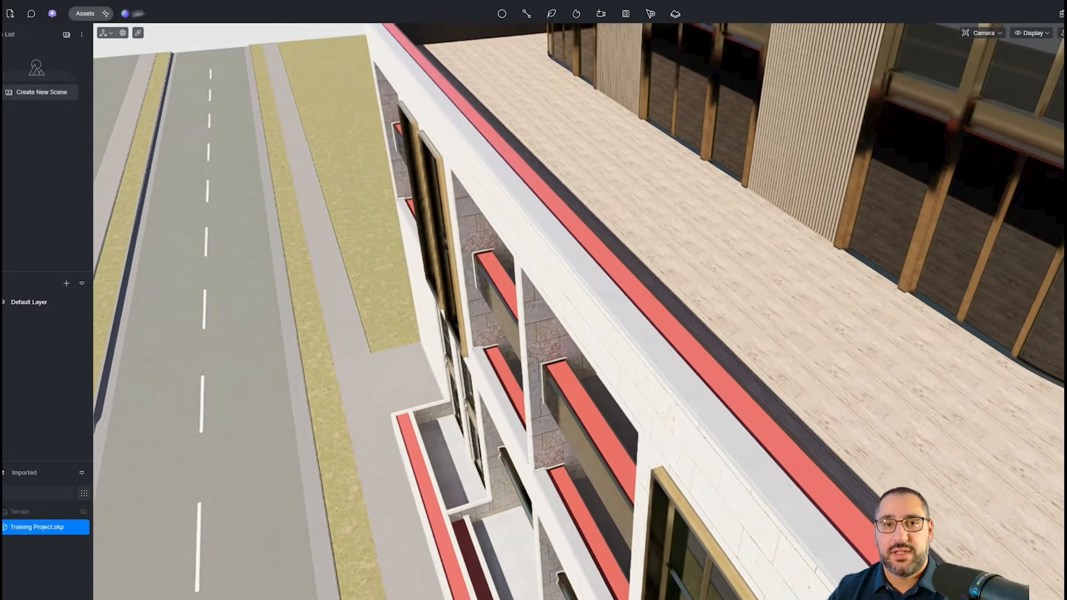
Download a Dry Deciduous Woodland material from the online grass category and apply it to the building's red planter surfaces
{"action": "left_click", "coordinate": [88, 13]}
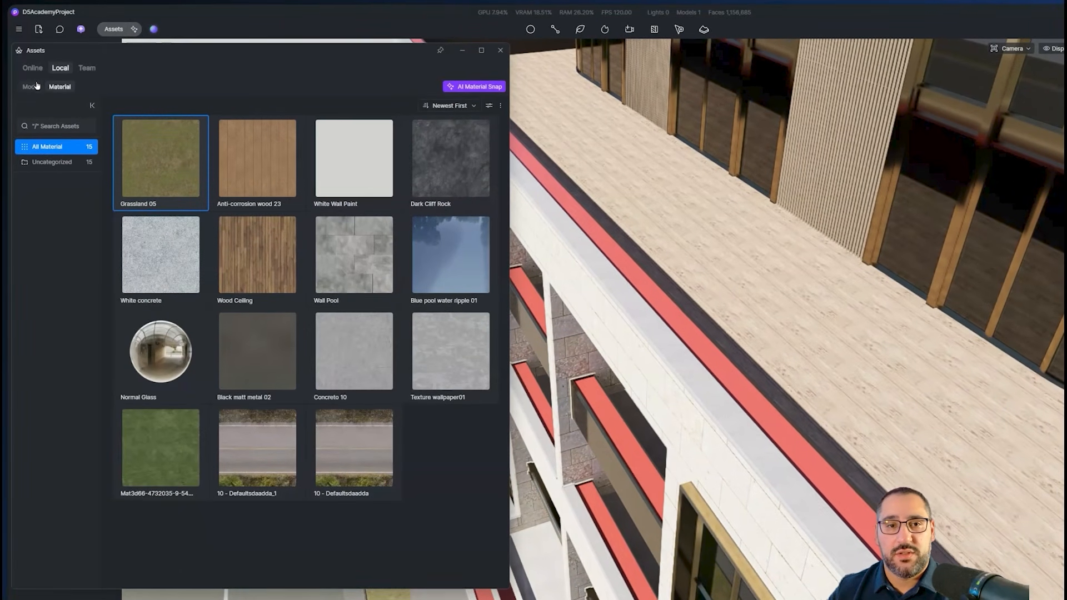
{"action": "left_click", "coordinate": [33, 69]}
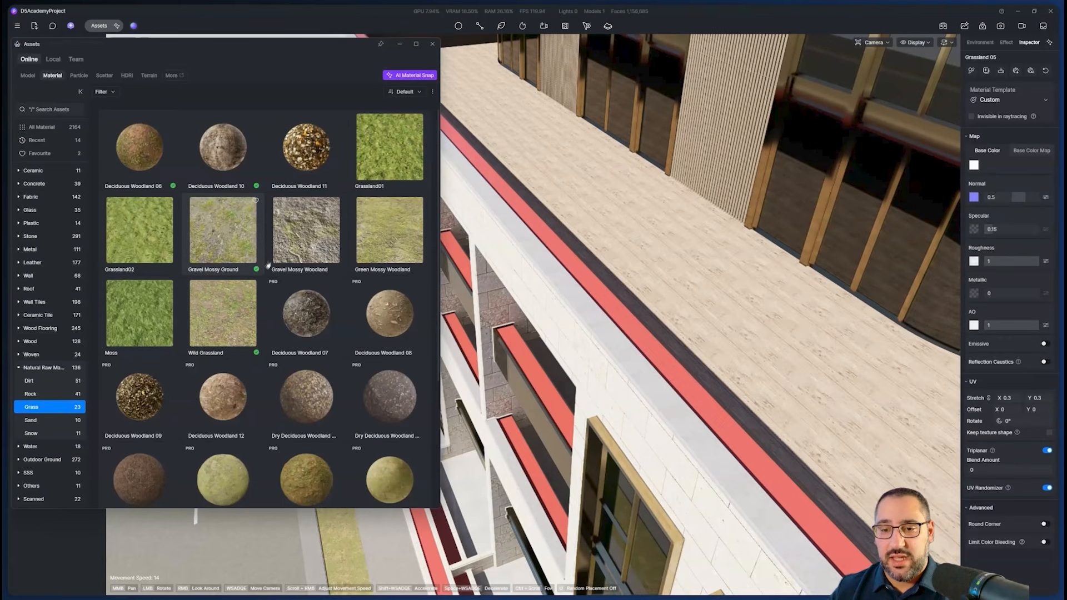
{"action": "scroll", "coordinate": [262, 250], "scroll_direction": "down", "scroll_amount": 1}
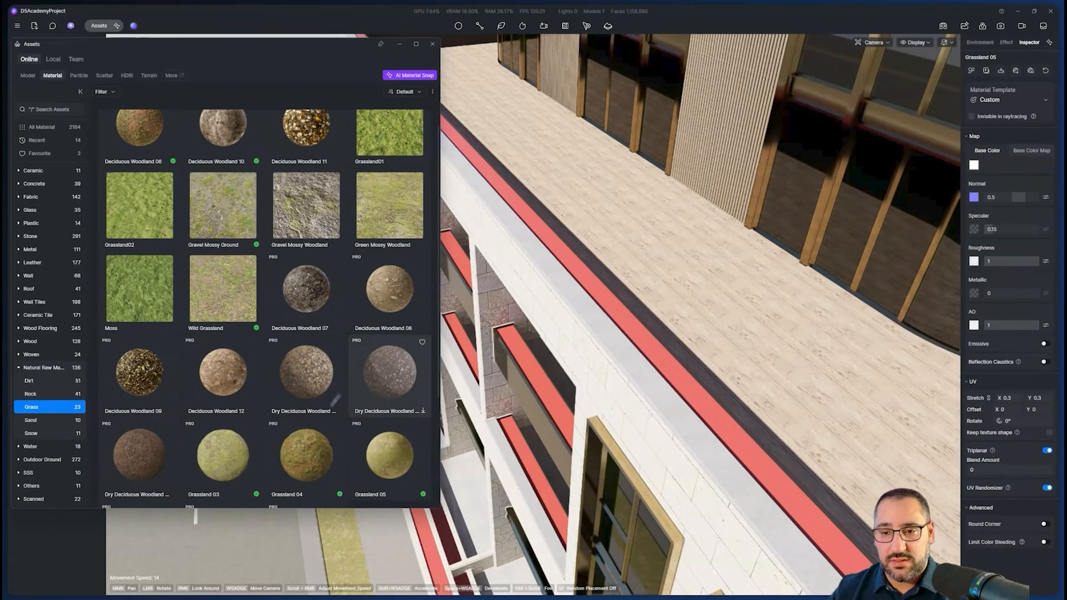
{"action": "left_click", "coordinate": [401, 384]}
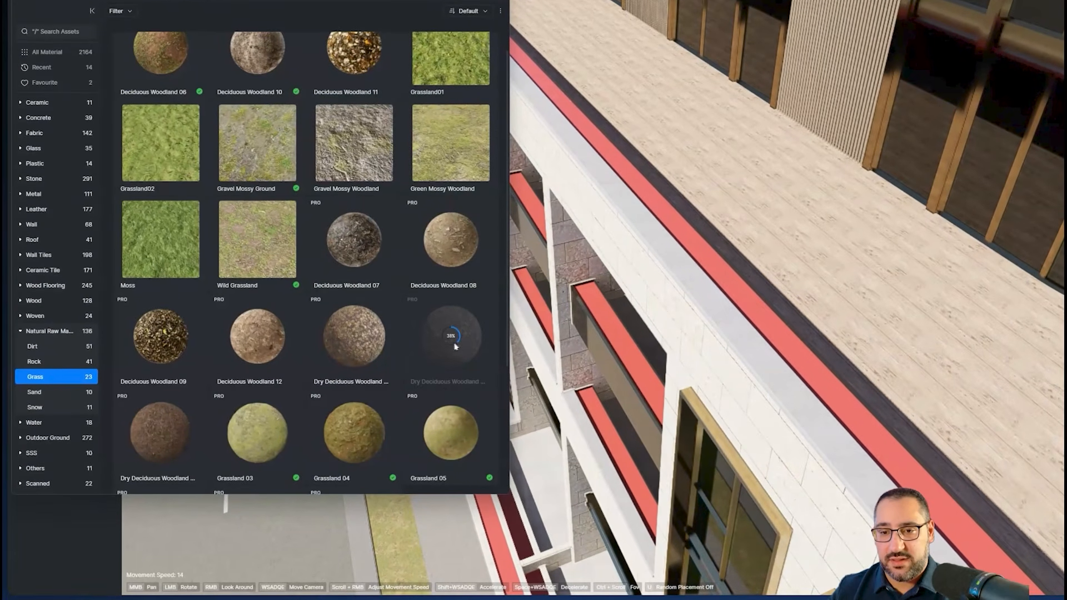
{"action": "left_click", "coordinate": [460, 351]}
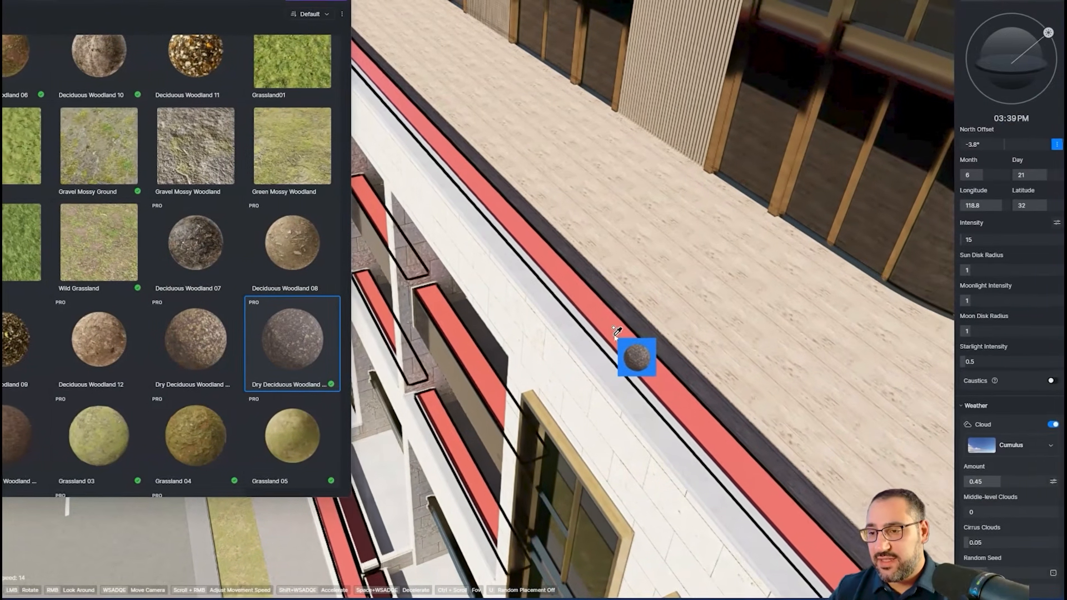
{"action": "left_click", "coordinate": [778, 336]}
Examine the building from its terrace, street corner and side plot for surfaces that still need materials
{"action": "key", "text": "w"}
{"action": "mouse_move", "coordinate": [606, 284]}
{"action": "right_mouse_down"}
{"action": "mouse_move", "coordinate": [533, 303]}
{"action": "mouse_move", "coordinate": [578, 300]}
{"action": "mouse_move", "coordinate": [567, 281]}
{"action": "mouse_move", "coordinate": [589, 292]}
{"action": "right_mouse_up"}
{"action": "key", "text": "s"}
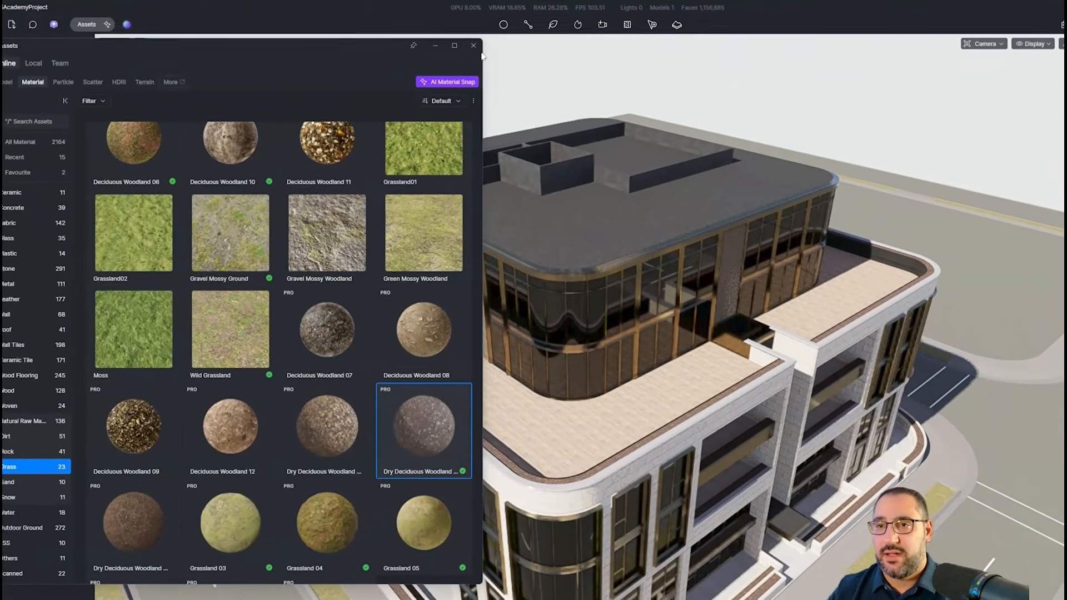
{"action": "left_click", "coordinate": [474, 46]}
{"action": "right_click_drag", "start_coordinate": [589, 334], "coordinate": [603, 250]}
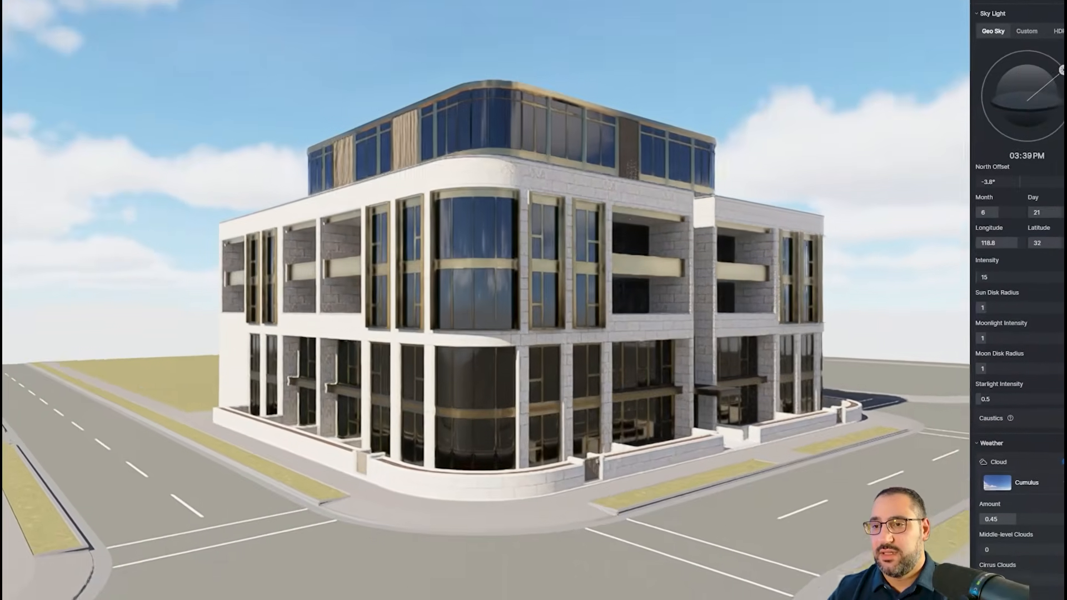
{"action": "left_click_drag", "start_coordinate": [722, 517], "coordinate": [104, 524]}
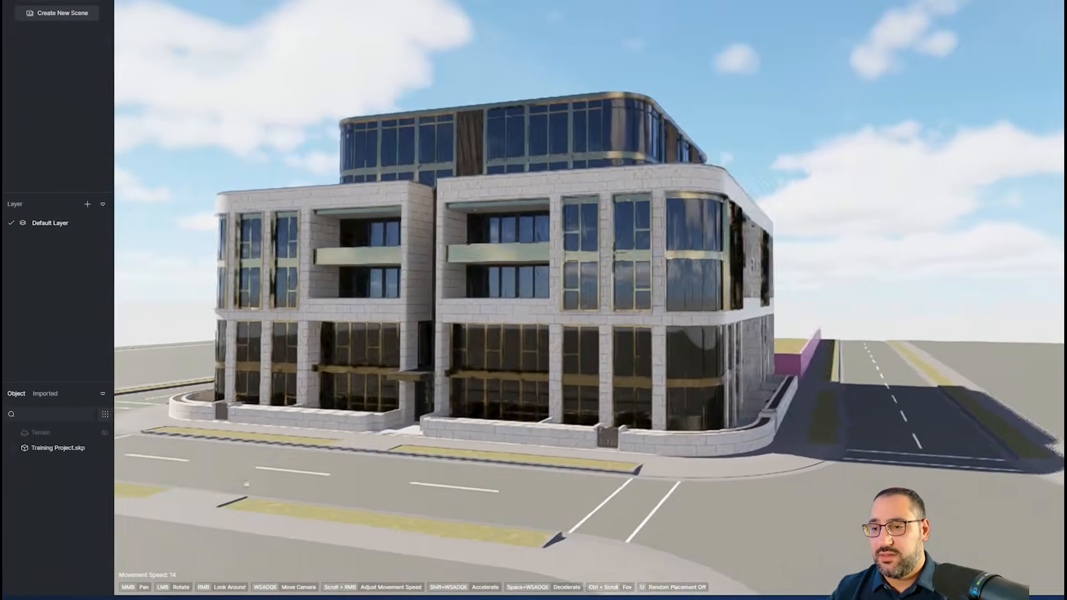
{"action": "right_click_drag", "start_coordinate": [246, 485], "coordinate": [622, 107]}
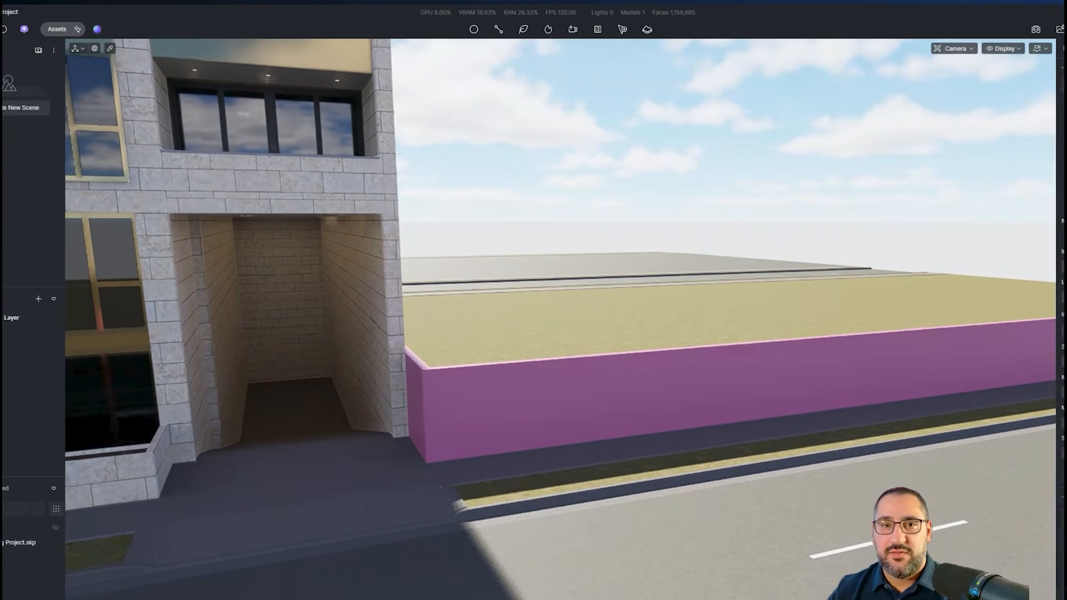
Browse the online Wall Tiles materials on both result pages for a finish for the purple boundary wall
{"action": "left_click", "coordinate": [113, 29]}
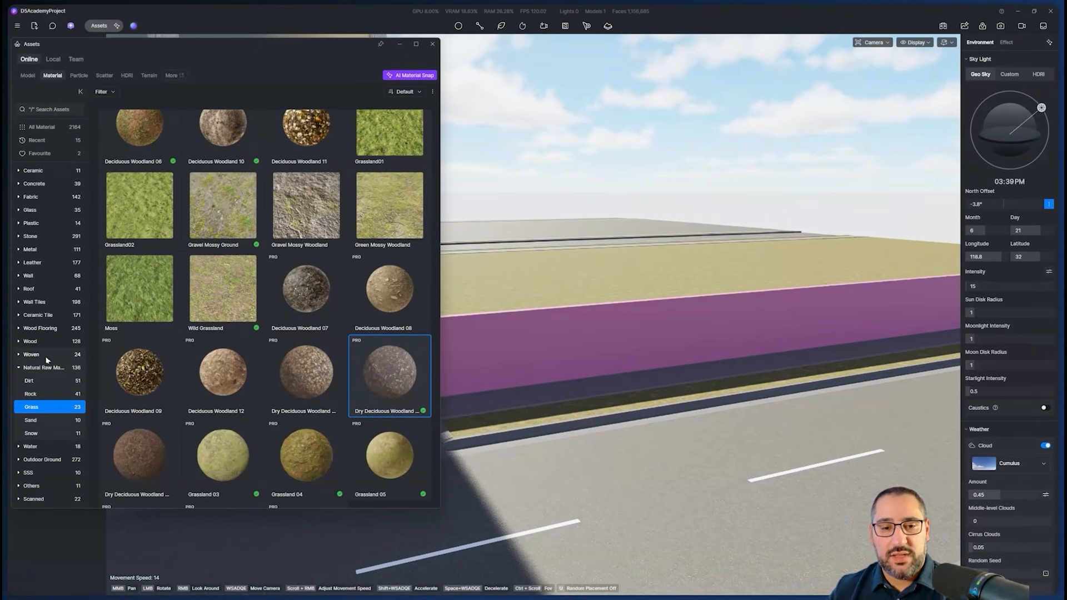
{"action": "left_click", "coordinate": [35, 302]}
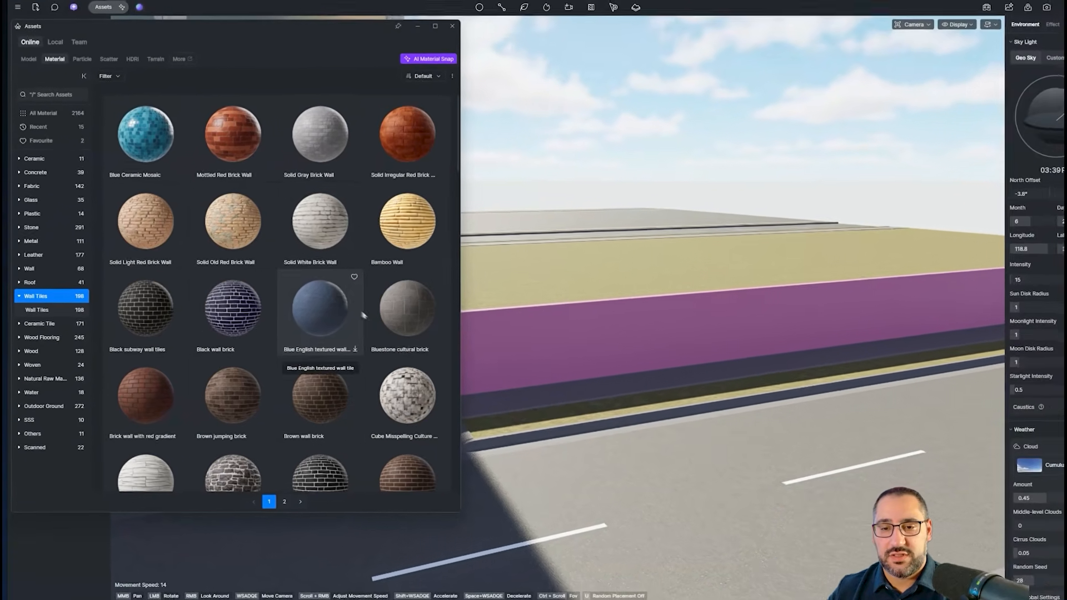
{"action": "scroll", "coordinate": [320, 262], "scroll_direction": "down", "scroll_amount": 6}
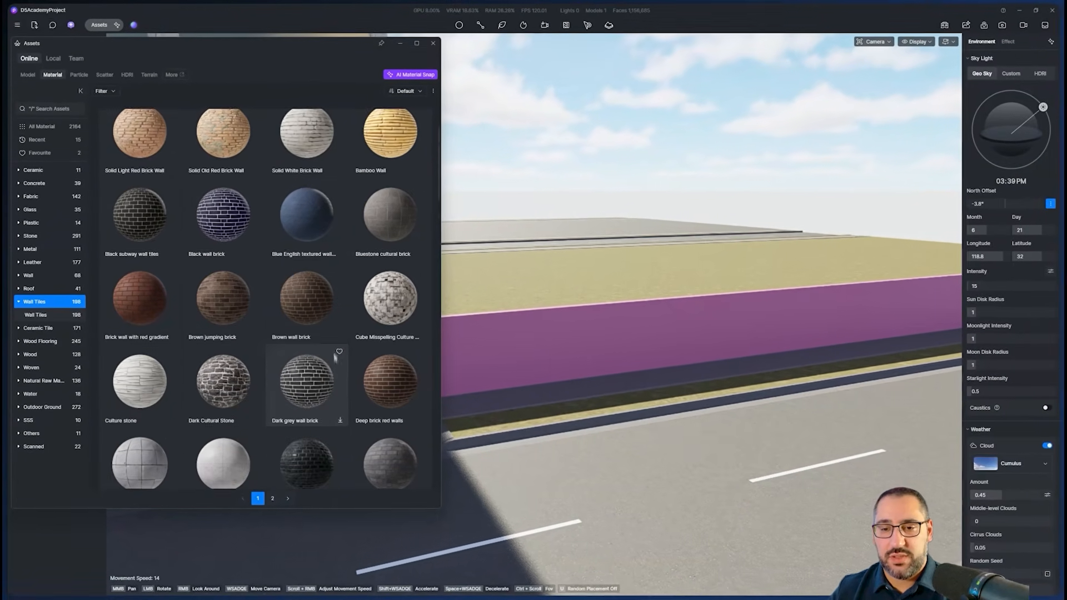
{"action": "scroll", "coordinate": [283, 288], "scroll_direction": "down", "scroll_amount": 10}
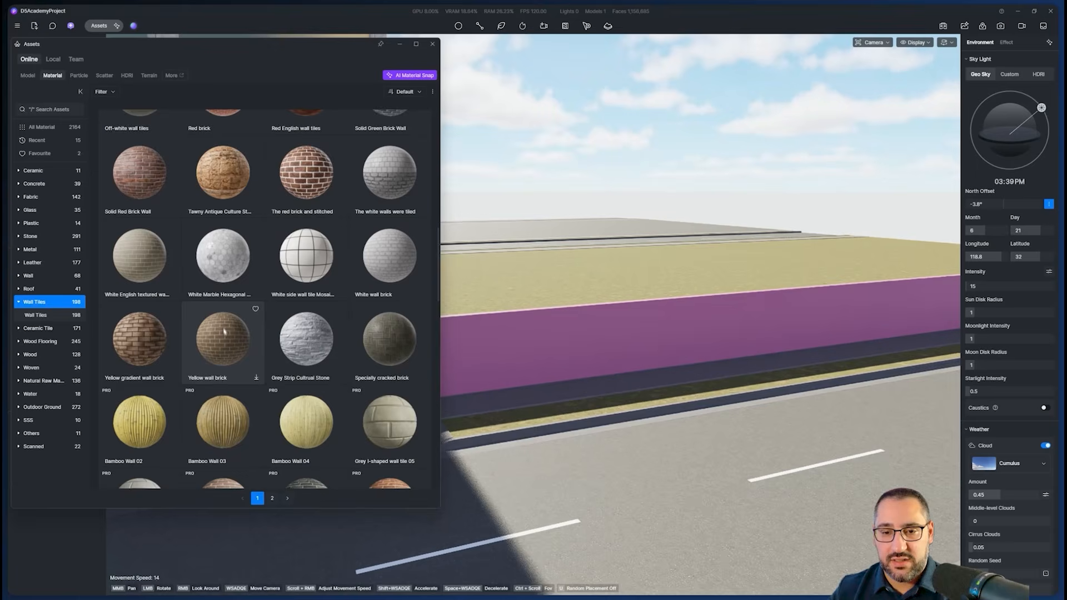
{"action": "scroll", "coordinate": [245, 300], "scroll_direction": "down", "scroll_amount": 10}
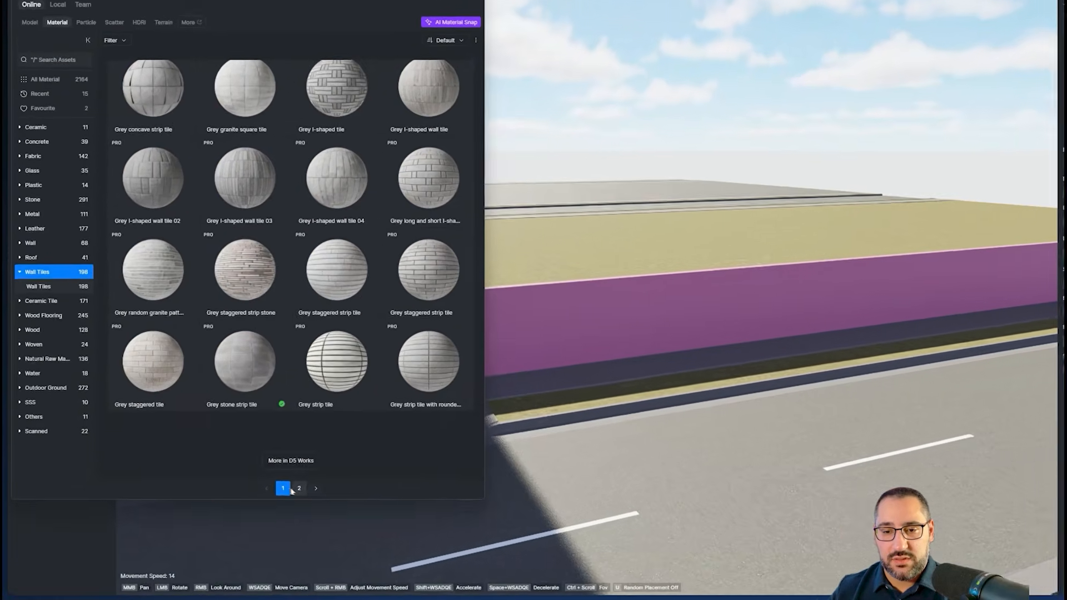
{"action": "left_click", "coordinate": [299, 488]}
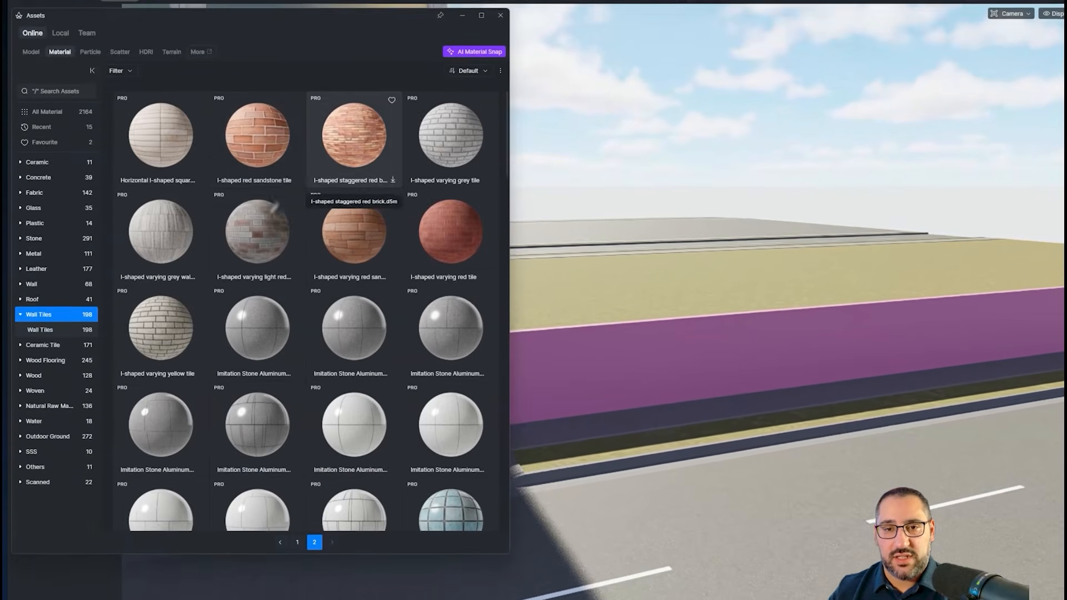
{"action": "scroll", "coordinate": [386, 151], "scroll_direction": "down", "scroll_amount": 5}
{"action": "scroll", "coordinate": [351, 192], "scroll_direction": "down", "scroll_amount": 5}
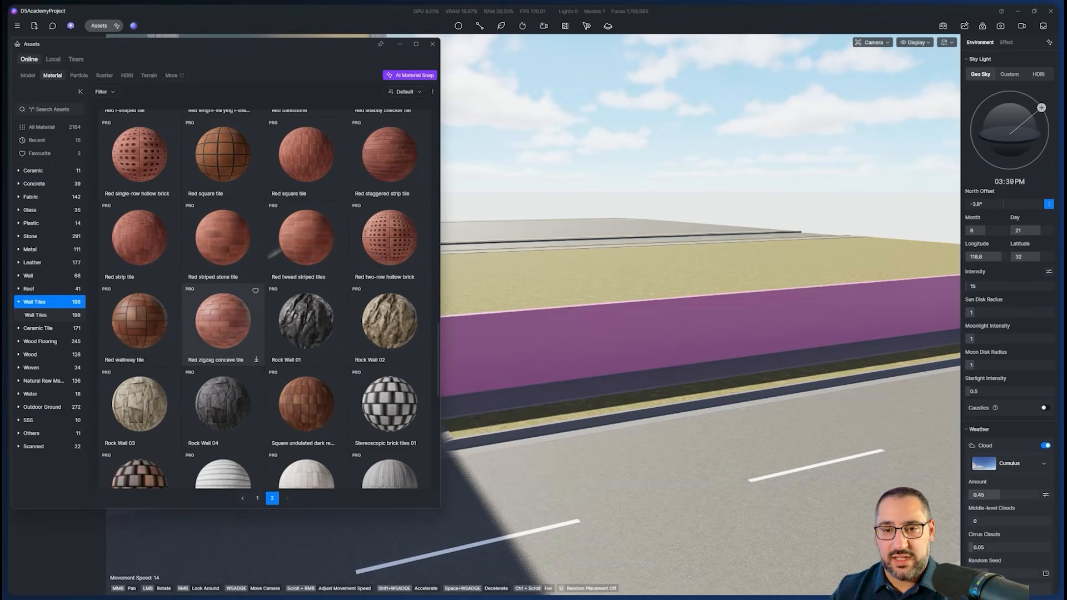
{"action": "scroll", "coordinate": [213, 155], "scroll_direction": "down", "scroll_amount": 3}
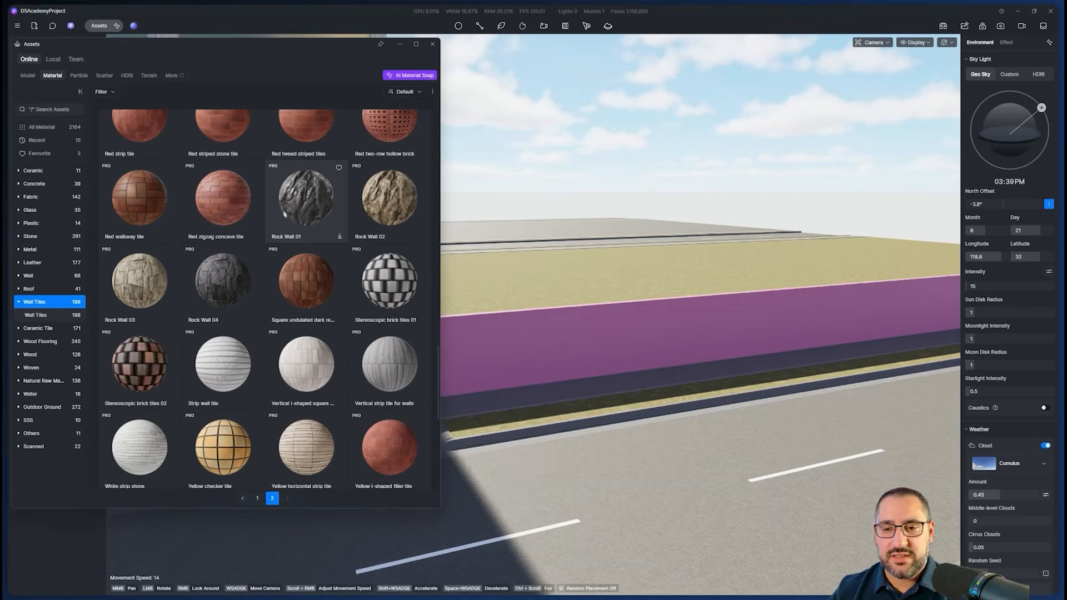
{"action": "scroll", "coordinate": [272, 209], "scroll_direction": "down", "scroll_amount": 8}
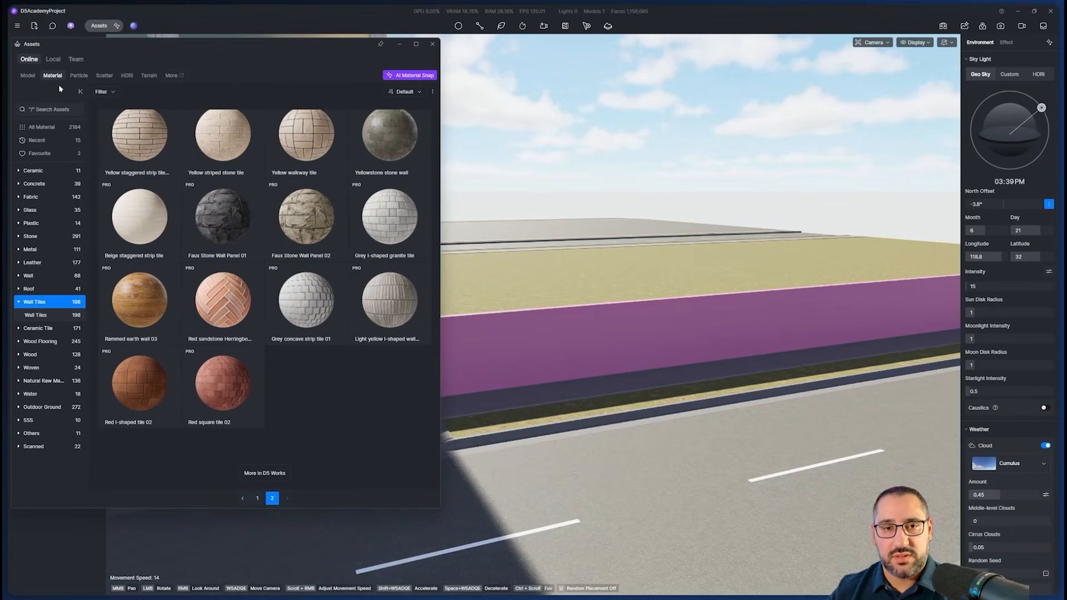
Search the online materials for "tile floor" and apply Tile floor 9 to the purple boundary wall
{"action": "left_click", "coordinate": [59, 110]}
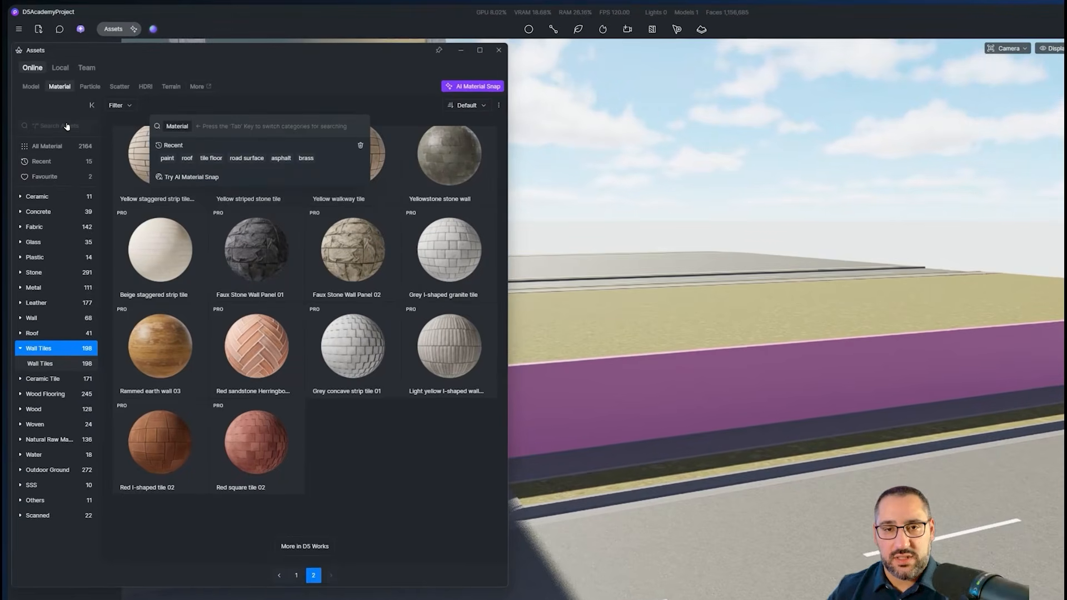
{"action": "type", "text": "tile flo"}
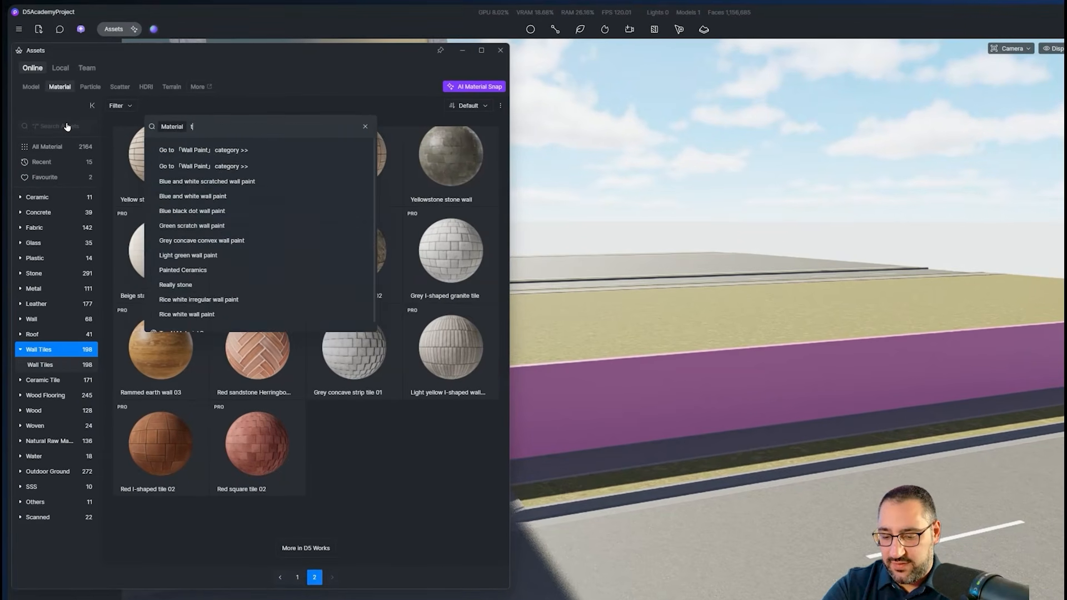
{"action": "type", "text": "or"}
{"action": "key", "text": "Return"}
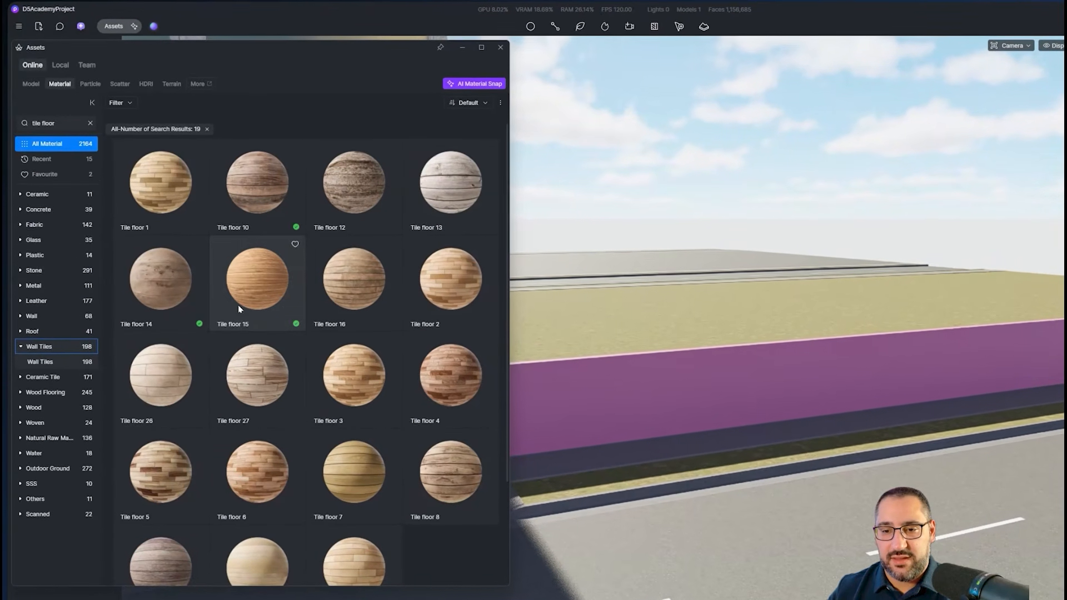
{"action": "left_click", "coordinate": [453, 484]}
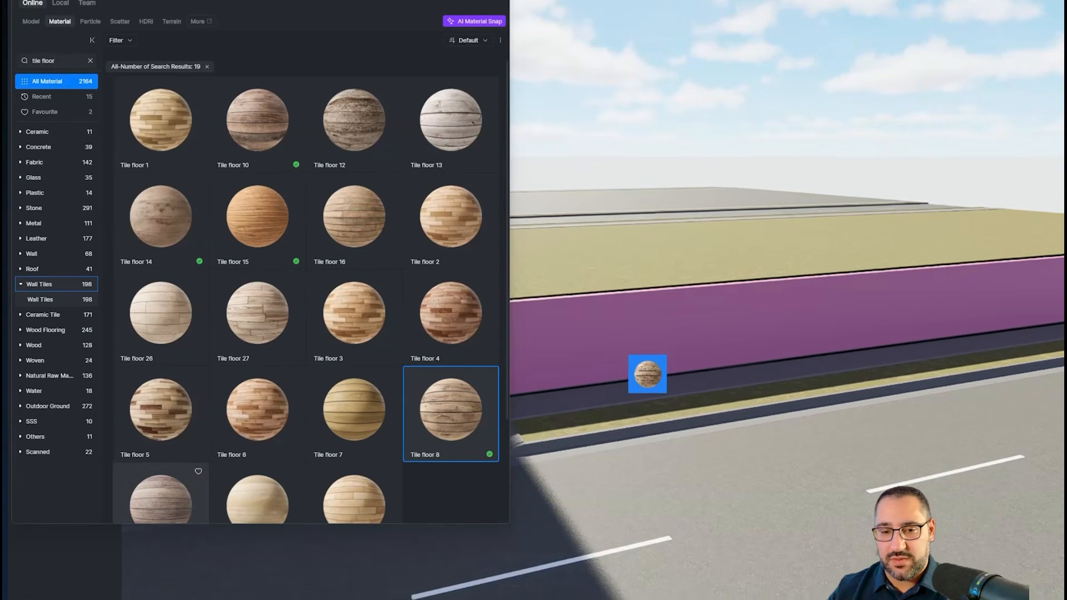
{"action": "left_click", "coordinate": [595, 438]}
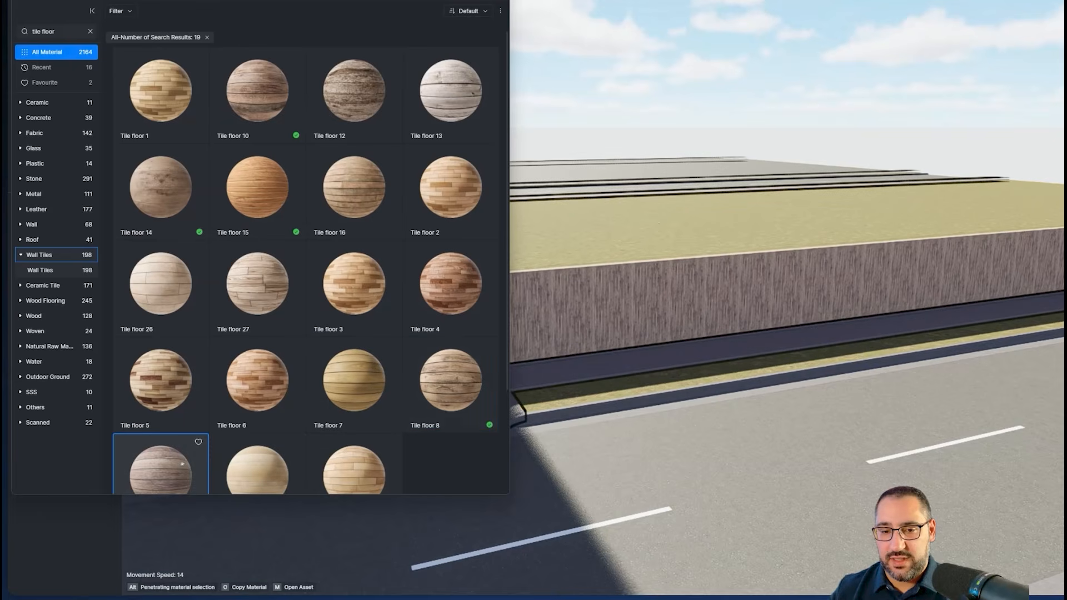
Set the boundary wall material's UV stretch to 0.2 in both X and Y
{"action": "left_click", "coordinate": [622, 306]}
{"action": "right_click_drag", "start_coordinate": [622, 305], "coordinate": [652, 313]}
{"action": "key", "text": "w"}
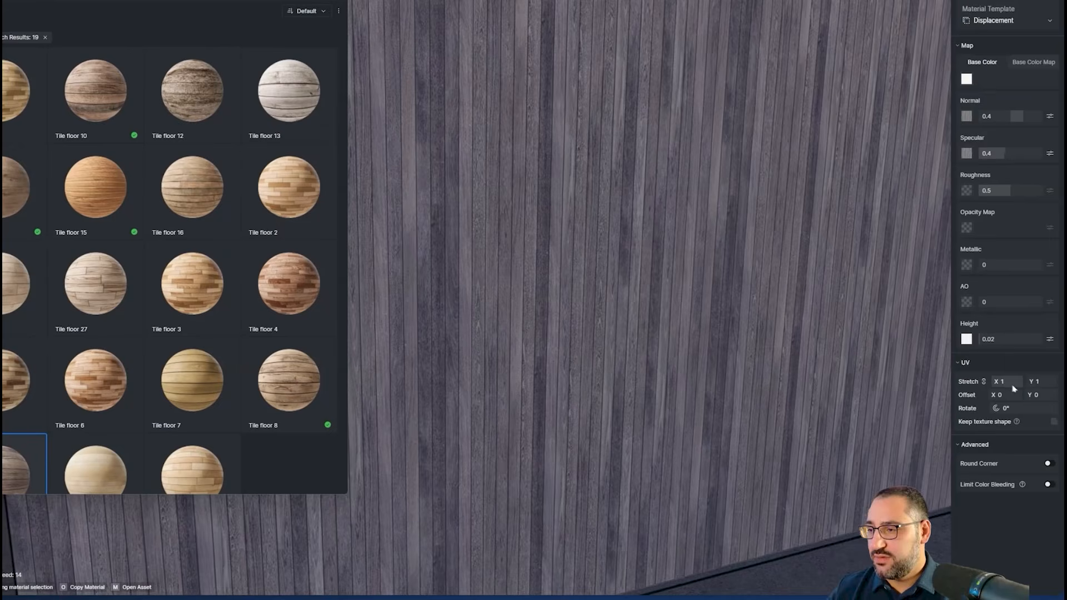
{"action": "left_click", "coordinate": [1046, 385]}
{"action": "type", "text": "0.5"}
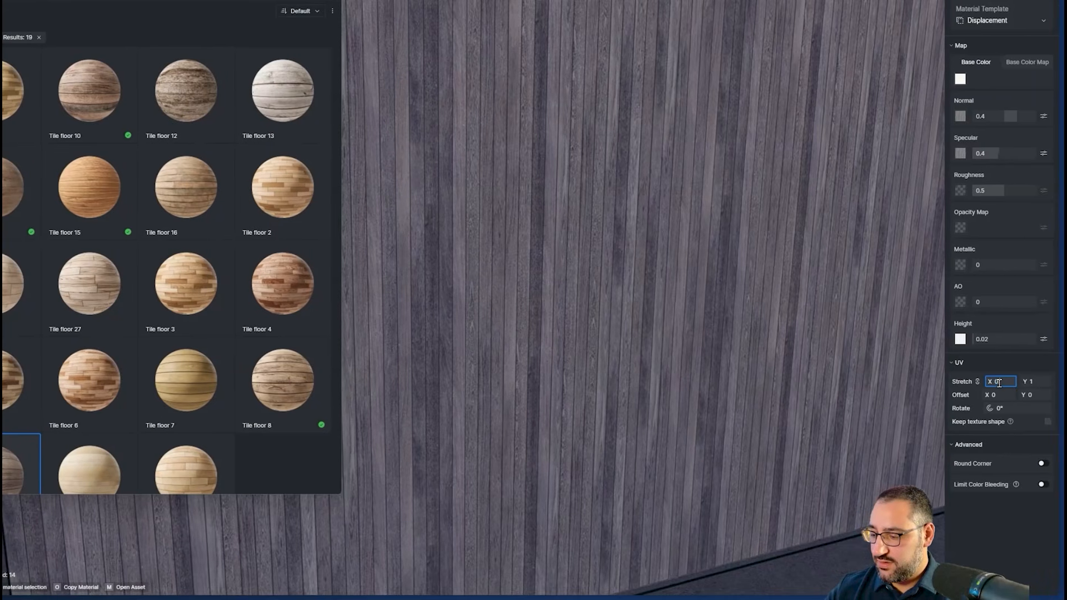
{"action": "key", "text": "Return"}
{"action": "type", "text": "0.2"}
{"action": "key", "text": "Return"}
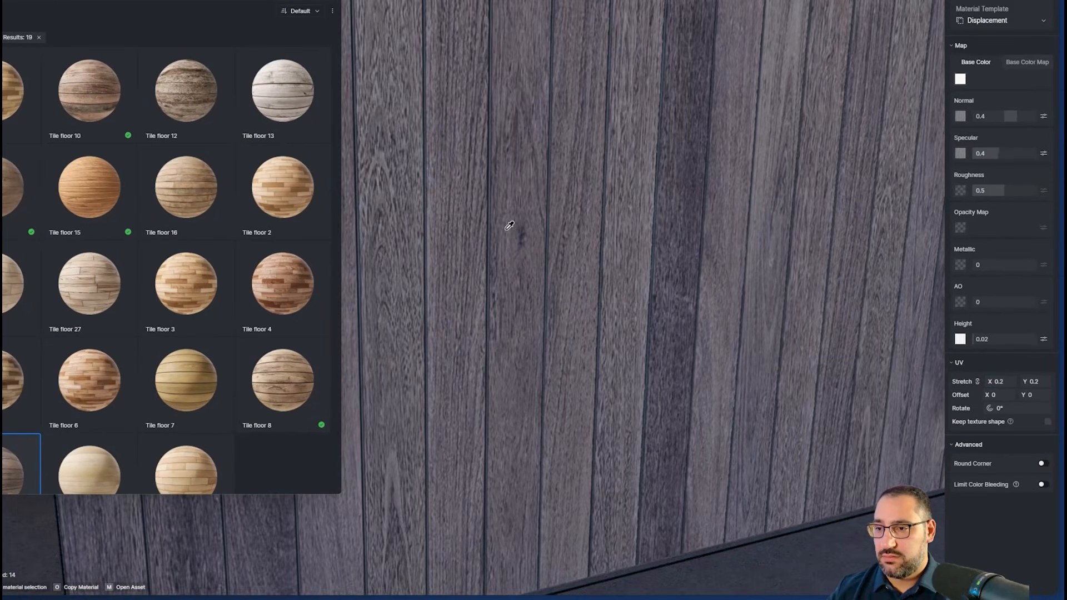
Adjust the boundary wall's base color map to saturation -32 and brightness 8
{"action": "scroll", "coordinate": [510, 226], "scroll_direction": "down", "scroll_amount": 5}
{"action": "scroll", "coordinate": [750, 256], "scroll_direction": "down", "scroll_amount": 5}
{"action": "right_click_drag", "start_coordinate": [749, 256], "coordinate": [593, 268]}
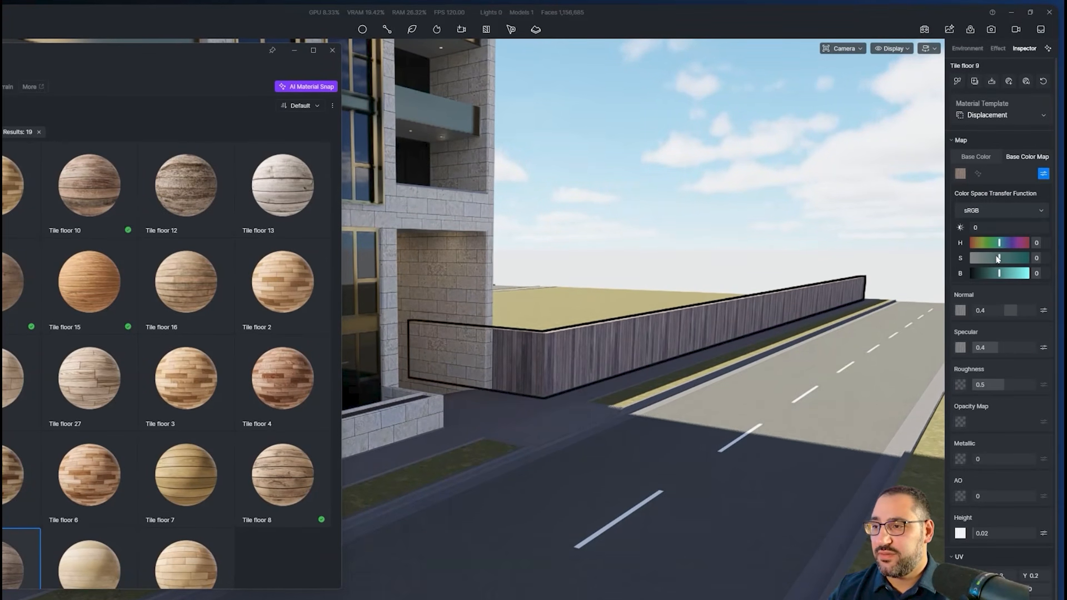
{"action": "scroll", "coordinate": [667, 354], "scroll_direction": "up", "scroll_amount": 5}
{"action": "scroll", "coordinate": [765, 350], "scroll_direction": "down", "scroll_amount": 8}
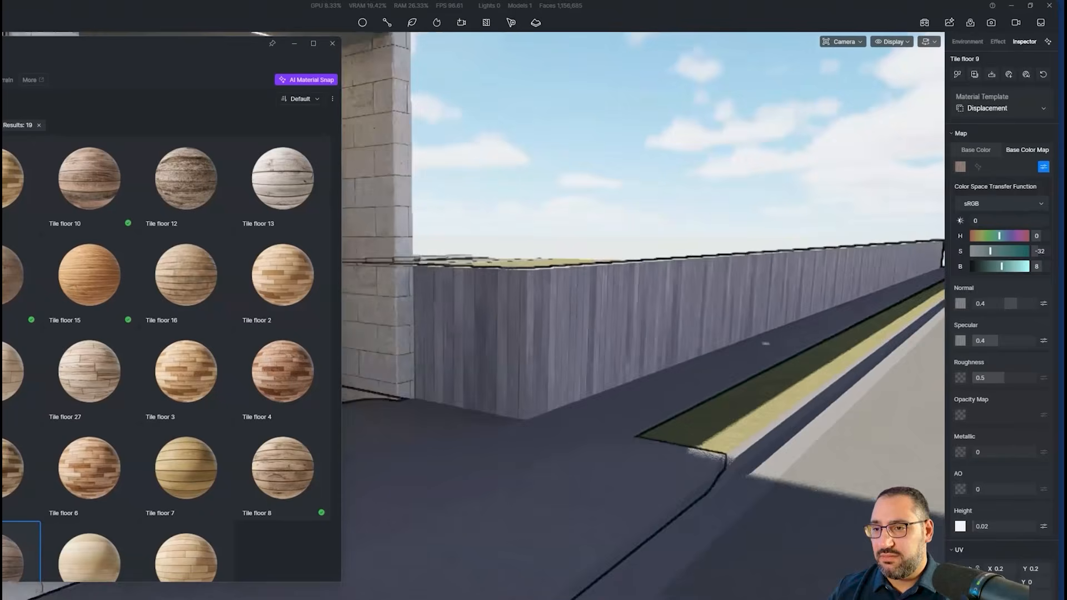
Examine the boundary wall, the whole building and the brass balcony panels up close for materials that need refining
{"action": "right_click_drag", "start_coordinate": [765, 350], "coordinate": [544, 356]}
{"action": "scroll", "coordinate": [690, 311], "scroll_direction": "down", "scroll_amount": 8}
{"action": "right_click_drag", "start_coordinate": [778, 300], "coordinate": [910, 286]}
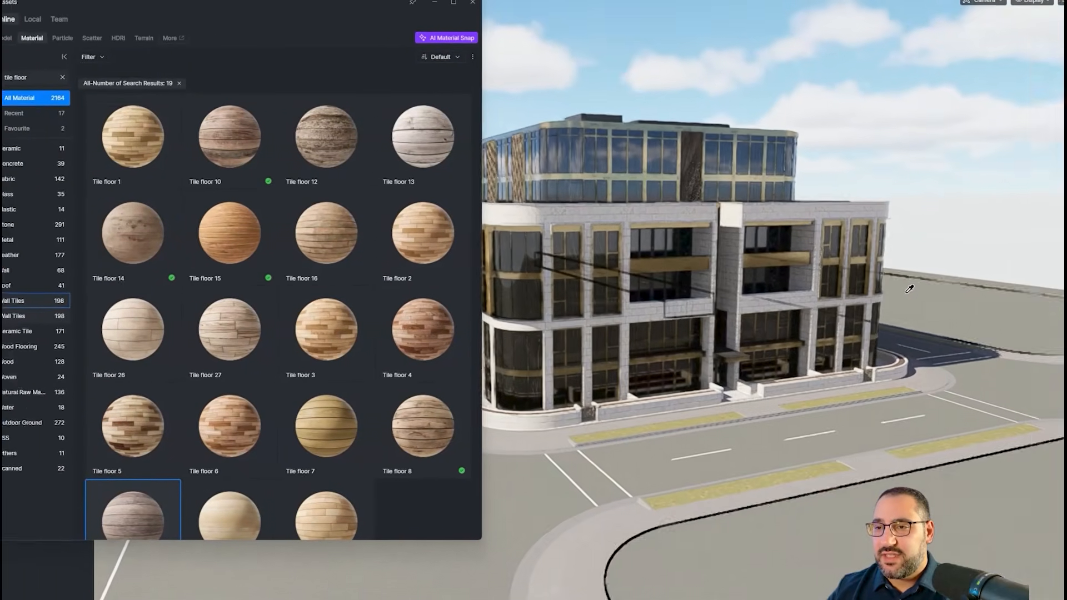
{"action": "key", "text": "Escape"}
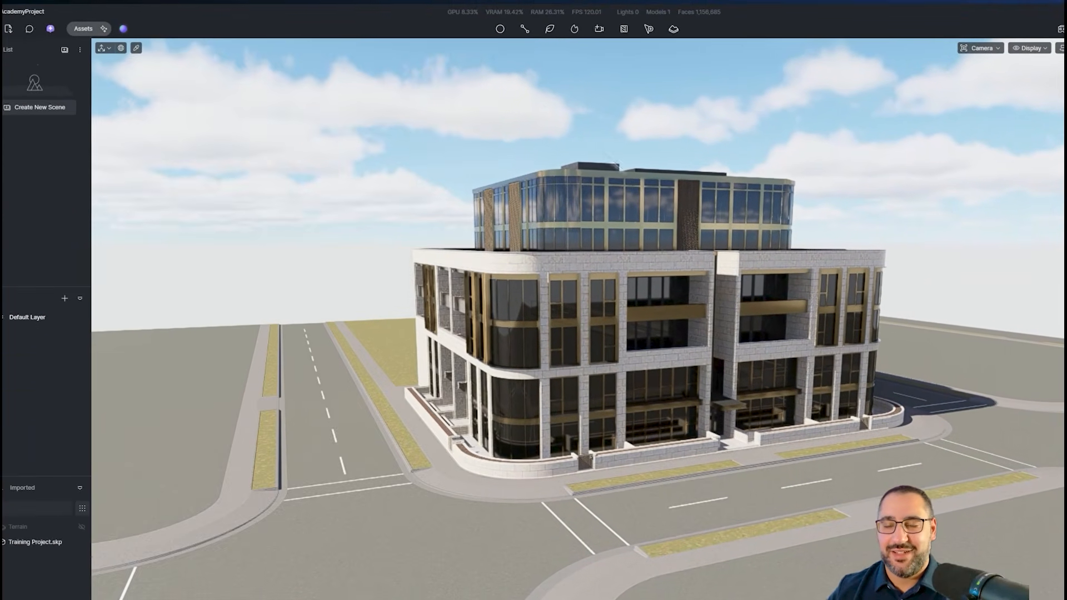
{"action": "right_click_drag", "start_coordinate": [628, 248], "coordinate": [911, 223]}
{"action": "scroll", "coordinate": [923, 216], "scroll_direction": "up", "scroll_amount": 5}
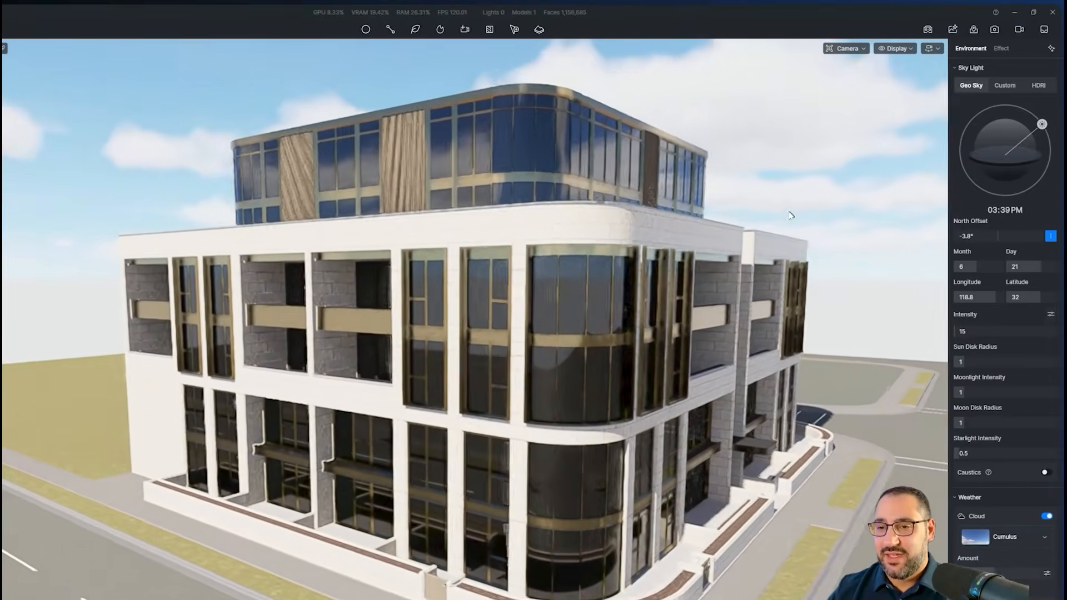
{"action": "right_click_drag", "start_coordinate": [578, 239], "coordinate": [896, 160]}
{"action": "scroll", "coordinate": [706, 267], "scroll_direction": "up", "scroll_amount": 10}
{"action": "scroll", "coordinate": [724, 119], "scroll_direction": "down", "scroll_amount": 5}
{"action": "scroll", "coordinate": [896, 160], "scroll_direction": "up", "scroll_amount": 5}
{"action": "right_click_drag", "start_coordinate": [915, 121], "coordinate": [328, 138]}
{"action": "scroll", "coordinate": [328, 138], "scroll_direction": "down", "scroll_amount": 8}
{"action": "scroll", "coordinate": [937, 138], "scroll_direction": "up", "scroll_amount": 5}
{"action": "right_click_drag", "start_coordinate": [937, 139], "coordinate": [712, 123]}
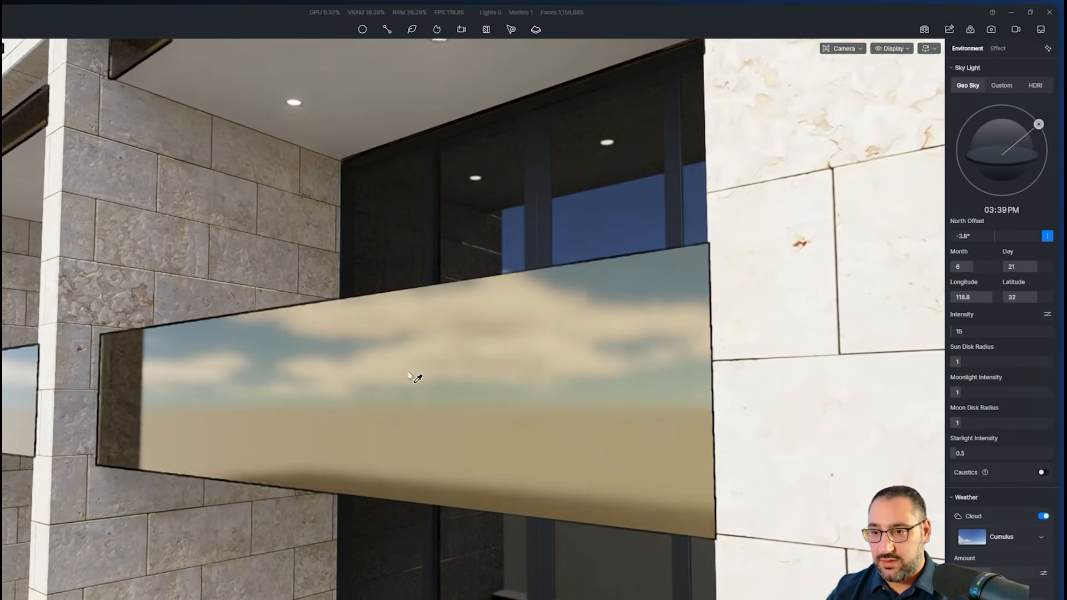
Set the normal strength of the balcony panel's Mirror Brass material to 0.9
{"action": "left_click", "coordinate": [420, 373]}
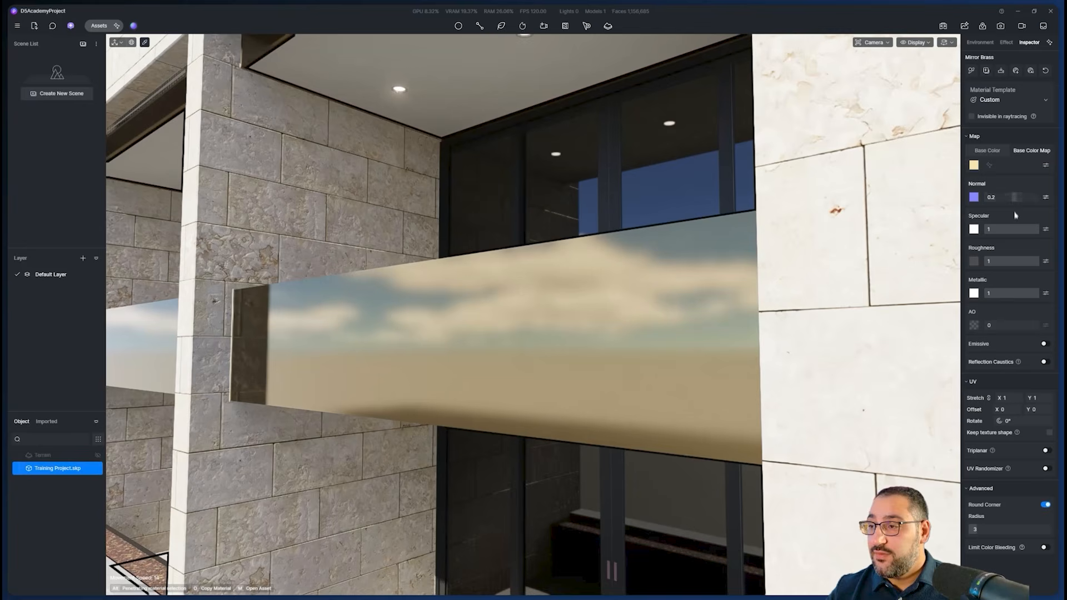
{"action": "left_click_drag", "start_coordinate": [1018, 197], "coordinate": [1025, 198]}
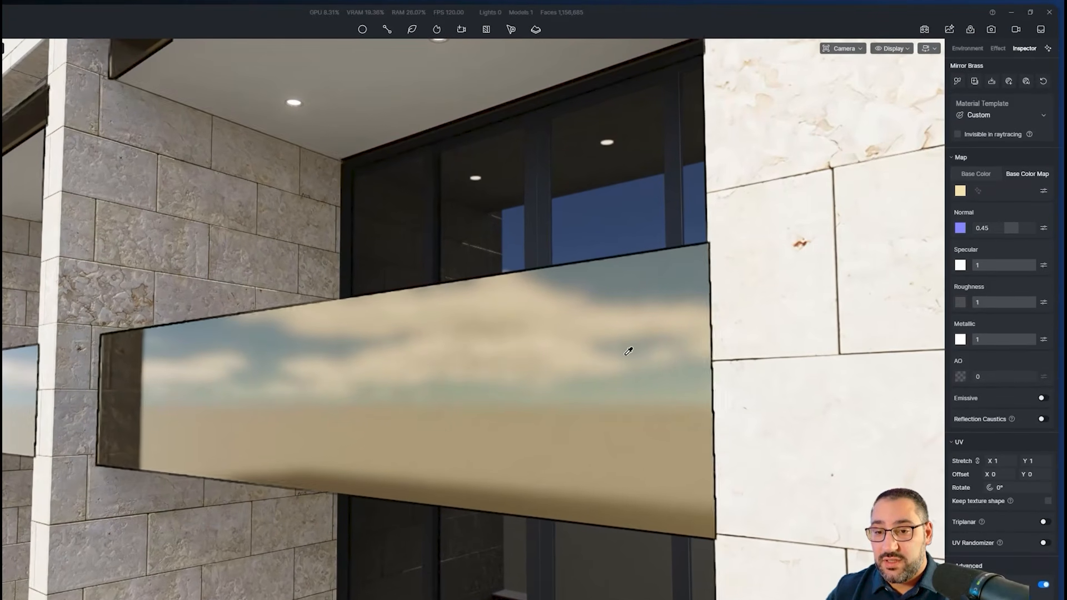
{"action": "scroll", "coordinate": [628, 351], "scroll_direction": "up", "scroll_amount": 5}
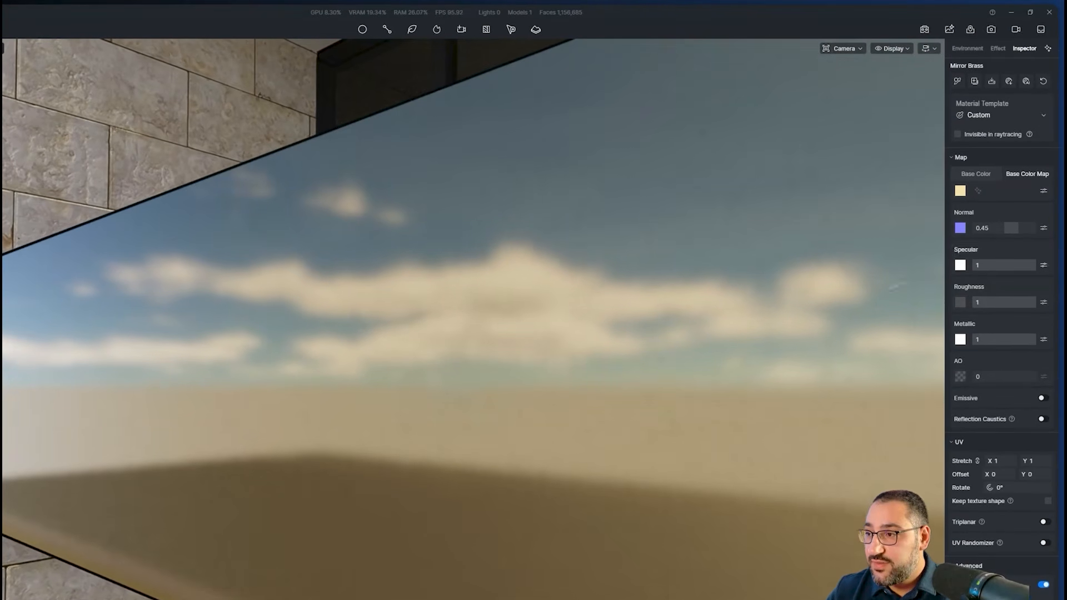
{"action": "left_click_drag", "start_coordinate": [1020, 230], "coordinate": [1028, 231]}
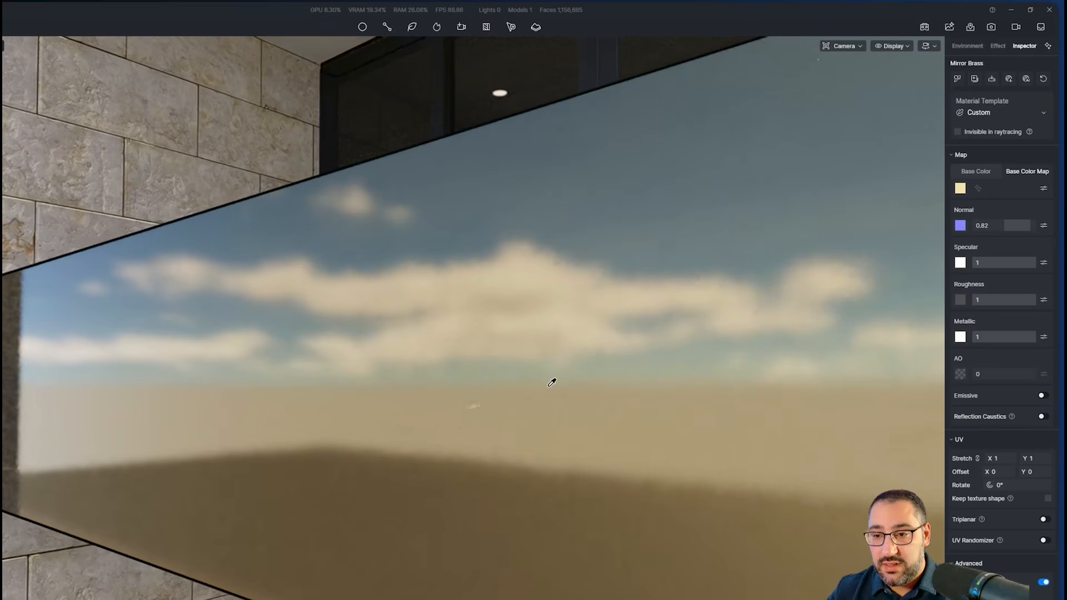
{"action": "right_click_drag", "start_coordinate": [548, 386], "coordinate": [591, 375]}
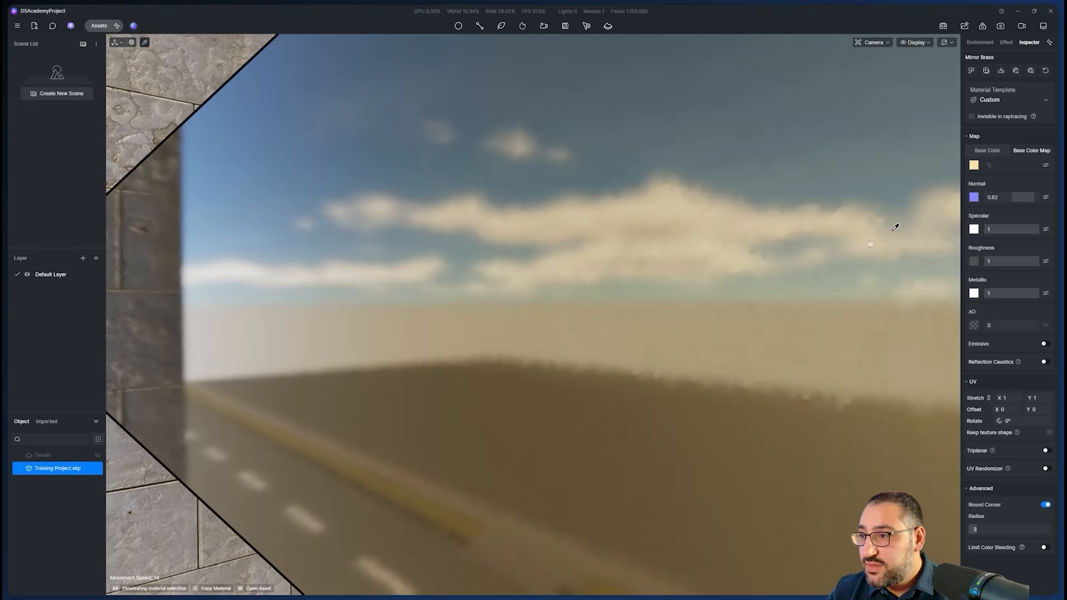
{"action": "left_click", "coordinate": [1027, 197]}
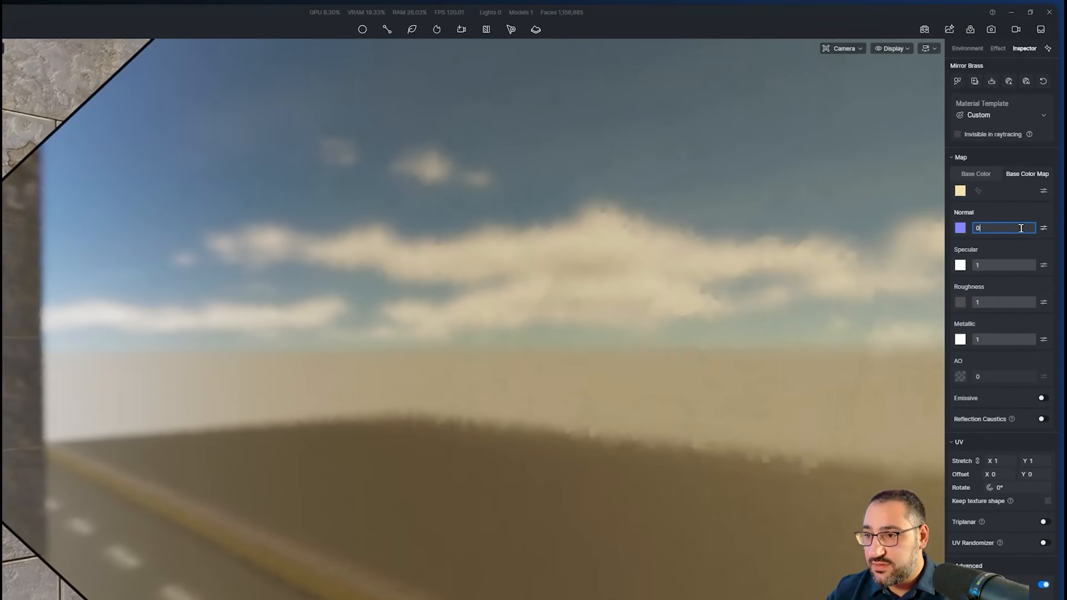
{"action": "type", "text": "0"}
{"action": "key", "text": "Return"}
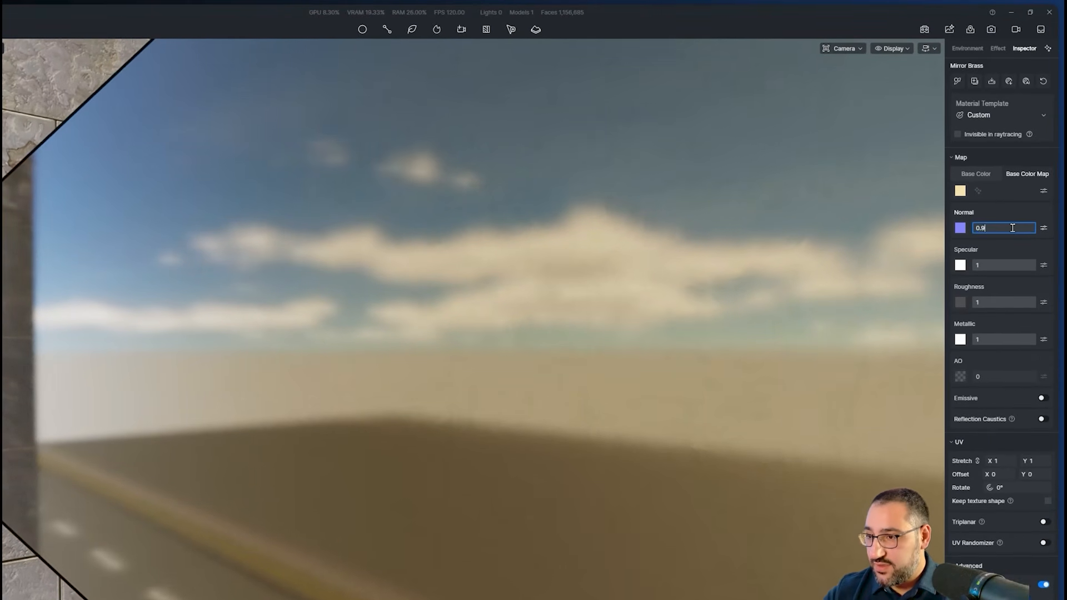
{"action": "key", "text": "Return"}
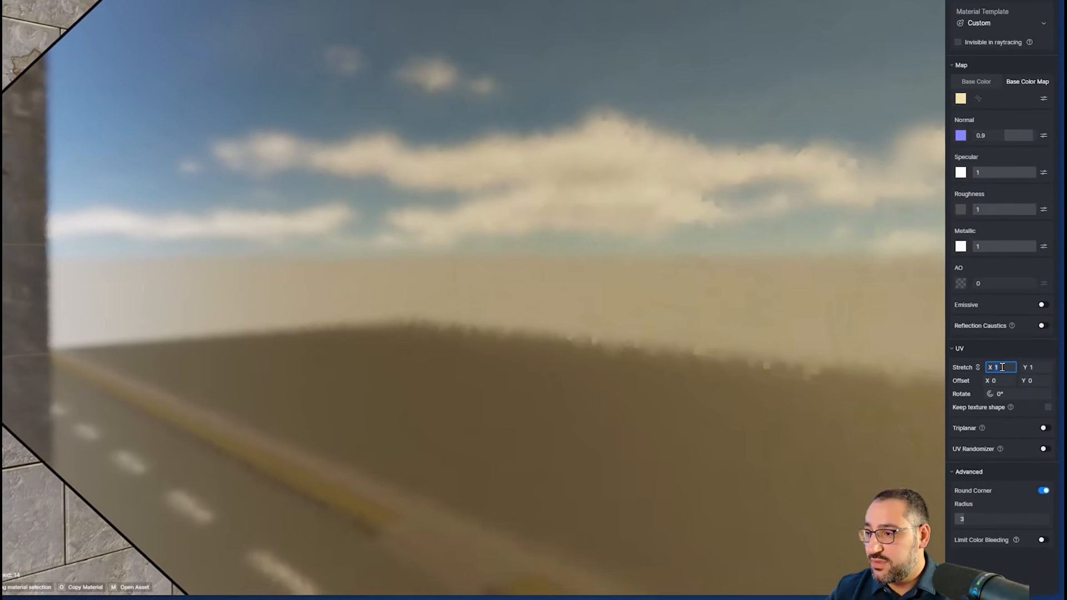
Set the Mirror Brass UV stretch to 0.5 in X and Y, and enable Triplanar and UV Randomizer
{"action": "left_click", "coordinate": [1009, 398]}
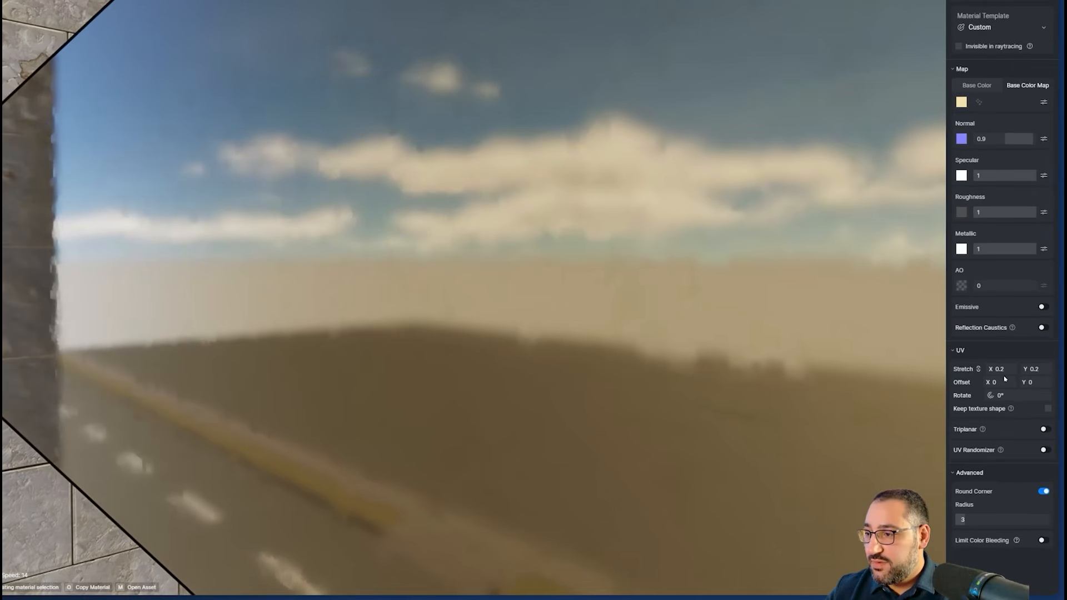
{"action": "left_click", "coordinate": [1014, 398]}
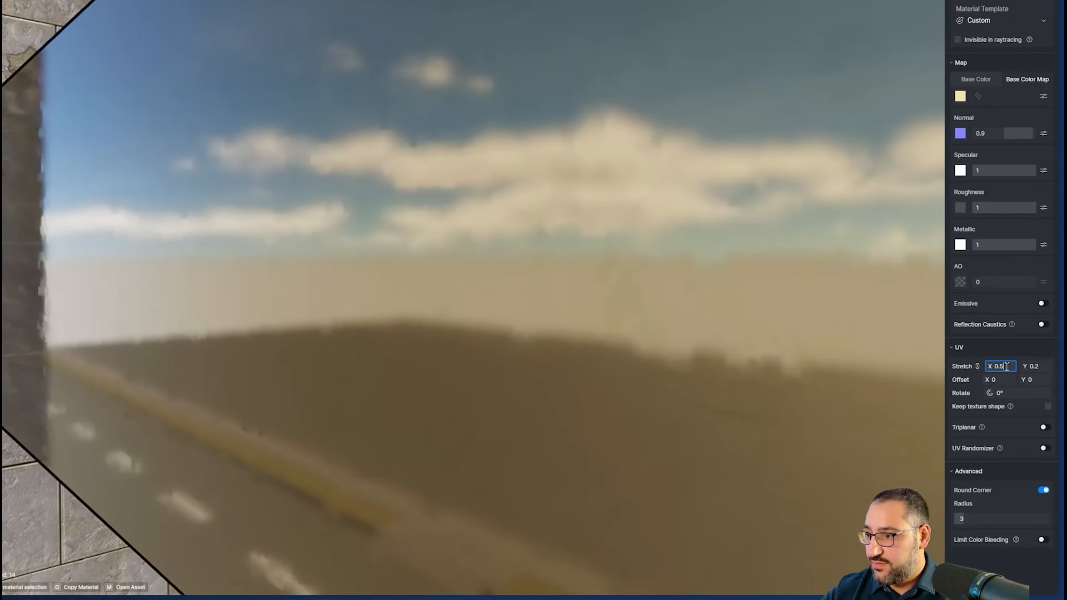
{"action": "type", "text": "0.5"}
{"action": "left_click", "coordinate": [1043, 428]}
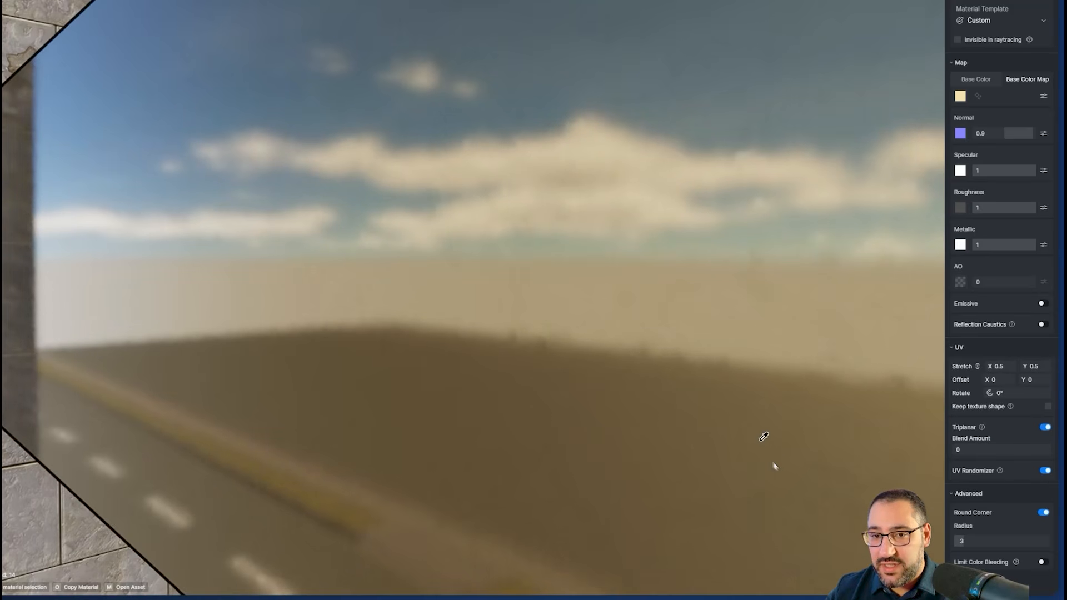
{"action": "right_click_drag", "start_coordinate": [762, 441], "coordinate": [700, 437]}
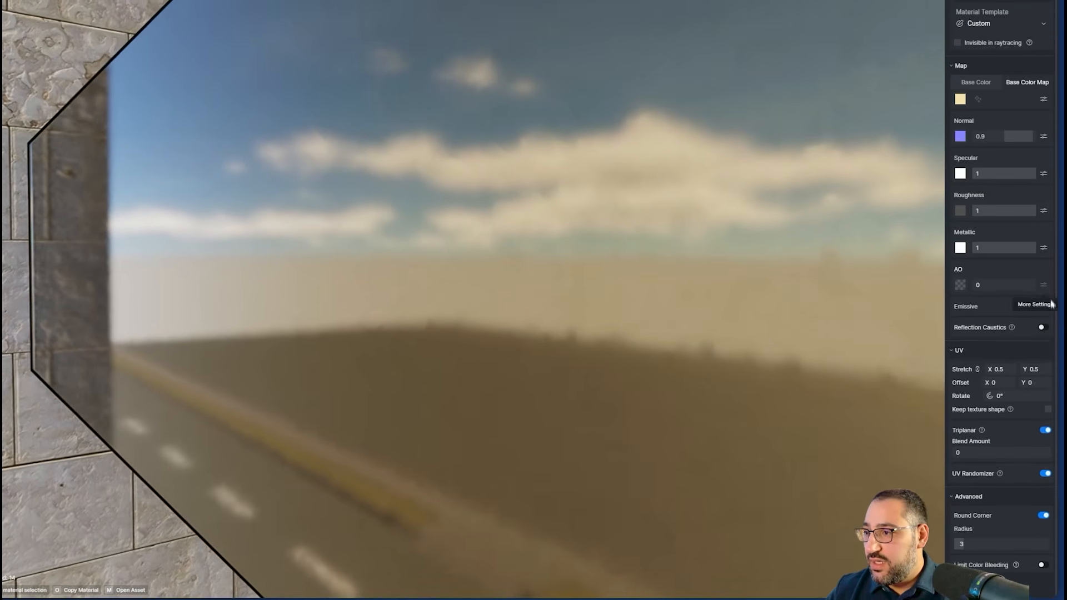
Examine the brass balcony panels, the curved corner bay and the whole building from its street corner, and clear the material selection
{"action": "scroll", "coordinate": [626, 281], "scroll_direction": "down", "scroll_amount": 5}
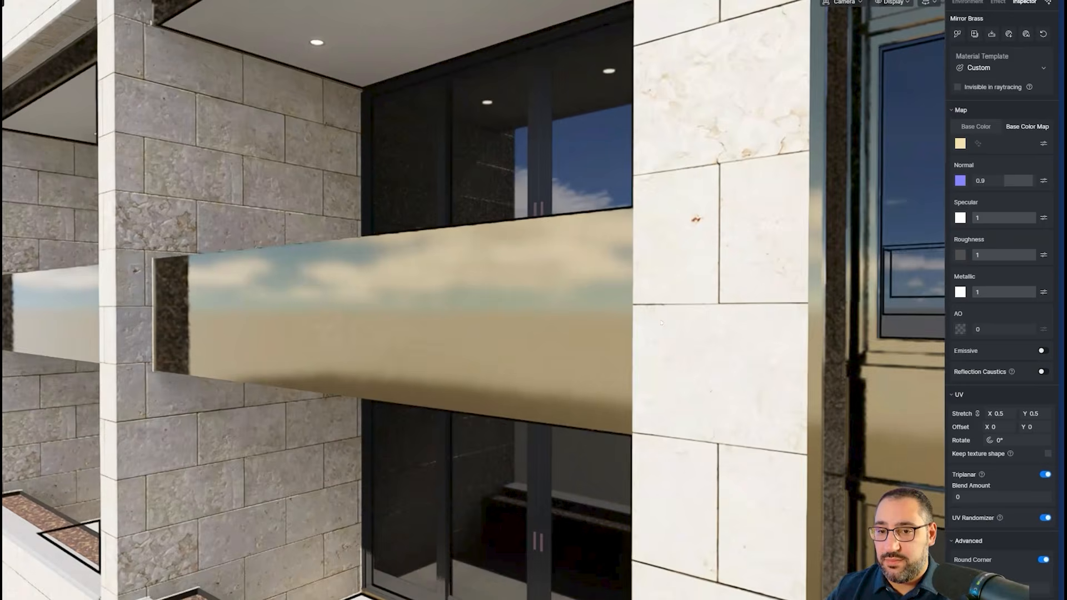
{"action": "scroll", "coordinate": [662, 321], "scroll_direction": "down", "scroll_amount": 10}
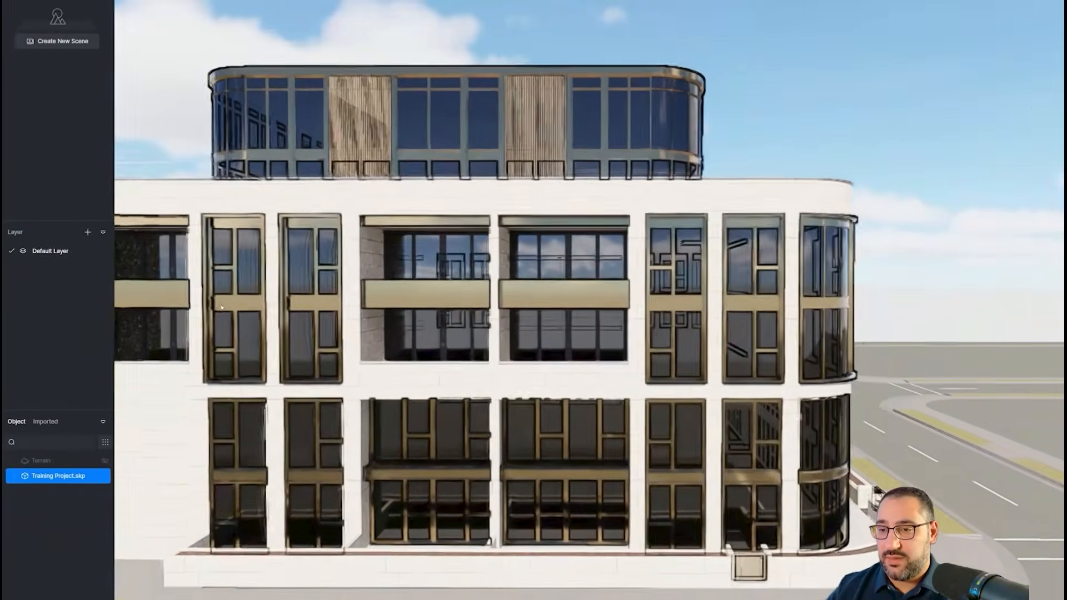
{"action": "middle_click_drag", "start_coordinate": [221, 307], "coordinate": [625, 303]}
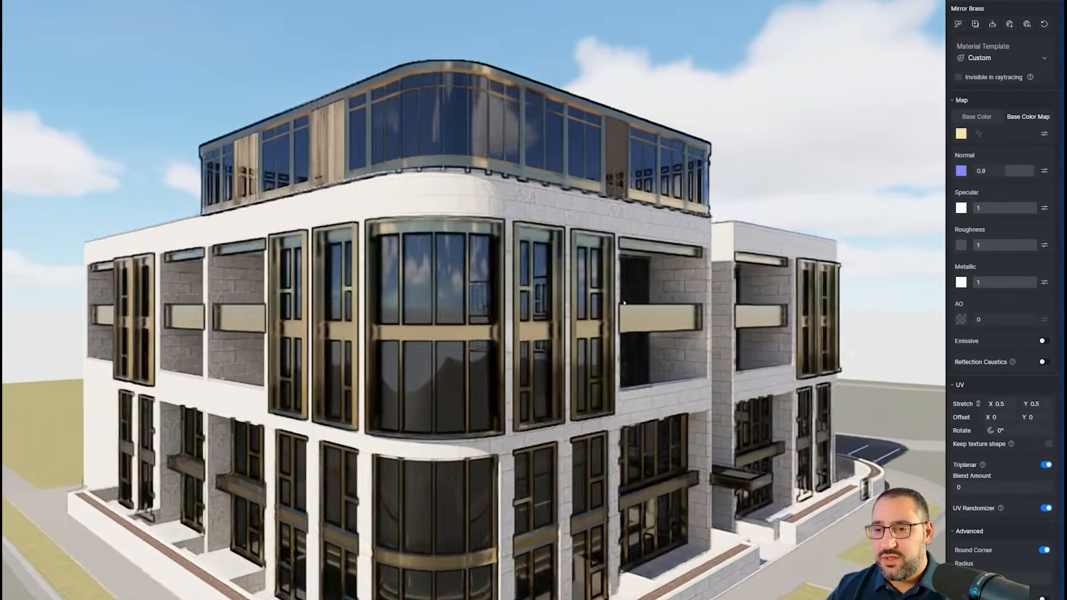
{"action": "scroll", "coordinate": [625, 303], "scroll_direction": "up", "scroll_amount": 10}
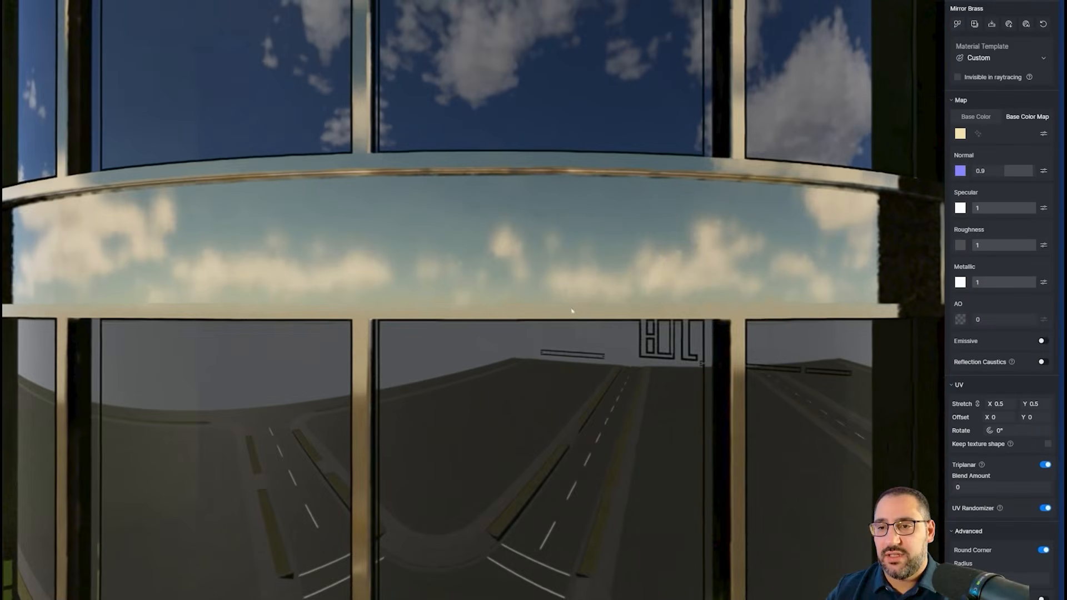
{"action": "scroll", "coordinate": [572, 311], "scroll_direction": "up", "scroll_amount": 5}
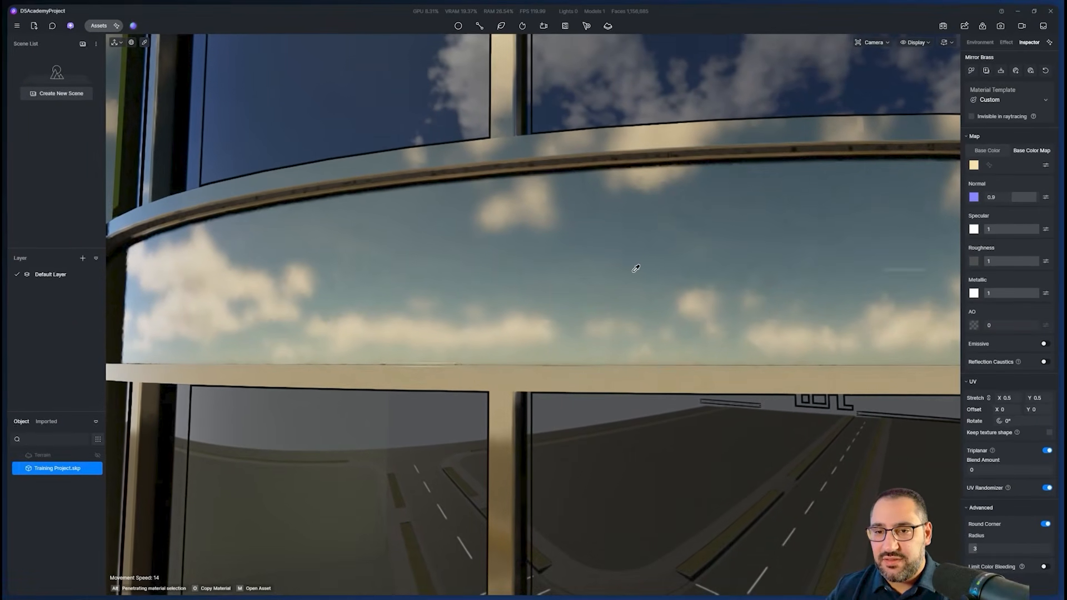
{"action": "scroll", "coordinate": [636, 269], "scroll_direction": "down", "scroll_amount": 15}
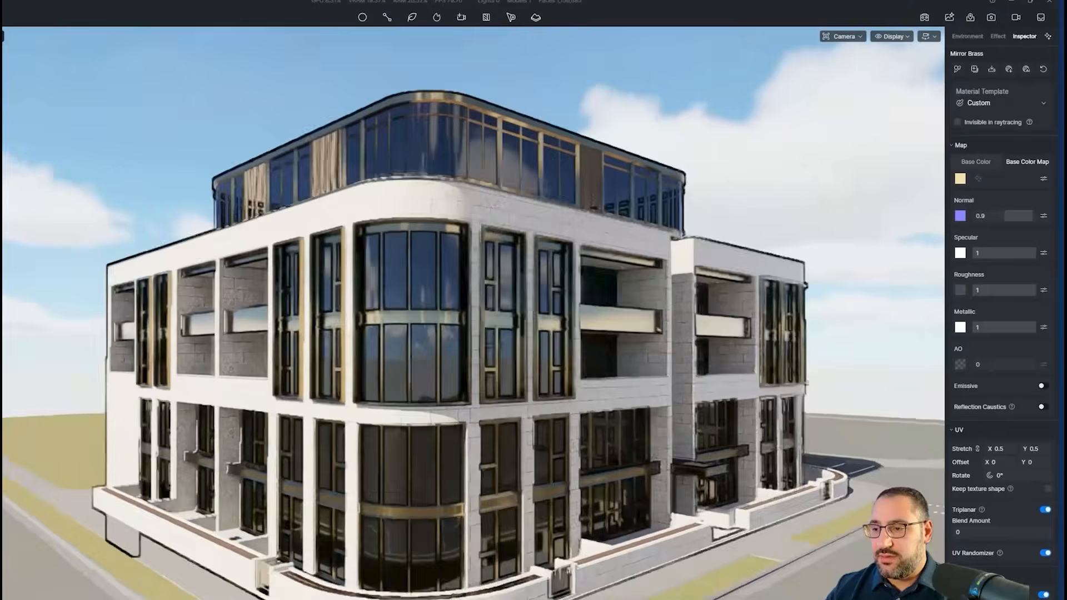
{"action": "scroll", "coordinate": [636, 269], "scroll_direction": "down", "scroll_amount": 2}
{"action": "middle_click_drag", "start_coordinate": [645, 289], "coordinate": [333, 111]}
{"action": "scroll", "coordinate": [612, 266], "scroll_direction": "up", "scroll_amount": 5}
{"action": "middle_click_drag", "start_coordinate": [911, 94], "coordinate": [822, 389]}
{"action": "scroll", "coordinate": [773, 389], "scroll_direction": "down", "scroll_amount": 4}
{"action": "scroll", "coordinate": [700, 417], "scroll_direction": "up", "scroll_amount": 4}
{"action": "right_click_drag", "start_coordinate": [639, 244], "coordinate": [639, 209]}
{"action": "key", "text": "s"}
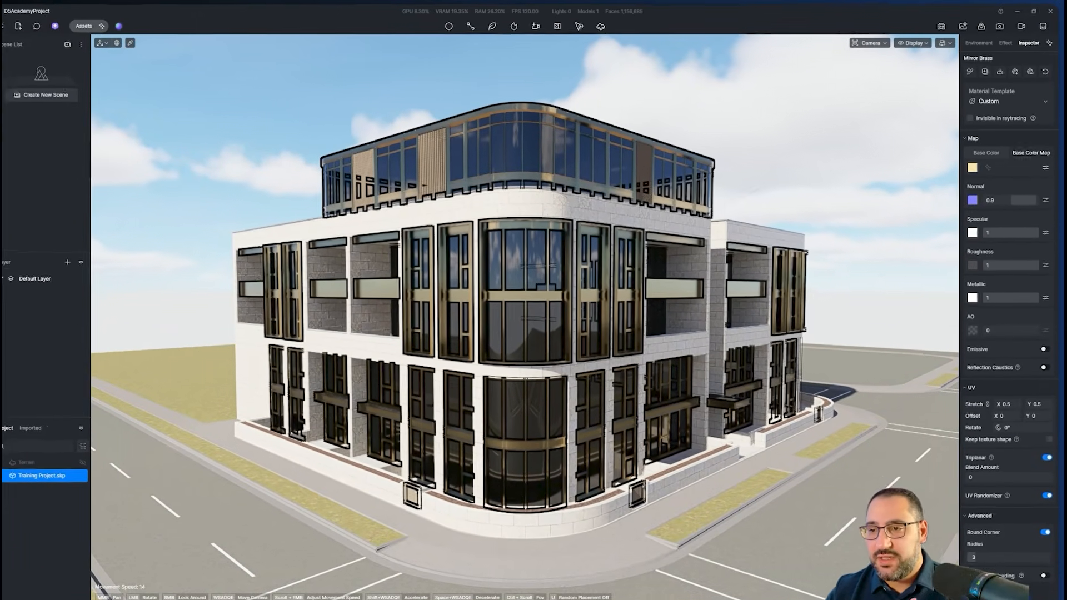
{"action": "left_click", "coordinate": [806, 152]}
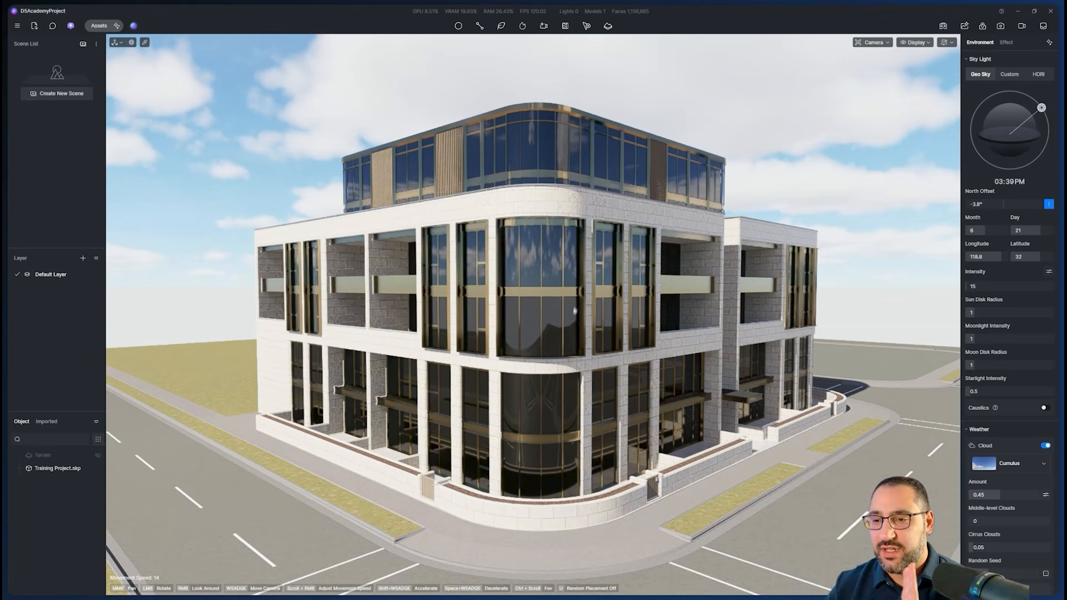
Apply the Normal Glass material from the online Glass category to the curved corner bay's windows
{"action": "scroll", "coordinate": [548, 326], "scroll_direction": "up", "scroll_amount": 2}
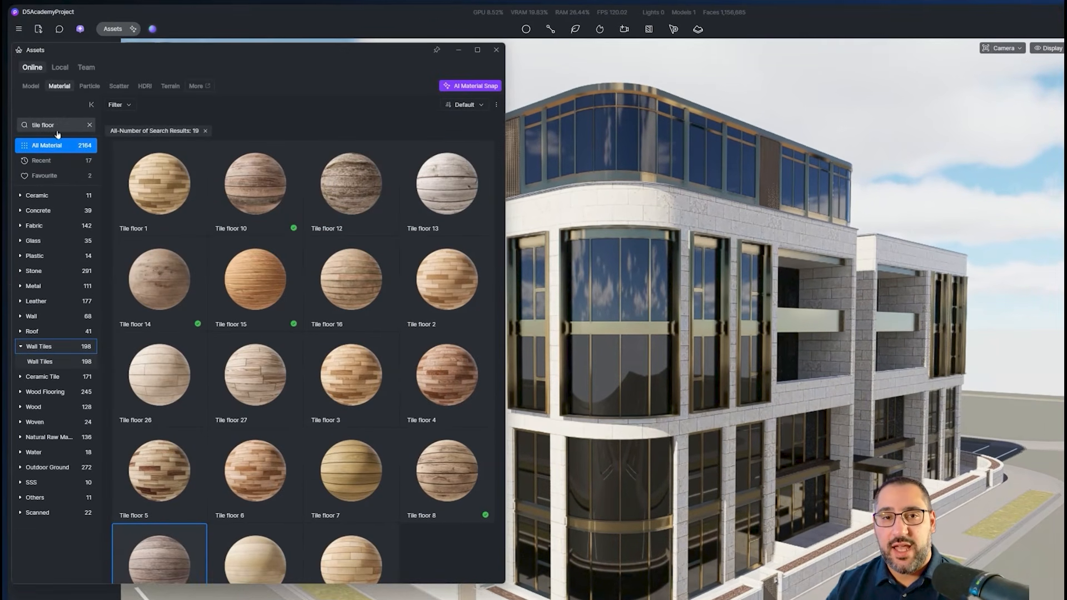
{"action": "left_click", "coordinate": [57, 133]}
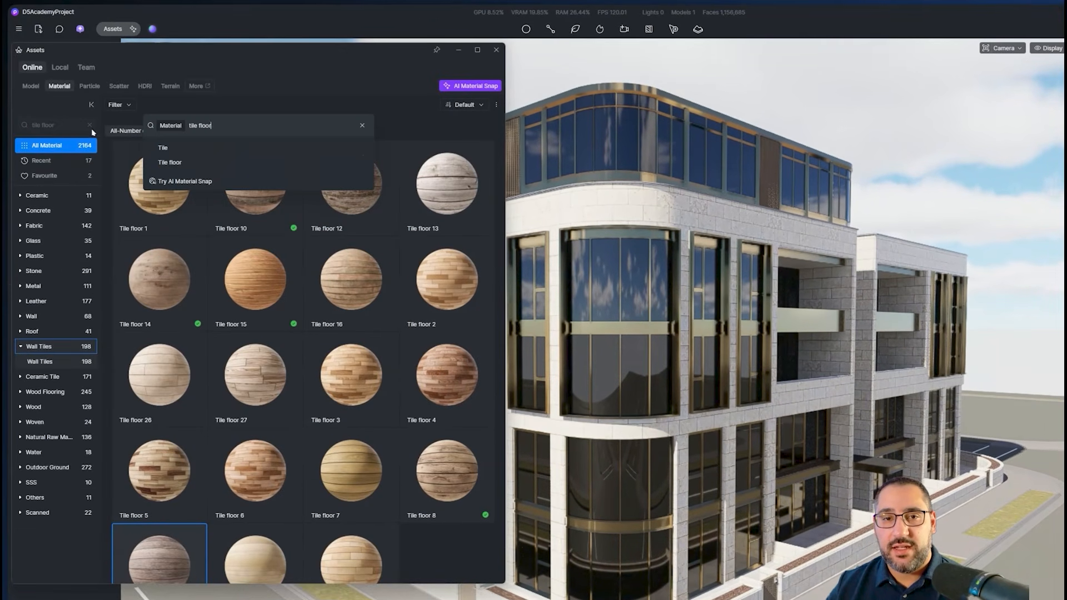
{"action": "left_click", "coordinate": [34, 241]}
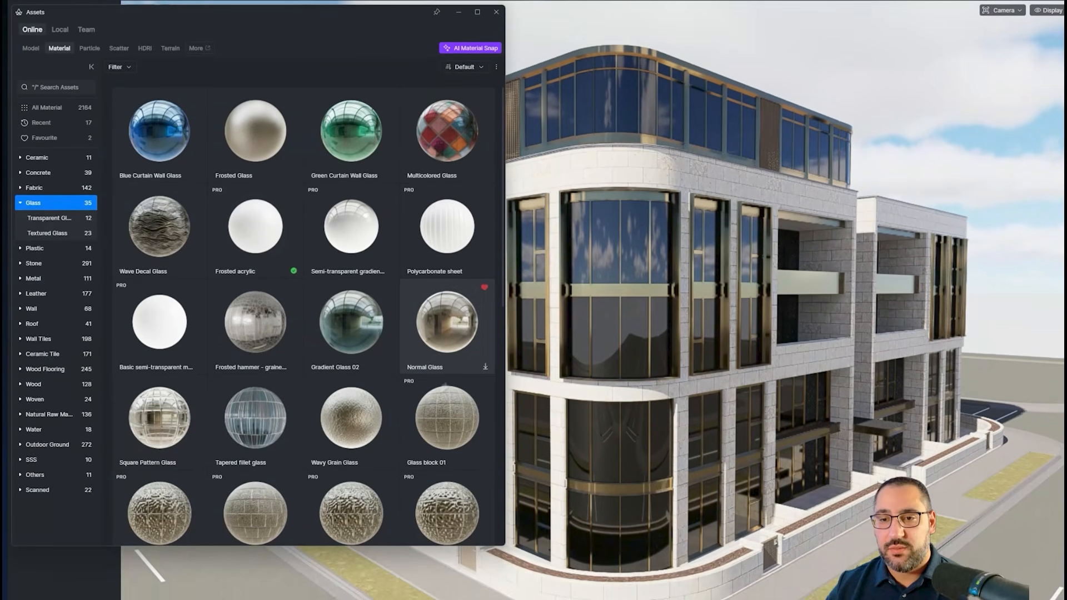
{"action": "left_click", "coordinate": [460, 373]}
{"action": "left_click", "coordinate": [452, 328]}
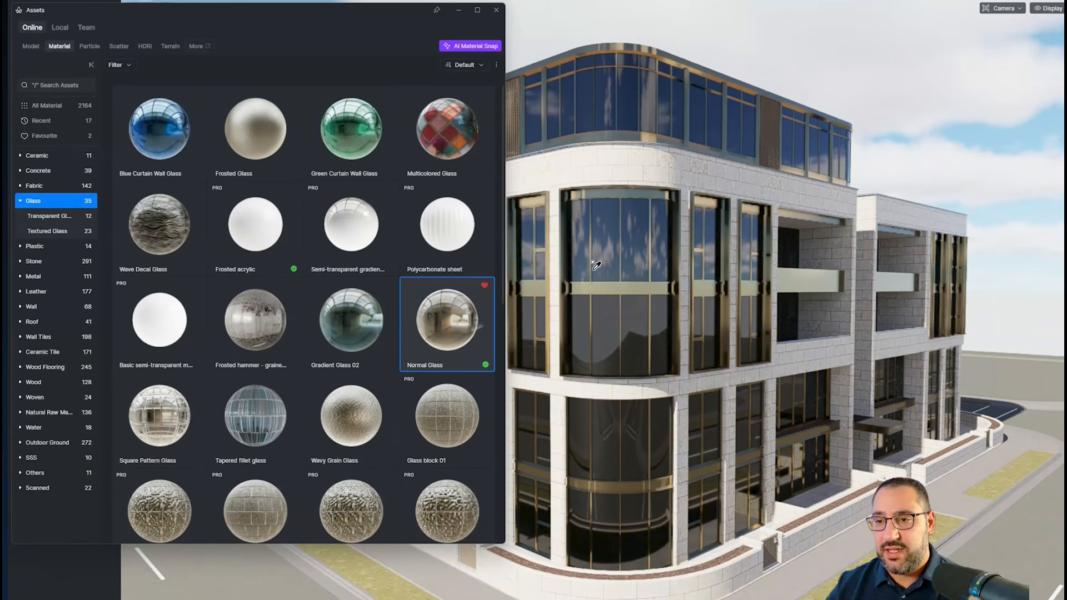
{"action": "left_click", "coordinate": [637, 238]}
Inspect the curved bay's new glazing up close and enable Thickness on its Normal Glass material
{"action": "scroll", "coordinate": [640, 290], "scroll_direction": "up", "scroll_amount": 3}
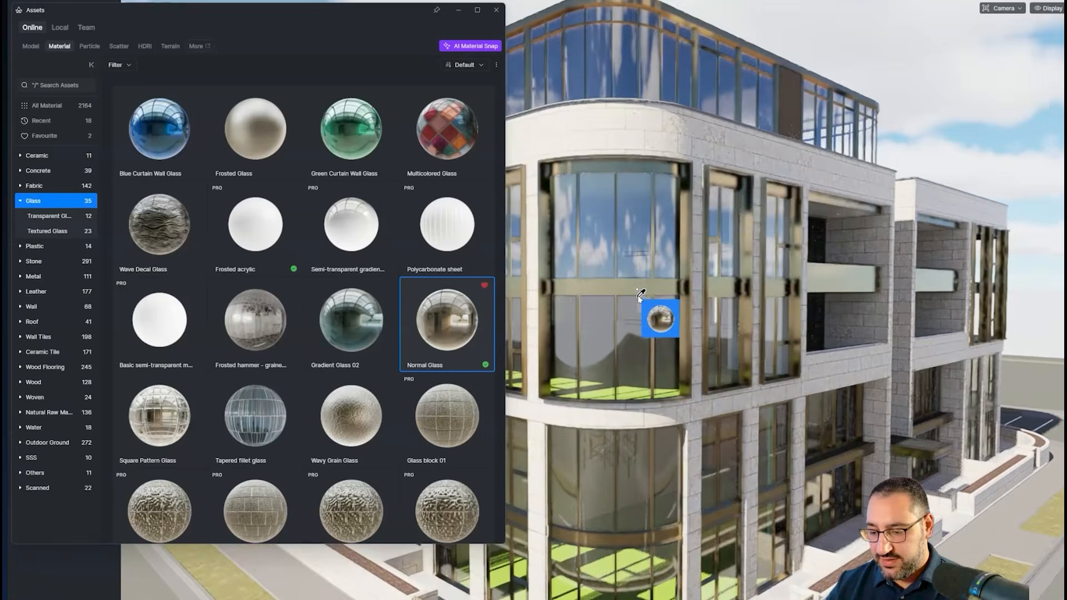
{"action": "scroll", "coordinate": [647, 344], "scroll_direction": "up", "scroll_amount": 6}
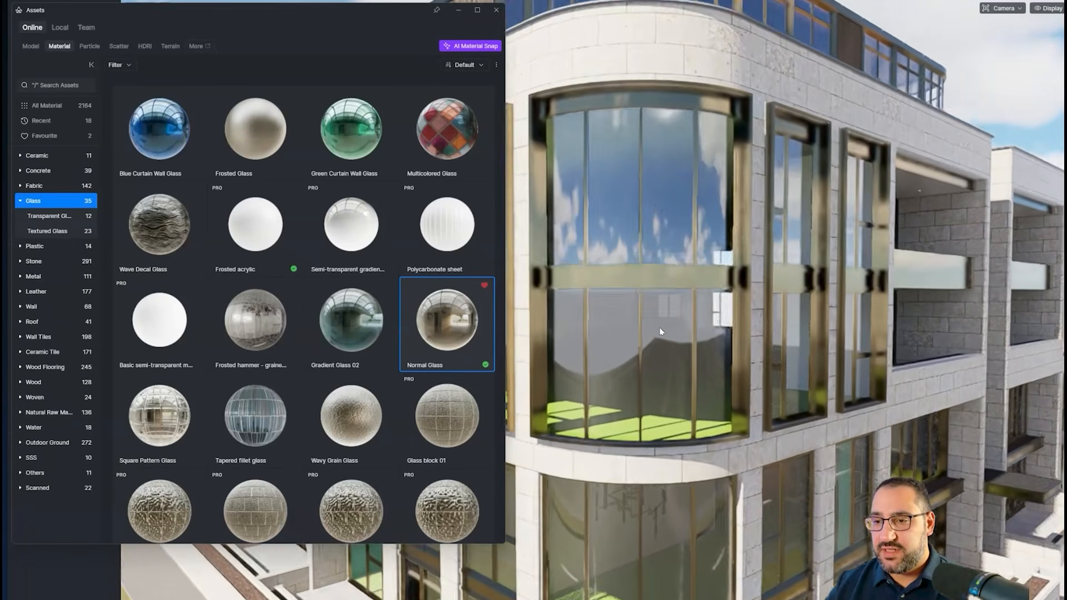
{"action": "scroll", "coordinate": [723, 333], "scroll_direction": "up", "scroll_amount": 3}
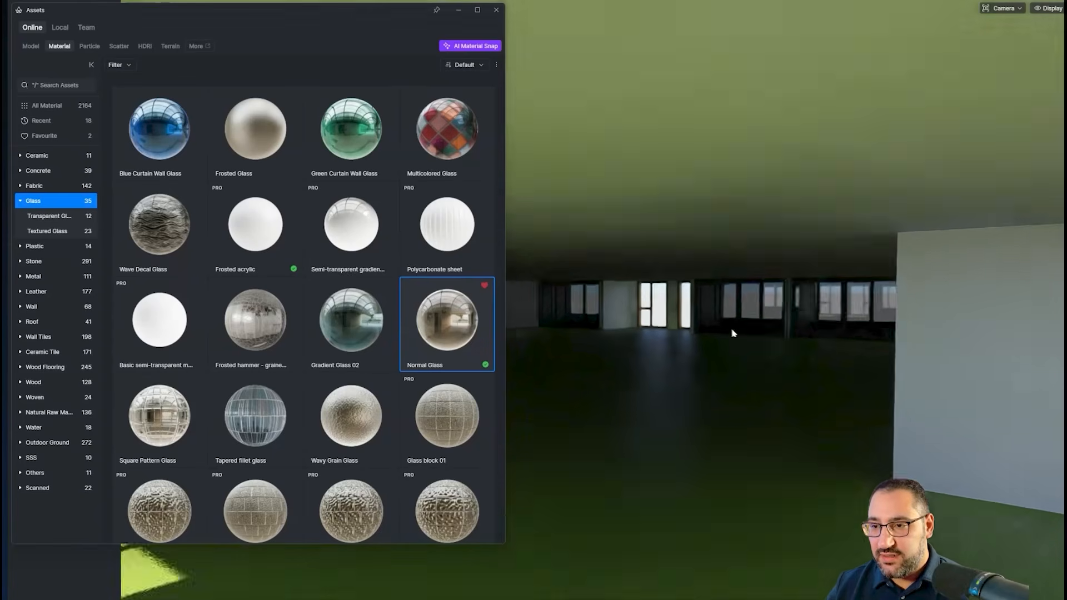
{"action": "scroll", "coordinate": [717, 334], "scroll_direction": "down", "scroll_amount": 8}
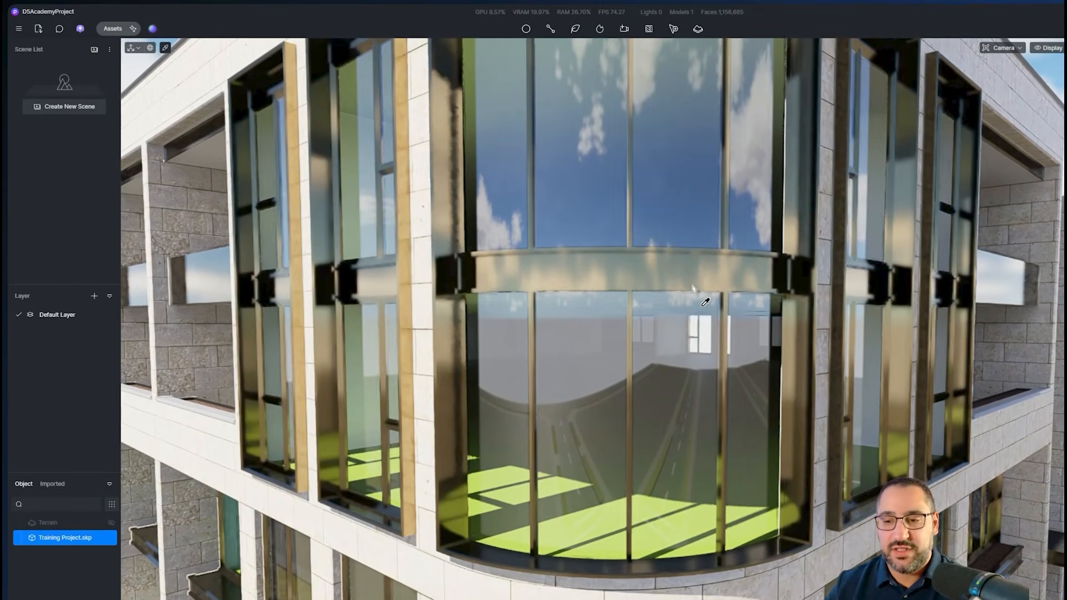
{"action": "left_click", "coordinate": [706, 302]}
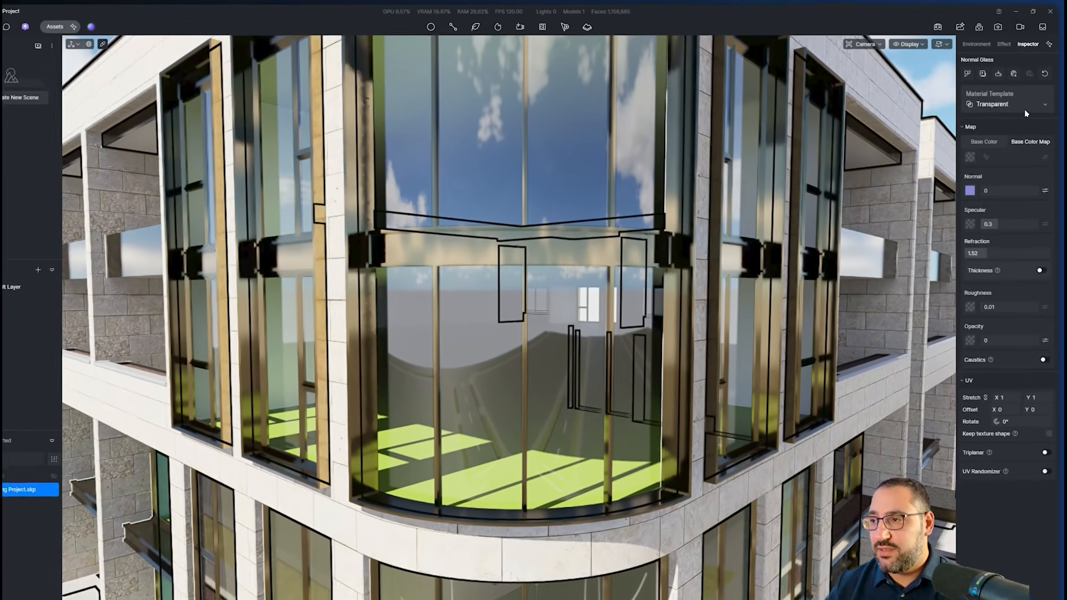
{"action": "left_click", "coordinate": [1027, 106]}
{"action": "left_click", "coordinate": [1026, 104]}
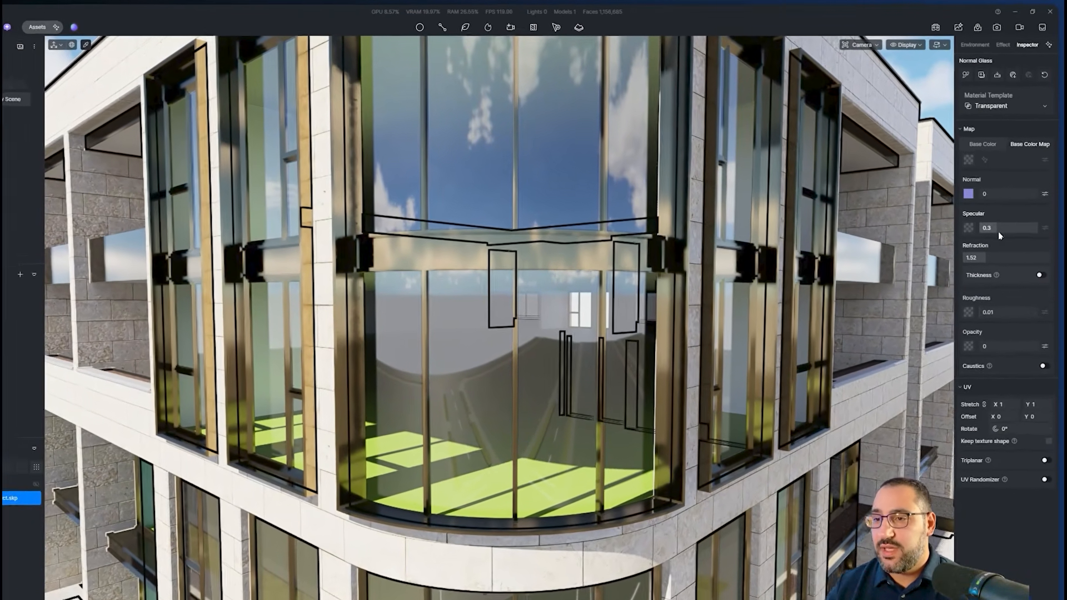
{"action": "mouse_move", "coordinate": [998, 231]}
{"action": "left_mouse_down"}
{"action": "mouse_move", "coordinate": [980, 231]}
{"action": "mouse_move", "coordinate": [998, 250]}
{"action": "left_mouse_up"}
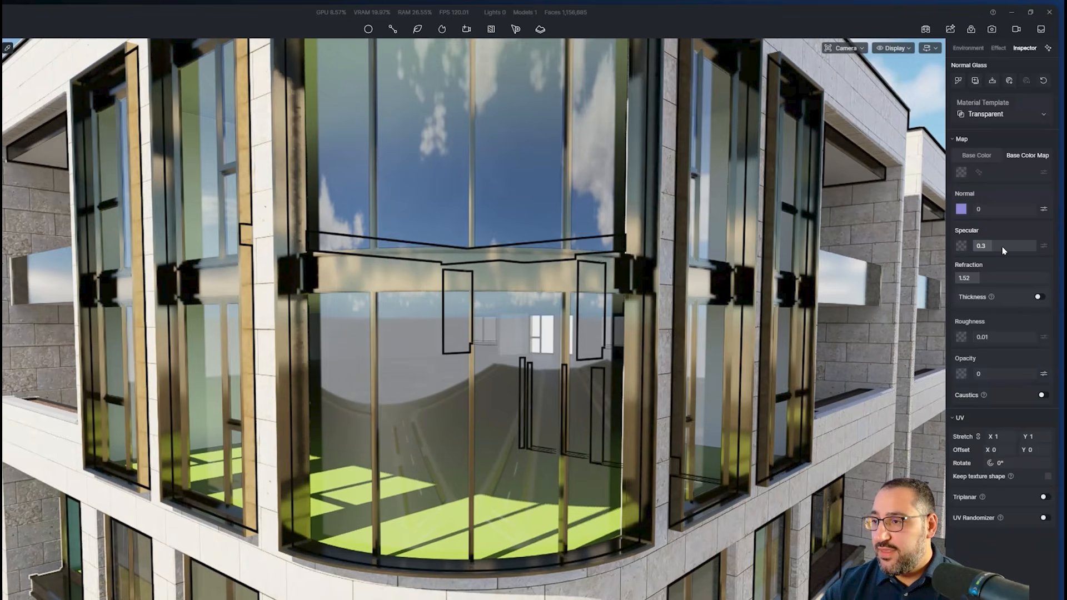
{"action": "left_click", "coordinate": [1039, 298]}
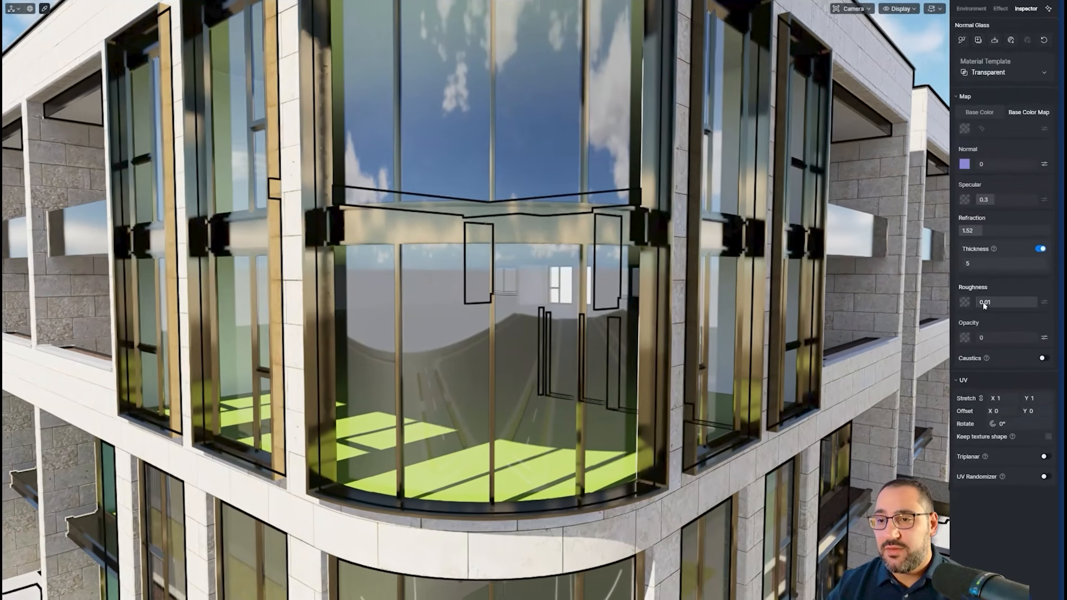
{"action": "left_click_drag", "start_coordinate": [993, 308], "coordinate": [967, 314]}
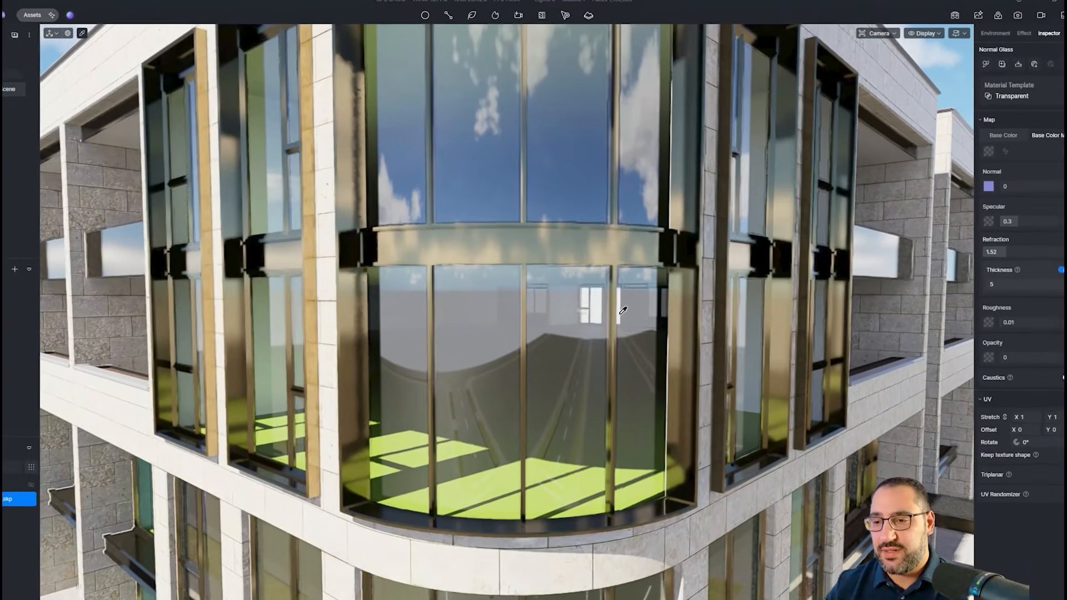
Enter the ground-floor lobby through the corner glazing and look over its windows and overall space
{"action": "scroll", "coordinate": [600, 309], "scroll_direction": "down", "scroll_amount": 5}
{"action": "right_click_drag", "start_coordinate": [600, 309], "coordinate": [562, 389]}
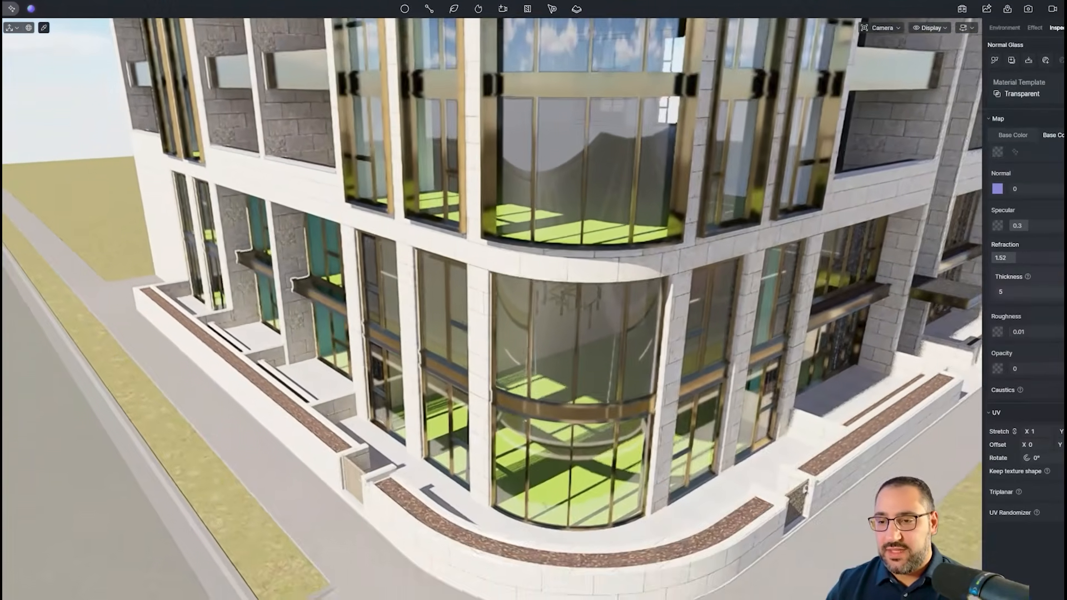
{"action": "key", "text": "w"}
{"action": "right_click_drag", "start_coordinate": [806, 489], "coordinate": [839, 465]}
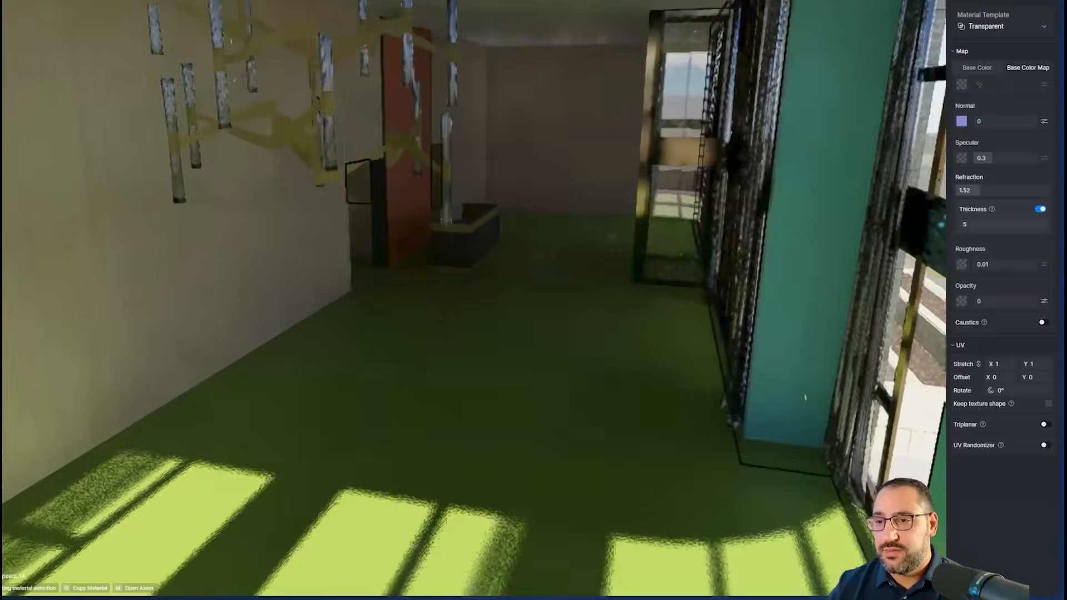
{"action": "right_click_drag", "start_coordinate": [806, 397], "coordinate": [749, 358]}
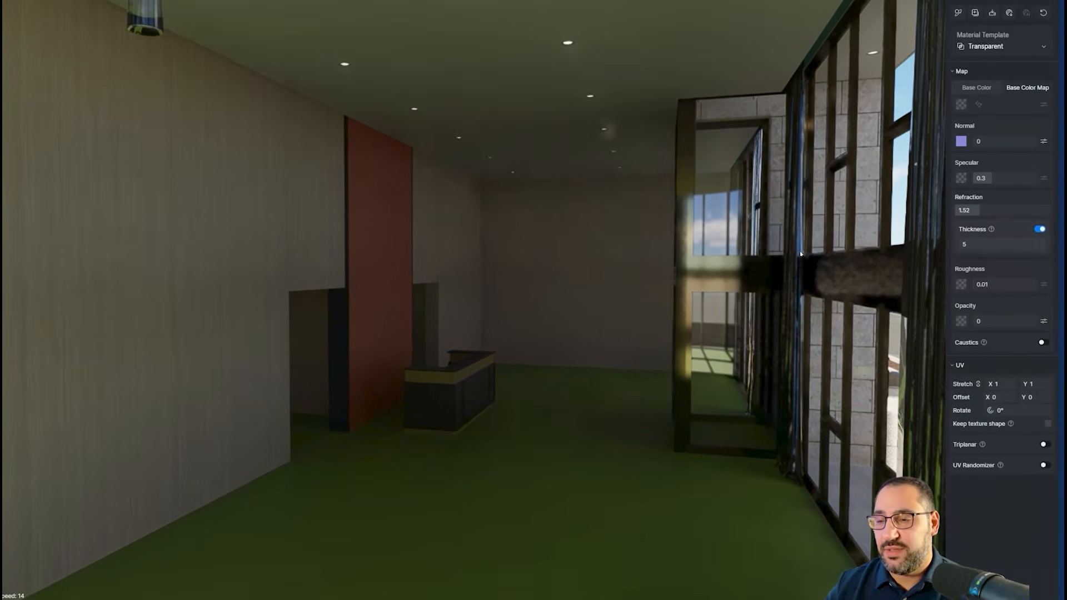
{"action": "key", "text": "s"}
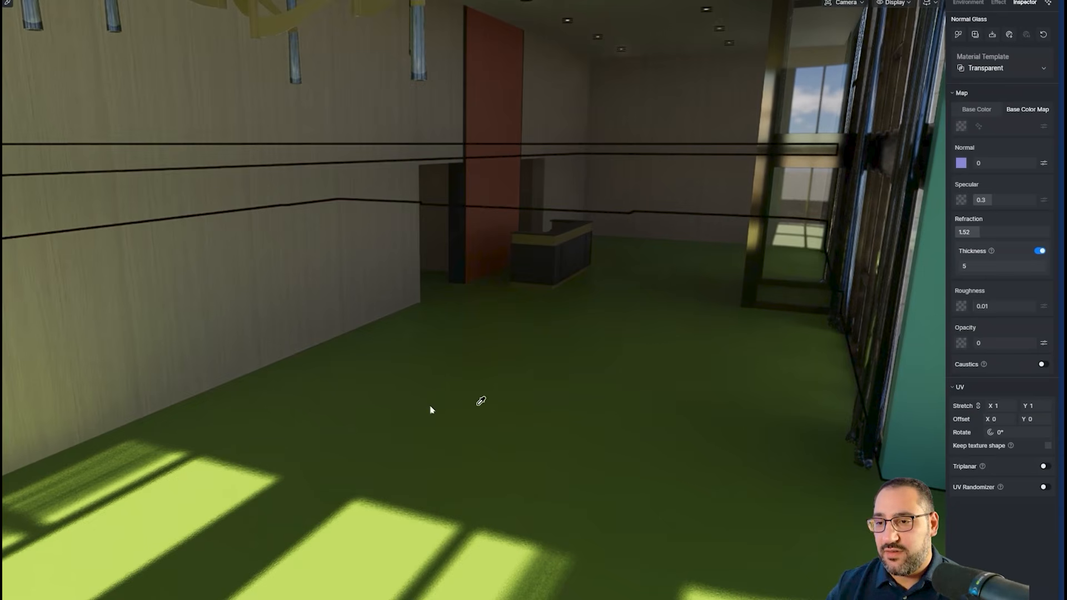
Examine the lobby's red wall panel, wood-clad walls, floor and reception desk for surfaces that still need materials
{"action": "right_click_drag", "start_coordinate": [589, 399], "coordinate": [500, 302]}
{"action": "scroll", "coordinate": [500, 302], "scroll_direction": "up", "scroll_amount": 5}
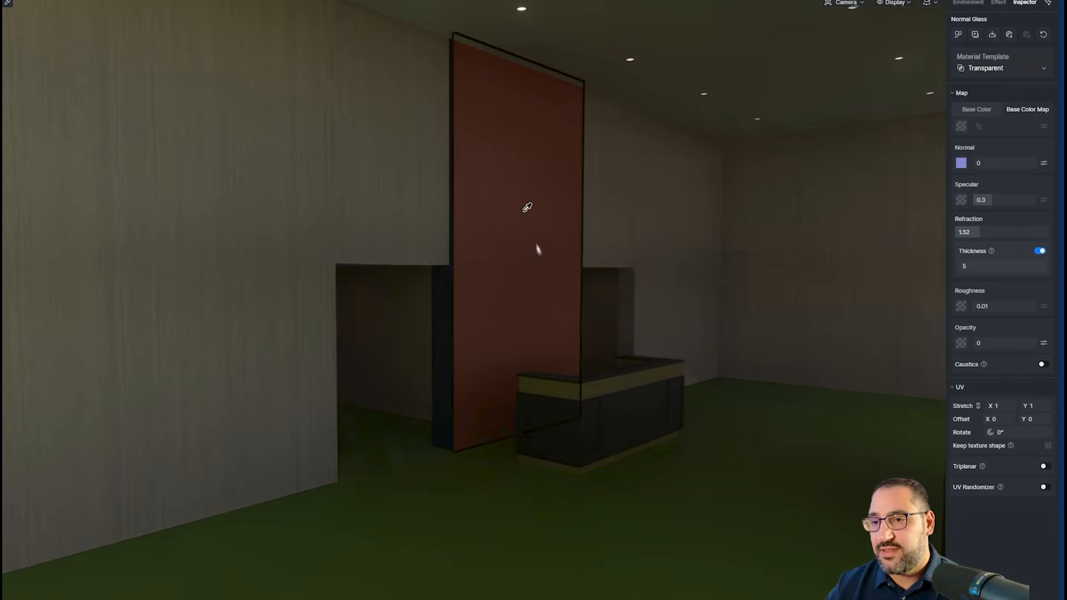
{"action": "key", "text": "w"}
{"action": "right_click_drag", "start_coordinate": [524, 233], "coordinate": [672, 242]}
{"action": "key", "text": "s"}
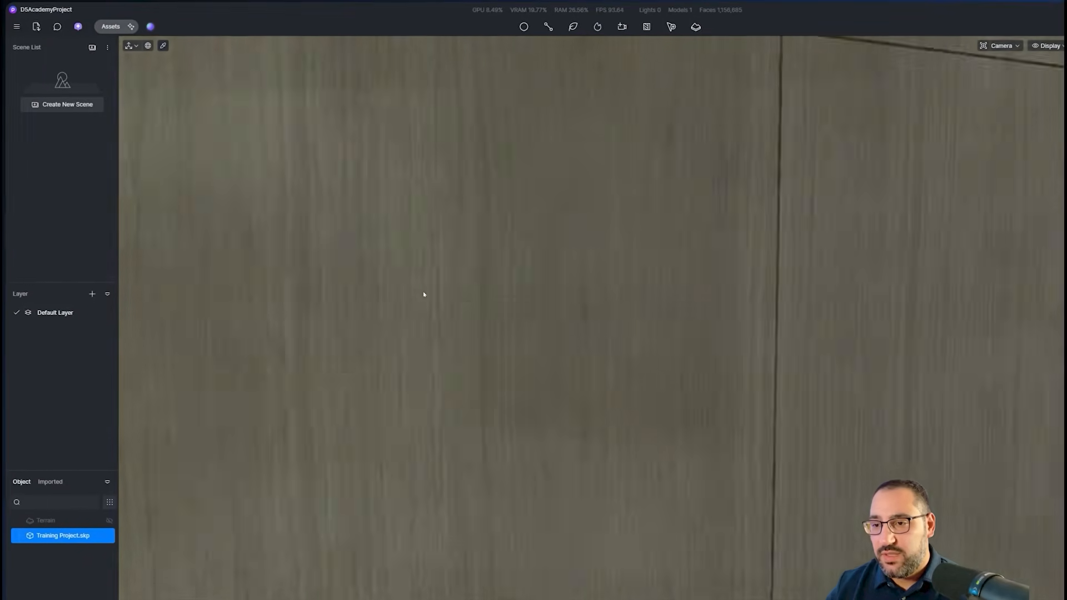
{"action": "key", "text": "s"}
{"action": "right_click_drag", "start_coordinate": [673, 307], "coordinate": [753, 278]}
{"action": "right_click_drag", "start_coordinate": [691, 350], "coordinate": [596, 322]}
{"action": "key", "text": "w"}
{"action": "key", "text": "d"}
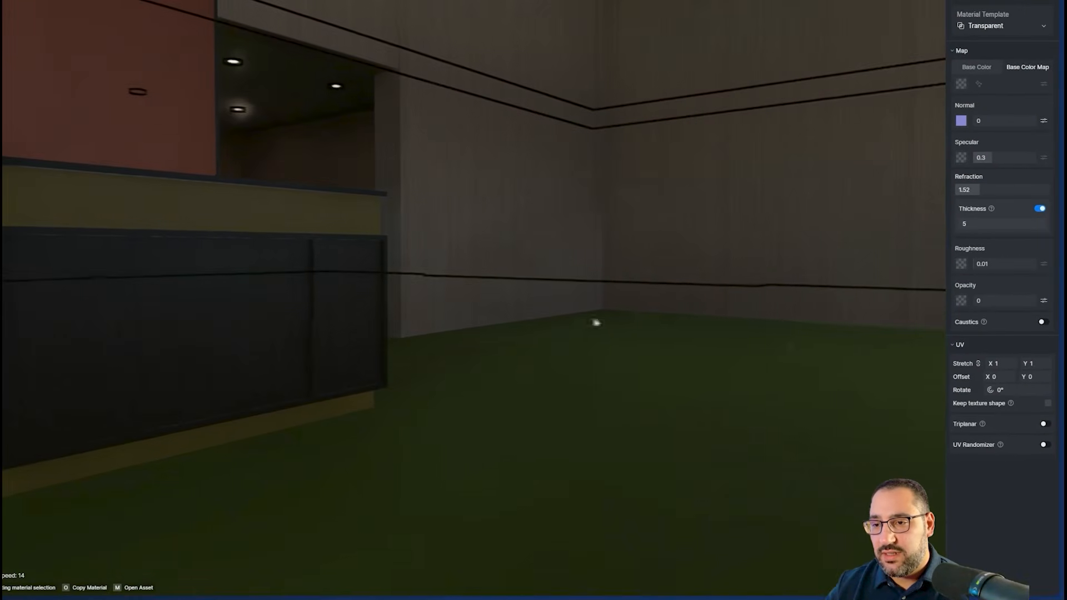
{"action": "key", "text": "s"}
{"action": "key", "text": "a"}
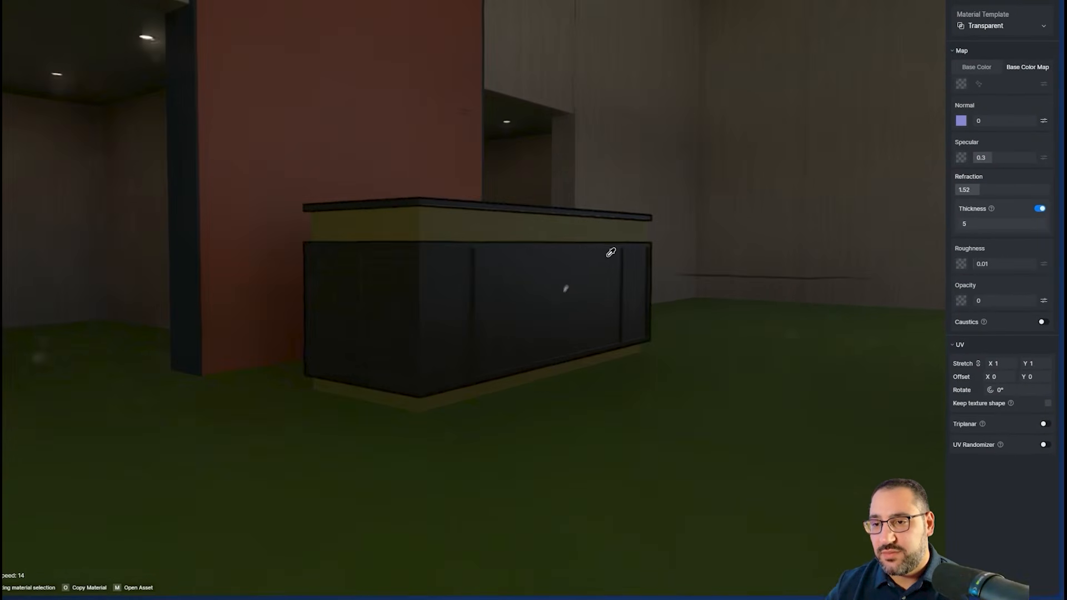
{"action": "right_click_drag", "start_coordinate": [488, 252], "coordinate": [797, 345]}
{"action": "key", "text": "s"}
{"action": "key", "text": "s"}
{"action": "right_click_drag", "start_coordinate": [775, 223], "coordinate": [778, 245]}
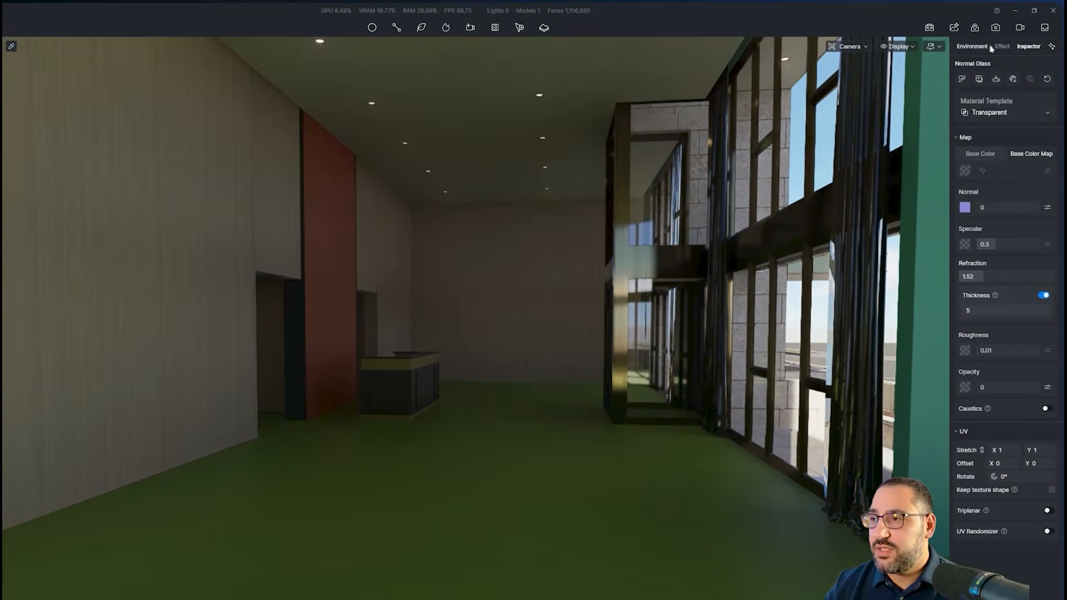
Set the Geo Sky time to 05:12 PM and the north offset to -70.8° to bring sunlight into the lobby
{"action": "left_click", "coordinate": [988, 47]}
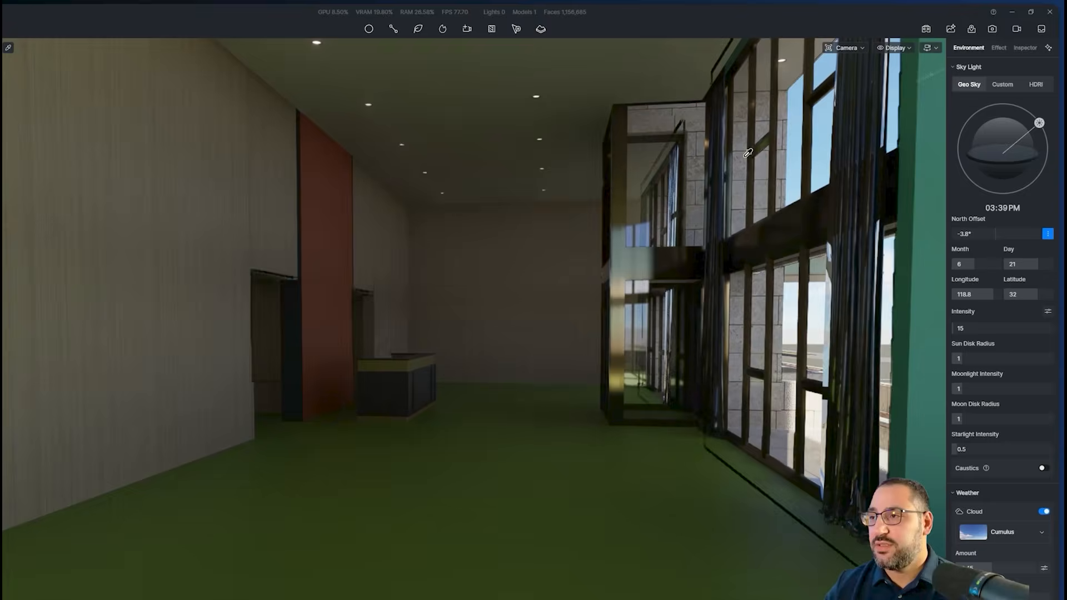
{"action": "left_click_drag", "start_coordinate": [1047, 138], "coordinate": [1043, 129]}
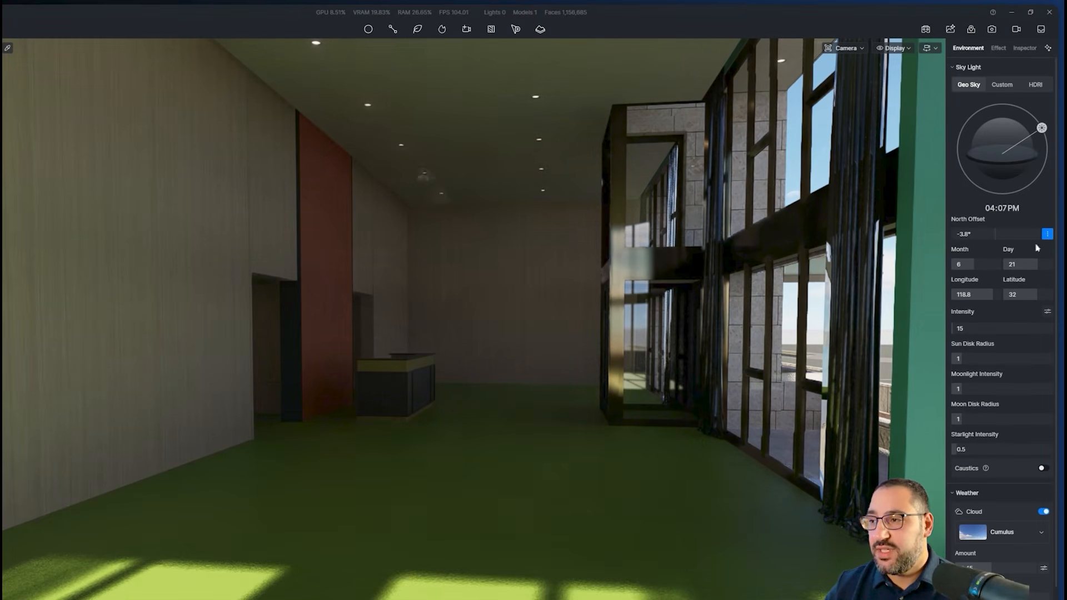
{"action": "mouse_move", "coordinate": [1003, 236]}
{"action": "left_mouse_down"}
{"action": "mouse_move", "coordinate": [1020, 235]}
{"action": "mouse_move", "coordinate": [985, 241]}
{"action": "left_mouse_up"}
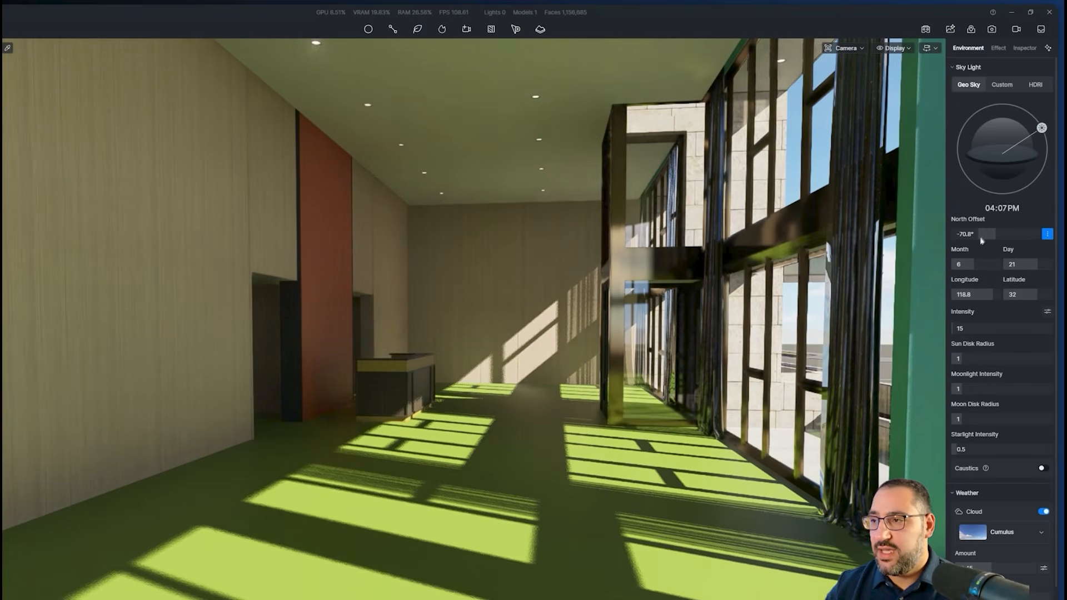
{"action": "left_click_drag", "start_coordinate": [1042, 128], "coordinate": [1045, 139]}
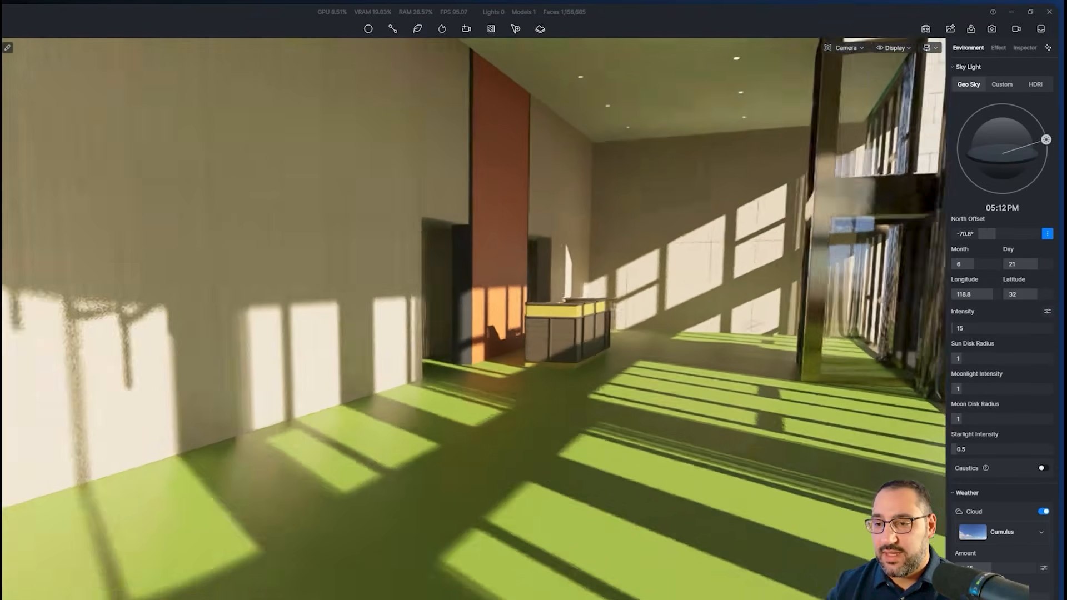
{"action": "right_click_drag", "start_coordinate": [639, 350], "coordinate": [770, 307]}
{"action": "scroll", "coordinate": [392, 369], "scroll_direction": "up", "scroll_amount": 5}
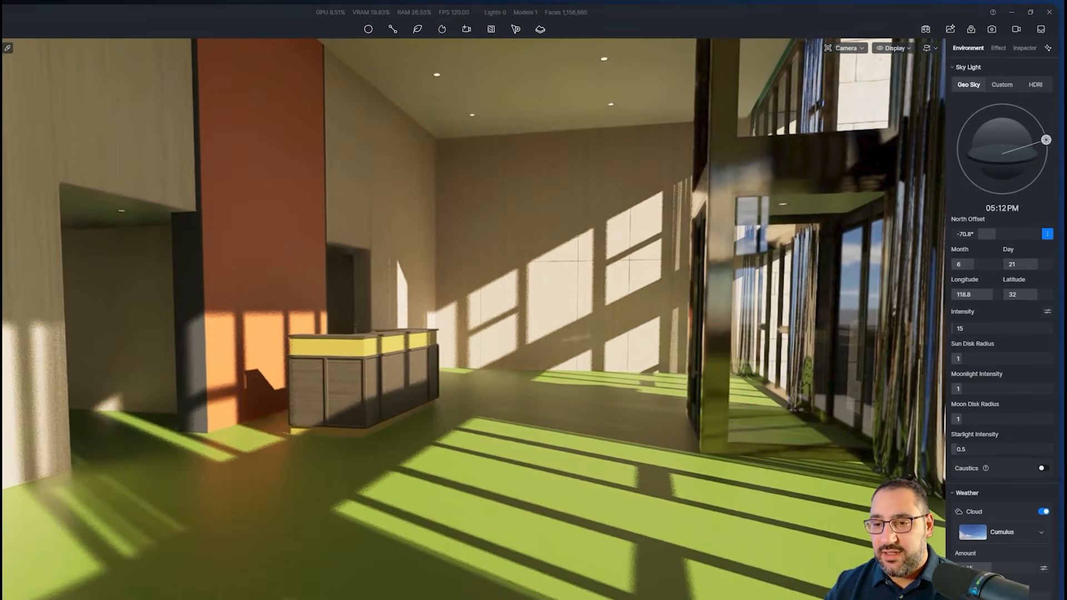
Copy the brass material from the entrance framing onto the yellow band of the reception desk
{"action": "mouse_move", "coordinate": [385, 369]}
{"action": "right_mouse_down"}
{"action": "mouse_move", "coordinate": [429, 367]}
{"action": "mouse_move", "coordinate": [405, 367]}
{"action": "right_mouse_up"}
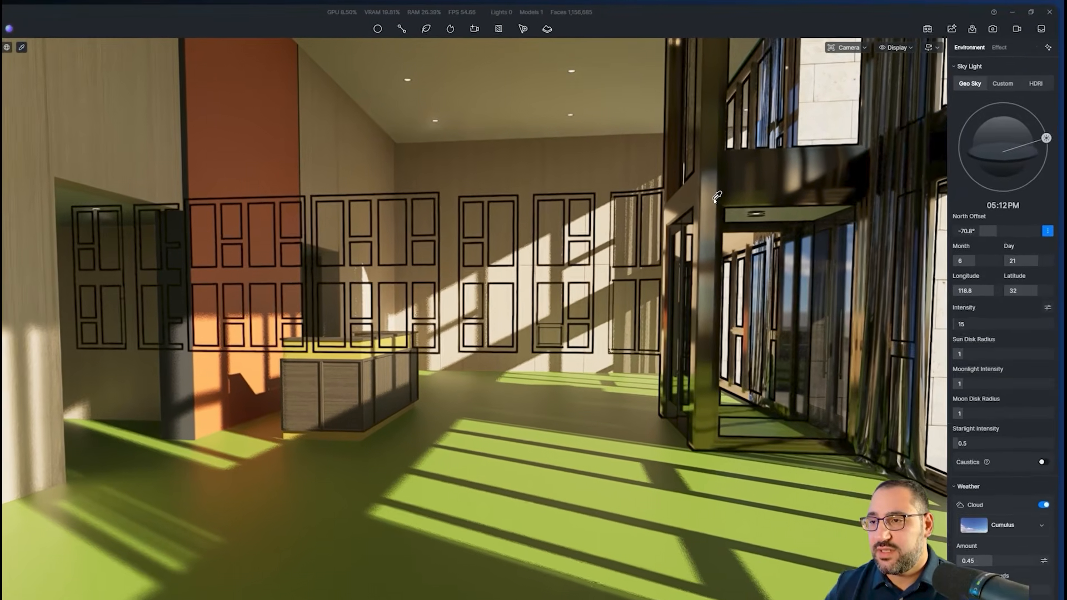
{"action": "left_click", "coordinate": [825, 147]}
{"action": "left_click", "coordinate": [958, 81]}
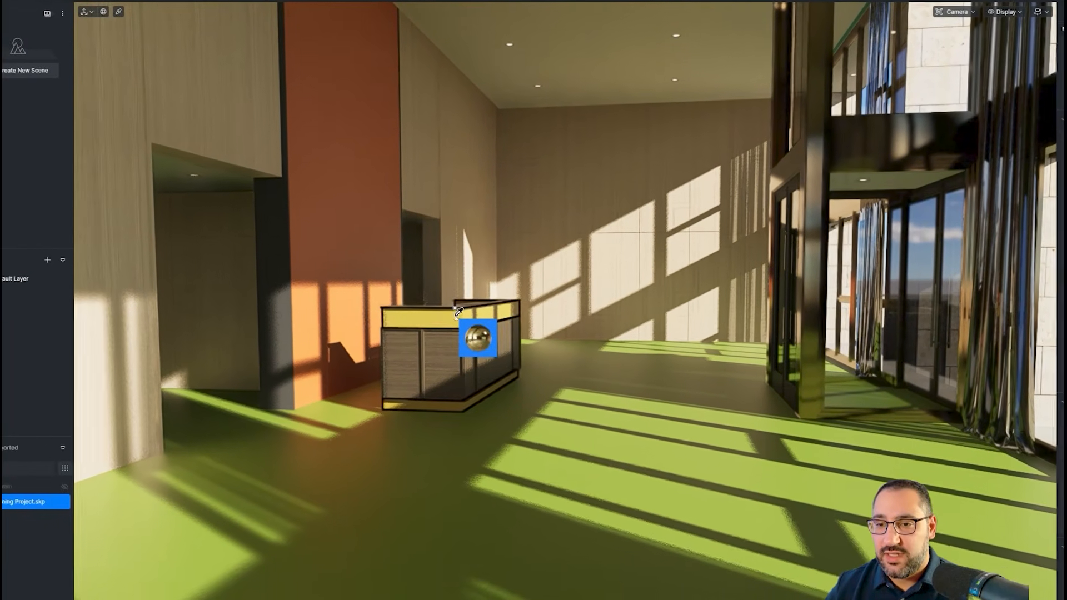
{"action": "left_click", "coordinate": [347, 357]}
{"action": "right_click", "coordinate": [630, 347]}
{"action": "scroll", "coordinate": [572, 333], "scroll_direction": "up", "scroll_amount": 5}
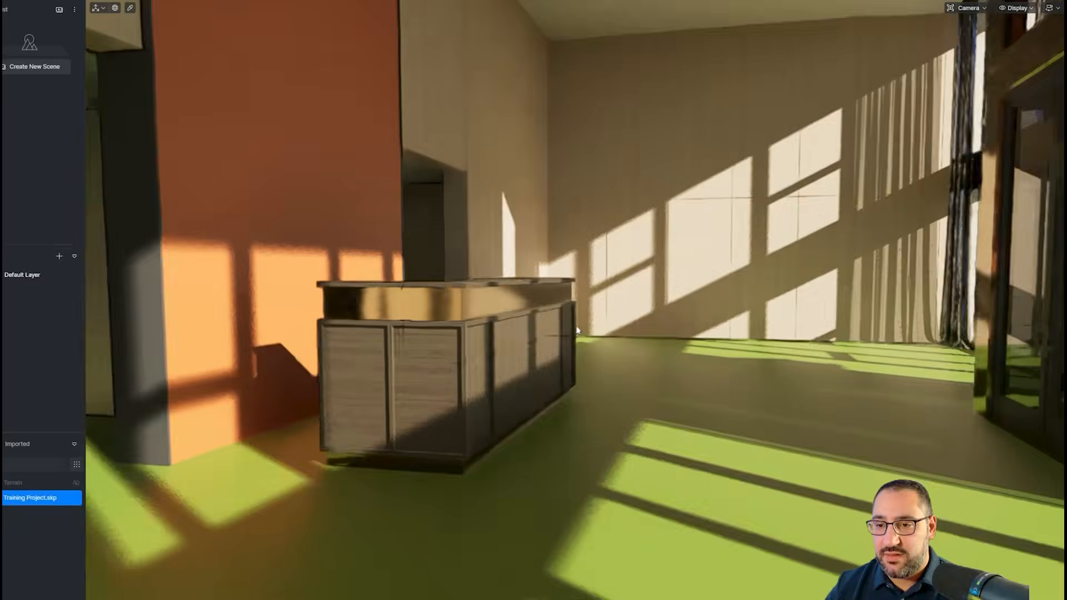
Select the reception desk's wood material and set its roughness to 0.58
{"action": "scroll", "coordinate": [494, 390], "scroll_direction": "up", "scroll_amount": 5}
{"action": "scroll", "coordinate": [492, 391], "scroll_direction": "down", "scroll_amount": 5}
{"action": "key", "text": "i"}
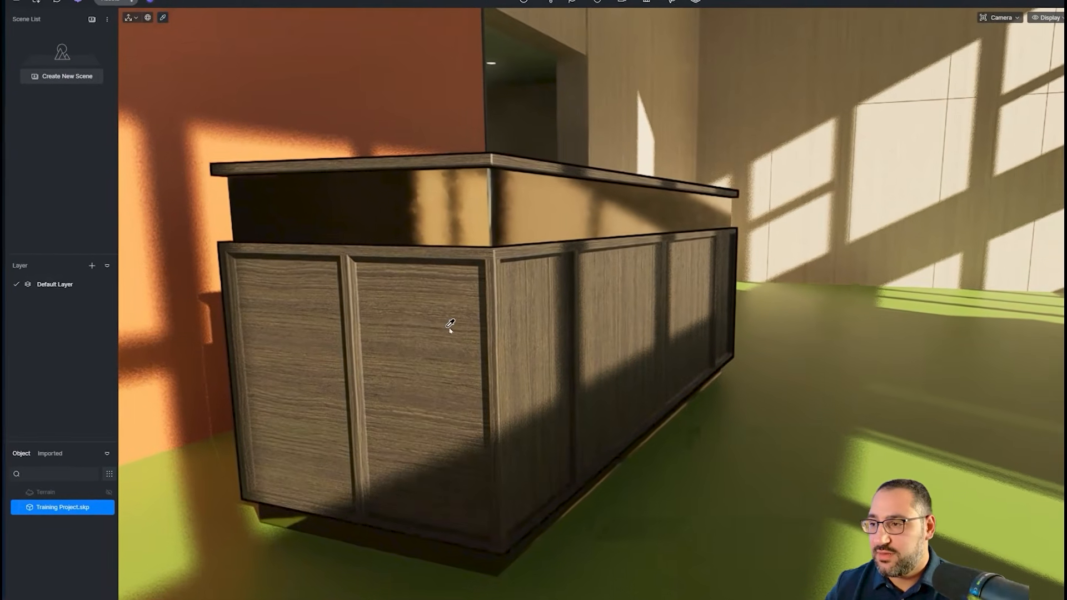
{"action": "scroll", "coordinate": [450, 326], "scroll_direction": "up", "scroll_amount": 2}
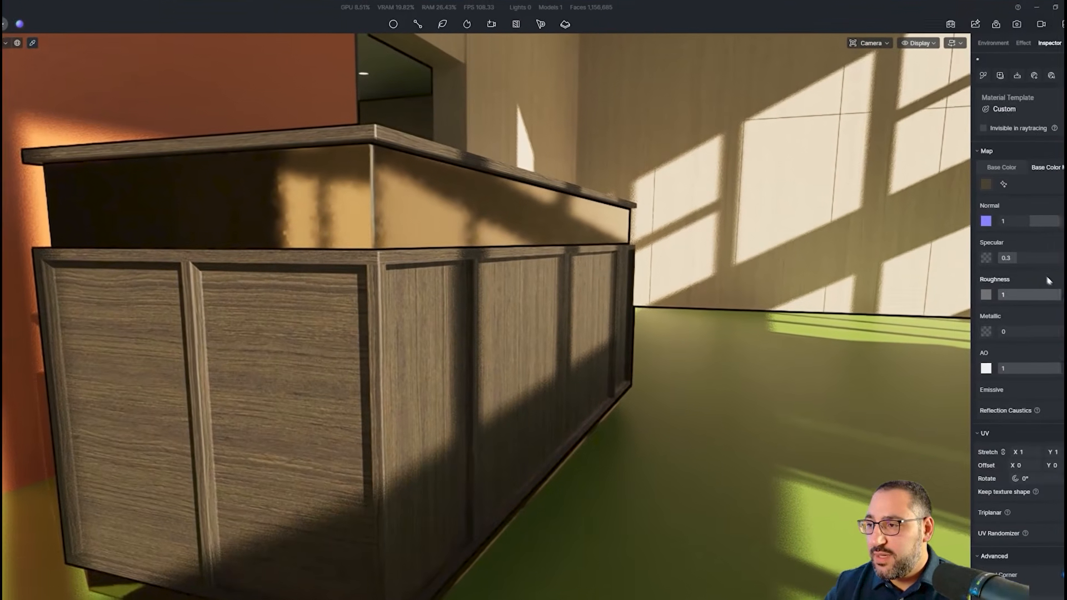
{"action": "left_click_drag", "start_coordinate": [1037, 301], "coordinate": [1033, 301]}
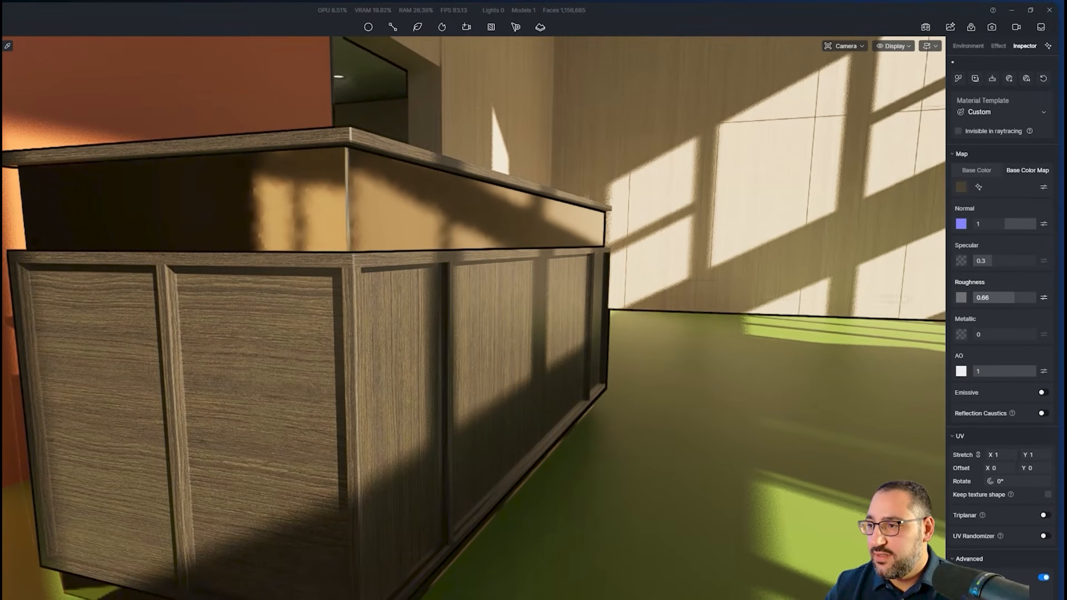
{"action": "scroll", "coordinate": [541, 332], "scroll_direction": "down", "scroll_amount": 10}
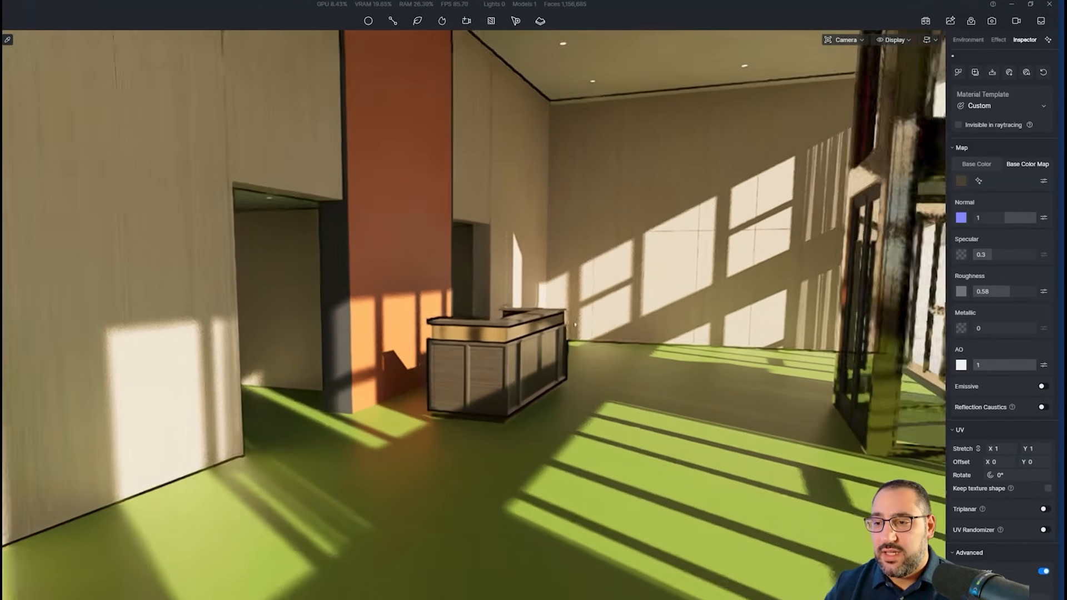
Search the online material library for "terra-cotta" to find a tile for the lobby floor
{"action": "scroll", "coordinate": [576, 325], "scroll_direction": "down", "scroll_amount": 3}
{"action": "right_click_drag", "start_coordinate": [575, 325], "coordinate": [567, 348]}
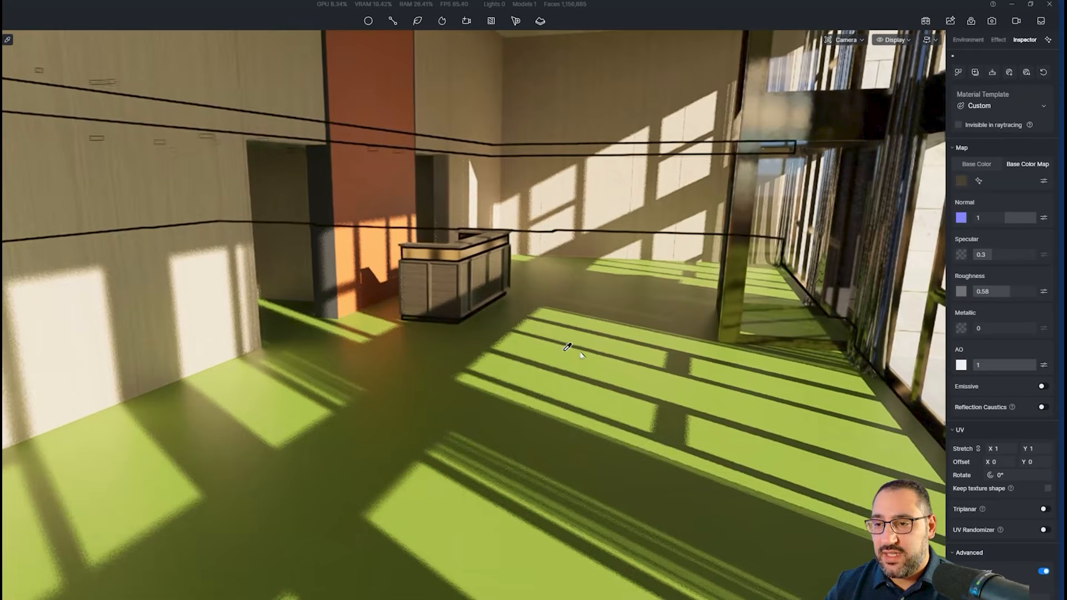
{"action": "key", "text": "m"}
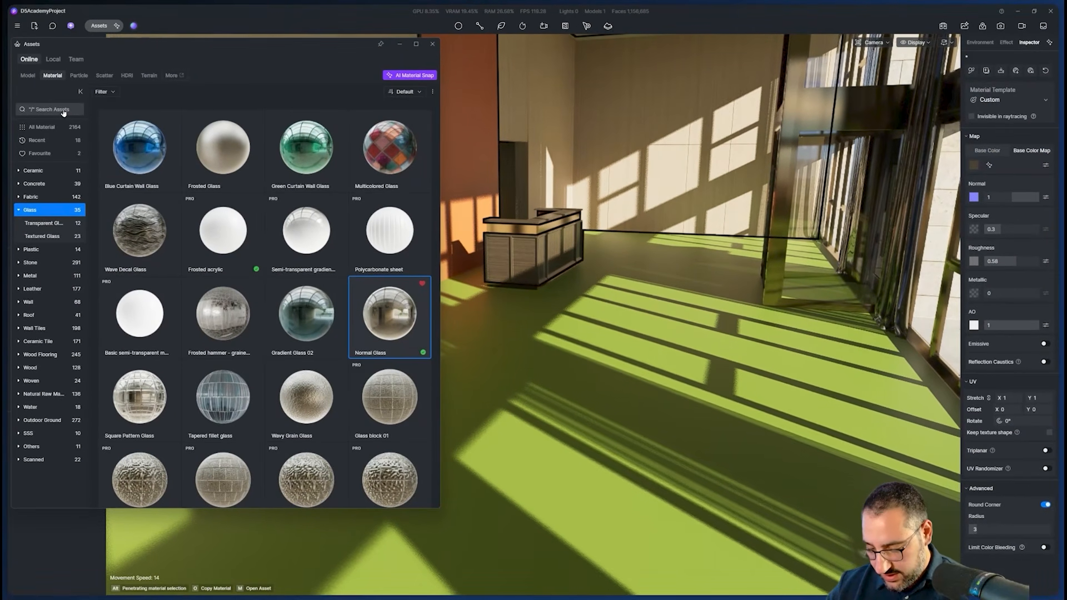
{"action": "left_click", "coordinate": [63, 112]}
{"action": "type", "text": "terra"}
{"action": "key", "text": "Return"}
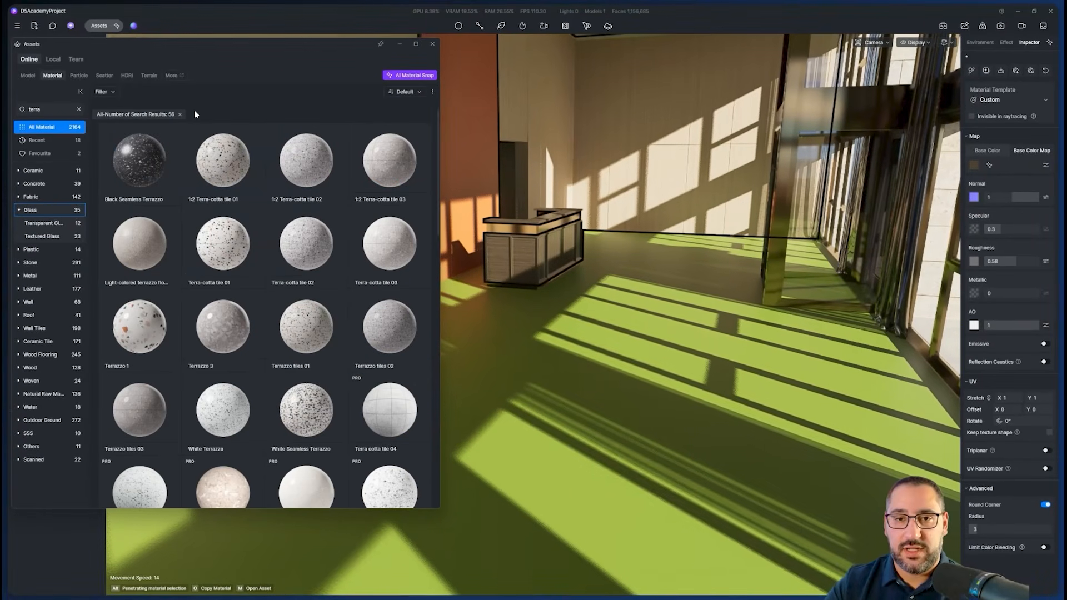
{"action": "left_click", "coordinate": [195, 110]}
{"action": "type", "text": "-cotta"}
{"action": "key", "text": "Return"}
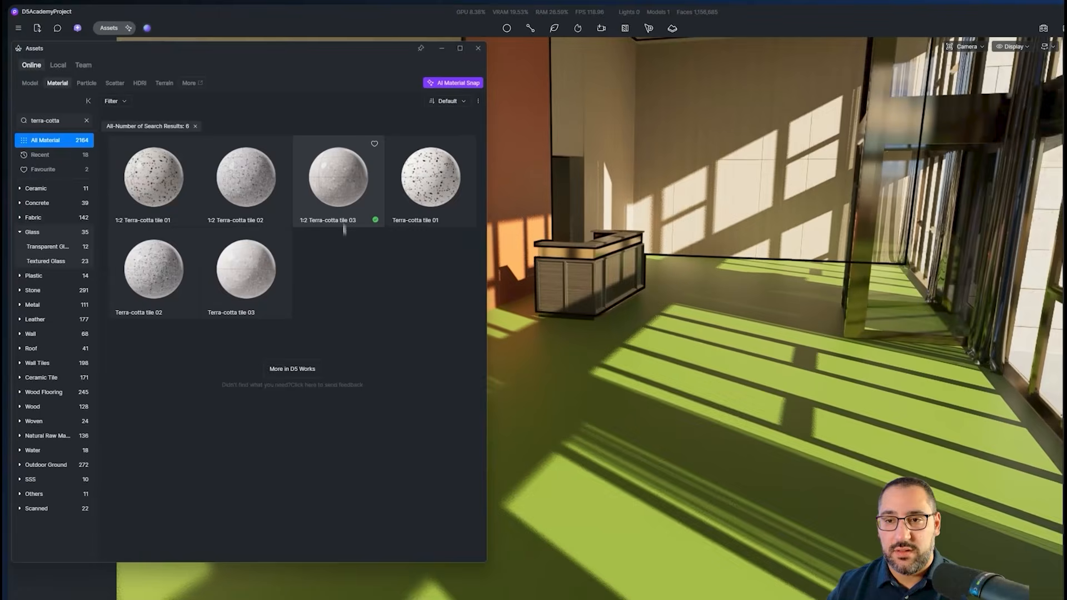
Apply the 1:2 Terra-cotta tile 03 material to the green lobby floor and check it around the lobby
{"action": "left_click_drag", "start_coordinate": [348, 225], "coordinate": [626, 444]}
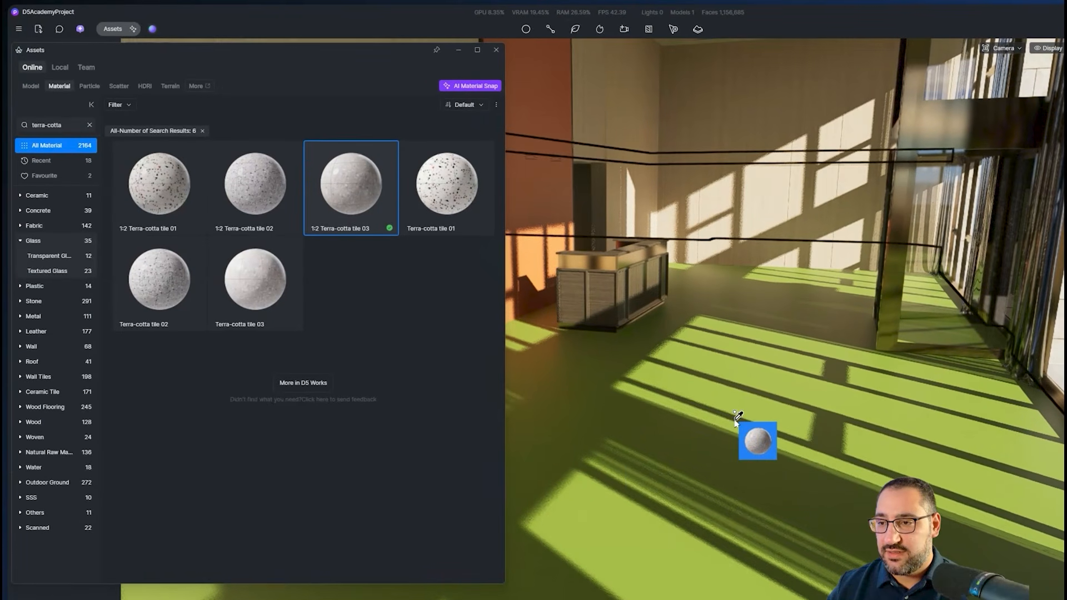
{"action": "left_click_drag", "start_coordinate": [750, 404], "coordinate": [711, 380]}
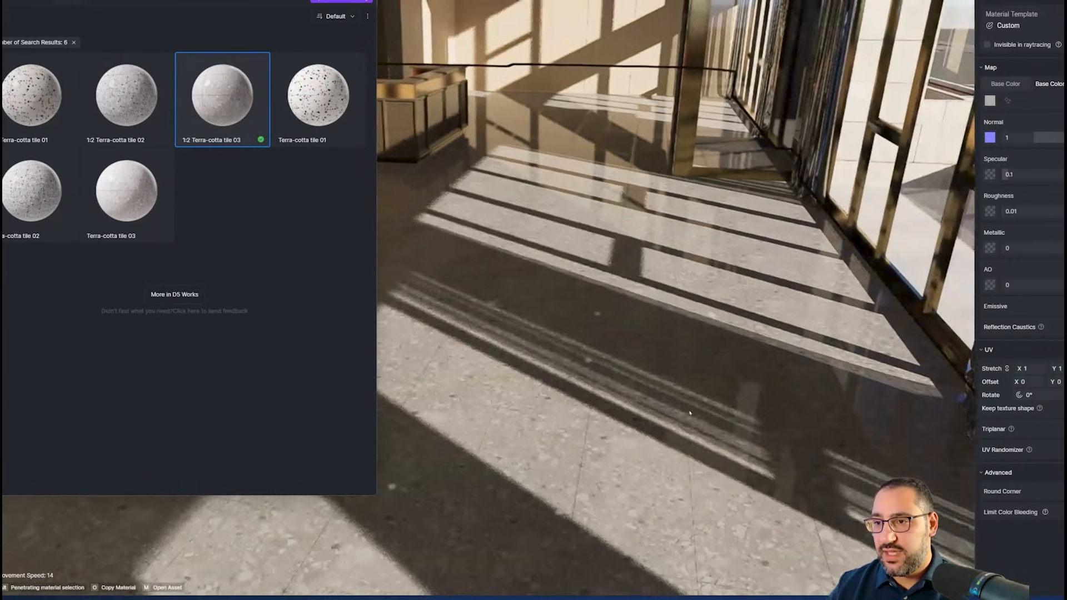
{"action": "right_click_drag", "start_coordinate": [690, 413], "coordinate": [617, 200]}
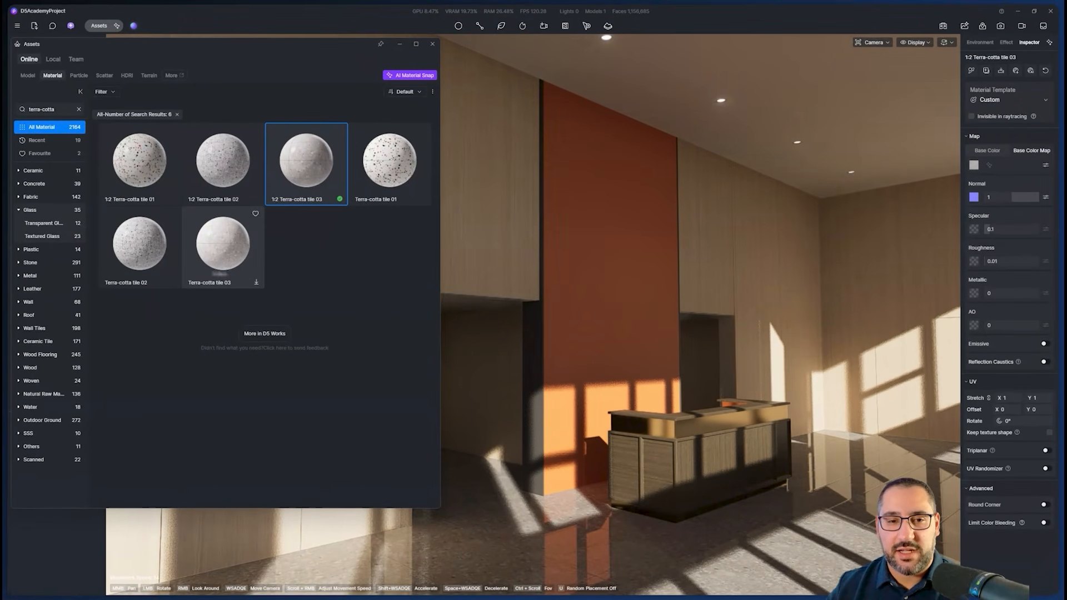
Browse the first page of the Wall Tiles materials for a finish suited to the red panel behind the reception desk
{"action": "left_click", "coordinate": [38, 341]}
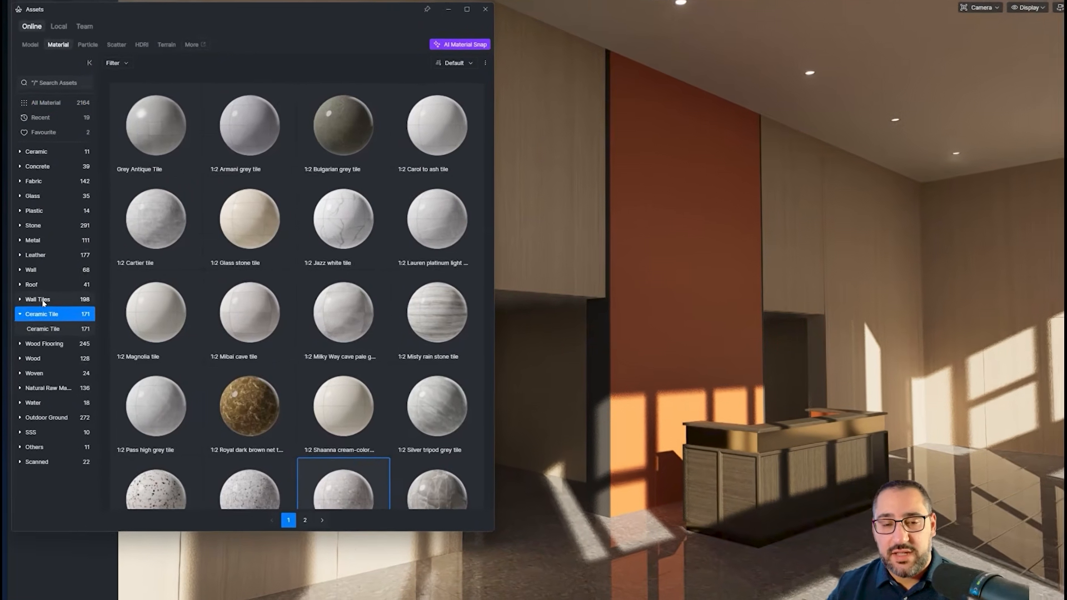
{"action": "left_click", "coordinate": [34, 302]}
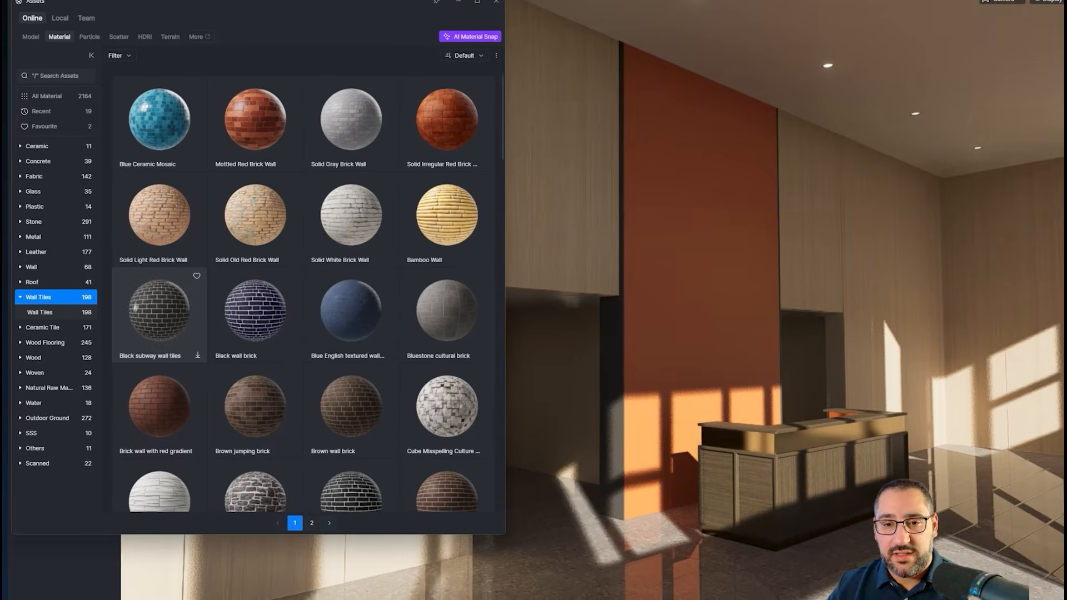
{"action": "scroll", "coordinate": [253, 295], "scroll_direction": "down", "scroll_amount": 2}
{"action": "scroll", "coordinate": [281, 301], "scroll_direction": "down", "scroll_amount": 5}
{"action": "scroll", "coordinate": [279, 328], "scroll_direction": "up", "scroll_amount": 2}
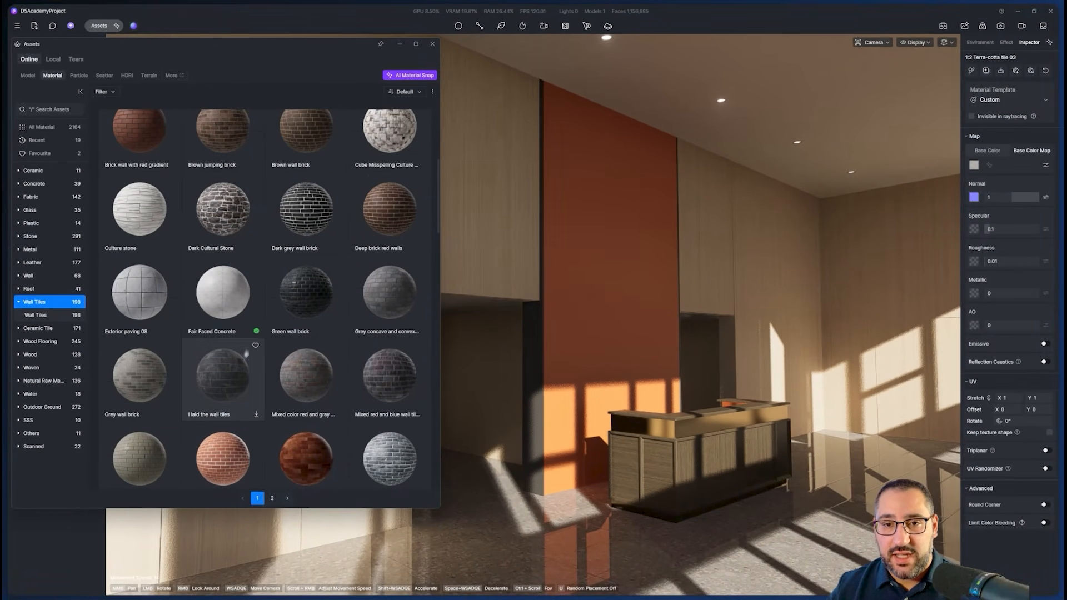
{"action": "scroll", "coordinate": [230, 236], "scroll_direction": "down", "scroll_amount": 10}
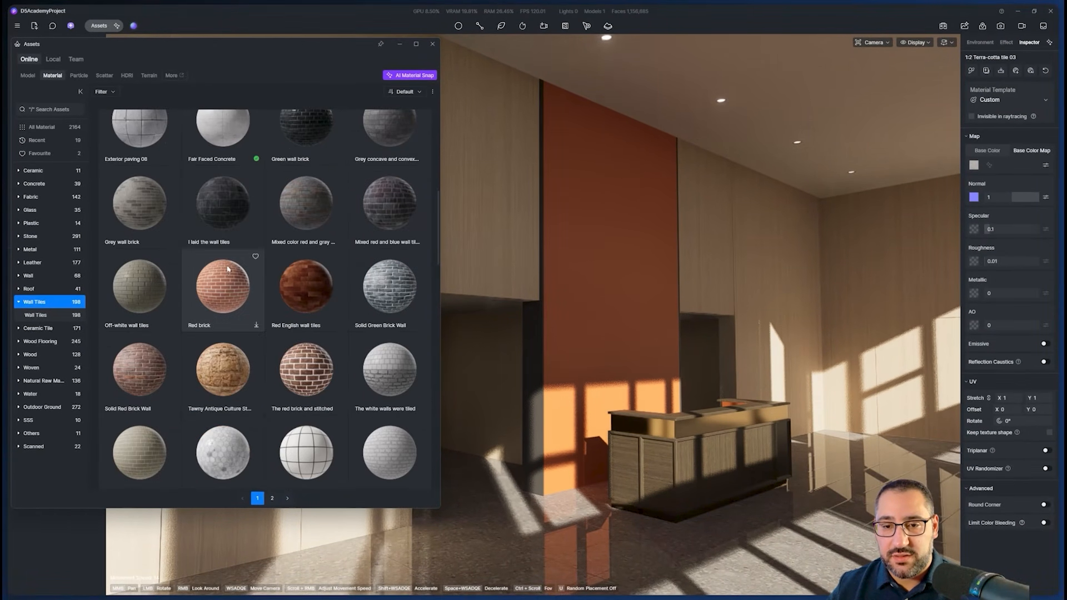
{"action": "scroll", "coordinate": [256, 287], "scroll_direction": "down", "scroll_amount": 10}
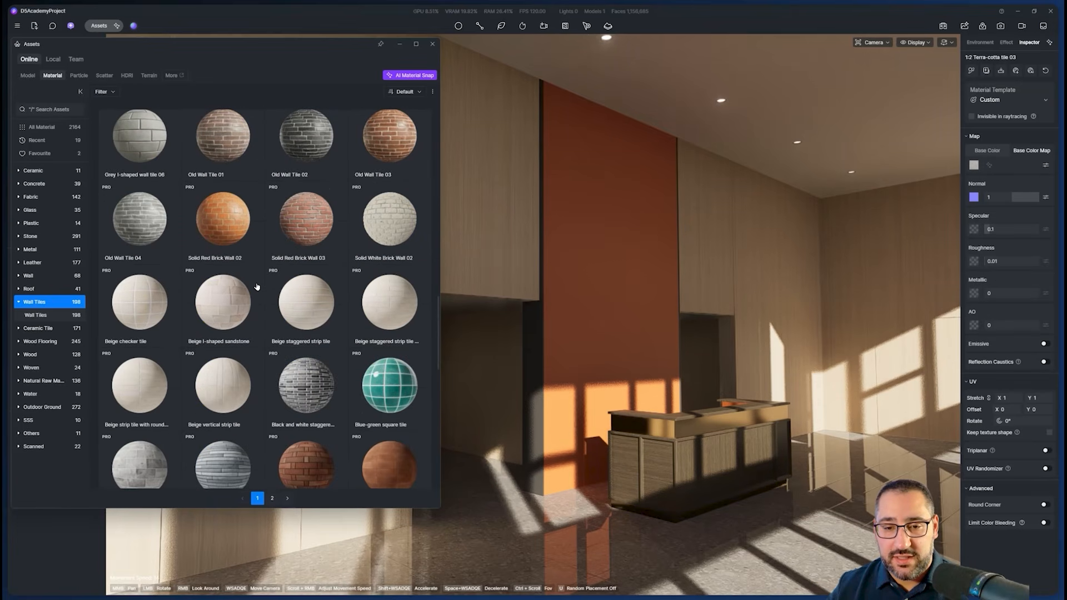
{"action": "scroll", "coordinate": [259, 286], "scroll_direction": "down", "scroll_amount": 2}
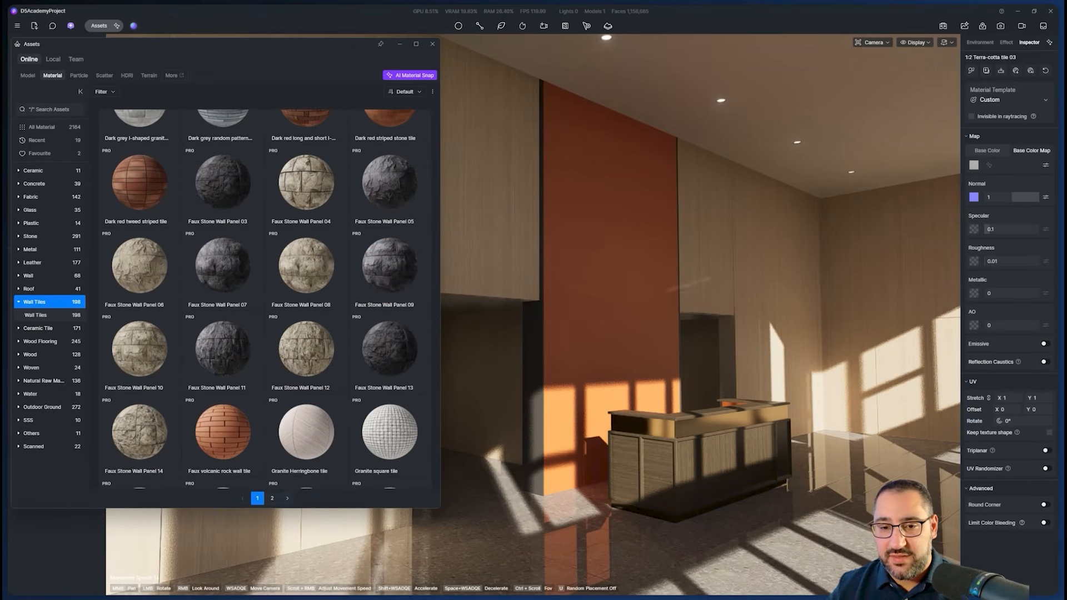
{"action": "scroll", "coordinate": [276, 299], "scroll_direction": "down", "scroll_amount": 2}
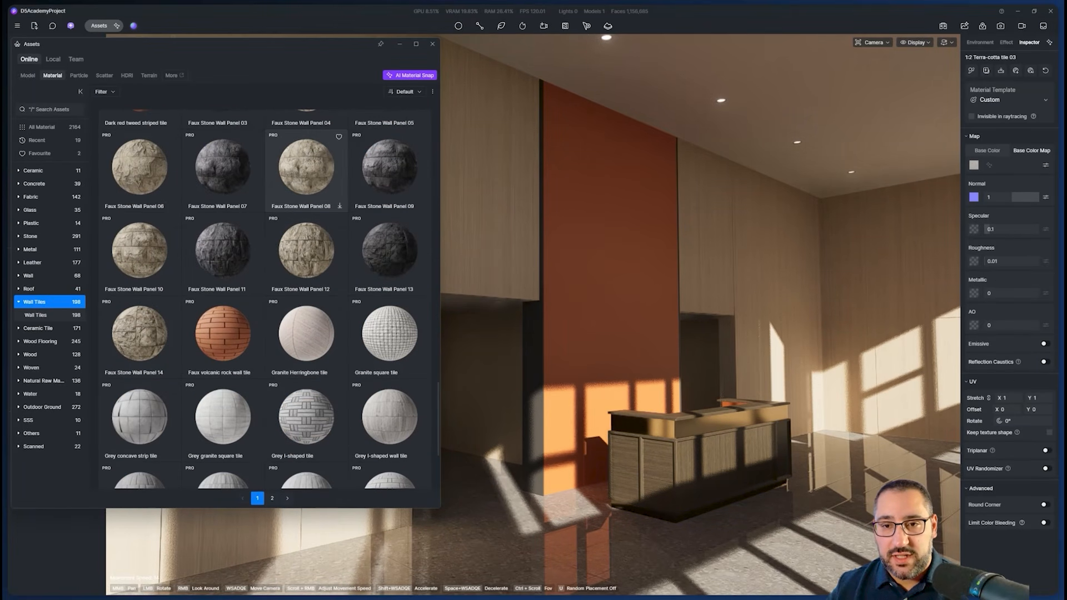
{"action": "scroll", "coordinate": [319, 183], "scroll_direction": "down", "scroll_amount": 7}
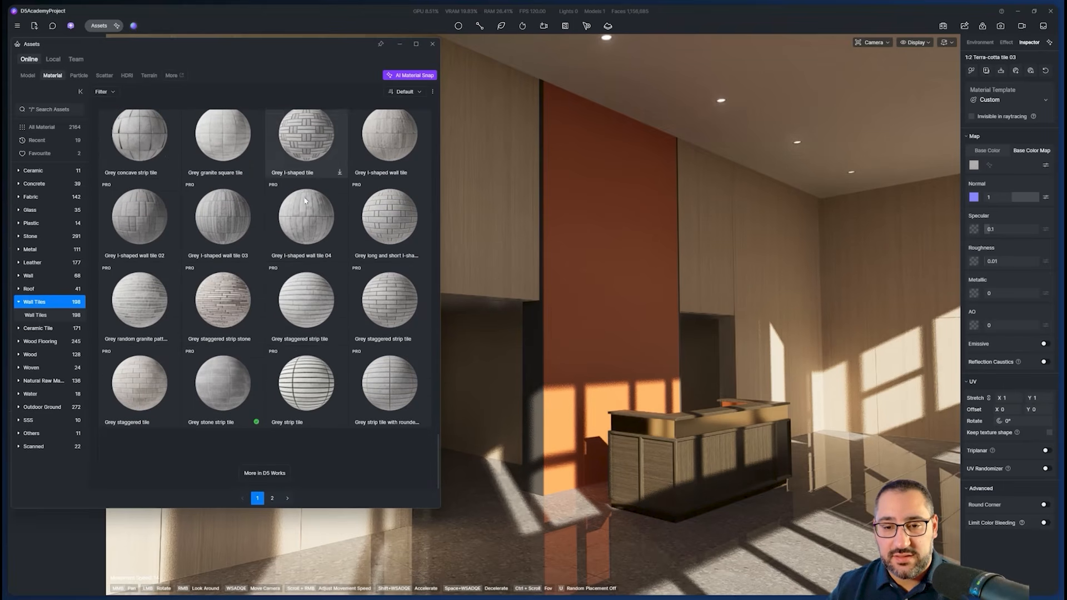
{"action": "scroll", "coordinate": [236, 304], "scroll_direction": "up", "scroll_amount": 8}
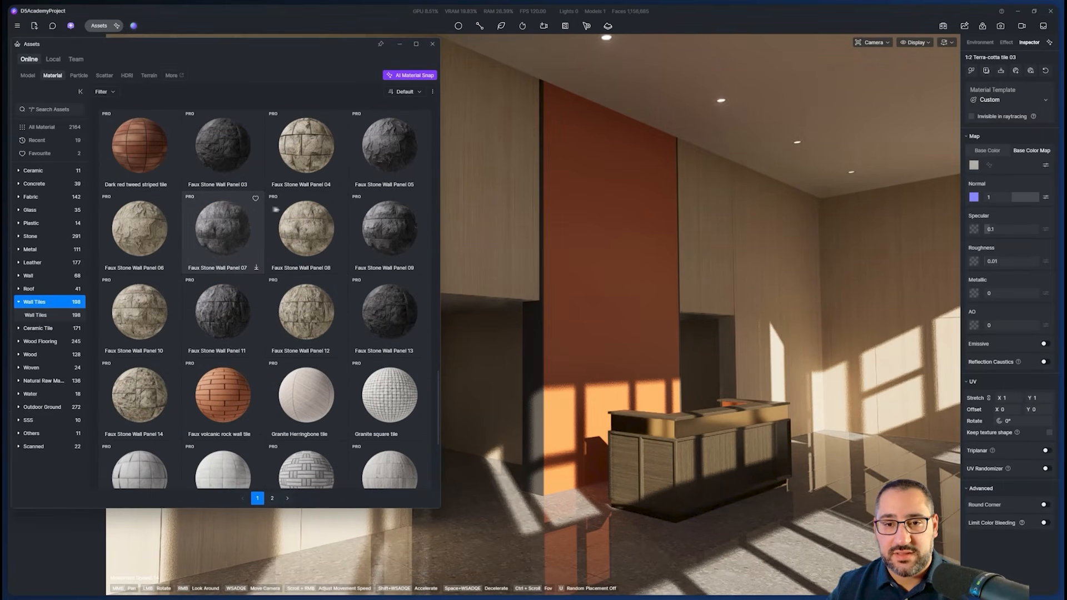
Try Faux Stone Wall Panel 08 on the red wall panel behind the reception desk and inspect it up close
{"action": "left_click", "coordinate": [306, 234]}
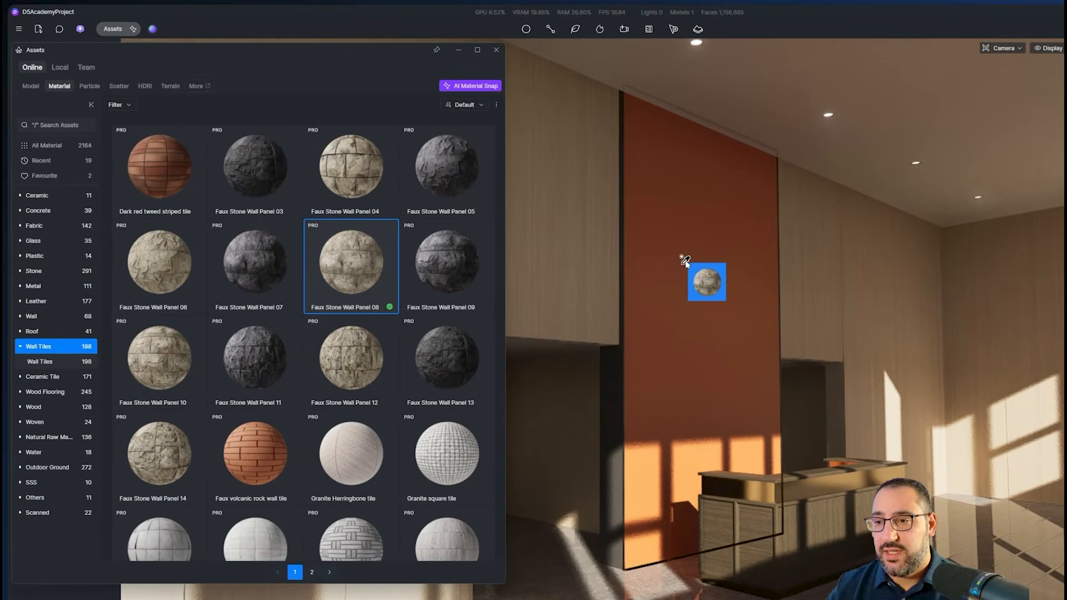
{"action": "left_click_drag", "start_coordinate": [729, 318], "coordinate": [738, 377]}
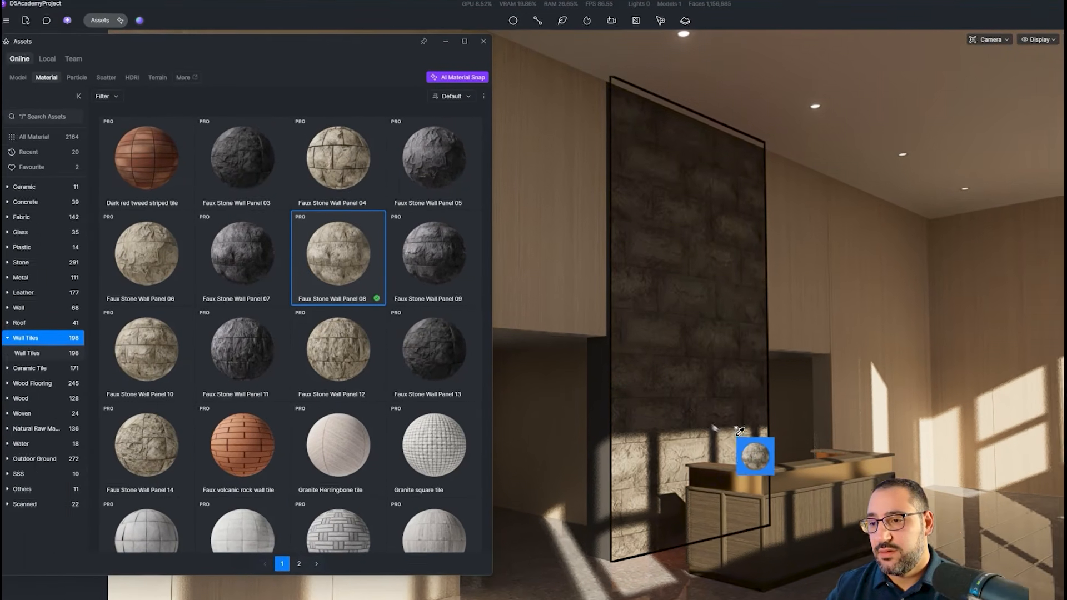
{"action": "left_click", "coordinate": [757, 439]}
{"action": "key", "text": "w"}
{"action": "right_click_drag", "start_coordinate": [690, 445], "coordinate": [608, 554]}
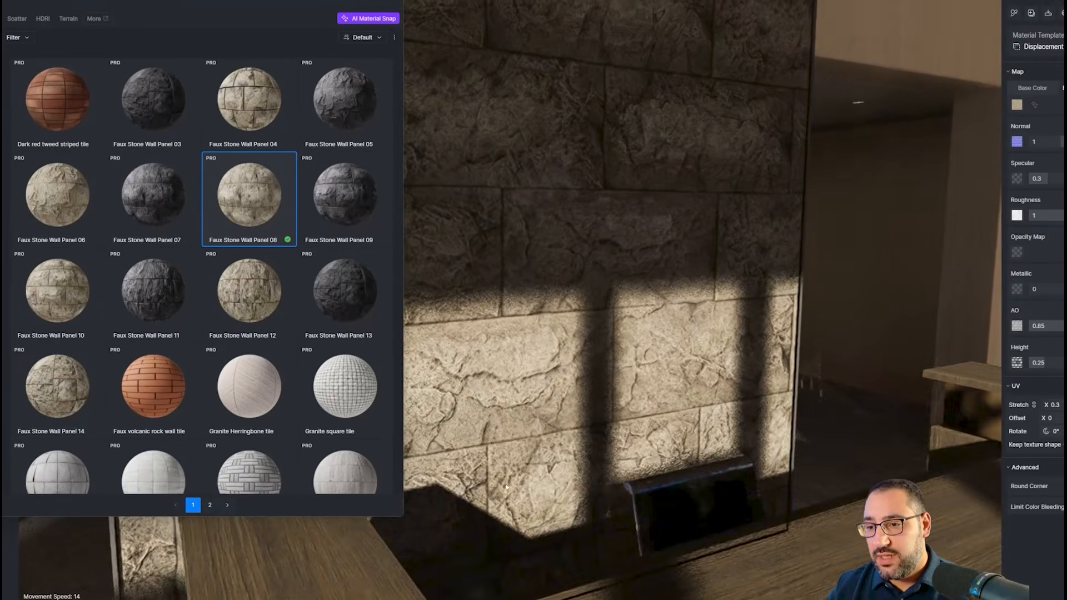
{"action": "key", "text": "s"}
{"action": "right_click_drag", "start_coordinate": [507, 487], "coordinate": [565, 489]}
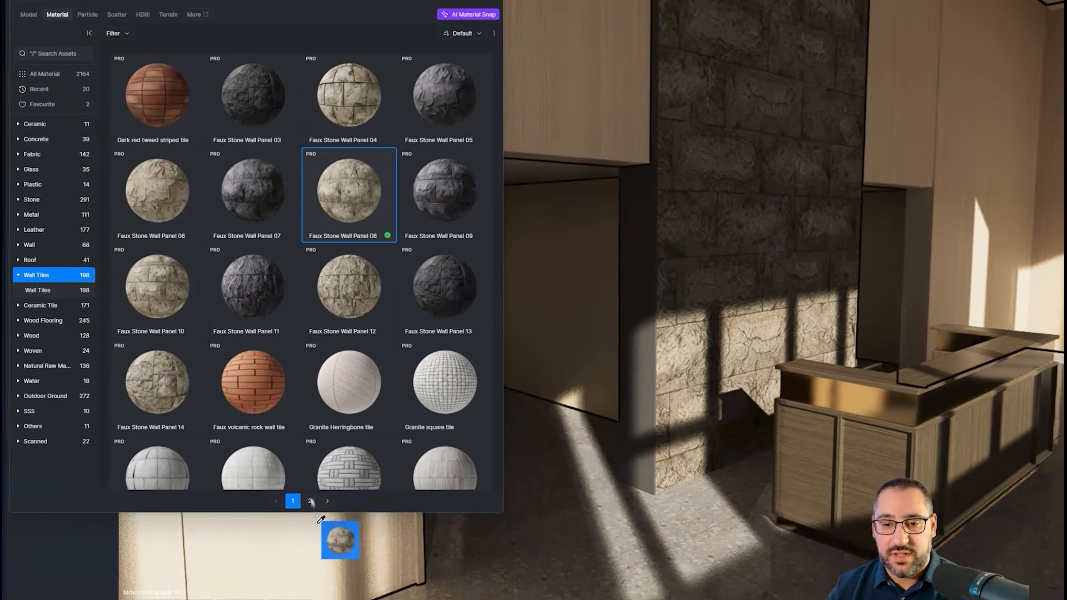
Find Light yellow I-shaped wall tile 03 on the second Wall Tiles page and apply it to the panel behind the desk
{"action": "left_click", "coordinate": [214, 504]}
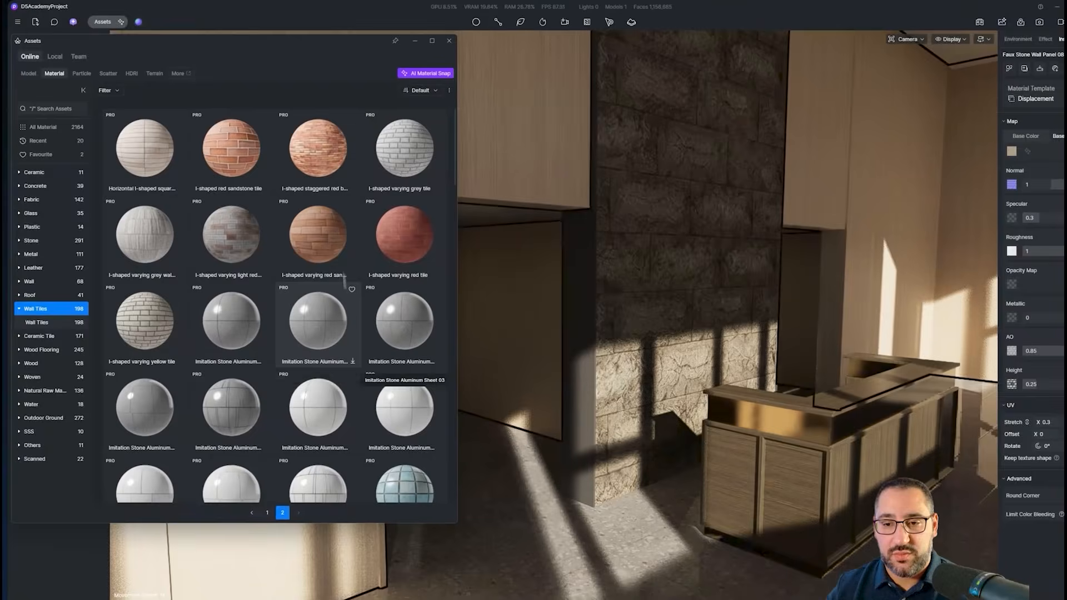
{"action": "scroll", "coordinate": [434, 256], "scroll_direction": "down", "scroll_amount": 5}
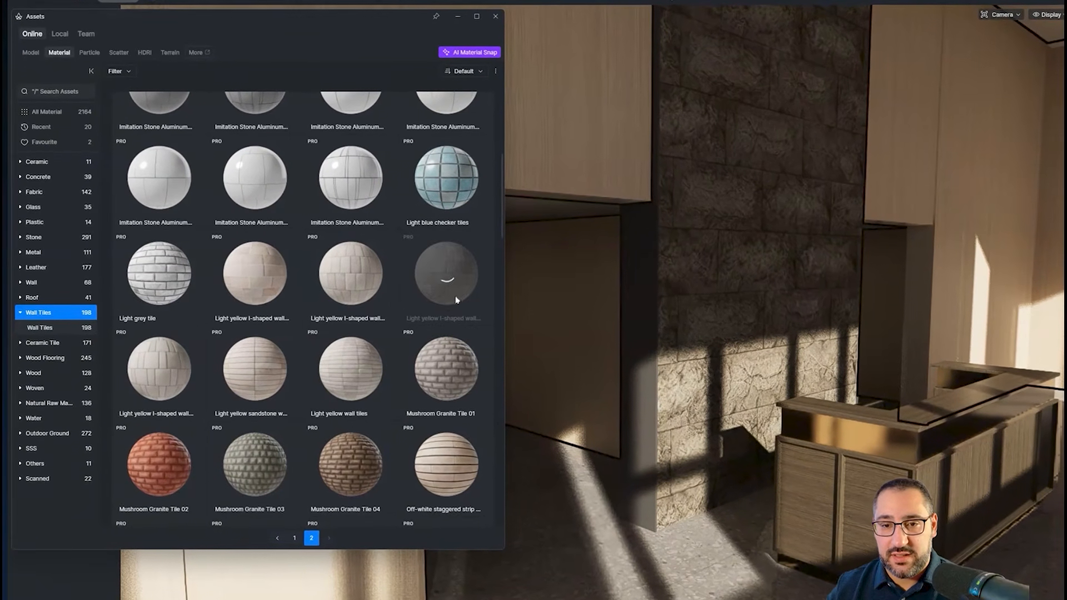
{"action": "scroll", "coordinate": [368, 353], "scroll_direction": "down", "scroll_amount": 10}
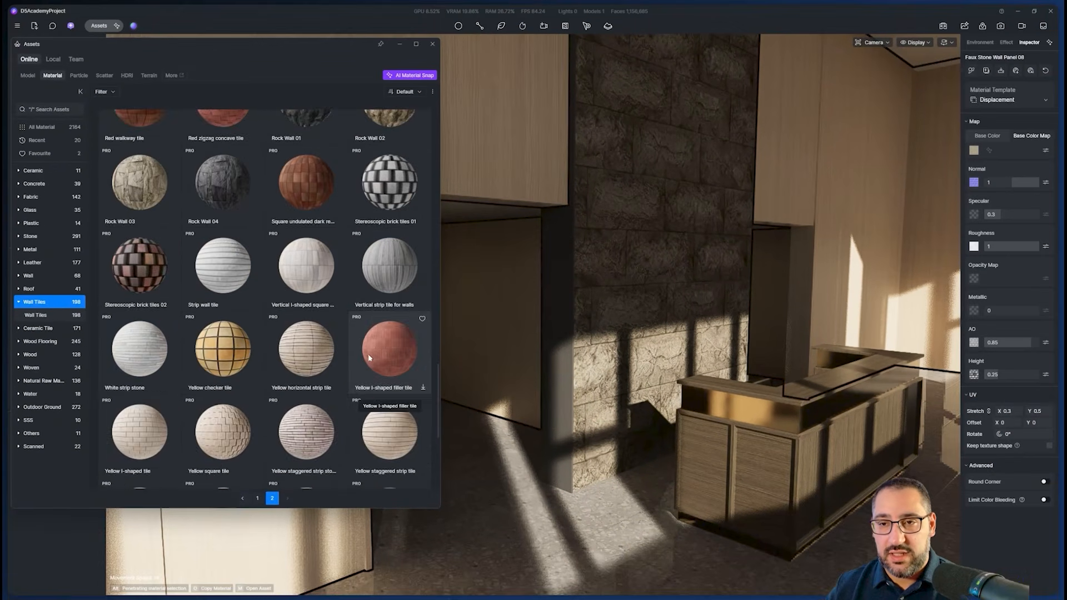
{"action": "scroll", "coordinate": [368, 352], "scroll_direction": "up", "scroll_amount": 10}
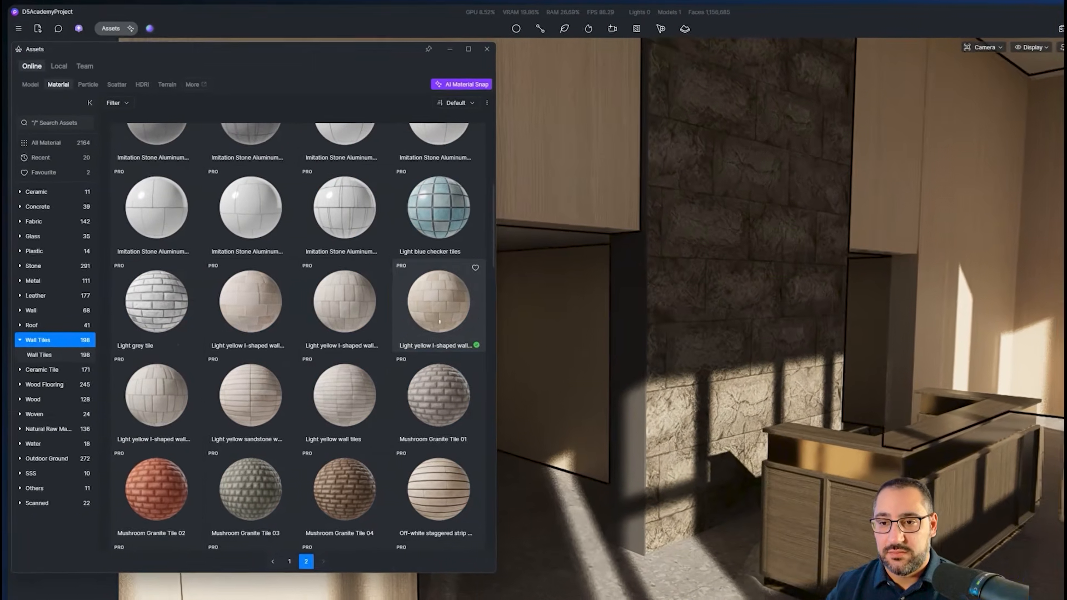
{"action": "left_click_drag", "start_coordinate": [390, 268], "coordinate": [678, 236]}
{"action": "left_click", "coordinate": [752, 272]}
{"action": "right_click_drag", "start_coordinate": [752, 272], "coordinate": [657, 372]}
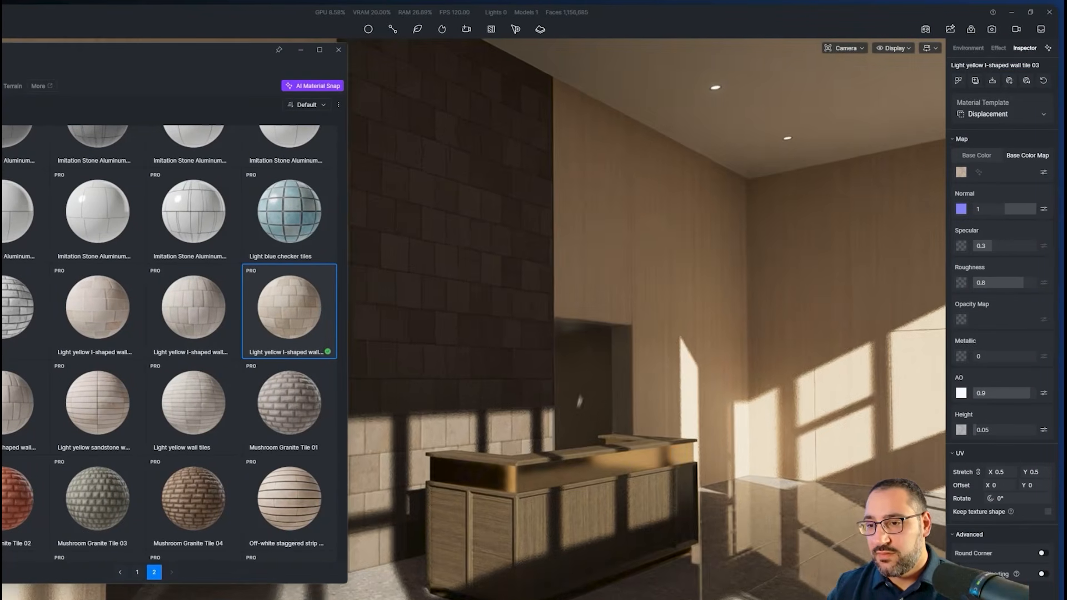
{"action": "right_click_drag", "start_coordinate": [526, 372], "coordinate": [530, 371]}
{"action": "scroll", "coordinate": [530, 372], "scroll_direction": "down", "scroll_amount": 2}
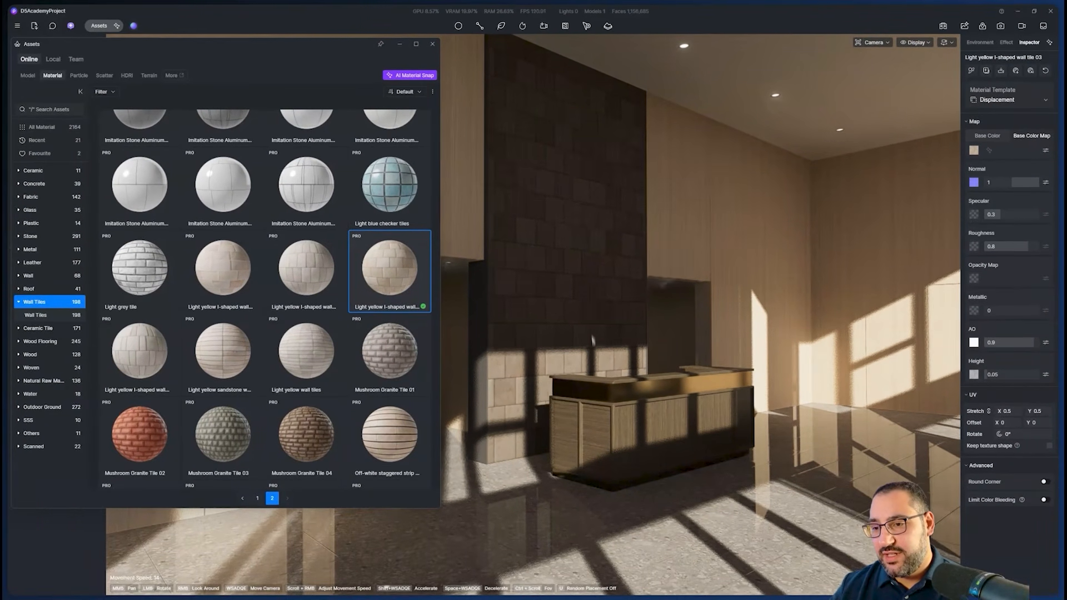
Darken the base color of Light yellow I-shaped wall tile 03 behind the desk to a neutral grey with V 43
{"action": "left_click_drag", "start_coordinate": [593, 340], "coordinate": [478, 356]}
{"action": "scroll", "coordinate": [478, 356], "scroll_direction": "up", "scroll_amount": 3}
{"action": "left_click_drag", "start_coordinate": [393, 351], "coordinate": [731, 338]}
{"action": "key", "text": "i"}
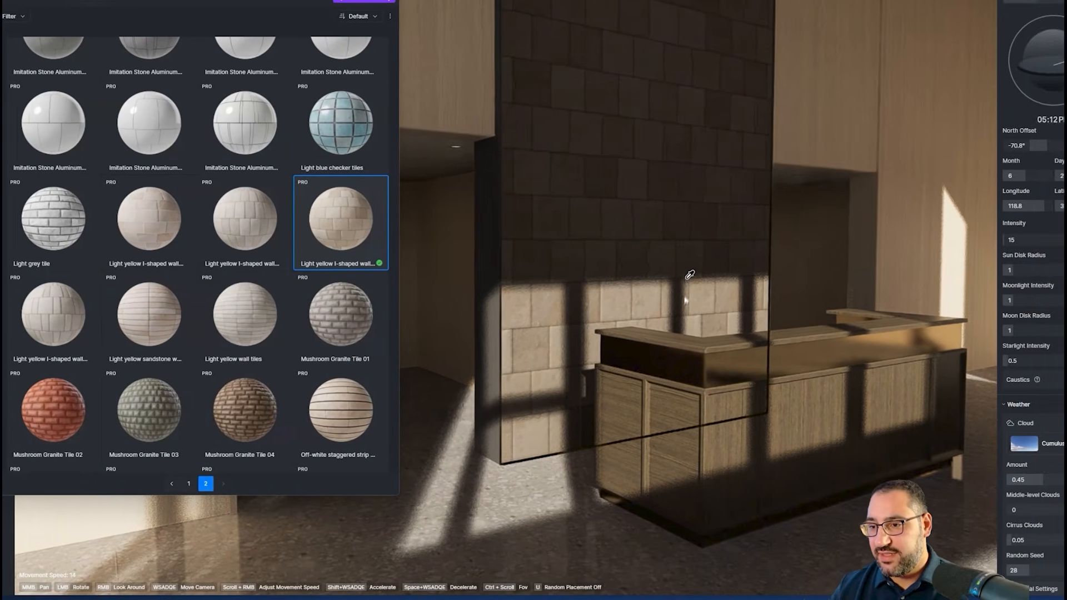
{"action": "left_click", "coordinate": [798, 289]}
{"action": "left_click", "coordinate": [975, 152]}
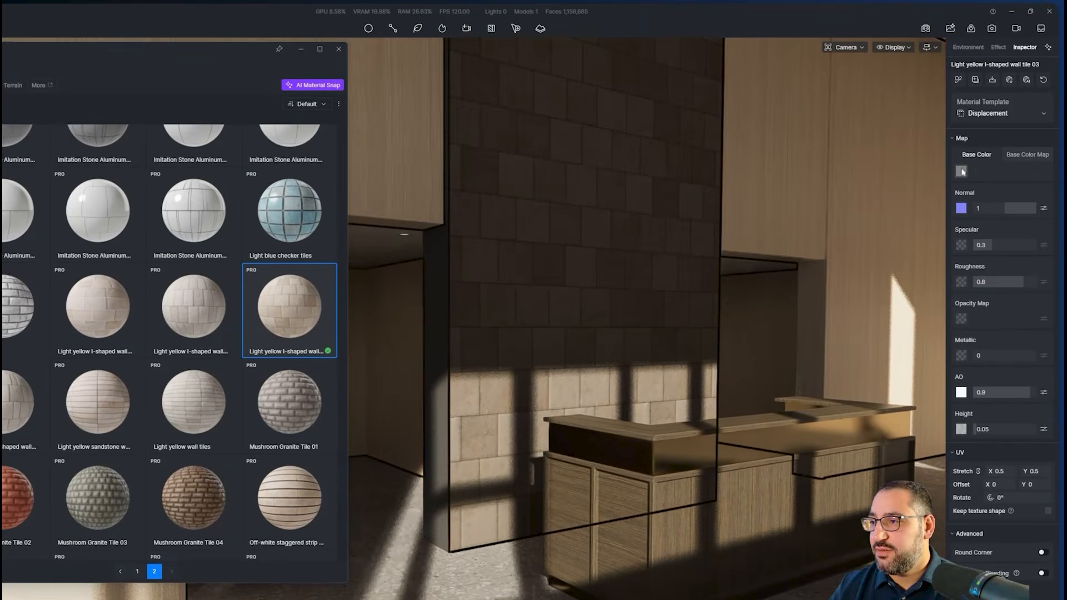
{"action": "left_click", "coordinate": [961, 166]}
{"action": "left_click", "coordinate": [847, 221]}
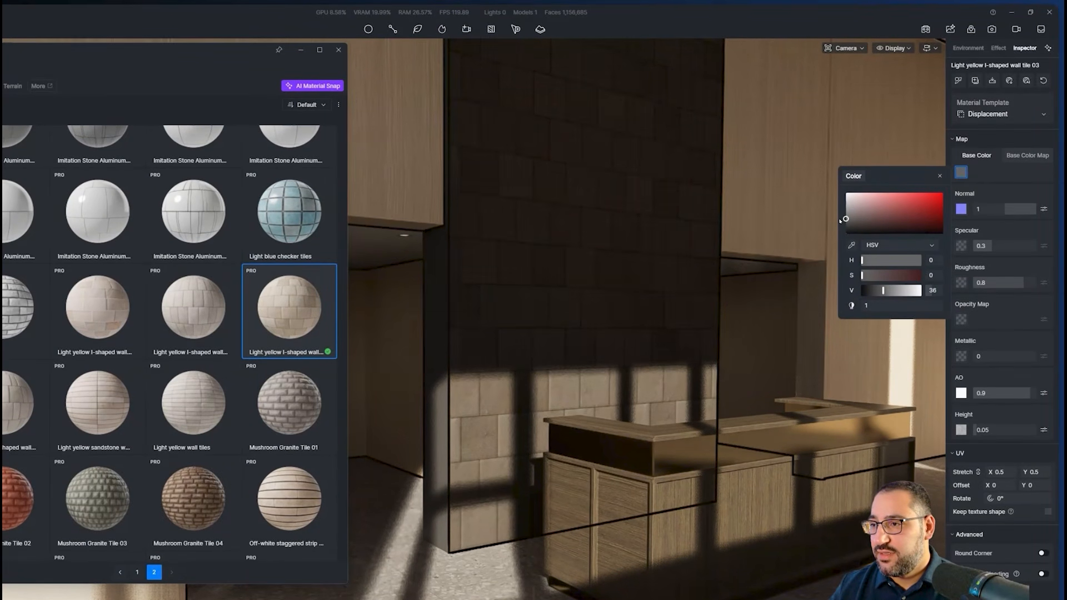
{"action": "left_click_drag", "start_coordinate": [839, 219], "coordinate": [841, 217]}
Examine the darkened feature wall and reception desk from farther back in the lobby
{"action": "scroll", "coordinate": [618, 326], "scroll_direction": "down", "scroll_amount": 4}
{"action": "right_click_drag", "start_coordinate": [618, 326], "coordinate": [767, 295]}
{"action": "scroll", "coordinate": [768, 296], "scroll_direction": "down", "scroll_amount": 4}
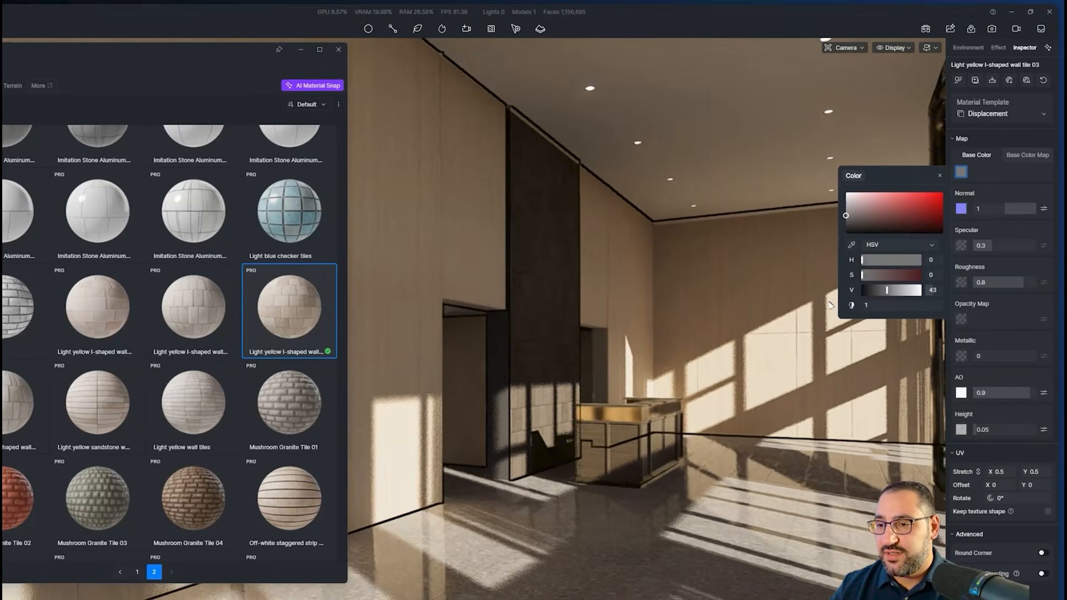
{"action": "right_click_drag", "start_coordinate": [834, 306], "coordinate": [771, 310]}
{"action": "scroll", "coordinate": [577, 336], "scroll_direction": "up", "scroll_amount": 2}
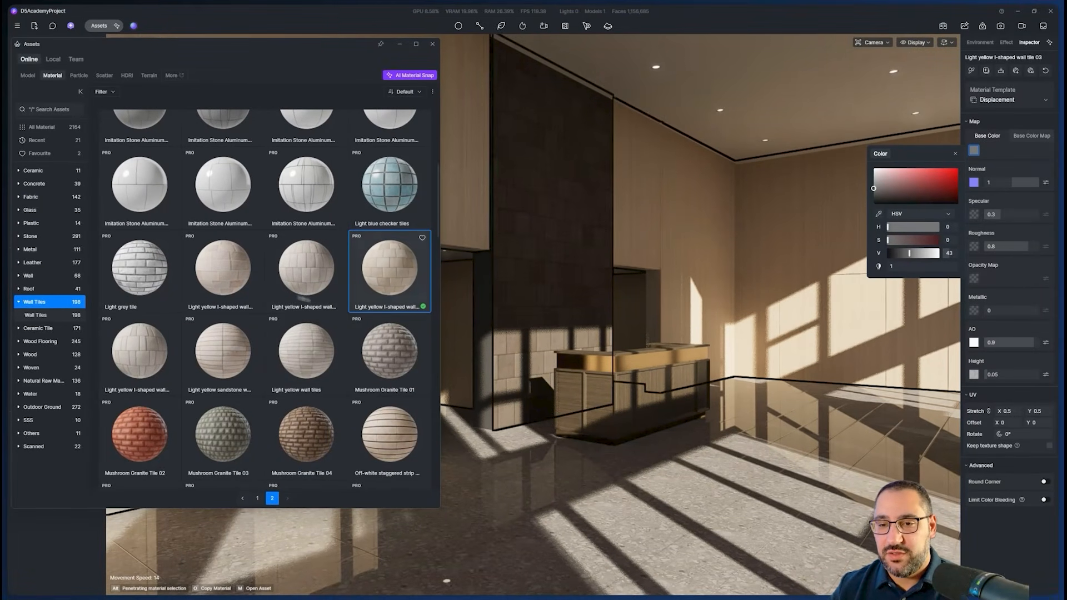
{"action": "scroll", "coordinate": [651, 388], "scroll_direction": "down", "scroll_amount": 2}
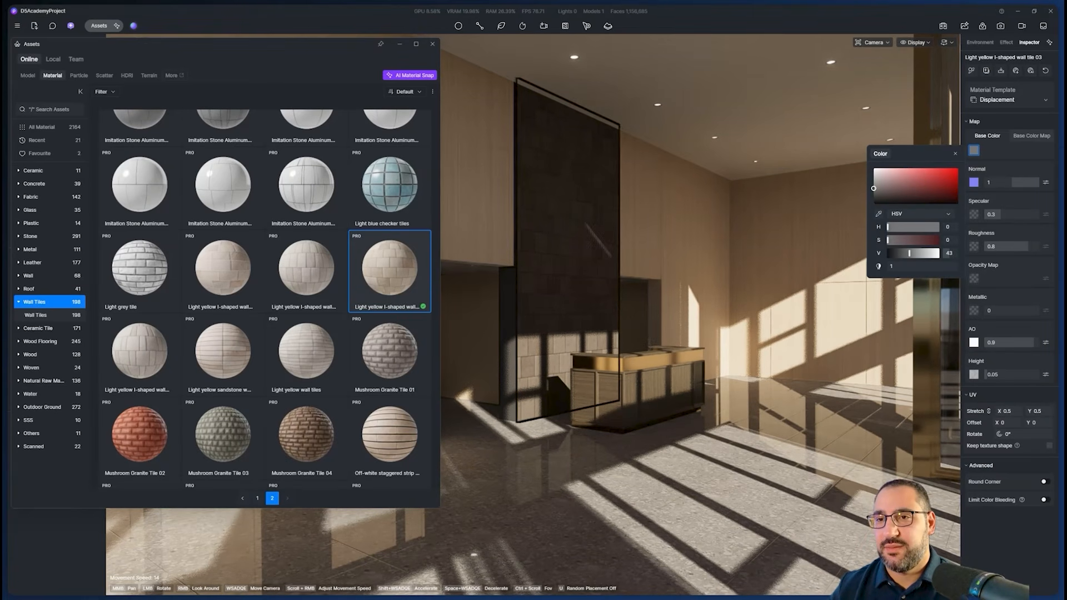
Browse the first page of the Wood materials while checking the wood-grain lobby wall up close
{"action": "right_click_drag", "start_coordinate": [606, 170], "coordinate": [602, 263]}
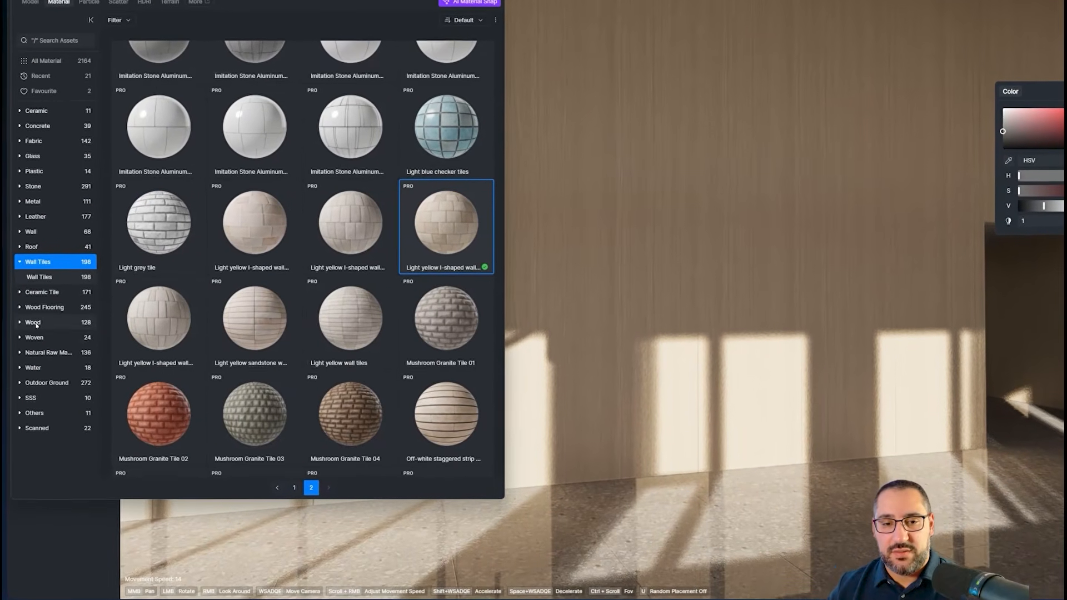
{"action": "left_click", "coordinate": [40, 322]}
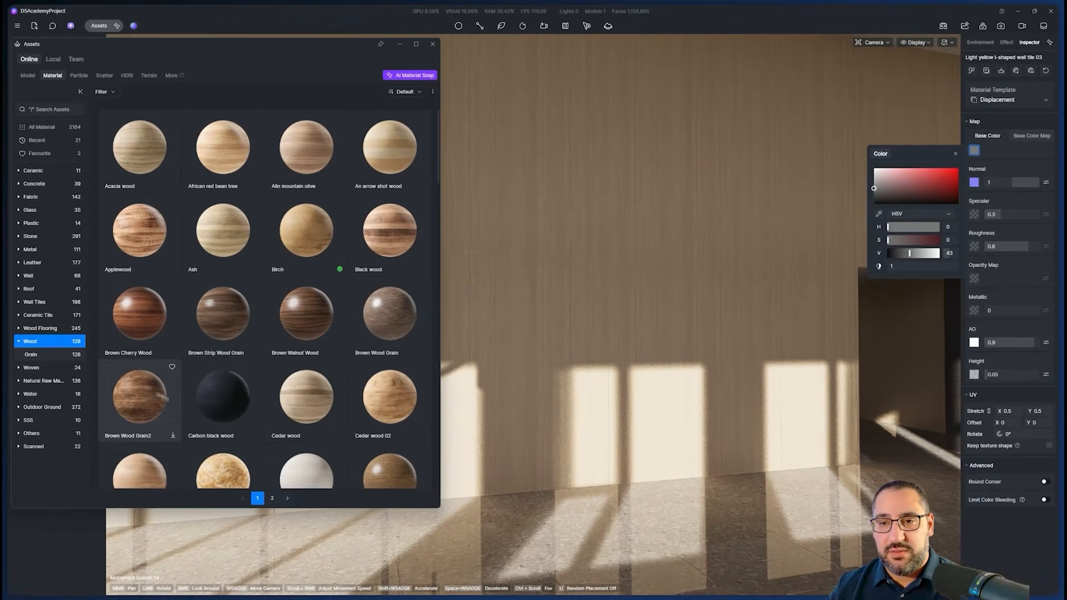
{"action": "scroll", "coordinate": [389, 267], "scroll_direction": "down", "scroll_amount": 3}
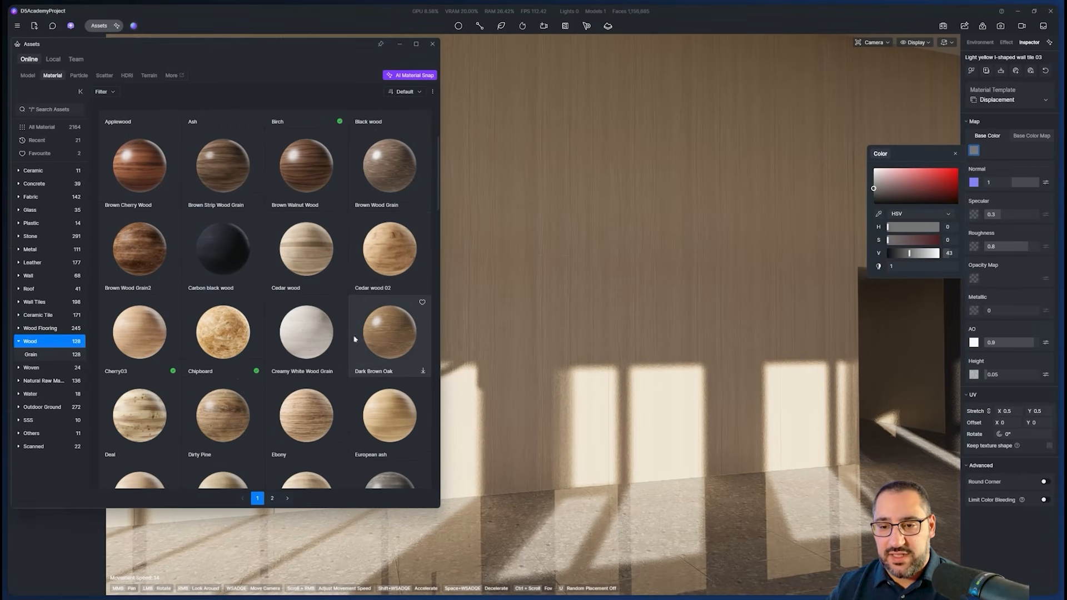
{"action": "scroll", "coordinate": [396, 332], "scroll_direction": "down", "scroll_amount": 5}
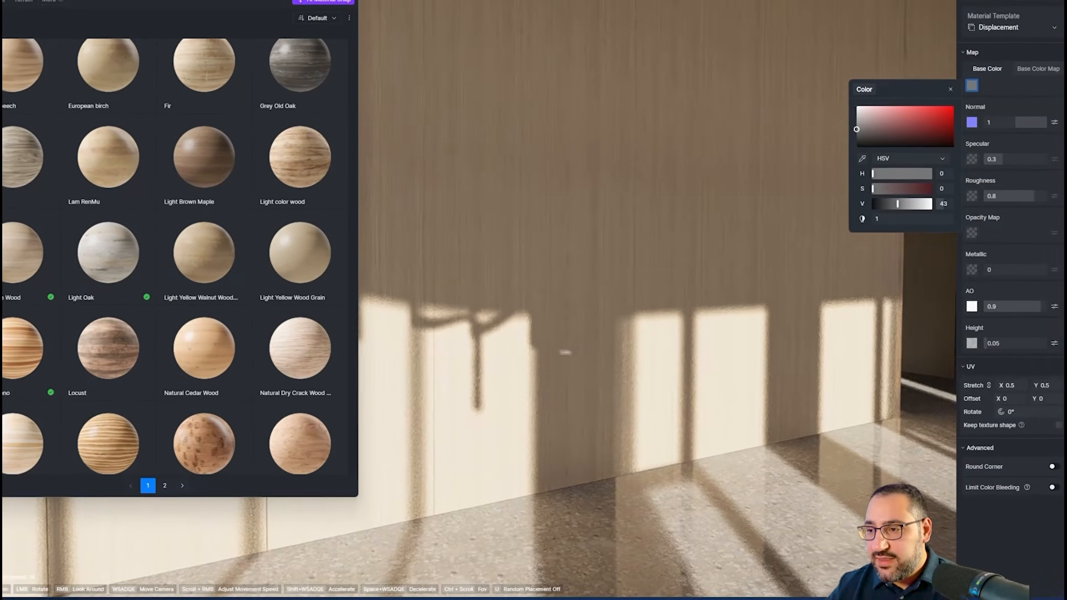
{"action": "right_click_drag", "start_coordinate": [579, 341], "coordinate": [544, 284]}
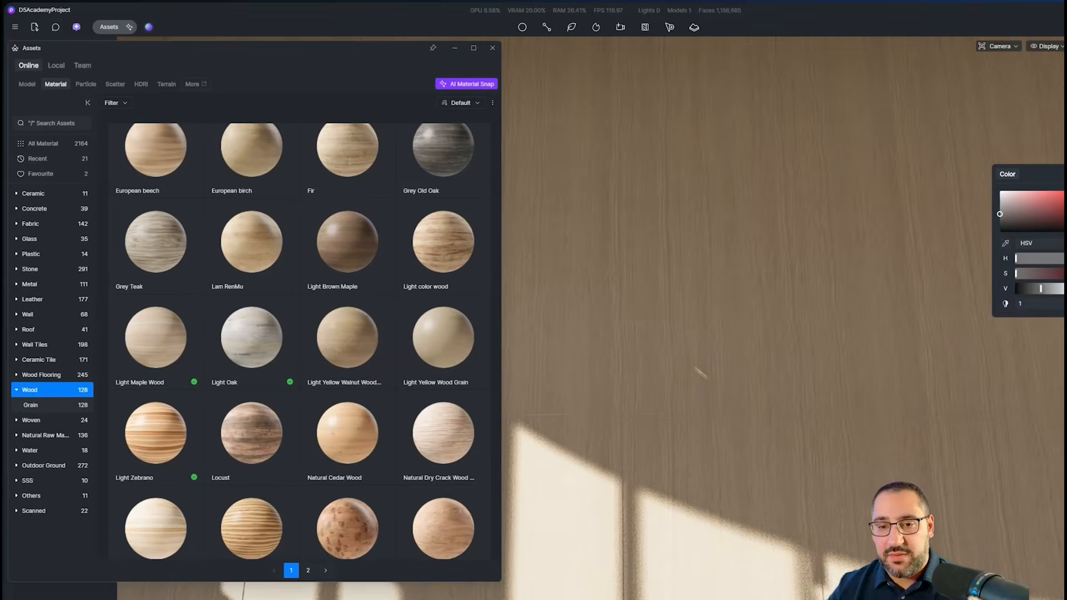
Apply the Poplar wood material from the online library to the lobby's large wall
{"action": "scroll", "coordinate": [120, 416], "scroll_direction": "down", "scroll_amount": 2}
{"action": "scroll", "coordinate": [276, 439], "scroll_direction": "down", "scroll_amount": 4}
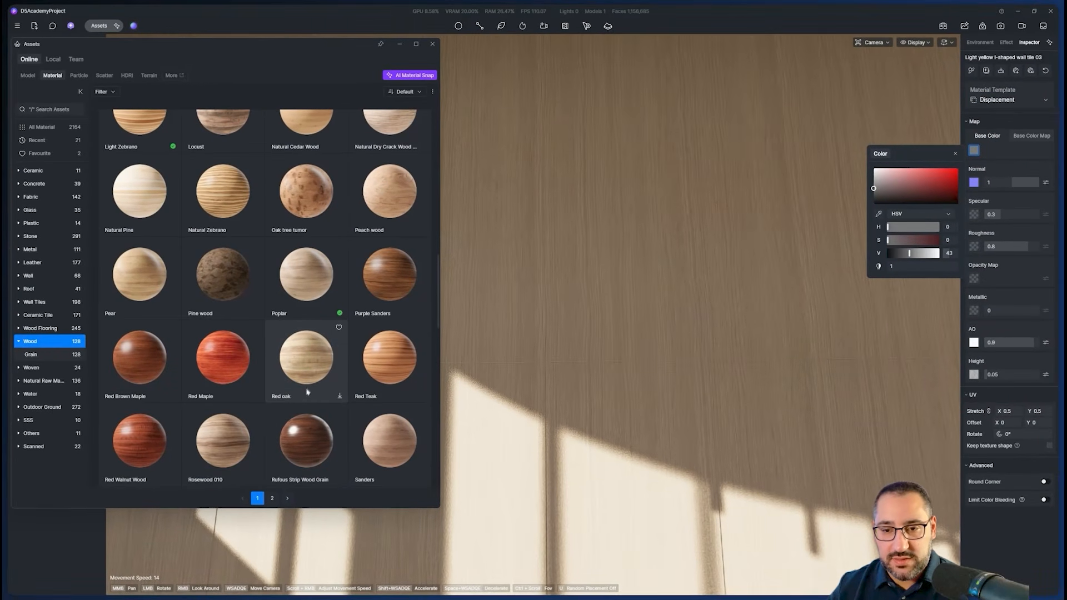
{"action": "left_click", "coordinate": [326, 291]}
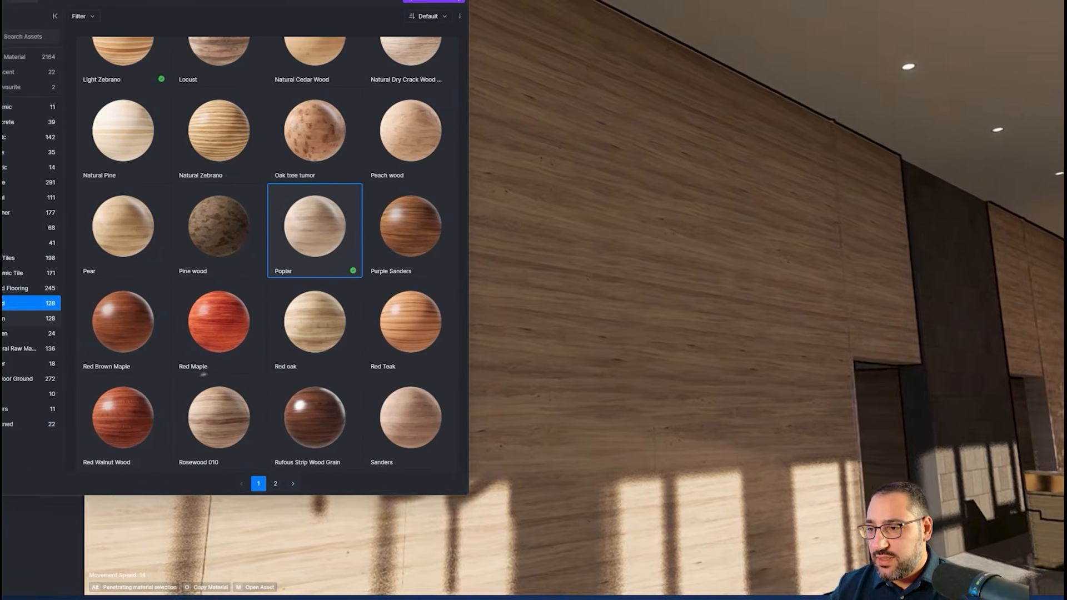
{"action": "right_click_drag", "start_coordinate": [204, 374], "coordinate": [219, 469]}
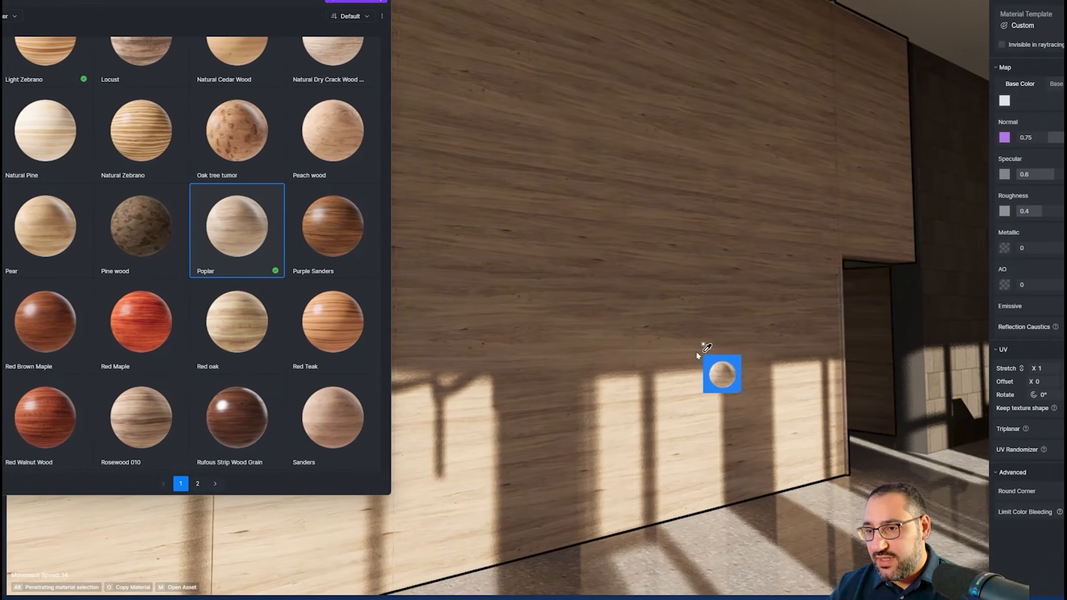
{"action": "right_click_drag", "start_coordinate": [698, 350], "coordinate": [770, 406]}
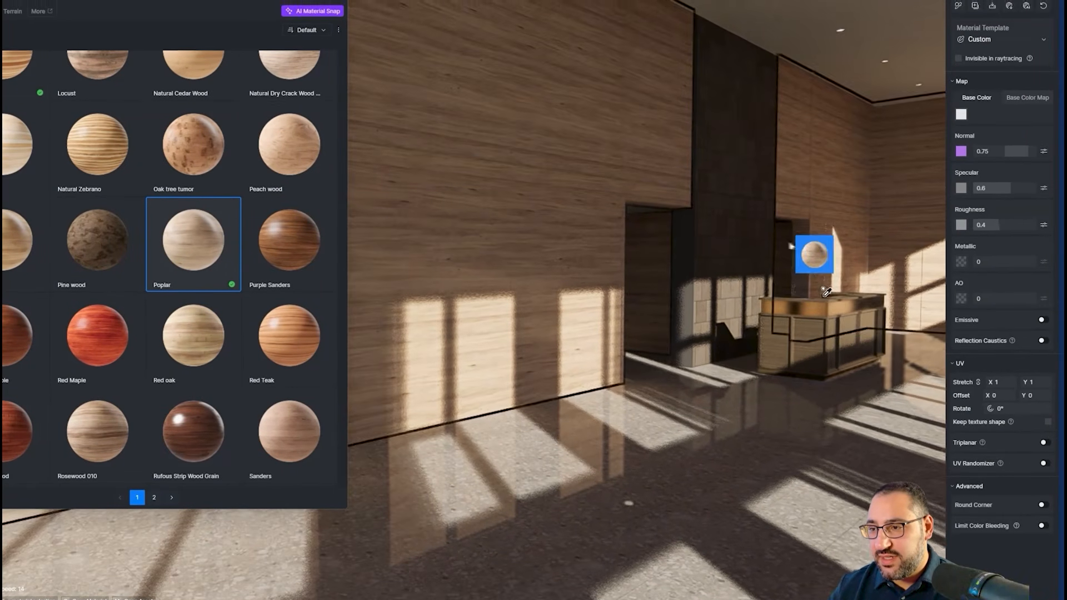
Rotate the Poplar texture on the lobby wall so its grain runs vertically
{"action": "key", "text": "w"}
{"action": "right_click_drag", "start_coordinate": [645, 295], "coordinate": [350, 307]}
{"action": "key", "text": "s"}
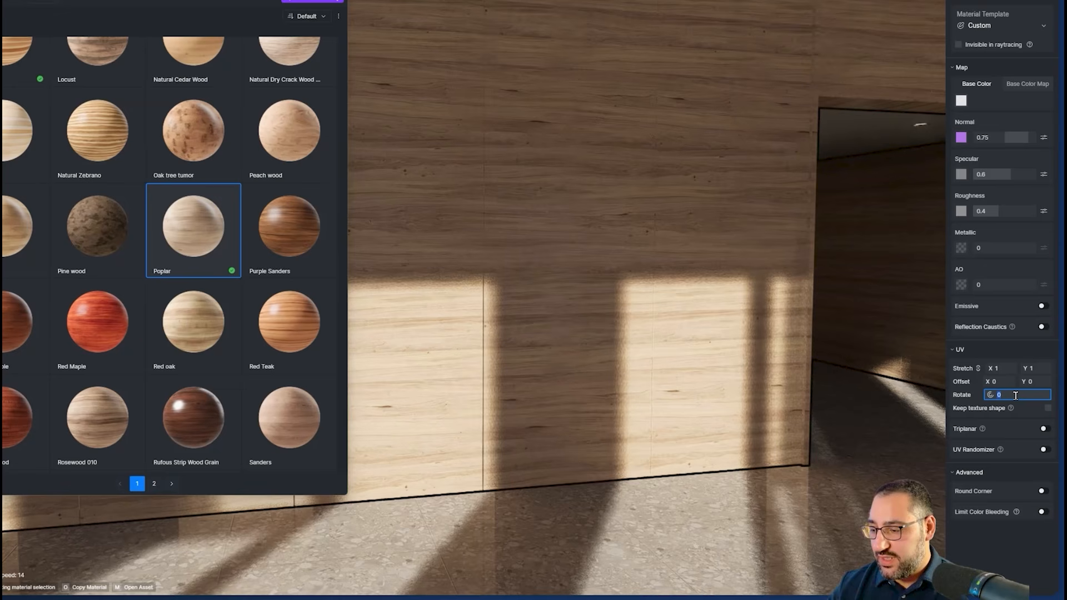
{"action": "key", "text": "s"}
{"action": "right_click_drag", "start_coordinate": [695, 311], "coordinate": [731, 223]}
{"action": "key", "text": "w"}
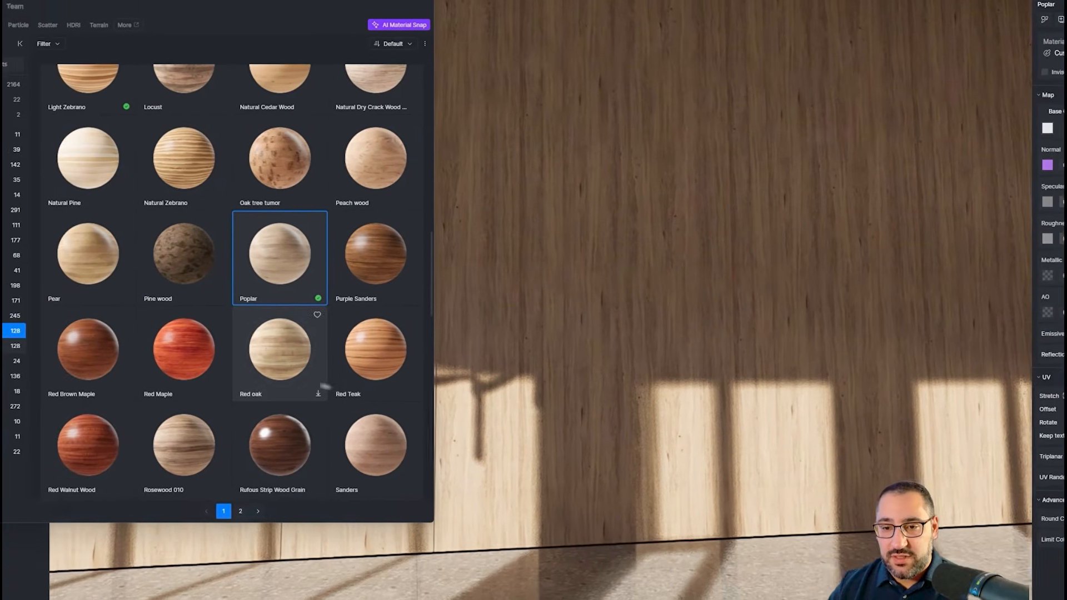
Replace the lobby wall's material with Red oak and view it up close
{"action": "left_click", "coordinate": [215, 408]}
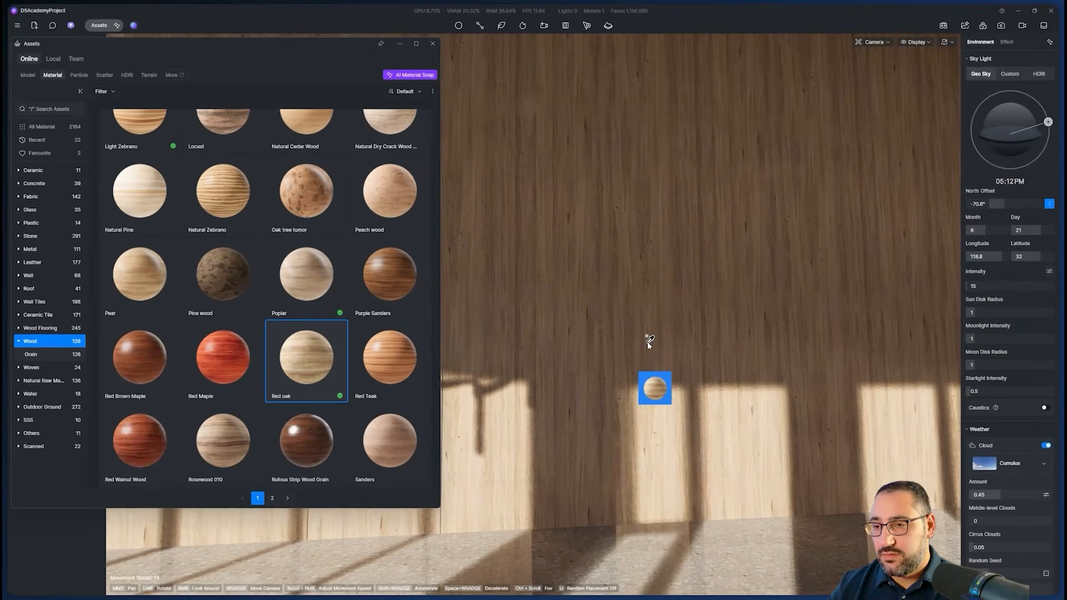
{"action": "left_click", "coordinate": [740, 330]}
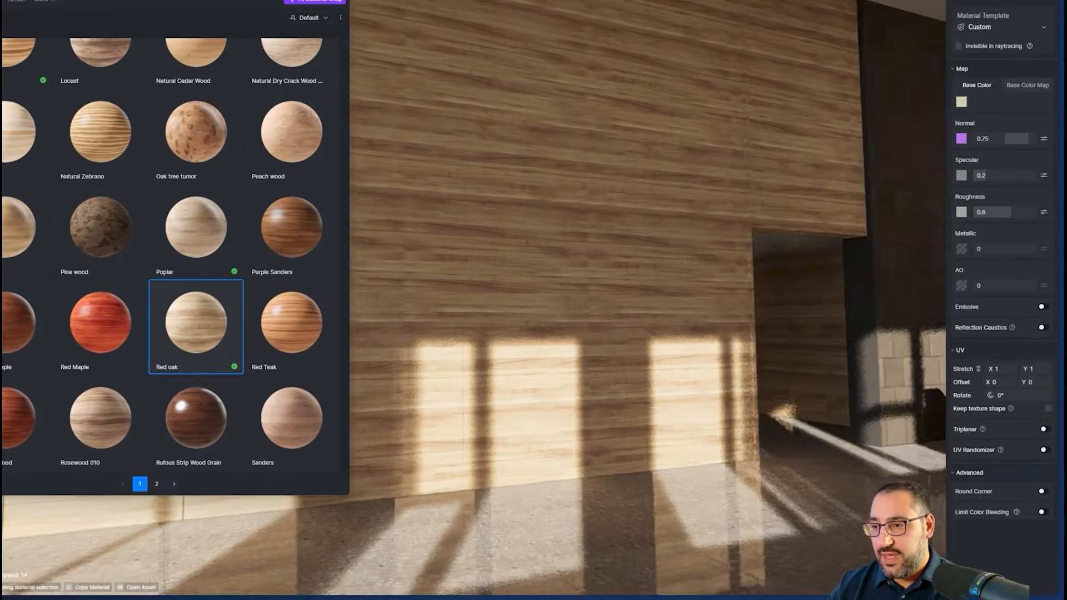
{"action": "key", "text": "w"}
{"action": "right_click_drag", "start_coordinate": [786, 357], "coordinate": [846, 368]}
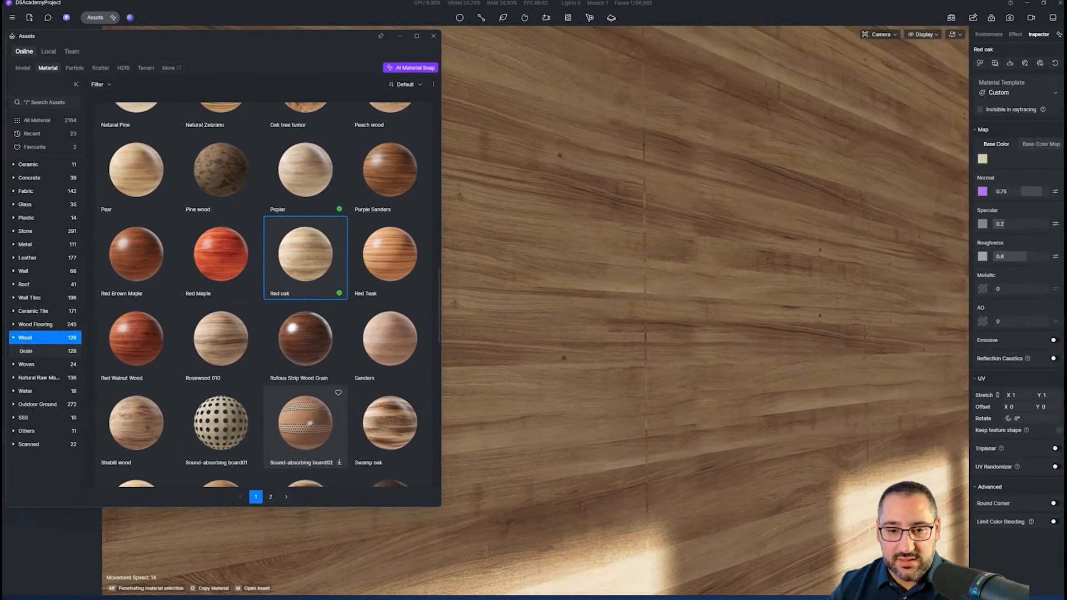
Replace the lobby wall's material with Yellow Maple Wood from the wood category
{"action": "scroll", "coordinate": [97, 416], "scroll_direction": "down", "scroll_amount": 5}
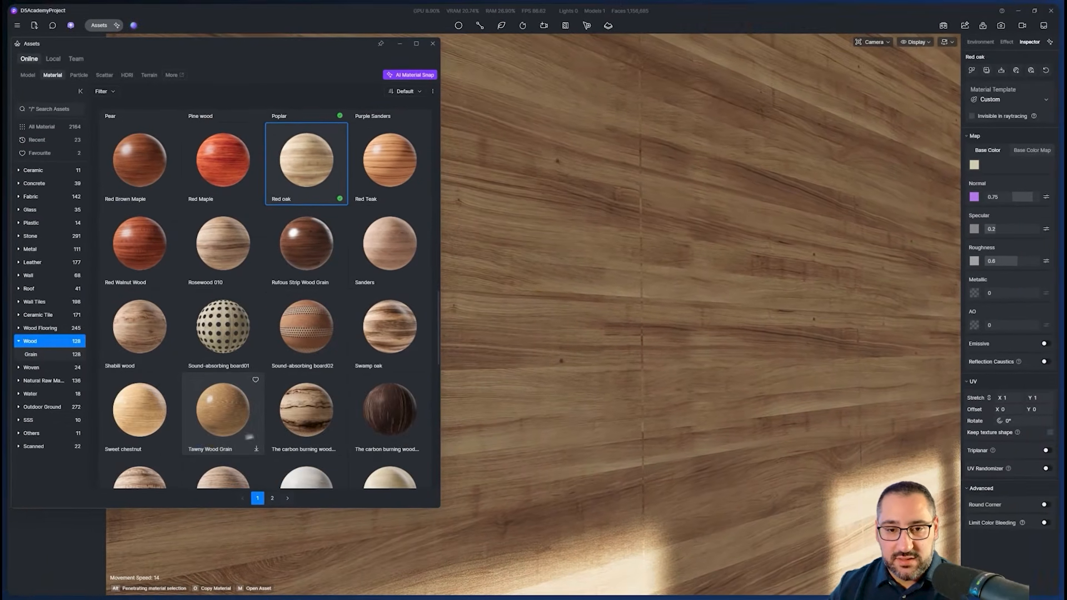
{"action": "scroll", "coordinate": [224, 439], "scroll_direction": "down", "scroll_amount": 1}
{"action": "scroll", "coordinate": [245, 455], "scroll_direction": "down", "scroll_amount": 5}
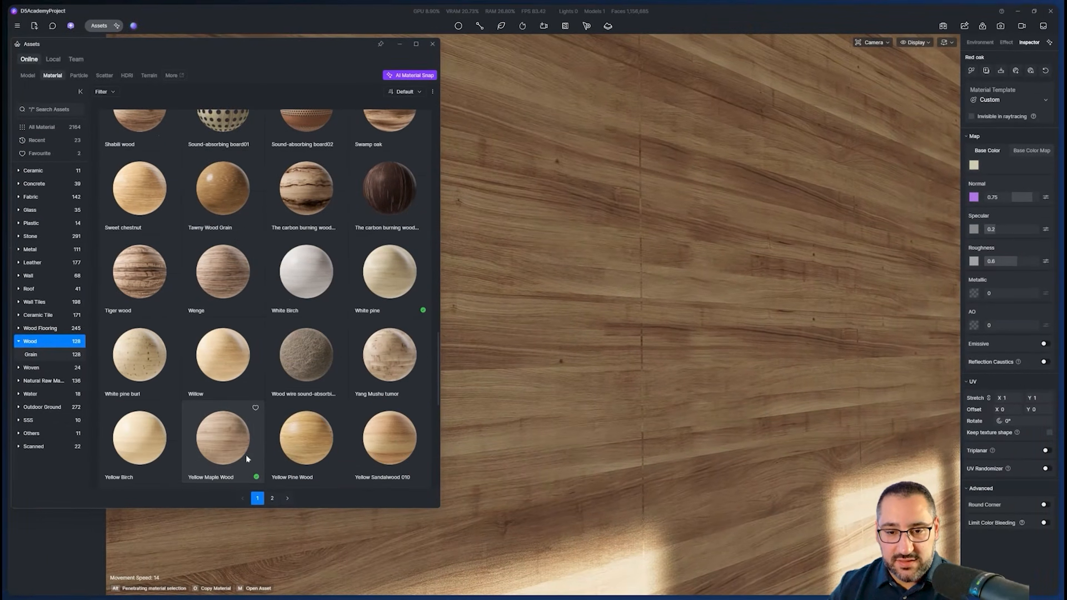
{"action": "scroll", "coordinate": [437, 360], "scroll_direction": "down", "scroll_amount": 2}
{"action": "left_click_drag", "start_coordinate": [247, 344], "coordinate": [616, 351]}
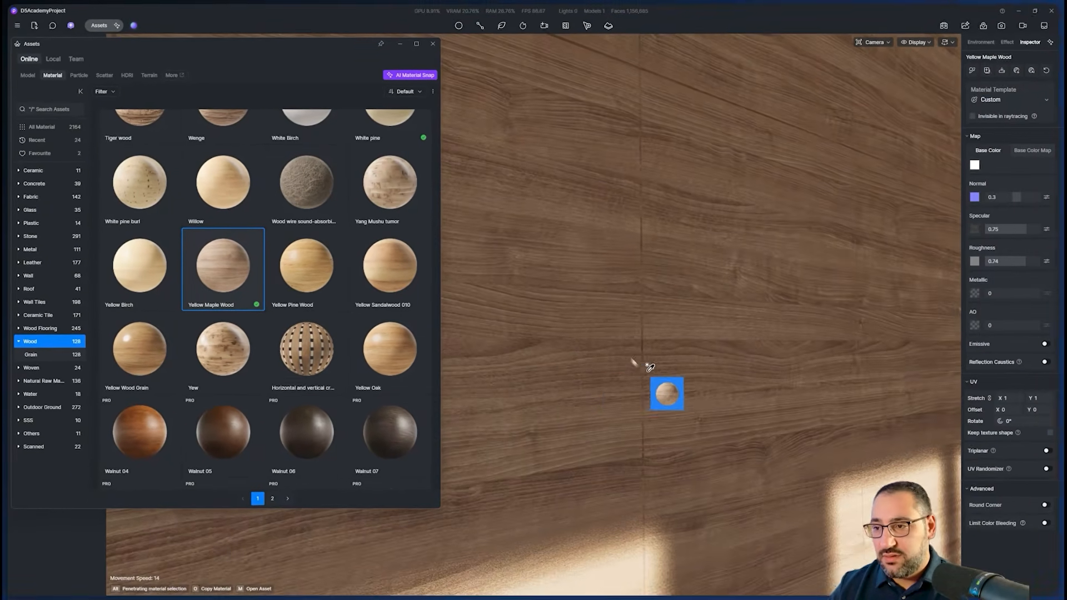
Browse the remaining wood materials and search the online material library for "travertine"
{"action": "scroll", "coordinate": [695, 372], "scroll_direction": "down", "scroll_amount": 5}
{"action": "scroll", "coordinate": [252, 392], "scroll_direction": "down", "scroll_amount": 4}
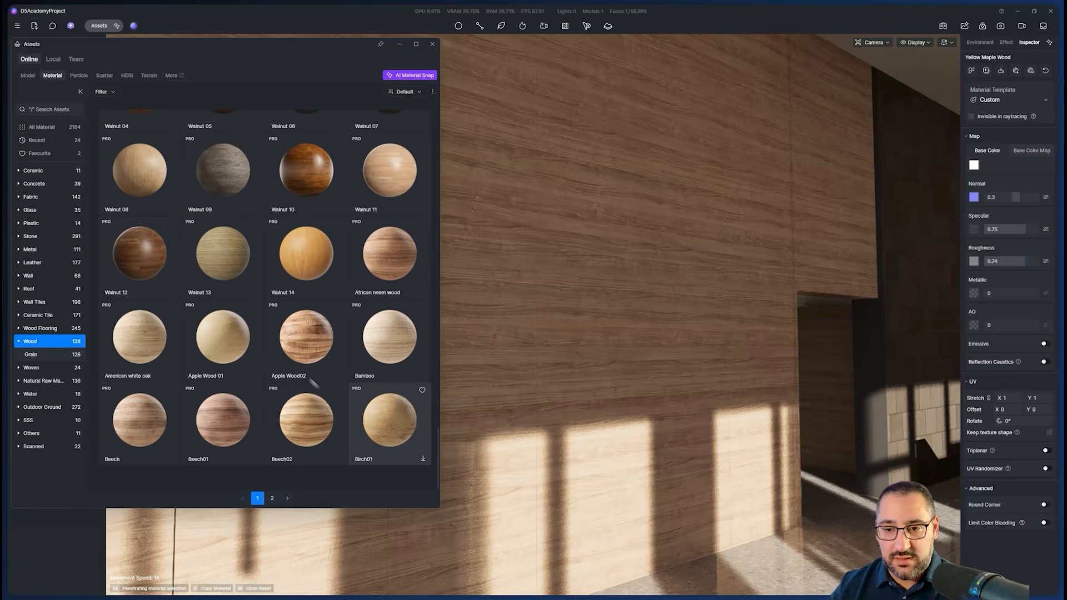
{"action": "scroll", "coordinate": [358, 341], "scroll_direction": "down", "scroll_amount": 3}
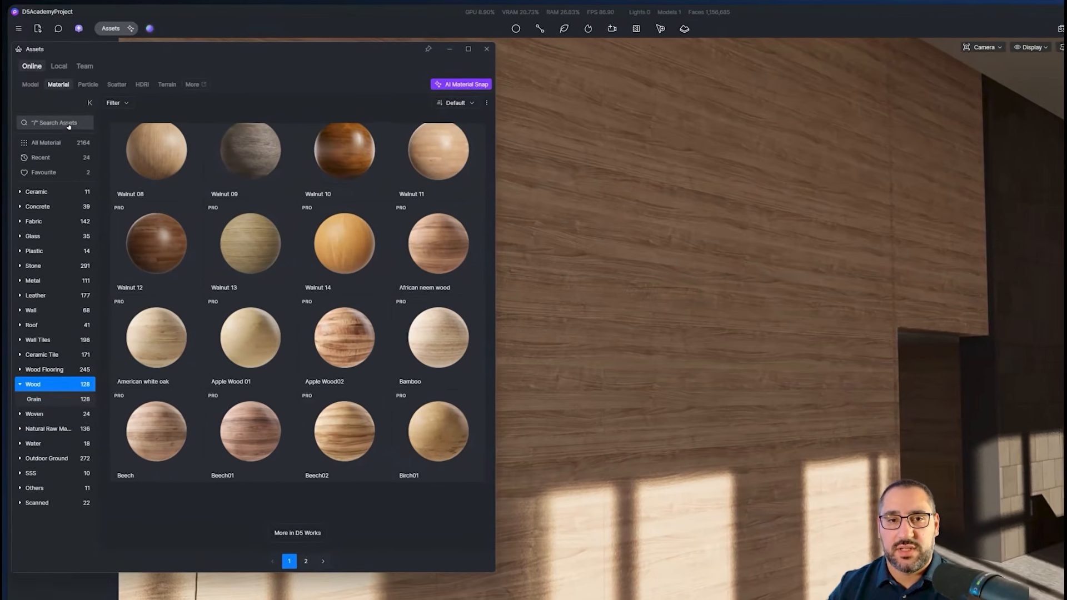
{"action": "left_click", "coordinate": [63, 110]}
{"action": "type", "text": "t"}
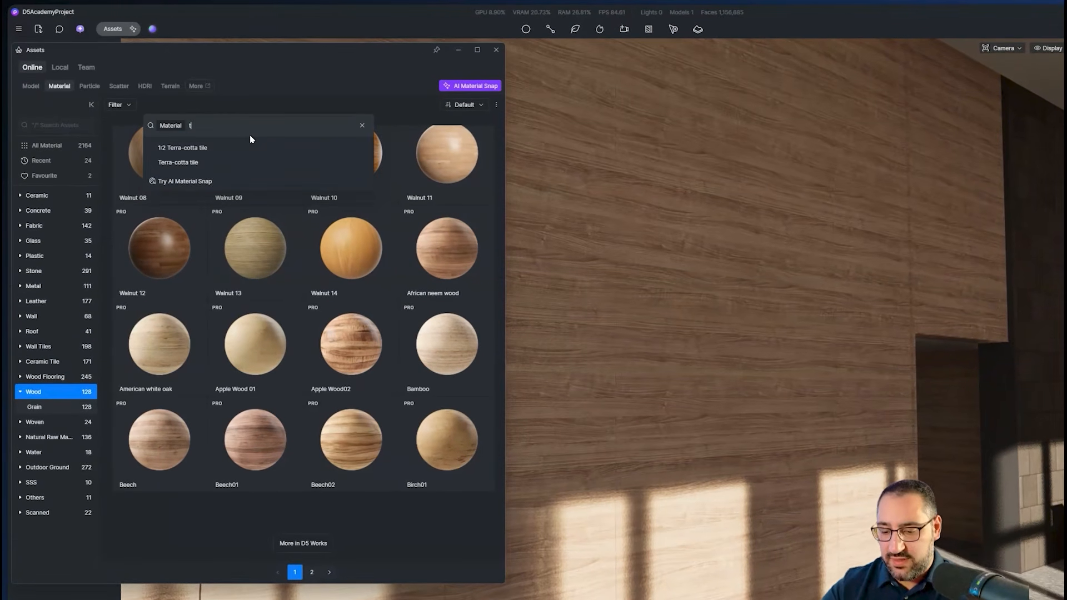
{"action": "type", "text": "ravertine"}
{"action": "key", "text": "Return"}
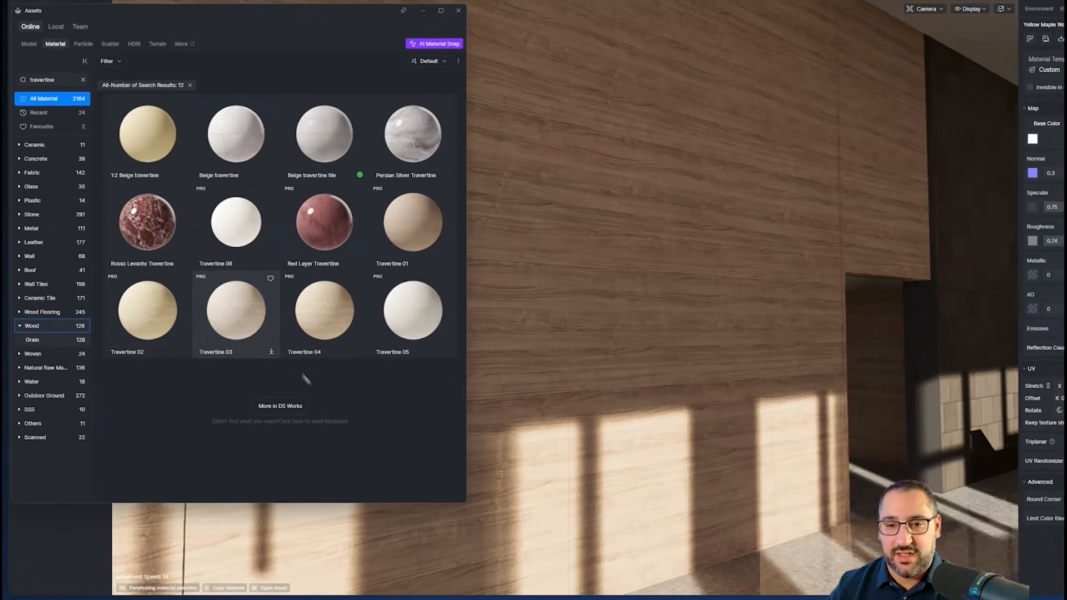
Download Travertine 03, apply it to the lobby wall and check its surface up close
{"action": "left_click", "coordinate": [236, 339]}
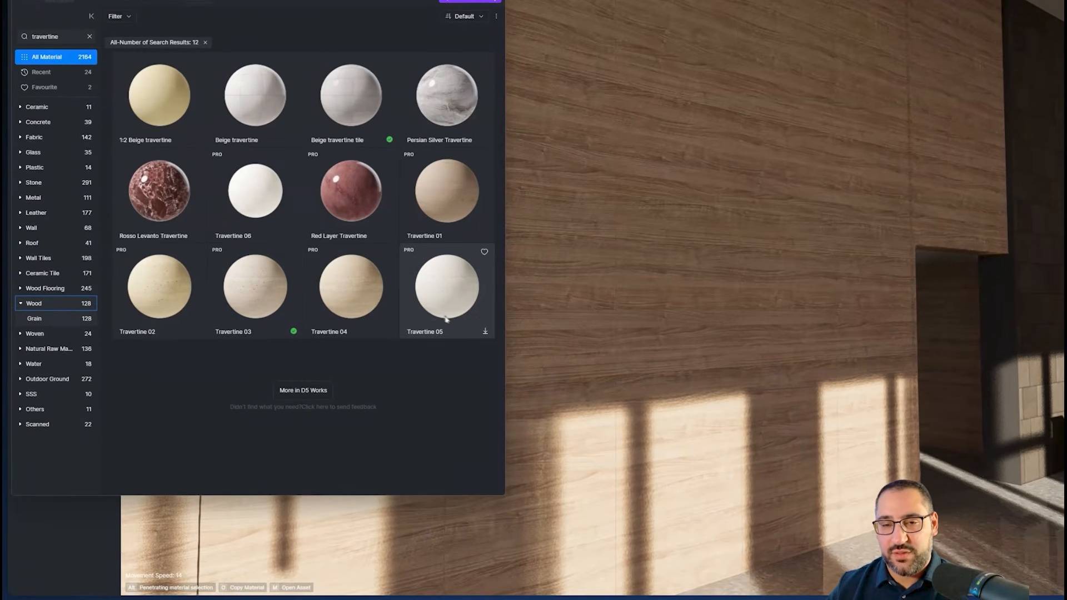
{"action": "left_click_drag", "start_coordinate": [716, 232], "coordinate": [743, 269]}
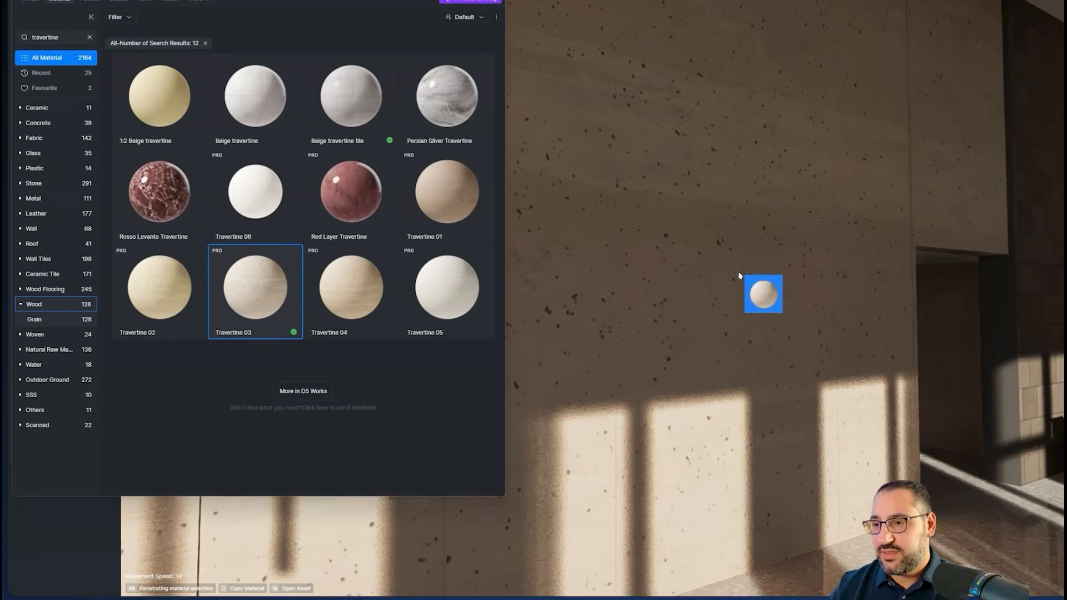
{"action": "left_click_drag", "start_coordinate": [743, 268], "coordinate": [743, 269]}
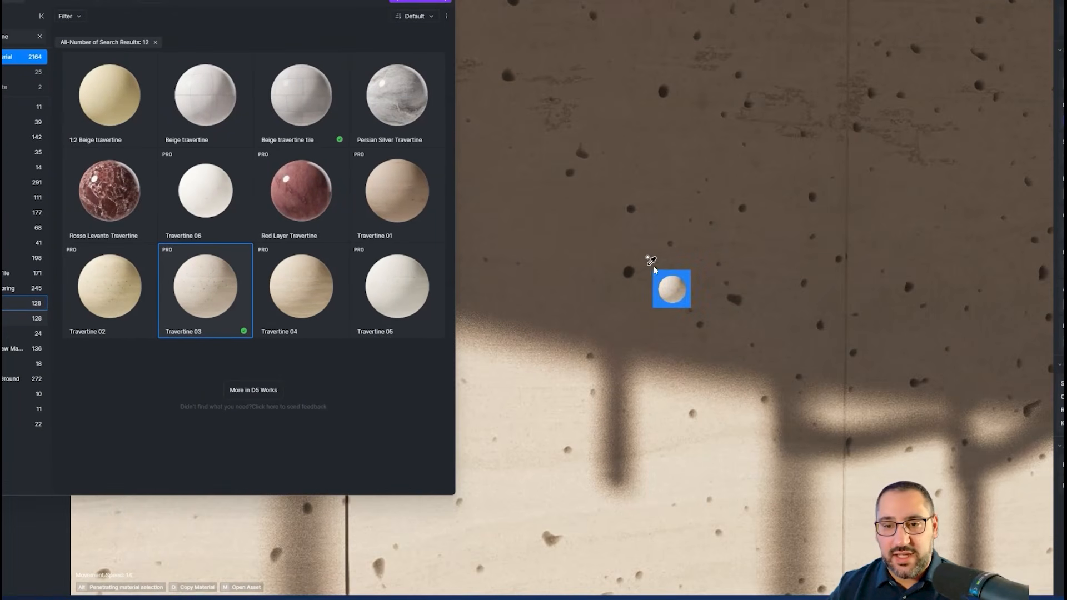
{"action": "left_click_drag", "start_coordinate": [648, 258], "coordinate": [640, 267]}
Download Travertine 04 and apply it to the lobby wall
{"action": "left_click_drag", "start_coordinate": [304, 286], "coordinate": [618, 261]}
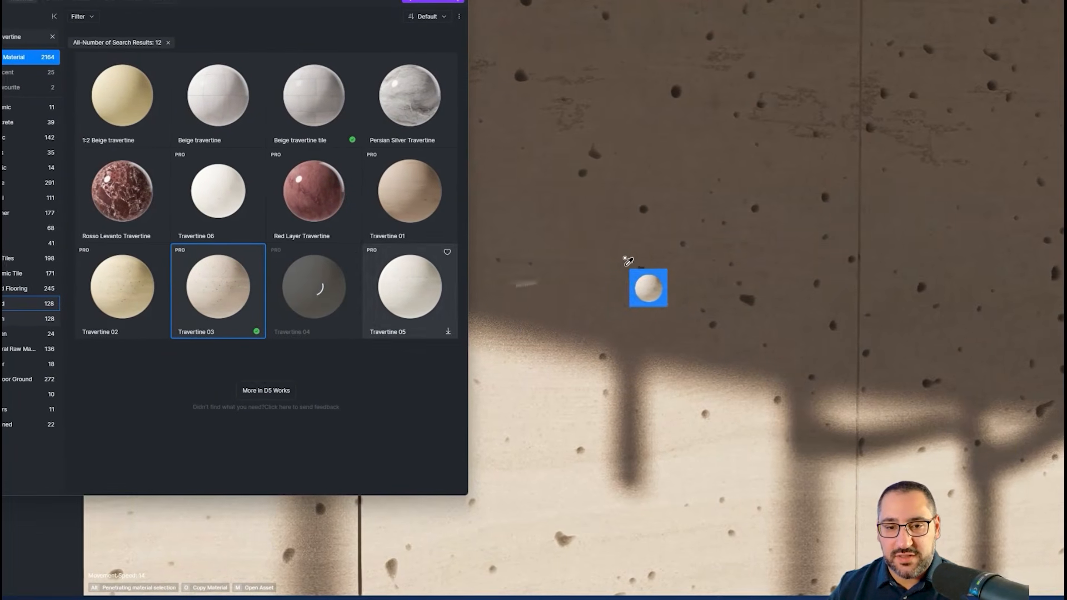
{"action": "left_click_drag", "start_coordinate": [328, 314], "coordinate": [767, 300]}
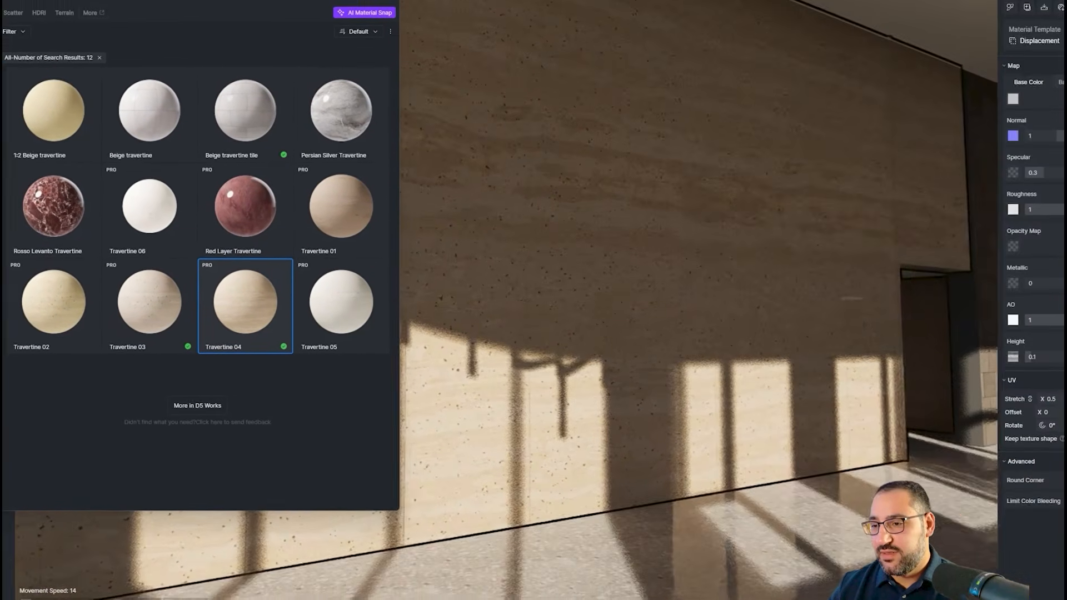
{"action": "right_click_drag", "start_coordinate": [656, 289], "coordinate": [739, 294]}
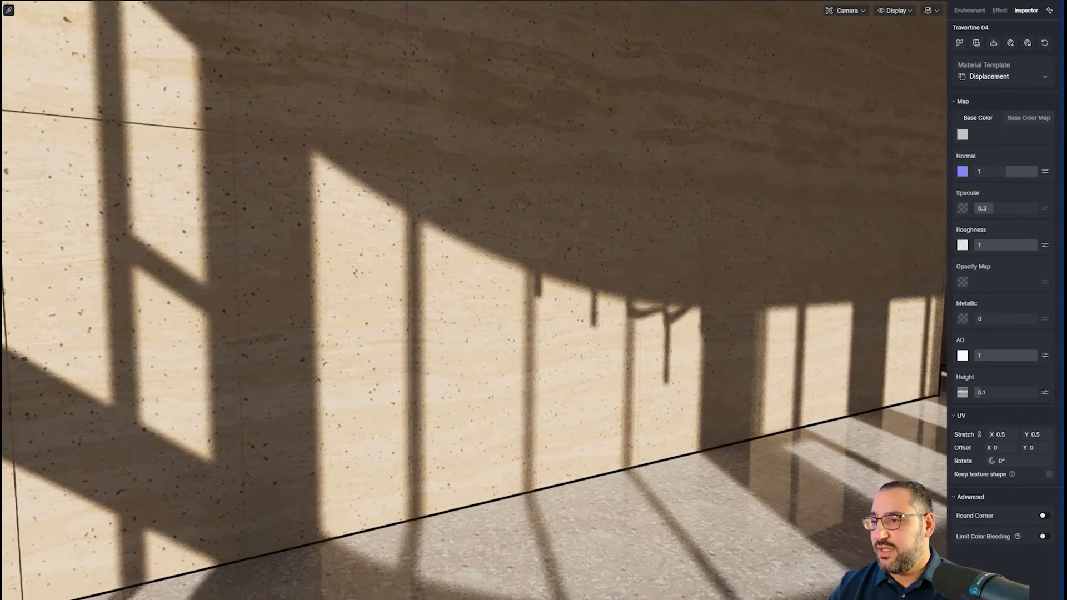
Set the Travertine 04 roughness to 0.32 and check the wall from several angles
{"action": "left_click_drag", "start_coordinate": [1028, 246], "coordinate": [1024, 246]}
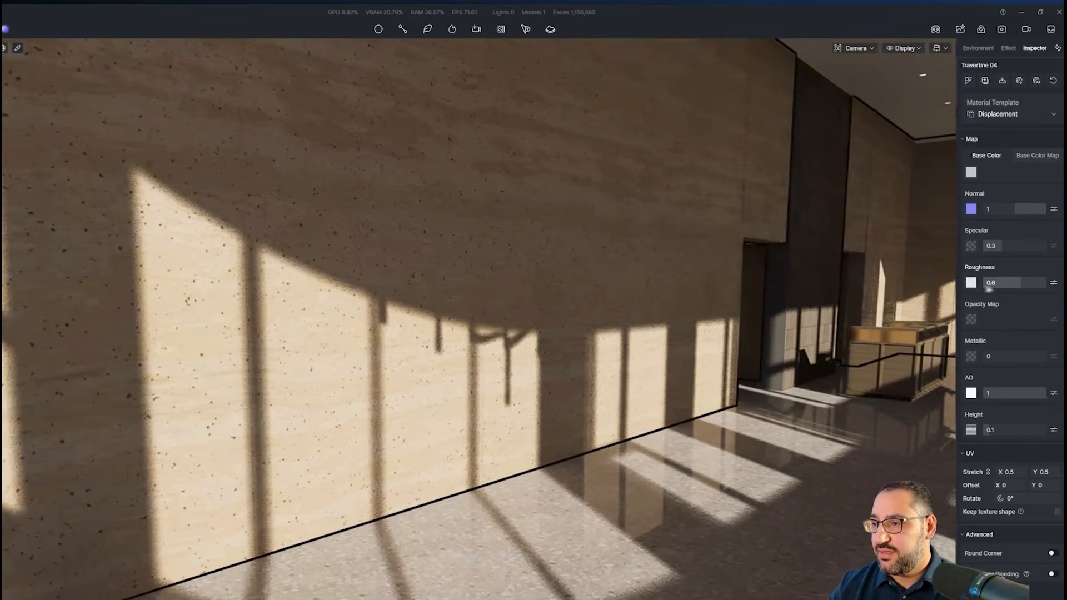
{"action": "left_click_drag", "start_coordinate": [994, 283], "coordinate": [1010, 286]}
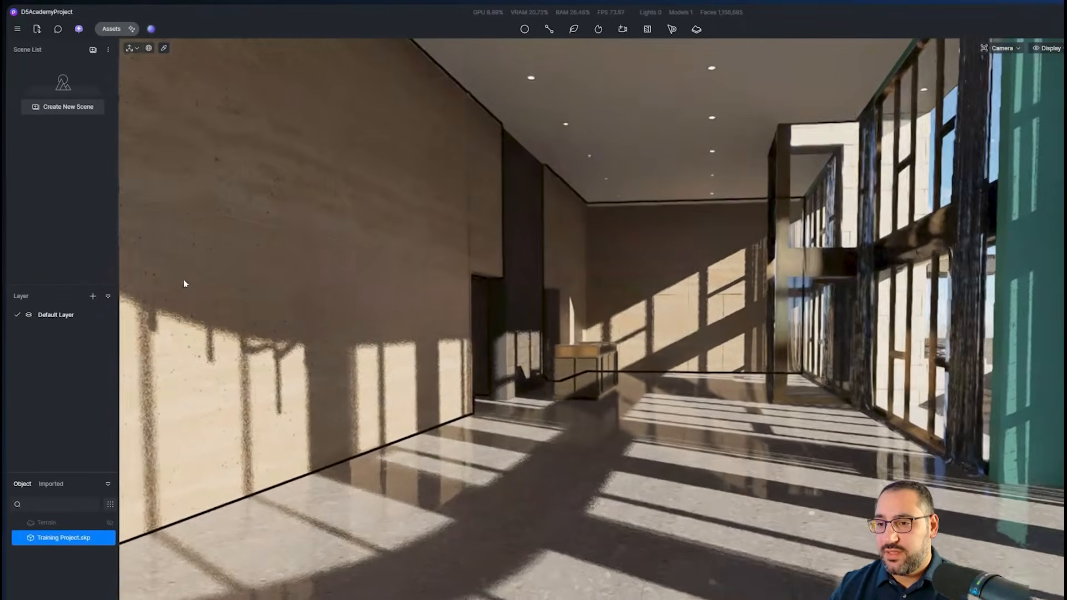
{"action": "right_click_drag", "start_coordinate": [168, 282], "coordinate": [142, 242]}
{"action": "right_click_drag", "start_coordinate": [807, 156], "coordinate": [764, 115]}
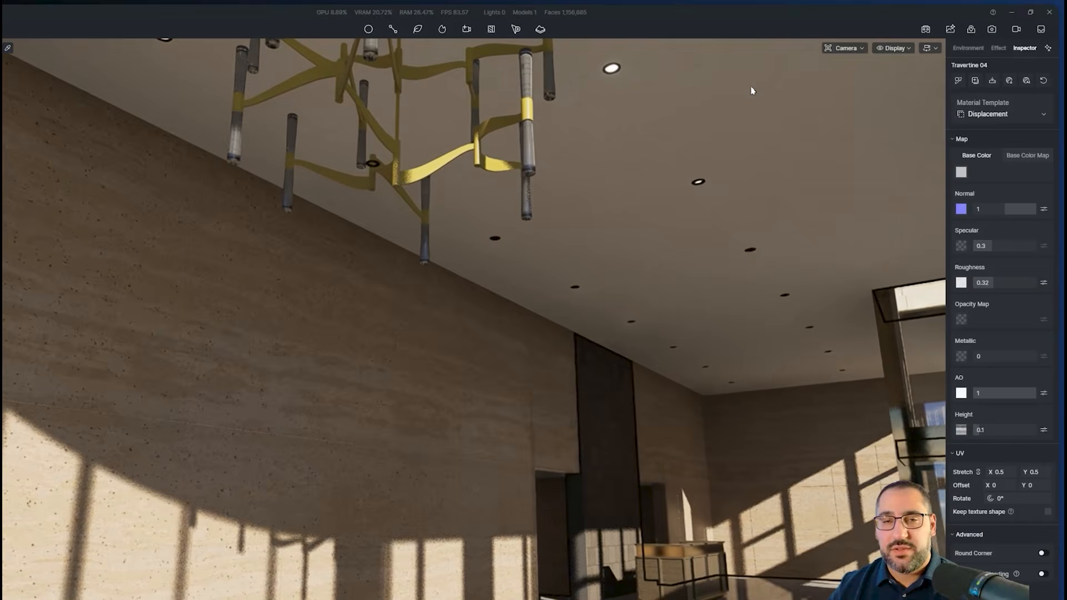
{"action": "right_click_drag", "start_coordinate": [753, 355], "coordinate": [584, 325]}
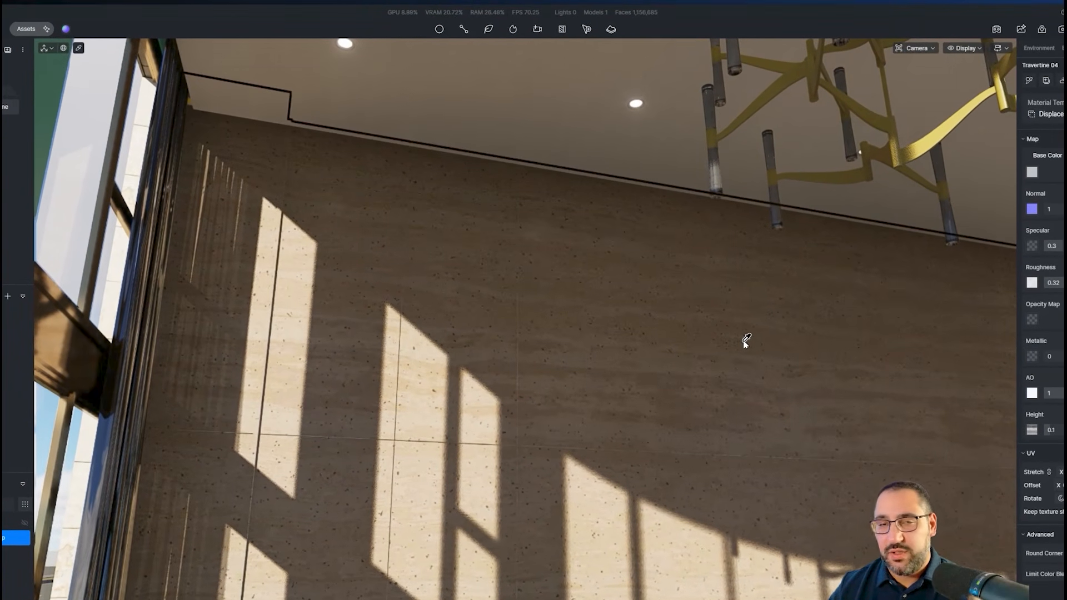
Bring the chandelier into view, clear the travertine search and search the material library for "brass"
{"action": "right_click_drag", "start_coordinate": [717, 338], "coordinate": [882, 355]}
{"action": "key", "text": "w"}
{"action": "key", "text": "w"}
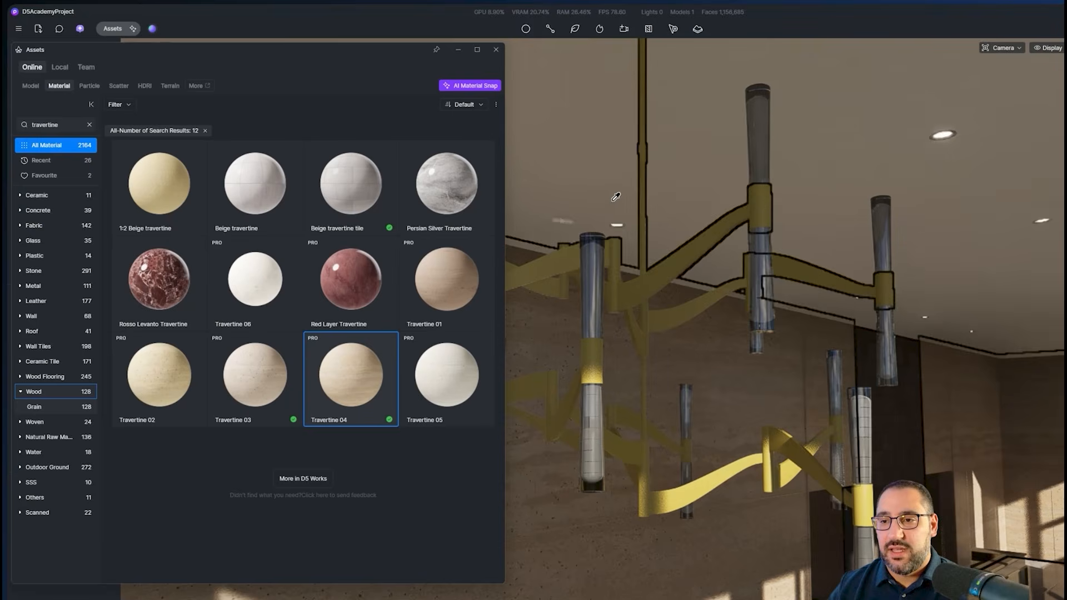
{"action": "left_click", "coordinate": [89, 124]}
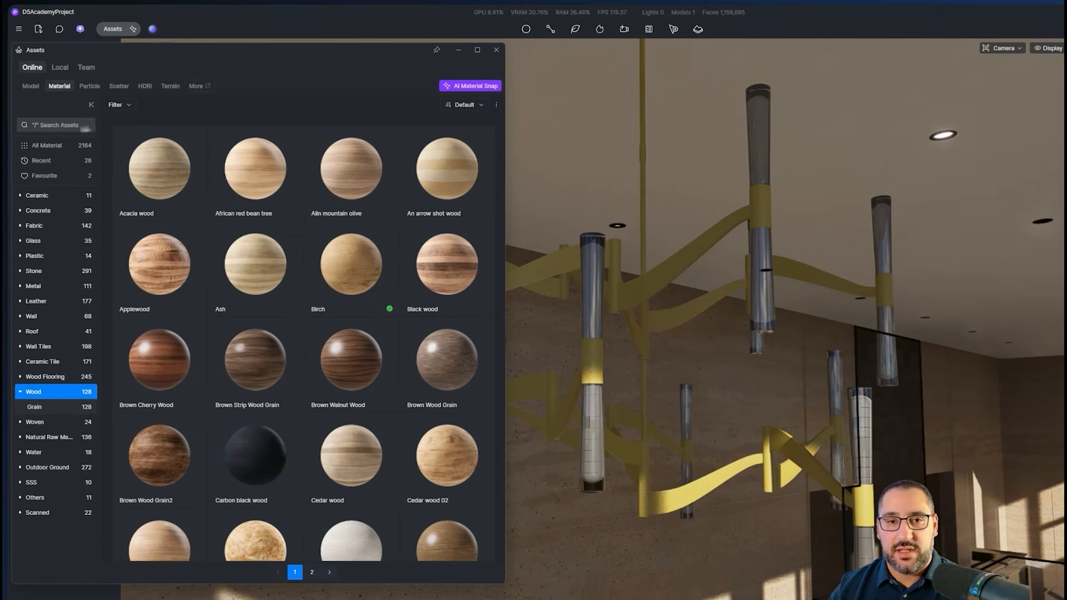
{"action": "type", "text": "brass"}
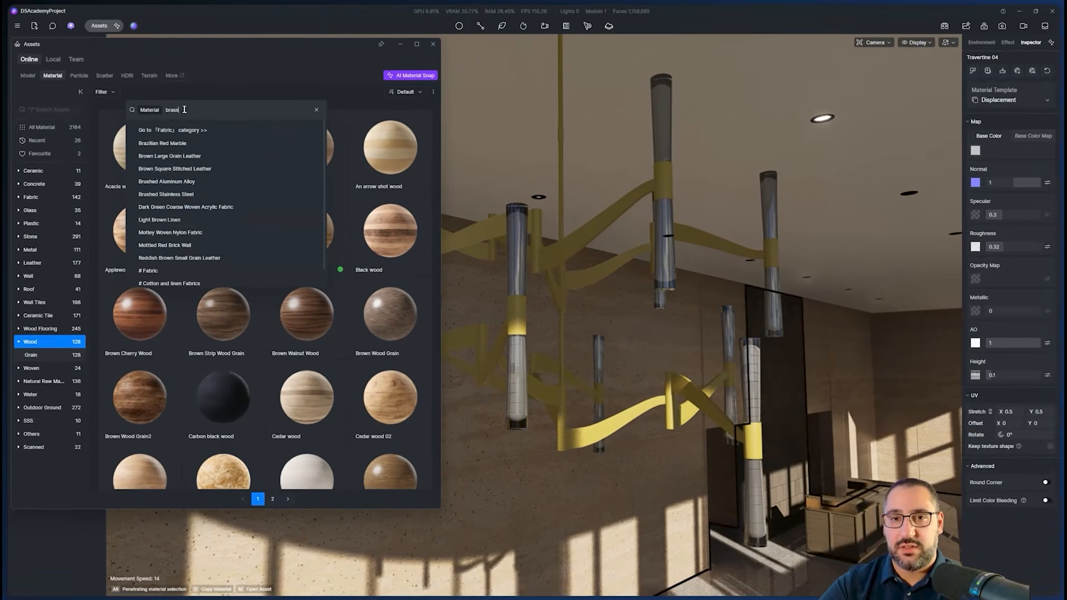
{"action": "key", "text": "Return"}
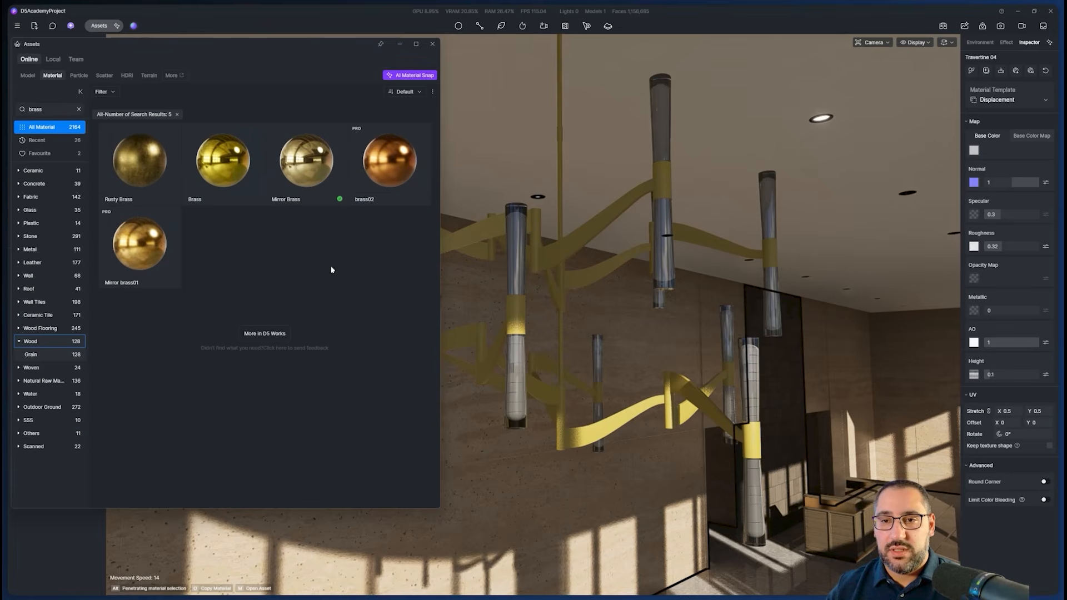
Download Mirror brass01, apply it to the chandelier's metal frame and inspect the finish up close
{"action": "left_click", "coordinate": [169, 239]}
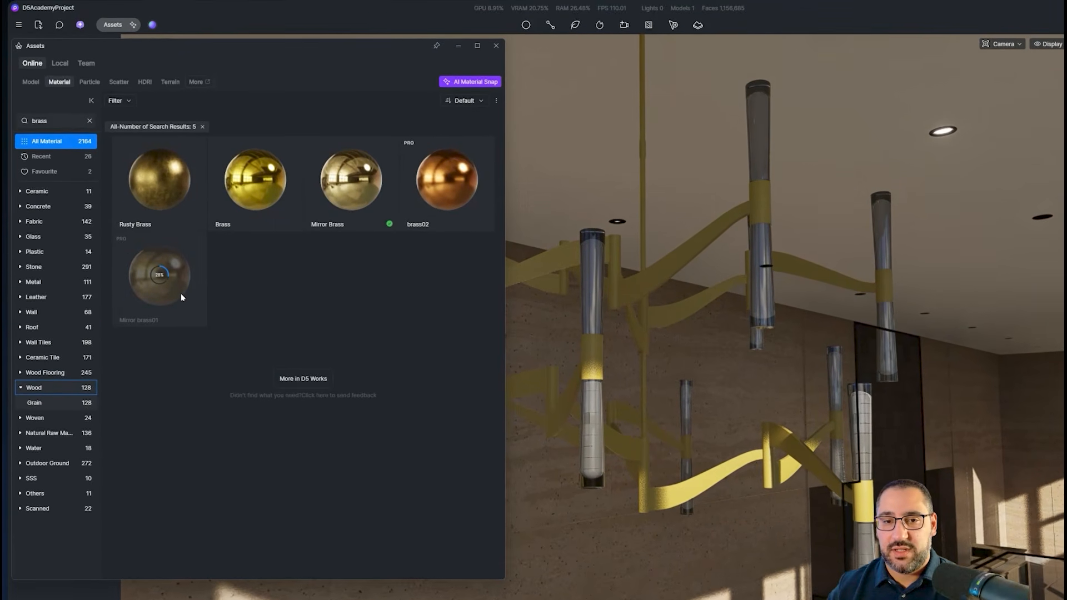
{"action": "left_click", "coordinate": [176, 300]}
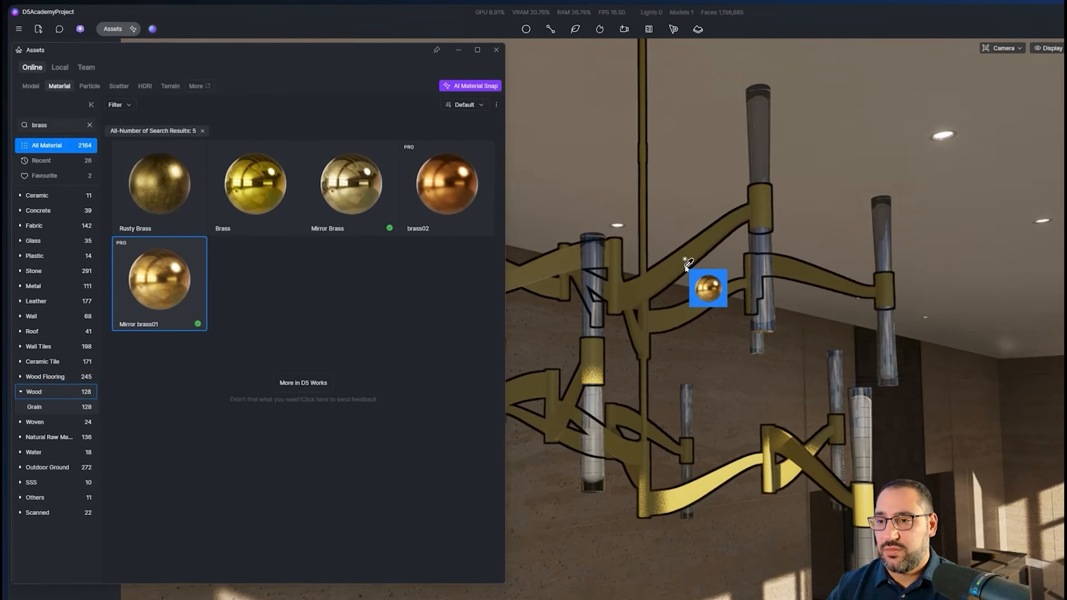
{"action": "left_click", "coordinate": [716, 332]}
{"action": "scroll", "coordinate": [745, 306], "scroll_direction": "up", "scroll_amount": 3}
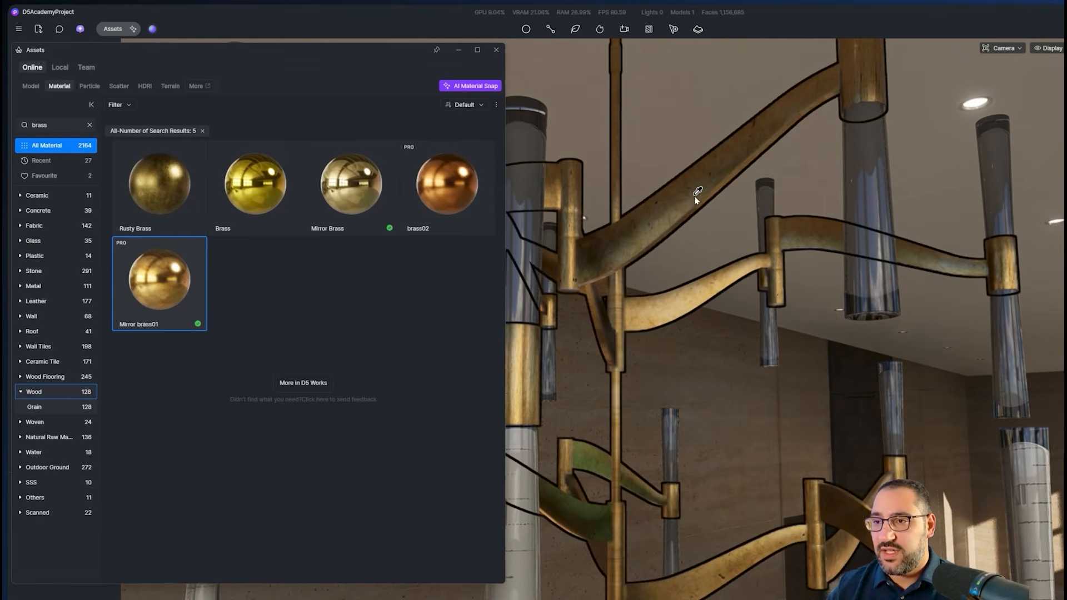
{"action": "scroll", "coordinate": [670, 267], "scroll_direction": "up", "scroll_amount": 4}
{"action": "right_click_drag", "start_coordinate": [691, 233], "coordinate": [656, 106]}
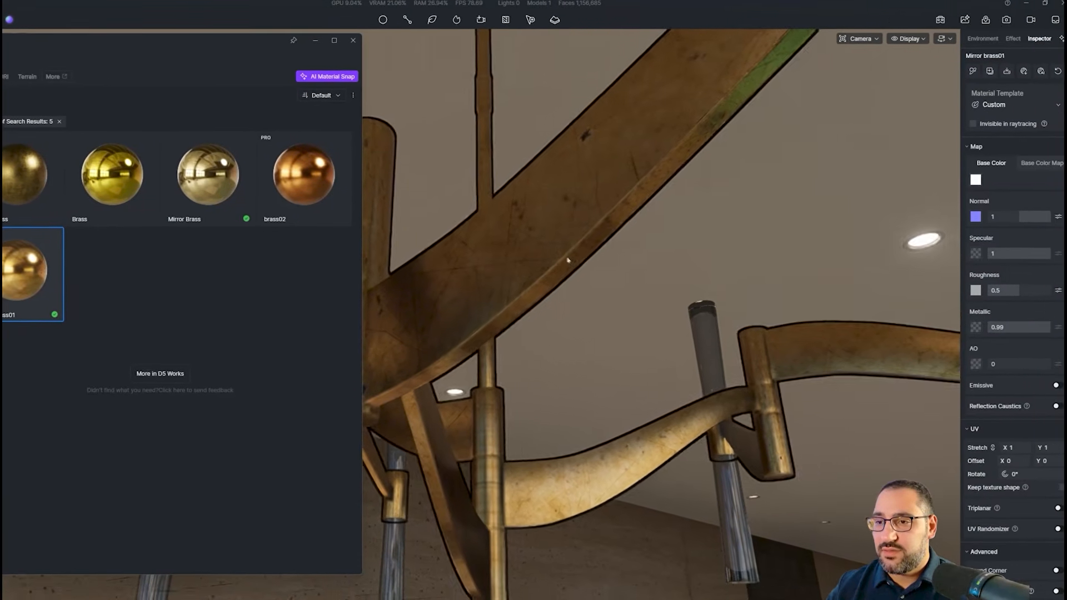
{"action": "right_click_drag", "start_coordinate": [701, 269], "coordinate": [694, 261]}
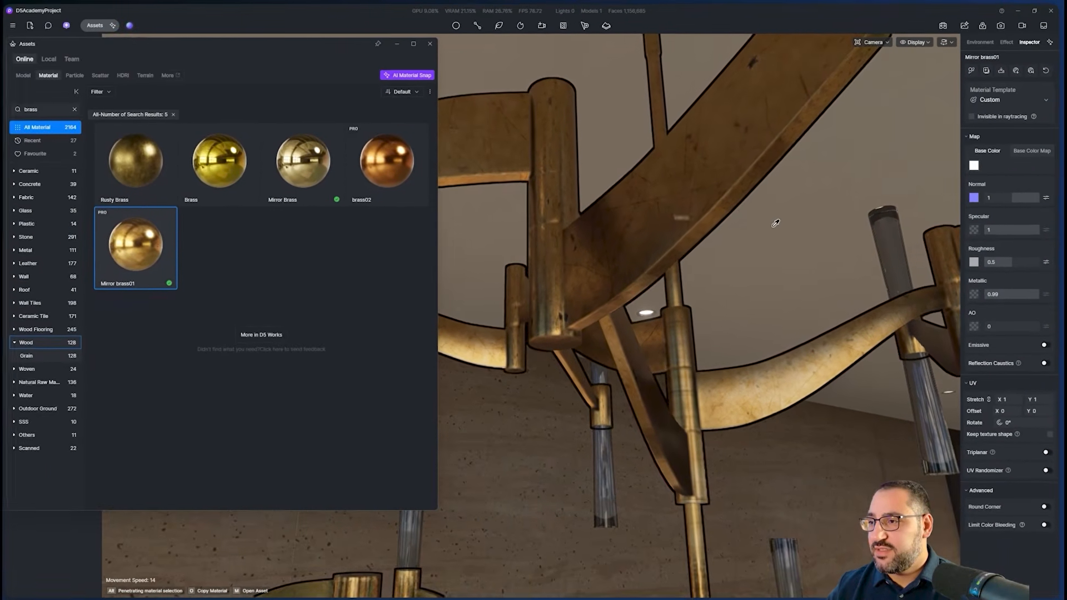
Set the contrast of Mirror brass01's base color map to -16 and check the chandelier frame's toned-down color
{"action": "left_click", "coordinate": [1035, 152]}
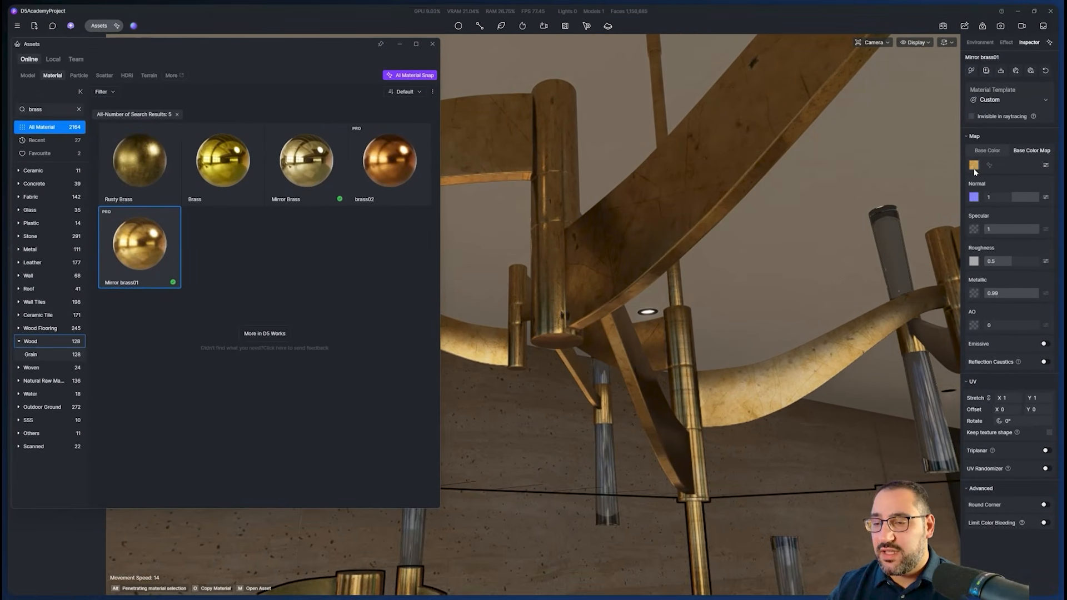
{"action": "left_click", "coordinate": [1047, 166]}
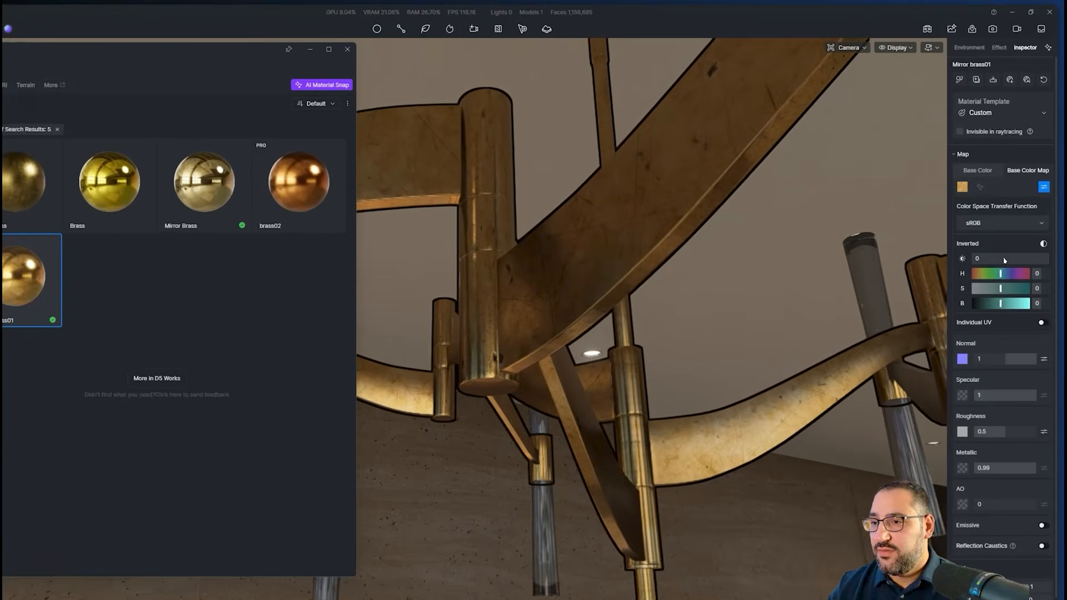
{"action": "left_click_drag", "start_coordinate": [1010, 228], "coordinate": [1001, 262]}
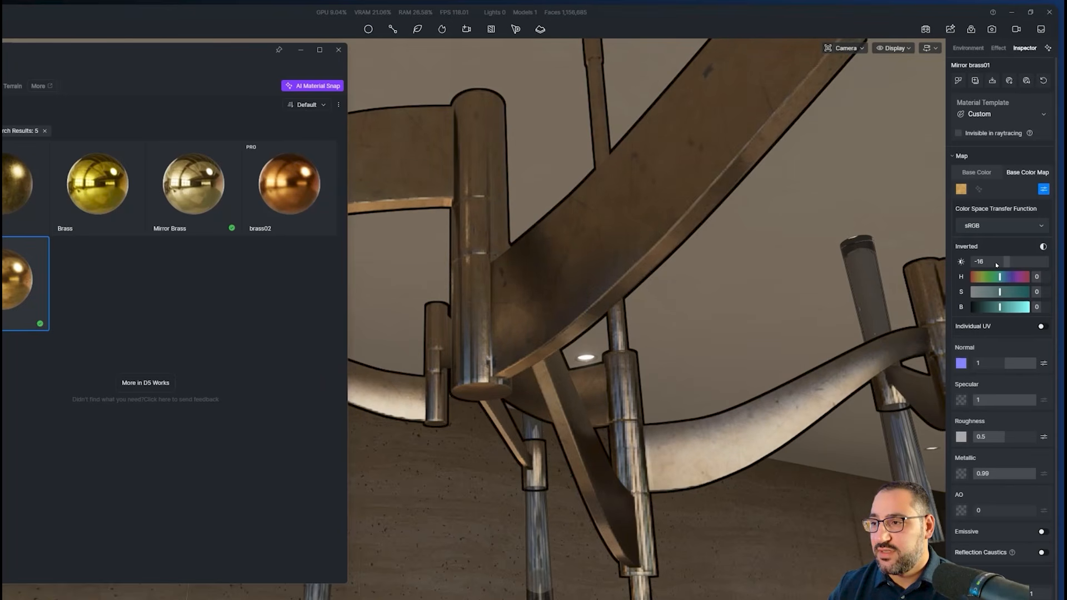
{"action": "scroll", "coordinate": [669, 286], "scroll_direction": "down", "scroll_amount": 5}
{"action": "right_click_drag", "start_coordinate": [669, 286], "coordinate": [825, 329]}
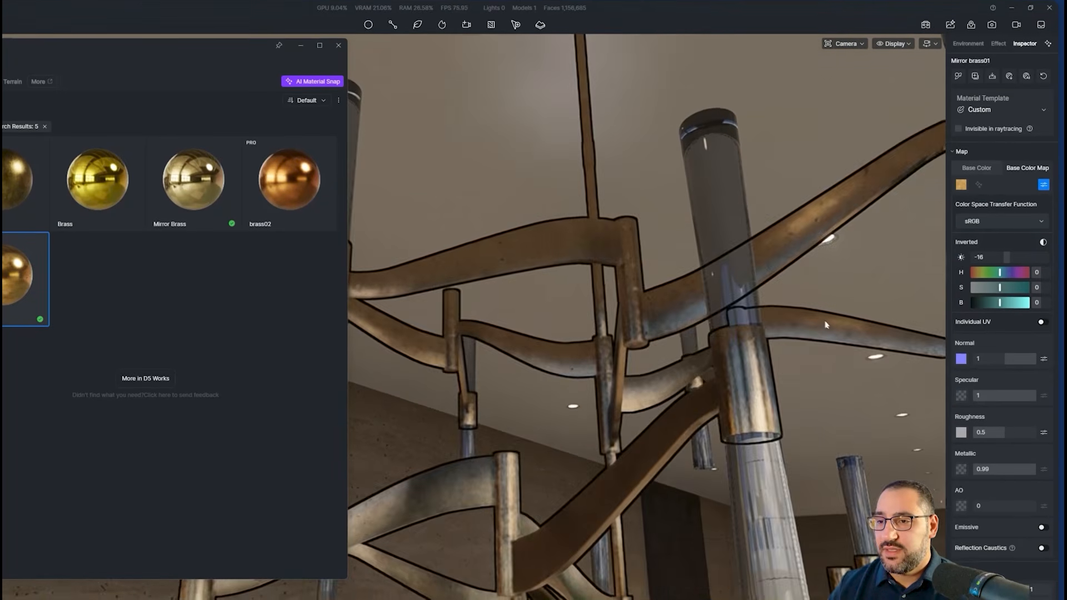
{"action": "scroll", "coordinate": [826, 326], "scroll_direction": "down", "scroll_amount": 5}
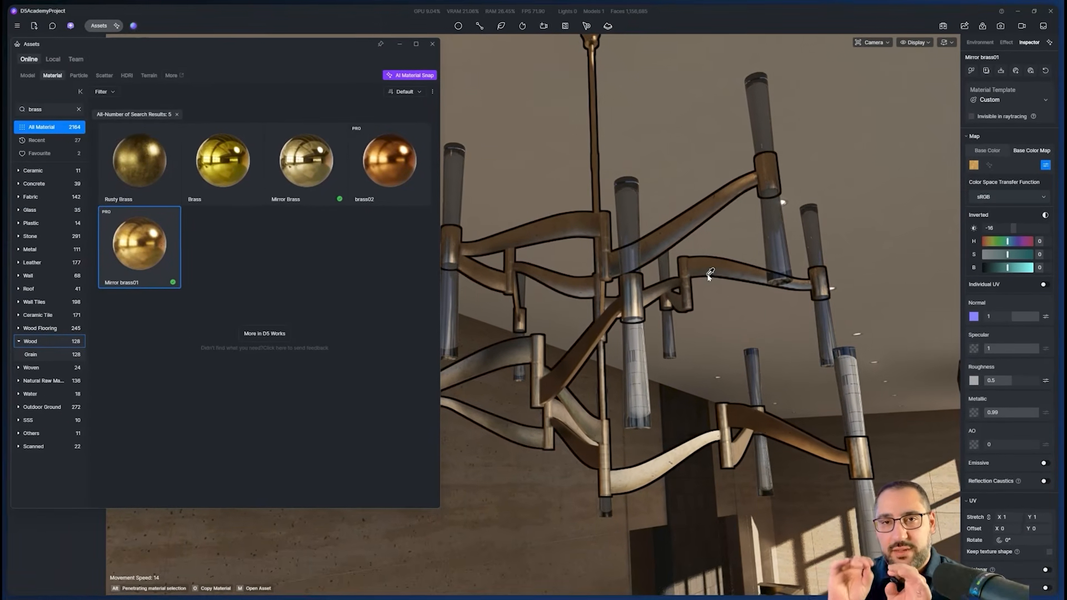
{"action": "right_click_drag", "start_coordinate": [709, 275], "coordinate": [681, 303]}
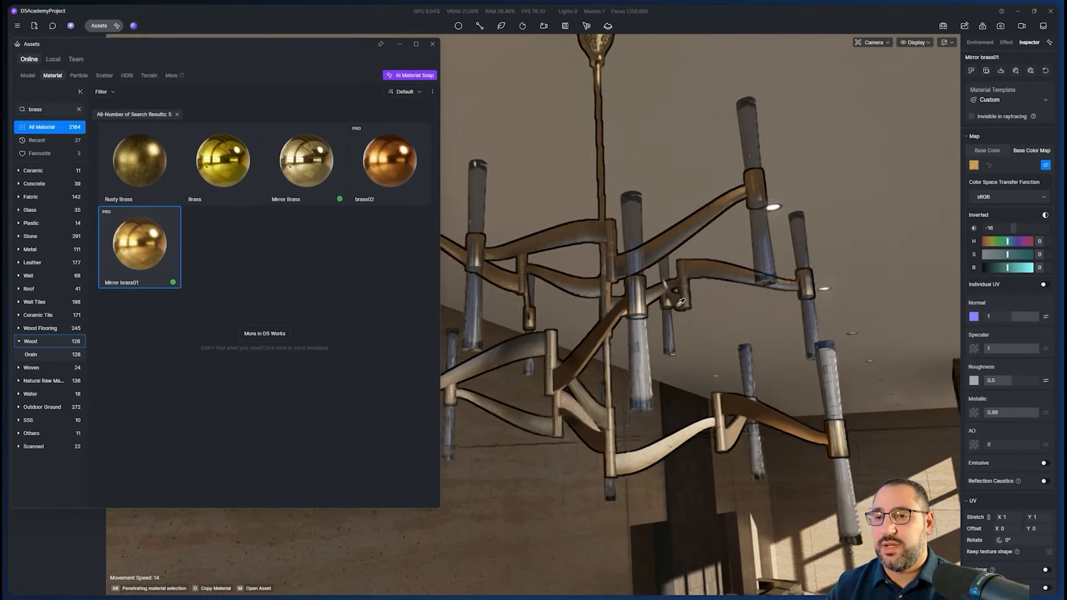
Download the Brass and Rusty Brass materials, apply Rusty Brass to the chandelier frame and inspect it up close
{"action": "left_click", "coordinate": [224, 172]}
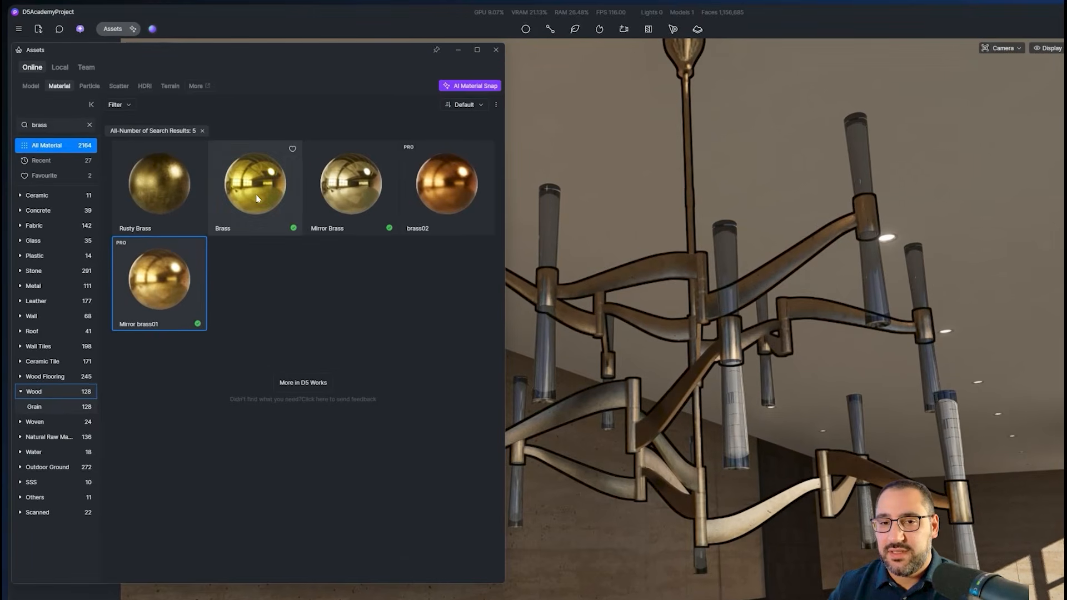
{"action": "left_click", "coordinate": [197, 196]}
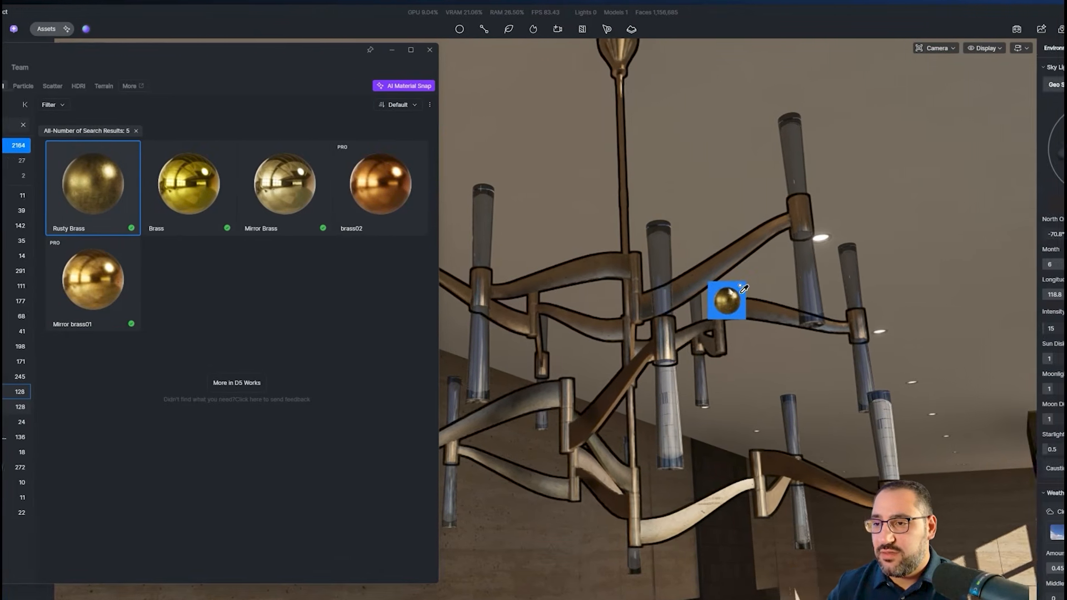
{"action": "left_click", "coordinate": [775, 273]}
{"action": "key", "text": "Escape"}
{"action": "scroll", "coordinate": [801, 272], "scroll_direction": "up", "scroll_amount": 8}
{"action": "middle_click_drag", "start_coordinate": [779, 228], "coordinate": [594, 64]}
{"action": "scroll", "coordinate": [593, 167], "scroll_direction": "up", "scroll_amount": 5}
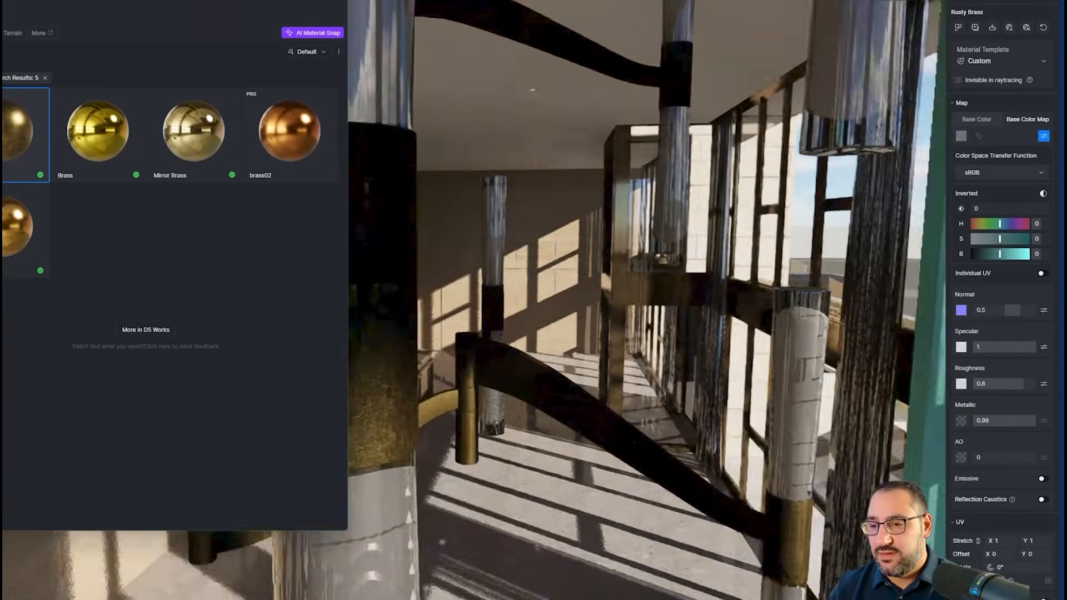
{"action": "scroll", "coordinate": [686, 282], "scroll_direction": "down", "scroll_amount": 6}
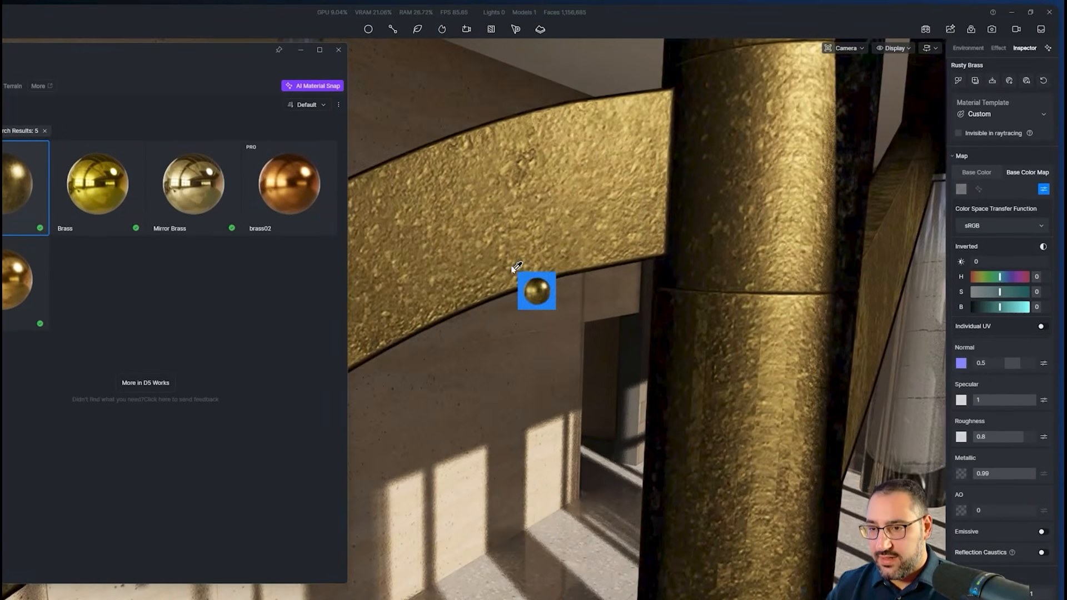
Sample the Rusty Brass material from the chandelier frame and lower its roughness
{"action": "key", "text": "Escape"}
{"action": "key", "text": "i"}
{"action": "left_click", "coordinate": [499, 250]}
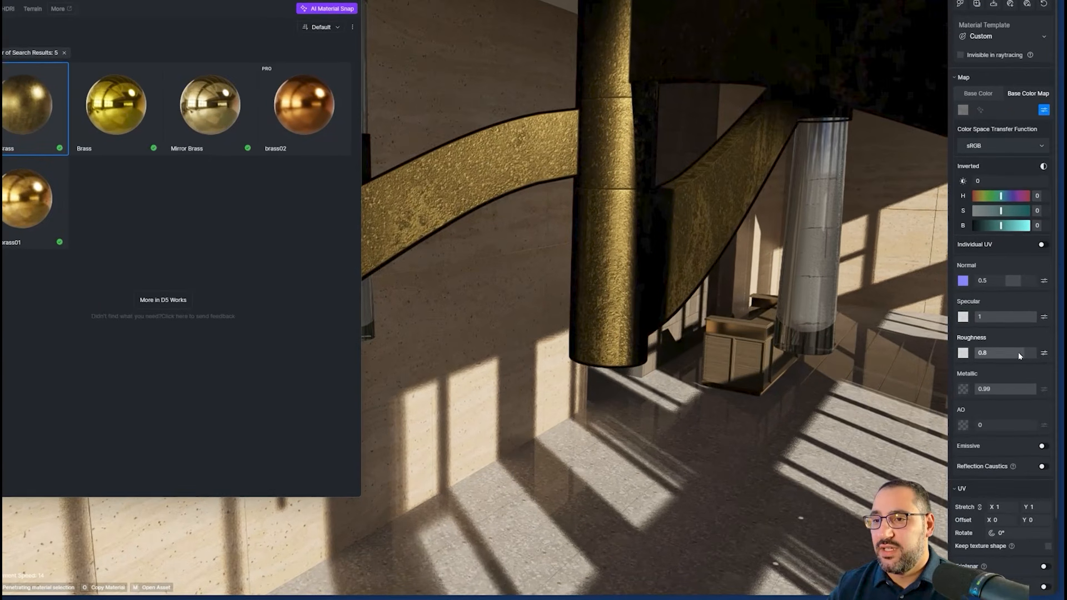
{"action": "left_click_drag", "start_coordinate": [1025, 382], "coordinate": [995, 385]}
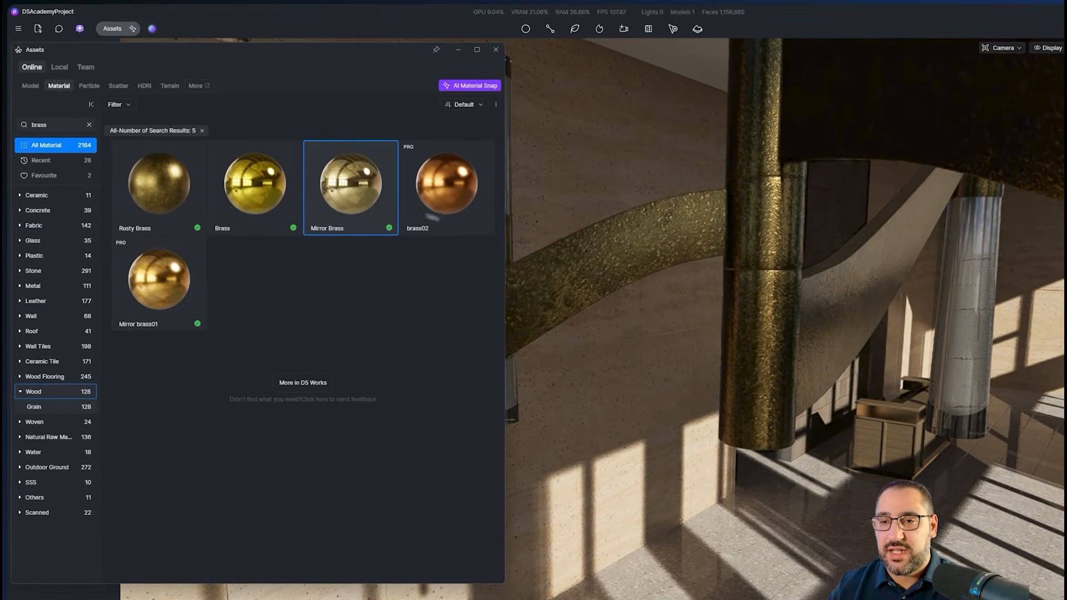
Reapply Mirror brass01 to the chandelier frame with its base color map contrast at -23
{"action": "left_click", "coordinate": [146, 281]}
{"action": "left_click_drag", "start_coordinate": [690, 224], "coordinate": [714, 229]}
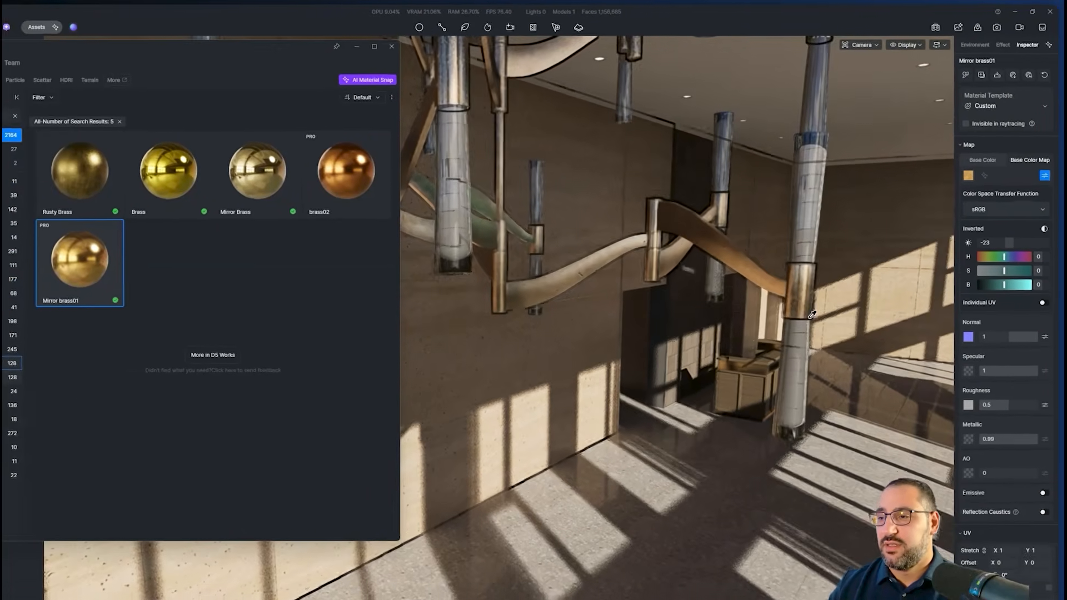
{"action": "scroll", "coordinate": [1042, 485], "scroll_direction": "down", "scroll_amount": 2}
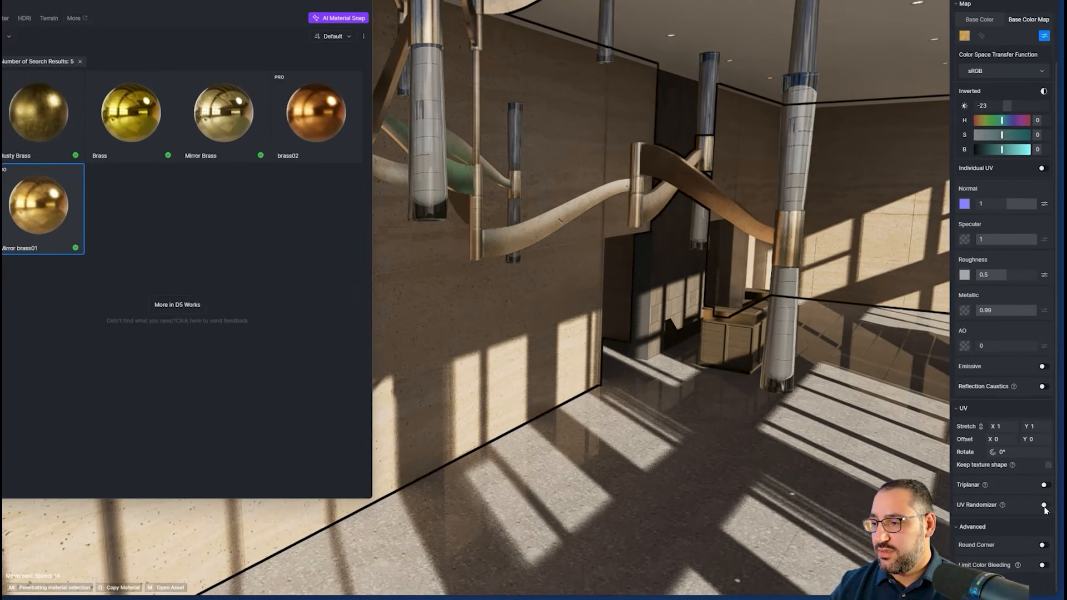
Enable UV Randomizer, Triplanar and Round Corner for Mirror brass01 and check the chandelier frame
{"action": "left_click", "coordinate": [1046, 514]}
{"action": "left_click", "coordinate": [1046, 497]}
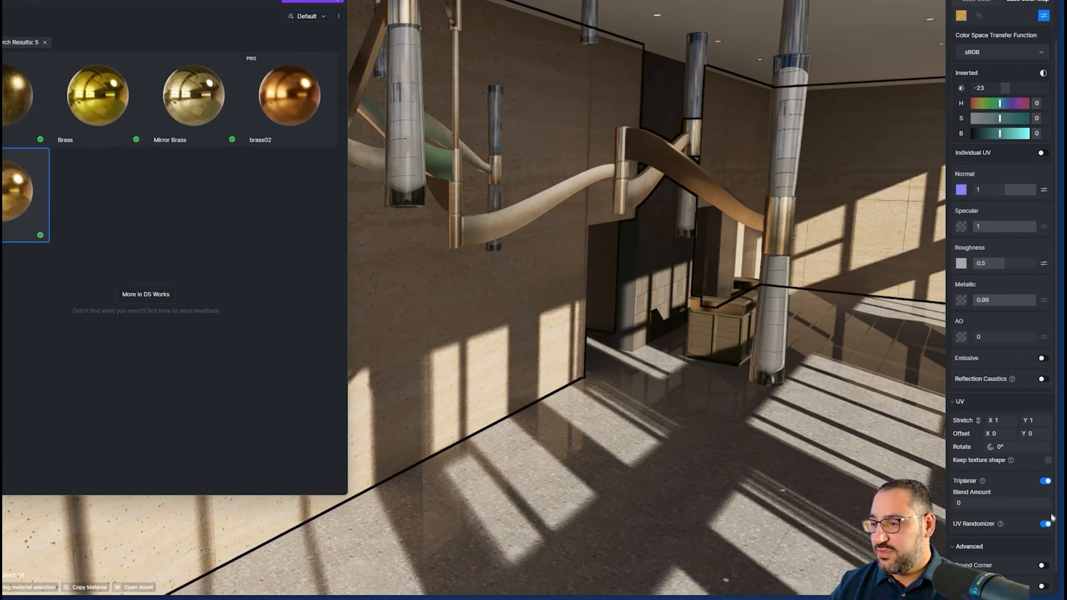
{"action": "scroll", "coordinate": [532, 257], "scroll_direction": "up", "scroll_amount": 5}
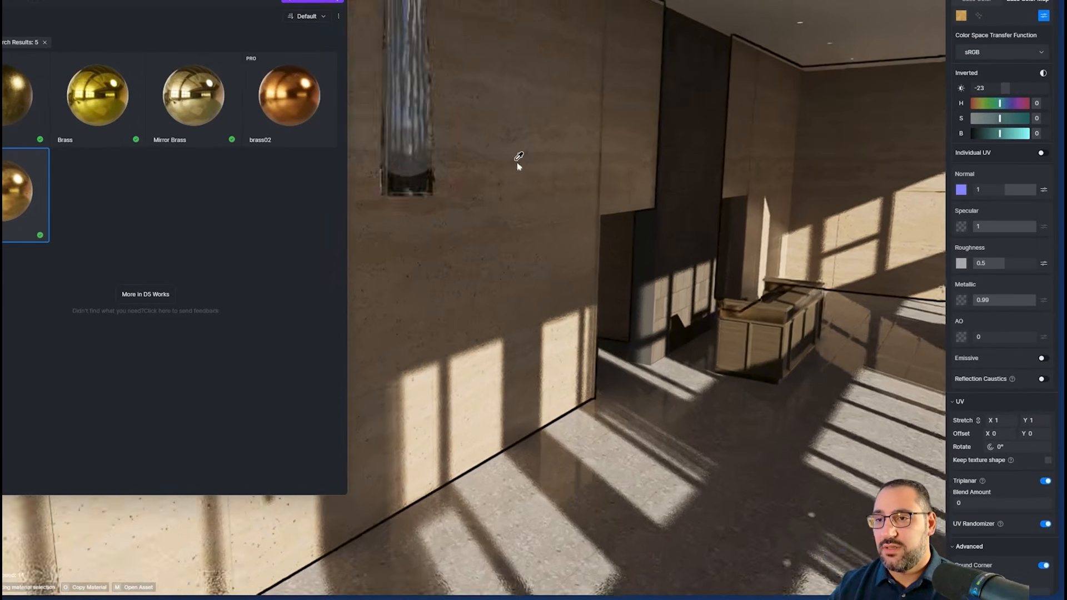
{"action": "scroll", "coordinate": [518, 162], "scroll_direction": "down", "scroll_amount": 3}
{"action": "right_click_drag", "start_coordinate": [553, 174], "coordinate": [496, 10]}
{"action": "scroll", "coordinate": [507, 68], "scroll_direction": "down", "scroll_amount": 6}
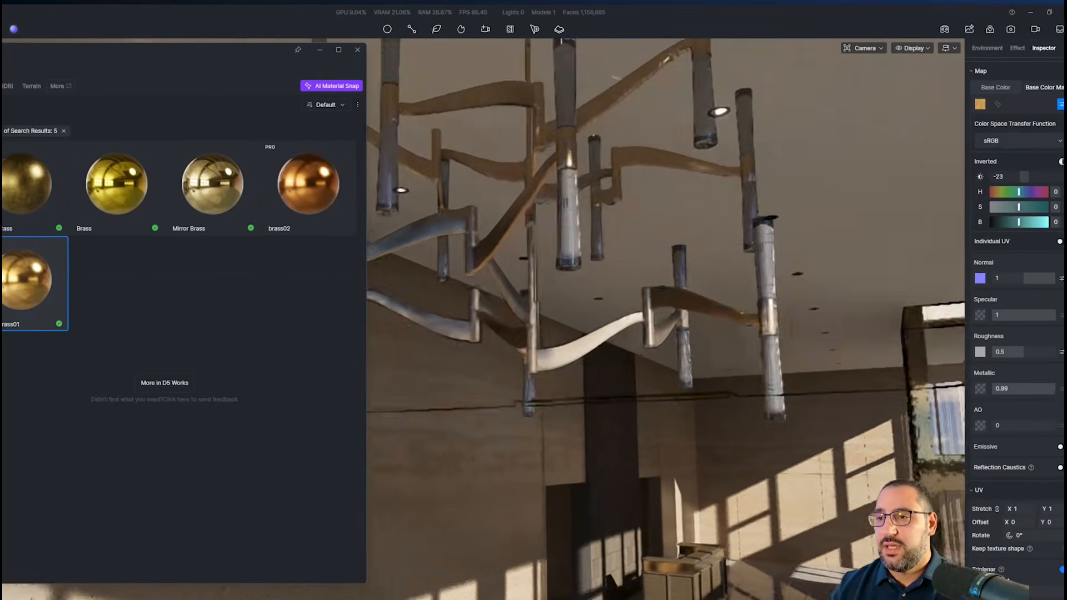
Copy the emissive White Wall Paint material from the ceiling light onto the chandelier's glass tubes
{"action": "right_click_drag", "start_coordinate": [520, 245], "coordinate": [550, 143]}
{"action": "scroll", "coordinate": [572, 144], "scroll_direction": "up", "scroll_amount": 5}
{"action": "scroll", "coordinate": [577, 137], "scroll_direction": "down", "scroll_amount": 4}
{"action": "scroll", "coordinate": [576, 146], "scroll_direction": "down", "scroll_amount": 4}
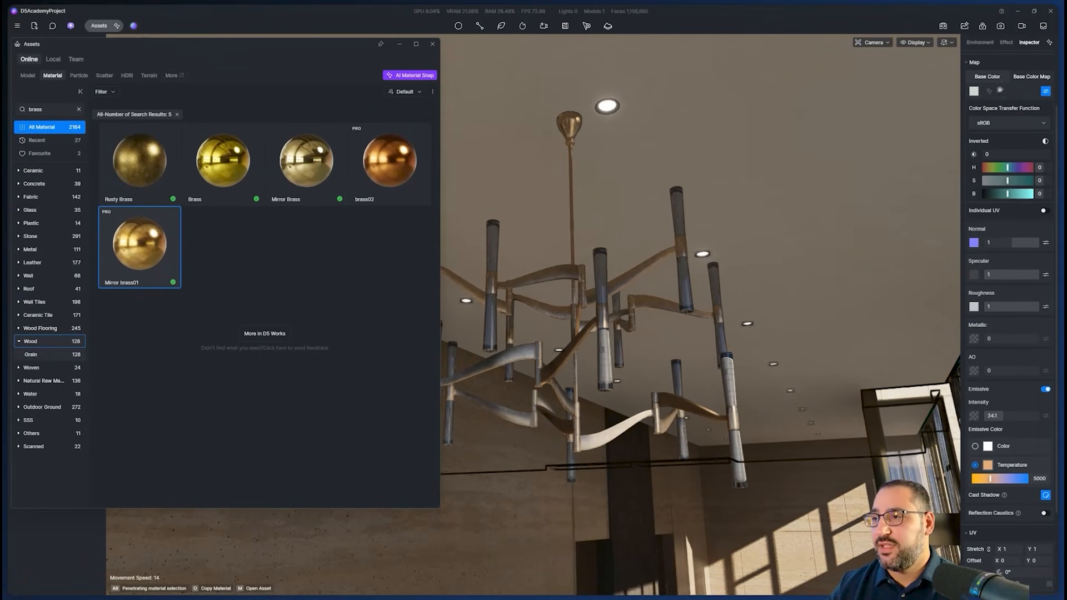
{"action": "scroll", "coordinate": [1000, 153], "scroll_direction": "up", "scroll_amount": 2}
{"action": "left_click", "coordinate": [971, 71]}
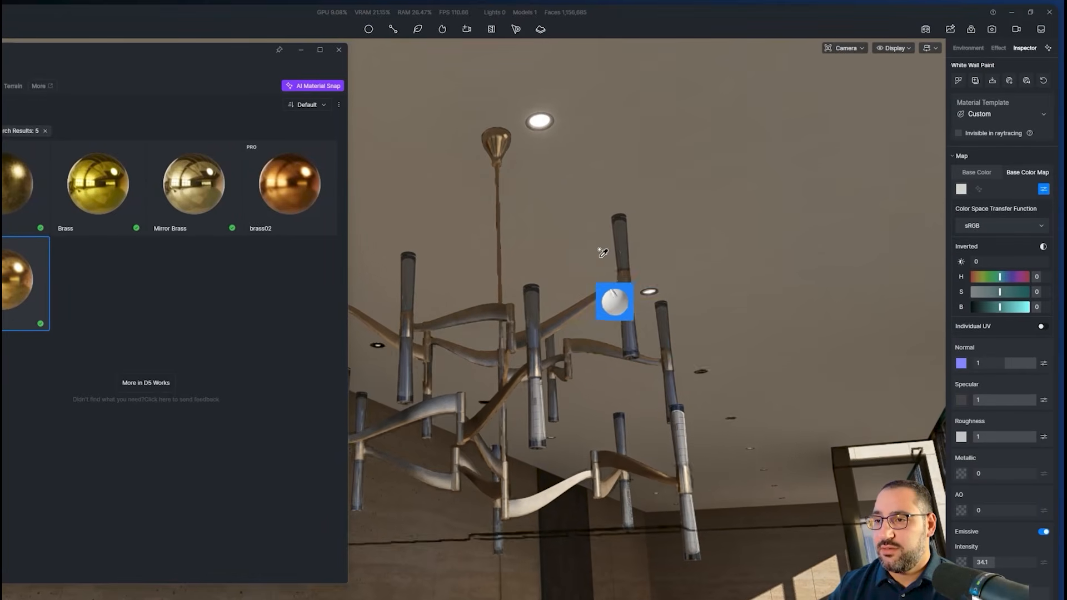
{"action": "left_click", "coordinate": [622, 249]}
{"action": "right_click_drag", "start_coordinate": [619, 247], "coordinate": [454, 365]}
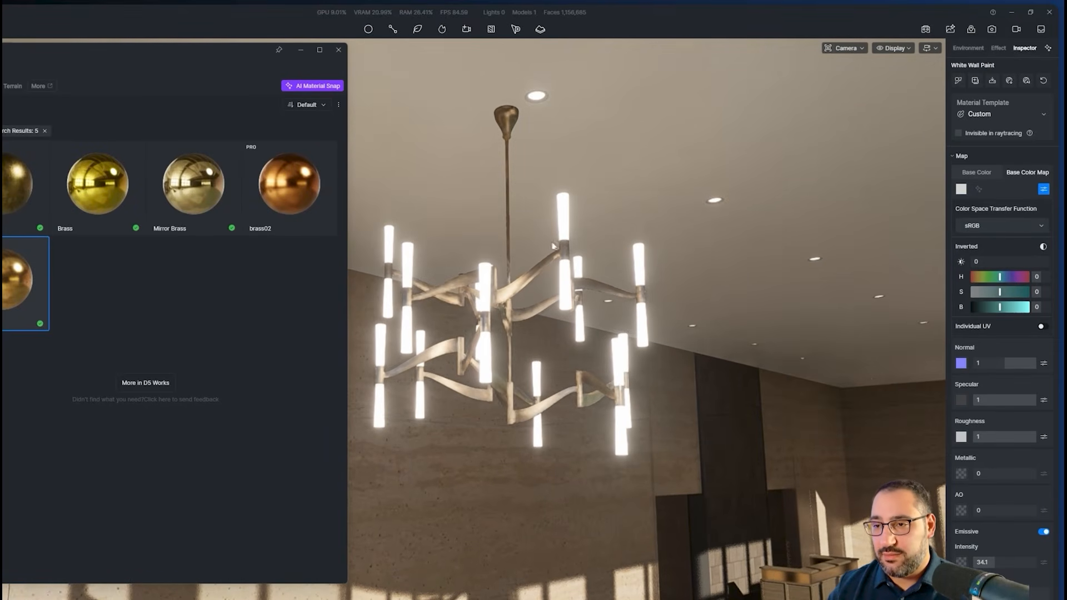
Sample the glowing chandelier tubes' material and set its emissive intensity to 24.4
{"action": "key", "text": "i"}
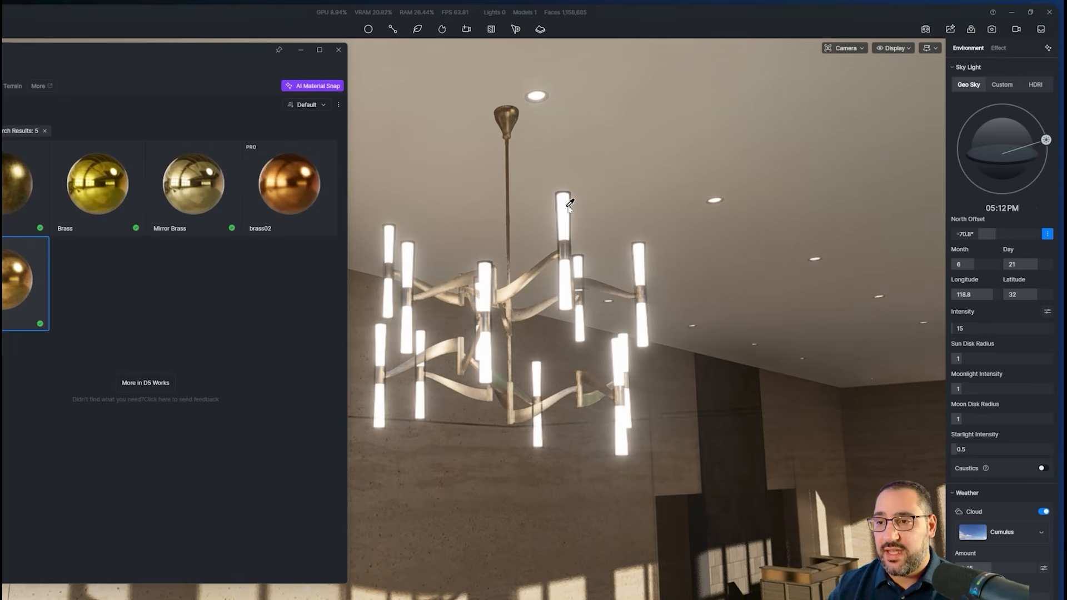
{"action": "left_click", "coordinate": [568, 207]}
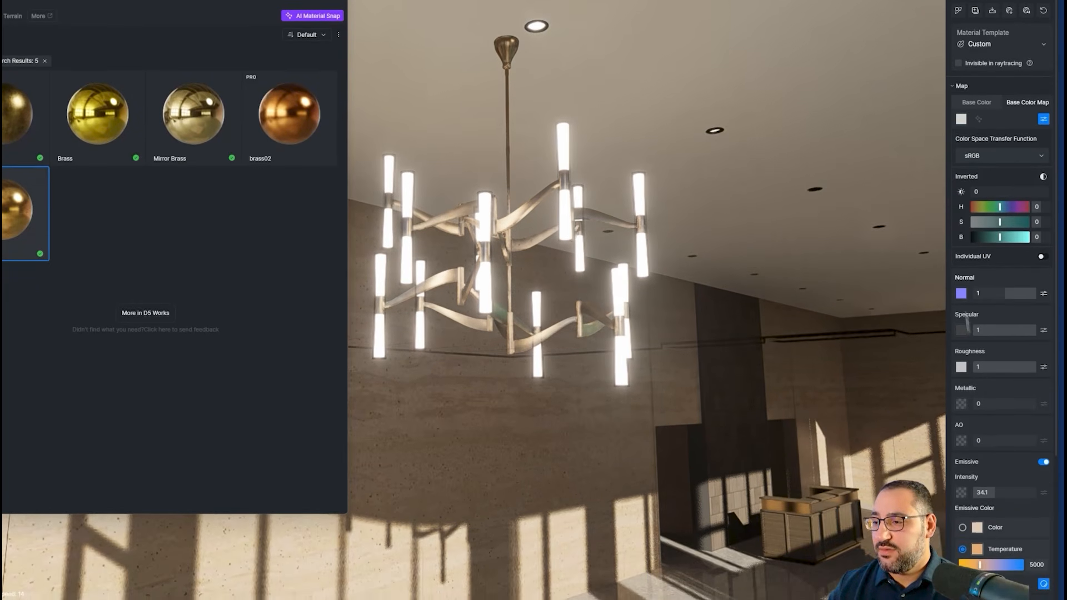
{"action": "left_click_drag", "start_coordinate": [994, 563], "coordinate": [985, 563]}
{"action": "left_click_drag", "start_coordinate": [987, 476], "coordinate": [989, 476]}
{"action": "key", "text": "s"}
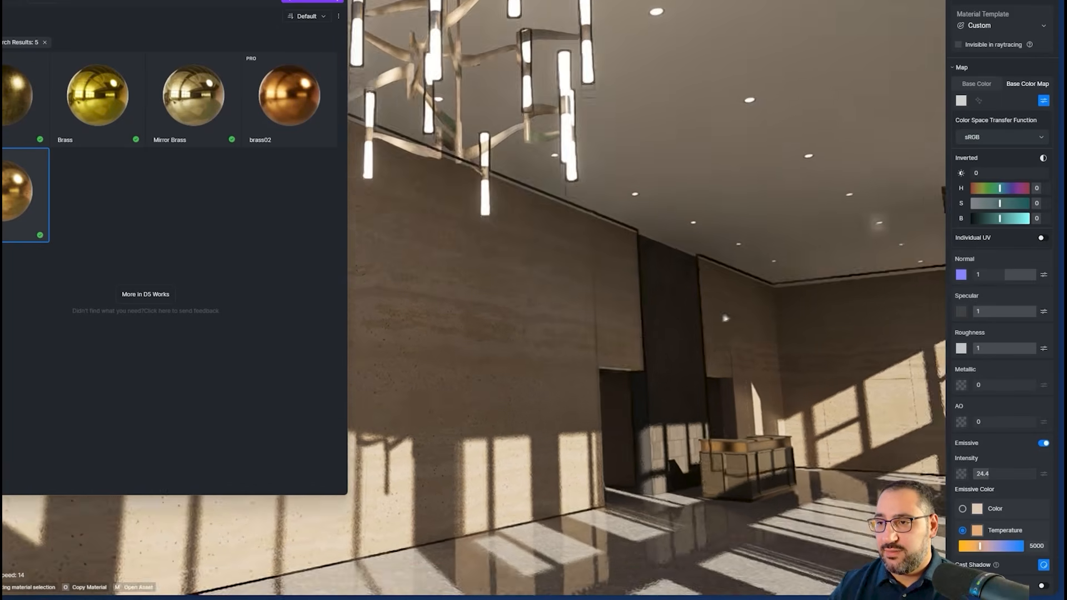
Copy the wall's Travertine 04 material onto the teal columns between the tall windows
{"action": "right_click_drag", "start_coordinate": [877, 221], "coordinate": [573, 300]}
{"action": "key", "text": "Escape"}
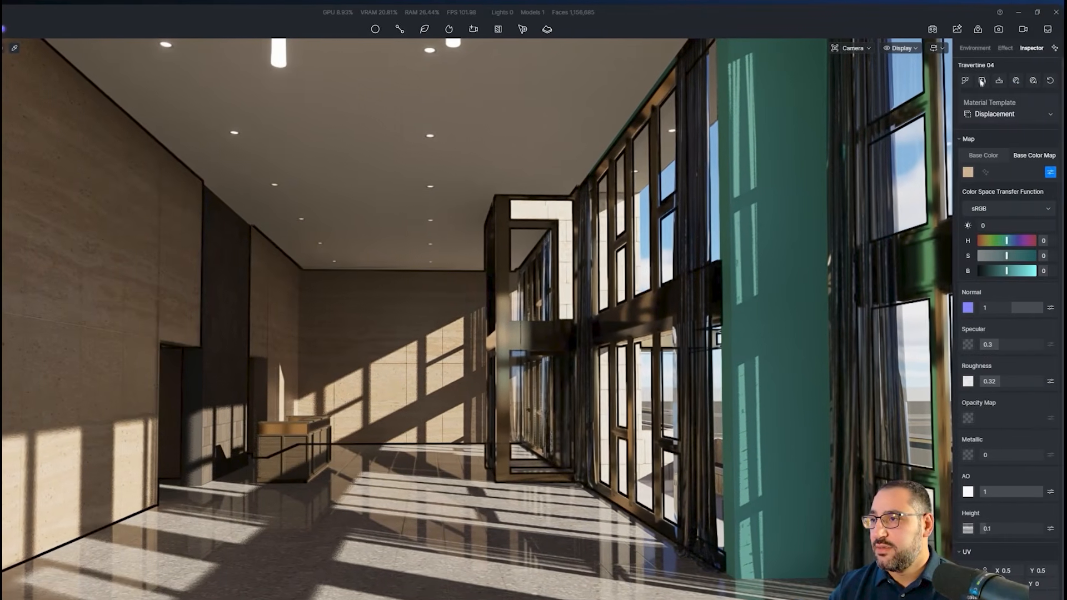
{"action": "left_click", "coordinate": [1024, 81]}
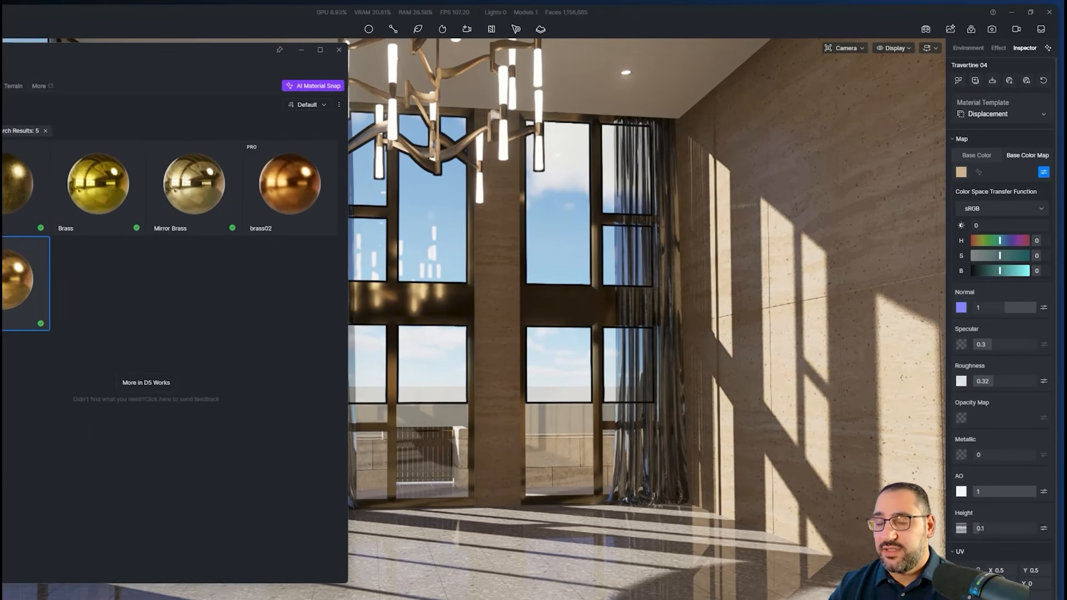
{"action": "left_click", "coordinate": [975, 151]}
{"action": "left_click", "coordinate": [383, 326]}
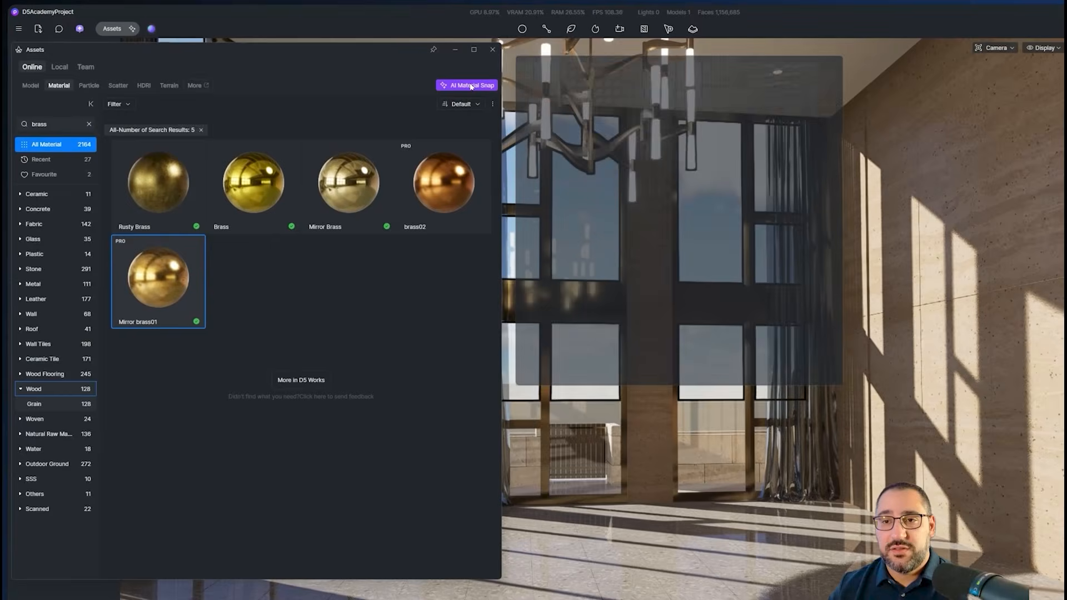
Generate a material with AI Material Snap from the white marble side of the kitchen island in the sample image
{"action": "left_click", "coordinate": [415, 76]}
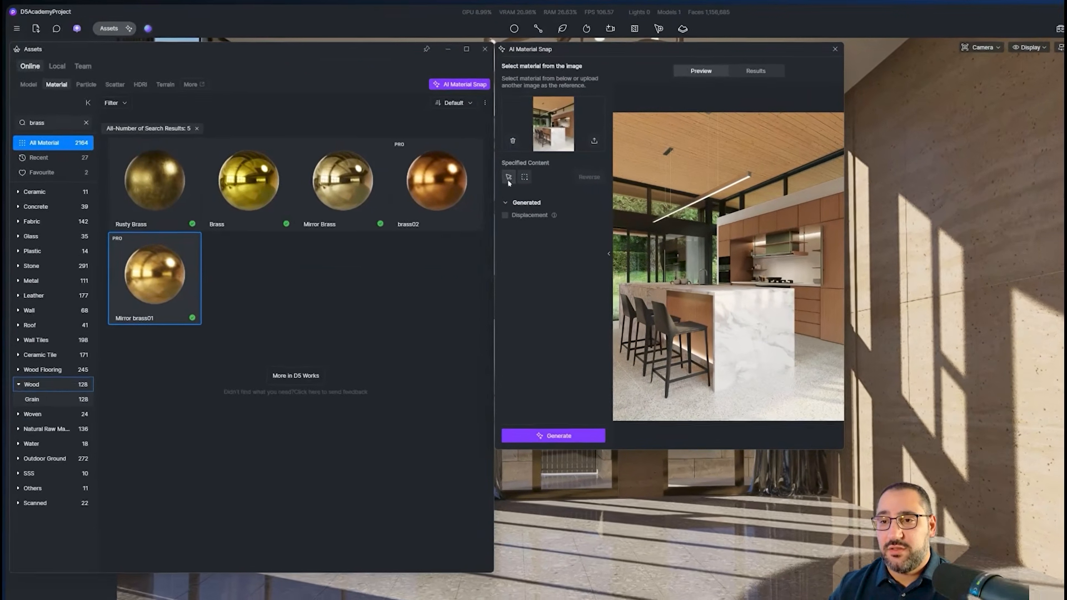
{"action": "left_click", "coordinate": [454, 158]}
{"action": "left_click", "coordinate": [684, 295]}
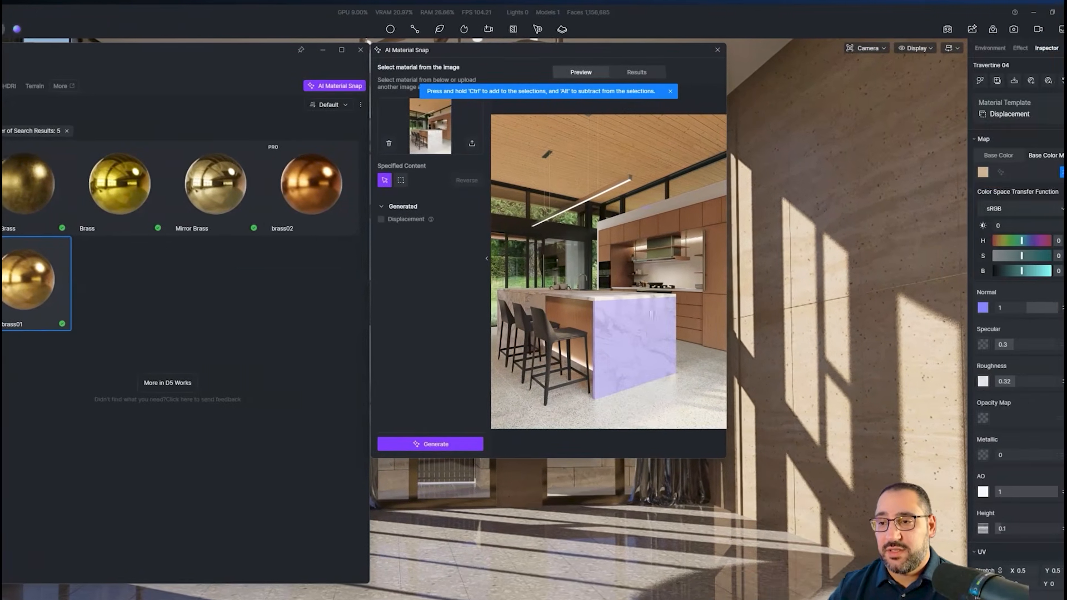
{"action": "left_click", "coordinate": [449, 444]}
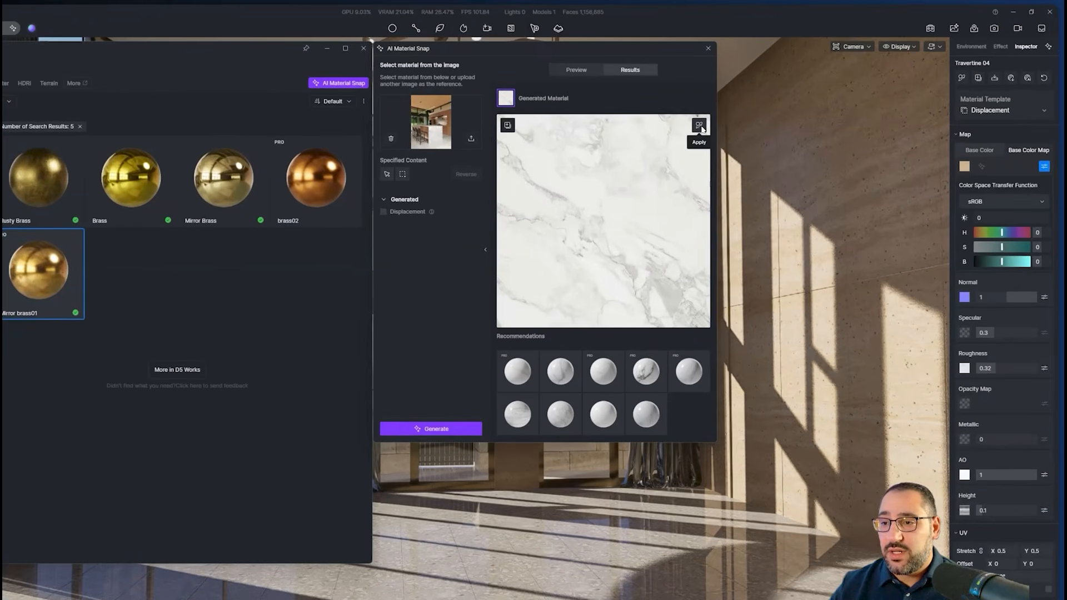
Try to apply the generated marble to the column between the windows, and close AI Material Snap and the asset library
{"action": "left_click", "coordinate": [735, 113]}
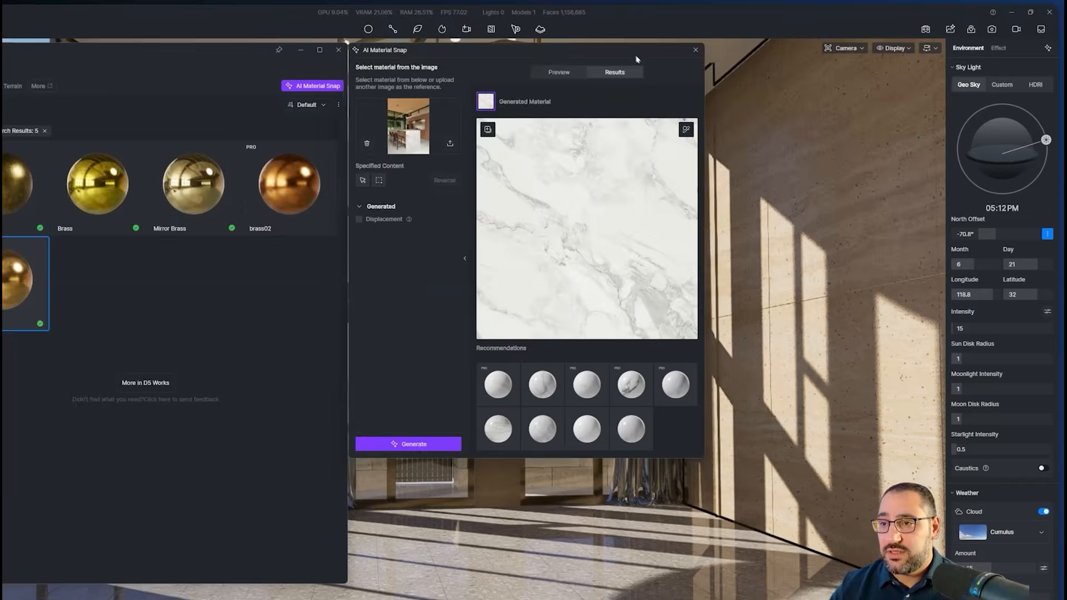
{"action": "left_click_drag", "start_coordinate": [636, 54], "coordinate": [195, 110]}
{"action": "left_click", "coordinate": [146, 284]}
{"action": "right_click_drag", "start_coordinate": [665, 257], "coordinate": [684, 293]}
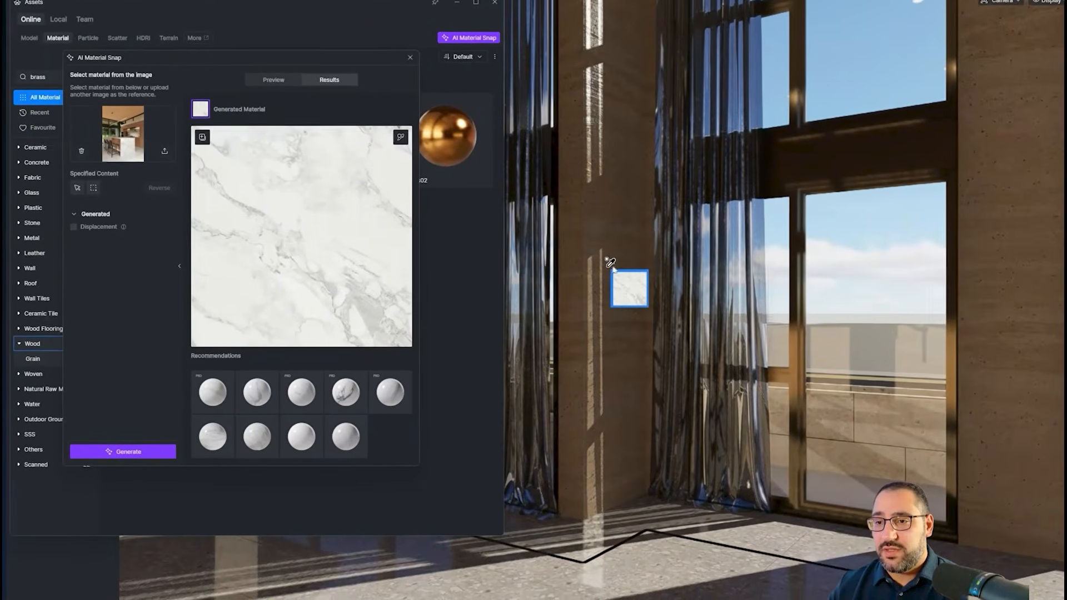
{"action": "left_click", "coordinate": [611, 267]}
{"action": "key", "text": "w"}
{"action": "mouse_move", "coordinate": [758, 279]}
{"action": "right_mouse_down"}
{"action": "mouse_move", "coordinate": [741, 279]}
{"action": "mouse_move", "coordinate": [742, 250]}
{"action": "mouse_move", "coordinate": [812, 236]}
{"action": "mouse_move", "coordinate": [756, 278]}
{"action": "right_mouse_up"}
{"action": "key", "text": "s"}
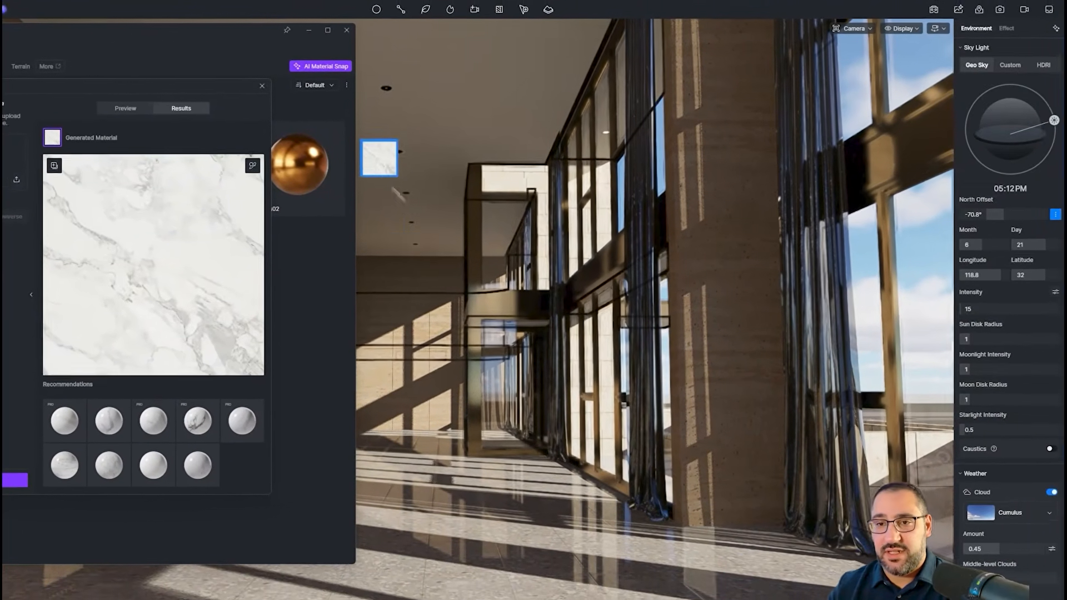
{"action": "left_click", "coordinate": [263, 86]}
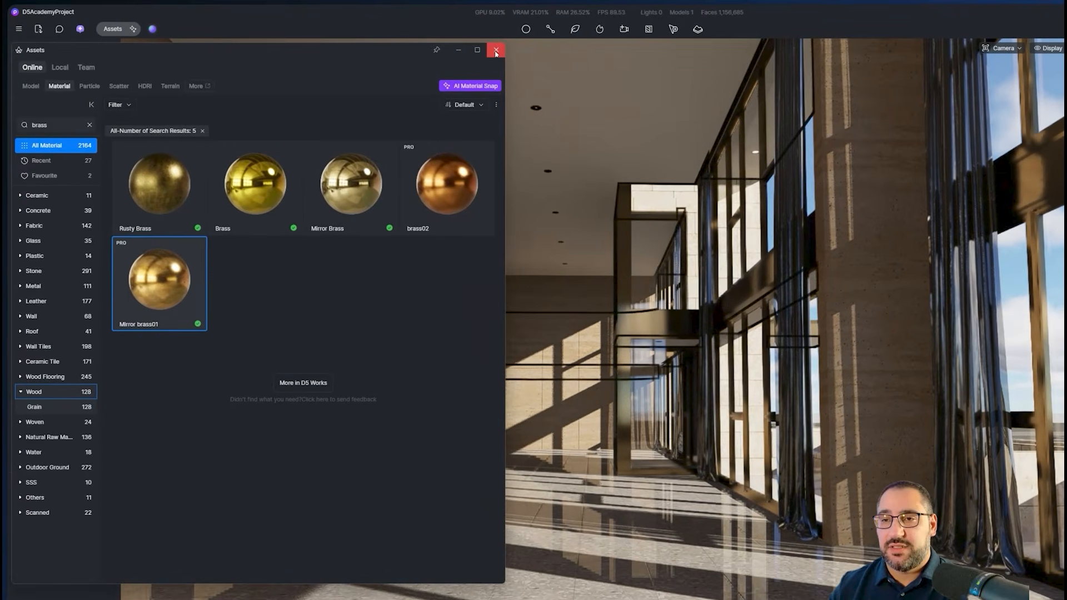
{"action": "left_click", "coordinate": [496, 51]}
Bring the window curtains into view, clear the brass search and browse the library's cotton and linen fabrics
{"action": "key", "text": "w"}
{"action": "right_click_drag", "start_coordinate": [742, 279], "coordinate": [305, 245]}
{"action": "key", "text": "s"}
{"action": "key", "text": "w"}
{"action": "key", "text": "s"}
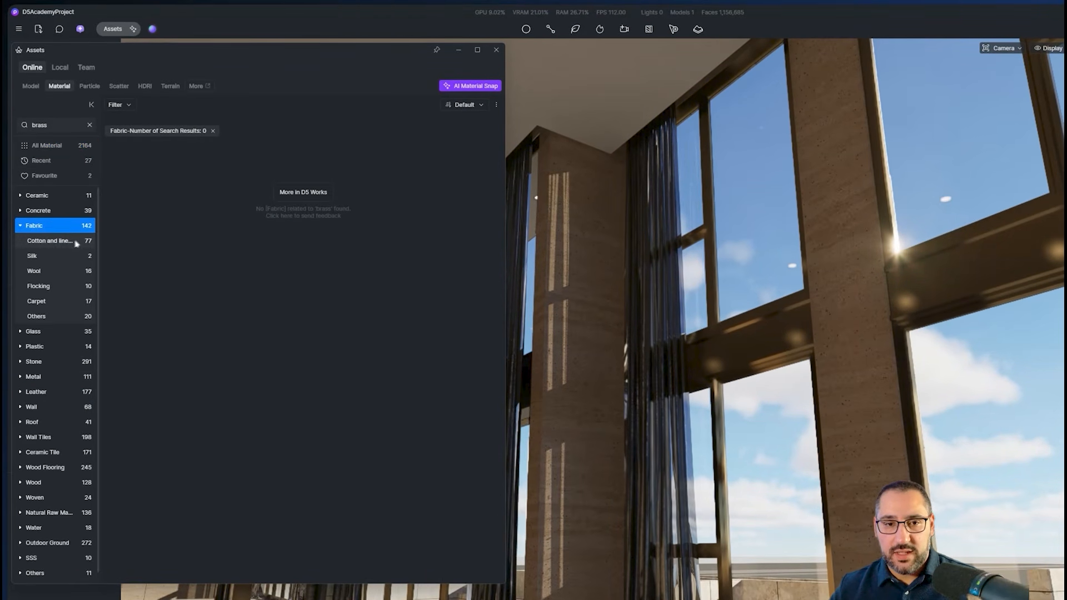
{"action": "left_click", "coordinate": [90, 125]}
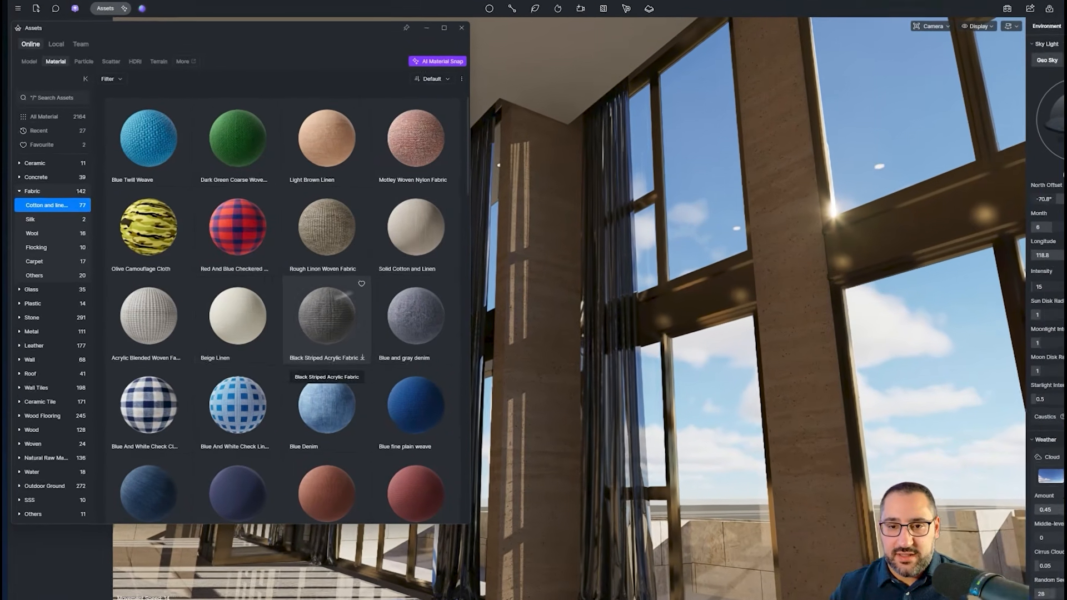
Apply the Beige Linen fabric to the window curtains and check its weave up close
{"action": "left_click", "coordinate": [223, 313]}
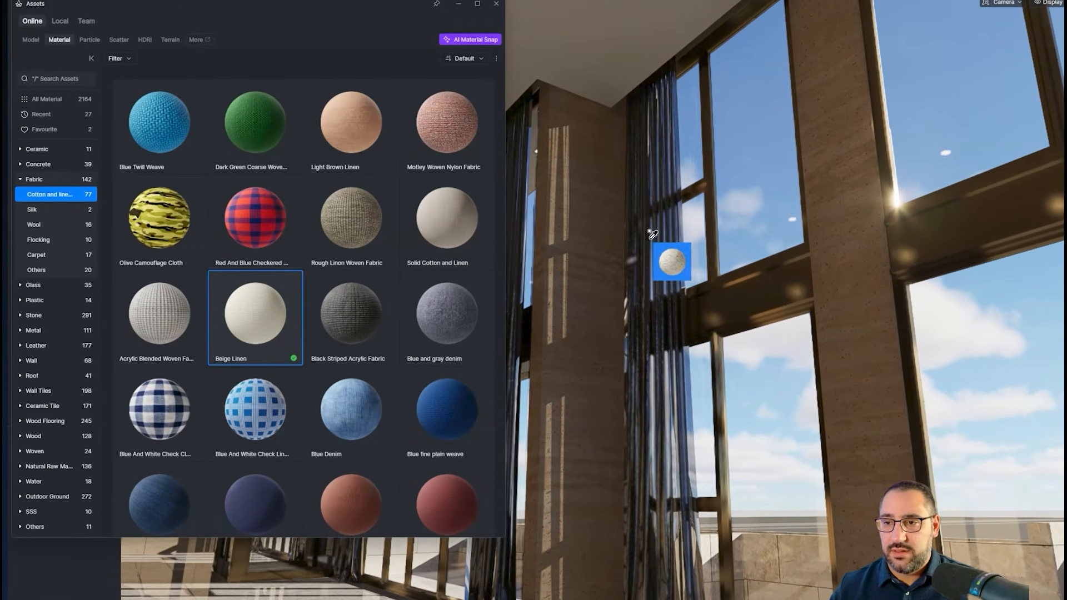
{"action": "left_click", "coordinate": [669, 265]}
{"action": "right_click_drag", "start_coordinate": [674, 280], "coordinate": [654, 271]}
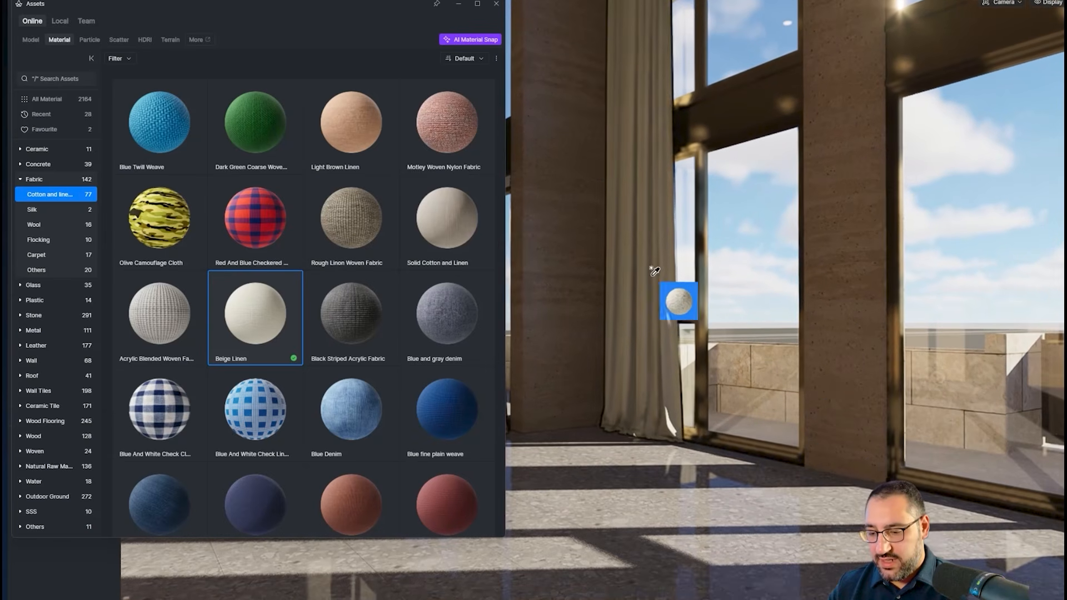
{"action": "scroll", "coordinate": [645, 289], "scroll_direction": "up", "scroll_amount": 5}
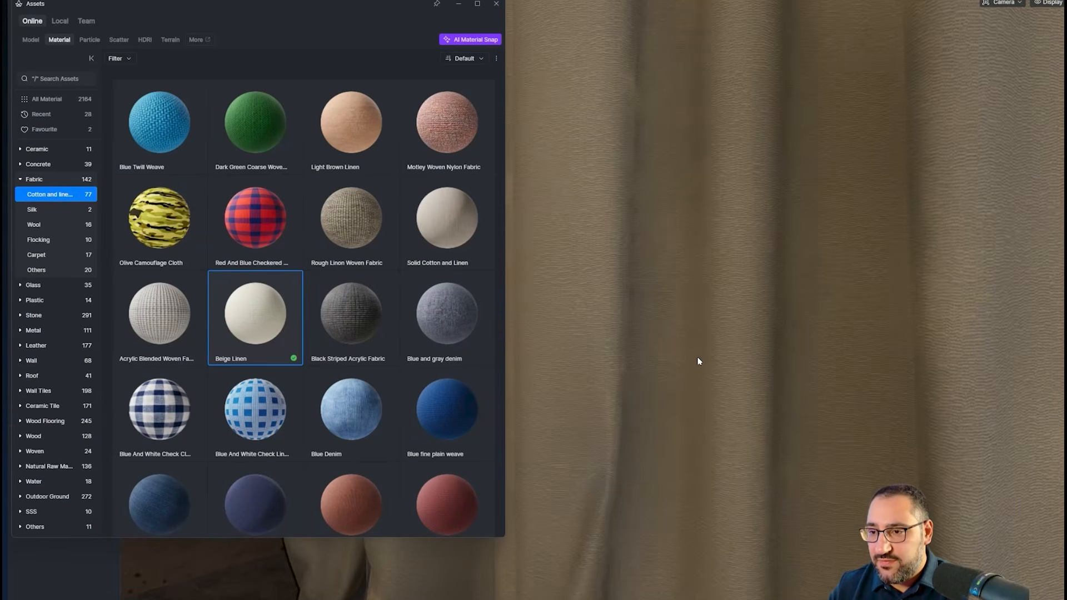
{"action": "scroll", "coordinate": [690, 280], "scroll_direction": "down", "scroll_amount": 5}
Select the curtain's Beige Linen material and switch its material template to Subsurface scattering
{"action": "left_click", "coordinate": [628, 217]}
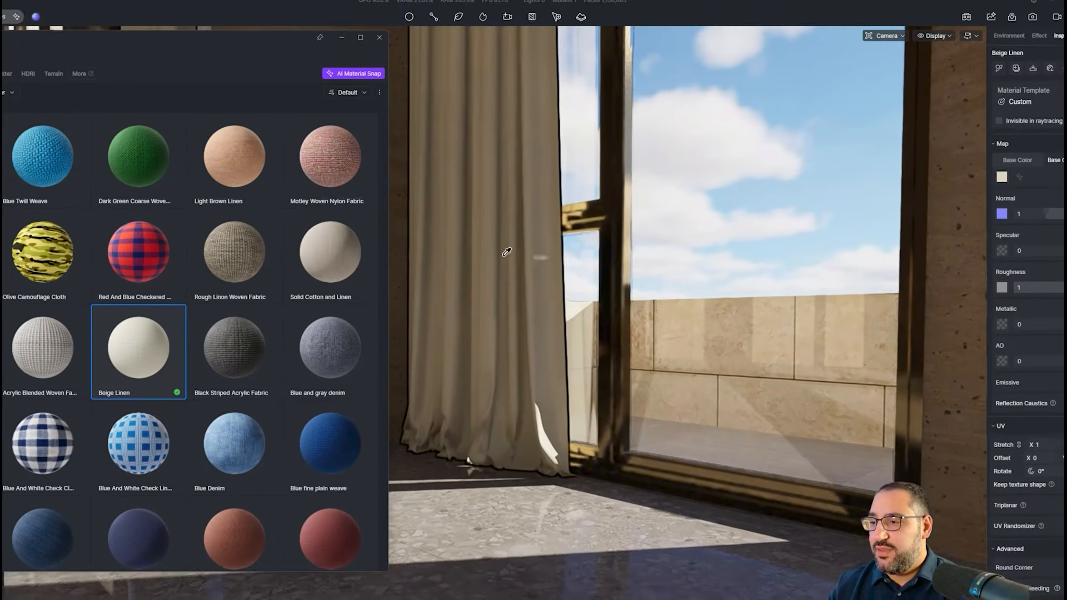
{"action": "scroll", "coordinate": [628, 217], "scroll_direction": "up", "scroll_amount": 3}
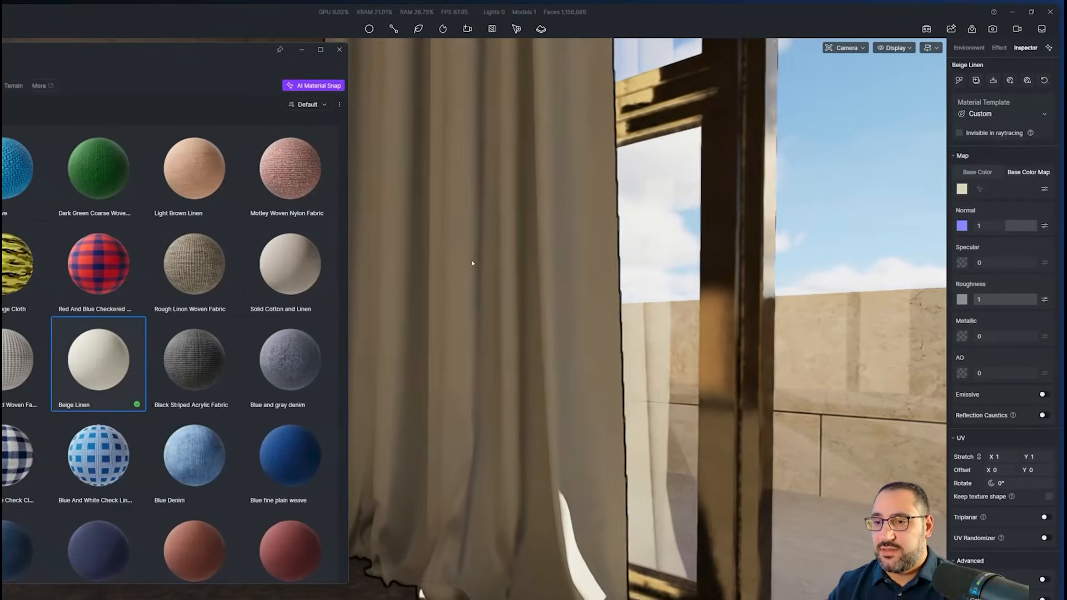
{"action": "left_click", "coordinate": [1016, 110]}
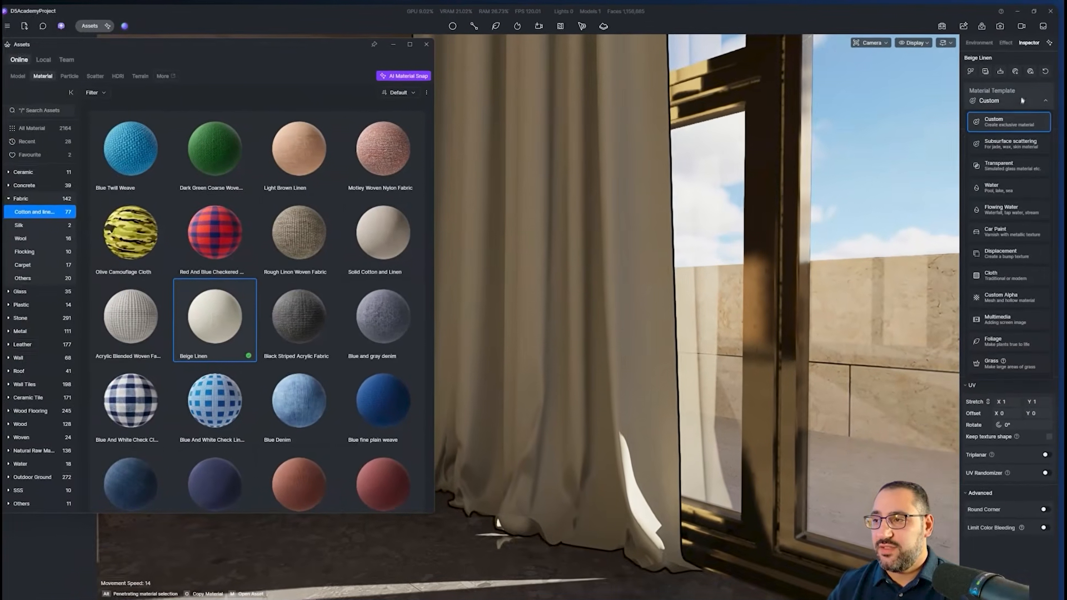
{"action": "left_click", "coordinate": [1015, 143]}
{"action": "scroll", "coordinate": [645, 290], "scroll_direction": "down", "scroll_amount": 5}
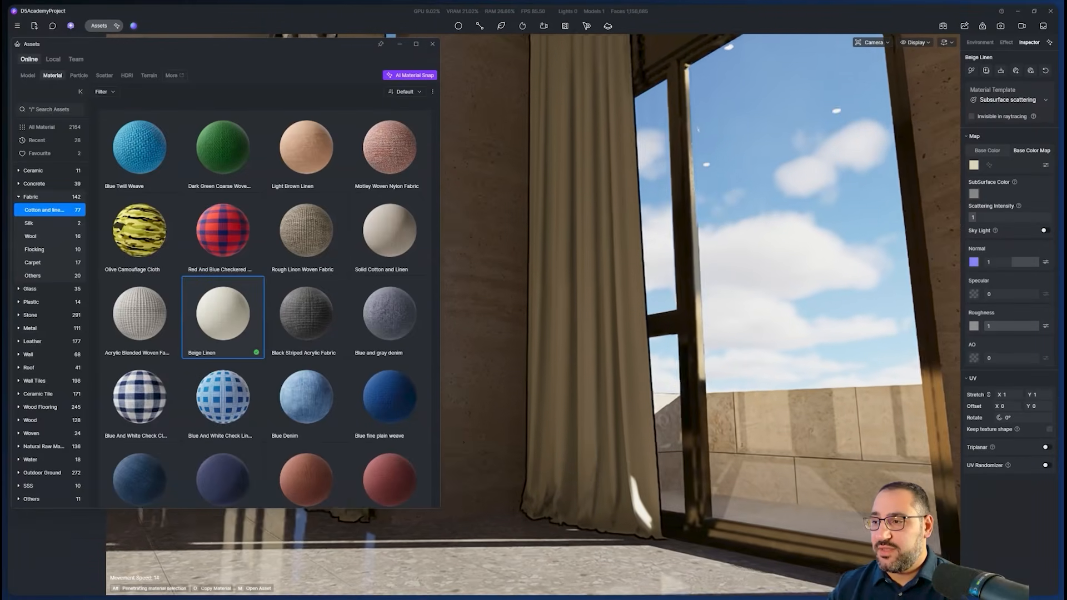
Set the curtain's scattering intensity to 10 and its subsurface color to white, and close the asset library
{"action": "right_click_drag", "start_coordinate": [748, 245], "coordinate": [743, 220]}
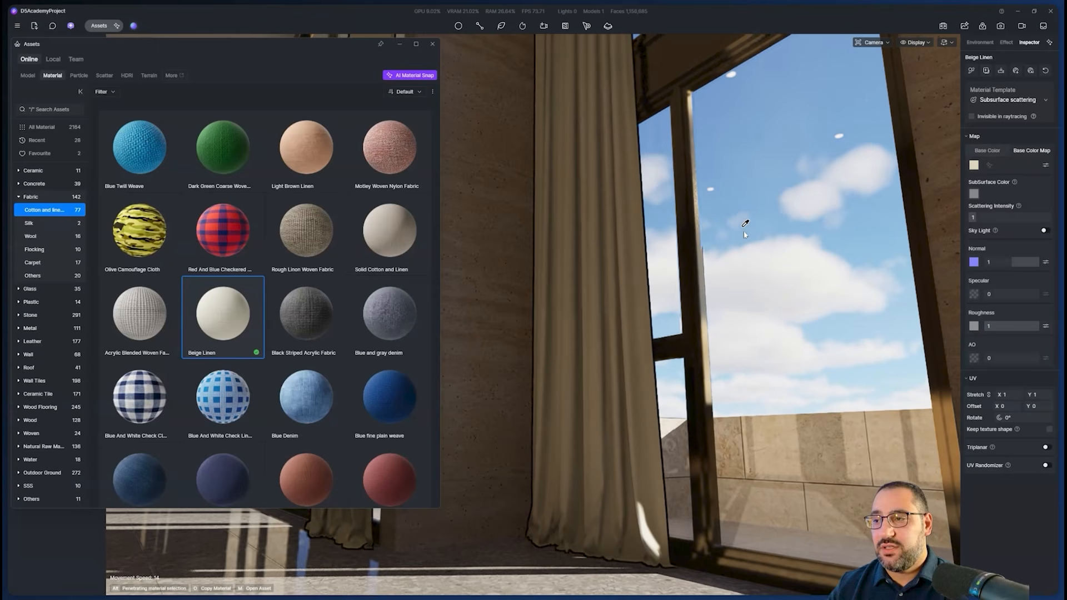
{"action": "right_click_drag", "start_coordinate": [794, 253], "coordinate": [795, 173]}
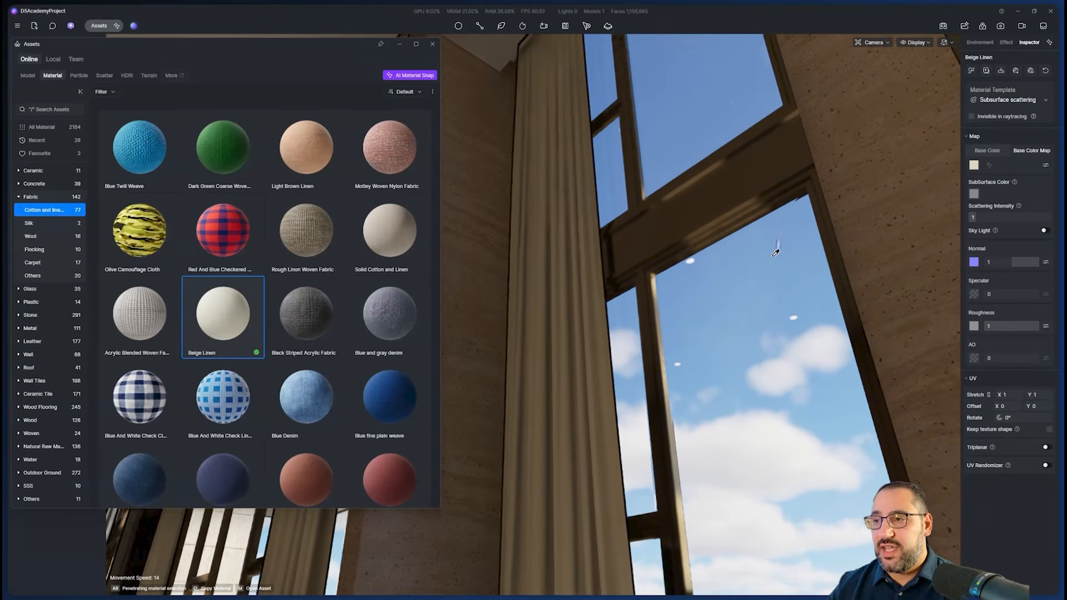
{"action": "right_click_drag", "start_coordinate": [862, 273], "coordinate": [834, 264]}
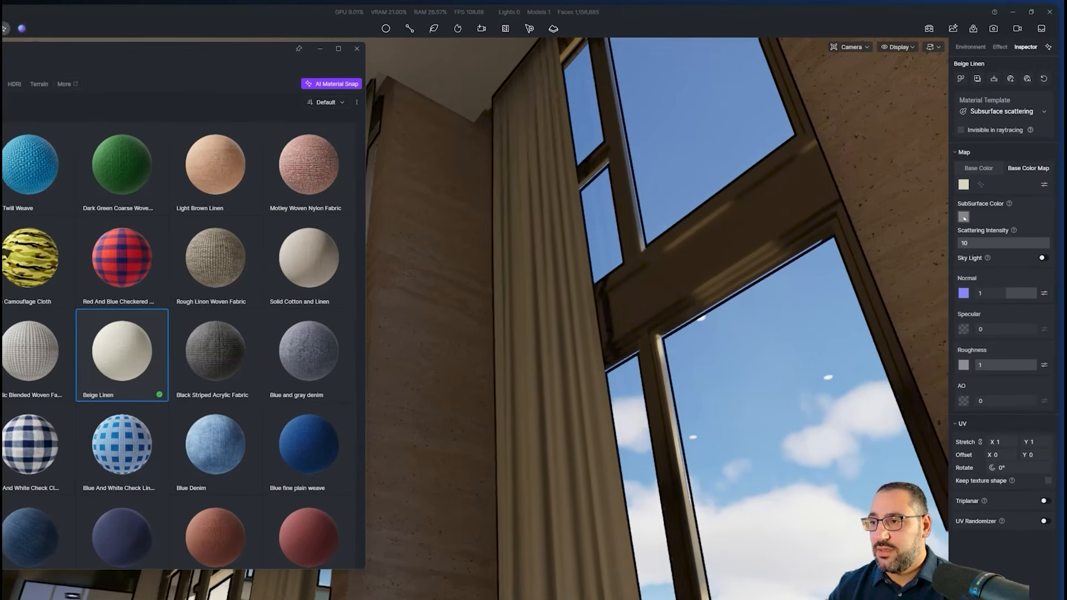
{"action": "left_click", "coordinate": [974, 194]}
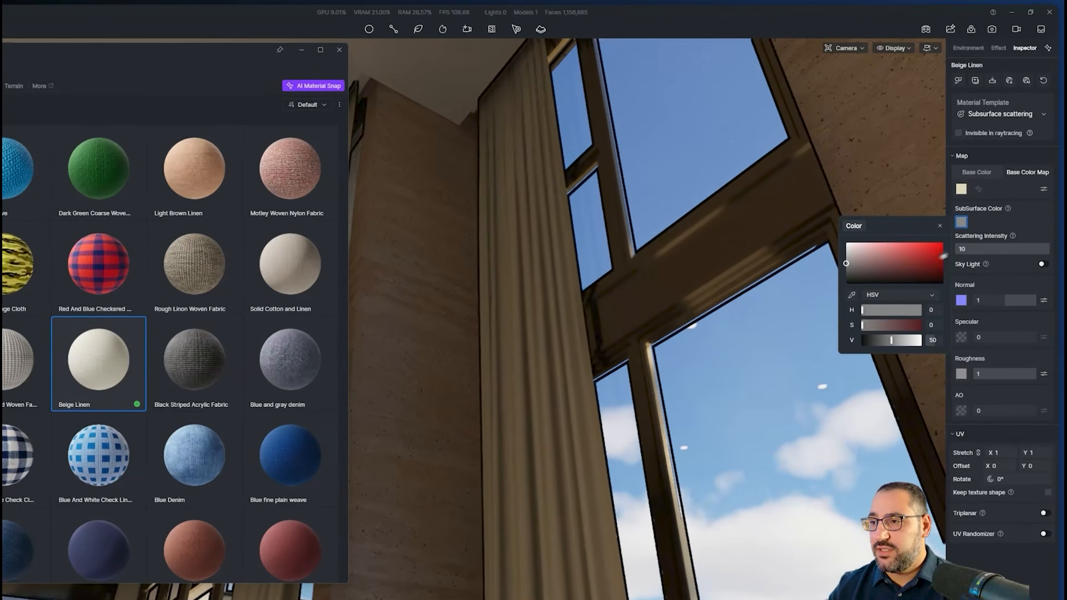
{"action": "right_click_drag", "start_coordinate": [837, 276], "coordinate": [806, 339]}
{"action": "key", "text": "s"}
{"action": "right_click_drag", "start_coordinate": [748, 92], "coordinate": [640, 168]}
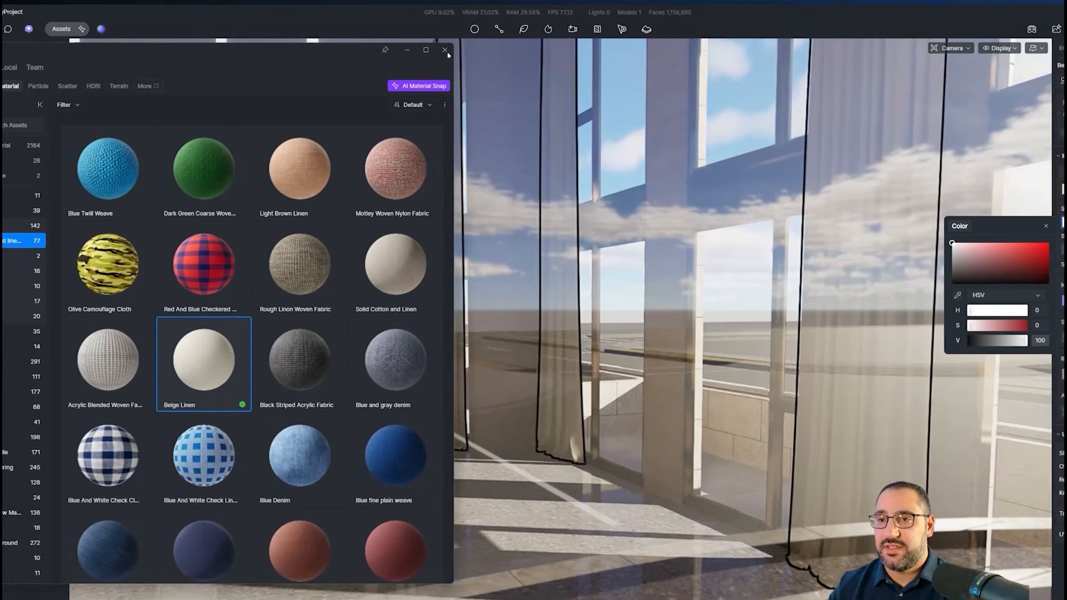
{"action": "left_click", "coordinate": [444, 49]}
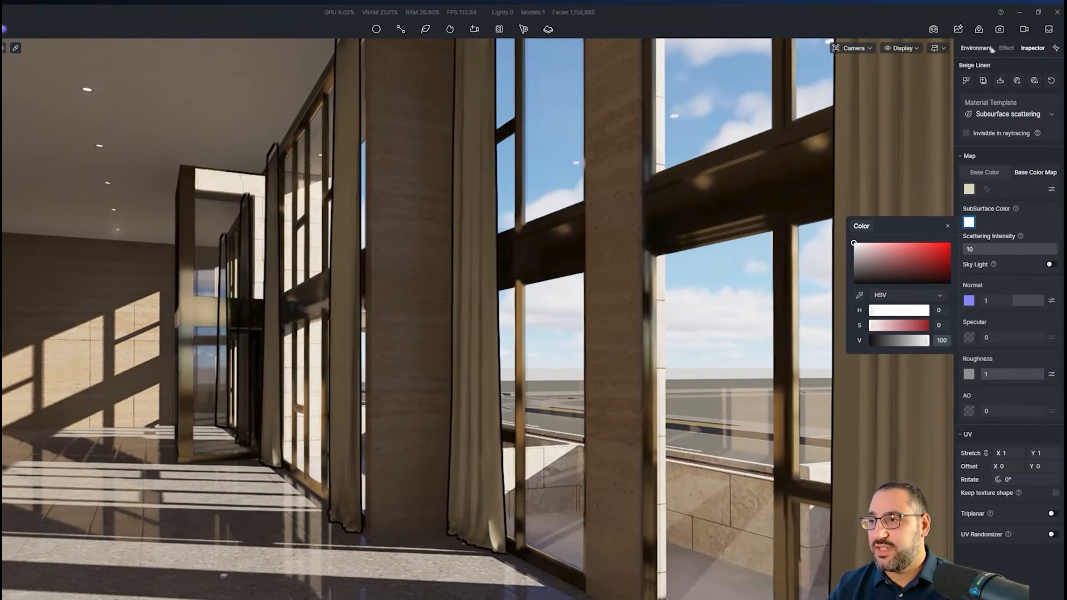
Set the sky light's north offset to 11.5° so that sunlight falls on the curtains
{"action": "left_click", "coordinate": [970, 49]}
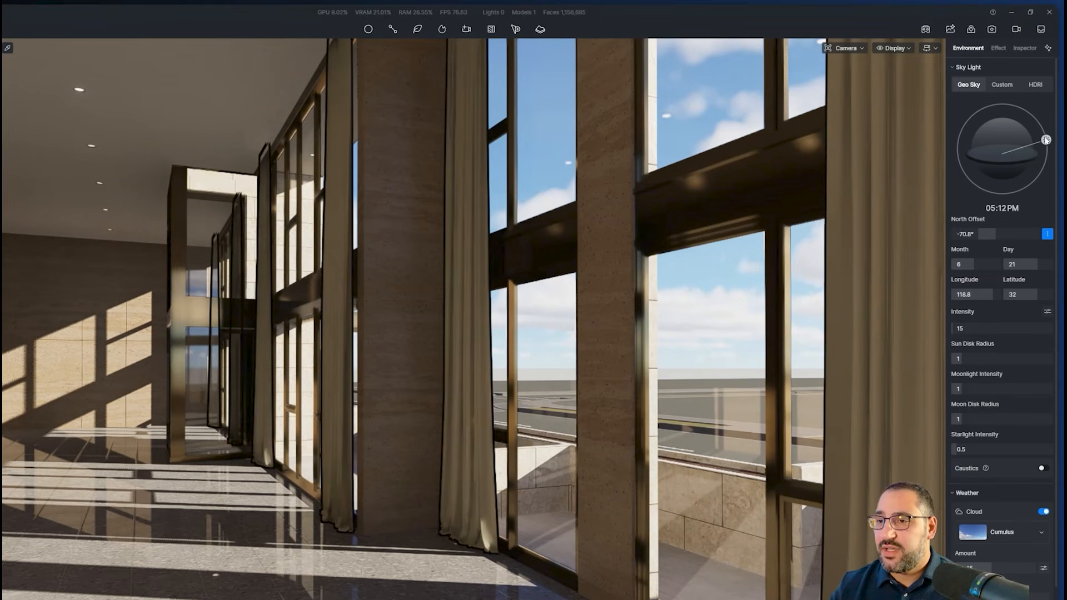
{"action": "left_click_drag", "start_coordinate": [1046, 140], "coordinate": [1047, 140]}
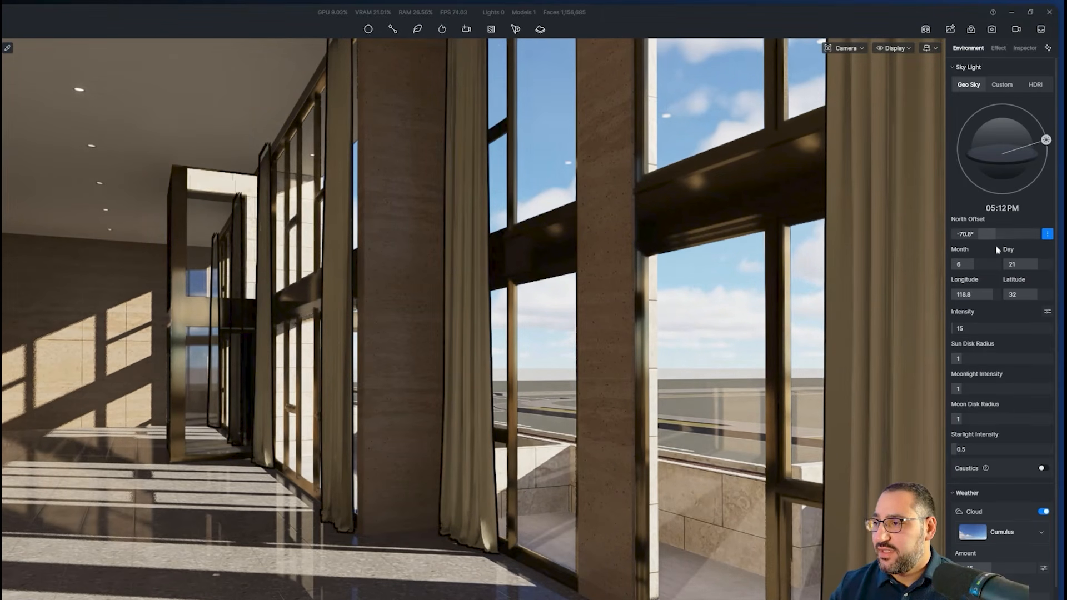
{"action": "left_click_drag", "start_coordinate": [991, 233], "coordinate": [1011, 229]}
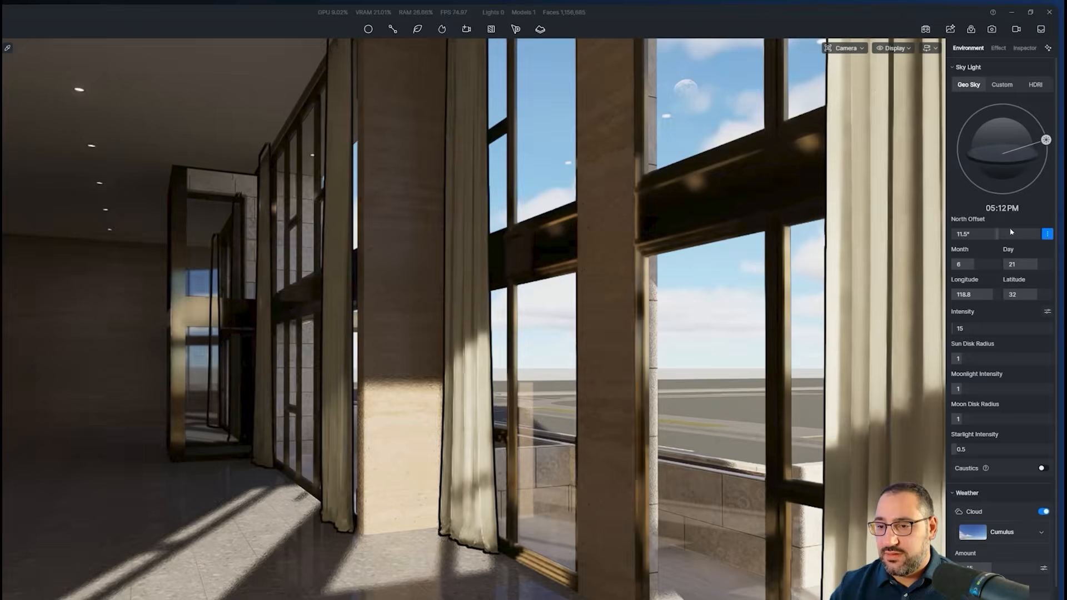
Pick the sunlit curtain's Beige Linen material and lower its scattering intensity to 6.5
{"action": "scroll", "coordinate": [358, 439], "scroll_direction": "up", "scroll_amount": 10}
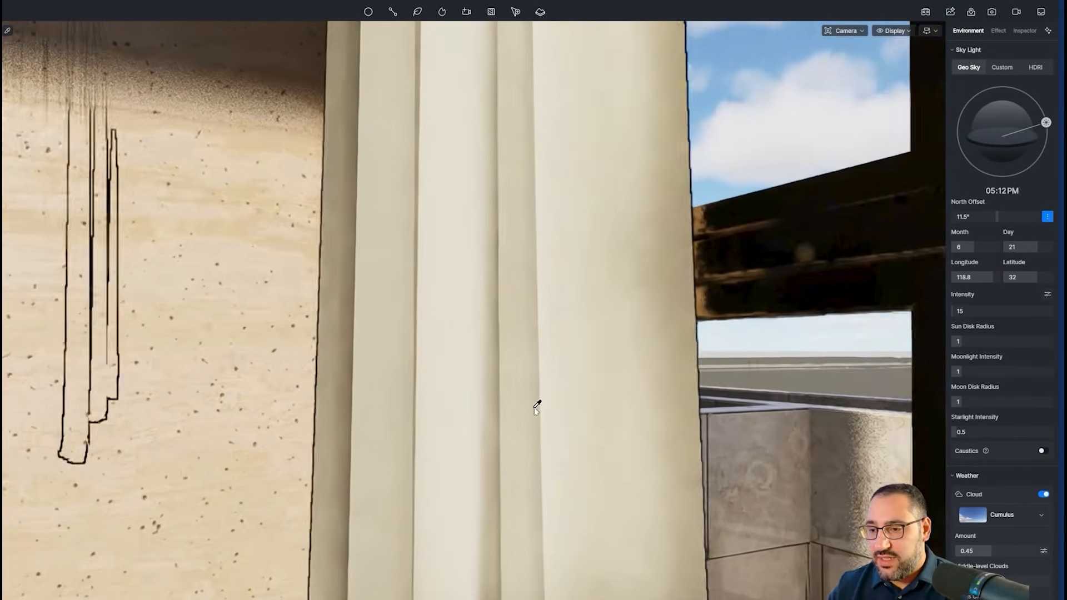
{"action": "left_click", "coordinate": [537, 409]}
{"action": "scroll", "coordinate": [727, 317], "scroll_direction": "down", "scroll_amount": 10}
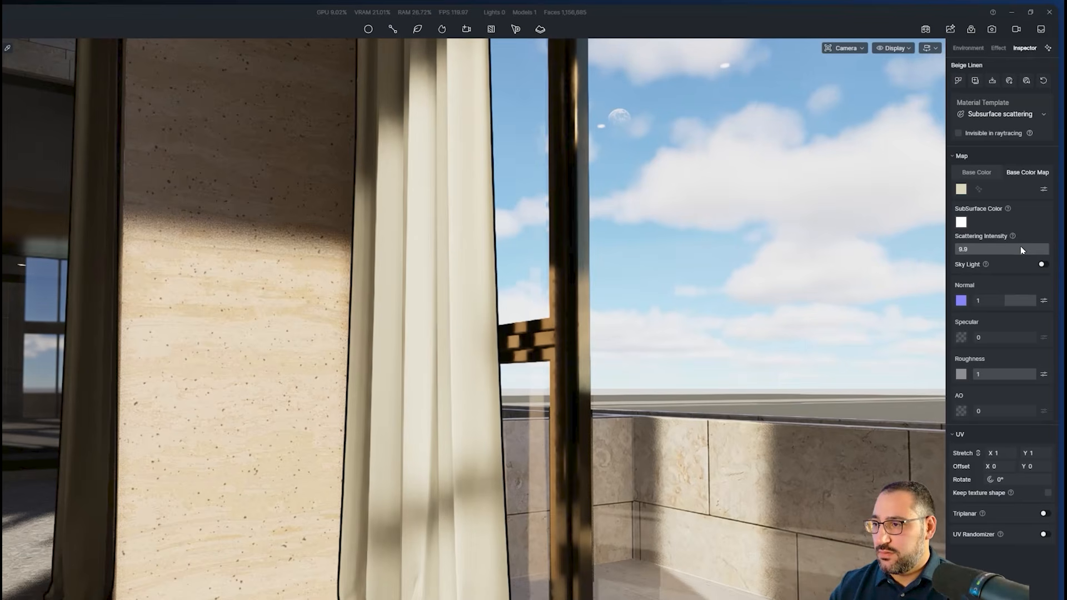
{"action": "mouse_move", "coordinate": [1022, 250]}
{"action": "left_mouse_down"}
{"action": "mouse_move", "coordinate": [993, 250]}
{"action": "mouse_move", "coordinate": [1048, 250]}
{"action": "mouse_move", "coordinate": [1025, 257]}
{"action": "left_mouse_up"}
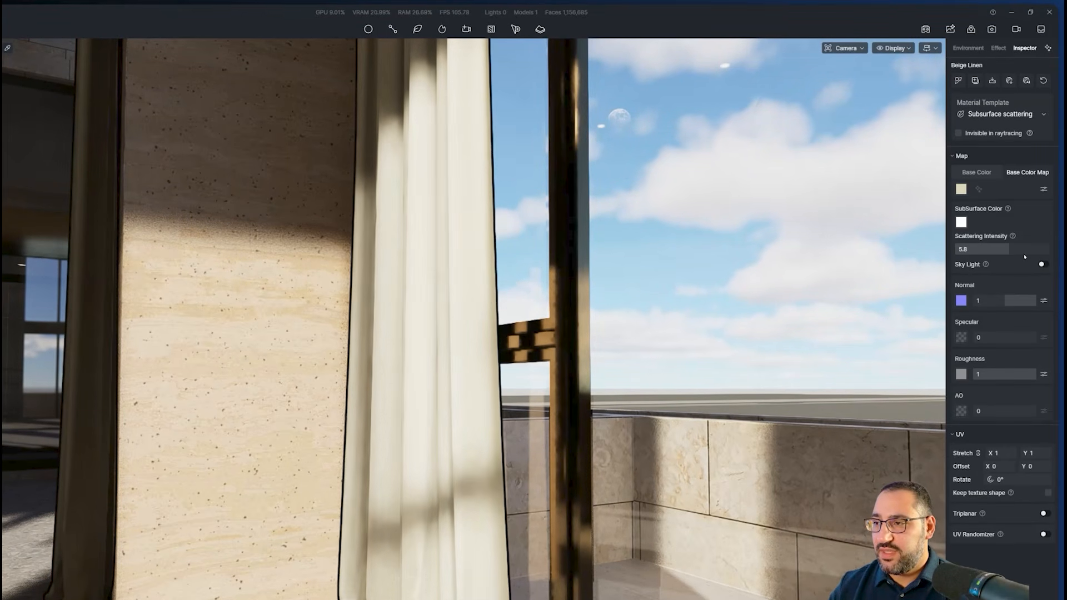
Try black as the curtain's subsurface color, set it back to white and view the curtains from farther away
{"action": "left_click", "coordinate": [961, 223]}
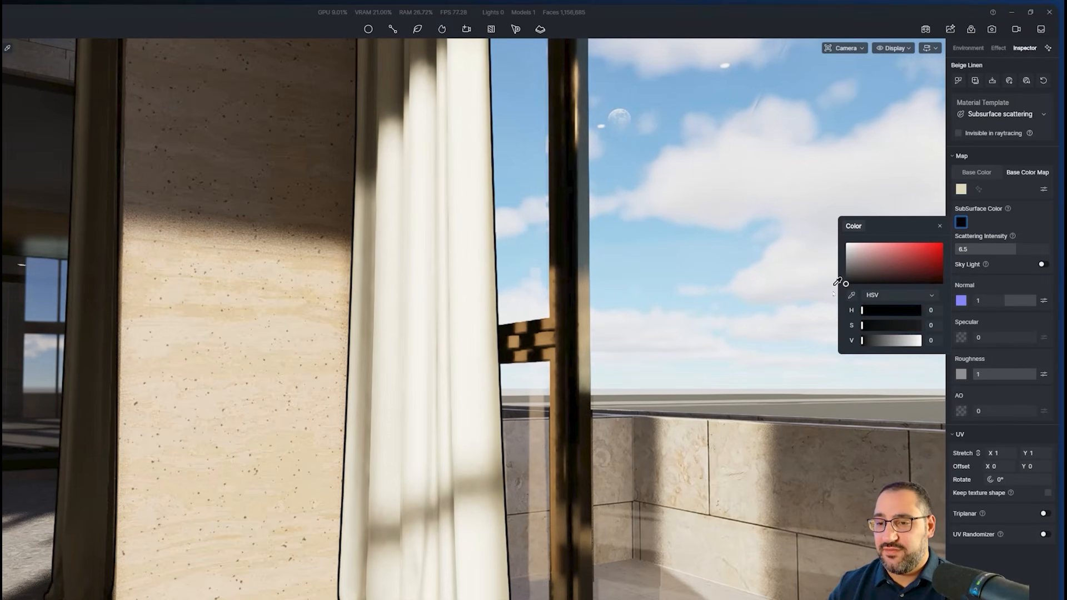
{"action": "left_click_drag", "start_coordinate": [846, 241], "coordinate": [847, 243]}
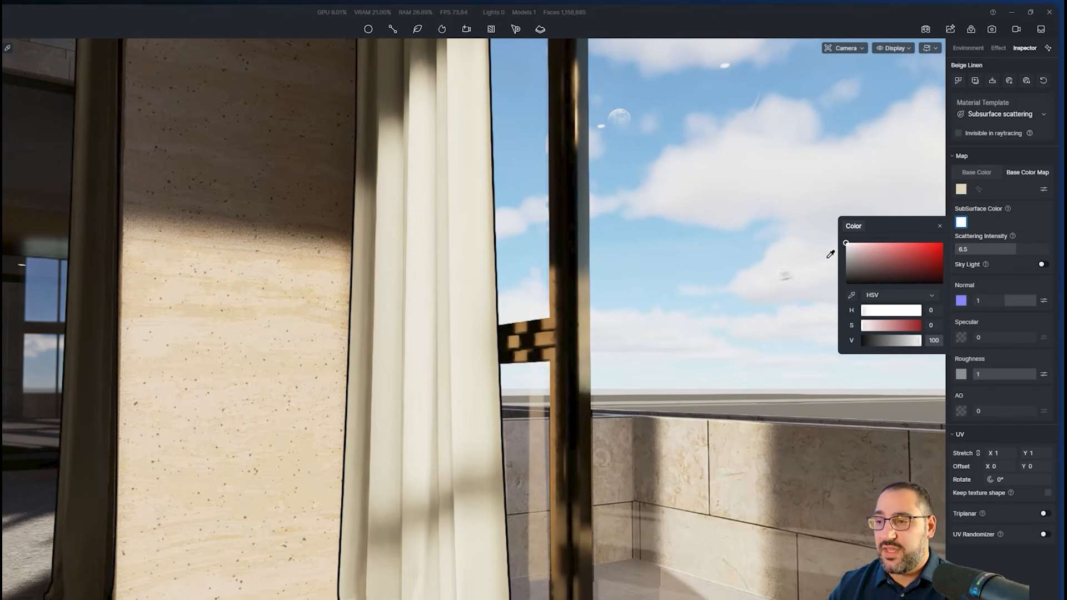
{"action": "scroll", "coordinate": [614, 279], "scroll_direction": "down", "scroll_amount": 8}
{"action": "right_click_drag", "start_coordinate": [567, 286], "coordinate": [536, 396]}
{"action": "scroll", "coordinate": [536, 396], "scroll_direction": "up", "scroll_amount": 3}
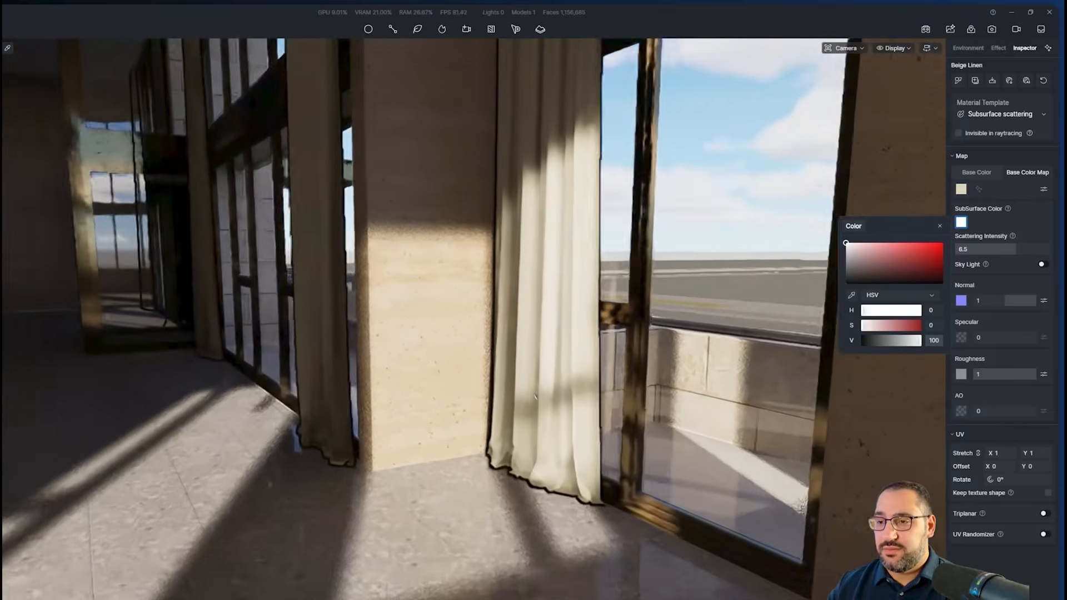
{"action": "scroll", "coordinate": [536, 396], "scroll_direction": "up", "scroll_amount": 3}
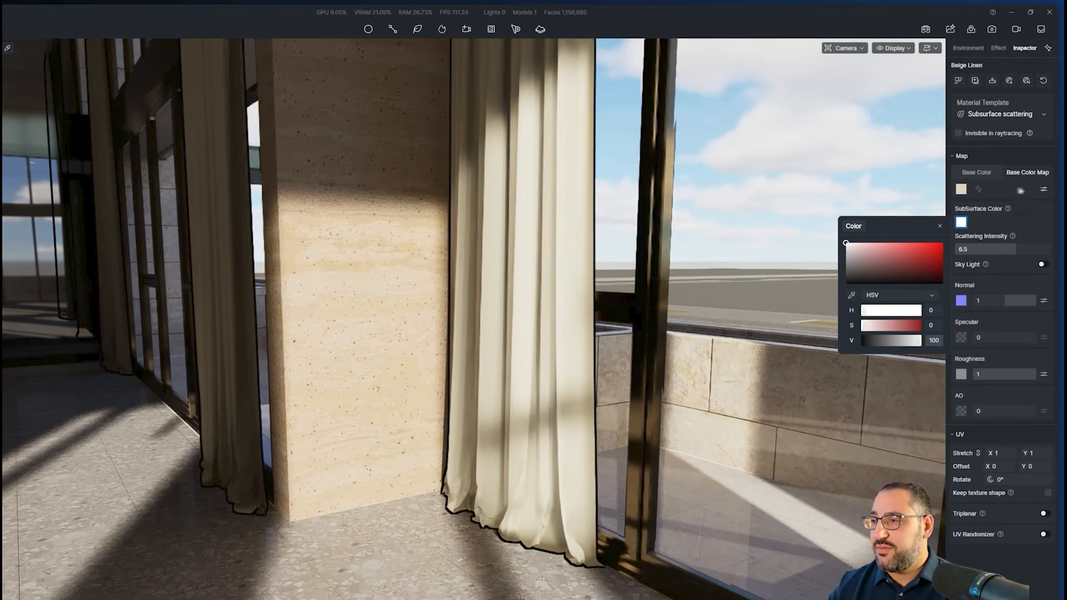
Desaturate the curtain's base color map by setting its saturation to -77
{"action": "left_click", "coordinate": [1044, 190]}
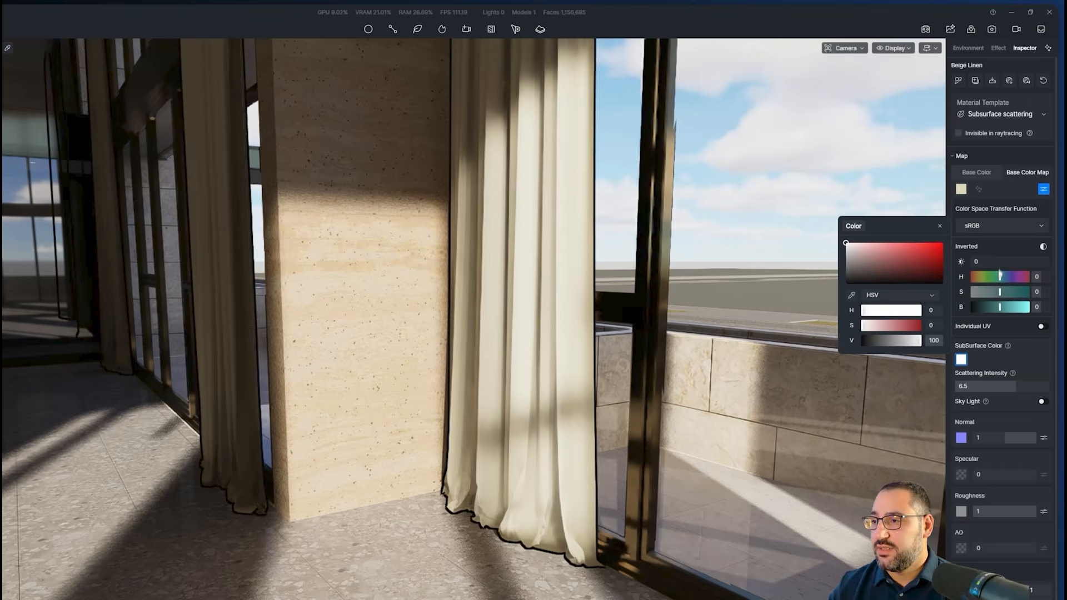
{"action": "left_click_drag", "start_coordinate": [999, 293], "coordinate": [980, 301]}
{"action": "scroll", "coordinate": [662, 321], "scroll_direction": "down", "scroll_amount": 3}
Enable triplanar mapping on the curtain material and check the fabric weave up close
{"action": "scroll", "coordinate": [527, 376], "scroll_direction": "up", "scroll_amount": 8}
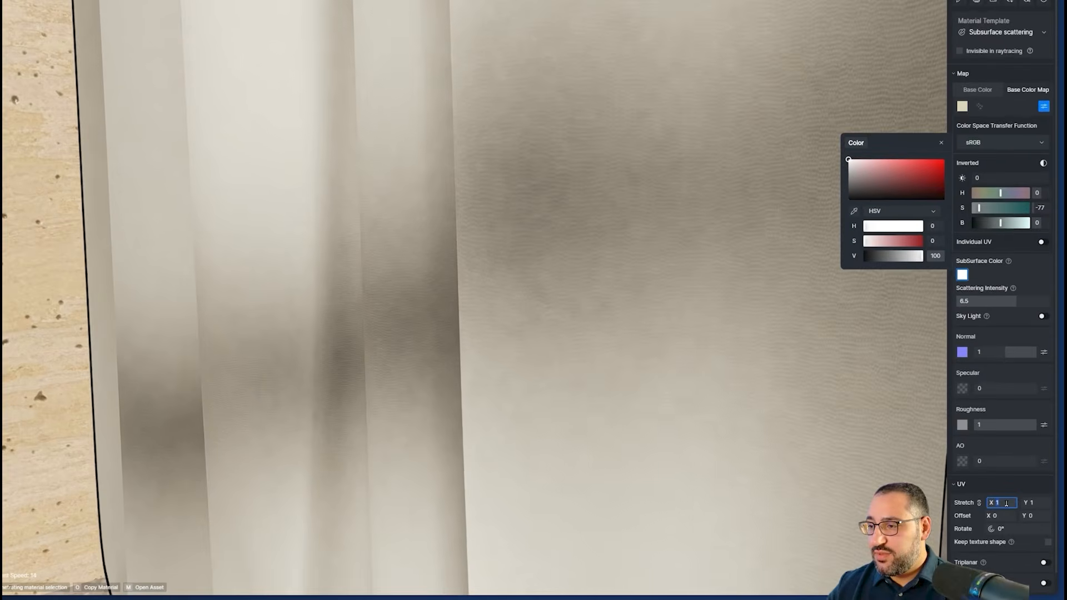
{"action": "left_click", "coordinate": [1045, 539]}
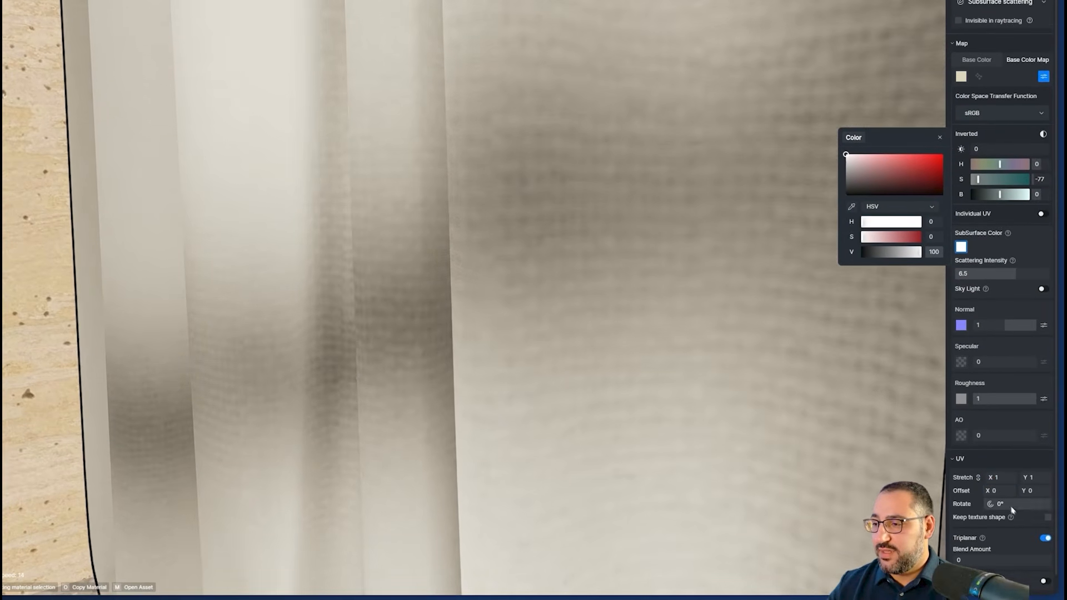
{"action": "scroll", "coordinate": [643, 398], "scroll_direction": "down", "scroll_amount": 10}
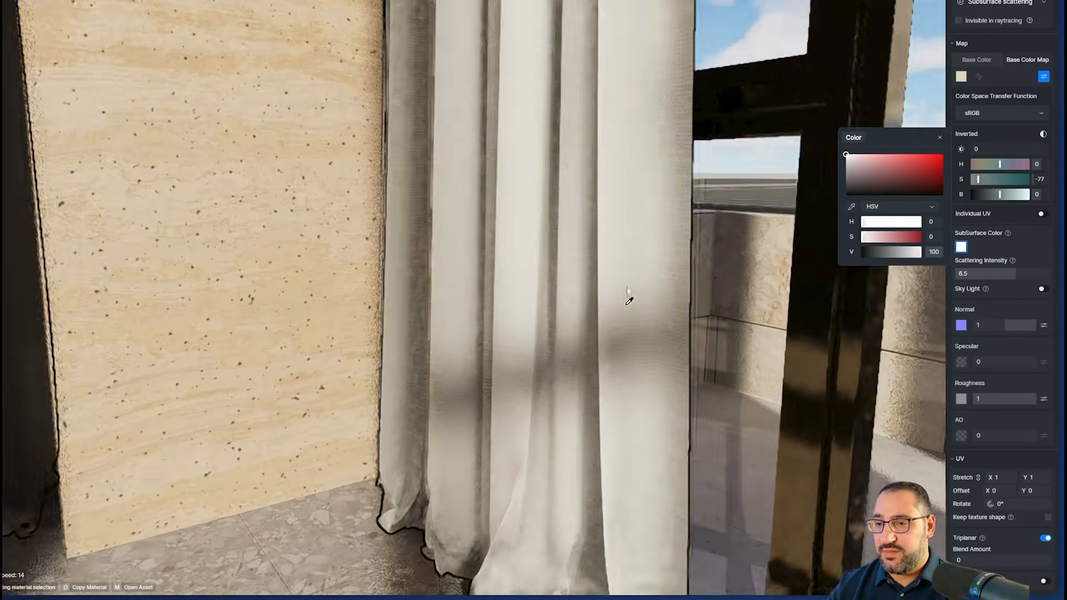
Try a viewport exposure compensation of 1.05 on the lobby view and reset it to 0
{"action": "scroll", "coordinate": [624, 305], "scroll_direction": "down", "scroll_amount": 10}
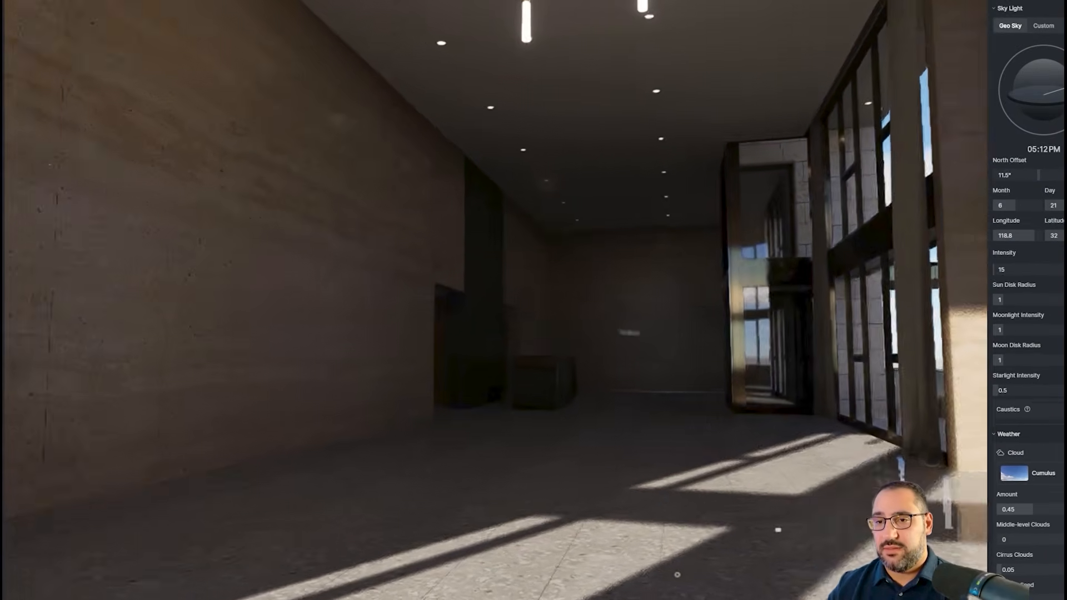
{"action": "right_click_drag", "start_coordinate": [501, 328], "coordinate": [816, 300]}
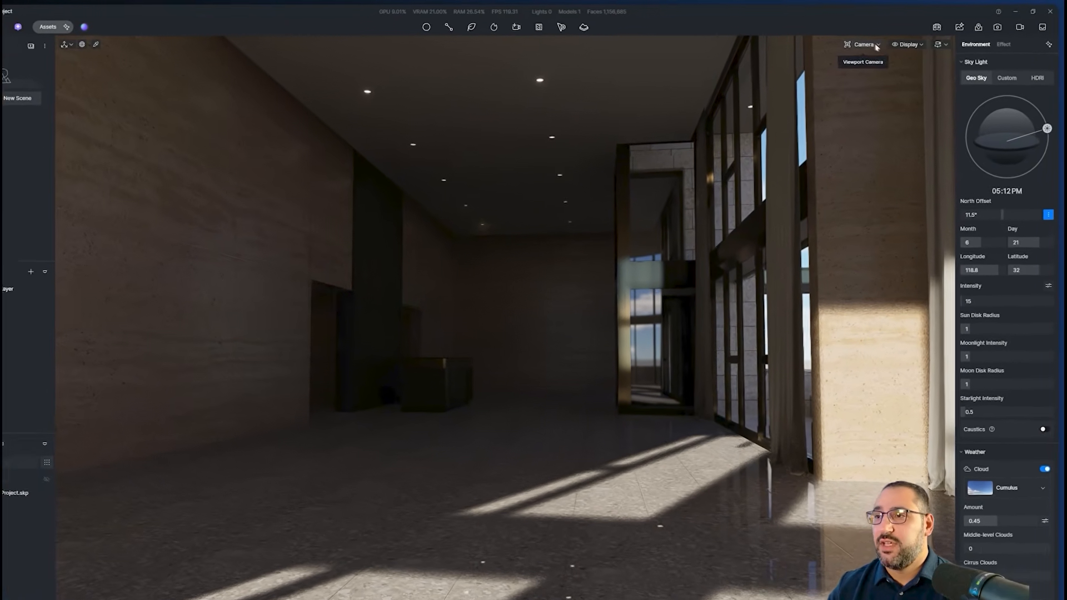
{"action": "left_click", "coordinate": [881, 44]}
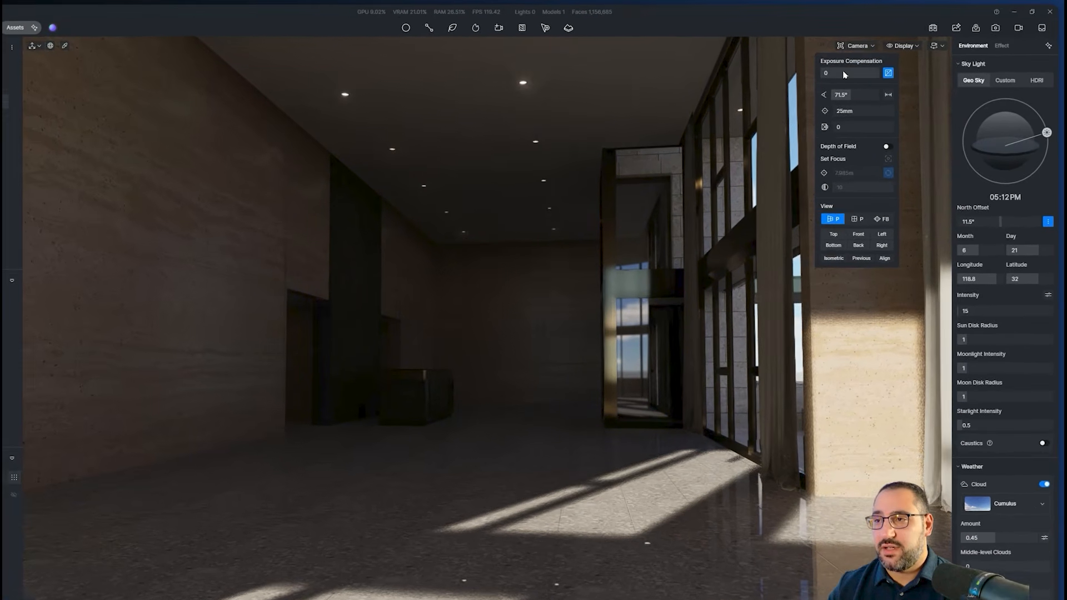
{"action": "mouse_move", "coordinate": [861, 68]}
{"action": "left_mouse_down"}
{"action": "mouse_move", "coordinate": [877, 68]}
{"action": "mouse_move", "coordinate": [854, 76]}
{"action": "left_mouse_up"}
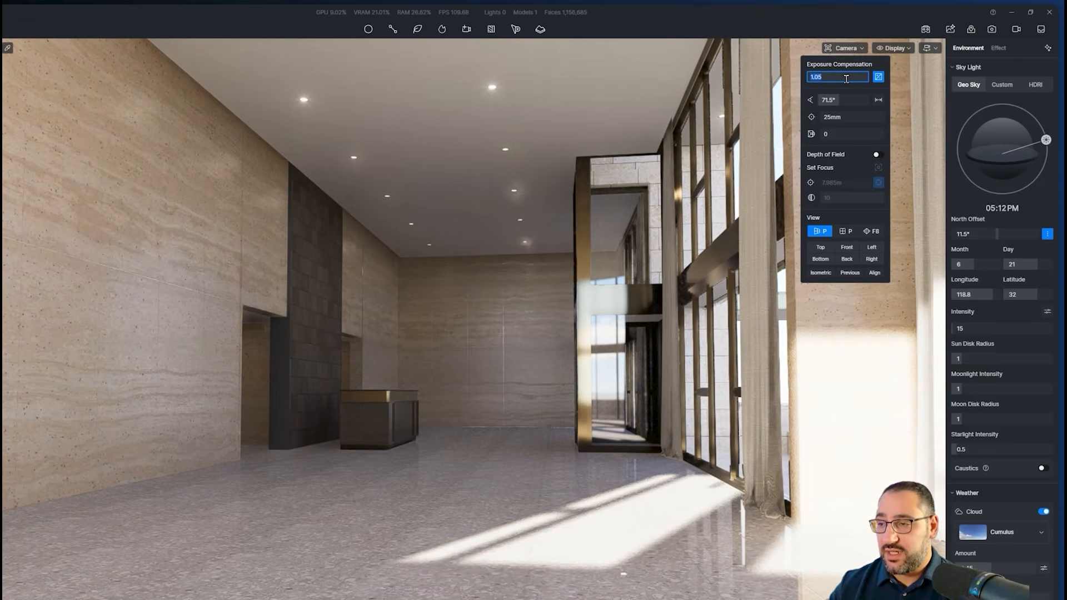
{"action": "type", "text": "0"}
{"action": "key", "text": "Return"}
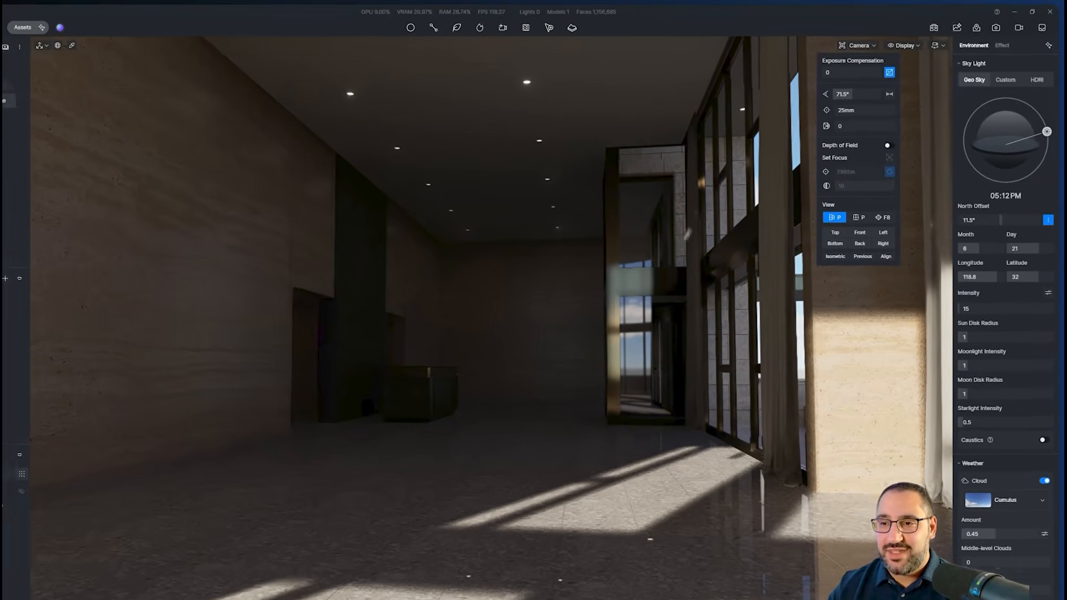
Look over the building from outside, including the street facade, the roof terrace and the front corner
{"action": "right_click_drag", "start_coordinate": [664, 206], "coordinate": [587, 197]}
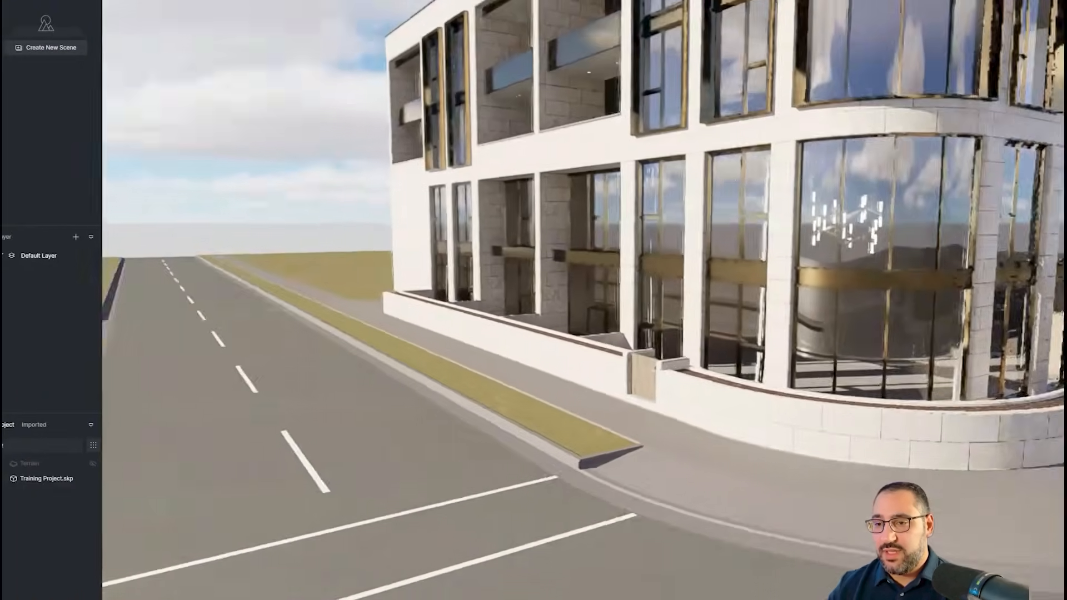
{"action": "key", "text": "e"}
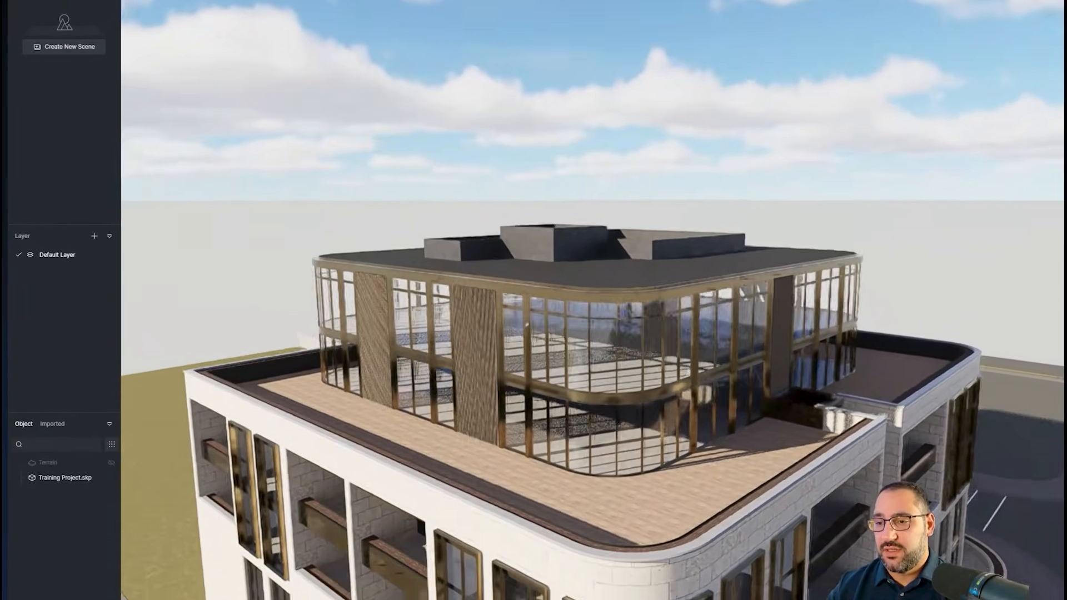
{"action": "key", "text": "d"}
{"action": "right_click_drag", "start_coordinate": [527, 324], "coordinate": [320, 280]}
{"action": "key", "text": "q"}
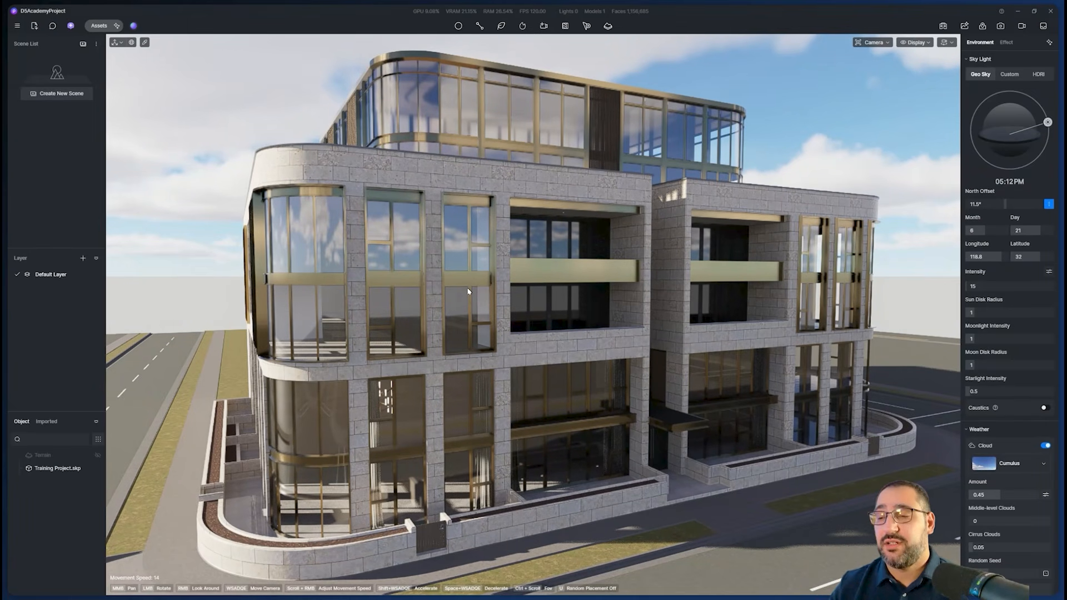
Pick the brass material from the facade's balcony panels for editing and view the panels up close
{"action": "left_click_drag", "start_coordinate": [548, 287], "coordinate": [713, 289]}
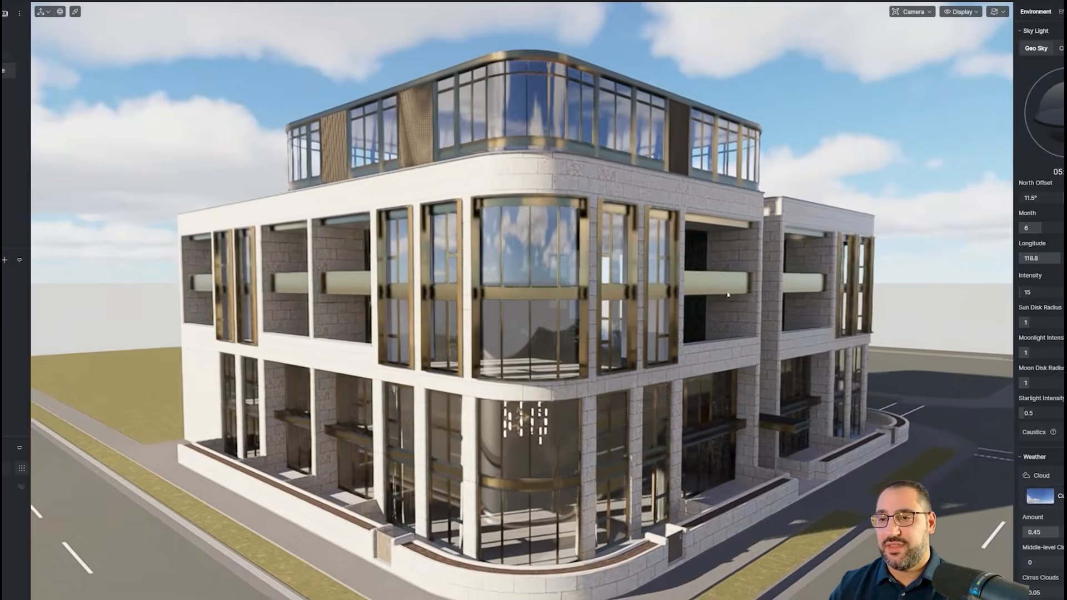
{"action": "right_click_drag", "start_coordinate": [728, 295], "coordinate": [720, 291]}
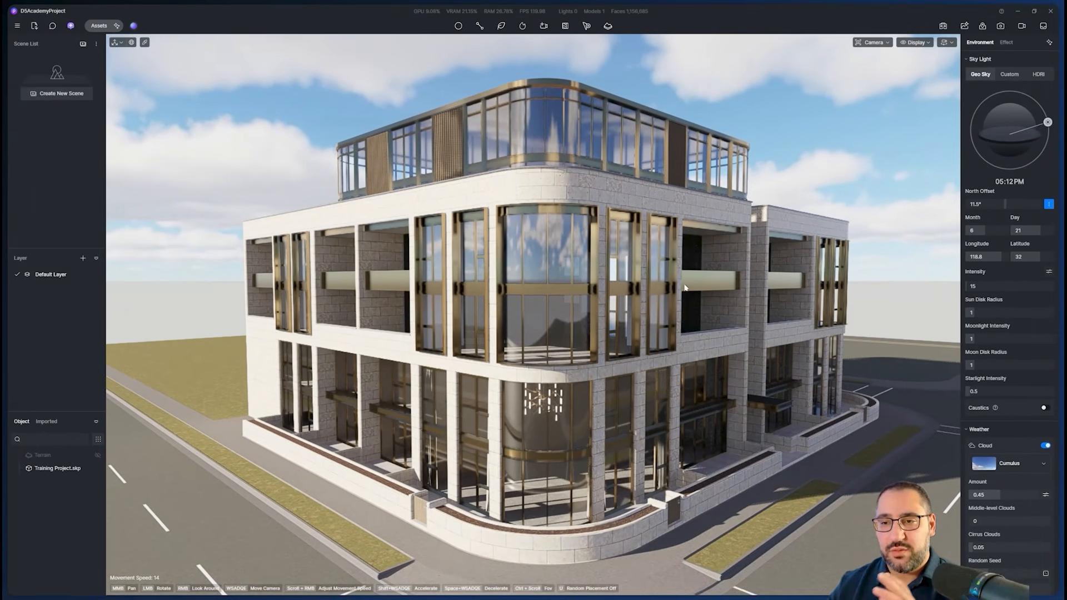
{"action": "left_click", "coordinate": [721, 281]}
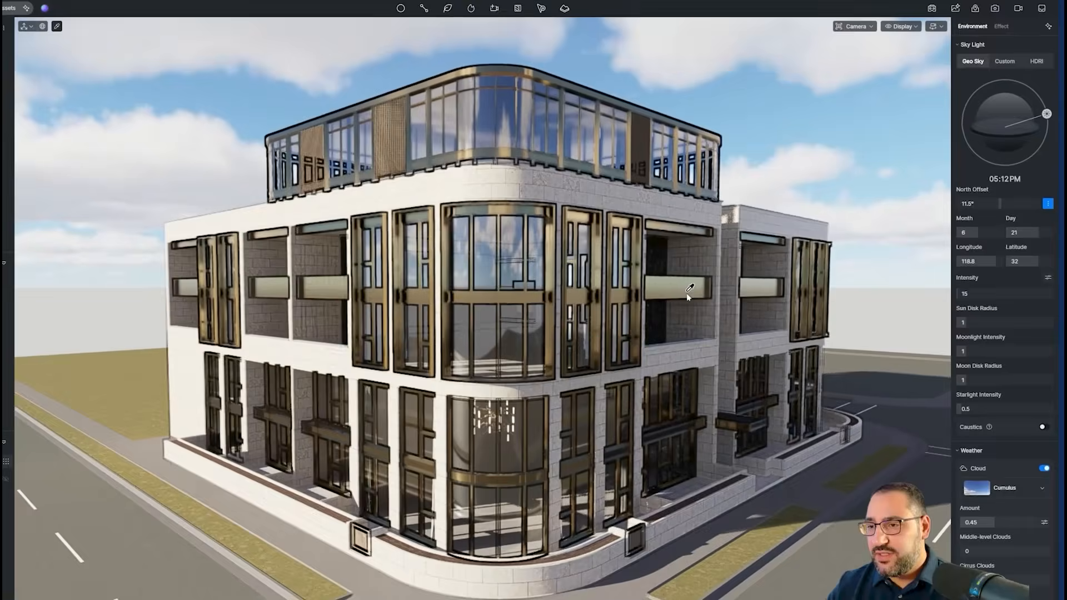
{"action": "scroll", "coordinate": [712, 289], "scroll_direction": "up", "scroll_amount": 5}
{"action": "left_click_drag", "start_coordinate": [693, 292], "coordinate": [572, 247]}
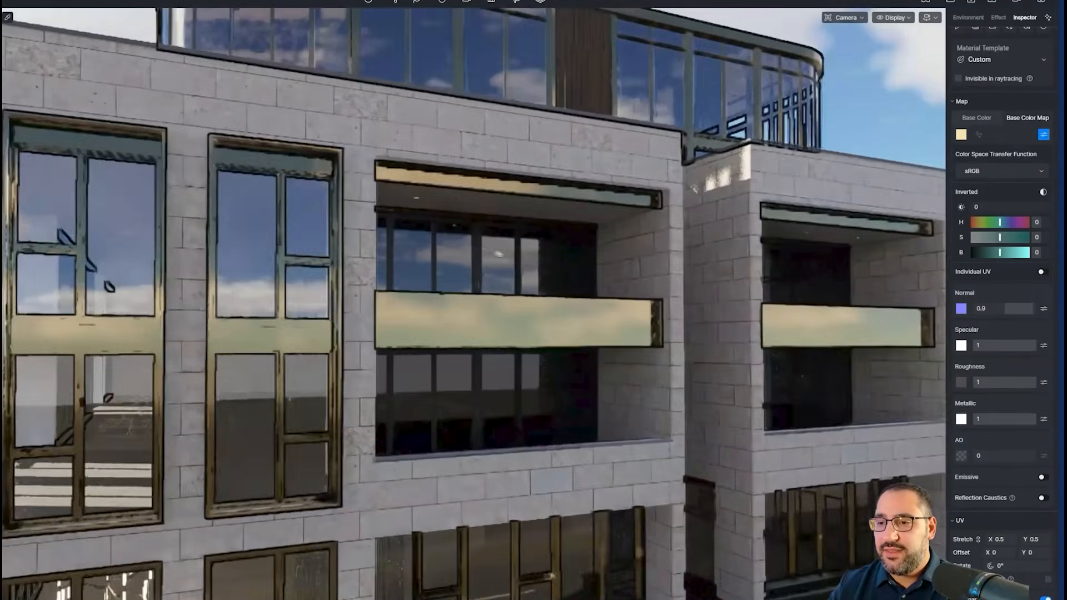
{"action": "left_click_drag", "start_coordinate": [499, 254], "coordinate": [472, 253]}
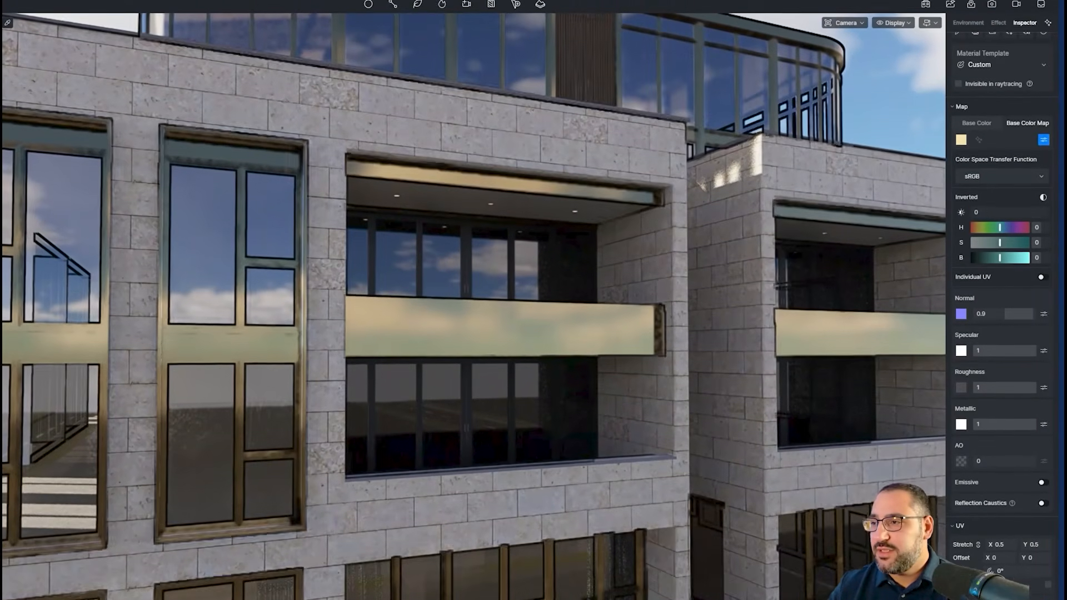
Darken the Mirror Brass base color to about H 33, S 11, V 41, check the whole facade and leave material picking
{"action": "left_click", "coordinate": [983, 119]}
{"action": "left_click", "coordinate": [962, 185]}
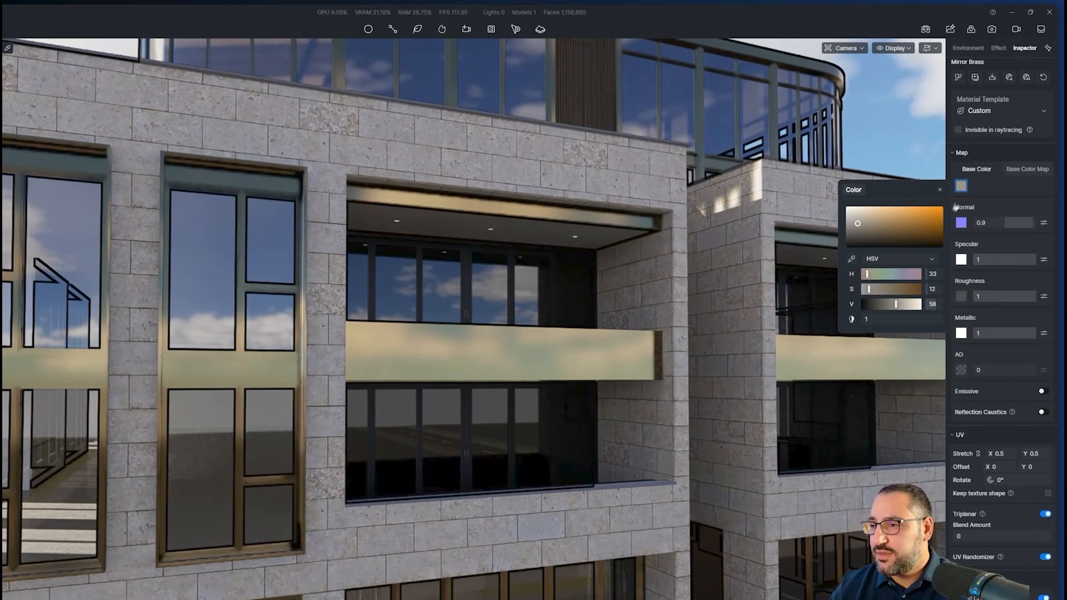
{"action": "left_click_drag", "start_coordinate": [859, 235], "coordinate": [858, 231]}
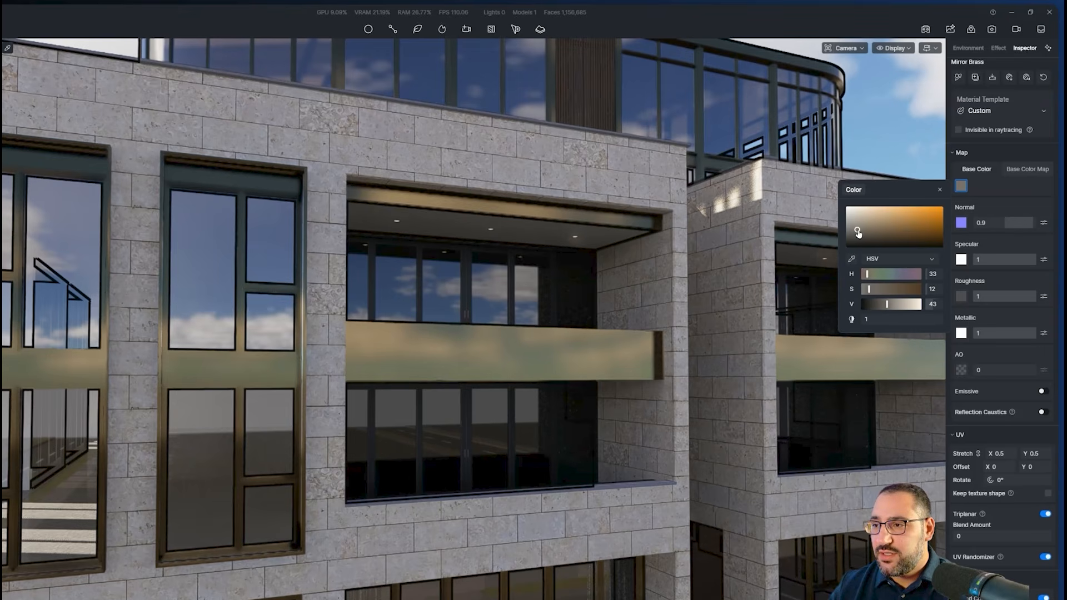
{"action": "scroll", "coordinate": [814, 242], "scroll_direction": "down", "scroll_amount": 8}
{"action": "right_click_drag", "start_coordinate": [795, 256], "coordinate": [782, 280]}
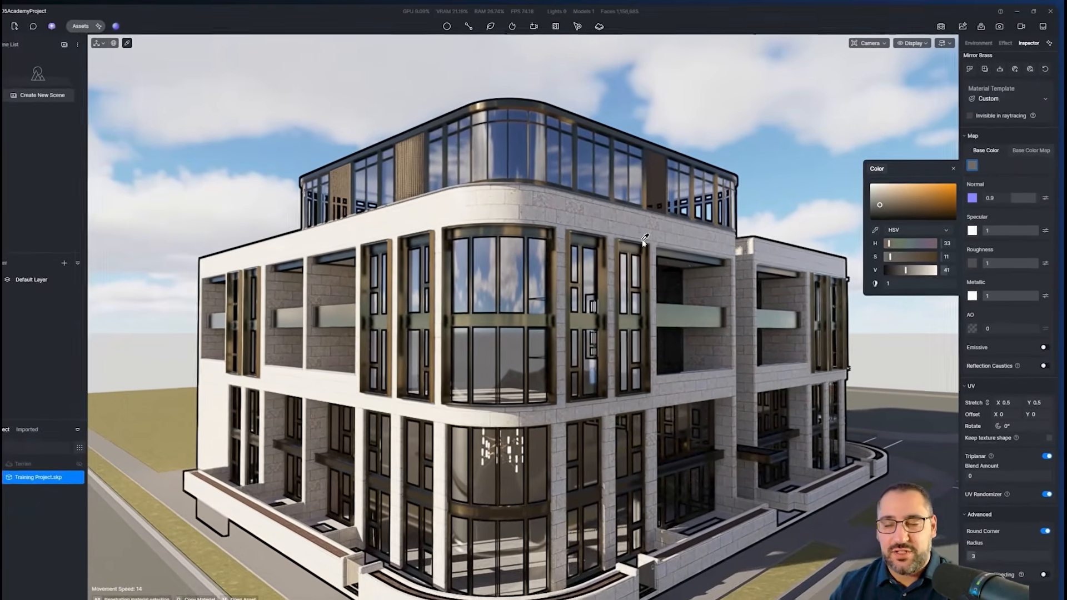
{"action": "scroll", "coordinate": [536, 316], "scroll_direction": "up", "scroll_amount": 2}
{"action": "scroll", "coordinate": [603, 275], "scroll_direction": "up", "scroll_amount": 3}
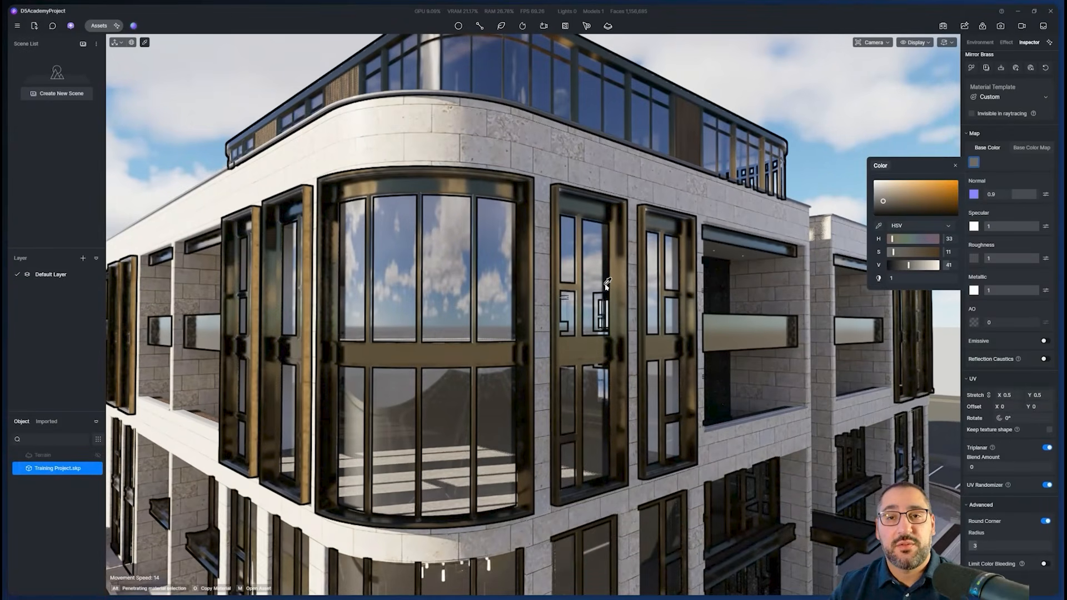
{"action": "scroll", "coordinate": [606, 283], "scroll_direction": "down", "scroll_amount": 6}
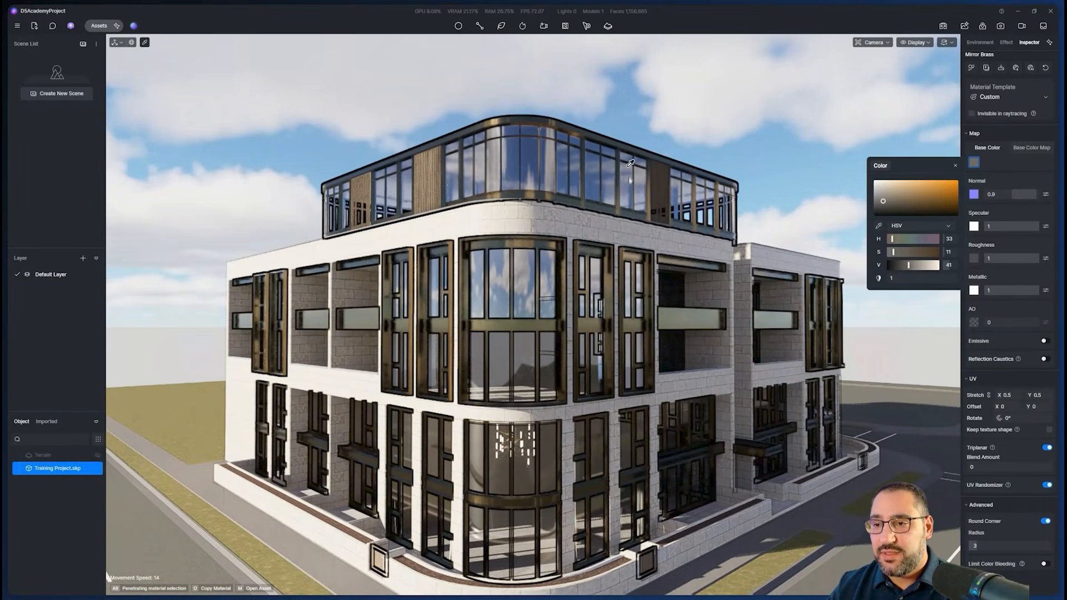
{"action": "key", "text": "Escape"}
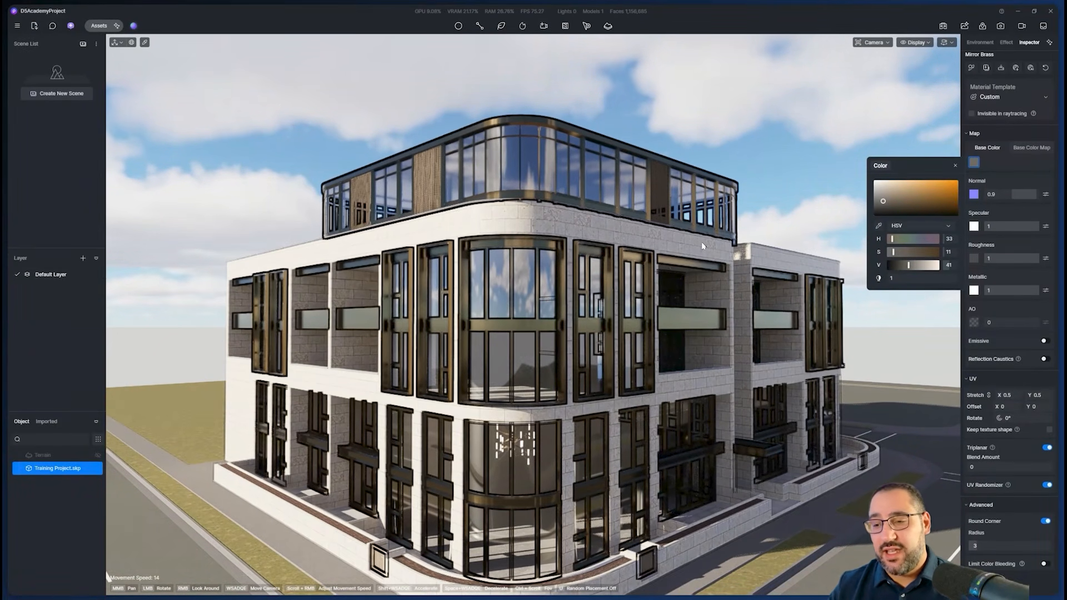
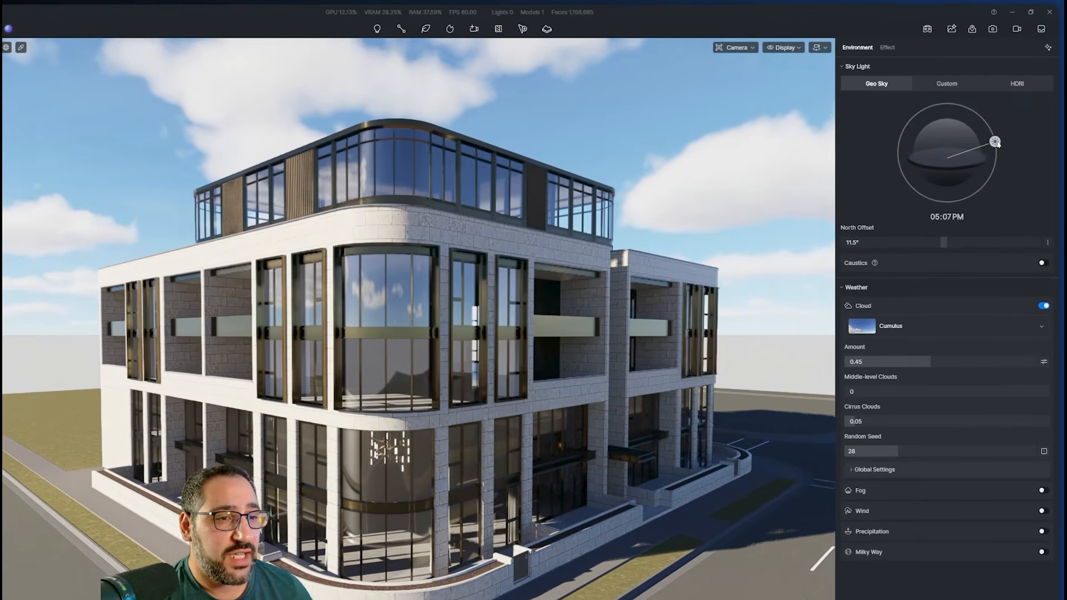
Set the geo sky's time to 06:22 PM and the north offset to -22.1°
{"action": "mouse_move", "coordinate": [1003, 127]}
{"action": "left_mouse_down"}
{"action": "mouse_move", "coordinate": [990, 108]}
{"action": "mouse_move", "coordinate": [940, 109]}
{"action": "mouse_move", "coordinate": [897, 144]}
{"action": "mouse_move", "coordinate": [913, 120]}
{"action": "mouse_move", "coordinate": [945, 105]}
{"action": "mouse_move", "coordinate": [976, 115]}
{"action": "mouse_move", "coordinate": [991, 134]}
{"action": "left_mouse_up"}
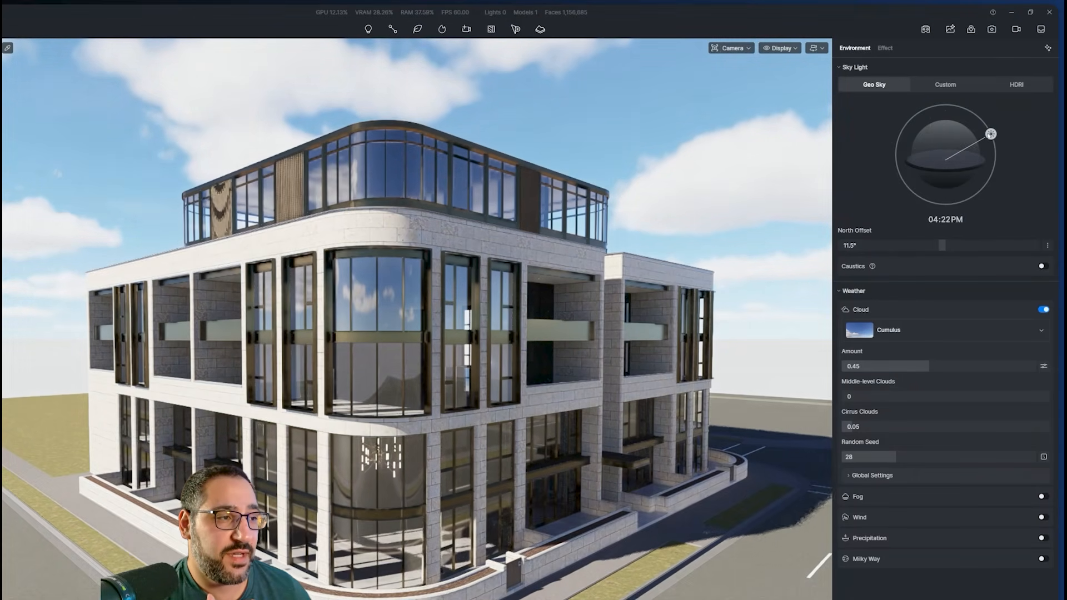
{"action": "double_click", "coordinate": [940, 220]}
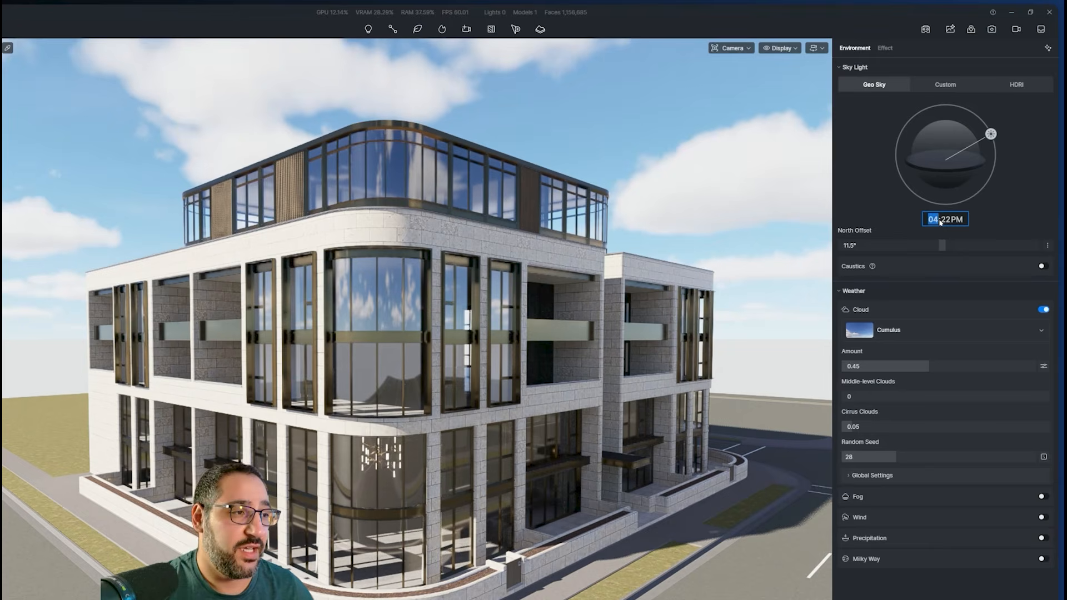
{"action": "type", "text": "06"}
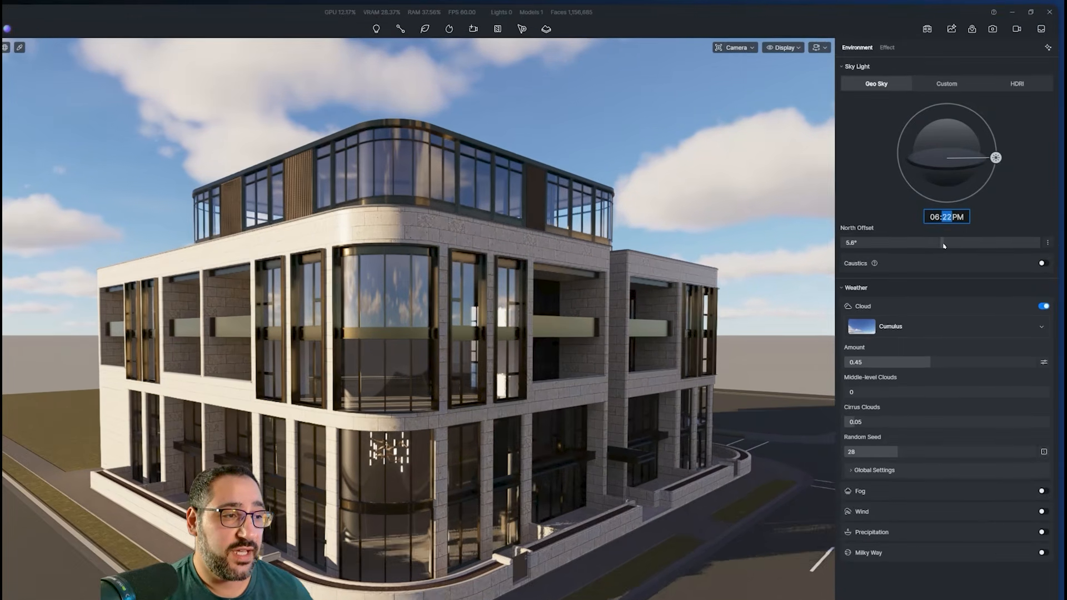
{"action": "left_click_drag", "start_coordinate": [957, 214], "coordinate": [928, 246]}
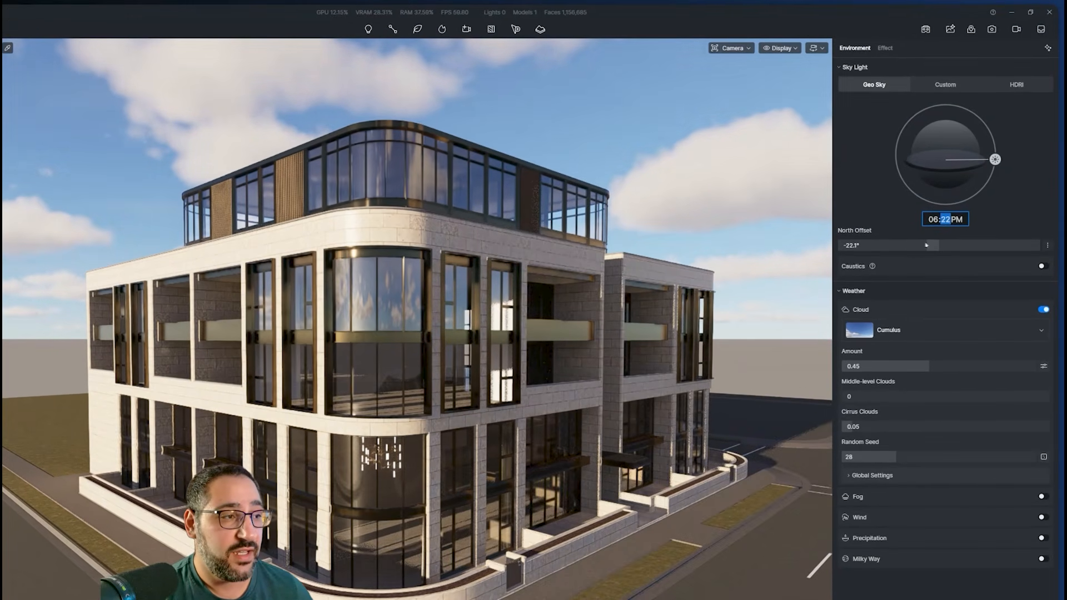
Set the sun's location to longitude 25.5 and latitude 52.6, and lower the sunlight intensity to 11
{"action": "left_click", "coordinate": [1048, 245]}
{"action": "left_click_drag", "start_coordinate": [905, 307], "coordinate": [885, 303]}
{"action": "left_click_drag", "start_coordinate": [963, 303], "coordinate": [972, 301]}
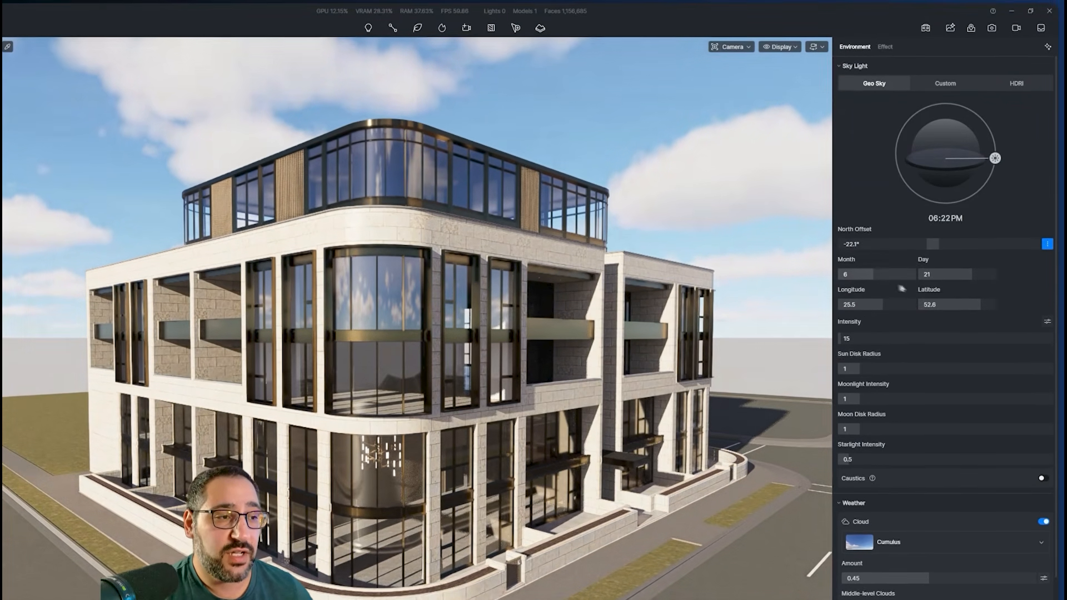
{"action": "mouse_move", "coordinate": [868, 273]}
{"action": "left_mouse_down"}
{"action": "mouse_move", "coordinate": [889, 276]}
{"action": "mouse_move", "coordinate": [872, 277]}
{"action": "left_mouse_up"}
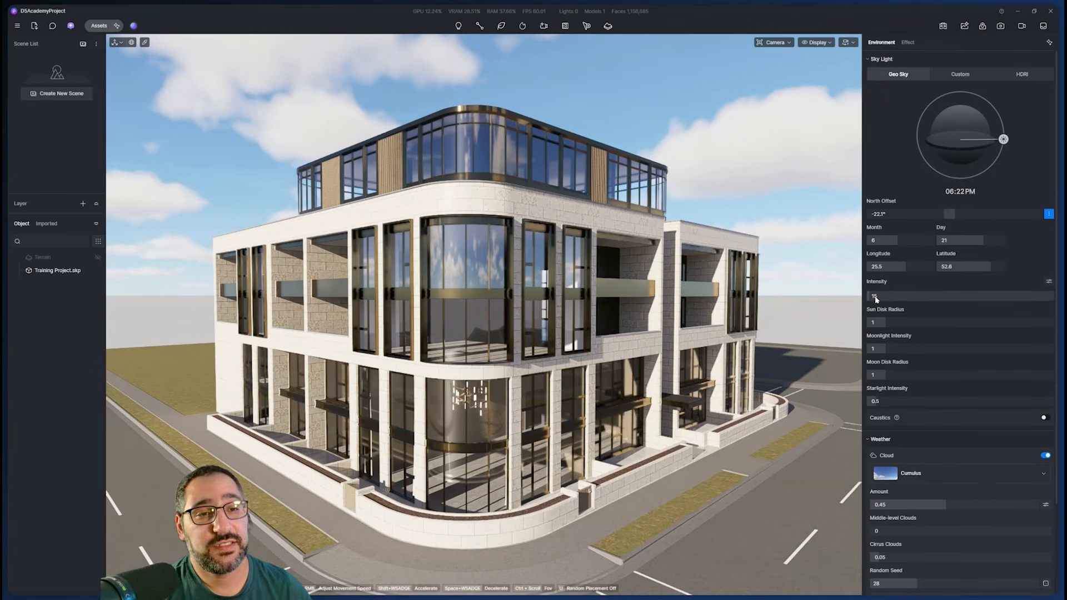
{"action": "left_click_drag", "start_coordinate": [876, 298], "coordinate": [848, 300]}
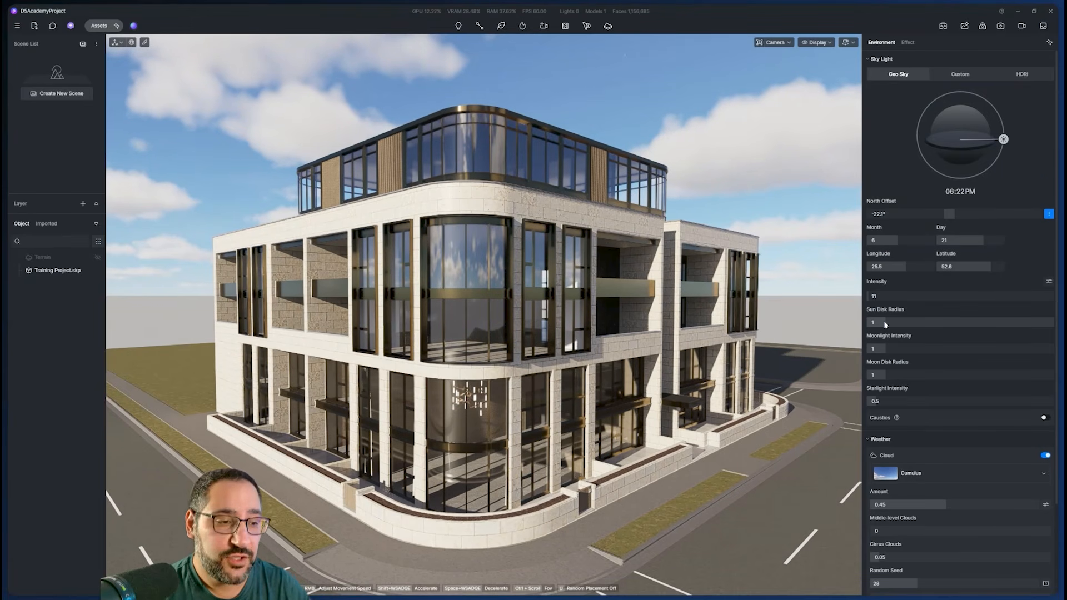
Soften the sun shadows by setting the sun disk radius to 3.8, judging the shadow edge on the low stone wall
{"action": "right_click_drag", "start_coordinate": [553, 316], "coordinate": [522, 459]}
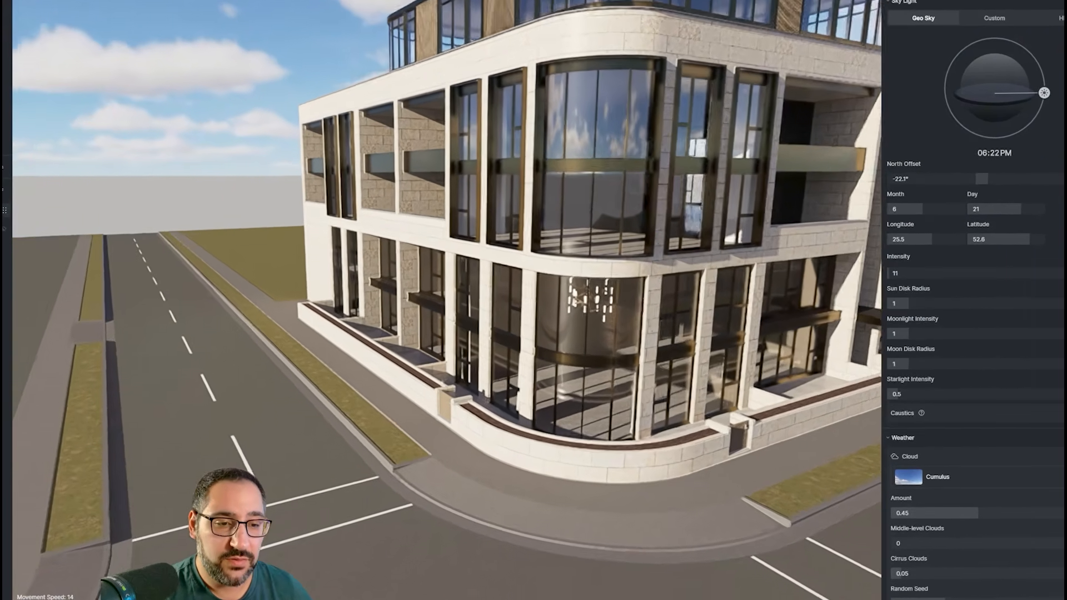
{"action": "key", "text": "w"}
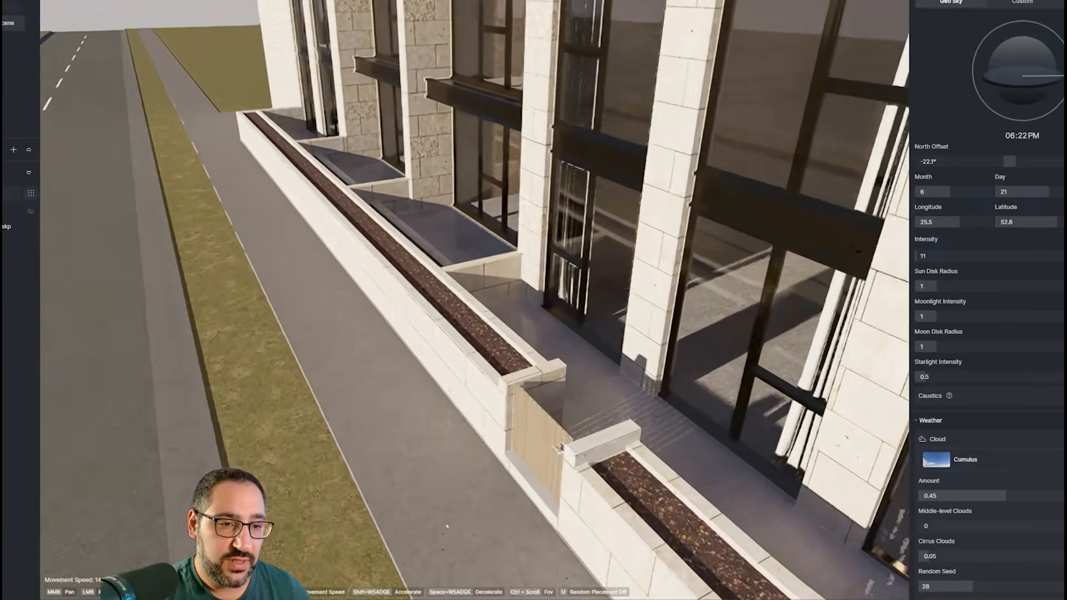
{"action": "right_click_drag", "start_coordinate": [447, 526], "coordinate": [388, 526]}
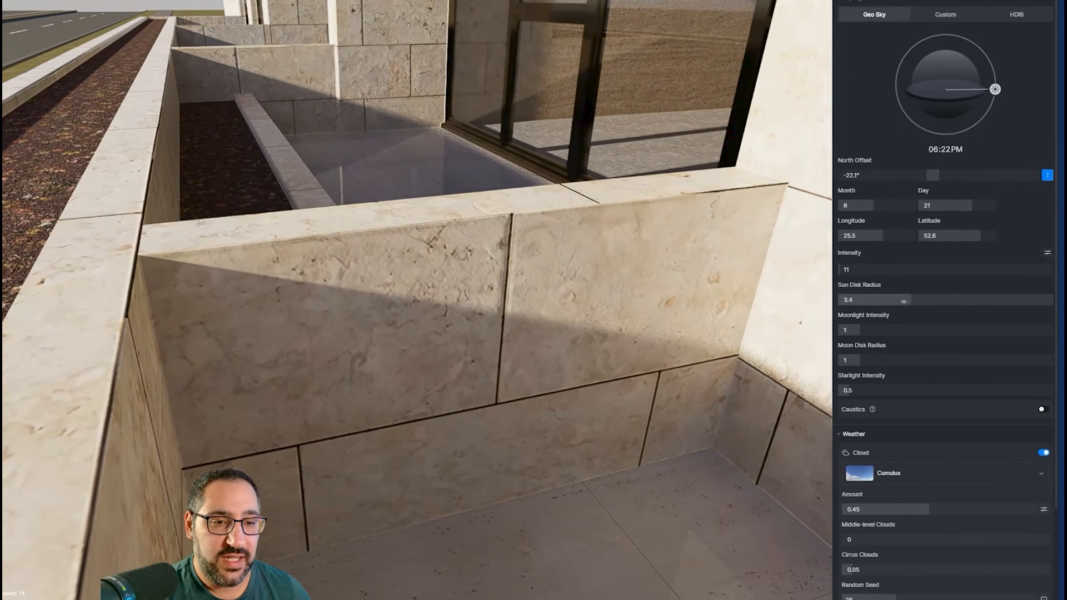
{"action": "left_click_drag", "start_coordinate": [887, 323], "coordinate": [1007, 302]}
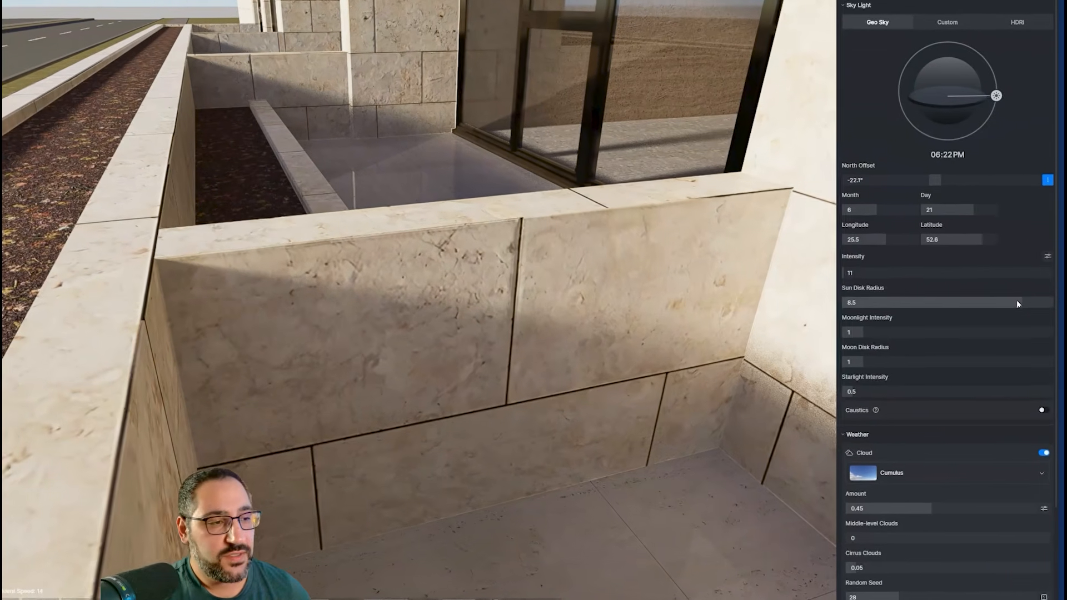
{"action": "left_click_drag", "start_coordinate": [1021, 324], "coordinate": [847, 329]}
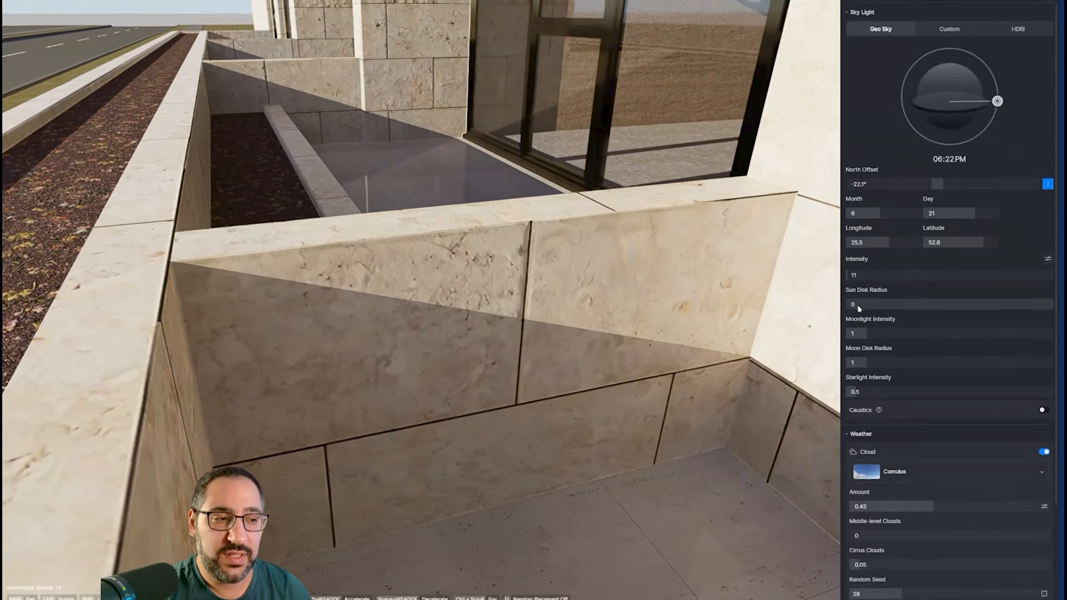
{"action": "left_click", "coordinate": [877, 323]}
{"action": "left_click_drag", "start_coordinate": [855, 301], "coordinate": [921, 301]}
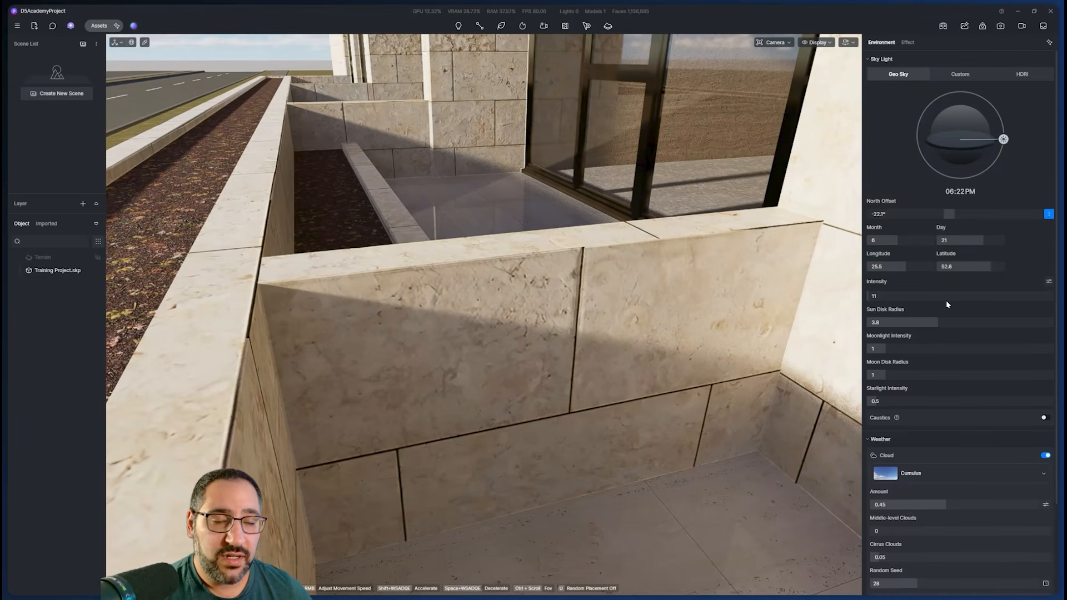
Preview the Stratocumulus, Stratocumulus-2, Altocumulus and Cumulonimbus cloud presets behind the building's street corner and return to Cumulus
{"action": "scroll", "coordinate": [948, 304], "scroll_direction": "down", "scroll_amount": 3}
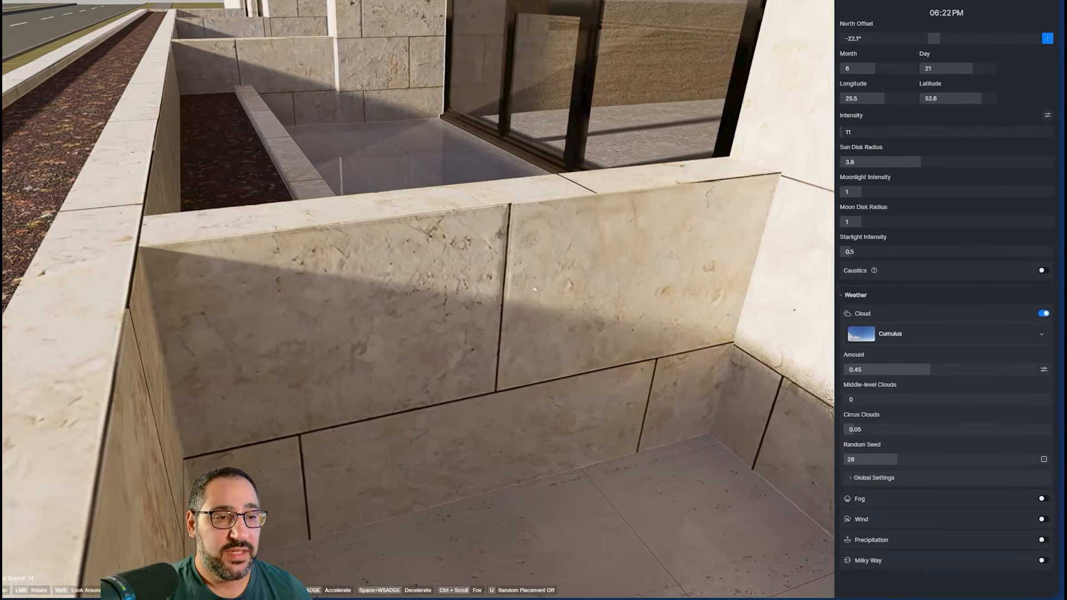
{"action": "key", "text": "s"}
{"action": "right_click_drag", "start_coordinate": [600, 355], "coordinate": [718, 76]}
{"action": "key", "text": "s"}
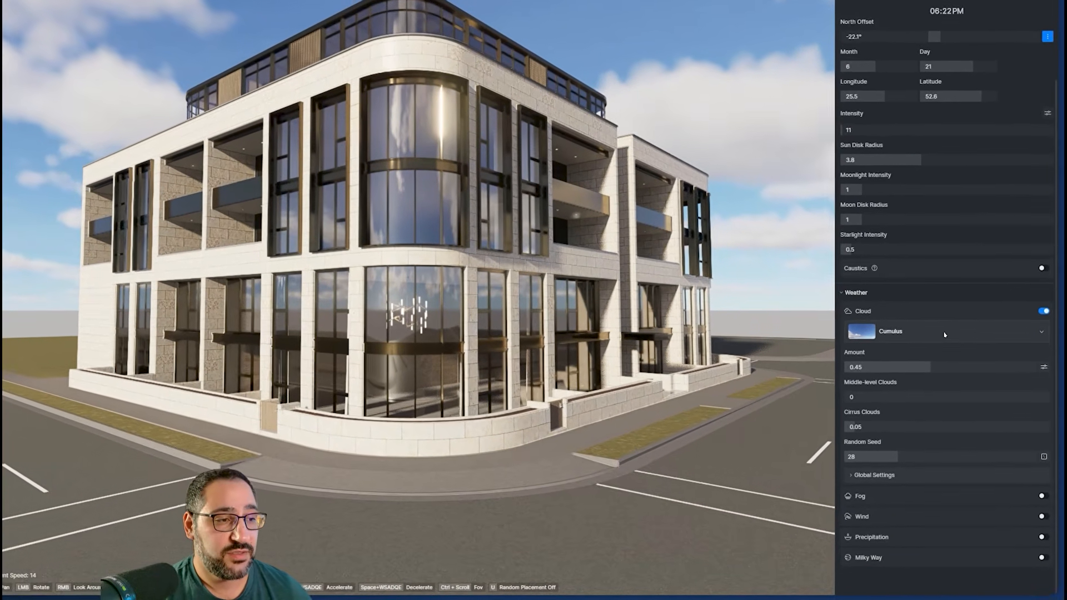
{"action": "left_click", "coordinate": [1016, 361]}
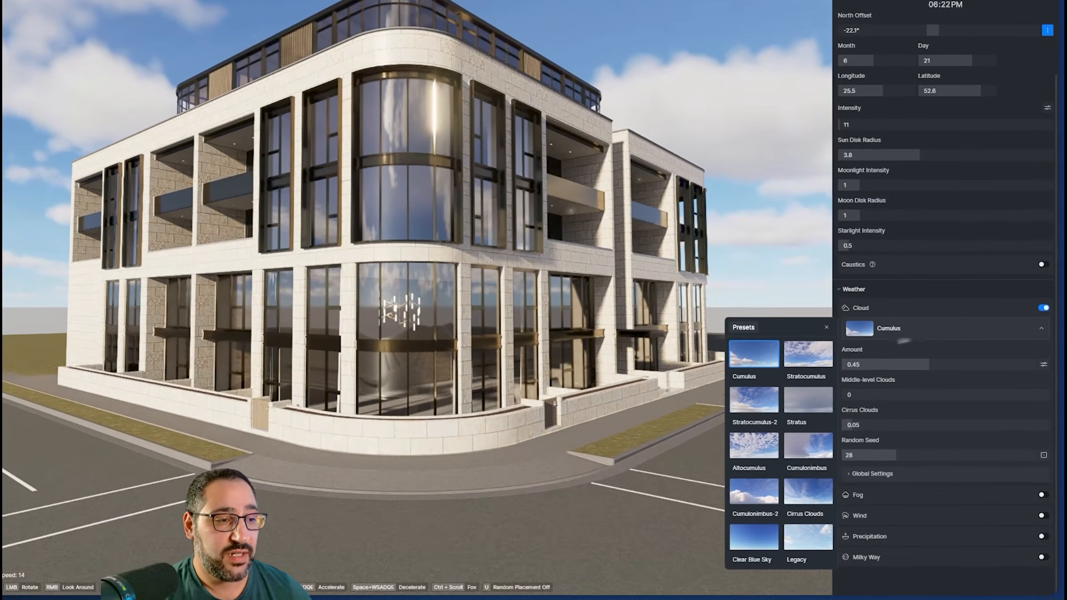
{"action": "left_click", "coordinate": [841, 393]}
{"action": "left_click", "coordinate": [753, 399]}
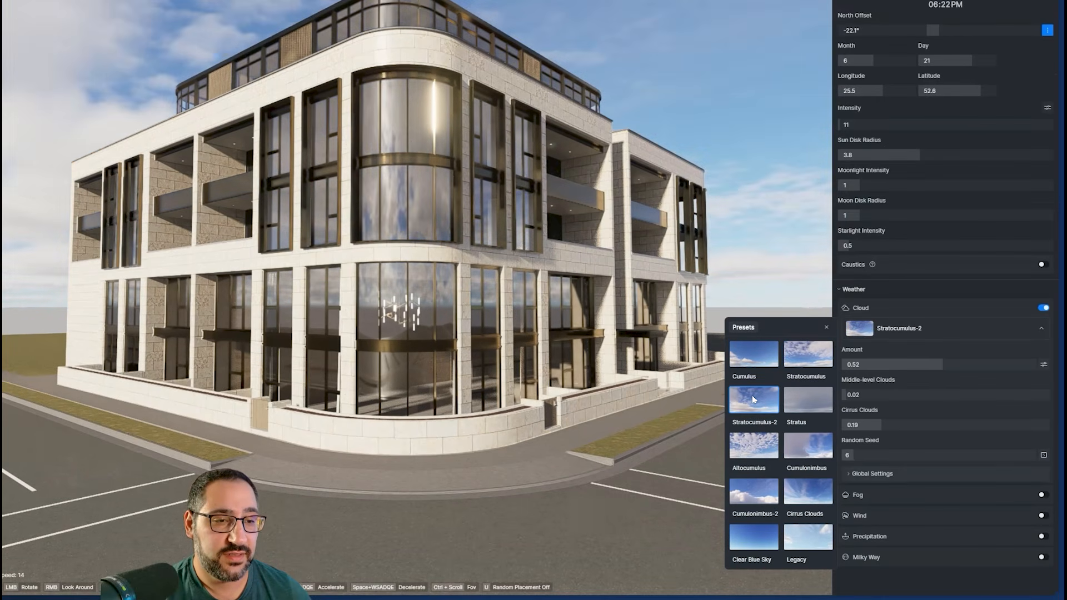
{"action": "left_click", "coordinate": [754, 446]}
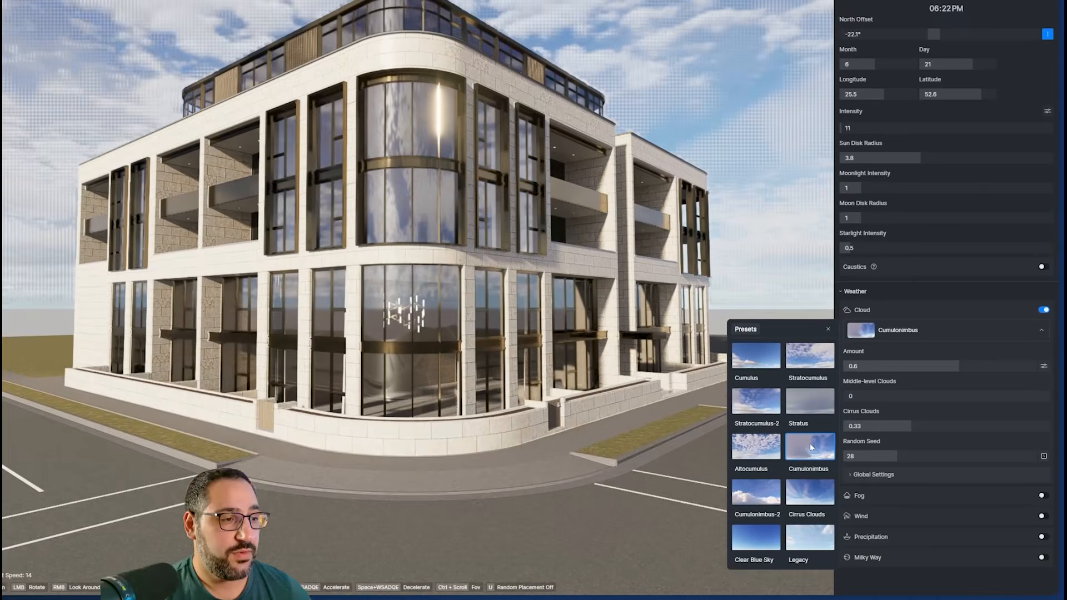
{"action": "left_click", "coordinate": [841, 465]}
{"action": "left_click", "coordinate": [752, 362]}
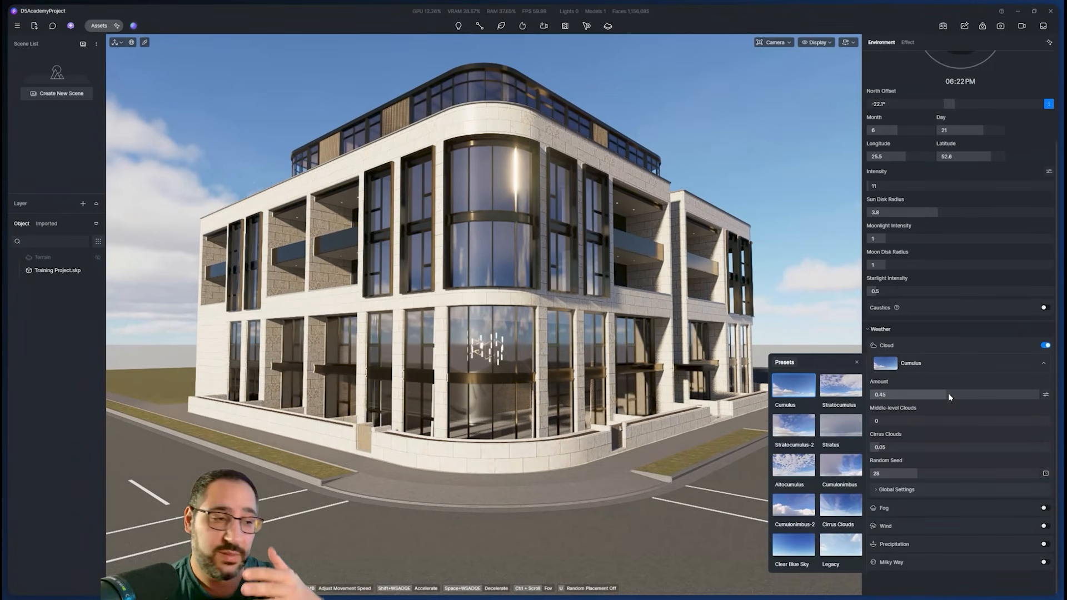
Set the cloud amount to 0.66, middle-level clouds to 0.28 and cirrus clouds to 0.3
{"action": "left_click_drag", "start_coordinate": [949, 395], "coordinate": [970, 364]}
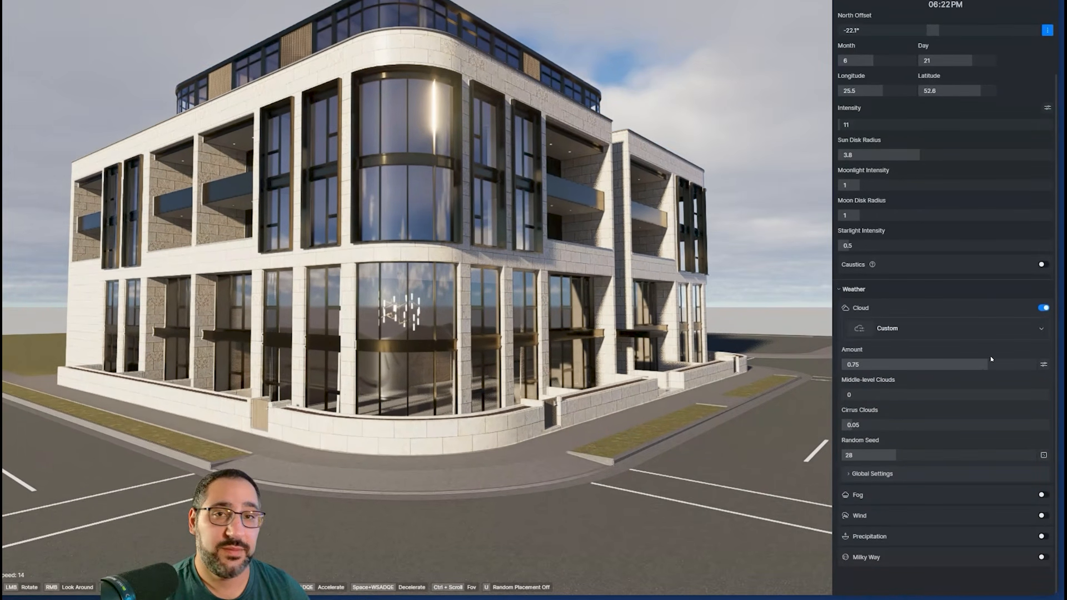
{"action": "left_click_drag", "start_coordinate": [845, 395], "coordinate": [925, 392]}
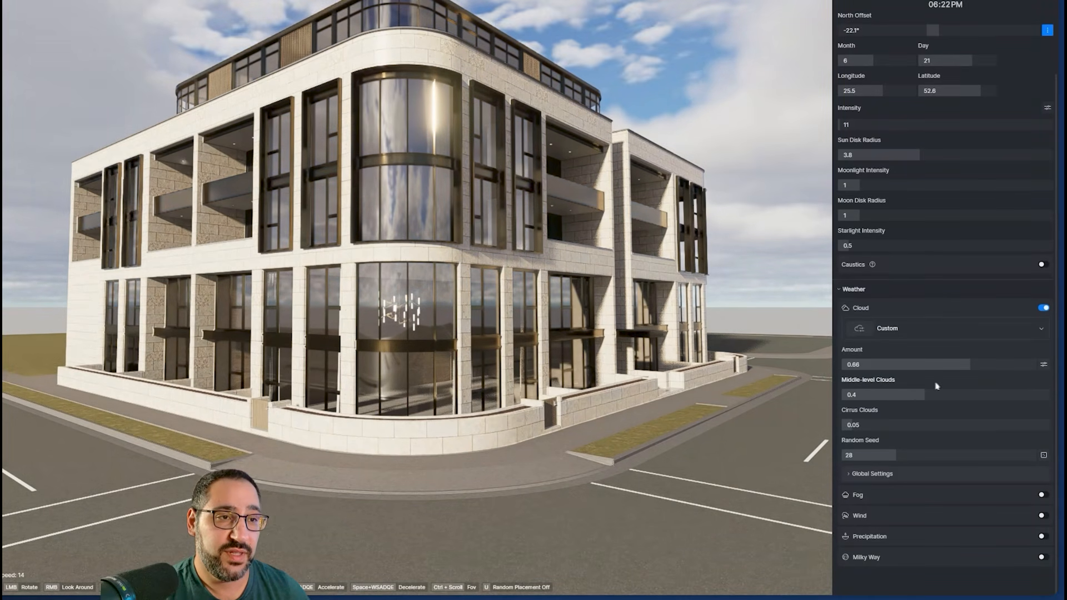
{"action": "left_click", "coordinate": [899, 328]}
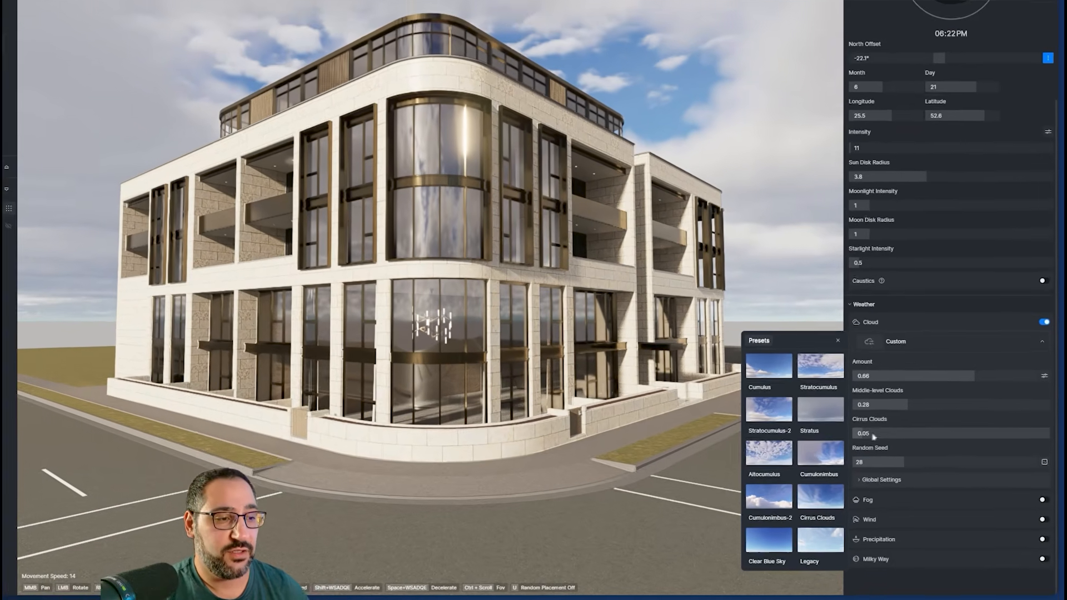
{"action": "left_click", "coordinate": [901, 448]}
{"action": "left_click_drag", "start_coordinate": [879, 430], "coordinate": [904, 427]}
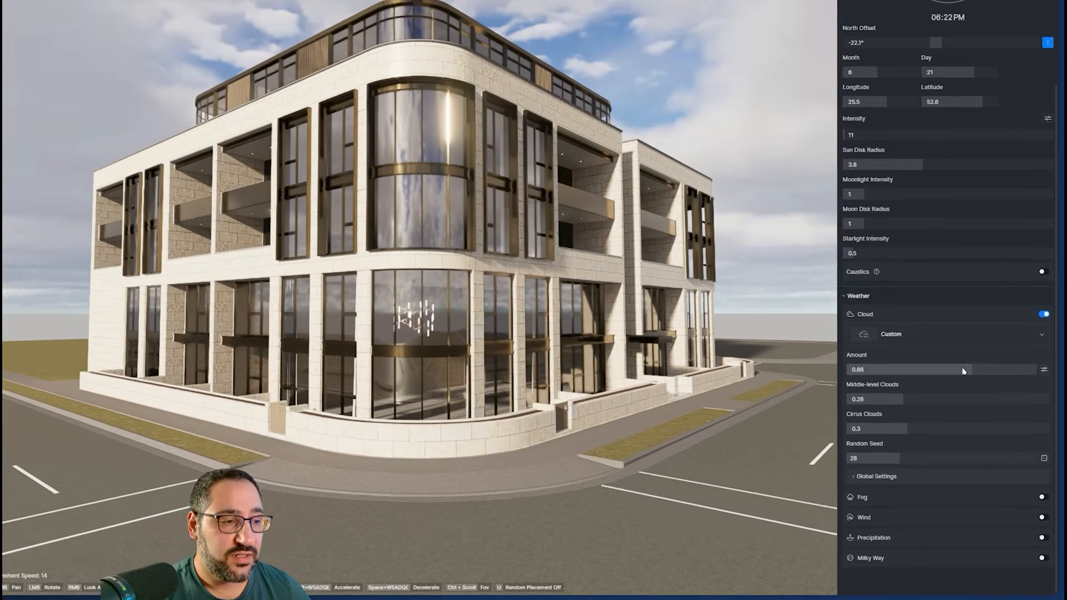
Lower the cloud amount to 0.49
{"action": "left_click_drag", "start_coordinate": [965, 395], "coordinate": [929, 364]}
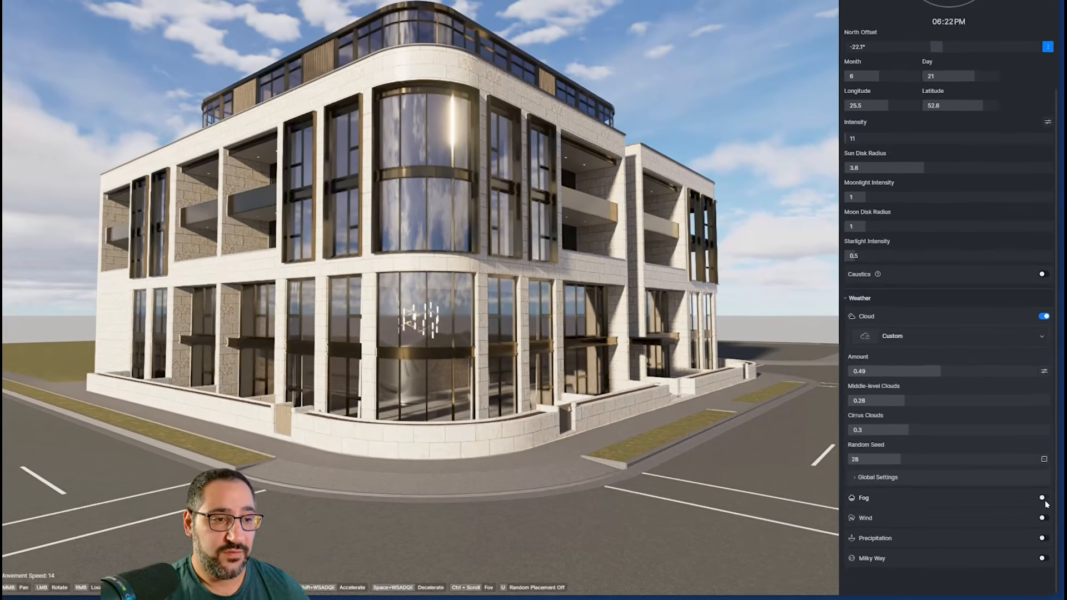
Turn on fog with density 0.55 and height 0.45, tinted pale pink with hue 0, saturation 17 and value 81
{"action": "left_click", "coordinate": [905, 508]}
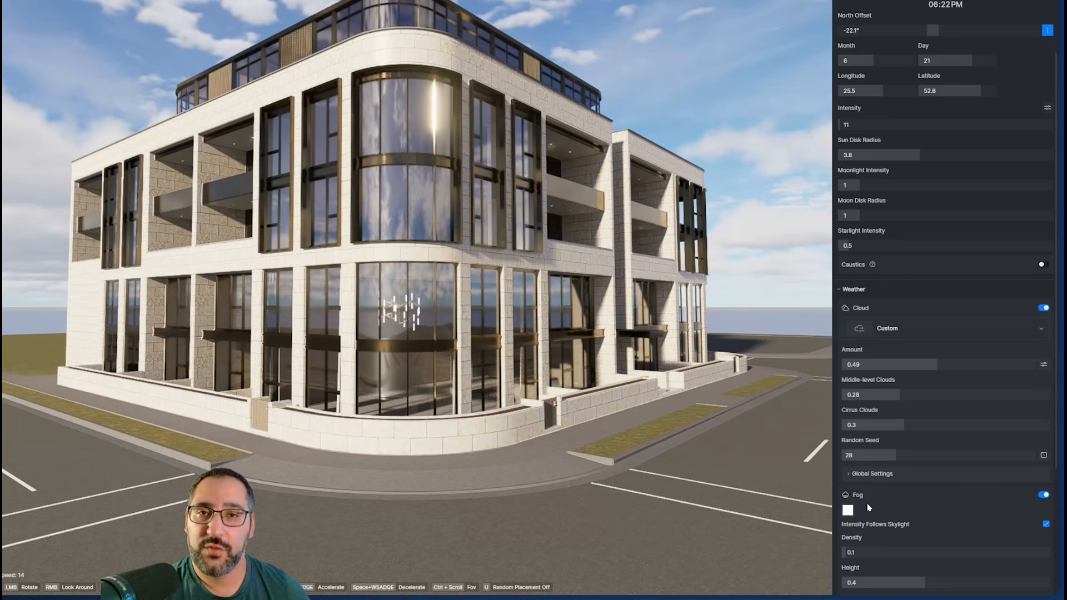
{"action": "mouse_move", "coordinate": [857, 554]}
{"action": "left_mouse_down"}
{"action": "mouse_move", "coordinate": [887, 547]}
{"action": "mouse_move", "coordinate": [870, 545]}
{"action": "left_mouse_up"}
{"action": "scroll", "coordinate": [615, 372], "scroll_direction": "down", "scroll_amount": 5}
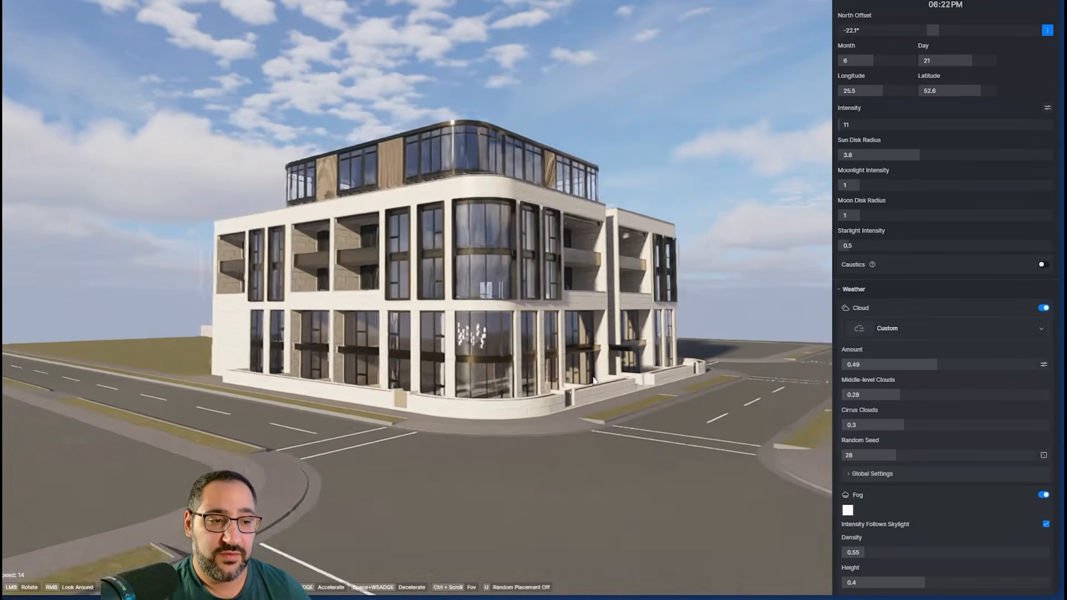
{"action": "left_click", "coordinate": [848, 510]}
{"action": "left_click_drag", "start_coordinate": [784, 489], "coordinate": [749, 488]}
{"action": "scroll", "coordinate": [928, 433], "scroll_direction": "down", "scroll_amount": 3}
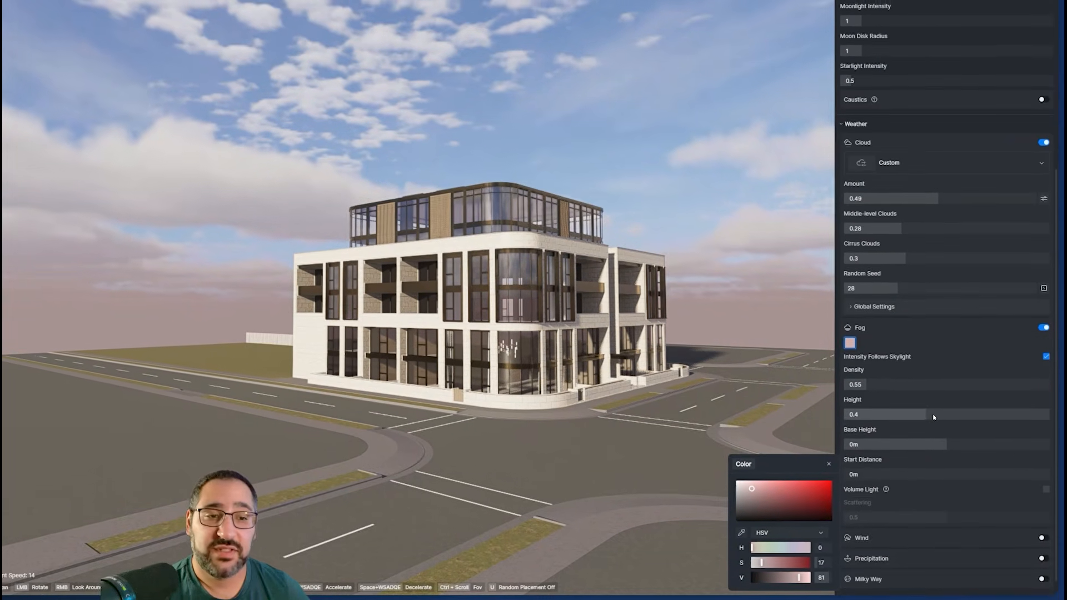
{"action": "mouse_move", "coordinate": [934, 416]}
{"action": "left_mouse_down"}
{"action": "mouse_move", "coordinate": [977, 408]}
{"action": "mouse_move", "coordinate": [936, 414]}
{"action": "left_mouse_up"}
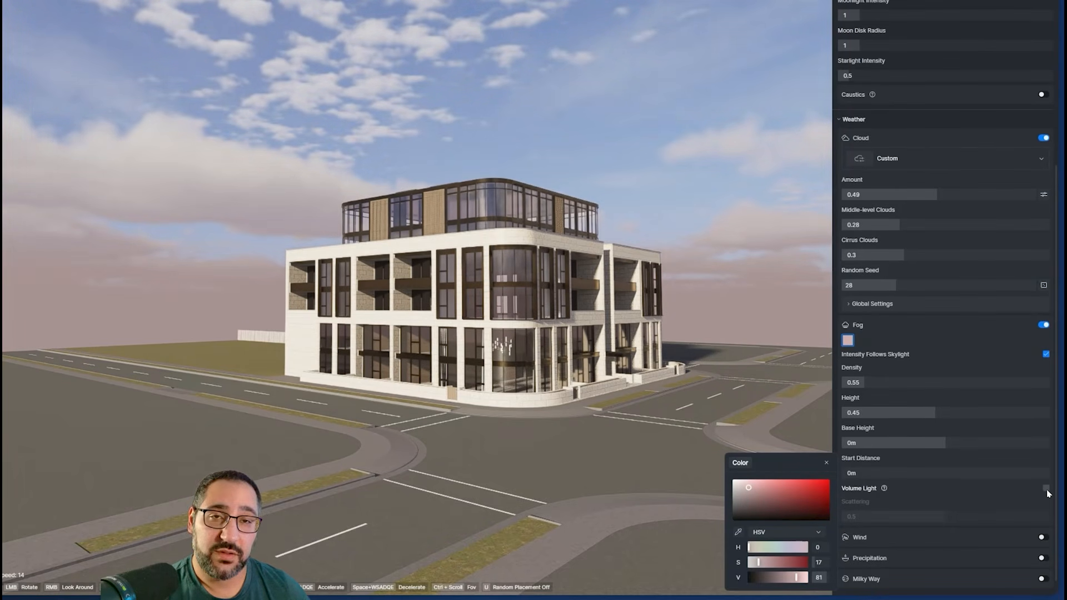
Enable volume light for the fog with scattering 0.61 and view the sun rays from inside the building
{"action": "left_click", "coordinate": [1046, 490]}
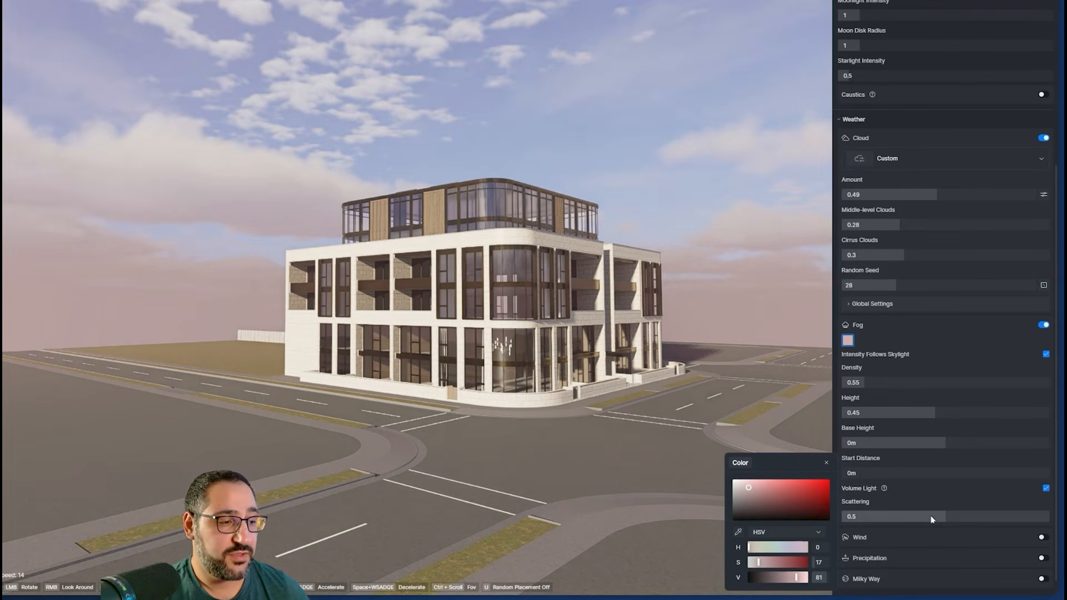
{"action": "left_click_drag", "start_coordinate": [958, 517], "coordinate": [969, 517]}
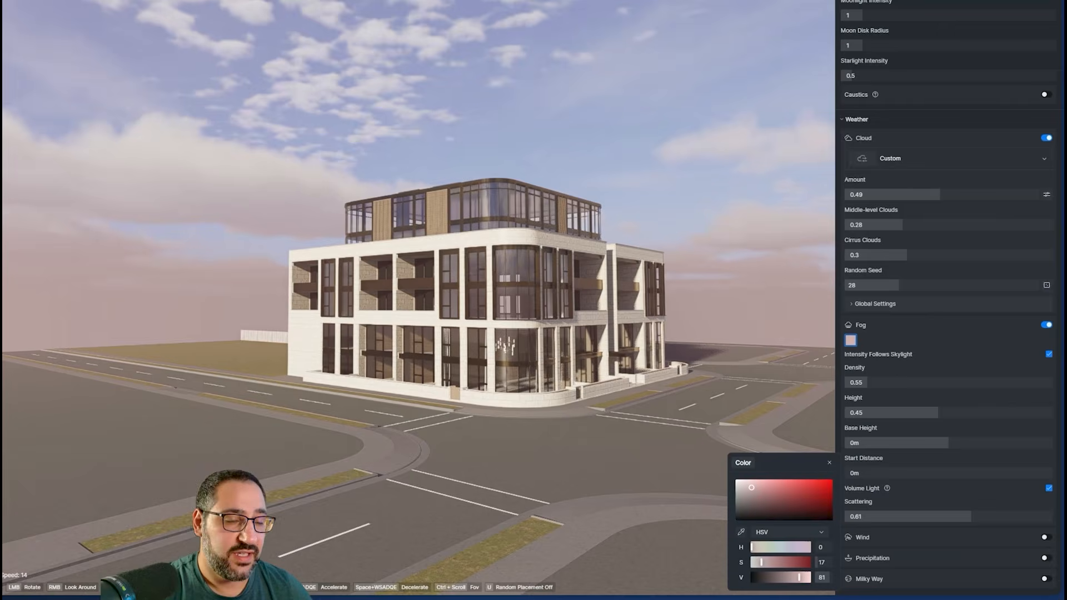
{"action": "right_click_drag", "start_coordinate": [423, 351], "coordinate": [178, 284]}
{"action": "key", "text": "w"}
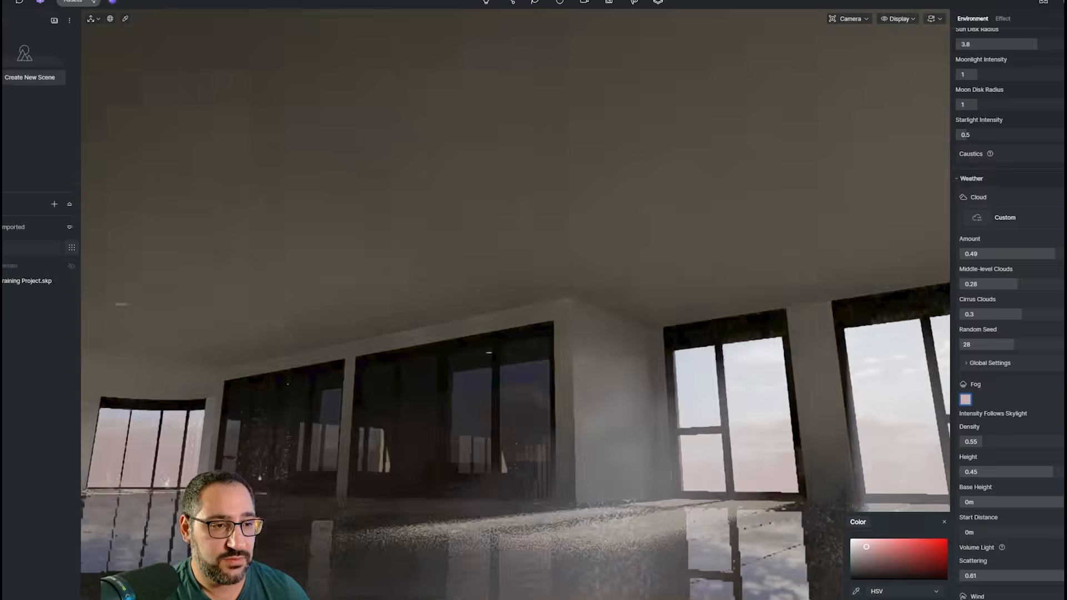
{"action": "mouse_move", "coordinate": [288, 383]}
{"action": "right_mouse_down"}
{"action": "mouse_move", "coordinate": [317, 345]}
{"action": "mouse_move", "coordinate": [386, 374]}
{"action": "mouse_move", "coordinate": [355, 397]}
{"action": "mouse_move", "coordinate": [280, 392]}
{"action": "right_mouse_up"}
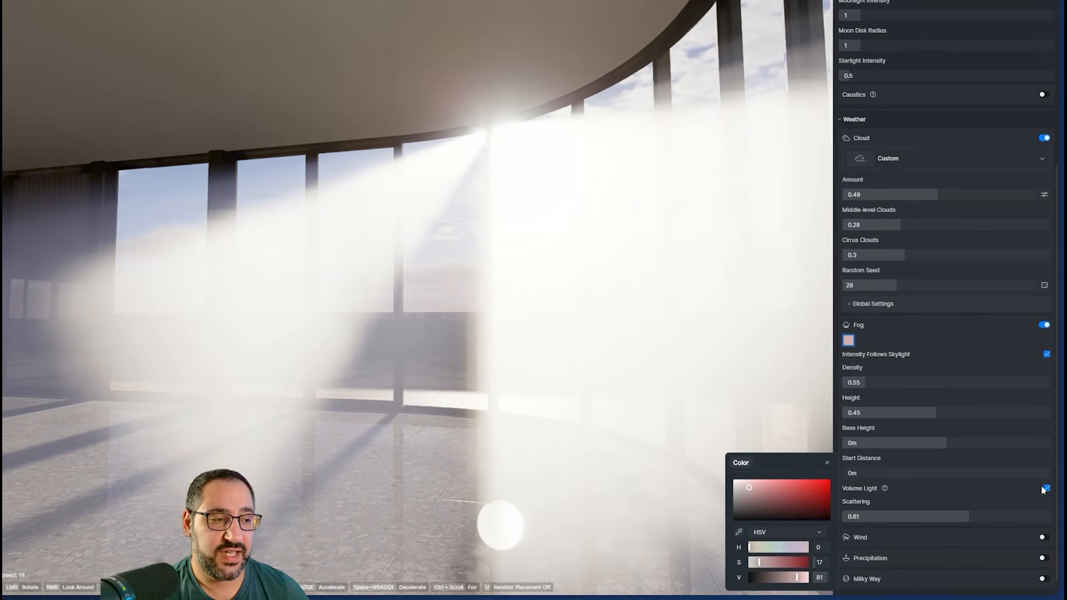
Turn off volume light and fog, and return to the exterior view of the building's street corner
{"action": "left_click", "coordinate": [1046, 489]}
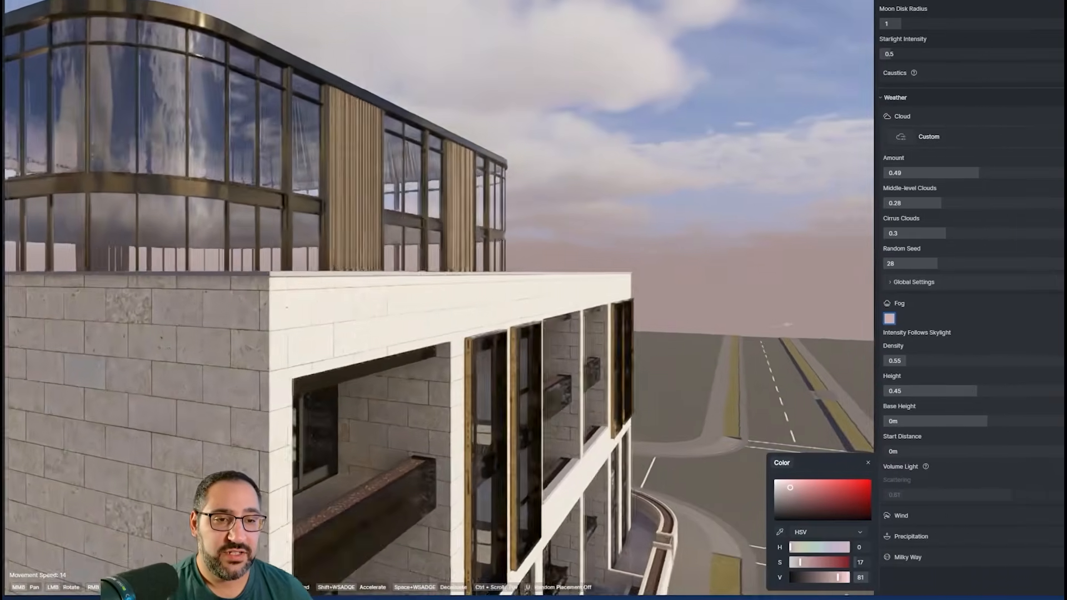
{"action": "right_click_drag", "start_coordinate": [500, 289], "coordinate": [261, 289]}
{"action": "right_click_drag", "start_coordinate": [823, 274], "coordinate": [798, 274]}
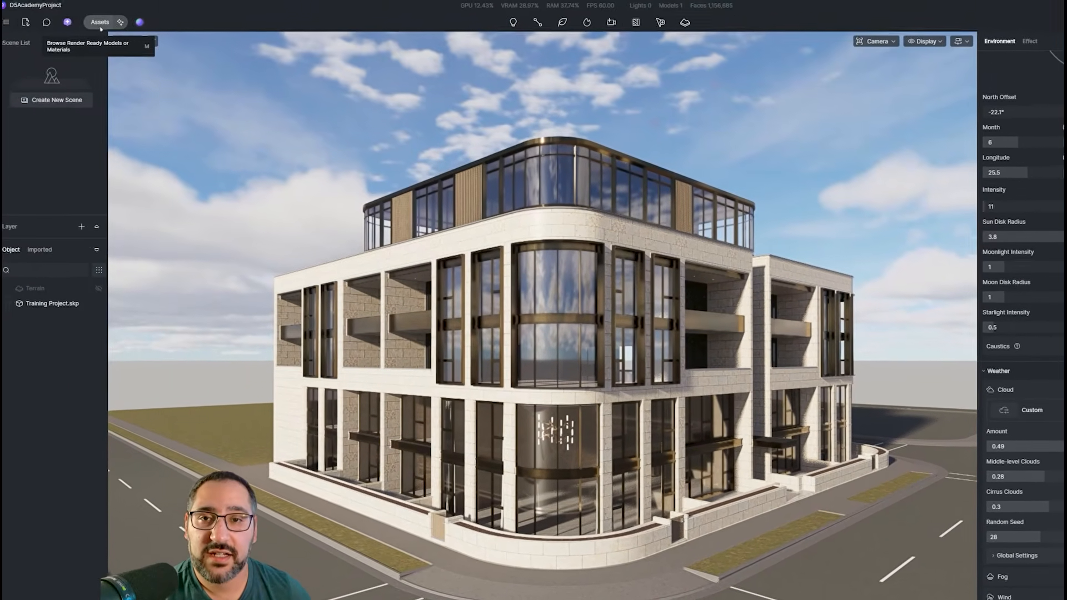
Place the Schizolobium parahyba 01 palm from the Nature models on the road in front of the building's corner
{"action": "left_click", "coordinate": [100, 23]}
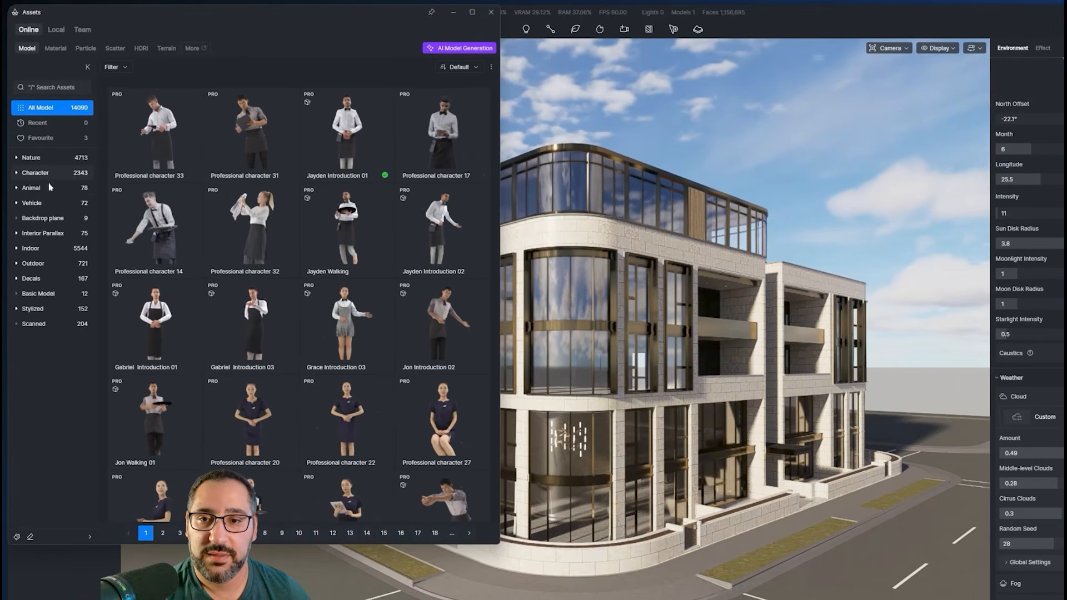
{"action": "left_click", "coordinate": [50, 159]}
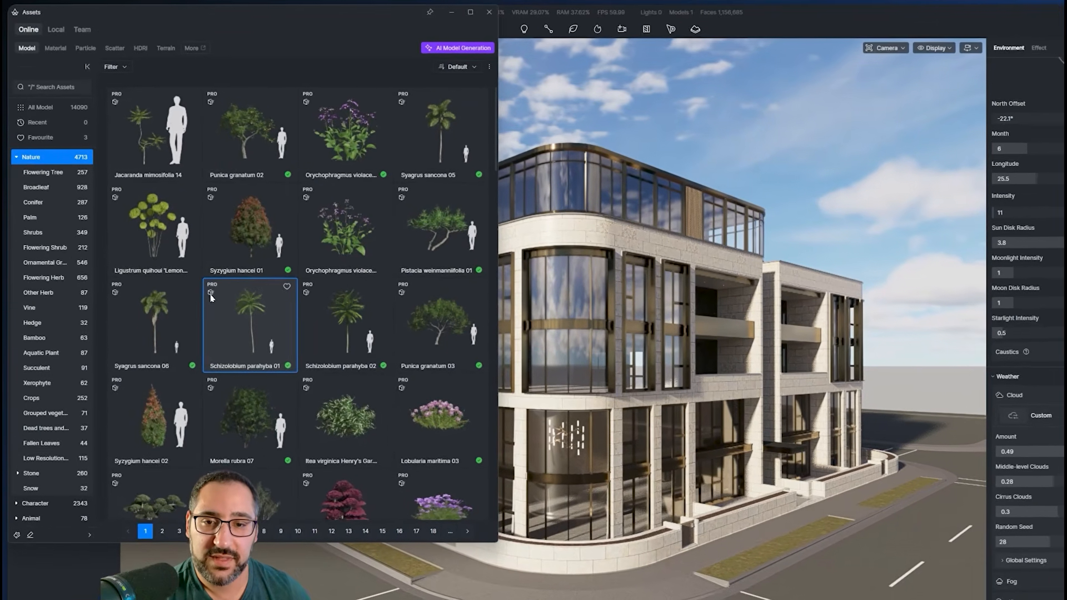
{"action": "left_click", "coordinate": [252, 326]}
{"action": "left_click", "coordinate": [629, 563]}
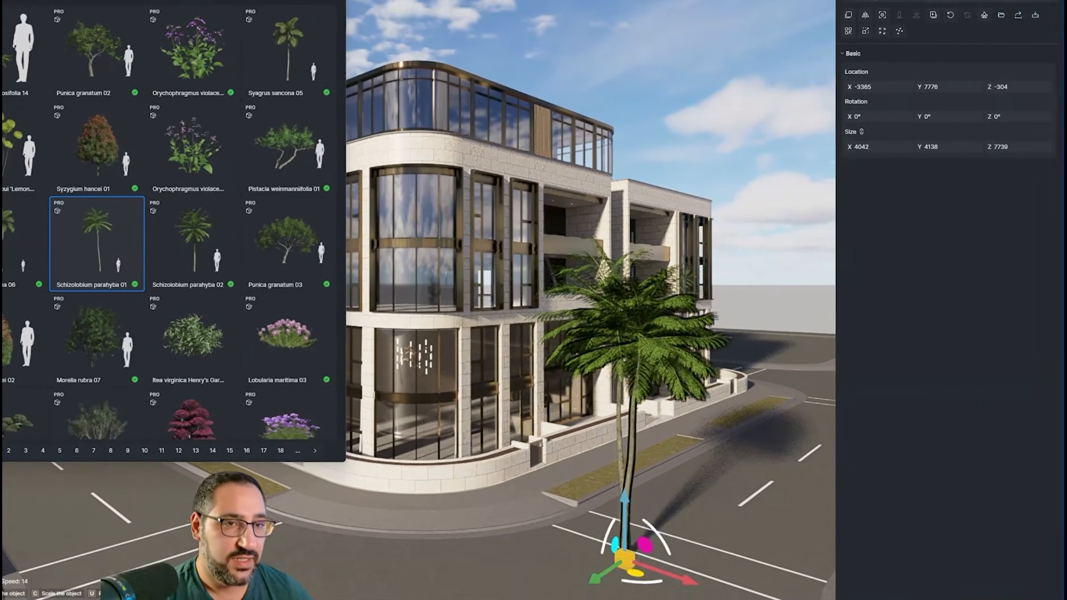
{"action": "left_click", "coordinate": [444, 2]}
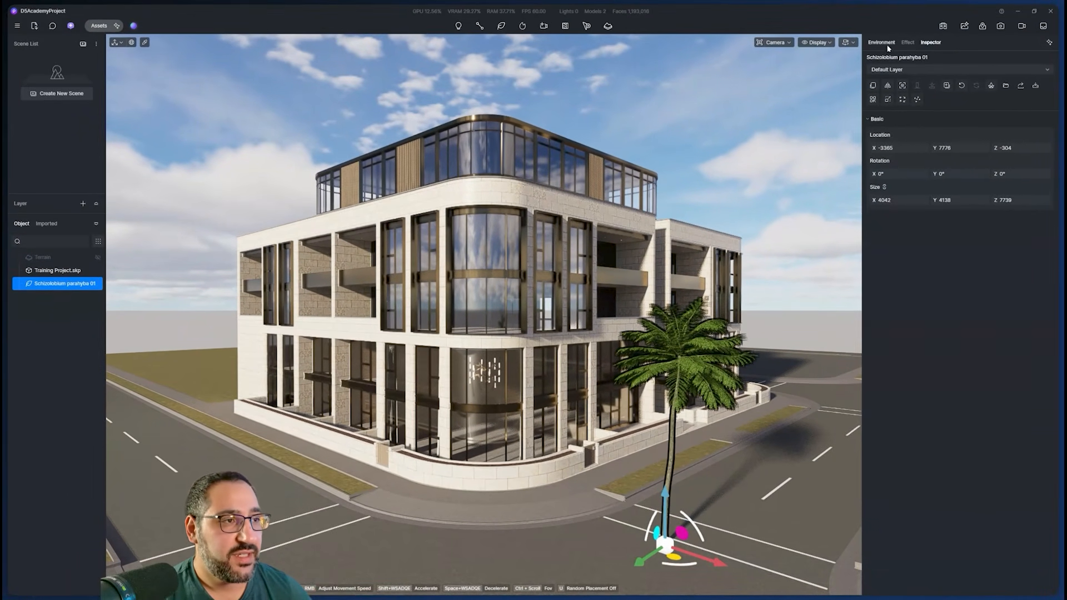
Turn on wind with strength 1 and direction 294.5°
{"action": "left_click", "coordinate": [888, 46]}
{"action": "left_click", "coordinate": [1045, 526]}
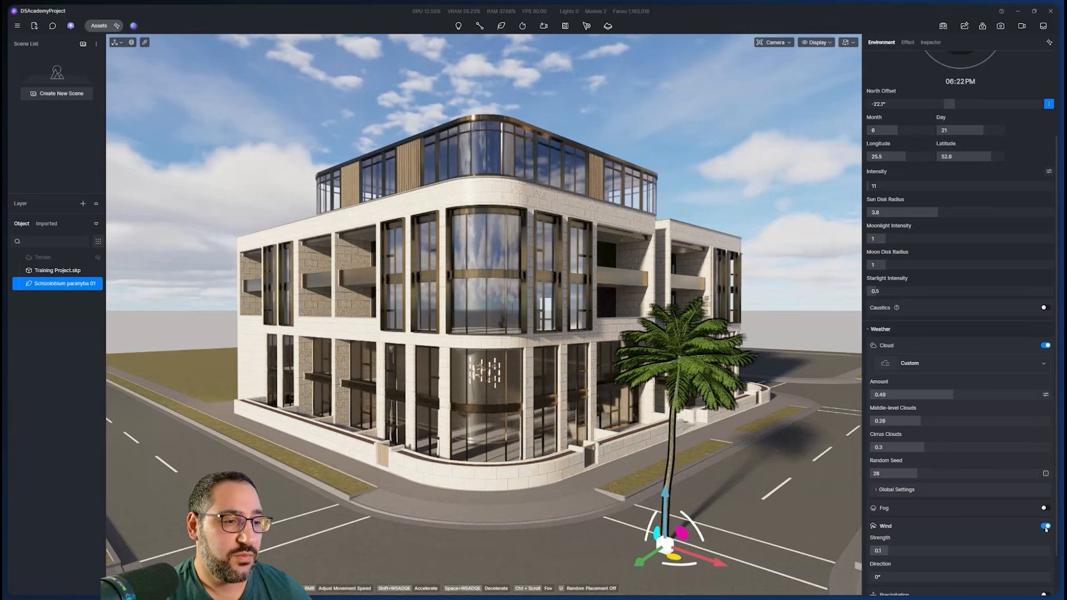
{"action": "scroll", "coordinate": [956, 515], "scroll_direction": "down", "scroll_amount": 2}
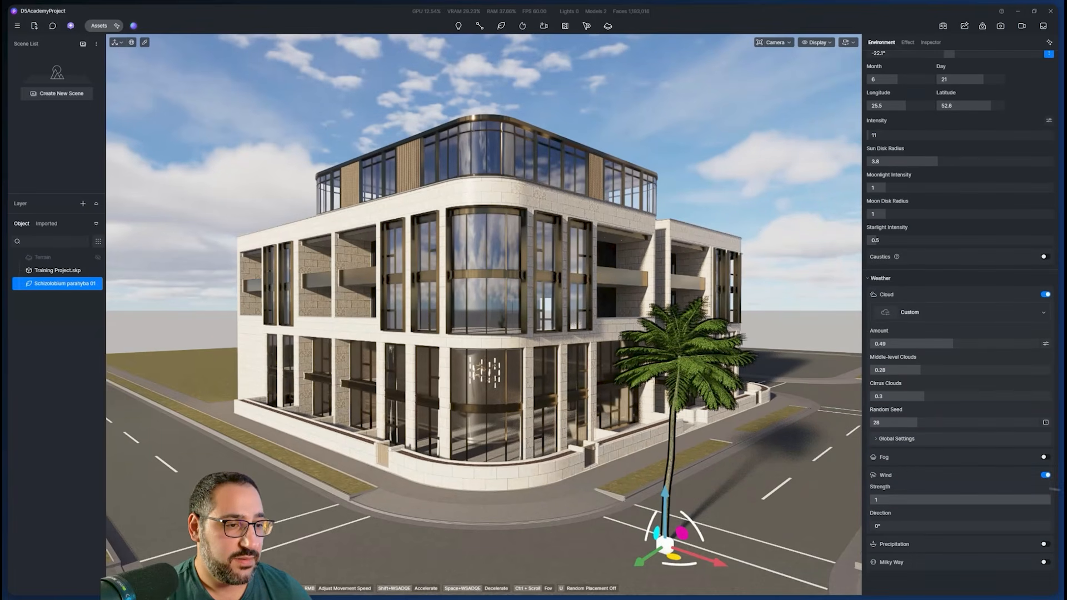
{"action": "left_click_drag", "start_coordinate": [895, 525], "coordinate": [1018, 526]}
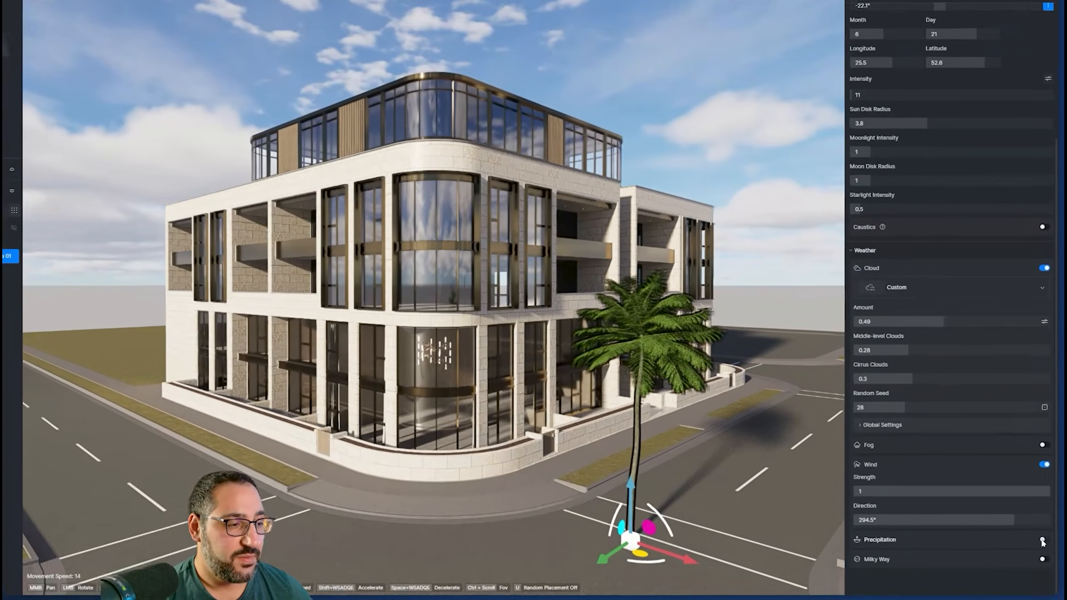
Turn on precipitation, shift it fully from rain to snow and raise its strength to 1
{"action": "left_click", "coordinate": [1043, 540]}
{"action": "scroll", "coordinate": [1017, 511], "scroll_direction": "down", "scroll_amount": 3}
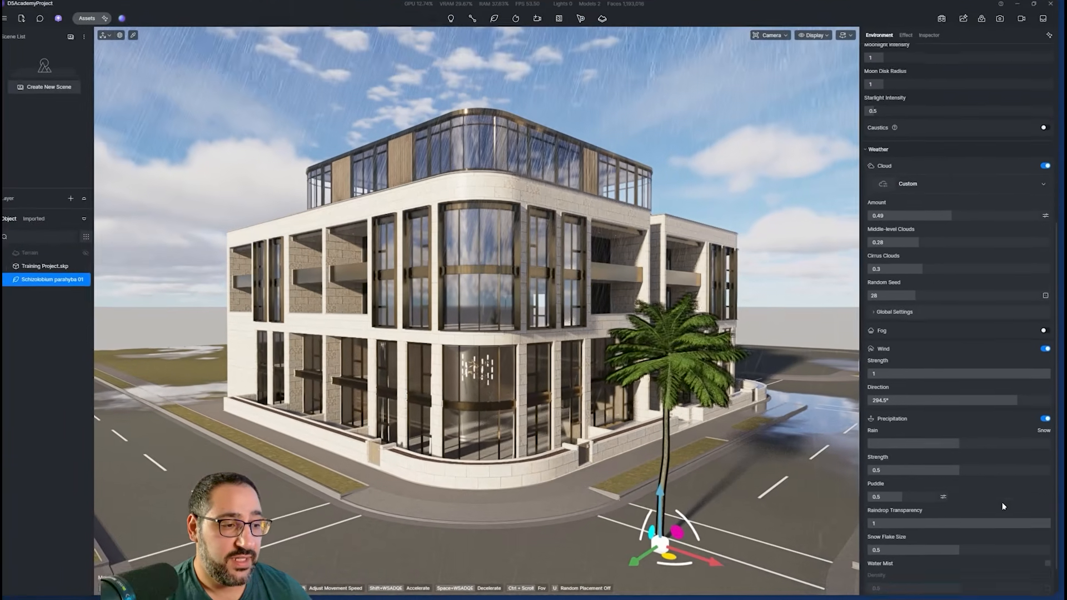
{"action": "scroll", "coordinate": [1004, 507], "scroll_direction": "down", "scroll_amount": 1}
{"action": "left_click_drag", "start_coordinate": [960, 420], "coordinate": [1039, 420]}
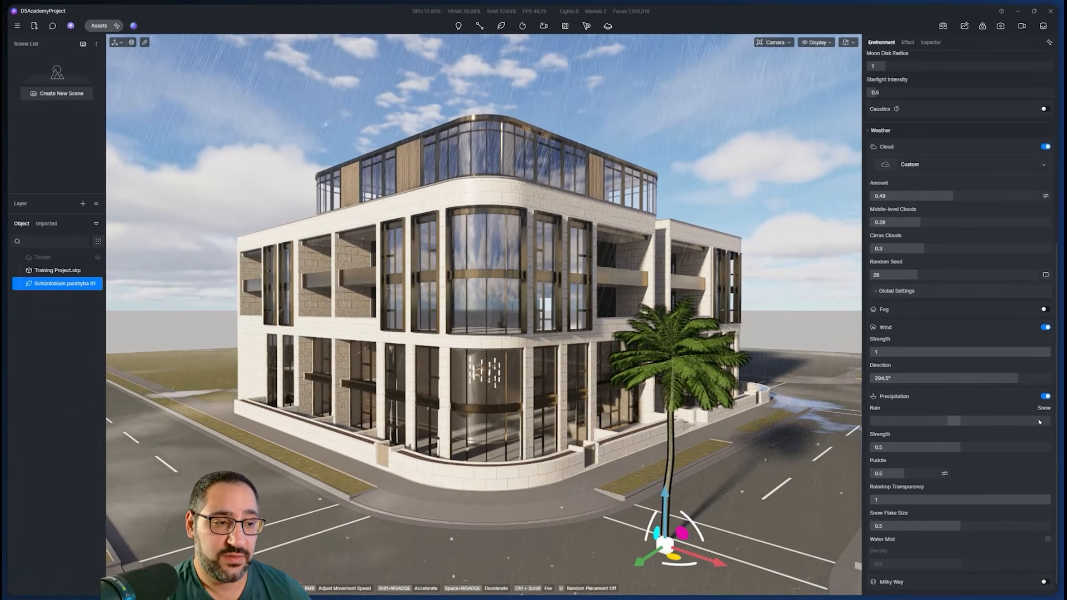
{"action": "left_click_drag", "start_coordinate": [959, 422], "coordinate": [1051, 423]}
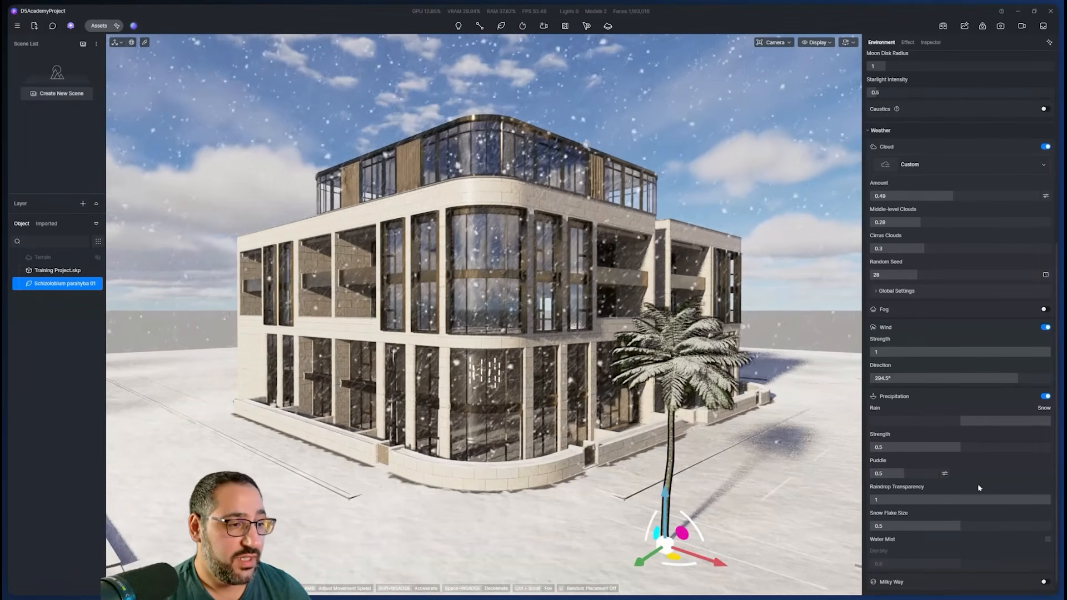
{"action": "left_click_drag", "start_coordinate": [962, 447], "coordinate": [1057, 447]}
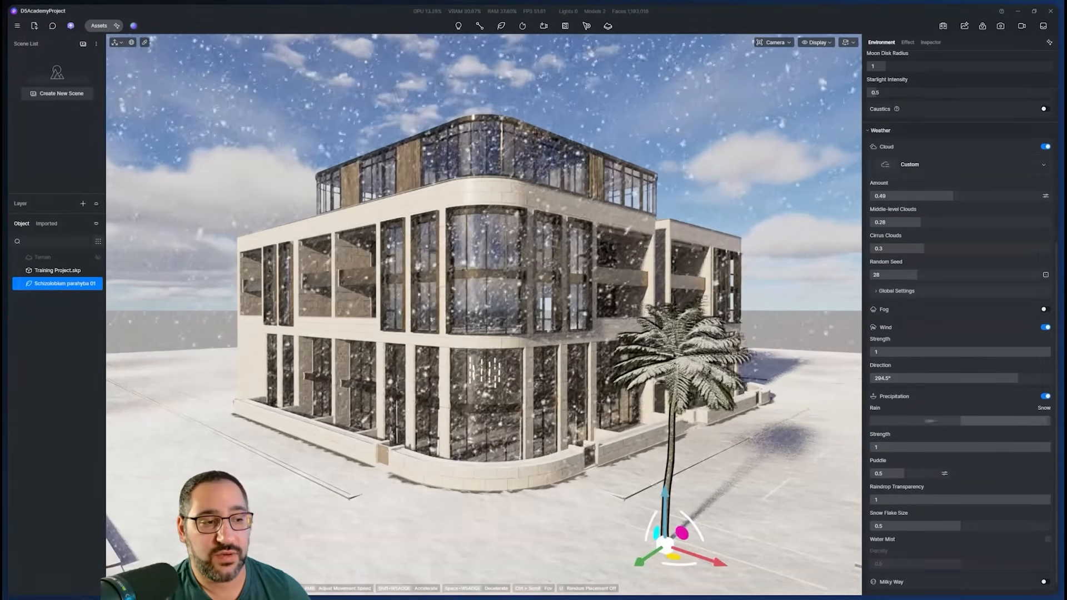
Switch the precipitation to rain and set the puddle amount to 0.66
{"action": "left_click", "coordinate": [930, 421]}
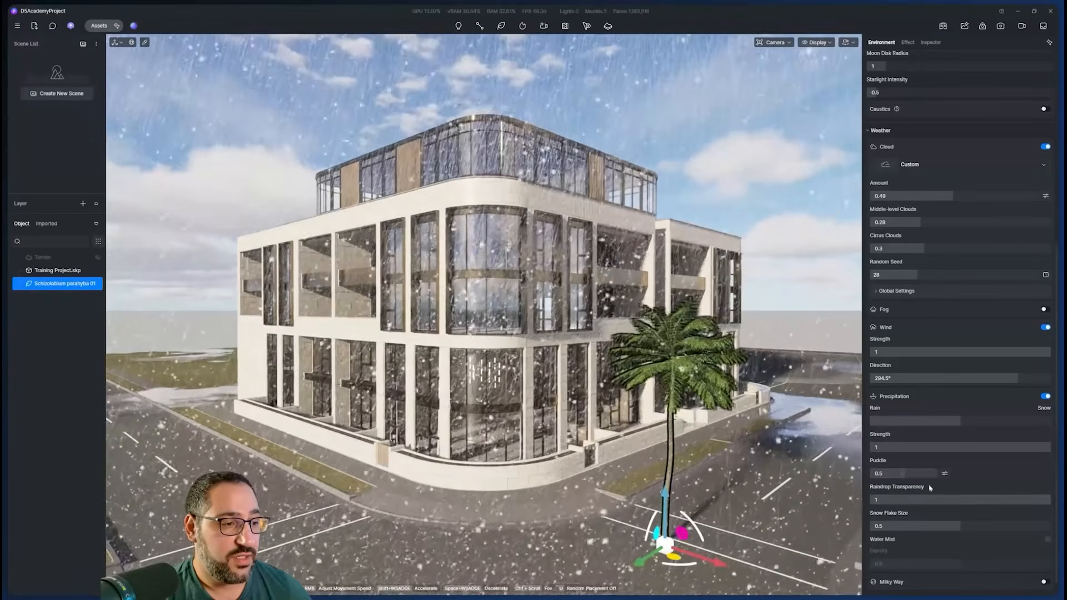
{"action": "left_click", "coordinate": [929, 474]}
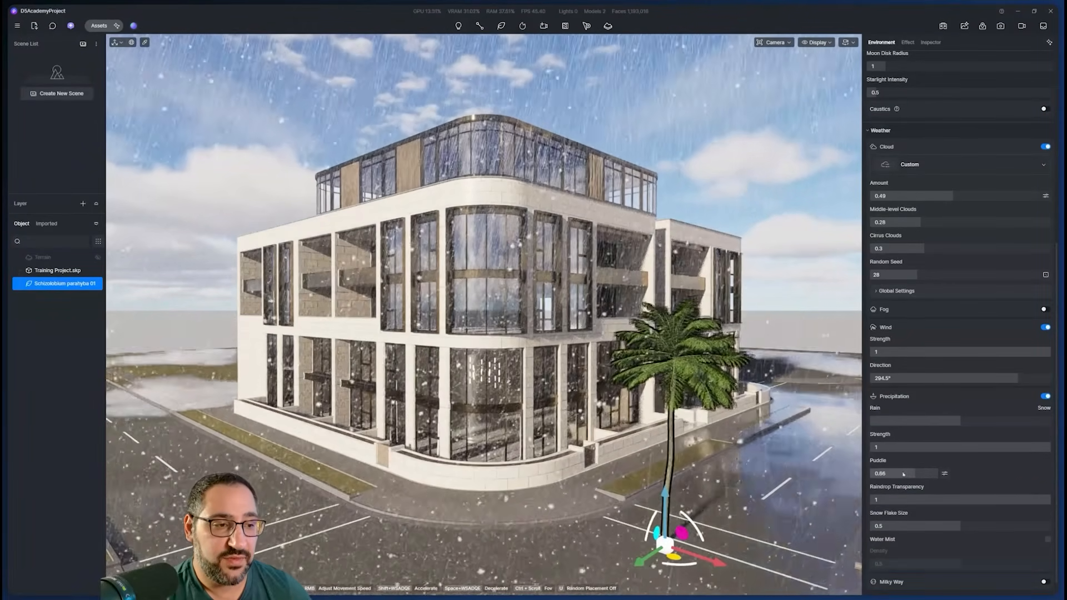
{"action": "left_click", "coordinate": [916, 473]}
Shift the precipitation back toward snow and then disable precipitation
{"action": "left_click", "coordinate": [966, 422]}
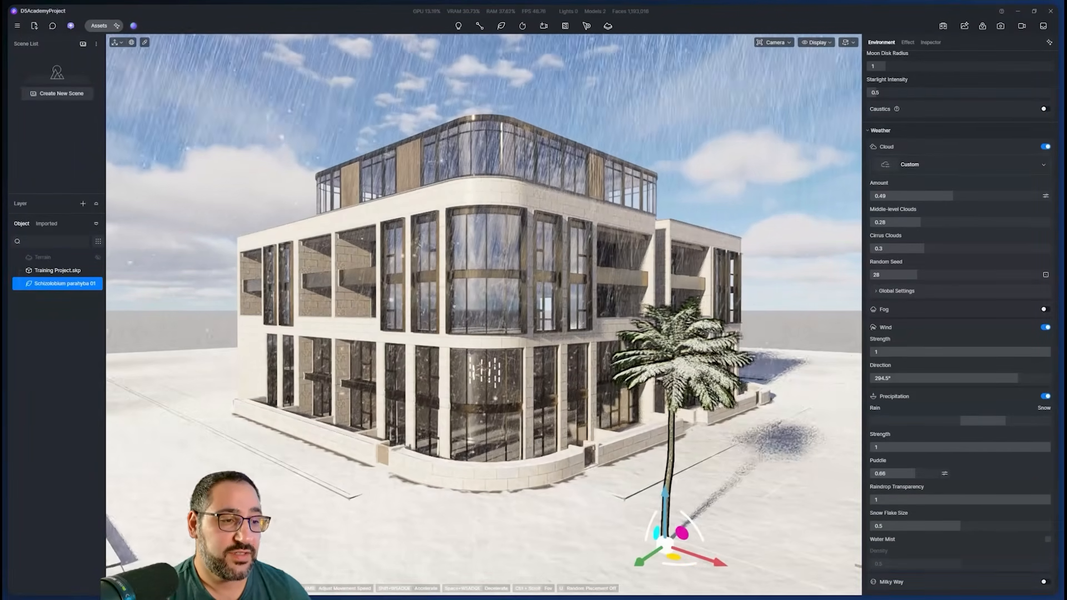
{"action": "scroll", "coordinate": [979, 499], "scroll_direction": "down", "scroll_amount": 1}
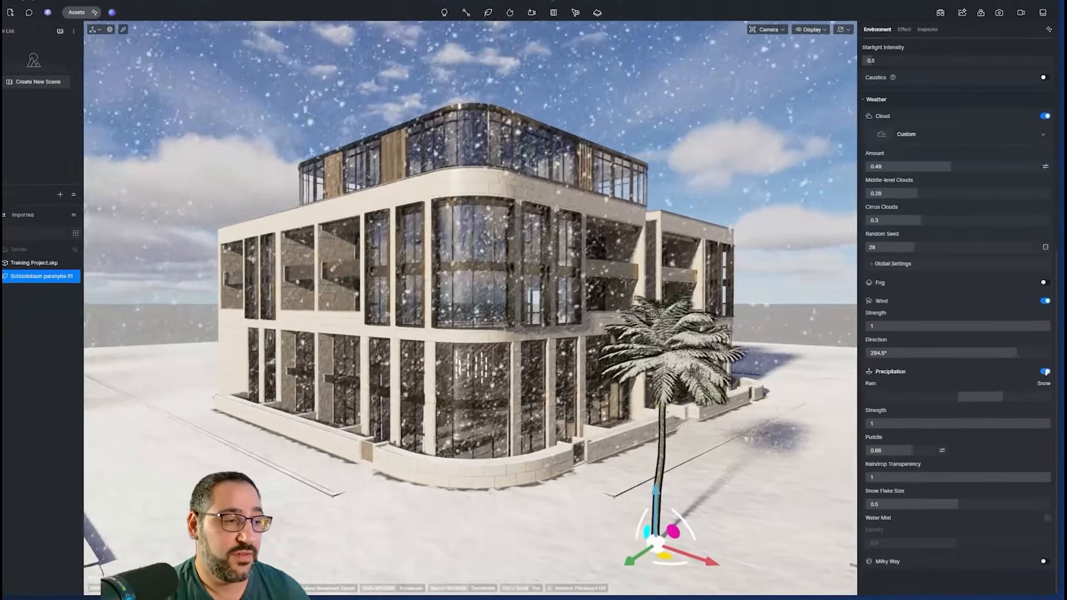
{"action": "left_click", "coordinate": [1046, 377]}
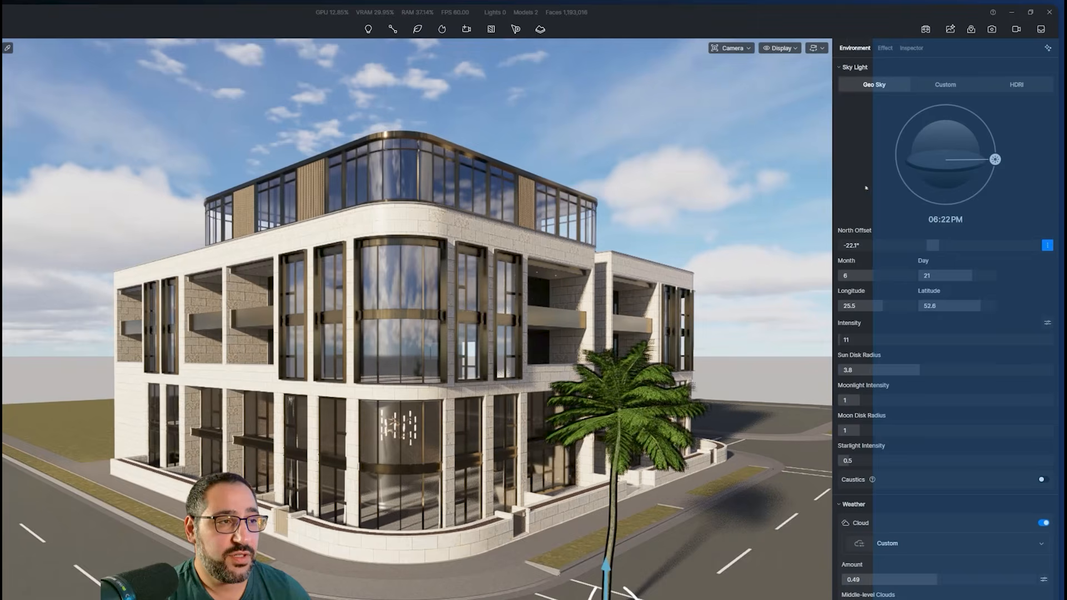
{"action": "left_click_drag", "start_coordinate": [866, 188], "coordinate": [881, 166]}
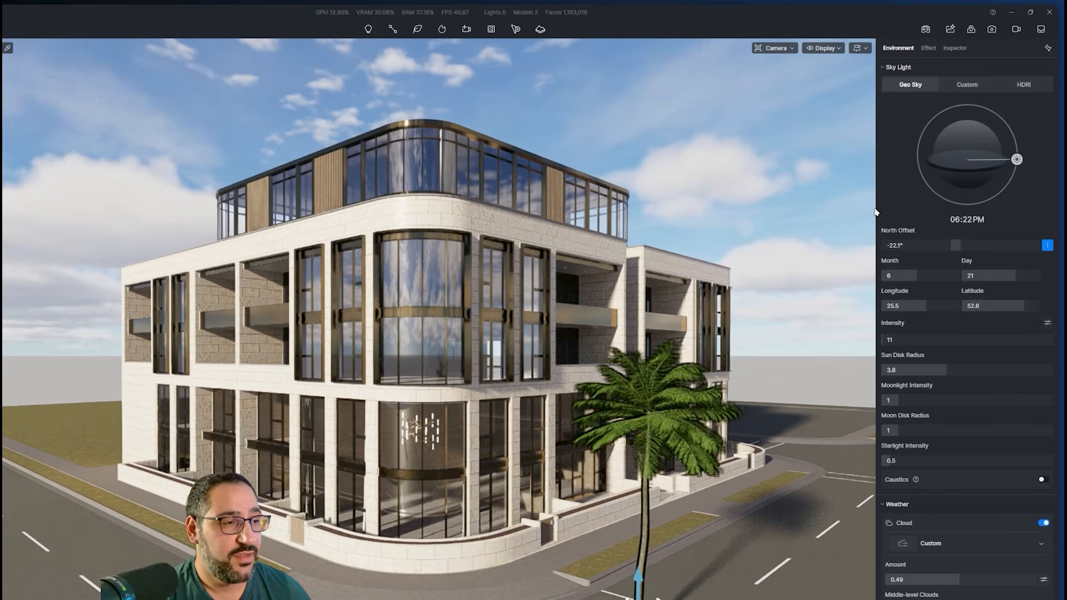
{"action": "left_click_drag", "start_coordinate": [877, 212], "coordinate": [853, 218]}
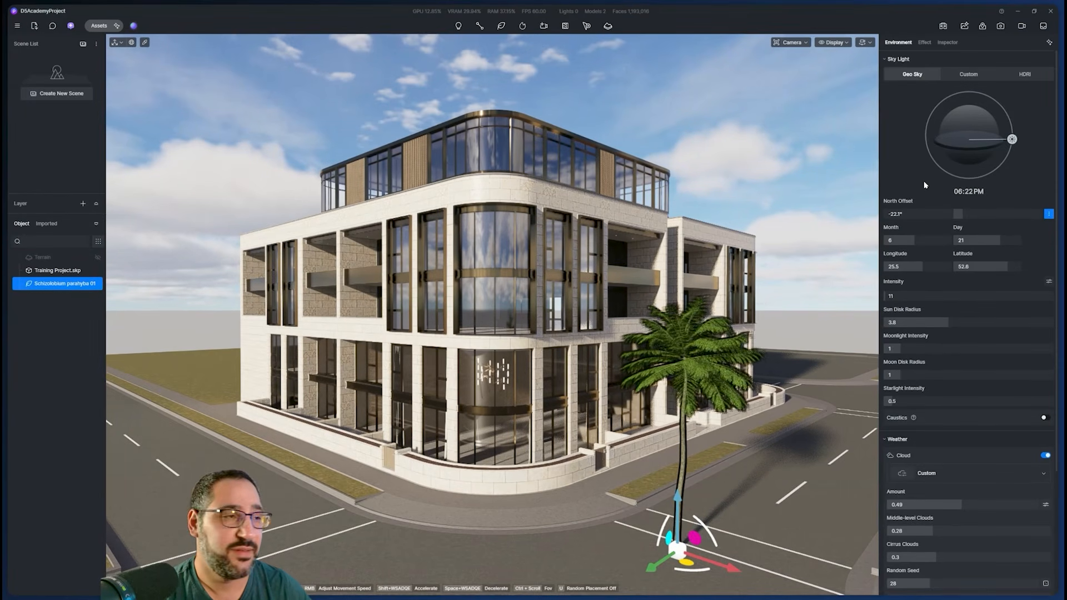
Switch the sky light to Custom and set the daytime sun's altitude to 44.1 and azimuth to 191.3
{"action": "left_click", "coordinate": [967, 78]}
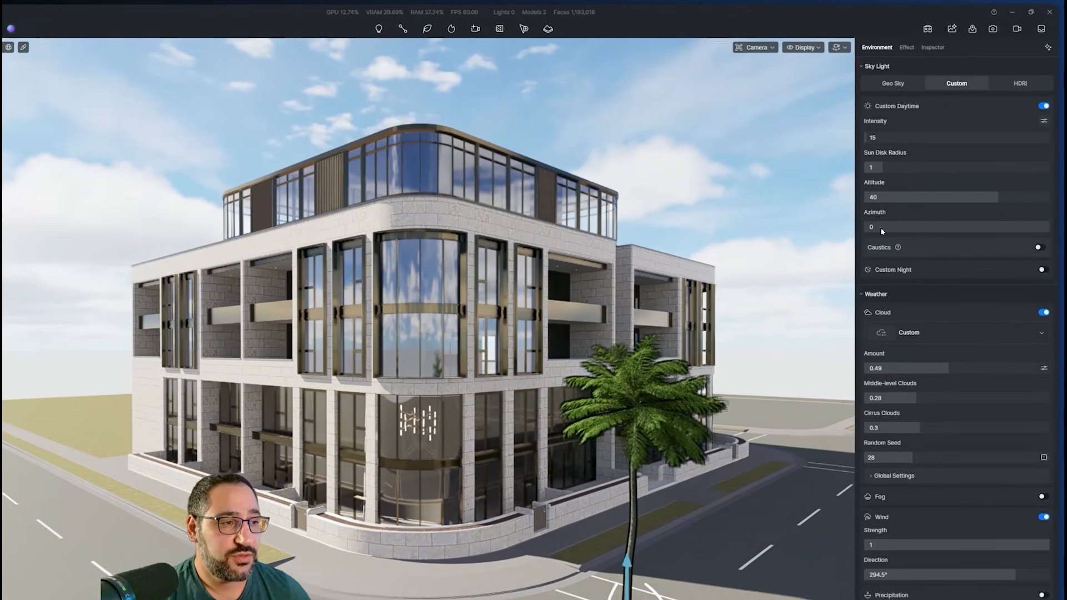
{"action": "mouse_move", "coordinate": [904, 202]}
{"action": "left_mouse_down"}
{"action": "mouse_move", "coordinate": [922, 202]}
{"action": "mouse_move", "coordinate": [906, 201]}
{"action": "left_mouse_up"}
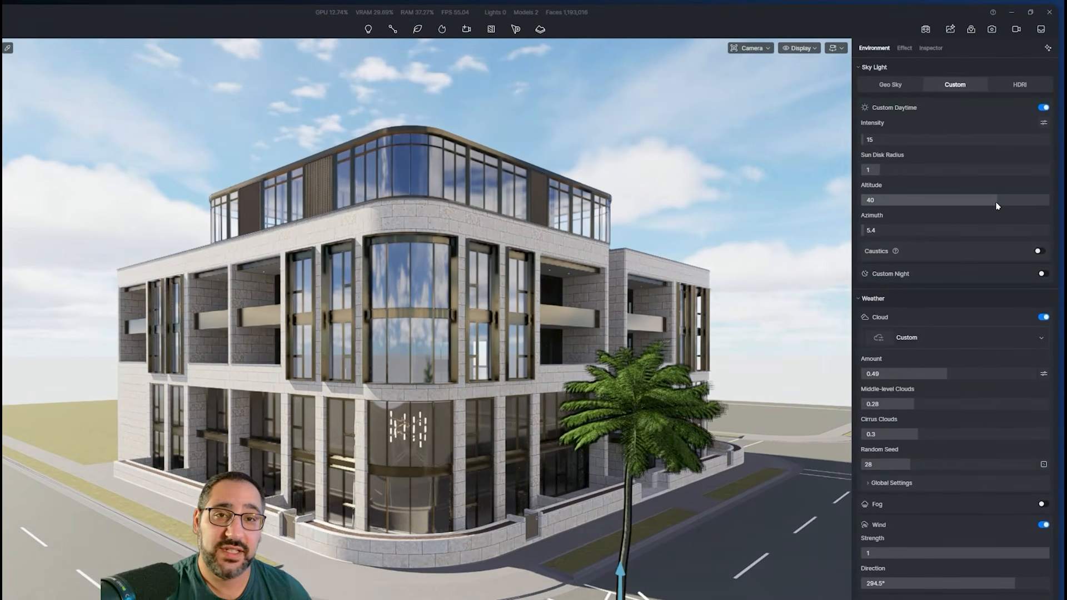
{"action": "mouse_move", "coordinate": [997, 205]}
{"action": "left_mouse_down"}
{"action": "mouse_move", "coordinate": [942, 205]}
{"action": "mouse_move", "coordinate": [995, 201]}
{"action": "left_mouse_up"}
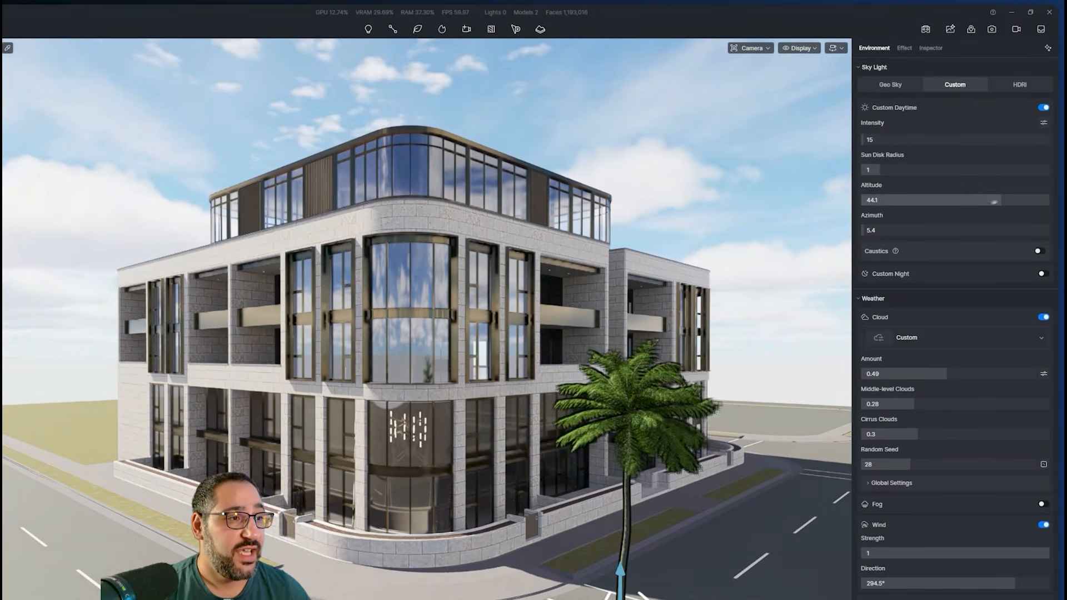
{"action": "left_click_drag", "start_coordinate": [874, 231], "coordinate": [971, 223]}
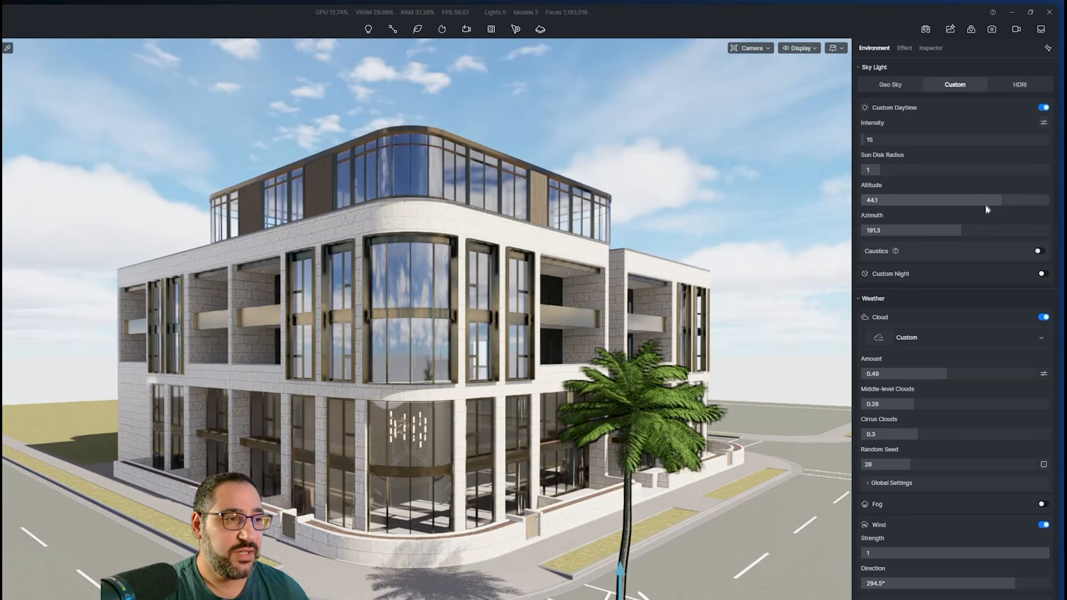
Replace the custom daytime lighting with Custom Night
{"action": "left_click", "coordinate": [1044, 107]}
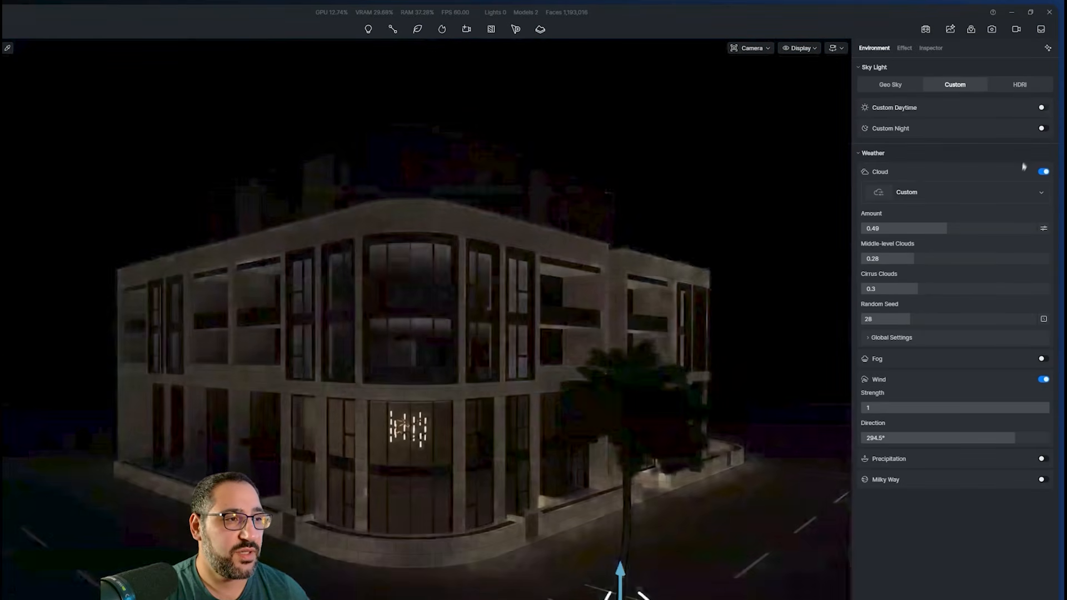
{"action": "left_click", "coordinate": [1044, 128]}
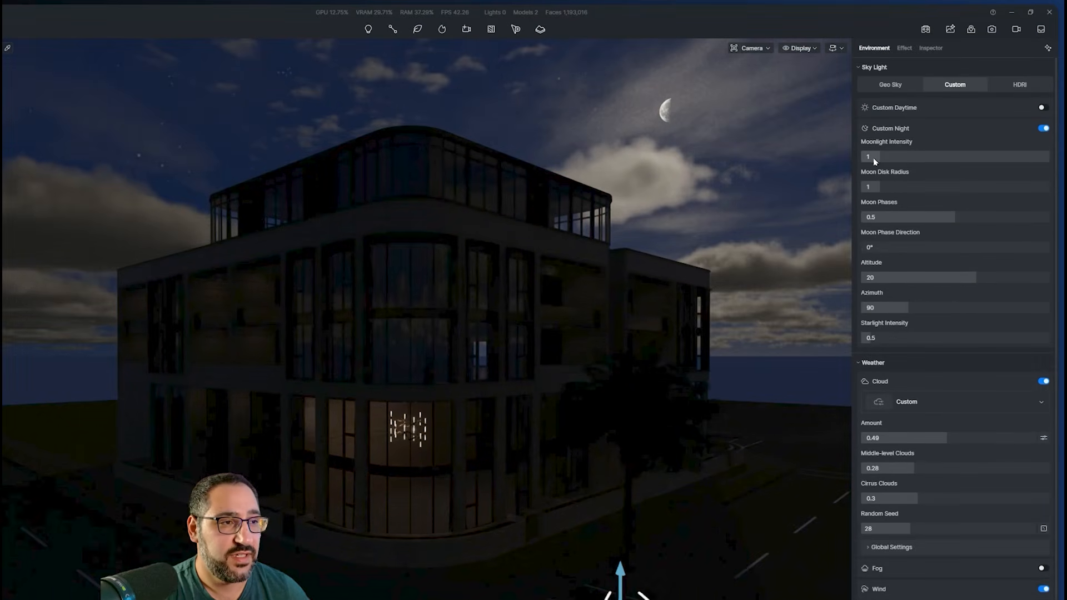
Set the custom night's moonlight intensity to 1.93, moon disk radius to 1.6, moon phases to 0.71, altitude to 21.8 and starlight intensity to 5.31
{"action": "left_click_drag", "start_coordinate": [874, 161], "coordinate": [897, 162]}
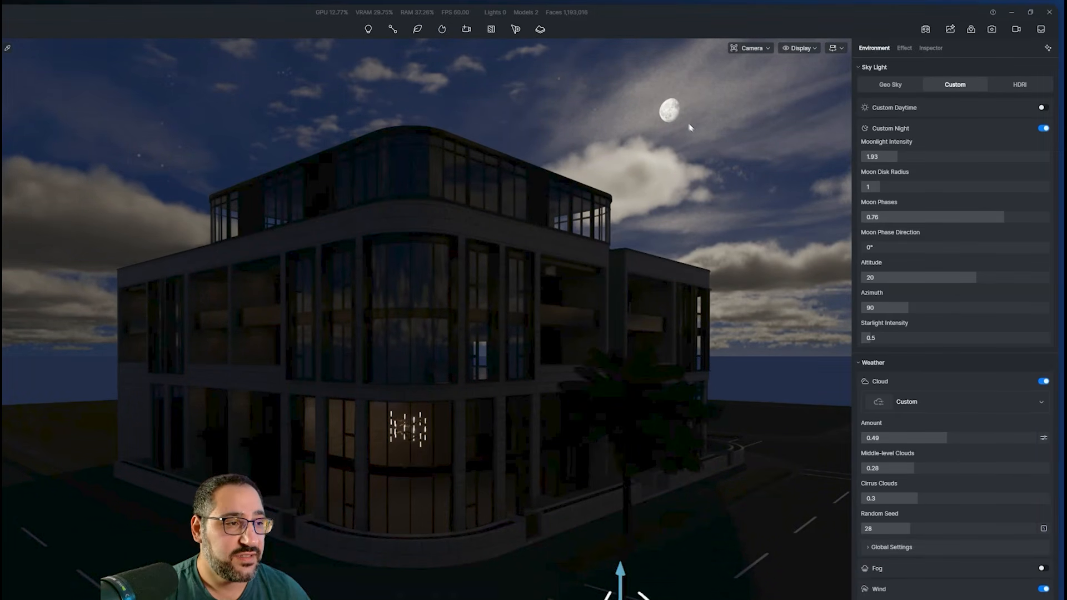
{"action": "left_click_drag", "start_coordinate": [880, 186], "coordinate": [895, 188]}
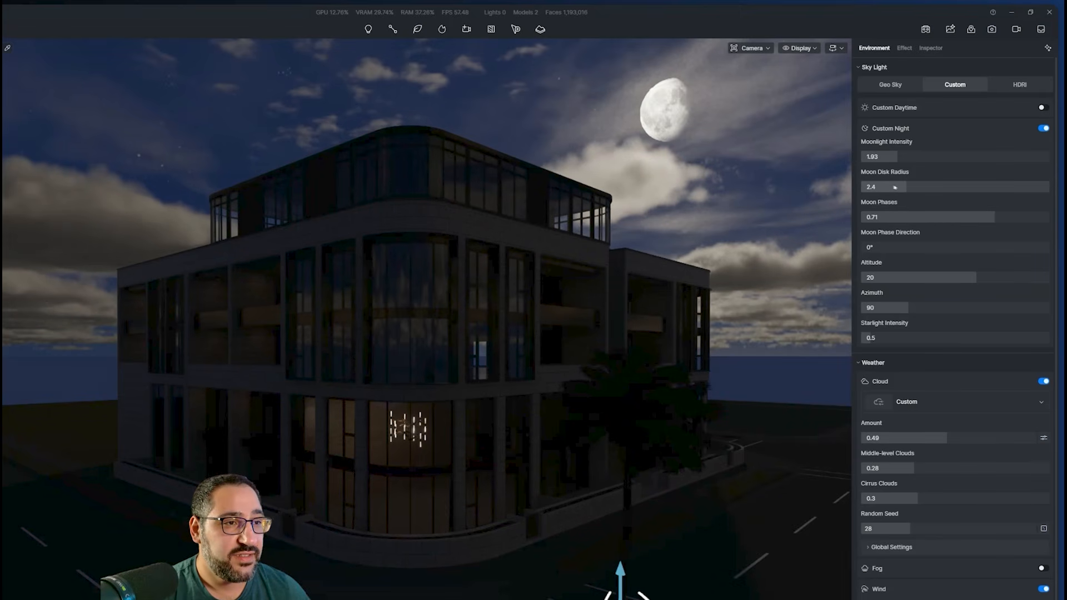
{"action": "mouse_move", "coordinate": [975, 278]}
{"action": "left_mouse_down"}
{"action": "mouse_move", "coordinate": [953, 278]}
{"action": "mouse_move", "coordinate": [977, 264]}
{"action": "left_mouse_up"}
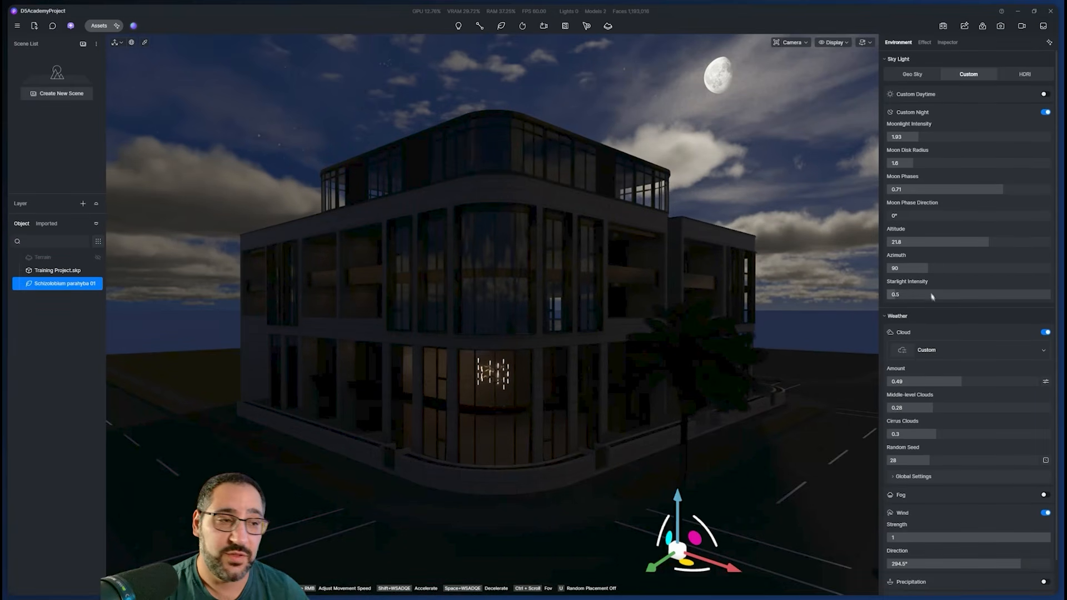
{"action": "left_click_drag", "start_coordinate": [905, 300], "coordinate": [951, 296]}
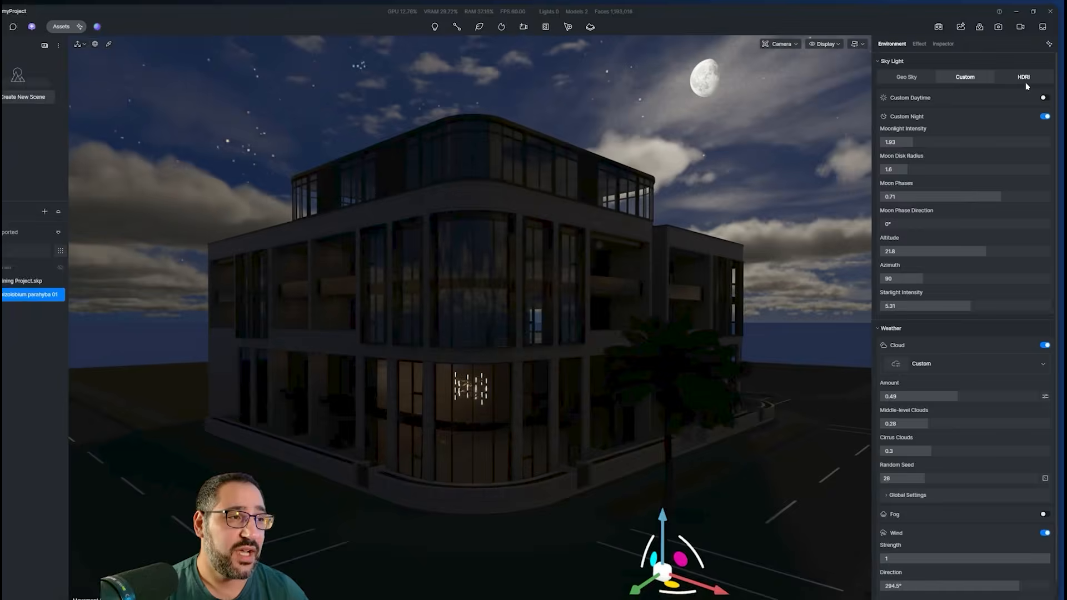
Switch the sky light to HDRI, apply the default Midday sky, and look around the building to inspect its backdrop
{"action": "left_click", "coordinate": [1029, 74]}
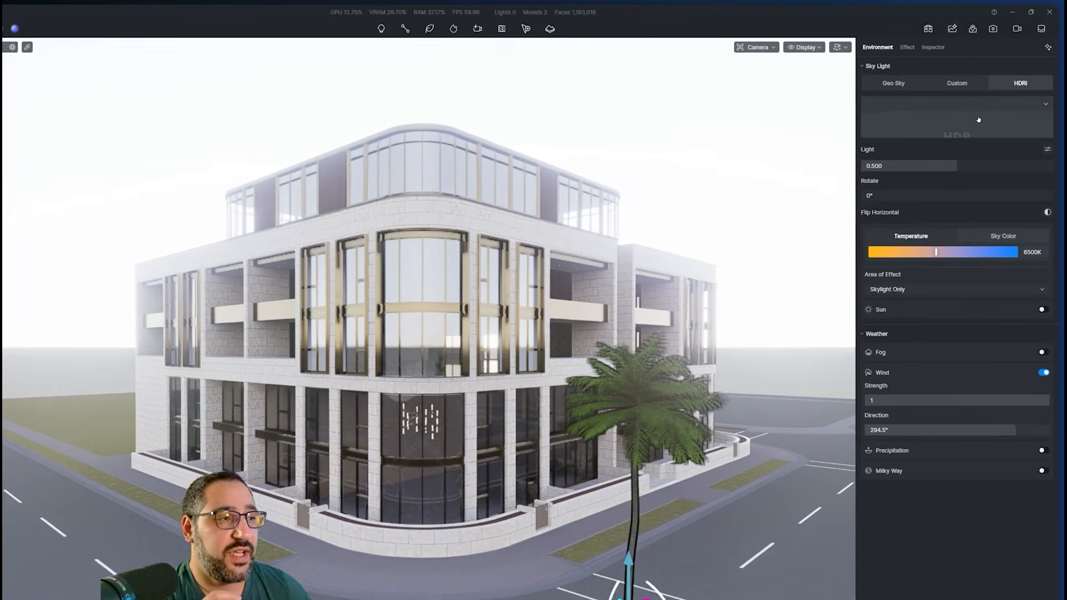
{"action": "left_click", "coordinate": [992, 96]}
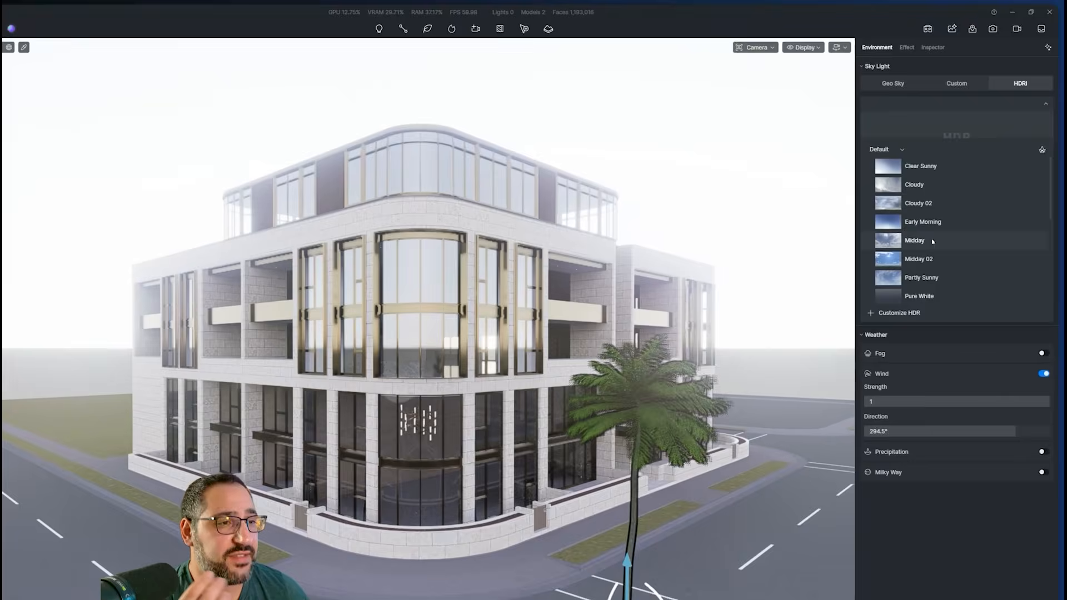
{"action": "left_click", "coordinate": [939, 213]}
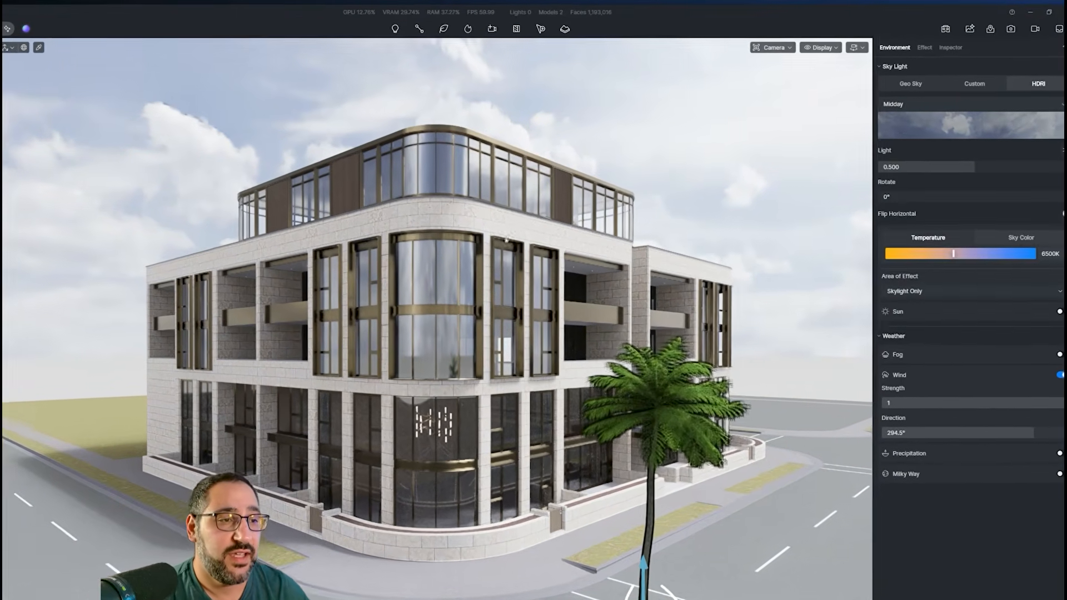
{"action": "right_click_drag", "start_coordinate": [500, 278], "coordinate": [216, 314]}
{"action": "right_click_drag", "start_coordinate": [343, 306], "coordinate": [732, 298]}
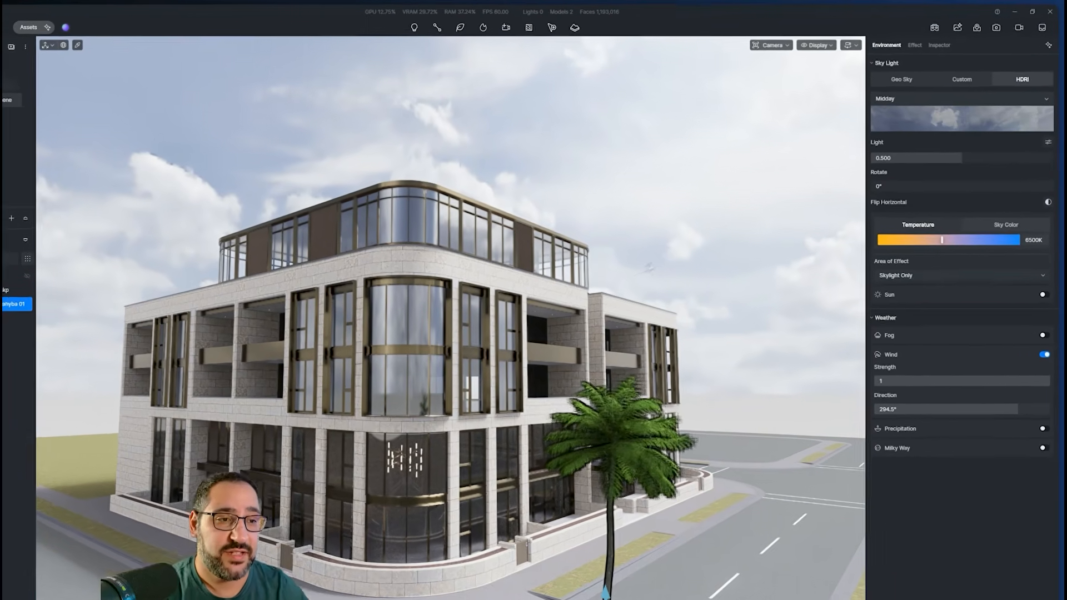
{"action": "right_click_drag", "start_coordinate": [664, 253], "coordinate": [647, 282]}
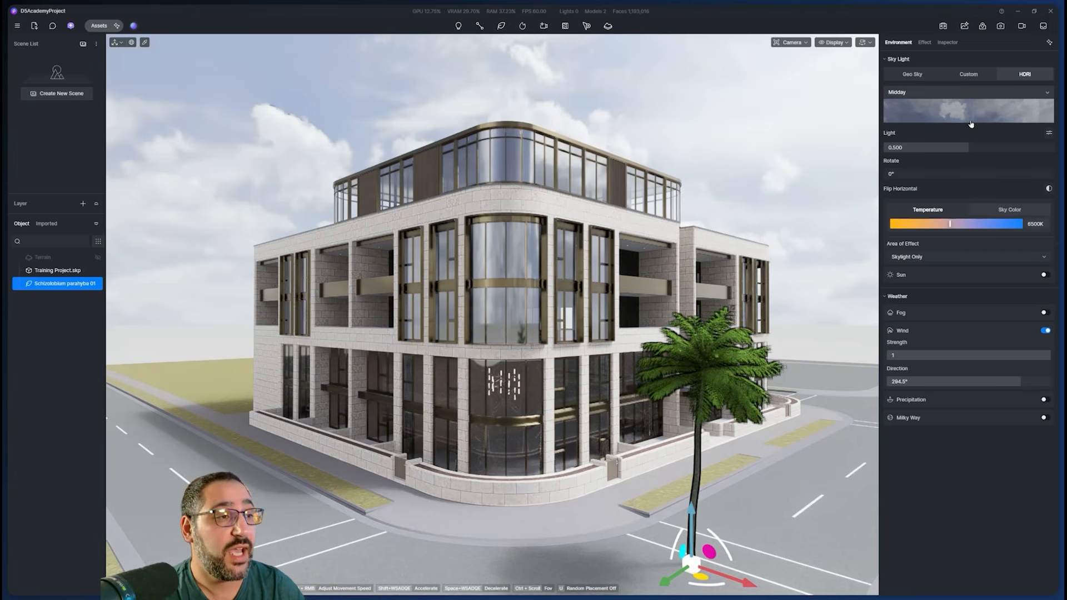
Set the Midday HDRI's light to 0.340 and rotation to 251°, and look up at the sun's position in the sky
{"action": "left_click_drag", "start_coordinate": [983, 148], "coordinate": [938, 167]}
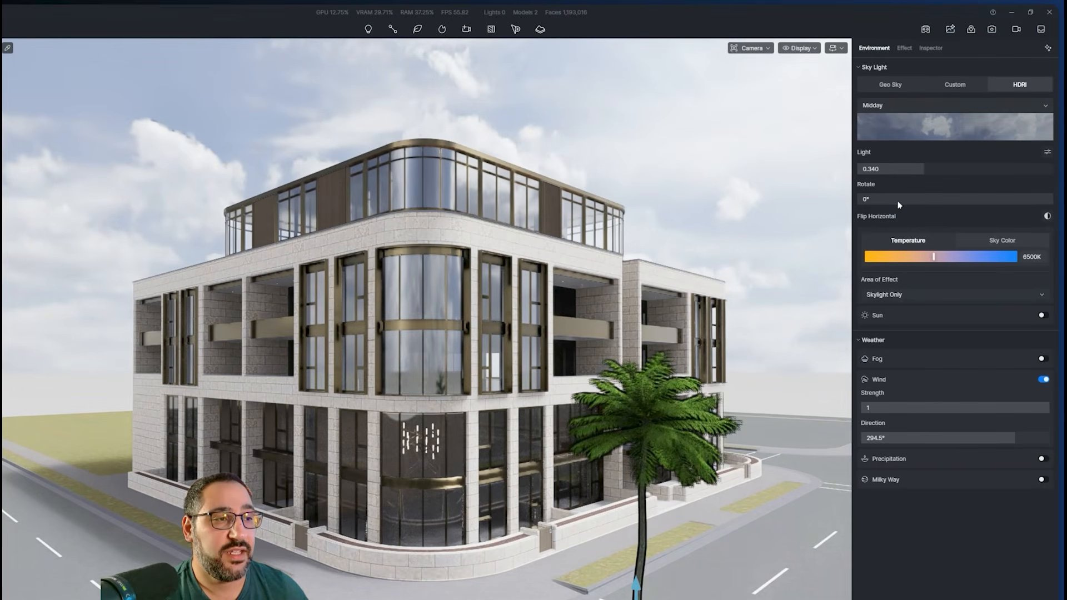
{"action": "left_click_drag", "start_coordinate": [896, 205], "coordinate": [896, 205]}
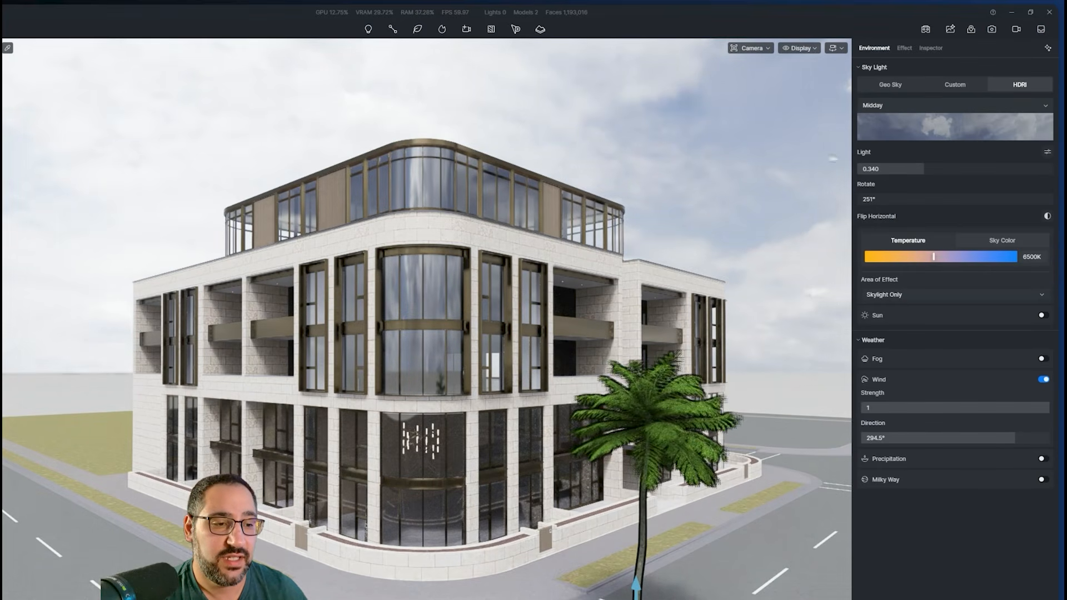
{"action": "right_click_drag", "start_coordinate": [550, 531], "coordinate": [327, 148]}
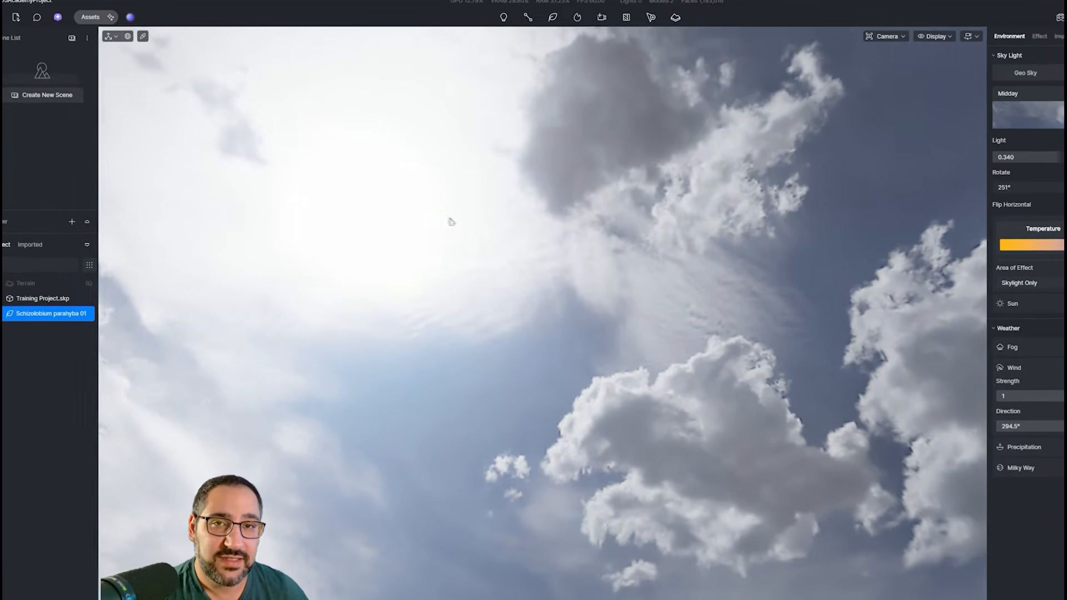
{"action": "right_click_drag", "start_coordinate": [423, 211], "coordinate": [945, 500]}
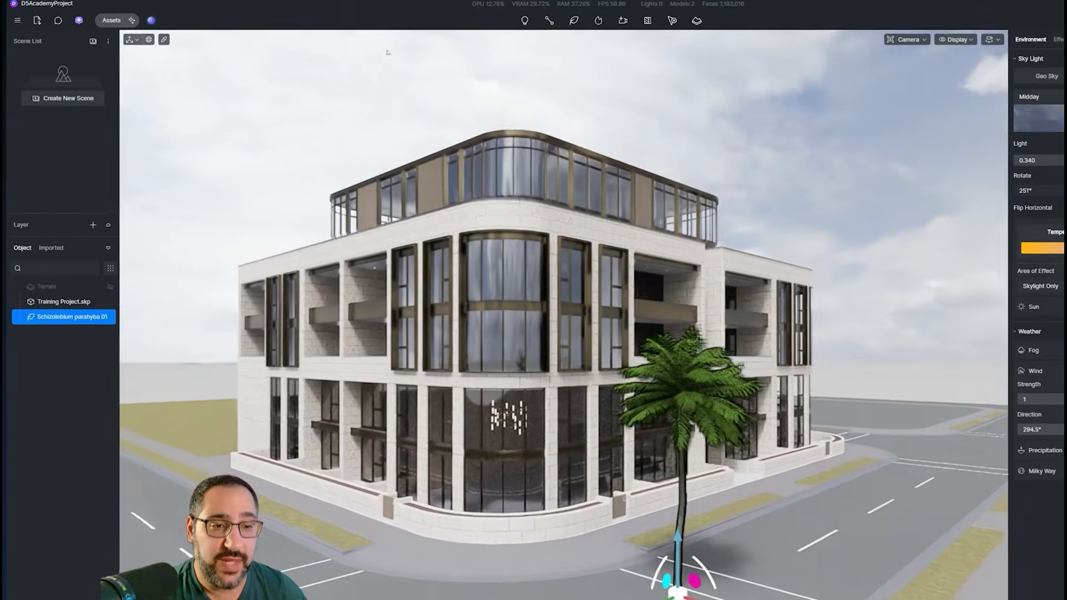
{"action": "scroll", "coordinate": [355, 71], "scroll_direction": "down", "scroll_amount": 2}
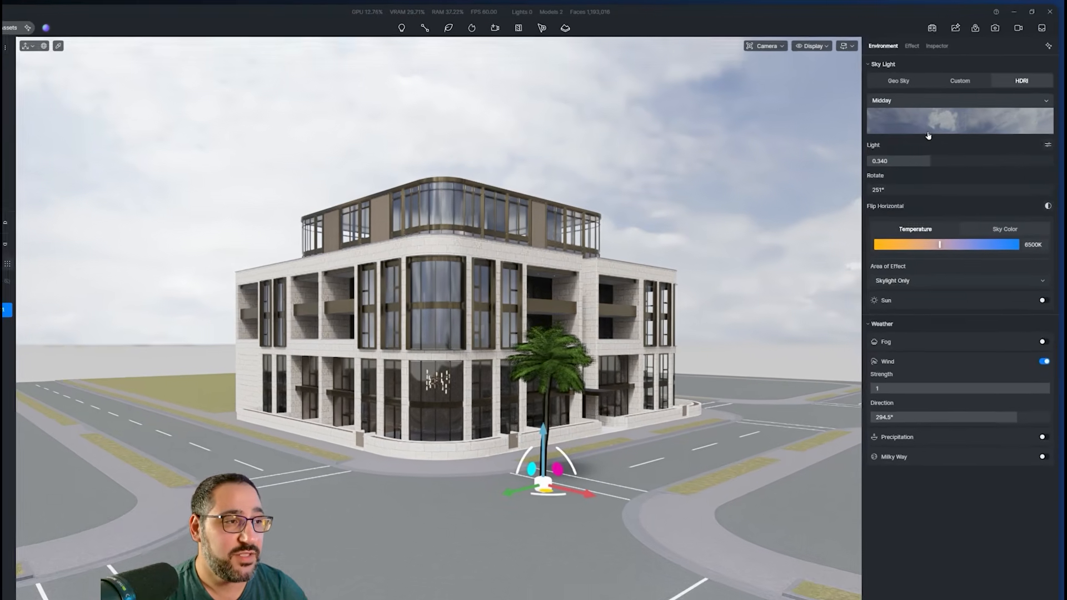
Replace the HDRI sky with Early Morning and disable the wind
{"action": "left_click", "coordinate": [940, 118]}
{"action": "left_click", "coordinate": [942, 224]}
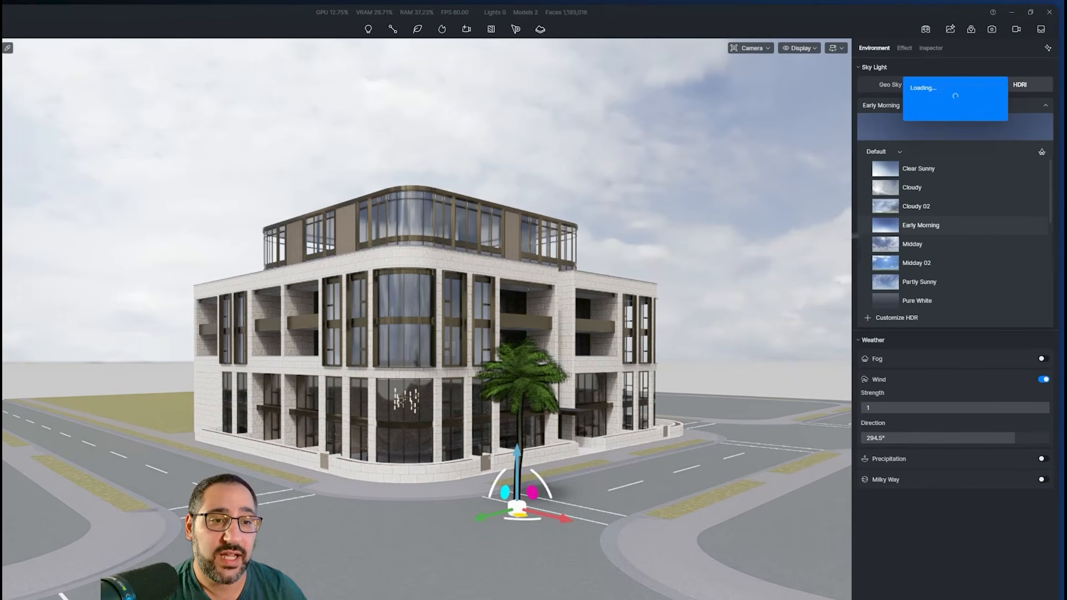
{"action": "right_click_drag", "start_coordinate": [435, 353], "coordinate": [493, 344]}
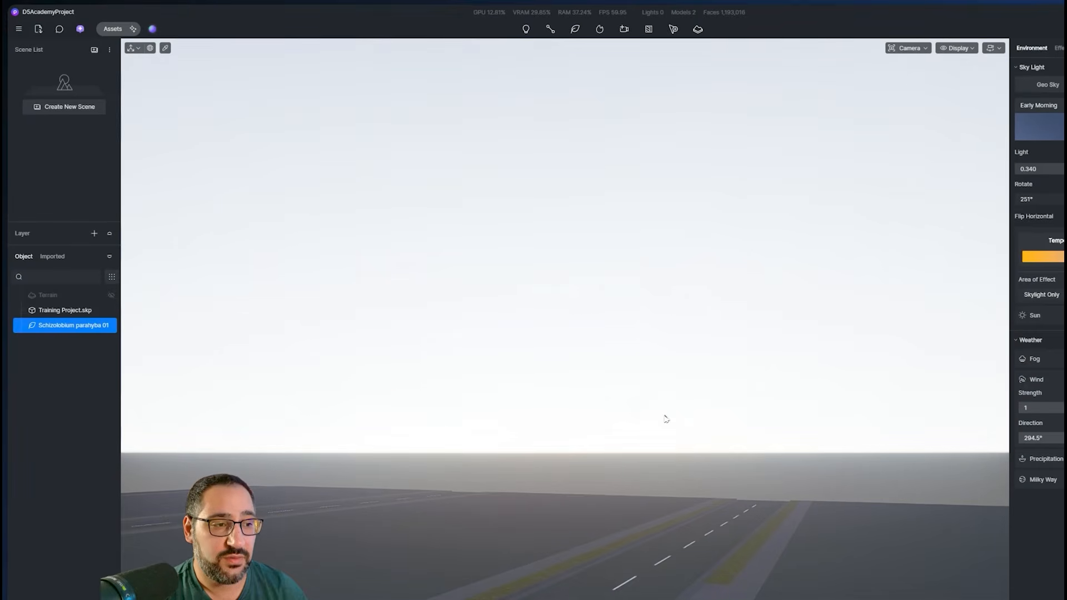
{"action": "right_click_drag", "start_coordinate": [665, 419], "coordinate": [406, 325]}
{"action": "left_click", "coordinate": [1043, 292]}
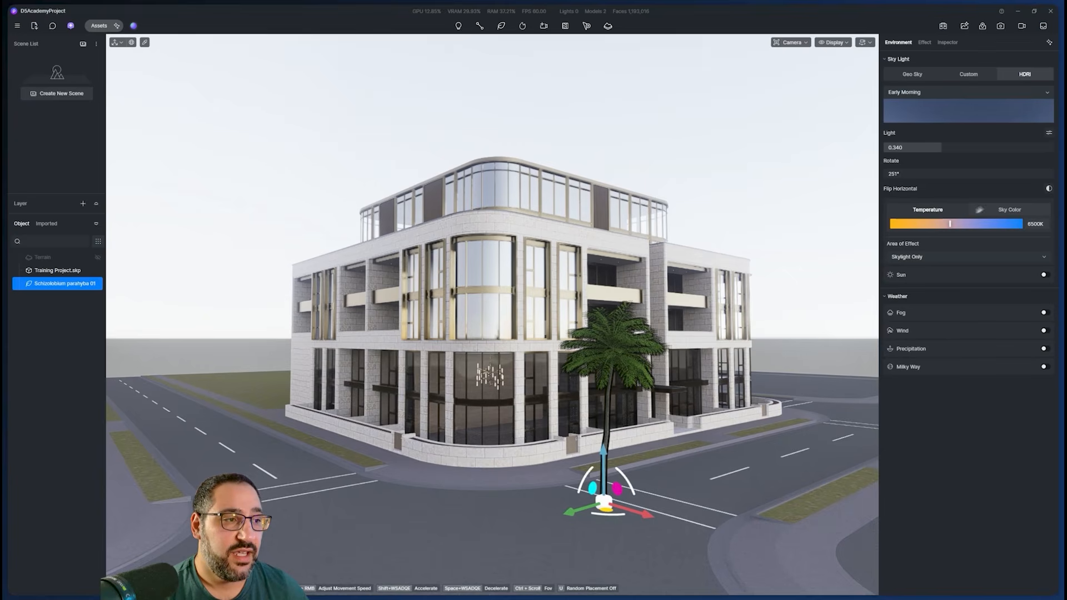
Try a warmer temperature for the Early Morning sky and reset it to 6500K
{"action": "left_click_drag", "start_coordinate": [949, 225], "coordinate": [891, 224]}
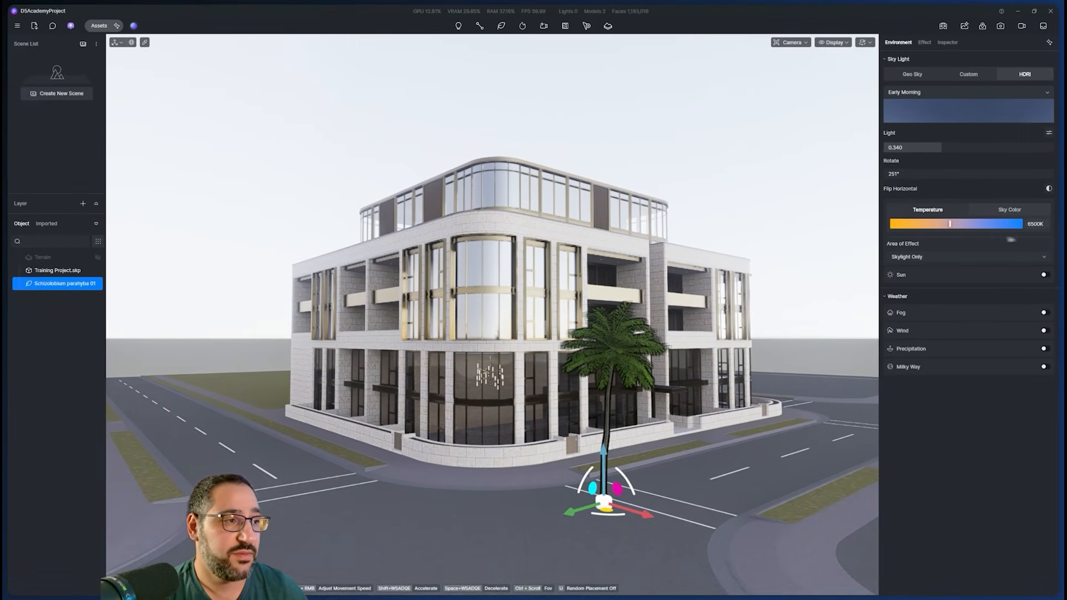
{"action": "middle_click_drag", "start_coordinate": [617, 283], "coordinate": [666, 283]}
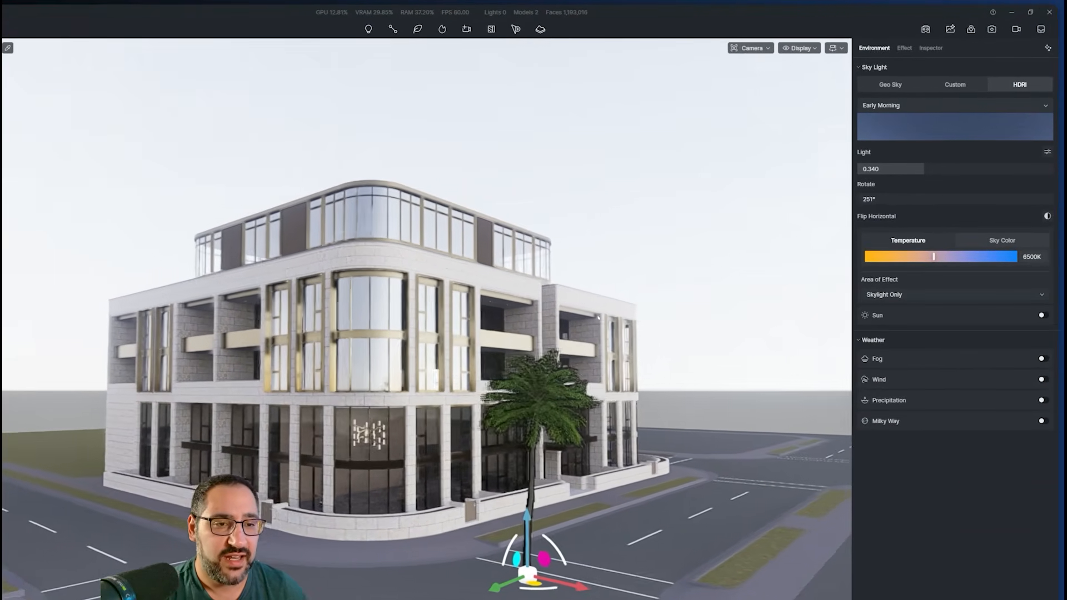
{"action": "middle_click_drag", "start_coordinate": [607, 324], "coordinate": [552, 317]}
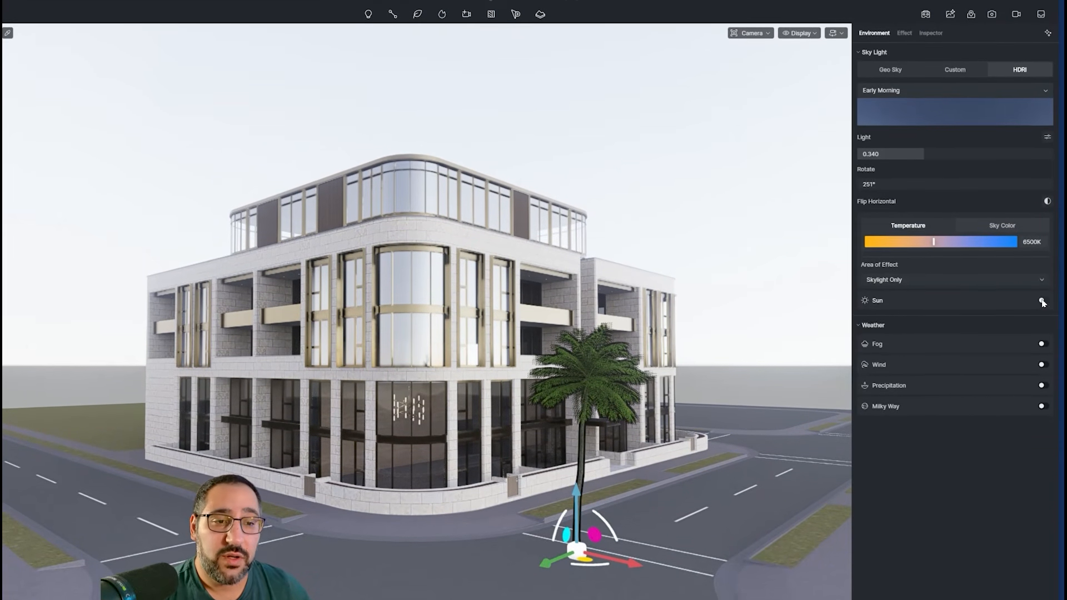
Enable the HDRI sun, rotate the sky to 248°, and set a custom sun direction with altitude 48.9 and azimuth 162.6
{"action": "left_click", "coordinate": [1042, 301]}
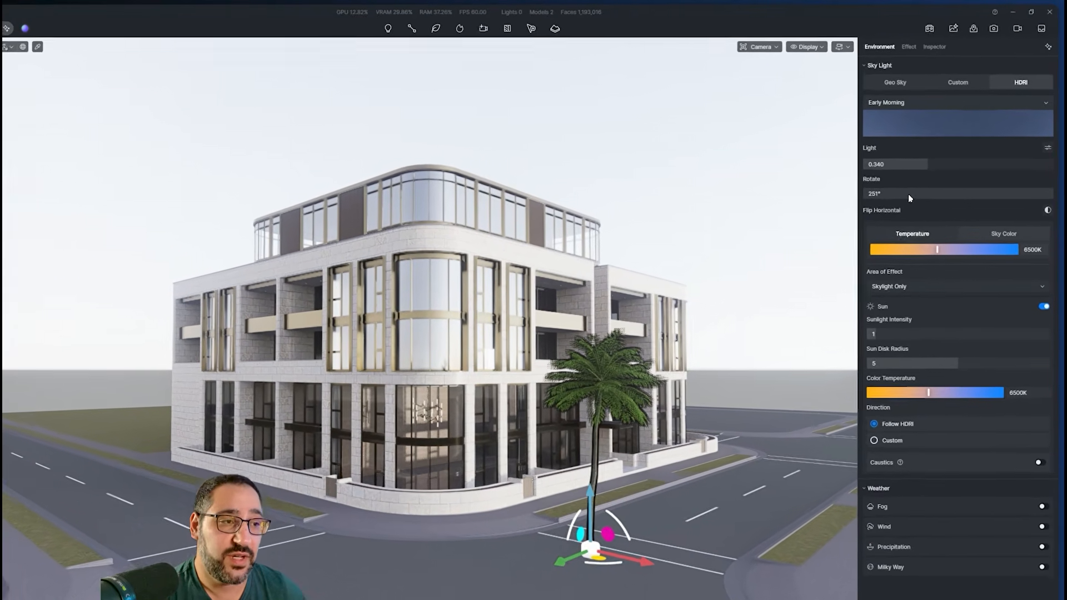
{"action": "left_click_drag", "start_coordinate": [926, 175], "coordinate": [924, 176]}
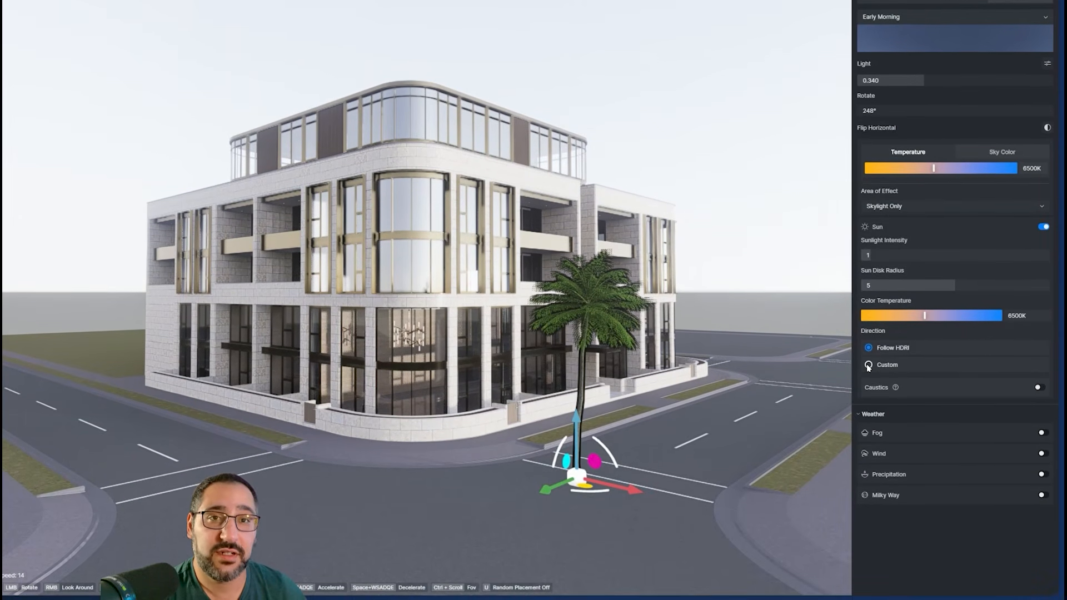
{"action": "left_click", "coordinate": [869, 365]}
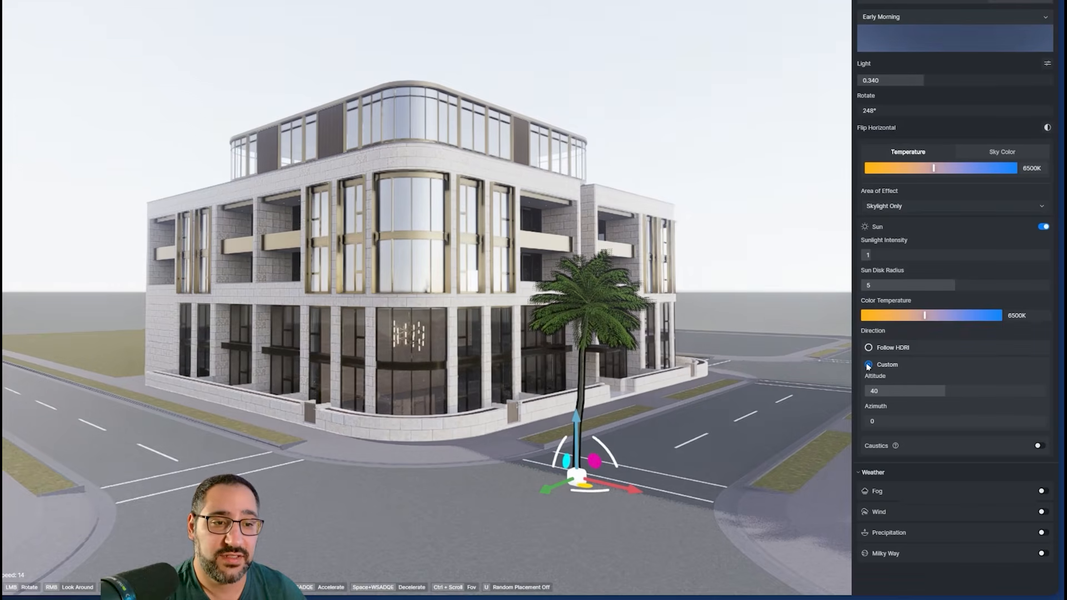
{"action": "left_click_drag", "start_coordinate": [913, 398], "coordinate": [973, 414]}
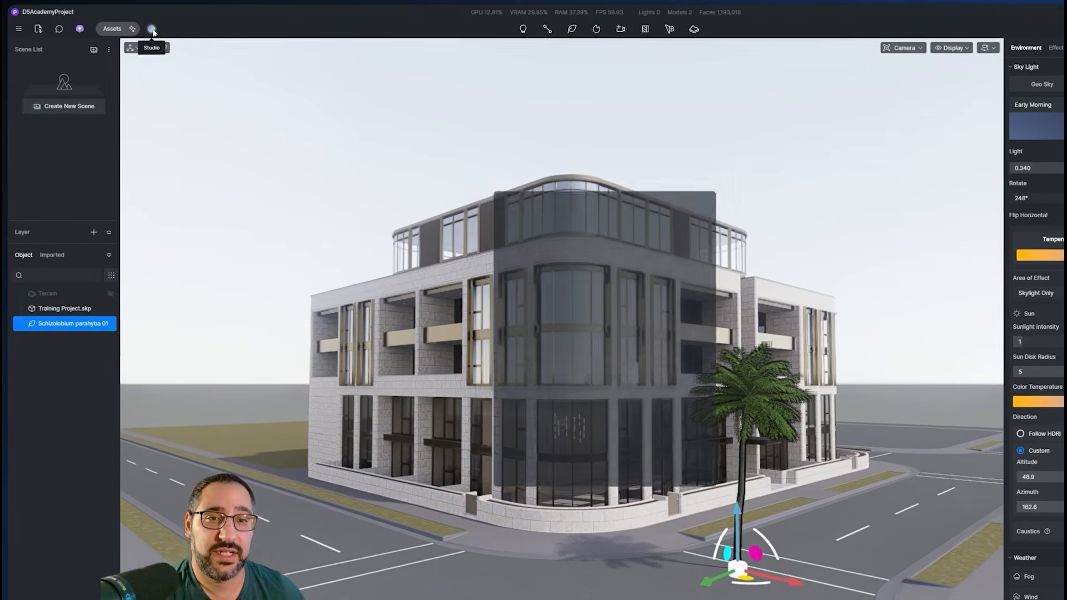
Apply the Exterior-Sunny preset from the Studio's D5 Curated collection and rotate its HDRI sky to 602°
{"action": "left_click", "coordinate": [134, 26]}
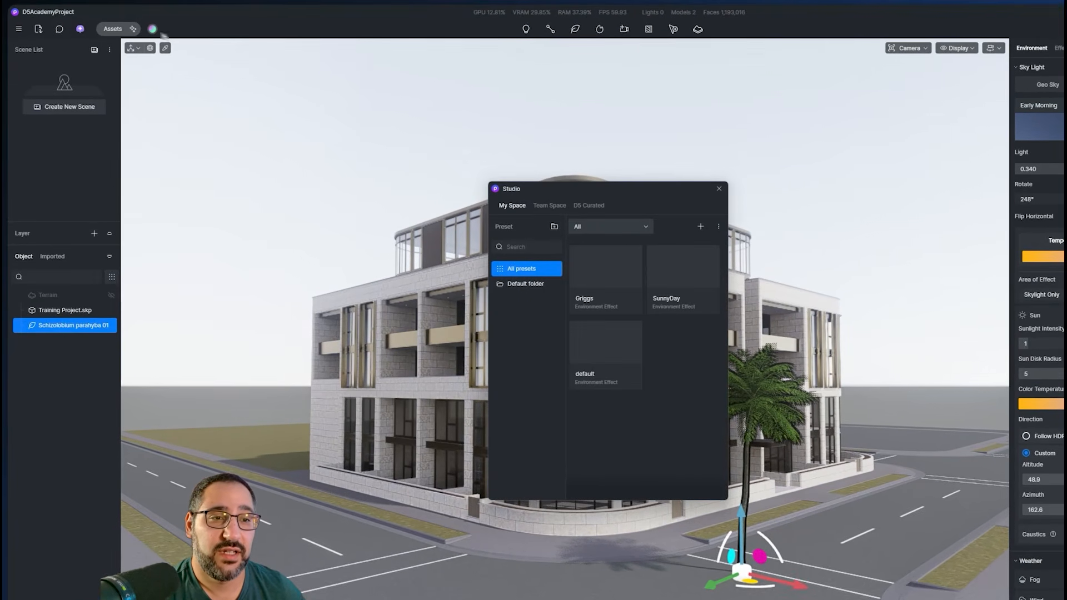
{"action": "left_click", "coordinate": [592, 206]}
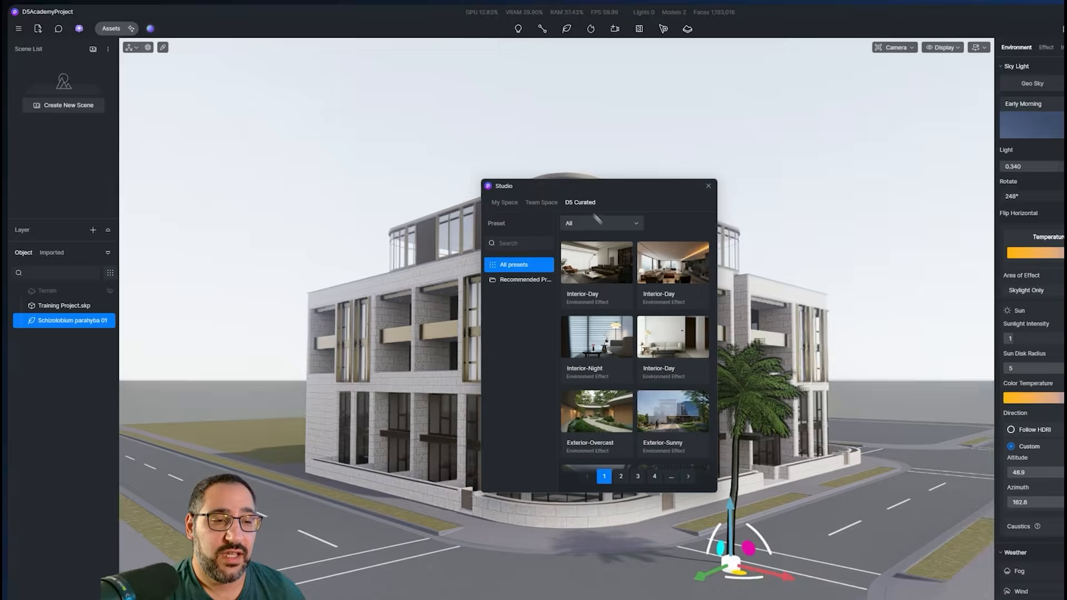
{"action": "scroll", "coordinate": [571, 295], "scroll_direction": "down", "scroll_amount": 2}
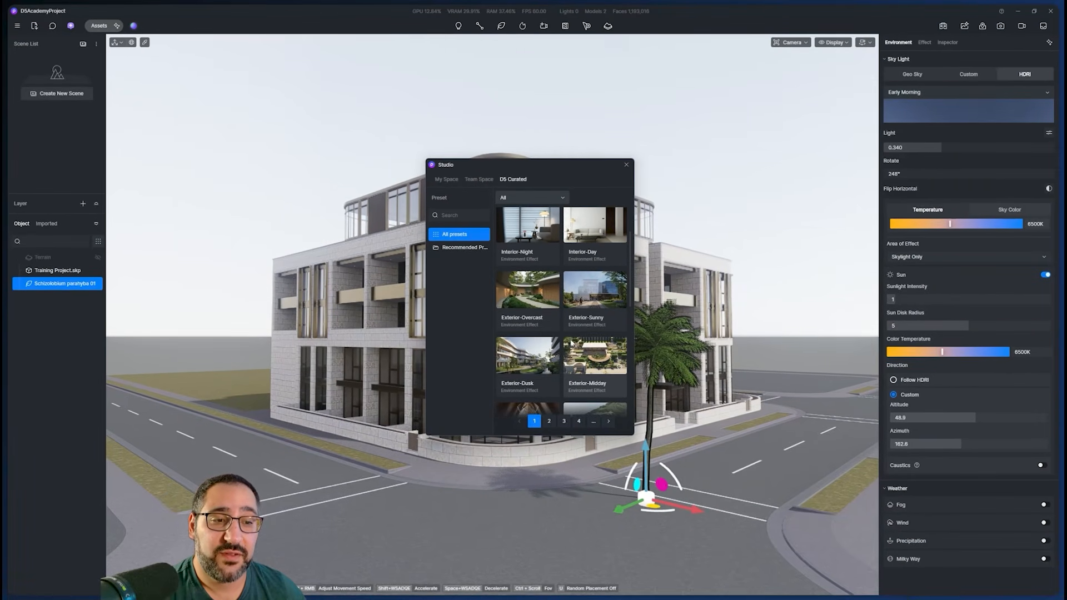
{"action": "left_click", "coordinate": [600, 299]}
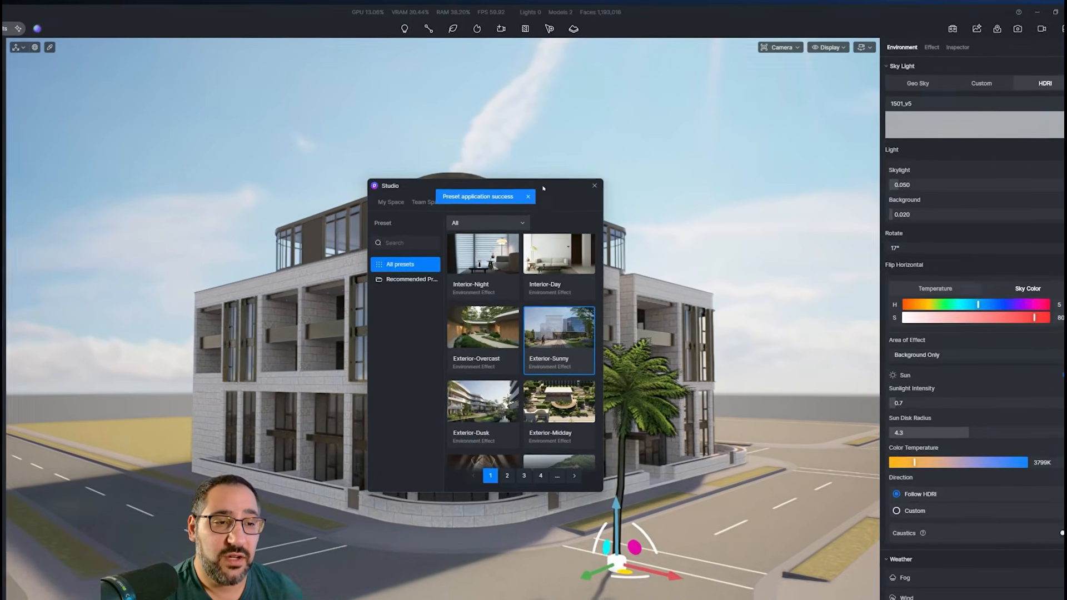
{"action": "left_click_drag", "start_coordinate": [545, 188], "coordinate": [169, 205]}
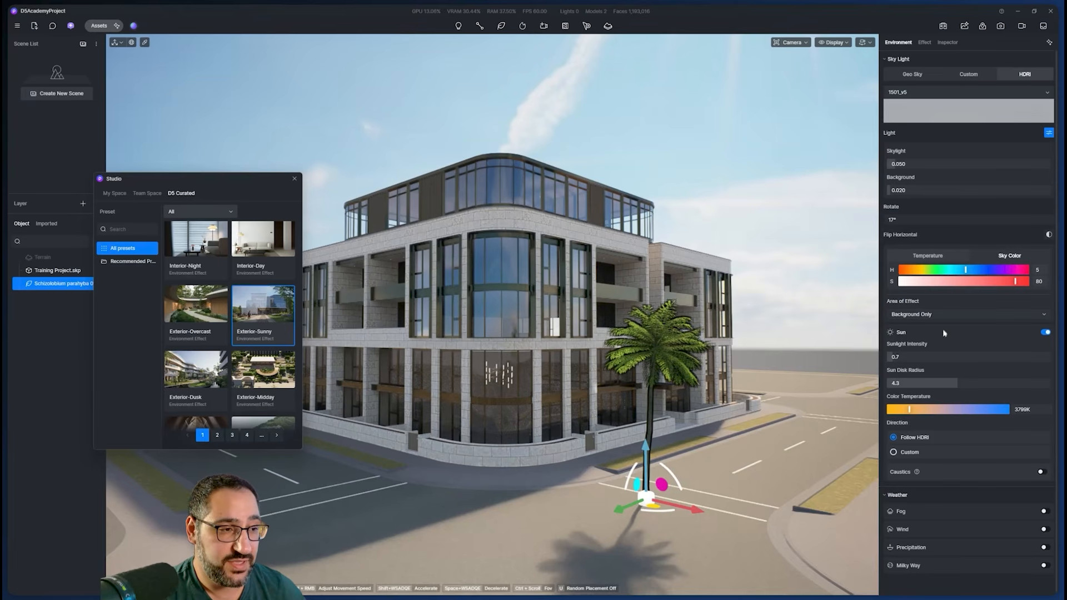
{"action": "scroll", "coordinate": [956, 382], "scroll_direction": "down", "scroll_amount": 1}
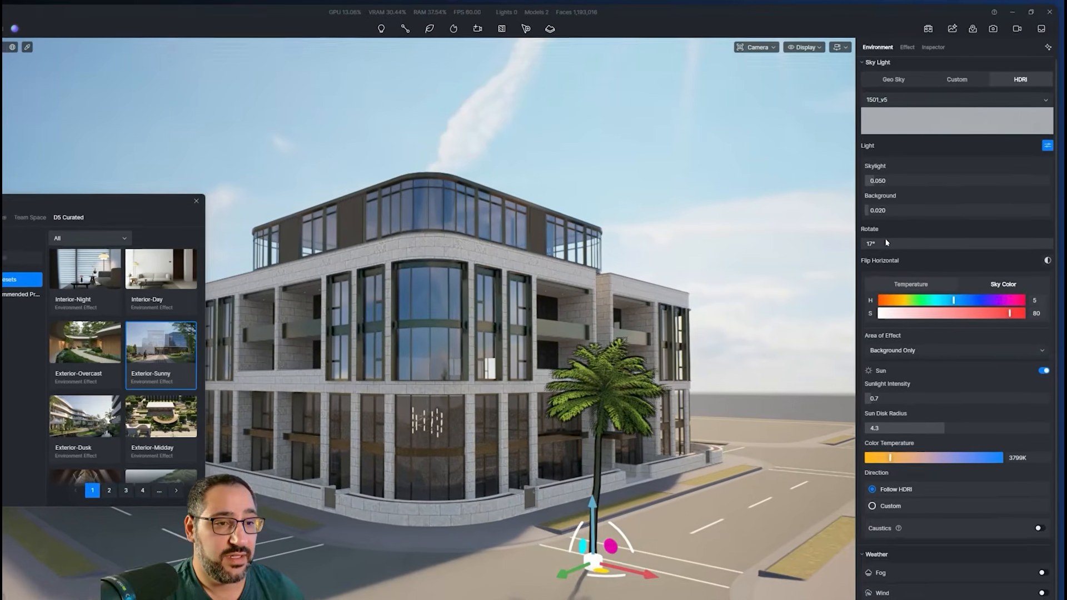
{"action": "left_click_drag", "start_coordinate": [906, 215], "coordinate": [884, 246]}
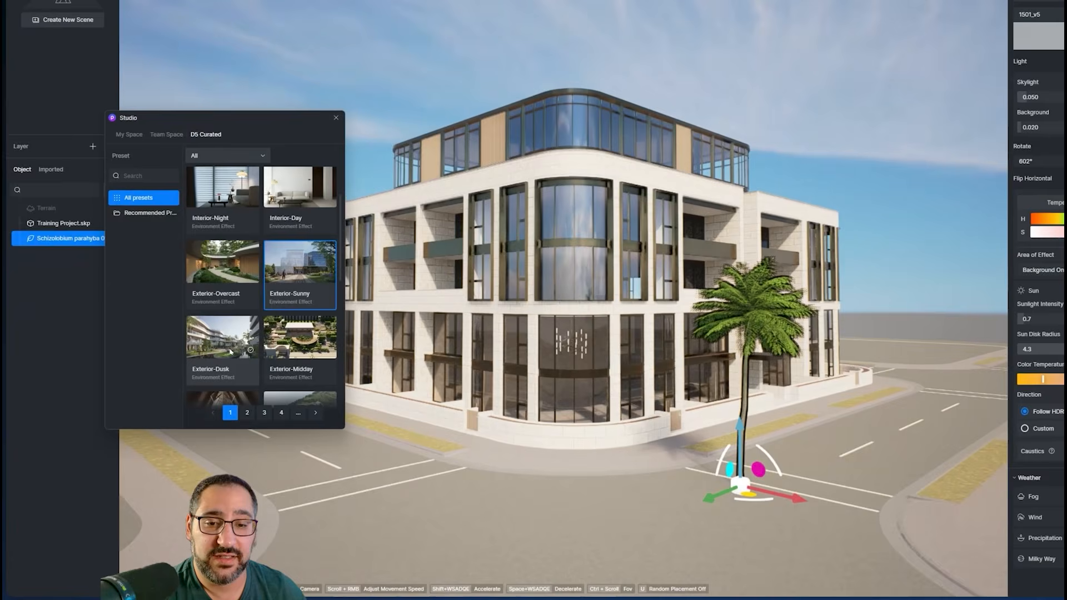
Apply the Exterior-Dusk curated preset and rotate its HDRI sky to 317°
{"action": "left_click", "coordinate": [71, 436]}
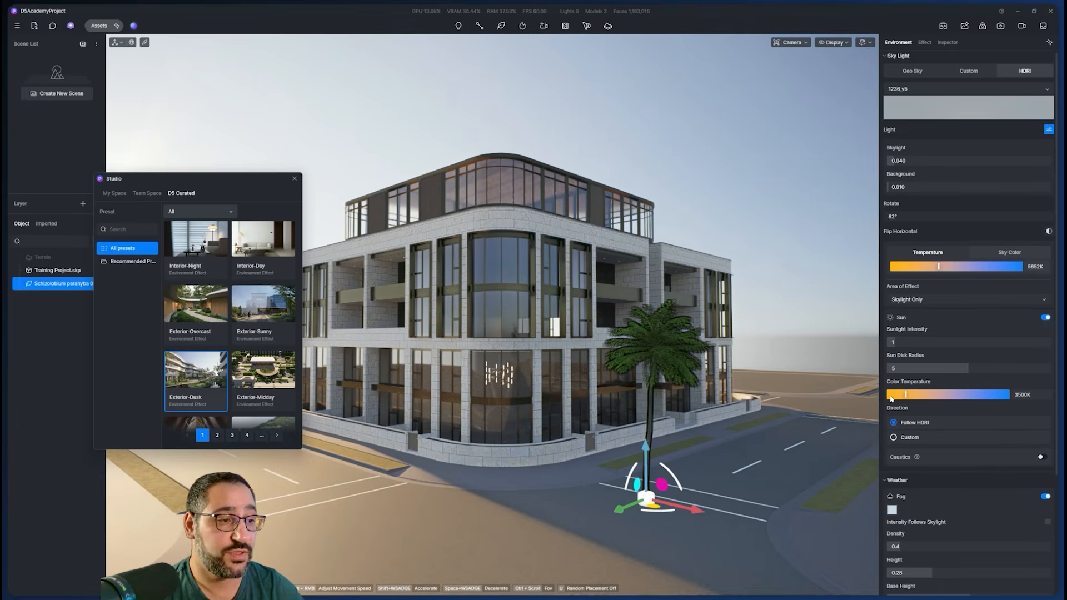
{"action": "left_click_drag", "start_coordinate": [928, 215], "coordinate": [927, 216]}
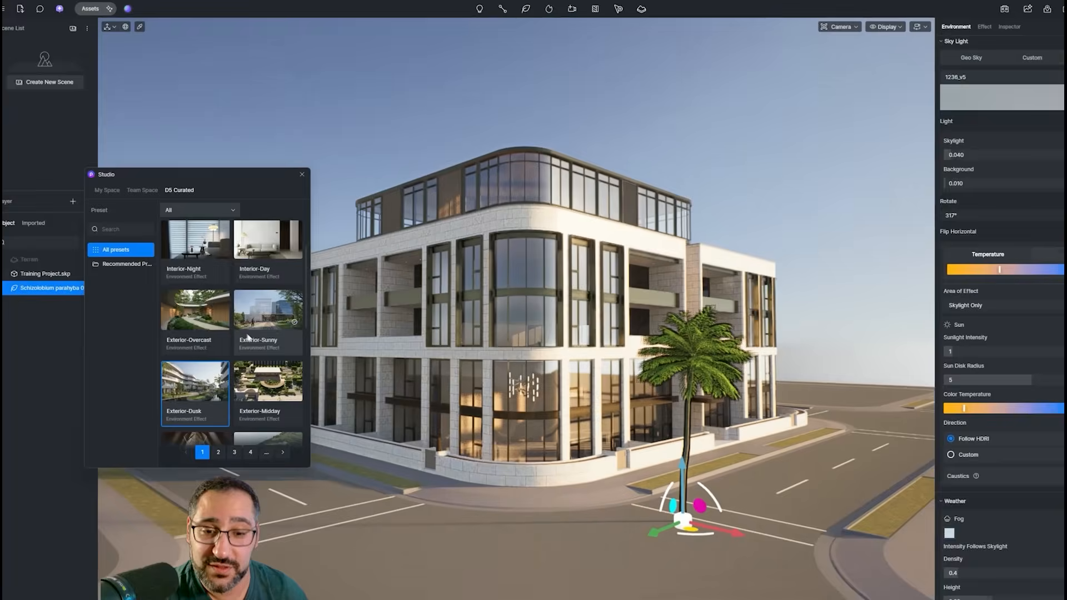
Try the Exterior-Midday curated preset and replace it with Exterior-Midday-Aerial
{"action": "scroll", "coordinate": [164, 396], "scroll_direction": "down", "scroll_amount": 2}
{"action": "left_click", "coordinate": [263, 272]}
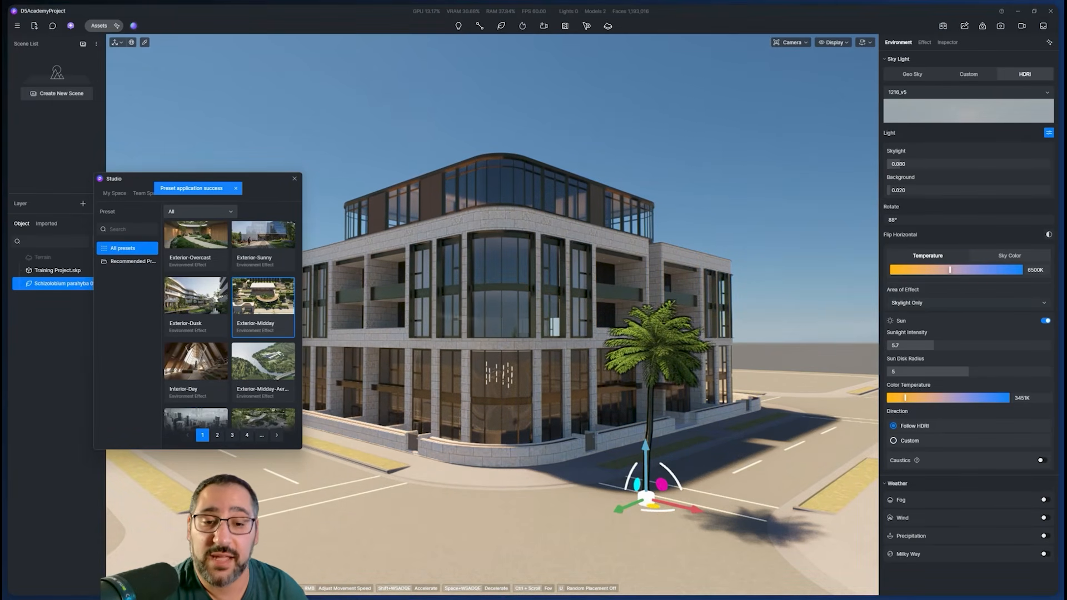
{"action": "scroll", "coordinate": [261, 311], "scroll_direction": "down", "scroll_amount": 2}
{"action": "left_click", "coordinate": [261, 288]}
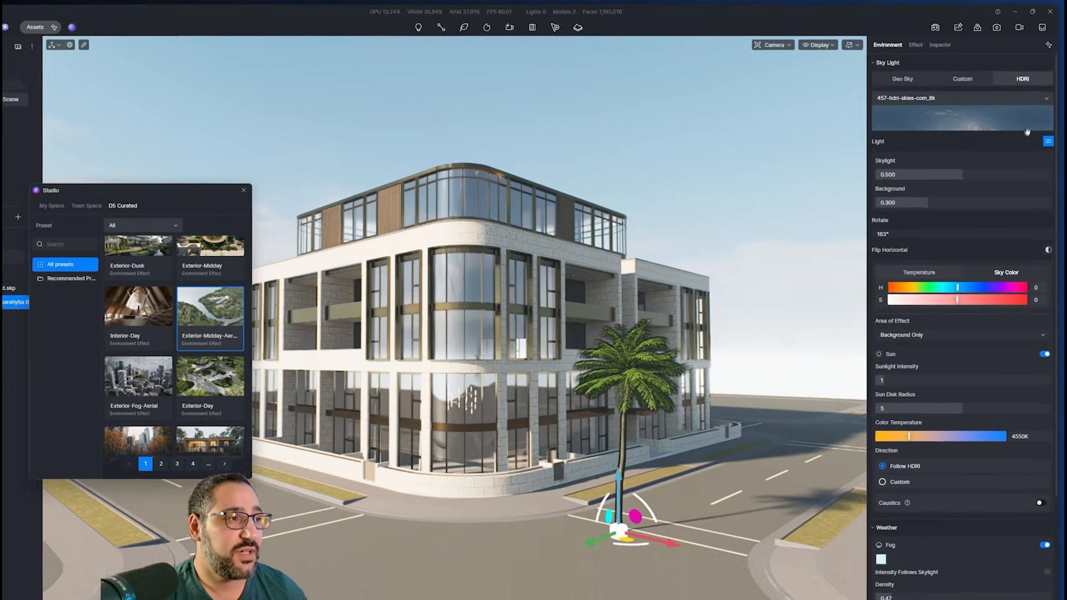
Examine the HDRI sky's default and custom sources and the effect settings applied by the current preset
{"action": "left_click", "coordinate": [1033, 103]}
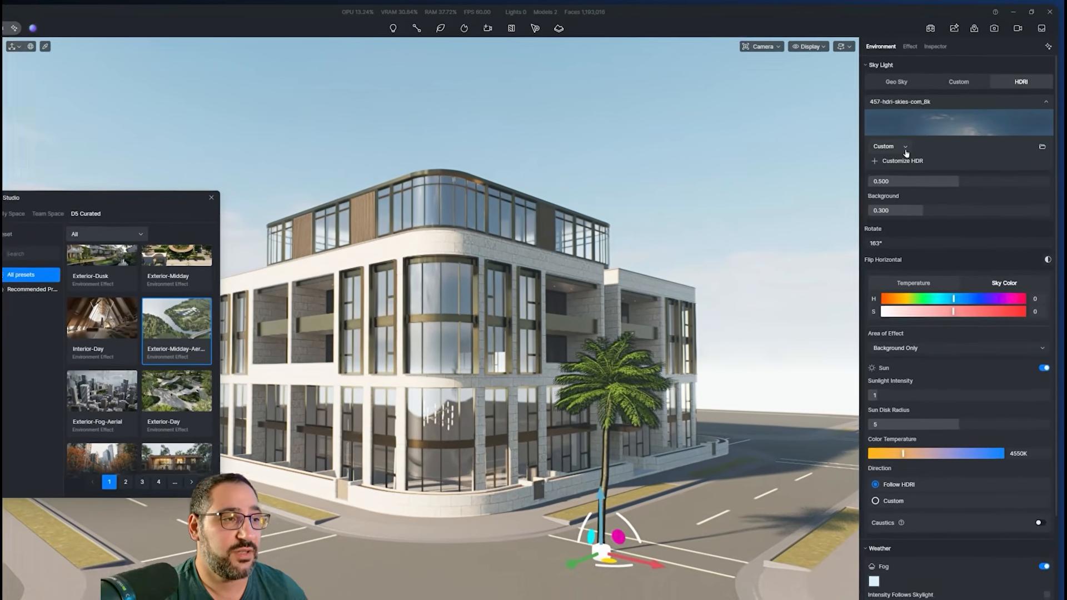
{"action": "left_click", "coordinate": [905, 133]}
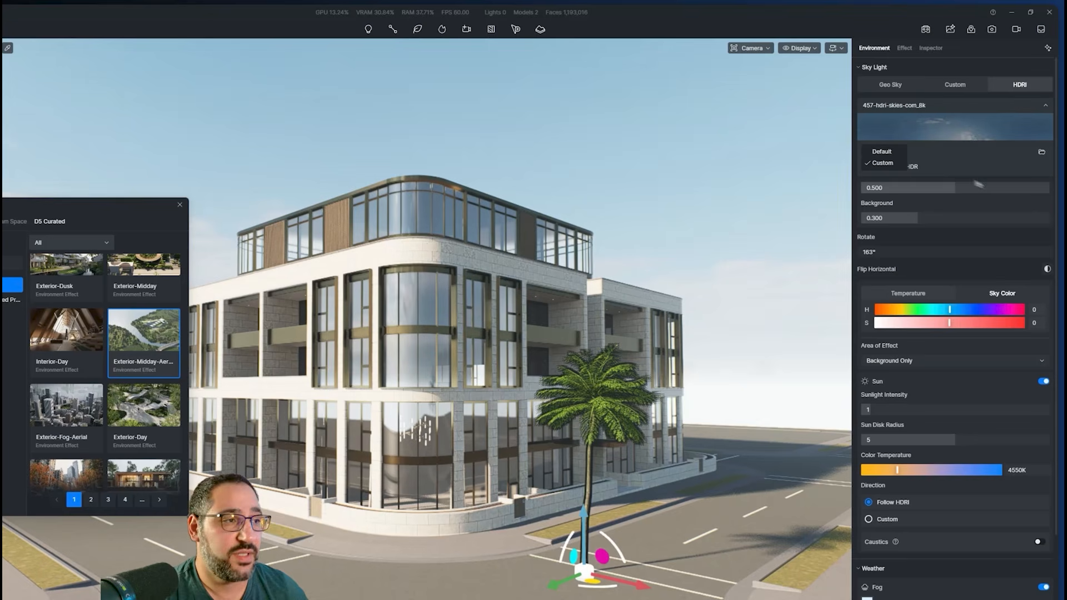
{"action": "left_click", "coordinate": [1003, 202]}
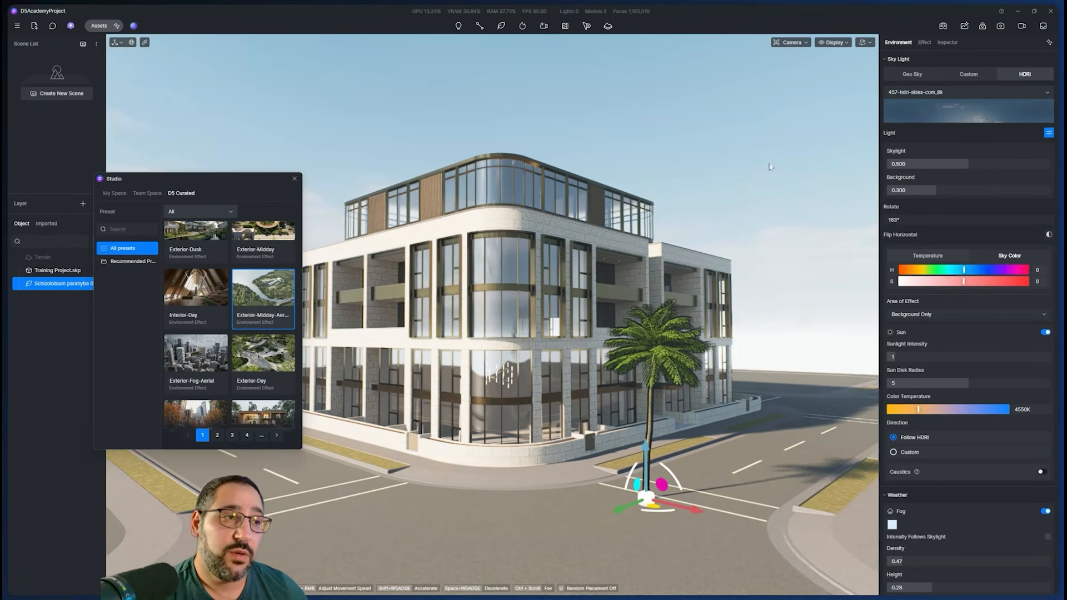
{"action": "left_click", "coordinate": [925, 43]}
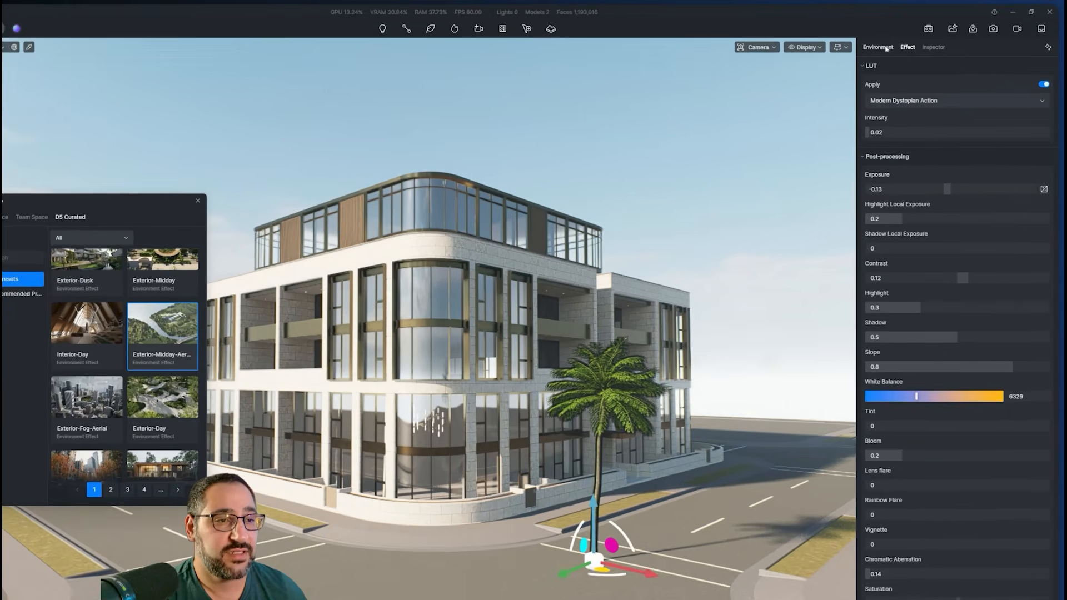
{"action": "left_click", "coordinate": [898, 43]}
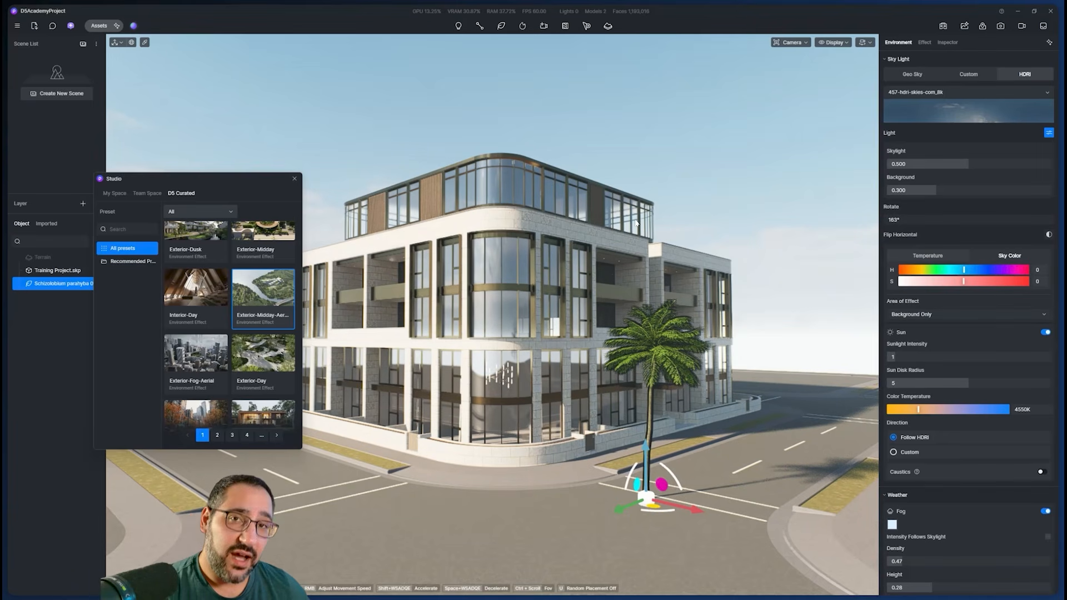
Generate an AI Atmosphere Match for the current view from the sample reference image of the reddish-brown gabled building
{"action": "left_click", "coordinate": [1047, 47]}
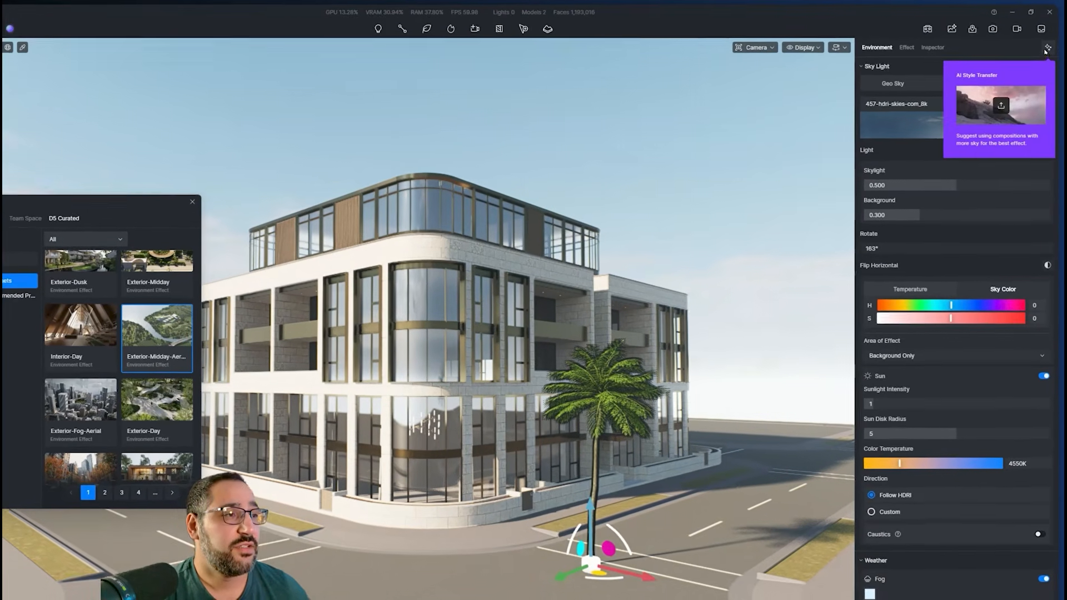
{"action": "left_click", "coordinate": [1049, 43]}
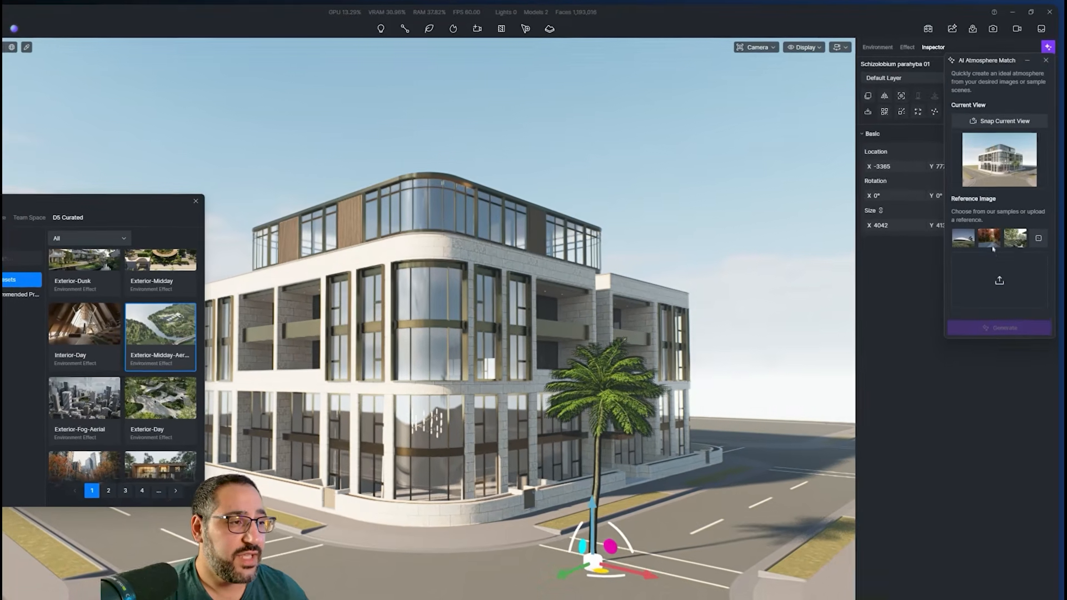
{"action": "left_click", "coordinate": [993, 243]}
{"action": "left_click", "coordinate": [1016, 242]}
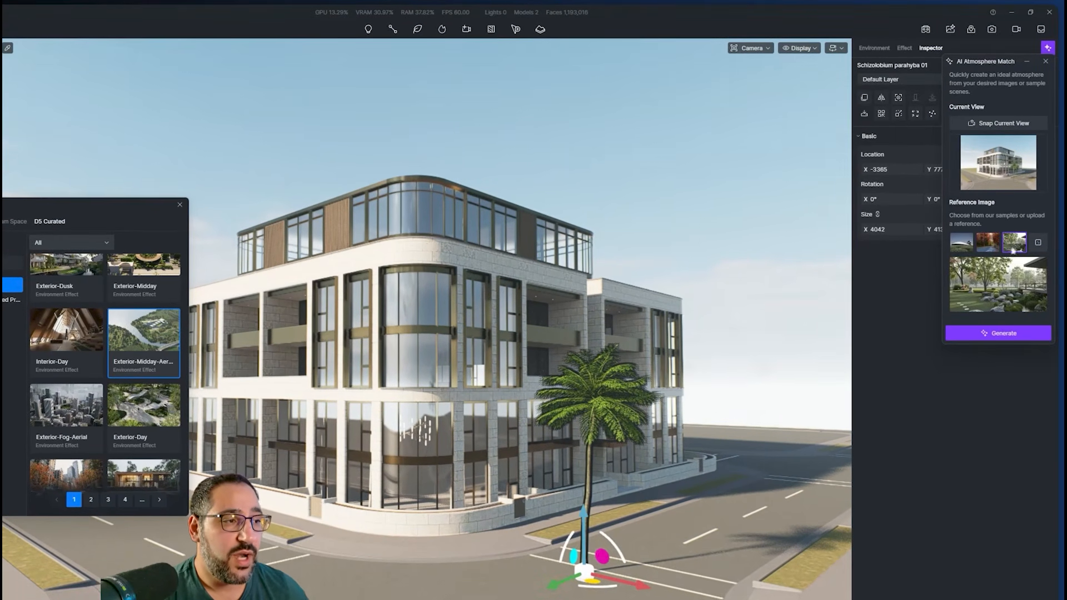
{"action": "left_click", "coordinate": [1034, 246]}
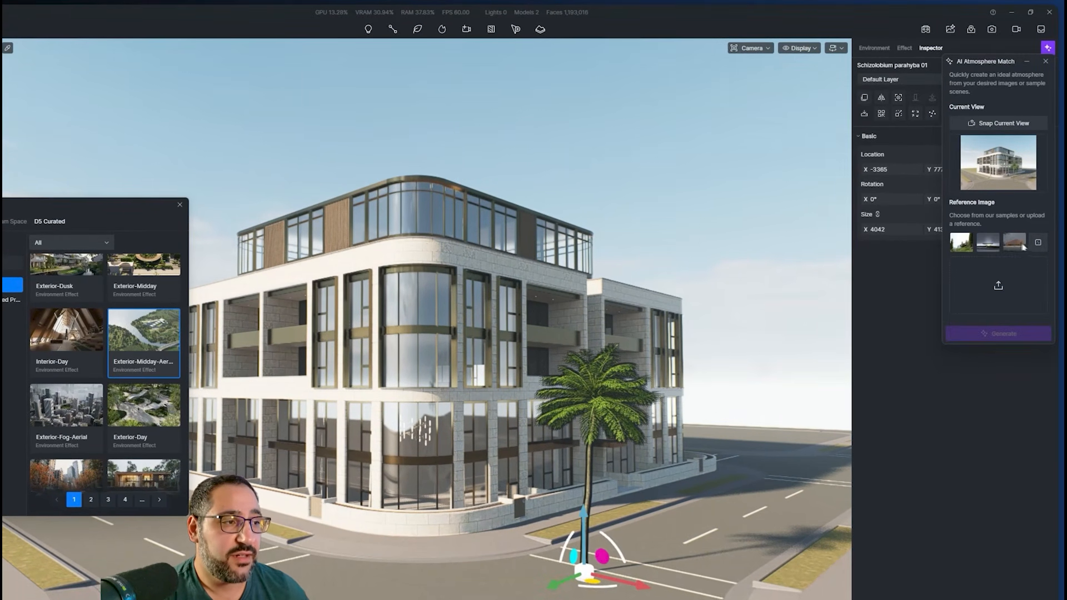
{"action": "left_click", "coordinate": [1015, 242]}
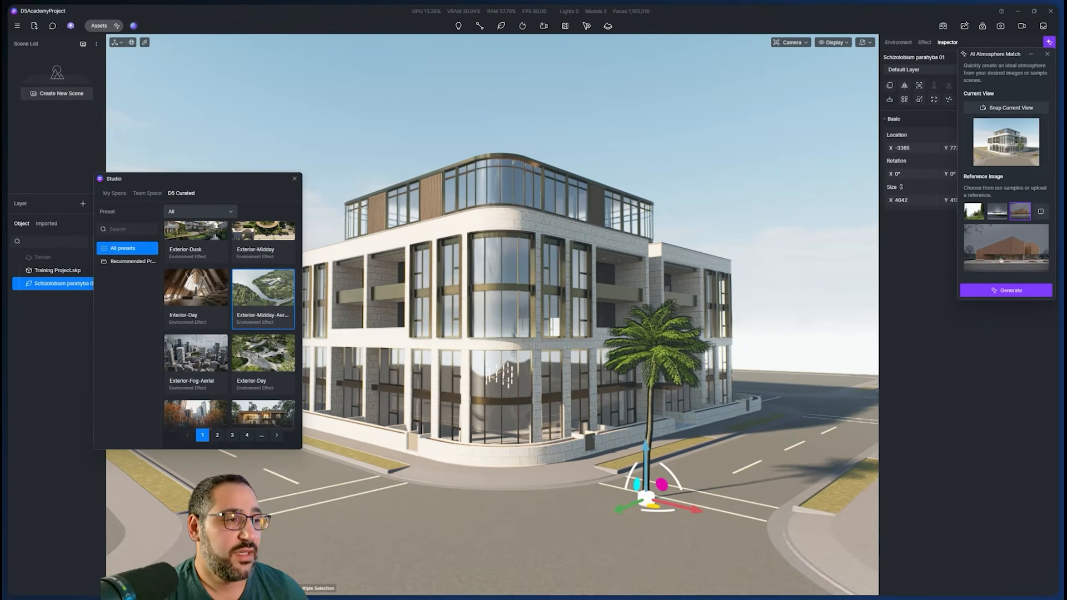
{"action": "left_click", "coordinate": [1004, 290]}
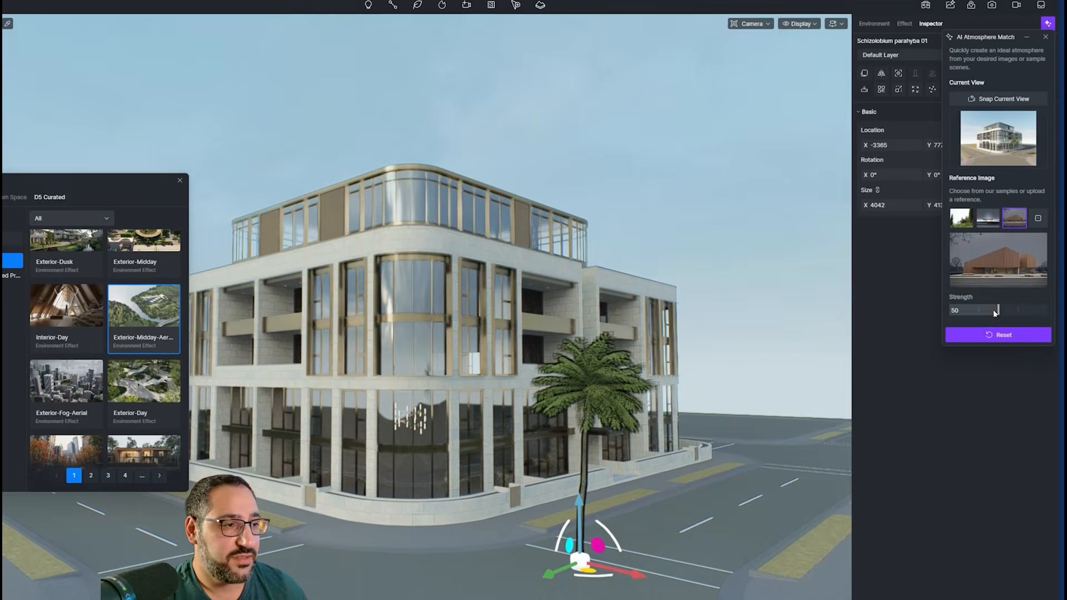
Reduce the atmosphere match strength to 10 and check the building and sky
{"action": "left_click_drag", "start_coordinate": [996, 313], "coordinate": [959, 301]}
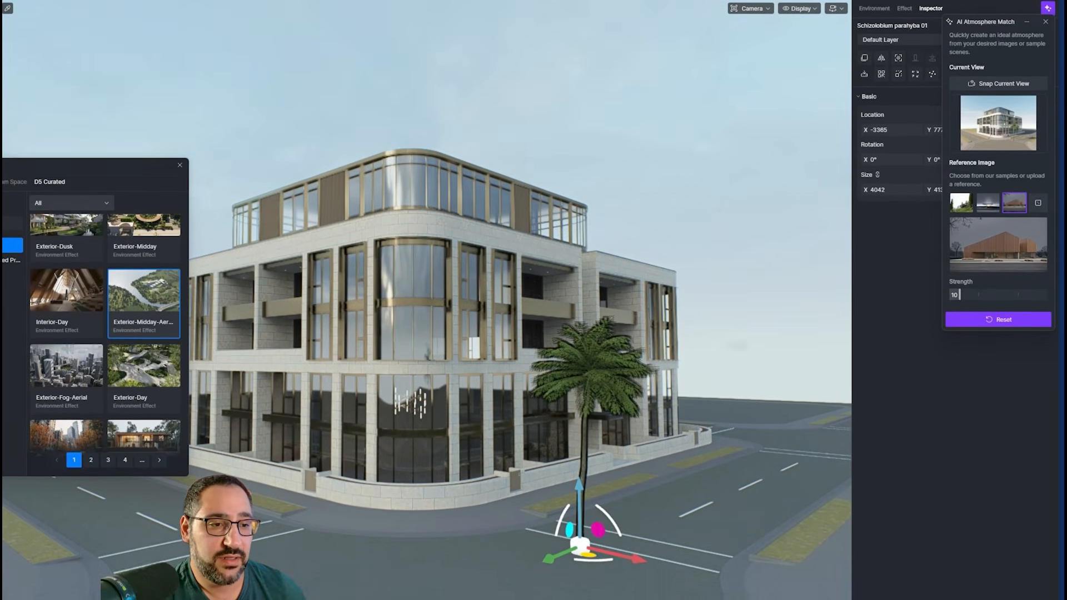
{"action": "right_click_drag", "start_coordinate": [545, 414], "coordinate": [568, 378]}
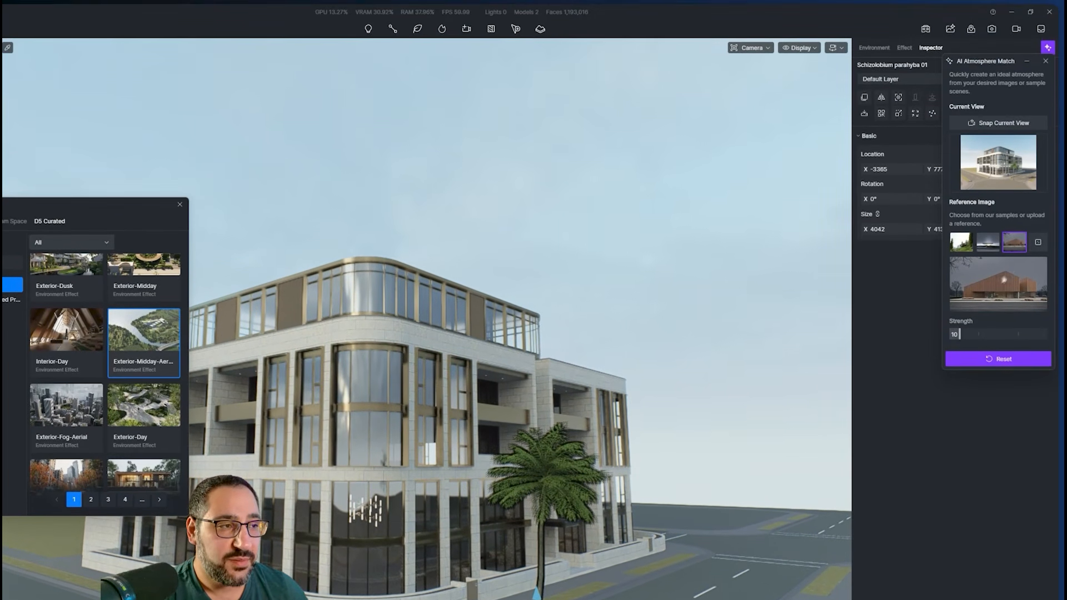
{"action": "right_click_drag", "start_coordinate": [614, 333], "coordinate": [593, 337]}
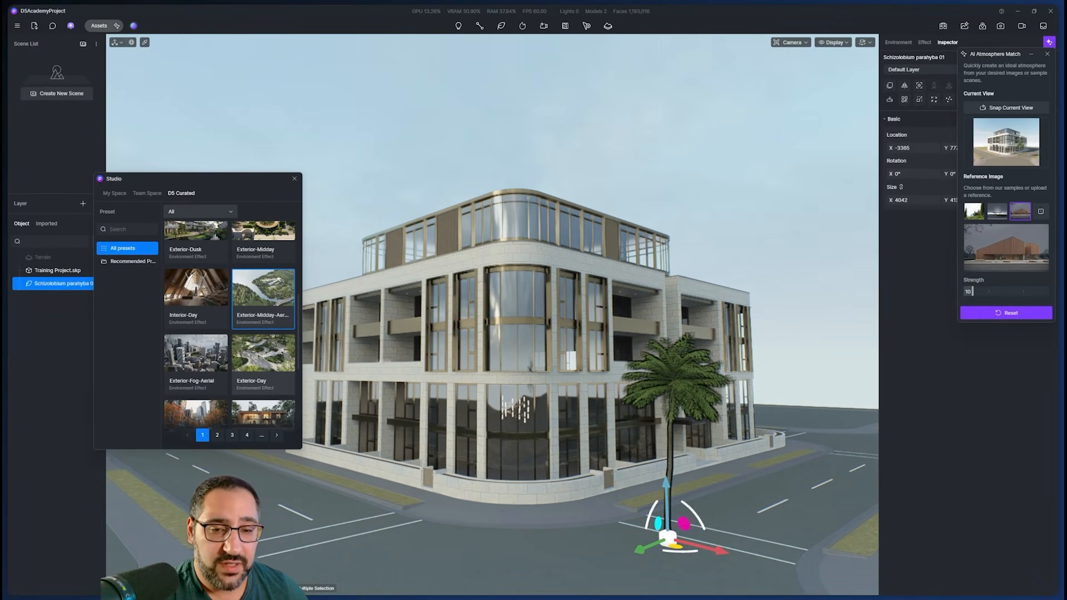
Apply the Exterior-Day curated preset and turn off its fog
{"action": "left_click", "coordinate": [280, 355]}
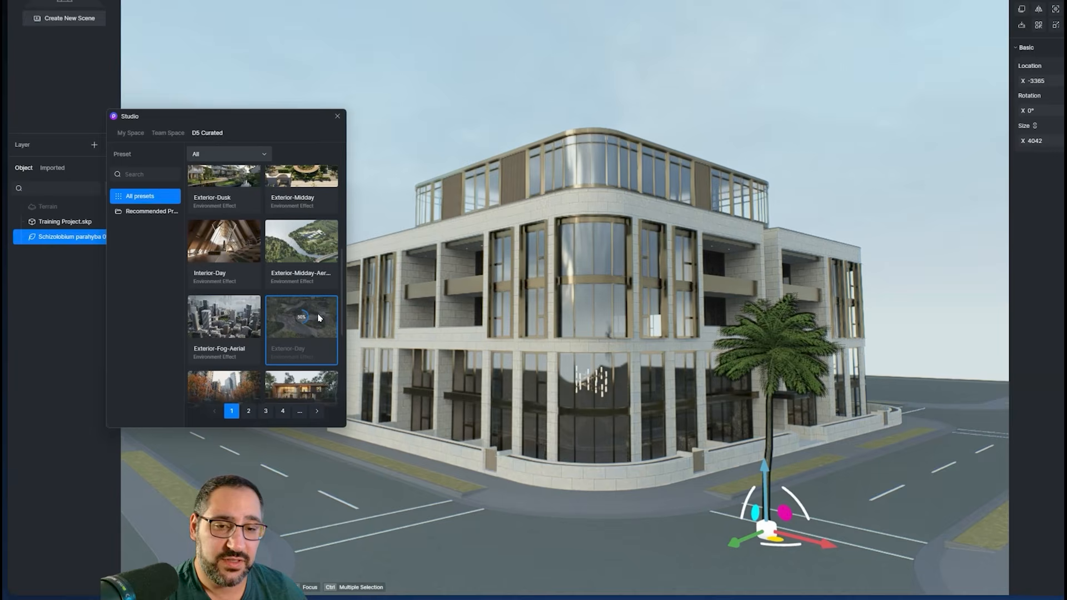
{"action": "left_click", "coordinate": [308, 342]}
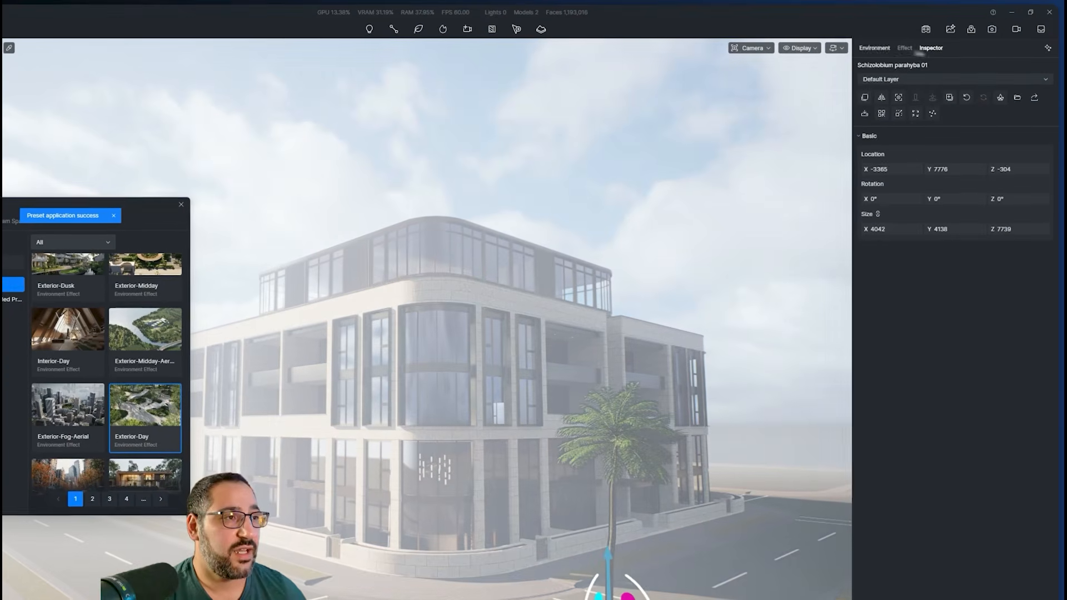
{"action": "left_click", "coordinate": [874, 48]}
{"action": "scroll", "coordinate": [1001, 410], "scroll_direction": "down", "scroll_amount": 2}
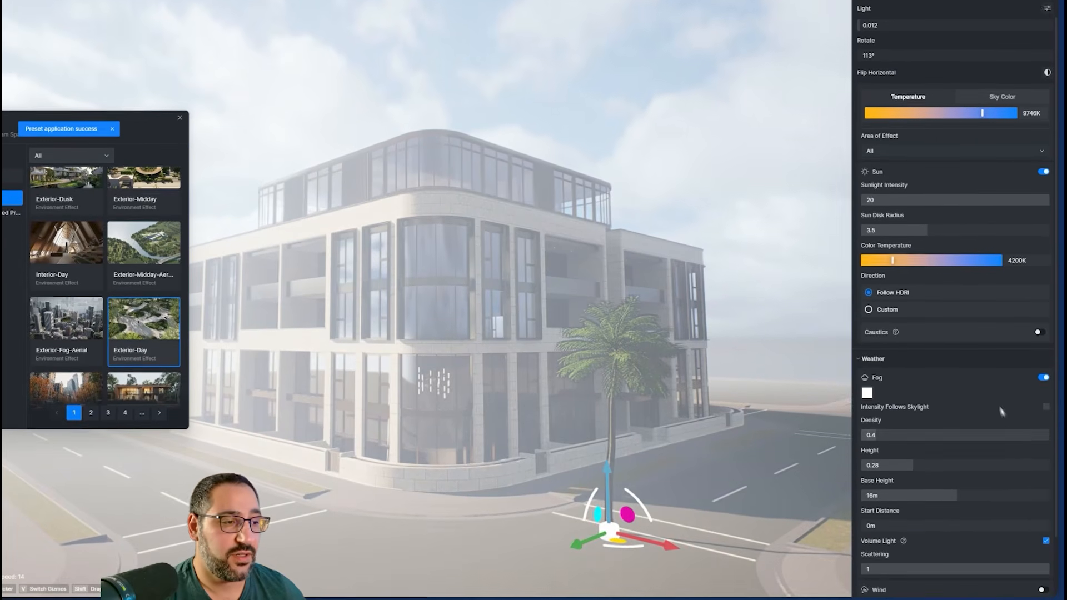
{"action": "left_click", "coordinate": [1044, 376]}
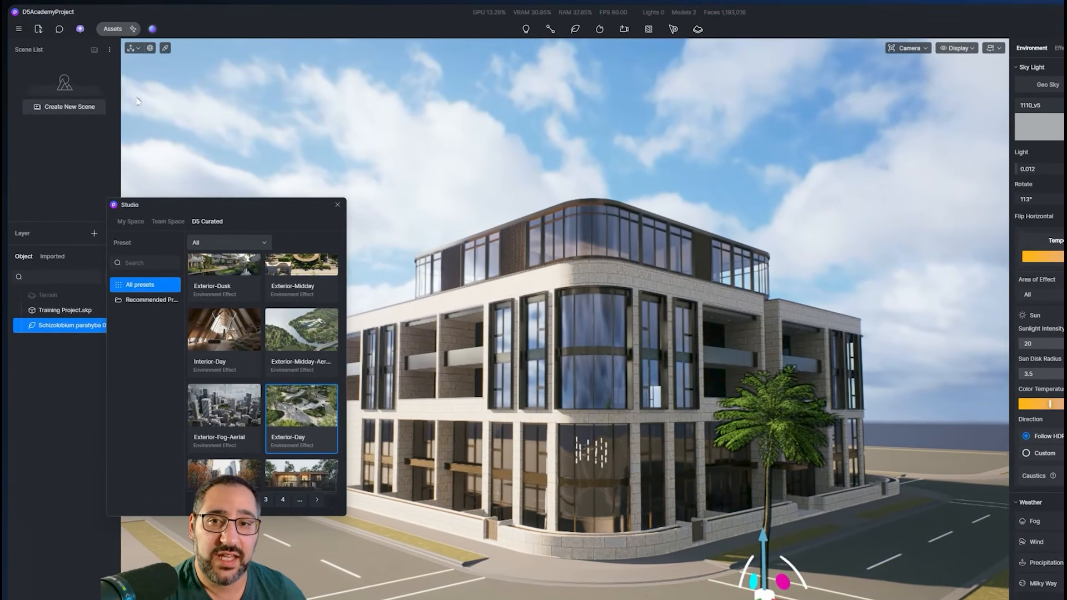
Save the current view as Scene 1 and Scene 2, and apply the Exterior-Overcast curated preset in Scene 2
{"action": "left_click", "coordinate": [86, 107]}
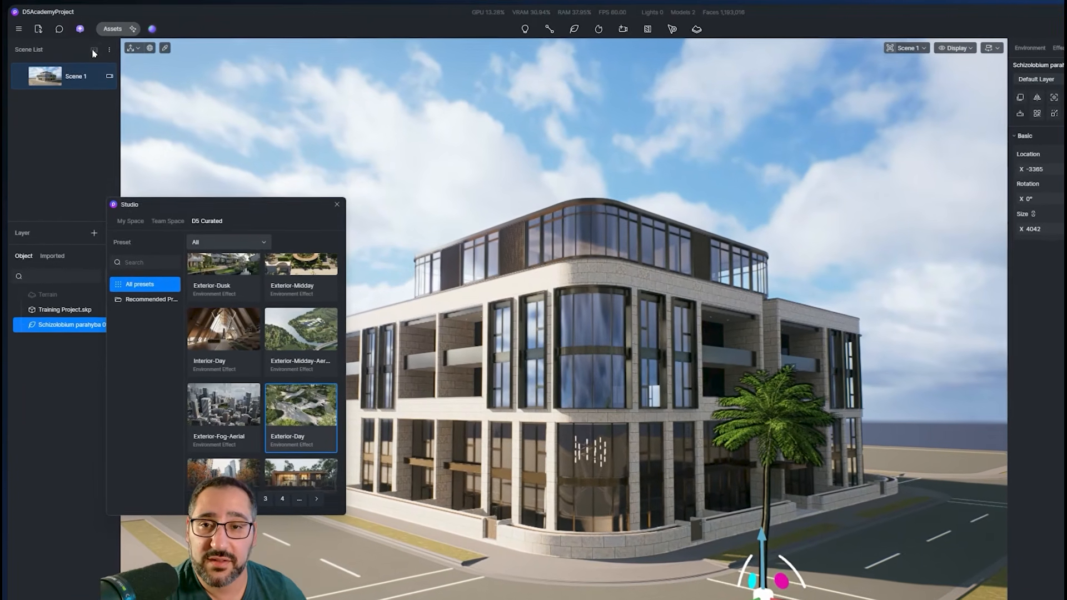
{"action": "left_click", "coordinate": [83, 45]}
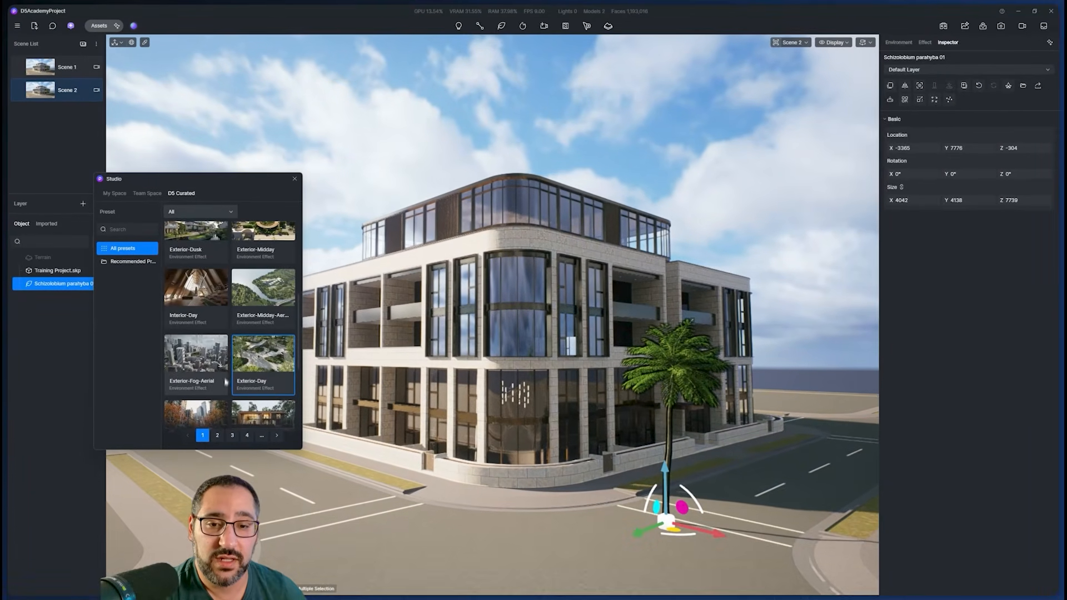
{"action": "scroll", "coordinate": [262, 416], "scroll_direction": "up", "scroll_amount": 3}
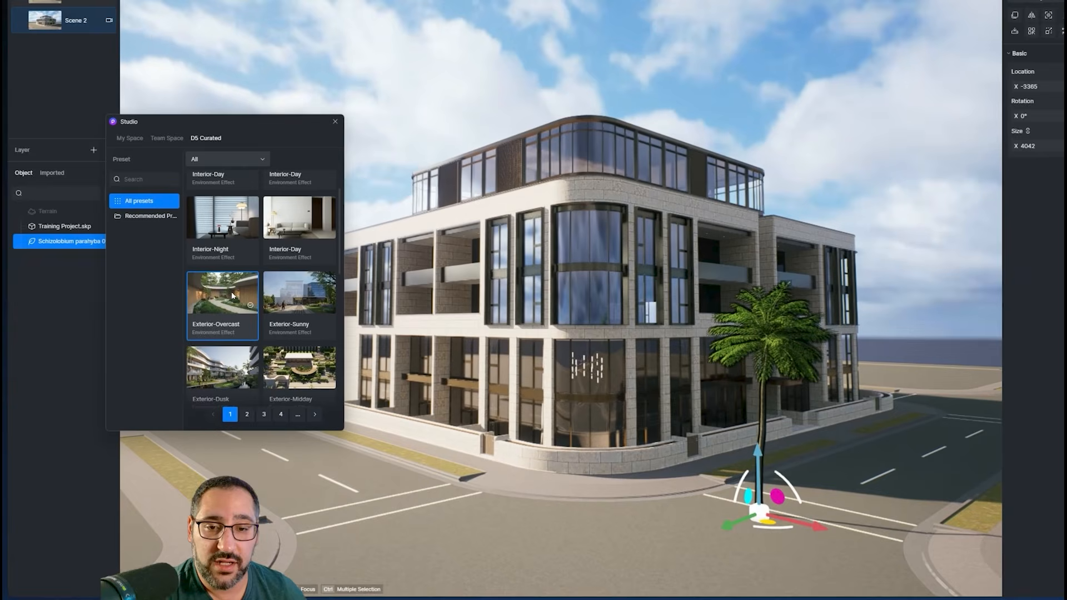
{"action": "left_click", "coordinate": [218, 334]}
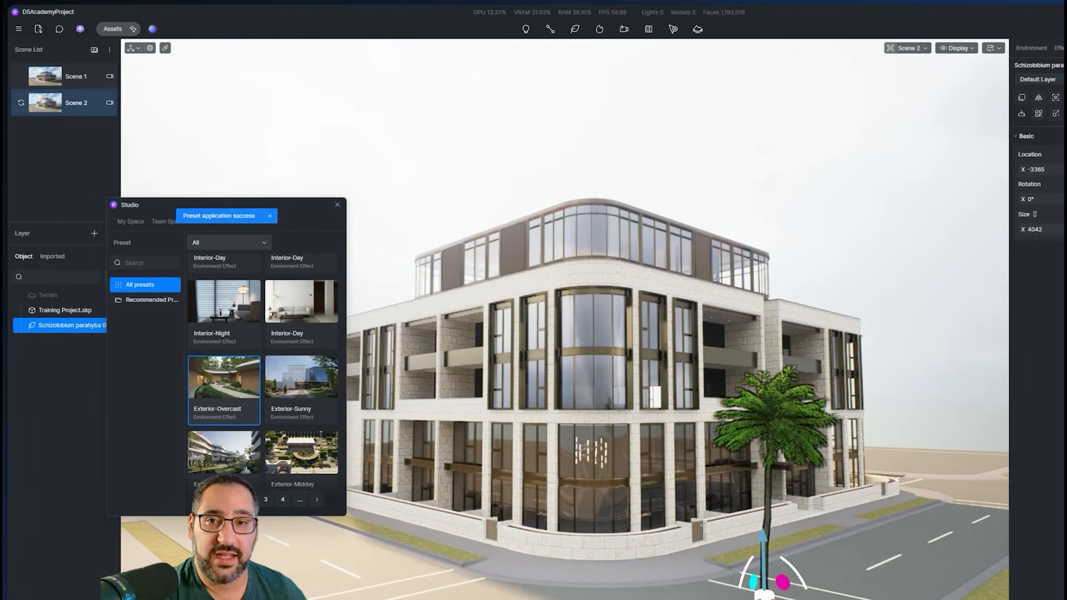
Compare the two scenes, set Scene 2's camera exposure to -0.43 and update that scene
{"action": "left_click", "coordinate": [73, 76]}
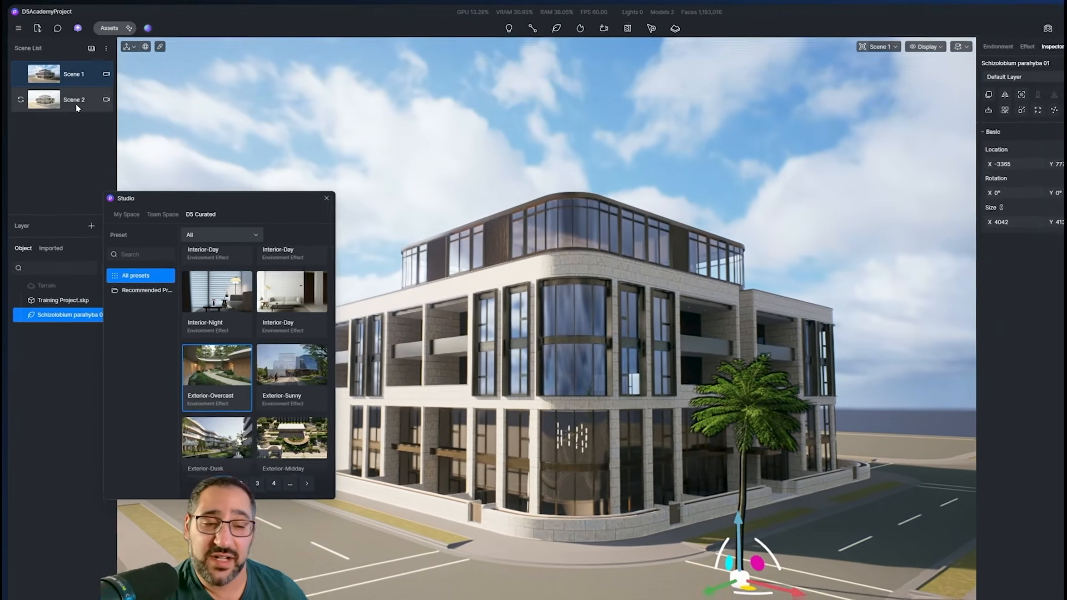
{"action": "left_click", "coordinate": [77, 104]}
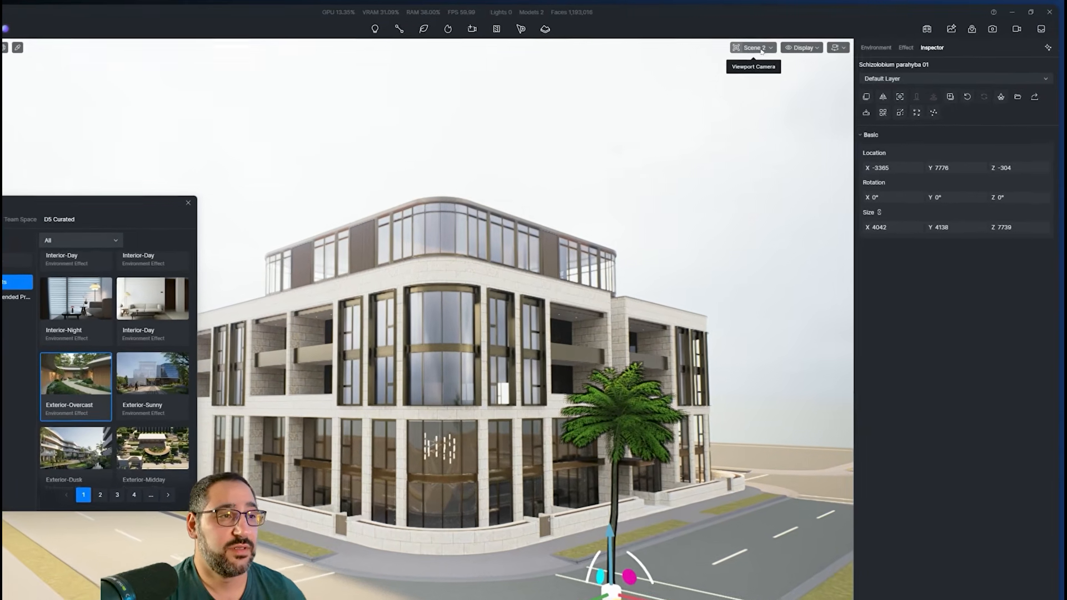
{"action": "left_click", "coordinate": [790, 43]}
{"action": "left_click_drag", "start_coordinate": [735, 81], "coordinate": [736, 82]}
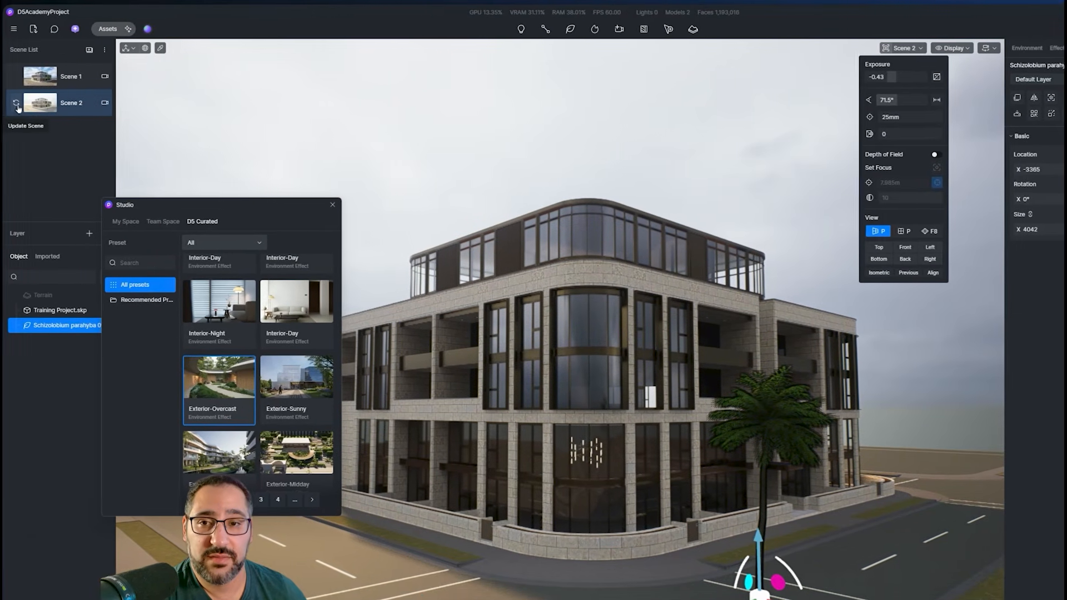
{"action": "left_click", "coordinate": [17, 106]}
Return to Scene 1 and check its camera exposure settings
{"action": "left_click", "coordinate": [77, 84]}
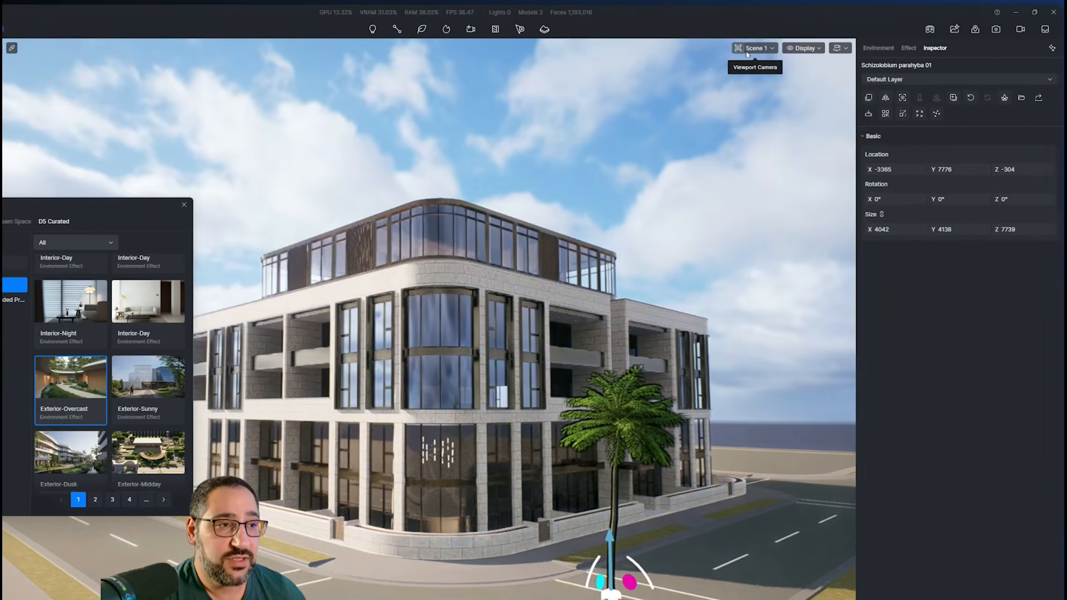
{"action": "left_click", "coordinate": [910, 48]}
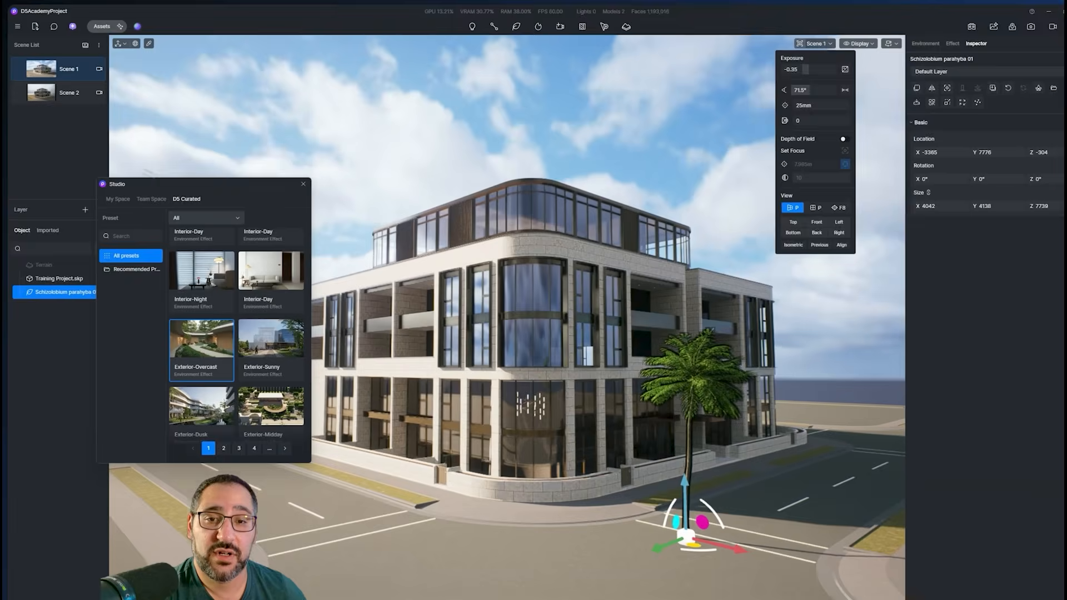
{"action": "left_click", "coordinate": [207, 183]}
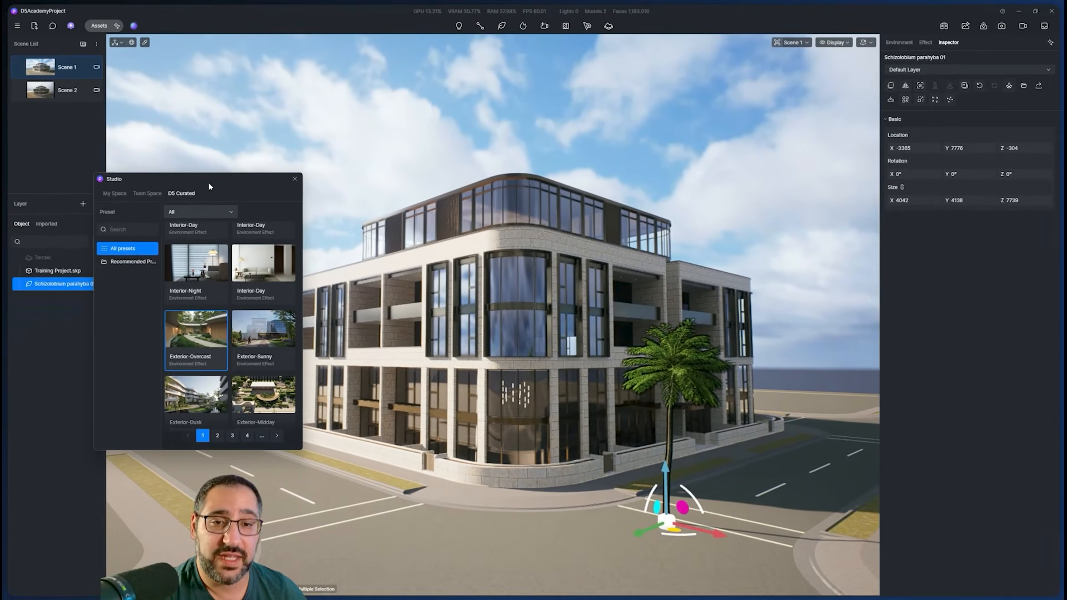
Close the Studio presets and review the available light types and the display option for light source visibility
{"action": "left_click", "coordinate": [338, 204]}
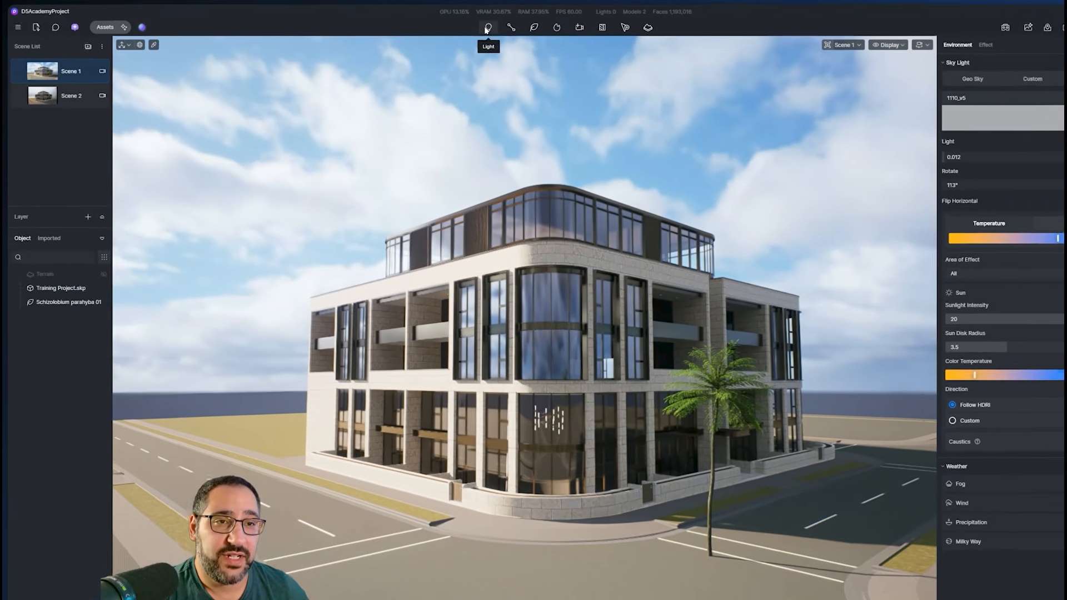
{"action": "left_click", "coordinate": [459, 25]}
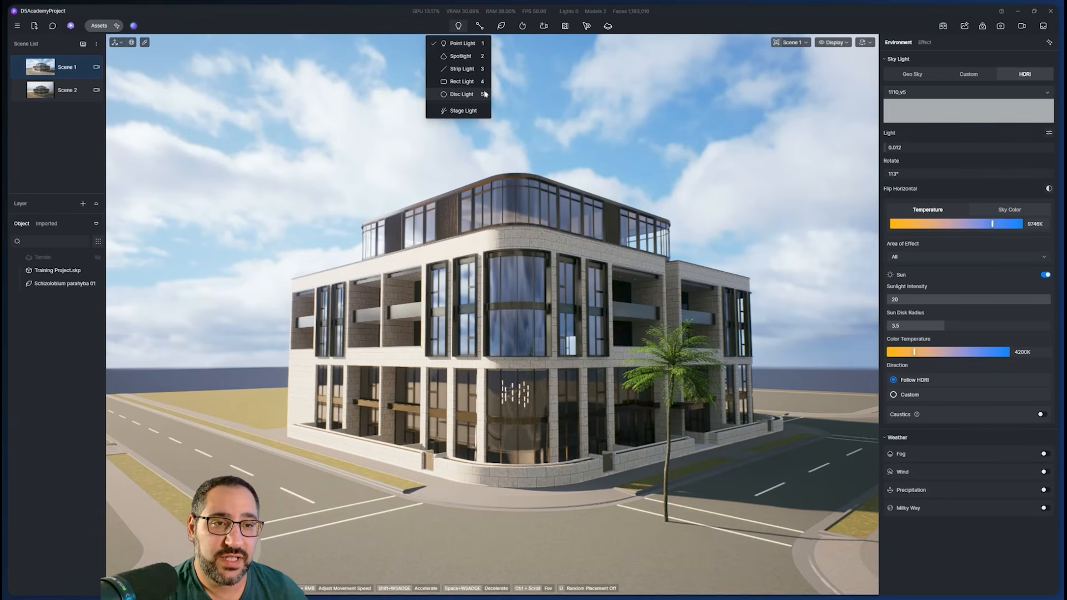
{"action": "left_click", "coordinate": [484, 56]}
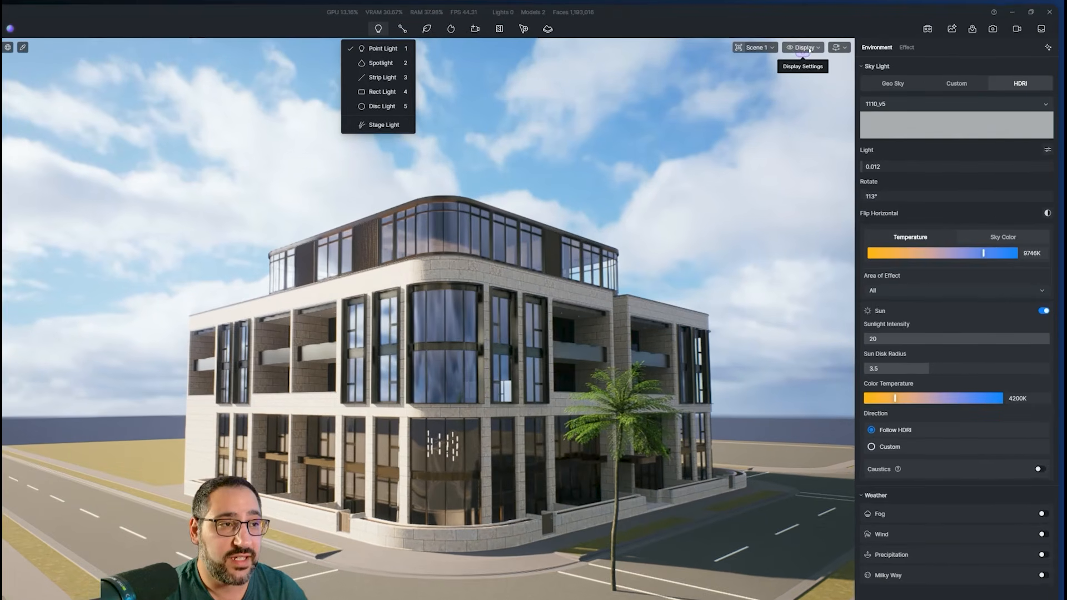
{"action": "left_click", "coordinate": [839, 44]}
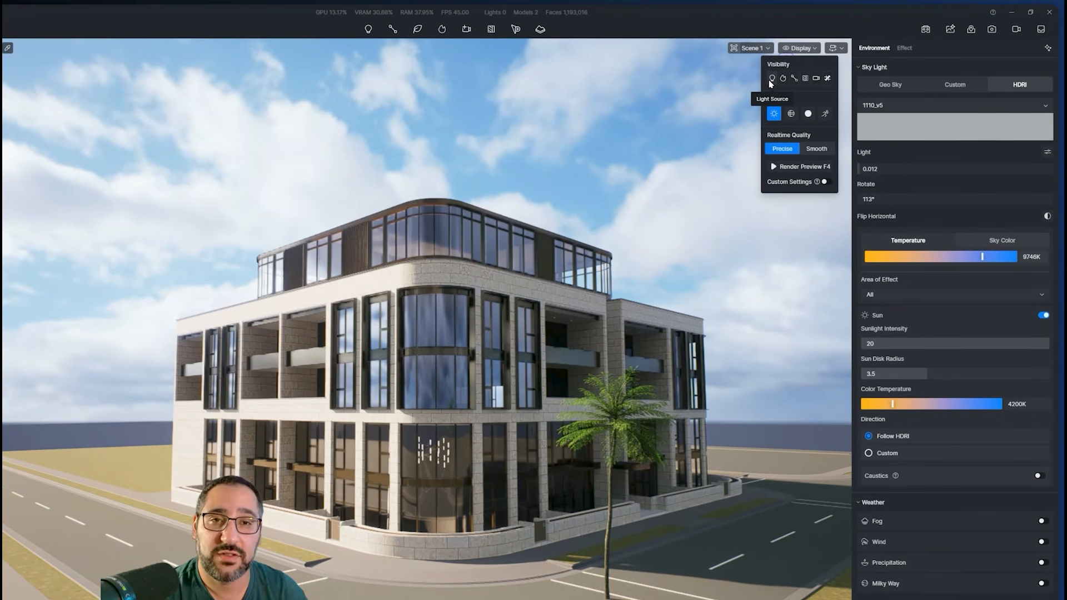
Place a spotlight at the recessed ceiling downlight near the dark wall inside the building's double-height room
{"action": "right_click_drag", "start_coordinate": [514, 287], "coordinate": [453, 336]}
{"action": "key", "text": "w"}
{"action": "key", "text": "w"}
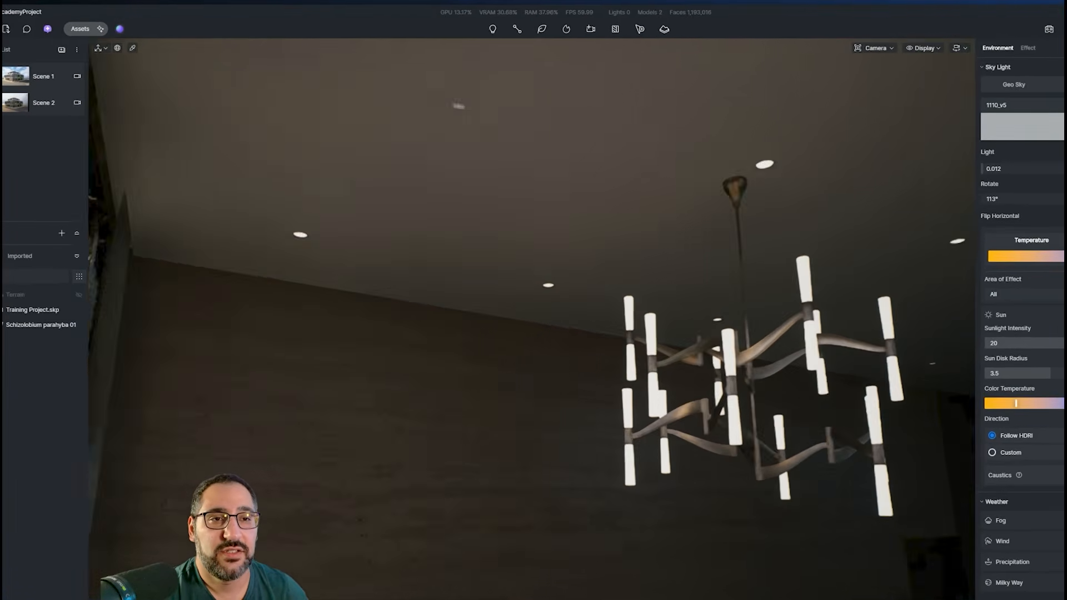
{"action": "left_click", "coordinate": [481, 29]}
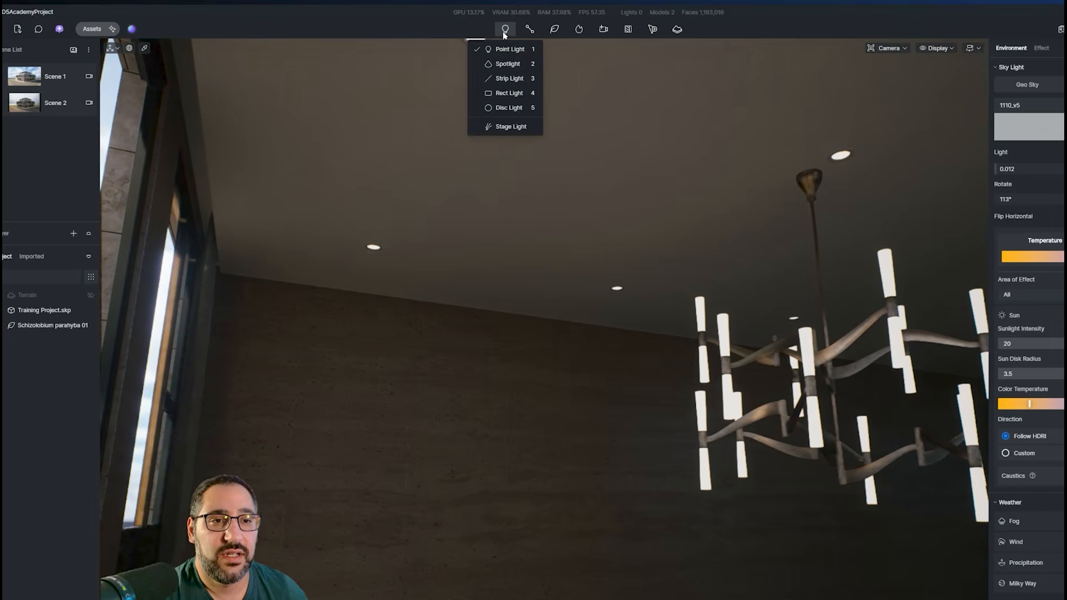
{"action": "left_click", "coordinate": [506, 64]}
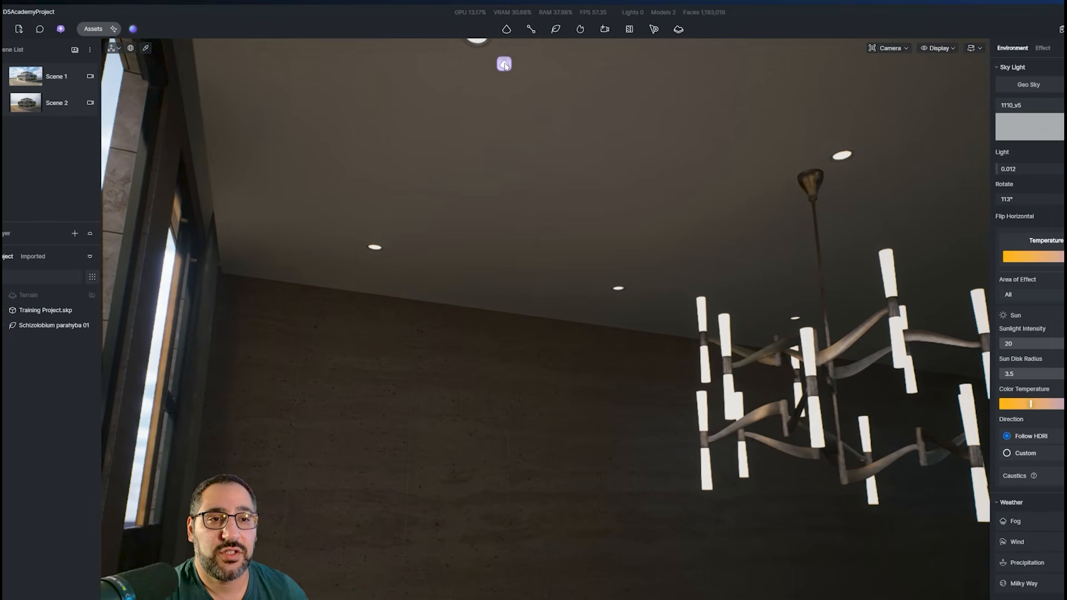
{"action": "left_click", "coordinate": [374, 252]}
{"action": "right_click_drag", "start_coordinate": [466, 379], "coordinate": [407, 491]}
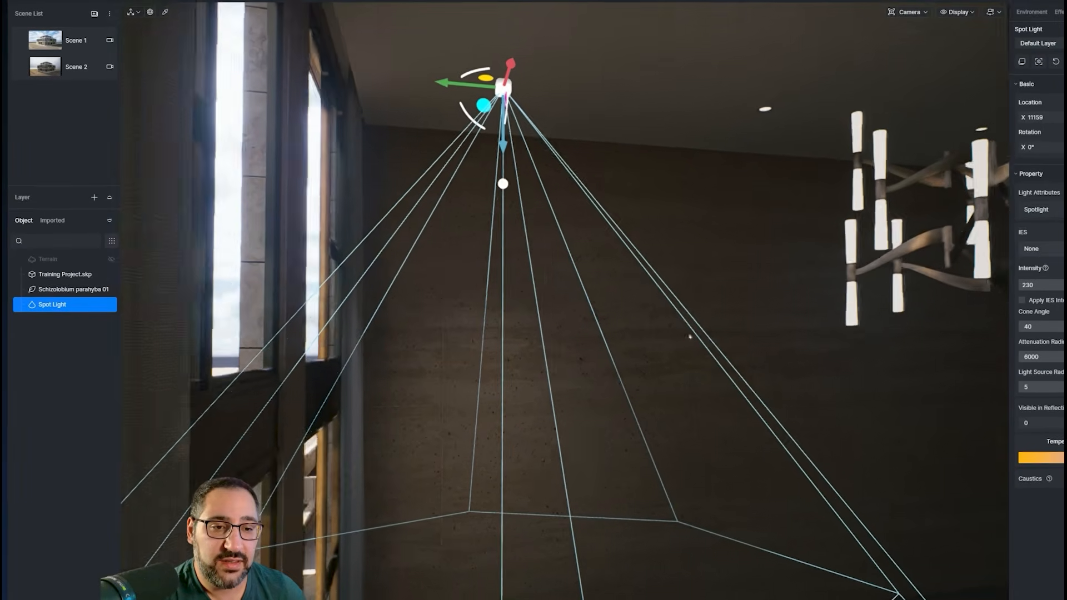
Widen the spotlight's cone angle to 64.6
{"action": "right_click_drag", "start_coordinate": [689, 336], "coordinate": [914, 366]}
{"action": "key", "text": "s"}
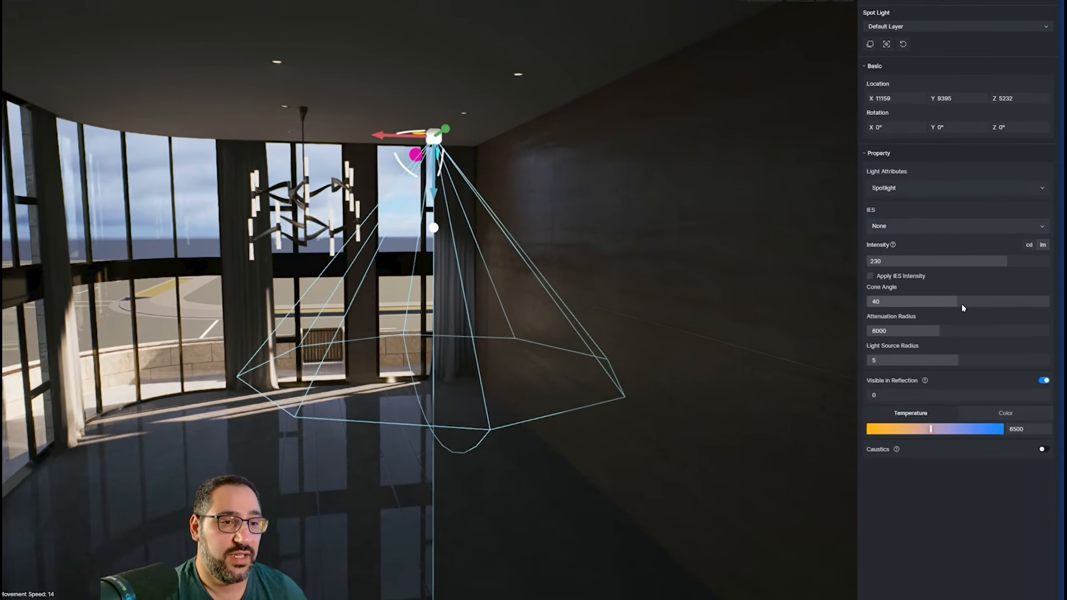
{"action": "left_click_drag", "start_coordinate": [973, 320], "coordinate": [1022, 305]}
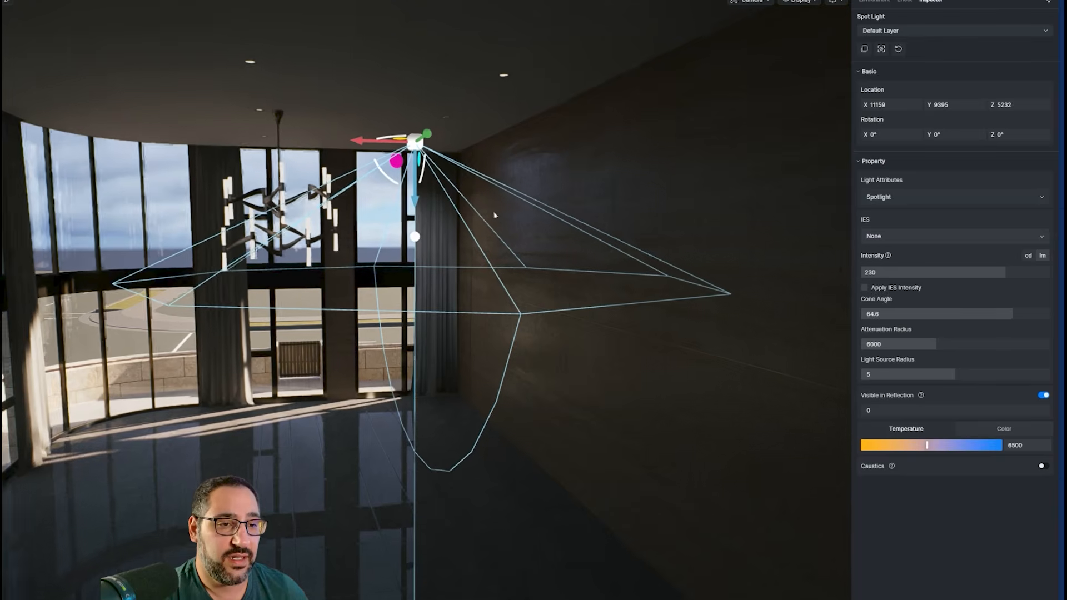
{"action": "scroll", "coordinate": [495, 217], "scroll_direction": "up", "scroll_amount": 4}
{"action": "right_click_drag", "start_coordinate": [536, 188], "coordinate": [622, 160]}
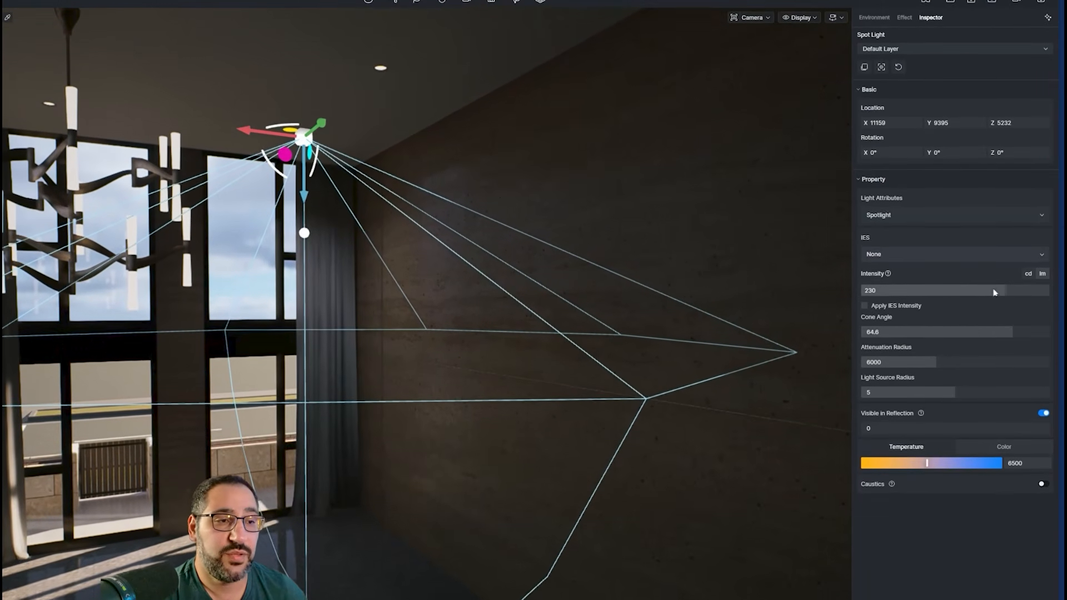
Raise the spotlight's intensity to 500 lm
{"action": "left_click_drag", "start_coordinate": [995, 280], "coordinate": [1031, 299]}
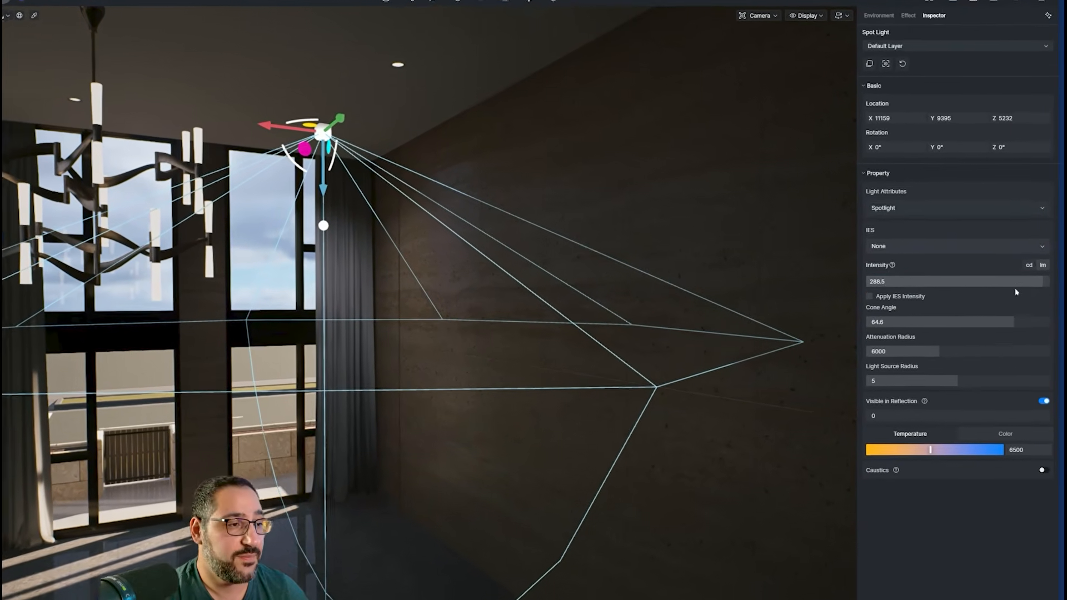
{"action": "double_click", "coordinate": [1024, 276]}
{"action": "type", "text": "500"}
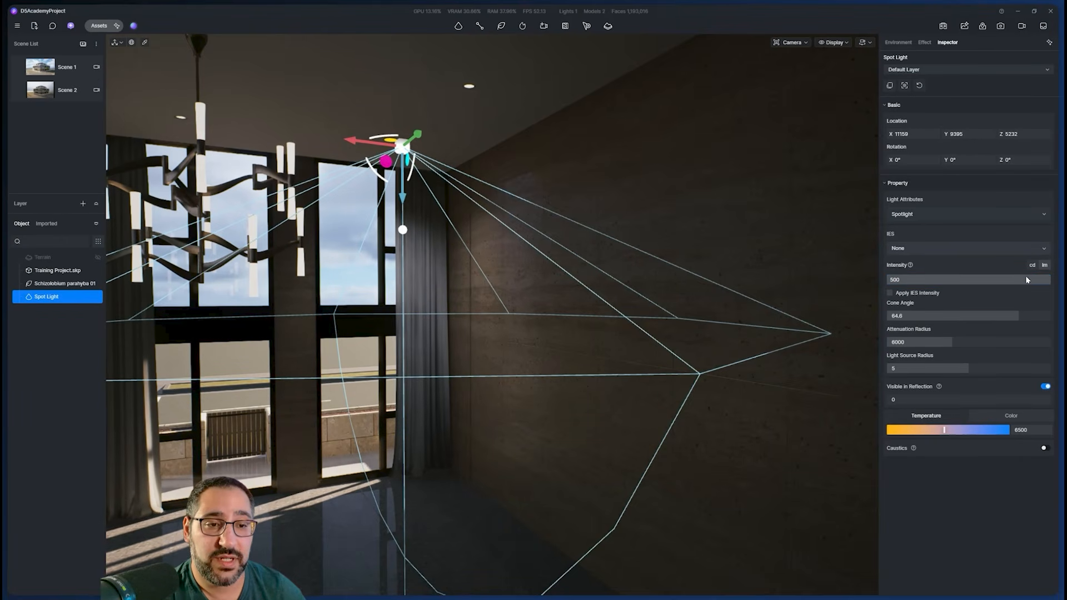
Try a narrower 44.2 cone angle, return it to 64.6, and set the spotlight's attenuation radius to 7052
{"action": "left_click_drag", "start_coordinate": [1020, 318], "coordinate": [1004, 299]}
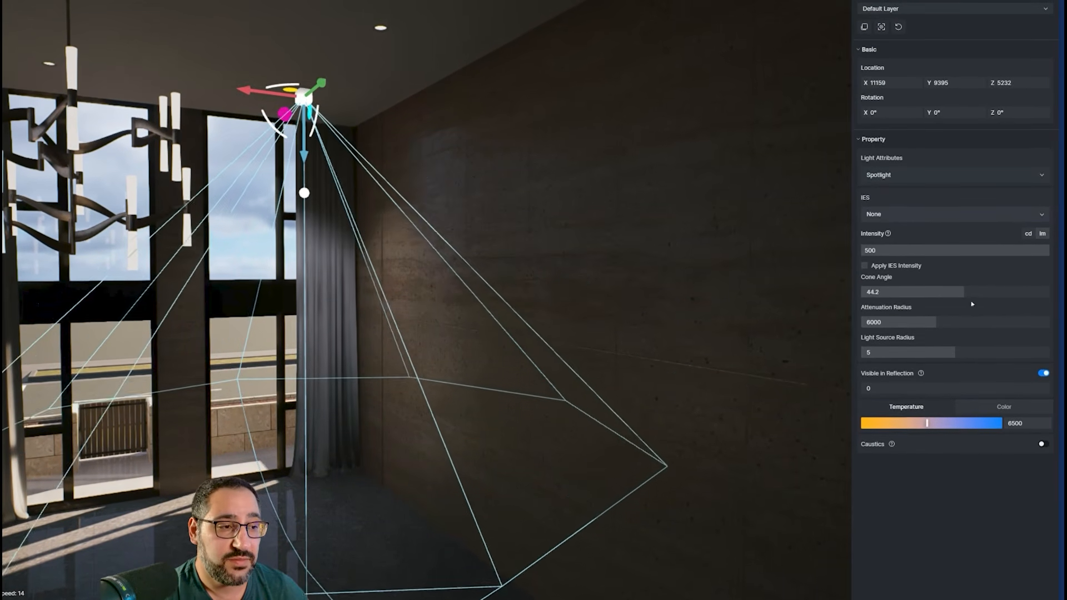
{"action": "middle_click_drag", "start_coordinate": [628, 341], "coordinate": [639, 293]}
{"action": "scroll", "coordinate": [639, 294], "scroll_direction": "down", "scroll_amount": 2}
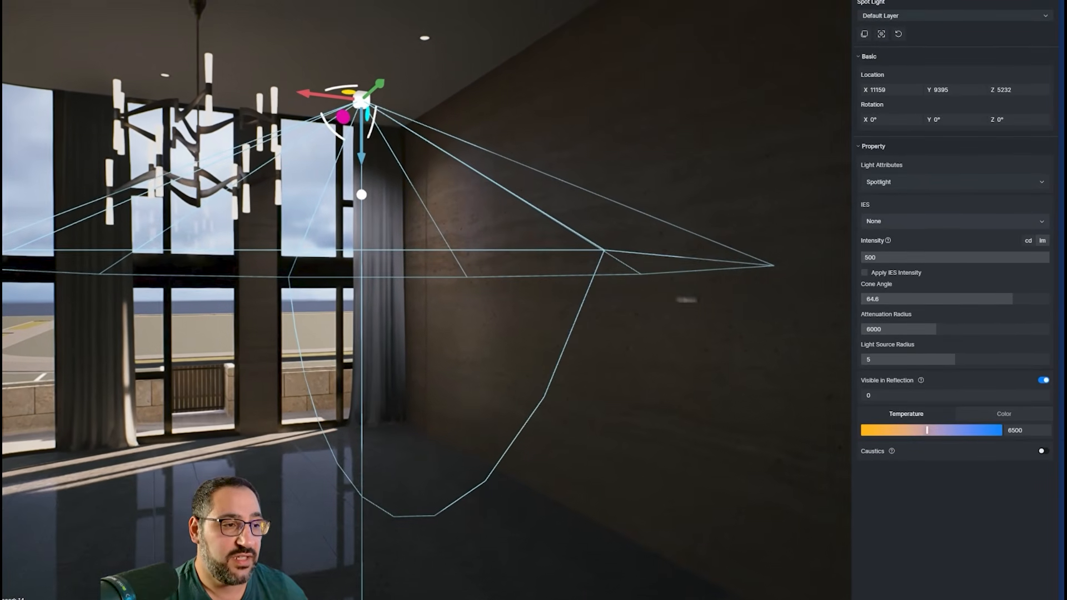
{"action": "left_click_drag", "start_coordinate": [930, 309], "coordinate": [950, 300]}
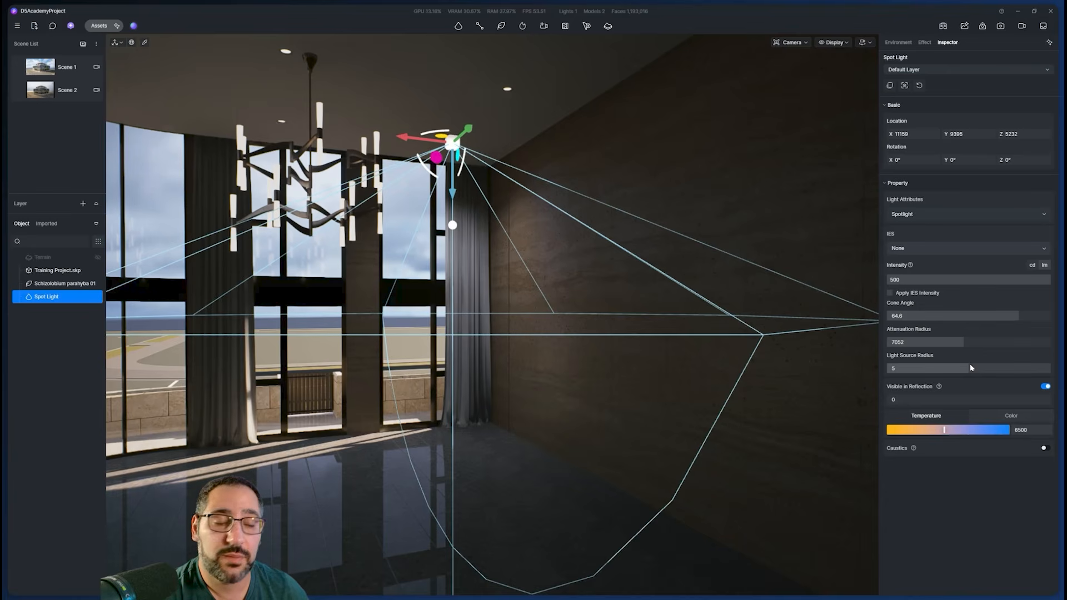
Test a light source radius of 0 on the spotlight and set the radius to 8.3
{"action": "left_click_drag", "start_coordinate": [971, 368], "coordinate": [851, 383]}
{"action": "right_click_drag", "start_coordinate": [688, 365], "coordinate": [678, 326]}
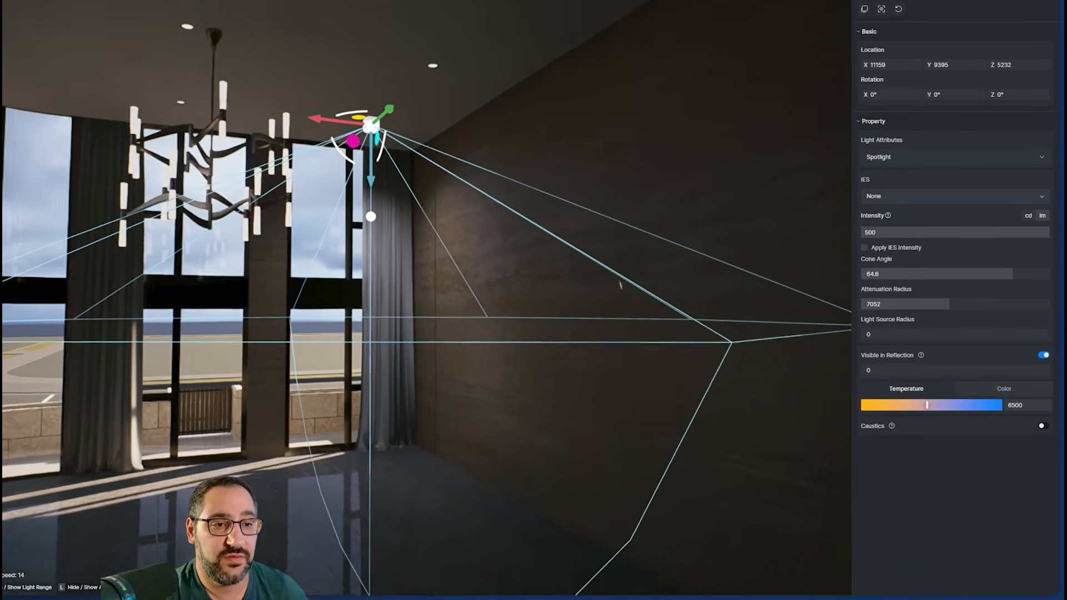
{"action": "right_click_drag", "start_coordinate": [620, 285], "coordinate": [650, 212]}
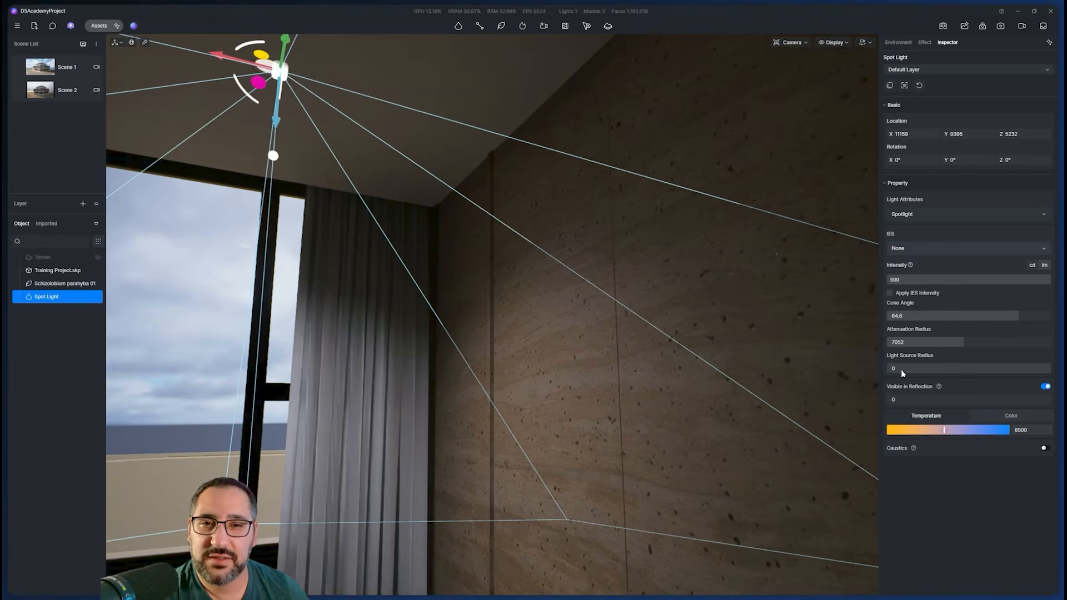
{"action": "left_click_drag", "start_coordinate": [902, 369], "coordinate": [1023, 369]}
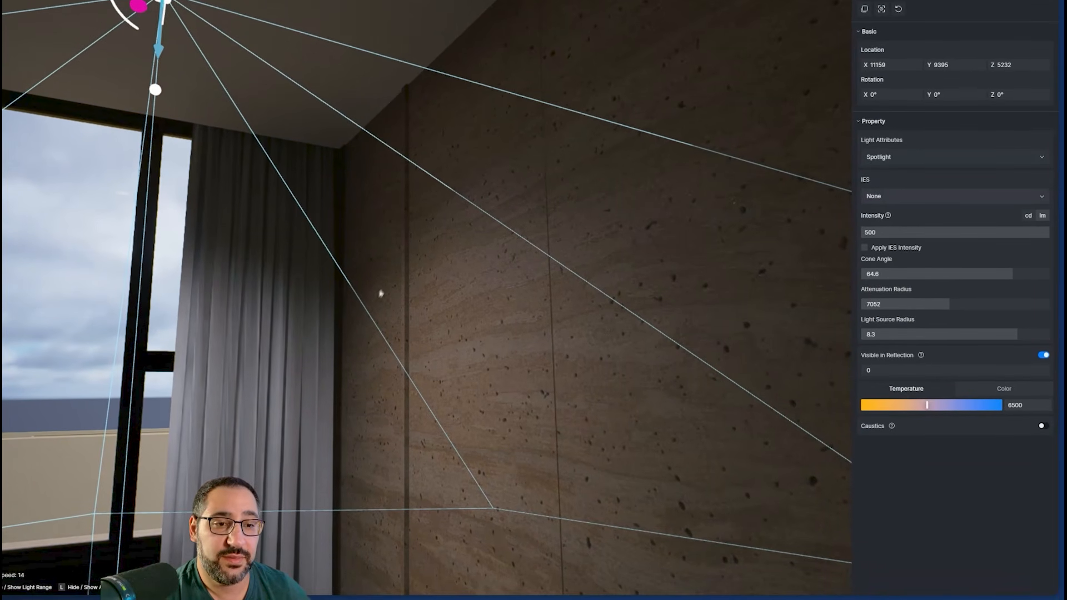
{"action": "key", "text": "s"}
{"action": "right_click_drag", "start_coordinate": [378, 327], "coordinate": [442, 267]}
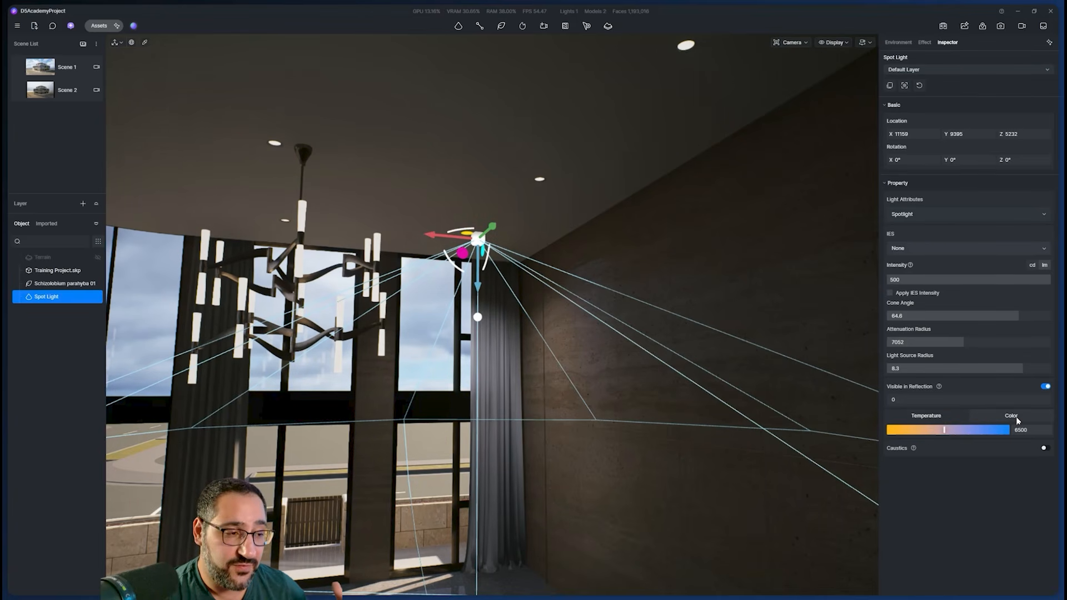
Set the spotlight's color temperature to 5000 and check its effect on the wall
{"action": "left_click", "coordinate": [1021, 430]}
{"action": "type", "text": "5"}
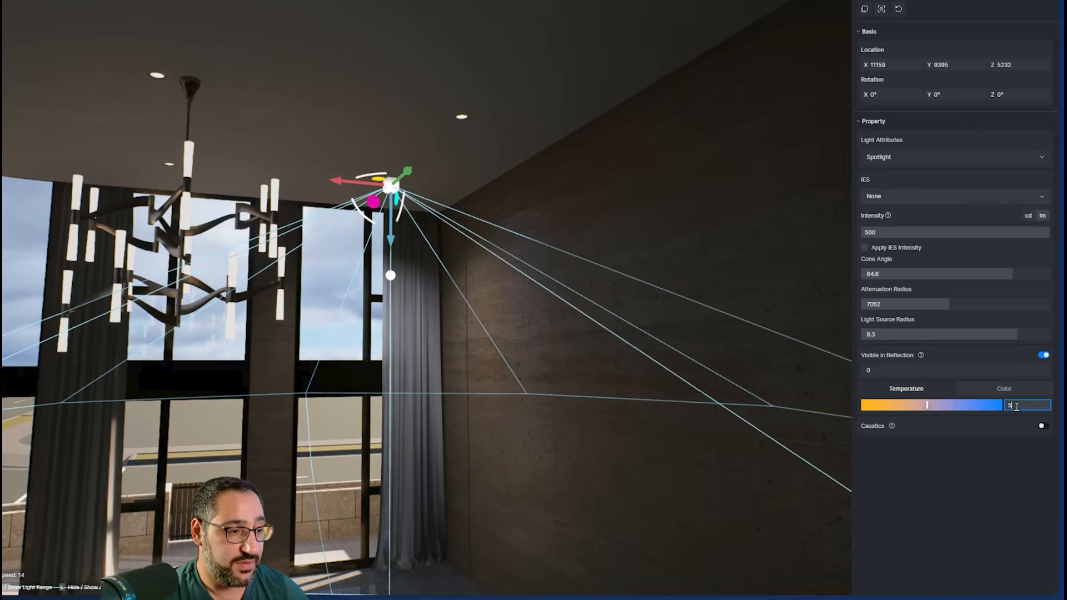
{"action": "type", "text": "000"}
{"action": "key", "text": "Return"}
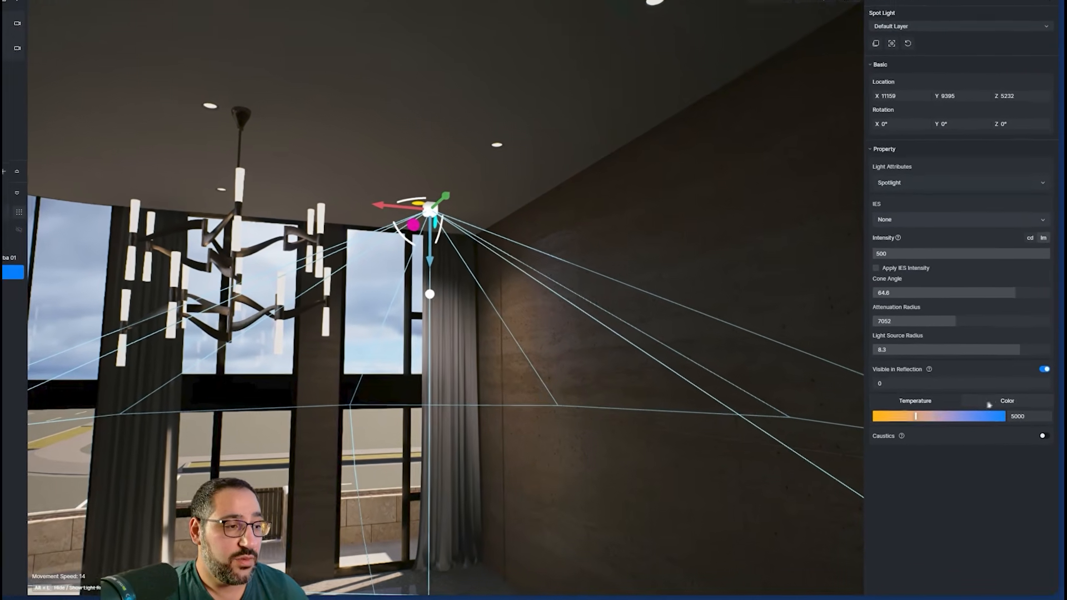
{"action": "left_click", "coordinate": [1011, 416]}
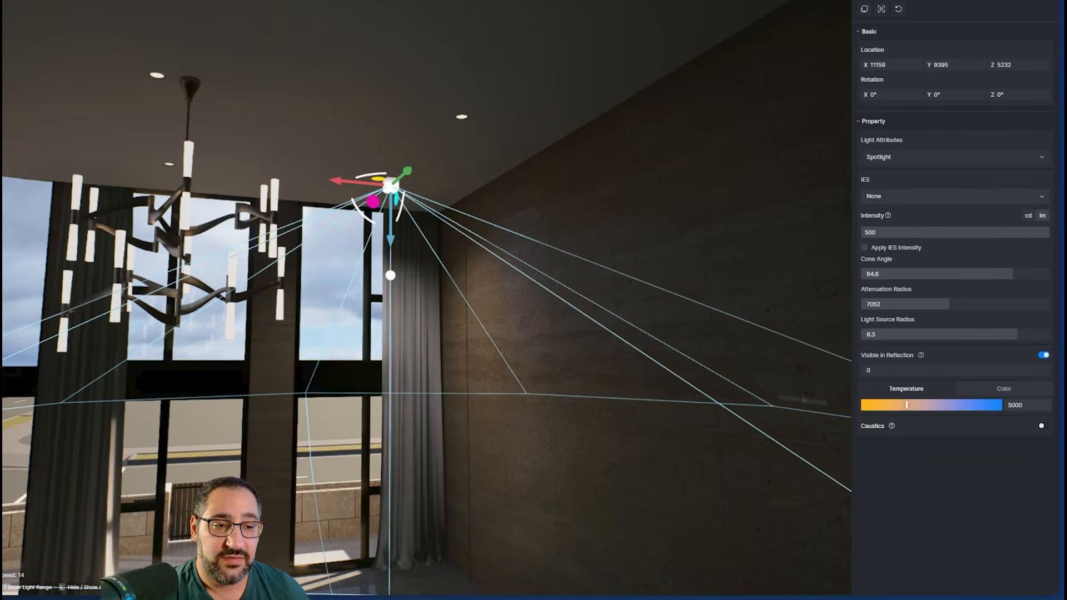
{"action": "right_click_drag", "start_coordinate": [537, 314], "coordinate": [512, 348]}
{"action": "key", "text": "w"}
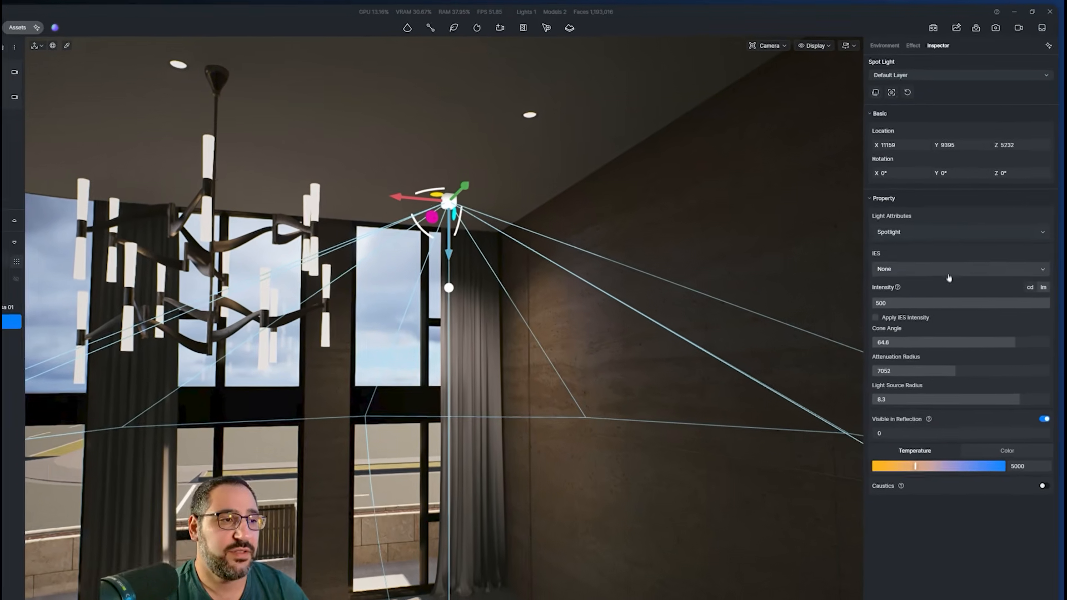
Try the IES 03 profile on the spotlight and apply IES 06 instead
{"action": "left_click", "coordinate": [954, 248]}
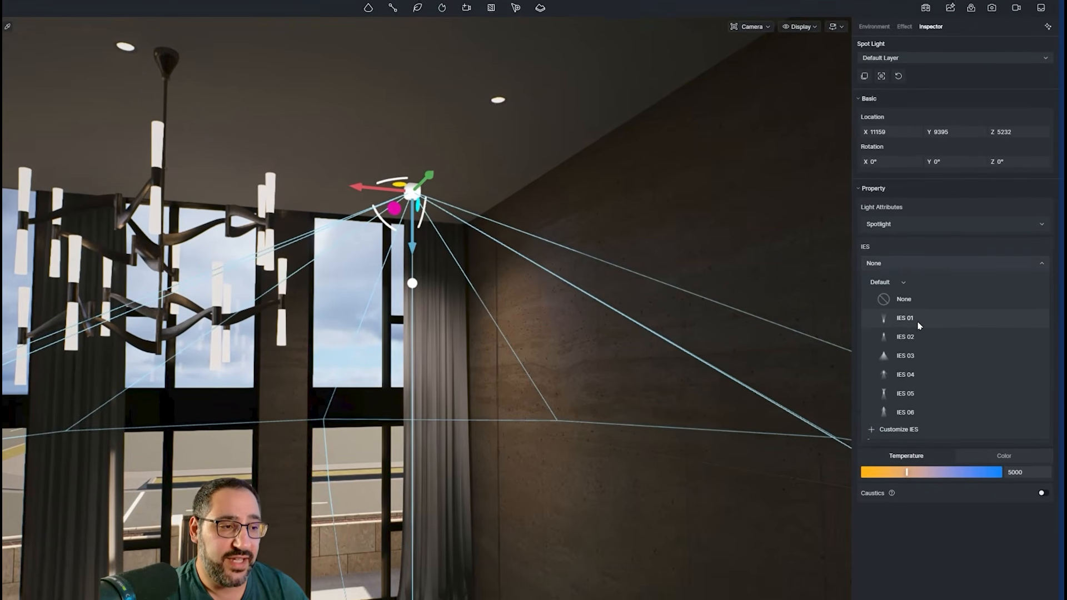
{"action": "left_click", "coordinate": [915, 356]}
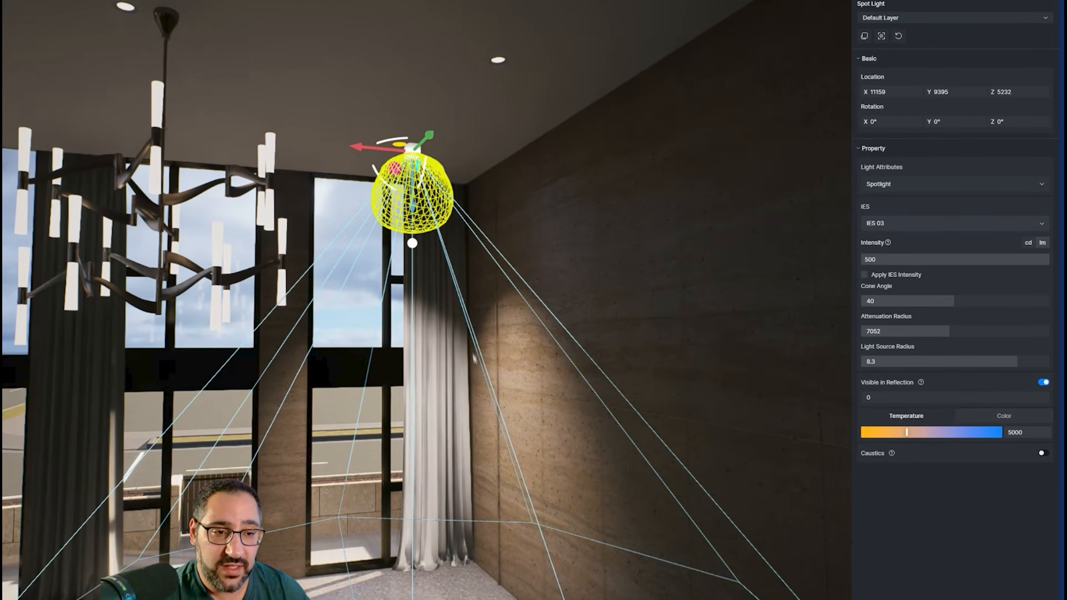
{"action": "left_click", "coordinate": [910, 223]}
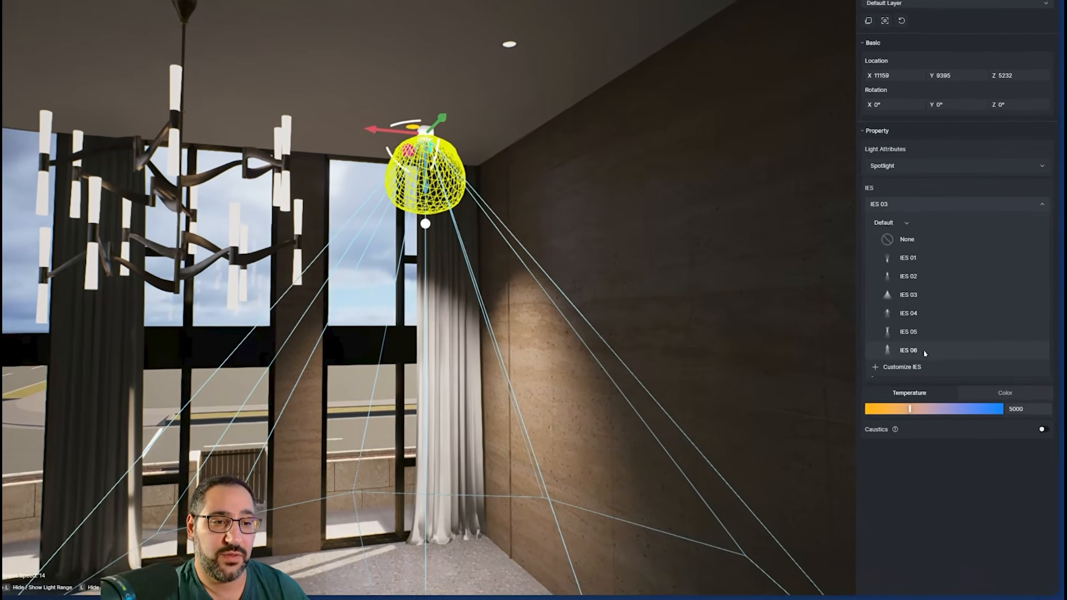
{"action": "left_click", "coordinate": [939, 378]}
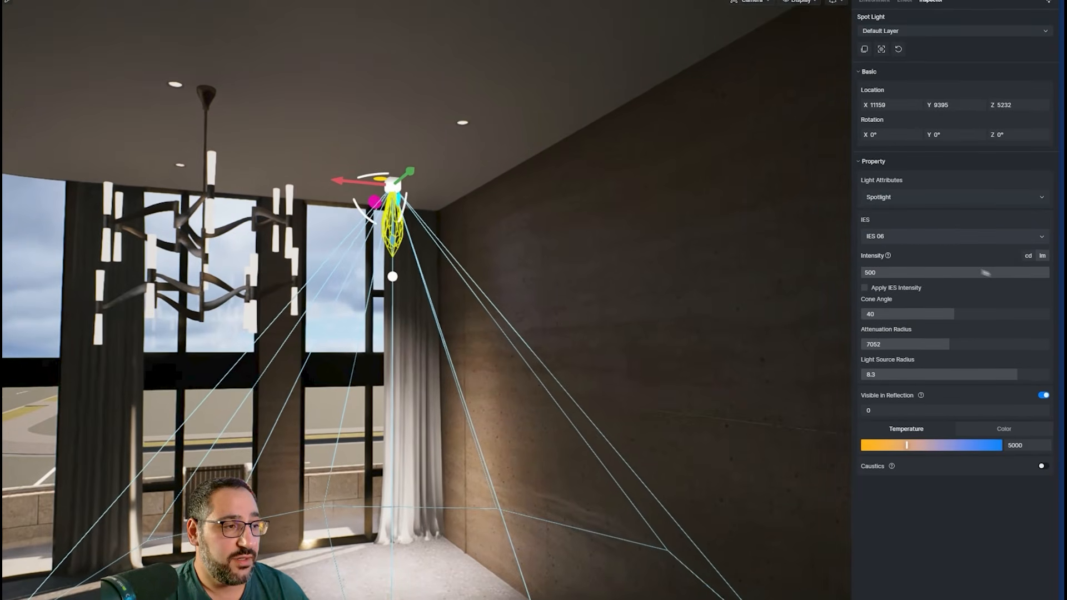
Set the spotlight's intensity to 300 lm and reduce its attenuation radius to 5887
{"action": "left_click", "coordinate": [1009, 233]}
{"action": "type", "text": "3"}
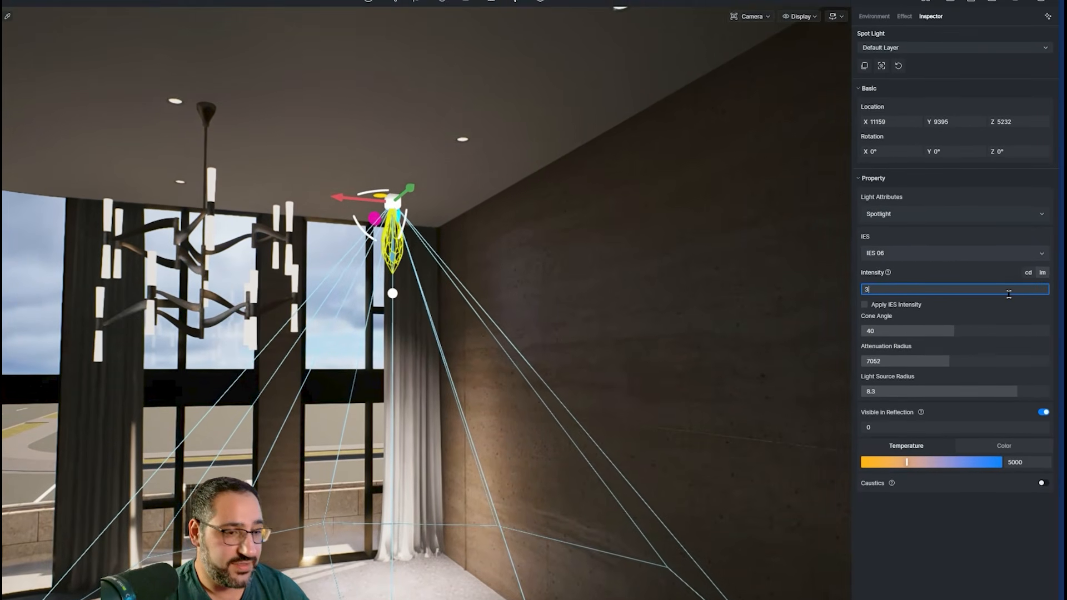
{"action": "type", "text": "00"}
{"action": "scroll", "coordinate": [531, 338], "scroll_direction": "down", "scroll_amount": 3}
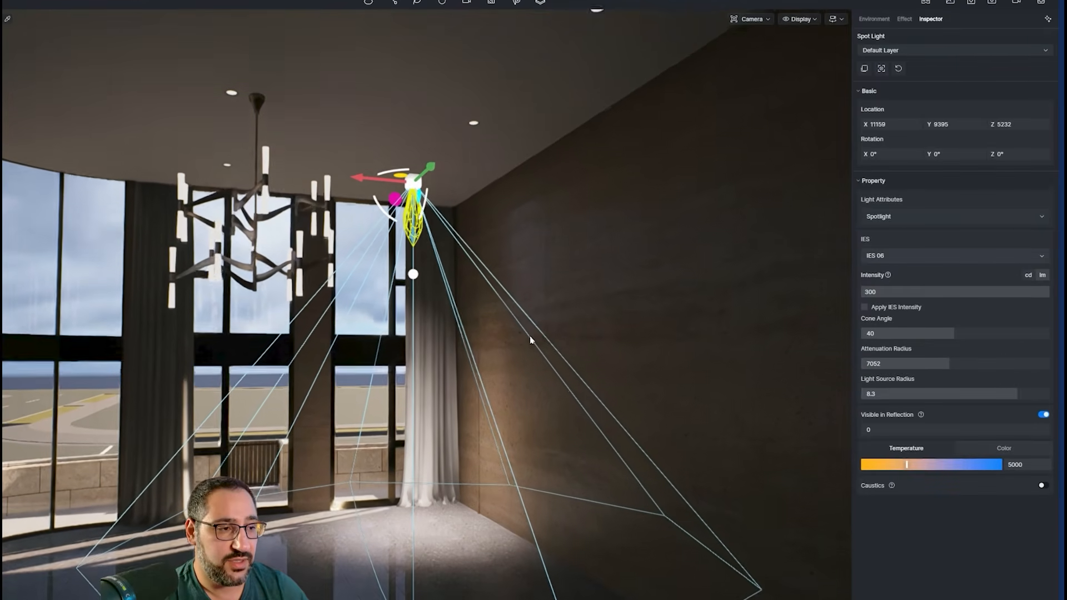
{"action": "left_click_drag", "start_coordinate": [953, 363], "coordinate": [949, 363]}
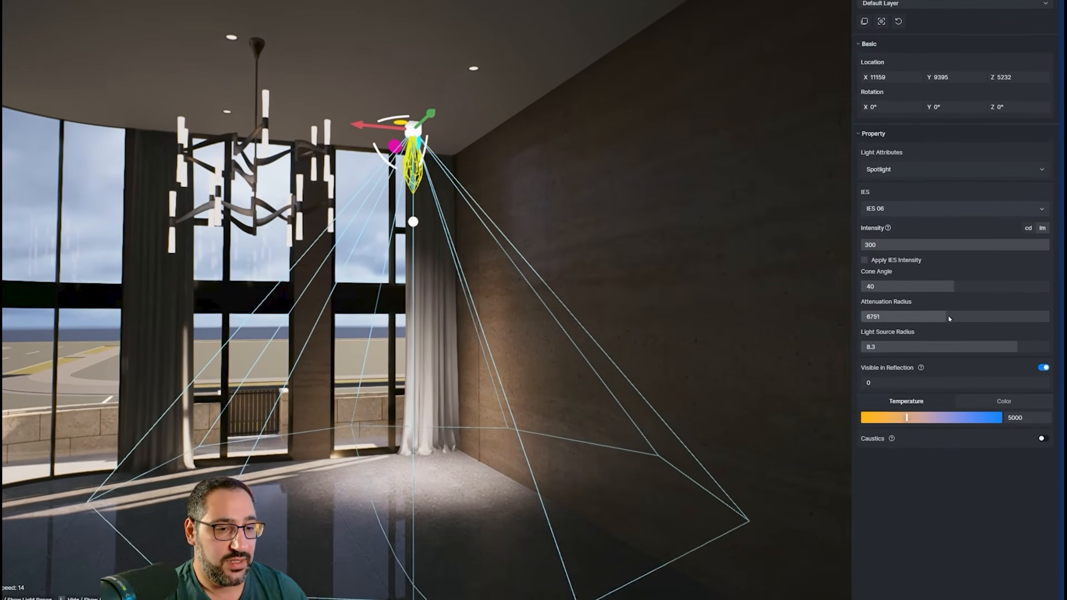
{"action": "left_click_drag", "start_coordinate": [950, 319], "coordinate": [934, 317]}
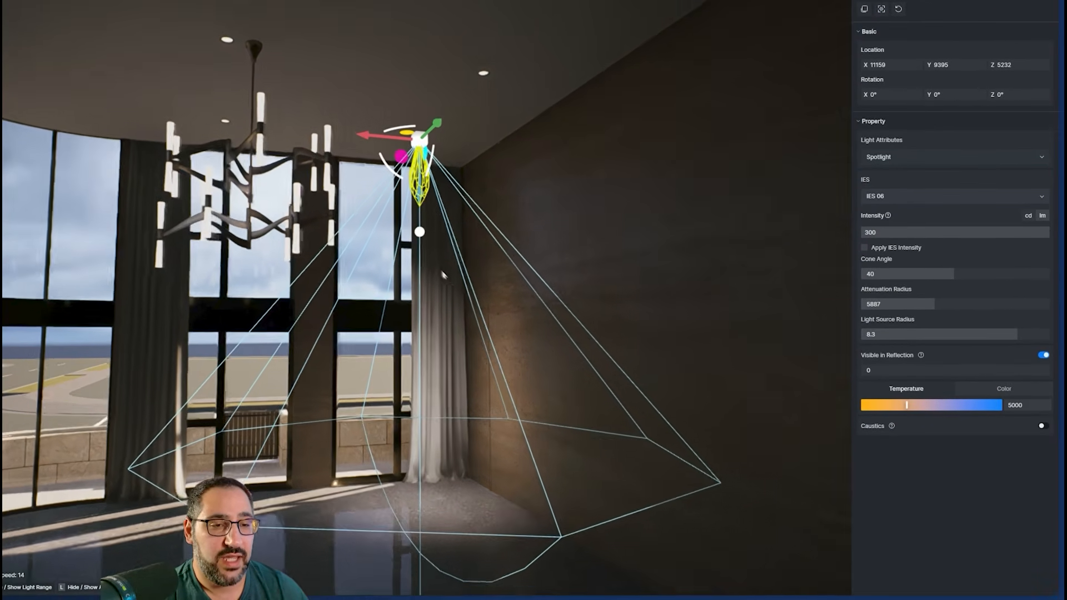
Move the spotlight horizontally to about X 11111, Y 9401 so it lines up with its ceiling downlight fixture
{"action": "scroll", "coordinate": [443, 274], "scroll_direction": "up", "scroll_amount": 5}
{"action": "right_click_drag", "start_coordinate": [443, 274], "coordinate": [455, 103]}
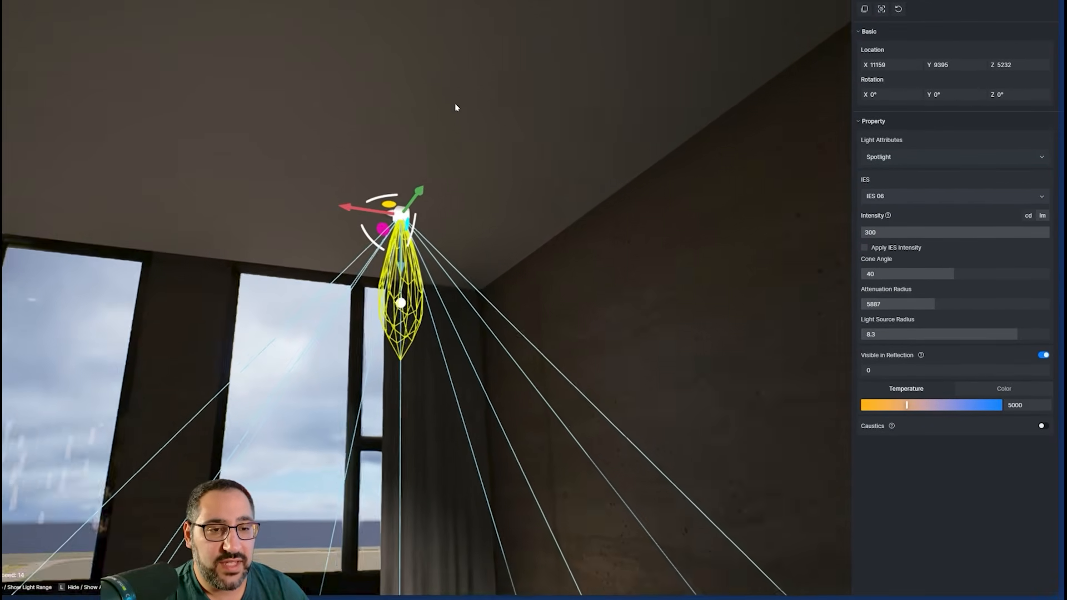
{"action": "scroll", "coordinate": [451, 99], "scroll_direction": "up", "scroll_amount": 3}
{"action": "right_click_drag", "start_coordinate": [442, 272], "coordinate": [440, 231]}
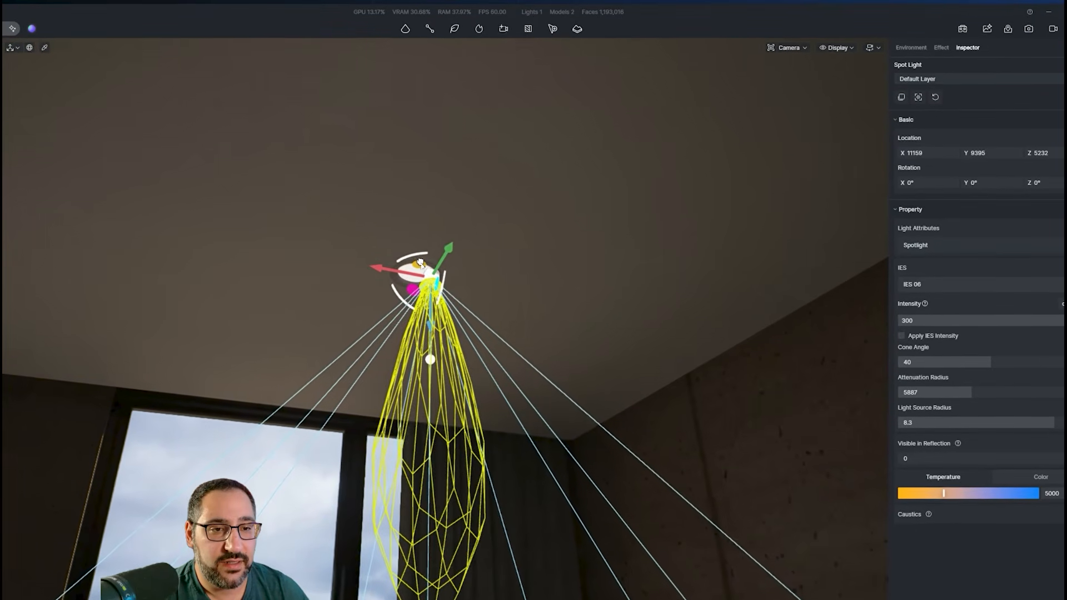
{"action": "left_click_drag", "start_coordinate": [410, 240], "coordinate": [394, 235]}
Duplicate the spotlight three times along the Y axis onto the row of ceiling downlights beside the wall, ending at about Y 16718
{"action": "scroll", "coordinate": [517, 377], "scroll_direction": "down", "scroll_amount": 10}
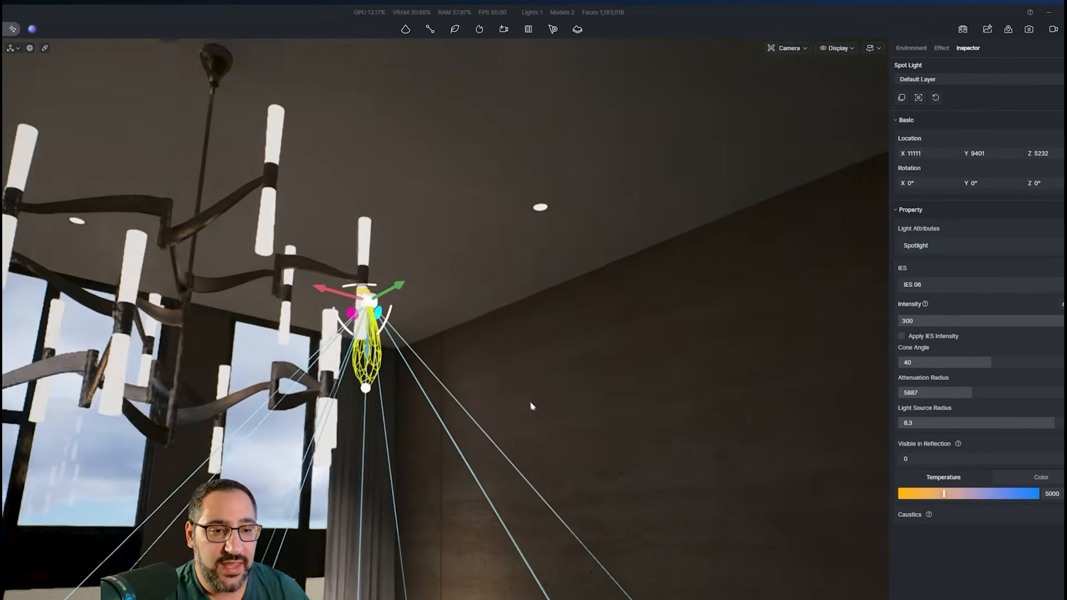
{"action": "scroll", "coordinate": [492, 436], "scroll_direction": "down", "scroll_amount": 4}
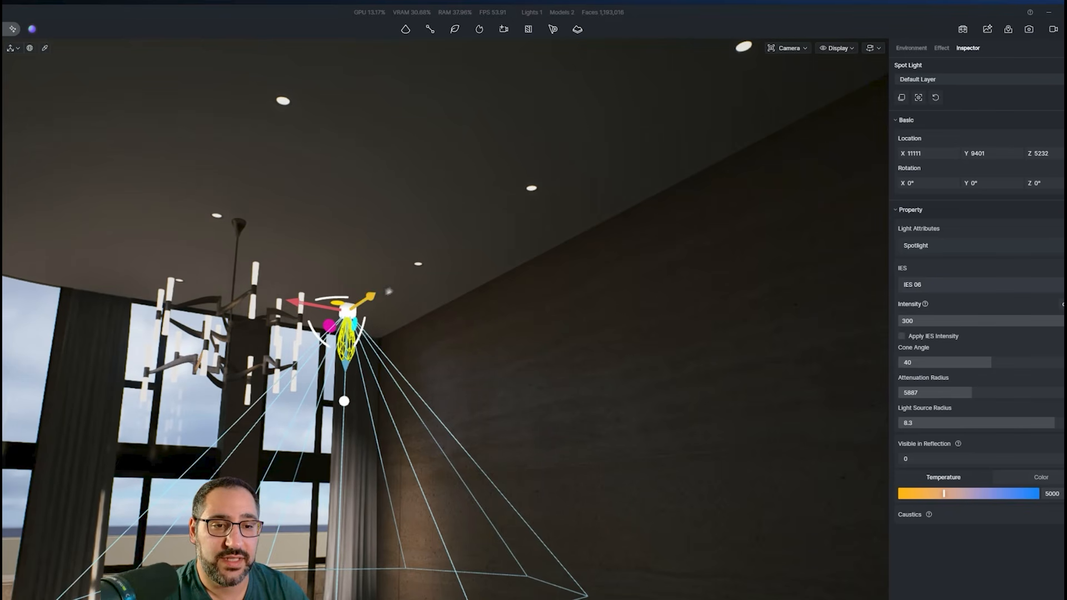
{"action": "left_click_drag", "start_coordinate": [367, 302], "coordinate": [575, 207]}
{"action": "right_click_drag", "start_coordinate": [591, 236], "coordinate": [576, 243]}
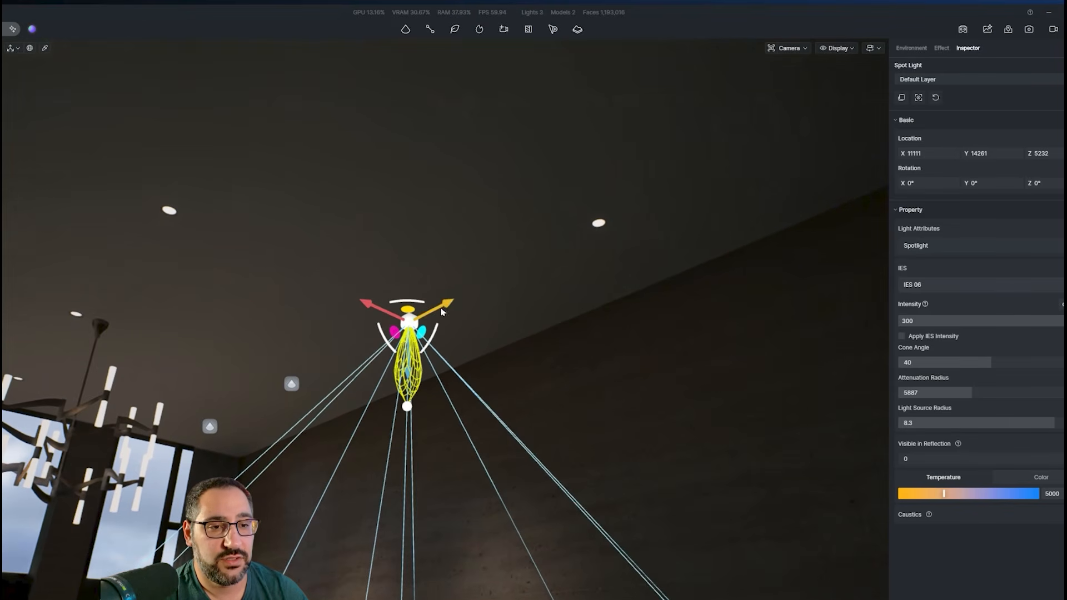
{"action": "left_click_drag", "start_coordinate": [443, 312], "coordinate": [663, 244], "text": "alt"}
{"action": "right_click_drag", "start_coordinate": [632, 262], "coordinate": [579, 283]}
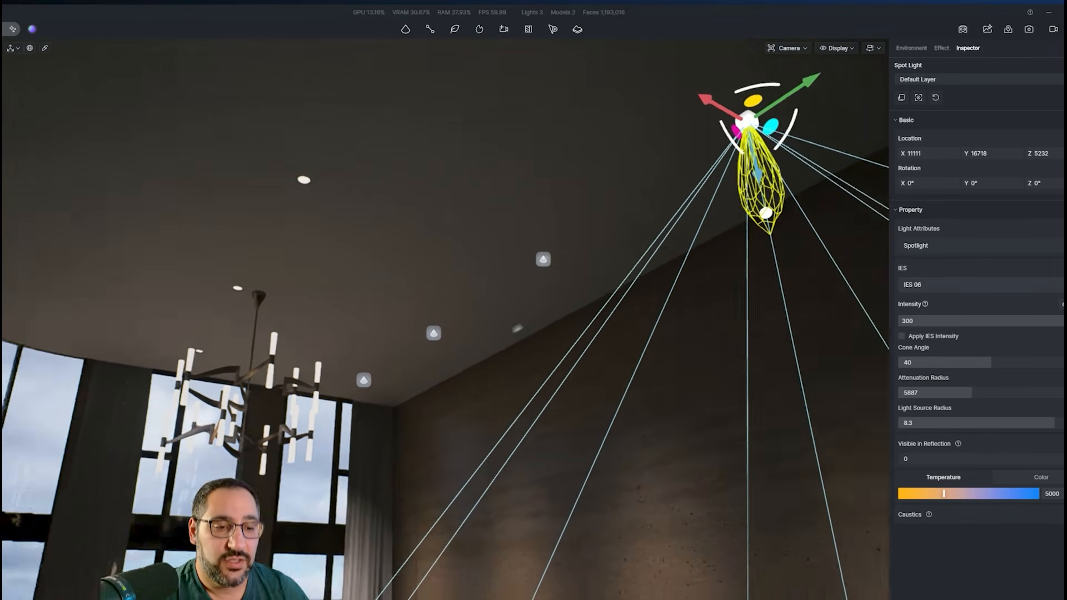
{"action": "right_click_drag", "start_coordinate": [518, 328], "coordinate": [433, 410]}
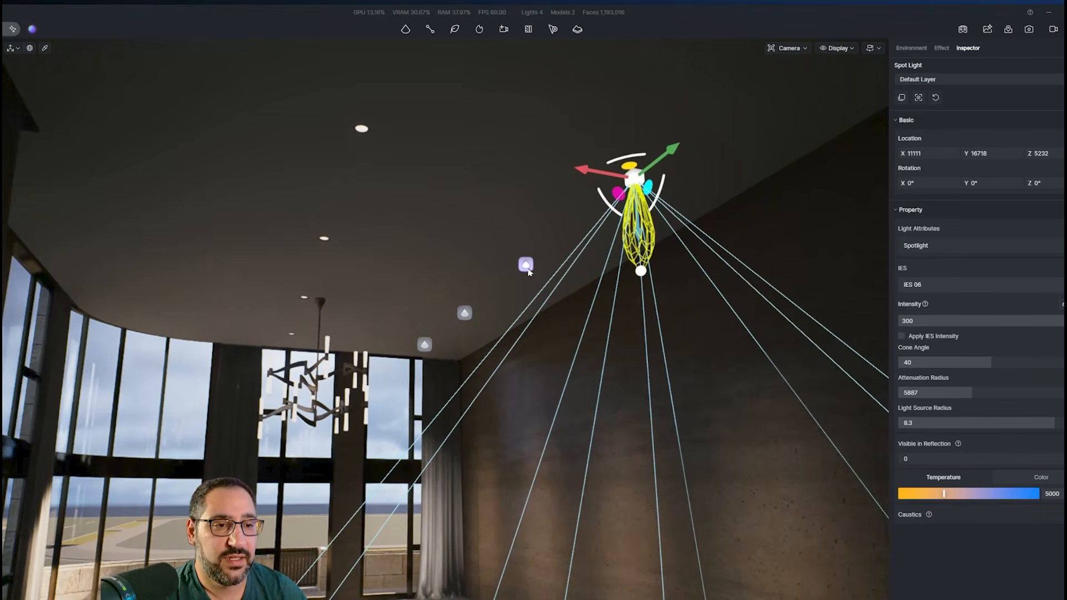
Select the four spotlights beside the wall and duplicate them along X onto the neighbouring row of ceiling downlights, at about X 8397
{"action": "left_click", "coordinate": [464, 314]}
{"action": "left_click", "coordinate": [465, 314], "text": "ctrl"}
{"action": "left_click", "coordinate": [426, 345], "text": "ctrl"}
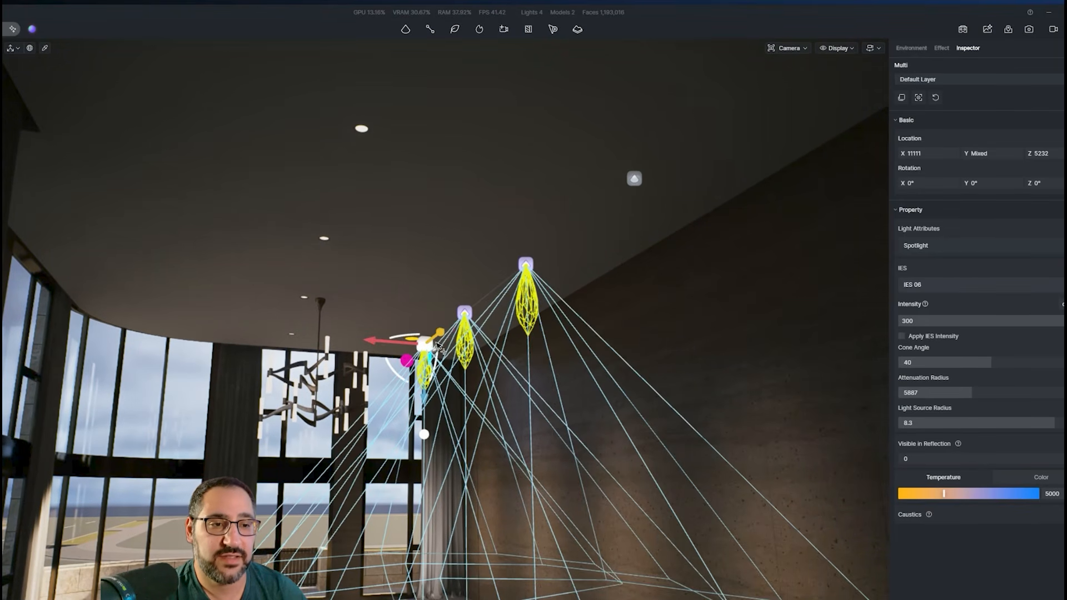
{"action": "left_click", "coordinate": [635, 179], "text": "ctrl"}
{"action": "right_click_drag", "start_coordinate": [591, 251], "coordinate": [575, 275]}
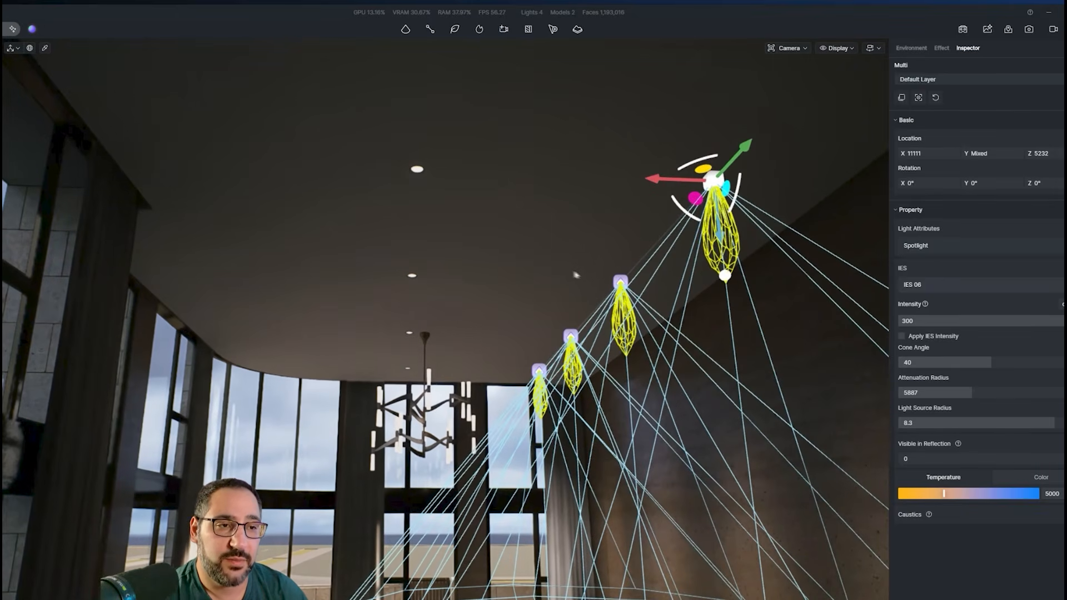
{"action": "left_click_drag", "start_coordinate": [660, 181], "coordinate": [355, 196]}
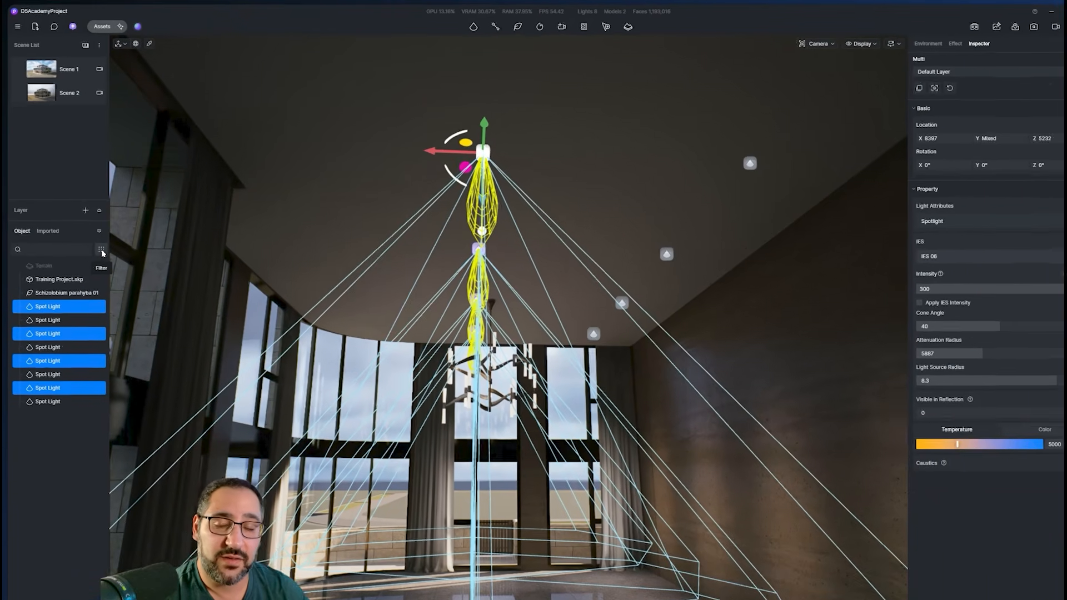
Filter the object list to show only lights and select all eight spotlights
{"action": "left_click", "coordinate": [99, 243]}
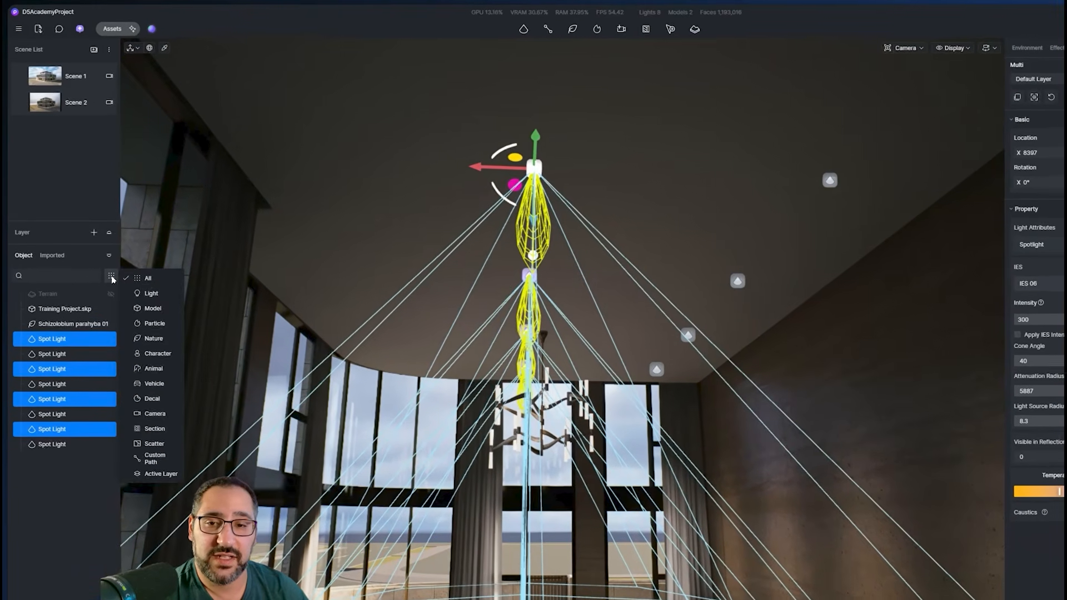
{"action": "left_click", "coordinate": [152, 295]}
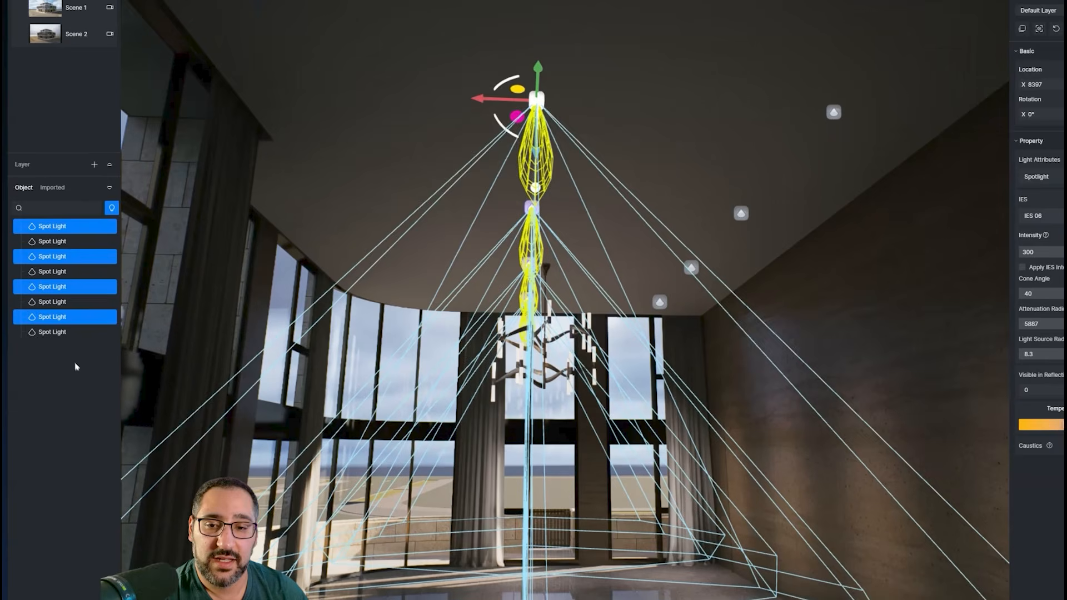
{"action": "left_click", "coordinate": [84, 400]}
{"action": "left_click", "coordinate": [78, 260], "text": "shift"}
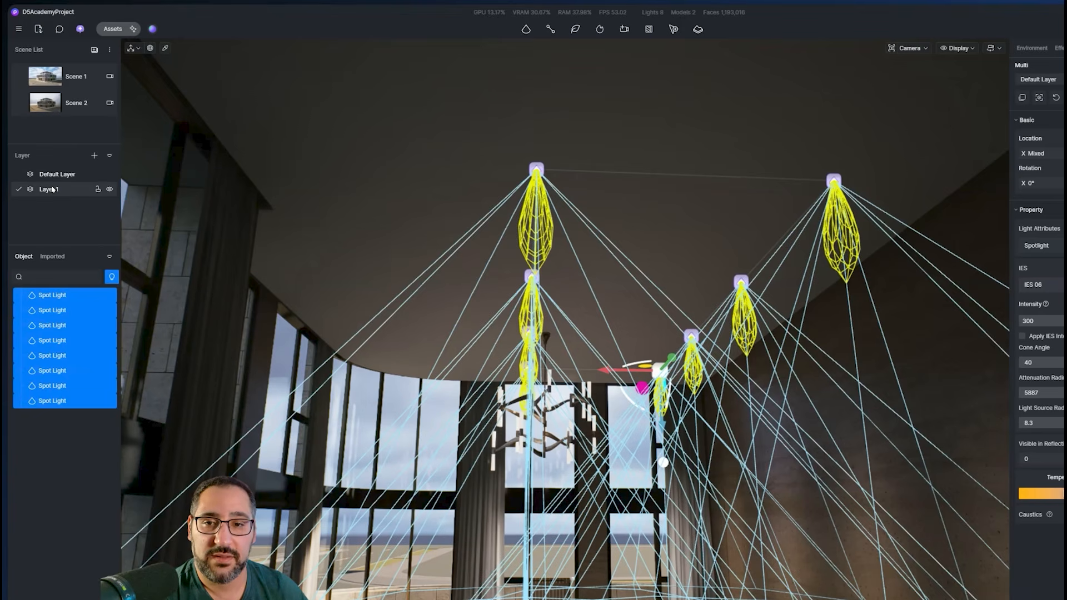
Name the new layer Lights and assign the eight selected spotlights to it
{"action": "type", "text": "Lights"}
{"action": "key", "text": "Return"}
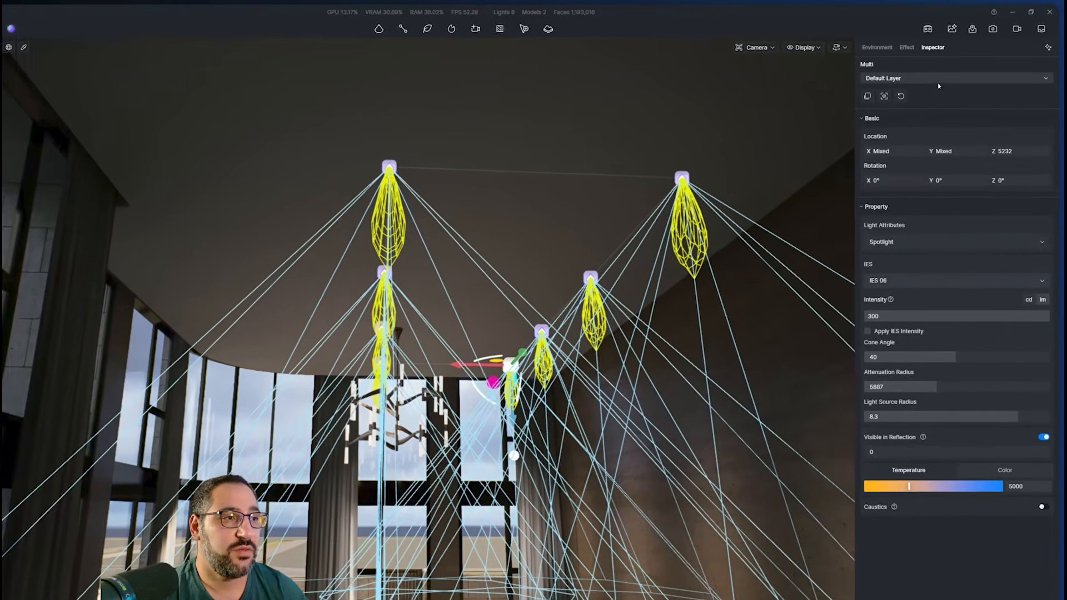
{"action": "left_click", "coordinate": [929, 70]}
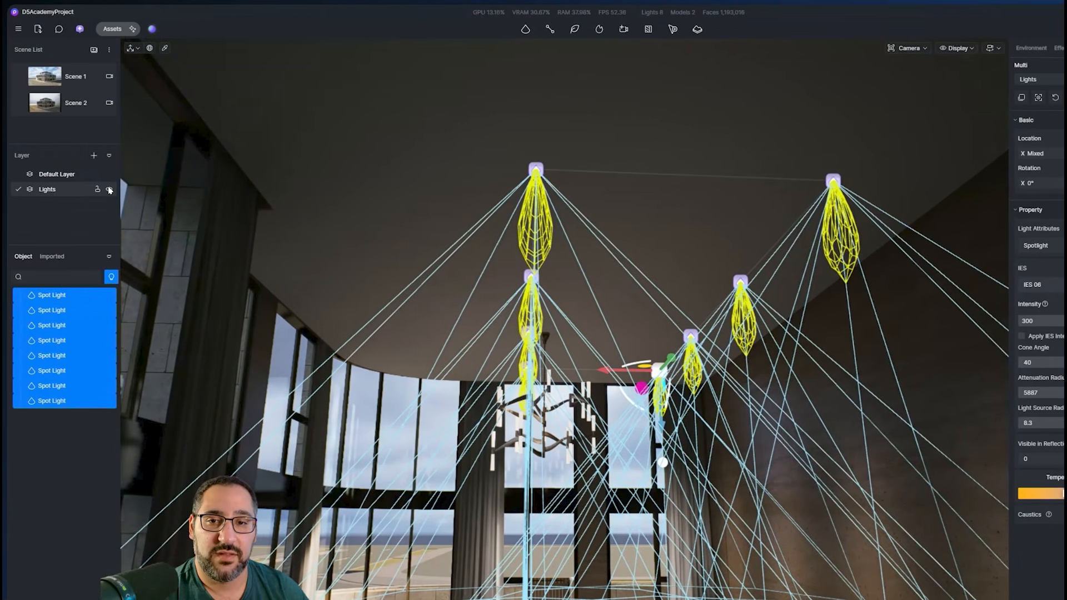
Switch the Lights layer off and on to compare the room with and without its spotlights, and clear the selection
{"action": "left_click", "coordinate": [109, 190]}
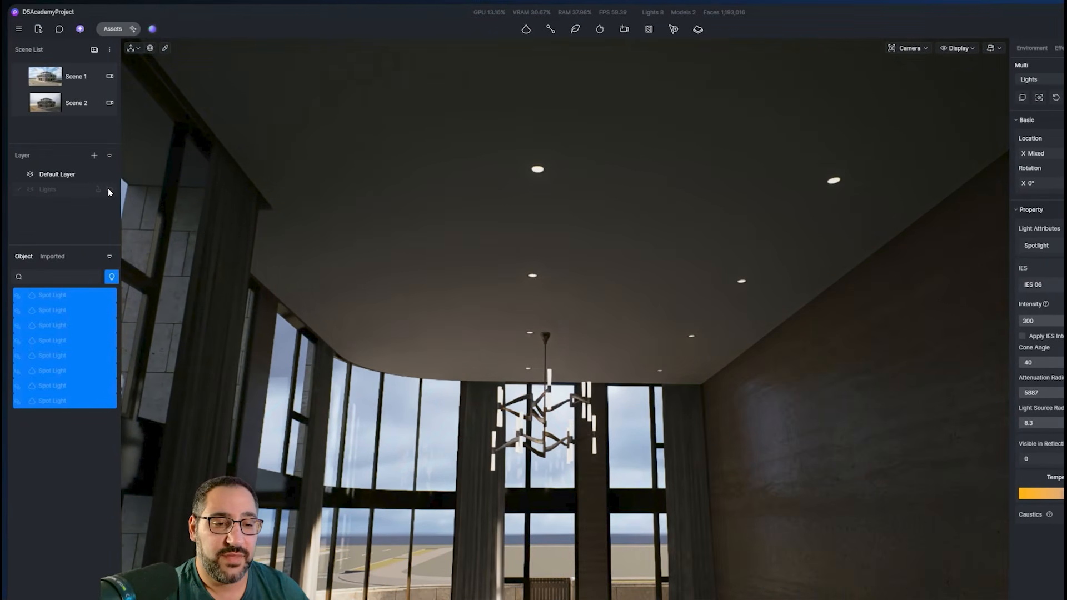
{"action": "left_click", "coordinate": [109, 190]}
{"action": "left_click", "coordinate": [110, 189]}
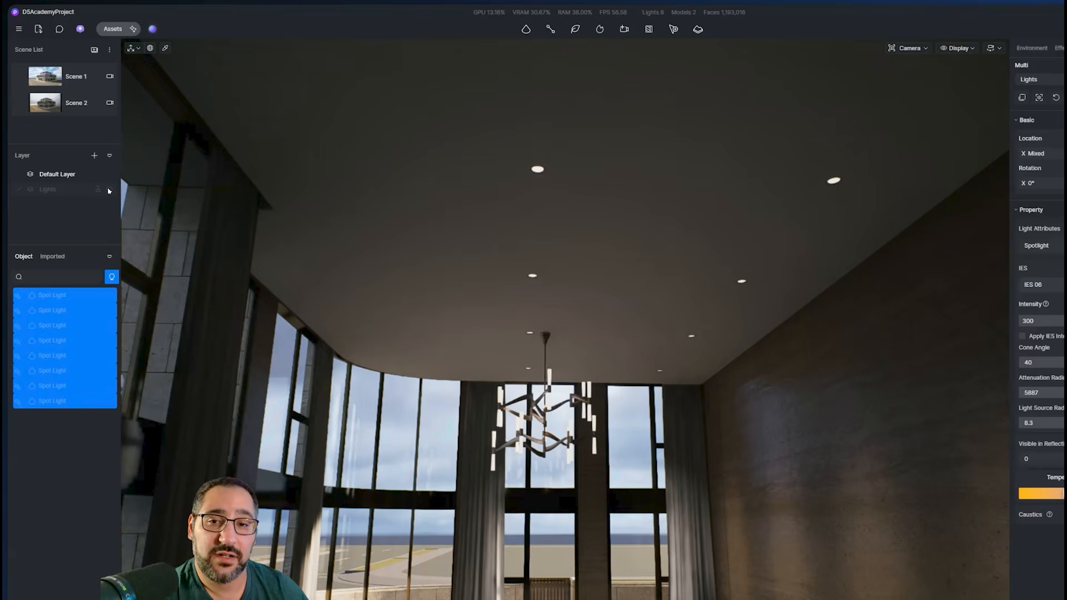
{"action": "left_click", "coordinate": [109, 190]}
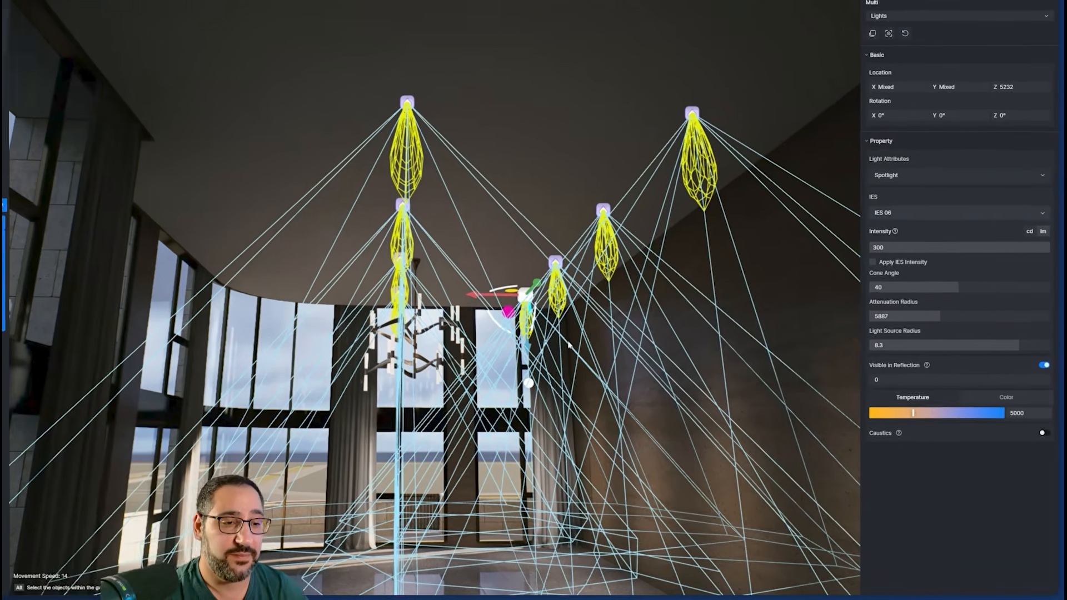
{"action": "right_click_drag", "start_coordinate": [576, 349], "coordinate": [619, 352]}
{"action": "left_click", "coordinate": [555, 315]}
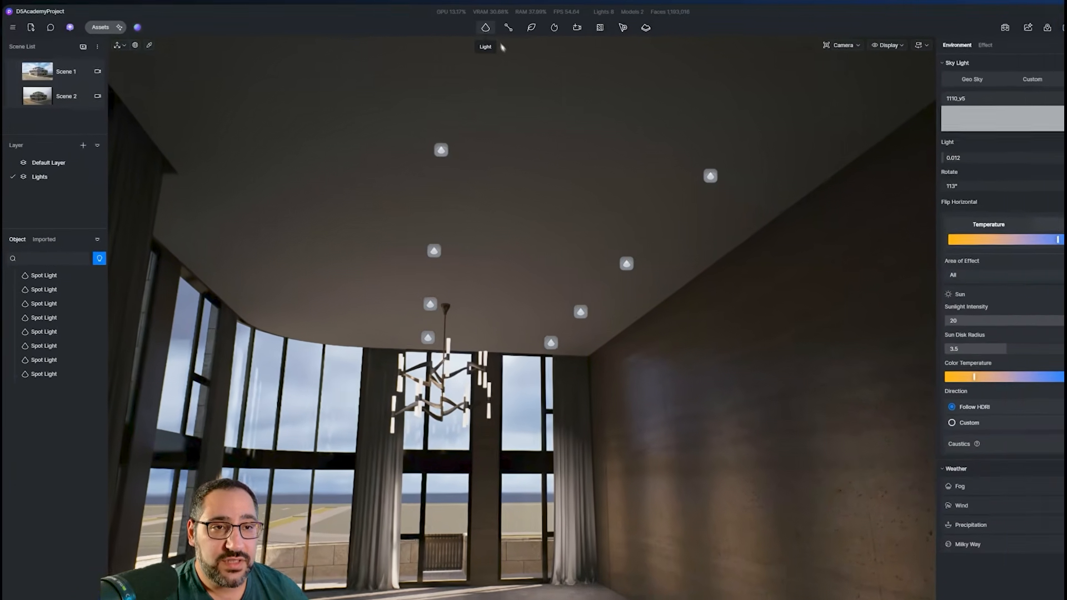
Place a point light on the floor in front of the windows and raise it to the height of the chandelier
{"action": "left_click", "coordinate": [459, 27]}
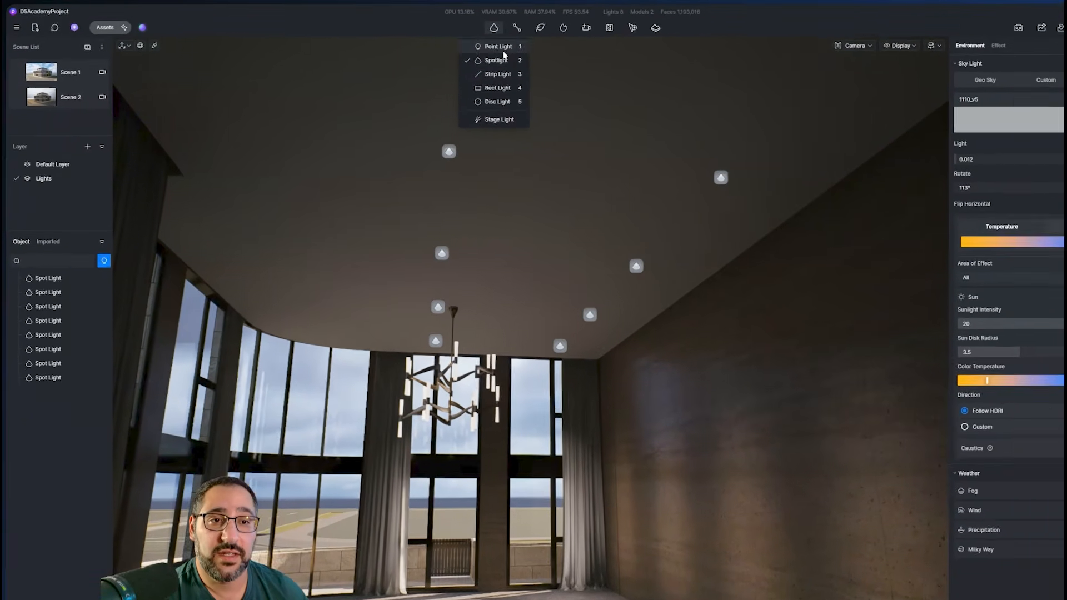
{"action": "left_click", "coordinate": [466, 46]}
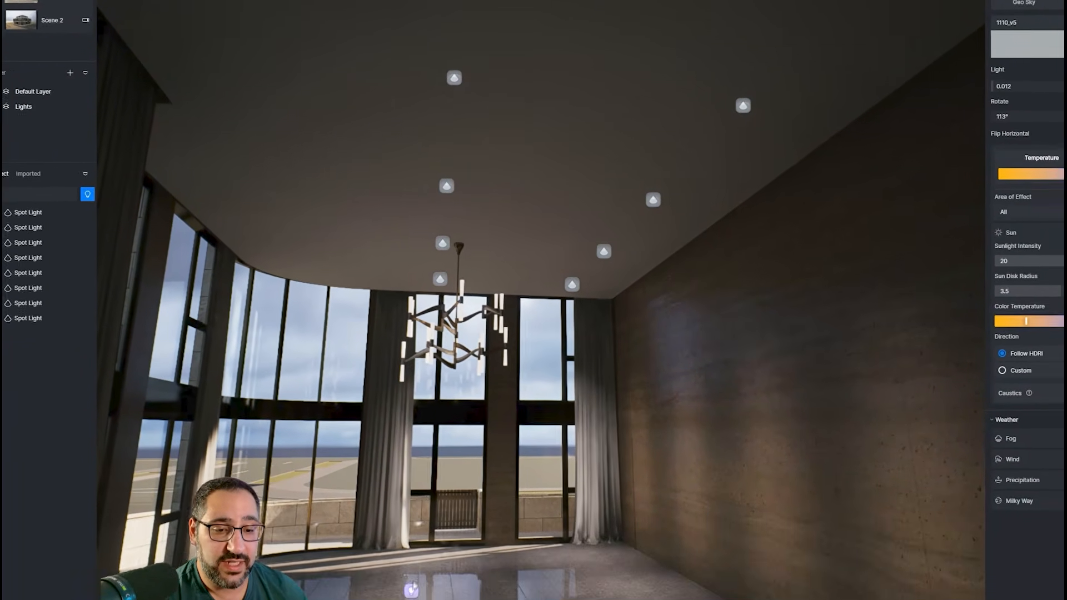
{"action": "left_click", "coordinate": [465, 580]}
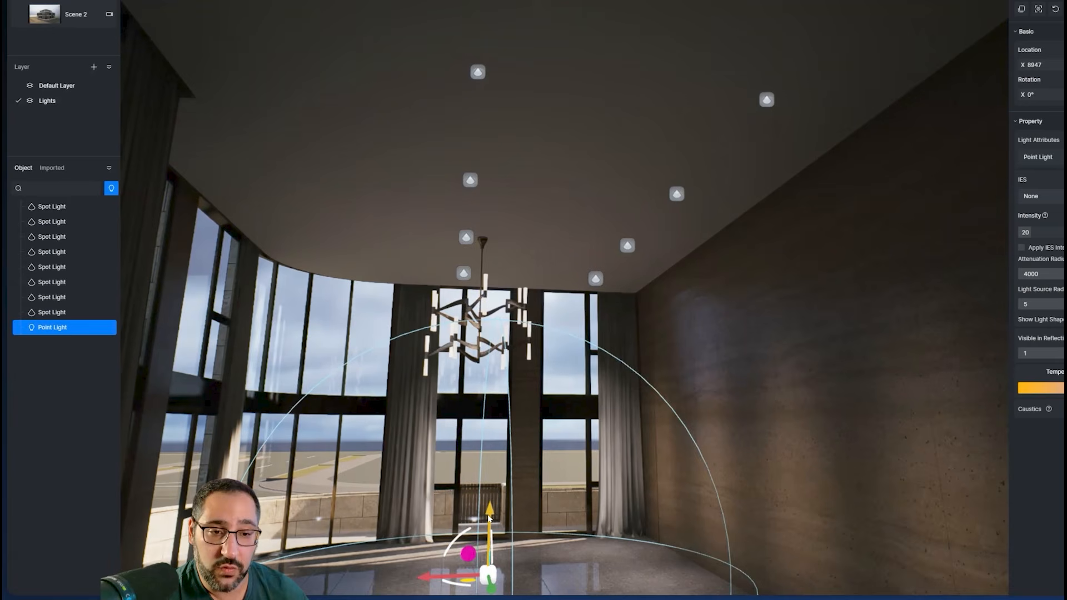
{"action": "left_click_drag", "start_coordinate": [489, 518], "coordinate": [514, 253]}
{"action": "scroll", "coordinate": [521, 269], "scroll_direction": "up", "scroll_amount": 5}
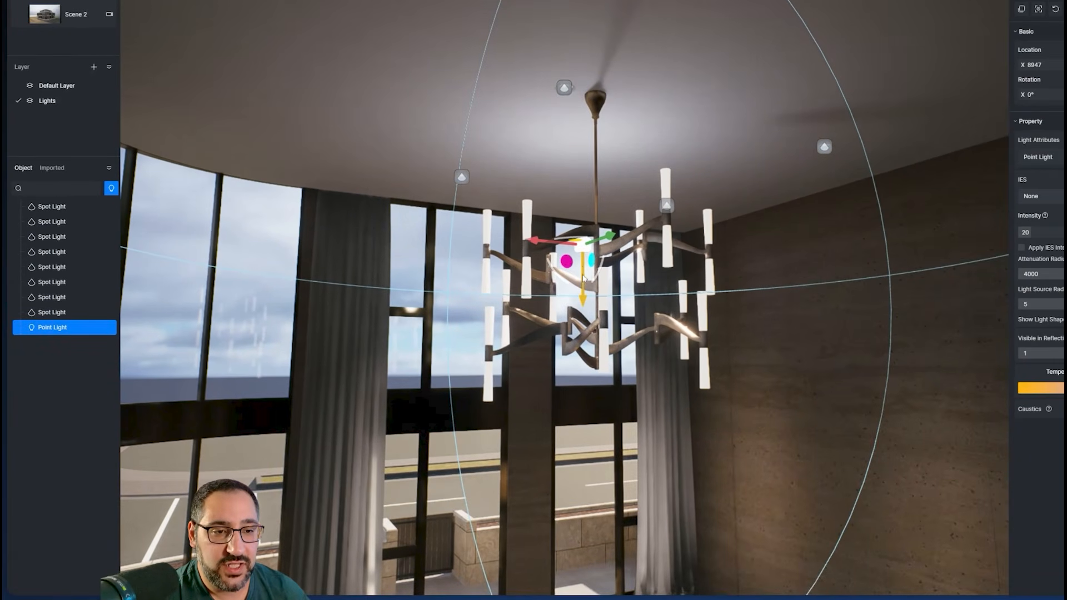
Move the point light horizontally in among the chandelier's arms, to about X 8558, Y 12911
{"action": "left_click_drag", "start_coordinate": [583, 277], "coordinate": [652, 259]}
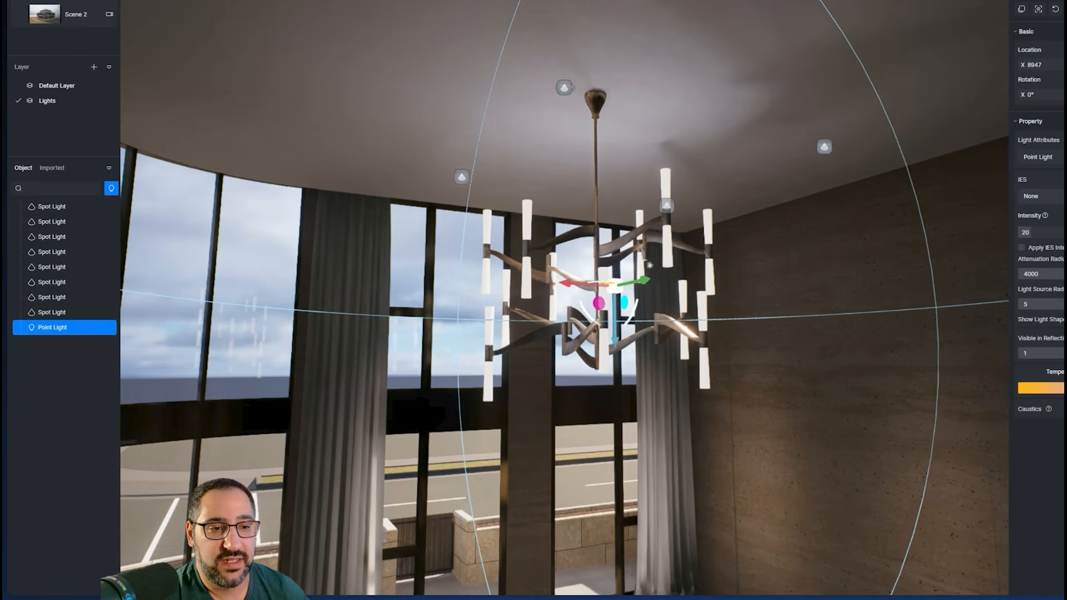
{"action": "right_click_drag", "start_coordinate": [616, 264], "coordinate": [611, 431]}
{"action": "key", "text": "e"}
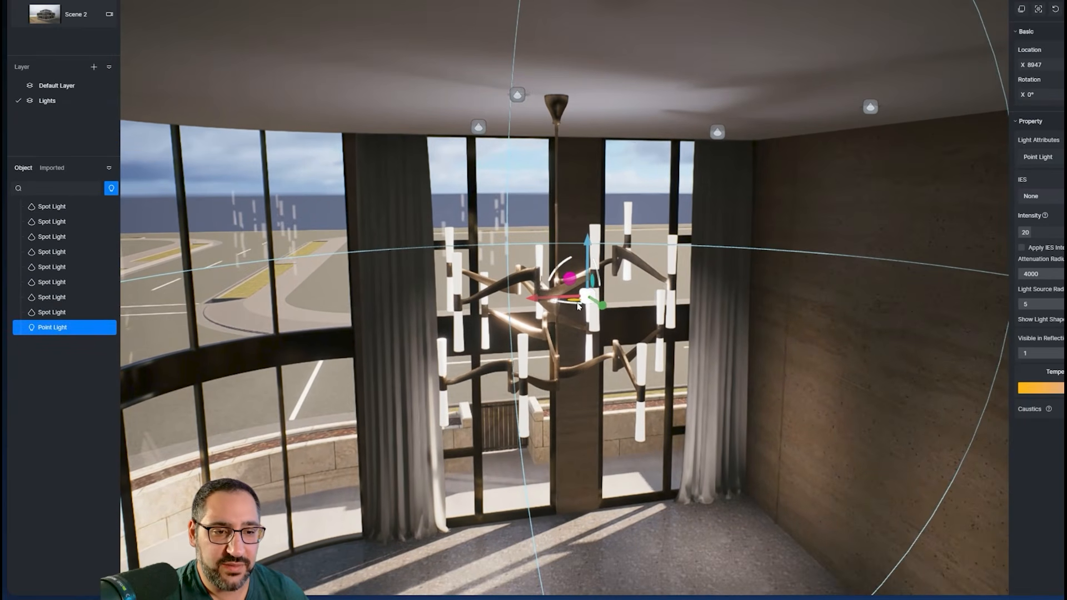
{"action": "left_click_drag", "start_coordinate": [576, 302], "coordinate": [582, 347]}
{"action": "key", "text": "q"}
{"action": "right_click_drag", "start_coordinate": [565, 349], "coordinate": [573, 231]}
{"action": "key", "text": "s"}
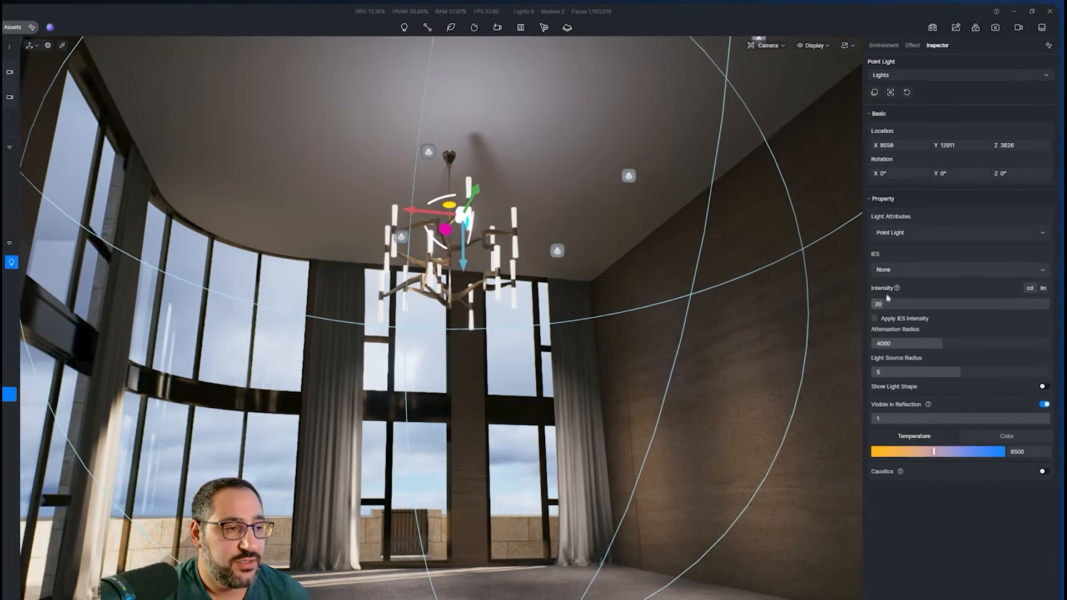
Lower the point light's intensity to 2.3 and inspect the emissive material of the chandelier's glowing tubes
{"action": "left_click", "coordinate": [898, 279]}
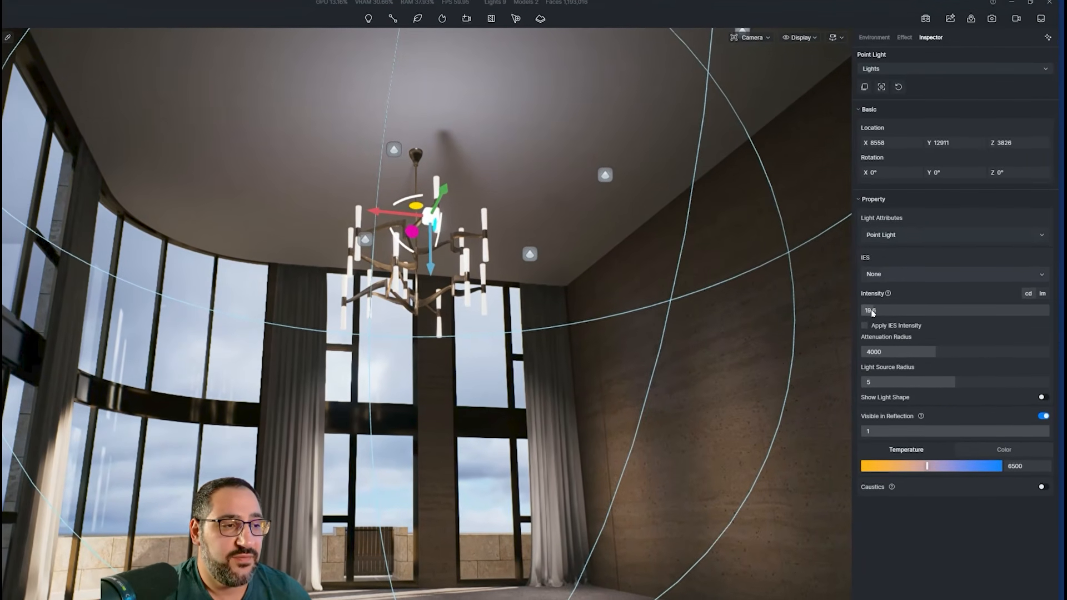
{"action": "left_click_drag", "start_coordinate": [872, 316], "coordinate": [872, 305]}
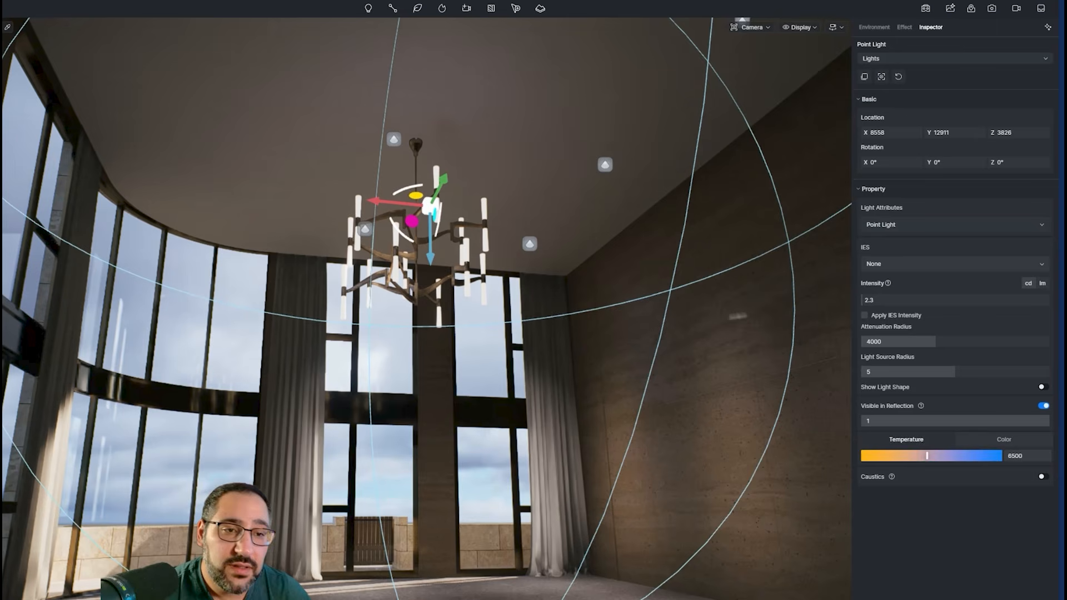
{"action": "right_click_drag", "start_coordinate": [546, 291], "coordinate": [539, 181]}
{"action": "scroll", "coordinate": [539, 181], "scroll_direction": "up", "scroll_amount": 3}
{"action": "scroll", "coordinate": [427, 309], "scroll_direction": "up", "scroll_amount": 3}
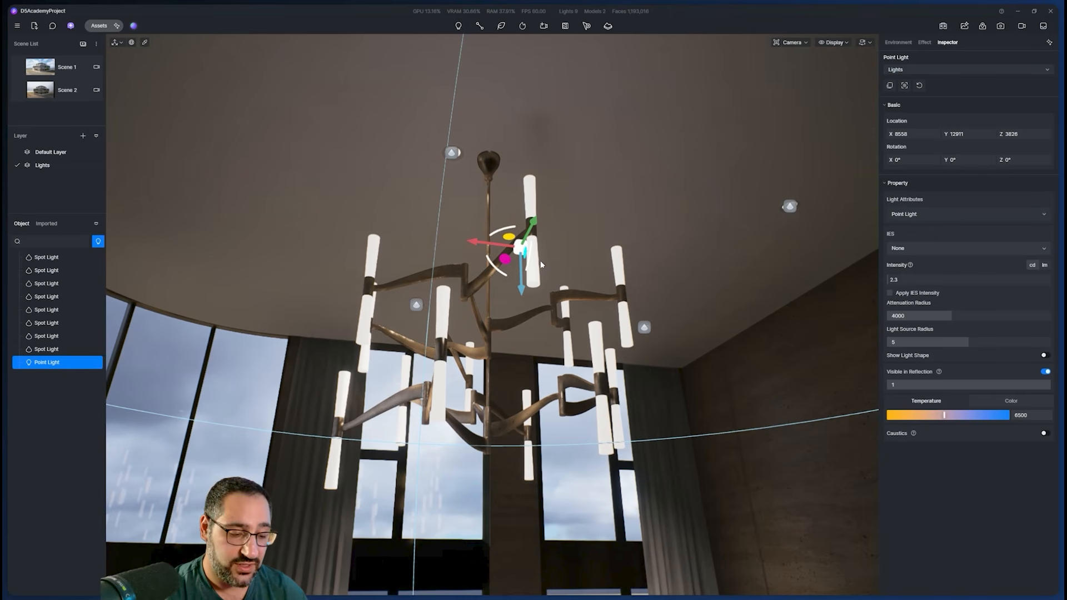
{"action": "left_click", "coordinate": [536, 266]}
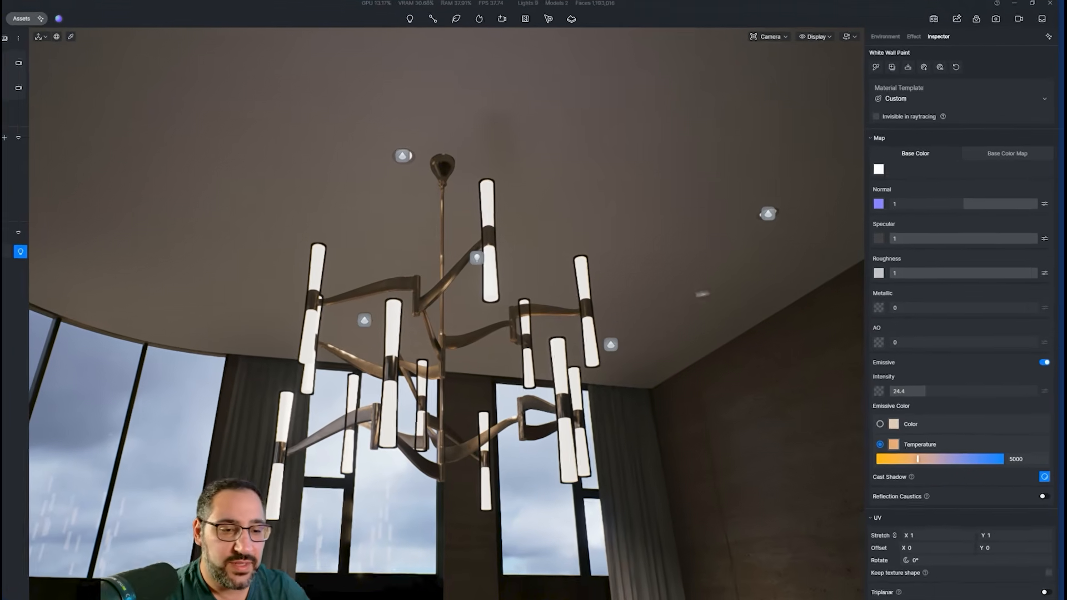
Place a strip light along the edge of the counter top in the dark part of the room
{"action": "right_click_drag", "start_coordinate": [749, 279], "coordinate": [274, 399]}
{"action": "key", "text": "s"}
{"action": "key", "text": "w"}
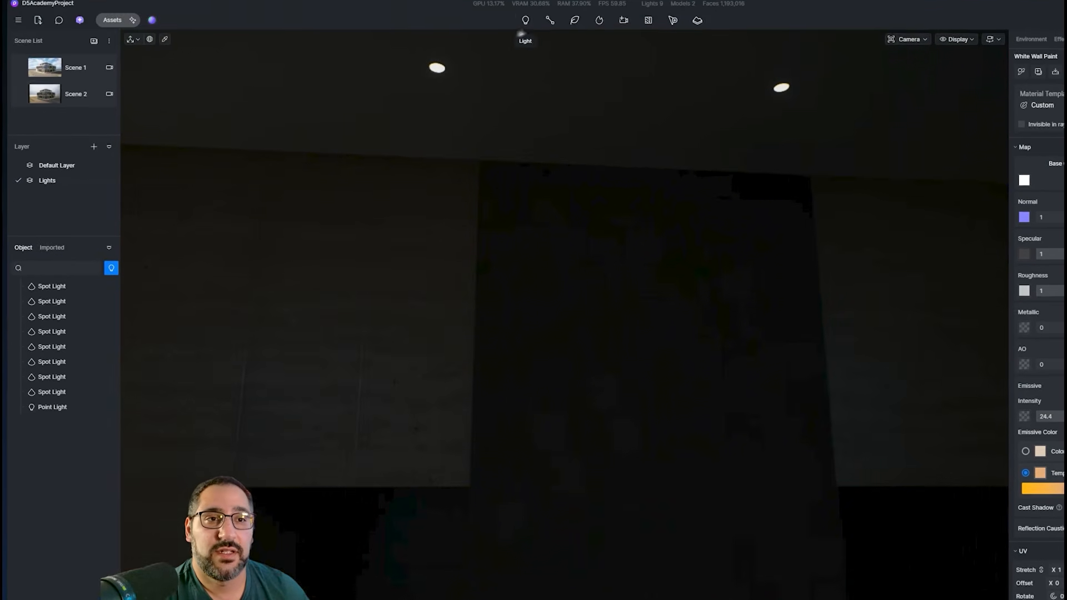
{"action": "left_click", "coordinate": [527, 30]}
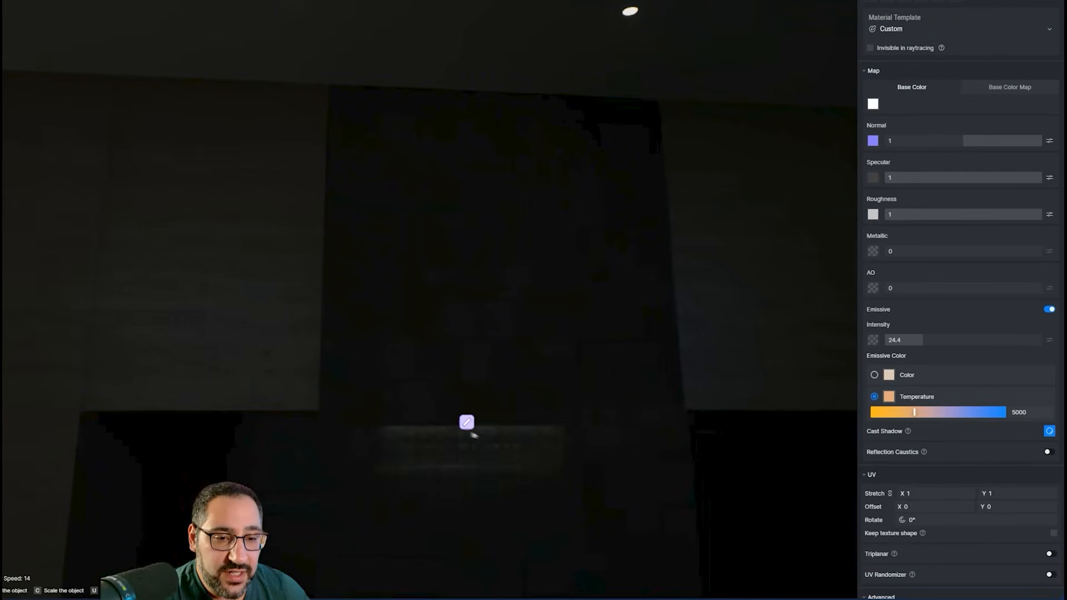
{"action": "right_click_drag", "start_coordinate": [624, 522], "coordinate": [648, 421]}
{"action": "right_click_drag", "start_coordinate": [383, 431], "coordinate": [471, 93]}
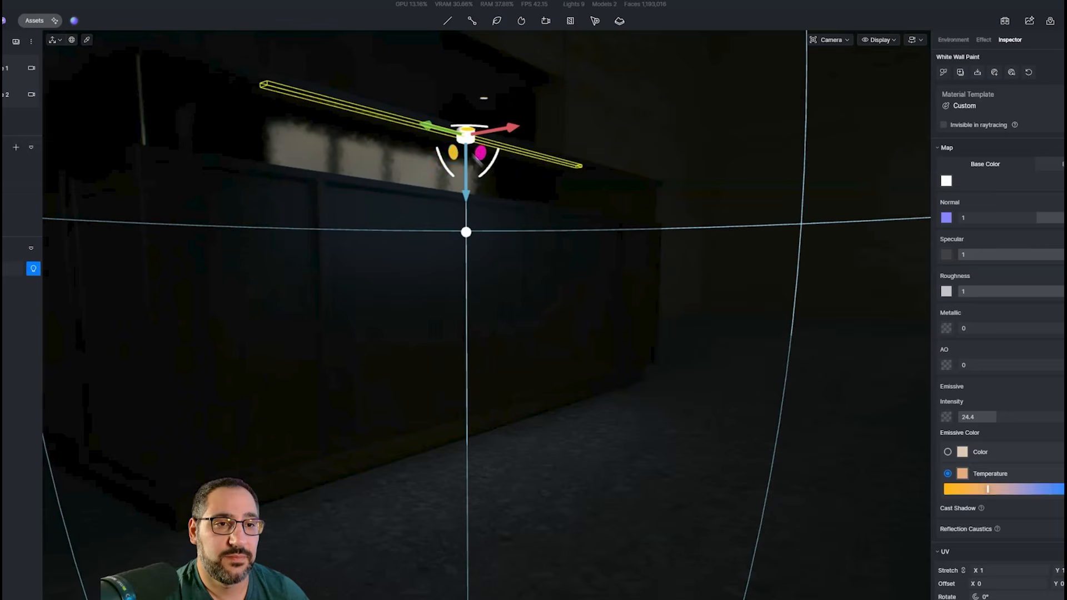
{"action": "left_click", "coordinate": [466, 133]}
Adjust the strip light's horizontal position at the counter top's edge to about X 10554
{"action": "right_click_drag", "start_coordinate": [466, 134], "coordinate": [513, 106]}
{"action": "key", "text": "w"}
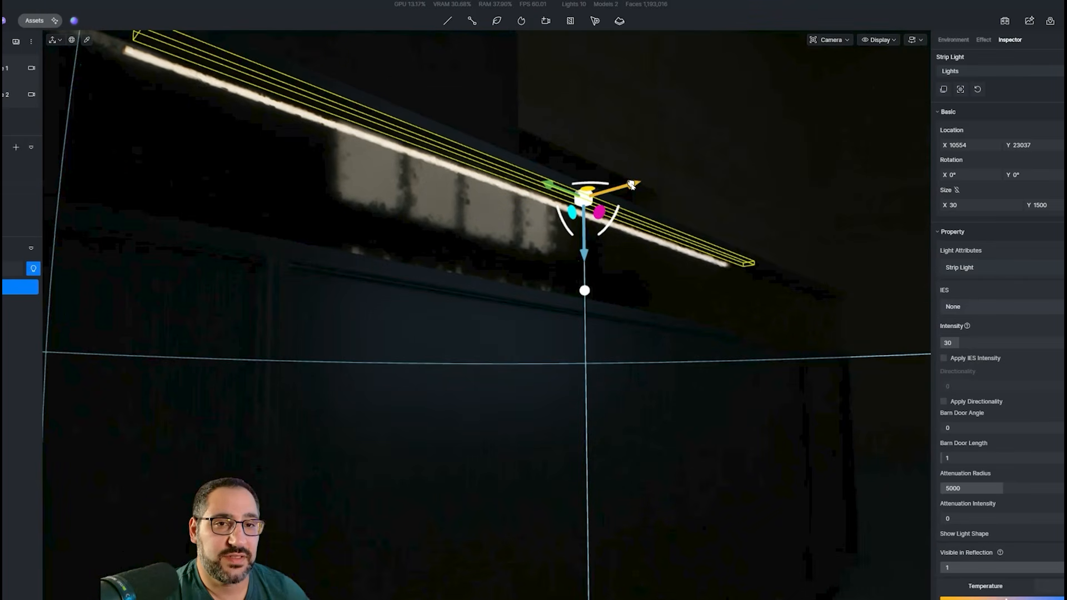
{"action": "left_click_drag", "start_coordinate": [631, 184], "coordinate": [631, 185]}
{"action": "key", "text": "s"}
{"action": "right_click_drag", "start_coordinate": [702, 273], "coordinate": [715, 298]}
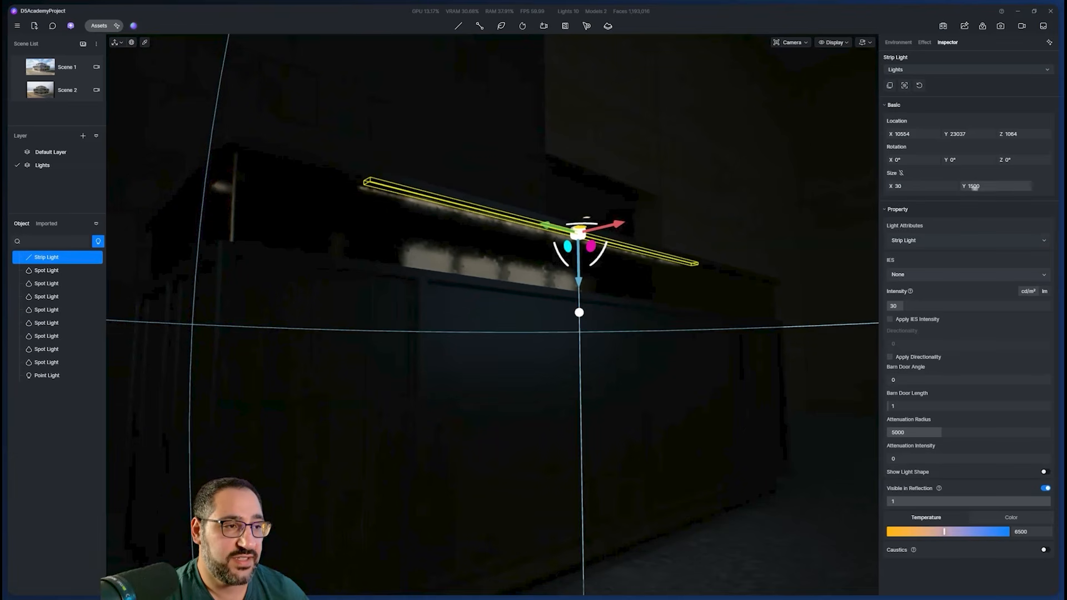
Set the strip light's size to 15 in X and 2000 in Y
{"action": "left_click", "coordinate": [974, 187]}
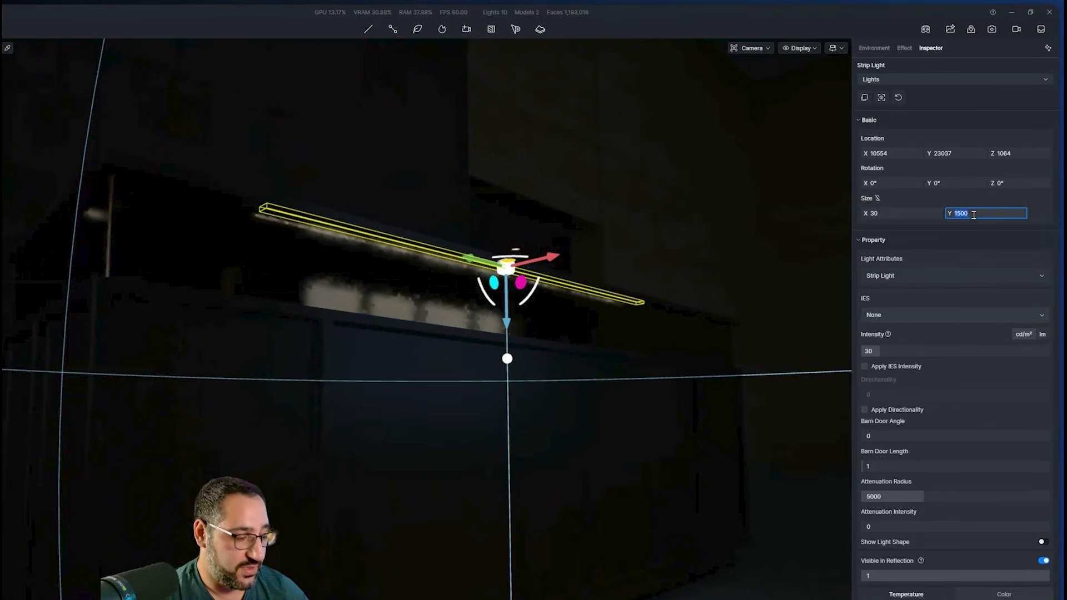
{"action": "type", "text": "2000"}
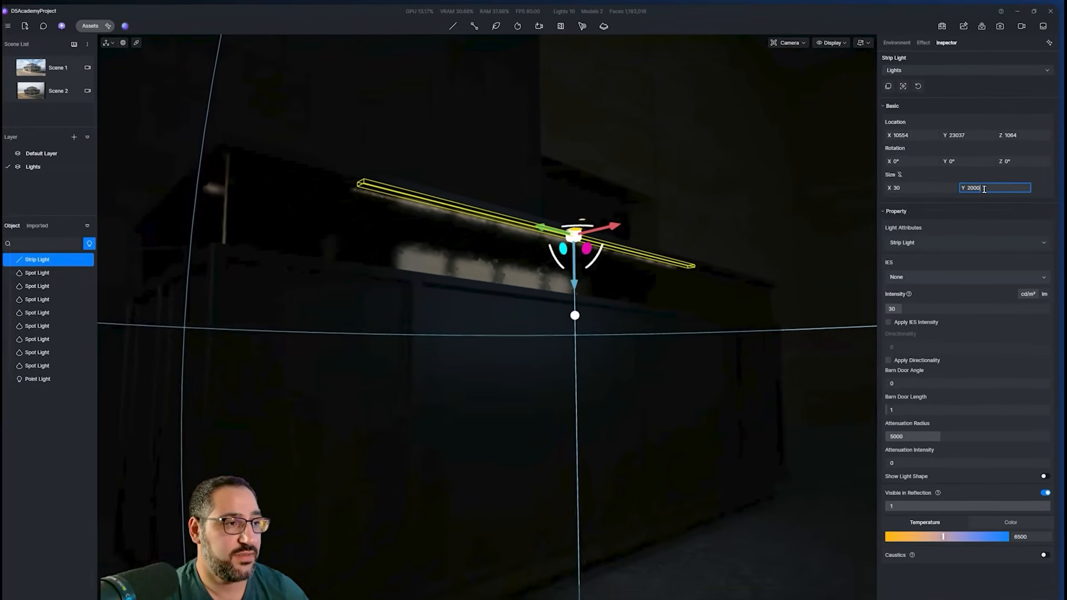
{"action": "key", "text": "Return"}
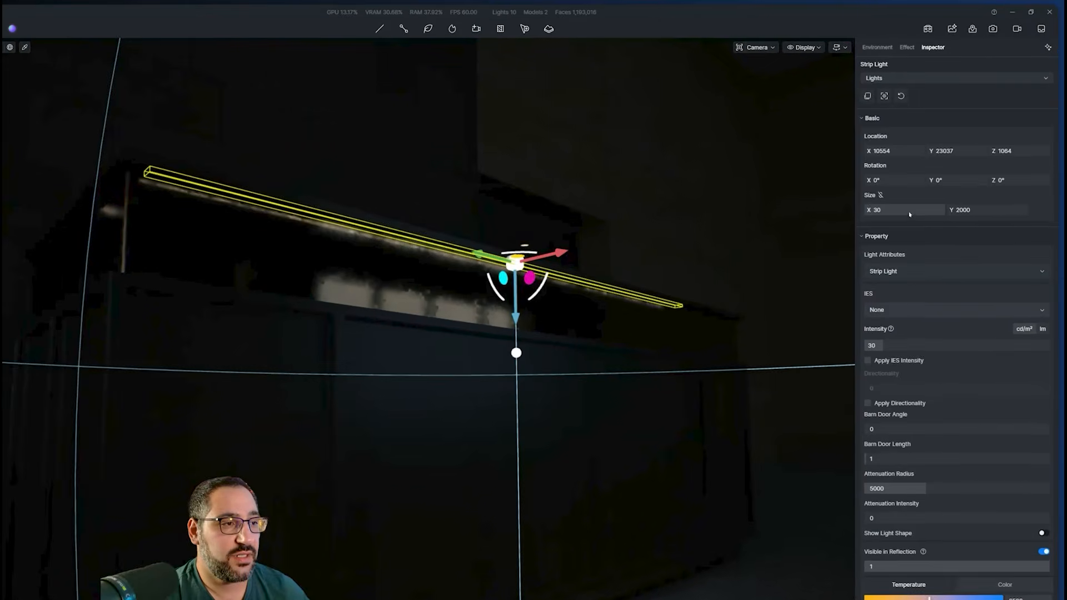
{"action": "left_click", "coordinate": [927, 186]}
{"action": "type", "text": "15"}
{"action": "key", "text": "Return"}
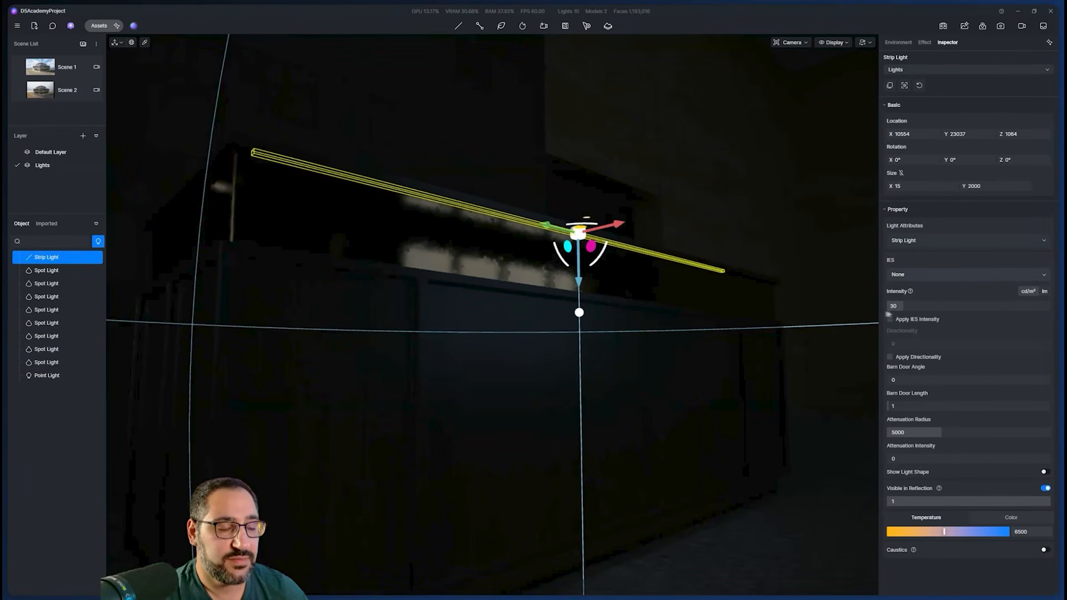
Raise the strip light's intensity to 97.2 cd/m²
{"action": "left_click", "coordinate": [896, 307]}
{"action": "type", "text": "0.2"}
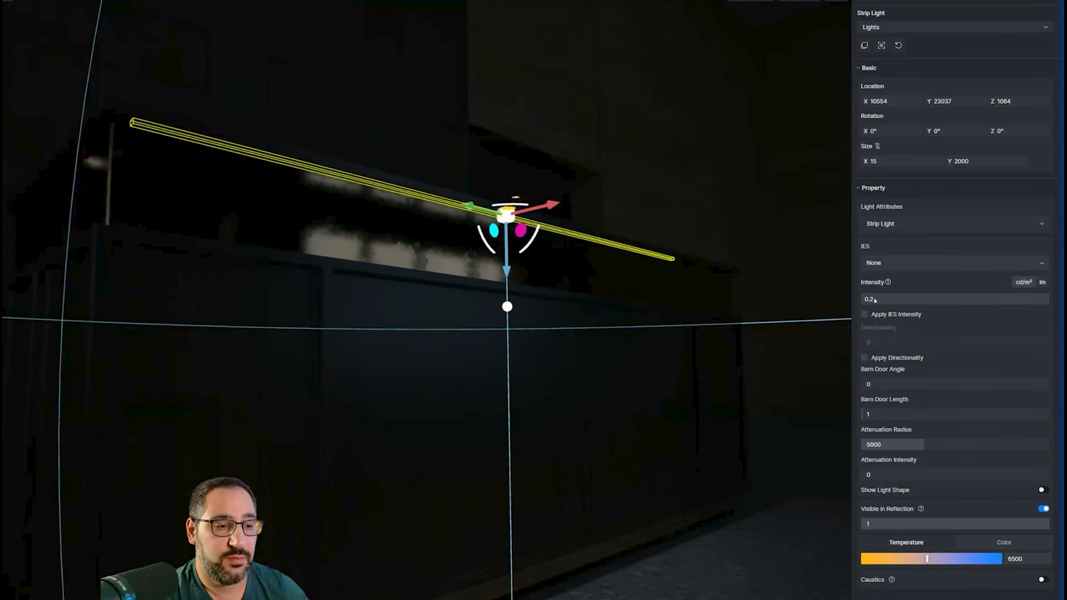
{"action": "left_click_drag", "start_coordinate": [875, 300], "coordinate": [878, 301]}
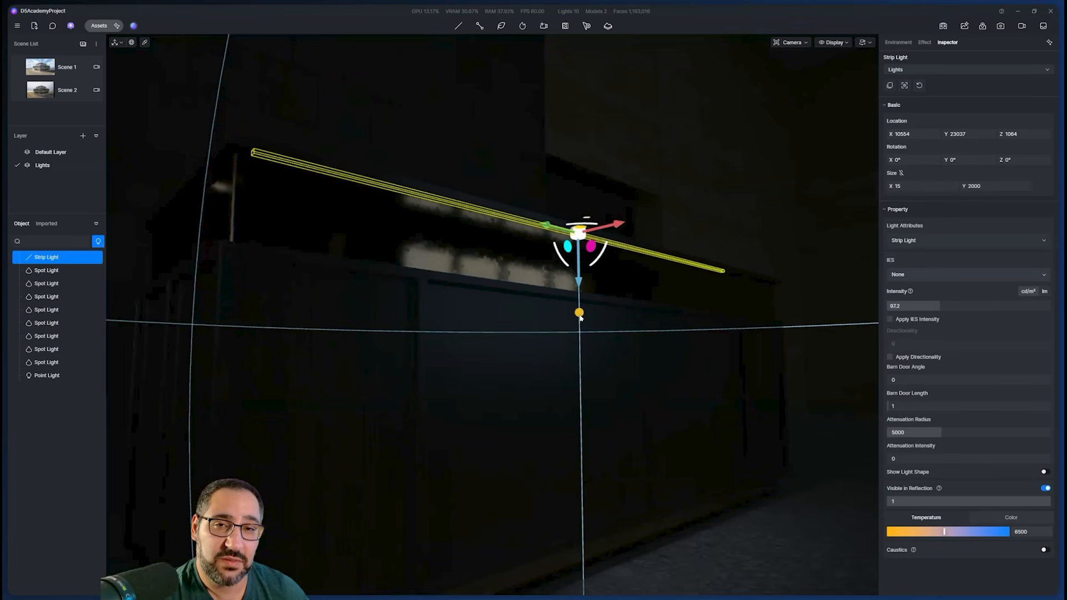
Try tilting the counter strip light with its direction handle, and restore its rotation to 0° on all axes
{"action": "left_click_drag", "start_coordinate": [581, 314], "coordinate": [647, 523]}
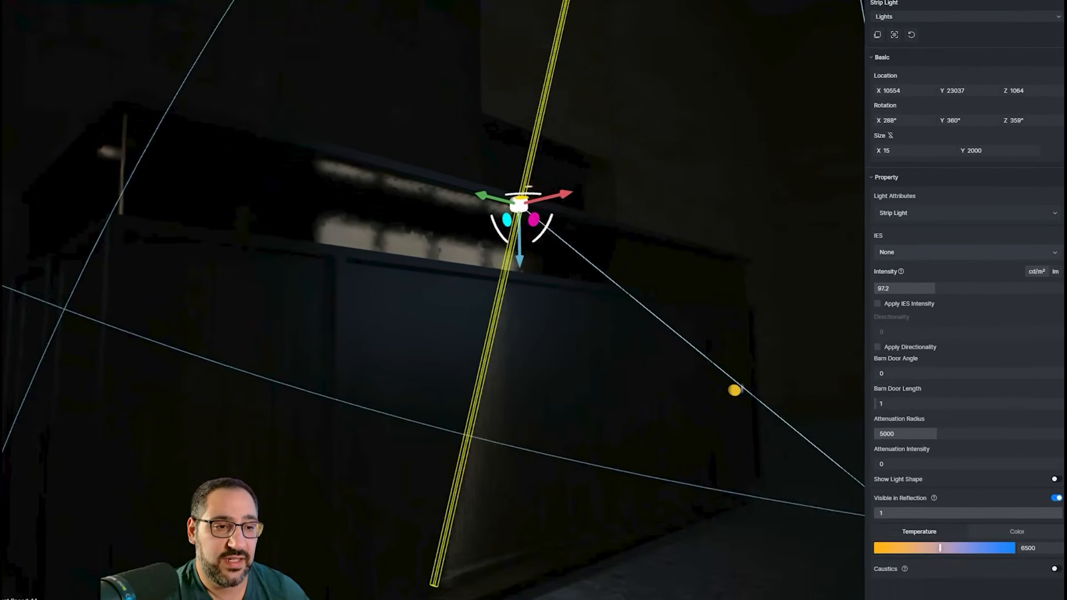
{"action": "left_click_drag", "start_coordinate": [756, 492], "coordinate": [476, 427]}
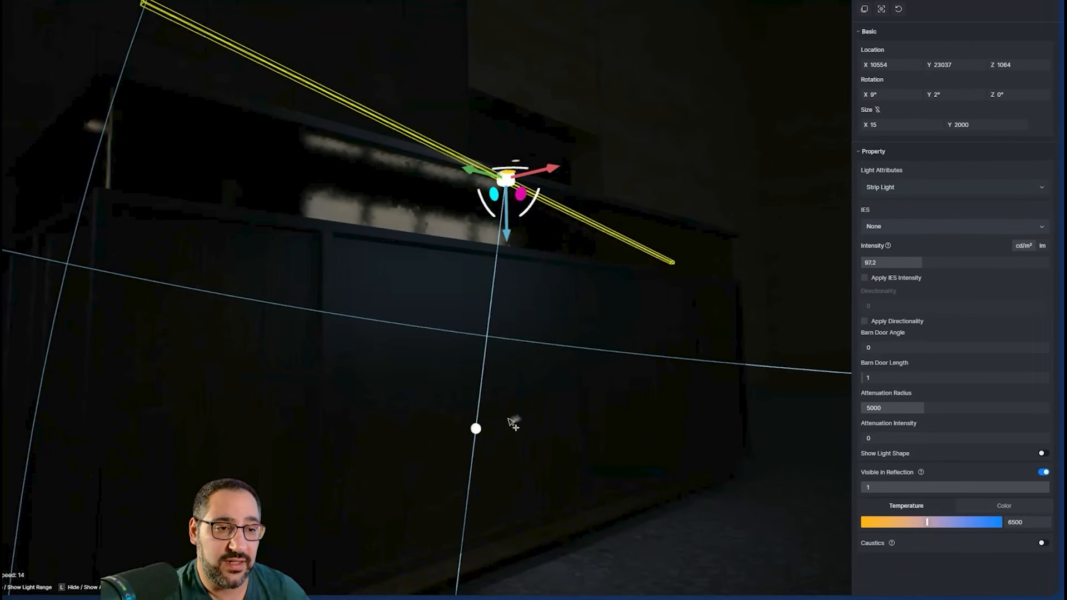
{"action": "left_click", "coordinate": [590, 345]}
{"action": "left_click", "coordinate": [507, 180]}
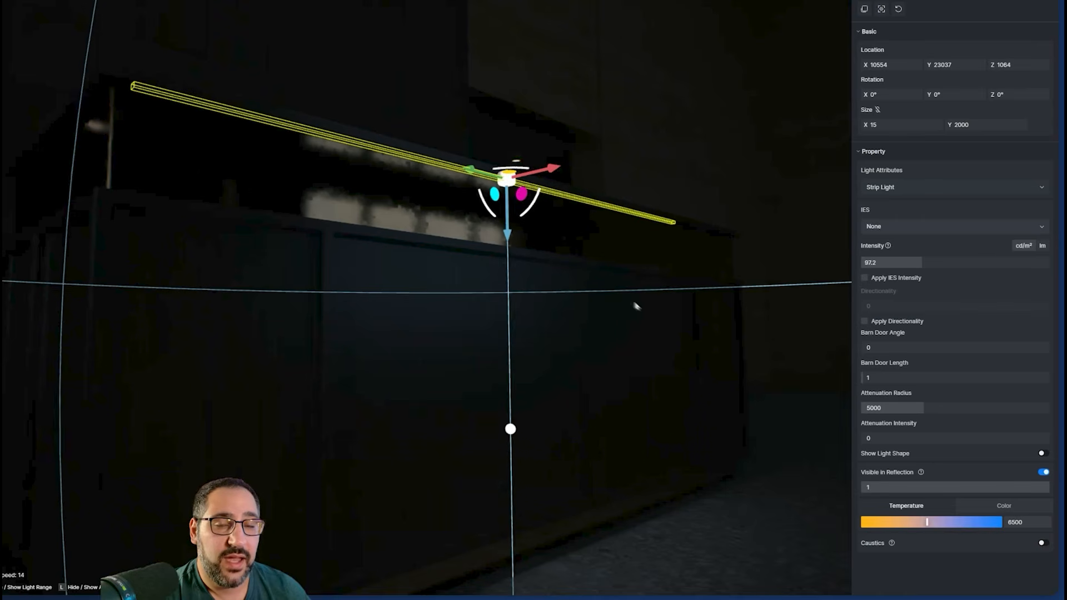
Try aiming the ceiling spotlight nearest the dark area at the side wall, rotating it to X -31° and Z -72°
{"action": "right_click_drag", "start_coordinate": [637, 306], "coordinate": [214, 103]}
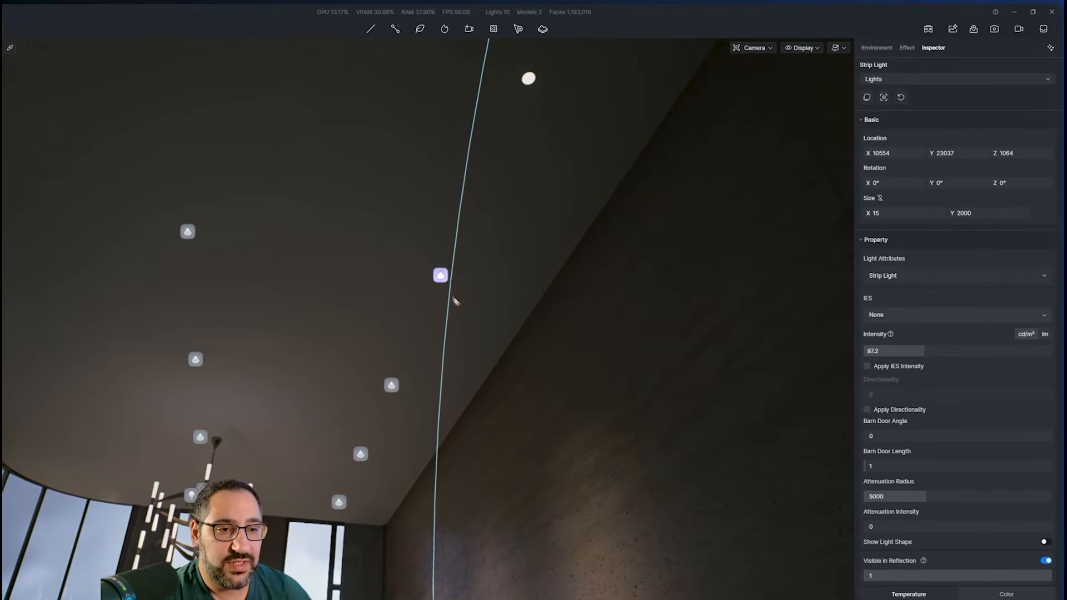
{"action": "left_click", "coordinate": [441, 276]}
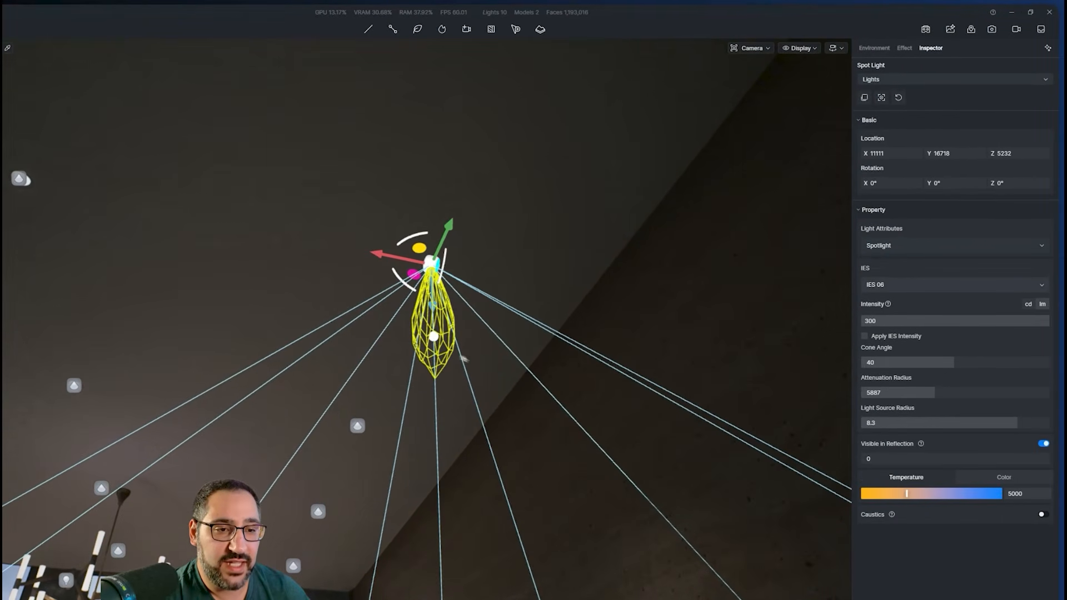
{"action": "left_click_drag", "start_coordinate": [434, 336], "coordinate": [717, 498]}
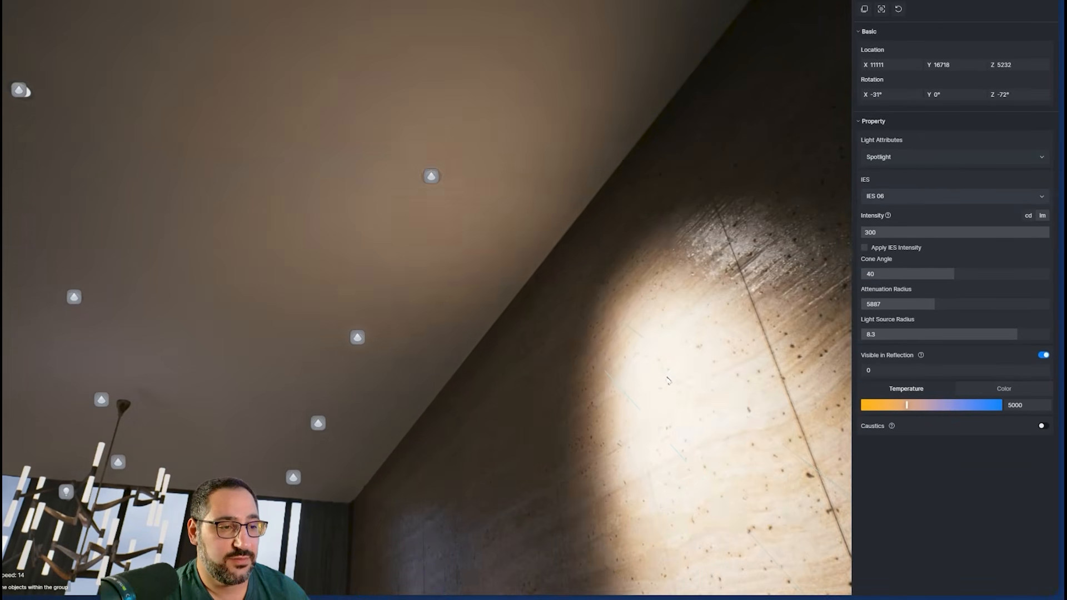
{"action": "key", "text": "Delete"}
Place a rectangle light on the ceiling between the two rows of spotlights
{"action": "right_click_drag", "start_coordinate": [572, 341], "coordinate": [723, 564]}
{"action": "key", "text": "s"}
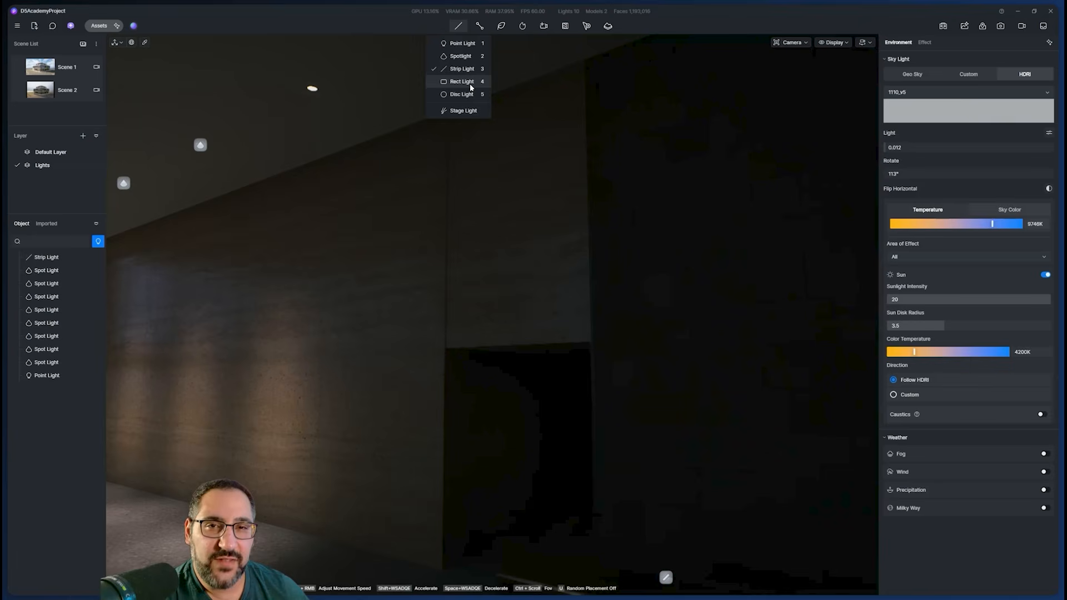
{"action": "left_click", "coordinate": [471, 85]}
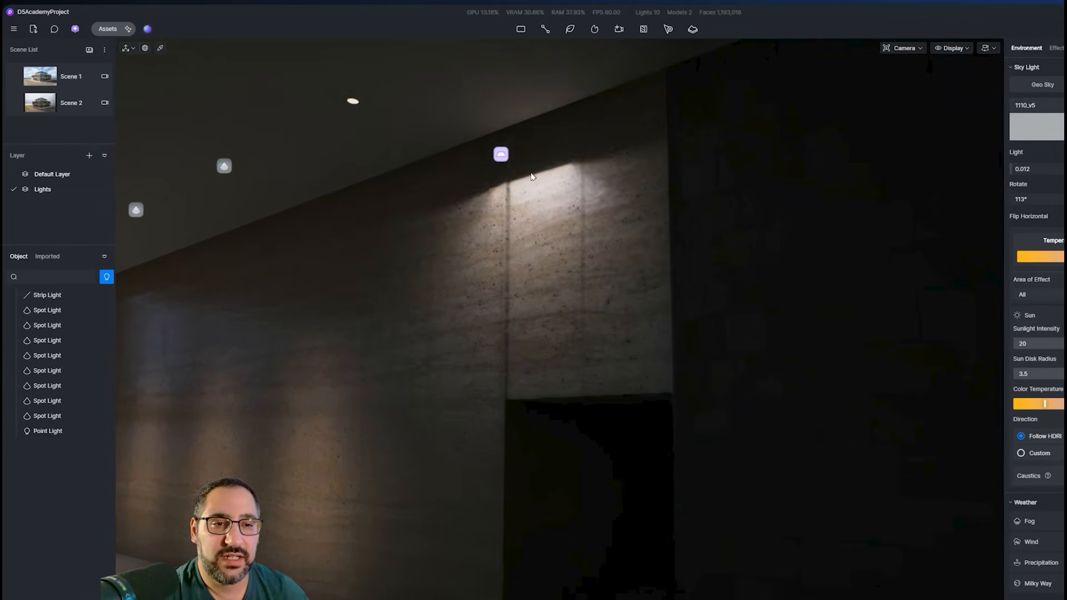
{"action": "right_click_drag", "start_coordinate": [454, 145], "coordinate": [260, 188]}
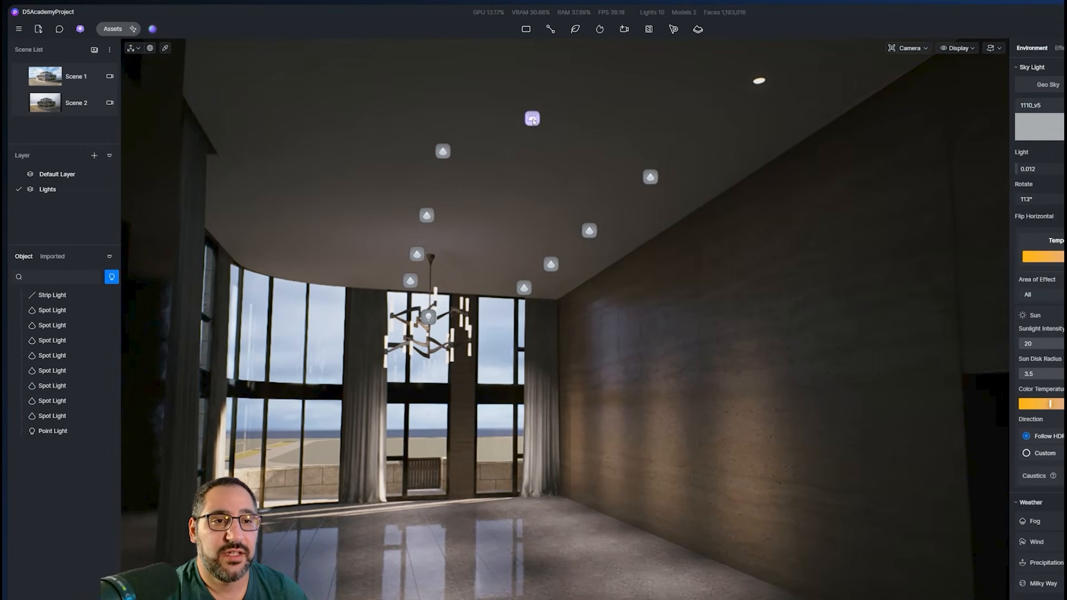
{"action": "left_click", "coordinate": [532, 119]}
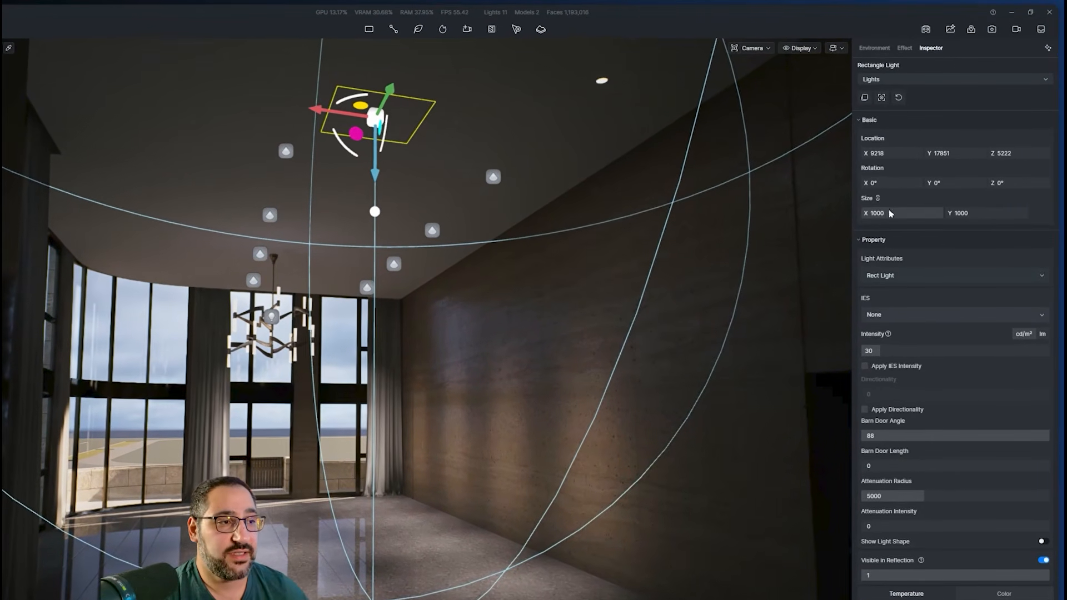
Enlarge the rectangle light to 5000 by 5000 and lower its intensity to 11.9 cd/m²
{"action": "left_click", "coordinate": [891, 212]}
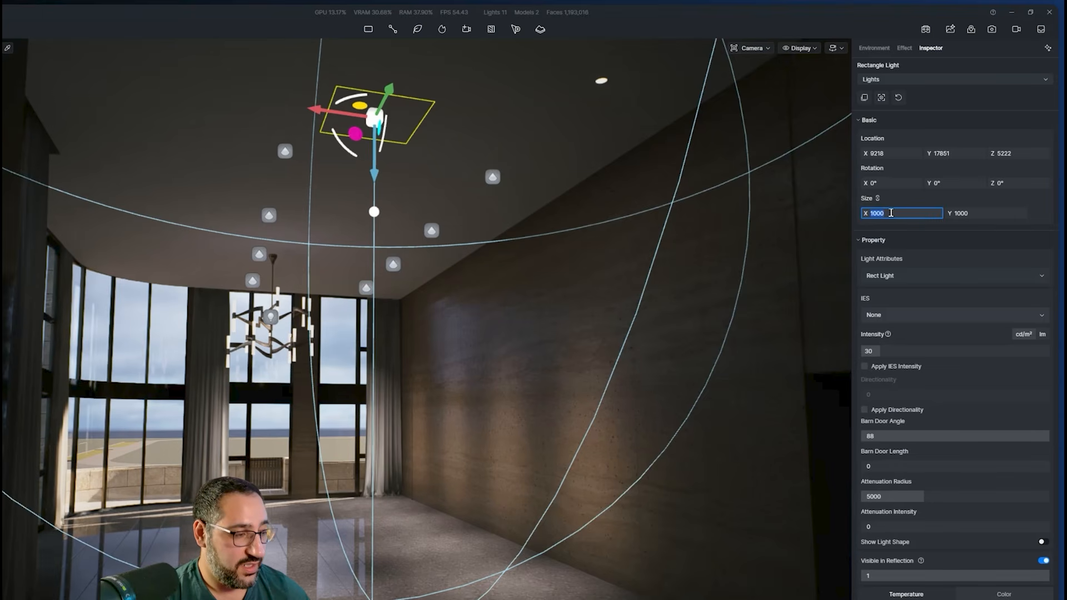
{"action": "type", "text": "5000"}
{"action": "key", "text": "Return"}
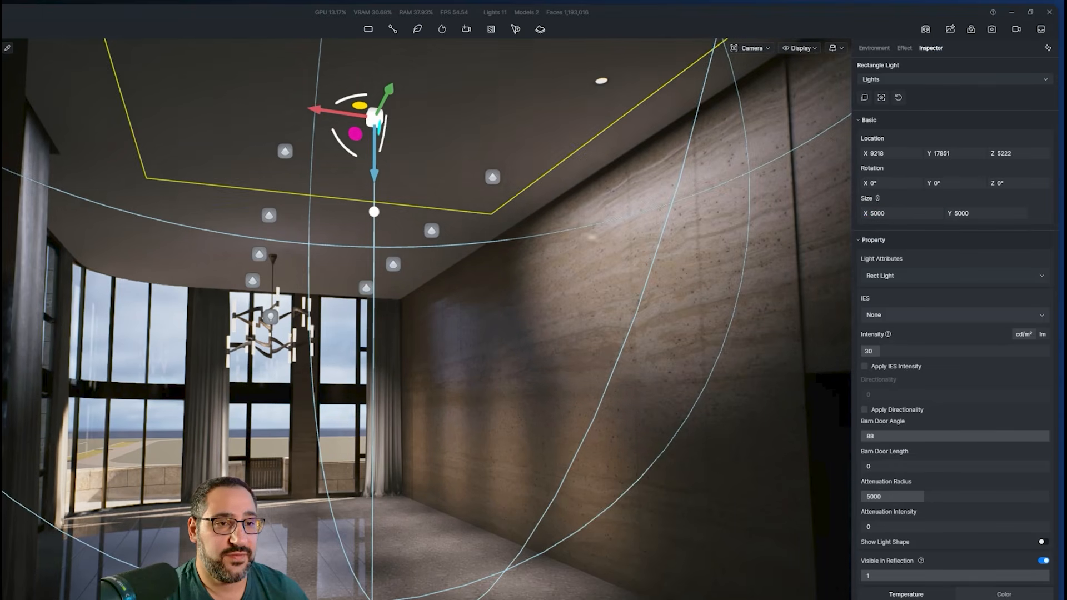
{"action": "scroll", "coordinate": [556, 210], "scroll_direction": "down", "scroll_amount": 2}
{"action": "right_click_drag", "start_coordinate": [557, 210], "coordinate": [564, 199]}
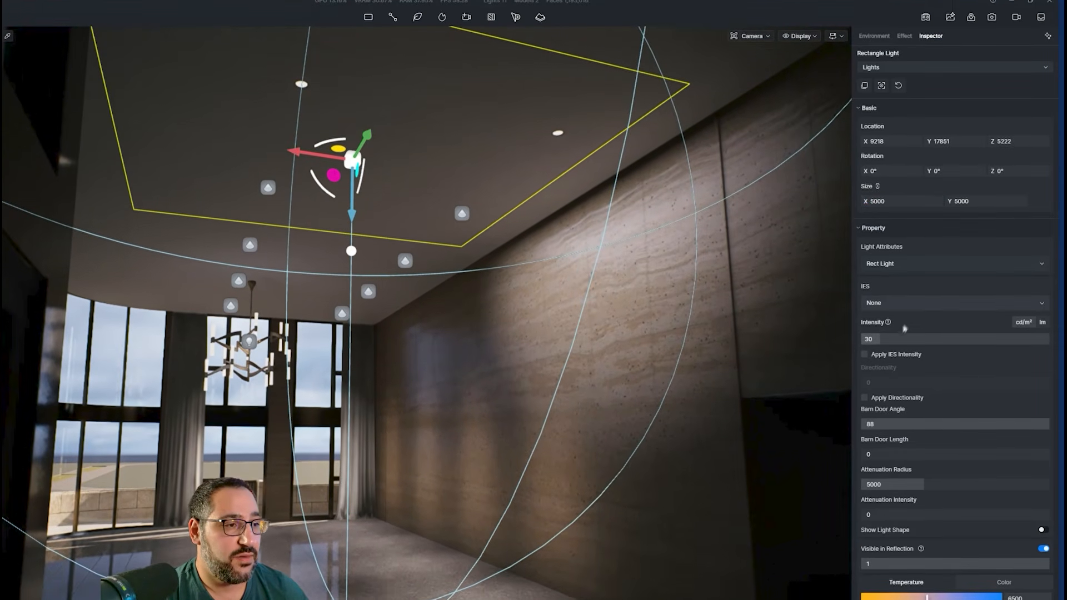
{"action": "left_click", "coordinate": [880, 352]}
{"action": "left_click_drag", "start_coordinate": [880, 324], "coordinate": [879, 325]}
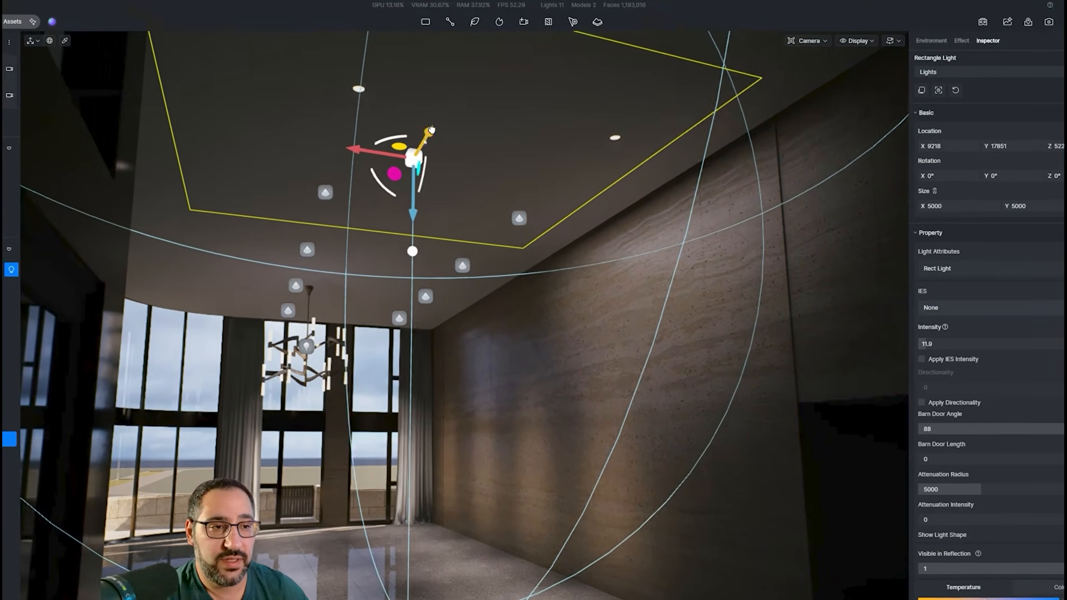
Move the rectangle light down in front of the windows behind the chandelier and turn it to X 270° so it faces the room
{"action": "left_click_drag", "start_coordinate": [367, 98], "coordinate": [391, 57]}
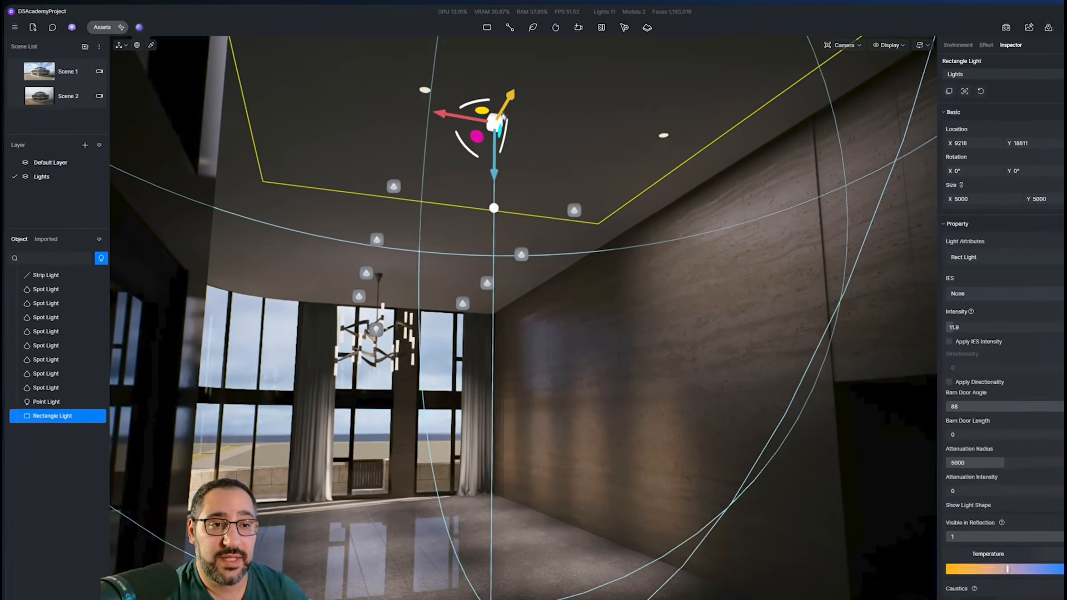
{"action": "left_click_drag", "start_coordinate": [479, 90], "coordinate": [344, 250]}
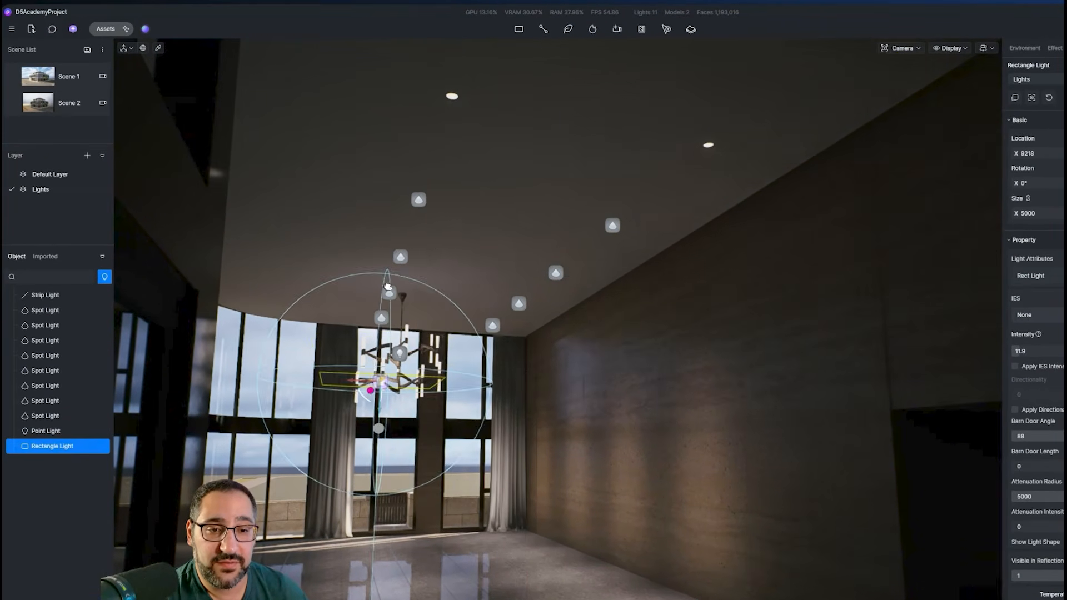
{"action": "right_click_drag", "start_coordinate": [599, 325], "coordinate": [588, 284]}
{"action": "scroll", "coordinate": [614, 283], "scroll_direction": "up", "scroll_amount": 3}
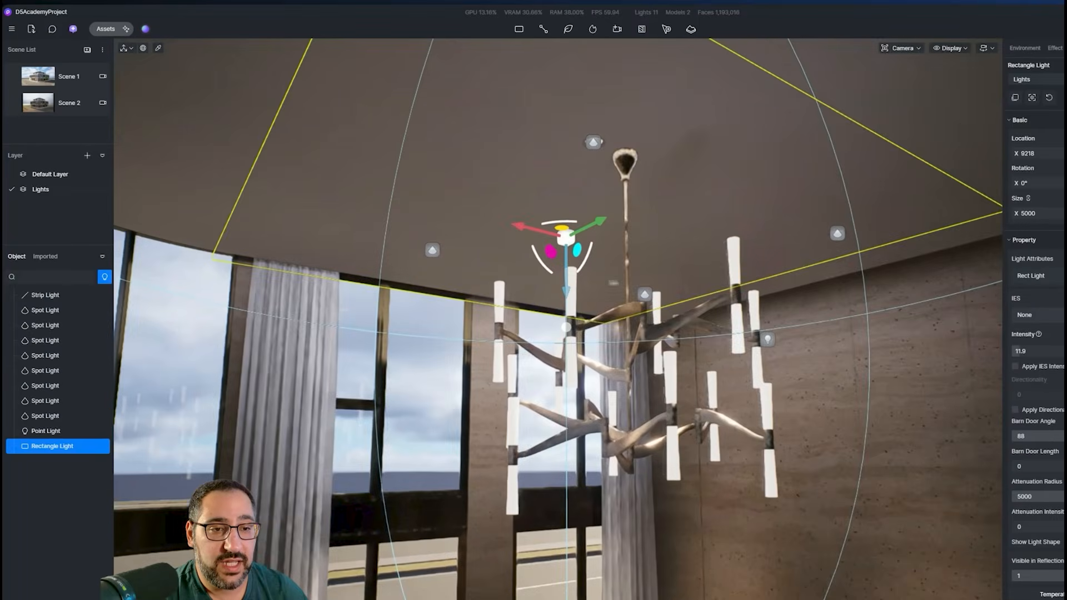
{"action": "left_click_drag", "start_coordinate": [588, 261], "coordinate": [598, 175]}
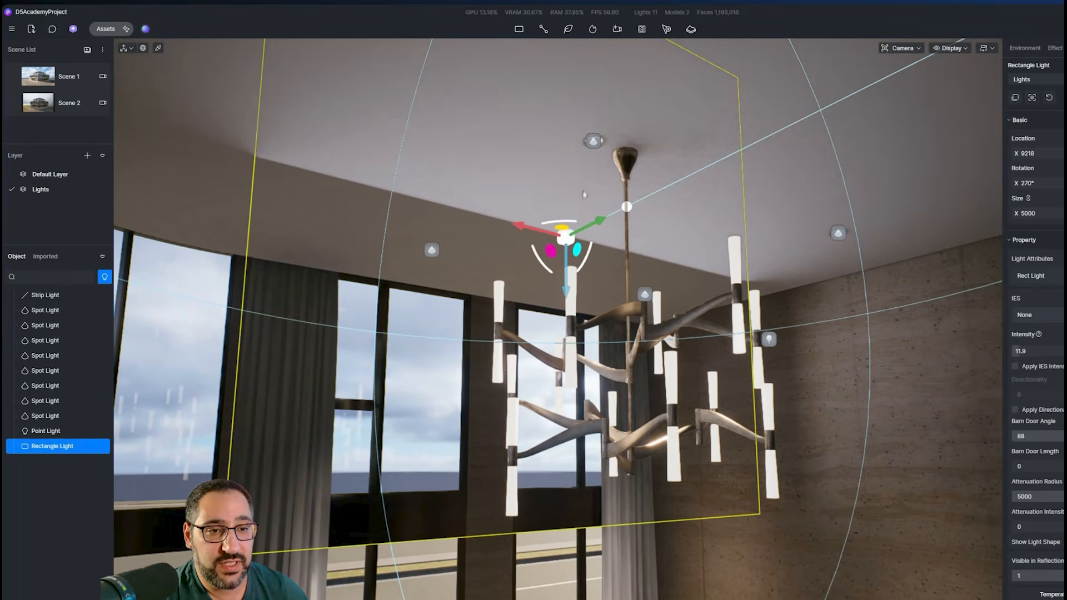
{"action": "left_click_drag", "start_coordinate": [560, 277], "coordinate": [585, 540]}
{"action": "right_click_drag", "start_coordinate": [574, 452], "coordinate": [659, 411]}
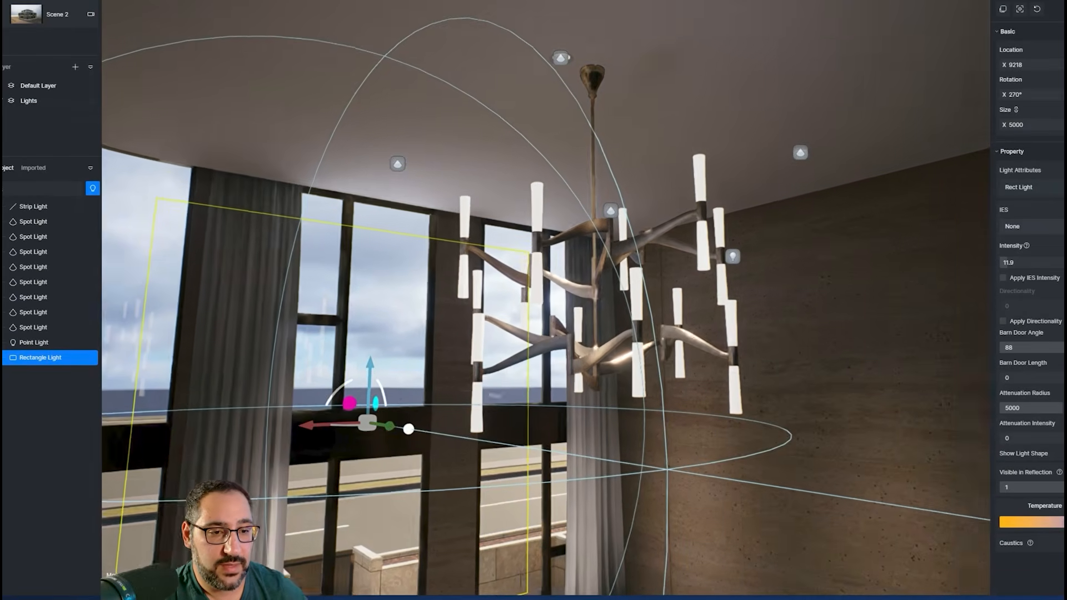
Raise the intensity of the rectangle light at the windows to 43.3 cd/m²
{"action": "scroll", "coordinate": [662, 405], "scroll_direction": "up", "scroll_amount": 4}
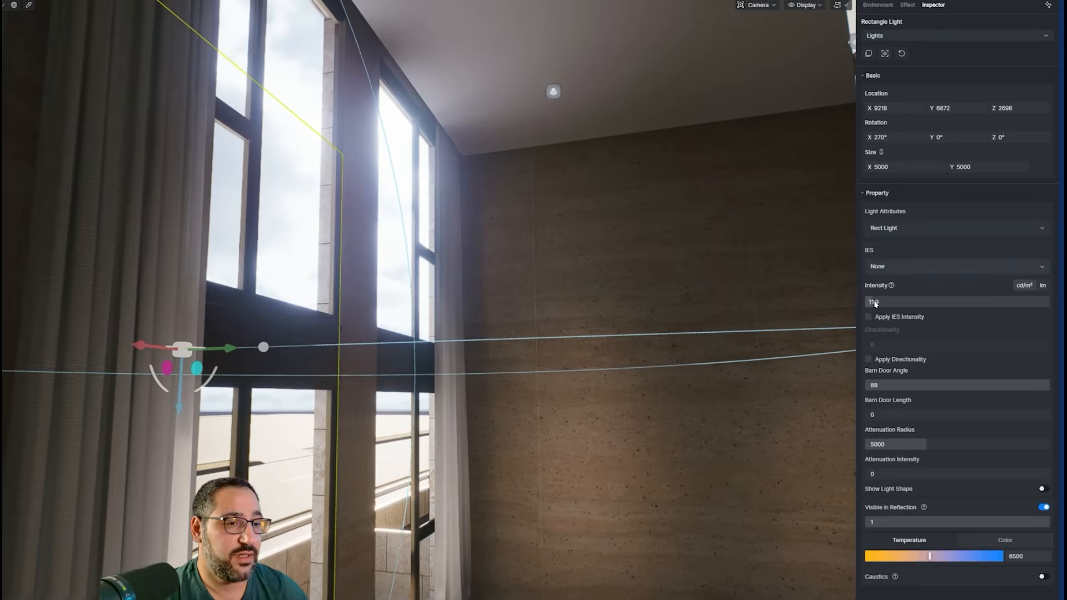
{"action": "left_click_drag", "start_coordinate": [894, 306], "coordinate": [896, 307]}
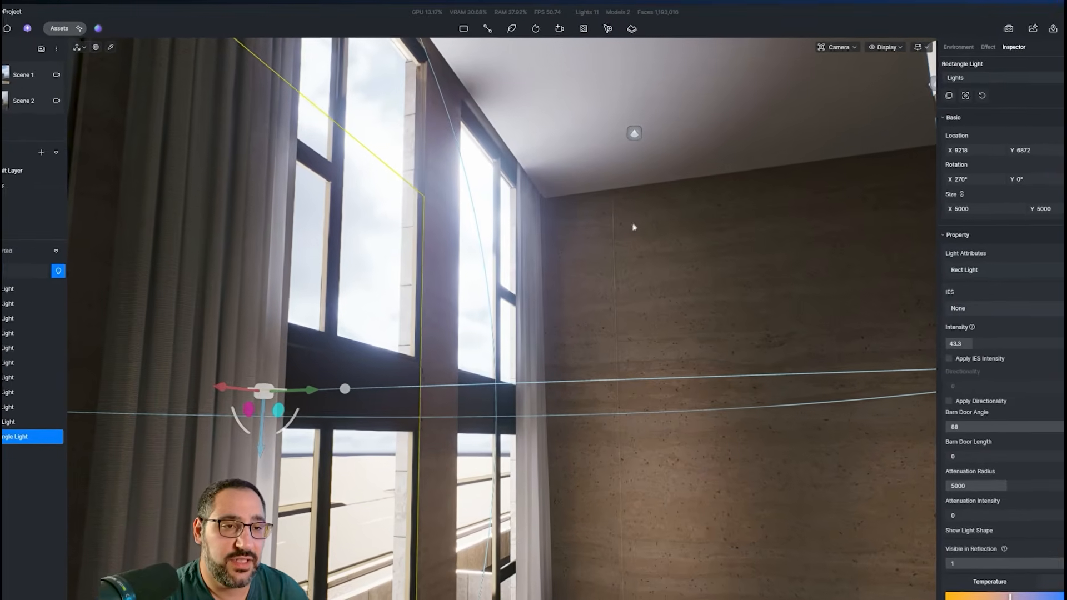
{"action": "scroll", "coordinate": [610, 204], "scroll_direction": "down", "scroll_amount": 5}
{"action": "right_click_drag", "start_coordinate": [611, 204], "coordinate": [443, 196]}
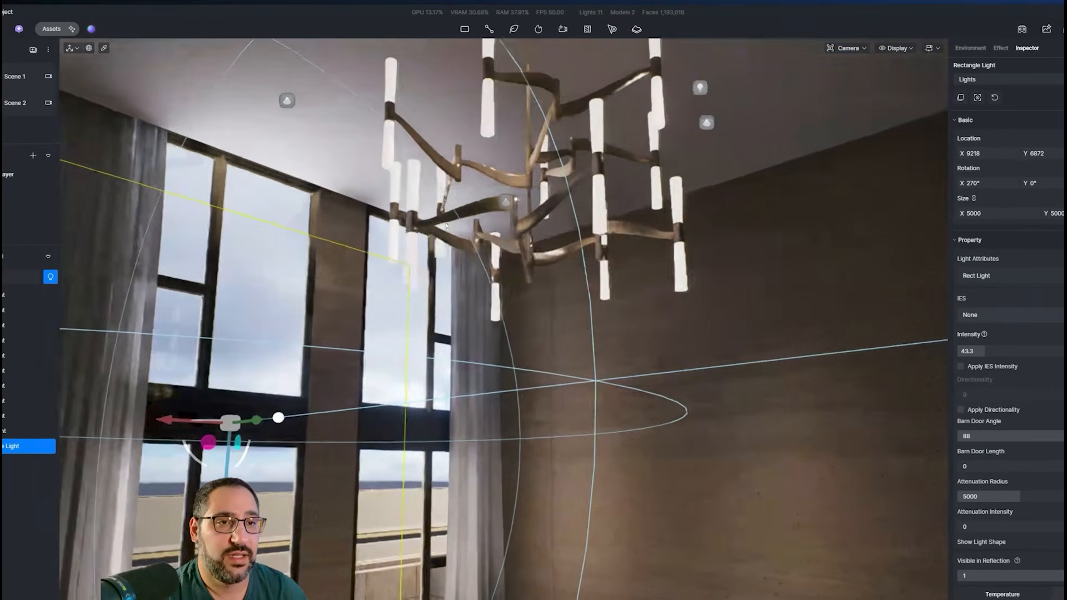
Place a disc light on the ceiling beside a recessed downlight near the side wall
{"action": "left_click", "coordinate": [465, 30]}
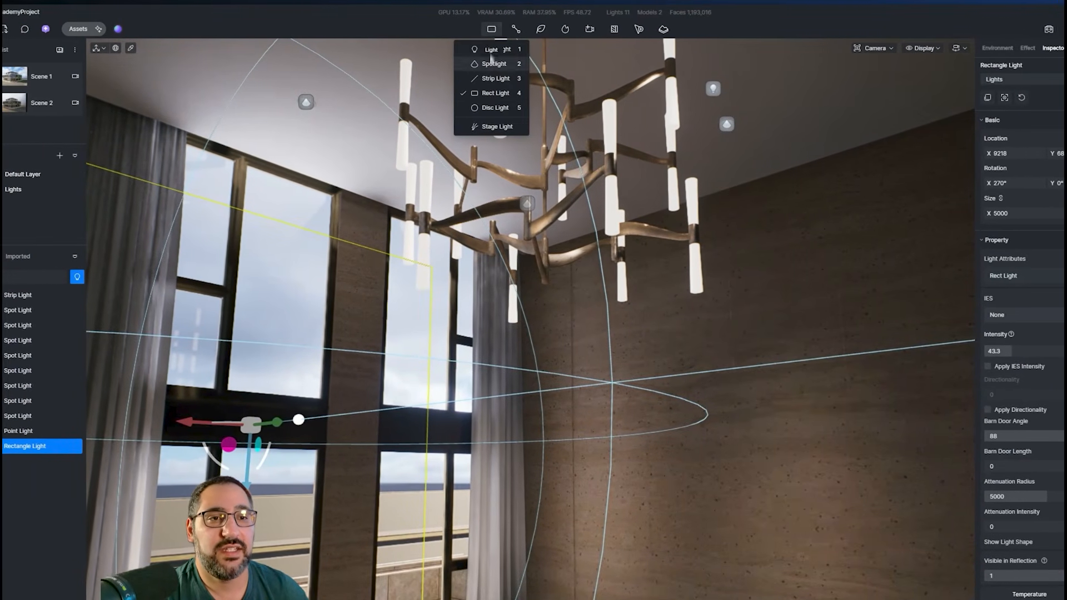
{"action": "left_click", "coordinate": [490, 110]}
{"action": "right_click_drag", "start_coordinate": [686, 125], "coordinate": [560, 154]}
{"action": "scroll", "coordinate": [670, 133], "scroll_direction": "up", "scroll_amount": 5}
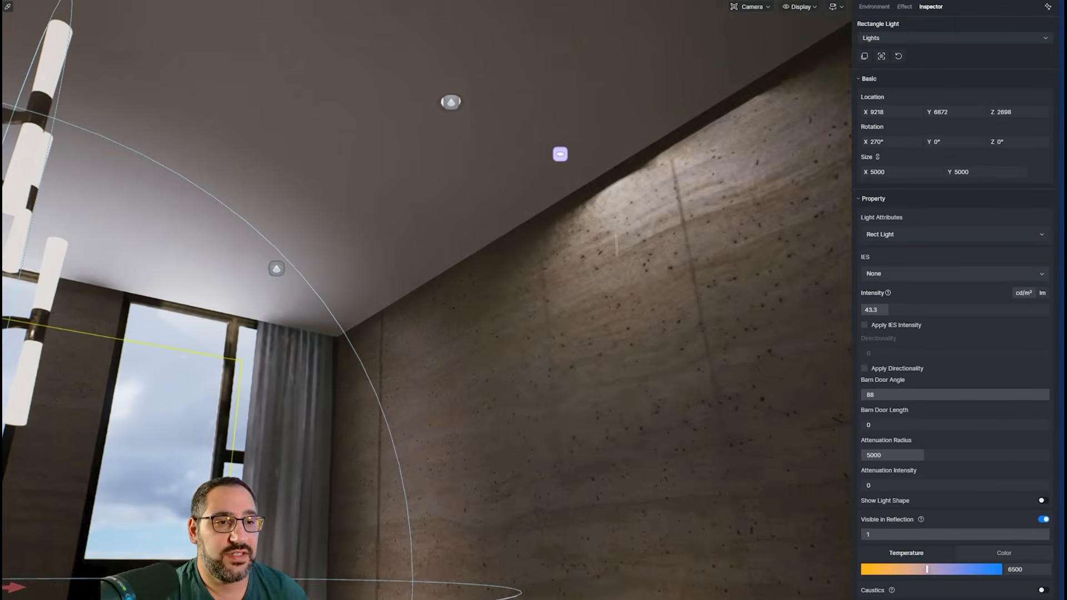
{"action": "right_click_drag", "start_coordinate": [491, 118], "coordinate": [497, 105]}
{"action": "scroll", "coordinate": [496, 124], "scroll_direction": "up", "scroll_amount": 4}
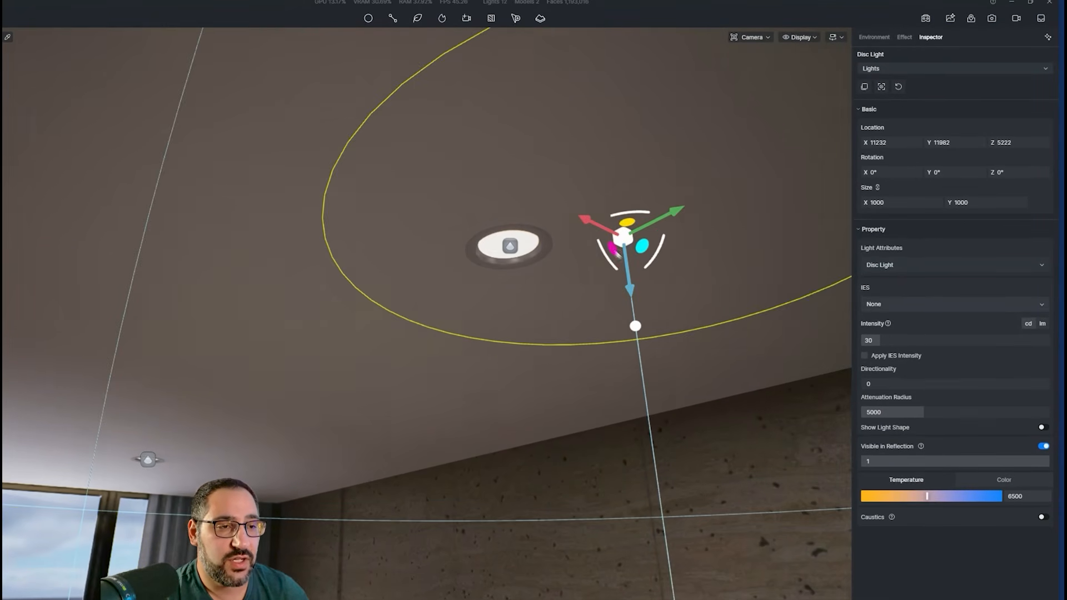
Set the disc light's size to 500 by 500
{"action": "scroll", "coordinate": [618, 254], "scroll_direction": "down", "scroll_amount": 5}
{"action": "right_click_drag", "start_coordinate": [618, 254], "coordinate": [636, 98]}
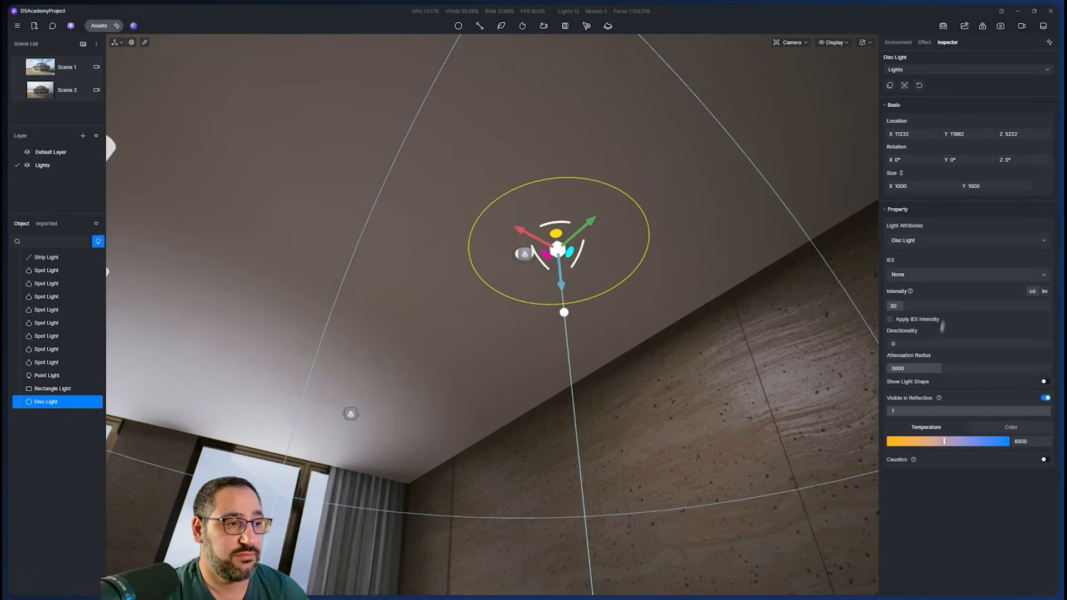
{"action": "left_click", "coordinate": [940, 186]}
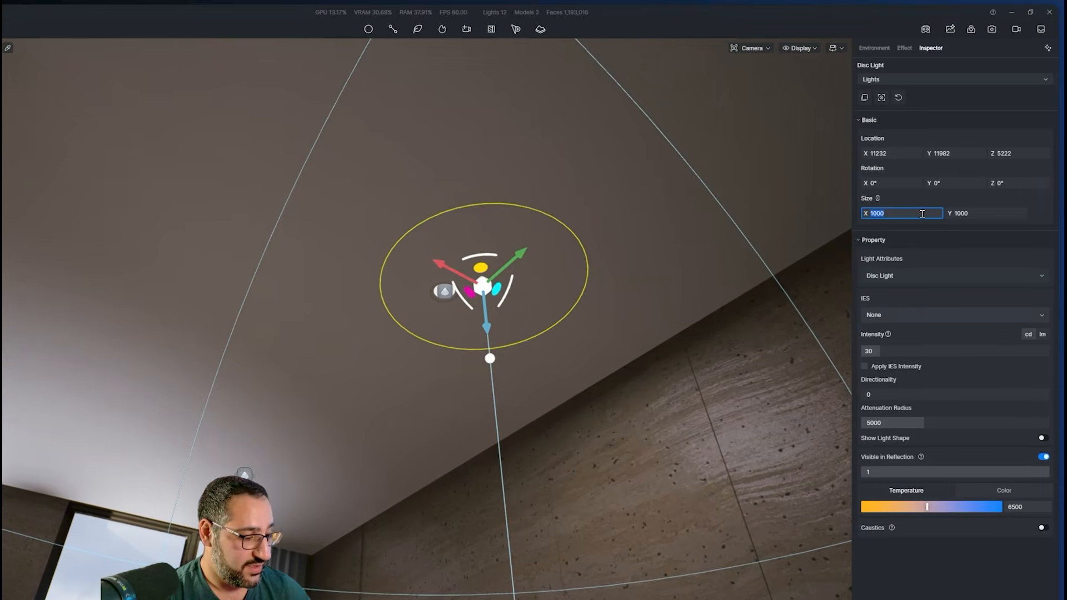
{"action": "type", "text": "500"}
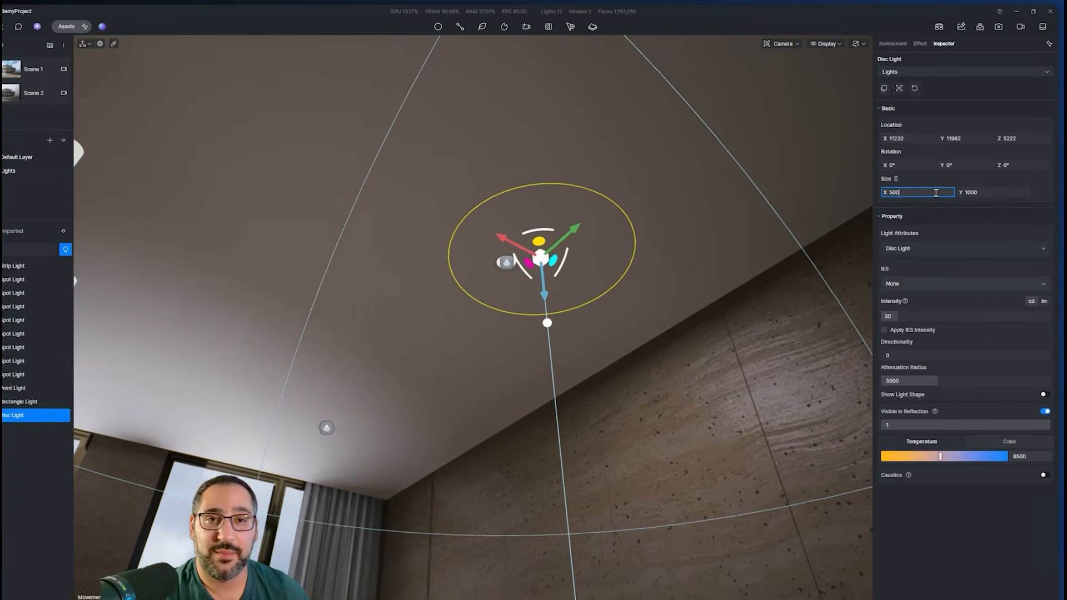
{"action": "key", "text": "Return"}
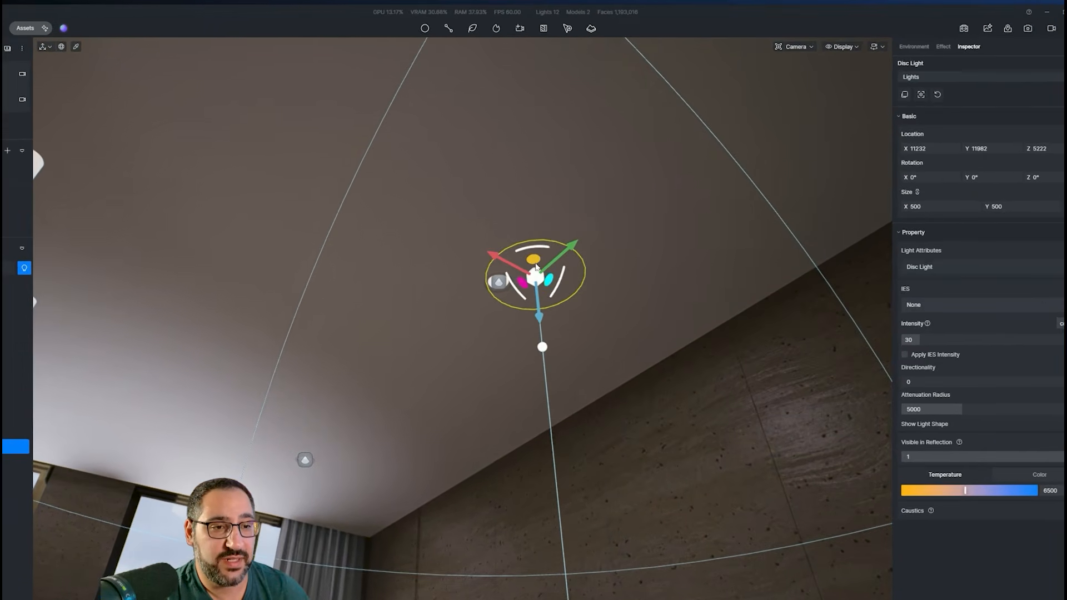
Shift the disc light across the ceiling onto the nearby downlight, to about X 11102, Y 11851
{"action": "left_click_drag", "start_coordinate": [556, 234], "coordinate": [523, 235]}
{"action": "right_click_drag", "start_coordinate": [534, 262], "coordinate": [546, 297]}
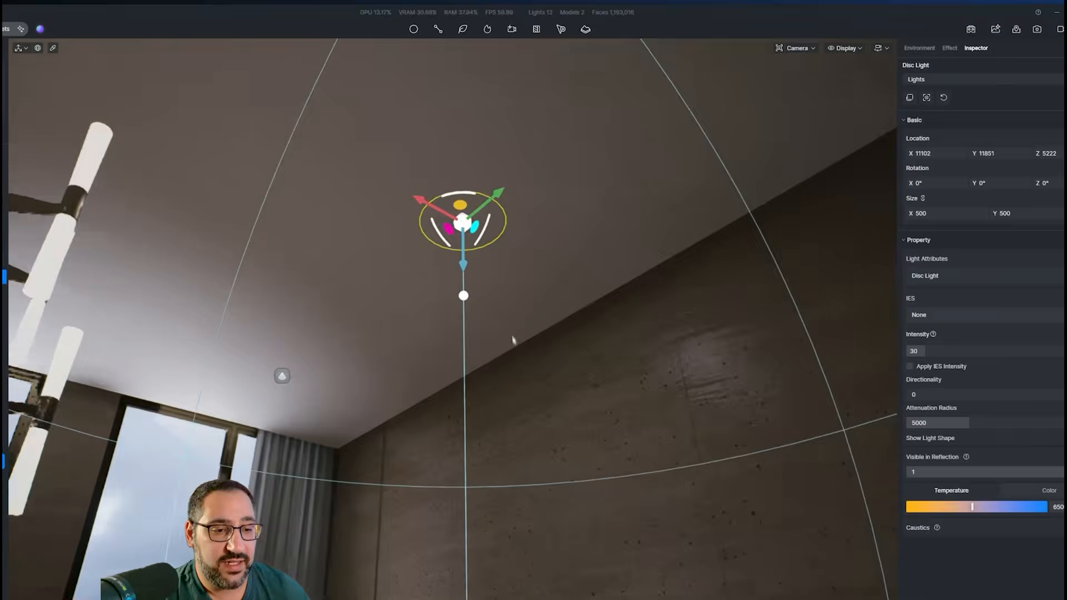
{"action": "right_click_drag", "start_coordinate": [512, 340], "coordinate": [489, 584]}
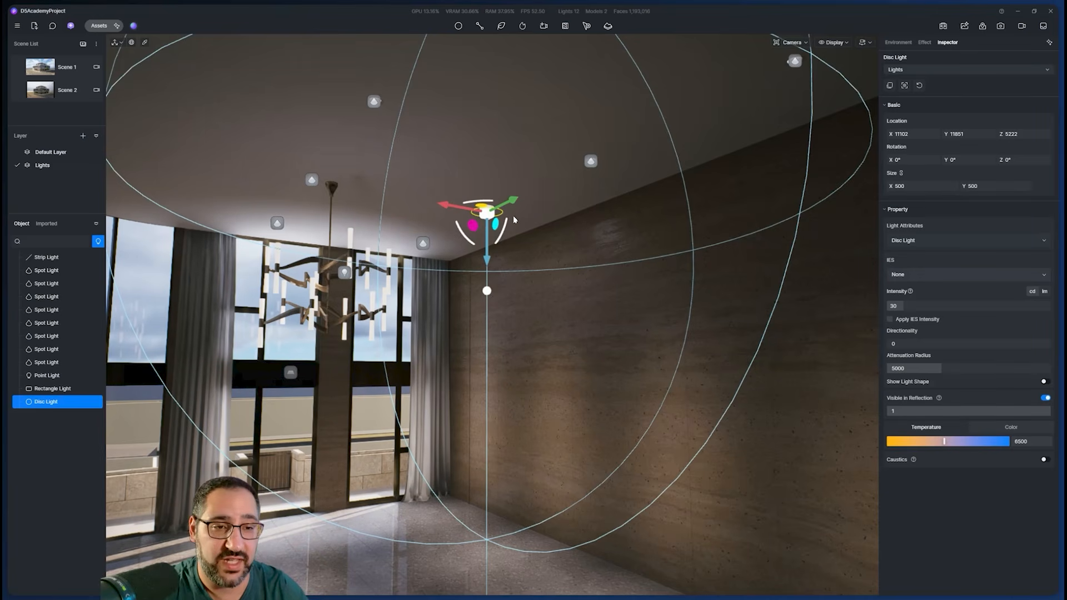
Delete the disc light and the rectangle light from the scene
{"action": "key", "text": "Delete"}
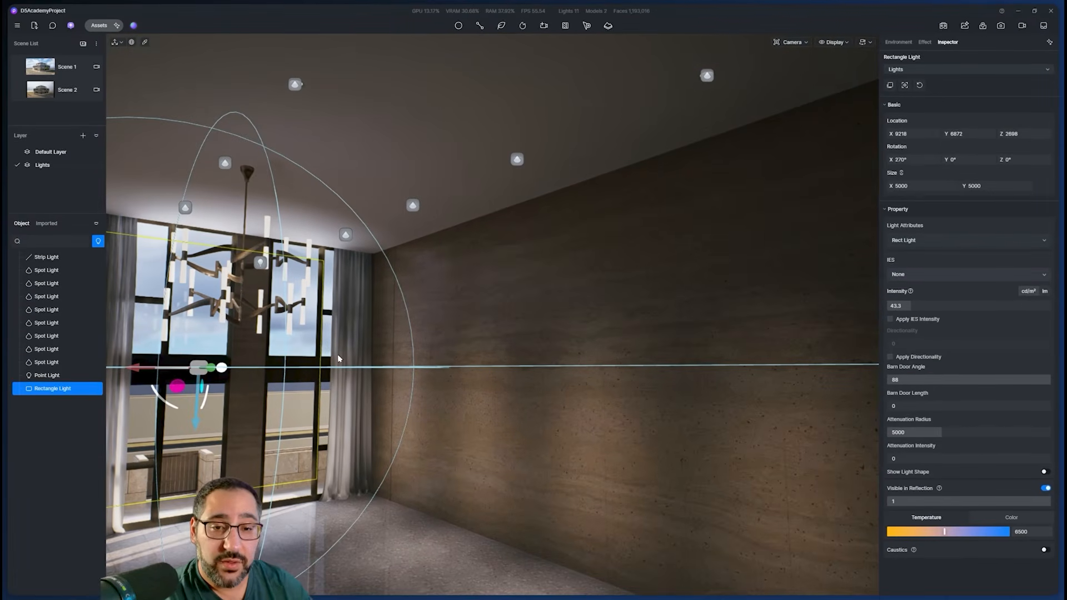
{"action": "key", "text": "Delete"}
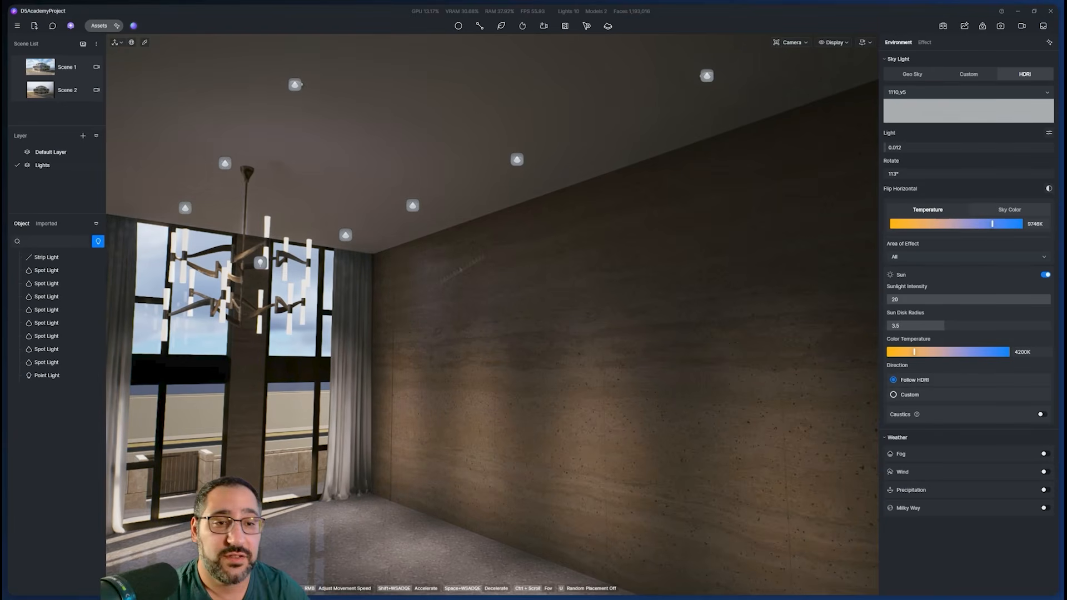
Copy the spotlight at the end of the side-wall row onto the next two recessed downlights, at about Y 19213 and Y 21535
{"action": "right_click_drag", "start_coordinate": [732, 85], "coordinate": [223, 235]}
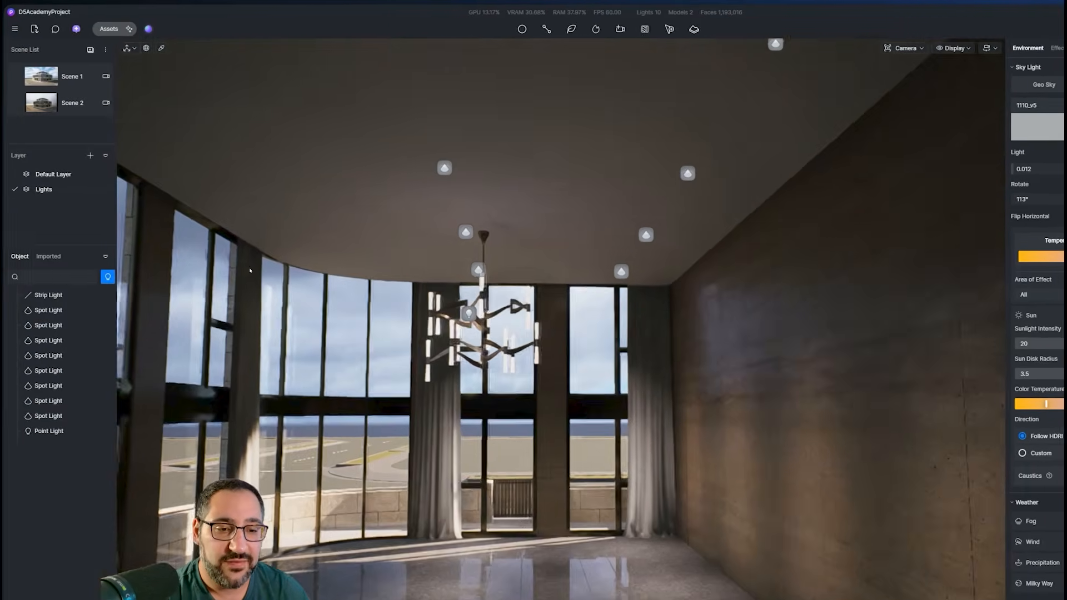
{"action": "right_click_drag", "start_coordinate": [250, 271], "coordinate": [945, 120]}
{"action": "right_click_drag", "start_coordinate": [128, 136], "coordinate": [222, 143]}
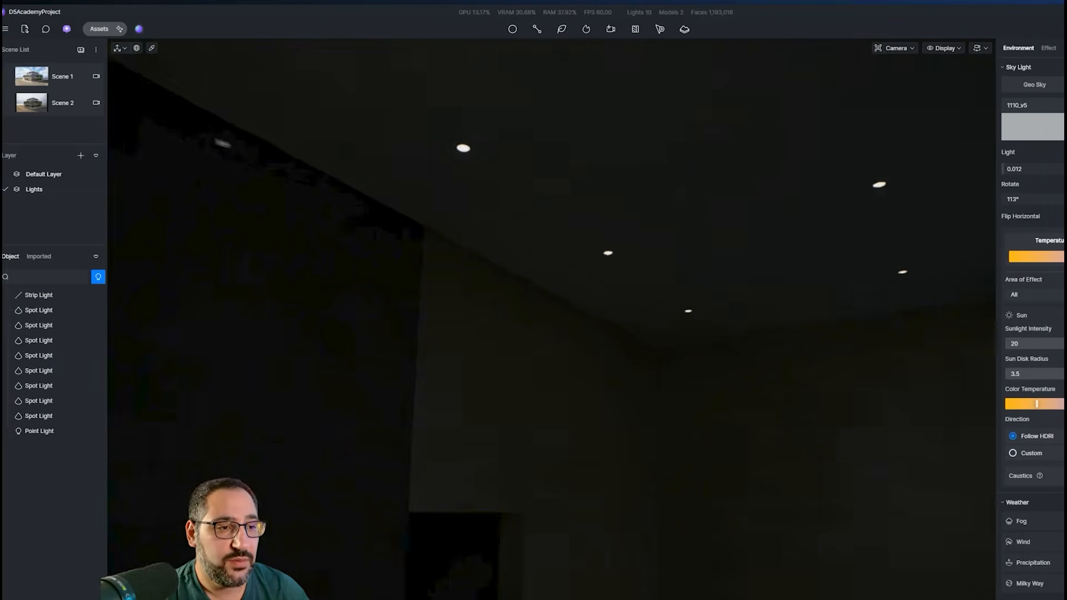
{"action": "key", "text": "s"}
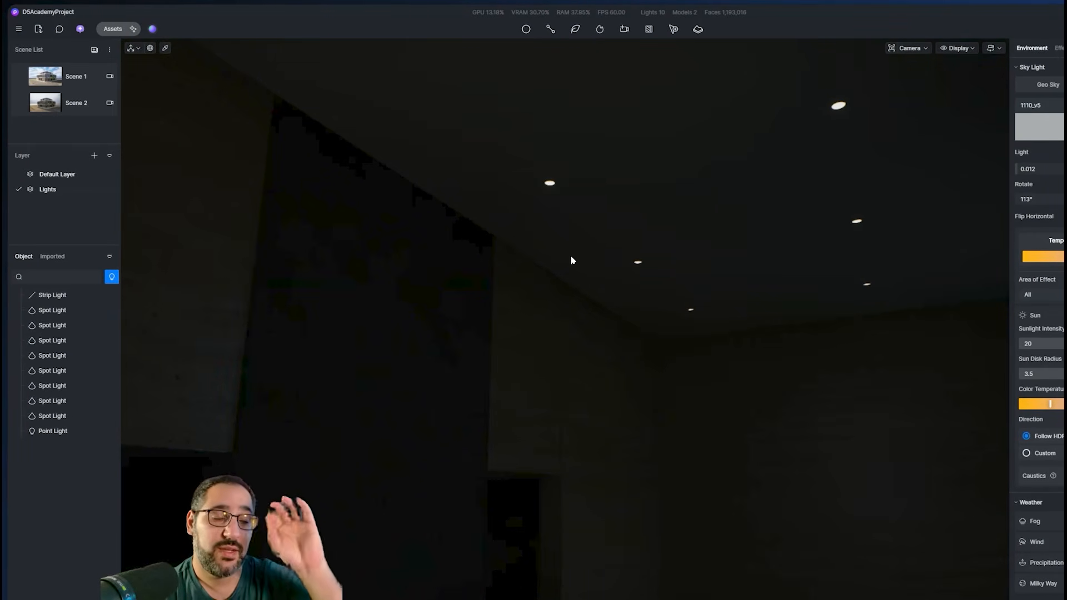
{"action": "key", "text": "s"}
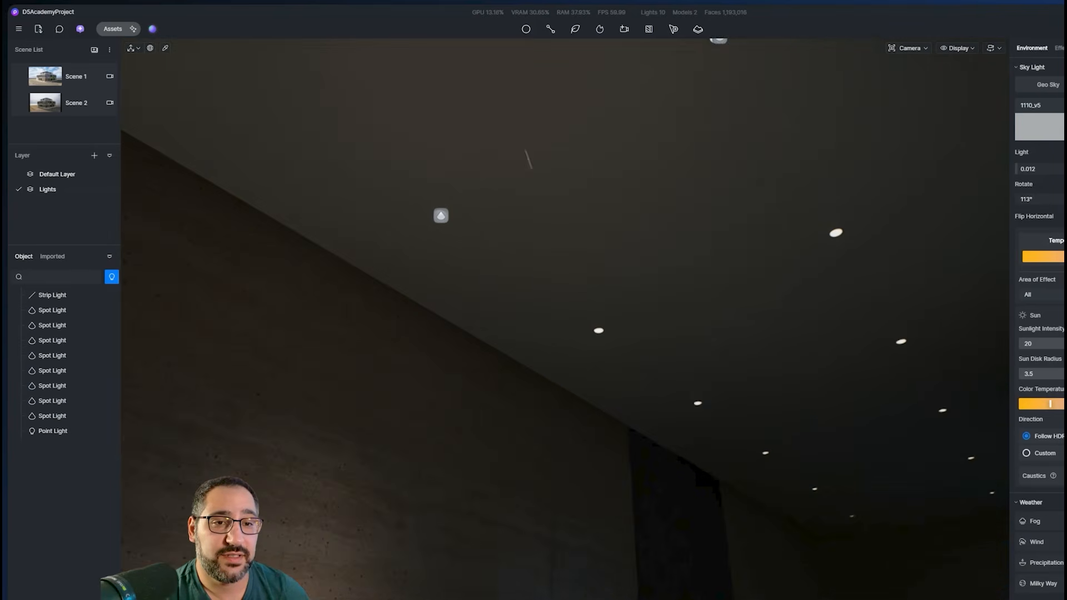
{"action": "left_click", "coordinate": [441, 214]}
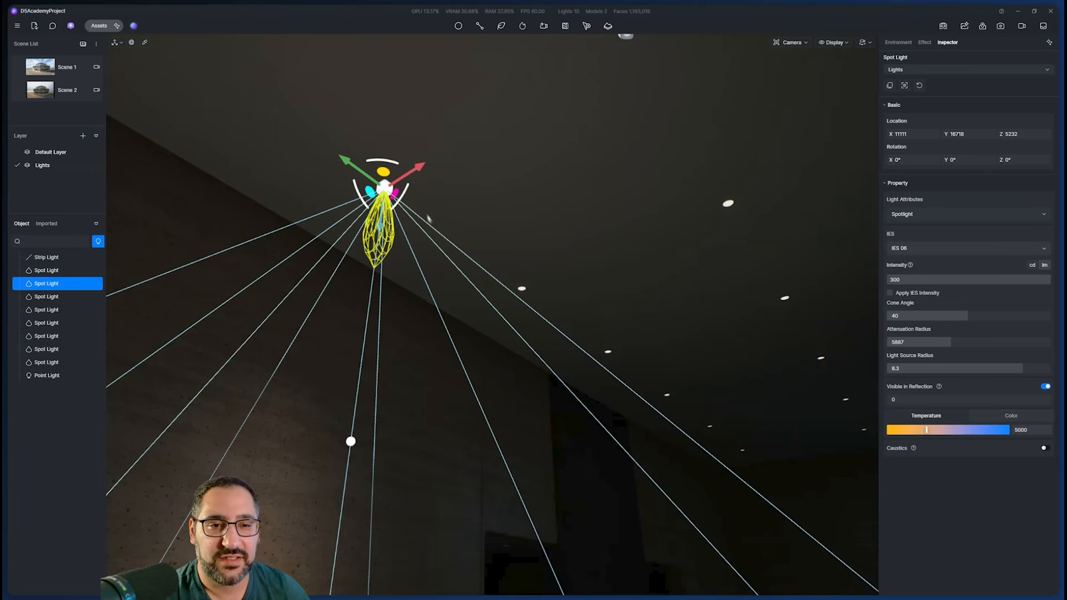
{"action": "left_click_drag", "start_coordinate": [365, 175], "coordinate": [511, 280], "text": "shift"}
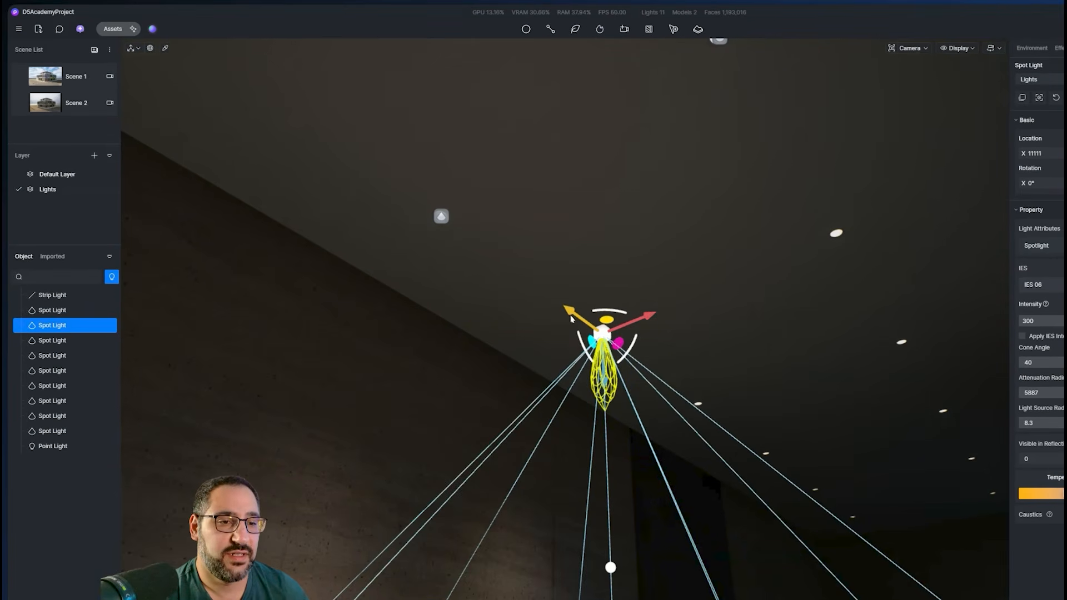
{"action": "left_click_drag", "start_coordinate": [571, 318], "coordinate": [659, 385], "text": "shift"}
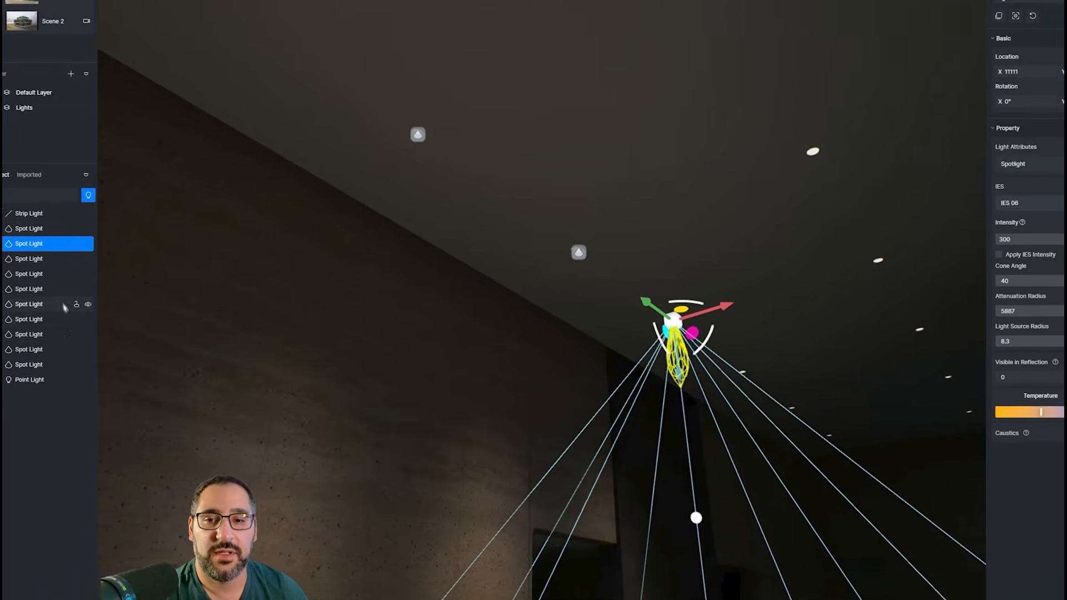
Group all the spotlights with the chandelier point light, and select the group through one of its lights in the view
{"action": "left_click", "coordinate": [42, 230]}
{"action": "left_click", "coordinate": [41, 379], "text": "shift"}
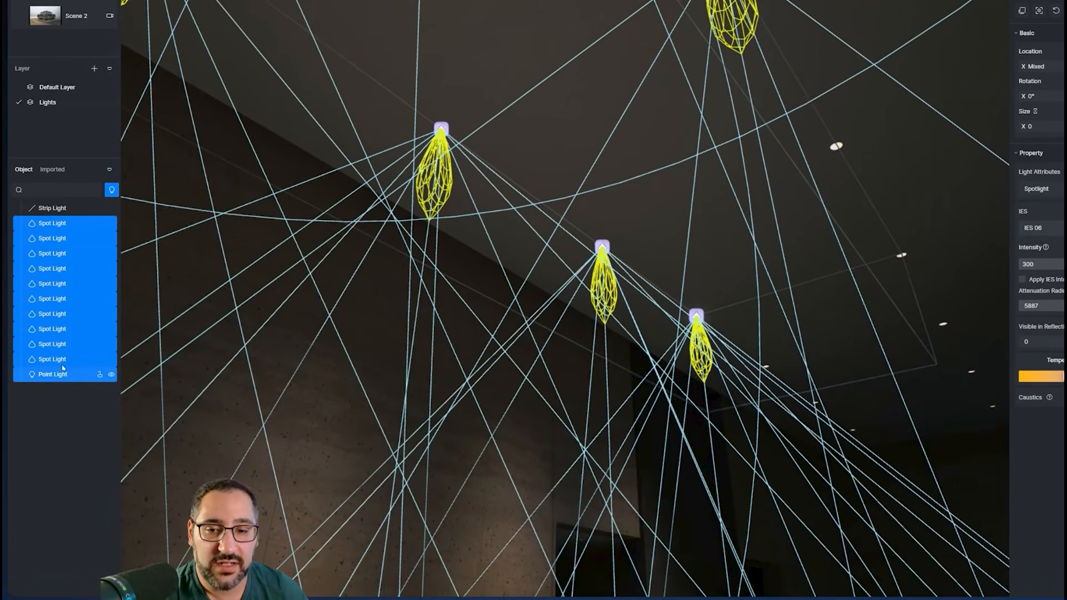
{"action": "right_click", "coordinate": [63, 368]}
{"action": "left_click", "coordinate": [84, 447]}
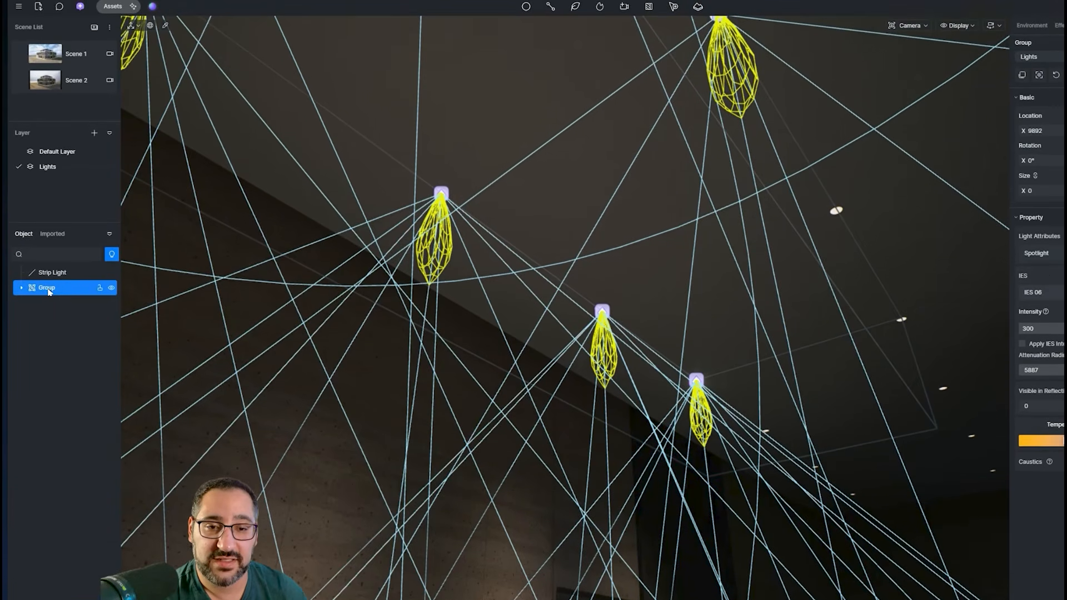
{"action": "left_click", "coordinate": [664, 281]}
{"action": "left_click", "coordinate": [602, 324]}
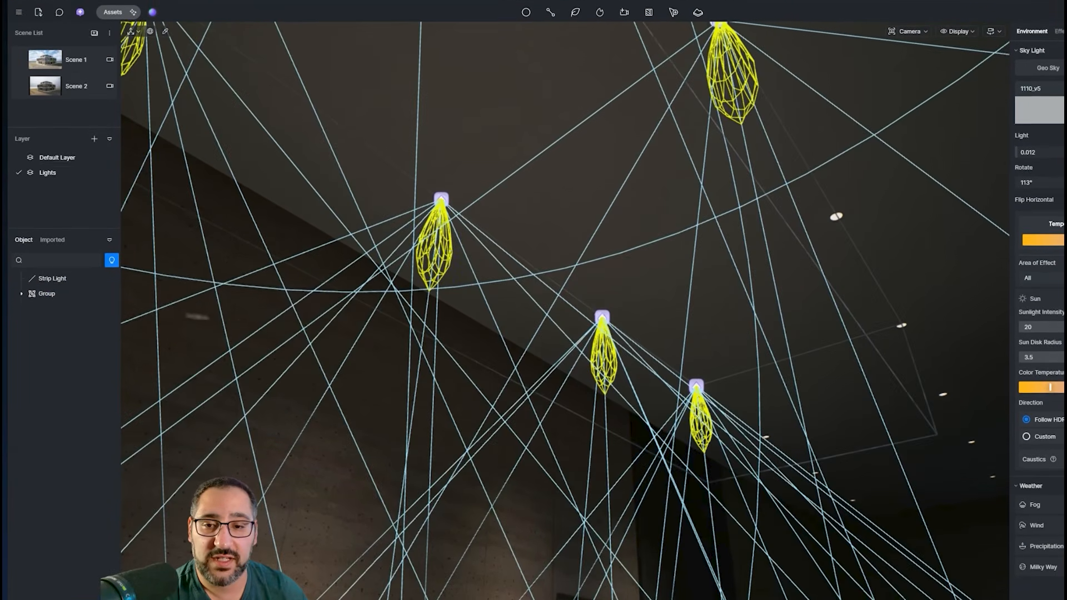
Expand the light group and select several of its spotlights individually from the object list
{"action": "left_click", "coordinate": [22, 297]}
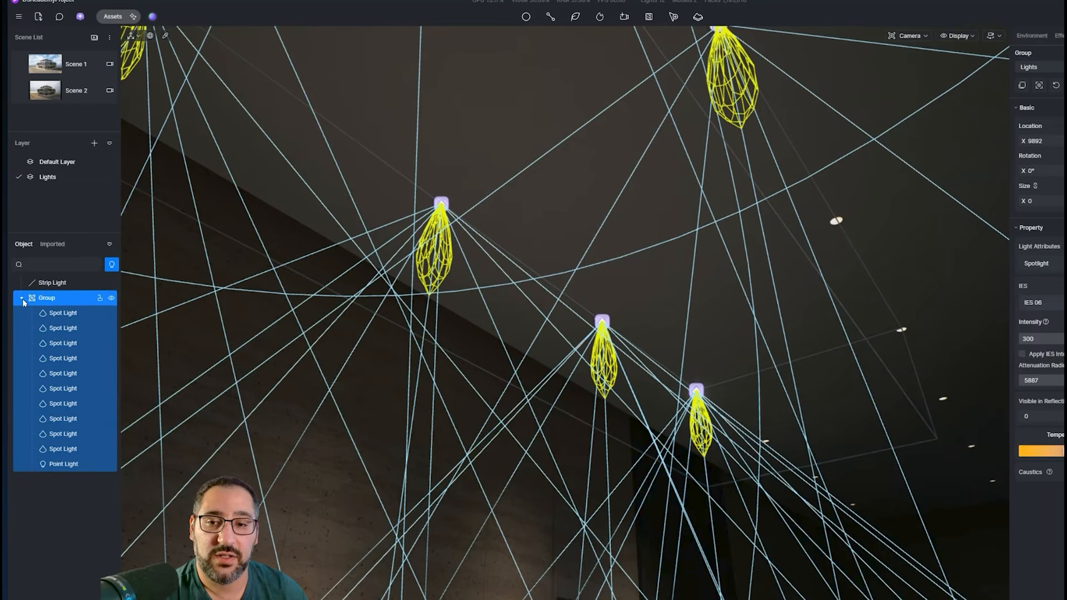
{"action": "left_click", "coordinate": [78, 371]}
{"action": "left_click", "coordinate": [73, 357]}
{"action": "left_click", "coordinate": [66, 342]}
{"action": "left_click", "coordinate": [58, 347]}
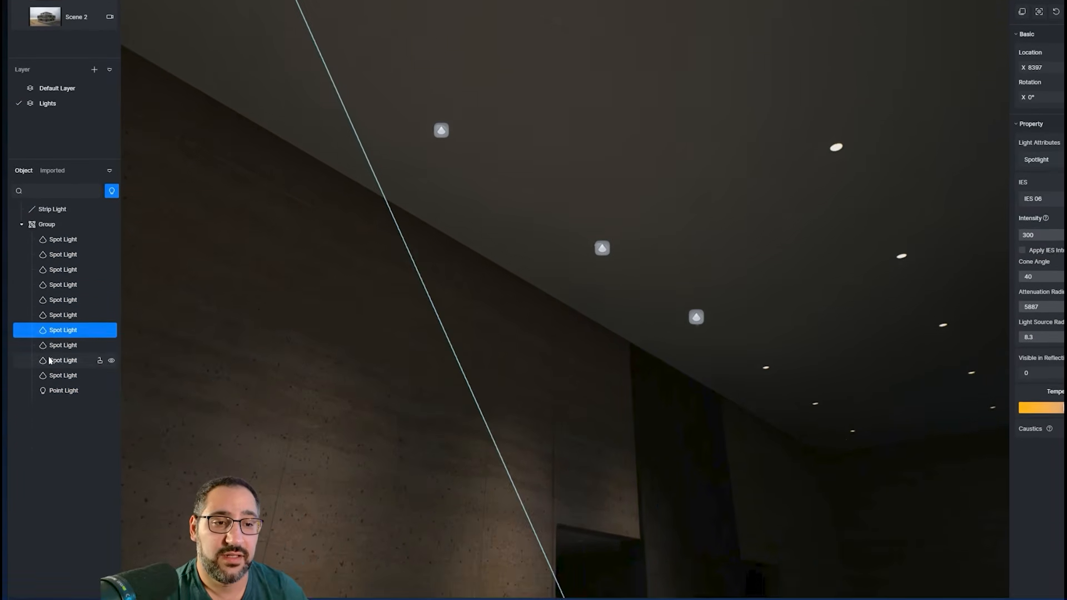
{"action": "left_click", "coordinate": [51, 377]}
{"action": "left_click", "coordinate": [36, 303]}
{"action": "left_click", "coordinate": [39, 272]}
Select the whole group in the view, a single spotlight within it, all its members together, and the farthest side-wall spotlight
{"action": "left_click", "coordinate": [599, 272]}
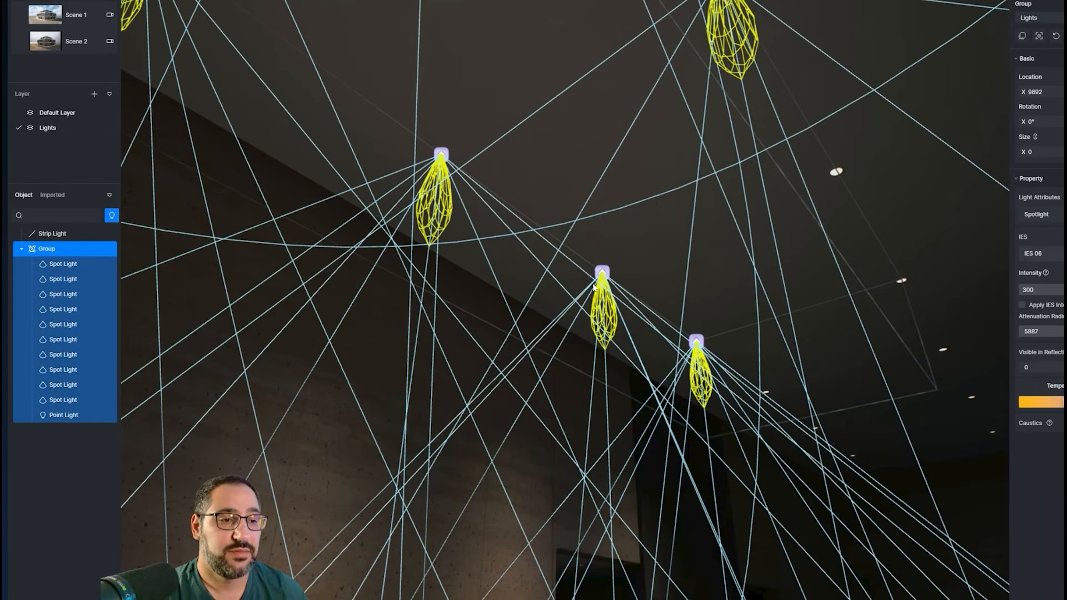
{"action": "left_click", "coordinate": [604, 273]}
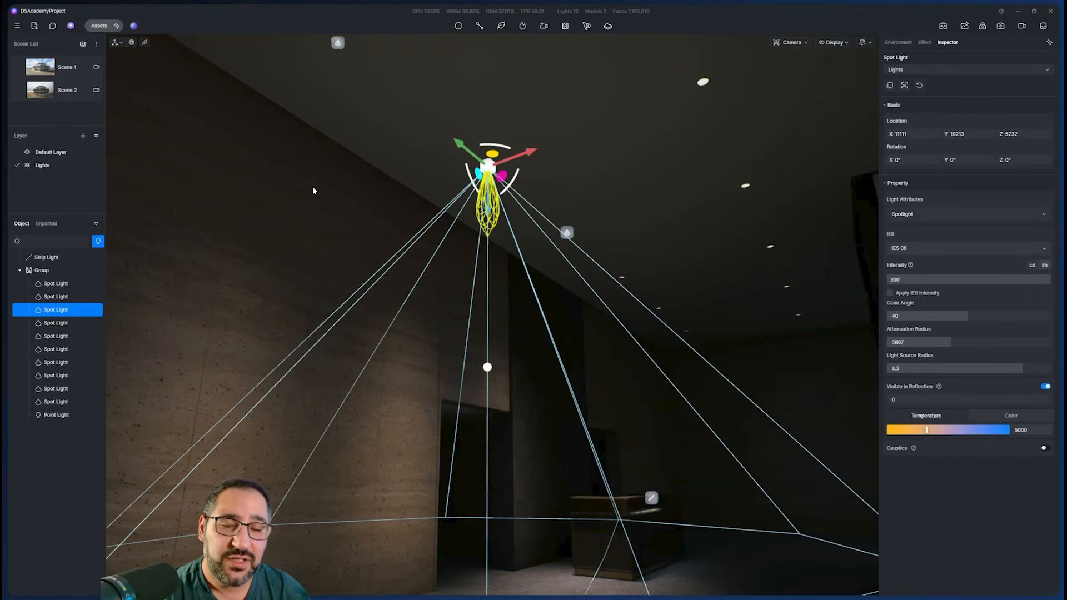
{"action": "left_click", "coordinate": [57, 284]}
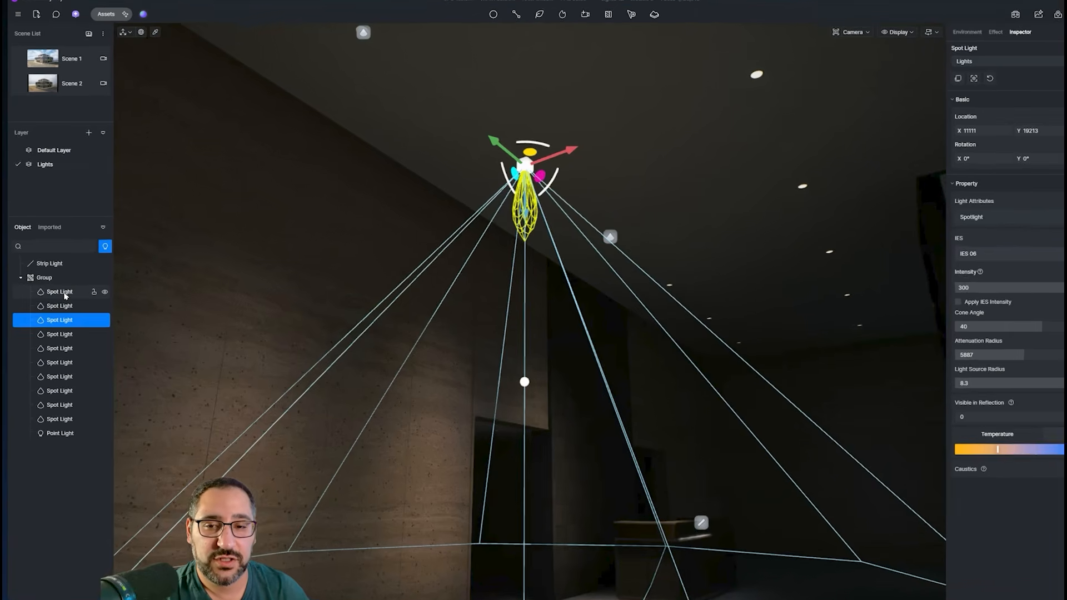
{"action": "left_click", "coordinate": [61, 442], "text": "shift"}
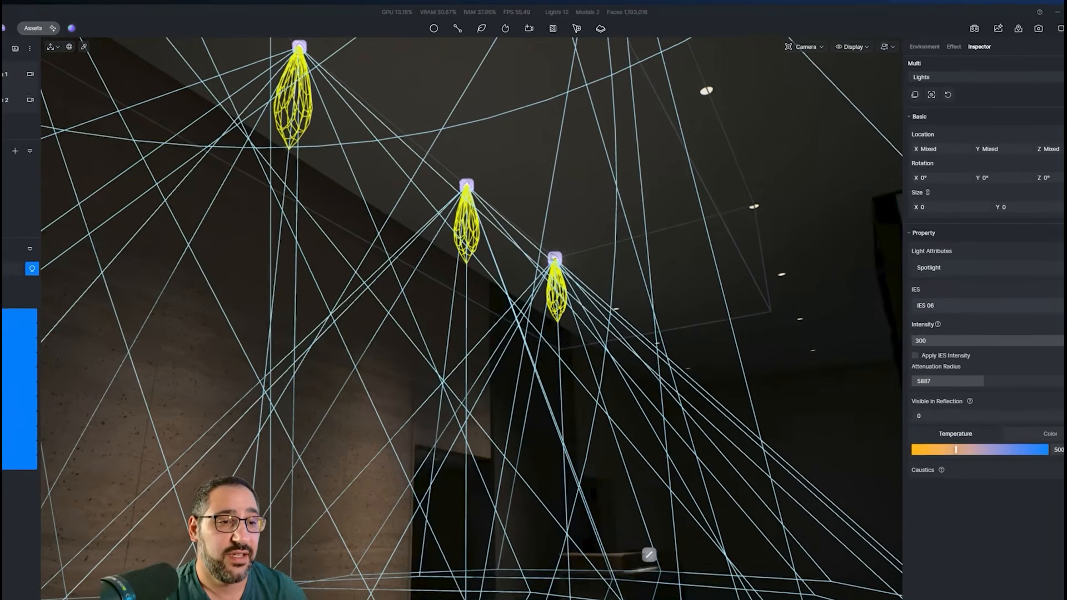
{"action": "key", "text": "Escape"}
{"action": "left_click", "coordinate": [567, 233]}
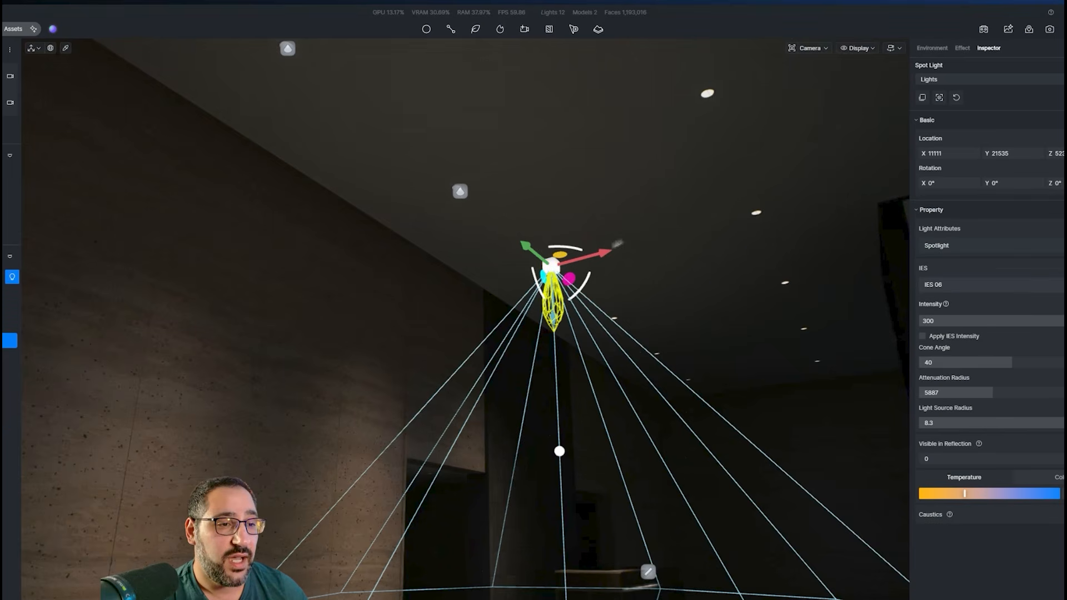
Copy the grouped spotlights along both ceiling rows onto the remaining recessed downlights, duplicating the last ones as side-by-side pairs
{"action": "right_click_drag", "start_coordinate": [616, 242], "coordinate": [613, 108]}
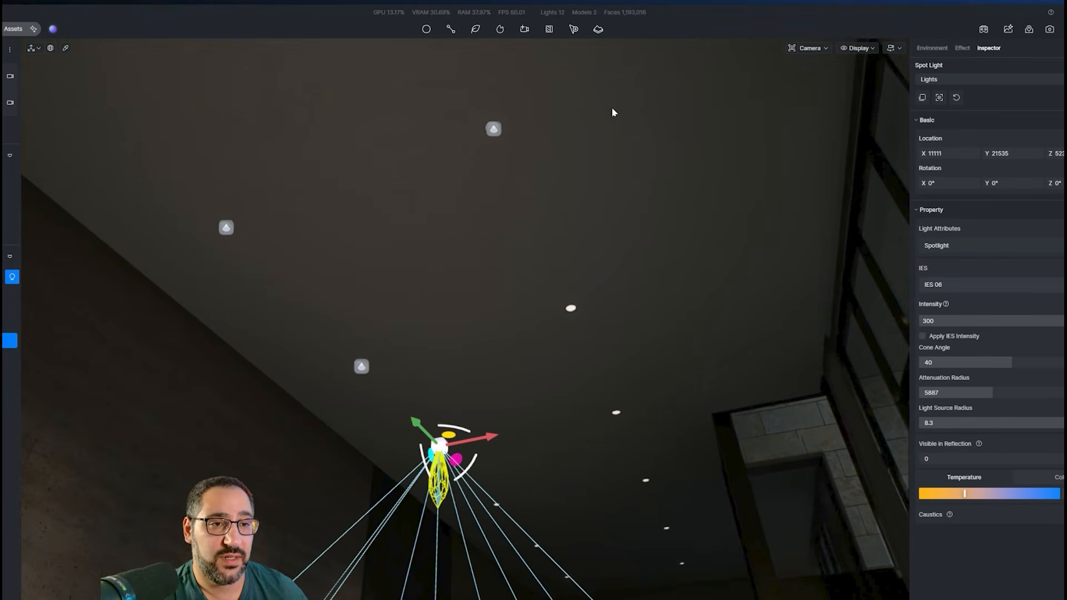
{"action": "left_click", "coordinate": [494, 129]}
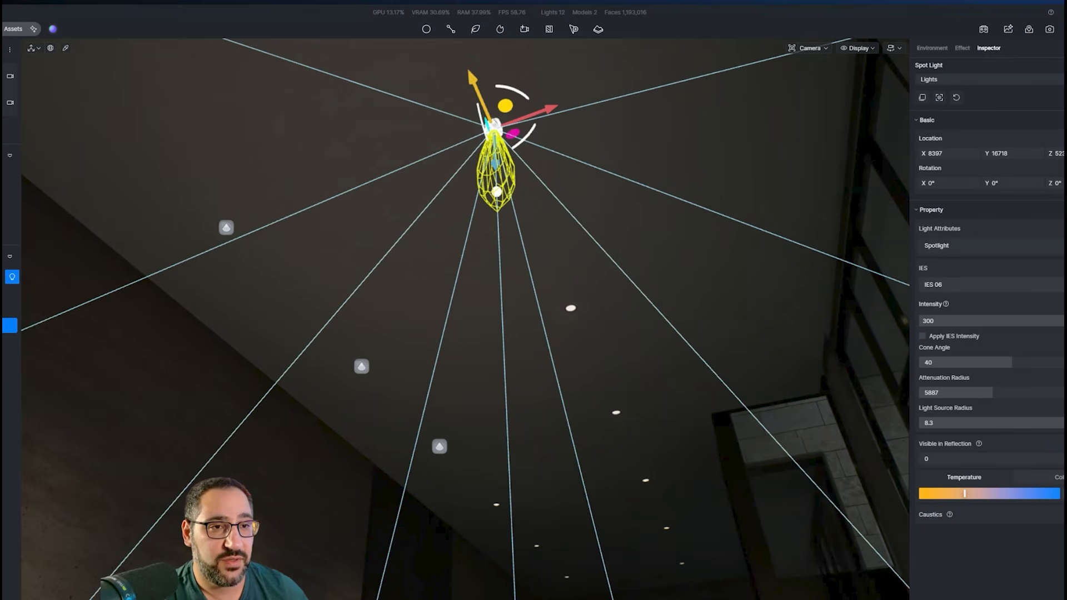
{"action": "left_click_drag", "start_coordinate": [481, 100], "coordinate": [689, 558], "text": "alt"}
{"action": "left_click", "coordinate": [440, 447]}
{"action": "left_click", "coordinate": [614, 417], "text": "ctrl"}
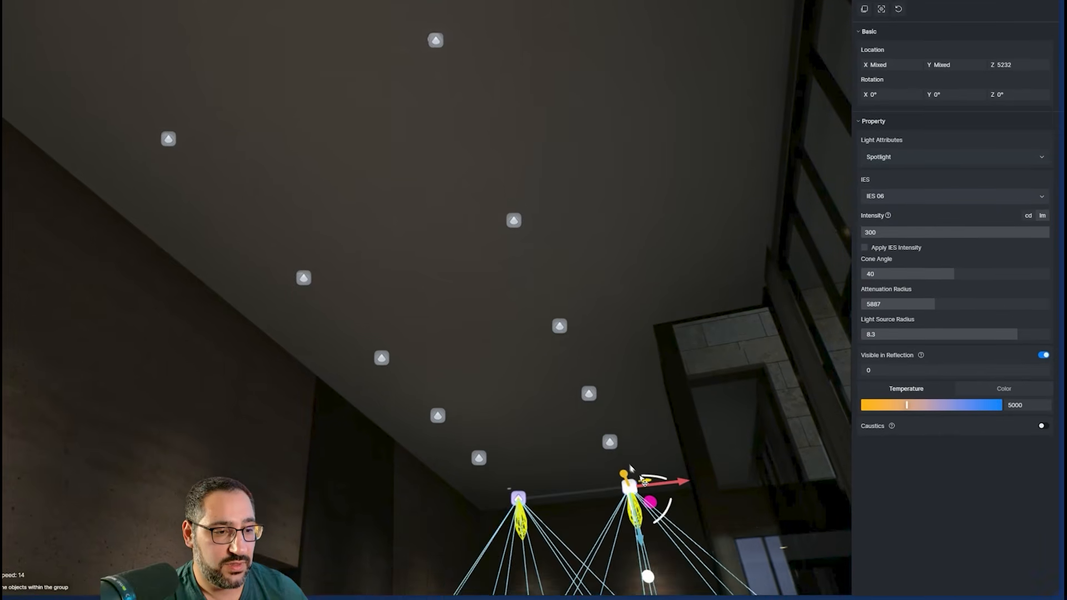
{"action": "left_click_drag", "start_coordinate": [630, 465], "coordinate": [626, 460], "text": "alt"}
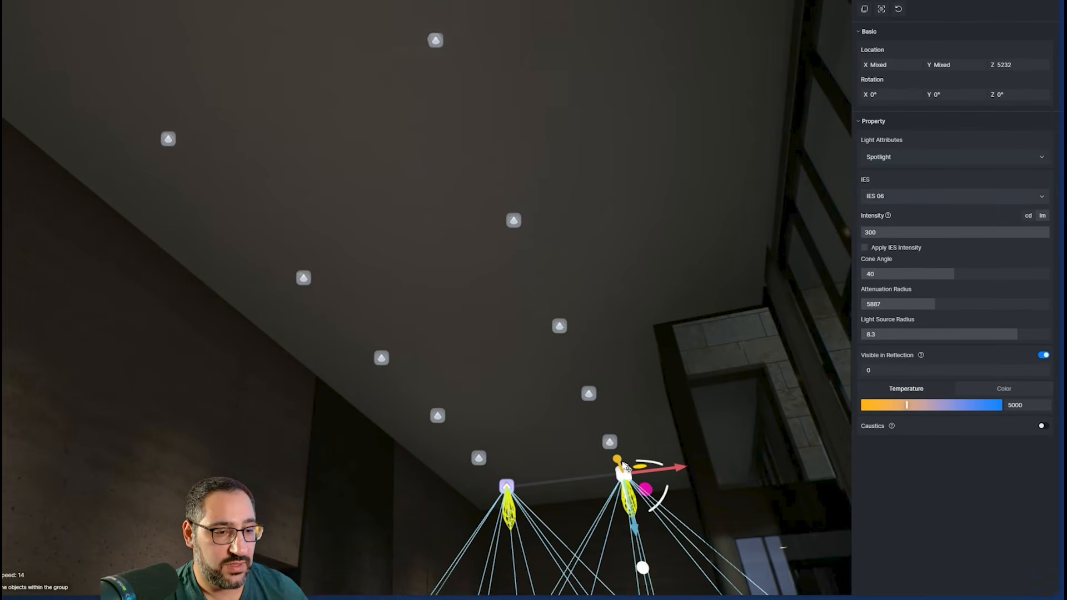
{"action": "right_click_drag", "start_coordinate": [626, 460], "coordinate": [483, 97]}
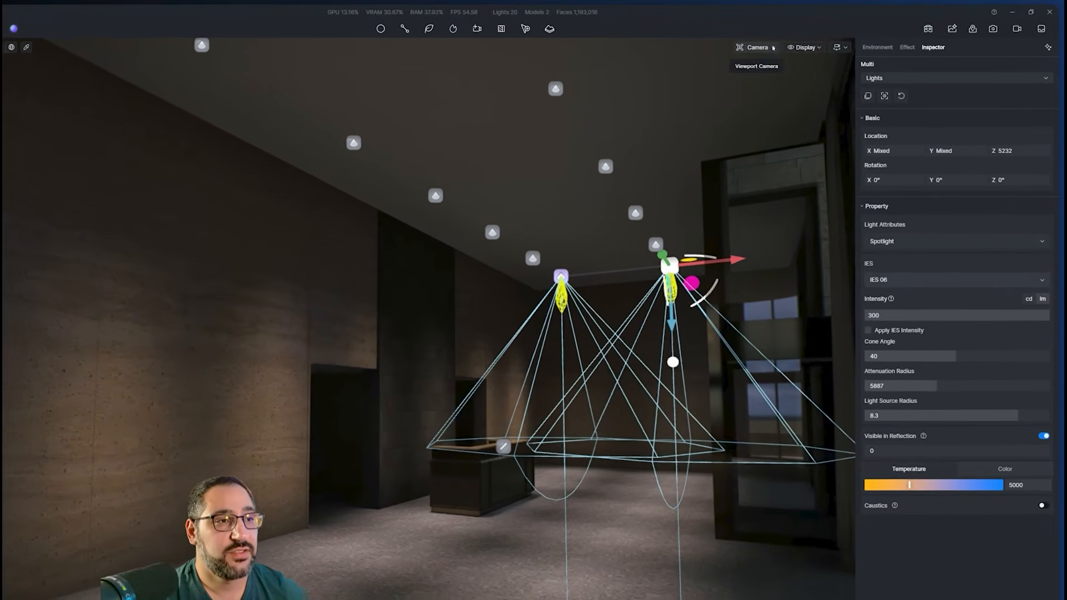
Set the viewport camera's exposure to 0
{"action": "left_click", "coordinate": [803, 44]}
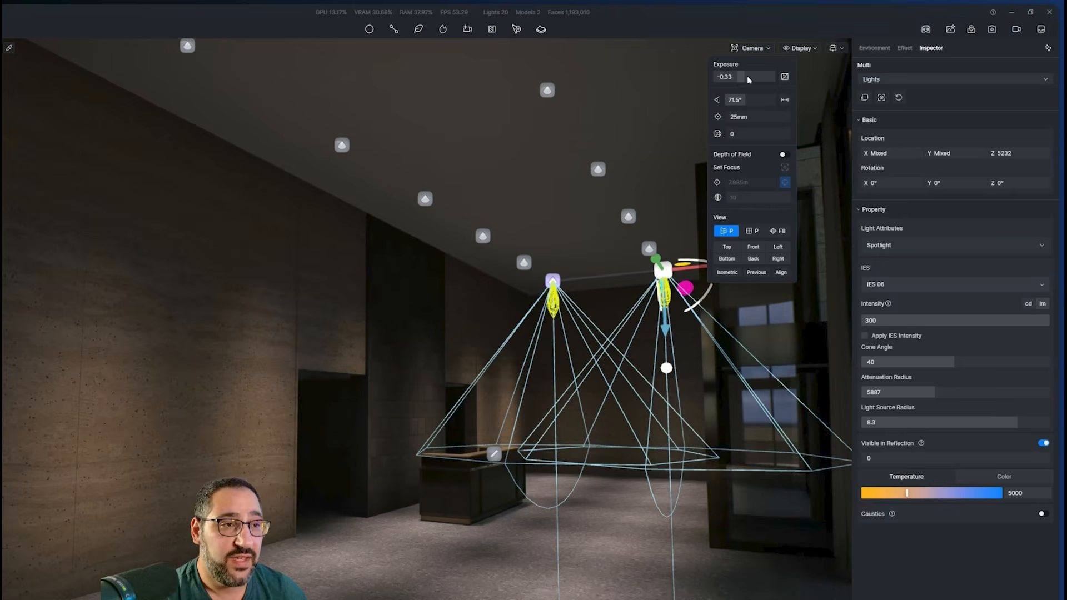
{"action": "left_click", "coordinate": [793, 67]}
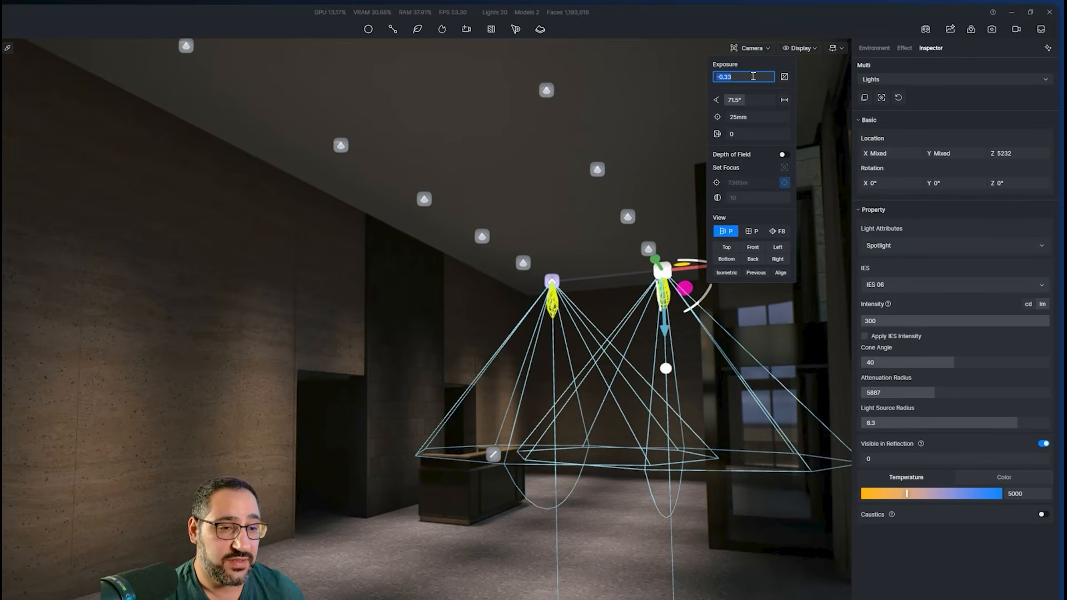
{"action": "type", "text": "0"}
{"action": "key", "text": "Return"}
{"action": "right_click_drag", "start_coordinate": [512, 230], "coordinate": [274, 256]}
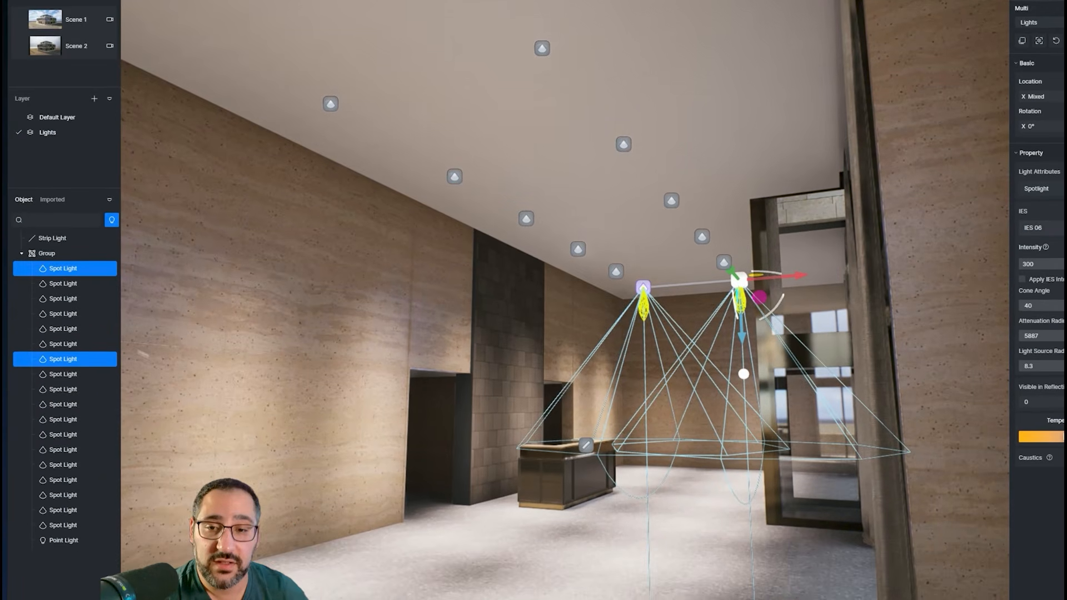
Select every spotlight in the group and set their shared intensity, trying 200 lm before entering 100 lm
{"action": "left_click", "coordinate": [80, 328]}
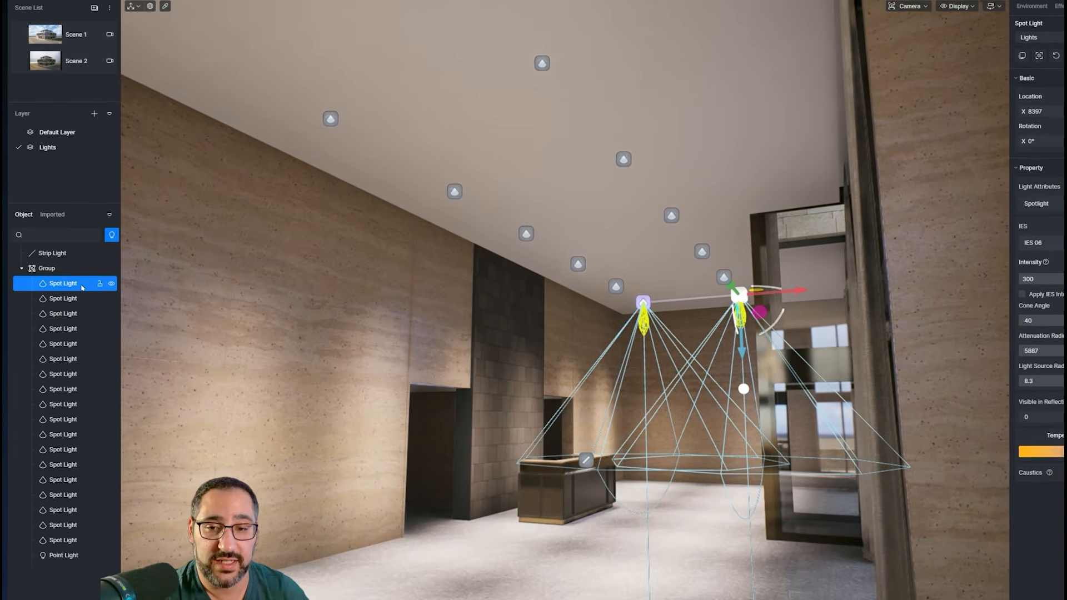
{"action": "left_click", "coordinate": [69, 498], "text": "shift"}
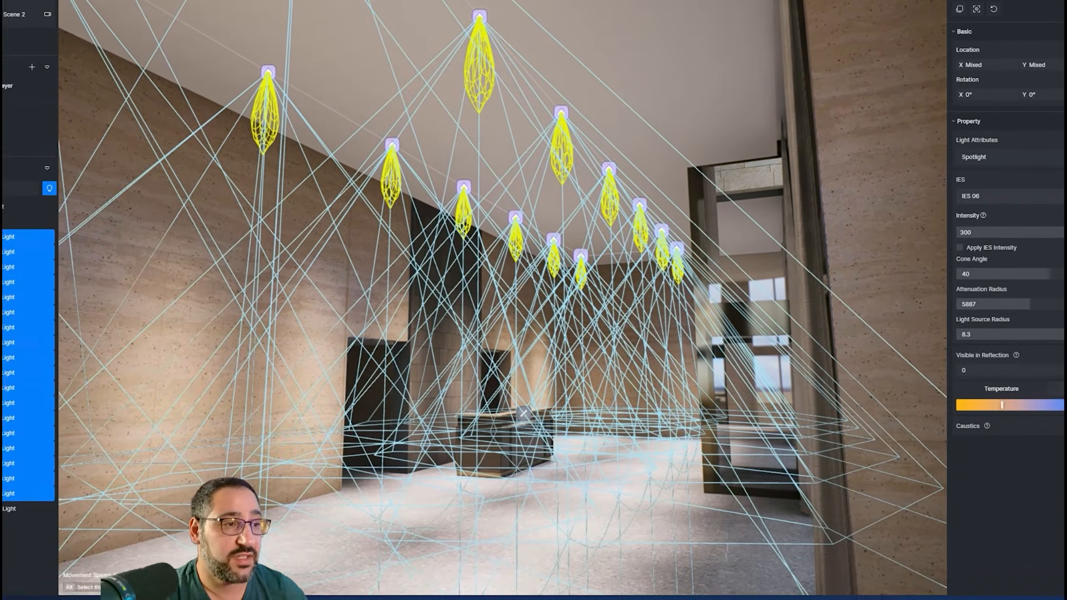
{"action": "left_click", "coordinate": [1045, 234]}
{"action": "type", "text": "2"}
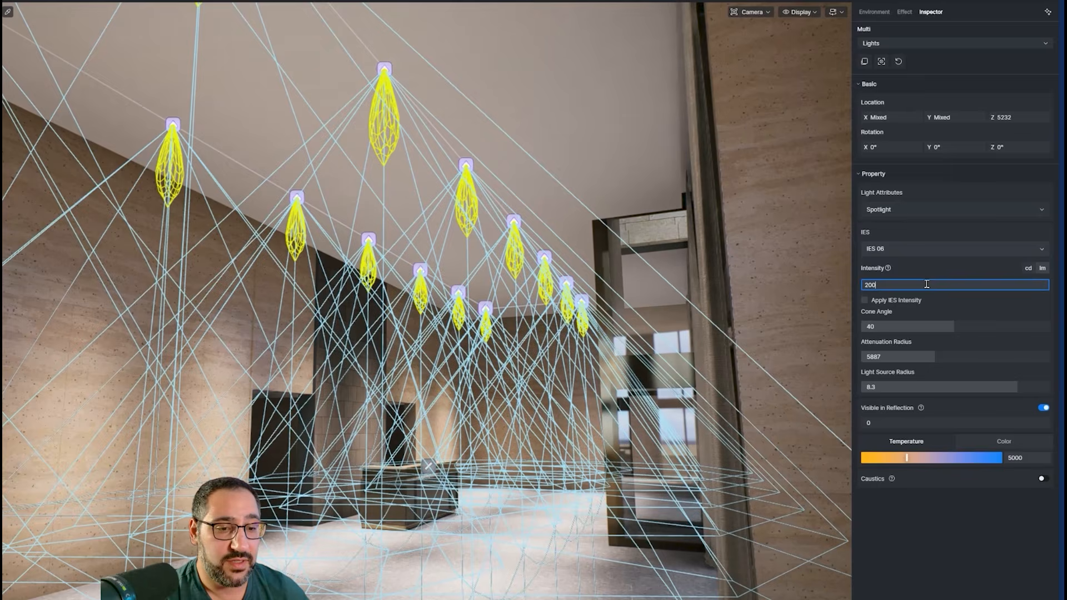
{"action": "left_click", "coordinate": [927, 284]}
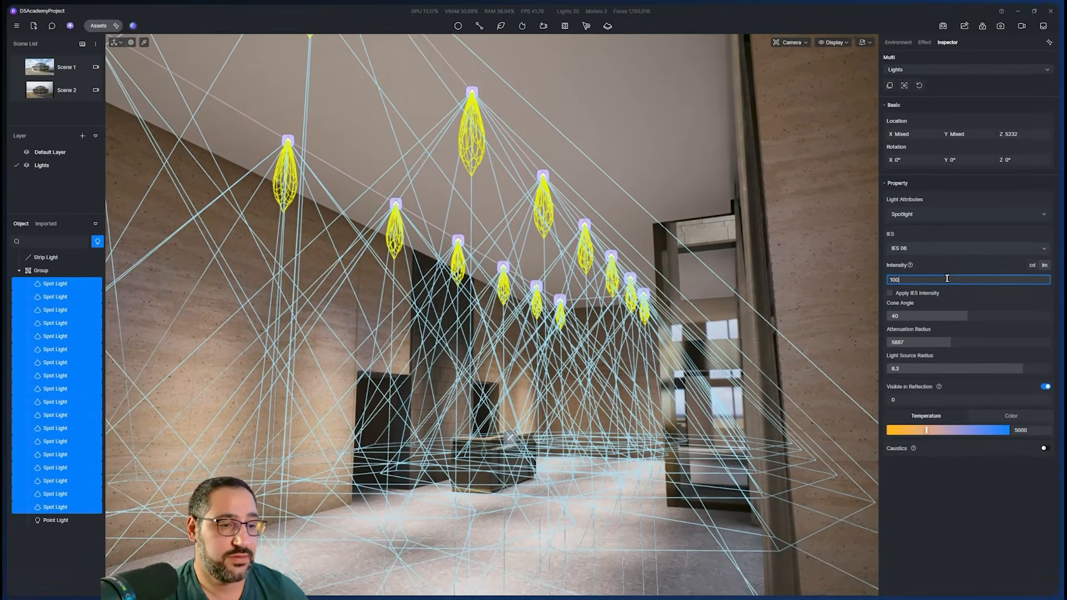
{"action": "type", "text": "100"}
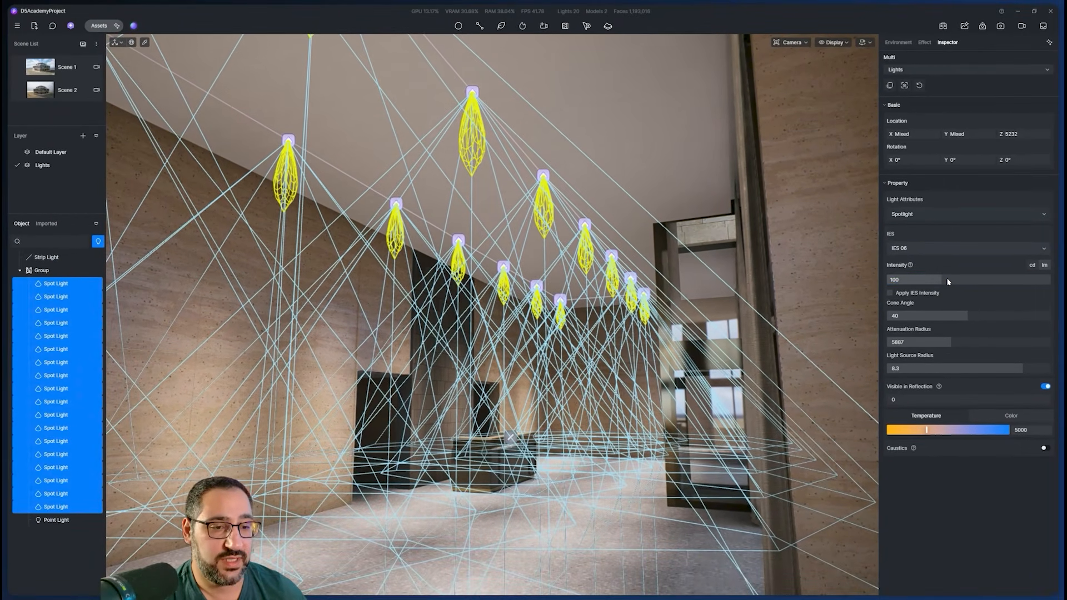
{"action": "key", "text": "Return"}
Adjust the selected spotlights' attenuation radius, trying about 5511 and 6150 before raising it to about 7389
{"action": "right_click_drag", "start_coordinate": [533, 300], "coordinate": [405, 378]}
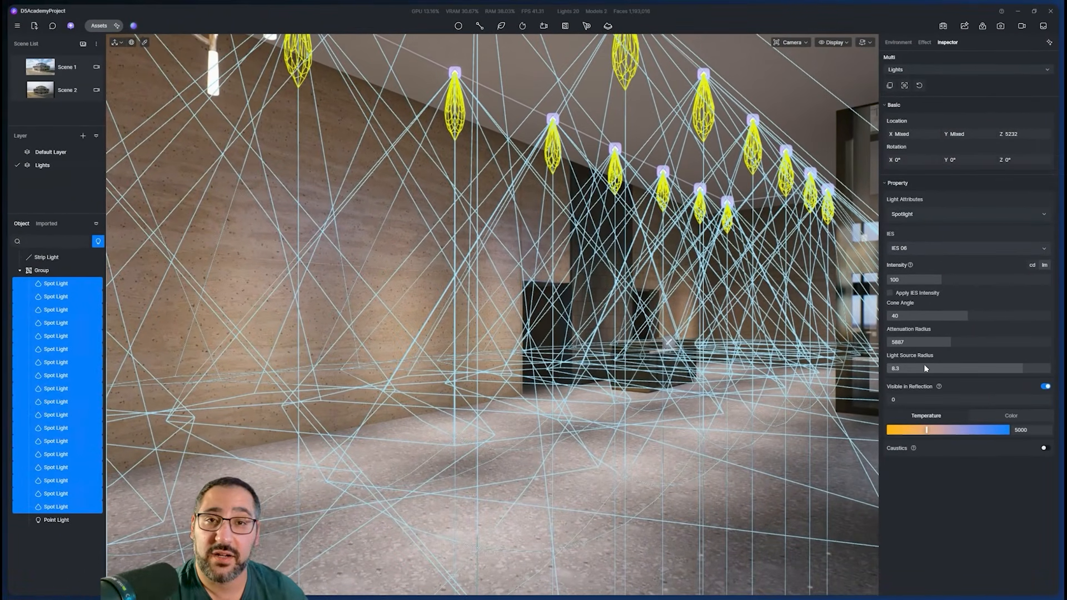
{"action": "left_click_drag", "start_coordinate": [956, 342], "coordinate": [948, 344]}
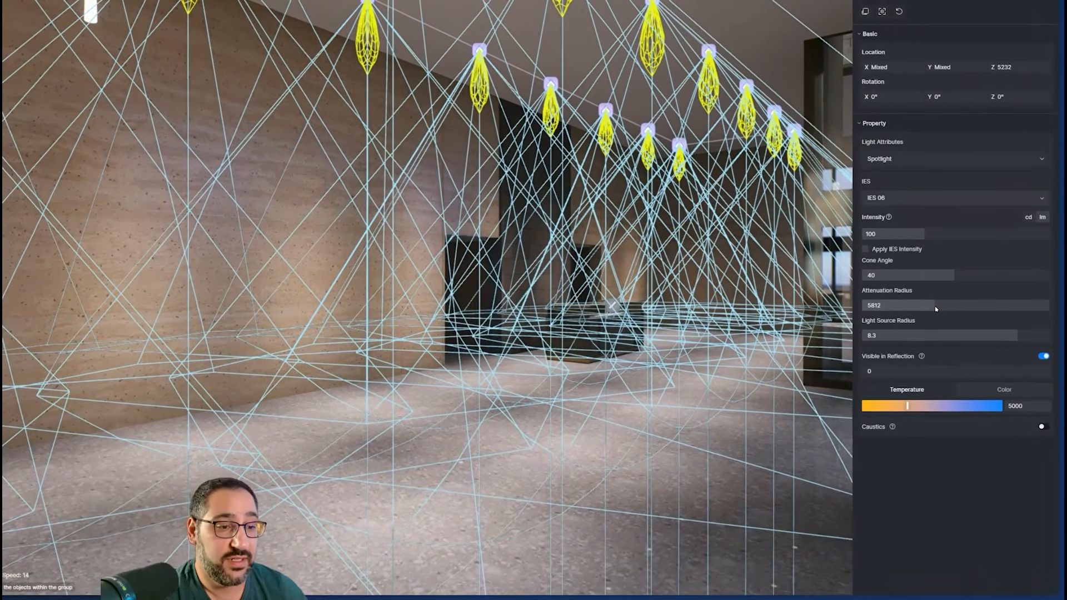
{"action": "left_click_drag", "start_coordinate": [932, 307], "coordinate": [931, 305]}
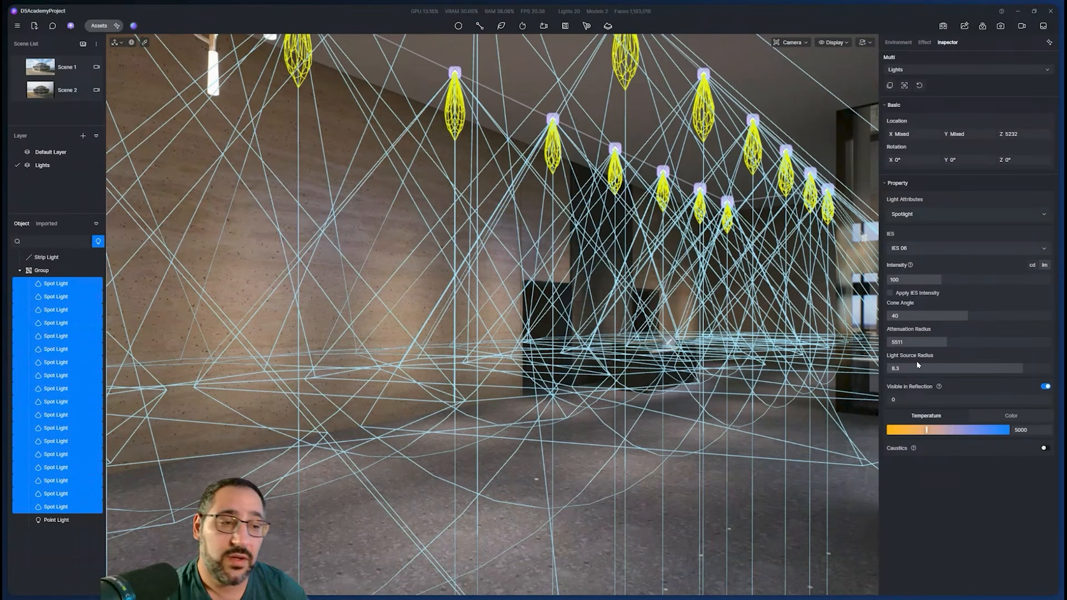
{"action": "left_click_drag", "start_coordinate": [947, 341], "coordinate": [954, 339]}
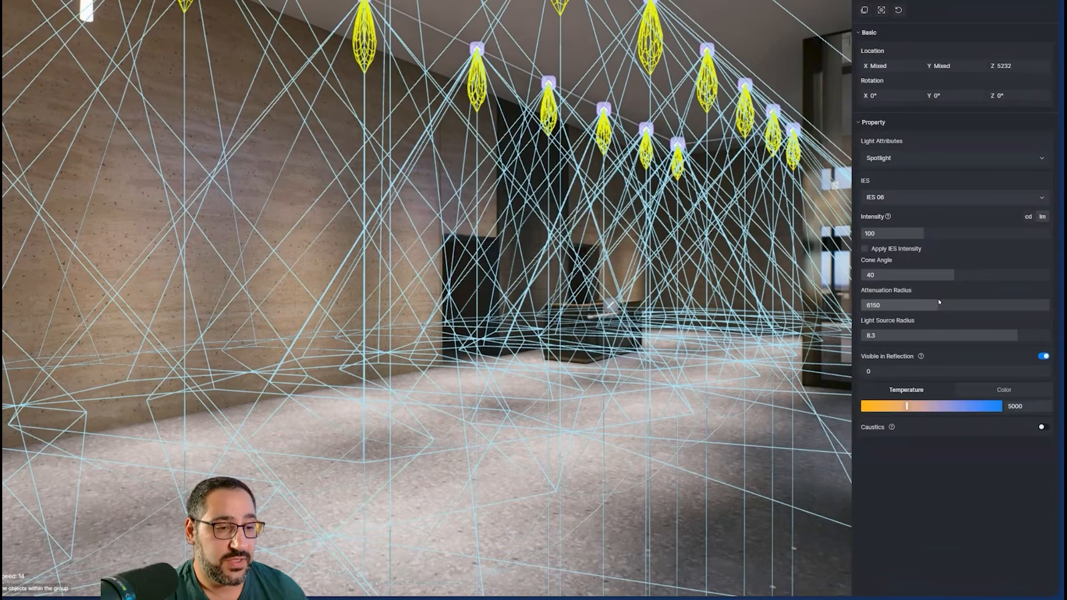
{"action": "left_click_drag", "start_coordinate": [939, 302], "coordinate": [954, 302]}
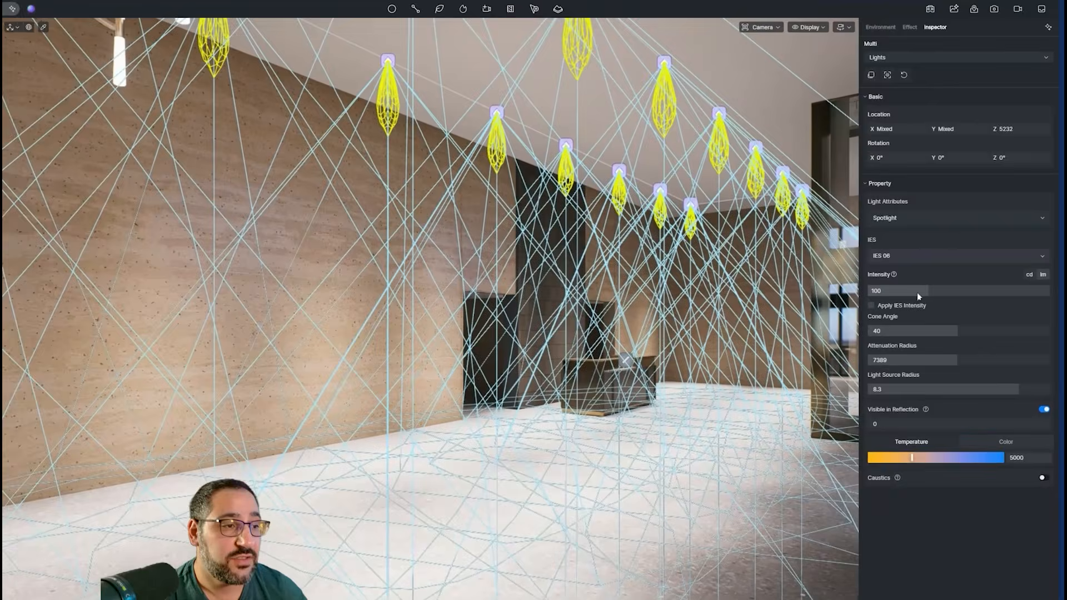
Lower the selected spotlights' intensity to about 15.2 lm
{"action": "left_click_drag", "start_coordinate": [933, 282], "coordinate": [931, 281]}
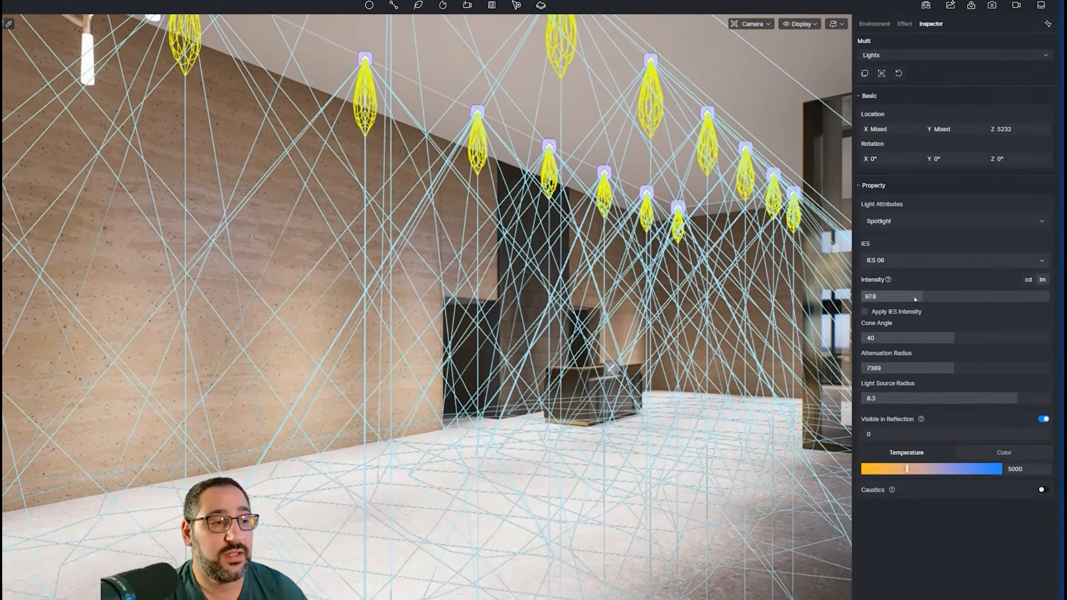
{"action": "left_click_drag", "start_coordinate": [874, 303], "coordinate": [916, 300]}
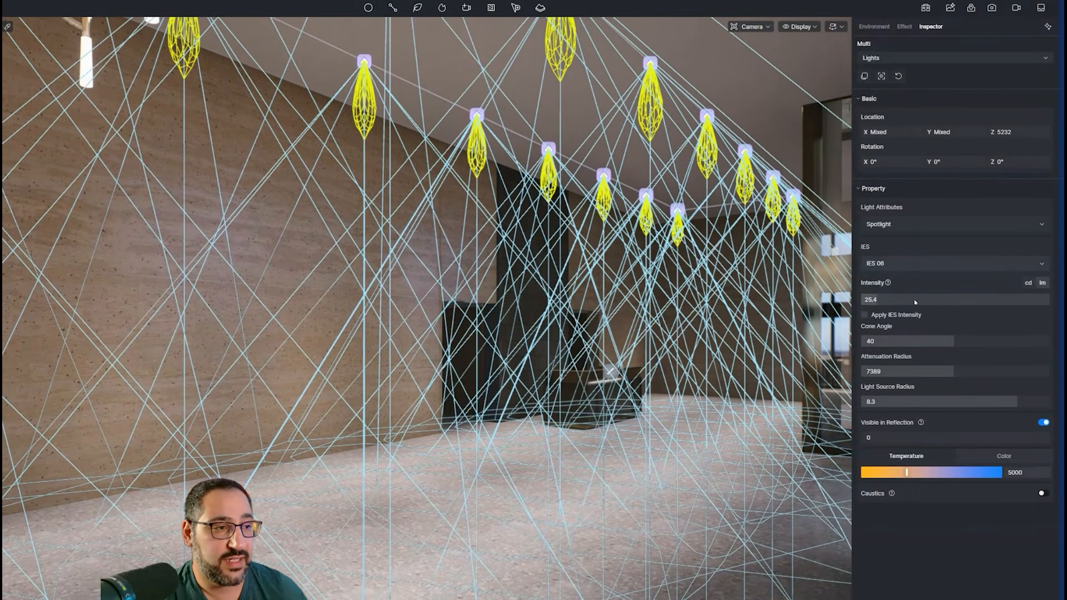
{"action": "left_click_drag", "start_coordinate": [915, 303], "coordinate": [914, 303]}
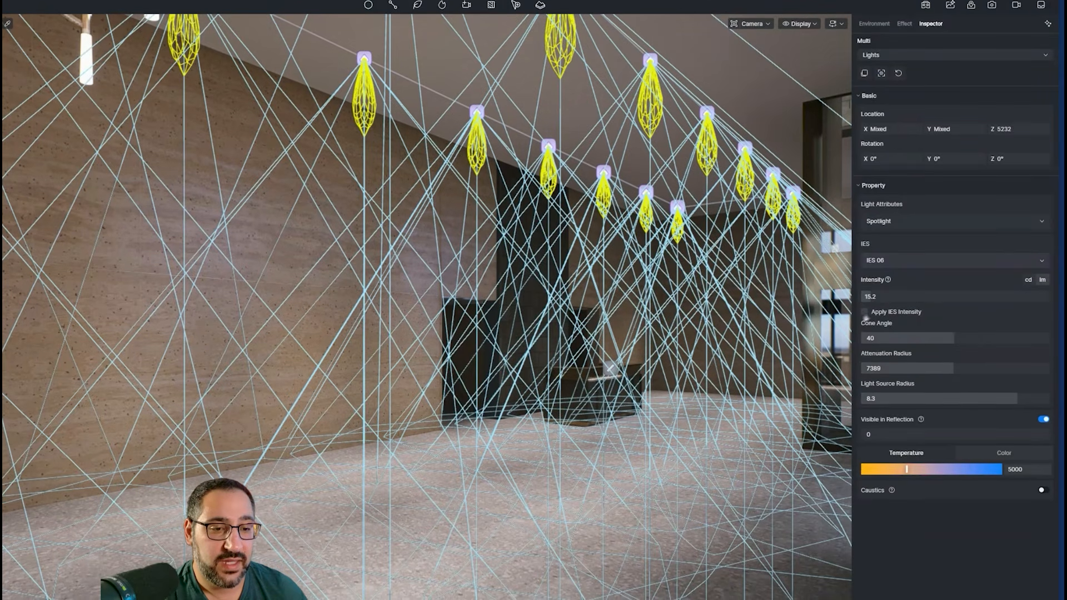
Inspect the lobby lighting, the balcony facade and the empty upper-floor room behind the balcony windows
{"action": "right_click_drag", "start_coordinate": [553, 359], "coordinate": [476, 345]}
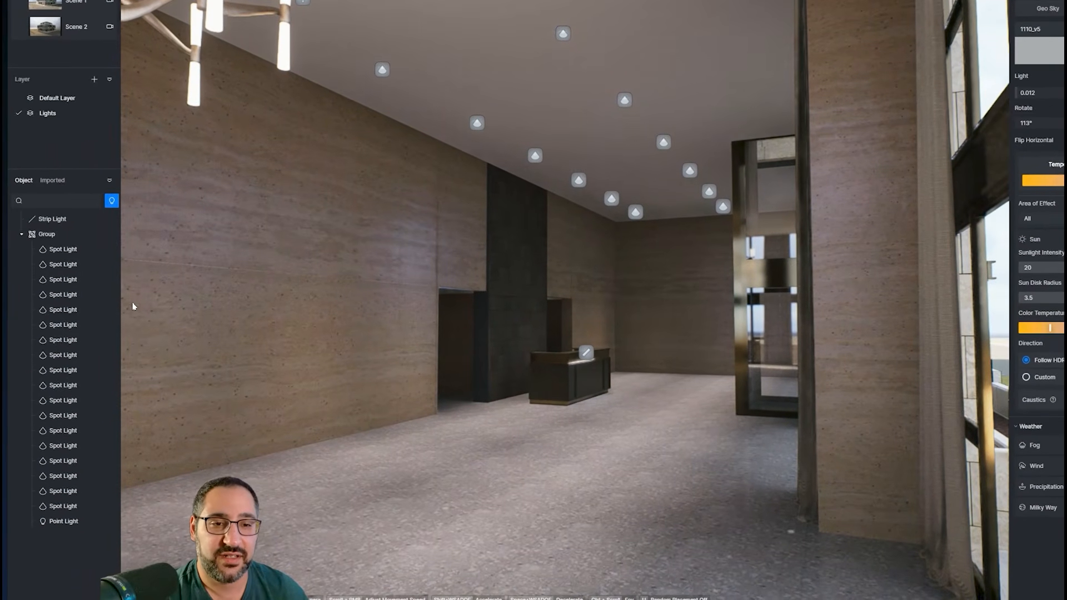
{"action": "right_click_drag", "start_coordinate": [828, 314], "coordinate": [512, 322]}
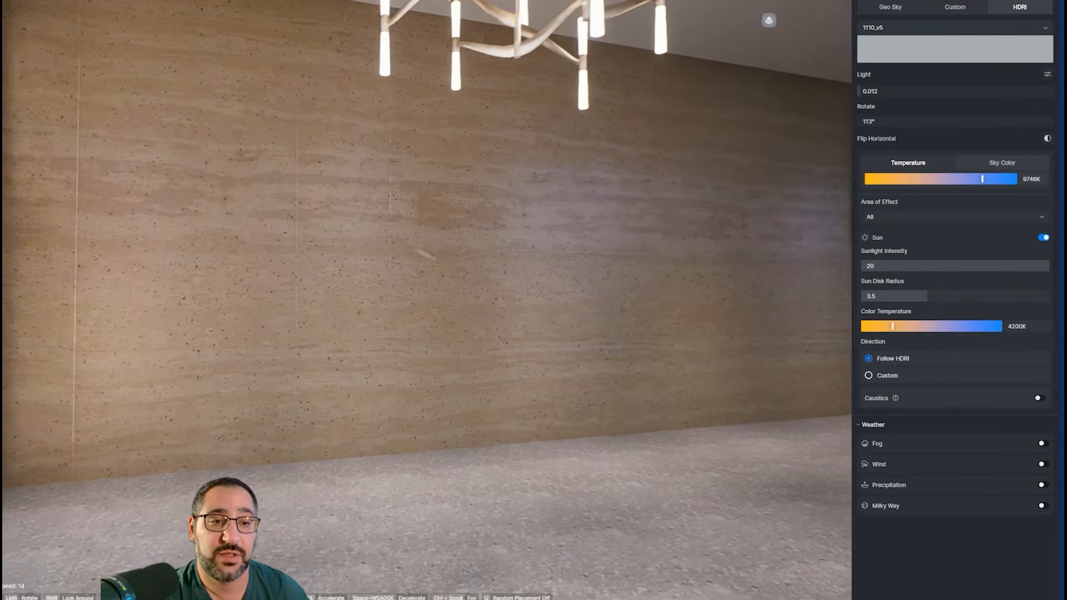
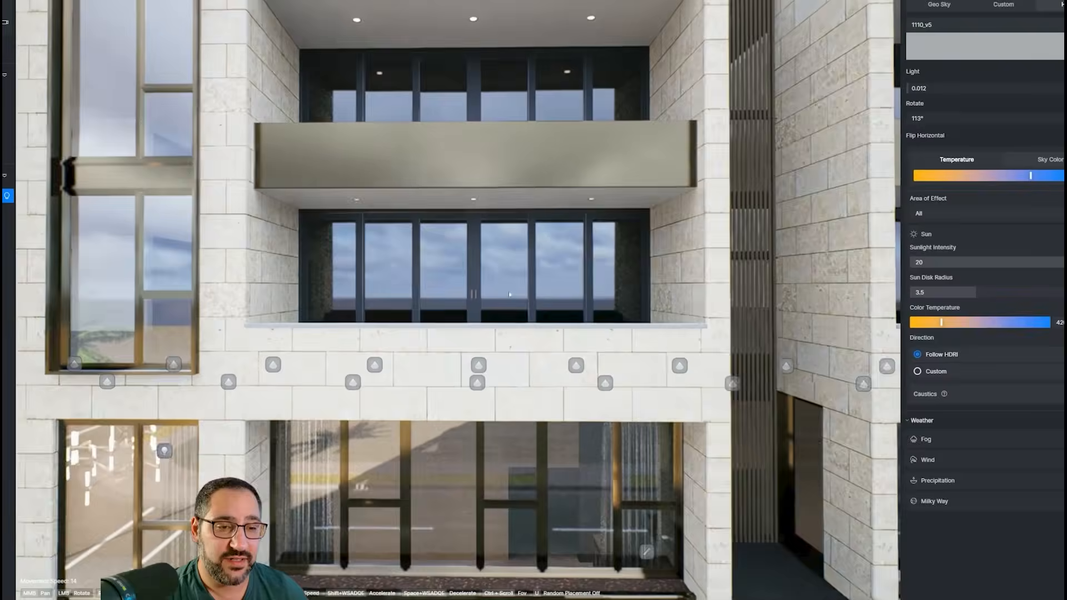
{"action": "key", "text": "s"}
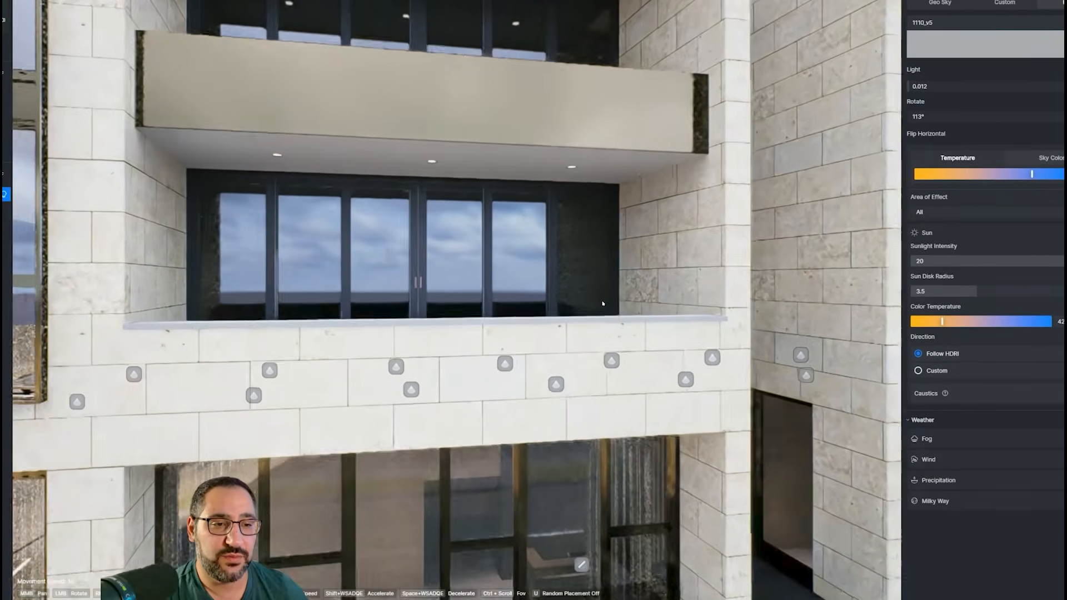
{"action": "key", "text": "q"}
{"action": "key", "text": "w"}
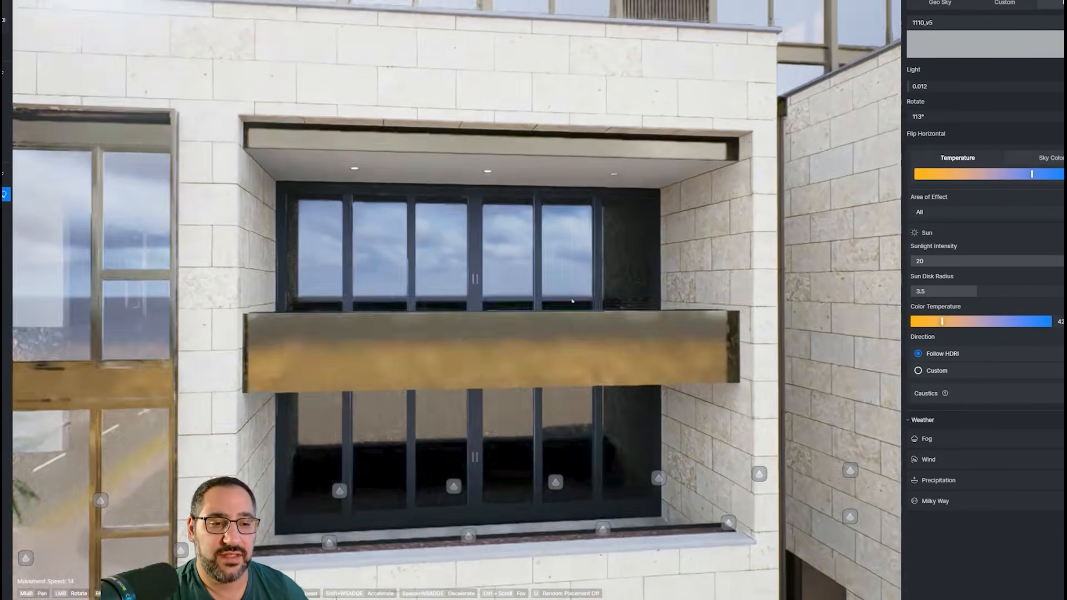
{"action": "scroll", "coordinate": [618, 327], "scroll_direction": "up", "scroll_amount": 3}
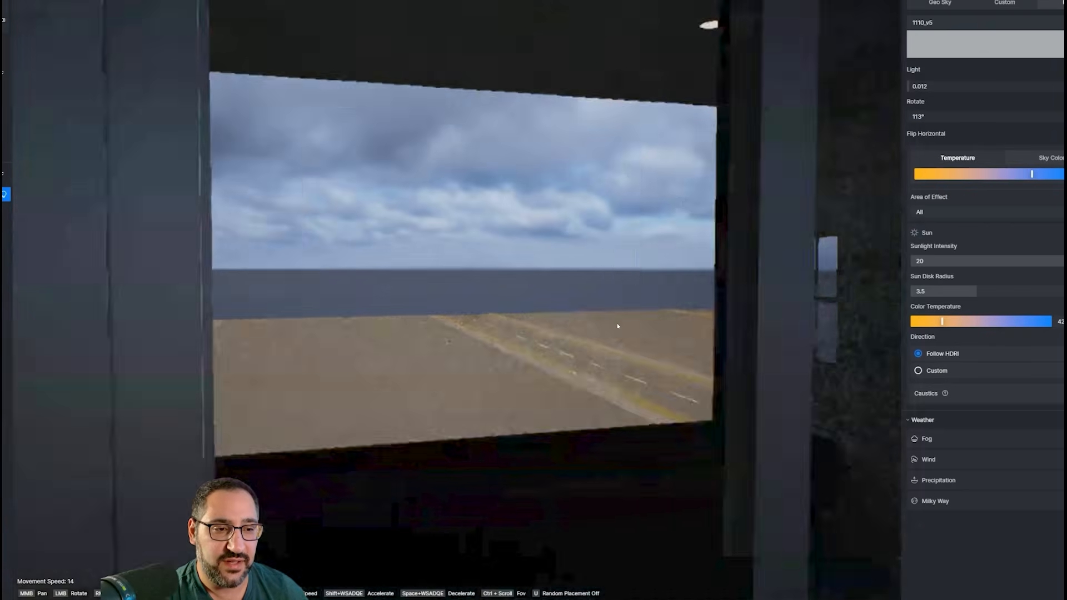
{"action": "scroll", "coordinate": [619, 326], "scroll_direction": "down", "scroll_amount": 3}
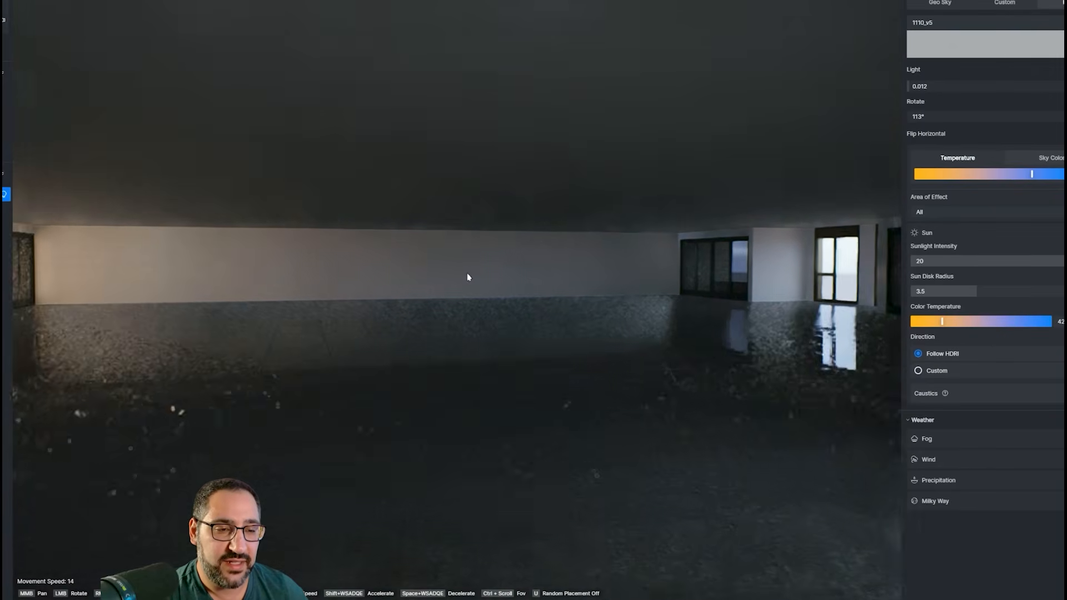
{"action": "key", "text": "s"}
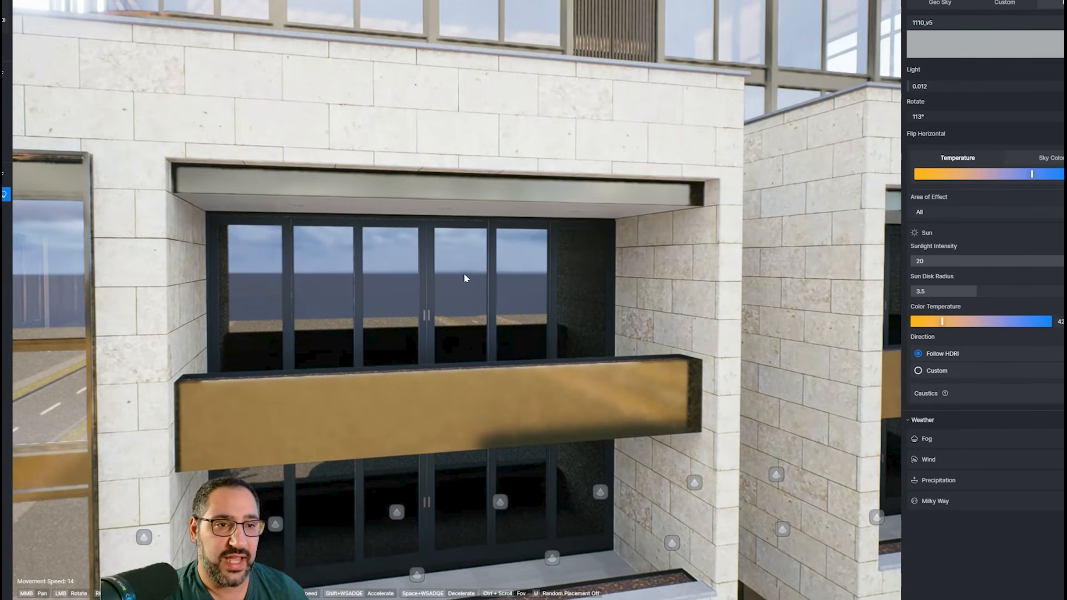
{"action": "key", "text": "s"}
Select the balcony window glass material and set its opacity to 0.17
{"action": "left_click", "coordinate": [469, 276]}
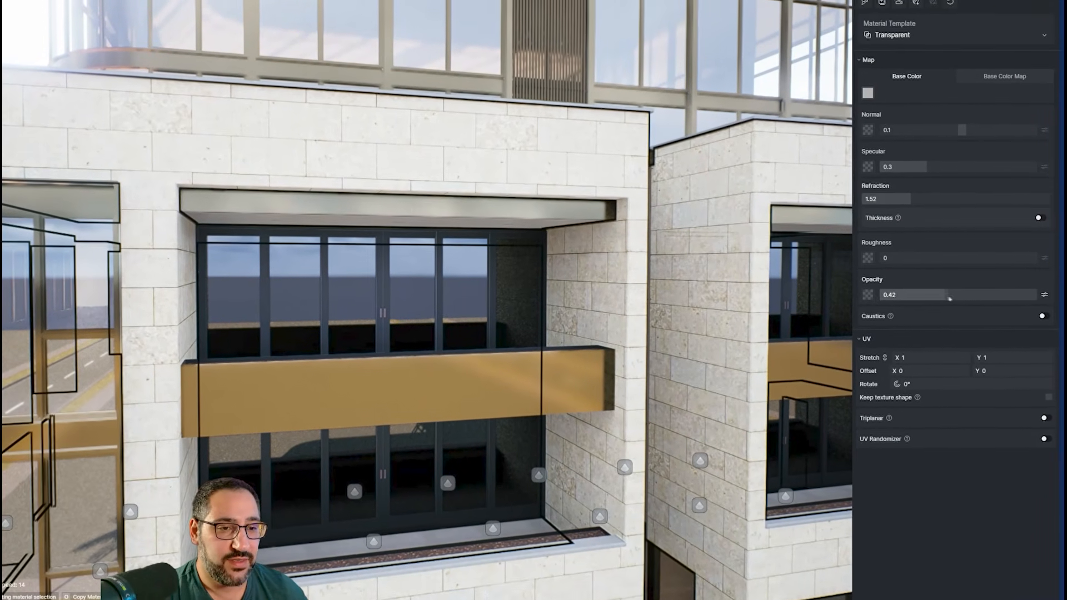
{"action": "left_click_drag", "start_coordinate": [949, 299], "coordinate": [868, 301]}
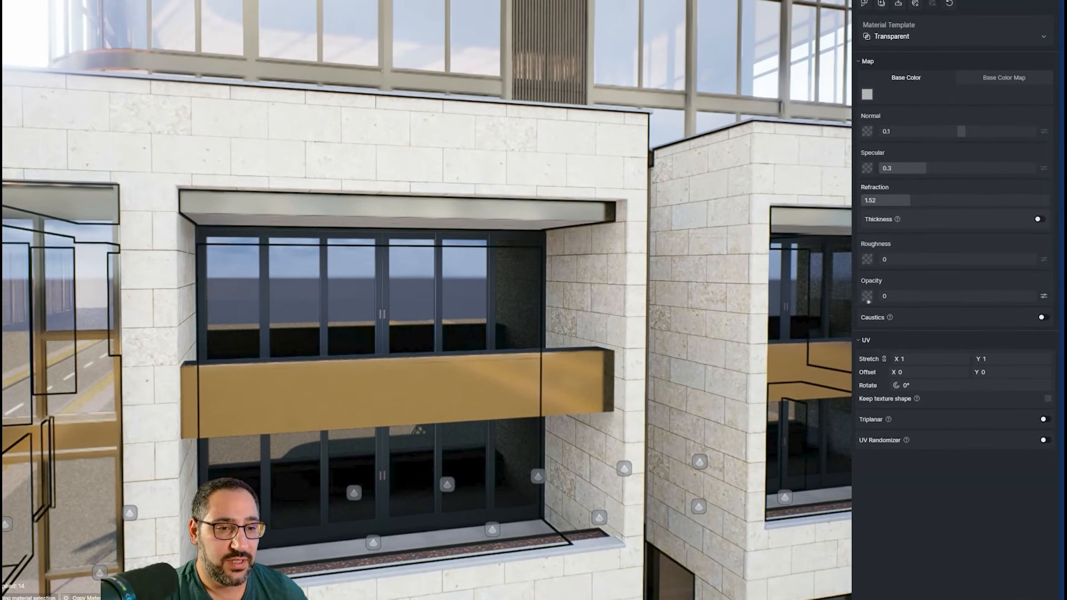
{"action": "left_click_drag", "start_coordinate": [910, 298], "coordinate": [907, 299]}
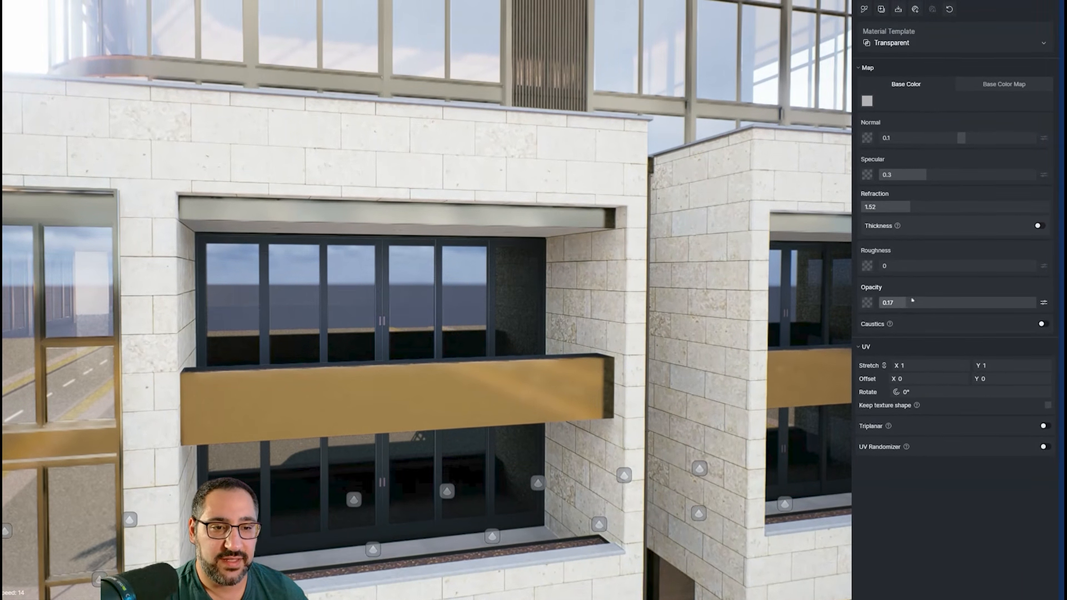
Place the Residential Interior 07 parallax model from the asset library on the floor of the empty upper-floor room
{"action": "key", "text": "a"}
{"action": "key", "text": "s"}
{"action": "key", "text": "s"}
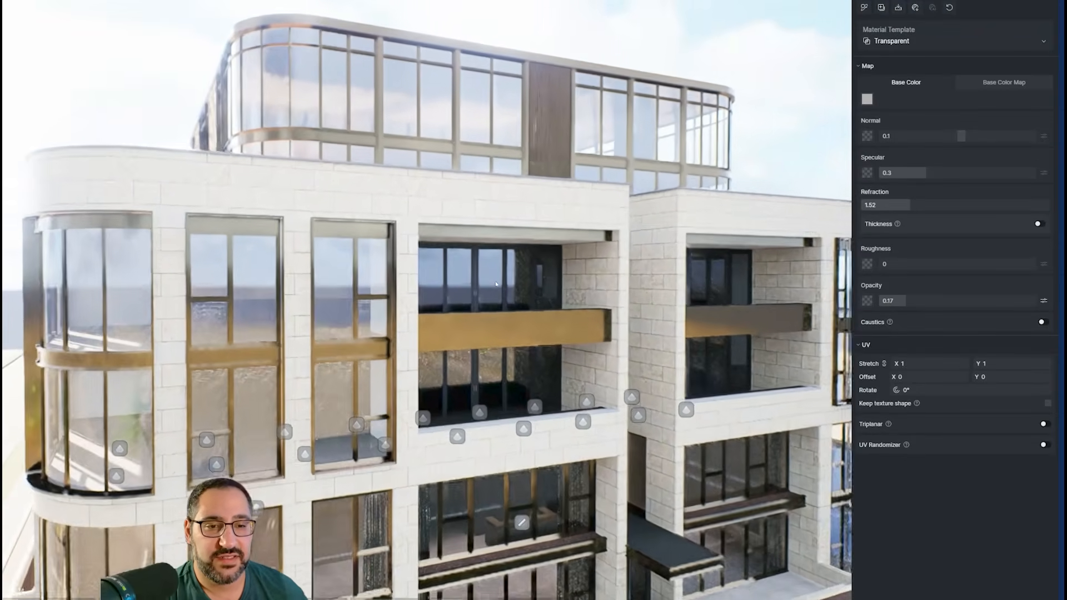
{"action": "key", "text": "w"}
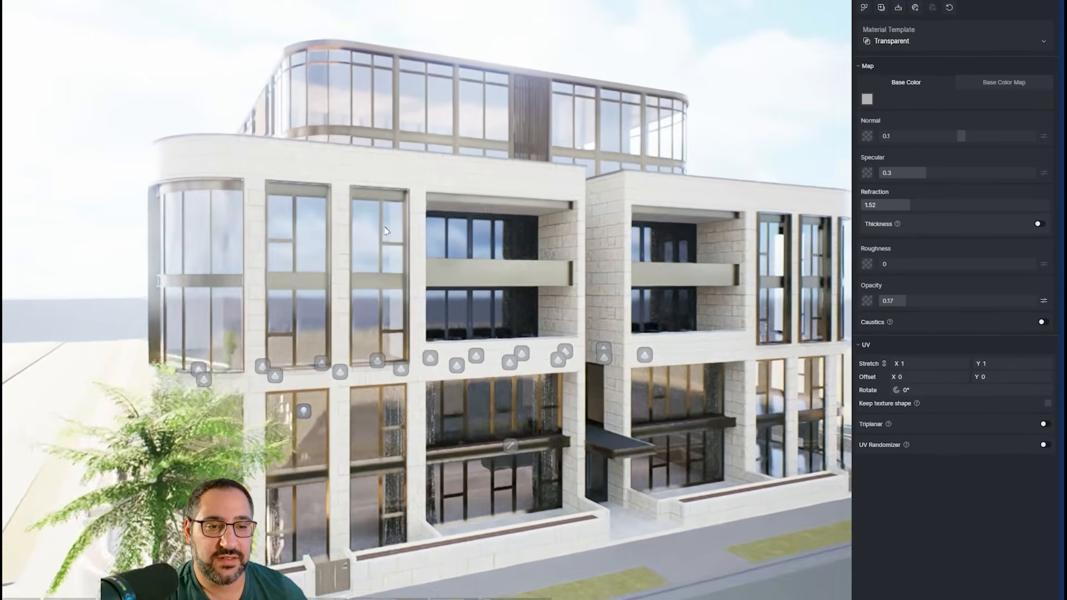
{"action": "key", "text": "w"}
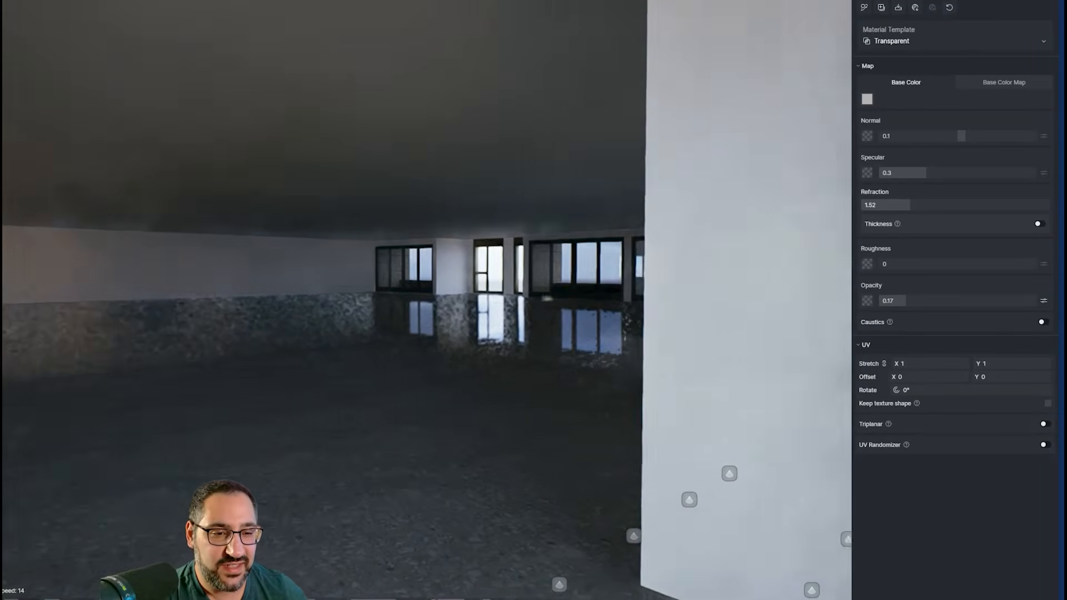
{"action": "right_click_drag", "start_coordinate": [548, 299], "coordinate": [623, 288]}
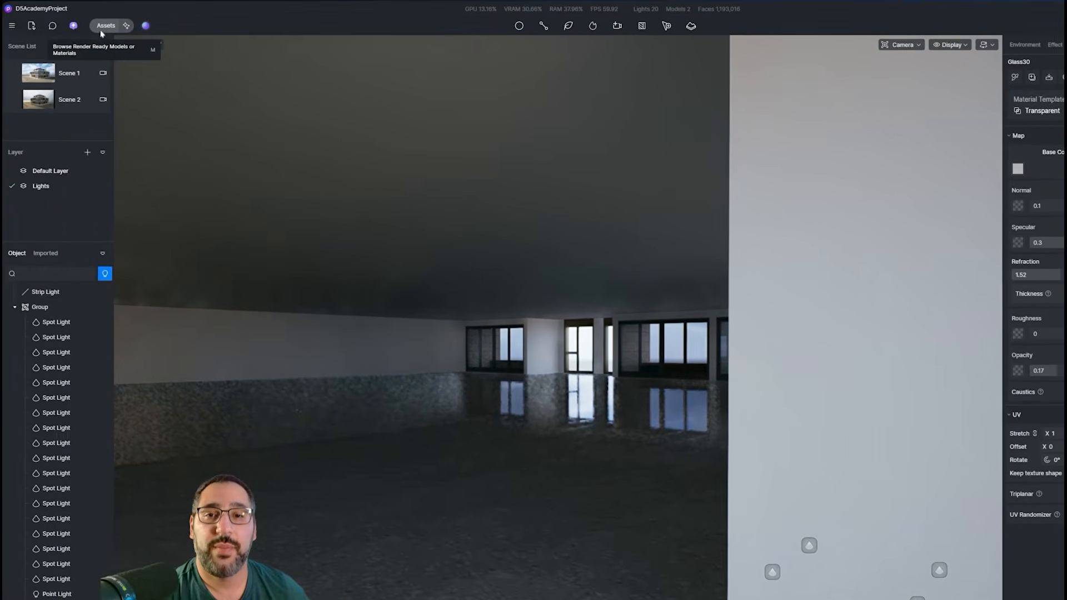
{"action": "left_click", "coordinate": [101, 31]}
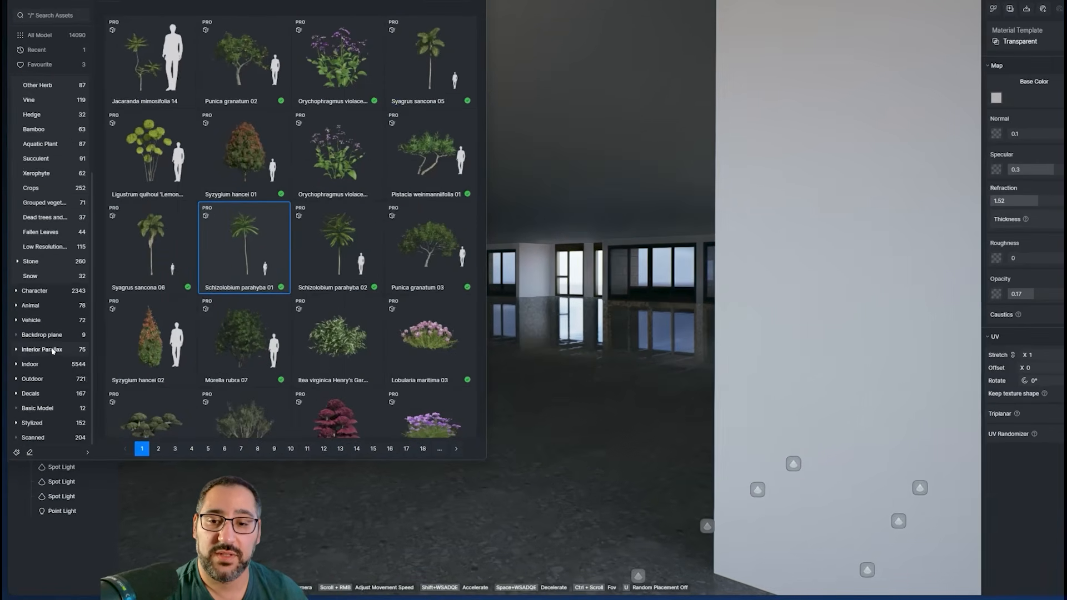
{"action": "left_click", "coordinate": [38, 375]}
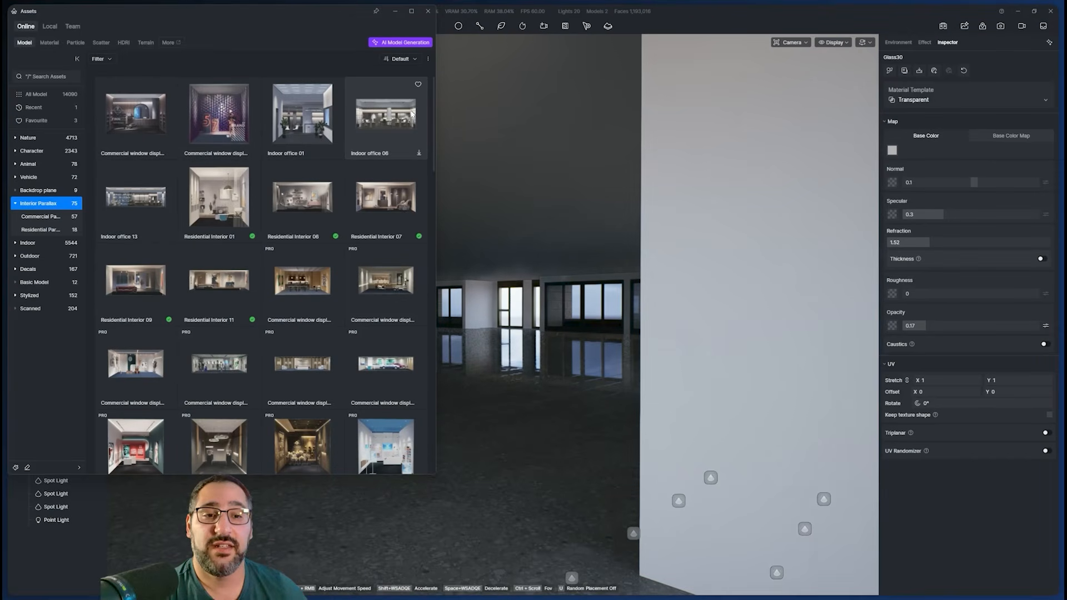
{"action": "left_click", "coordinate": [387, 206]}
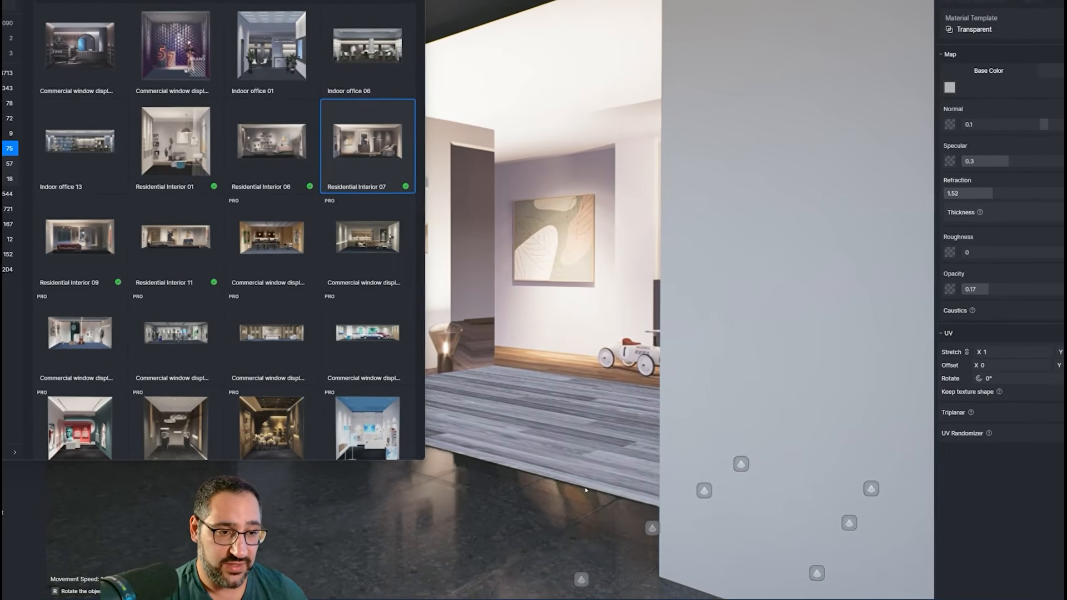
{"action": "left_click", "coordinate": [596, 514]}
{"action": "right_click_drag", "start_coordinate": [596, 514], "coordinate": [845, 480]}
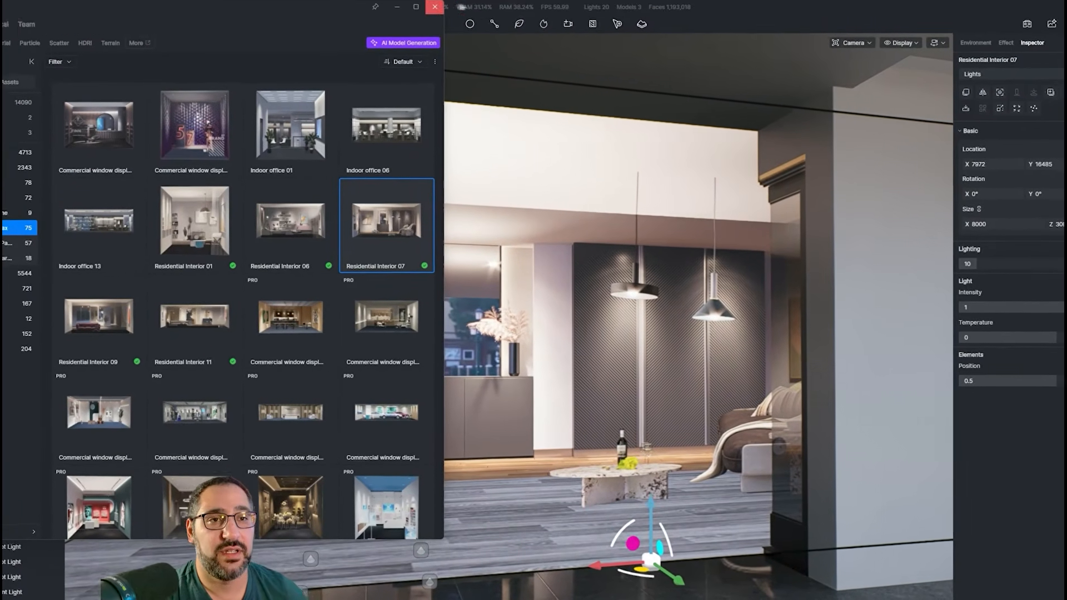
{"action": "left_click", "coordinate": [435, 7]}
Rotate the placed interior to 270° about Z and move it to Y 19140, behind the upper balcony windows
{"action": "right_click_drag", "start_coordinate": [600, 361], "coordinate": [834, 371]}
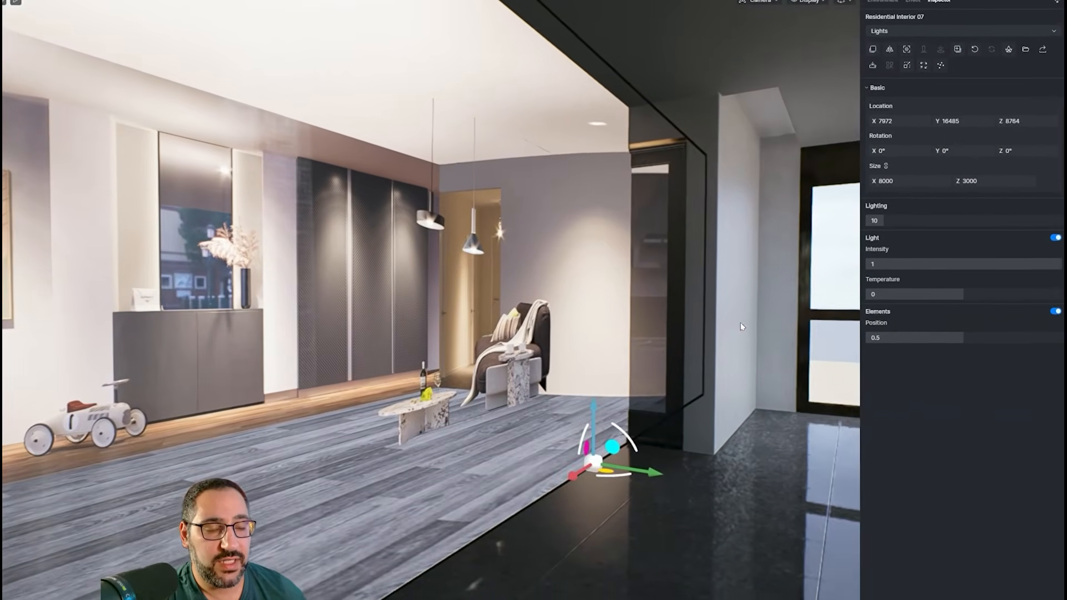
{"action": "mouse_move", "coordinate": [743, 327]}
{"action": "right_mouse_down"}
{"action": "mouse_move", "coordinate": [313, 322]}
{"action": "mouse_move", "coordinate": [622, 350]}
{"action": "mouse_move", "coordinate": [828, 329]}
{"action": "mouse_move", "coordinate": [383, 302]}
{"action": "right_mouse_up"}
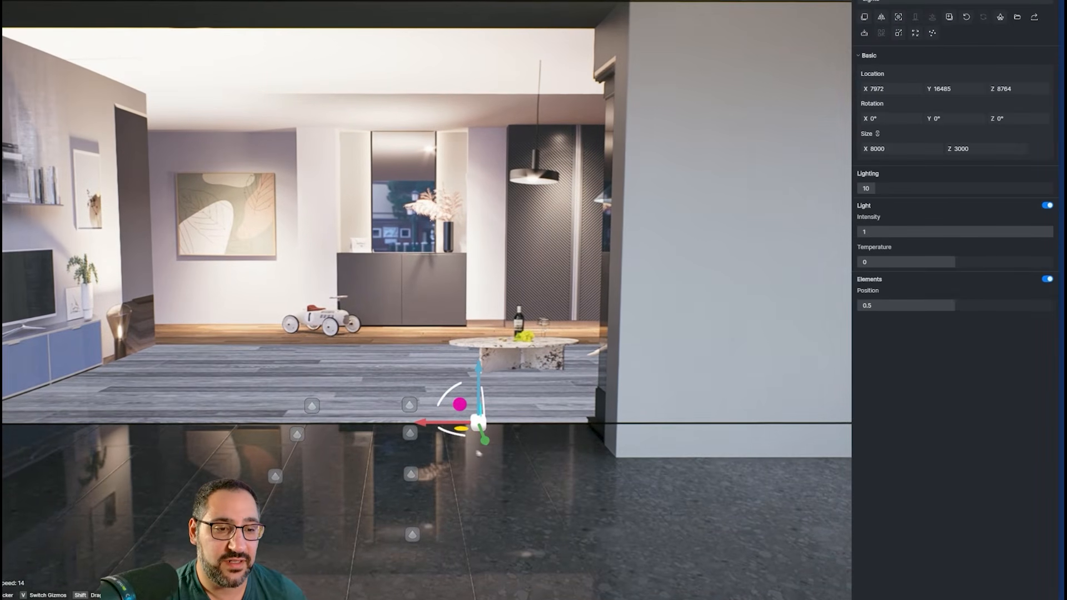
{"action": "left_click_drag", "start_coordinate": [453, 433], "coordinate": [548, 417]}
{"action": "right_click_drag", "start_coordinate": [548, 417], "coordinate": [145, 356]}
{"action": "key", "text": "s"}
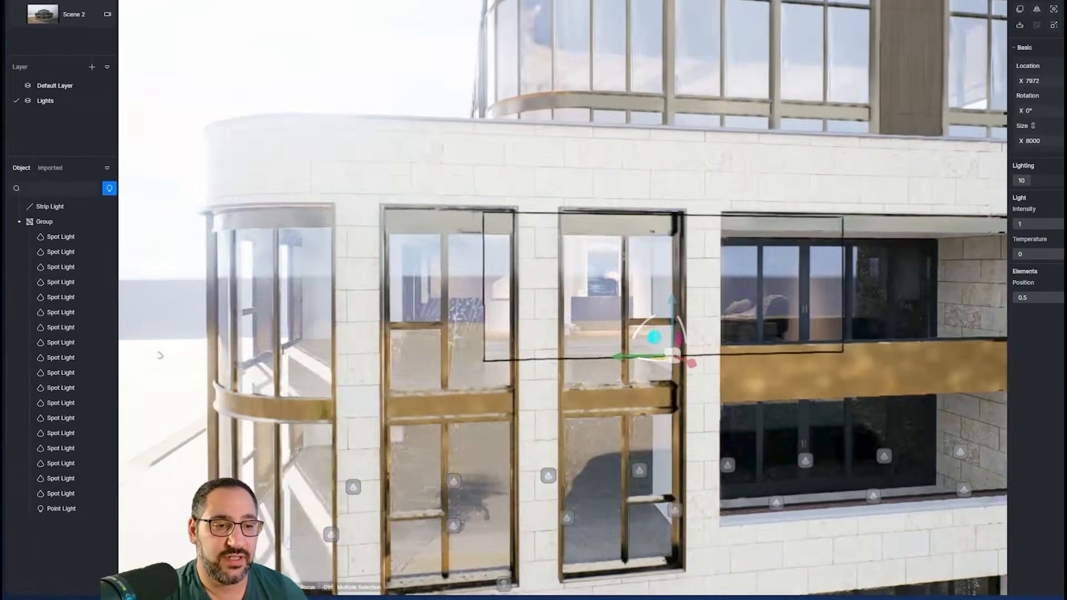
{"action": "key", "text": "d"}
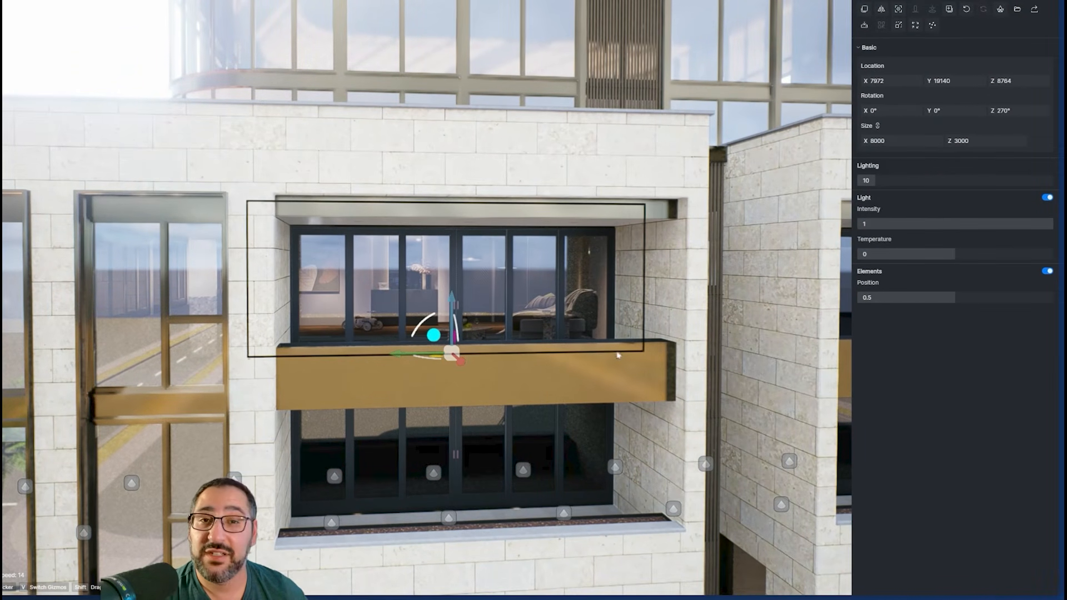
{"action": "key", "text": "a"}
{"action": "right_click_drag", "start_coordinate": [618, 356], "coordinate": [485, 360]}
{"action": "key", "text": "d"}
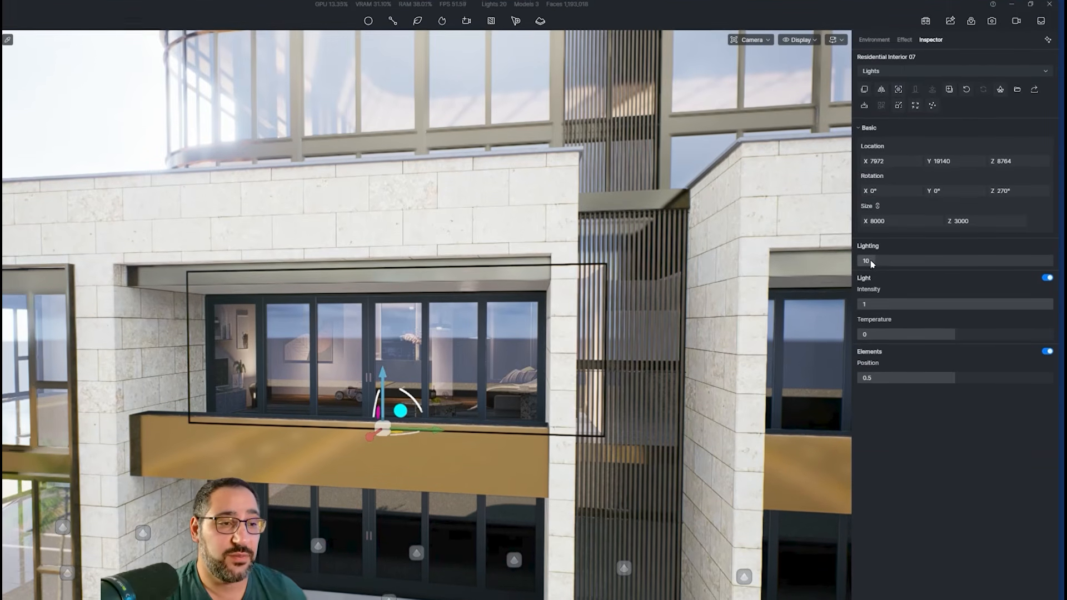
Set the interior's lighting to 20, light intensity to 0.7, temperature to -0.18 and elements position to 0.6
{"action": "left_click_drag", "start_coordinate": [872, 182], "coordinate": [921, 183]}
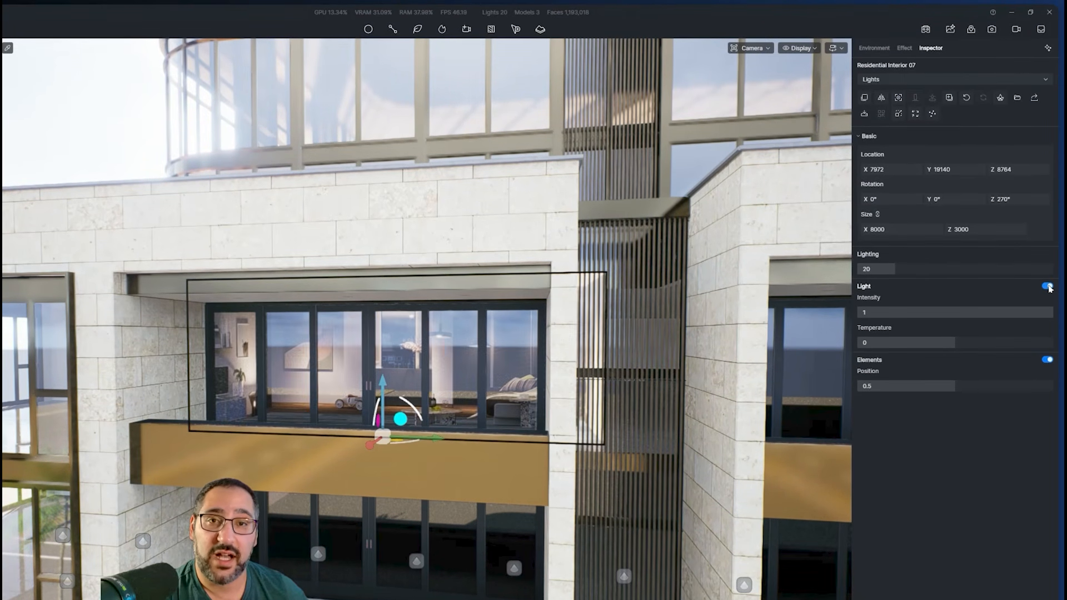
{"action": "left_click_drag", "start_coordinate": [999, 314], "coordinate": [938, 307]}
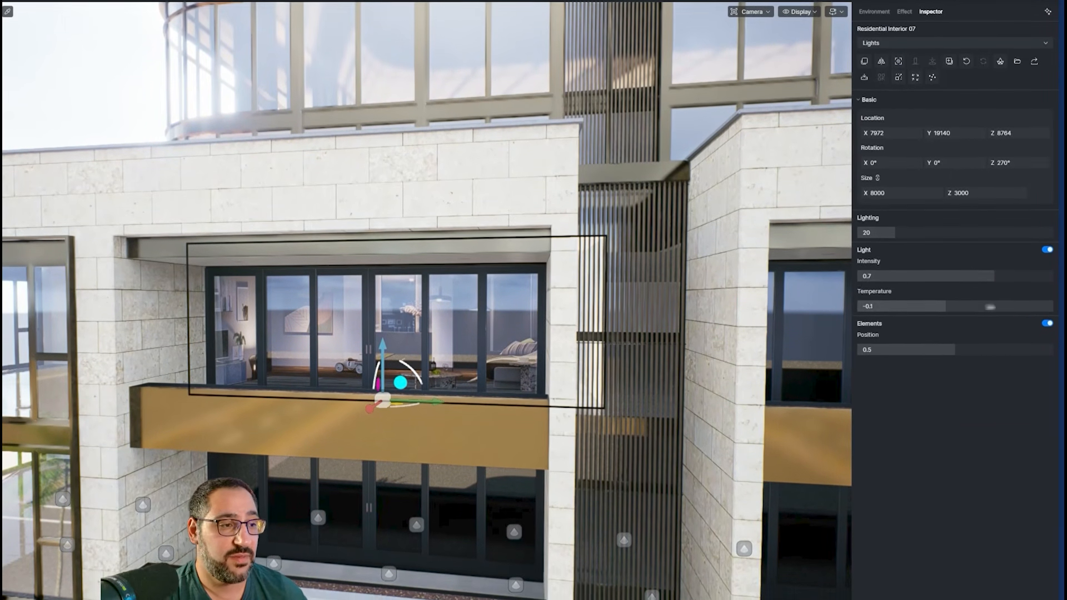
{"action": "left_click_drag", "start_coordinate": [955, 352], "coordinate": [1003, 348]}
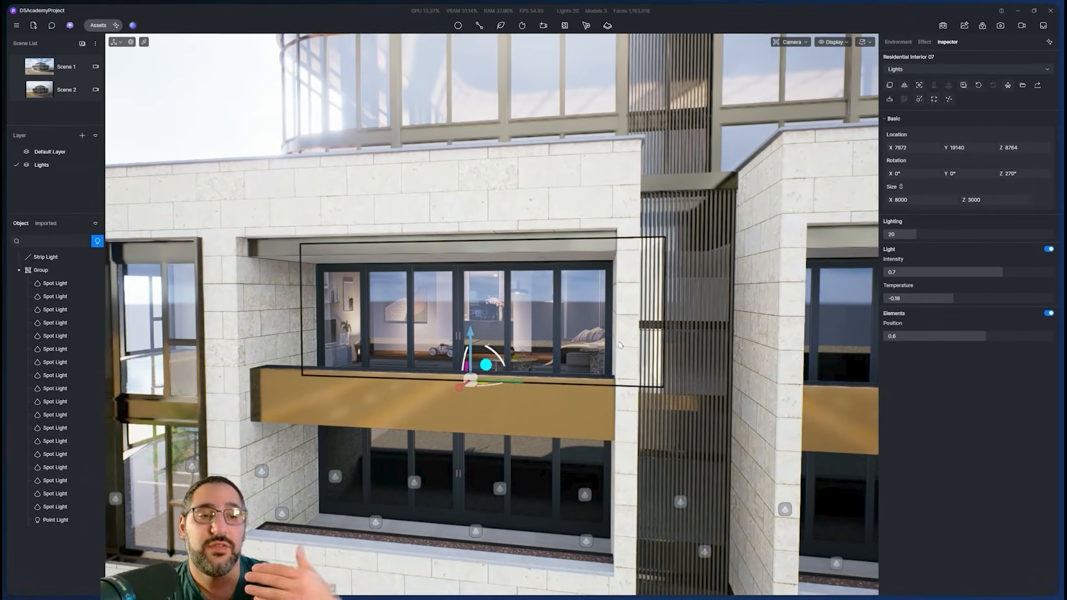
Copy the adjusted interior straight down to Z 5924, behind the balcony windows one floor below
{"action": "key", "text": "s"}
{"action": "right_click_drag", "start_coordinate": [607, 351], "coordinate": [610, 341]}
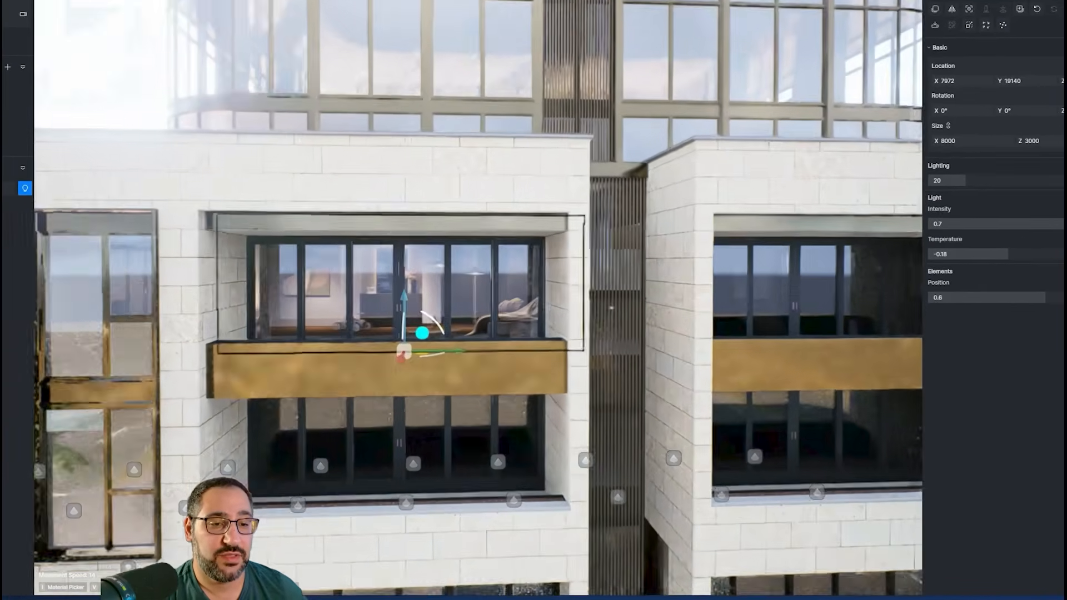
{"action": "right_click_drag", "start_coordinate": [613, 303], "coordinate": [610, 300]}
{"action": "key", "text": "q"}
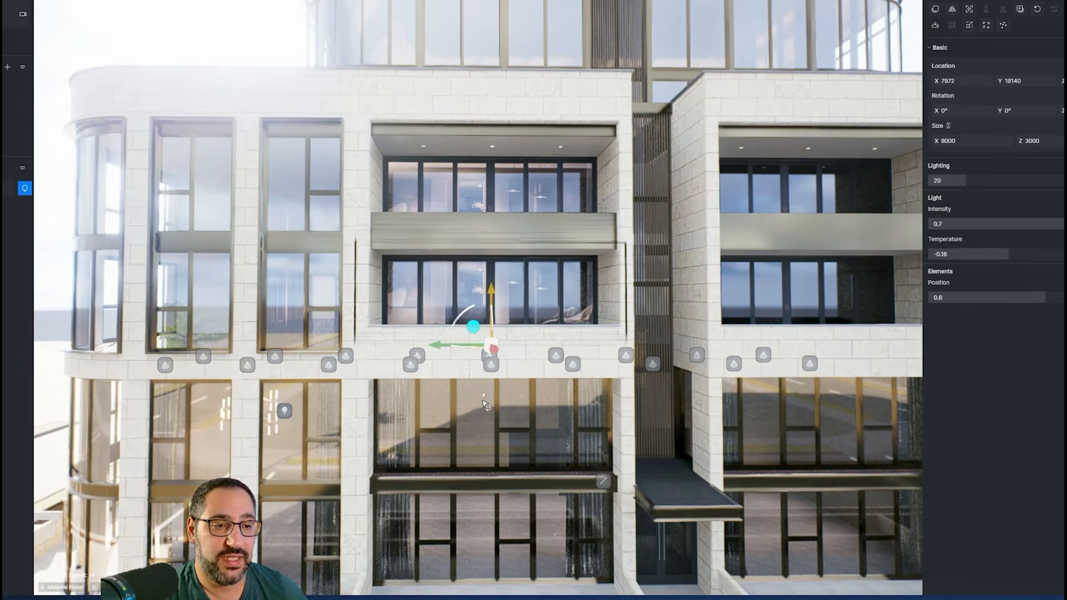
{"action": "right_click_drag", "start_coordinate": [542, 341], "coordinate": [540, 357]}
{"action": "key", "text": "e"}
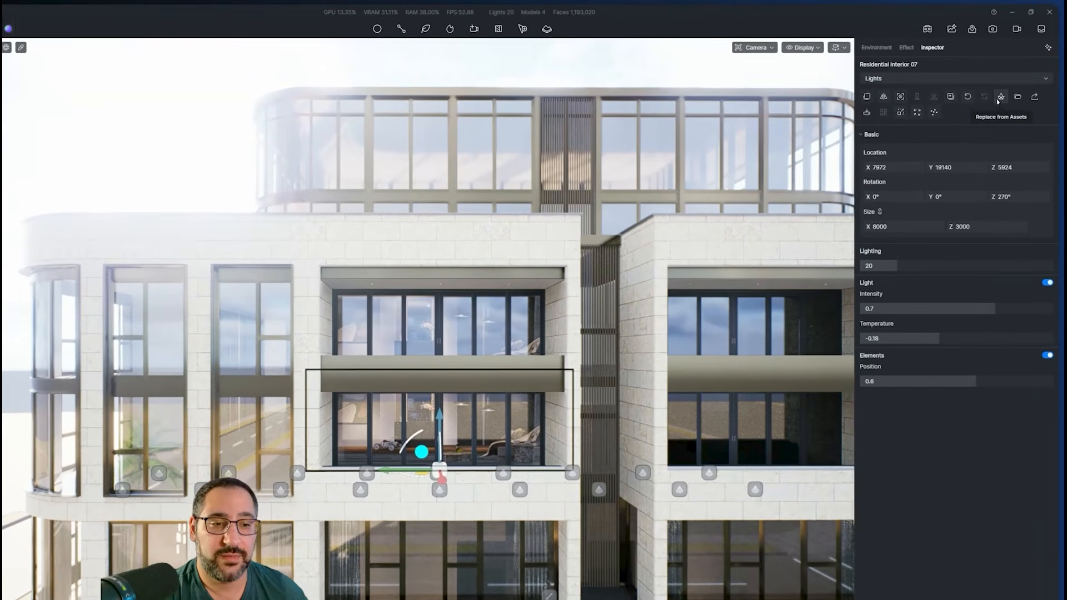
Replace the lower interior copy with the Residential Interior 11 parallax model from the asset library
{"action": "left_click", "coordinate": [1007, 87]}
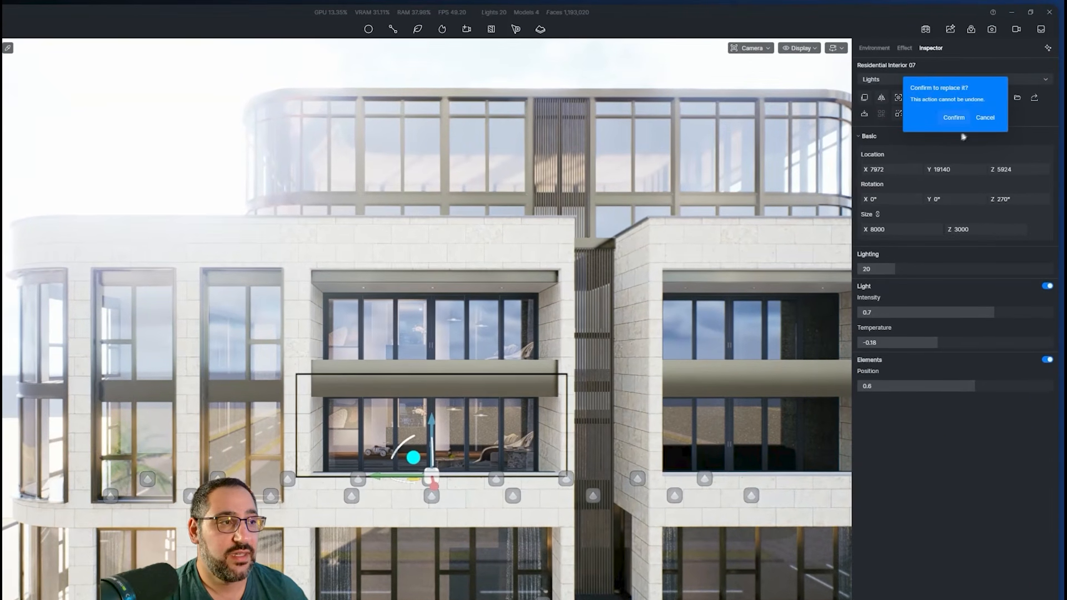
{"action": "left_click", "coordinate": [954, 117]}
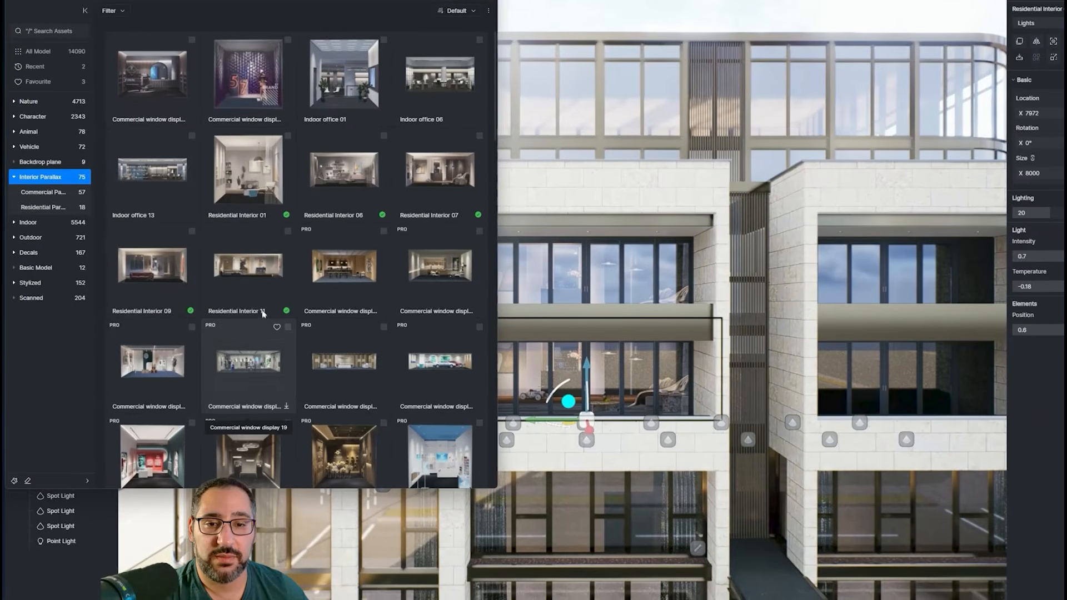
{"action": "left_click", "coordinate": [263, 311]}
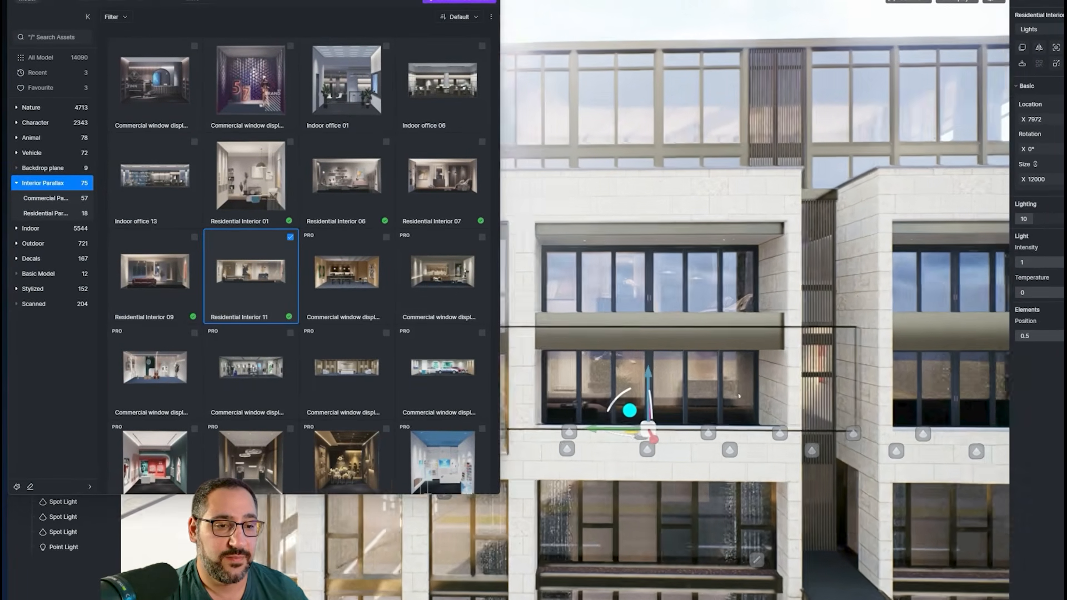
Move the Residential Interior 11 model to X 8912, Y 21972 on the lower balcony floor and dismiss the asset library
{"action": "mouse_move", "coordinate": [740, 396]}
{"action": "right_mouse_down"}
{"action": "mouse_move", "coordinate": [775, 393]}
{"action": "mouse_move", "coordinate": [735, 390]}
{"action": "mouse_move", "coordinate": [762, 390]}
{"action": "mouse_move", "coordinate": [750, 386]}
{"action": "right_mouse_up"}
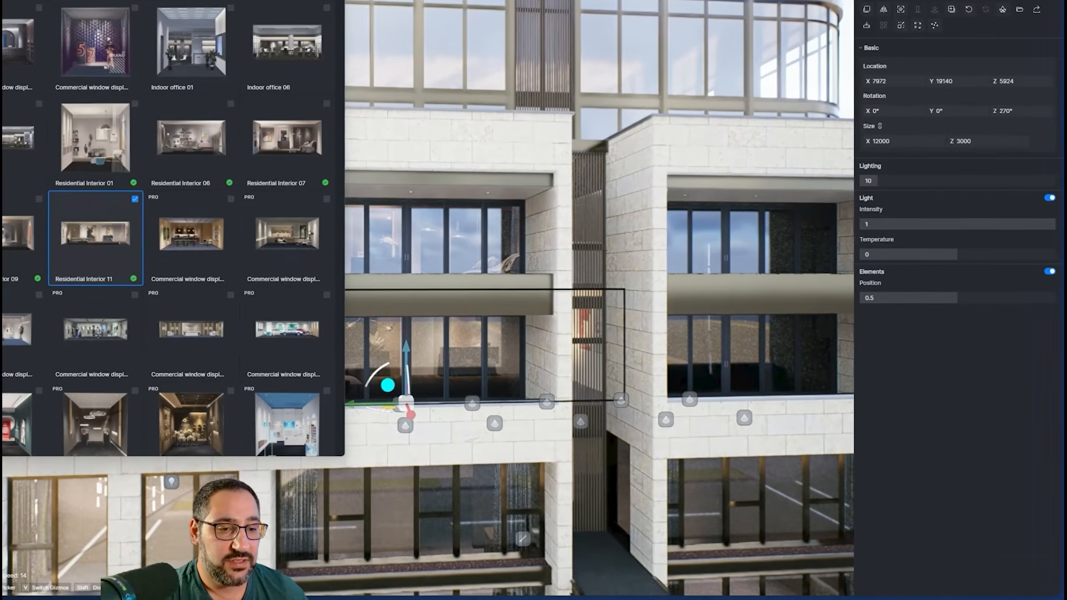
{"action": "right_click_drag", "start_coordinate": [496, 380], "coordinate": [561, 397]}
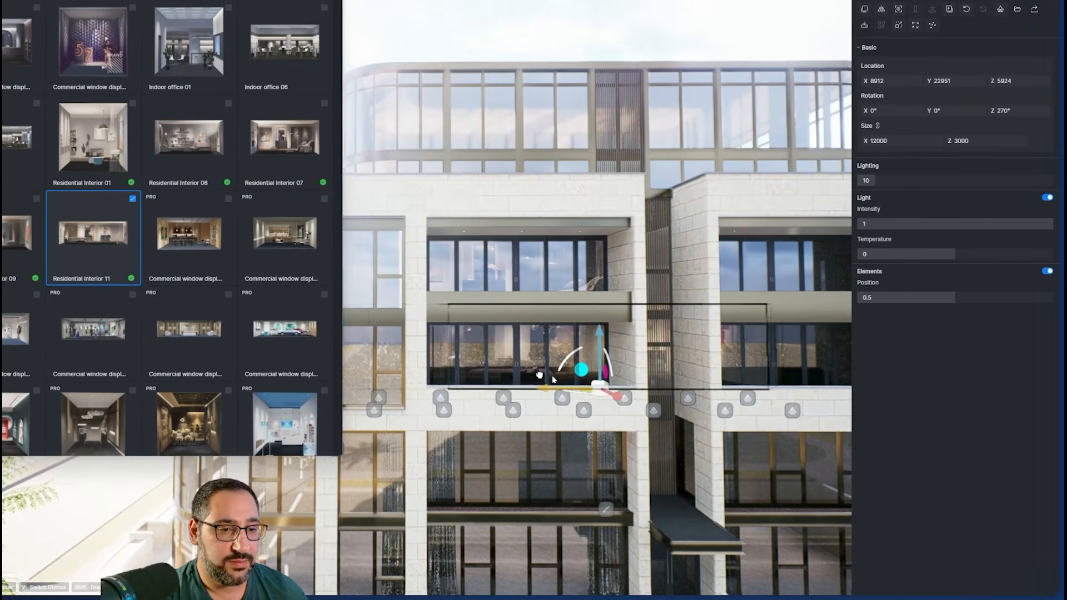
{"action": "left_click_drag", "start_coordinate": [532, 378], "coordinate": [534, 379]}
{"action": "key", "text": "d"}
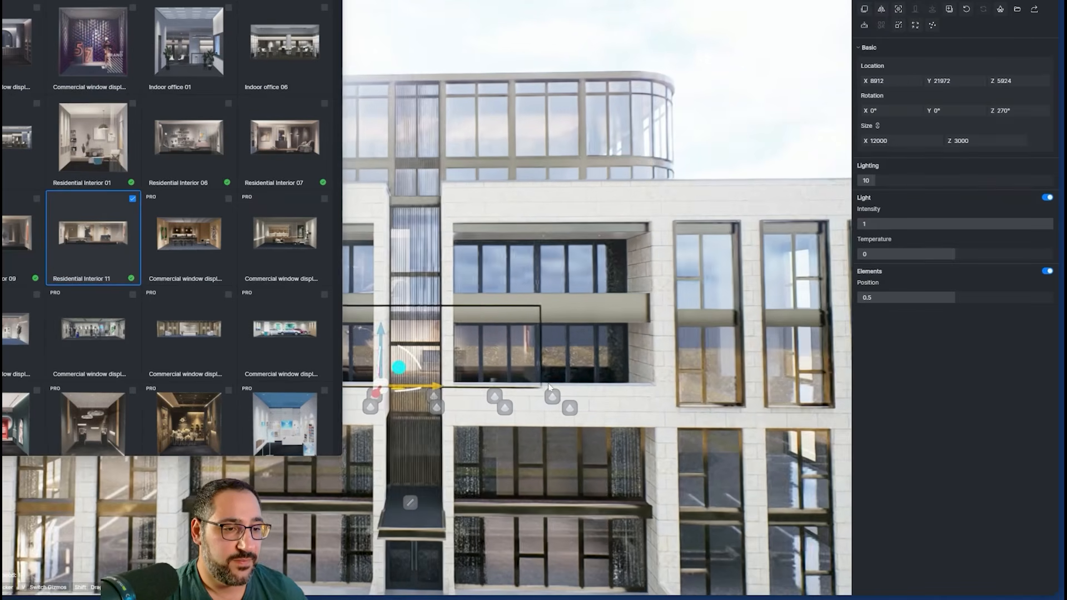
{"action": "key", "text": "a"}
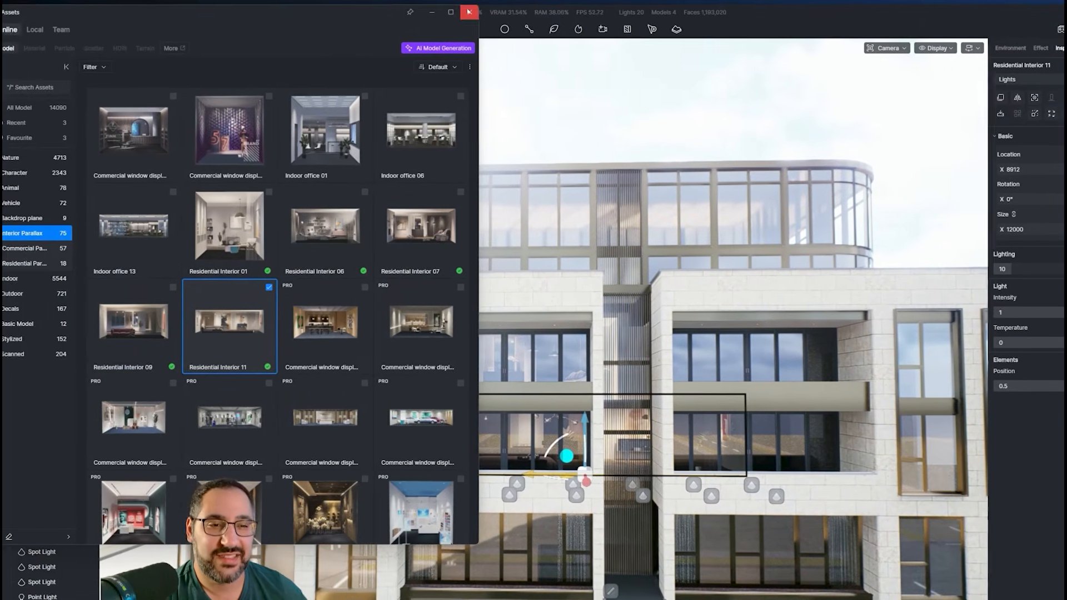
{"action": "left_click", "coordinate": [384, 12]}
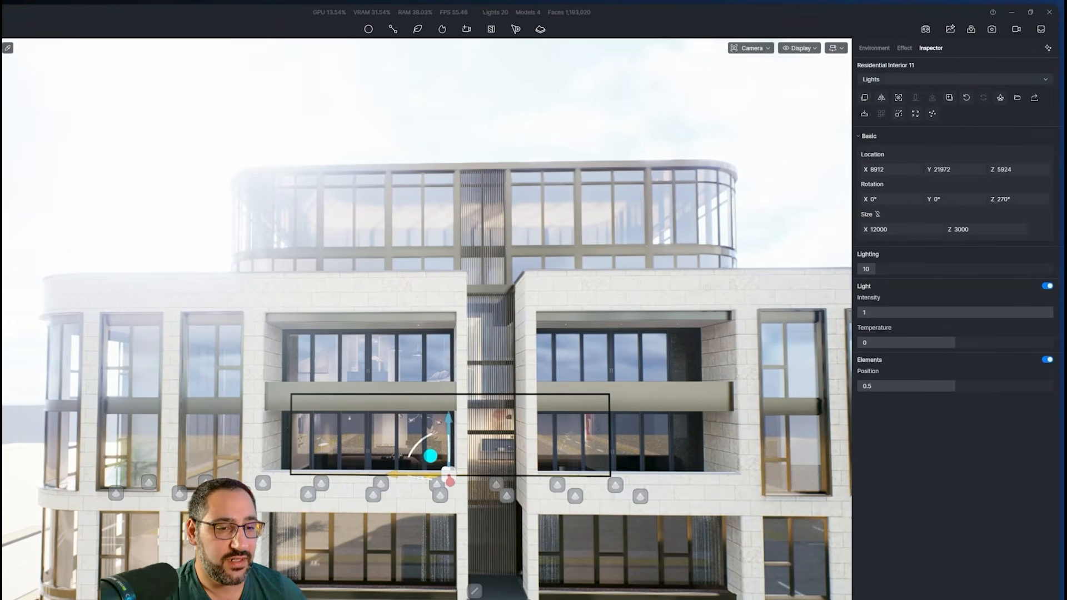
Narrow the interior's width to 9744 without changing its height, and shift it to Y 20241 behind the lower balcony windows
{"action": "right_click_drag", "start_coordinate": [561, 344], "coordinate": [552, 367]}
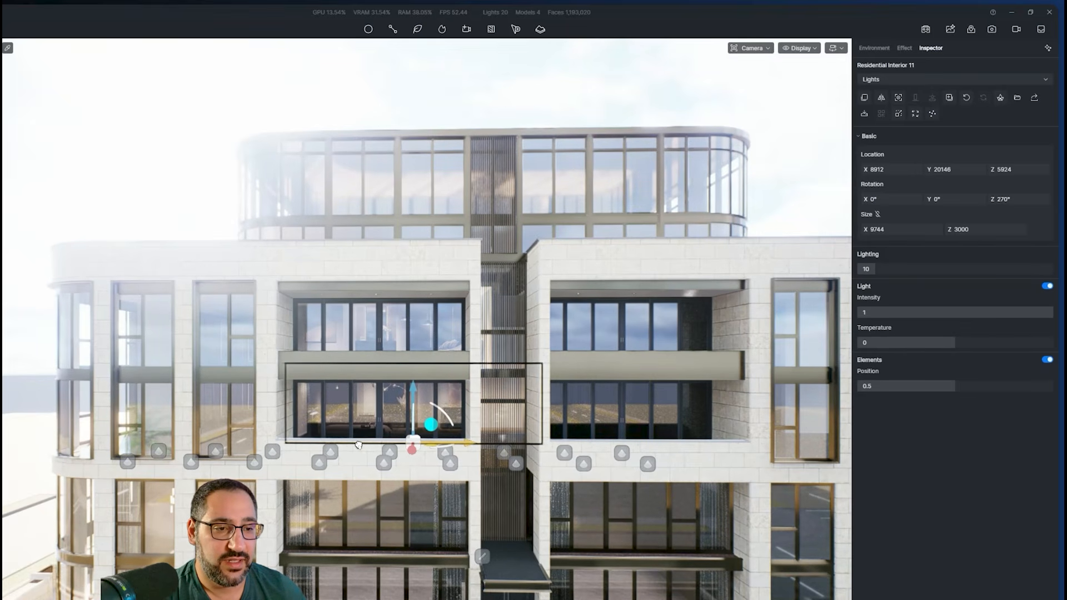
{"action": "key", "text": "a"}
{"action": "right_click_drag", "start_coordinate": [567, 428], "coordinate": [745, 445]}
{"action": "key", "text": "d"}
{"action": "key", "text": "w"}
{"action": "key", "text": "a"}
{"action": "key", "text": "w"}
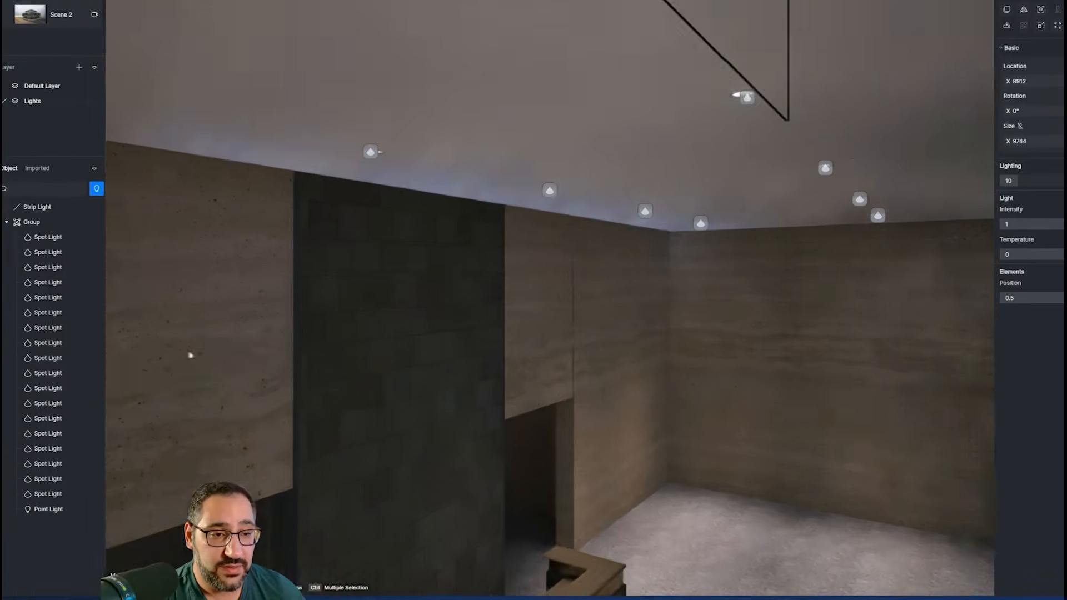
{"action": "right_click_drag", "start_coordinate": [190, 353], "coordinate": [950, 350]}
{"action": "key", "text": "s"}
{"action": "key", "text": "d"}
{"action": "key", "text": "e"}
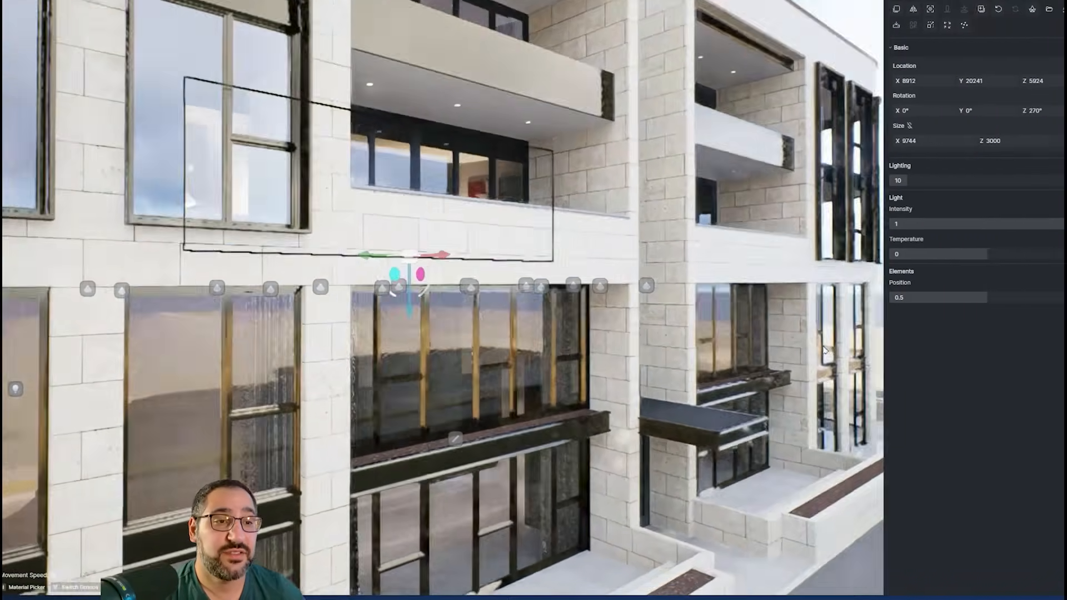
{"action": "key", "text": "s"}
{"action": "right_click_drag", "start_coordinate": [826, 351], "coordinate": [496, 364]}
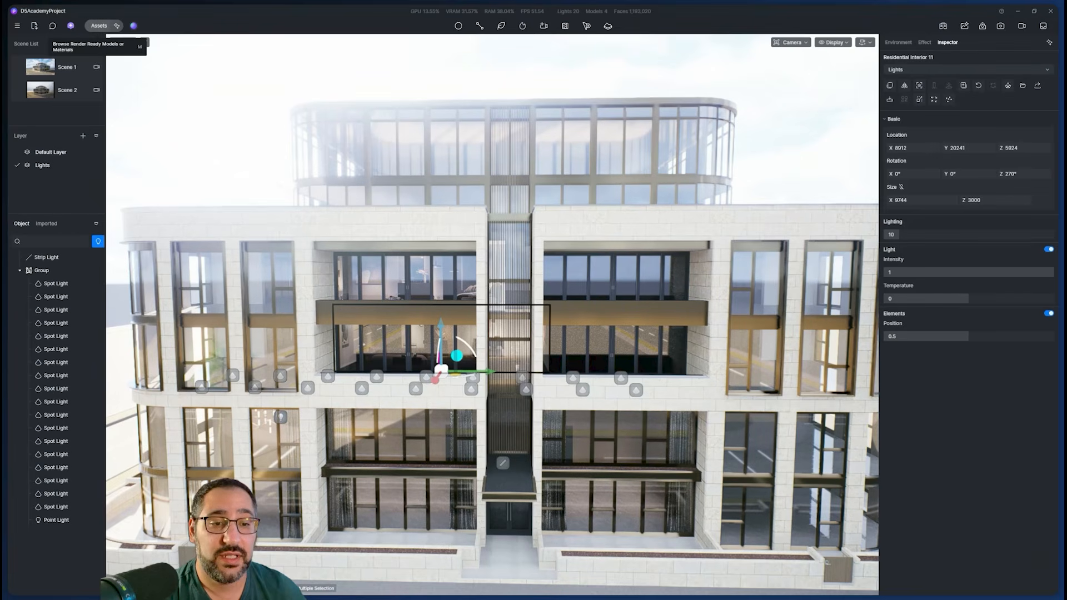
Copy the interior across to Y 27284 behind the neighbouring balcony's windows and replace the copy with Residential Interior 01
{"action": "left_click_drag", "start_coordinate": [491, 371], "coordinate": [644, 365]}
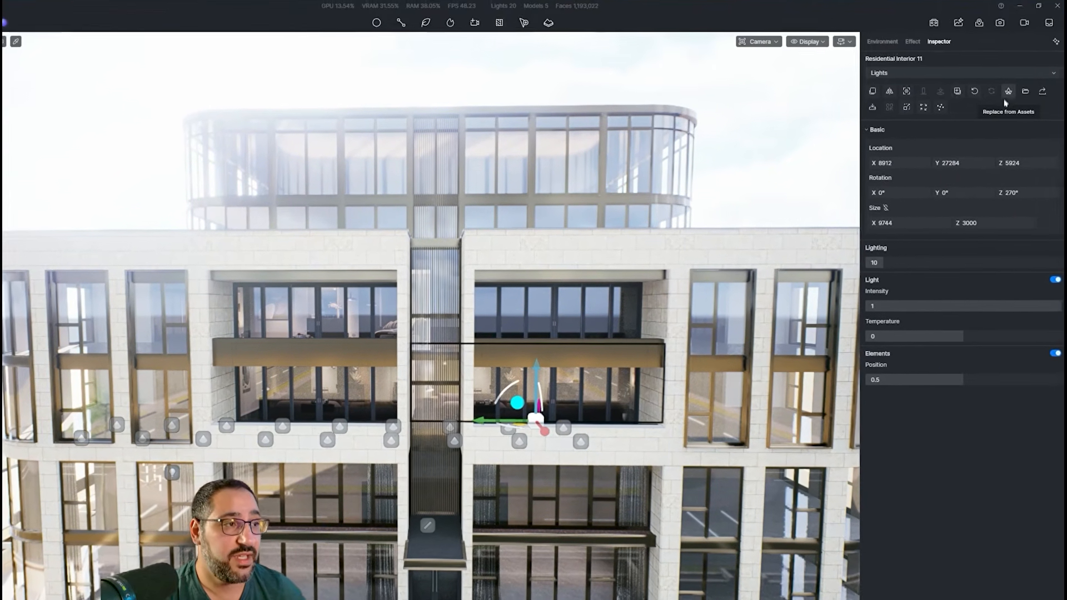
{"action": "left_click", "coordinate": [1006, 93]}
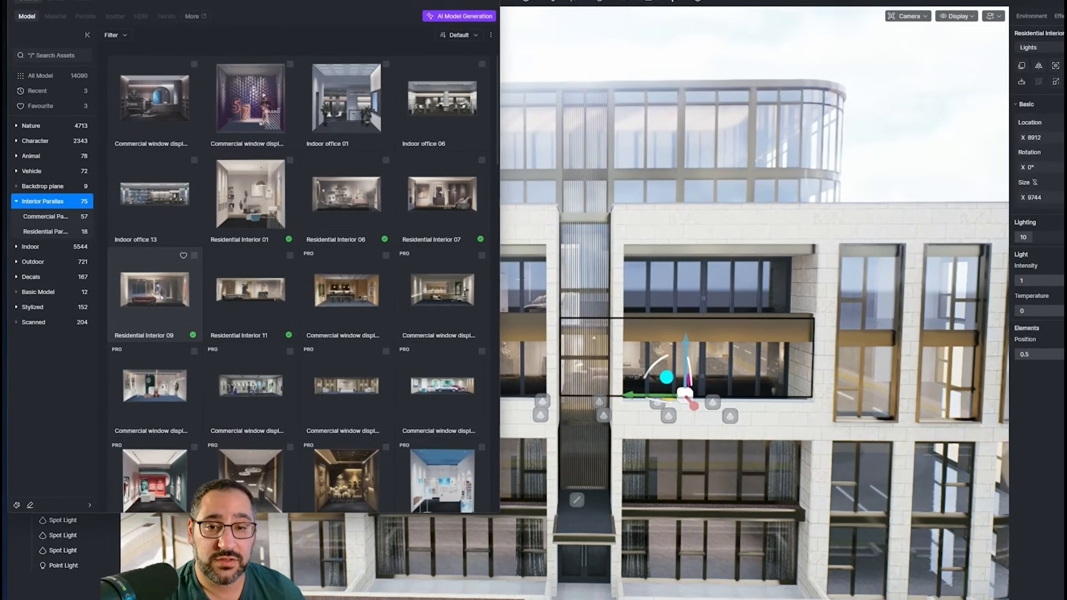
{"action": "left_click", "coordinate": [161, 297]}
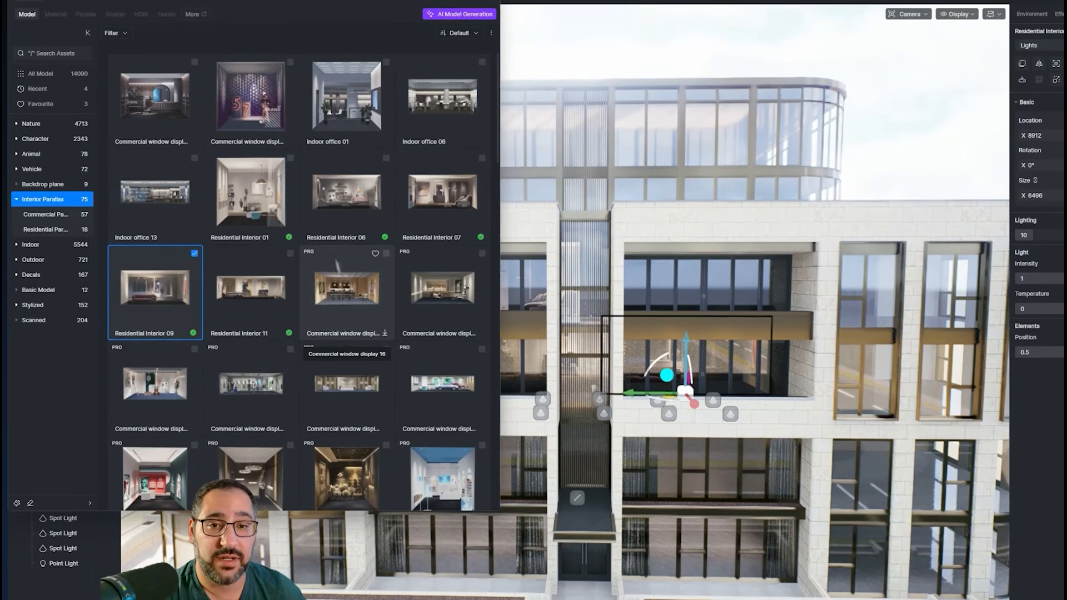
{"action": "left_click", "coordinate": [251, 195]}
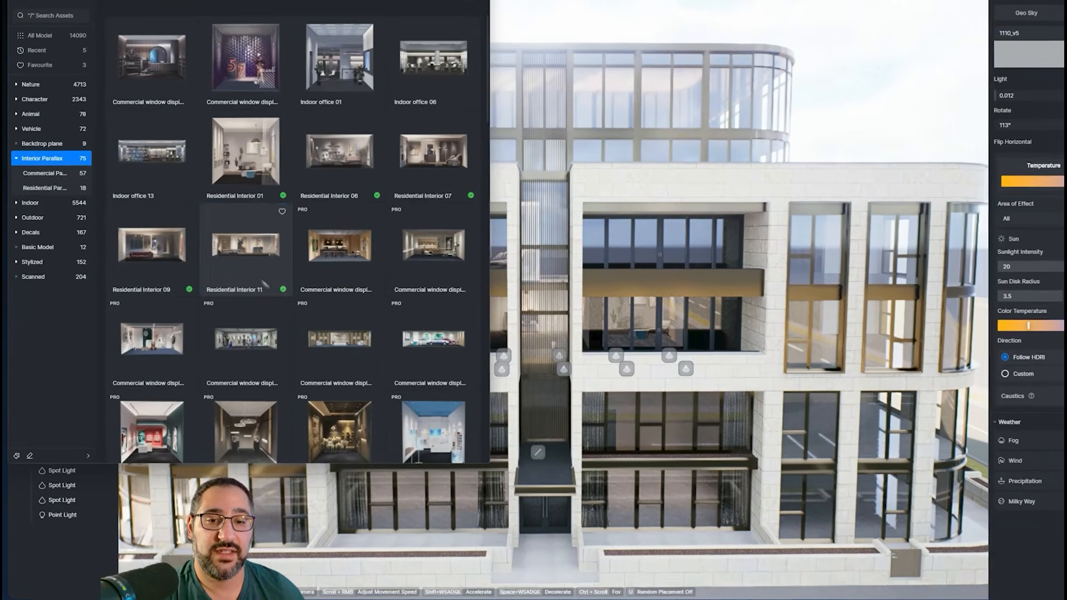
Place another Residential Interior 11 behind the upper balcony windows one floor above, at X 9624, Y 28148, Z 8877
{"action": "left_click", "coordinate": [219, 280]}
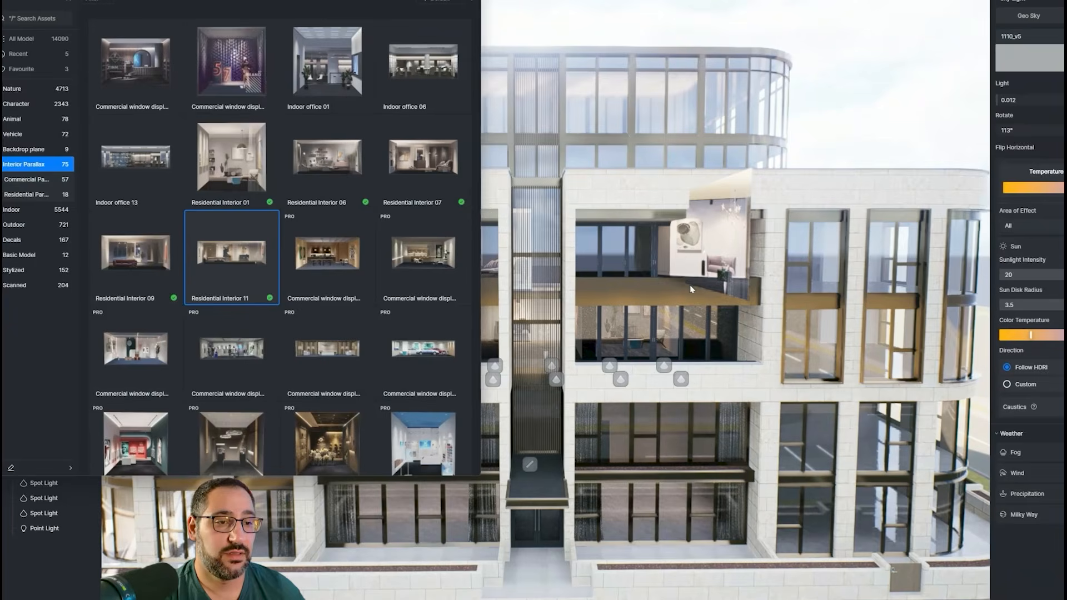
{"action": "left_click", "coordinate": [635, 299]}
{"action": "left_click_drag", "start_coordinate": [635, 297], "coordinate": [650, 295]}
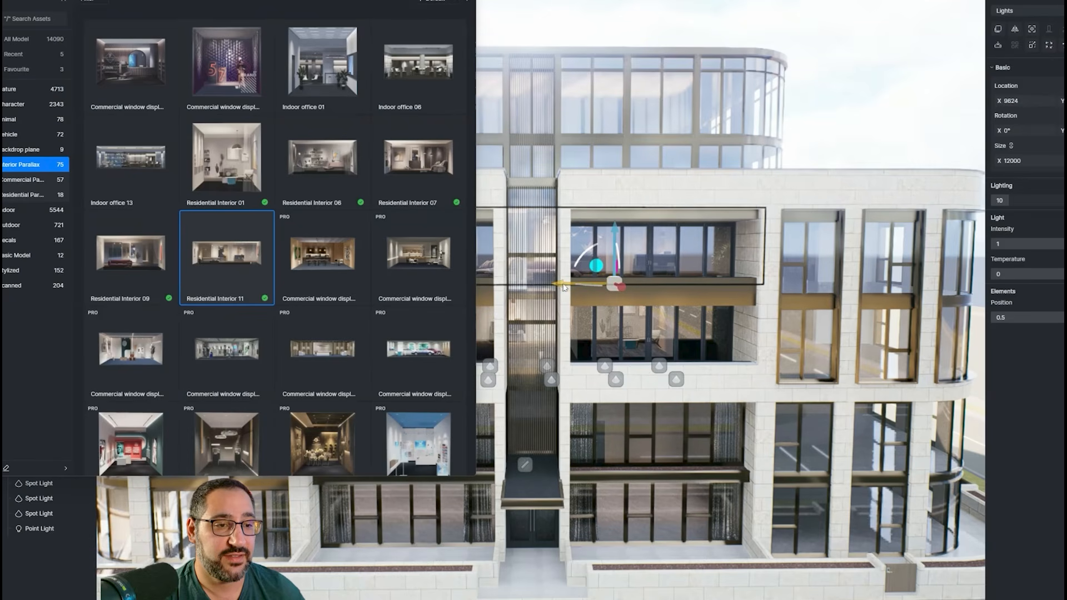
Place Commercial window display 23 behind the lower half of the curved corner window at X 6996, Y 9835, rotated to 323° about Z
{"action": "middle_click_drag", "start_coordinate": [595, 284], "coordinate": [840, 234]}
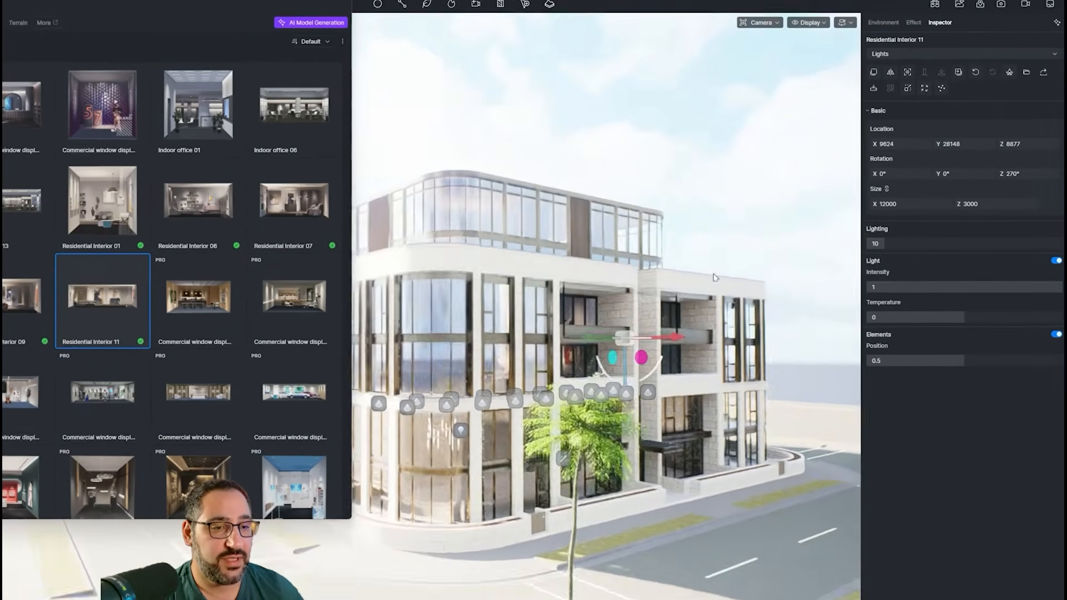
{"action": "middle_click_drag", "start_coordinate": [716, 278], "coordinate": [789, 279]}
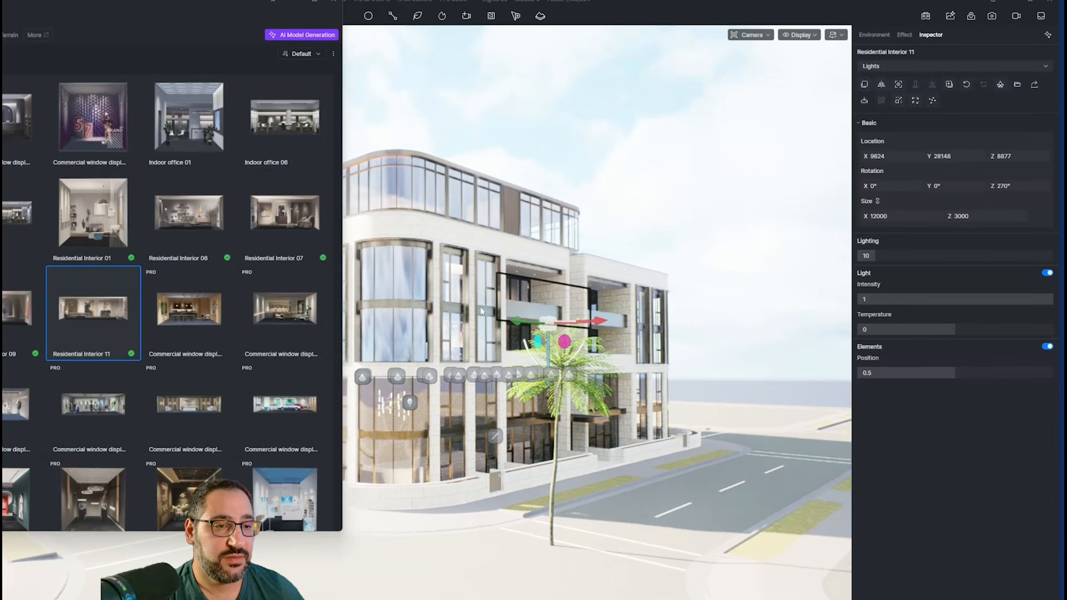
{"action": "middle_click_drag", "start_coordinate": [482, 311], "coordinate": [477, 304]}
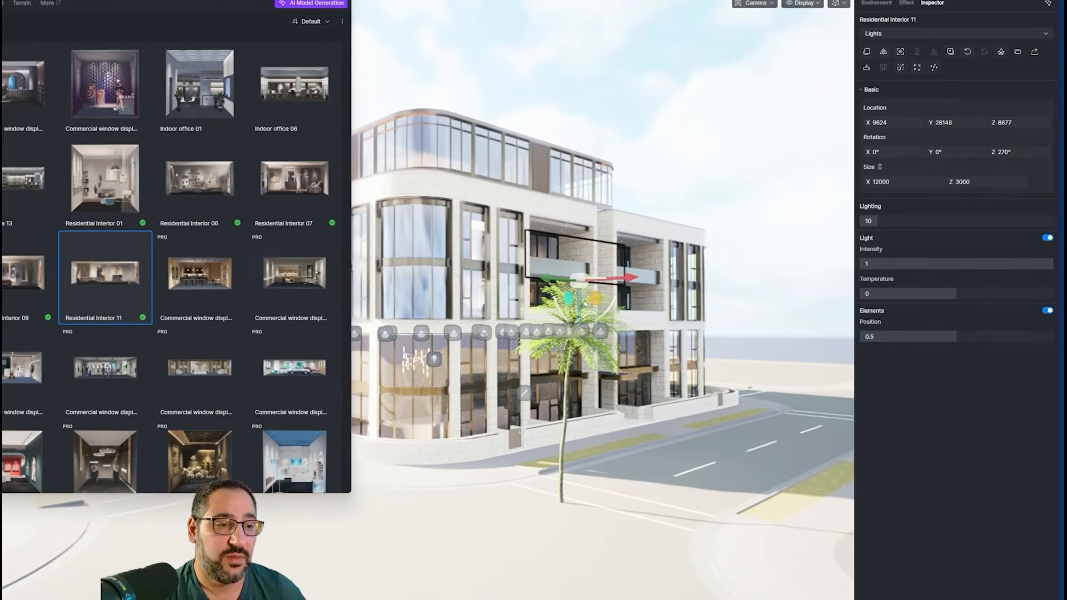
{"action": "middle_click_drag", "start_coordinate": [823, 311], "coordinate": [738, 316]}
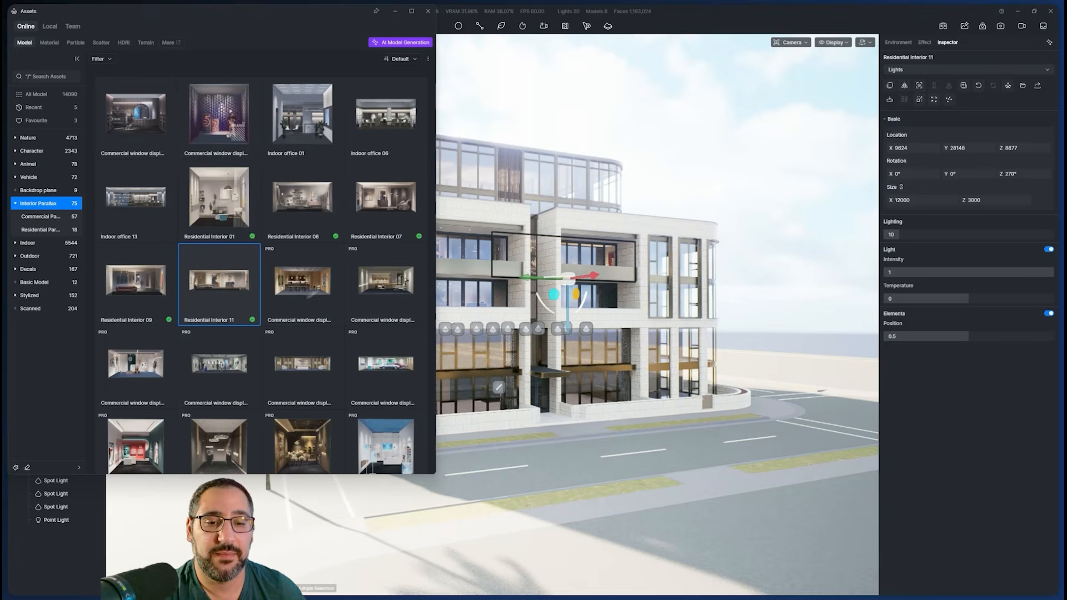
{"action": "scroll", "coordinate": [303, 311], "scroll_direction": "down", "scroll_amount": 1}
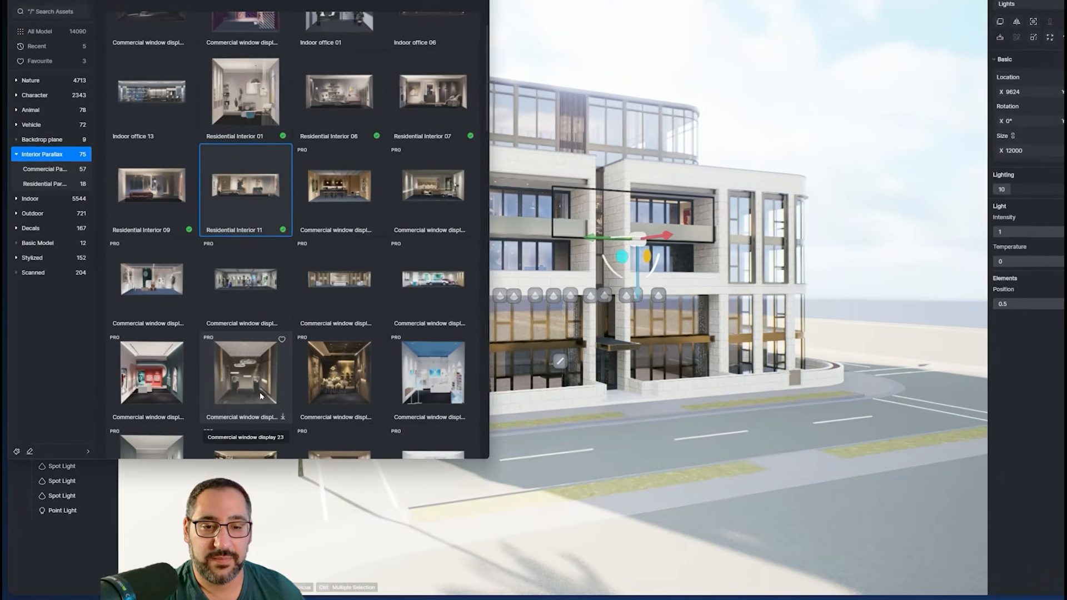
{"action": "left_click", "coordinate": [229, 417]}
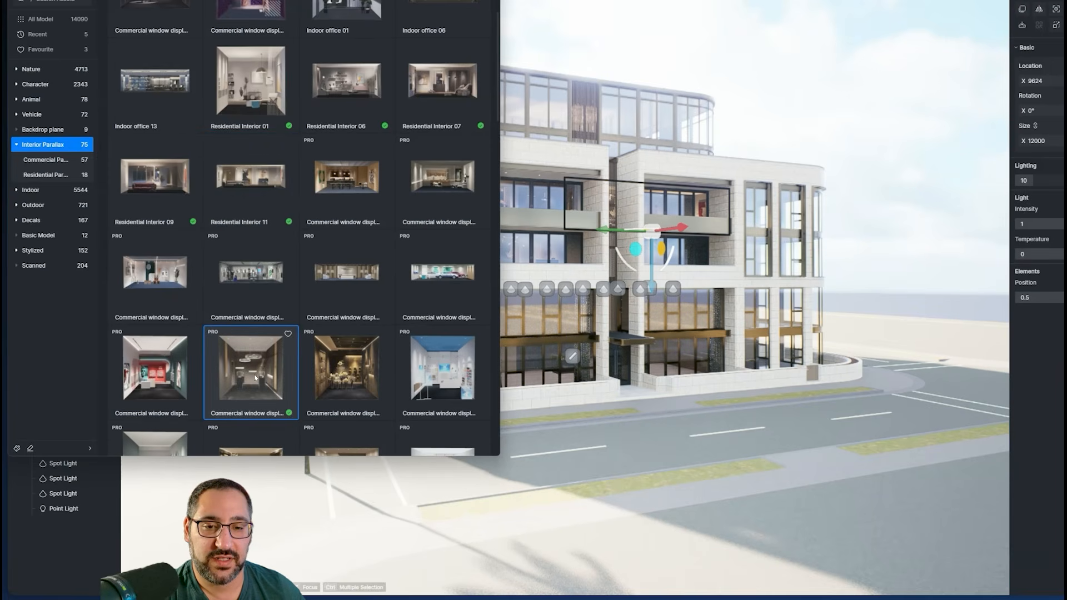
{"action": "right_click_drag", "start_coordinate": [561, 274], "coordinate": [690, 312]}
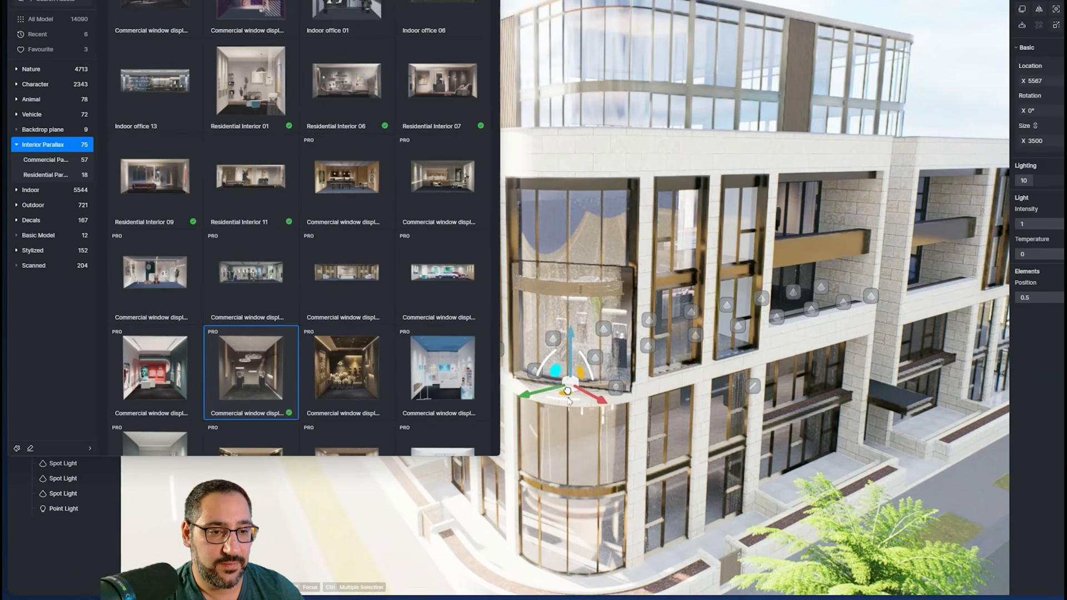
{"action": "left_click_drag", "start_coordinate": [569, 377], "coordinate": [570, 378]}
{"action": "right_click_drag", "start_coordinate": [570, 378], "coordinate": [662, 226]}
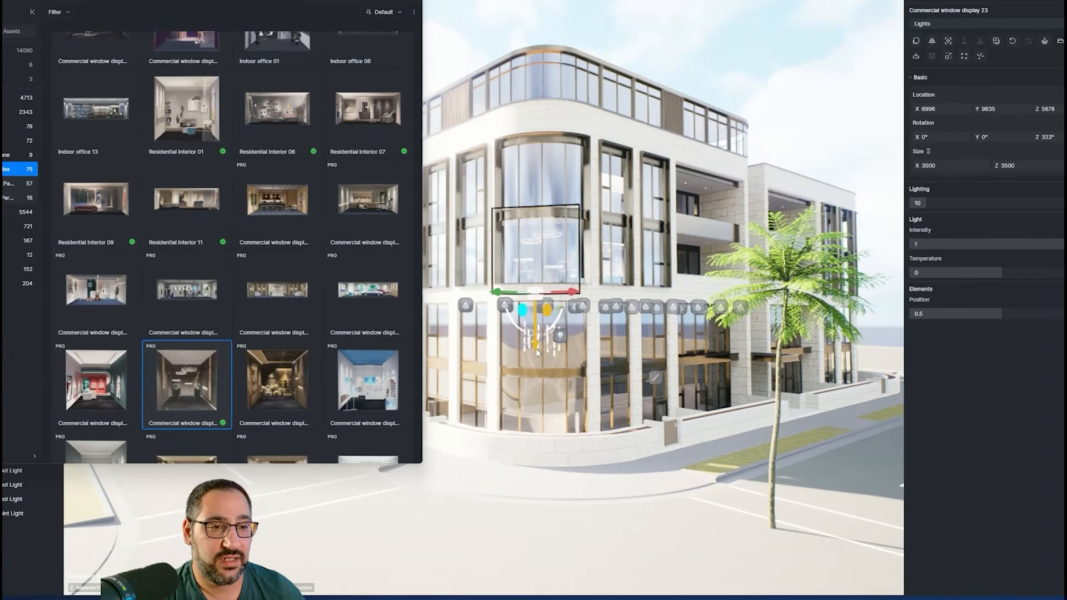
Copy the corner display up one floor and replace the copy with Commercial window display 24 at X 7444, Y 10585
{"action": "left_click_drag", "start_coordinate": [540, 364], "coordinate": [551, 305], "text": "shift"}
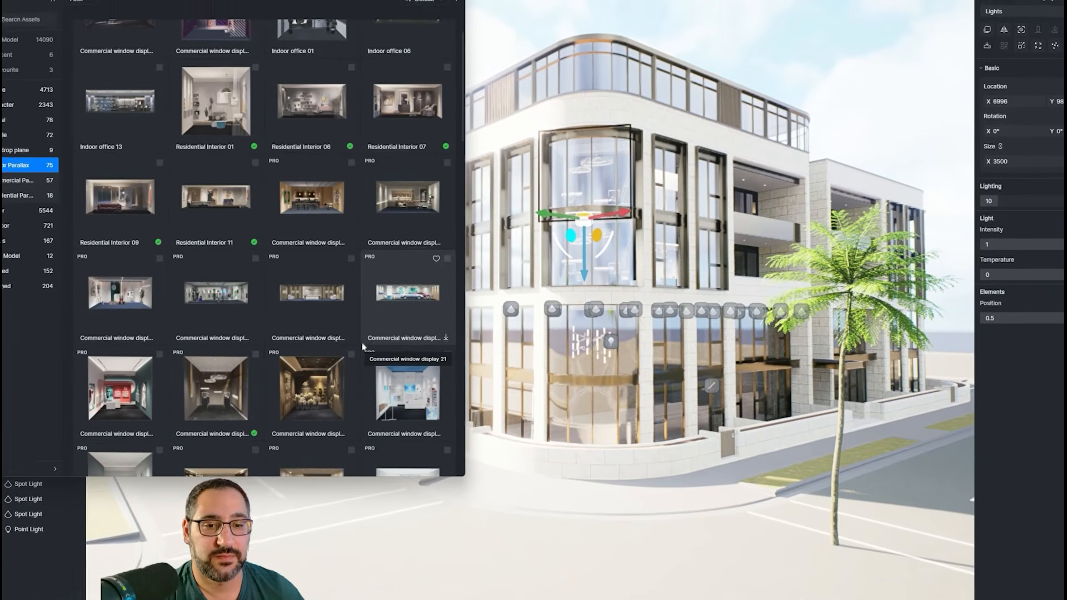
{"action": "left_click", "coordinate": [312, 389]}
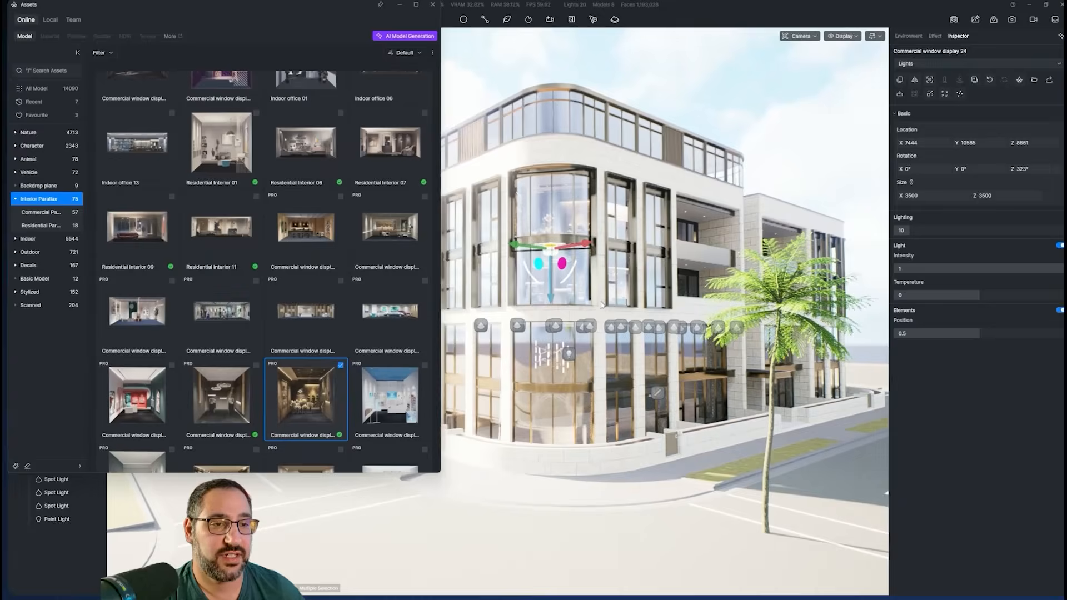
{"action": "key", "text": "Escape"}
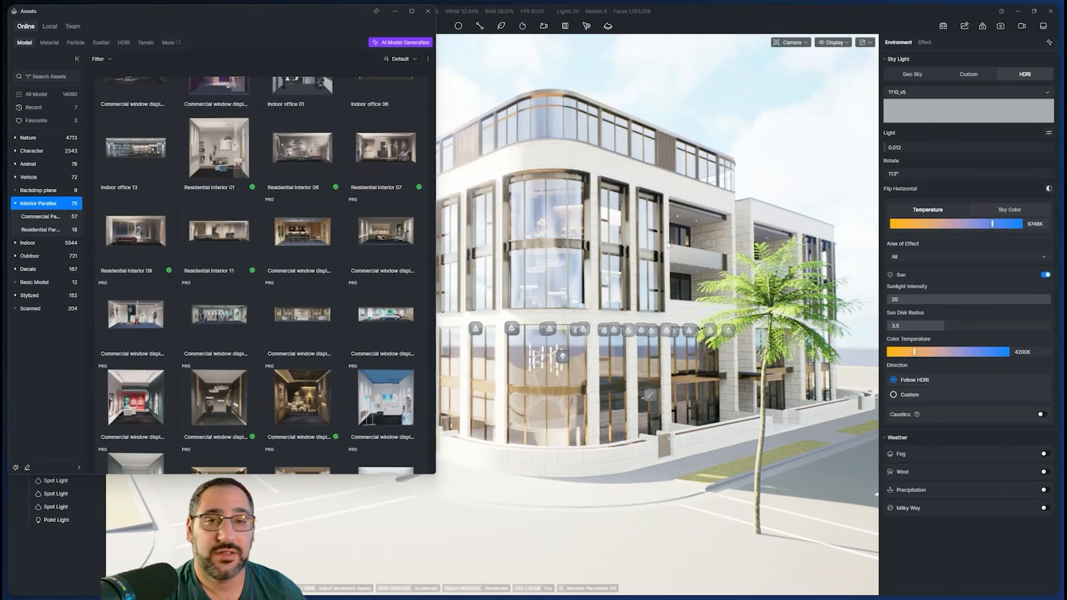
Frame the whole building from the street corner and lower the camera exposure to -0.23
{"action": "right_click_drag", "start_coordinate": [669, 246], "coordinate": [628, 245]}
{"action": "key", "text": "a"}
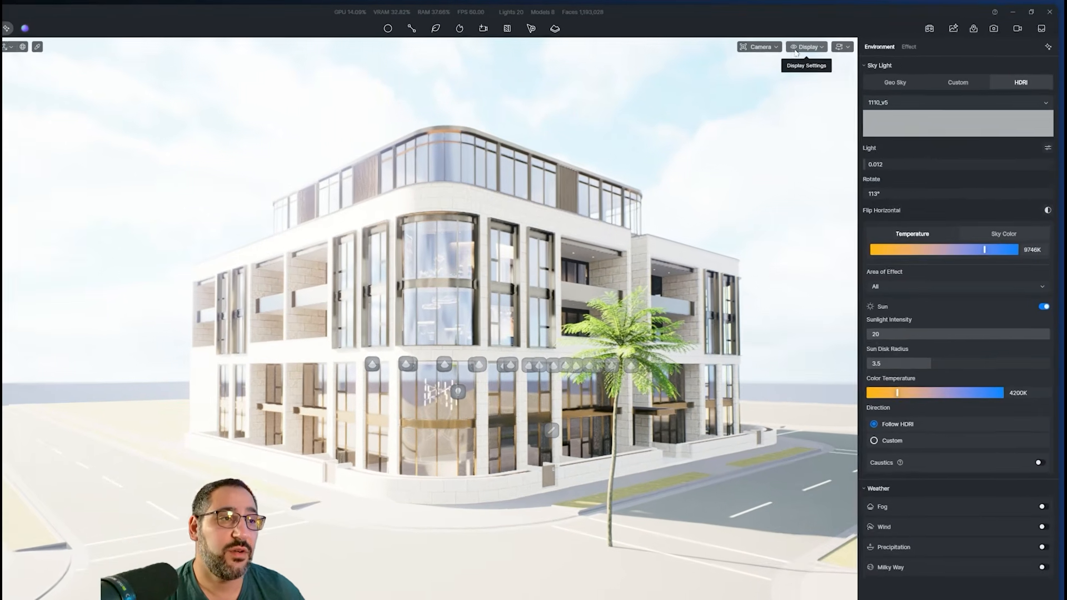
{"action": "left_click", "coordinate": [833, 43]}
{"action": "left_click", "coordinate": [802, 46]}
{"action": "left_click", "coordinate": [762, 49]}
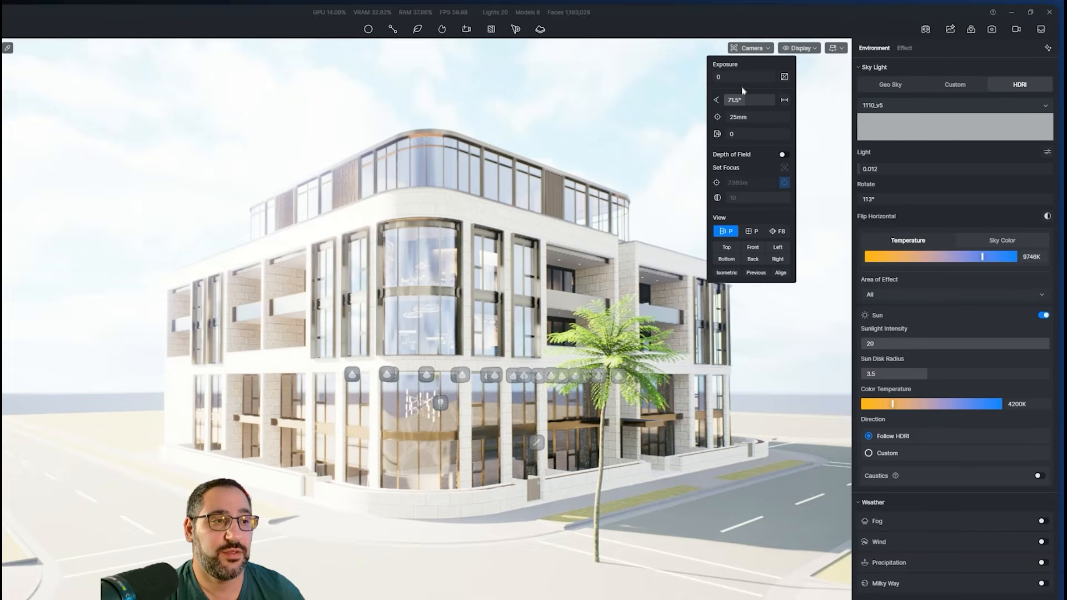
{"action": "left_click_drag", "start_coordinate": [753, 78], "coordinate": [748, 77]}
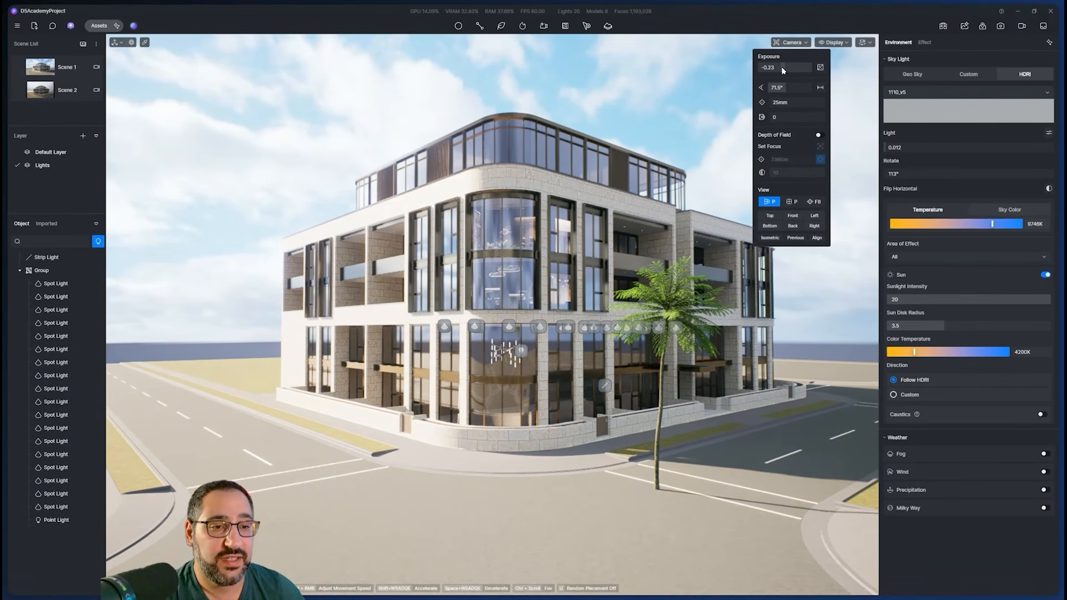
Try the curated Exterior-Overcast environment preset on the scene and rotate its HDRI sky
{"action": "left_click", "coordinate": [133, 25]}
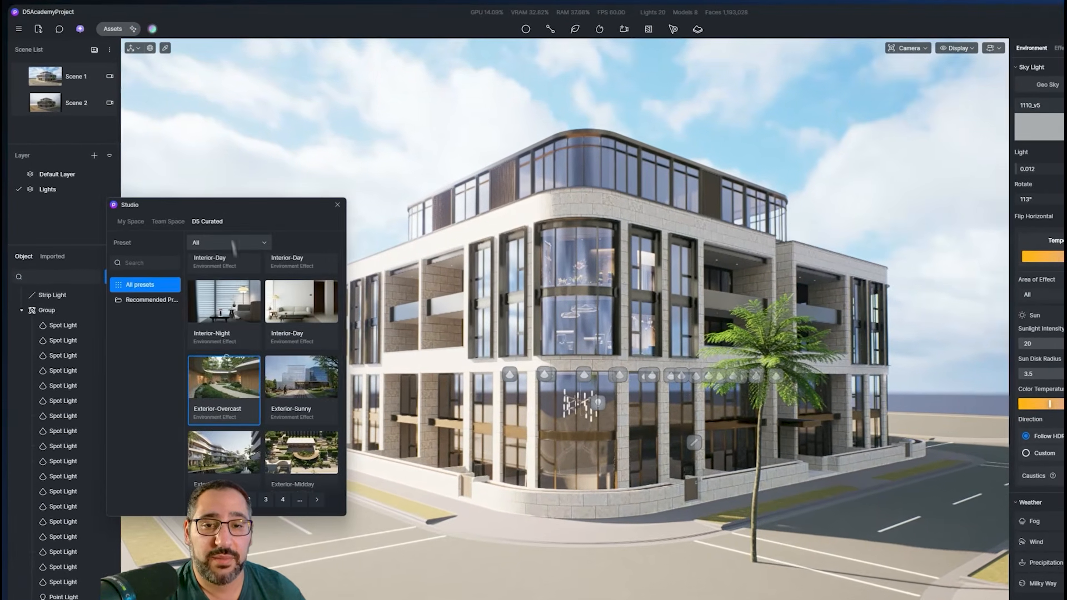
{"action": "scroll", "coordinate": [302, 394], "scroll_direction": "down", "scroll_amount": 4}
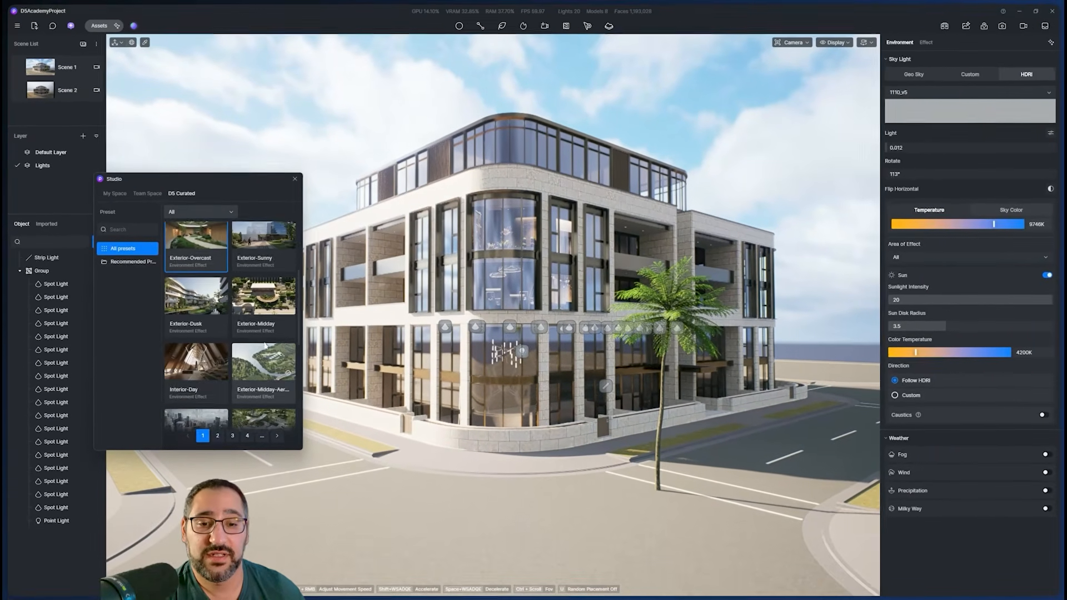
{"action": "scroll", "coordinate": [265, 345], "scroll_direction": "down", "scroll_amount": 3}
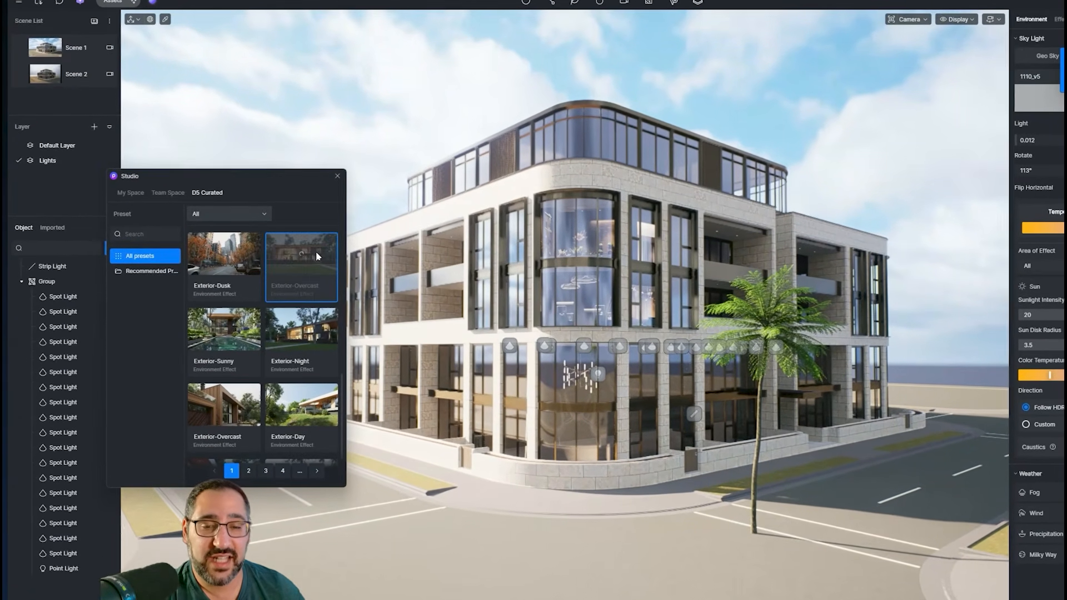
{"action": "left_click", "coordinate": [313, 254]}
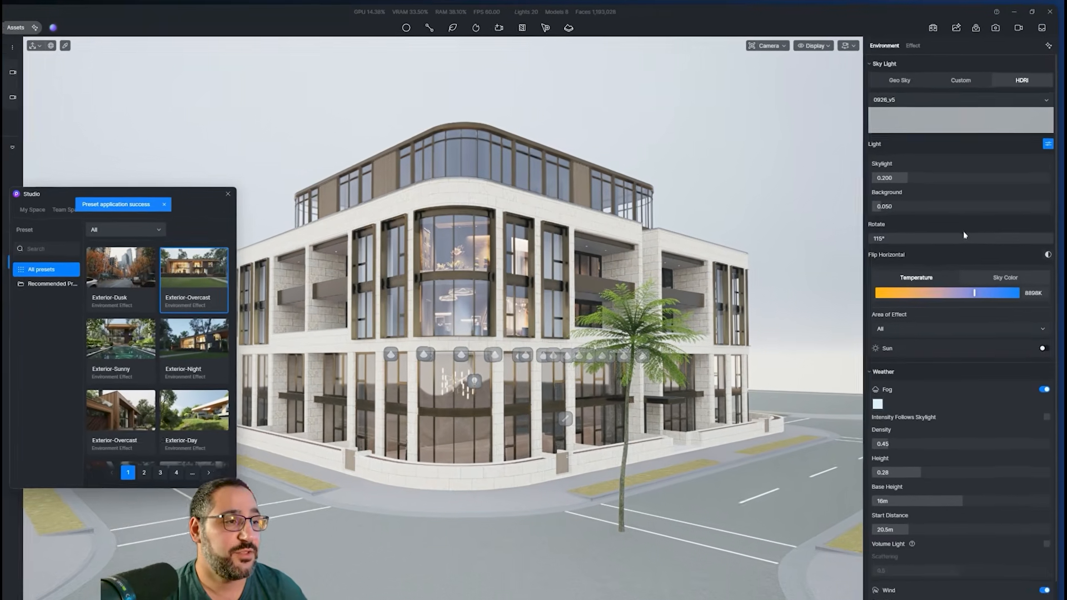
{"action": "left_click_drag", "start_coordinate": [976, 220], "coordinate": [960, 253]}
{"action": "middle_click_drag", "start_coordinate": [517, 312], "coordinate": [620, 311]}
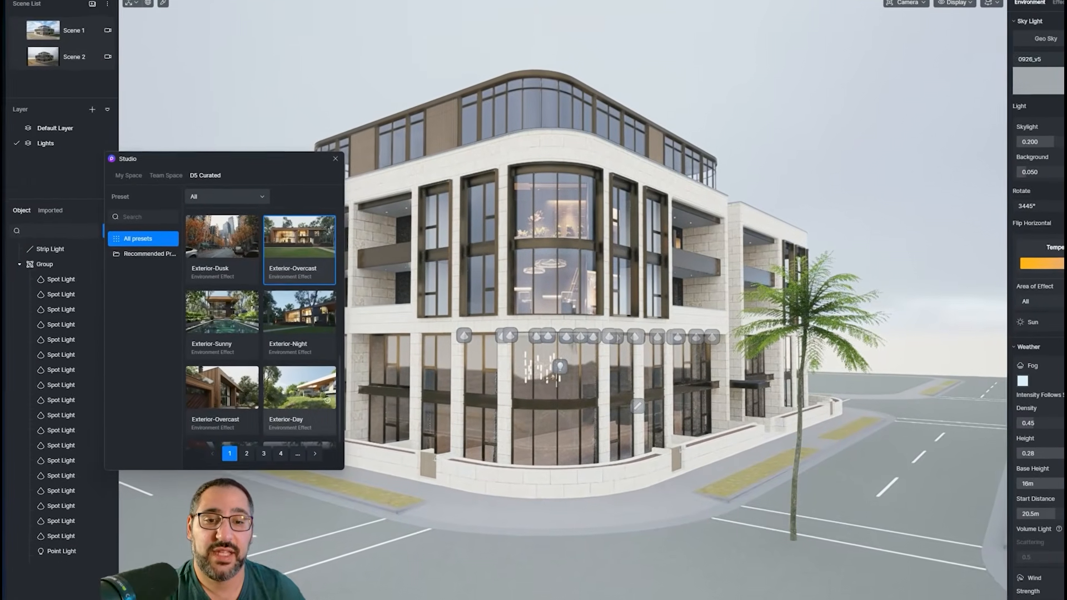
Try the curated Exterior-Day environment preset and rotate its HDRI sky to -96°
{"action": "left_click", "coordinate": [151, 439]}
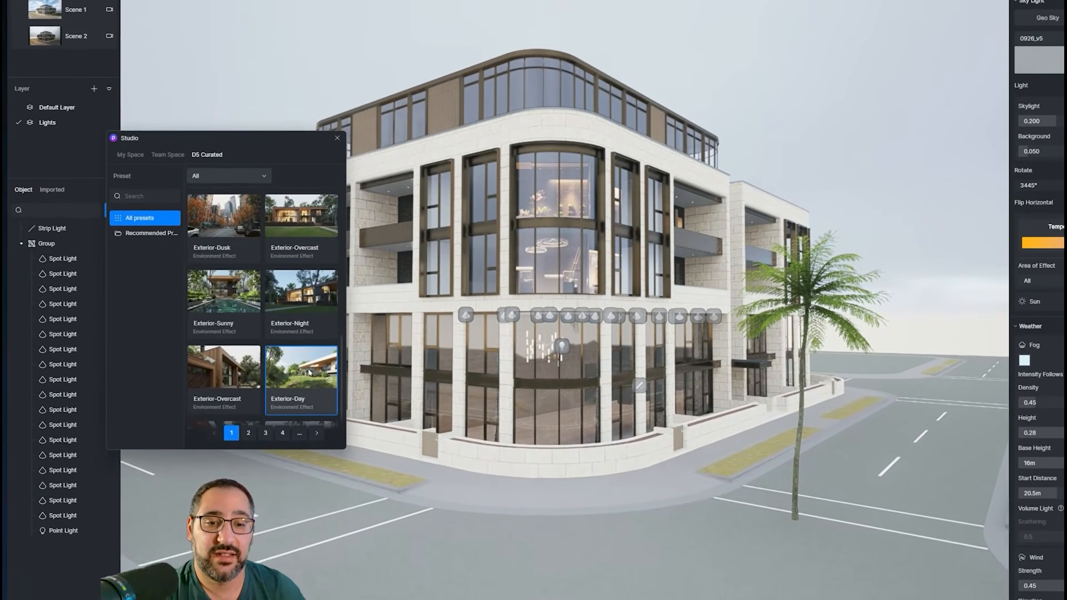
{"action": "left_click", "coordinate": [309, 371]}
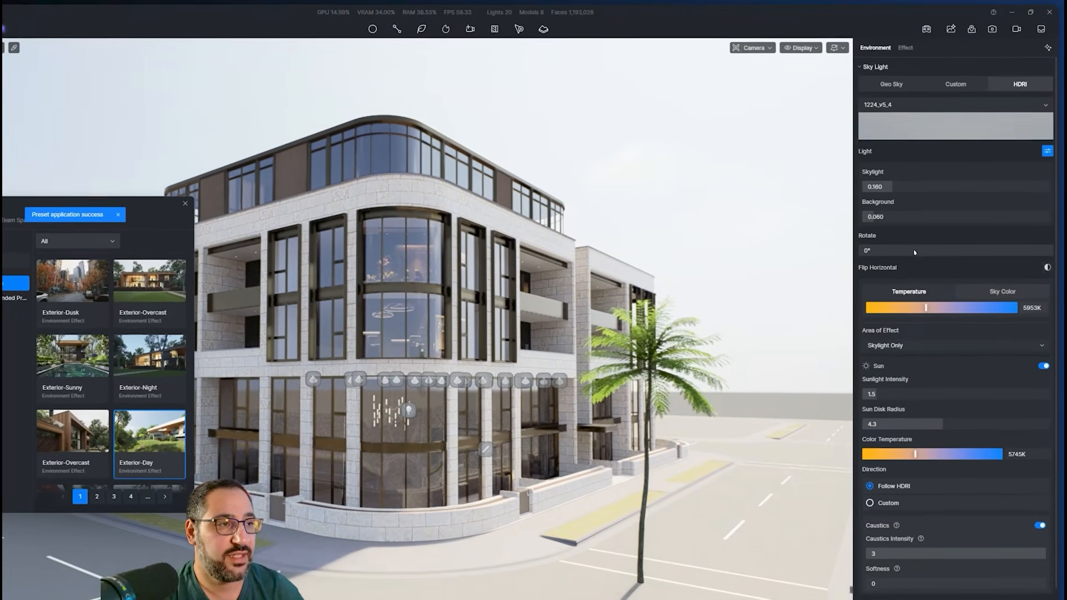
{"action": "left_click_drag", "start_coordinate": [931, 222], "coordinate": [911, 255]}
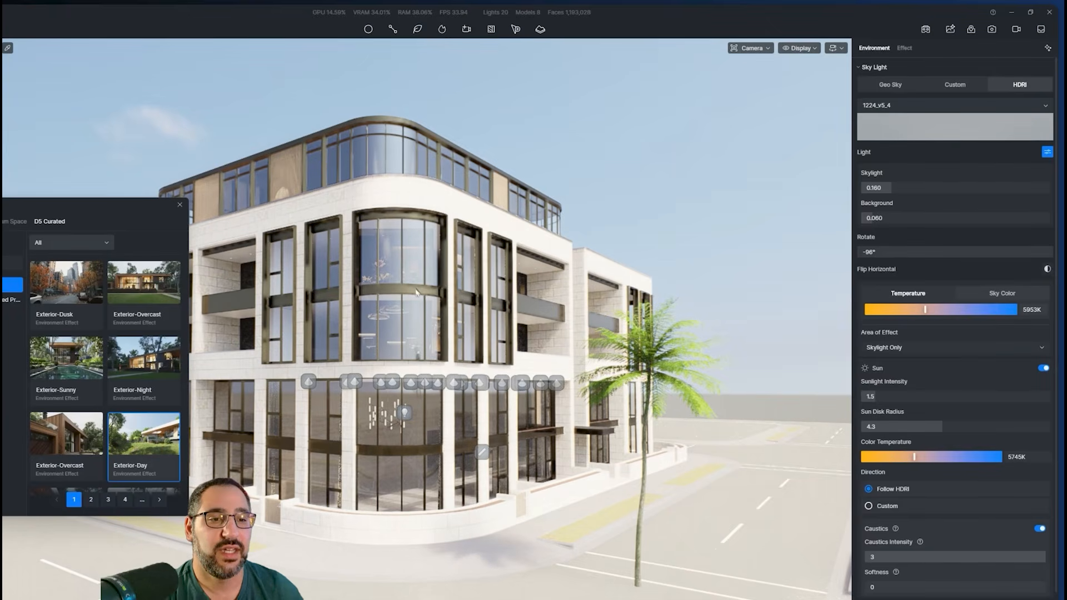
Close the preset library and examine the building's corner and both street facades under the Exterior-Day lighting
{"action": "right_click_drag", "start_coordinate": [417, 293], "coordinate": [372, 283]}
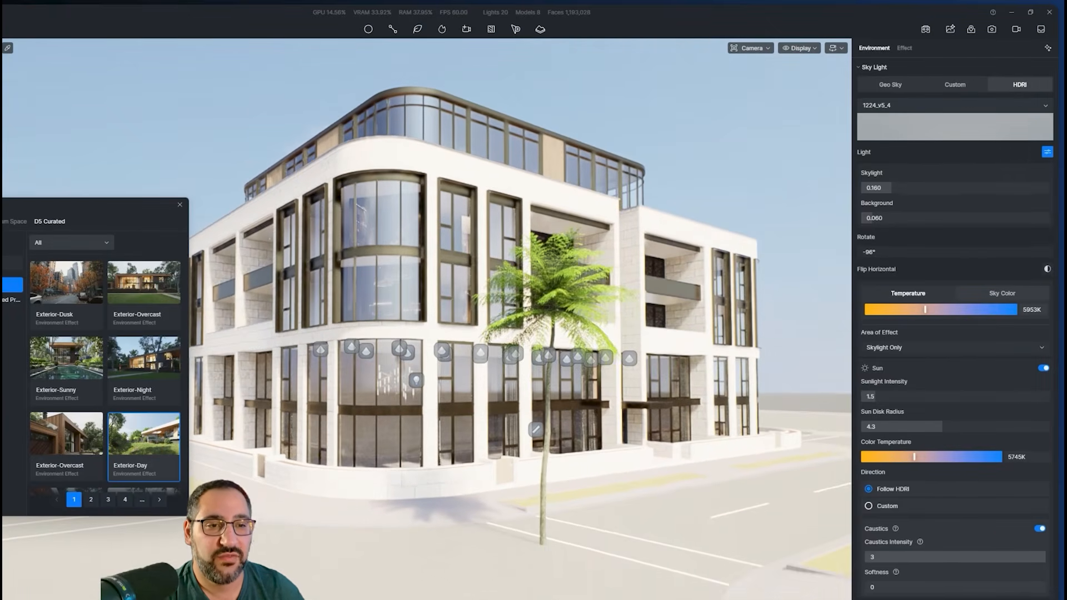
{"action": "middle_click_drag", "start_coordinate": [372, 284], "coordinate": [371, 279]}
{"action": "key", "text": "e"}
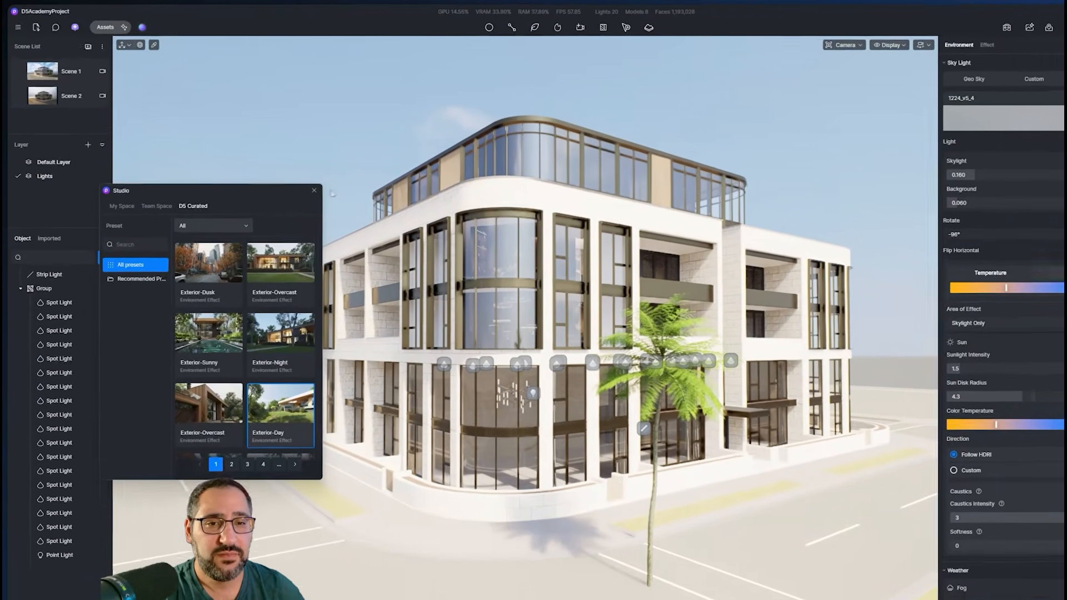
{"action": "left_click", "coordinate": [294, 178]}
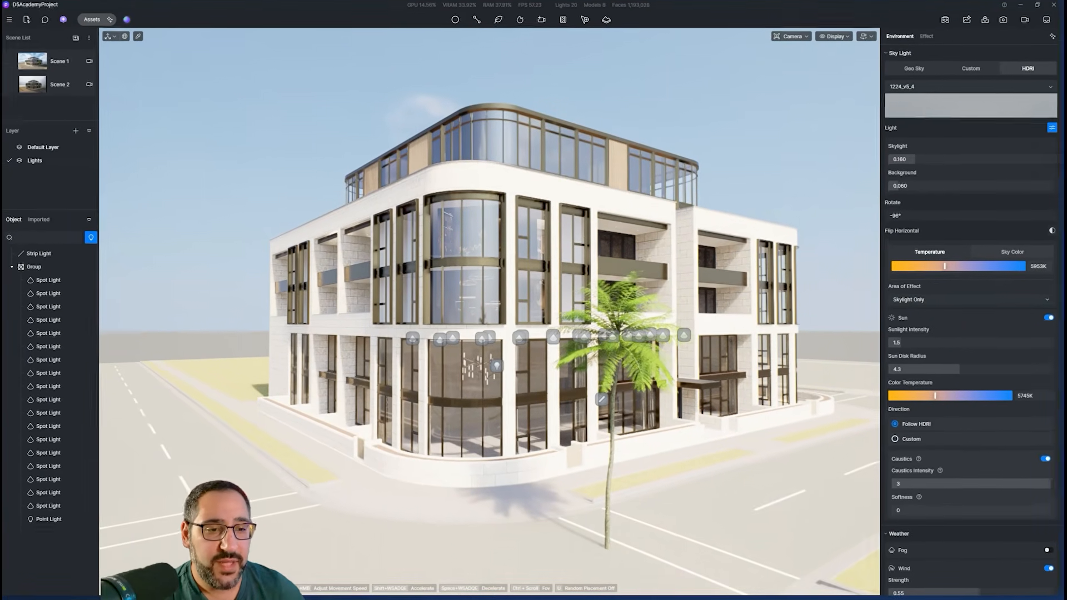
{"action": "key", "text": "w"}
{"action": "key", "text": "a"}
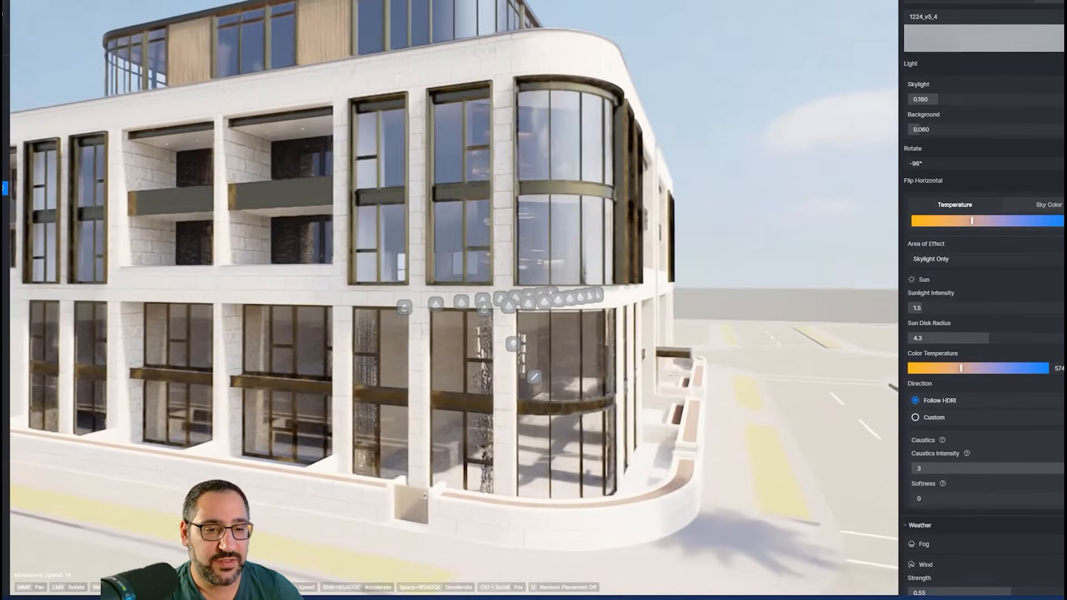
{"action": "key", "text": "a"}
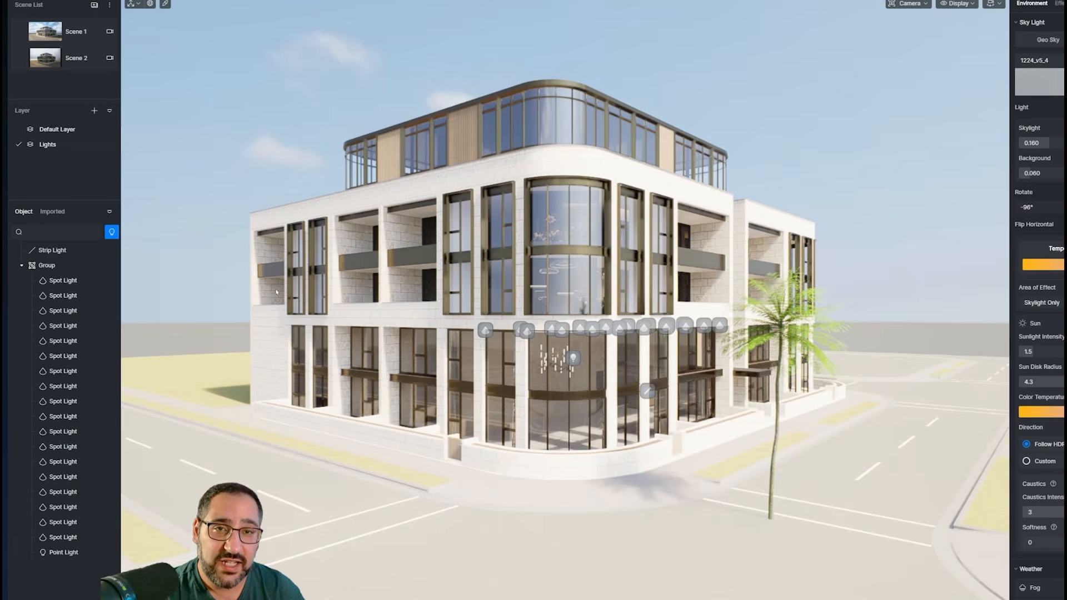
{"action": "right_click_drag", "start_coordinate": [277, 292], "coordinate": [444, 289]}
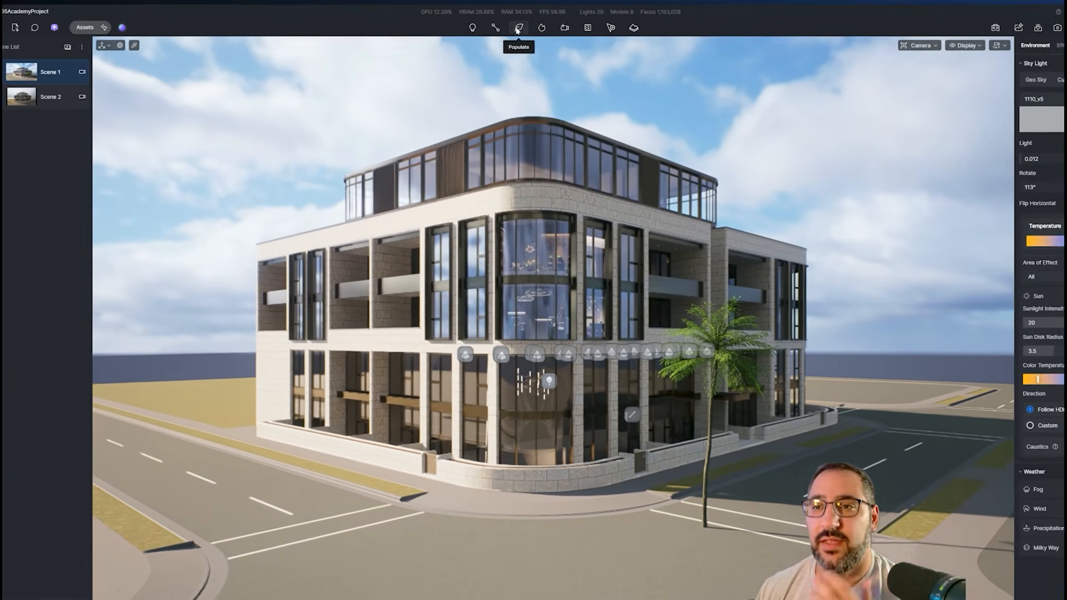
Search the online model assets for "cinnam" to find cinnamomum trees
{"action": "left_click", "coordinate": [501, 26]}
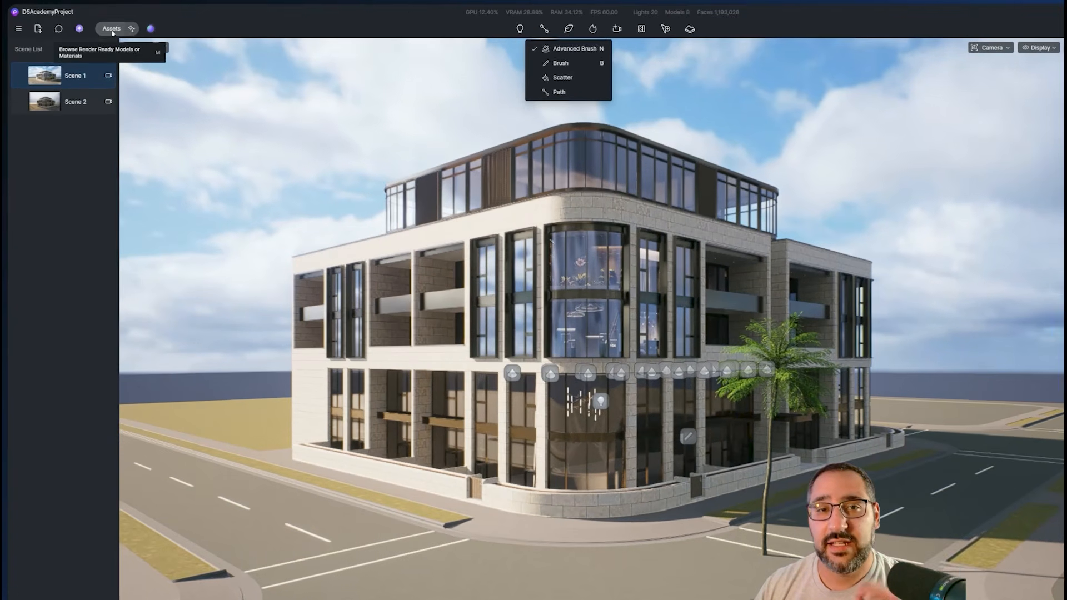
{"action": "left_click", "coordinate": [97, 28]}
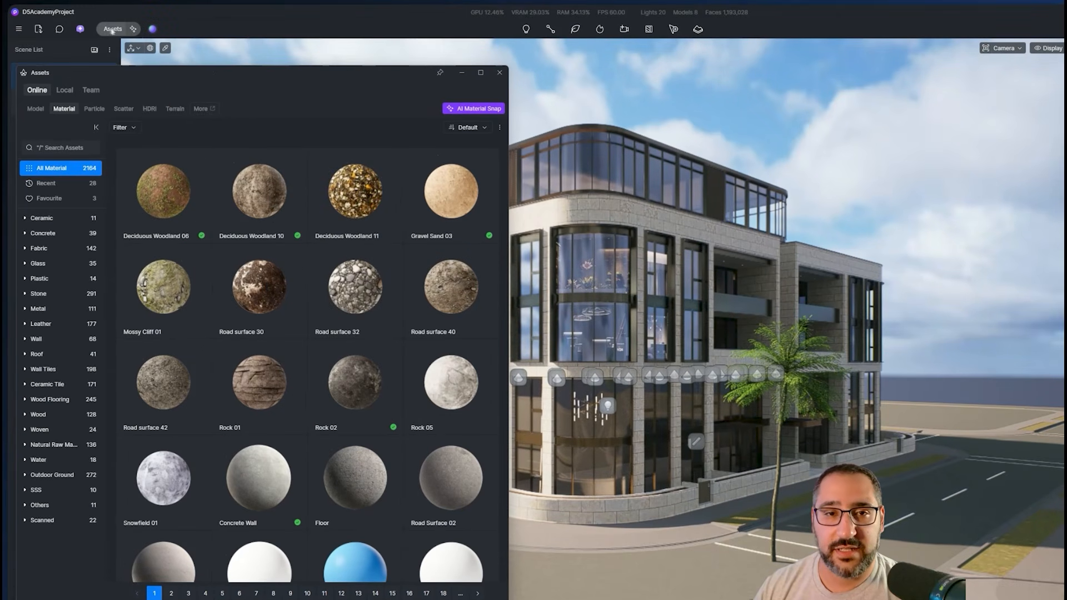
{"action": "left_click", "coordinate": [36, 110]}
{"action": "left_click", "coordinate": [60, 218]}
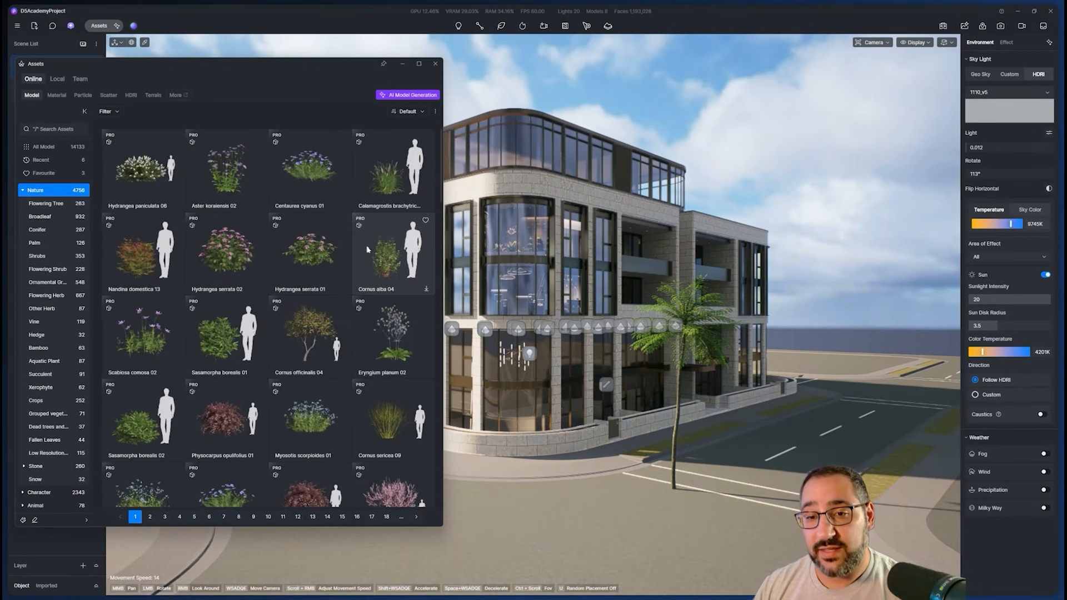
{"action": "left_click", "coordinate": [61, 128]}
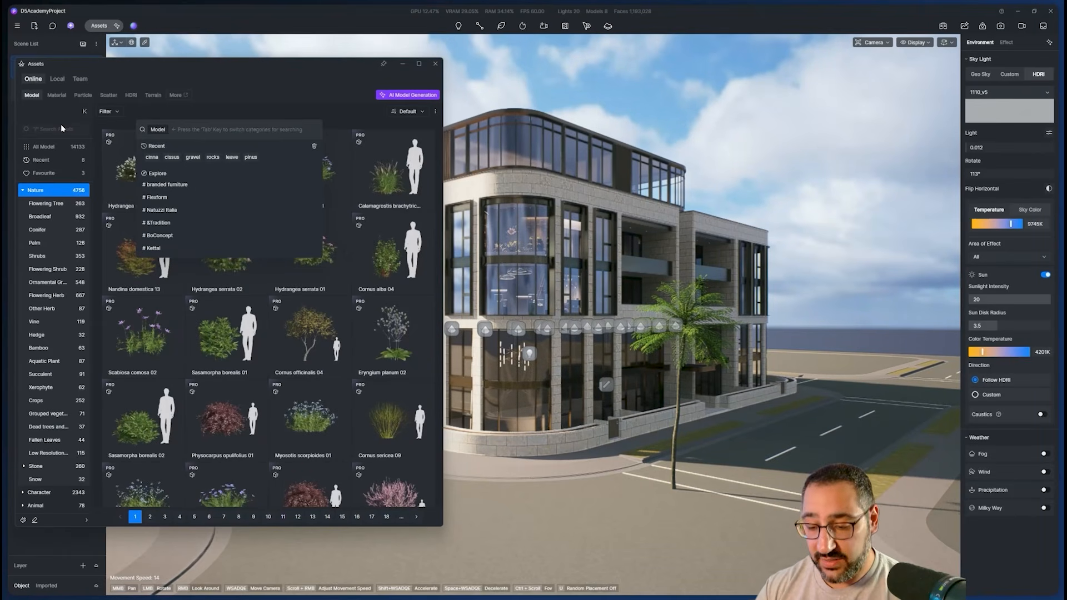
{"action": "type", "text": "cin"}
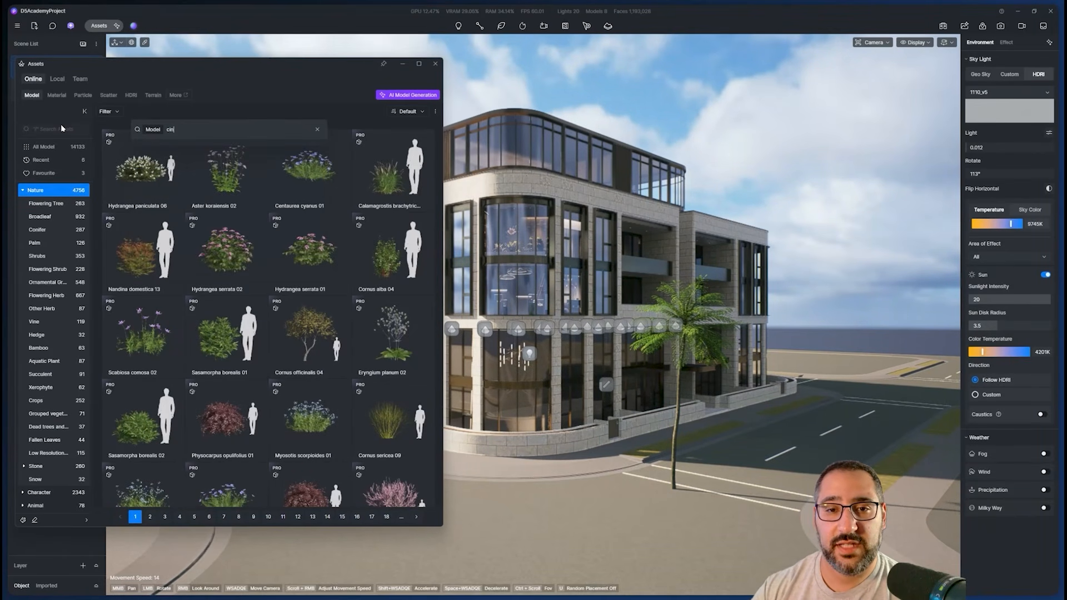
{"action": "type", "text": "na"}
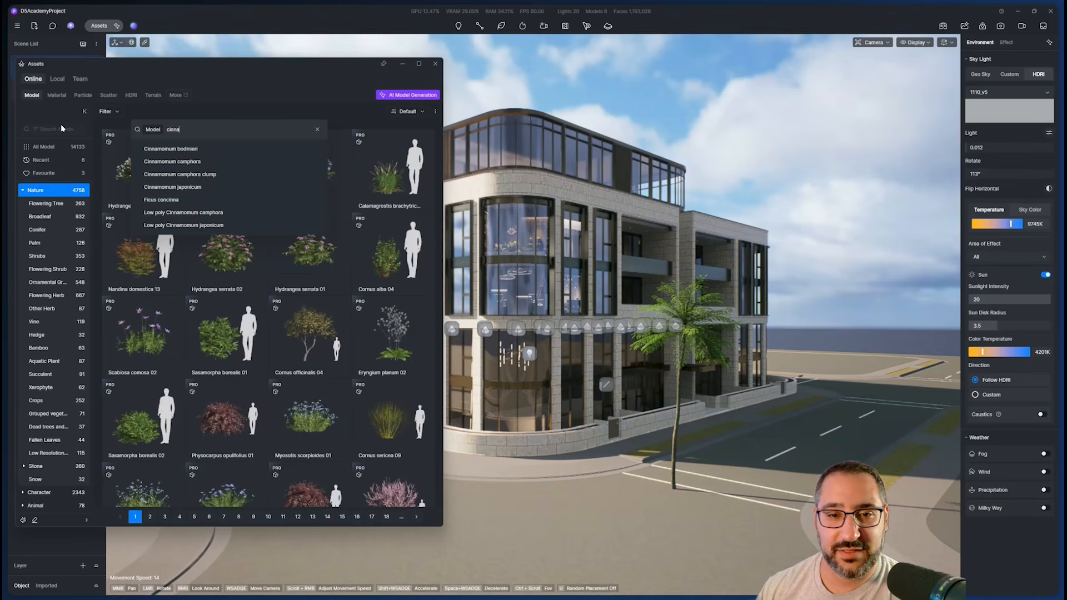
{"action": "type", "text": "m"}
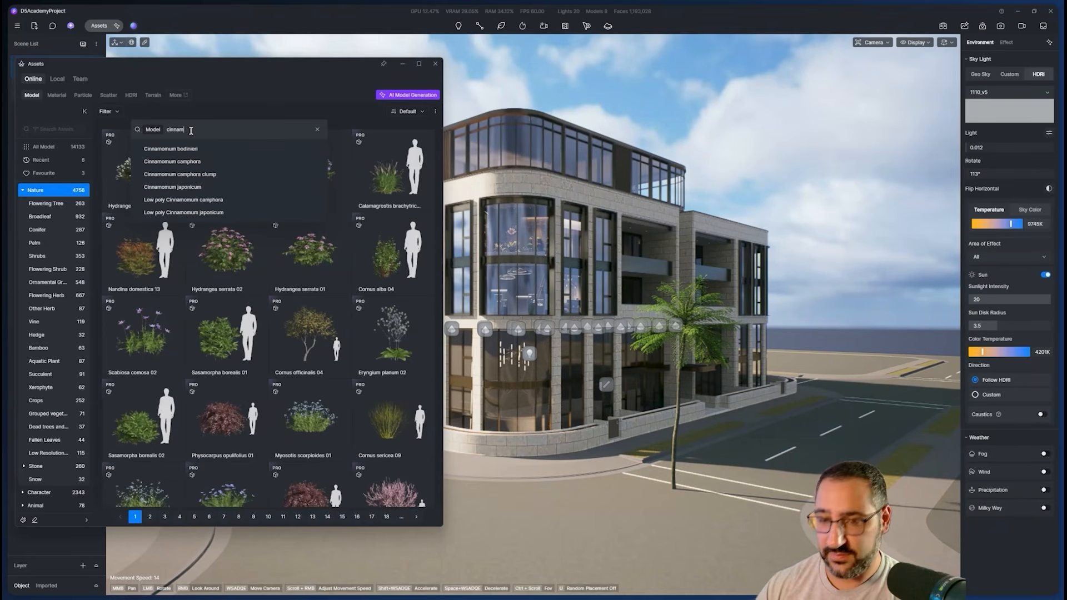
{"action": "key", "text": "Return"}
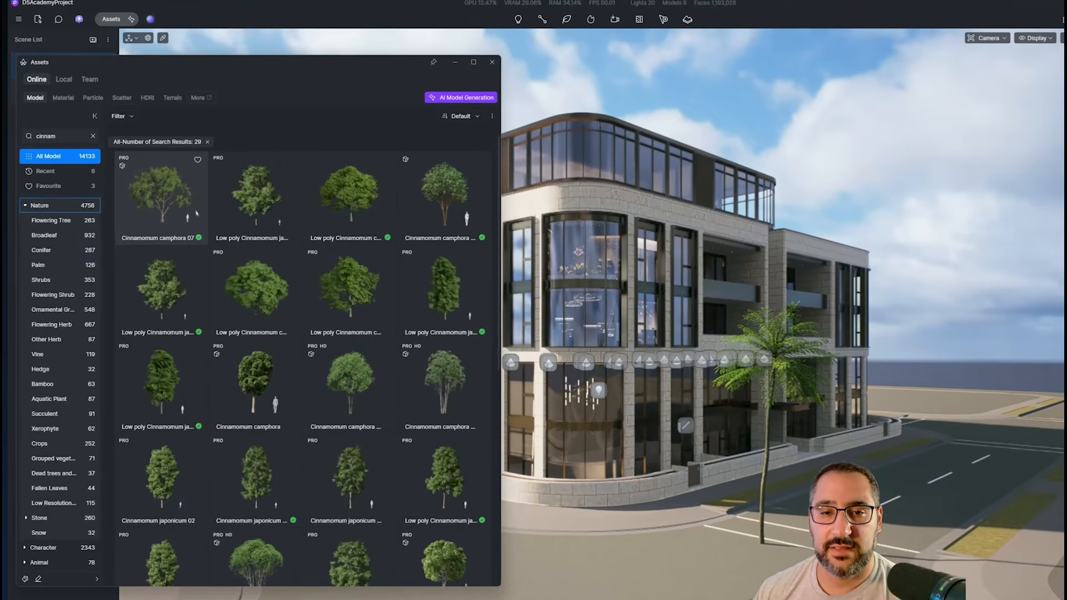
Place Cinnamomum camphora 07 beside the road at the vacant lot, at X 59136, Y 3432, sized 8127 × 7787 × 7199 and rotated 260° about Z
{"action": "left_click", "coordinate": [196, 213]}
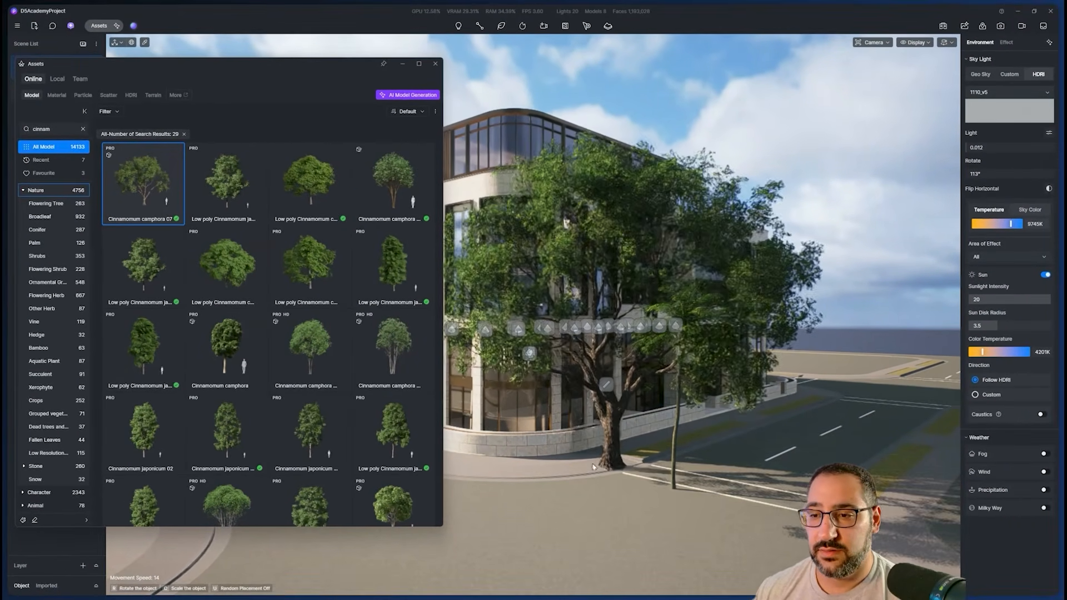
{"action": "scroll", "coordinate": [589, 483], "scroll_direction": "down", "scroll_amount": 5}
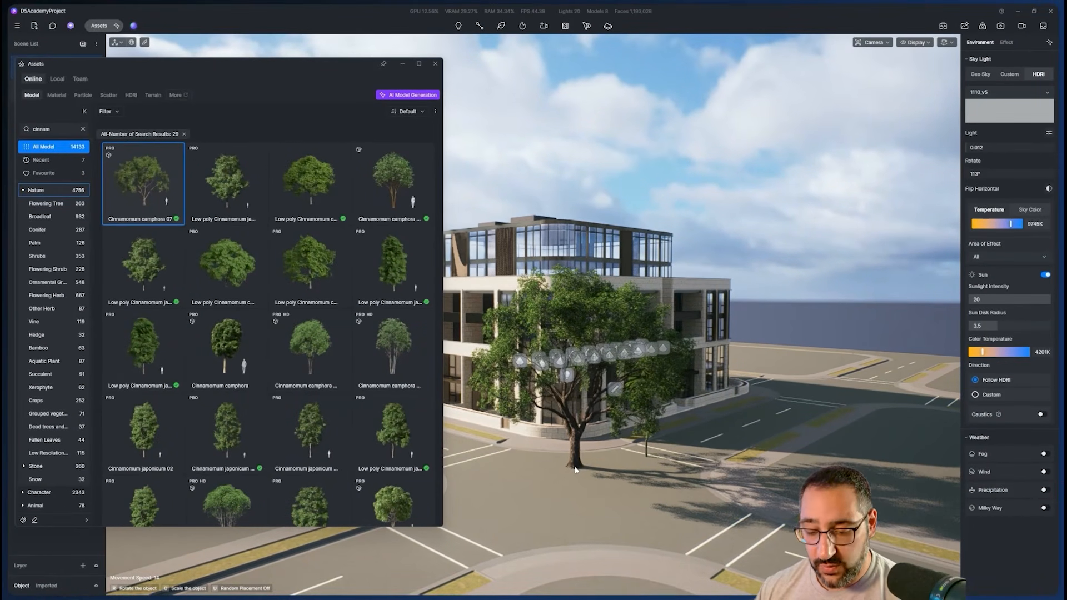
{"action": "key", "text": "r"}
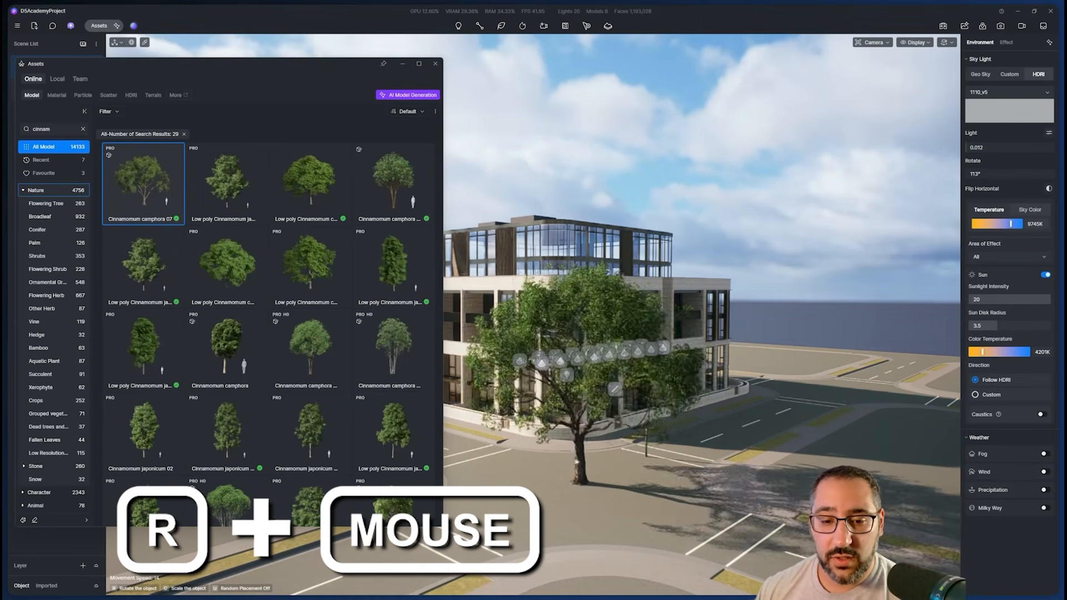
{"action": "key", "text": "c"}
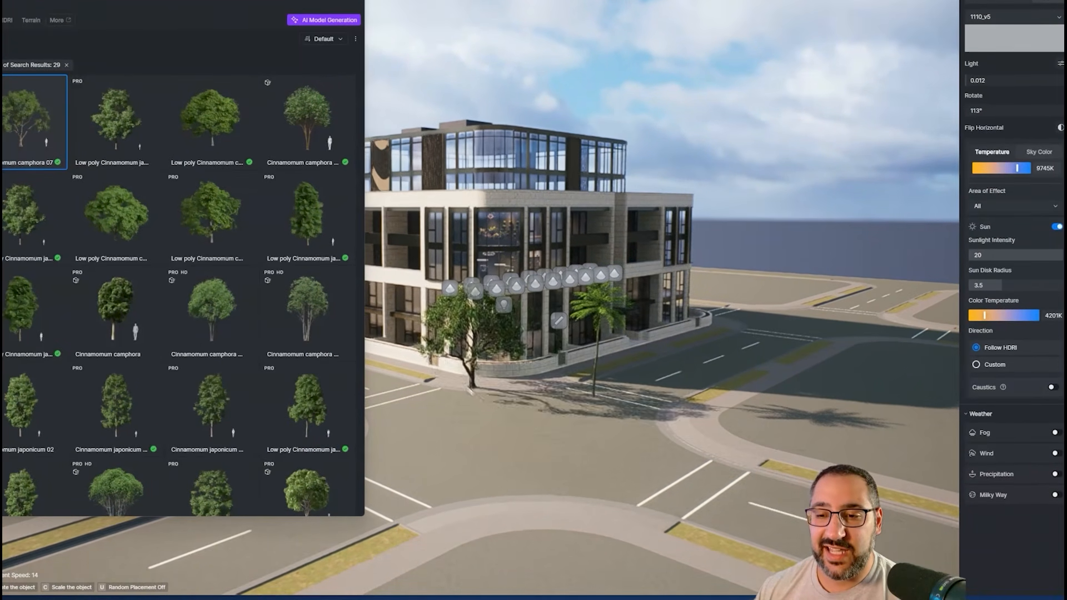
{"action": "right_click_drag", "start_coordinate": [454, 389], "coordinate": [409, 368]}
{"action": "key", "text": "w"}
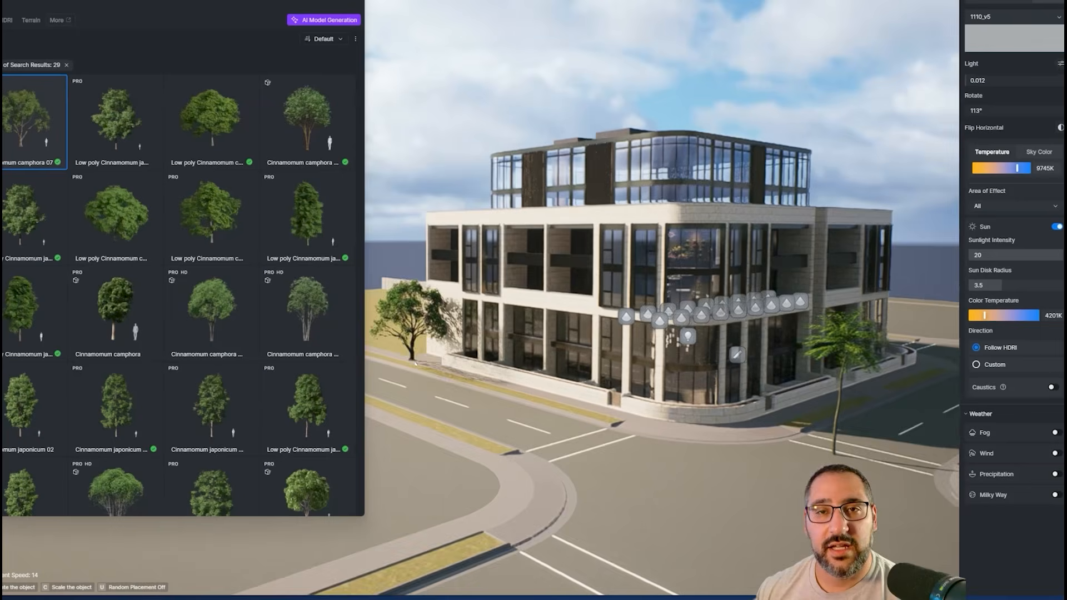
{"action": "right_click_drag", "start_coordinate": [500, 380], "coordinate": [434, 376]}
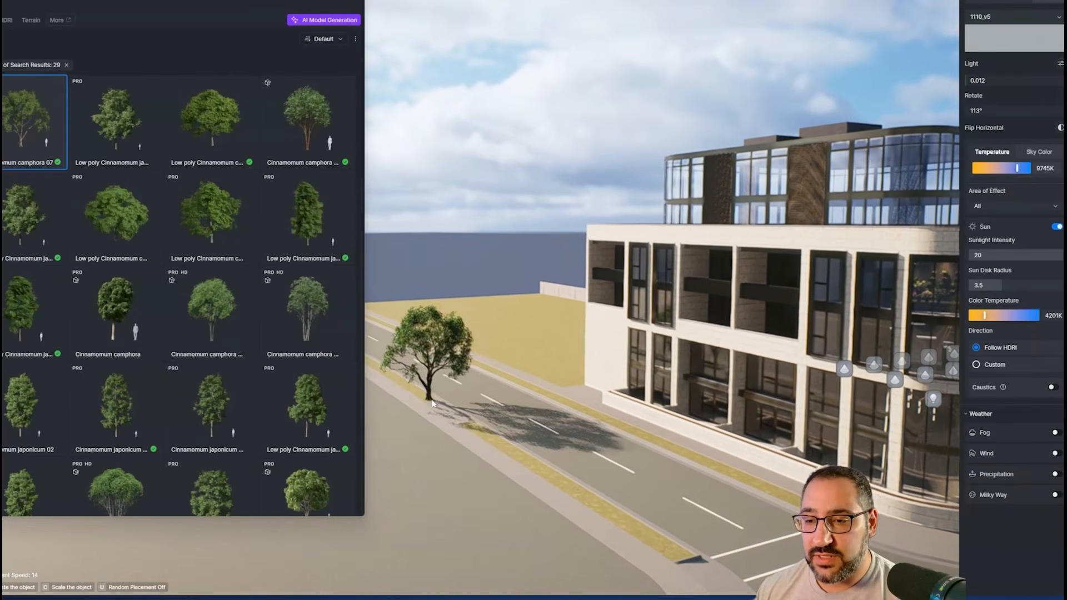
{"action": "left_click", "coordinate": [414, 343]}
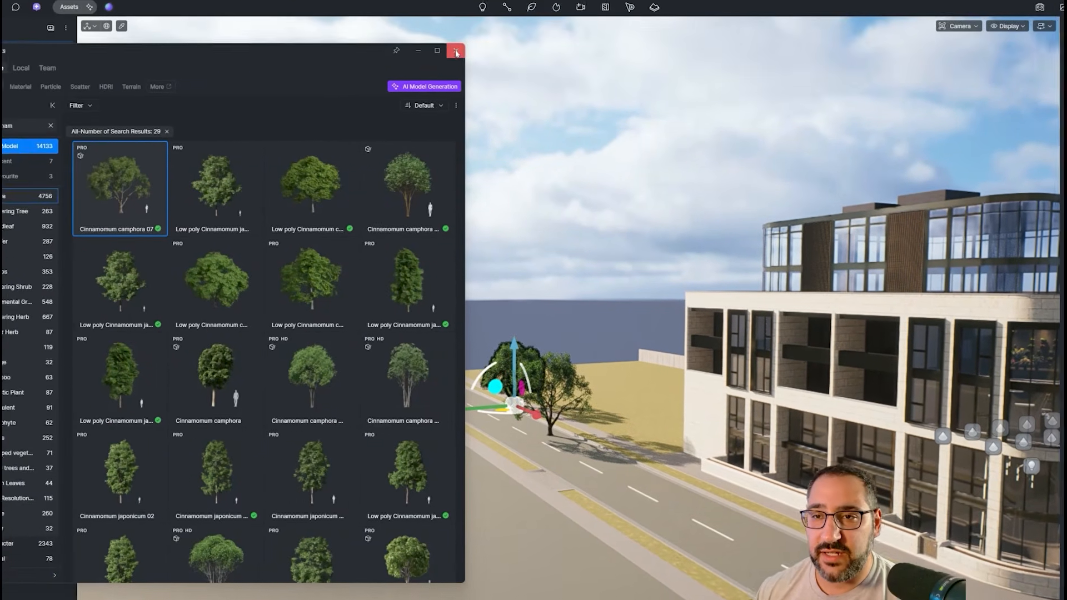
{"action": "left_click", "coordinate": [457, 51]}
{"action": "right_click_drag", "start_coordinate": [559, 386], "coordinate": [588, 421]}
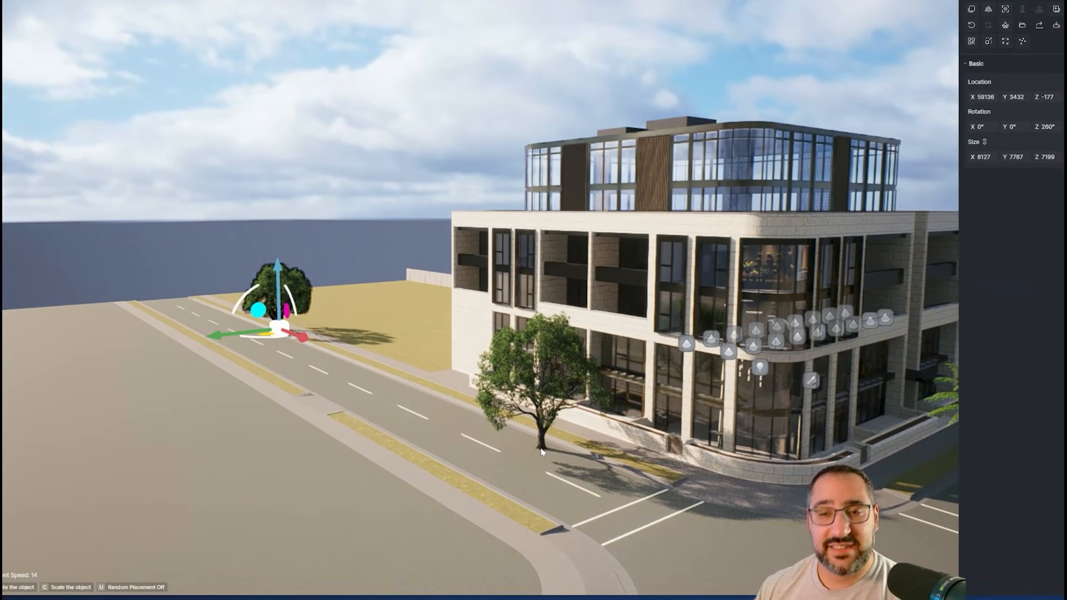
{"action": "key", "text": "Escape"}
Delete the palm tree standing at the street corner in front of the building
{"action": "right_click_drag", "start_coordinate": [448, 342], "coordinate": [473, 343]}
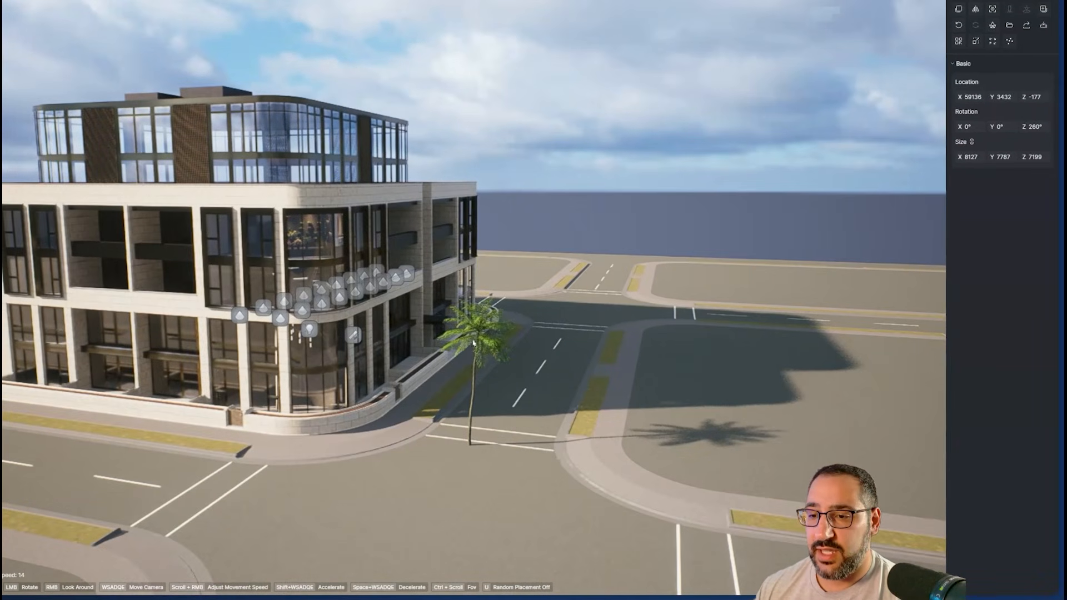
{"action": "left_click", "coordinate": [474, 343]}
{"action": "key", "text": "Delete"}
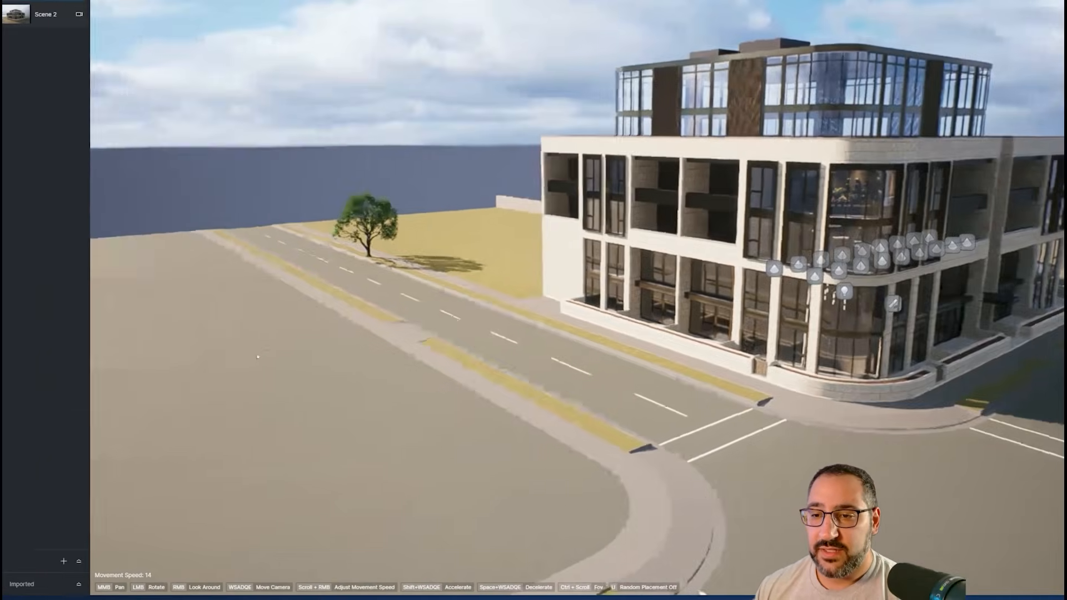
Draw a linear vegetation path along the planting strip from the road's far end to the building's corner, ending at X 7778, Y 3633
{"action": "key", "text": "d"}
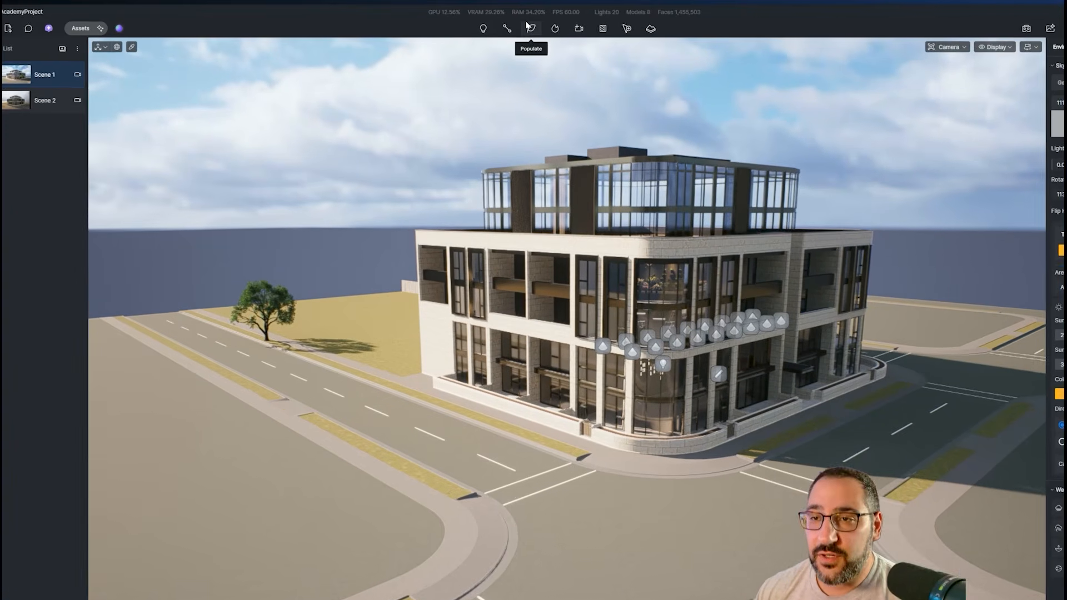
{"action": "left_click", "coordinate": [501, 26]}
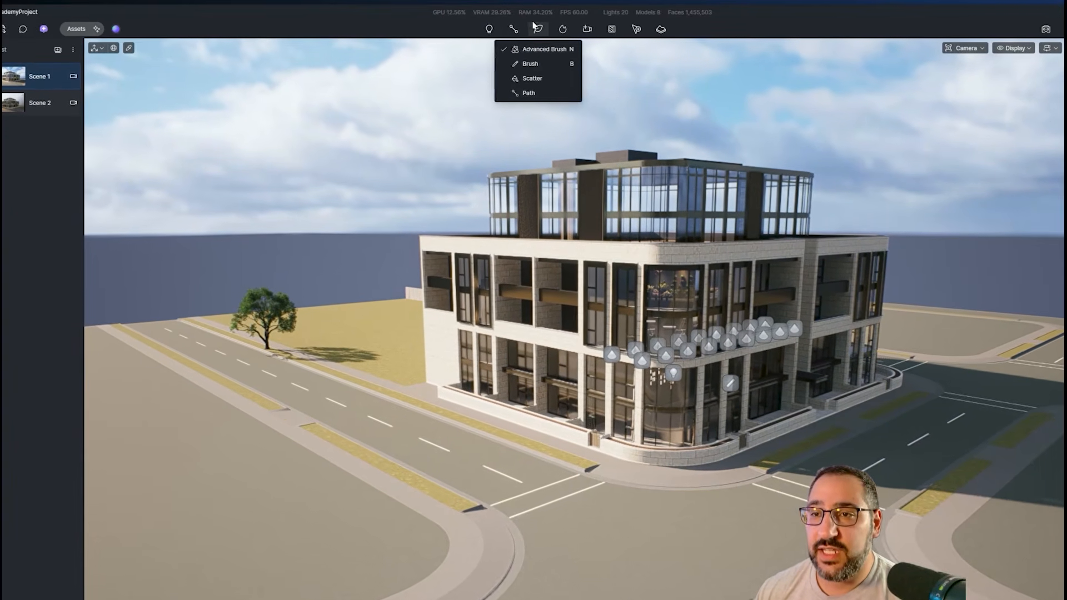
{"action": "left_click", "coordinate": [538, 93]}
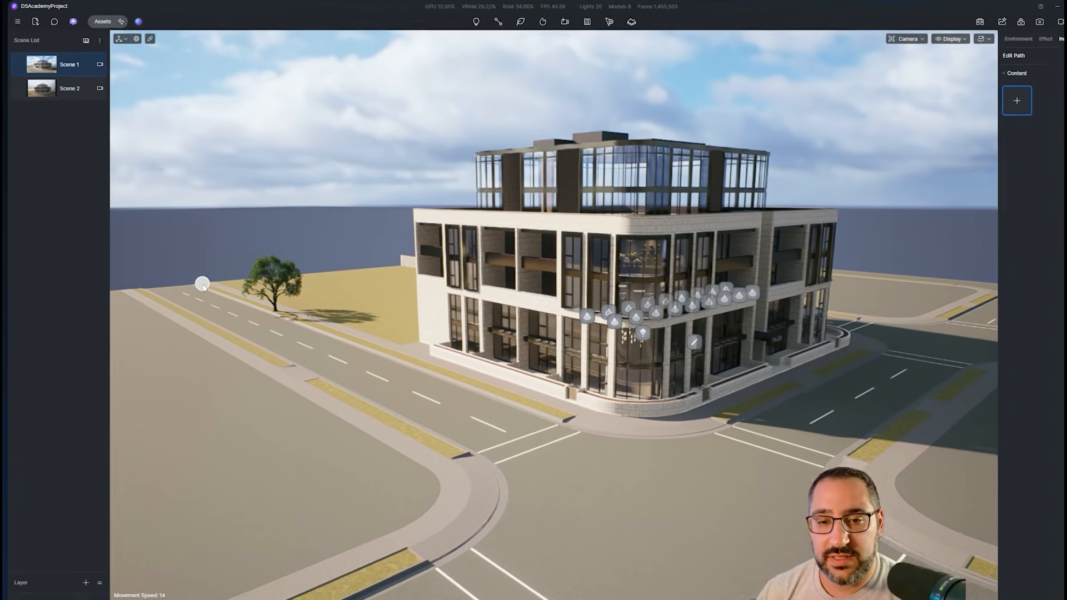
{"action": "left_click", "coordinate": [195, 281]}
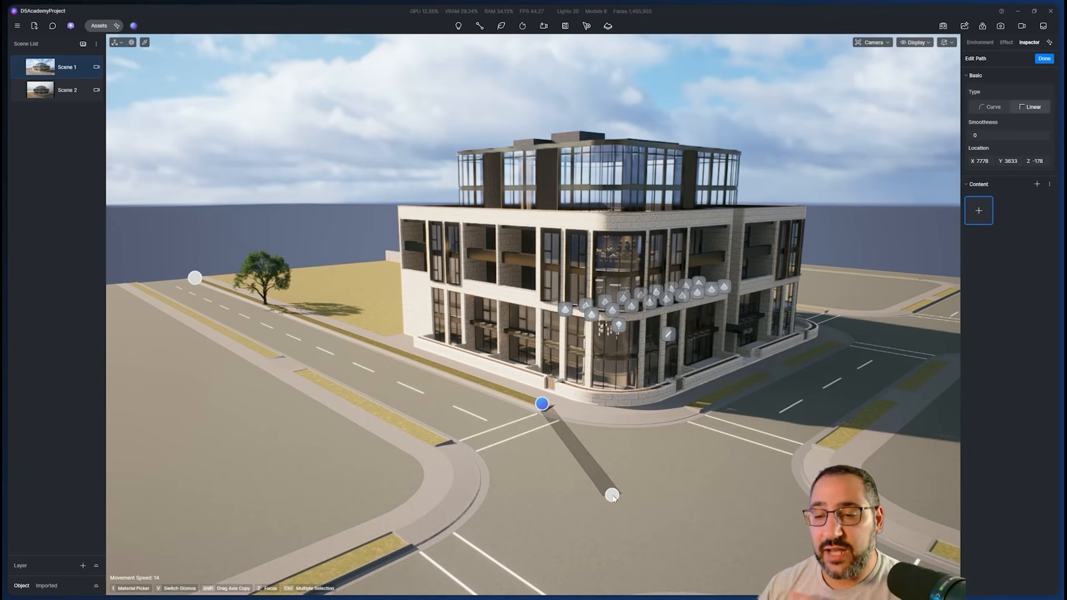
{"action": "right_click", "coordinate": [628, 487]}
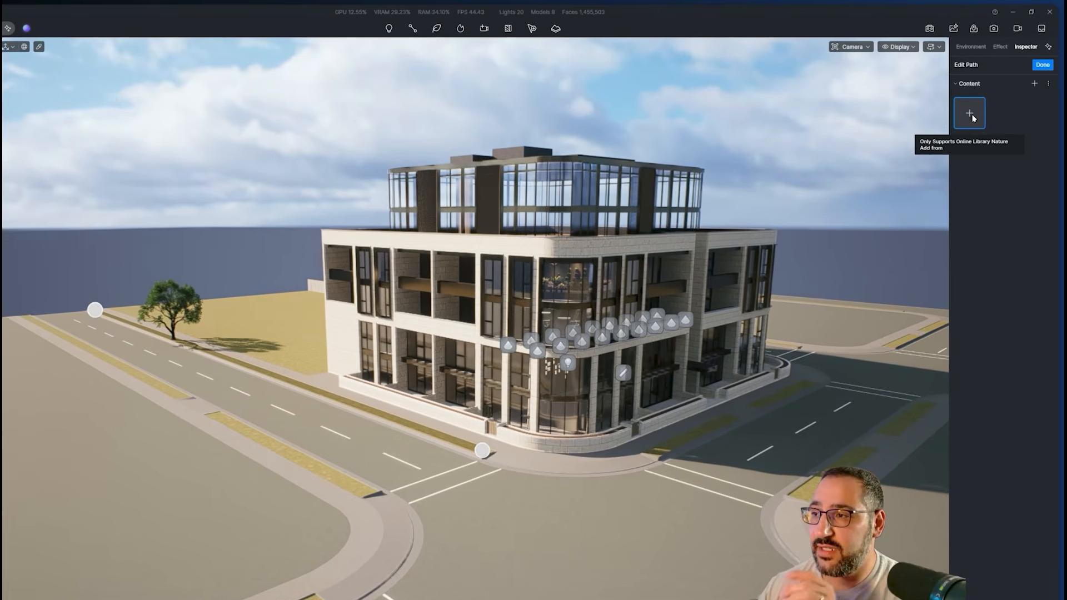
Add Cinnamomum camphora clump 01 and Cinnamomum bodinieri to the path's plant content
{"action": "left_click", "coordinate": [980, 103]}
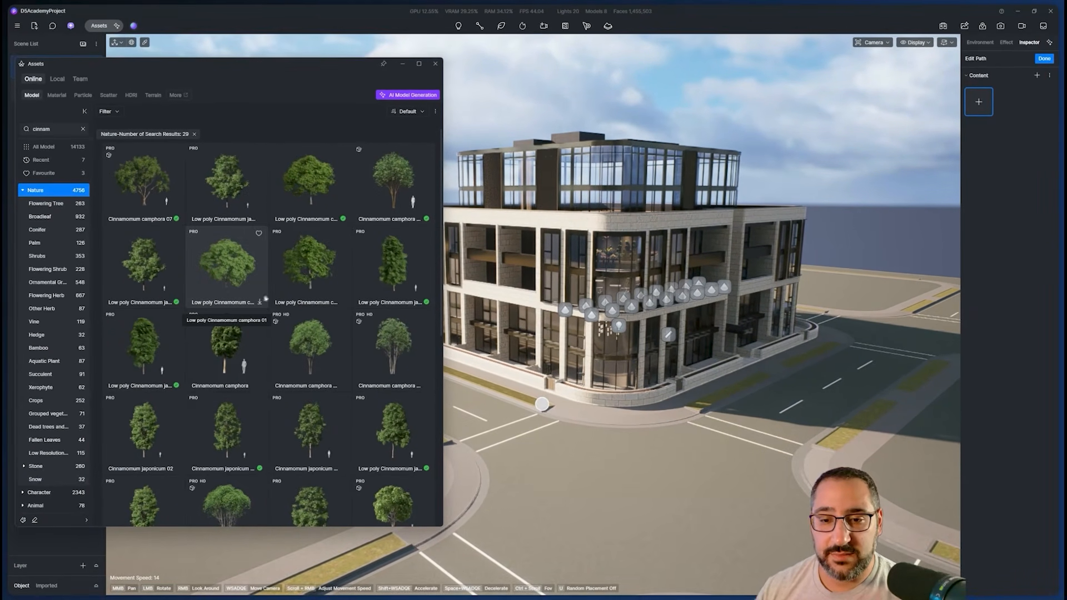
{"action": "left_click", "coordinate": [333, 356]}
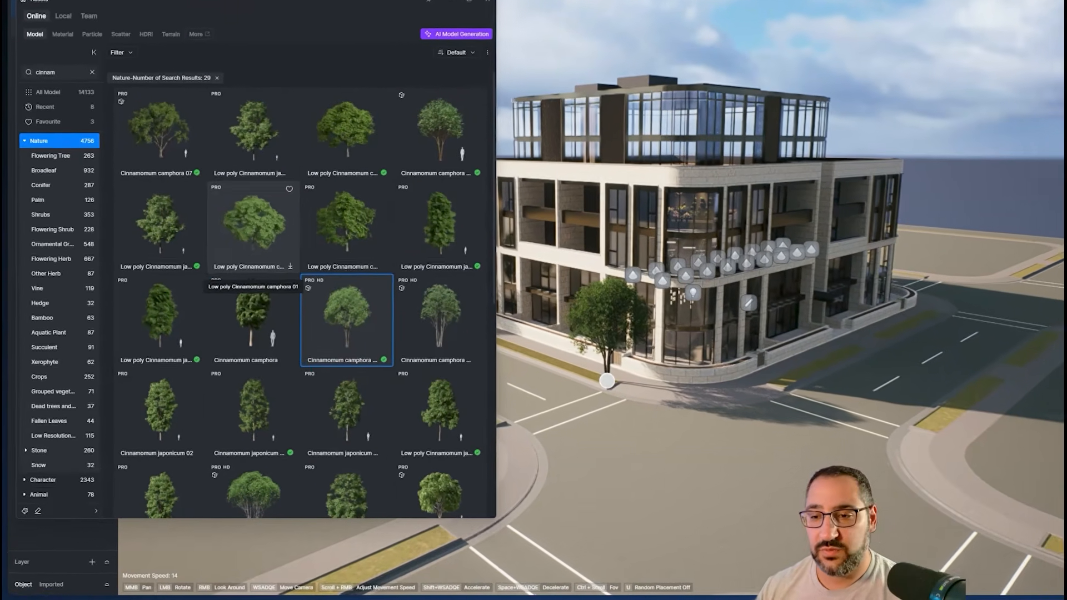
{"action": "right_click_drag", "start_coordinate": [723, 333], "coordinate": [534, 341]}
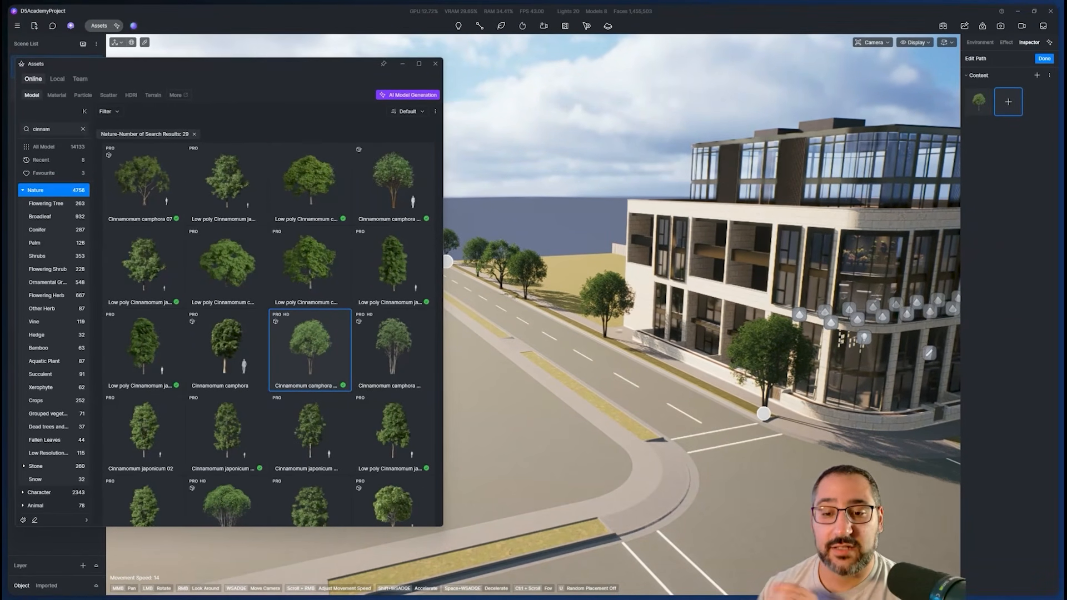
{"action": "scroll", "coordinate": [274, 356], "scroll_direction": "down", "scroll_amount": 1}
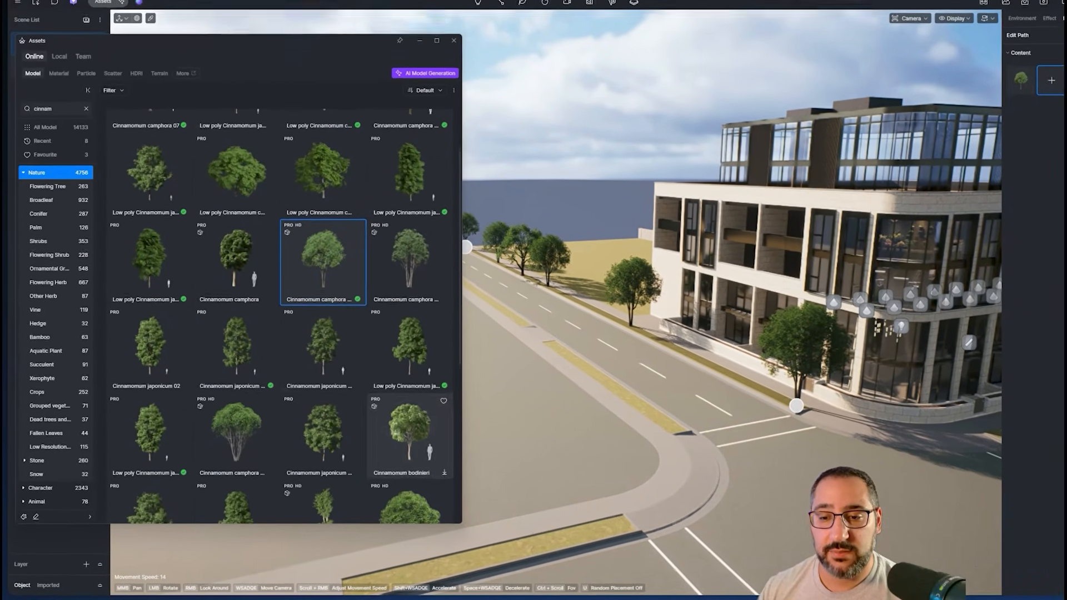
{"action": "left_click", "coordinate": [422, 432]}
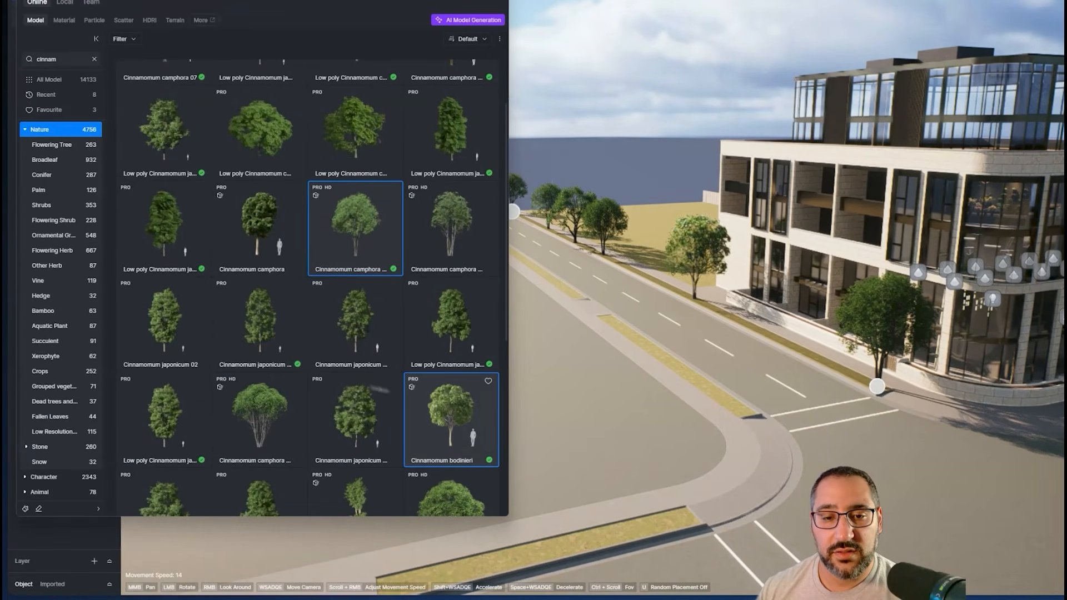
Try Cinnamomum japonicum 02 on the path and remove it, adding Cinnamomum camphora 04 and Cinnamomum camphora 05 instead
{"action": "left_click", "coordinate": [172, 321]}
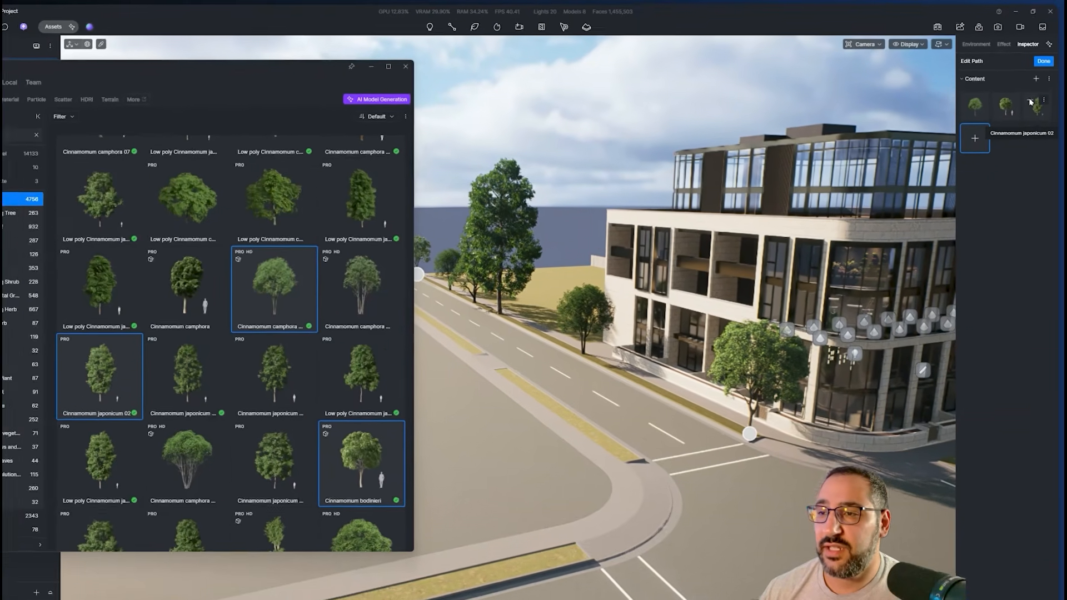
{"action": "left_click", "coordinate": [1032, 96]}
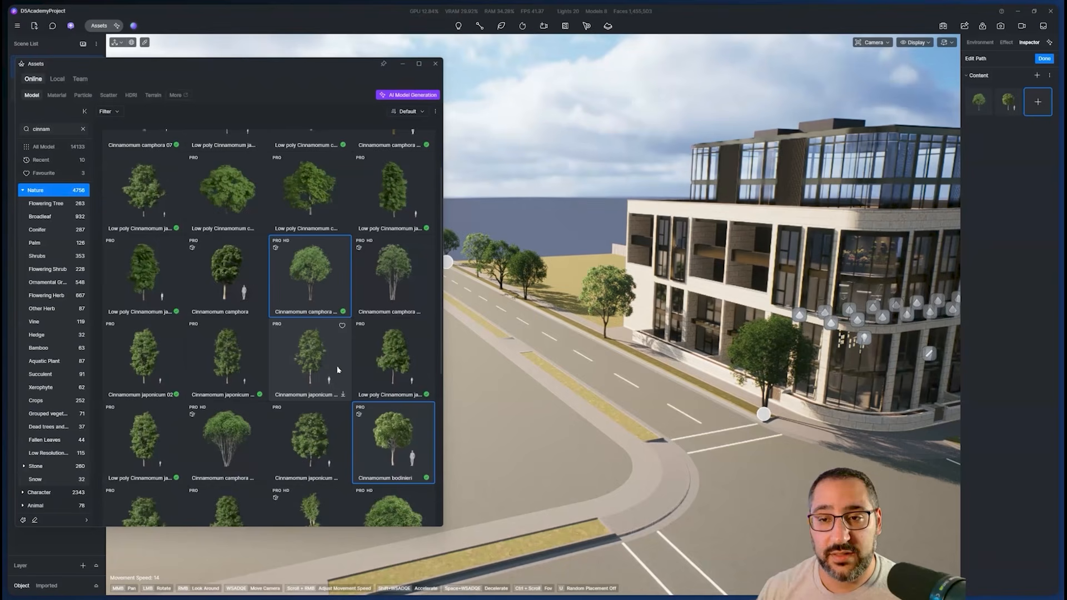
{"action": "scroll", "coordinate": [331, 360], "scroll_direction": "up", "scroll_amount": 2}
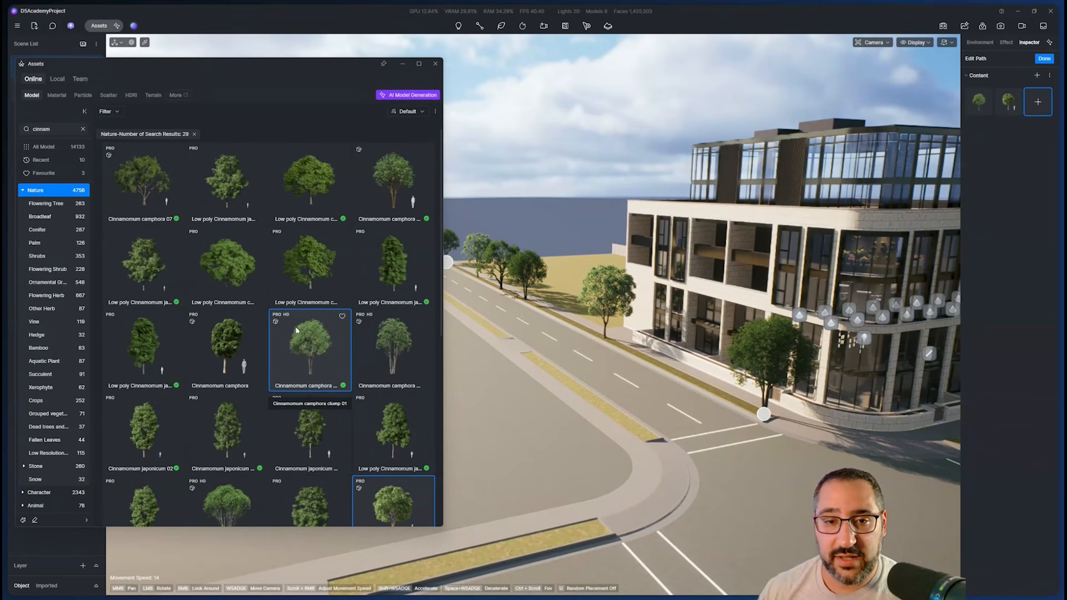
{"action": "scroll", "coordinate": [292, 327], "scroll_direction": "down", "scroll_amount": 4}
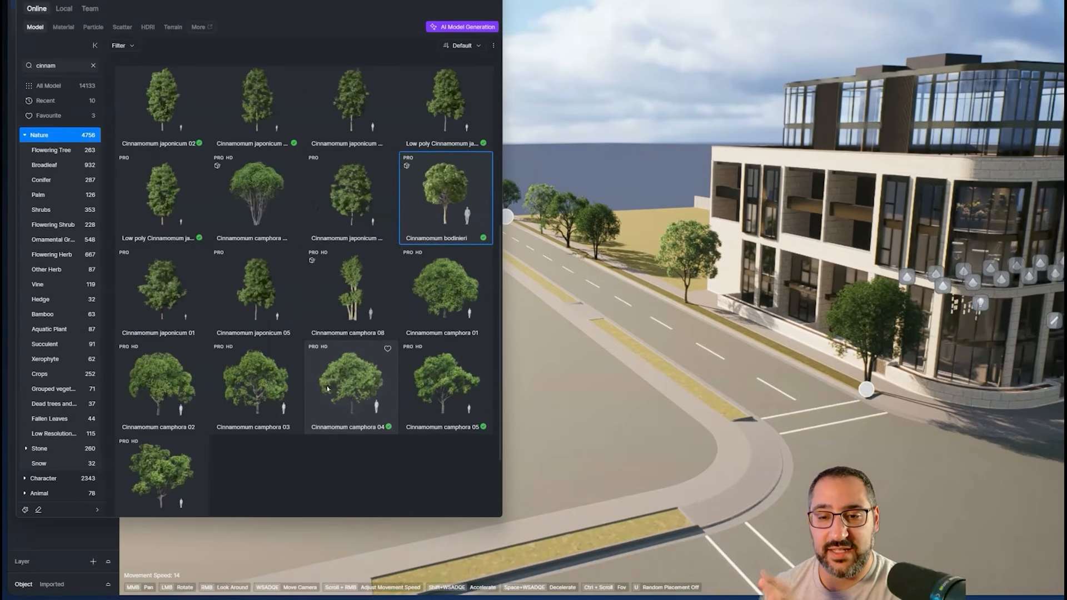
{"action": "left_click", "coordinate": [290, 414]}
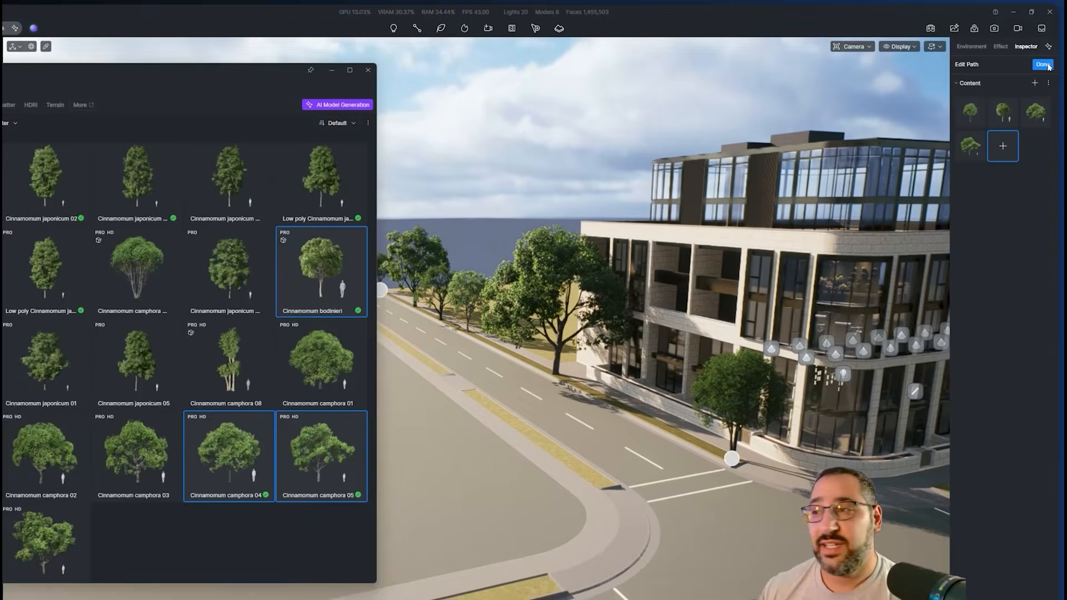
Finish editing the vegetation path and close the asset library
{"action": "left_click", "coordinate": [1045, 58]}
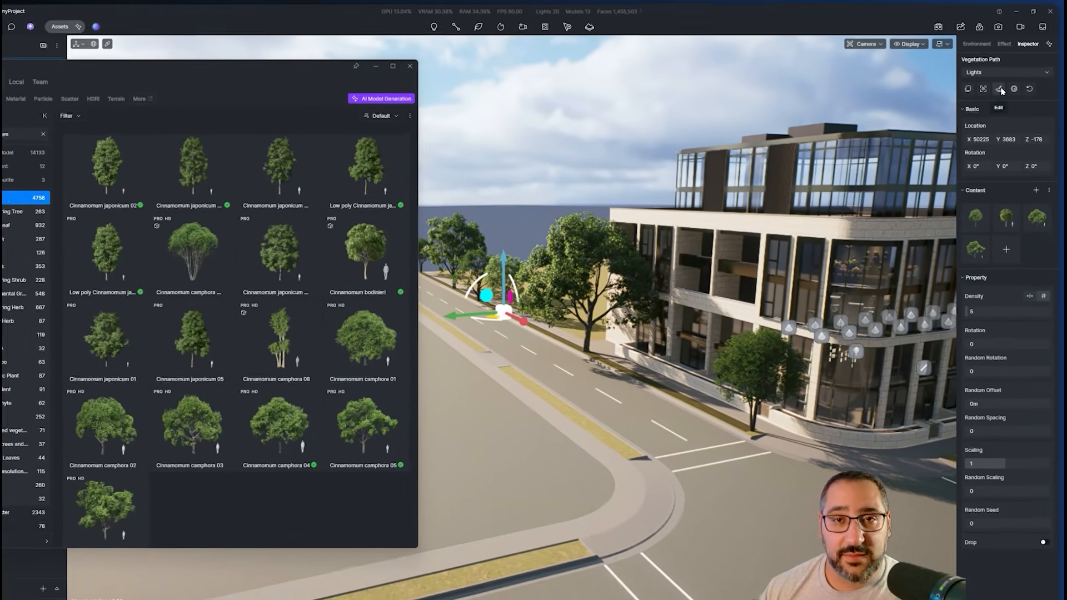
{"action": "left_click", "coordinate": [989, 87]}
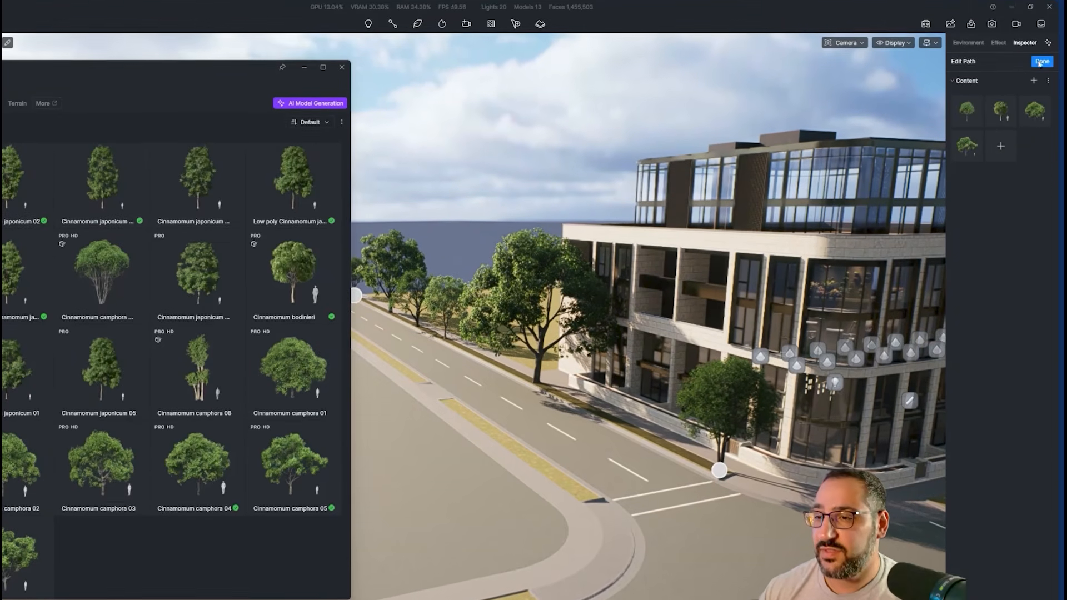
{"action": "left_click", "coordinate": [1043, 48]}
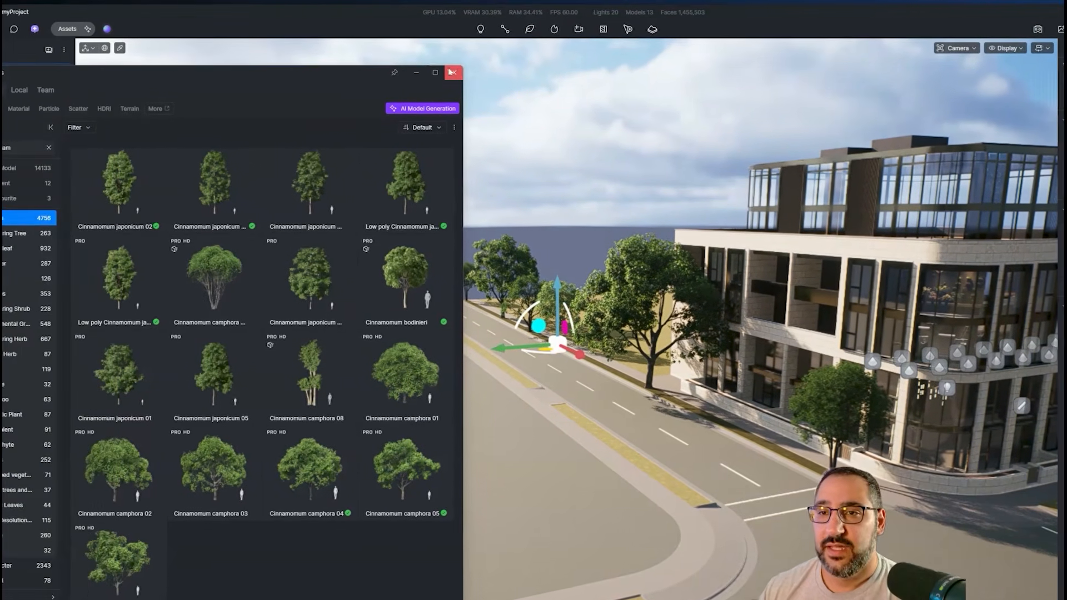
{"action": "left_click", "coordinate": [452, 72]}
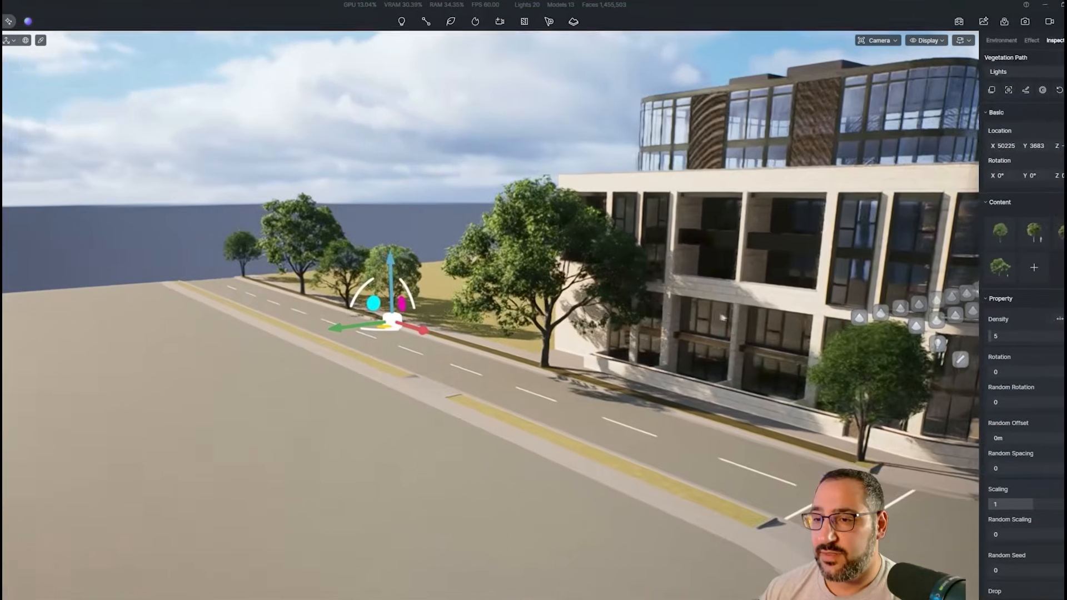
Set the vegetation path's density to a quantity of 20 trees
{"action": "right_click_drag", "start_coordinate": [723, 318], "coordinate": [689, 370]}
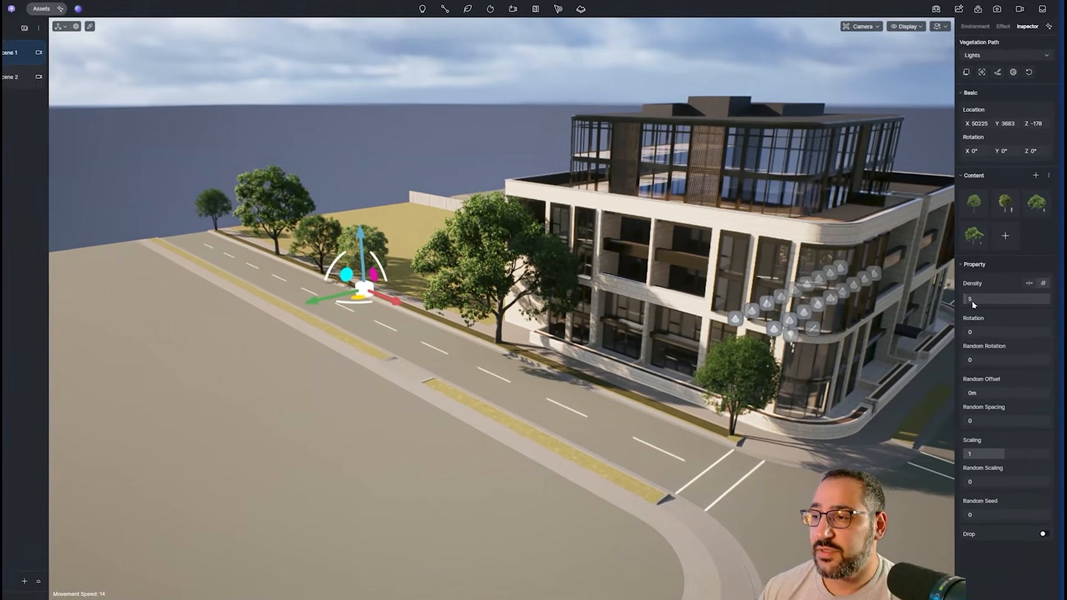
{"action": "left_click_drag", "start_coordinate": [976, 302], "coordinate": [968, 302]}
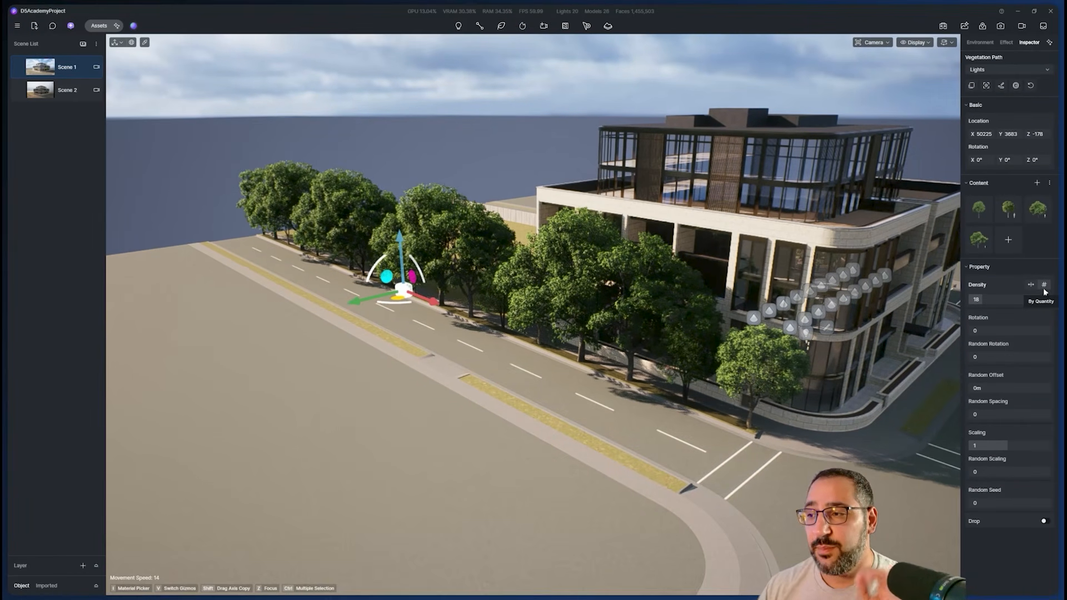
{"action": "left_click_drag", "start_coordinate": [982, 301], "coordinate": [983, 301]}
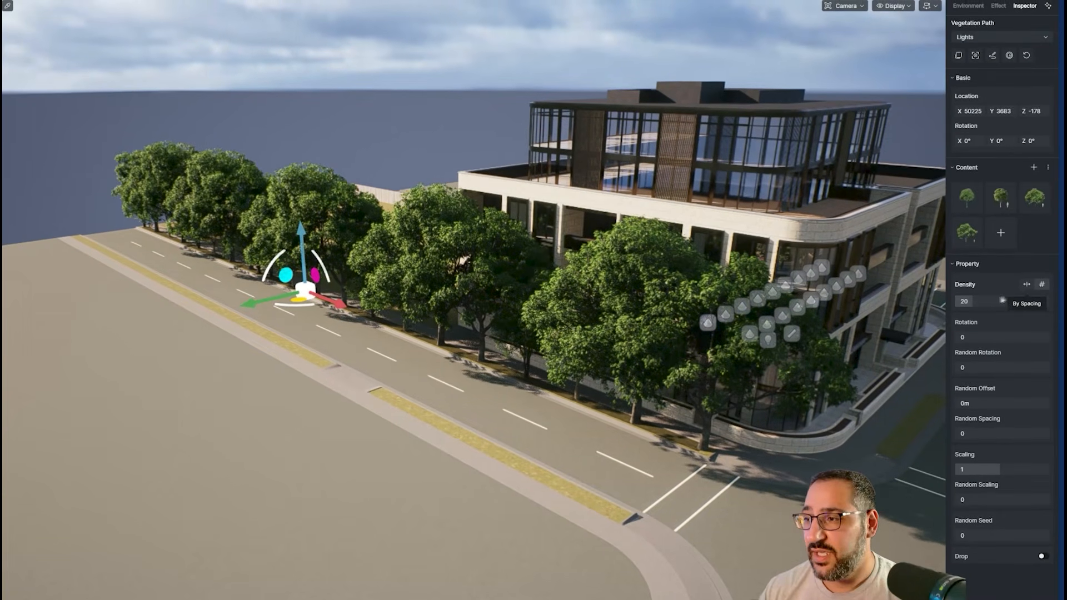
Try distributing the path's trees by spacing at 2.15 m, and return to a density by quantity of 20
{"action": "left_click", "coordinate": [1027, 281]}
{"action": "left_click_drag", "start_coordinate": [987, 305], "coordinate": [835, 305]}
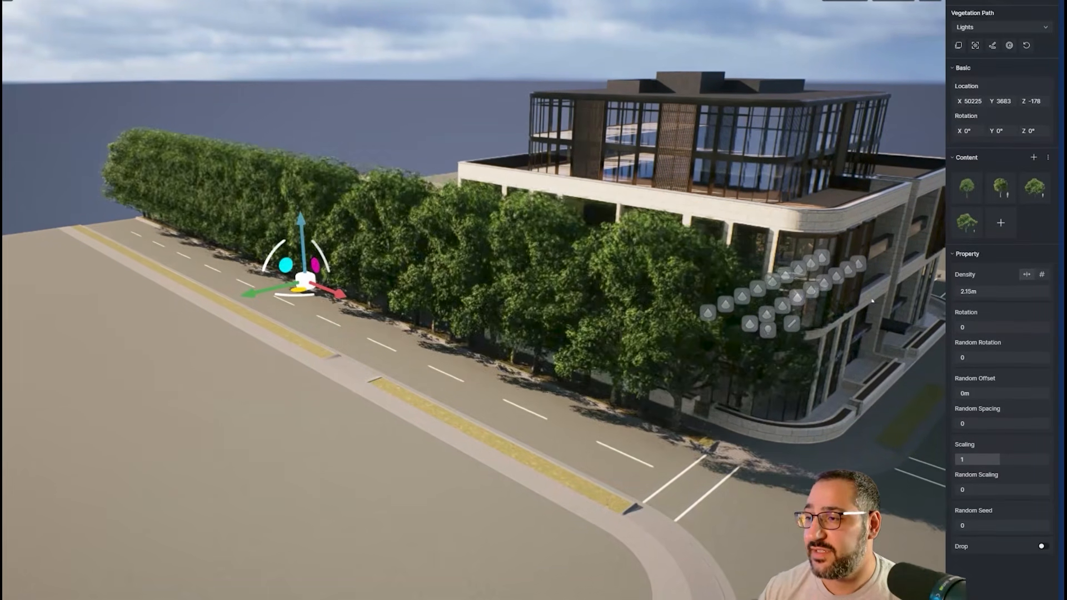
{"action": "left_click", "coordinate": [1041, 274]}
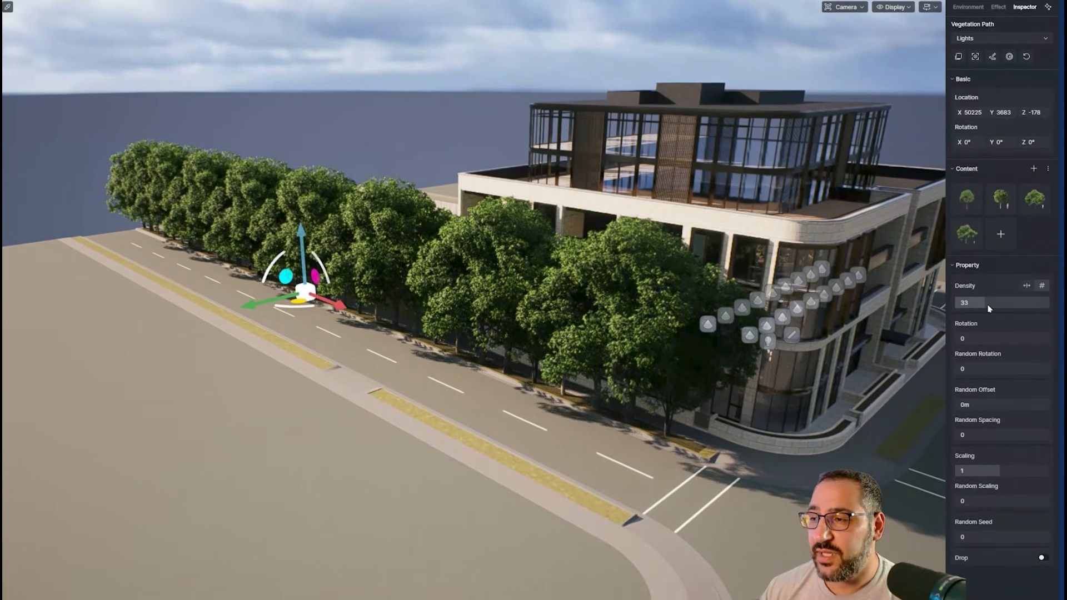
{"action": "left_click_drag", "start_coordinate": [989, 314], "coordinate": [972, 316]}
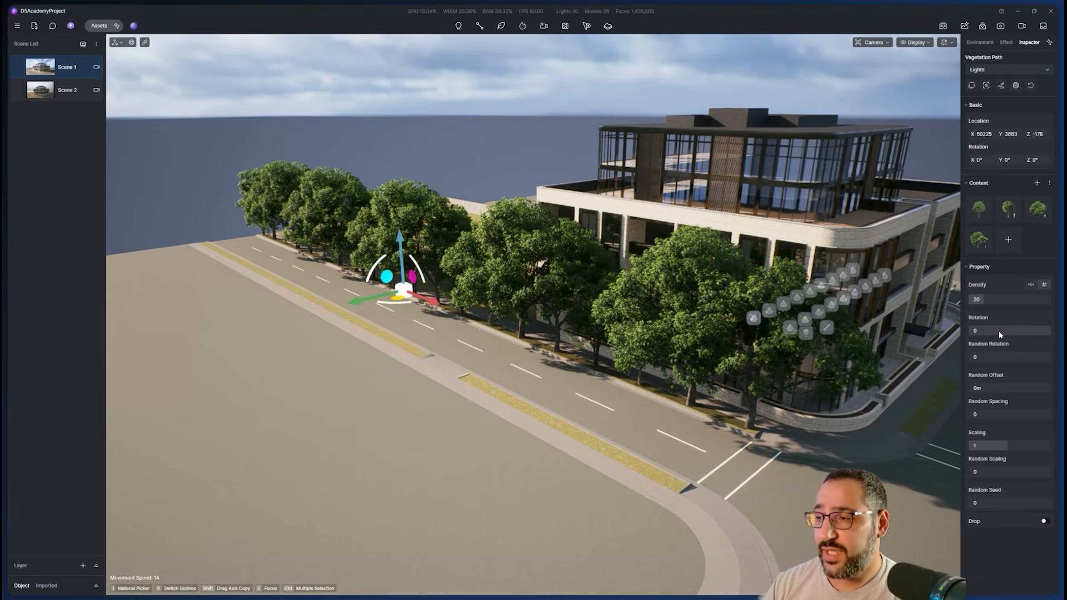
Vary the path's trees with random rotation 0.57, random offset 0.85 m, random spacing 0.28, random scaling 0.17 and overall scaling 0.64
{"action": "left_click_drag", "start_coordinate": [979, 360], "coordinate": [1054, 360]}
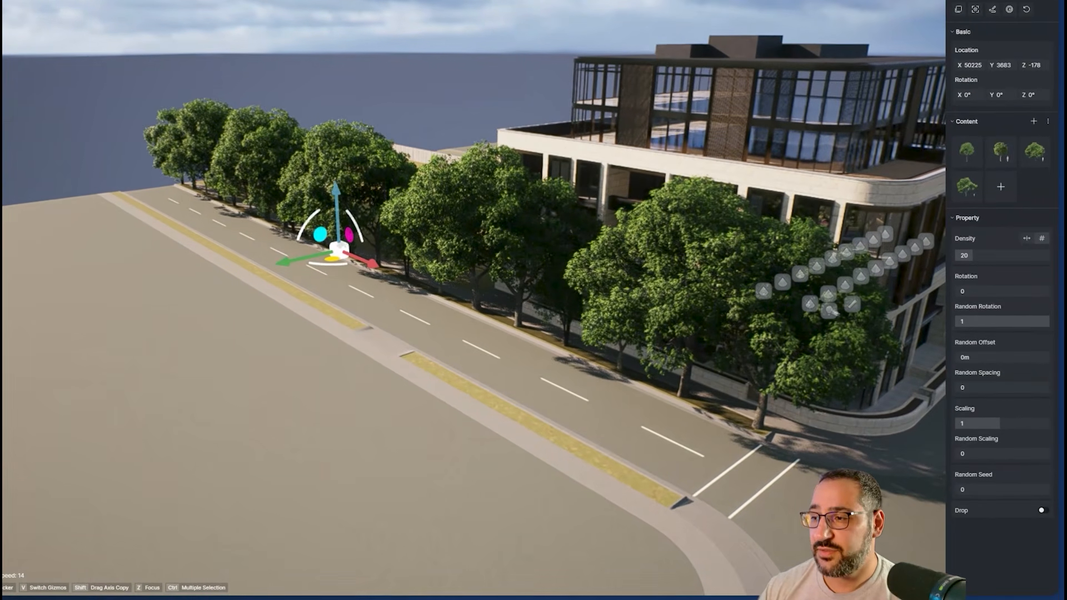
{"action": "left_click_drag", "start_coordinate": [1031, 326], "coordinate": [965, 357]}
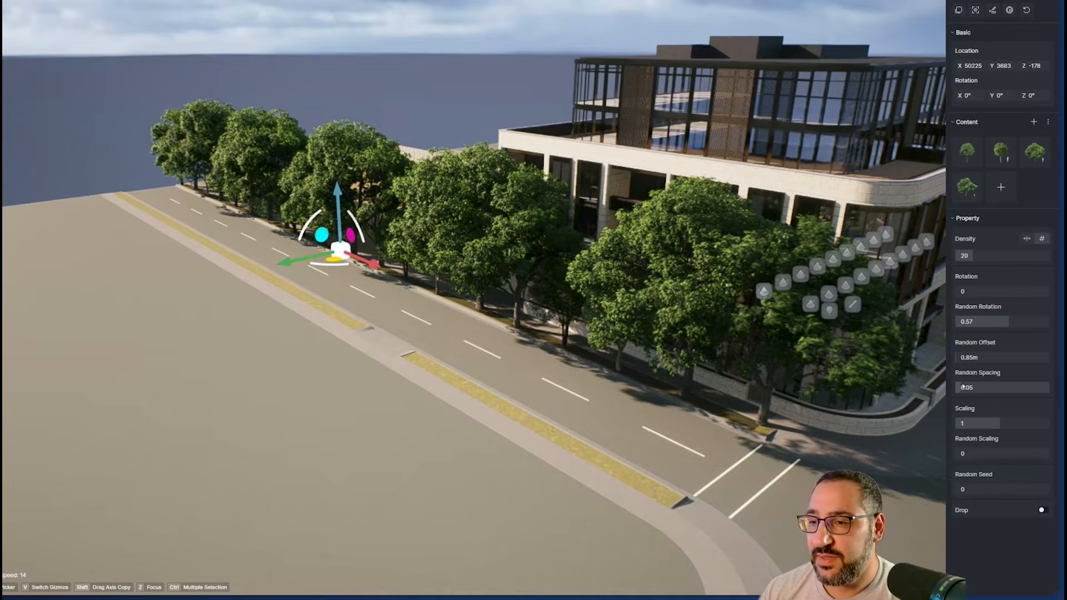
{"action": "left_click_drag", "start_coordinate": [977, 413], "coordinate": [982, 386]}
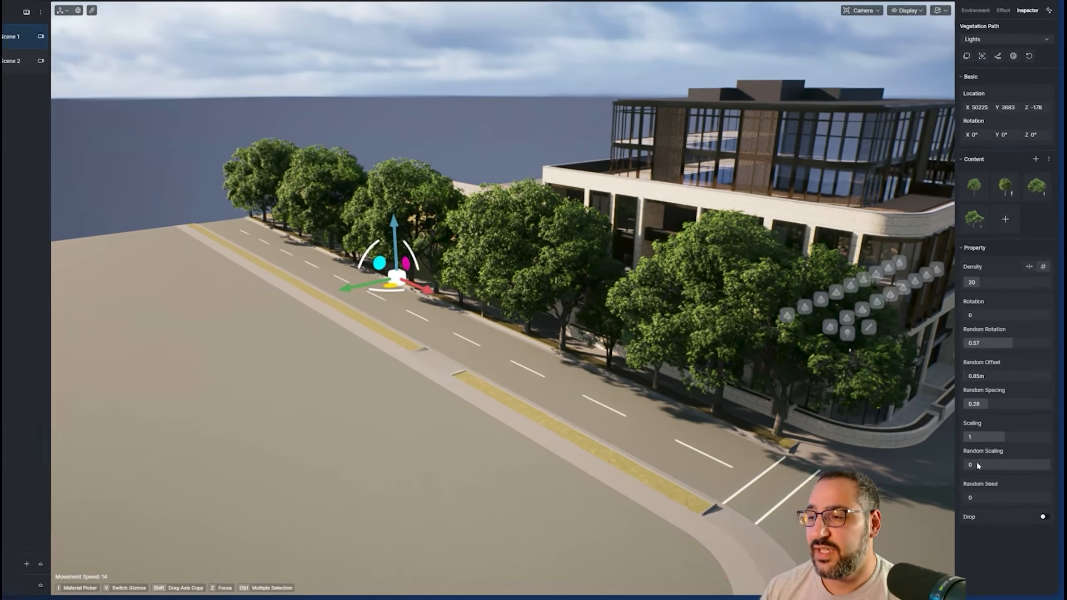
{"action": "left_click_drag", "start_coordinate": [979, 472], "coordinate": [979, 433]}
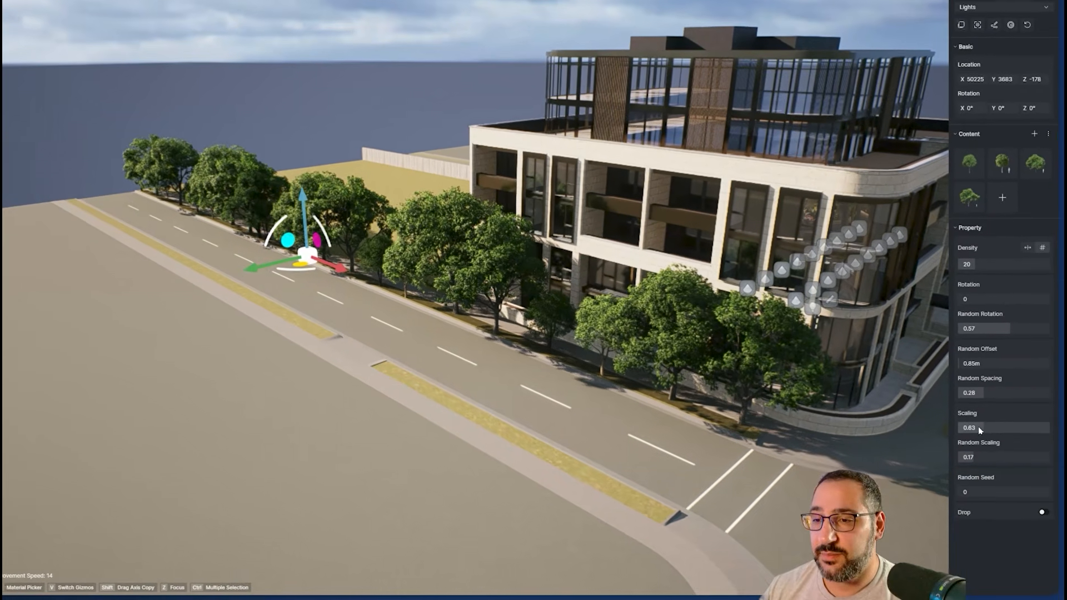
{"action": "left_click_drag", "start_coordinate": [979, 428], "coordinate": [978, 428]}
Examine the size and spacing of the tree row along the street, from the vacant lot to the building's corner
{"action": "right_click_drag", "start_coordinate": [649, 375], "coordinate": [911, 348]}
{"action": "right_click_drag", "start_coordinate": [534, 311], "coordinate": [567, 306]}
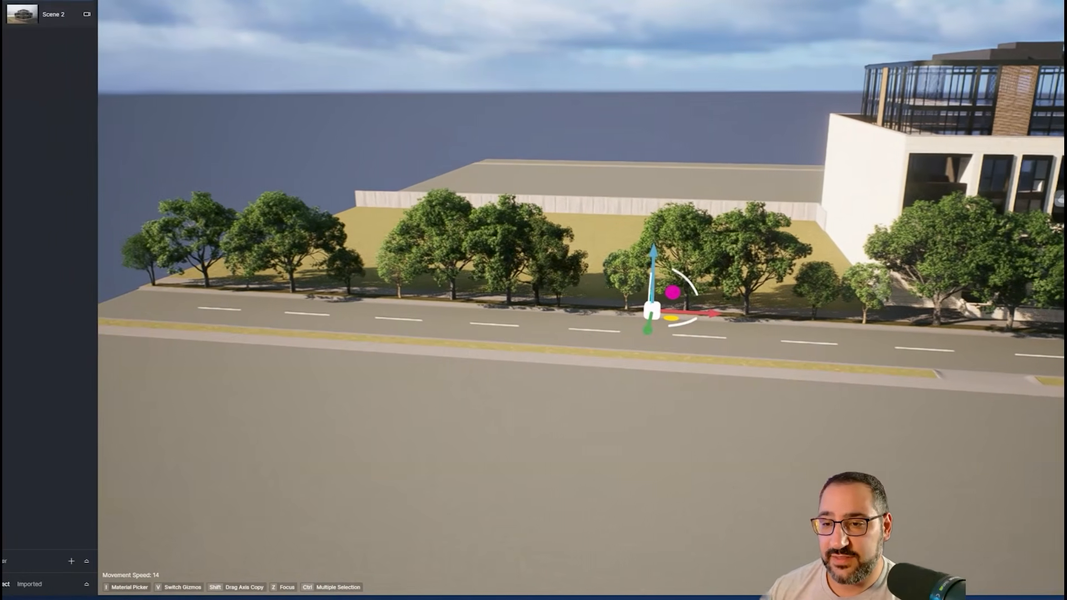
{"action": "right_click_drag", "start_coordinate": [375, 284], "coordinate": [456, 294]}
{"action": "key", "text": "a"}
{"action": "key", "text": "w"}
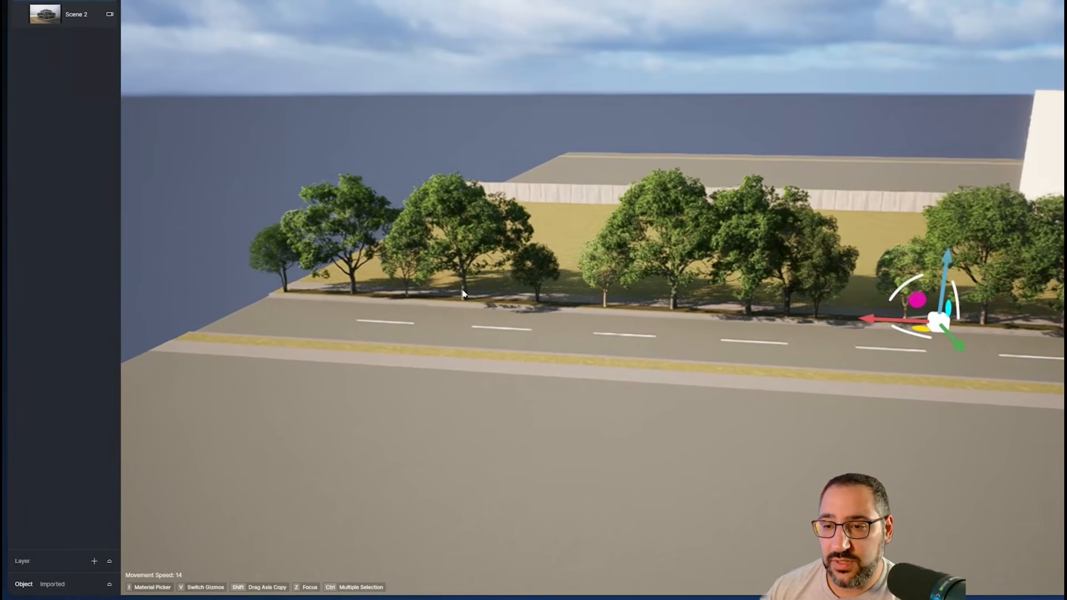
{"action": "key", "text": "d"}
{"action": "key", "text": "d"}
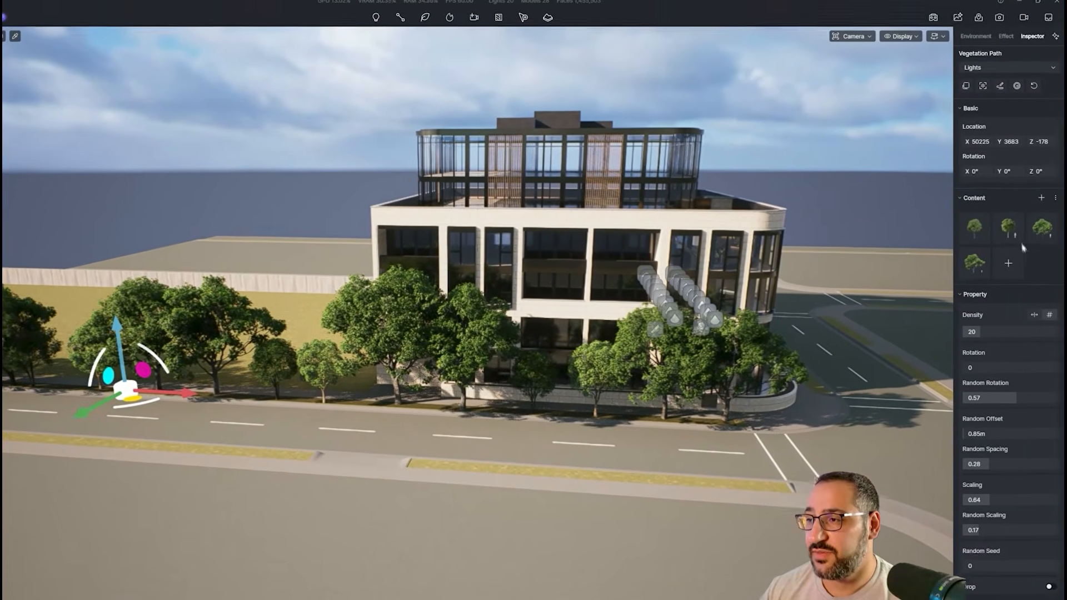
Scale two of the path's tree species individually, the first to 1.87 and the Cinnamomum bodinieri to 1.69
{"action": "left_click", "coordinate": [1013, 187]}
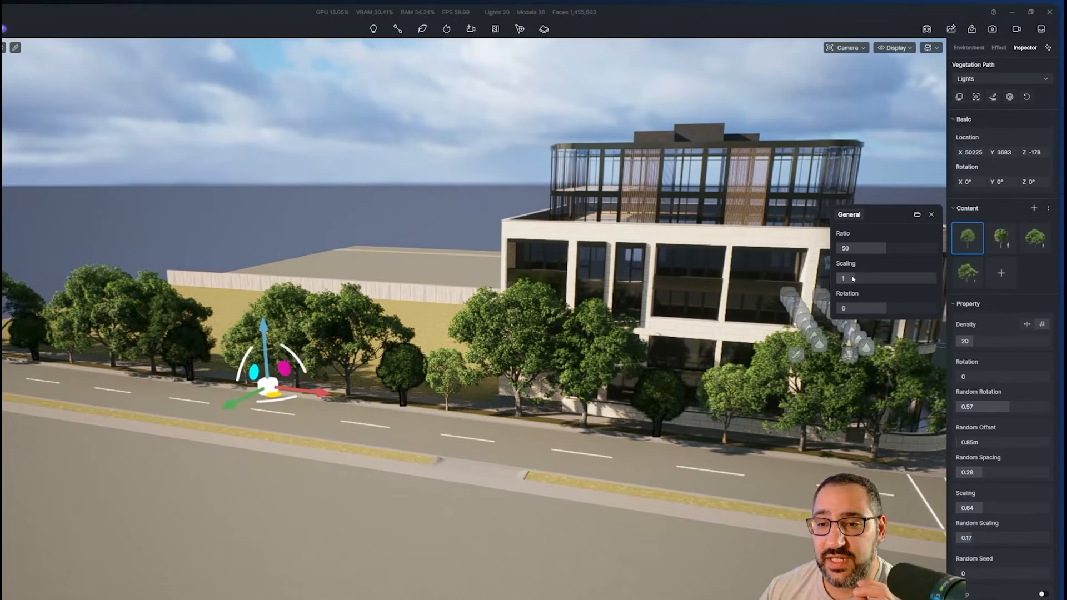
{"action": "left_click_drag", "start_coordinate": [876, 244], "coordinate": [881, 244]}
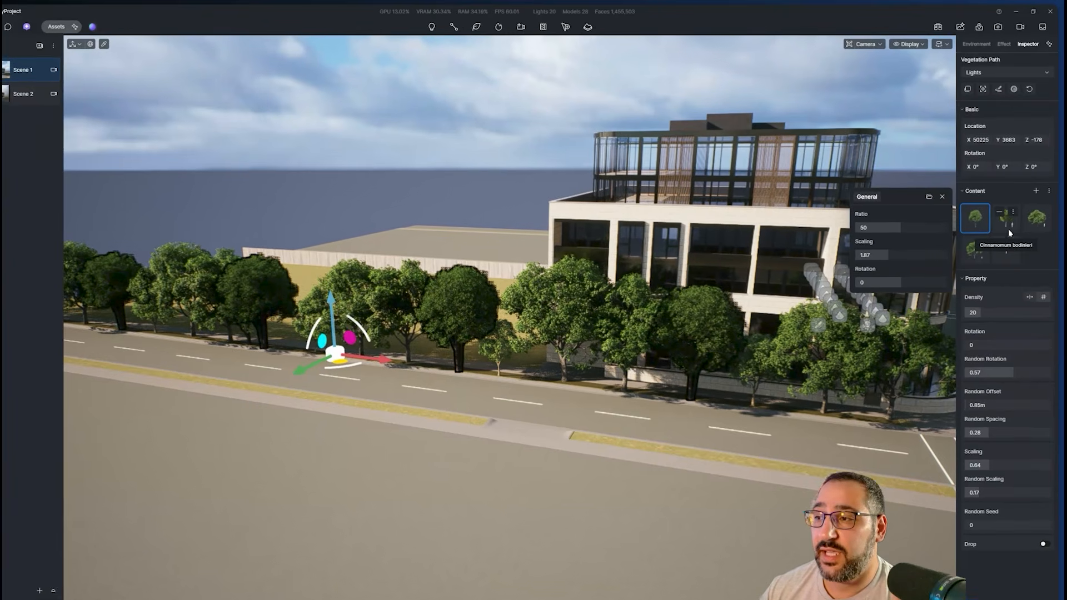
{"action": "left_click", "coordinate": [1009, 210]}
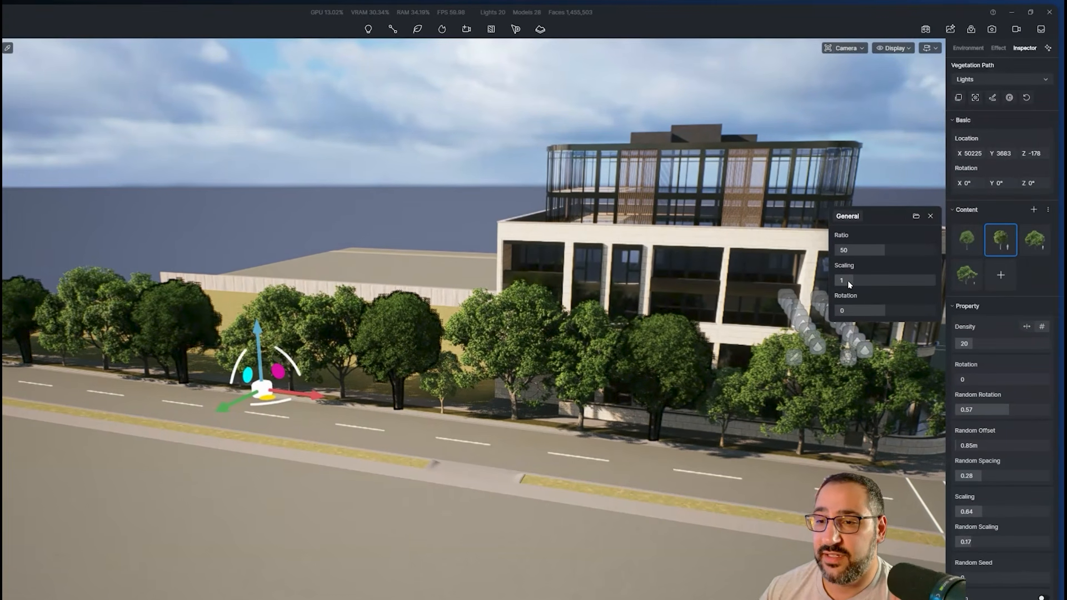
{"action": "left_click_drag", "start_coordinate": [849, 284], "coordinate": [865, 279]}
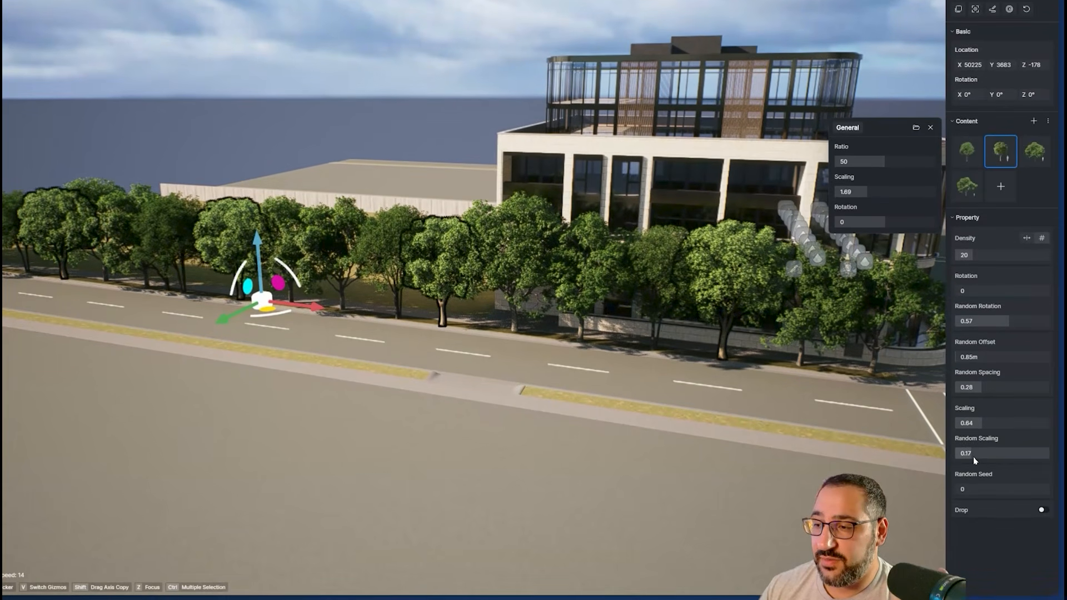
Set the tree path's random scaling to 0.23 and its overall scaling to 0.54
{"action": "left_click_drag", "start_coordinate": [973, 457], "coordinate": [963, 459]}
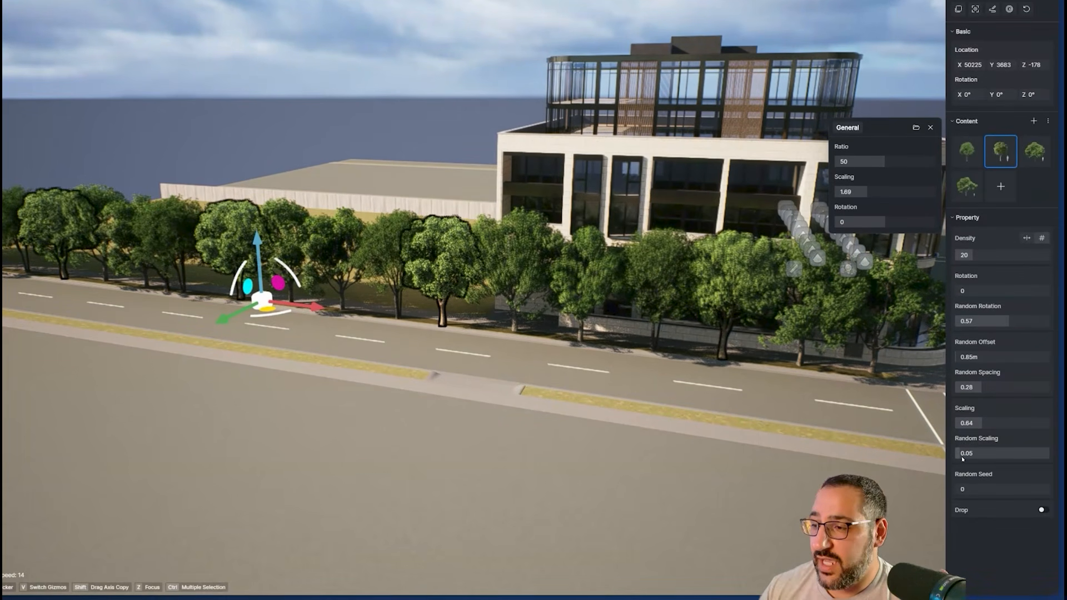
{"action": "left_click_drag", "start_coordinate": [983, 424], "coordinate": [979, 427]}
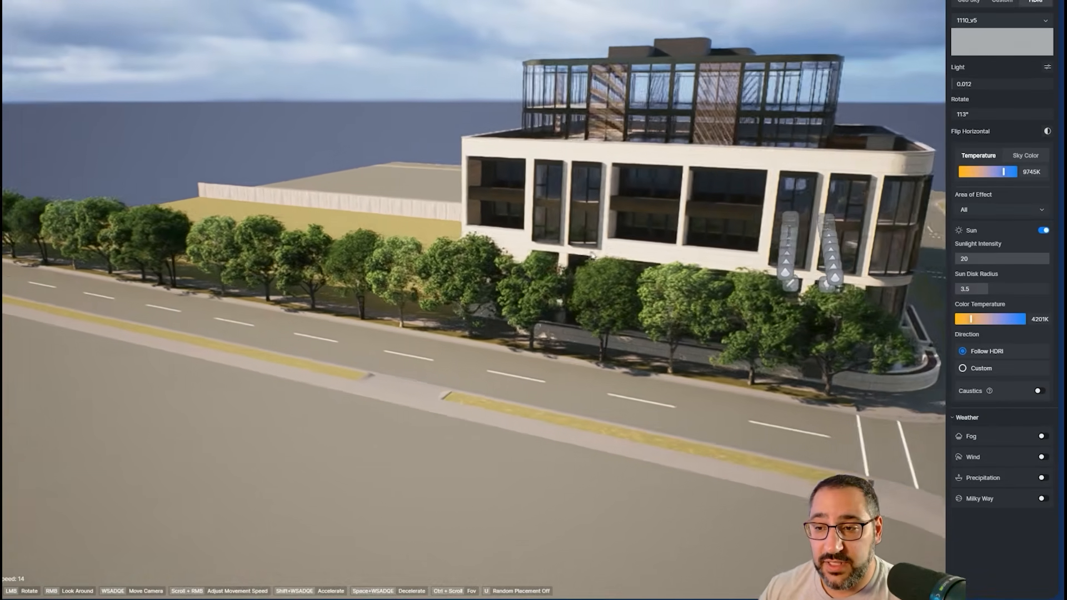
{"action": "key", "text": "d"}
{"action": "right_click_drag", "start_coordinate": [593, 256], "coordinate": [523, 261]}
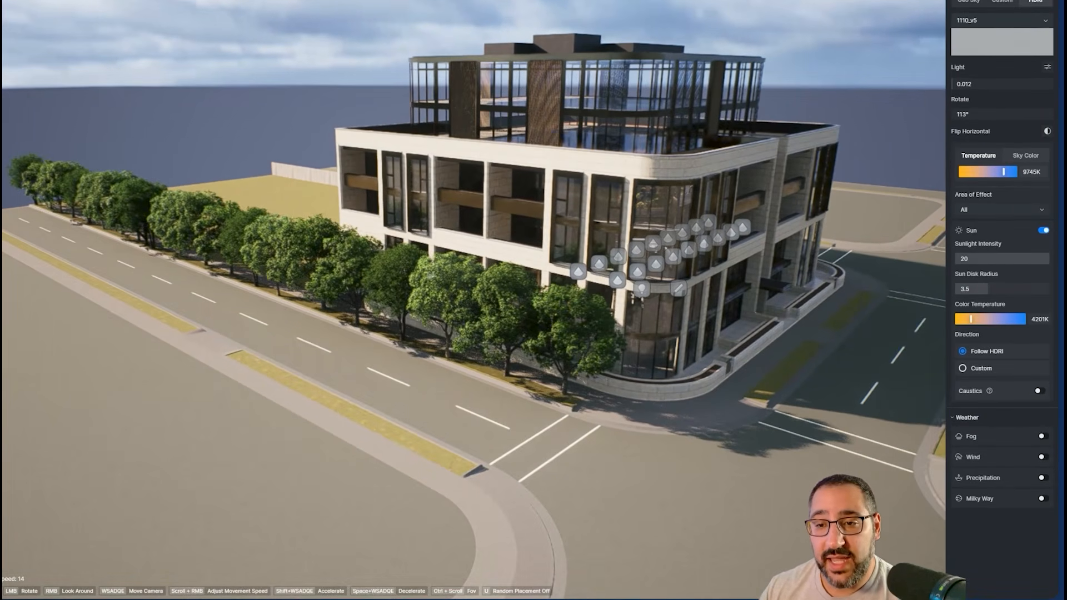
Select the street's tree path and set its random seed to 15
{"action": "left_click", "coordinate": [355, 287]}
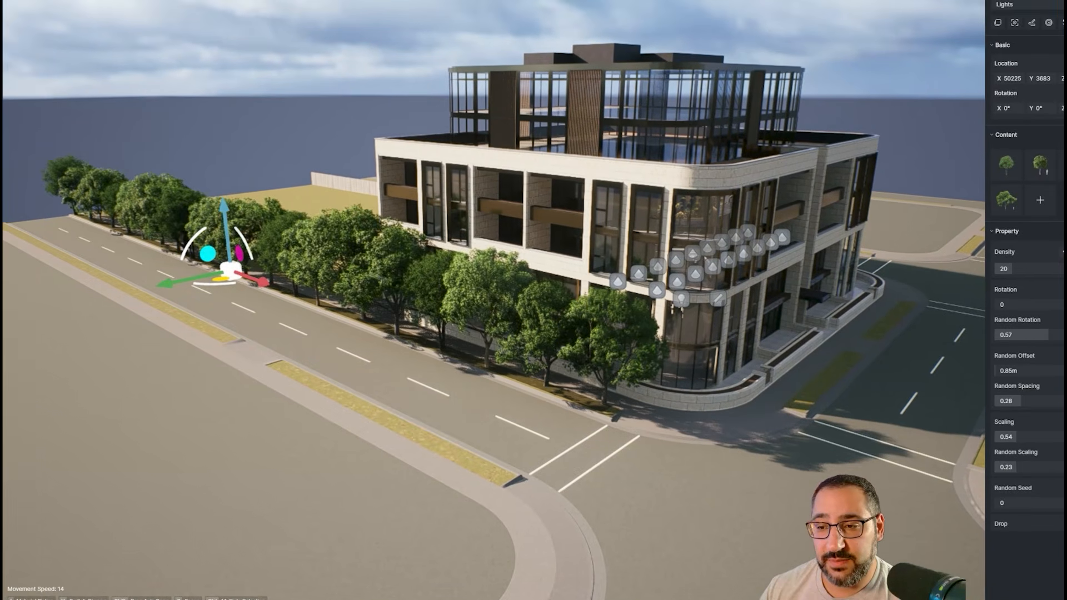
{"action": "key", "text": "d"}
{"action": "right_click_drag", "start_coordinate": [695, 375], "coordinate": [588, 318]}
{"action": "key", "text": "q"}
{"action": "key", "text": "e"}
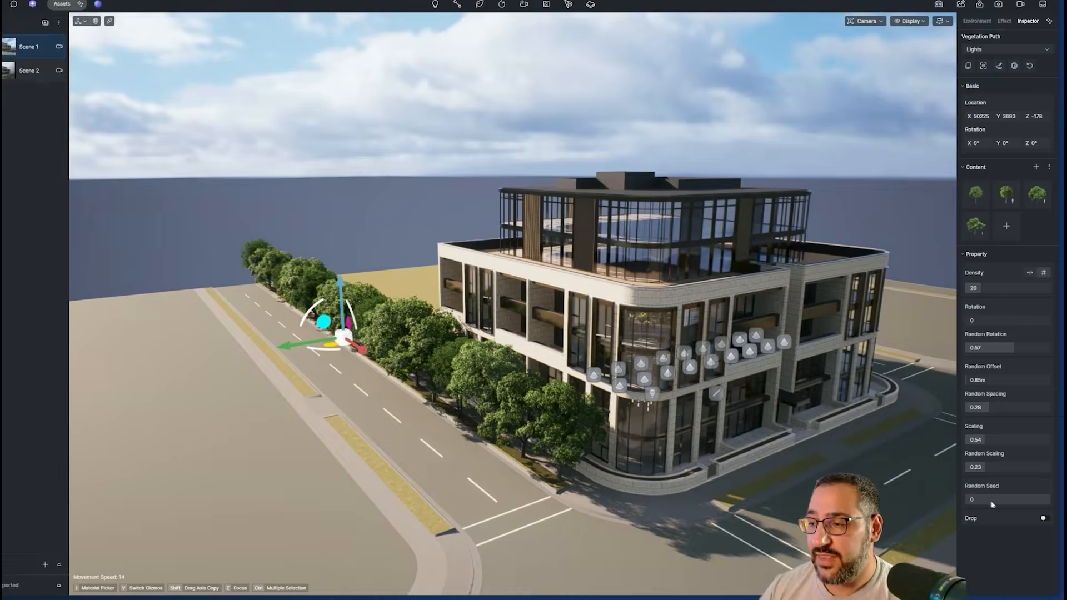
{"action": "left_click_drag", "start_coordinate": [977, 504], "coordinate": [977, 488]}
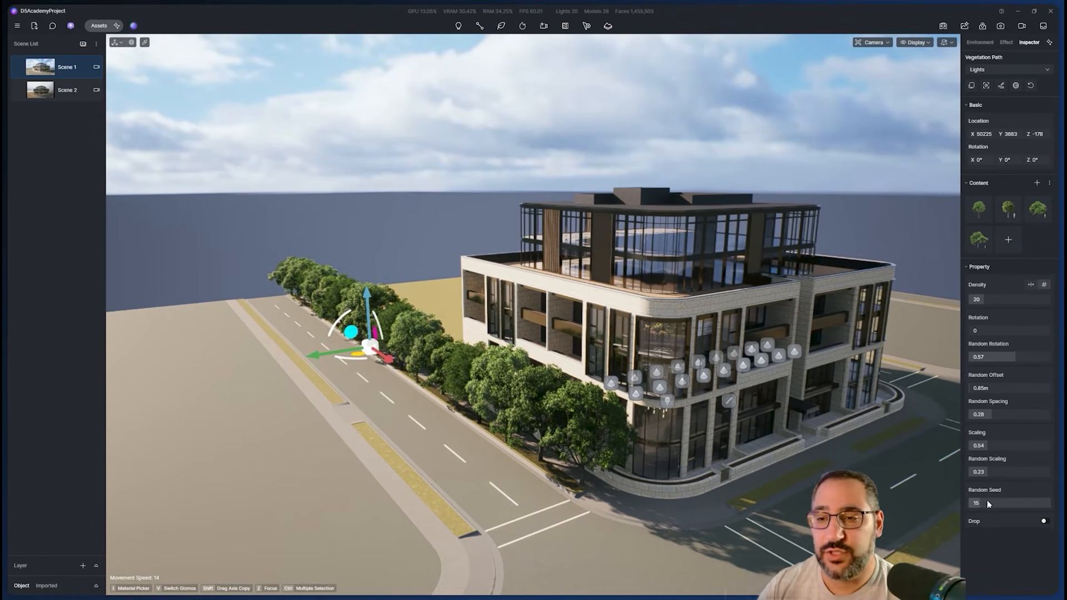
Save the vegetation path to My Space as a preset named Sidewalk Trees in the Lighting folder
{"action": "left_click", "coordinate": [1016, 87]}
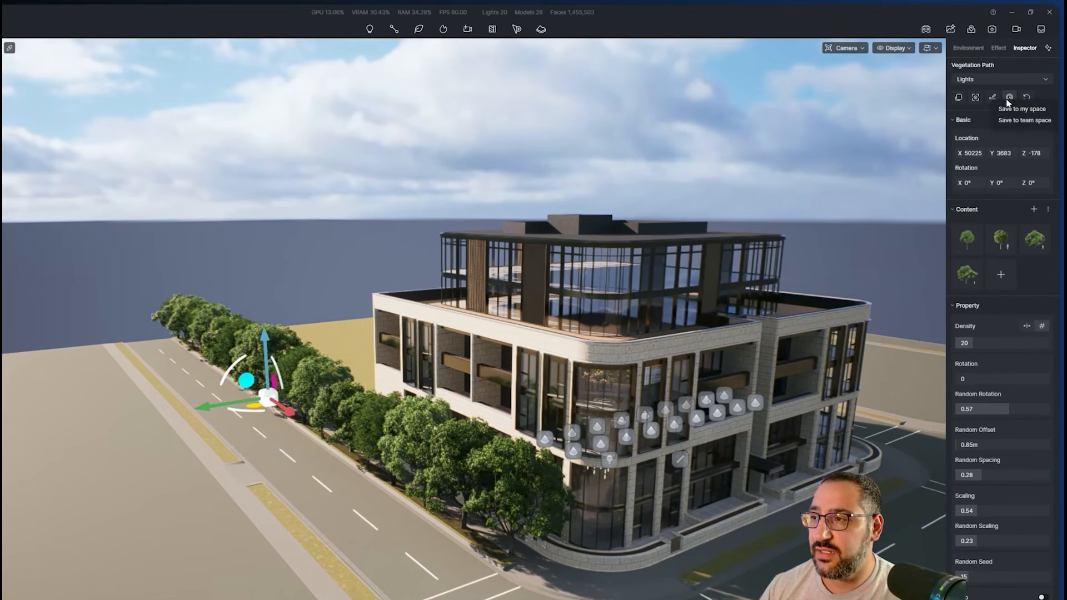
{"action": "left_click", "coordinate": [1011, 110]}
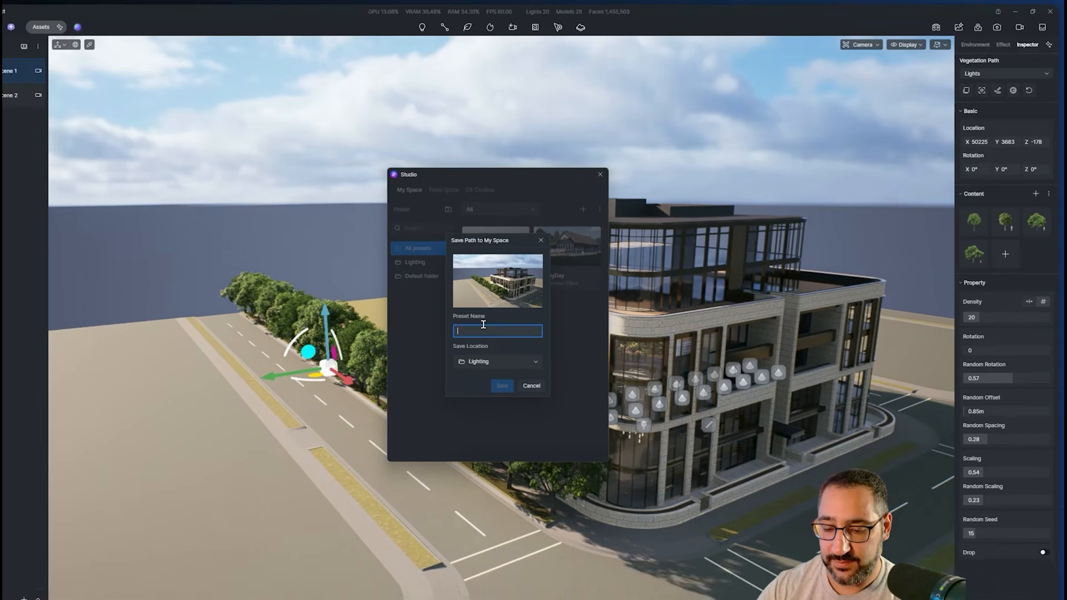
{"action": "type", "text": "Sidewalk Trees"}
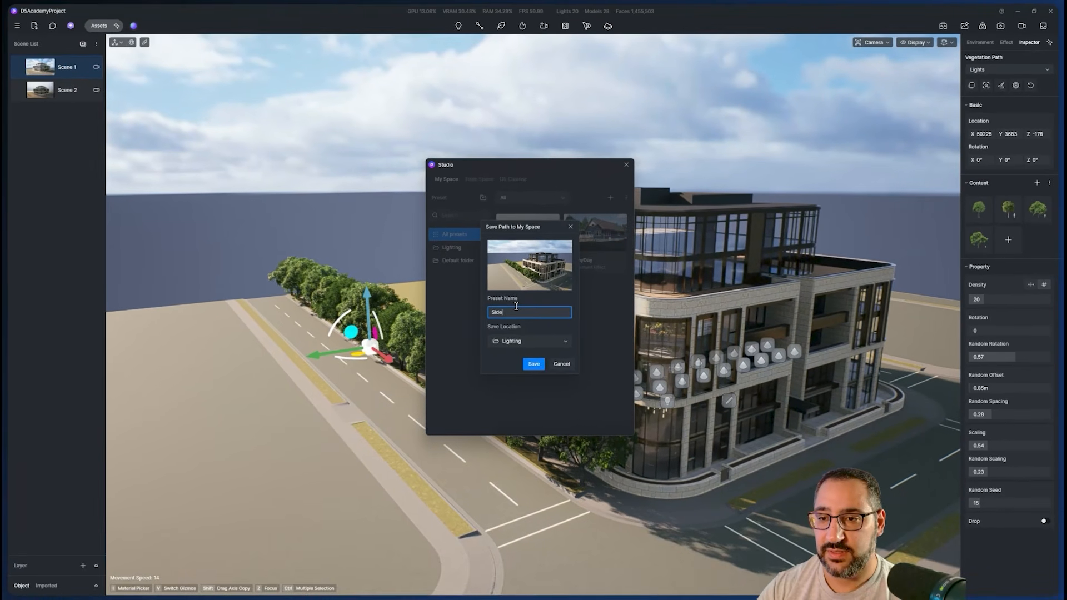
{"action": "left_click", "coordinate": [437, 394]}
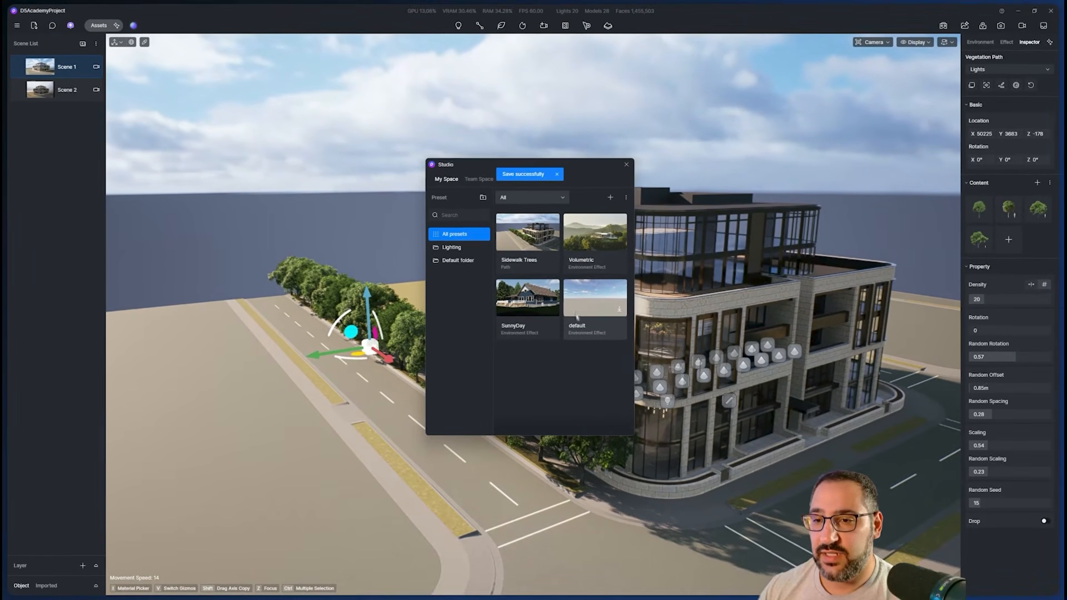
Apply the Sidewalk Trees preset to draw a short linear path along the side street from the building's corner, and finish the path
{"action": "left_click", "coordinate": [542, 250]}
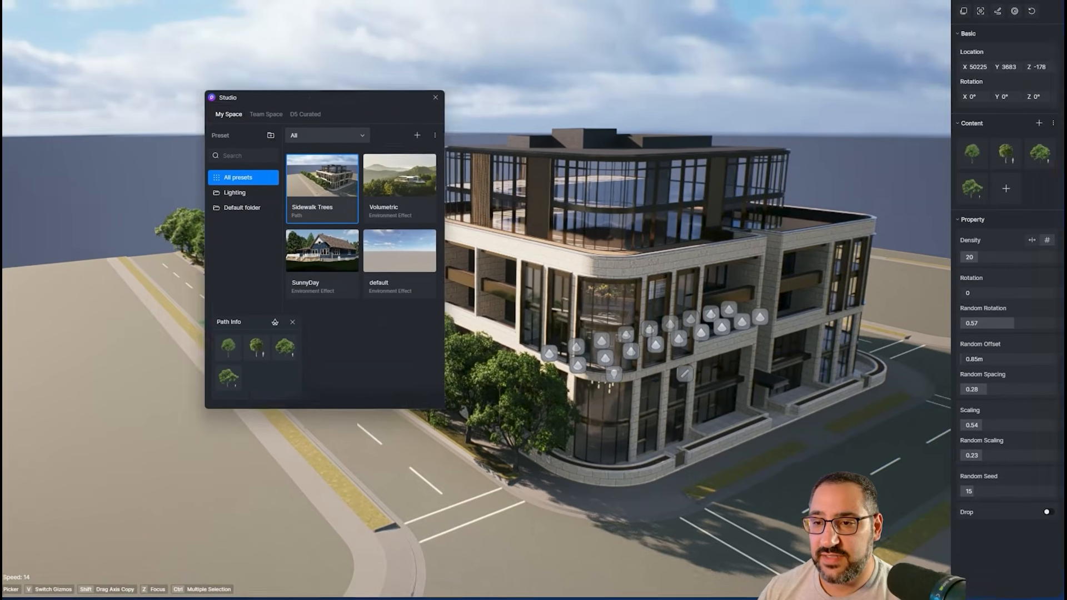
{"action": "left_click_drag", "start_coordinate": [310, 98], "coordinate": [181, 101]}
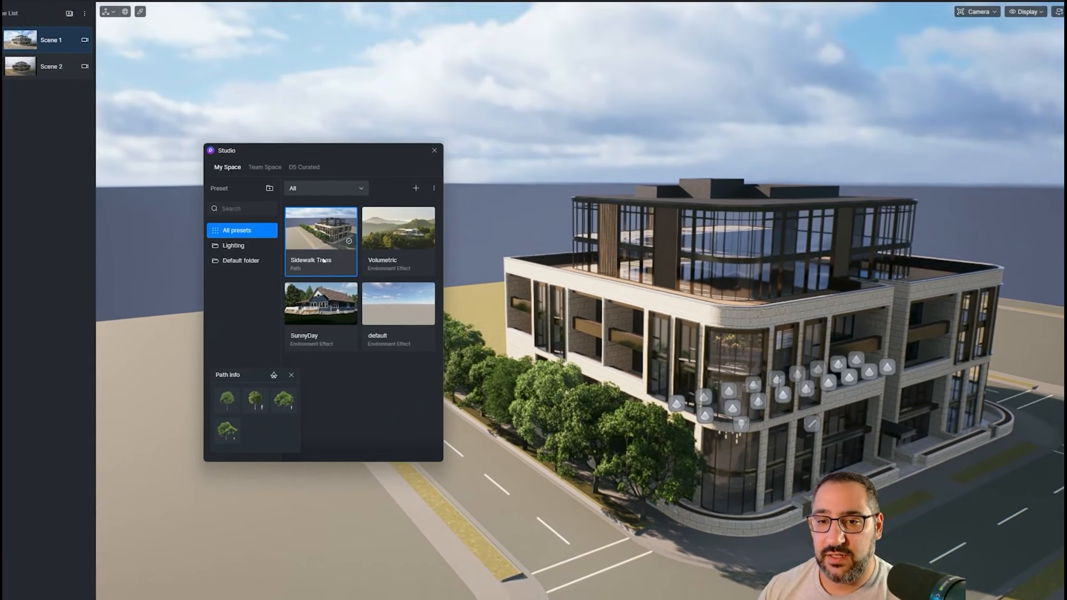
{"action": "double_click", "coordinate": [324, 260]}
{"action": "double_click", "coordinate": [336, 250]}
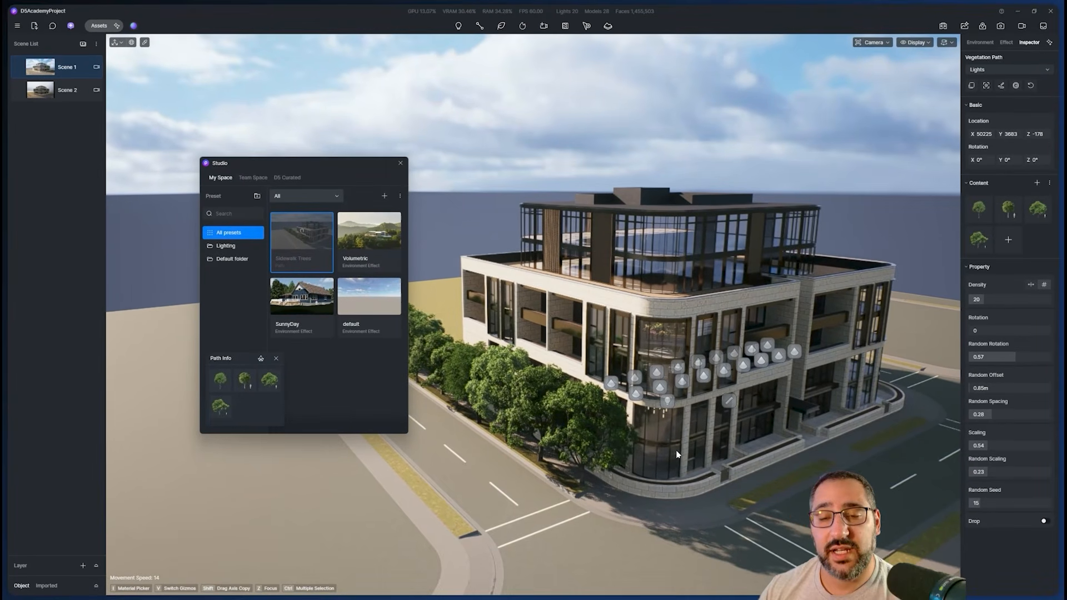
{"action": "left_click", "coordinate": [737, 507]}
{"action": "right_click_drag", "start_coordinate": [759, 492], "coordinate": [764, 497]}
{"action": "key", "text": "d"}
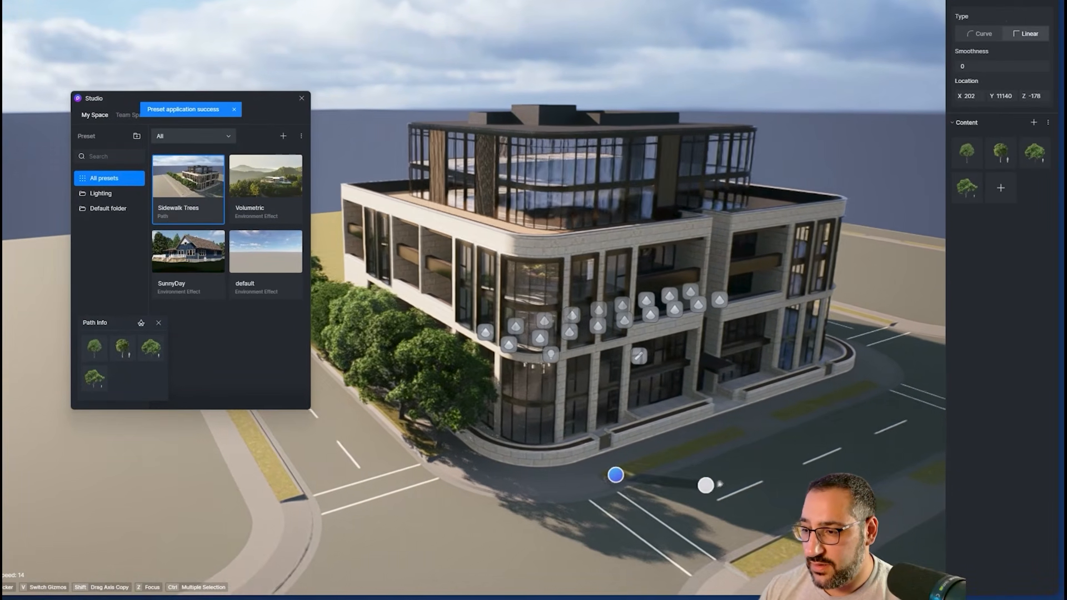
{"action": "left_click", "coordinate": [729, 432]}
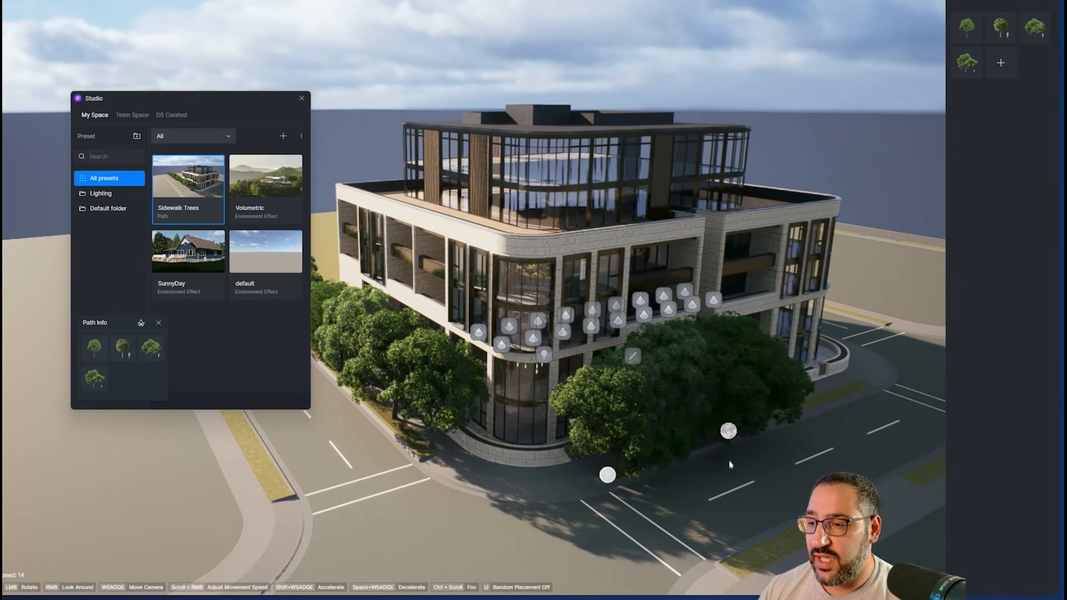
{"action": "left_click", "coordinate": [728, 433]}
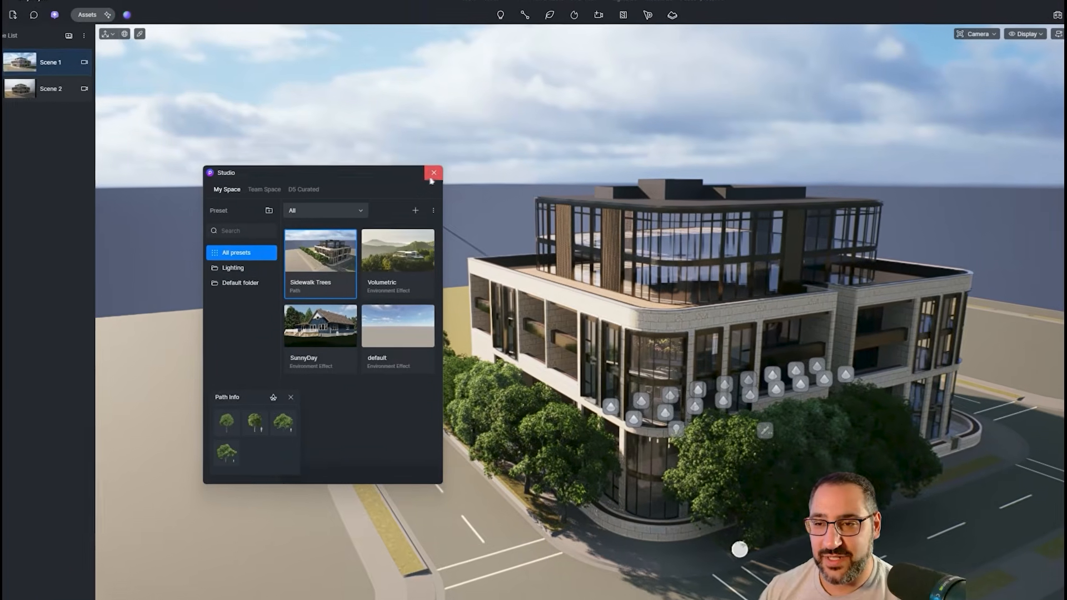
{"action": "left_click", "coordinate": [302, 99]}
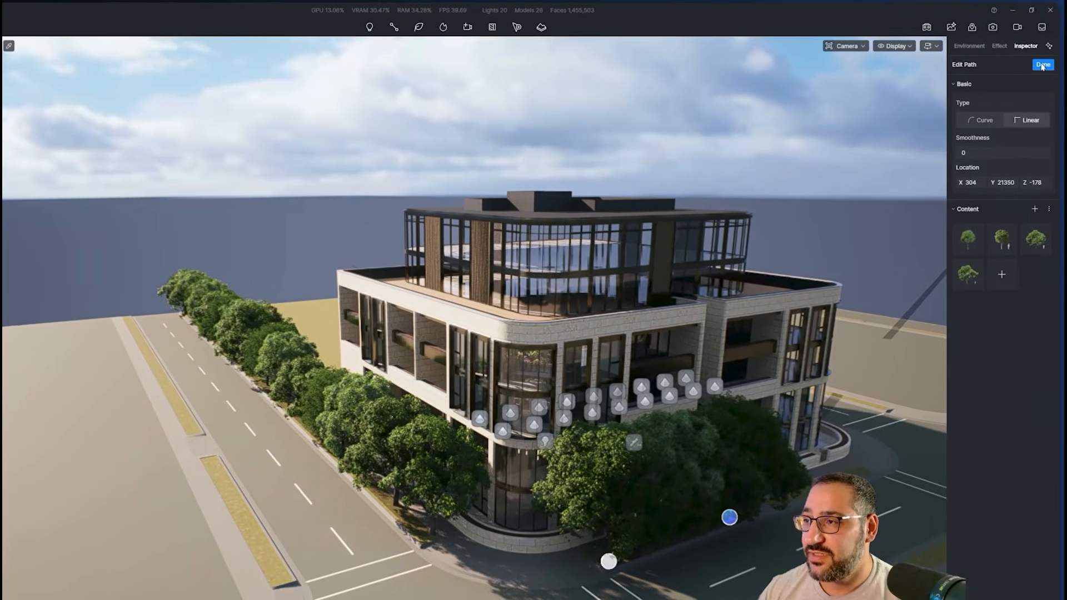
{"action": "left_click", "coordinate": [1051, 52]}
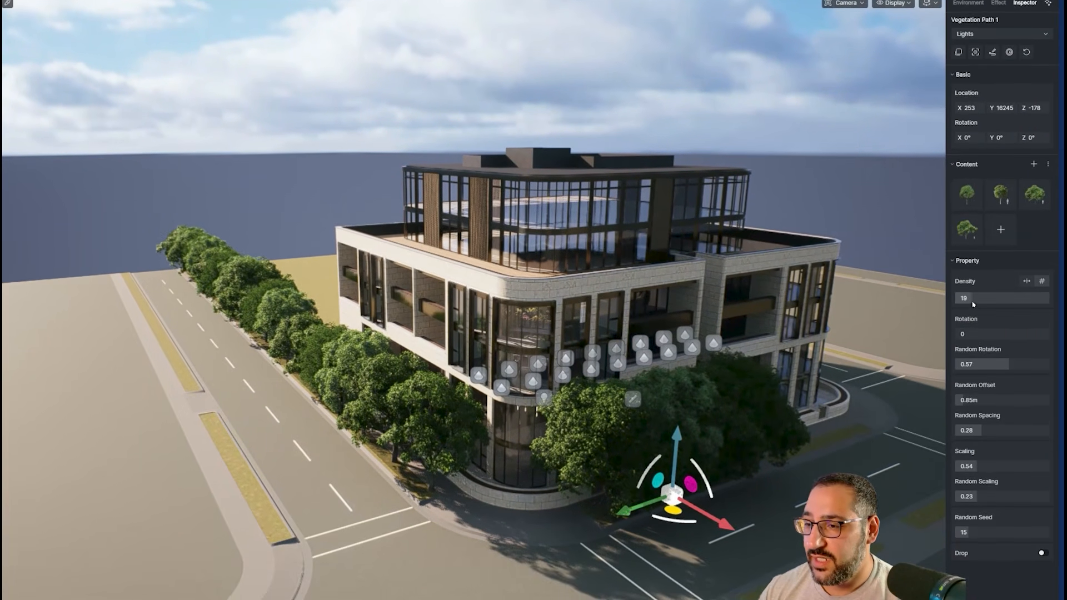
Set the side-street path's density to a quantity of 4 trees and show the scene's object list
{"action": "left_click_drag", "start_coordinate": [972, 303], "coordinate": [959, 303]}
{"action": "right_click_drag", "start_coordinate": [692, 364], "coordinate": [530, 408]}
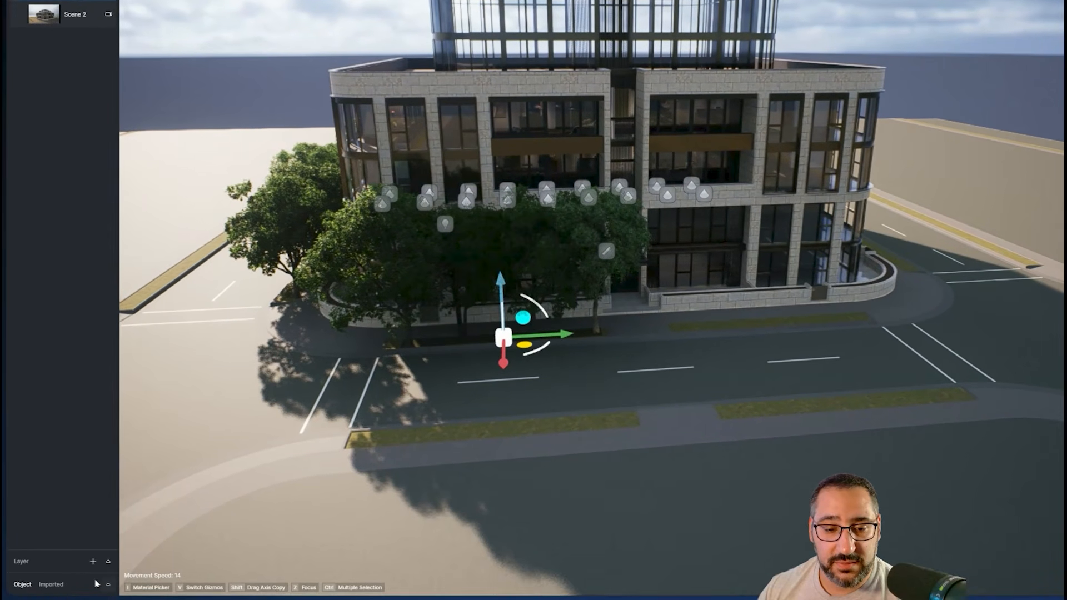
{"action": "left_click", "coordinate": [101, 585]}
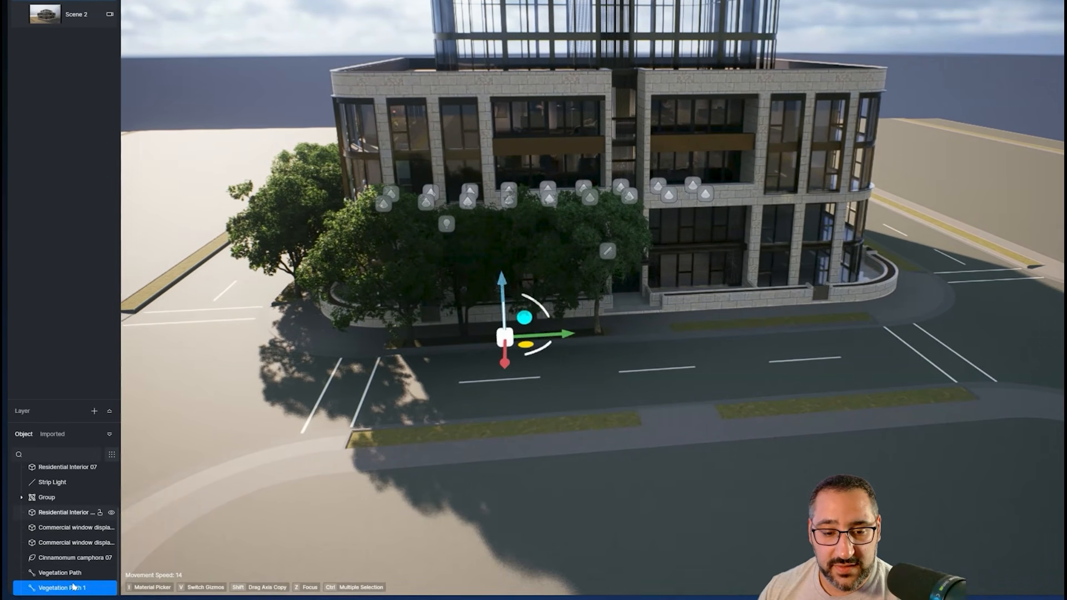
{"action": "mouse_move", "coordinate": [628, 323]}
{"action": "right_mouse_down"}
{"action": "mouse_move", "coordinate": [634, 339]}
{"action": "mouse_move", "coordinate": [646, 332]}
{"action": "right_mouse_up"}
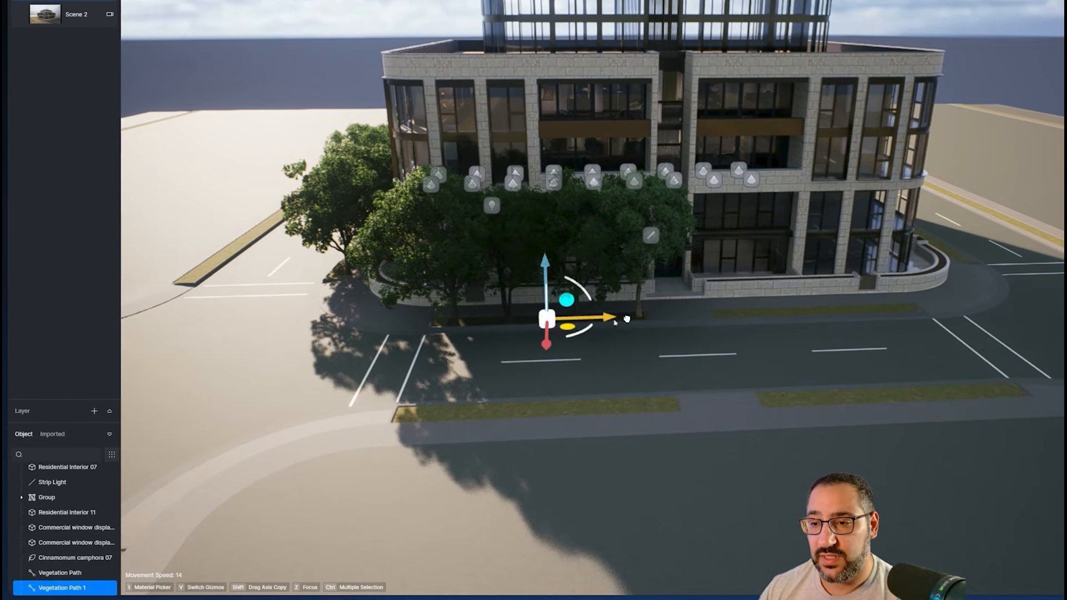
Copy the four-tree path along the side street to Y 31017, near the building's far corner, and set its random seed to 29
{"action": "left_click_drag", "start_coordinate": [615, 323], "coordinate": [894, 303]}
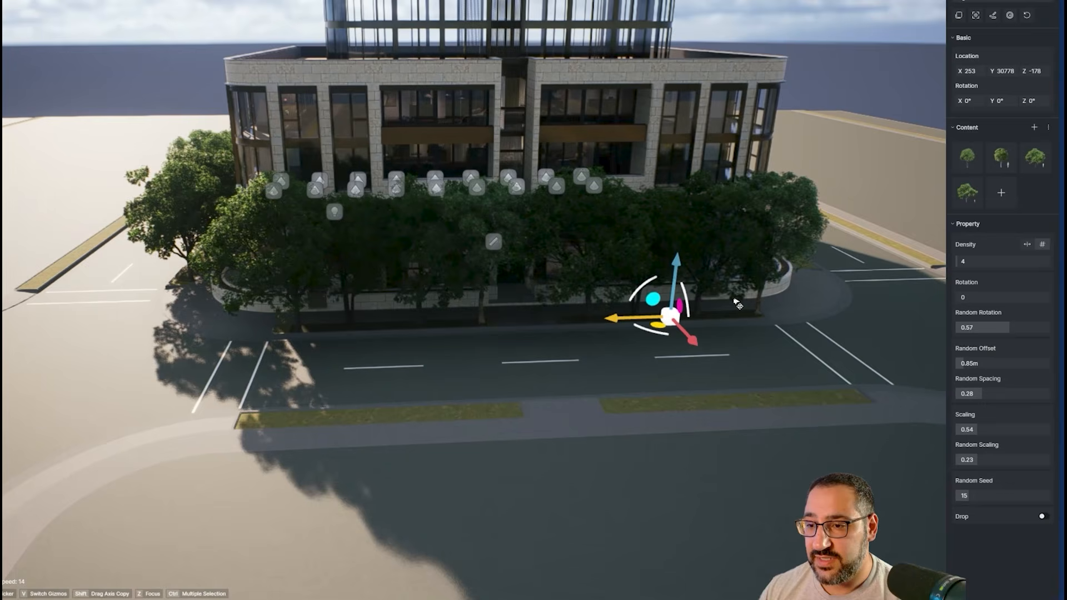
{"action": "left_click_drag", "start_coordinate": [738, 303], "coordinate": [730, 307]}
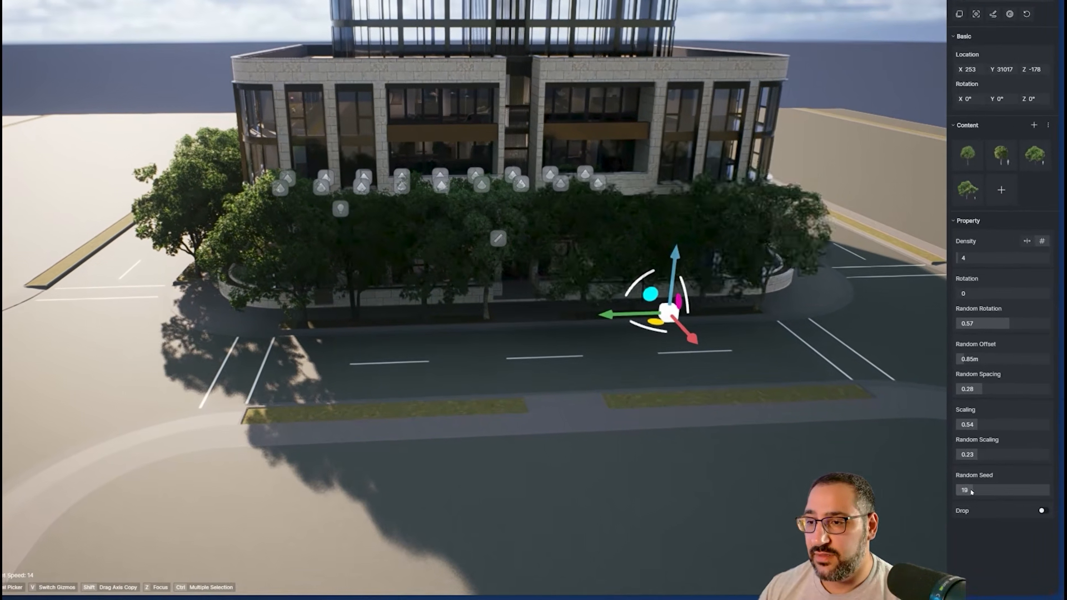
{"action": "left_click_drag", "start_coordinate": [982, 505], "coordinate": [989, 504]}
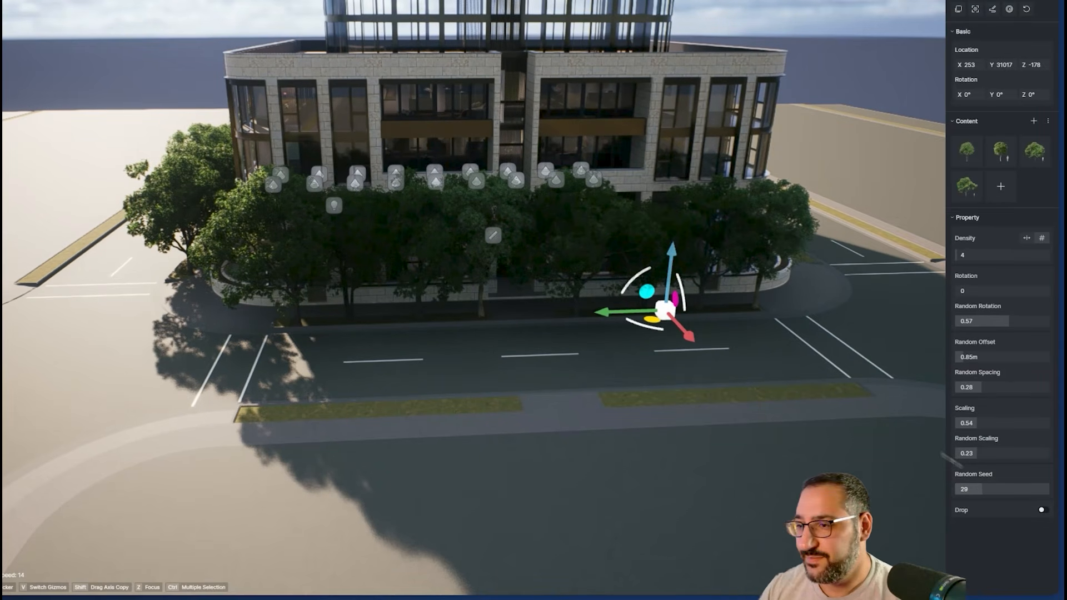
Copy the long street tree path across to the opposite parallel street at Y 52236 and set the copy's random seed to 18
{"action": "right_click_drag", "start_coordinate": [741, 358], "coordinate": [776, 395]}
{"action": "key", "text": "d"}
{"action": "key", "text": "e"}
{"action": "key", "text": "a"}
{"action": "key", "text": "w"}
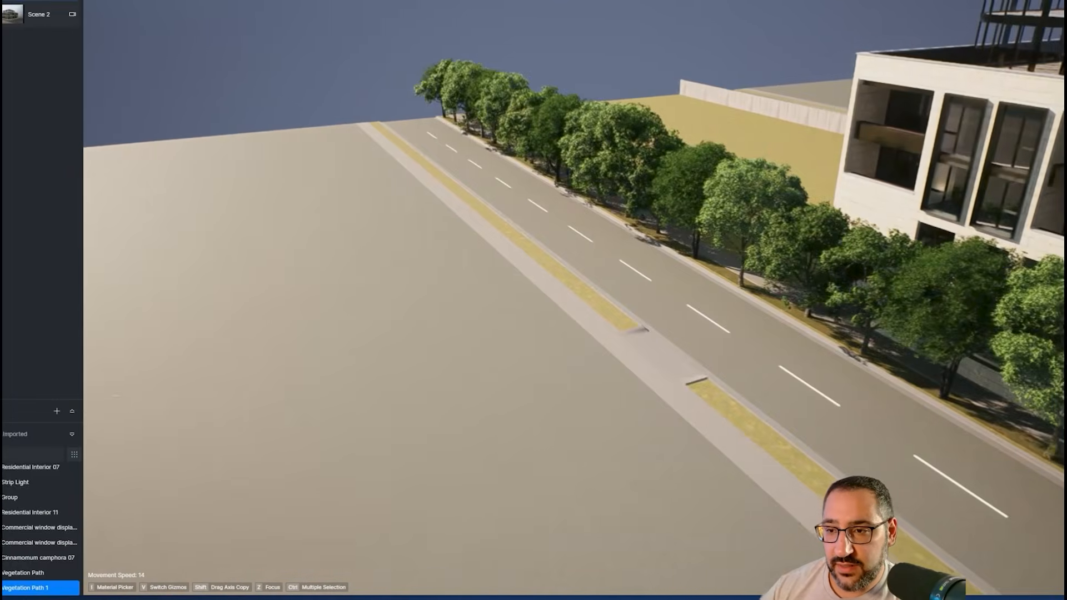
{"action": "key", "text": "s"}
{"action": "right_click_drag", "start_coordinate": [115, 396], "coordinate": [725, 361]}
{"action": "key", "text": "d"}
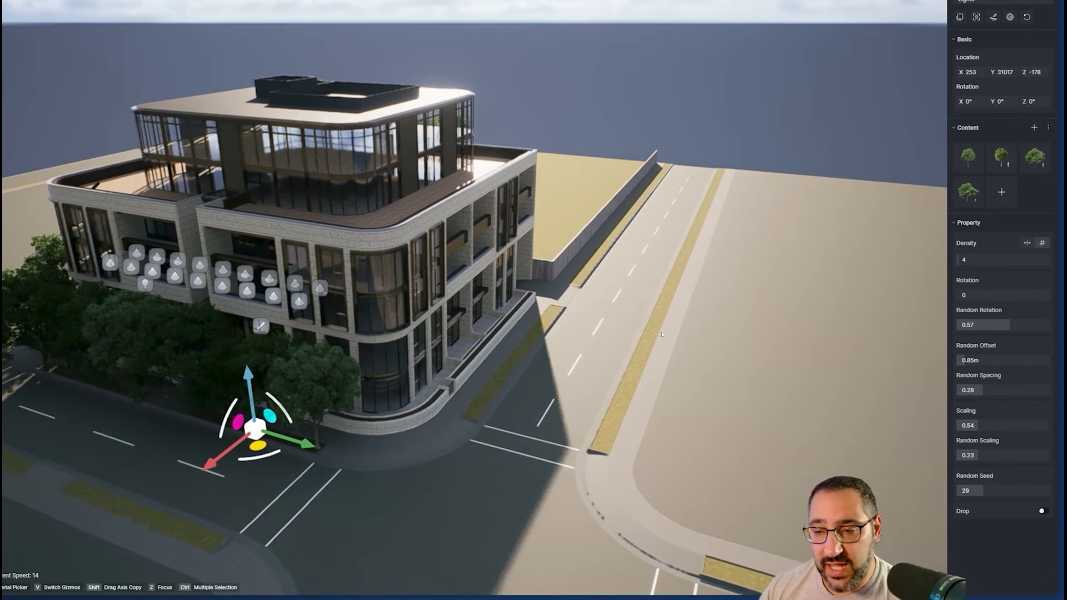
{"action": "right_click_drag", "start_coordinate": [716, 352], "coordinate": [705, 342]}
{"action": "right_click_drag", "start_coordinate": [633, 282], "coordinate": [601, 312]}
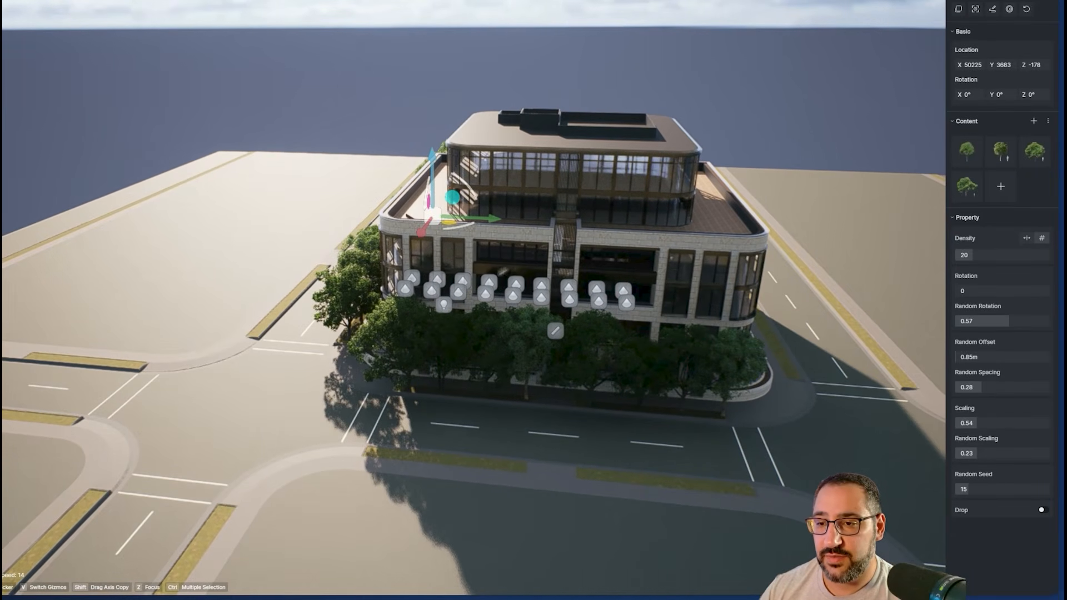
{"action": "left_click_drag", "start_coordinate": [491, 220], "coordinate": [837, 236], "text": "shift"}
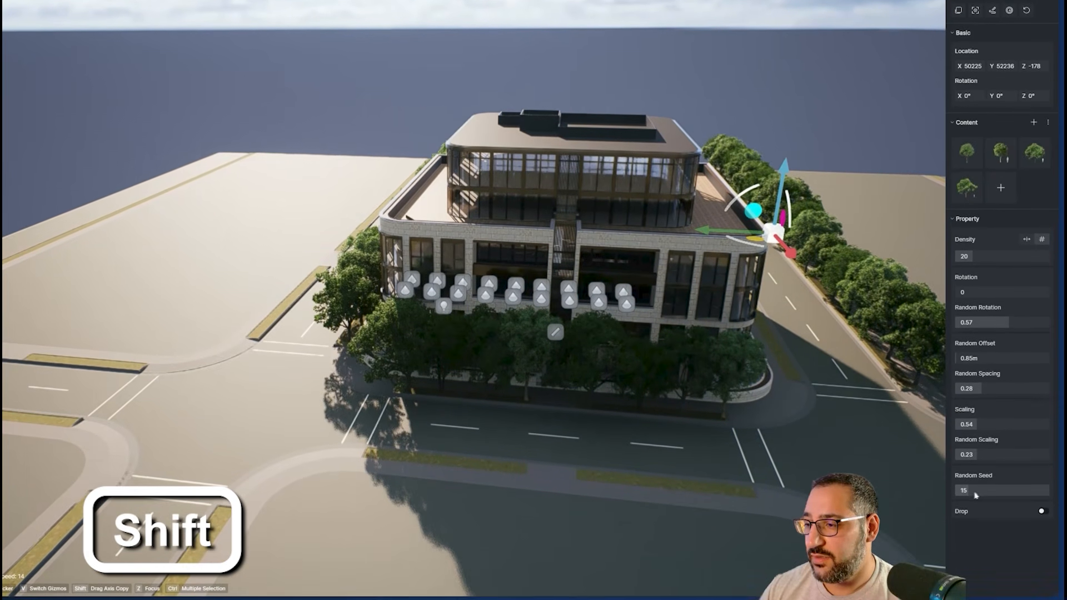
{"action": "left_click_drag", "start_coordinate": [973, 545], "coordinate": [970, 544]}
{"action": "right_click_drag", "start_coordinate": [756, 348], "coordinate": [735, 348]}
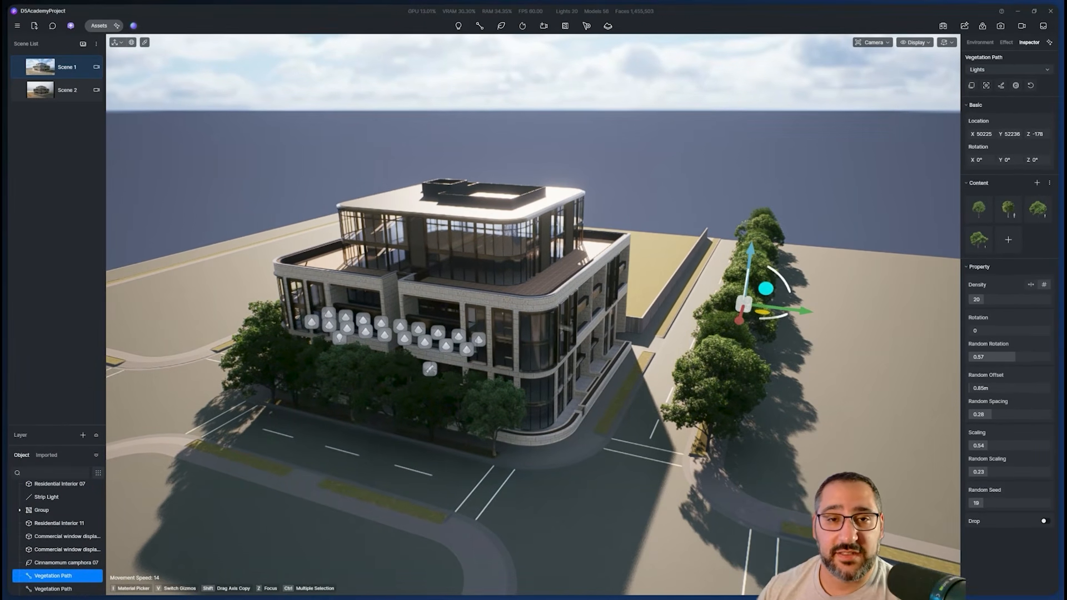
Draw a long linear path with the Sidewalk Trees preset along the building's side of the street, from X 34243 to X 93040, and finish it
{"action": "left_click", "coordinate": [134, 26]}
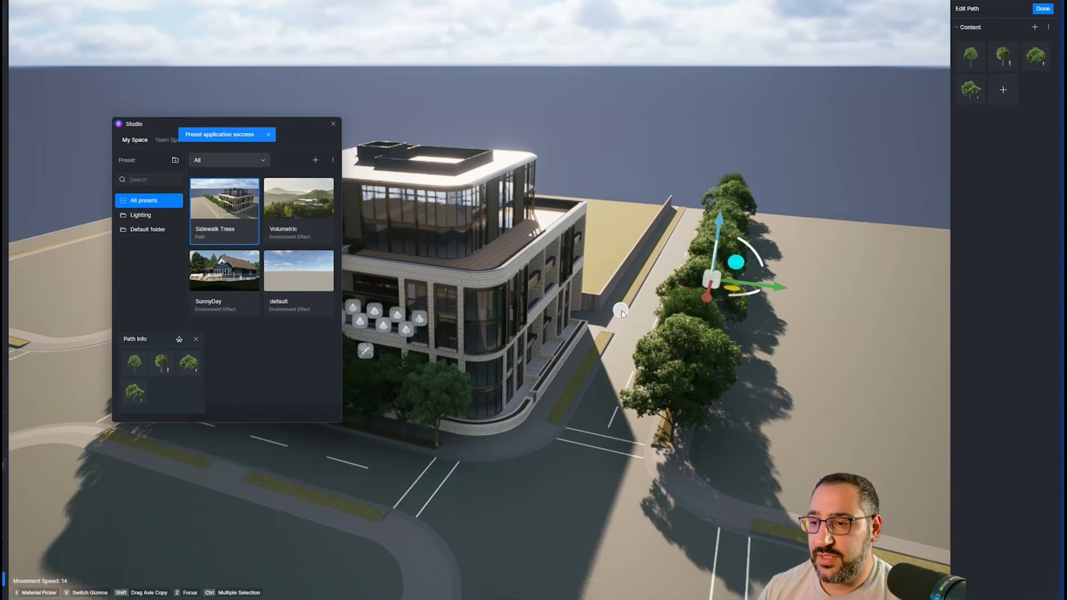
{"action": "left_click", "coordinate": [675, 328]}
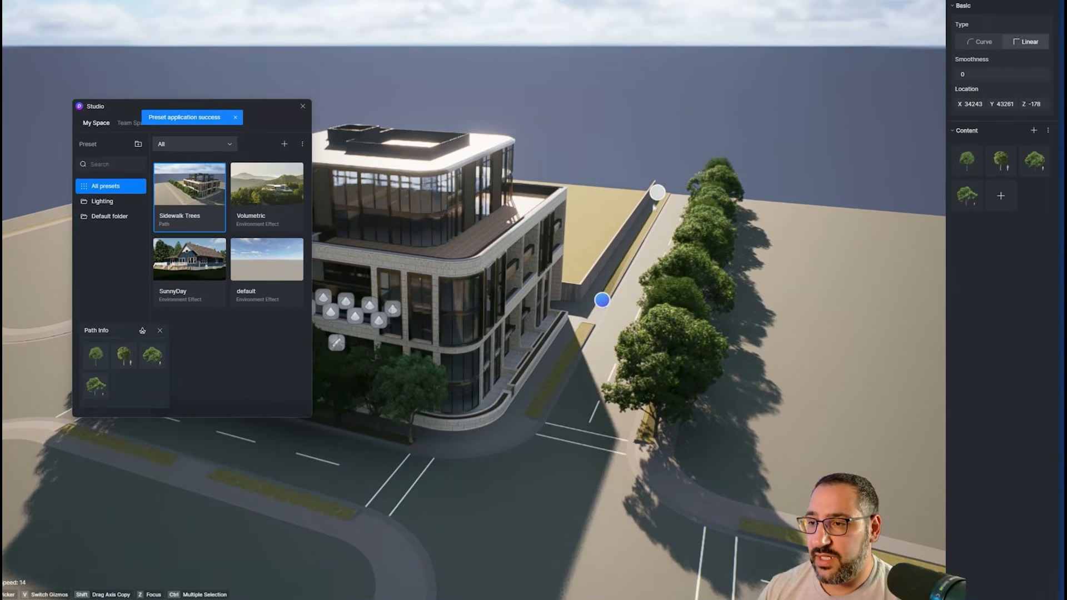
{"action": "left_click", "coordinate": [718, 238]}
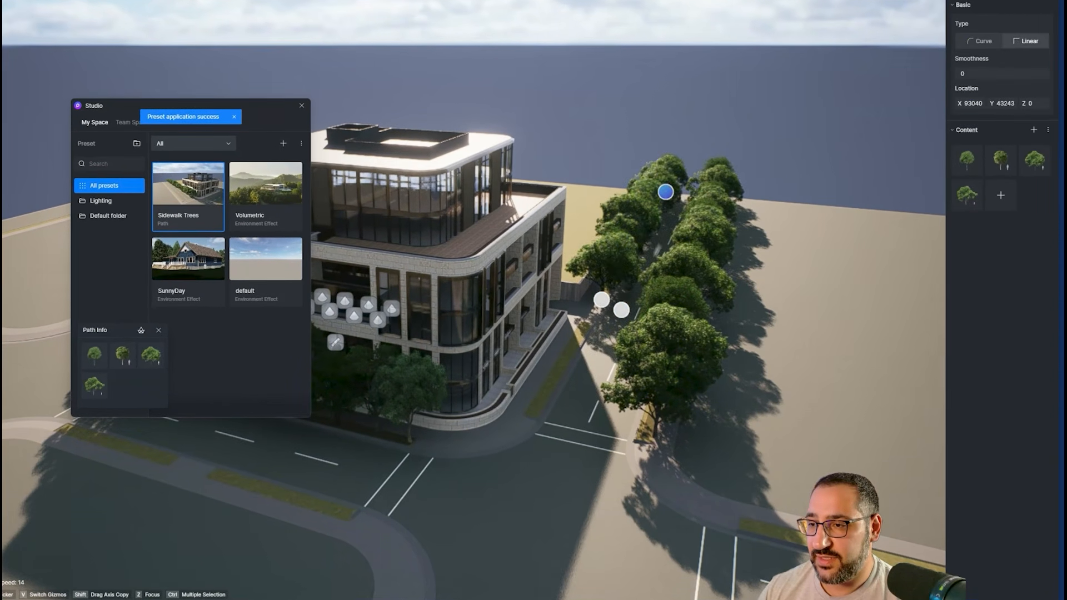
{"action": "left_click", "coordinate": [699, 170]}
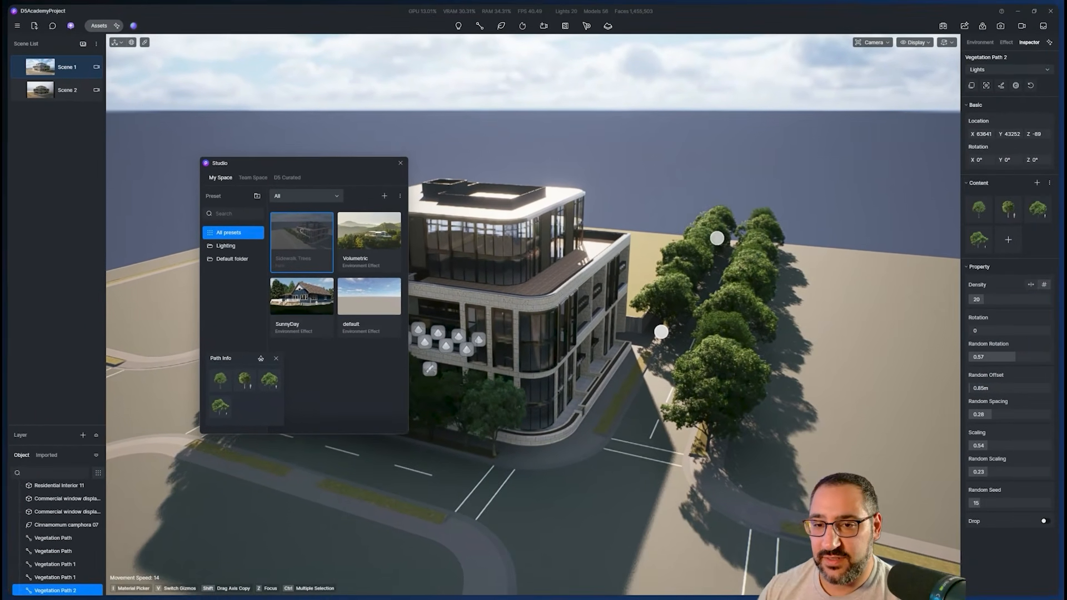
Draw a second linear Sidewalk Trees path beside the building from X 27007 to X 7990 near the street corner, and finish it
{"action": "scroll", "coordinate": [654, 358], "scroll_direction": "up", "scroll_amount": 5}
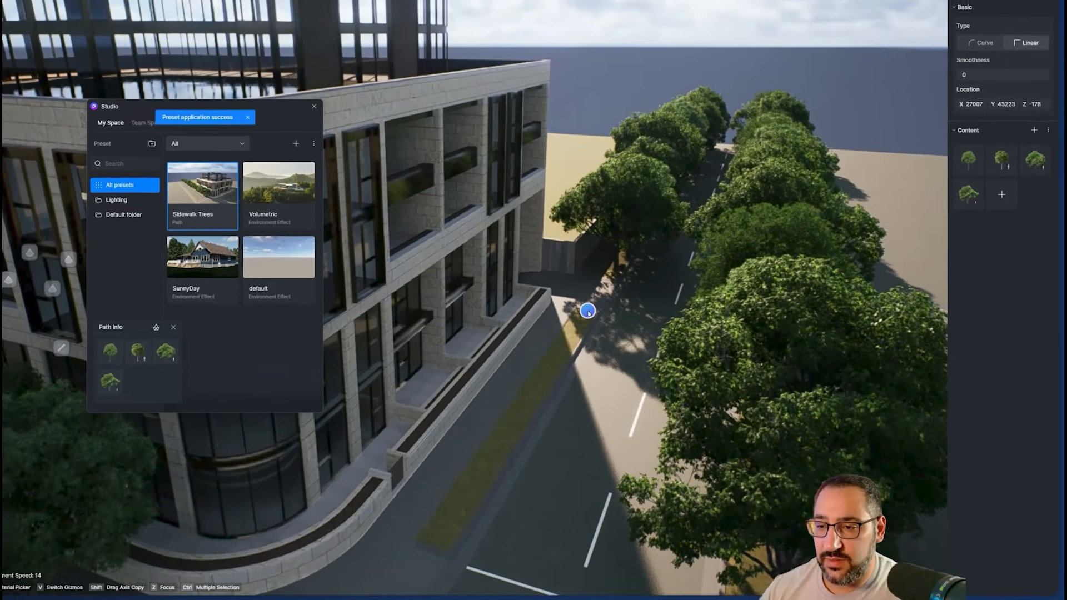
{"action": "scroll", "coordinate": [588, 313], "scroll_direction": "down", "scroll_amount": 5}
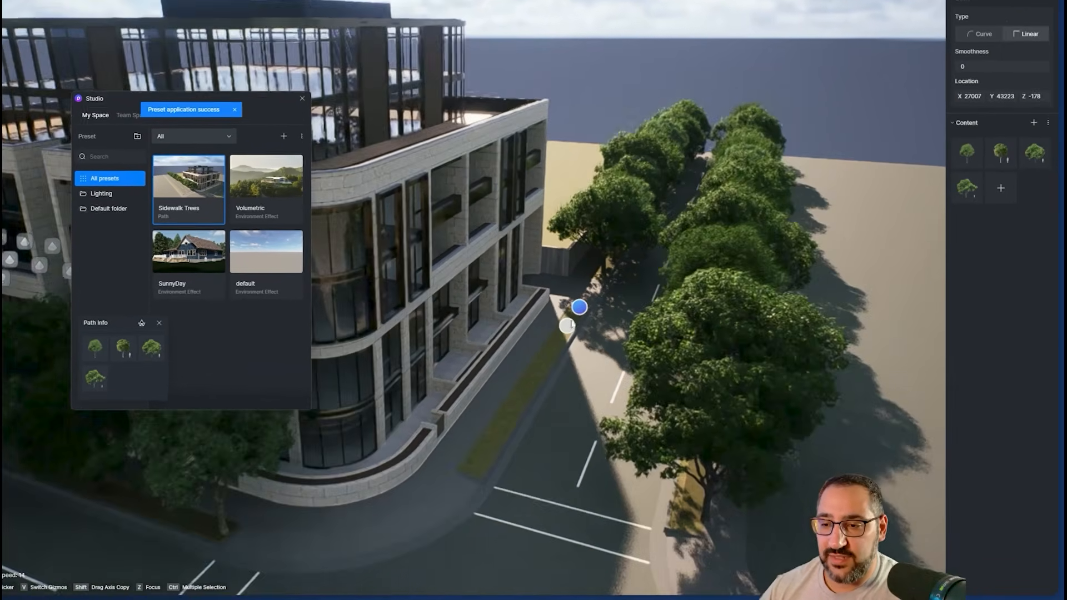
{"action": "left_click", "coordinate": [494, 439]}
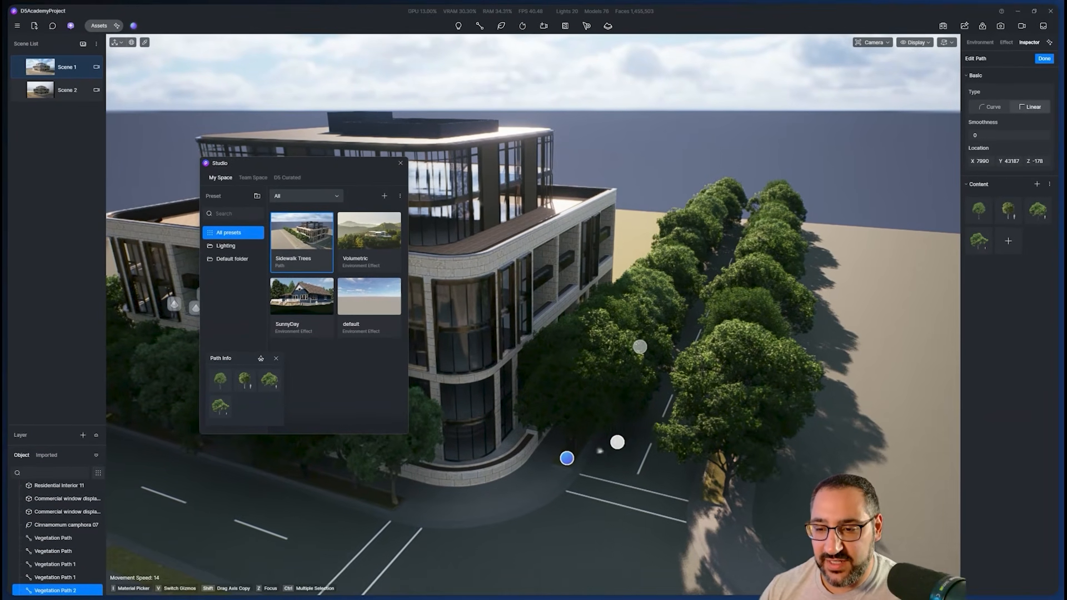
{"action": "left_click", "coordinate": [595, 449]}
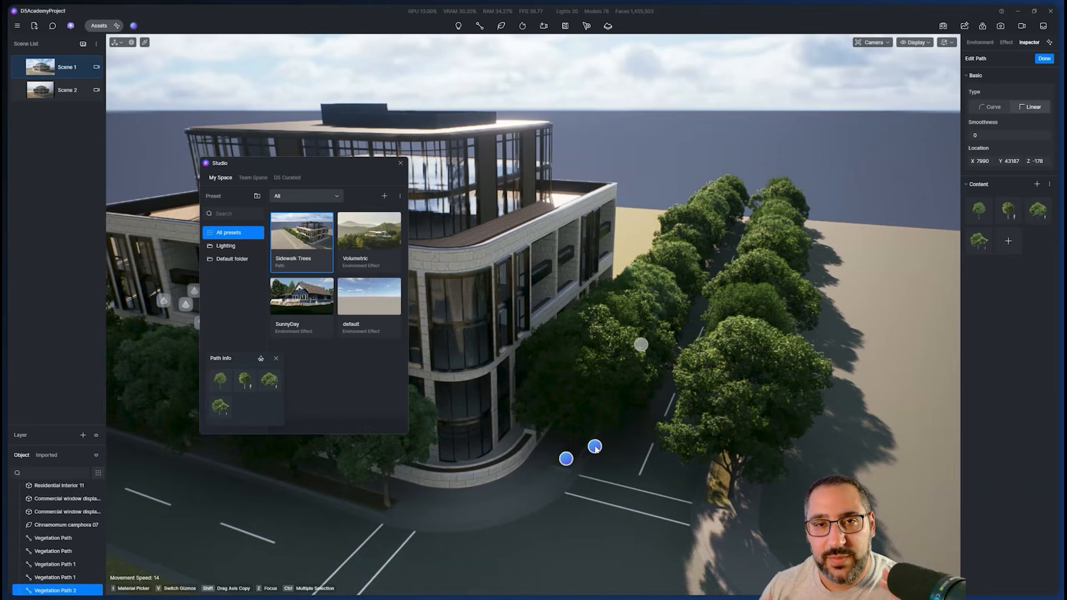
{"action": "scroll", "coordinate": [596, 449], "scroll_direction": "down", "scroll_amount": 5}
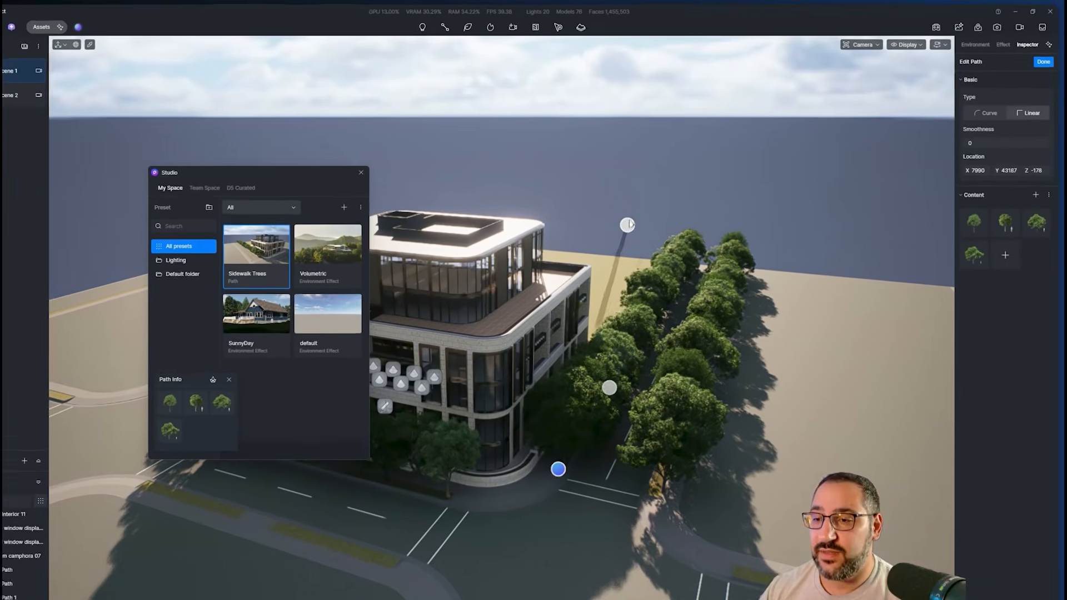
{"action": "right_click", "coordinate": [662, 208]}
{"action": "scroll", "coordinate": [635, 366], "scroll_direction": "up", "scroll_amount": 3}
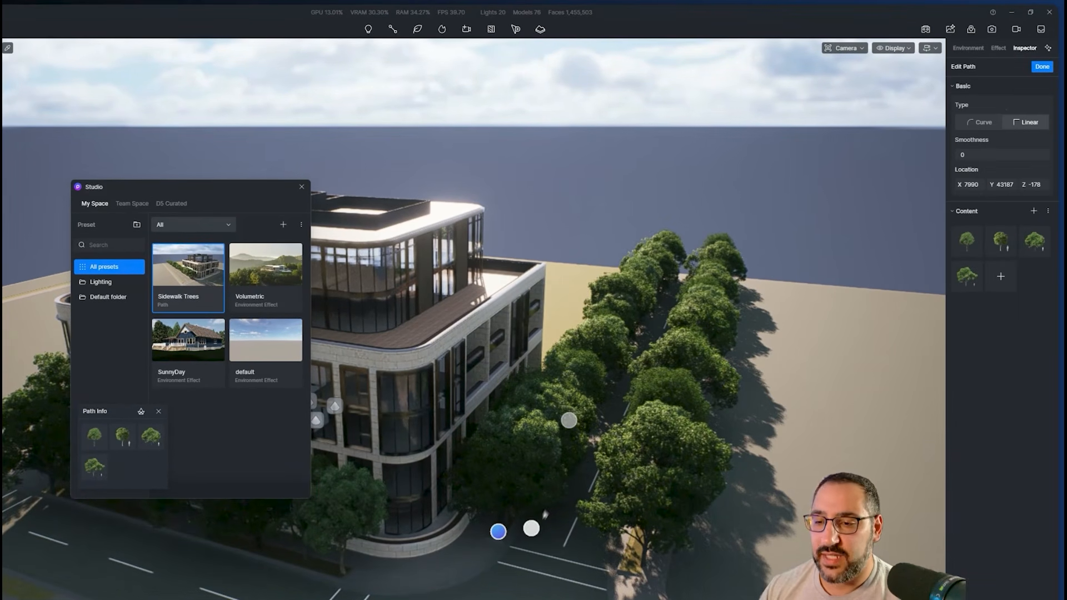
{"action": "scroll", "coordinate": [567, 515], "scroll_direction": "up", "scroll_amount": 5}
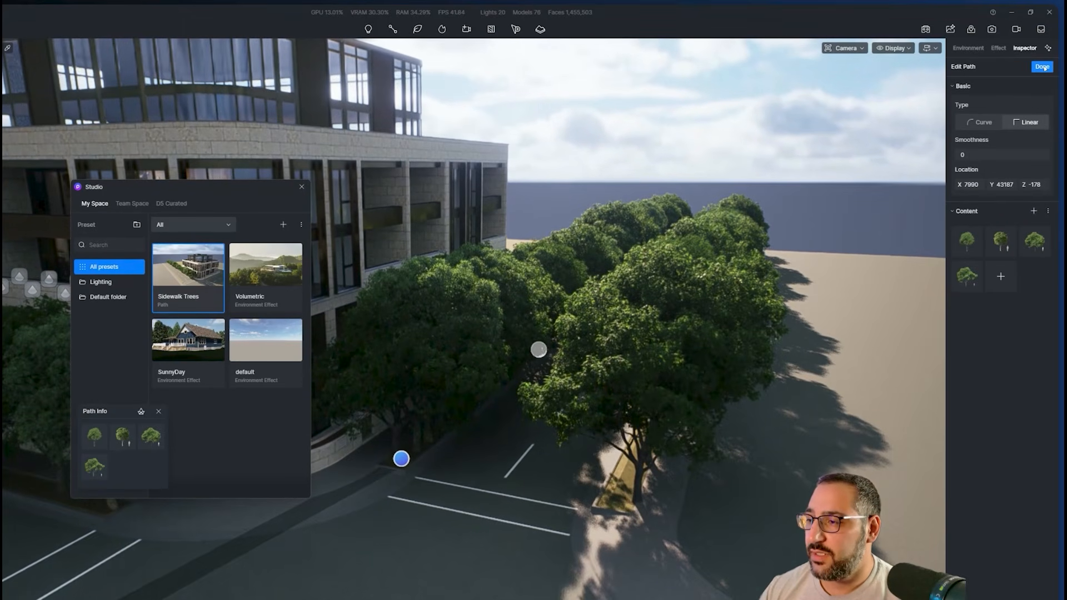
{"action": "left_click", "coordinate": [1042, 67]}
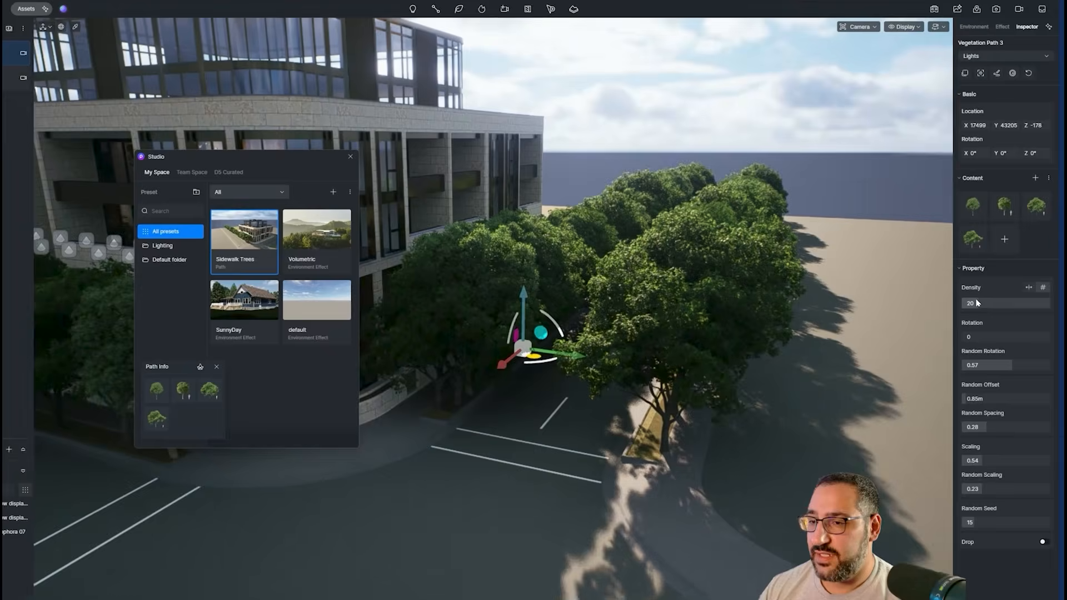
Set the density of the short corner path to 10 trees and the long path on the building's side to 12 trees
{"action": "left_click_drag", "start_coordinate": [983, 300], "coordinate": [975, 301]}
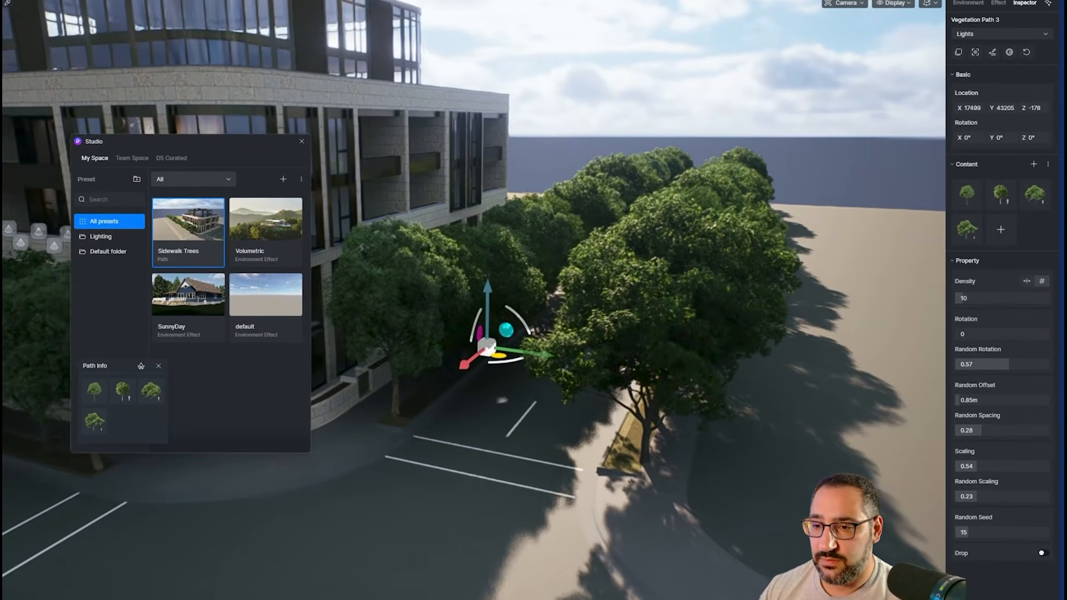
{"action": "key", "text": "w"}
{"action": "right_click_drag", "start_coordinate": [502, 400], "coordinate": [365, 267]}
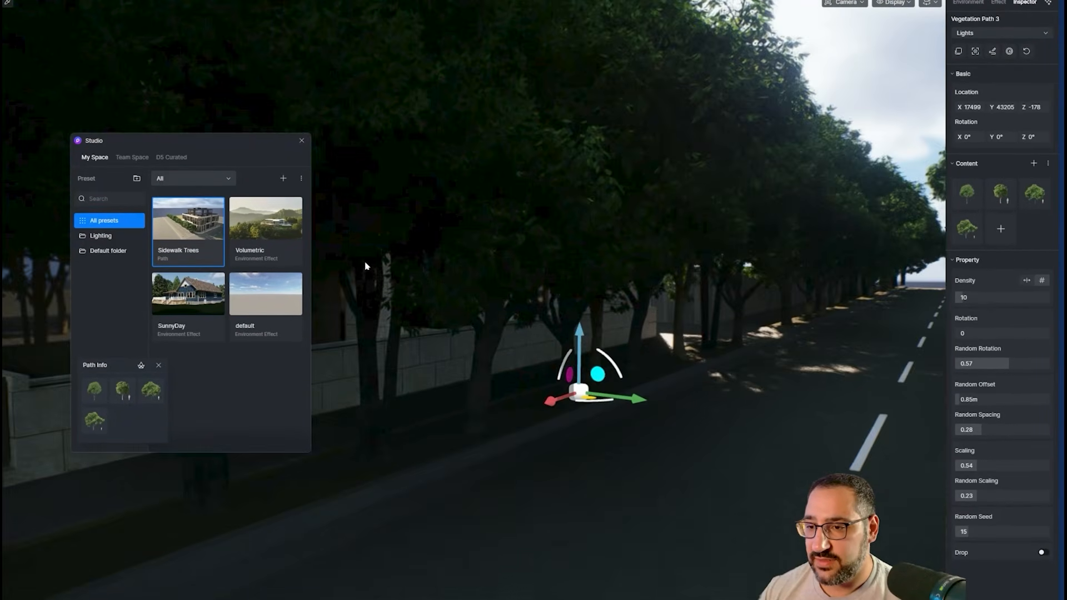
{"action": "scroll", "coordinate": [365, 266], "scroll_direction": "down", "scroll_amount": 1}
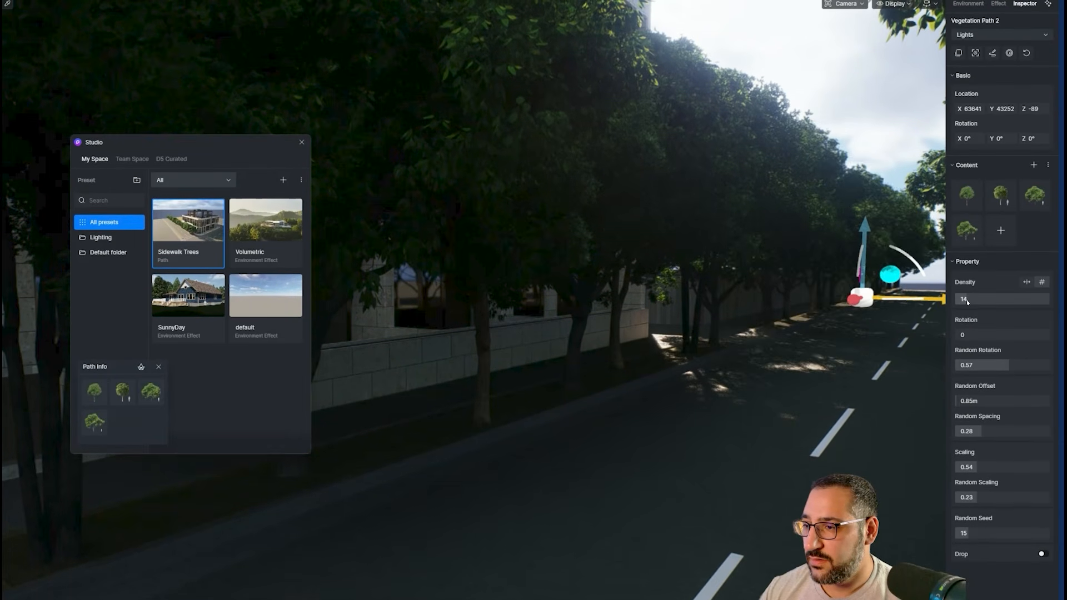
{"action": "key", "text": "s"}
{"action": "right_click_drag", "start_coordinate": [723, 395], "coordinate": [742, 483]}
Copy the long street tree path to both outer edges of the site, at Y 90985 and Y -46183
{"action": "scroll", "coordinate": [742, 483], "scroll_direction": "down", "scroll_amount": 5}
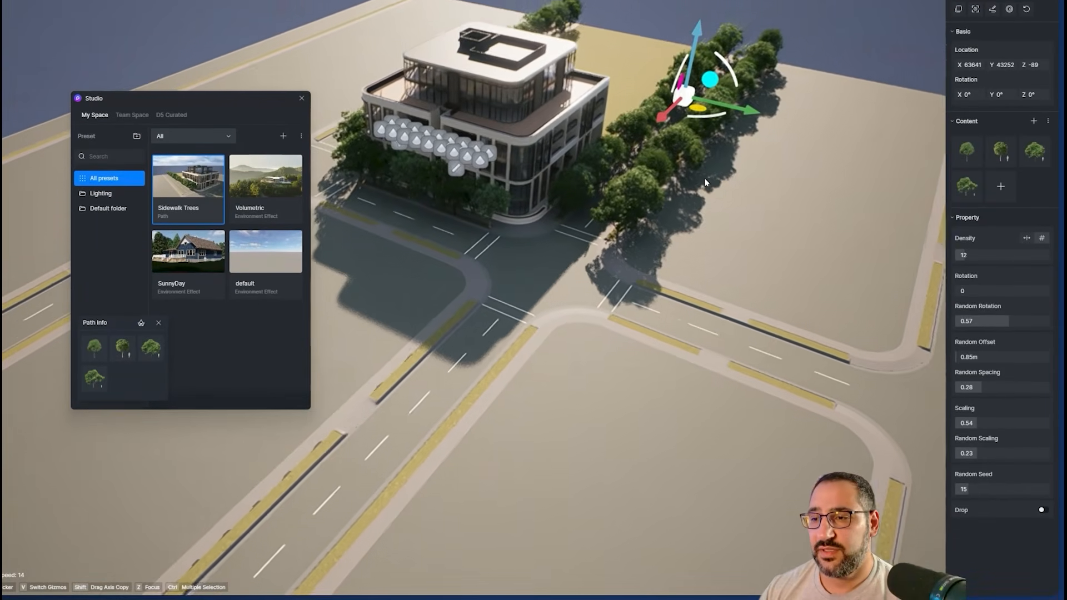
{"action": "right_click_drag", "start_coordinate": [687, 387], "coordinate": [611, 331]}
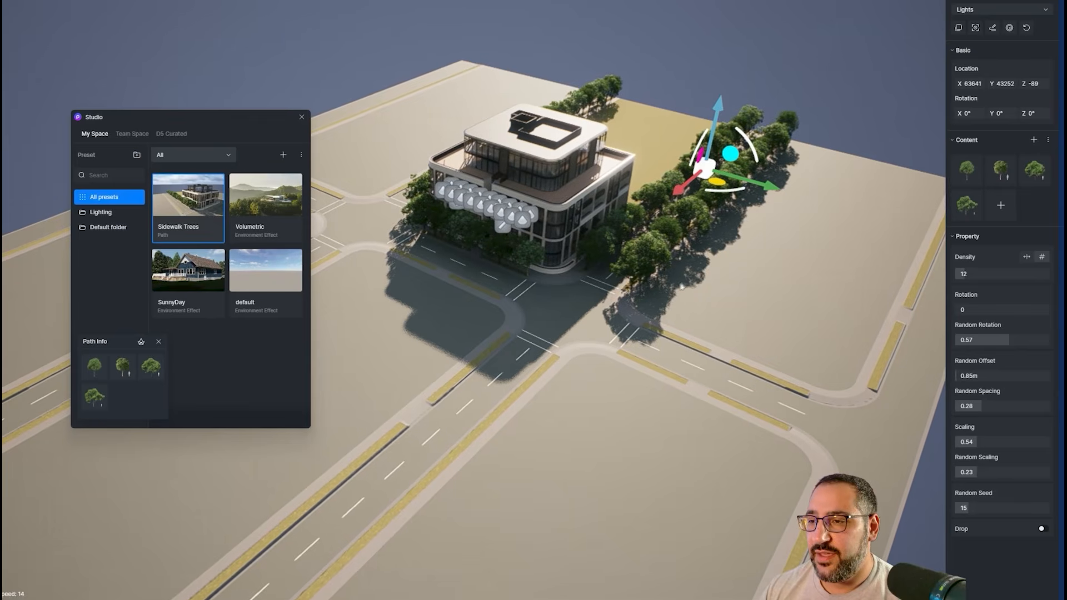
{"action": "left_click_drag", "start_coordinate": [697, 212], "coordinate": [1008, 308]}
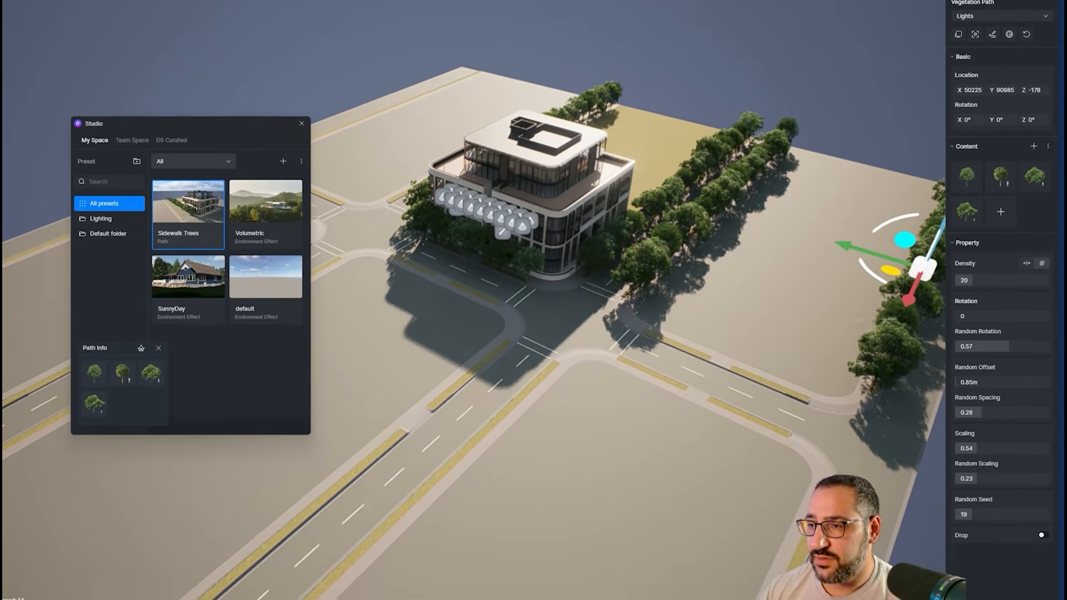
{"action": "right_click_drag", "start_coordinate": [750, 313], "coordinate": [778, 312]}
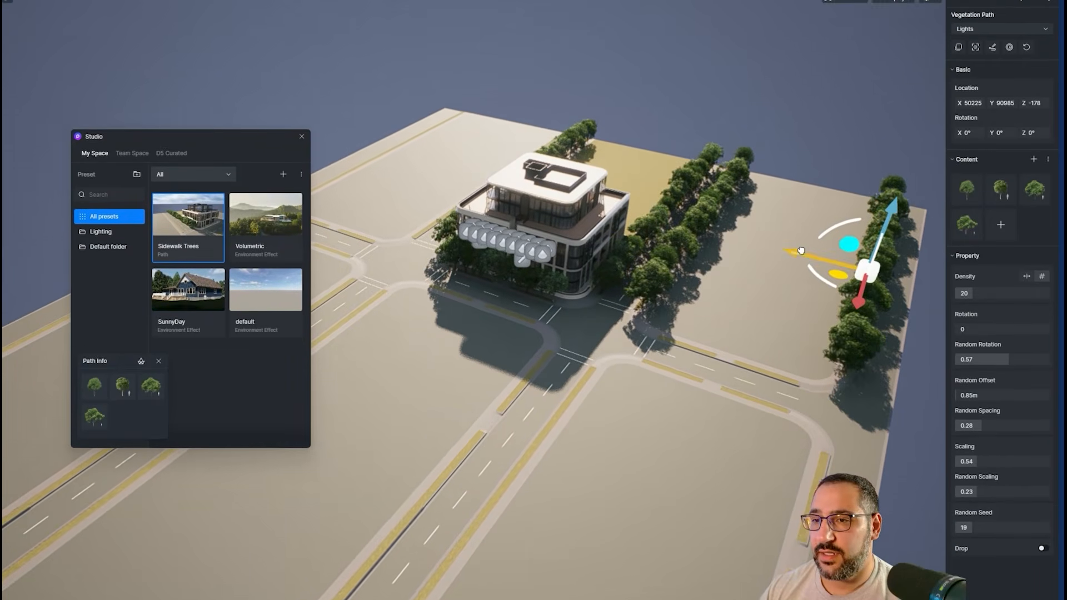
{"action": "left_click_drag", "start_coordinate": [819, 244], "coordinate": [345, 114], "text": "shift"}
{"action": "left_click_drag", "start_coordinate": [421, 164], "coordinate": [418, 163], "text": "shift"}
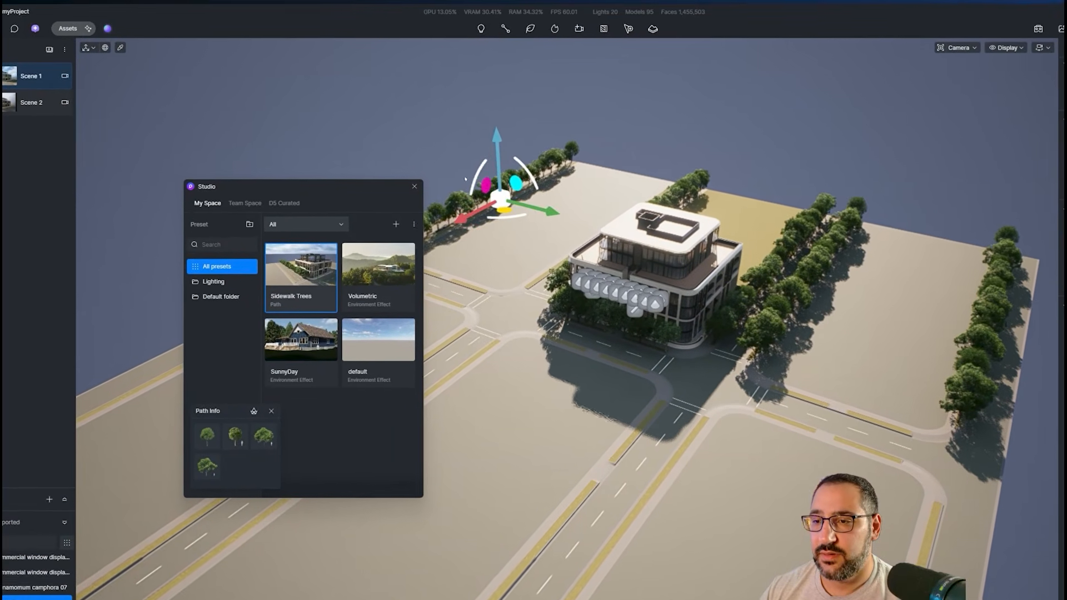
Close the preset library and copy the edge tree row at Y -46183 across the intersection along the same edge
{"action": "right_click_drag", "start_coordinate": [727, 334], "coordinate": [406, 533]}
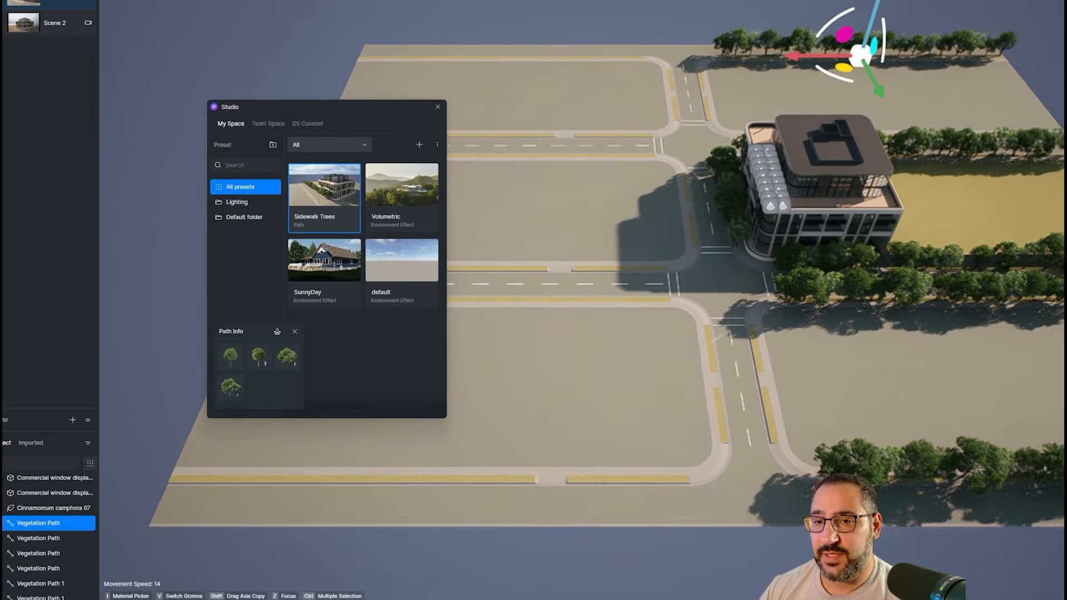
{"action": "left_click", "coordinate": [438, 107]}
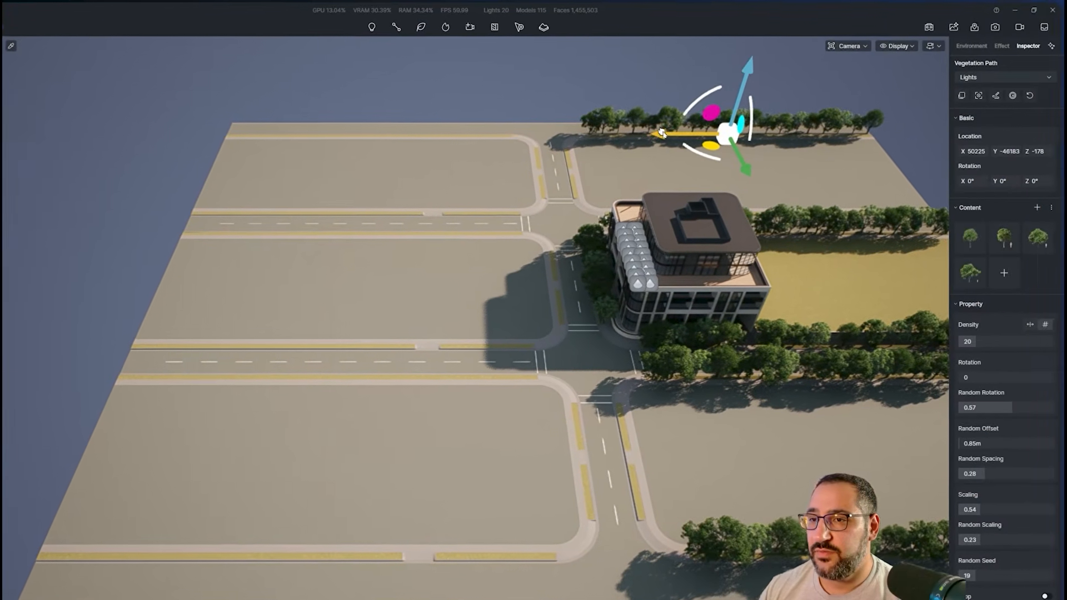
{"action": "left_click_drag", "start_coordinate": [662, 133], "coordinate": [303, 148], "text": "shift"}
Copy the tree rows flanking the building across the intersection, with the Y 3683 row at X -58145 and the Y 43252 row at X -70489
{"action": "left_click", "coordinate": [863, 224]}
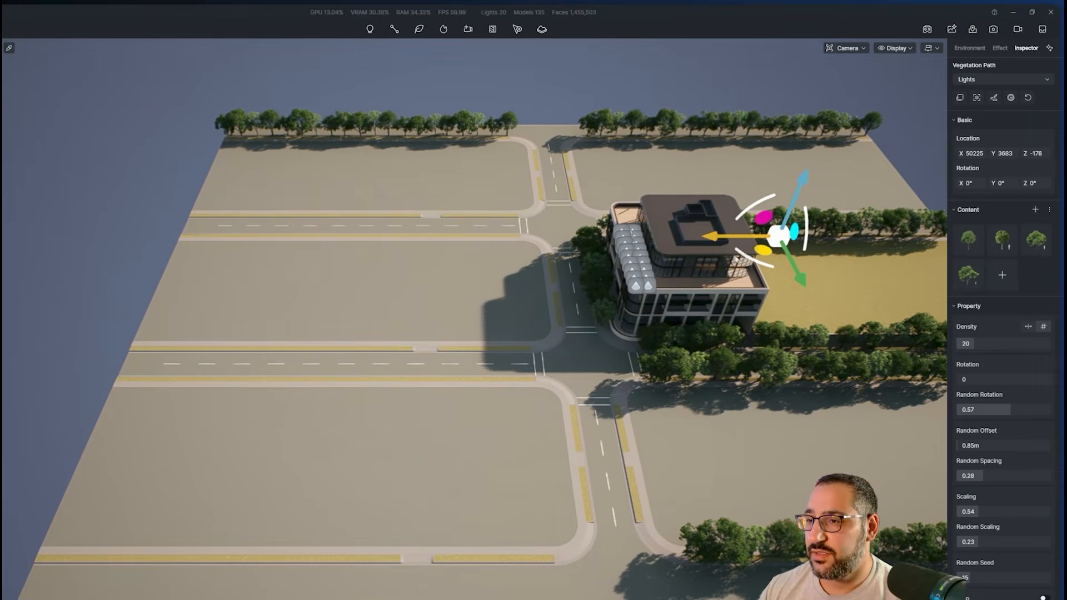
{"action": "left_click_drag", "start_coordinate": [796, 239], "coordinate": [425, 251], "text": "shift"}
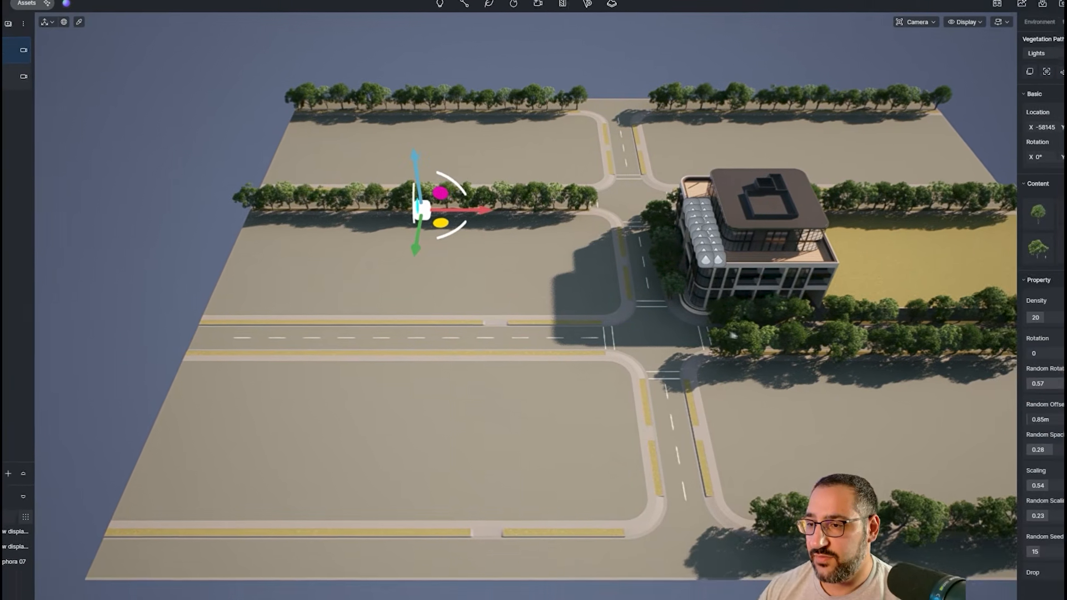
{"action": "left_click", "coordinate": [822, 380]}
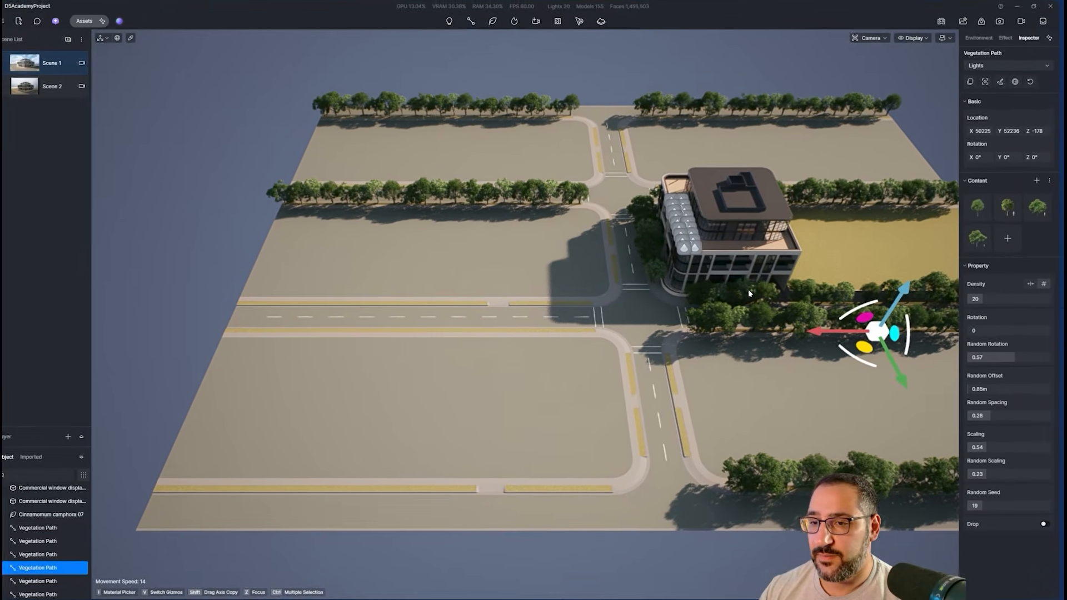
{"action": "left_click_drag", "start_coordinate": [829, 332], "coordinate": [353, 338], "text": "shift"}
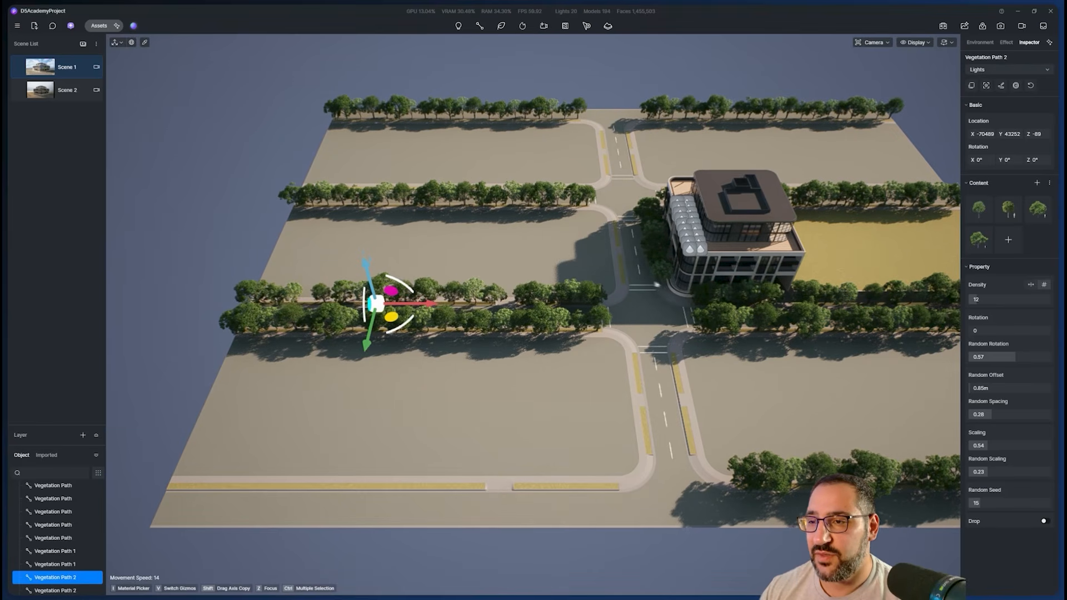
Copy the four-tree paths across the street in front of the building and on to the next block, reaching X -8737, Y -29706
{"action": "right_click_drag", "start_coordinate": [657, 284], "coordinate": [718, 292]}
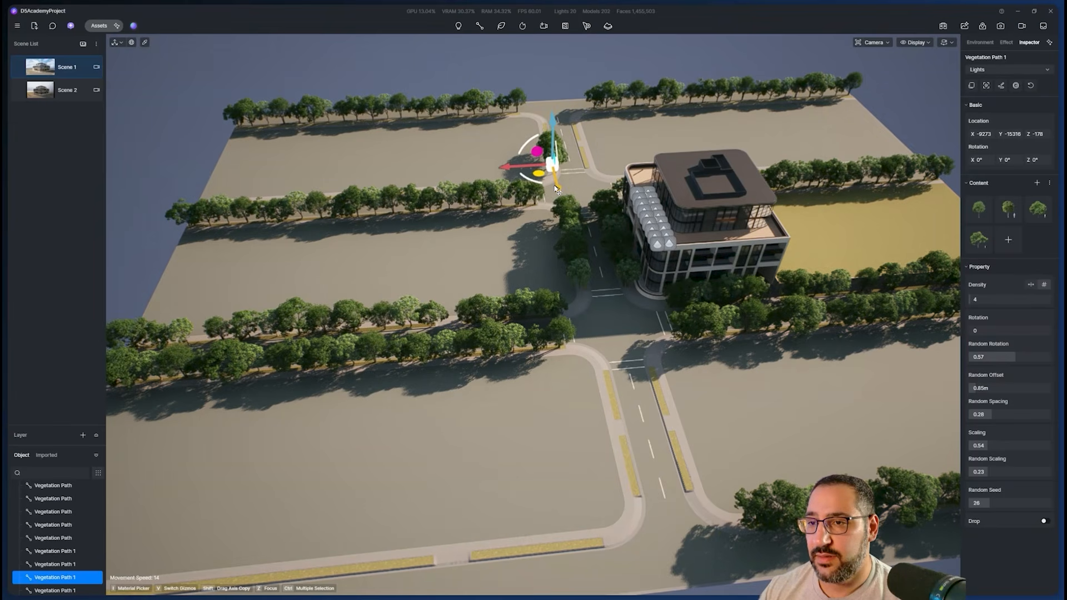
{"action": "key", "text": "z"}
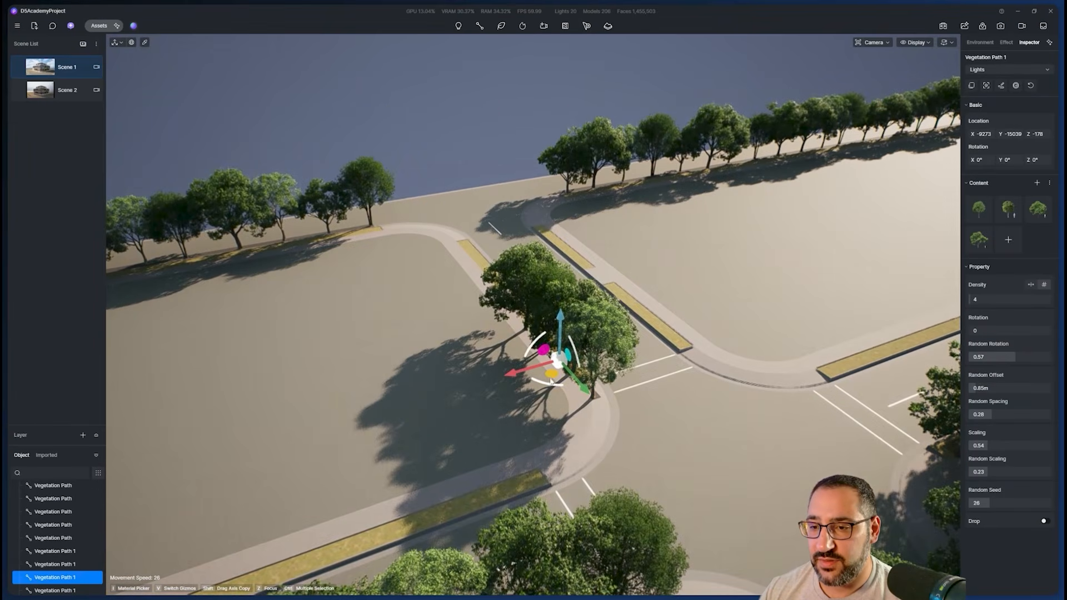
{"action": "left_click_drag", "start_coordinate": [551, 378], "coordinate": [612, 314]}
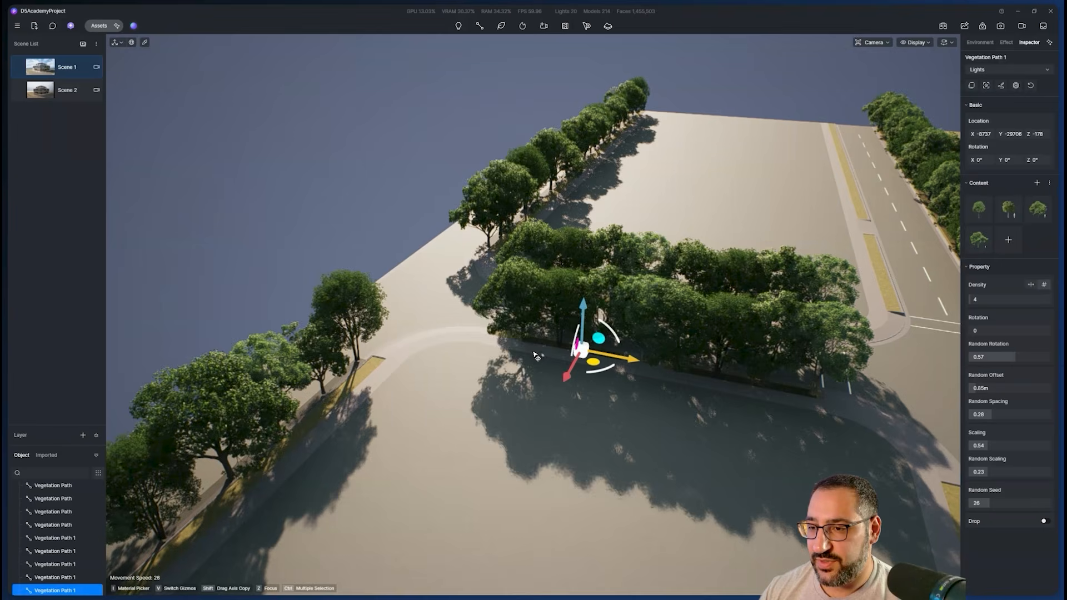
Select the 12-tree and 10-tree paths beside the building together and copy them to the street on the building's other side
{"action": "key", "text": "s"}
{"action": "key", "text": "d"}
{"action": "right_click_drag", "start_coordinate": [519, 372], "coordinate": [544, 261]}
{"action": "key", "text": "w"}
{"action": "key", "text": "a"}
{"action": "key", "text": "s"}
{"action": "key", "text": "d"}
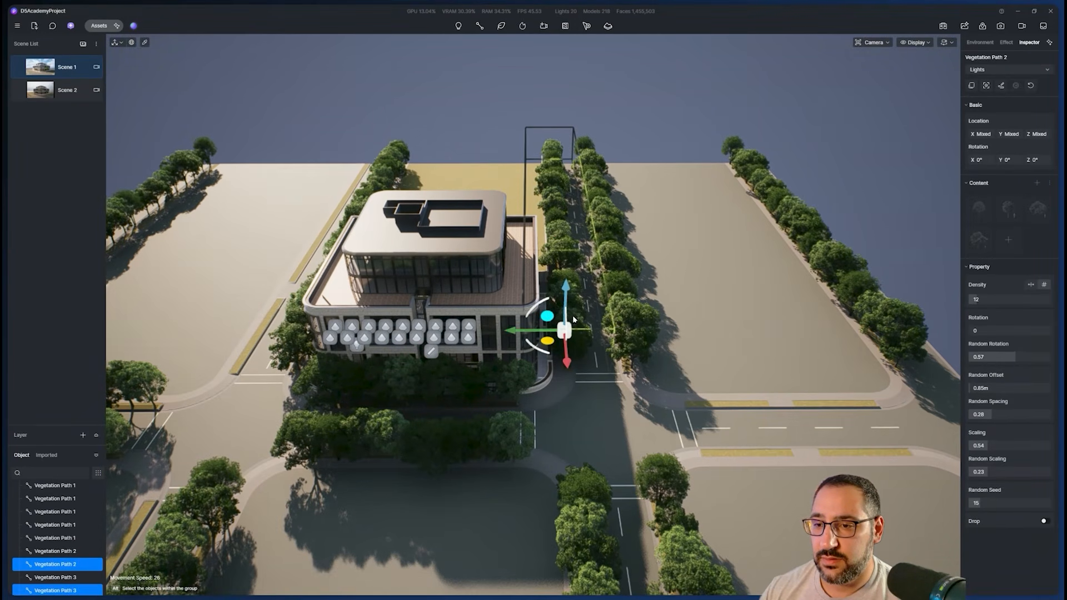
{"action": "left_click_drag", "start_coordinate": [515, 336], "coordinate": [221, 361], "text": "ctrl"}
Copy the paired tree paths across the intersection along the same street, filling the bare sidewalk opposite the existing tree row
{"action": "key", "text": "a"}
{"action": "right_click_drag", "start_coordinate": [221, 361], "coordinate": [267, 351]}
{"action": "key", "text": "w"}
{"action": "key", "text": "a"}
{"action": "right_click_drag", "start_coordinate": [534, 334], "coordinate": [230, 498]}
{"action": "key", "text": "w"}
{"action": "key", "text": "s"}
{"action": "key", "text": "s"}
{"action": "key", "text": "s"}
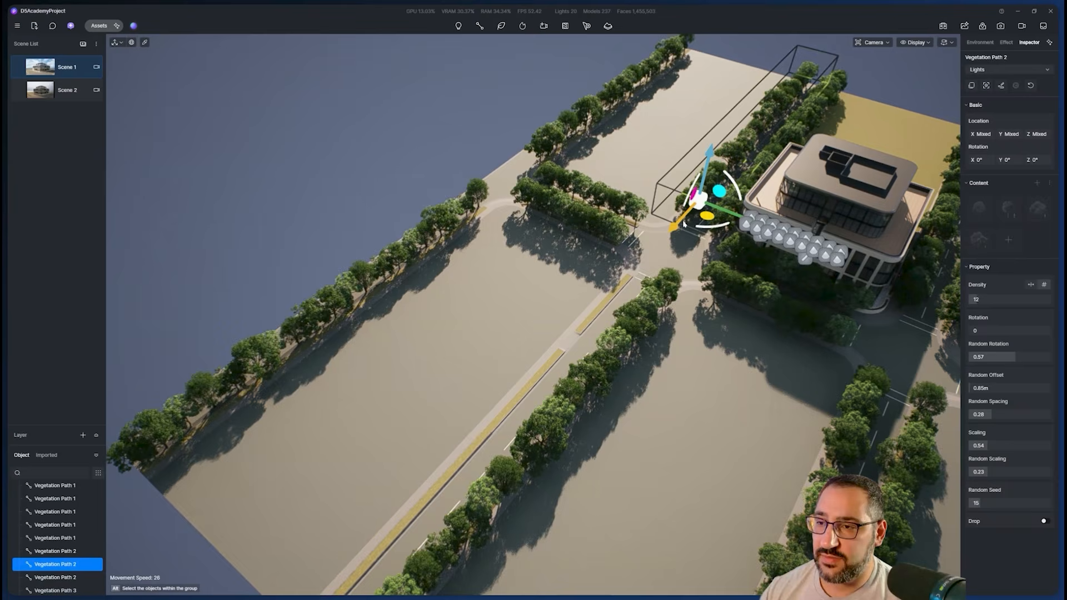
{"action": "left_click_drag", "start_coordinate": [676, 222], "coordinate": [204, 496]}
Copy the pair of four-tree paths opposite the building's front over to the next block's bare crossing-street sidewalks
{"action": "mouse_move", "coordinate": [397, 373]}
{"action": "right_mouse_down"}
{"action": "mouse_move", "coordinate": [400, 409]}
{"action": "mouse_move", "coordinate": [405, 376]}
{"action": "right_mouse_up"}
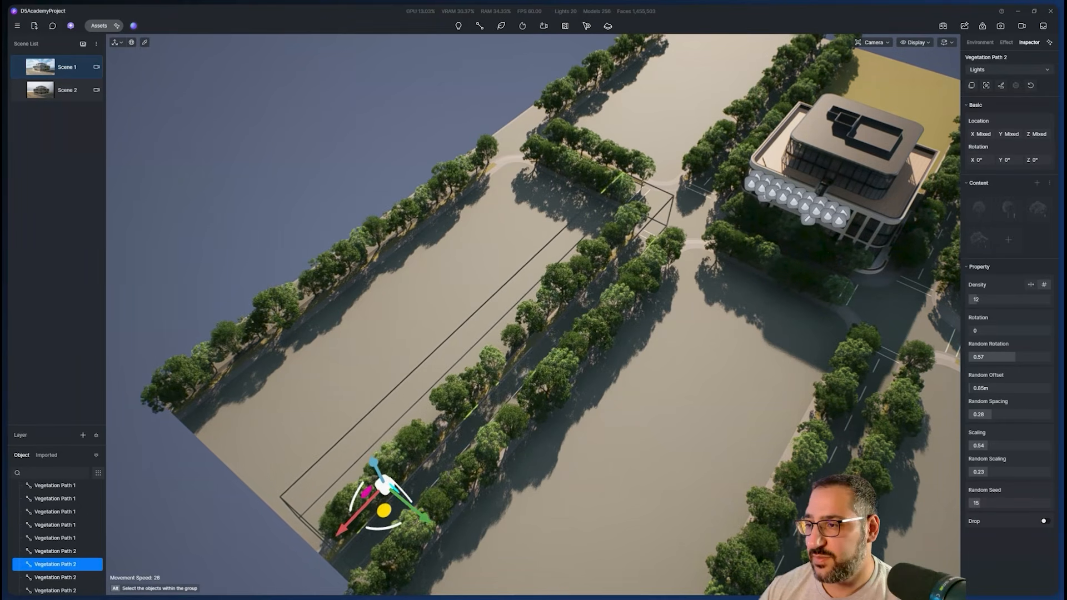
{"action": "right_click_drag", "start_coordinate": [404, 376], "coordinate": [695, 317]}
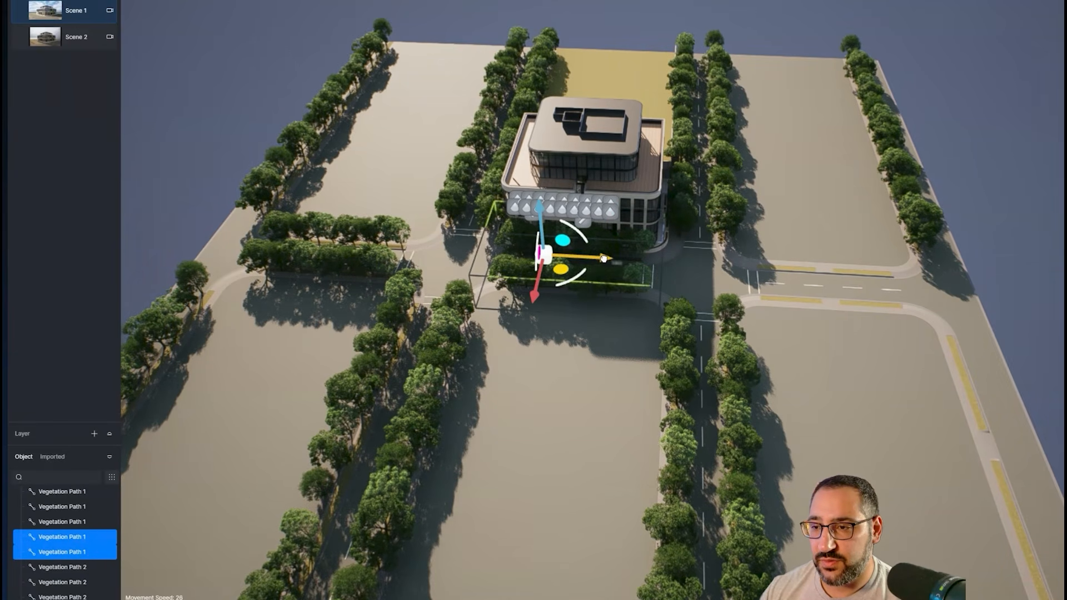
{"action": "left_click_drag", "start_coordinate": [605, 258], "coordinate": [856, 275], "text": "alt"}
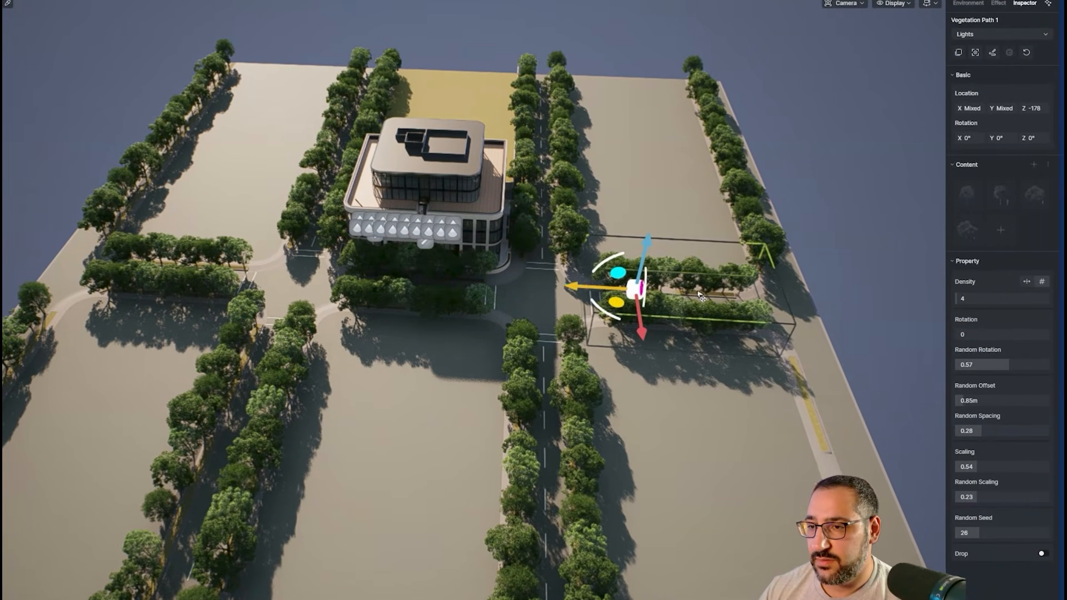
{"action": "right_click_drag", "start_coordinate": [561, 356], "coordinate": [431, 388]}
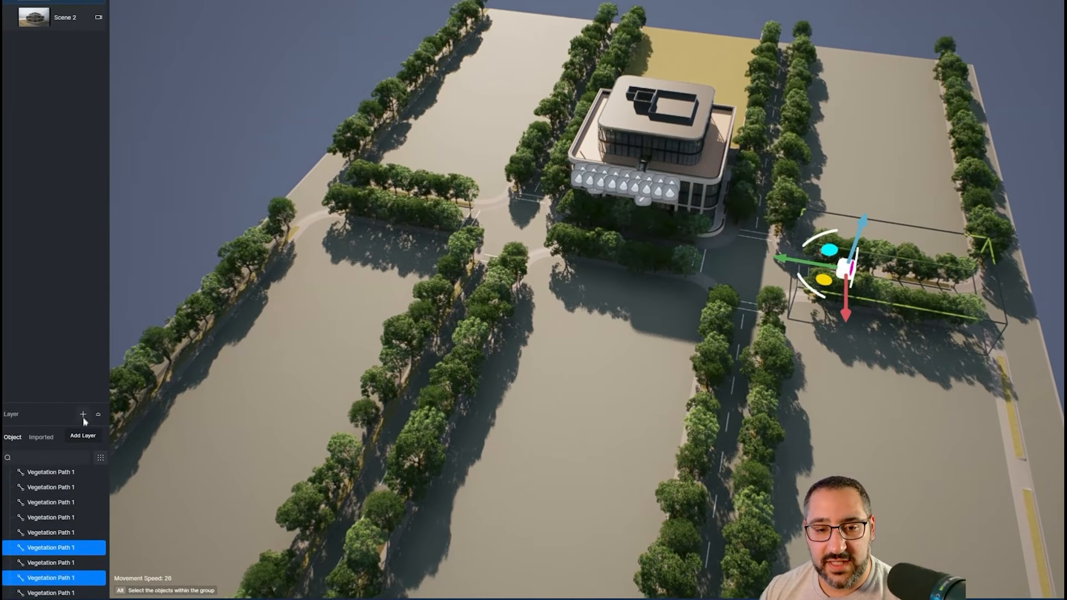
Add a new layer and name it Vegetation
{"action": "left_click", "coordinate": [99, 415]}
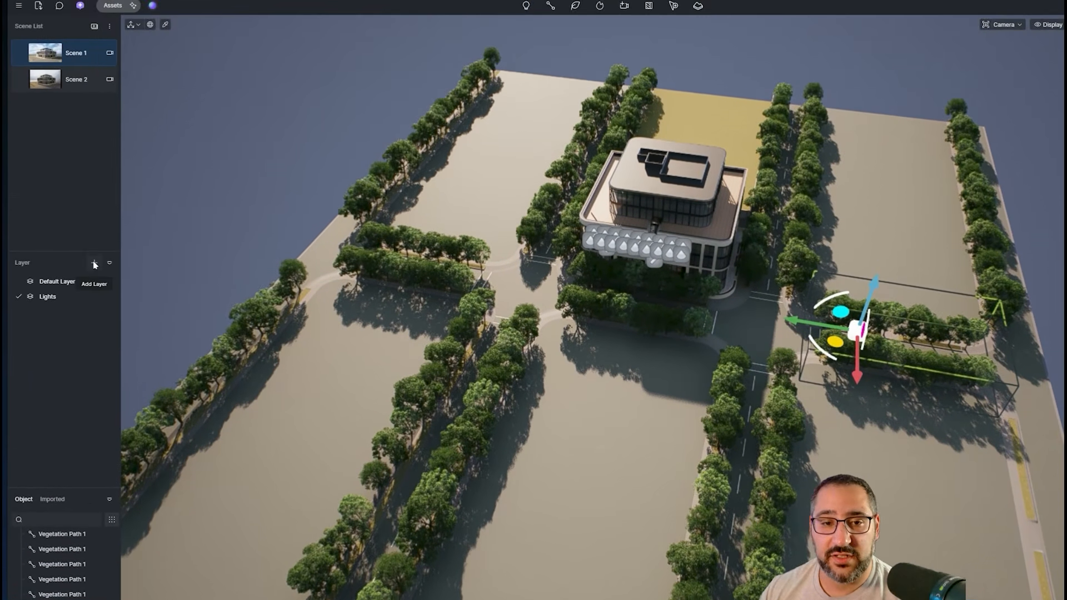
{"action": "left_click", "coordinate": [94, 199]}
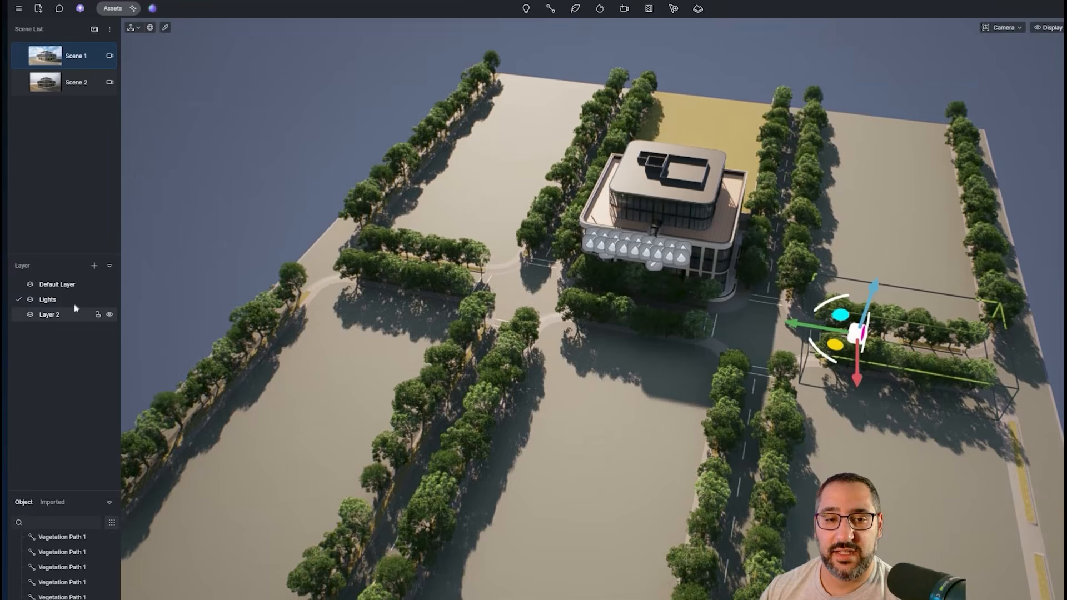
{"action": "double_click", "coordinate": [56, 314]}
{"action": "type", "text": "Vegeta"}
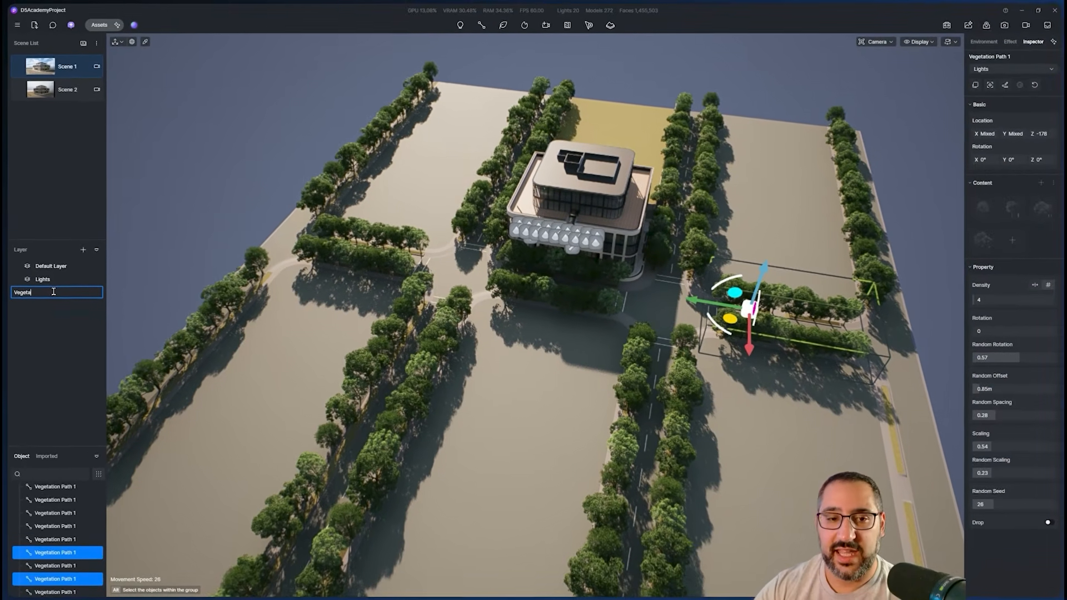
{"action": "type", "text": "tion"}
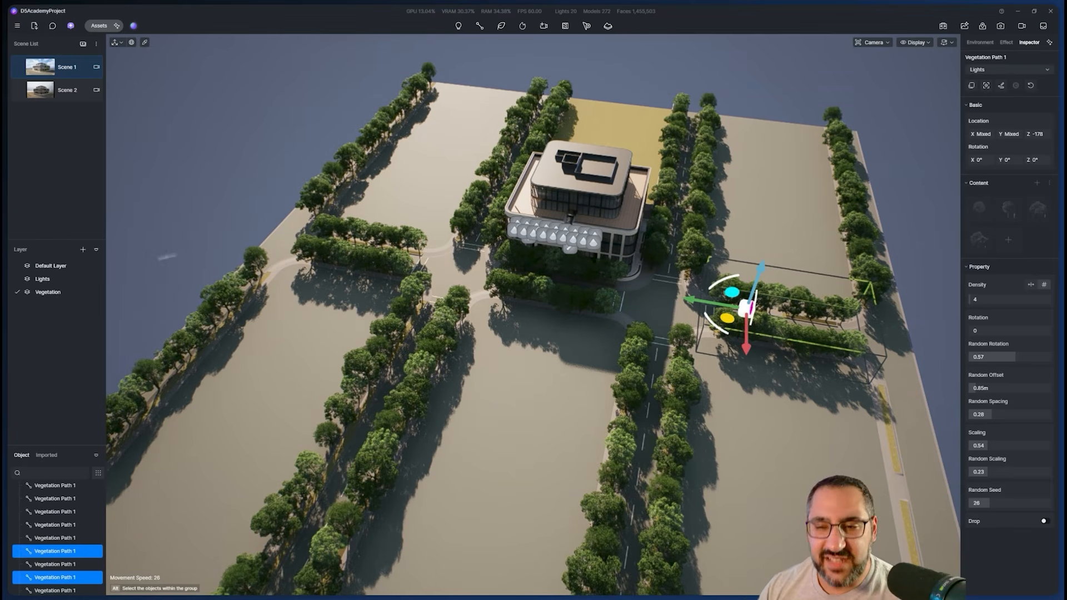
Filter the object list to Nature, select every listed tree and vegetation path, and assign them all to the Vegetation layer
{"action": "middle_click_drag", "start_coordinate": [622, 325], "coordinate": [482, 332]}
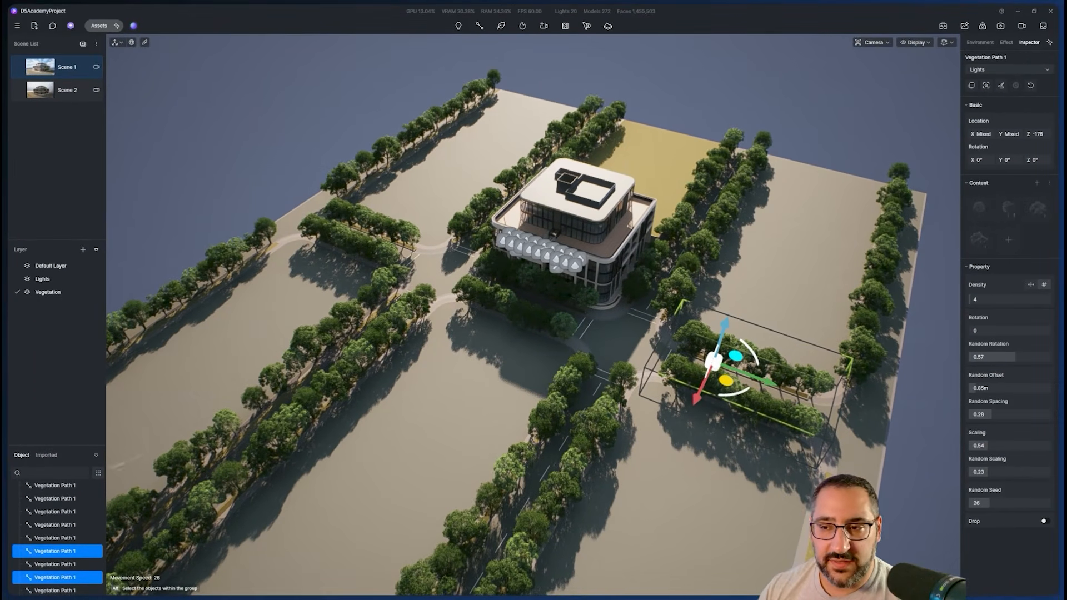
{"action": "left_click", "coordinate": [98, 473]}
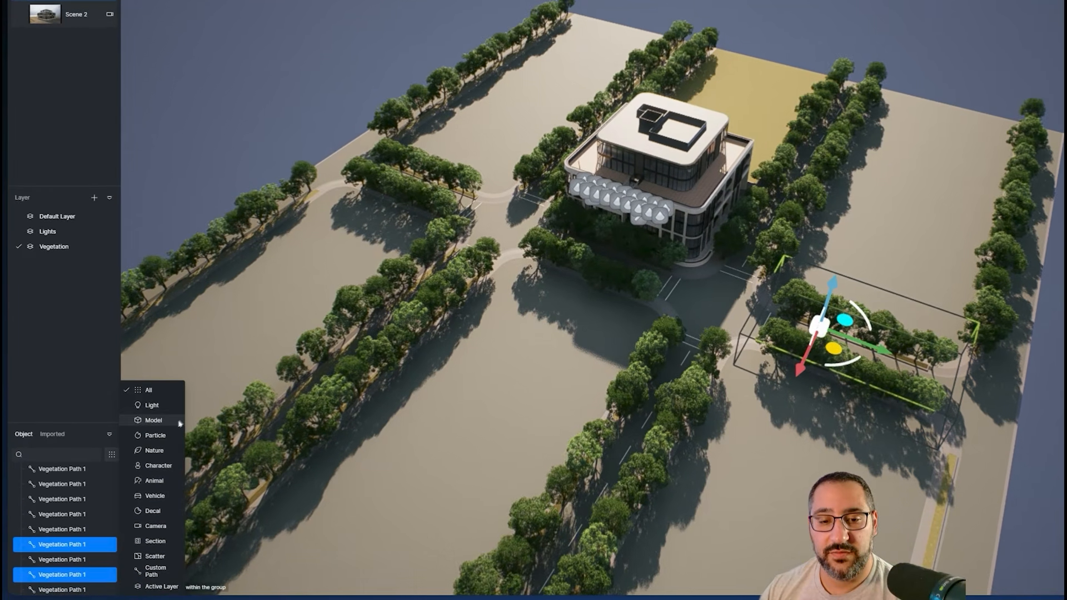
{"action": "left_click", "coordinate": [154, 451]}
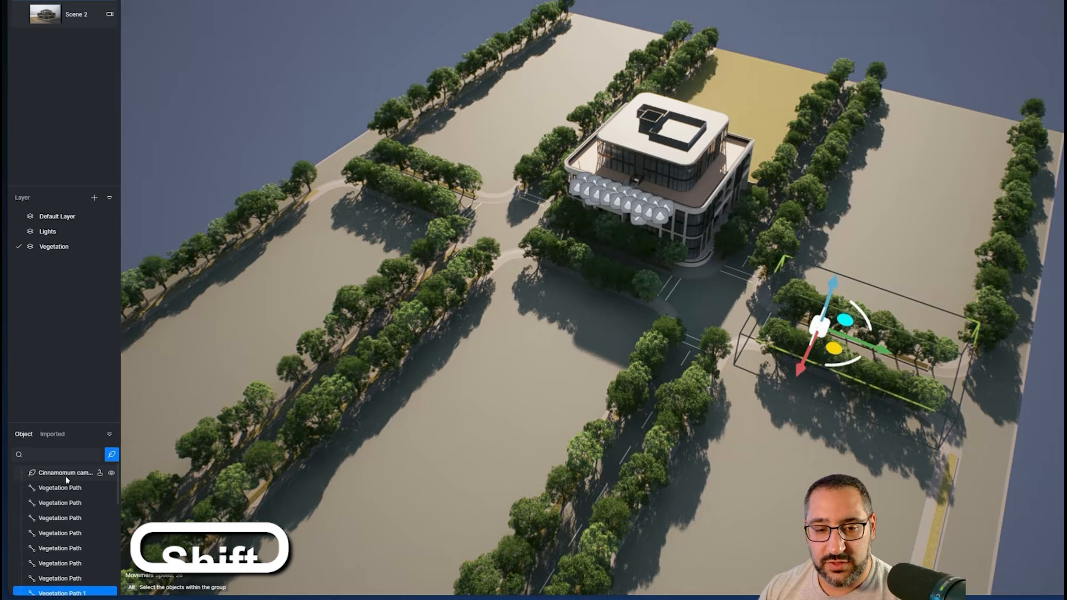
{"action": "left_click", "coordinate": [66, 478]}
{"action": "scroll", "coordinate": [62, 486], "scroll_direction": "down", "scroll_amount": 2}
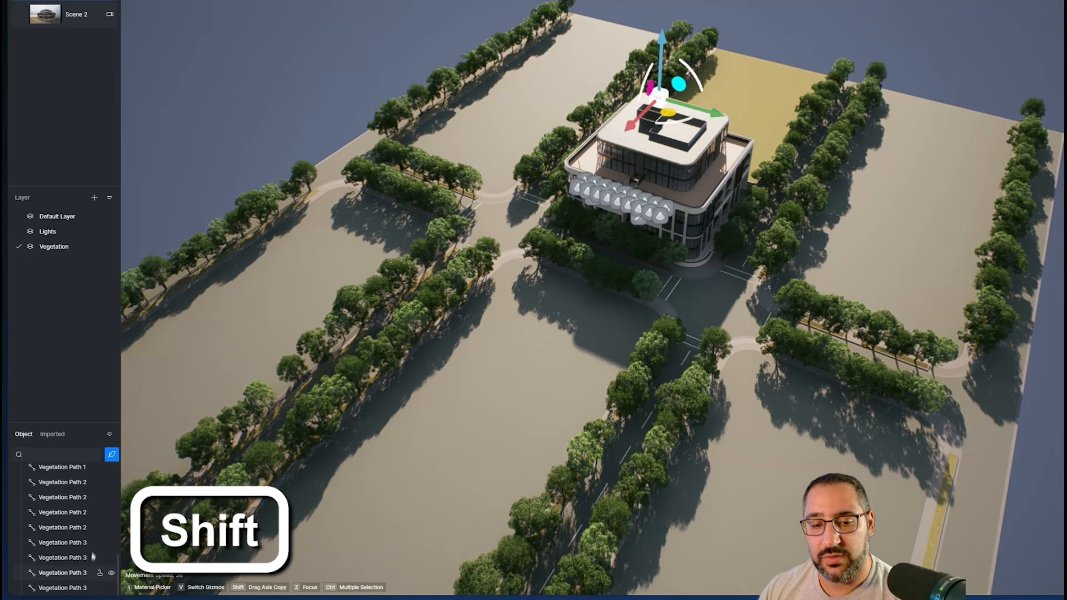
{"action": "left_click", "coordinate": [68, 590], "text": "shift"}
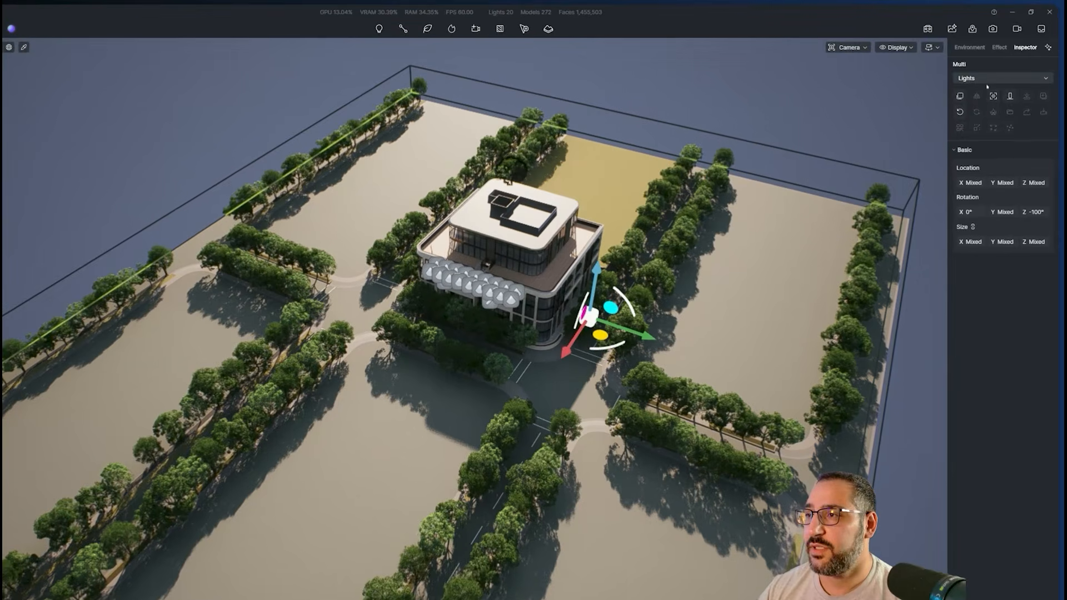
{"action": "left_click", "coordinate": [995, 71]}
{"action": "left_click", "coordinate": [992, 119]}
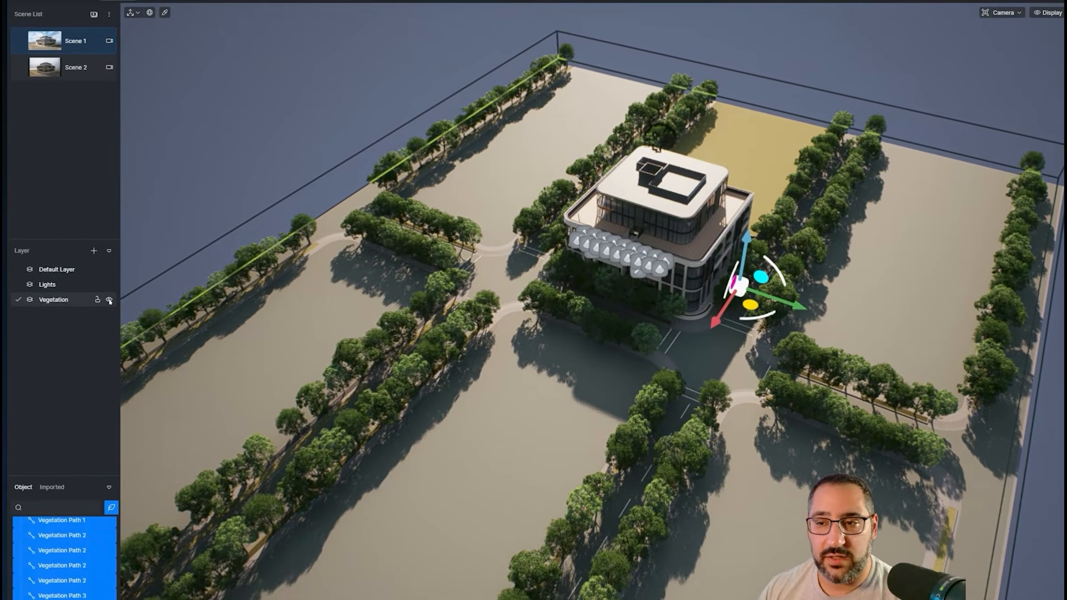
Hide the Vegetation layer and show it again to check that it controls all the street trees
{"action": "left_click", "coordinate": [110, 301]}
{"action": "scroll", "coordinate": [550, 322], "scroll_direction": "up", "scroll_amount": 2}
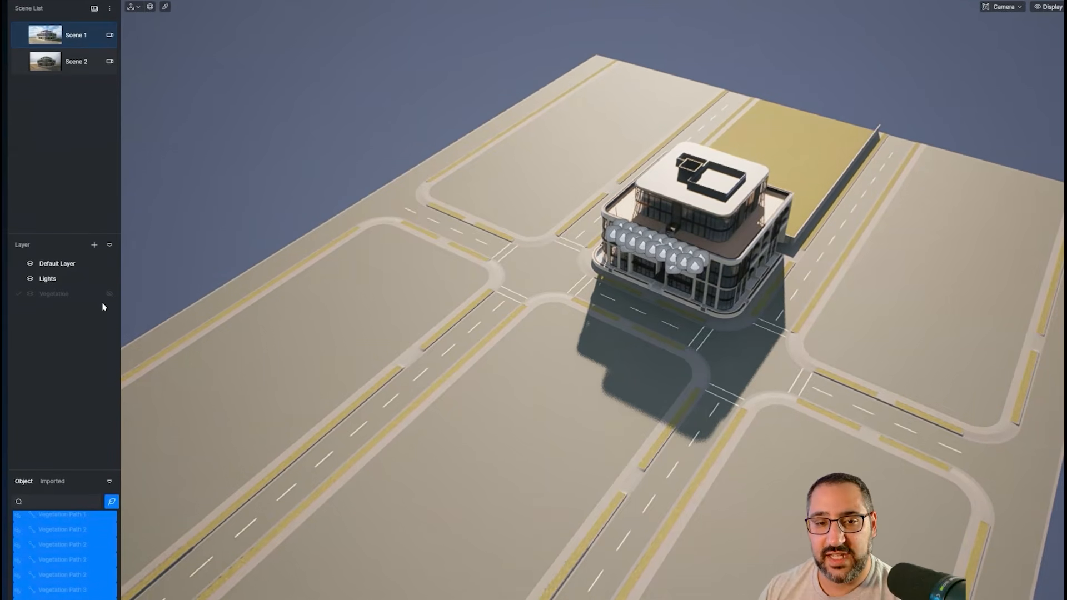
{"action": "left_click", "coordinate": [111, 297]}
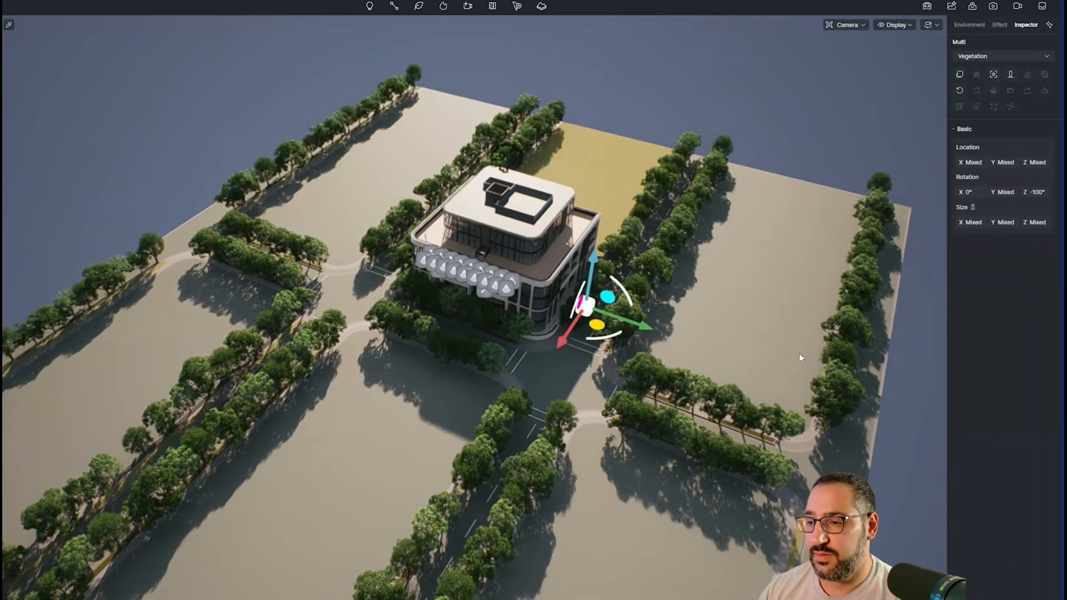
Set the four-tree path in front of the building to scaling 0.5 and random scaling 0.2, and check the tree sizes
{"action": "middle_click_drag", "start_coordinate": [799, 358], "coordinate": [891, 286]}
{"action": "scroll", "coordinate": [906, 272], "scroll_direction": "up", "scroll_amount": 6}
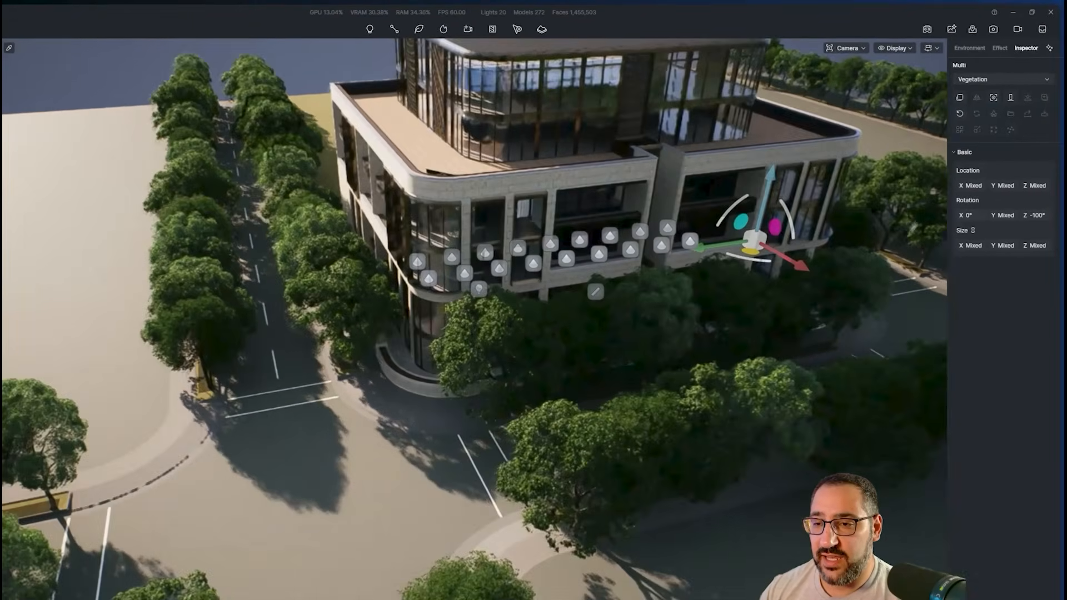
{"action": "scroll", "coordinate": [131, 114], "scroll_direction": "down", "scroll_amount": 5}
{"action": "middle_click_drag", "start_coordinate": [132, 115], "coordinate": [312, 50]}
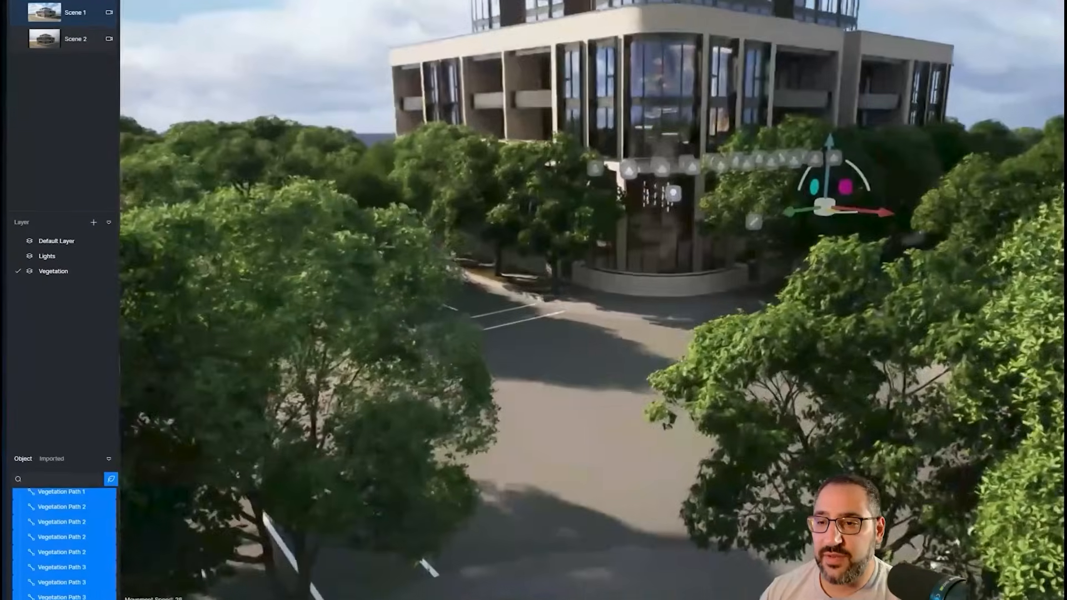
{"action": "scroll", "coordinate": [245, 522], "scroll_direction": "up", "scroll_amount": 3}
{"action": "middle_click_drag", "start_coordinate": [245, 522], "coordinate": [242, 493]}
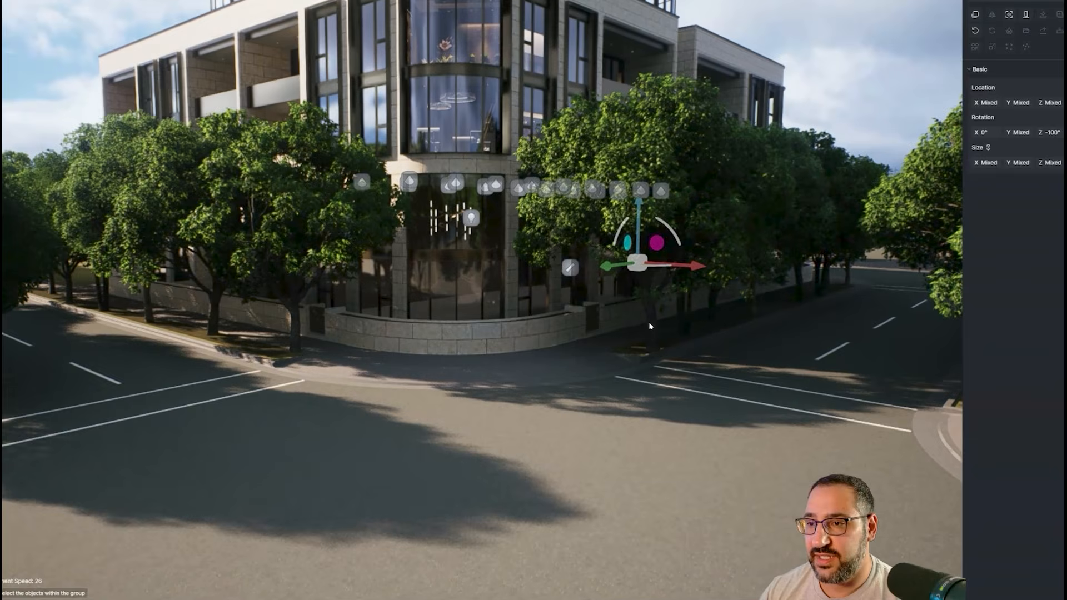
{"action": "left_click", "coordinate": [788, 329]}
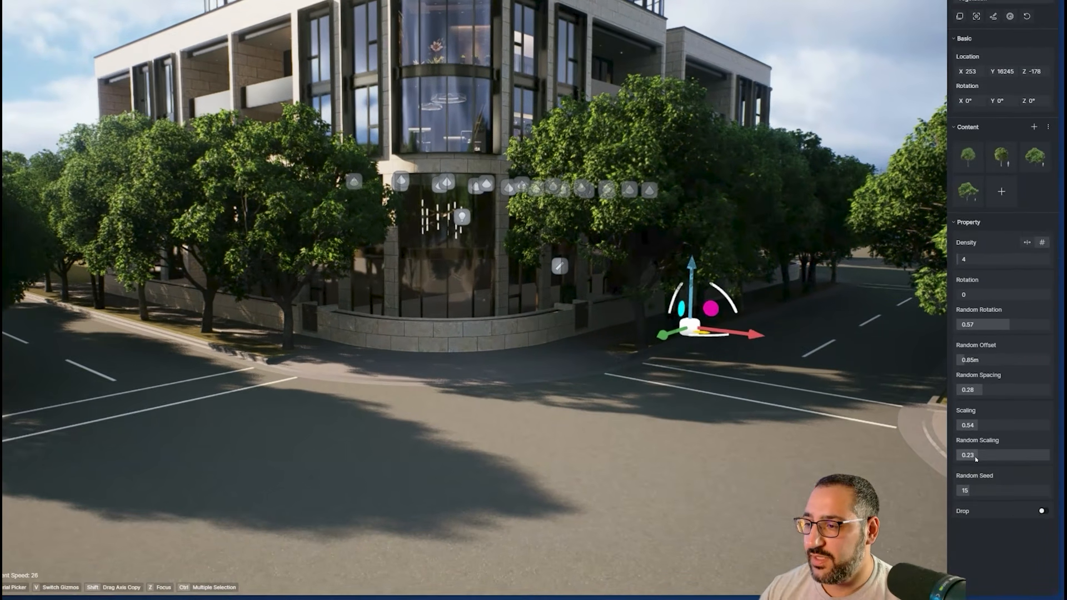
{"action": "left_click_drag", "start_coordinate": [986, 473], "coordinate": [984, 473]}
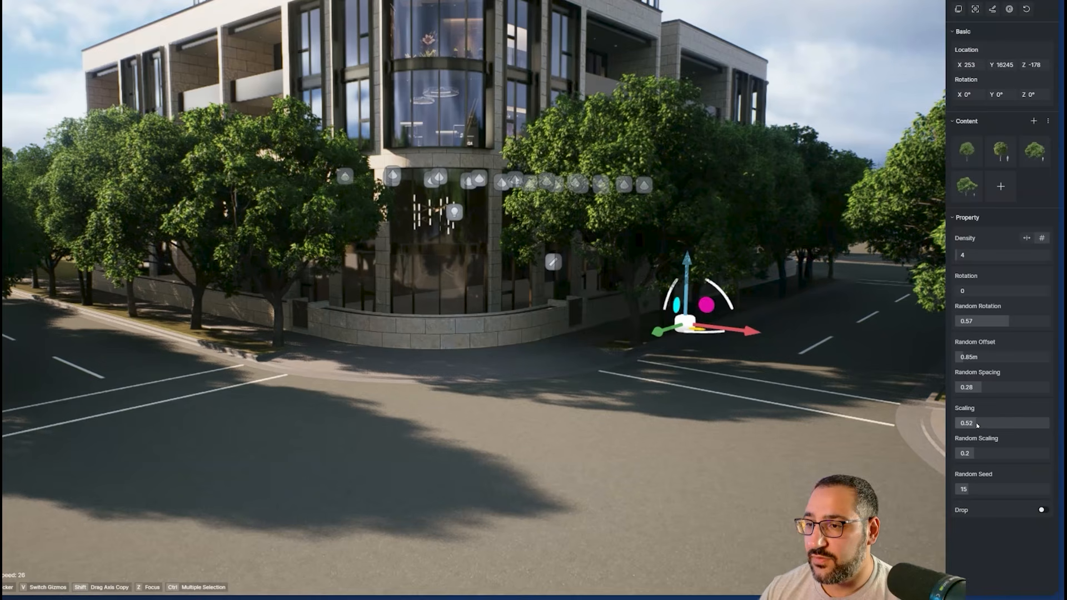
{"action": "middle_click_drag", "start_coordinate": [642, 357], "coordinate": [586, 471]}
{"action": "scroll", "coordinate": [612, 407], "scroll_direction": "down", "scroll_amount": 4}
{"action": "scroll", "coordinate": [586, 471], "scroll_direction": "down", "scroll_amount": 4}
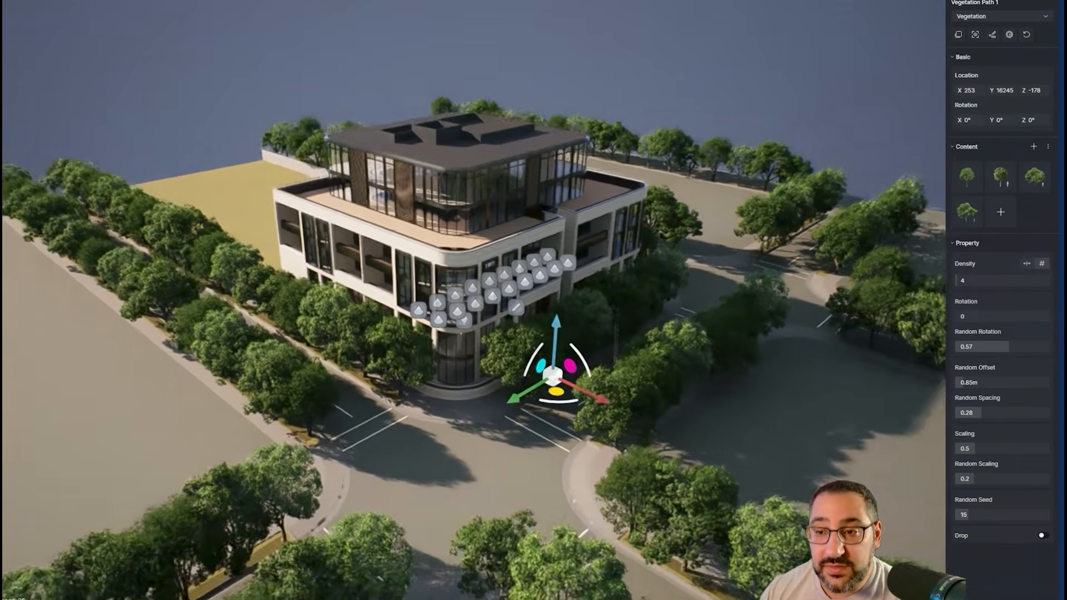
{"action": "scroll", "coordinate": [625, 73], "scroll_direction": "up", "scroll_amount": 1}
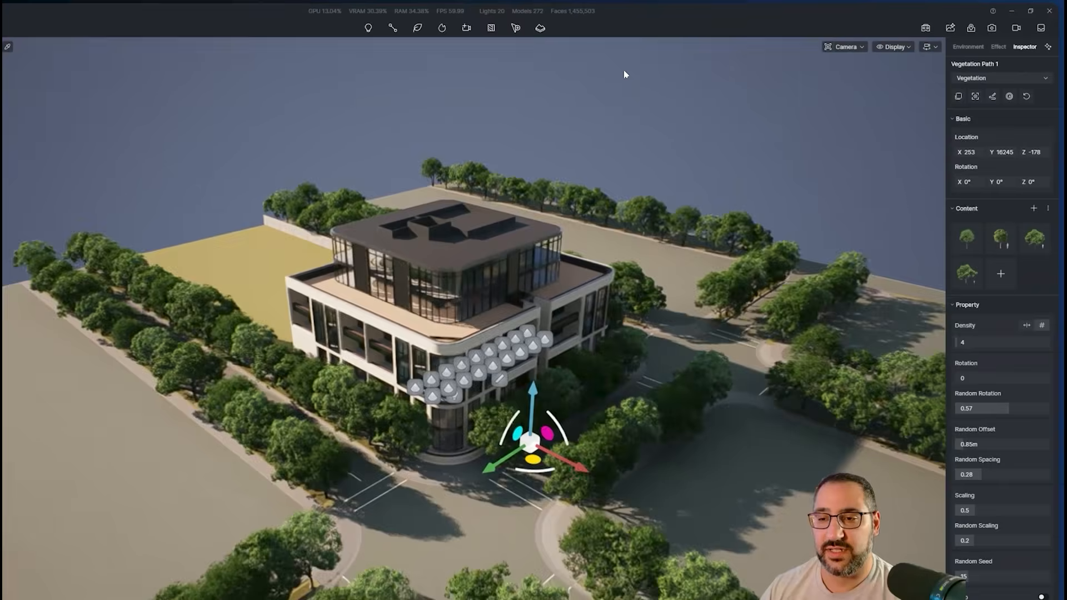
Set the 20-tree path along the building's side street to scaling 0.44 and random scaling 0.19, and save the project
{"action": "scroll", "coordinate": [624, 72], "scroll_direction": "up", "scroll_amount": 6}
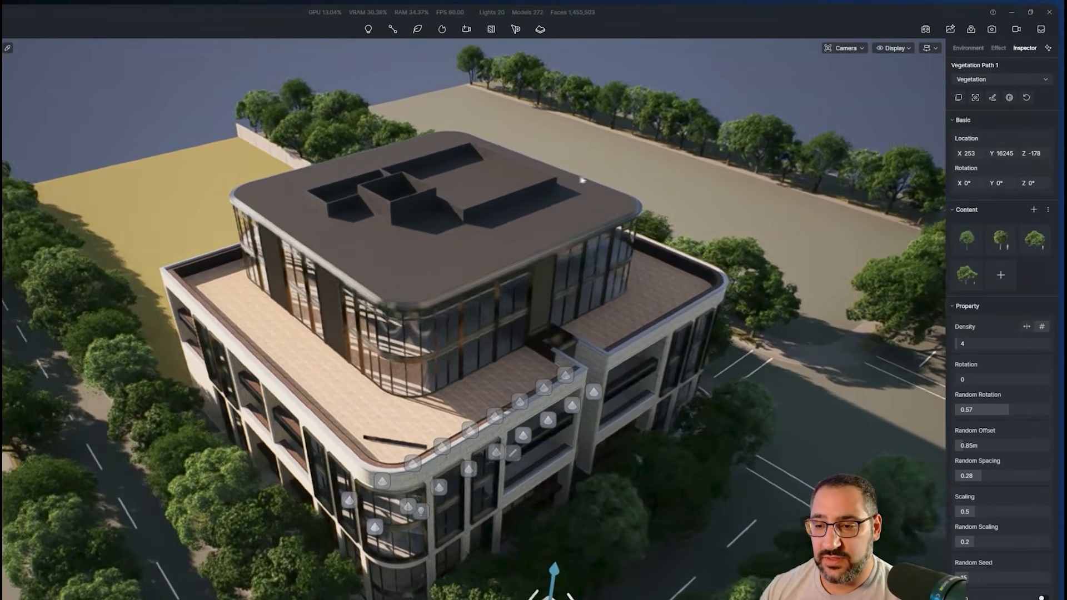
{"action": "middle_click_drag", "start_coordinate": [582, 180], "coordinate": [519, 139]}
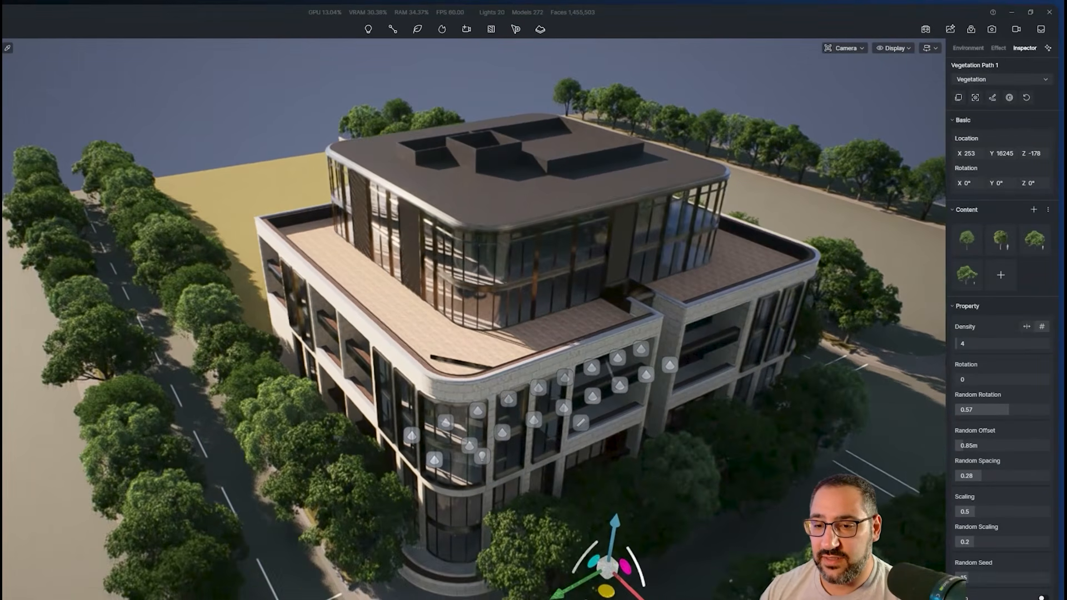
{"action": "left_click", "coordinate": [355, 522]}
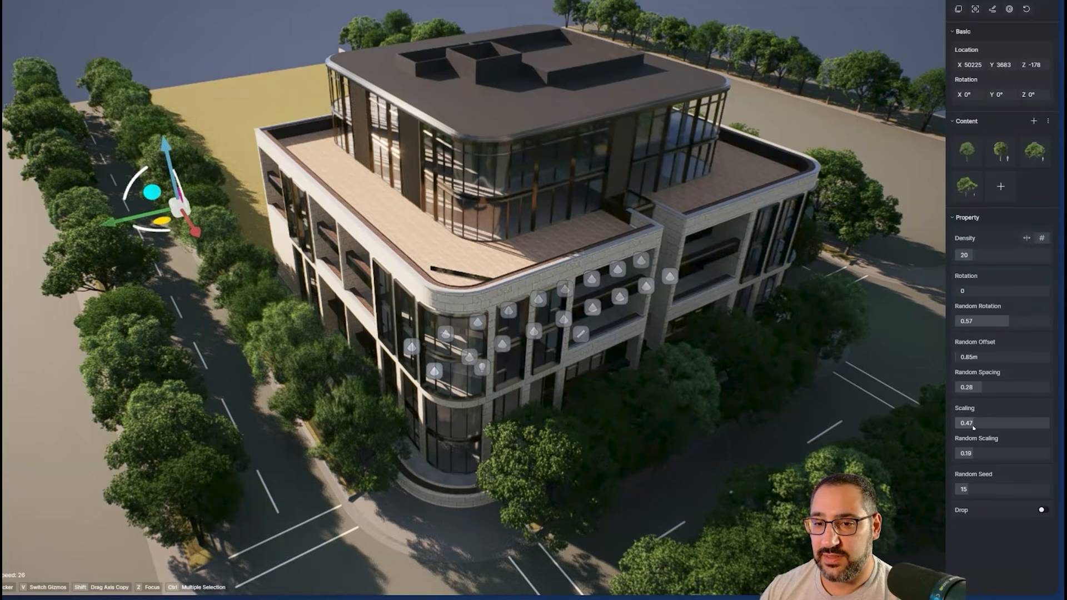
{"action": "middle_click_drag", "start_coordinate": [672, 398], "coordinate": [770, 261]}
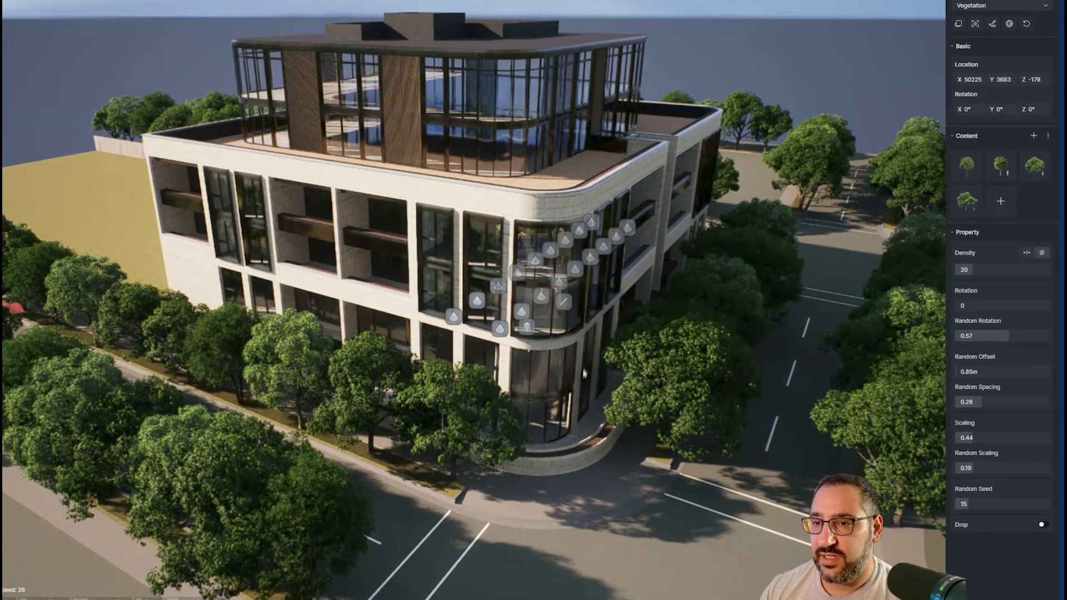
{"action": "key", "text": "ctrl+s"}
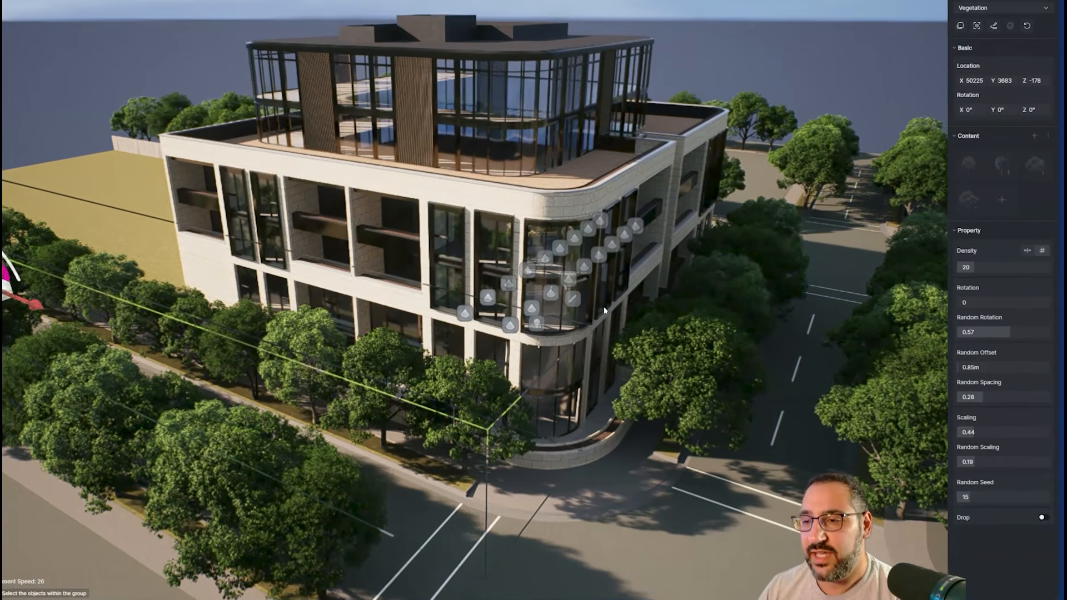
Start a new nature path on the roof terrace, placing its first point at the planter end beside the facade recess
{"action": "key", "text": "d"}
{"action": "right_click_drag", "start_coordinate": [652, 332], "coordinate": [619, 300]}
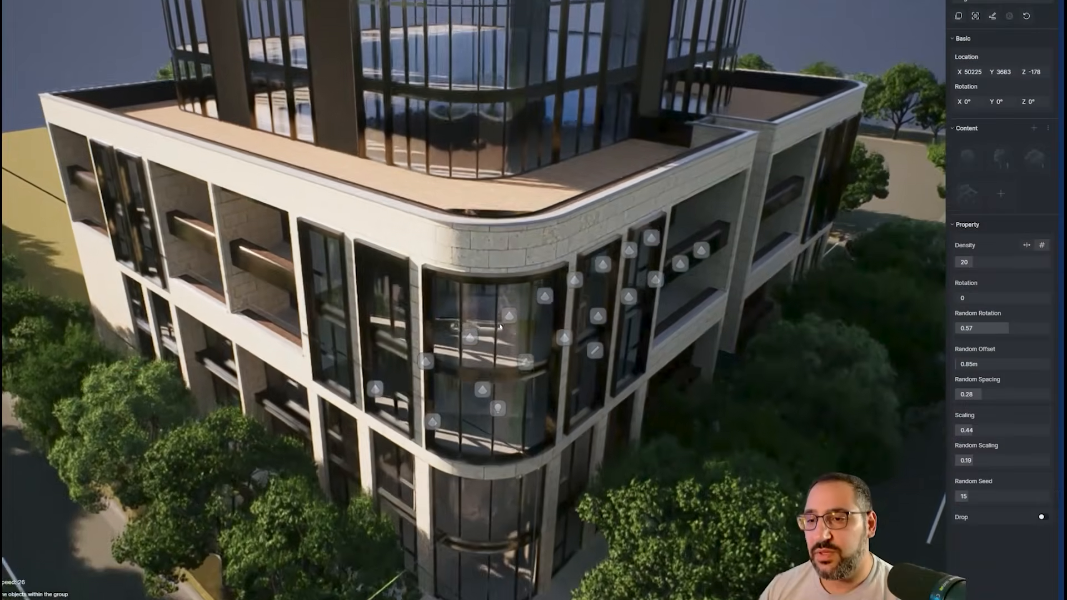
{"action": "scroll", "coordinate": [516, 474], "scroll_direction": "up", "scroll_amount": 3}
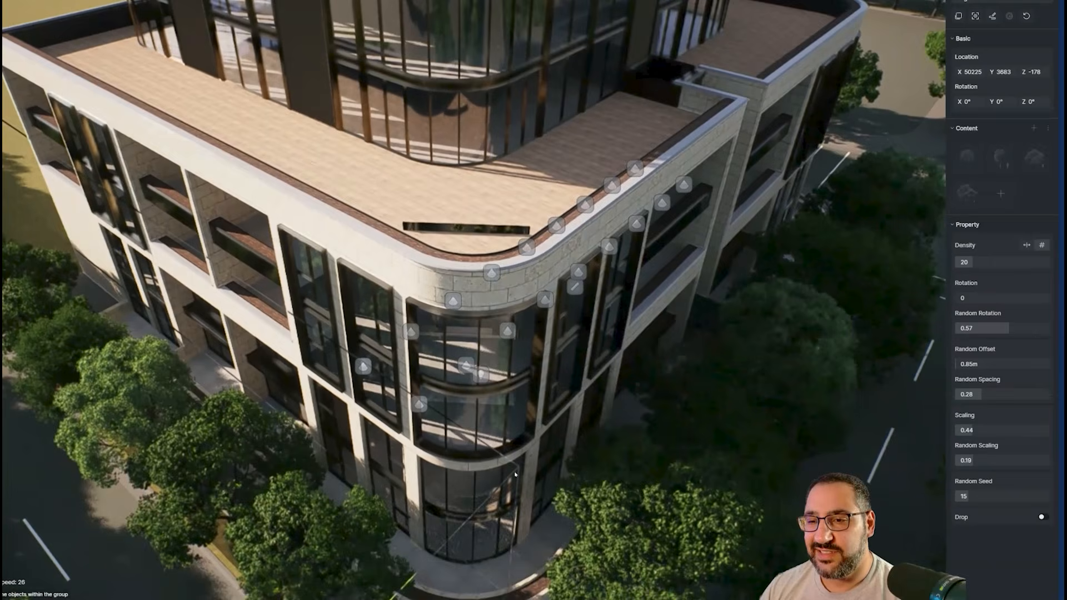
{"action": "right_click_drag", "start_coordinate": [516, 475], "coordinate": [494, 470]}
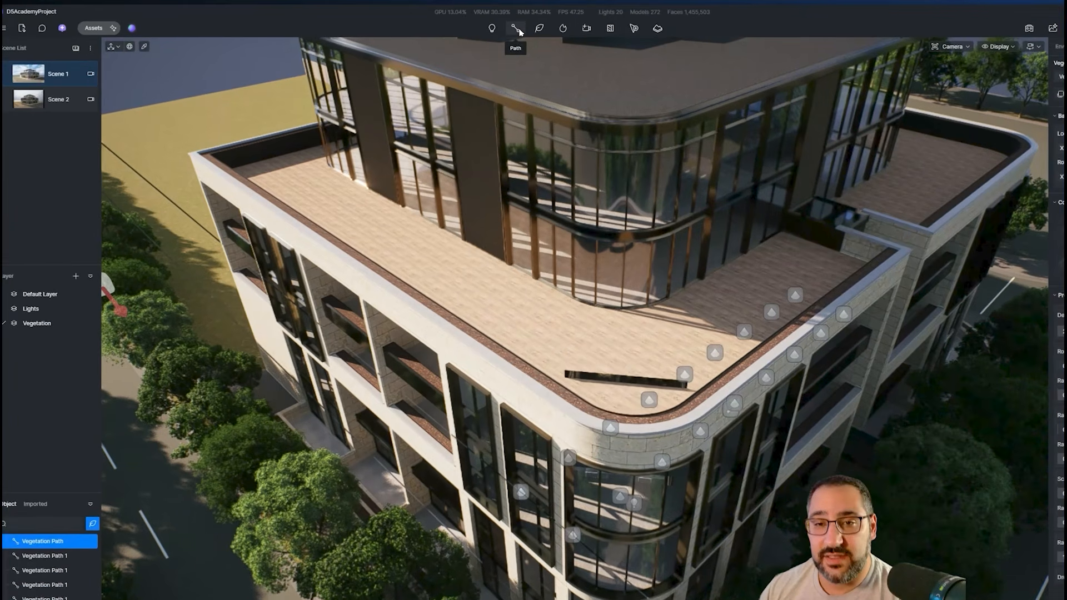
{"action": "left_click", "coordinate": [480, 26]}
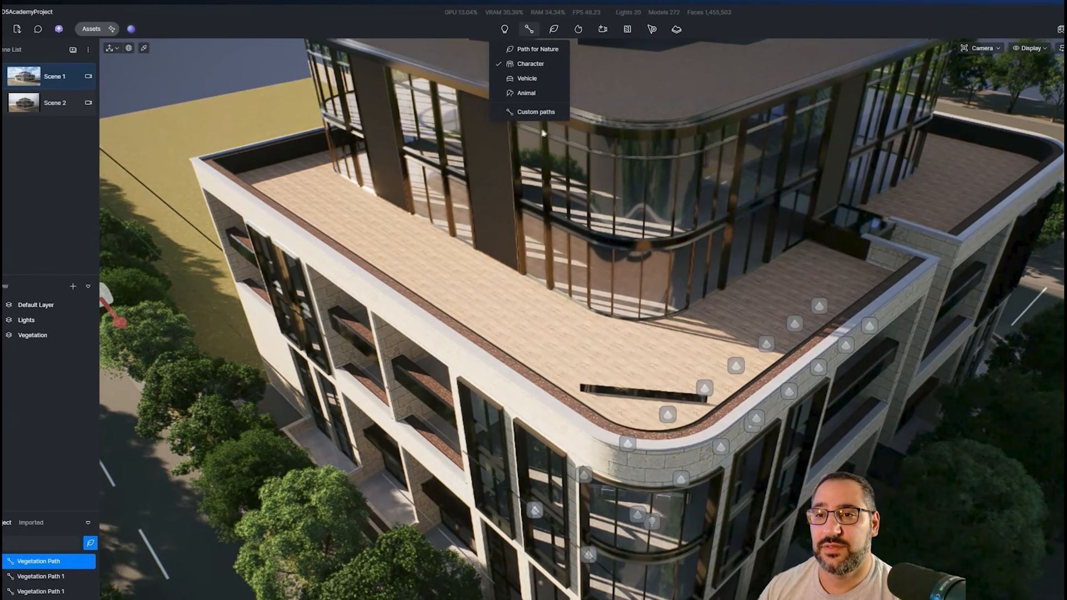
{"action": "mouse_move", "coordinate": [553, 28]}
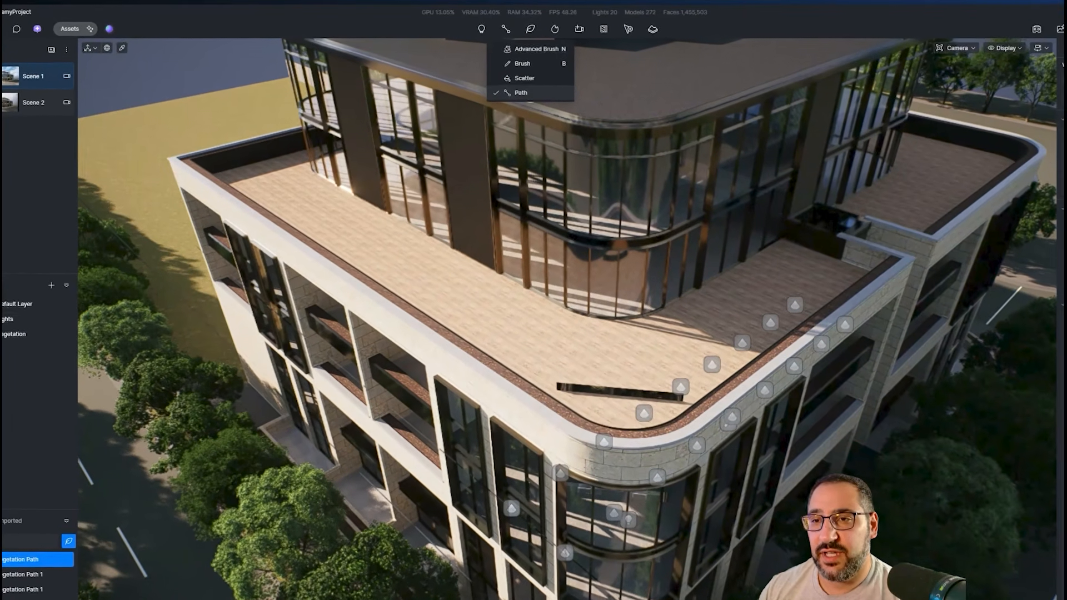
{"action": "left_click", "coordinate": [525, 93]}
{"action": "mouse_move", "coordinate": [402, 241]}
{"action": "right_mouse_down"}
{"action": "mouse_move", "coordinate": [428, 222]}
{"action": "mouse_move", "coordinate": [469, 267]}
{"action": "mouse_move", "coordinate": [699, 256]}
{"action": "mouse_move", "coordinate": [760, 239]}
{"action": "mouse_move", "coordinate": [724, 241]}
{"action": "mouse_move", "coordinate": [734, 241]}
{"action": "mouse_move", "coordinate": [481, 424]}
{"action": "mouse_move", "coordinate": [401, 264]}
{"action": "right_mouse_up"}
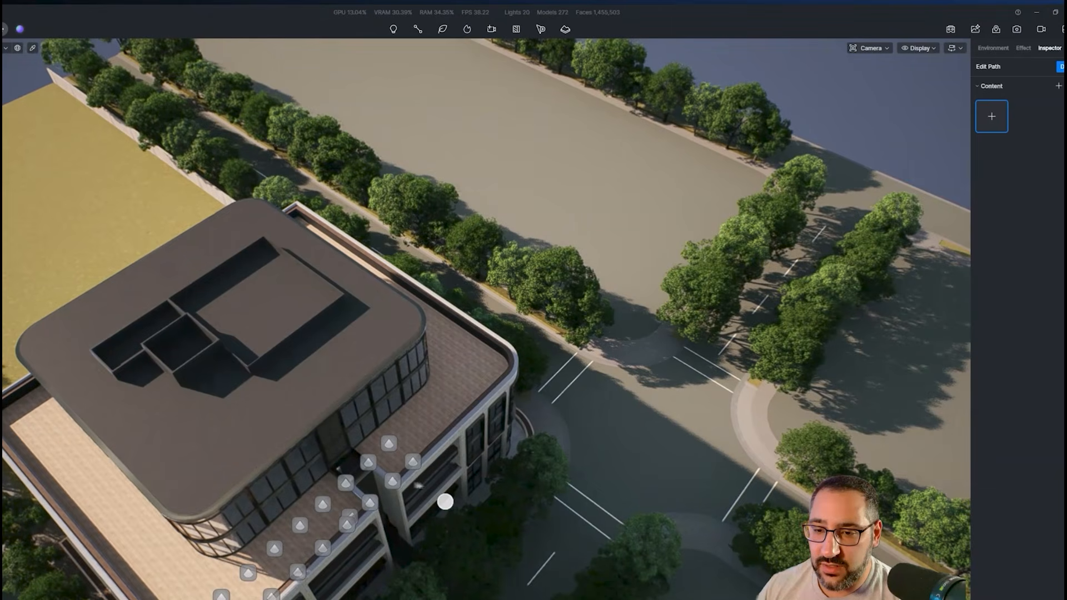
{"action": "mouse_move", "coordinate": [418, 487]}
{"action": "right_mouse_down"}
{"action": "mouse_move", "coordinate": [567, 383]}
{"action": "mouse_move", "coordinate": [633, 362]}
{"action": "mouse_move", "coordinate": [691, 361]}
{"action": "mouse_move", "coordinate": [546, 417]}
{"action": "right_mouse_up"}
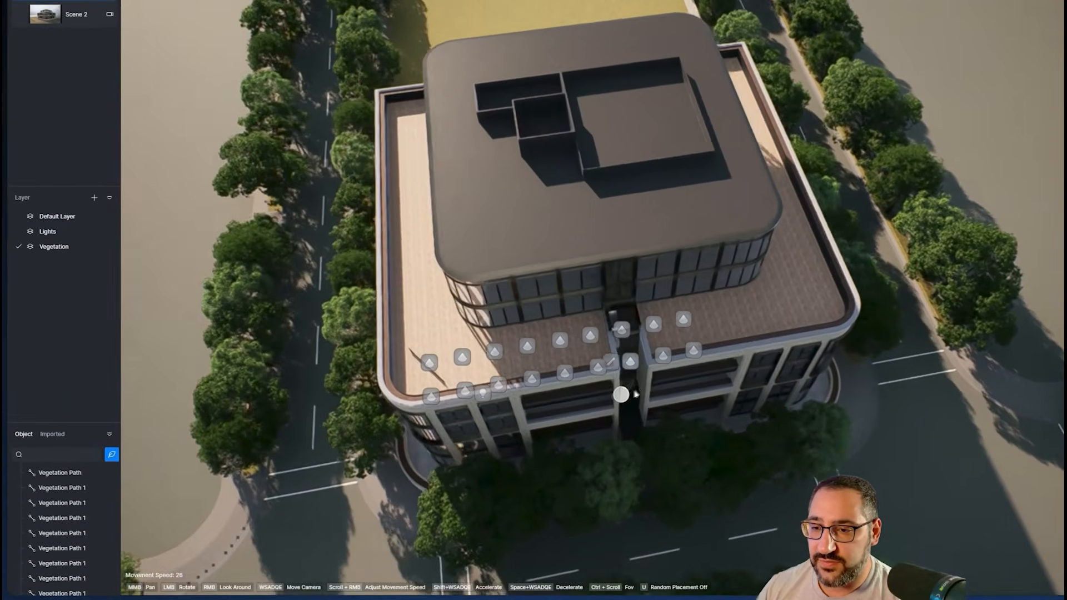
{"action": "key", "text": "w"}
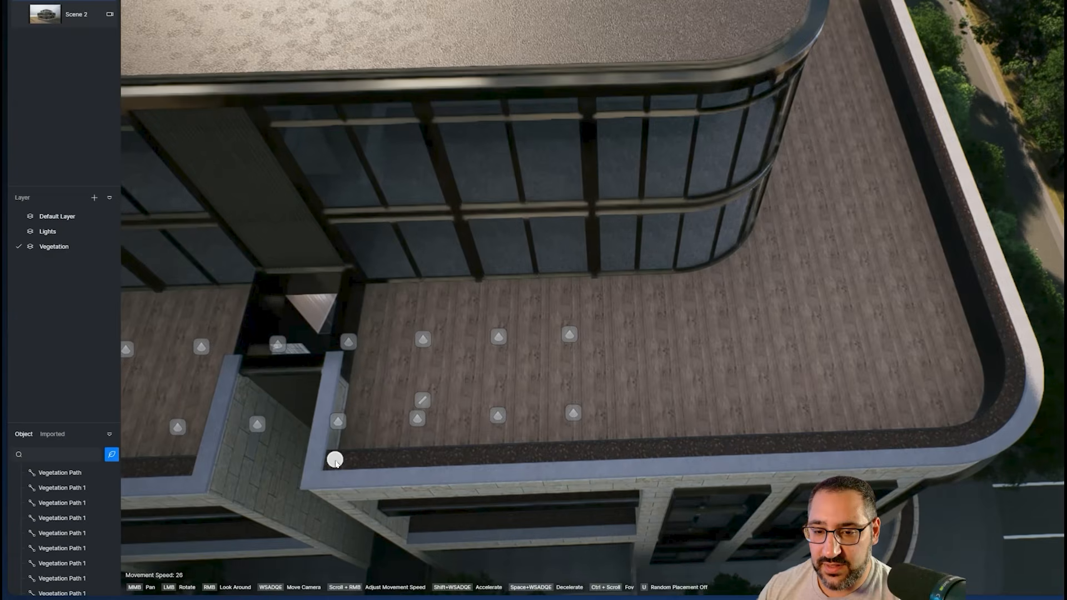
{"action": "key", "text": "s"}
{"action": "right_click_drag", "start_coordinate": [645, 420], "coordinate": [748, 396]}
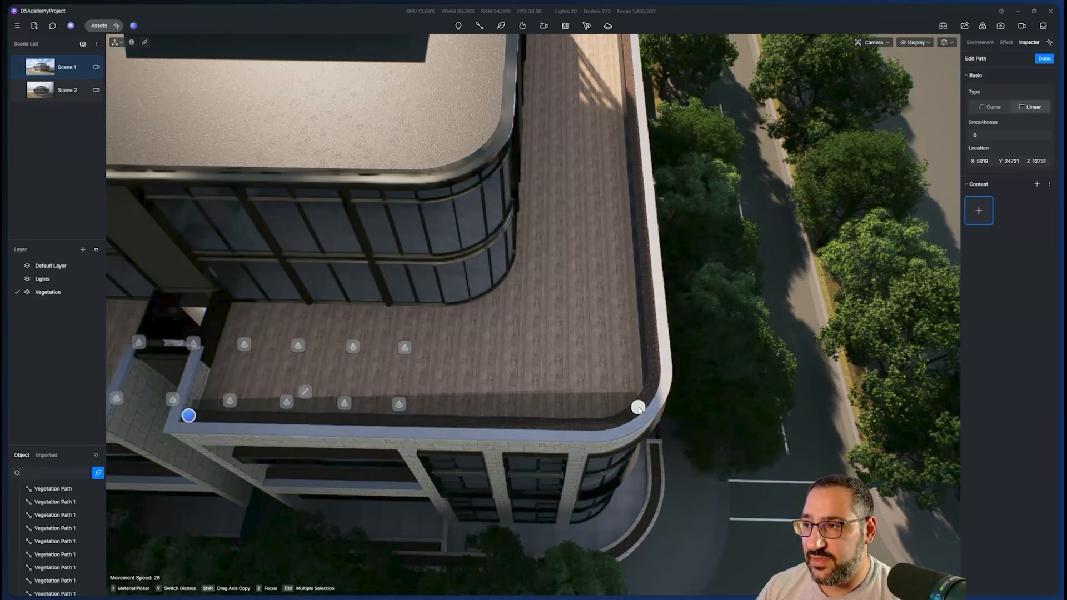
Add a curve-type point at the terrace's first rounded corner and continue the planter path along the side parapet
{"action": "left_click", "coordinate": [993, 107]}
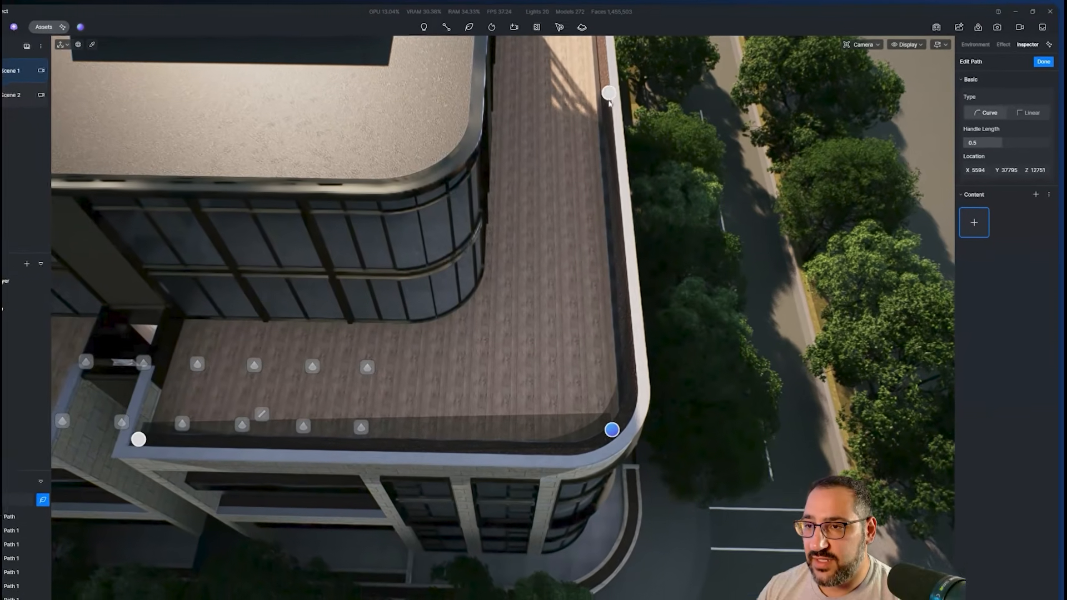
{"action": "middle_click_drag", "start_coordinate": [636, 90], "coordinate": [626, 130]}
{"action": "scroll", "coordinate": [626, 131], "scroll_direction": "down", "scroll_amount": 3}
{"action": "scroll", "coordinate": [560, 149], "scroll_direction": "down", "scroll_amount": 2}
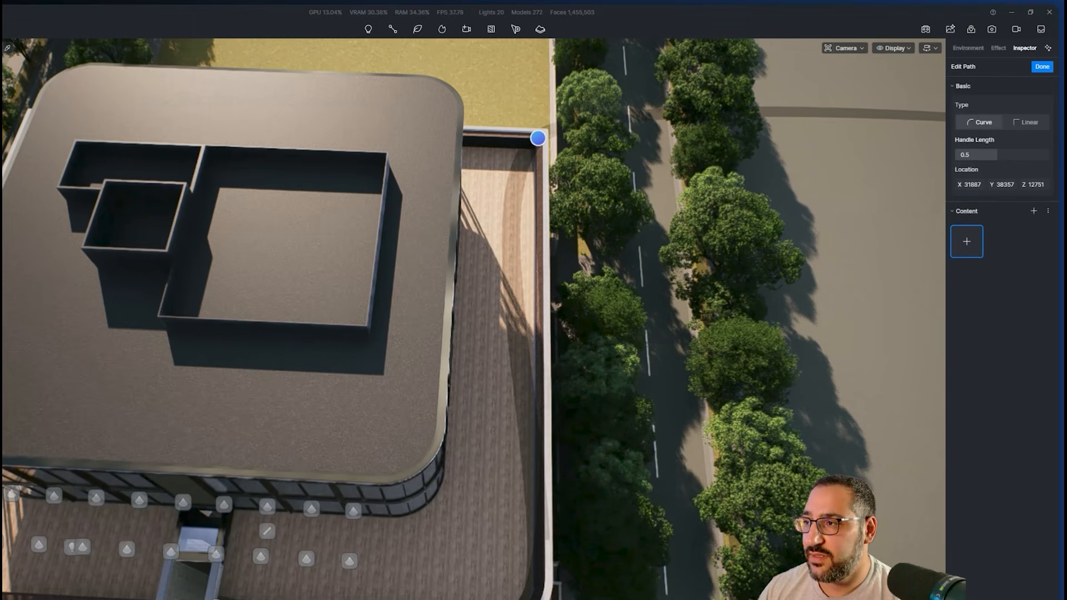
Route the path through linear points at the square rear corners and around the other rounded corner, ending it across the facade recess
{"action": "left_click", "coordinate": [1028, 123]}
{"action": "middle_click_drag", "start_coordinate": [626, 118], "coordinate": [806, 124]}
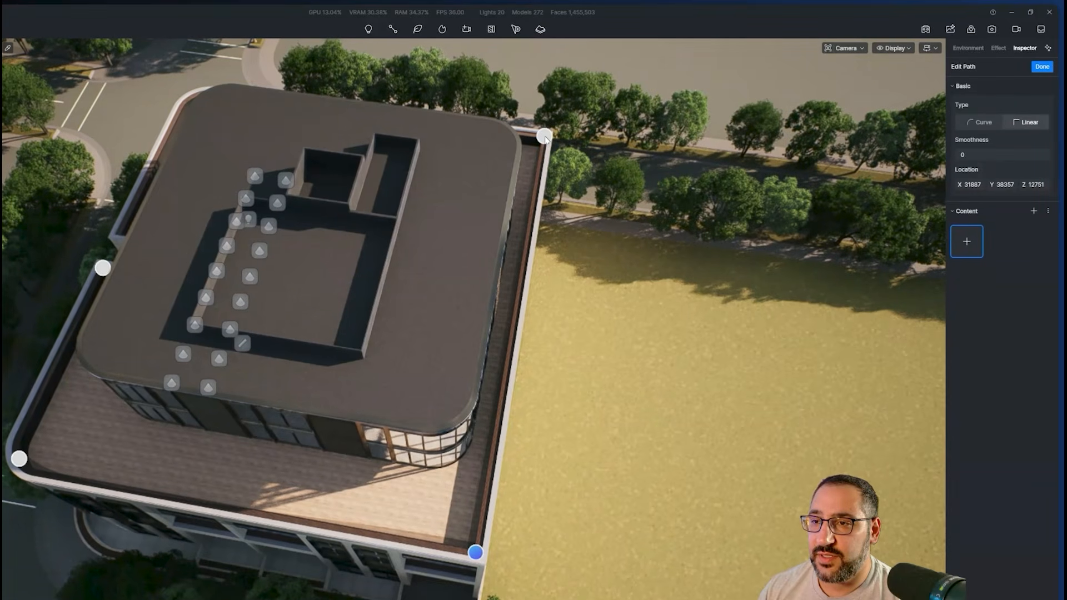
{"action": "middle_click_drag", "start_coordinate": [546, 139], "coordinate": [898, 128]}
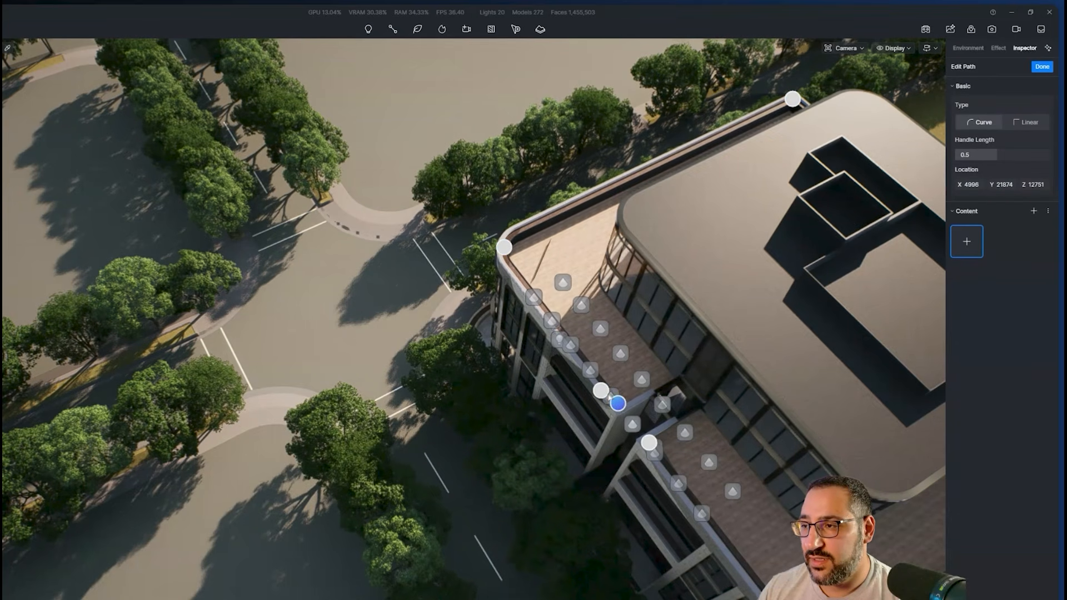
{"action": "right_click", "coordinate": [689, 327]}
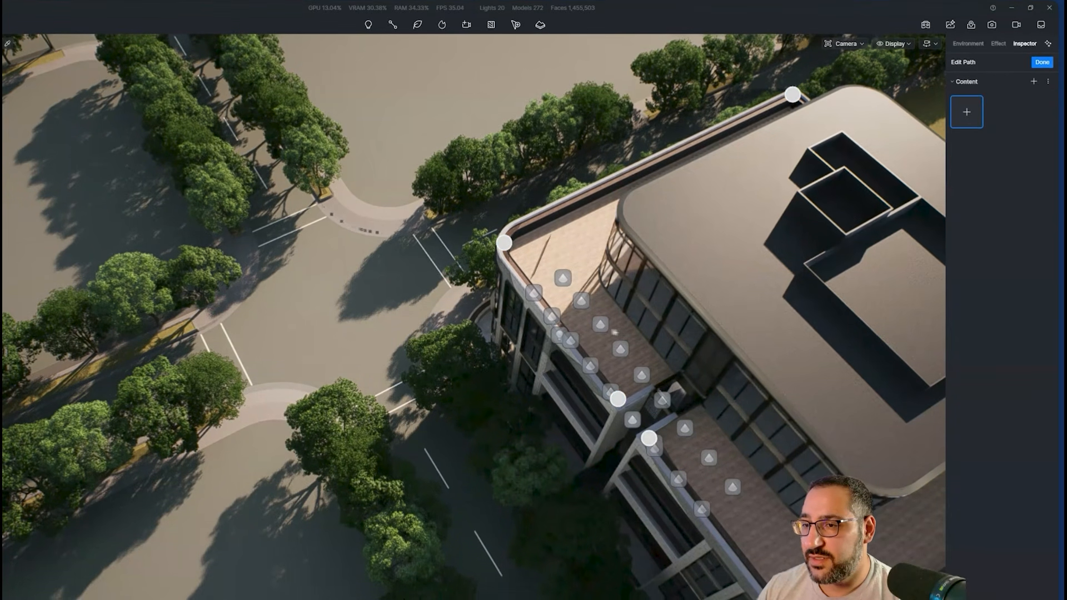
Set the handle length of the second rounded corner's curve point to 0.2 to fit the planter bend
{"action": "left_click", "coordinate": [504, 247]}
{"action": "right_click_drag", "start_coordinate": [581, 301], "coordinate": [634, 239]}
{"action": "key", "text": "w"}
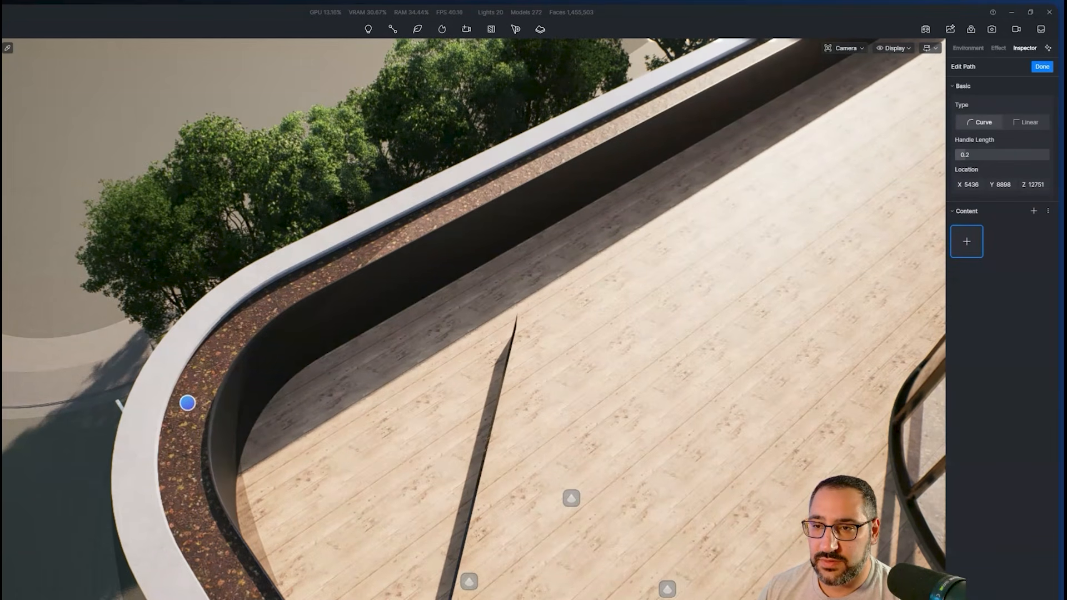
Make the path point at the rear end of the same side planter linear so it keeps a square corner
{"action": "key", "text": "s"}
{"action": "right_click_drag", "start_coordinate": [634, 239], "coordinate": [860, 332]}
{"action": "key", "text": "w"}
{"action": "key", "text": "a"}
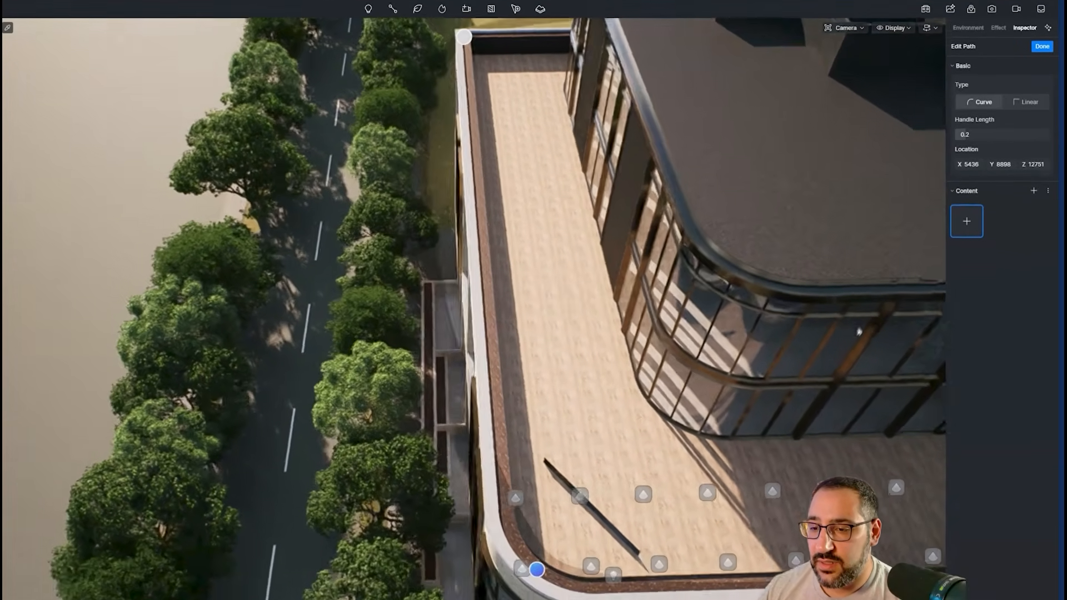
{"action": "key", "text": "s"}
{"action": "key", "text": "d"}
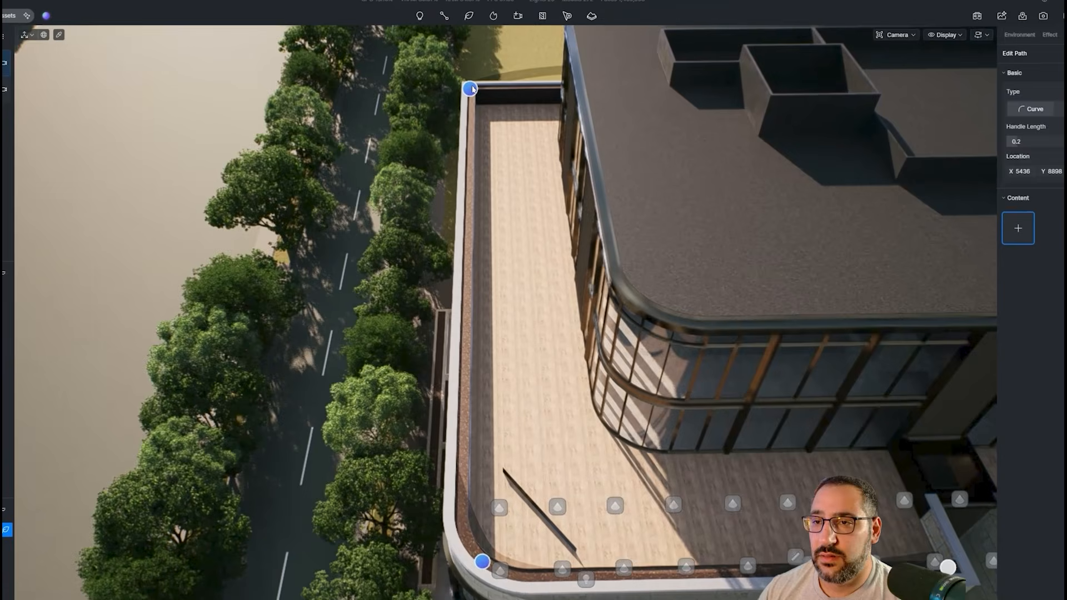
{"action": "left_click", "coordinate": [444, 33]}
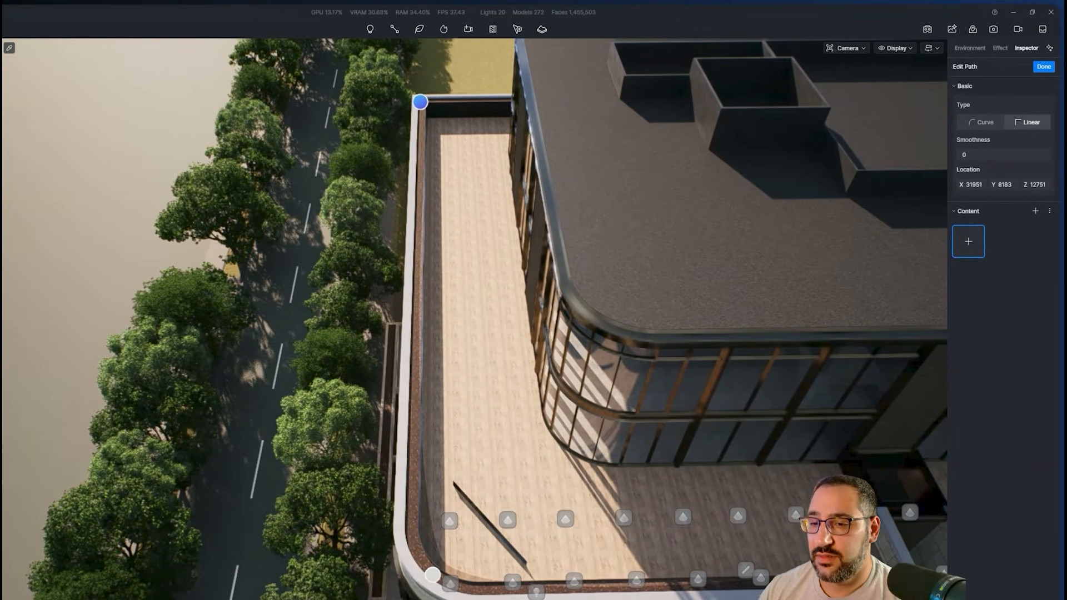
Set the handle length of the first rounded corner's curve point, on the opposite side of the terrace, to 0.3
{"action": "key", "text": "d"}
{"action": "right_click_drag", "start_coordinate": [503, 454], "coordinate": [600, 473]}
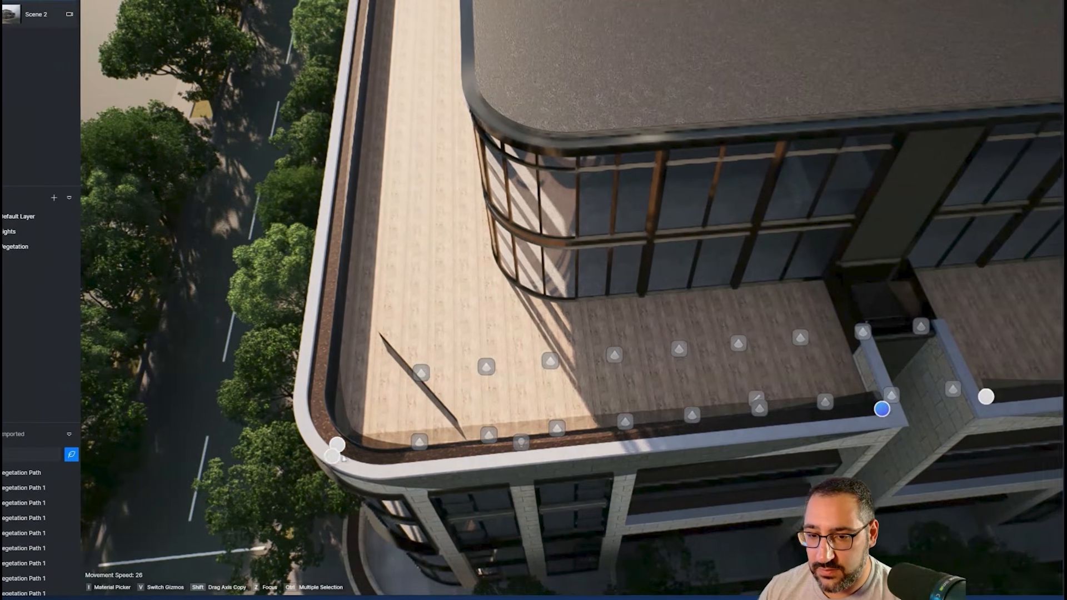
{"action": "left_click", "coordinate": [220, 445], "text": "ctrl"}
{"action": "key", "text": "Escape"}
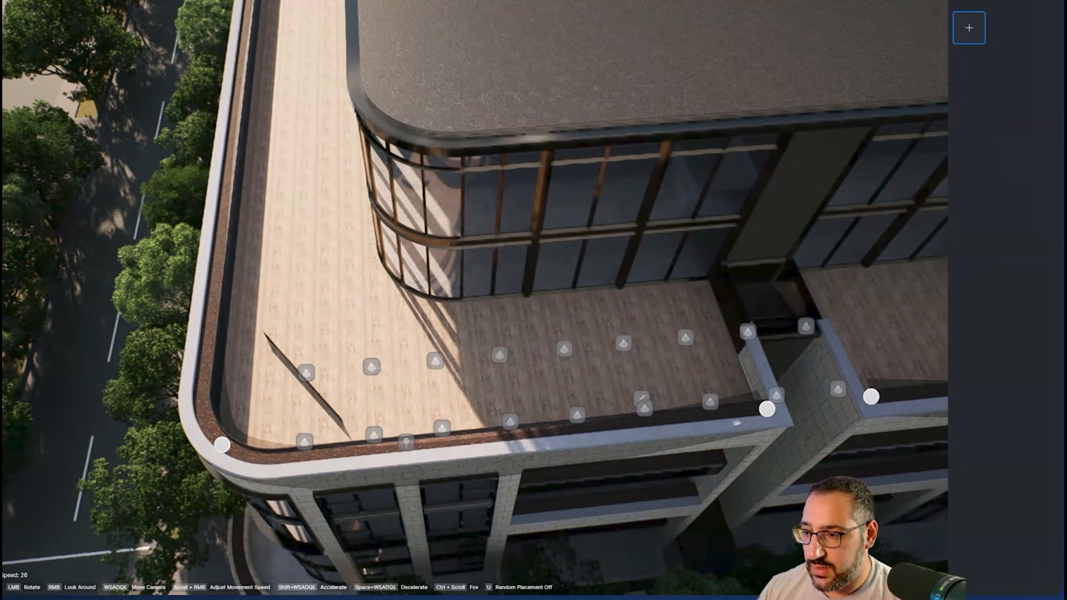
{"action": "key", "text": "d"}
{"action": "right_click_drag", "start_coordinate": [737, 423], "coordinate": [702, 393]}
{"action": "key", "text": "s"}
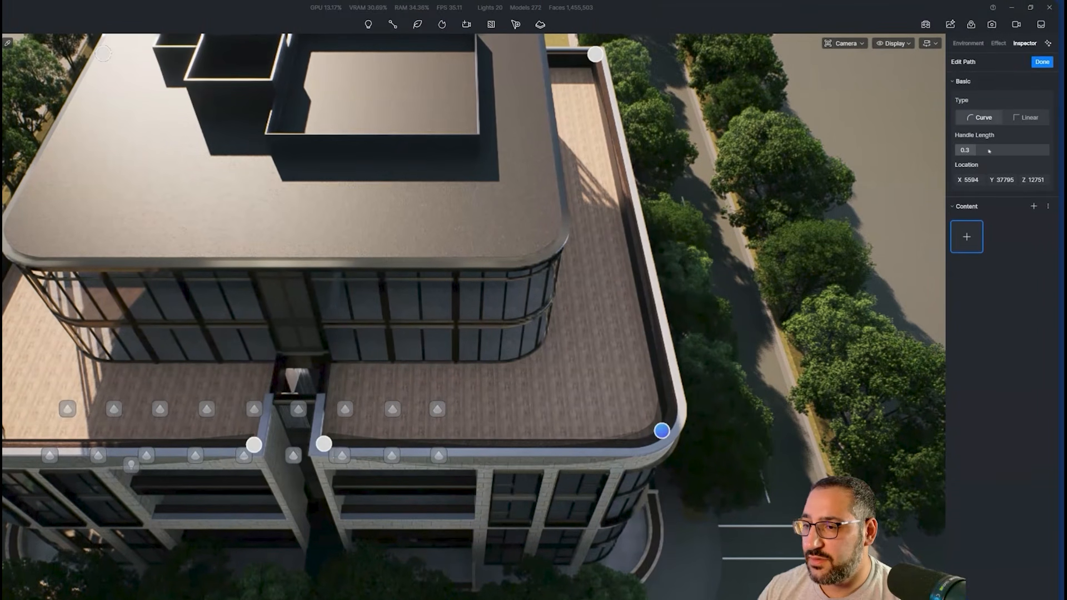
{"action": "mouse_move", "coordinate": [990, 67]}
{"action": "left_mouse_down"}
{"action": "mouse_move", "coordinate": [962, 67]}
{"action": "mouse_move", "coordinate": [974, 72]}
{"action": "left_mouse_up"}
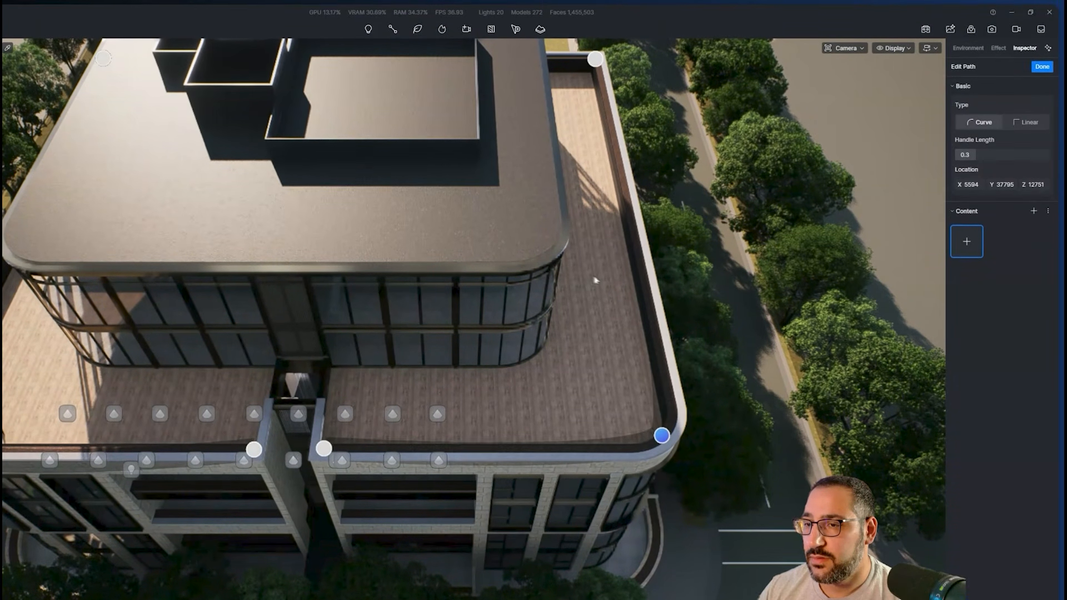
Search the model library for "ligustrum", add Ligustrum vulgare 01 as the path's content, and finish editing the path
{"action": "left_click", "coordinate": [967, 241]}
{"action": "left_click", "coordinate": [69, 149]}
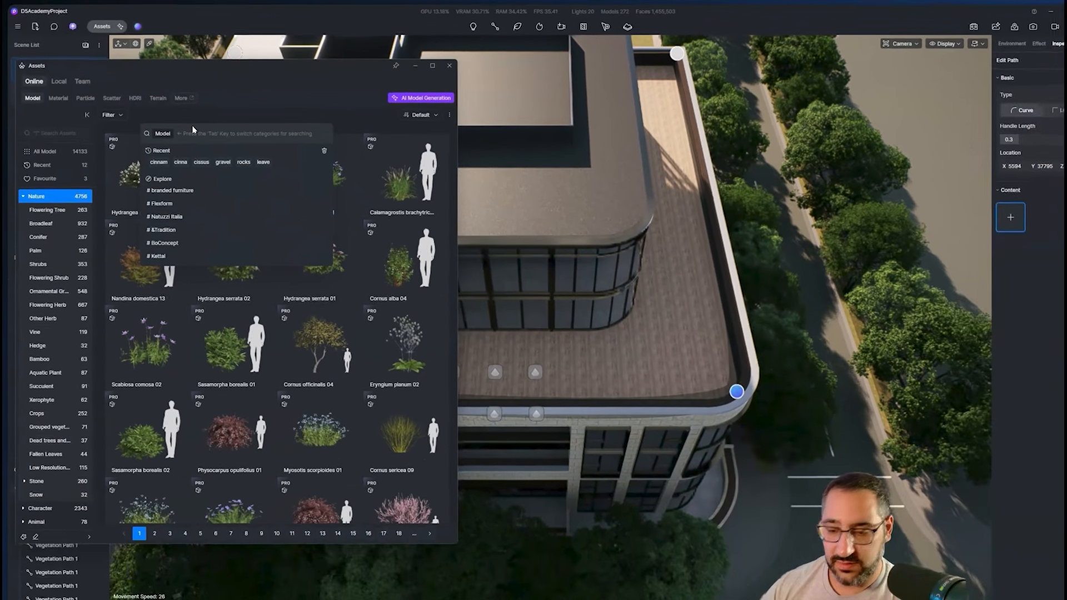
{"action": "type", "text": "ligu"}
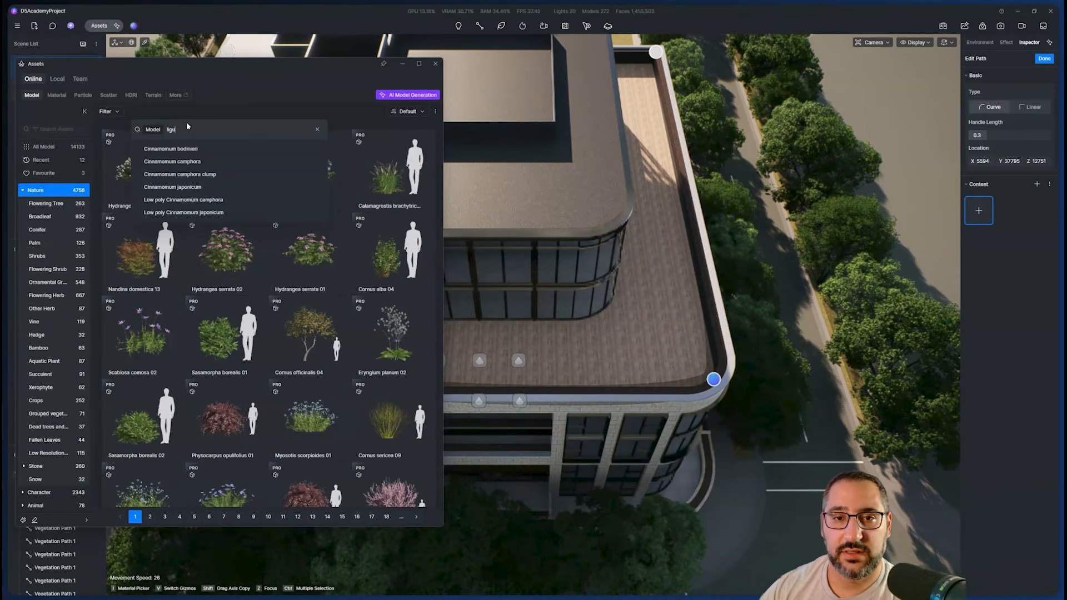
{"action": "type", "text": "strum"}
{"action": "key", "text": "Return"}
{"action": "scroll", "coordinate": [397, 317], "scroll_direction": "down", "scroll_amount": 1}
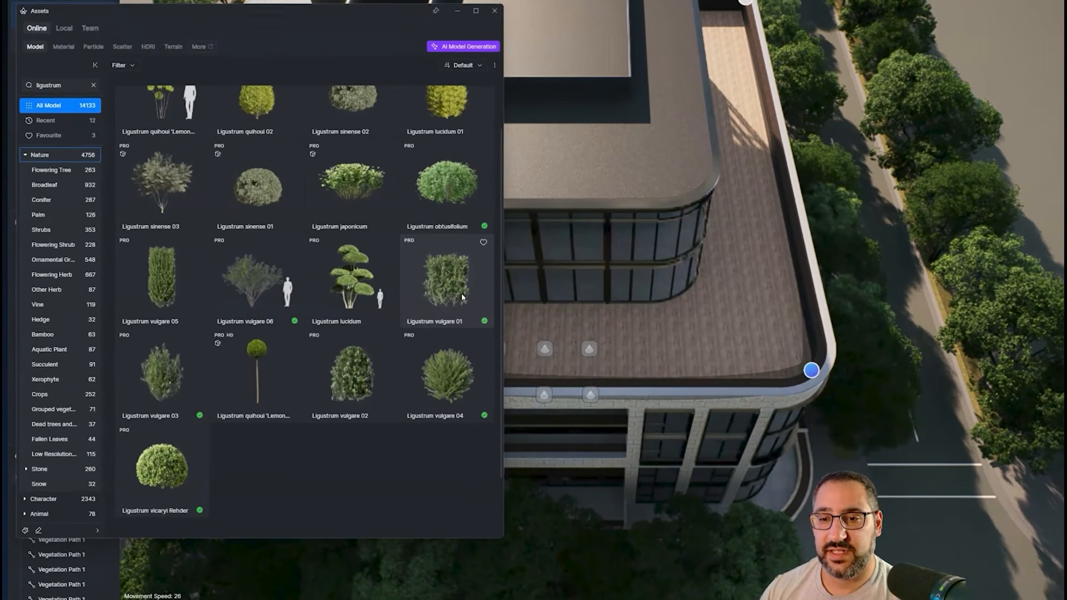
{"action": "left_click", "coordinate": [409, 319]}
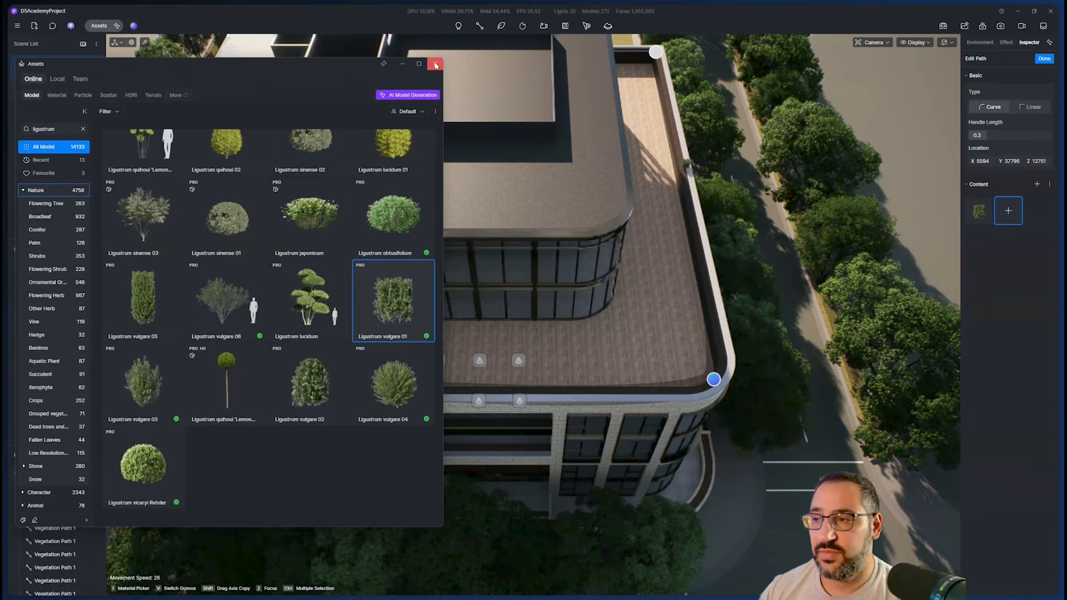
{"action": "left_click", "coordinate": [500, 7]}
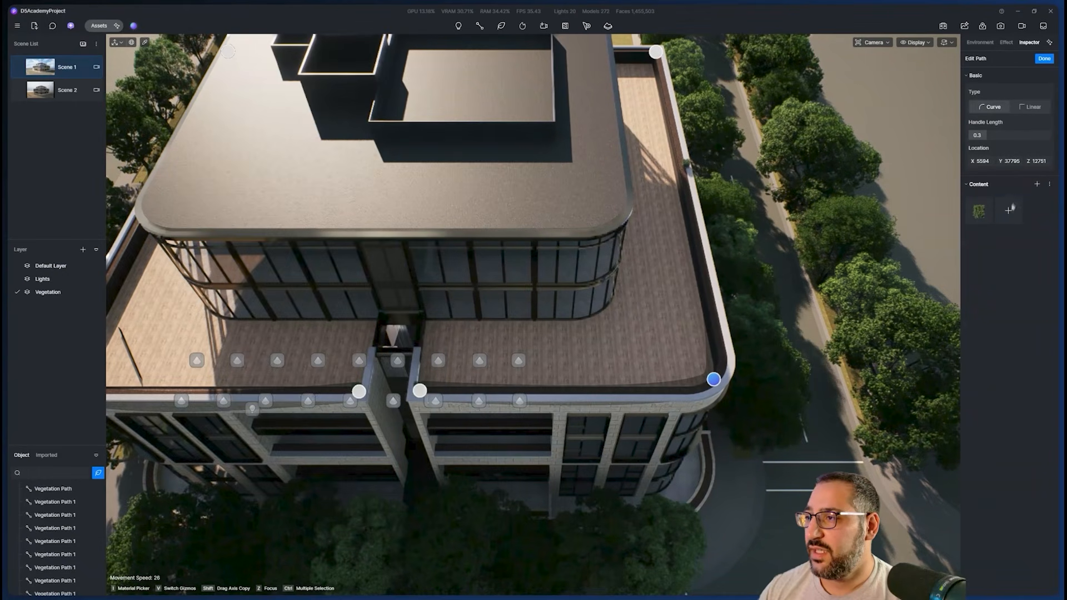
{"action": "left_click", "coordinate": [1047, 60]}
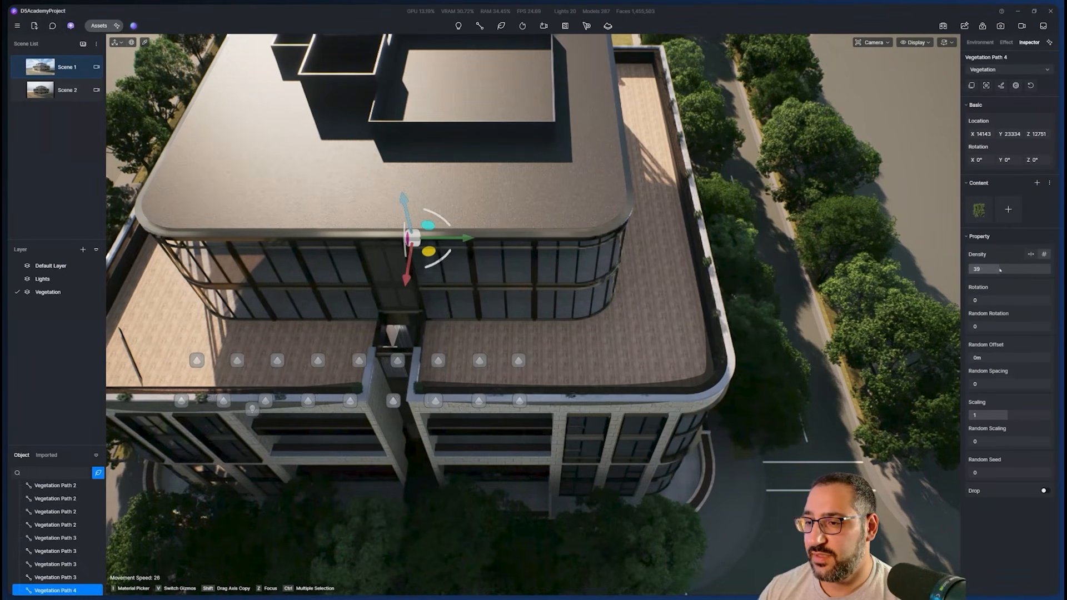
Distribute the hedge by spacing at 0.41 m, with random rotation 0.12, random offset 0.55 m, random spacing 0.01 and random scaling 0.12
{"action": "right_click_drag", "start_coordinate": [534, 312], "coordinate": [556, 212]}
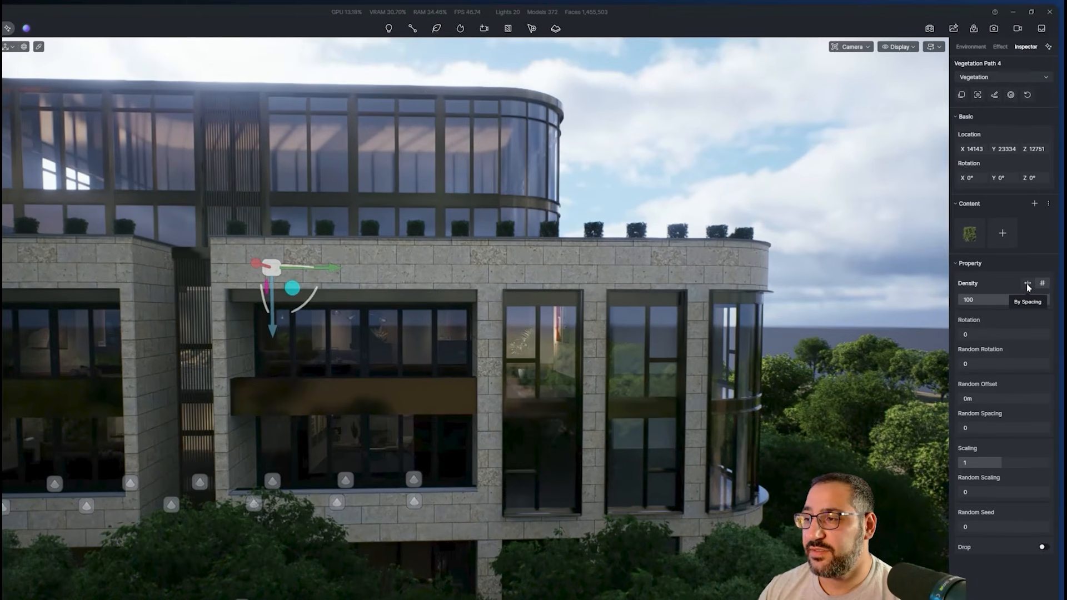
{"action": "left_click", "coordinate": [1031, 254]}
{"action": "left_click_drag", "start_coordinate": [989, 302], "coordinate": [955, 303]}
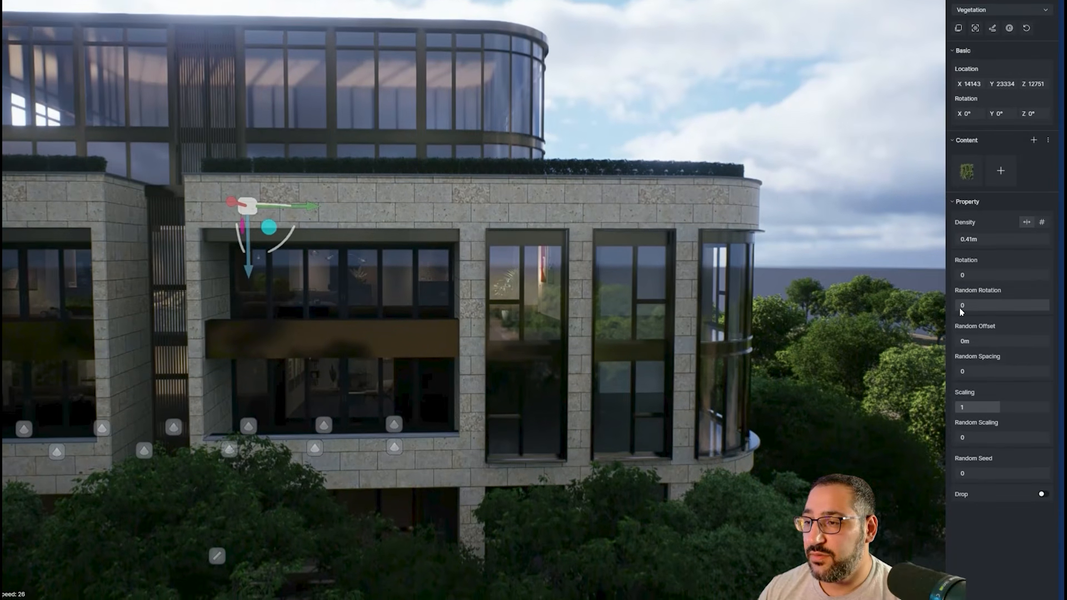
{"action": "left_click_drag", "start_coordinate": [960, 308], "coordinate": [967, 307]}
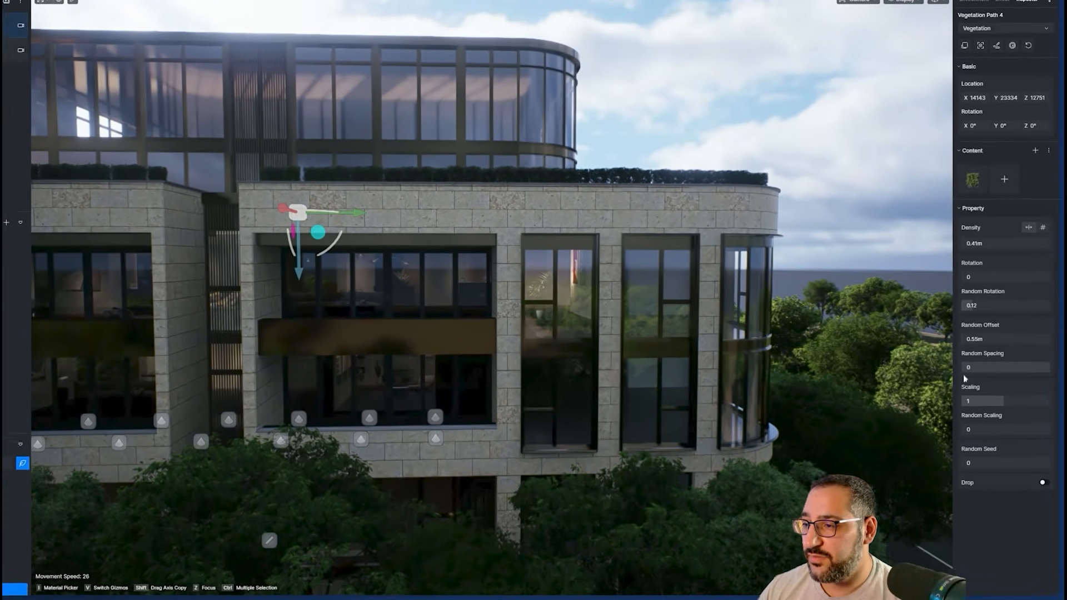
{"action": "left_click_drag", "start_coordinate": [971, 384], "coordinate": [973, 384]}
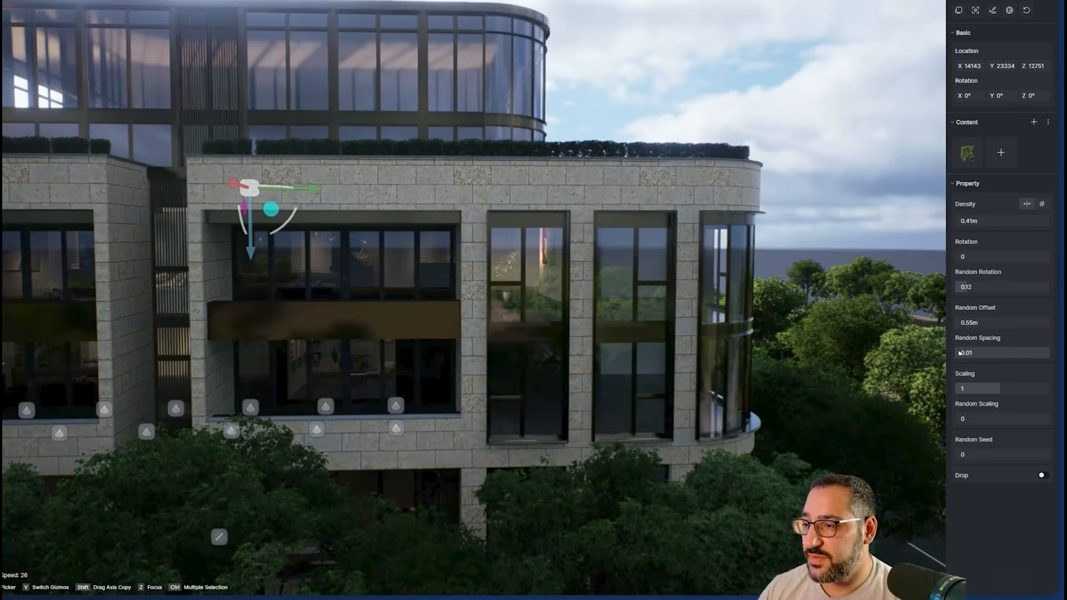
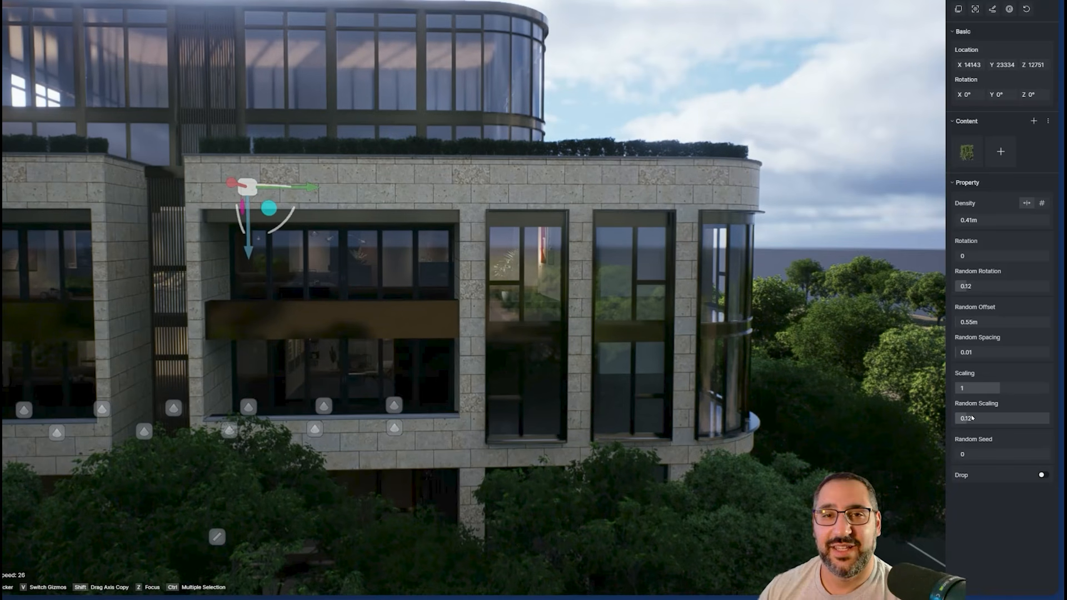
Reduce the terrace hedge's random rotation to 0.08 and its random offset to 0.05 m
{"action": "right_click_drag", "start_coordinate": [676, 345], "coordinate": [886, 282]}
{"action": "key", "text": "s"}
{"action": "key", "text": "e"}
{"action": "key", "text": "w"}
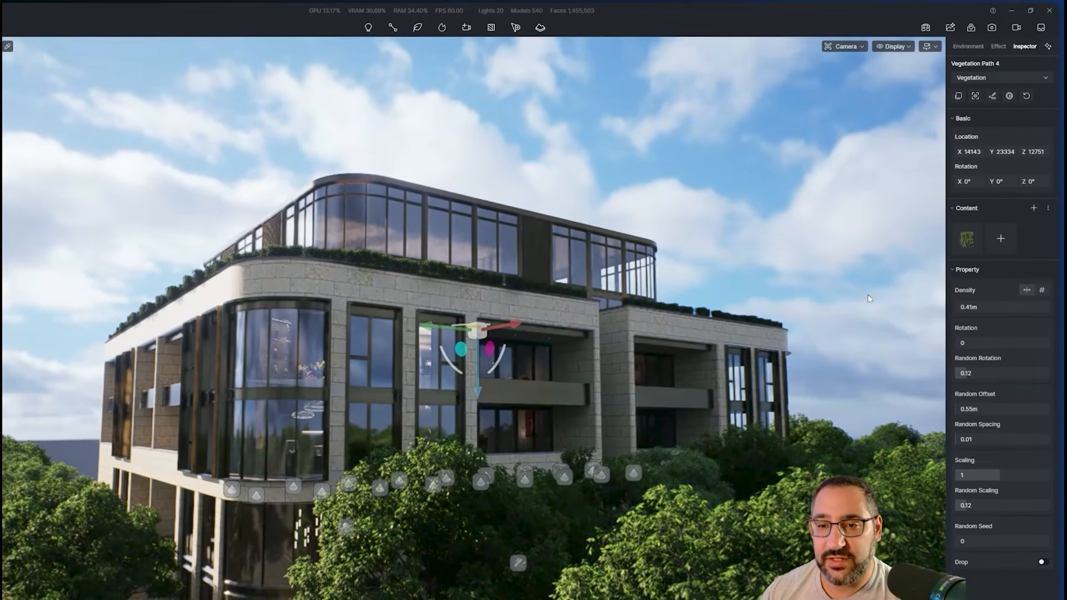
{"action": "right_click_drag", "start_coordinate": [872, 298], "coordinate": [858, 299]}
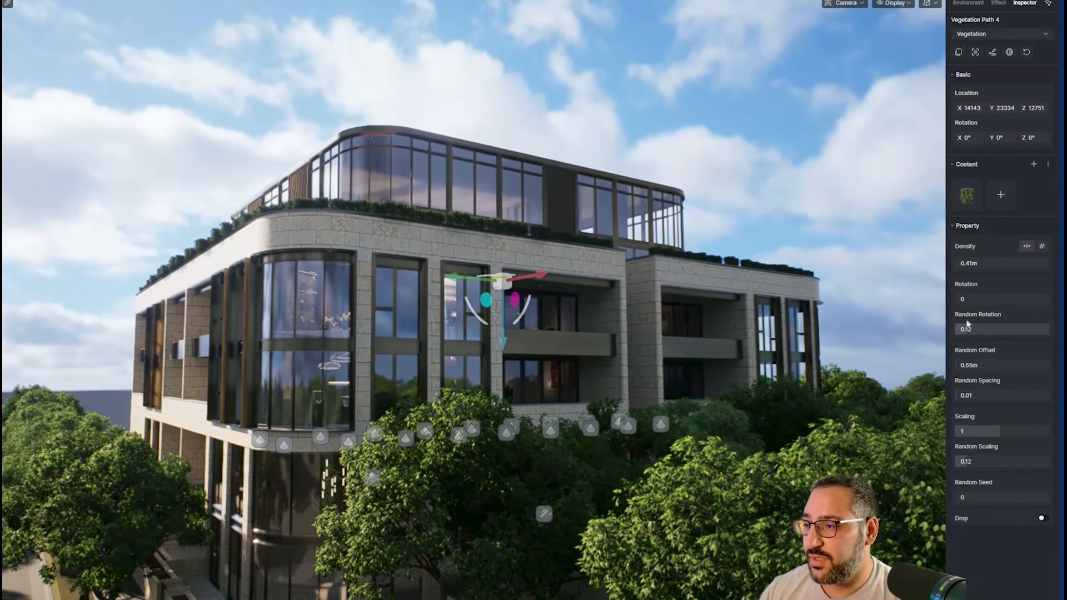
{"action": "left_click_drag", "start_coordinate": [967, 376], "coordinate": [964, 376]}
{"action": "left_click_drag", "start_coordinate": [965, 315], "coordinate": [953, 307]}
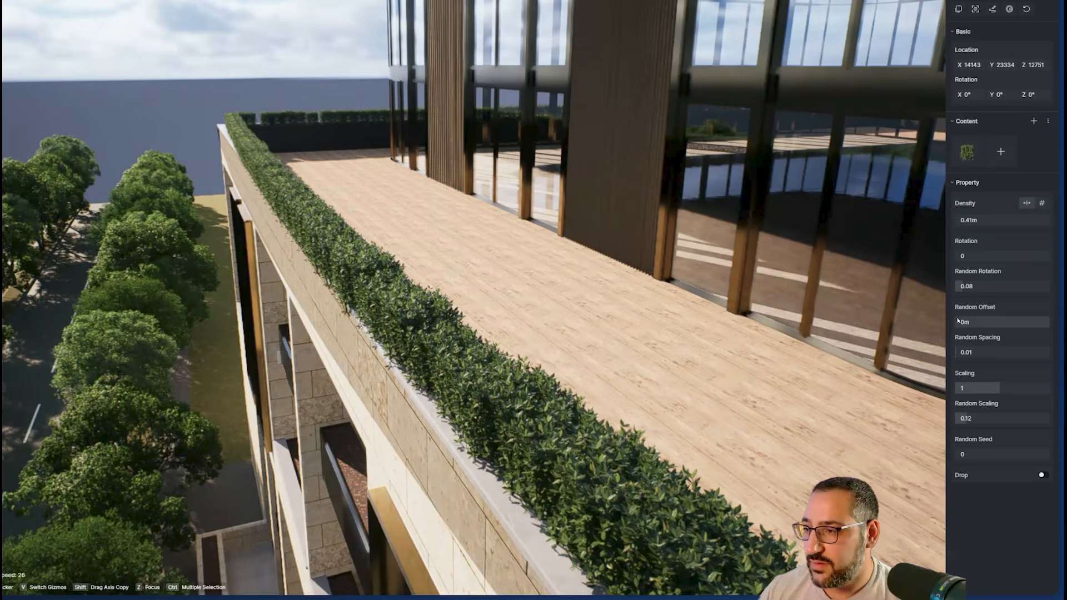
{"action": "type", "text": "0.05"}
{"action": "key", "text": "Return"}
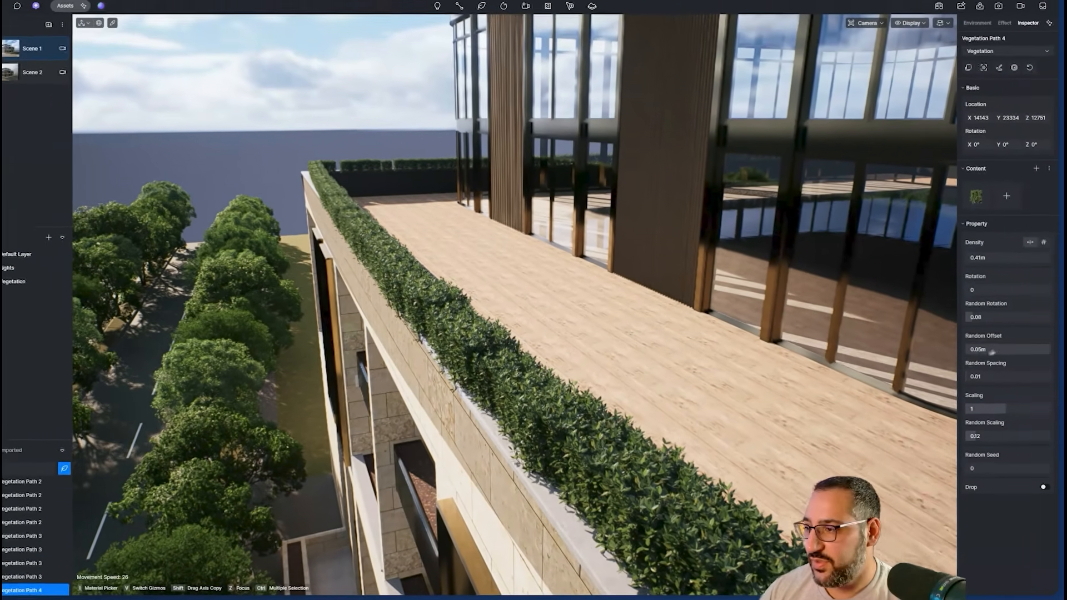
Inspect the terrace hedge from the front, both rounded corners and the street intersection
{"action": "key", "text": "s"}
{"action": "right_click_drag", "start_coordinate": [639, 266], "coordinate": [639, 153]}
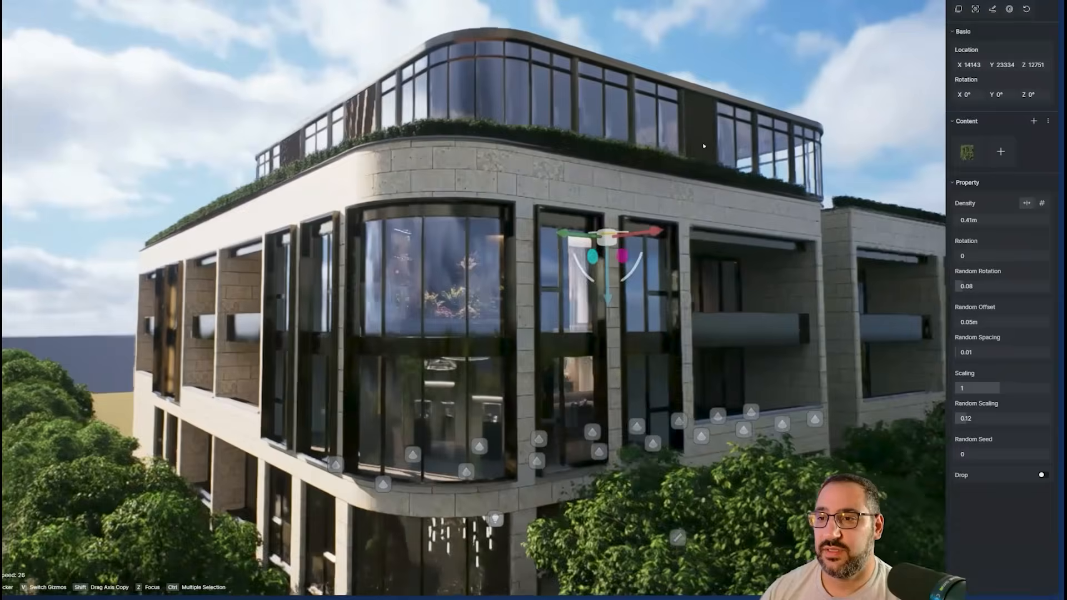
{"action": "key", "text": "q"}
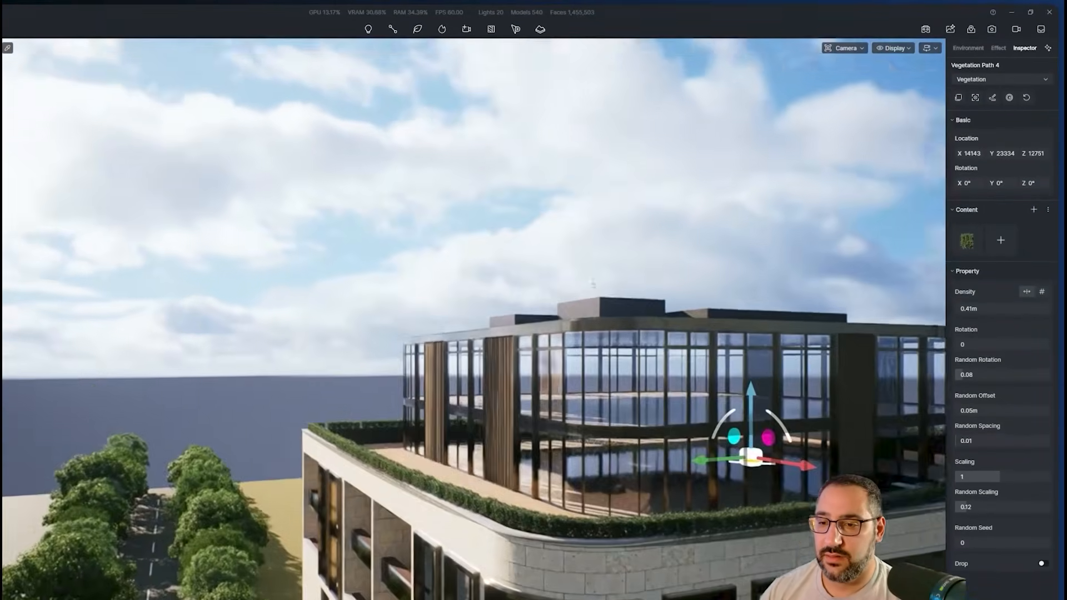
{"action": "right_click_drag", "start_coordinate": [778, 139], "coordinate": [700, 139]}
{"action": "key", "text": "e"}
{"action": "key", "text": "d"}
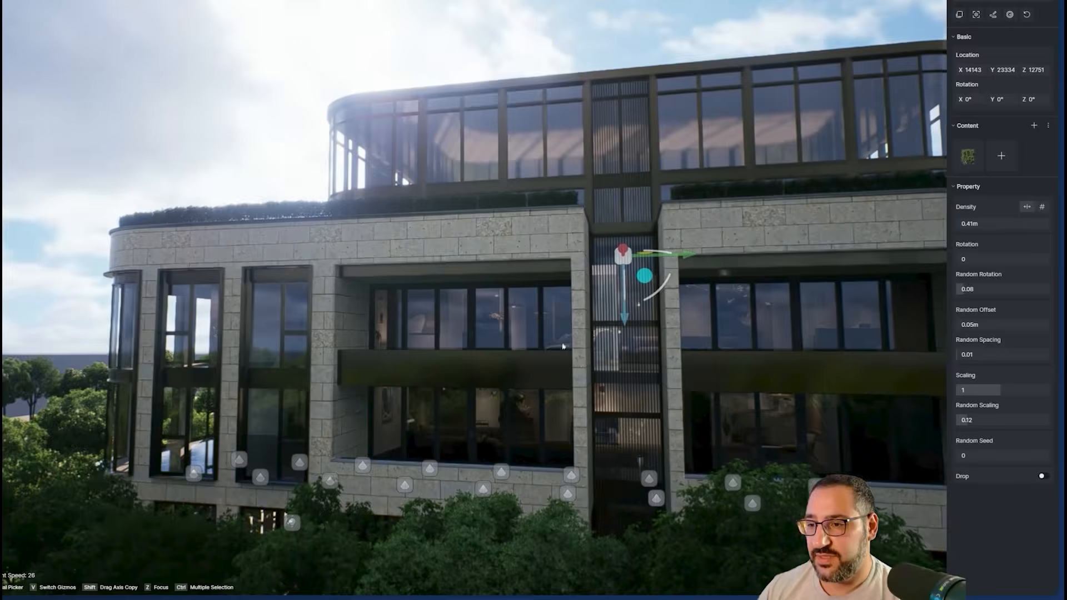
{"action": "key", "text": "a"}
{"action": "right_click_drag", "start_coordinate": [278, 218], "coordinate": [370, 213]}
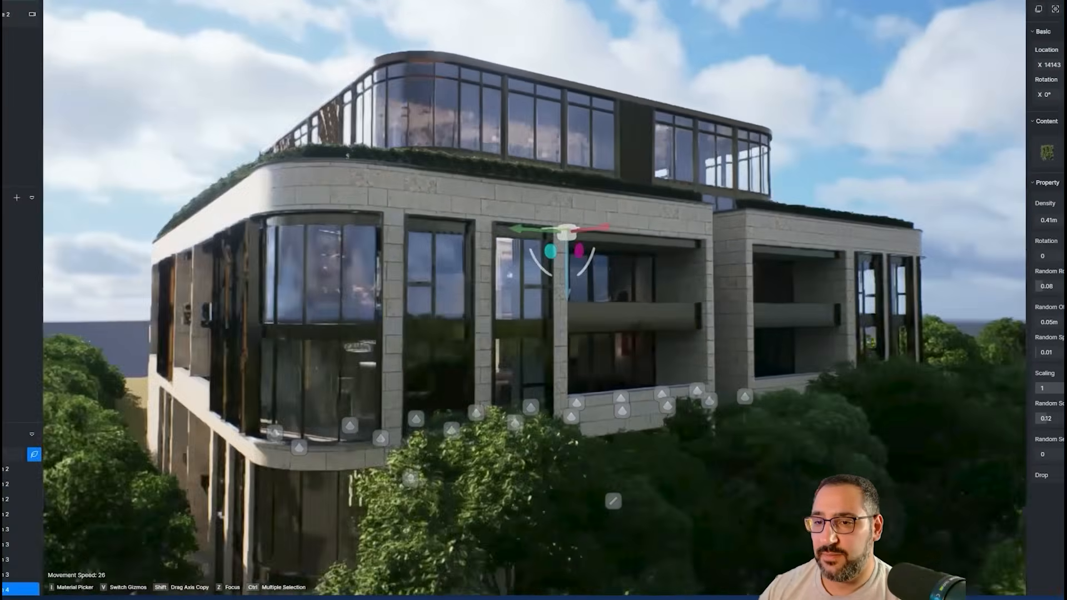
{"action": "key", "text": "a"}
{"action": "right_click_drag", "start_coordinate": [347, 156], "coordinate": [425, 159]}
{"action": "key", "text": "q"}
{"action": "key", "text": "s"}
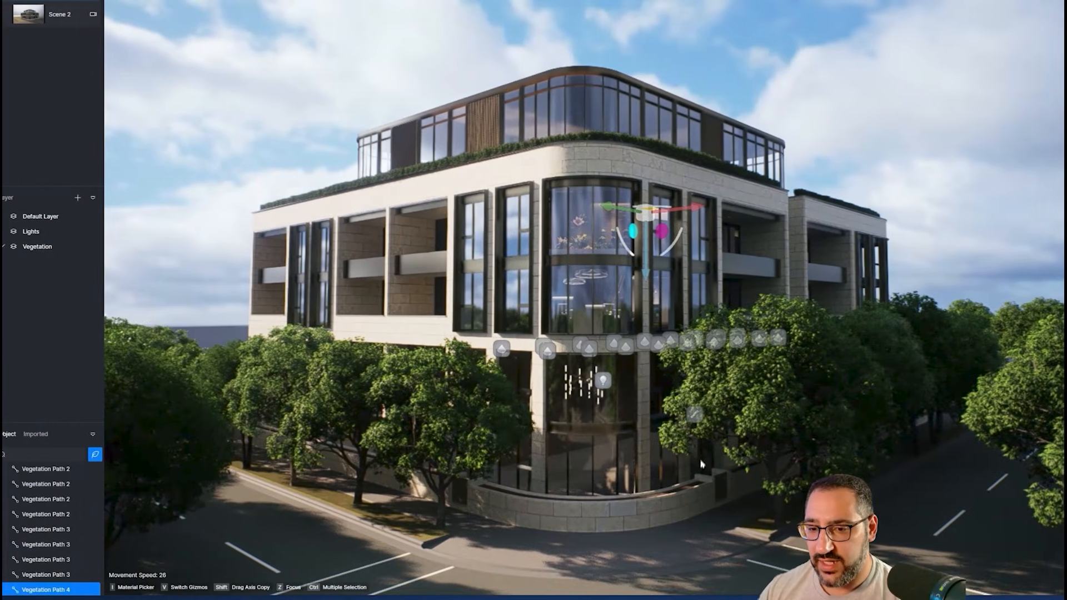
Examine the curved street-level planter around the building's corner and the planter boxes behind it
{"action": "key", "text": "w"}
{"action": "right_click_drag", "start_coordinate": [761, 409], "coordinate": [770, 444]}
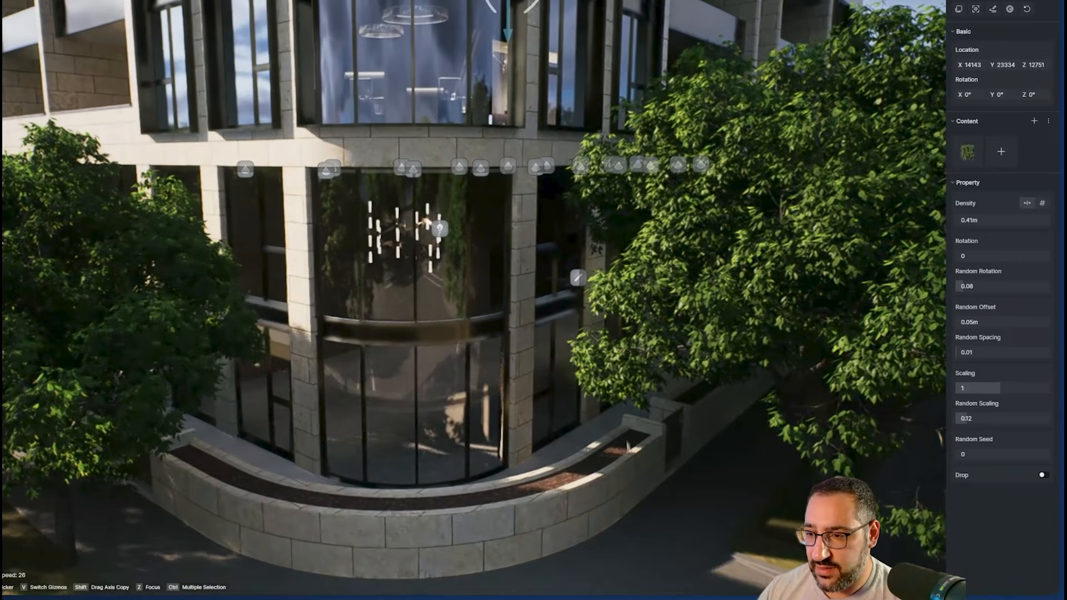
{"action": "right_click_drag", "start_coordinate": [626, 436], "coordinate": [650, 550]}
{"action": "mouse_move", "coordinate": [631, 300]}
{"action": "right_mouse_down"}
{"action": "mouse_move", "coordinate": [643, 422]}
{"action": "mouse_move", "coordinate": [534, 454]}
{"action": "mouse_move", "coordinate": [505, 445]}
{"action": "mouse_move", "coordinate": [835, 363]}
{"action": "right_mouse_up"}
{"action": "key", "text": "w"}
{"action": "key", "text": "e"}
{"action": "middle_click_drag", "start_coordinate": [851, 354], "coordinate": [897, 341]}
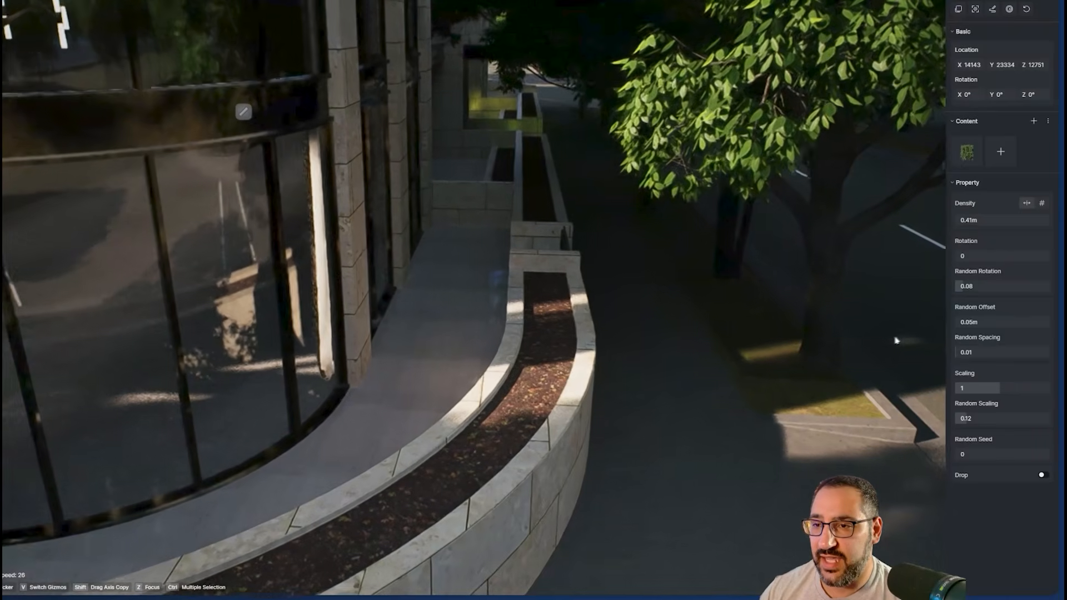
Draw a path along the curved street-level planter around the building's corner and fill it with Ligustrum vulgare 01
{"action": "scroll", "coordinate": [908, 339], "scroll_direction": "down", "scroll_amount": 2}
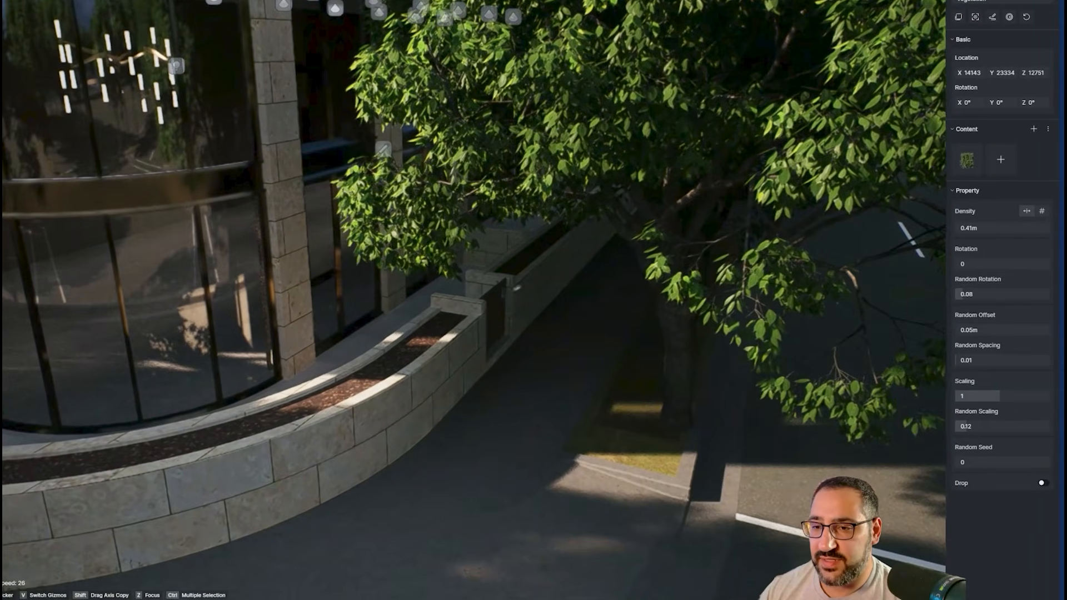
{"action": "right_click_drag", "start_coordinate": [517, 288], "coordinate": [456, 328]}
{"action": "scroll", "coordinate": [456, 328], "scroll_direction": "down", "scroll_amount": 5}
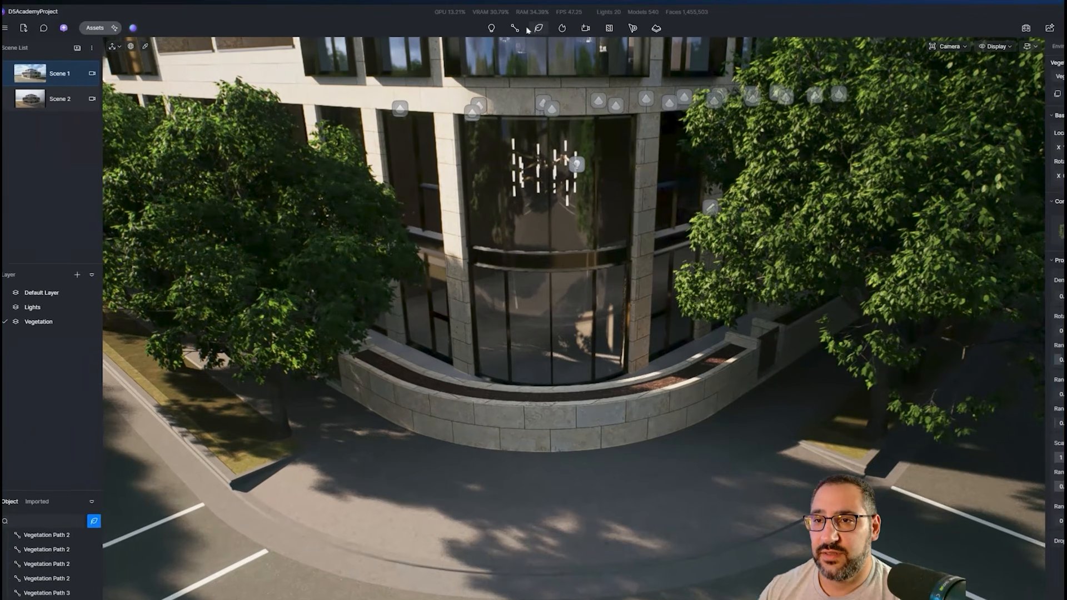
{"action": "left_click", "coordinate": [501, 25]}
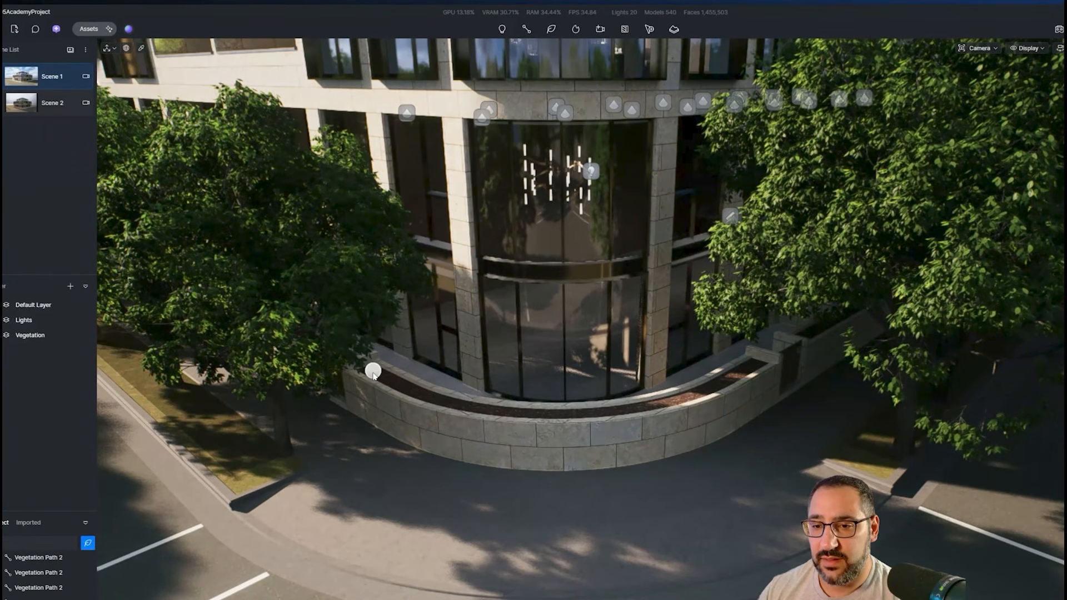
{"action": "mouse_move", "coordinate": [542, 401]}
{"action": "right_mouse_down"}
{"action": "mouse_move", "coordinate": [528, 401]}
{"action": "mouse_move", "coordinate": [522, 460]}
{"action": "mouse_move", "coordinate": [541, 399]}
{"action": "right_mouse_up"}
{"action": "scroll", "coordinate": [522, 401], "scroll_direction": "up", "scroll_amount": 3}
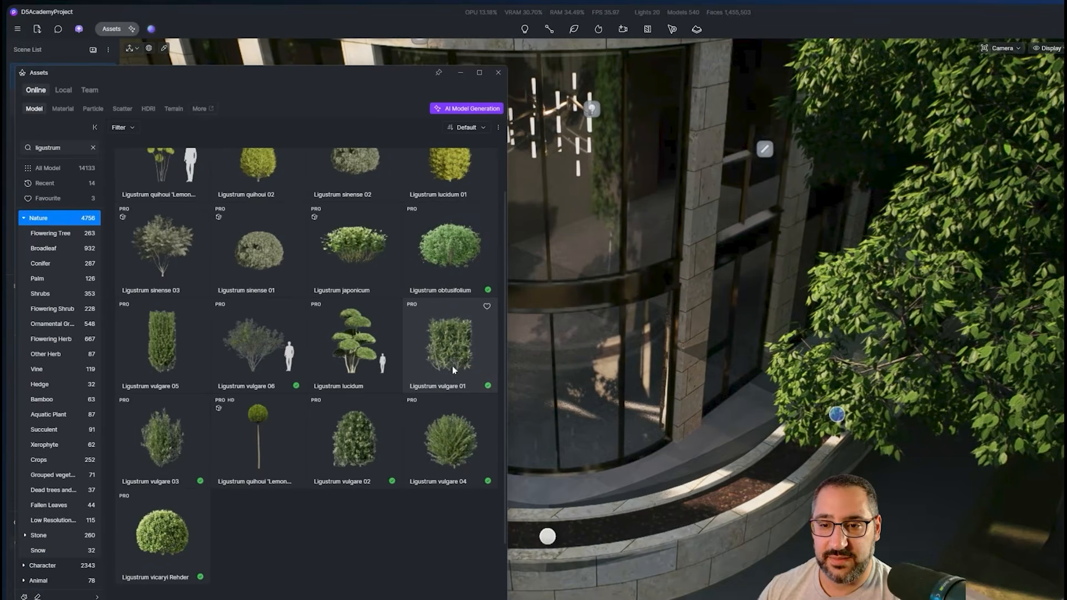
{"action": "left_click", "coordinate": [297, 365]}
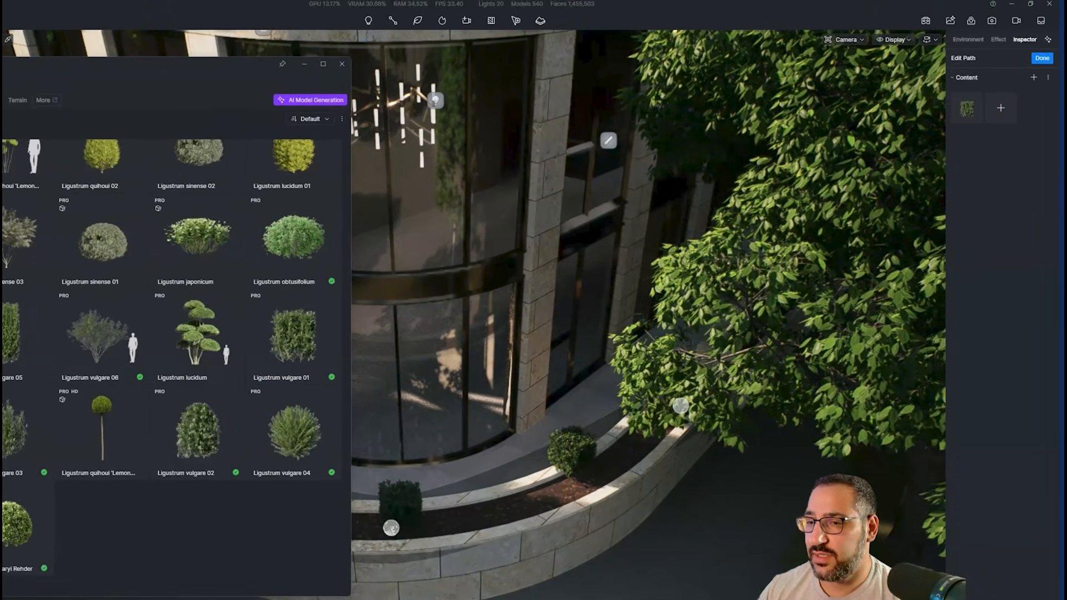
{"action": "left_click", "coordinate": [1041, 68]}
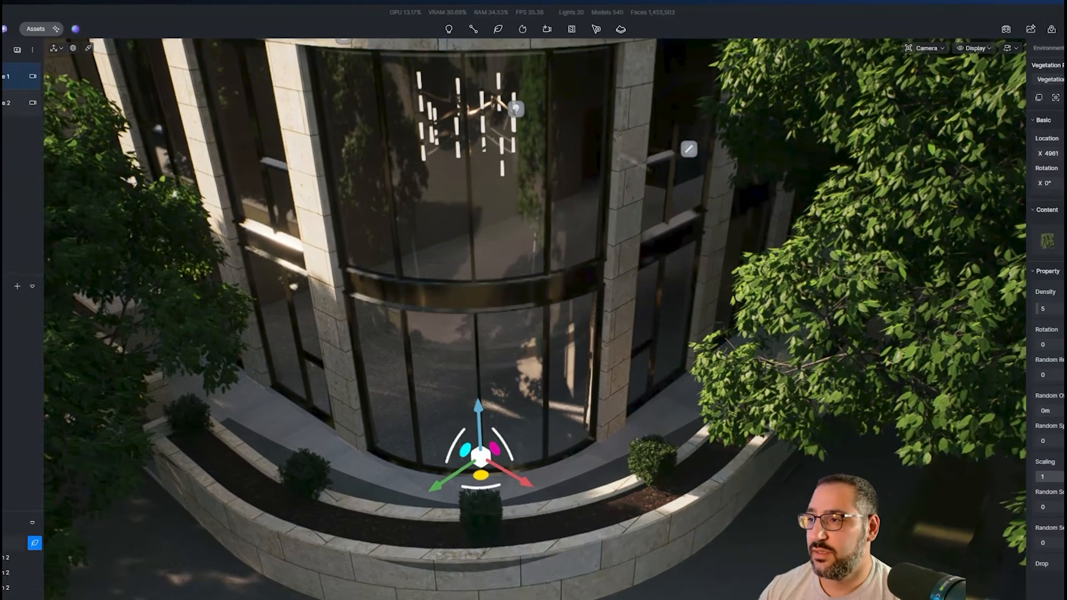
Set the curved planter hedge to a density of 19, random rotation 0.1 and random scaling 0.07
{"action": "type", "text": "17"}
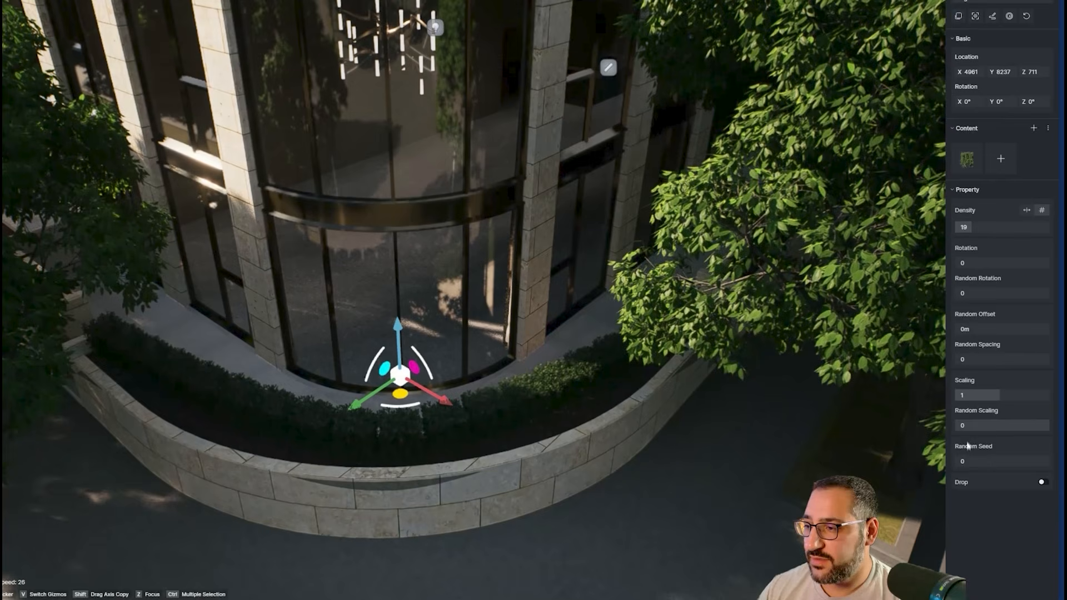
{"action": "left_click_drag", "start_coordinate": [965, 506], "coordinate": [968, 507]}
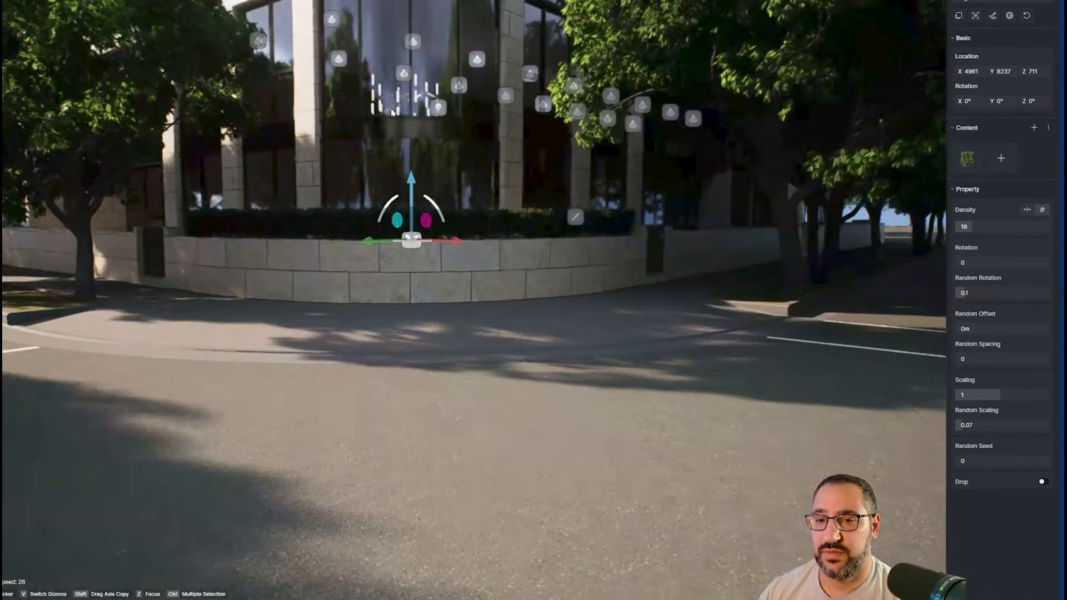
{"action": "right_click_drag", "start_coordinate": [393, 113], "coordinate": [720, 191]}
{"action": "key", "text": "w"}
{"action": "key", "text": "w"}
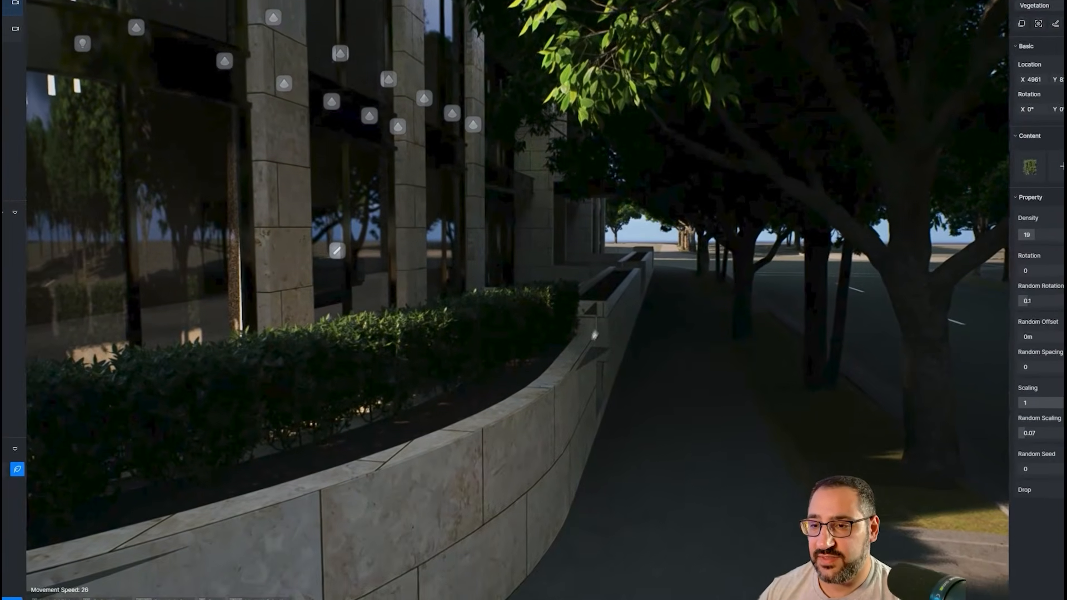
{"action": "key", "text": "s"}
{"action": "right_click_drag", "start_coordinate": [596, 335], "coordinate": [609, 355]}
{"action": "key", "text": "e"}
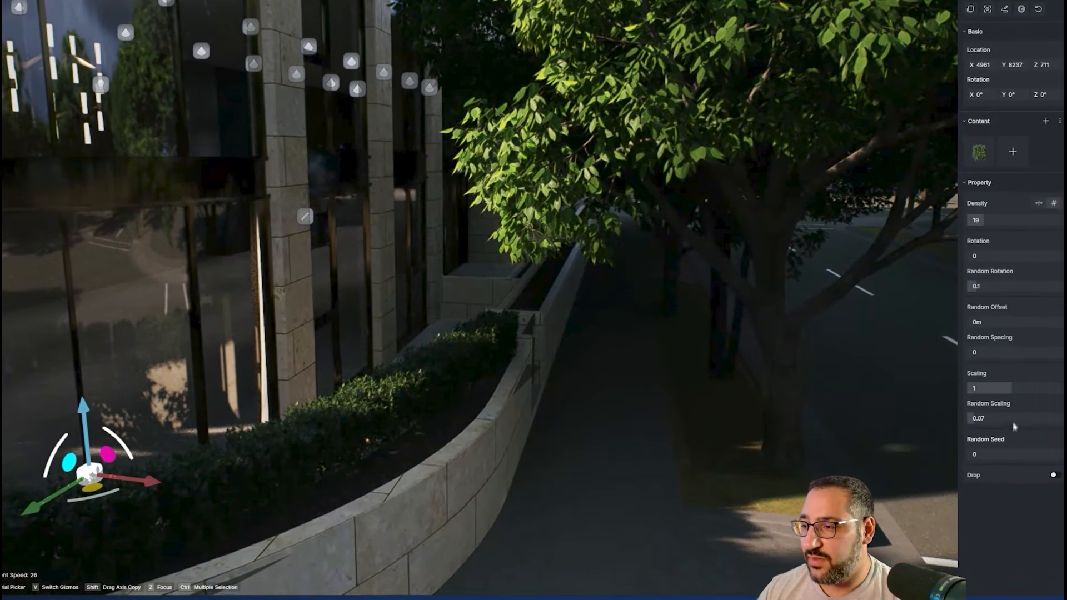
{"action": "left_click_drag", "start_coordinate": [1000, 389], "coordinate": [1002, 390]}
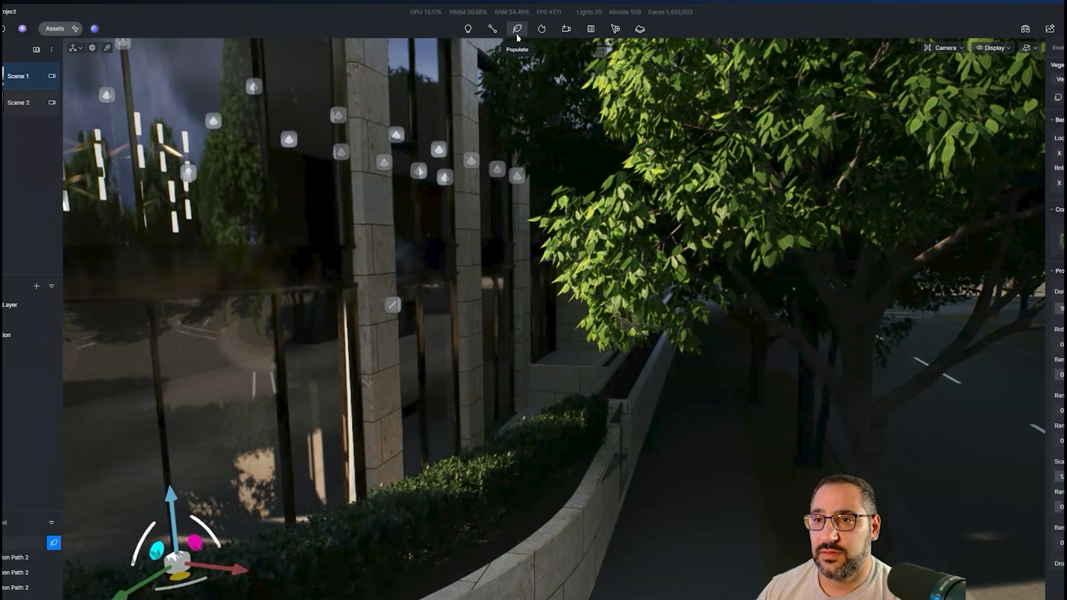
Lay a linear path of Ligustrum vulgare 01 along the straight planter past the curved one, with density 15 and random scaling 0.07
{"action": "left_click", "coordinate": [516, 33]}
{"action": "right_click_drag", "start_coordinate": [610, 435], "coordinate": [636, 398]}
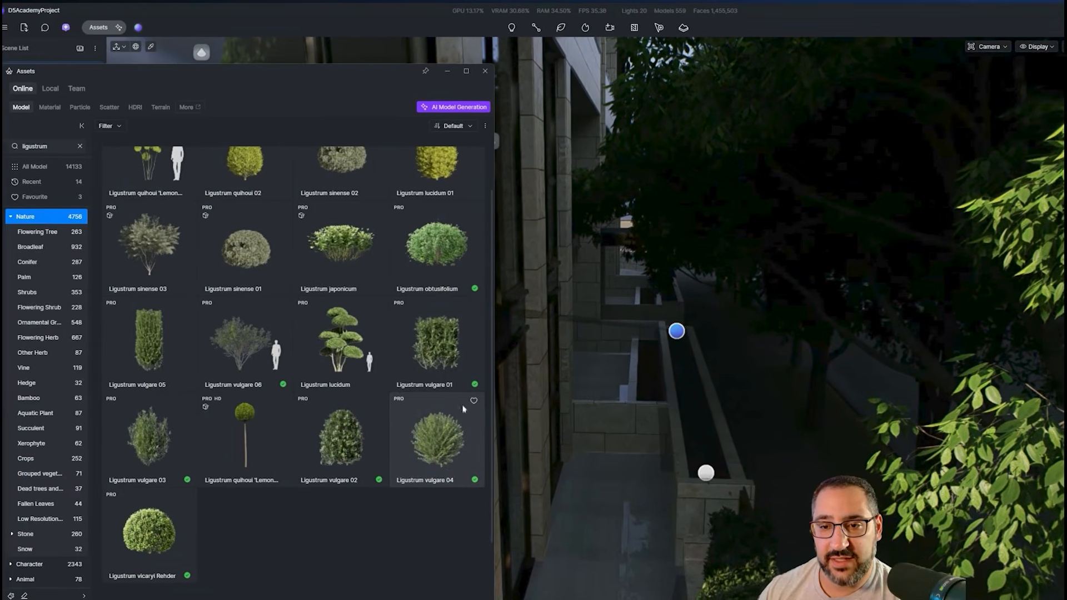
{"action": "left_click", "coordinate": [303, 356]}
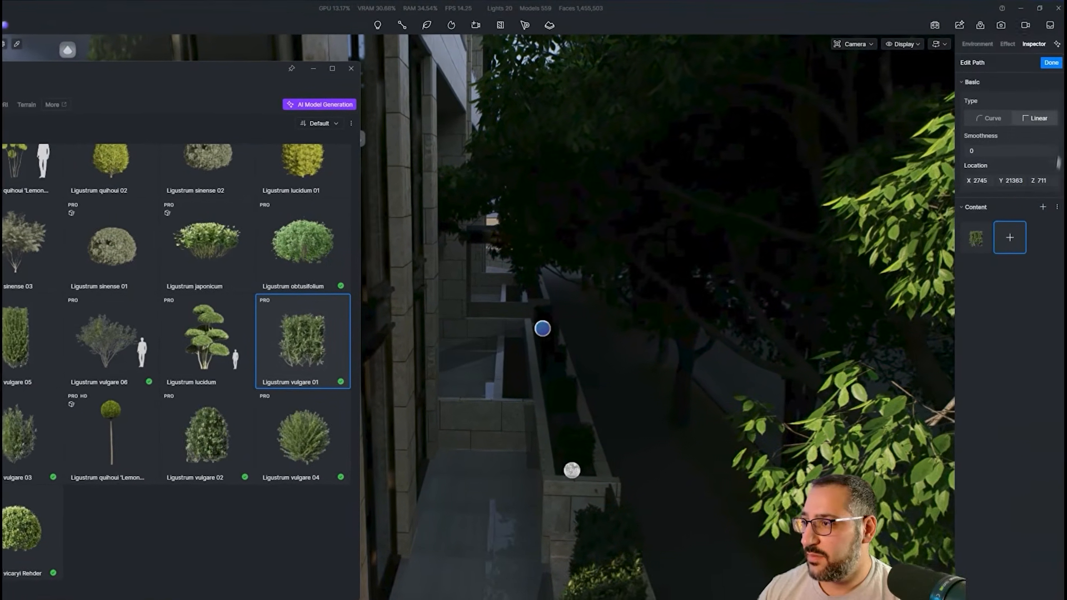
{"action": "left_click", "coordinate": [1051, 63]}
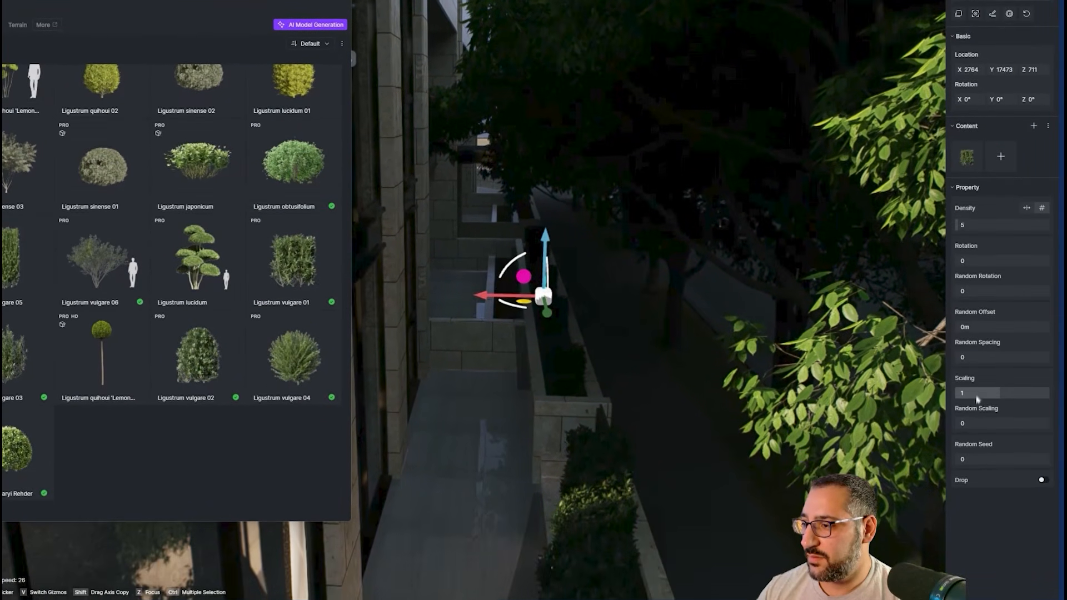
{"action": "left_click_drag", "start_coordinate": [973, 224], "coordinate": [980, 222]}
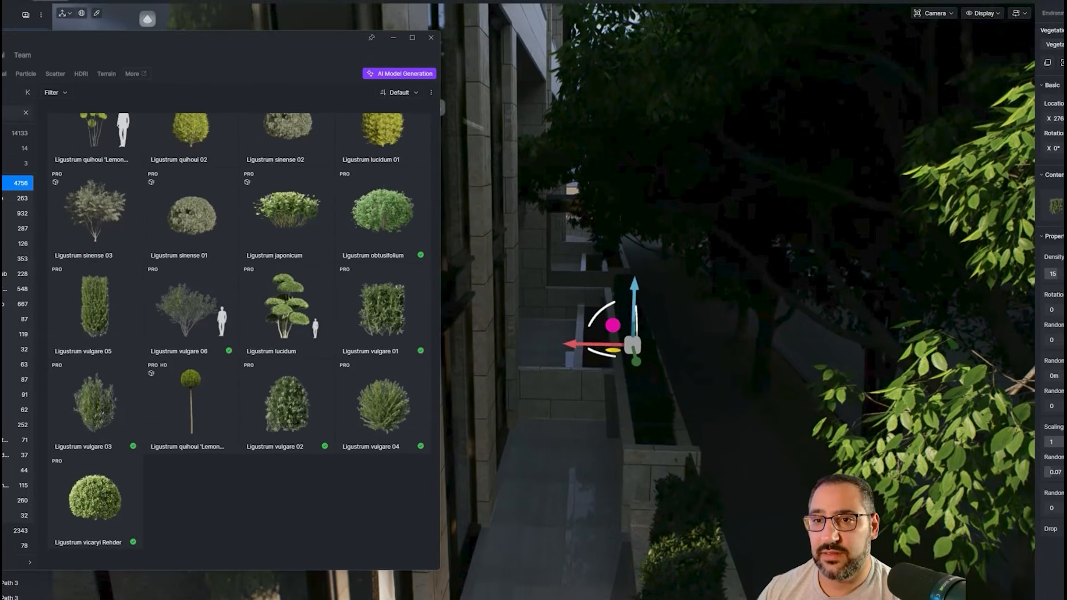
{"action": "left_click", "coordinate": [432, 36]}
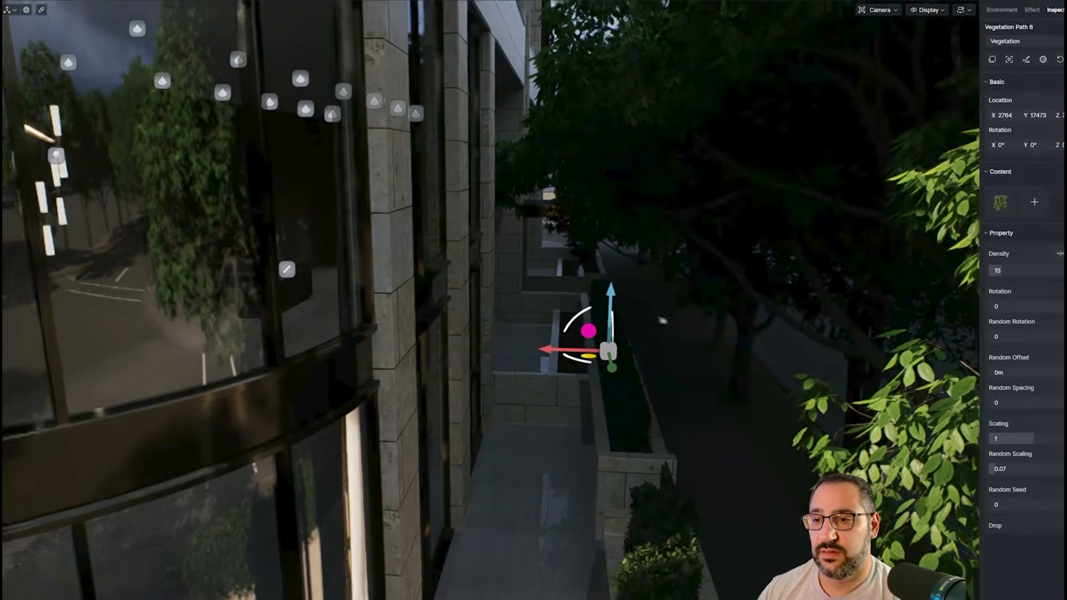
Deselect the planter path, review the planted street corner and save the project
{"action": "key", "text": "s"}
{"action": "right_click_drag", "start_coordinate": [662, 319], "coordinate": [400, 222]}
{"action": "key", "text": "e"}
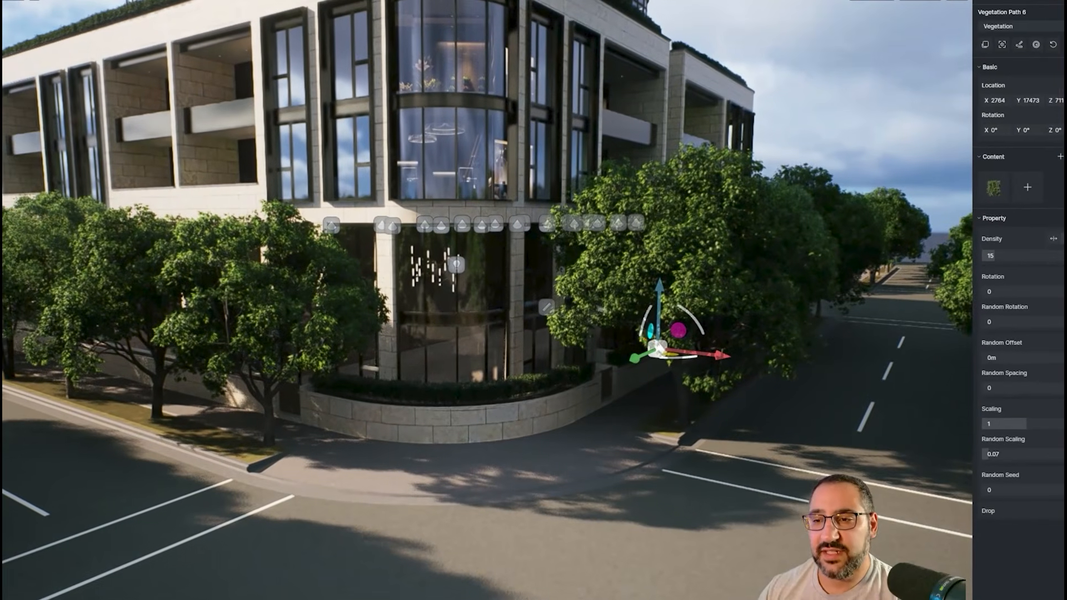
{"action": "key", "text": "Escape"}
{"action": "key", "text": "e"}
{"action": "right_click_drag", "start_coordinate": [505, 307], "coordinate": [501, 332]}
{"action": "key", "text": "s"}
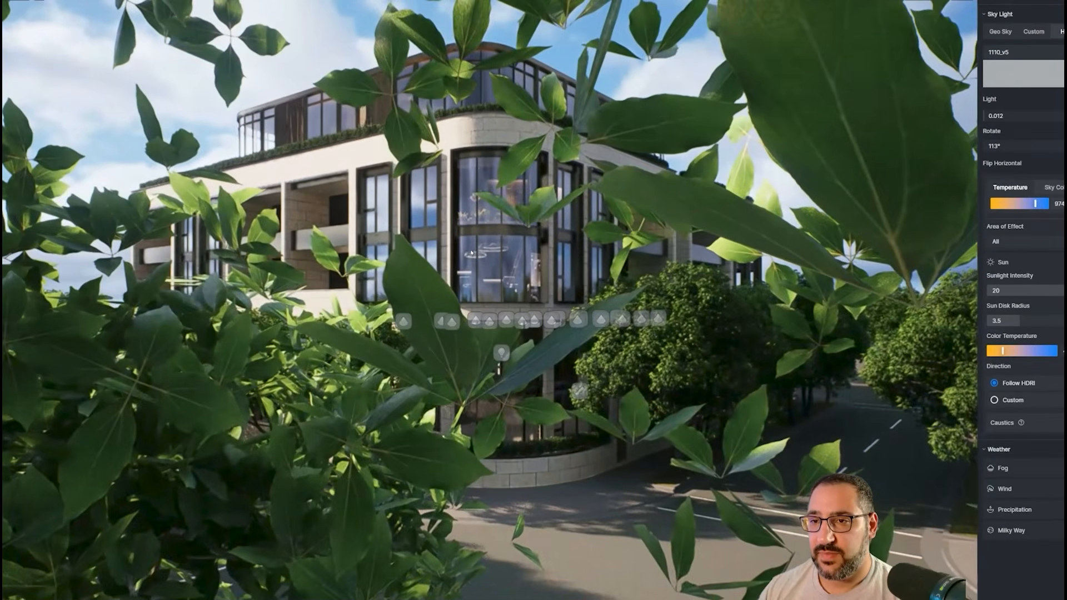
{"action": "key", "text": "w"}
{"action": "key", "text": "ctrl+s"}
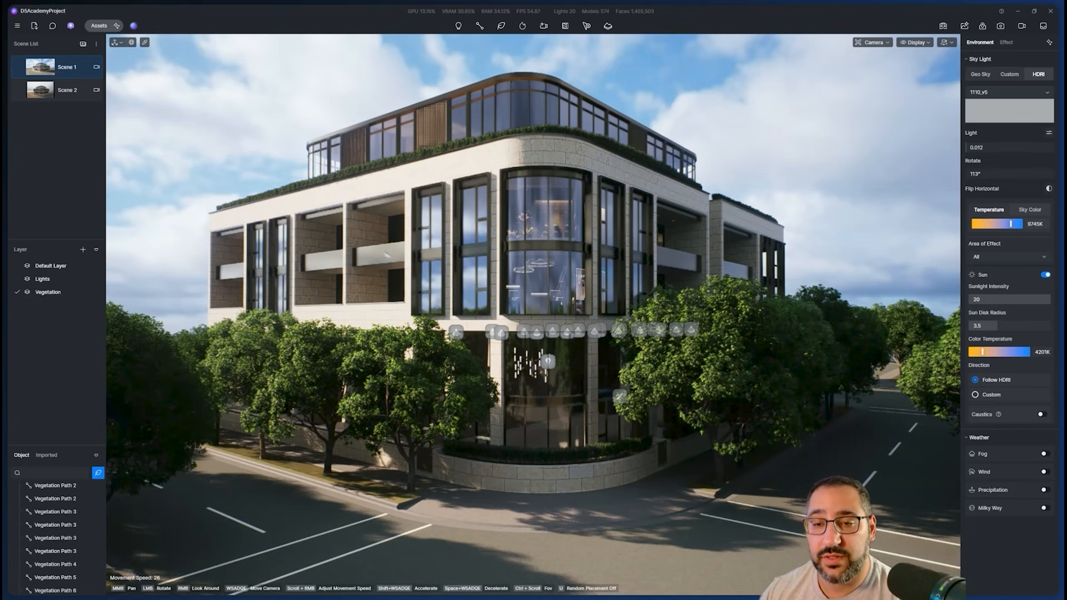
Search the online model library for "aglai" to find shrubs for the recessed balcony planters
{"action": "scroll", "coordinate": [387, 254], "scroll_direction": "up", "scroll_amount": 8}
{"action": "left_click_drag", "start_coordinate": [389, 253], "coordinate": [561, 316]}
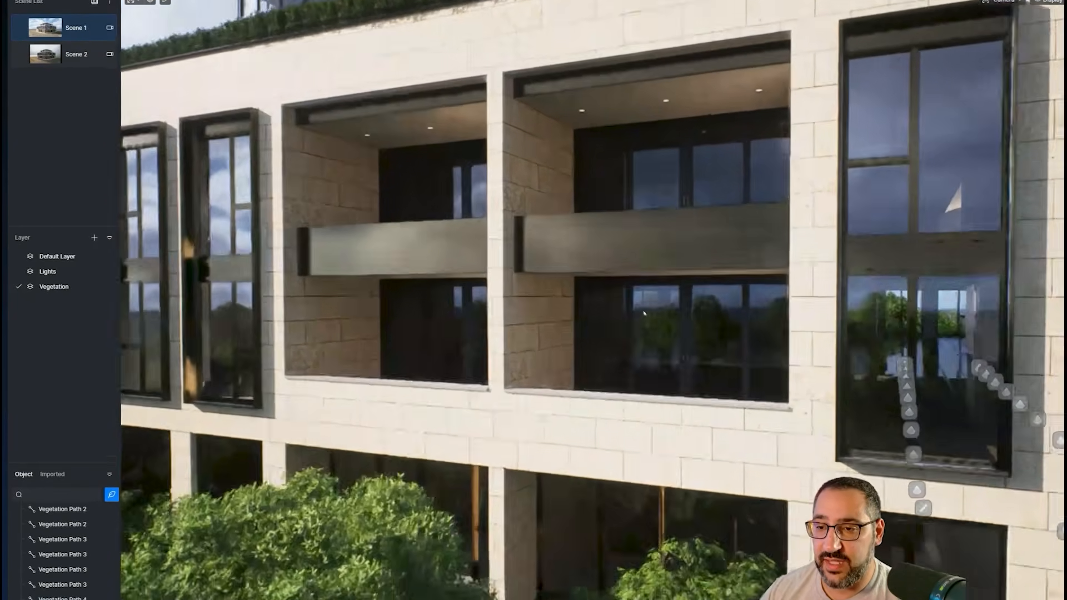
{"action": "left_click_drag", "start_coordinate": [644, 314], "coordinate": [683, 492]}
{"action": "scroll", "coordinate": [685, 475], "scroll_direction": "up", "scroll_amount": 3}
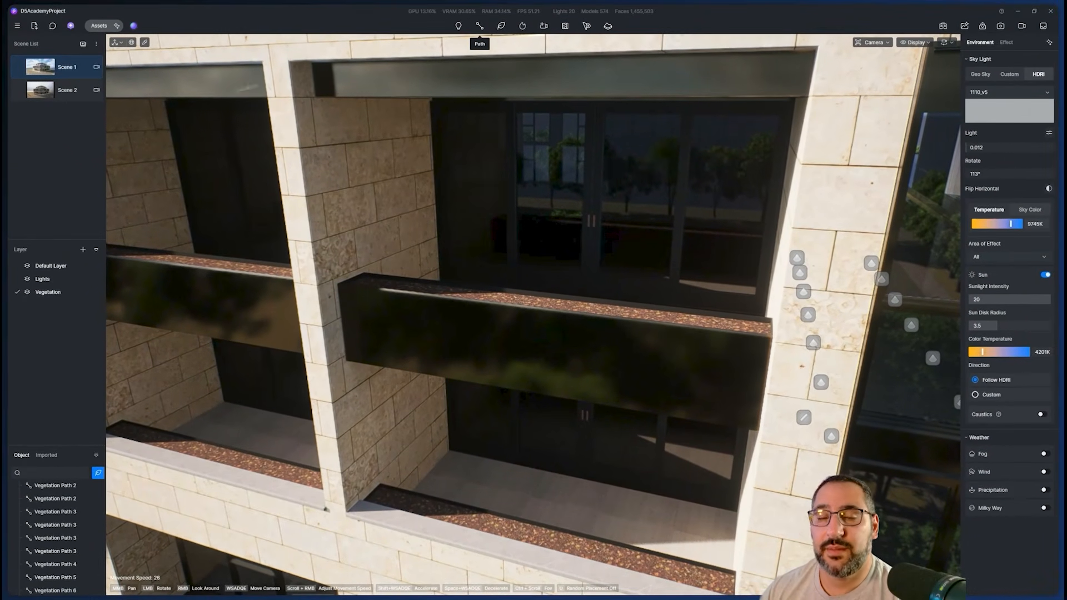
{"action": "left_click", "coordinate": [100, 25]}
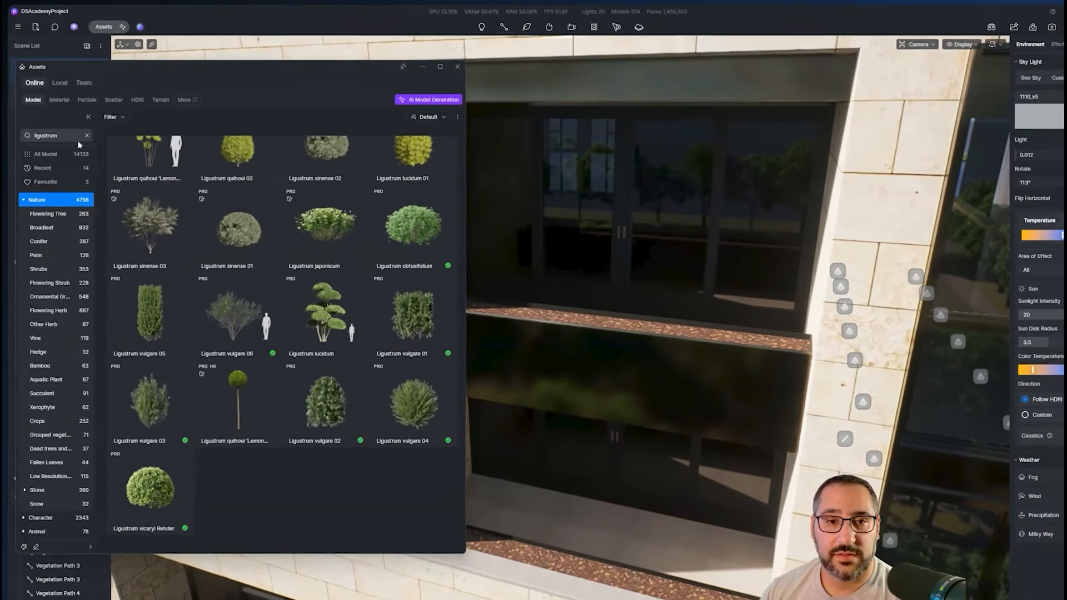
{"action": "left_click", "coordinate": [89, 148]}
{"action": "left_click", "coordinate": [56, 152]}
{"action": "type", "text": "aglai"}
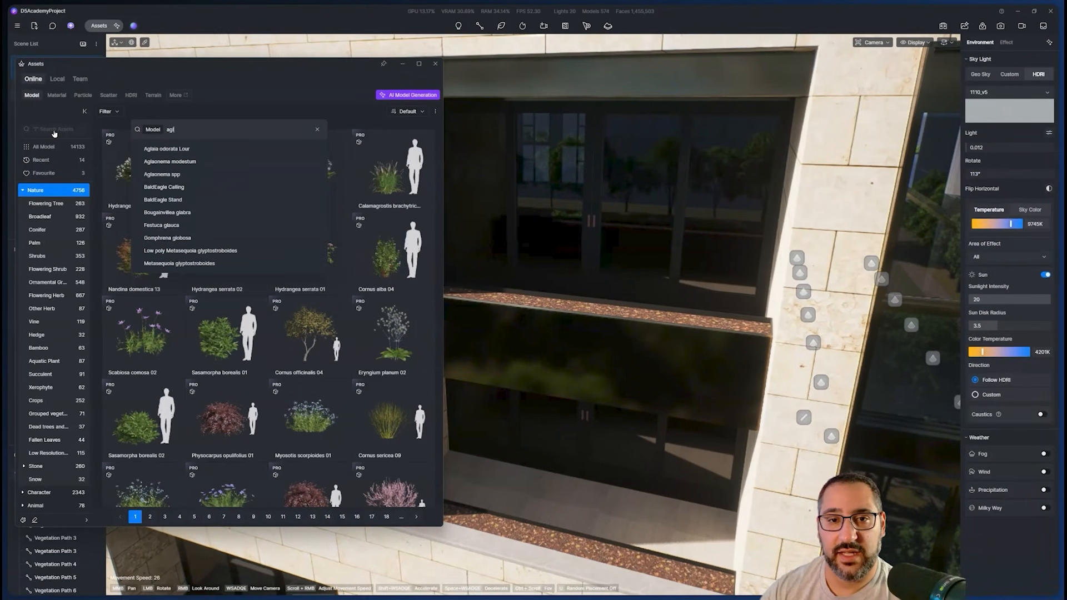
{"action": "key", "text": "Return"}
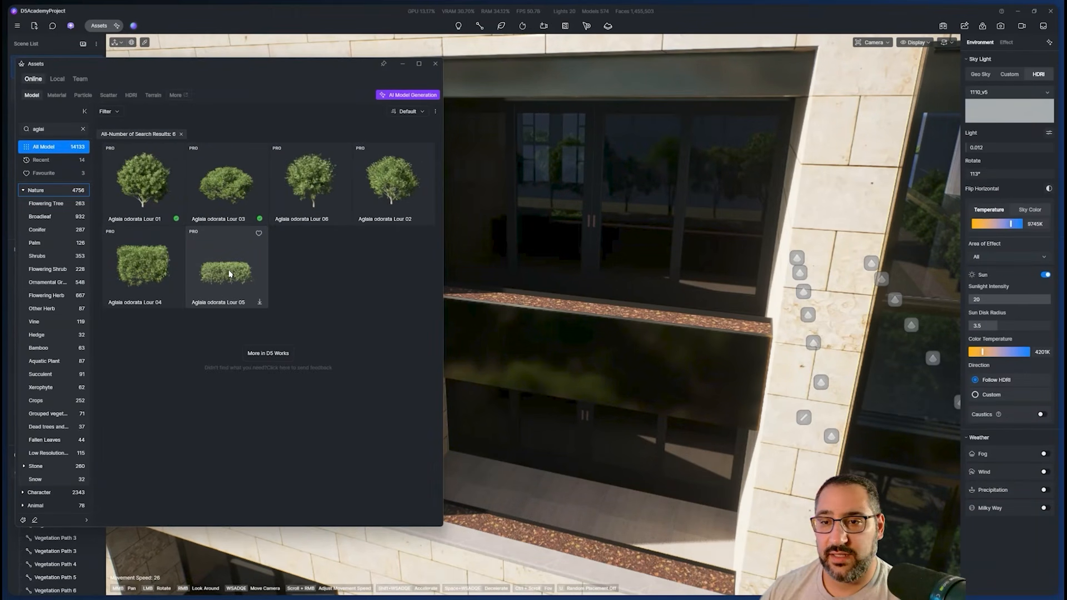
Place an Aglaia odorata Lour 03 shrub at the corner-side end of the upper balcony planter, with Aglaia odorata Lour 05 beside it
{"action": "left_click", "coordinate": [226, 184]}
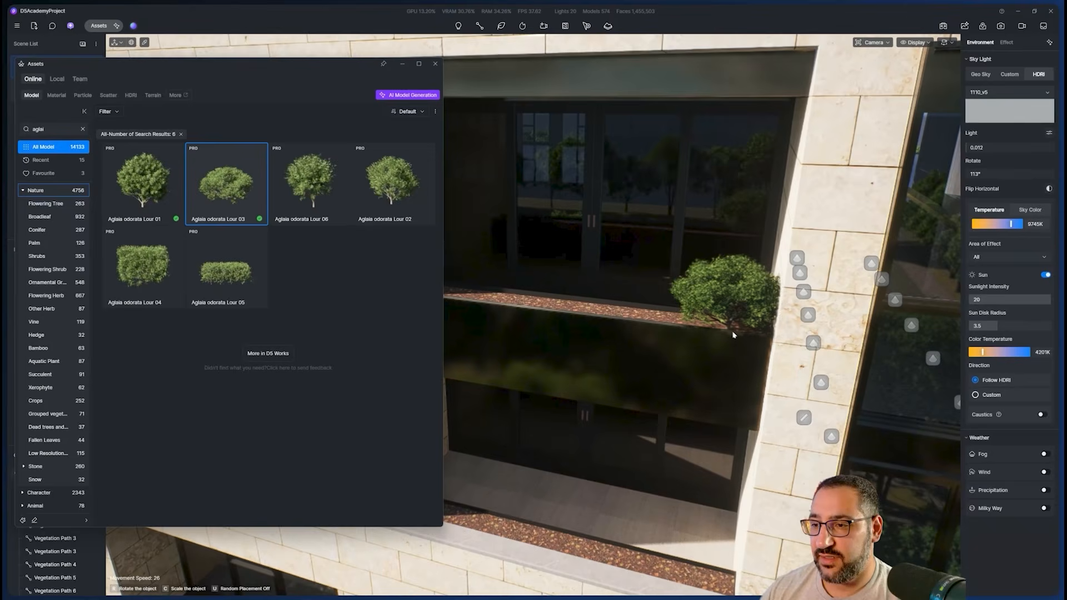
{"action": "left_click", "coordinate": [722, 329]}
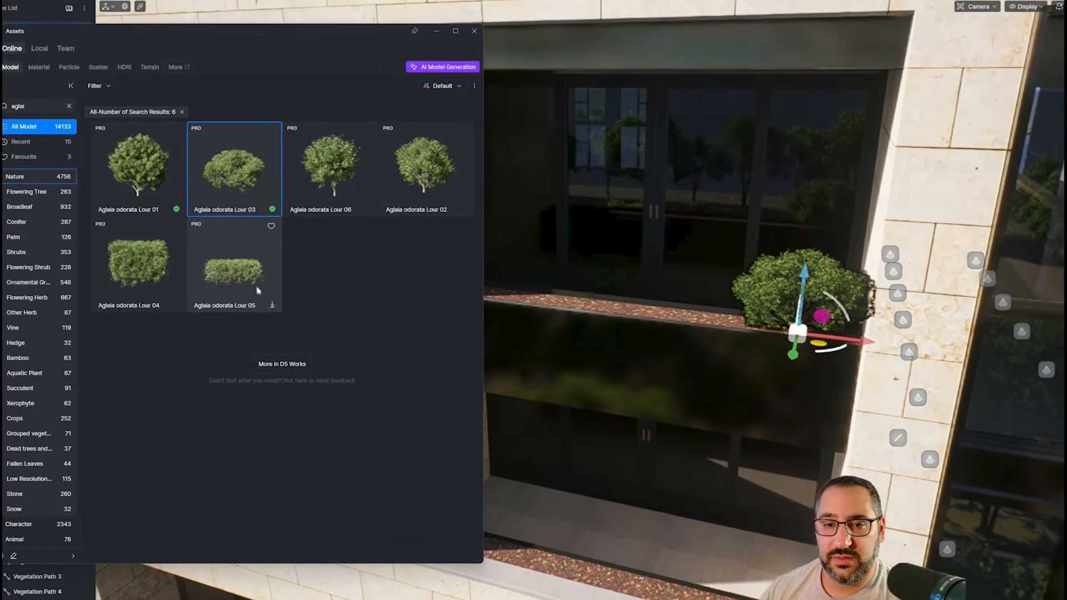
{"action": "left_click", "coordinate": [112, 245]}
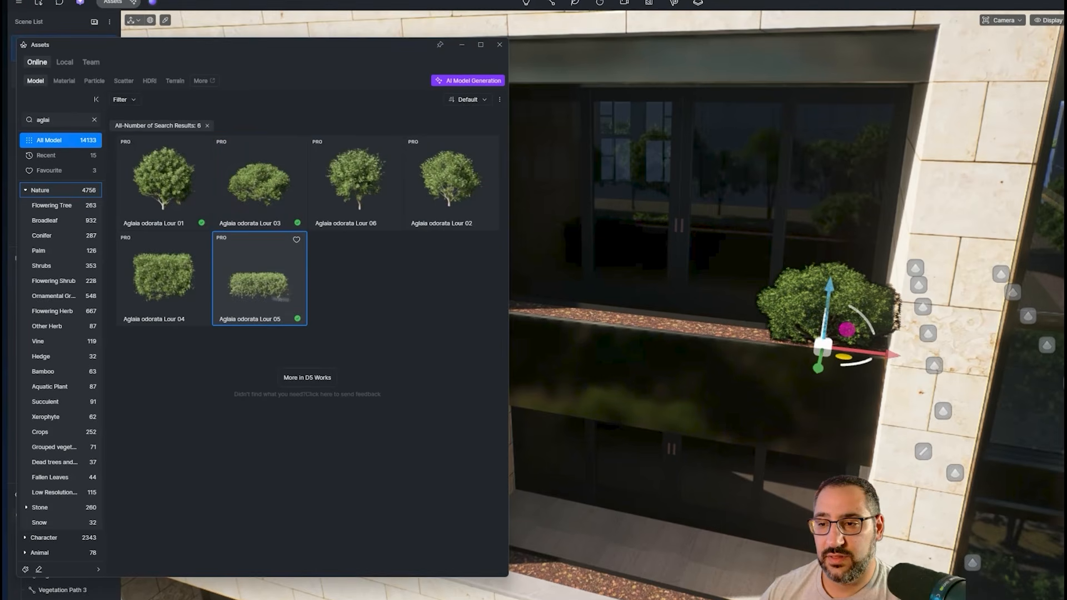
{"action": "left_click", "coordinate": [735, 333]}
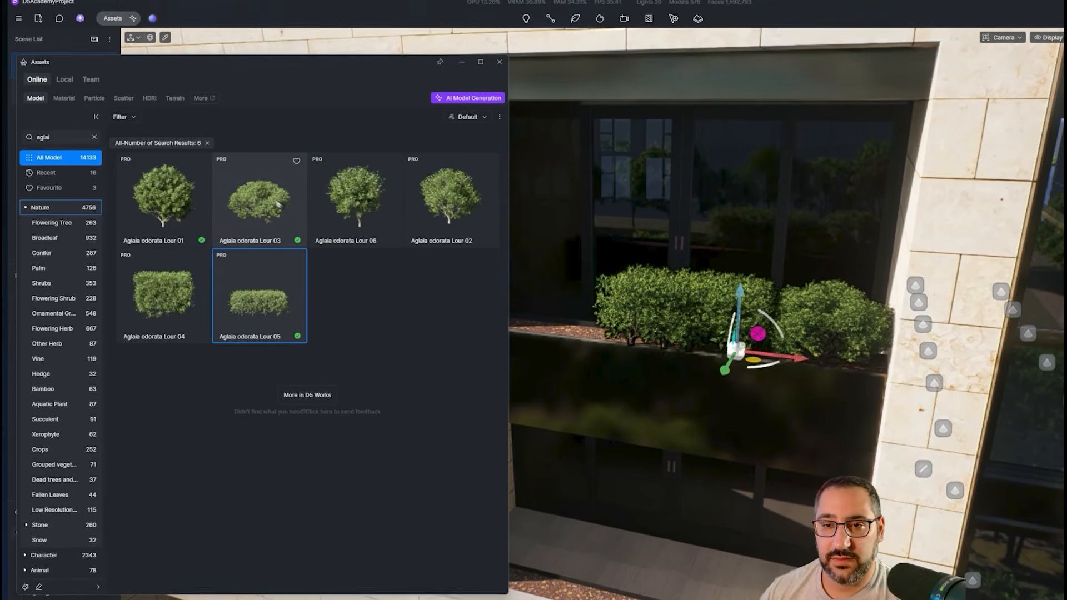
Fill the rest of the upper balcony planter with Aglaia odorata Lour 03, Lour 02 and another Lour 03
{"action": "left_click", "coordinate": [259, 184]}
{"action": "left_click", "coordinate": [575, 348]}
{"action": "left_click", "coordinate": [446, 225]}
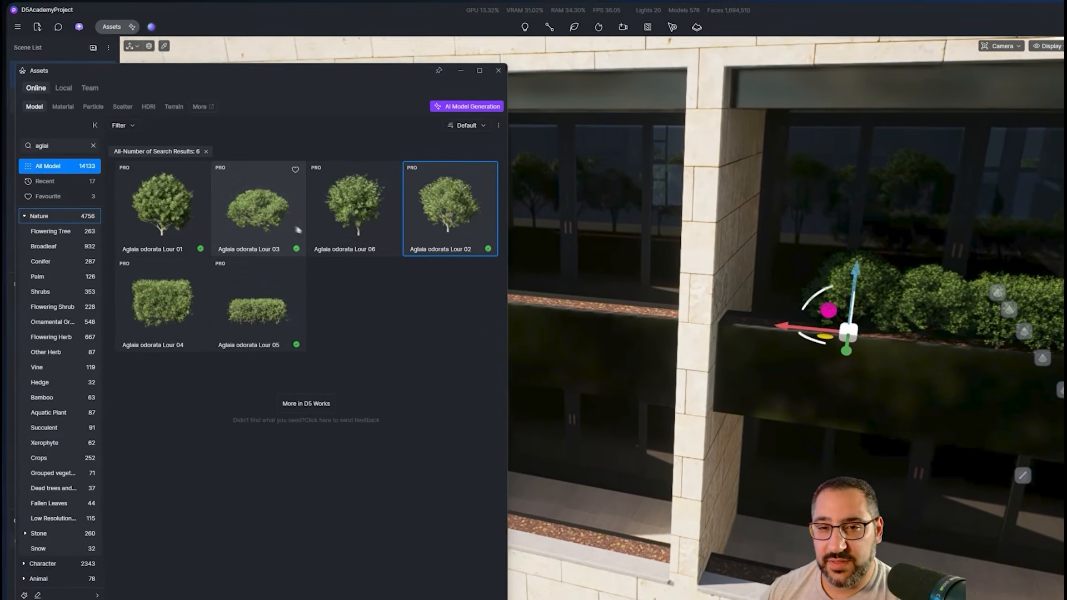
{"action": "left_click", "coordinate": [136, 197]}
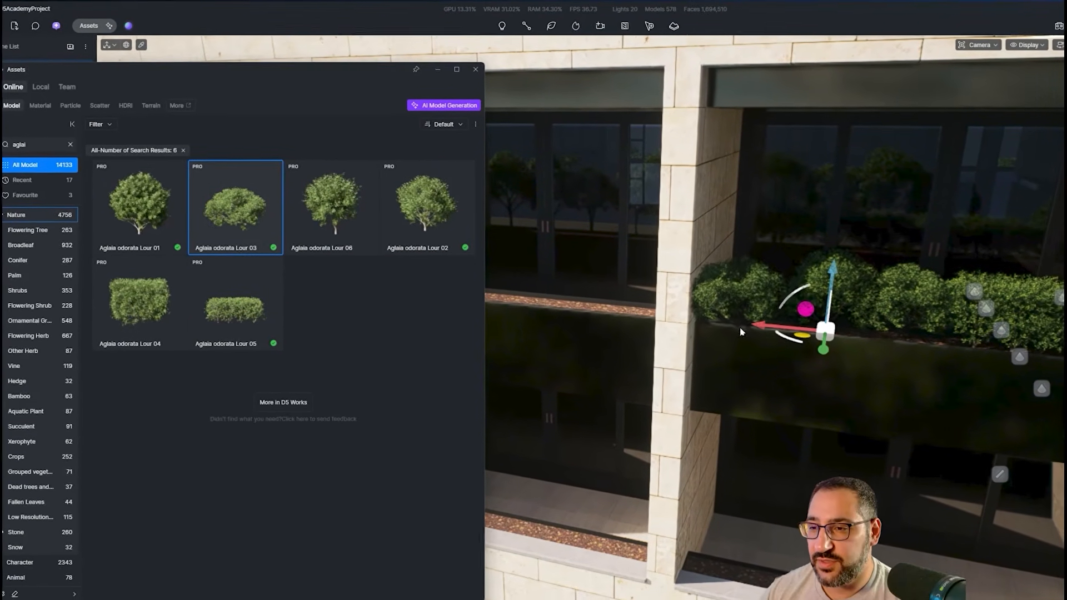
{"action": "left_click", "coordinate": [771, 330]}
End the shrub placement in the upper balcony planter
{"action": "key", "text": "d"}
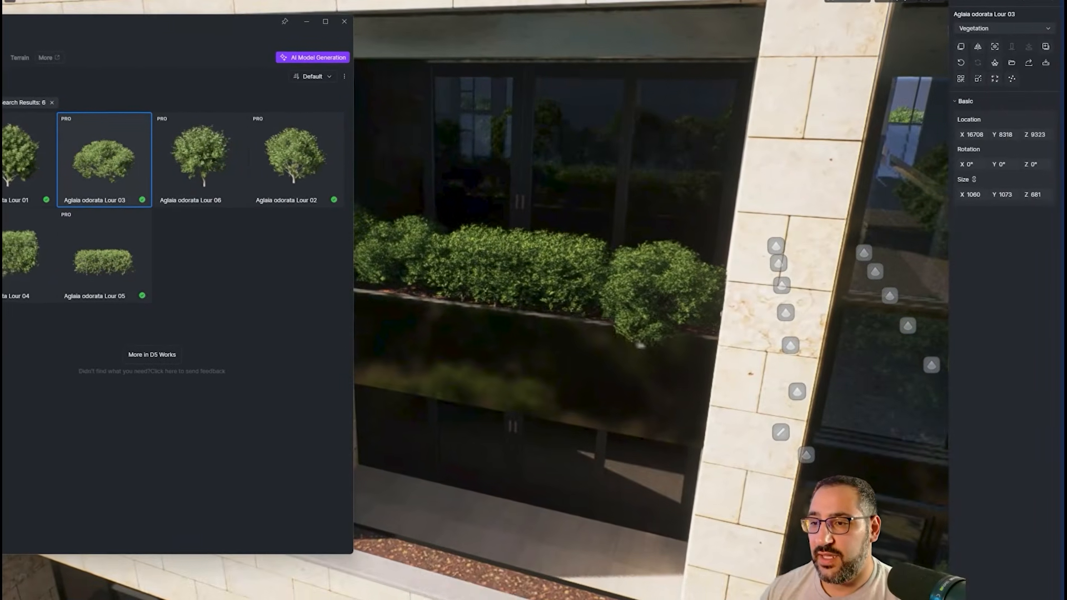
{"action": "key", "text": "Escape"}
{"action": "scroll", "coordinate": [586, 323], "scroll_direction": "down", "scroll_amount": 2}
{"action": "key", "text": "a"}
{"action": "key", "text": "s"}
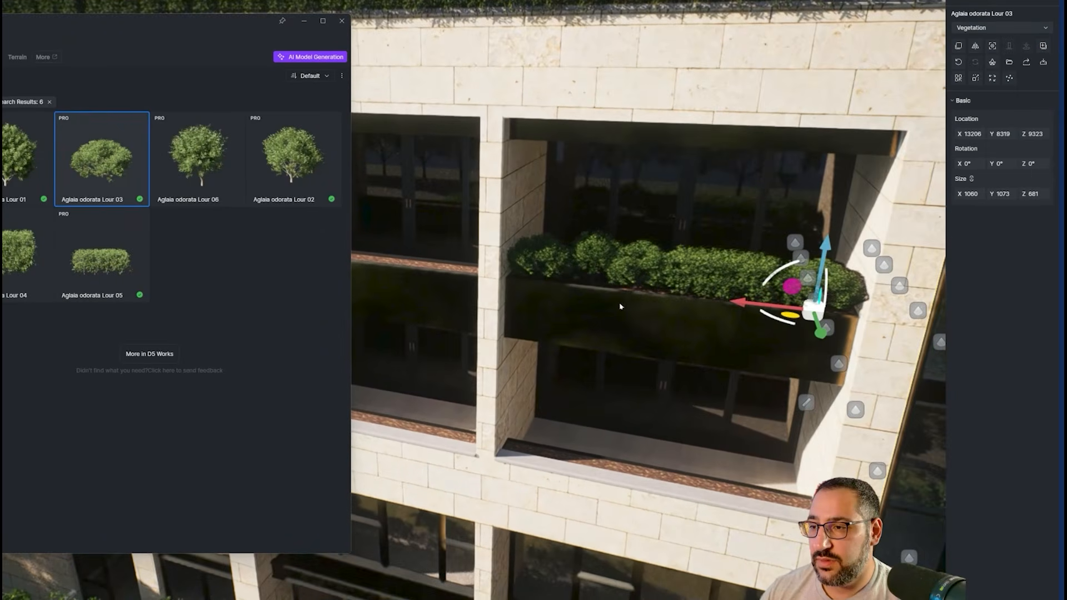
{"action": "left_click", "coordinate": [844, 296], "text": "ctrl"}
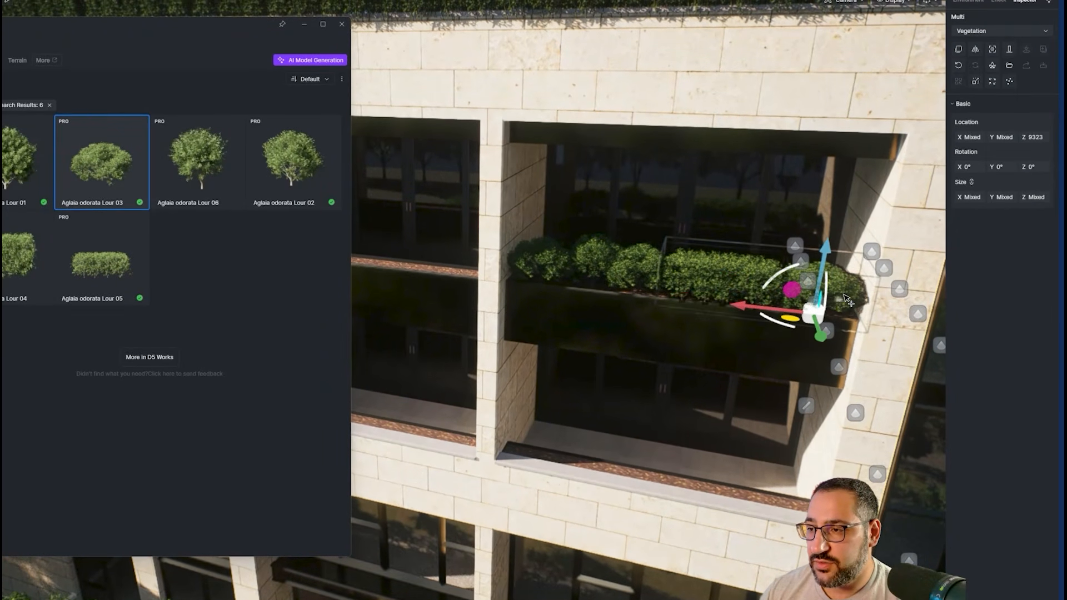
{"action": "left_click", "coordinate": [589, 267], "text": "ctrl"}
{"action": "scroll", "coordinate": [548, 266], "scroll_direction": "up", "scroll_amount": 2}
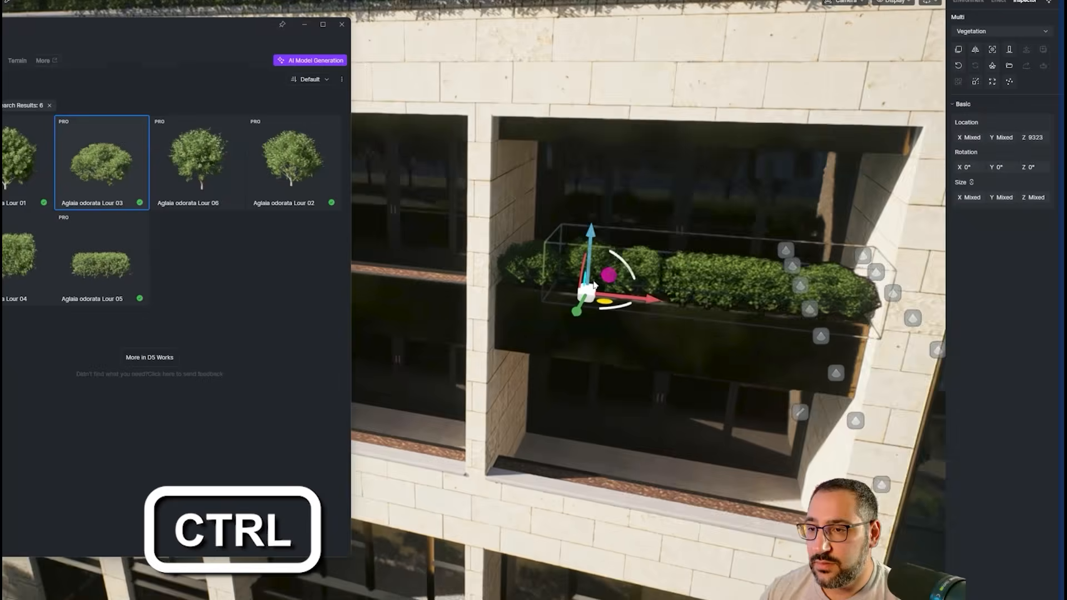
{"action": "left_click", "coordinate": [545, 265], "text": "ctrl"}
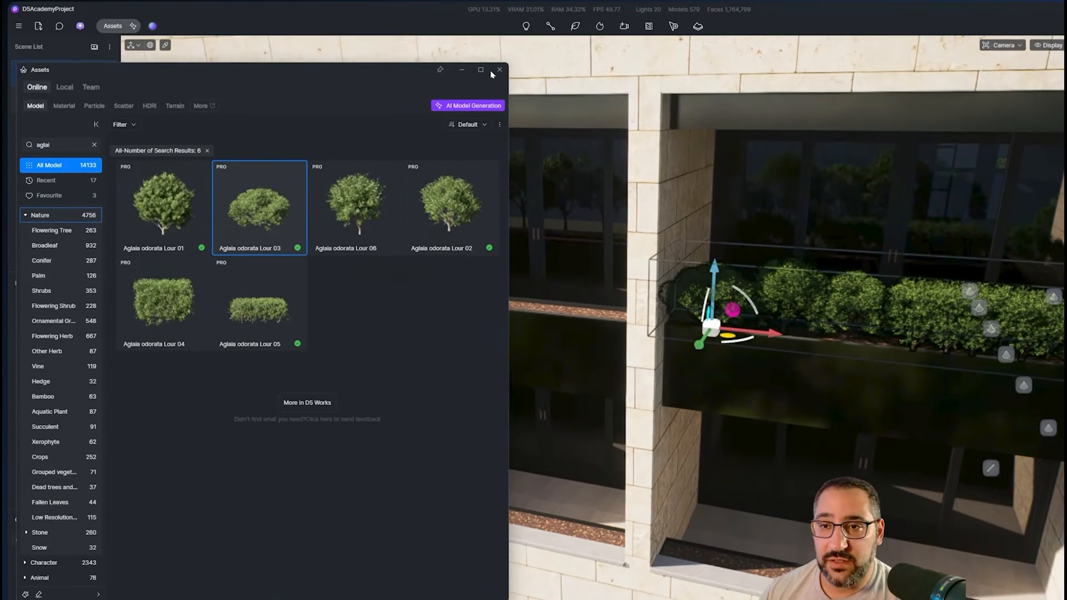
Close the asset library, select all five Aglaia odorata shrubs in the upper balcony planter and group them
{"action": "left_click", "coordinate": [499, 66]}
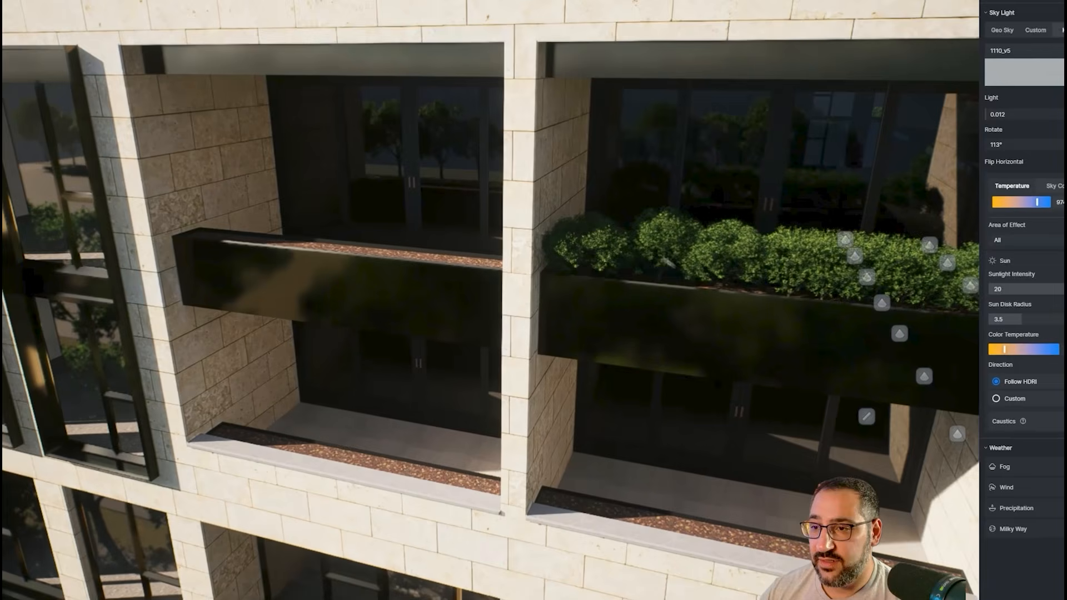
{"action": "left_click", "coordinate": [725, 262]}
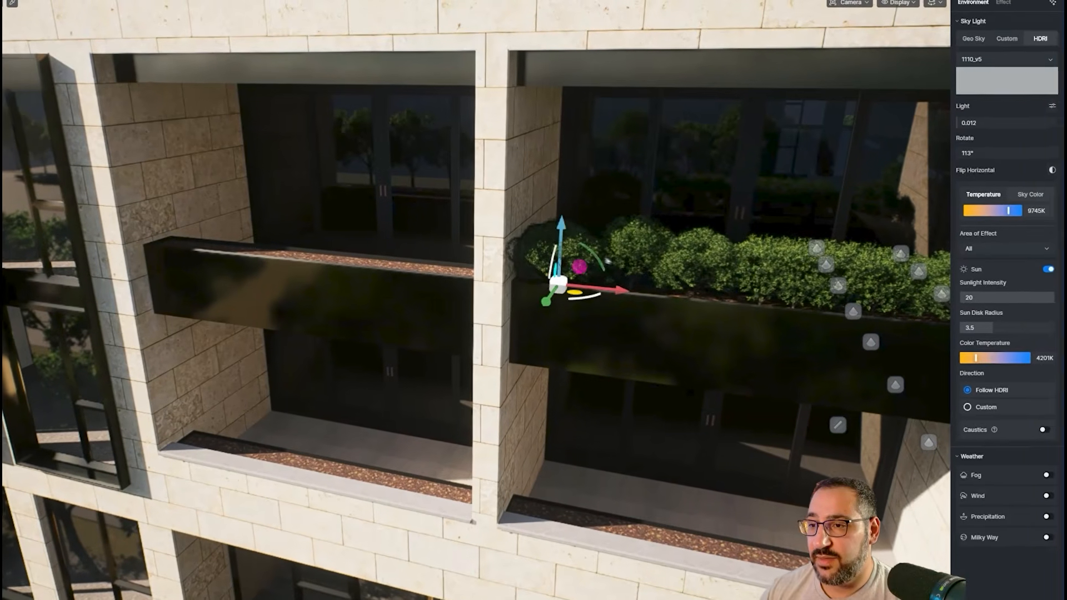
{"action": "left_click", "coordinate": [796, 262], "text": "ctrl"}
{"action": "left_click", "coordinate": [864, 270], "text": "ctrl"}
{"action": "left_click", "coordinate": [771, 279], "text": "ctrl"}
{"action": "left_click", "coordinate": [852, 282], "text": "ctrl"}
{"action": "key", "text": "d"}
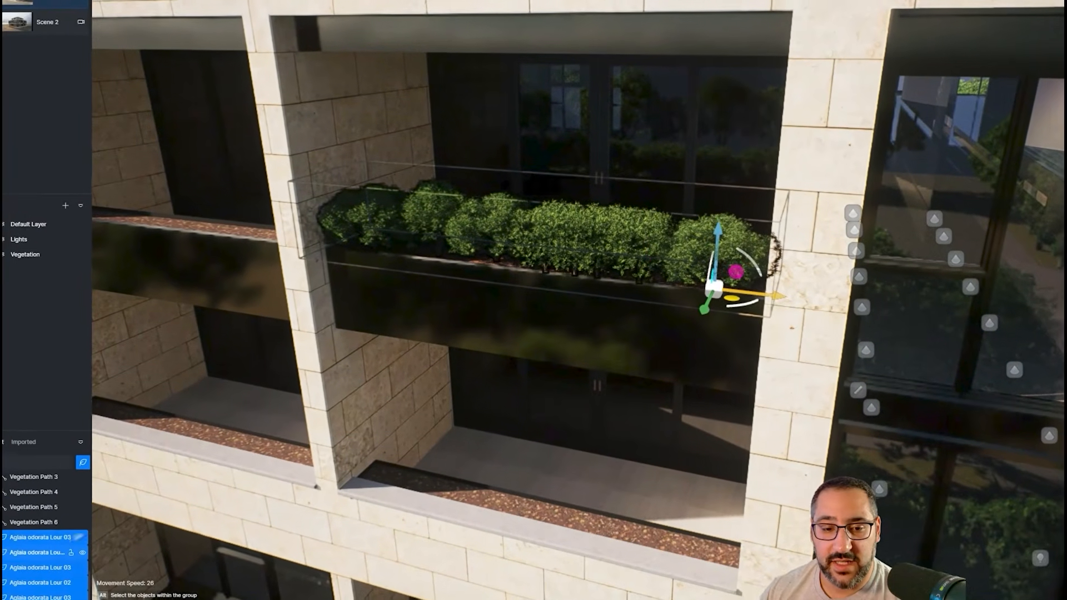
{"action": "right_click", "coordinate": [74, 538]}
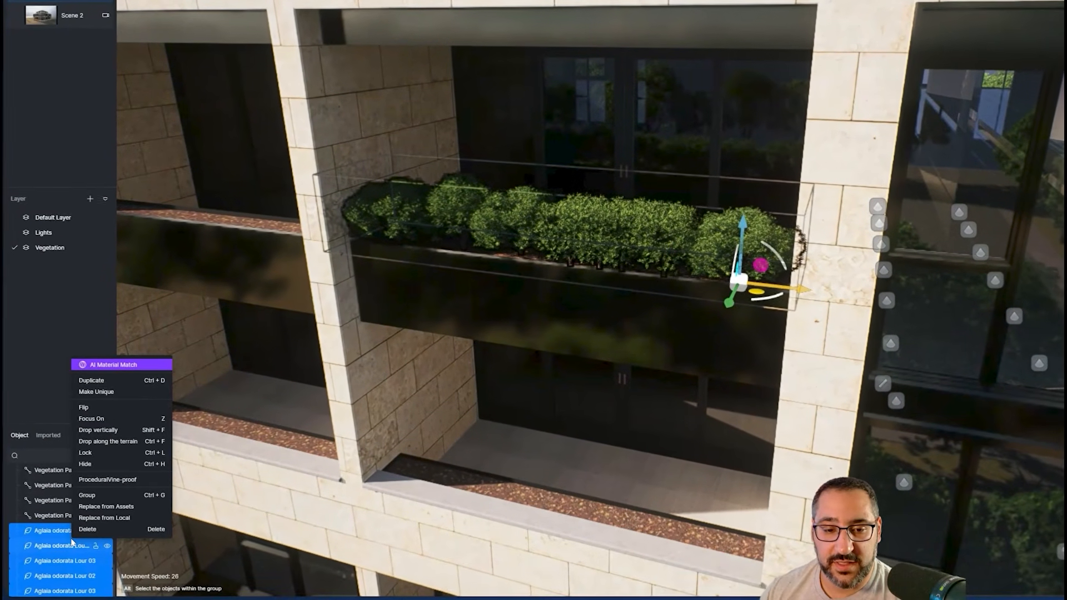
{"action": "left_click", "coordinate": [91, 495]}
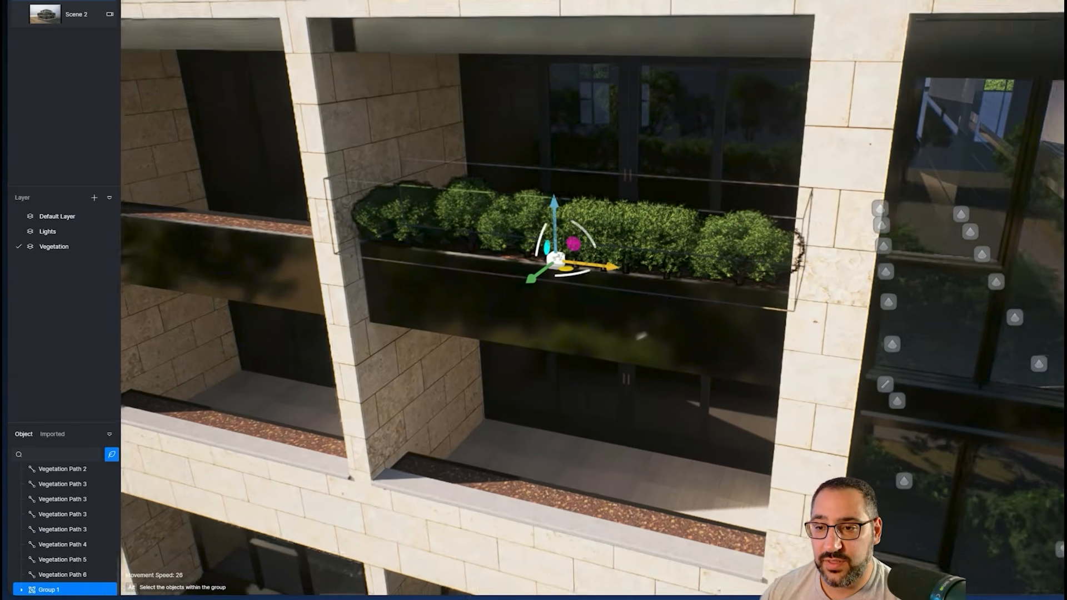
Copy the shrub group straight down into the lower balcony planter and nudge the copy along the planter to fit
{"action": "scroll", "coordinate": [586, 222], "scroll_direction": "down", "scroll_amount": 5}
{"action": "left_click_drag", "start_coordinate": [584, 222], "coordinate": [591, 390], "text": "shift"}
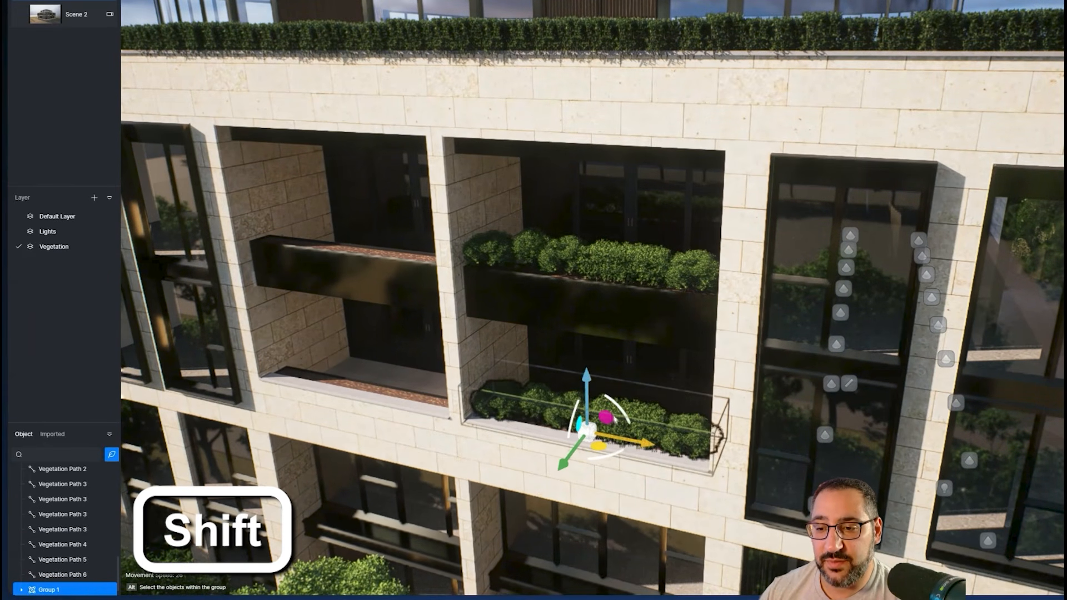
{"action": "left_click_drag", "start_coordinate": [641, 446], "coordinate": [637, 445]}
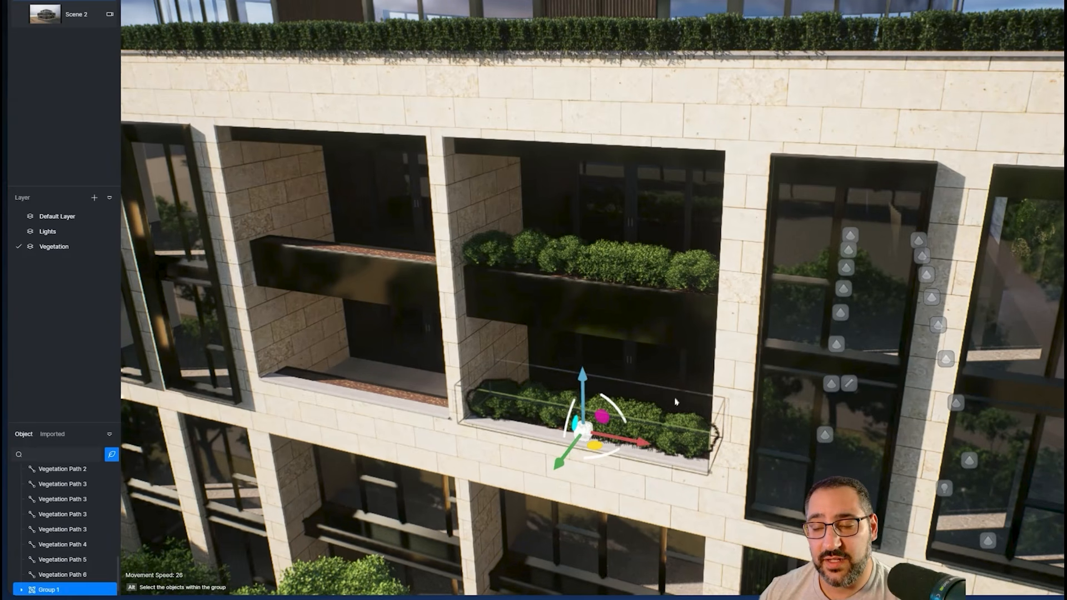
Within the lower group, move the corner-side Lour 03 inward, shift Lour 05 to the corner end and rotate the opposite end shrub
{"action": "scroll", "coordinate": [632, 349], "scroll_direction": "up", "scroll_amount": 5}
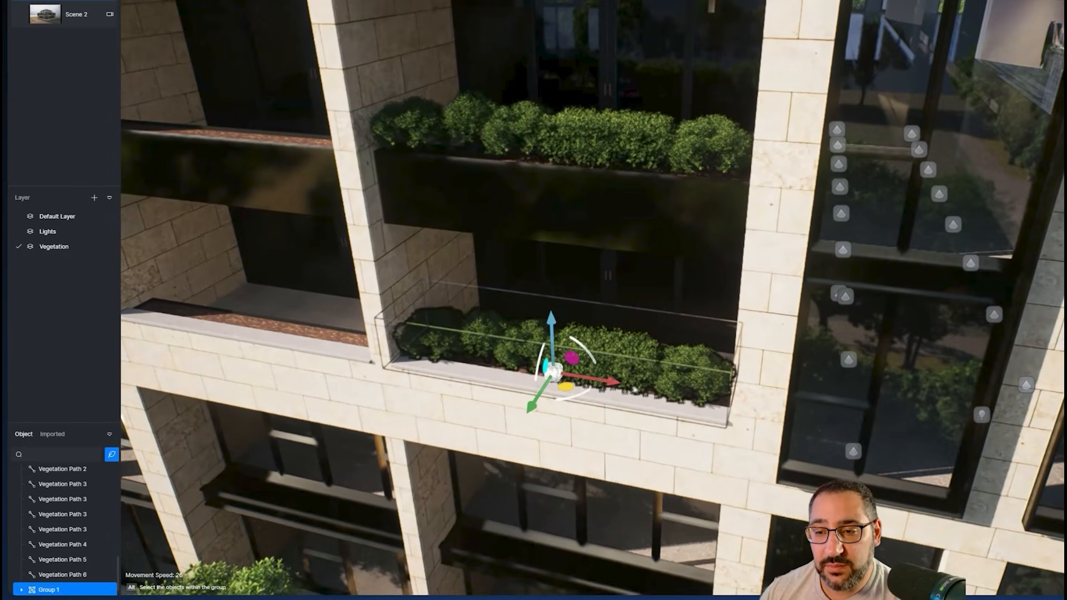
{"action": "left_click", "coordinate": [632, 355], "text": "alt"}
{"action": "left_click_drag", "start_coordinate": [700, 386], "coordinate": [718, 382]}
{"action": "left_click_drag", "start_coordinate": [655, 397], "coordinate": [615, 394]}
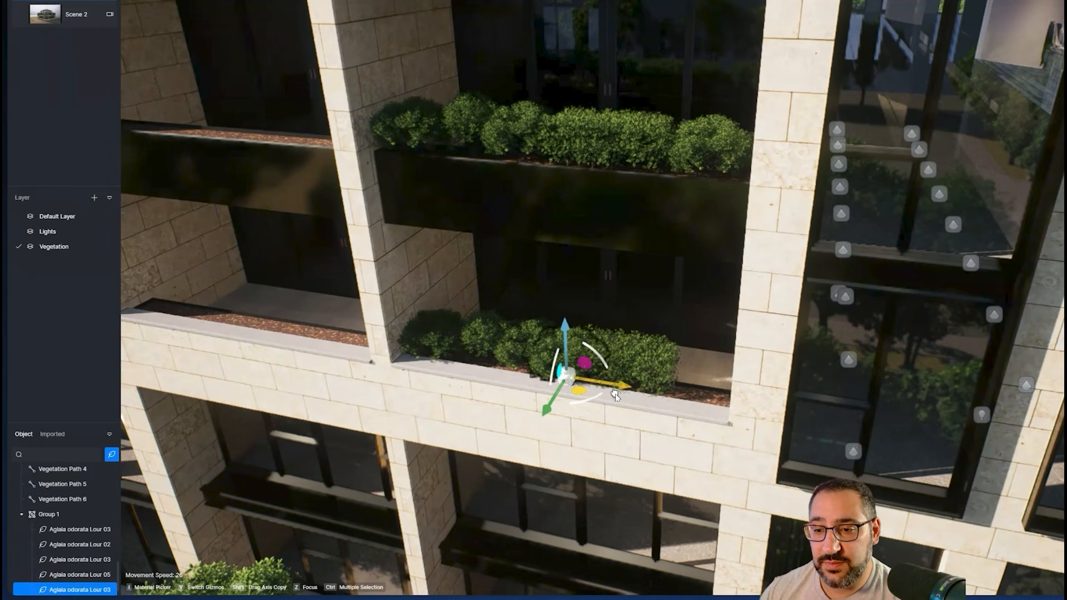
{"action": "left_click_drag", "start_coordinate": [698, 394], "coordinate": [752, 401]}
{"action": "left_click", "coordinate": [474, 363]}
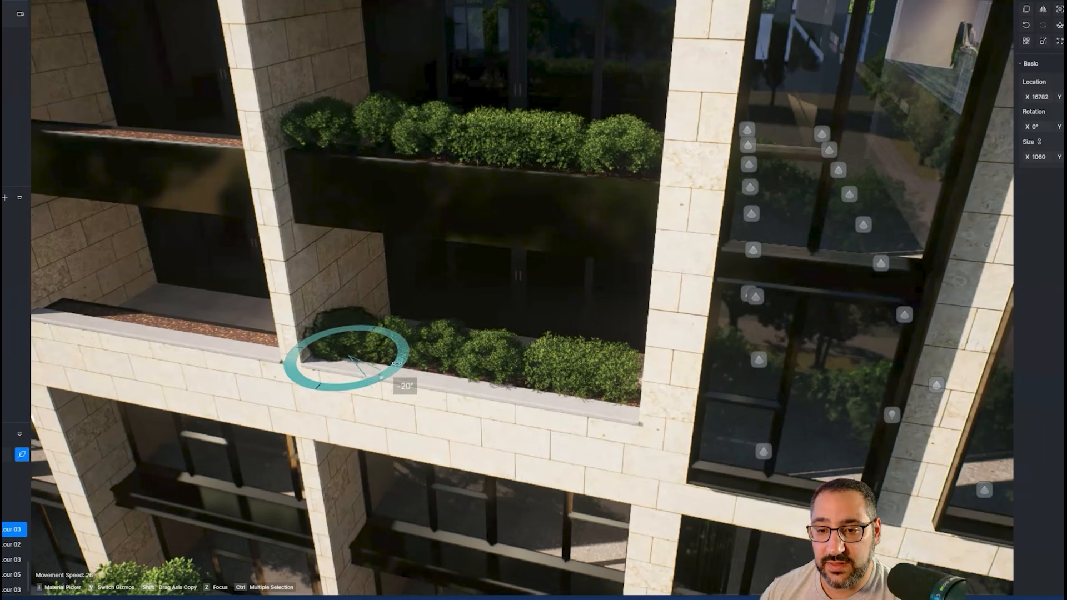
Draw a linear nature path along the neighbouring balcony's lower planter, from one end to the other
{"action": "scroll", "coordinate": [561, 315], "scroll_direction": "down", "scroll_amount": 6}
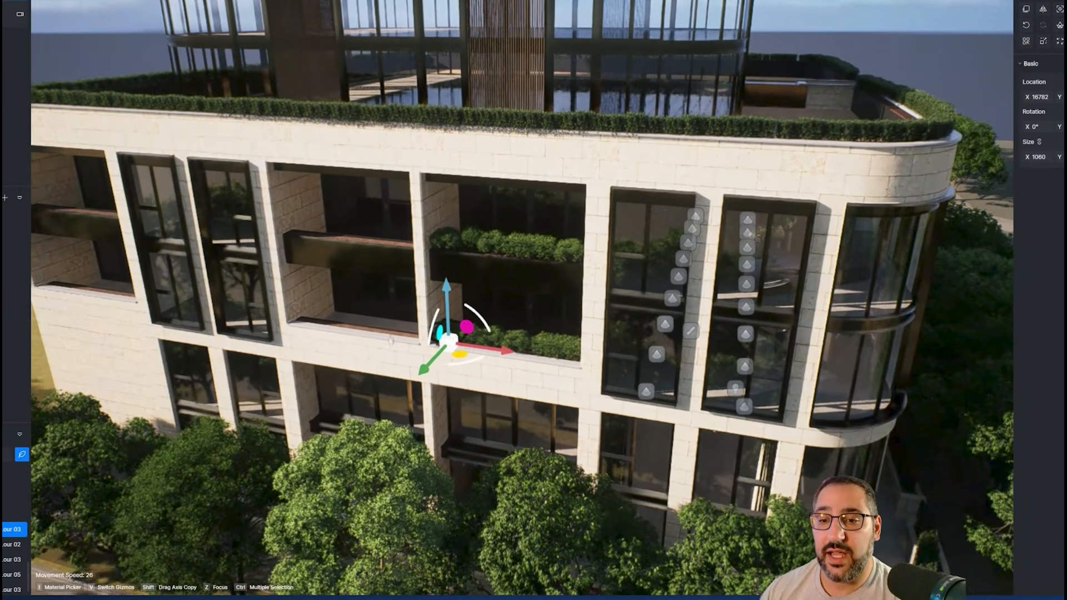
{"action": "middle_click_drag", "start_coordinate": [391, 341], "coordinate": [439, 328]}
{"action": "scroll", "coordinate": [440, 328], "scroll_direction": "up", "scroll_amount": 4}
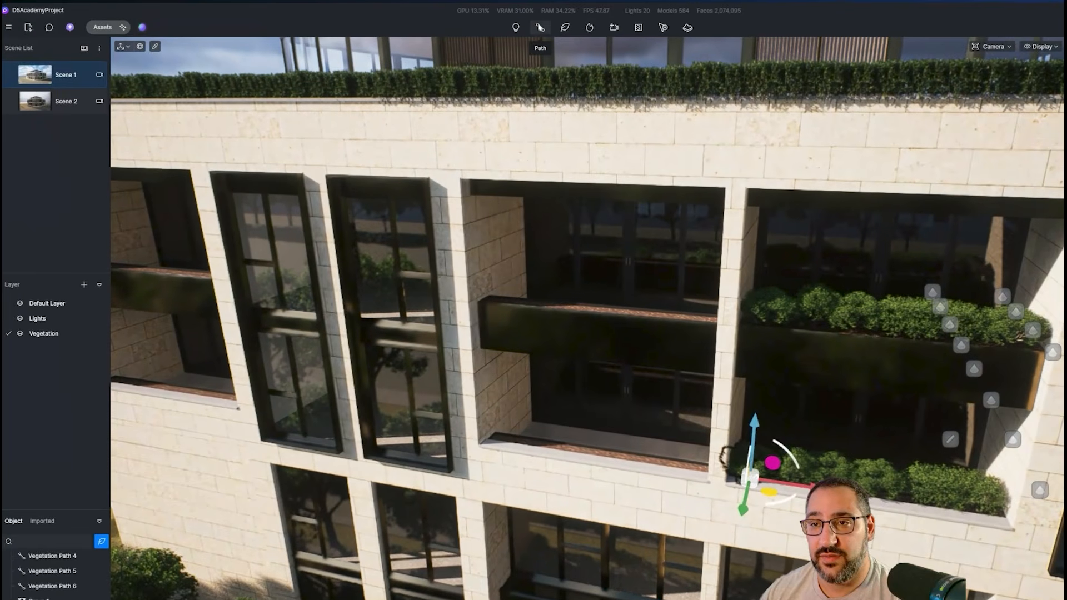
{"action": "left_click", "coordinate": [540, 28]}
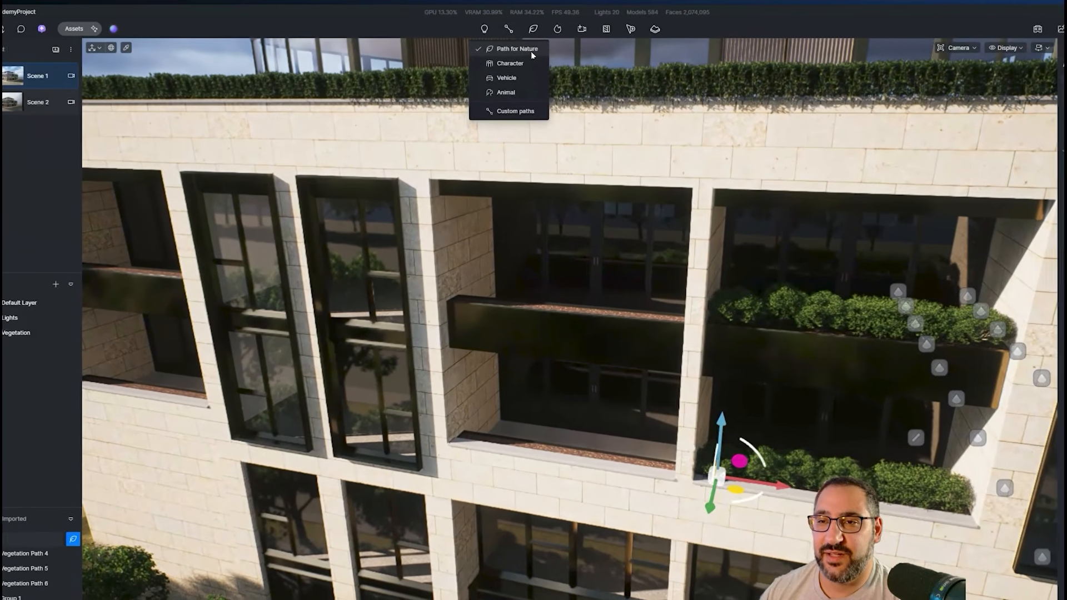
{"action": "left_click", "coordinate": [494, 43]}
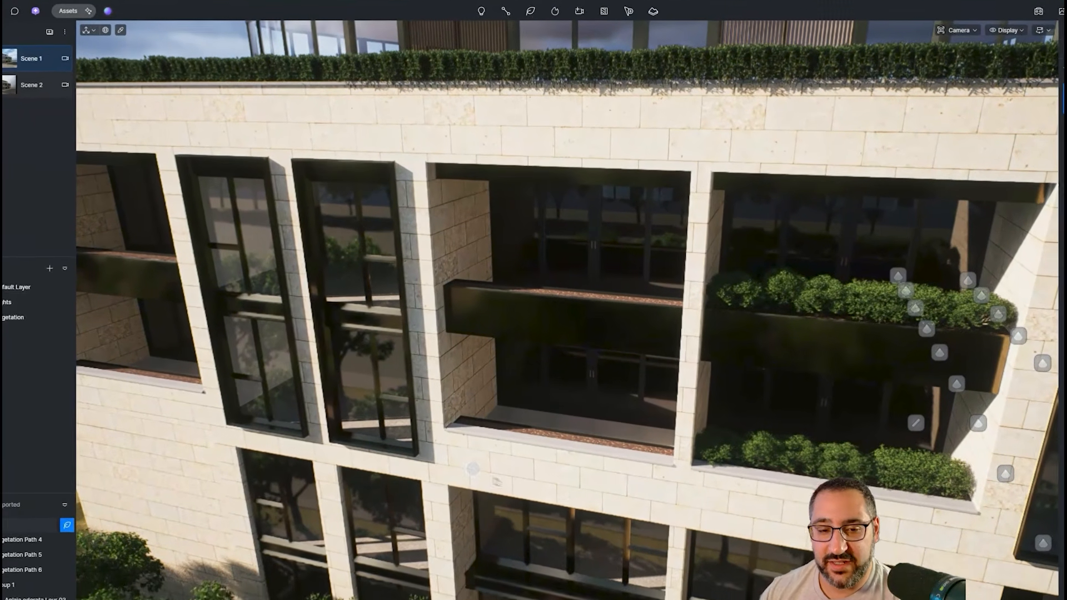
{"action": "middle_click_drag", "start_coordinate": [497, 481], "coordinate": [500, 503]}
{"action": "scroll", "coordinate": [474, 486], "scroll_direction": "up", "scroll_amount": 3}
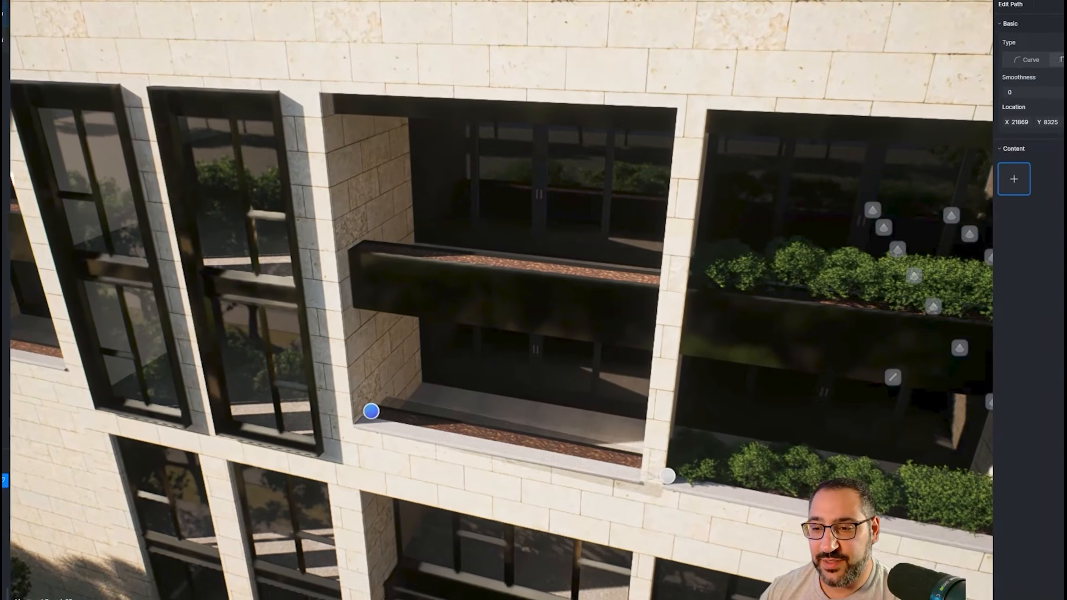
{"action": "left_click", "coordinate": [701, 504]}
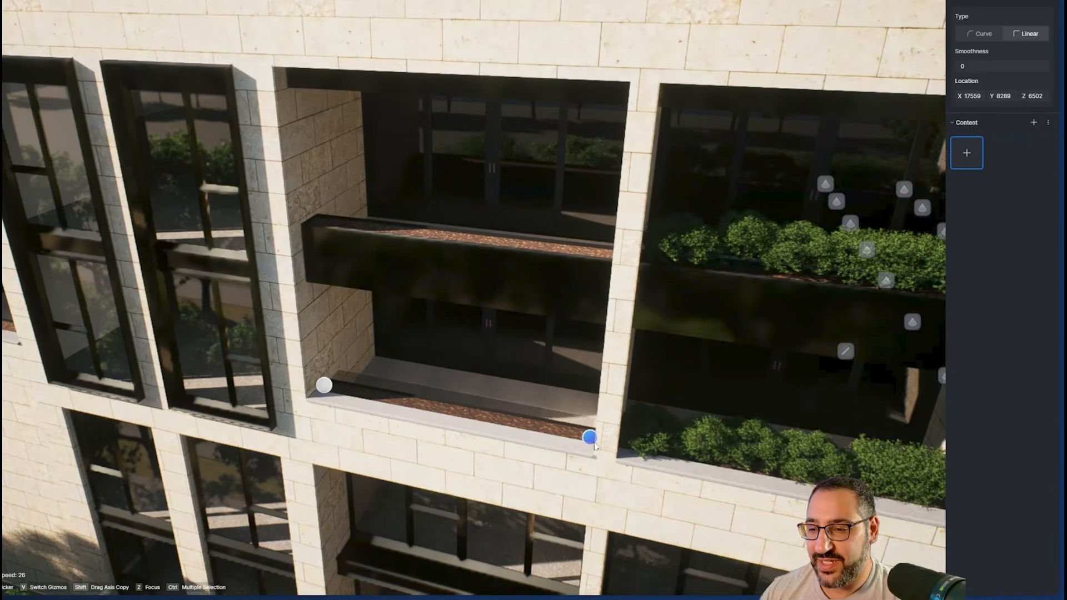
{"action": "left_click", "coordinate": [581, 273]}
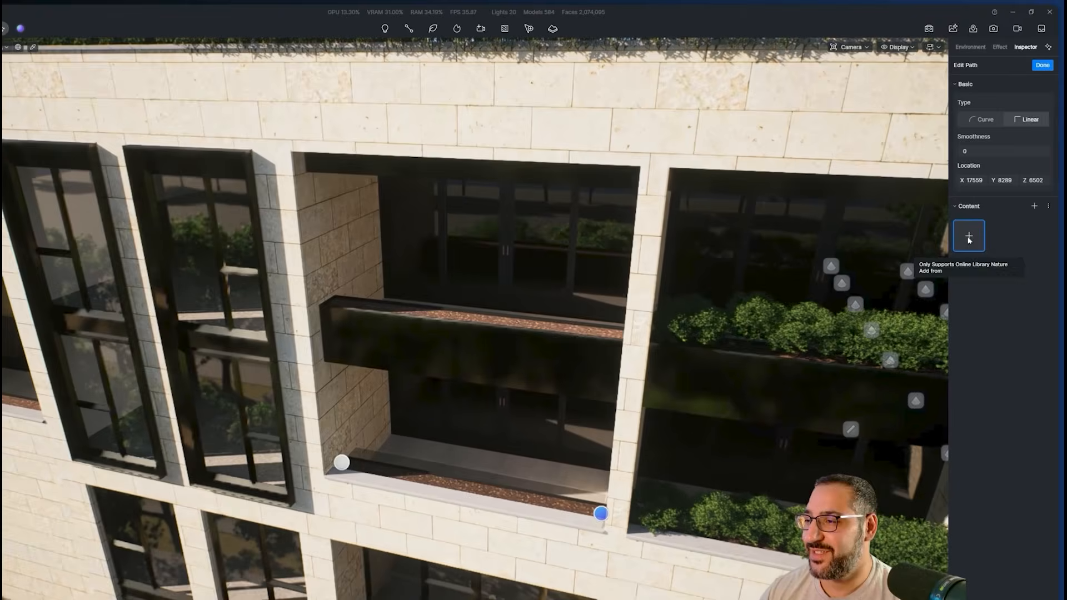
Fill the path with Aglaia odorata Lour 03 and Lour 02, using density 7, random rotation 0.08 and random scaling 0.13
{"action": "left_click", "coordinate": [979, 210]}
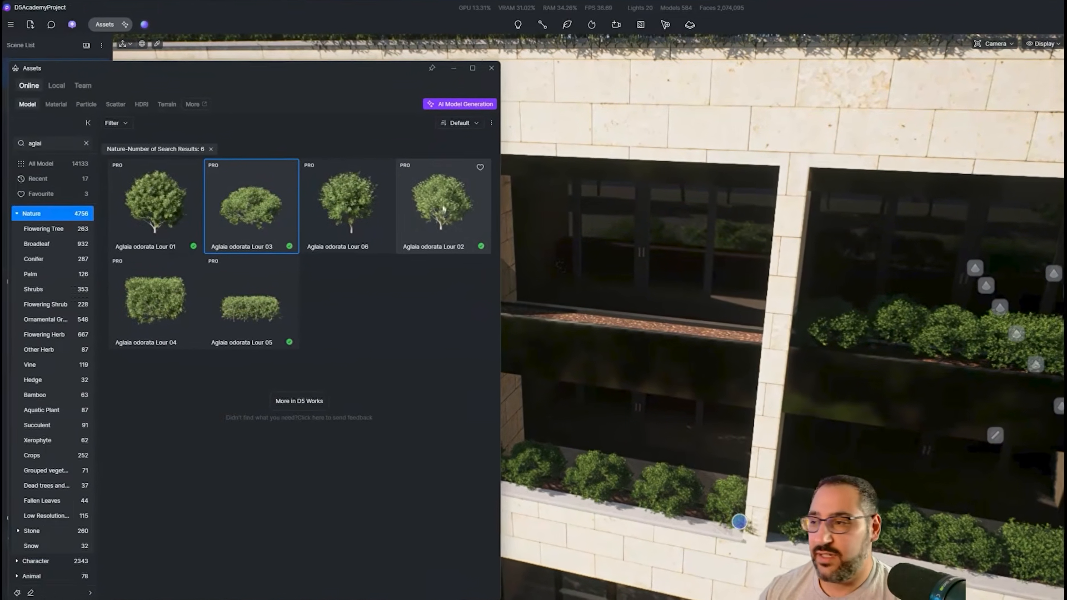
{"action": "left_click", "coordinate": [450, 219]}
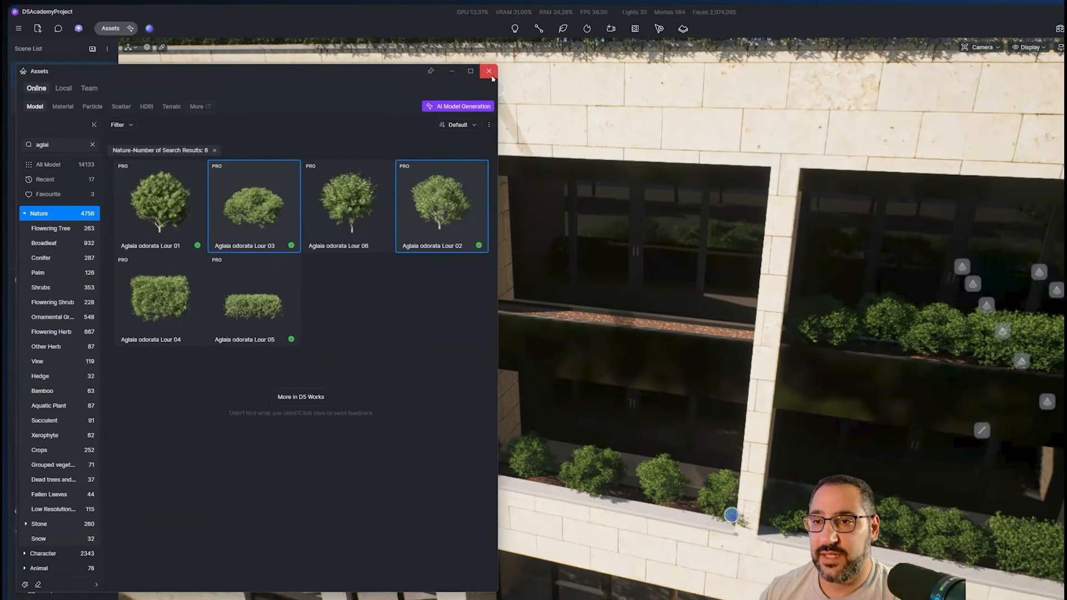
{"action": "left_click", "coordinate": [435, 63]}
{"action": "left_click", "coordinate": [1040, 61]}
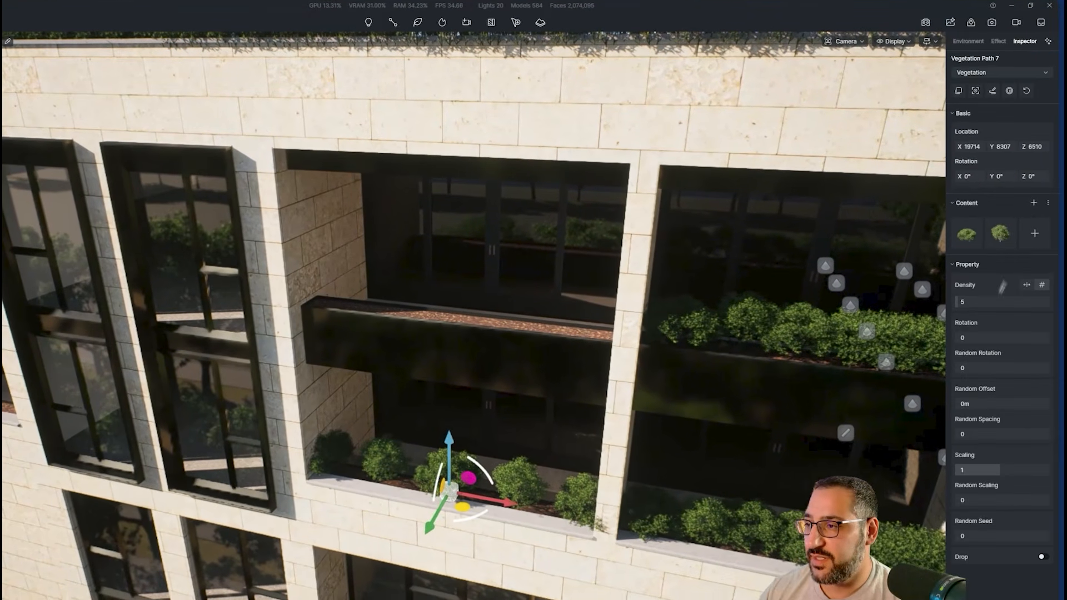
{"action": "left_click_drag", "start_coordinate": [965, 303], "coordinate": [969, 287]}
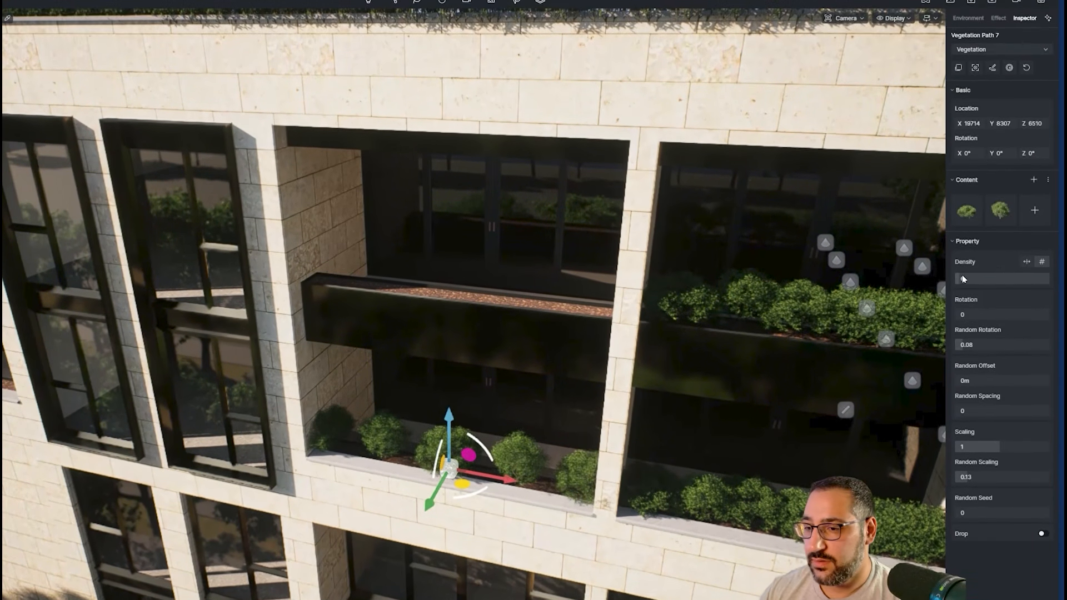
{"action": "left_click_drag", "start_coordinate": [963, 246], "coordinate": [964, 245]}
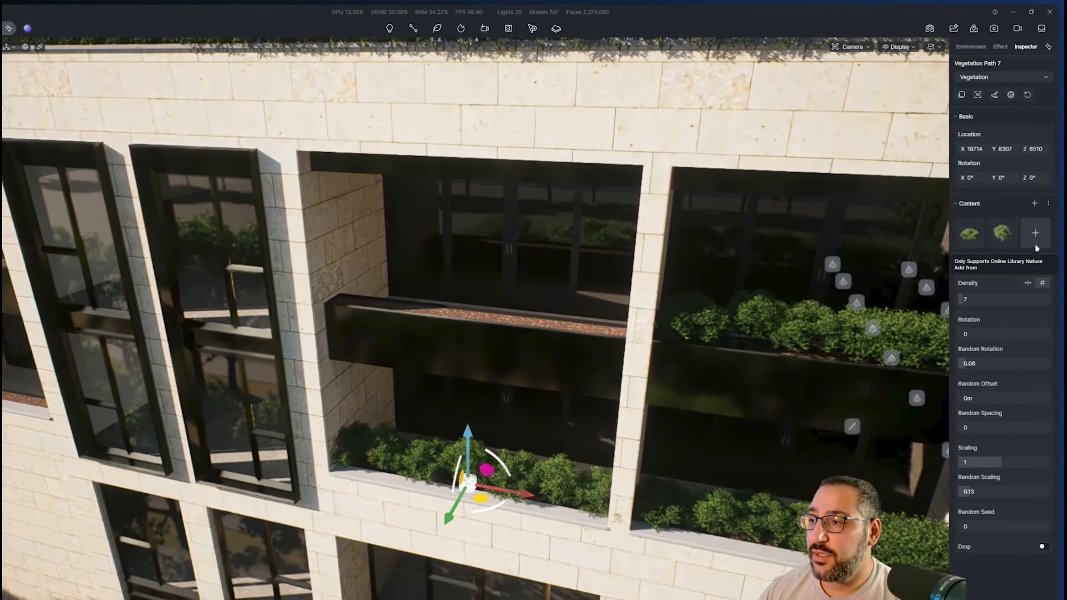
Search the online library for Allamanda cathartica and add Allamanda cathartica 05 to the path's plants
{"action": "left_click", "coordinate": [1038, 212]}
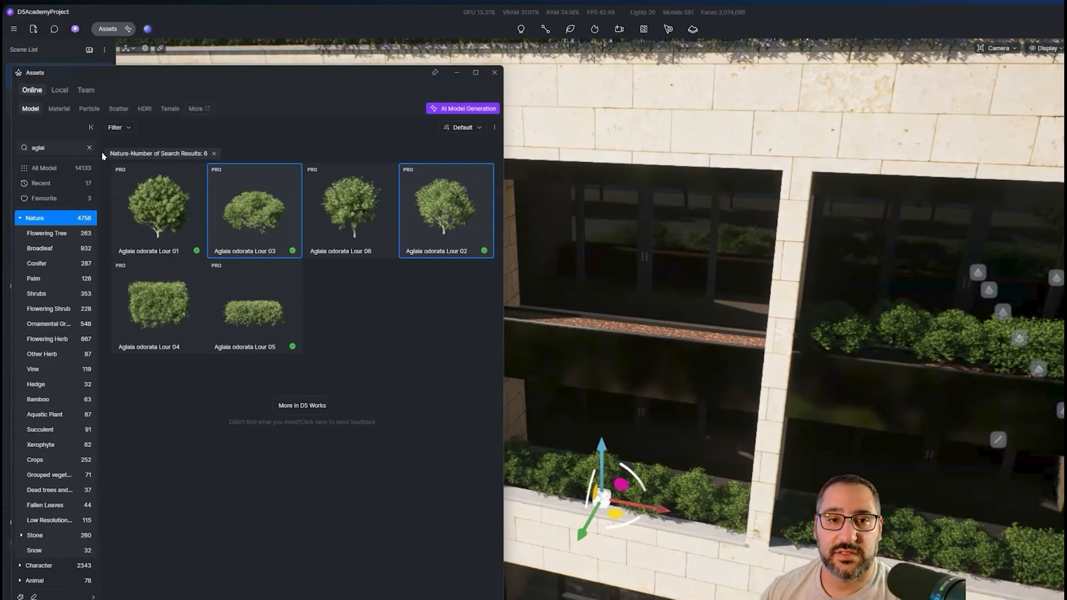
{"action": "left_click", "coordinate": [89, 148]}
{"action": "left_click", "coordinate": [57, 149]}
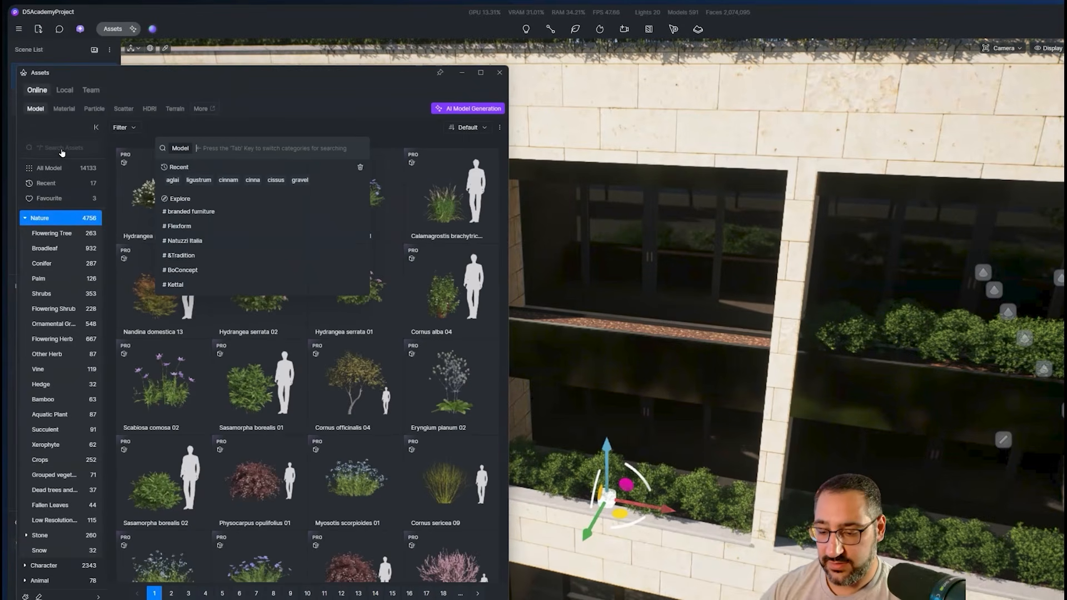
{"action": "type", "text": "allam"}
{"action": "left_click", "coordinate": [215, 171]}
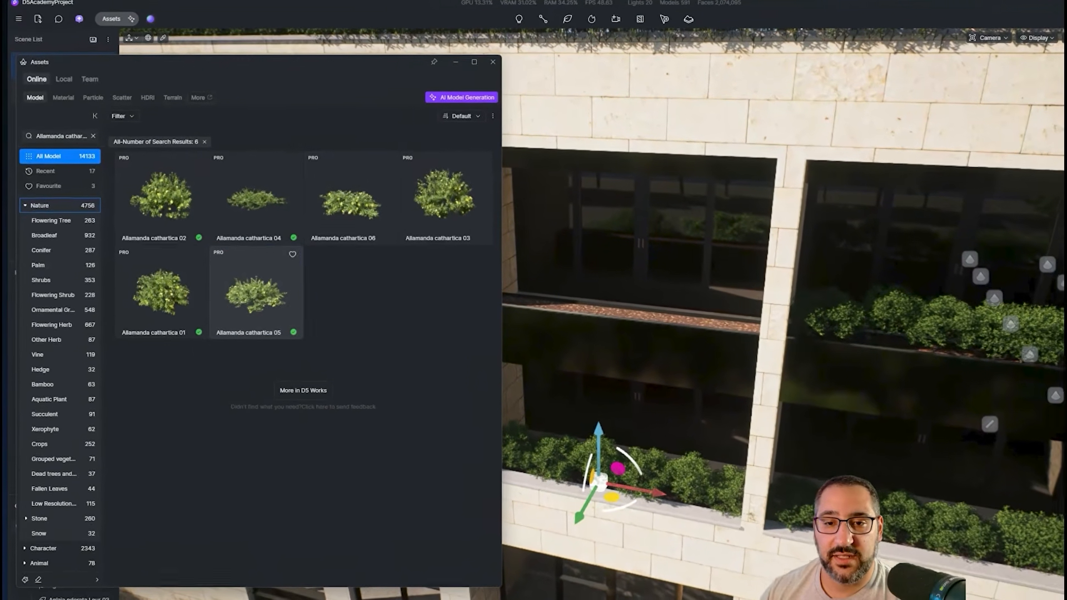
{"action": "left_click", "coordinate": [226, 267]}
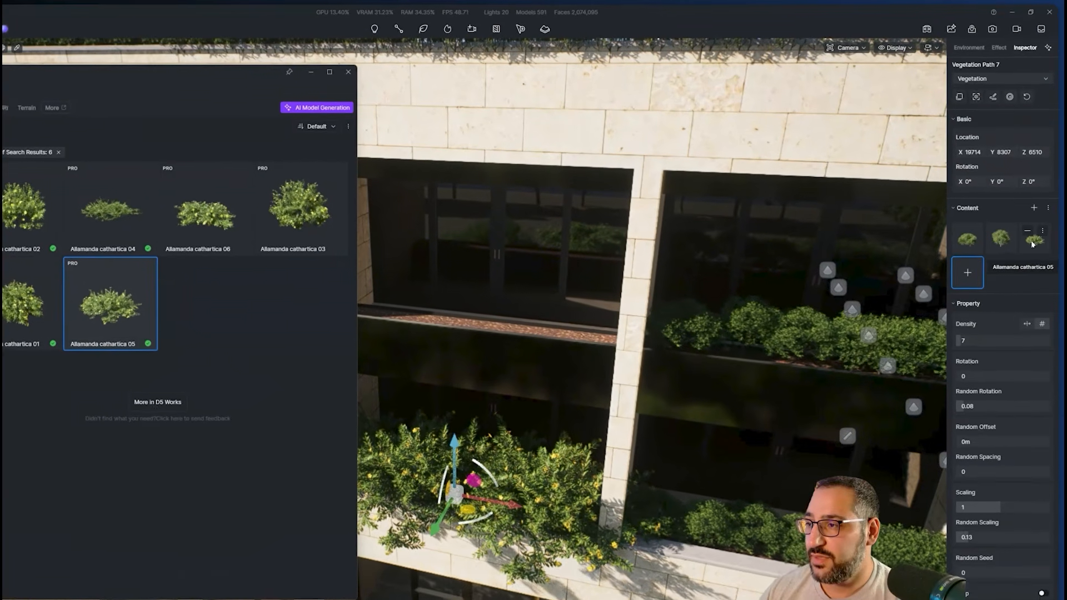
Set the scaling of Allamanda cathartica 05 in the path to 0.29 and close the asset library
{"action": "left_click", "coordinate": [1037, 210]}
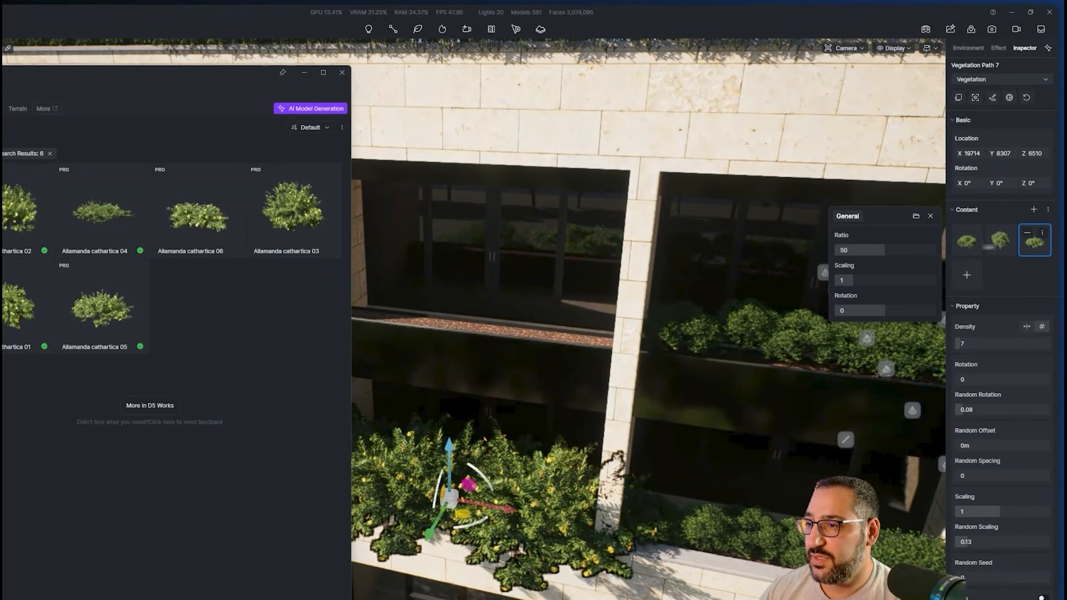
{"action": "left_click_drag", "start_coordinate": [865, 280], "coordinate": [843, 285]}
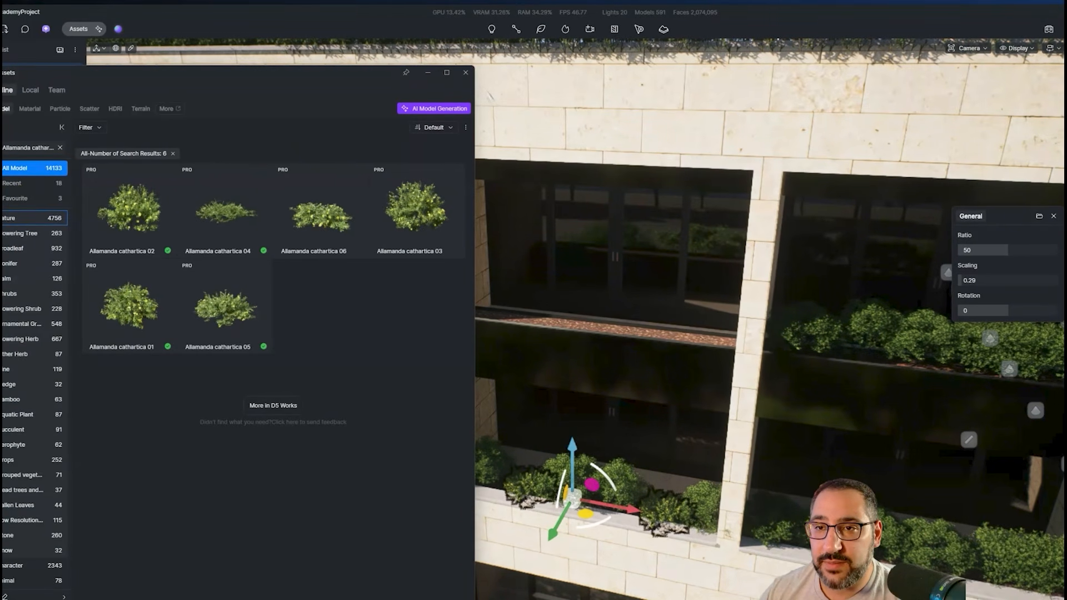
{"action": "left_click", "coordinate": [466, 73]}
Copy the vegetation path up into the upper planter of the same balcony, with random seed 23
{"action": "scroll", "coordinate": [681, 377], "scroll_direction": "down", "scroll_amount": 5}
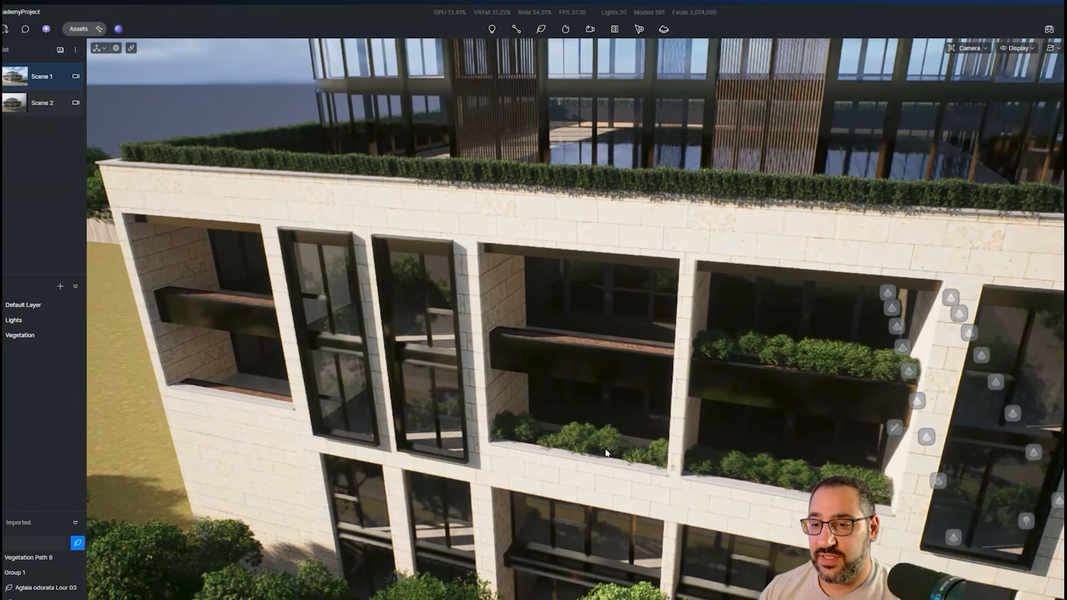
{"action": "left_click_drag", "start_coordinate": [579, 400], "coordinate": [606, 266]}
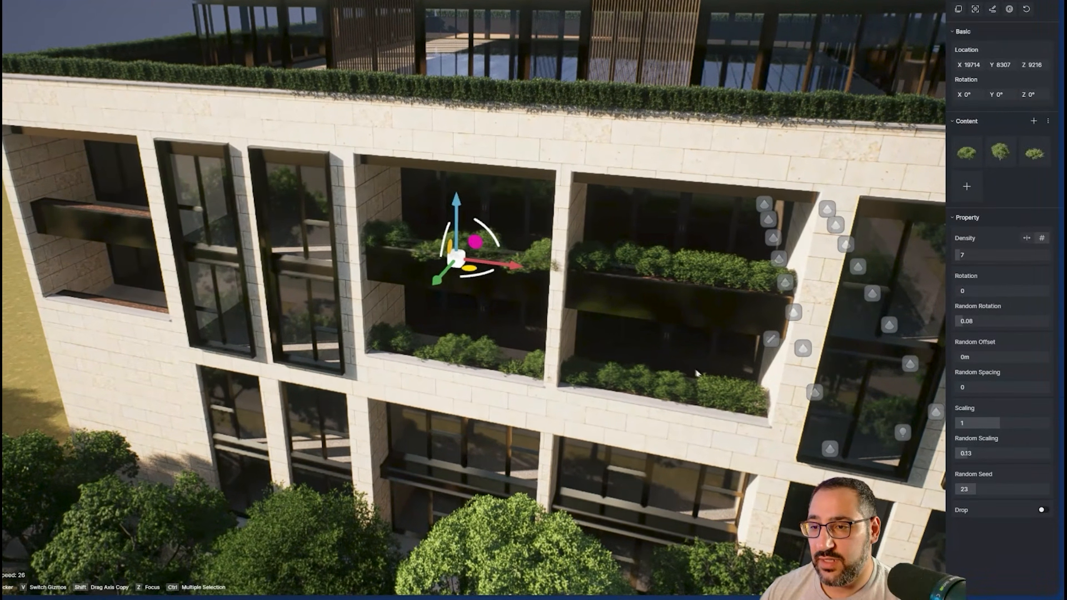
Copy the vegetation path into the upper and lower planters of the recessed balcony at the far end of the facade
{"action": "right_click_drag", "start_coordinate": [699, 374], "coordinate": [835, 313]}
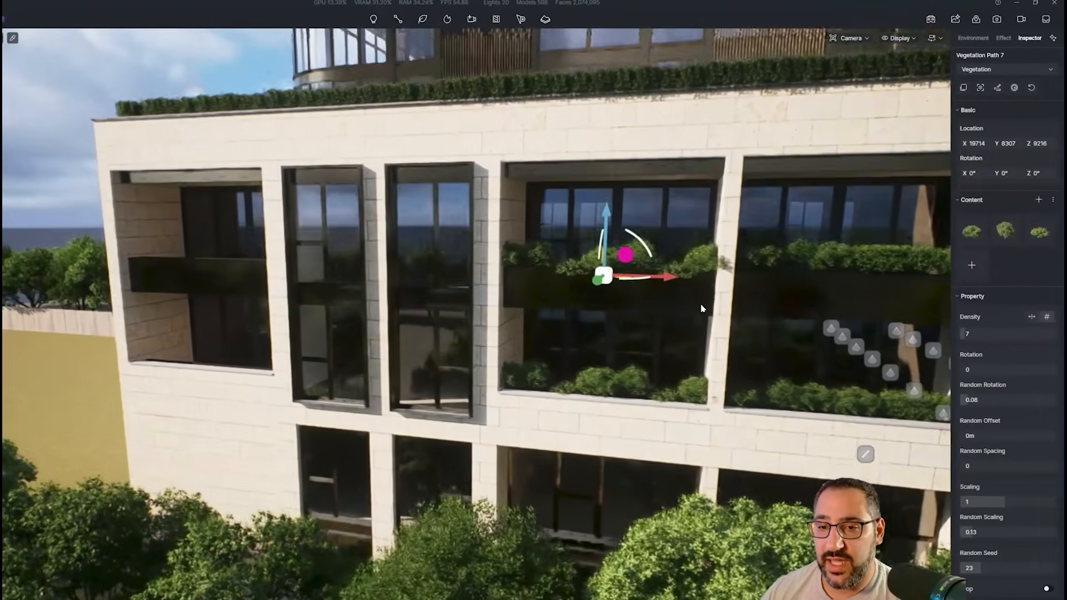
{"action": "right_click_drag", "start_coordinate": [702, 308], "coordinate": [647, 432]}
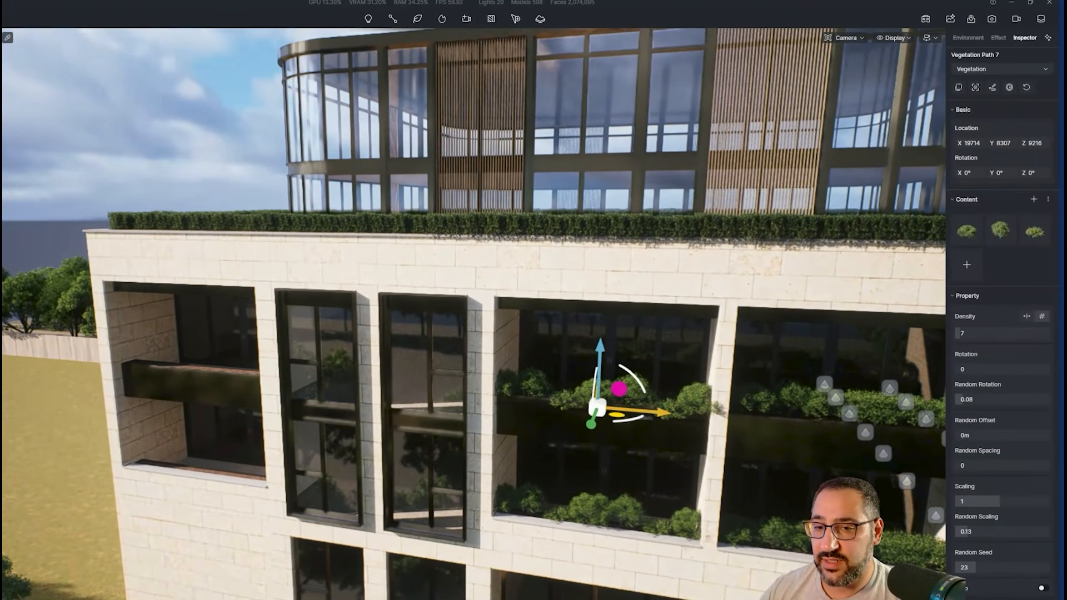
{"action": "left_click_drag", "start_coordinate": [647, 412], "coordinate": [242, 379], "text": "shift"}
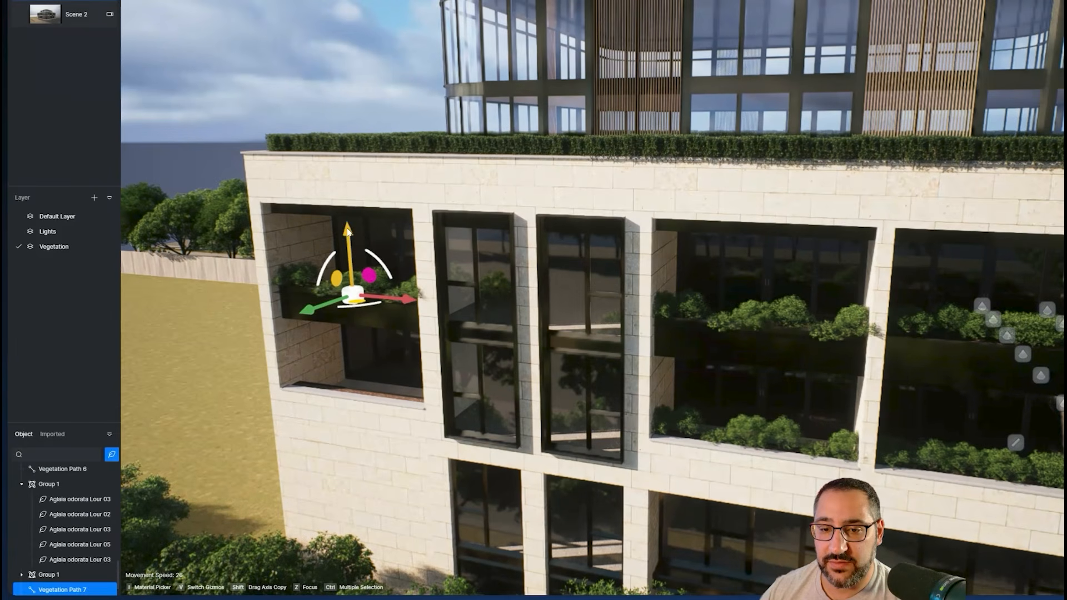
{"action": "right_click_drag", "start_coordinate": [528, 345], "coordinate": [669, 443]}
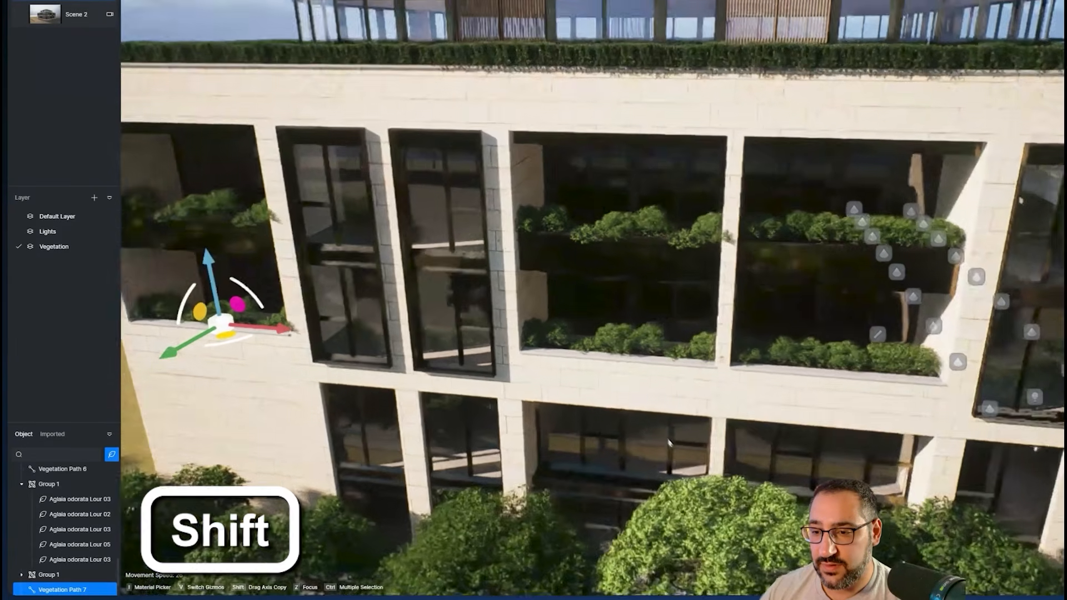
Change the random seed of the vegetation path in the upper planter of the far-end balcony
{"action": "right_click_drag", "start_coordinate": [618, 321], "coordinate": [500, 473]}
{"action": "key", "text": "w"}
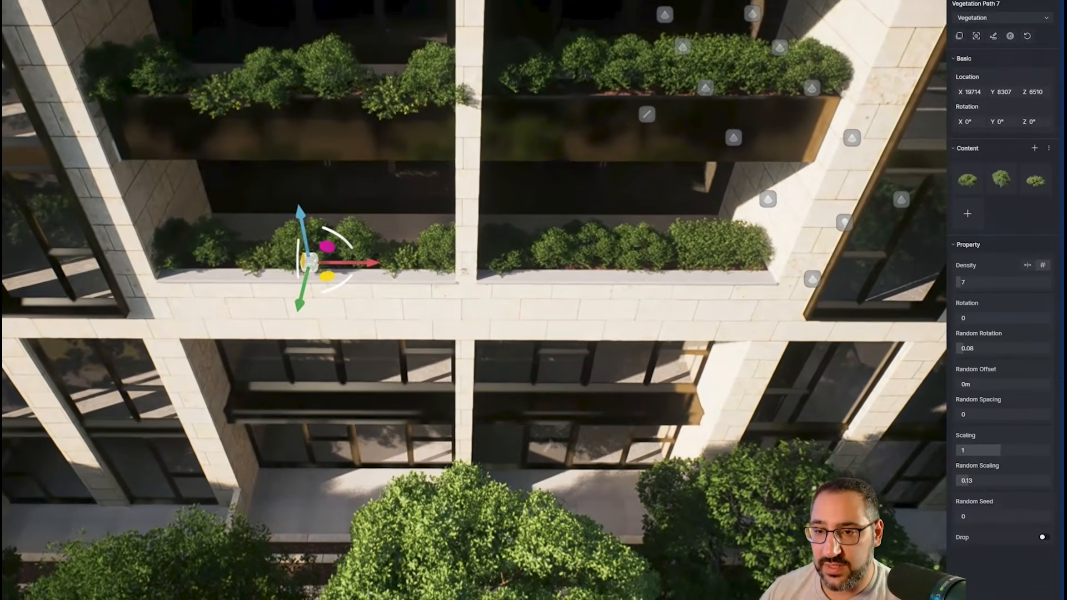
{"action": "key", "text": "s"}
{"action": "left_click", "coordinate": [133, 217]}
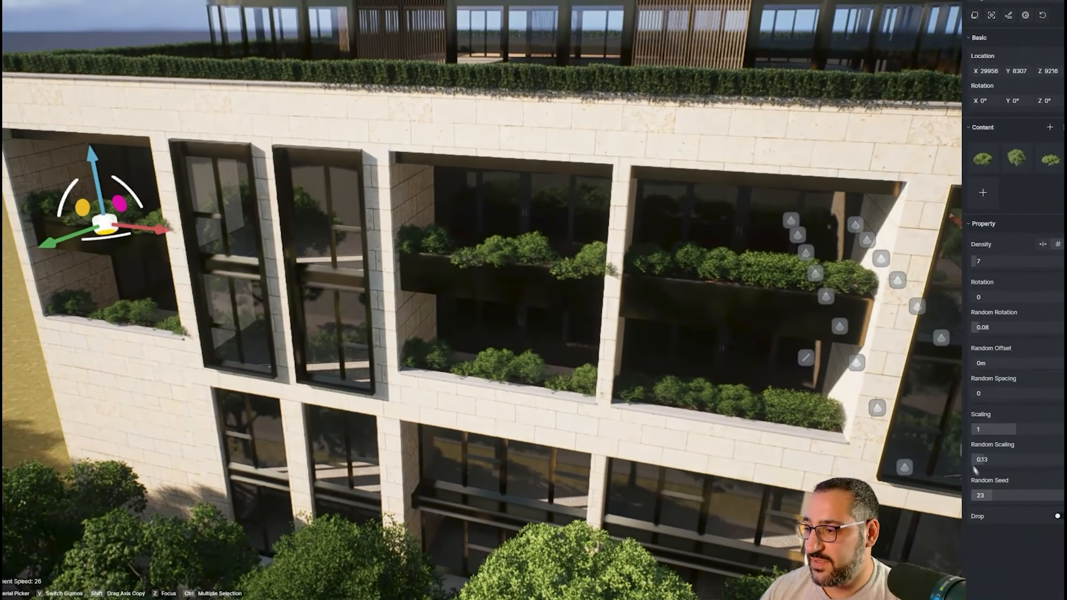
{"action": "left_click_drag", "start_coordinate": [990, 495], "coordinate": [998, 496]}
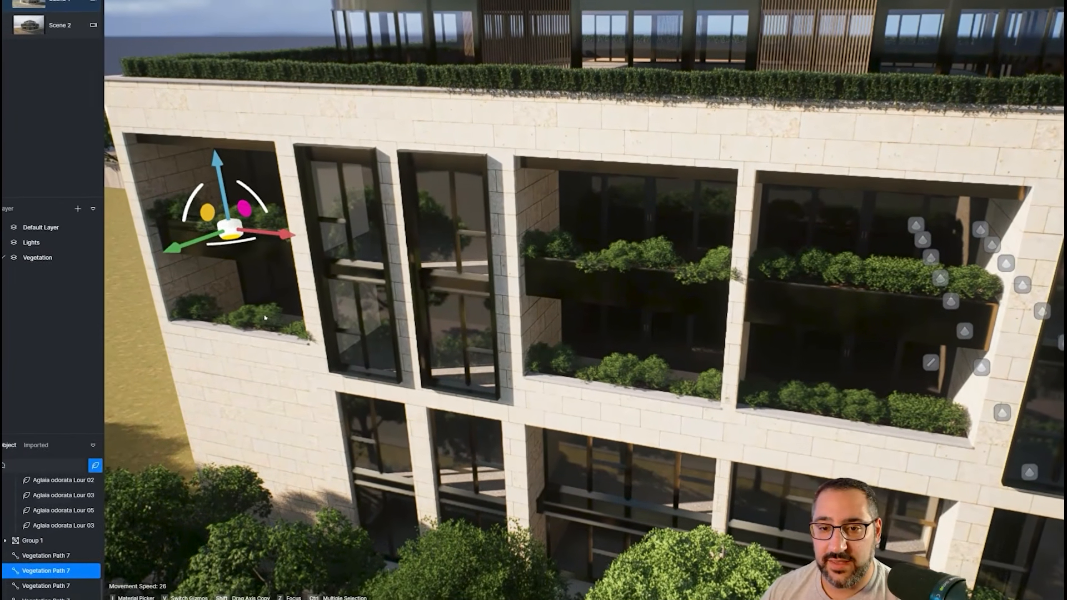
Set the far-end balcony's lower planter path to density 6 and random scaling 0.1, and save the project
{"action": "left_click", "coordinate": [265, 318]}
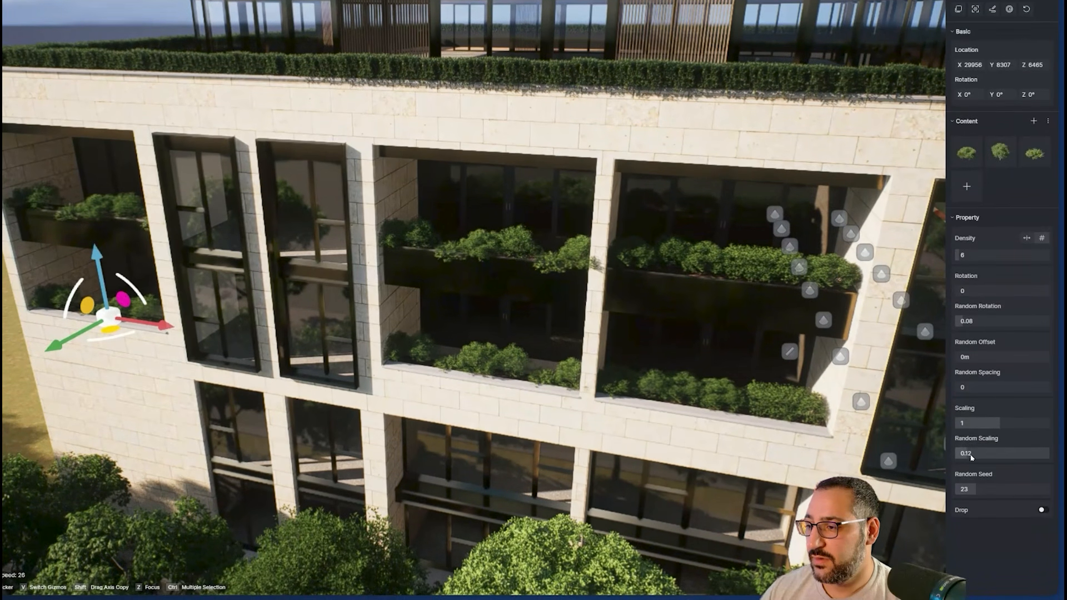
{"action": "scroll", "coordinate": [389, 333], "scroll_direction": "down", "scroll_amount": 8}
{"action": "right_click_drag", "start_coordinate": [389, 334], "coordinate": [303, 328]}
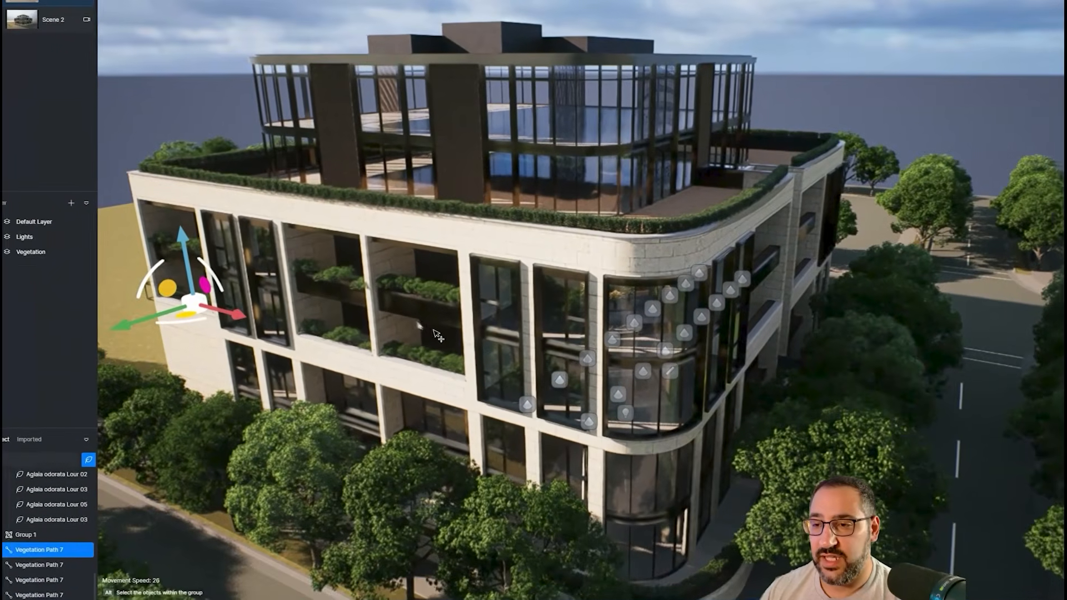
{"action": "key", "text": "ctrl+s"}
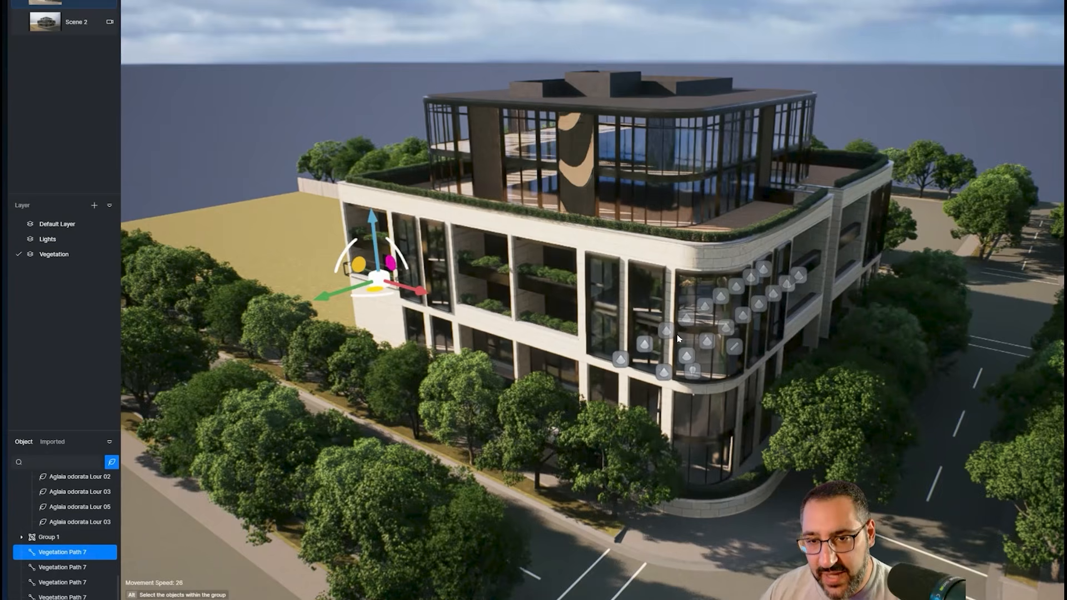
Start the Brush populate tool for the empty lot beside the building
{"action": "scroll", "coordinate": [657, 303], "scroll_direction": "up", "scroll_amount": 3}
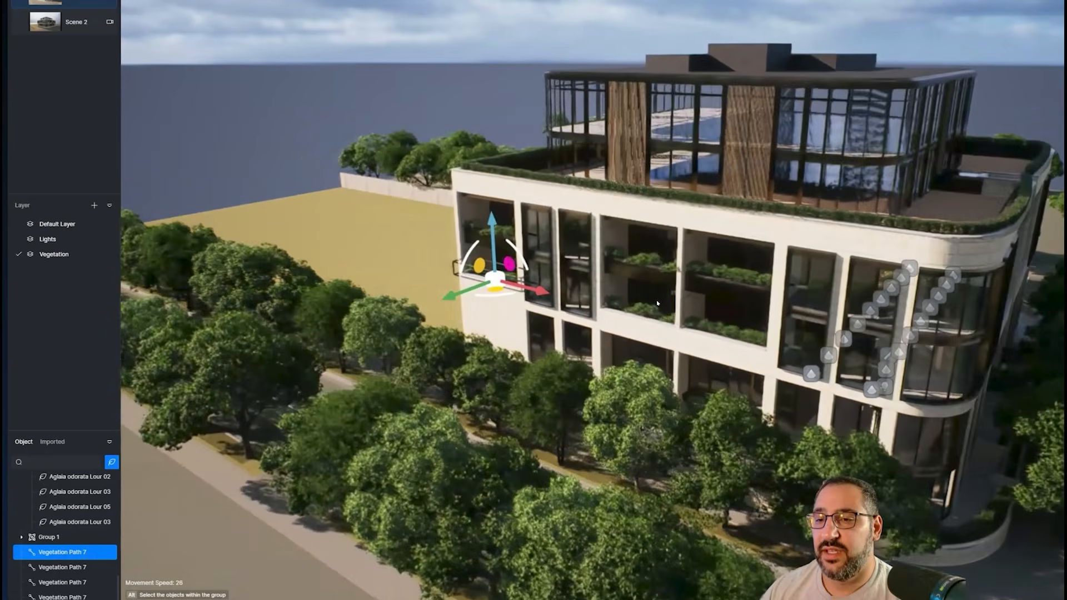
{"action": "key", "text": "e"}
{"action": "right_click_drag", "start_coordinate": [657, 303], "coordinate": [880, 345]}
{"action": "key", "text": "w"}
{"action": "key", "text": "a"}
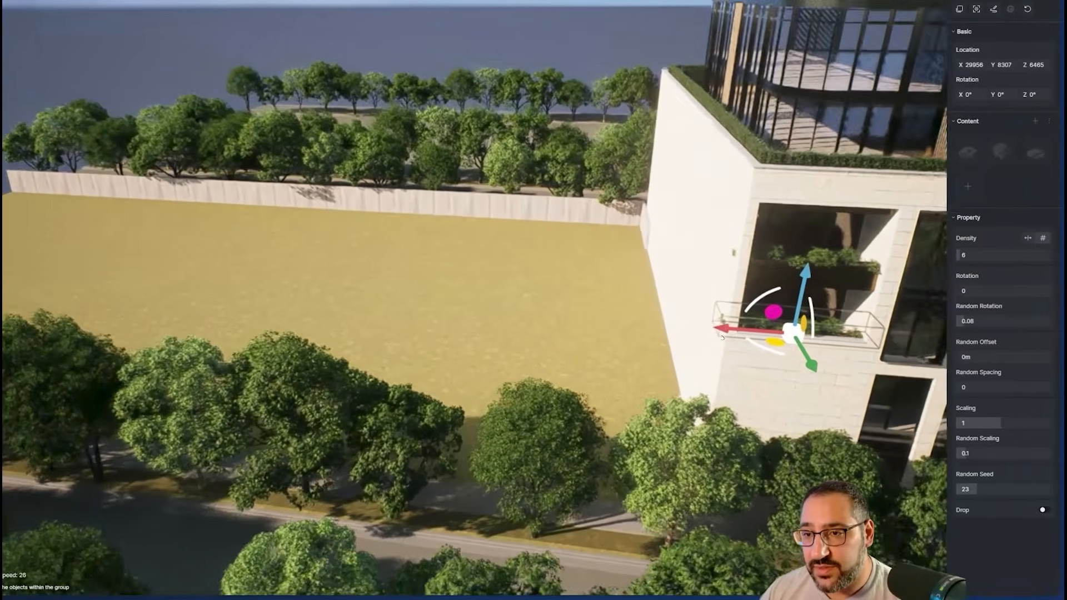
{"action": "key", "text": "s"}
{"action": "right_click_drag", "start_coordinate": [723, 338], "coordinate": [730, 368]}
{"action": "key", "text": "a"}
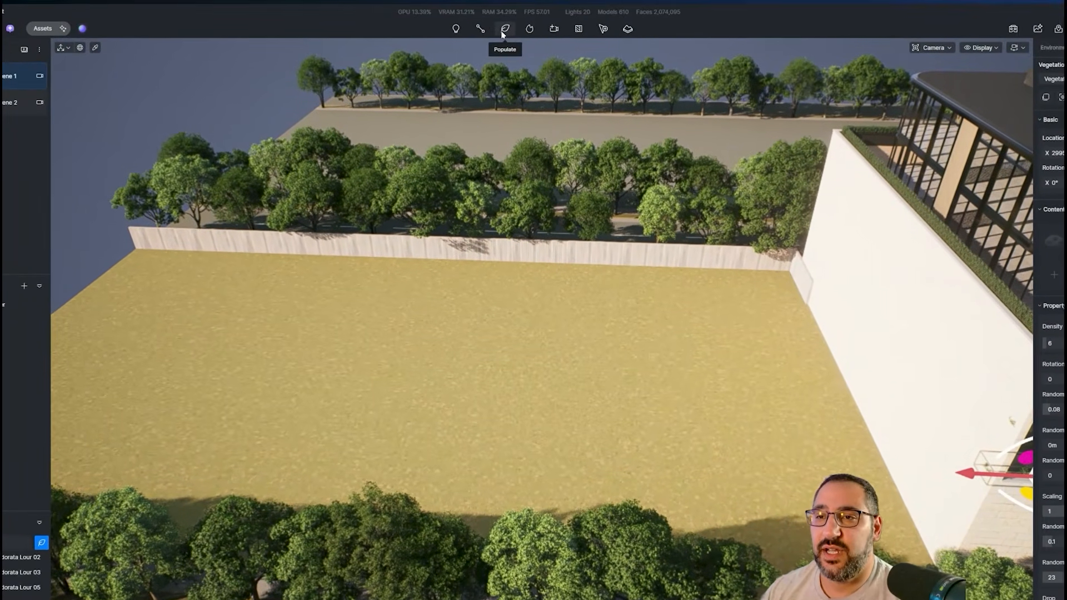
{"action": "left_click", "coordinate": [503, 31]}
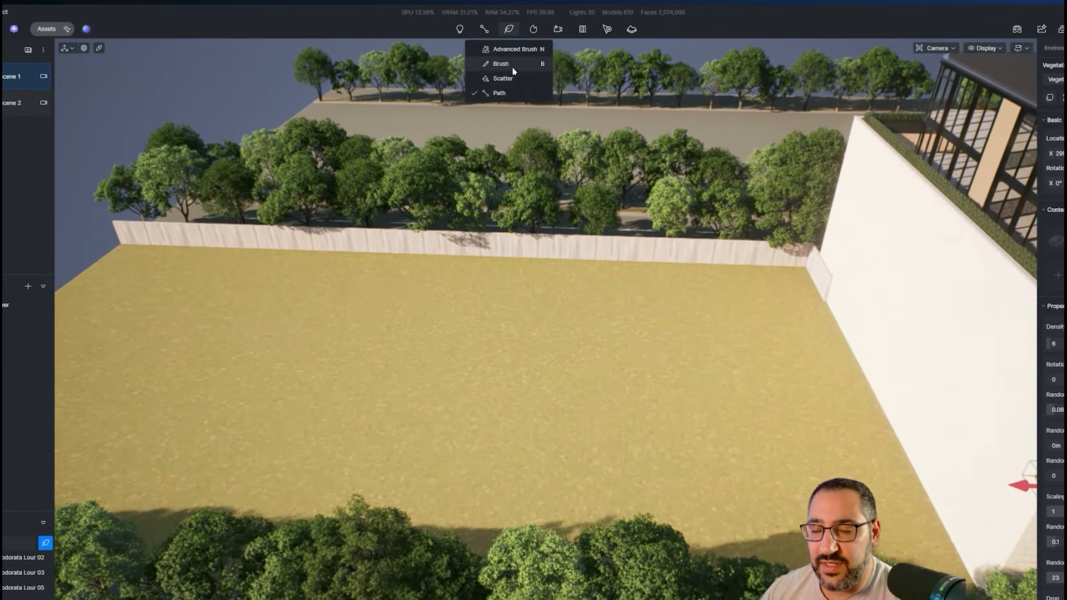
{"action": "left_click", "coordinate": [511, 65]}
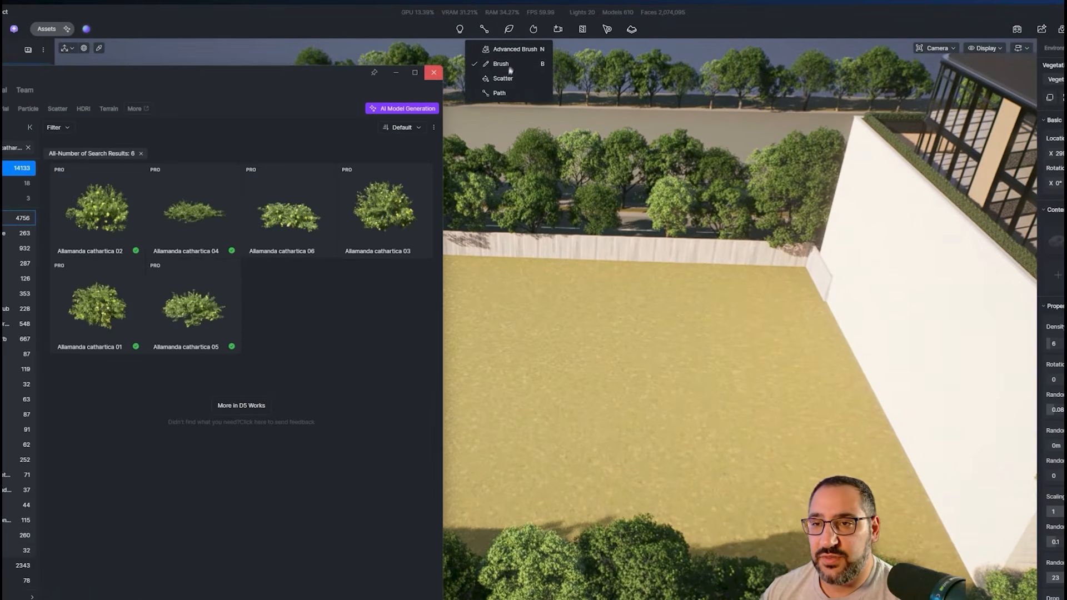
{"action": "key", "text": "a"}
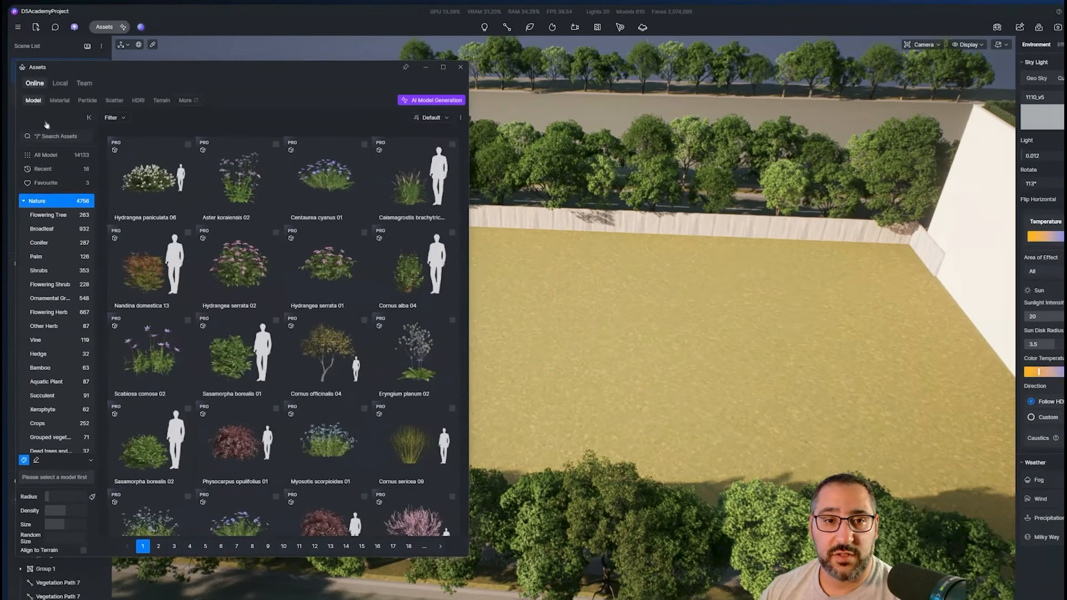
Search the online models for "cinna" and choose Low poly Cinnamomum camphora 04 and an HD Cinnamomum camphora for the brush
{"action": "left_click", "coordinate": [60, 130]}
{"action": "type", "text": "cinn"}
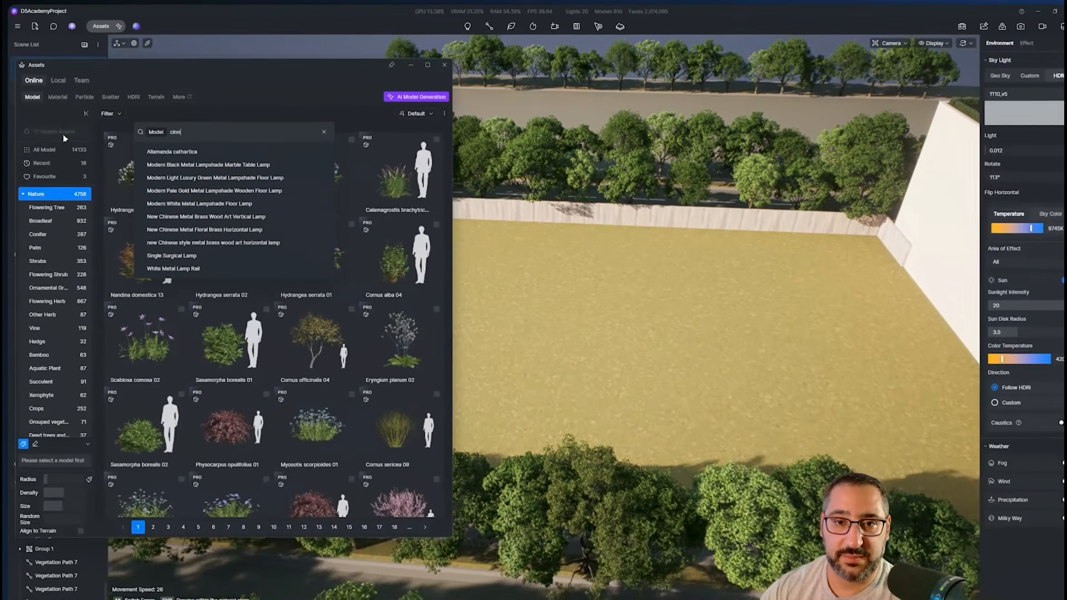
{"action": "type", "text": "a"}
{"action": "key", "text": "Return"}
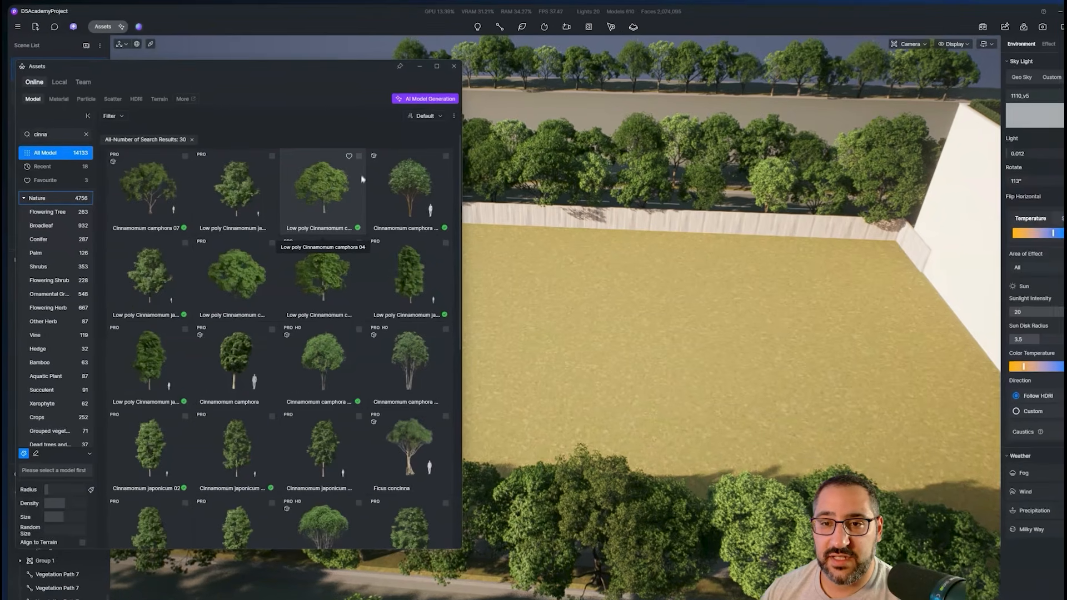
{"action": "left_click", "coordinate": [322, 179]}
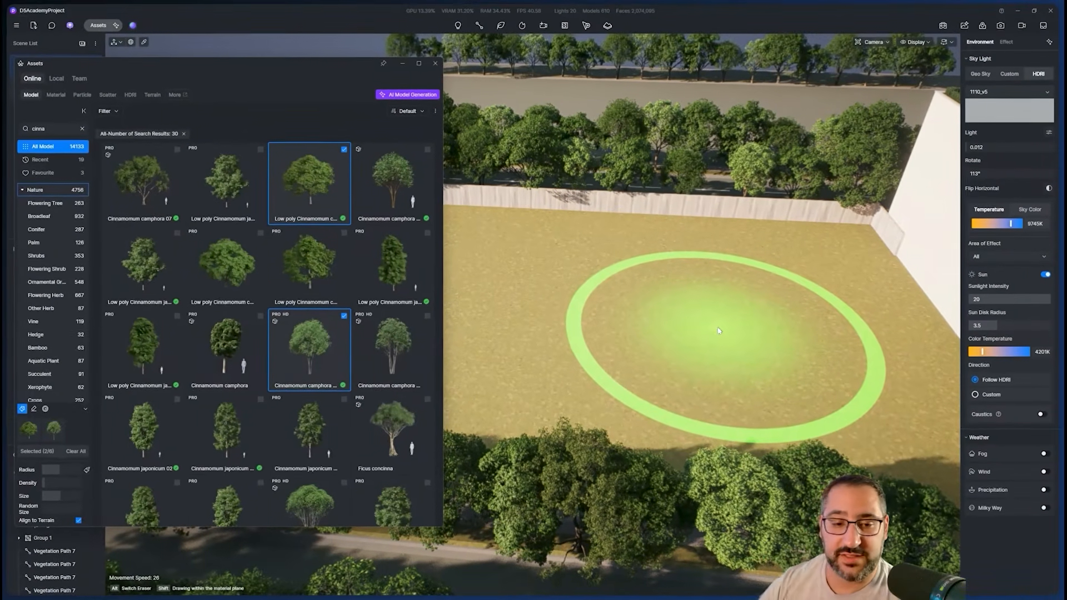
Paint a few Cinnamomum camphora trees across the empty lot, close the asset library and save the project
{"action": "scroll", "coordinate": [718, 326], "scroll_direction": "down", "scroll_amount": 4}
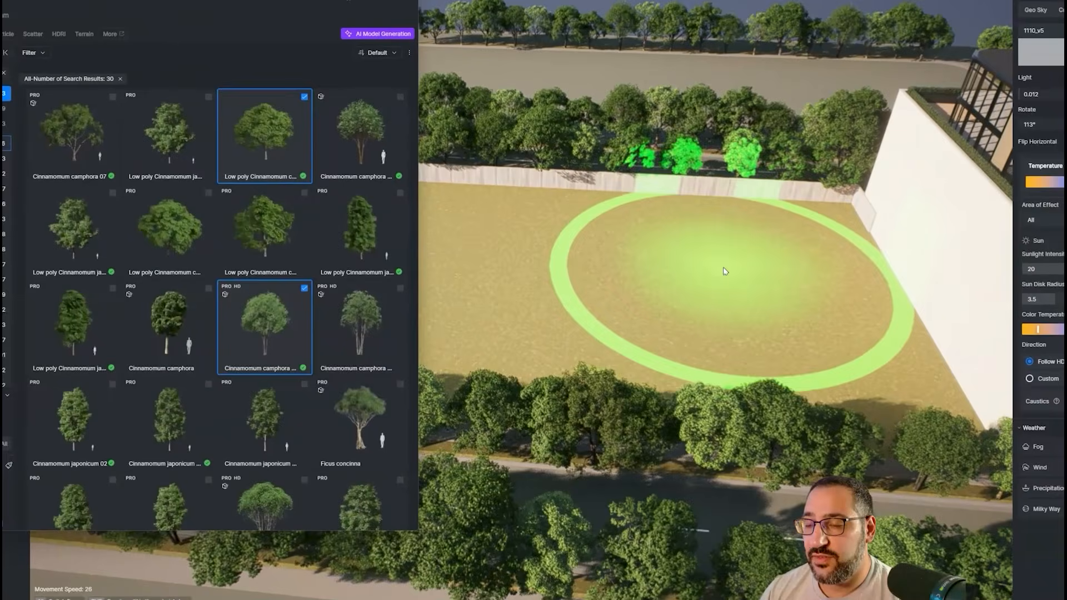
{"action": "left_click", "coordinate": [806, 286]}
{"action": "mouse_move", "coordinate": [709, 296]}
{"action": "left_mouse_down"}
{"action": "mouse_move", "coordinate": [628, 312]}
{"action": "mouse_move", "coordinate": [719, 328]}
{"action": "mouse_move", "coordinate": [612, 310]}
{"action": "mouse_move", "coordinate": [587, 320]}
{"action": "mouse_move", "coordinate": [724, 319]}
{"action": "mouse_move", "coordinate": [716, 301]}
{"action": "left_mouse_up"}
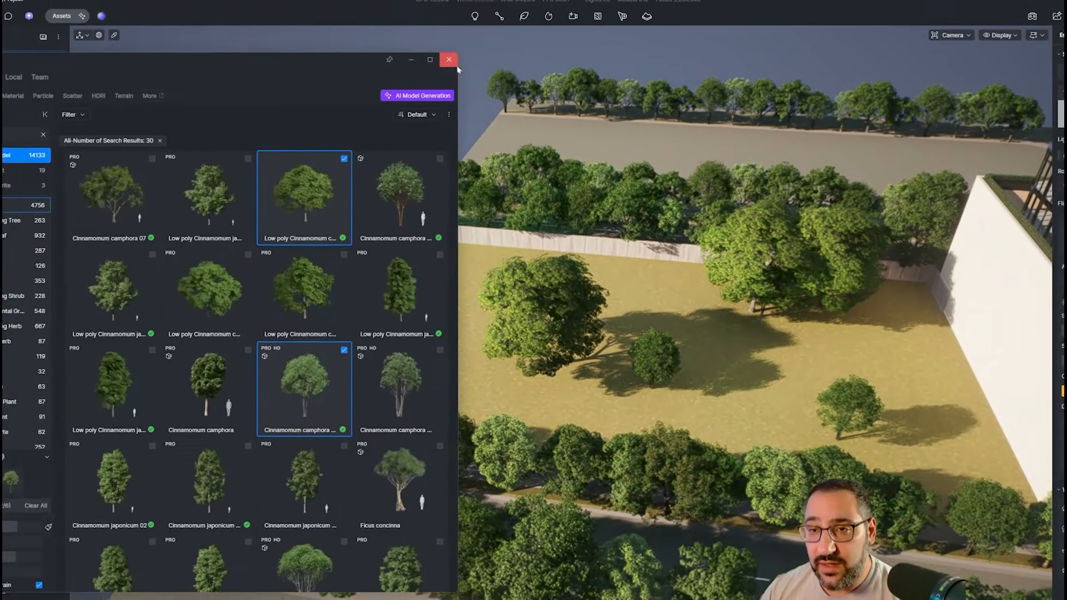
{"action": "left_click", "coordinate": [452, 61]}
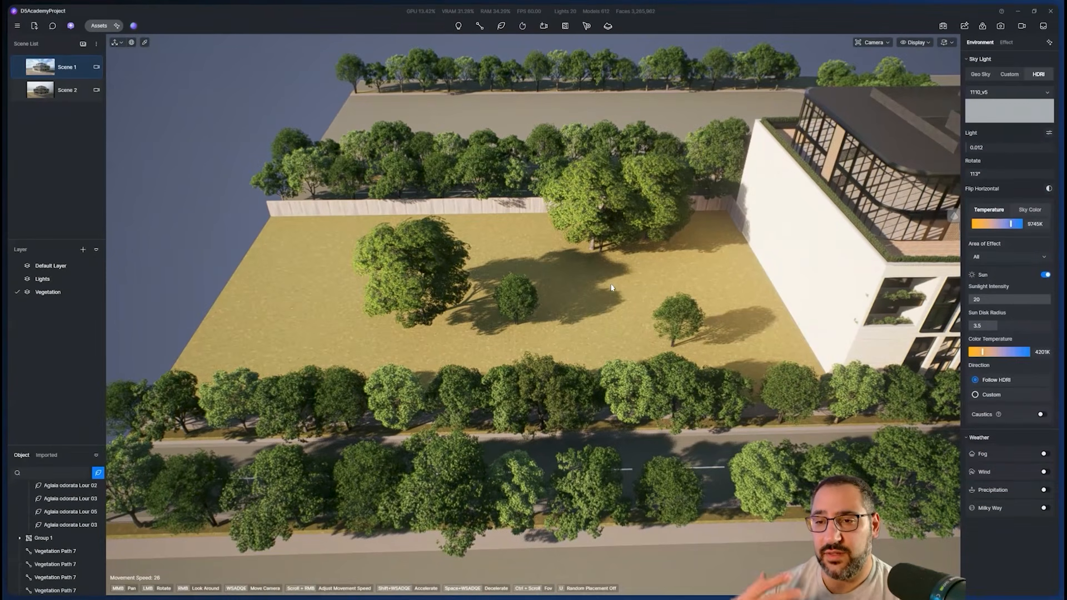
{"action": "key", "text": "ctrl+s"}
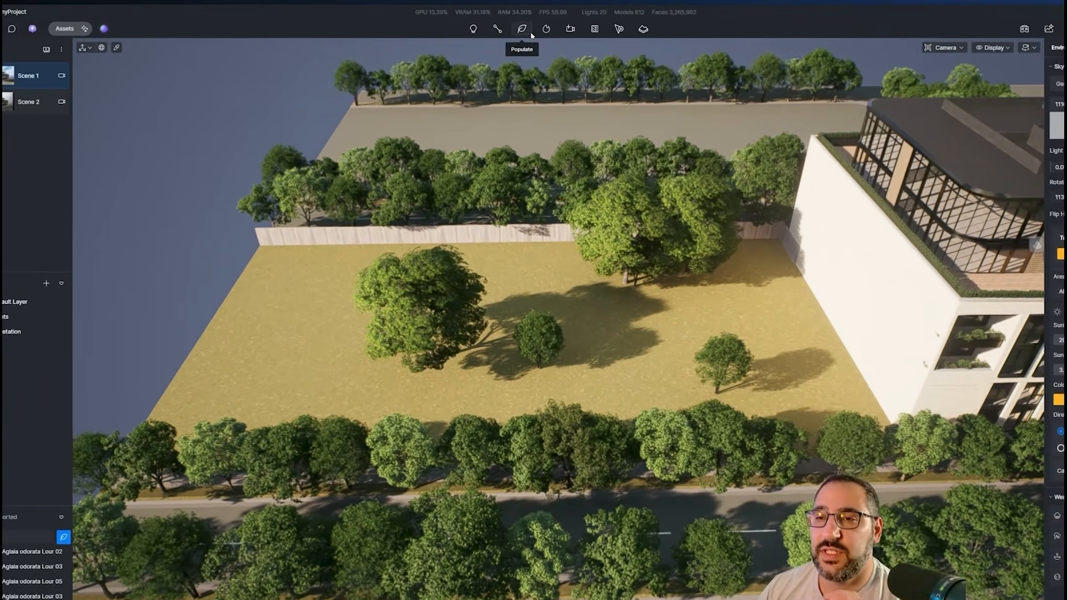
Fill the lot's ground with more of the selected Cinnamomum camphora trees using the Scatter populate tool, and close the asset library
{"action": "left_click", "coordinate": [502, 26]}
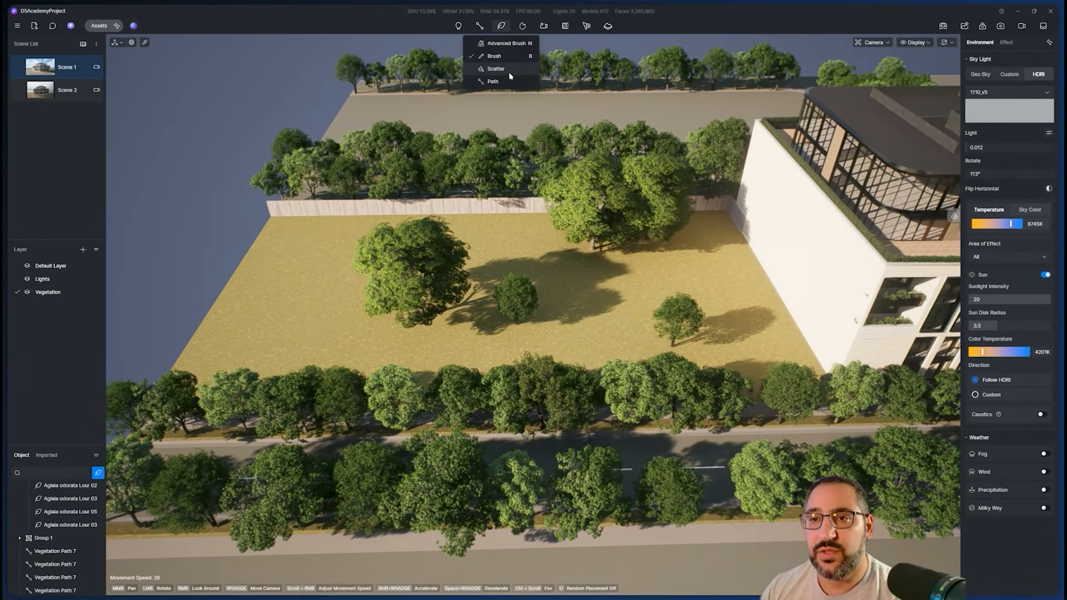
{"action": "left_click", "coordinate": [509, 72]}
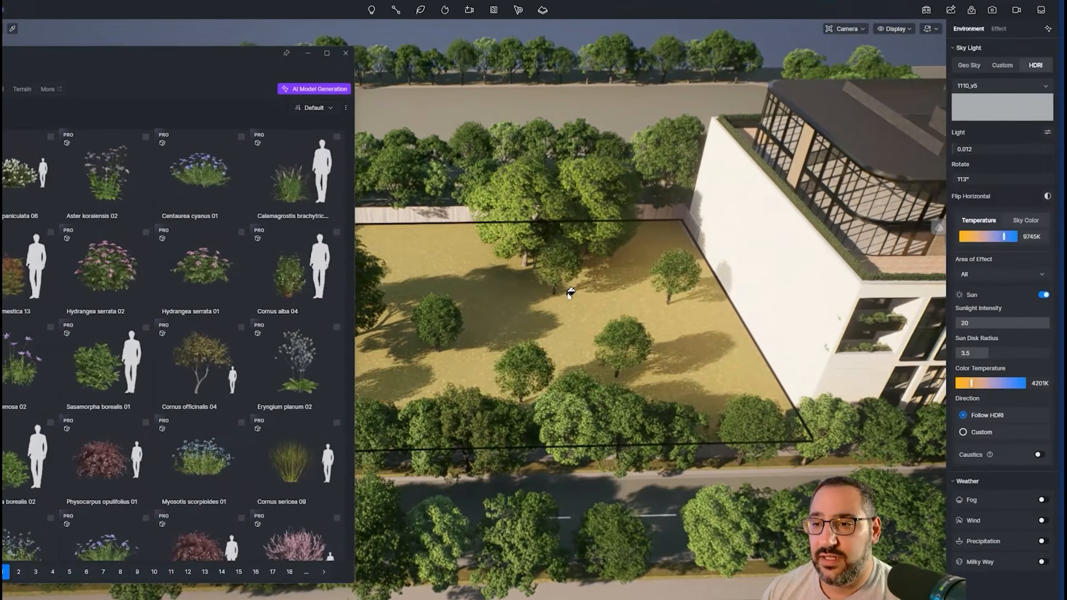
{"action": "left_click", "coordinate": [695, 283], "text": "shift"}
{"action": "right_click_drag", "start_coordinate": [653, 295], "coordinate": [574, 293]}
{"action": "left_click", "coordinate": [574, 294]}
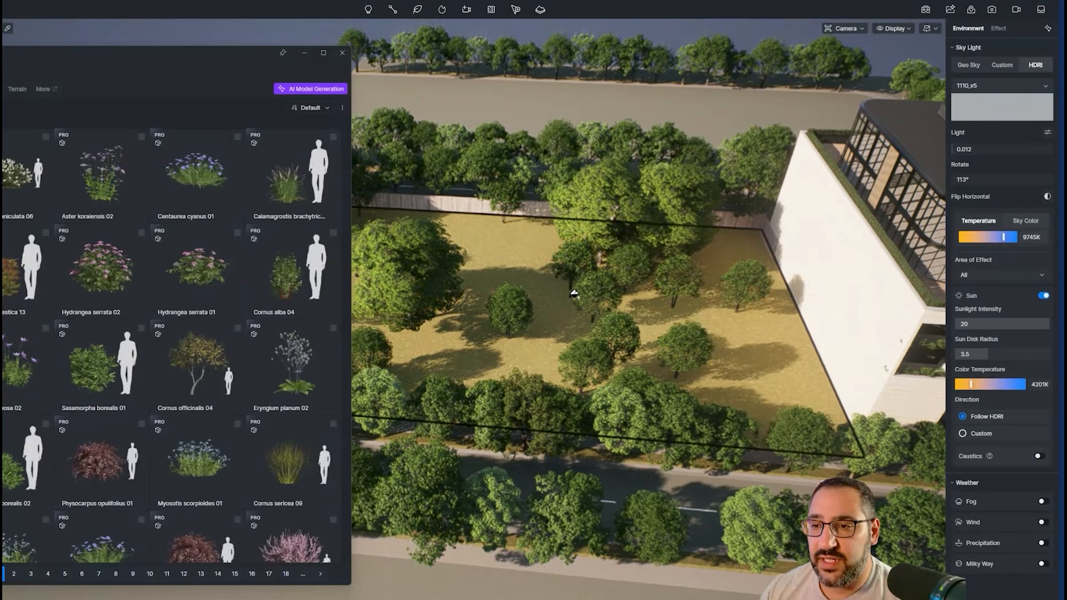
{"action": "left_click", "coordinate": [527, 271]}
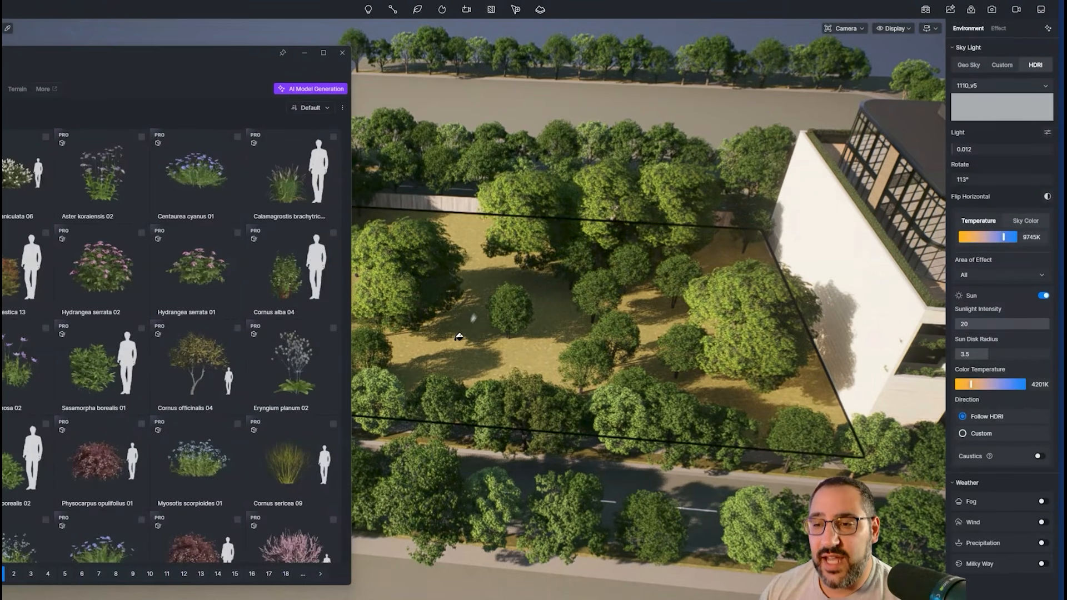
{"action": "left_click", "coordinate": [459, 336]}
{"action": "right_click_drag", "start_coordinate": [476, 334], "coordinate": [595, 301]}
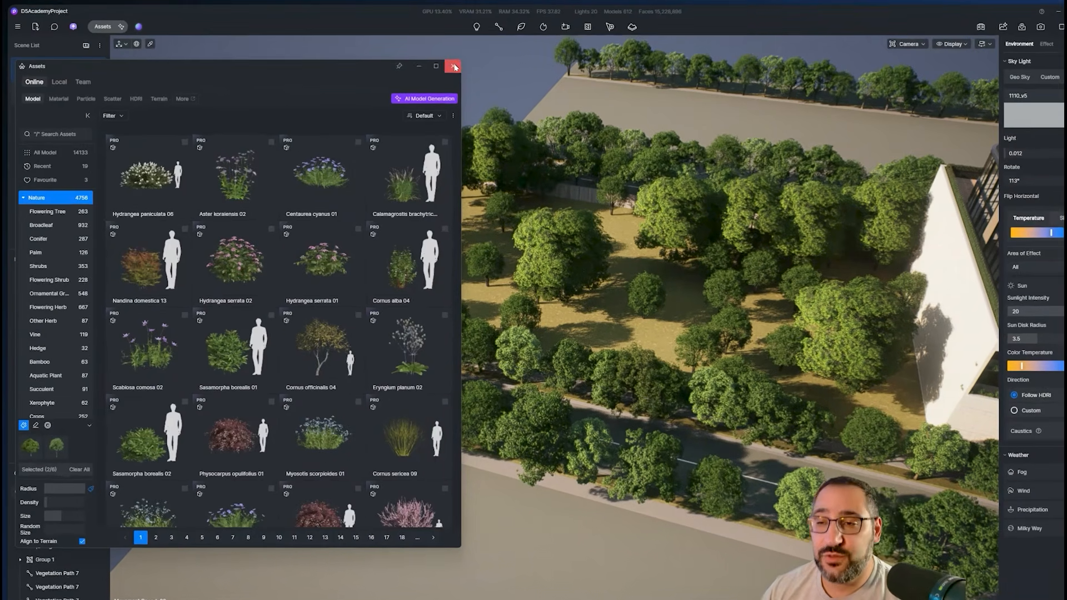
{"action": "left_click", "coordinate": [436, 64]}
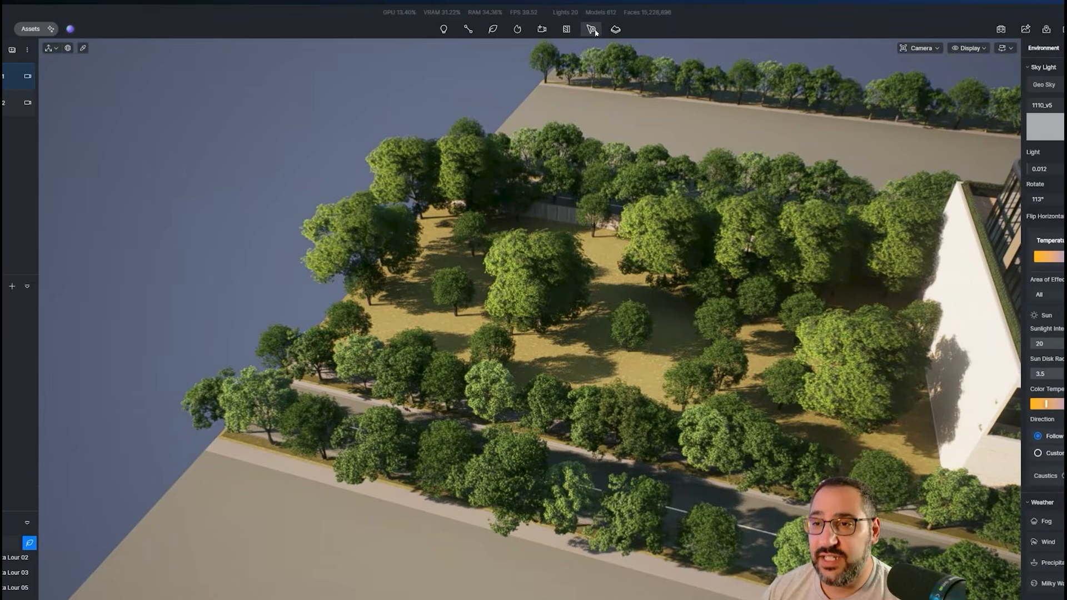
Create a custom scatter area from the empty lot's ground material and open the scatter presets for it
{"action": "left_click", "coordinate": [633, 28]}
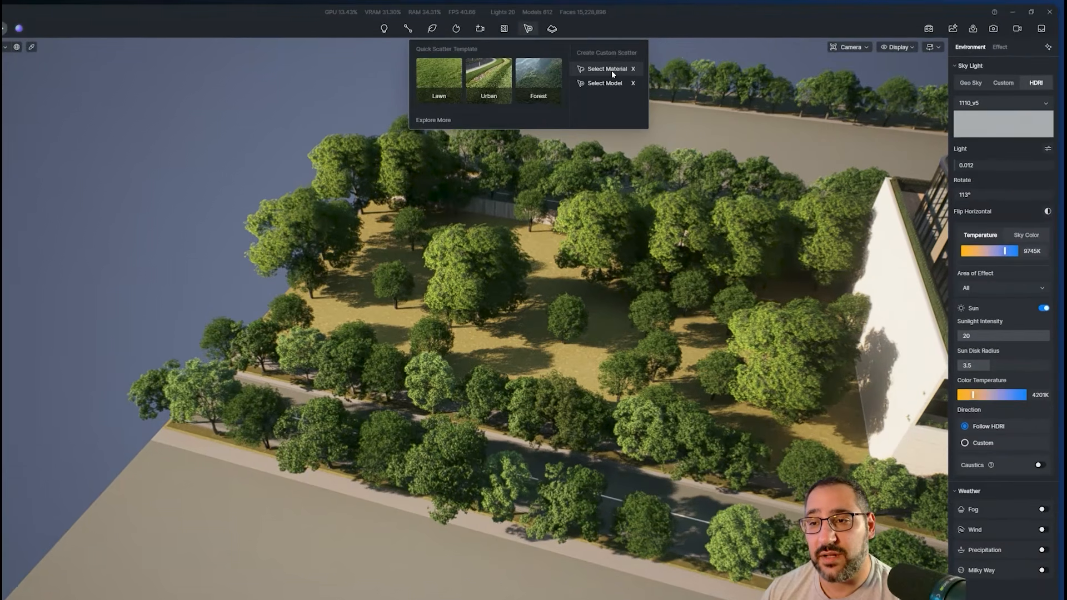
{"action": "left_click", "coordinate": [659, 62]}
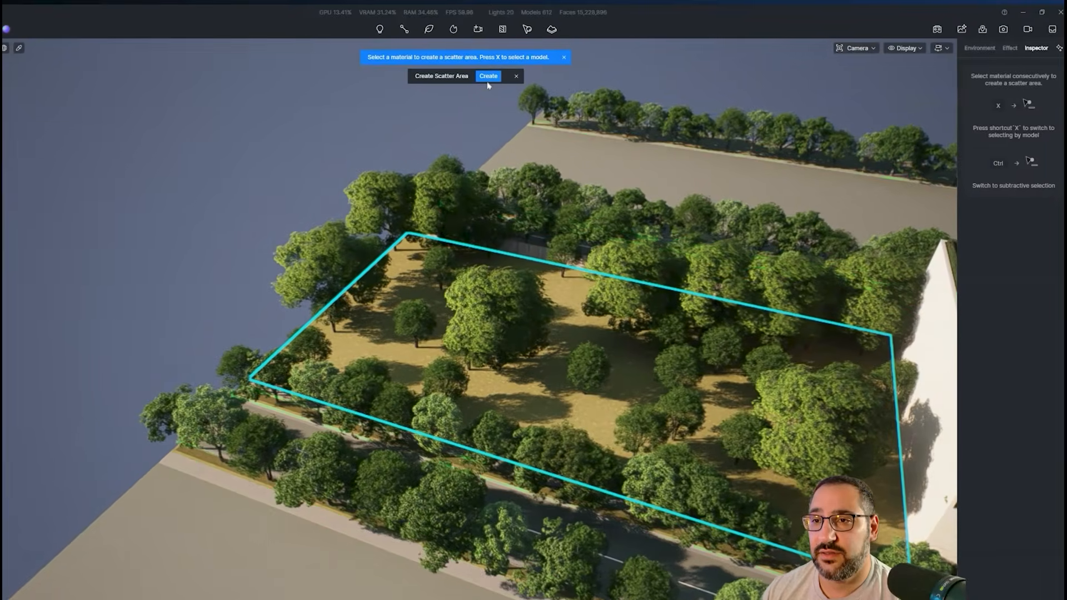
{"action": "key", "text": "Escape"}
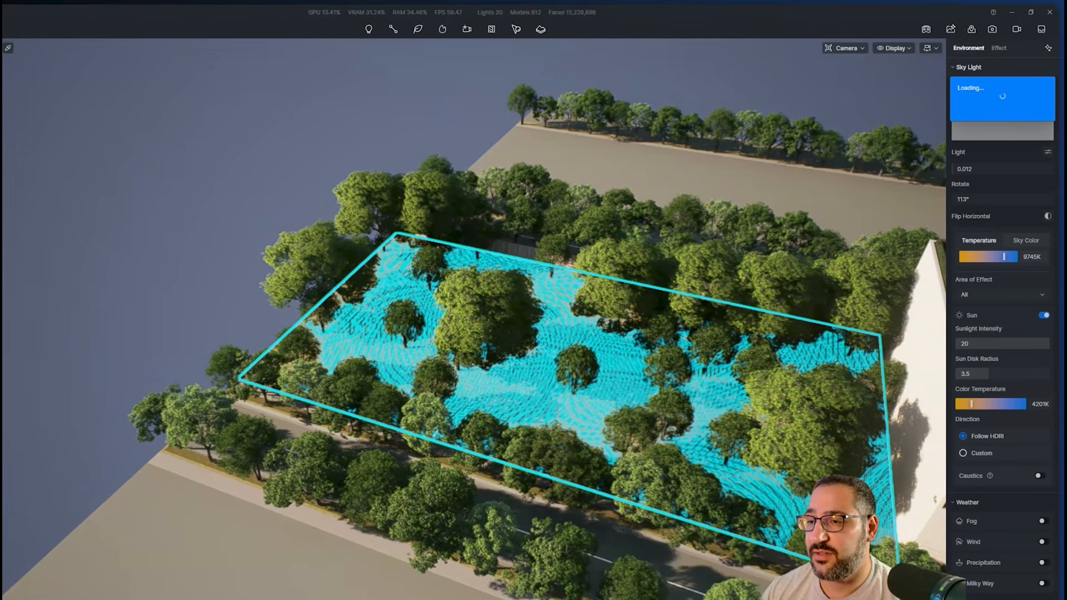
{"action": "right_click_drag", "start_coordinate": [563, 410], "coordinate": [584, 439]}
{"action": "key", "text": "w"}
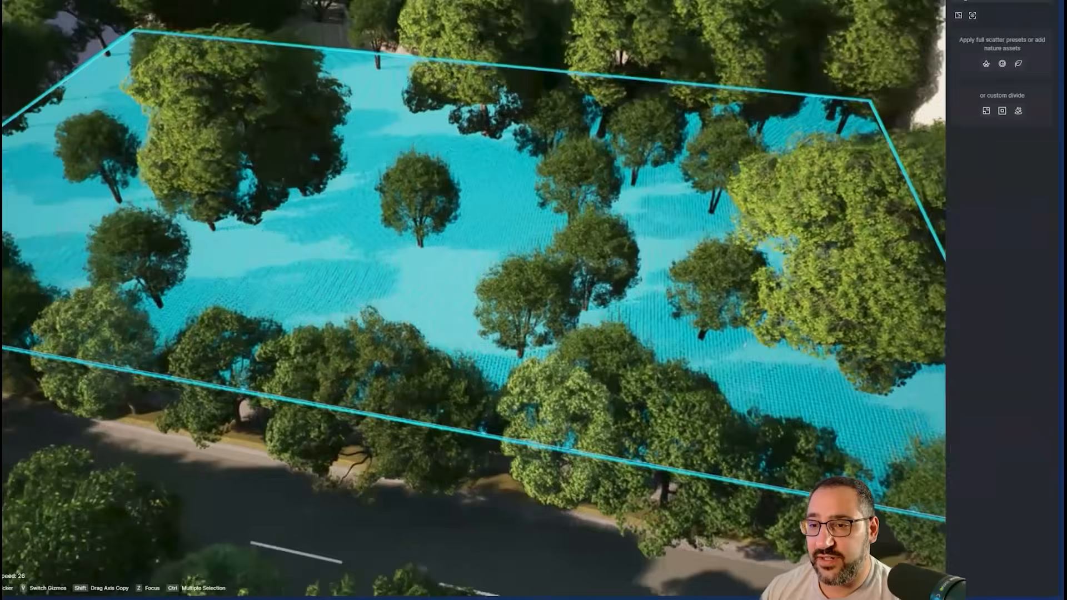
{"action": "scroll", "coordinate": [473, 289], "scroll_direction": "up", "scroll_amount": 5}
{"action": "scroll", "coordinate": [473, 289], "scroll_direction": "down", "scroll_amount": 7}
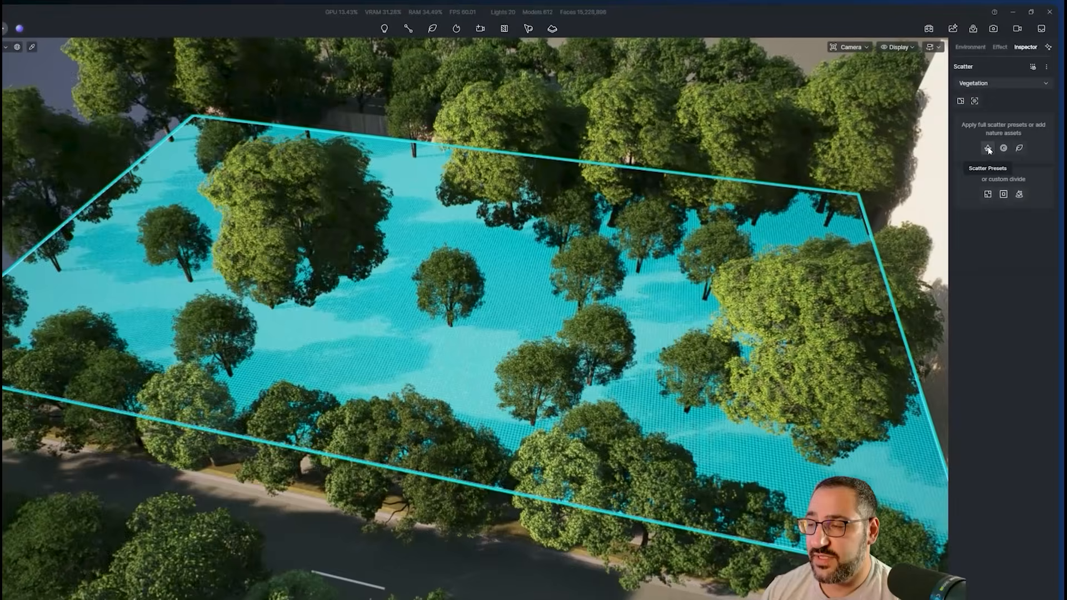
{"action": "left_click", "coordinate": [997, 133]}
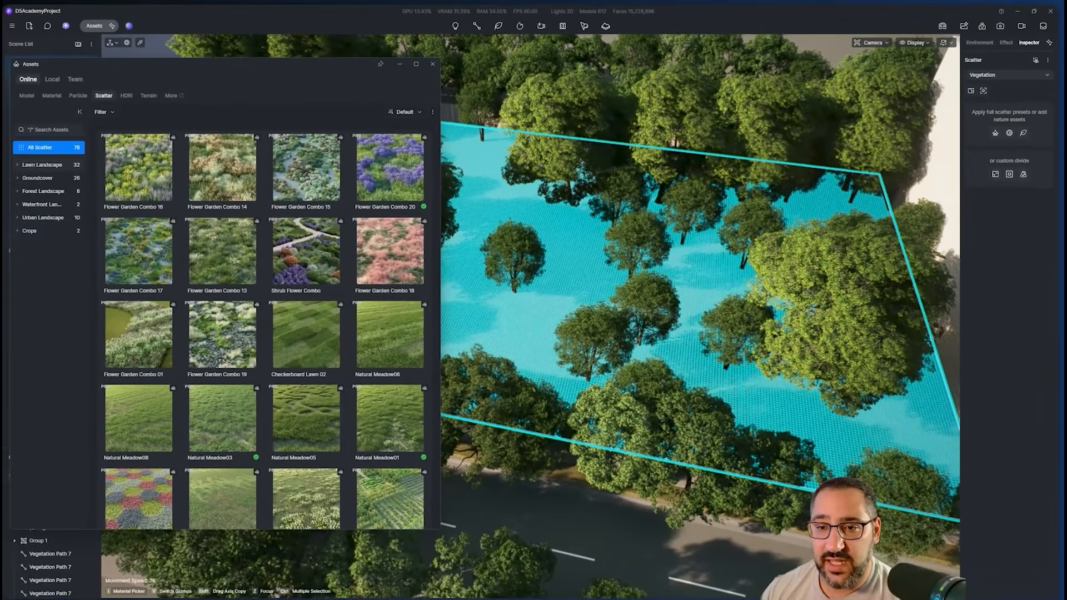
Browse the scatter presets, switch to nature models for the empty lot's scatter area and search them for "cinna"
{"action": "scroll", "coordinate": [389, 341], "scroll_direction": "down", "scroll_amount": 2}
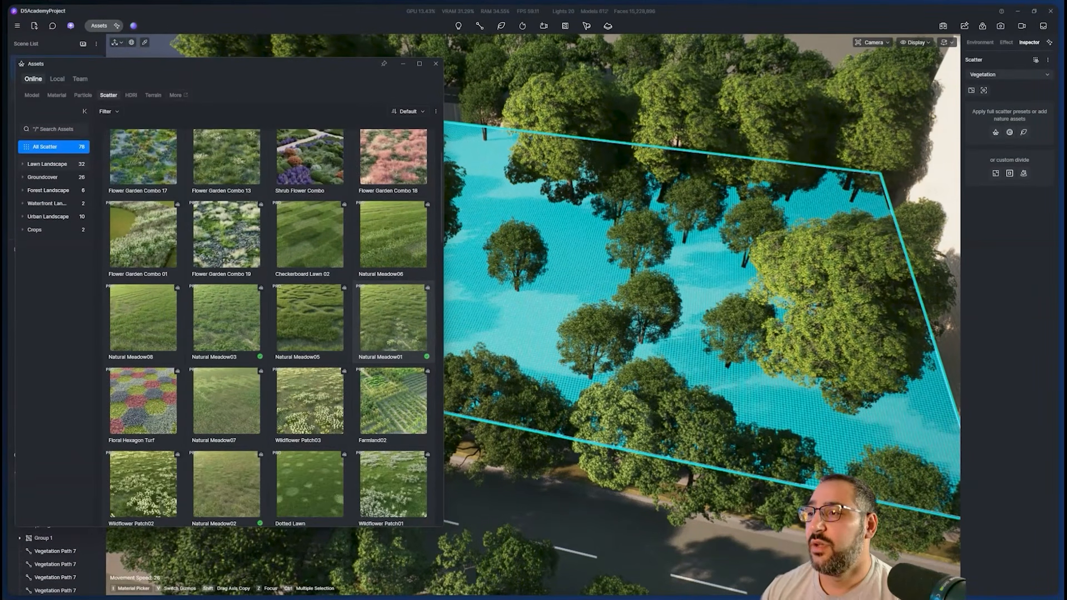
{"action": "left_click", "coordinate": [1024, 133]}
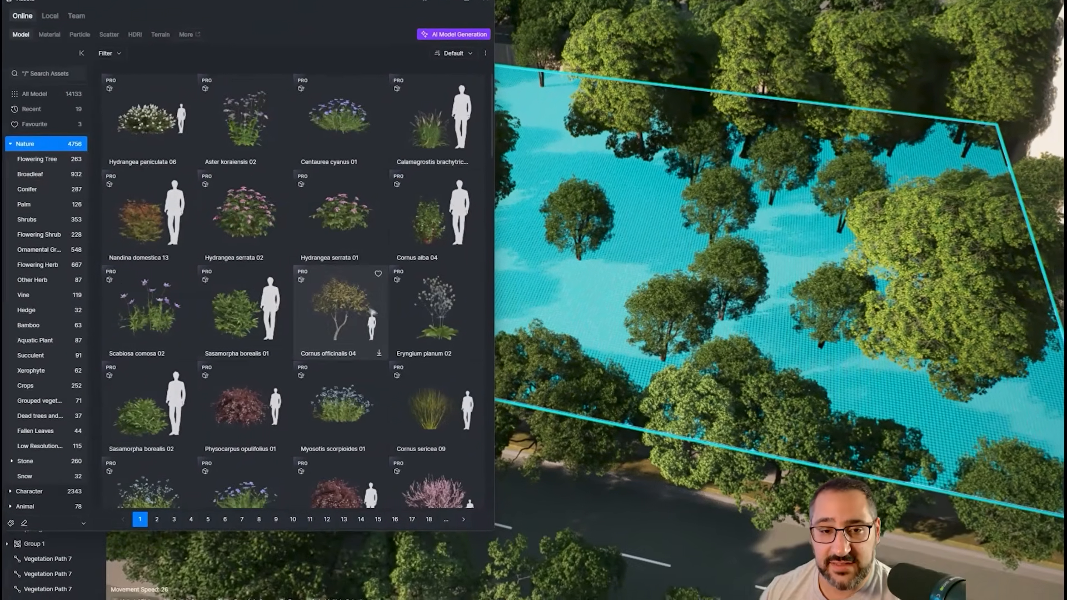
{"action": "left_click", "coordinate": [54, 148]}
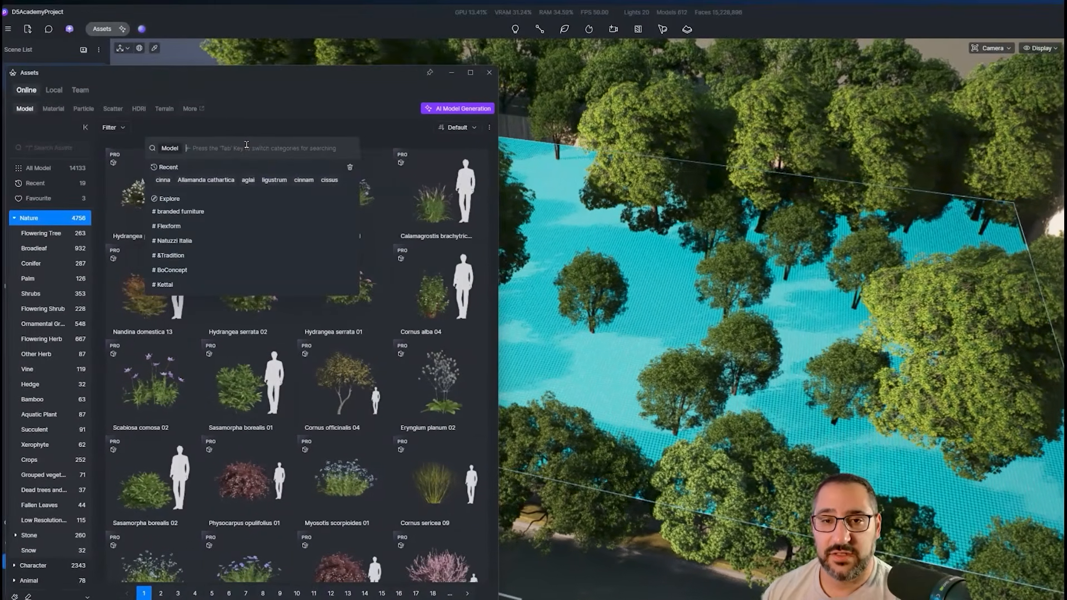
{"action": "type", "text": "cinna"}
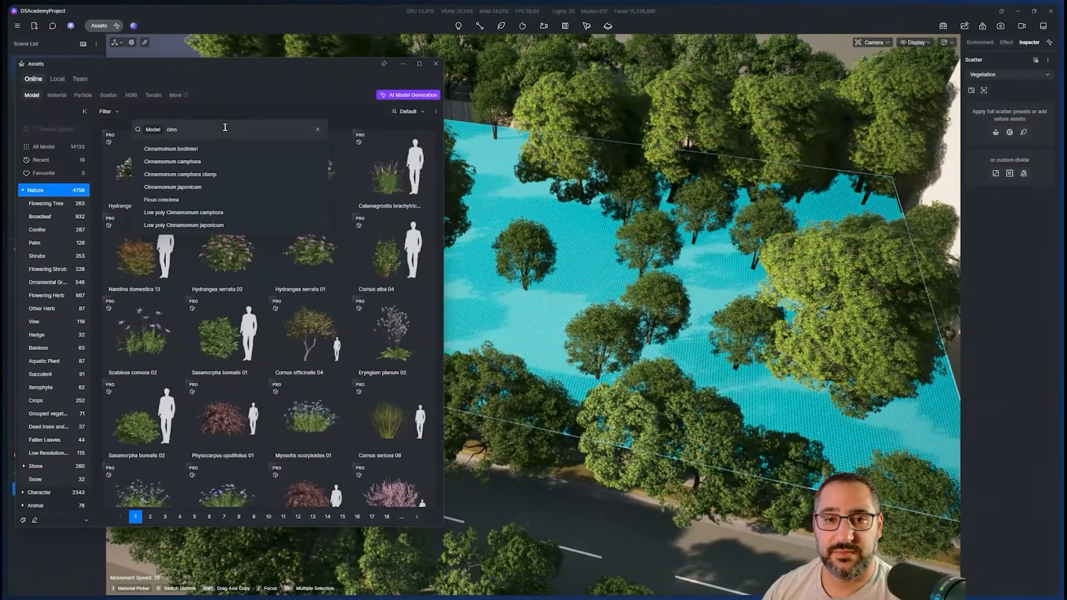
{"action": "key", "text": "Return"}
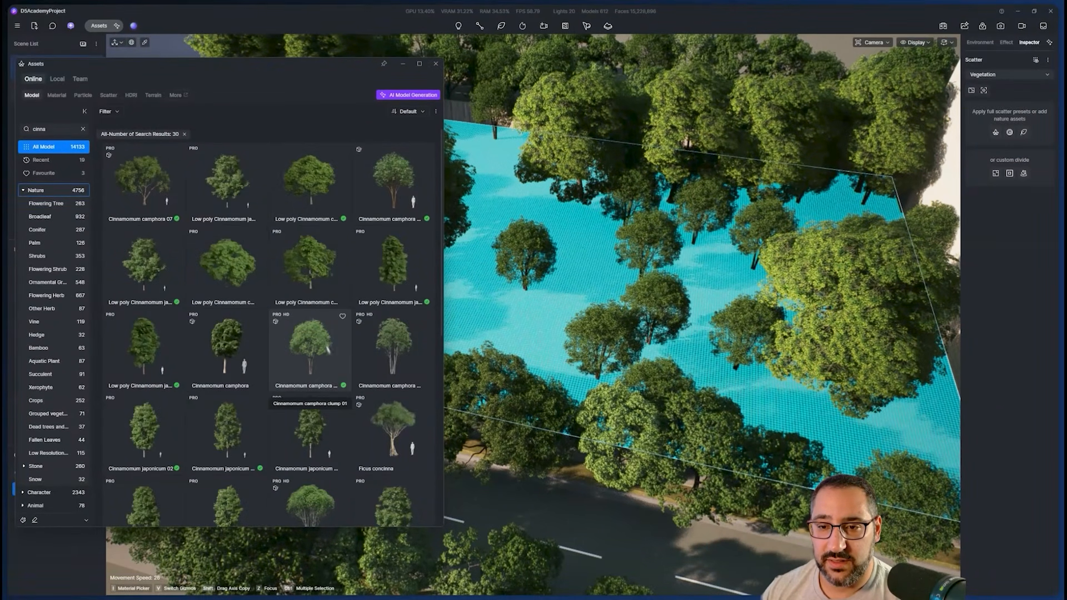
Add Cinnamomum japonicum 02, a second Cinnamomum japonicum, a Low poly Cinnamomum japonicum and Cinnamomum camphora 07 to the scatter area, and close the asset library
{"action": "scroll", "coordinate": [355, 342], "scroll_direction": "down", "scroll_amount": 1}
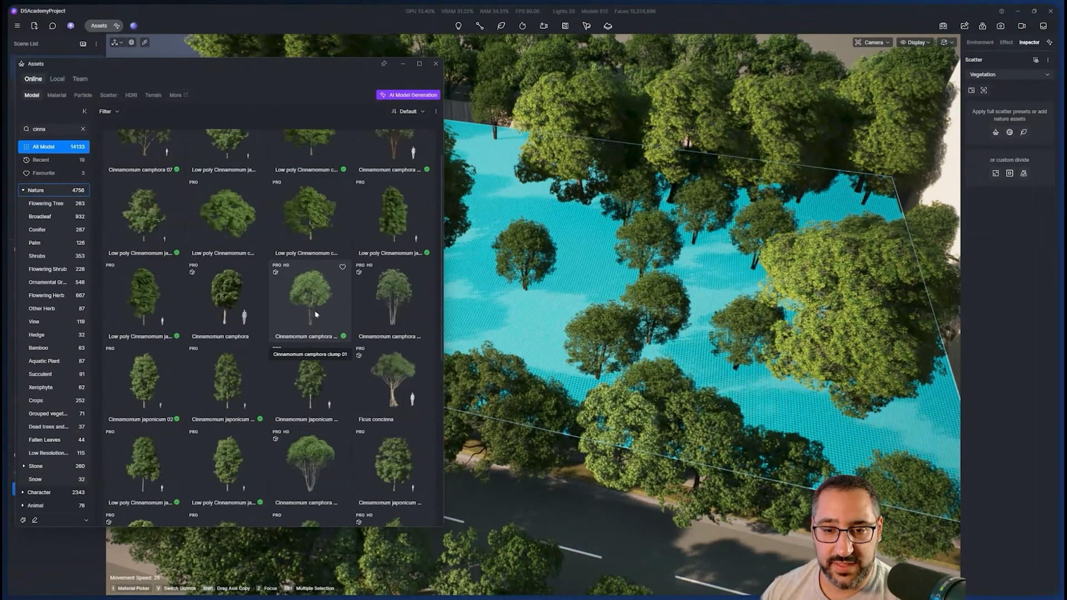
{"action": "scroll", "coordinate": [315, 314], "scroll_direction": "down", "scroll_amount": 1}
{"action": "left_click", "coordinate": [148, 336]}
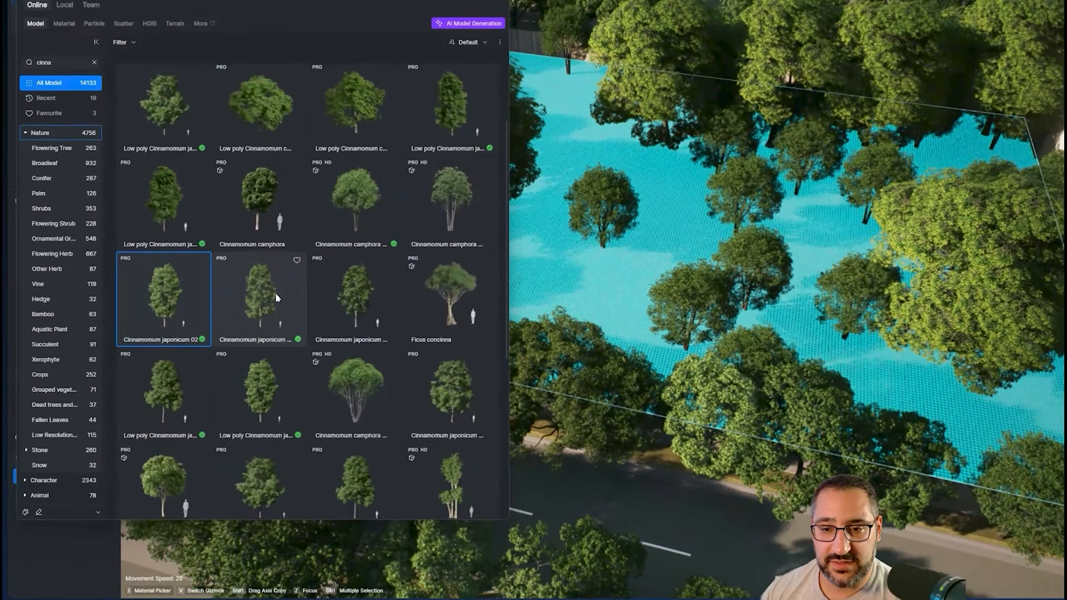
{"action": "left_click", "coordinate": [276, 299], "text": "ctrl"}
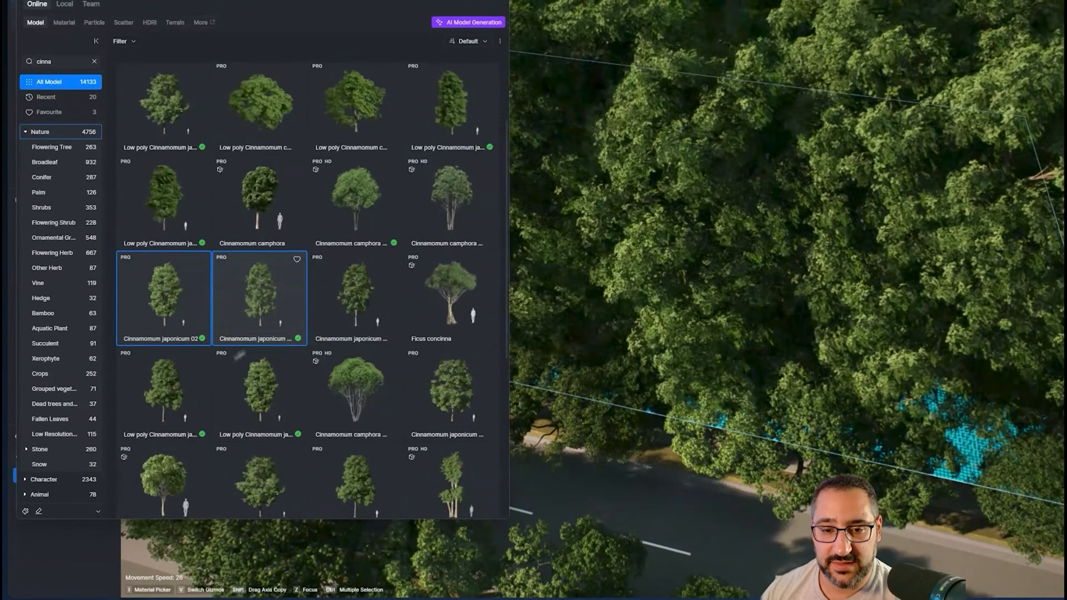
{"action": "scroll", "coordinate": [270, 304], "scroll_direction": "up", "scroll_amount": 2}
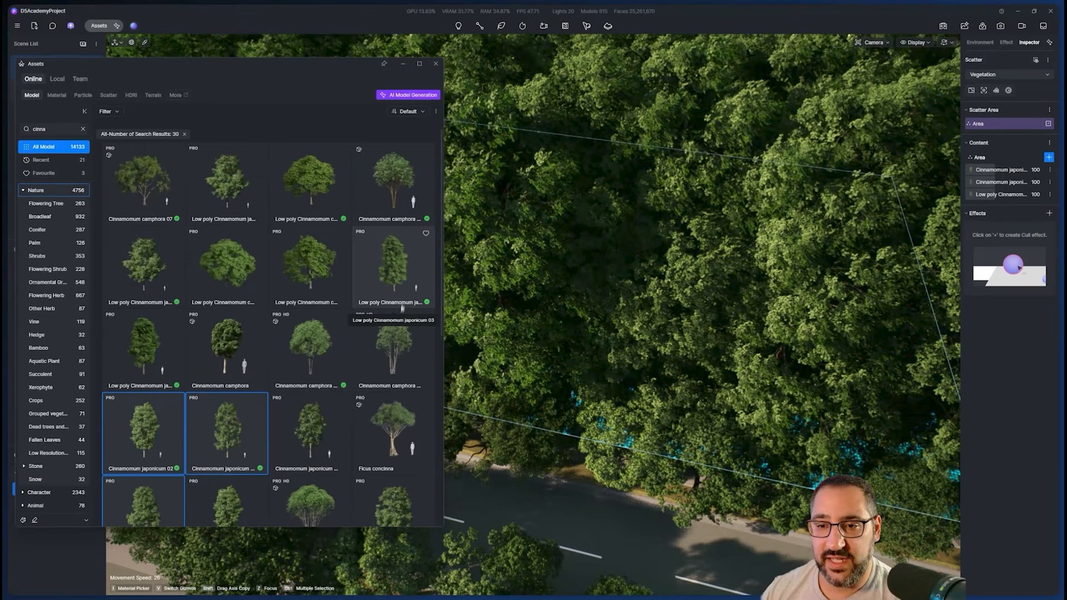
{"action": "left_click", "coordinate": [161, 182], "text": "ctrl"}
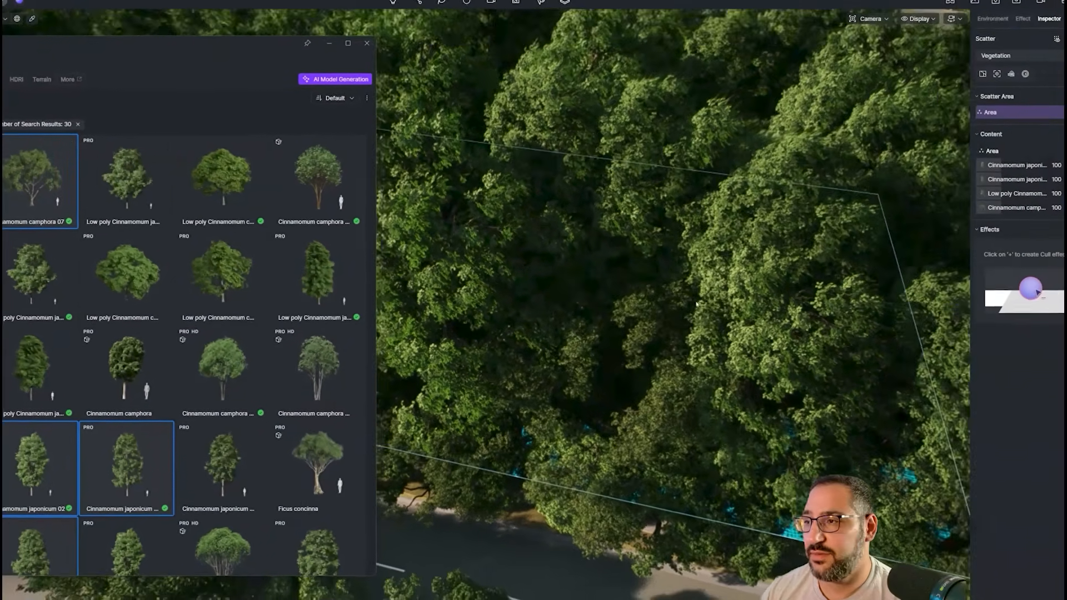
{"action": "scroll", "coordinate": [697, 304], "scroll_direction": "down", "scroll_amount": 5}
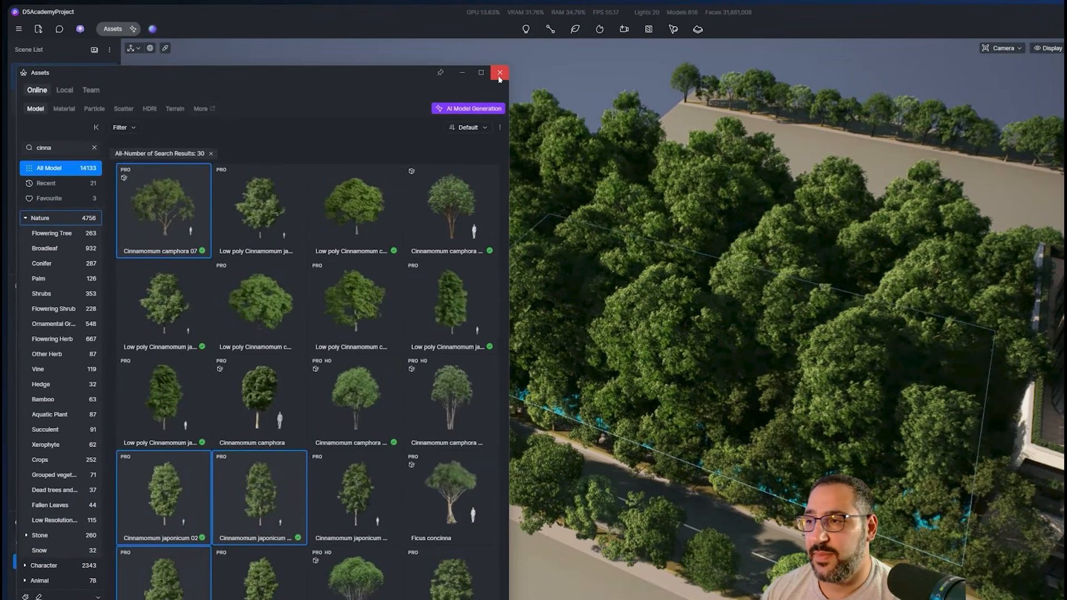
{"action": "left_click", "coordinate": [499, 73]}
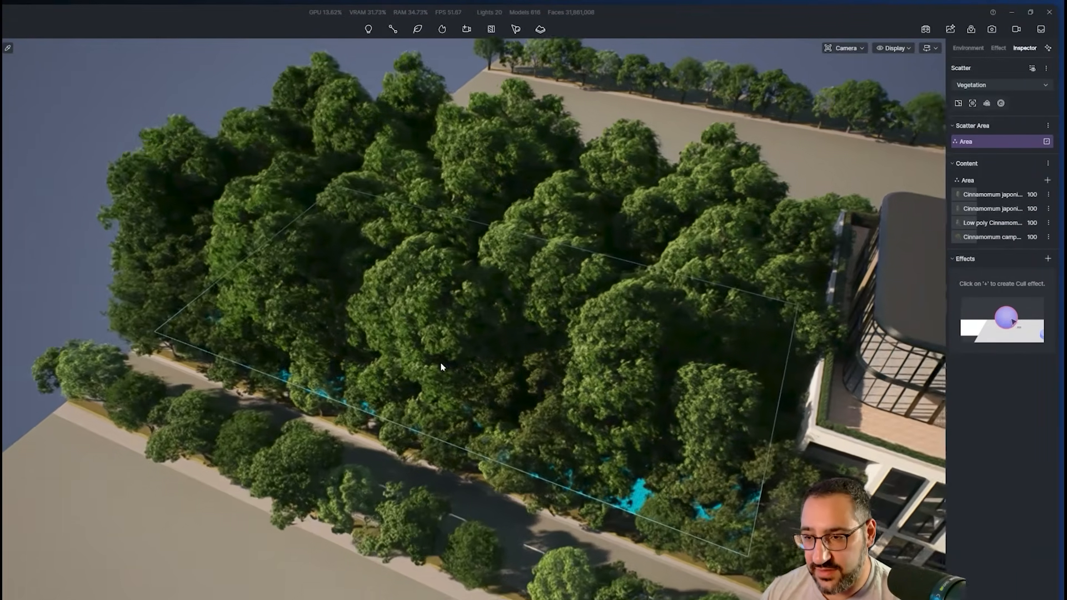
Set Cinnamomum japonicum 02 in the scatter content to a scaling of 56 and a probability of occurrence weight of about 37
{"action": "right_click_drag", "start_coordinate": [442, 368], "coordinate": [497, 440]}
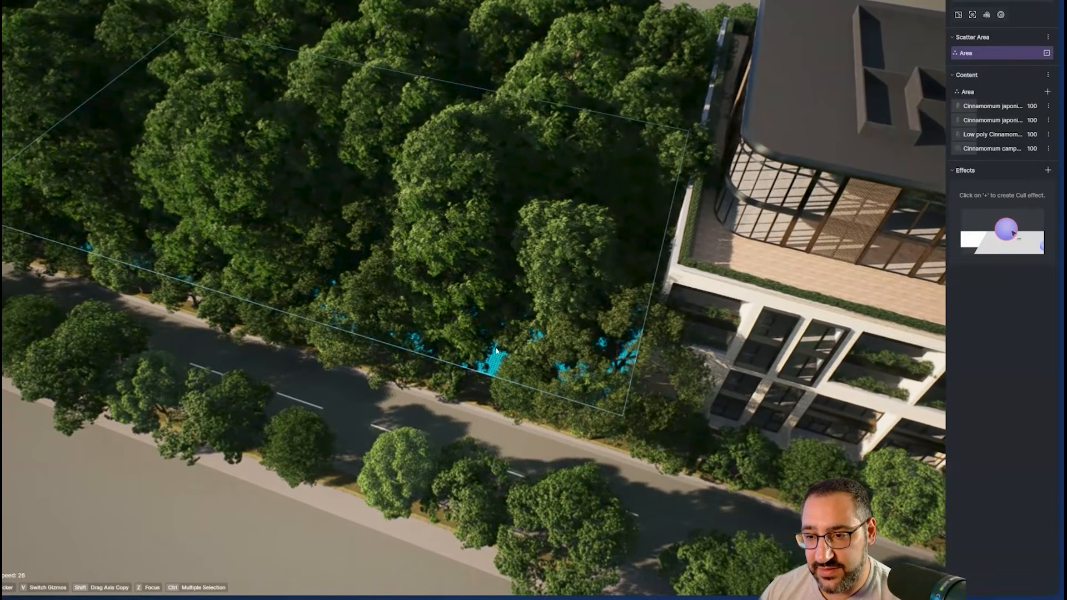
{"action": "right_click_drag", "start_coordinate": [497, 351], "coordinate": [452, 307]}
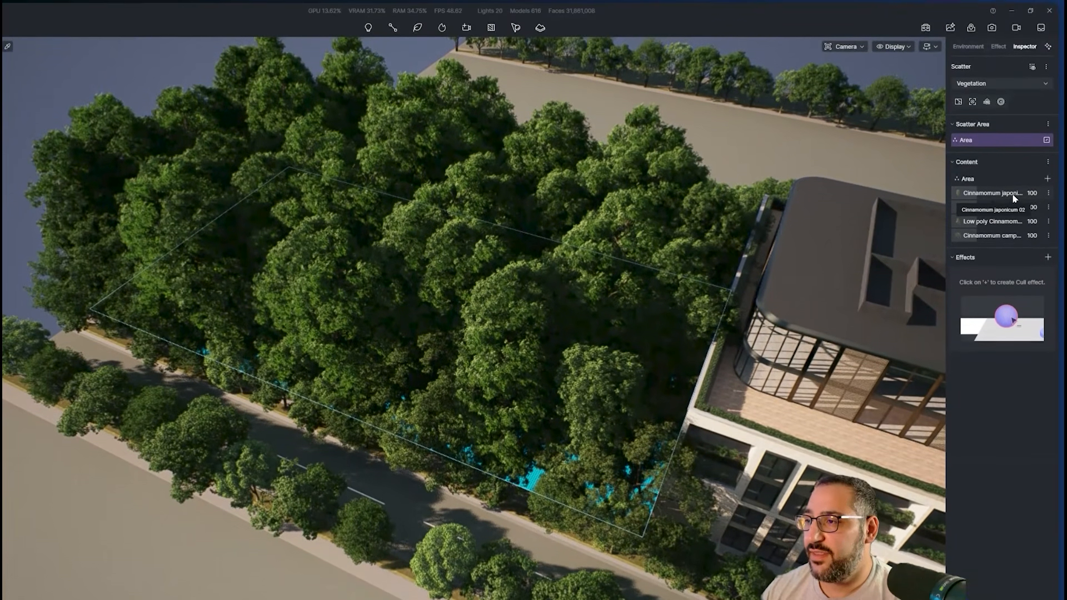
{"action": "left_click", "coordinate": [1007, 197]}
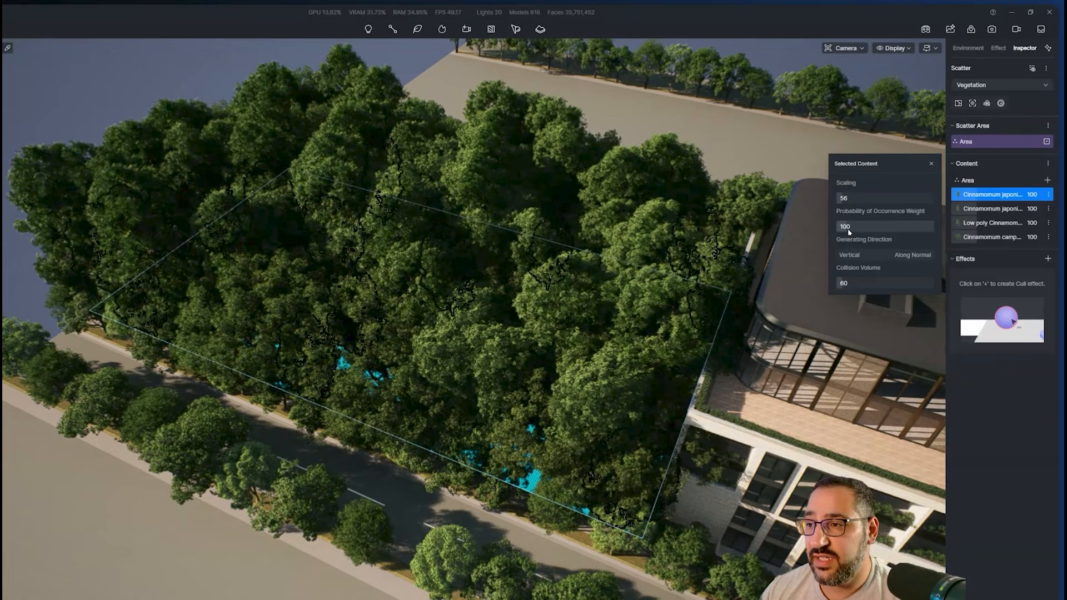
{"action": "left_click_drag", "start_coordinate": [848, 230], "coordinate": [843, 229]}
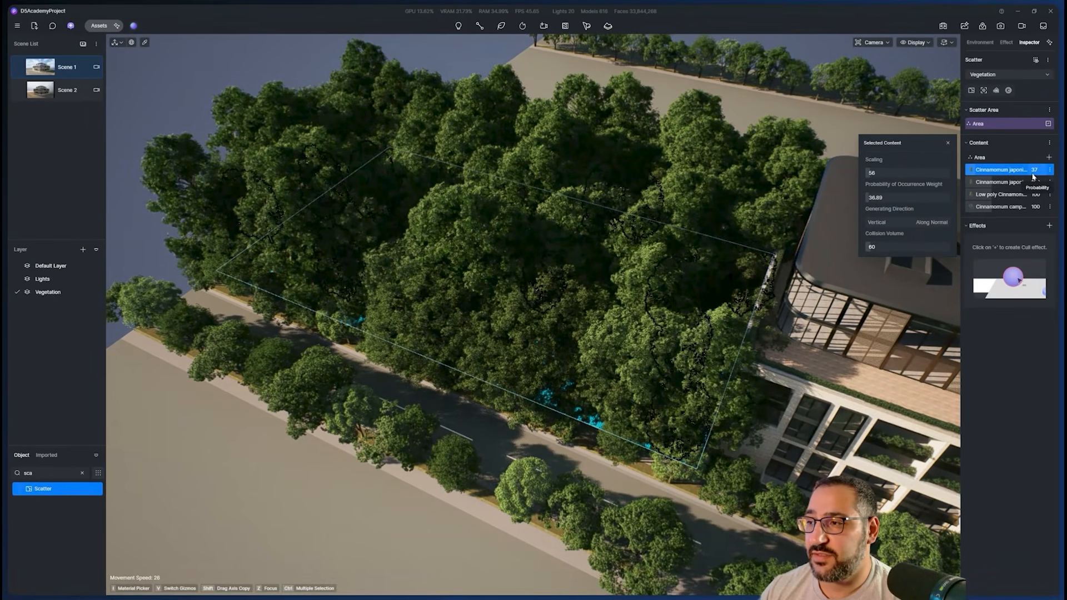
Set the Low poly Cinnamomum's probability of occurrence weight to about 110 and open the settings of the second Cinnamomum japonicum
{"action": "left_click", "coordinate": [1013, 195]}
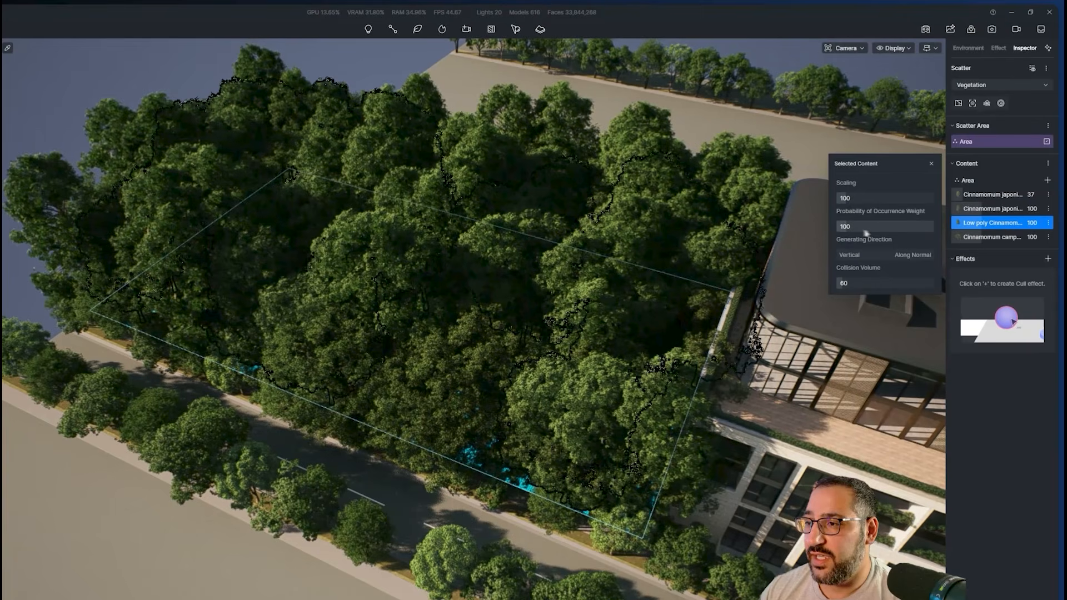
{"action": "left_click_drag", "start_coordinate": [849, 231], "coordinate": [868, 230]}
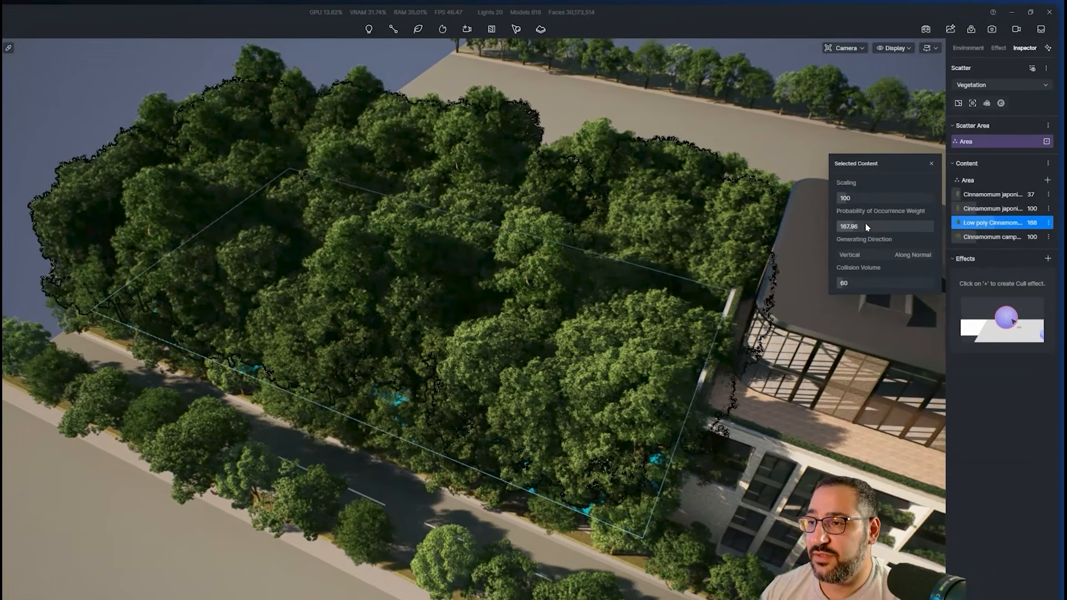
{"action": "left_click_drag", "start_coordinate": [892, 196], "coordinate": [878, 199]}
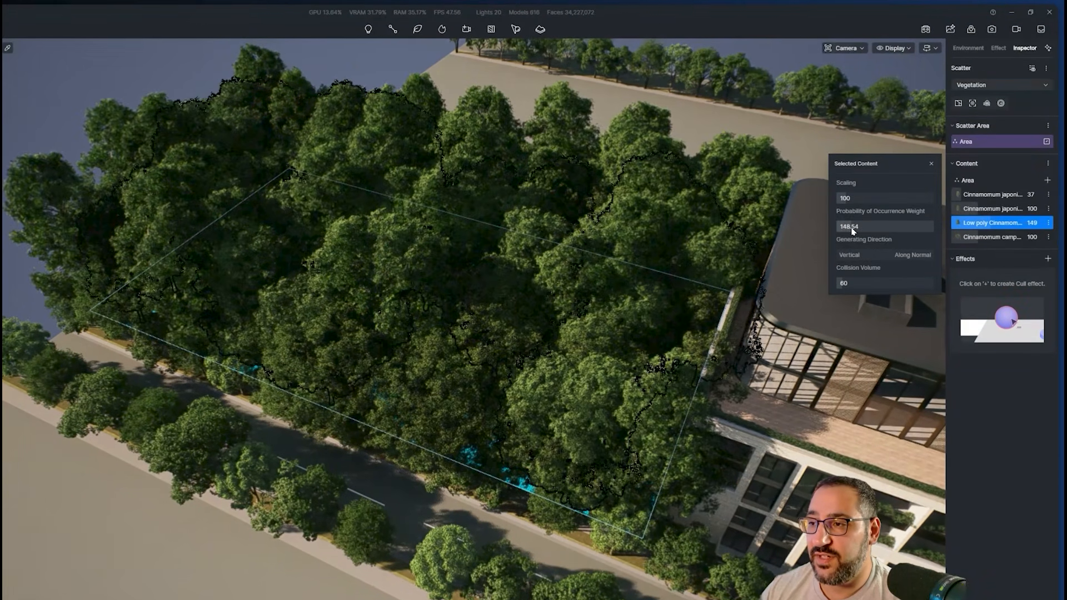
{"action": "left_click", "coordinate": [998, 210]}
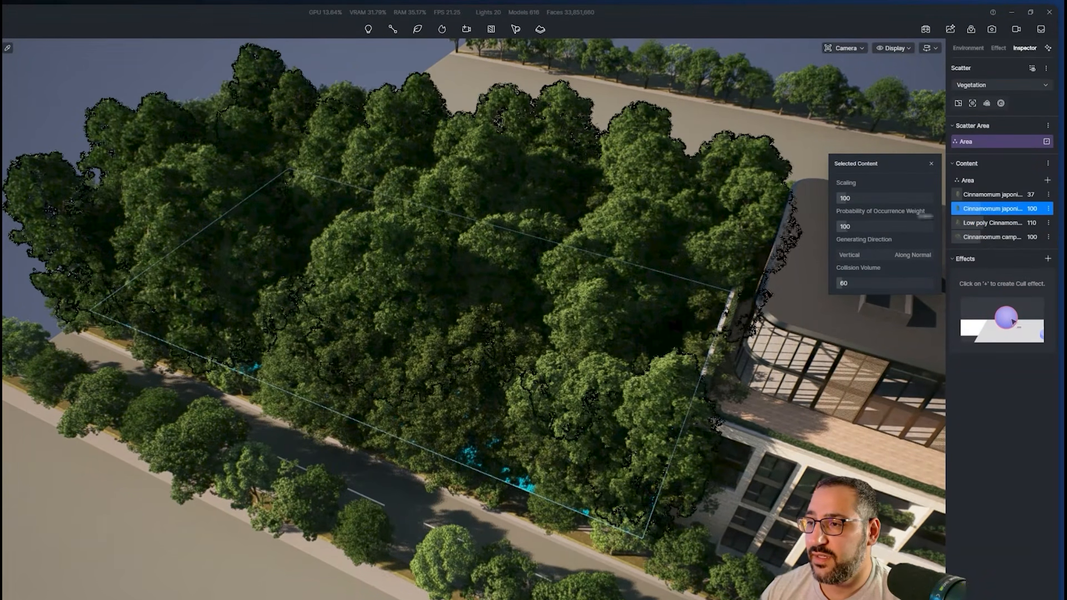
Set the second Cinnamomum japonicum's occurrence weight to about 32 and the scatter area's density to 5 pt/100 m²
{"action": "left_click_drag", "start_coordinate": [846, 230], "coordinate": [840, 230]}
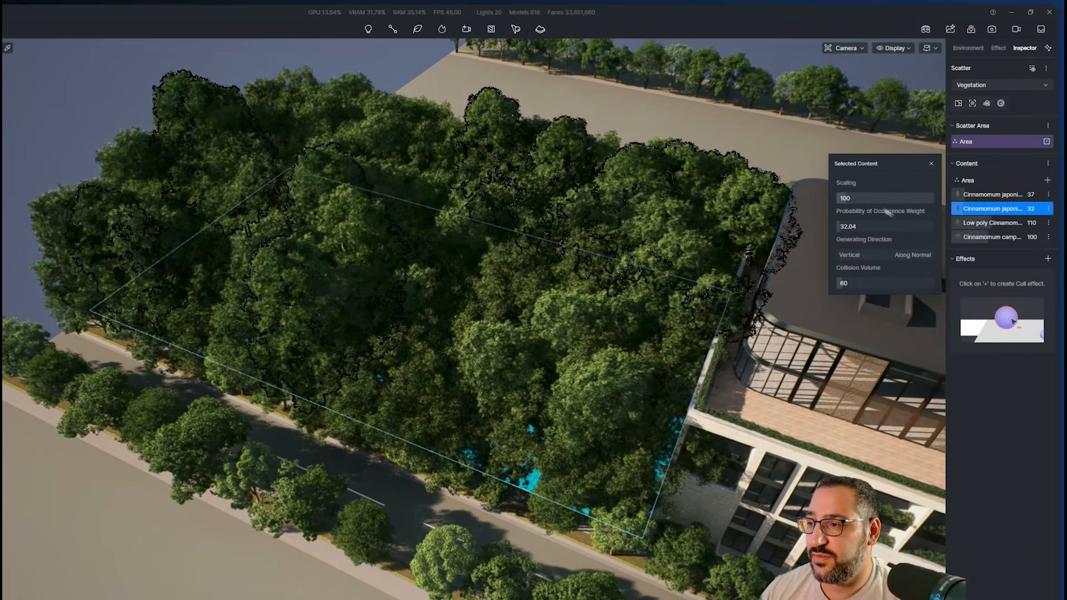
{"action": "left_click", "coordinate": [968, 181]}
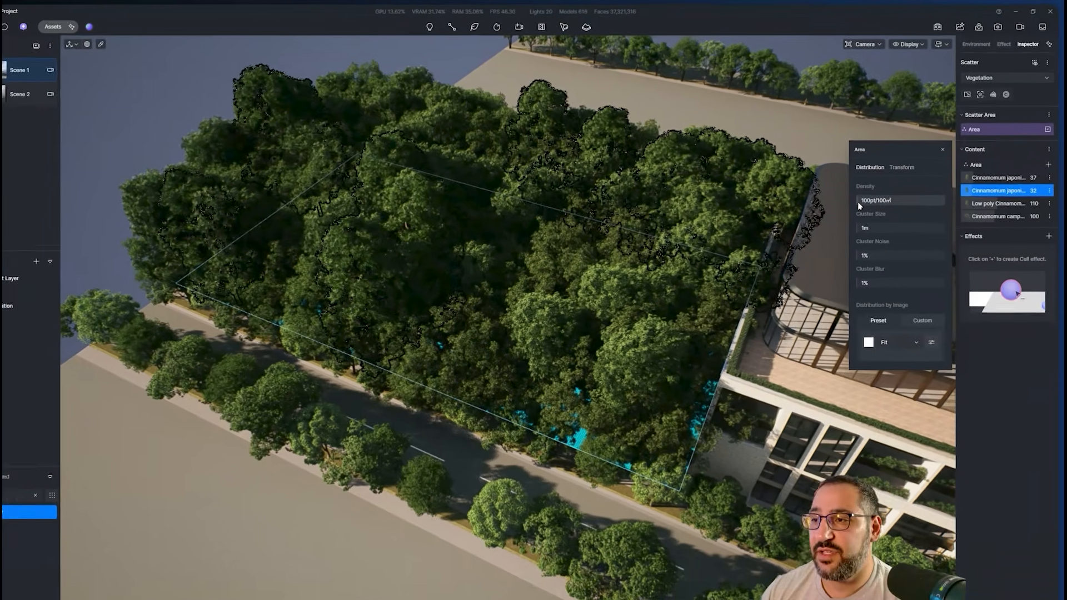
{"action": "left_click_drag", "start_coordinate": [870, 192], "coordinate": [867, 193]}
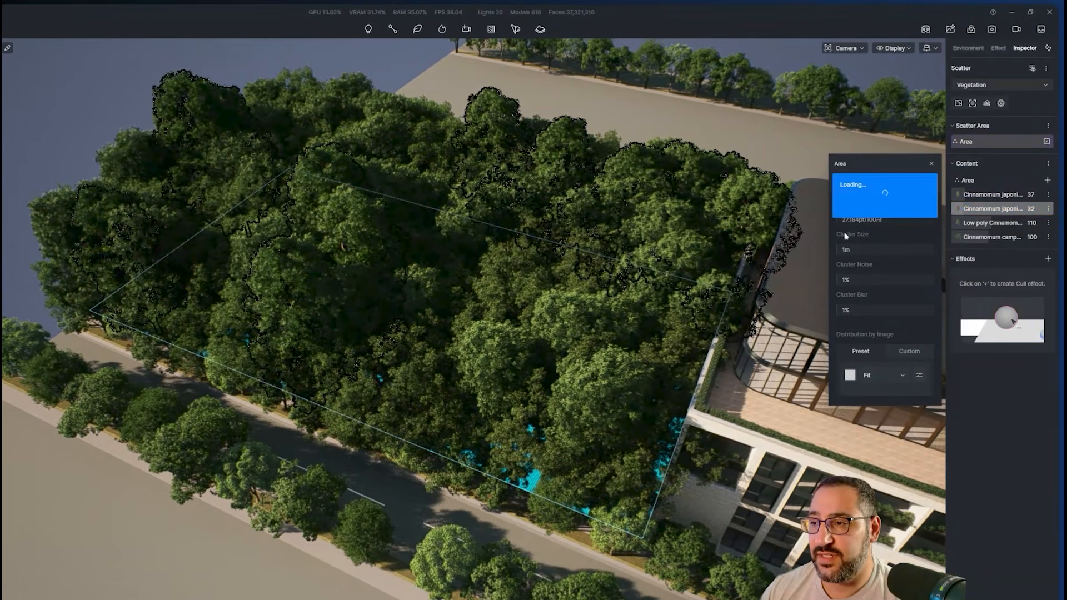
{"action": "left_click_drag", "start_coordinate": [845, 233], "coordinate": [880, 220]}
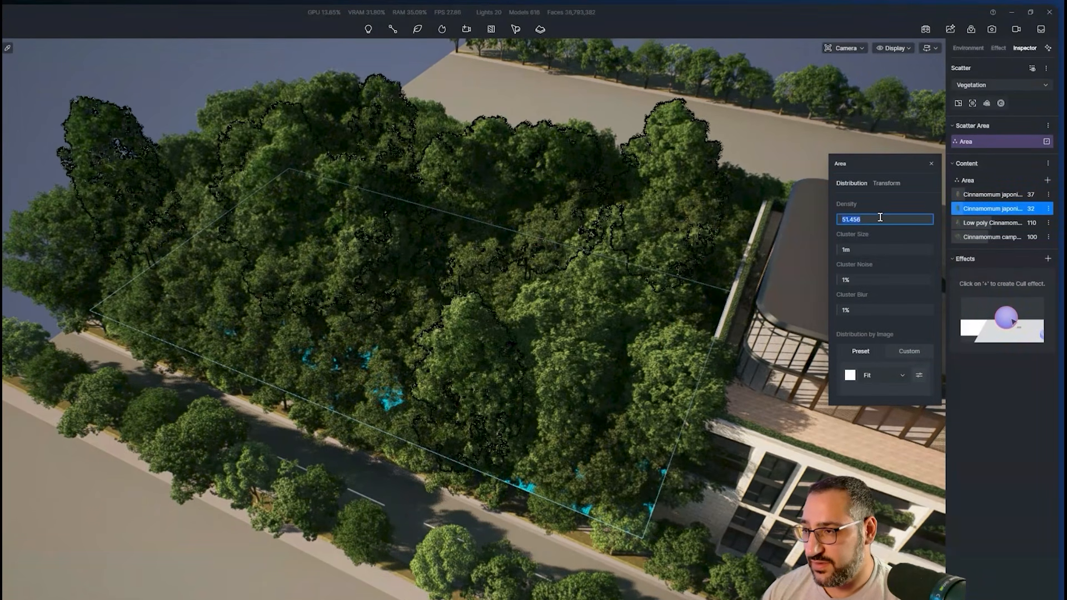
{"action": "type", "text": "5"}
{"action": "key", "text": "Return"}
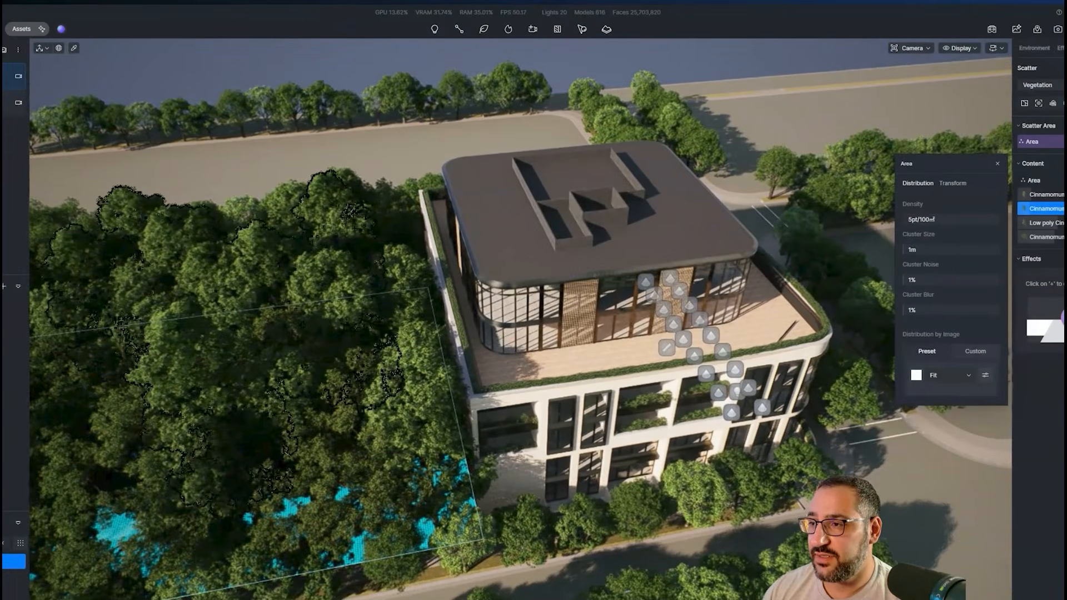
Set the scatter area's distribution density to 1 pt/100 m²
{"action": "left_click", "coordinate": [909, 219]}
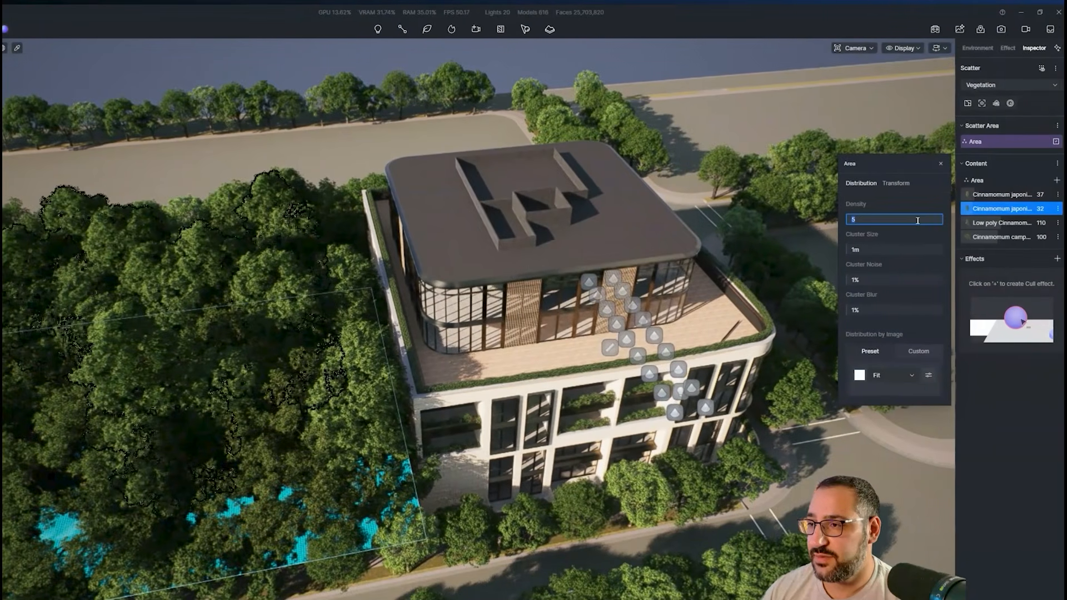
{"action": "type", "text": "1"}
{"action": "key", "text": "Return"}
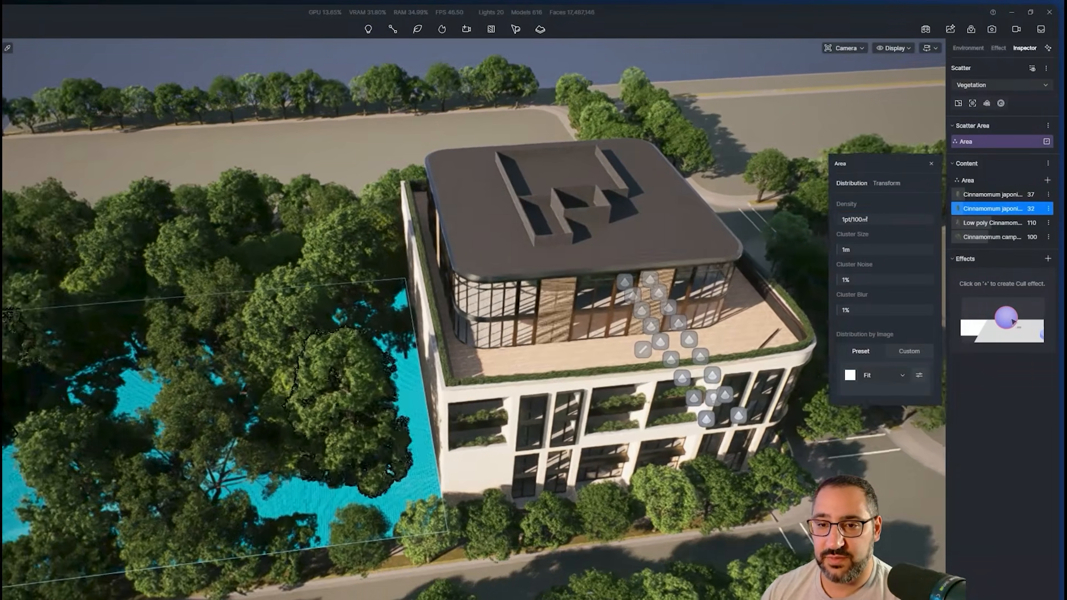
Apply a dark, finely speckled preset as the scatter area's distribution image and set the density to about 25.27 pt/100 m²
{"action": "key", "text": "a"}
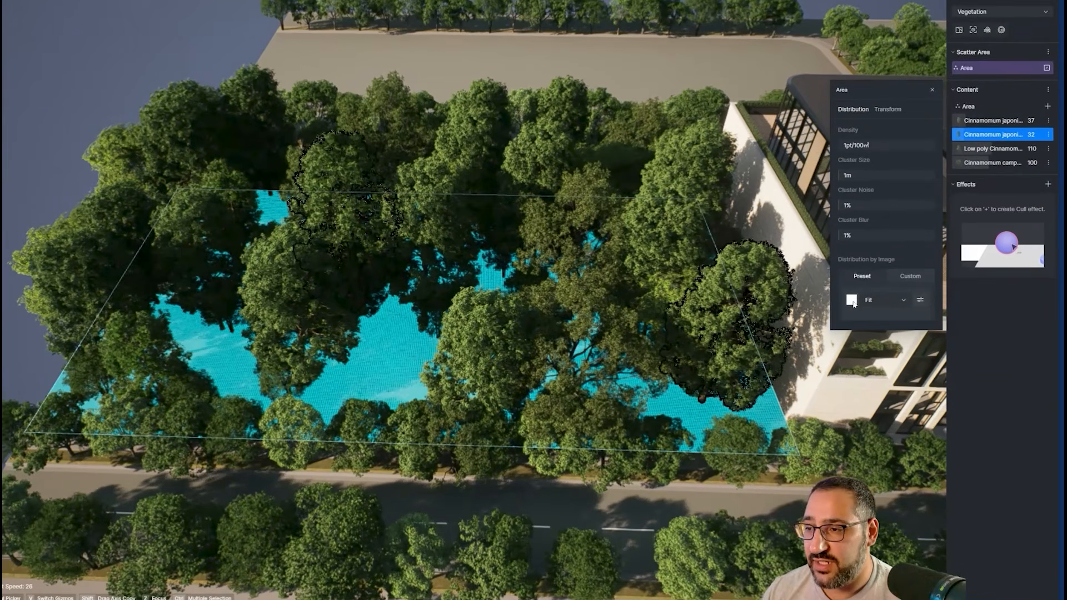
{"action": "left_click", "coordinate": [879, 330]}
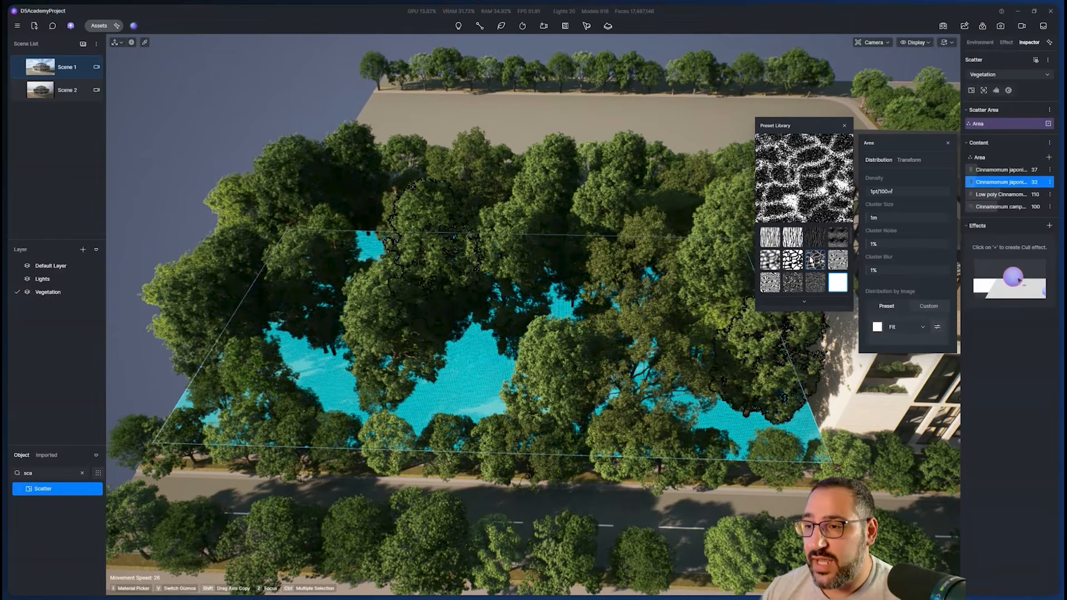
{"action": "left_click", "coordinate": [819, 283]}
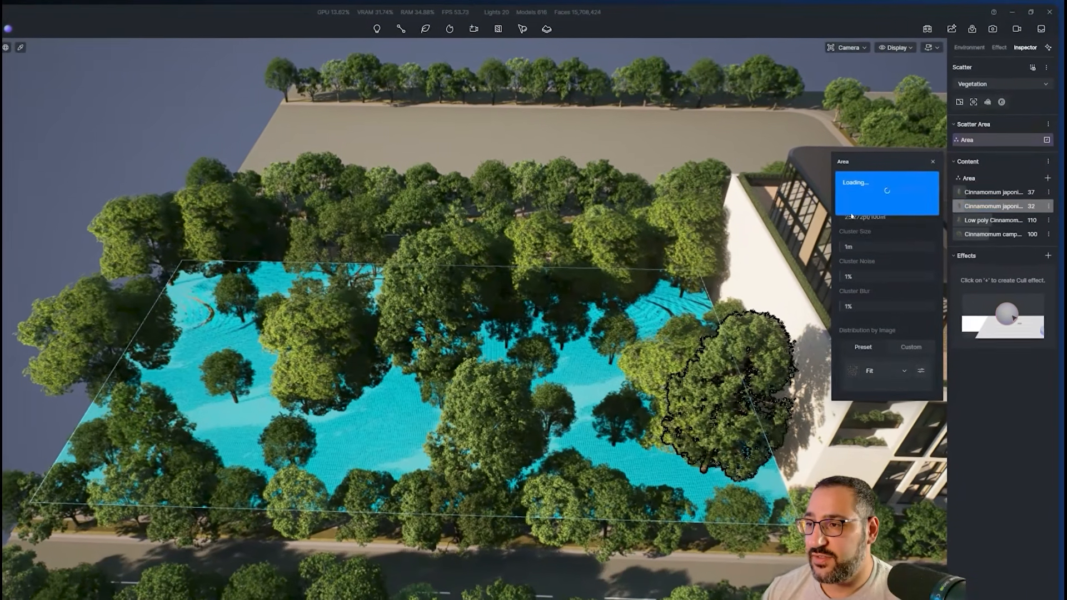
{"action": "left_click_drag", "start_coordinate": [876, 192], "coordinate": [895, 195]}
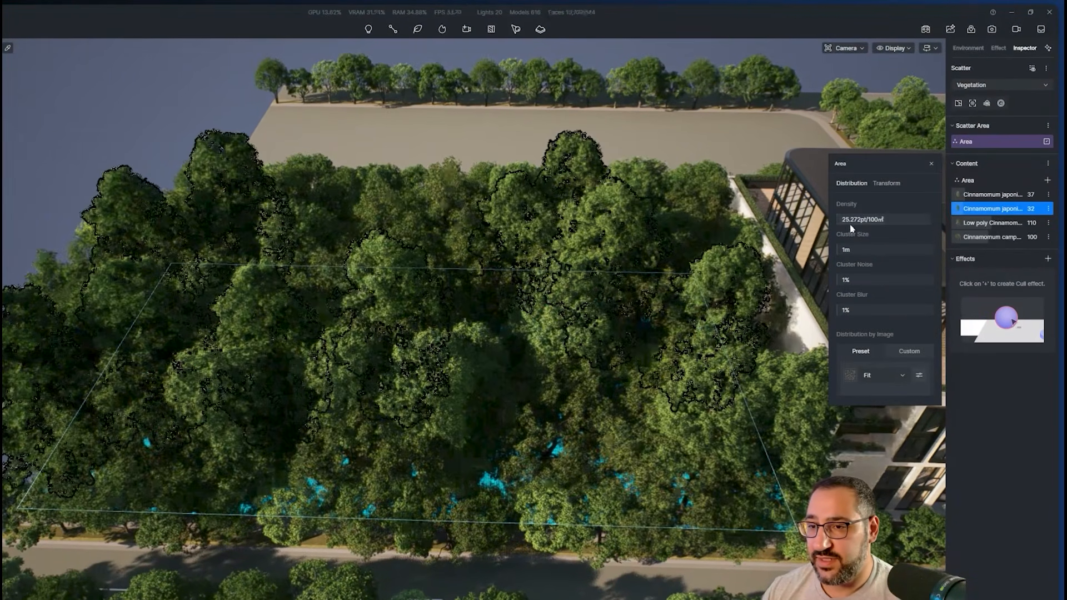
Examine the scattered trees' coverage and height variation from overhead and from a low side view
{"action": "middle_click_drag", "start_coordinate": [513, 305], "coordinate": [469, 584]}
{"action": "scroll", "coordinate": [470, 584], "scroll_direction": "down", "scroll_amount": 3}
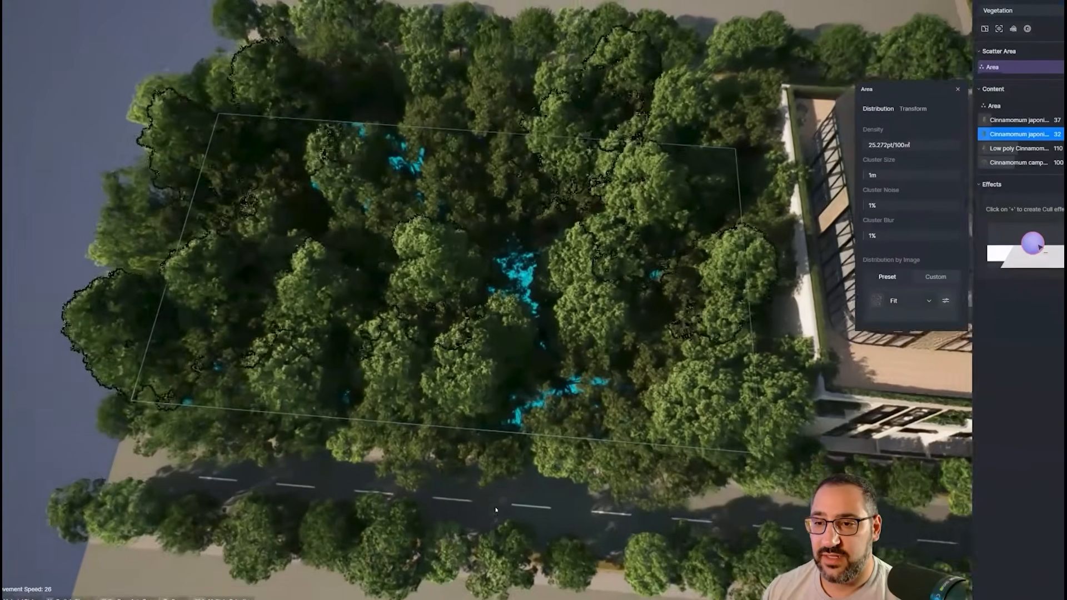
{"action": "middle_click_drag", "start_coordinate": [470, 545], "coordinate": [470, 584]}
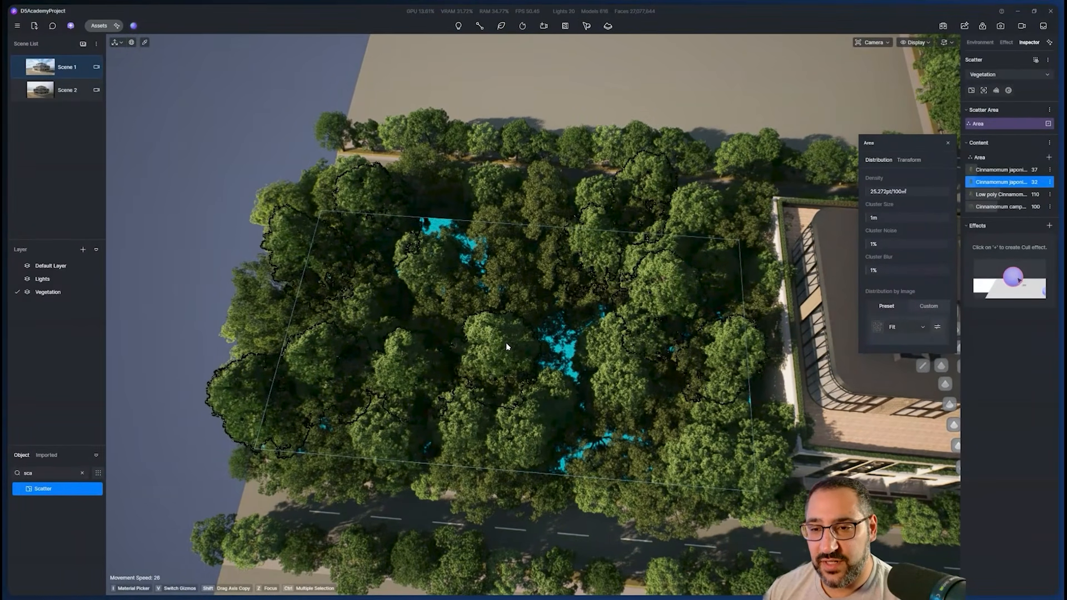
{"action": "middle_click_drag", "start_coordinate": [506, 342], "coordinate": [539, 113]}
{"action": "middle_click_drag", "start_coordinate": [460, 129], "coordinate": [468, 72]}
{"action": "middle_click_drag", "start_coordinate": [529, 561], "coordinate": [536, 89]}
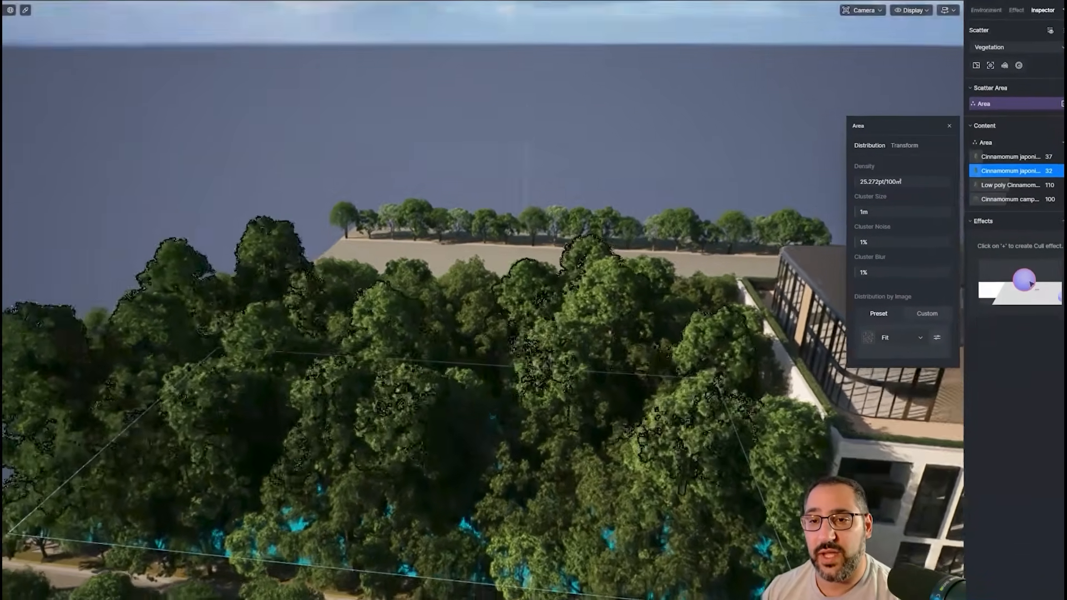
{"action": "middle_click_drag", "start_coordinate": [520, 589], "coordinate": [519, 517]}
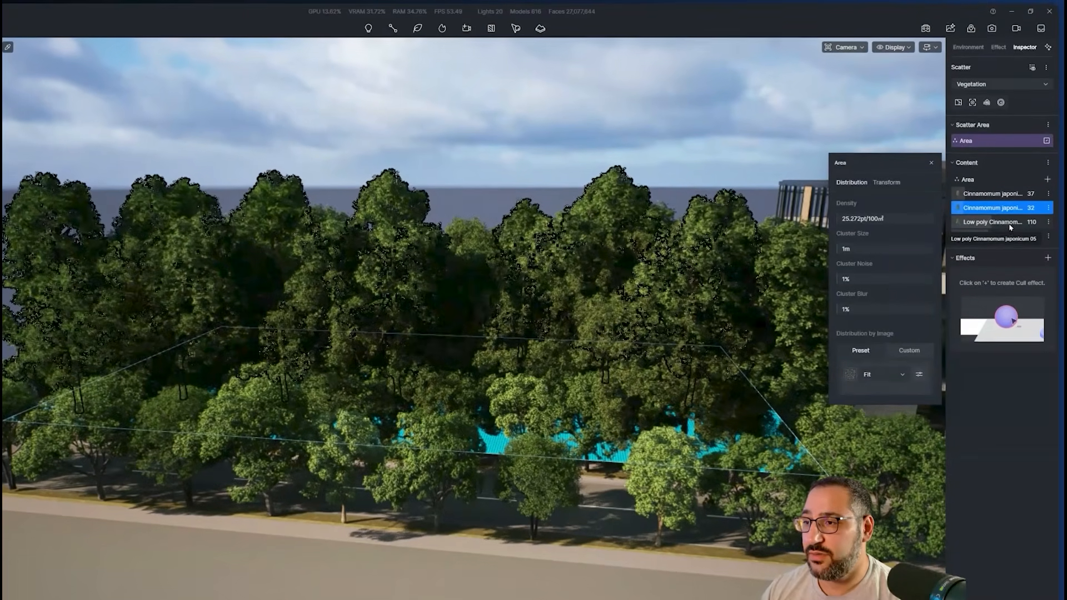
Adjust the scaling of the individual tree types in the scatter, setting the low poly Cinnamomum to 66, and deselect the scatter
{"action": "left_click", "coordinate": [1000, 223]}
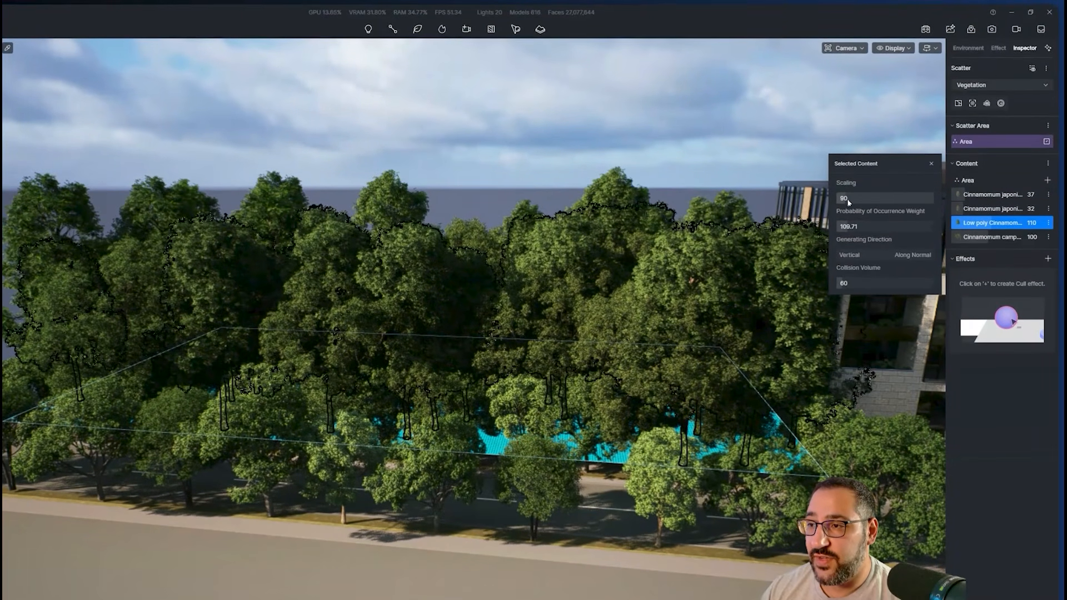
{"action": "left_click", "coordinate": [994, 196]}
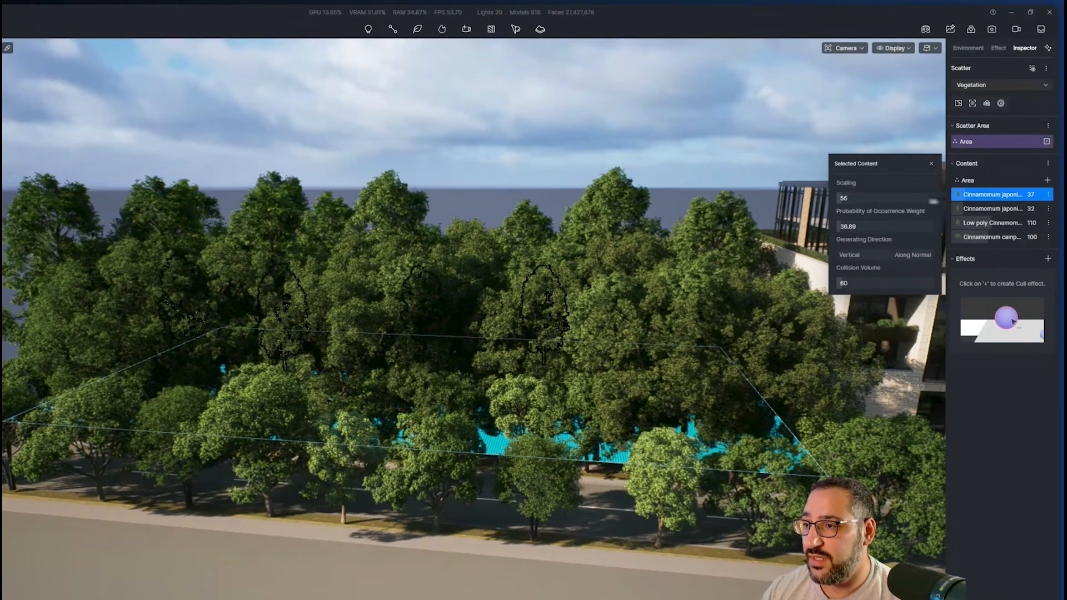
{"action": "left_click", "coordinate": [995, 237]}
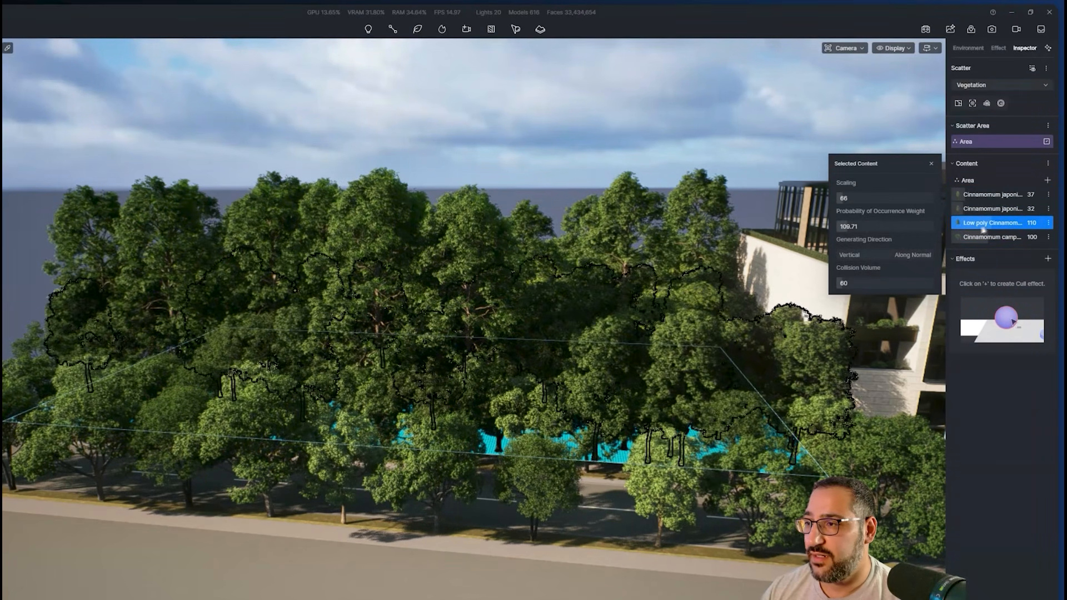
{"action": "left_click", "coordinate": [998, 212]}
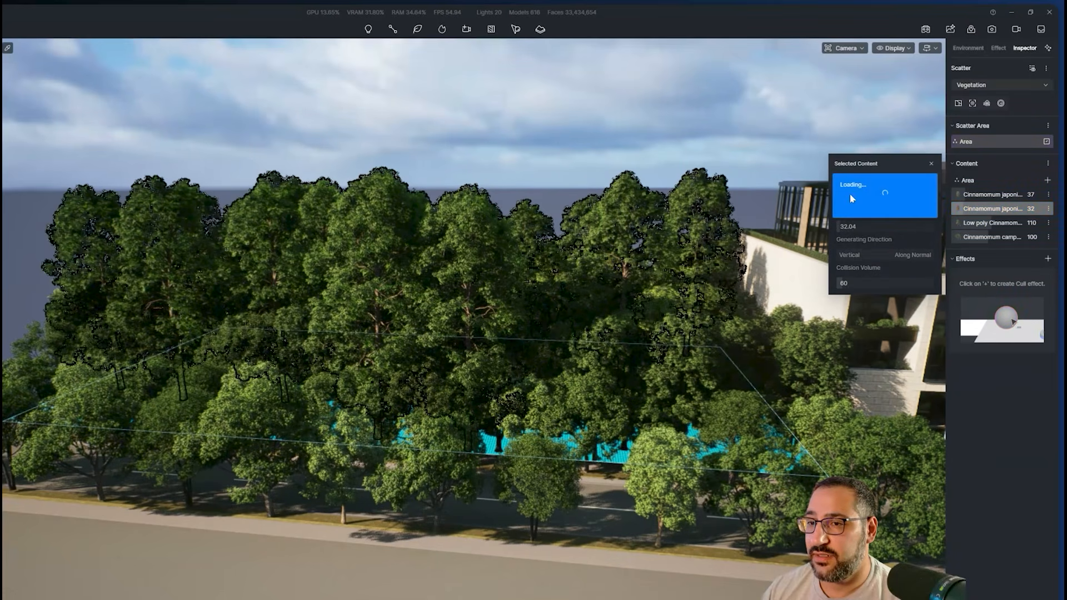
{"action": "left_click", "coordinate": [634, 201]}
Examine the scattered forest beside the building from street level and from above
{"action": "right_click_drag", "start_coordinate": [639, 219], "coordinate": [657, 198]}
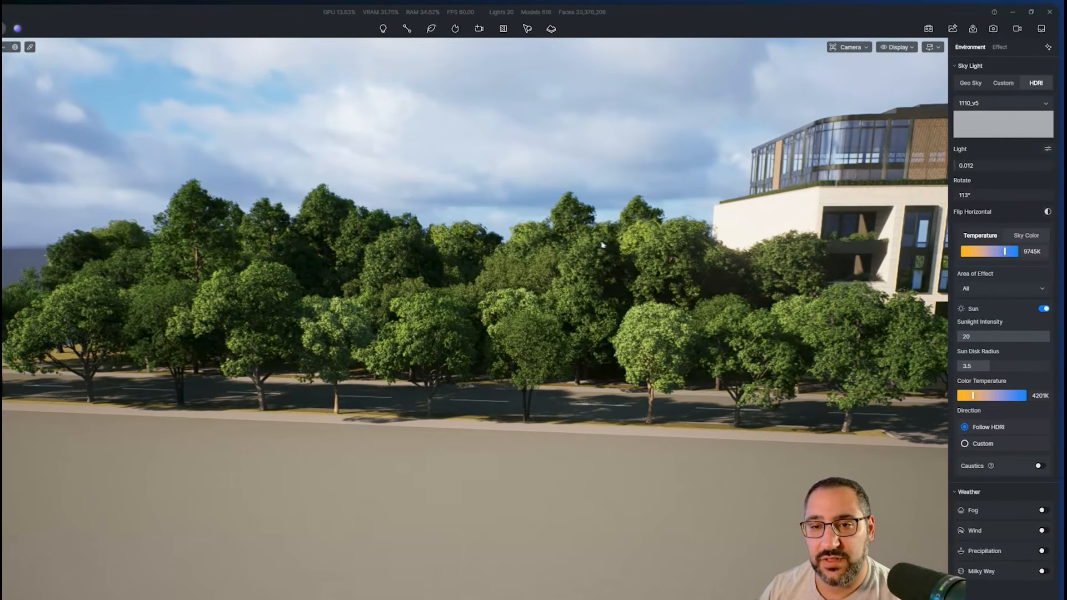
{"action": "key", "text": "e"}
{"action": "key", "text": "d"}
{"action": "right_click_drag", "start_coordinate": [695, 216], "coordinate": [534, 235]}
{"action": "right_click_drag", "start_coordinate": [454, 270], "coordinate": [485, 300]}
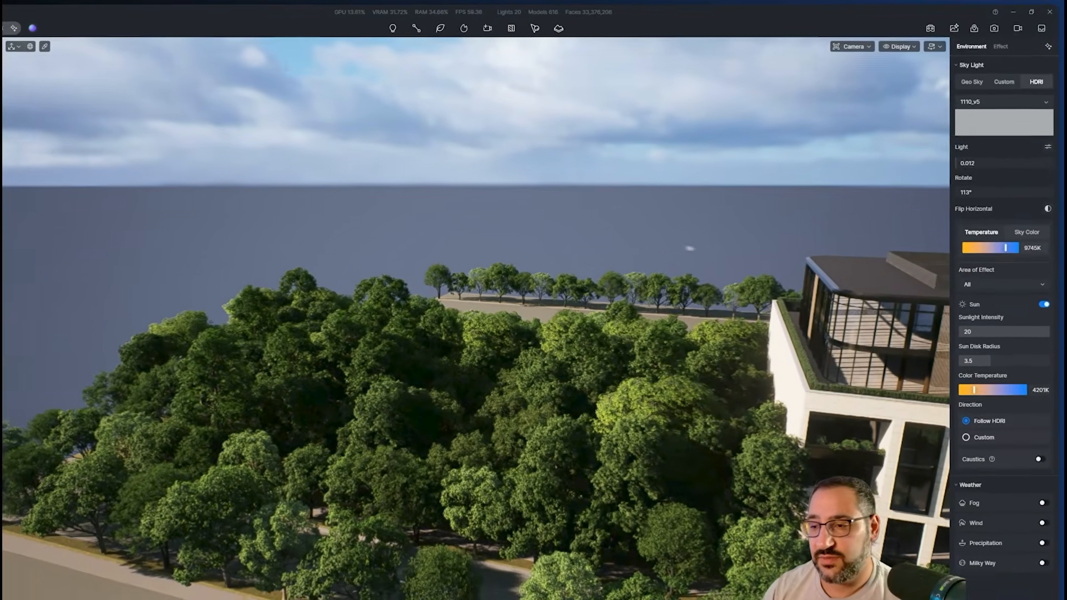
{"action": "key", "text": "d"}
{"action": "right_click_drag", "start_coordinate": [725, 221], "coordinate": [742, 269]}
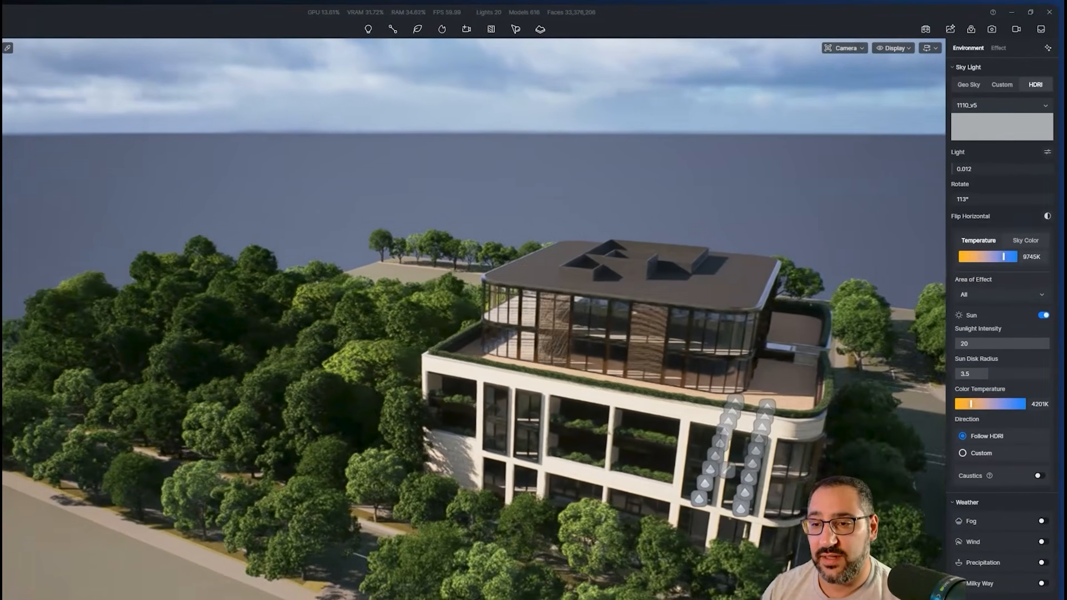
Examine the building's rounded corner and its surrounding vegetation from the road intersection
{"action": "right_click_drag", "start_coordinate": [811, 304], "coordinate": [471, 143]}
{"action": "key", "text": "d"}
{"action": "key", "text": "q"}
{"action": "key", "text": "w"}
{"action": "key", "text": "d"}
{"action": "key", "text": "s"}
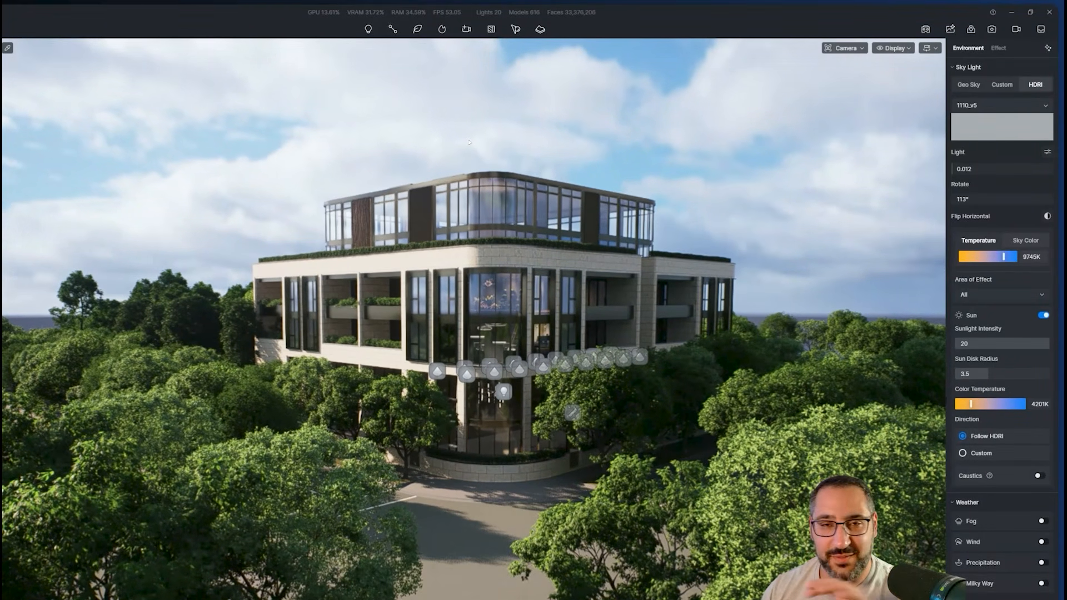
{"action": "right_click_drag", "start_coordinate": [469, 142], "coordinate": [461, 134]}
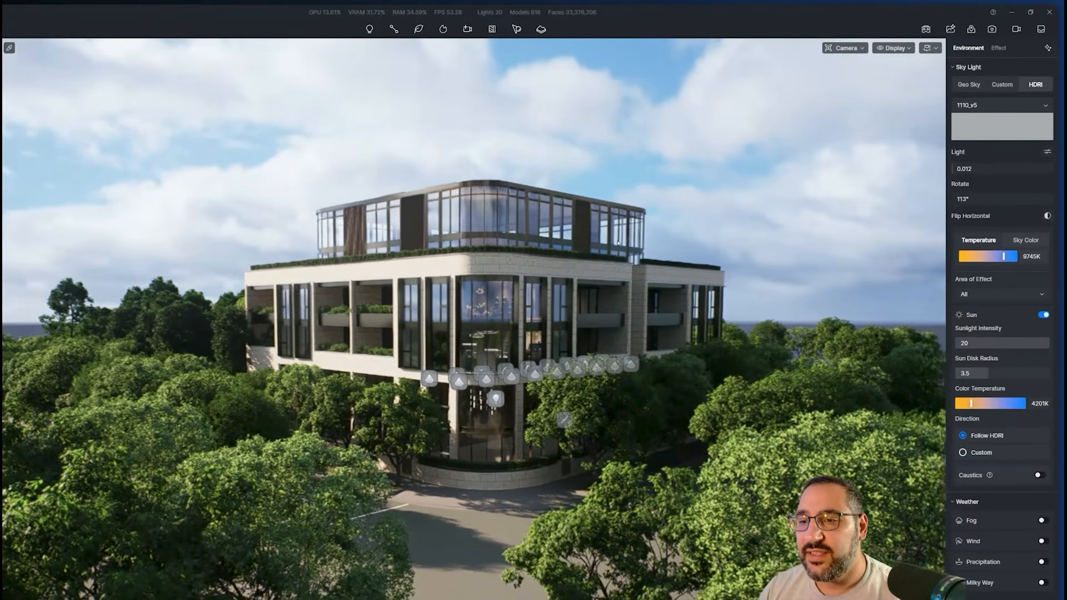
{"action": "key", "text": "w"}
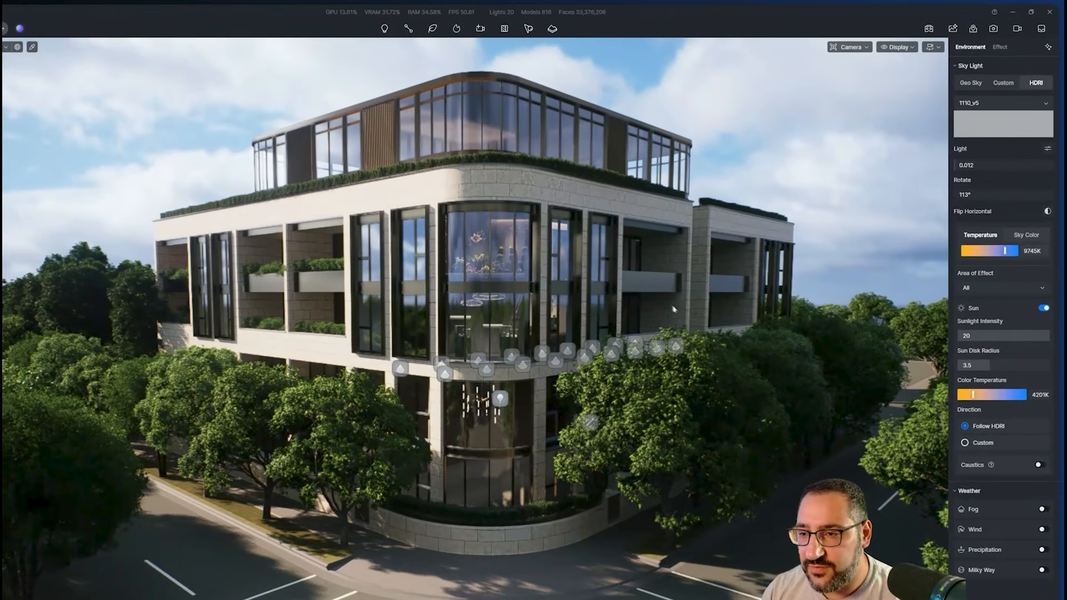
Set the random offset of the street-tree vegetation path beside the building's rounded corner to 0.1 m
{"action": "left_click_drag", "start_coordinate": [715, 275], "coordinate": [651, 431]}
{"action": "key", "text": "w"}
{"action": "right_click_drag", "start_coordinate": [591, 494], "coordinate": [477, 515]}
{"action": "left_click", "coordinate": [466, 496]}
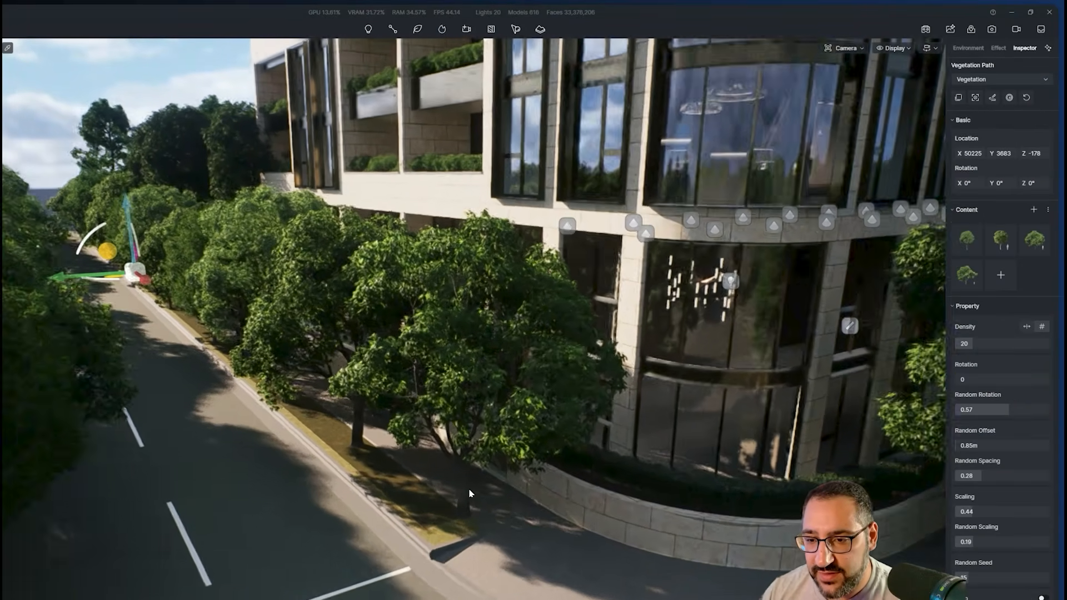
{"action": "scroll", "coordinate": [466, 498], "scroll_direction": "up", "scroll_amount": 6}
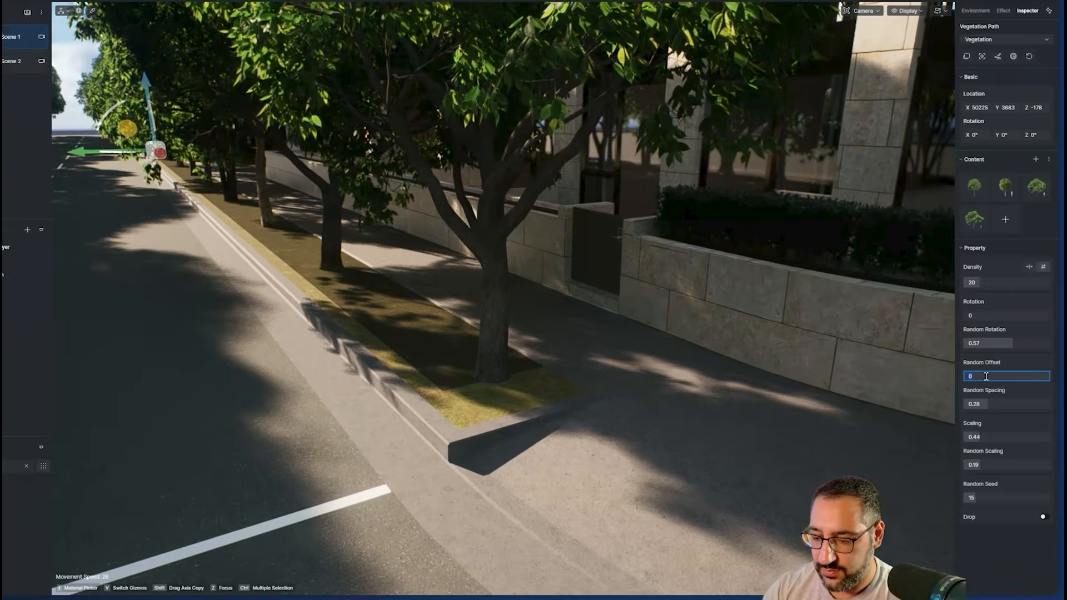
{"action": "type", "text": "0.1m"}
{"action": "key", "text": "Return"}
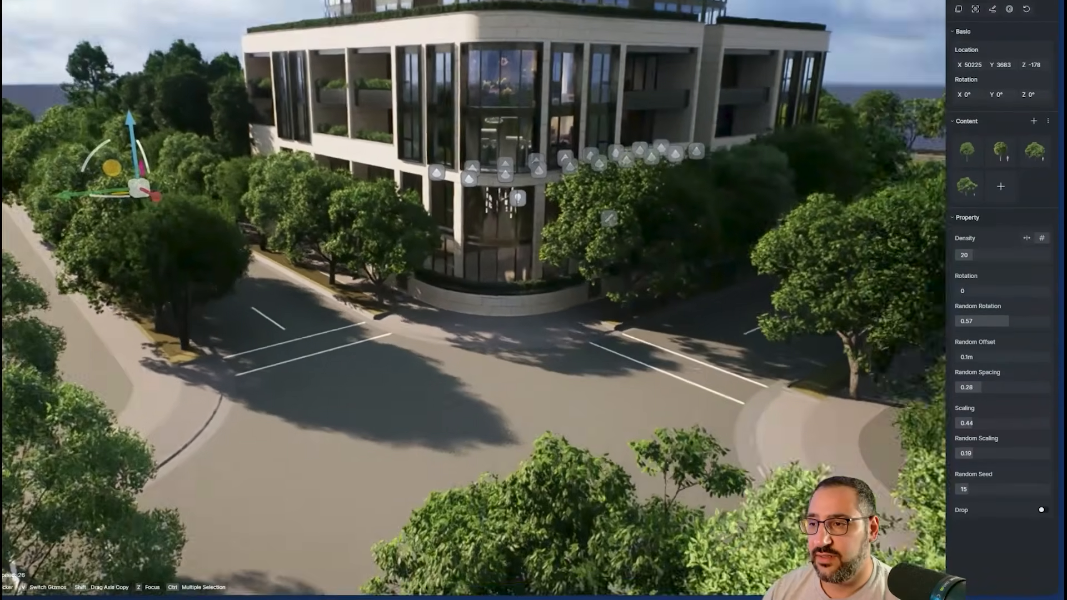
{"action": "right_click_drag", "start_coordinate": [736, 311], "coordinate": [681, 251]}
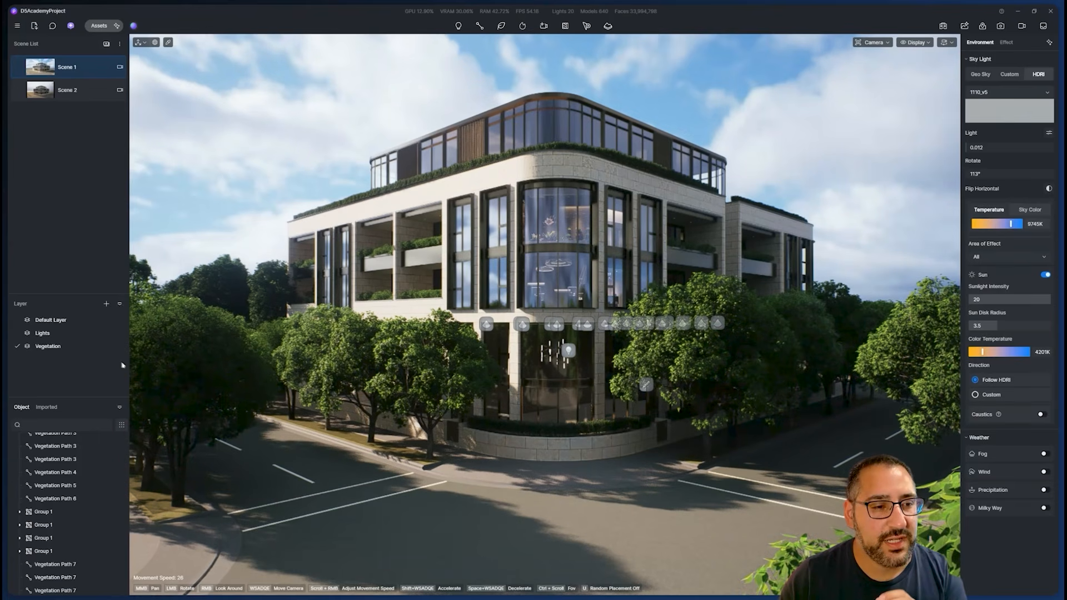
Add a new active layer named People
{"action": "left_click", "coordinate": [105, 305]}
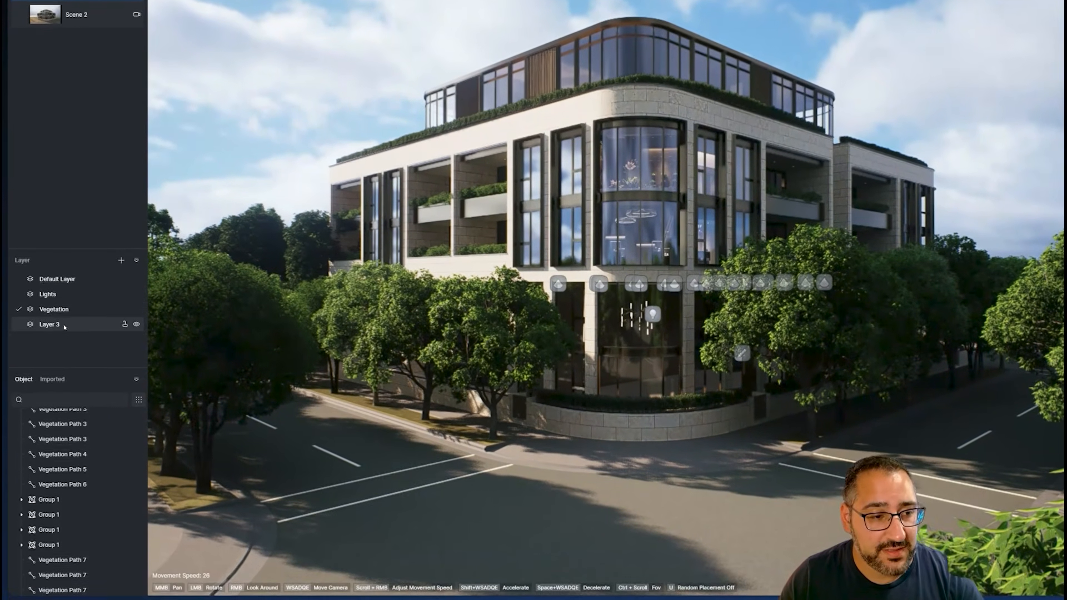
{"action": "double_click", "coordinate": [64, 326]}
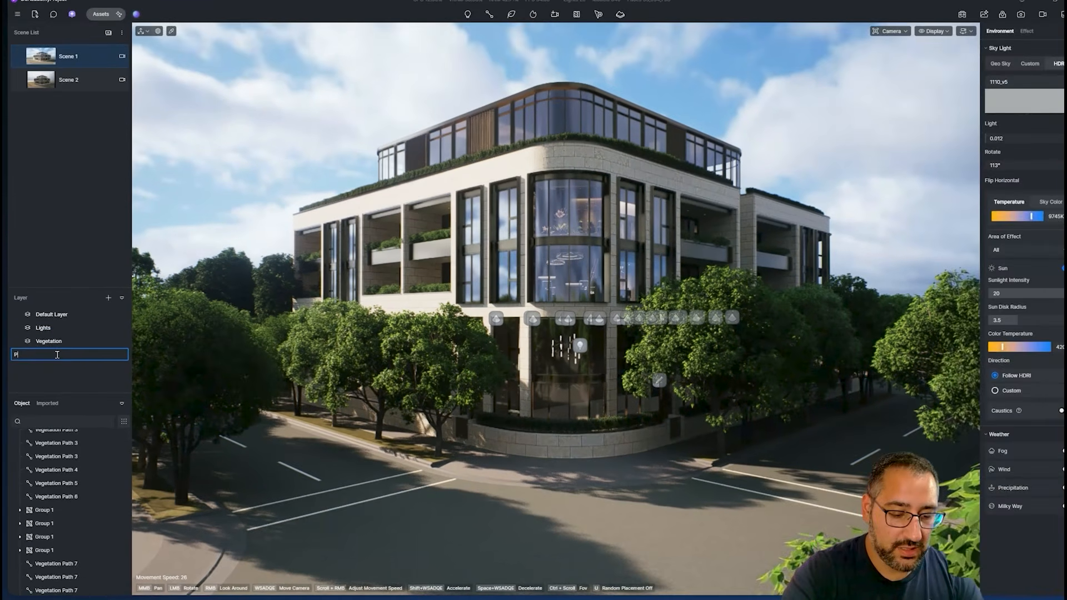
{"action": "type", "text": "Peop"}
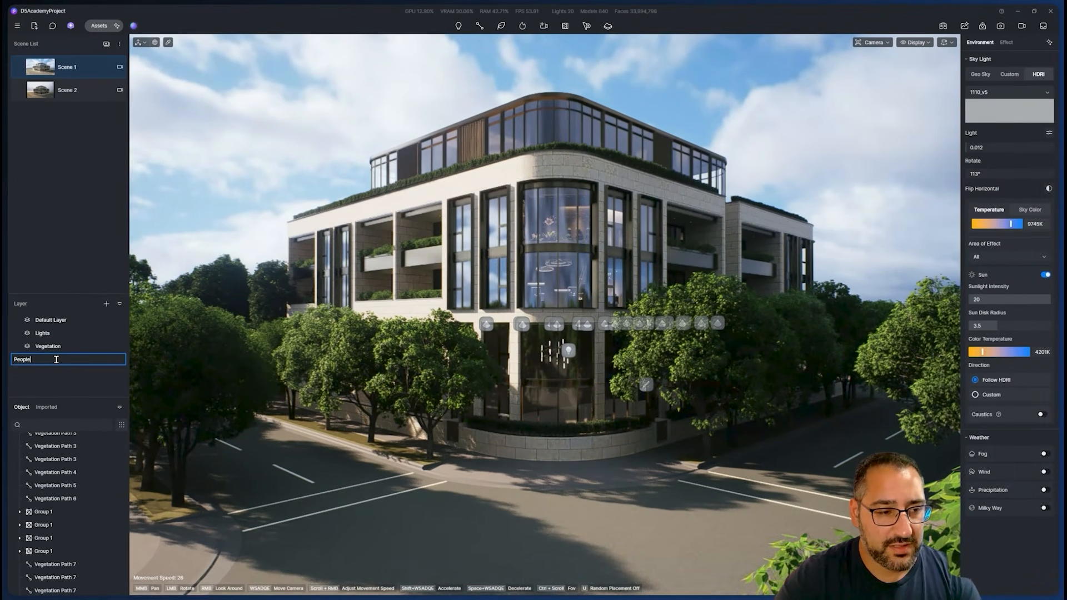
{"action": "type", "text": "le"}
{"action": "key", "text": "Return"}
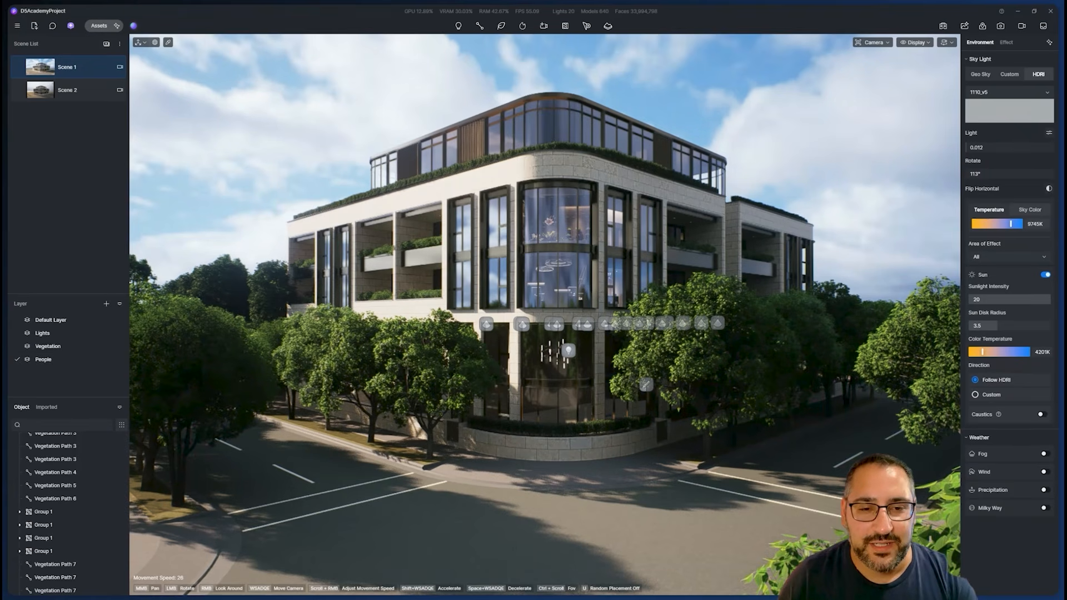
Place the Ashley Walking character from the online model library on the pavement beside the building's rounded corner
{"action": "scroll", "coordinate": [588, 303], "scroll_direction": "up", "scroll_amount": 2}
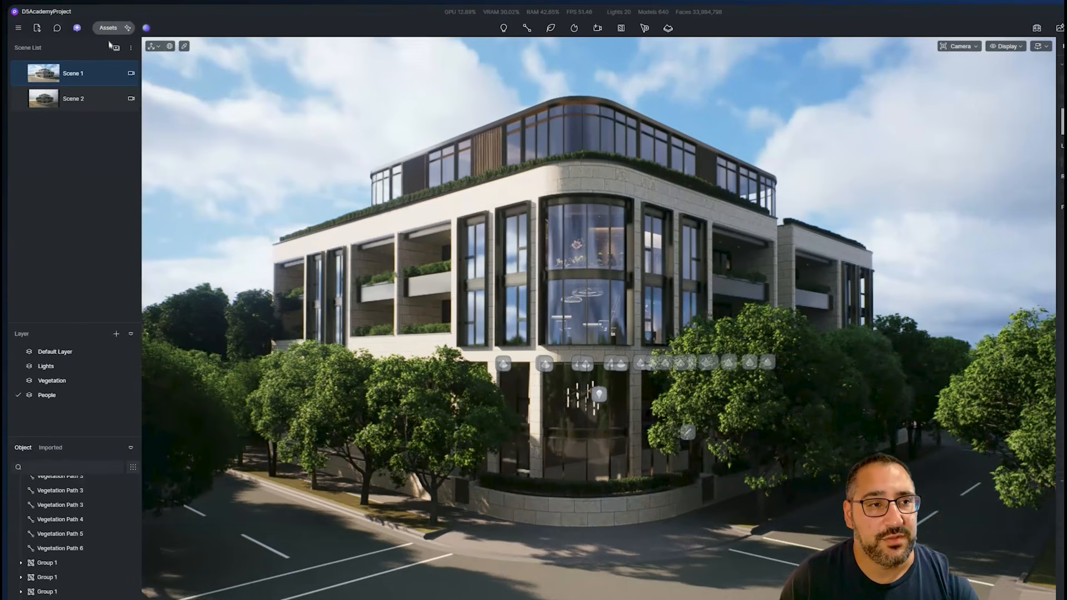
{"action": "left_click", "coordinate": [99, 26]}
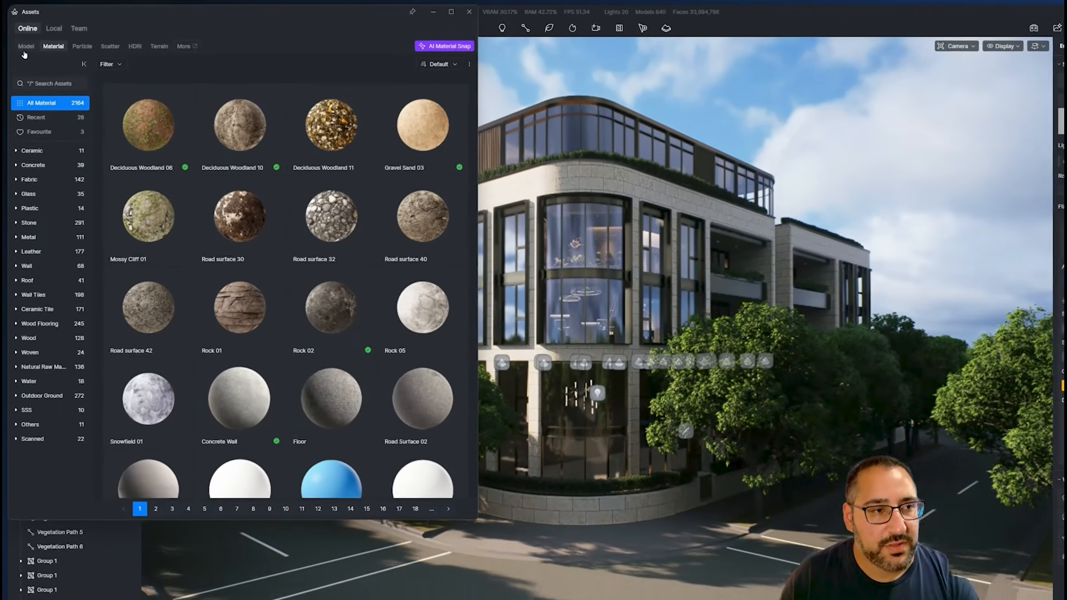
{"action": "left_click", "coordinate": [24, 50]}
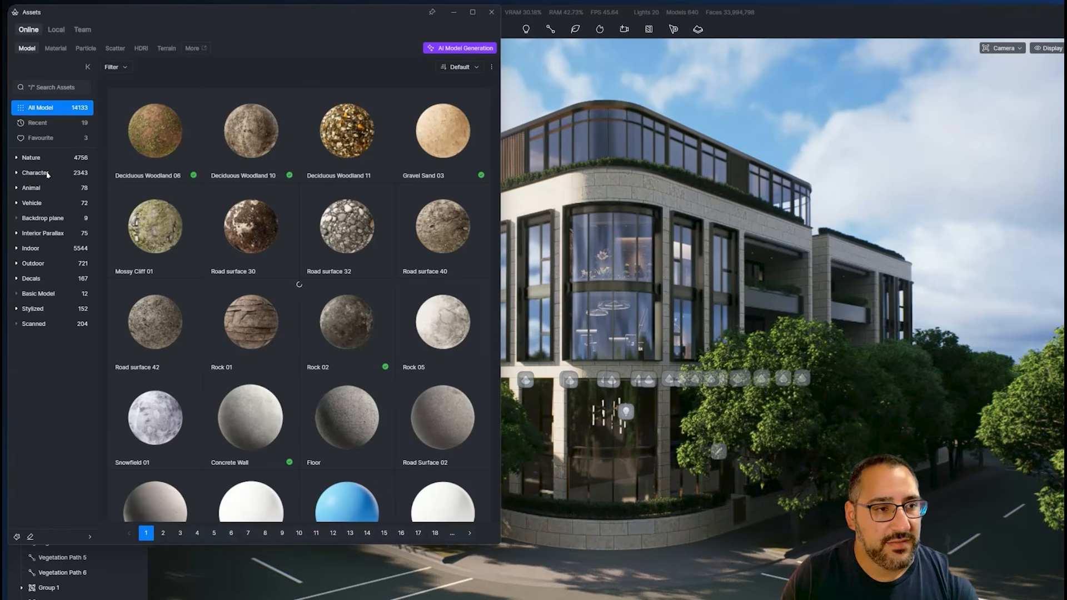
{"action": "left_click", "coordinate": [47, 175]}
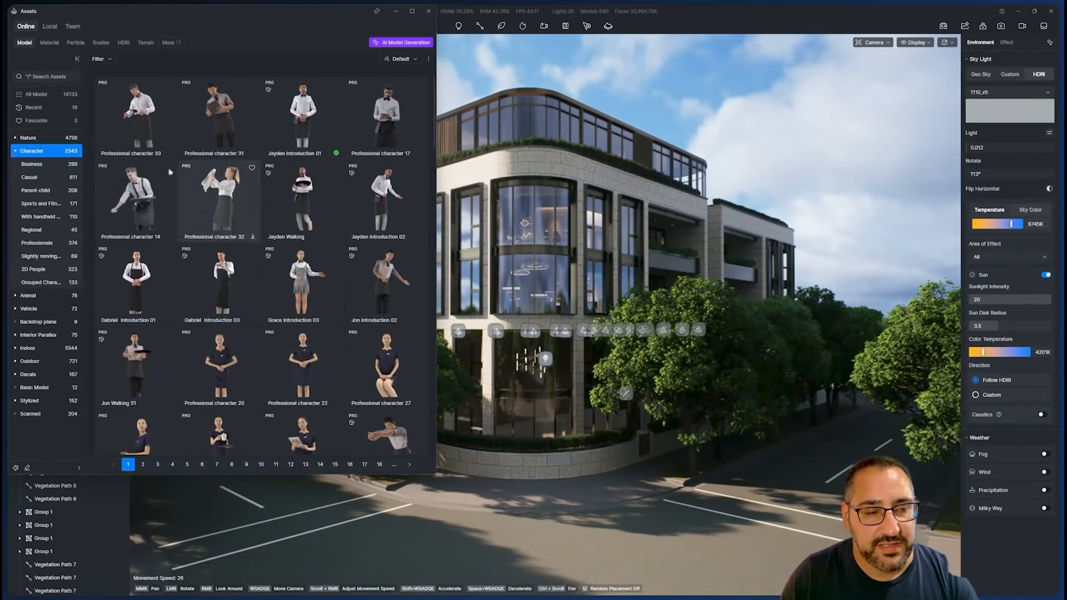
{"action": "scroll", "coordinate": [313, 161], "scroll_direction": "down", "scroll_amount": 5}
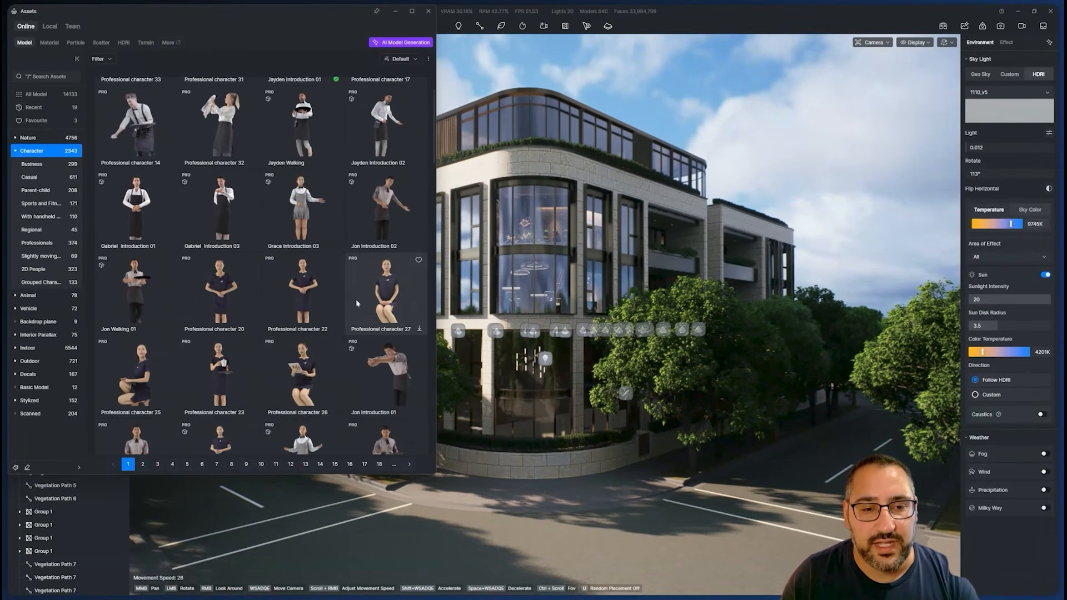
{"action": "scroll", "coordinate": [314, 336], "scroll_direction": "down", "scroll_amount": 2}
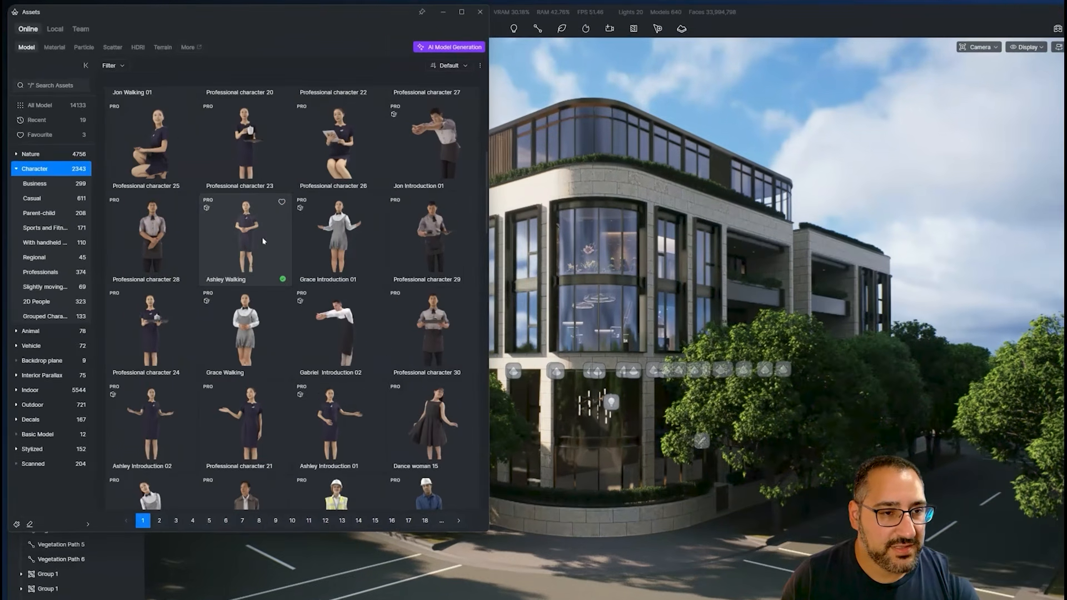
{"action": "left_click", "coordinate": [264, 241]}
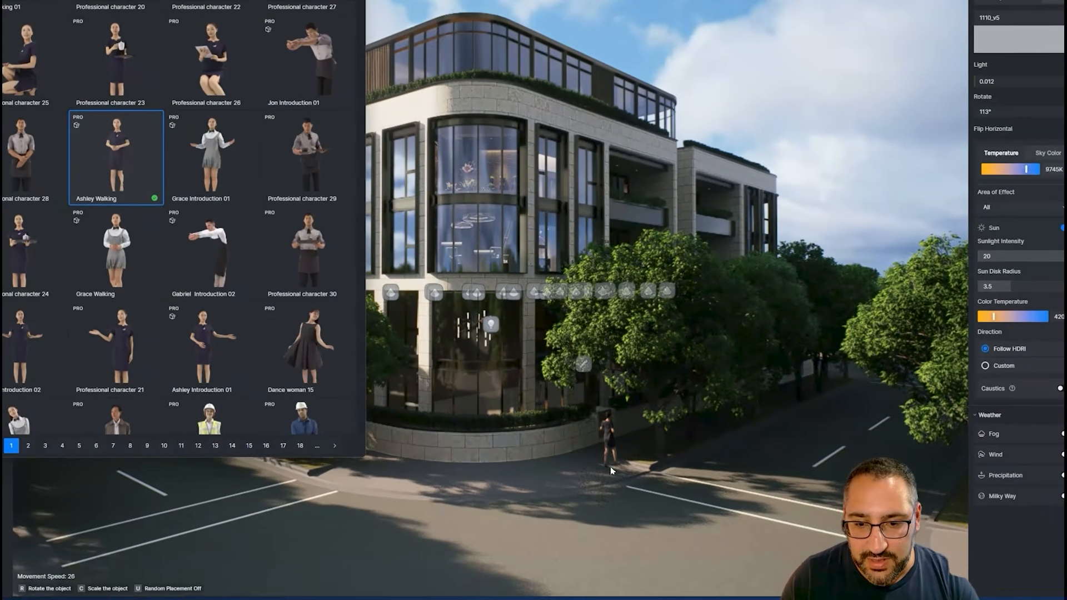
{"action": "left_click", "coordinate": [611, 471]}
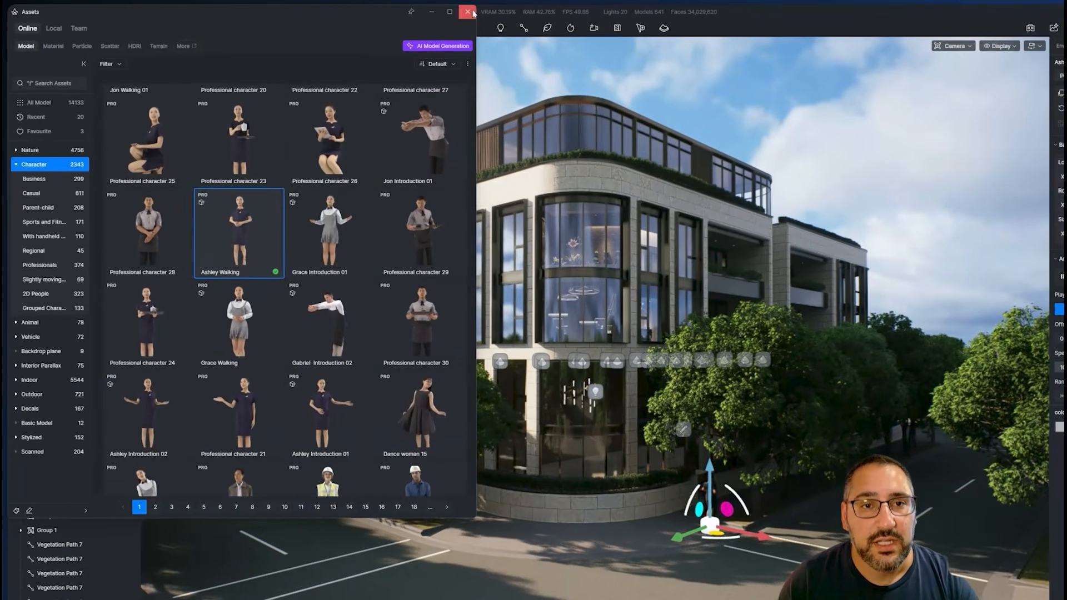
{"action": "left_click", "coordinate": [428, 11]}
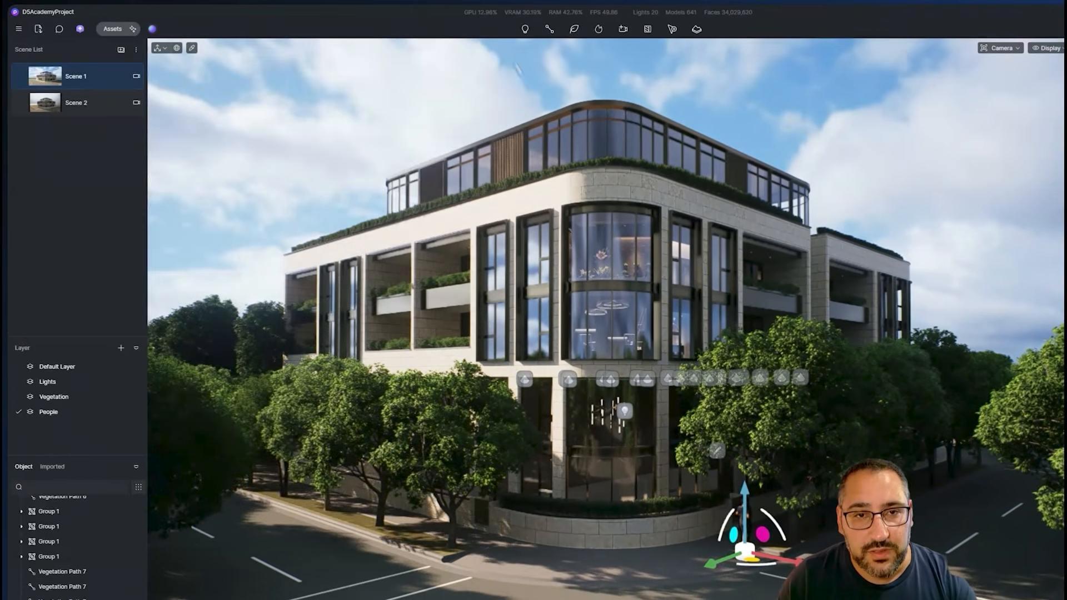
Start a character path with its first point on the pavement between the street trees and the building's side wall
{"action": "left_click", "coordinate": [549, 30]}
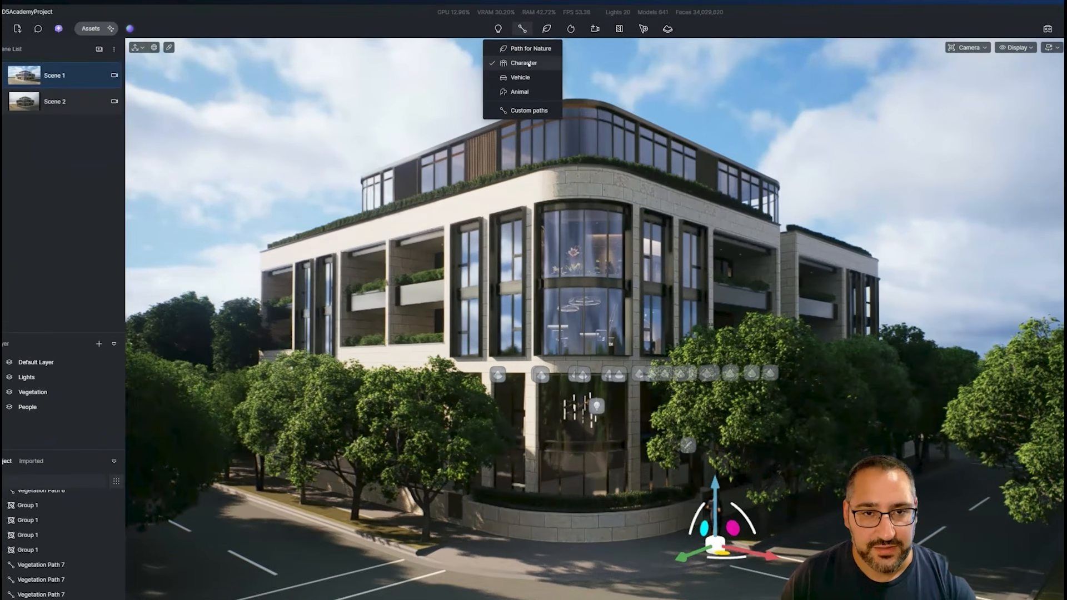
{"action": "left_click", "coordinate": [485, 57]}
{"action": "right_click_drag", "start_coordinate": [597, 398], "coordinate": [396, 558]}
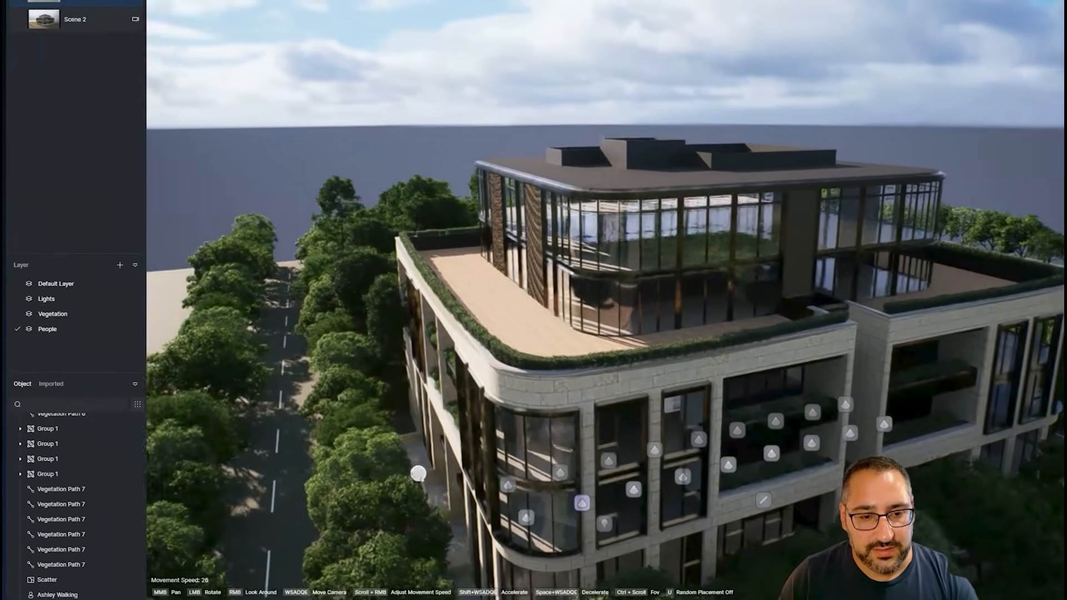
{"action": "key", "text": "q"}
{"action": "right_click_drag", "start_coordinate": [419, 474], "coordinate": [344, 360]}
{"action": "key", "text": "w"}
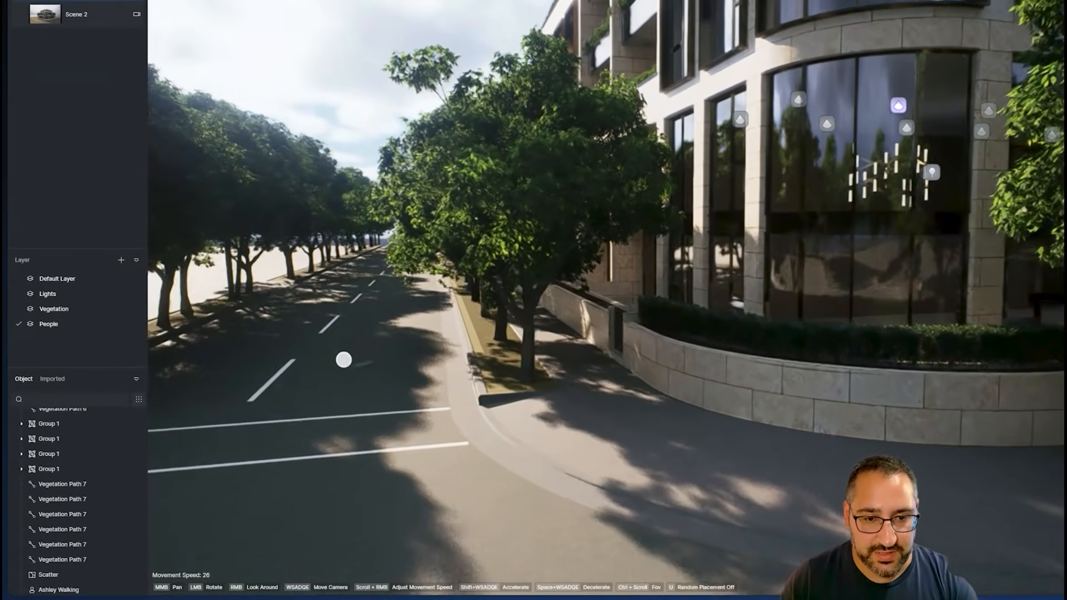
{"action": "key", "text": "d"}
{"action": "right_click_drag", "start_coordinate": [869, 281], "coordinate": [741, 275]}
{"action": "key", "text": "q"}
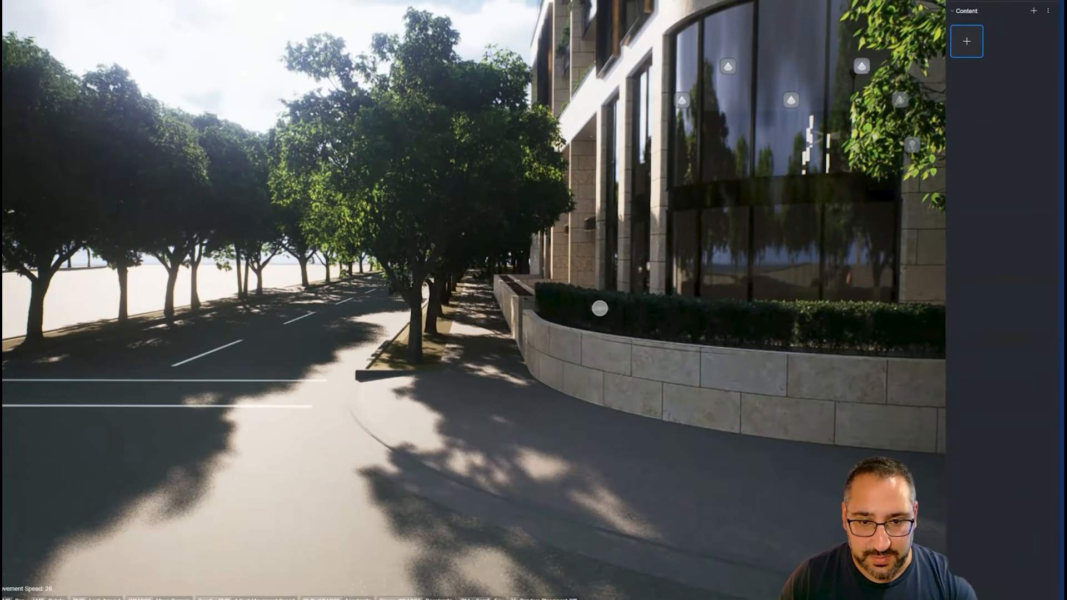
{"action": "left_click", "coordinate": [475, 282]}
Extend the character path with a point on the pavement at the rounded corner and another along the building's other side
{"action": "key", "text": "e"}
{"action": "right_click_drag", "start_coordinate": [479, 351], "coordinate": [575, 522]}
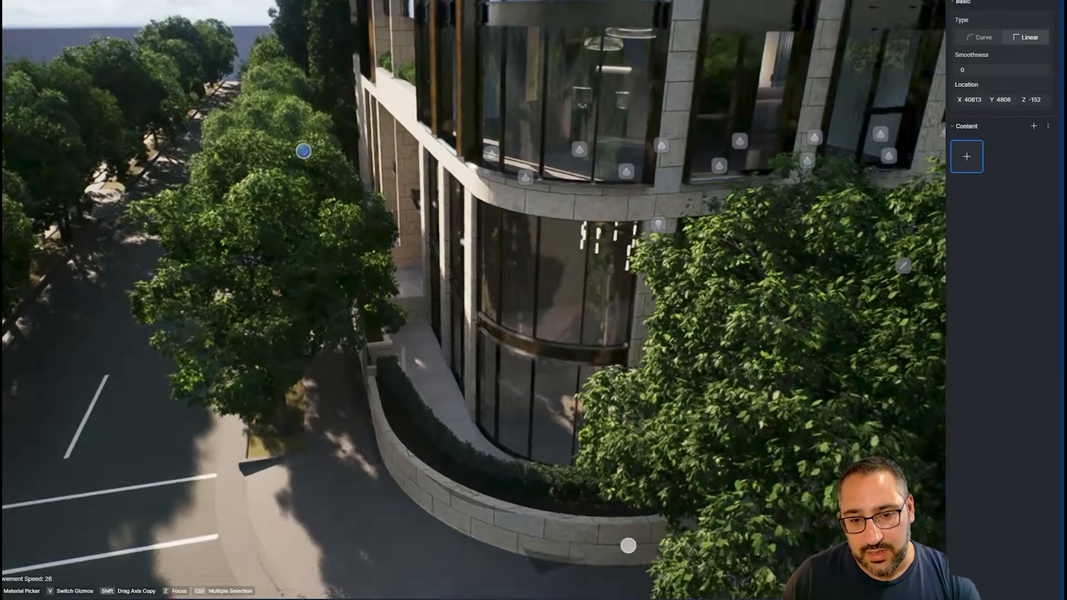
{"action": "key", "text": "s"}
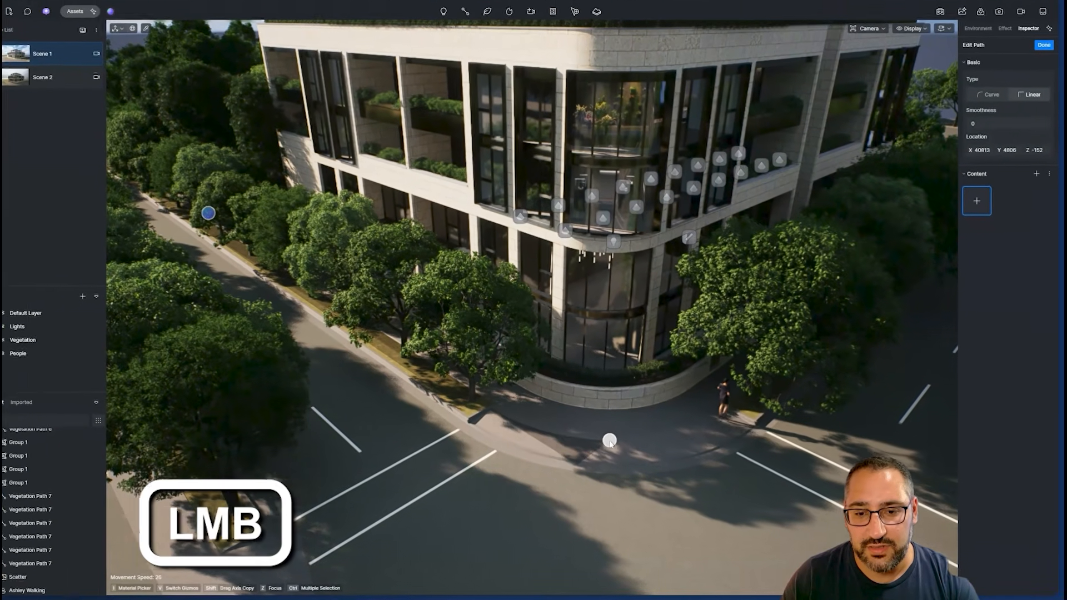
{"action": "left_click", "coordinate": [612, 444]}
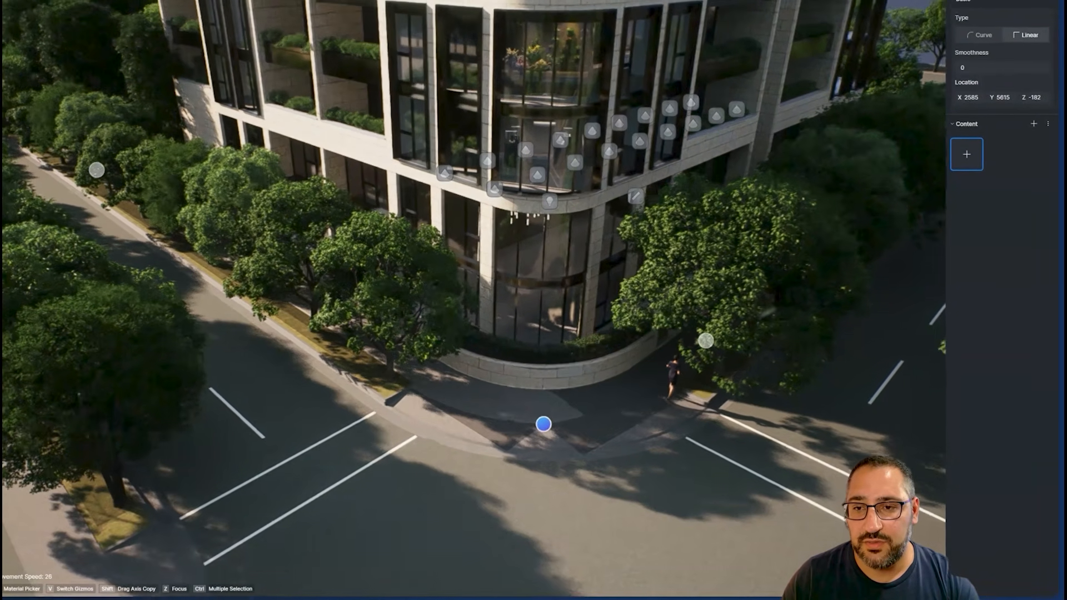
{"action": "right_click_drag", "start_coordinate": [544, 424], "coordinate": [445, 532]}
{"action": "key", "text": "e"}
{"action": "key", "text": "w"}
{"action": "key", "text": "d"}
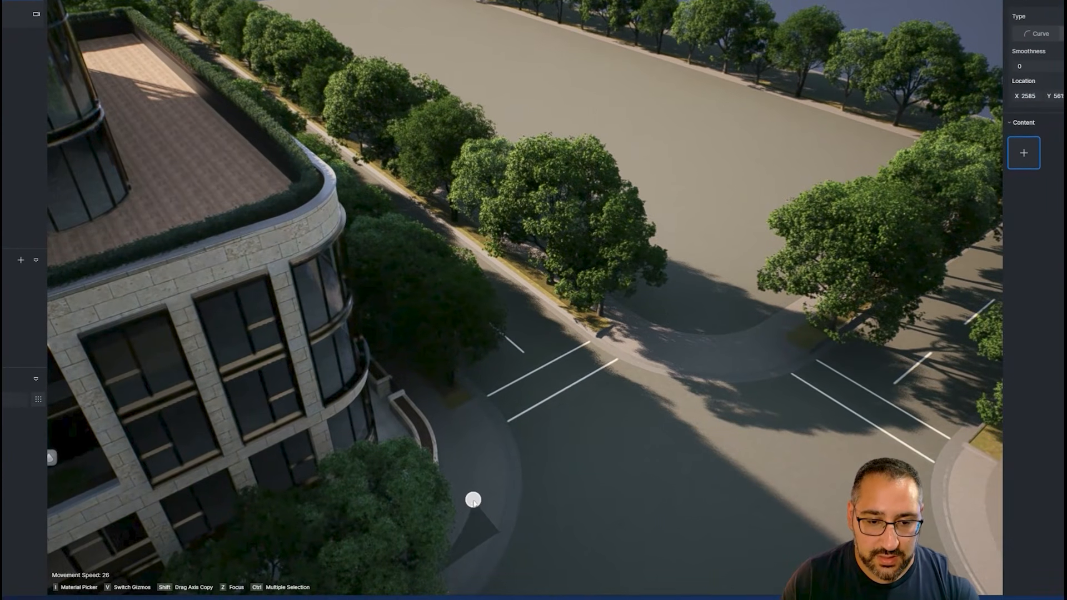
{"action": "left_click", "coordinate": [474, 503]}
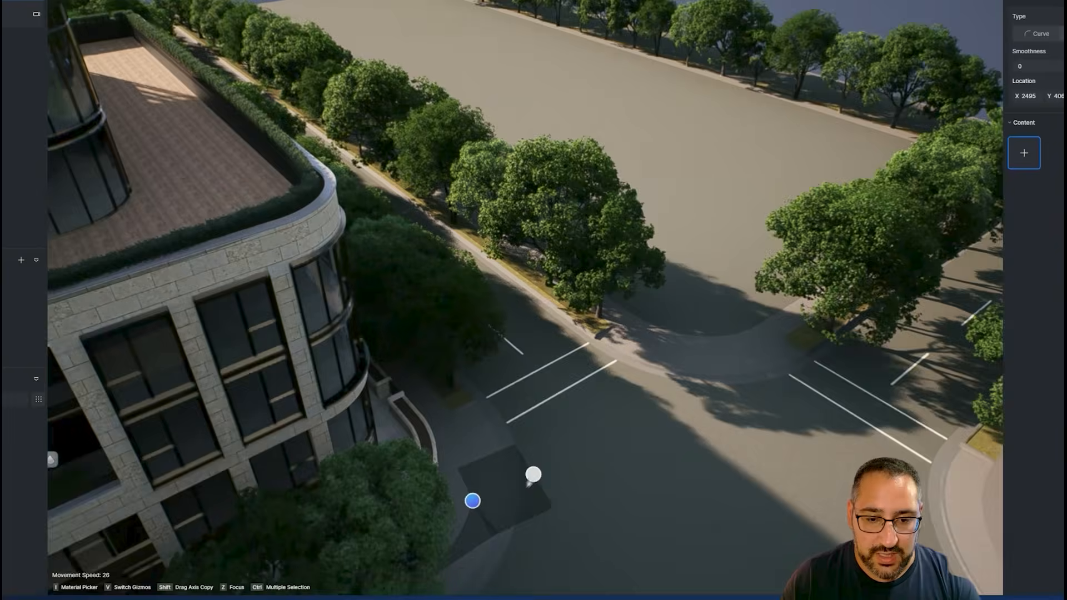
Finish the character path and set the smoothness at its rounded-corner point to 0.22
{"action": "key", "text": "s"}
{"action": "key", "text": "a"}
{"action": "right_click_drag", "start_coordinate": [533, 481], "coordinate": [599, 398]}
{"action": "key", "text": "q"}
{"action": "right_click", "coordinate": [548, 465]}
{"action": "left_click", "coordinate": [531, 346]}
{"action": "key", "text": "w"}
{"action": "key", "text": "s"}
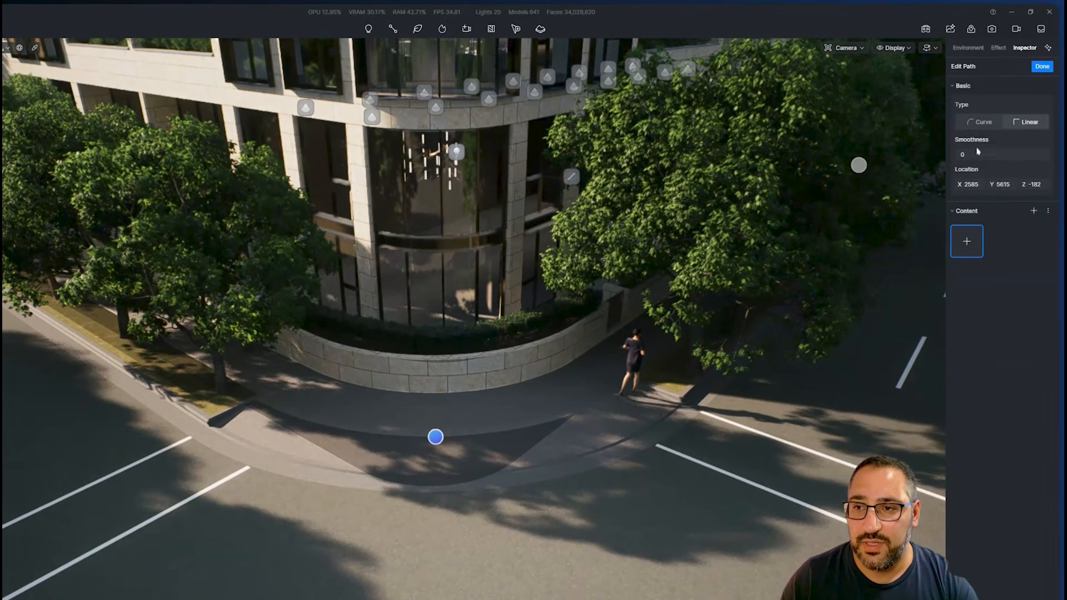
{"action": "left_click_drag", "start_coordinate": [974, 158], "coordinate": [998, 156]}
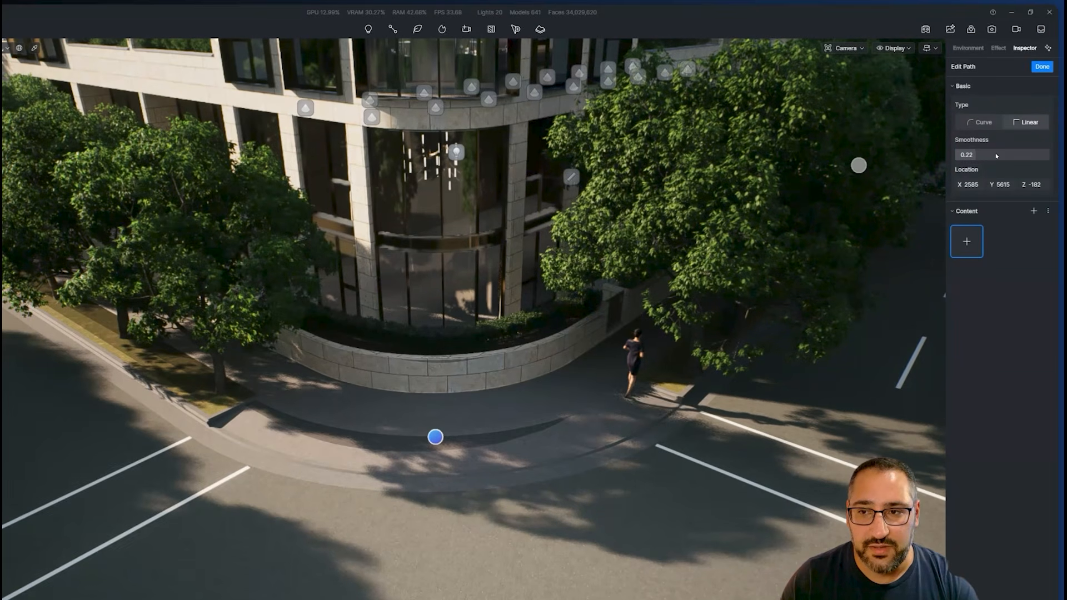
Search the model library for "walk" and add Edward Walking 01 to the character path's content
{"action": "left_click", "coordinate": [977, 250]}
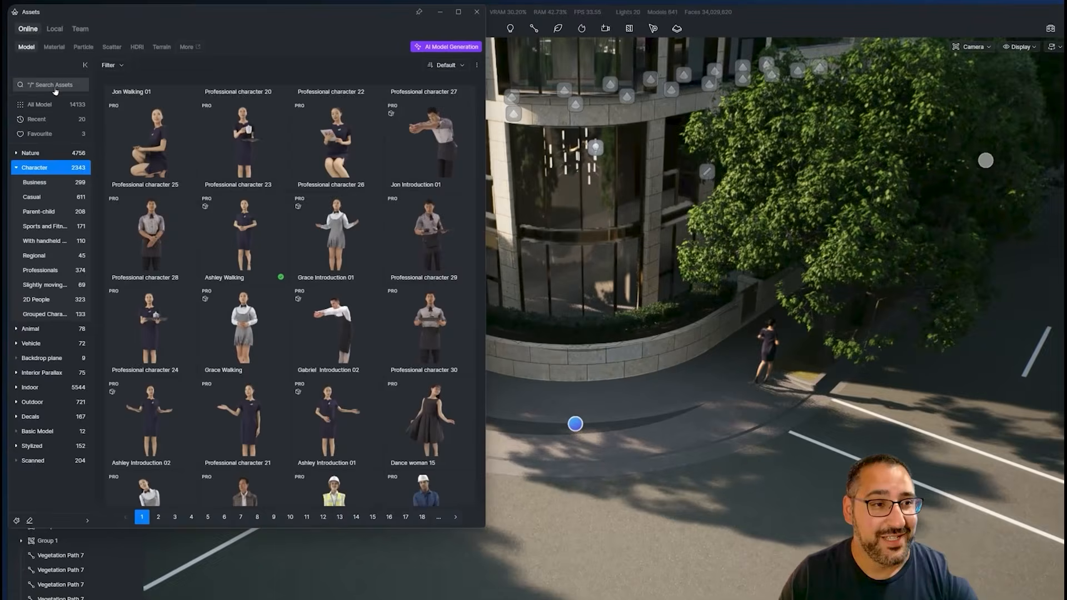
{"action": "type", "text": "/"}
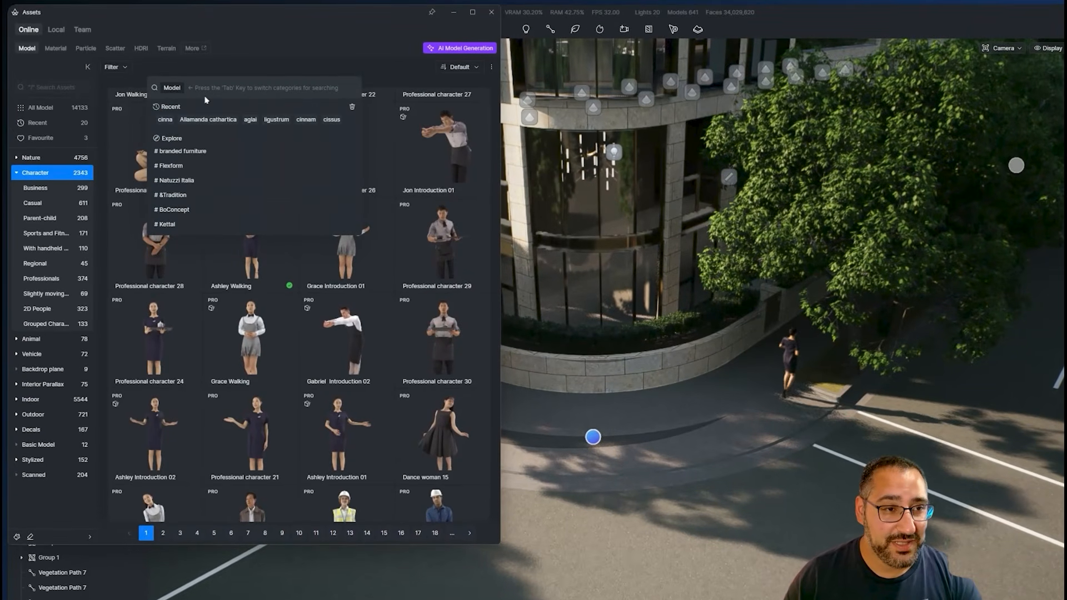
{"action": "type", "text": "walk"}
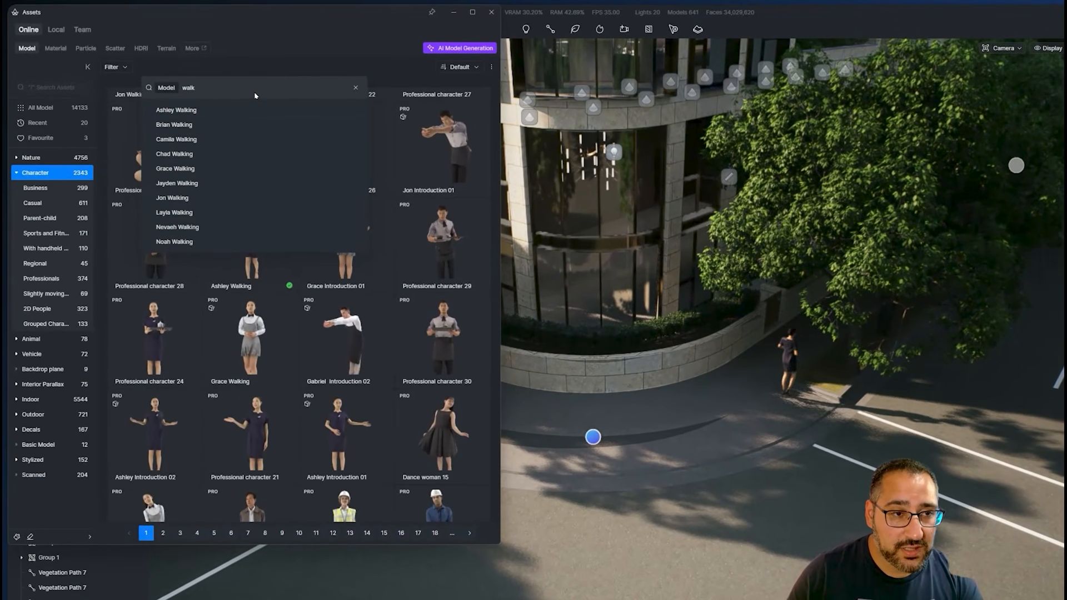
{"action": "key", "text": "Return"}
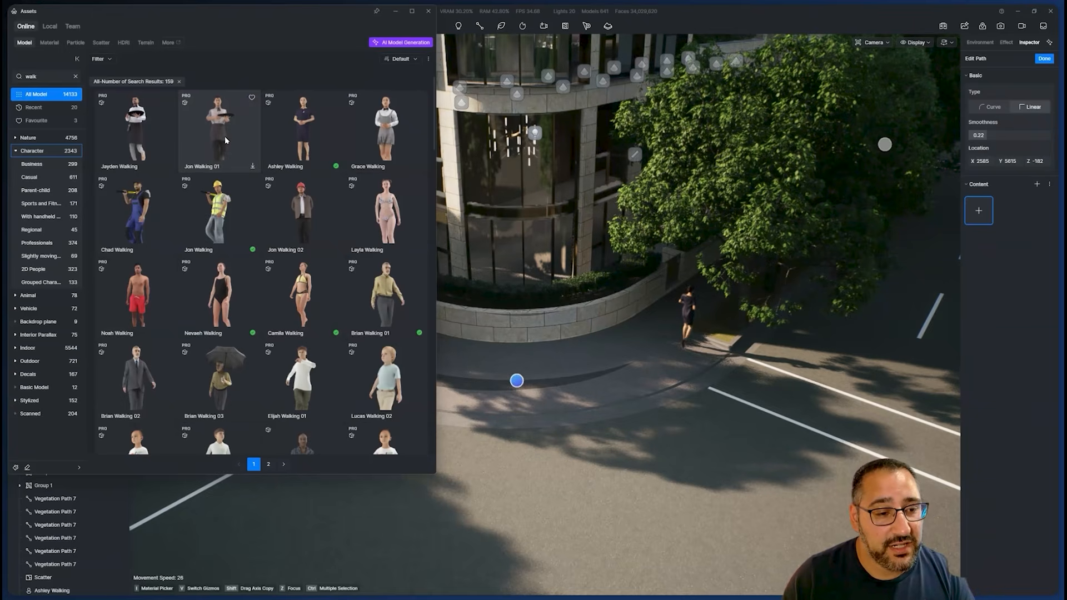
{"action": "scroll", "coordinate": [232, 209], "scroll_direction": "down", "scroll_amount": 3}
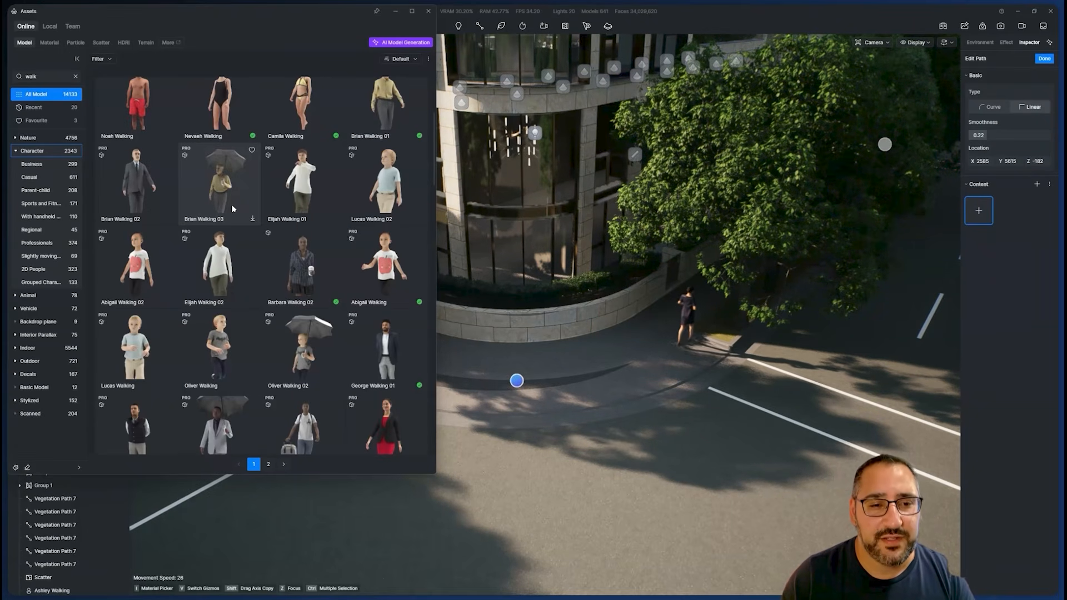
{"action": "scroll", "coordinate": [232, 208], "scroll_direction": "down", "scroll_amount": 2}
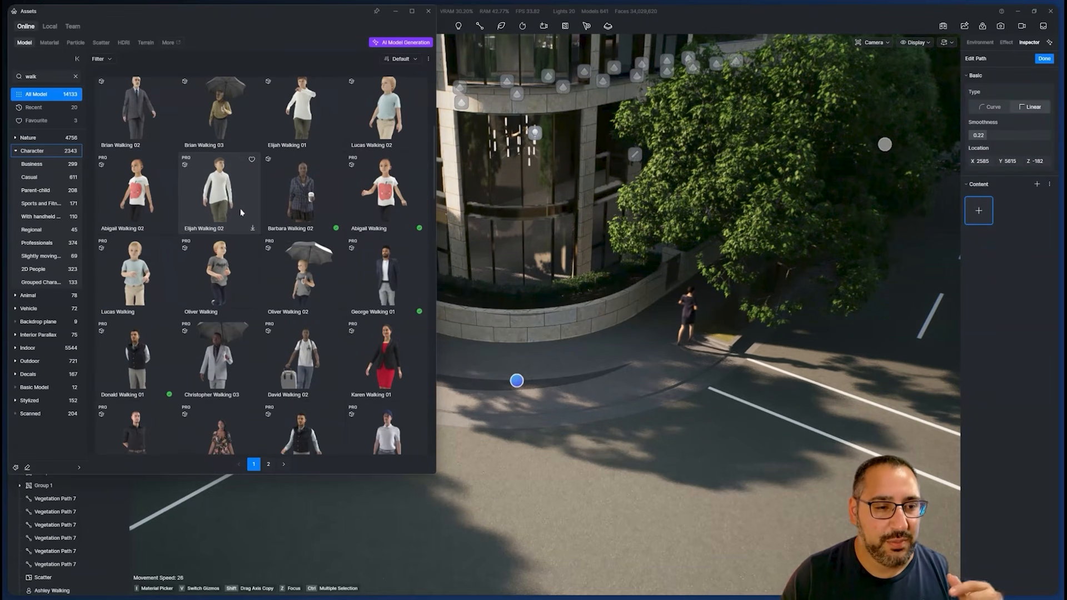
{"action": "scroll", "coordinate": [235, 262], "scroll_direction": "down", "scroll_amount": 1}
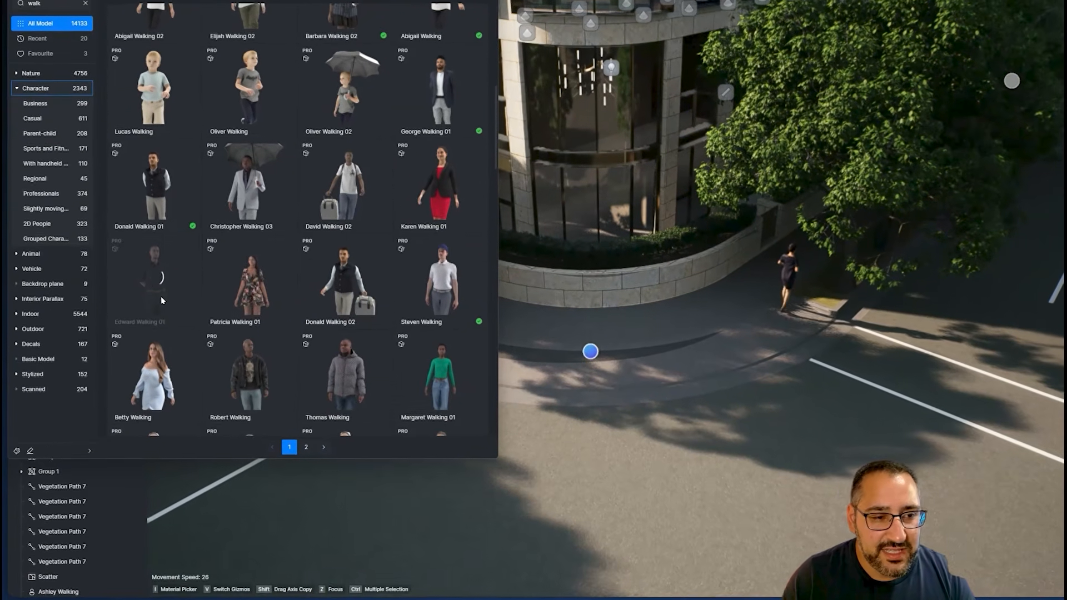
{"action": "left_click", "coordinate": [146, 351]}
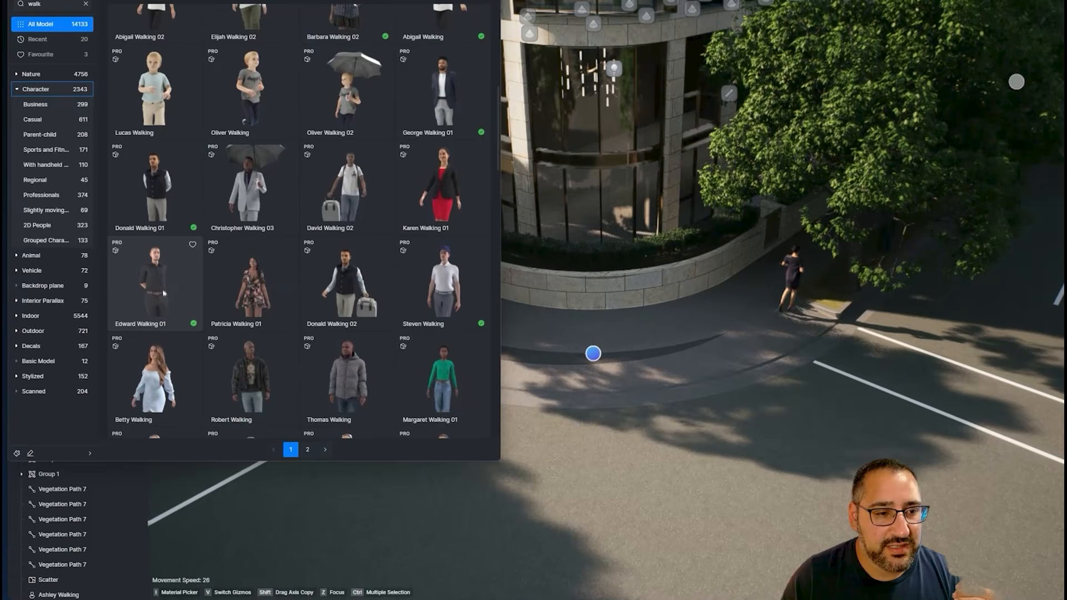
{"action": "left_click", "coordinate": [168, 279]}
Add the Patricia Walking 01 and Marie Walking 01 models to the character path's content
{"action": "scroll", "coordinate": [181, 267], "scroll_direction": "down", "scroll_amount": 1}
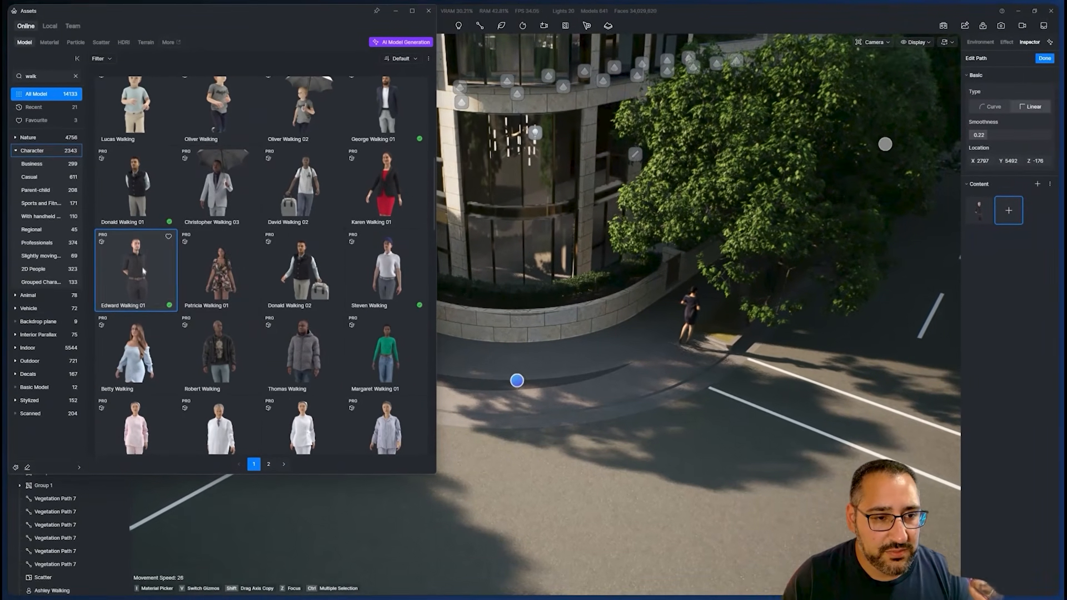
{"action": "left_click", "coordinate": [238, 276]}
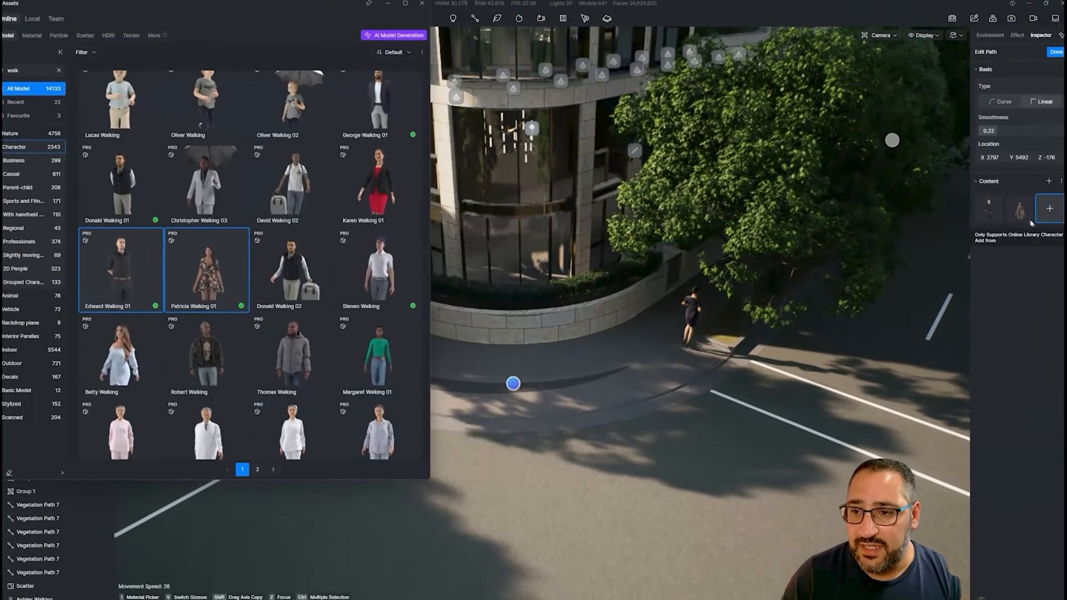
{"action": "scroll", "coordinate": [220, 278], "scroll_direction": "down", "scroll_amount": 3}
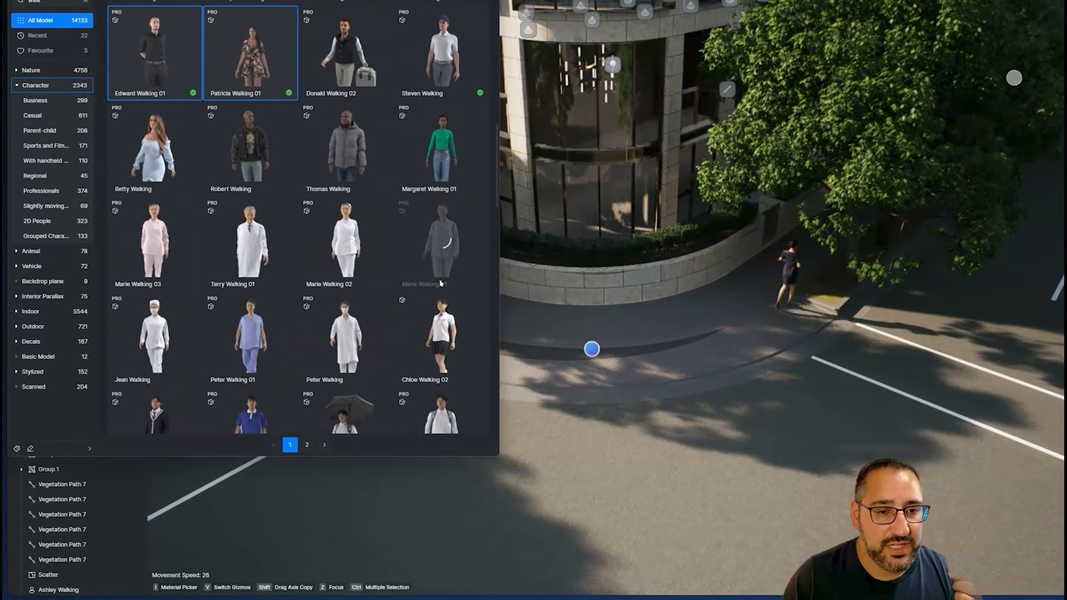
{"action": "left_click", "coordinate": [399, 303]}
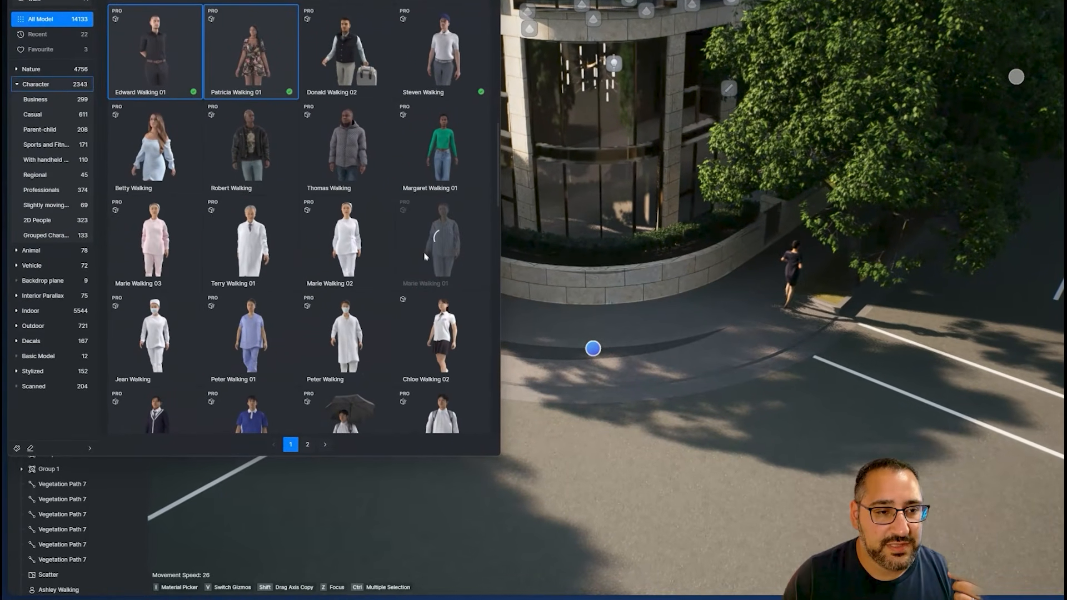
Add the Grace Walking 01 model from the library to the character path's content
{"action": "scroll", "coordinate": [438, 280], "scroll_direction": "down", "scroll_amount": 2}
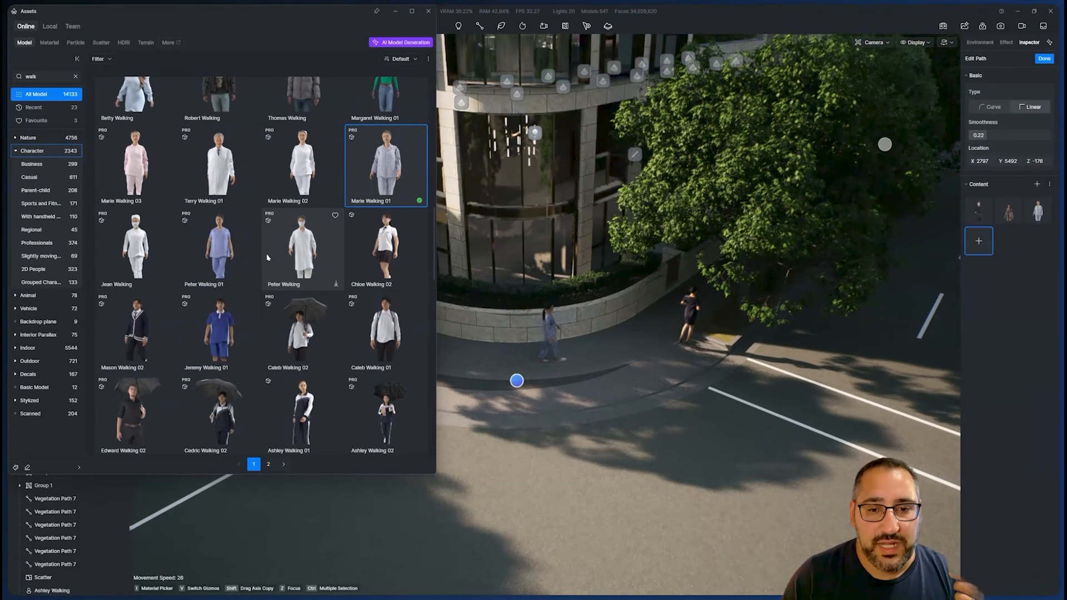
{"action": "scroll", "coordinate": [426, 295], "scroll_direction": "down", "scroll_amount": 1}
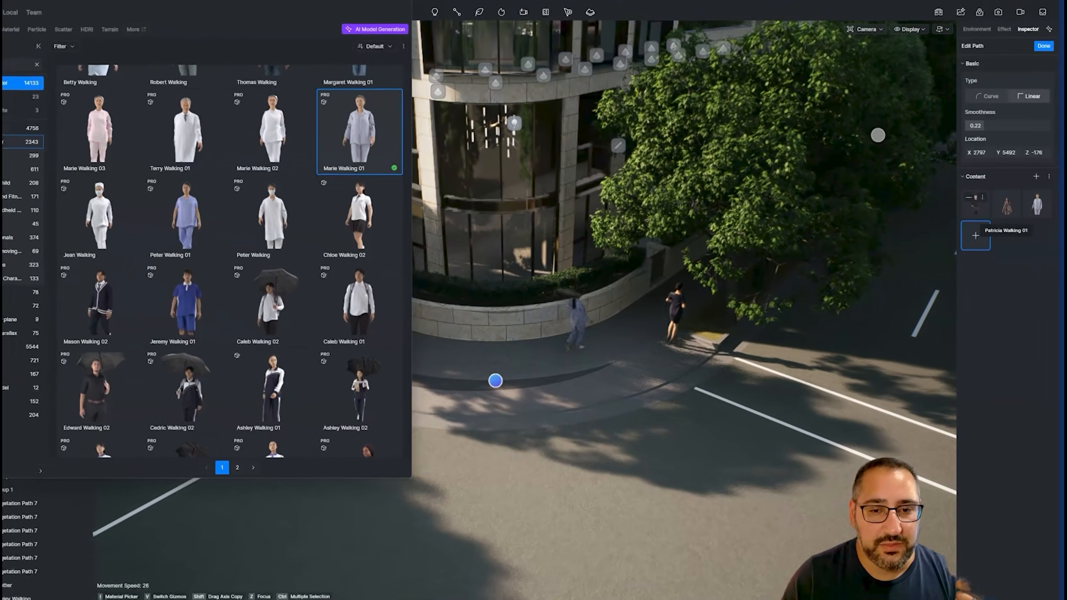
{"action": "right_click_drag", "start_coordinate": [779, 267], "coordinate": [679, 268]}
{"action": "scroll", "coordinate": [191, 306], "scroll_direction": "down", "scroll_amount": 5}
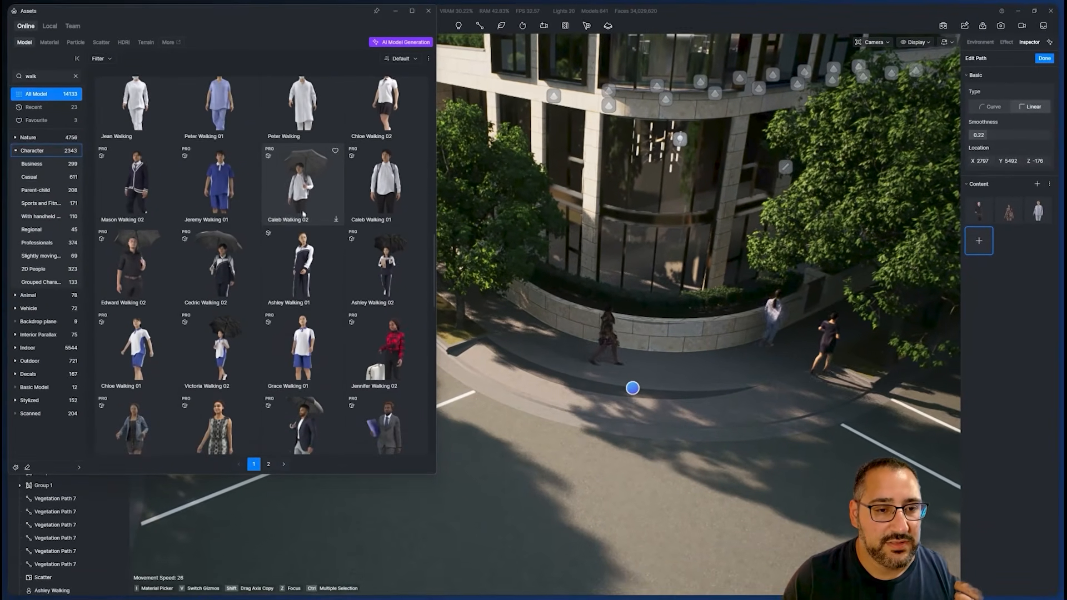
{"action": "scroll", "coordinate": [303, 213], "scroll_direction": "down", "scroll_amount": 3}
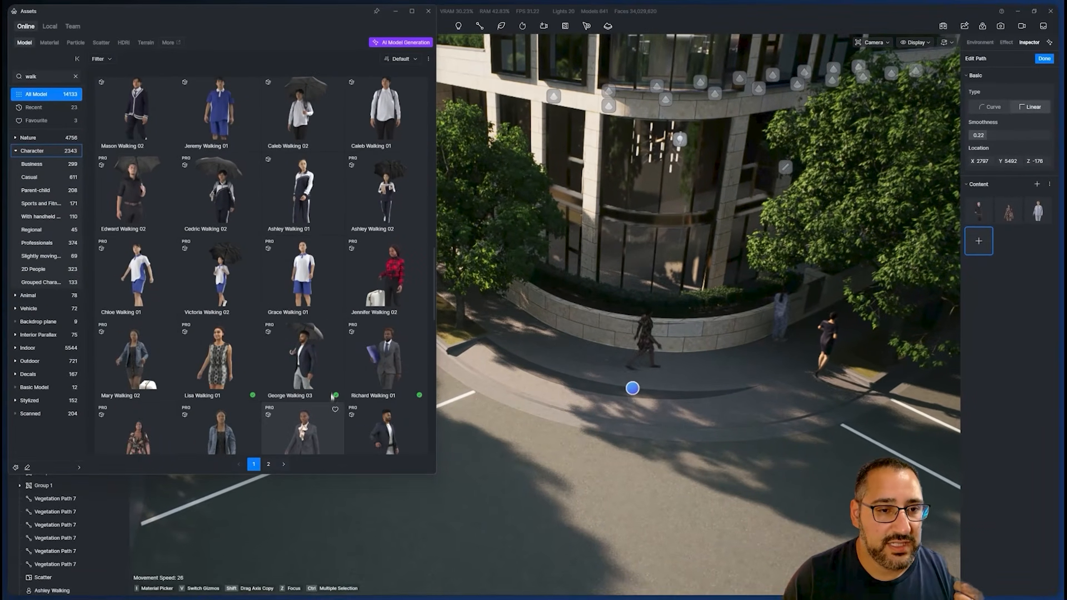
{"action": "left_click", "coordinate": [314, 292]}
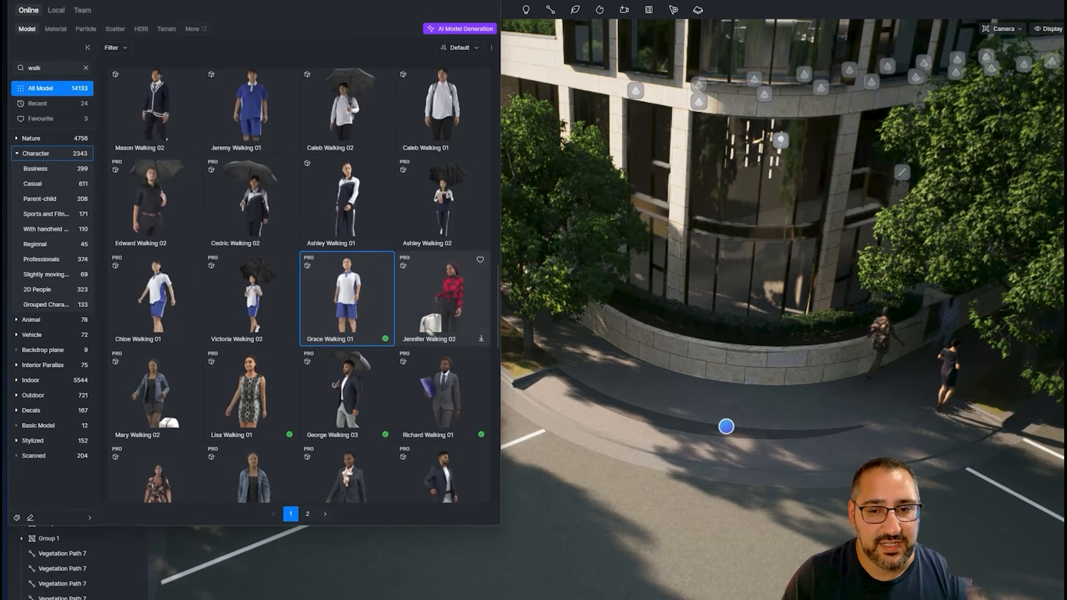
{"action": "right_click_drag", "start_coordinate": [734, 338], "coordinate": [751, 333]}
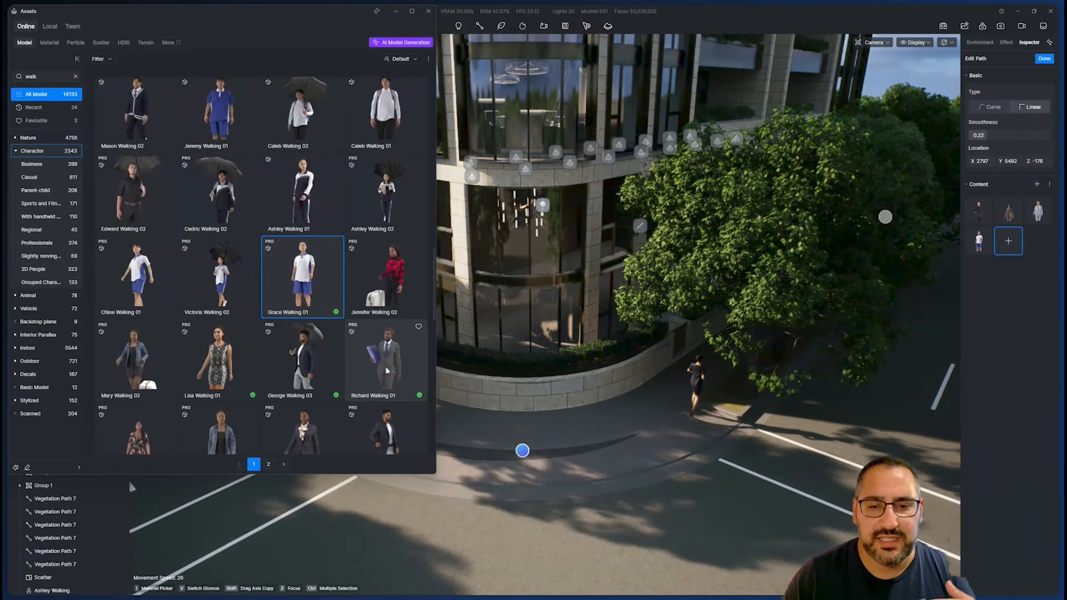
Add the Mary Walking 01 and Charles Walking 01 models to the character path's content
{"action": "scroll", "coordinate": [330, 298], "scroll_direction": "down", "scroll_amount": 3}
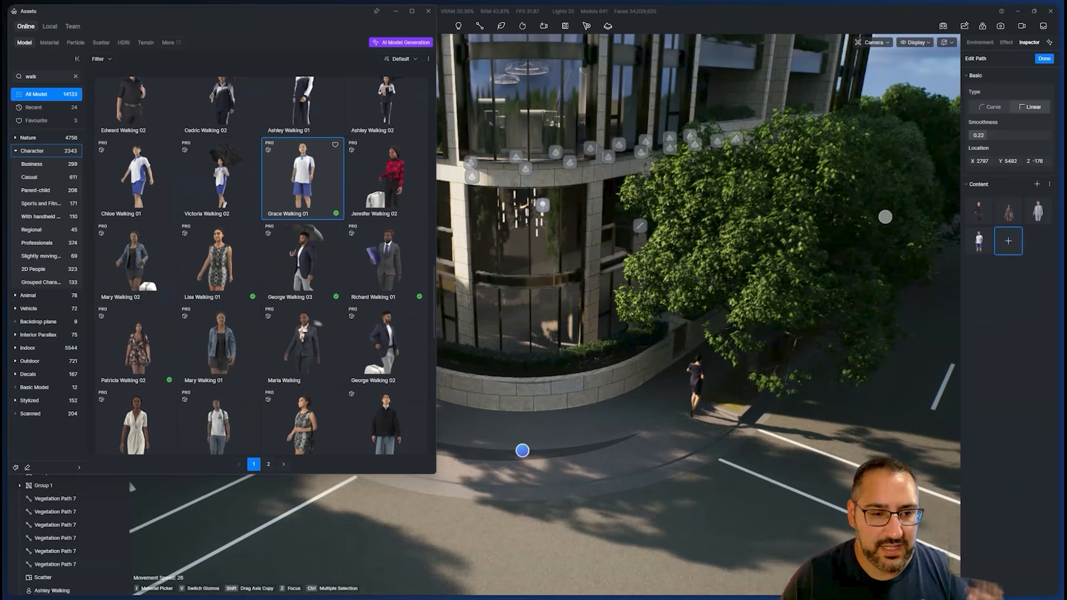
{"action": "scroll", "coordinate": [324, 299], "scroll_direction": "down", "scroll_amount": 1}
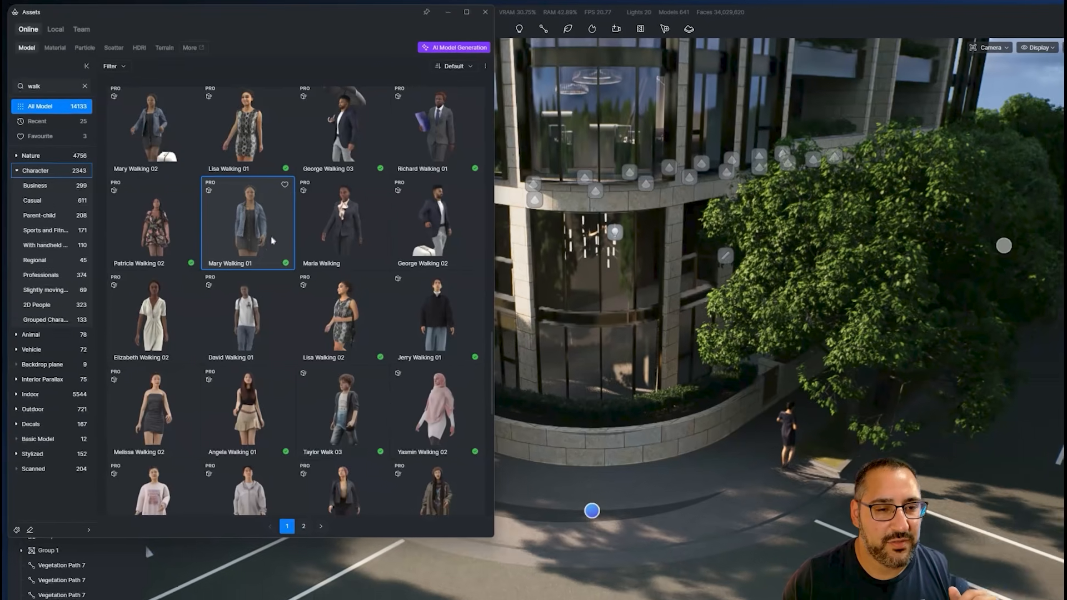
{"action": "scroll", "coordinate": [265, 243], "scroll_direction": "down", "scroll_amount": 1}
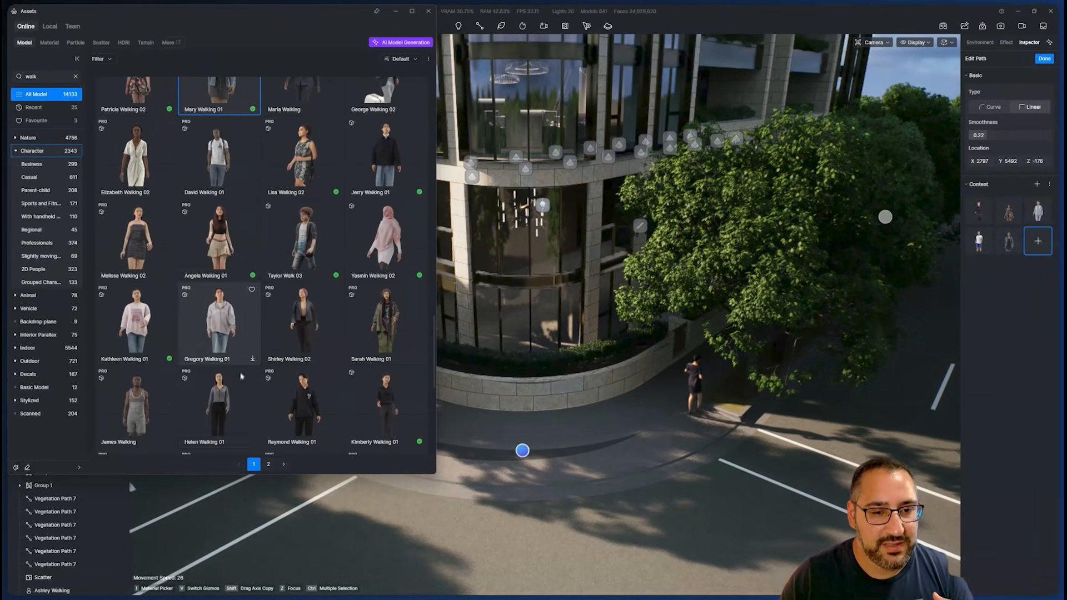
{"action": "scroll", "coordinate": [250, 311], "scroll_direction": "down", "scroll_amount": 1}
{"action": "scroll", "coordinate": [217, 383], "scroll_direction": "down", "scroll_amount": 1}
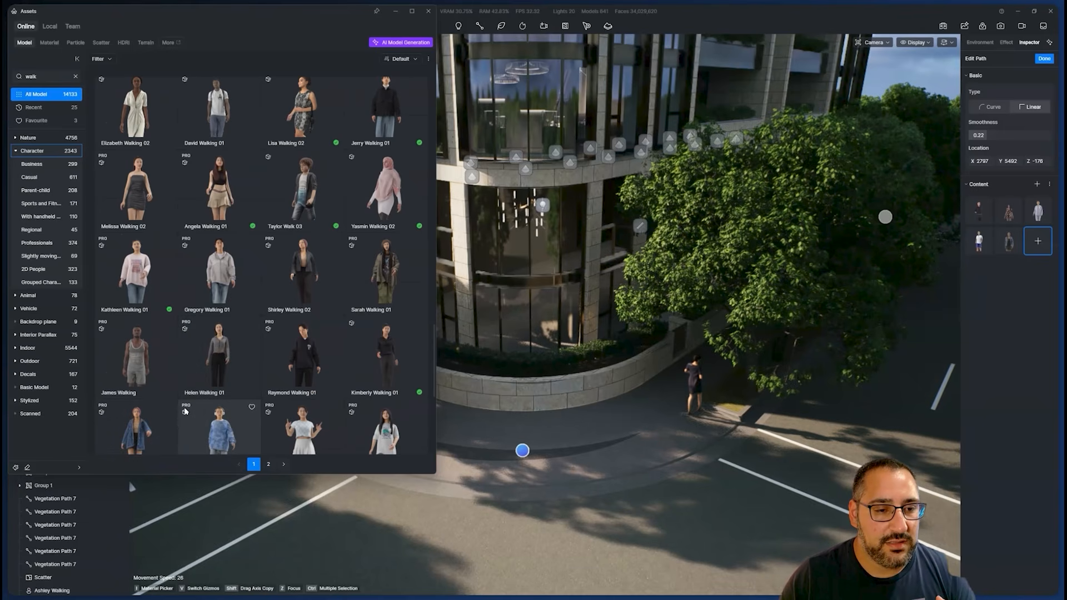
{"action": "scroll", "coordinate": [187, 413], "scroll_direction": "down", "scroll_amount": 1}
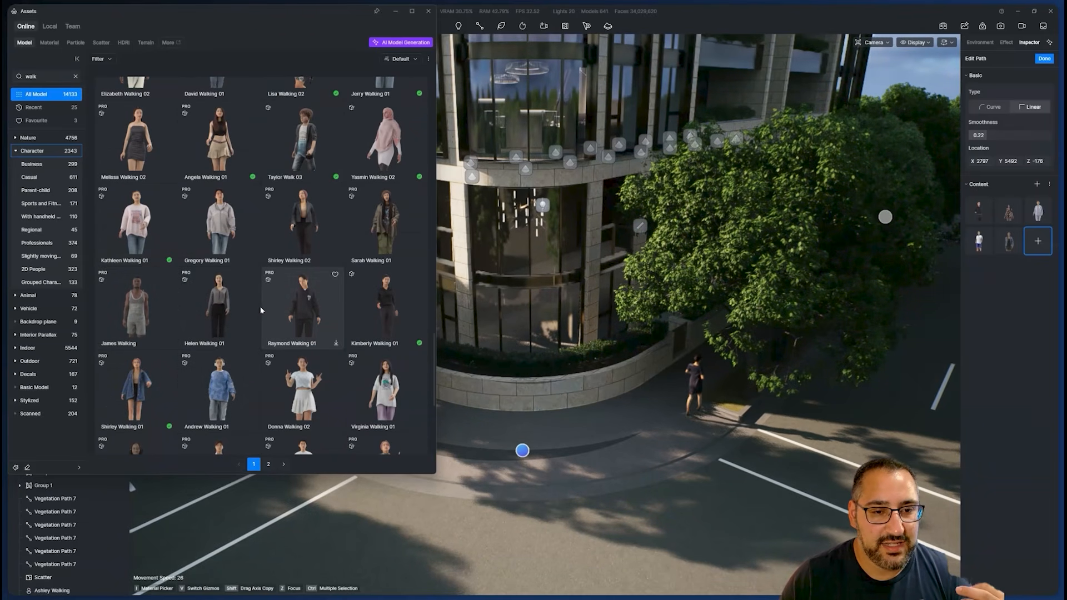
{"action": "scroll", "coordinate": [226, 347], "scroll_direction": "down", "scroll_amount": 1}
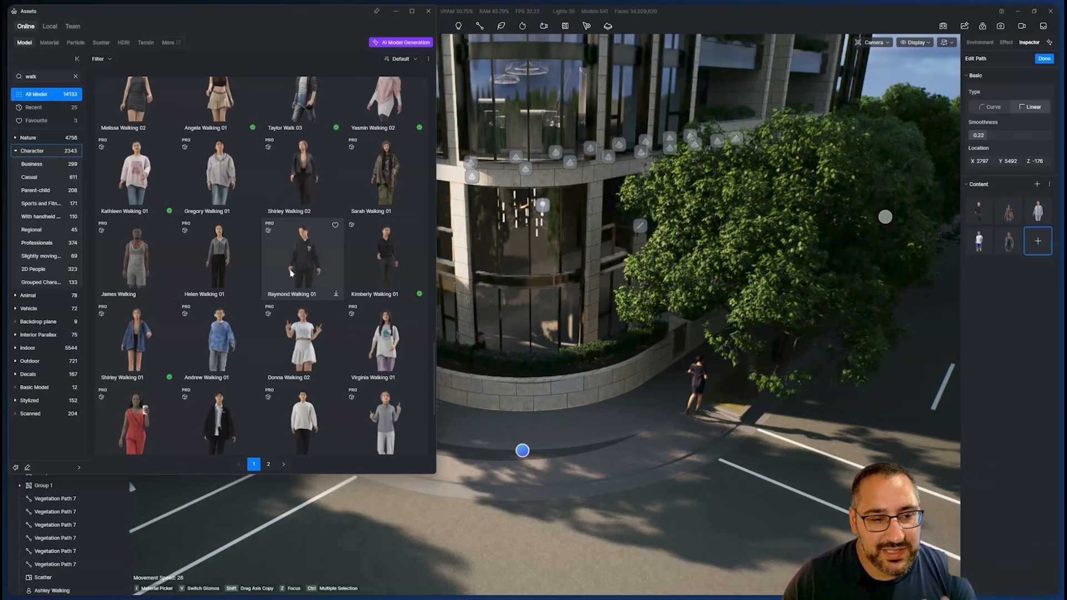
{"action": "scroll", "coordinate": [300, 266], "scroll_direction": "down", "scroll_amount": 1}
{"action": "scroll", "coordinate": [281, 283], "scroll_direction": "down", "scroll_amount": 1}
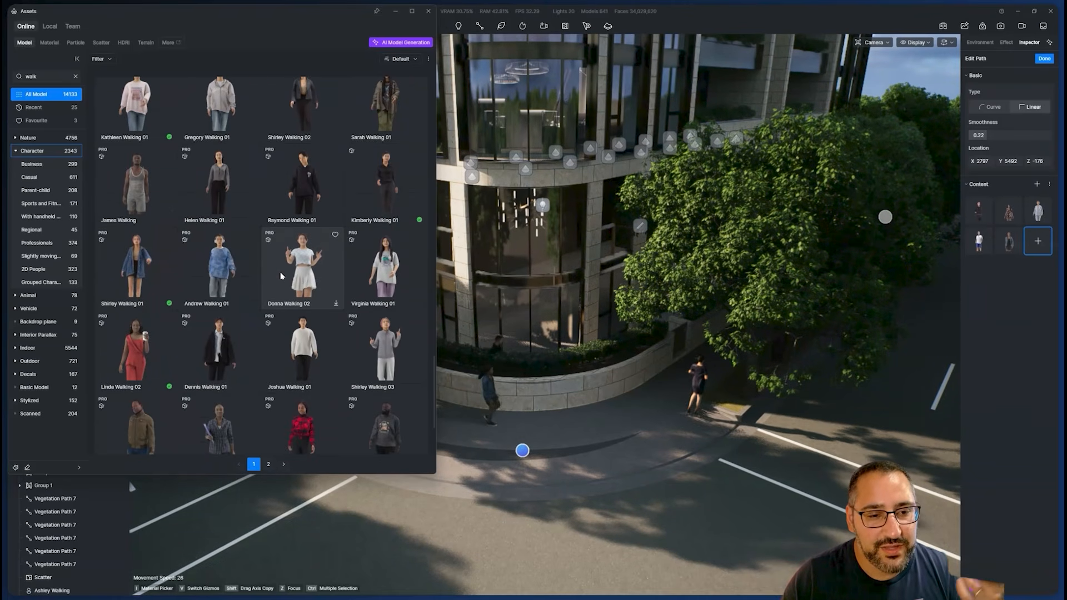
{"action": "scroll", "coordinate": [277, 270], "scroll_direction": "down", "scroll_amount": 1}
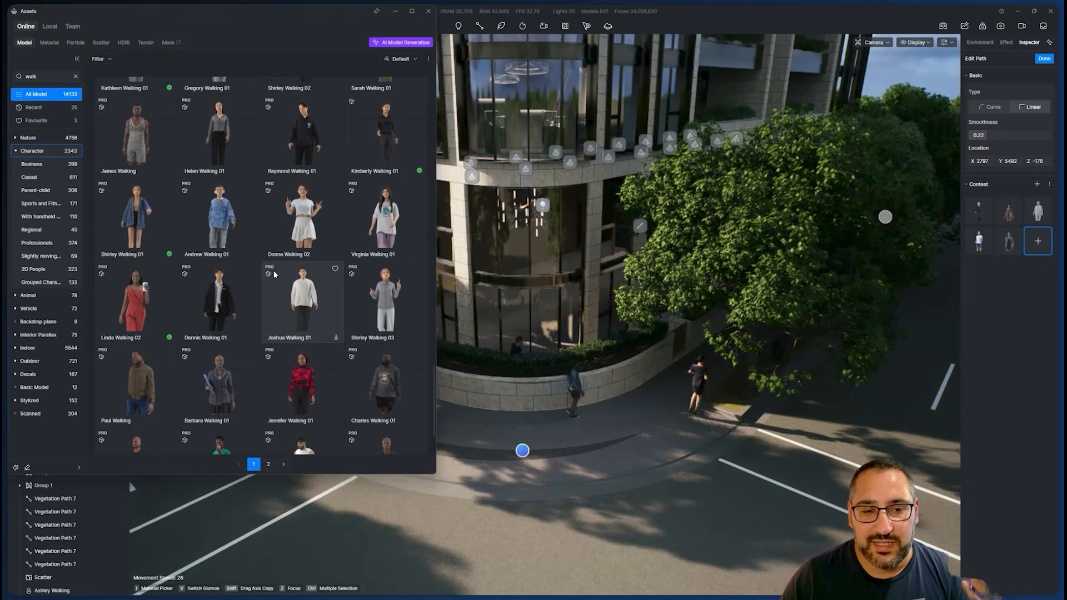
{"action": "scroll", "coordinate": [280, 268], "scroll_direction": "down", "scroll_amount": 1}
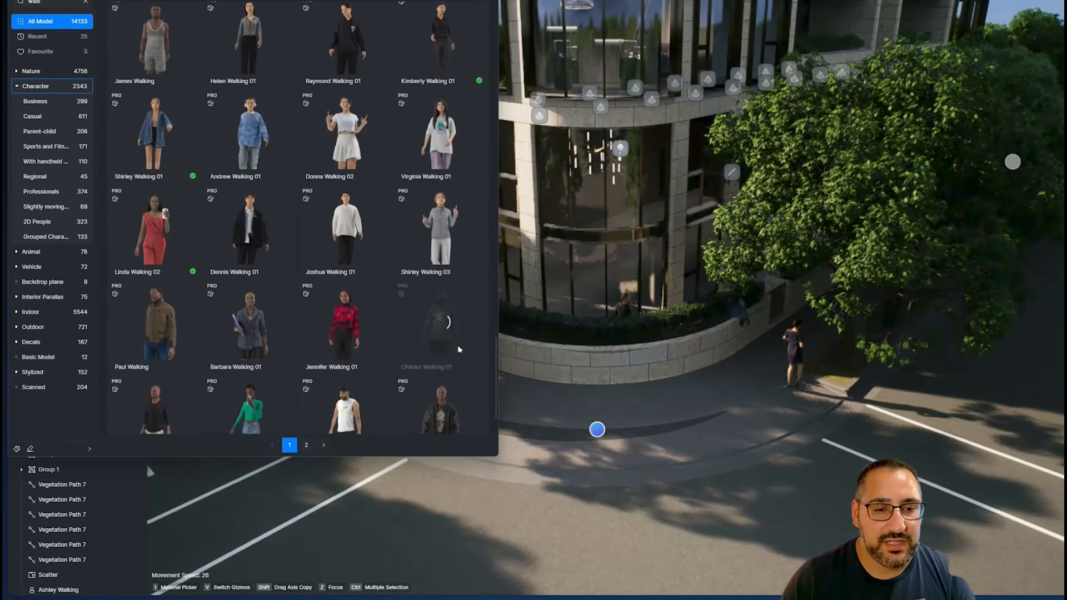
{"action": "left_click", "coordinate": [414, 371]}
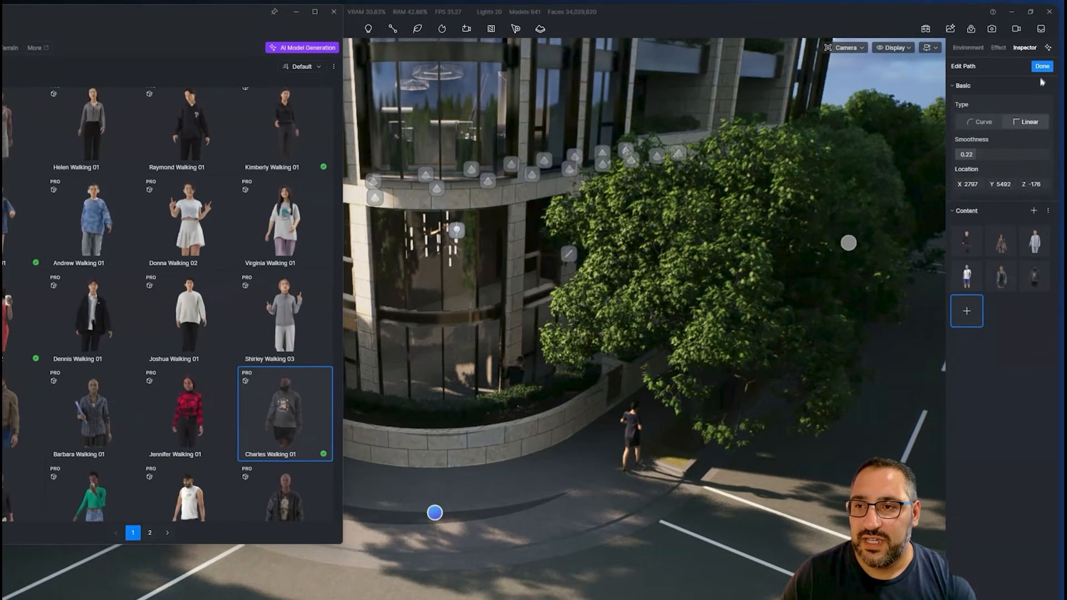
Finish editing the character path and close the asset library
{"action": "left_click", "coordinate": [1043, 15]}
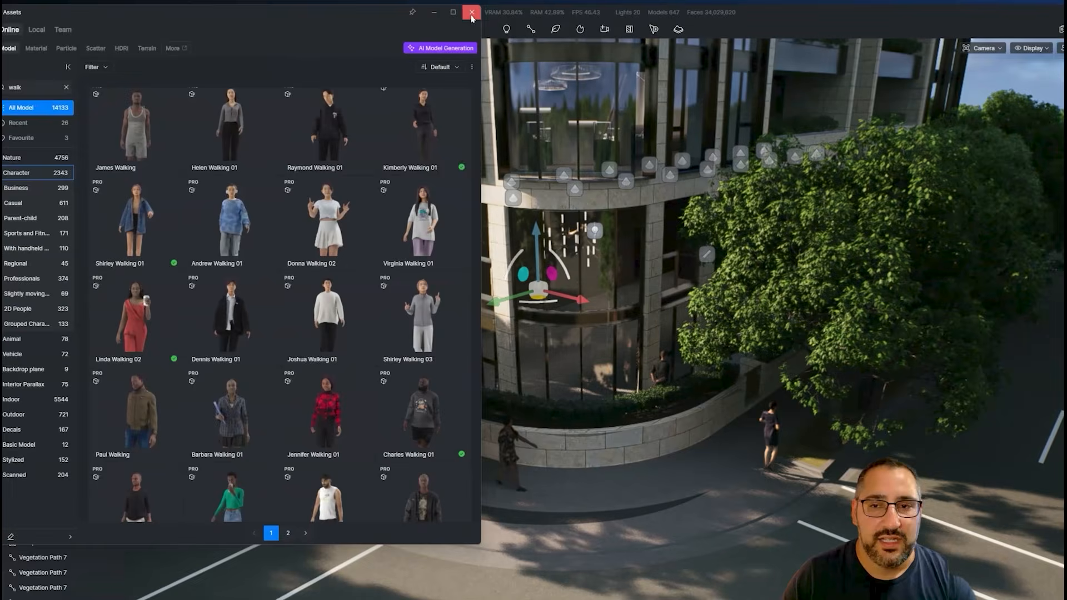
{"action": "left_click", "coordinate": [333, 12]}
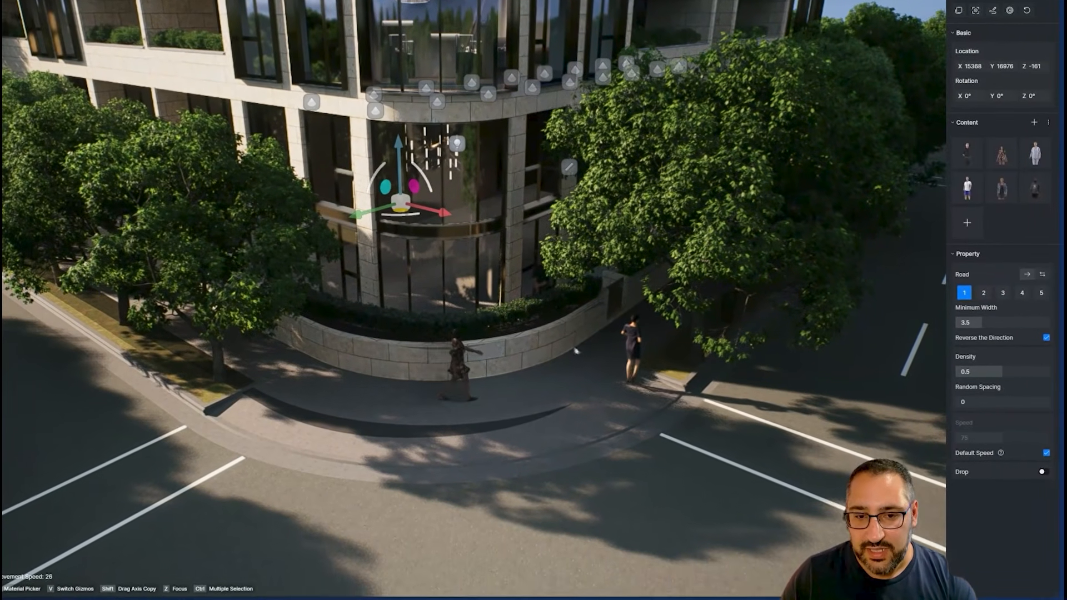
{"action": "right_click_drag", "start_coordinate": [596, 404], "coordinate": [553, 438]}
{"action": "scroll", "coordinate": [529, 386], "scroll_direction": "down", "scroll_amount": 1}
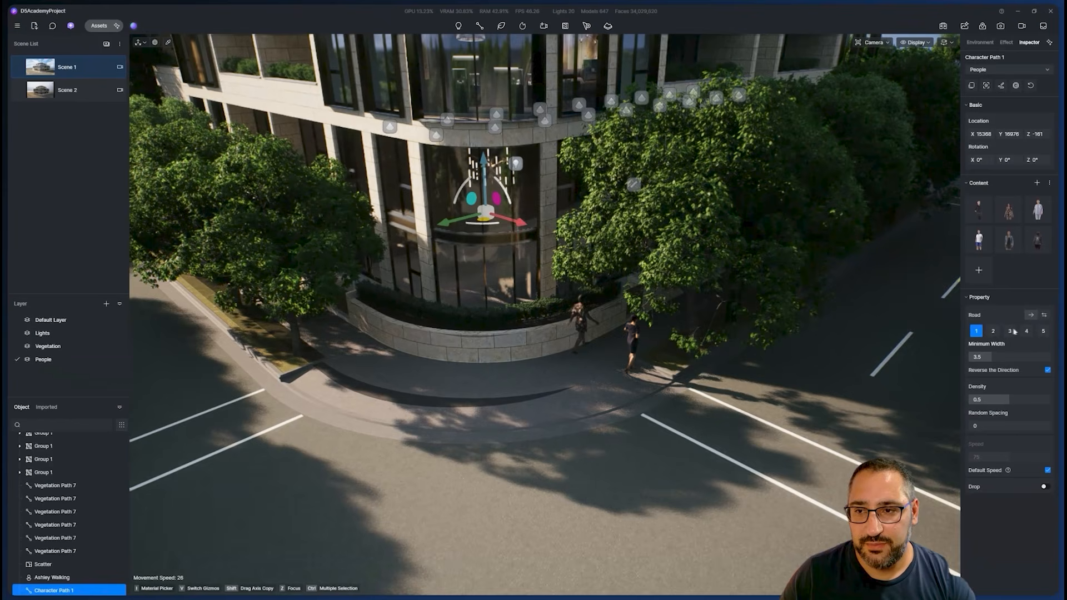
Try two-way traffic on the character path, and return it to one-way with a minimum width of 2.23
{"action": "left_click", "coordinate": [1043, 315]}
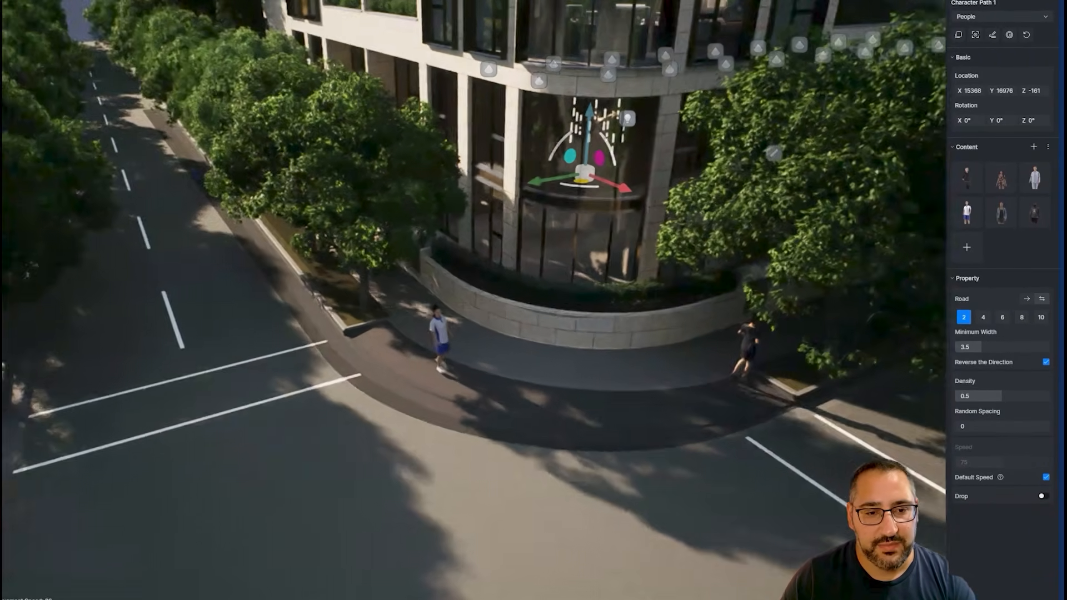
{"action": "mouse_move", "coordinate": [411, 305]}
{"action": "right_mouse_down"}
{"action": "mouse_move", "coordinate": [348, 308]}
{"action": "mouse_move", "coordinate": [422, 317]}
{"action": "right_mouse_up"}
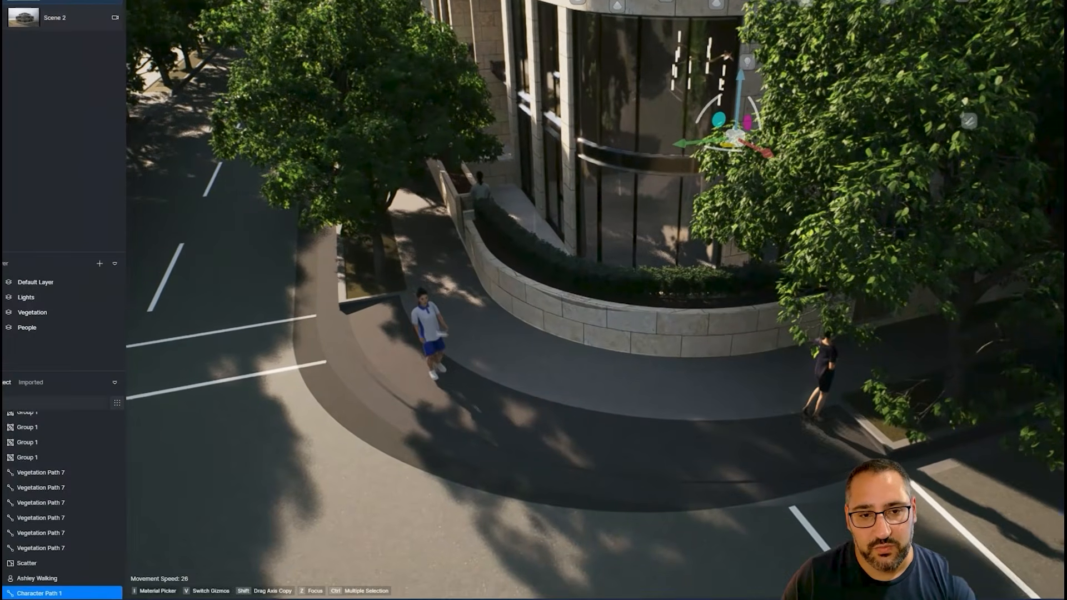
{"action": "right_click_drag", "start_coordinate": [545, 312], "coordinate": [545, 276]}
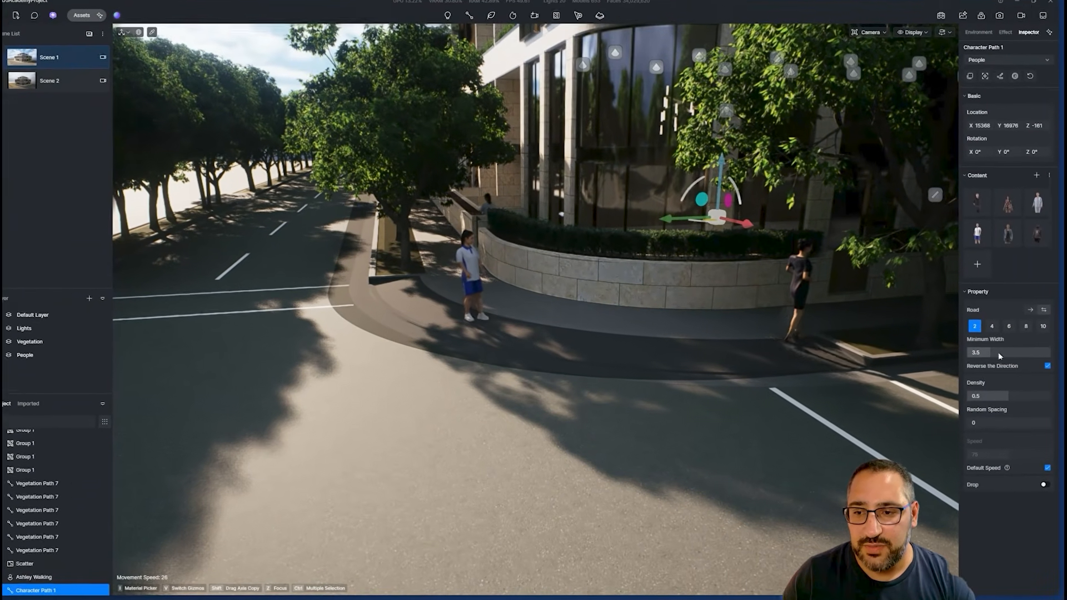
{"action": "left_click_drag", "start_coordinate": [995, 357], "coordinate": [990, 358]}
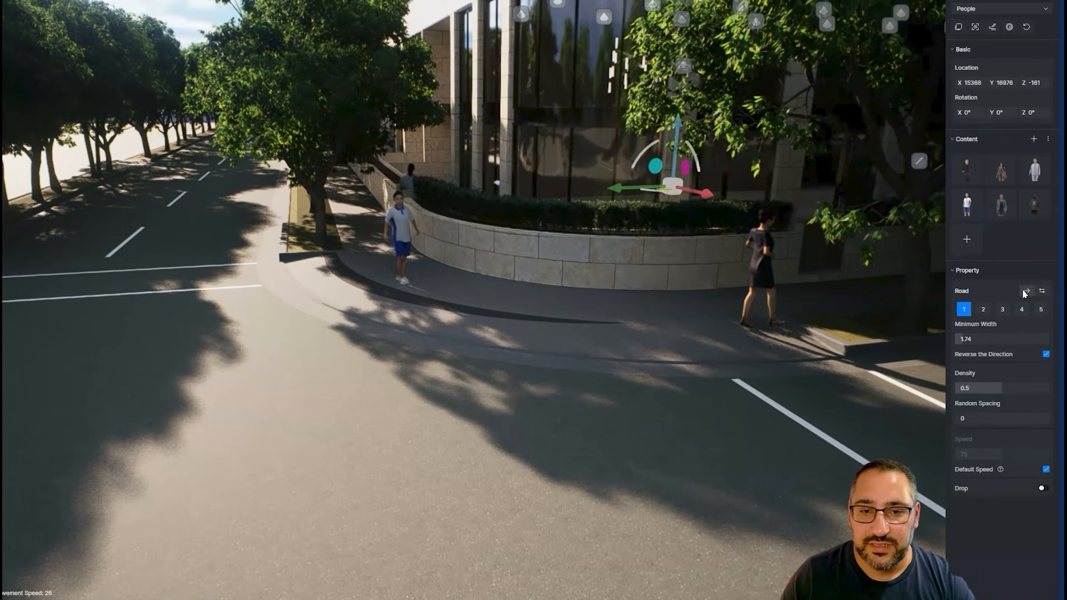
{"action": "left_click", "coordinate": [1026, 273]}
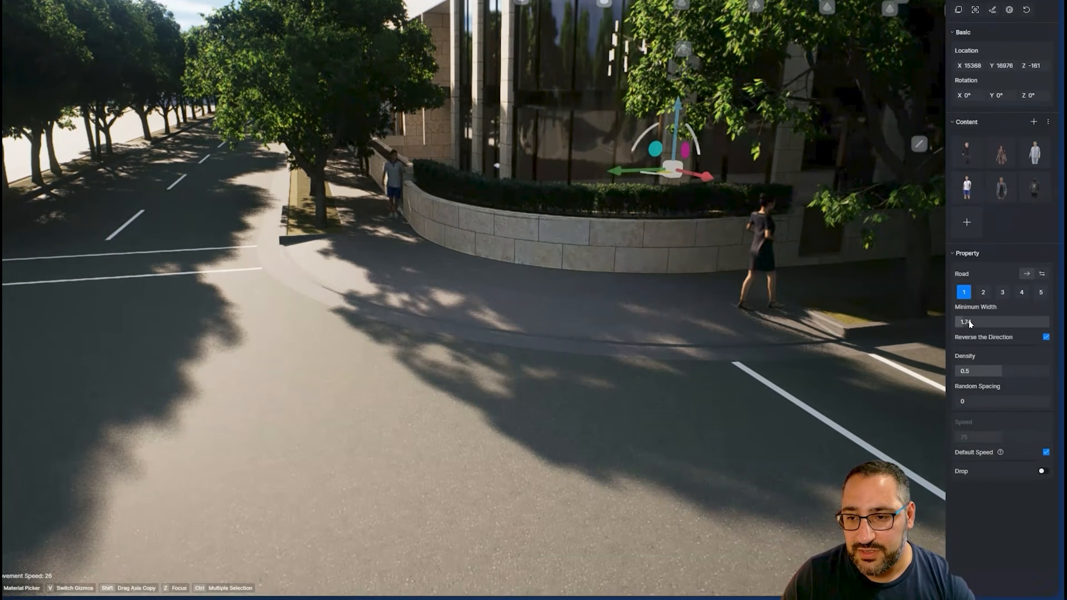
{"action": "left_click_drag", "start_coordinate": [969, 344], "coordinate": [971, 345]}
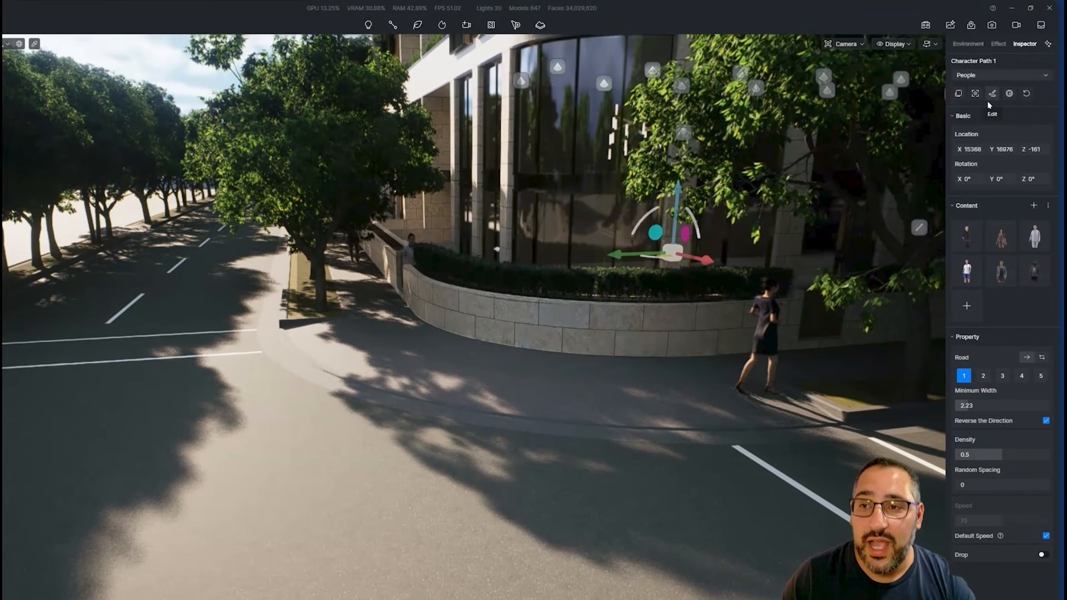
Reposition the character path's far end point on the side pavement to about X 40813, Y 4806 and finish editing
{"action": "left_click", "coordinate": [993, 97]}
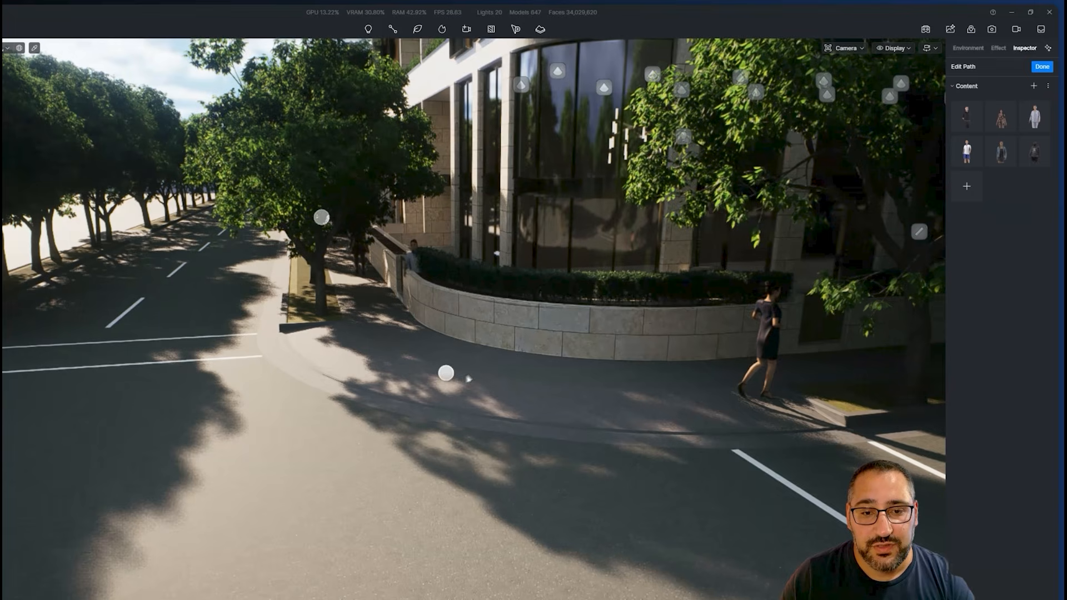
{"action": "left_click", "coordinate": [440, 374]}
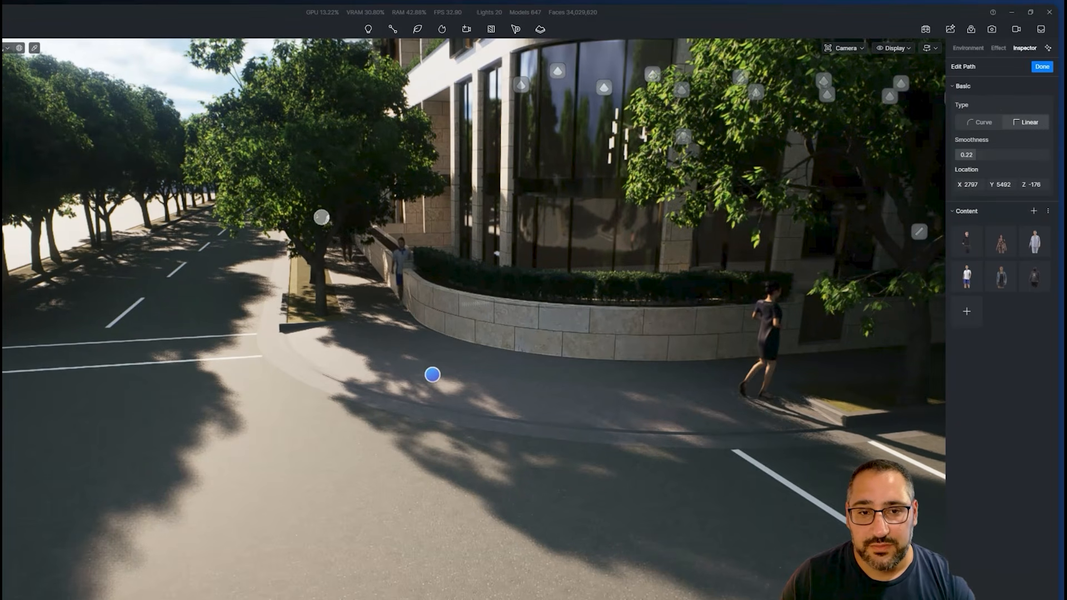
{"action": "key", "text": "w"}
{"action": "right_click_drag", "start_coordinate": [497, 254], "coordinate": [433, 291]}
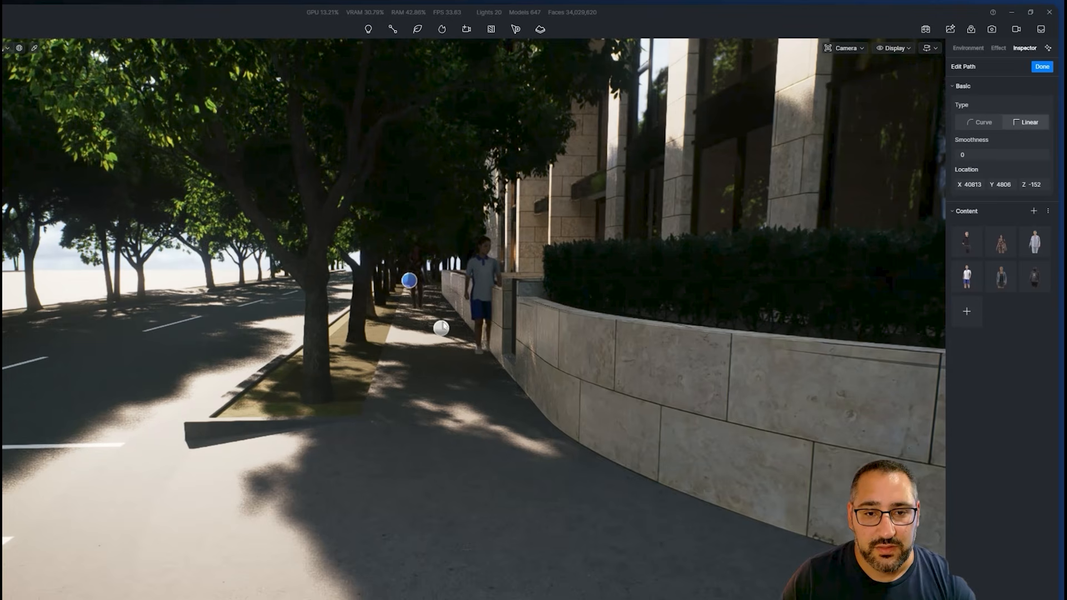
{"action": "left_click", "coordinate": [444, 327]}
{"action": "key", "text": "Delete"}
{"action": "left_click", "coordinate": [1042, 67]}
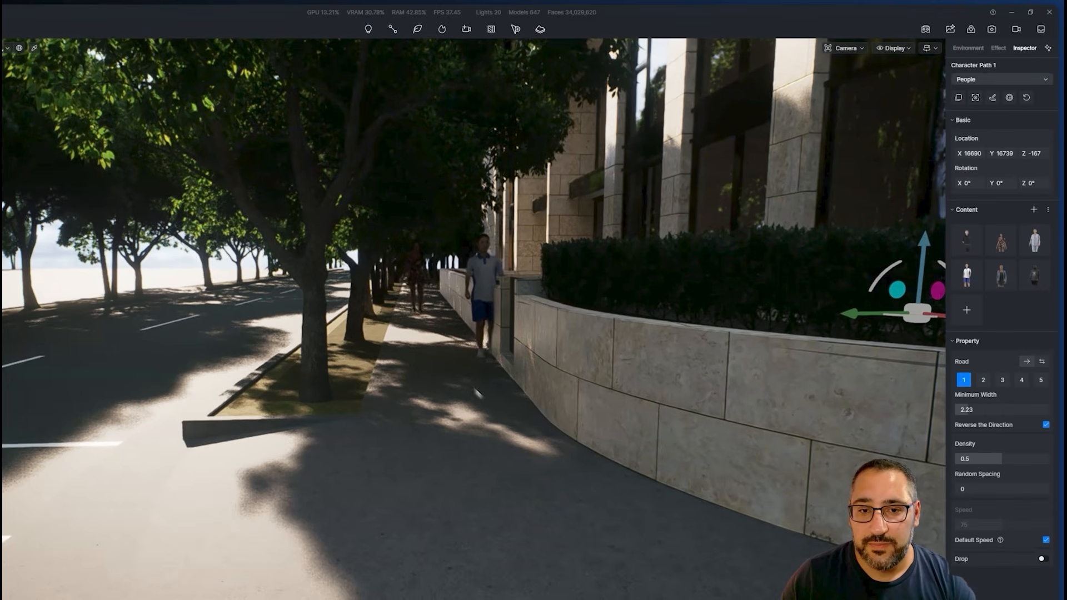
Set the character path's minimum width to 1.51 and turn off Reverse the Direction
{"action": "key", "text": "s"}
{"action": "right_click_drag", "start_coordinate": [477, 393], "coordinate": [585, 515]}
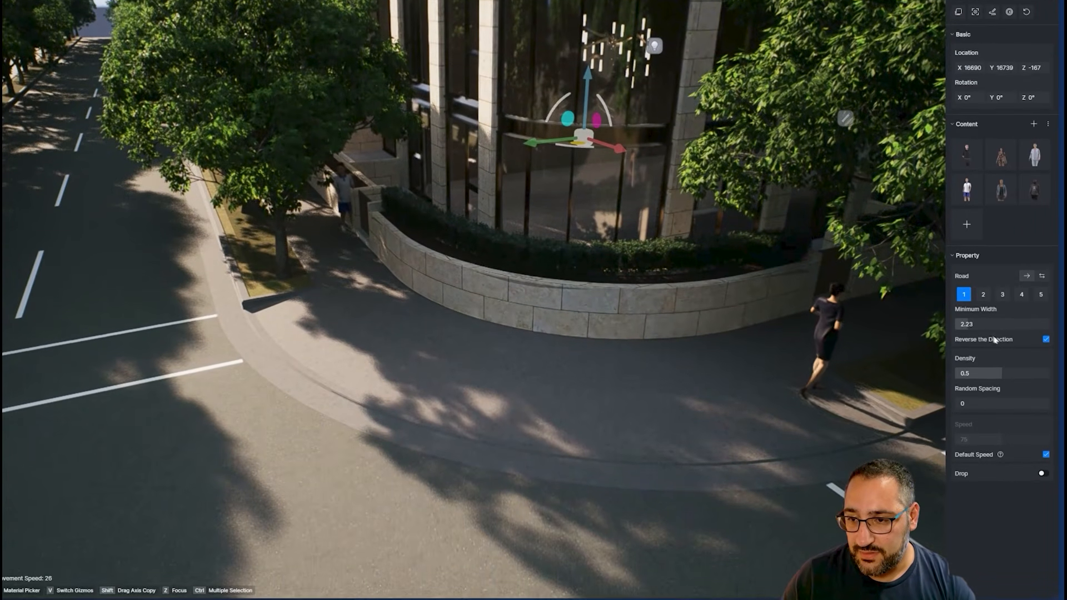
{"action": "left_click_drag", "start_coordinate": [969, 413], "coordinate": [969, 413]}
{"action": "left_click_drag", "start_coordinate": [969, 327], "coordinate": [962, 327]}
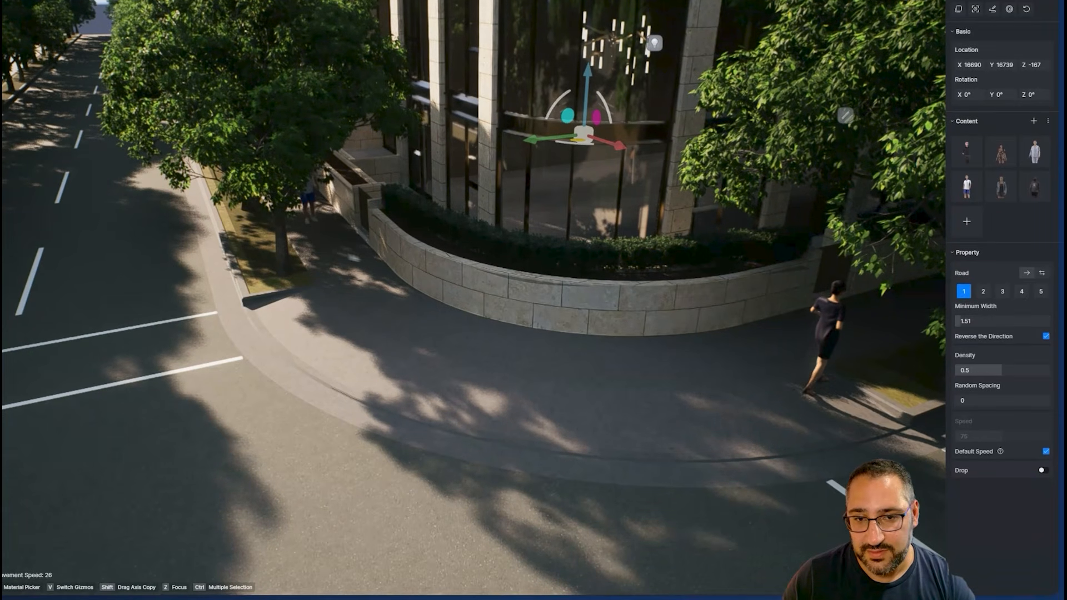
{"action": "right_click_drag", "start_coordinate": [534, 366], "coordinate": [629, 374]}
{"action": "scroll", "coordinate": [706, 301], "scroll_direction": "down", "scroll_amount": 3}
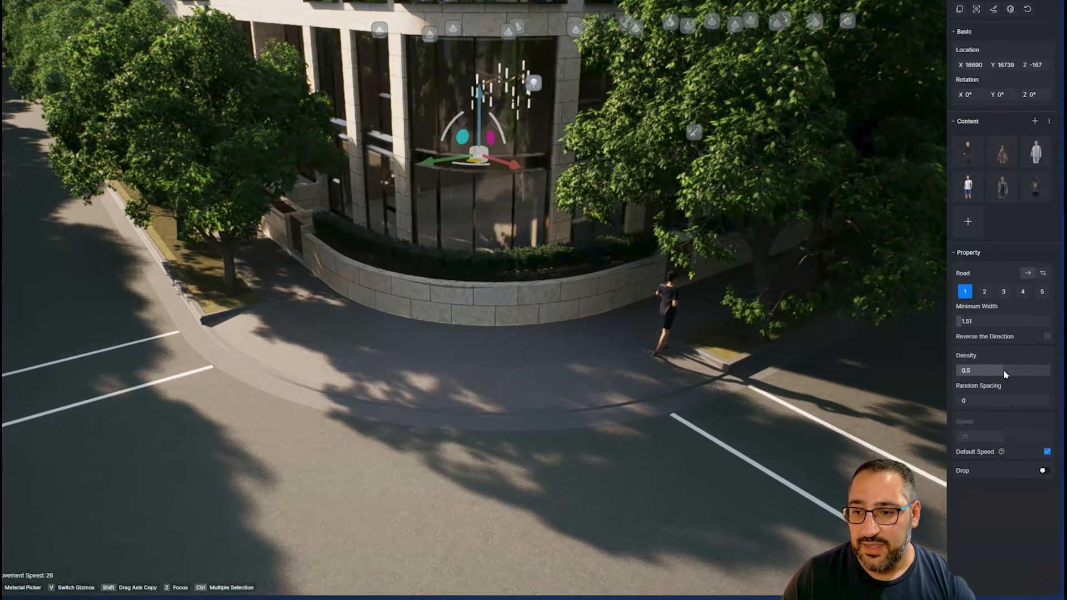
Set the character path's density to 0.65 and its random spacing to 0.6
{"action": "left_click_drag", "start_coordinate": [1013, 373], "coordinate": [1015, 373]}
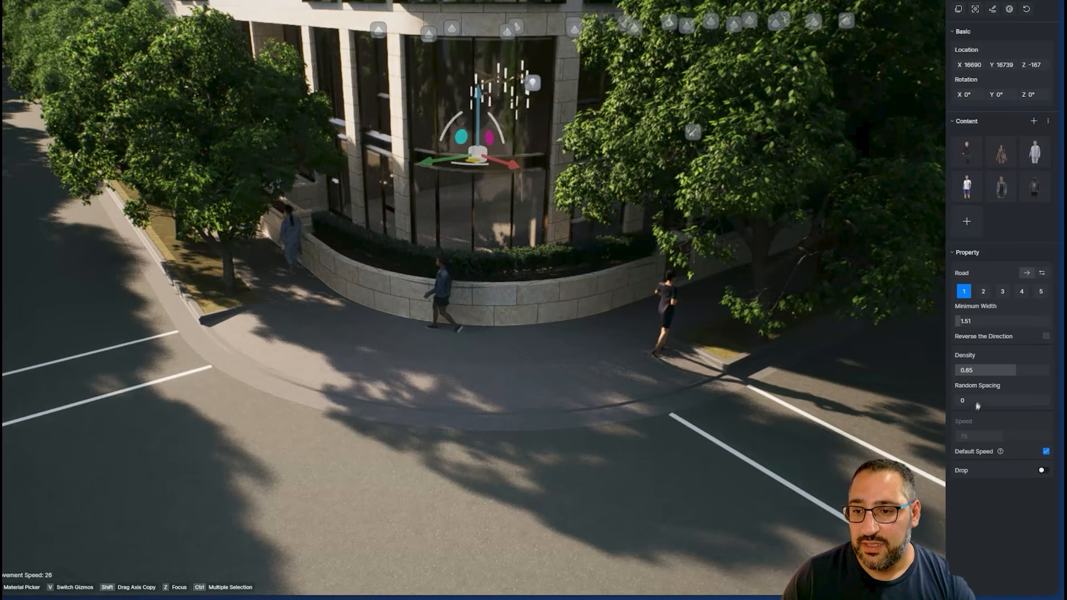
{"action": "left_click_drag", "start_coordinate": [978, 406], "coordinate": [1027, 398]}
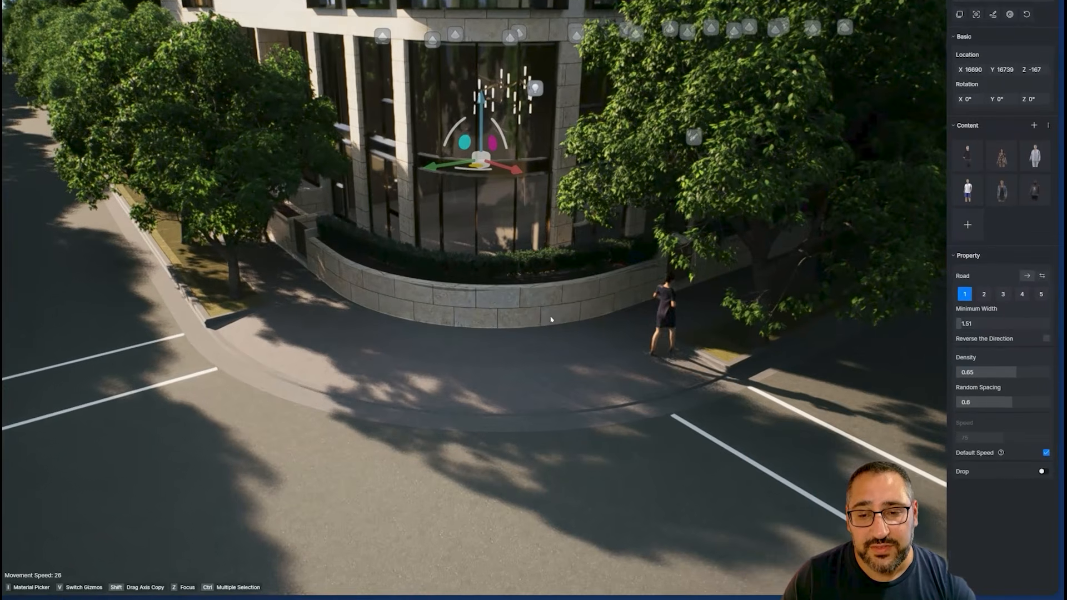
{"action": "right_click_drag", "start_coordinate": [610, 350], "coordinate": [701, 228]}
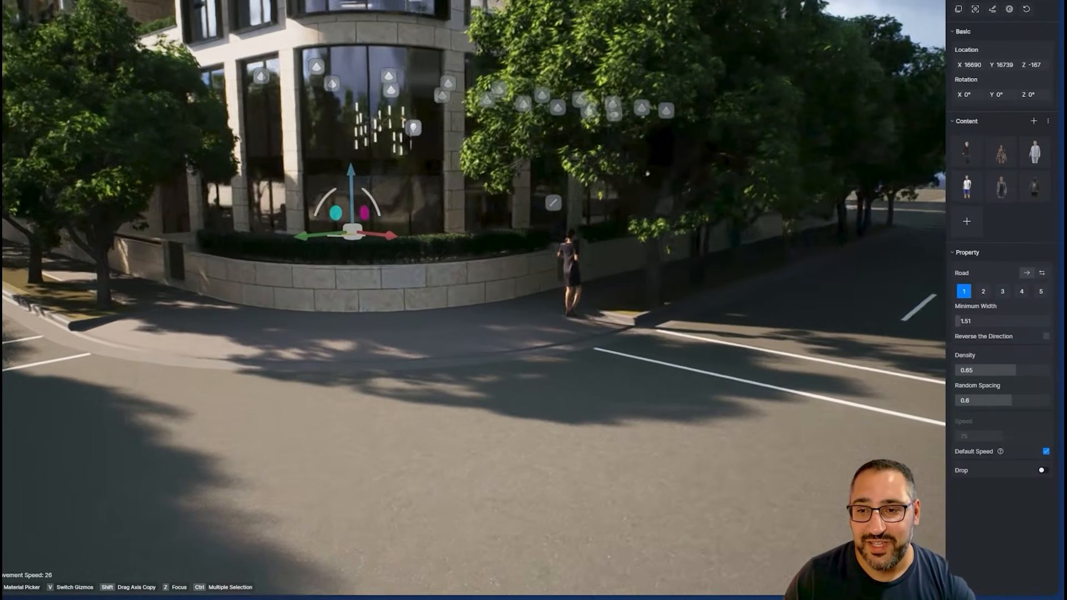
Increase the character path's density to 0.95 and its random spacing to 1
{"action": "right_click_drag", "start_coordinate": [647, 173], "coordinate": [596, 149]}
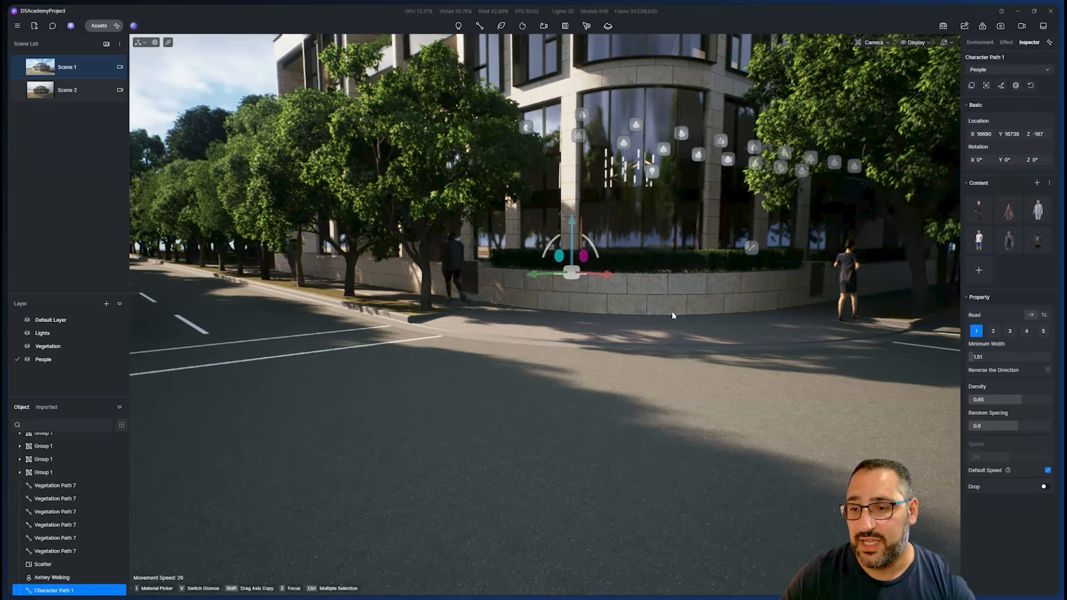
{"action": "left_click_drag", "start_coordinate": [1035, 401], "coordinate": [1050, 401]}
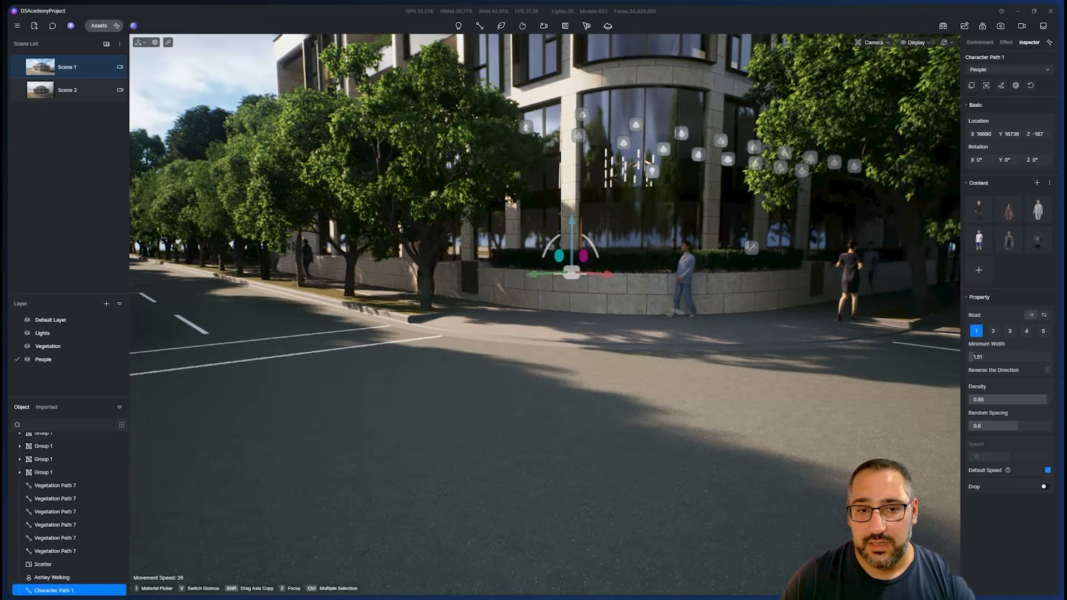
{"action": "key", "text": "e"}
{"action": "right_click_drag", "start_coordinate": [545, 315], "coordinate": [593, 329]}
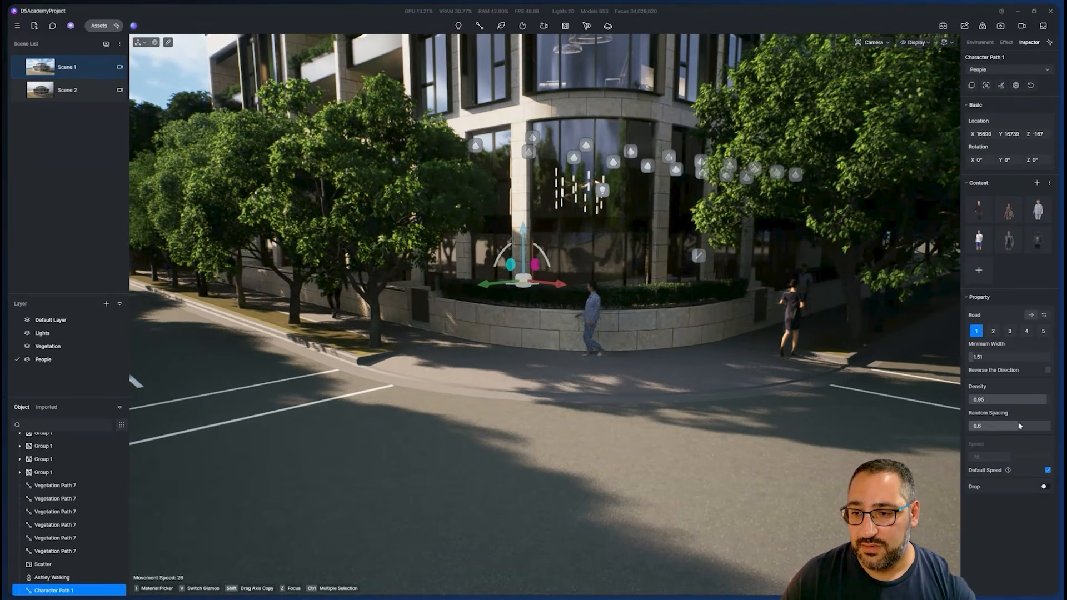
{"action": "left_click_drag", "start_coordinate": [1020, 426], "coordinate": [1050, 426]}
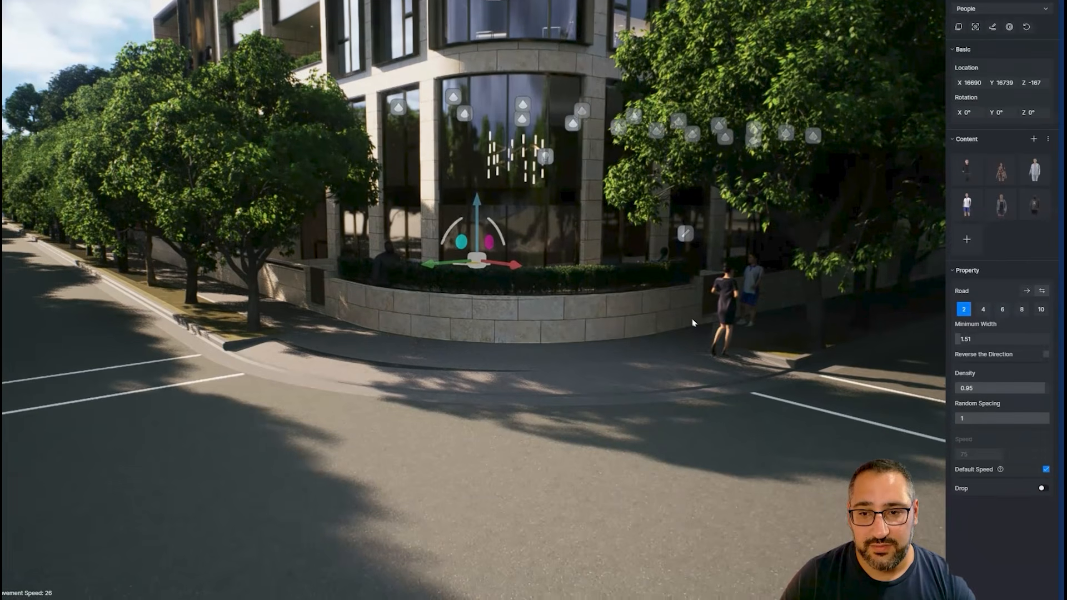
Switch the character path to two-way traffic with two lanes and set its minimum width to 1
{"action": "key", "text": "d"}
{"action": "right_click_drag", "start_coordinate": [651, 295], "coordinate": [430, 293]}
{"action": "key", "text": "w"}
{"action": "key", "text": "a"}
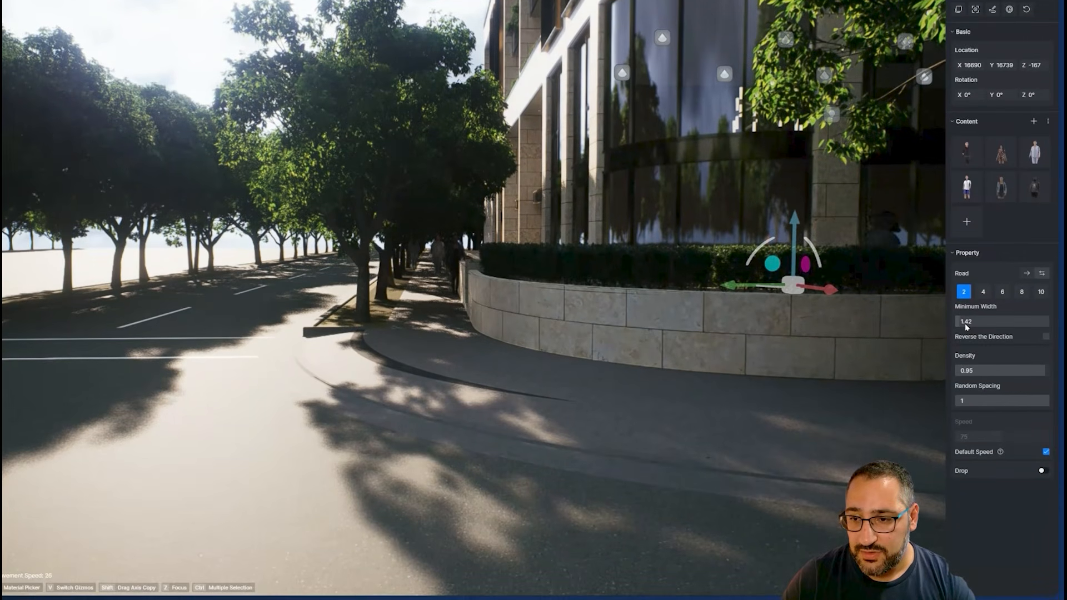
{"action": "left_click_drag", "start_coordinate": [966, 327], "coordinate": [954, 326]}
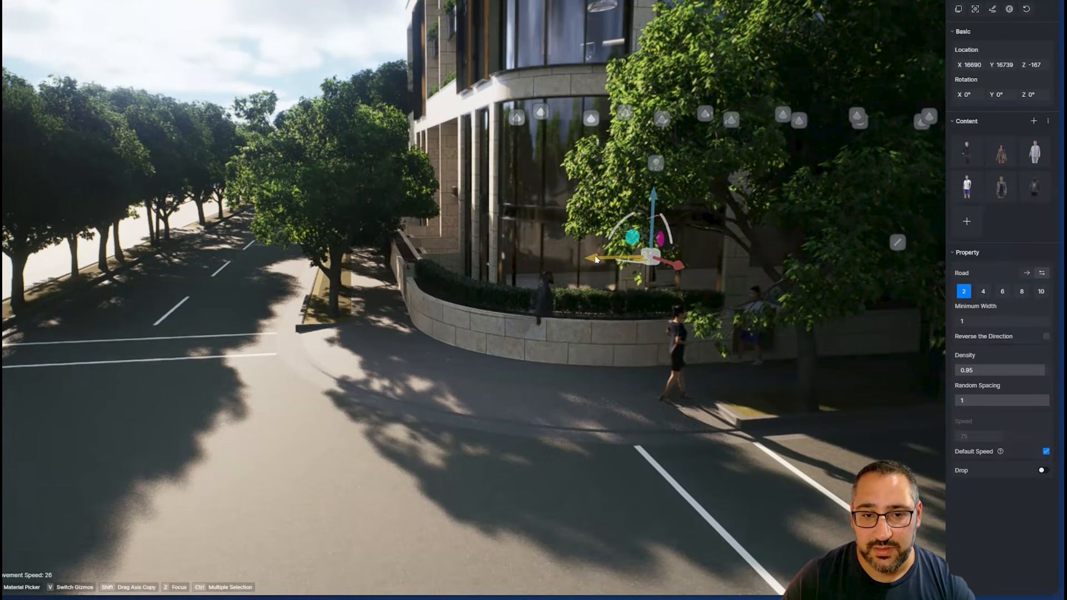
Move the whole character path along the corner pavement to about X 15133, Y 16049
{"action": "mouse_move", "coordinate": [588, 260]}
{"action": "left_mouse_down"}
{"action": "mouse_move", "coordinate": [670, 271]}
{"action": "mouse_move", "coordinate": [592, 264]}
{"action": "left_mouse_up"}
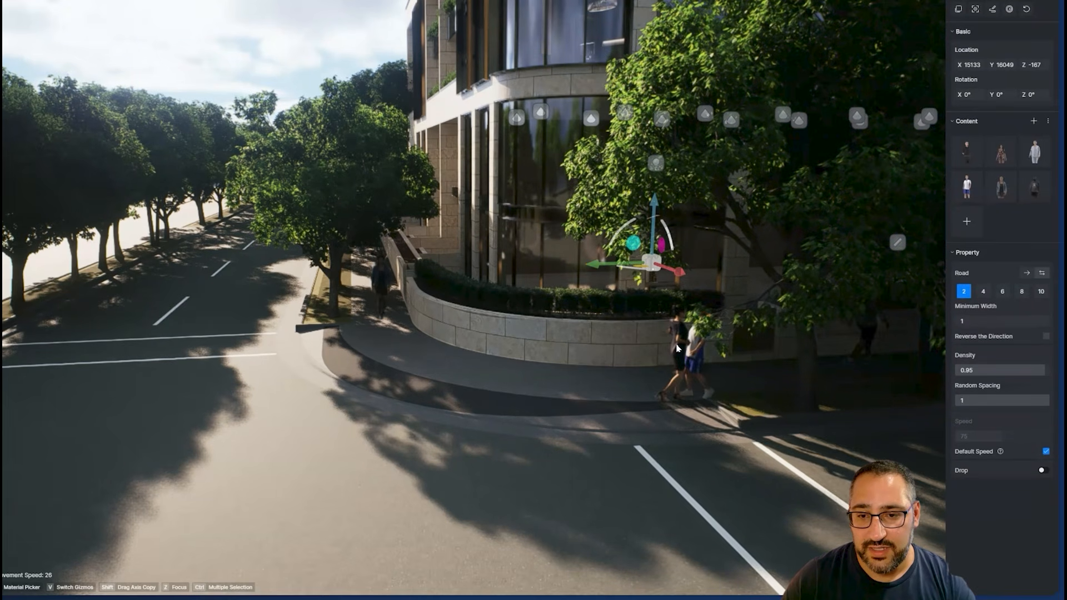
{"action": "right_click_drag", "start_coordinate": [676, 345], "coordinate": [559, 321]}
{"action": "key", "text": "a"}
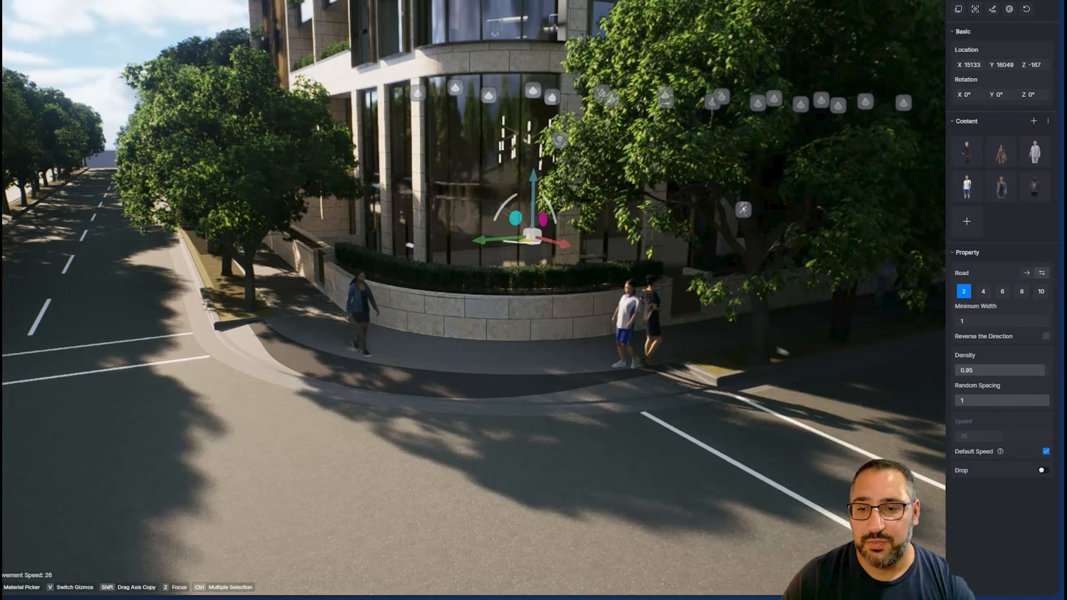
Delete the standalone walking woman standing on the corner pavement
{"action": "left_click", "coordinate": [674, 346]}
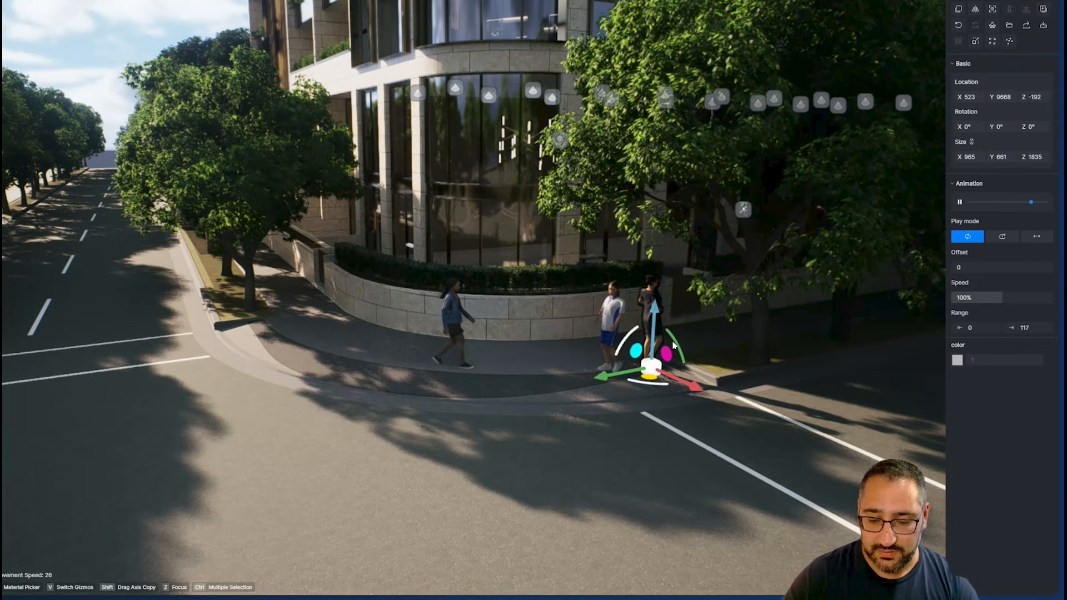
{"action": "key", "text": "Delete"}
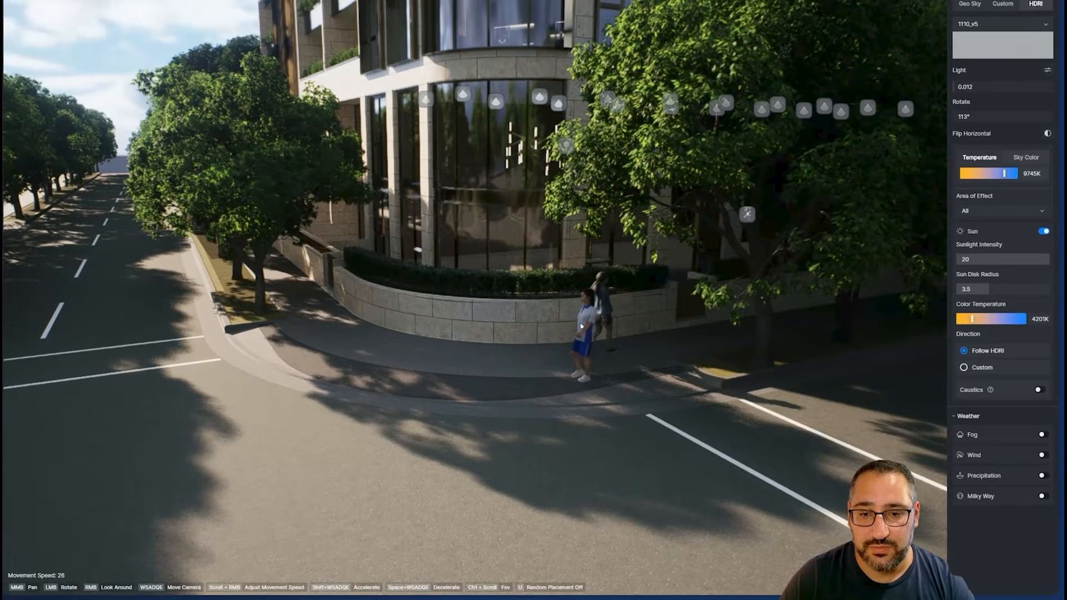
{"action": "left_click", "coordinate": [645, 358]}
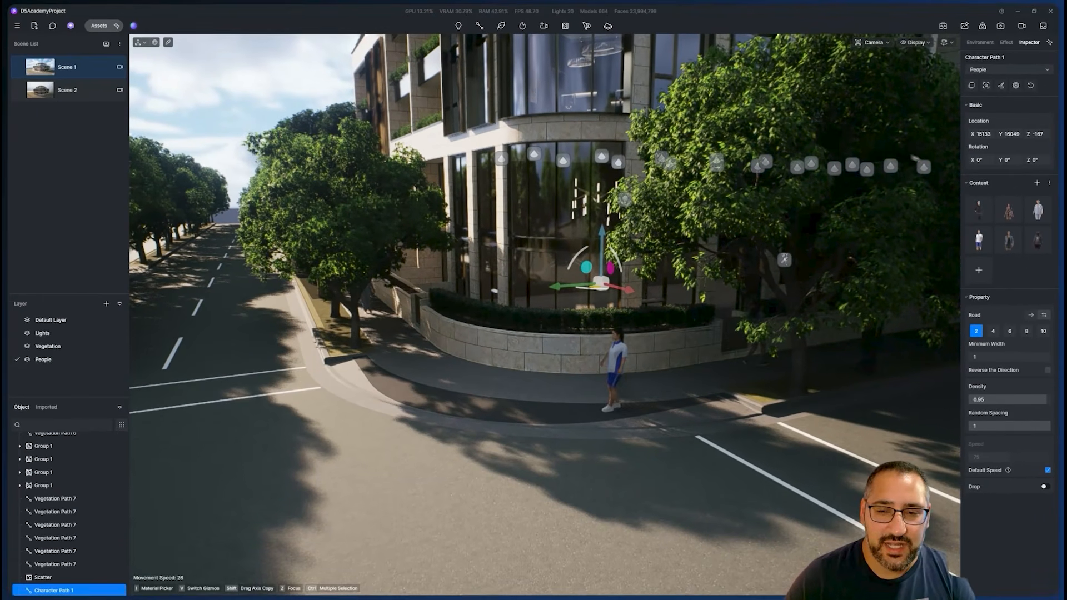
{"action": "left_click", "coordinate": [994, 97]}
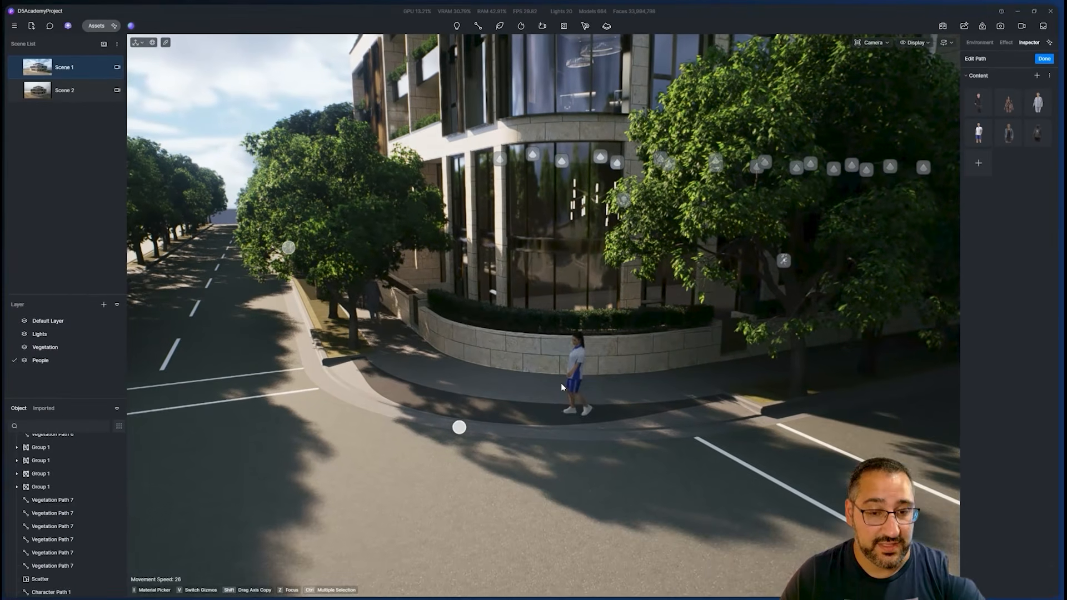
{"action": "left_click", "coordinate": [562, 384]}
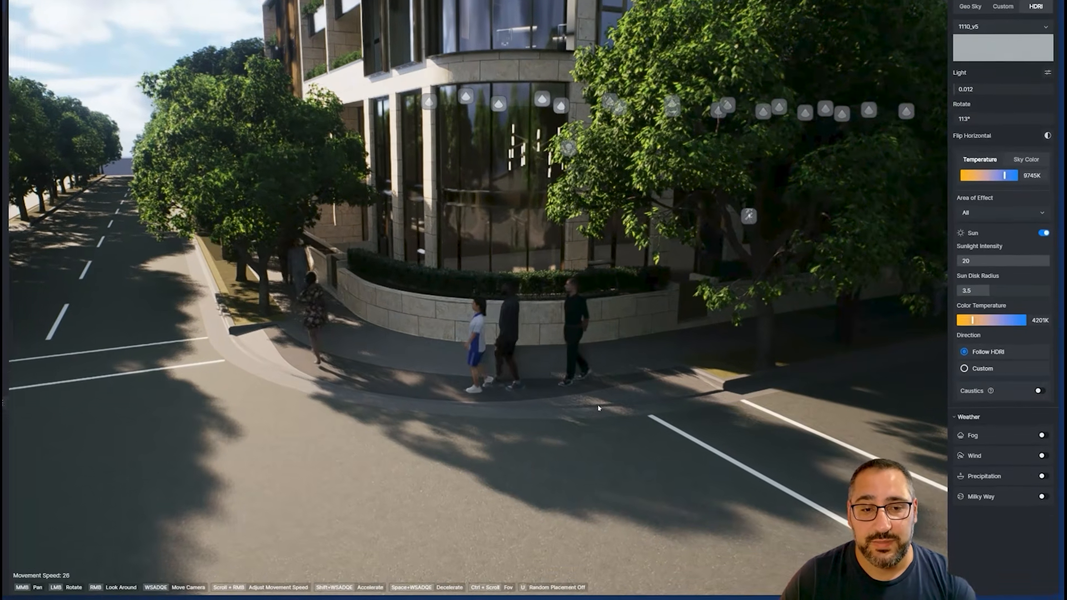
Select the character path on the pavement and reduce its density to 0.62
{"action": "left_click_drag", "start_coordinate": [652, 431], "coordinate": [695, 415]}
{"action": "scroll", "coordinate": [695, 416], "scroll_direction": "down", "scroll_amount": 2}
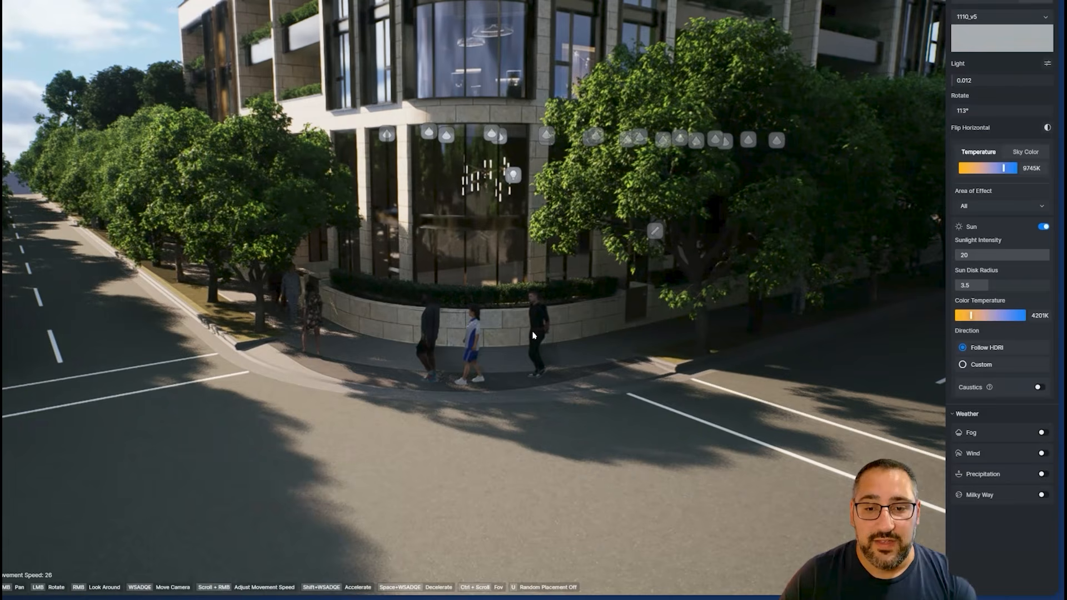
{"action": "left_click", "coordinate": [533, 335]}
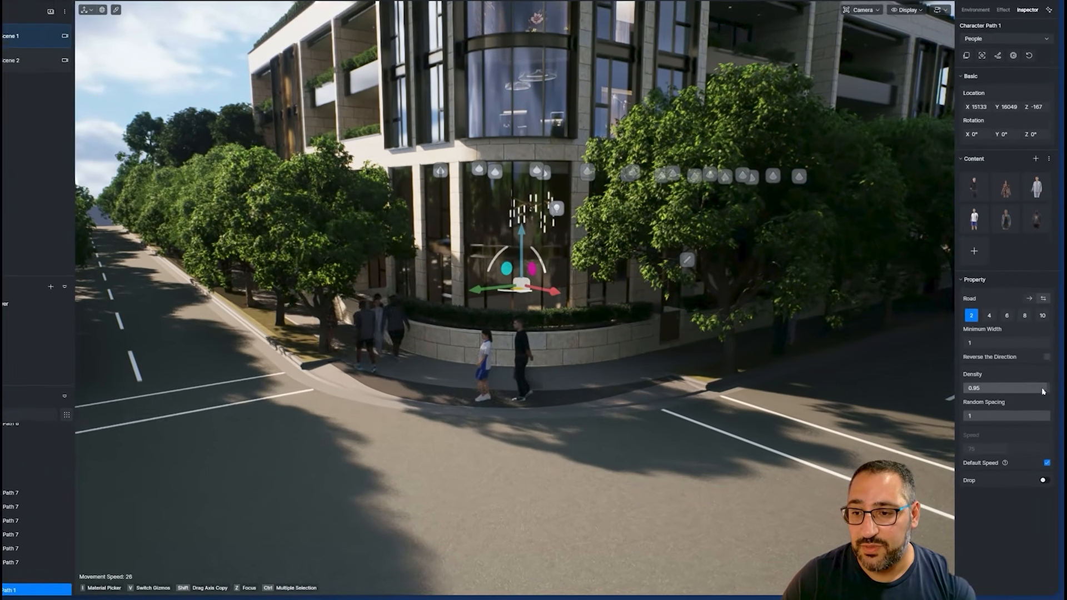
{"action": "left_click_drag", "start_coordinate": [1046, 402], "coordinate": [1027, 404]}
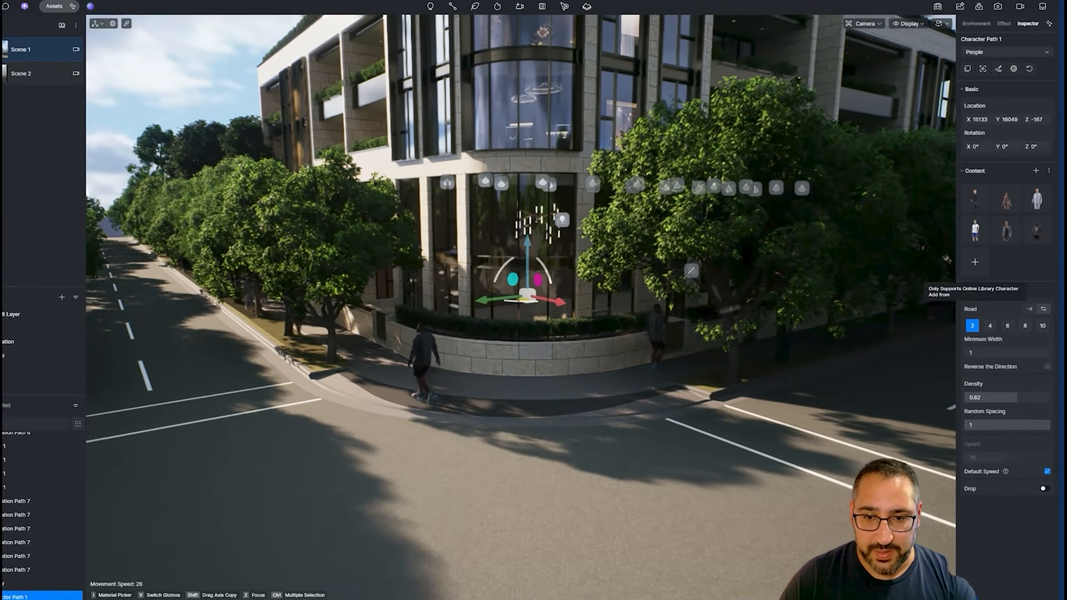
Add the Lisa Walking 02 and Joseph Walking models from the online library to the character path's content
{"action": "scroll", "coordinate": [655, 349], "scroll_direction": "up", "scroll_amount": 3}
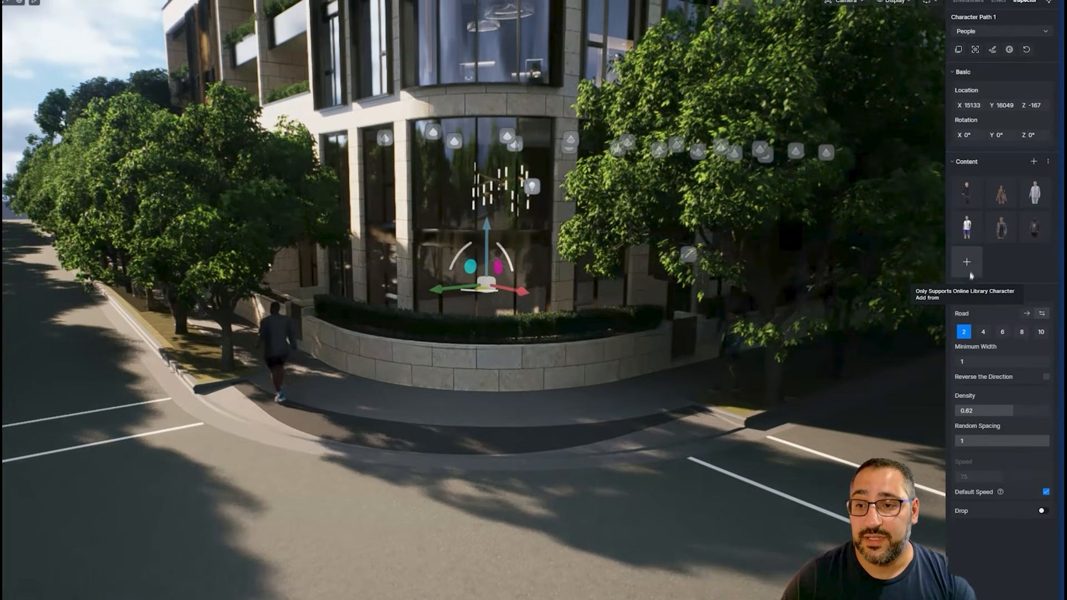
{"action": "left_click", "coordinate": [968, 242]}
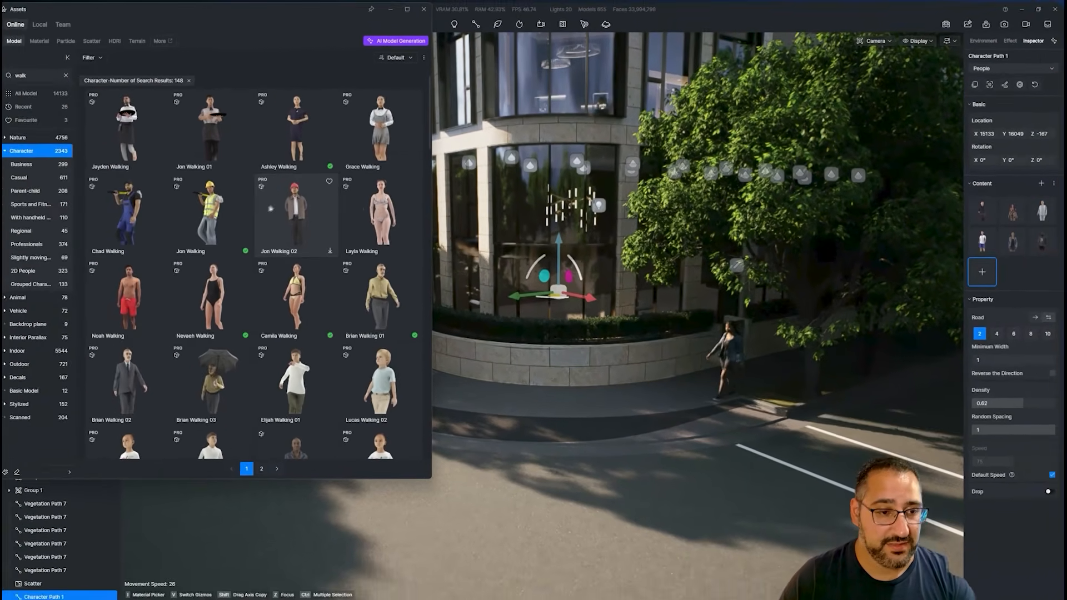
{"action": "scroll", "coordinate": [315, 246], "scroll_direction": "down", "scroll_amount": 2}
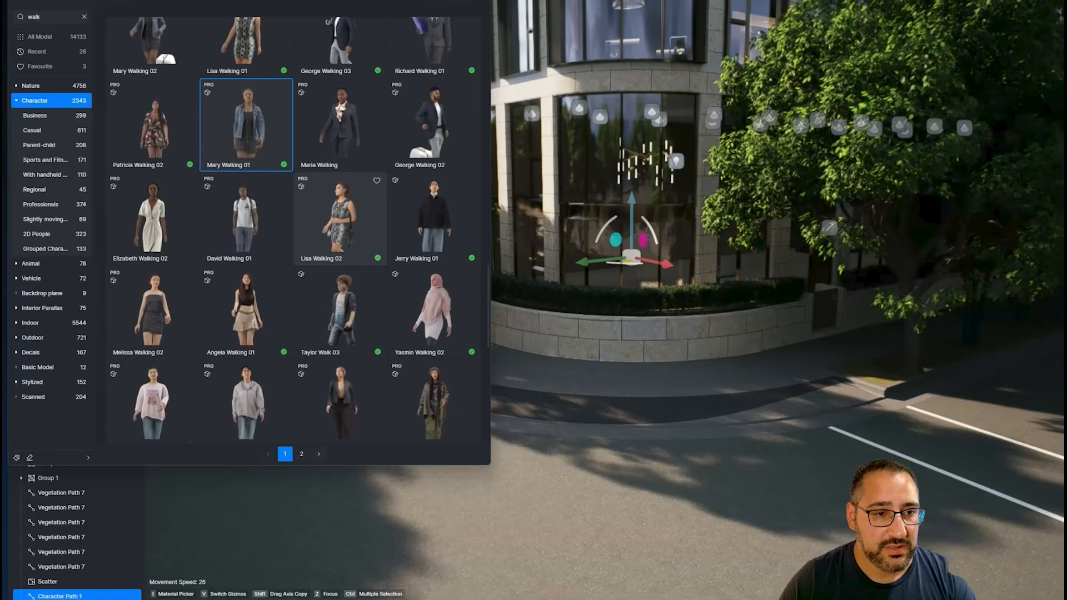
{"action": "left_click", "coordinate": [276, 236]}
{"action": "scroll", "coordinate": [216, 201], "scroll_direction": "down", "scroll_amount": 3}
{"action": "scroll", "coordinate": [237, 203], "scroll_direction": "down", "scroll_amount": 2}
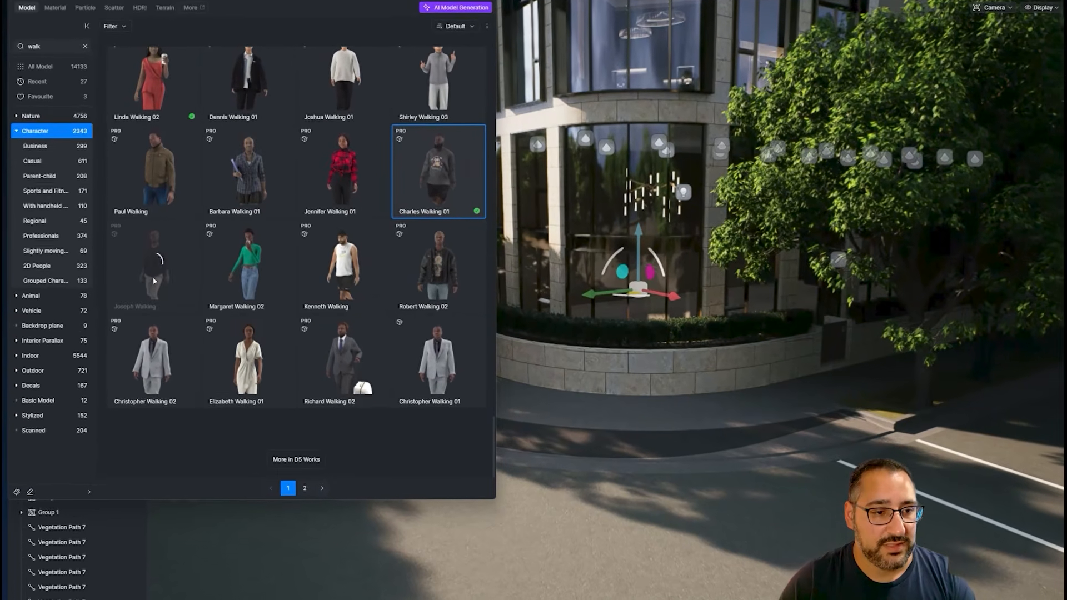
{"action": "left_click", "coordinate": [157, 286]}
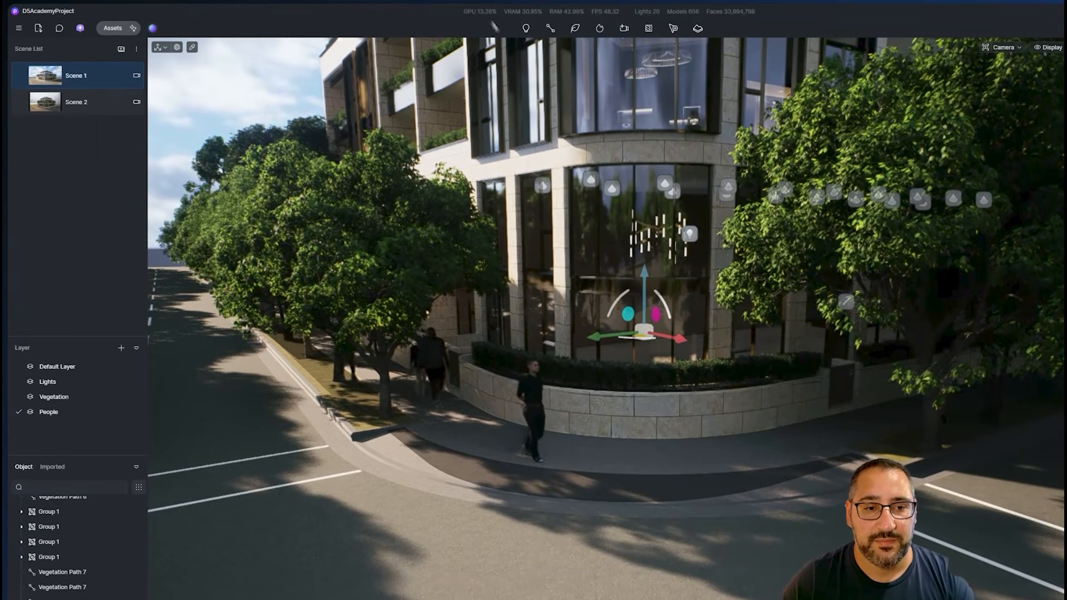
Clear the walk search in the asset library and list the Casual character category for the building's balconies
{"action": "scroll", "coordinate": [740, 274], "scroll_direction": "down", "scroll_amount": 3}
{"action": "right_click_drag", "start_coordinate": [764, 317], "coordinate": [717, 342]}
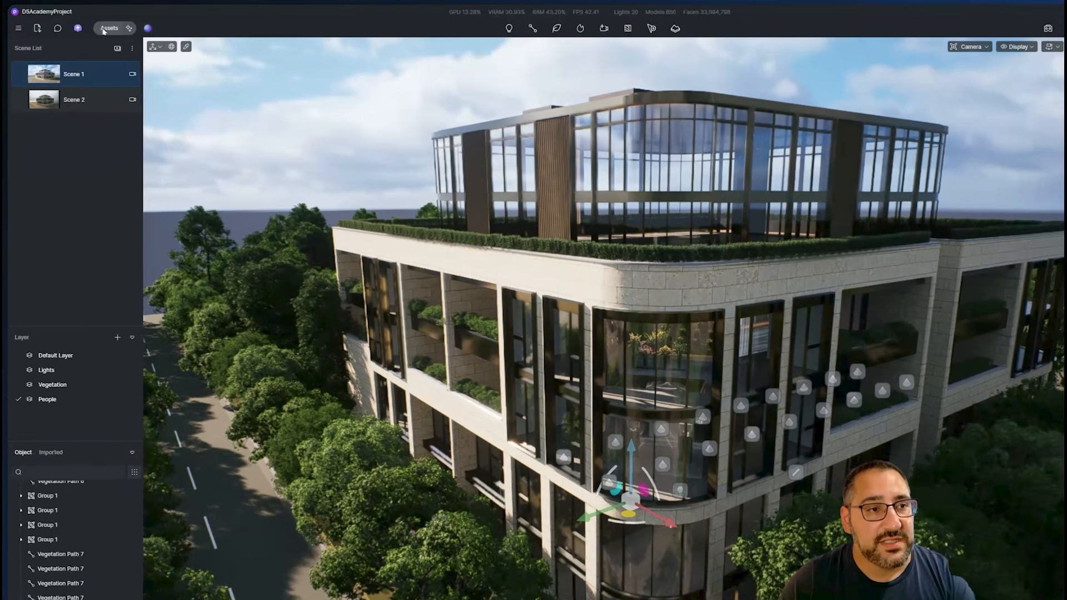
{"action": "left_click", "coordinate": [98, 25]}
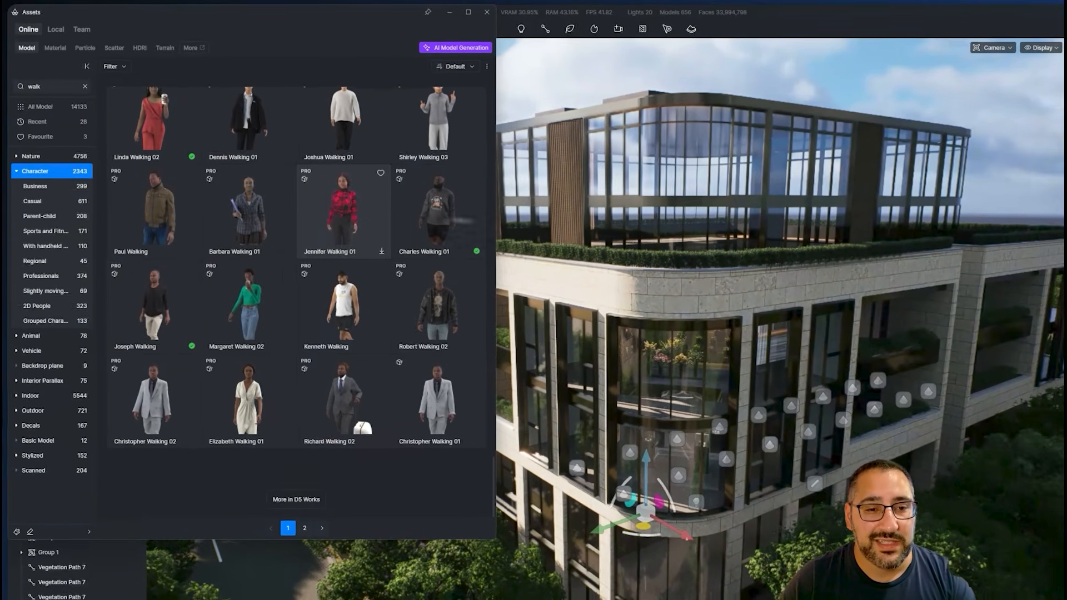
{"action": "scroll", "coordinate": [337, 370], "scroll_direction": "up", "scroll_amount": 5}
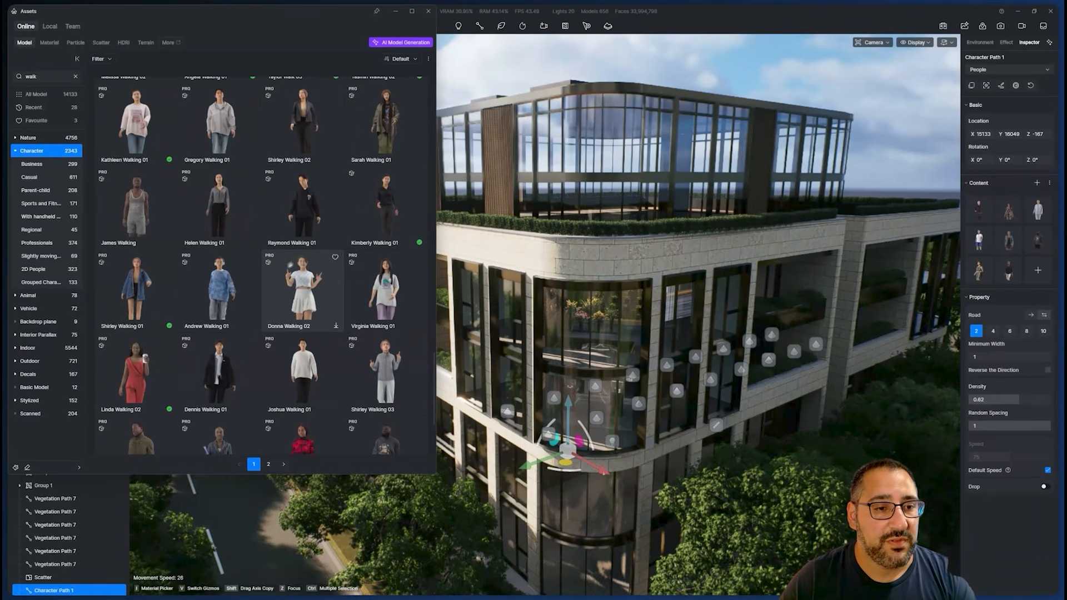
{"action": "scroll", "coordinate": [267, 307], "scroll_direction": "up", "scroll_amount": 2}
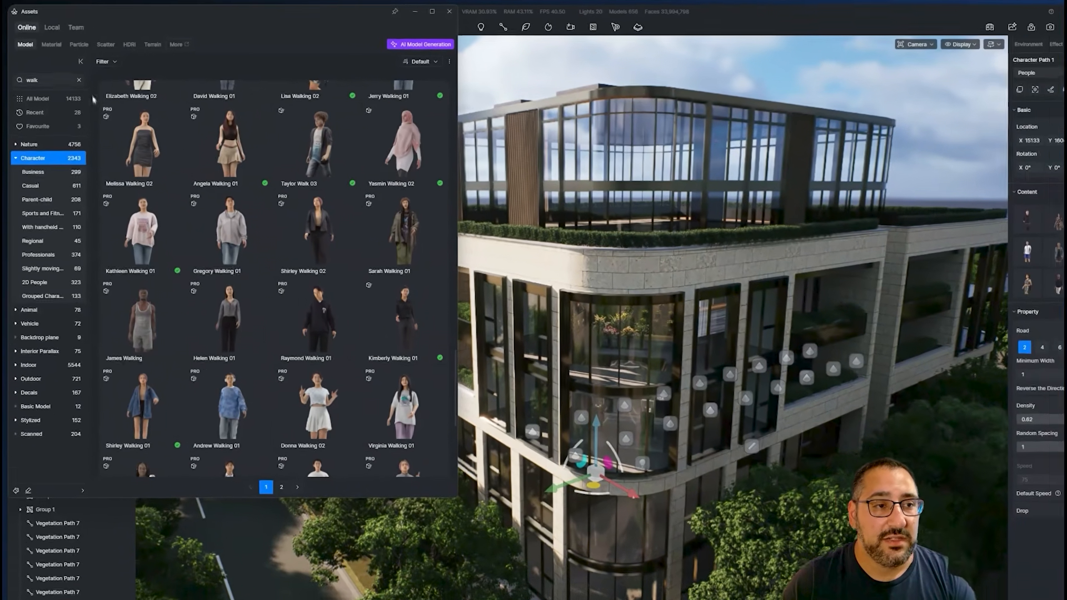
{"action": "left_click", "coordinate": [76, 77]}
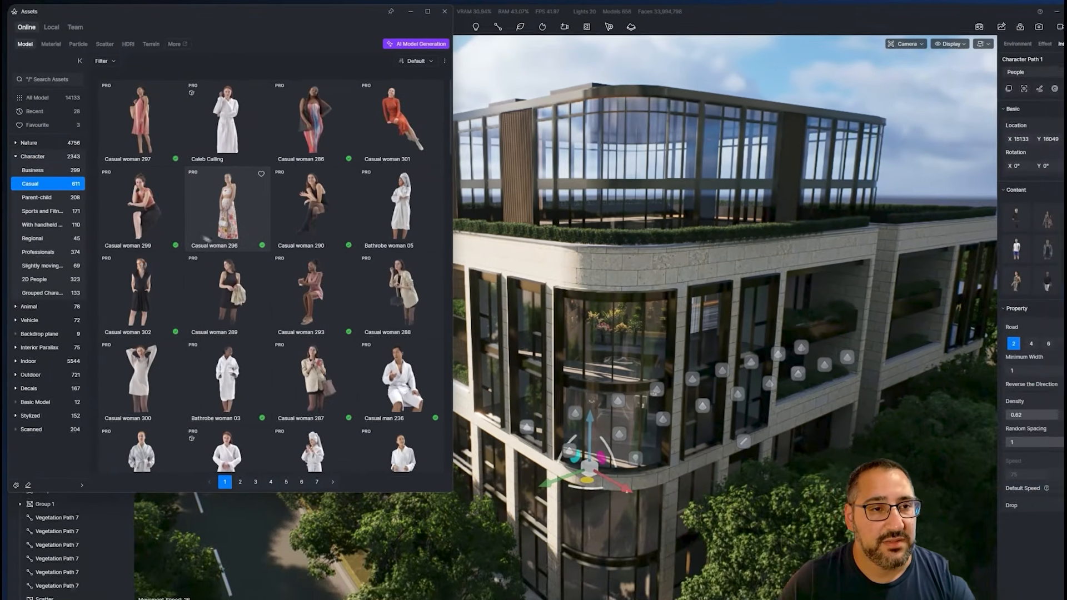
Place the Casual woman 273 model behind the planter on the building's lower balcony
{"action": "scroll", "coordinate": [264, 236], "scroll_direction": "down", "scroll_amount": 2}
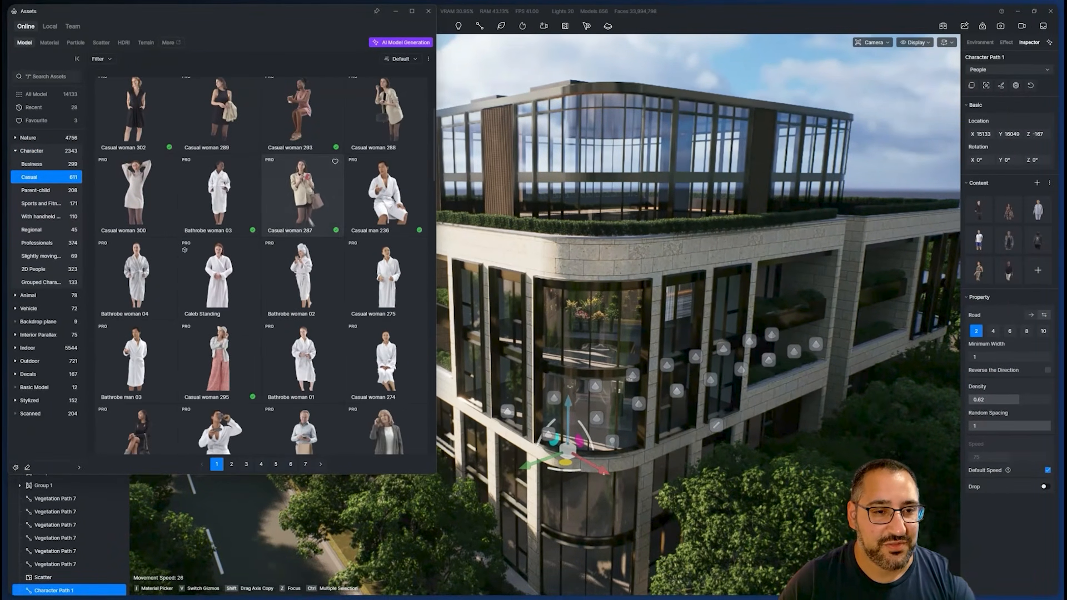
{"action": "scroll", "coordinate": [275, 170], "scroll_direction": "down", "scroll_amount": 3}
{"action": "scroll", "coordinate": [281, 192], "scroll_direction": "down", "scroll_amount": 2}
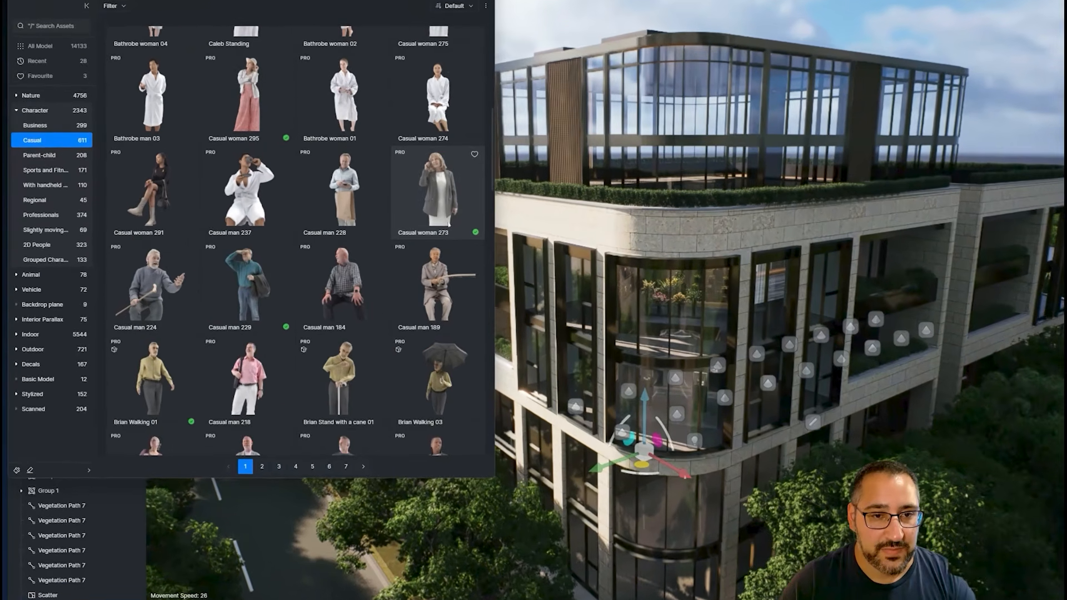
{"action": "left_click", "coordinate": [380, 274]}
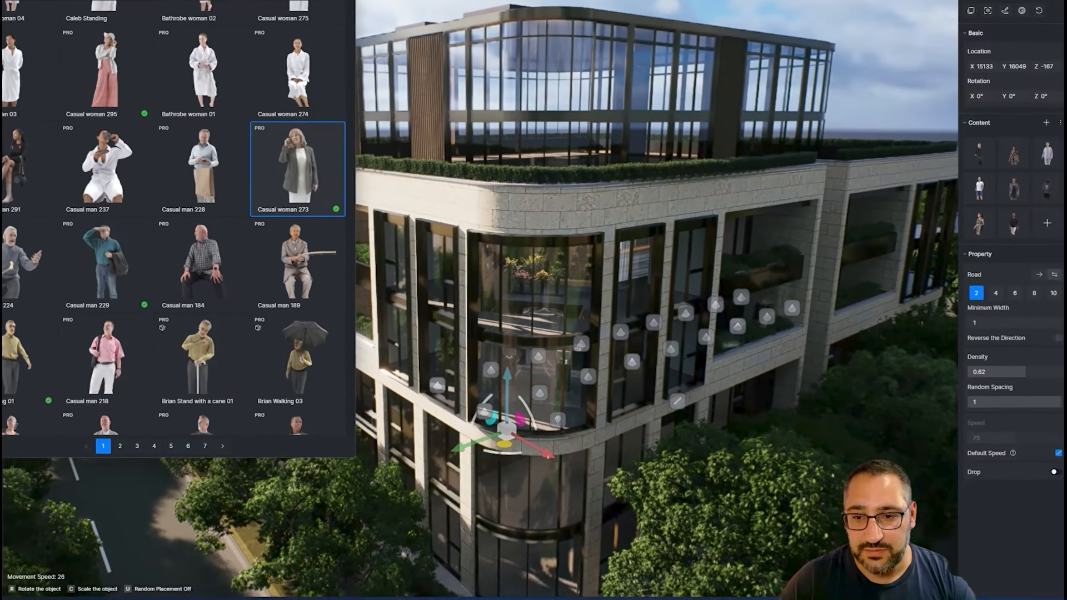
{"action": "right_click_drag", "start_coordinate": [577, 349], "coordinate": [613, 412]}
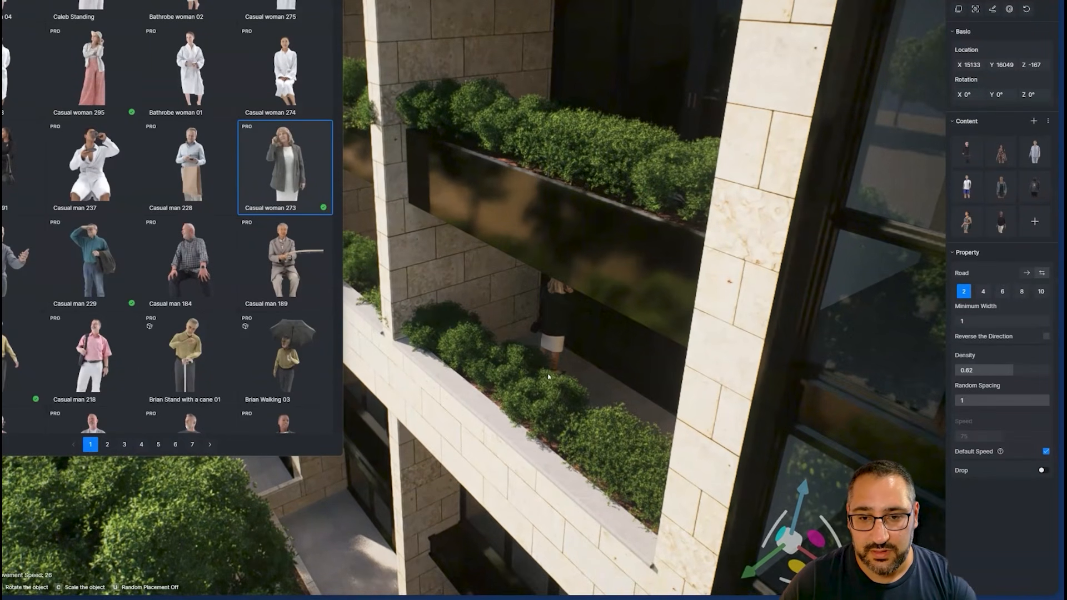
{"action": "left_click", "coordinate": [548, 377]}
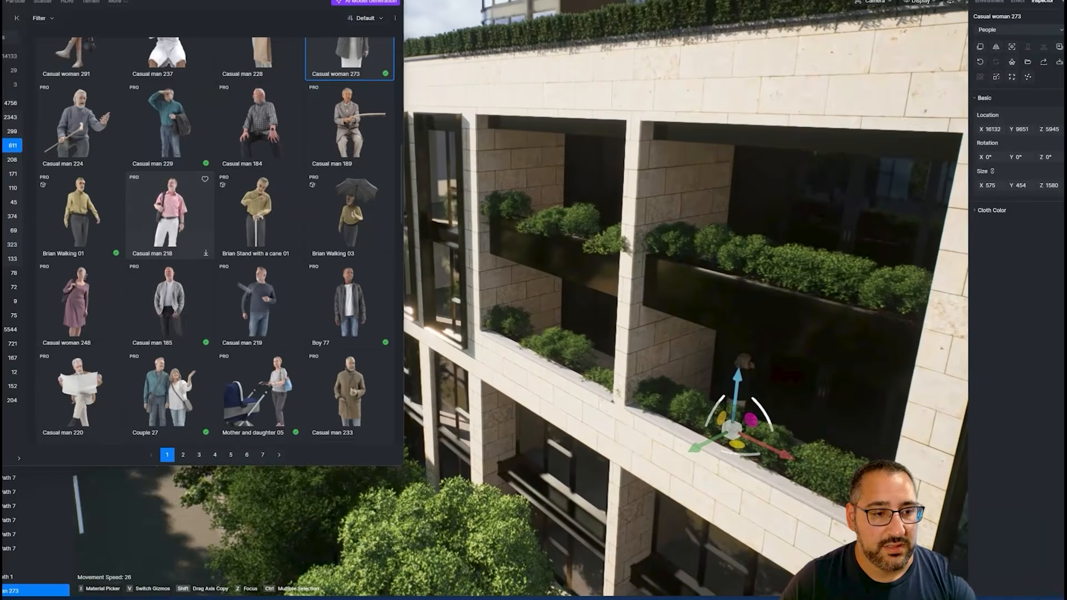
Place the Casual man 219 model behind the planter on the upper balcony at about X 21237, Y 9459, rotated 90° about Z
{"action": "scroll", "coordinate": [183, 185], "scroll_direction": "down", "scroll_amount": 3}
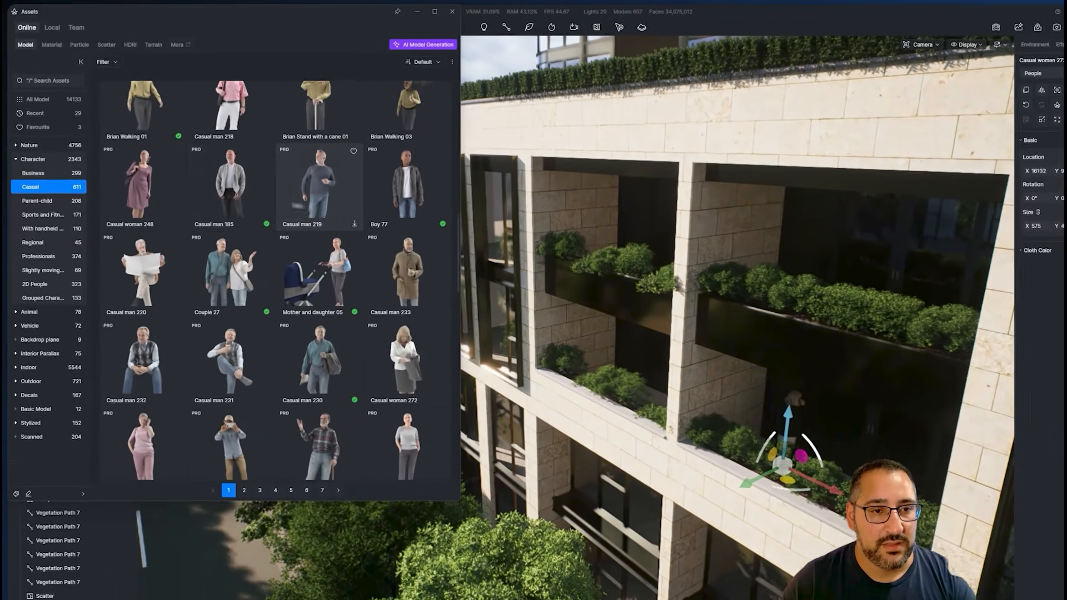
{"action": "left_click", "coordinate": [328, 188]}
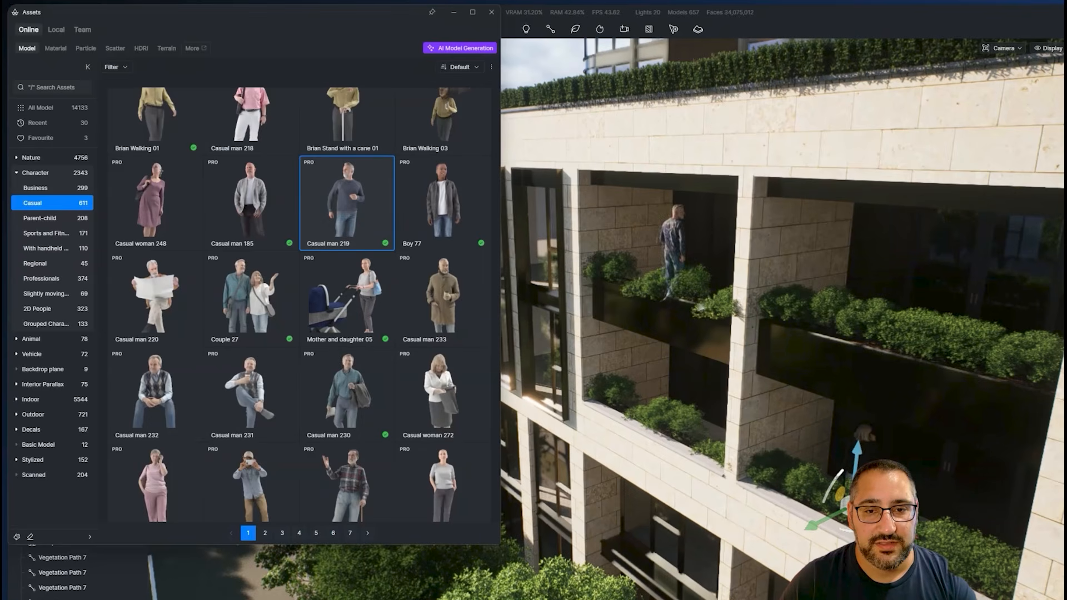
{"action": "right_click_drag", "start_coordinate": [670, 300], "coordinate": [704, 304]}
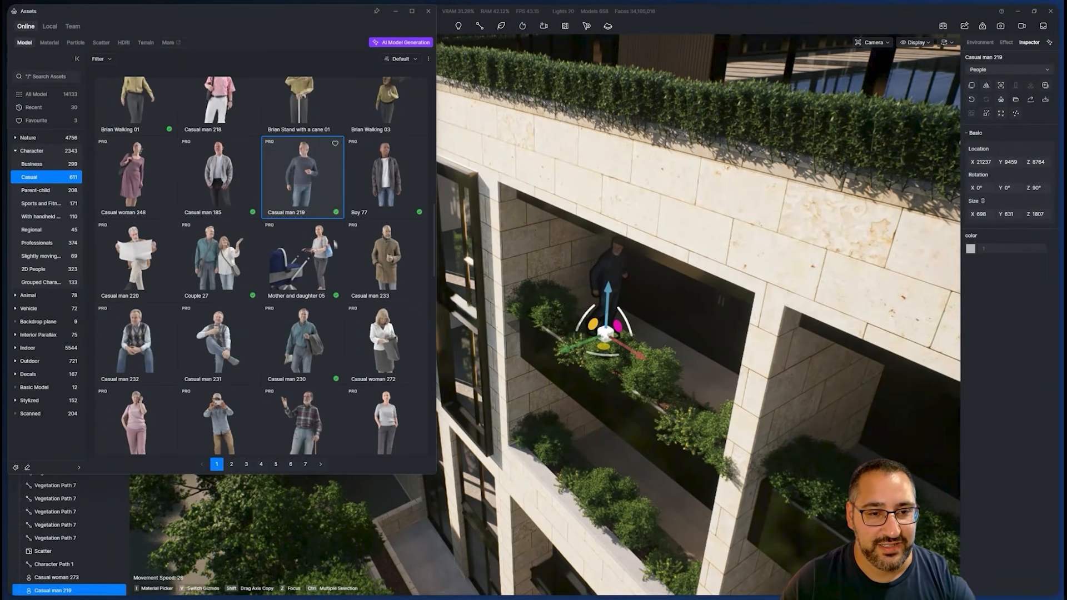
Place the Casual woman 269 model beside the man on the upper balcony at about X 19878, Y 9263, rotated 259° about Z
{"action": "scroll", "coordinate": [303, 200], "scroll_direction": "down", "scroll_amount": 3}
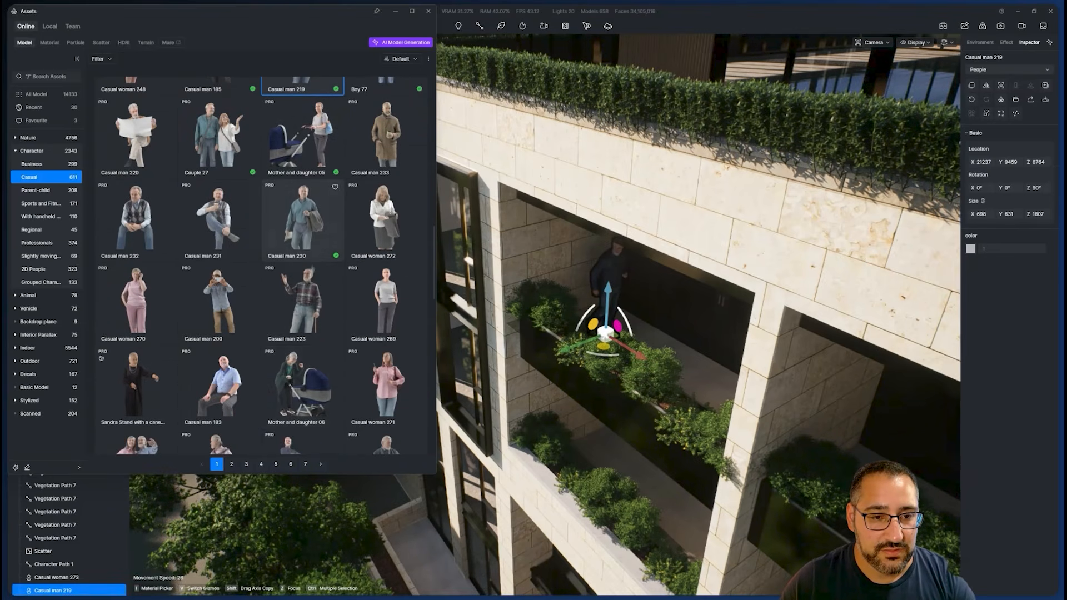
{"action": "scroll", "coordinate": [303, 222], "scroll_direction": "down", "scroll_amount": 1}
{"action": "left_click", "coordinate": [398, 291]}
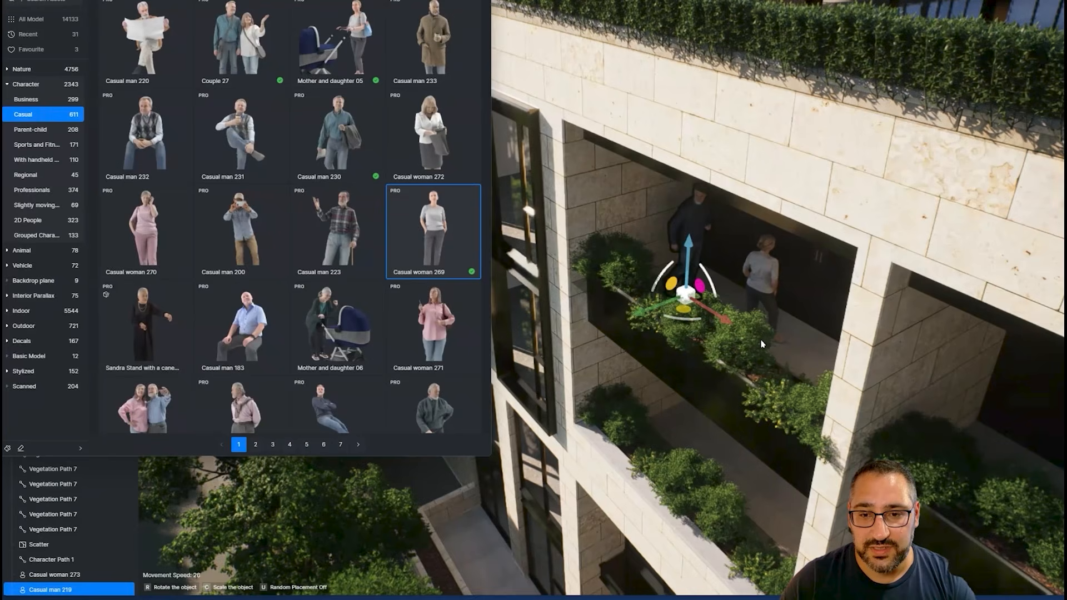
{"action": "left_click", "coordinate": [772, 339]}
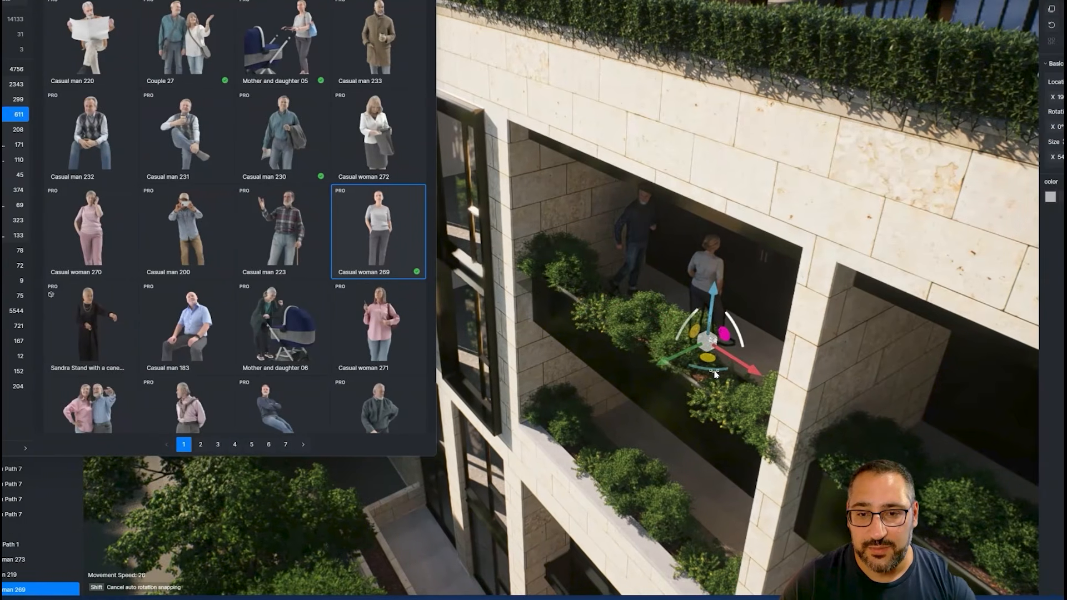
{"action": "left_click_drag", "start_coordinate": [715, 372], "coordinate": [742, 366]}
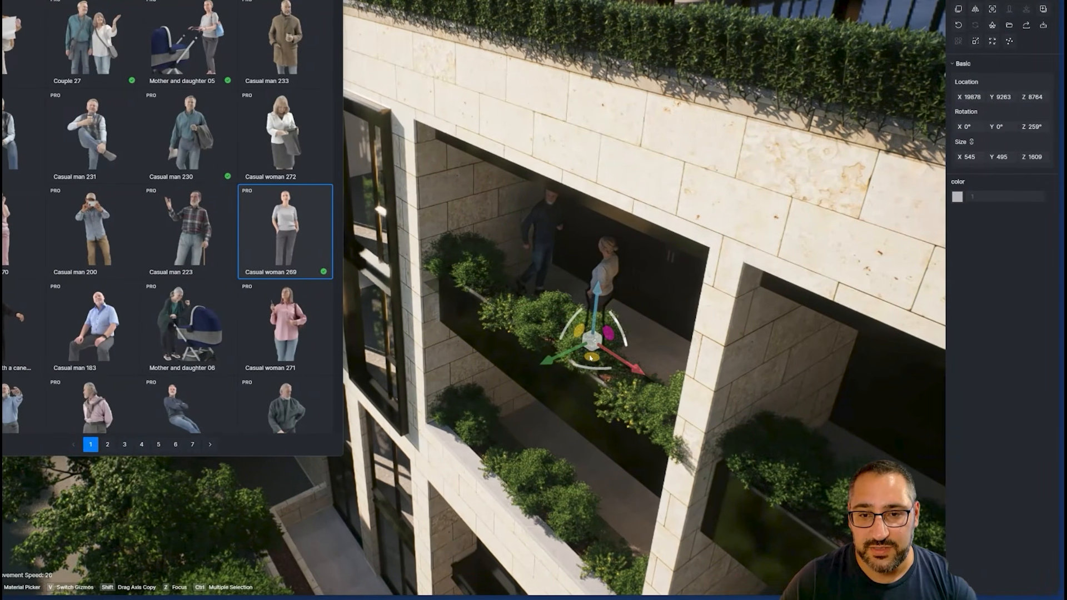
Examine the man and woman on the upper balcony from outside, at a distance and close up
{"action": "right_click_drag", "start_coordinate": [615, 303], "coordinate": [654, 147]}
{"action": "key", "text": "s"}
{"action": "key", "text": "e"}
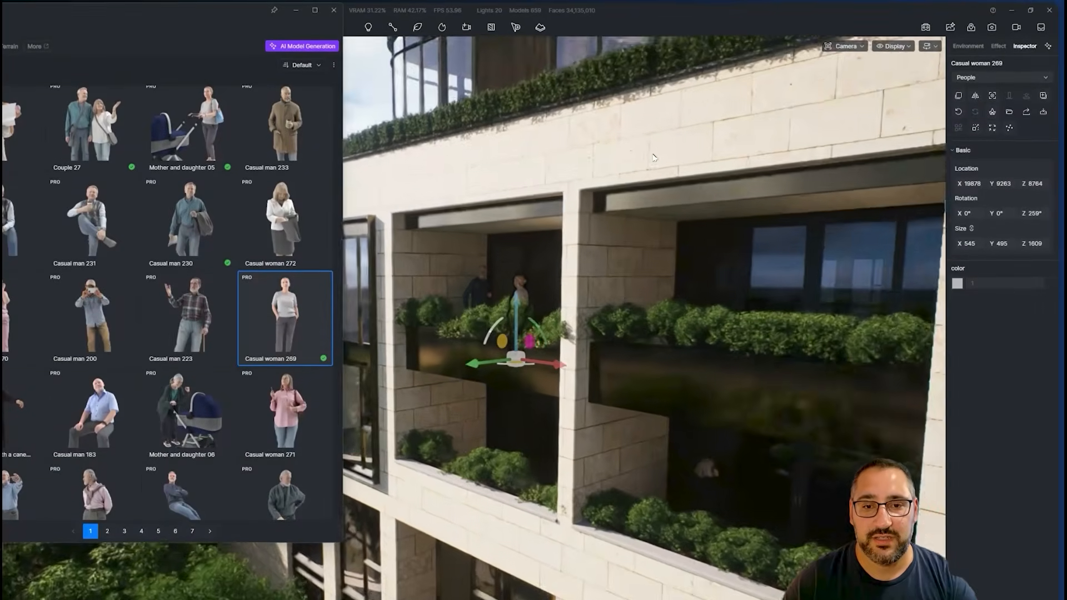
{"action": "key", "text": "d"}
{"action": "key", "text": "w"}
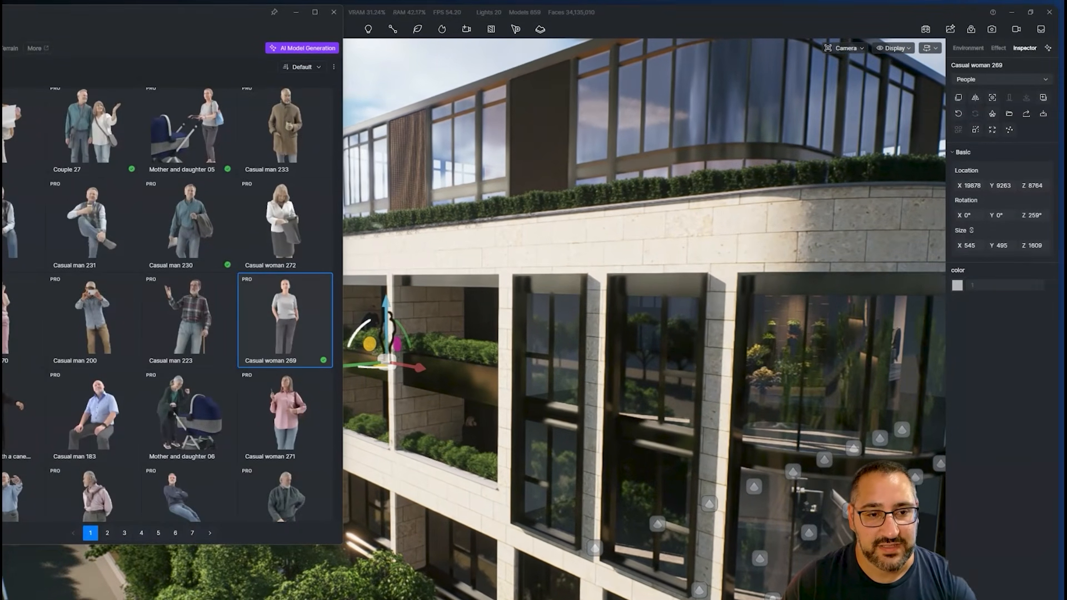
{"action": "key", "text": "a"}
{"action": "right_click_drag", "start_coordinate": [588, 269], "coordinate": [541, 221]}
{"action": "key", "text": "w"}
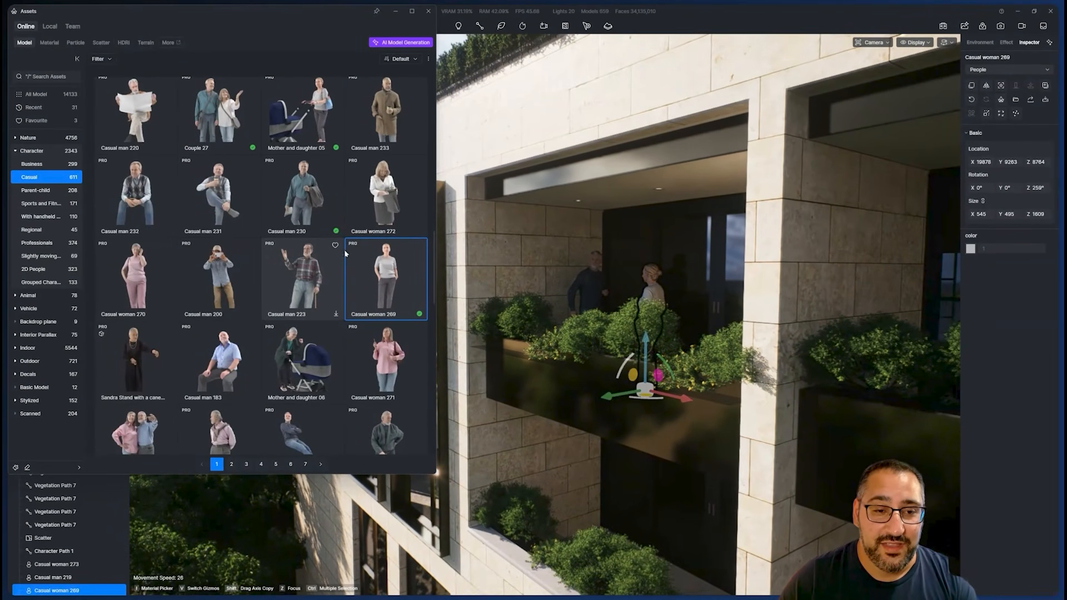
{"action": "scroll", "coordinate": [375, 302], "scroll_direction": "up", "scroll_amount": 1}
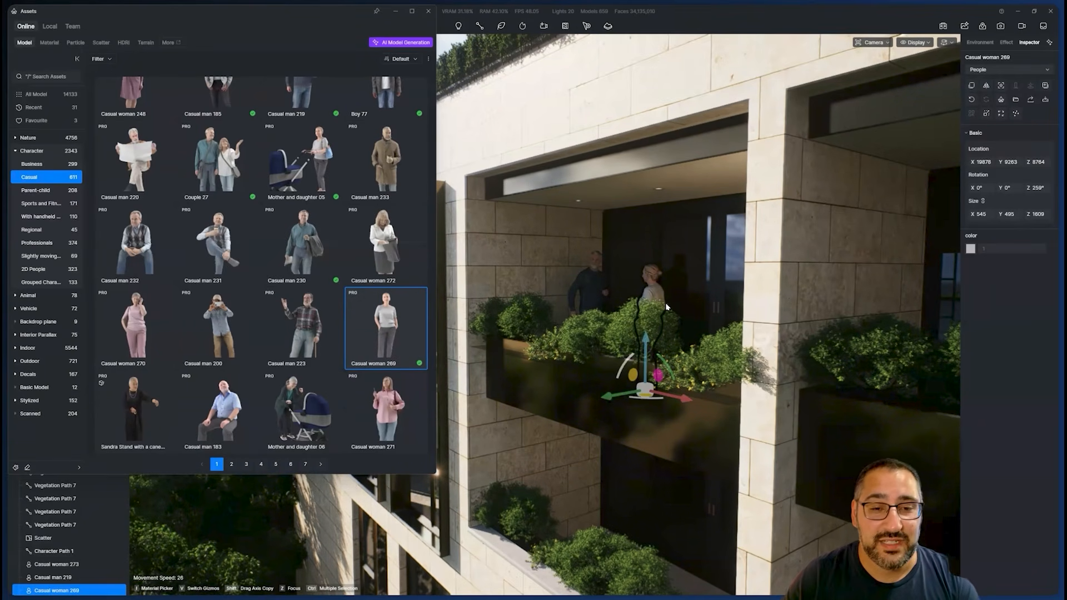
Inspect the balconies along both façades and the roof terrace at the building's corner
{"action": "key", "text": "s"}
{"action": "key", "text": "d"}
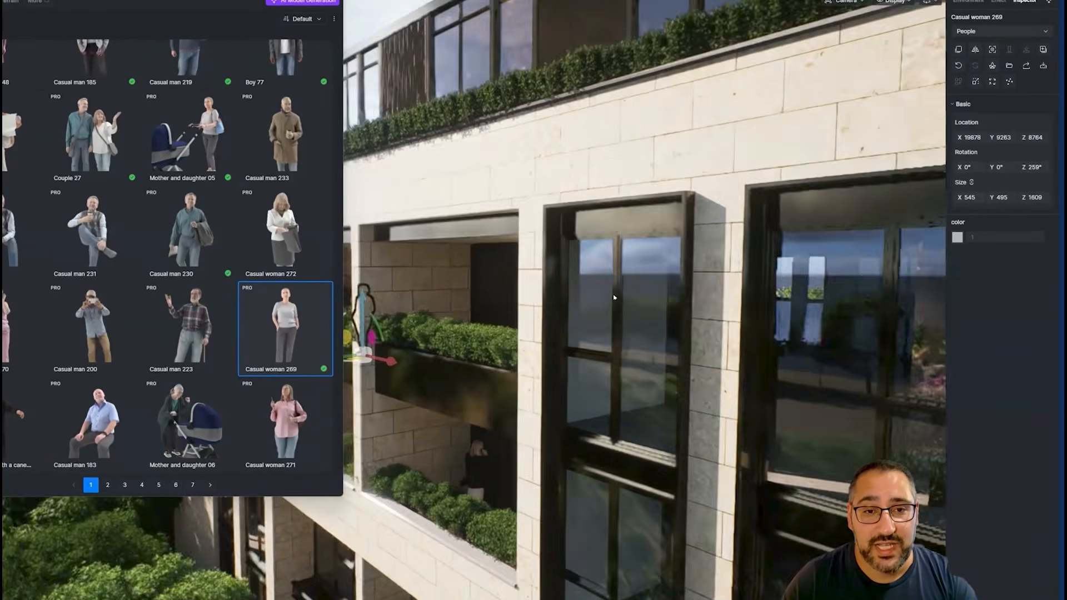
{"action": "key", "text": "s"}
{"action": "key", "text": "d"}
{"action": "right_click_drag", "start_coordinate": [615, 298], "coordinate": [615, 332]}
{"action": "key", "text": "d"}
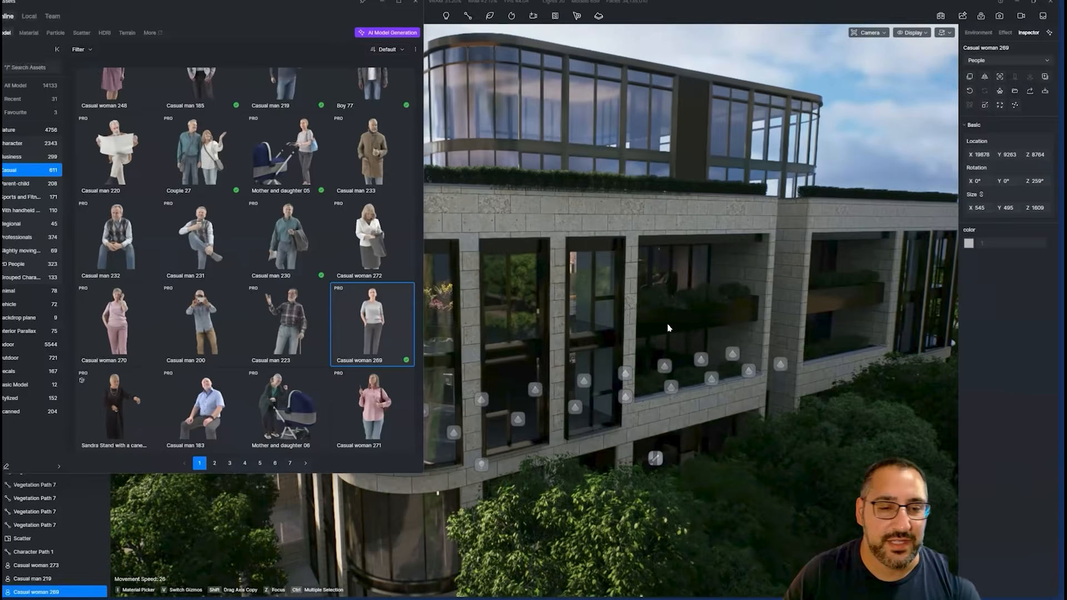
{"action": "key", "text": "e"}
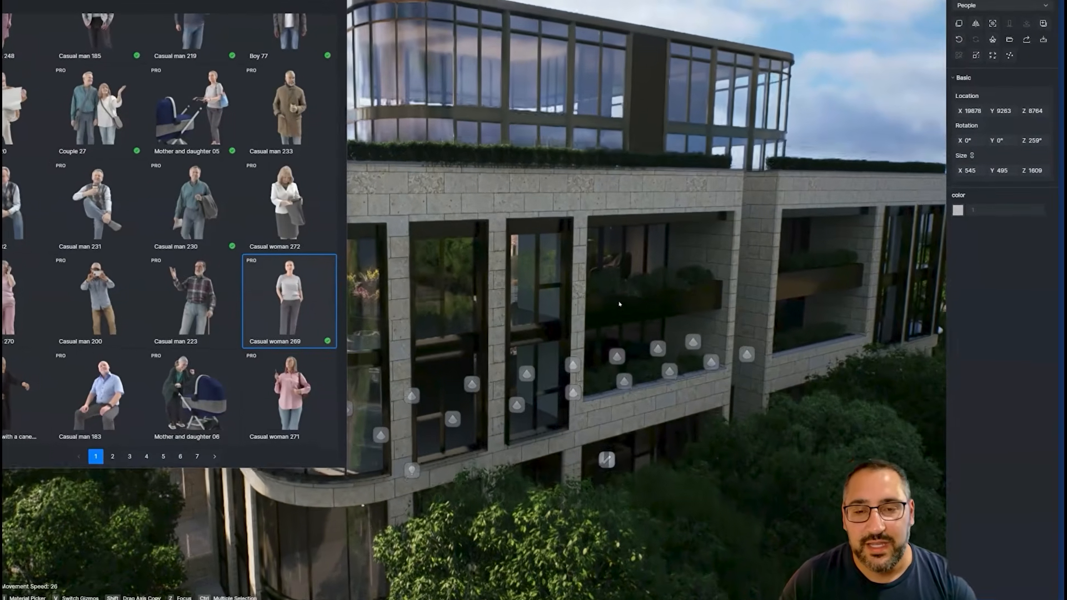
{"action": "key", "text": "a"}
{"action": "right_click_drag", "start_coordinate": [677, 332], "coordinate": [669, 447]}
{"action": "key", "text": "a"}
{"action": "key", "text": "w"}
{"action": "key", "text": "d"}
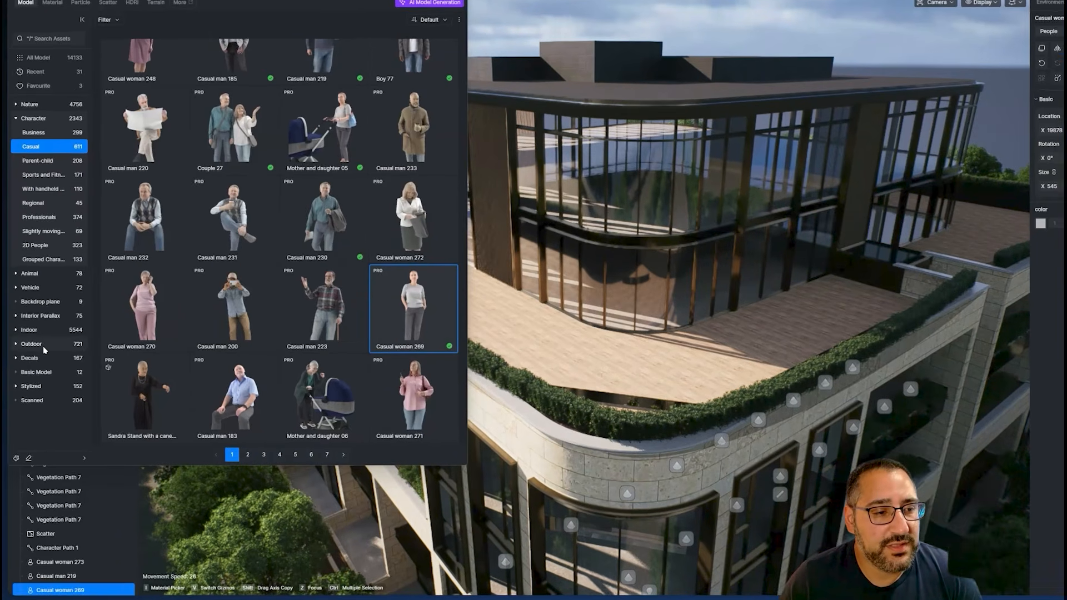
Download Outdoor furniture set 04, Table and Chair Set 03 and Table and Chair Set 09 from the Outdoor Furniture category
{"action": "left_click", "coordinate": [34, 361]}
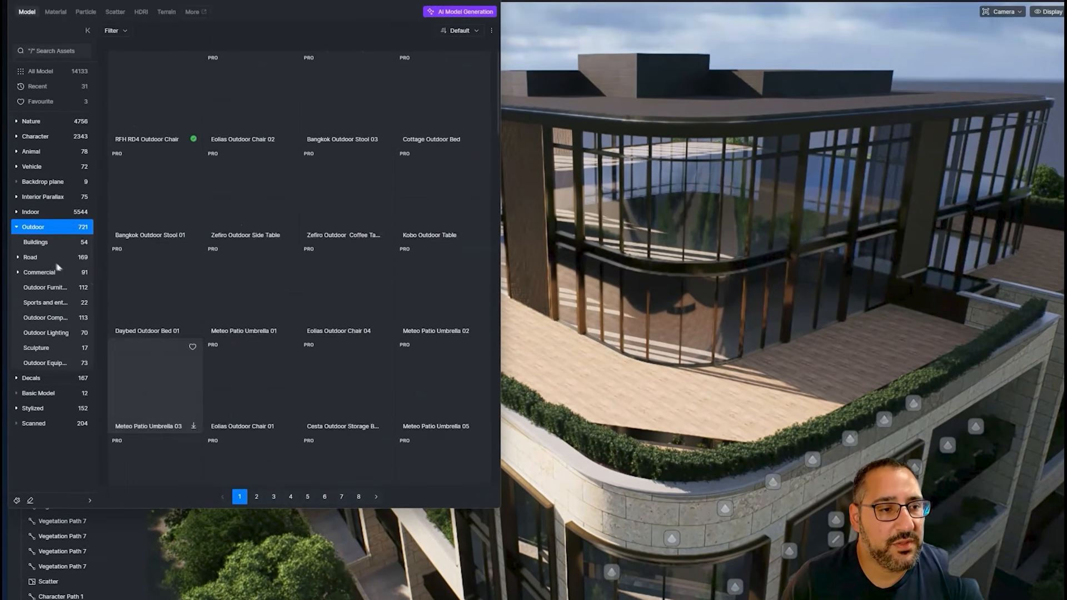
{"action": "left_click", "coordinate": [56, 287]}
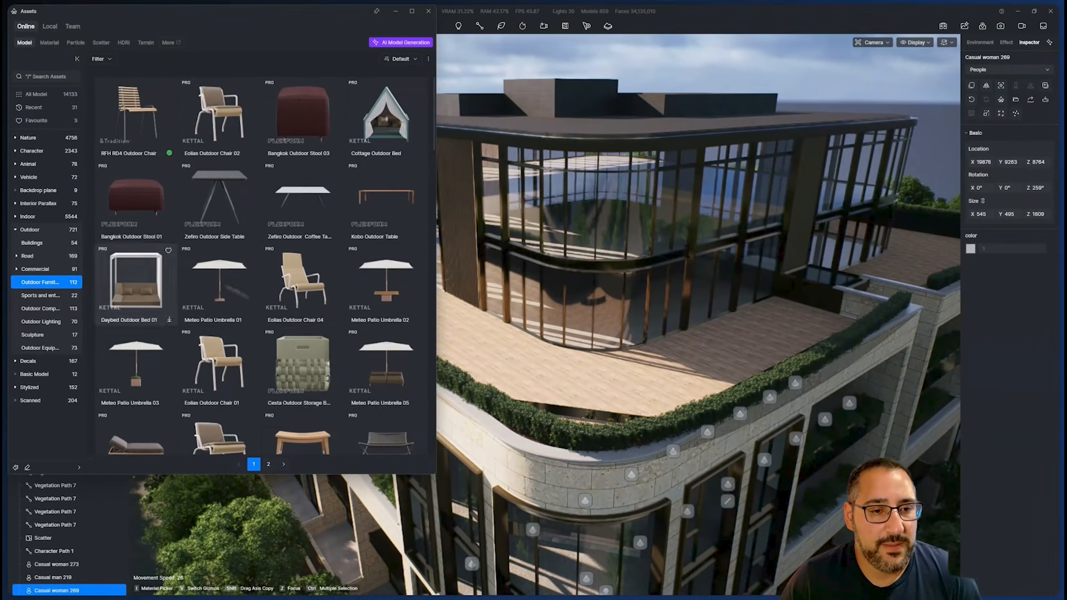
{"action": "scroll", "coordinate": [286, 231], "scroll_direction": "down", "scroll_amount": 5}
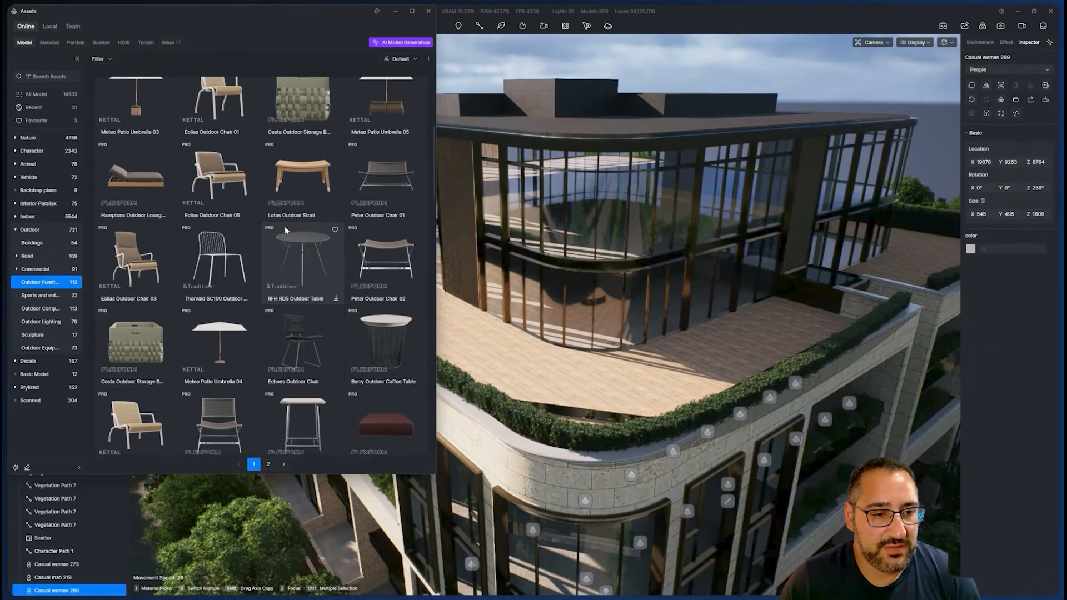
{"action": "scroll", "coordinate": [286, 230], "scroll_direction": "down", "scroll_amount": 1}
{"action": "scroll", "coordinate": [247, 240], "scroll_direction": "up", "scroll_amount": 5}
{"action": "scroll", "coordinate": [241, 240], "scroll_direction": "down", "scroll_amount": 9}
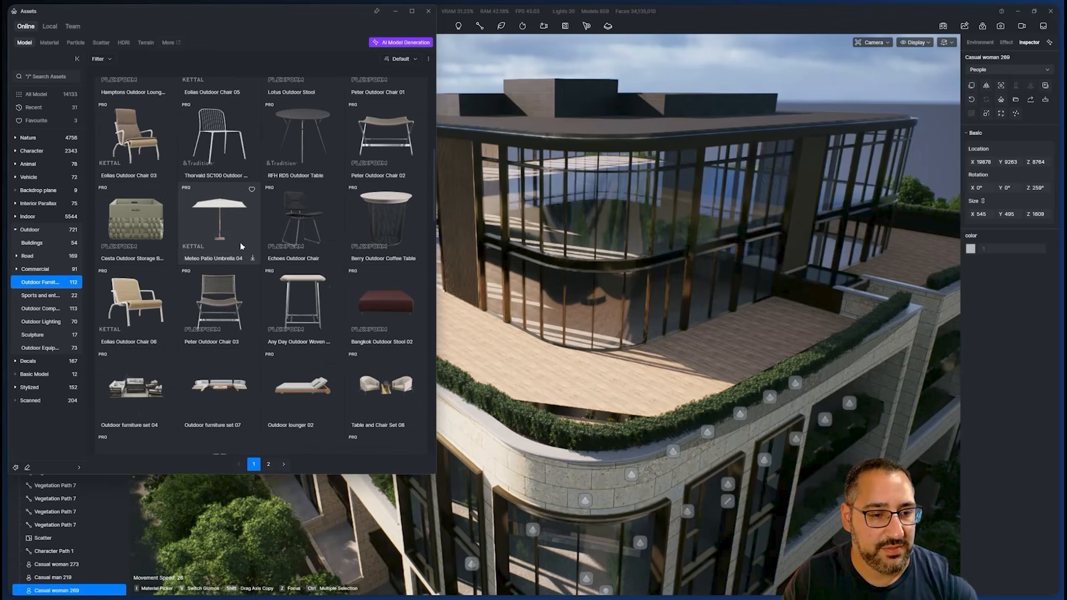
{"action": "scroll", "coordinate": [242, 244], "scroll_direction": "down", "scroll_amount": 4}
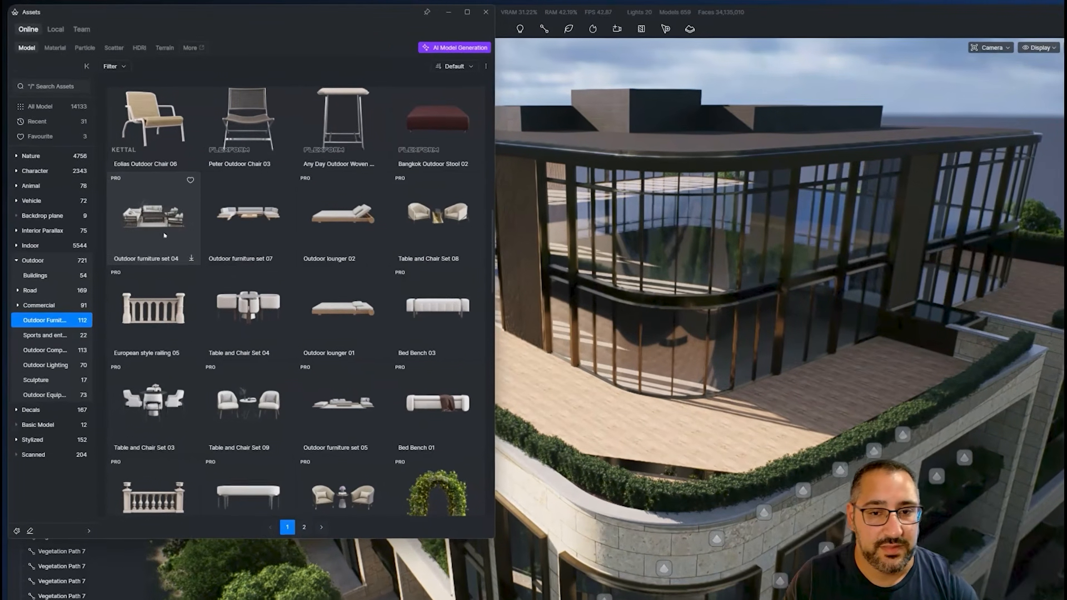
{"action": "left_click", "coordinate": [172, 259]}
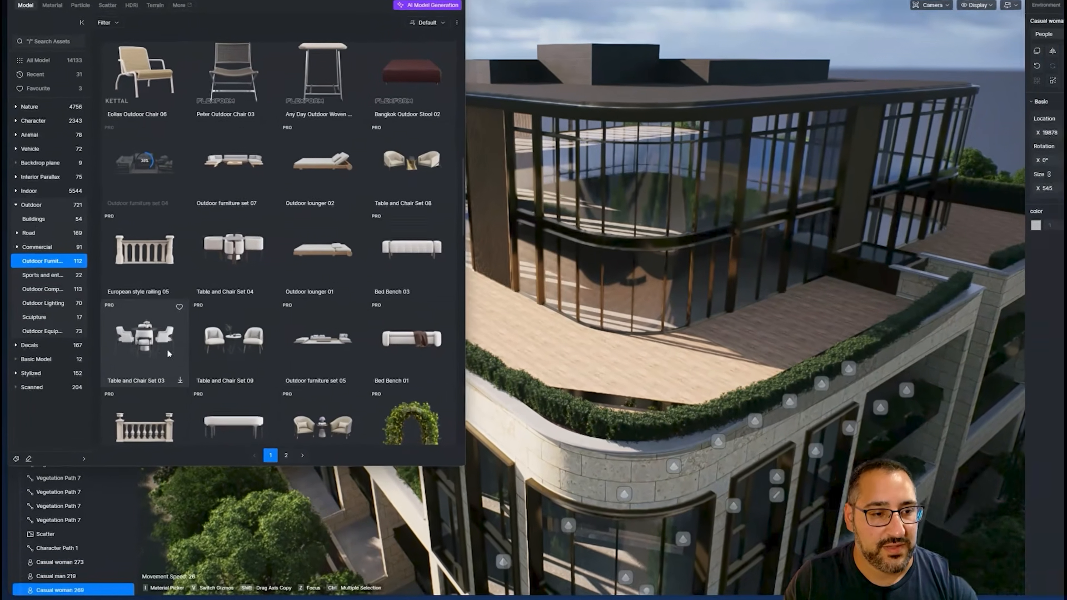
{"action": "left_click", "coordinate": [150, 363]}
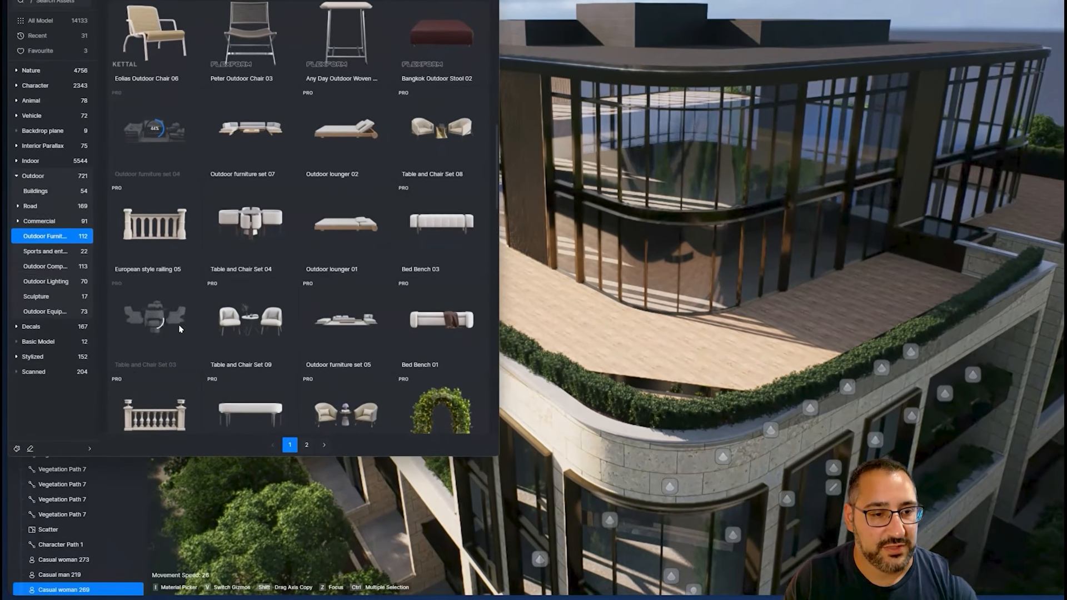
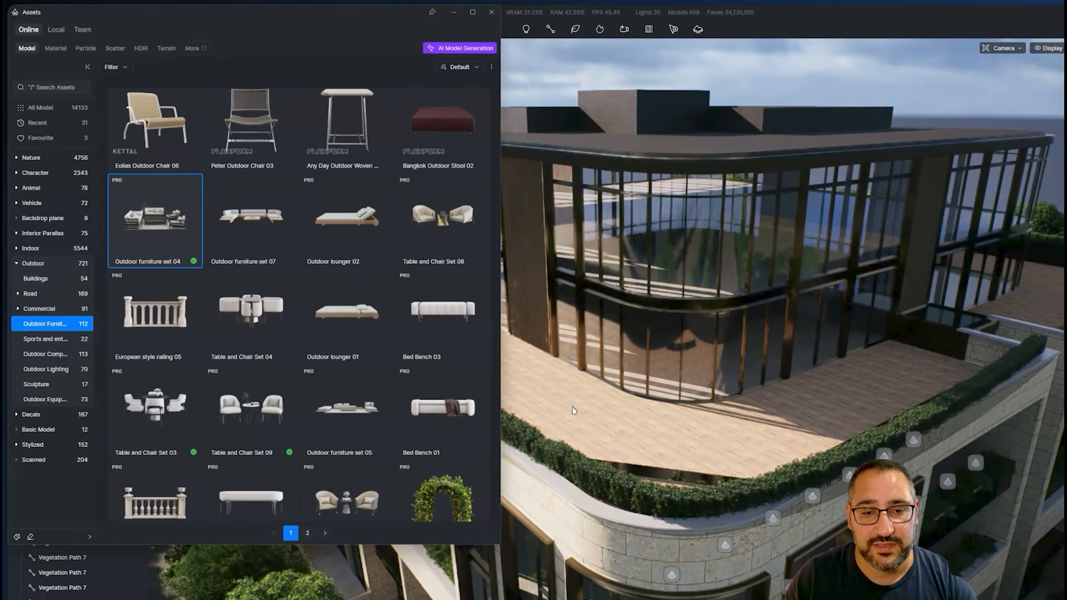
Place Outdoor furniture set 04 on the roof terrace between the glass façade and the hedge at about X 23555, Y 11365
{"action": "left_click", "coordinate": [573, 411]}
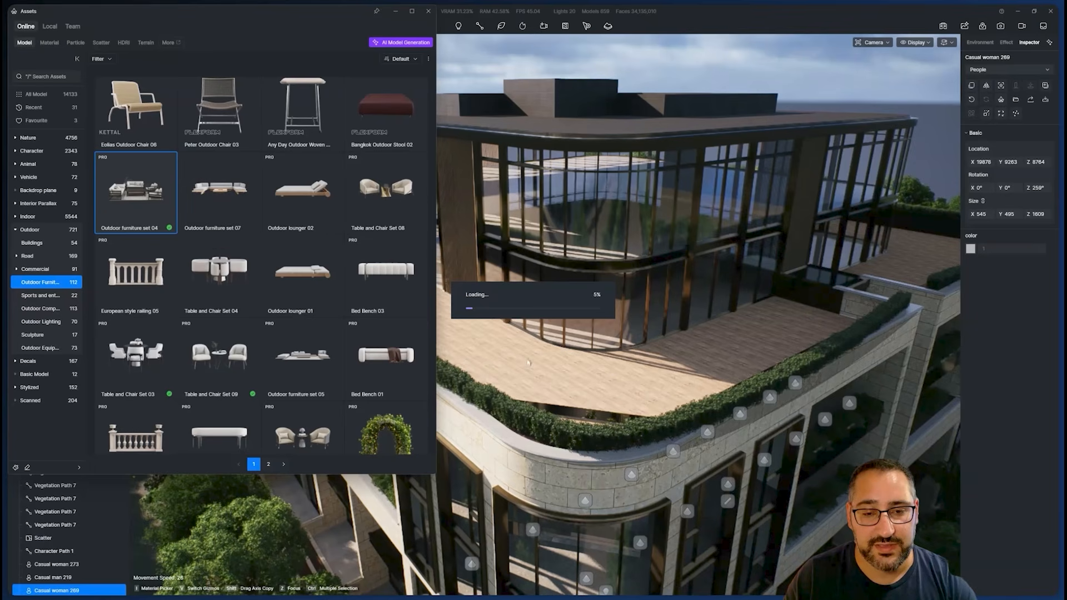
{"action": "right_click_drag", "start_coordinate": [439, 350], "coordinate": [521, 393]}
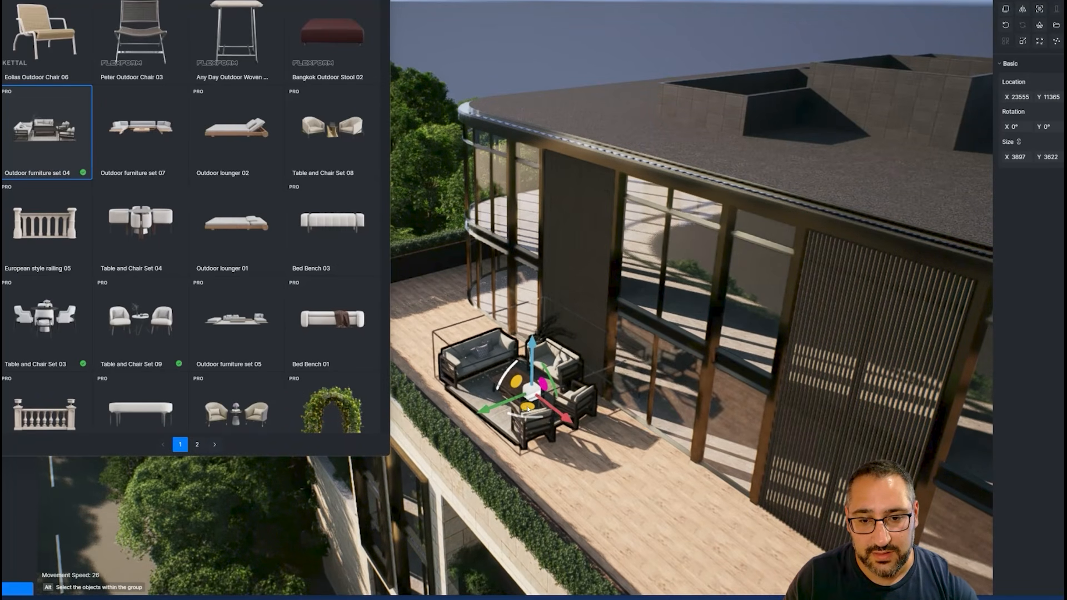
{"action": "key", "text": "s"}
{"action": "right_click_drag", "start_coordinate": [528, 410], "coordinate": [542, 414]}
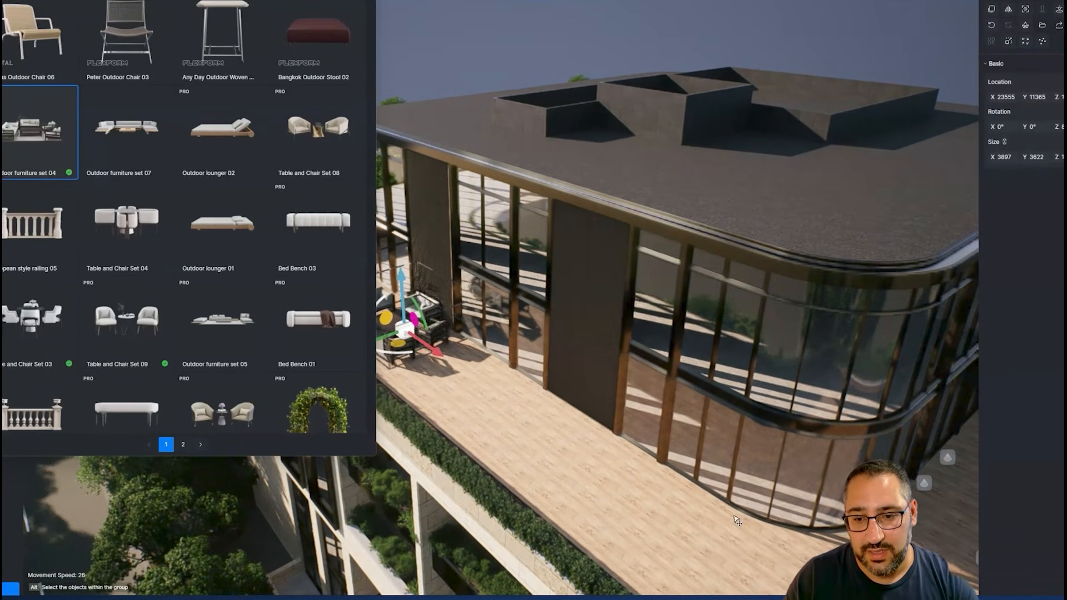
Copy the furniture set to the far terrace end beside the stone wall, at about X 7149, Y 20929, rotated 95° about Z
{"action": "left_click_drag", "start_coordinate": [412, 346], "coordinate": [758, 529], "text": "shift"}
{"action": "key", "text": "d"}
{"action": "right_click_drag", "start_coordinate": [758, 529], "coordinate": [702, 546]}
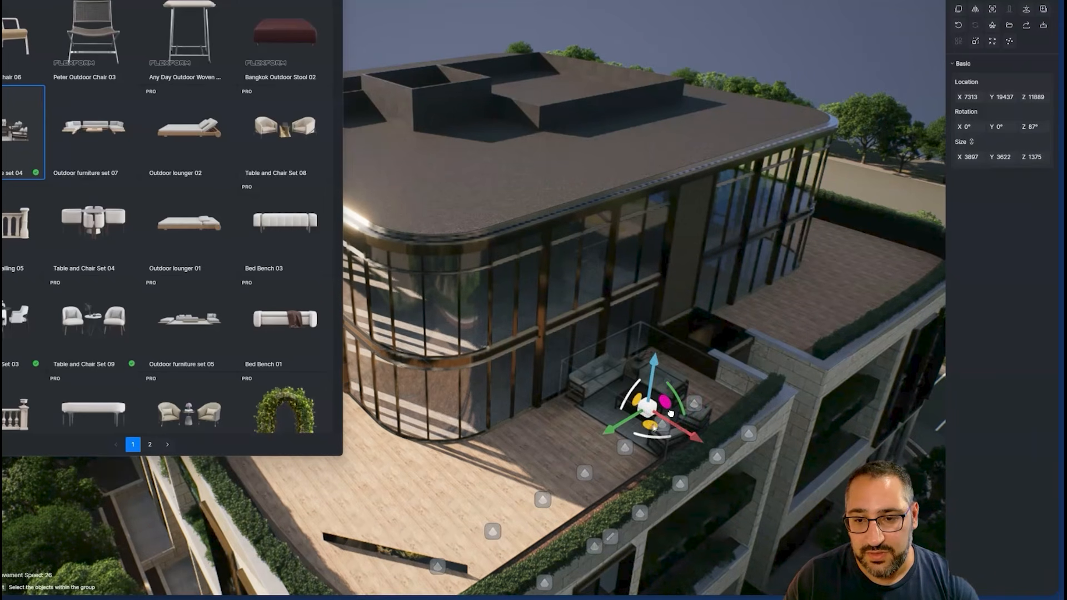
{"action": "right_click_drag", "start_coordinate": [683, 414], "coordinate": [745, 424]}
{"action": "key", "text": "w"}
{"action": "key", "text": "s"}
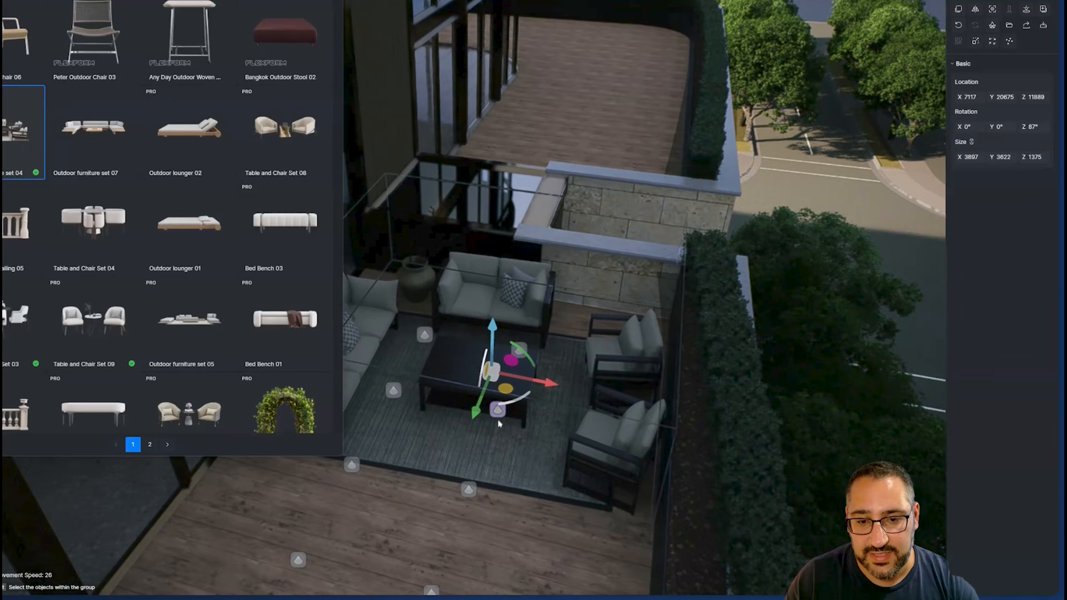
{"action": "left_click_drag", "start_coordinate": [522, 405], "coordinate": [522, 407]}
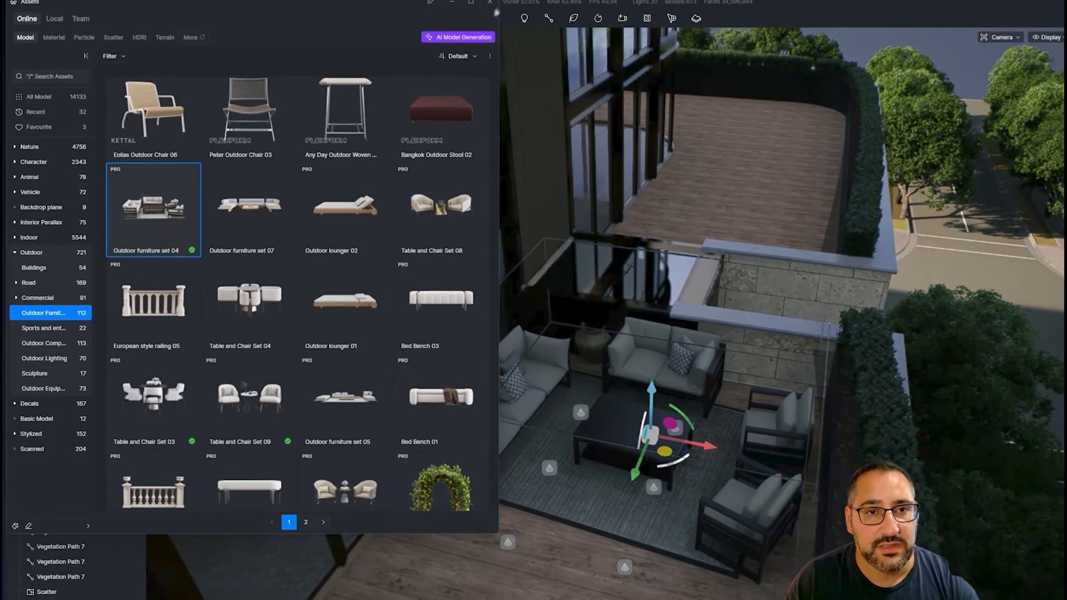
Close the asset library and review both furniture groups on the roof terrace from outside the building corner
{"action": "left_click", "coordinate": [494, 8]}
{"action": "left_click", "coordinate": [656, 380]}
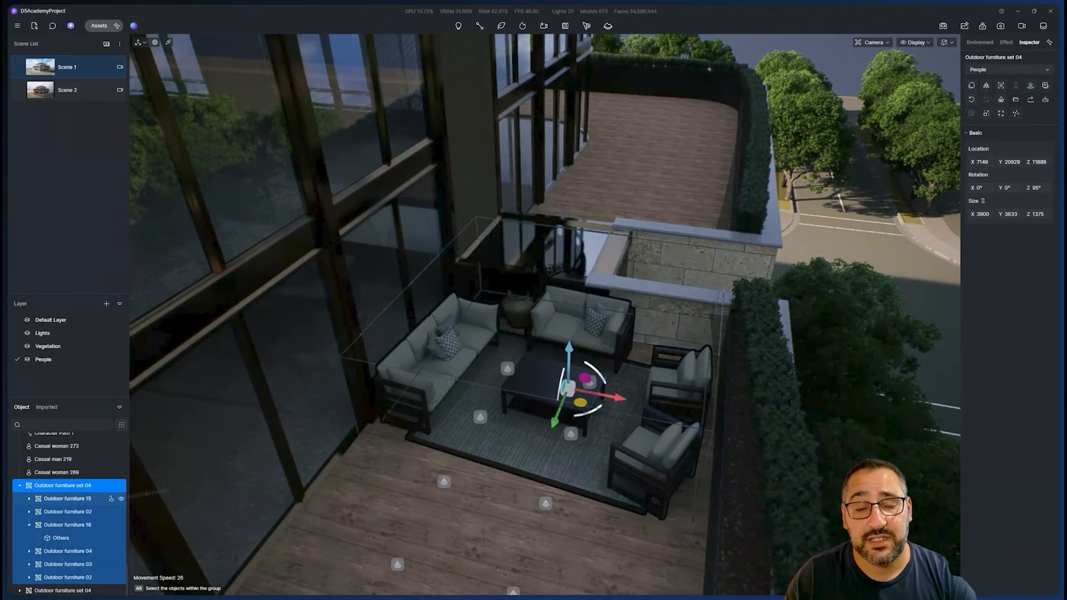
{"action": "scroll", "coordinate": [509, 375], "scroll_direction": "down", "scroll_amount": 6}
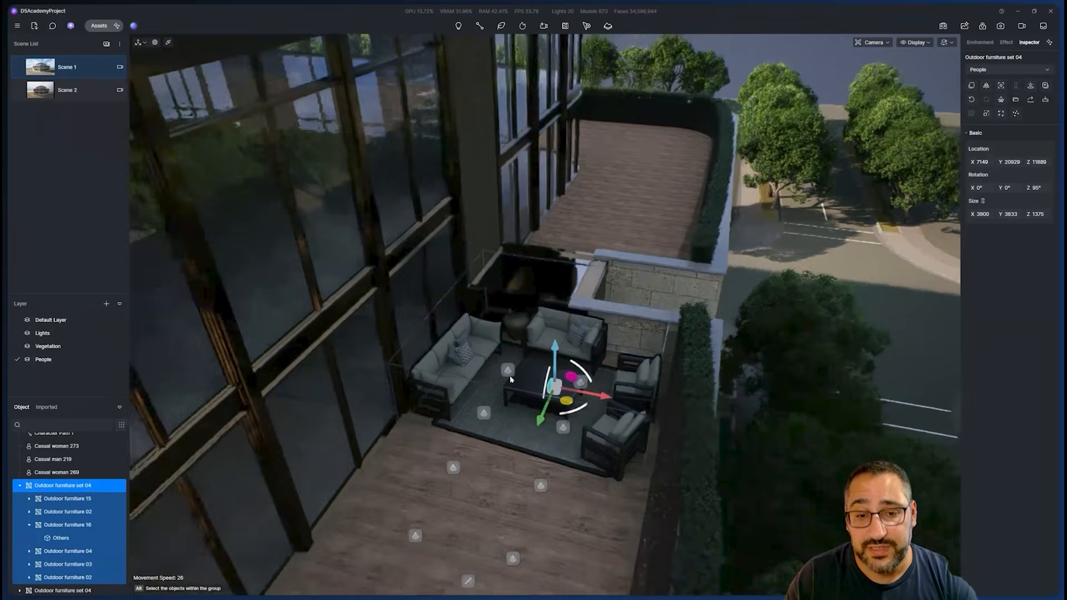
{"action": "right_click_drag", "start_coordinate": [510, 375], "coordinate": [537, 341]}
{"action": "scroll", "coordinate": [405, 328], "scroll_direction": "down", "scroll_amount": 3}
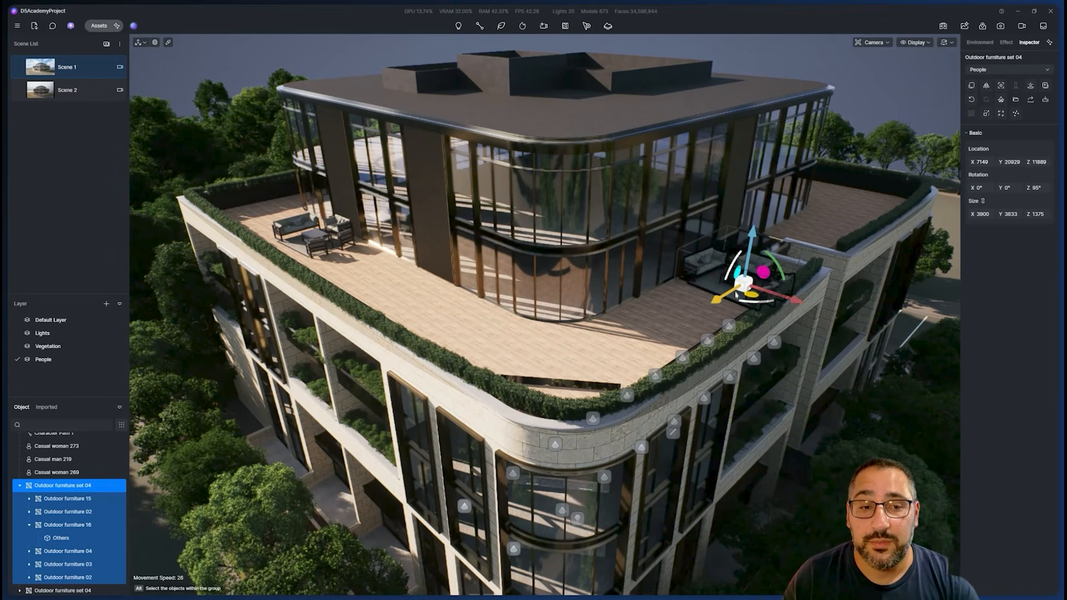
Place Table and Chair Set 09 from the asset library on the roof terrace beside the curved glass corner, at about X 8141, Y 14869
{"action": "left_click", "coordinate": [99, 25]}
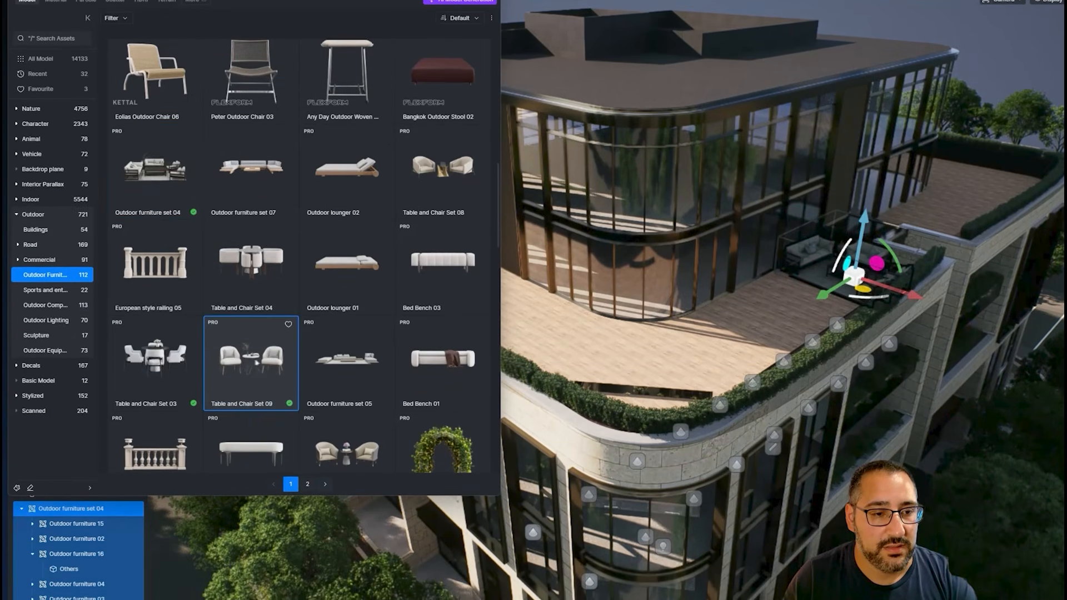
{"action": "left_click_drag", "start_coordinate": [252, 356], "coordinate": [564, 331]}
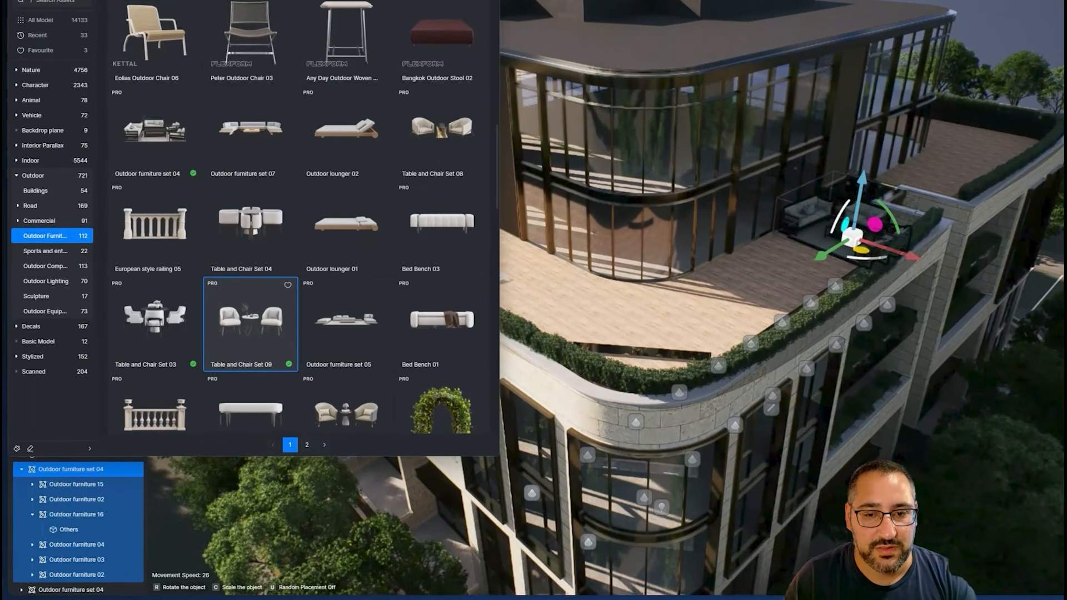
{"action": "left_click_drag", "start_coordinate": [223, 356], "coordinate": [638, 322]}
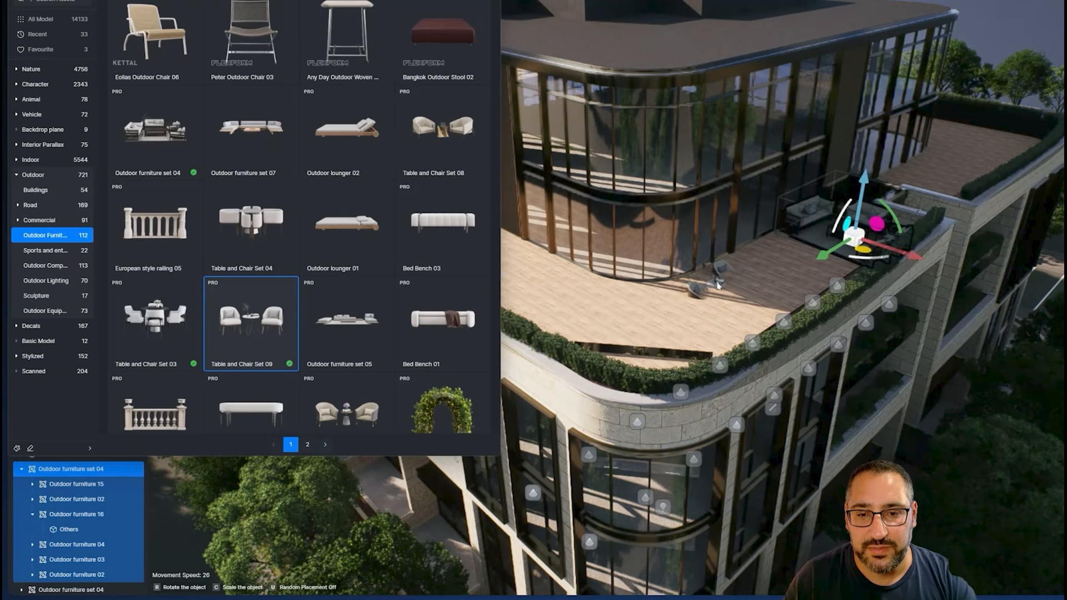
{"action": "left_click", "coordinate": [717, 285]}
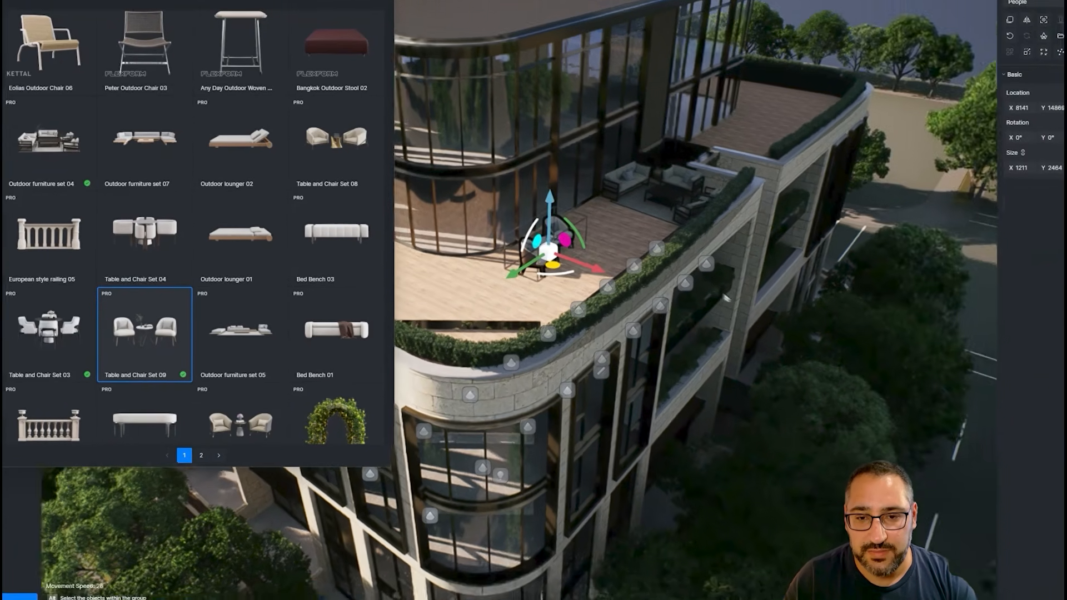
{"action": "scroll", "coordinate": [851, 297], "scroll_direction": "up", "scroll_amount": 8}
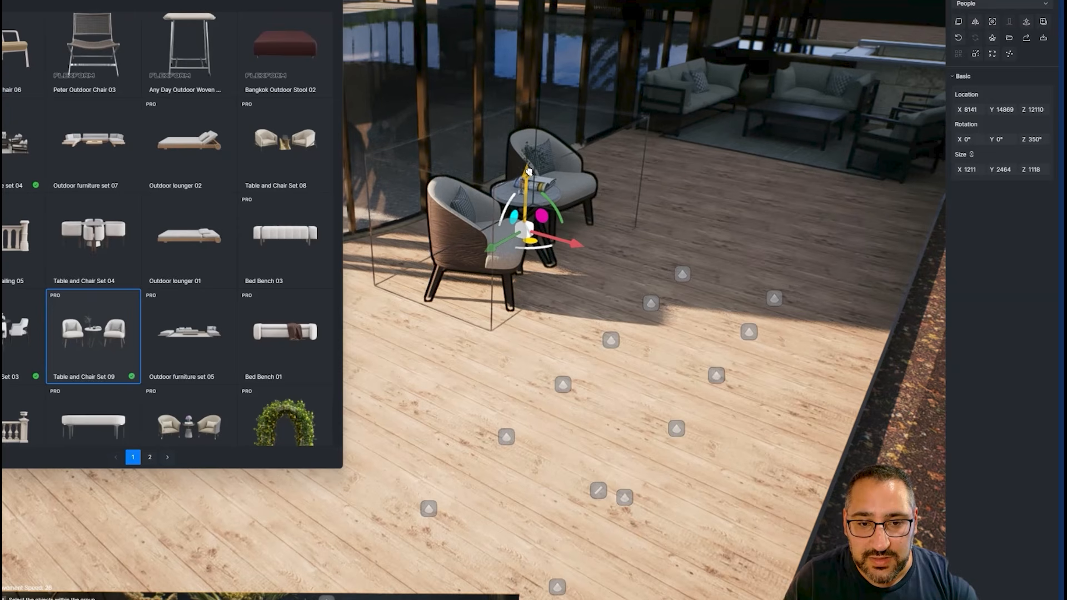
Rotate the two-chair set to about 359° about Z and shift it slightly closer to the curved glass façade
{"action": "left_click_drag", "start_coordinate": [541, 252], "coordinate": [531, 252]}
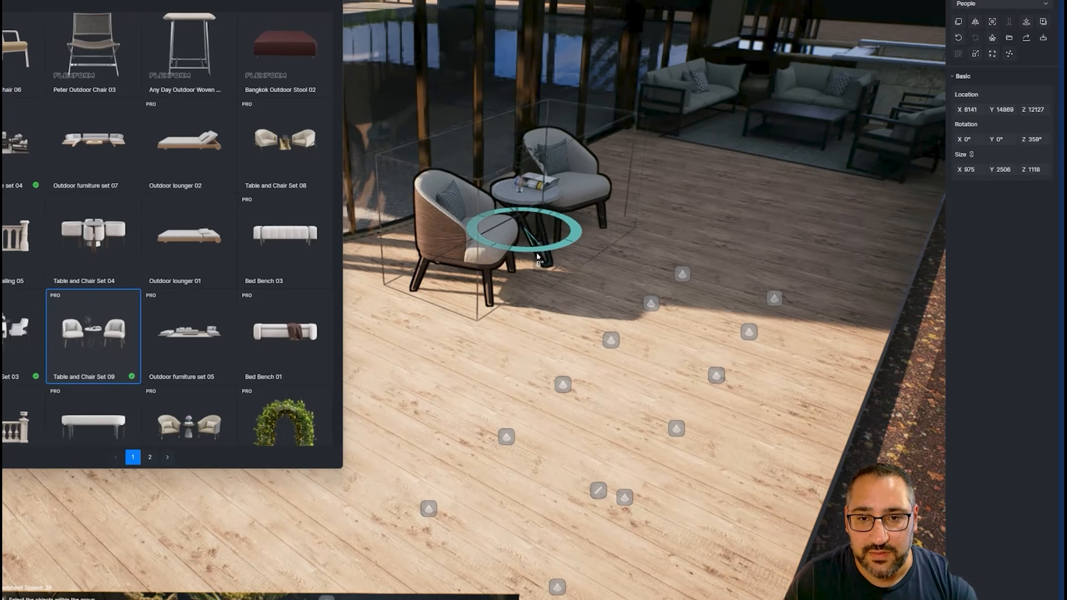
{"action": "key", "text": "e"}
{"action": "right_click_drag", "start_coordinate": [608, 329], "coordinate": [596, 407]}
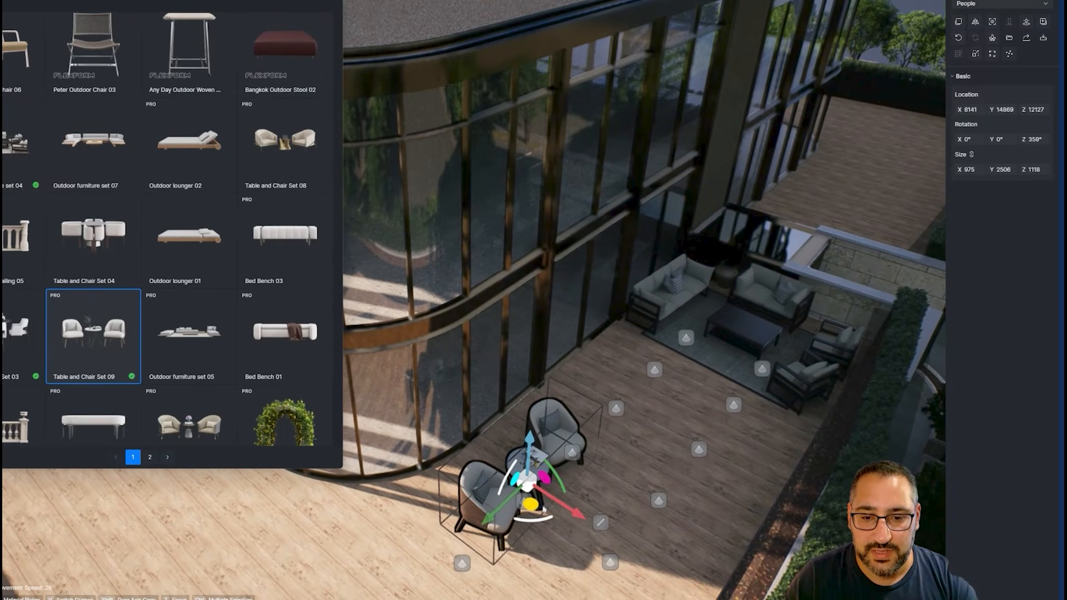
{"action": "left_click_drag", "start_coordinate": [570, 511], "coordinate": [537, 488]}
{"action": "right_click_drag", "start_coordinate": [546, 468], "coordinate": [540, 454]}
{"action": "key", "text": "s"}
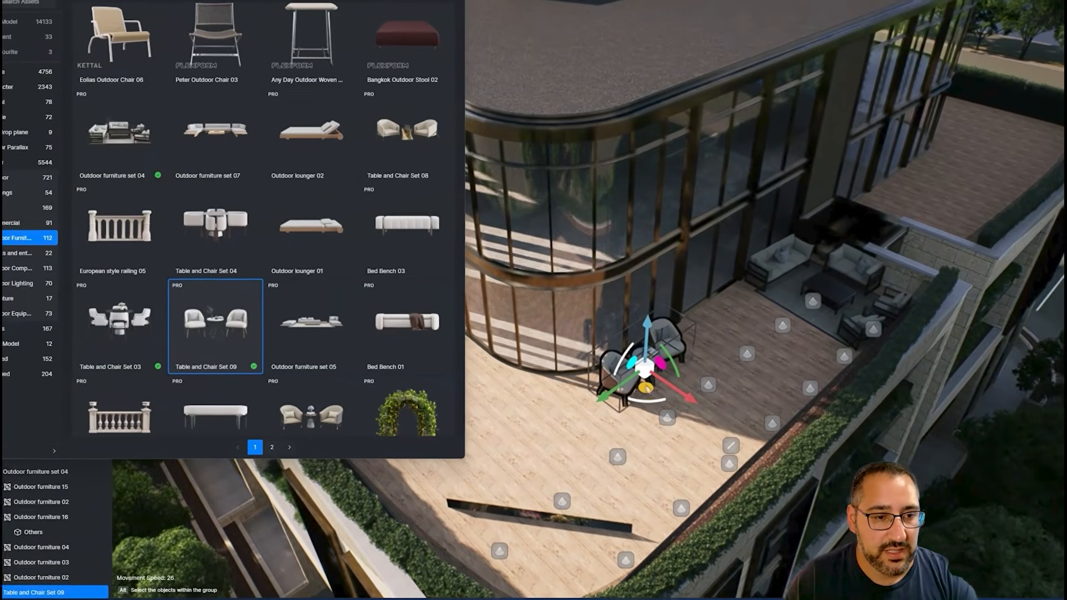
Place Table and Chair Set 03 along the hedge beside the far lounge group, at about X 18509, Y 10147
{"action": "scroll", "coordinate": [97, 278], "scroll_direction": "down", "scroll_amount": 2}
{"action": "left_click", "coordinate": [29, 252]}
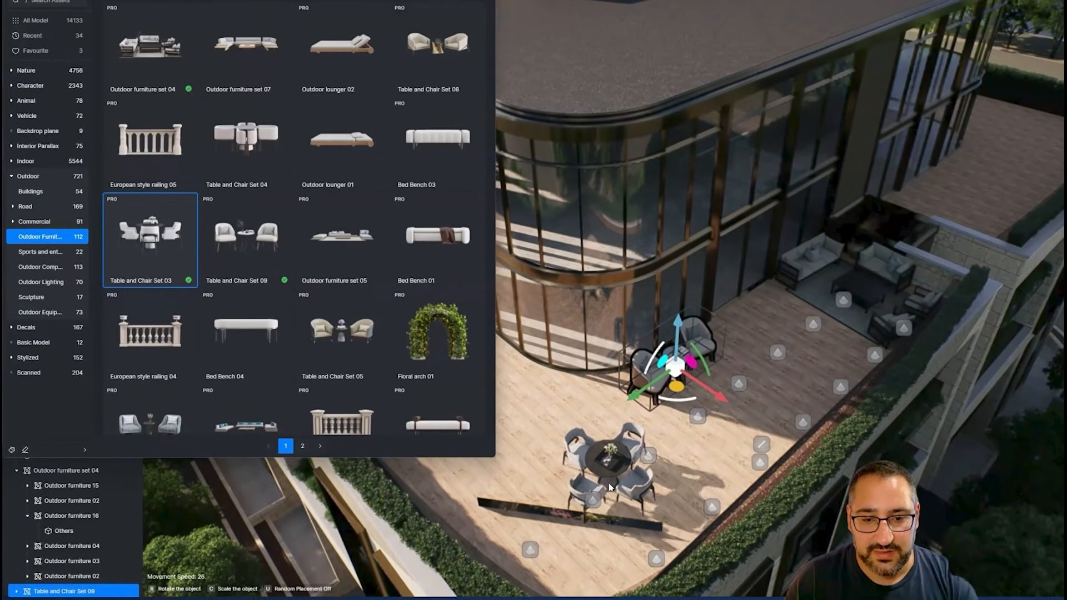
{"action": "right_click_drag", "start_coordinate": [610, 488], "coordinate": [664, 356]}
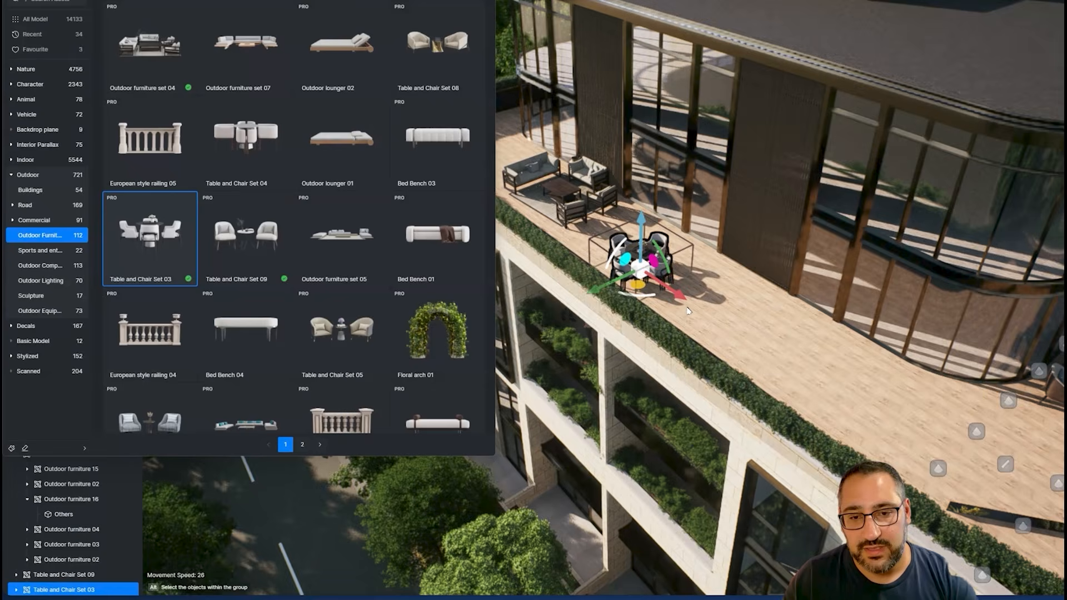
{"action": "scroll", "coordinate": [688, 311], "scroll_direction": "down", "scroll_amount": 2}
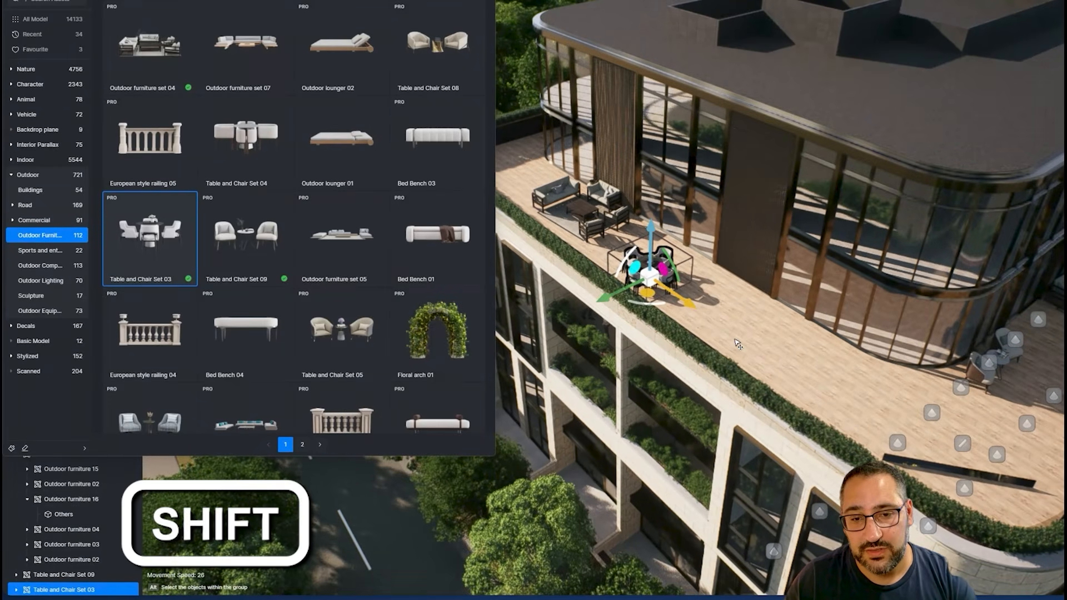
Copy the dining set three times along the hedge to about X 8708, Y 10147, and twice more around the corner from about X 7181, Y 13231
{"action": "left_click_drag", "start_coordinate": [692, 301], "coordinate": [924, 482], "text": "shift"}
{"action": "left_click_drag", "start_coordinate": [818, 483], "coordinate": [803, 473], "text": "shift"}
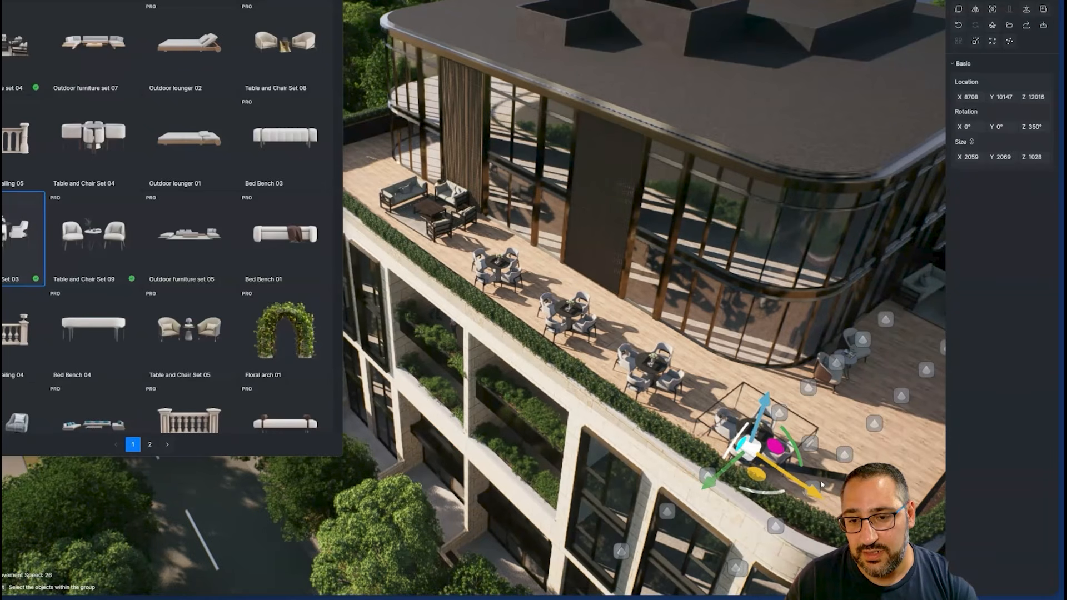
{"action": "middle_click_drag", "start_coordinate": [748, 442], "coordinate": [486, 418]}
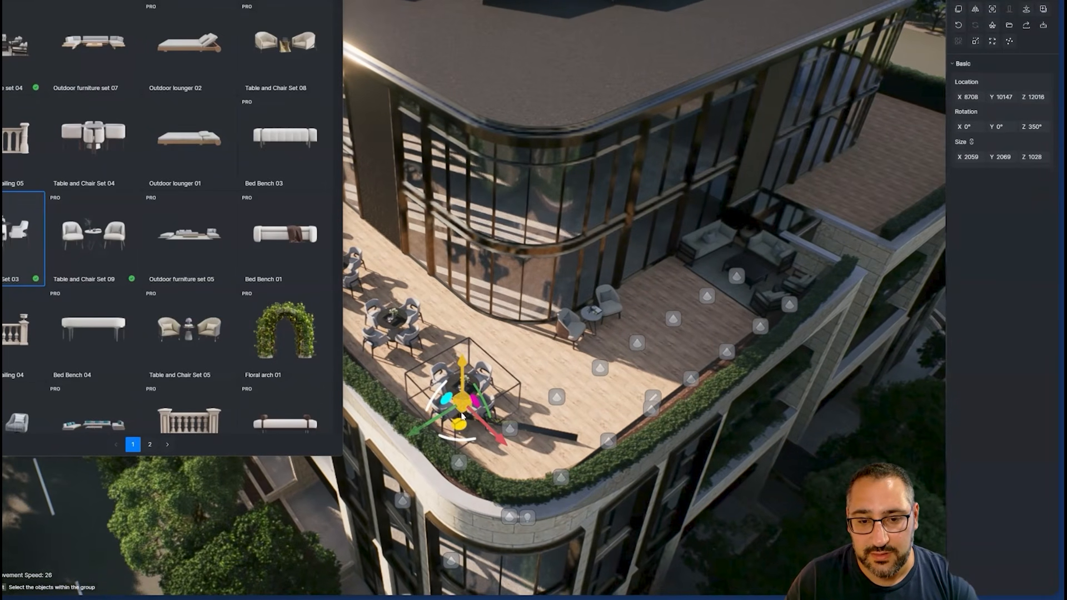
{"action": "left_click_drag", "start_coordinate": [458, 426], "coordinate": [593, 412], "text": "shift"}
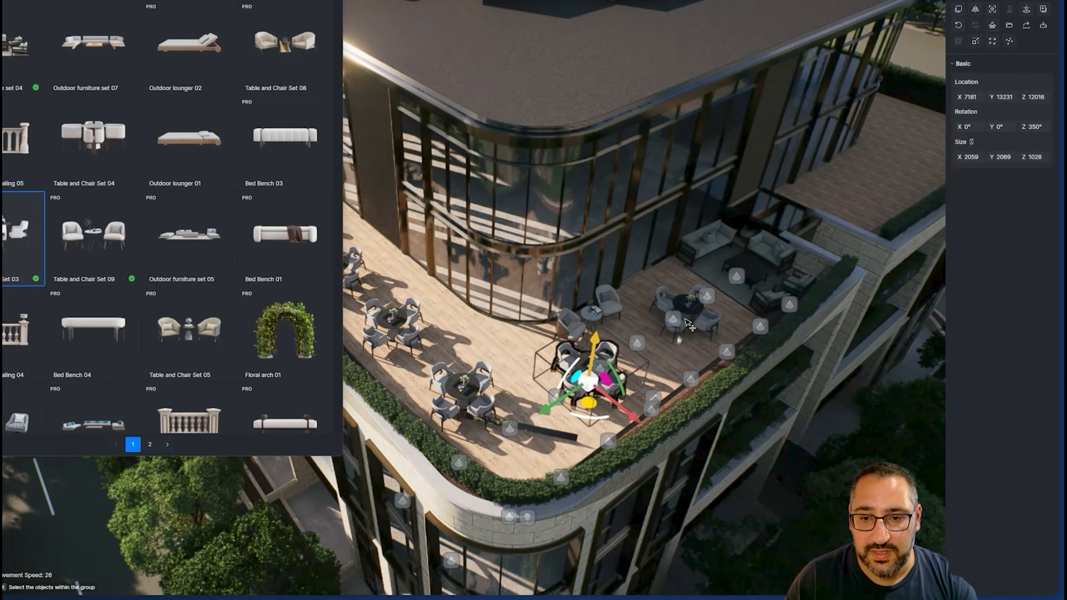
Select all six four-chair dining sets on the terrace and randomize their rotation several times
{"action": "scroll", "coordinate": [690, 323], "scroll_direction": "down", "scroll_amount": 2}
{"action": "right_click_drag", "start_coordinate": [689, 323], "coordinate": [670, 325]}
{"action": "left_click", "coordinate": [497, 366], "text": "ctrl"}
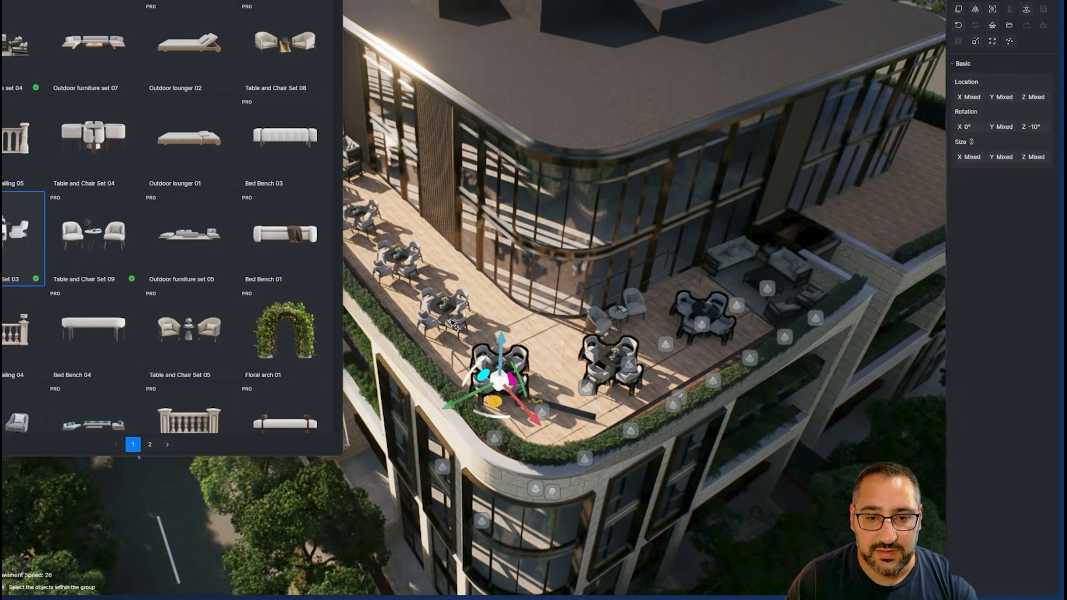
{"action": "left_click", "coordinate": [442, 312], "text": "ctrl"}
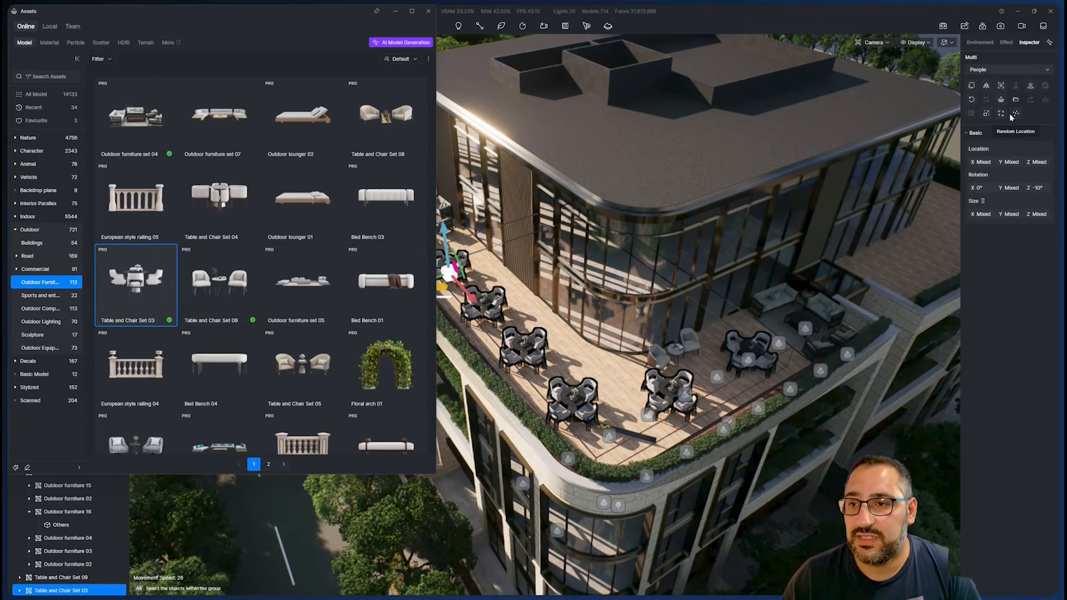
{"action": "left_click", "coordinate": [1003, 114]}
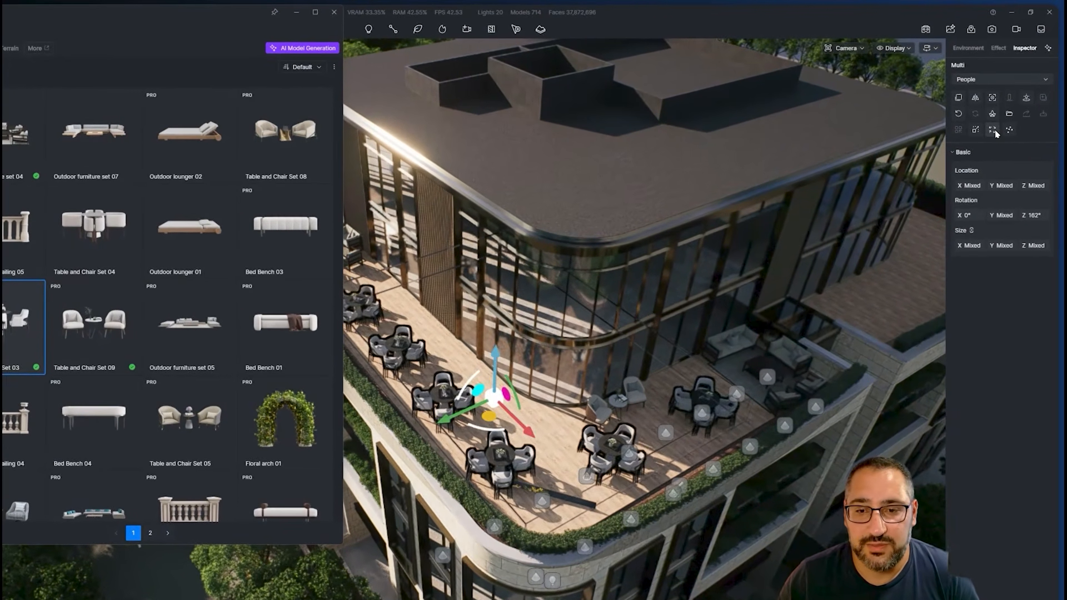
{"action": "left_click", "coordinate": [995, 132]}
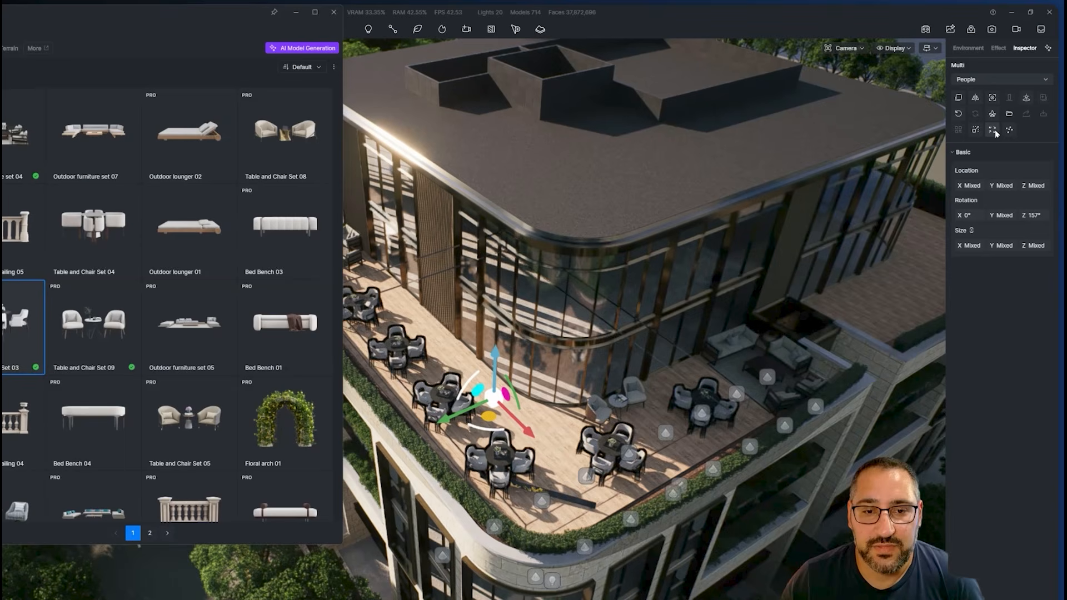
{"action": "left_click", "coordinate": [995, 132]}
{"action": "left_click", "coordinate": [995, 132]}
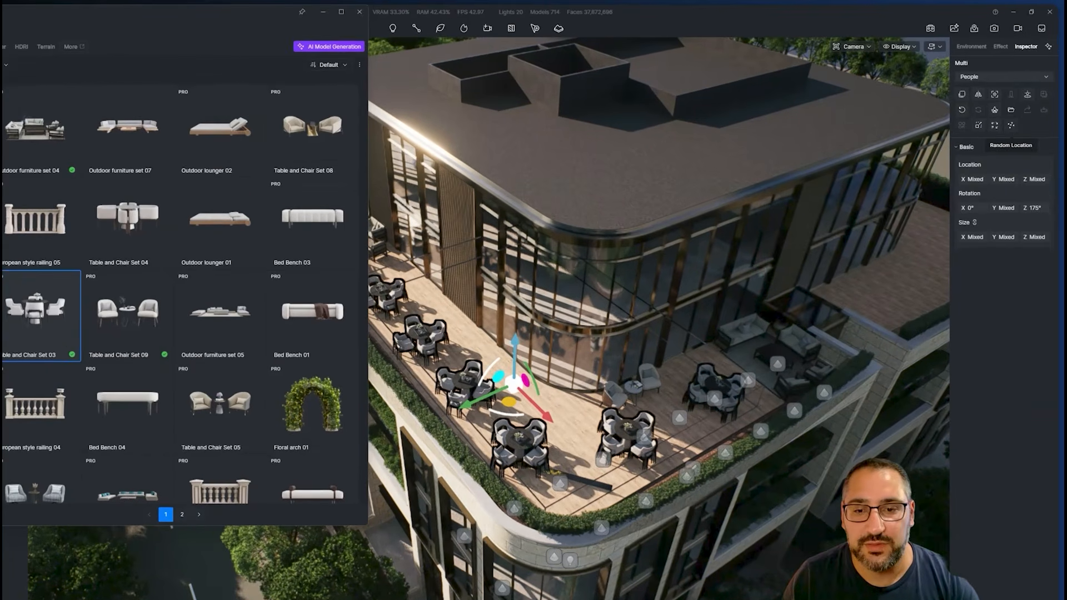
Copy the two dining sets nearest the far lounge group to the terrace end beyond it and deselect them
{"action": "right_click_drag", "start_coordinate": [776, 259], "coordinate": [811, 238]}
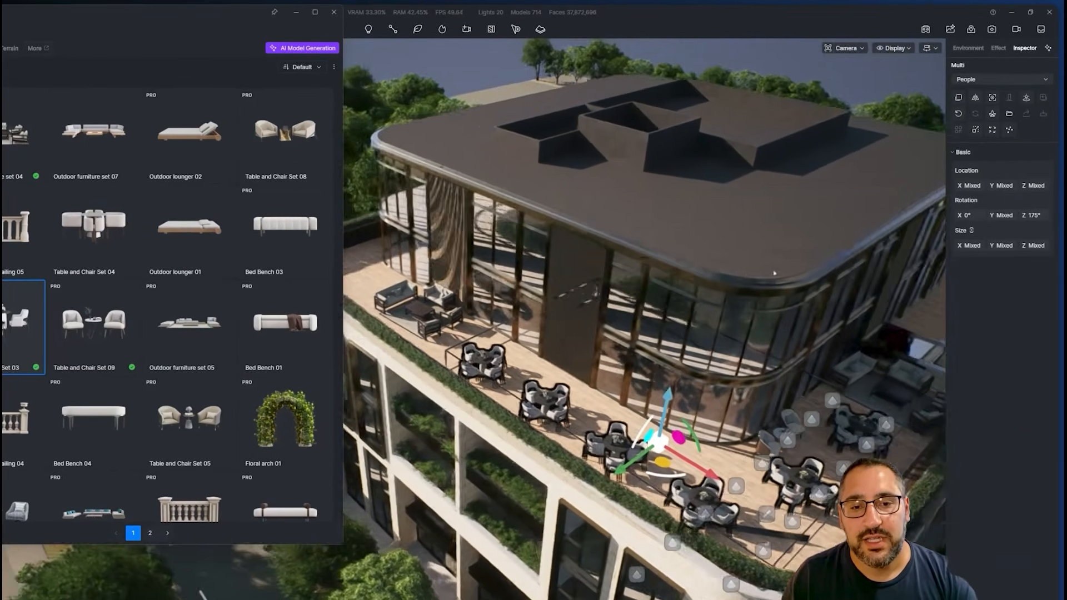
{"action": "middle_click_drag", "start_coordinate": [775, 273], "coordinate": [744, 271]}
{"action": "left_click", "coordinate": [442, 381]}
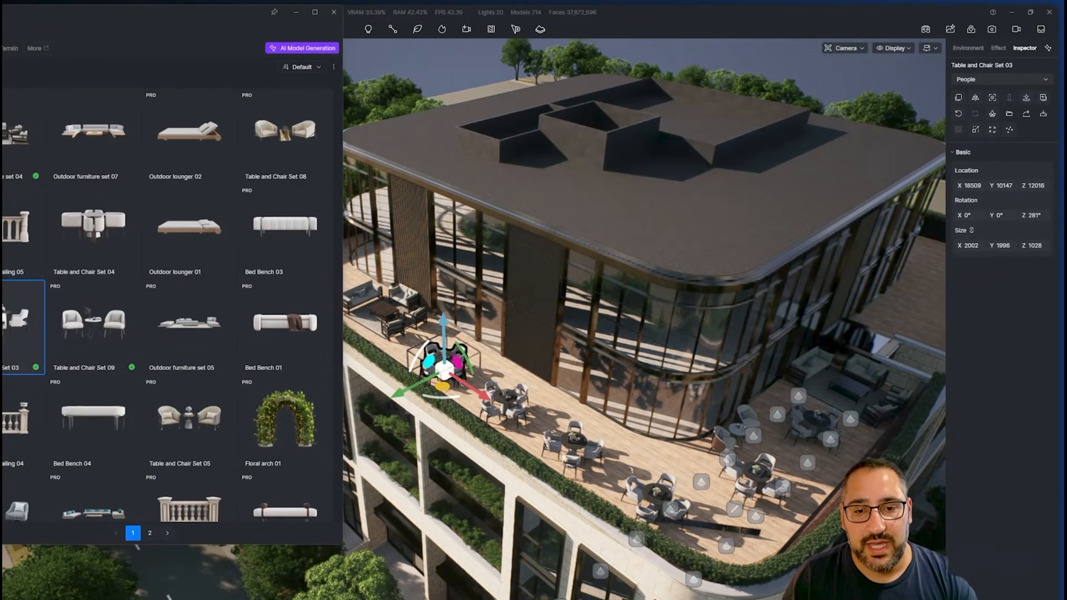
{"action": "middle_click_drag", "start_coordinate": [443, 380], "coordinate": [562, 382]}
{"action": "left_click", "coordinate": [633, 400], "text": "ctrl"}
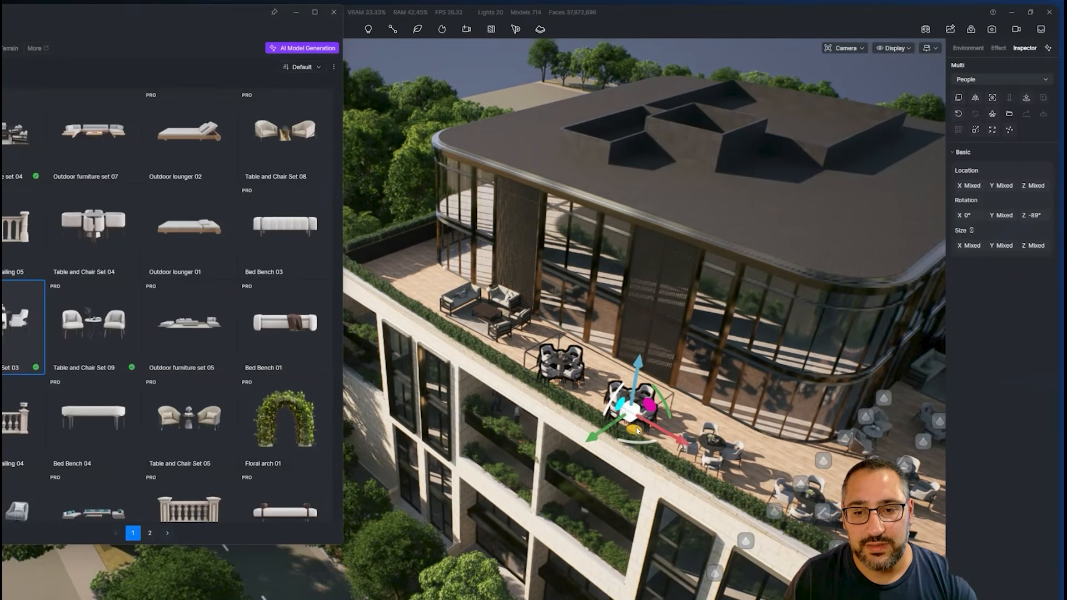
{"action": "left_click_drag", "start_coordinate": [638, 431], "coordinate": [417, 289]}
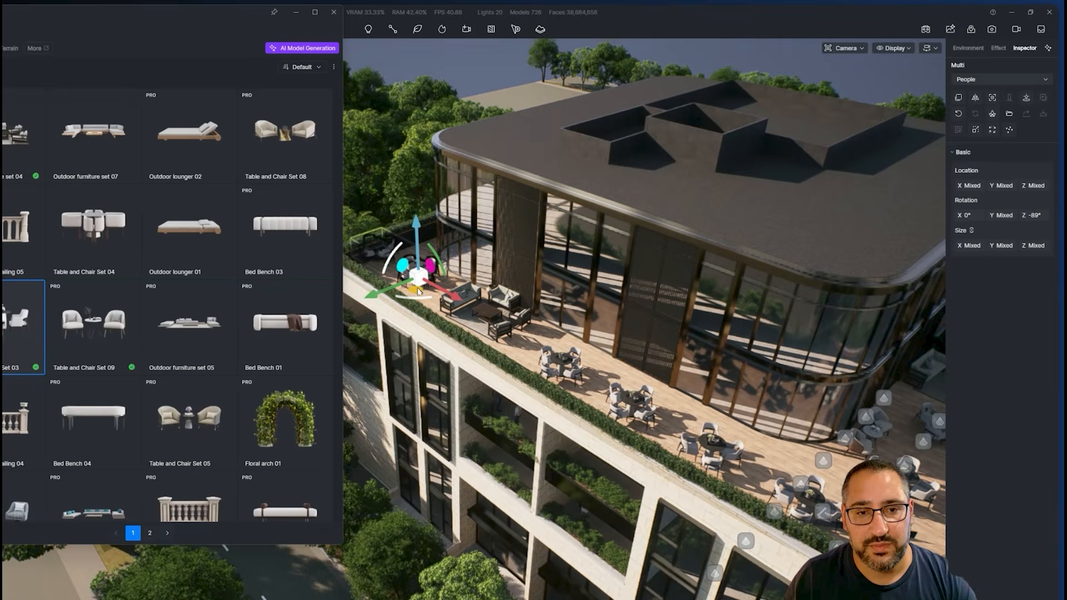
{"action": "key", "text": "Escape"}
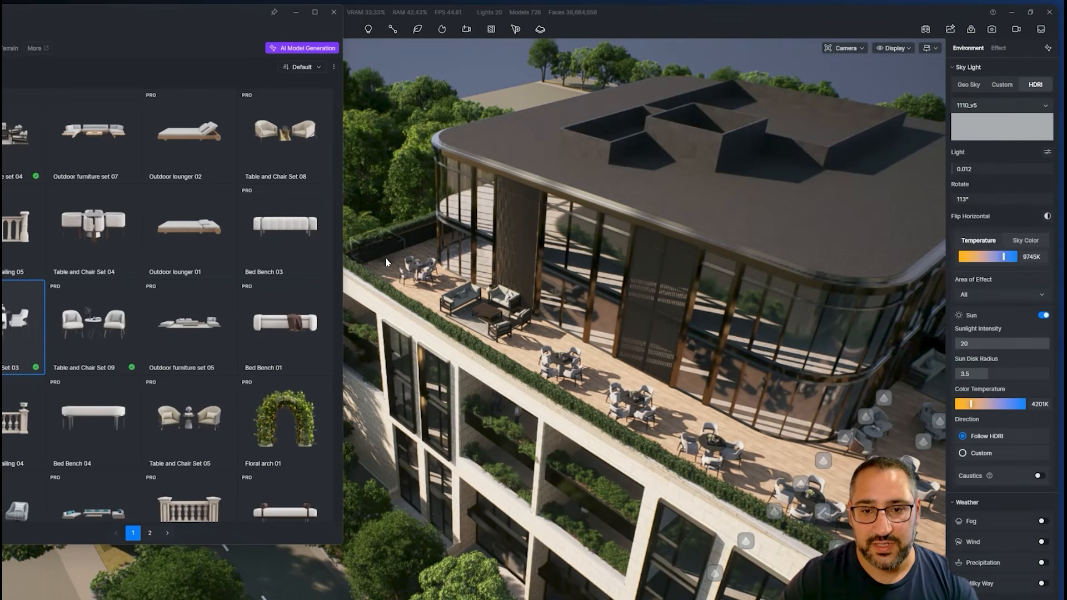
Place Professional character 31 from the Character category beside the dining table nearest the building corner, at about X 9349, Y 9492
{"action": "middle_click_drag", "start_coordinate": [694, 333], "coordinate": [384, 333]}
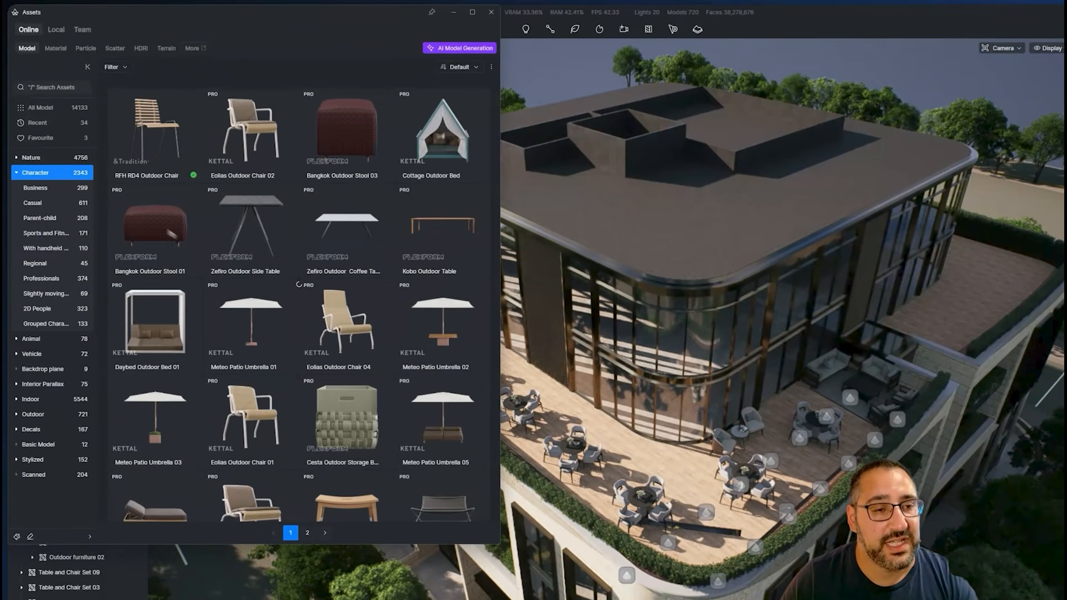
{"action": "left_click", "coordinate": [32, 150]}
{"action": "left_click", "coordinate": [250, 134]}
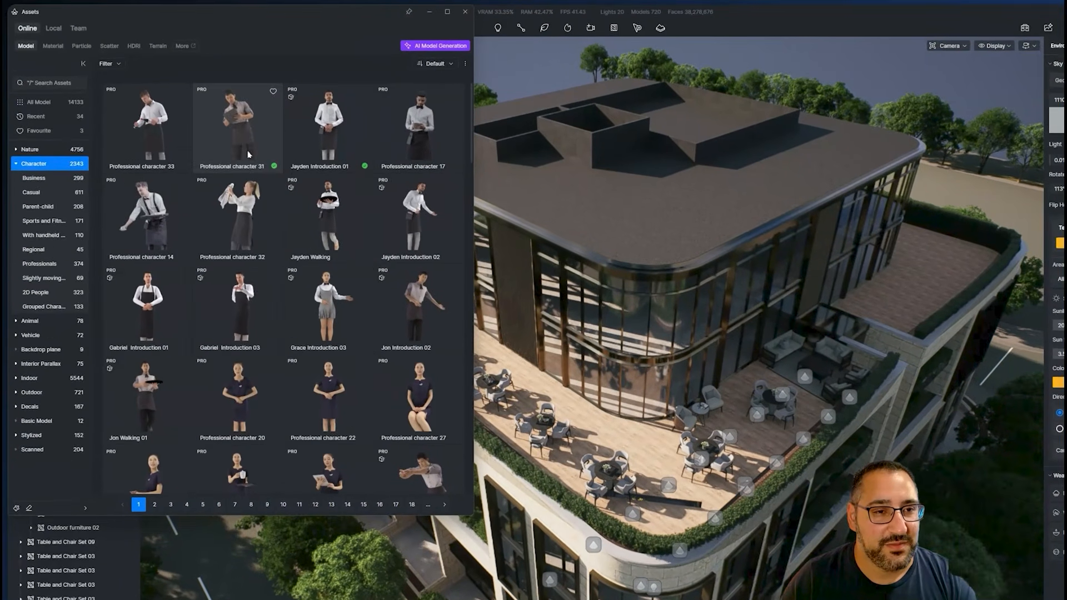
{"action": "left_click", "coordinate": [231, 138]}
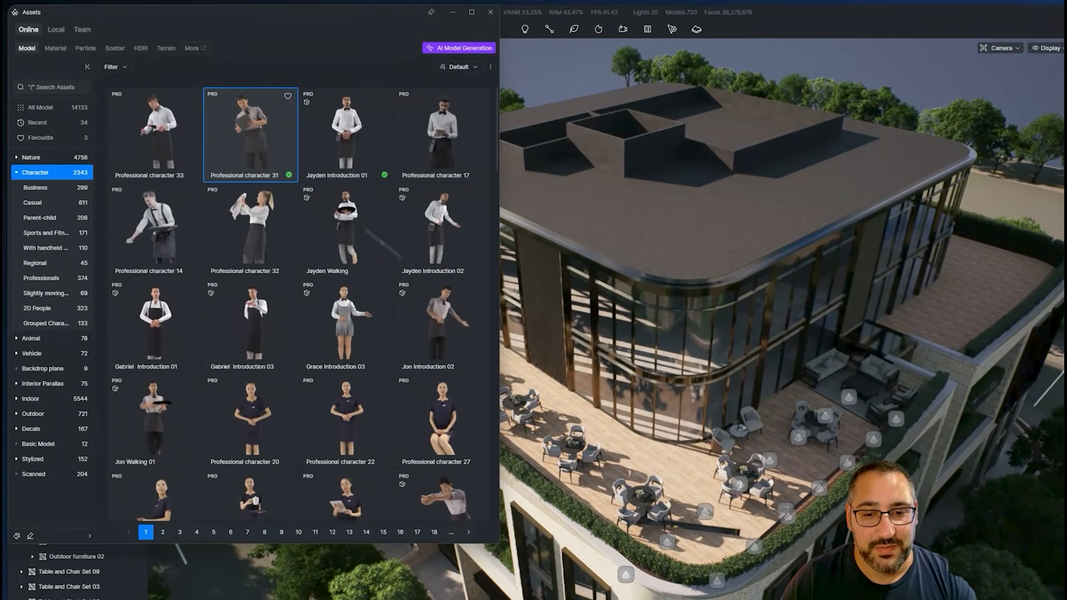
{"action": "scroll", "coordinate": [612, 448], "scroll_direction": "up", "scroll_amount": 10}
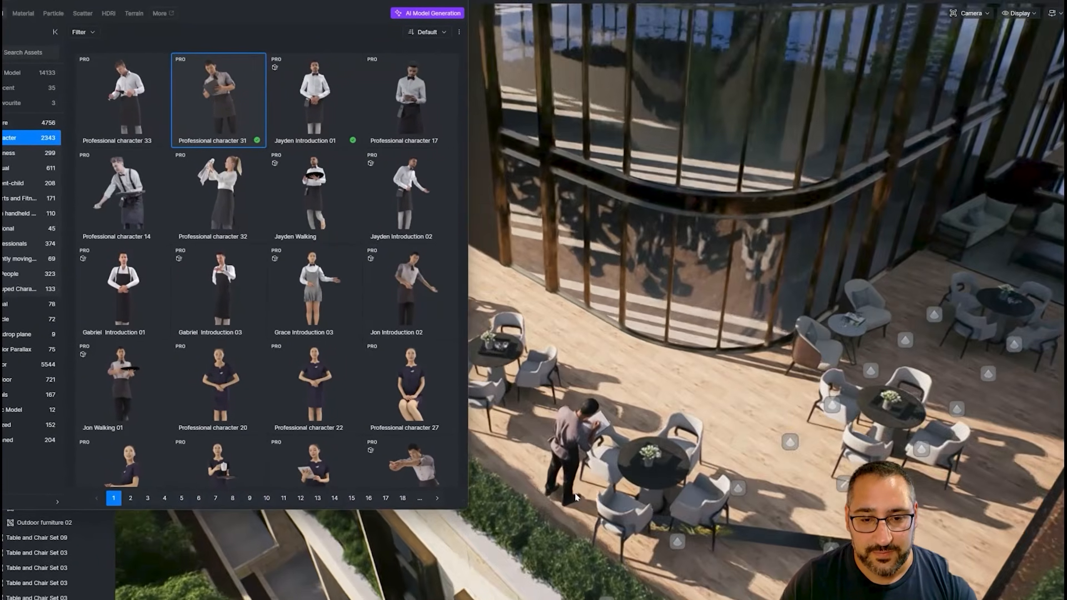
{"action": "left_click", "coordinate": [582, 506]}
Download Professional character 27 and place her on a chair at the same dining table, at about X 7939, Y 10017
{"action": "scroll", "coordinate": [412, 289], "scroll_direction": "down", "scroll_amount": 2}
{"action": "left_click", "coordinate": [411, 271]}
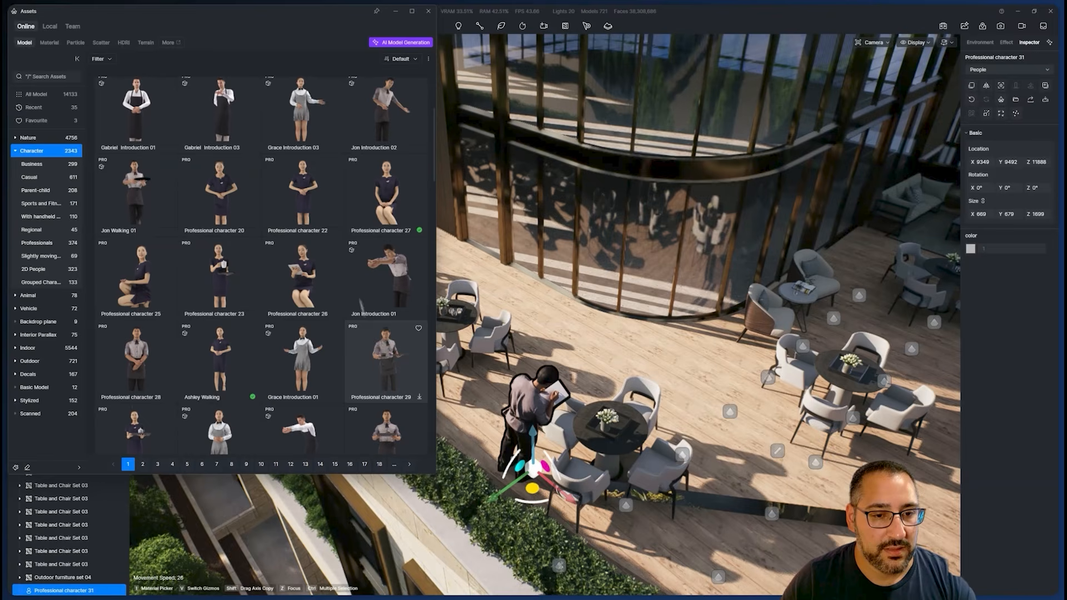
{"action": "scroll", "coordinate": [386, 194], "scroll_direction": "down", "scroll_amount": 2}
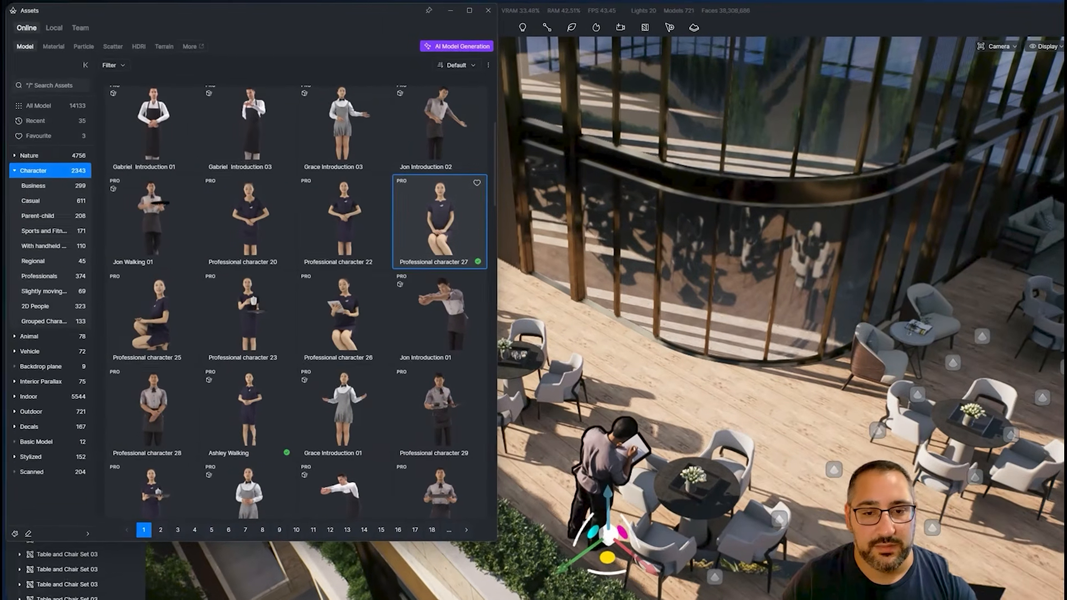
{"action": "left_click", "coordinate": [440, 222]}
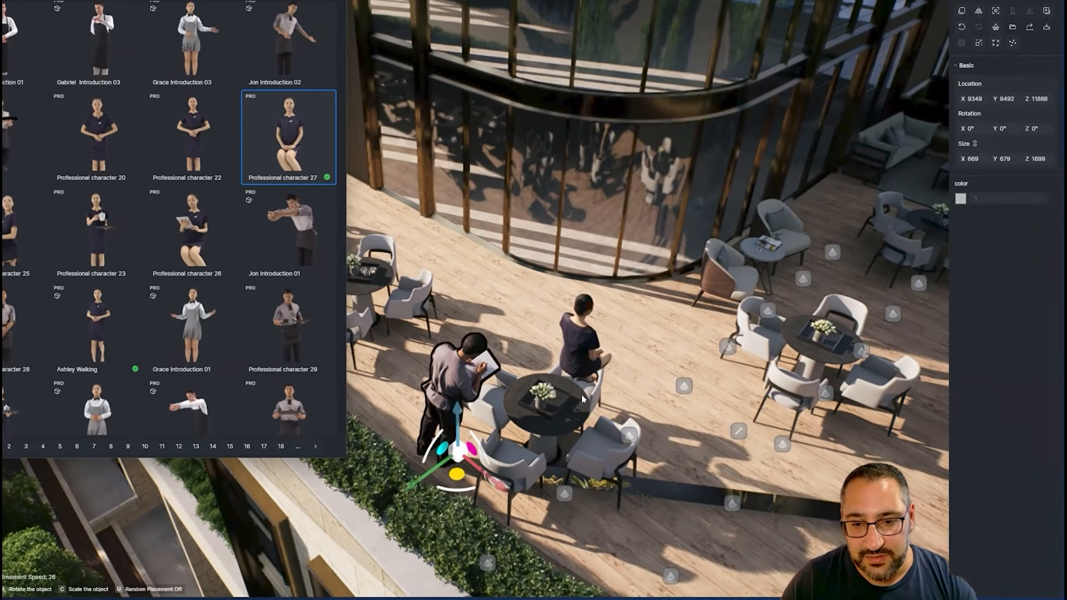
{"action": "left_click", "coordinate": [595, 461]}
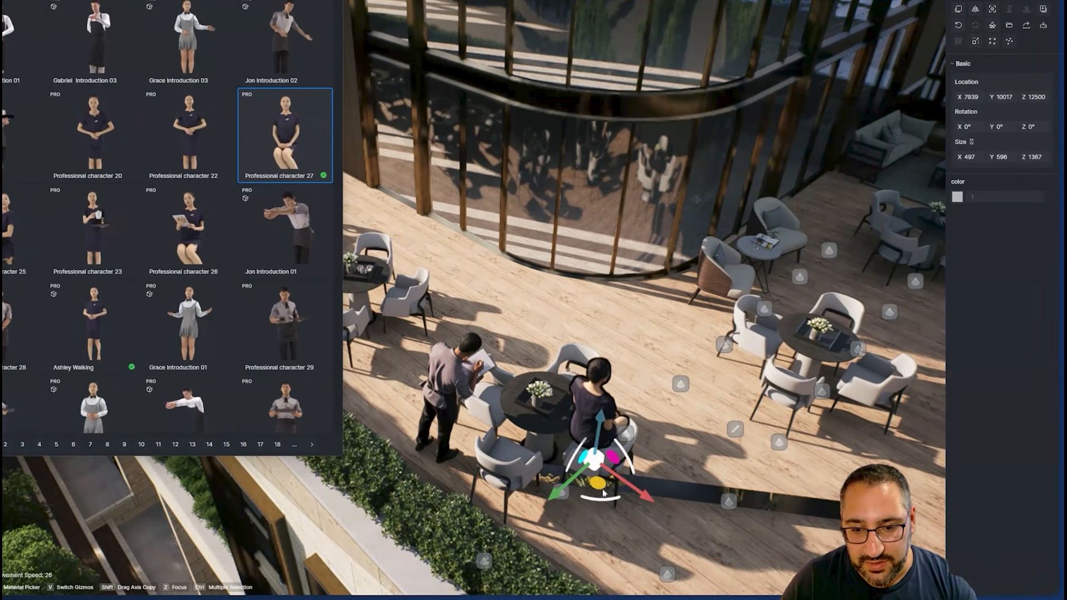
Rotate the seated waitress to 180° and move her onto the chair across the table, at about X 8838, Y 10650, Z 11843
{"action": "left_click_drag", "start_coordinate": [604, 493], "coordinate": [567, 342]}
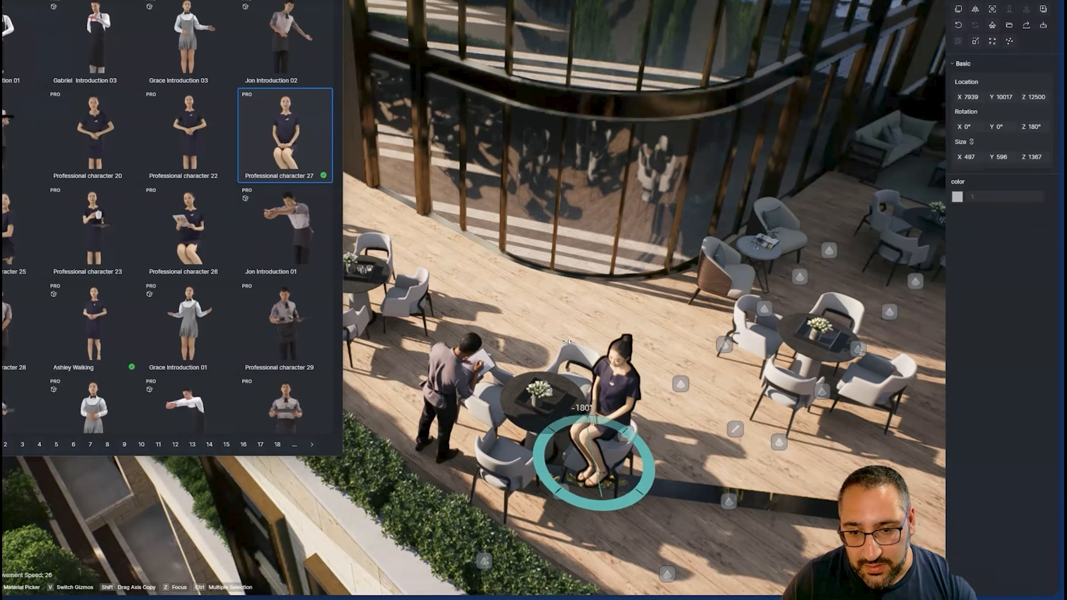
{"action": "left_click_drag", "start_coordinate": [598, 483], "coordinate": [566, 410]}
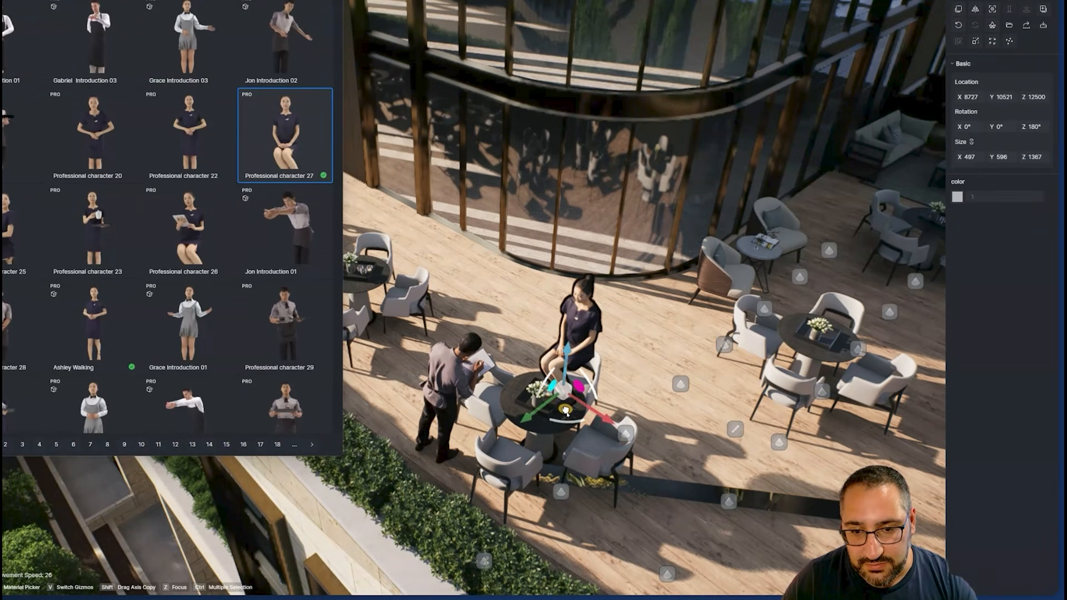
{"action": "left_click_drag", "start_coordinate": [563, 340], "coordinate": [563, 391]}
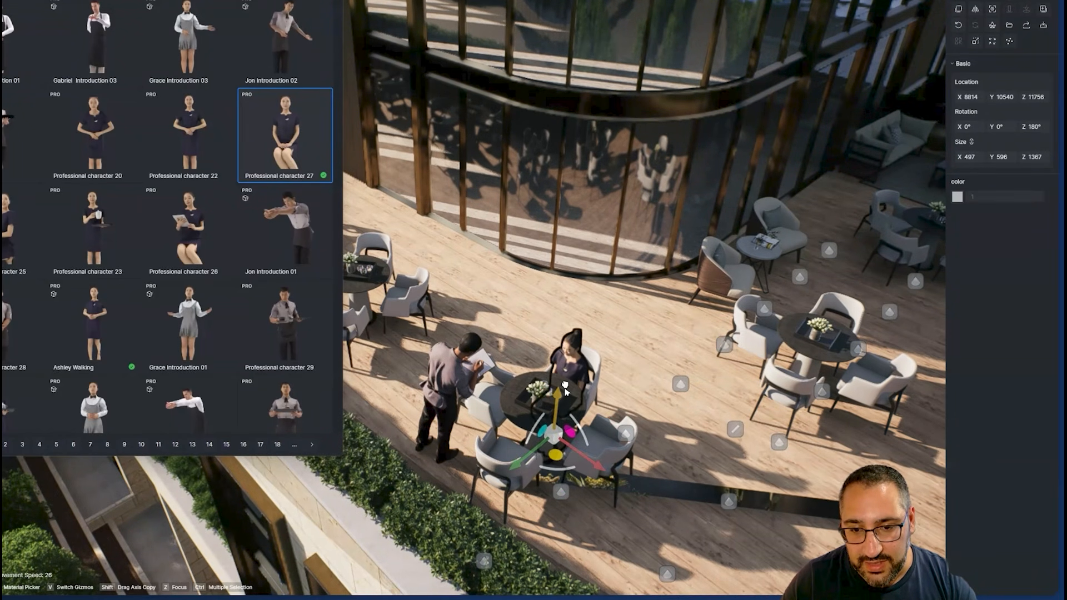
{"action": "left_click_drag", "start_coordinate": [560, 455], "coordinate": [564, 451]}
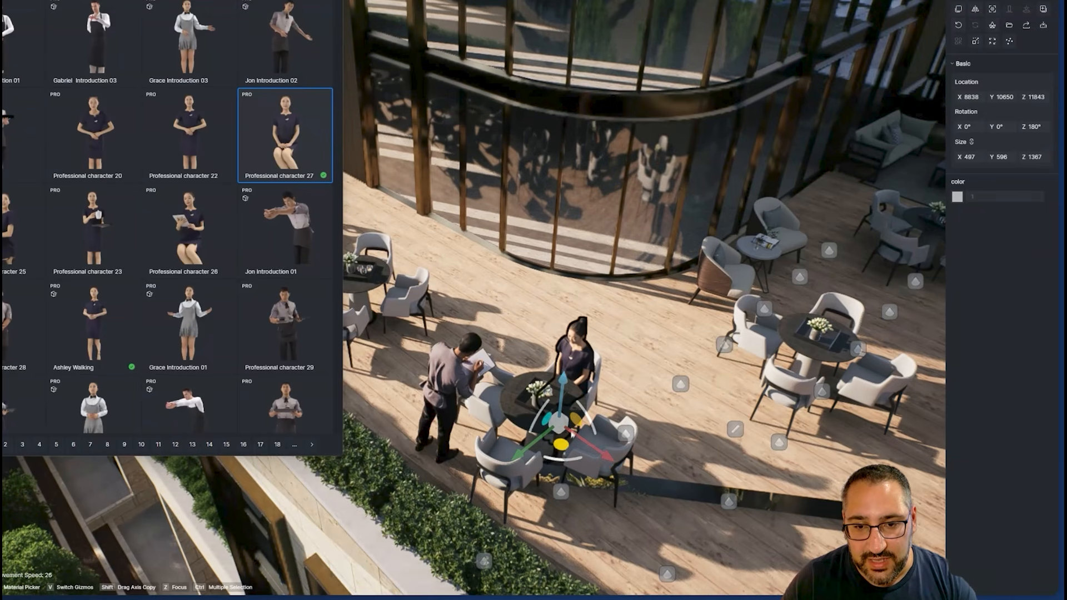
Browse the Character models, including the Casual, Regional and Professionals categories, for people suited to sitting at the terrace tables
{"action": "scroll", "coordinate": [573, 435], "scroll_direction": "down", "scroll_amount": 5}
{"action": "scroll", "coordinate": [136, 290], "scroll_direction": "down", "scroll_amount": 5}
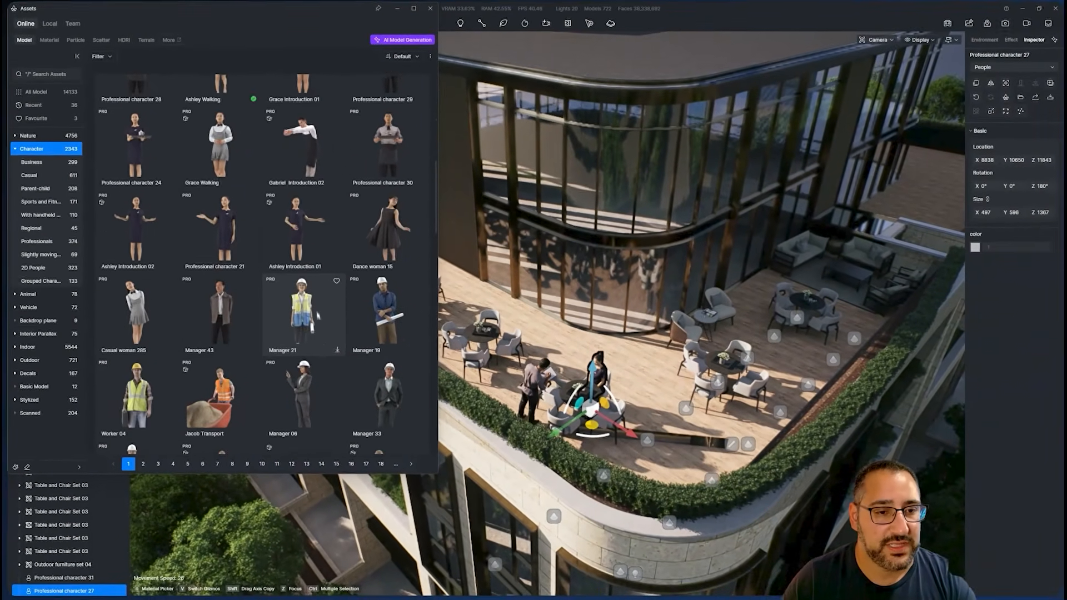
{"action": "scroll", "coordinate": [318, 316], "scroll_direction": "down", "scroll_amount": 4}
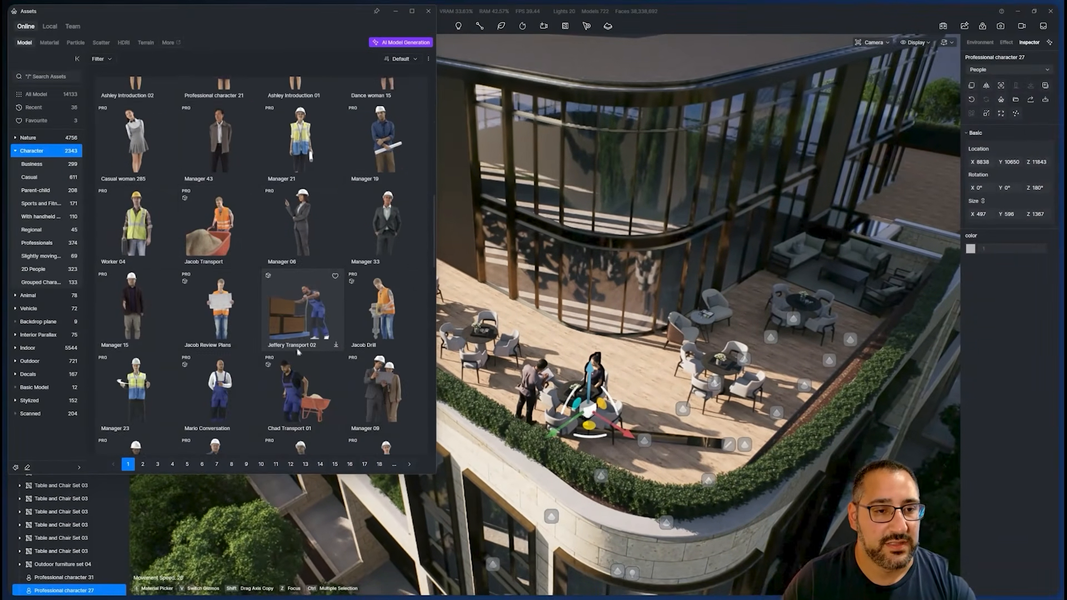
{"action": "left_click", "coordinate": [47, 177]}
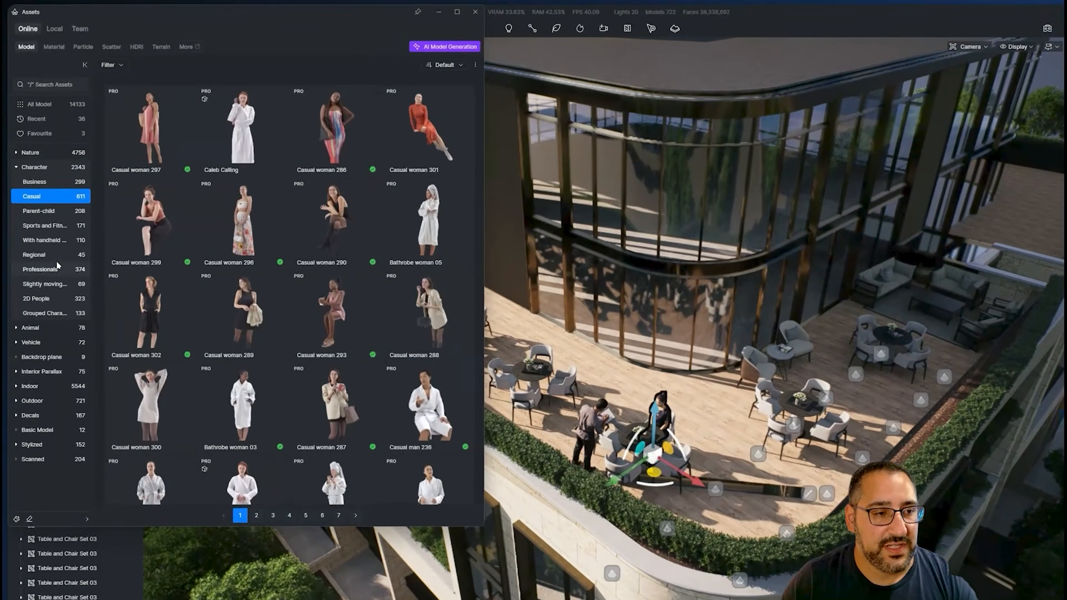
{"action": "left_click", "coordinate": [39, 230]}
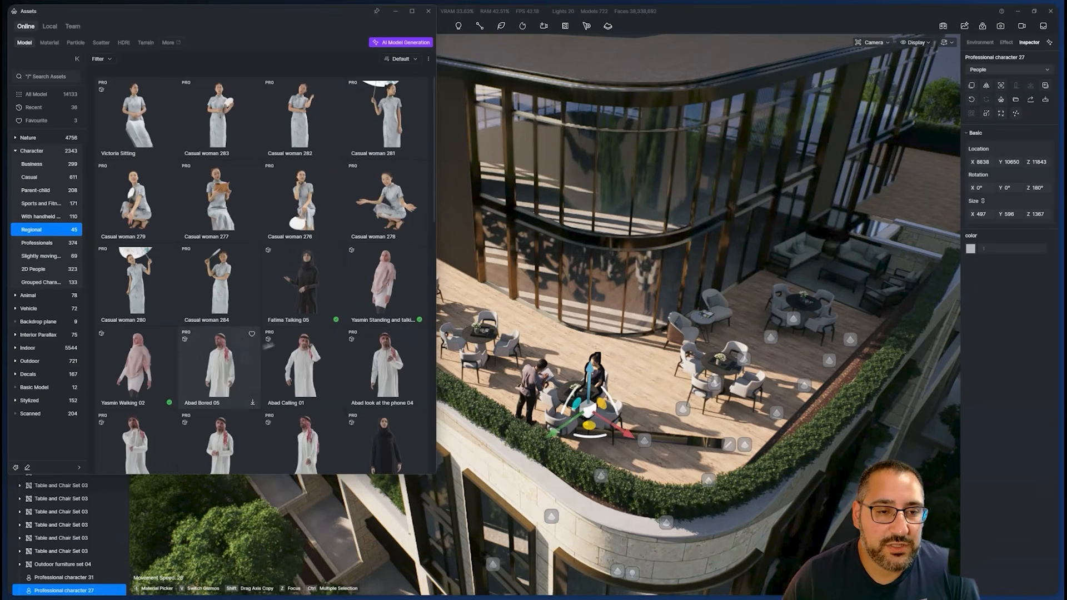
{"action": "scroll", "coordinate": [223, 367], "scroll_direction": "down", "scroll_amount": 1}
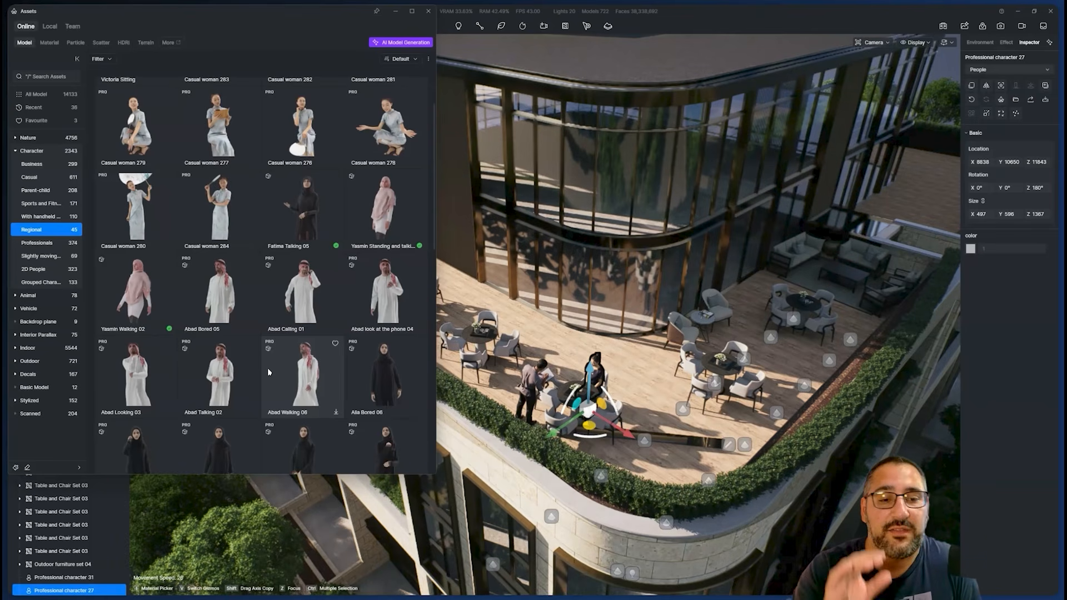
{"action": "scroll", "coordinate": [268, 368], "scroll_direction": "down", "scroll_amount": 3}
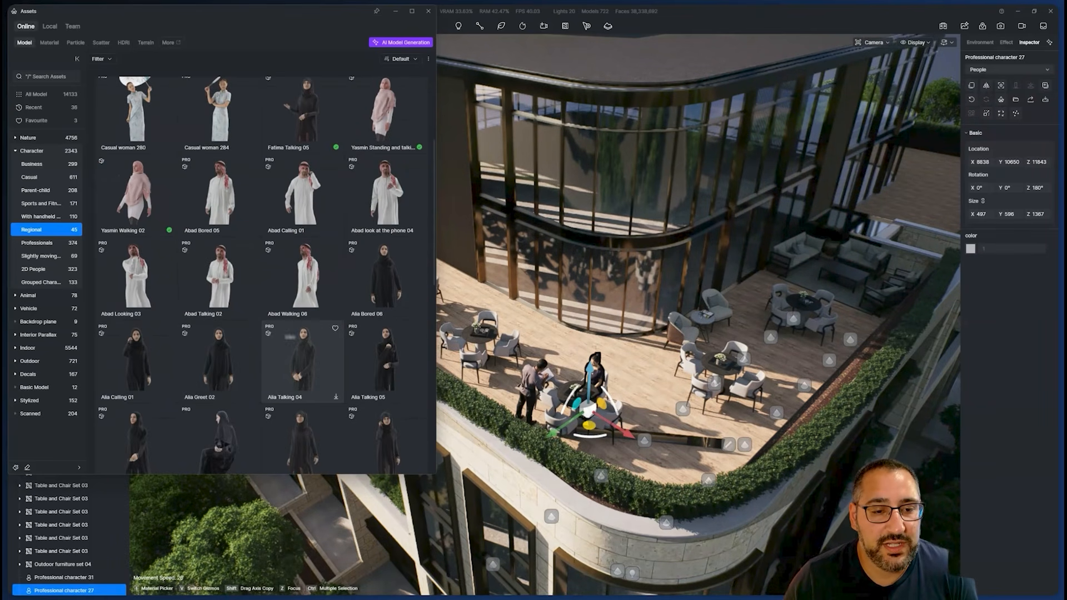
{"action": "scroll", "coordinate": [334, 384], "scroll_direction": "down", "scroll_amount": 5}
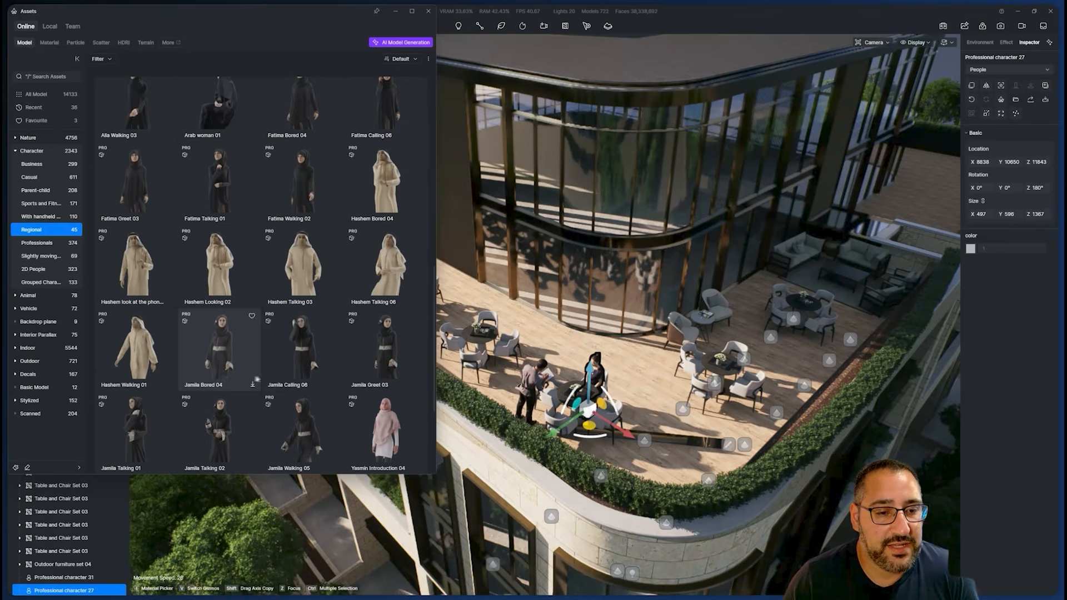
{"action": "scroll", "coordinate": [292, 375], "scroll_direction": "up", "scroll_amount": 5}
{"action": "scroll", "coordinate": [250, 349], "scroll_direction": "up", "scroll_amount": 4}
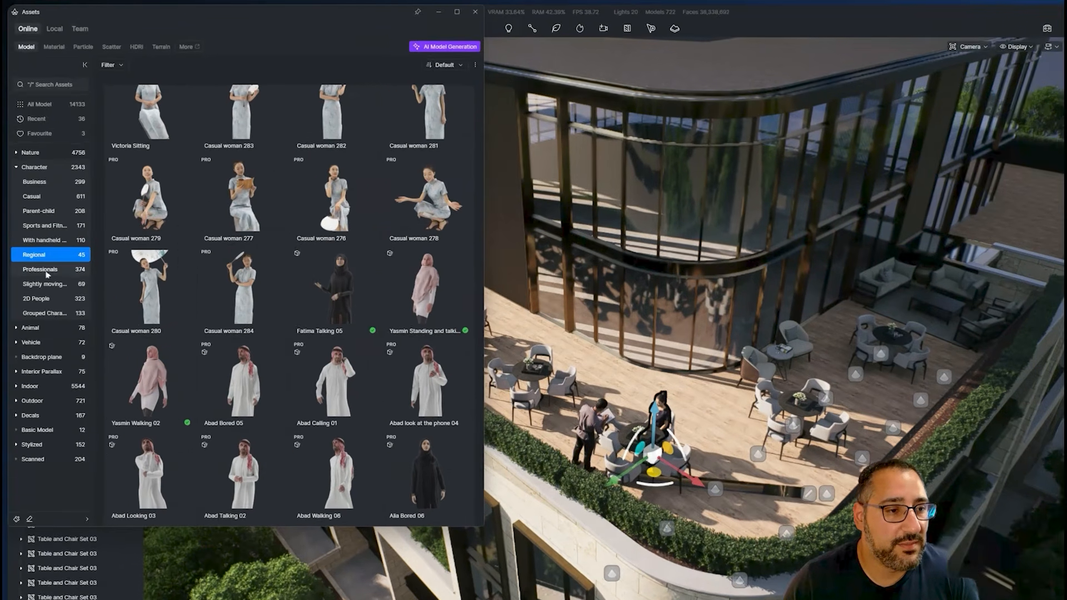
{"action": "left_click", "coordinate": [61, 243]}
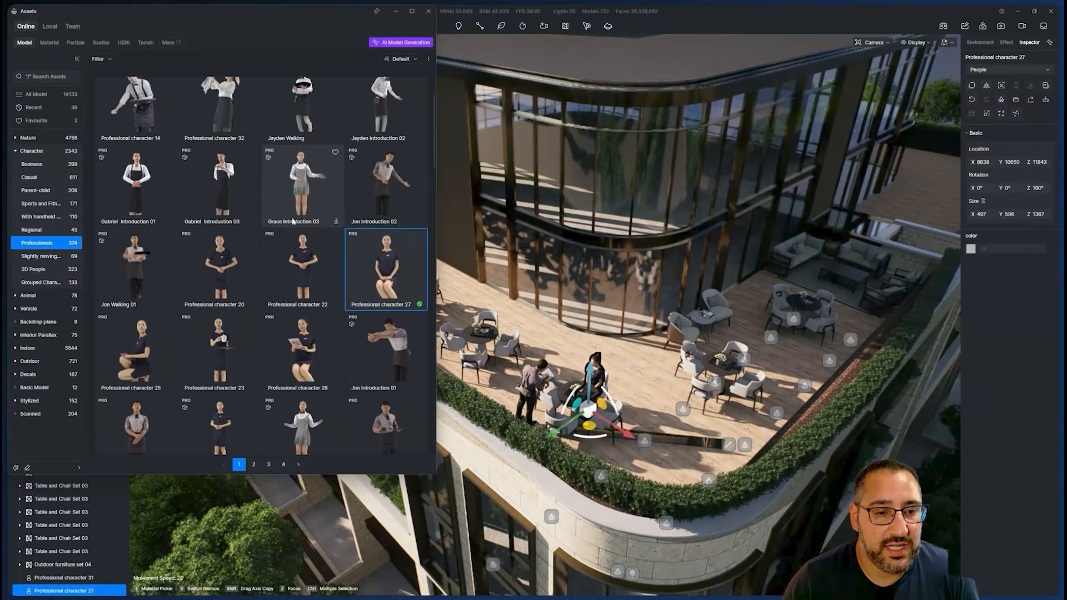
{"action": "scroll", "coordinate": [293, 221], "scroll_direction": "down", "scroll_amount": 10}
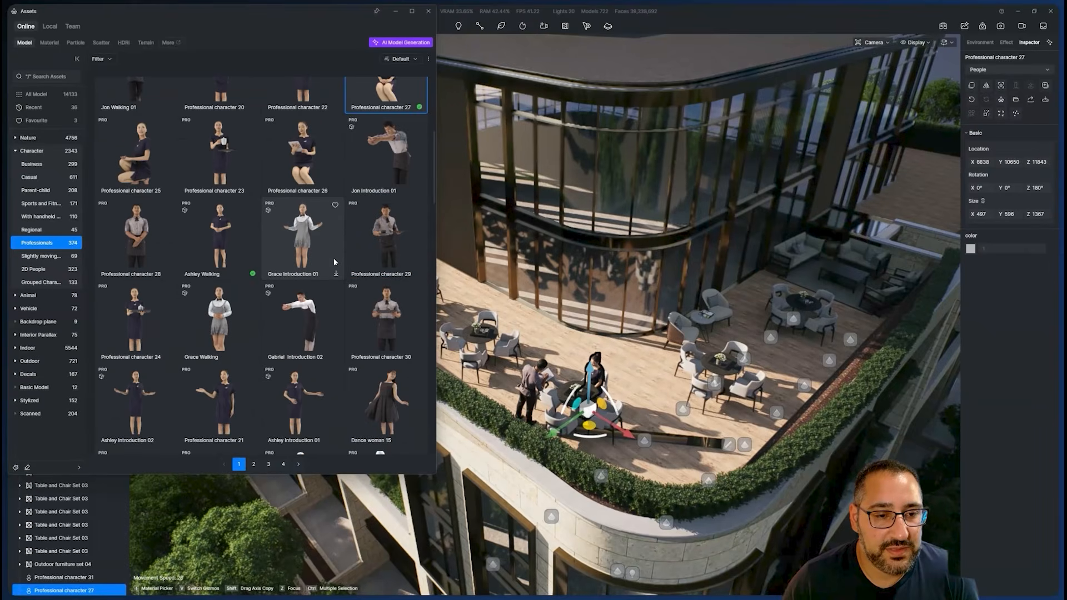
{"action": "scroll", "coordinate": [305, 272], "scroll_direction": "down", "scroll_amount": 10}
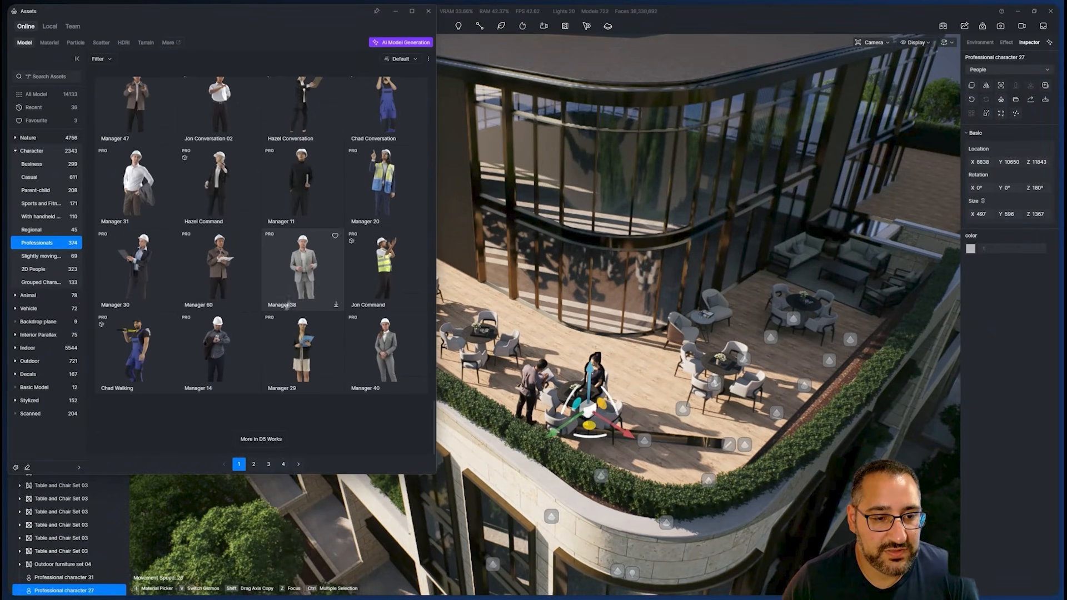
{"action": "left_click", "coordinate": [254, 464]}
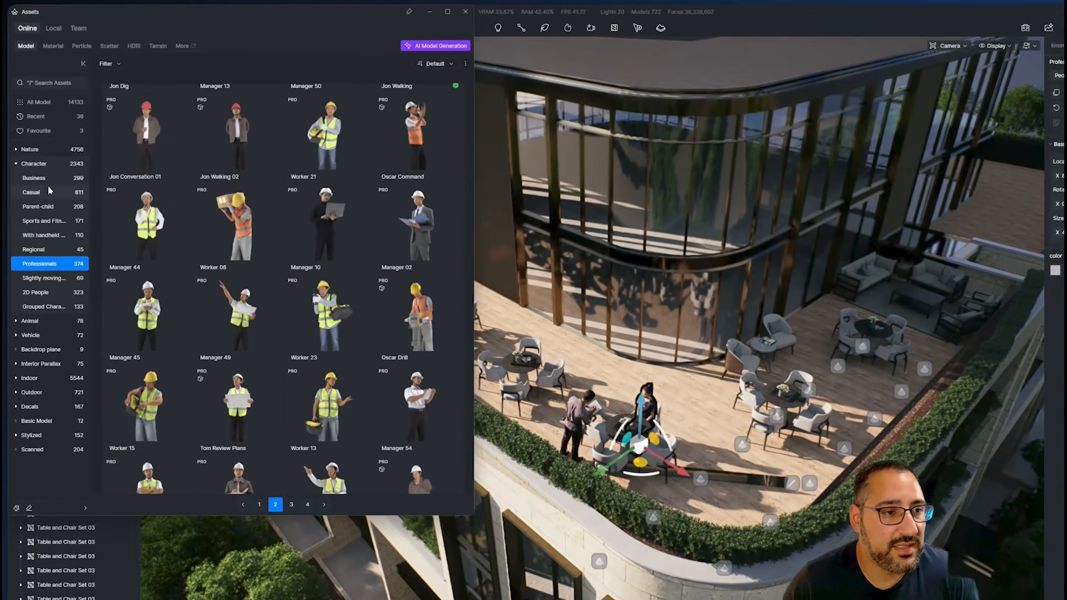
Look through the first page of the Casual character category for seated guests
{"action": "left_click", "coordinate": [45, 180]}
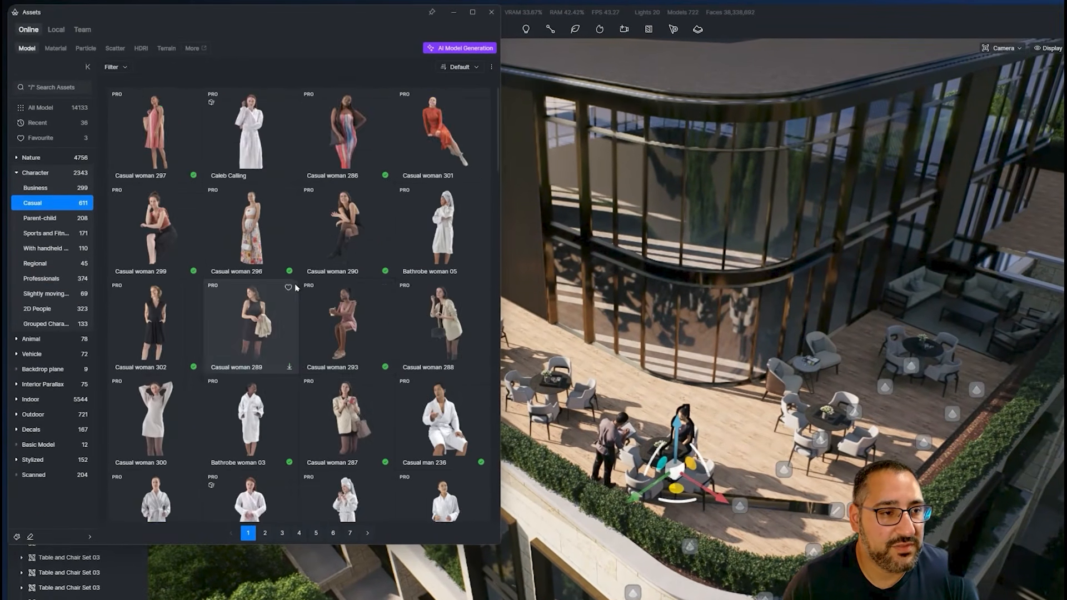
{"action": "scroll", "coordinate": [282, 276], "scroll_direction": "down", "scroll_amount": 1}
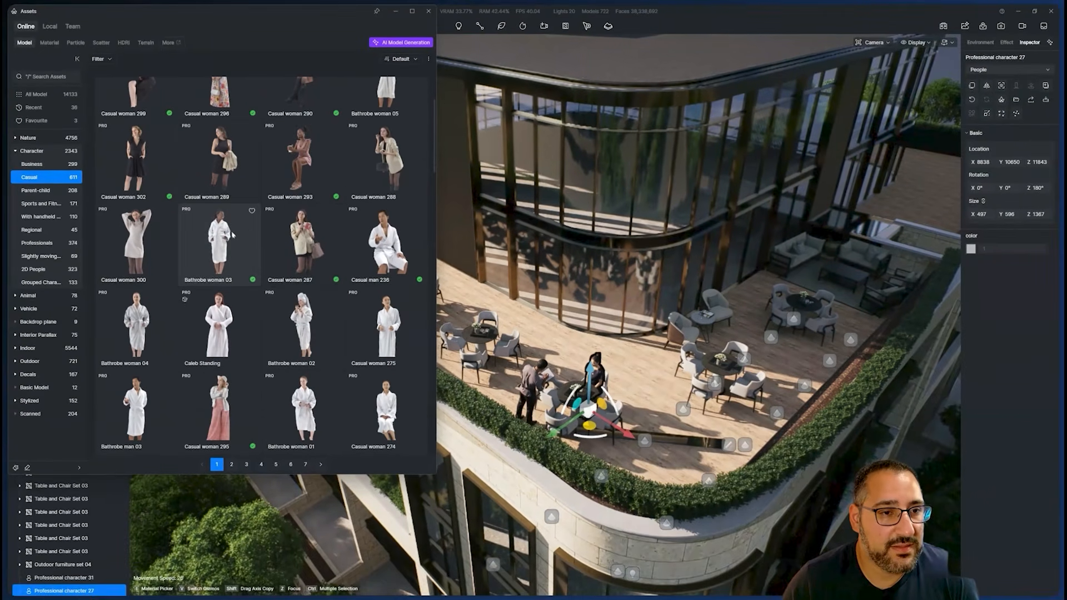
{"action": "scroll", "coordinate": [289, 268], "scroll_direction": "down", "scroll_amount": 1}
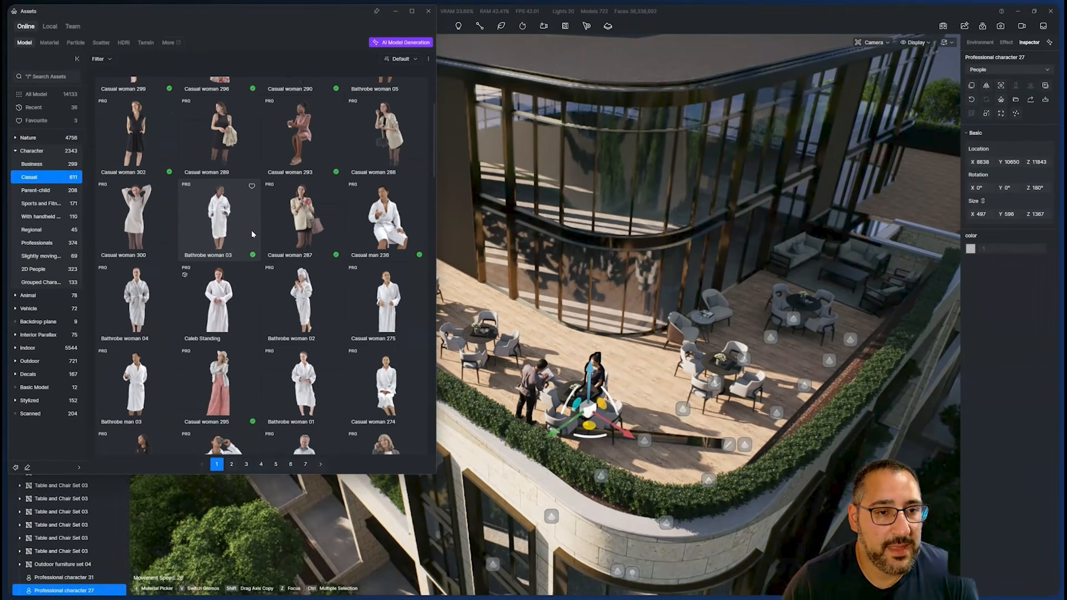
{"action": "scroll", "coordinate": [306, 261], "scroll_direction": "up", "scroll_amount": 2}
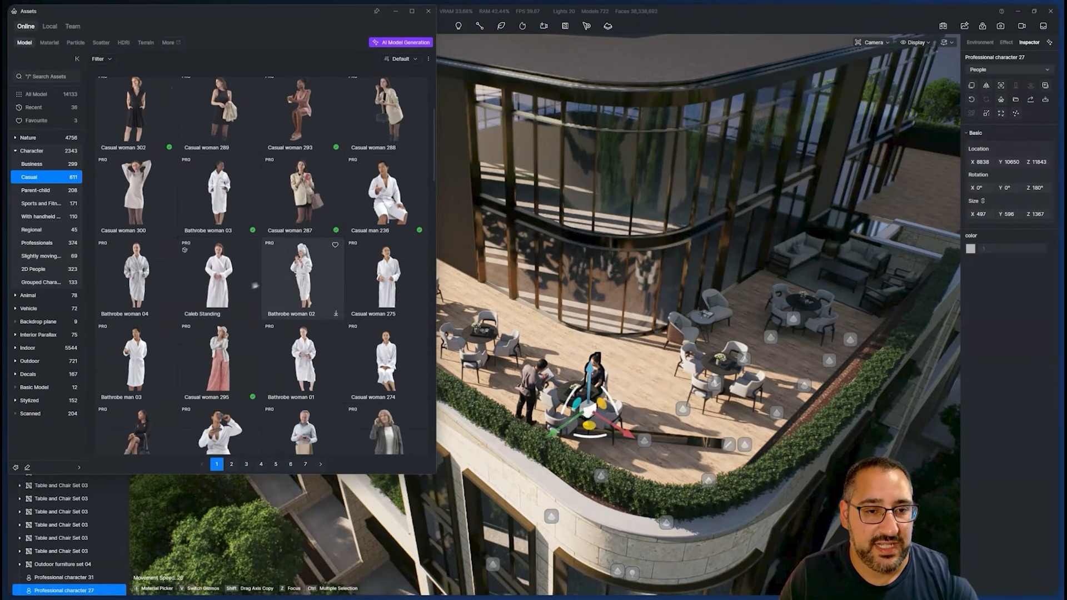
{"action": "scroll", "coordinate": [277, 275], "scroll_direction": "down", "scroll_amount": 5}
{"action": "scroll", "coordinate": [278, 303], "scroll_direction": "down", "scroll_amount": 10}
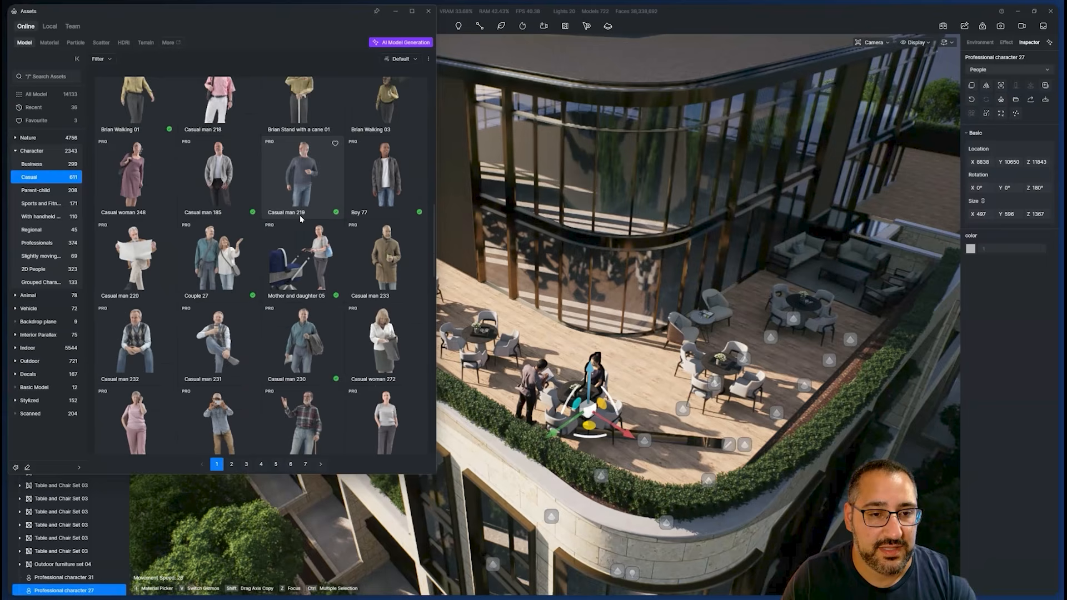
{"action": "scroll", "coordinate": [322, 219], "scroll_direction": "down", "scroll_amount": 6}
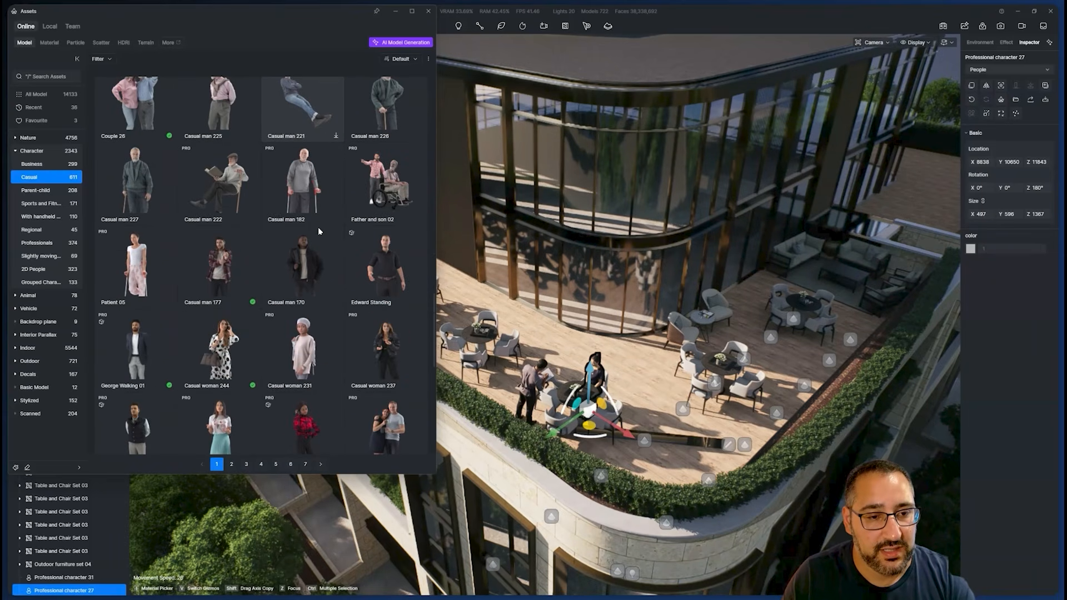
{"action": "scroll", "coordinate": [278, 284], "scroll_direction": "down", "scroll_amount": 3}
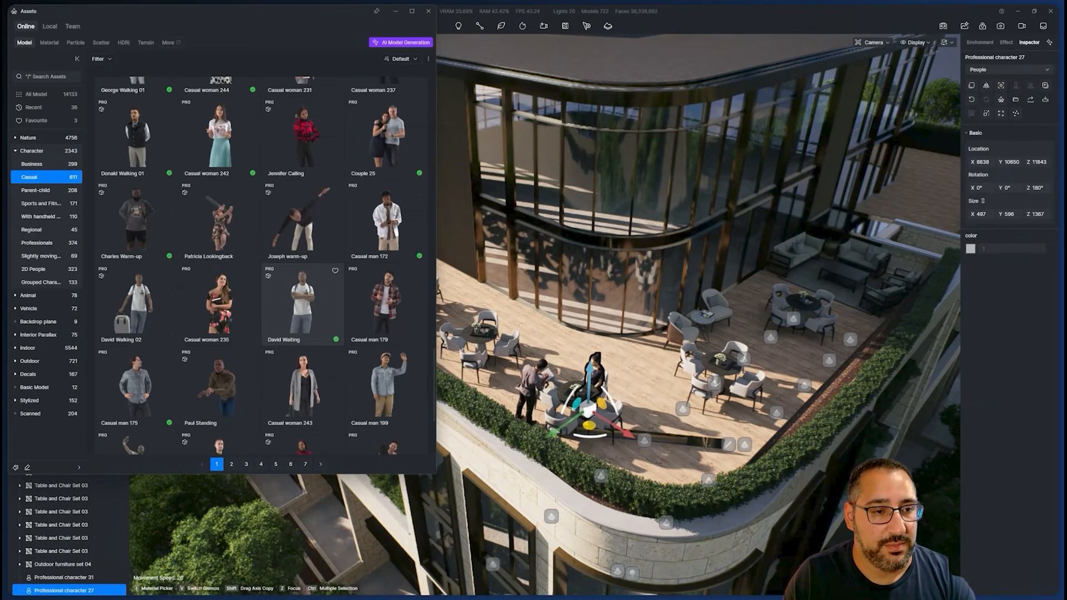
Search the model library for "sitting" and place Claudia Sitting at the end 06 on a hedge-side dining chair, at about X 15245, Y 9670
{"action": "left_click", "coordinate": [52, 76]}
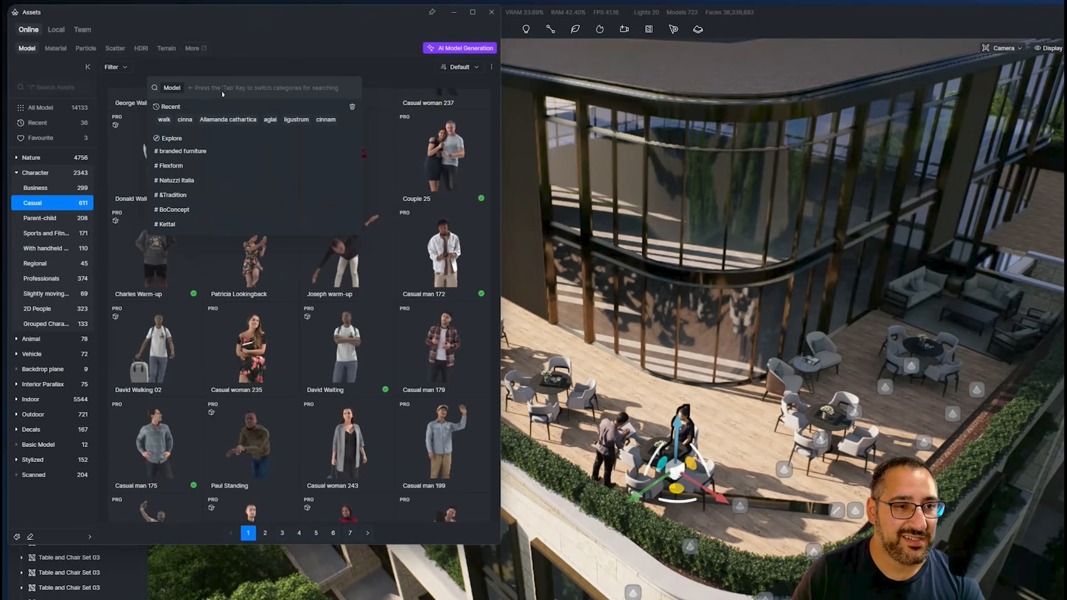
{"action": "type", "text": "sitting"}
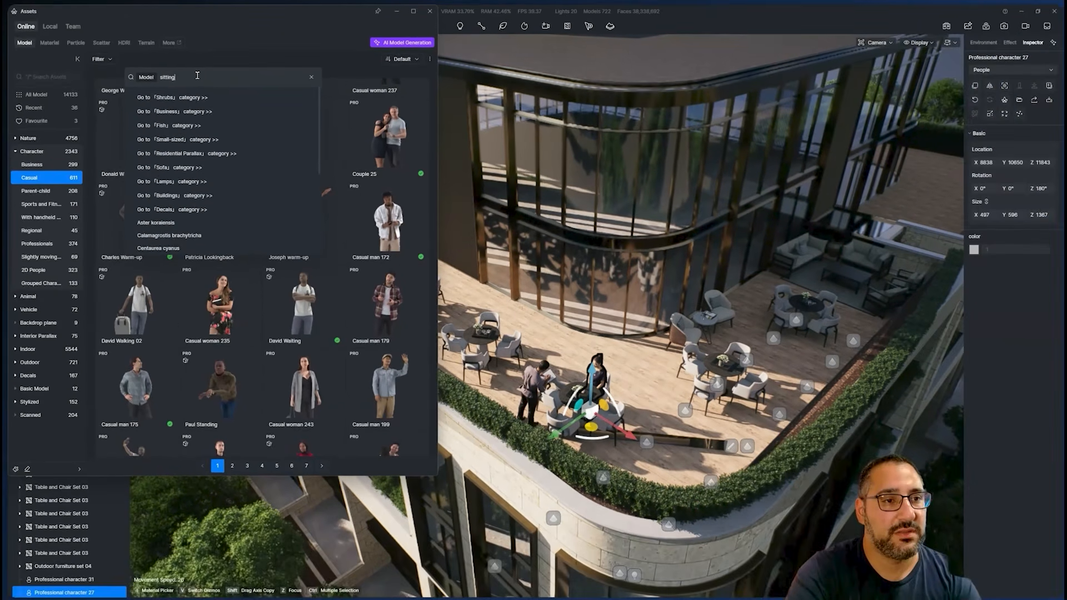
{"action": "key", "text": "Return"}
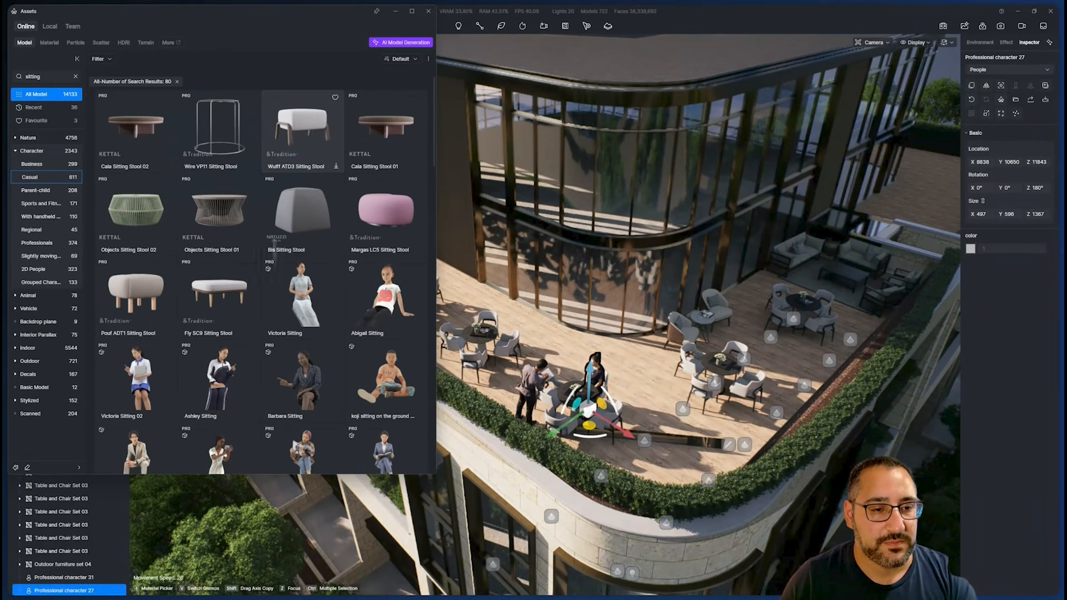
{"action": "scroll", "coordinate": [245, 276], "scroll_direction": "down", "scroll_amount": 3}
{"action": "scroll", "coordinate": [370, 215], "scroll_direction": "down", "scroll_amount": 2}
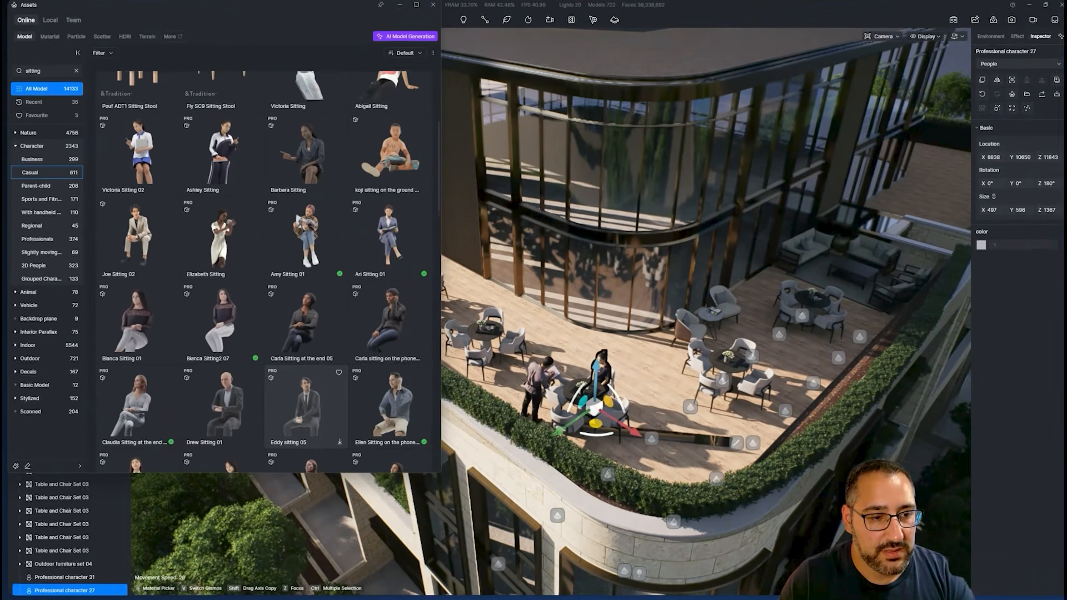
{"action": "left_click", "coordinate": [143, 413]}
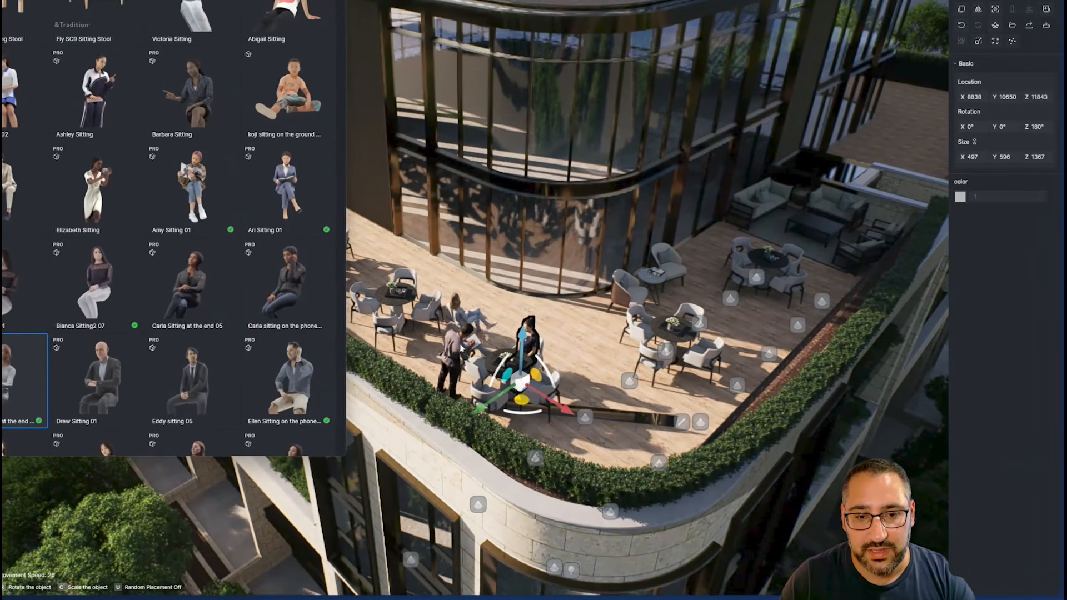
{"action": "scroll", "coordinate": [590, 352], "scroll_direction": "up", "scroll_amount": 8}
{"action": "middle_click_drag", "start_coordinate": [452, 357], "coordinate": [479, 328]}
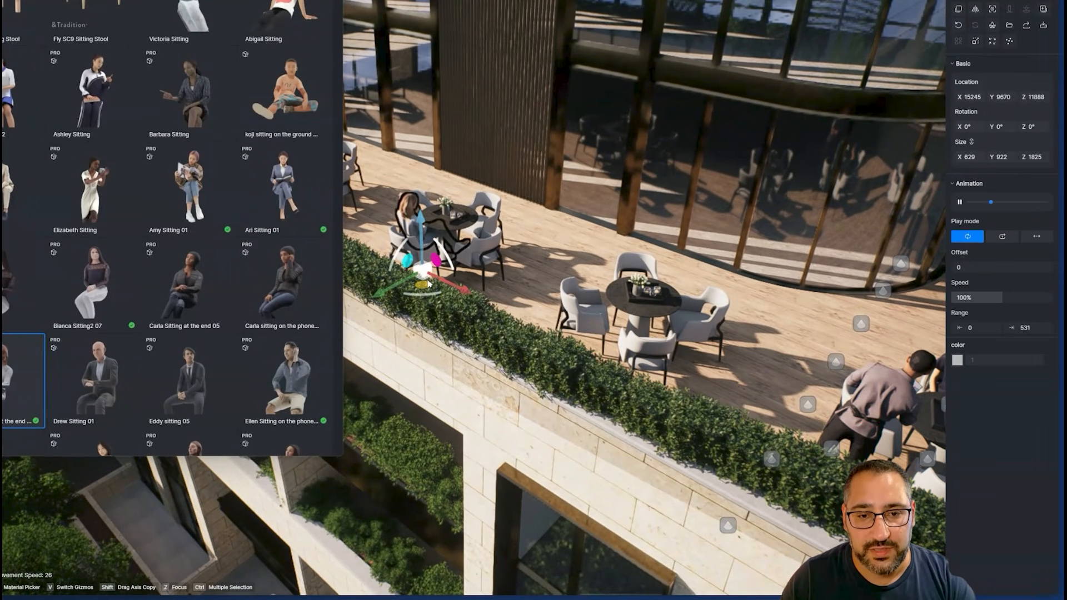
Close the asset library and examine the whole building and its terrace from above and from the street corner
{"action": "key", "text": "s"}
{"action": "right_click_drag", "start_coordinate": [543, 322], "coordinate": [620, 328]}
{"action": "key", "text": "s"}
{"action": "key", "text": "q"}
{"action": "key", "text": "e"}
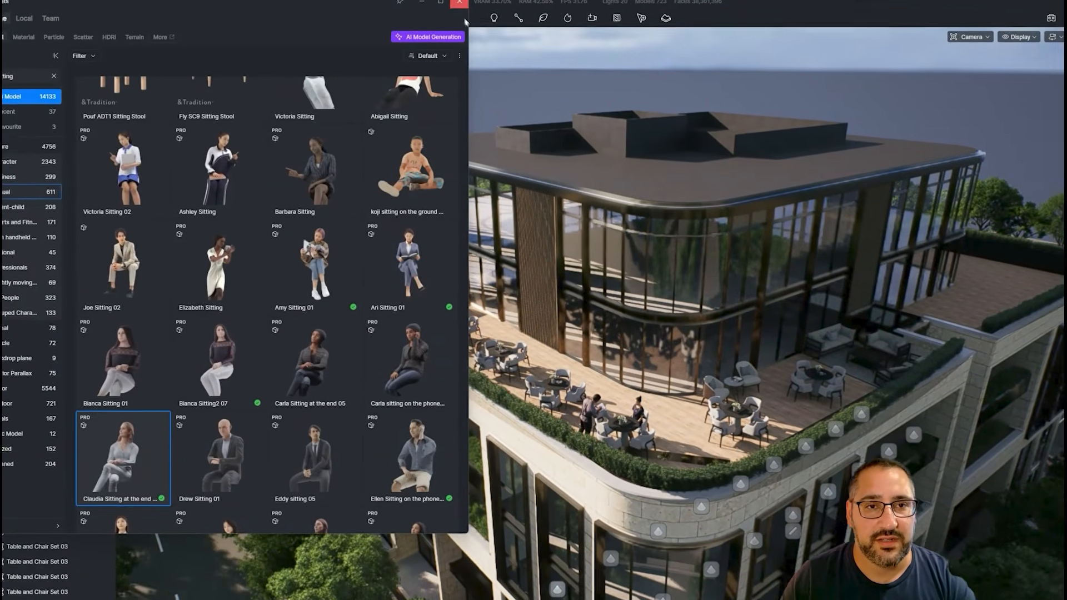
{"action": "left_click", "coordinate": [461, 7]}
{"action": "key", "text": "s"}
{"action": "right_click_drag", "start_coordinate": [686, 394], "coordinate": [720, 293]}
{"action": "key", "text": "q"}
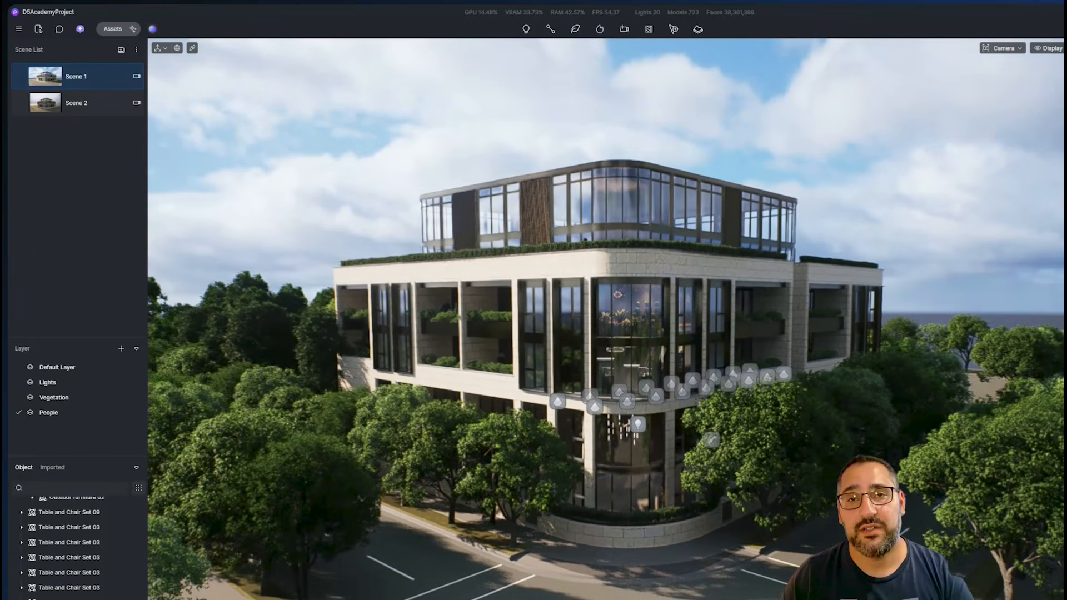
{"action": "left_click", "coordinate": [646, 395]}
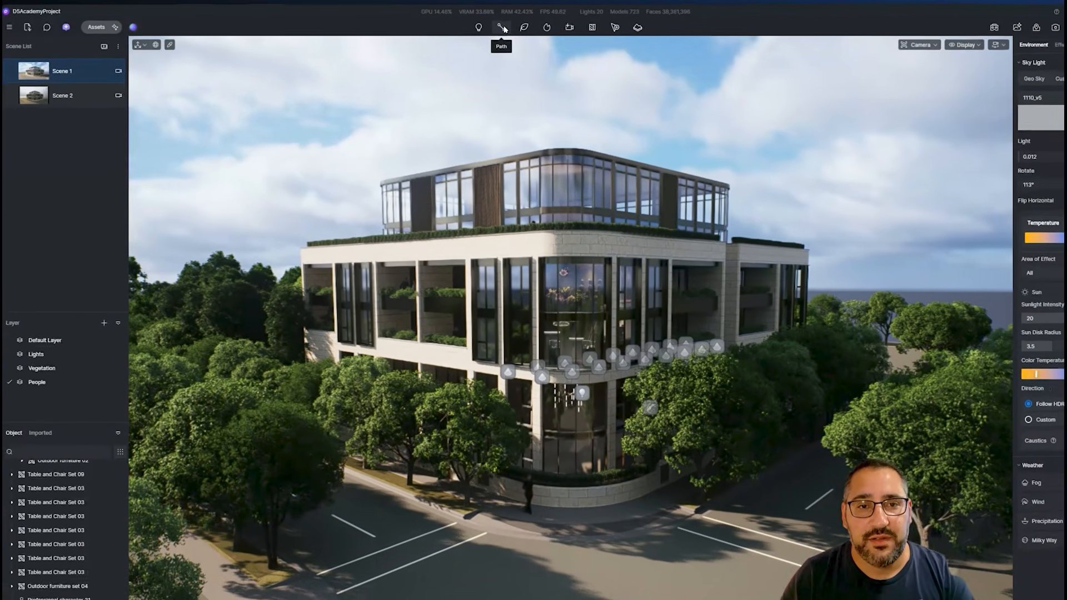
Start a vehicle path with its first point at the far end of the tree-lined street beside the roof terrace
{"action": "left_click", "coordinate": [480, 26]}
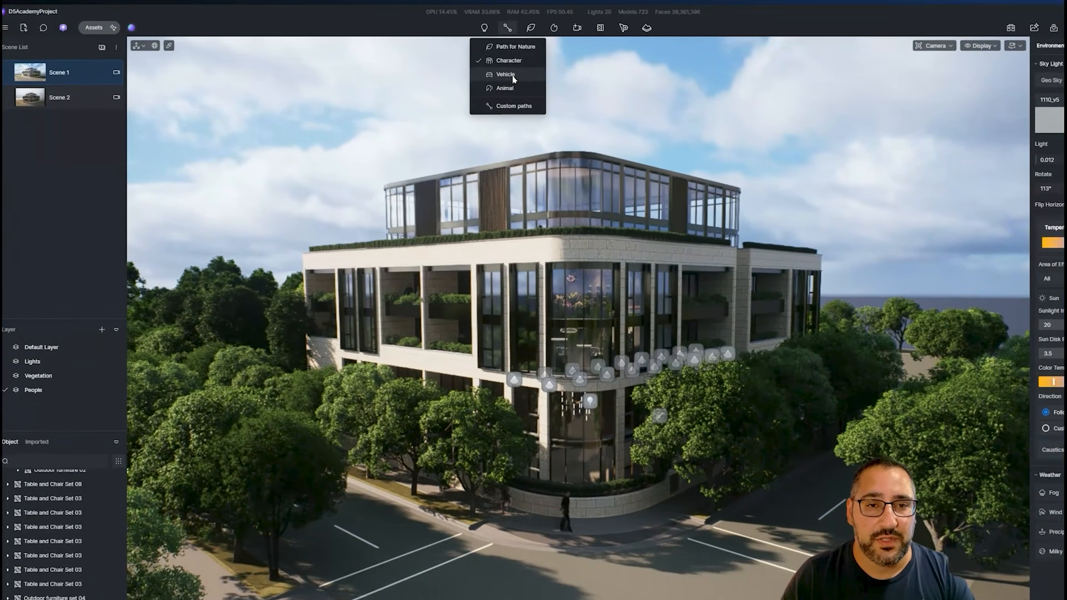
{"action": "left_click", "coordinate": [484, 71]}
{"action": "right_click_drag", "start_coordinate": [552, 384], "coordinate": [549, 358]}
{"action": "right_click_drag", "start_coordinate": [609, 414], "coordinate": [422, 528]}
{"action": "key", "text": "d"}
{"action": "key", "text": "e"}
{"action": "right_click_drag", "start_coordinate": [444, 441], "coordinate": [403, 478]}
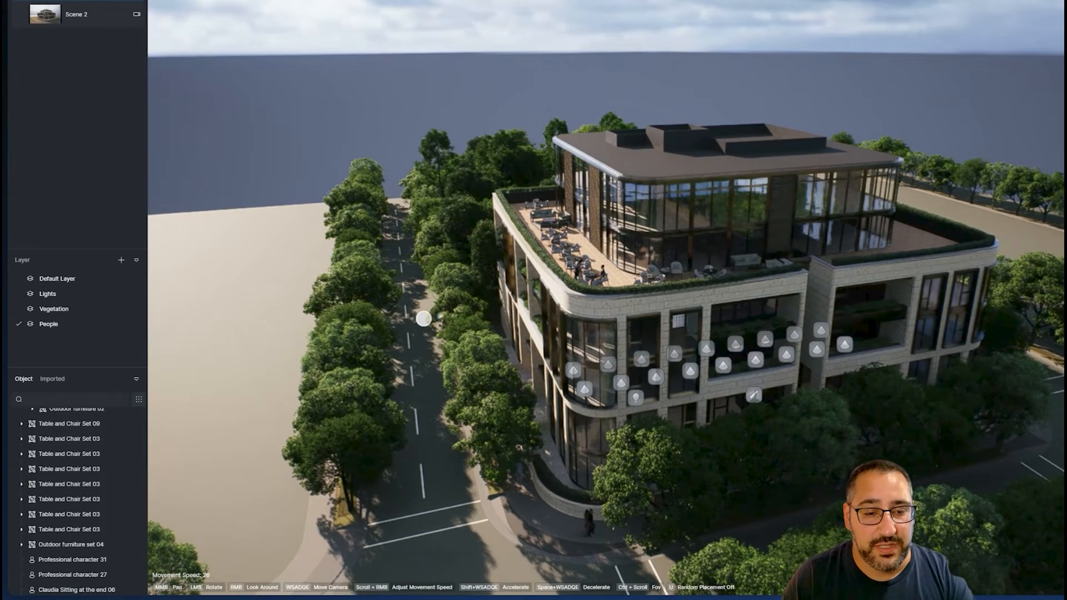
{"action": "key", "text": "e"}
{"action": "right_click_drag", "start_coordinate": [423, 319], "coordinate": [436, 417]}
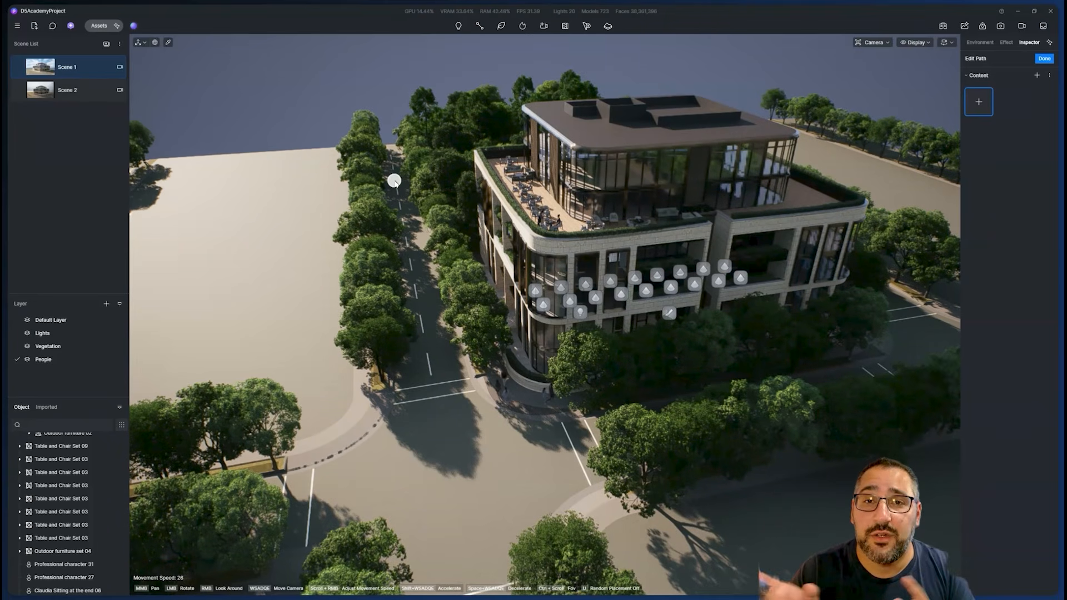
{"action": "left_click", "coordinate": [389, 164]}
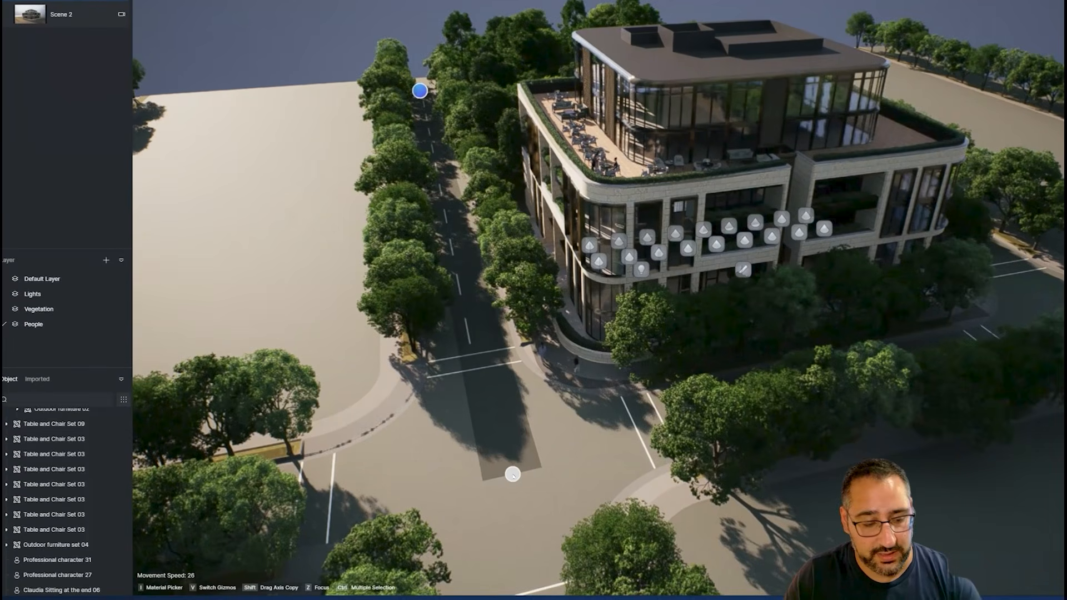
Extend the vehicle path down the street to a corner point in the intersection in front of the building's rounded corner
{"action": "mouse_move", "coordinate": [510, 478]}
{"action": "right_mouse_down"}
{"action": "mouse_move", "coordinate": [660, 499]}
{"action": "mouse_move", "coordinate": [523, 514]}
{"action": "mouse_move", "coordinate": [492, 497]}
{"action": "right_mouse_up"}
{"action": "key", "text": "s"}
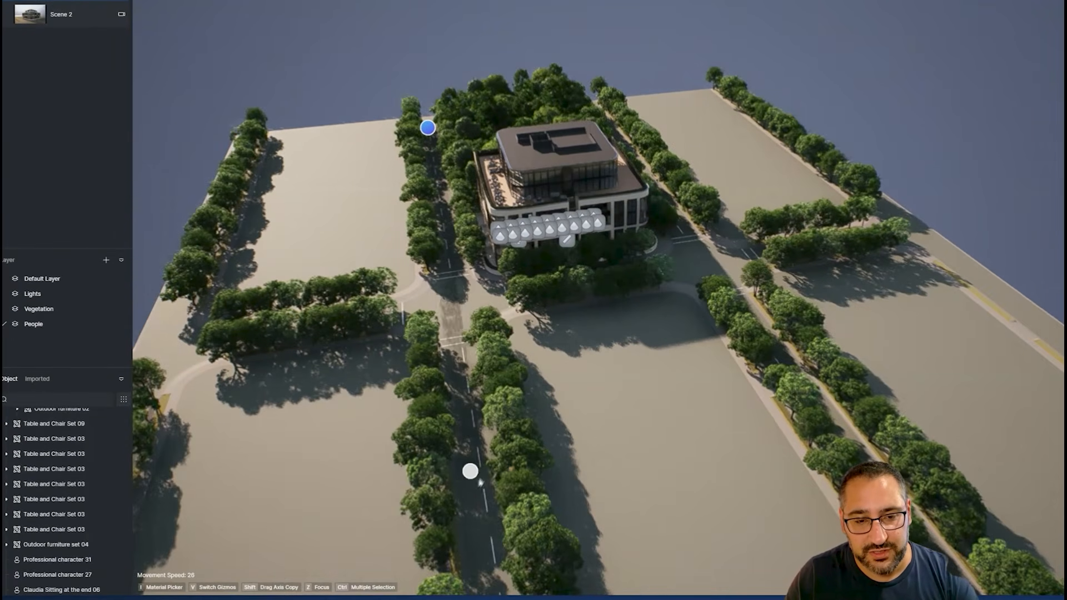
{"action": "left_click", "coordinate": [494, 545]}
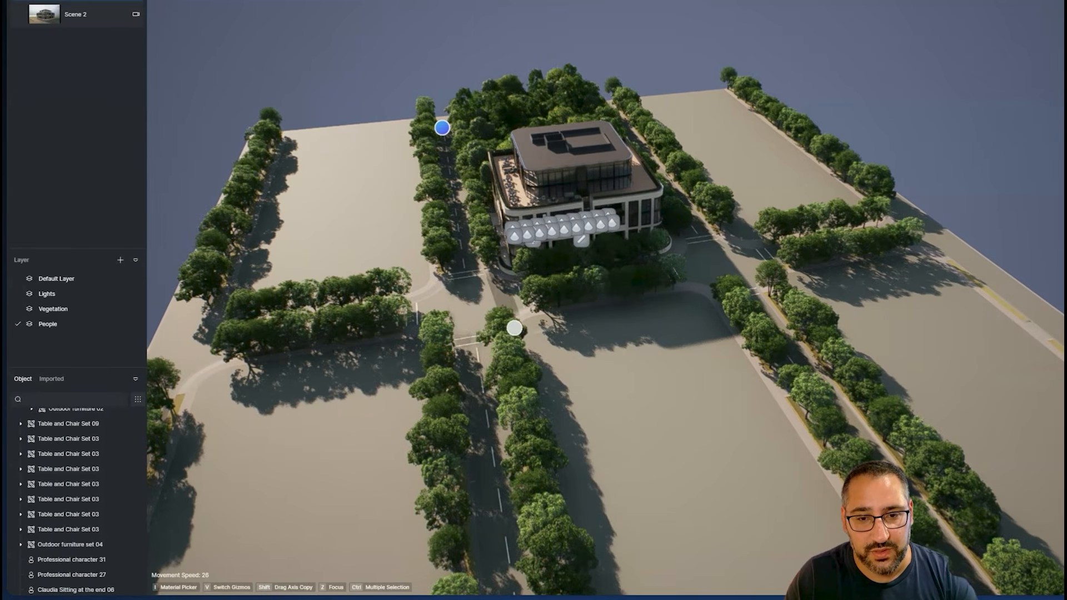
{"action": "key", "text": "w"}
{"action": "mouse_move", "coordinate": [510, 300]}
{"action": "right_mouse_down"}
{"action": "mouse_move", "coordinate": [488, 302]}
{"action": "mouse_move", "coordinate": [561, 326]}
{"action": "right_mouse_up"}
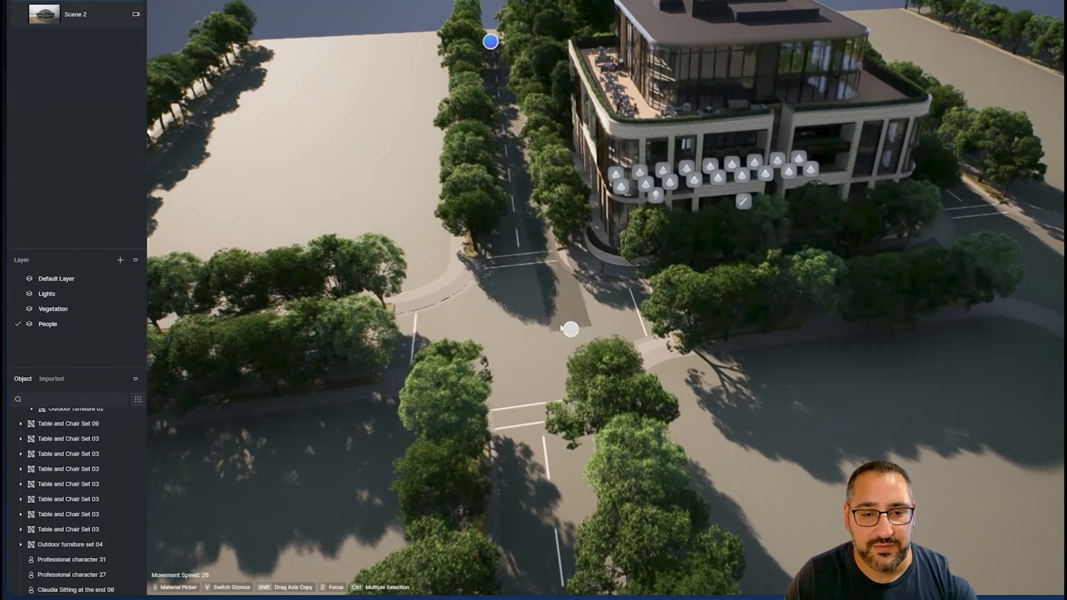
{"action": "left_click", "coordinate": [518, 326]}
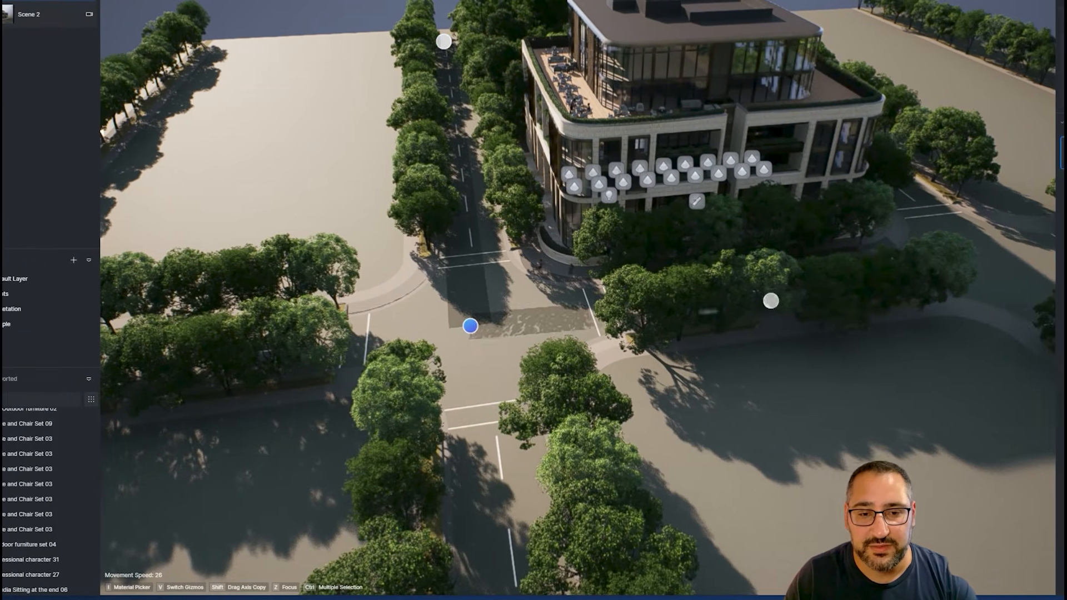
Continue the vehicle path along the cross street past the building and end it at the far side of the next intersection
{"action": "key", "text": "e"}
{"action": "right_click_drag", "start_coordinate": [818, 300], "coordinate": [828, 353]}
{"action": "key", "text": "d"}
{"action": "mouse_move", "coordinate": [672, 354]}
{"action": "right_mouse_down"}
{"action": "mouse_move", "coordinate": [672, 370]}
{"action": "mouse_move", "coordinate": [712, 365]}
{"action": "right_mouse_up"}
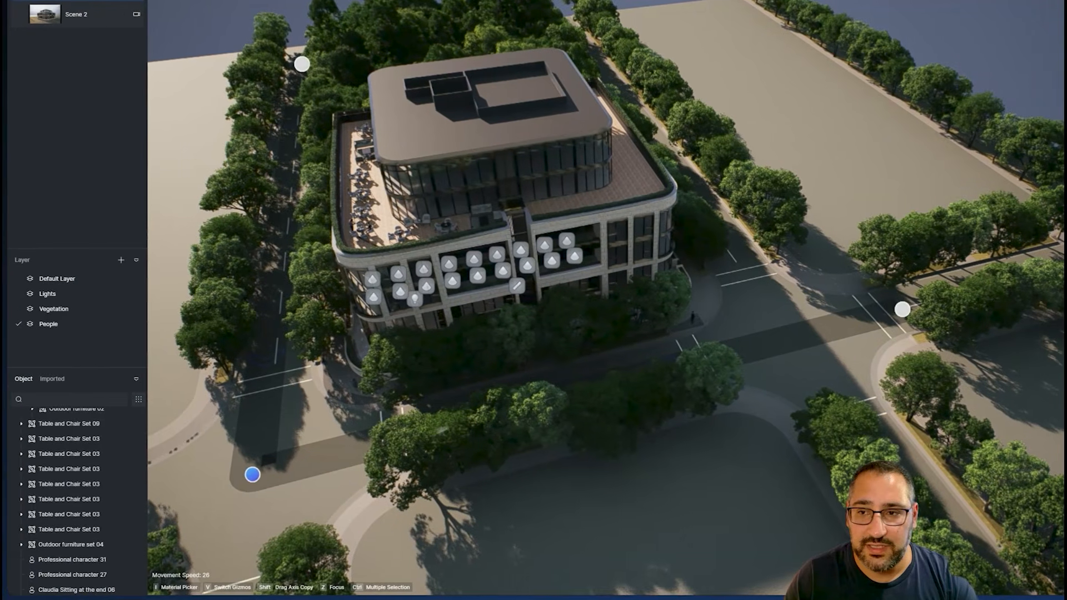
Try the Curve type on the path's corner point, return it to Linear and round the bend with a smoothness of 0.23
{"action": "key", "text": "a"}
{"action": "key", "text": "w"}
{"action": "right_click_drag", "start_coordinate": [479, 415], "coordinate": [606, 378]}
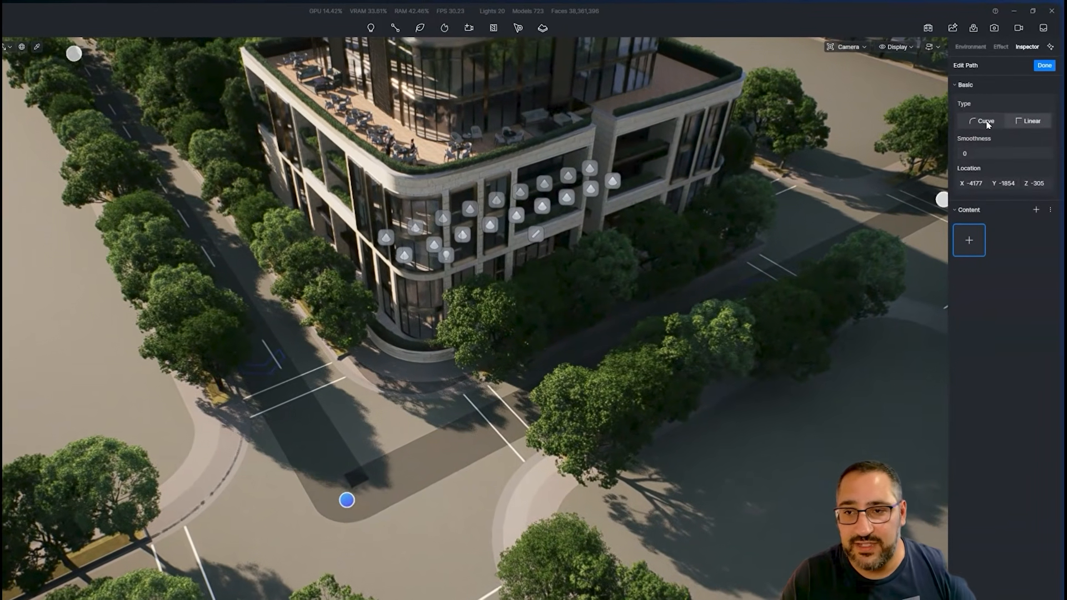
{"action": "left_click", "coordinate": [986, 122]}
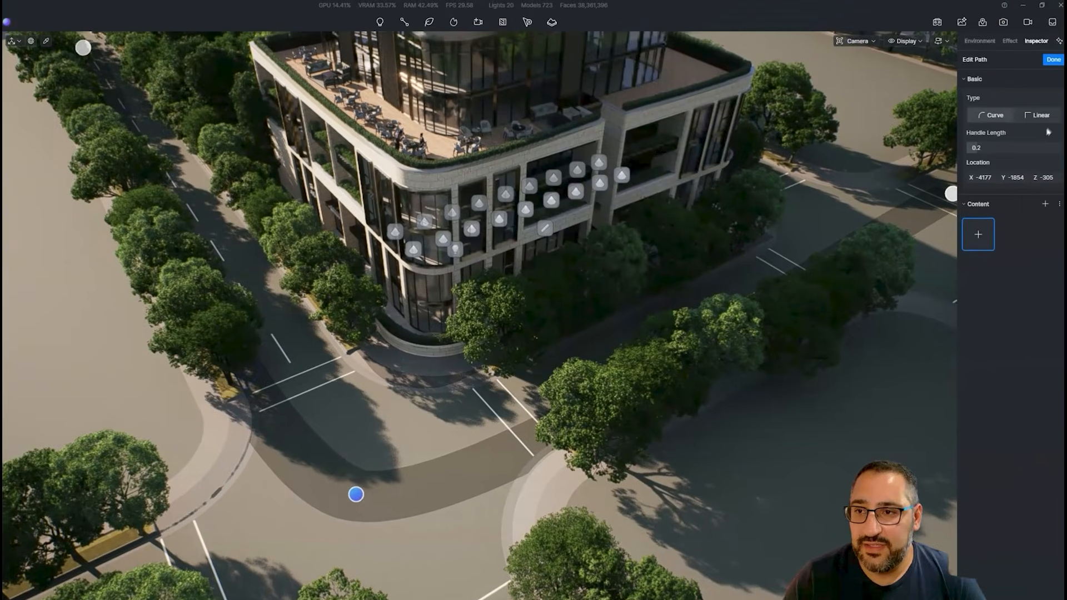
{"action": "left_click", "coordinate": [1030, 121]}
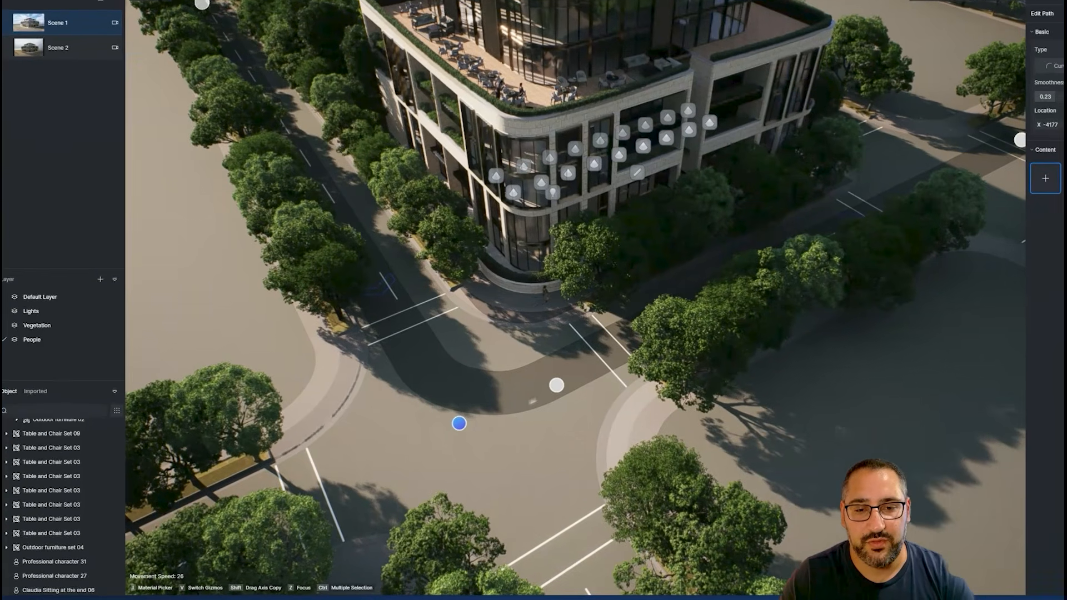
Check the rounded bend and the path's far-end point, and finish editing the vehicle path
{"action": "scroll", "coordinate": [467, 451], "scroll_direction": "up", "scroll_amount": 5}
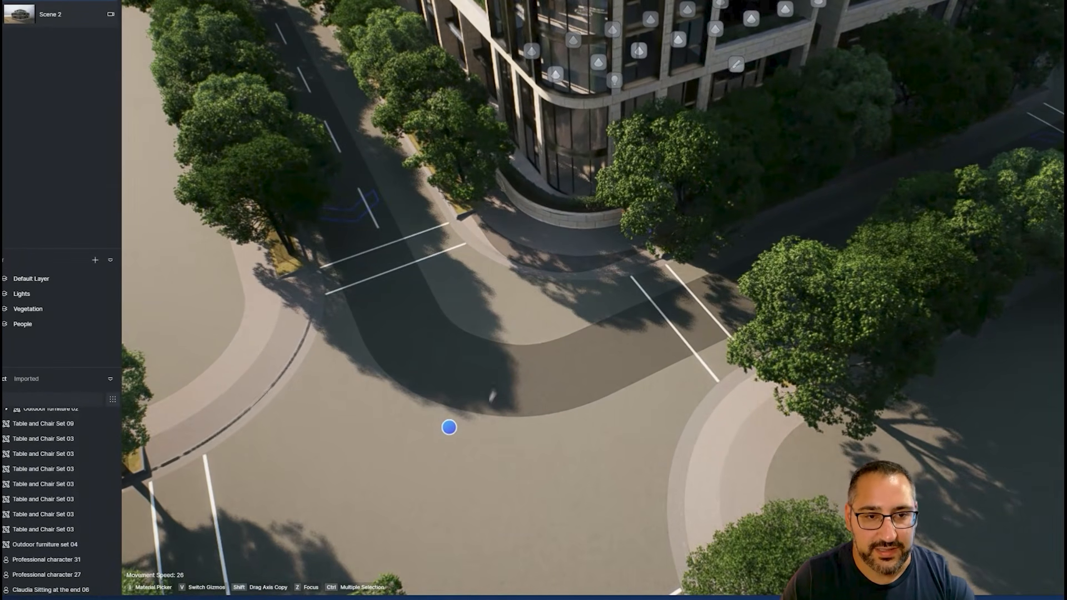
{"action": "right_click_drag", "start_coordinate": [492, 396], "coordinate": [425, 350]}
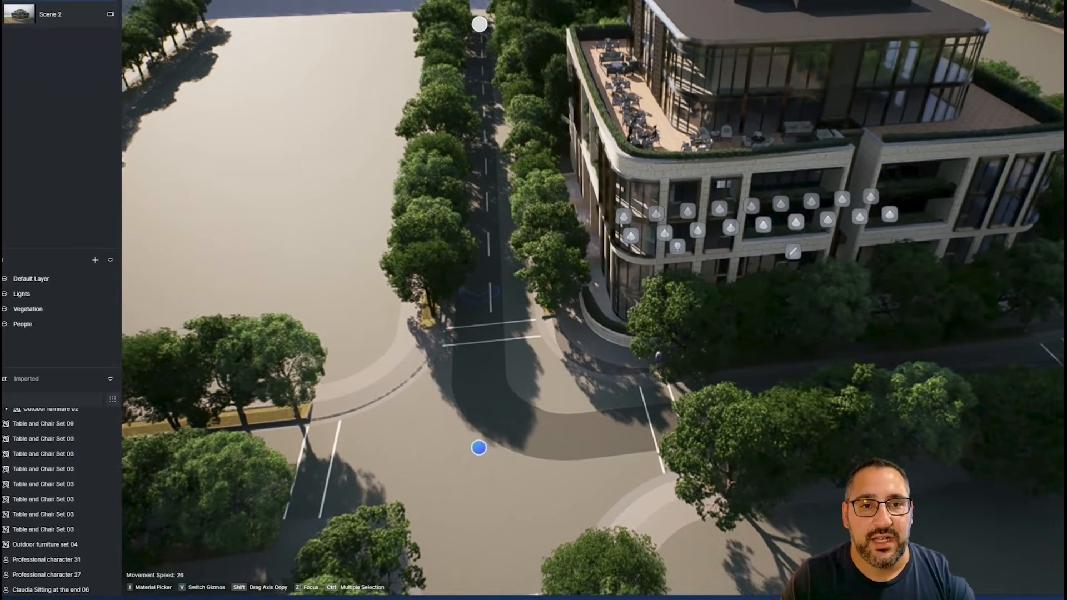
{"action": "left_click", "coordinate": [481, 25]}
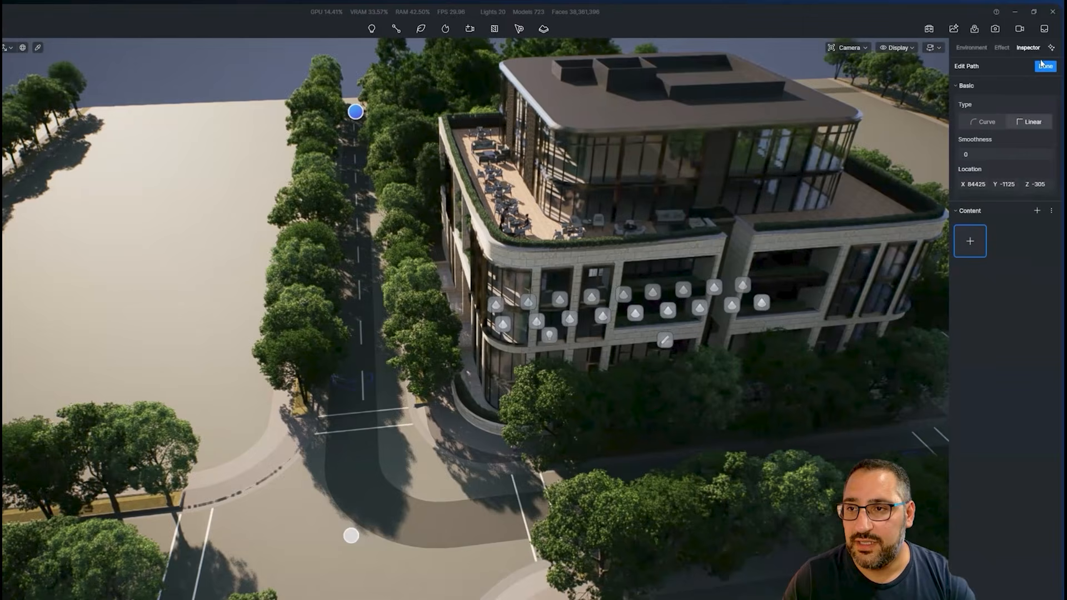
{"action": "left_click", "coordinate": [1046, 66]}
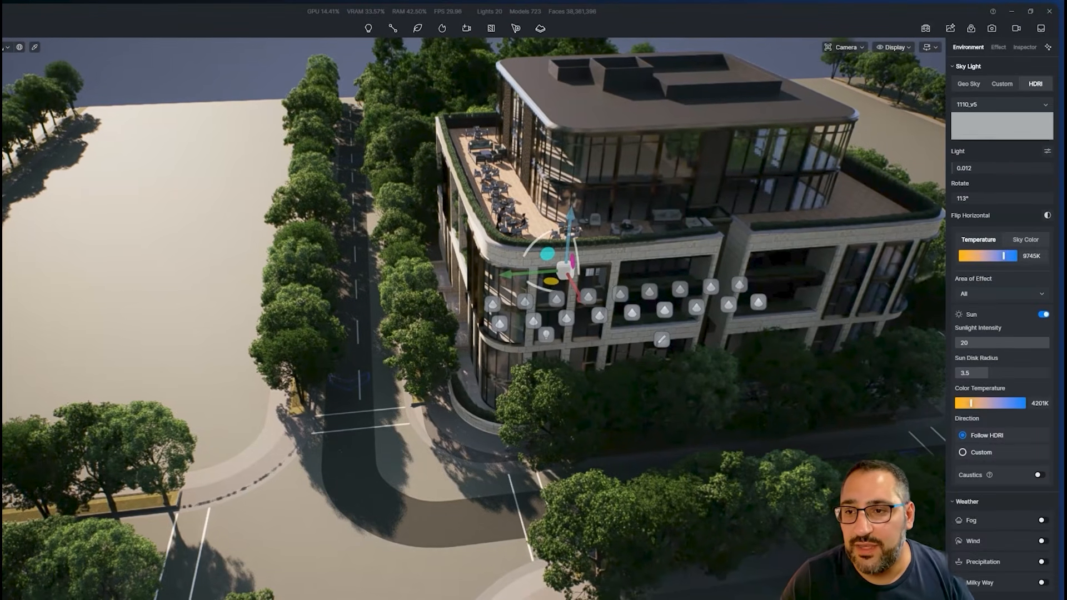
Clear the old search in the vehicle library and add New energy Car 03 and SUV 03 to the path
{"action": "left_click", "coordinate": [963, 249]}
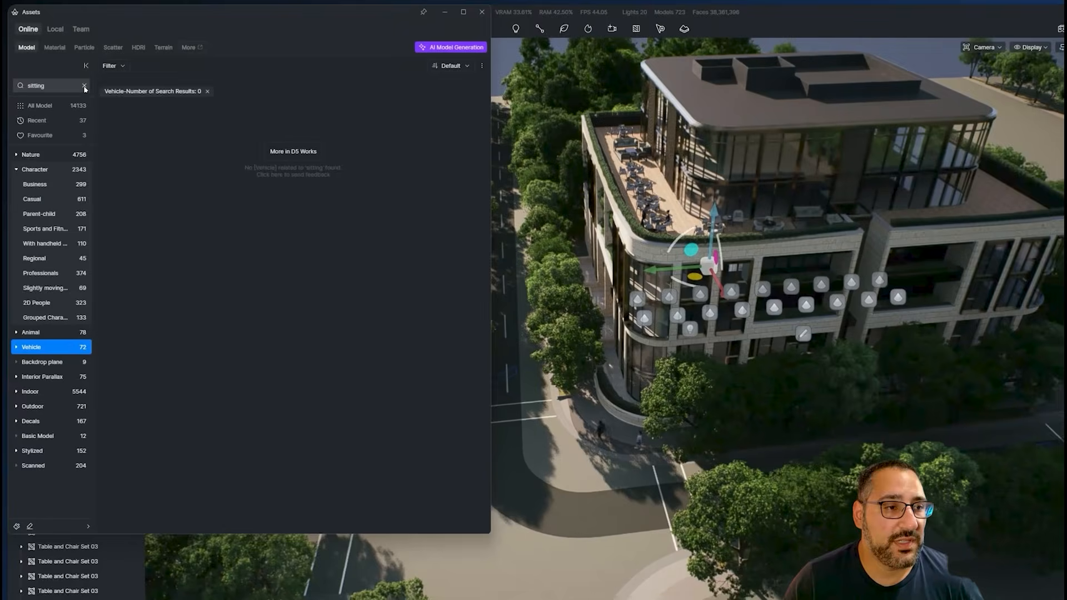
{"action": "left_click", "coordinate": [75, 76]}
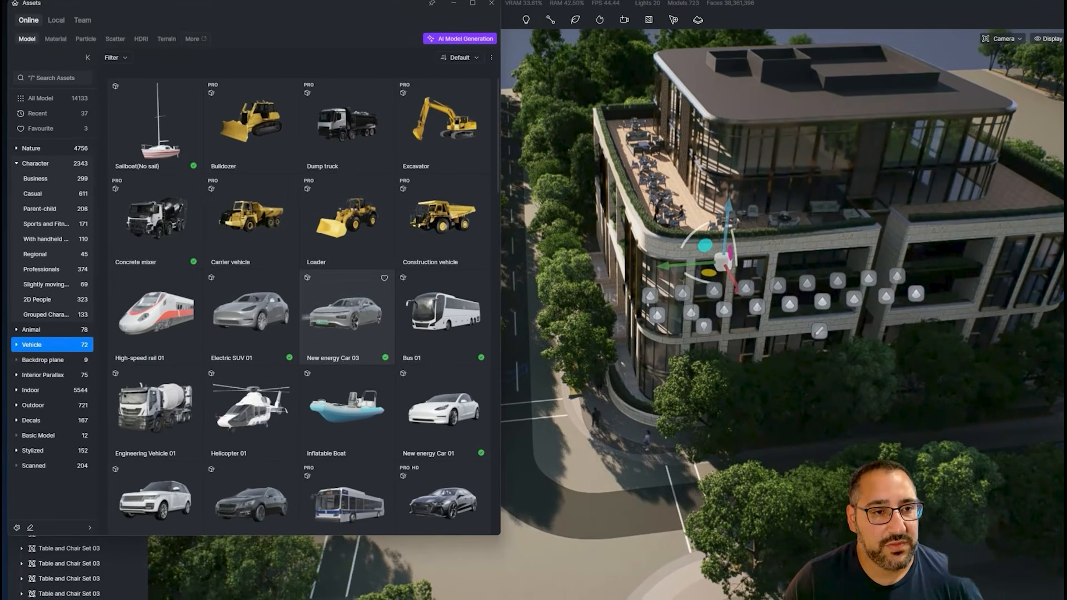
{"action": "scroll", "coordinate": [350, 228], "scroll_direction": "down", "scroll_amount": 1}
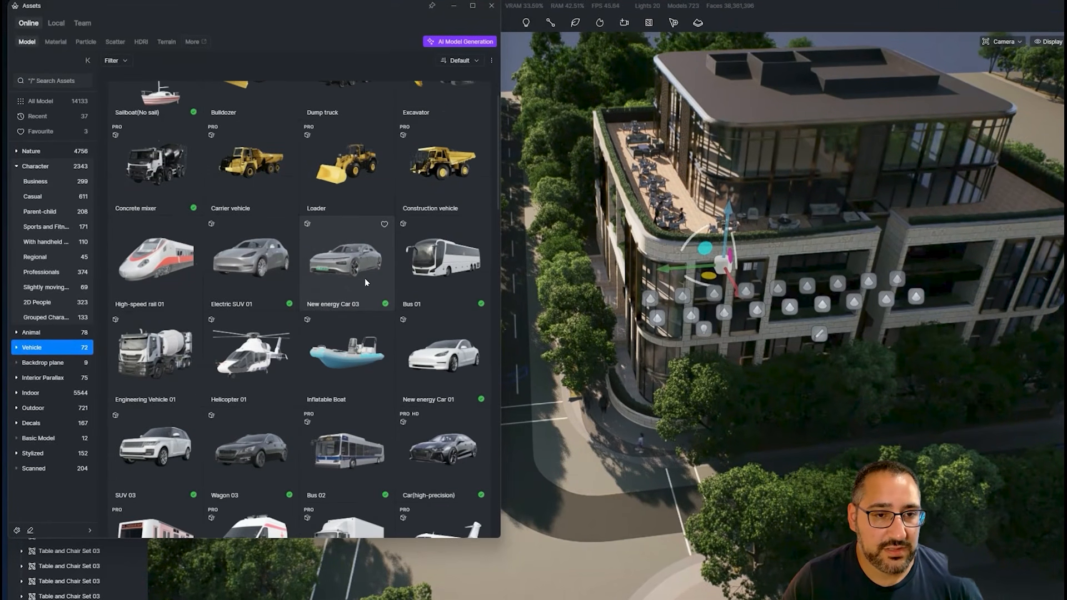
{"action": "scroll", "coordinate": [389, 439], "scroll_direction": "down", "scroll_amount": 2}
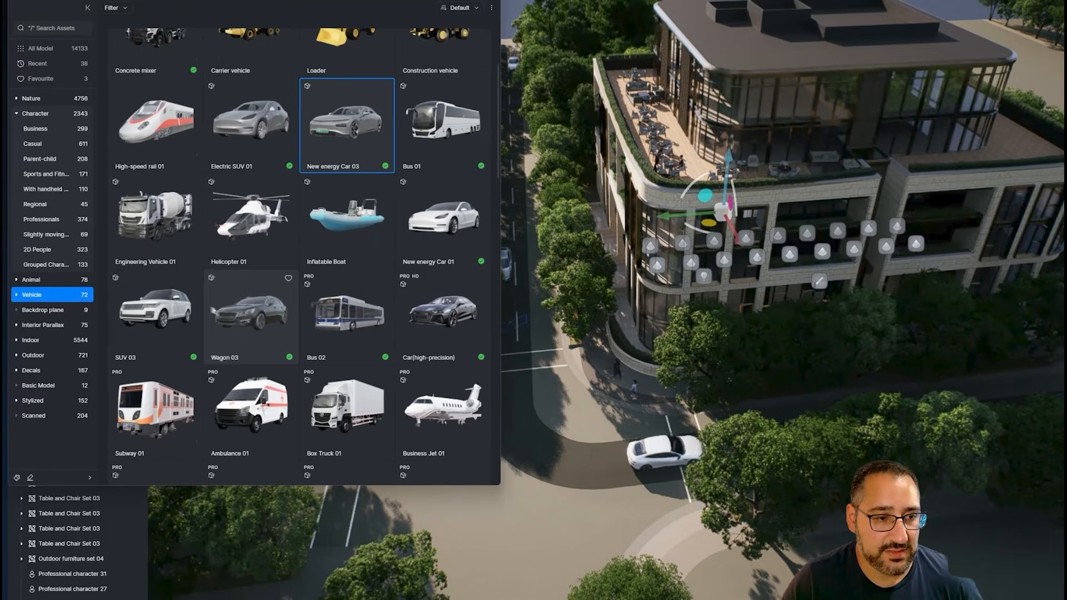
{"action": "left_click", "coordinate": [157, 364], "text": "ctrl"}
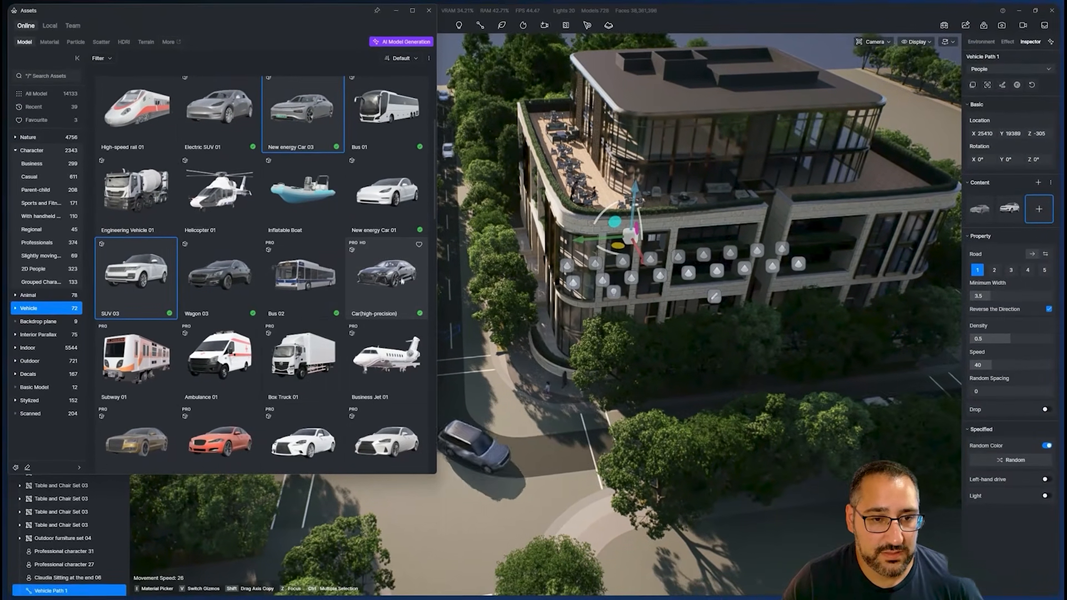
Add Cars 03, Cars 05, Cars 07 and Cars 8 to the vehicle path's content
{"action": "scroll", "coordinate": [246, 405], "scroll_direction": "down", "scroll_amount": 1}
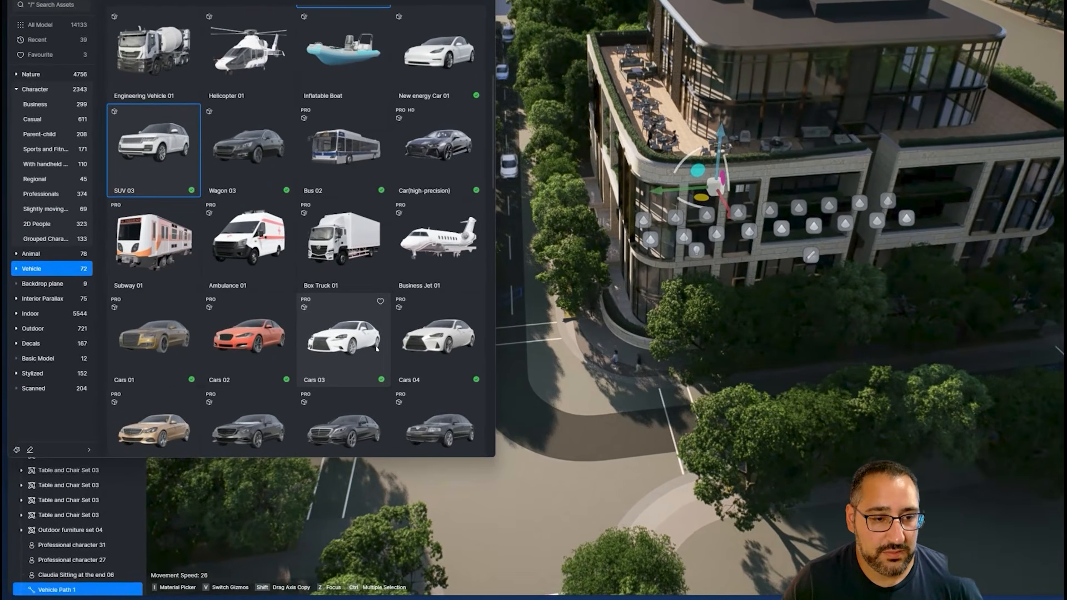
{"action": "left_click", "coordinate": [303, 370], "text": "ctrl"}
{"action": "scroll", "coordinate": [303, 370], "scroll_direction": "down", "scroll_amount": 1}
{"action": "left_click", "coordinate": [160, 272], "text": "ctrl"}
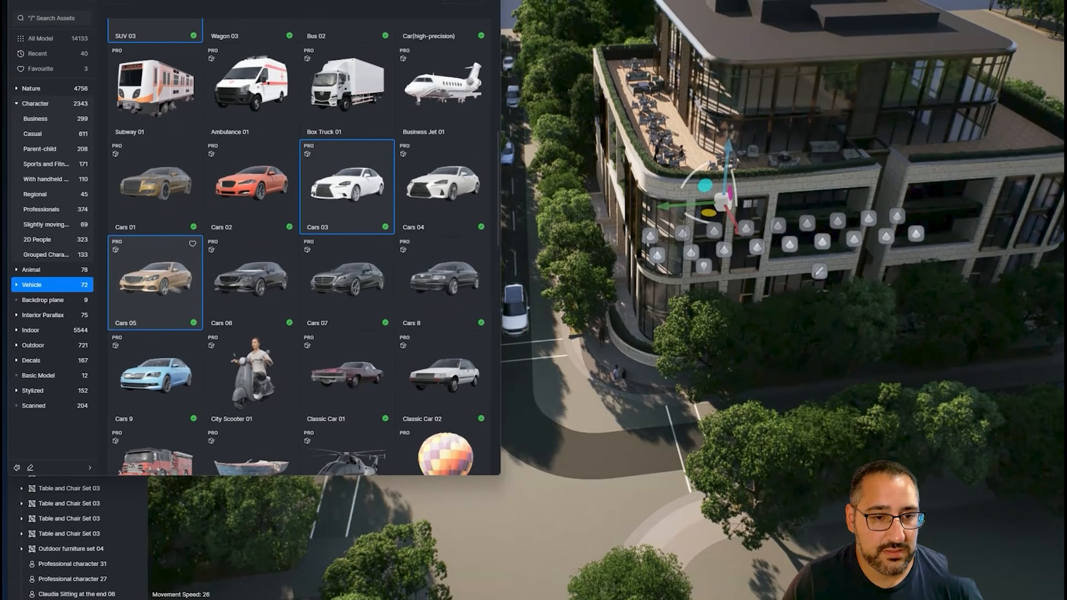
{"action": "scroll", "coordinate": [338, 306], "scroll_direction": "down", "scroll_amount": 1}
{"action": "left_click", "coordinate": [345, 190], "text": "ctrl"}
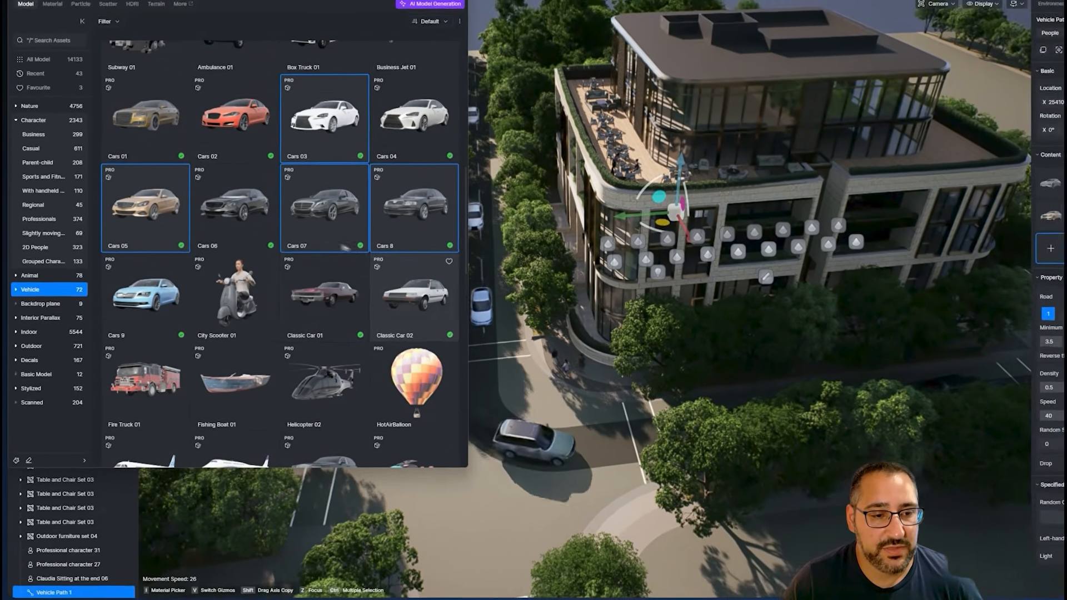
Add New energy Car 02, SUV 02 and SUV01 to the vehicle path's content
{"action": "scroll", "coordinate": [302, 282], "scroll_direction": "down", "scroll_amount": 1}
{"action": "scroll", "coordinate": [198, 426], "scroll_direction": "down", "scroll_amount": 1}
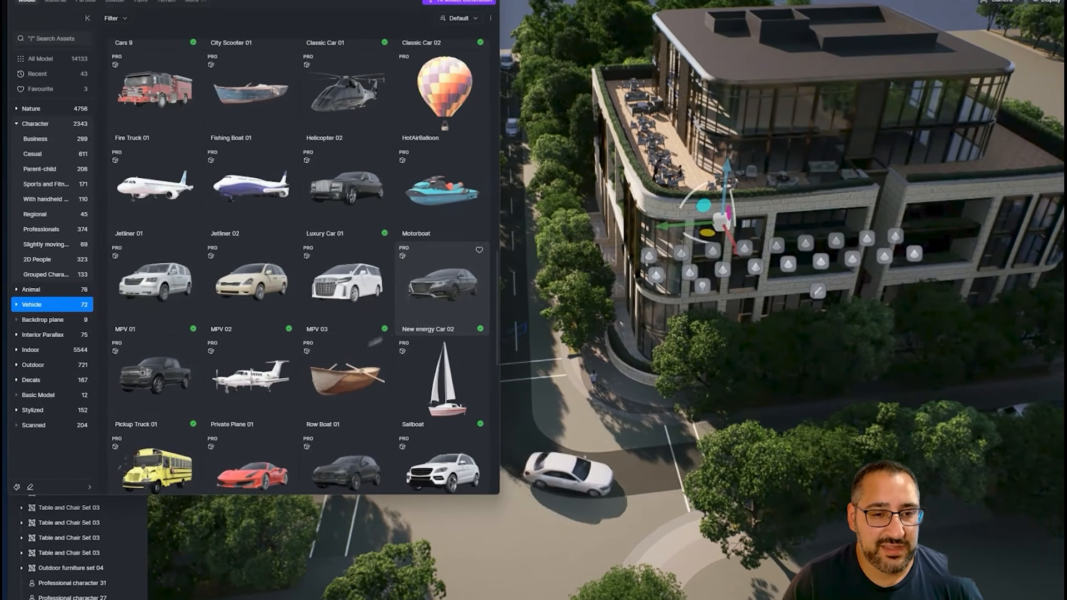
{"action": "left_click", "coordinate": [383, 306]}
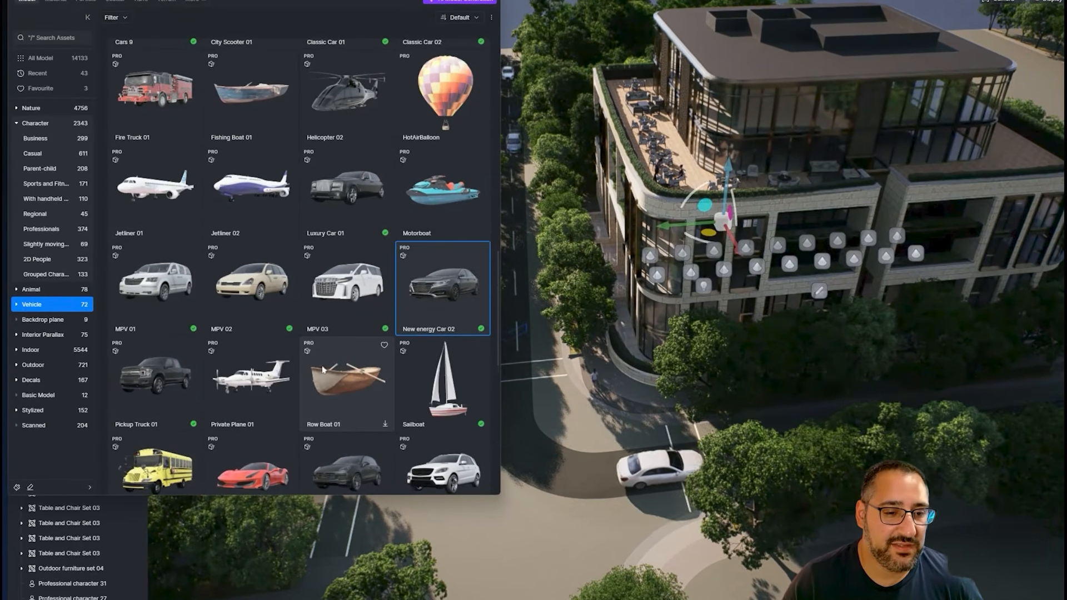
{"action": "scroll", "coordinate": [288, 381], "scroll_direction": "down", "scroll_amount": 1}
{"action": "scroll", "coordinate": [366, 347], "scroll_direction": "down", "scroll_amount": 1}
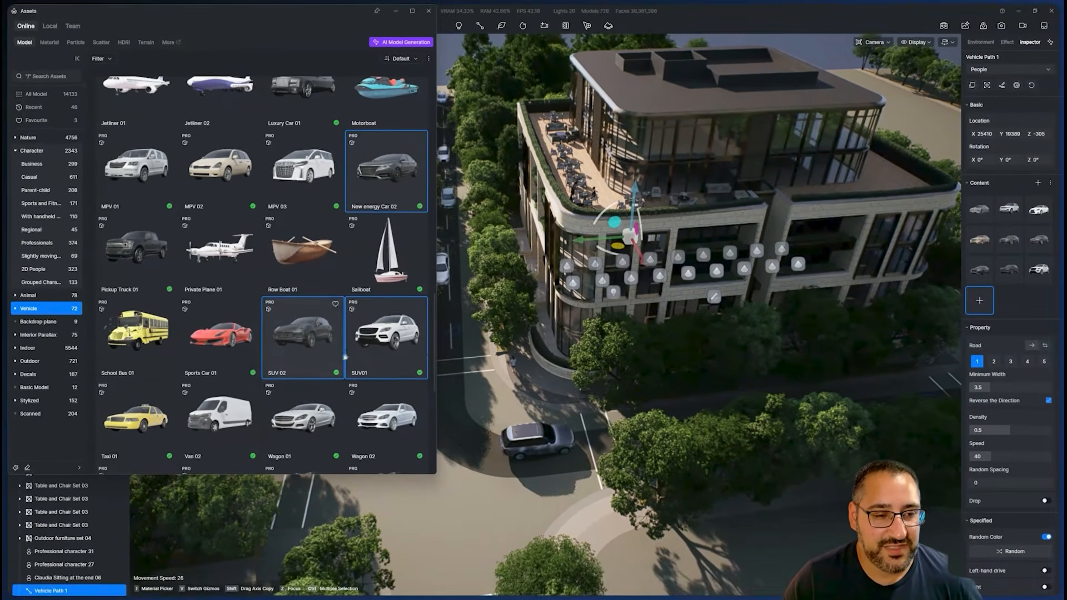
Look through the remaining vehicle models, including wagons, bicycles and motorcycles, for anything else to put on the path
{"action": "scroll", "coordinate": [414, 439], "scroll_direction": "down", "scroll_amount": 1}
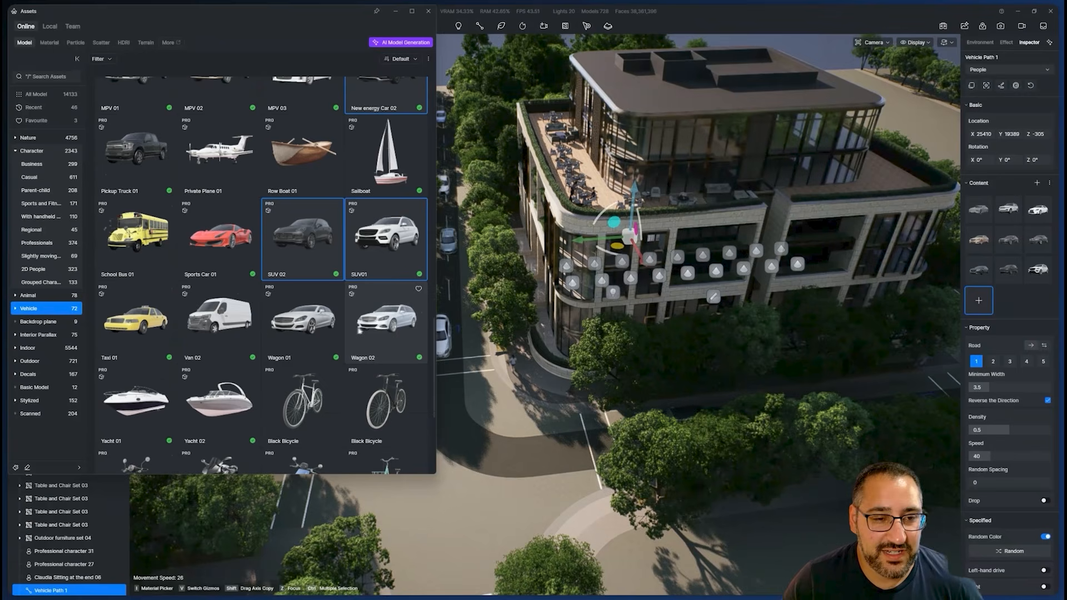
{"action": "scroll", "coordinate": [360, 332], "scroll_direction": "down", "scroll_amount": 1}
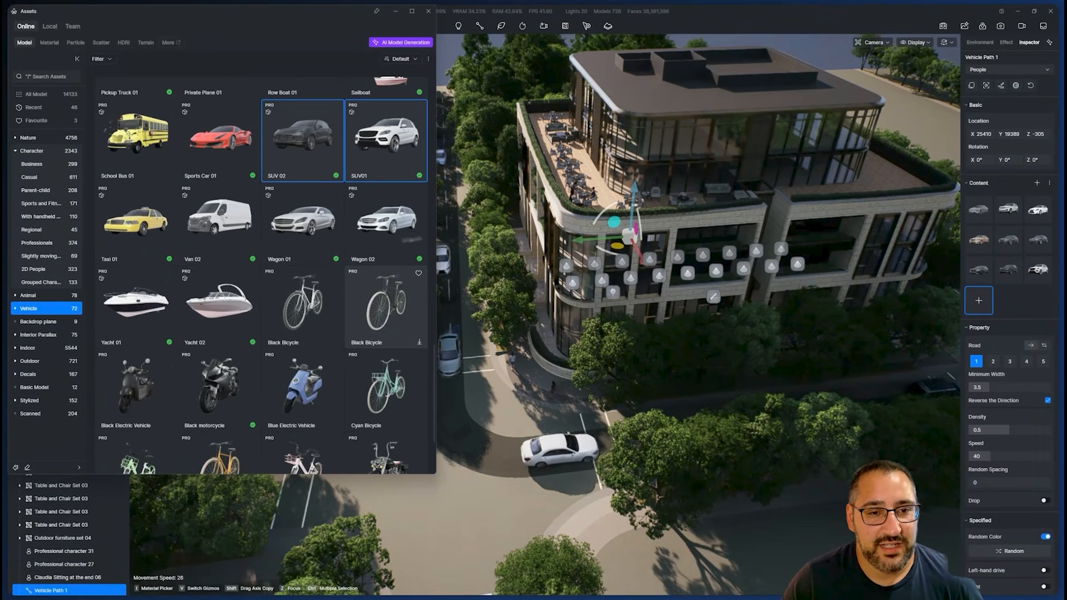
{"action": "scroll", "coordinate": [328, 315], "scroll_direction": "down", "scroll_amount": 1}
{"action": "scroll", "coordinate": [321, 317], "scroll_direction": "up", "scroll_amount": 3}
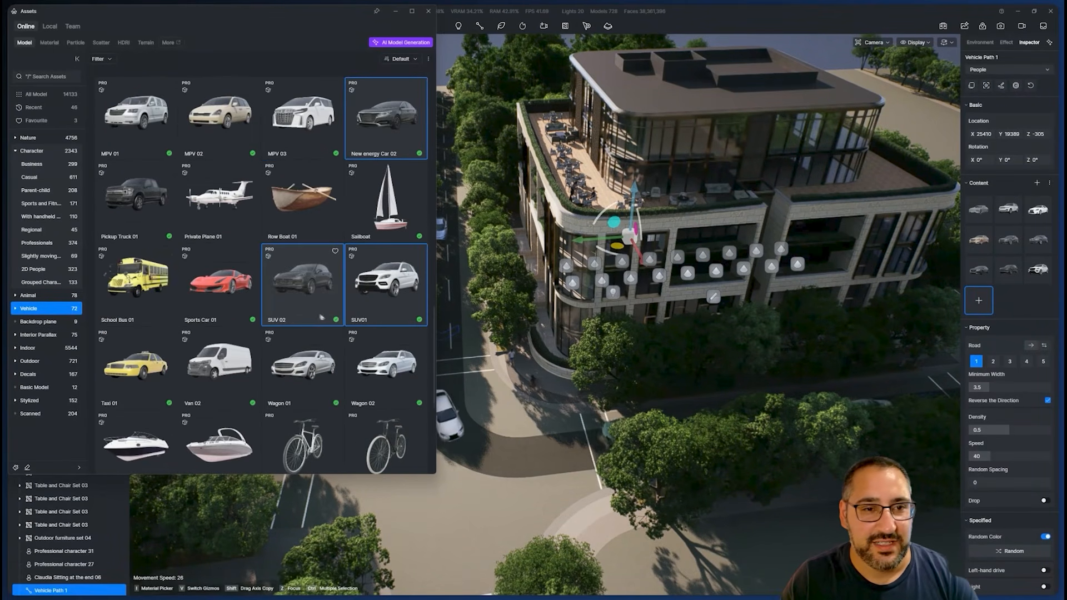
{"action": "scroll", "coordinate": [384, 389], "scroll_direction": "up", "scroll_amount": 3}
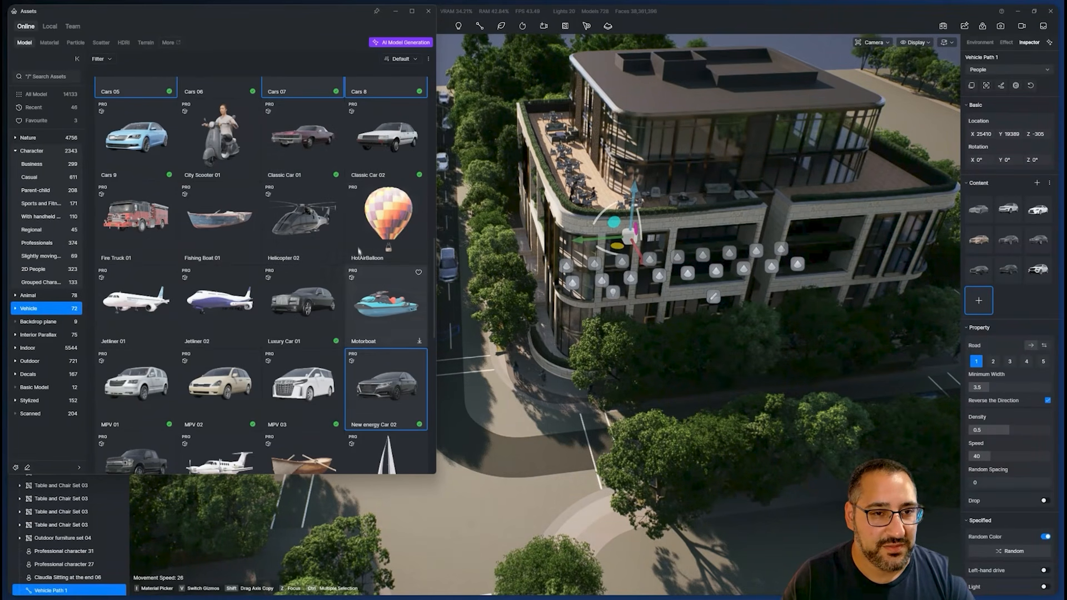
{"action": "scroll", "coordinate": [391, 224], "scroll_direction": "up", "scroll_amount": 1}
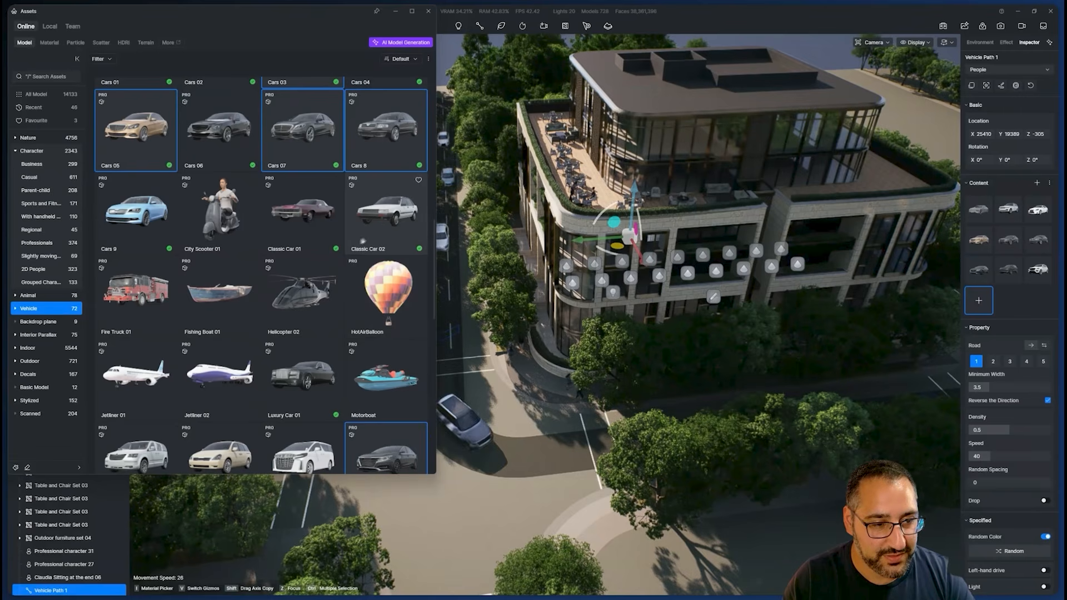
{"action": "scroll", "coordinate": [363, 241], "scroll_direction": "up", "scroll_amount": 1}
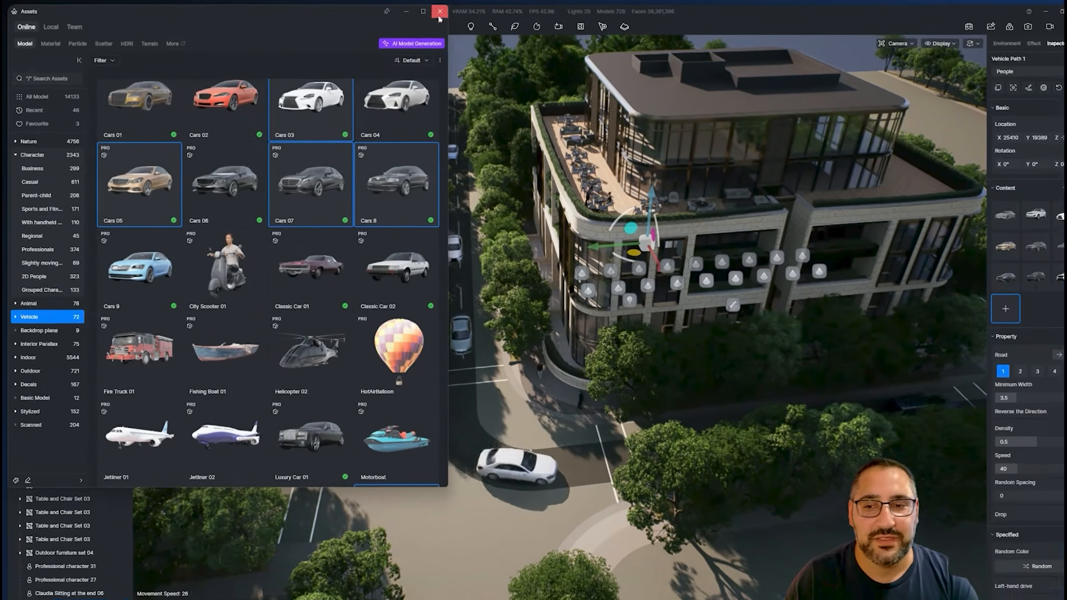
Close the asset library and switch the vehicle path's road to dual-direction traffic
{"action": "left_click", "coordinate": [428, 11]}
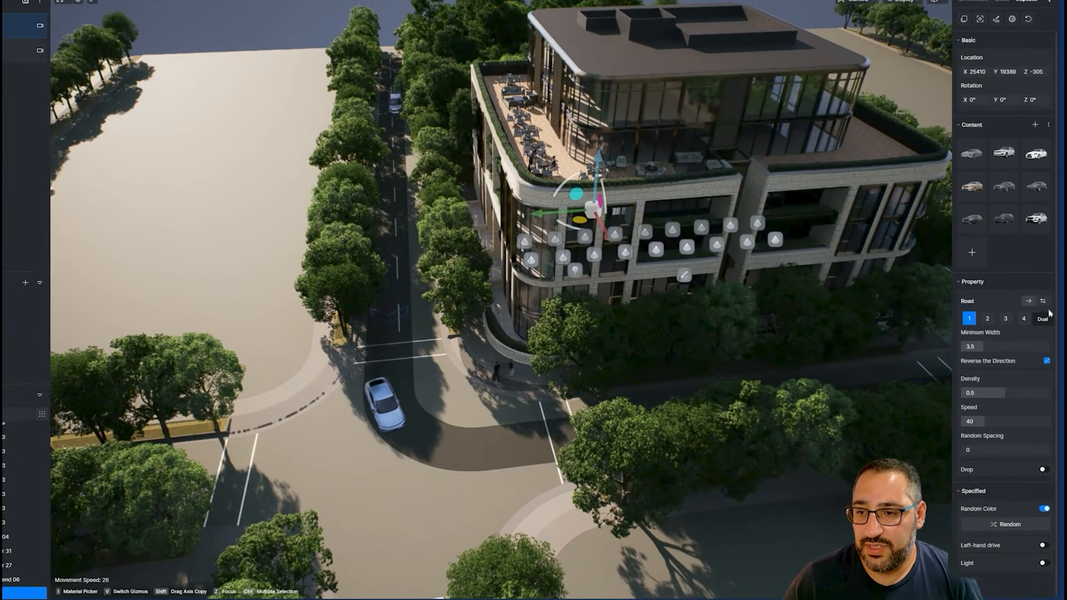
{"action": "left_click", "coordinate": [1044, 321]}
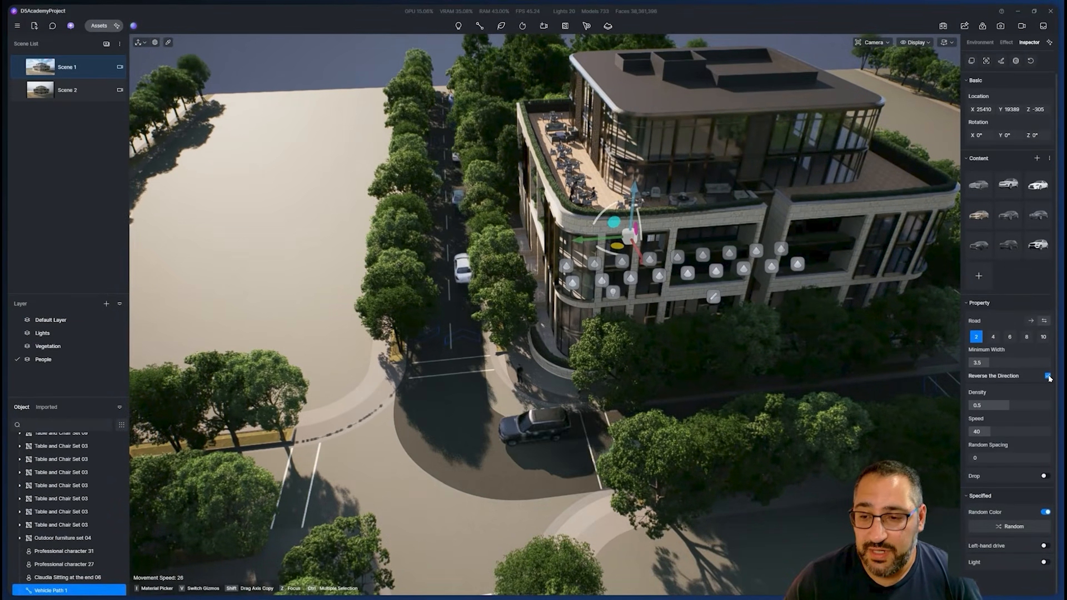
Set the vehicle path's traffic density to 0.37 and its speed to 0
{"action": "left_click_drag", "start_coordinate": [1002, 406], "coordinate": [992, 405]}
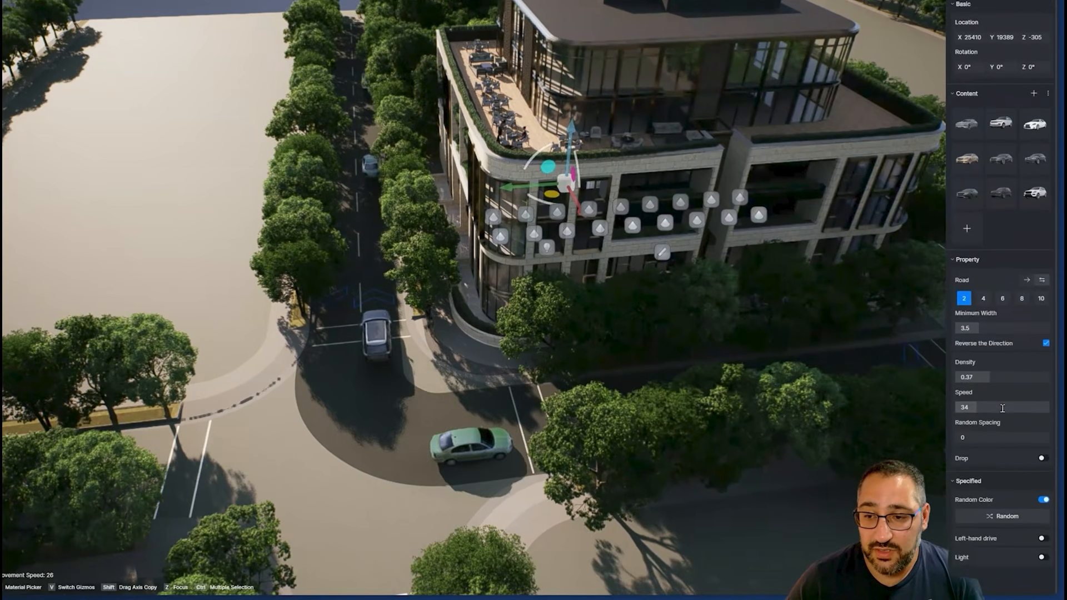
{"action": "left_click", "coordinate": [1010, 432]}
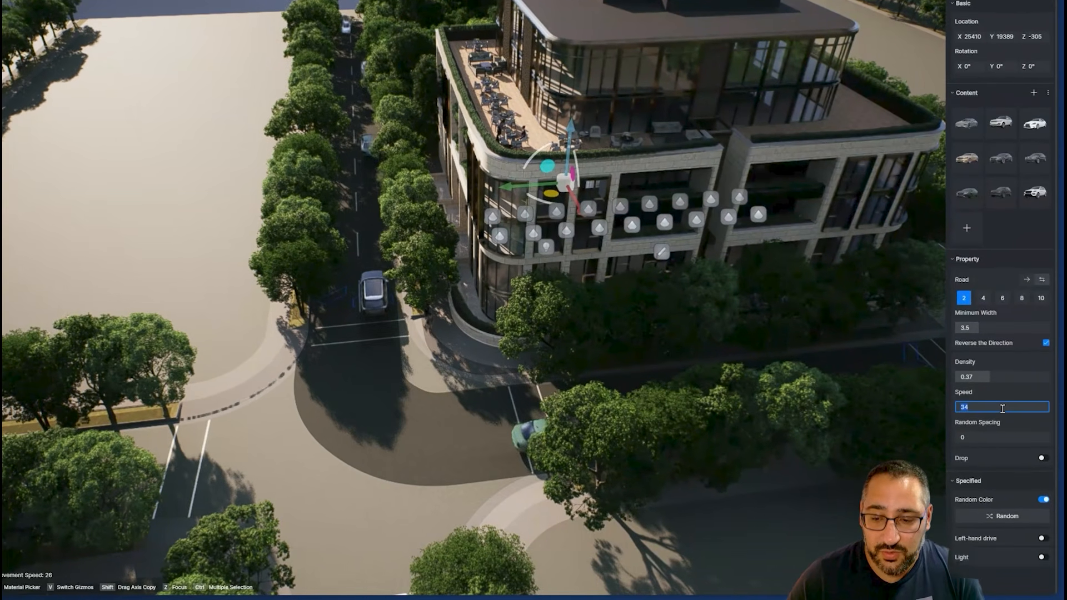
{"action": "type", "text": "0"}
{"action": "key", "text": "Return"}
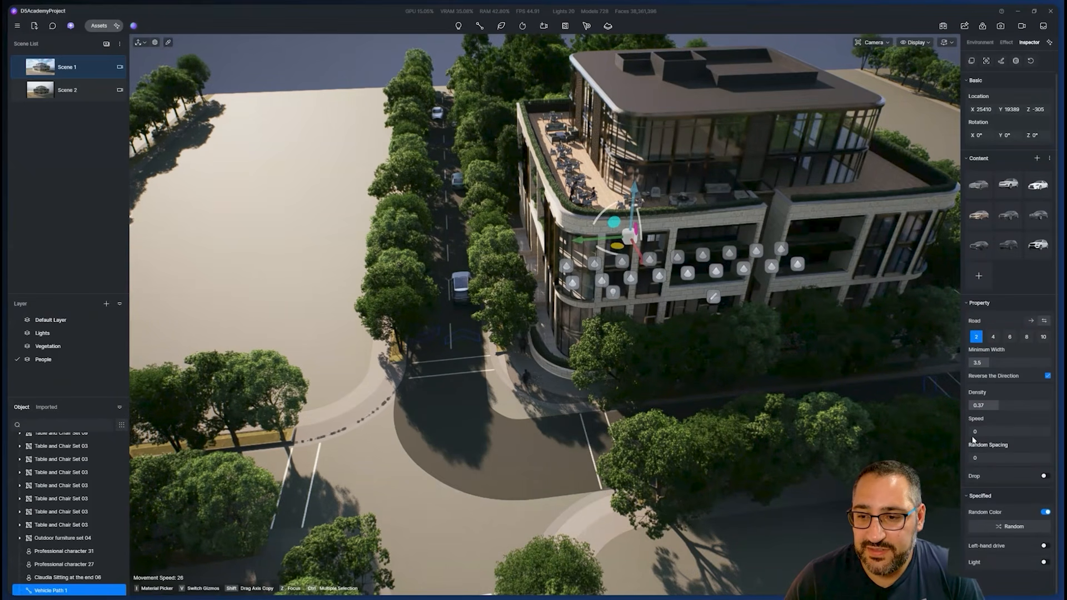
Try a vehicle speed of 13 on the path
{"action": "scroll", "coordinate": [561, 420], "scroll_direction": "up", "scroll_amount": 4}
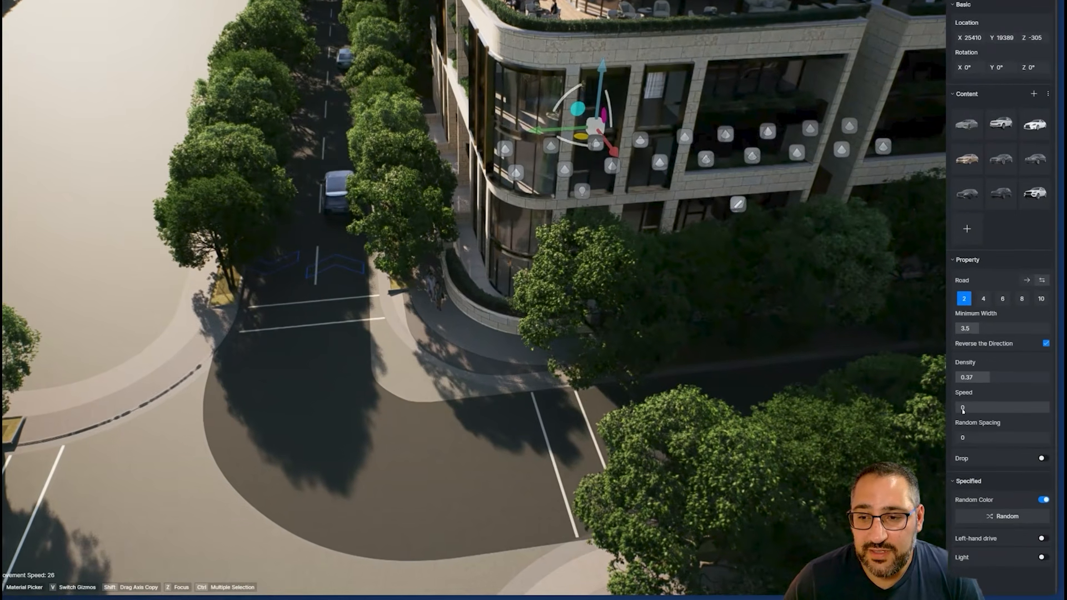
{"action": "left_click", "coordinate": [977, 434]}
{"action": "type", "text": "4"}
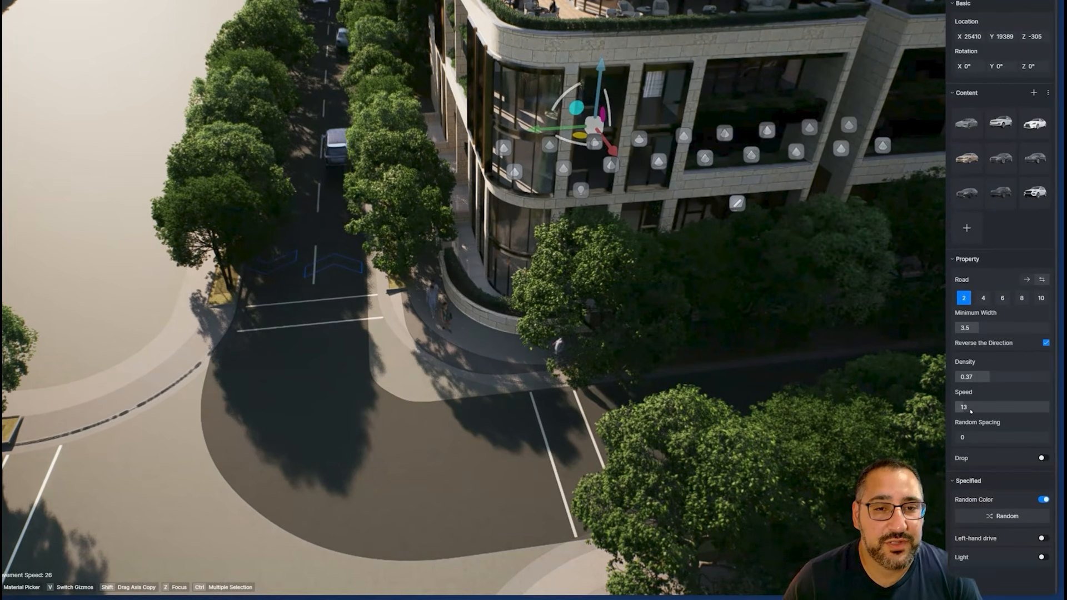
Switch the viewport's running-figure display mode on and back off
{"action": "right_click_drag", "start_coordinate": [434, 333], "coordinate": [642, 150]}
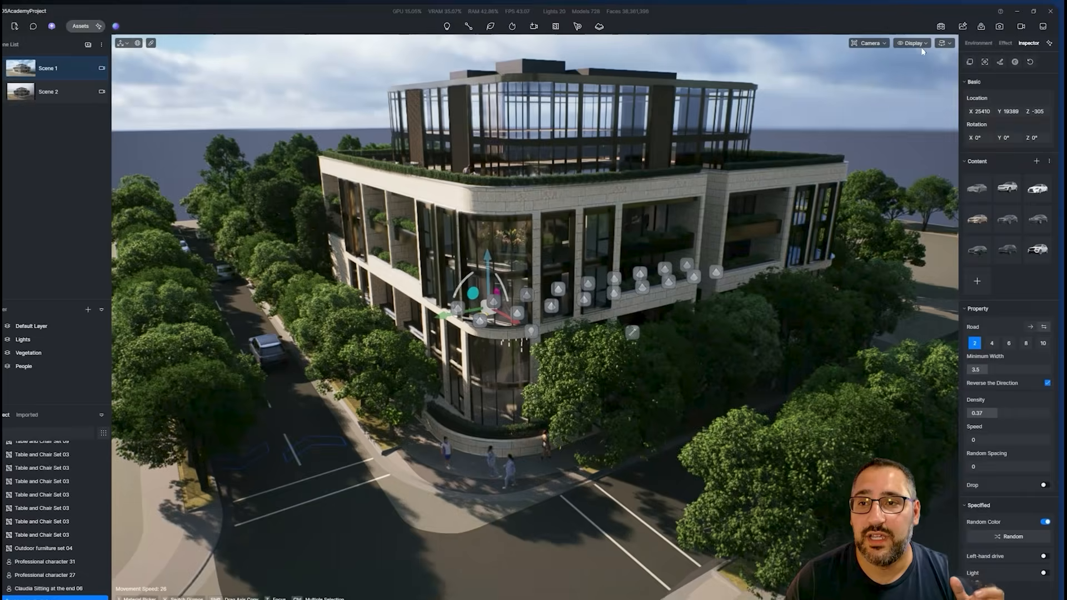
{"action": "left_click", "coordinate": [919, 45]}
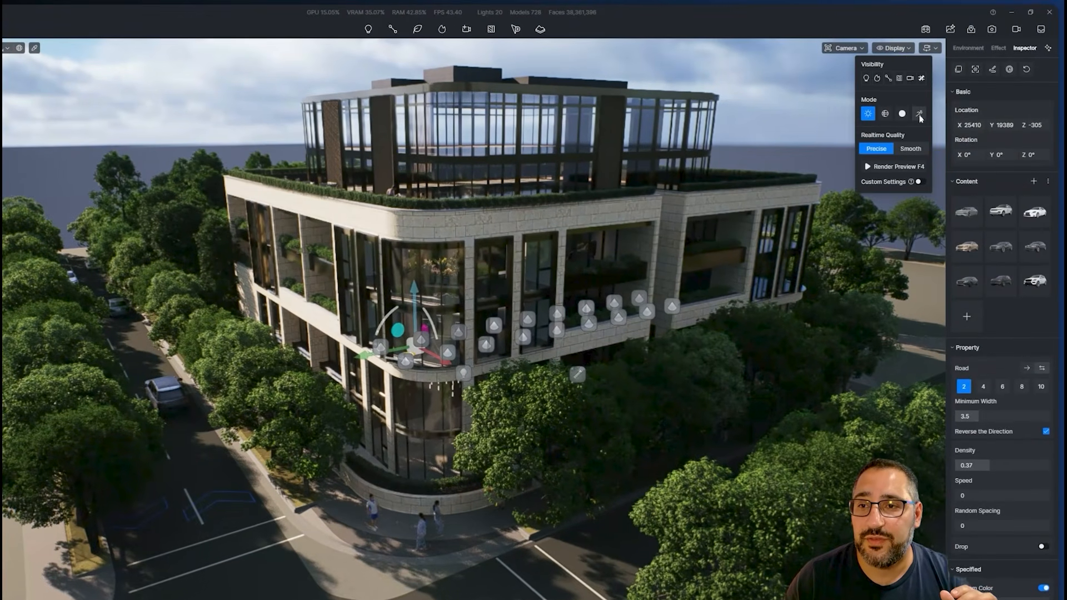
{"action": "left_click", "coordinate": [920, 118]}
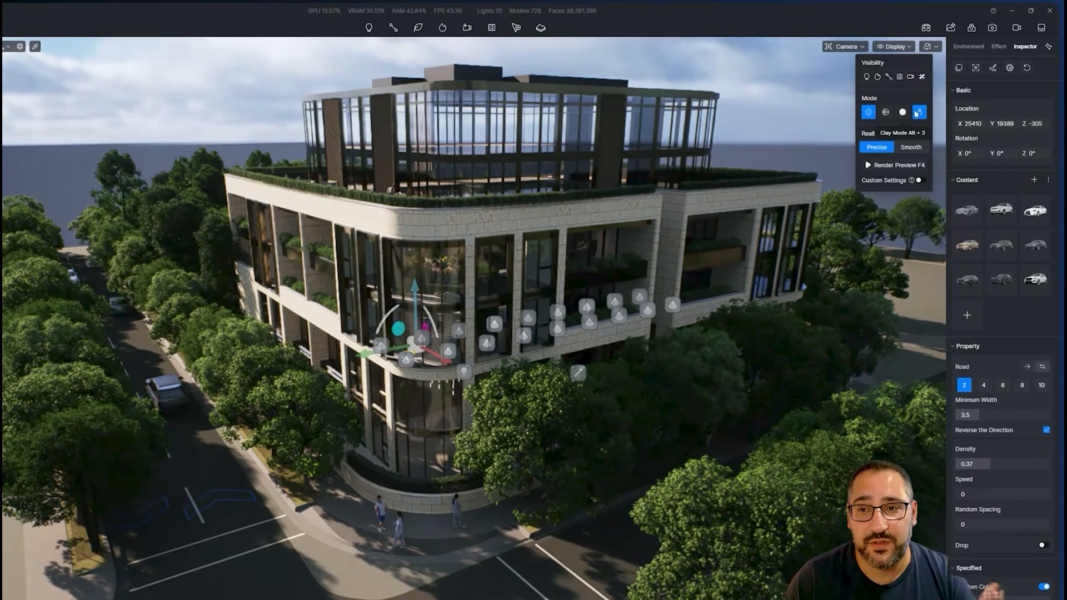
{"action": "left_click", "coordinate": [919, 114]}
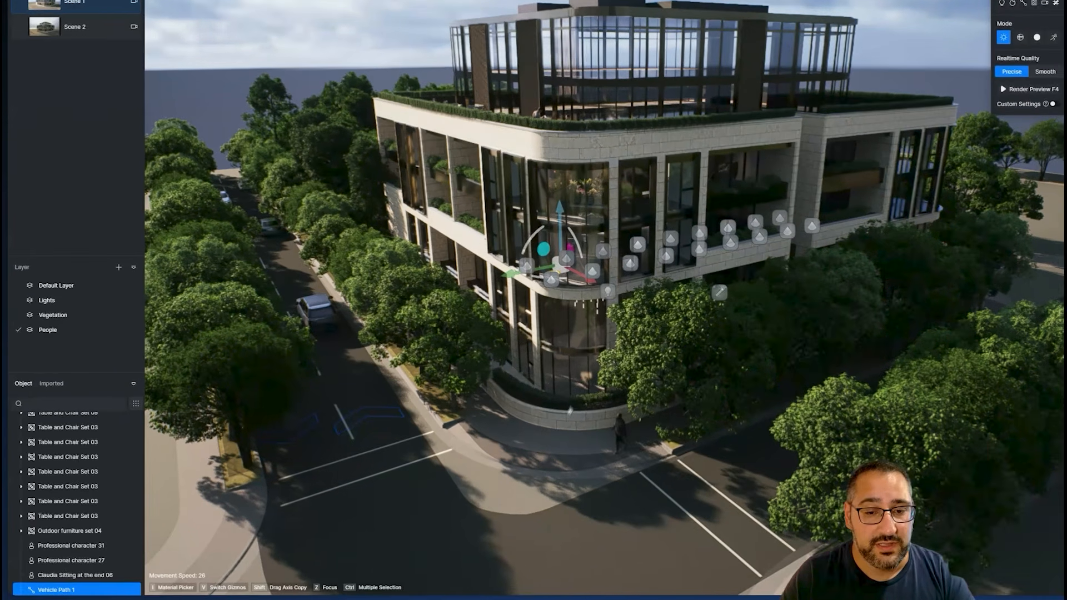
Examine the stationary cars and walking people along both streets around the corner building, from street level and from above
{"action": "right_click_drag", "start_coordinate": [656, 311], "coordinate": [653, 278]}
{"action": "key", "text": "w"}
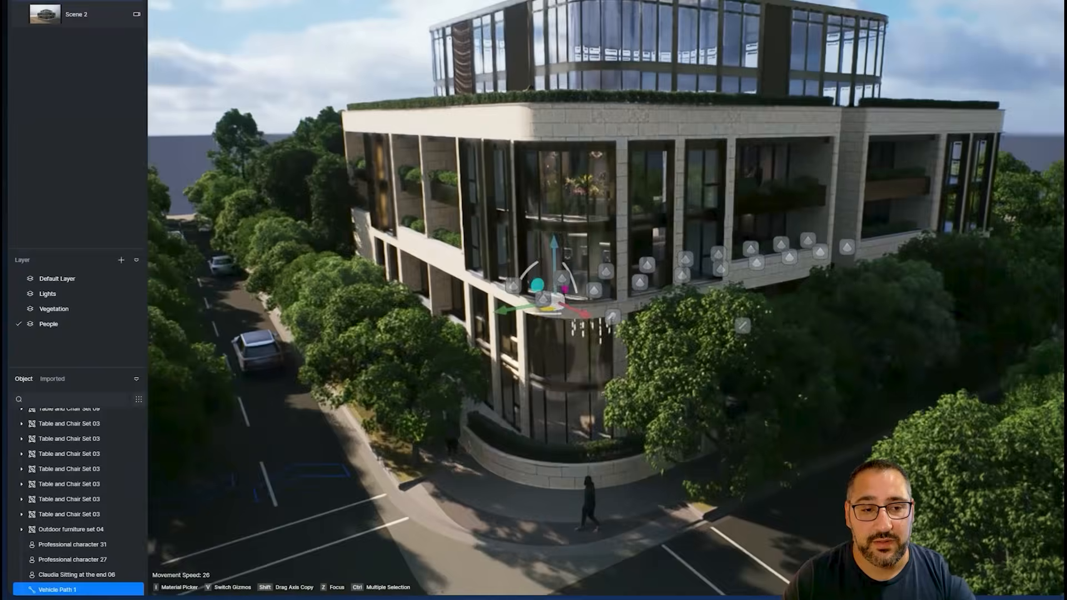
{"action": "key", "text": "s"}
{"action": "key", "text": "q"}
{"action": "right_click_drag", "start_coordinate": [769, 312], "coordinate": [517, 337]}
{"action": "key", "text": "w"}
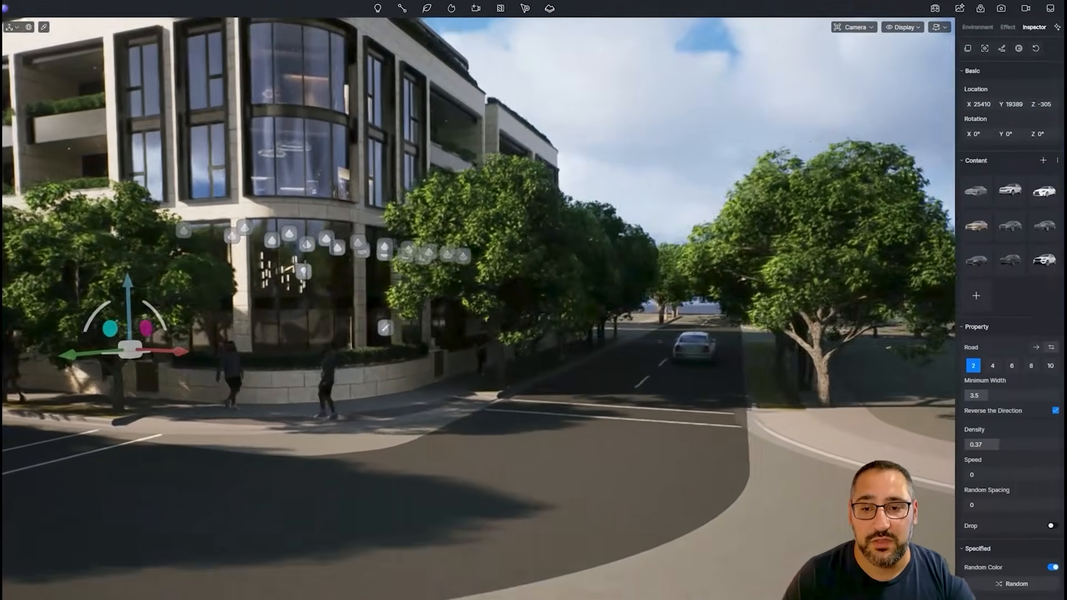
{"action": "key", "text": "s"}
{"action": "key", "text": "d"}
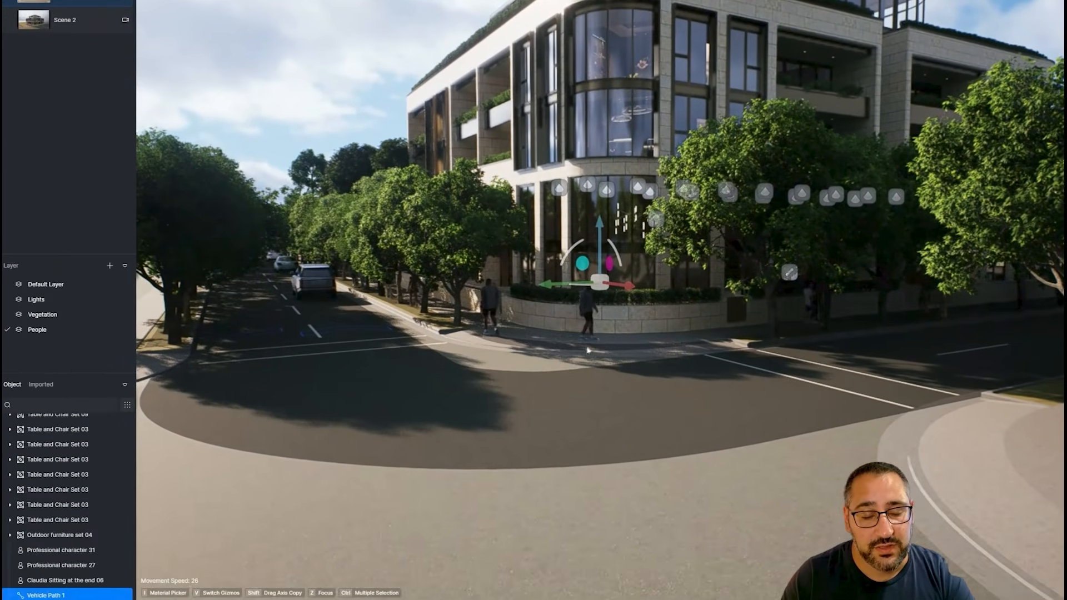
{"action": "key", "text": "e"}
{"action": "right_click_drag", "start_coordinate": [589, 412], "coordinate": [537, 508]}
{"action": "key", "text": "s"}
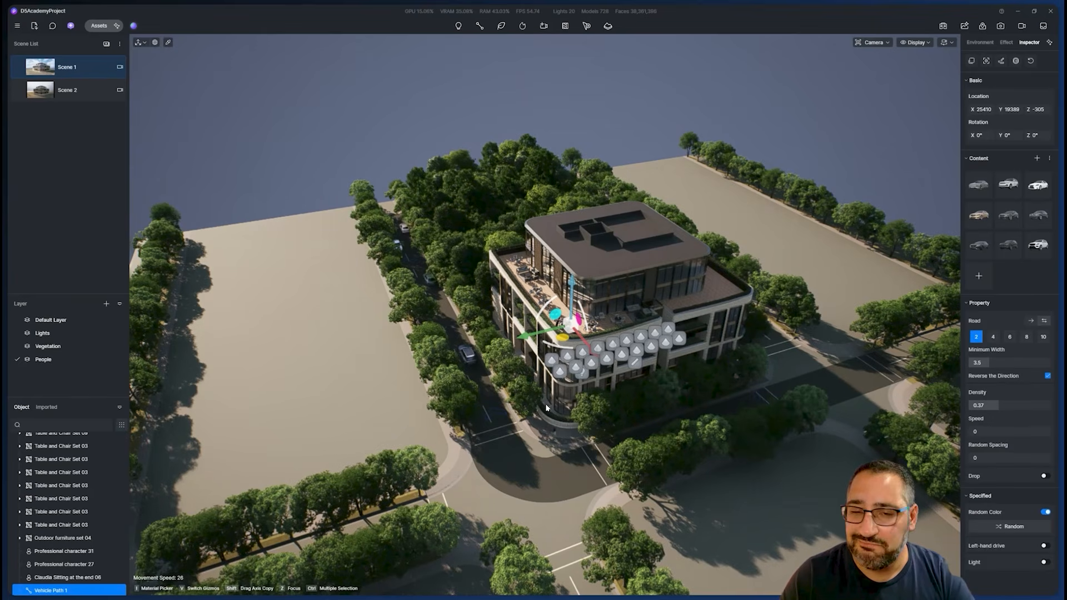
Set the vehicle path's density to 0.39 to redistribute the cars along the two streets
{"action": "scroll", "coordinate": [547, 421], "scroll_direction": "up", "scroll_amount": 6}
{"action": "right_click_drag", "start_coordinate": [547, 421], "coordinate": [658, 353]}
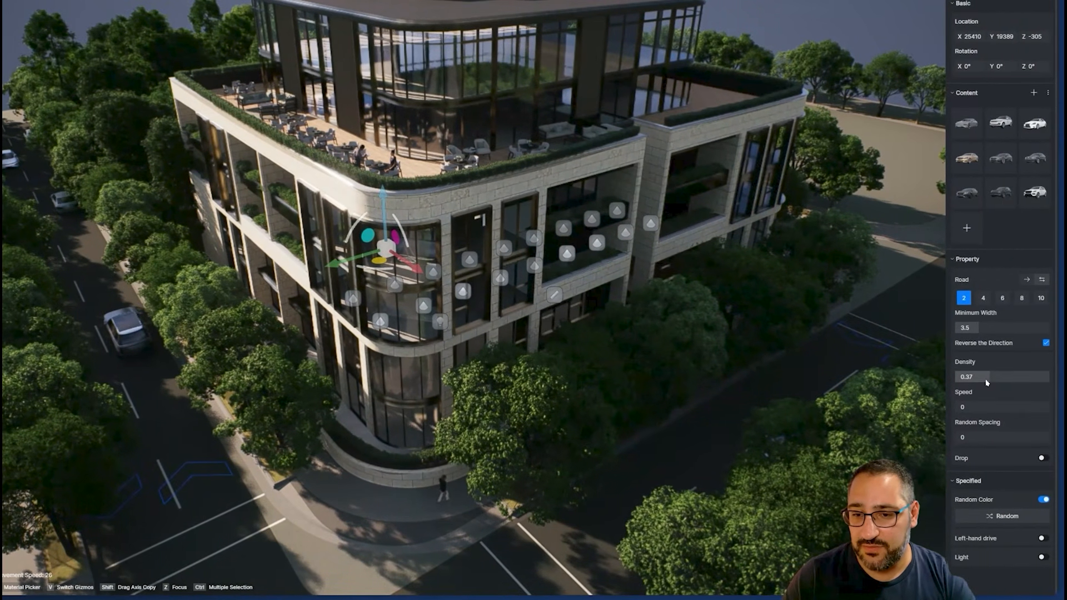
{"action": "left_click_drag", "start_coordinate": [986, 379], "coordinate": [989, 379]}
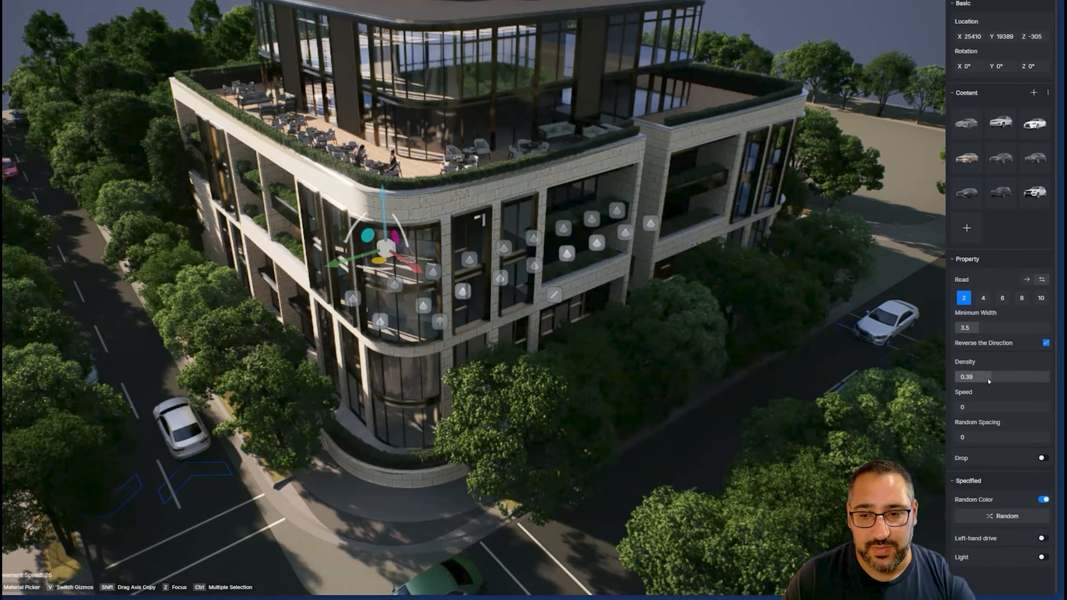
{"action": "left_click_drag", "start_coordinate": [988, 380], "coordinate": [989, 381]}
Nudge the path's speed and return it to 0 so the cars stop clear of the intersection
{"action": "scroll", "coordinate": [569, 345], "scroll_direction": "down", "scroll_amount": 3}
{"action": "middle_click_drag", "start_coordinate": [568, 345], "coordinate": [565, 330]}
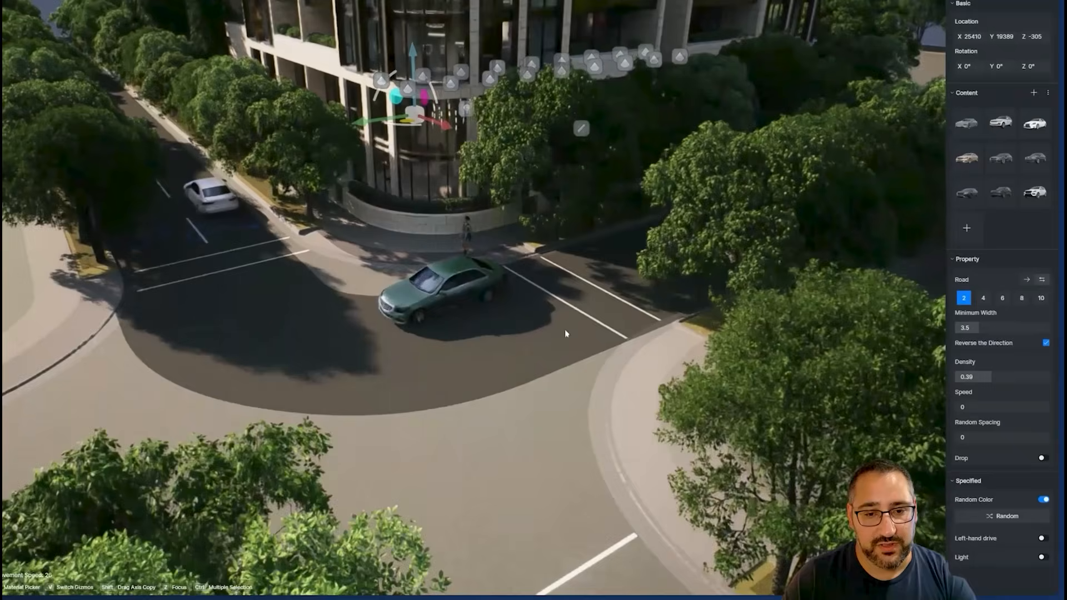
{"action": "right_click_drag", "start_coordinate": [565, 330], "coordinate": [596, 295]}
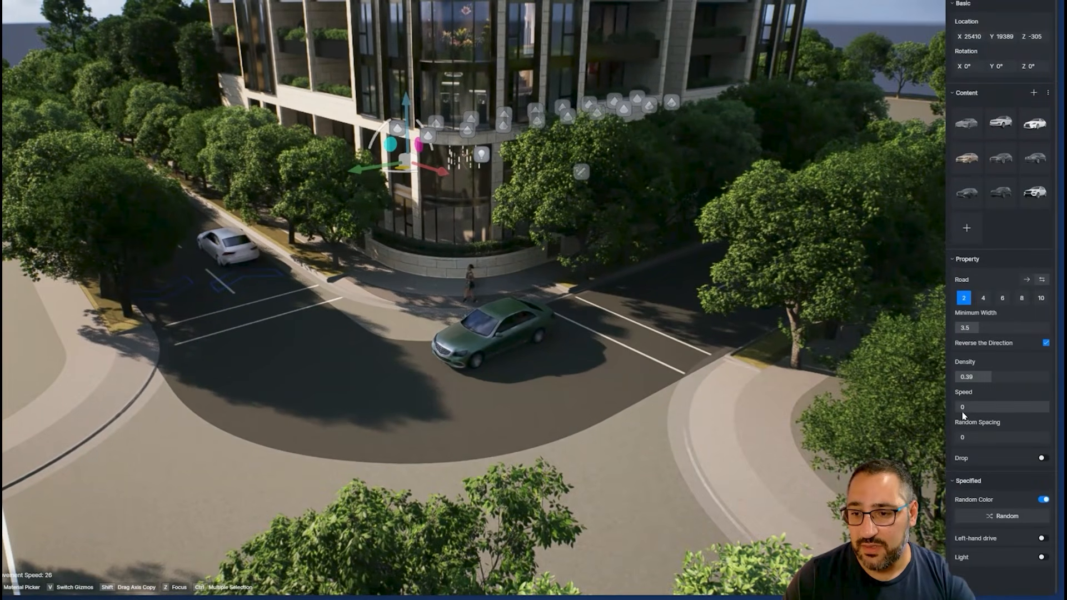
{"action": "mouse_move", "coordinate": [963, 411]}
{"action": "left_mouse_down"}
{"action": "mouse_move", "coordinate": [1011, 405]}
{"action": "mouse_move", "coordinate": [945, 399]}
{"action": "left_mouse_up"}
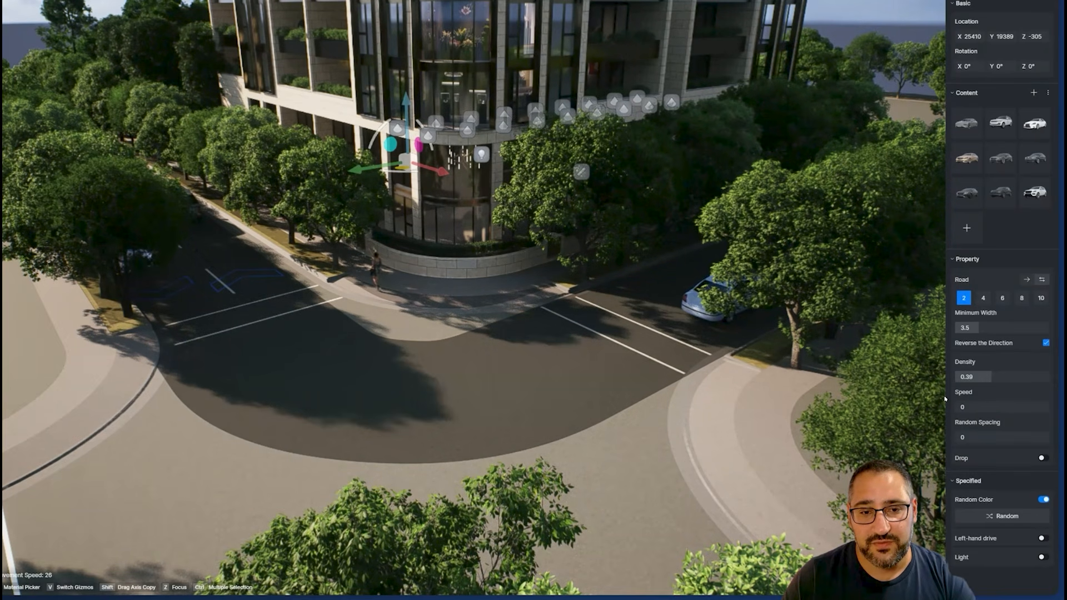
{"action": "right_click_drag", "start_coordinate": [806, 323], "coordinate": [758, 392]}
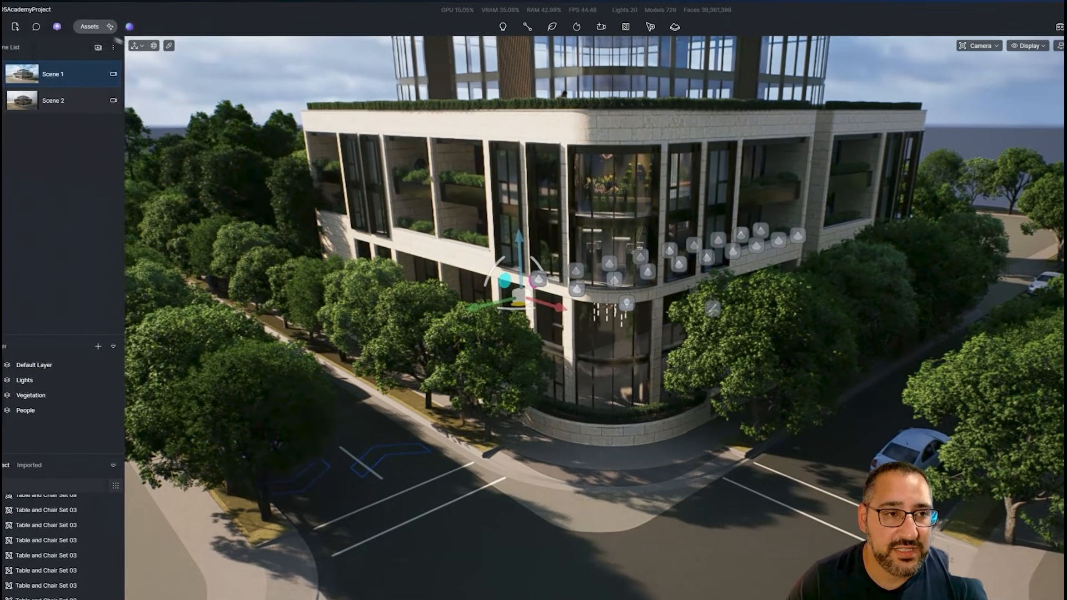
Check the vehicle models used on the path and remove Cars 8 from its content
{"action": "left_click", "coordinate": [103, 26]}
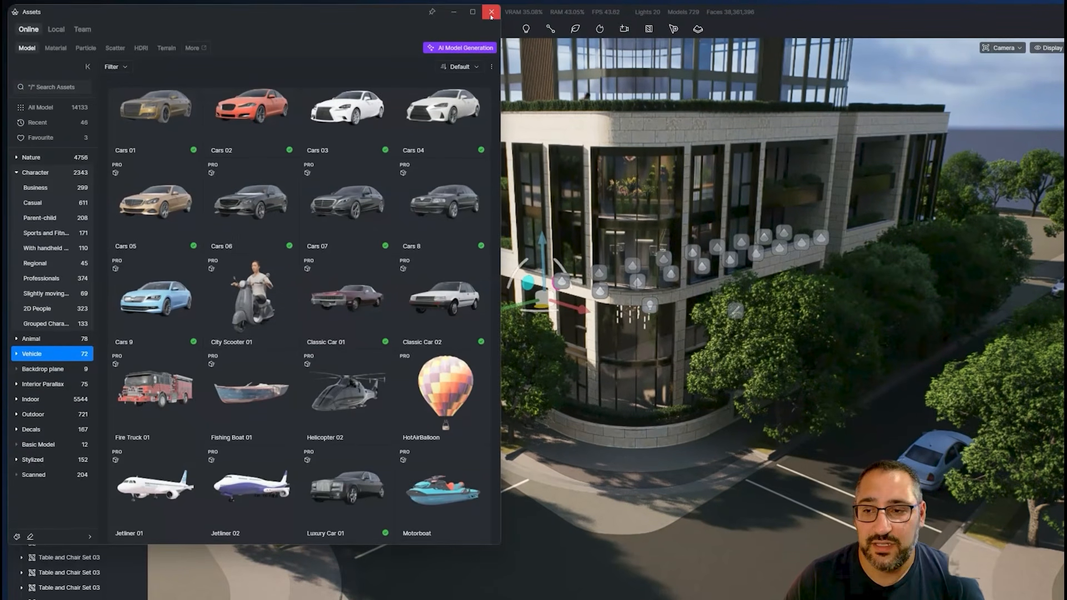
{"action": "left_click", "coordinate": [491, 12]}
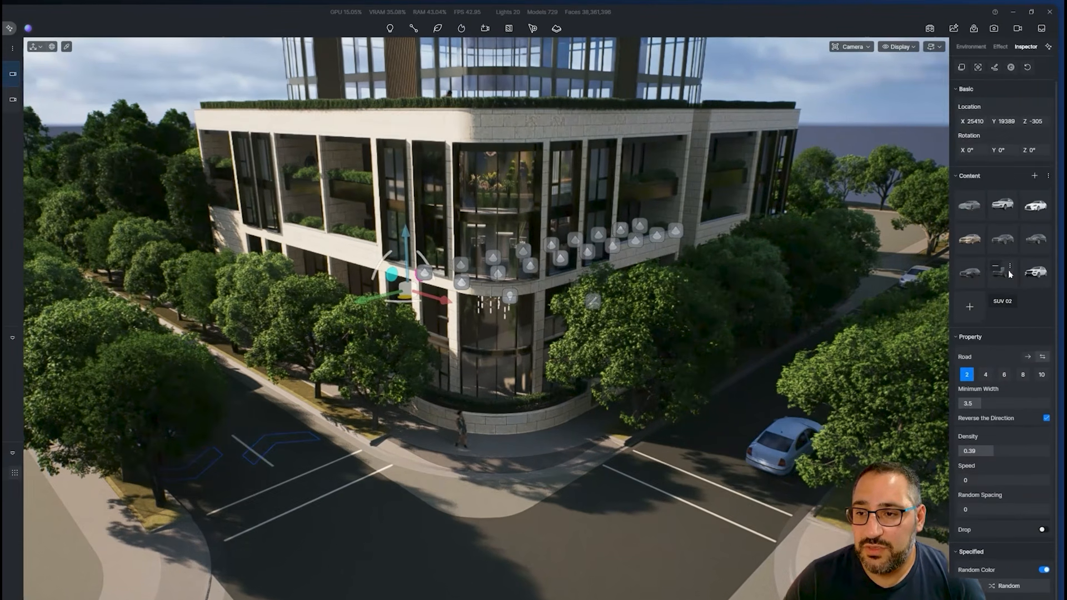
{"action": "left_click", "coordinate": [1015, 240]}
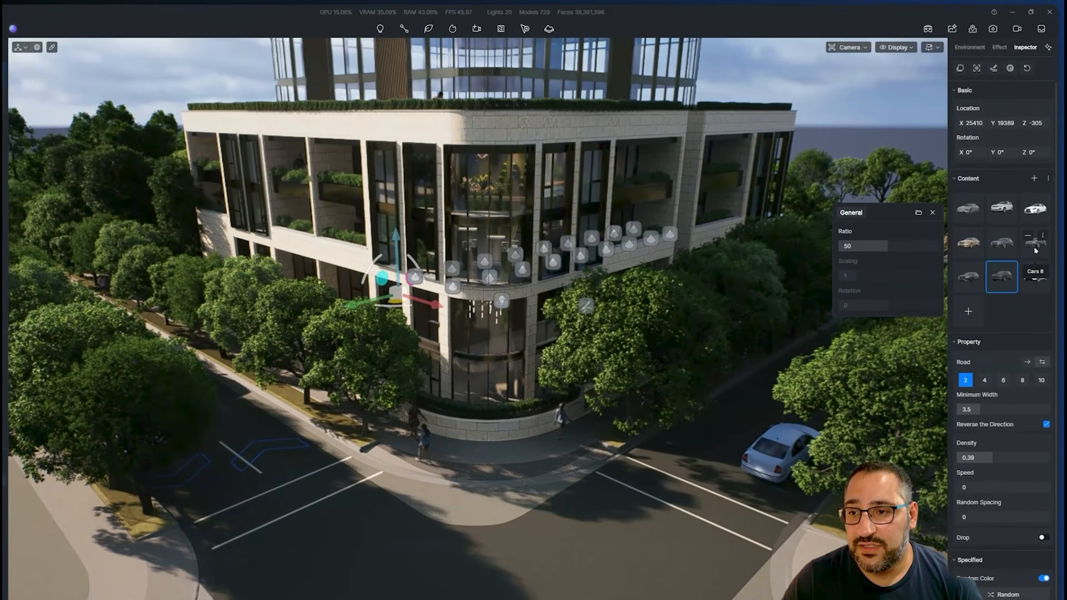
{"action": "left_click", "coordinate": [1039, 225]}
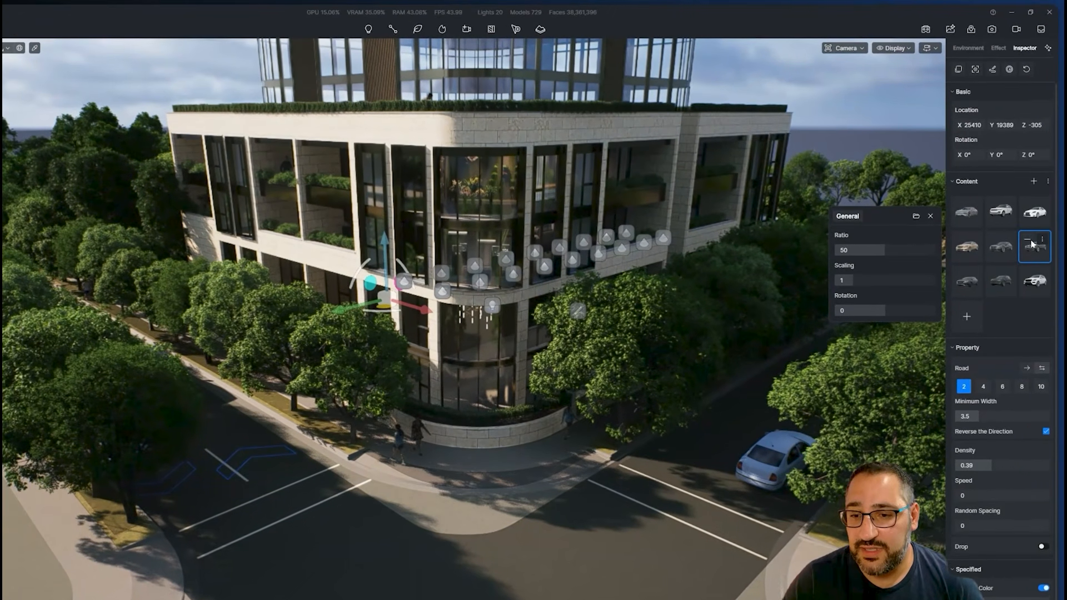
{"action": "left_click", "coordinate": [1032, 210]}
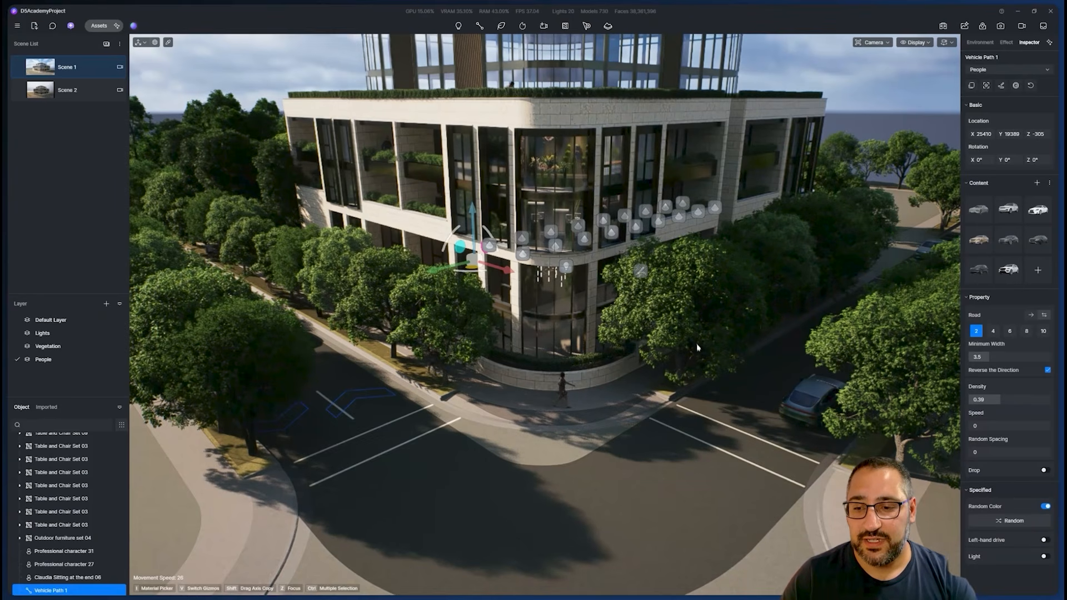
Try toggling the visibility of the light, particle and path icons in a street-level view of the corner
{"action": "scroll", "coordinate": [674, 339], "scroll_direction": "down", "scroll_amount": 2}
{"action": "right_click_drag", "start_coordinate": [681, 363], "coordinate": [688, 277]}
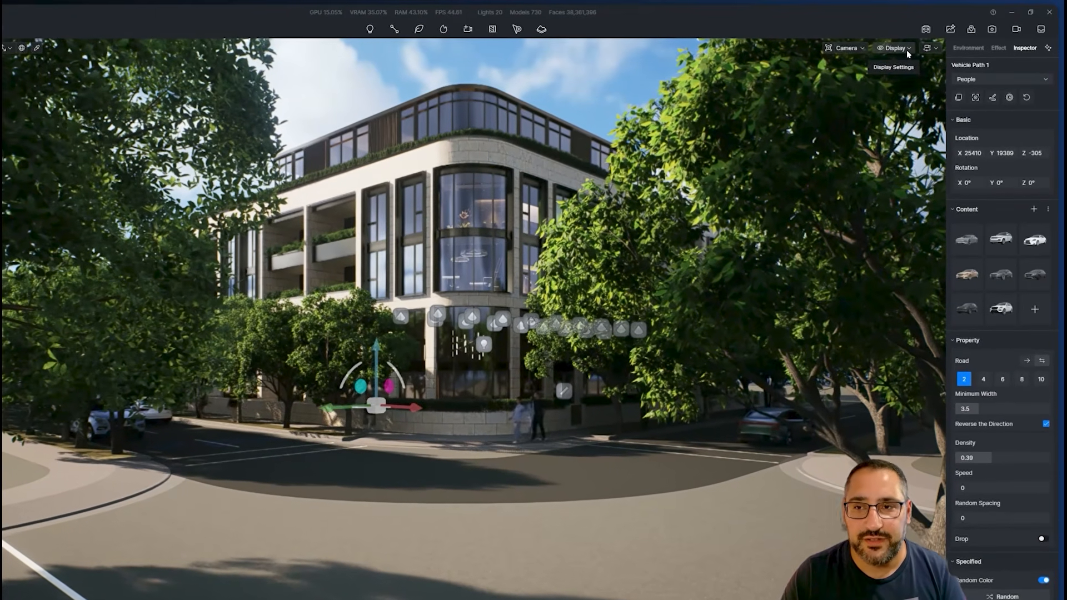
{"action": "left_click", "coordinate": [916, 42]}
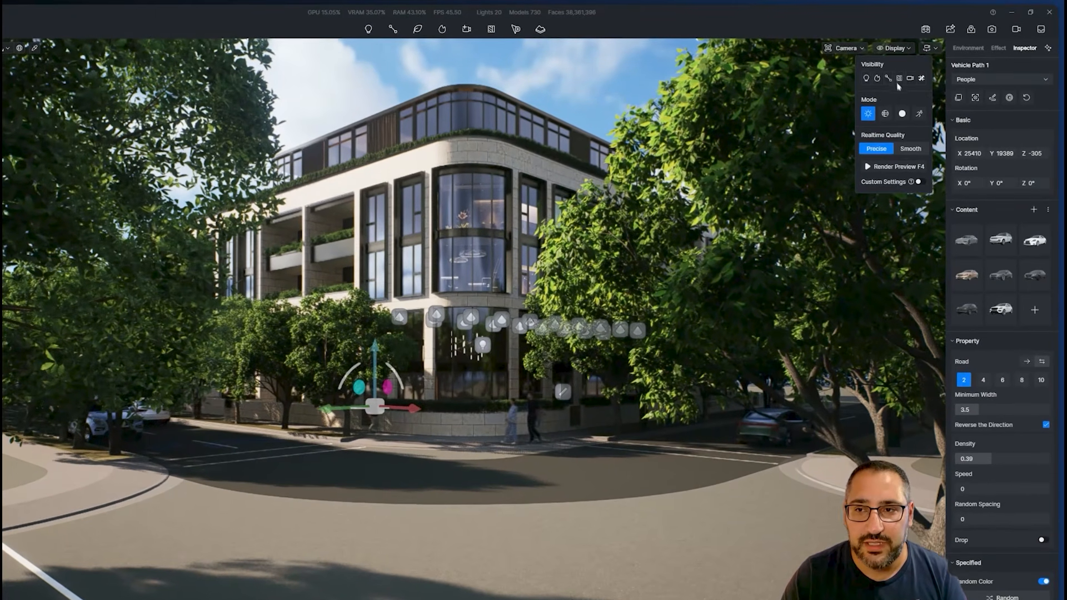
{"action": "left_click", "coordinate": [867, 80]}
{"action": "left_click", "coordinate": [866, 79]}
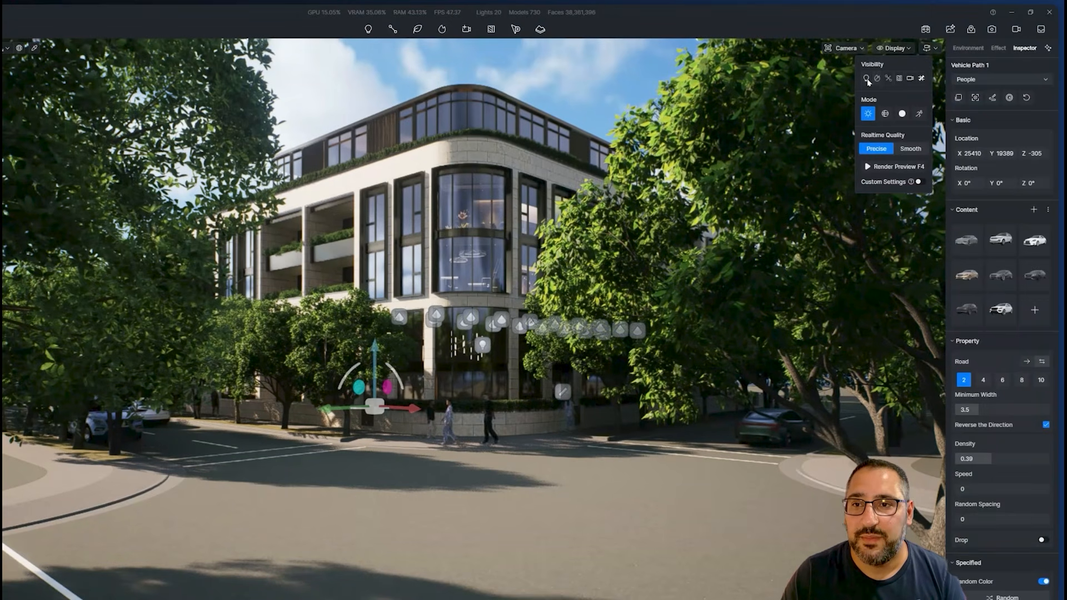
{"action": "left_click", "coordinate": [888, 78]}
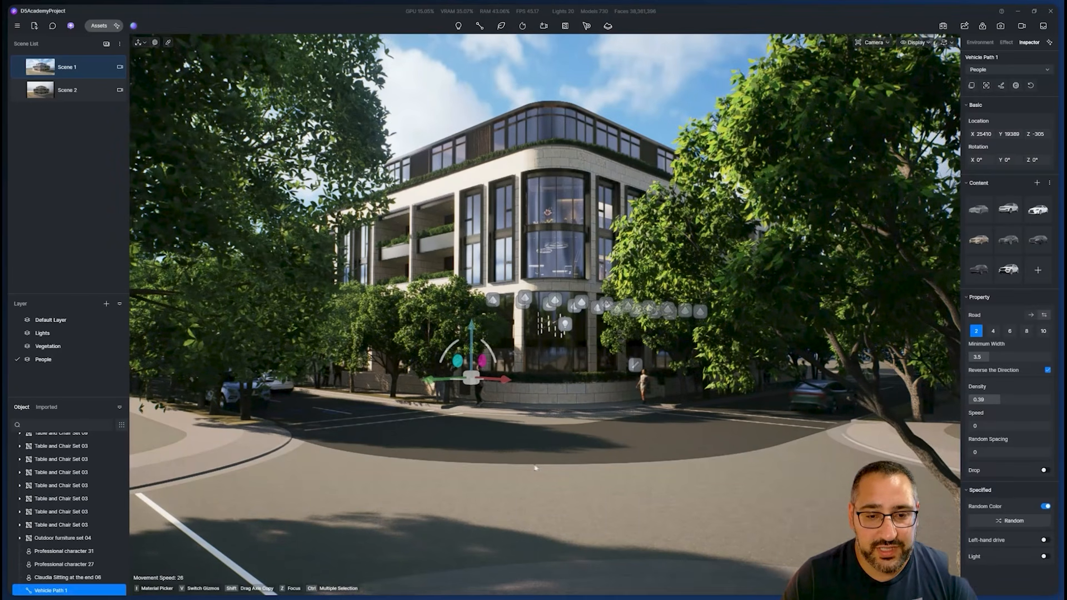
Search the online model library for "traffic"
{"action": "scroll", "coordinate": [470, 471], "scroll_direction": "up", "scroll_amount": 2}
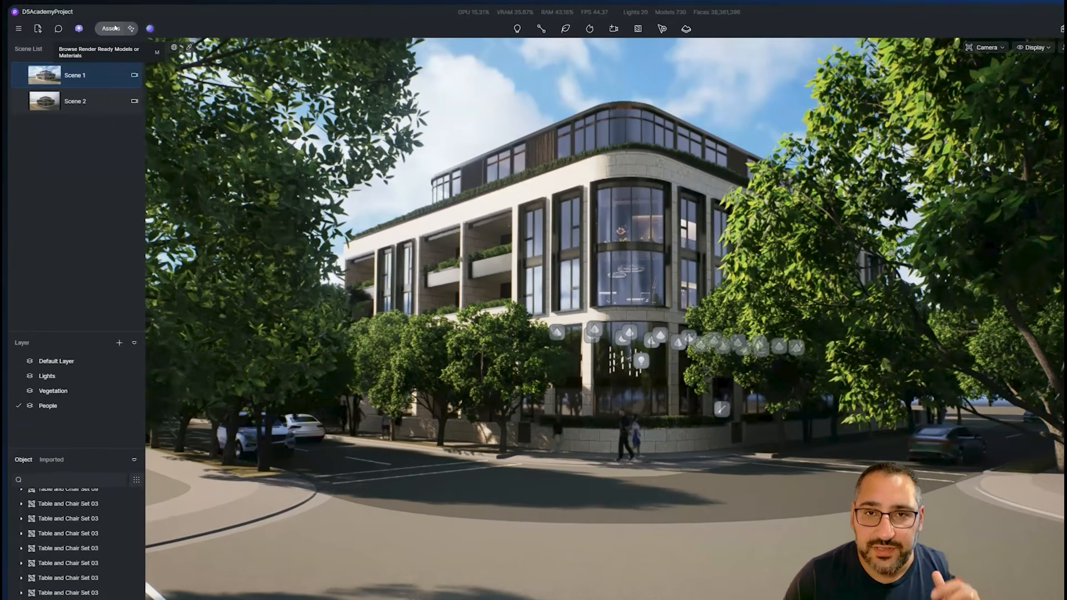
{"action": "left_click", "coordinate": [101, 26]}
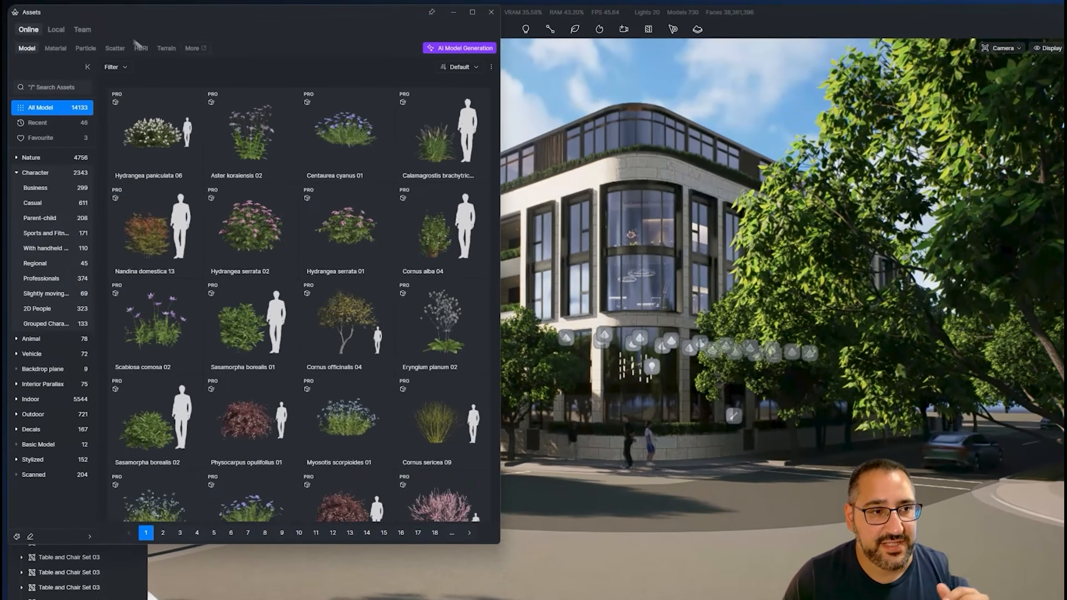
{"action": "left_click", "coordinate": [63, 89]}
{"action": "type", "text": "traffic"}
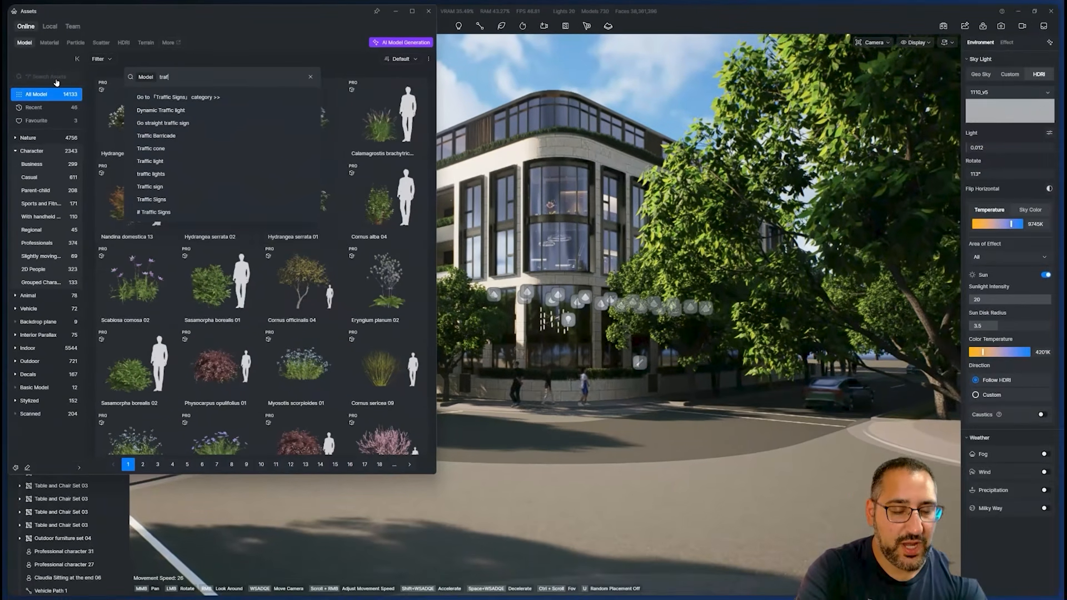
{"action": "key", "text": "Return"}
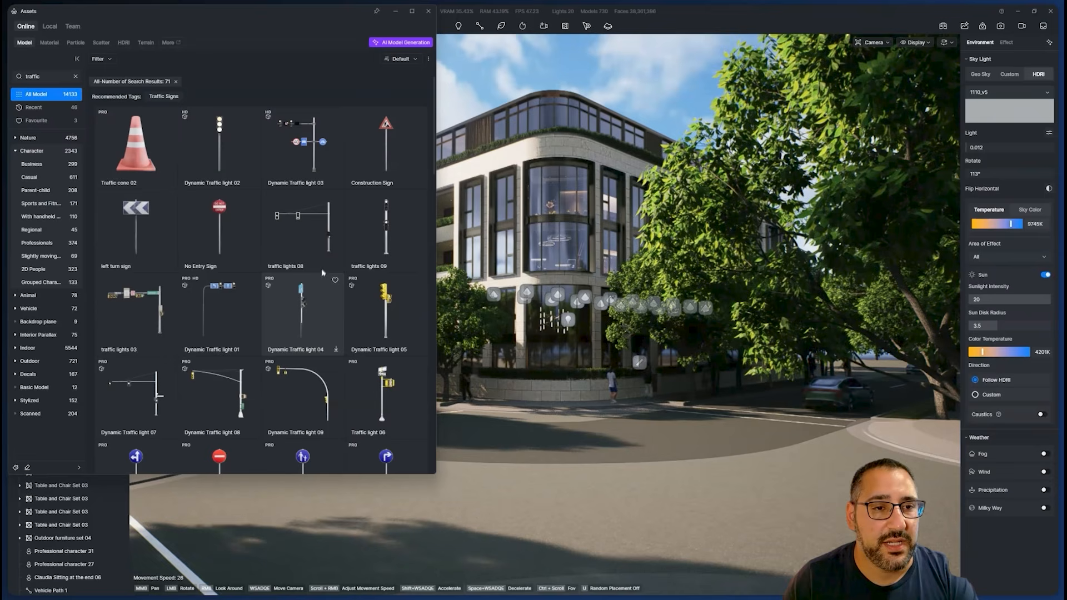
Download the traffic lights 03 and Traffic light 06 models from the library
{"action": "left_click", "coordinate": [168, 307]}
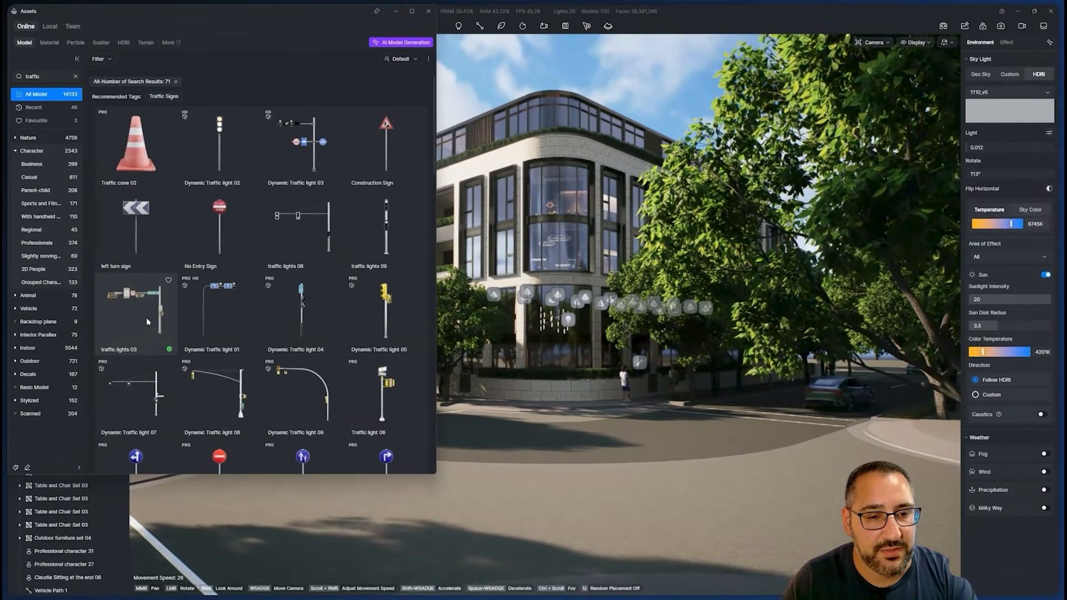
{"action": "left_click", "coordinate": [392, 399]}
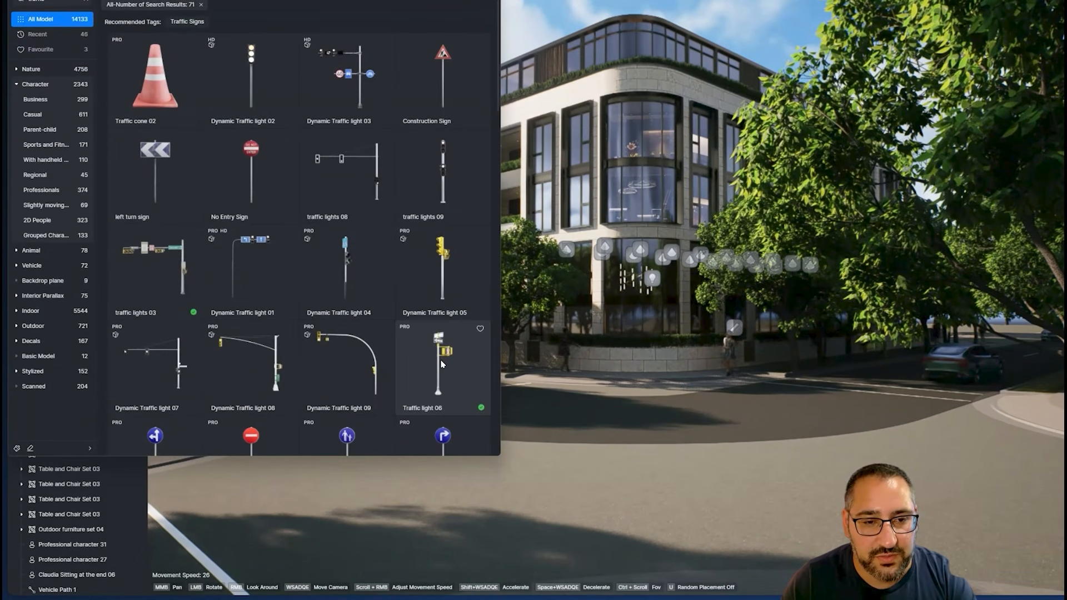
Try placing Traffic light 06 on the road in front of the building's corner and look at it up close
{"action": "left_click", "coordinate": [445, 370]}
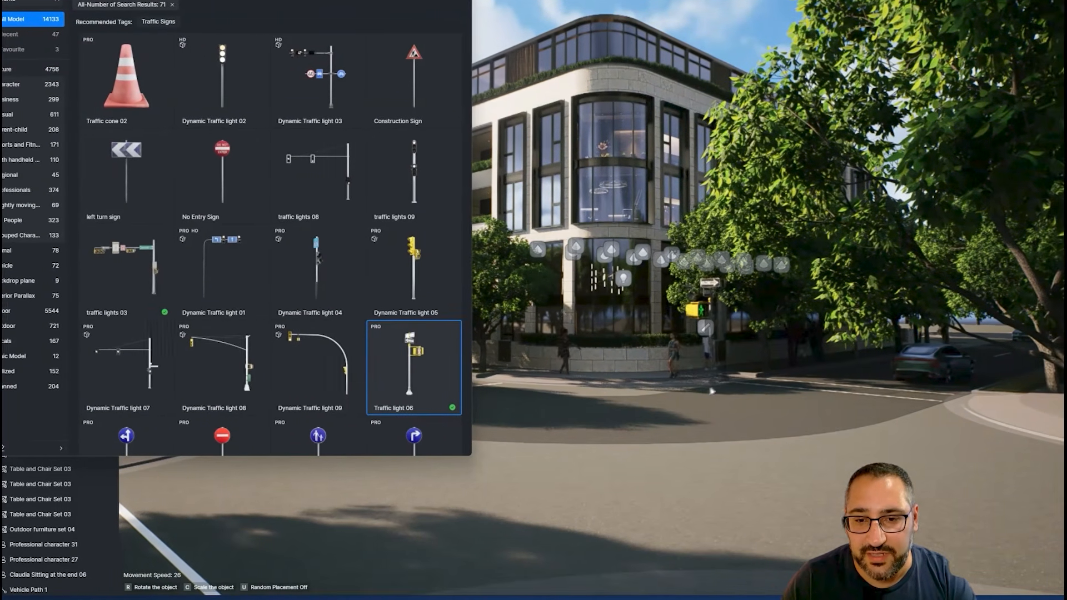
{"action": "key", "text": "e"}
{"action": "right_click_drag", "start_coordinate": [685, 427], "coordinate": [731, 495]}
{"action": "left_click", "coordinate": [570, 508]}
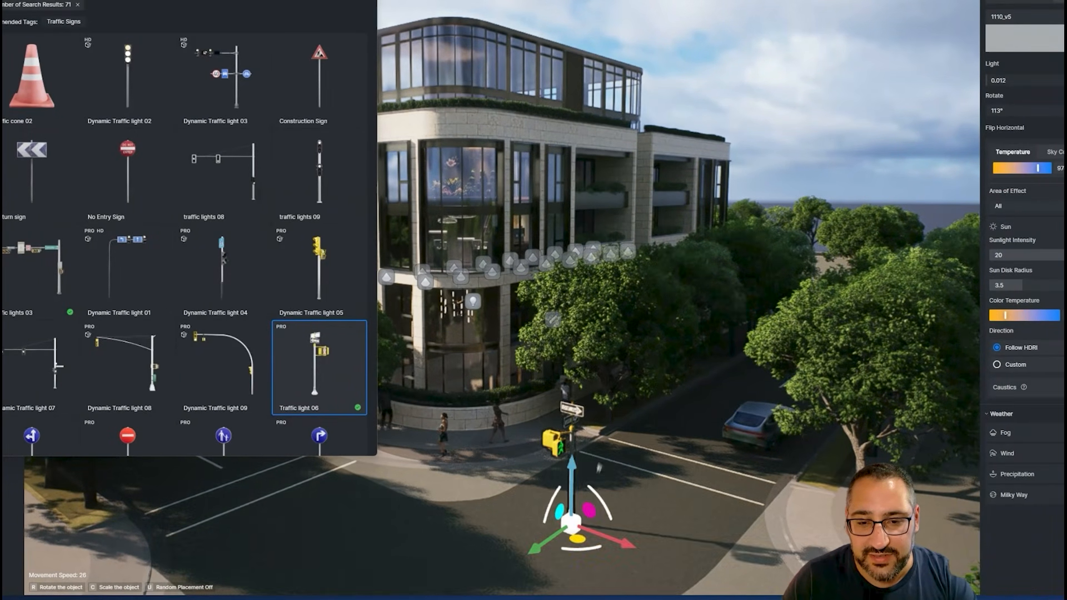
{"action": "key", "text": "w"}
{"action": "key", "text": "d"}
{"action": "right_click_drag", "start_coordinate": [570, 500], "coordinate": [658, 408]}
{"action": "key", "text": "s"}
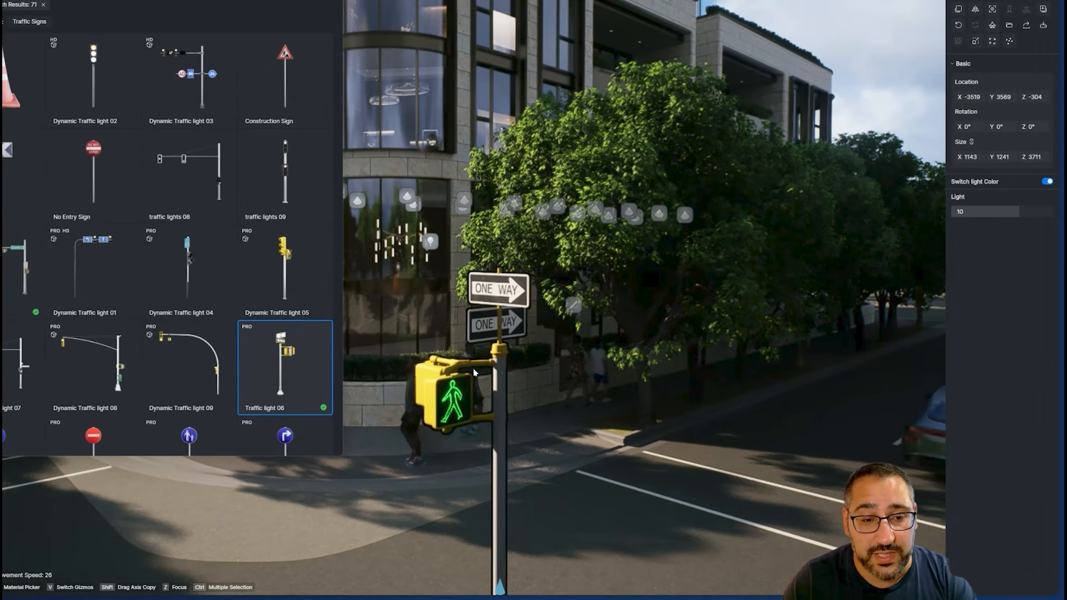
Delete the Traffic light 06 placed in front of the corner
{"action": "key", "text": "Escape"}
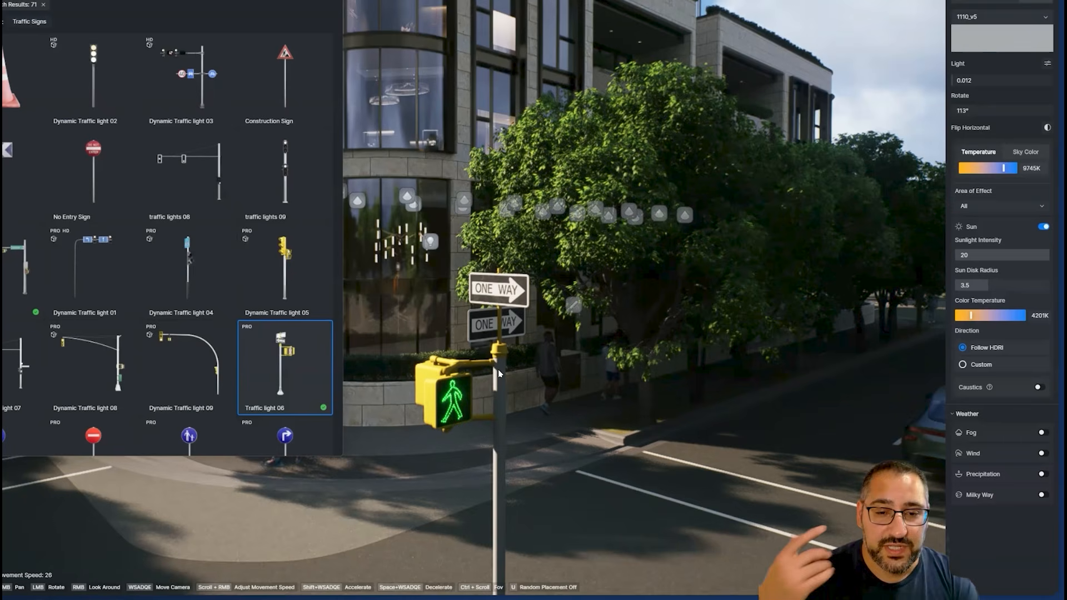
{"action": "left_click", "coordinate": [499, 372]}
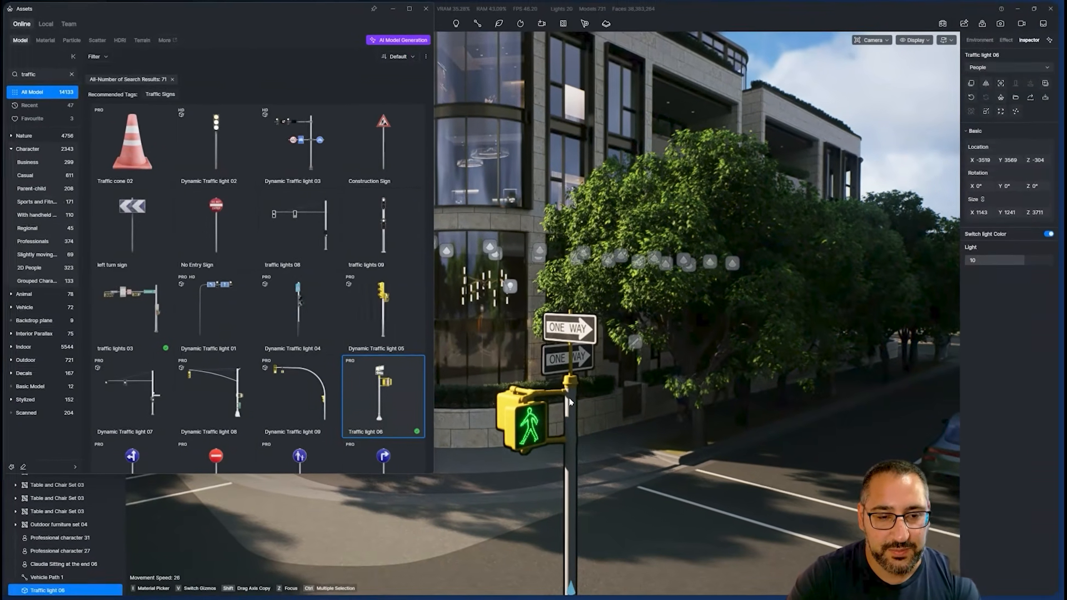
{"action": "key", "text": "Delete"}
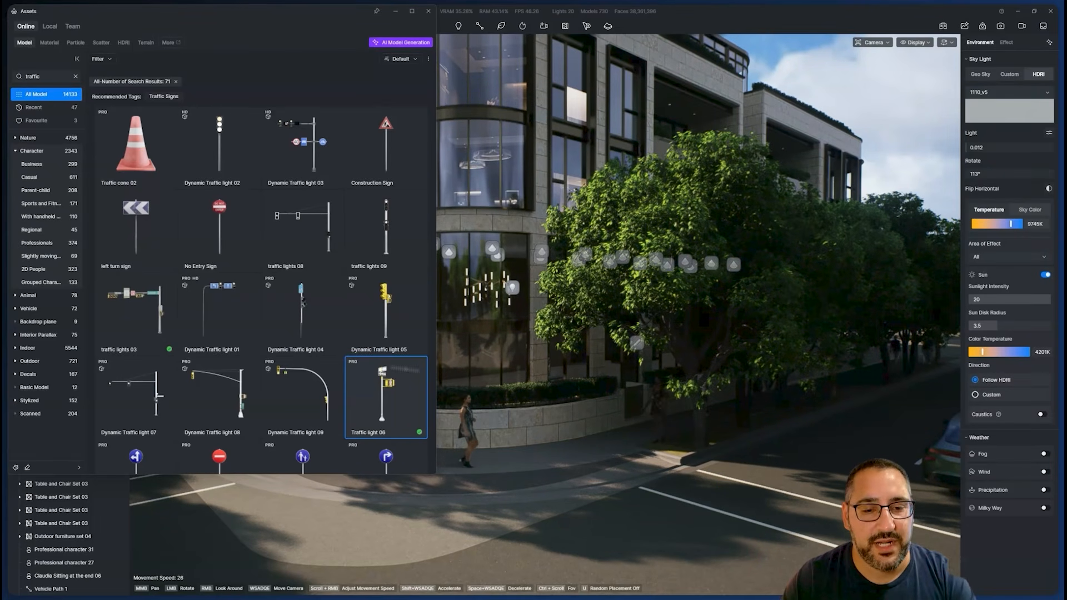
Place traffic lights 03 on the sidewalk across the side street from the building, its arm reaching over the lanes
{"action": "scroll", "coordinate": [347, 357], "scroll_direction": "down", "scroll_amount": 1}
{"action": "left_click", "coordinate": [138, 289]}
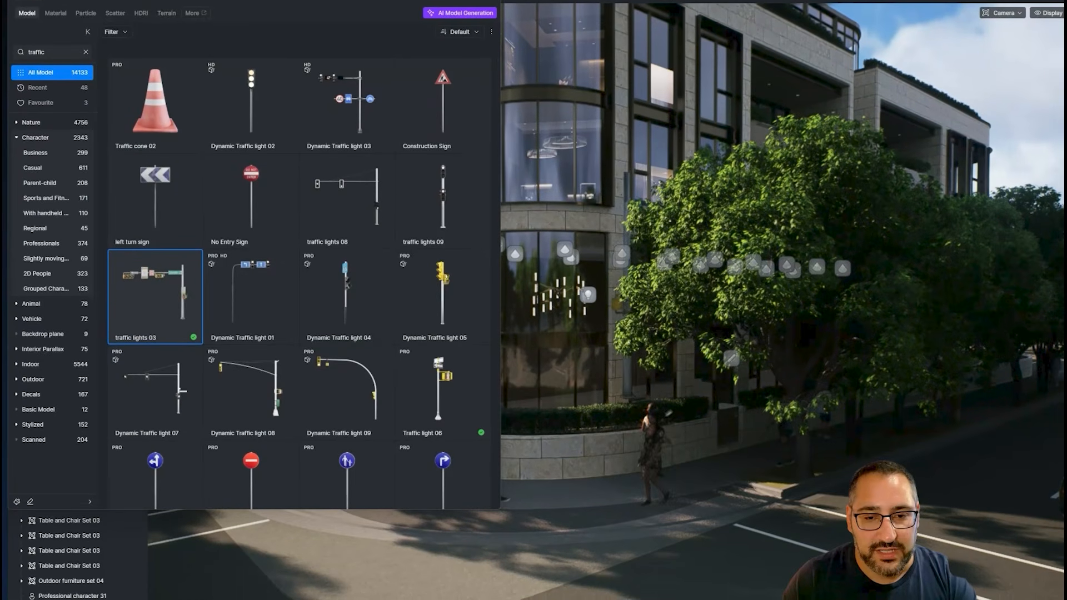
{"action": "right_click_drag", "start_coordinate": [611, 451], "coordinate": [559, 469]}
{"action": "key", "text": "s"}
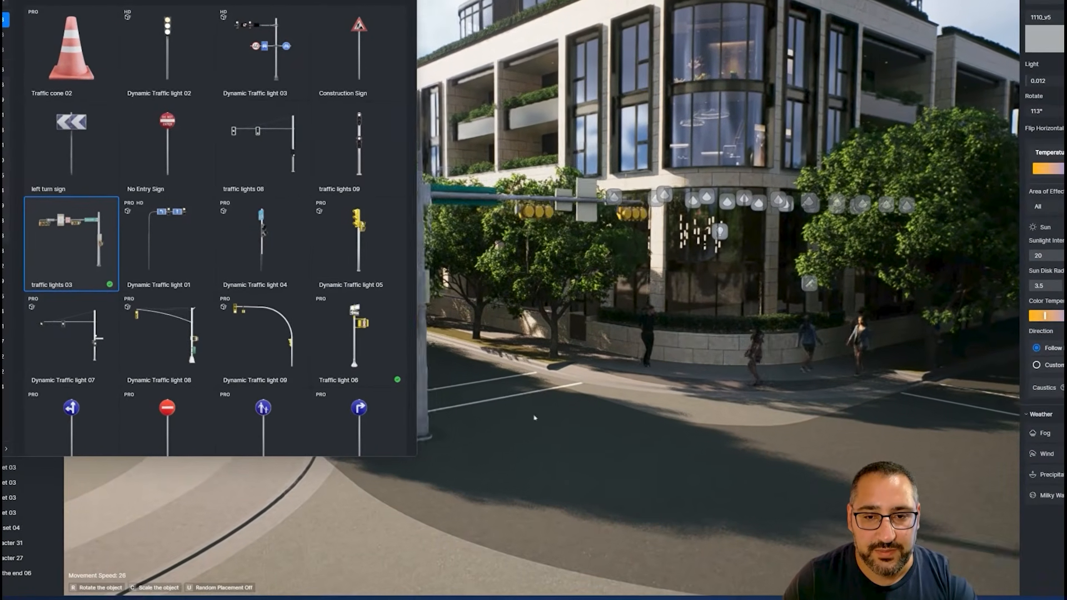
{"action": "key", "text": "s"}
{"action": "right_click_drag", "start_coordinate": [535, 417], "coordinate": [504, 429]}
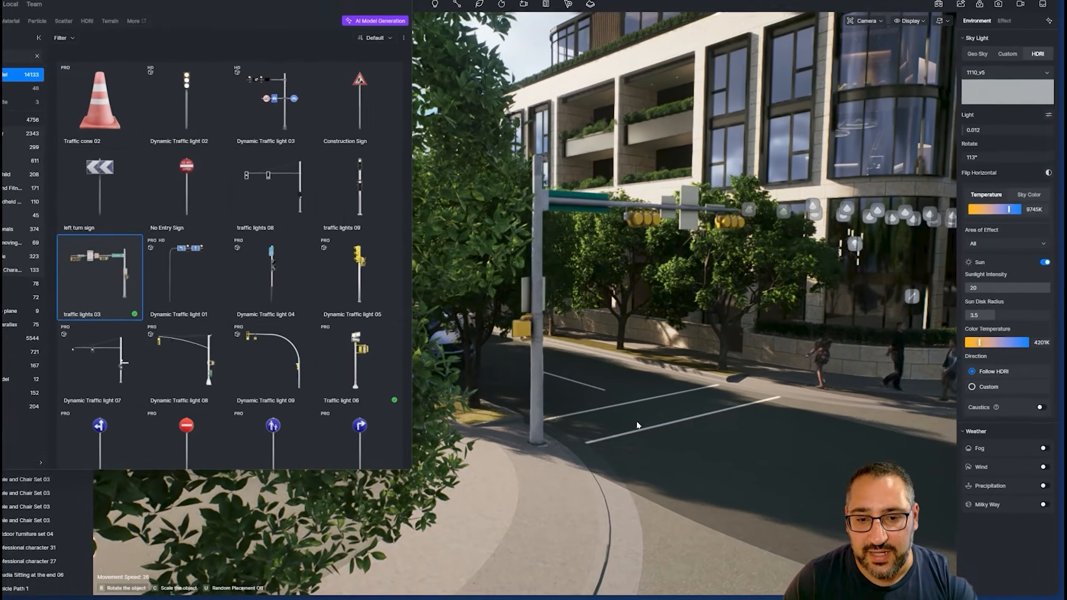
{"action": "left_click", "coordinate": [636, 425]}
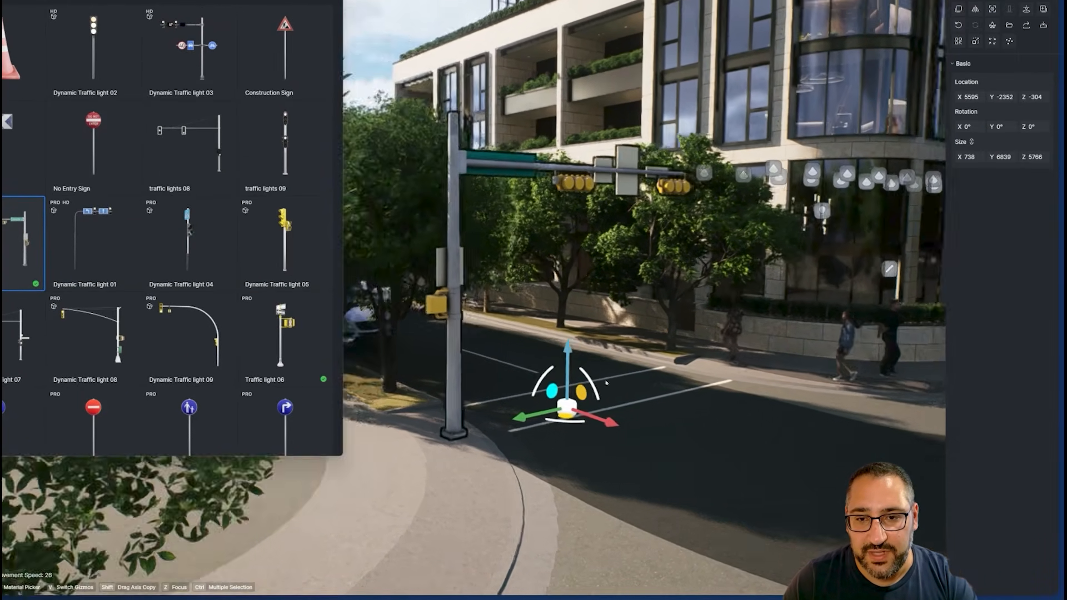
Download Dynamic Traffic light 09 and place it at the curb of the building's corner, beside the other crossing
{"action": "key", "text": "s"}
{"action": "right_click_drag", "start_coordinate": [607, 382], "coordinate": [383, 341]}
{"action": "key", "text": "w"}
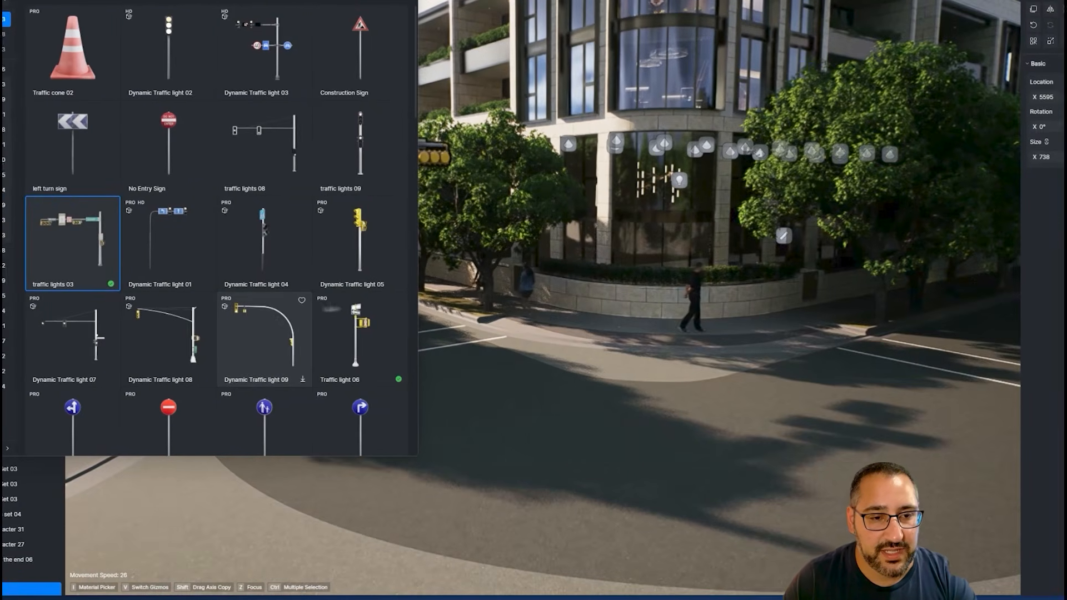
{"action": "left_click", "coordinate": [192, 338]}
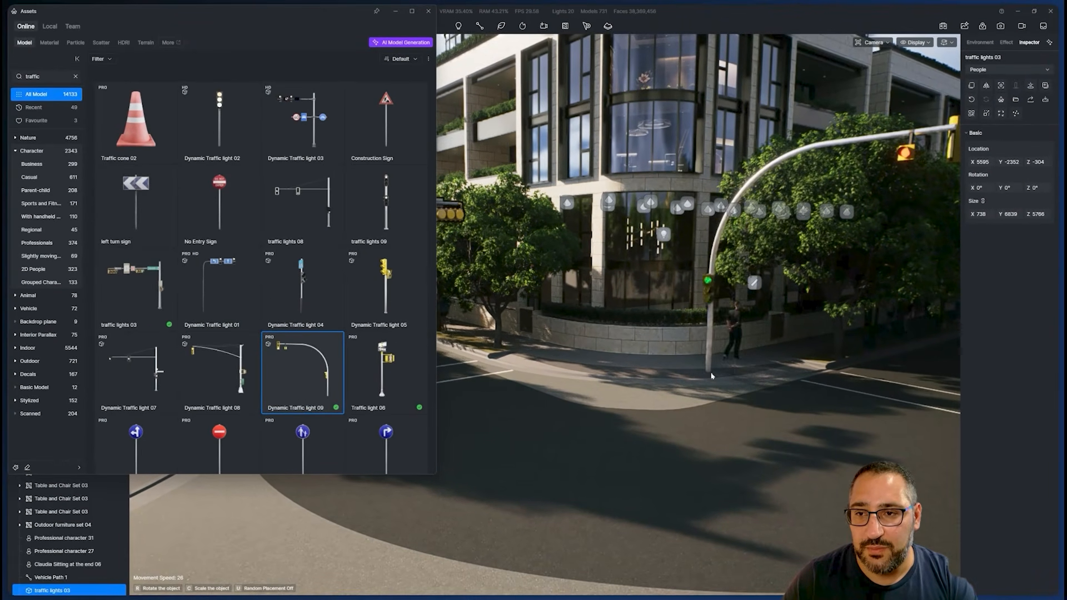
{"action": "scroll", "coordinate": [727, 381], "scroll_direction": "down", "scroll_amount": 2}
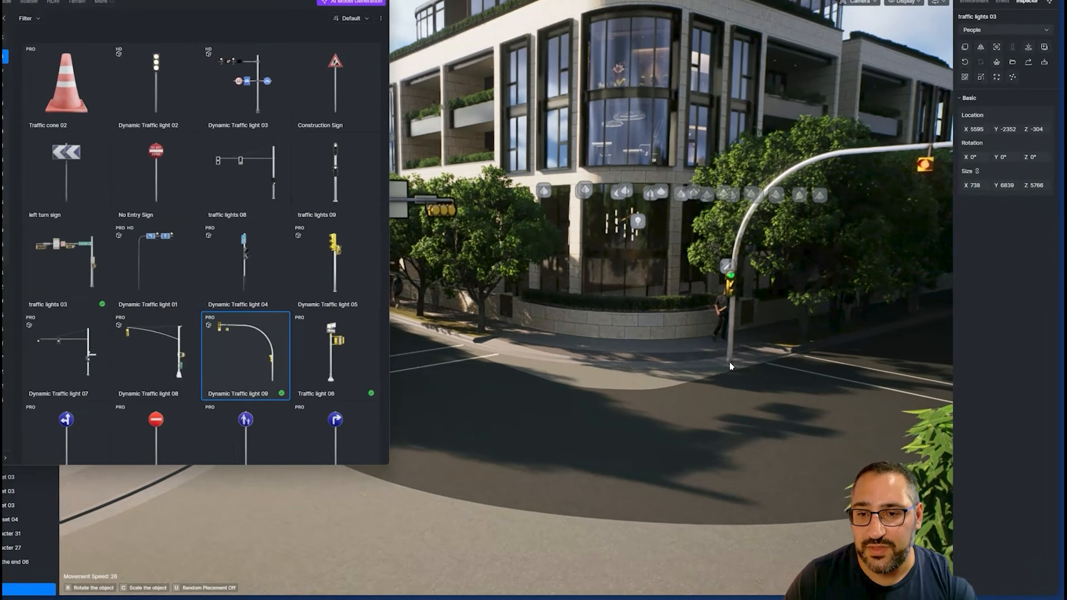
{"action": "left_click", "coordinate": [755, 381]}
{"action": "scroll", "coordinate": [795, 371], "scroll_direction": "down", "scroll_amount": 5}
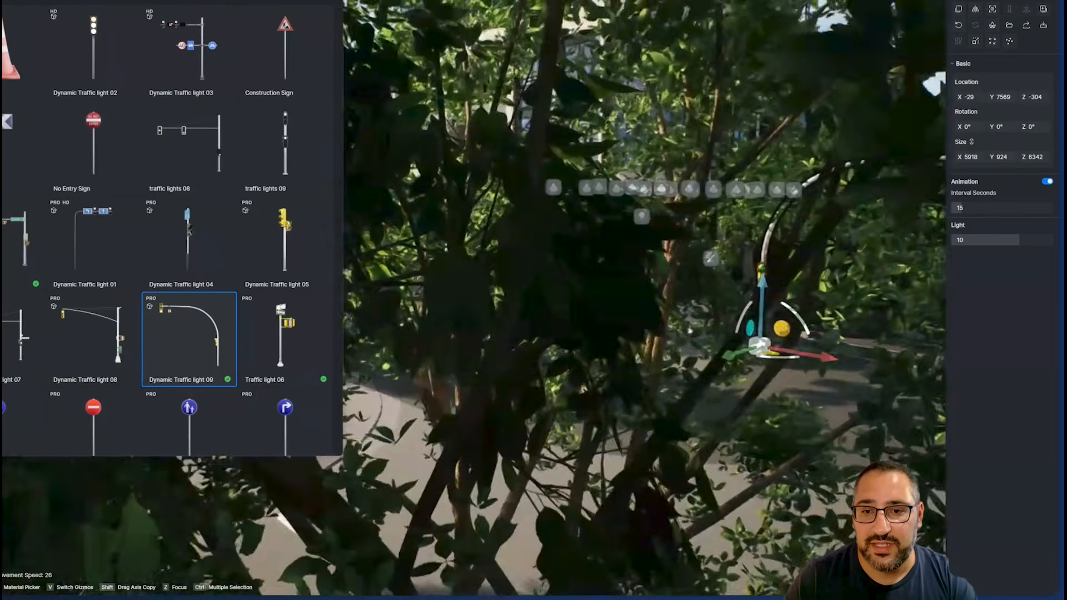
{"action": "scroll", "coordinate": [784, 330], "scroll_direction": "up", "scroll_amount": 3}
{"action": "right_click_drag", "start_coordinate": [776, 311], "coordinate": [743, 268]}
{"action": "scroll", "coordinate": [737, 279], "scroll_direction": "down", "scroll_amount": 2}
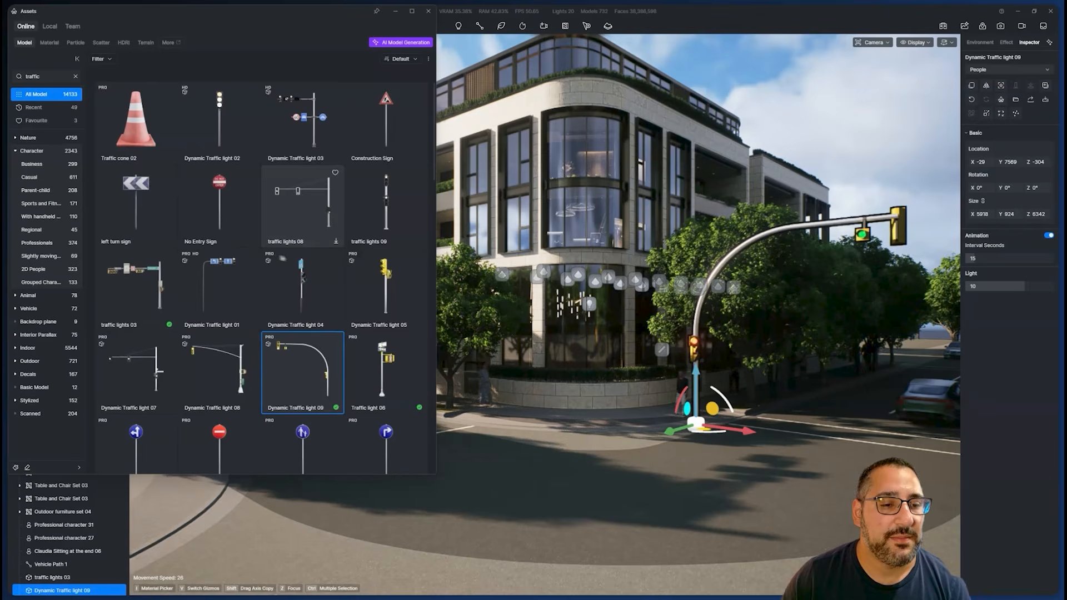
Place the Go straight traffic sign 02 decal in the lane before the stop lines, rotated to point towards the intersection
{"action": "scroll", "coordinate": [303, 235], "scroll_direction": "down", "scroll_amount": 3}
{"action": "scroll", "coordinate": [324, 350], "scroll_direction": "down", "scroll_amount": 5}
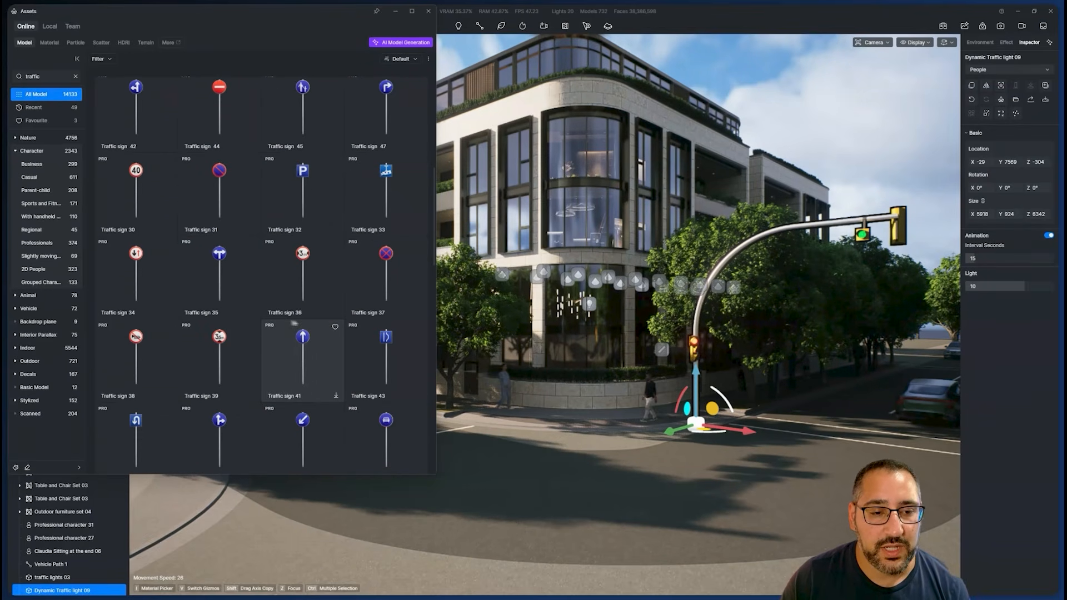
{"action": "scroll", "coordinate": [303, 348], "scroll_direction": "down", "scroll_amount": 2}
{"action": "scroll", "coordinate": [299, 344], "scroll_direction": "down", "scroll_amount": 6}
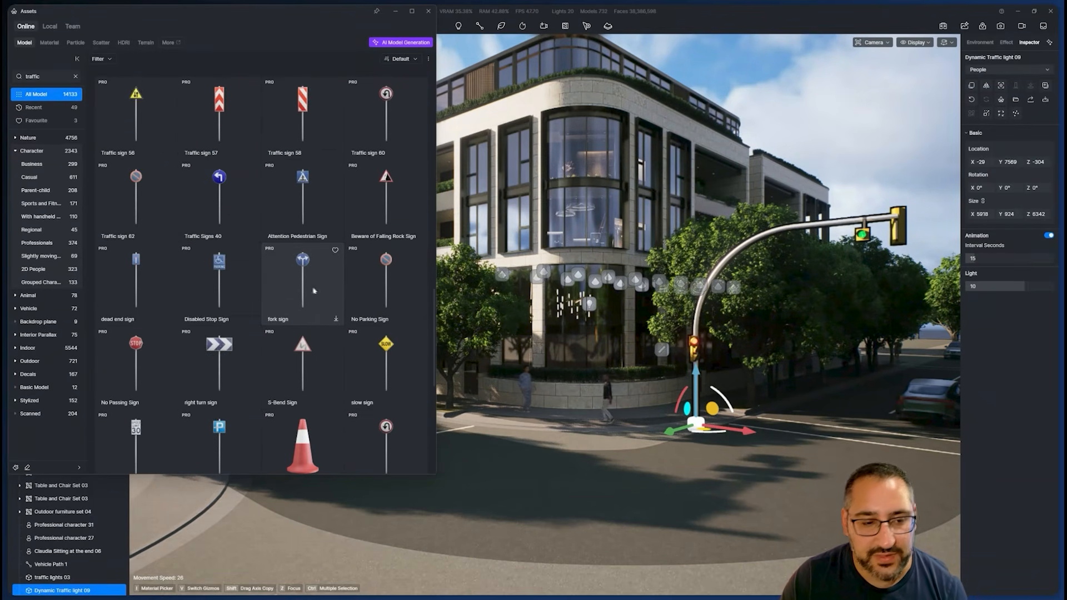
{"action": "scroll", "coordinate": [280, 266], "scroll_direction": "down", "scroll_amount": 2}
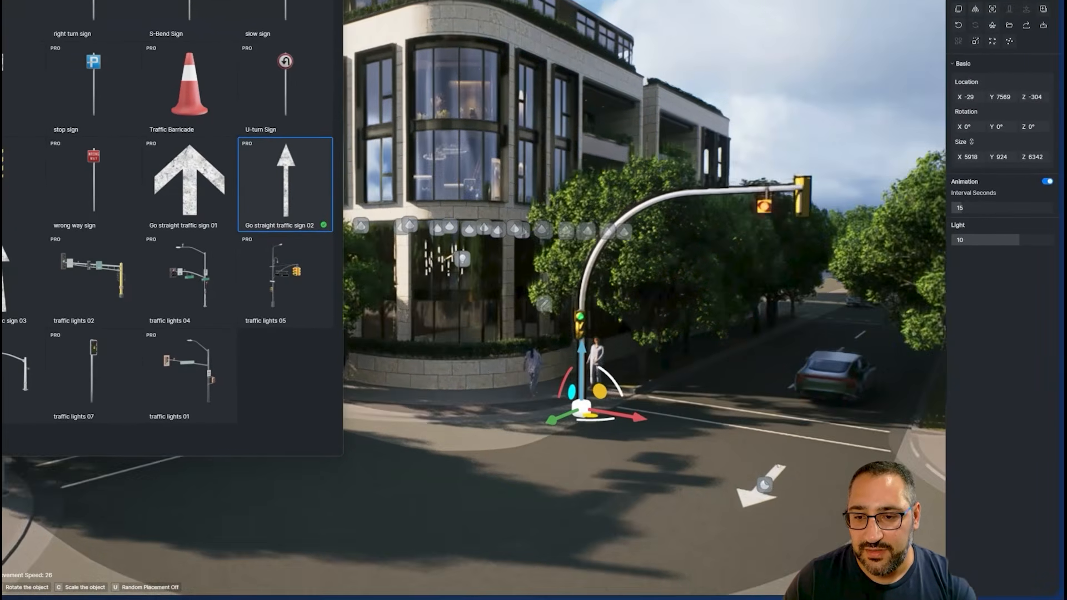
{"action": "right_click_drag", "start_coordinate": [764, 486], "coordinate": [424, 515]}
{"action": "scroll", "coordinate": [439, 437], "scroll_direction": "up", "scroll_amount": 2}
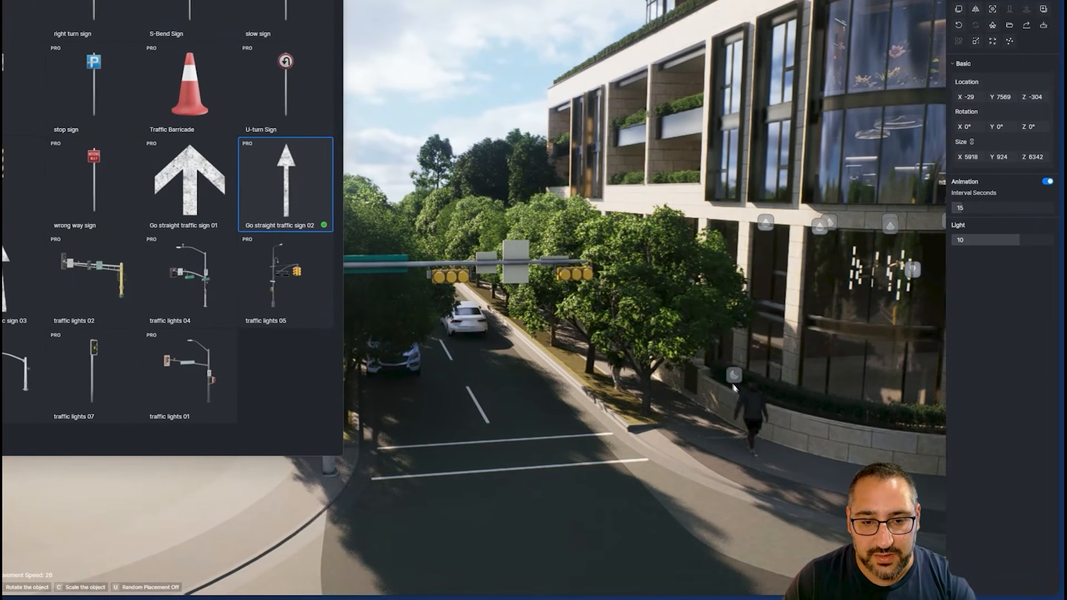
{"action": "key", "text": "r"}
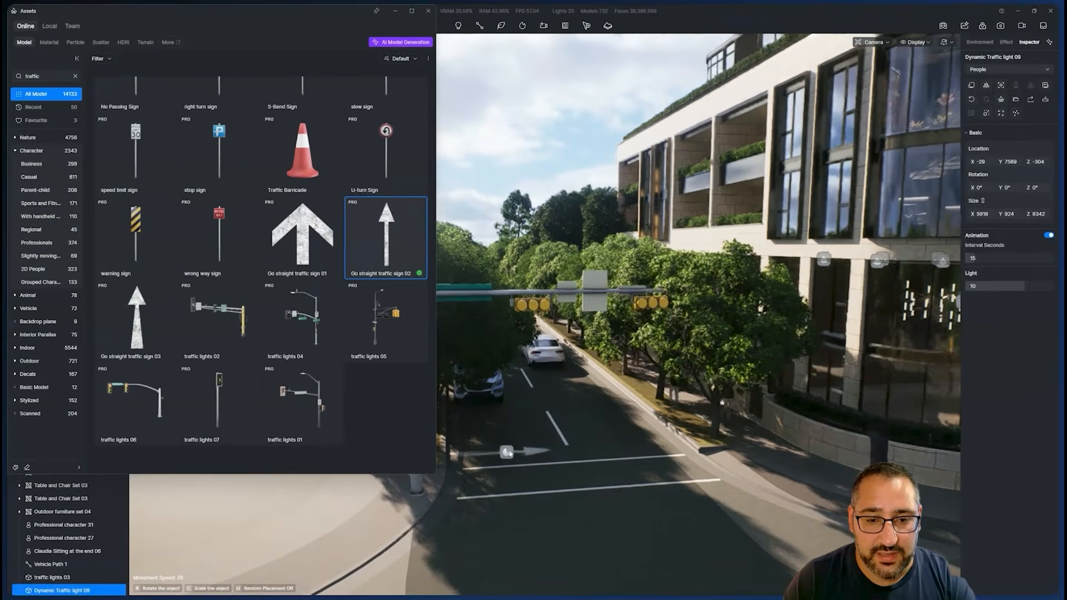
{"action": "scroll", "coordinate": [508, 452], "scroll_direction": "up", "scroll_amount": 3}
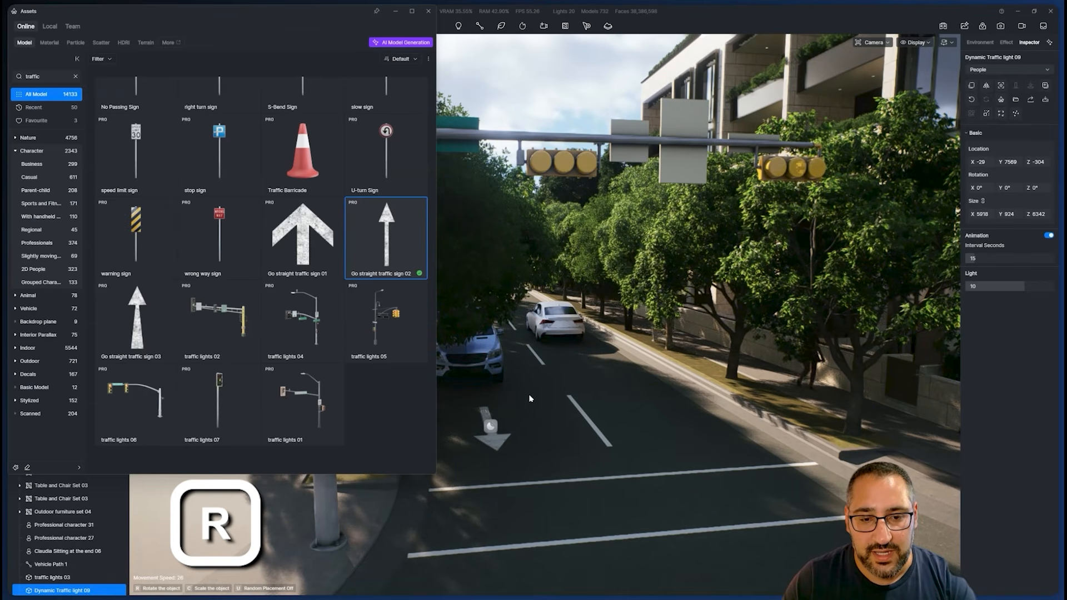
{"action": "left_click", "coordinate": [485, 422]}
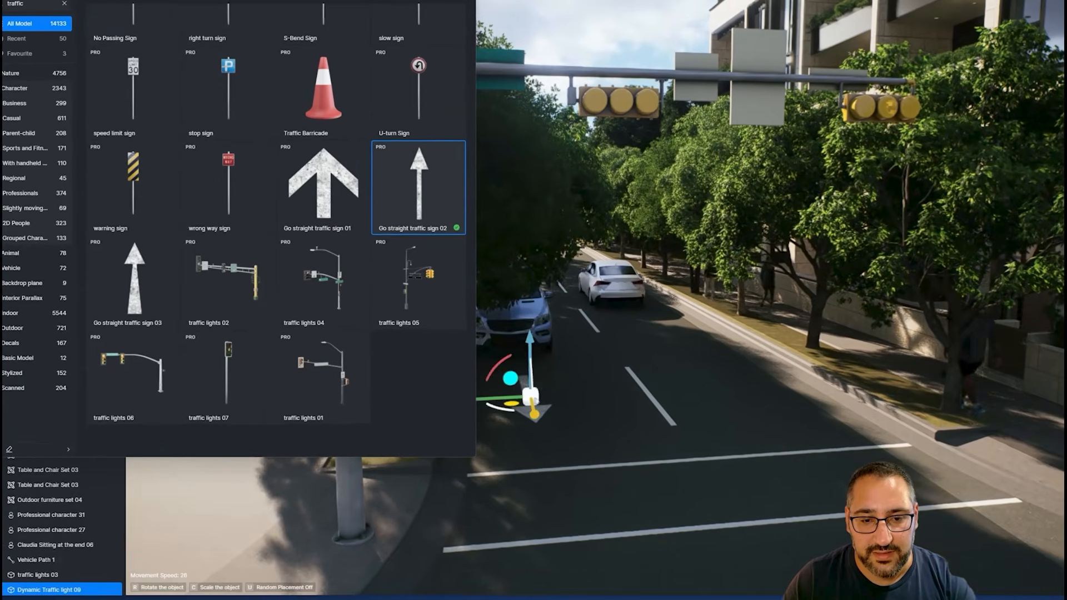
Lower the arrow decal's opacity to 0.36 so it looks worn on the asphalt
{"action": "right_click_drag", "start_coordinate": [669, 396], "coordinate": [581, 532]}
{"action": "key", "text": "w"}
{"action": "key", "text": "s"}
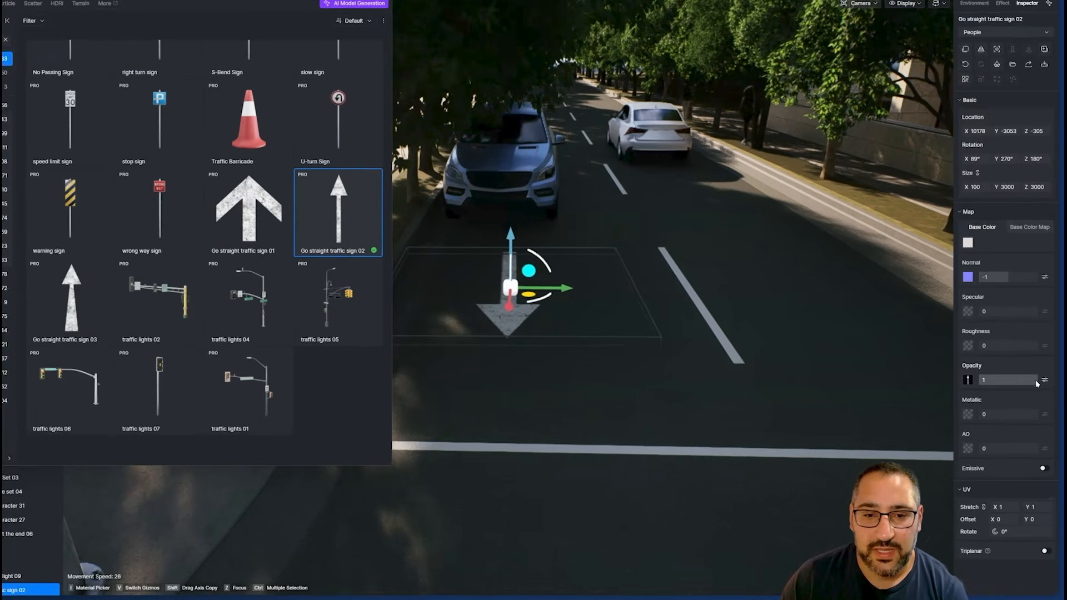
{"action": "left_click_drag", "start_coordinate": [1036, 394], "coordinate": [1006, 394]}
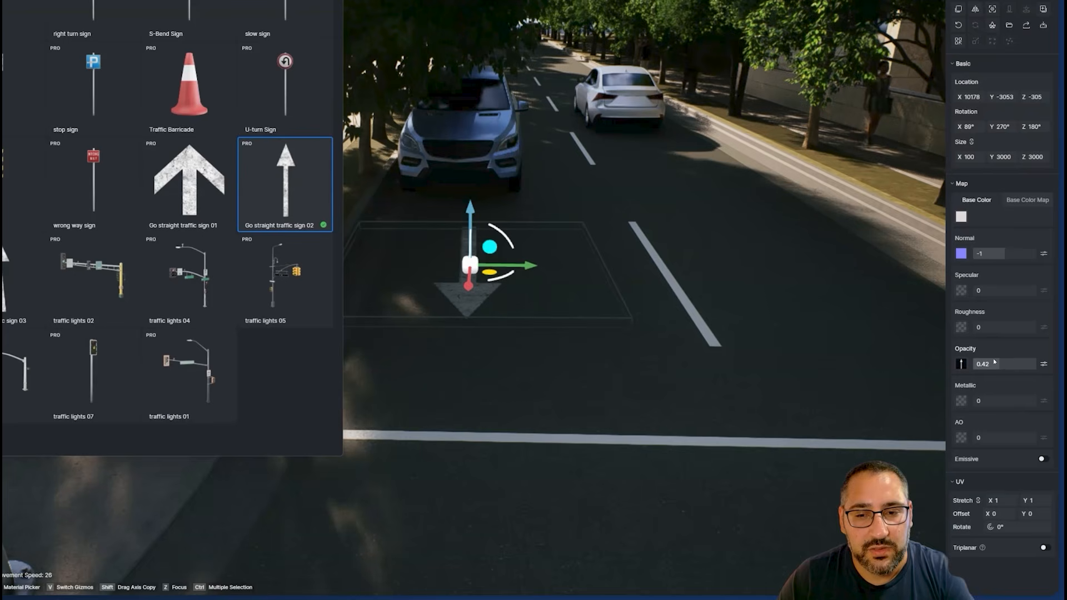
Copy the arrow decal into the opposite lane and rotate it to 269° so it points away from the intersection
{"action": "scroll", "coordinate": [624, 261], "scroll_direction": "down", "scroll_amount": 6}
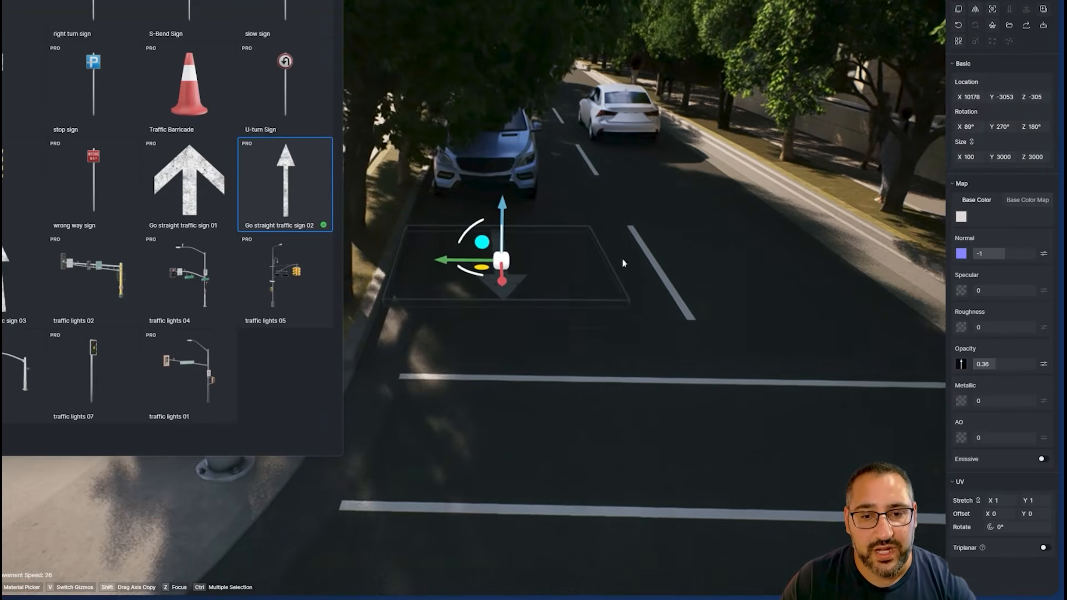
{"action": "right_click_drag", "start_coordinate": [534, 306], "coordinate": [748, 352]}
{"action": "key", "text": "s"}
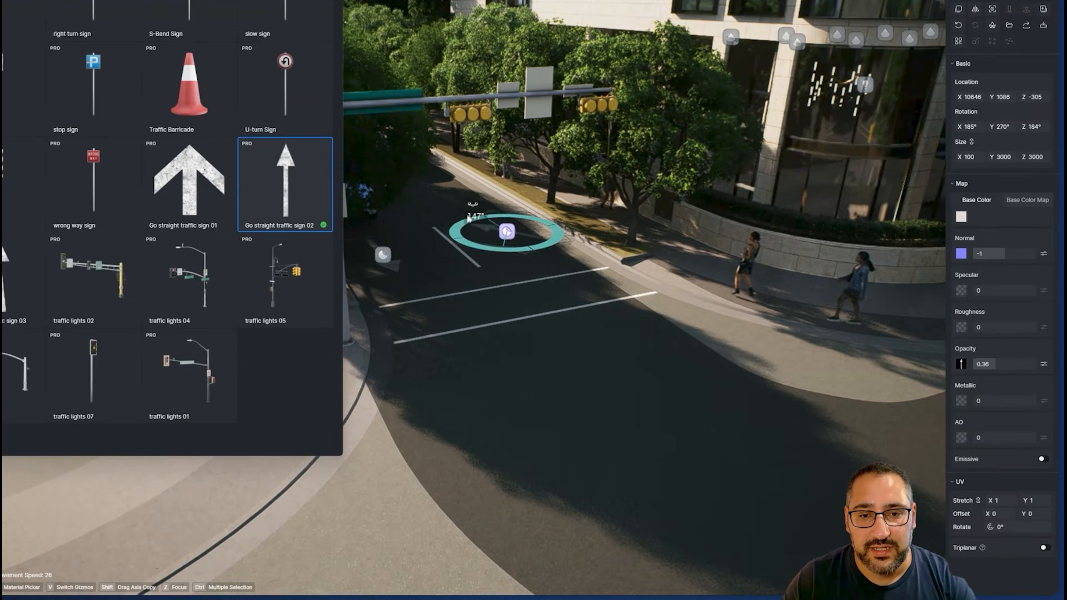
{"action": "left_click_drag", "start_coordinate": [514, 198], "coordinate": [514, 198]}
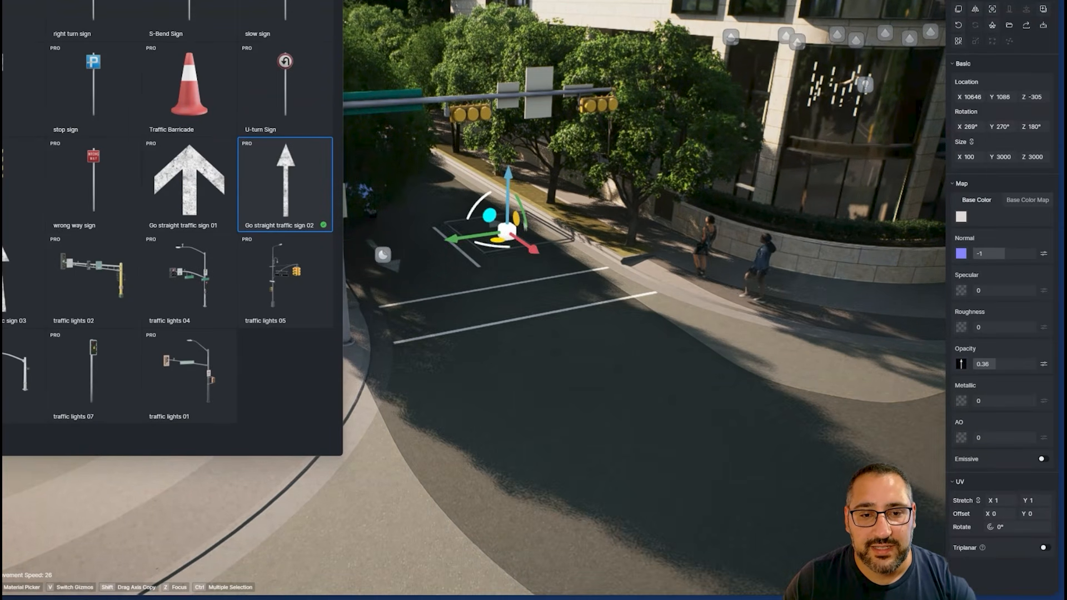
{"action": "key", "text": "s"}
{"action": "right_click_drag", "start_coordinate": [510, 278], "coordinate": [559, 298]}
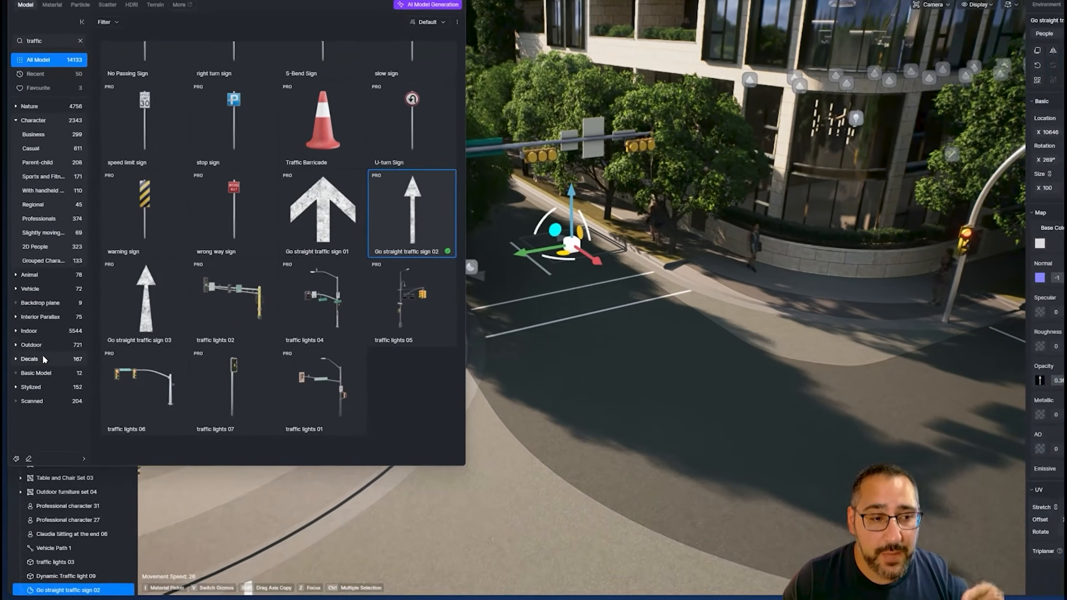
Download the Manhole Cover from the full Decals category and place it on the road in the intersection
{"action": "left_click", "coordinate": [41, 374]}
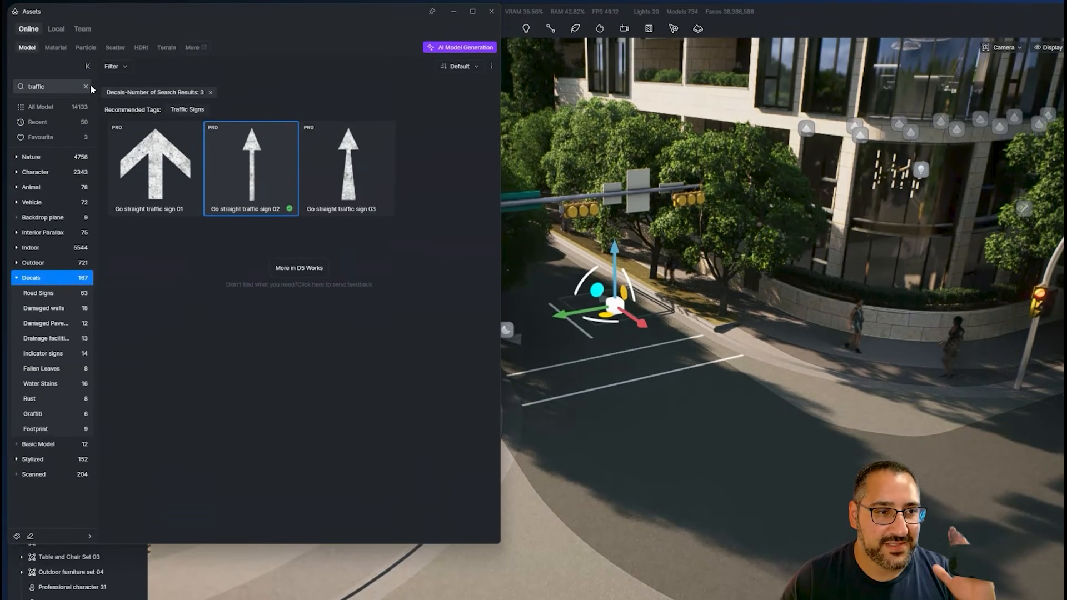
{"action": "left_click", "coordinate": [86, 57]}
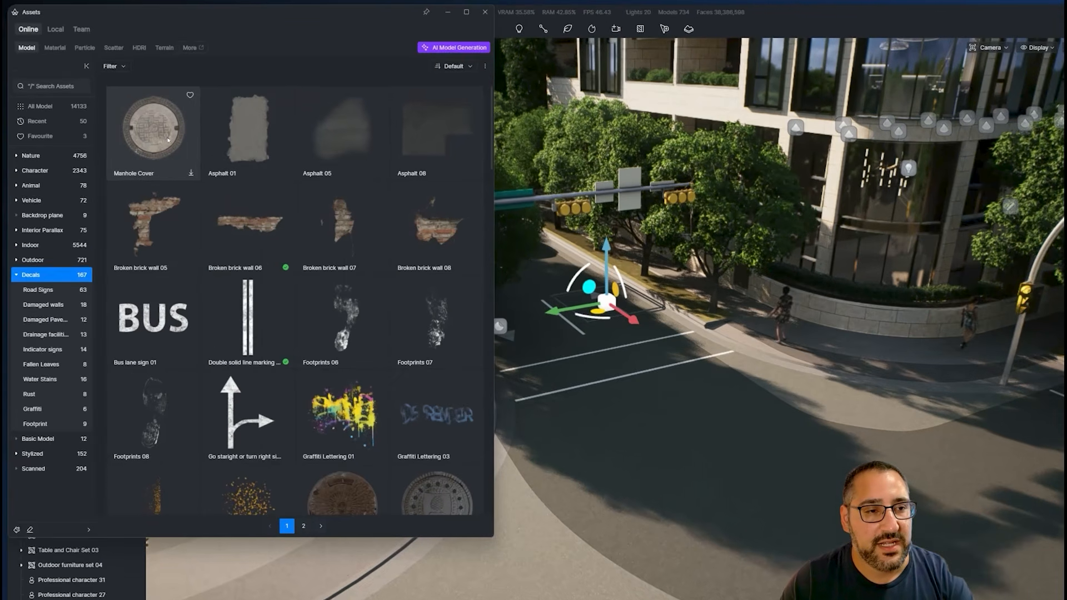
{"action": "left_click", "coordinate": [144, 146]}
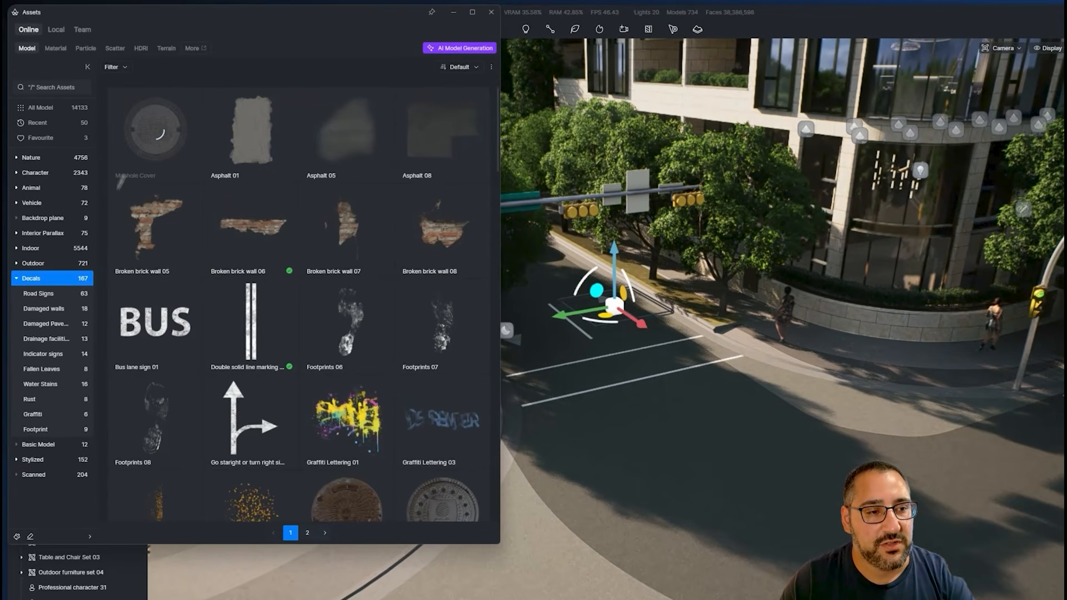
{"action": "left_click", "coordinate": [176, 155]}
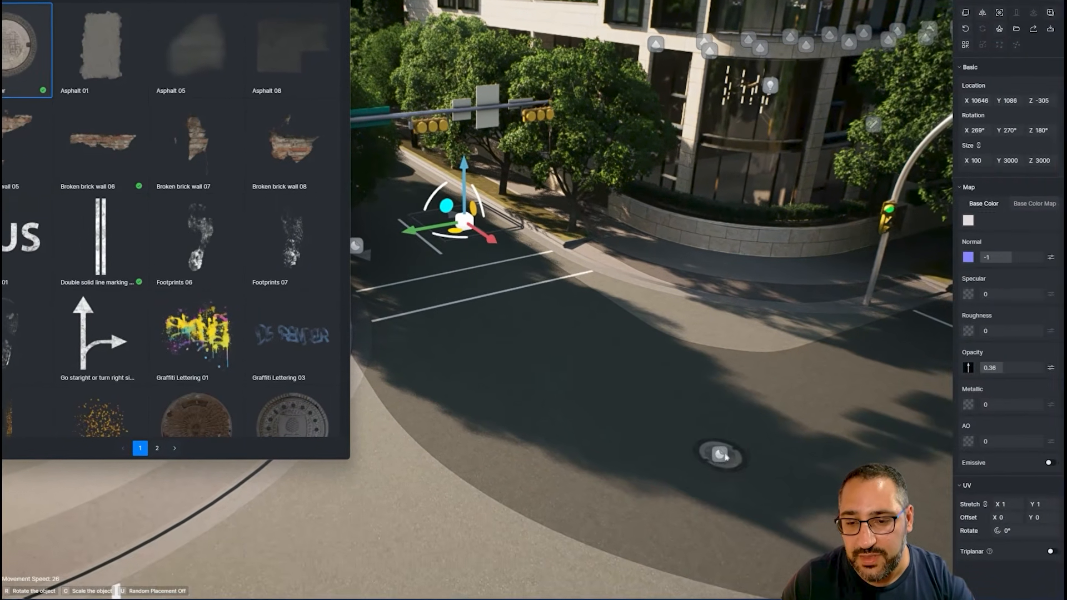
{"action": "left_click", "coordinate": [701, 478]}
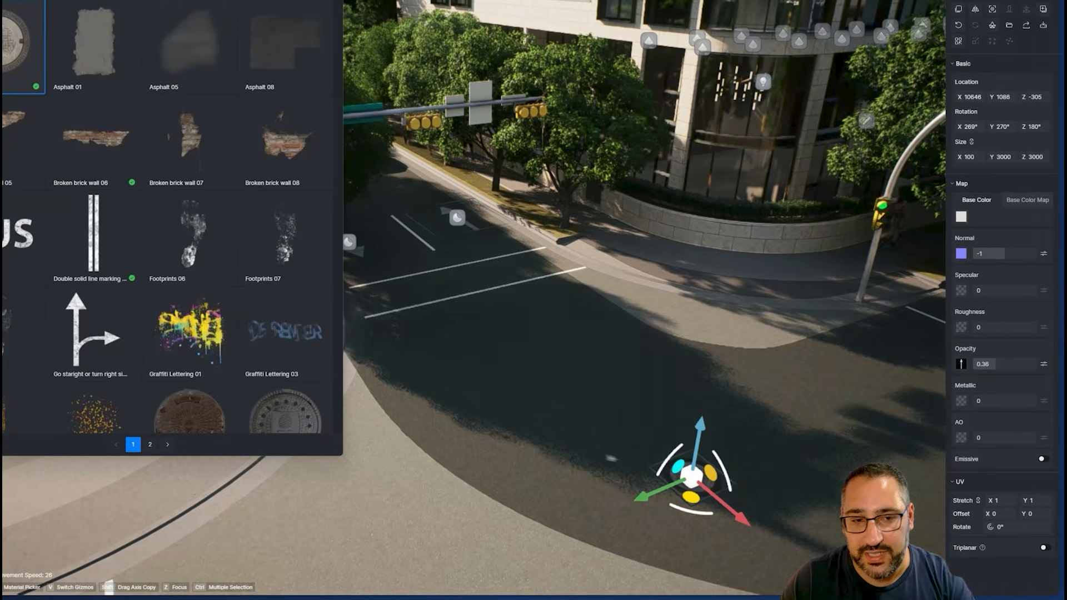
Download the Broken brick wall 07 decal and try it on the stone planter wall at the building's corner
{"action": "right_click_drag", "start_coordinate": [619, 461], "coordinate": [505, 412]}
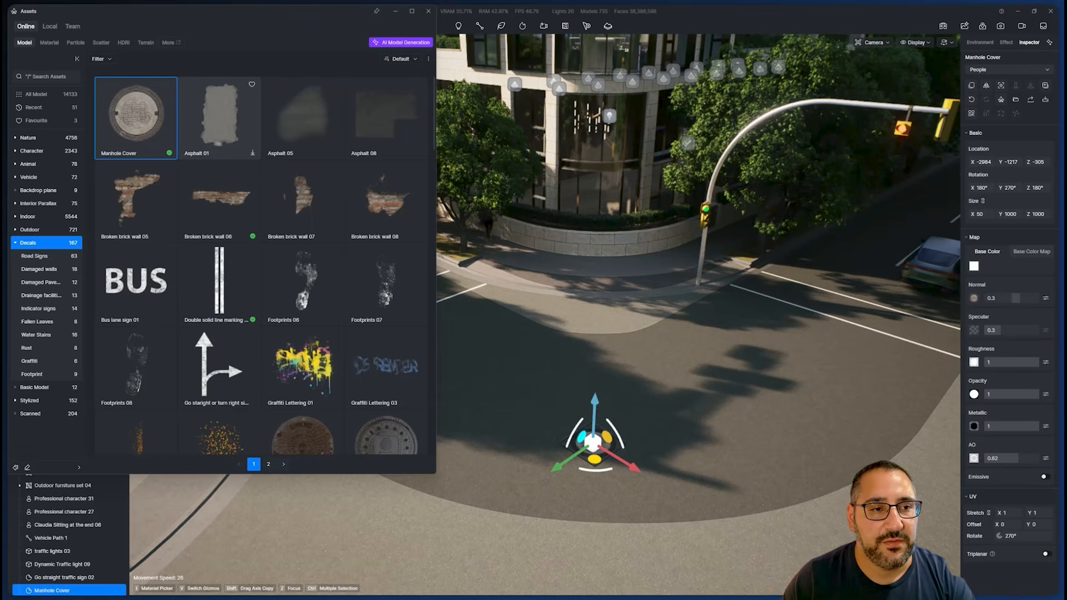
{"action": "scroll", "coordinate": [223, 200], "scroll_direction": "down", "scroll_amount": 1}
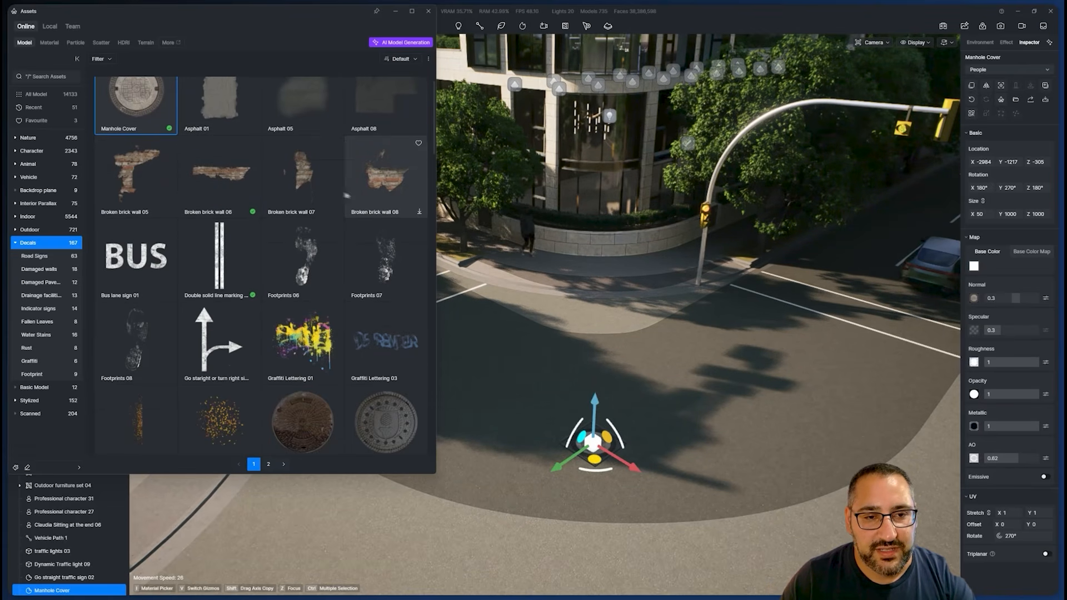
{"action": "left_click", "coordinate": [305, 183]}
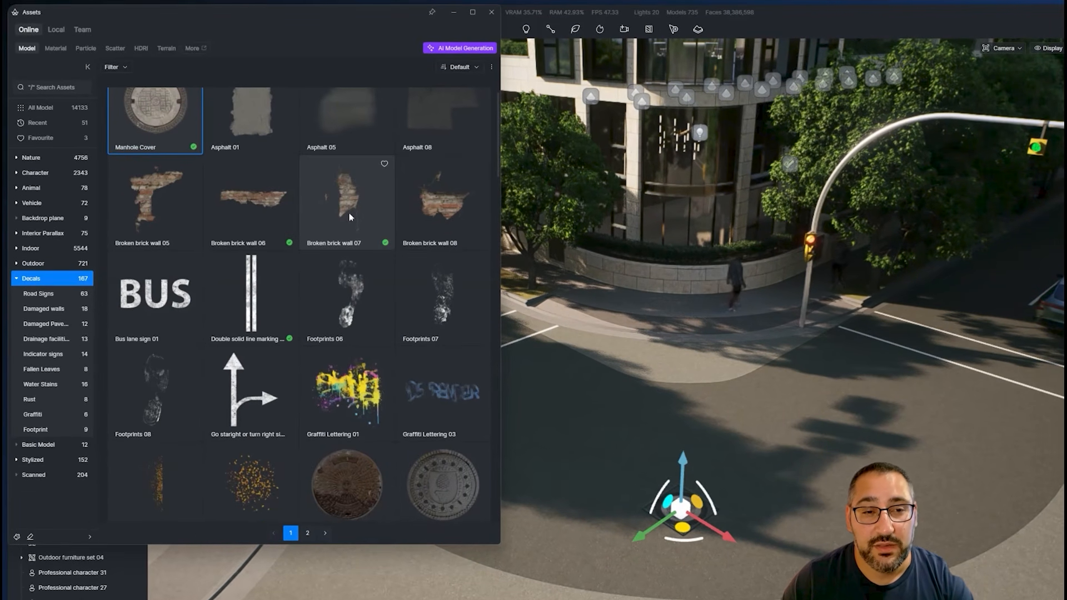
{"action": "left_click", "coordinate": [348, 216]}
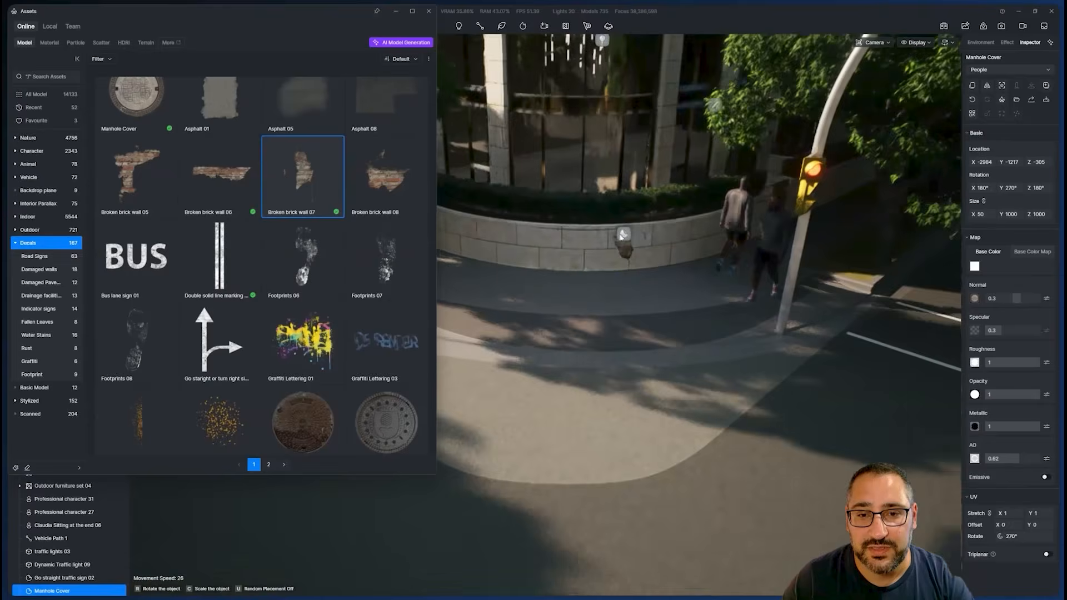
{"action": "scroll", "coordinate": [623, 234], "scroll_direction": "up", "scroll_amount": 5}
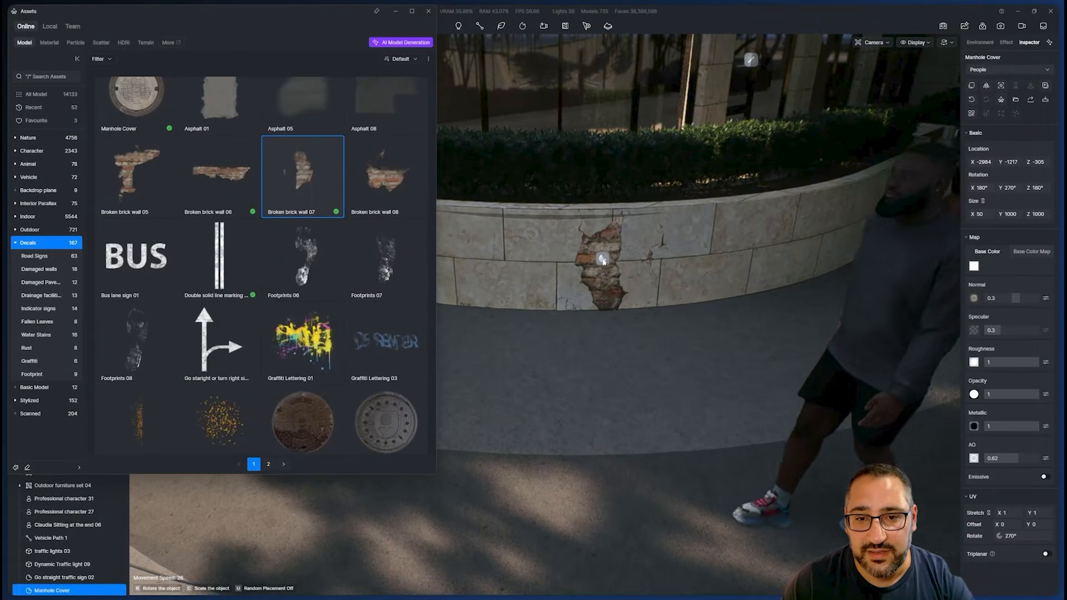
{"action": "scroll", "coordinate": [603, 261], "scroll_direction": "down", "scroll_amount": 5}
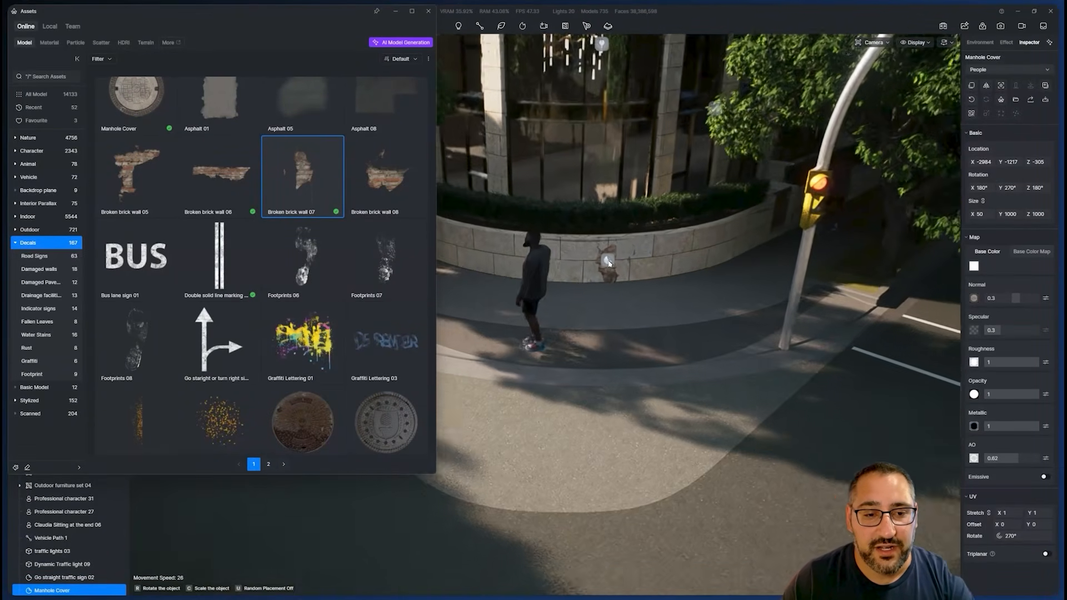
{"action": "scroll", "coordinate": [609, 264], "scroll_direction": "down", "scroll_amount": 5}
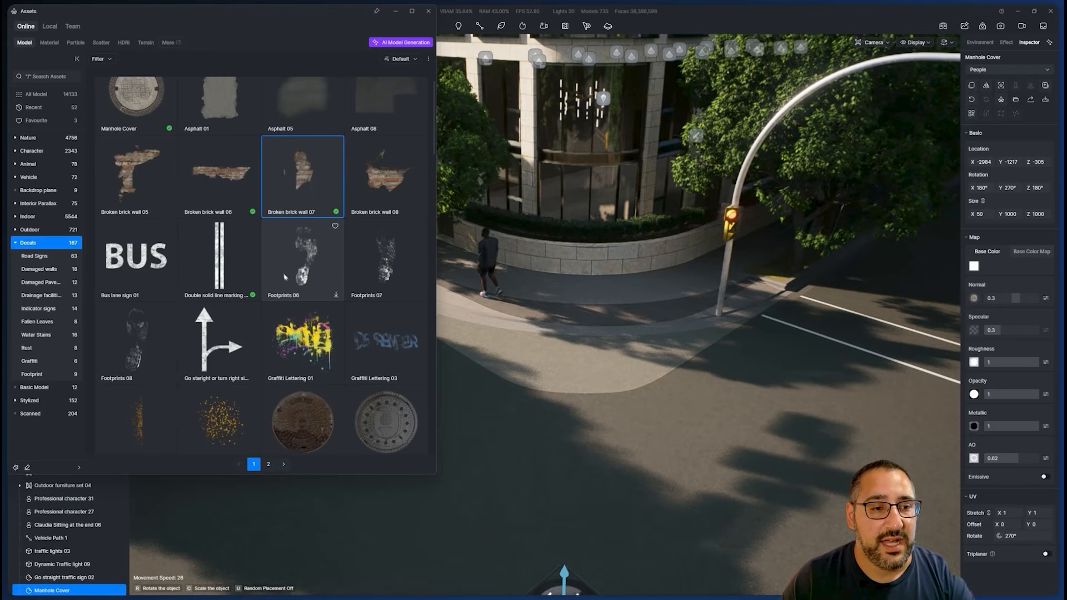
Download the Asphalt 05 decal and place it at the edge of the intersection near the curved kerb
{"action": "scroll", "coordinate": [284, 276], "scroll_direction": "up", "scroll_amount": 1}
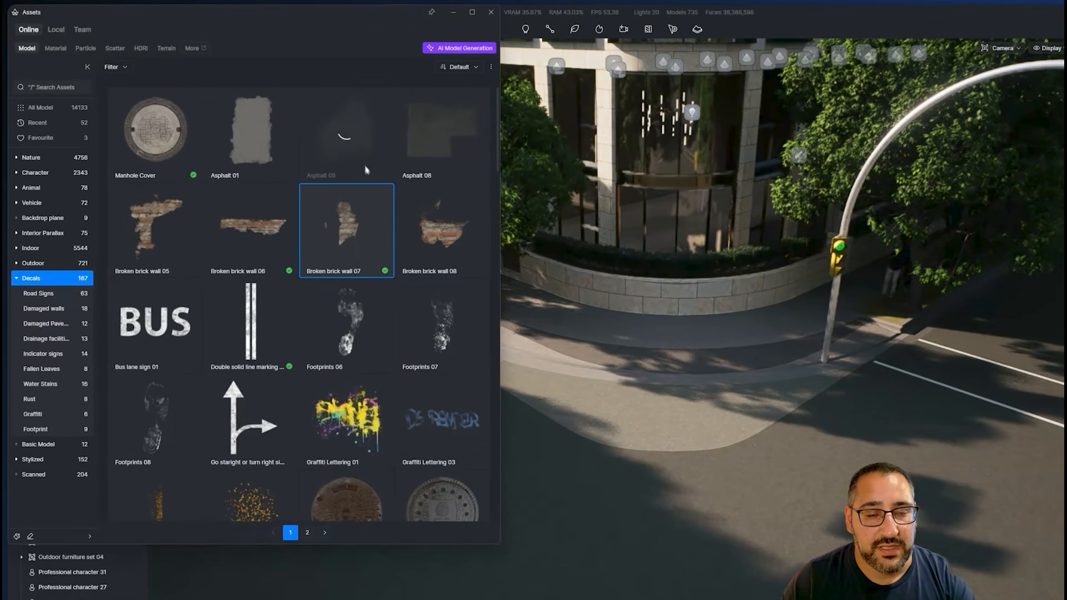
{"action": "left_click", "coordinate": [309, 127]}
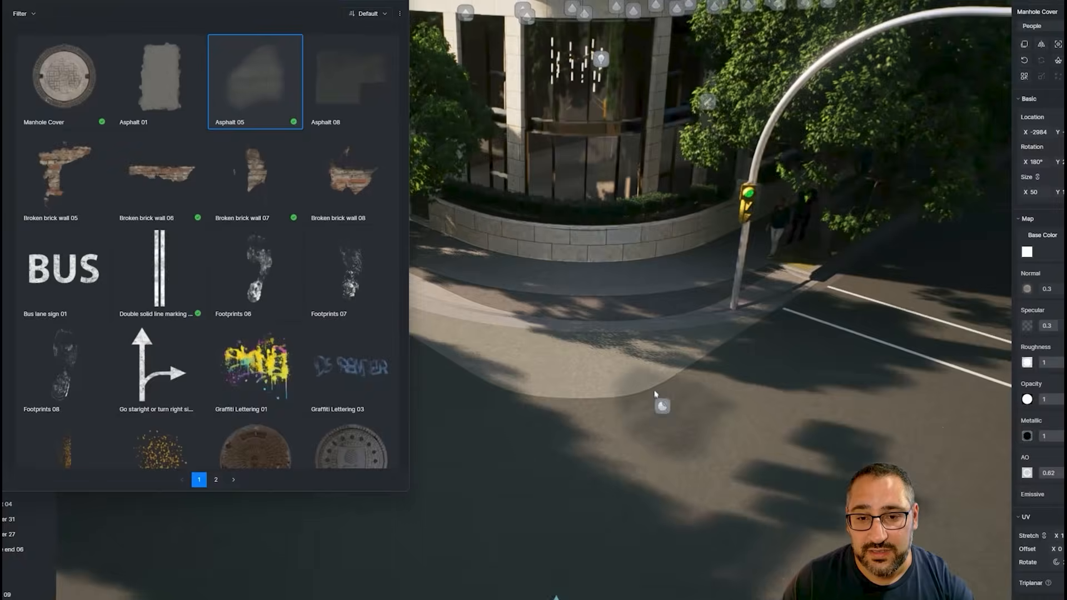
{"action": "scroll", "coordinate": [748, 445], "scroll_direction": "down", "scroll_amount": 5}
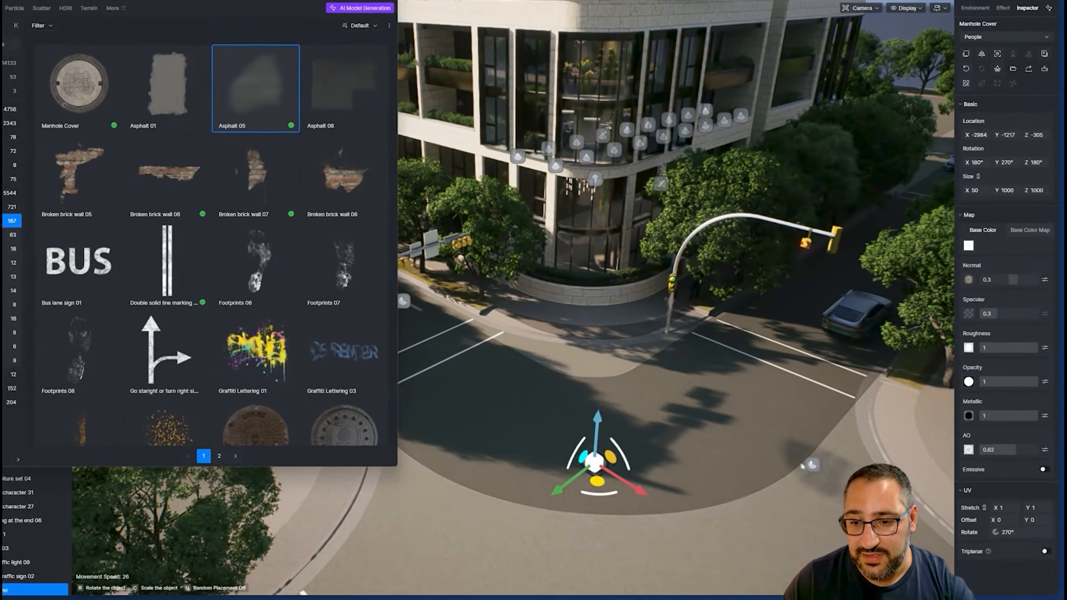
{"action": "left_click", "coordinate": [803, 473]}
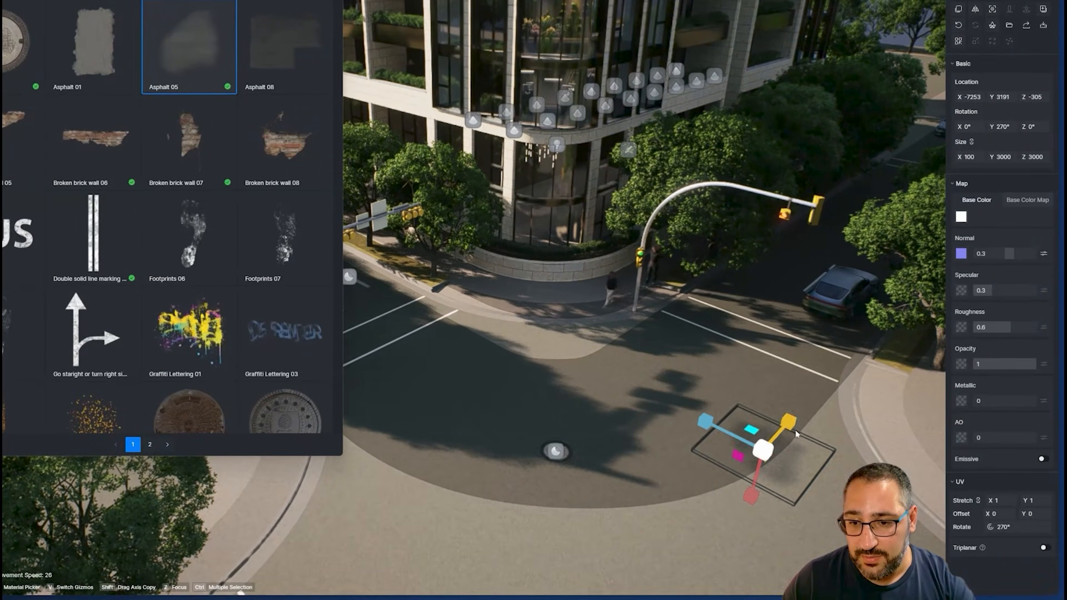
Scale the asphalt decal up to about 9219 and lower its opacity to 0.41
{"action": "left_click_drag", "start_coordinate": [796, 434], "coordinate": [892, 351]}
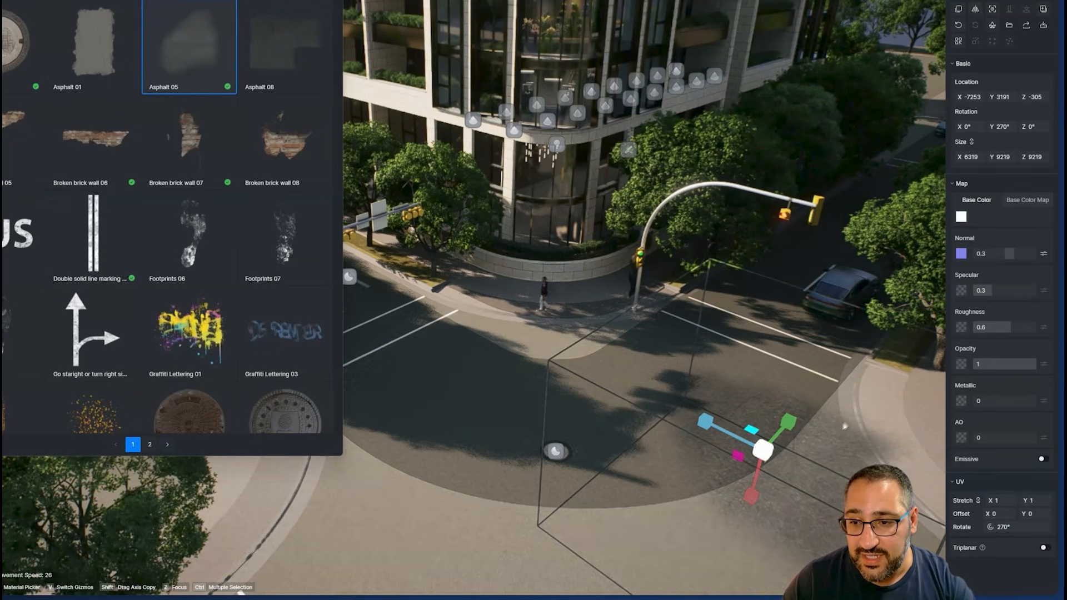
{"action": "left_click_drag", "start_coordinate": [1032, 369], "coordinate": [992, 371]}
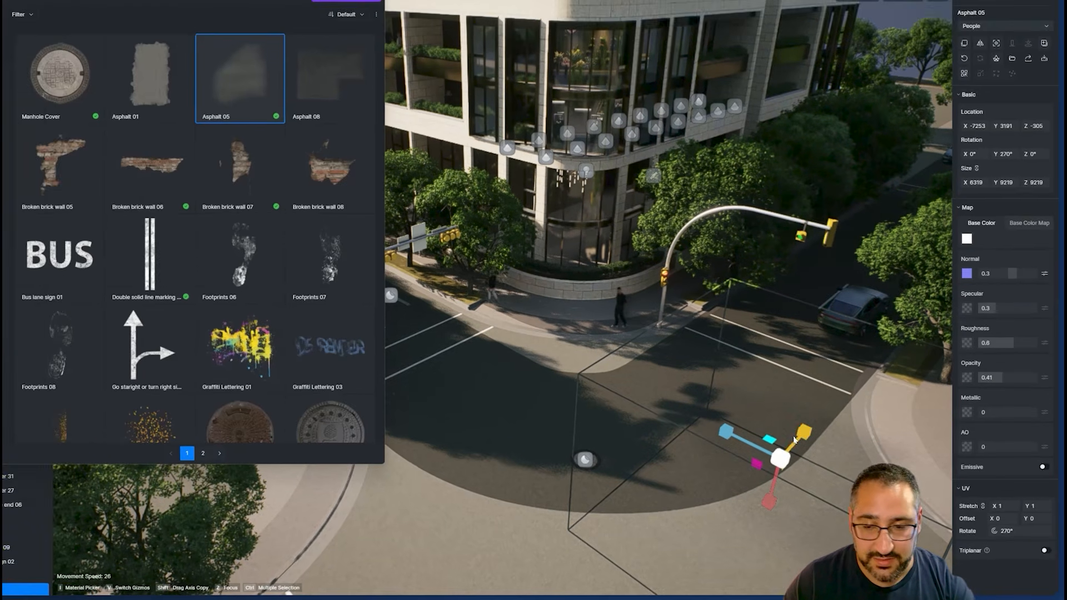
Copy the asphalt decal to the road centre and to the opposite side of the intersection, rotating the last copy to 307°
{"action": "key", "text": "v"}
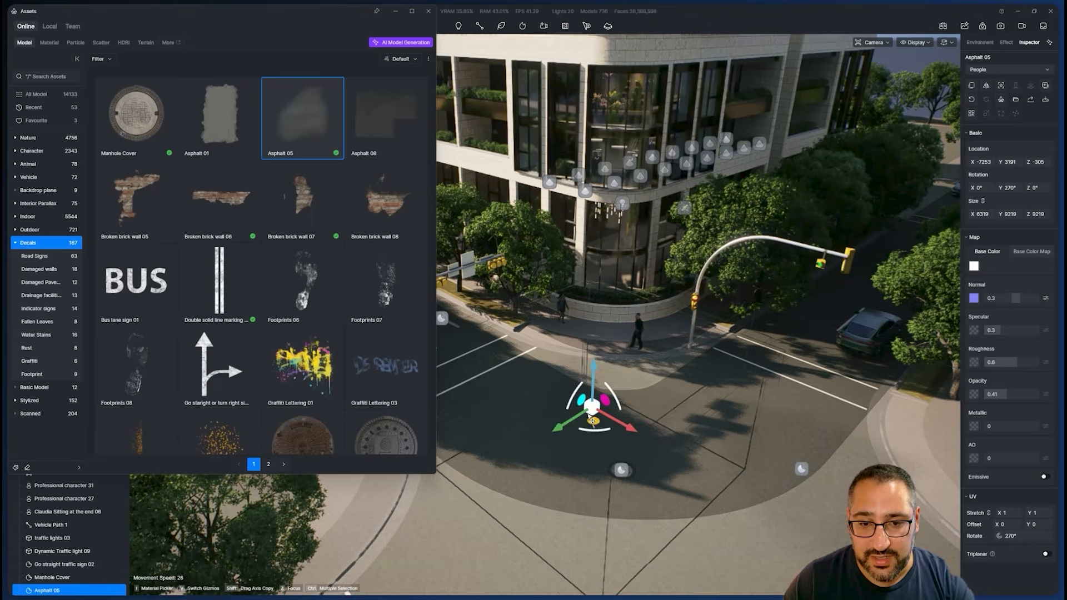
{"action": "left_click_drag", "start_coordinate": [583, 401], "coordinate": [428, 523]}
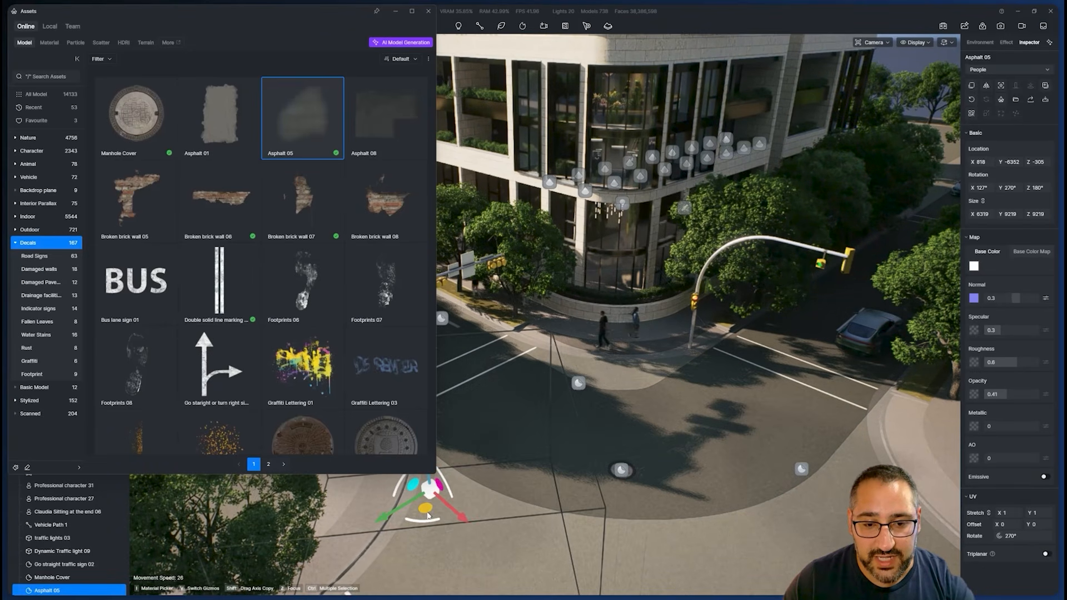
{"action": "left_click_drag", "start_coordinate": [767, 334], "coordinate": [765, 325], "text": "shift"}
{"action": "right_click_drag", "start_coordinate": [772, 384], "coordinate": [424, 394]}
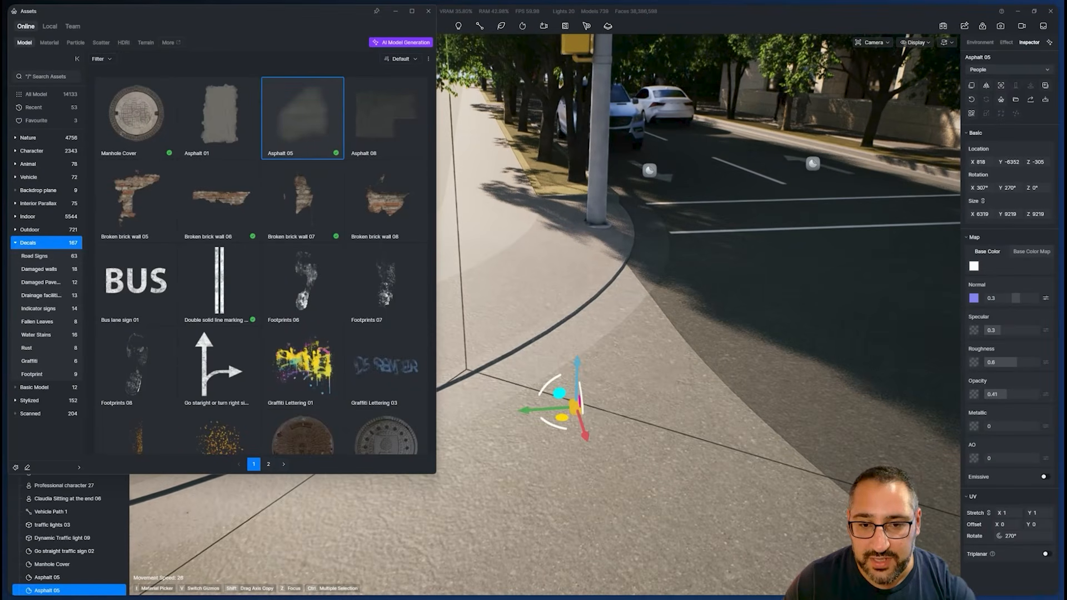
Raise the last asphalt copy's opacity to 1, scale it to 8119 and reduce only its X size to 1024
{"action": "left_click_drag", "start_coordinate": [1012, 395], "coordinate": [1045, 396]}
{"action": "right_click_drag", "start_coordinate": [762, 367], "coordinate": [654, 382]}
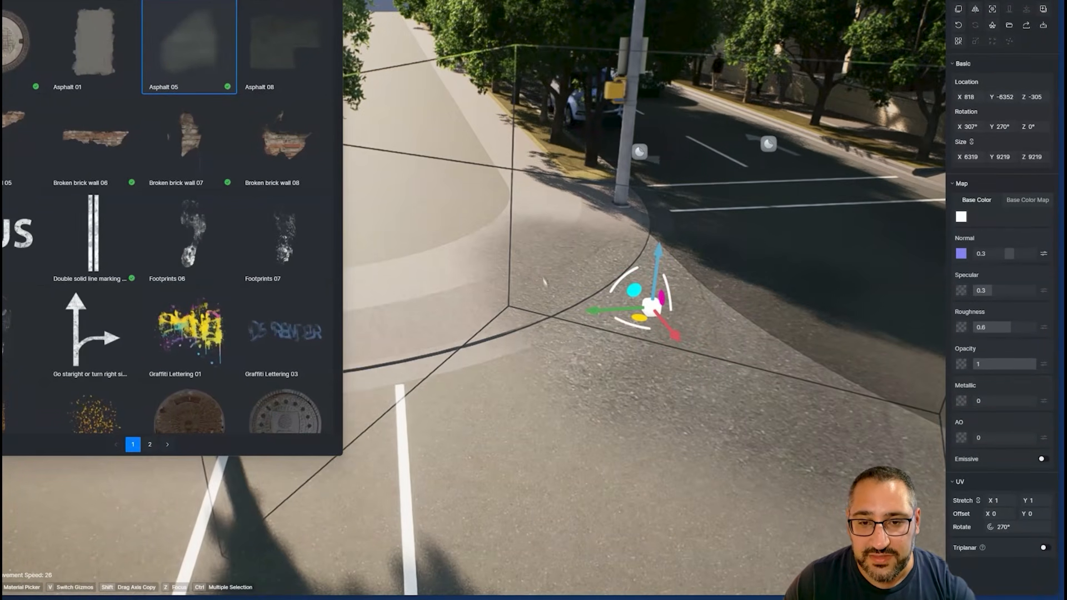
{"action": "right_click_drag", "start_coordinate": [544, 282], "coordinate": [593, 251]}
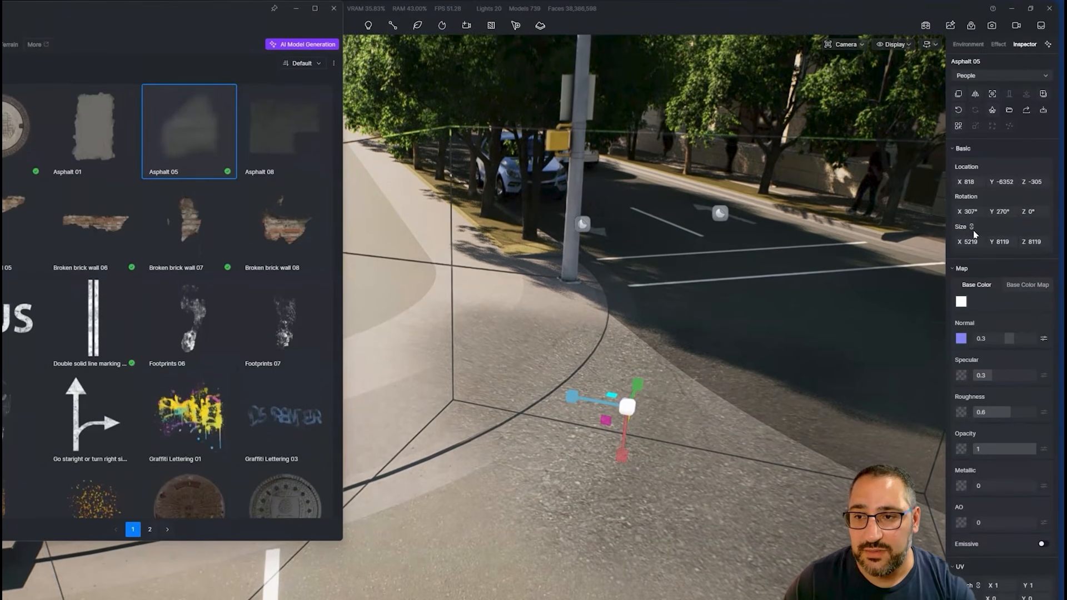
{"action": "left_click_drag", "start_coordinate": [622, 457], "coordinate": [629, 66]}
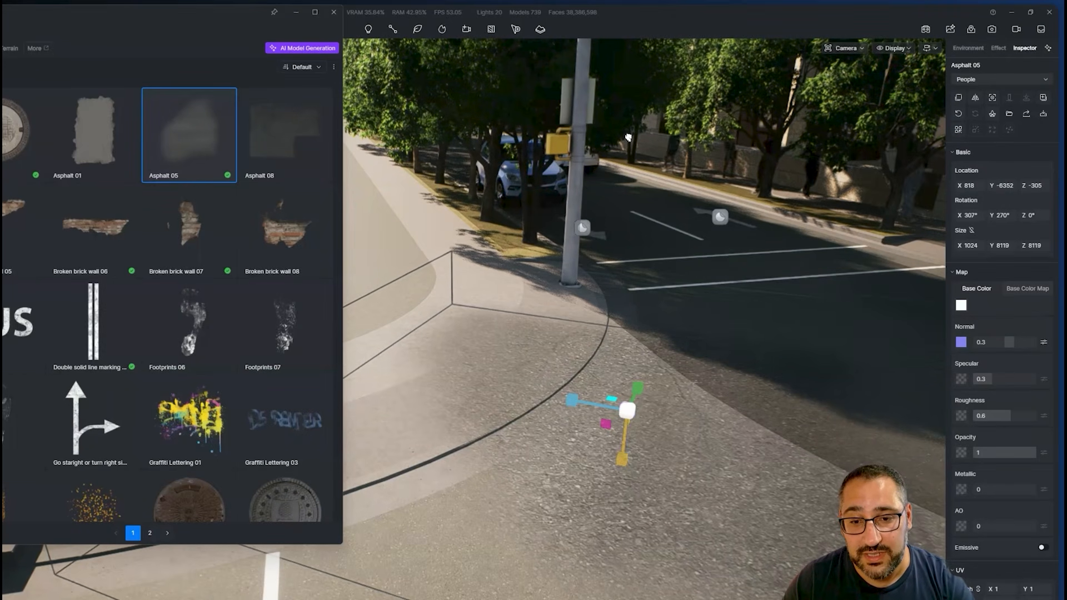
Lower the opacity of the resized asphalt decal to 0.63 so it blends into the road
{"action": "right_click_drag", "start_coordinate": [633, 232], "coordinate": [799, 303]}
{"action": "key", "text": "w"}
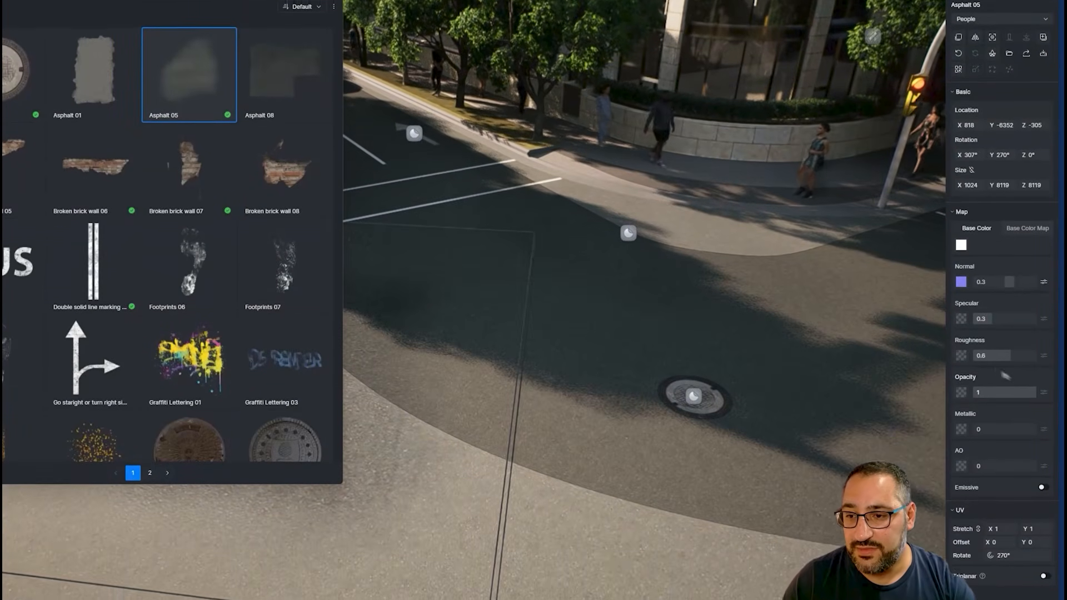
{"action": "key", "text": "z"}
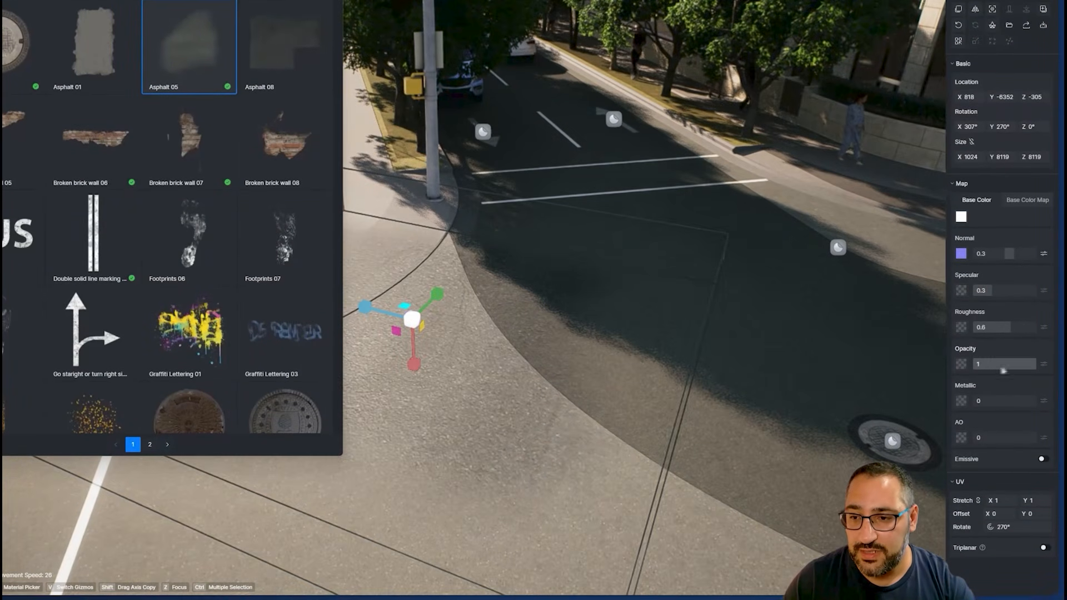
{"action": "left_click_drag", "start_coordinate": [1015, 365], "coordinate": [973, 364]}
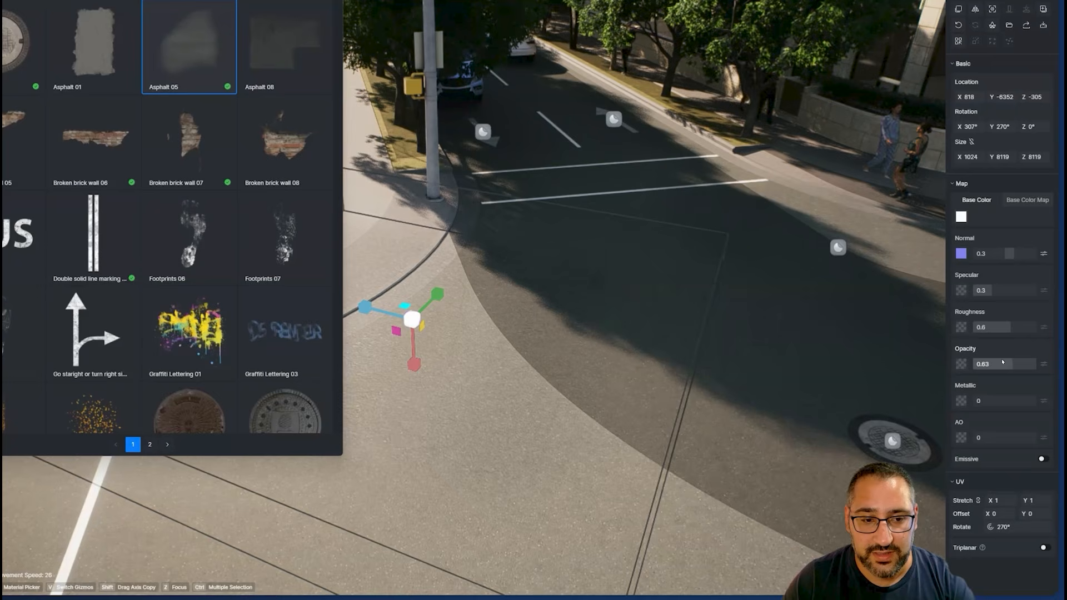
Place the Pedestrian crossing sign 02 decal between the stop lines at the building-side kerb, scaled to 1888
{"action": "scroll", "coordinate": [159, 284], "scroll_direction": "down", "scroll_amount": 4}
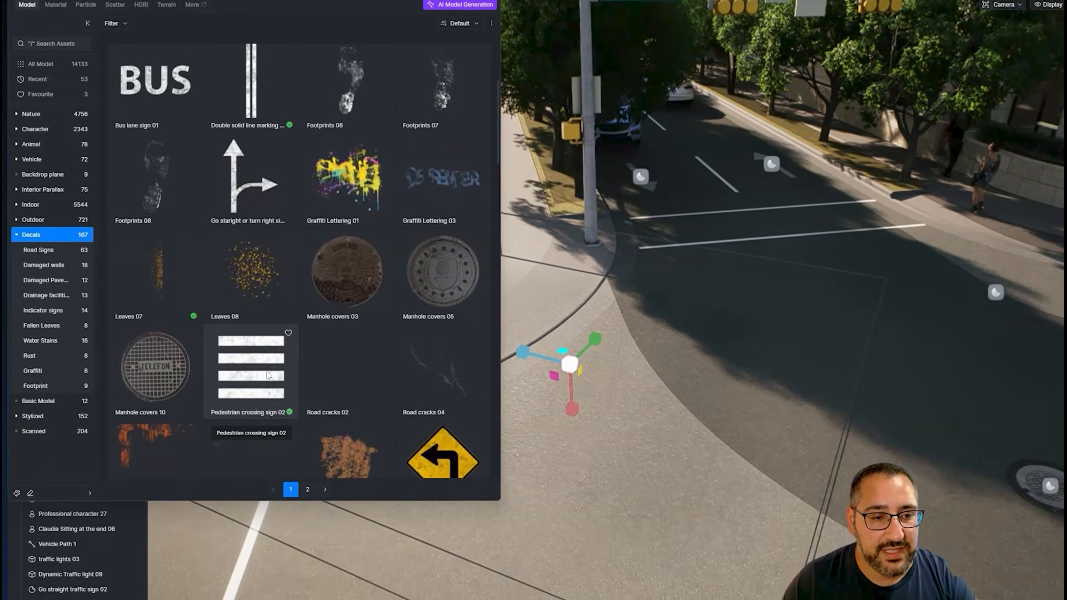
{"action": "left_click", "coordinate": [250, 395]}
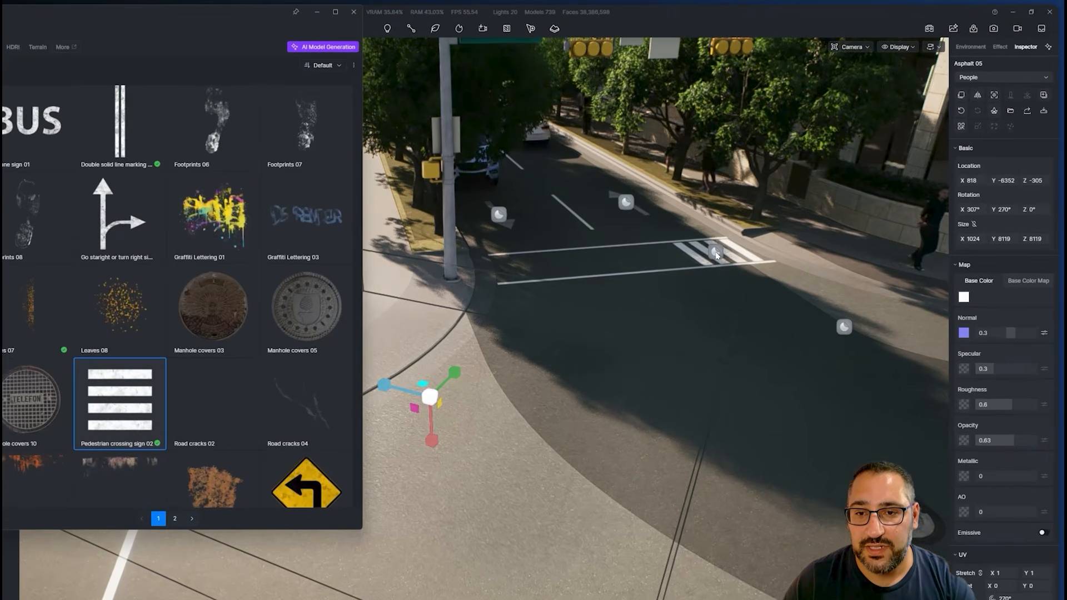
{"action": "left_click", "coordinate": [753, 229]}
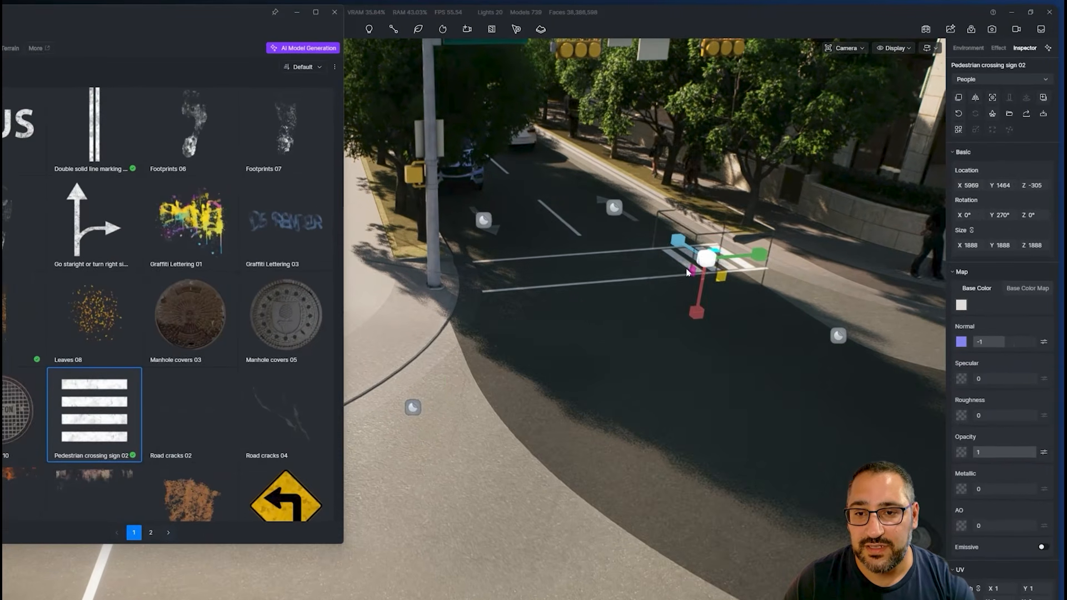
Copy the crossing decal four times in a row between the stop lines to span the full road width
{"action": "key", "text": "v"}
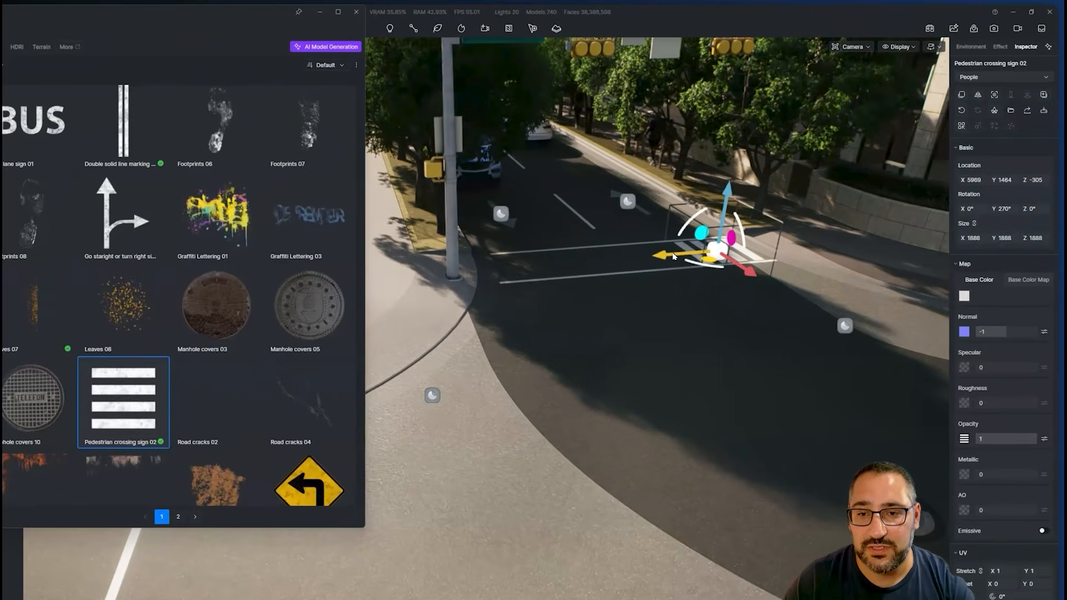
{"action": "left_click_drag", "start_coordinate": [711, 229], "coordinate": [664, 240], "text": "shift"}
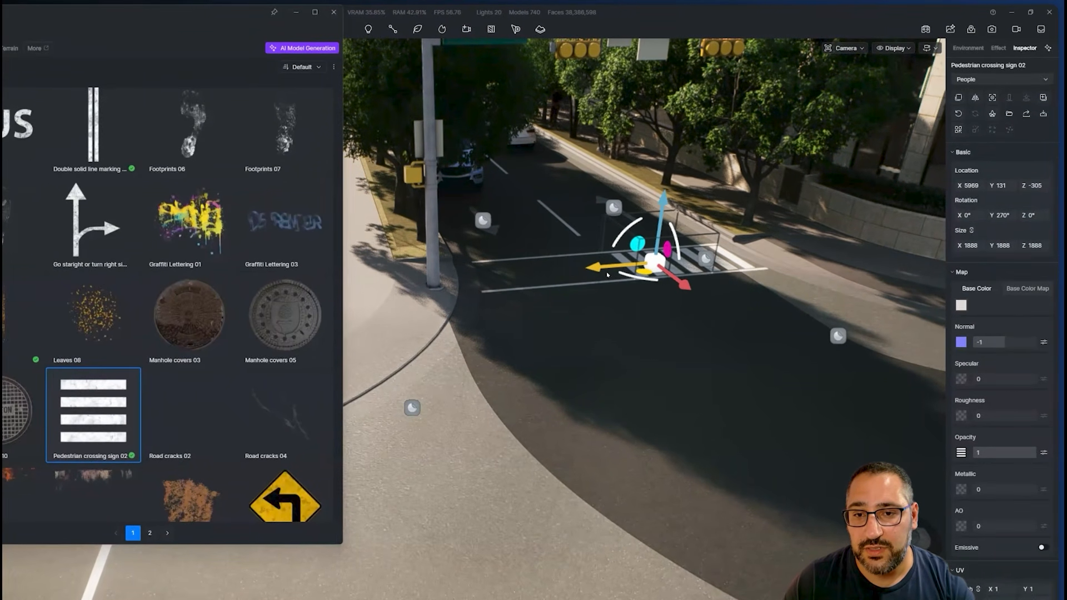
{"action": "left_click_drag", "start_coordinate": [604, 272], "coordinate": [534, 279], "text": "shift"}
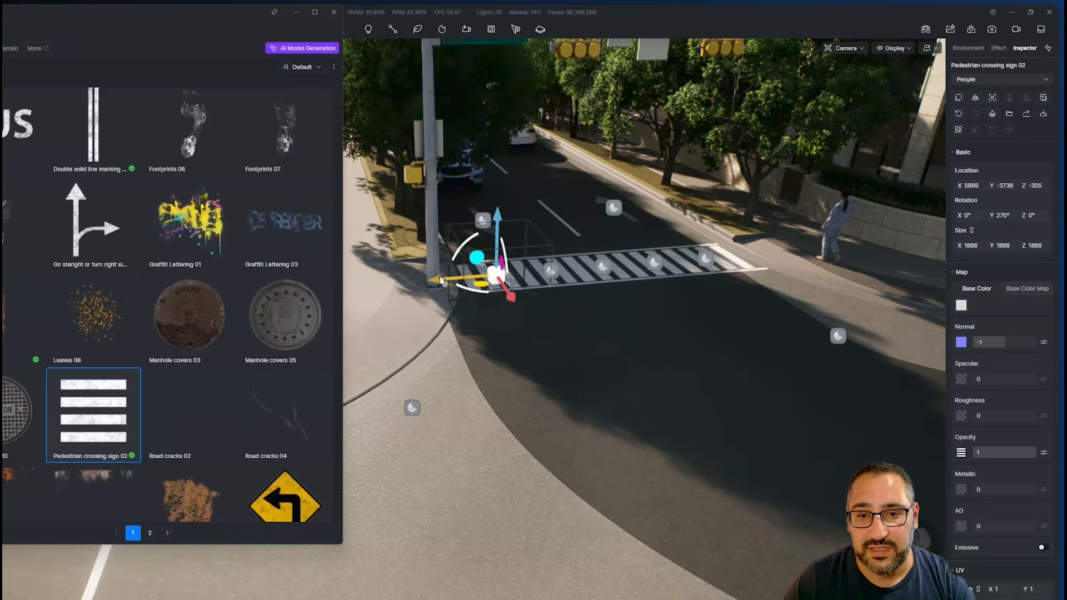
Copy the whole row of crossing decals to the other street's stop lines and rotate the stripes 90° to suit that road
{"action": "right_click_drag", "start_coordinate": [562, 321], "coordinate": [720, 321]}
{"action": "scroll", "coordinate": [723, 323], "scroll_direction": "down", "scroll_amount": 5}
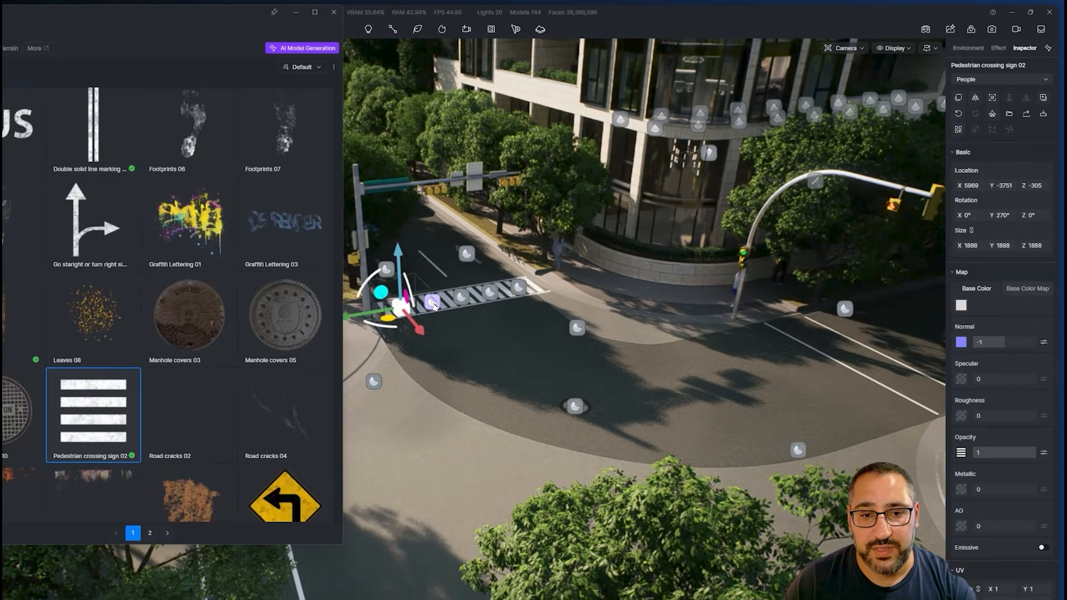
{"action": "left_click", "coordinate": [434, 303], "text": "ctrl"}
{"action": "left_click_drag", "start_coordinate": [435, 306], "coordinate": [884, 346]}
{"action": "middle_click_drag", "start_coordinate": [928, 420], "coordinate": [841, 392]}
{"action": "middle_click_drag", "start_coordinate": [840, 340], "coordinate": [695, 335]}
{"action": "scroll", "coordinate": [695, 336], "scroll_direction": "up", "scroll_amount": 3}
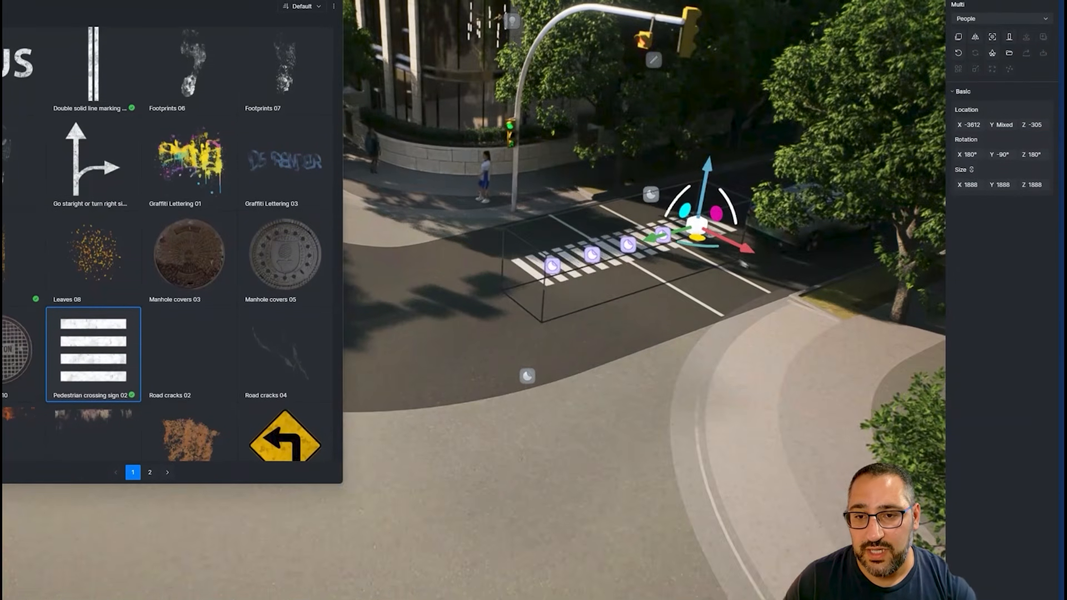
{"action": "left_click_drag", "start_coordinate": [705, 248], "coordinate": [656, 226]}
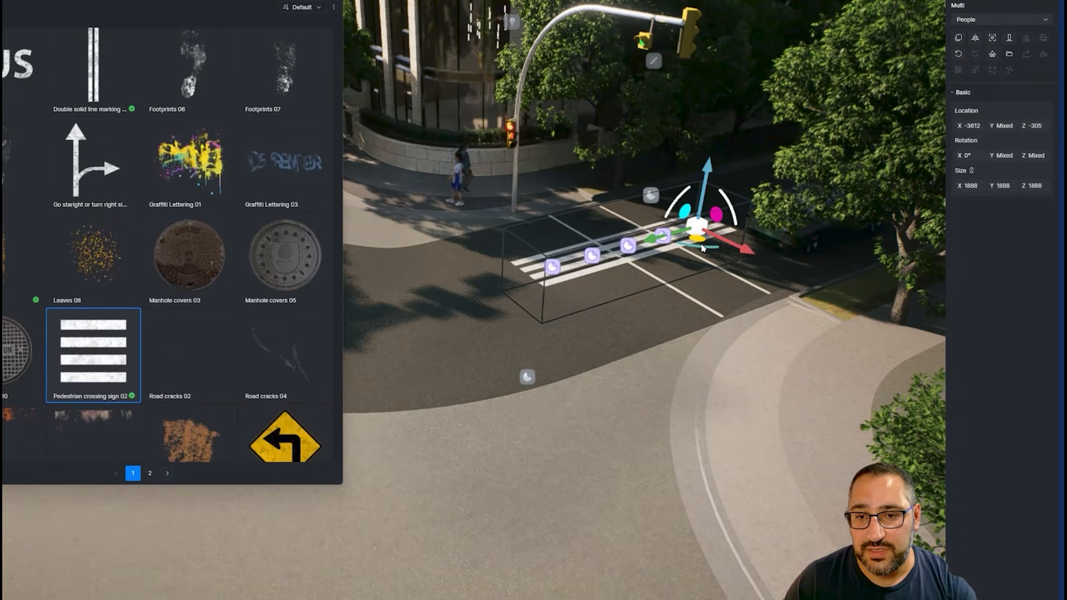
Move two of the rotated crossing decals between the stop lines, side by side from the building-side kerb
{"action": "left_click", "coordinate": [585, 285]}
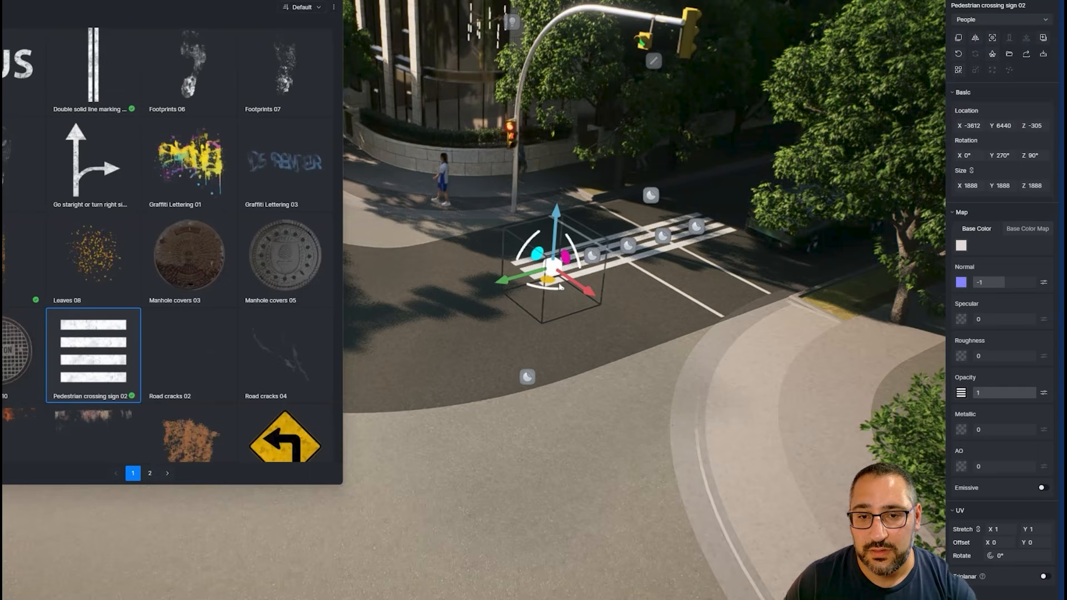
{"action": "left_click_drag", "start_coordinate": [561, 287], "coordinate": [555, 271]}
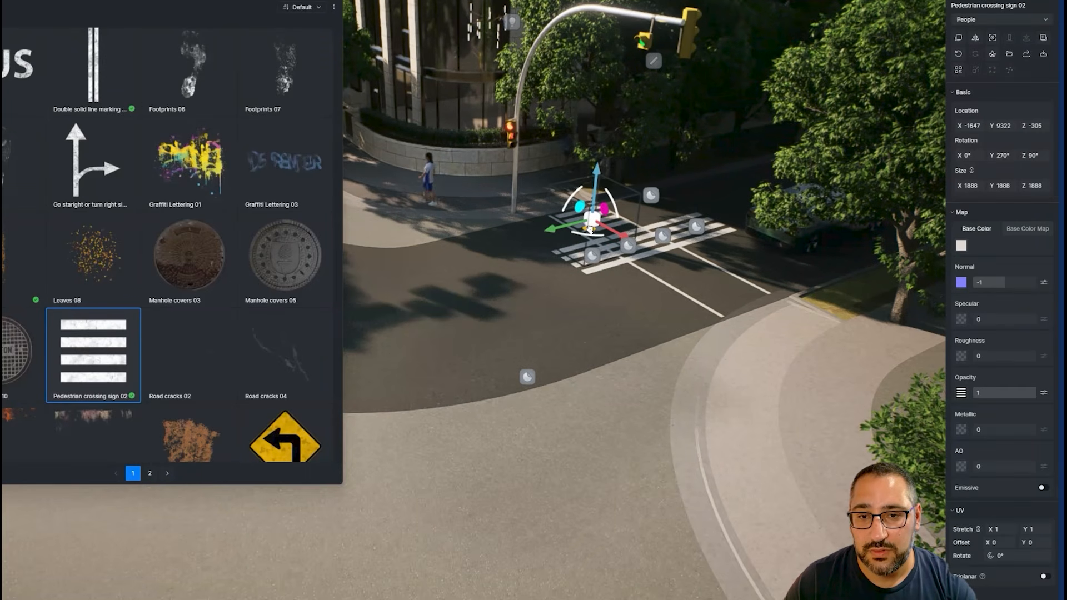
{"action": "left_click_drag", "start_coordinate": [589, 231], "coordinate": [600, 271]}
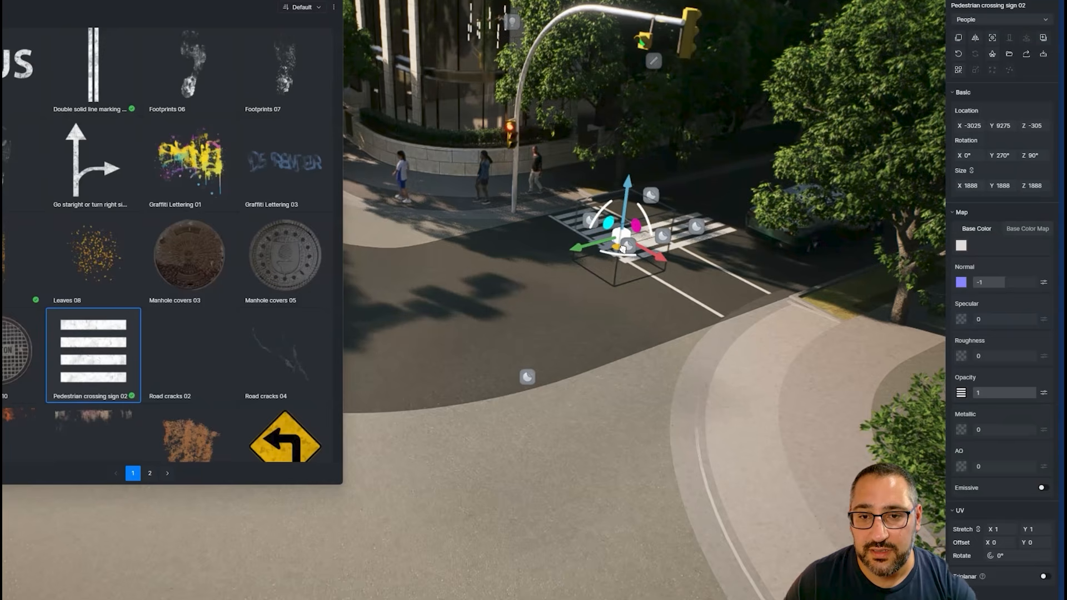
Delete the three leftover crossing decals that run across the stop lines in the wrong direction
{"action": "left_click", "coordinate": [697, 226]}
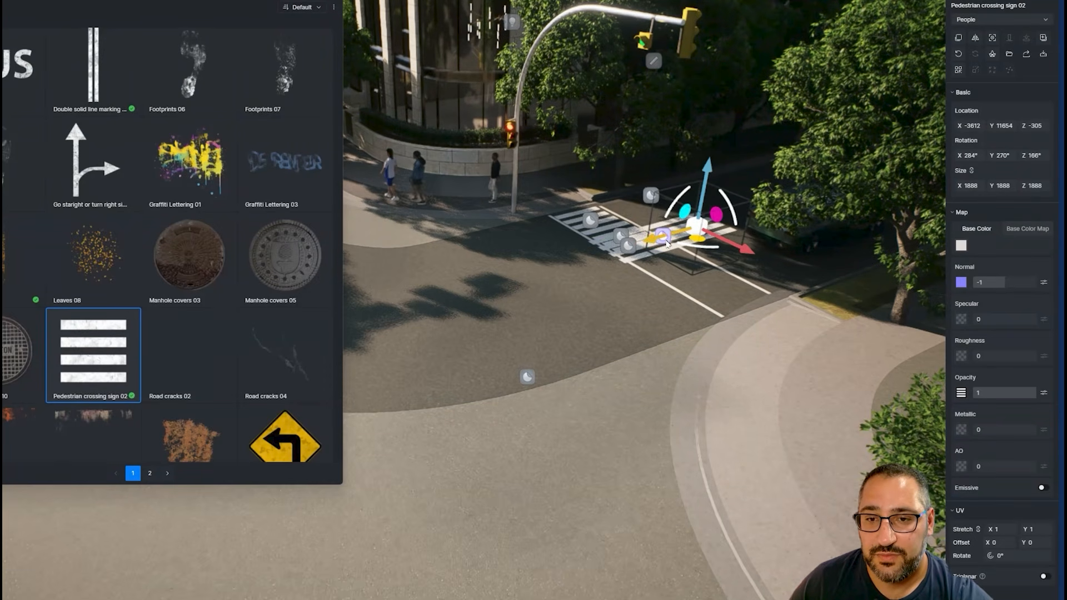
{"action": "key", "text": "Delete"}
{"action": "left_click", "coordinate": [666, 238]}
{"action": "key", "text": "Delete"}
{"action": "left_click", "coordinate": [629, 247]}
{"action": "key", "text": "Delete"}
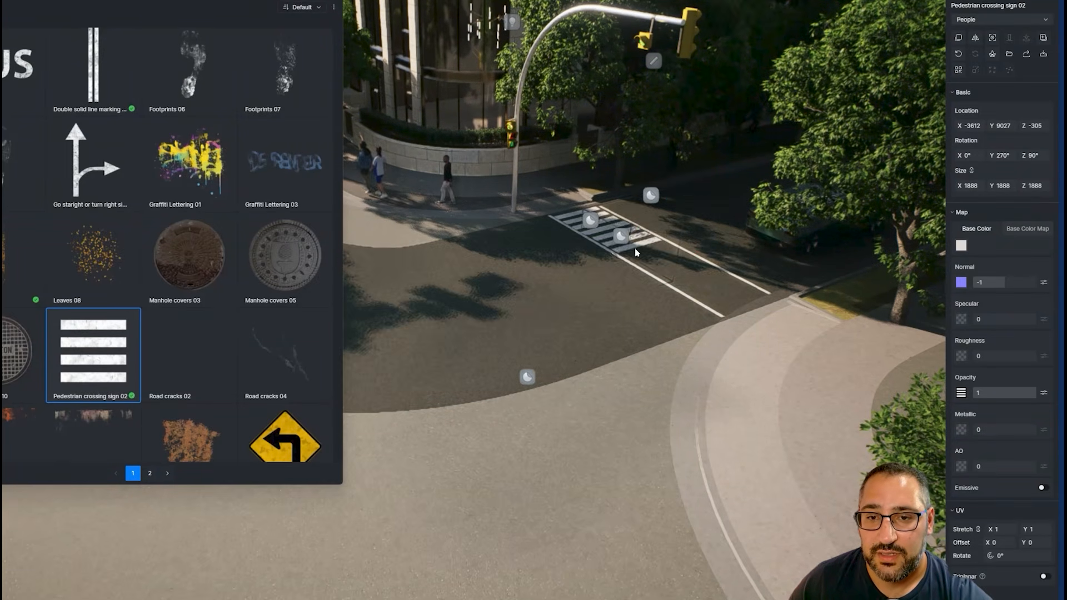
Copy the second crossing decal three times in a row between the stop lines to reach the far kerb
{"action": "left_click", "coordinate": [623, 237]}
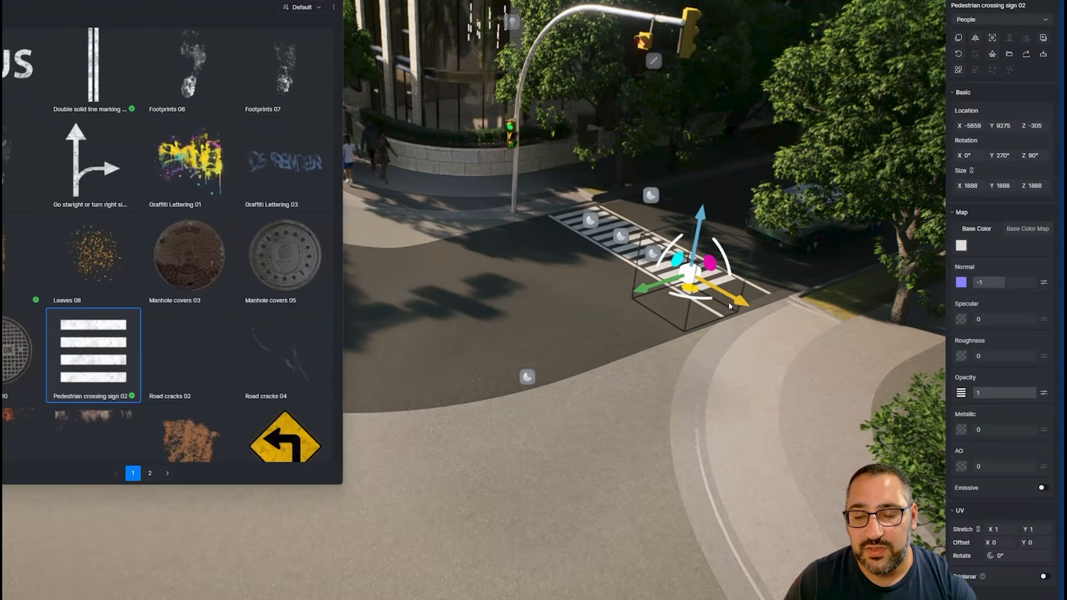
{"action": "left_click_drag", "start_coordinate": [732, 310], "coordinate": [769, 330]}
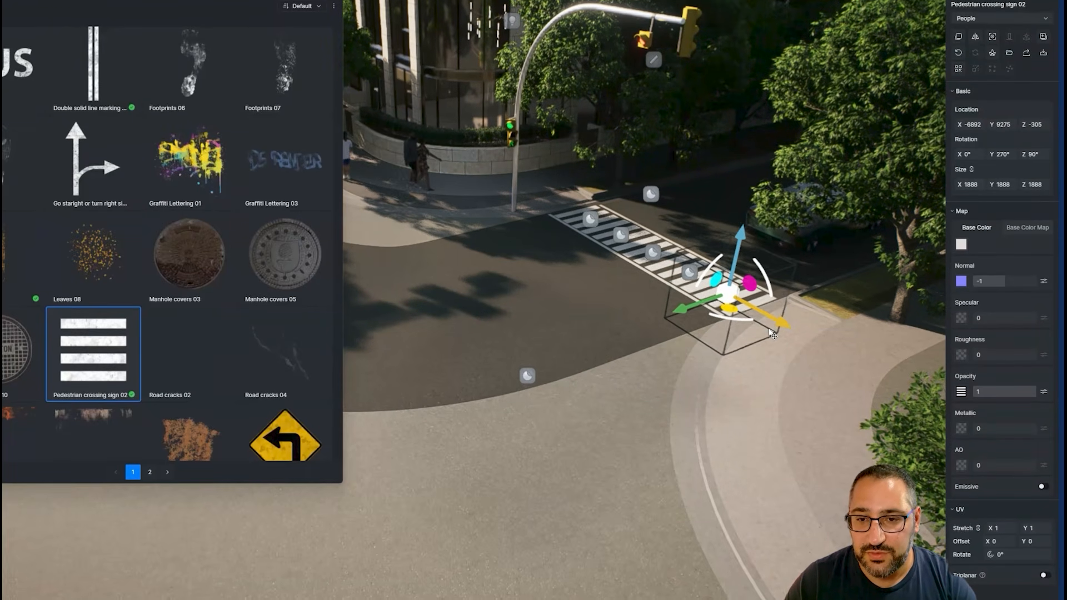
{"action": "scroll", "coordinate": [574, 298], "scroll_direction": "down", "scroll_amount": 5}
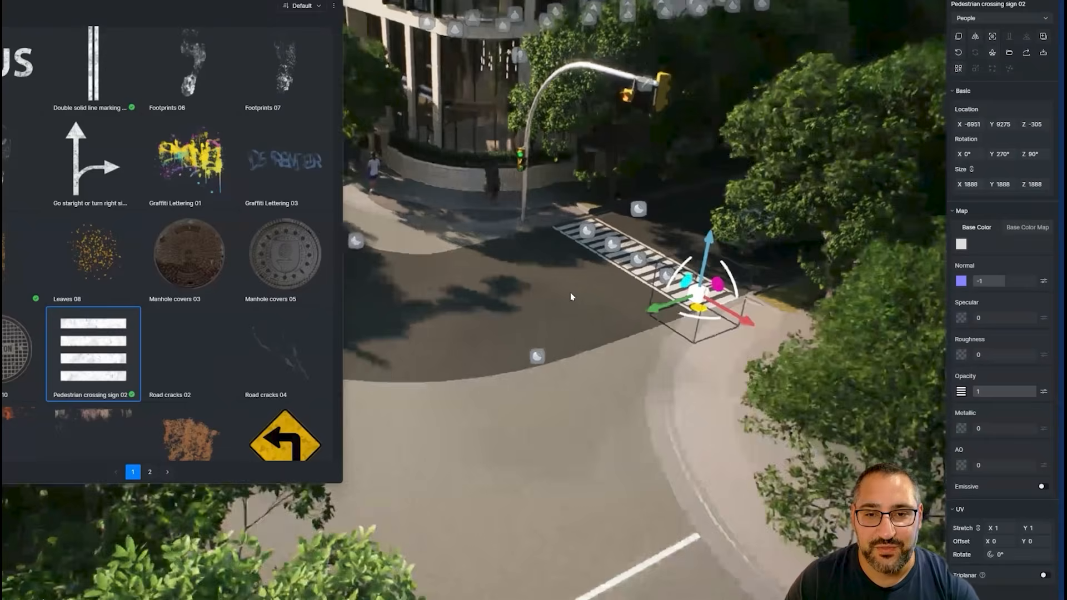
{"action": "right_click_drag", "start_coordinate": [567, 308], "coordinate": [574, 207]}
{"action": "scroll", "coordinate": [574, 207], "scroll_direction": "up", "scroll_amount": 3}
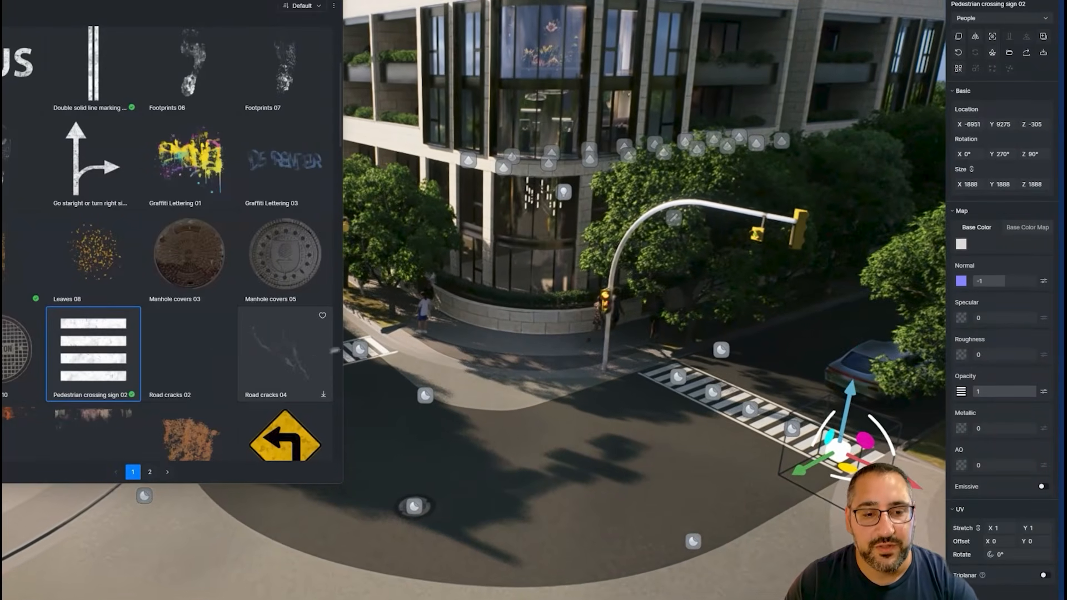
Place the Rust 06 decal on the curved stone band below the building's rooftop hedge
{"action": "scroll", "coordinate": [264, 317], "scroll_direction": "down", "scroll_amount": 3}
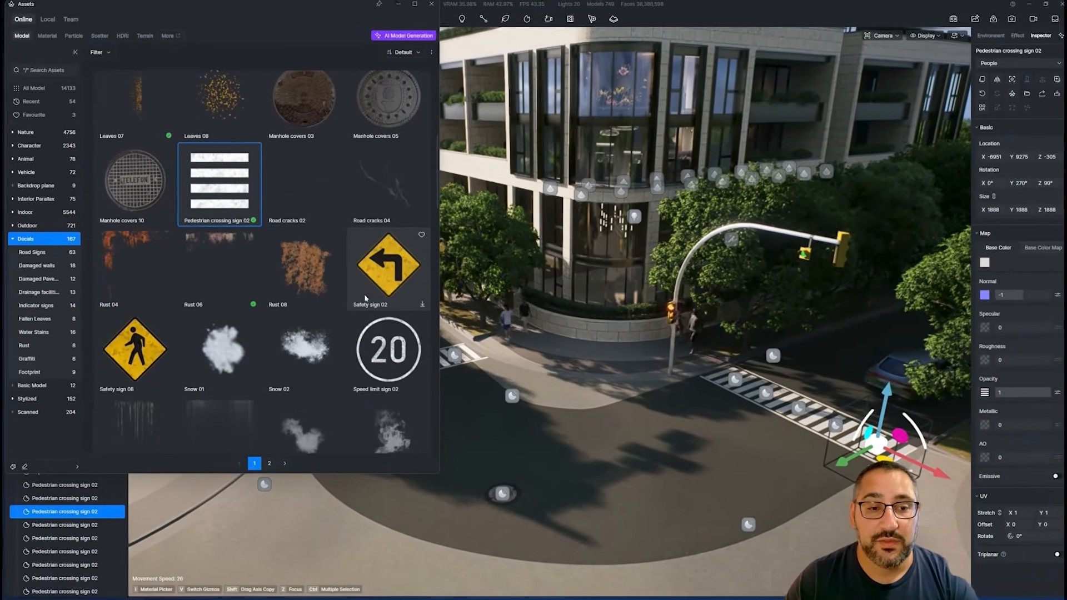
{"action": "scroll", "coordinate": [365, 298], "scroll_direction": "down", "scroll_amount": 1}
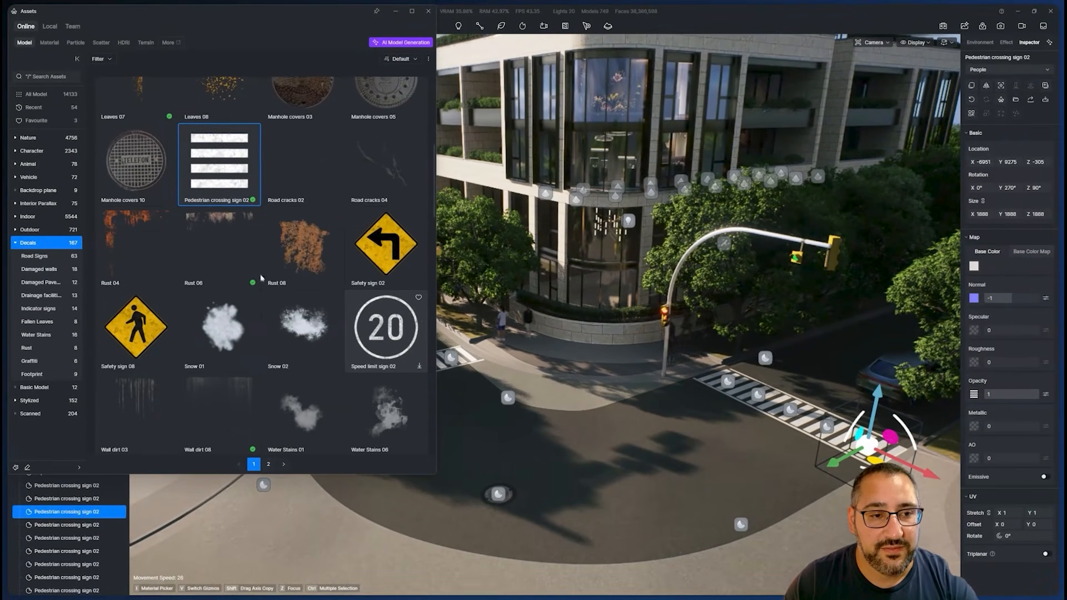
{"action": "left_click", "coordinate": [256, 266]}
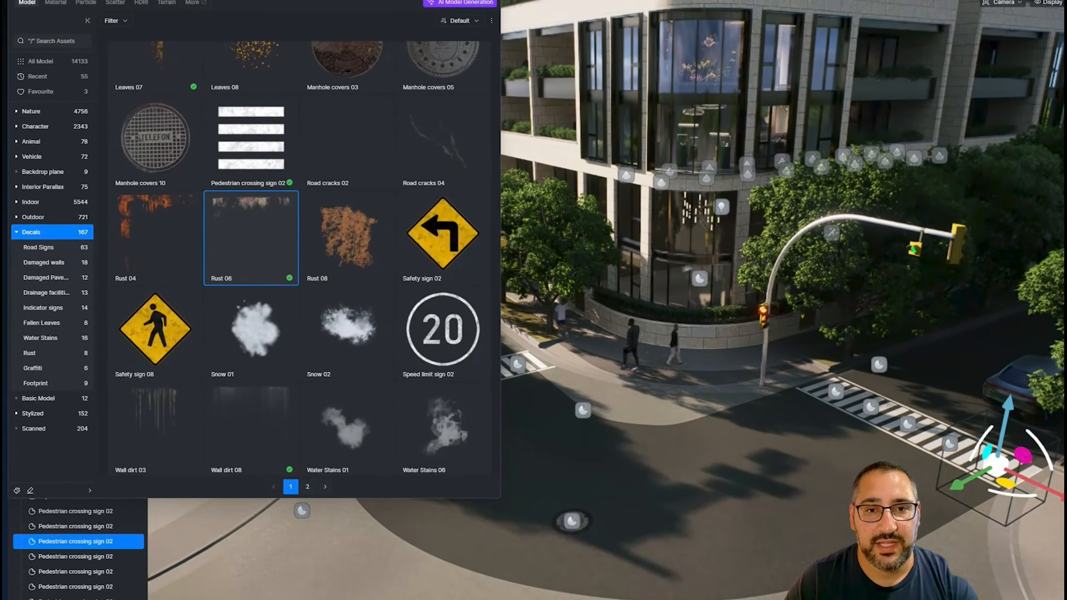
{"action": "right_click_drag", "start_coordinate": [706, 228], "coordinate": [691, 114]}
{"action": "scroll", "coordinate": [695, 86], "scroll_direction": "up", "scroll_amount": 6}
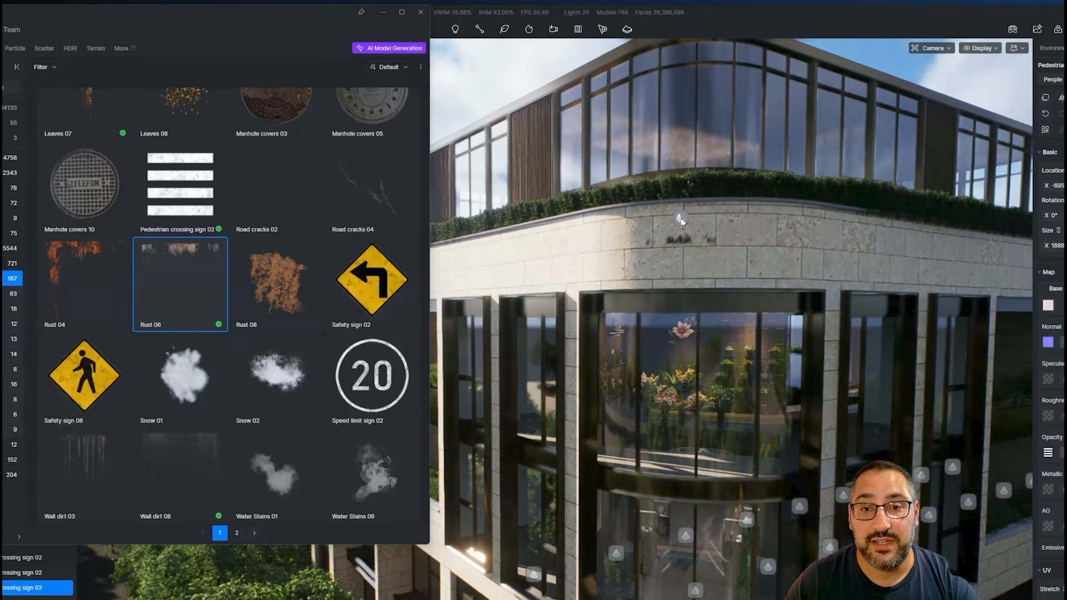
{"action": "right_click_drag", "start_coordinate": [693, 220], "coordinate": [727, 238]}
{"action": "scroll", "coordinate": [763, 200], "scroll_direction": "up", "scroll_amount": 5}
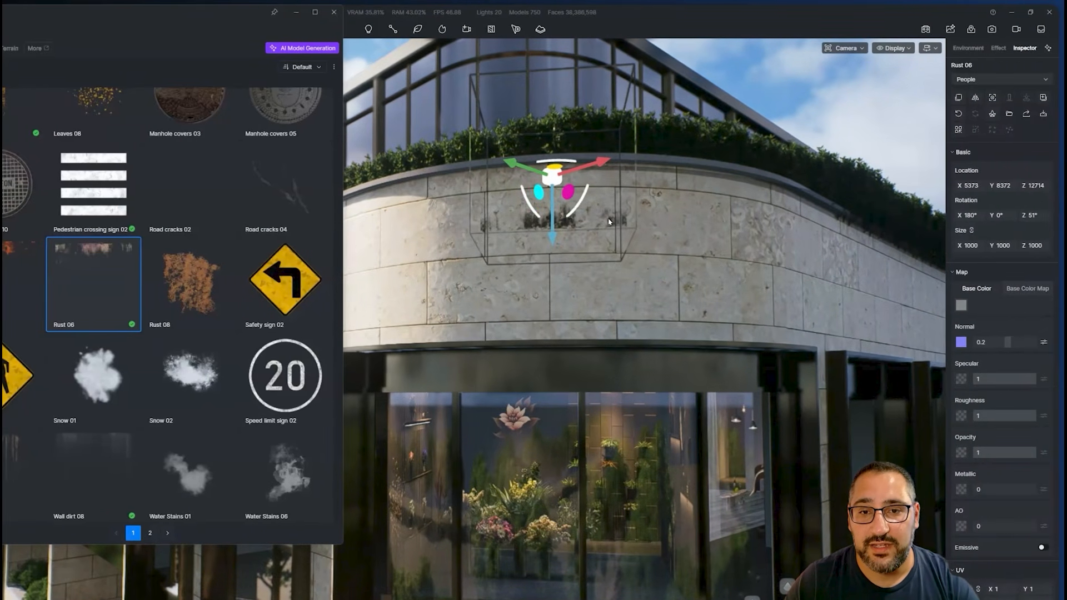
Flip the Rust 06 decal upright and lower it to Z 12450 so the stain hangs from the stone band's upper edge
{"action": "scroll", "coordinate": [608, 222], "scroll_direction": "up", "scroll_amount": 4}
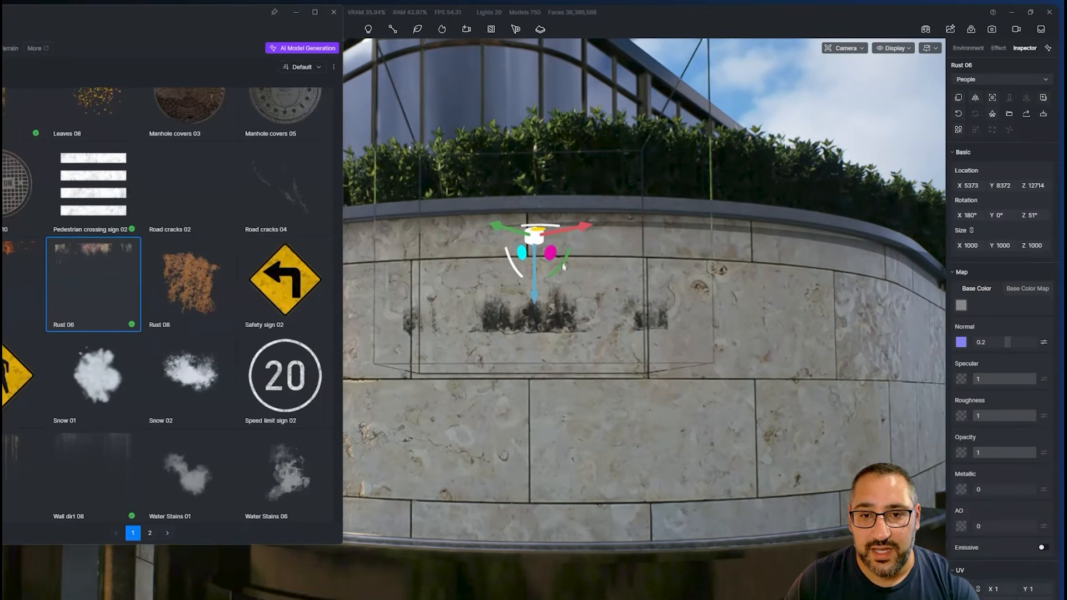
{"action": "left_click_drag", "start_coordinate": [562, 263], "coordinate": [470, 165]}
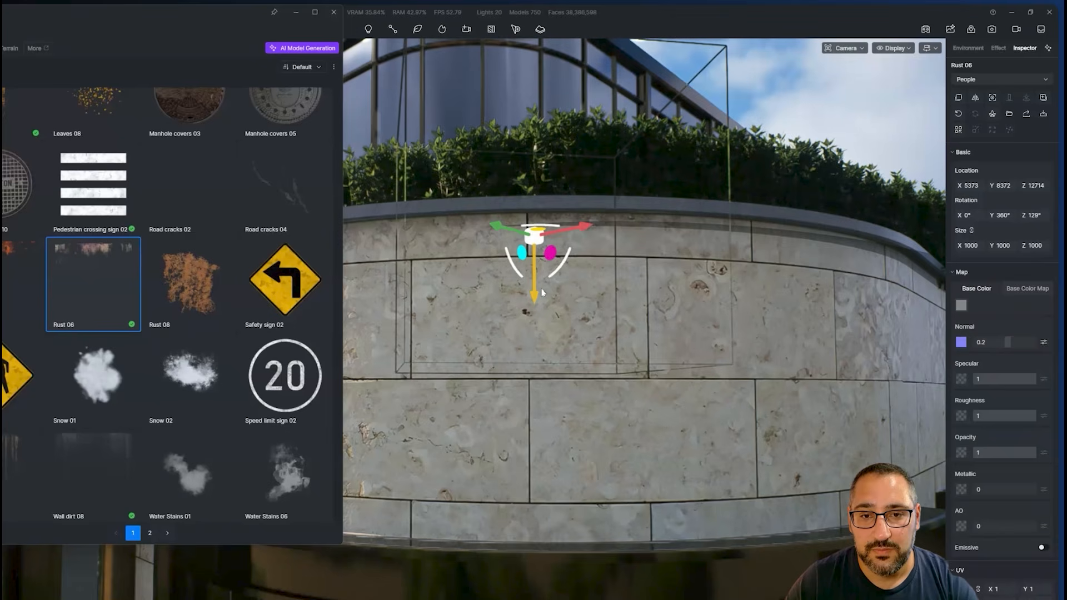
{"action": "left_click_drag", "start_coordinate": [542, 292], "coordinate": [543, 366]}
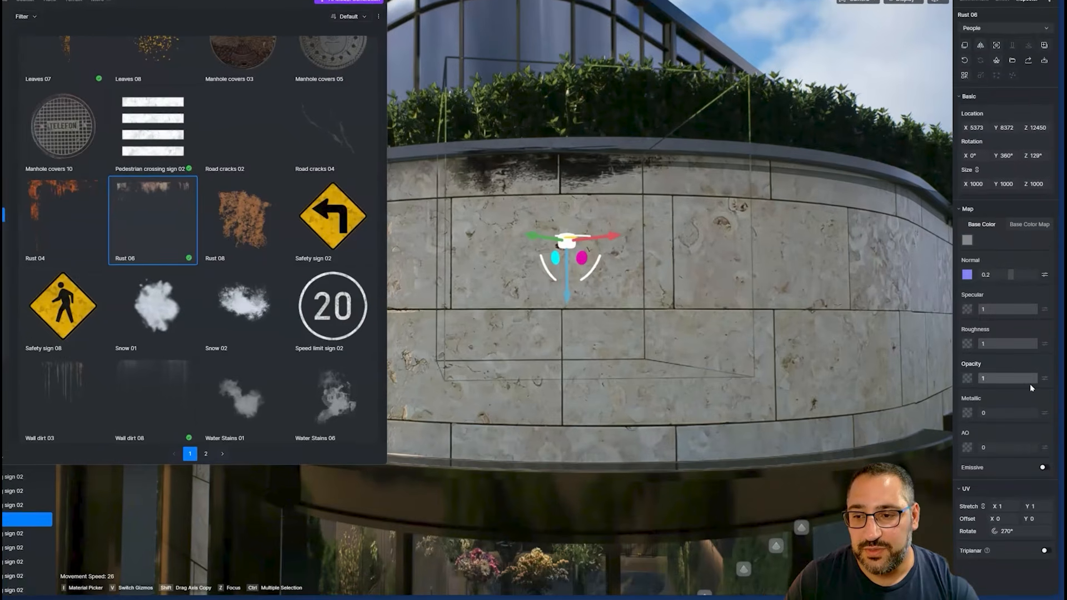
Lower the Rust 06 decal's opacity to 0.33 so the stain on the stone band looks subtle
{"action": "left_click_drag", "start_coordinate": [1033, 397], "coordinate": [961, 402]}
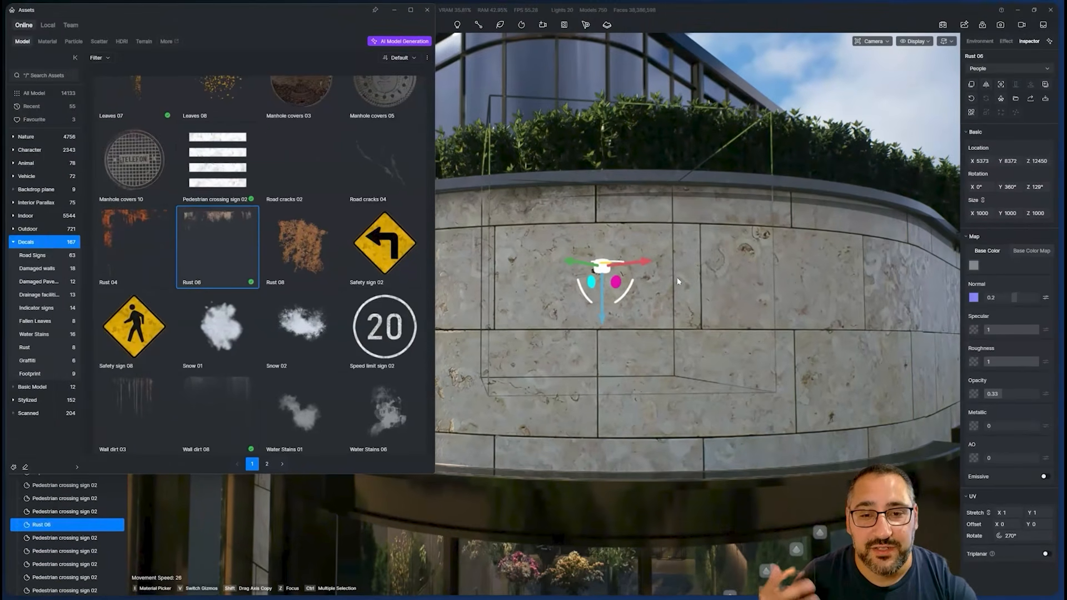
{"action": "scroll", "coordinate": [693, 262], "scroll_direction": "down", "scroll_amount": 4}
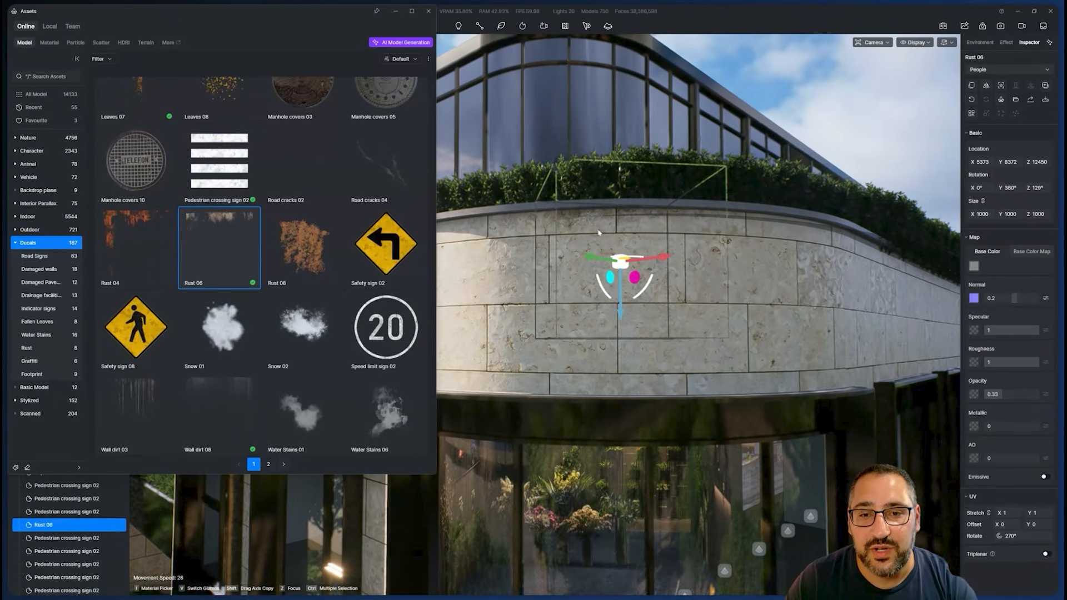
{"action": "scroll", "coordinate": [610, 235], "scroll_direction": "down", "scroll_amount": 2}
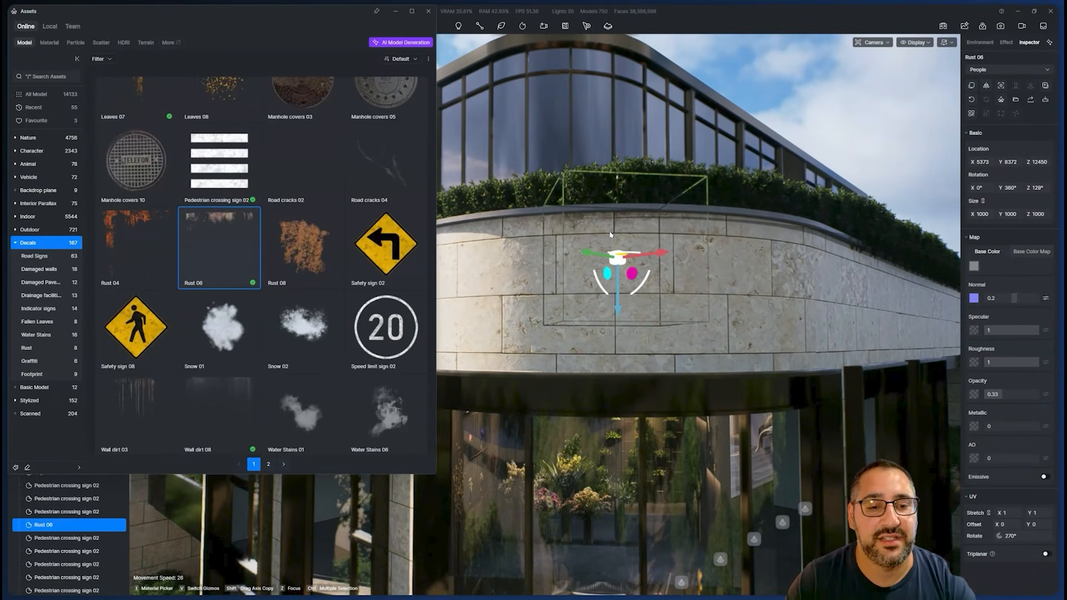
{"action": "scroll", "coordinate": [610, 235], "scroll_direction": "down", "scroll_amount": 4}
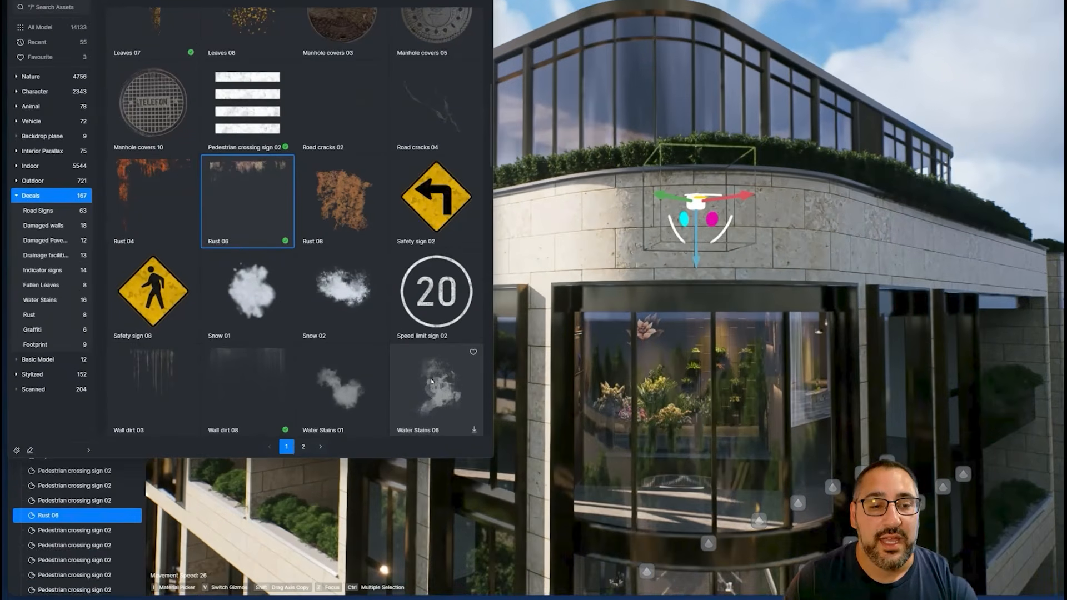
Download the Water Stains 06 decal and place it on the pale stone band above the upper windows
{"action": "left_click", "coordinate": [395, 414]}
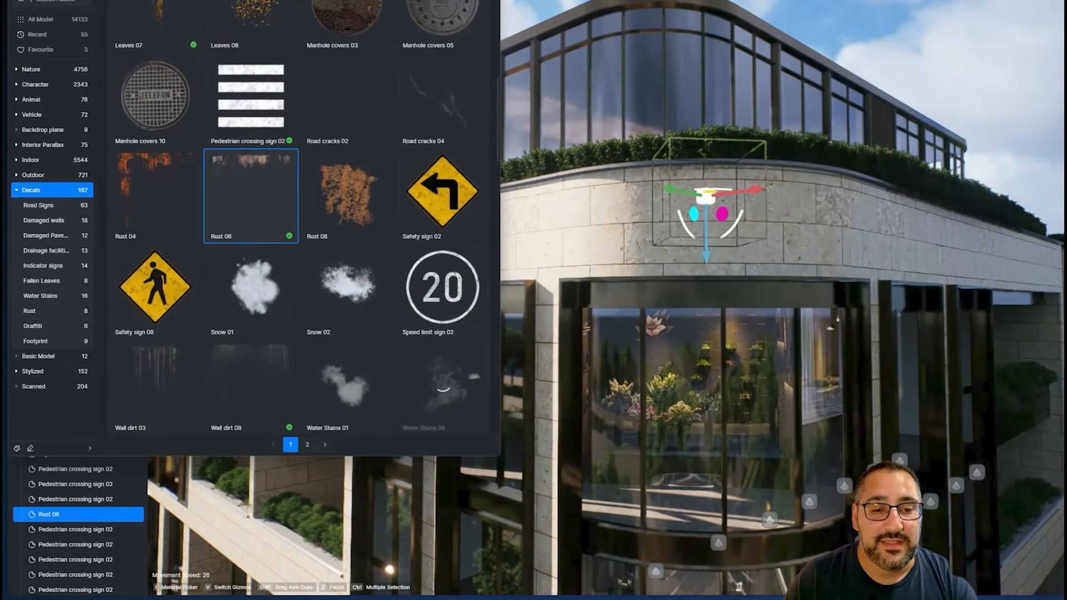
{"action": "left_click", "coordinate": [447, 389]}
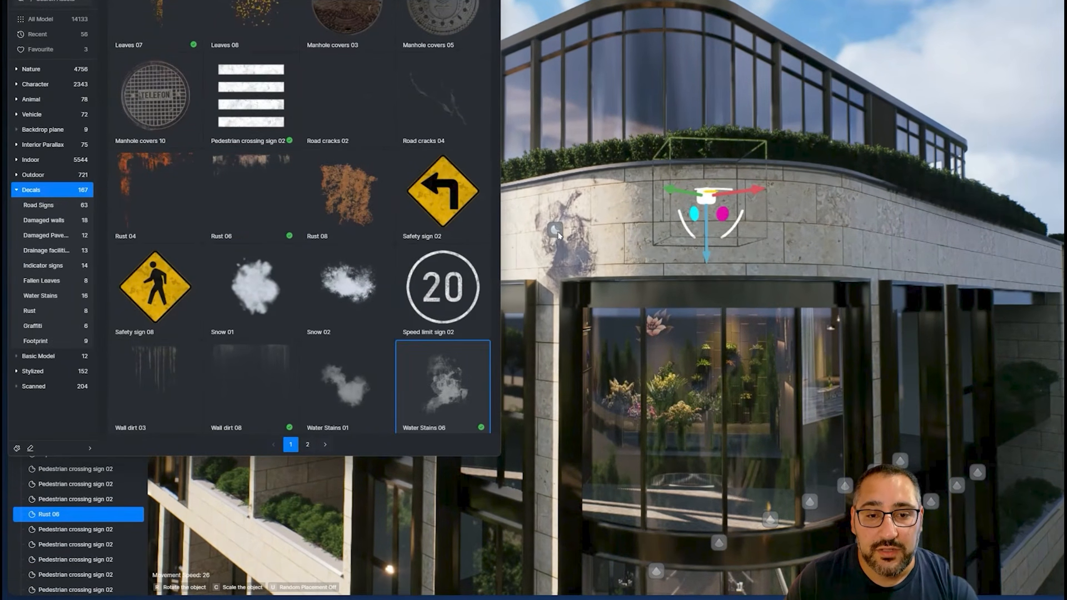
{"action": "key", "text": "a"}
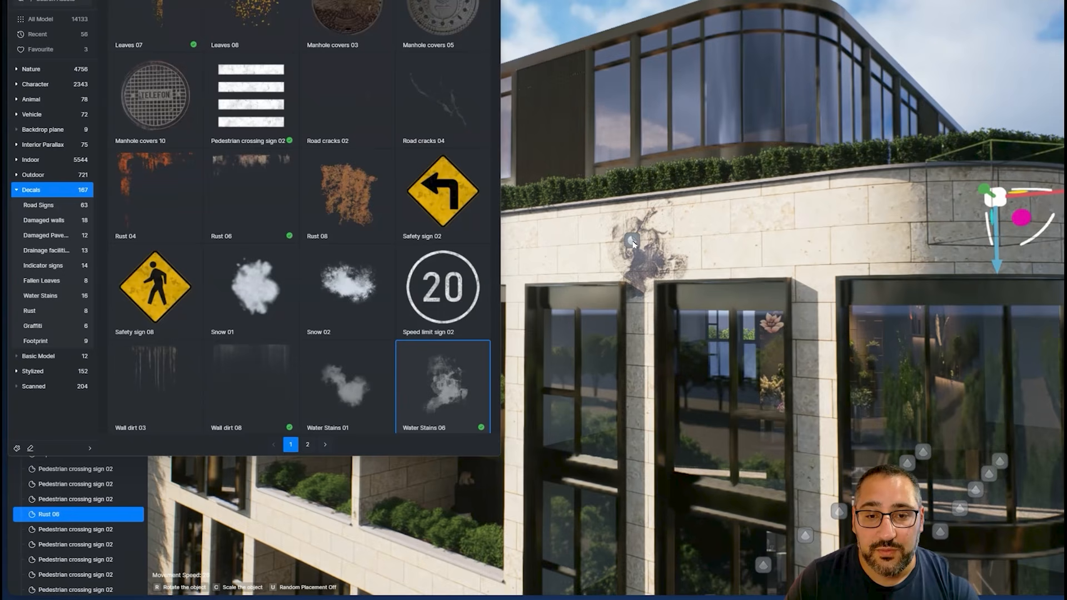
{"action": "left_click", "coordinate": [637, 247]}
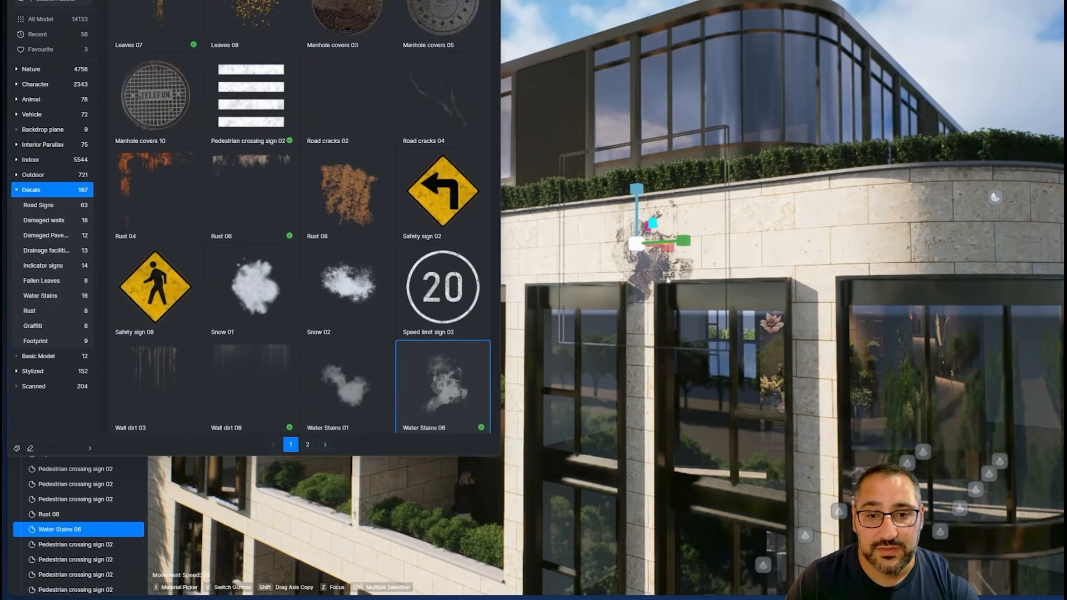
Enlarge the water stain decal to about 4781 × 7681 × 7681 and lower its opacity to 0.32
{"action": "left_click_drag", "start_coordinate": [687, 240], "coordinate": [955, 200]}
{"action": "left_click_drag", "start_coordinate": [1025, 423], "coordinate": [969, 424]}
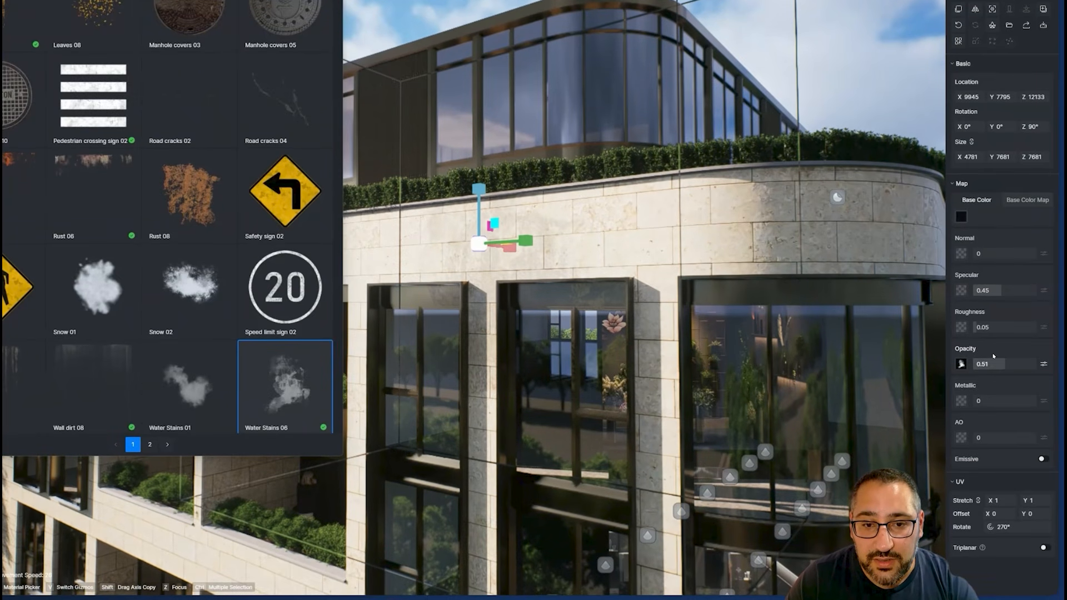
{"action": "scroll", "coordinate": [454, 251], "scroll_direction": "up", "scroll_amount": 5}
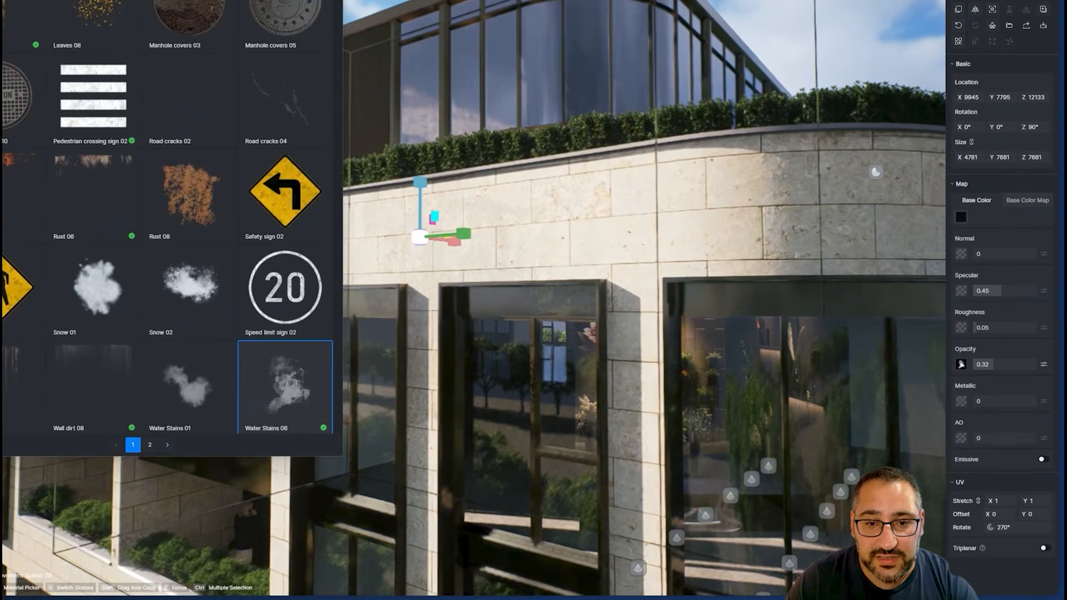
{"action": "scroll", "coordinate": [518, 238], "scroll_direction": "down", "scroll_amount": 6}
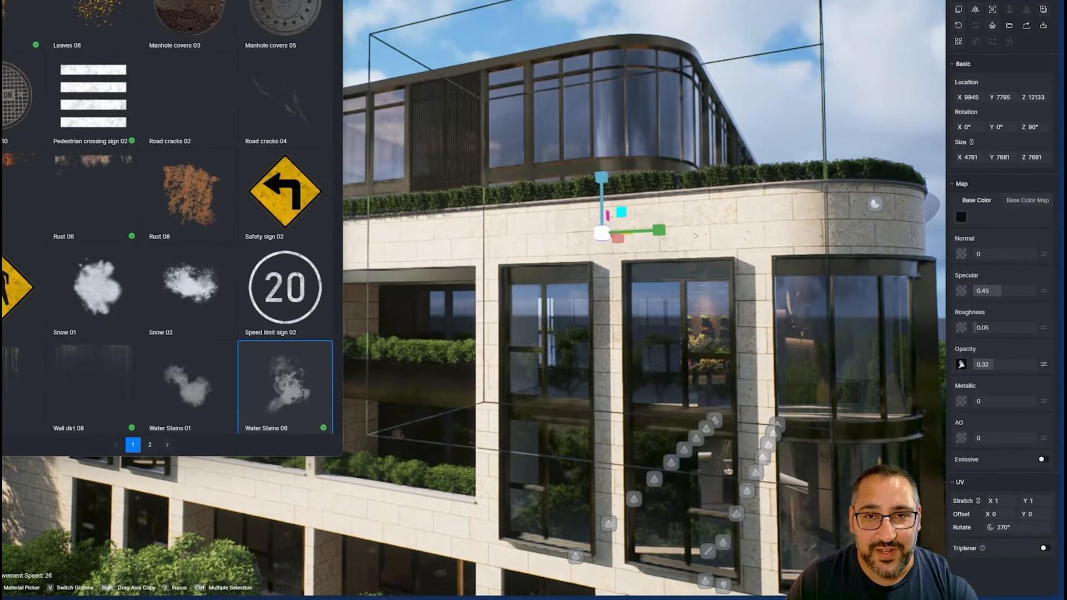
{"action": "key", "text": "s"}
{"action": "mouse_move", "coordinate": [696, 235]}
{"action": "right_mouse_down"}
{"action": "mouse_move", "coordinate": [806, 235]}
{"action": "mouse_move", "coordinate": [694, 244]}
{"action": "right_mouse_up"}
{"action": "scroll", "coordinate": [360, 255], "scroll_direction": "down", "scroll_amount": 5}
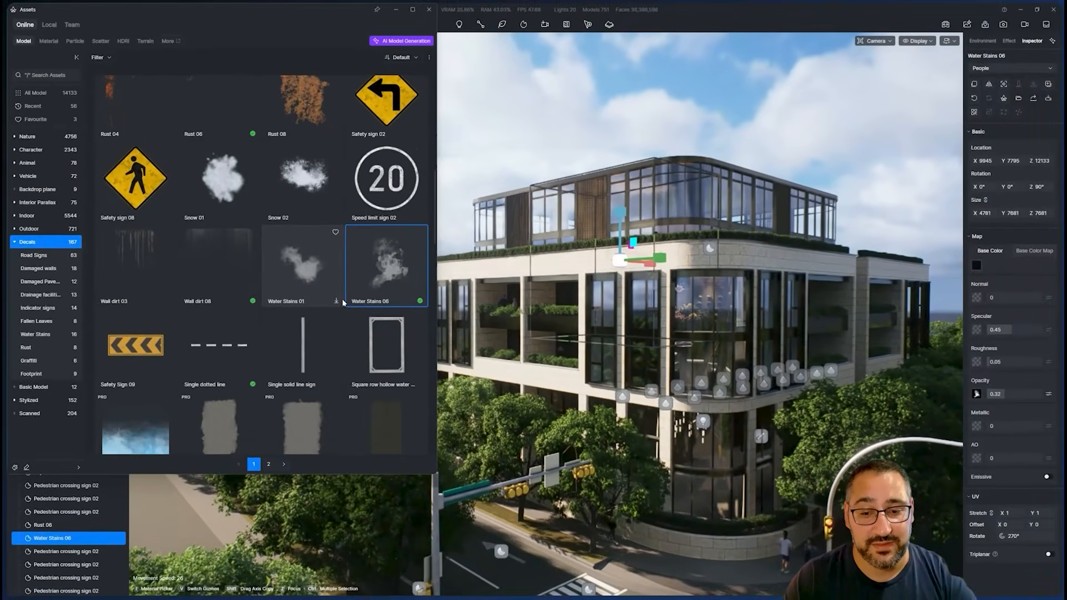
Browse the decal library for fallen leaves and download the Leaves 03 decal
{"action": "scroll", "coordinate": [339, 302], "scroll_direction": "down", "scroll_amount": 1}
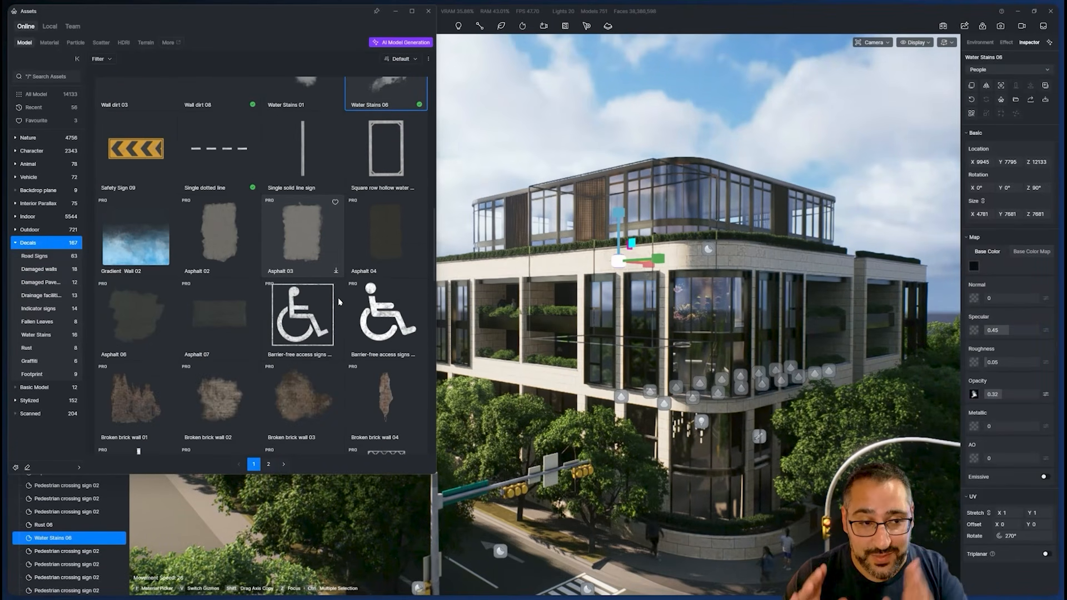
{"action": "scroll", "coordinate": [338, 301], "scroll_direction": "down", "scroll_amount": 2}
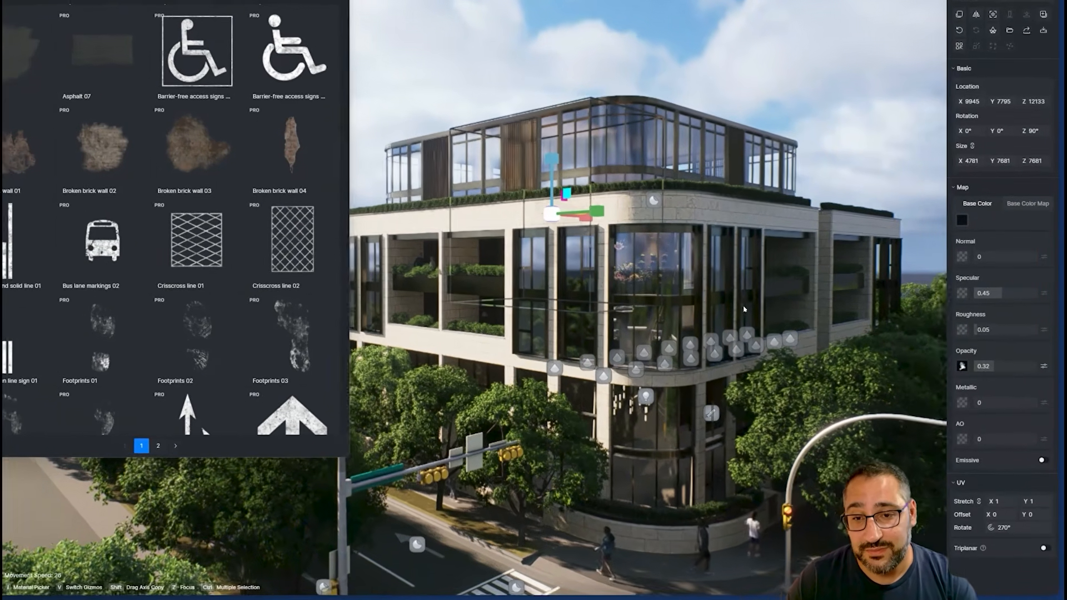
{"action": "key", "text": "d"}
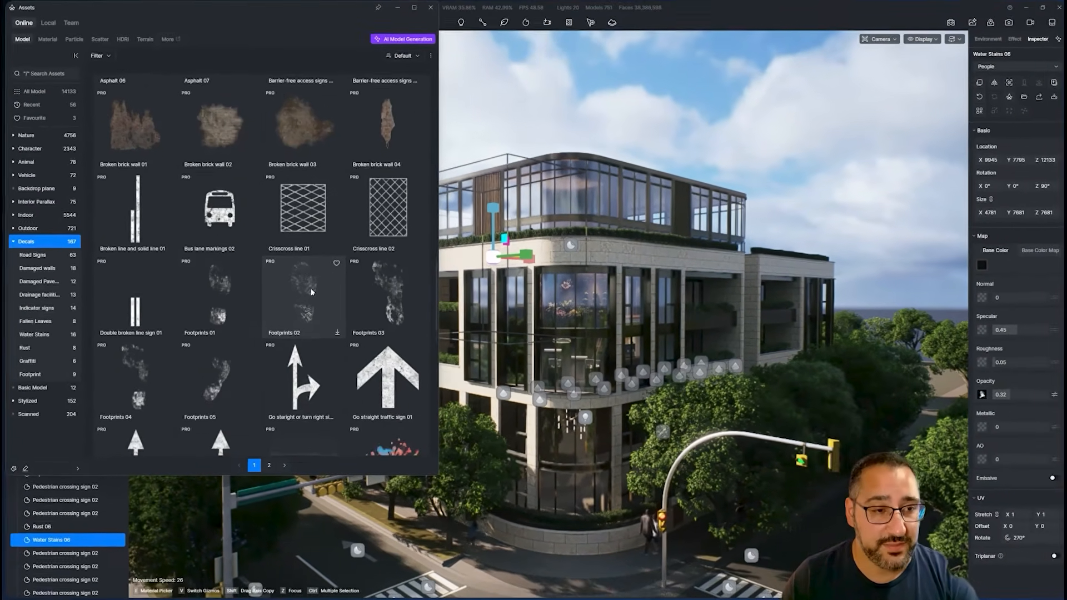
{"action": "scroll", "coordinate": [312, 290], "scroll_direction": "down", "scroll_amount": 3}
{"action": "scroll", "coordinate": [313, 290], "scroll_direction": "down", "scroll_amount": 3}
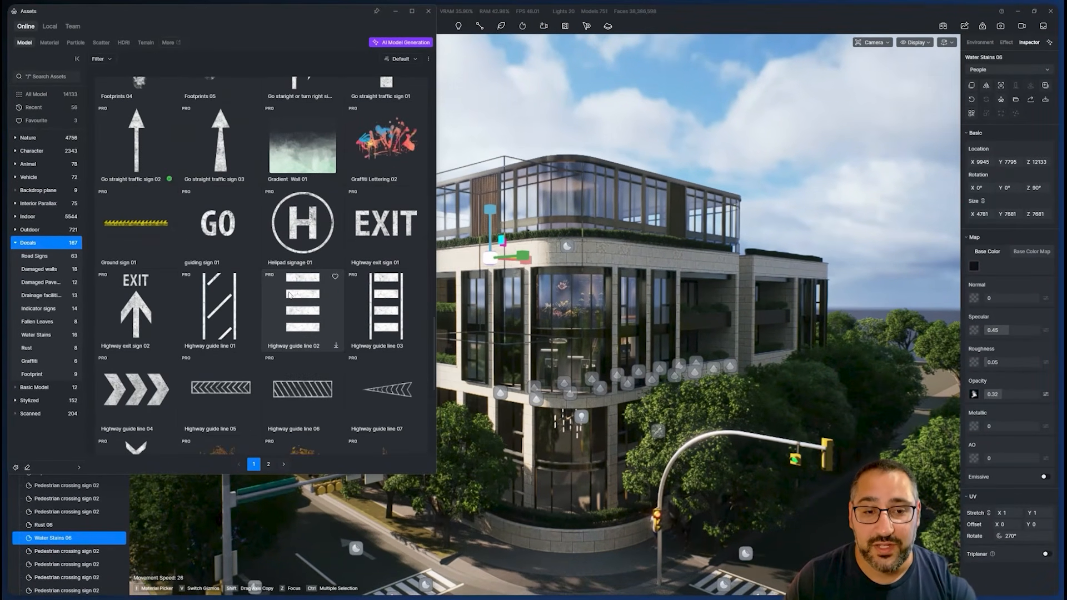
{"action": "scroll", "coordinate": [332, 300], "scroll_direction": "down", "scroll_amount": 3}
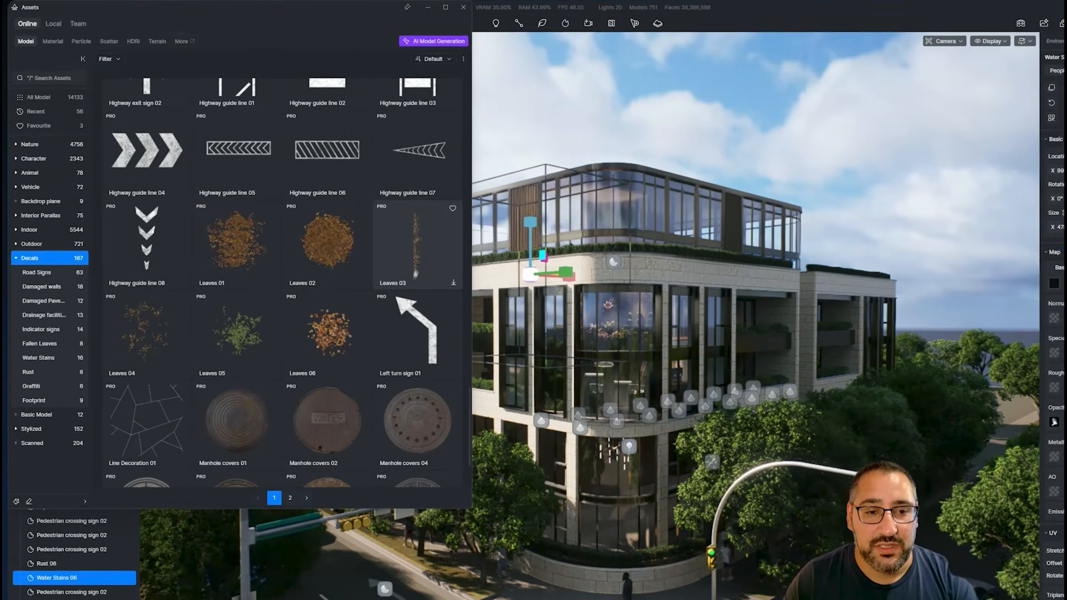
{"action": "left_click", "coordinate": [414, 272]}
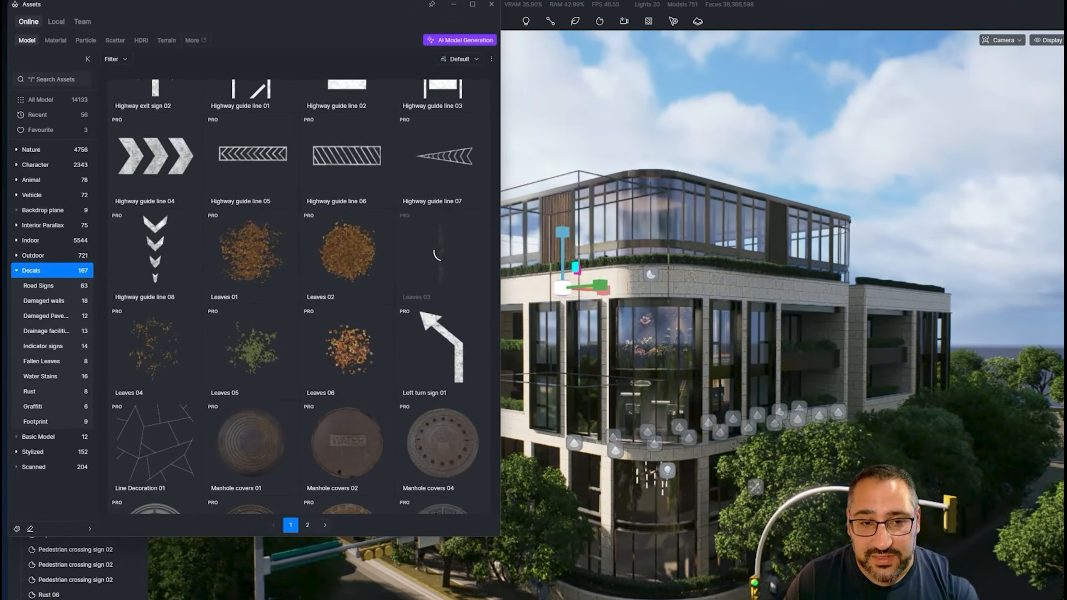
{"action": "left_click", "coordinate": [463, 255]}
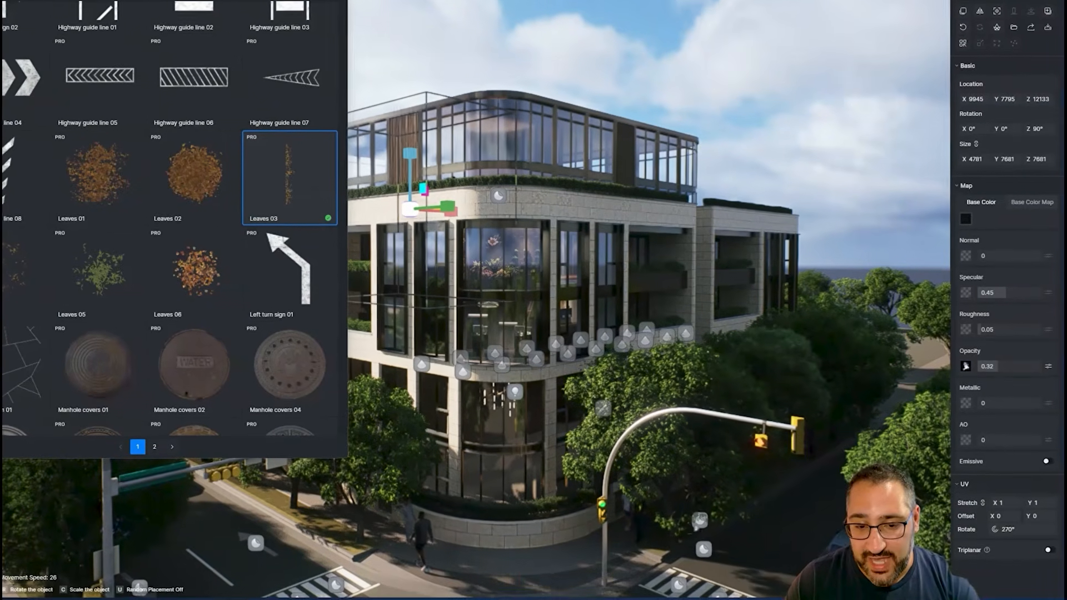
Place the Leaves 03 decal on the road edge beside the curb near the pedestrian crossing
{"action": "key", "text": "w"}
{"action": "right_click_drag", "start_coordinate": [656, 489], "coordinate": [695, 505]}
{"action": "key", "text": "w"}
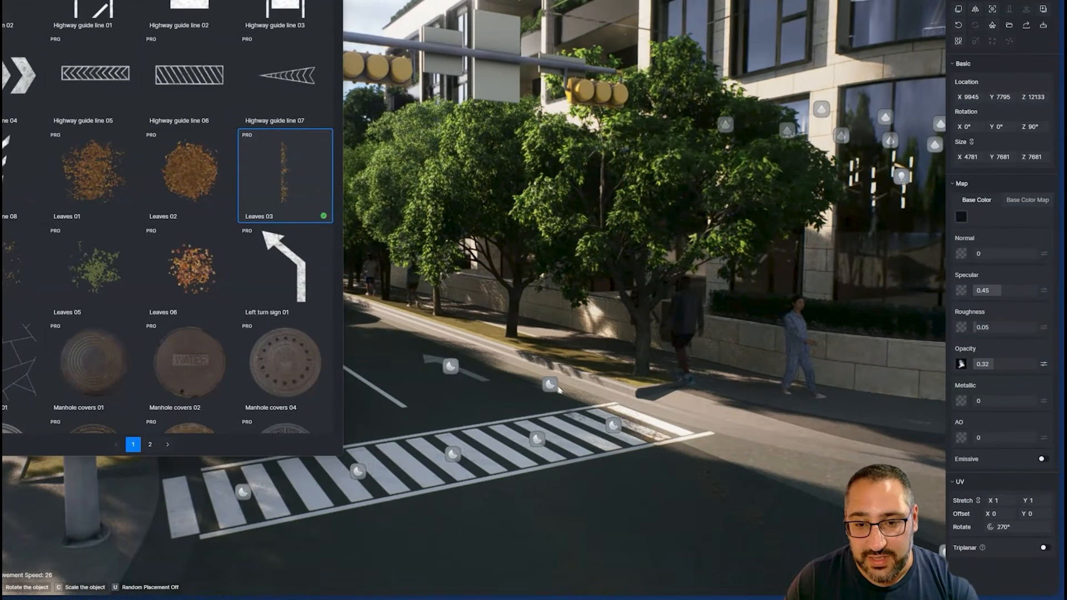
{"action": "left_click", "coordinate": [556, 380]}
{"action": "key", "text": "w"}
{"action": "right_click_drag", "start_coordinate": [556, 380], "coordinate": [617, 421]}
{"action": "key", "text": "Escape"}
Rotate the leaves decal to align with the curb and shift it to about X 9198, Y 2504
{"action": "right_click_drag", "start_coordinate": [505, 344], "coordinate": [554, 355]}
{"action": "key", "text": "w"}
{"action": "key", "text": "Tab"}
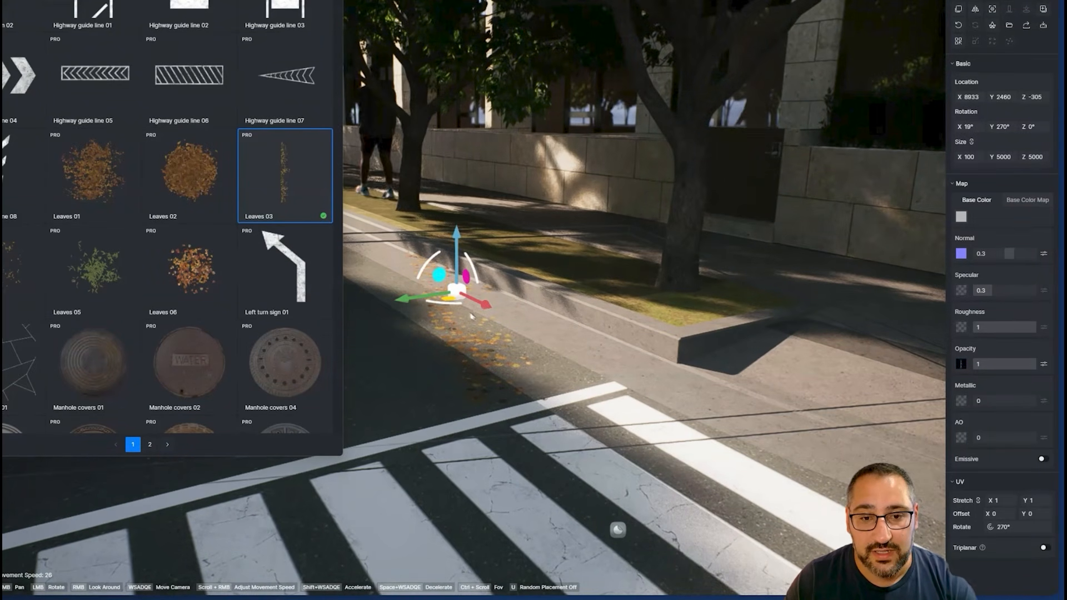
{"action": "left_click_drag", "start_coordinate": [445, 305], "coordinate": [392, 260]}
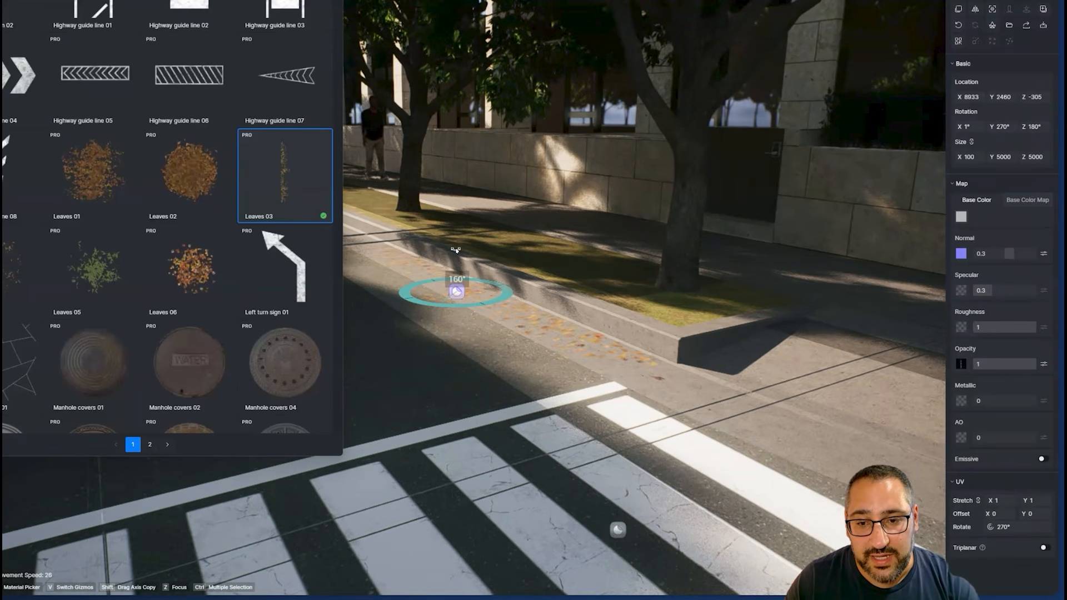
{"action": "left_click_drag", "start_coordinate": [452, 305], "coordinate": [440, 295]}
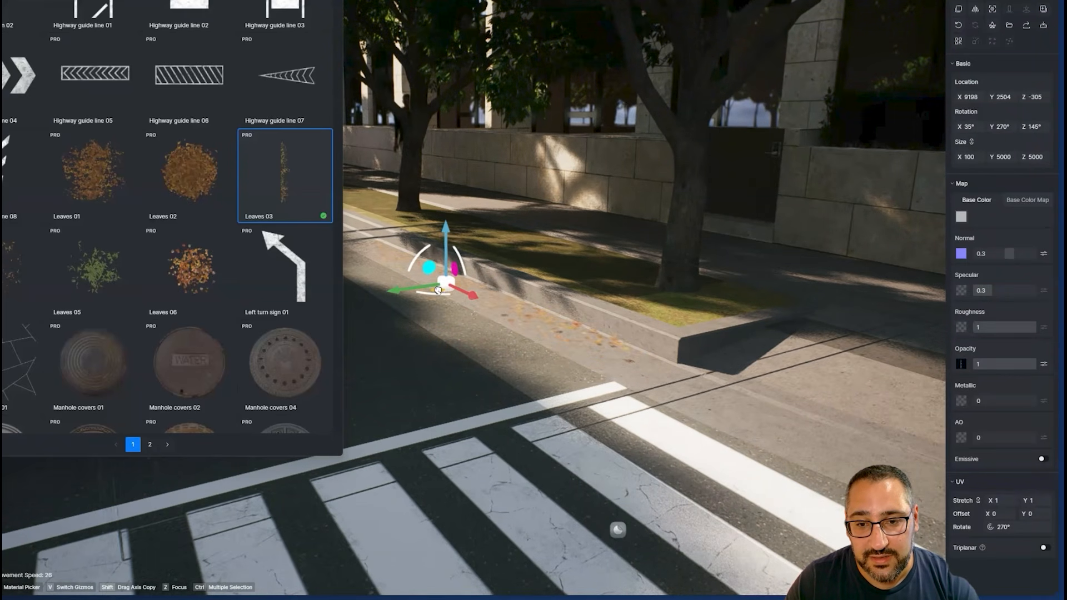
Examine the leaves decal along the curb and the other decals around the intersection from near and far
{"action": "scroll", "coordinate": [610, 359], "scroll_direction": "down", "scroll_amount": 10}
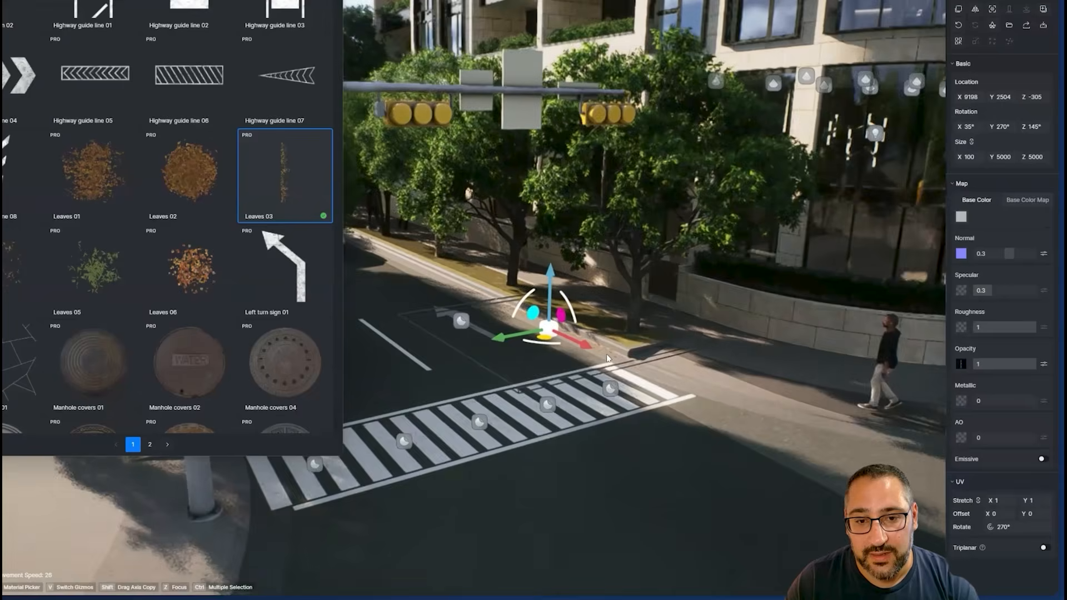
{"action": "right_click_drag", "start_coordinate": [612, 361], "coordinate": [659, 421]}
{"action": "scroll", "coordinate": [712, 436], "scroll_direction": "down", "scroll_amount": 10}
{"action": "scroll", "coordinate": [658, 420], "scroll_direction": "up", "scroll_amount": 6}
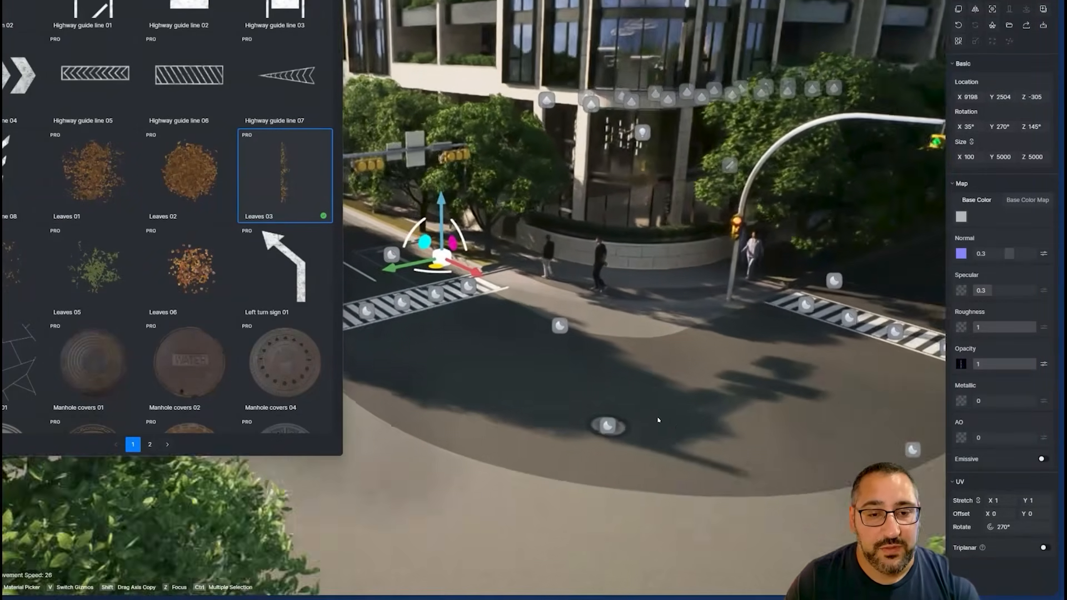
{"action": "scroll", "coordinate": [659, 421], "scroll_direction": "up", "scroll_amount": 4}
{"action": "scroll", "coordinate": [461, 268], "scroll_direction": "up", "scroll_amount": 8}
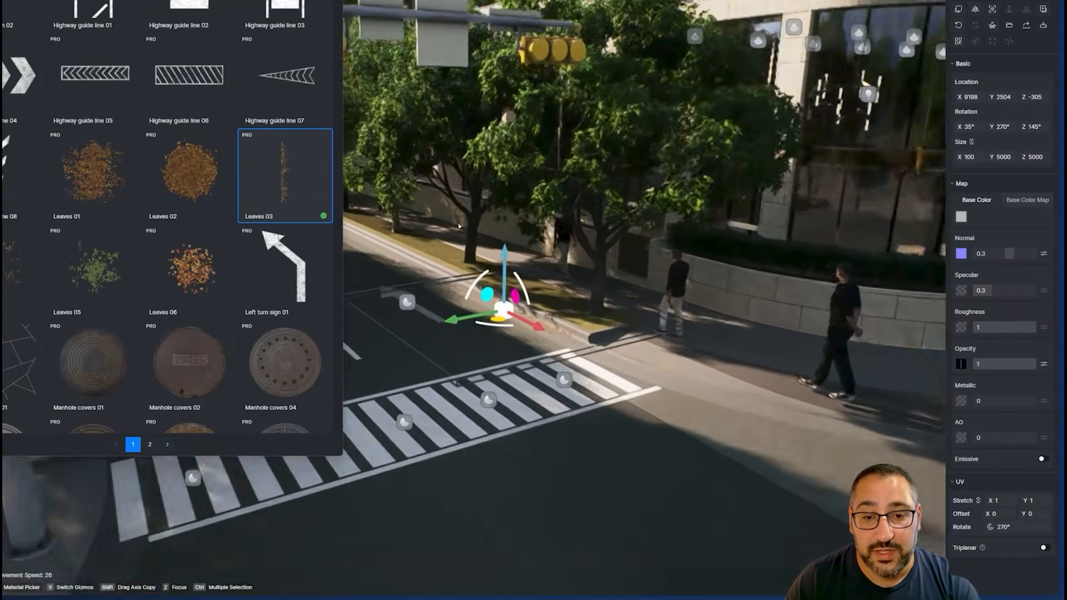
{"action": "scroll", "coordinate": [490, 259], "scroll_direction": "down", "scroll_amount": 10}
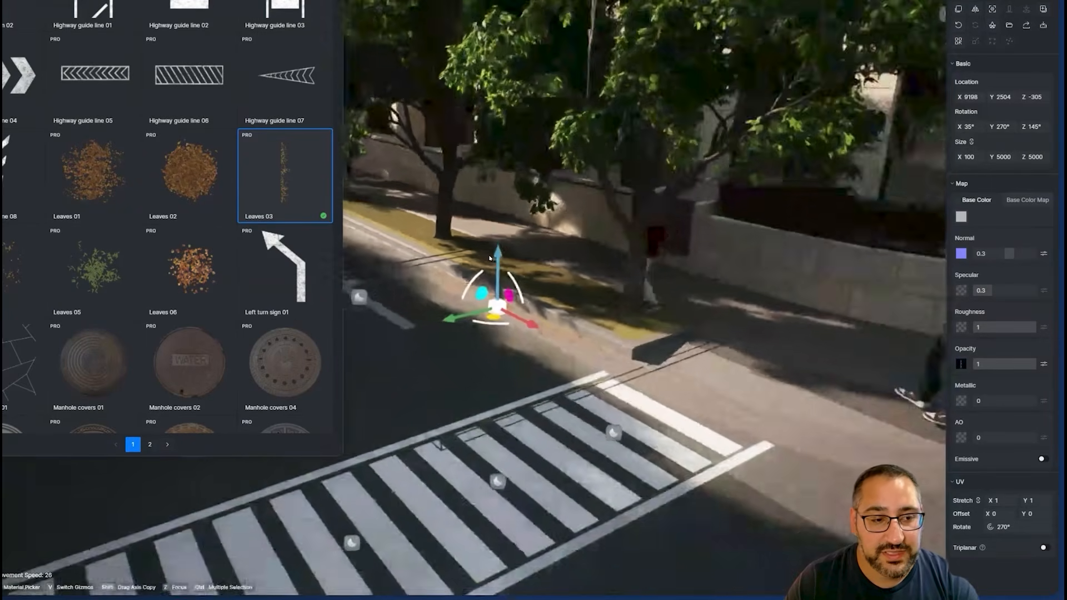
{"action": "right_click_drag", "start_coordinate": [490, 259], "coordinate": [676, 345]}
{"action": "scroll", "coordinate": [740, 332], "scroll_direction": "down", "scroll_amount": 6}
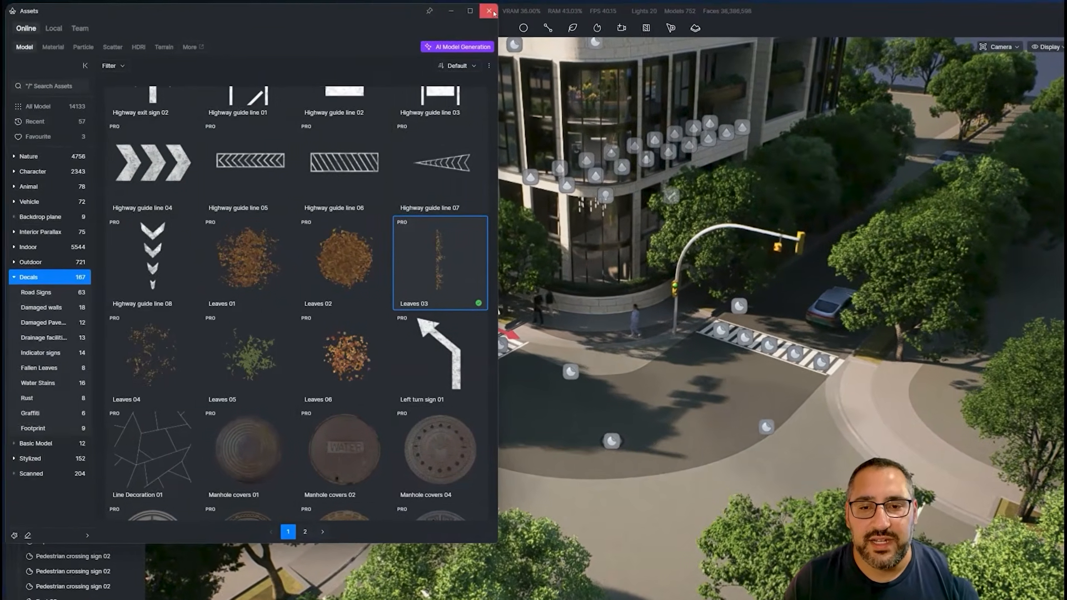
Close the asset library and start a custom scatter that selects its area by material
{"action": "left_click", "coordinate": [489, 12]}
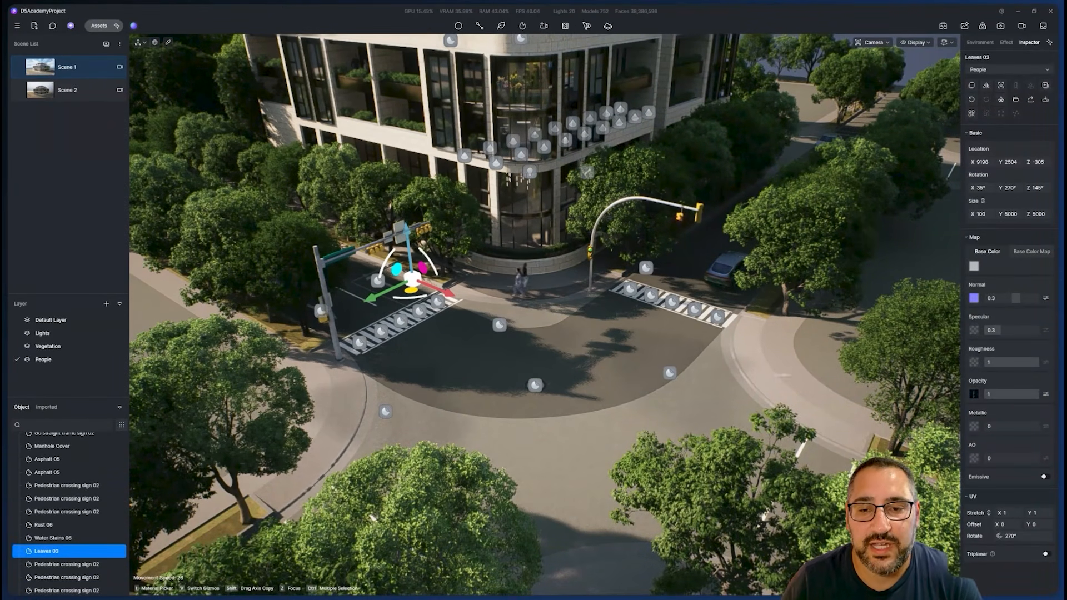
{"action": "scroll", "coordinate": [702, 333], "scroll_direction": "down", "scroll_amount": 3}
{"action": "right_click_drag", "start_coordinate": [708, 345], "coordinate": [708, 330]}
{"action": "scroll", "coordinate": [696, 398], "scroll_direction": "up", "scroll_amount": 1}
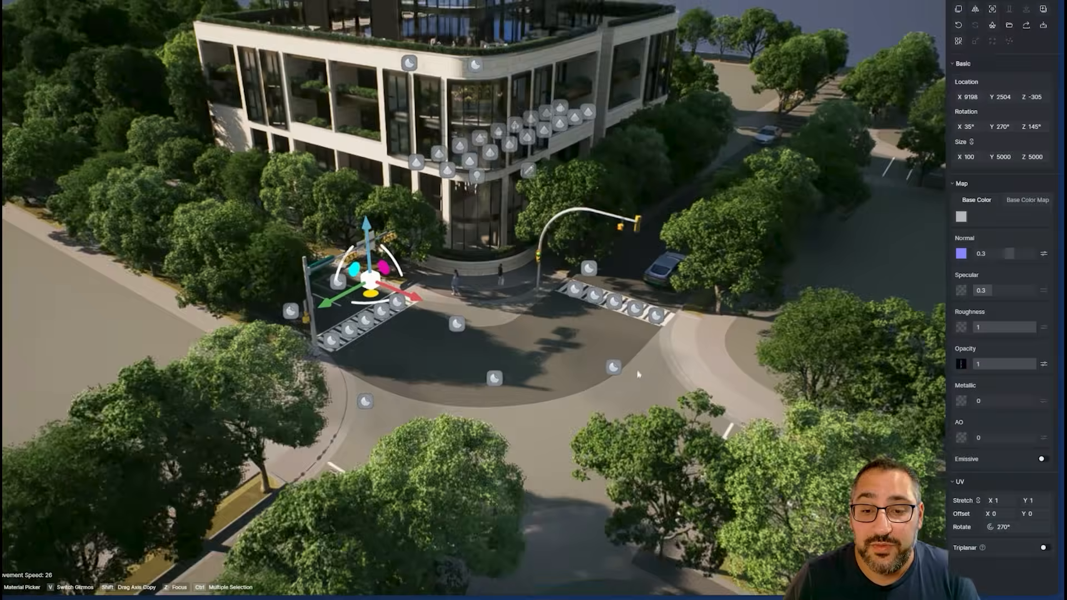
{"action": "scroll", "coordinate": [638, 375], "scroll_direction": "up", "scroll_amount": 2}
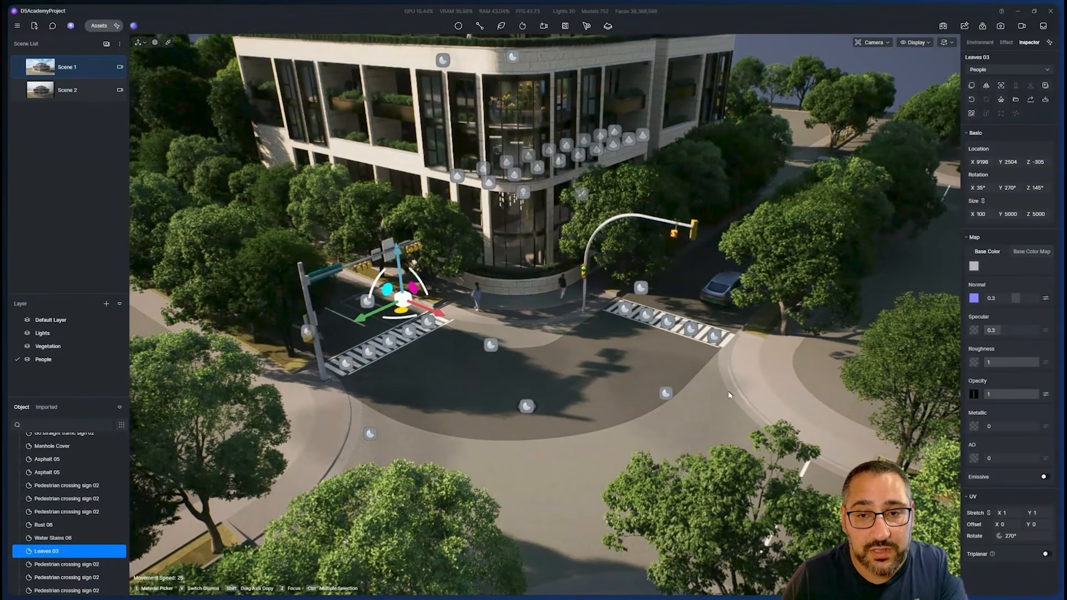
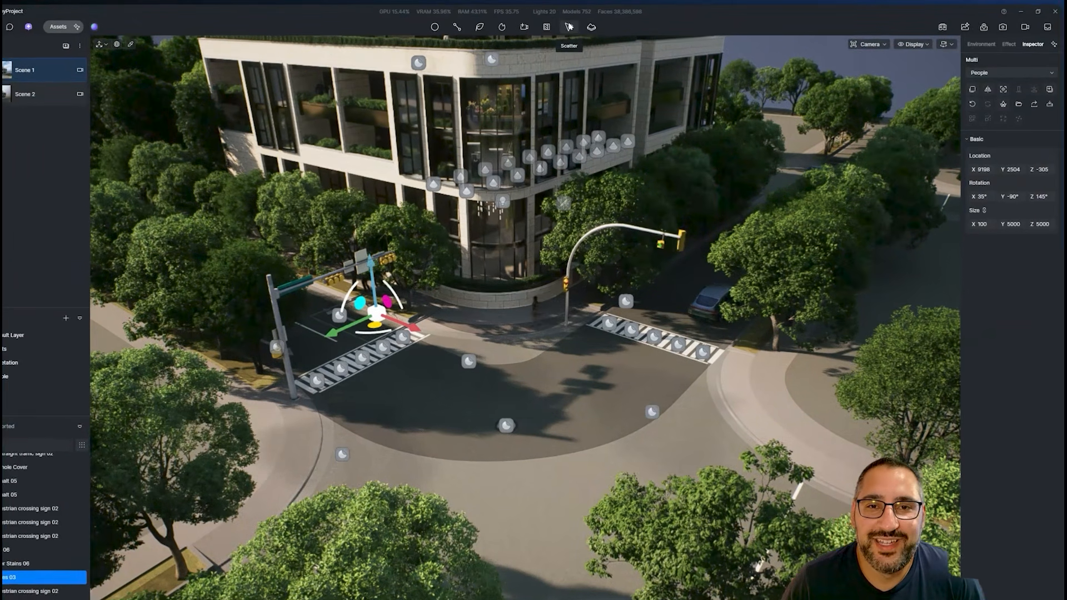
{"action": "left_click", "coordinate": [569, 26]}
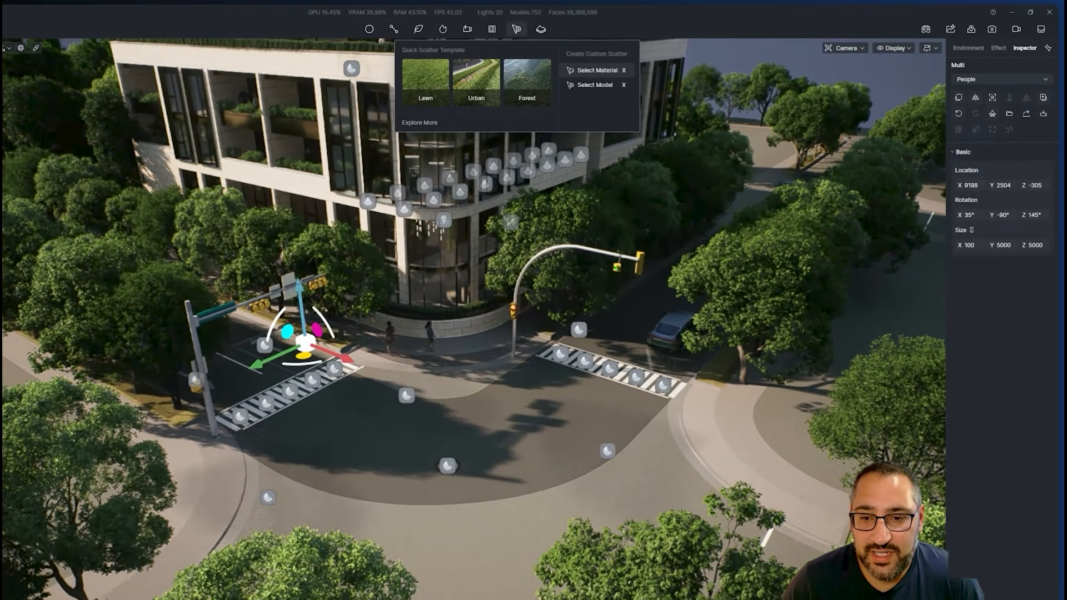
{"action": "left_click", "coordinate": [656, 62]}
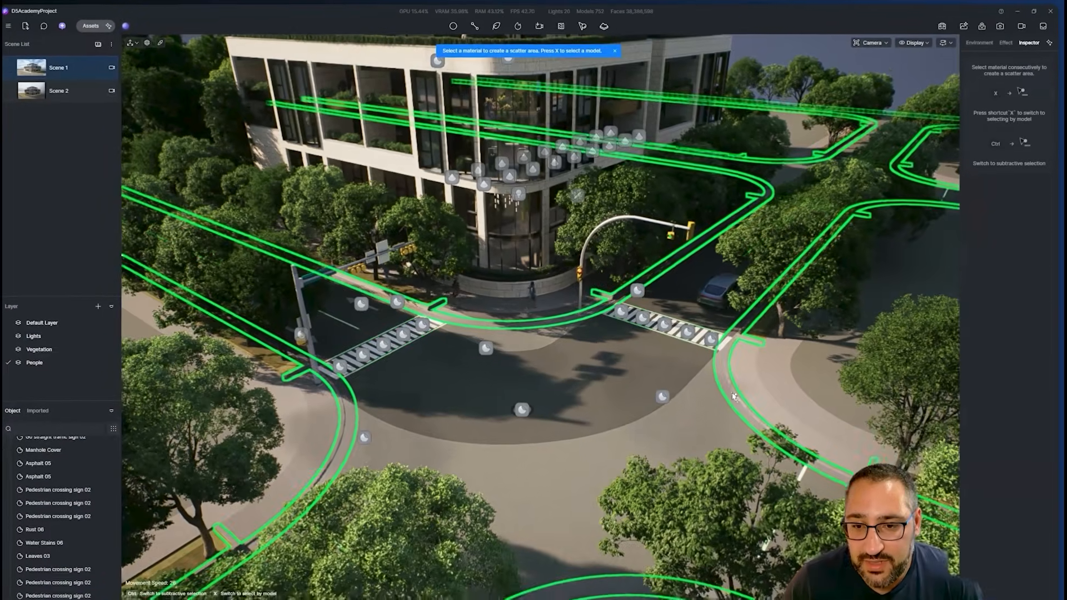
Select the asphalt road surface material at the intersection and create a scatter area from it
{"action": "scroll", "coordinate": [671, 448], "scroll_direction": "up", "scroll_amount": 8}
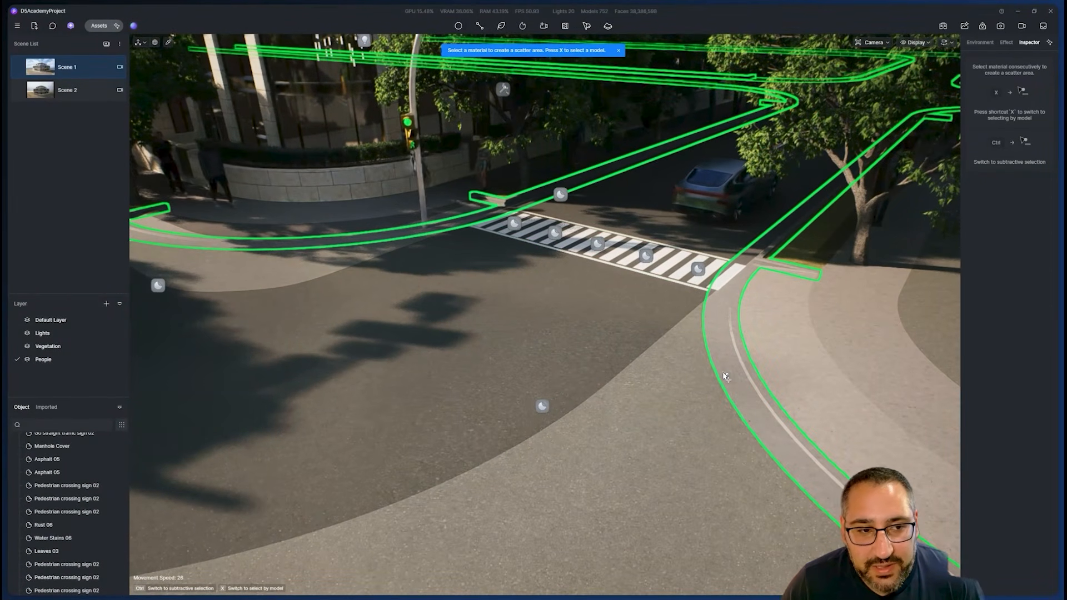
{"action": "mouse_move", "coordinate": [742, 390]}
{"action": "right_mouse_down"}
{"action": "mouse_move", "coordinate": [762, 404]}
{"action": "mouse_move", "coordinate": [728, 391]}
{"action": "right_mouse_up"}
{"action": "scroll", "coordinate": [645, 368], "scroll_direction": "up", "scroll_amount": 5}
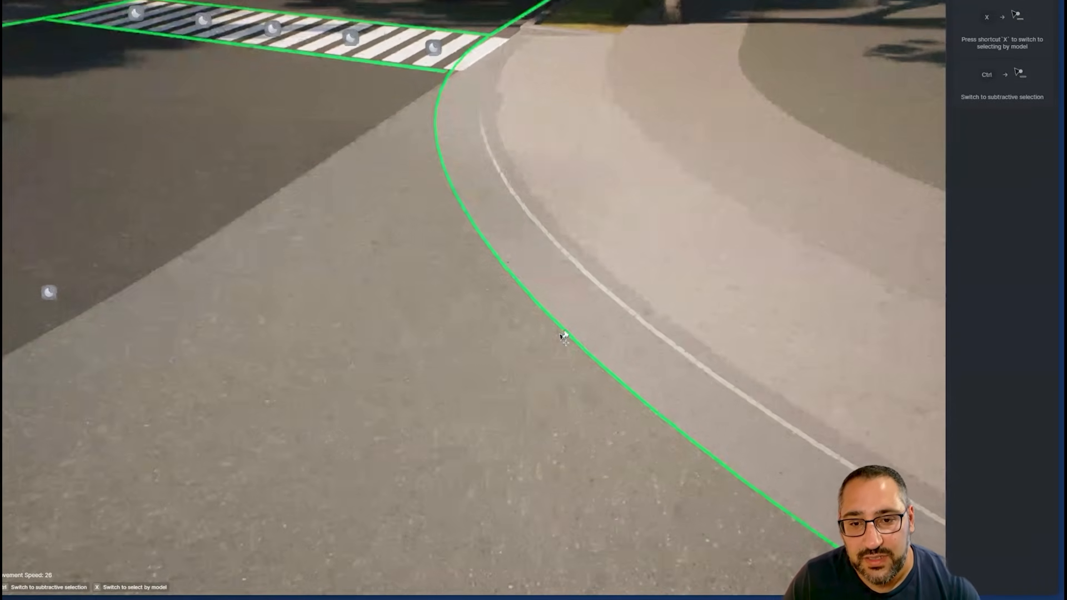
{"action": "scroll", "coordinate": [563, 336], "scroll_direction": "up", "scroll_amount": 10}
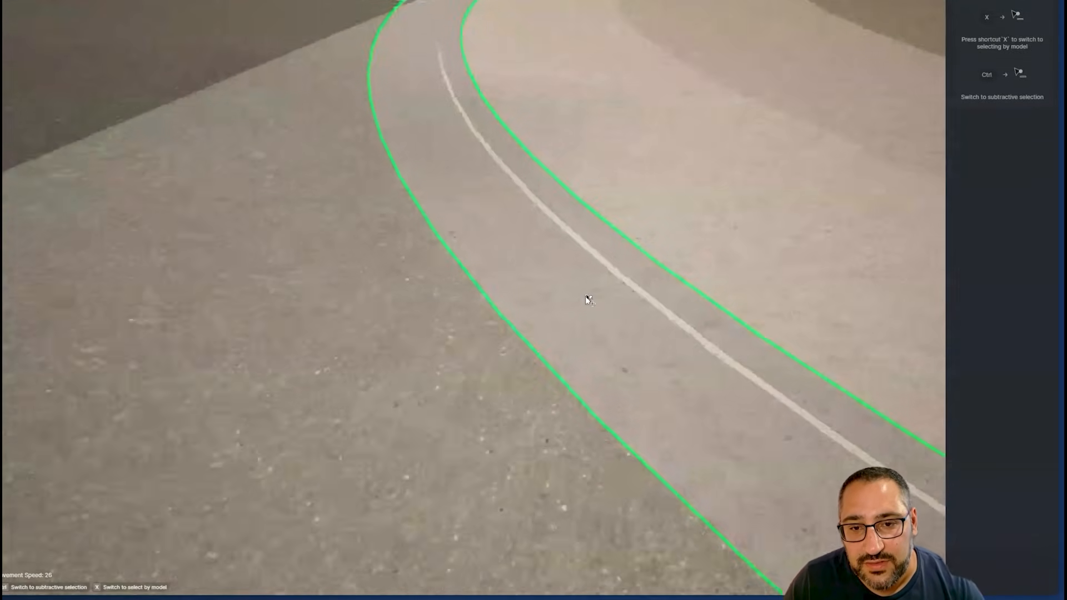
{"action": "scroll", "coordinate": [542, 194], "scroll_direction": "down", "scroll_amount": 10}
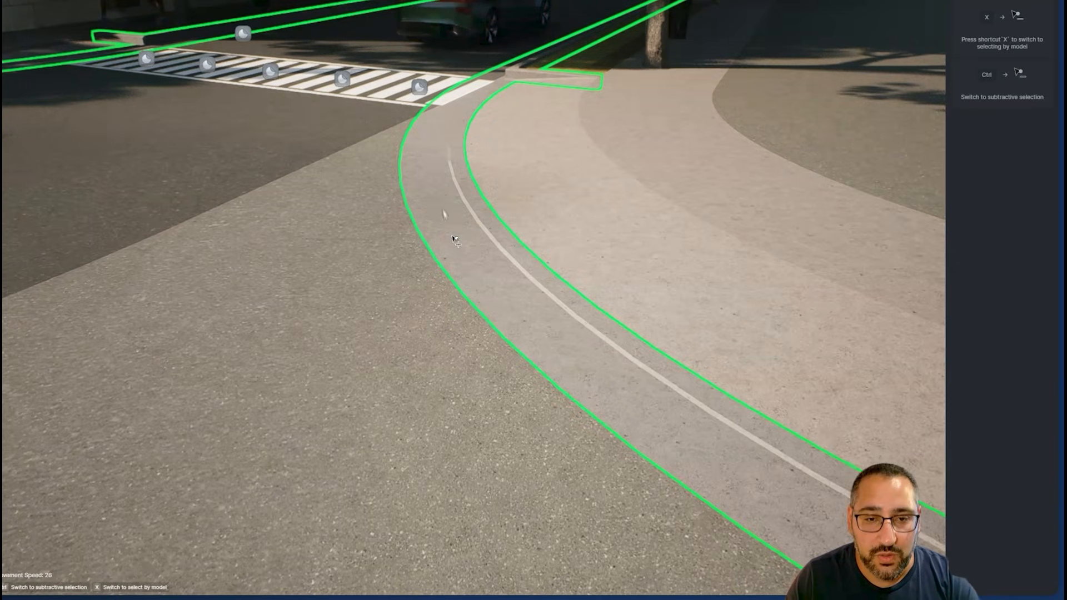
{"action": "scroll", "coordinate": [452, 209], "scroll_direction": "down", "scroll_amount": 15}
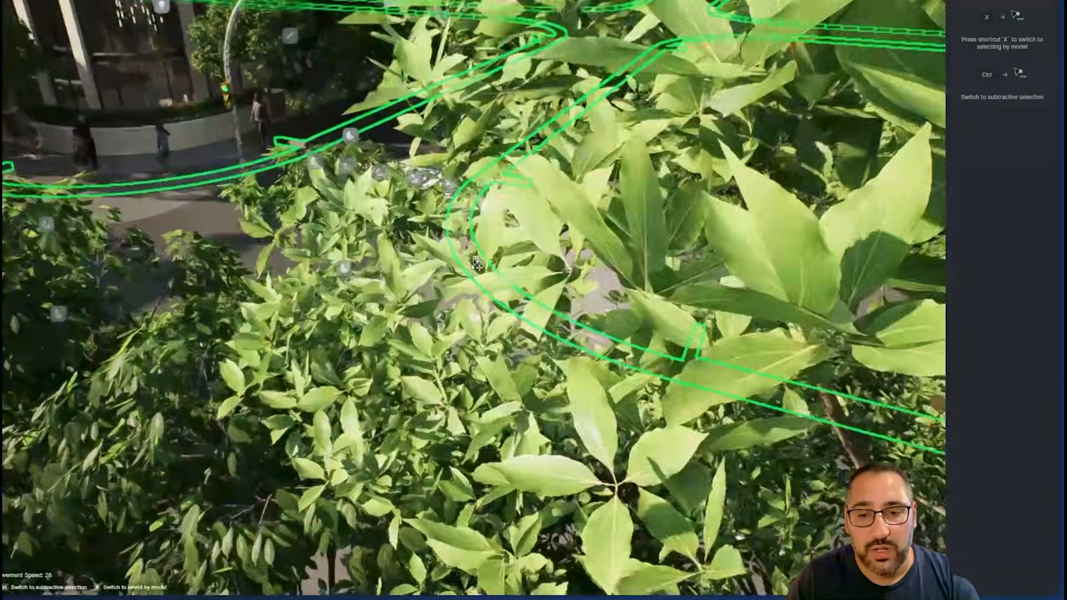
{"action": "scroll", "coordinate": [467, 289], "scroll_direction": "up", "scroll_amount": 10}
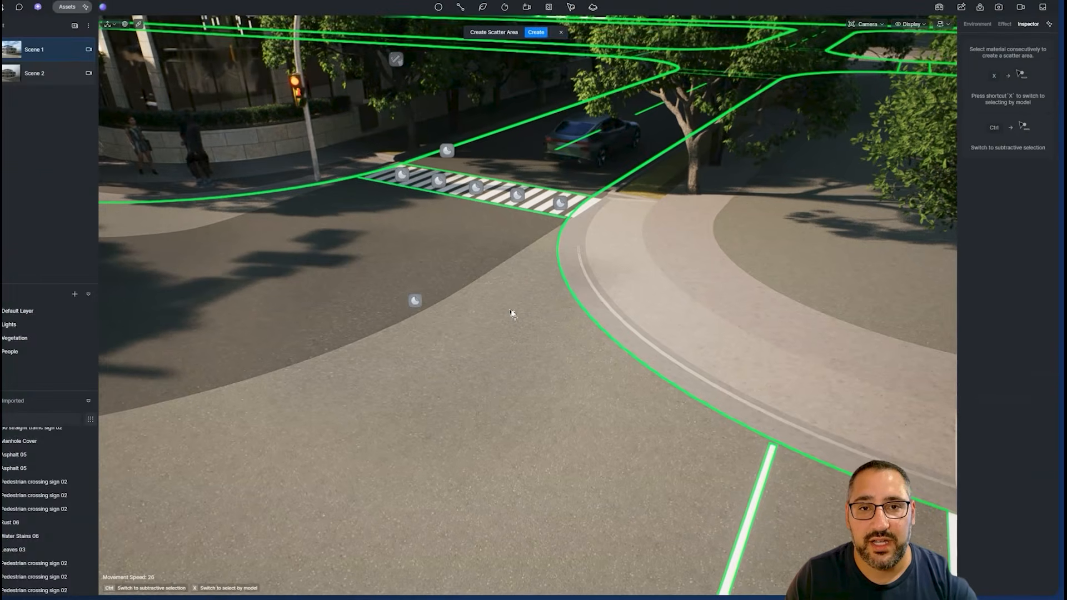
{"action": "left_click", "coordinate": [550, 50]}
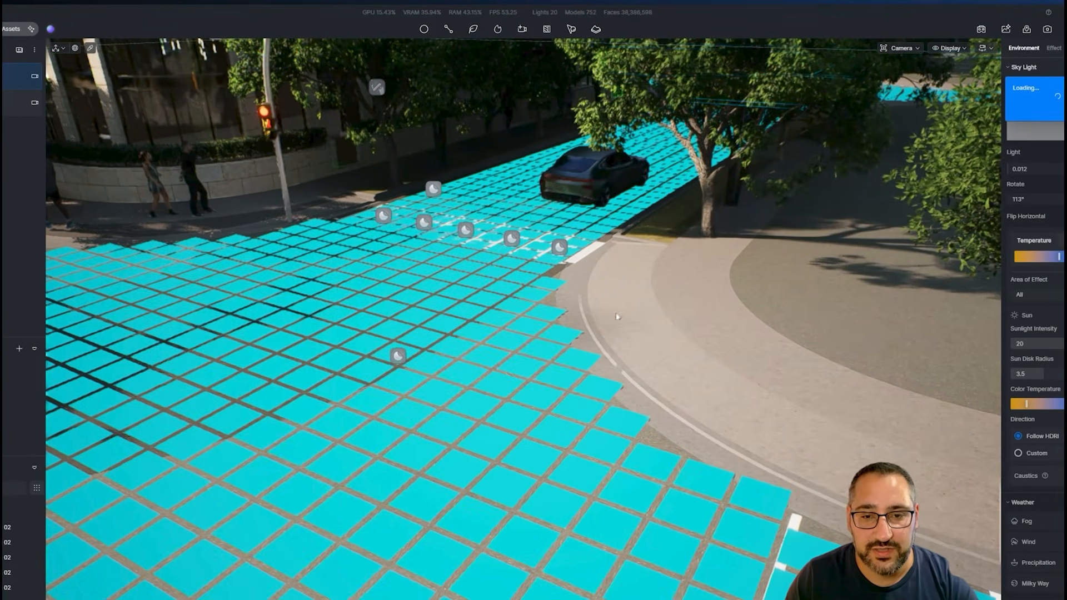
Divide the road scatter area into an inner zone and an edge strip, and select only the edge strip, Sub Area 1
{"action": "scroll", "coordinate": [617, 316], "scroll_direction": "down", "scroll_amount": 10}
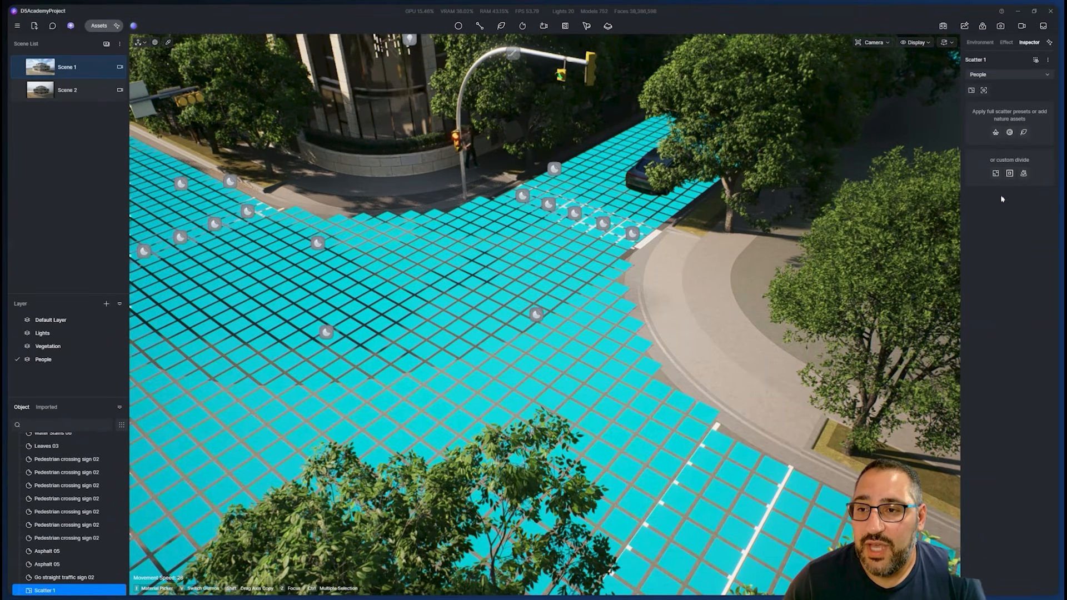
{"action": "left_click", "coordinate": [1009, 176]}
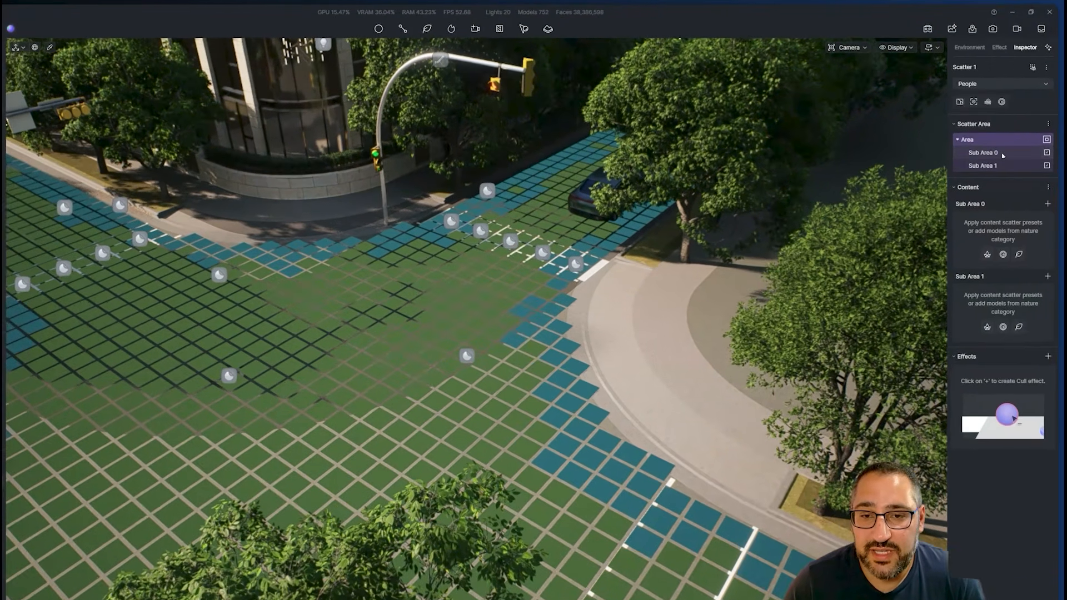
{"action": "left_click", "coordinate": [1012, 137]}
{"action": "left_click", "coordinate": [985, 168]}
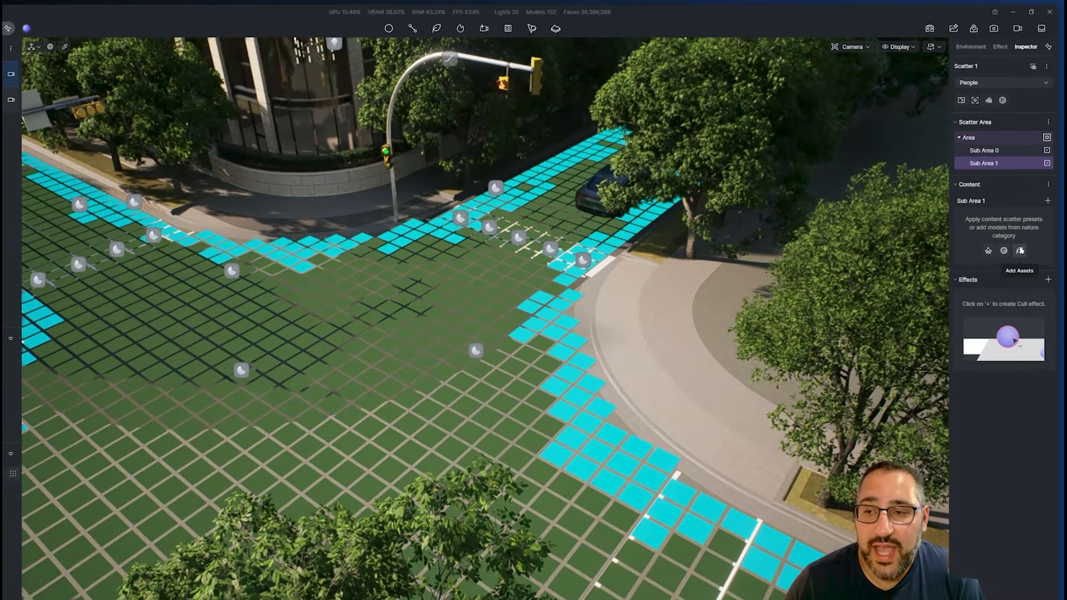
Search the model assets for "leaves" and add Foliage 04 to the content of Sub Area 1
{"action": "left_click", "coordinate": [1025, 225]}
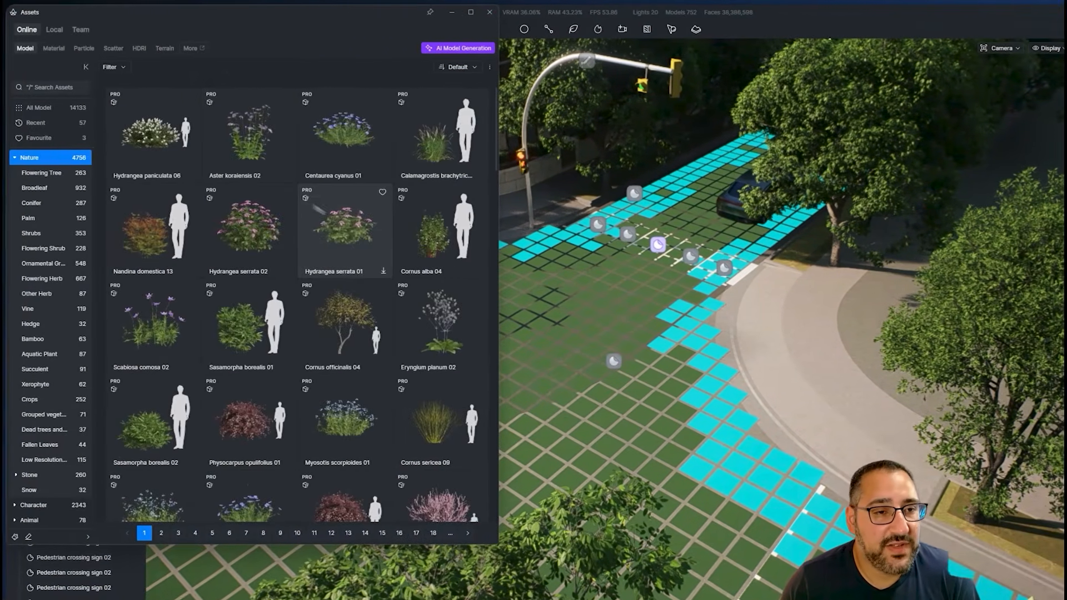
{"action": "left_click", "coordinate": [63, 89]}
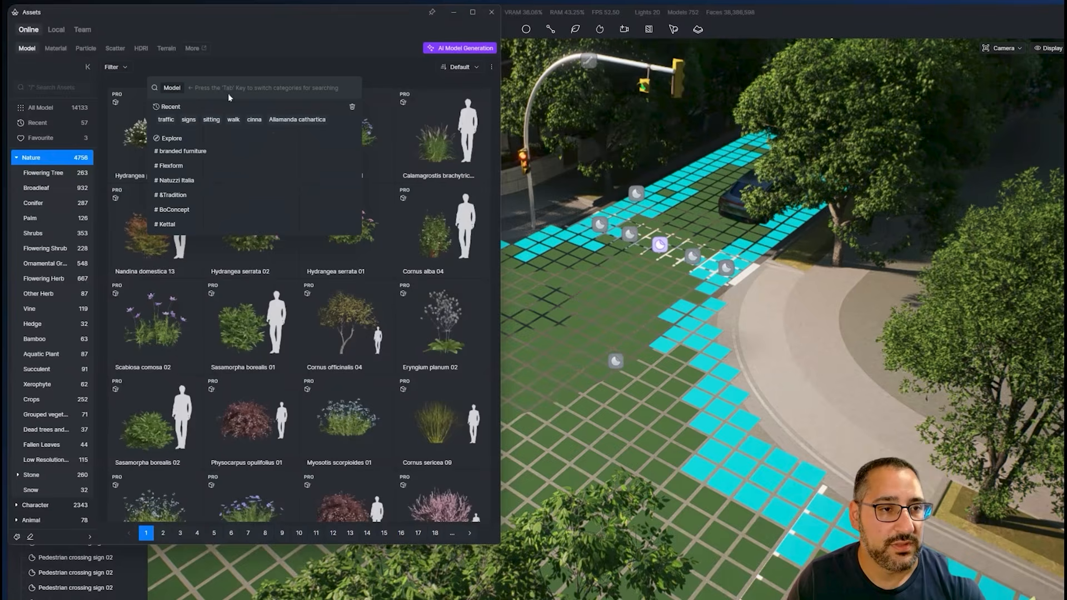
{"action": "type", "text": "leaves"}
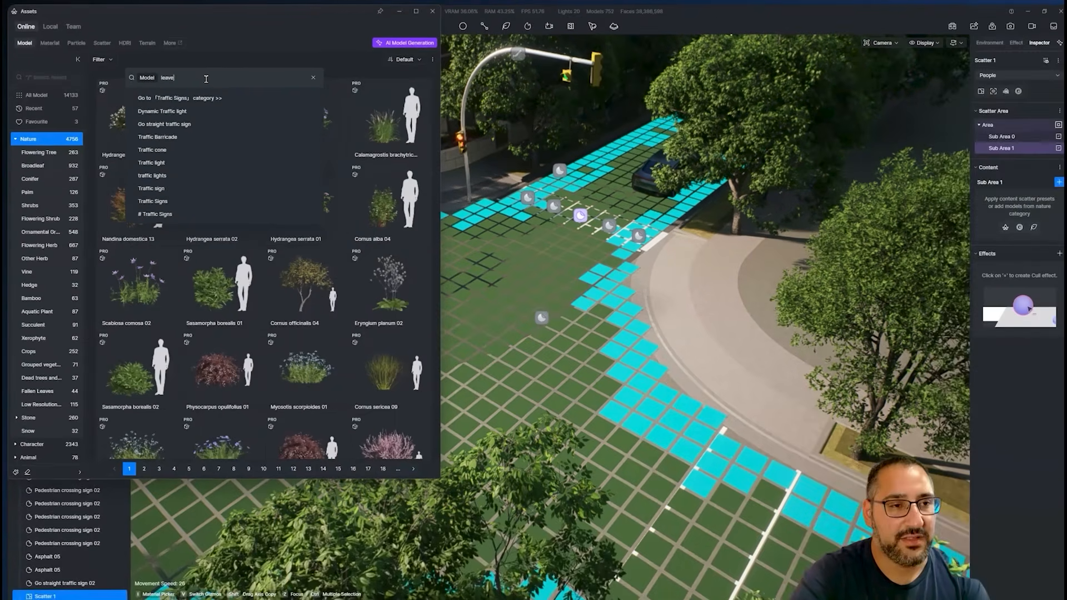
{"action": "key", "text": "Return"}
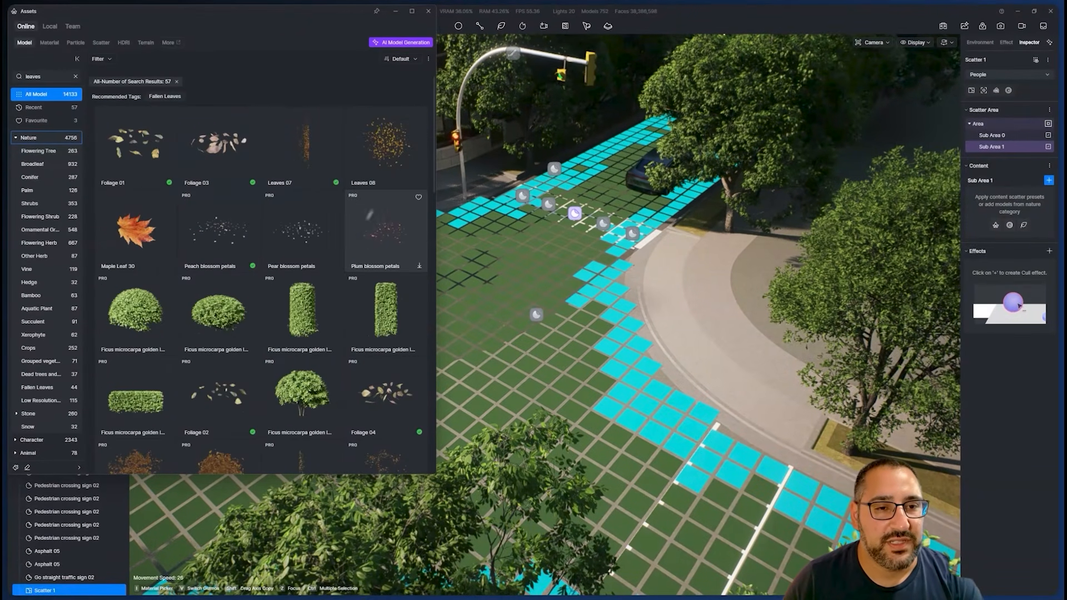
{"action": "scroll", "coordinate": [367, 271], "scroll_direction": "down", "scroll_amount": 1}
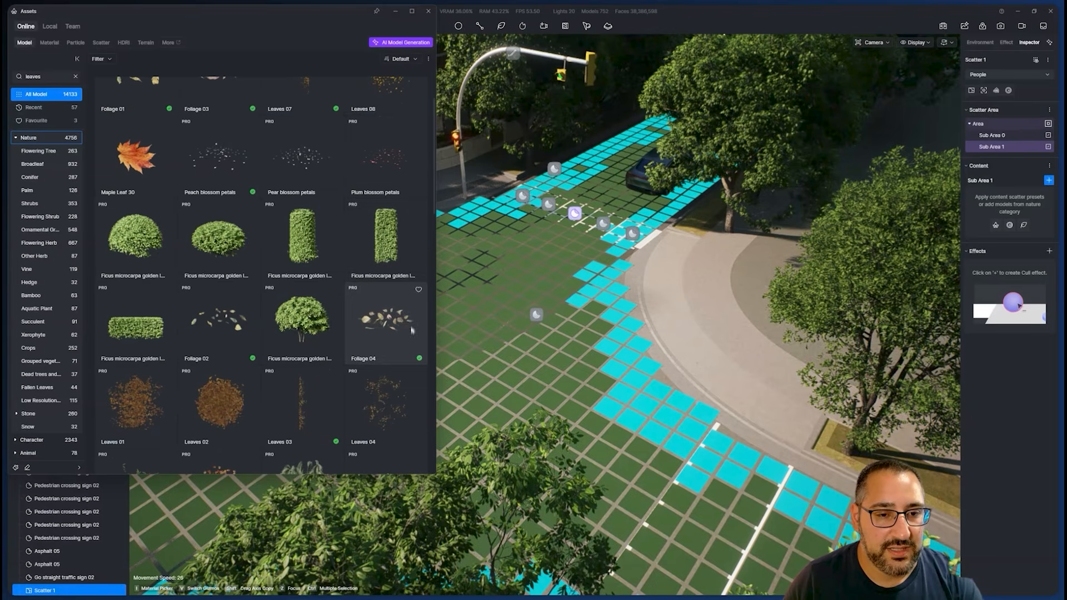
{"action": "scroll", "coordinate": [382, 310], "scroll_direction": "down", "scroll_amount": 1}
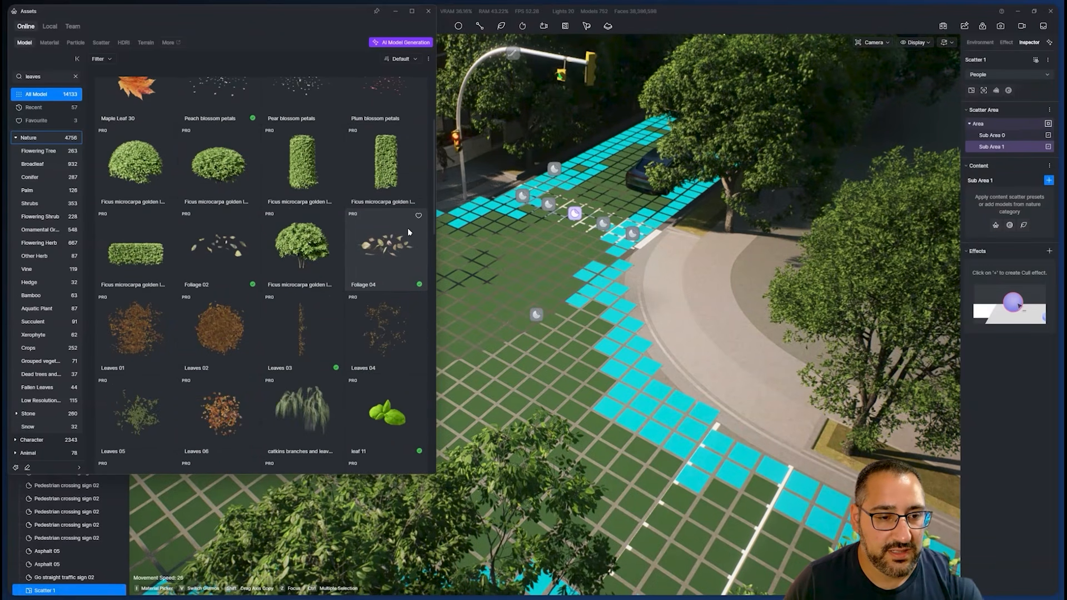
{"action": "scroll", "coordinate": [390, 231], "scroll_direction": "down", "scroll_amount": 6}
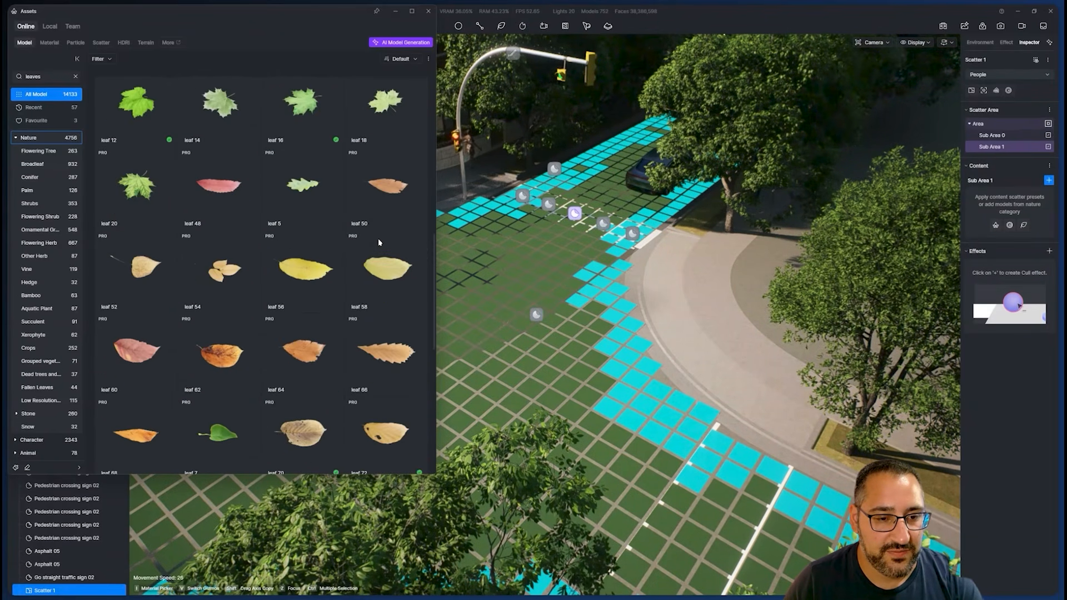
{"action": "scroll", "coordinate": [379, 243], "scroll_direction": "down", "scroll_amount": 2}
{"action": "scroll", "coordinate": [378, 278], "scroll_direction": "up", "scroll_amount": 3}
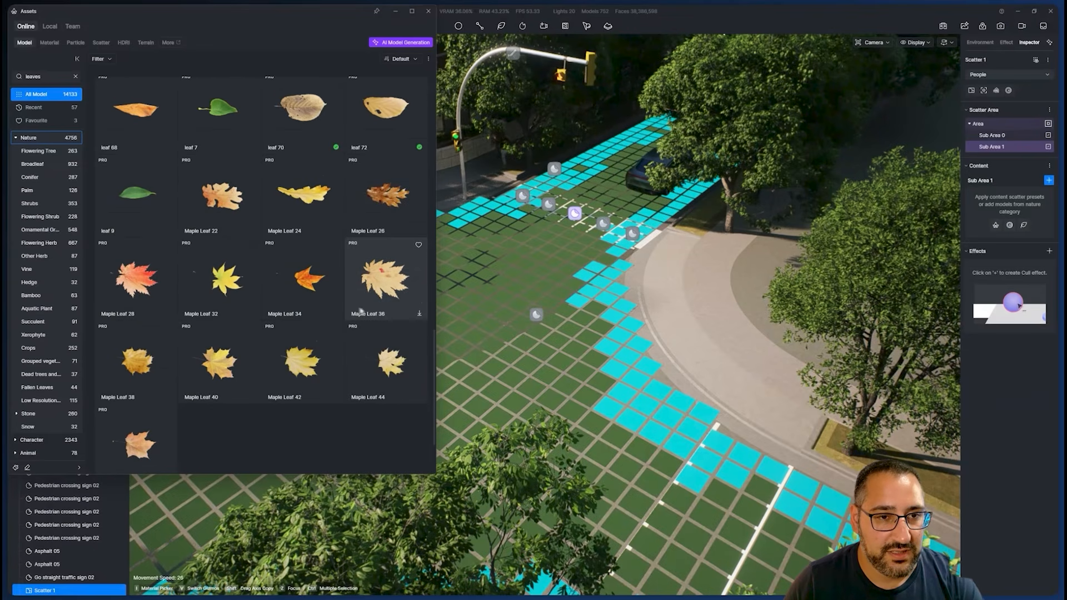
{"action": "scroll", "coordinate": [371, 328], "scroll_direction": "up", "scroll_amount": 6}
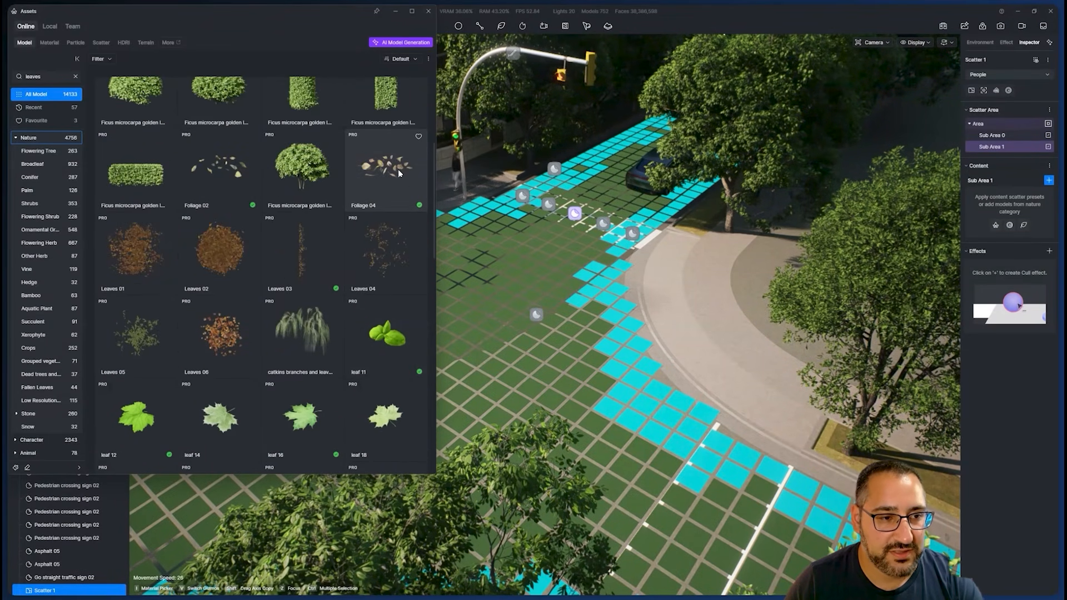
{"action": "left_click", "coordinate": [398, 169]}
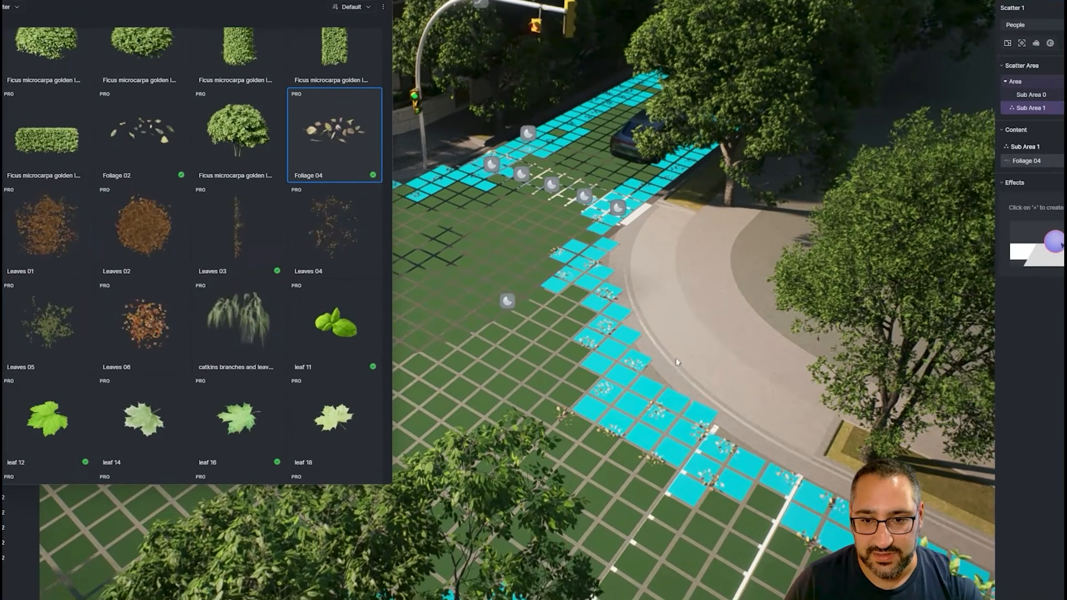
Hide the scatter highlights on the road to reveal the actual surface along the curb
{"action": "scroll", "coordinate": [723, 396], "scroll_direction": "up", "scroll_amount": 6}
{"action": "scroll", "coordinate": [722, 392], "scroll_direction": "down", "scroll_amount": 6}
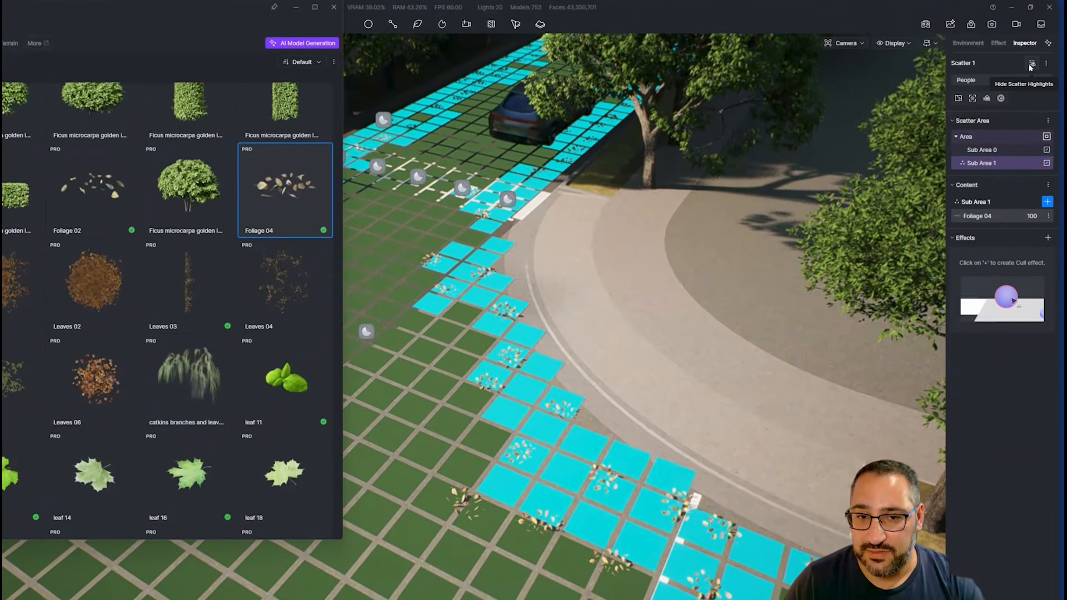
{"action": "left_click", "coordinate": [1031, 65]}
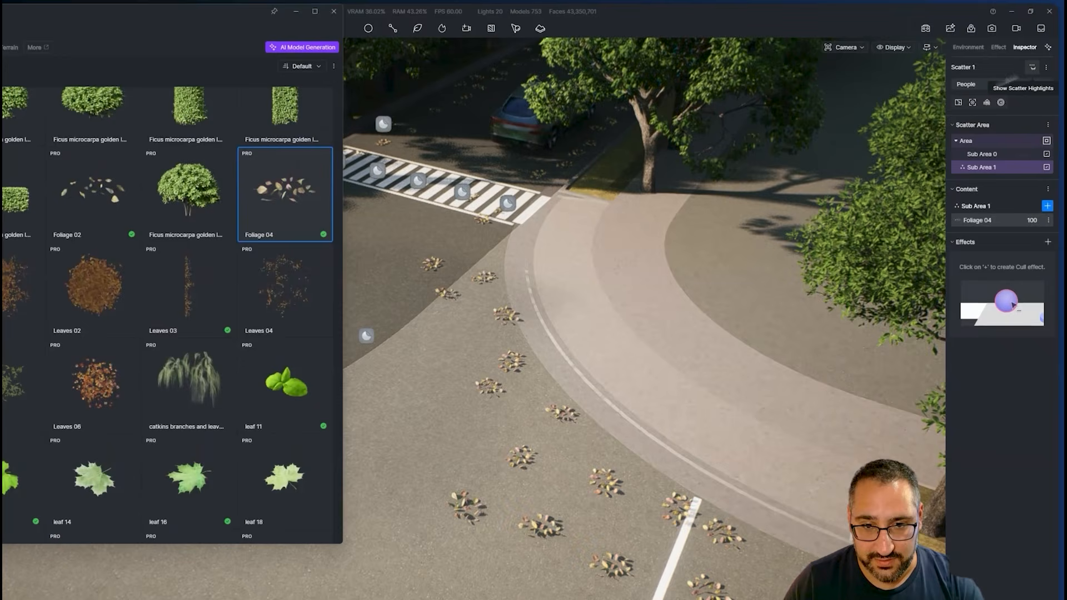
Examine the scattered leaf clusters along the curb and the crossing from near and far
{"action": "scroll", "coordinate": [542, 408], "scroll_direction": "down", "scroll_amount": 4}
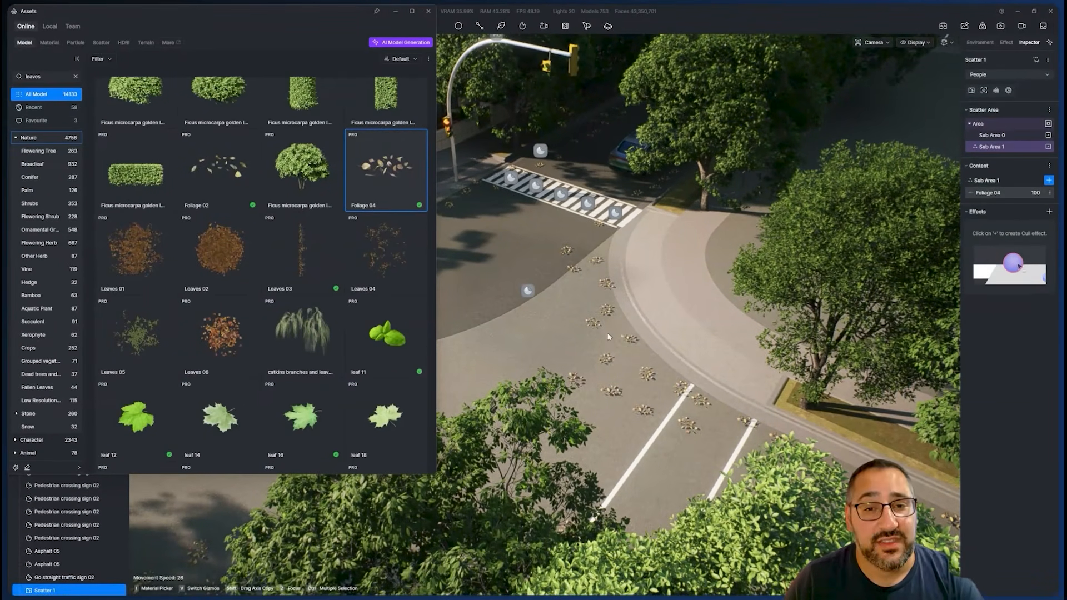
{"action": "scroll", "coordinate": [609, 337], "scroll_direction": "up", "scroll_amount": 8}
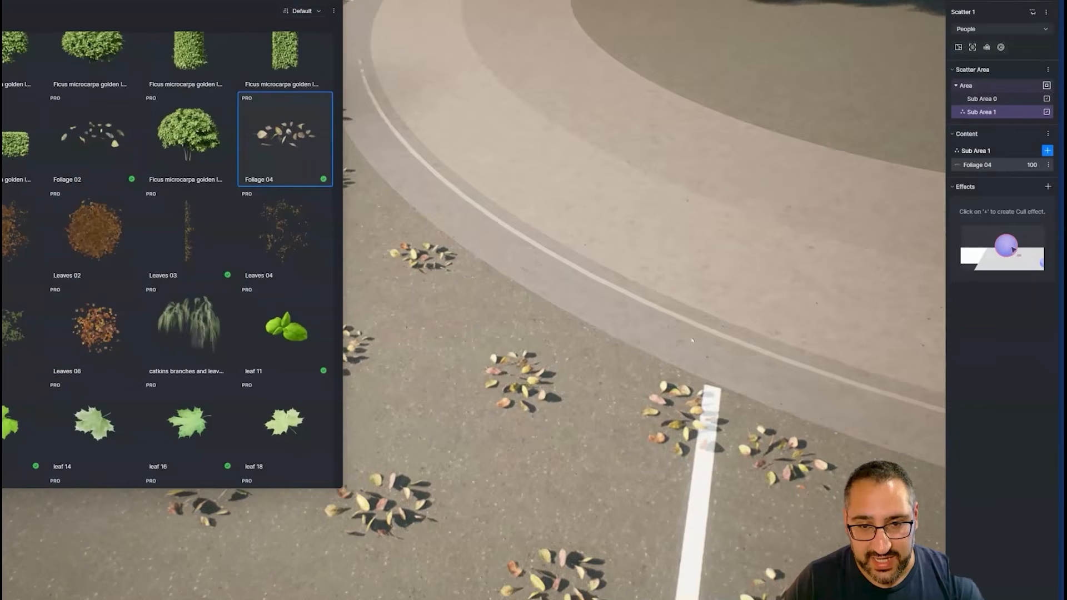
{"action": "scroll", "coordinate": [692, 340], "scroll_direction": "up", "scroll_amount": 3}
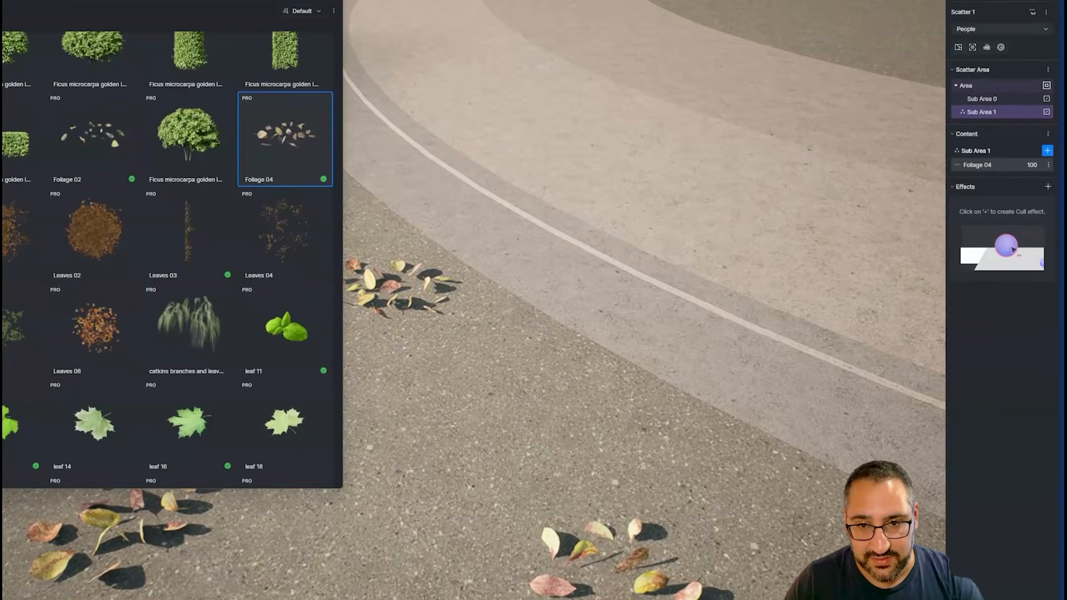
{"action": "right_click_drag", "start_coordinate": [600, 305], "coordinate": [561, 165]}
{"action": "scroll", "coordinate": [562, 165], "scroll_direction": "up", "scroll_amount": 3}
{"action": "scroll", "coordinate": [562, 165], "scroll_direction": "down", "scroll_amount": 6}
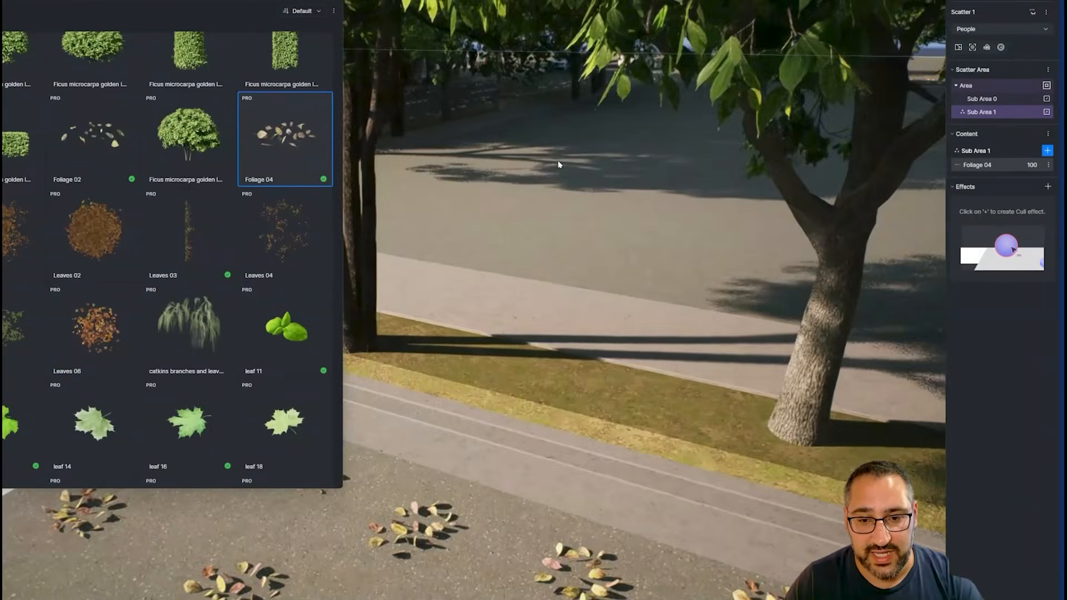
{"action": "right_click_drag", "start_coordinate": [624, 315], "coordinate": [441, 330]}
{"action": "scroll", "coordinate": [440, 330], "scroll_direction": "down", "scroll_amount": 5}
{"action": "scroll", "coordinate": [440, 330], "scroll_direction": "down", "scroll_amount": 6}
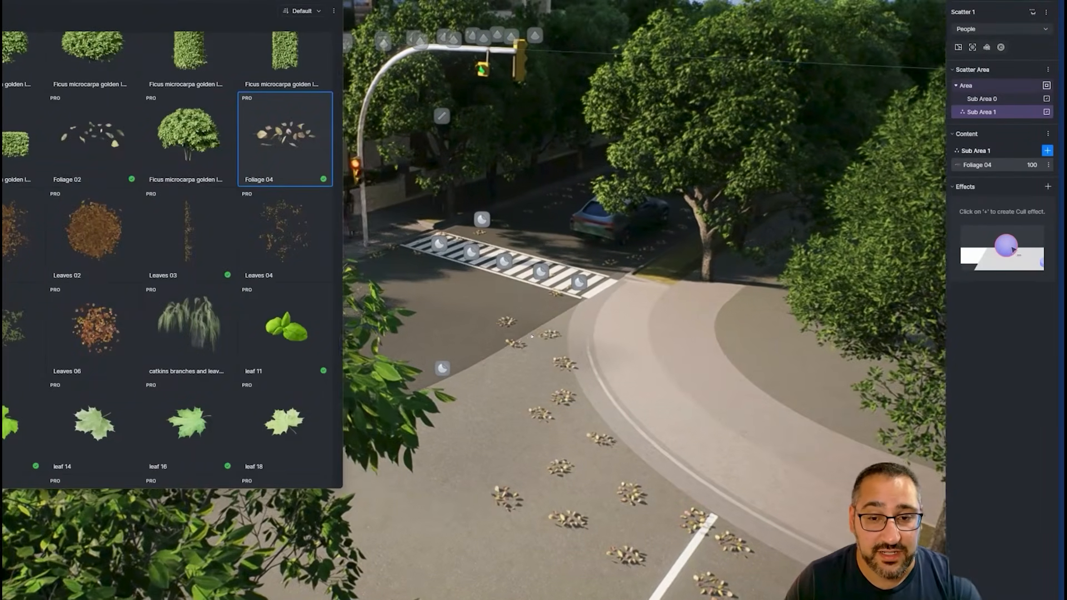
{"action": "right_click_drag", "start_coordinate": [532, 336], "coordinate": [676, 304]}
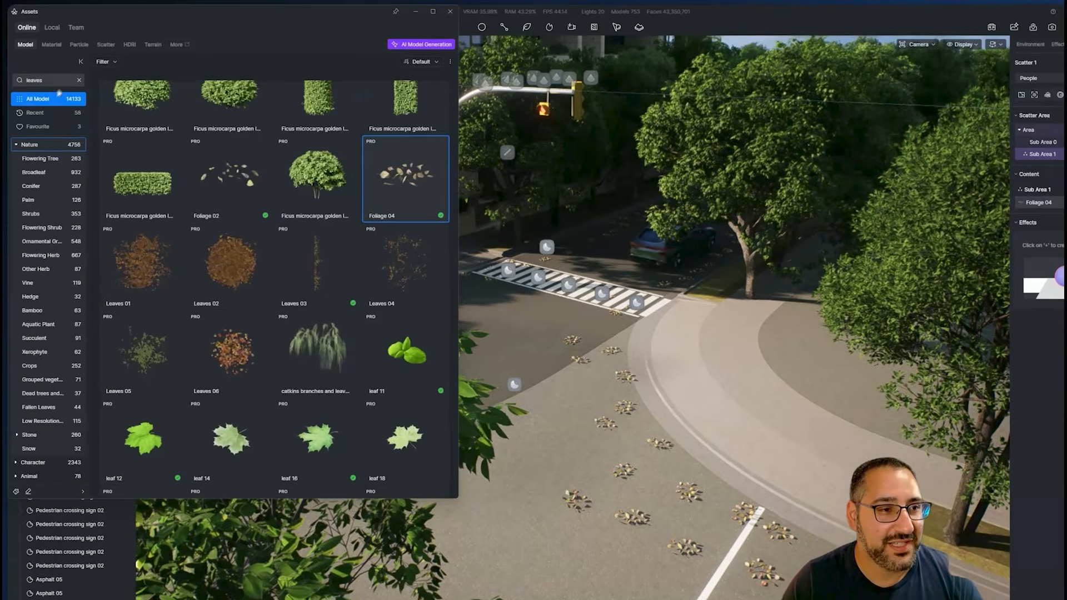
Search the model assets for "pebbles" and add Potted gray pebbles 91 to the content of Sub Area 1
{"action": "left_click", "coordinate": [75, 77]}
{"action": "left_click", "coordinate": [46, 77]}
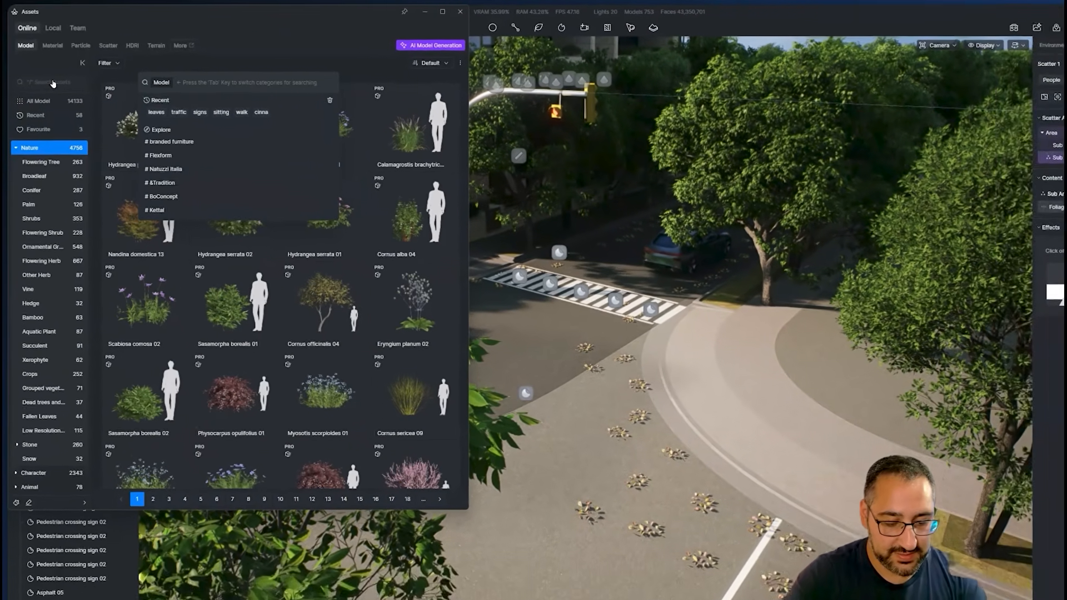
{"action": "type", "text": "pebbles"}
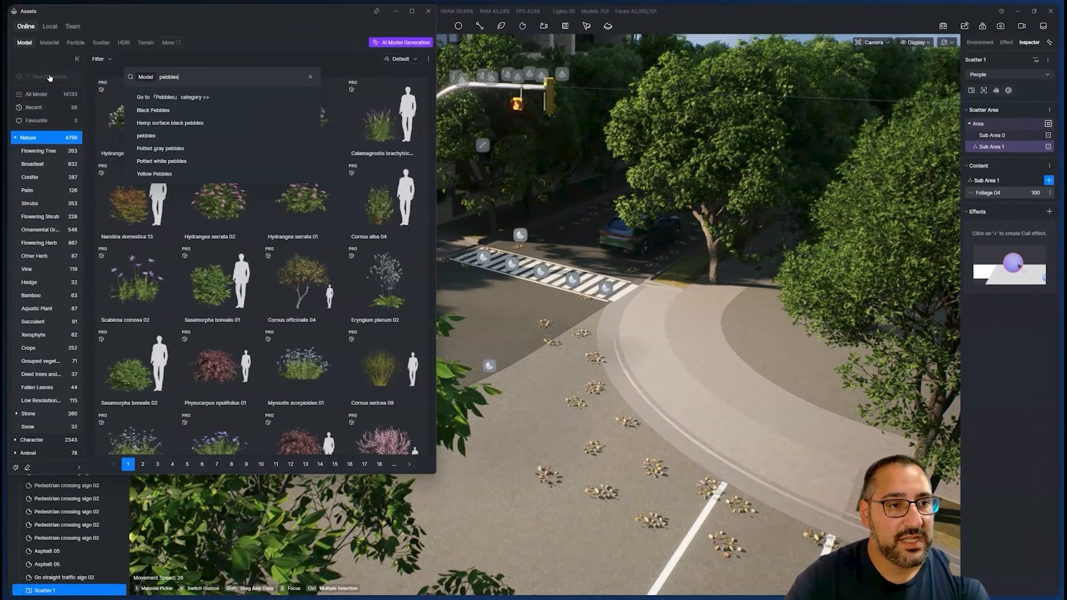
{"action": "key", "text": "Return"}
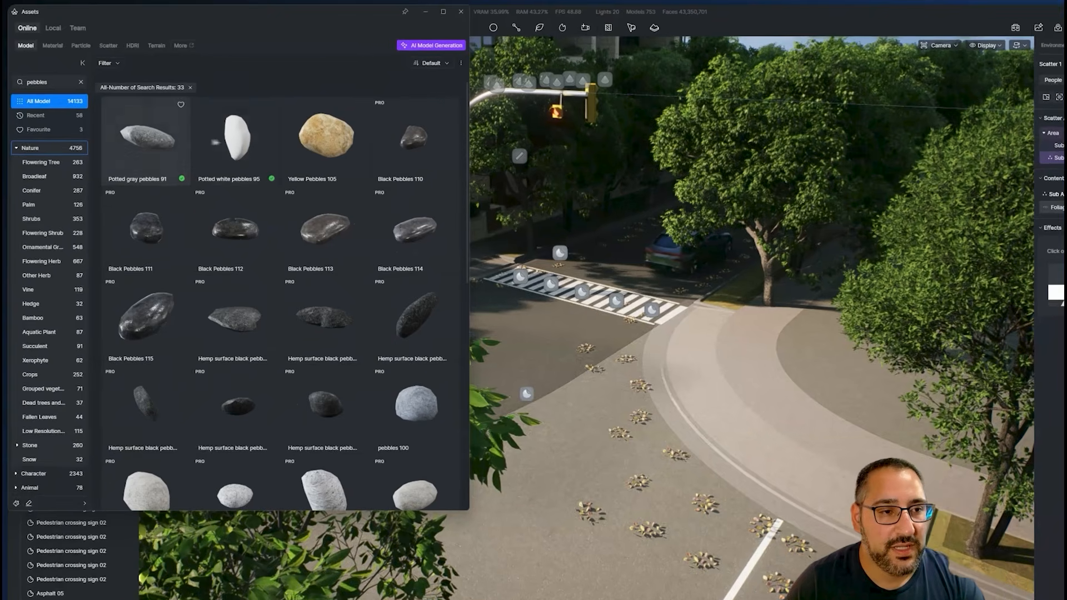
{"action": "left_click_drag", "start_coordinate": [137, 128], "coordinate": [1009, 223]}
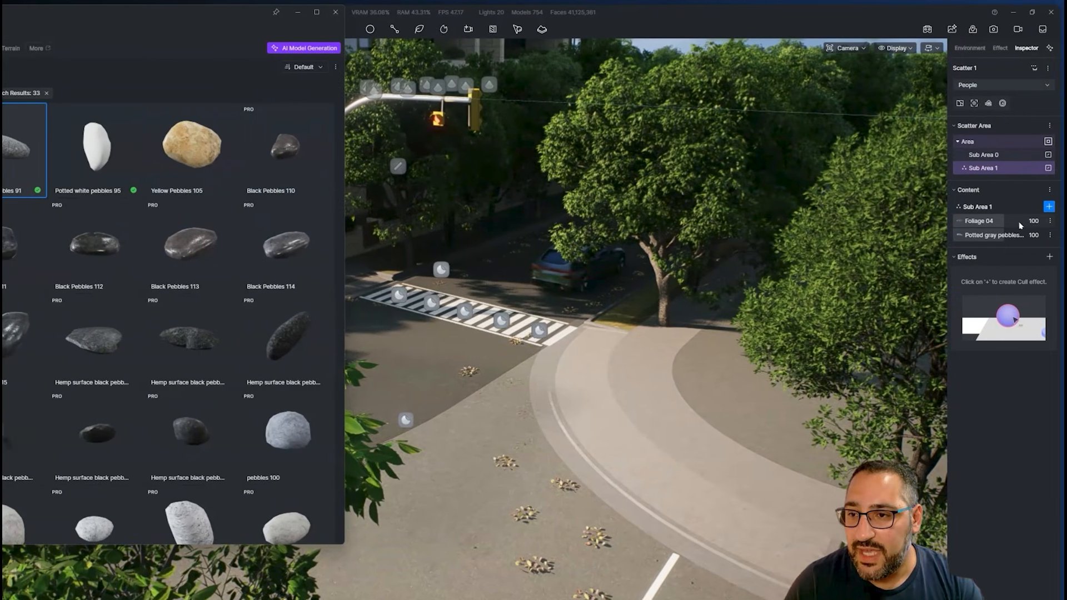
Remove Foliage 04 from the content of Sub Area 1 and inspect the pebbles beside the curb up close
{"action": "left_click", "coordinate": [1011, 223]}
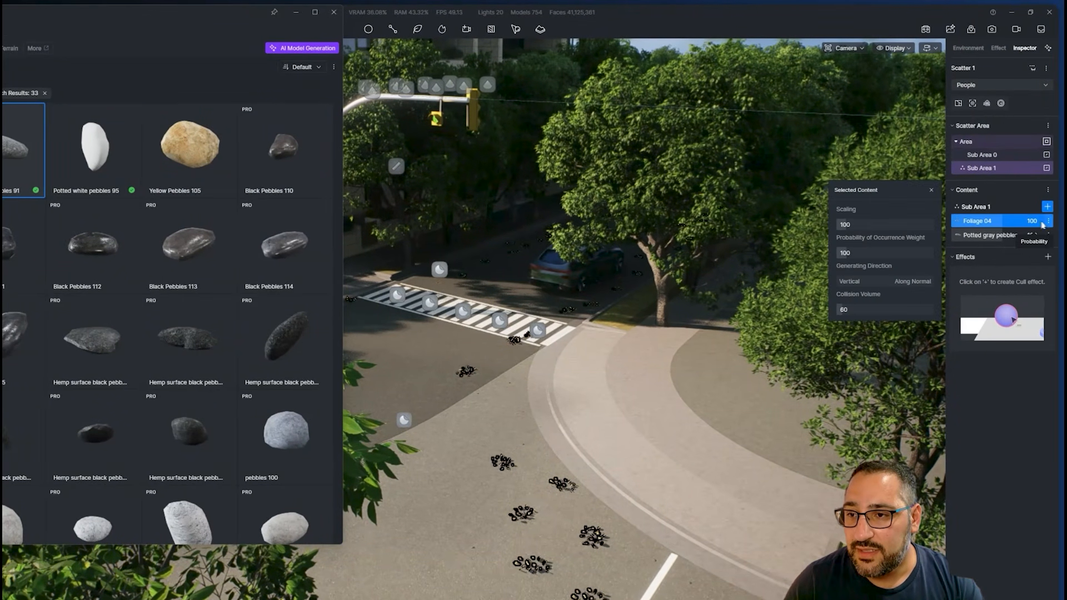
{"action": "left_click", "coordinate": [1039, 222]}
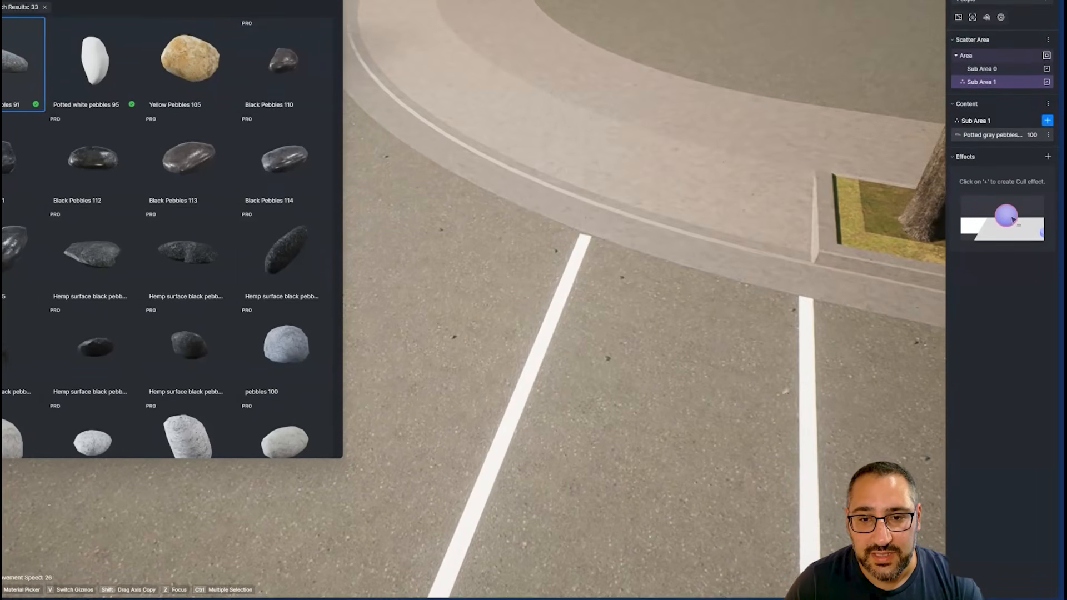
{"action": "scroll", "coordinate": [859, 346], "scroll_direction": "up", "scroll_amount": 6}
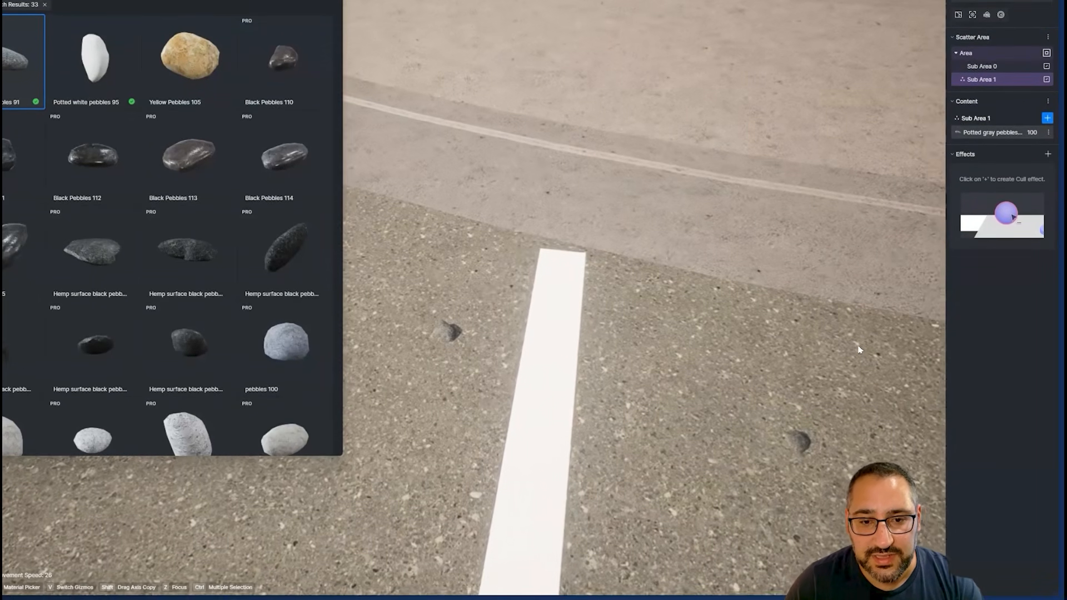
Set the occurrence probability of the potted gray pebbles in Sub Area 1 to 67
{"action": "right_click_drag", "start_coordinate": [859, 346], "coordinate": [635, 222]}
{"action": "scroll", "coordinate": [635, 222], "scroll_direction": "down", "scroll_amount": 6}
{"action": "scroll", "coordinate": [634, 222], "scroll_direction": "down", "scroll_amount": 4}
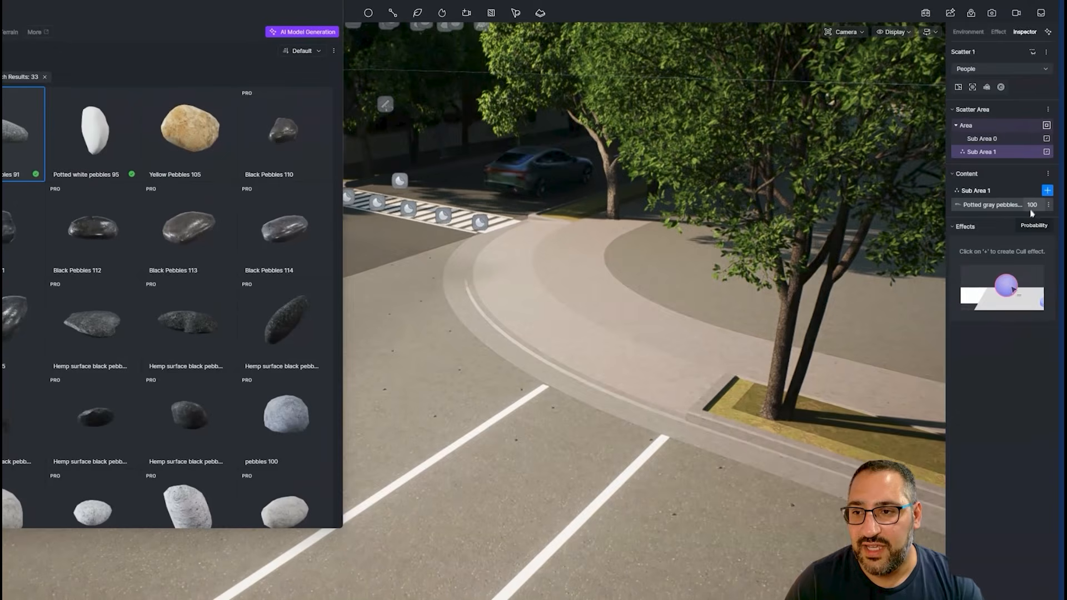
{"action": "left_click", "coordinate": [1035, 132]}
{"action": "type", "text": "67"}
{"action": "key", "text": "Return"}
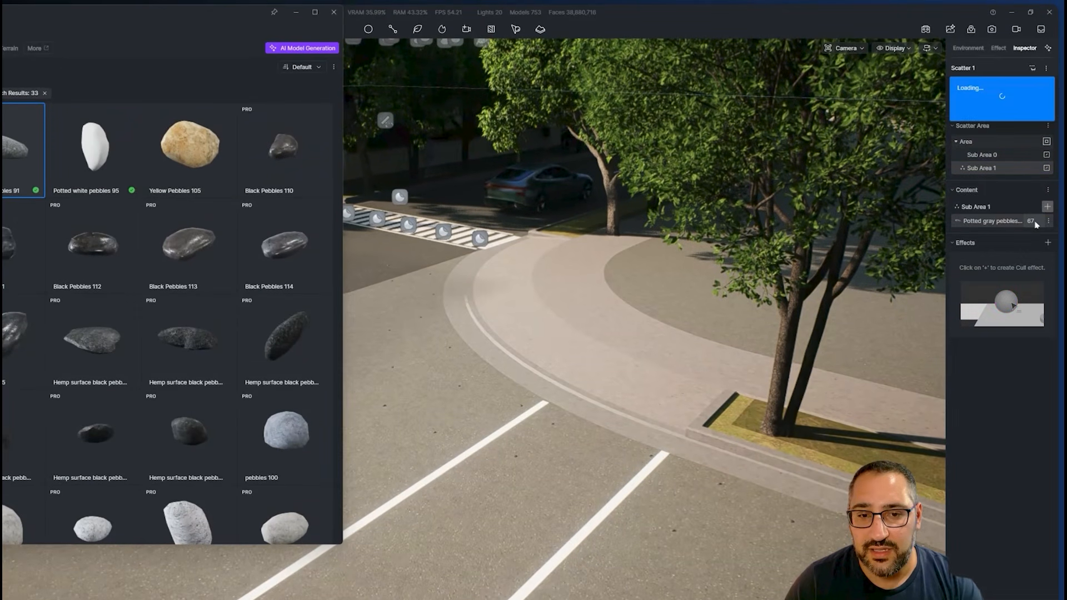
Reduce the scatter density of Sub Area 1 to 25 pt per 100 m²
{"action": "left_click", "coordinate": [1003, 222]}
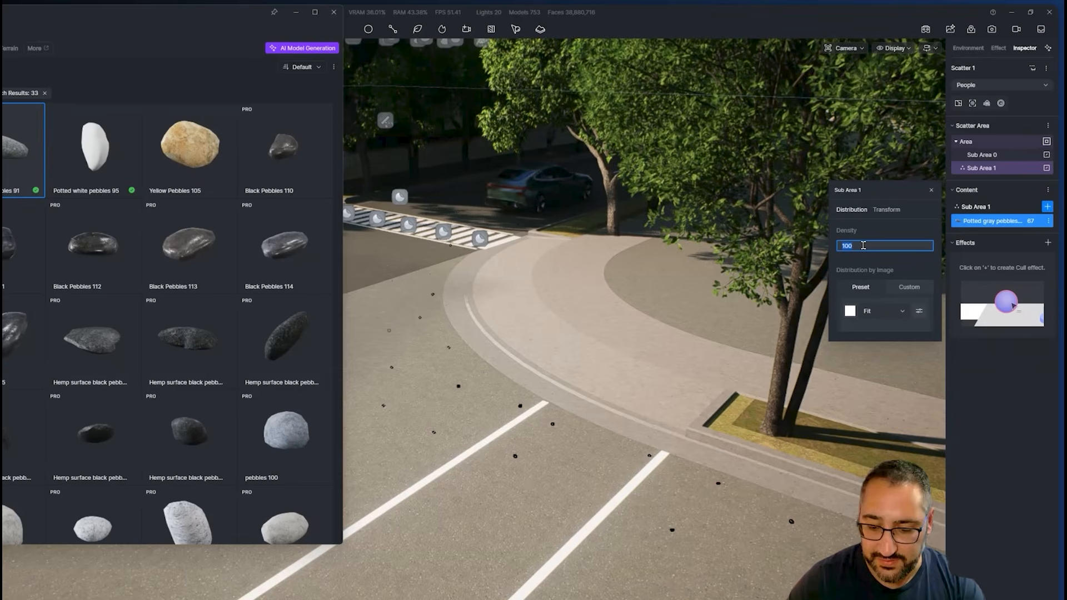
{"action": "type", "text": "25"}
{"action": "key", "text": "Return"}
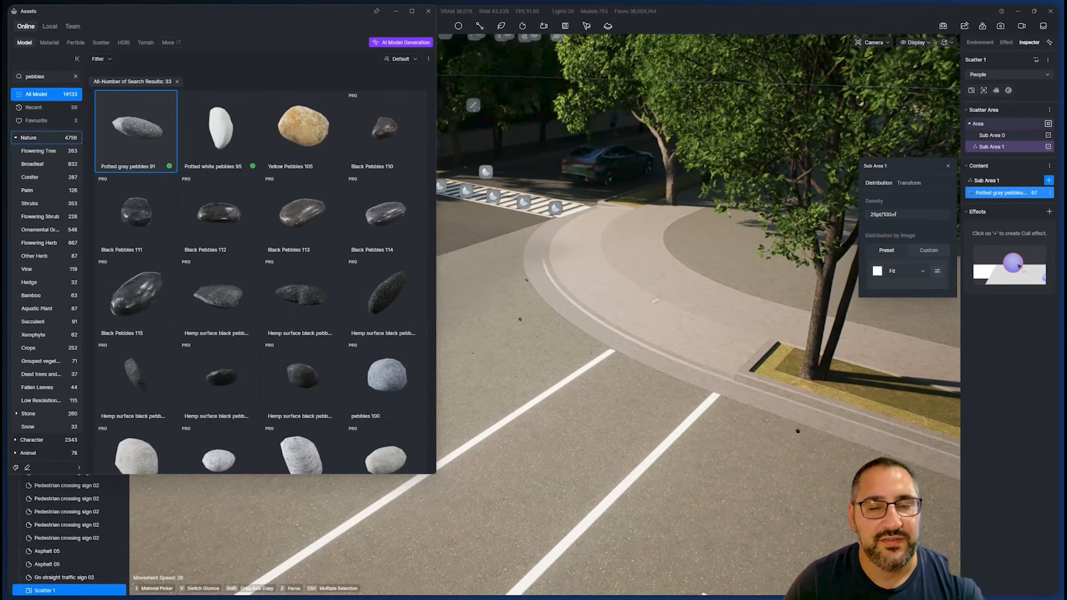
{"action": "scroll", "coordinate": [633, 307], "scroll_direction": "up", "scroll_amount": 5}
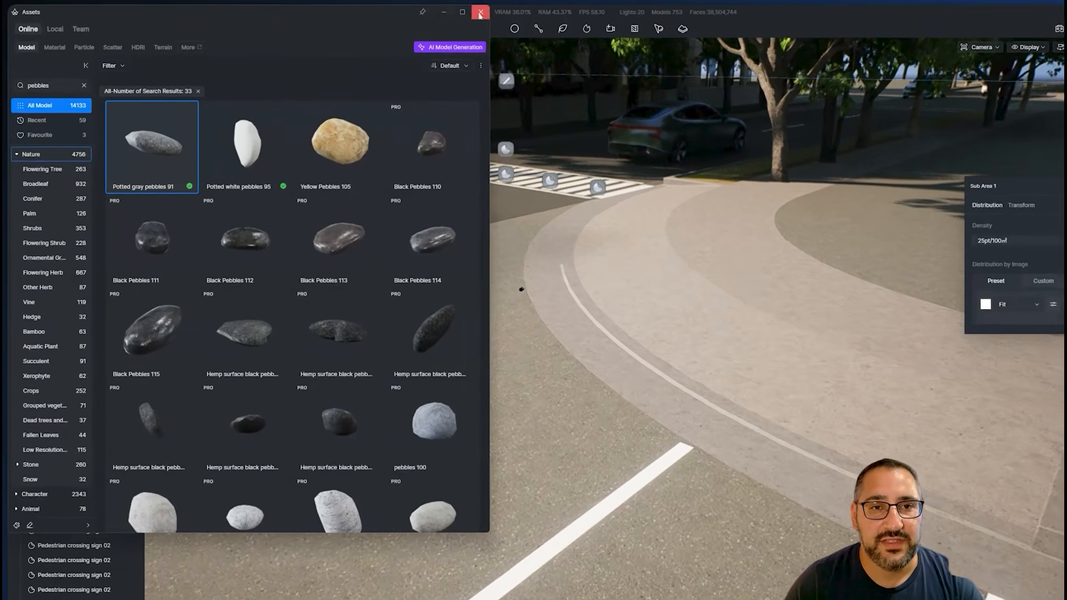
Close the asset library and create a new custom scatter area from the curb gutter material along the road edge
{"action": "left_click", "coordinate": [428, 11]}
{"action": "left_click", "coordinate": [587, 26]}
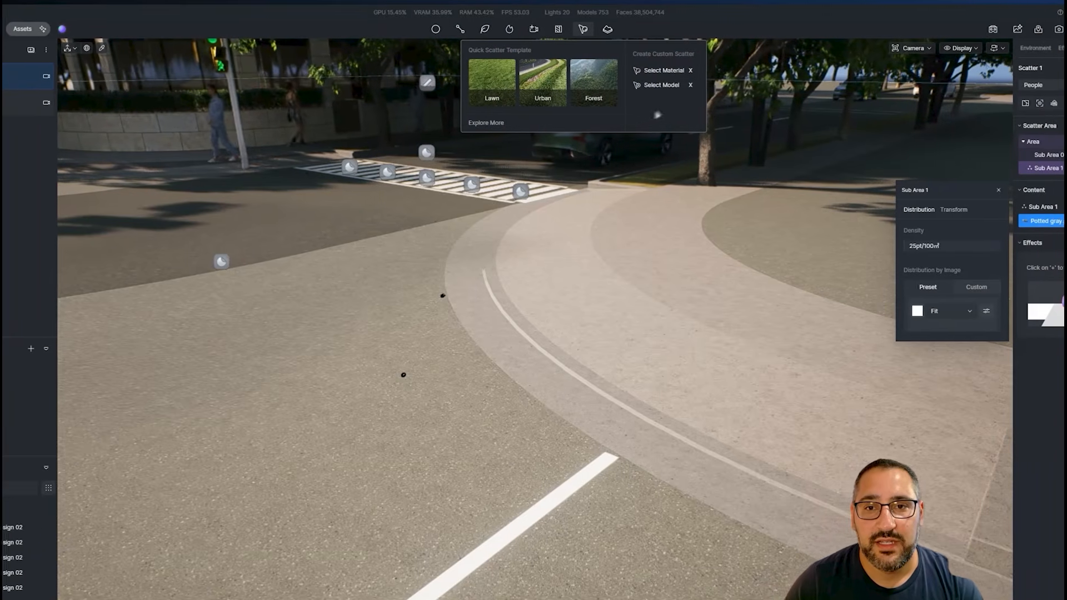
{"action": "left_click", "coordinate": [670, 70]}
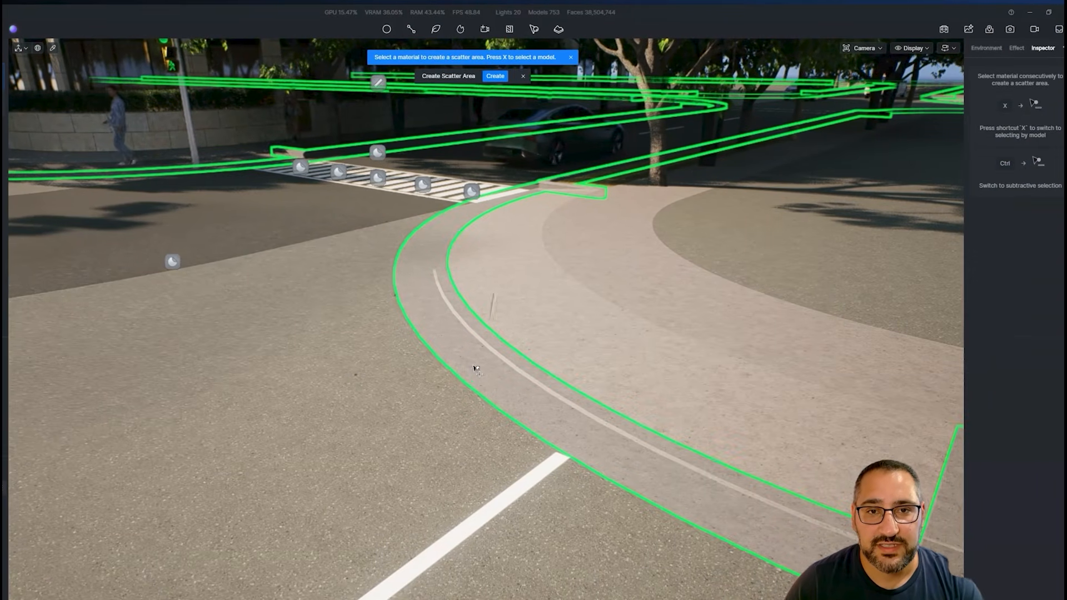
{"action": "left_click", "coordinate": [495, 76]}
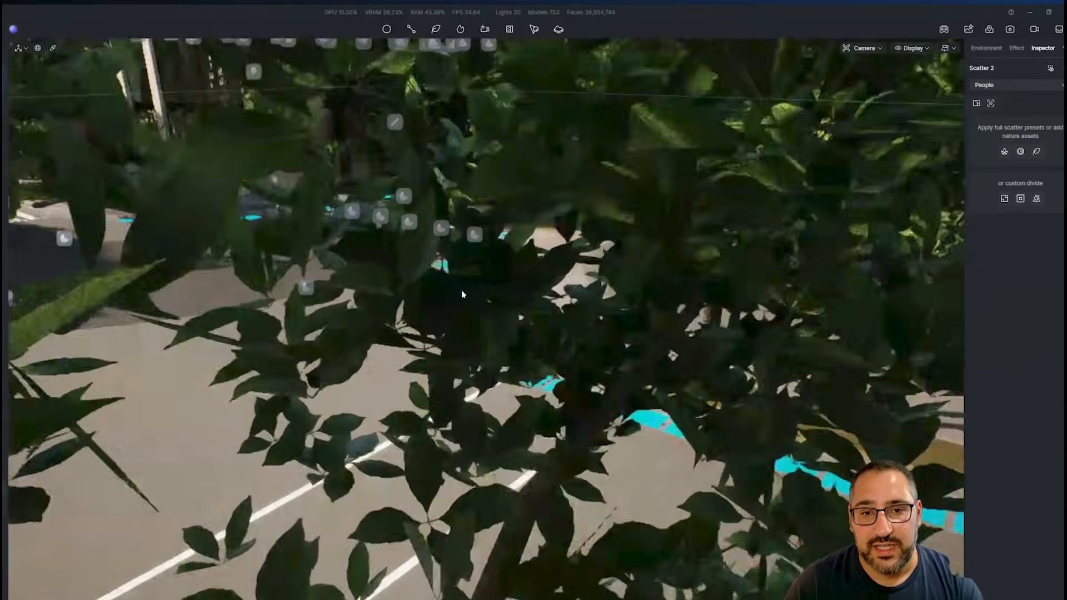
Search the model assets for "leaves" and add leaf 14, leaf 16 and leaf 18 to the new scatter's content
{"action": "middle_click_drag", "start_coordinate": [464, 295], "coordinate": [678, 356]}
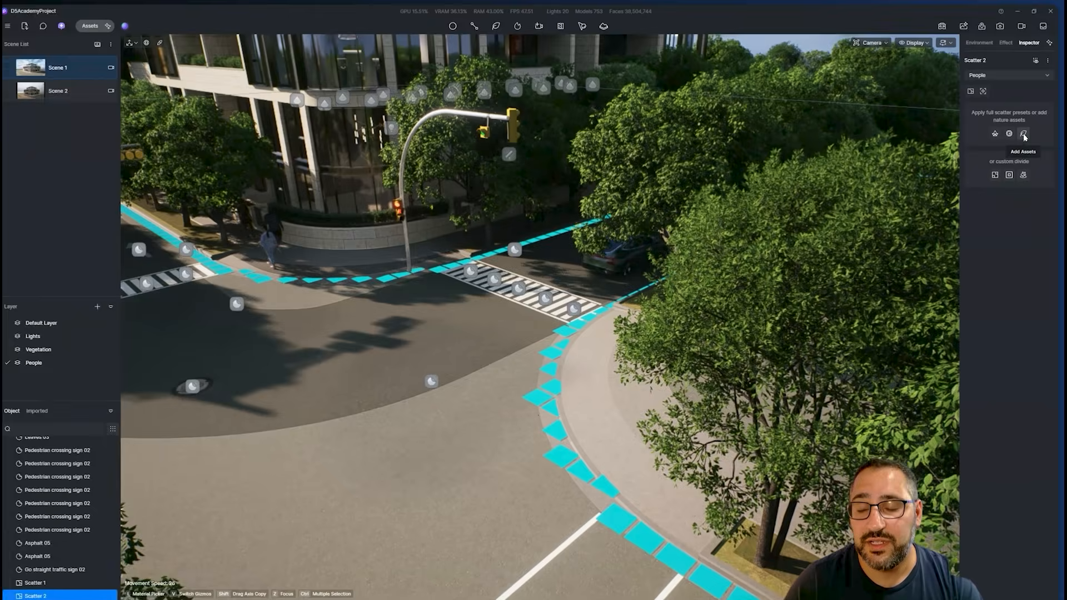
{"action": "left_click", "coordinate": [1023, 132]}
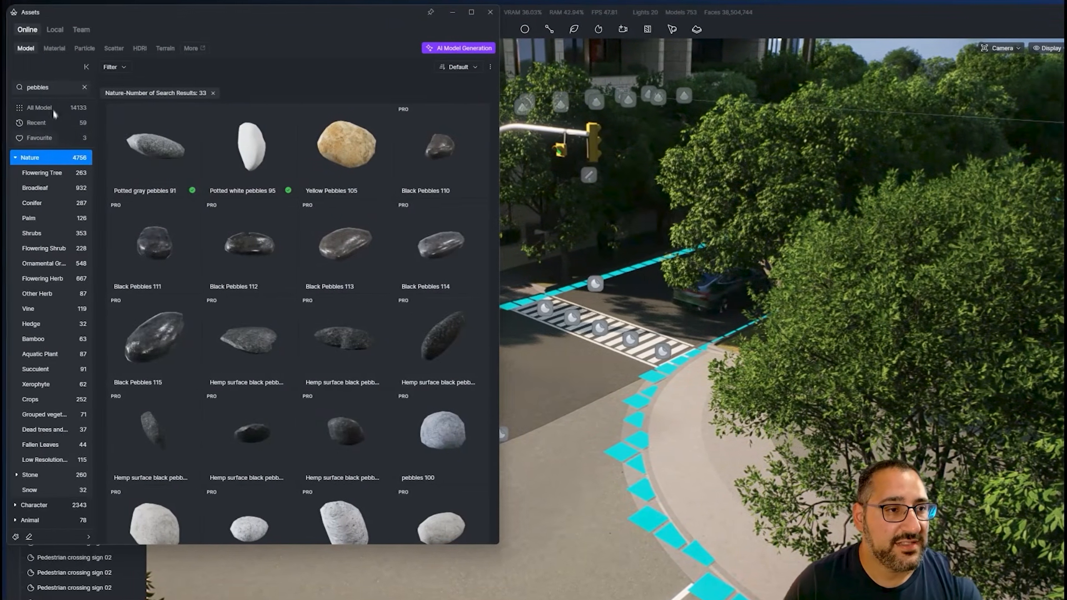
{"action": "left_click", "coordinate": [41, 88]}
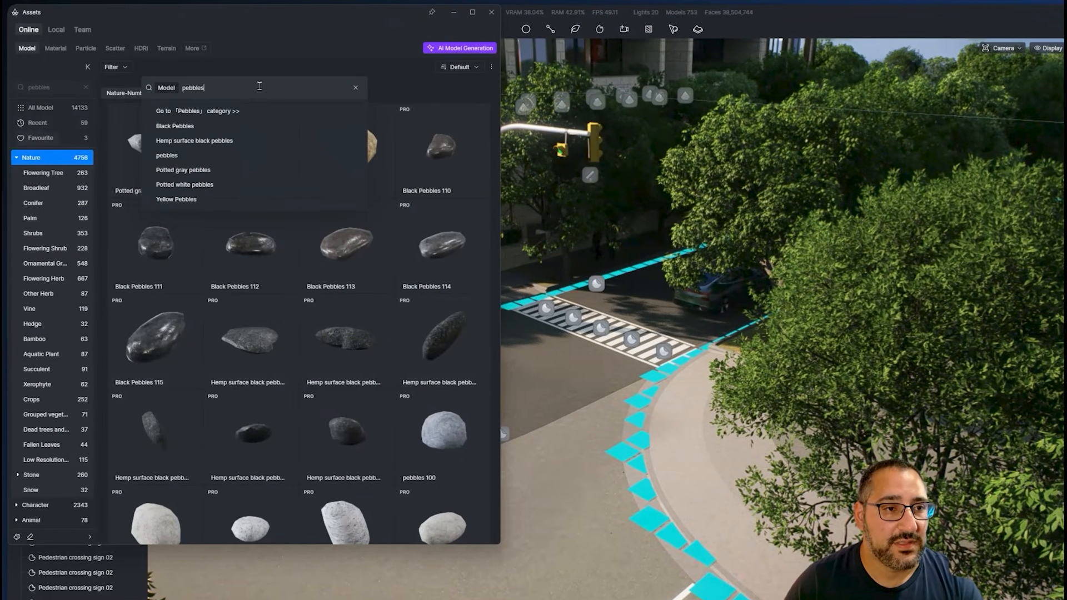
{"action": "type", "text": "leaves"}
{"action": "key", "text": "Return"}
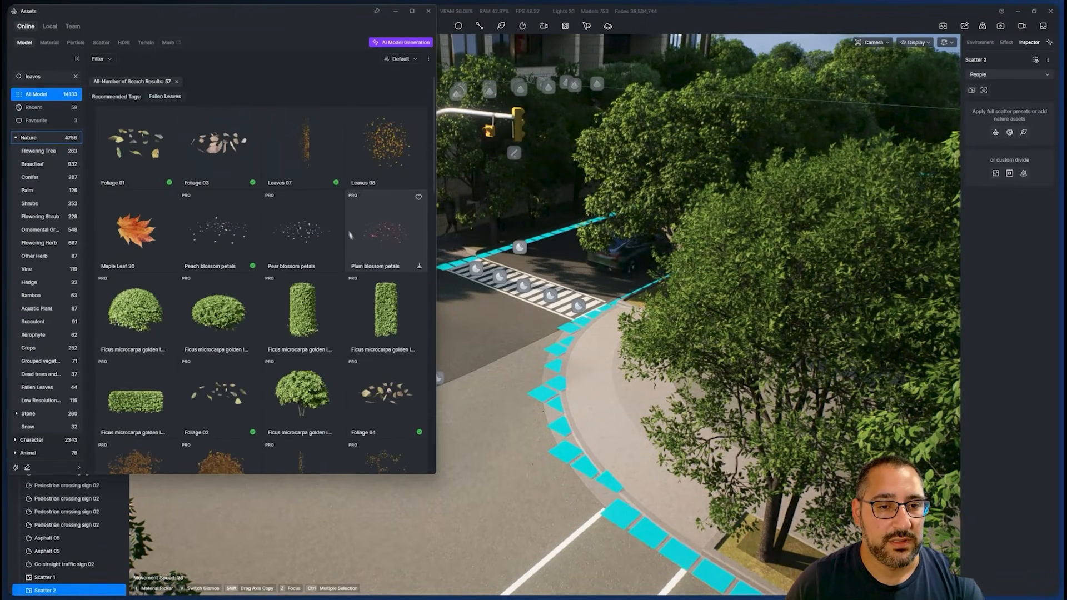
{"action": "scroll", "coordinate": [350, 235], "scroll_direction": "down", "scroll_amount": 1}
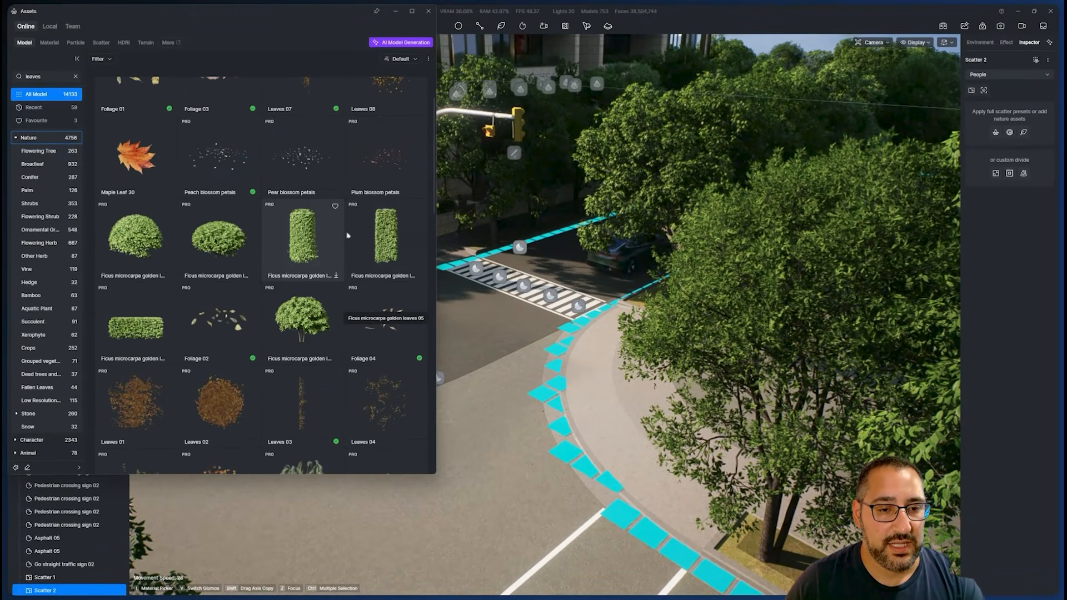
{"action": "scroll", "coordinate": [391, 364], "scroll_direction": "down", "scroll_amount": 3}
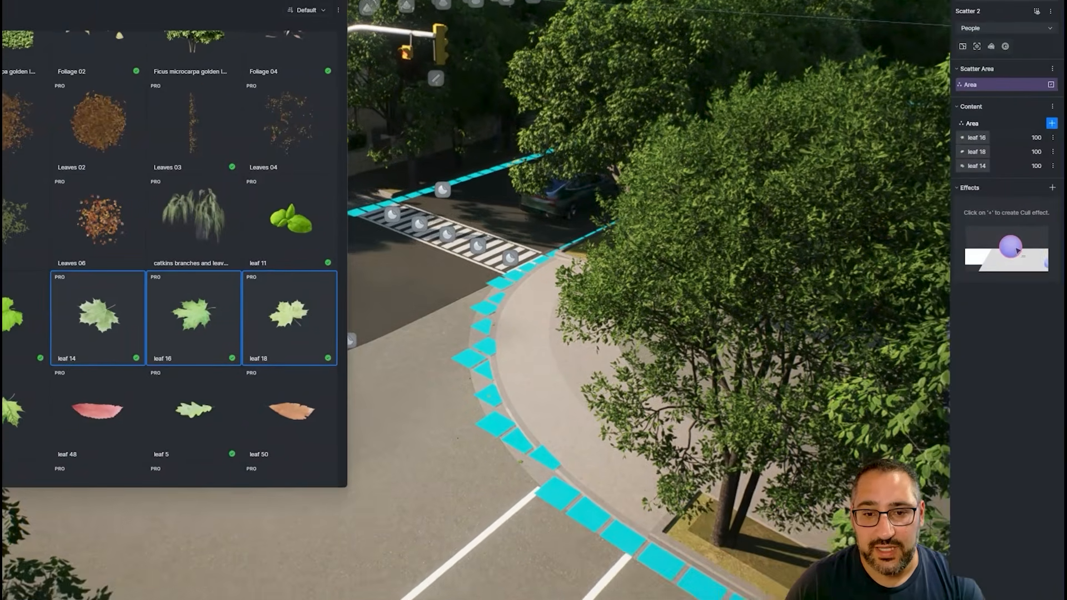
Set the leaf scatter area's cluster size to 4.88 m and the scaling of leaf 16 to 124
{"action": "scroll", "coordinate": [634, 475], "scroll_direction": "up", "scroll_amount": 8}
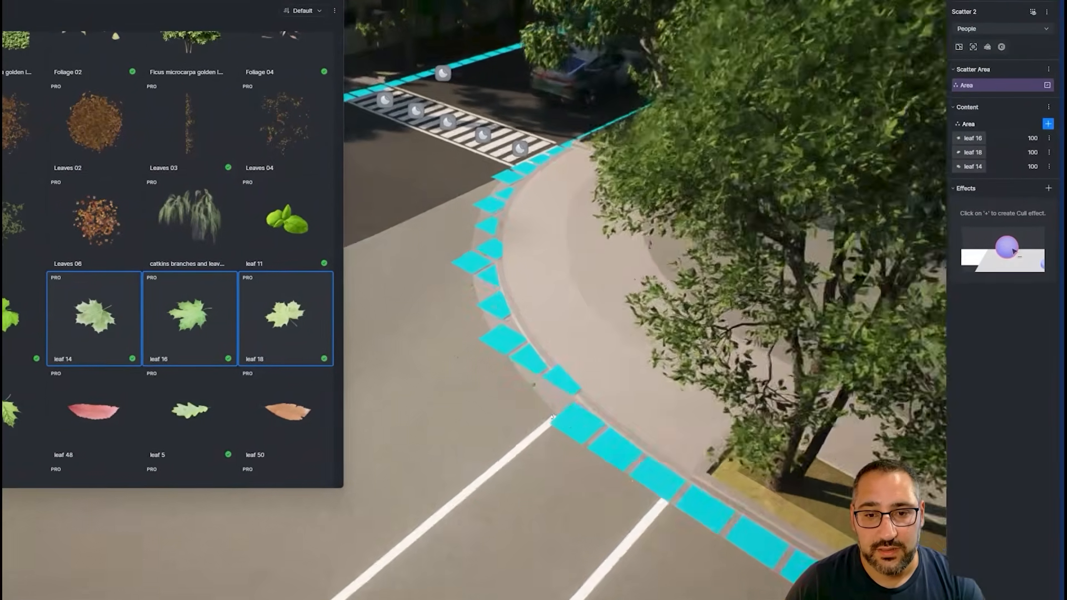
{"action": "scroll", "coordinate": [560, 432], "scroll_direction": "up", "scroll_amount": 5}
{"action": "scroll", "coordinate": [624, 422], "scroll_direction": "down", "scroll_amount": 4}
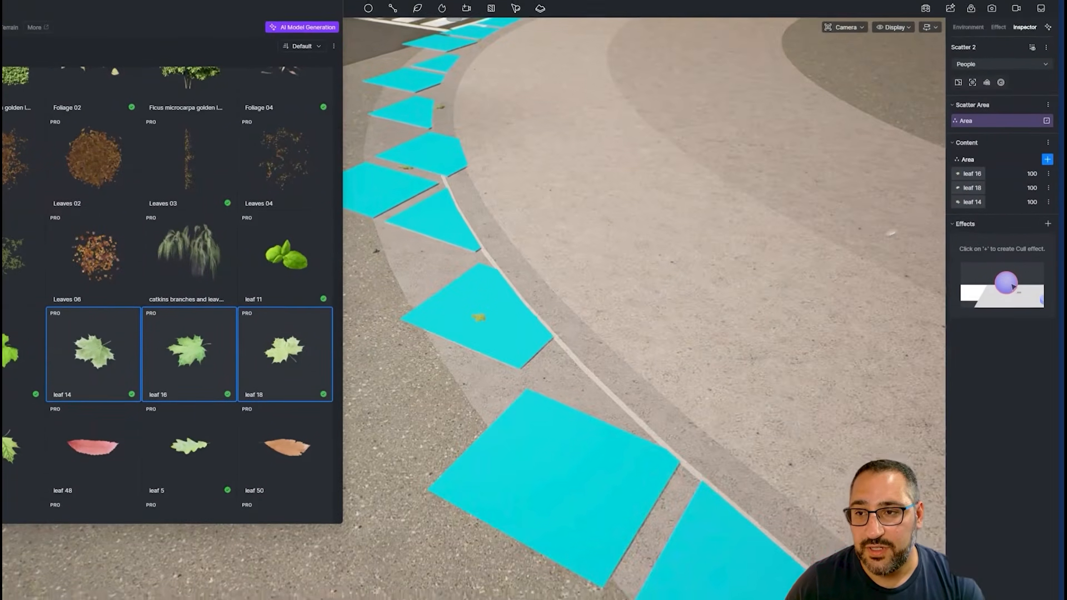
{"action": "left_click", "coordinate": [1001, 179]}
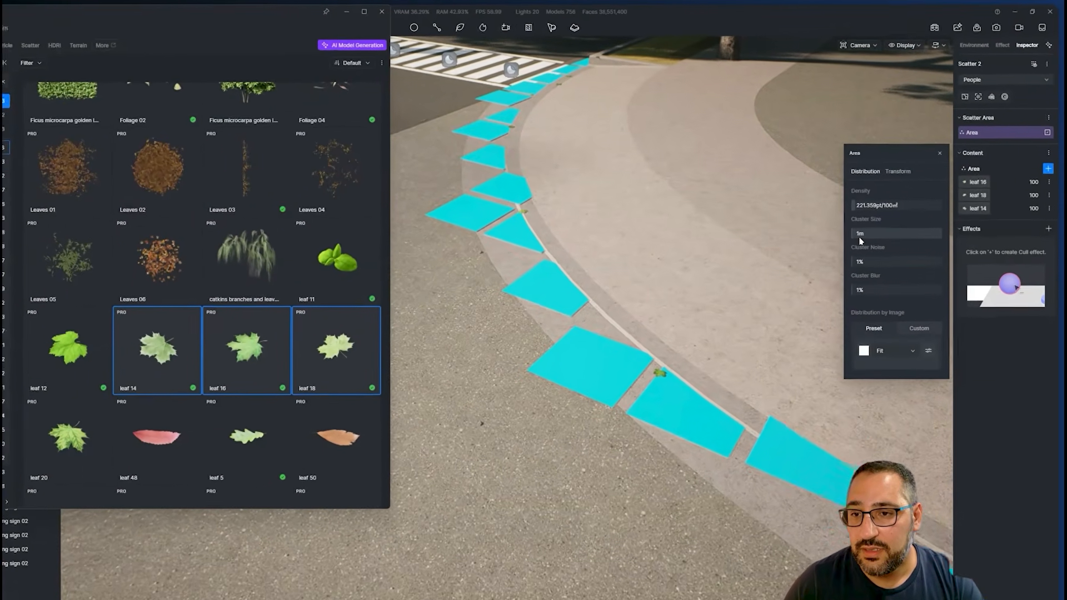
{"action": "left_click_drag", "start_coordinate": [872, 218], "coordinate": [877, 218]}
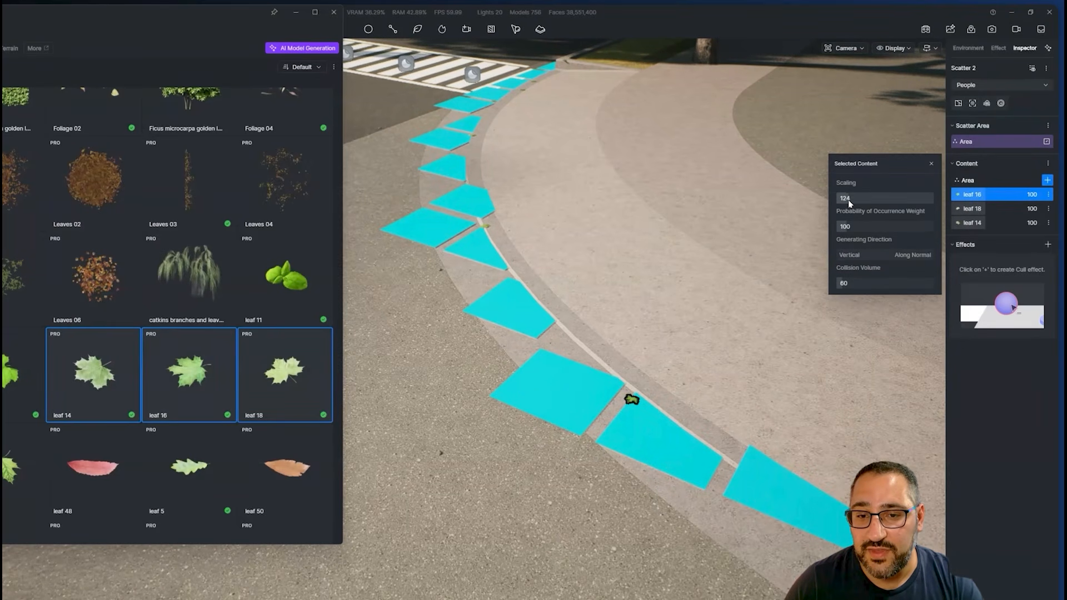
{"action": "scroll", "coordinate": [546, 253], "scroll_direction": "down", "scroll_amount": 10}
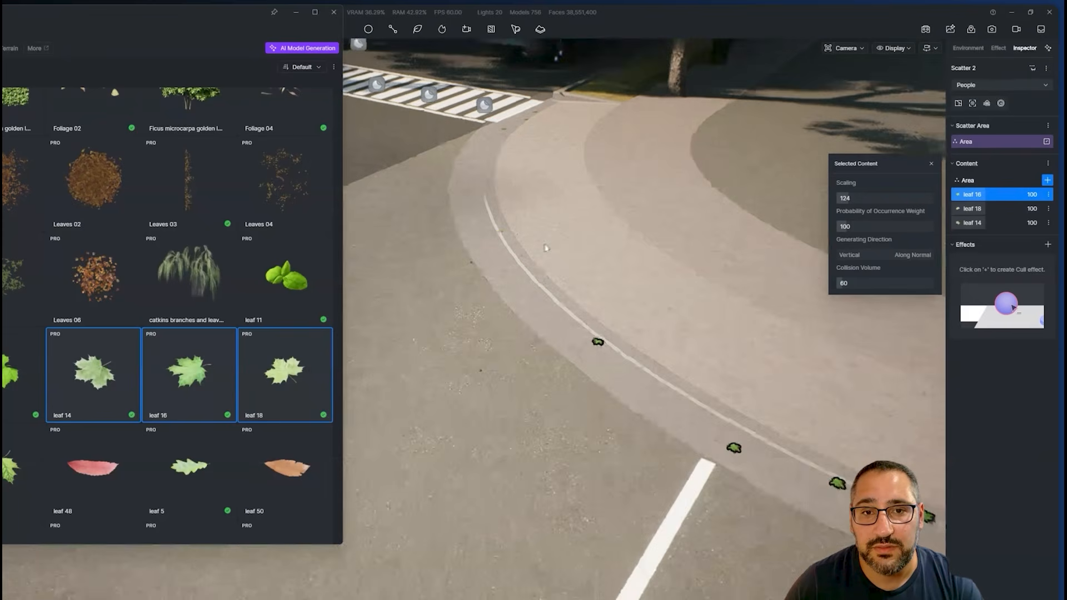
{"action": "scroll", "coordinate": [623, 214], "scroll_direction": "up", "scroll_amount": 10}
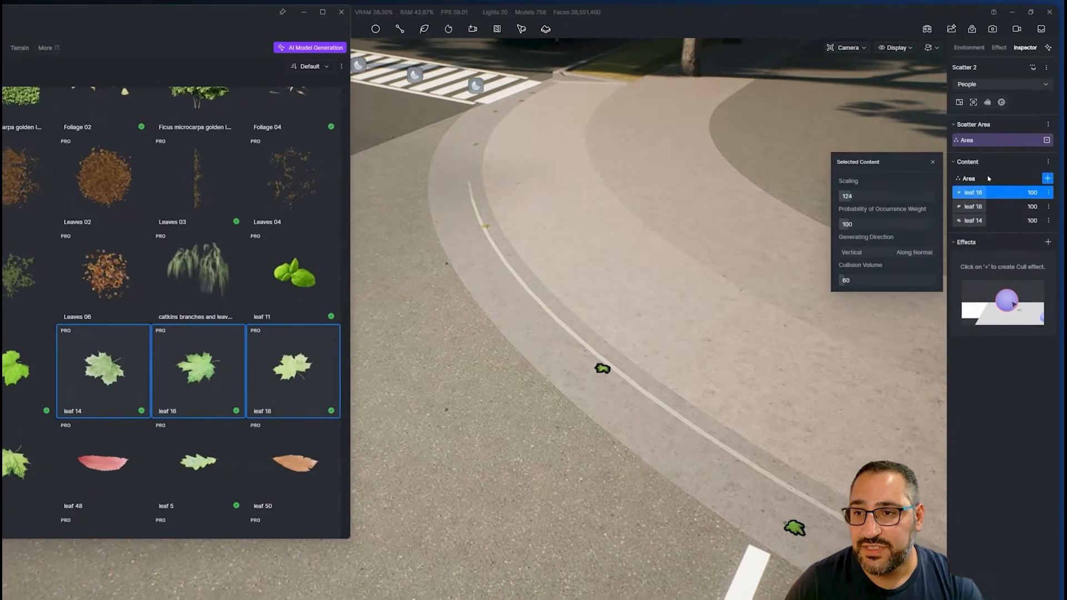
Set the density of the leaf scatter area along the curb to 300 pt per 100 m²
{"action": "left_click", "coordinate": [984, 158]}
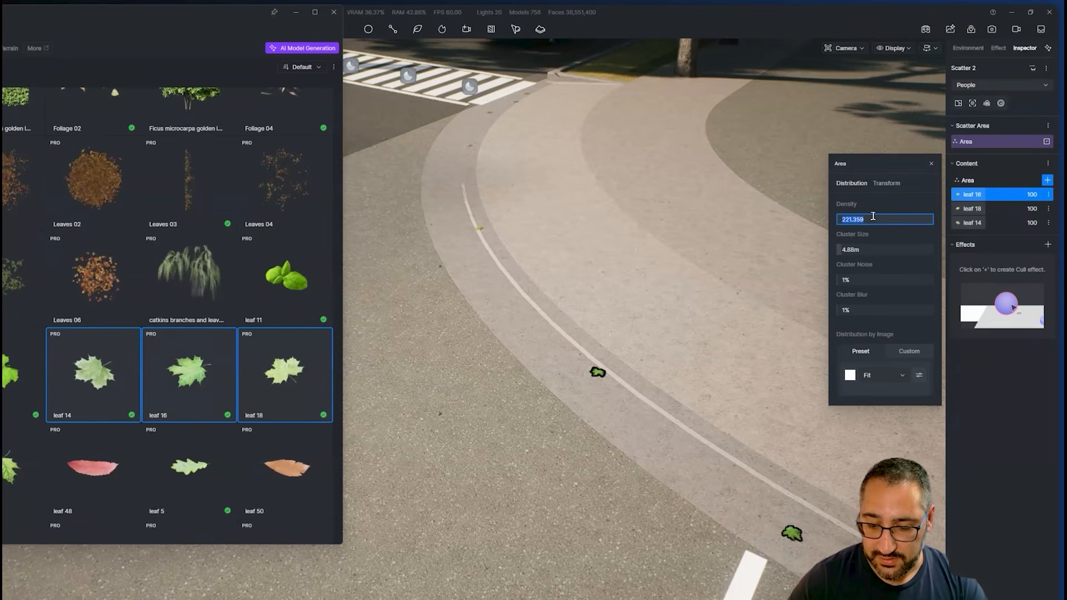
{"action": "type", "text": "300pt/100㎡"}
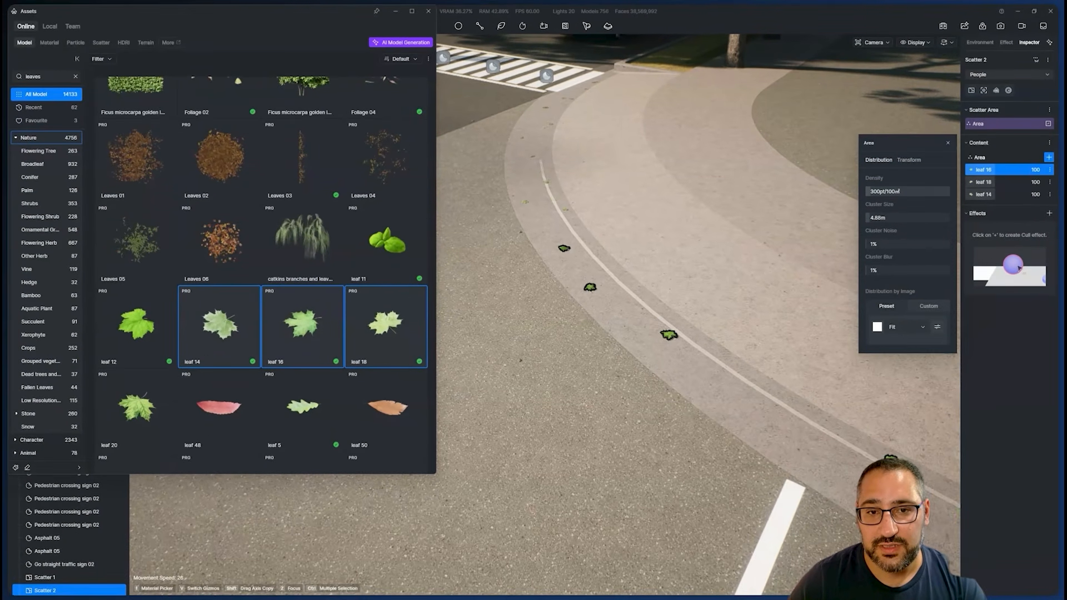
{"action": "scroll", "coordinate": [654, 267], "scroll_direction": "down", "scroll_amount": 8}
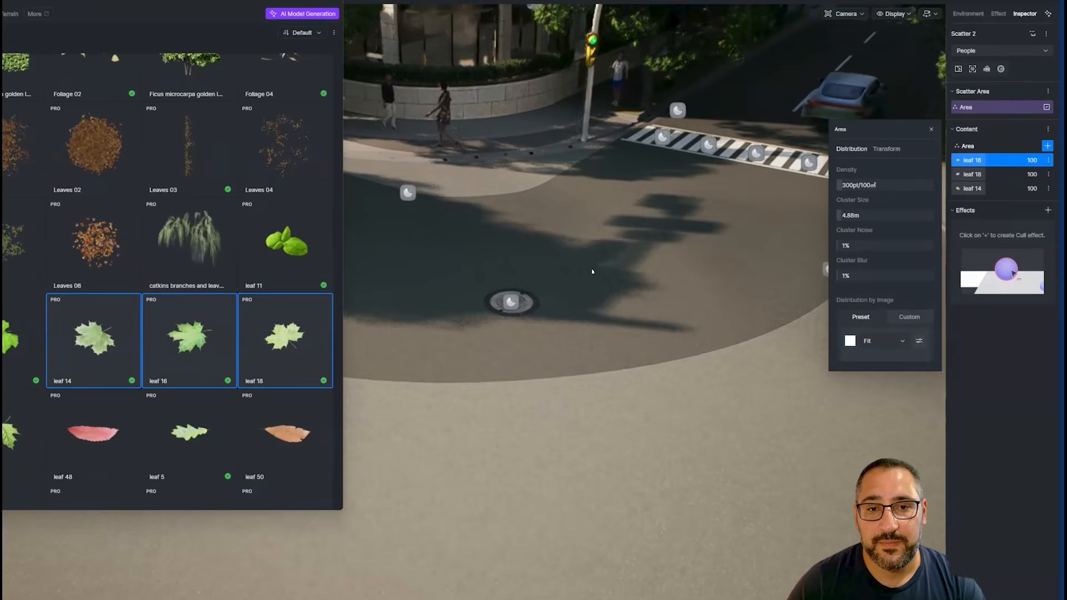
Deselect the scatter and examine the intersection and road surface from above and from street level
{"action": "key", "text": "w"}
{"action": "key", "text": "a"}
{"action": "left_click", "coordinate": [574, 239]}
{"action": "right_click_drag", "start_coordinate": [575, 239], "coordinate": [624, 155]}
{"action": "key", "text": "w"}
{"action": "scroll", "coordinate": [624, 155], "scroll_direction": "down", "scroll_amount": 10}
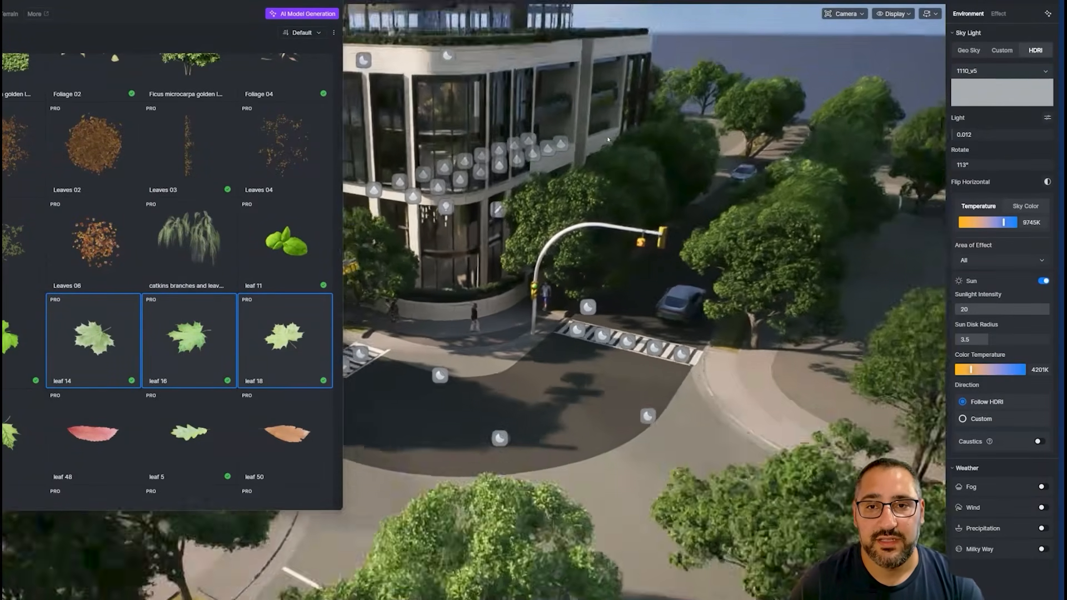
{"action": "scroll", "coordinate": [553, 581], "scroll_direction": "up", "scroll_amount": 8}
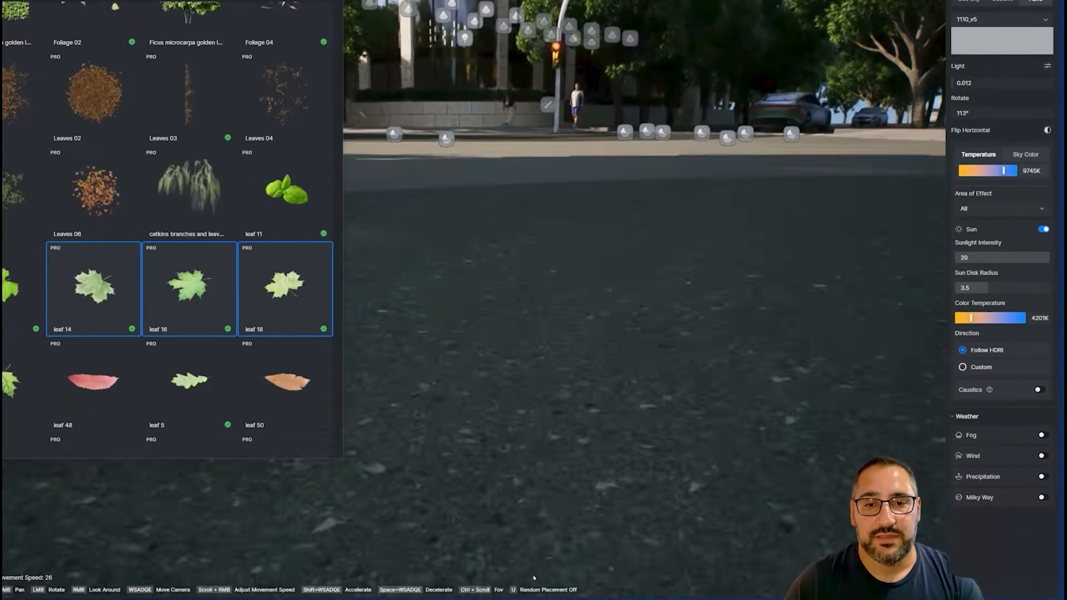
{"action": "scroll", "coordinate": [534, 579], "scroll_direction": "down", "scroll_amount": 2}
{"action": "right_click_drag", "start_coordinate": [534, 579], "coordinate": [494, 497]}
{"action": "scroll", "coordinate": [495, 477], "scroll_direction": "up", "scroll_amount": 4}
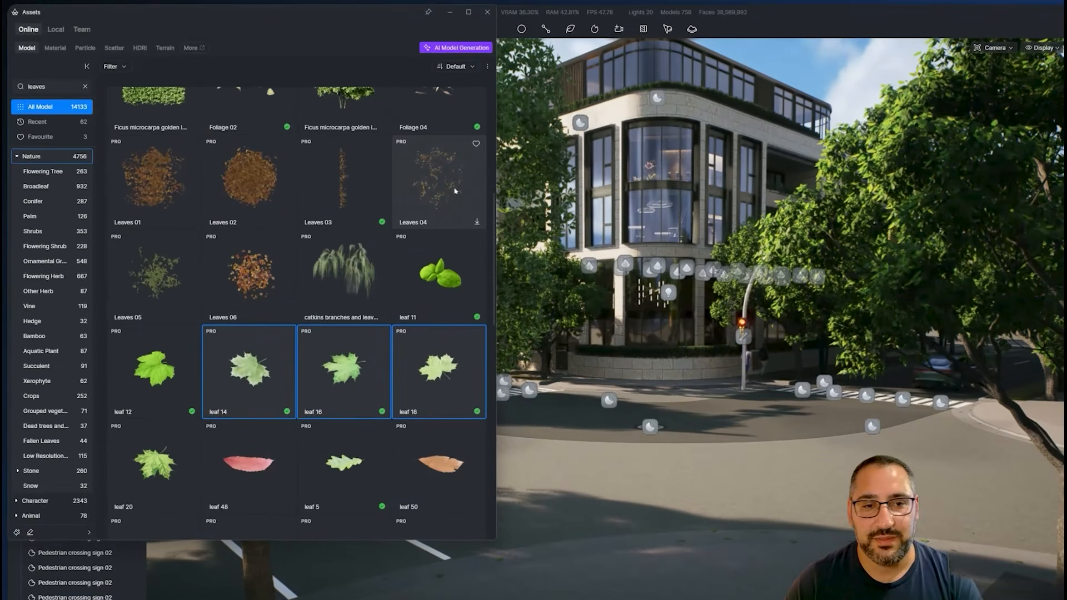
Try placing the Leaves 04 decal on the road near the manhole and check it up close and from above
{"action": "left_click", "coordinate": [400, 168]}
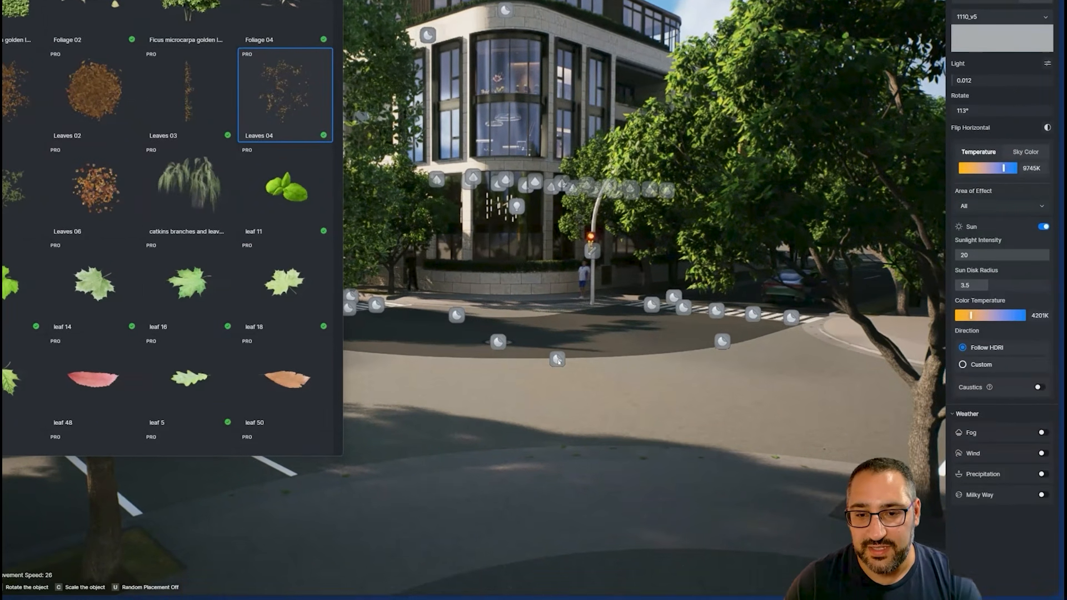
{"action": "left_click", "coordinate": [558, 361]}
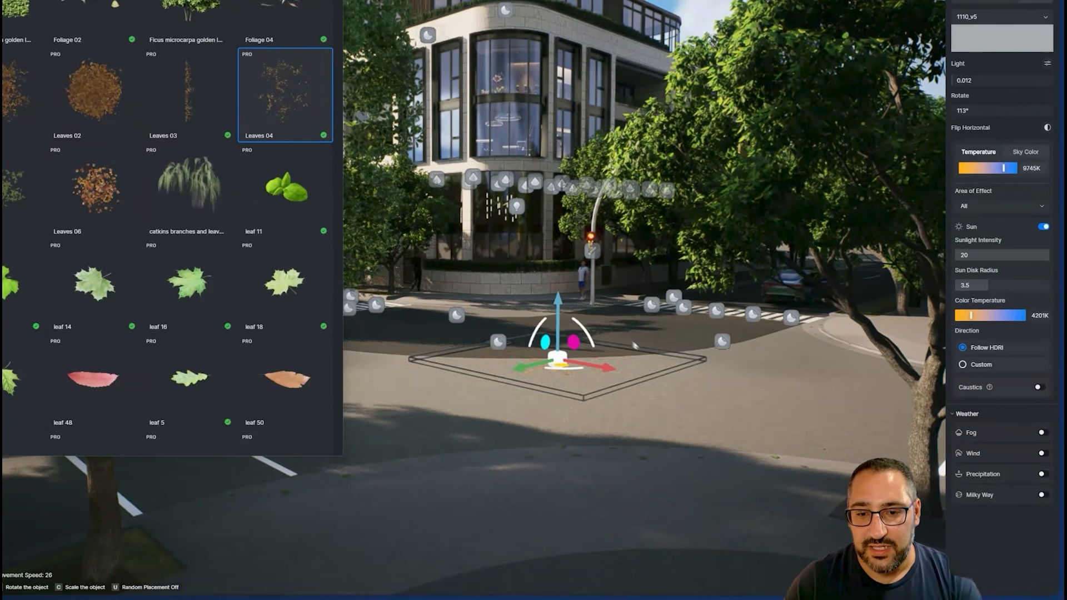
{"action": "key", "text": "z"}
{"action": "scroll", "coordinate": [558, 326], "scroll_direction": "up", "scroll_amount": 3}
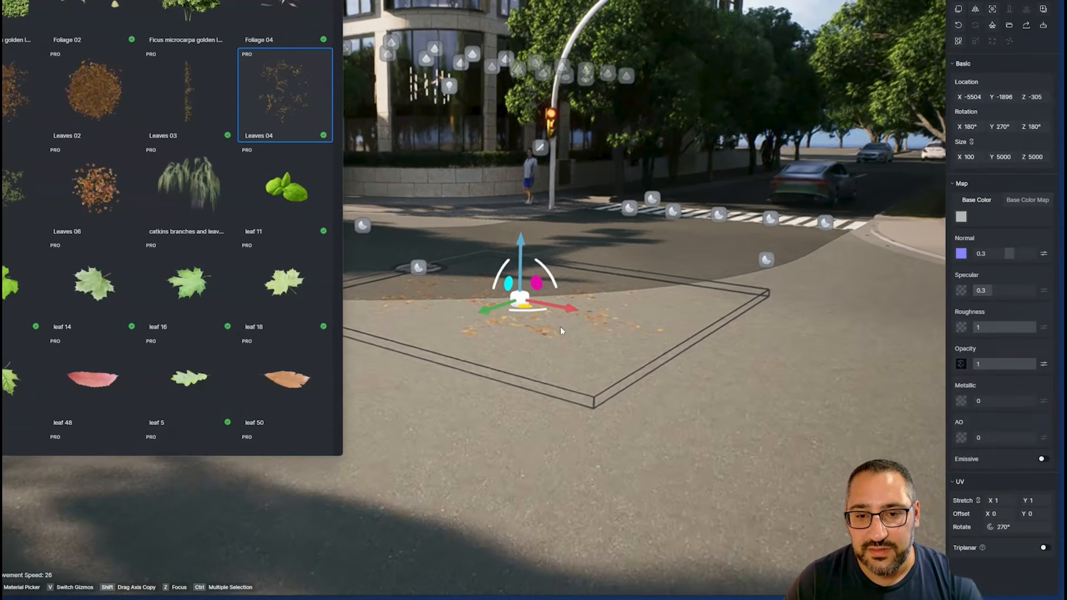
{"action": "middle_click_drag", "start_coordinate": [550, 328], "coordinate": [550, 358]}
{"action": "scroll", "coordinate": [553, 375], "scroll_direction": "down", "scroll_amount": 4}
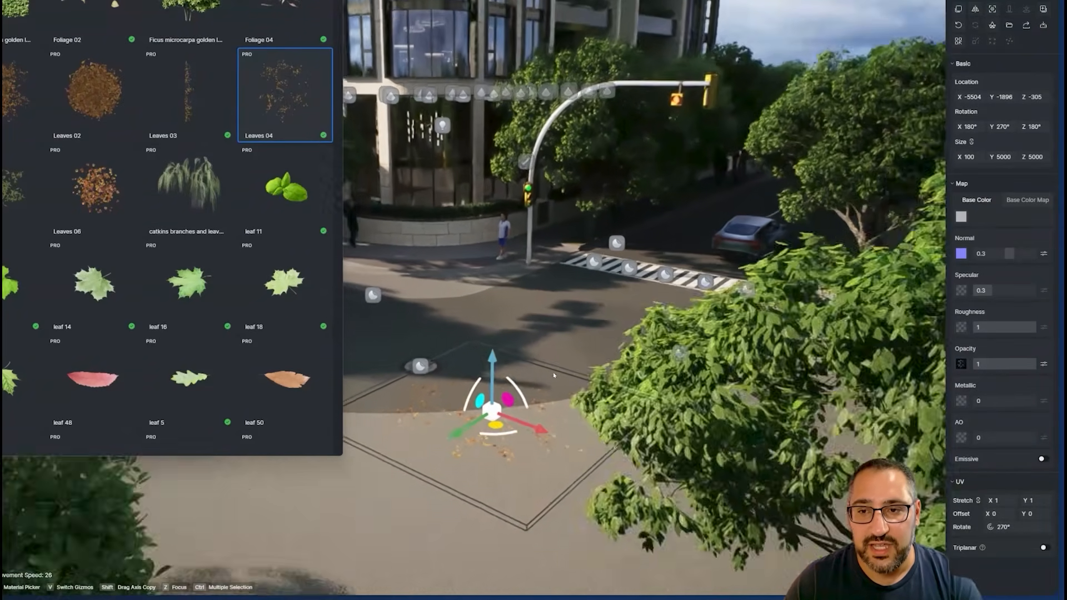
{"action": "scroll", "coordinate": [554, 375], "scroll_direction": "down", "scroll_amount": 3}
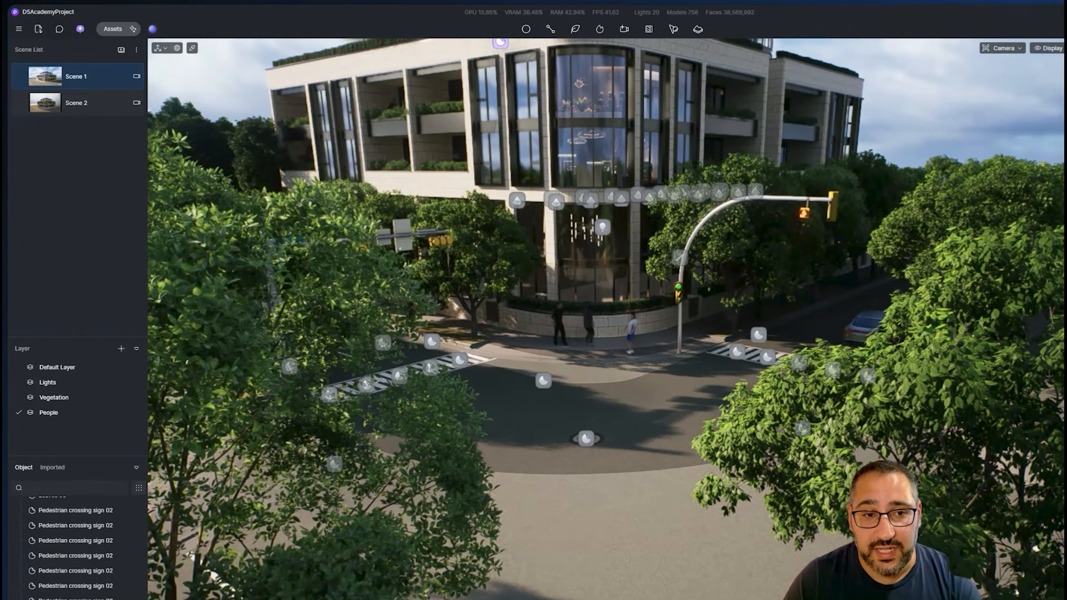
Examine the corner building, trees and crossings from several distances and heights
{"action": "key", "text": "q"}
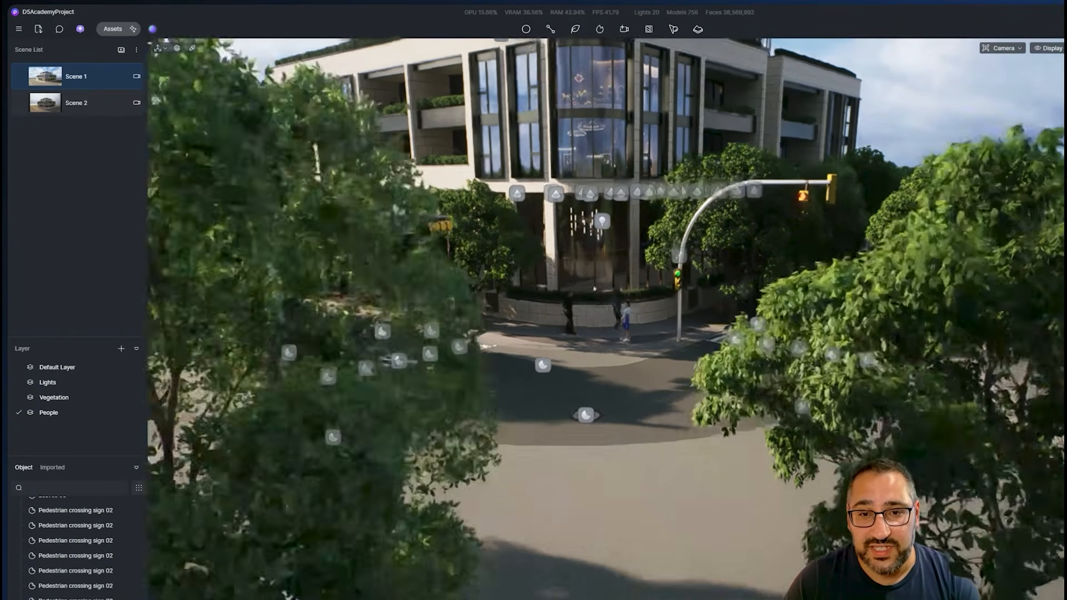
{"action": "right_click_drag", "start_coordinate": [502, 44], "coordinate": [577, 114]}
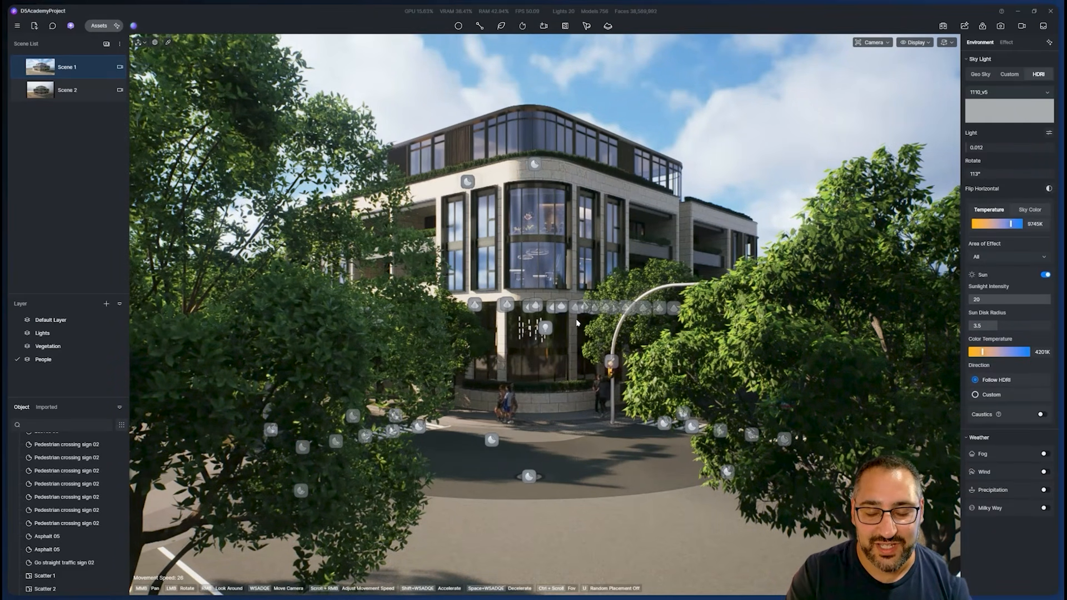
{"action": "scroll", "coordinate": [579, 423], "scroll_direction": "up", "scroll_amount": 5}
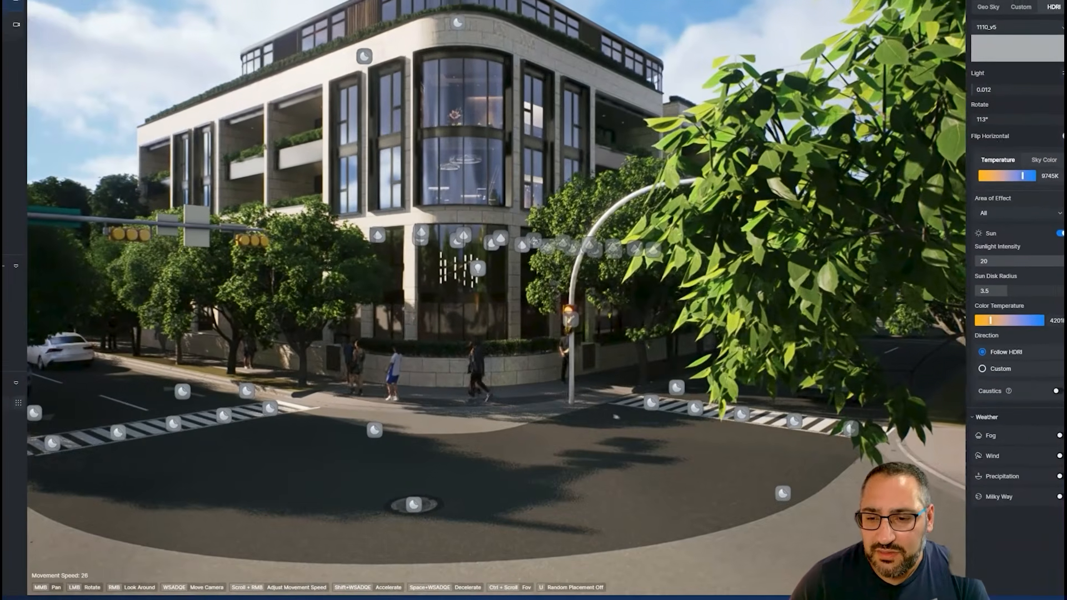
{"action": "right_click_drag", "start_coordinate": [615, 417], "coordinate": [397, 293]}
{"action": "scroll", "coordinate": [462, 398], "scroll_direction": "down", "scroll_amount": 8}
{"action": "scroll", "coordinate": [479, 365], "scroll_direction": "up", "scroll_amount": 6}
{"action": "scroll", "coordinate": [397, 292], "scroll_direction": "down", "scroll_amount": 6}
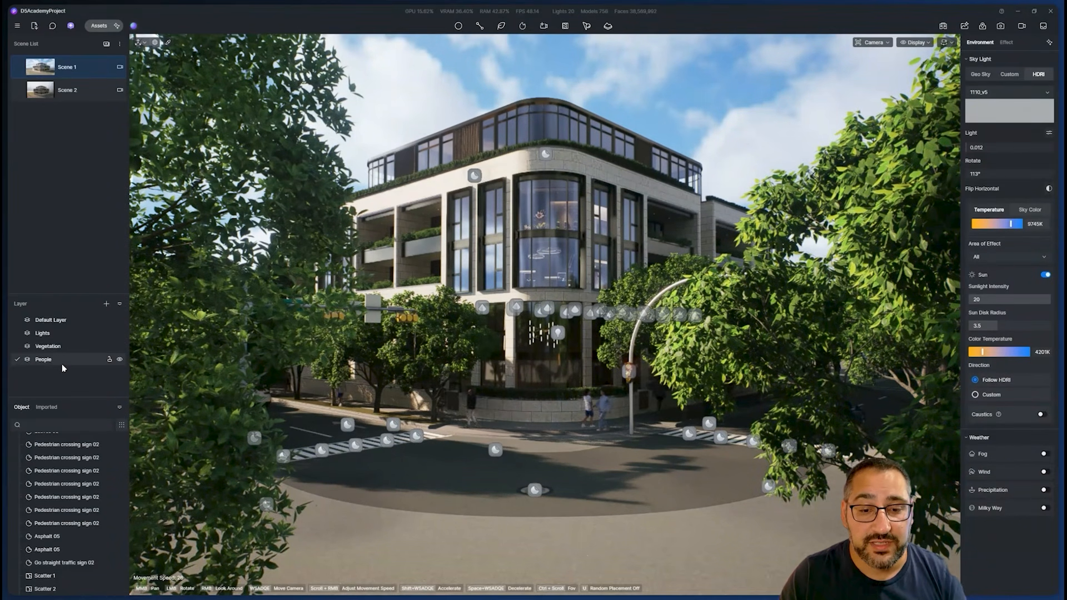
Add a new layer and name it Decals
{"action": "left_click", "coordinate": [106, 303]}
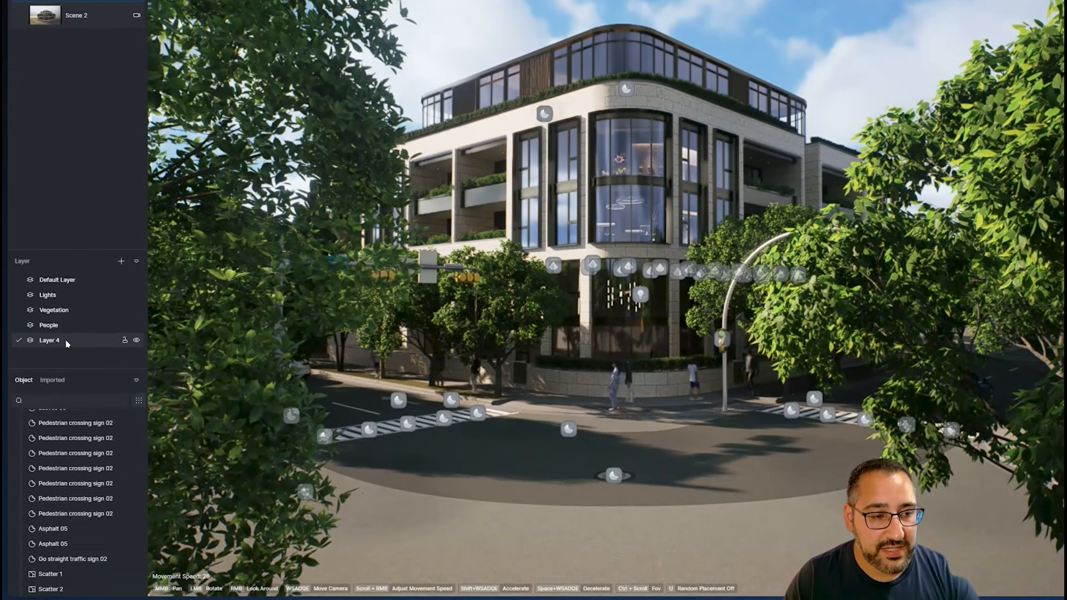
{"action": "double_click", "coordinate": [50, 347]}
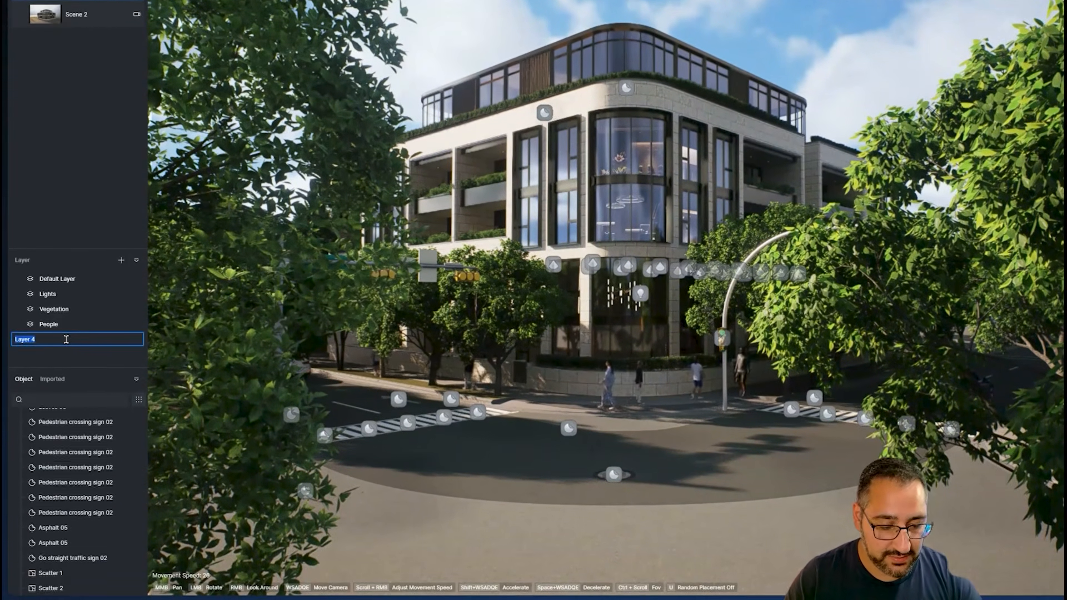
{"action": "type", "text": "Decals"}
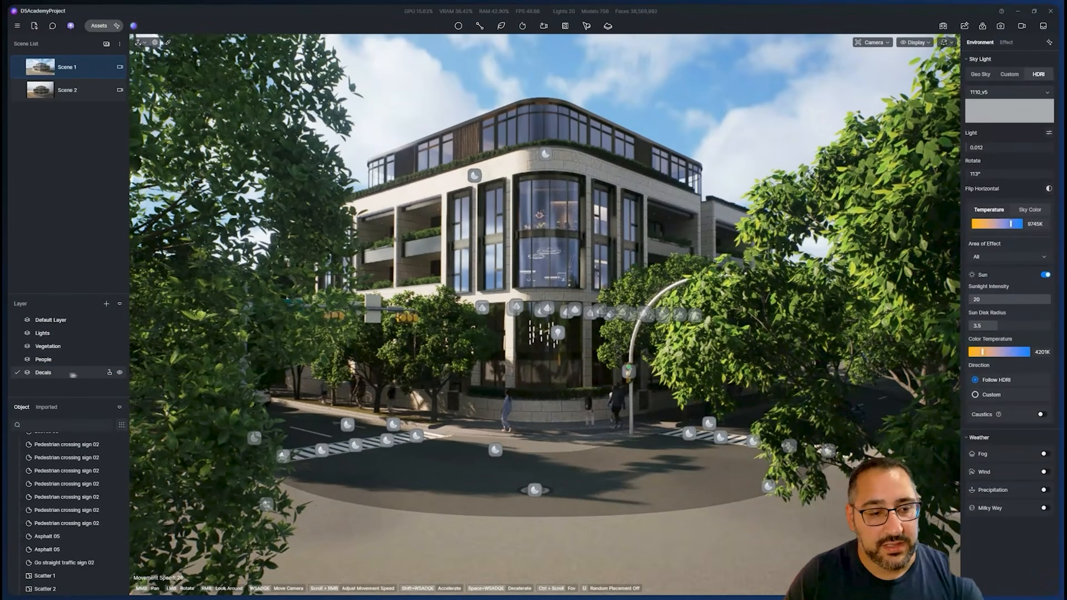
{"action": "key", "text": "Return"}
Filter the object list to decals, select all of them, and assign them to the Decals layer
{"action": "left_click", "coordinate": [122, 424]}
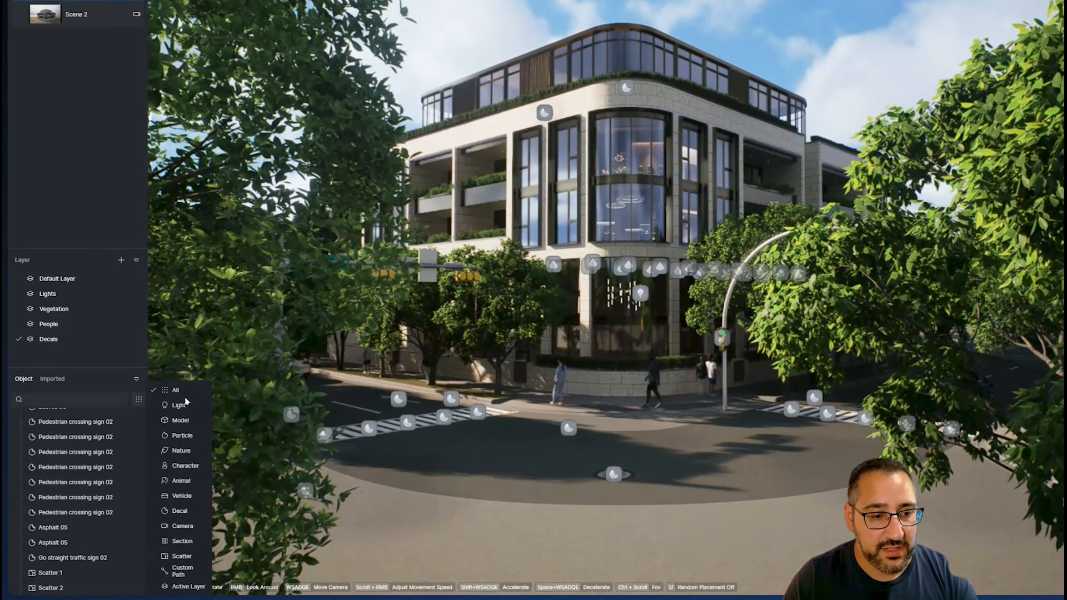
{"action": "left_click", "coordinate": [181, 511]}
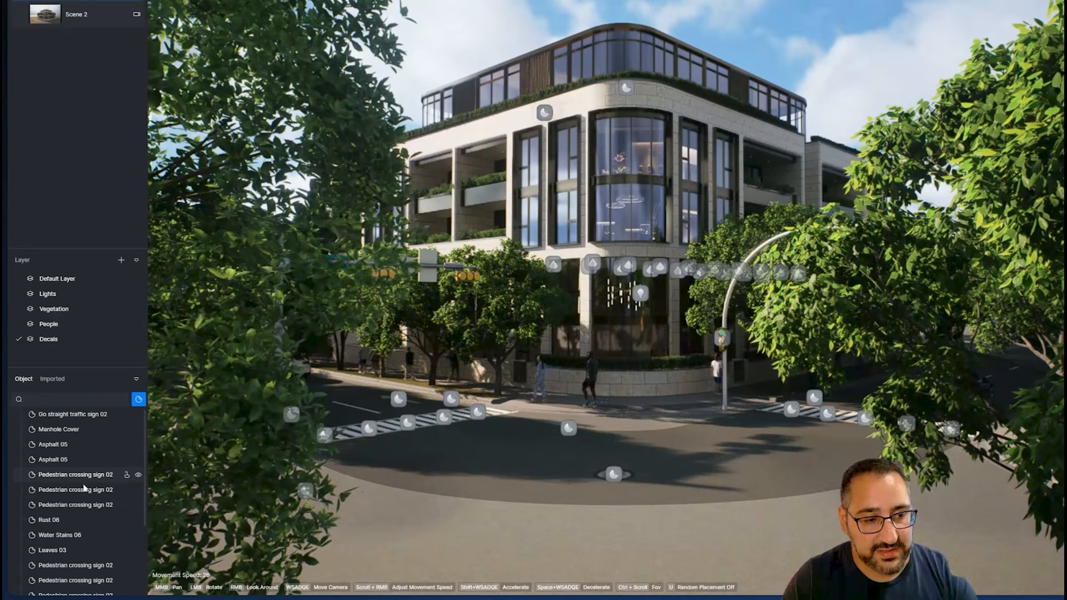
{"action": "left_click", "coordinate": [75, 420]}
{"action": "scroll", "coordinate": [78, 433], "scroll_direction": "down", "scroll_amount": 3}
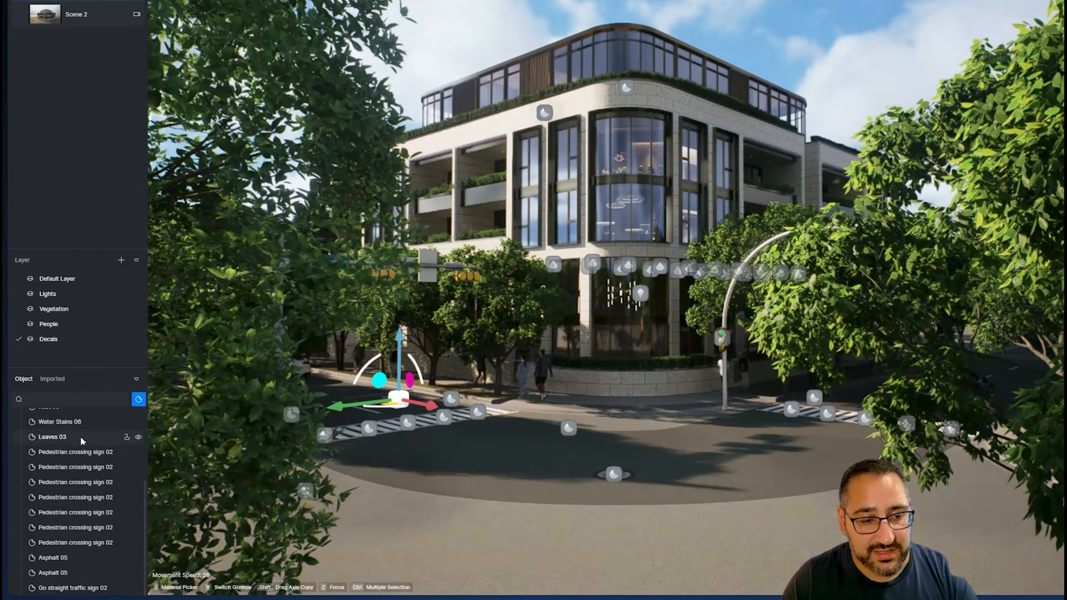
{"action": "left_click", "coordinate": [97, 590], "text": "shift"}
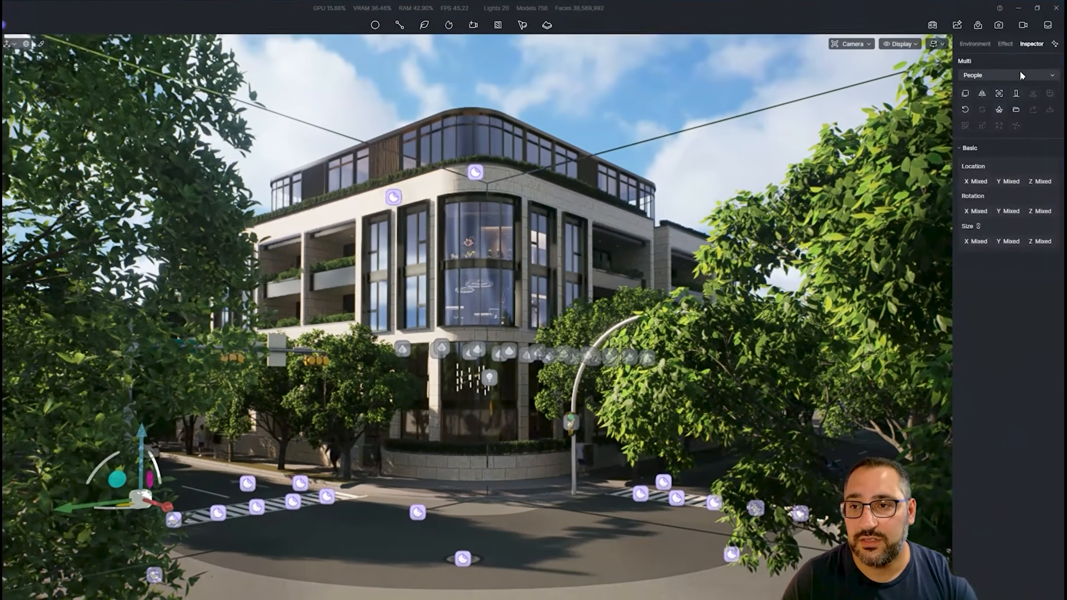
{"action": "left_click", "coordinate": [1019, 73]}
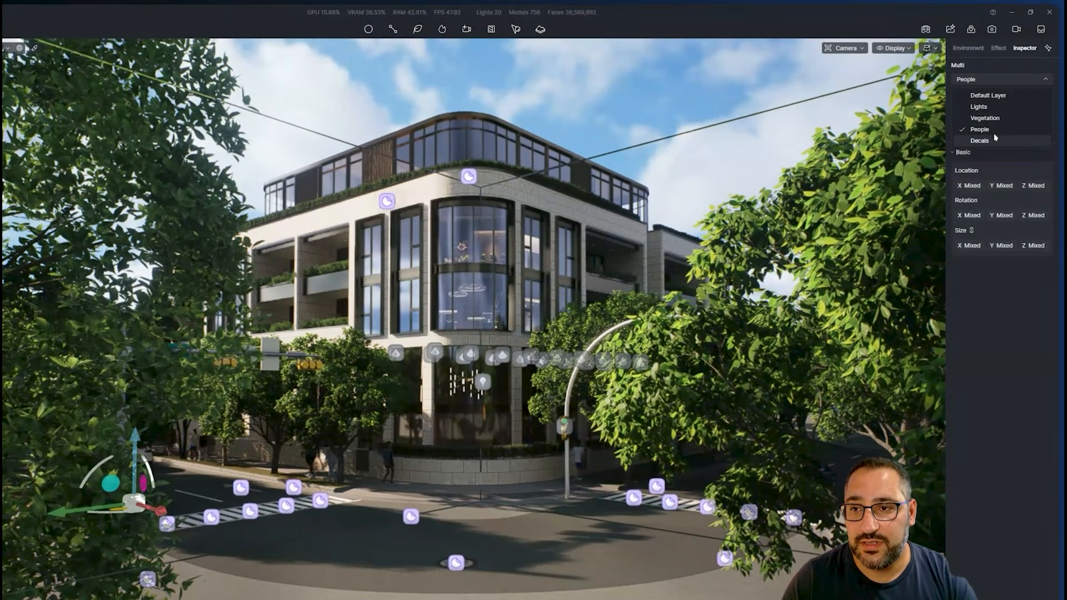
{"action": "left_click", "coordinate": [994, 139]}
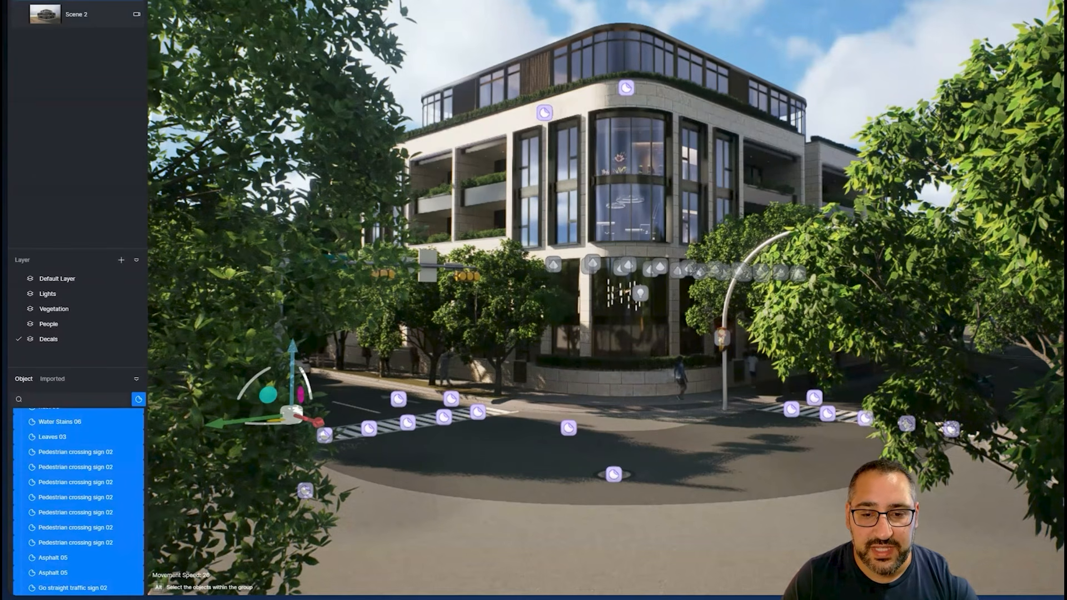
Filter the object list to scatters and assign the leaf scatter, Scatter 2, to the Vegetation layer
{"action": "right_click_drag", "start_coordinate": [434, 420], "coordinate": [466, 420]}
{"action": "left_click", "coordinate": [138, 399]}
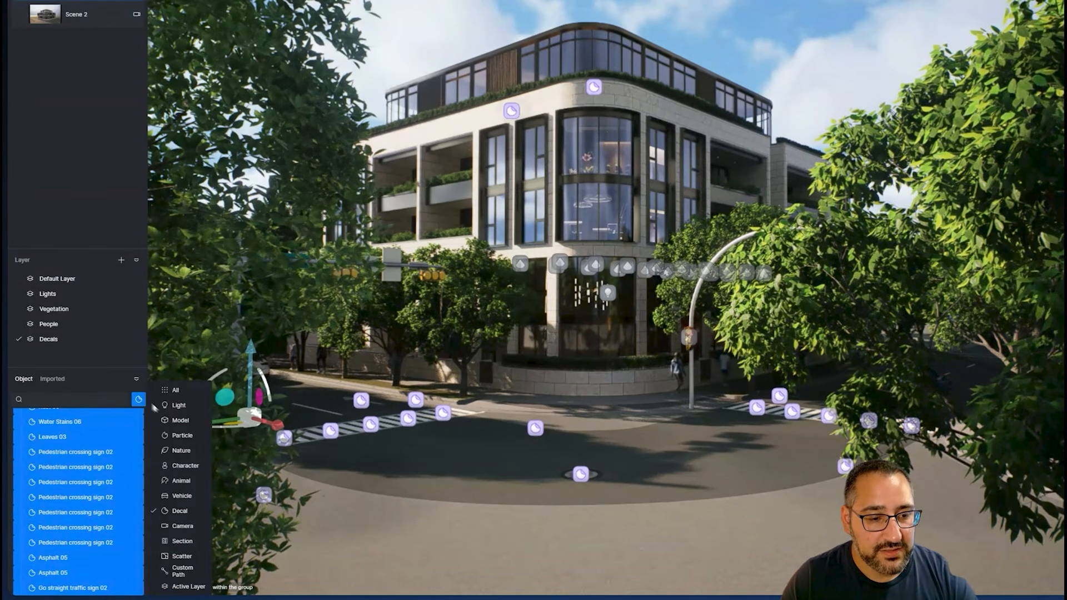
{"action": "left_click", "coordinate": [182, 556]}
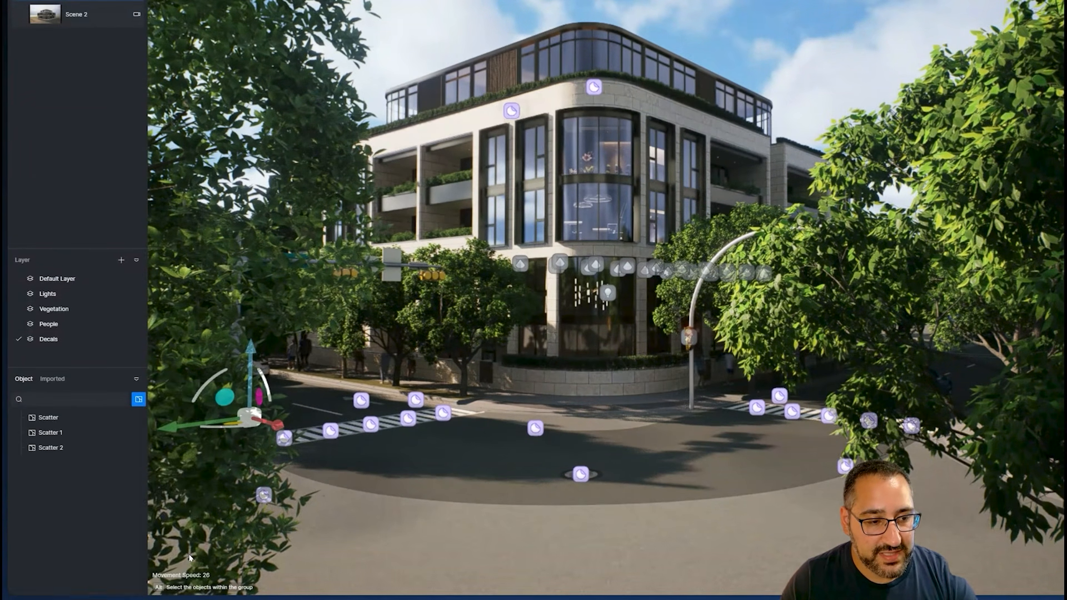
{"action": "left_click", "coordinate": [75, 449]}
{"action": "left_click", "coordinate": [80, 417]}
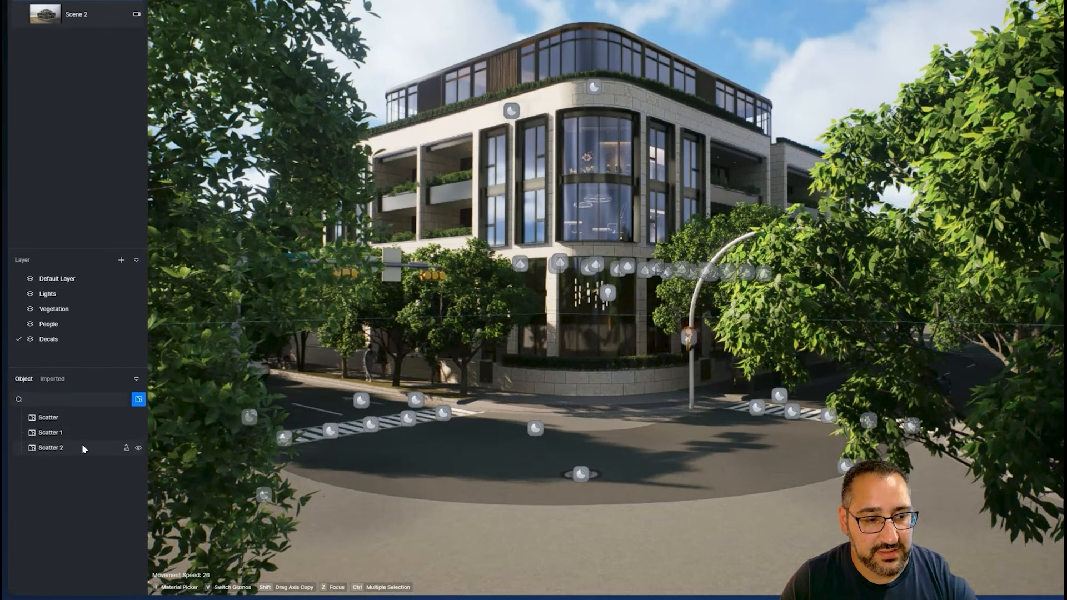
{"action": "left_click", "coordinate": [83, 417]}
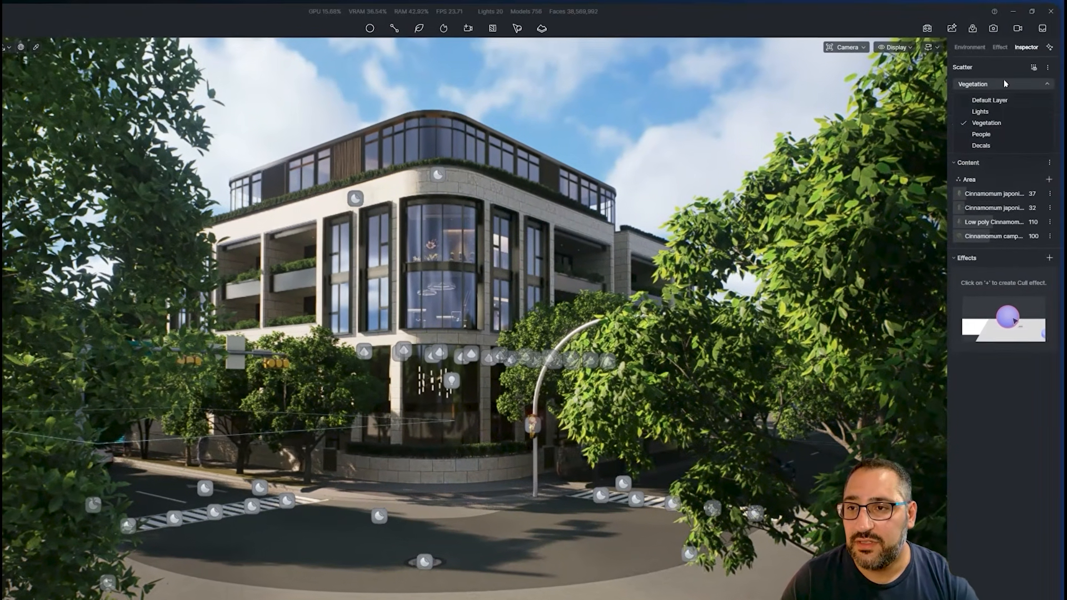
{"action": "left_click", "coordinate": [72, 448]}
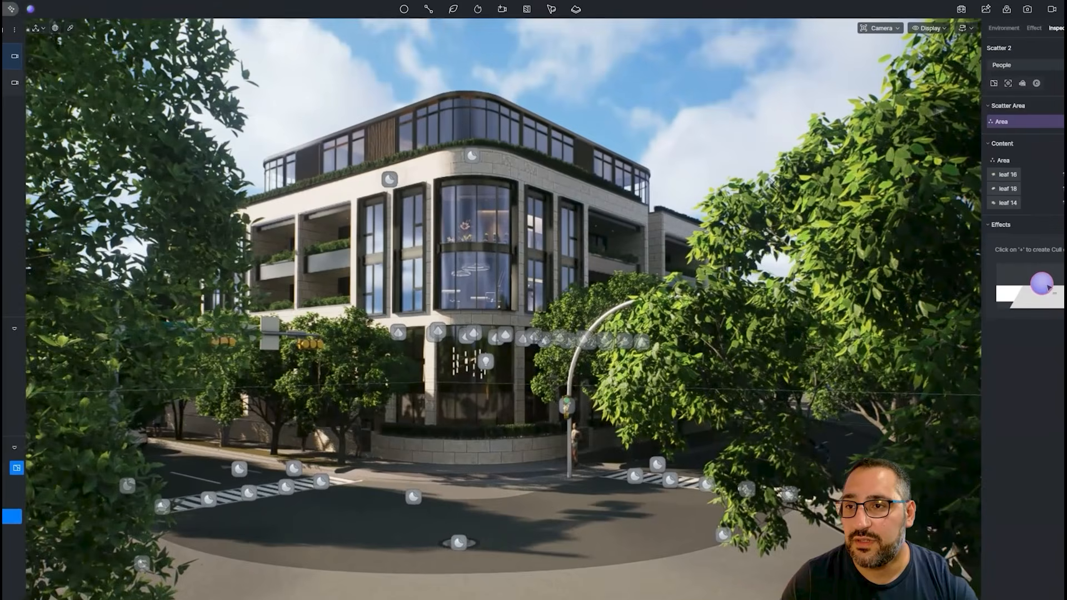
{"action": "left_click", "coordinate": [1006, 65]}
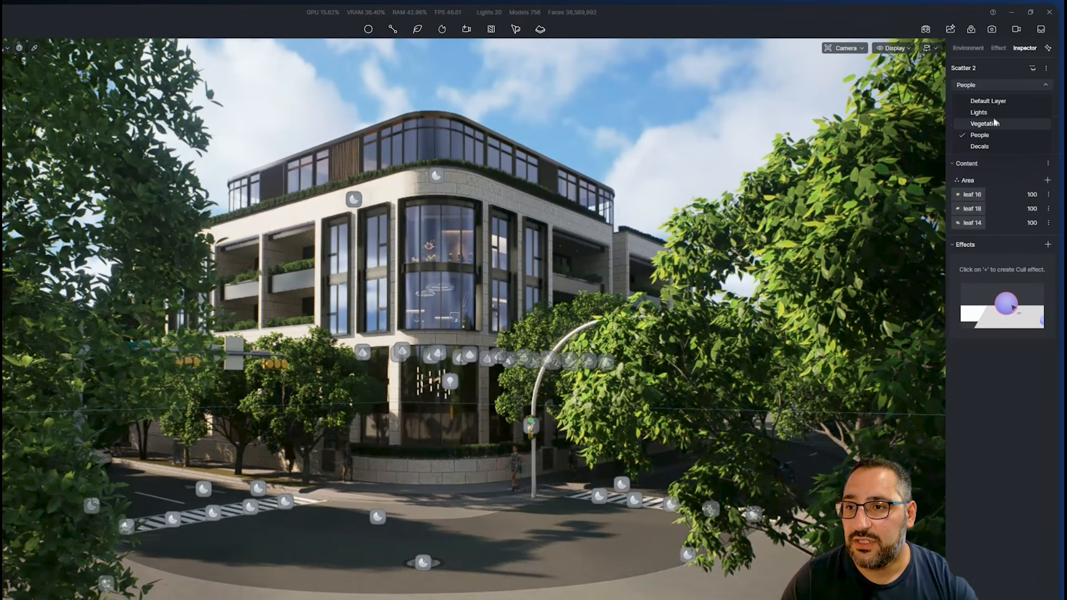
{"action": "left_click", "coordinate": [995, 124]}
Change the layer assignment of the pebble scatter, Scatter 1, deselect it, and save the project
{"action": "left_click", "coordinate": [72, 441]}
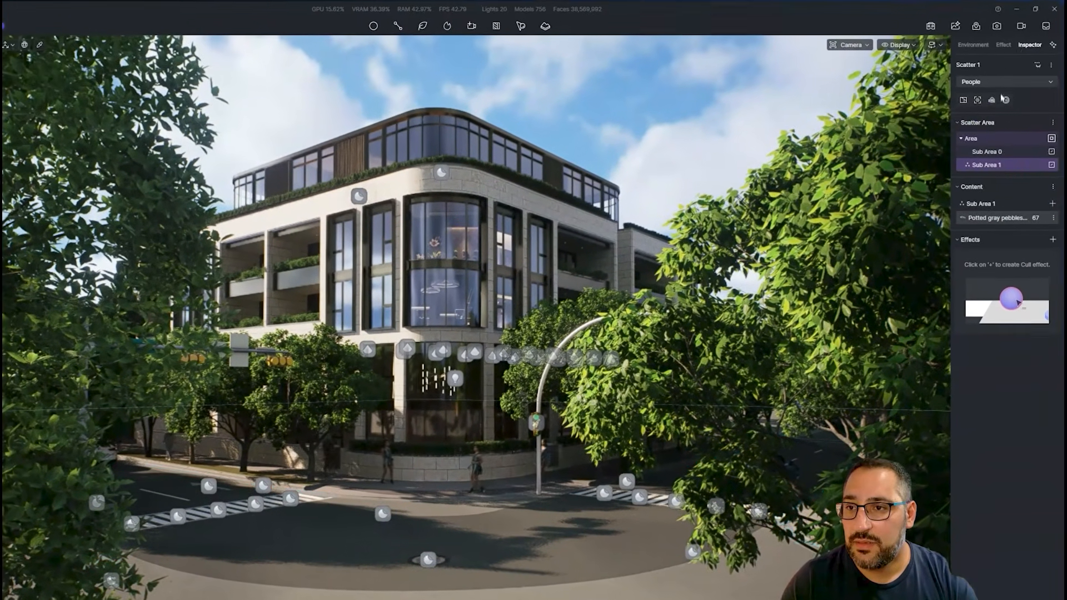
{"action": "left_click", "coordinate": [1034, 64]}
{"action": "left_click", "coordinate": [1026, 117]}
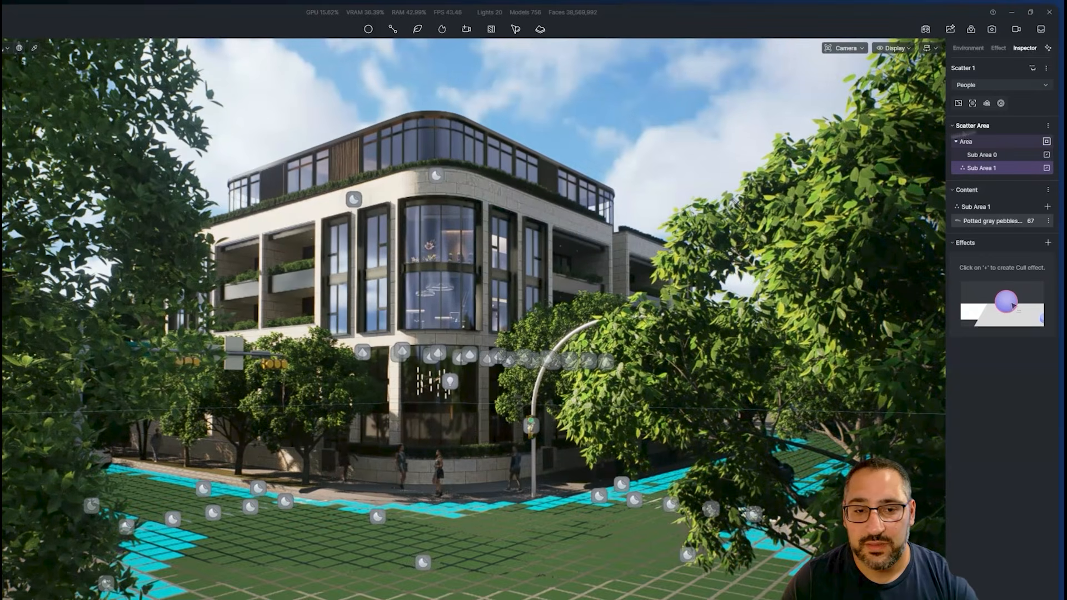
{"action": "key", "text": "Escape"}
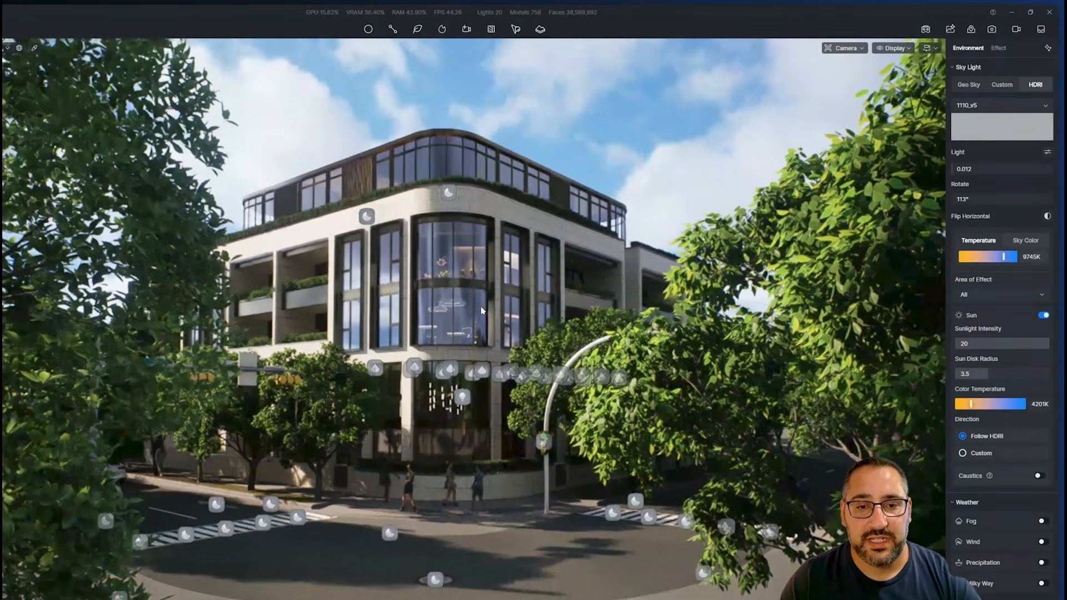
{"action": "key", "text": "ctrl+s"}
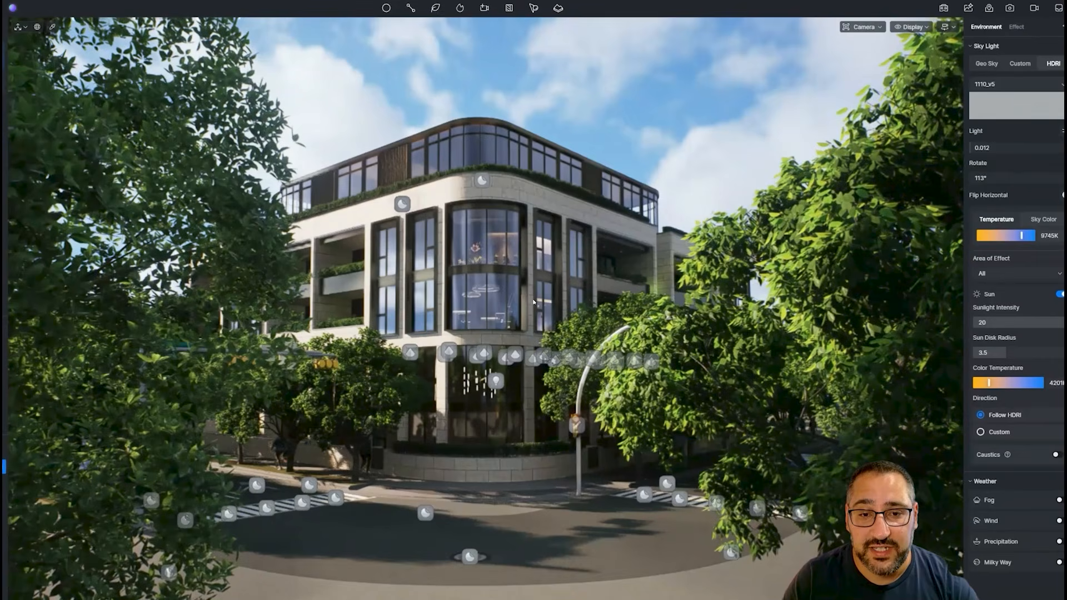
Reframe the corner building between the foreground trees and store the view as a new scene named Working Hero
{"action": "scroll", "coordinate": [533, 302], "scroll_direction": "down", "scroll_amount": 3}
{"action": "scroll", "coordinate": [532, 300], "scroll_direction": "up", "scroll_amount": 3}
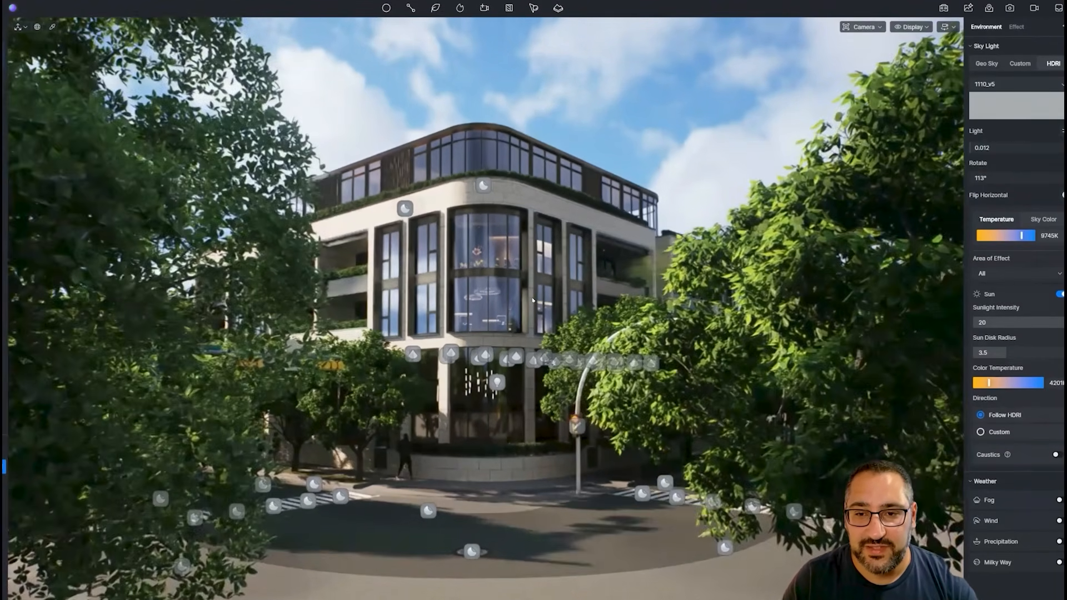
{"action": "scroll", "coordinate": [532, 300], "scroll_direction": "up", "scroll_amount": 3}
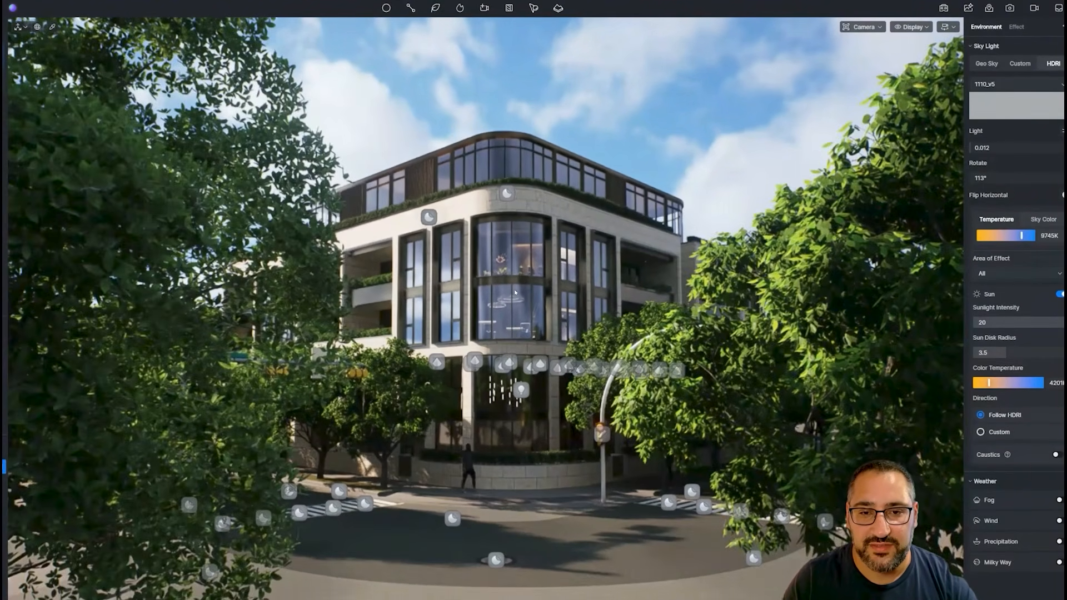
{"action": "scroll", "coordinate": [515, 293], "scroll_direction": "up", "scroll_amount": 1}
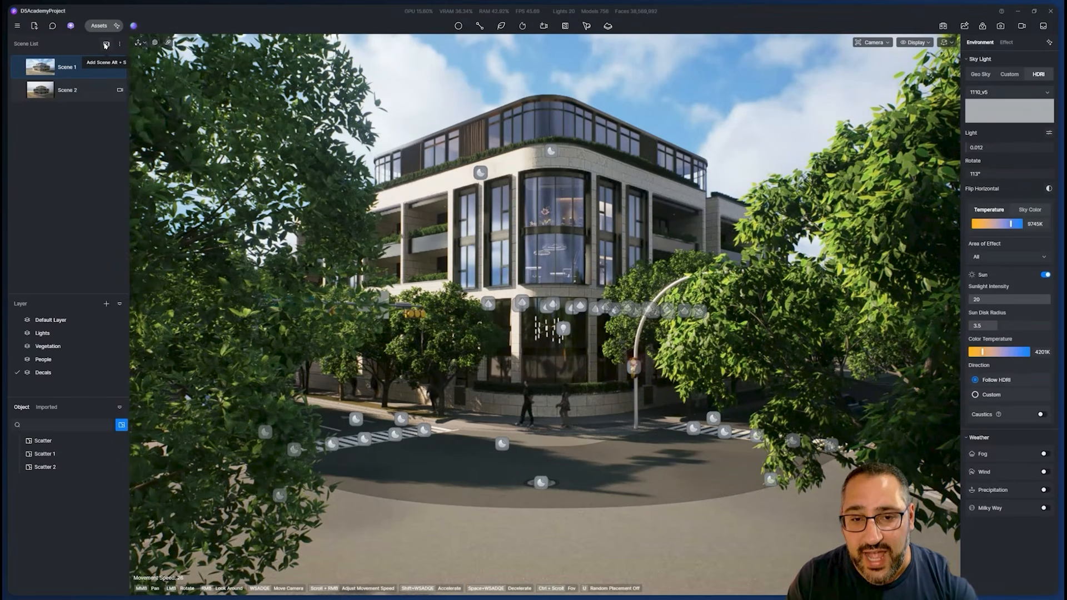
{"action": "left_click", "coordinate": [105, 48]}
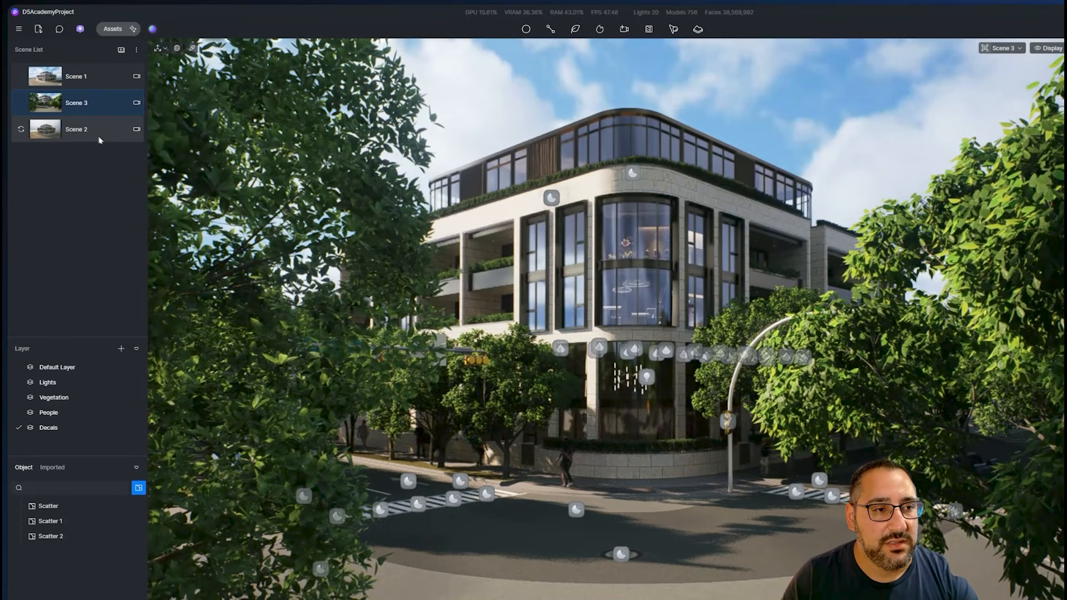
{"action": "double_click", "coordinate": [90, 105]}
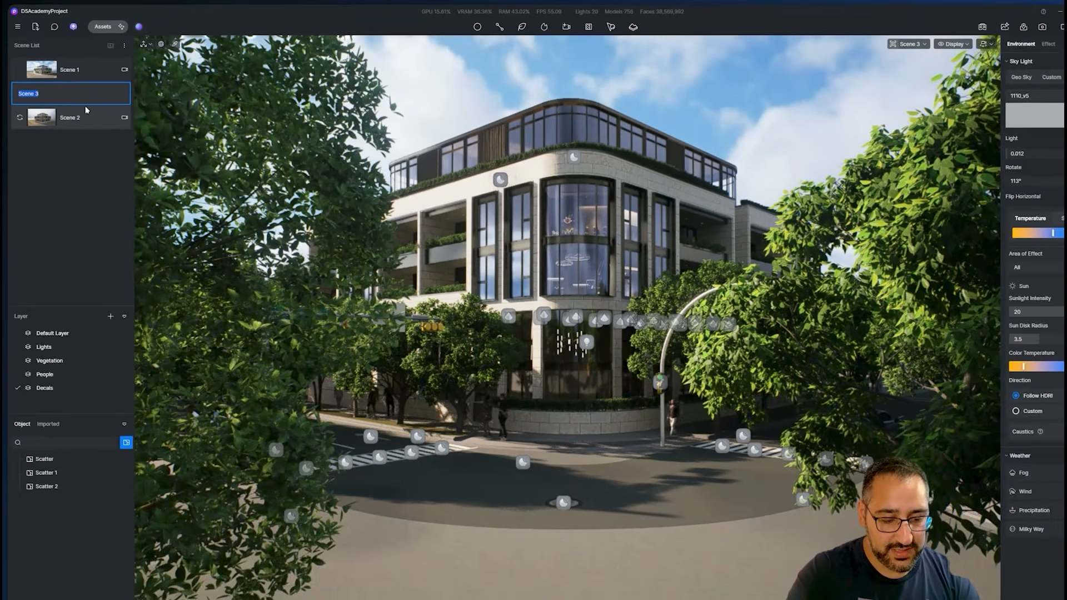
{"action": "type", "text": "Working Hero"}
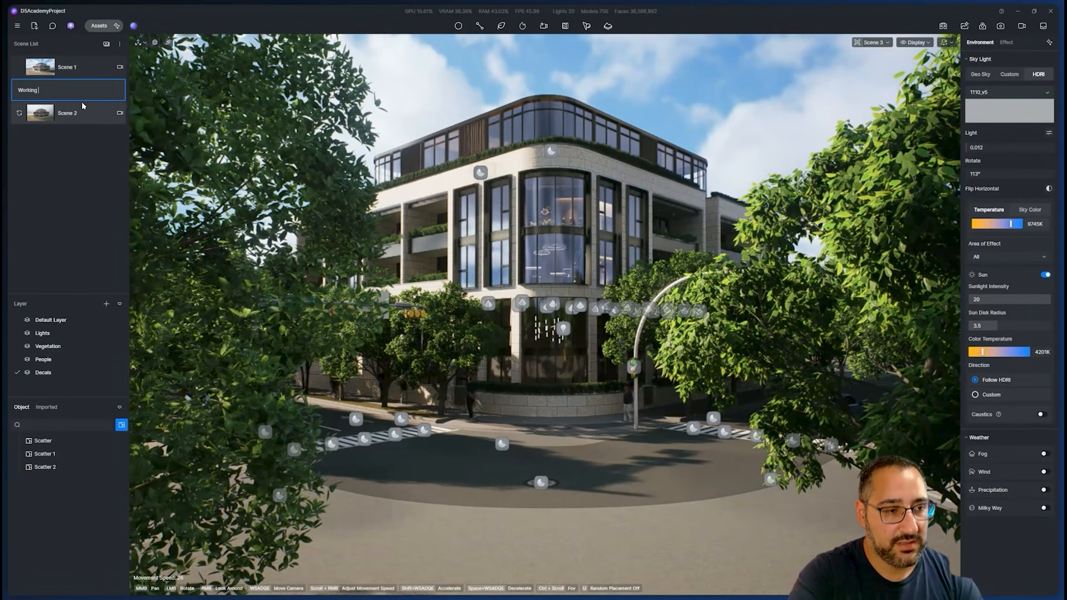
{"action": "key", "text": "Return"}
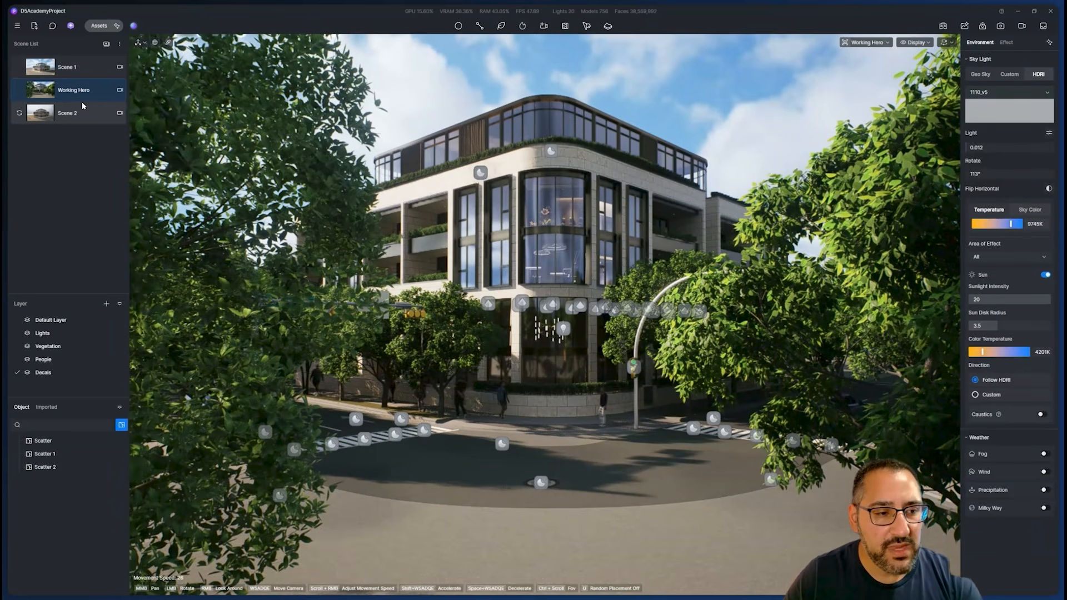
Create a scene group named Final Images and move the Working Hero scene into it
{"action": "left_click", "coordinate": [120, 92]}
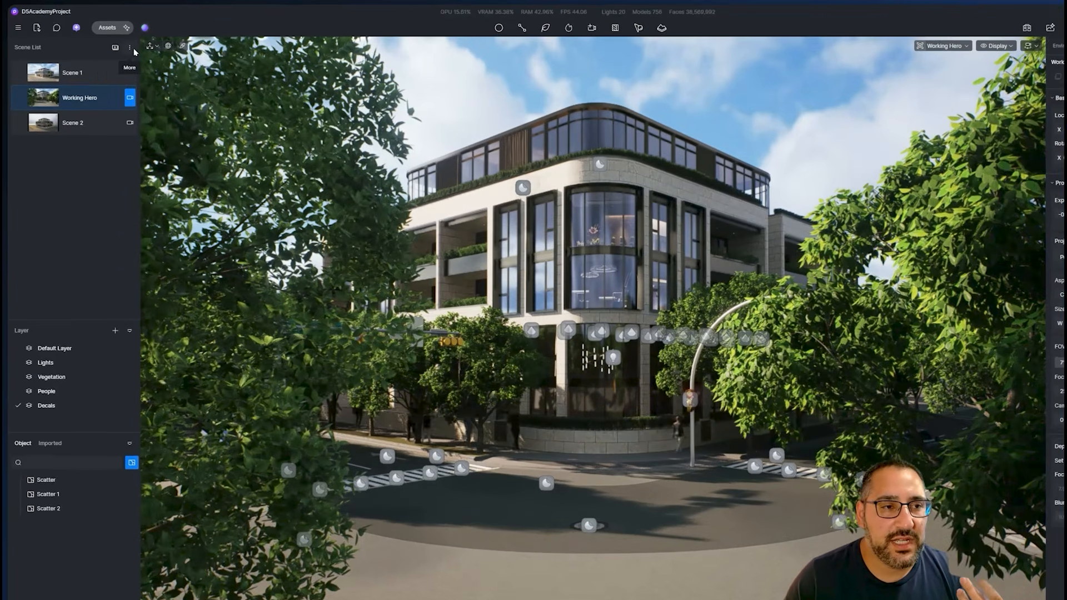
{"action": "left_click", "coordinate": [120, 43]}
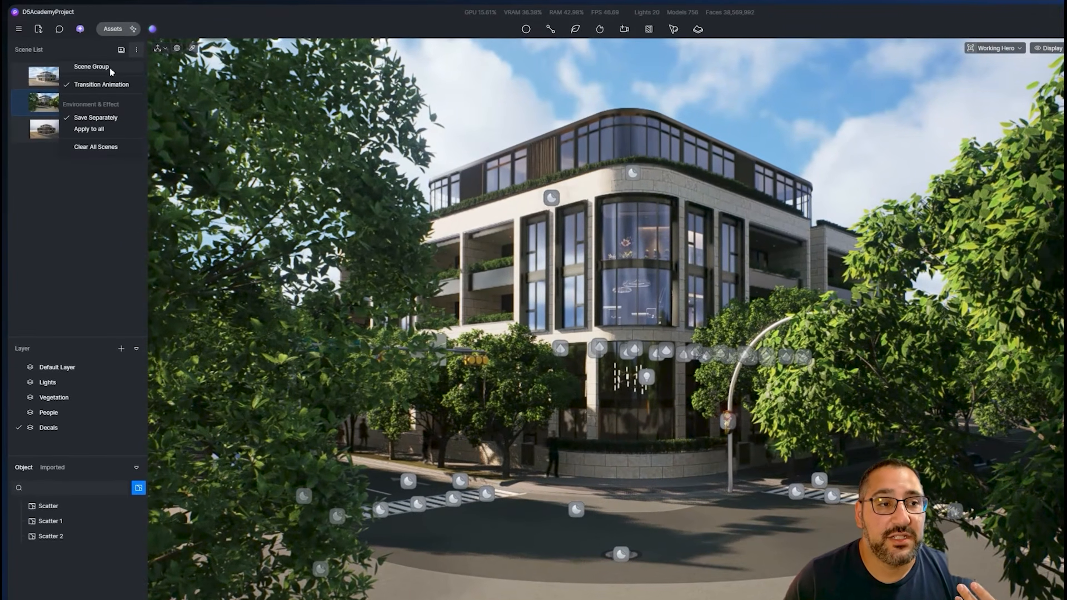
{"action": "left_click", "coordinate": [110, 67]}
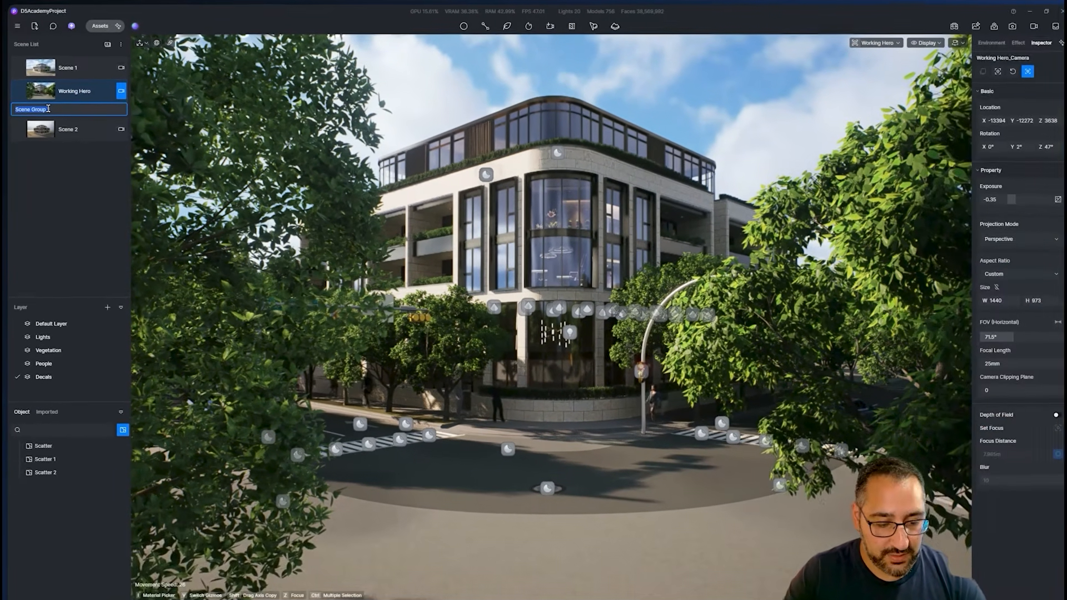
{"action": "type", "text": "Final Images"}
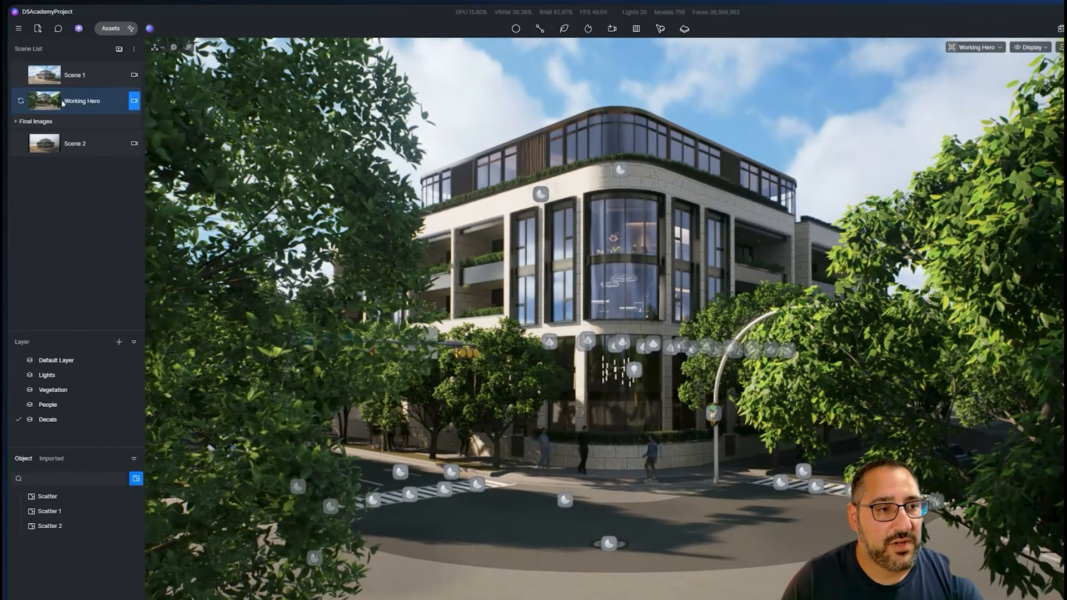
{"action": "left_click_drag", "start_coordinate": [58, 90], "coordinate": [81, 131]}
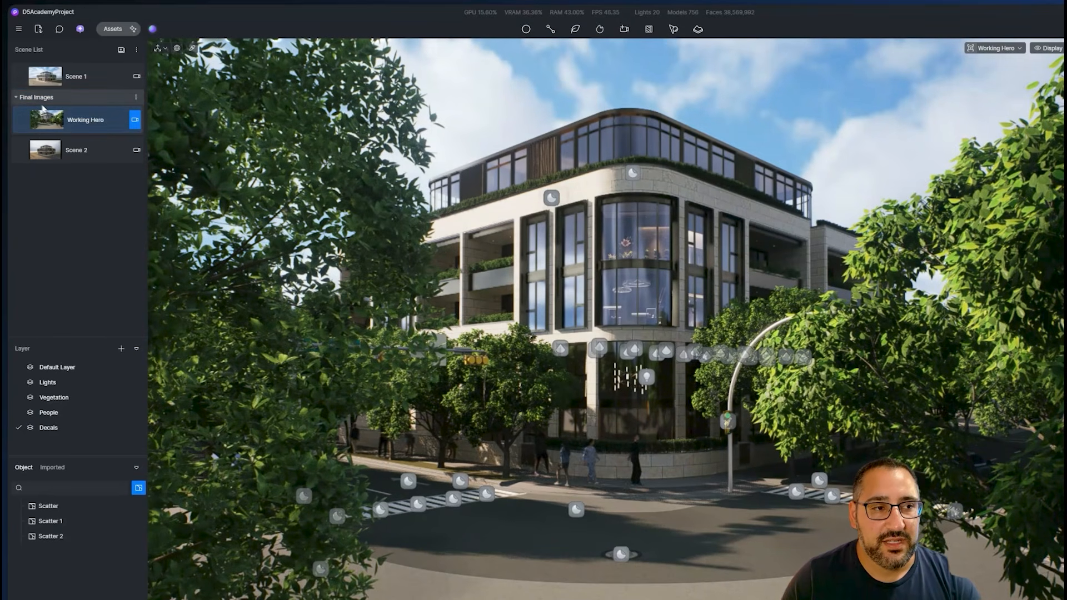
{"action": "left_click", "coordinate": [20, 99]}
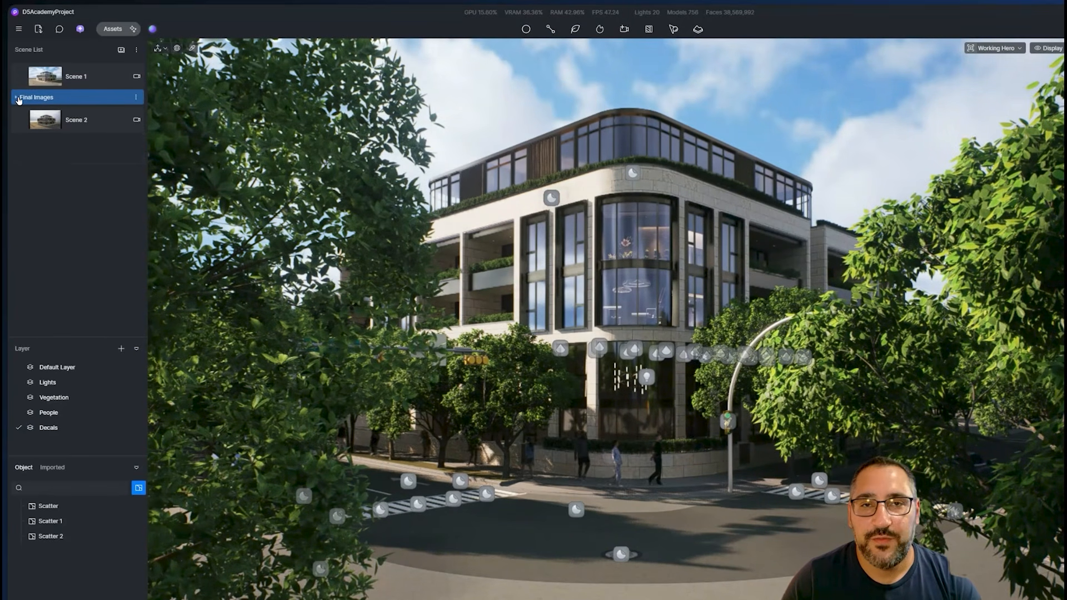
{"action": "left_click", "coordinate": [17, 97]}
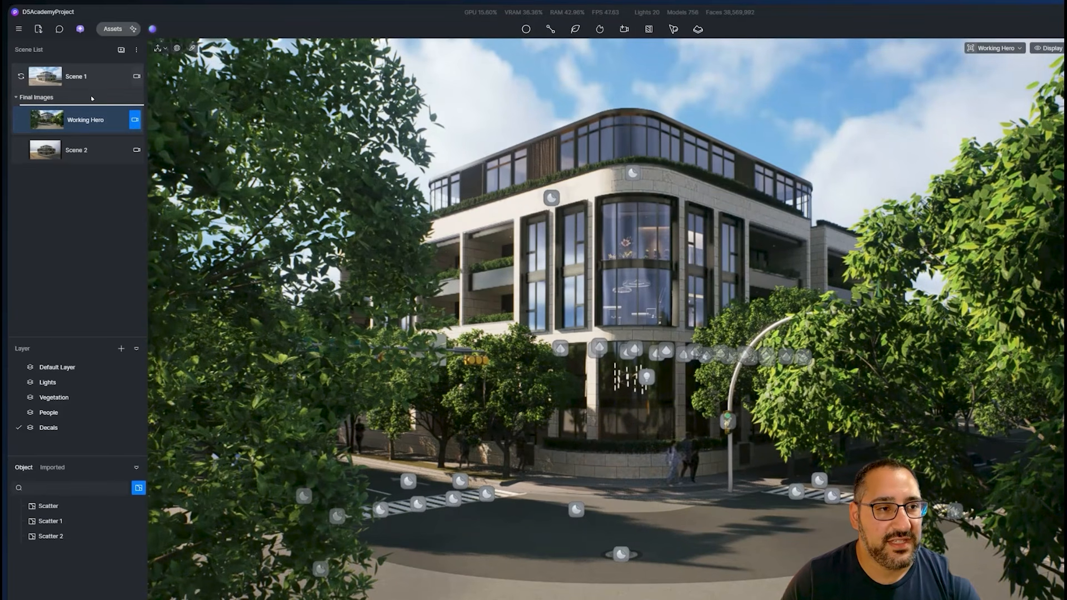
{"action": "left_click_drag", "start_coordinate": [91, 96], "coordinate": [92, 95]}
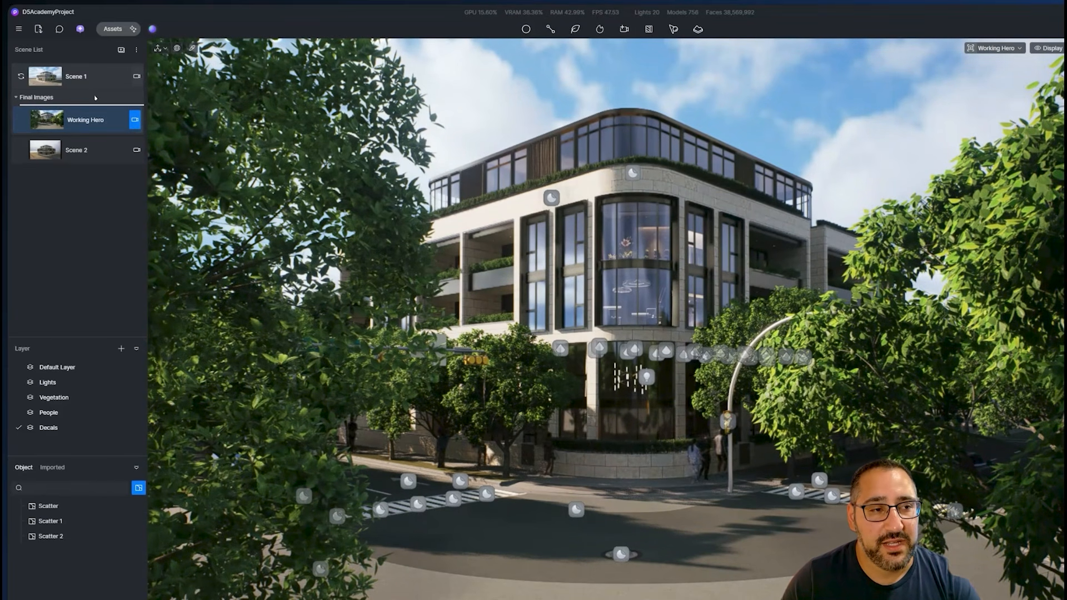
{"action": "left_click_drag", "start_coordinate": [84, 99], "coordinate": [66, 106]}
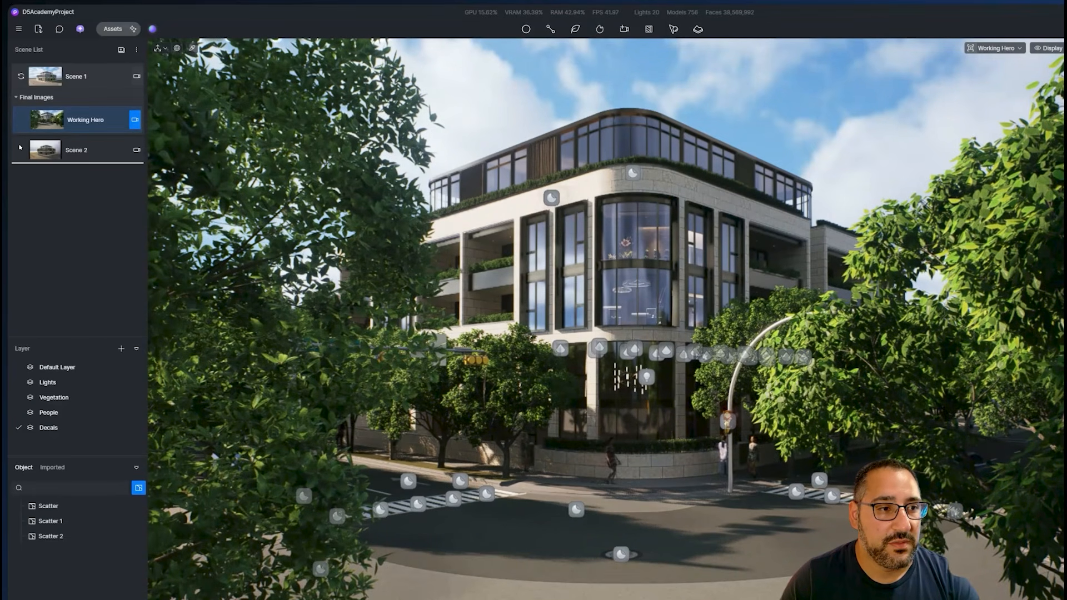
{"action": "left_click_drag", "start_coordinate": [20, 153], "coordinate": [48, 106]}
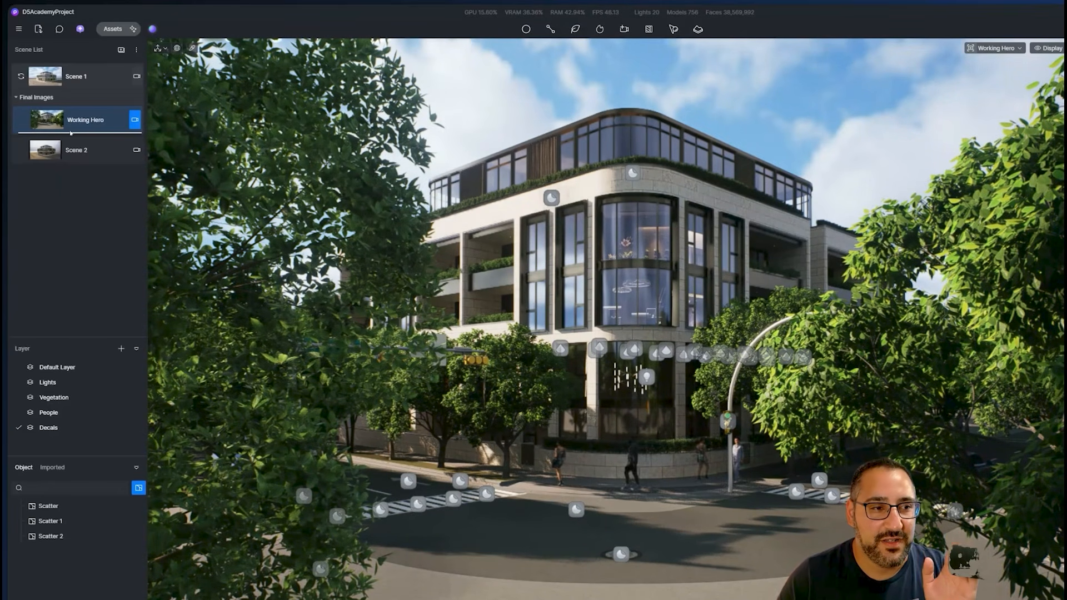
{"action": "mouse_move", "coordinate": [70, 132]}
{"action": "left_mouse_down"}
{"action": "mouse_move", "coordinate": [70, 157]}
{"action": "mouse_move", "coordinate": [76, 129]}
{"action": "left_mouse_up"}
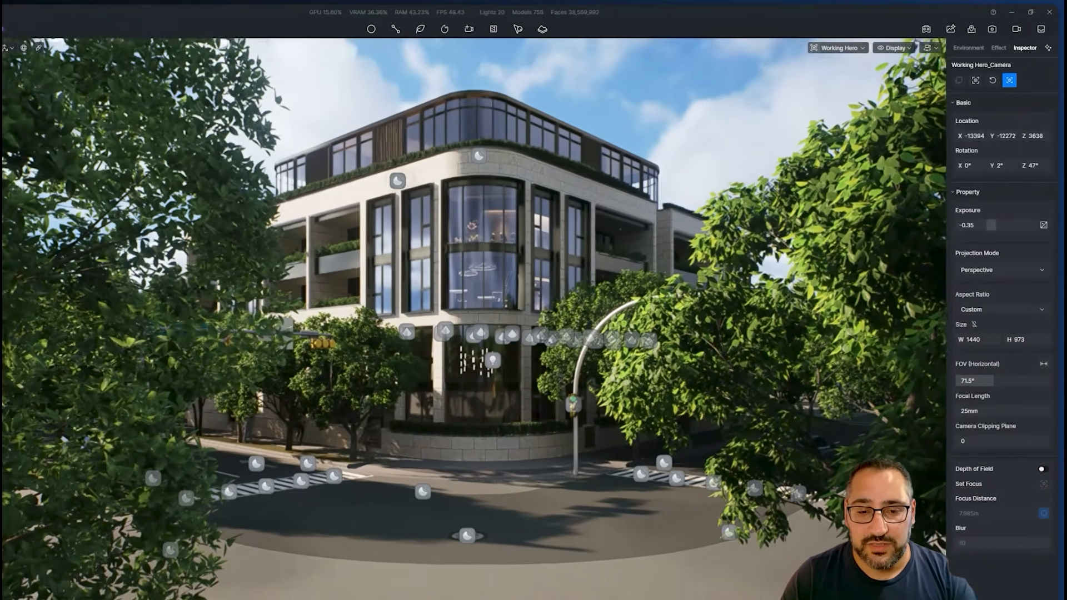
Bring the view down to the intersection, switch navigation to Walk mode, and frame the corner building from eye level
{"action": "right_click_drag", "start_coordinate": [600, 240], "coordinate": [629, 526]}
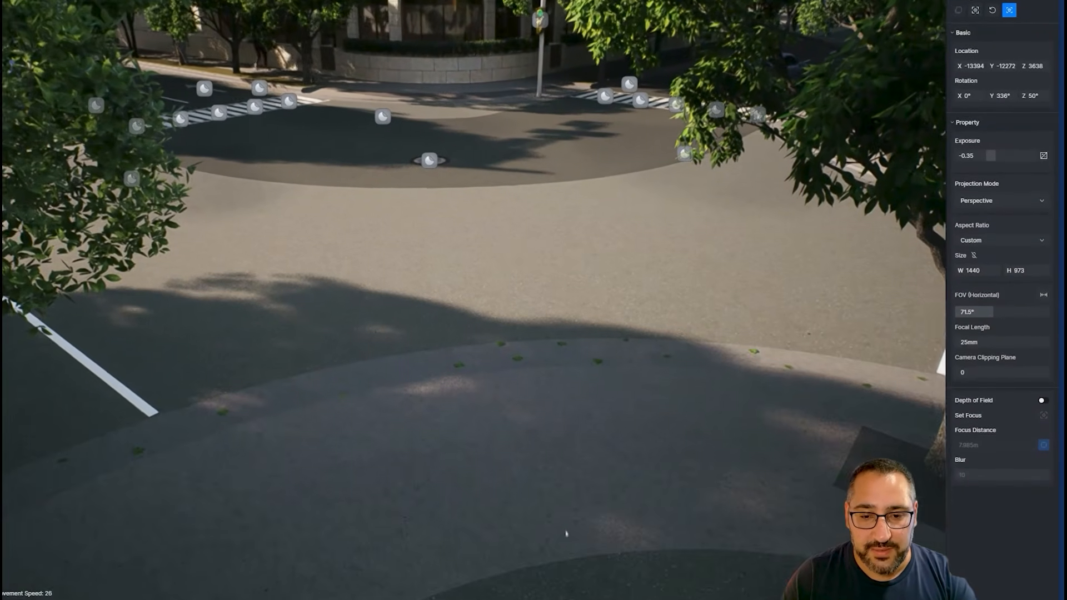
{"action": "right_click_drag", "start_coordinate": [566, 534], "coordinate": [544, 173]}
{"action": "key", "text": "q"}
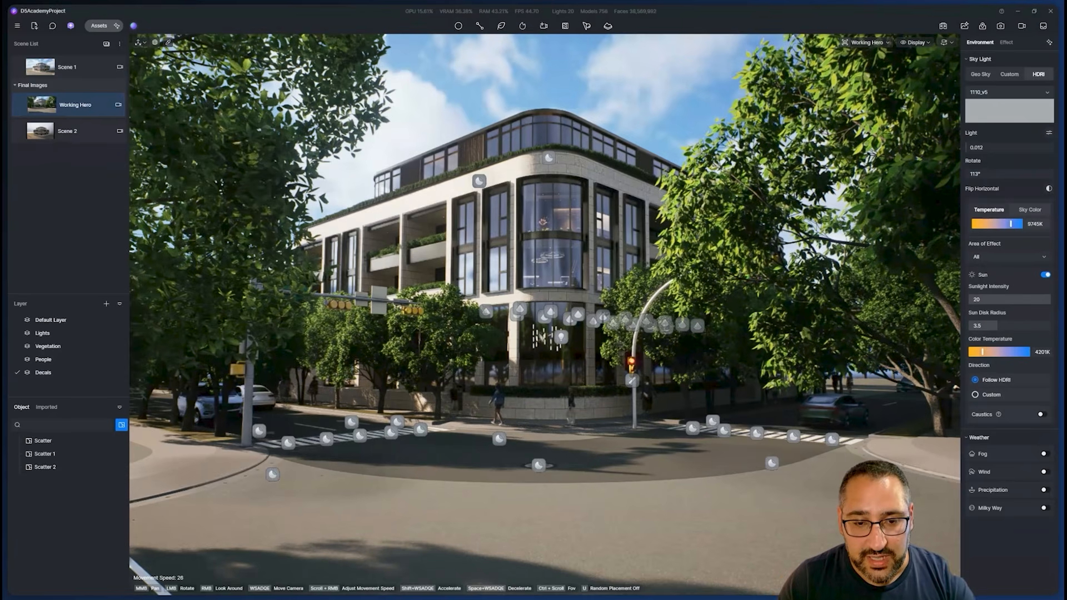
{"action": "scroll", "coordinate": [553, 354], "scroll_direction": "down", "scroll_amount": 5}
{"action": "scroll", "coordinate": [553, 354], "scroll_direction": "up", "scroll_amount": 2}
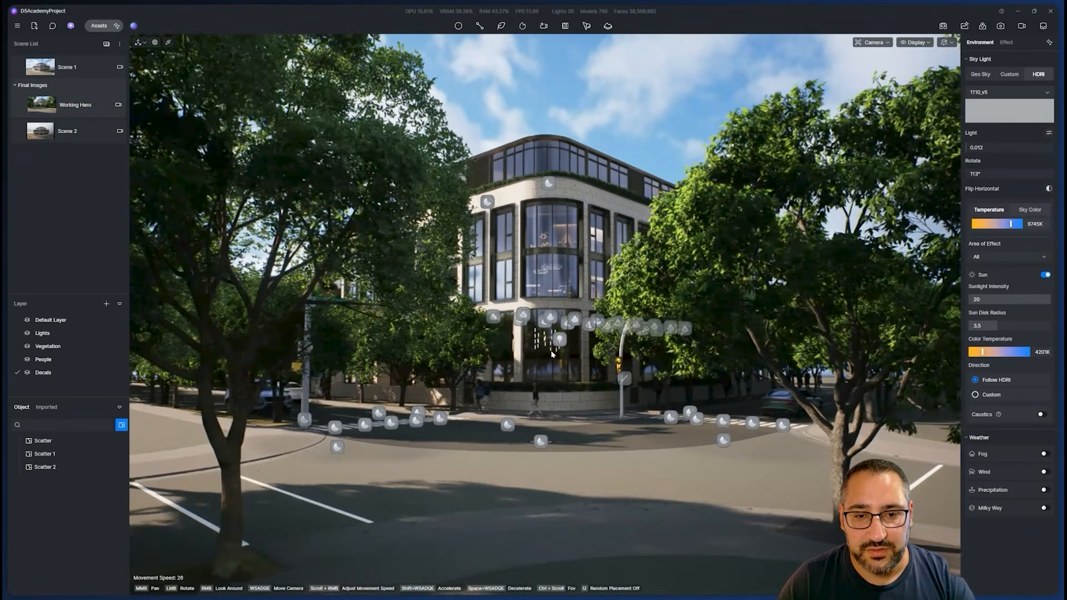
{"action": "scroll", "coordinate": [551, 350], "scroll_direction": "up", "scroll_amount": 5}
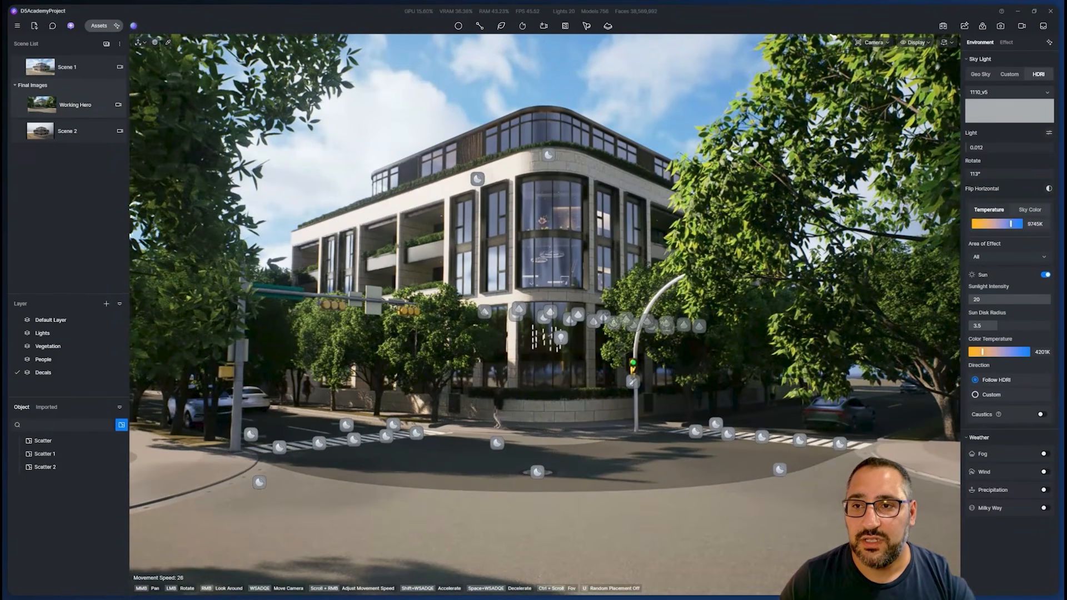
{"action": "left_click", "coordinate": [944, 42]}
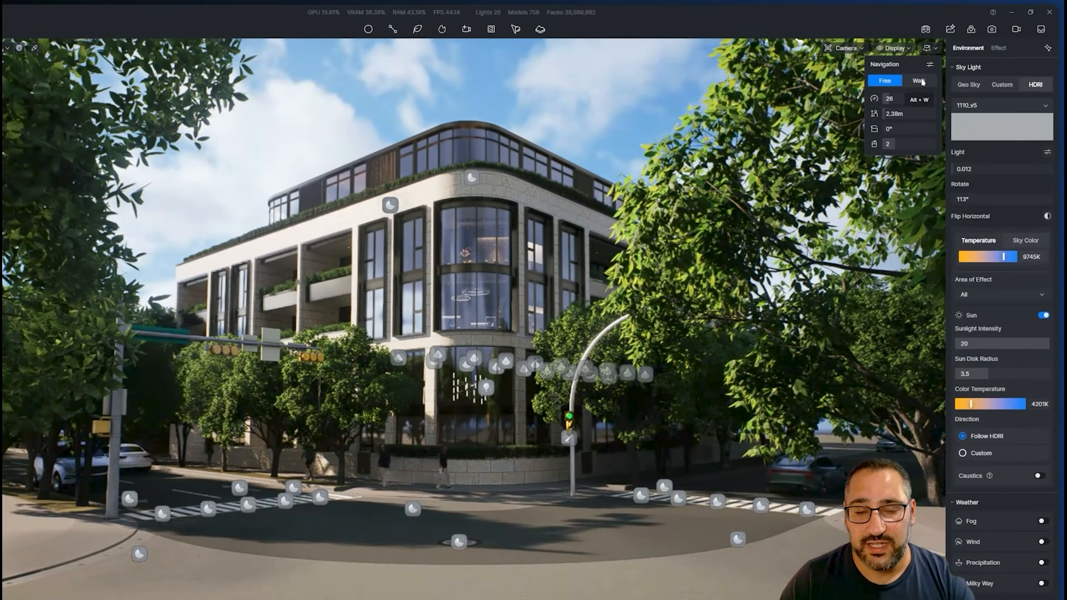
{"action": "left_click", "coordinate": [919, 81]}
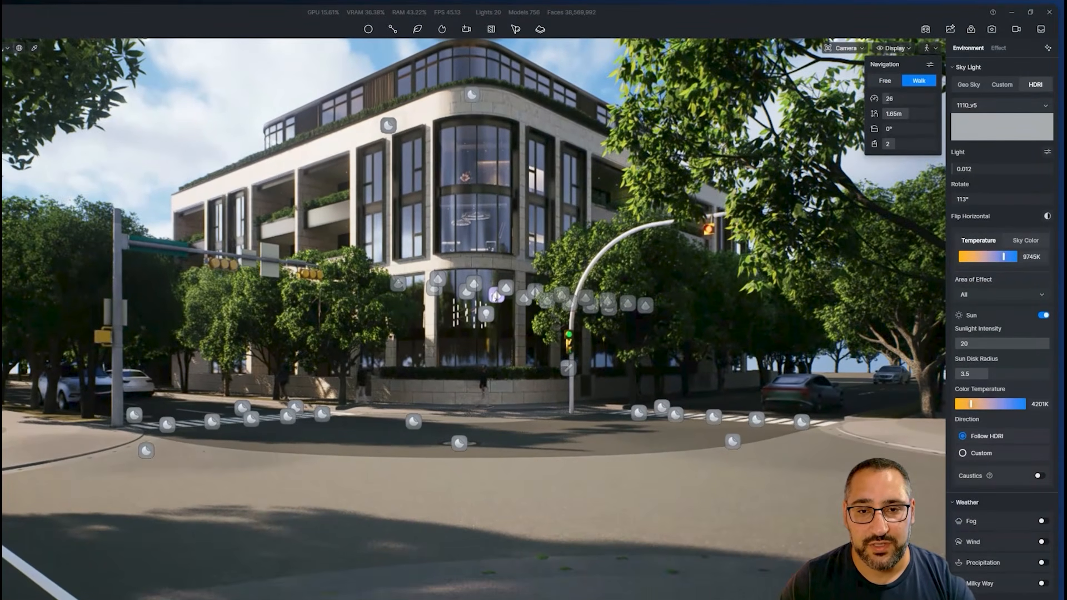
{"action": "right_click_drag", "start_coordinate": [493, 298], "coordinate": [499, 234]}
{"action": "key", "text": "w"}
{"action": "key", "text": "s"}
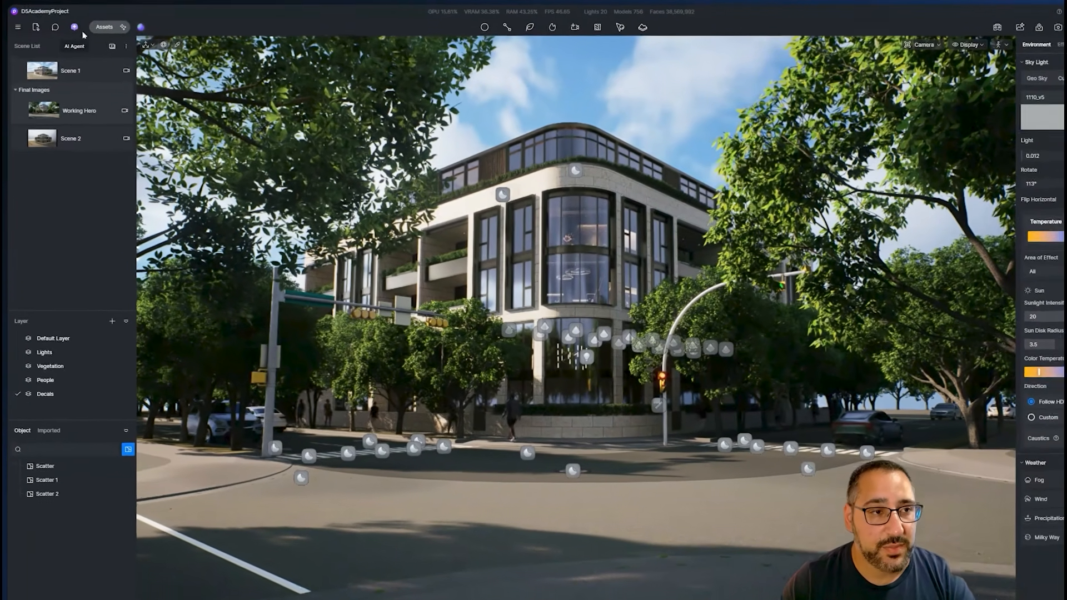
Clear the asset search and place the Character model Jayden Introduction 01 on the road in front of the building
{"action": "left_click", "coordinate": [99, 25]}
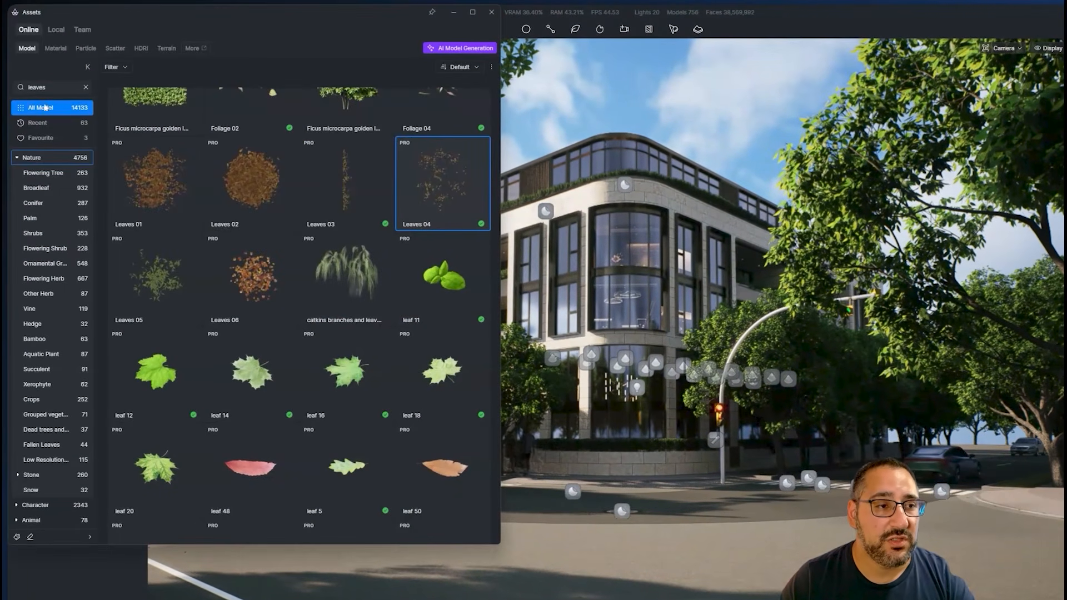
{"action": "left_click", "coordinate": [87, 87]}
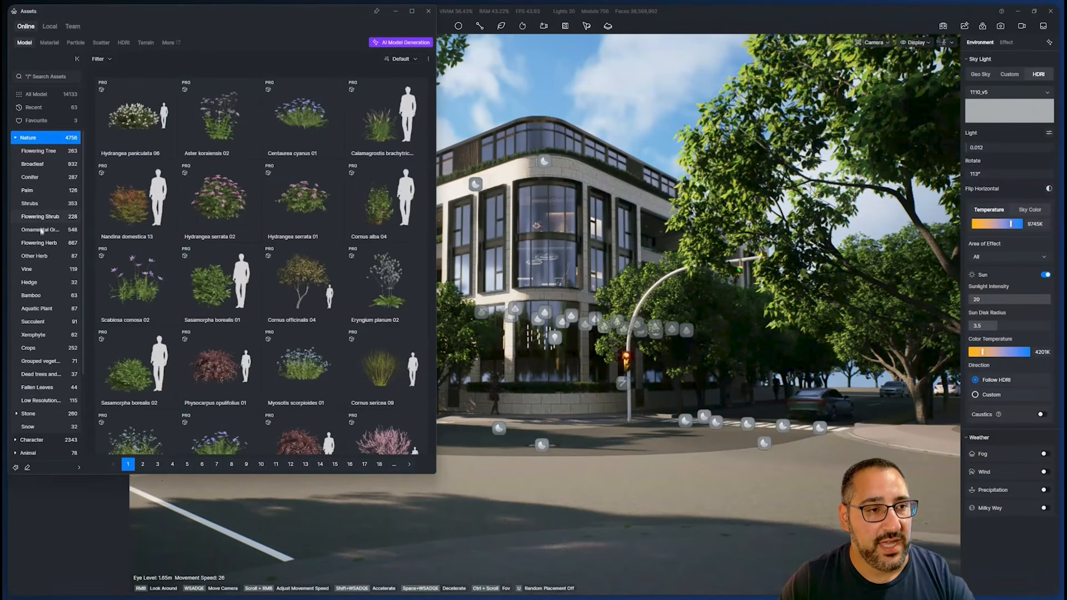
{"action": "scroll", "coordinate": [41, 232], "scroll_direction": "down", "scroll_amount": 2}
{"action": "left_click", "coordinate": [37, 339]}
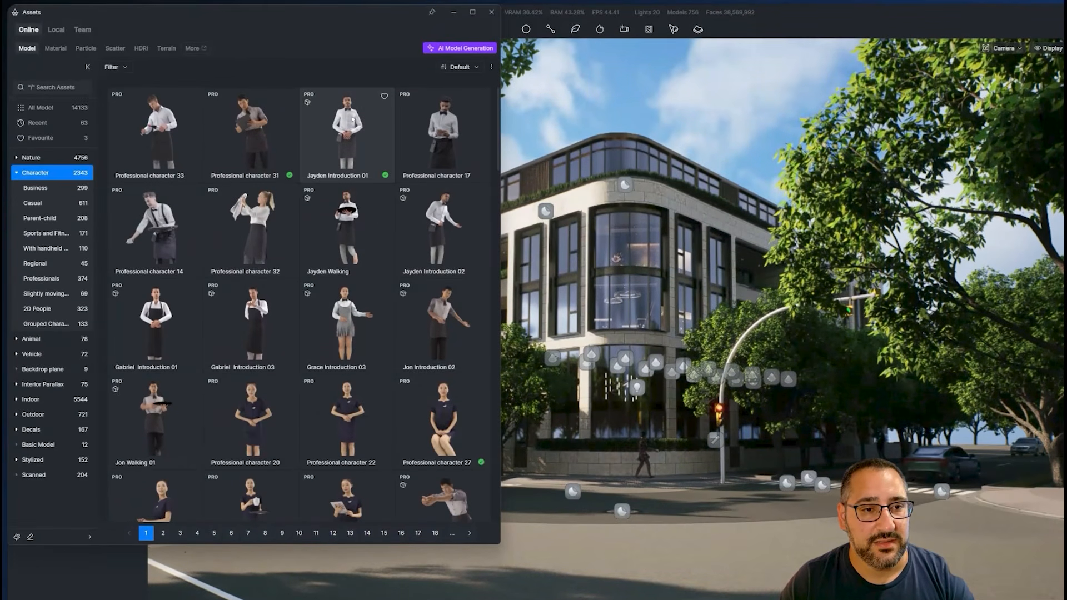
{"action": "left_click", "coordinate": [352, 119]}
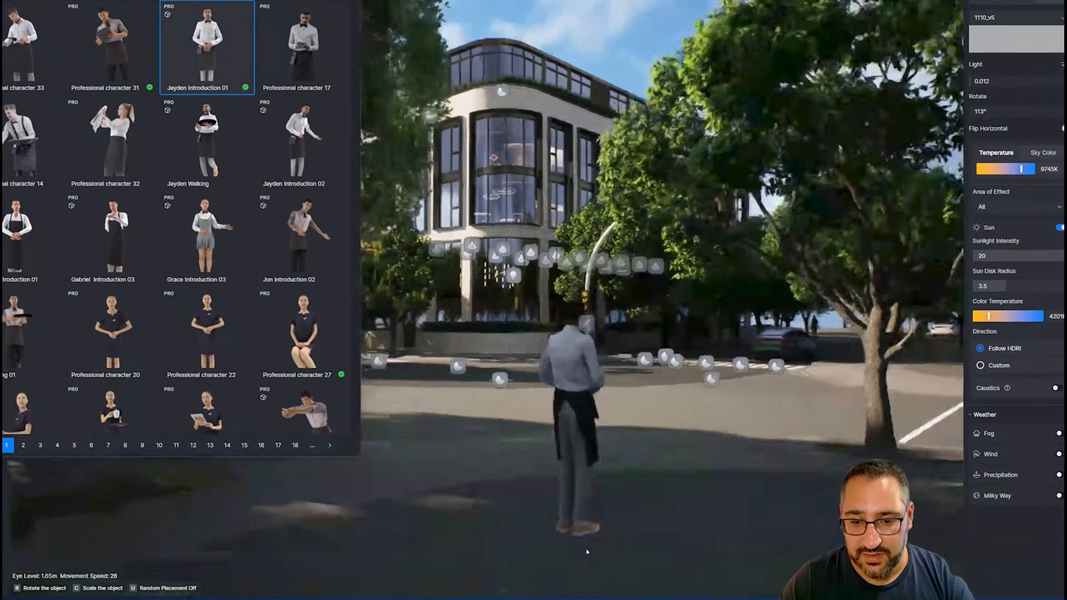
{"action": "left_click", "coordinate": [565, 508]}
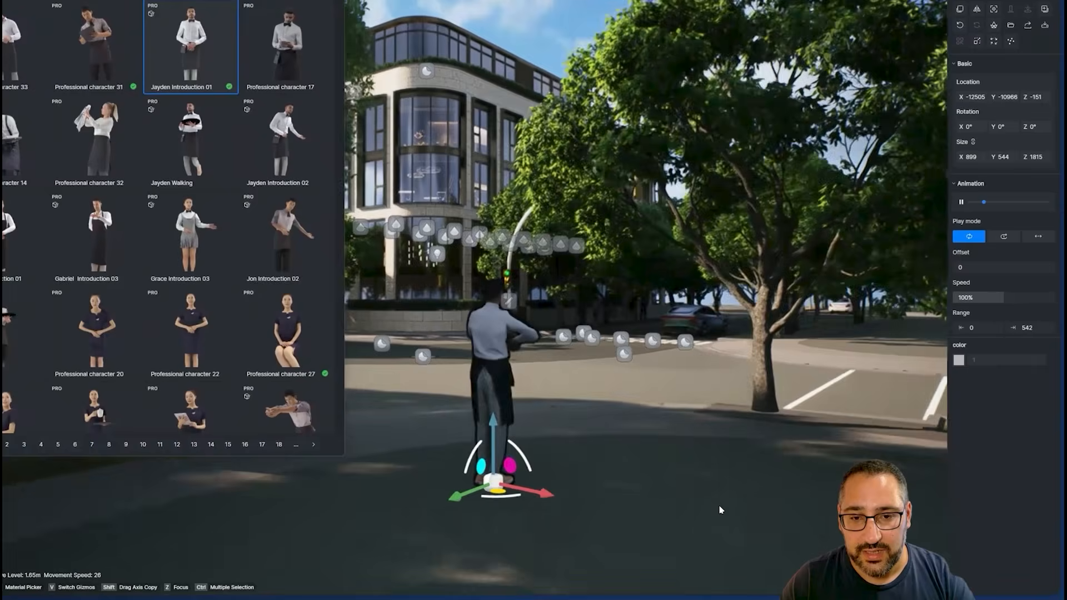
Check the eye level against the placed character from close behind, close the asset library, and delete the character
{"action": "scroll", "coordinate": [722, 510], "scroll_direction": "up", "scroll_amount": 7}
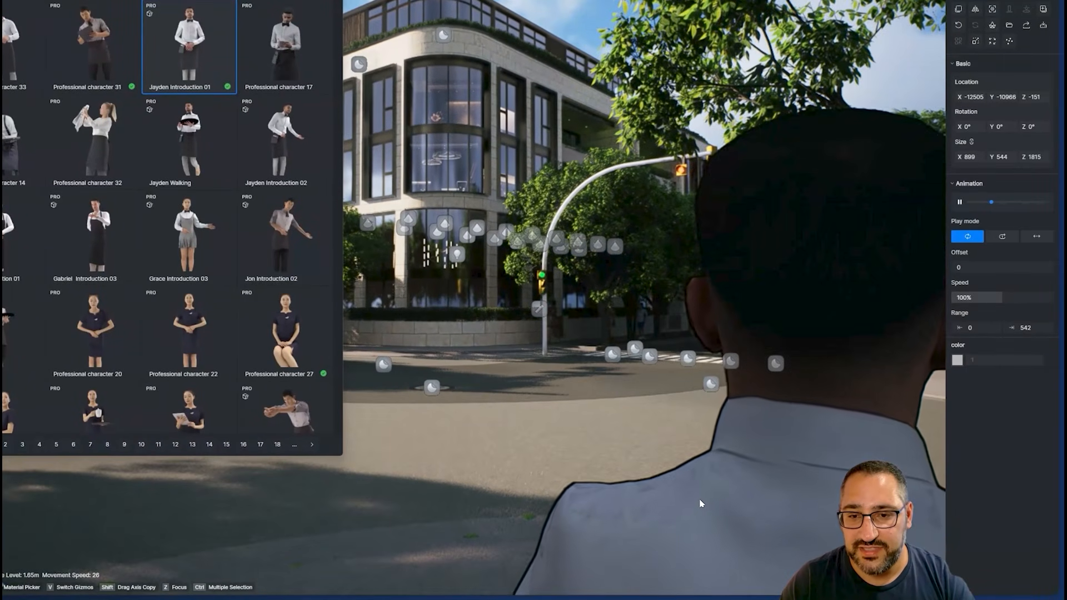
{"action": "scroll", "coordinate": [701, 501], "scroll_direction": "down", "scroll_amount": 5}
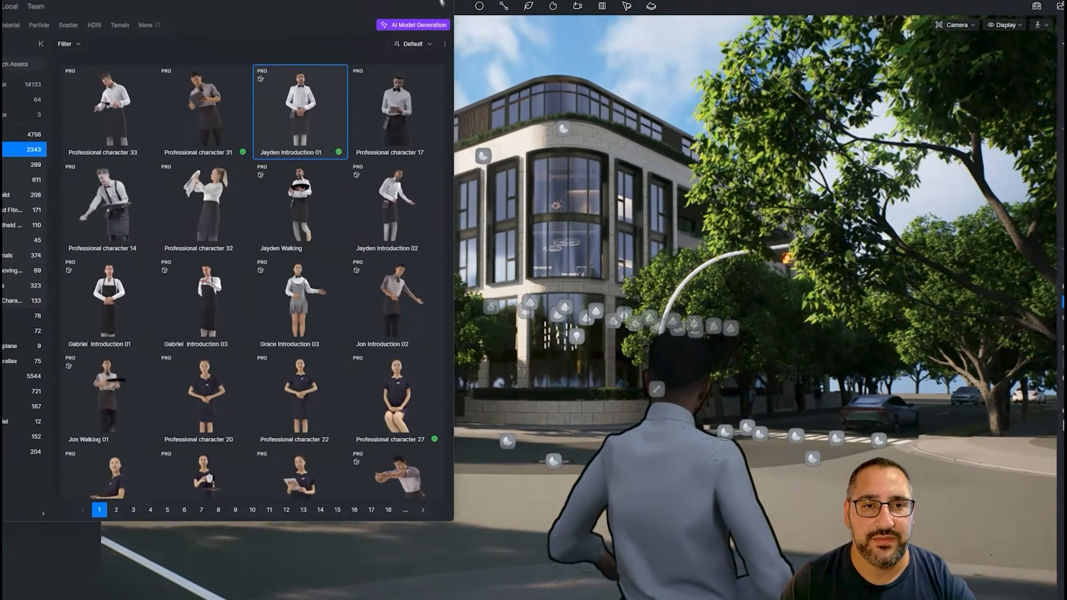
{"action": "left_click", "coordinate": [483, 8]}
{"action": "key", "text": "Escape"}
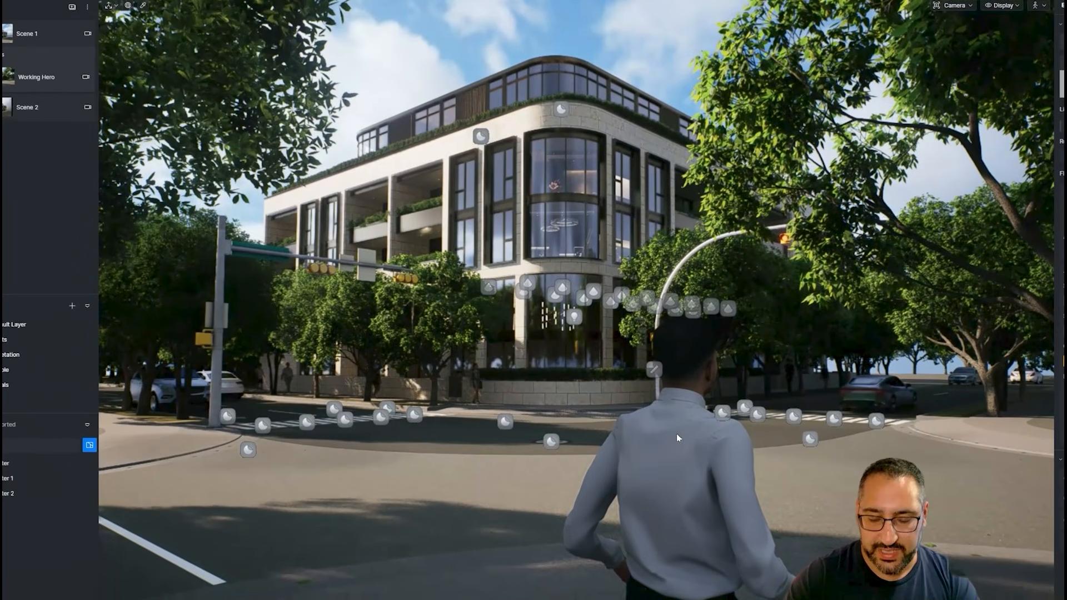
{"action": "left_click", "coordinate": [678, 438]}
{"action": "key", "text": "Delete"}
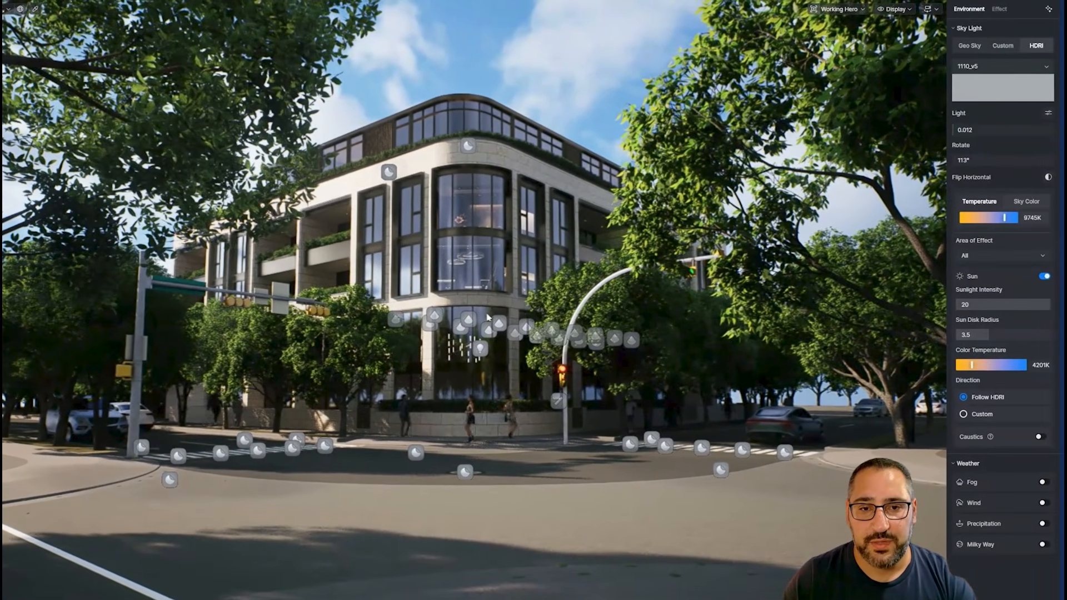
Reframe the corner building and set the Working Hero camera's projection mode to Two-point Perspective
{"action": "right_click_drag", "start_coordinate": [488, 317], "coordinate": [483, 299]}
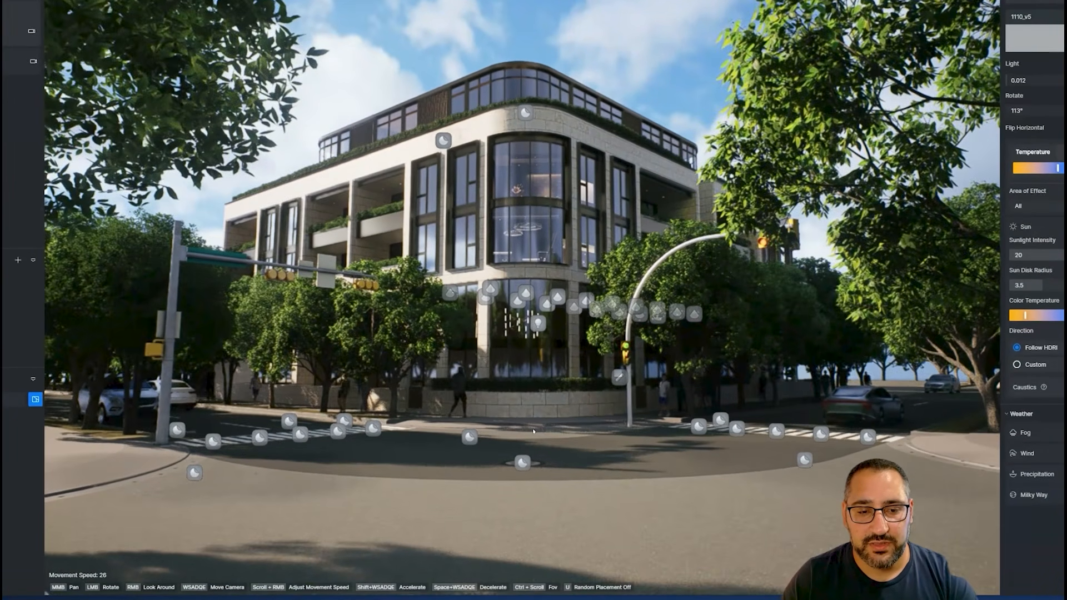
{"action": "right_click_drag", "start_coordinate": [534, 431], "coordinate": [532, 407]}
{"action": "scroll", "coordinate": [532, 460], "scroll_direction": "down", "scroll_amount": 1}
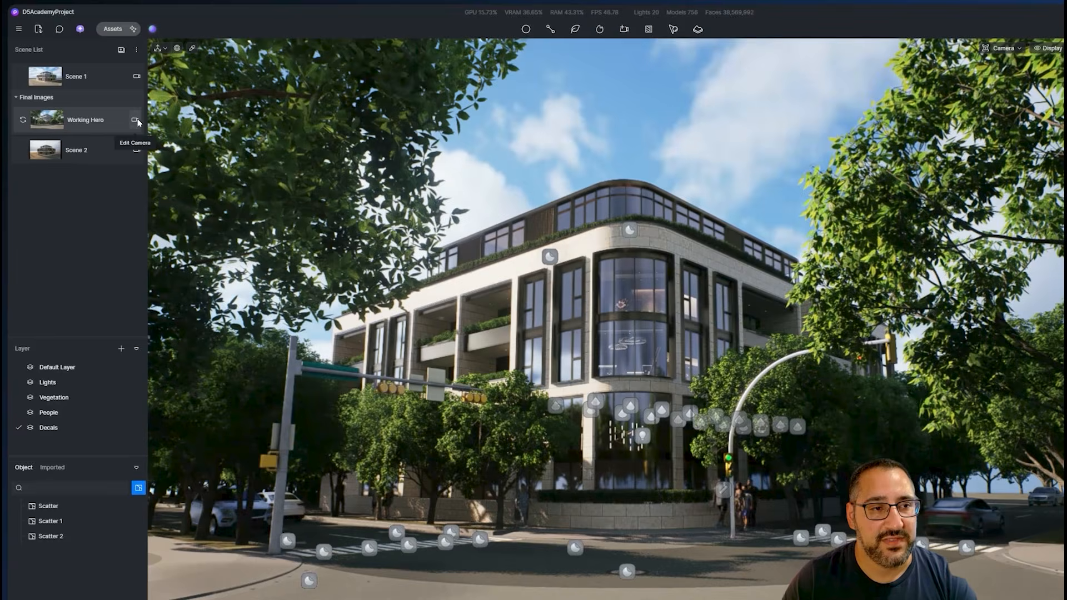
{"action": "left_click", "coordinate": [135, 120]}
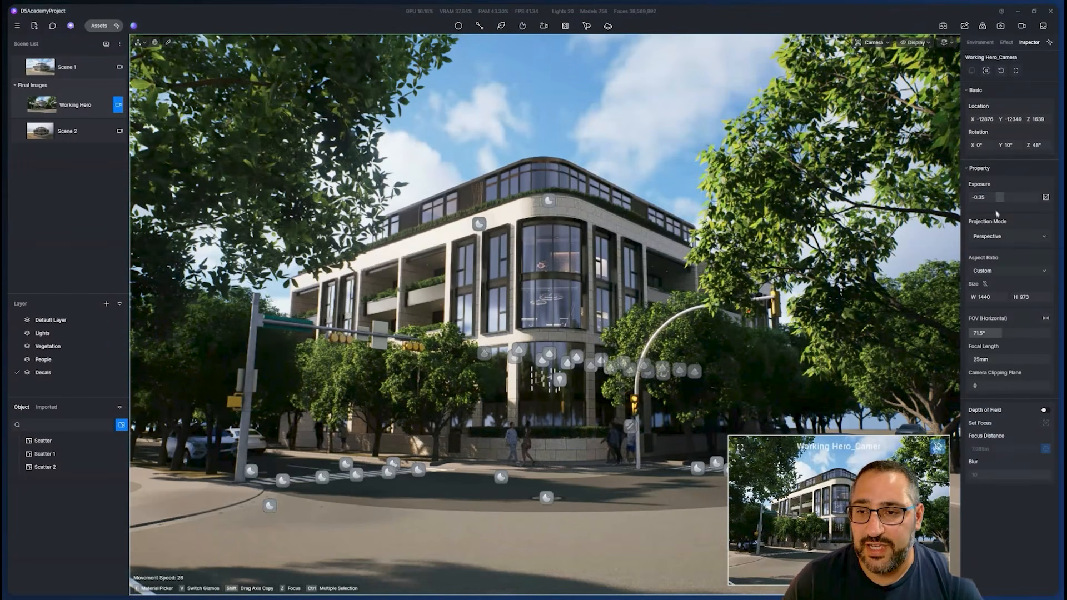
{"action": "left_click", "coordinate": [1002, 237]}
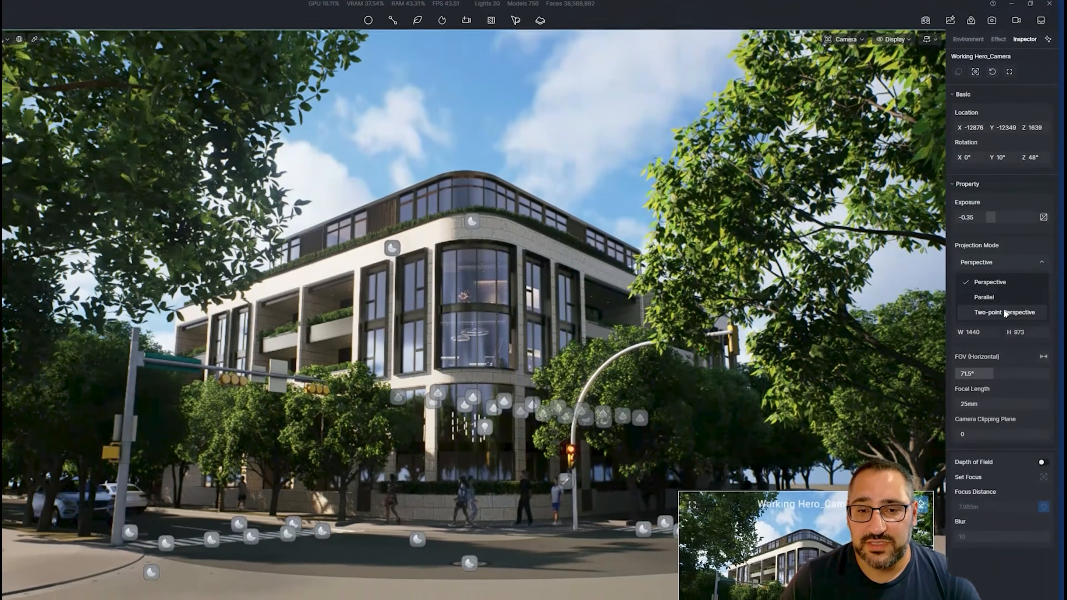
{"action": "left_click", "coordinate": [1004, 321]}
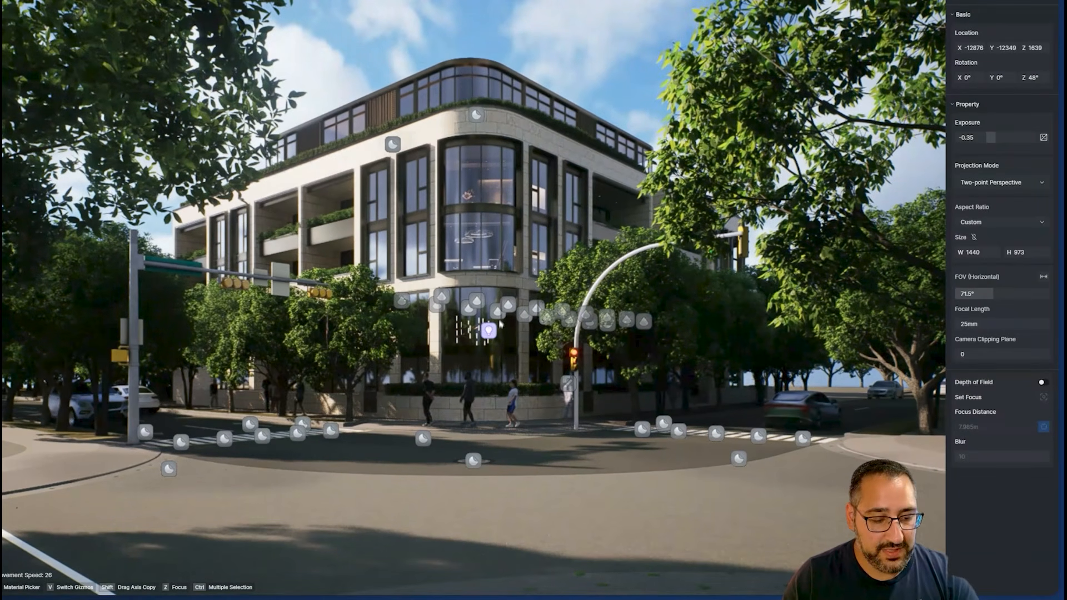
Compare Perspective with Two-point Perspective in a close view of the building's curved corner, ending on Two-point Perspective
{"action": "scroll", "coordinate": [498, 334], "scroll_direction": "up", "scroll_amount": 8}
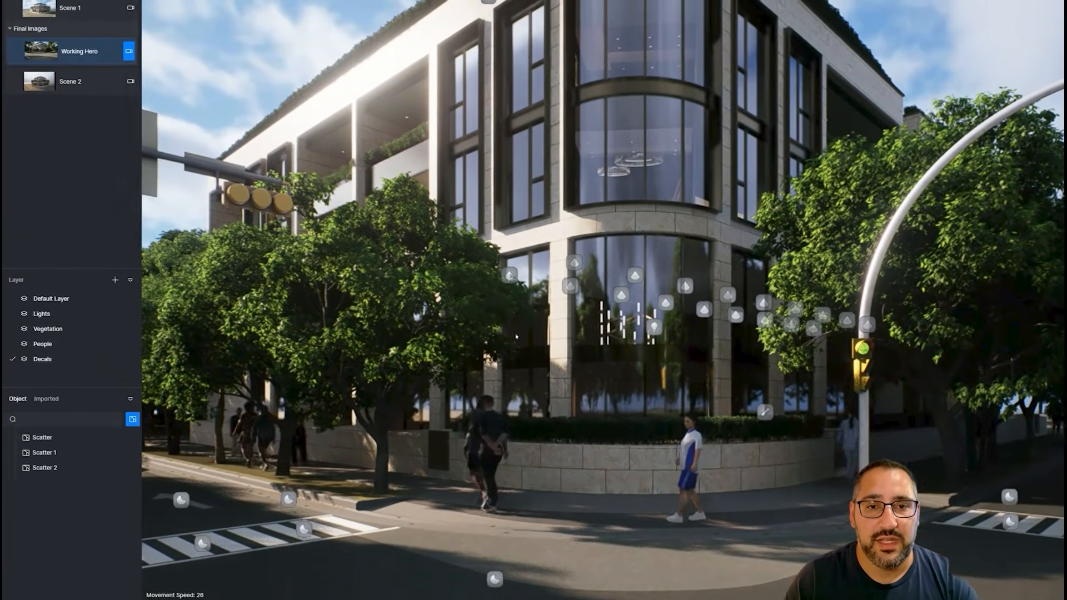
{"action": "right_click_drag", "start_coordinate": [497, 334], "coordinate": [498, 245]}
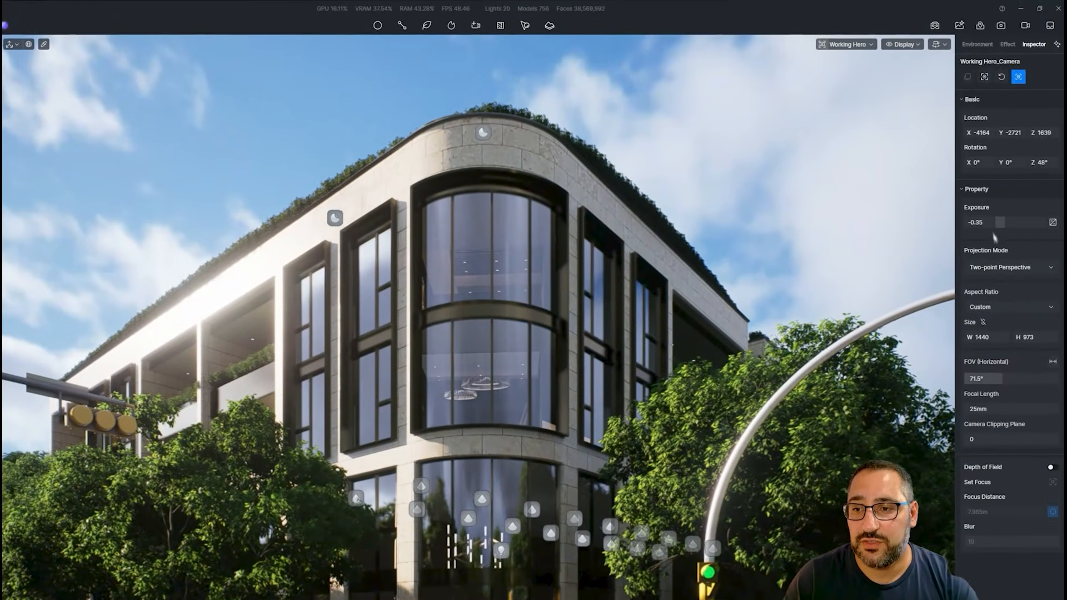
{"action": "left_click", "coordinate": [1001, 271]}
{"action": "left_click", "coordinate": [990, 291]}
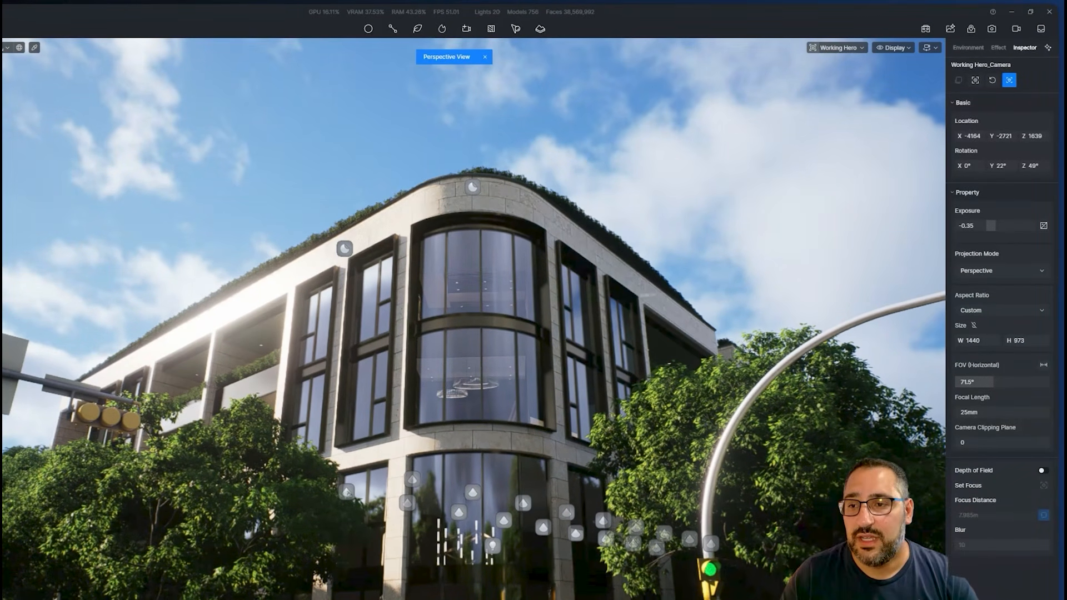
{"action": "left_click", "coordinate": [1000, 271]}
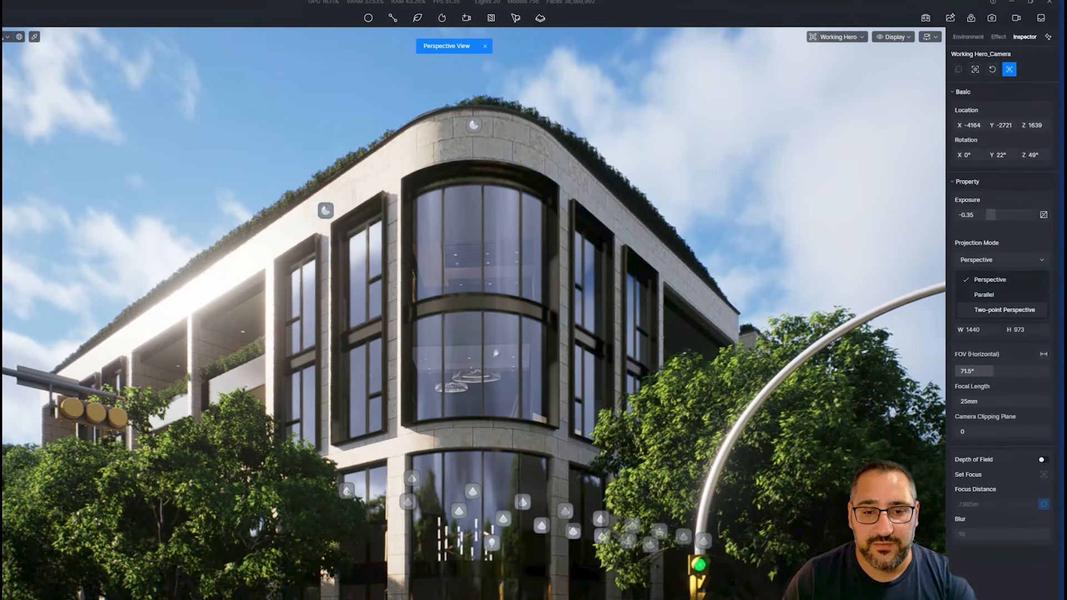
{"action": "left_click", "coordinate": [1004, 310]}
{"action": "key", "text": "s"}
{"action": "right_click_drag", "start_coordinate": [497, 353], "coordinate": [493, 478]}
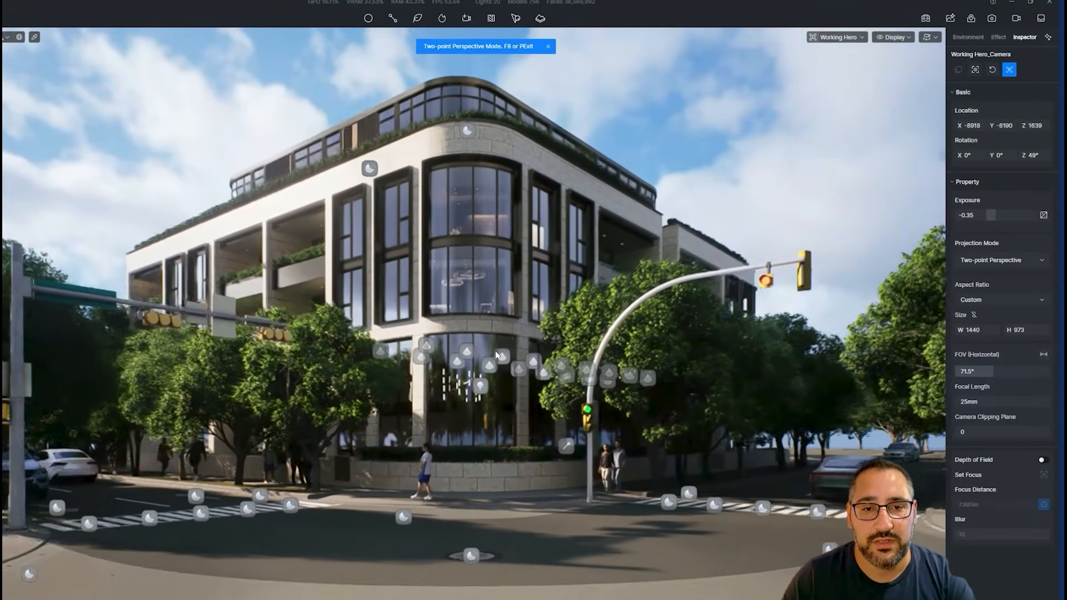
Pull the Working Hero camera back to frame the corner building between the foreground trees and set its aspect ratio to 16:9
{"action": "key", "text": "s"}
{"action": "key", "text": "w"}
{"action": "right_click_drag", "start_coordinate": [496, 355], "coordinate": [486, 320]}
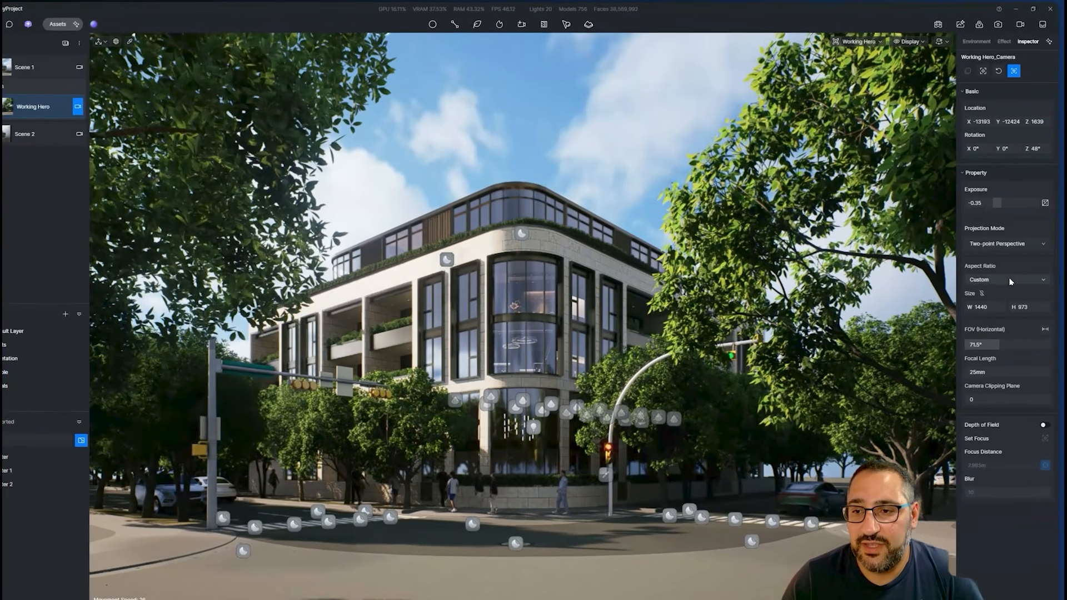
{"action": "left_click", "coordinate": [1012, 271]}
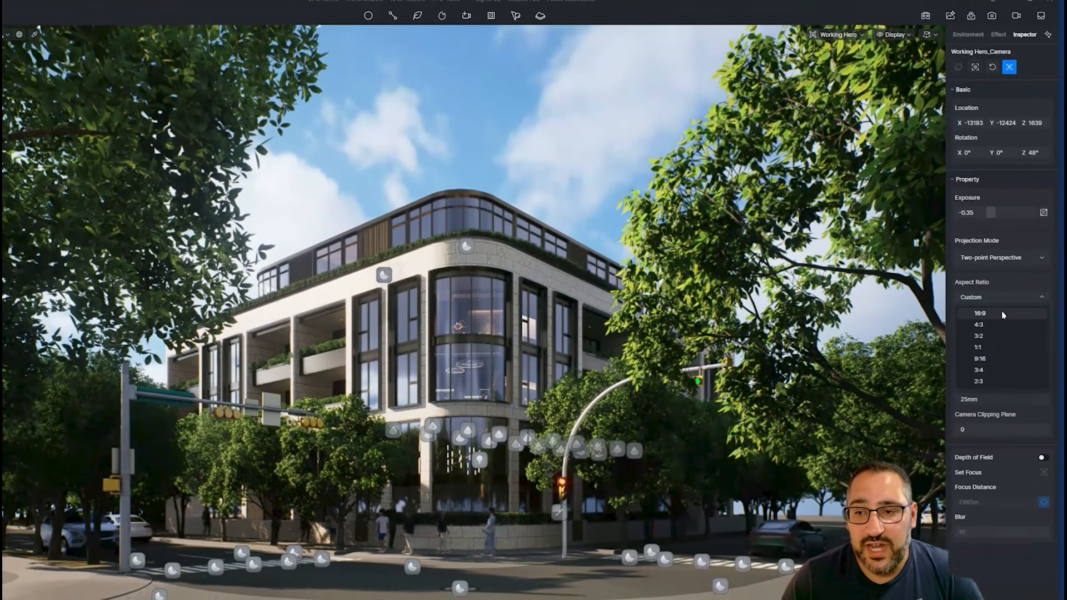
{"action": "left_click", "coordinate": [980, 313]}
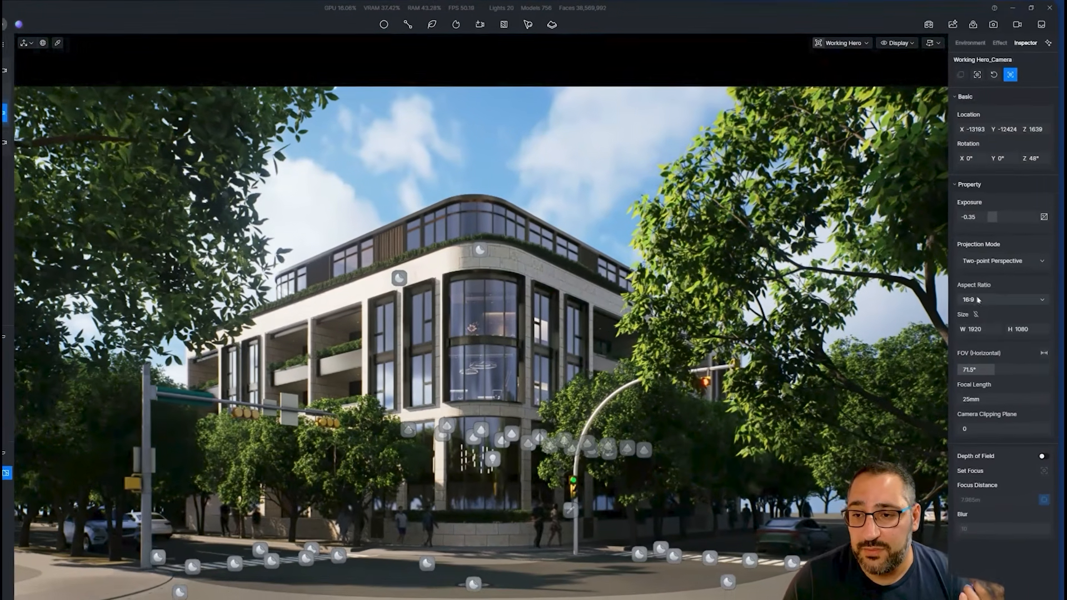
Try 9:16, then set the Working Hero camera to a 3:4 aspect ratio with a 45 mm focal length and update the scene
{"action": "left_click", "coordinate": [991, 272]}
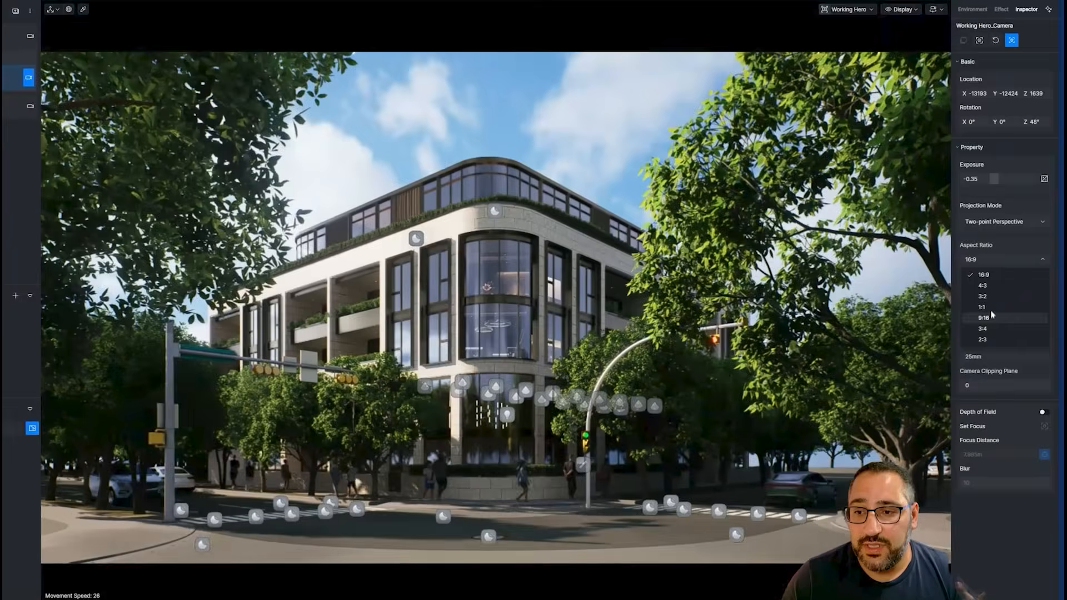
{"action": "left_click", "coordinate": [991, 316]}
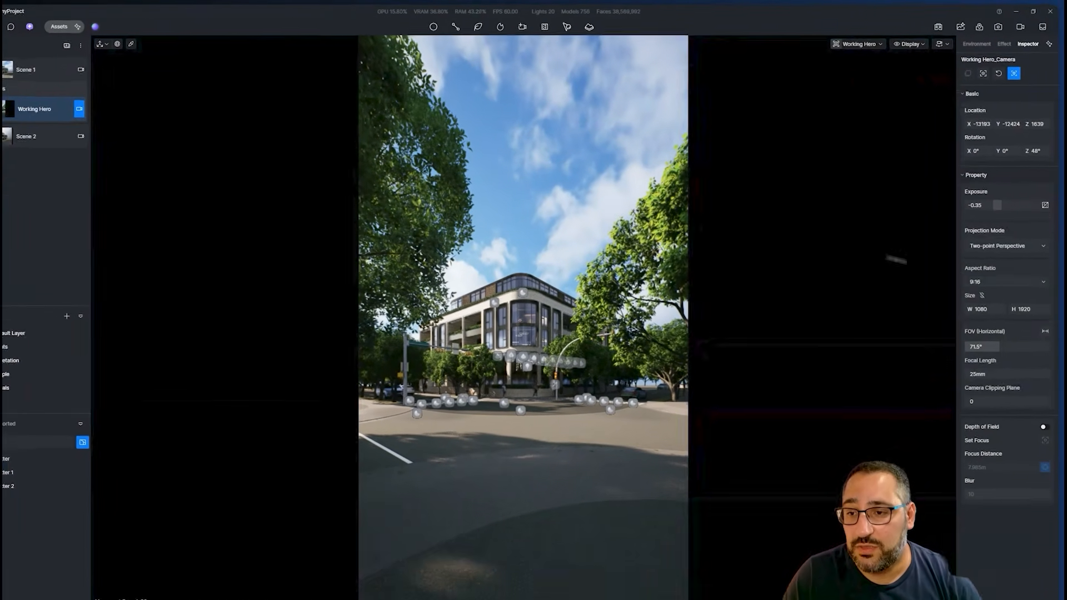
{"action": "left_click", "coordinate": [995, 282]}
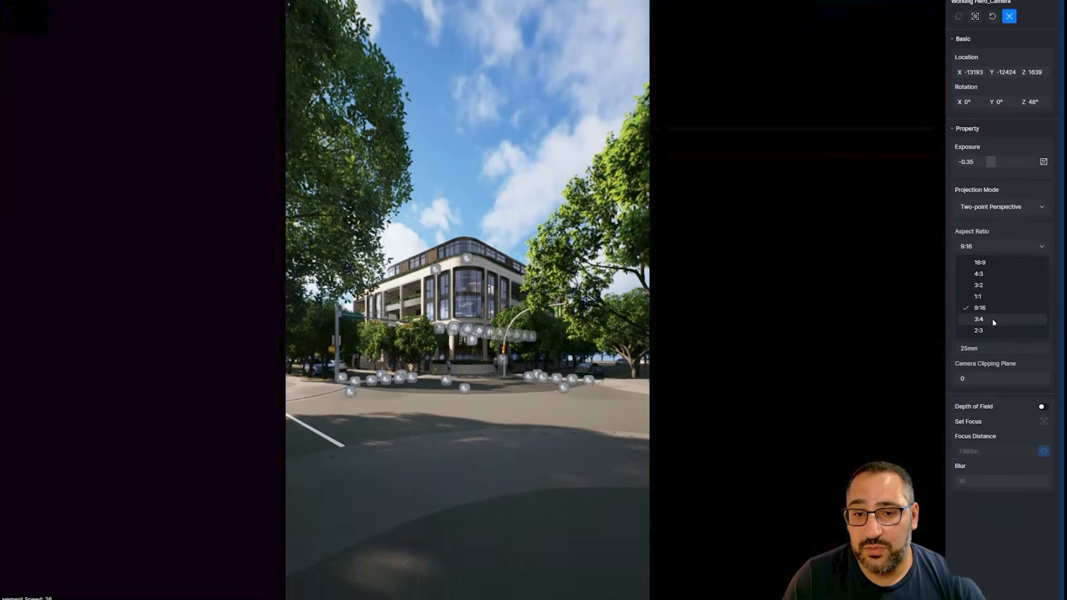
{"action": "left_click", "coordinate": [994, 322]}
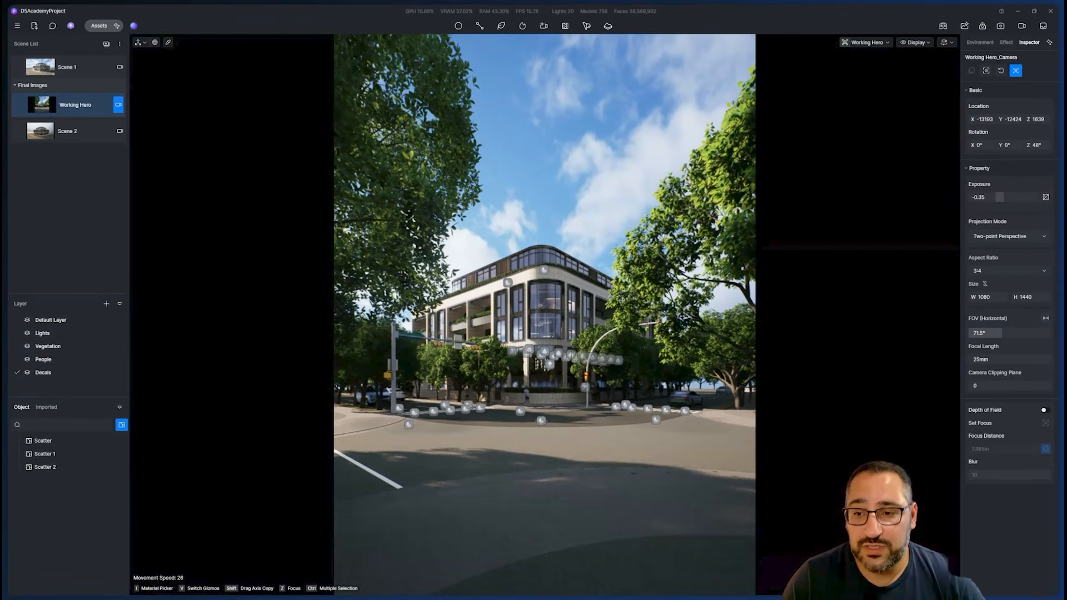
{"action": "left_click_drag", "start_coordinate": [994, 358], "coordinate": [998, 357]}
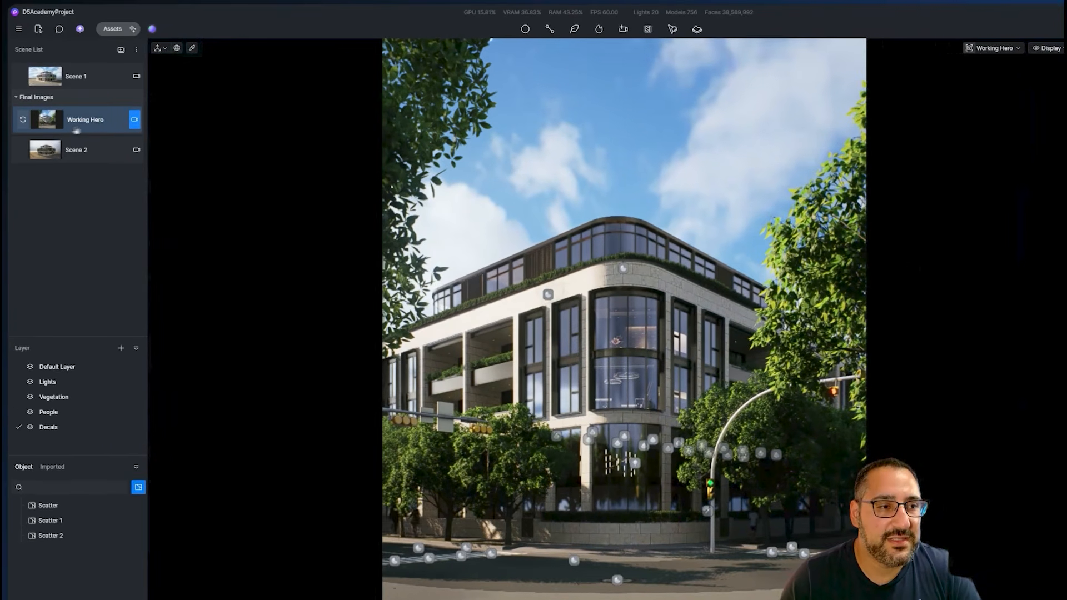
{"action": "left_click", "coordinate": [22, 106]}
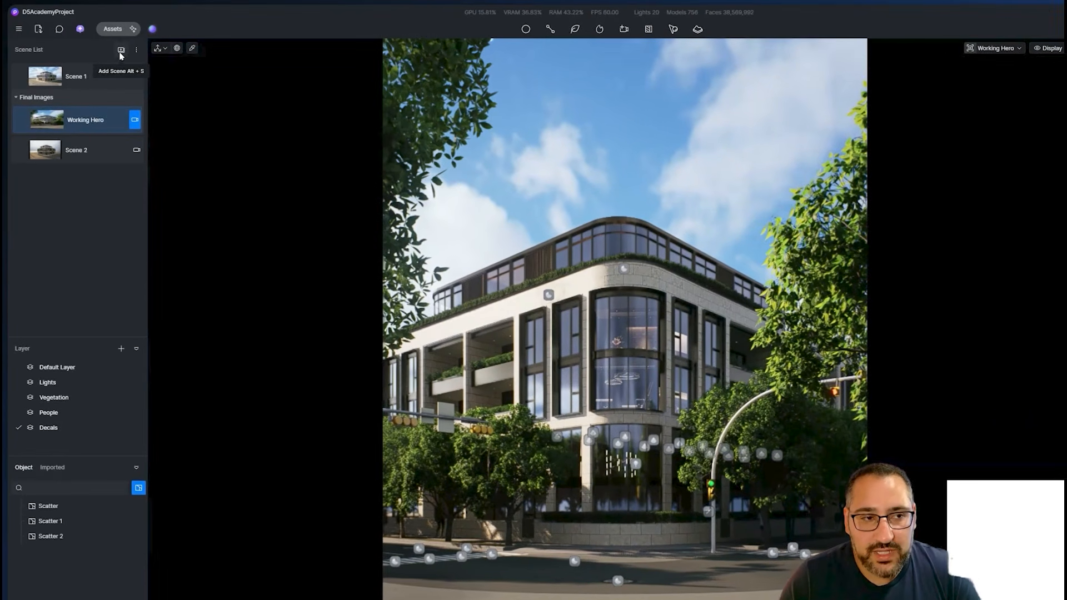
Add a scene under Final Images and set its camera to a 16:9 aspect ratio with a 27 mm focal length
{"action": "left_click", "coordinate": [106, 43]}
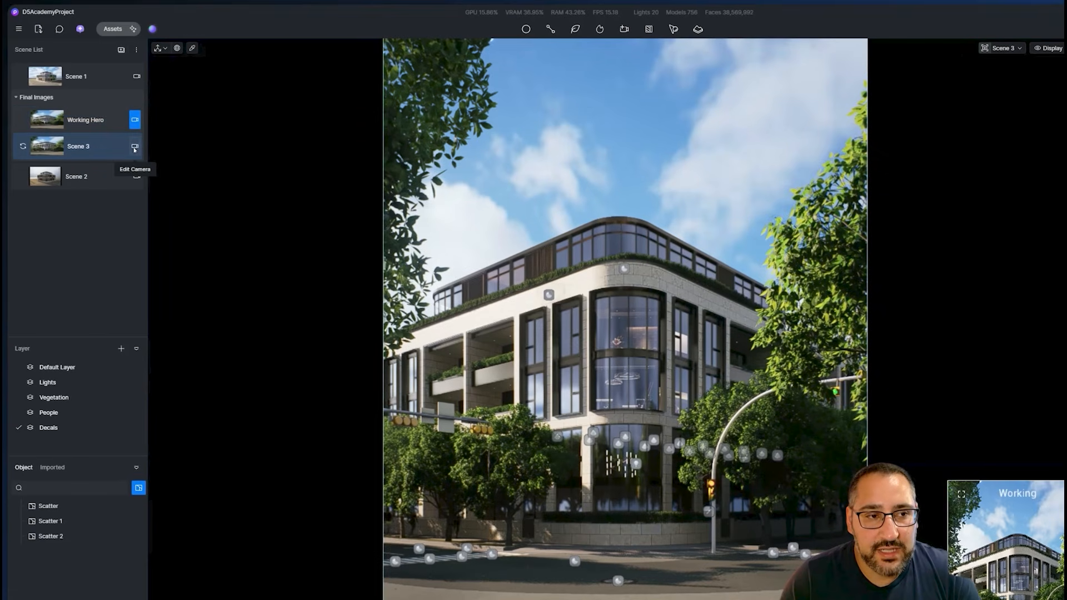
{"action": "left_click", "coordinate": [135, 147]}
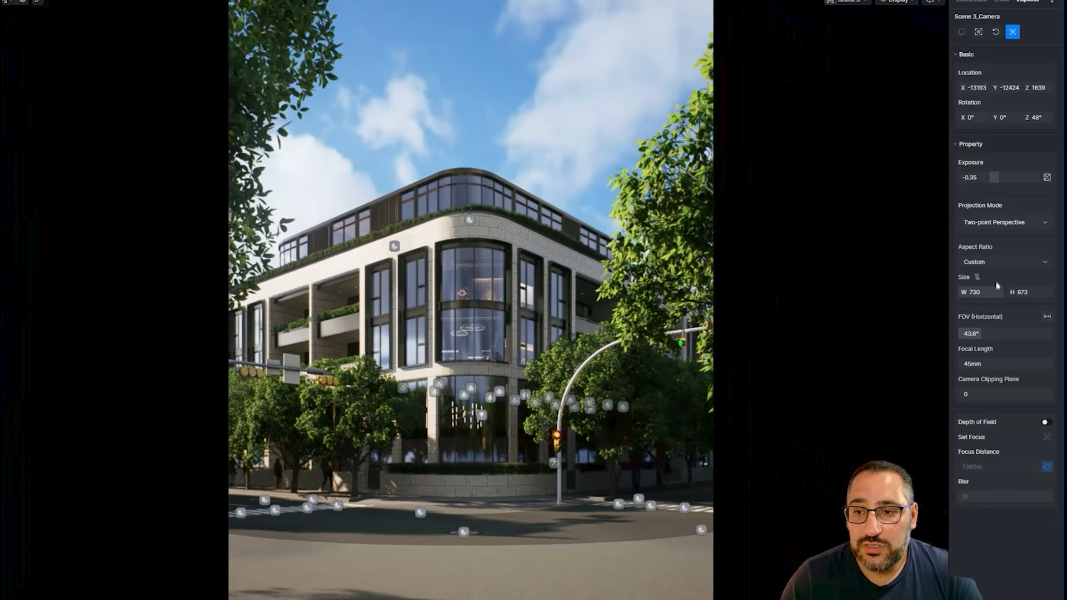
{"action": "left_click", "coordinate": [1024, 245]}
{"action": "left_click", "coordinate": [1023, 261]}
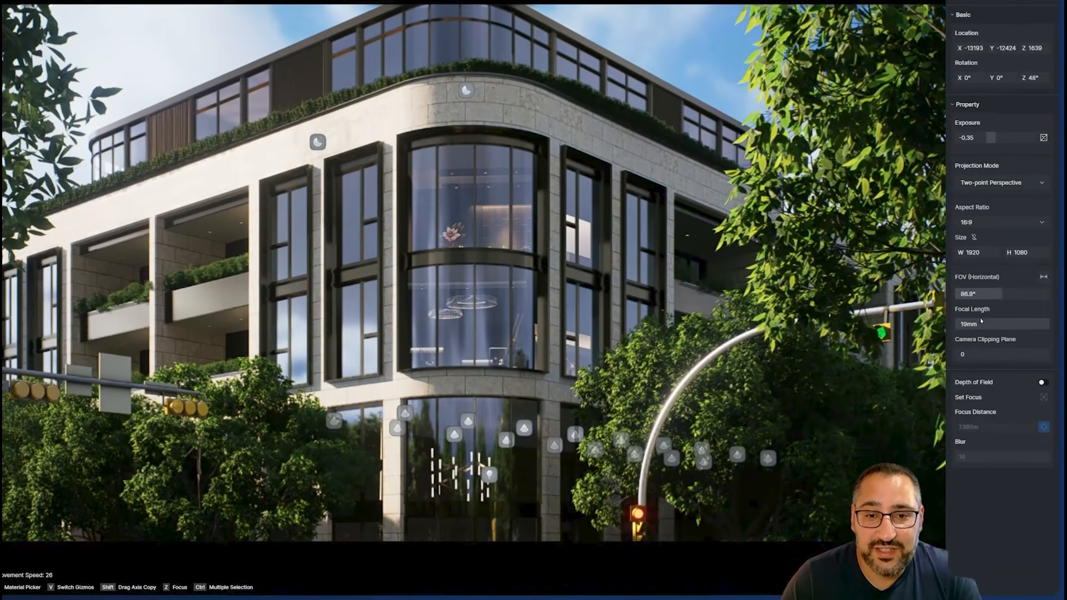
{"action": "left_click_drag", "start_coordinate": [991, 355], "coordinate": [984, 318]}
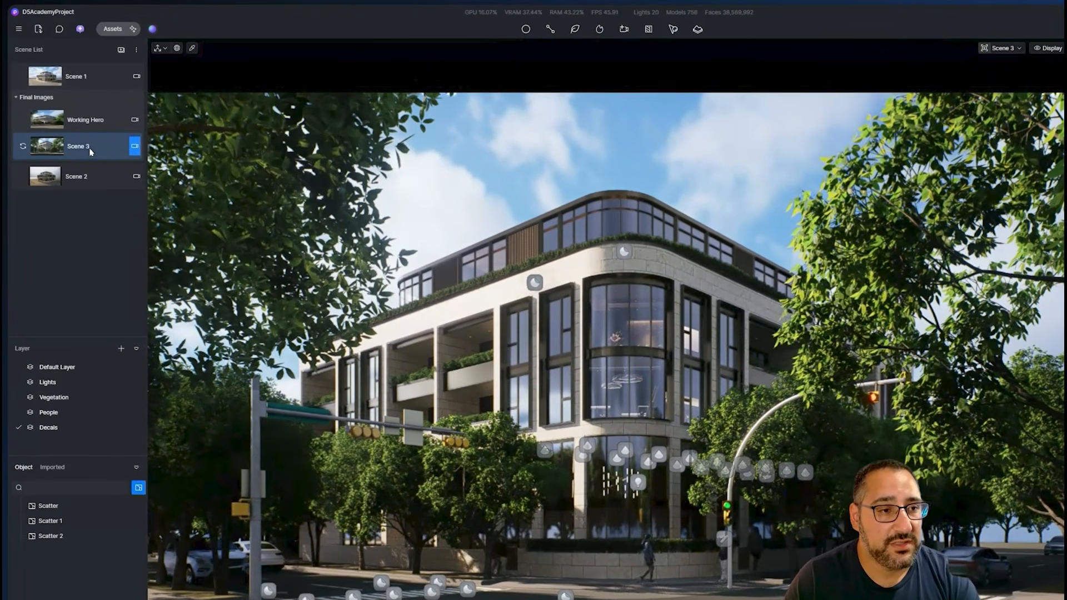
Rename the new 16:9 scene as 169
{"action": "double_click", "coordinate": [88, 148]}
{"action": "type", "text": "1"}
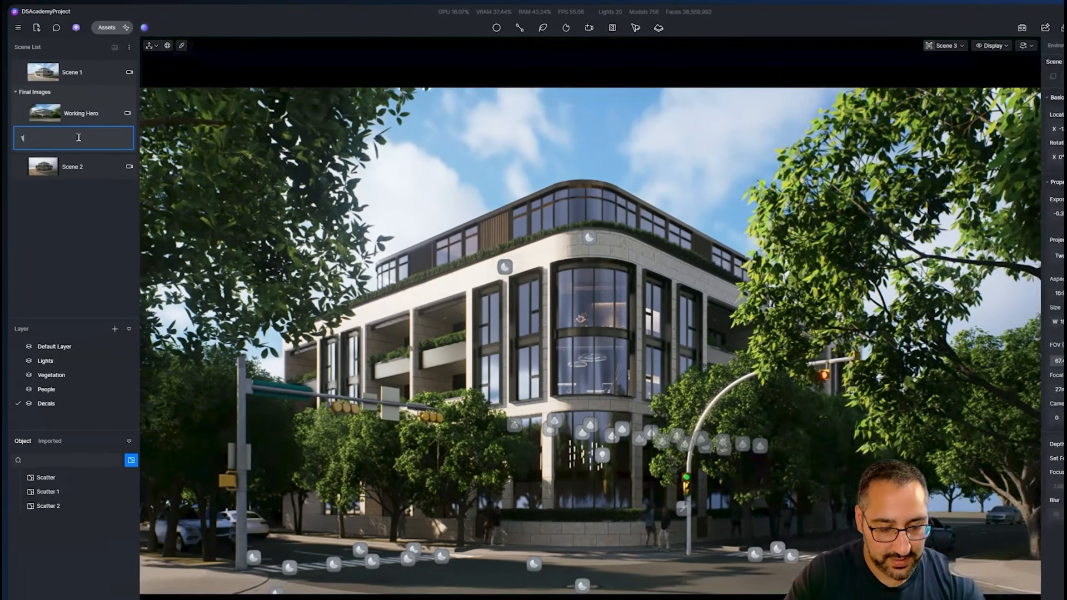
{"action": "type", "text": "69"}
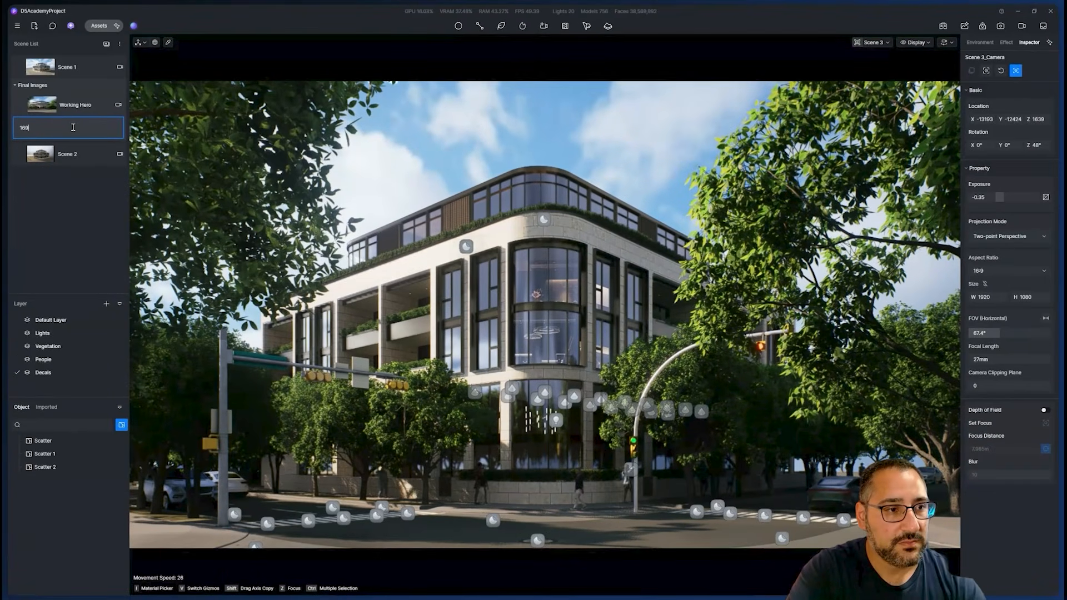
{"action": "key", "text": "Return"}
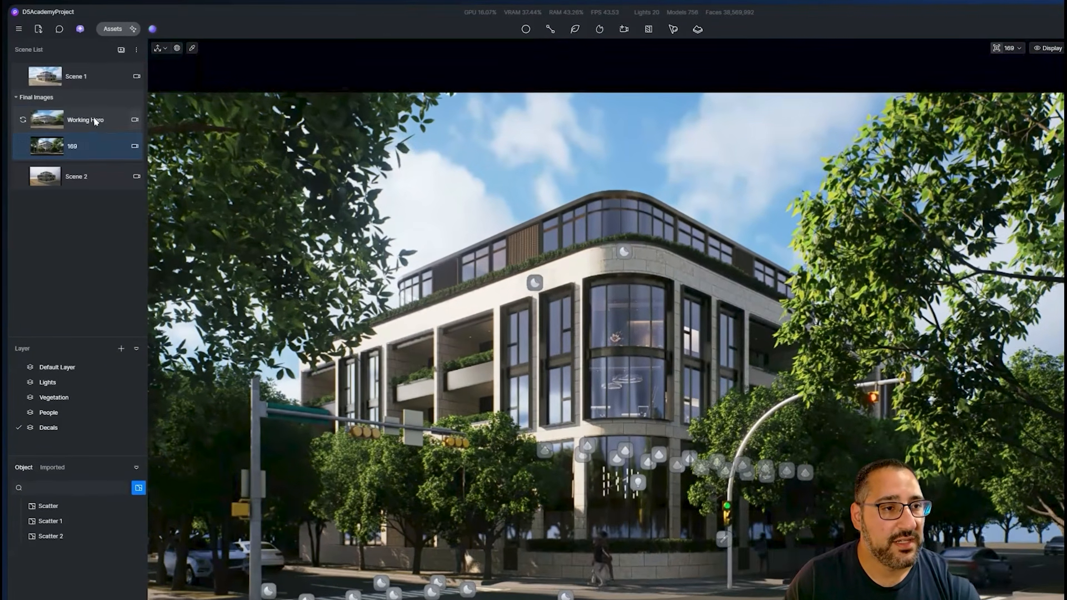
Try other focal lengths on the Working Hero scene's camera and return it to 45 mm
{"action": "left_click", "coordinate": [95, 121]}
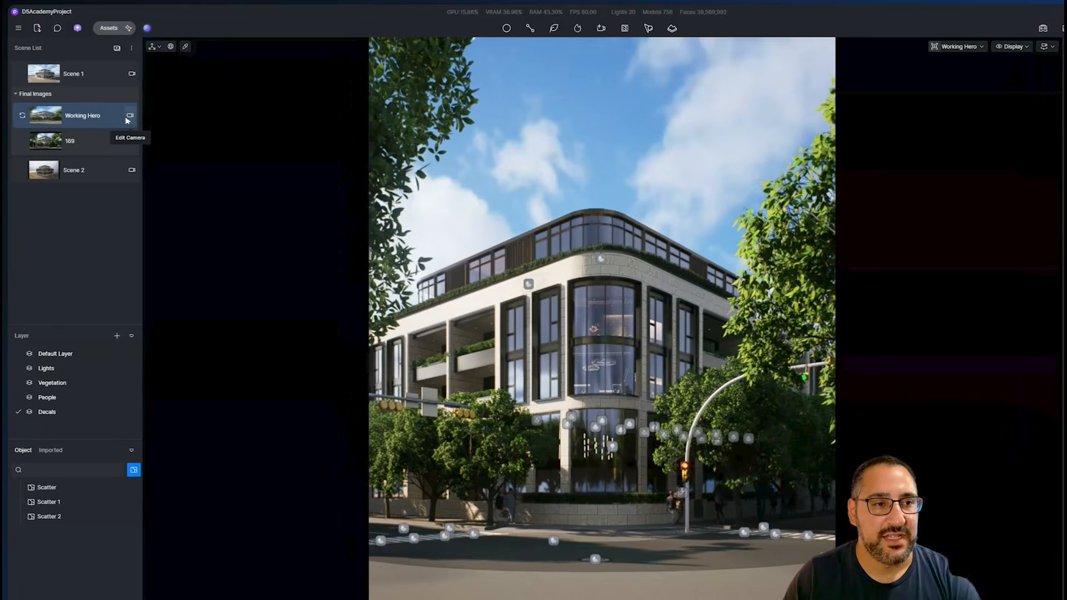
{"action": "left_click", "coordinate": [118, 105]}
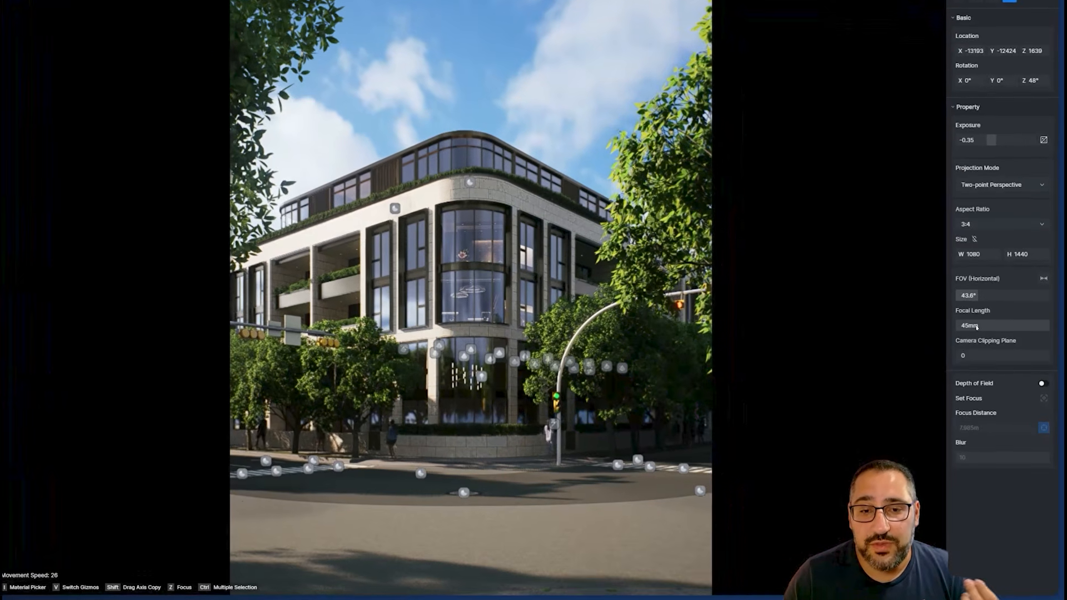
{"action": "left_click_drag", "start_coordinate": [990, 359], "coordinate": [989, 322]}
{"action": "left_click", "coordinate": [988, 324]}
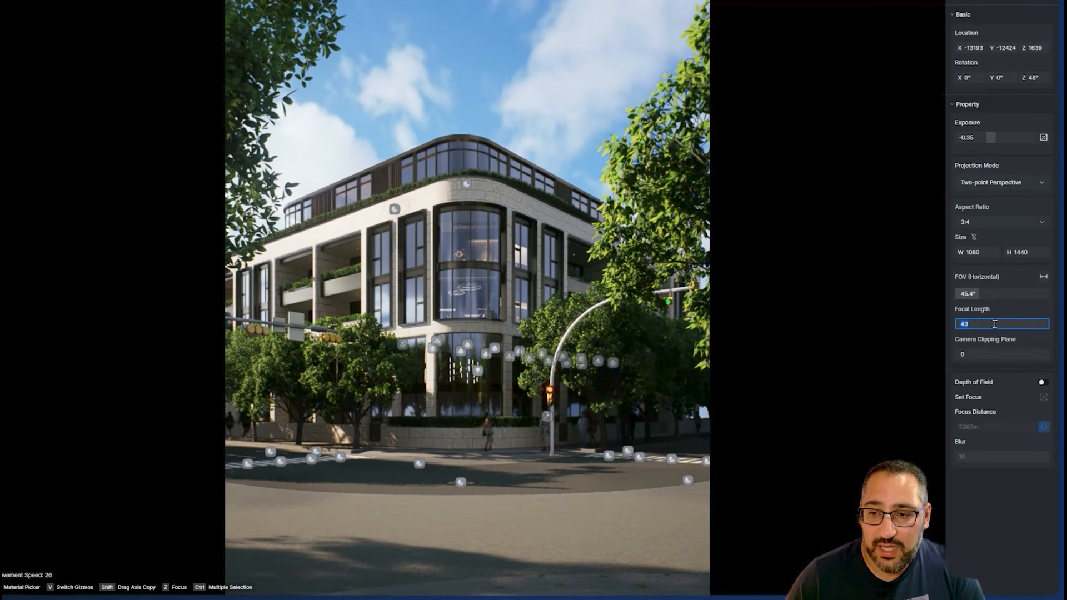
{"action": "type", "text": "45"}
{"action": "key", "text": "Return"}
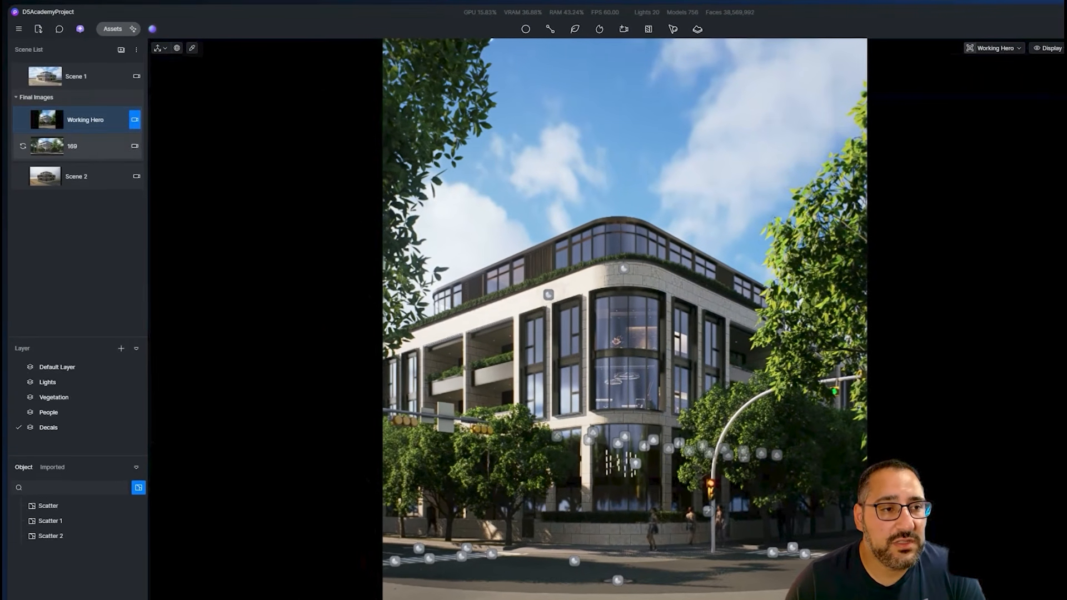
Enable Depth of Field on the 169 scene's camera and set its focus on the building's curved corner
{"action": "left_click", "coordinate": [96, 143]}
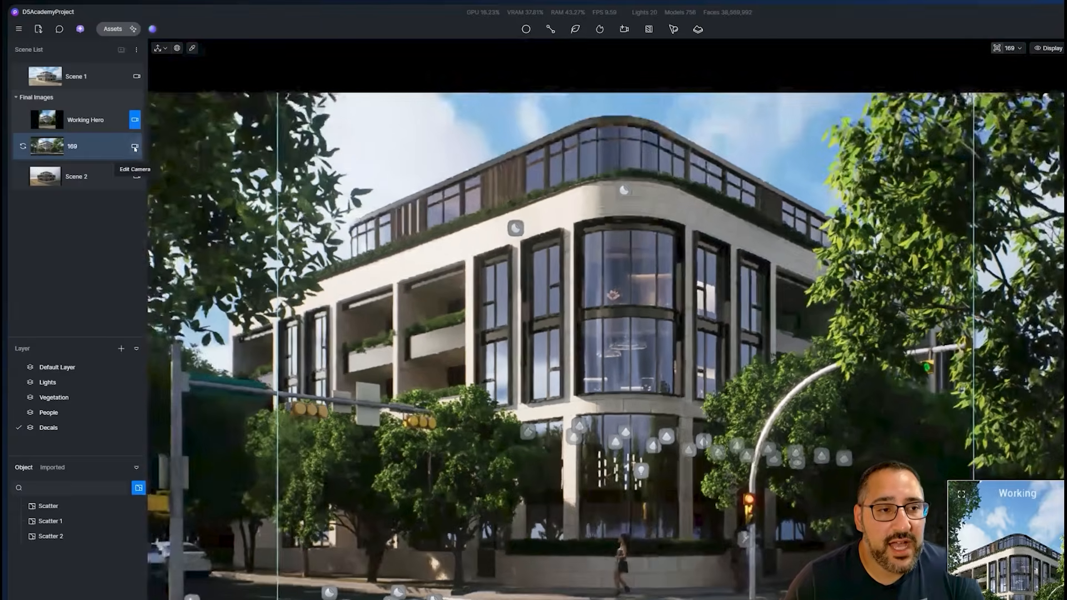
{"action": "left_click", "coordinate": [134, 147]}
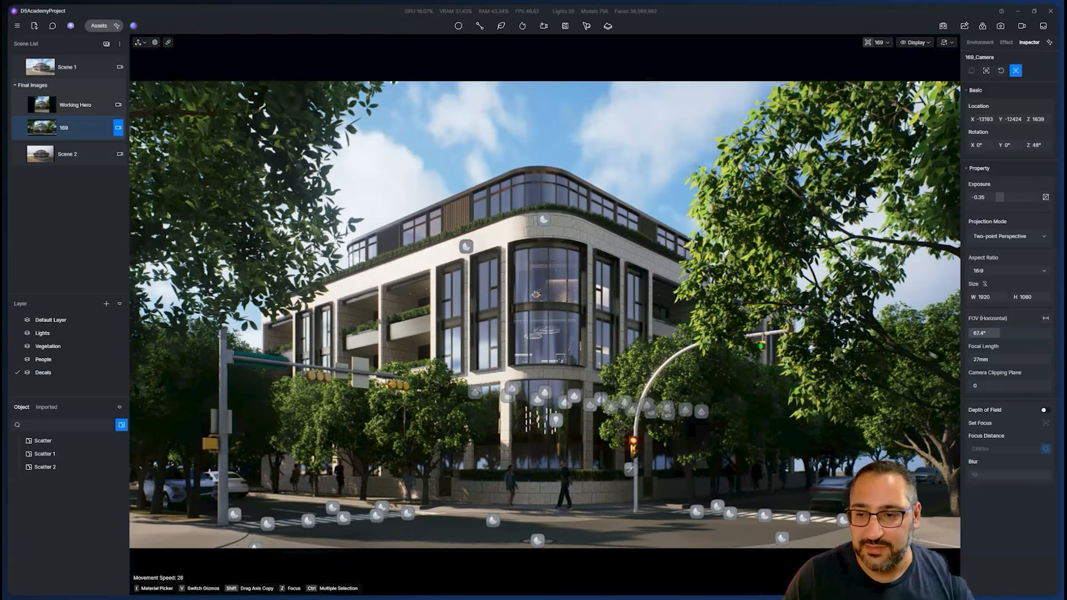
{"action": "left_click_drag", "start_coordinate": [975, 388], "coordinate": [956, 355]}
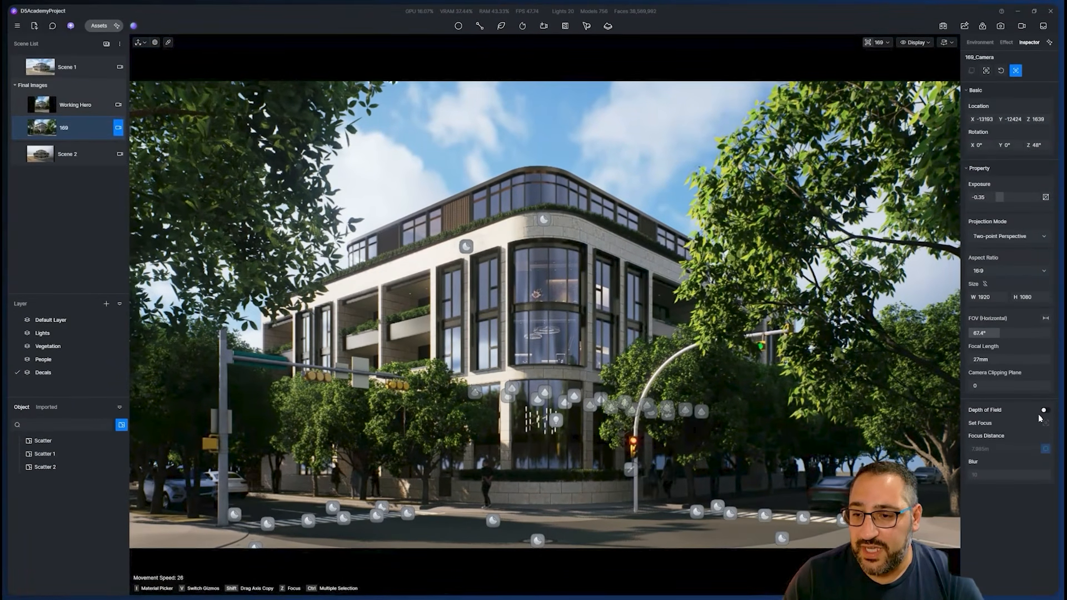
{"action": "left_click", "coordinate": [1044, 411]}
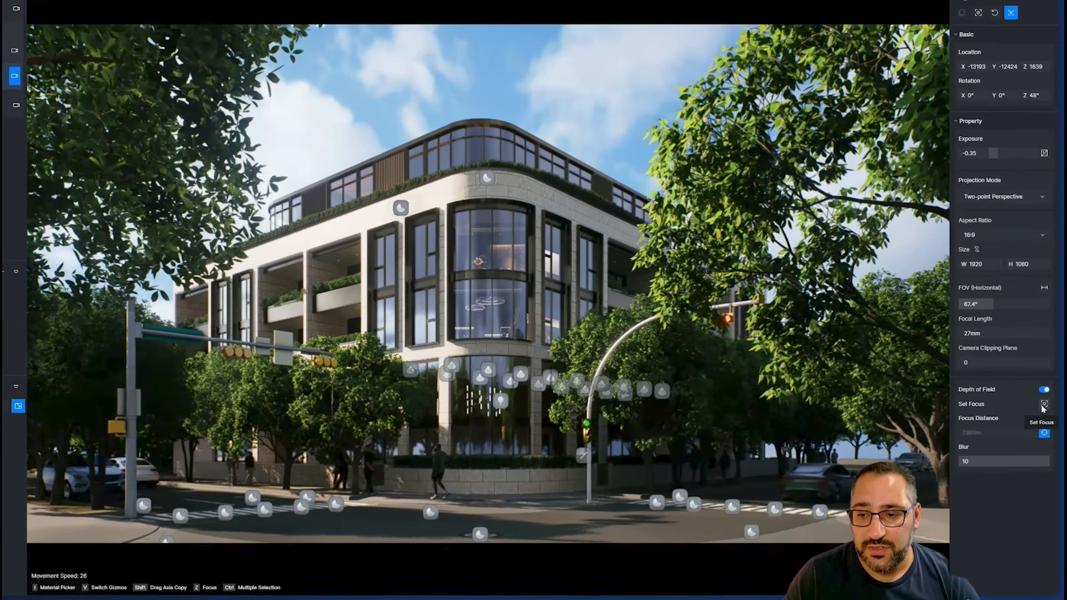
{"action": "left_click", "coordinate": [1046, 423]}
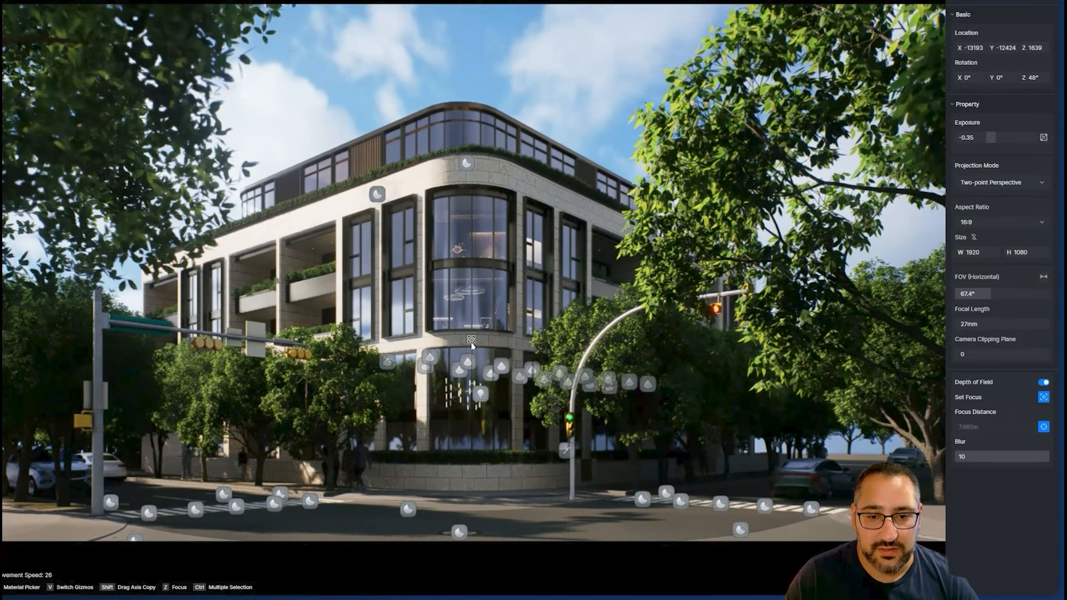
{"action": "left_click", "coordinate": [478, 346]}
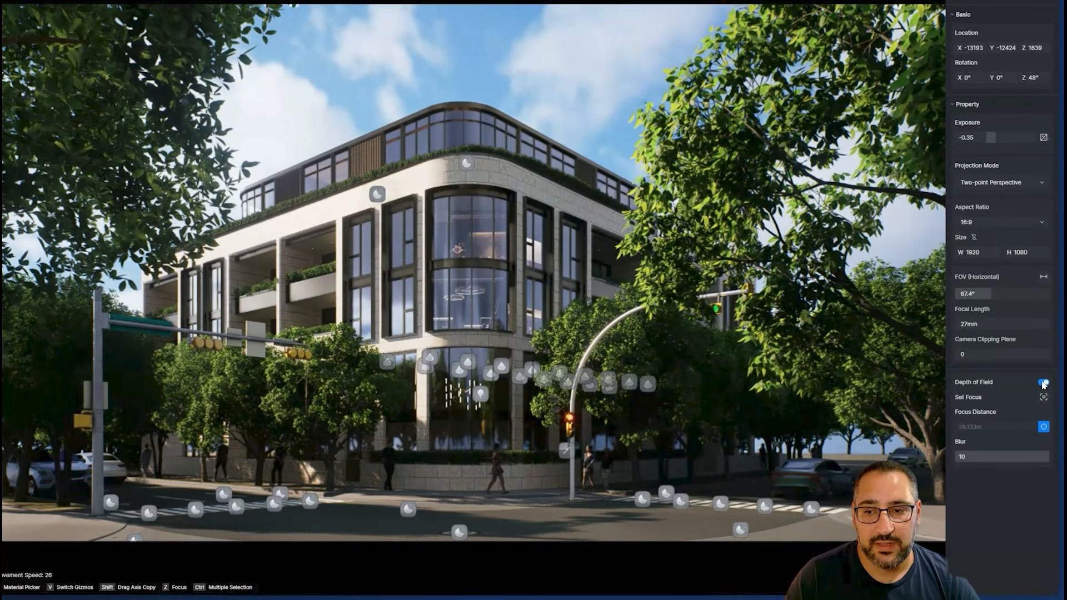
{"action": "left_click", "coordinate": [1044, 397]}
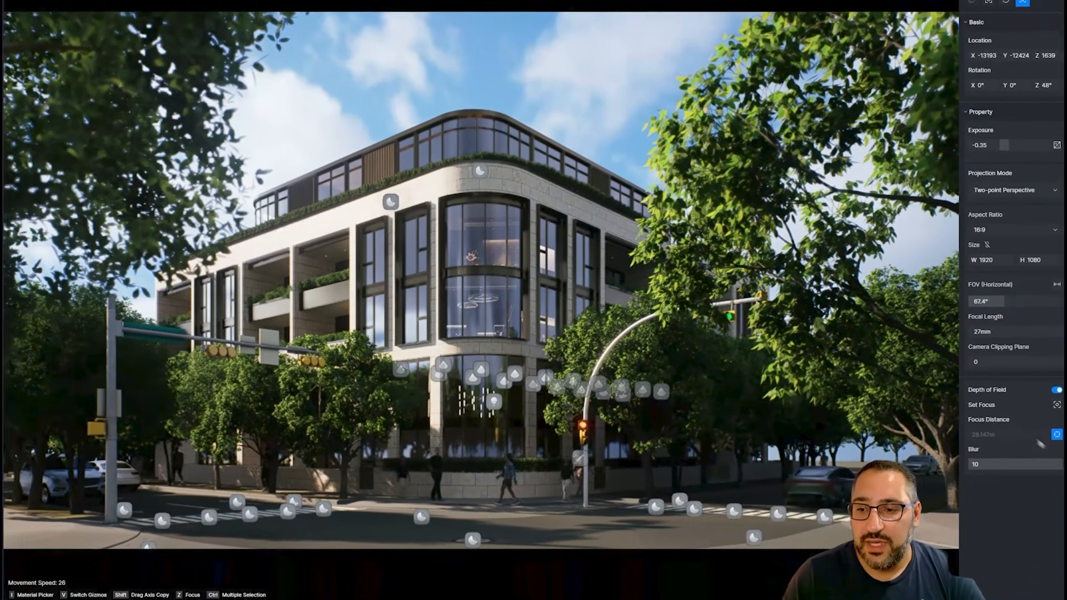
Set the 169 camera's depth of field blur to 7 and update the scene
{"action": "left_click", "coordinate": [1019, 455]}
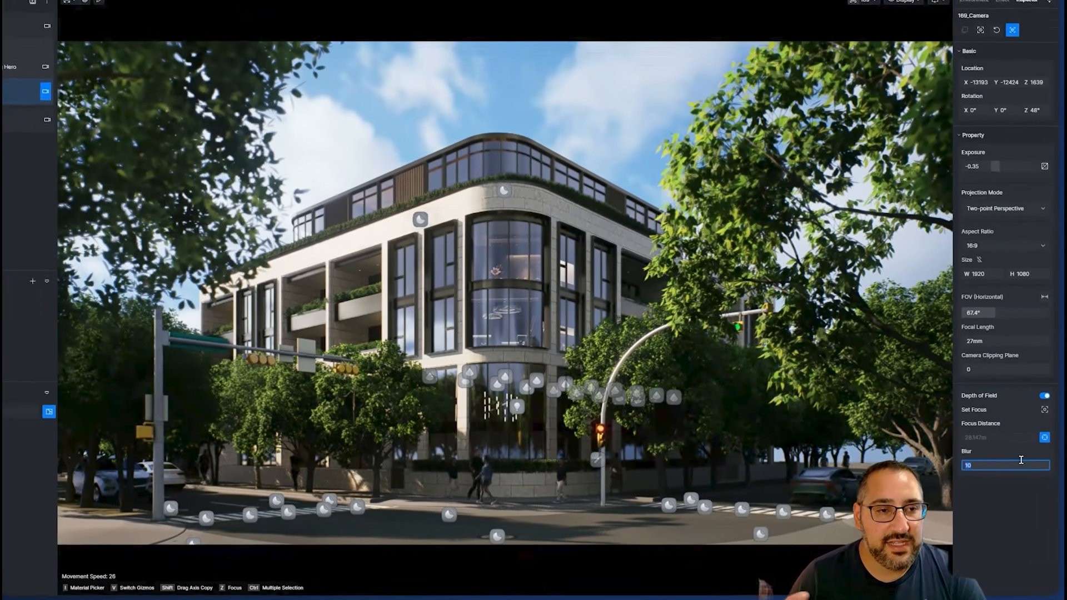
{"action": "type", "text": "7"}
{"action": "key", "text": "Return"}
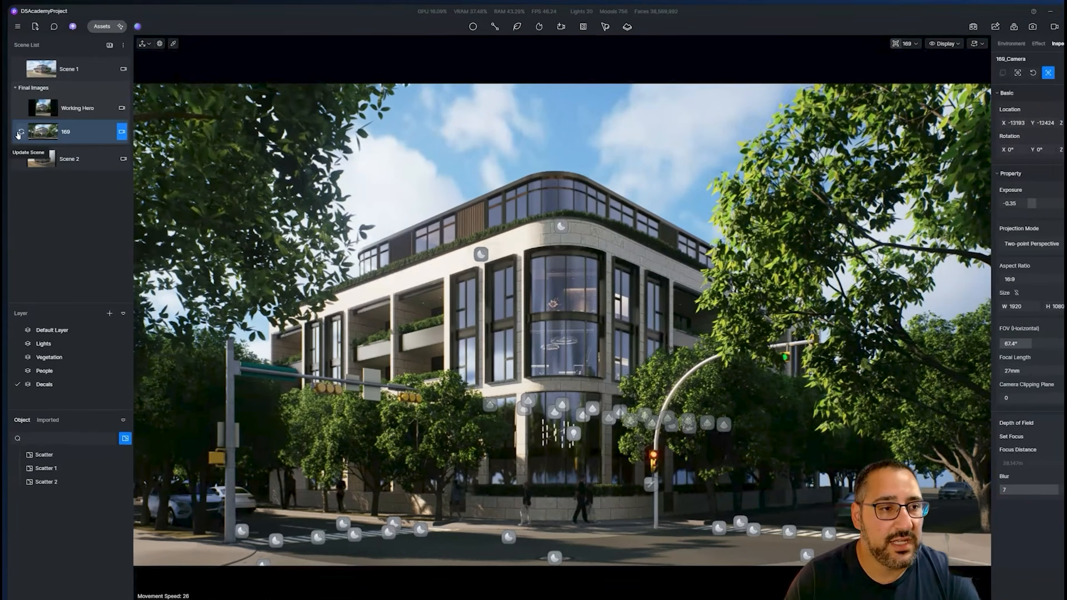
{"action": "left_click", "coordinate": [21, 129]}
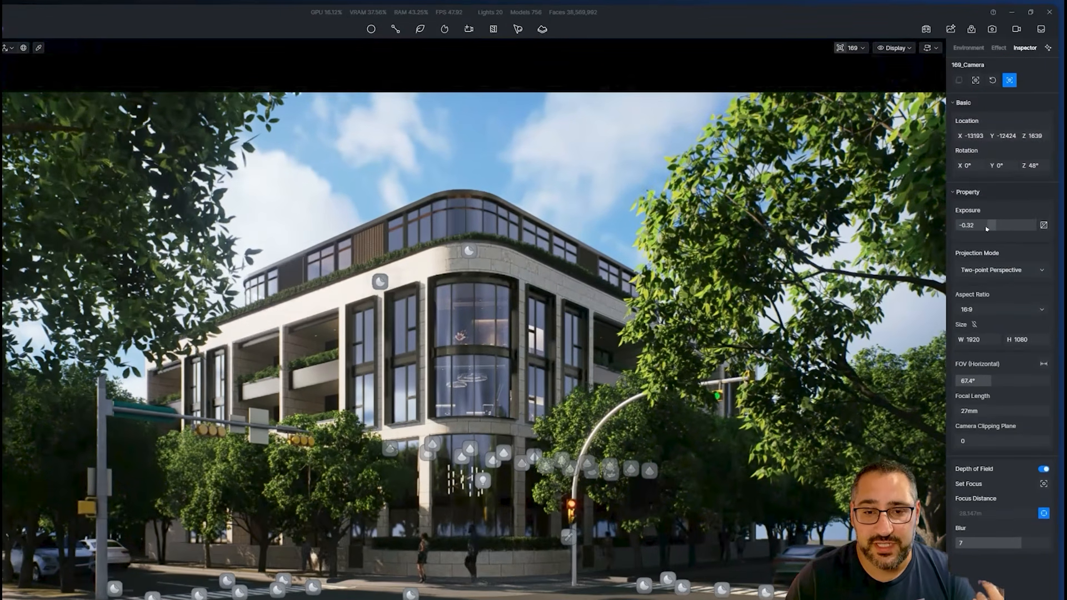
Compare darker exposure values with 0 on the 169 camera, ending with the exposure set to 0
{"action": "left_click_drag", "start_coordinate": [993, 198], "coordinate": [995, 228]}
{"action": "left_click", "coordinate": [1001, 226]}
{"action": "type", "text": "0"}
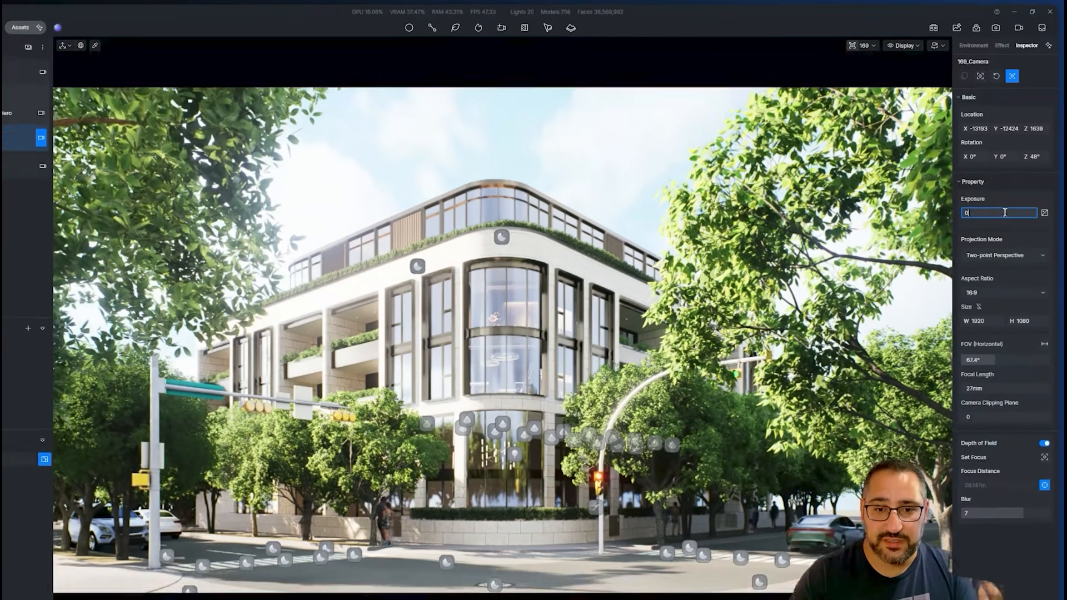
{"action": "key", "text": "Return"}
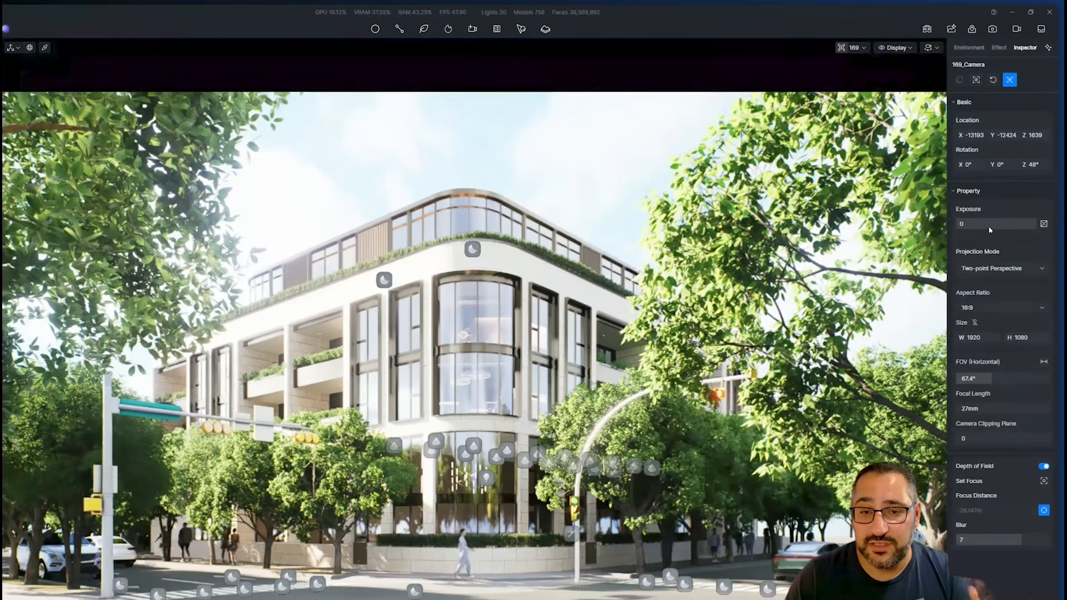
{"action": "left_click_drag", "start_coordinate": [998, 201], "coordinate": [992, 201]}
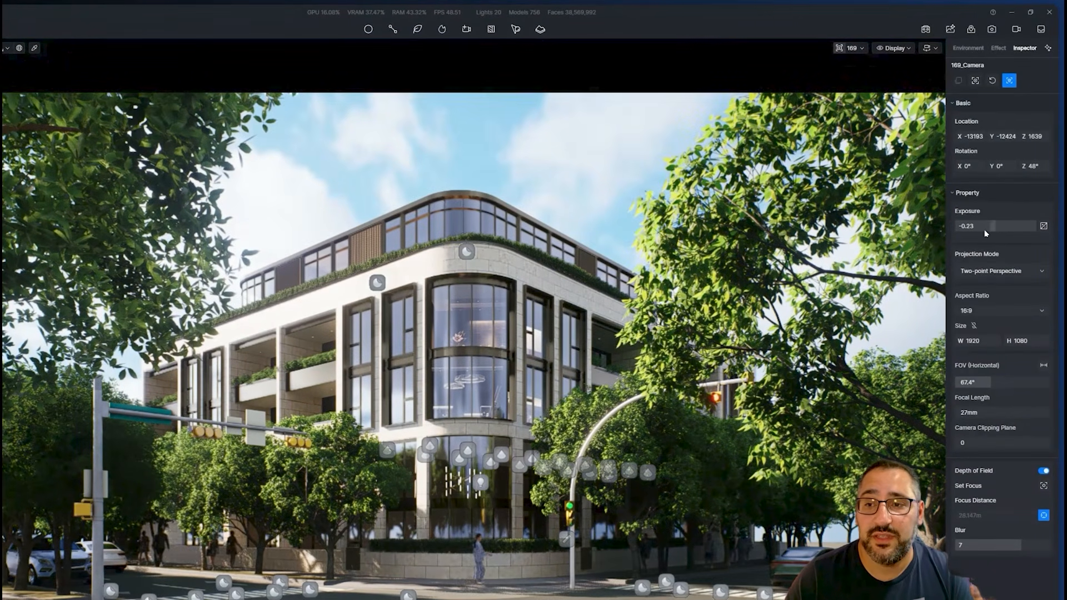
{"action": "type", "text": "0"}
{"action": "key", "text": "Return"}
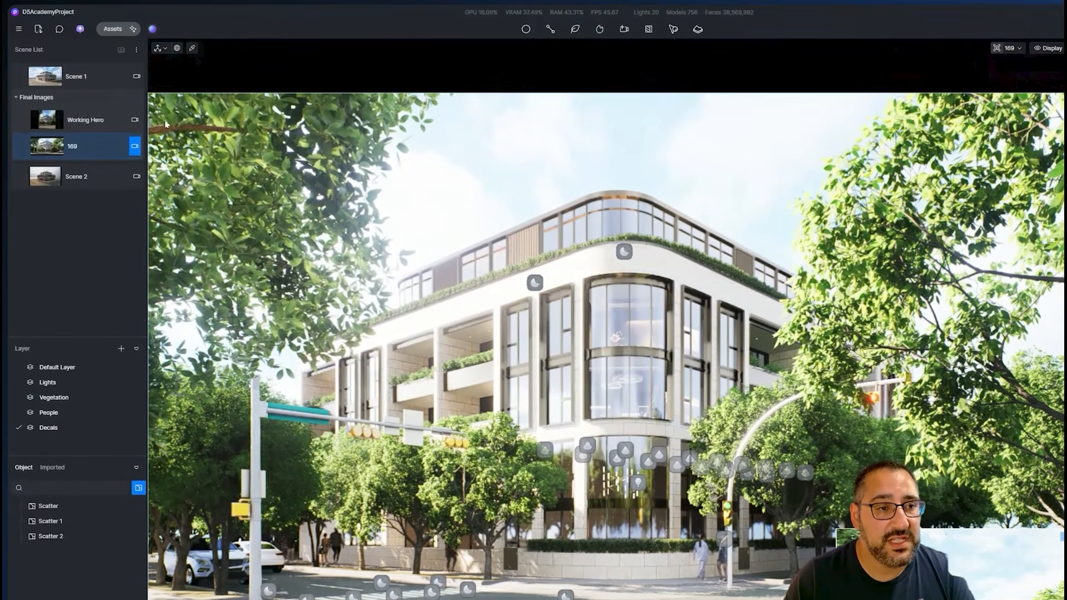
Add another scene under Final Images and lower its environment's Sunlight Intensity to 3.1
{"action": "left_click", "coordinate": [121, 49]}
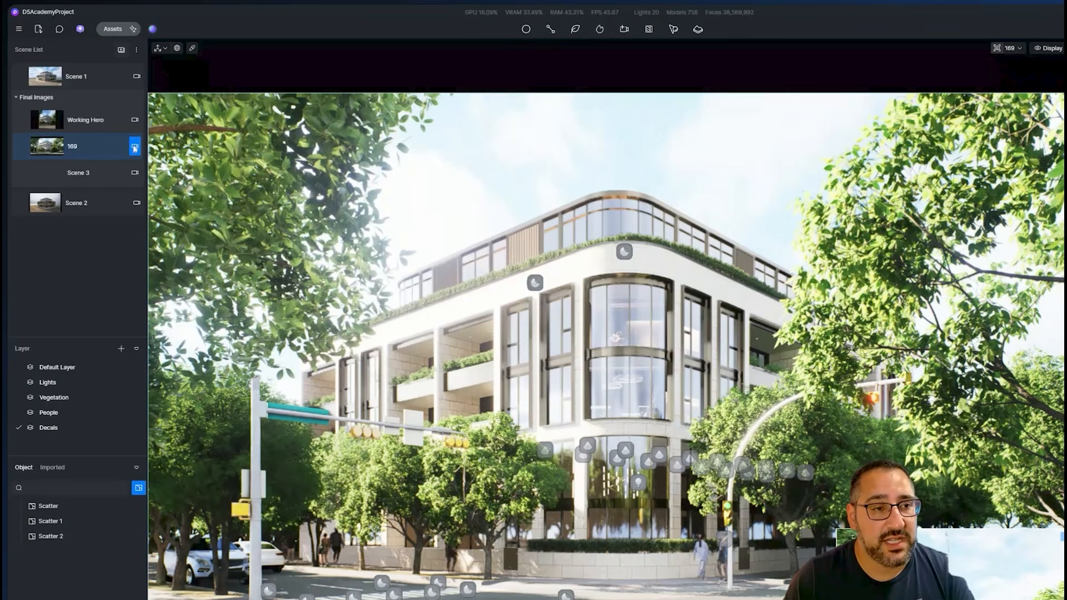
{"action": "left_click", "coordinate": [134, 173]}
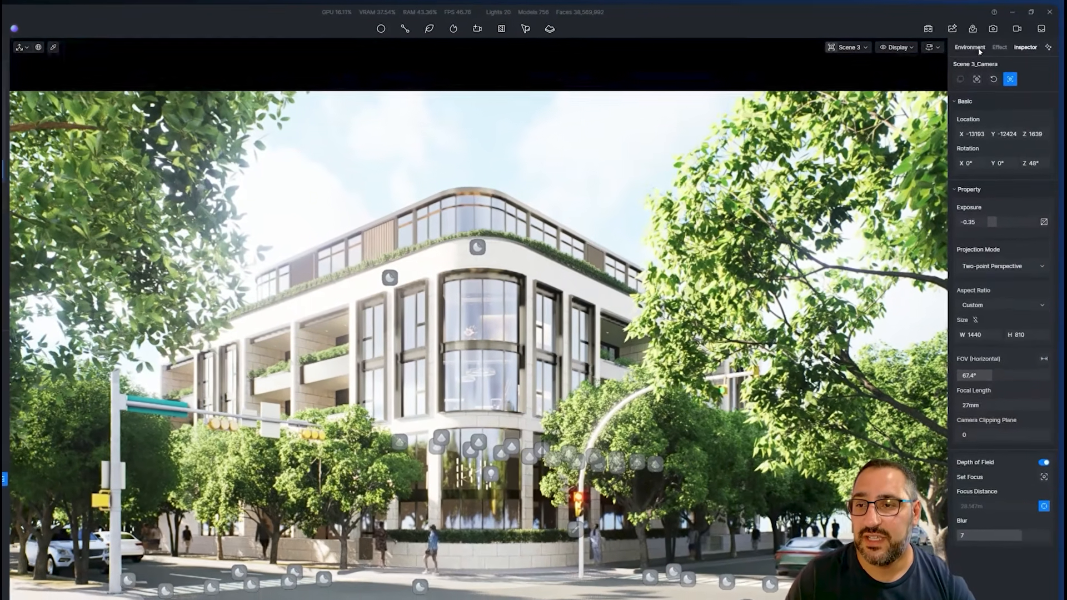
{"action": "left_click", "coordinate": [980, 43]}
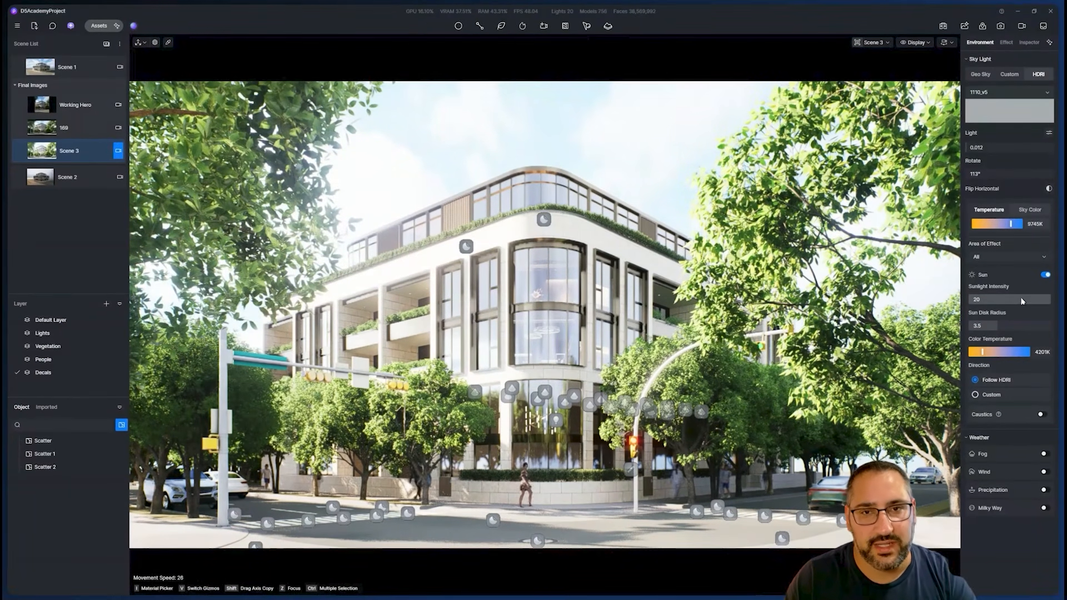
{"action": "left_click_drag", "start_coordinate": [1021, 300], "coordinate": [953, 302]}
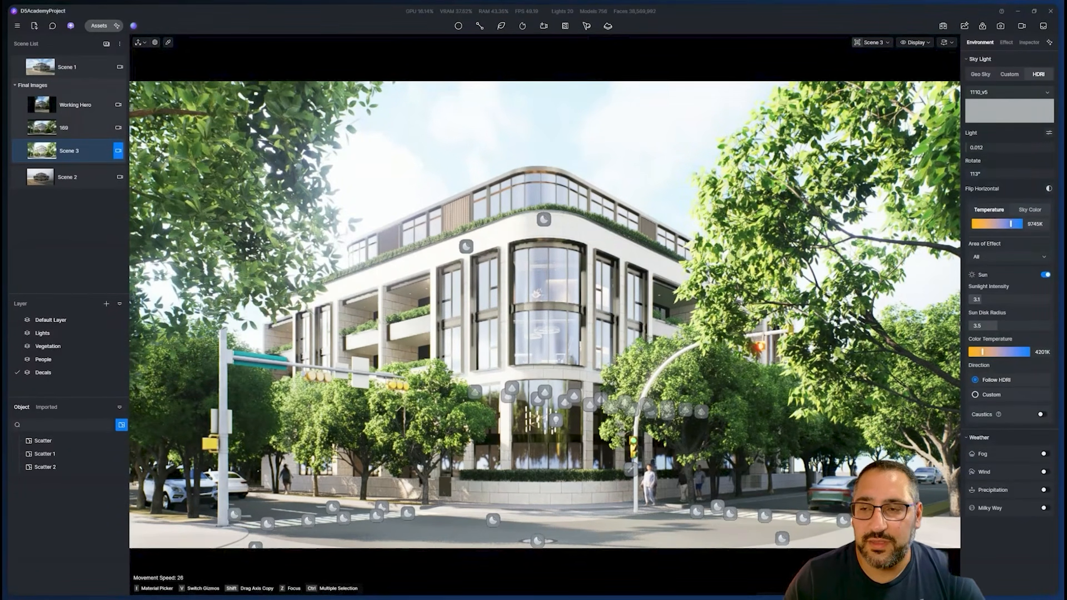
Try the default Midday 02 HDRI sky with light 0.112, rotation 242° and sunlight intensity 1.1
{"action": "left_click", "coordinate": [1012, 96]}
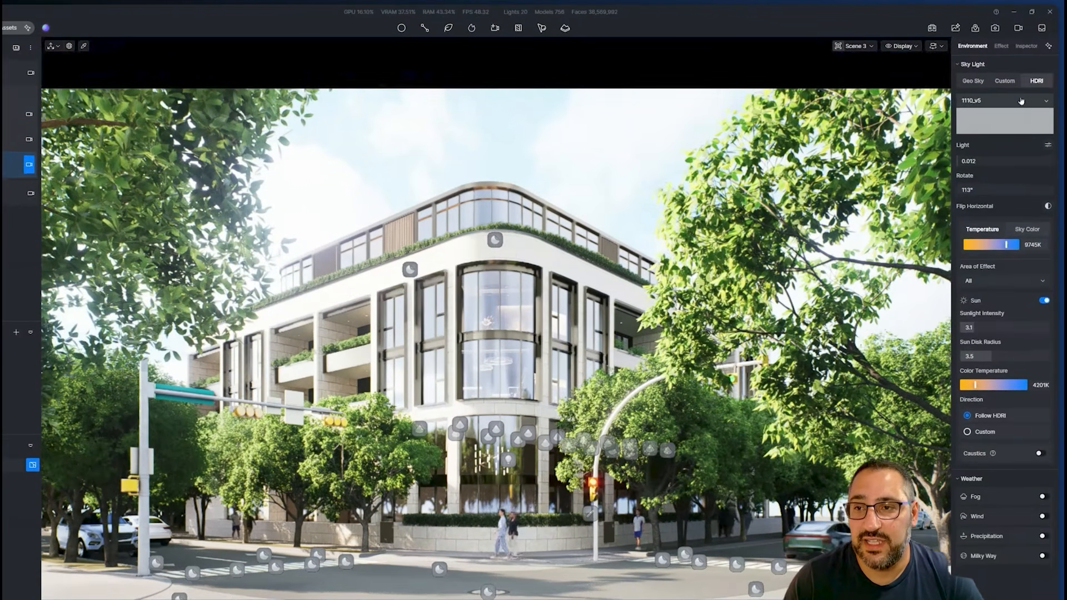
{"action": "left_click", "coordinate": [987, 153]}
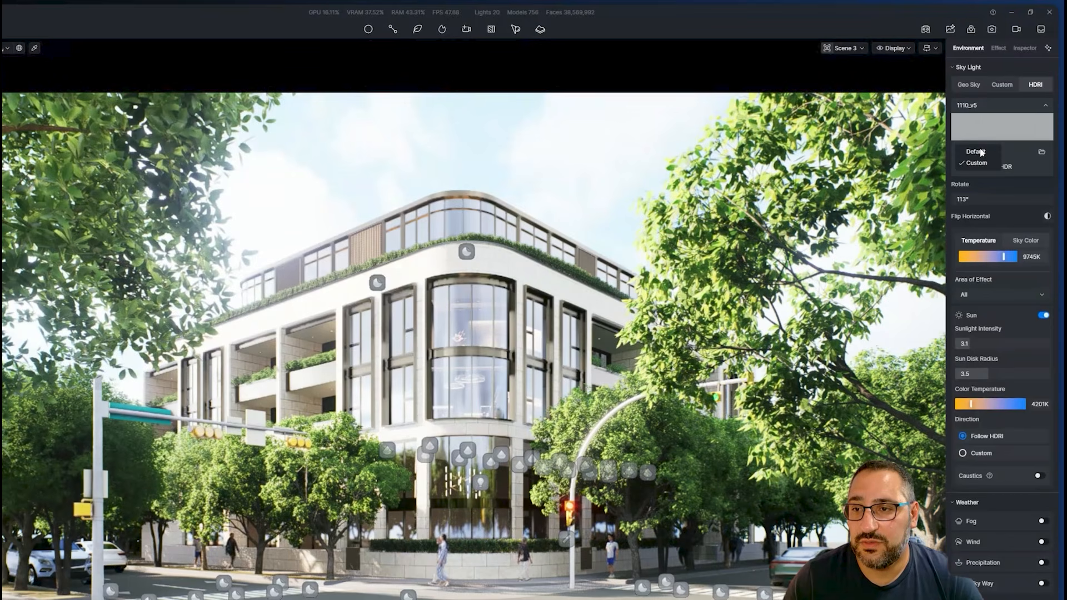
{"action": "left_click", "coordinate": [977, 152]}
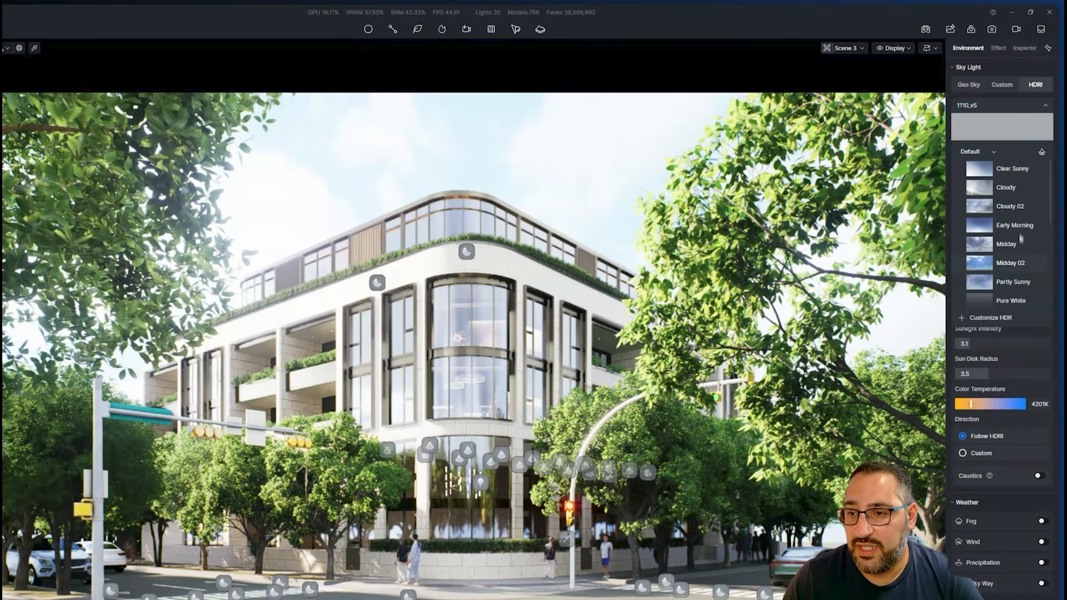
{"action": "left_click", "coordinate": [1023, 268]}
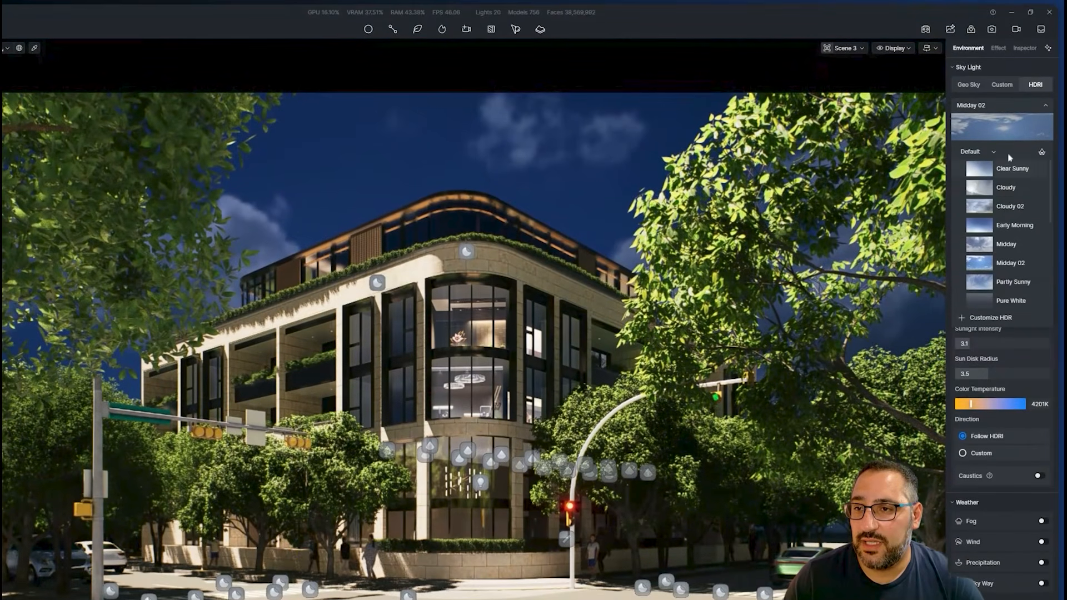
{"action": "left_click", "coordinate": [1019, 106]}
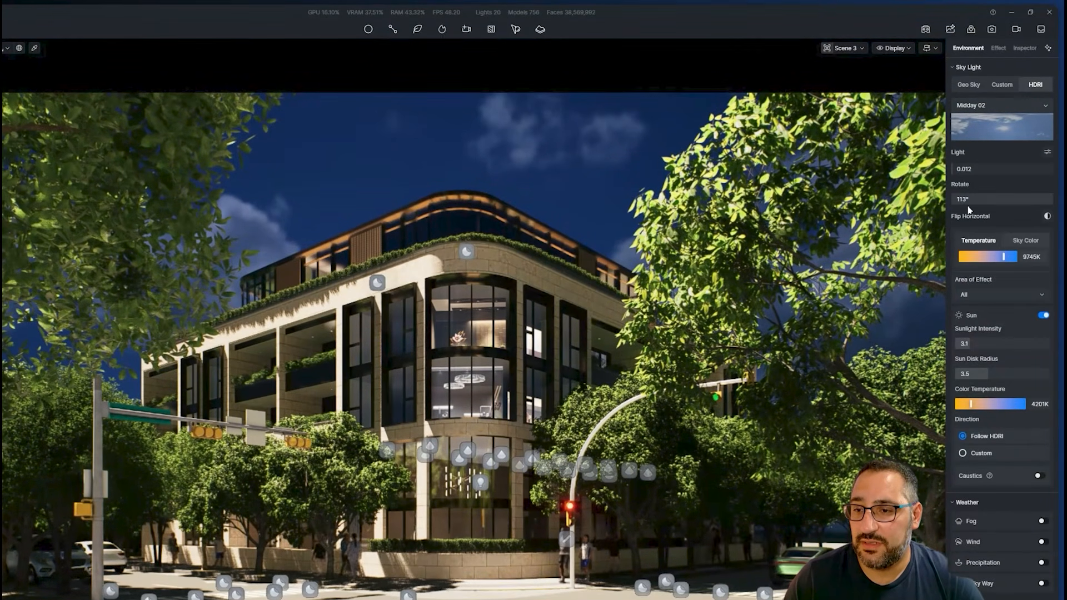
{"action": "left_click_drag", "start_coordinate": [968, 202], "coordinate": [968, 171]}
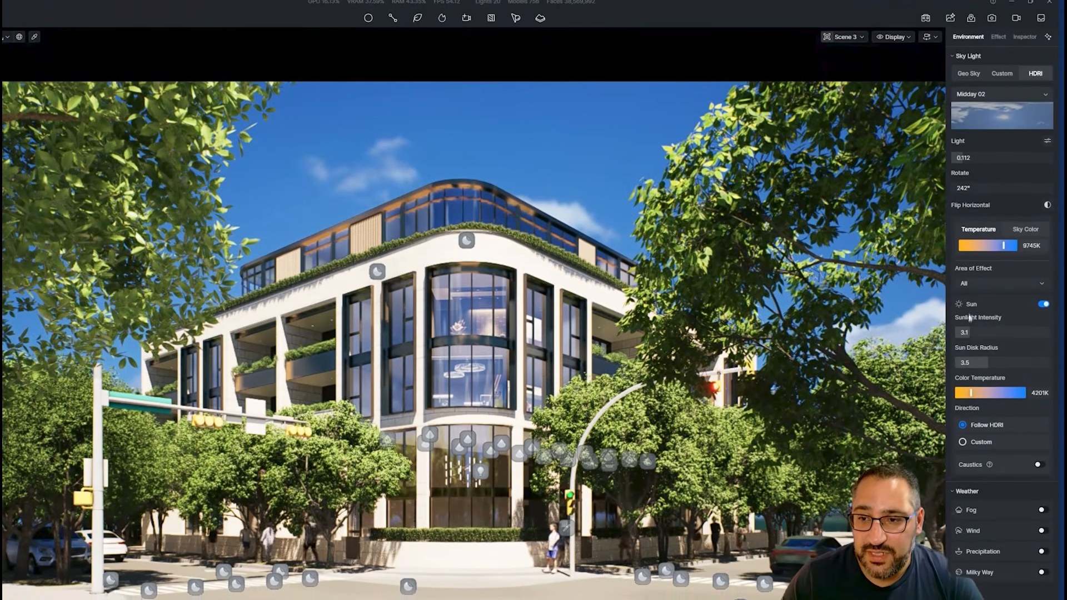
{"action": "left_click_drag", "start_coordinate": [972, 346], "coordinate": [959, 318]}
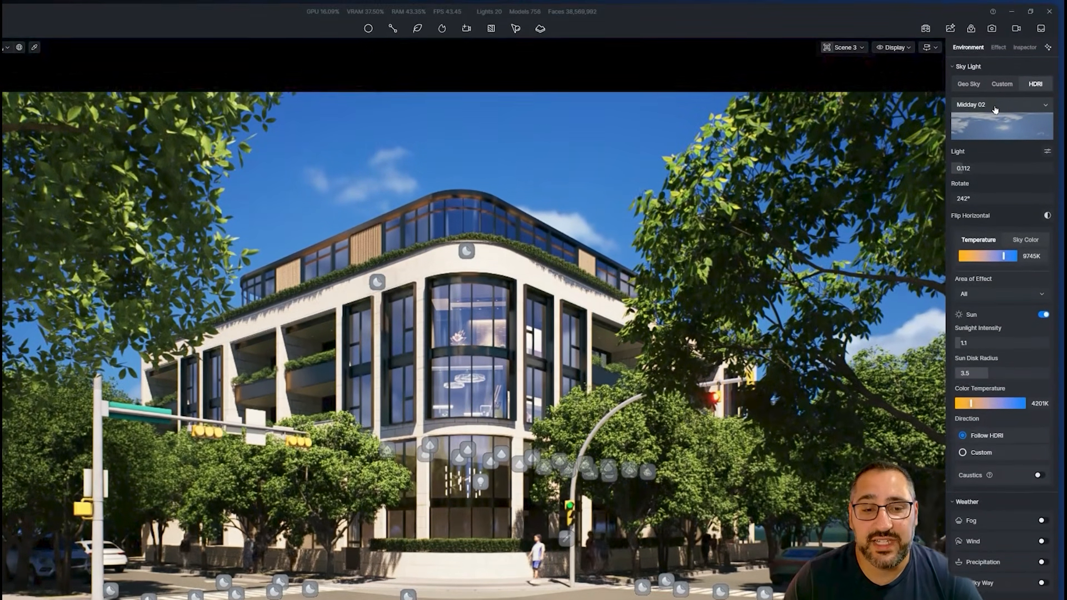
Try the default Clear Sunny HDRI sky with its light set to 0.172
{"action": "left_click", "coordinate": [995, 106]}
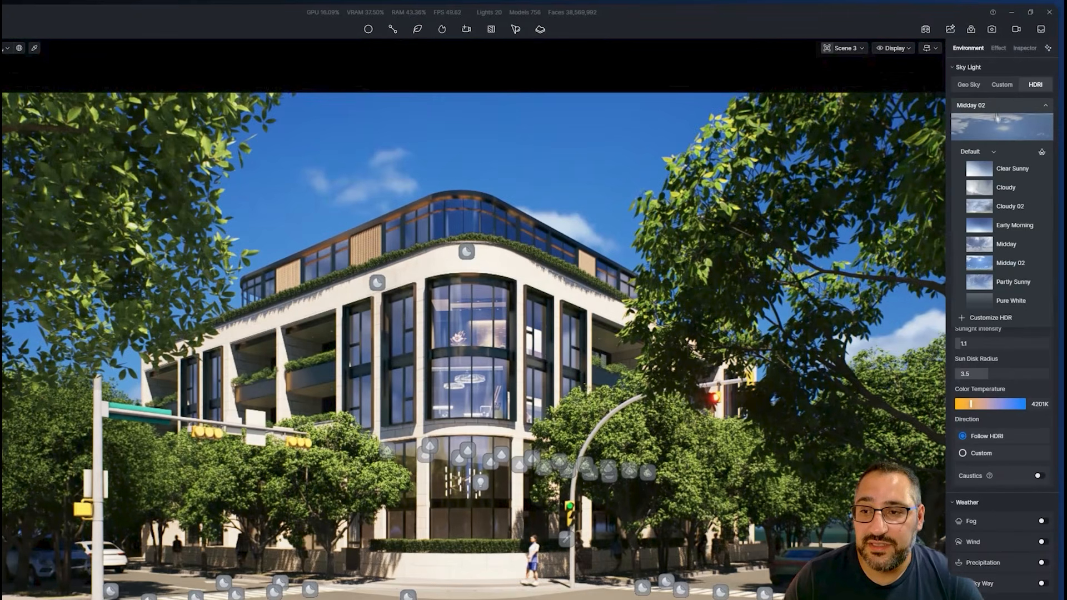
{"action": "scroll", "coordinate": [1002, 252], "scroll_direction": "down", "scroll_amount": 5}
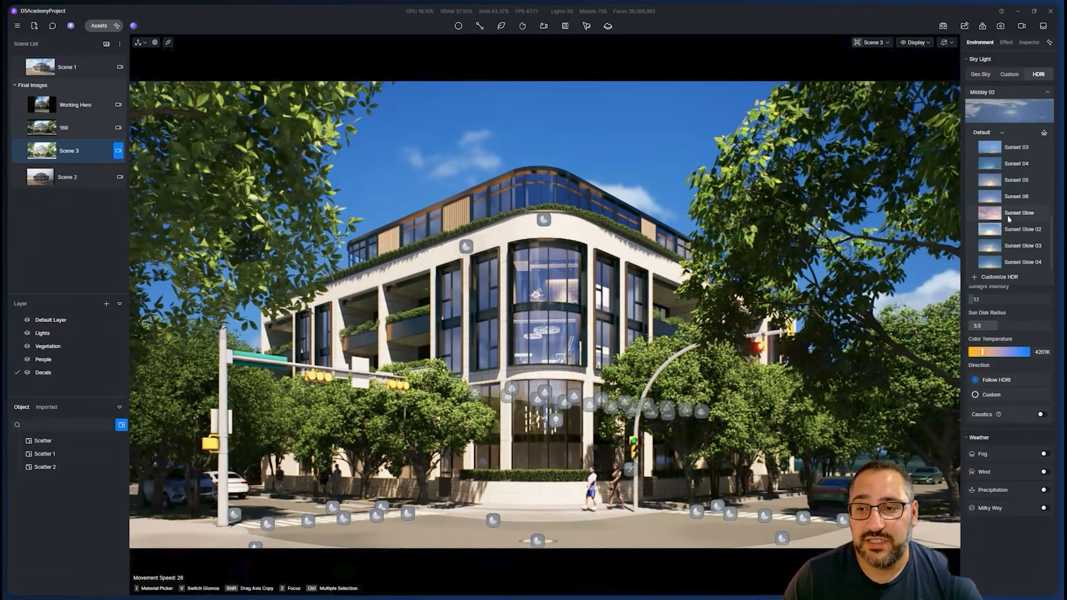
{"action": "scroll", "coordinate": [1011, 229], "scroll_direction": "up", "scroll_amount": 5}
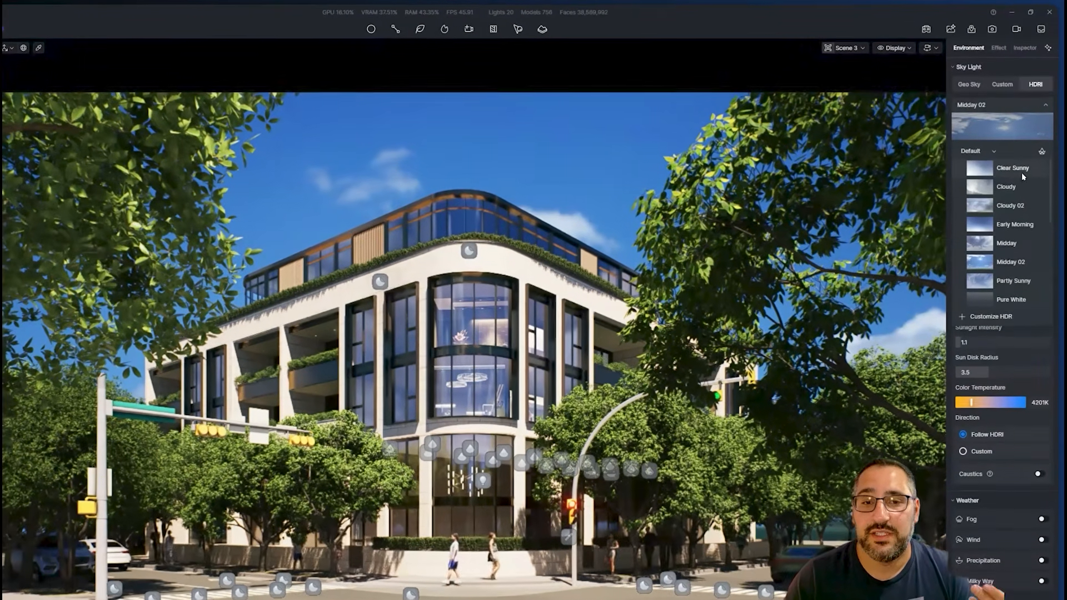
{"action": "left_click", "coordinate": [1026, 149]}
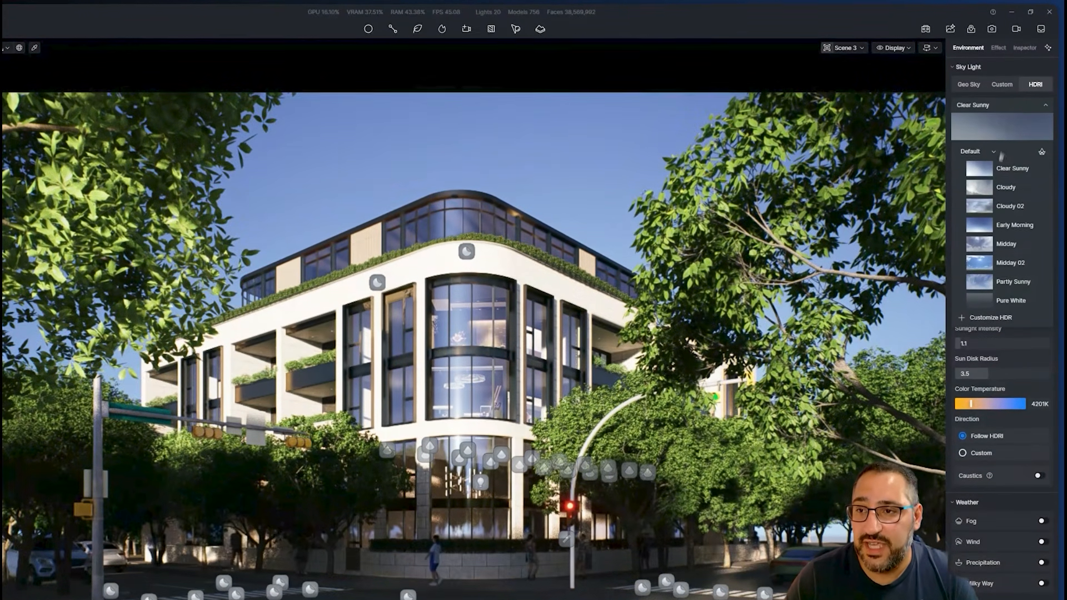
{"action": "left_click", "coordinate": [1025, 106]}
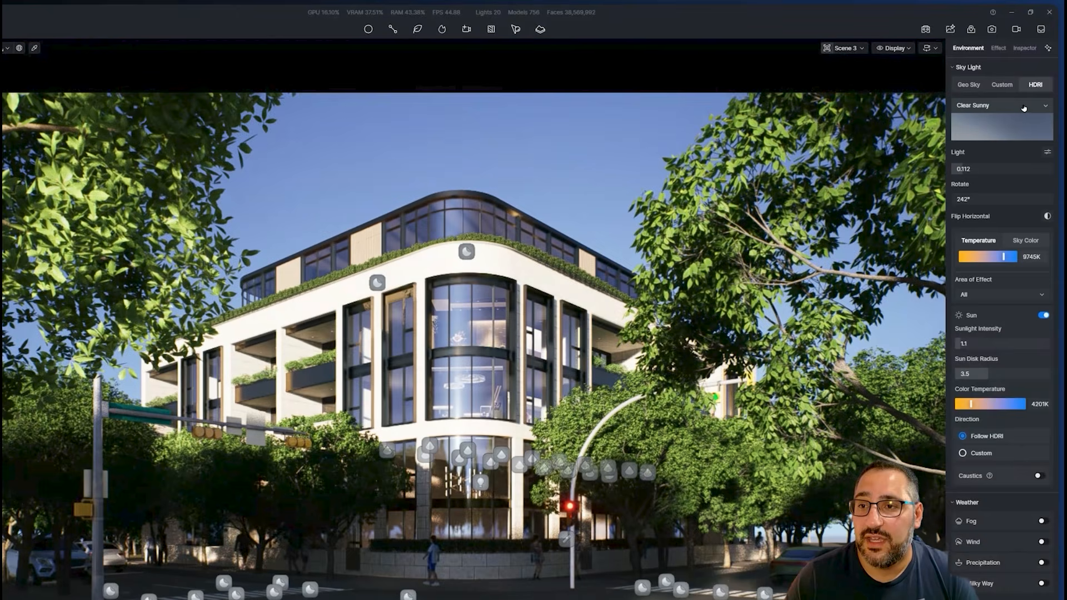
{"action": "mouse_move", "coordinate": [967, 173]}
{"action": "left_mouse_down"}
{"action": "mouse_move", "coordinate": [1012, 173]}
{"action": "mouse_move", "coordinate": [972, 176]}
{"action": "left_mouse_up"}
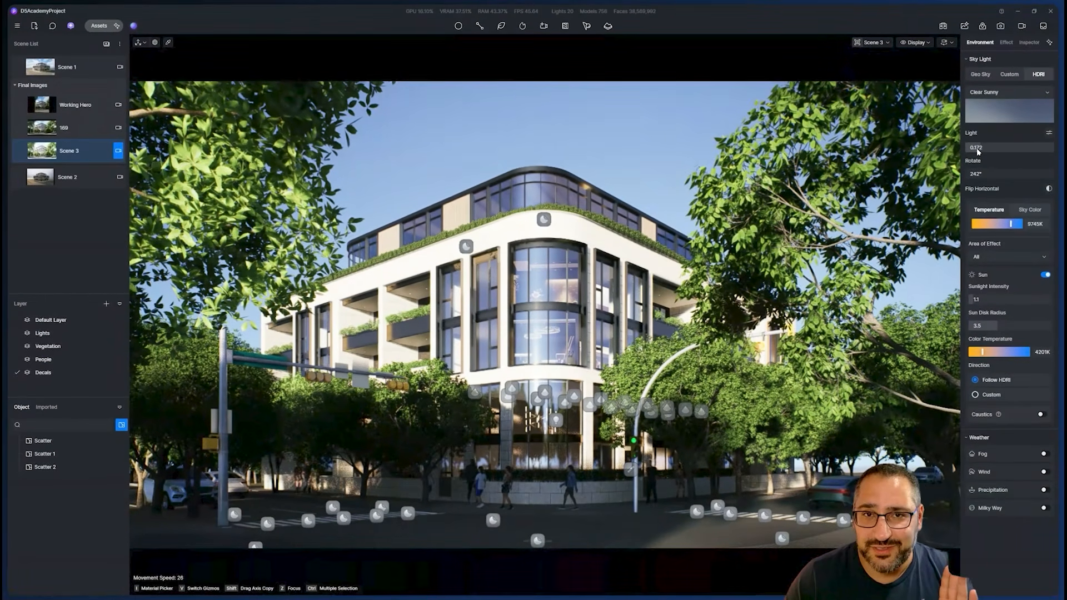
Try a Geo Sky with the sun at 02:23 PM and the Cumulus cloud preset
{"action": "left_click", "coordinate": [989, 75]}
{"action": "left_click_drag", "start_coordinate": [1042, 147], "coordinate": [1029, 114]}
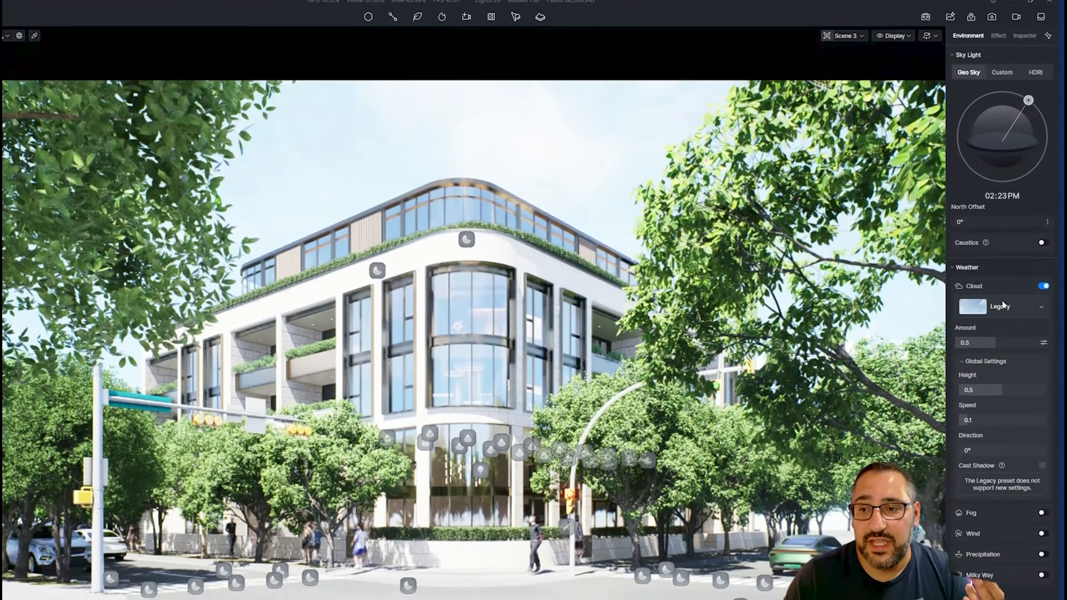
{"action": "left_click", "coordinate": [995, 318]}
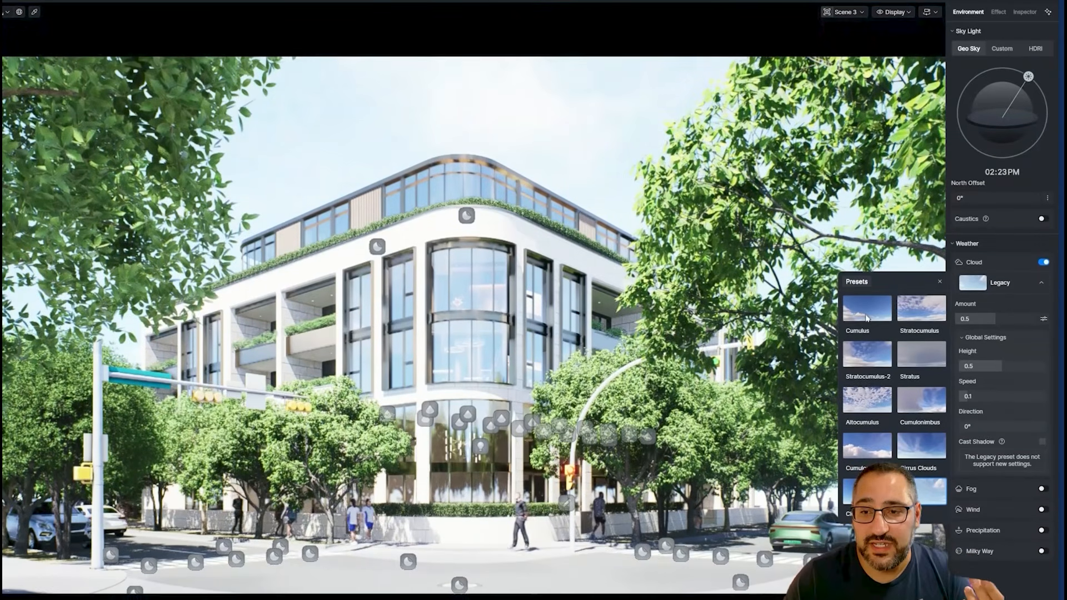
{"action": "left_click", "coordinate": [868, 328]}
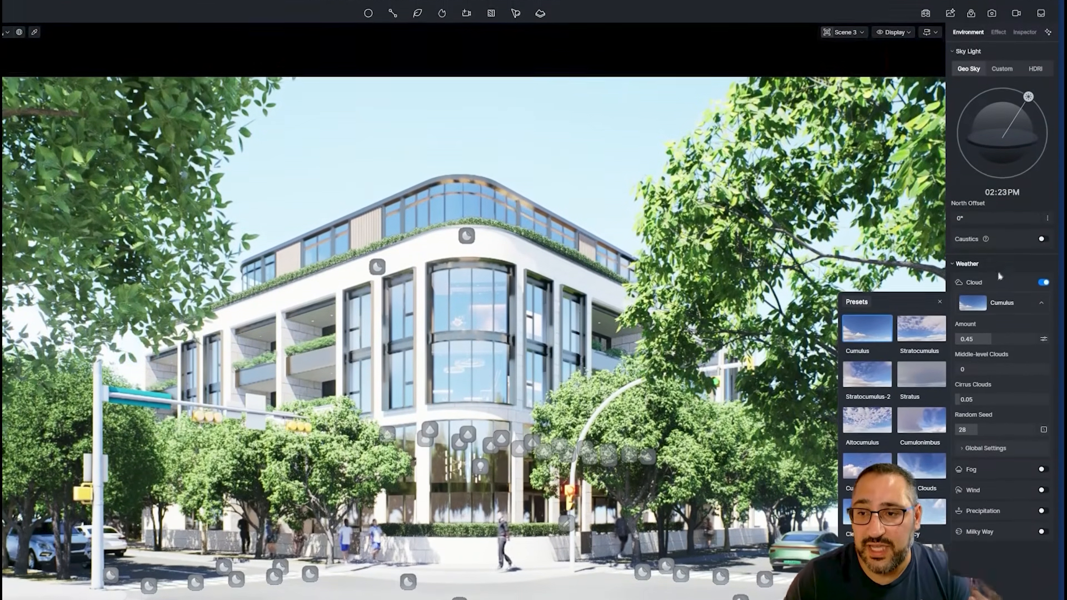
{"action": "left_click", "coordinate": [1002, 267]}
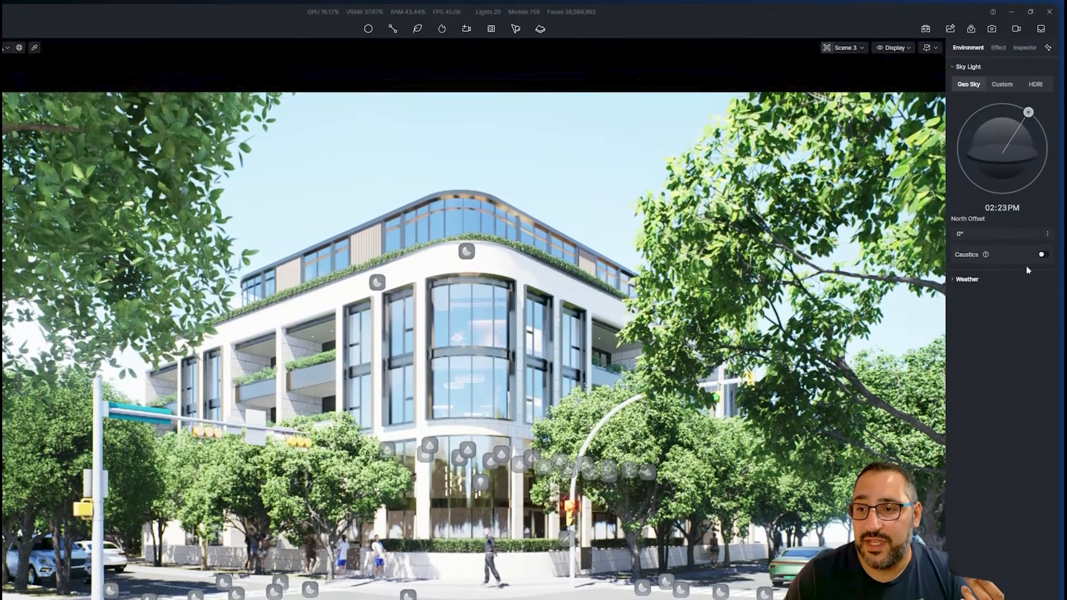
{"action": "left_click", "coordinate": [1015, 263]}
Expand the Geo Sky's extra settings and set its intensity to 43
{"action": "left_click", "coordinate": [1048, 236]}
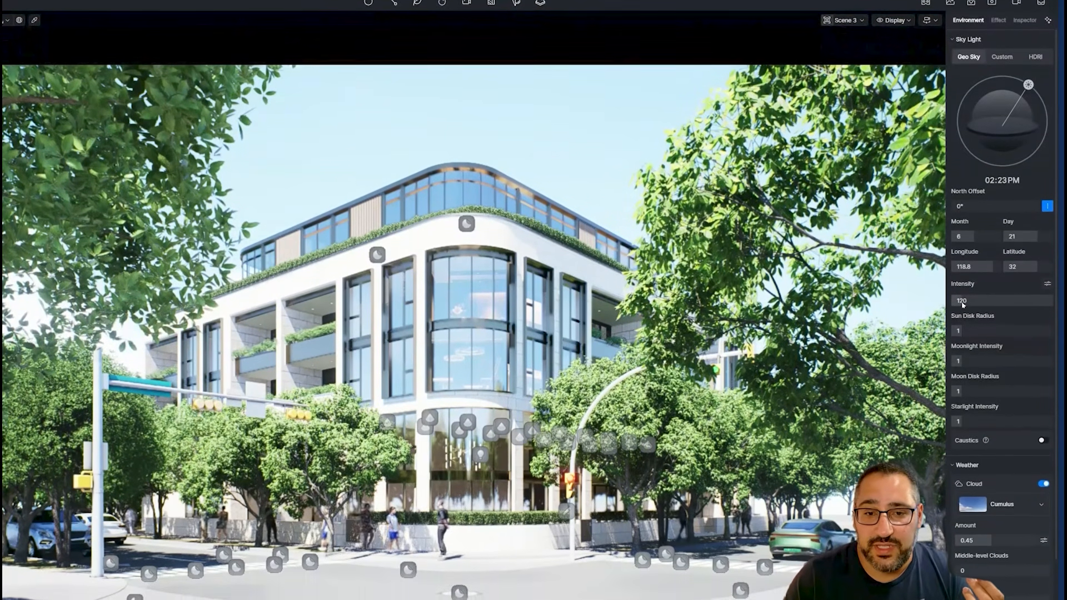
{"action": "left_click_drag", "start_coordinate": [963, 304], "coordinate": [962, 302]}
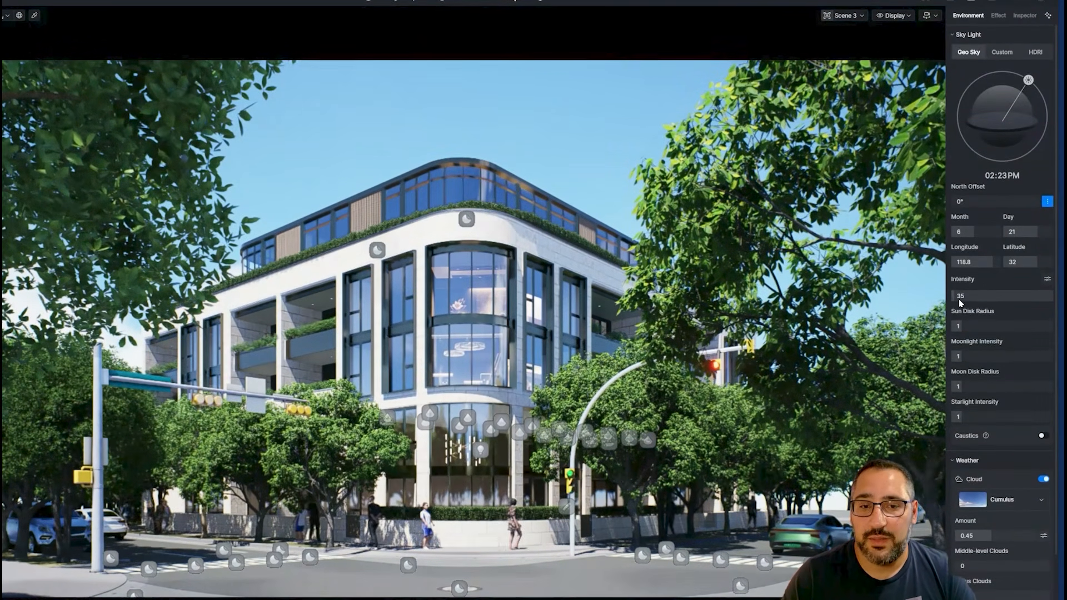
{"action": "left_click_drag", "start_coordinate": [960, 303], "coordinate": [960, 303]}
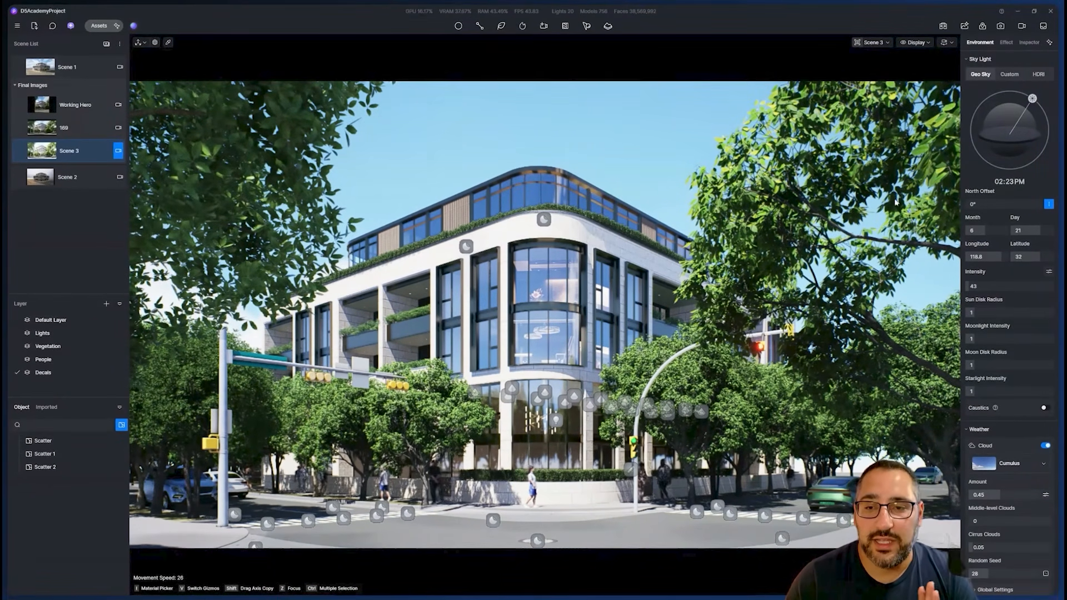
Return to HDRI sky light and try the default Midday and Cloudy 02 skies
{"action": "left_click", "coordinate": [1039, 76]}
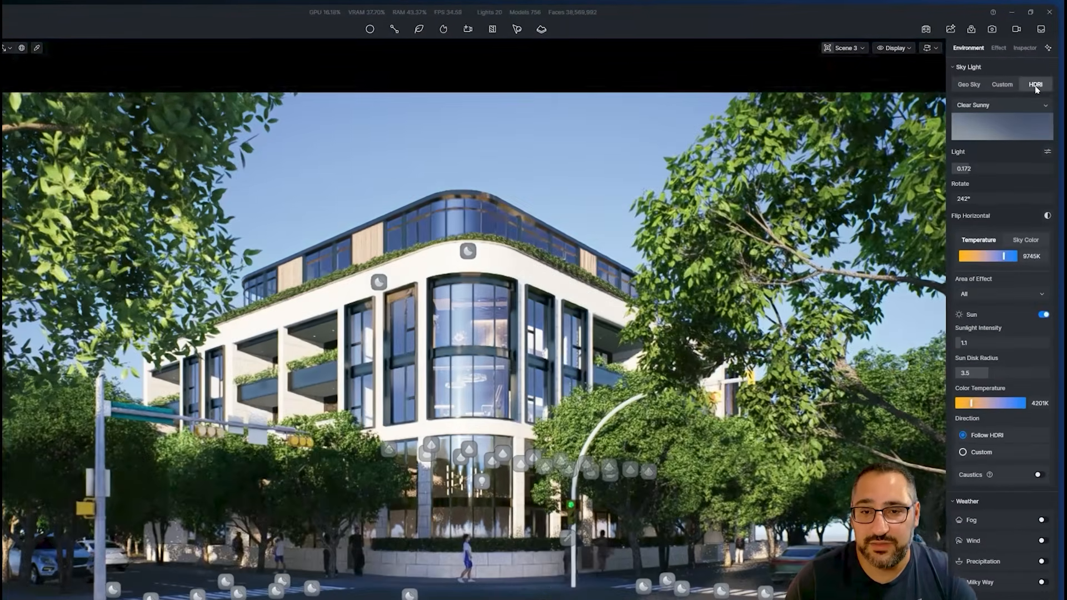
{"action": "left_click", "coordinate": [1015, 108]}
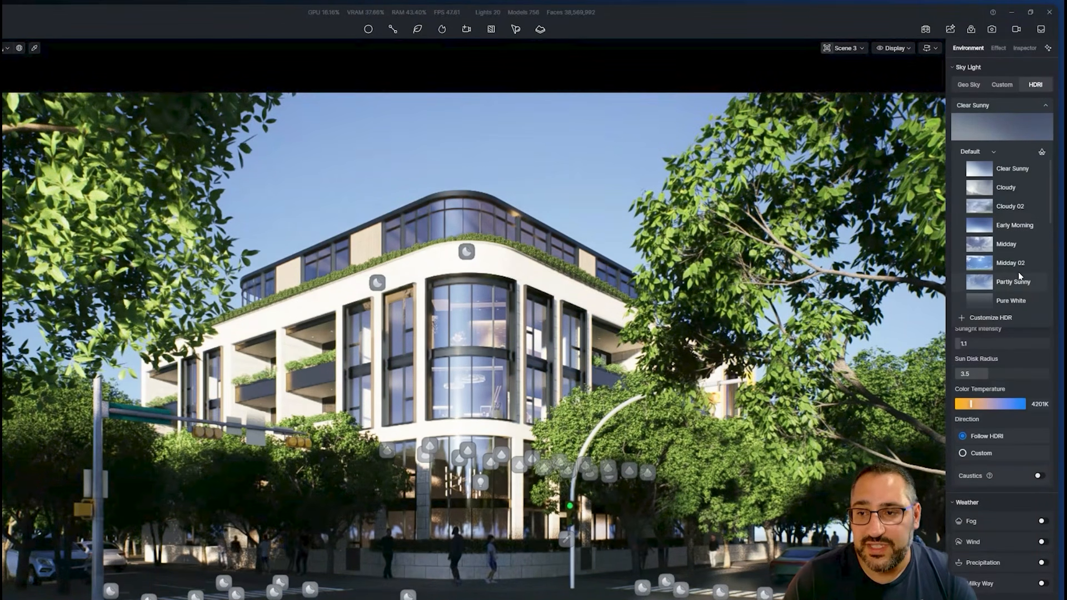
{"action": "left_click", "coordinate": [1007, 244]}
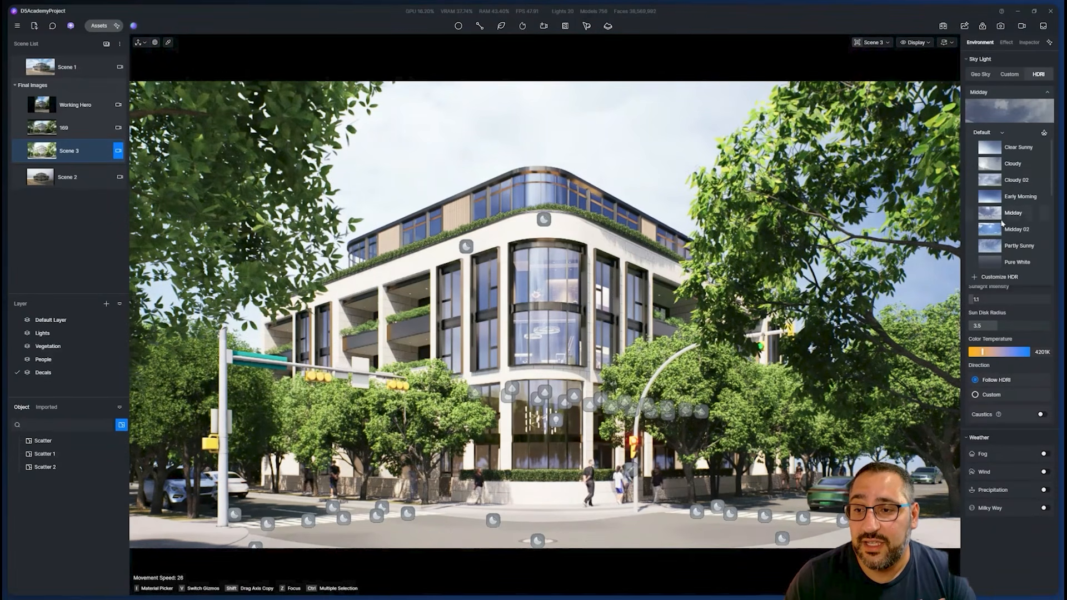
{"action": "scroll", "coordinate": [1003, 221], "scroll_direction": "down", "scroll_amount": 6}
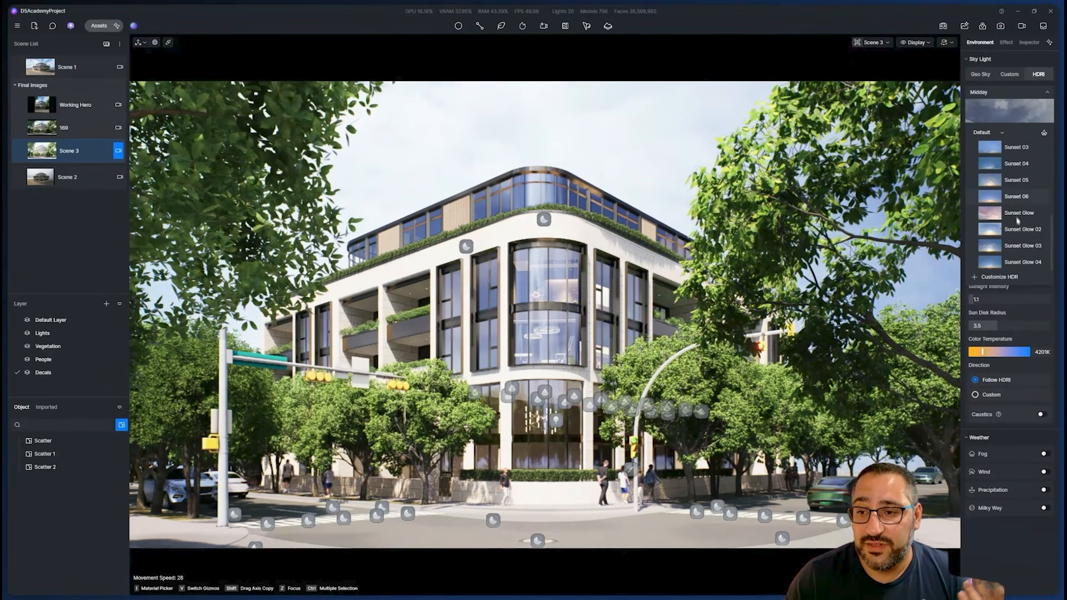
{"action": "scroll", "coordinate": [1017, 222], "scroll_direction": "up", "scroll_amount": 6}
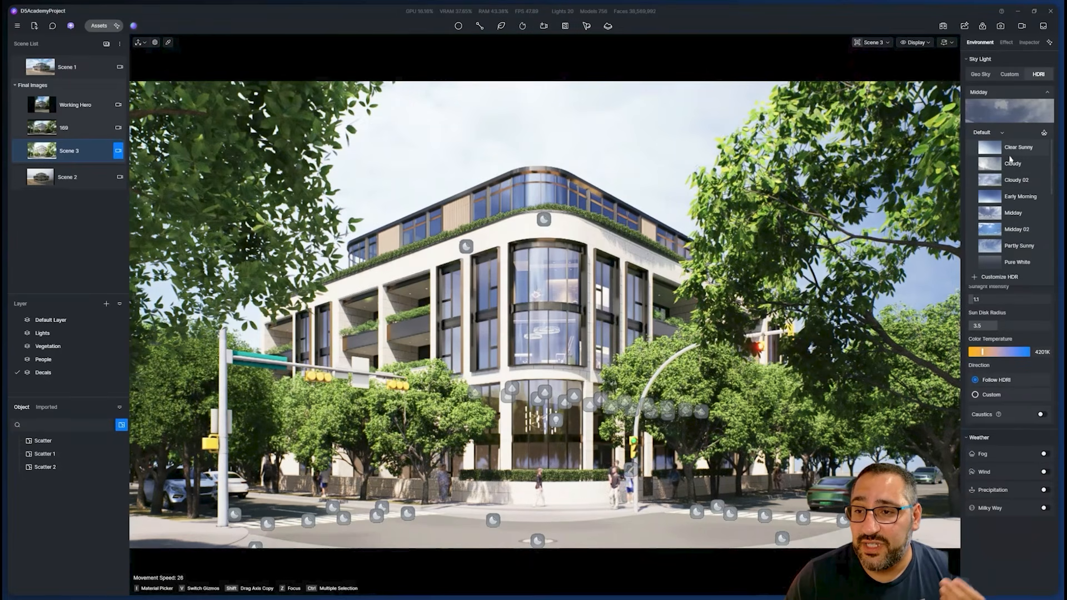
{"action": "left_click", "coordinate": [989, 179]}
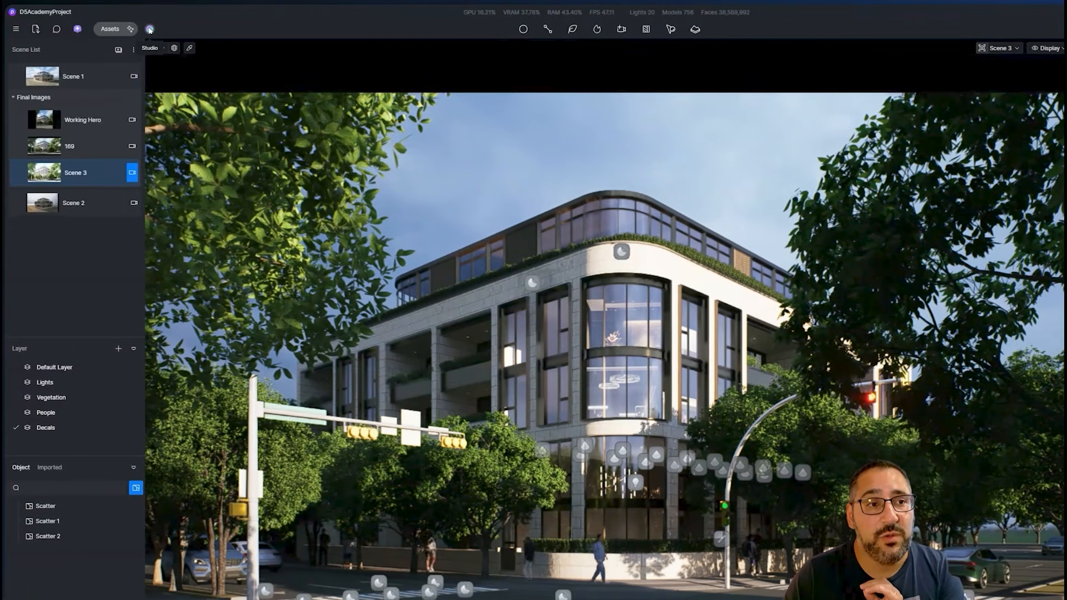
Apply an Exterior-Day environment preset from the D5 Curated presets in Studio and close the preset library
{"action": "left_click", "coordinate": [151, 29]}
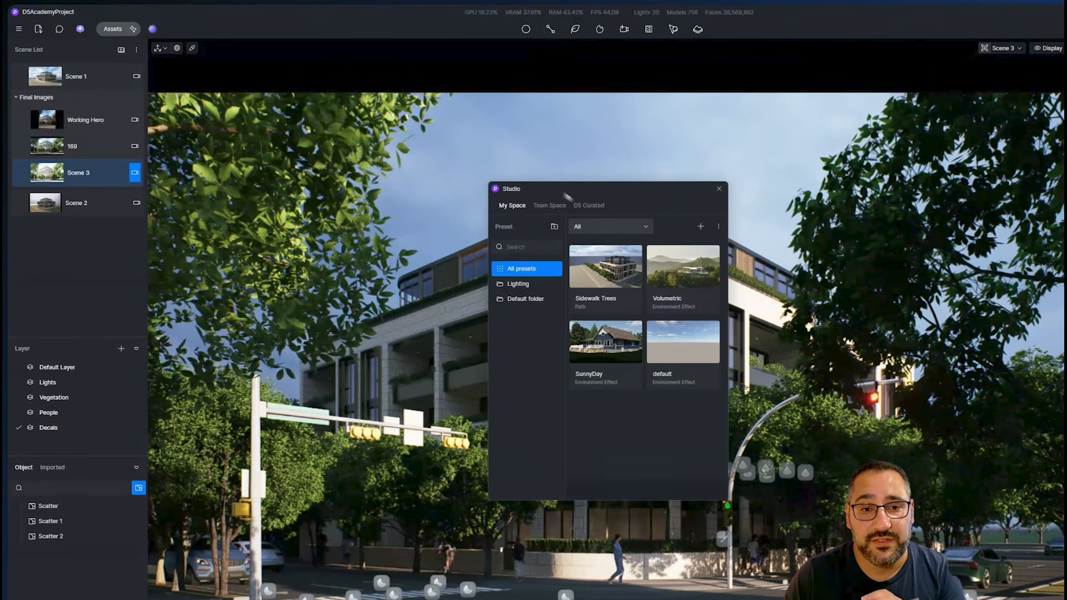
{"action": "left_click", "coordinate": [589, 205]}
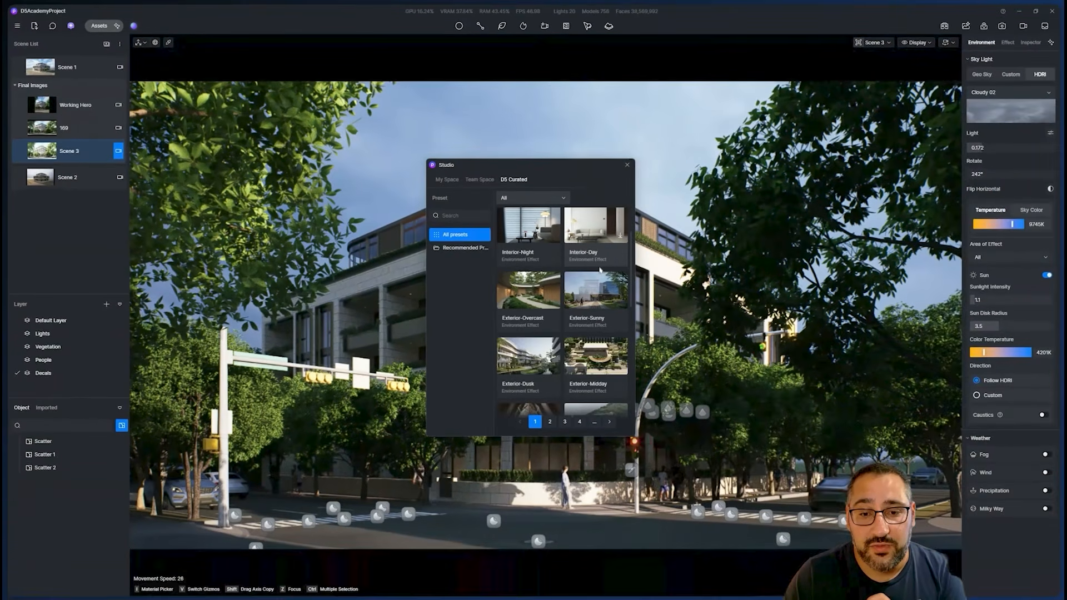
{"action": "scroll", "coordinate": [584, 311], "scroll_direction": "down", "scroll_amount": 5}
{"action": "scroll", "coordinate": [595, 312], "scroll_direction": "down", "scroll_amount": 3}
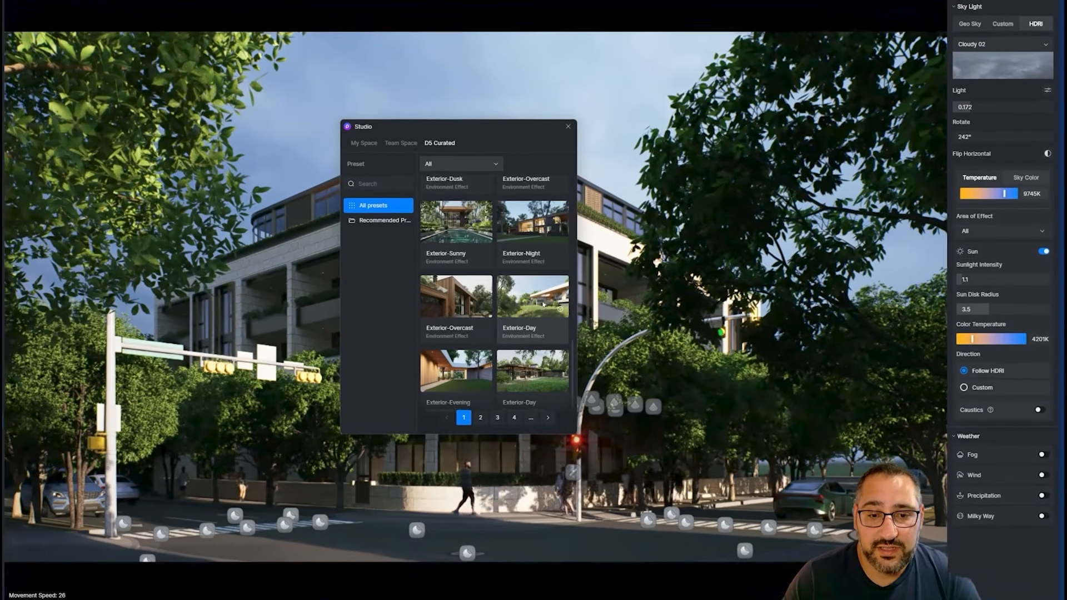
{"action": "left_click", "coordinate": [601, 328]}
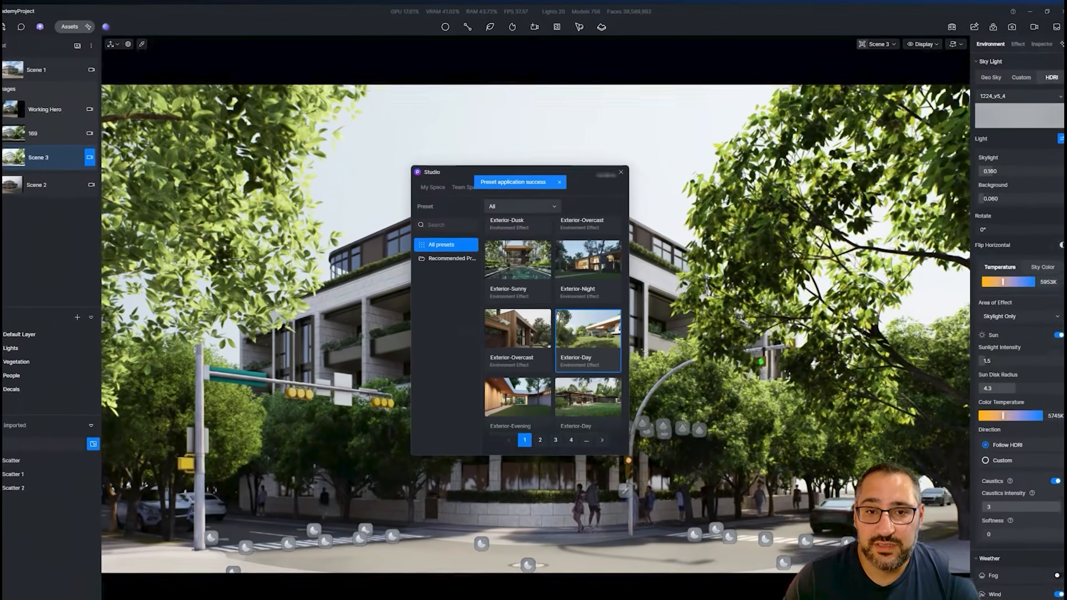
{"action": "left_click_drag", "start_coordinate": [520, 165], "coordinate": [220, 168]}
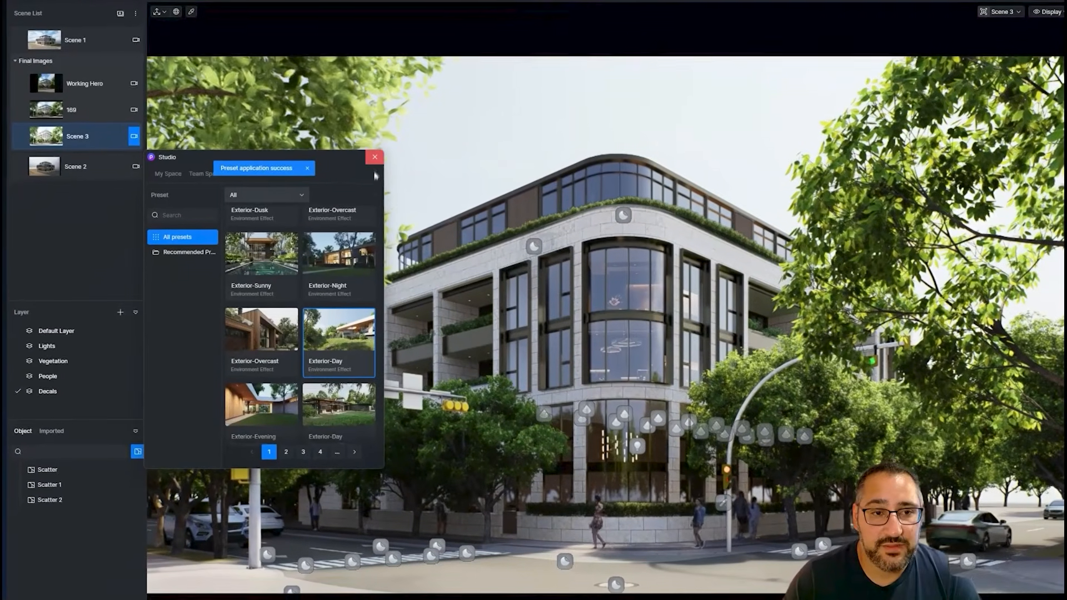
{"action": "left_click", "coordinate": [278, 193]}
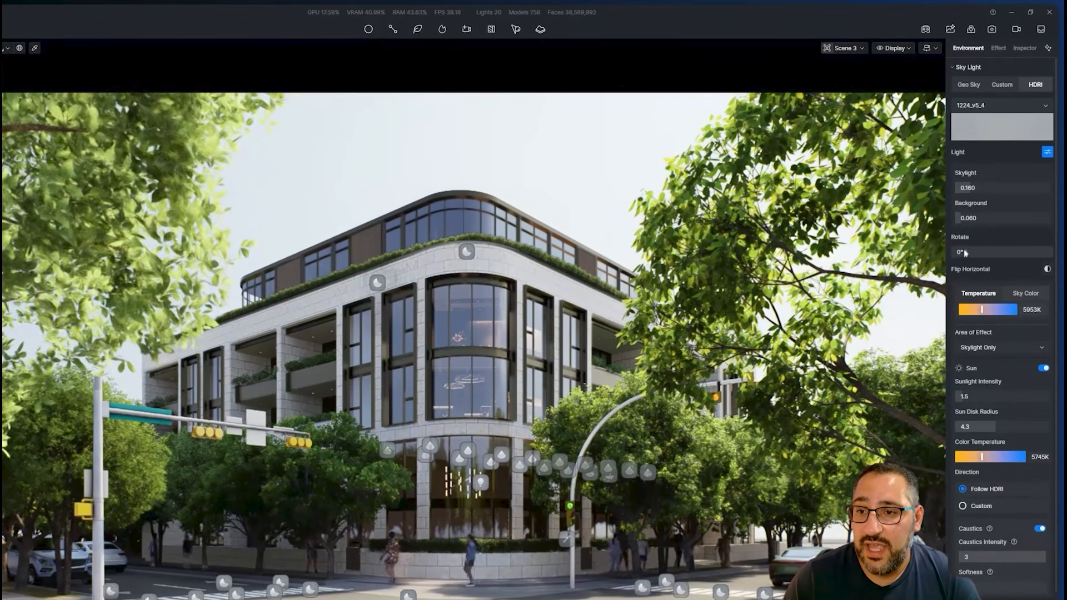
Rotate the preset's HDRI to -213° and turn off the wind
{"action": "left_click_drag", "start_coordinate": [967, 255], "coordinate": [966, 256]}
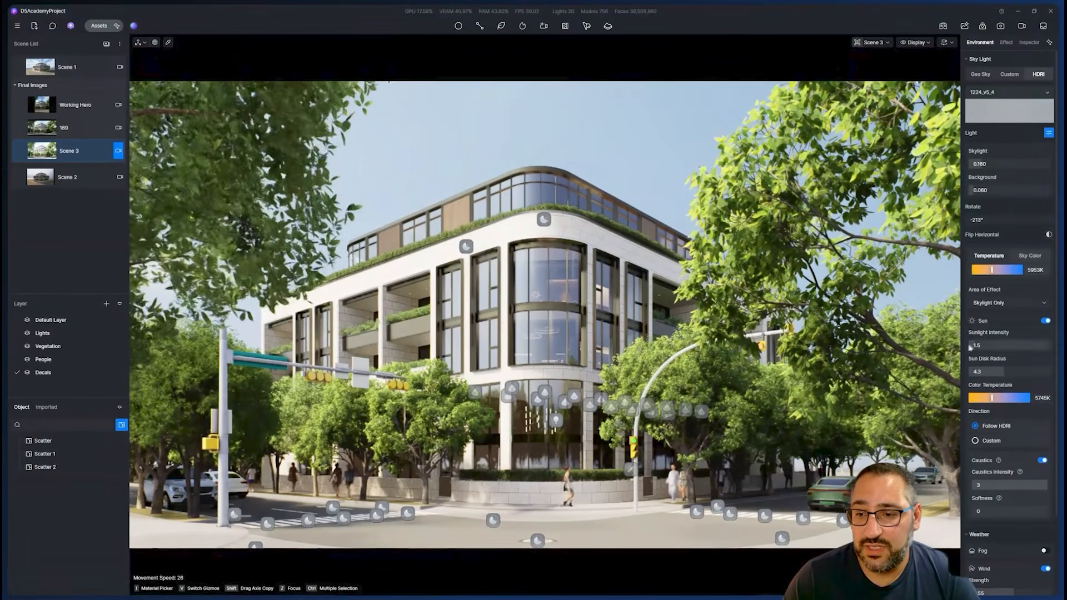
{"action": "scroll", "coordinate": [994, 356], "scroll_direction": "down", "scroll_amount": 5}
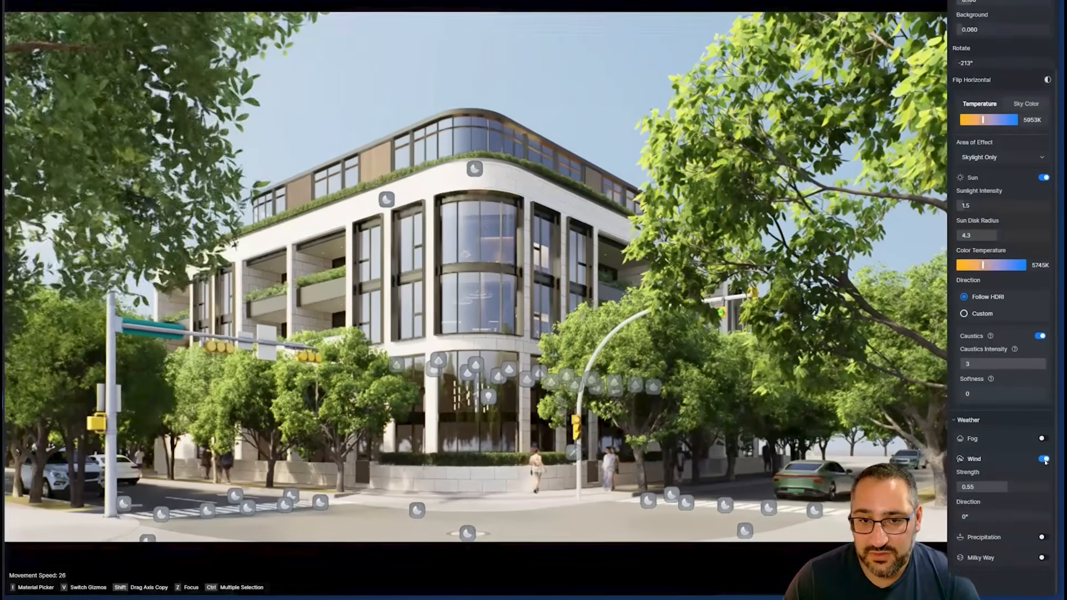
{"action": "left_click", "coordinate": [1046, 475]}
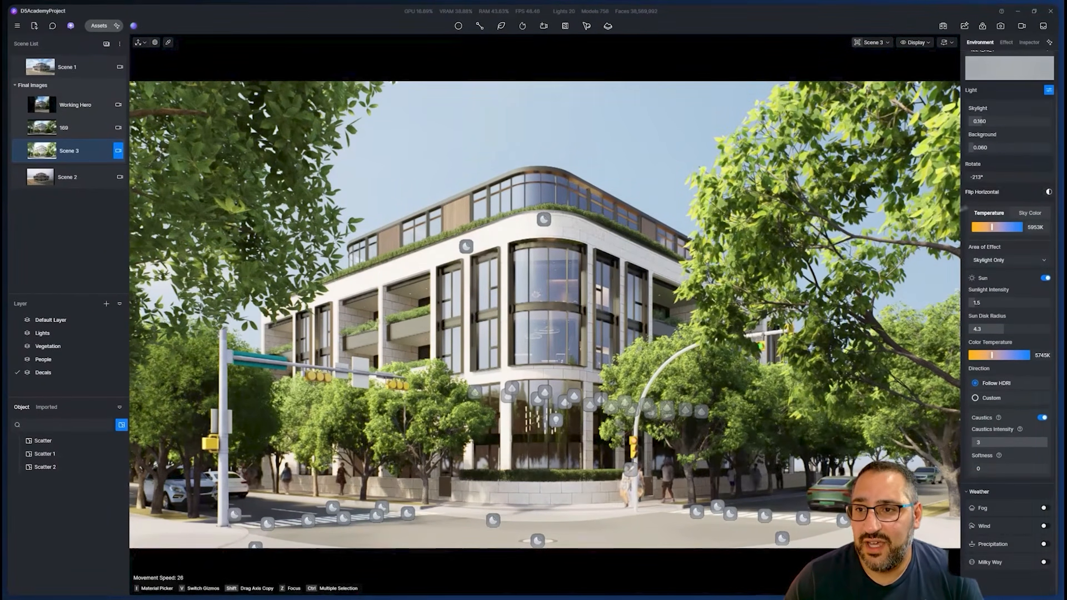
Set the HDRI sky light's background intensity to 0.050 for Scene 3
{"action": "scroll", "coordinate": [994, 160], "scroll_direction": "up", "scroll_amount": 2}
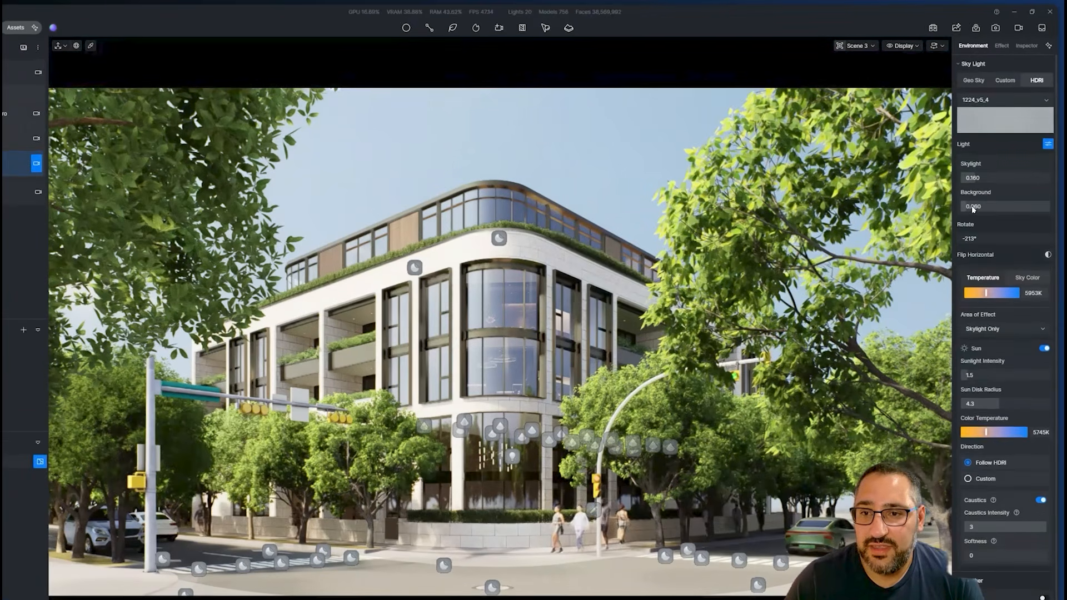
{"action": "left_click_drag", "start_coordinate": [980, 191], "coordinate": [970, 220]}
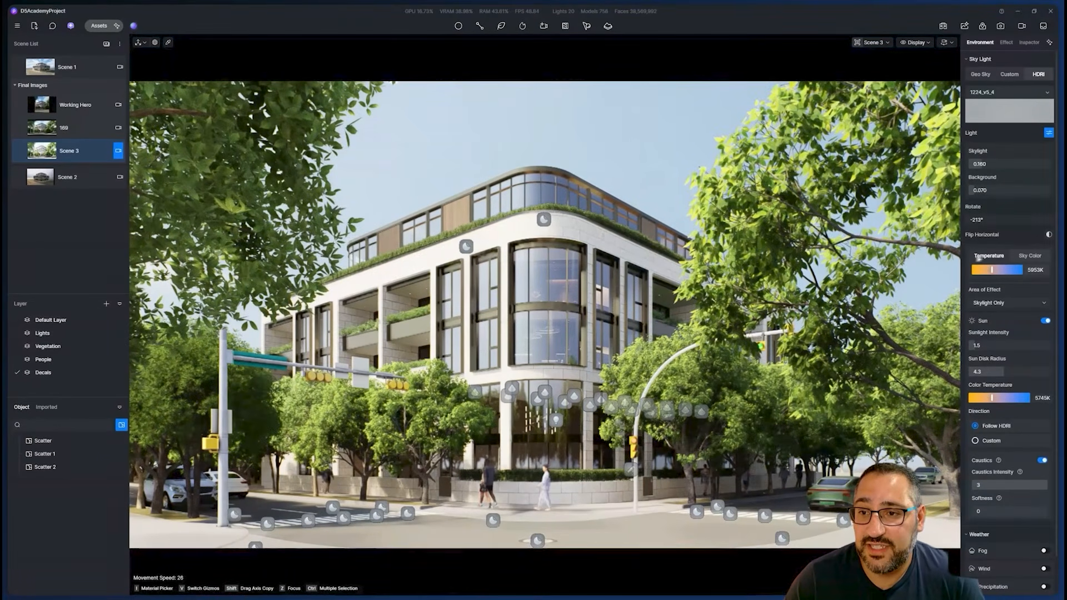
{"action": "left_click_drag", "start_coordinate": [975, 194], "coordinate": [974, 194]}
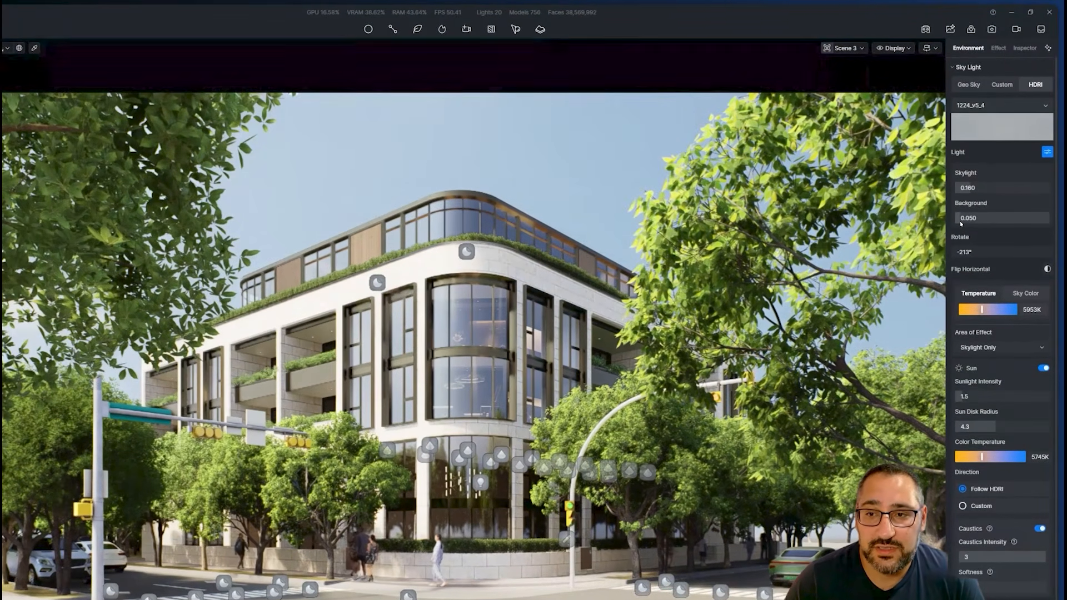
{"action": "mouse_move", "coordinate": [972, 194]}
{"action": "left_mouse_down"}
{"action": "mouse_move", "coordinate": [982, 194]}
{"action": "mouse_move", "coordinate": [967, 194]}
{"action": "left_mouse_up"}
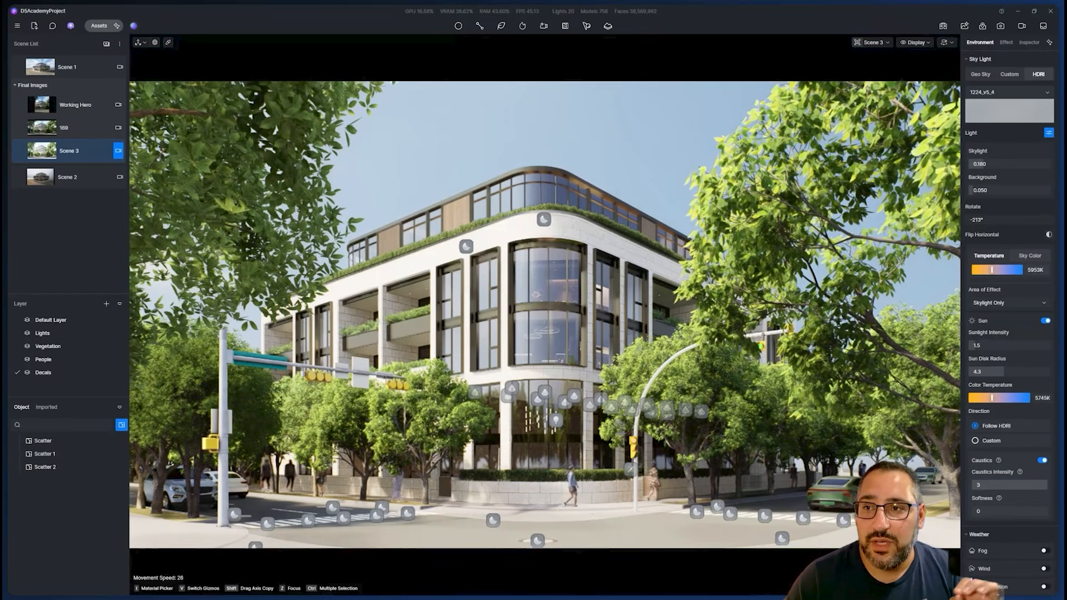
Turn off the sun's caustics in Scene 3's environment settings
{"action": "left_click", "coordinate": [1051, 43]}
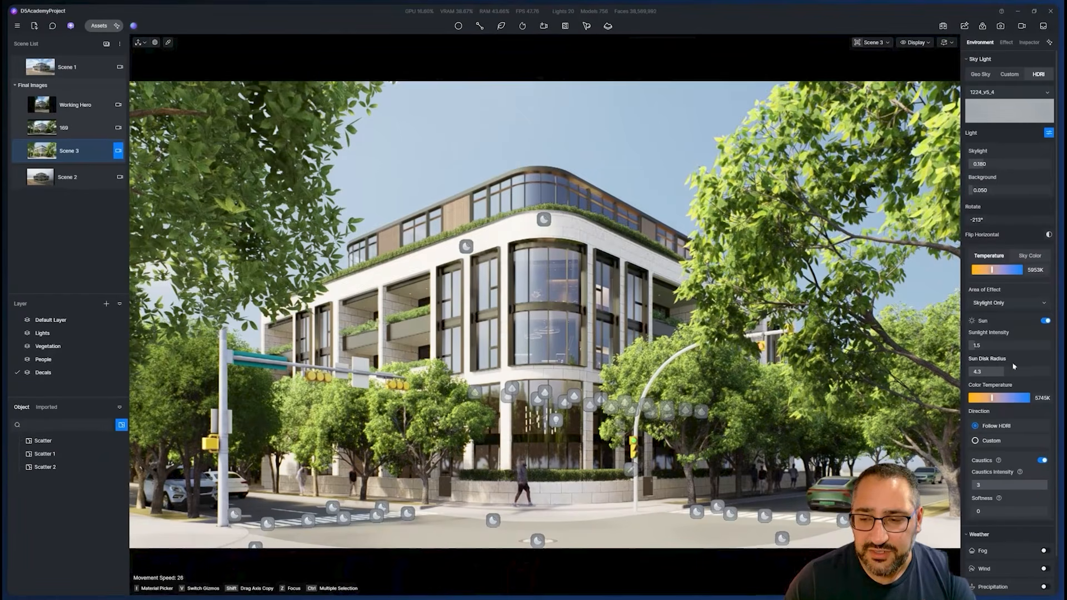
{"action": "scroll", "coordinate": [1013, 362], "scroll_direction": "down", "scroll_amount": 2}
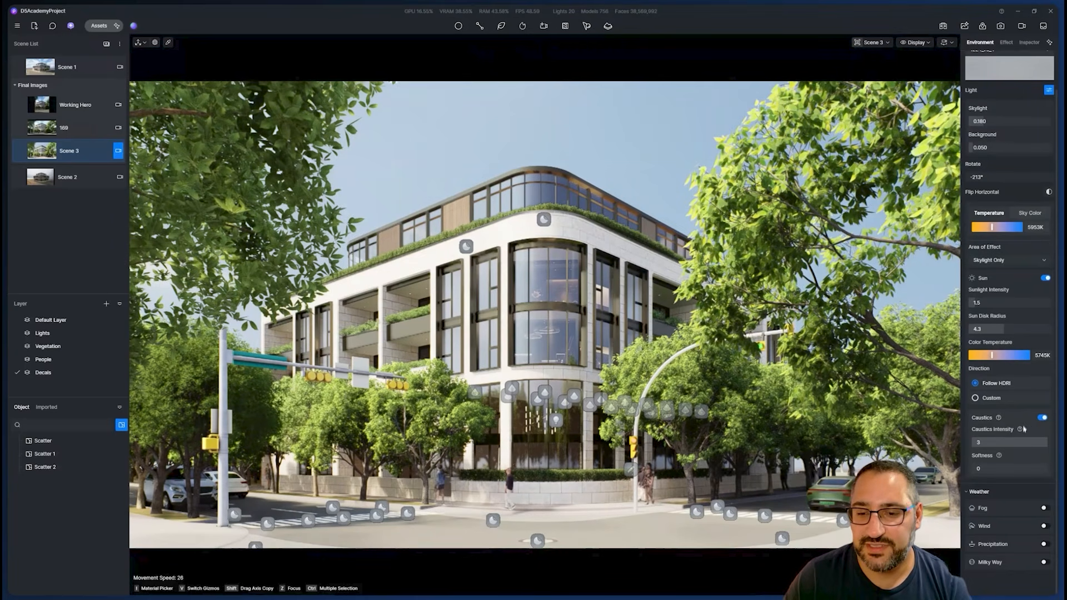
{"action": "left_click", "coordinate": [1040, 418]}
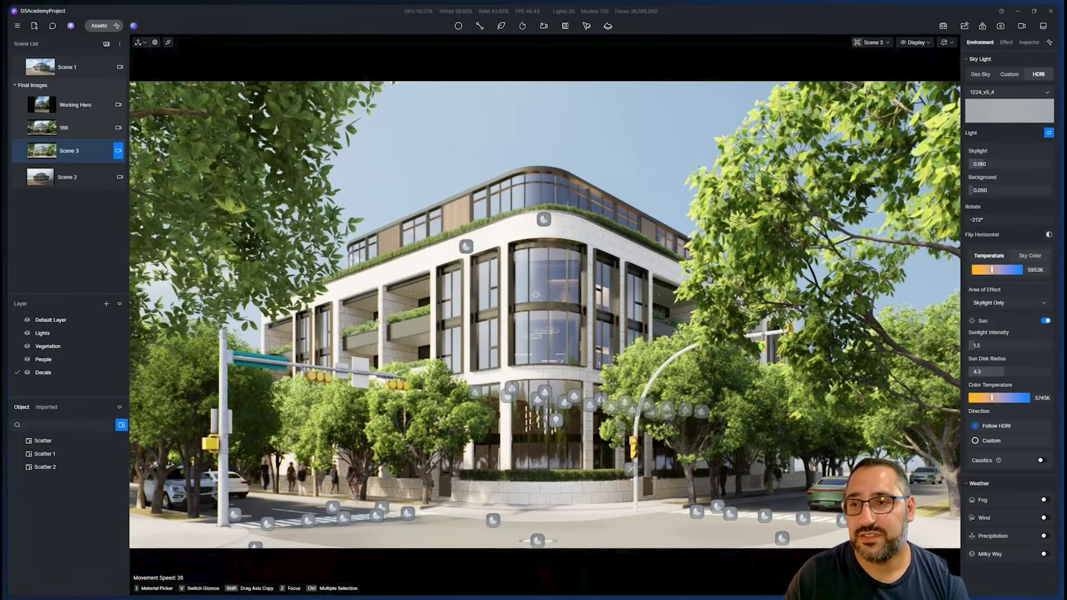
Add a new scene from this view and generate an AI Atmosphere Match from the third sample image at strength 80
{"action": "left_click", "coordinate": [1050, 42]}
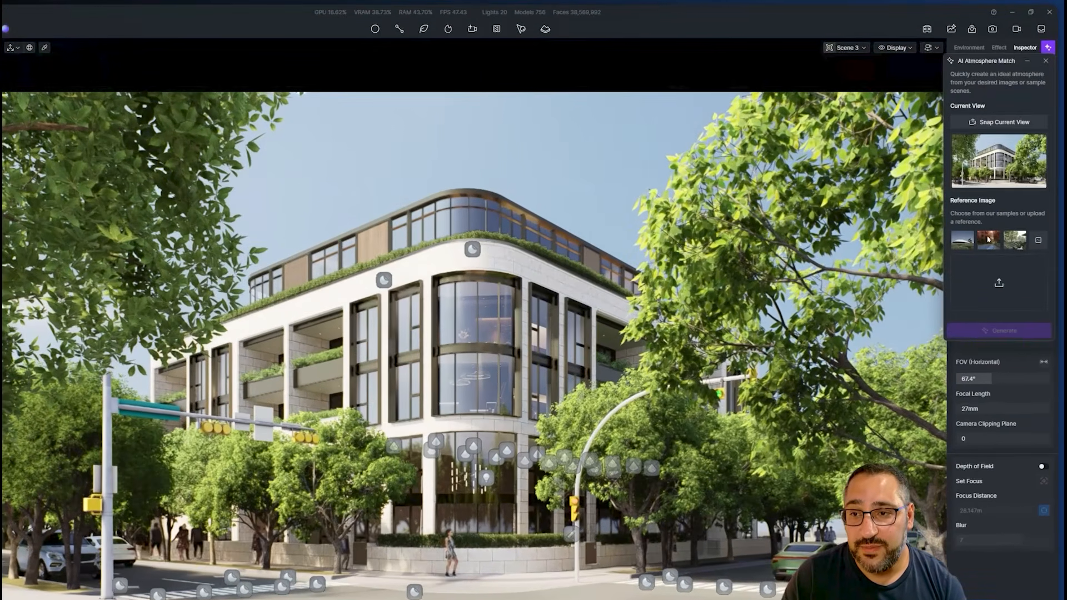
{"action": "left_click", "coordinate": [1017, 240]}
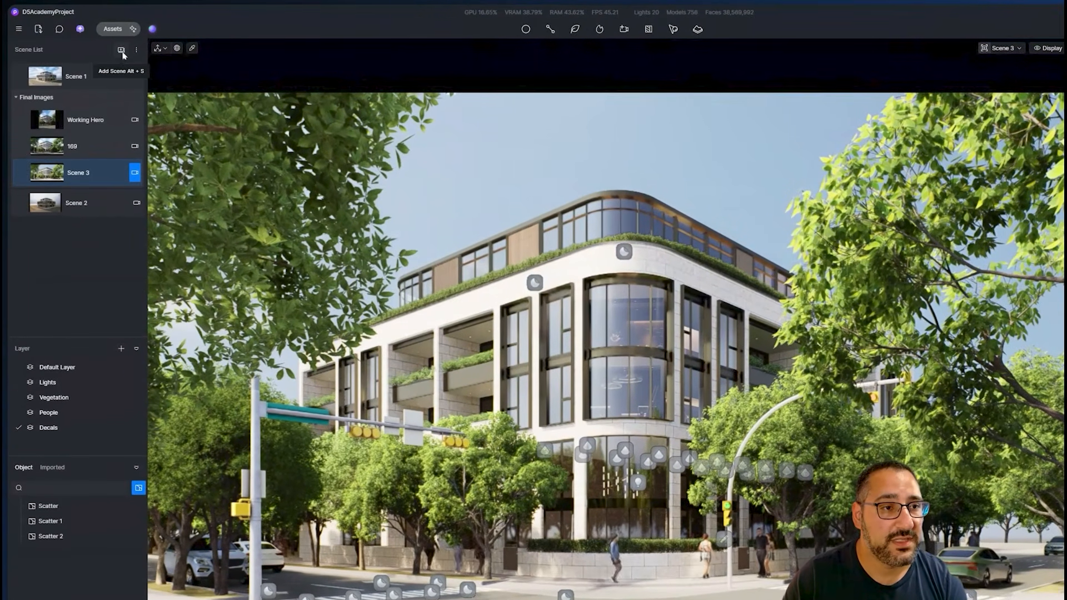
{"action": "left_click", "coordinate": [121, 50]}
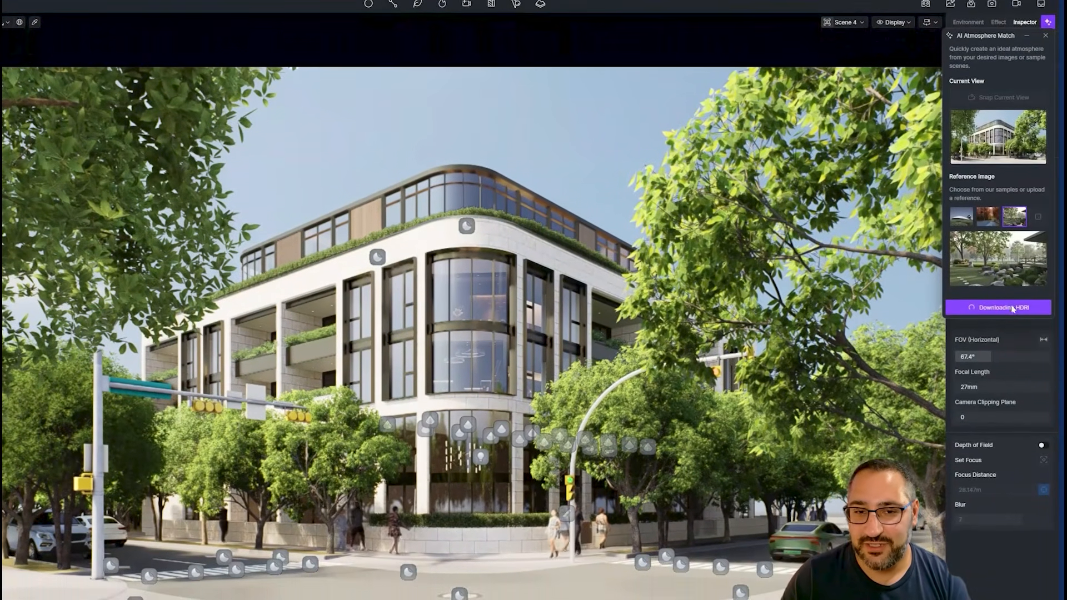
{"action": "left_click", "coordinate": [998, 328]}
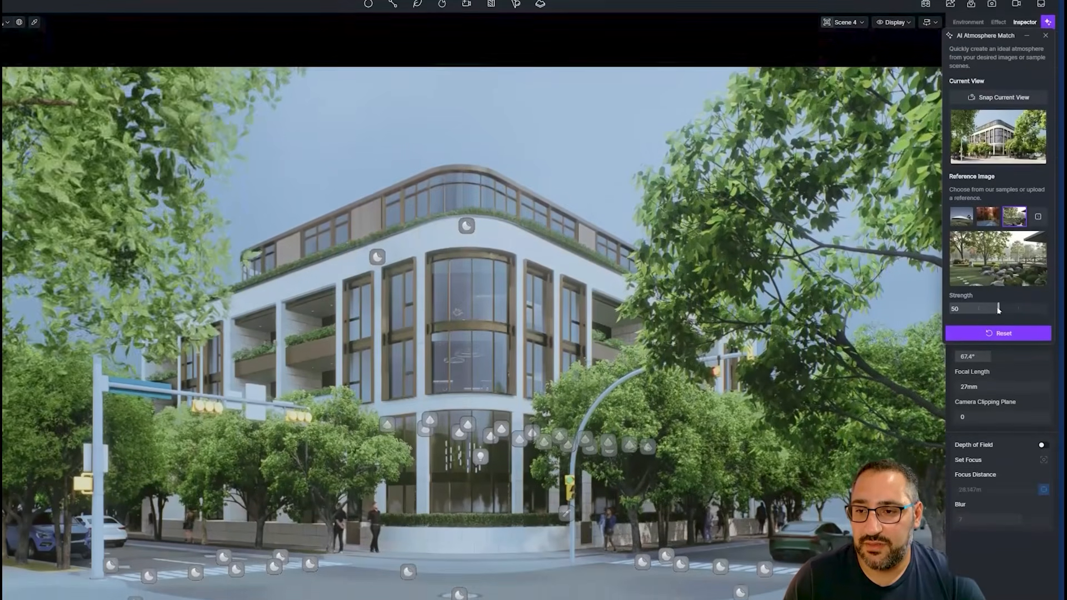
{"action": "left_click_drag", "start_coordinate": [998, 318], "coordinate": [1027, 303]}
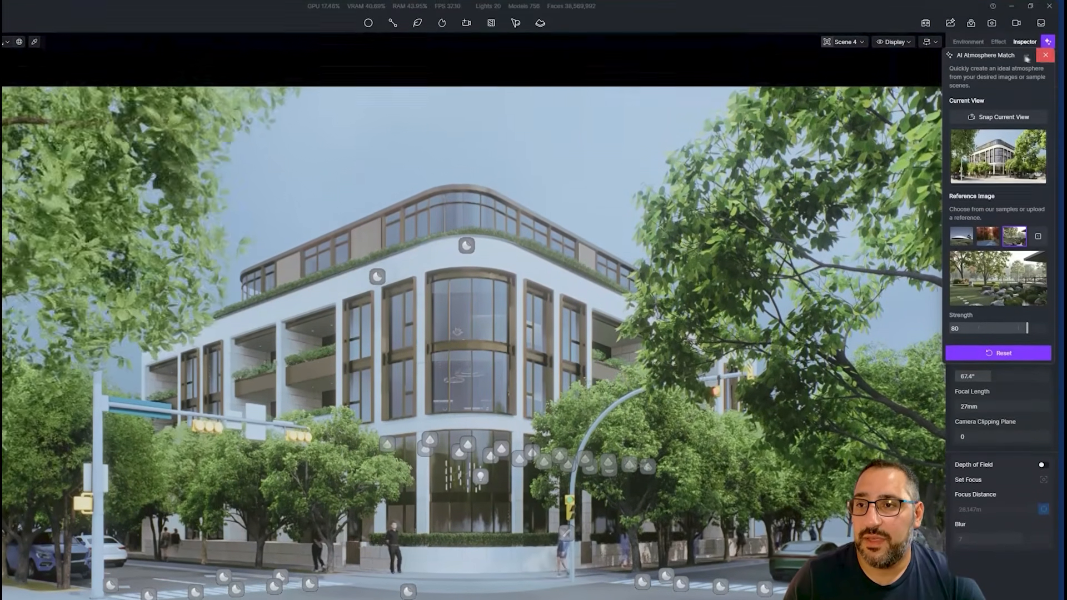
{"action": "left_click", "coordinate": [1046, 55]}
Compare Scene 4 with the AI-generated LUT switched off and on
{"action": "left_click", "coordinate": [998, 42]}
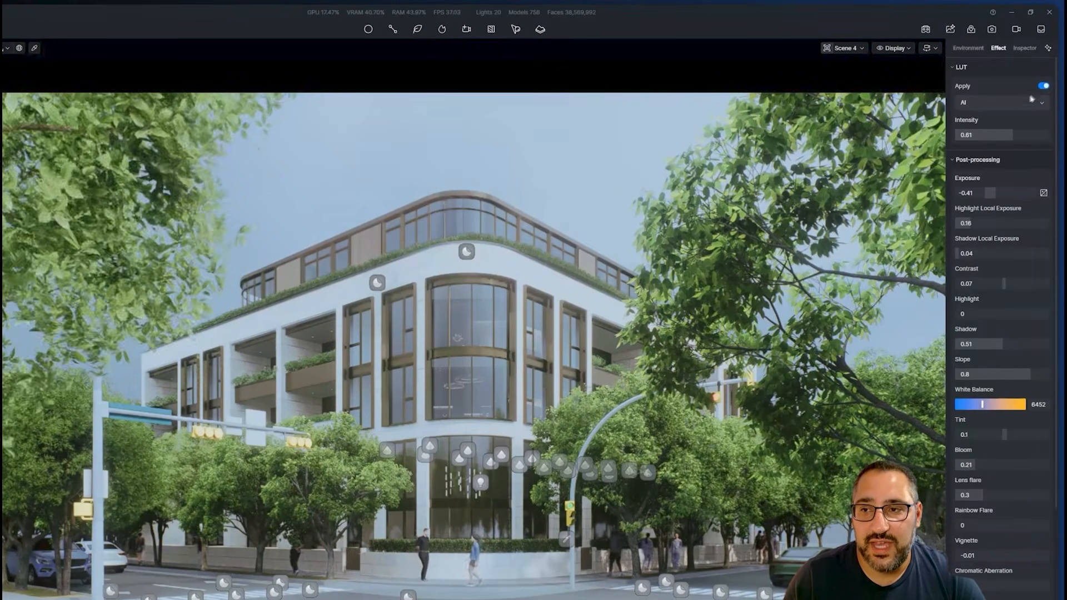
{"action": "left_click", "coordinate": [1044, 85]}
{"action": "left_click", "coordinate": [1041, 86]}
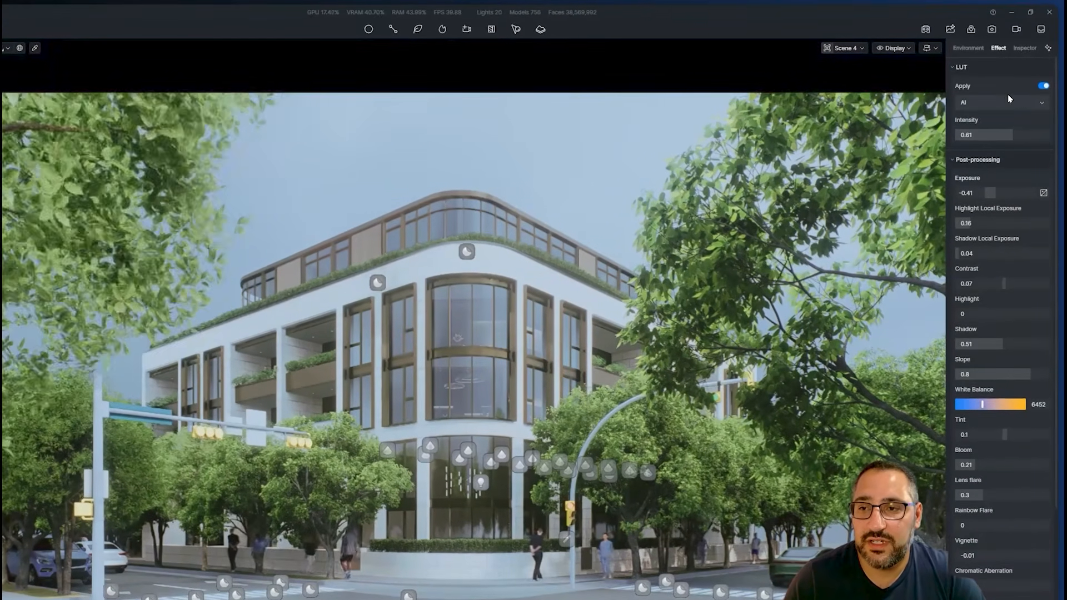
Try the Desaturate LUT on Scene 4, settle on Modern Dystopian Action, and lower the LUT intensity
{"action": "left_click", "coordinate": [1007, 102]}
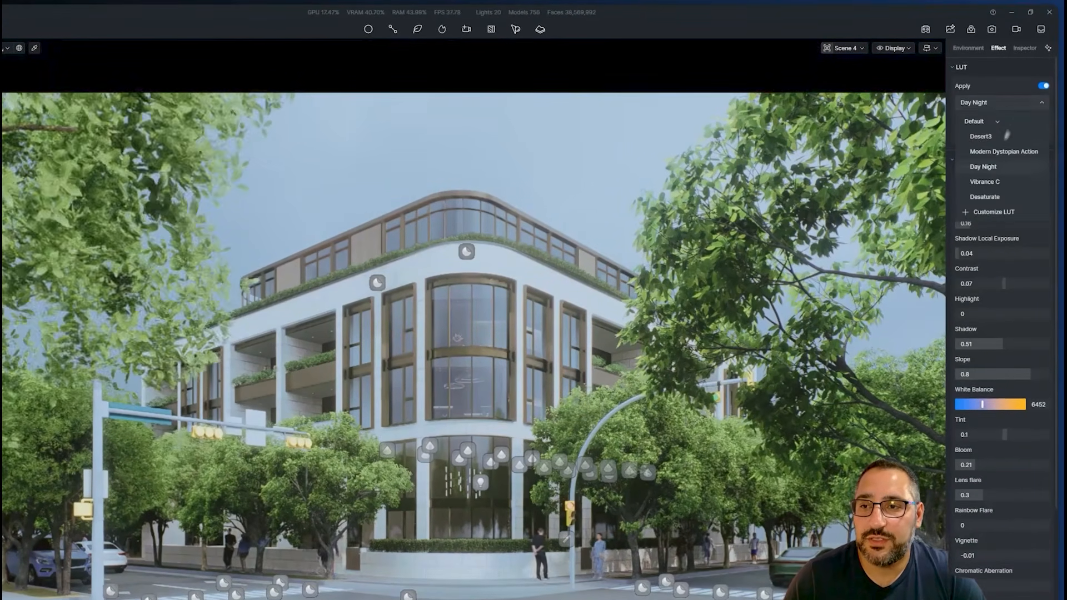
{"action": "left_click", "coordinate": [984, 197]}
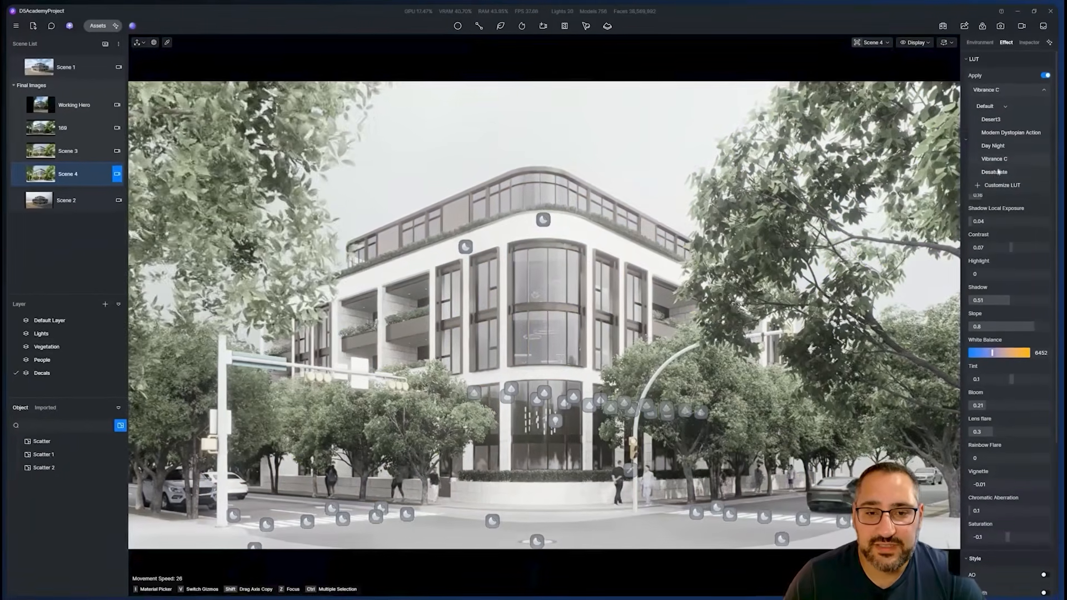
{"action": "left_click", "coordinate": [1005, 139]}
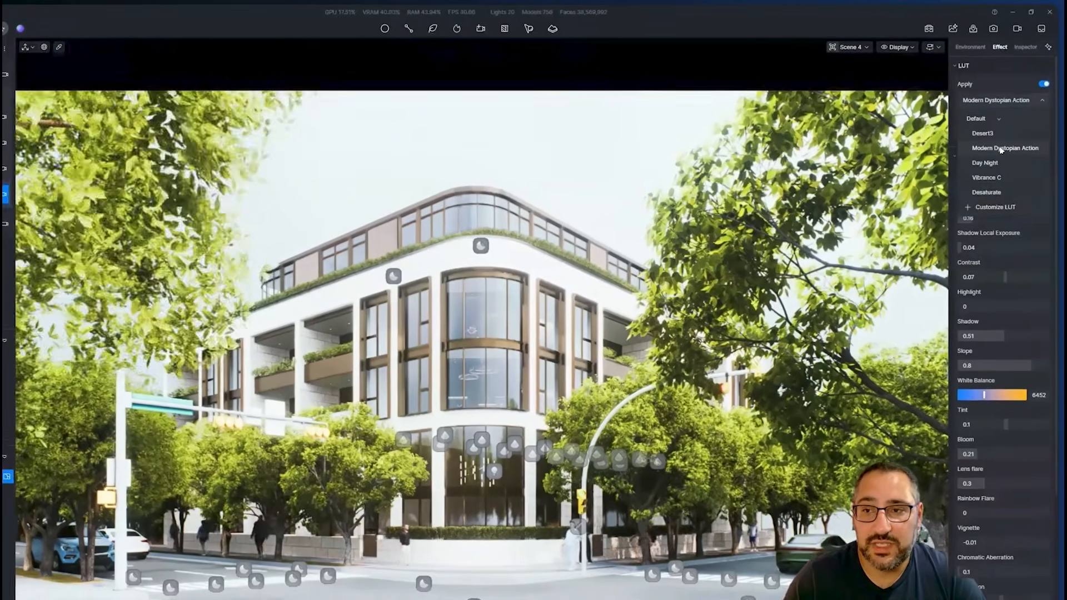
{"action": "left_click", "coordinate": [1001, 149]}
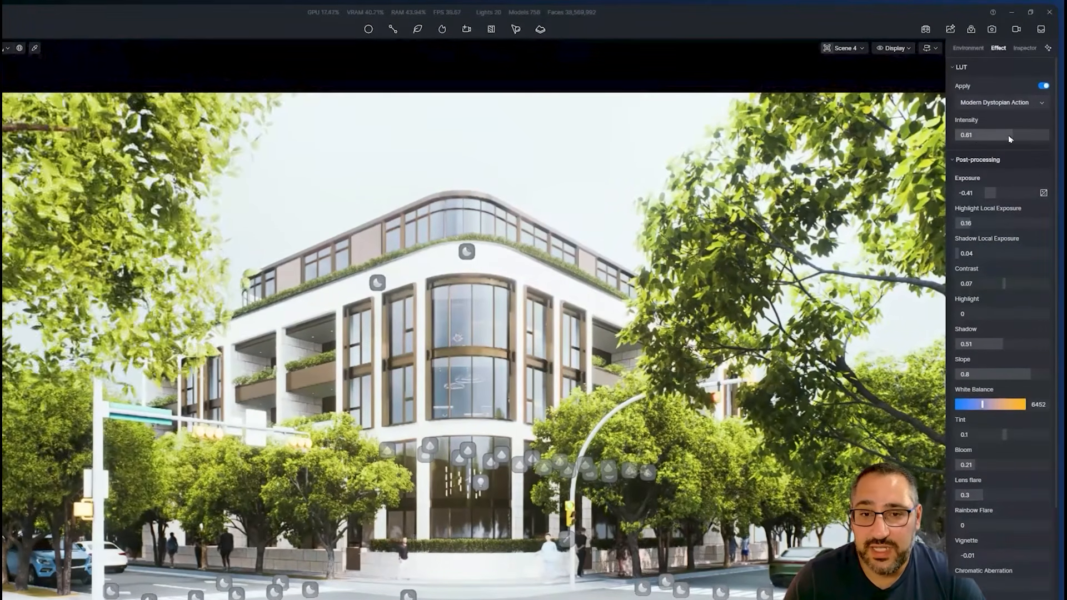
{"action": "left_click_drag", "start_coordinate": [955, 139], "coordinate": [981, 137]}
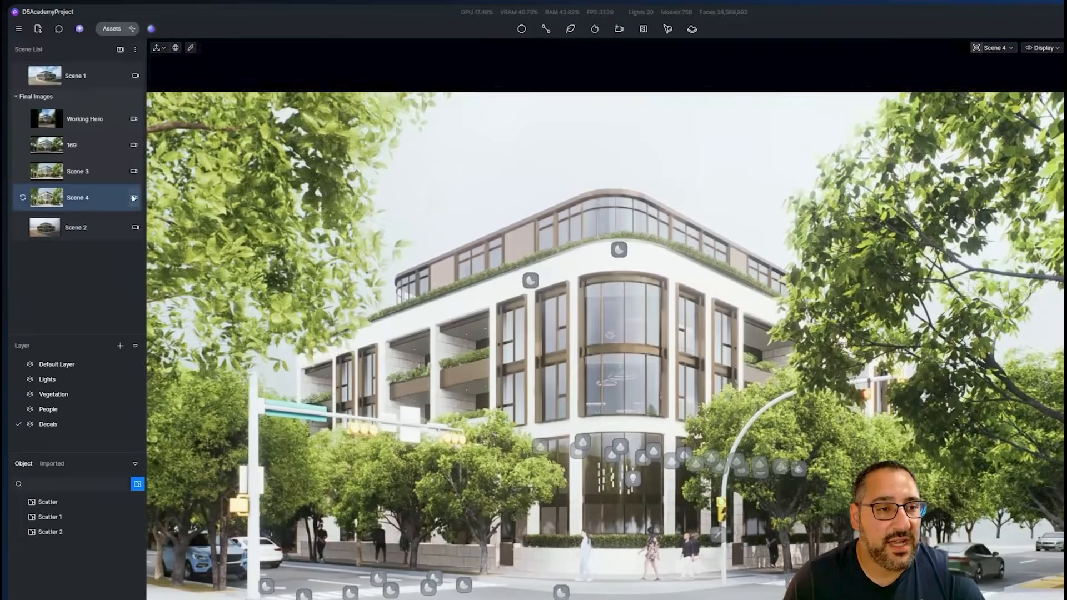
Return to Scene 3's camera and set its LUT intensity to 0.6
{"action": "left_click", "coordinate": [98, 154]}
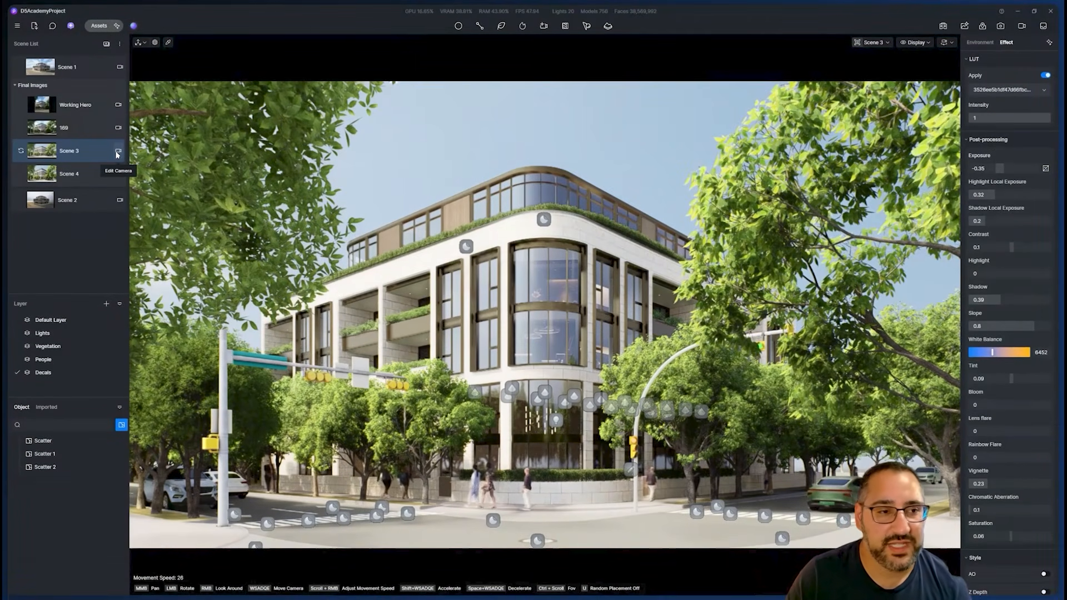
{"action": "left_click", "coordinate": [117, 153]}
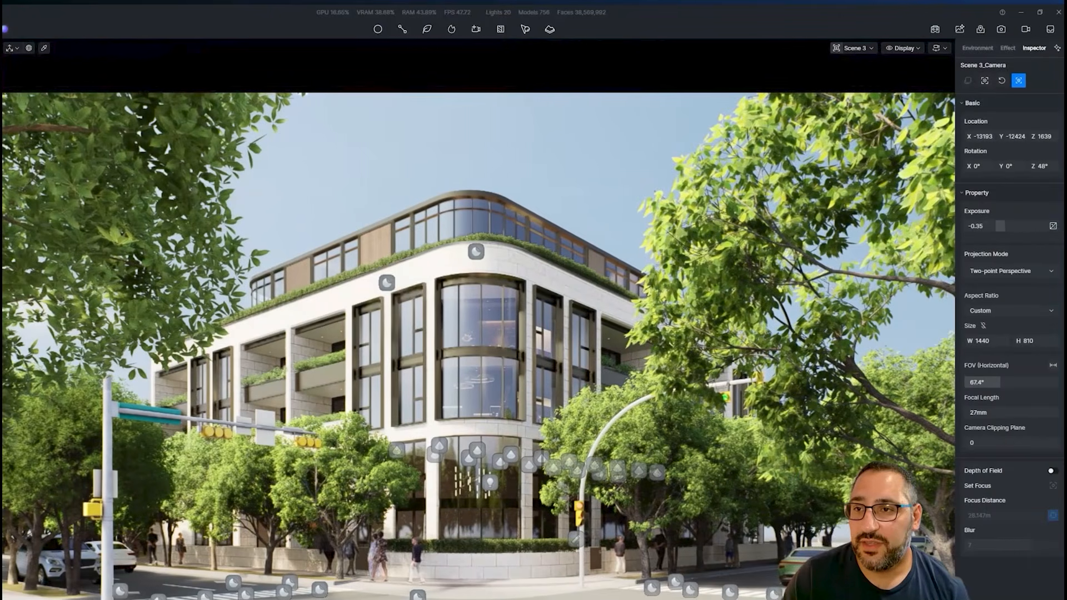
{"action": "left_click", "coordinate": [1008, 49]}
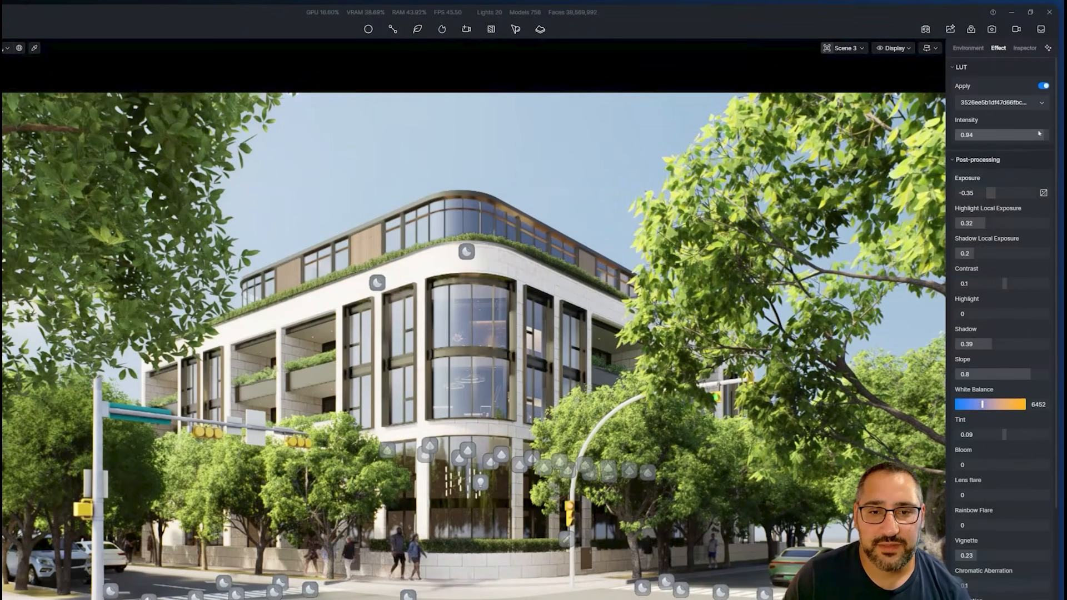
{"action": "left_click_drag", "start_coordinate": [1039, 134], "coordinate": [1001, 132]}
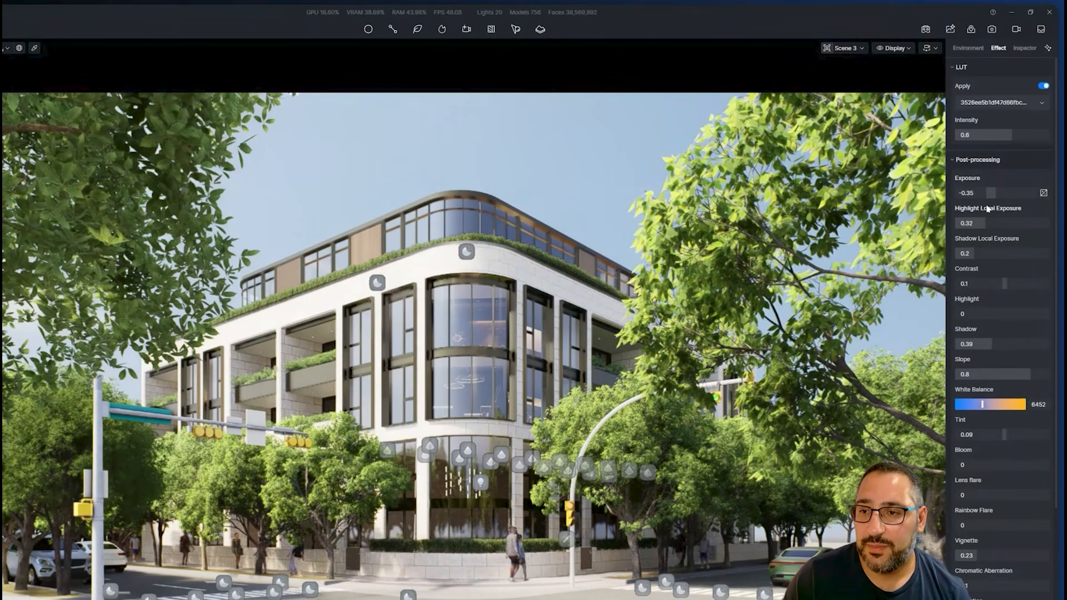
Set Scene 3's post-processing exposure to -0.33 and shadow to 0.32
{"action": "left_click", "coordinate": [976, 52]}
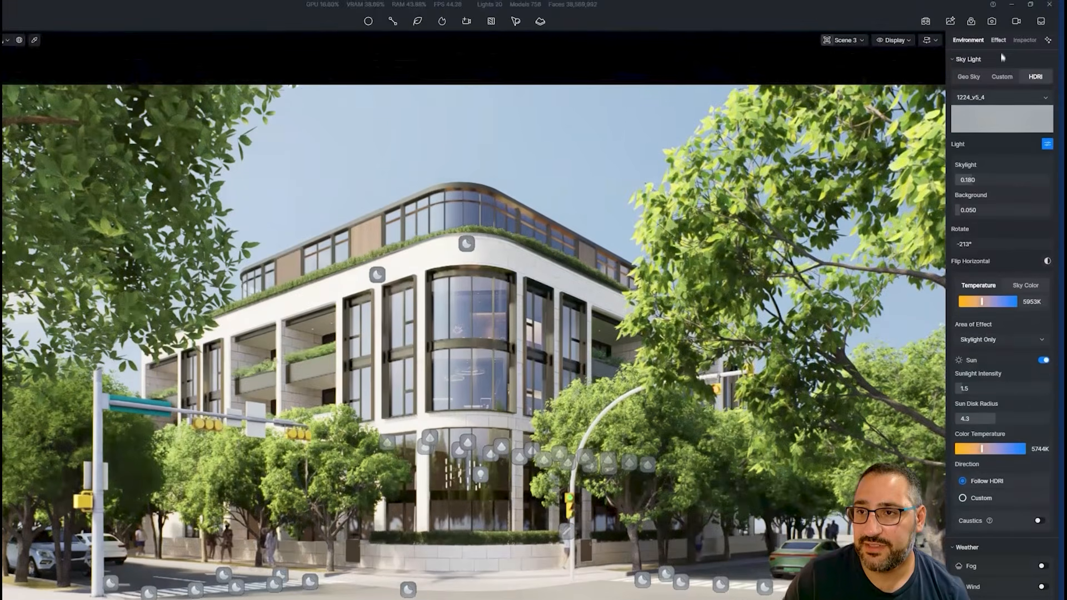
{"action": "left_click", "coordinate": [999, 40]}
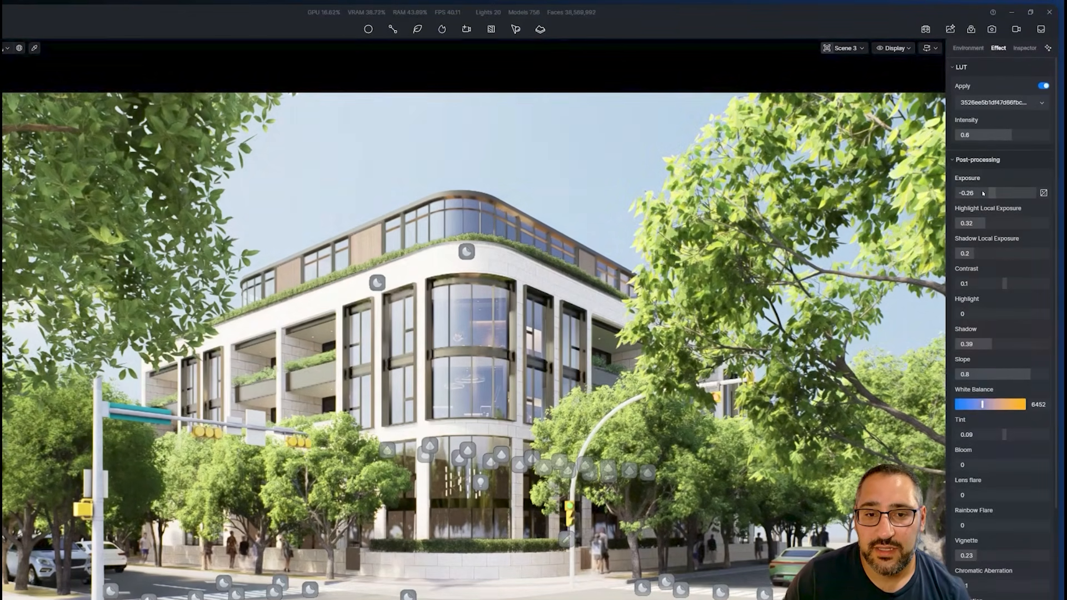
{"action": "left_click_drag", "start_coordinate": [982, 192], "coordinate": [981, 193]}
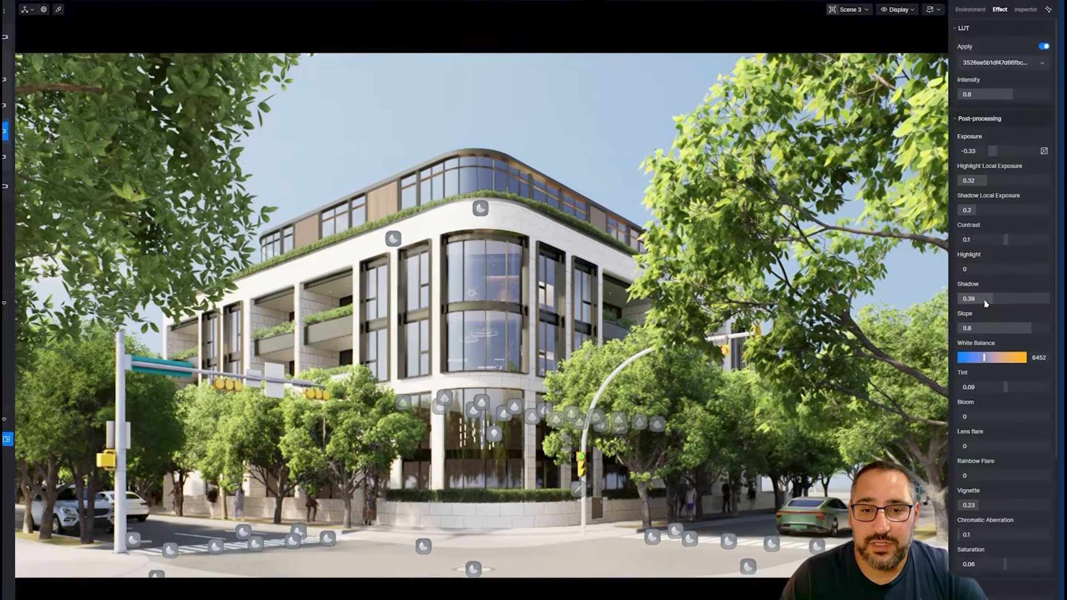
{"action": "mouse_move", "coordinate": [995, 303]}
{"action": "left_mouse_down"}
{"action": "mouse_move", "coordinate": [1030, 304]}
{"action": "mouse_move", "coordinate": [982, 302]}
{"action": "left_mouse_up"}
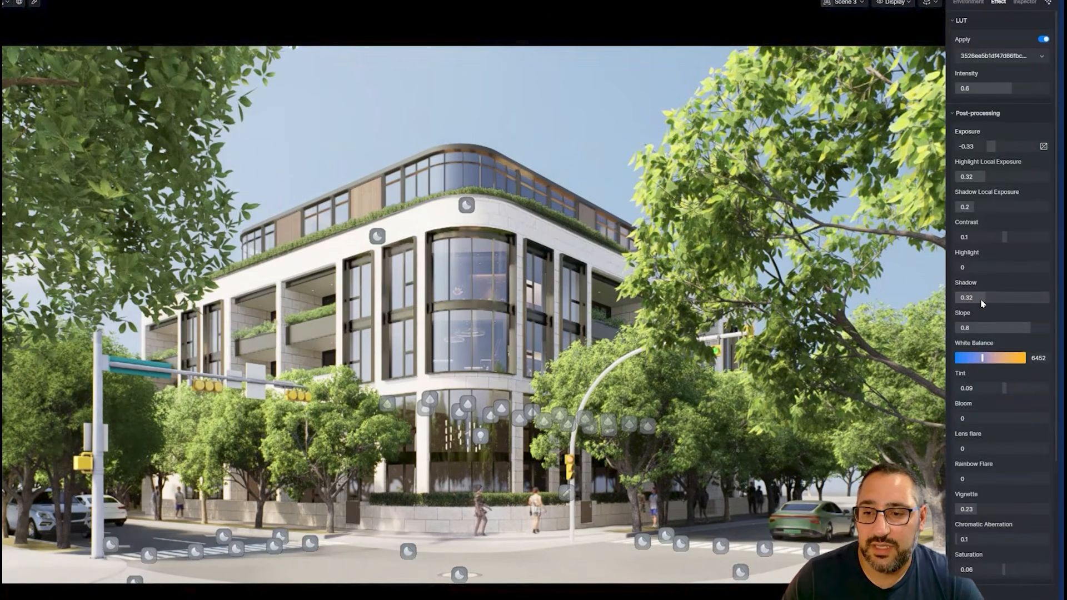
Set Scene 3's highlight local exposure to 0.37 and its exposure to -0.4
{"action": "scroll", "coordinate": [980, 355], "scroll_direction": "down", "scroll_amount": 1}
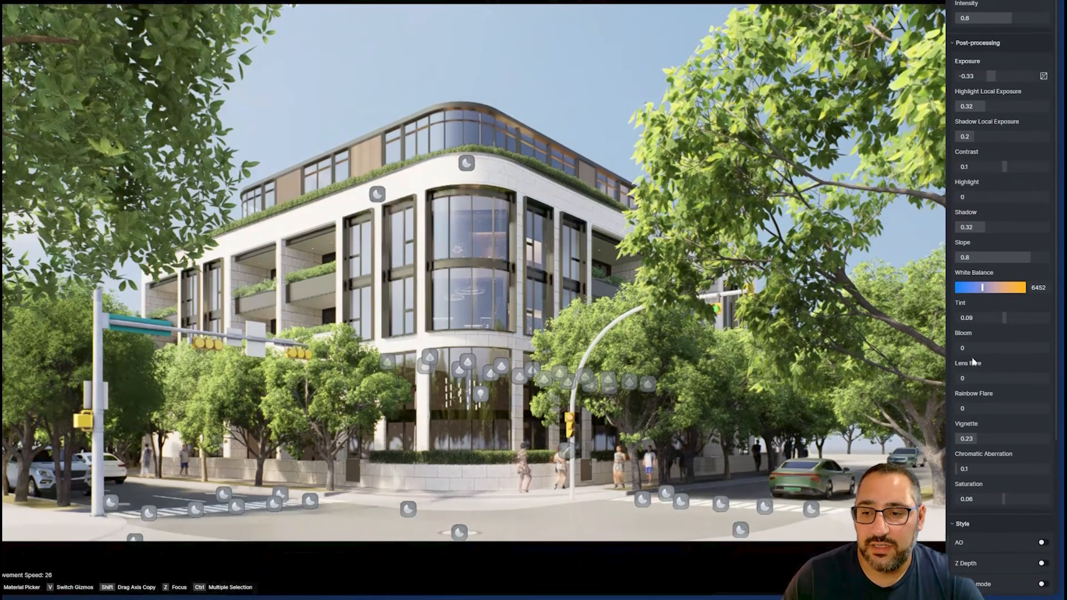
{"action": "left_click_drag", "start_coordinate": [1004, 348], "coordinate": [1024, 347]}
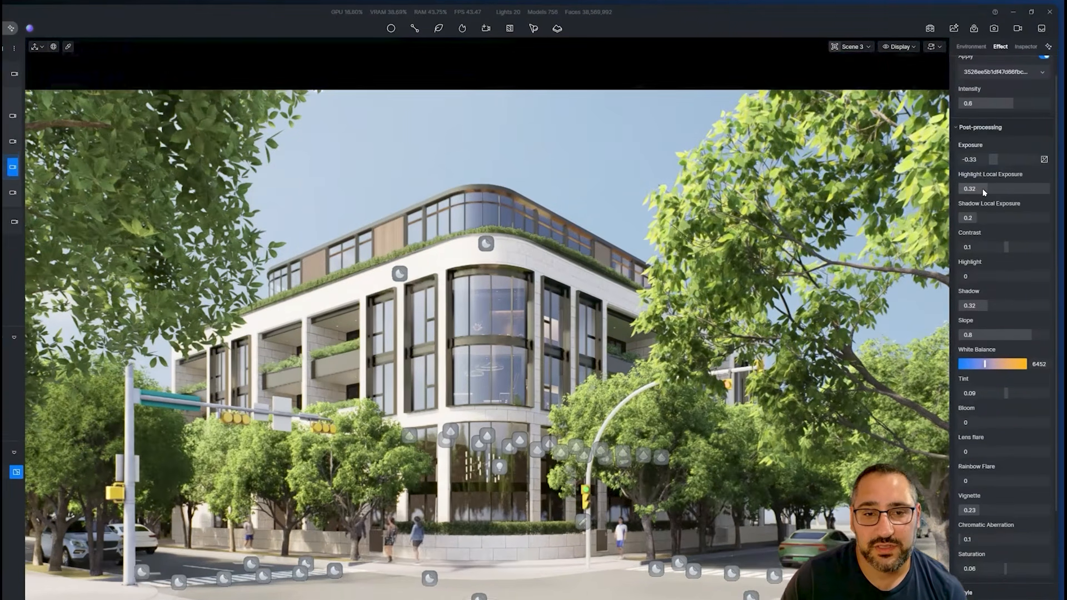
{"action": "left_click_drag", "start_coordinate": [989, 169], "coordinate": [985, 196]}
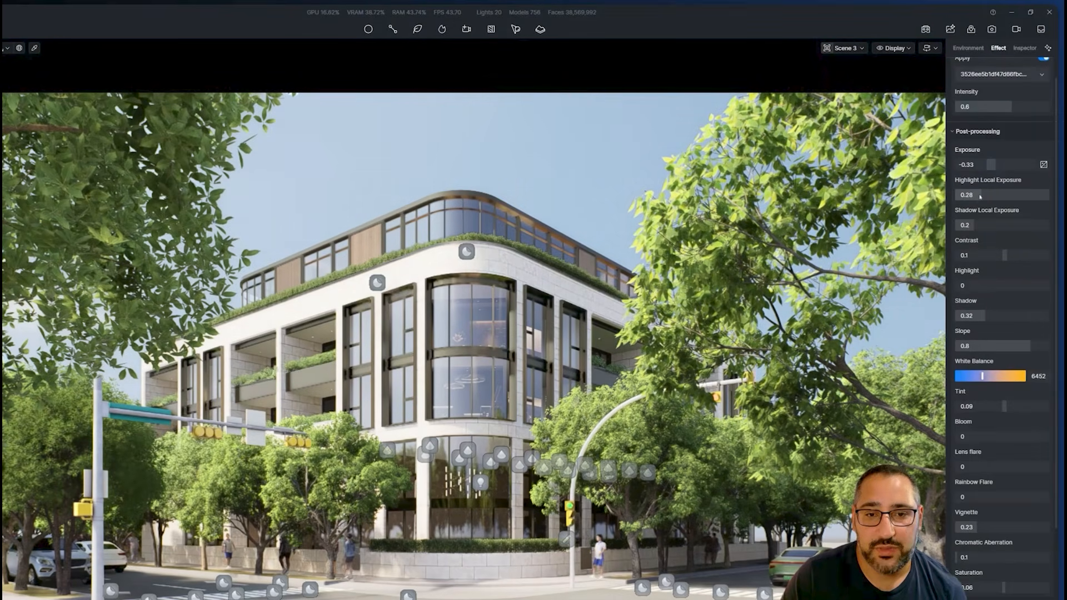
{"action": "left_click", "coordinate": [990, 169]}
{"action": "left_click_drag", "start_coordinate": [990, 170], "coordinate": [987, 170]}
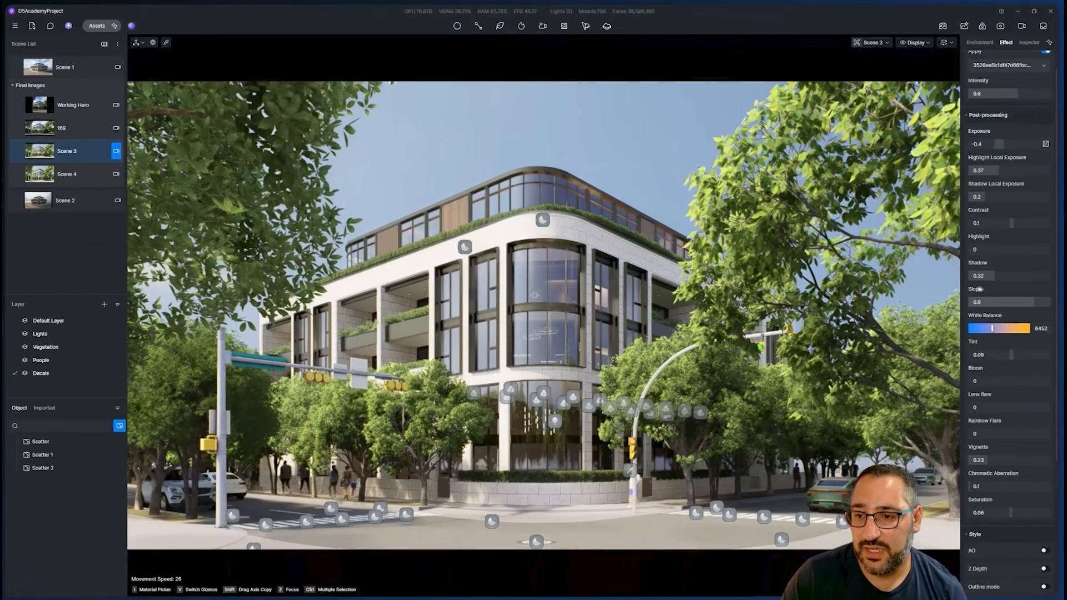
Set Scene 3's post-processing vignette to 0.3
{"action": "scroll", "coordinate": [999, 339], "scroll_direction": "down", "scroll_amount": 2}
{"action": "scroll", "coordinate": [995, 348], "scroll_direction": "down", "scroll_amount": 1}
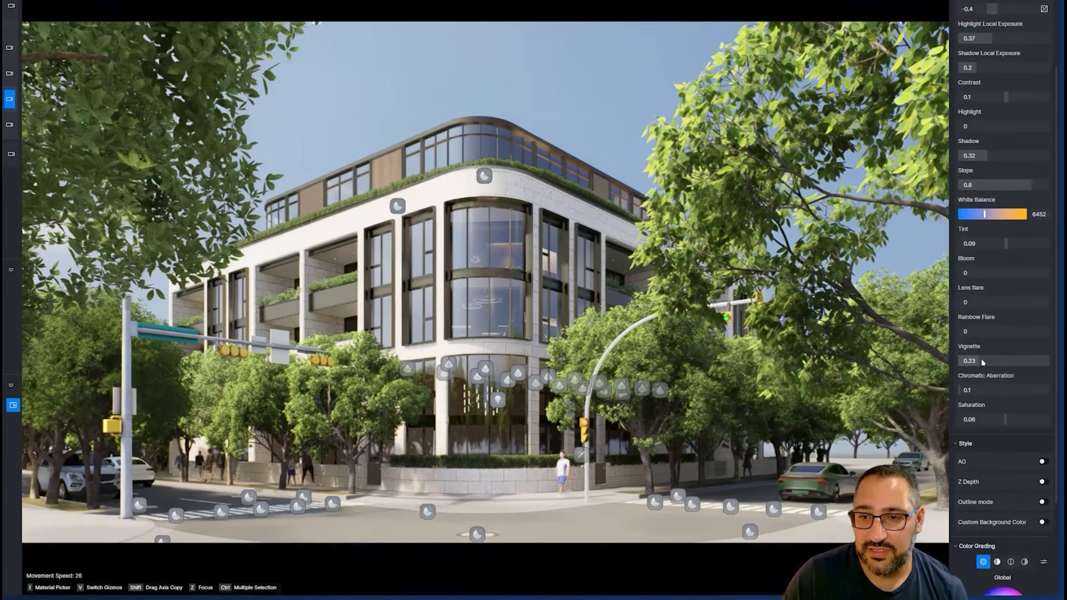
{"action": "left_click_drag", "start_coordinate": [992, 386], "coordinate": [977, 348]}
{"action": "key", "text": "ctrl+z"}
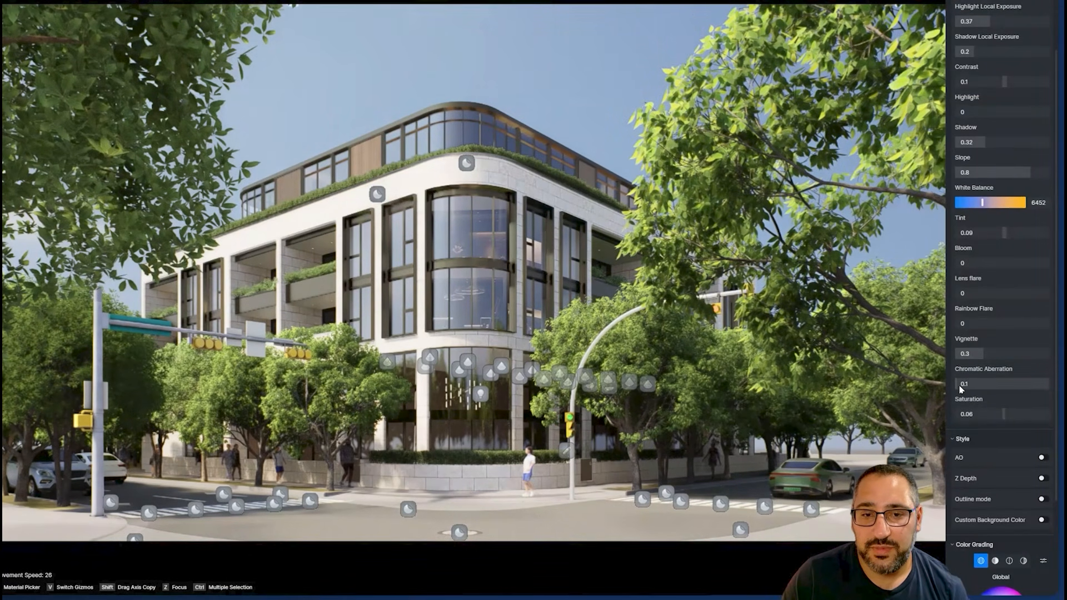
{"action": "mouse_move", "coordinate": [960, 389]}
{"action": "left_mouse_down"}
{"action": "mouse_move", "coordinate": [997, 380]}
{"action": "mouse_move", "coordinate": [960, 388]}
{"action": "left_mouse_up"}
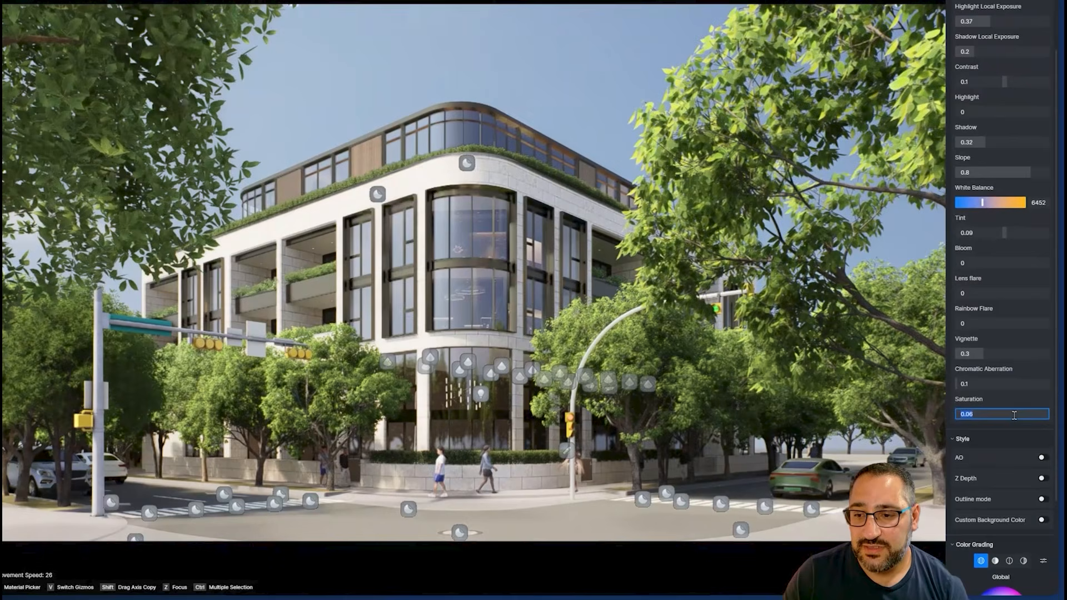
Try a stronger saturation of 0.37 on Scene 3 and bring it back to 0.06
{"action": "double_click", "coordinate": [1008, 415]}
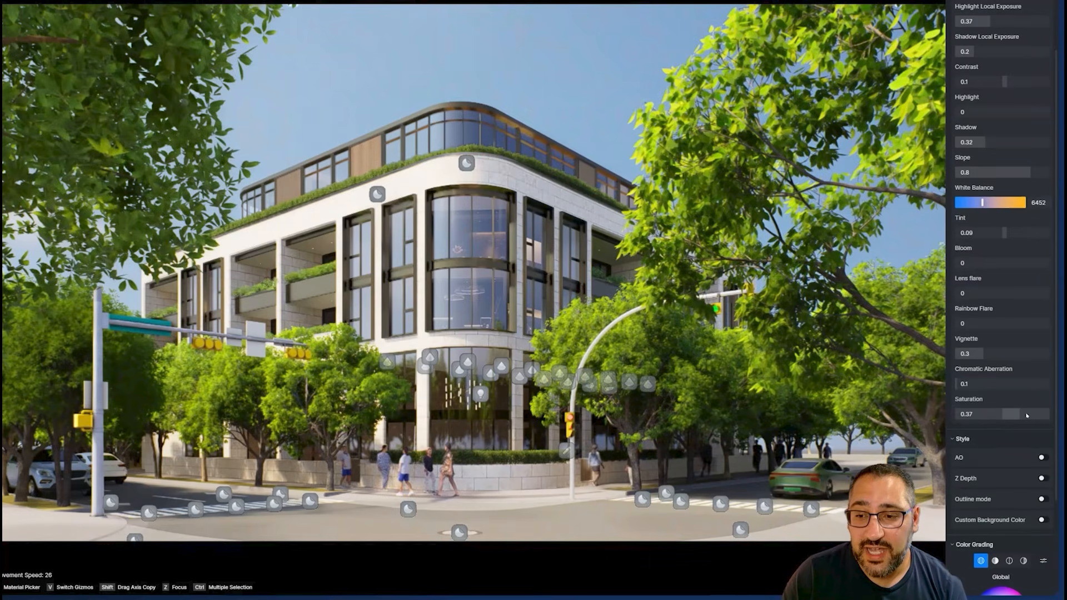
{"action": "mouse_move", "coordinate": [1015, 415]}
{"action": "left_mouse_down"}
{"action": "mouse_move", "coordinate": [993, 415]}
{"action": "mouse_move", "coordinate": [1010, 414]}
{"action": "left_mouse_up"}
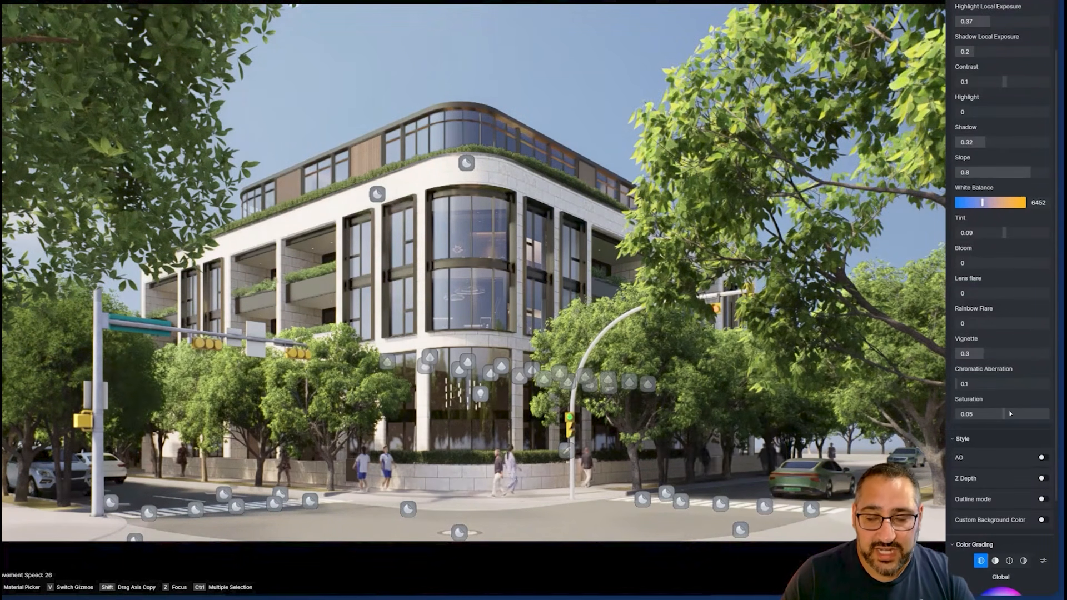
{"action": "left_click_drag", "start_coordinate": [1011, 414], "coordinate": [1006, 414]}
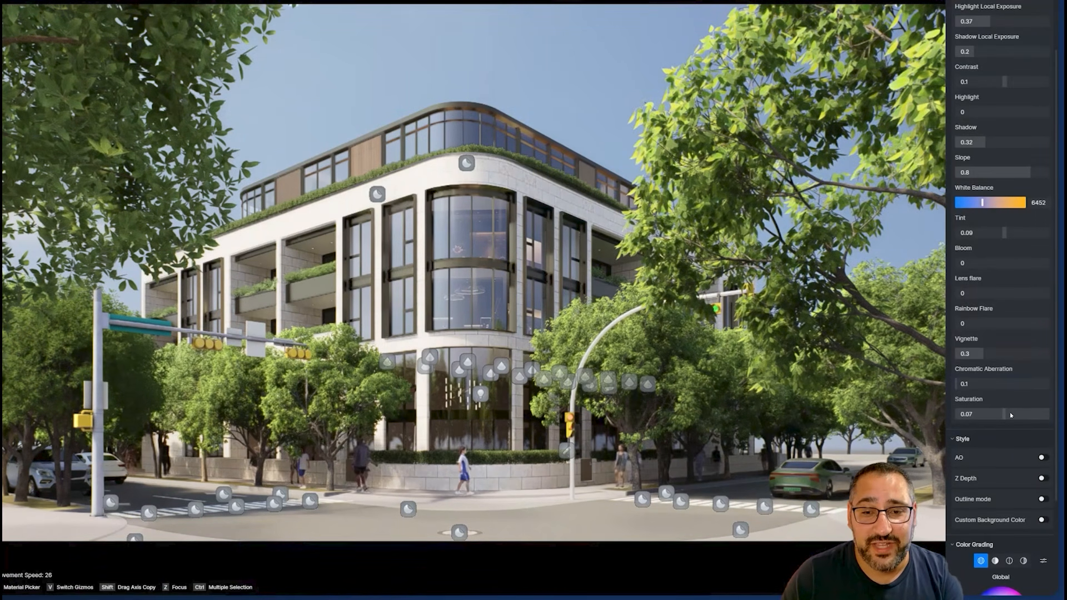
{"action": "left_click_drag", "start_coordinate": [1010, 414], "coordinate": [1005, 415]}
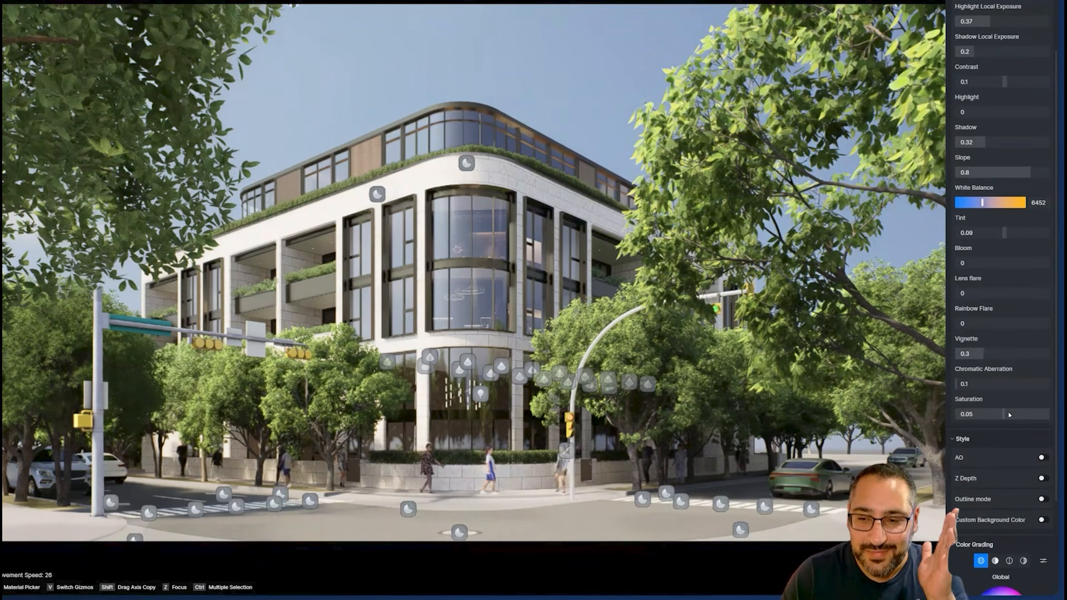
Enable the AO style effect for Scene 3 with a radius of 370 and overlay it in the preview
{"action": "scroll", "coordinate": [1010, 415], "scroll_direction": "down", "scroll_amount": 3}
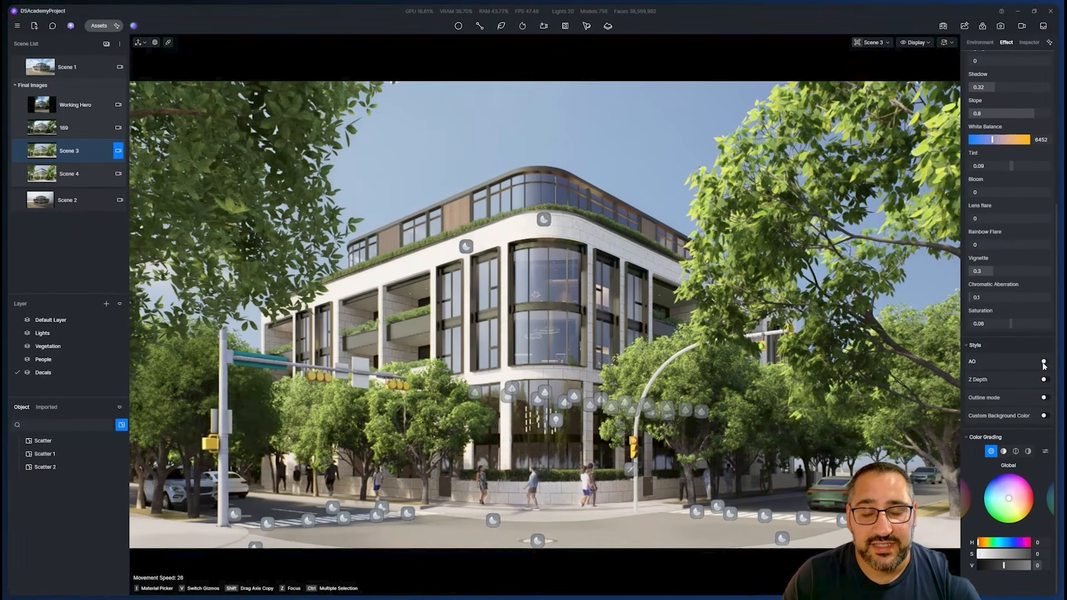
{"action": "left_click", "coordinate": [1044, 361]}
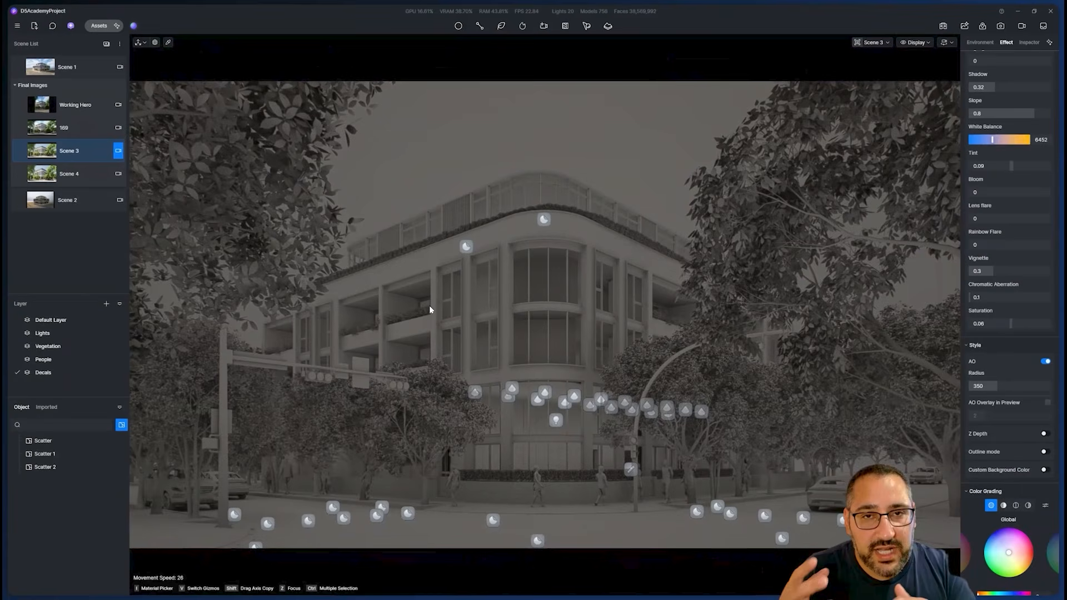
{"action": "mouse_move", "coordinate": [993, 389]}
{"action": "left_mouse_down"}
{"action": "mouse_move", "coordinate": [1011, 391]}
{"action": "mouse_move", "coordinate": [982, 388]}
{"action": "mouse_move", "coordinate": [987, 357]}
{"action": "left_mouse_up"}
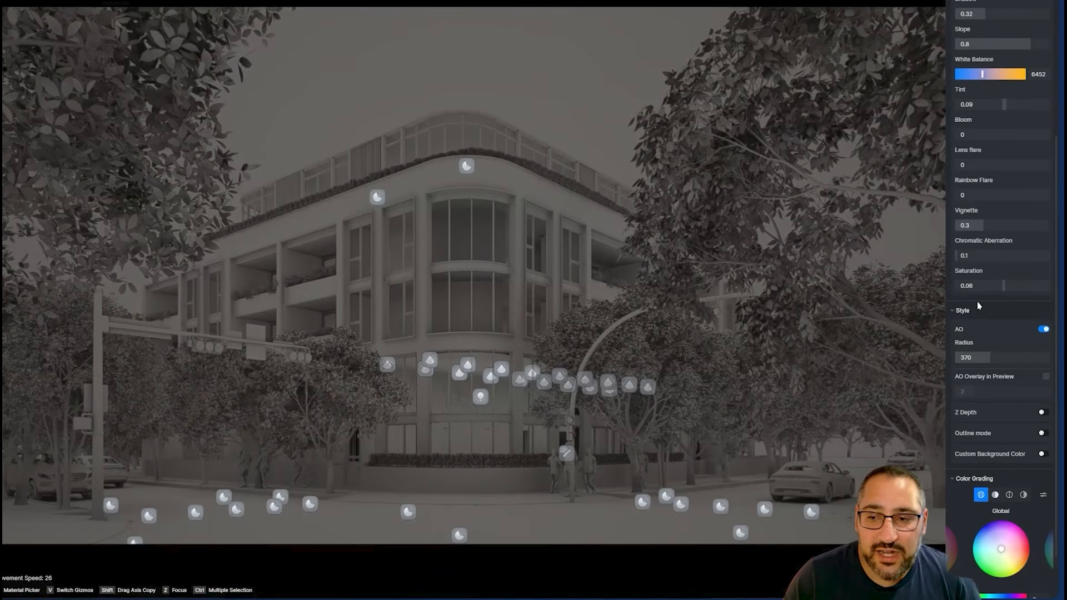
{"action": "left_click", "coordinate": [1047, 377]}
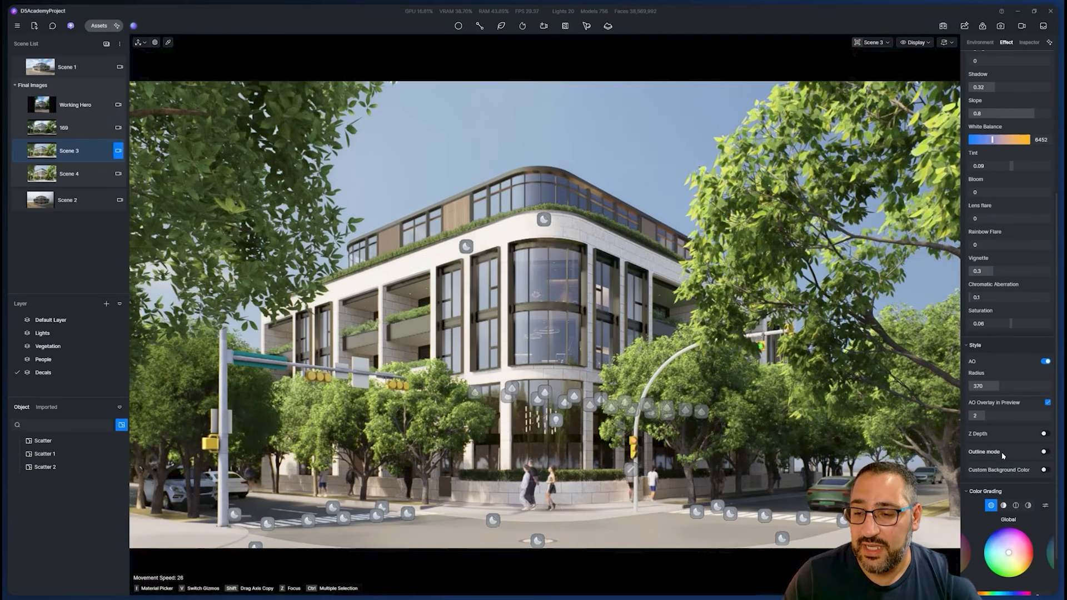
{"action": "scroll", "coordinate": [1004, 456], "scroll_direction": "down", "scroll_amount": 2}
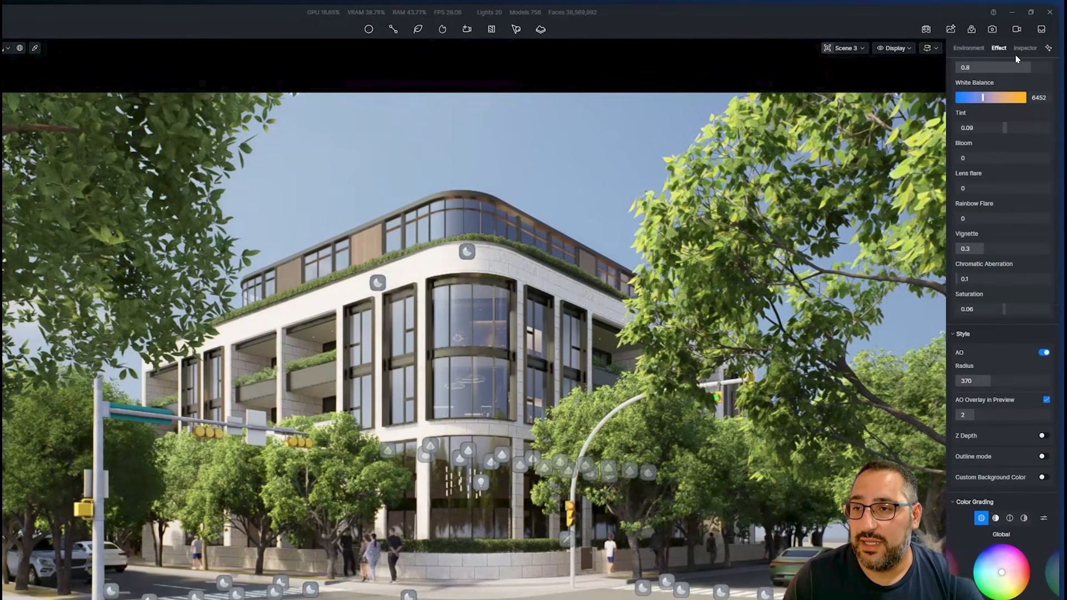
Set the Scene 3 camera's aspect ratio to 16:9 and enable depth of field focused on the building's rounded corner
{"action": "left_click", "coordinate": [1024, 48]}
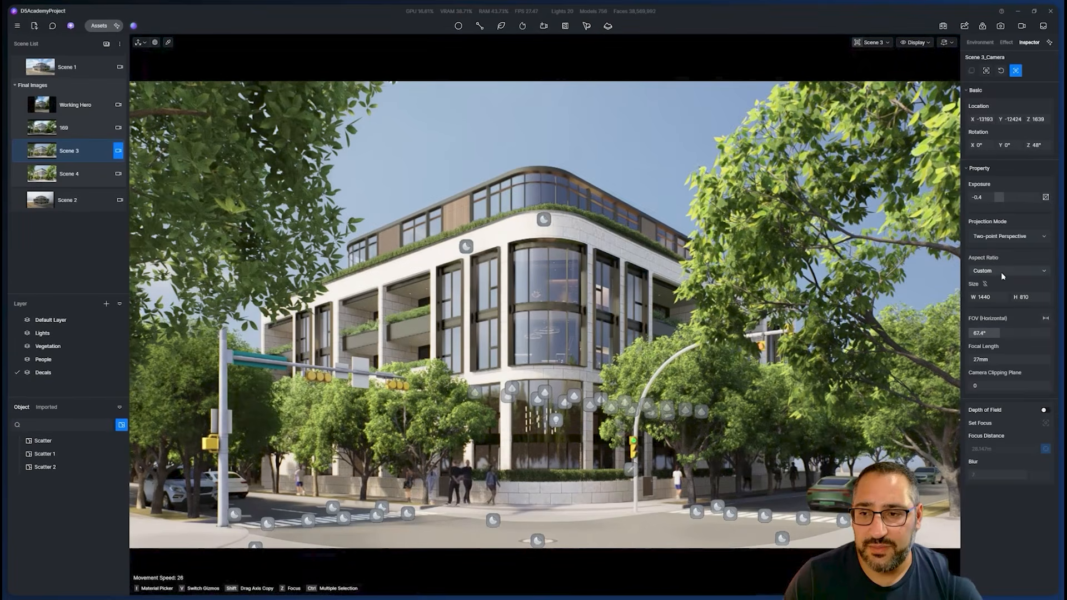
{"action": "left_click", "coordinate": [1002, 272]}
{"action": "left_click", "coordinate": [1001, 287]}
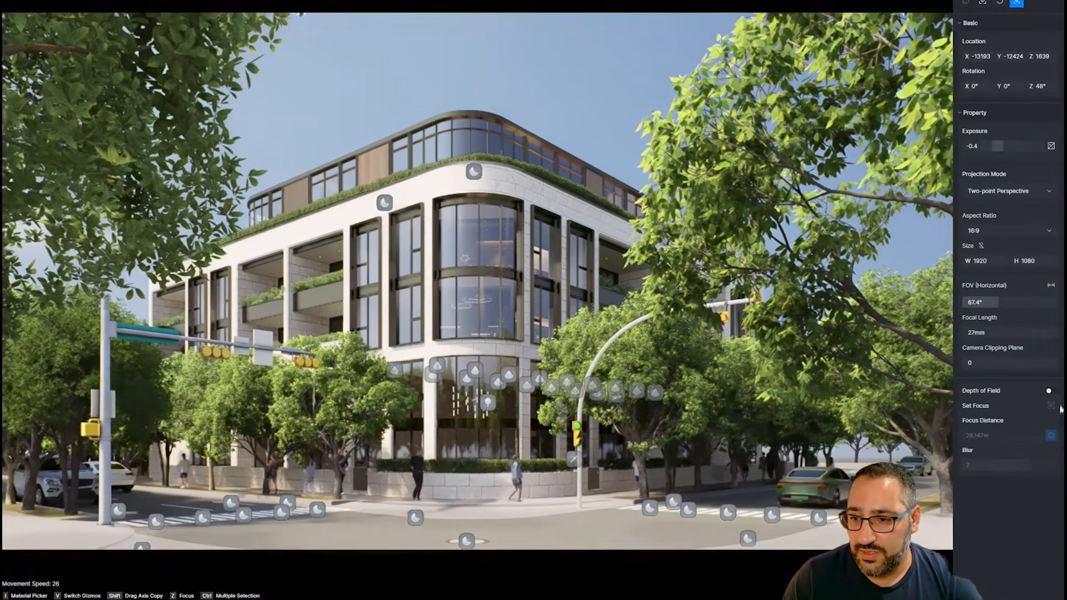
{"action": "left_click", "coordinate": [1049, 391]}
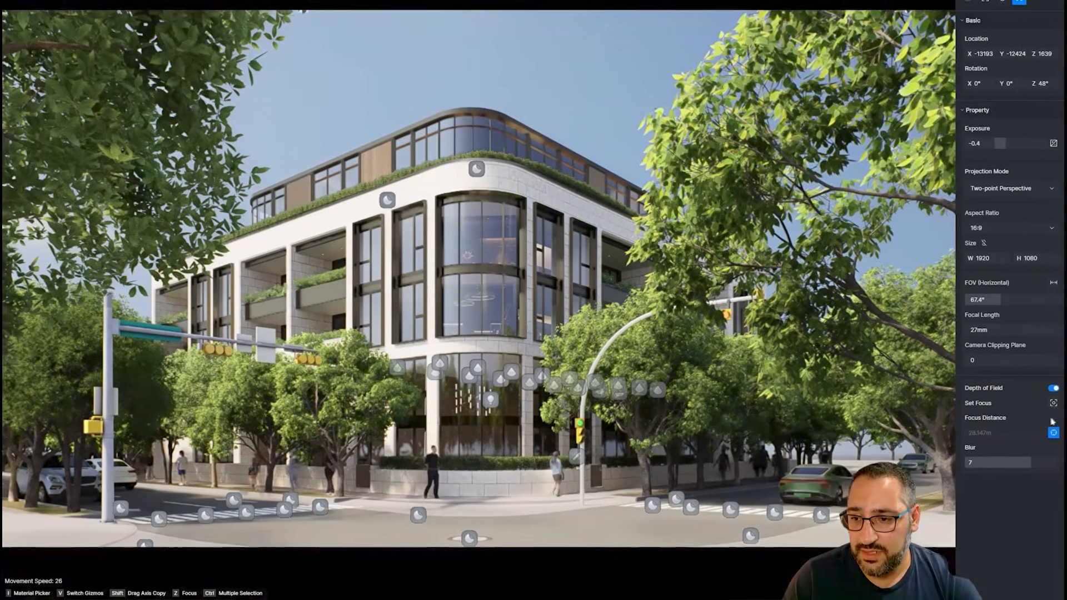
{"action": "left_click", "coordinate": [1053, 403]}
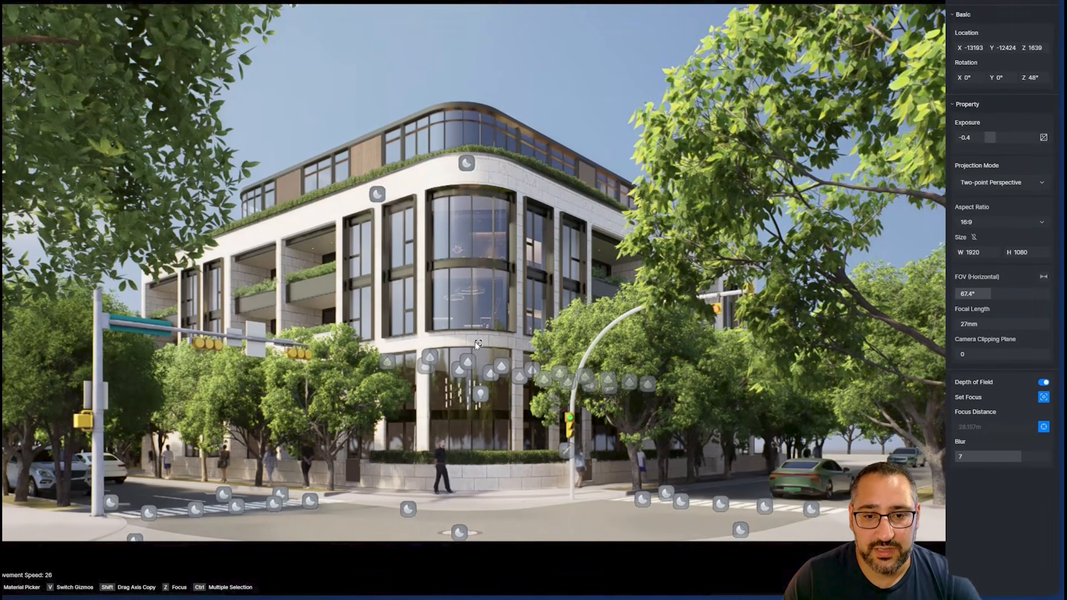
{"action": "left_click", "coordinate": [477, 344]}
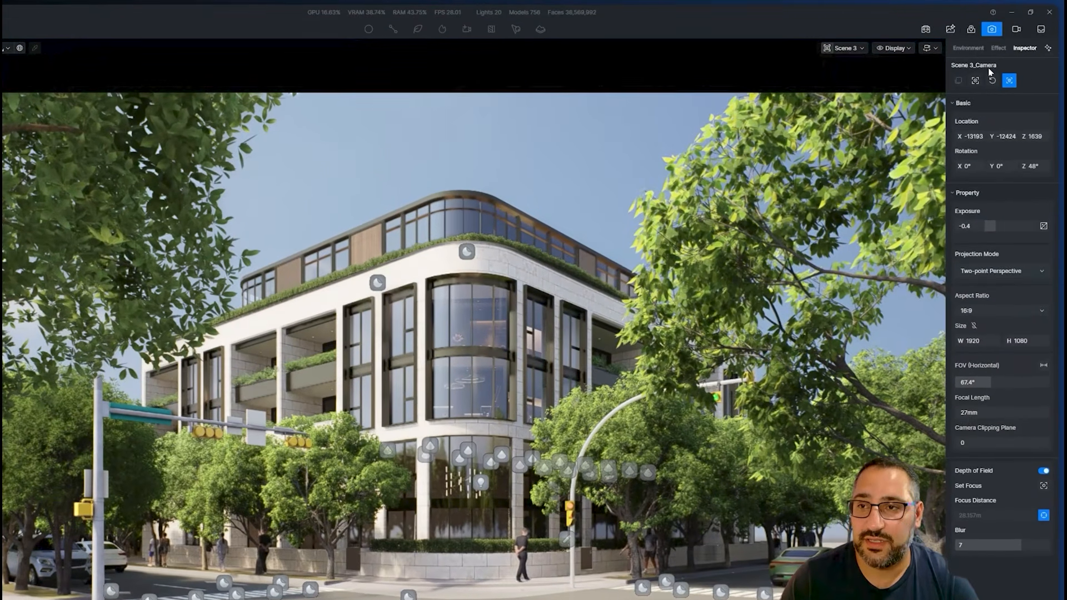
Review the still-image render options, comparing the 4K and 2K preset sizes and checking the output channels, and exit without rendering
{"action": "left_click", "coordinate": [1000, 27]}
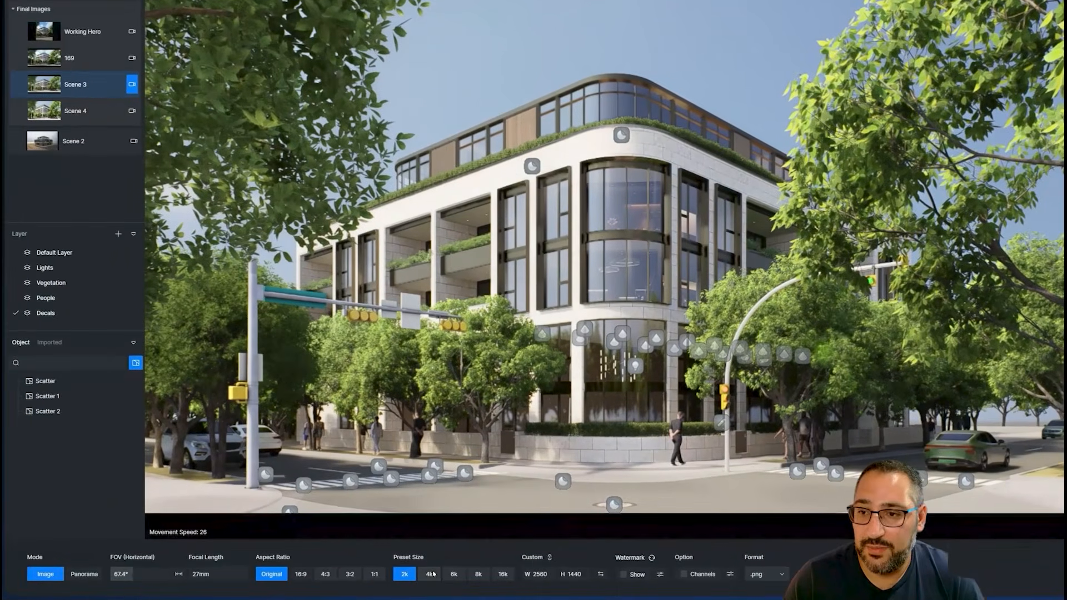
{"action": "left_click", "coordinate": [436, 574]}
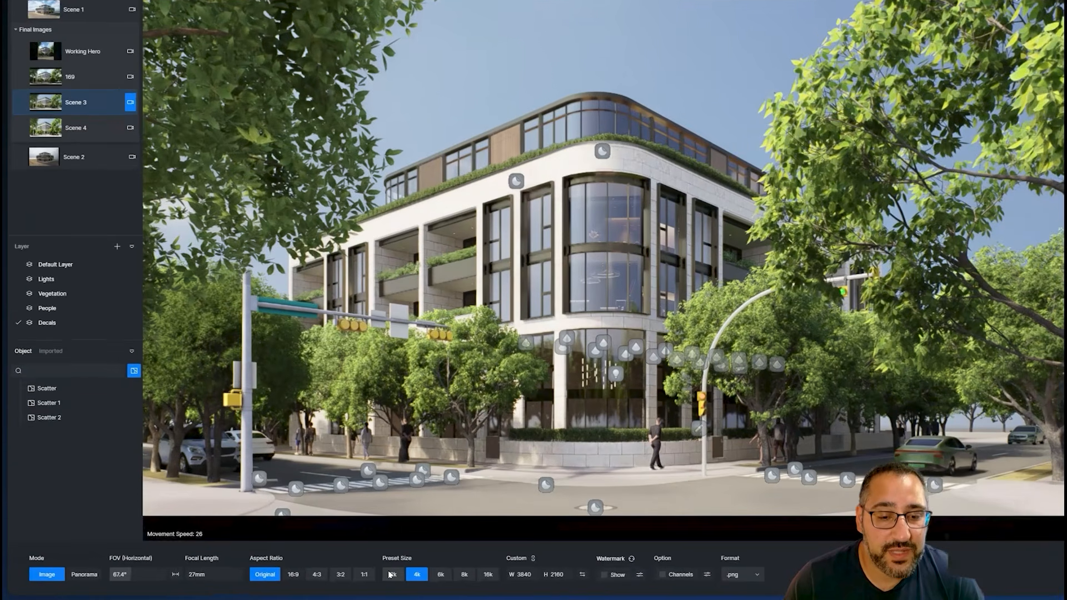
{"action": "left_click", "coordinate": [391, 574]}
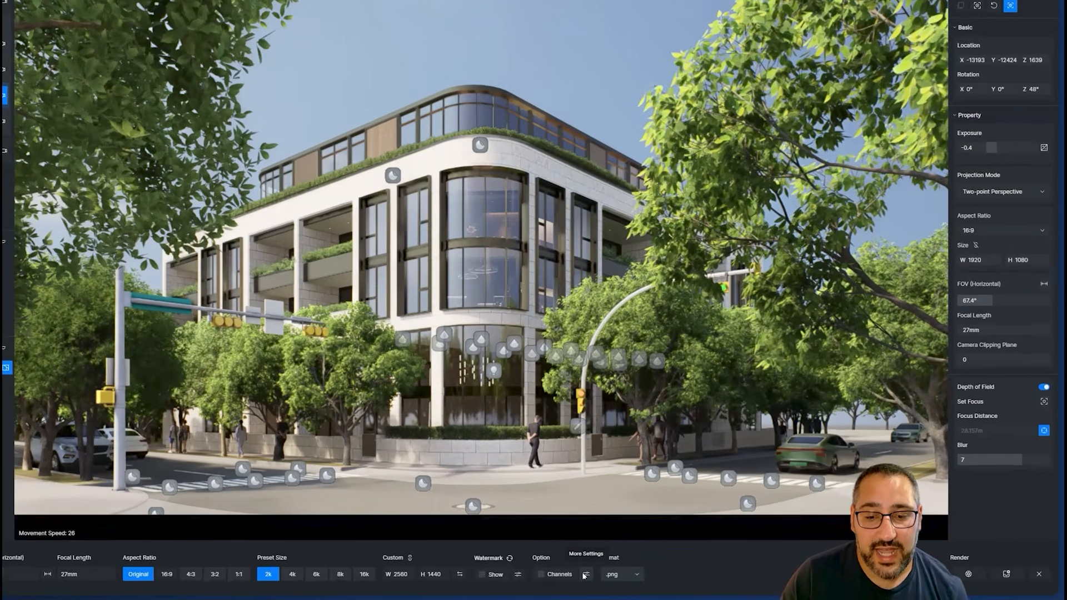
{"action": "left_click", "coordinate": [639, 577]}
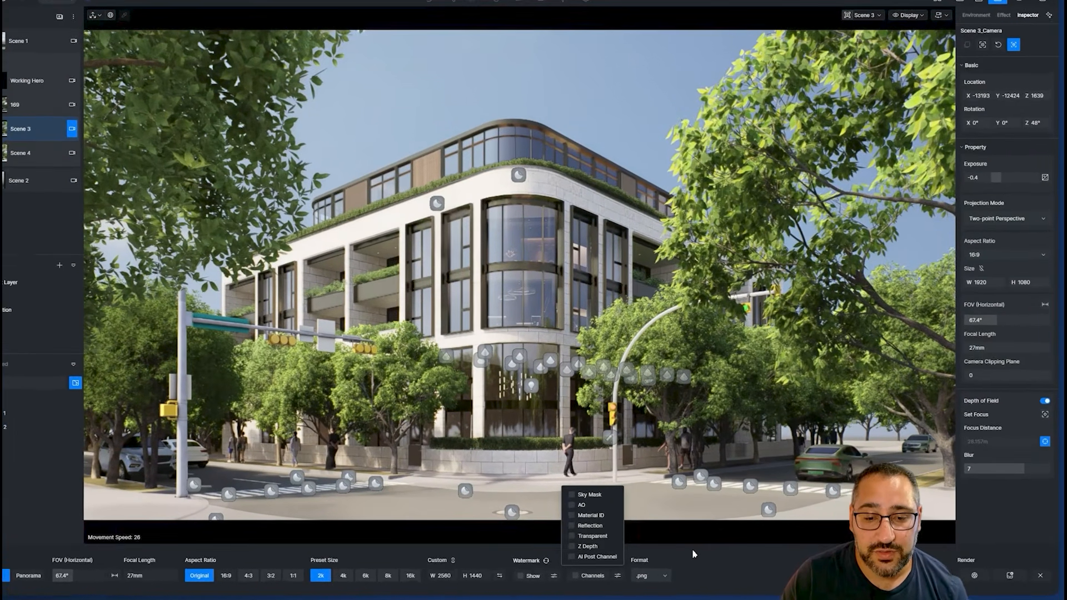
{"action": "left_click", "coordinate": [703, 557]}
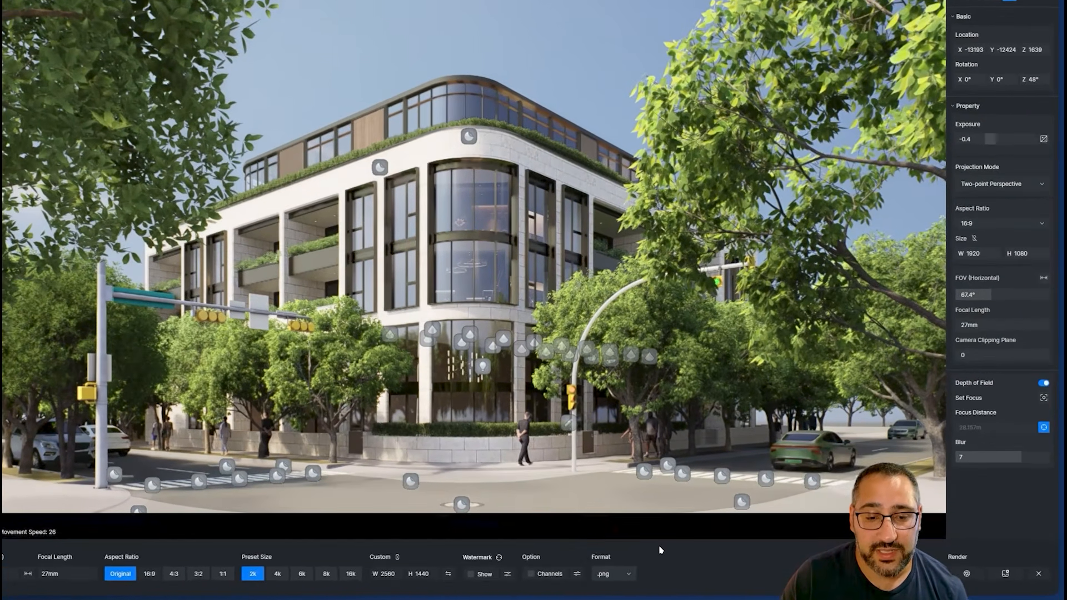
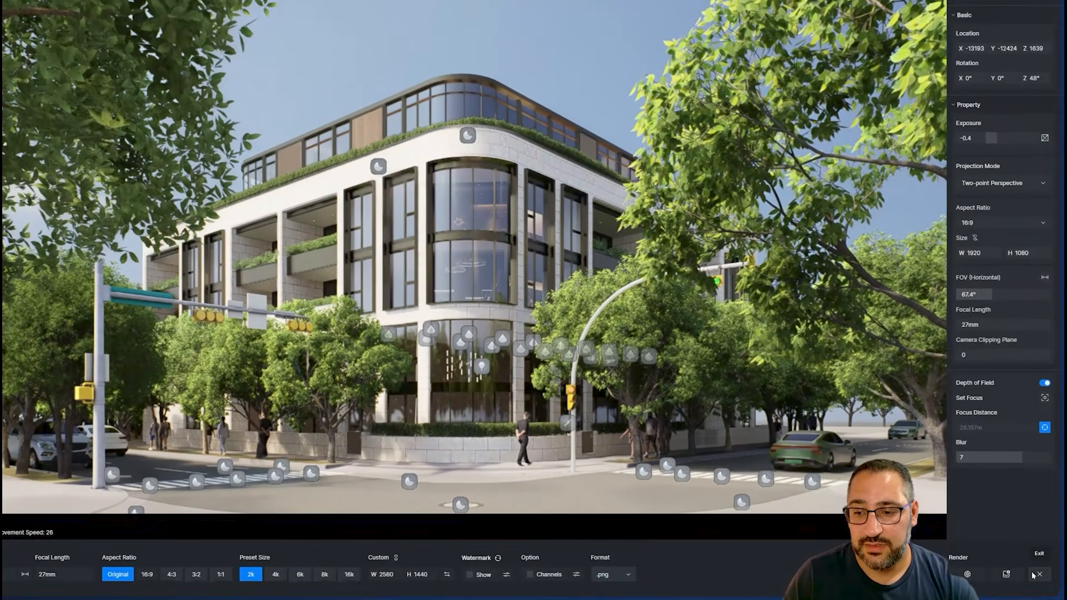
{"action": "left_click", "coordinate": [1043, 576]}
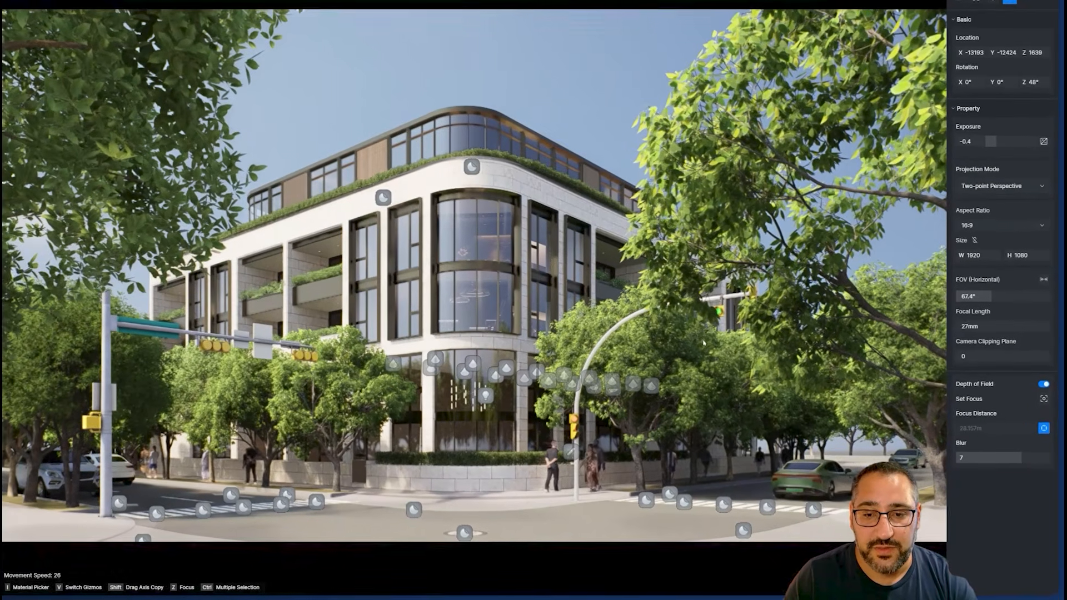
Leave the Scene 3 camera and fly above the intersection to inspect the empty surroundings beside the building
{"action": "right_click_drag", "start_coordinate": [545, 315], "coordinate": [608, 411]}
{"action": "key", "text": "e"}
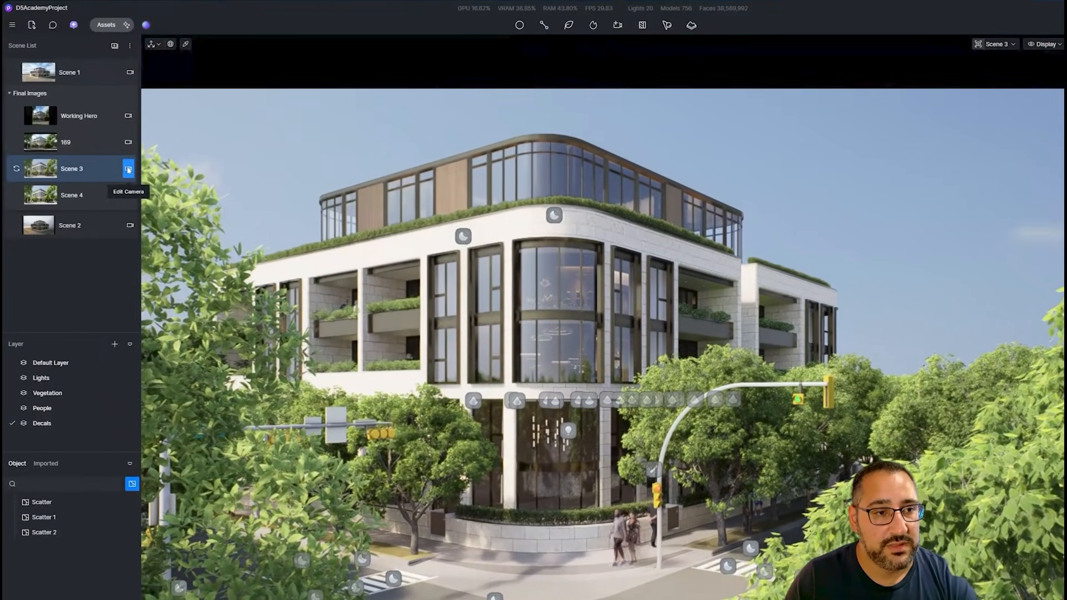
{"action": "left_click", "coordinate": [3, 90]}
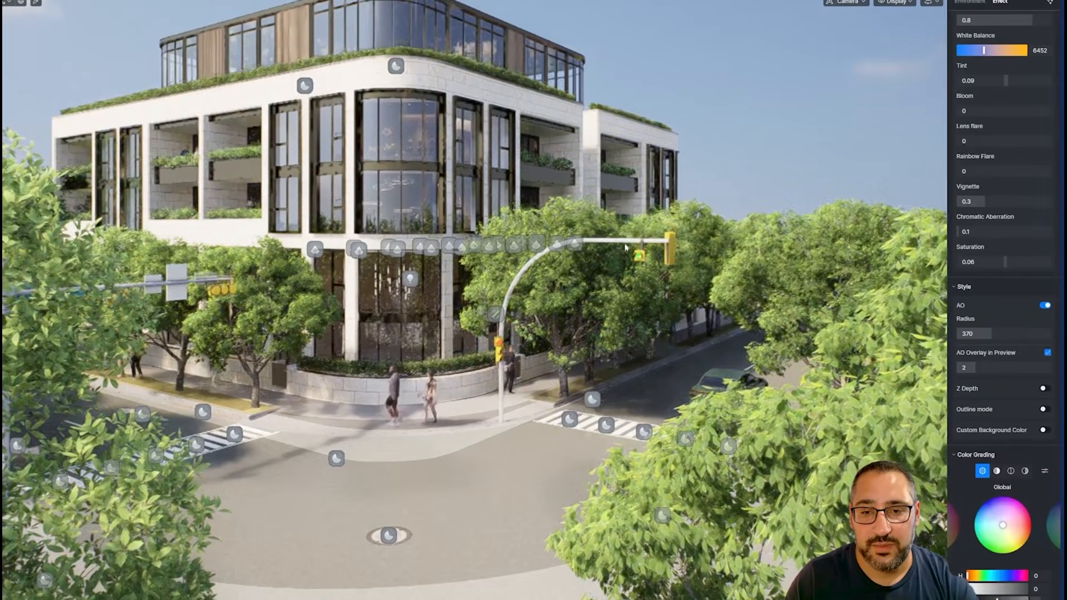
{"action": "key", "text": "d"}
{"action": "key", "text": "e"}
{"action": "right_click_drag", "start_coordinate": [626, 248], "coordinate": [595, 312]}
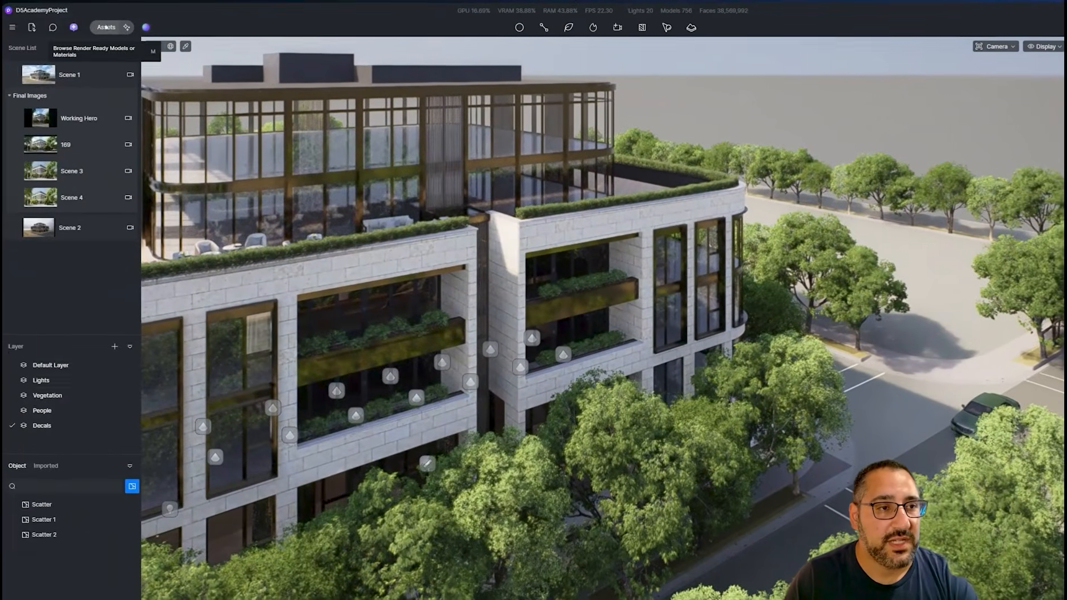
Download the Modern low-rise residential building from the Buildings category of the online Outdoor models
{"action": "left_click", "coordinate": [66, 17]}
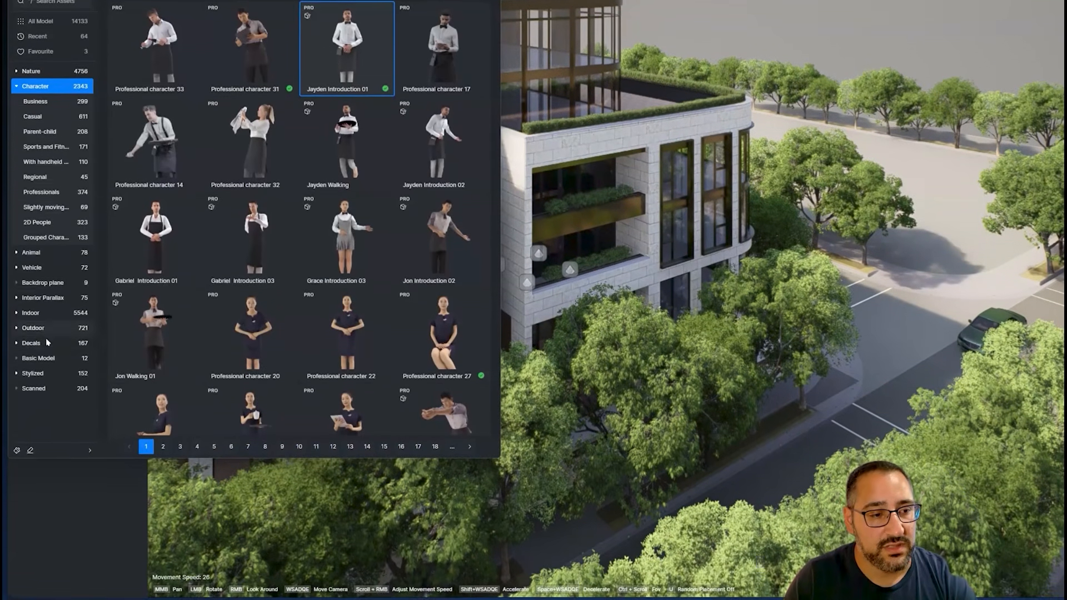
{"action": "left_click", "coordinate": [46, 416]}
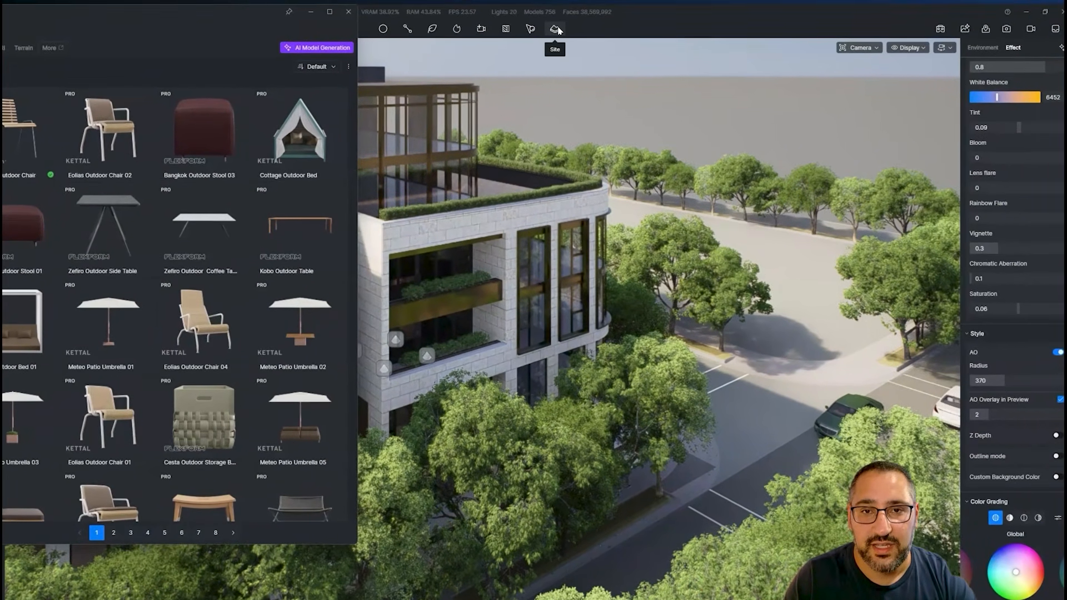
{"action": "left_click", "coordinate": [573, 17]}
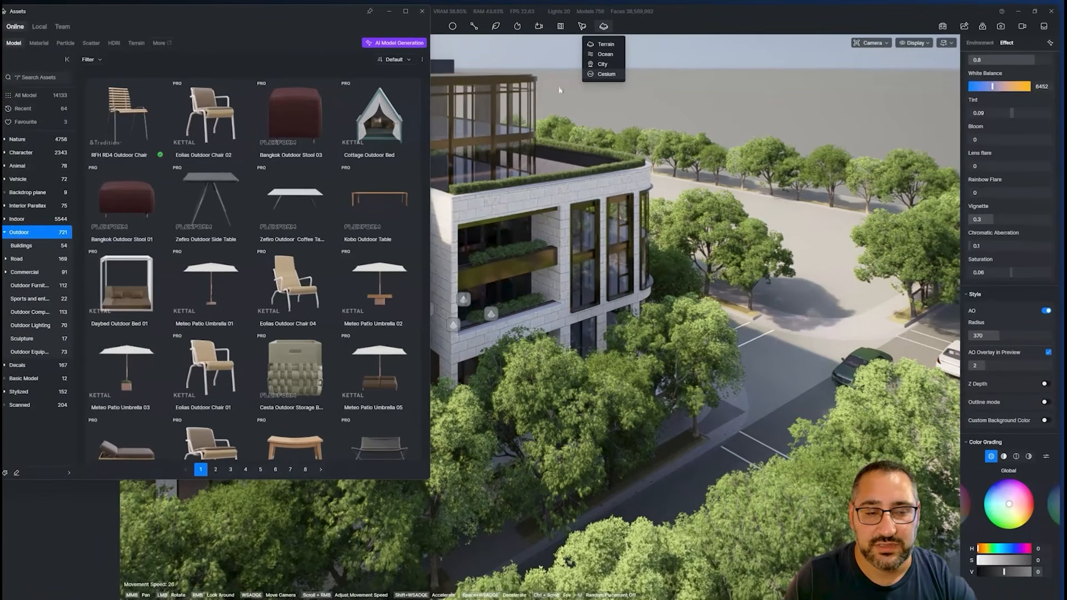
{"action": "scroll", "coordinate": [250, 182], "scroll_direction": "down", "scroll_amount": 2}
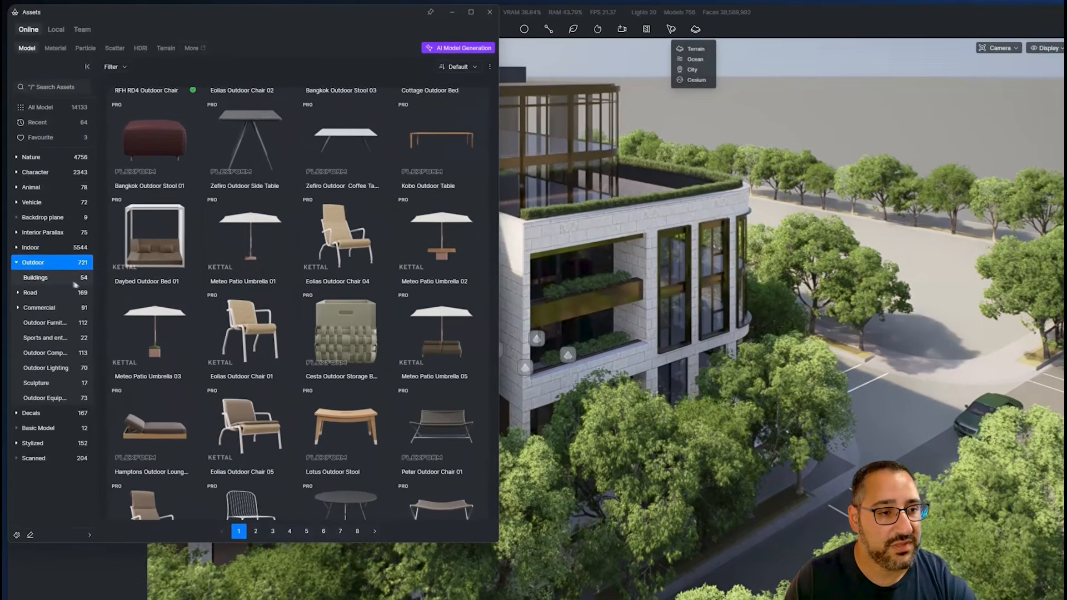
{"action": "left_click", "coordinate": [64, 243]}
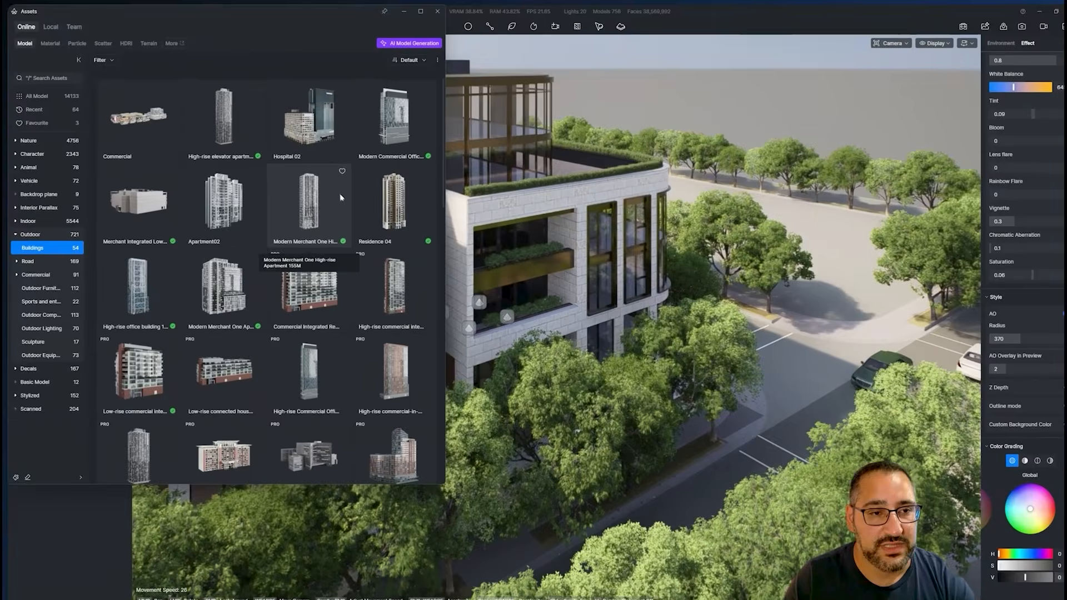
{"action": "scroll", "coordinate": [323, 242], "scroll_direction": "down", "scroll_amount": 2}
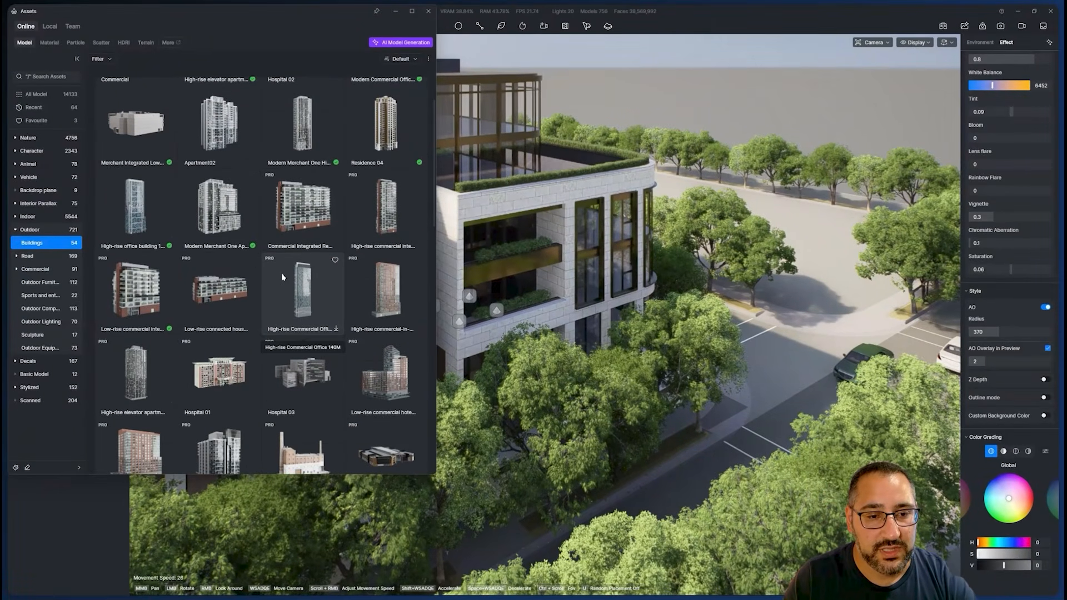
{"action": "scroll", "coordinate": [295, 349], "scroll_direction": "down", "scroll_amount": 3}
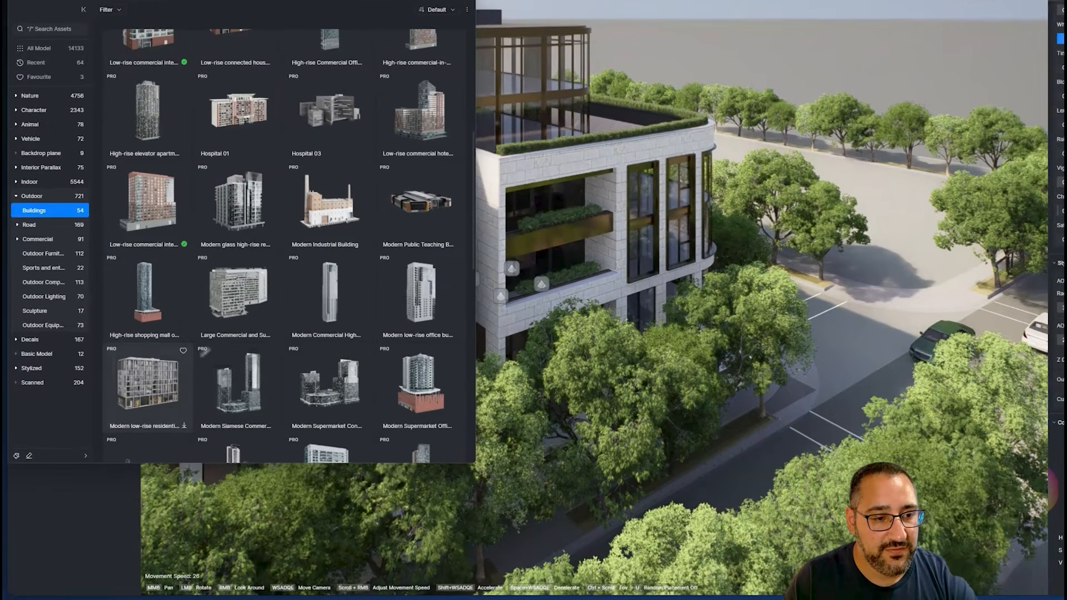
{"action": "left_click", "coordinate": [148, 403]}
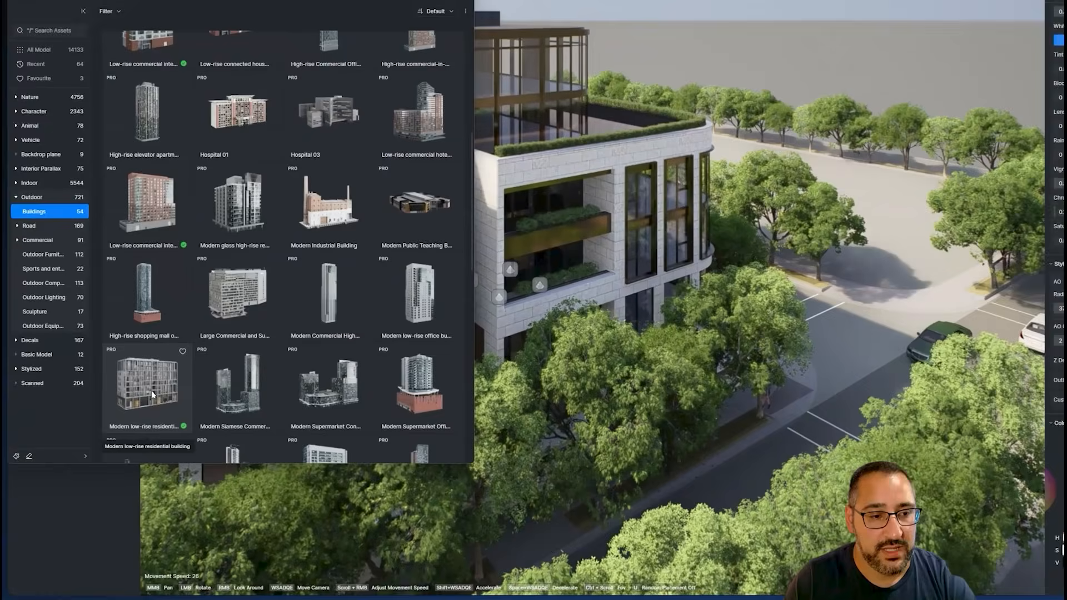
Place the Modern low-rise residential building on the empty corner lot across the street and delete the stray disc light beside it
{"action": "left_click", "coordinate": [153, 395]}
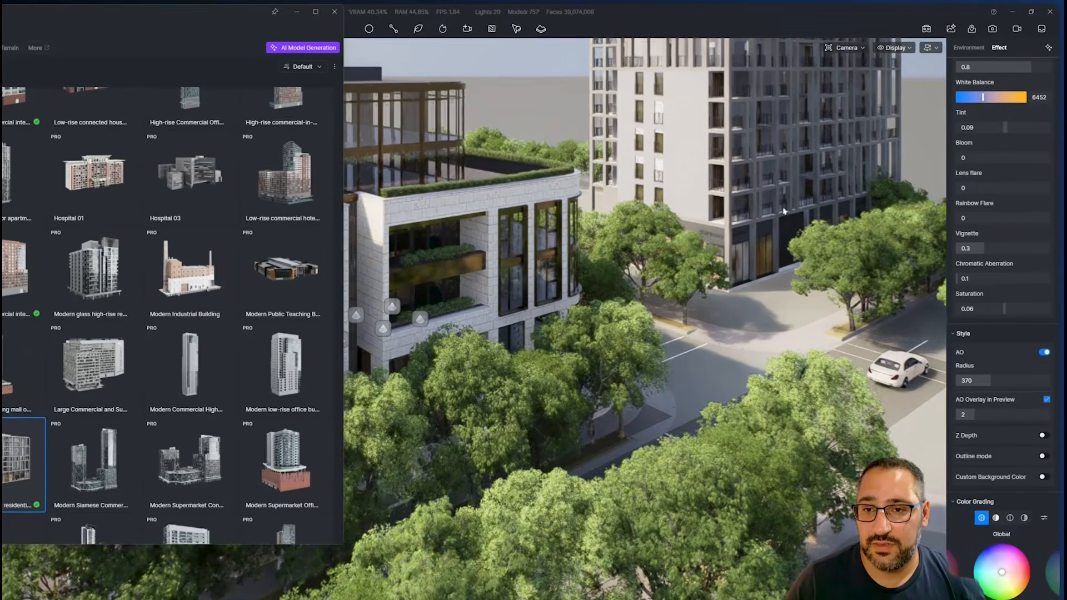
{"action": "left_click", "coordinate": [750, 233]}
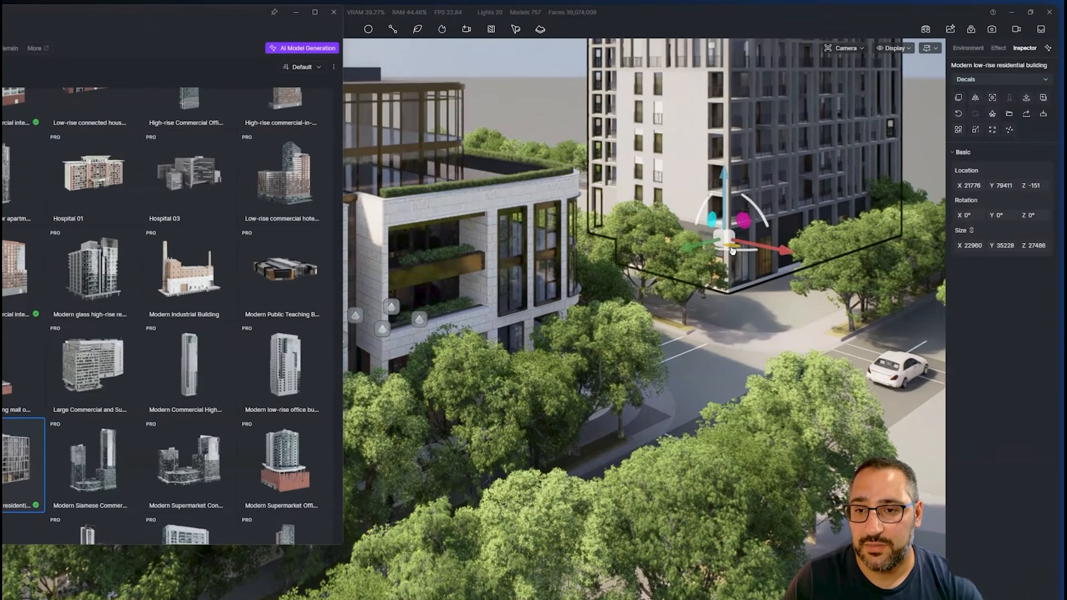
{"action": "left_click_drag", "start_coordinate": [733, 251], "coordinate": [769, 271]}
{"action": "left_click", "coordinate": [755, 259]}
{"action": "right_click_drag", "start_coordinate": [755, 259], "coordinate": [689, 289]}
{"action": "key", "text": "Escape"}
{"action": "left_click", "coordinate": [704, 330]}
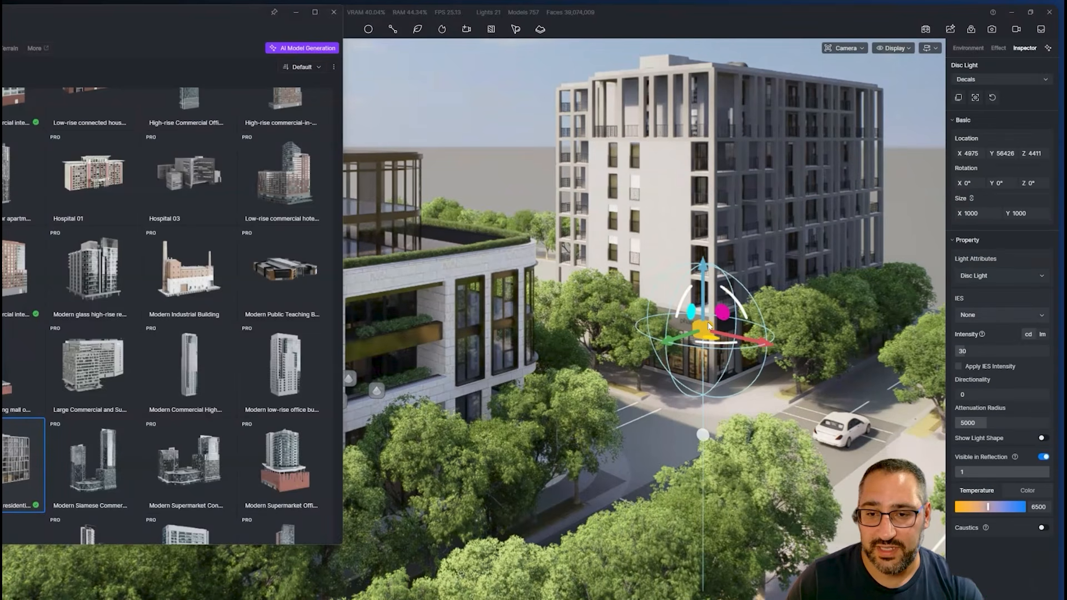
{"action": "key", "text": "Delete"}
Scale the low-rise residential building down to about 16583 × 25444 × 19852 and shift it to sit at the street corner
{"action": "left_click", "coordinate": [719, 257]}
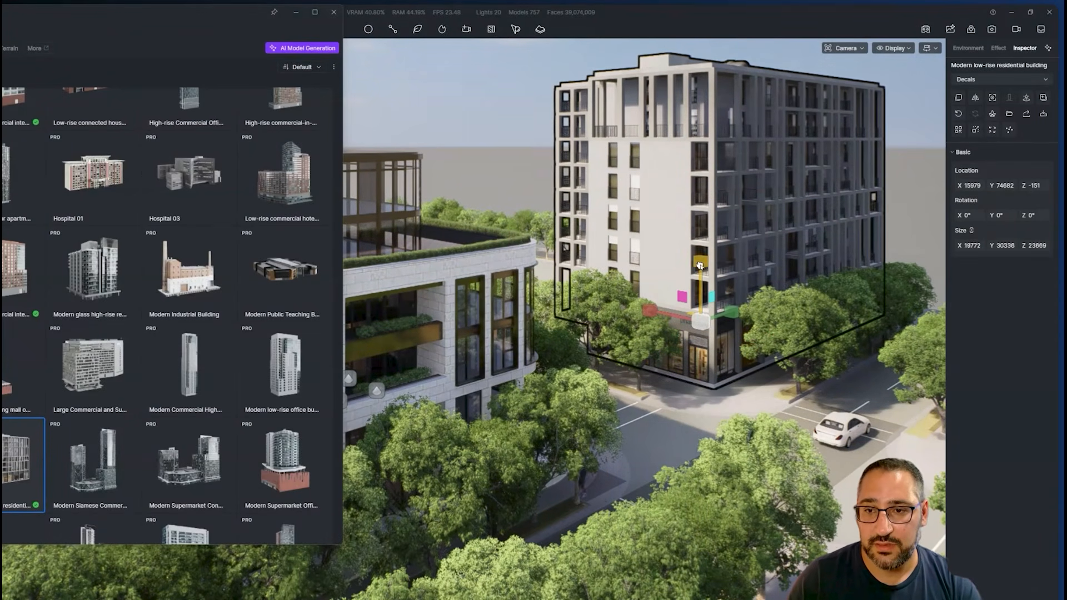
{"action": "left_click_drag", "start_coordinate": [700, 265], "coordinate": [713, 284]}
{"action": "left_click_drag", "start_coordinate": [706, 334], "coordinate": [705, 347]}
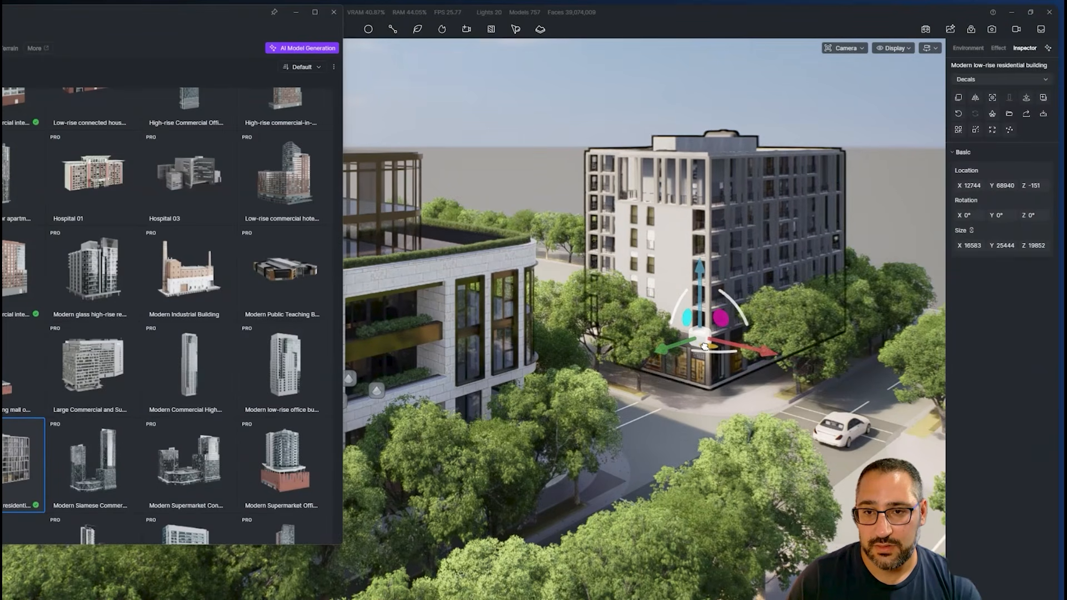
Download the Residence 03 and Modern Siamese Residential Building models from the online Buildings category
{"action": "right_click_drag", "start_coordinate": [694, 376], "coordinate": [765, 463]}
{"action": "key", "text": "e"}
{"action": "scroll", "coordinate": [183, 289], "scroll_direction": "down", "scroll_amount": 1}
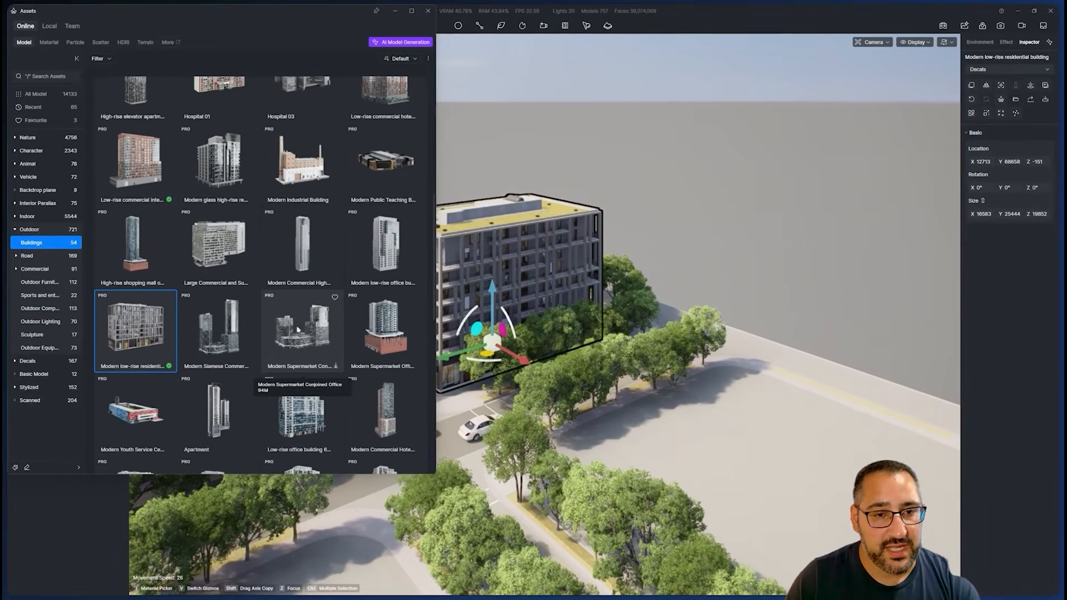
{"action": "scroll", "coordinate": [289, 302], "scroll_direction": "down", "scroll_amount": 1}
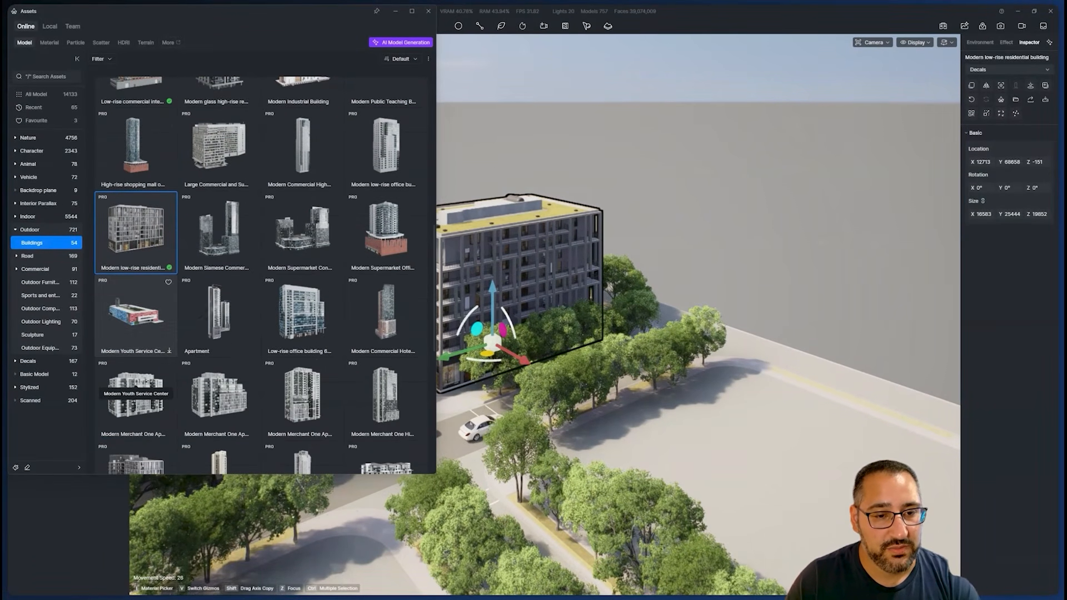
{"action": "scroll", "coordinate": [278, 303], "scroll_direction": "down", "scroll_amount": 3}
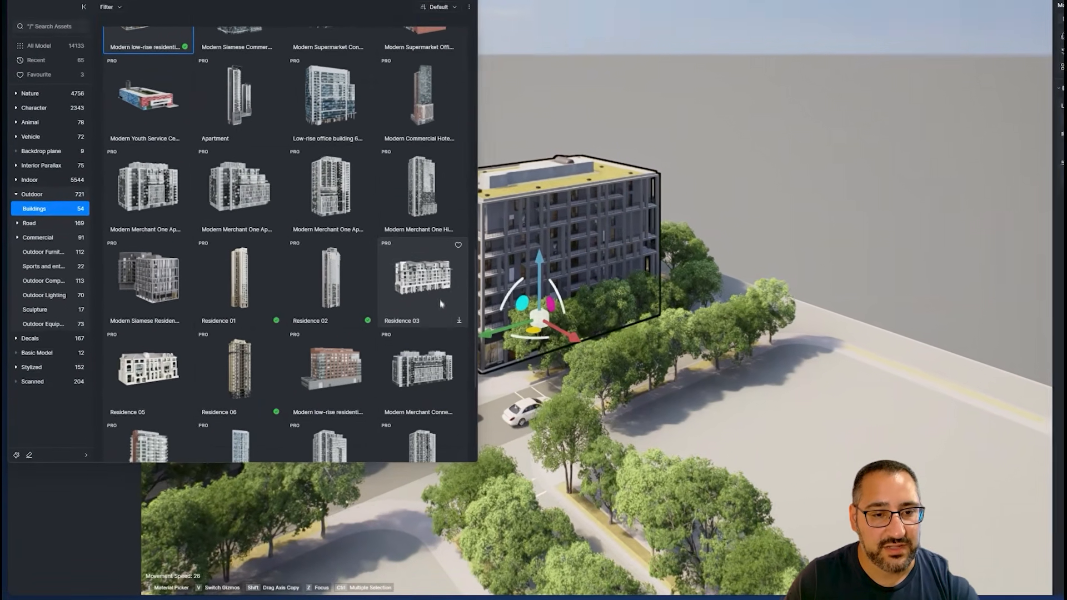
{"action": "left_click", "coordinate": [406, 309]}
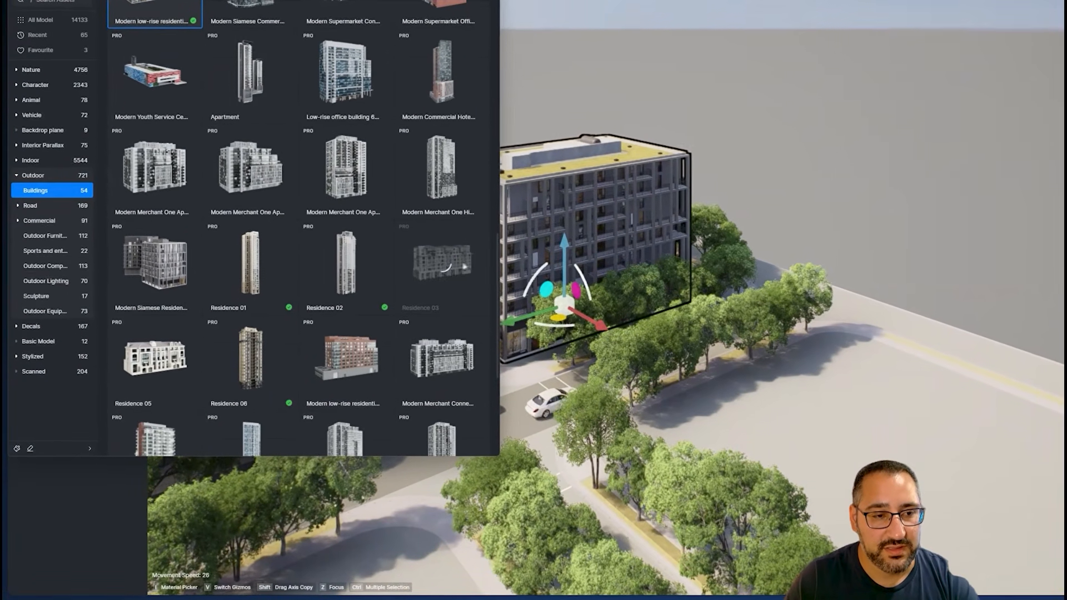
{"action": "left_click", "coordinate": [183, 294]}
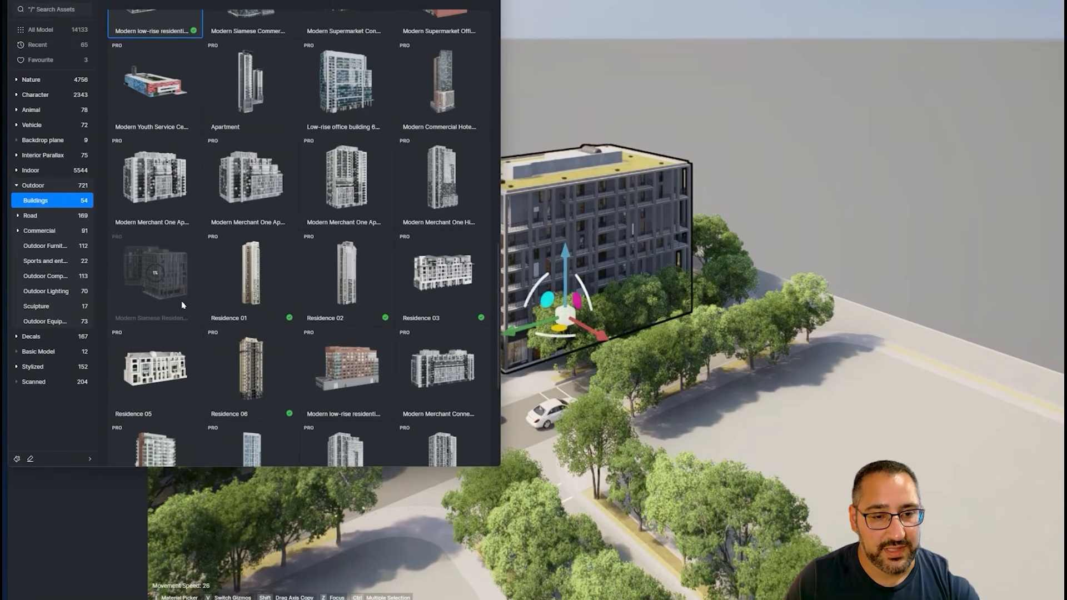
Place Residence 03 on the neighbouring empty lot, scale it to about 12729 × 36585 × 17459 and move it toward the tree-lined street
{"action": "left_click", "coordinate": [434, 289]}
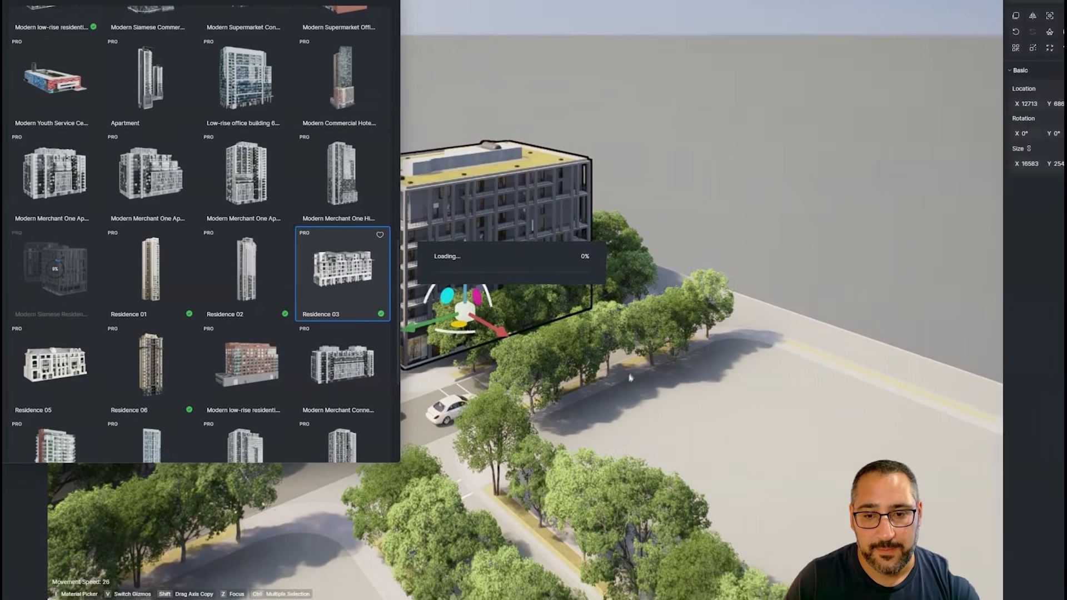
{"action": "left_click", "coordinate": [804, 384]}
{"action": "right_click_drag", "start_coordinate": [801, 386], "coordinate": [715, 356]}
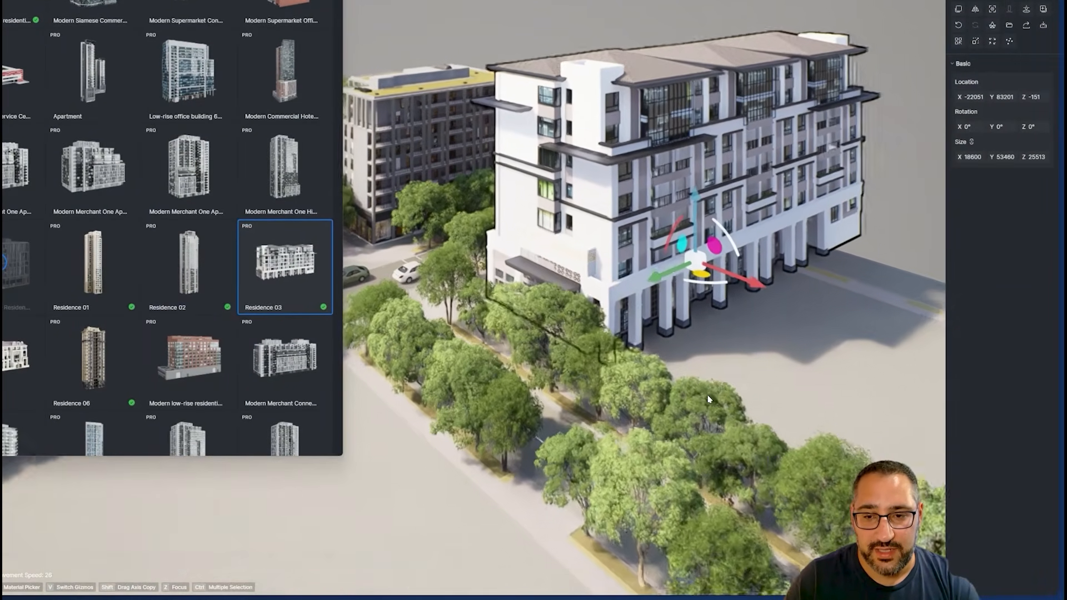
{"action": "mouse_move", "coordinate": [688, 192]}
{"action": "left_mouse_down"}
{"action": "mouse_move", "coordinate": [686, 214]}
{"action": "mouse_move", "coordinate": [686, 191]}
{"action": "left_mouse_up"}
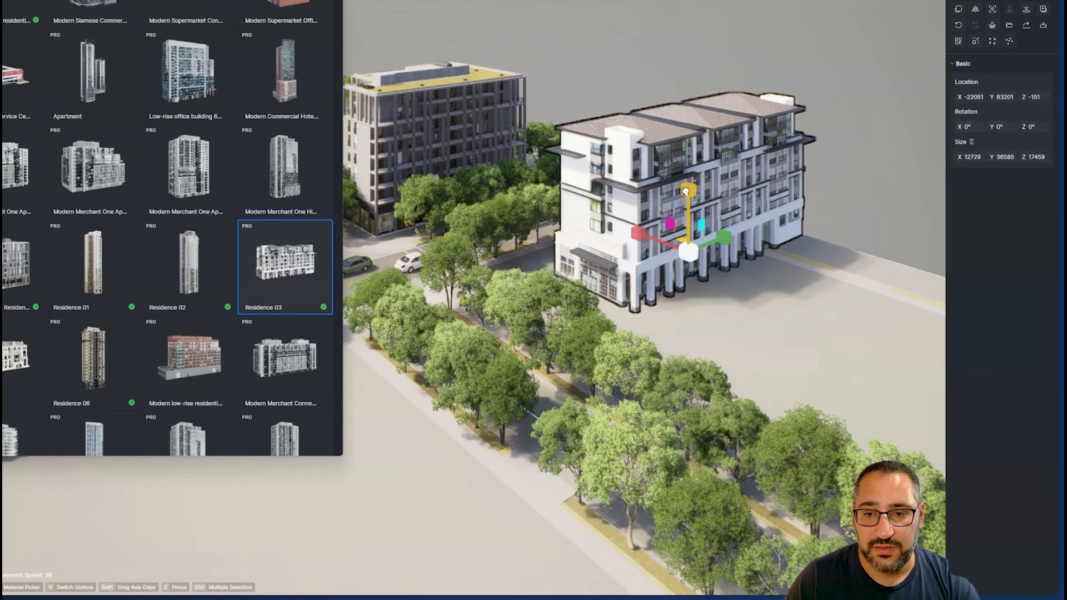
{"action": "left_click_drag", "start_coordinate": [690, 272], "coordinate": [633, 282]}
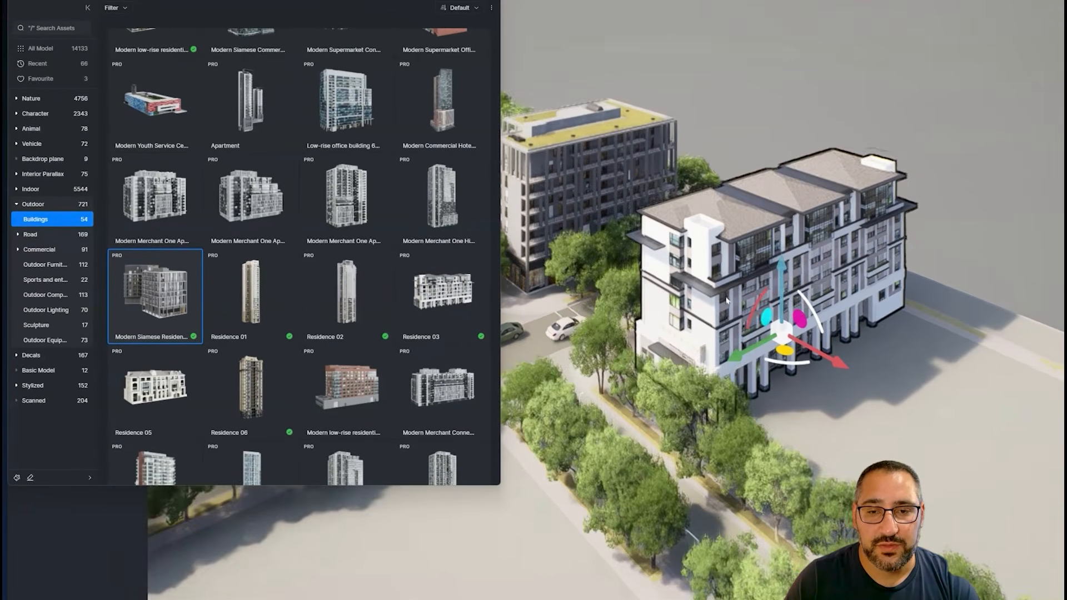
Place the Modern Siamese Residential Building, scale it down and position it behind Residence 03
{"action": "right_click_drag", "start_coordinate": [727, 301], "coordinate": [731, 313]}
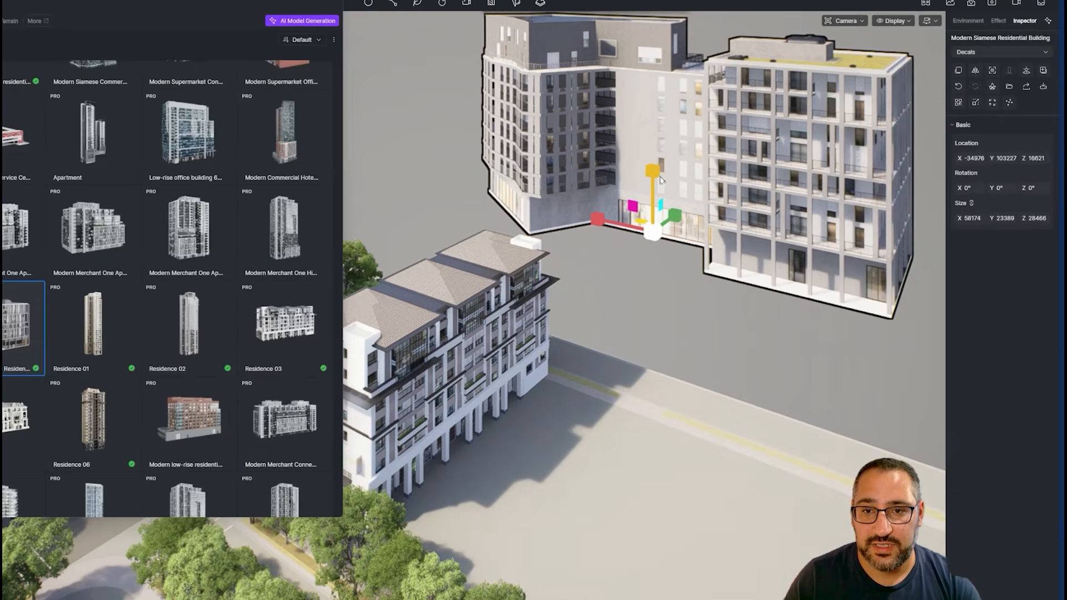
{"action": "left_click_drag", "start_coordinate": [649, 182], "coordinate": [657, 183]}
{"action": "left_click_drag", "start_coordinate": [665, 243], "coordinate": [426, 294]}
{"action": "right_click_drag", "start_coordinate": [534, 307], "coordinate": [555, 280]}
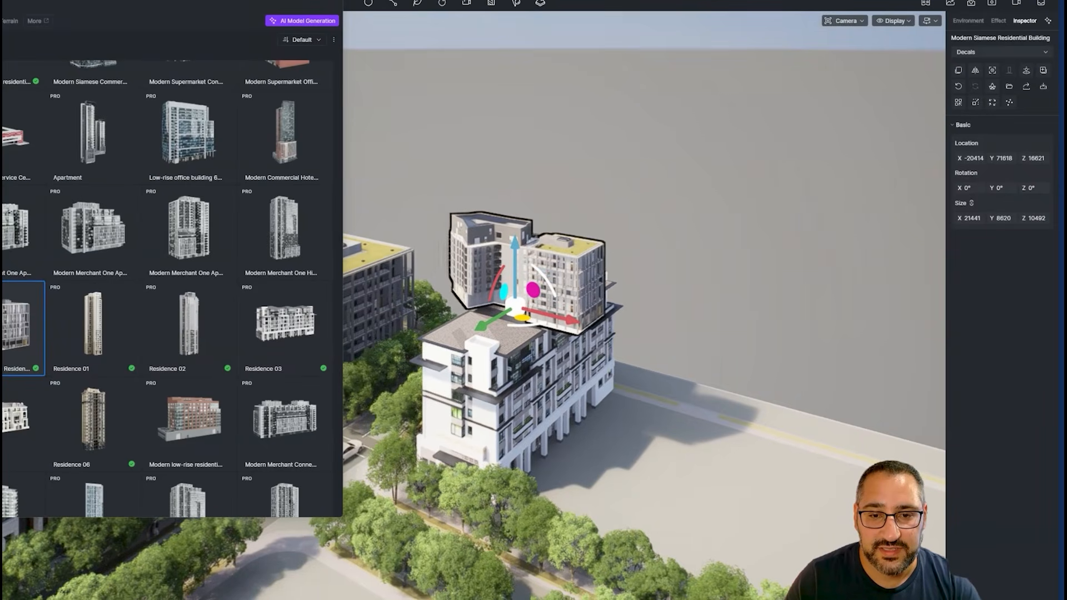
{"action": "left_click_drag", "start_coordinate": [527, 323], "coordinate": [506, 258]}
Copy the Modern Siamese building to the empty lot in front of Residence 03 and scale the copy to about 32075 × 12896 × 15695
{"action": "right_click_drag", "start_coordinate": [505, 258], "coordinate": [483, 160]}
{"action": "key", "text": "s"}
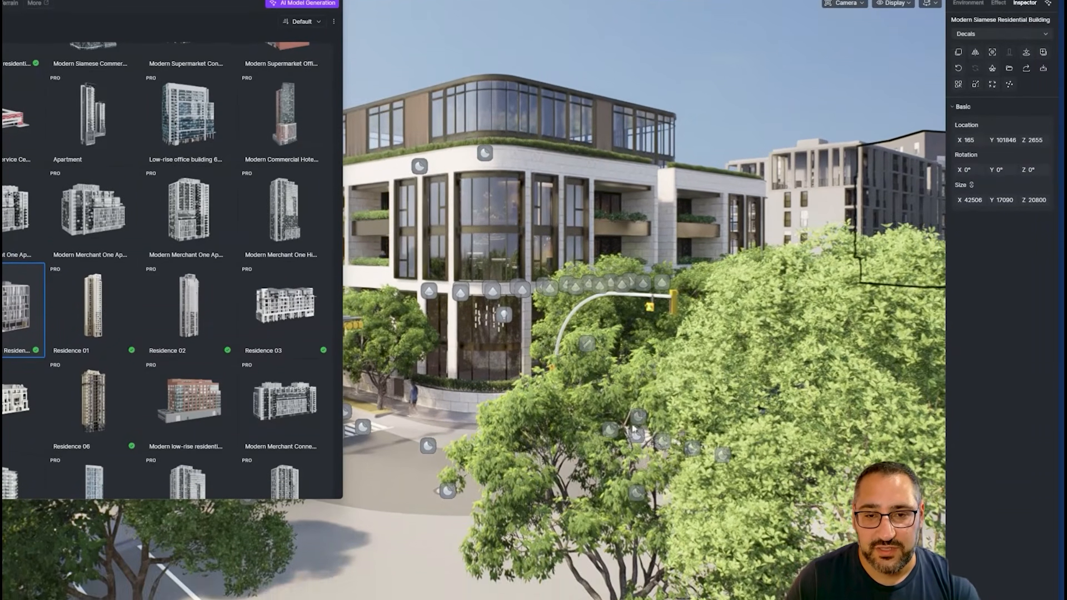
{"action": "key", "text": "s"}
{"action": "right_click_drag", "start_coordinate": [652, 399], "coordinate": [624, 524]}
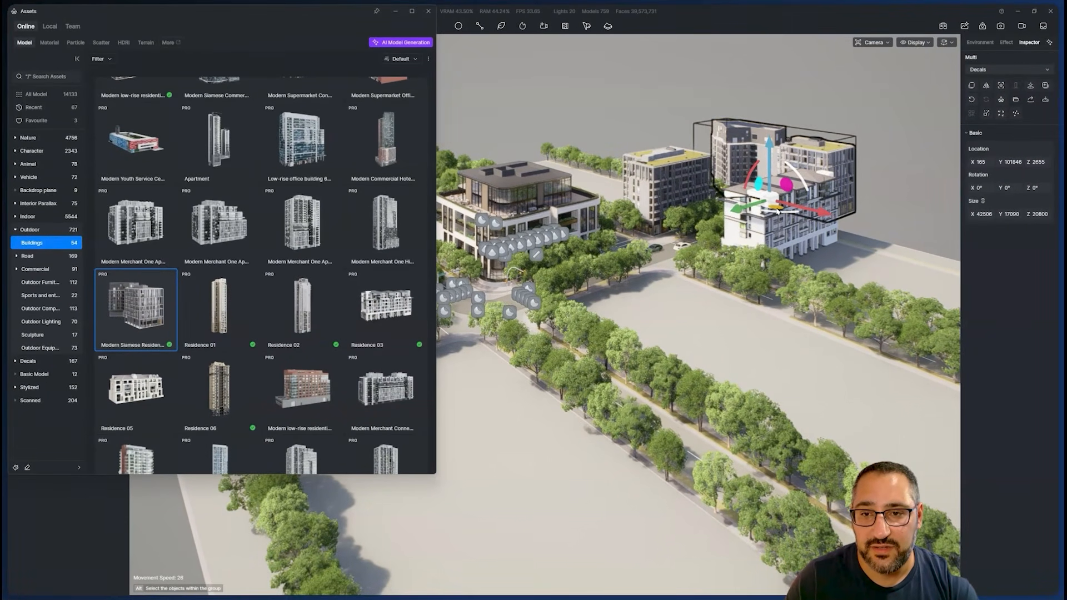
{"action": "left_click_drag", "start_coordinate": [777, 210], "coordinate": [721, 397]}
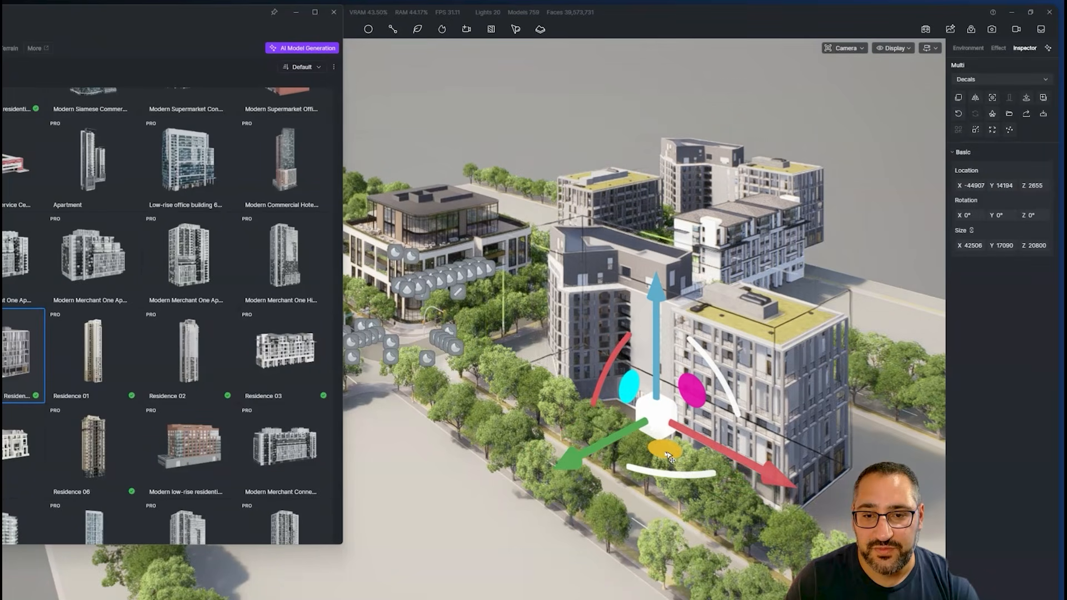
{"action": "left_click_drag", "start_coordinate": [669, 458], "coordinate": [670, 452]}
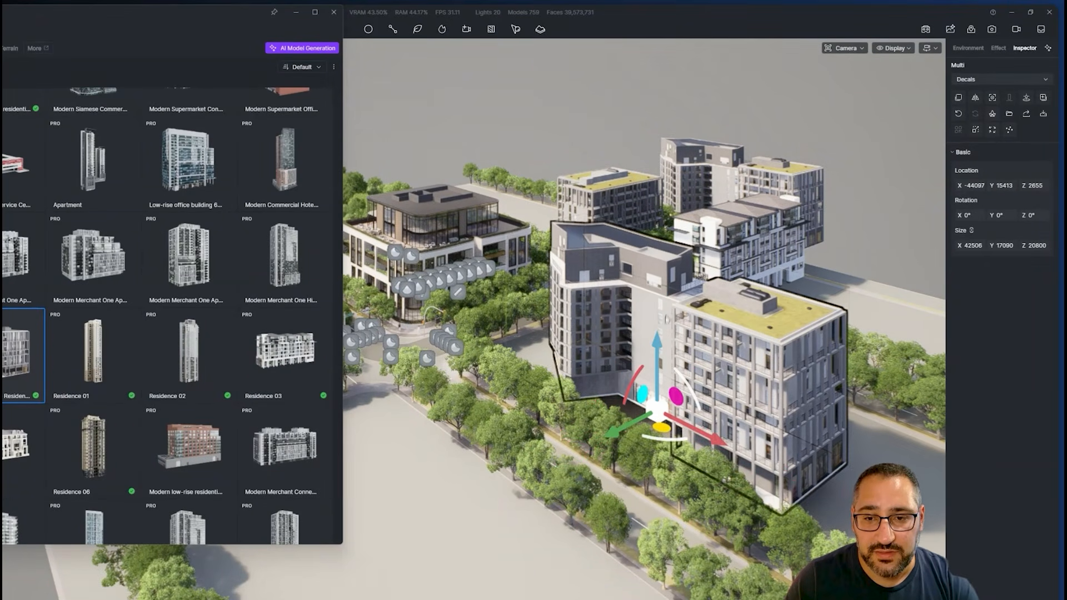
{"action": "left_click_drag", "start_coordinate": [658, 343], "coordinate": [656, 341]}
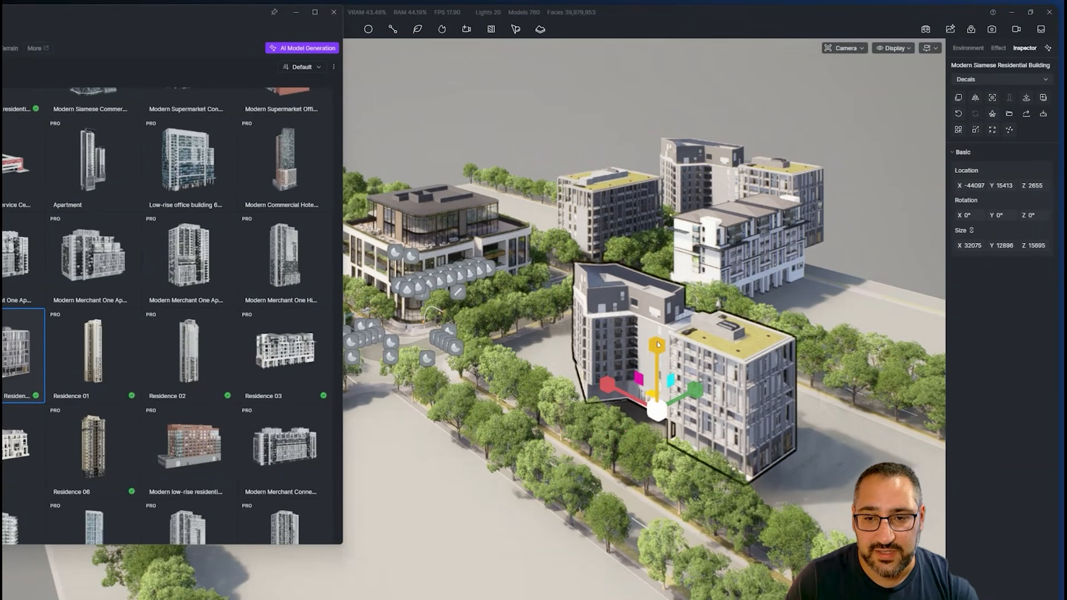
Copy the smaller Siamese building across the street to the next empty block and rotate the copy to 270° about Z
{"action": "left_click_drag", "start_coordinate": [661, 427], "coordinate": [481, 479], "text": "shift"}
{"action": "middle_click_drag", "start_coordinate": [480, 479], "coordinate": [661, 471]}
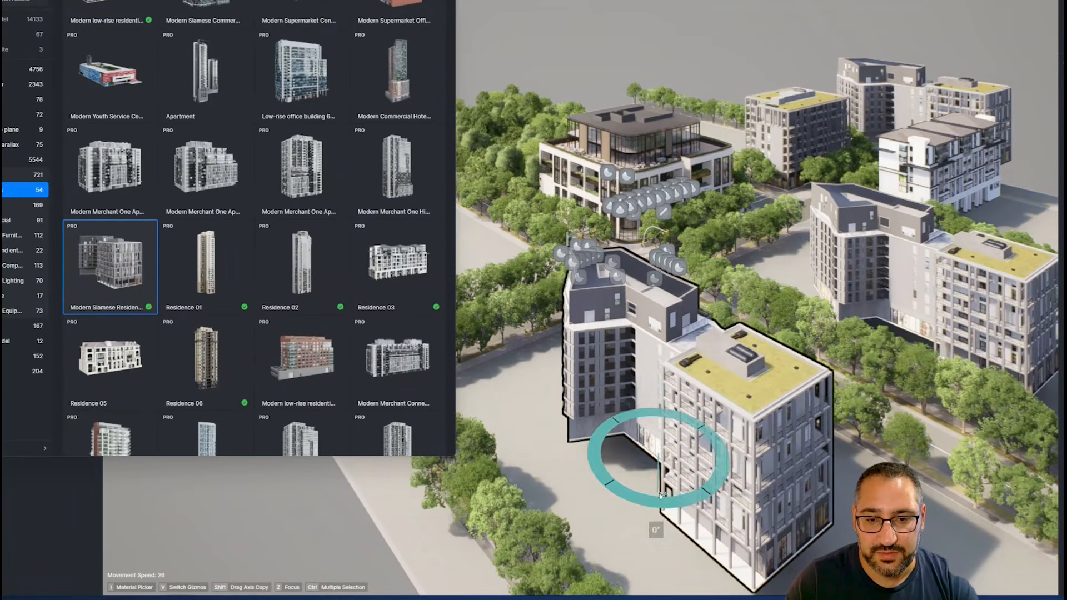
{"action": "left_click_drag", "start_coordinate": [662, 495], "coordinate": [550, 427]}
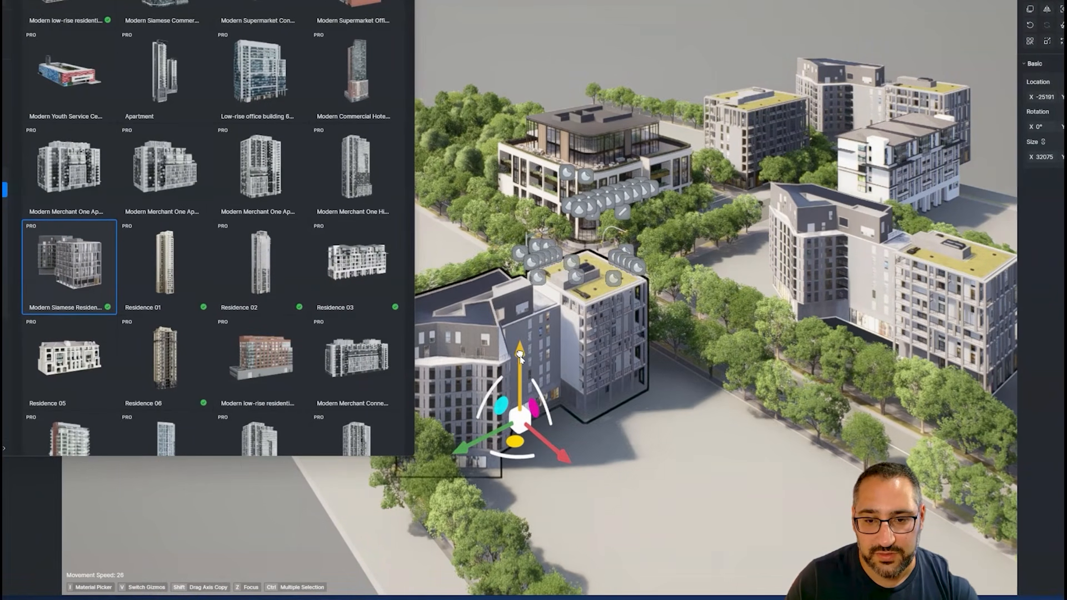
Fly down to street level and check how the background buildings appear around the main corner building
{"action": "right_click_drag", "start_coordinate": [706, 339], "coordinate": [780, 173]}
{"action": "key", "text": "w"}
{"action": "key", "text": "w"}
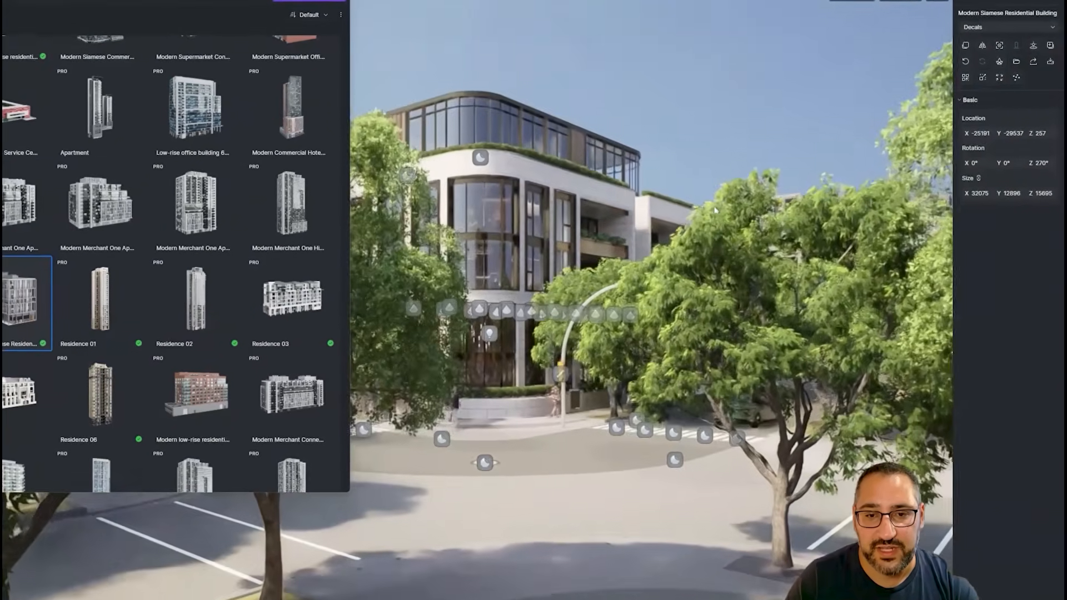
{"action": "key", "text": "s"}
{"action": "right_click_drag", "start_coordinate": [716, 211], "coordinate": [670, 178]}
{"action": "key", "text": "w"}
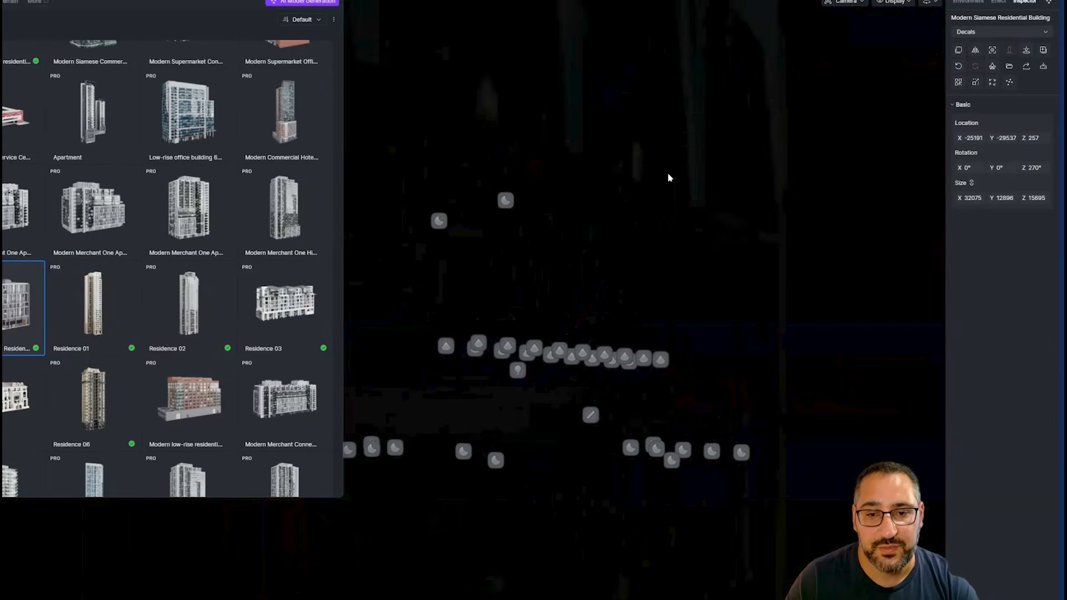
{"action": "key", "text": "w"}
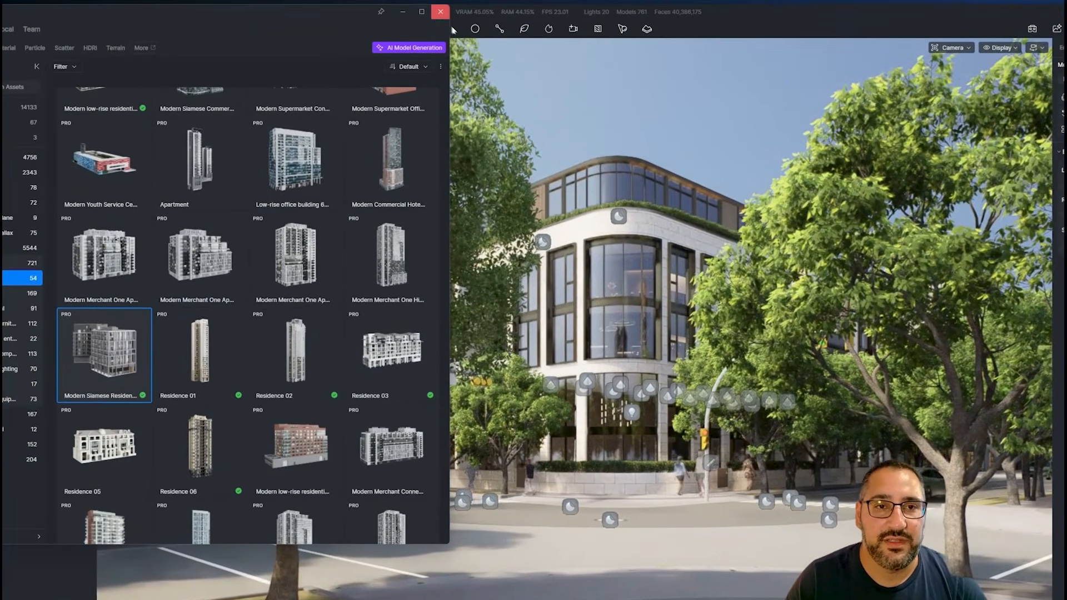
Close the asset library and compare the Scene 3 and Scene 4 camera views, ending on Scene 3
{"action": "left_click", "coordinate": [351, 9]}
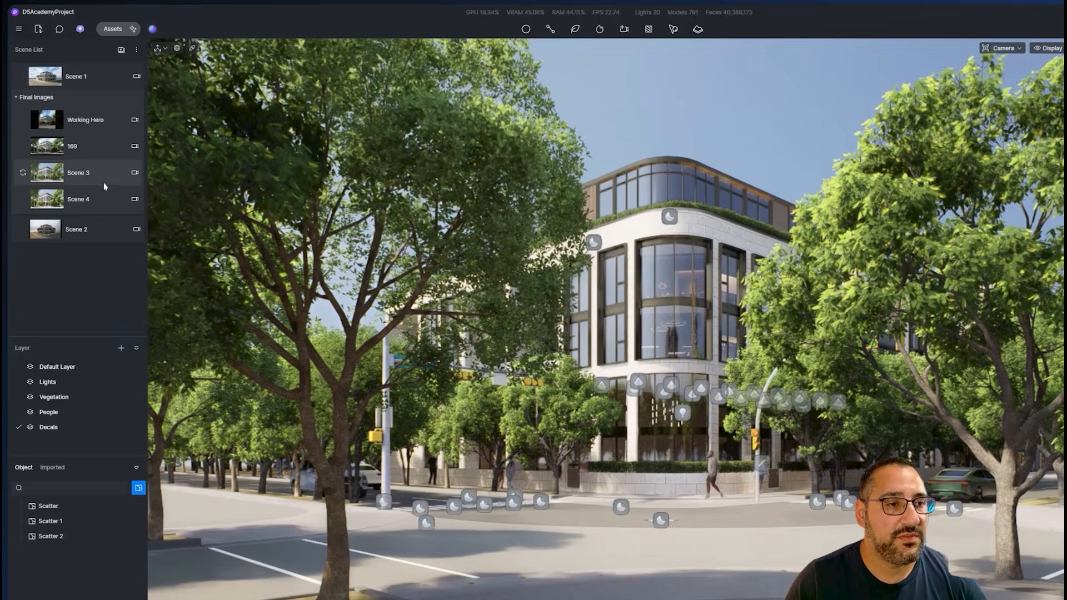
{"action": "left_click", "coordinate": [105, 175]}
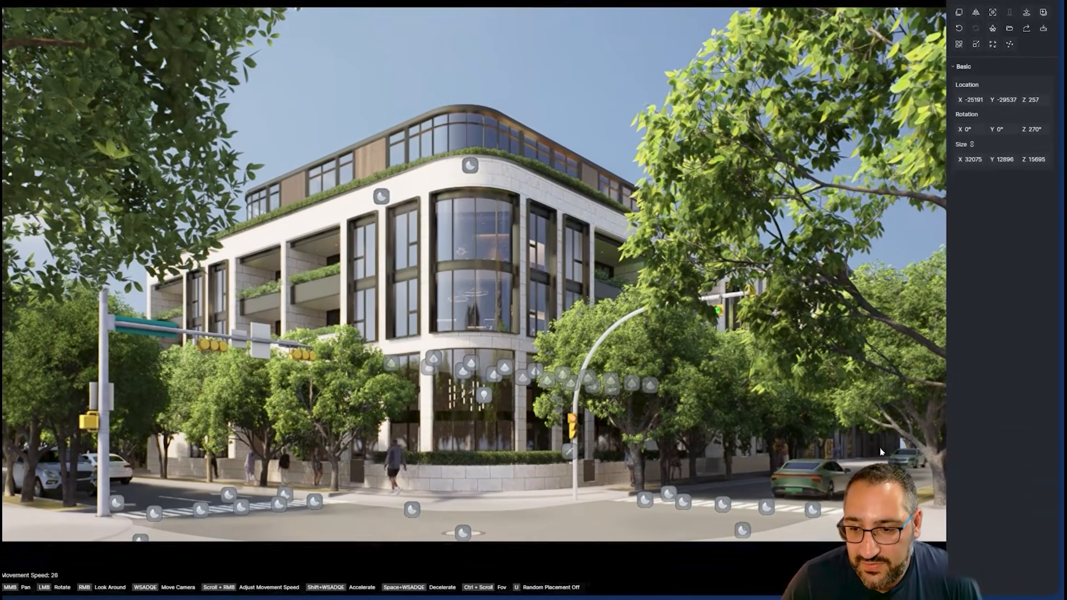
{"action": "left_click", "coordinate": [903, 471]}
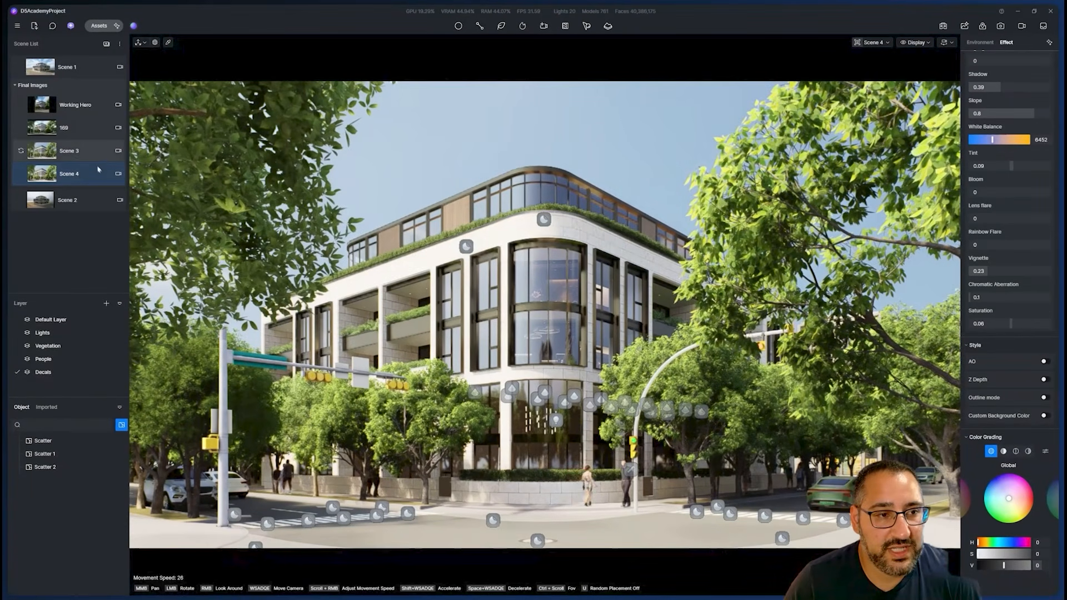
{"action": "left_click", "coordinate": [84, 150]}
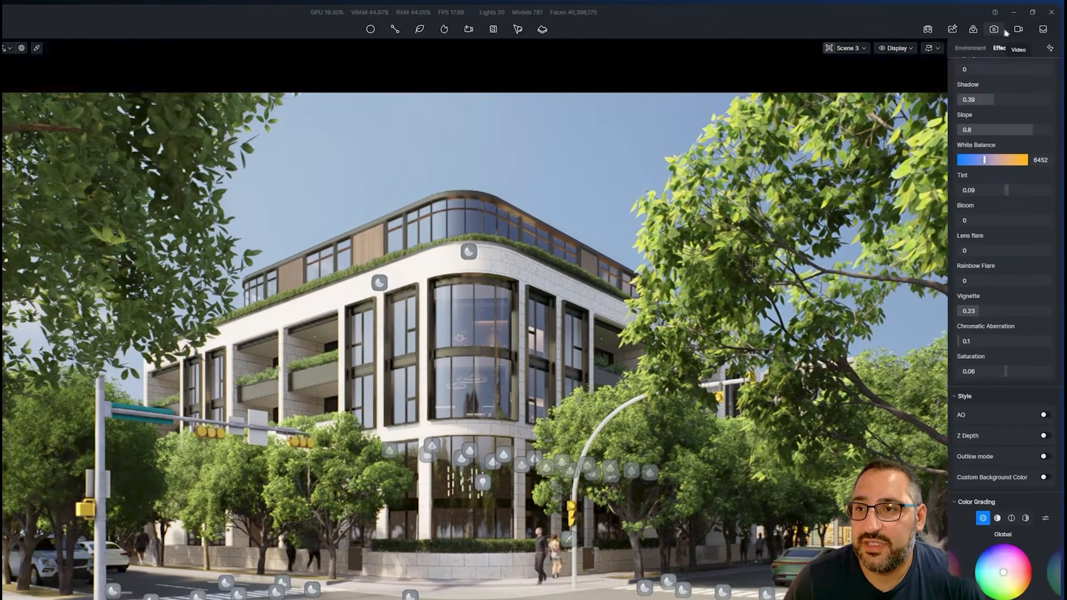
Open the still-image render options and examine the installed widgets in the program preferences
{"action": "left_click", "coordinate": [992, 30]}
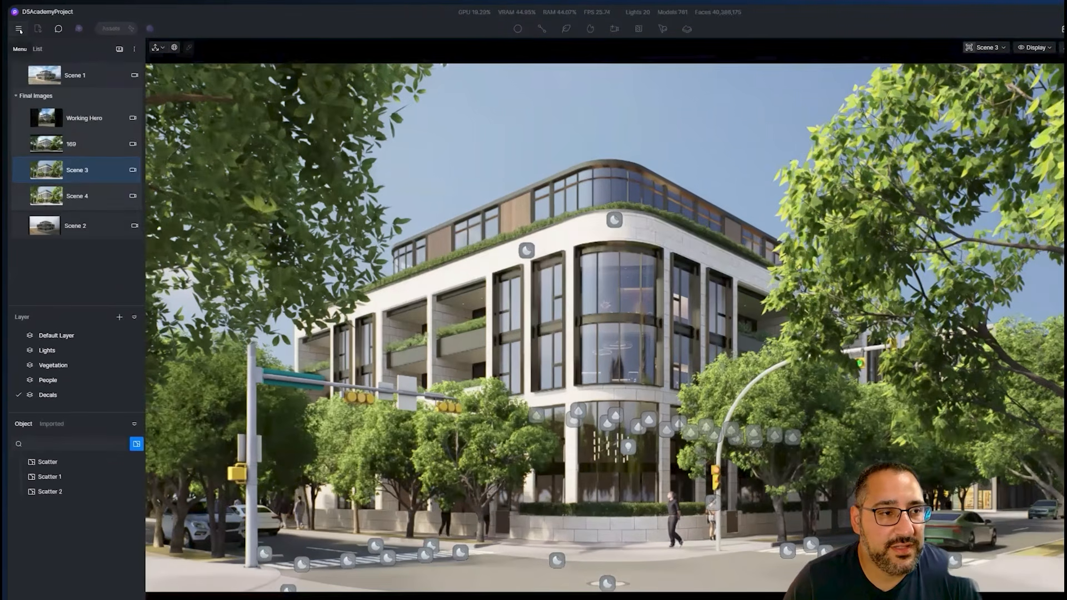
{"action": "left_click", "coordinate": [17, 26]}
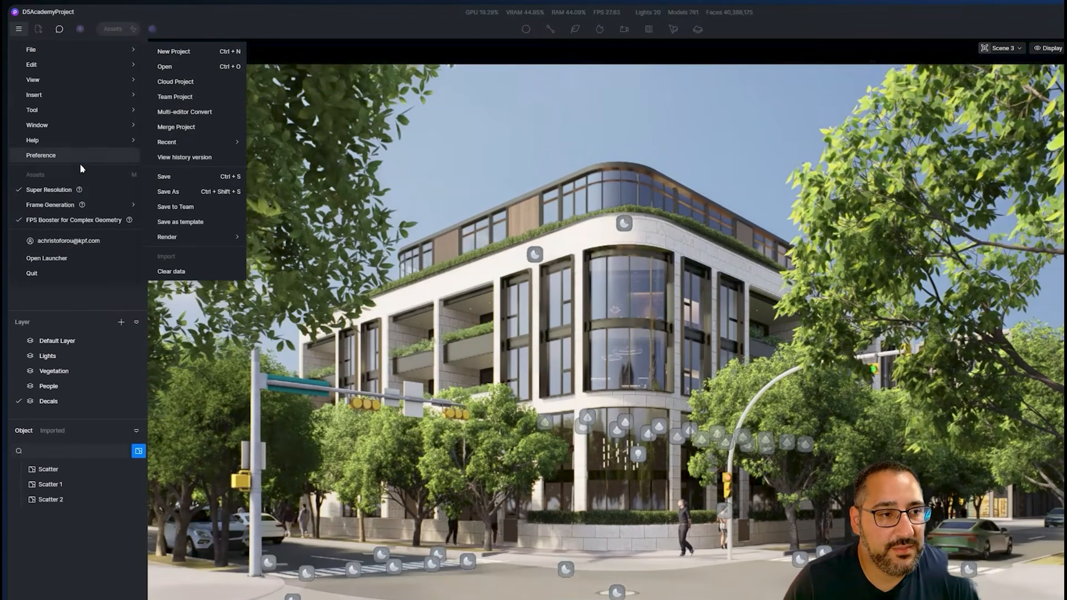
{"action": "left_click", "coordinate": [40, 156]}
{"action": "left_click", "coordinate": [476, 290]}
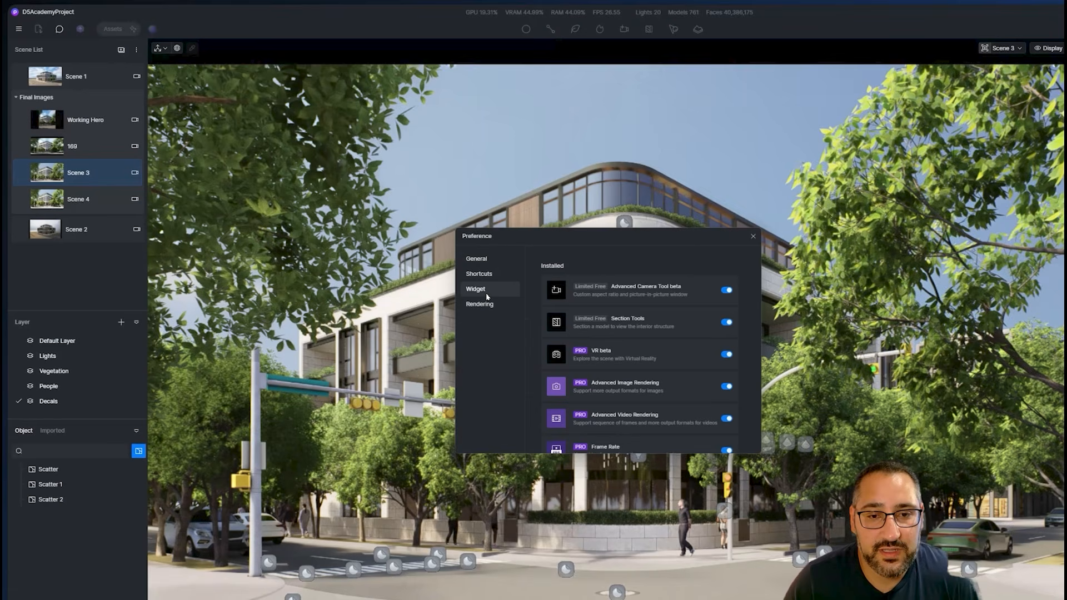
{"action": "scroll", "coordinate": [648, 368], "scroll_direction": "down", "scroll_amount": 4}
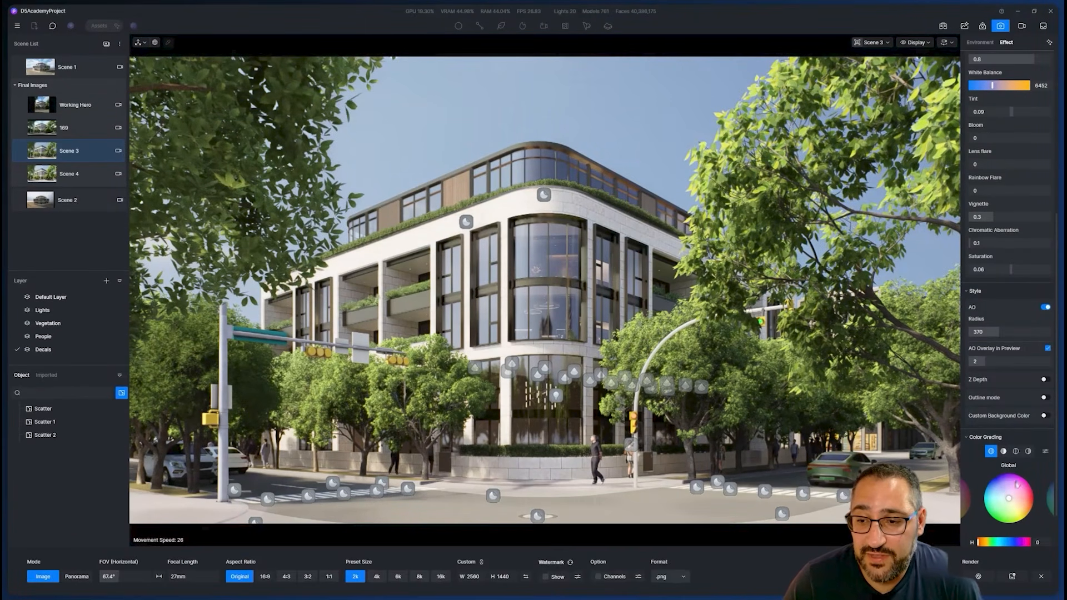
Try a blue tint on the global colour grading wheel and reset all colour grading
{"action": "scroll", "coordinate": [1008, 467], "scroll_direction": "down", "scroll_amount": 1}
{"action": "mouse_move", "coordinate": [1009, 449]}
{"action": "left_mouse_down"}
{"action": "mouse_move", "coordinate": [1019, 432]}
{"action": "mouse_move", "coordinate": [998, 438]}
{"action": "left_mouse_up"}
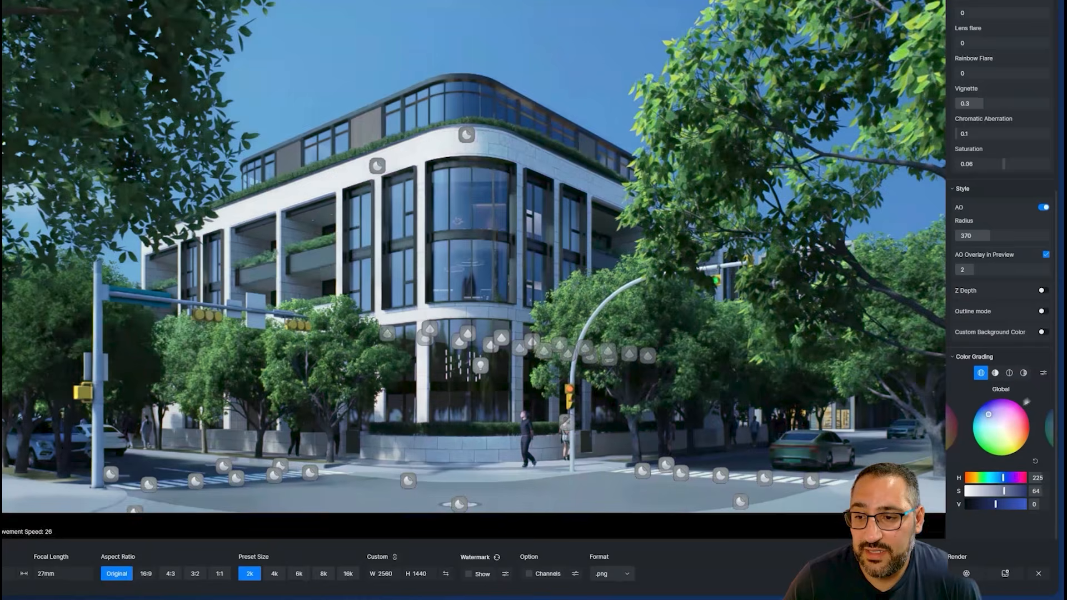
{"action": "left_click", "coordinate": [1044, 373]}
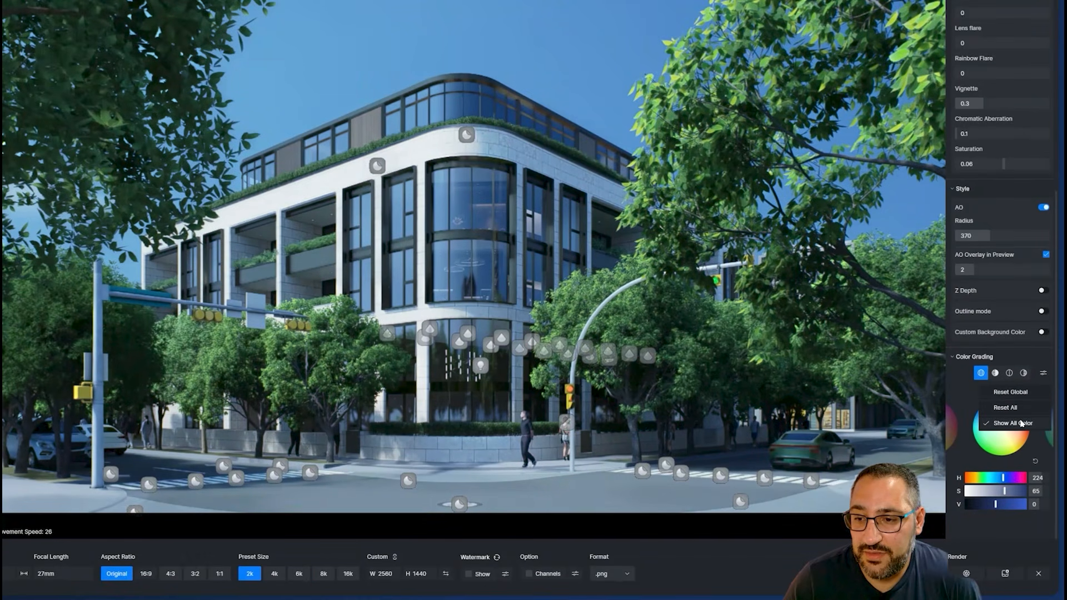
{"action": "left_click", "coordinate": [1021, 407]}
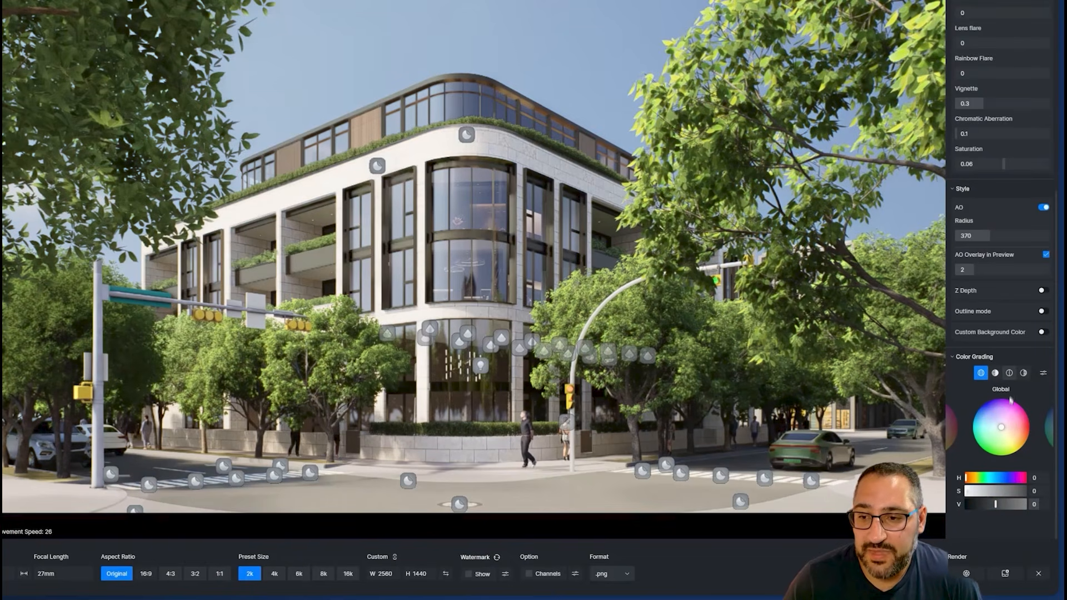
Look through the shadows and midtones colour grading wheels, ending on the shadows wheel
{"action": "left_click", "coordinate": [995, 373]}
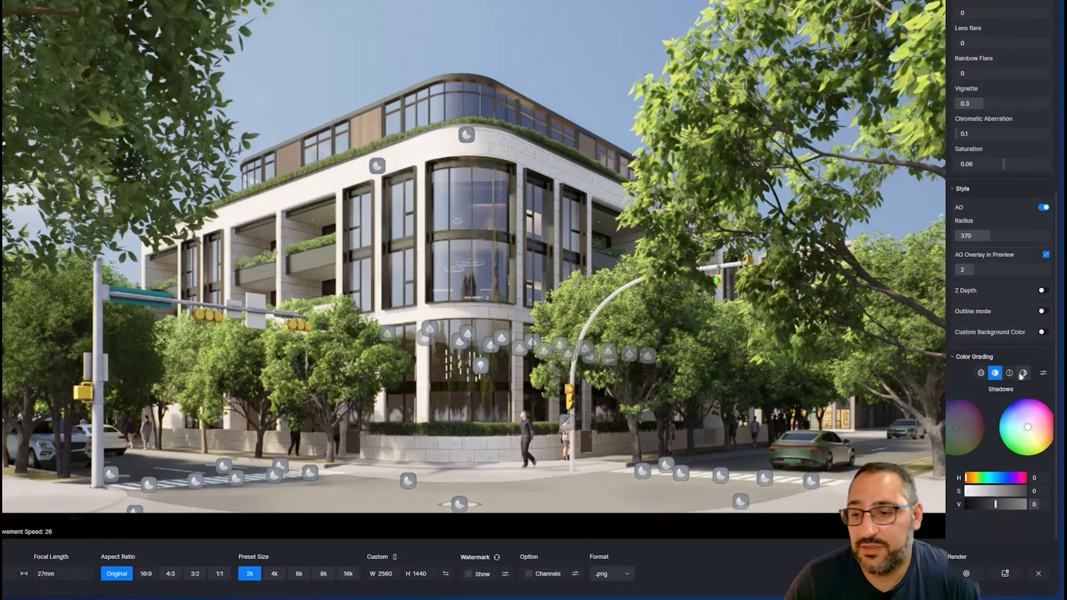
{"action": "left_click", "coordinate": [1009, 373]}
{"action": "left_click", "coordinate": [995, 373]}
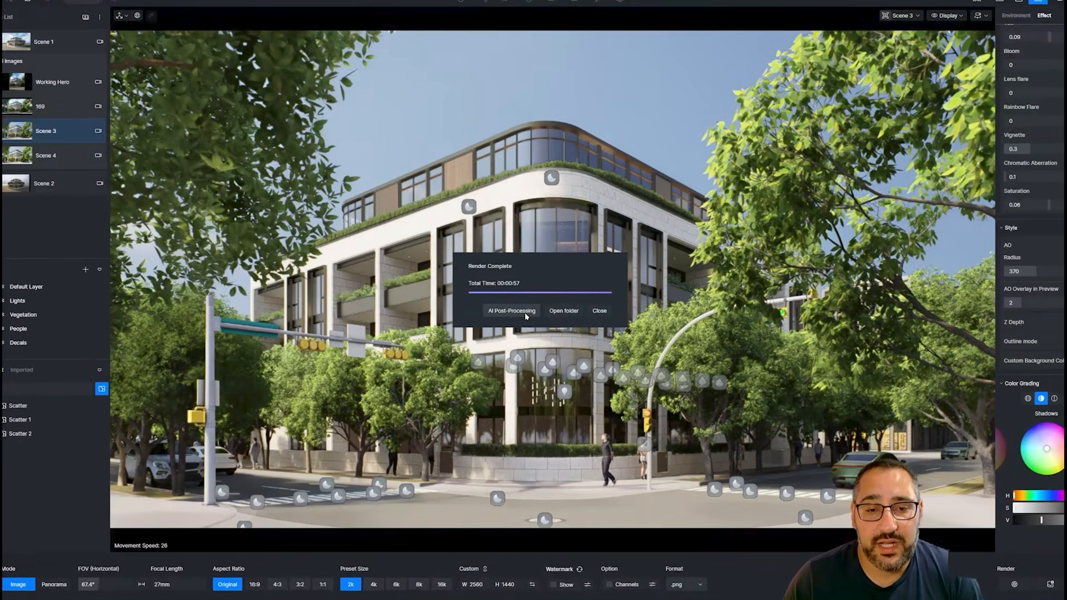
Send the finished render to AI Post-Processing, maximize its window and open TestRender in the preview
{"action": "left_click", "coordinate": [519, 320]}
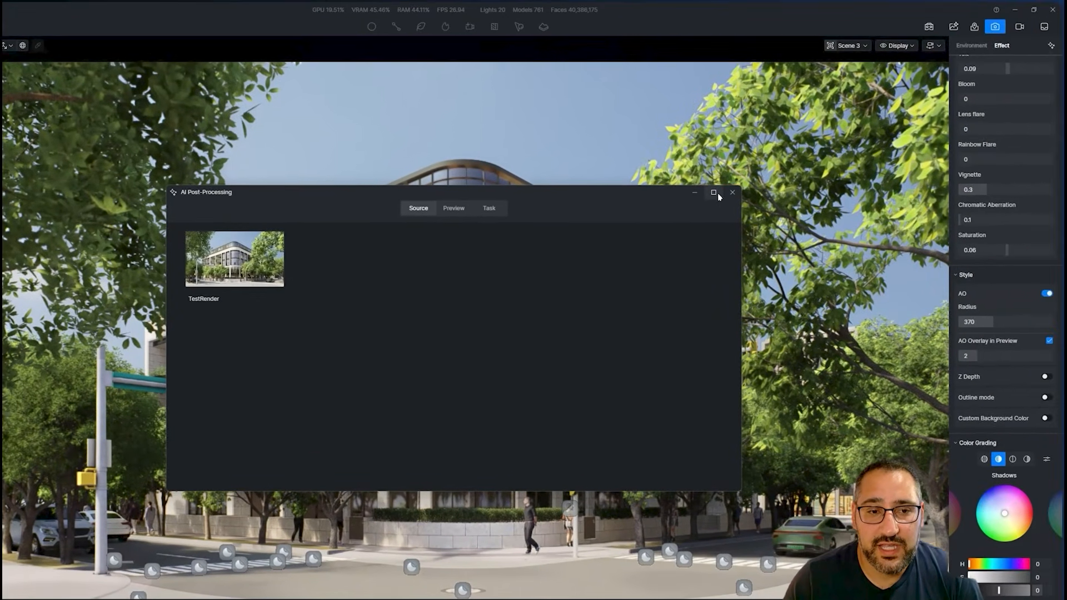
{"action": "left_click", "coordinate": [734, 177]}
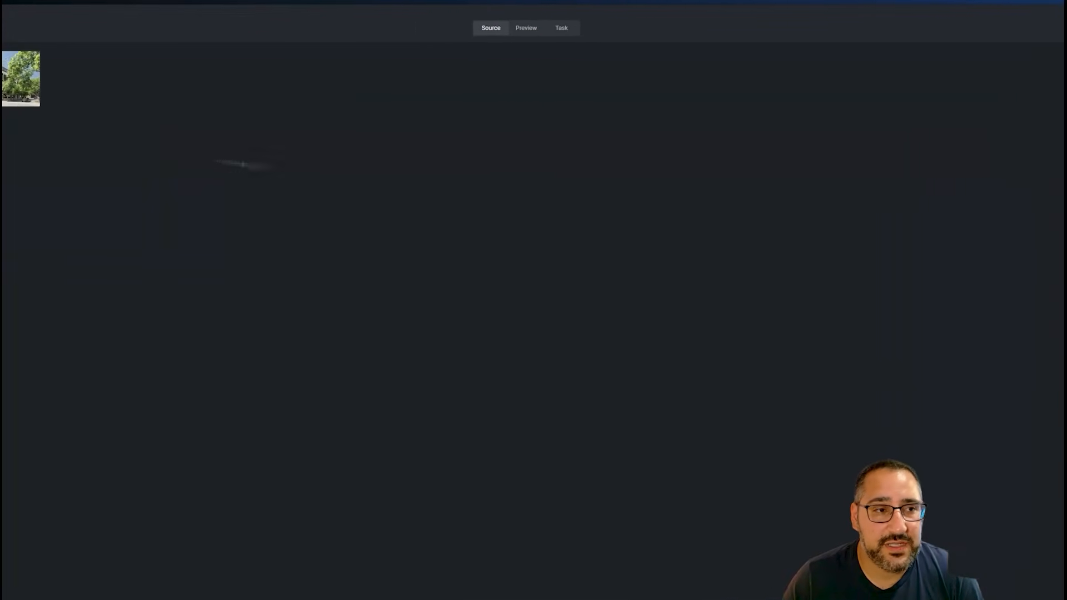
{"action": "double_click", "coordinate": [72, 86]}
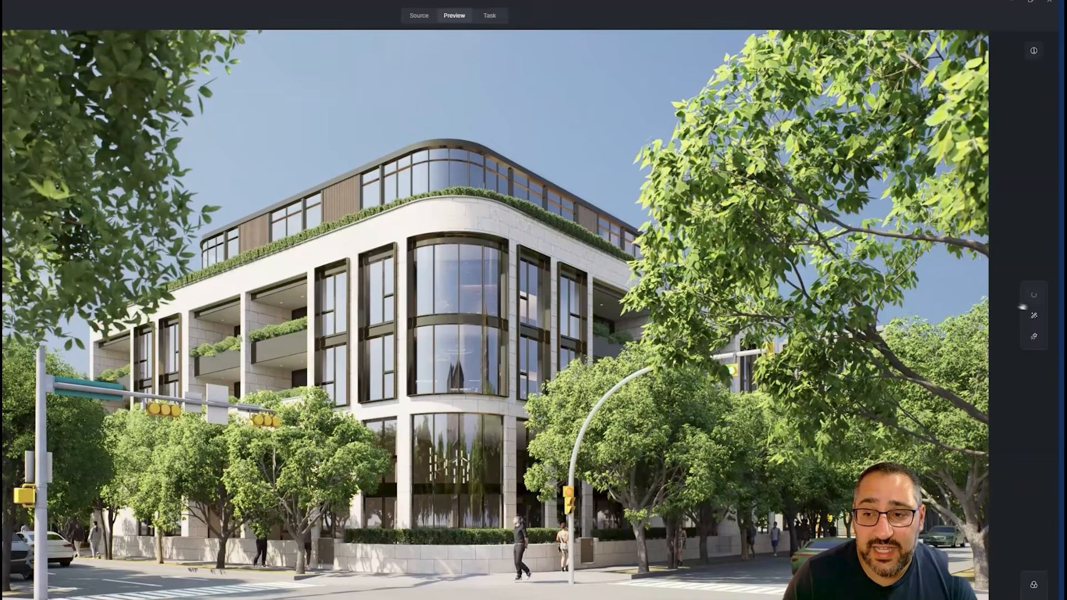
Run the AI Enhancer on TestRender with enhancement weight 0.7 and texture strength 0.4, and close its settings
{"action": "left_click", "coordinate": [1033, 299]}
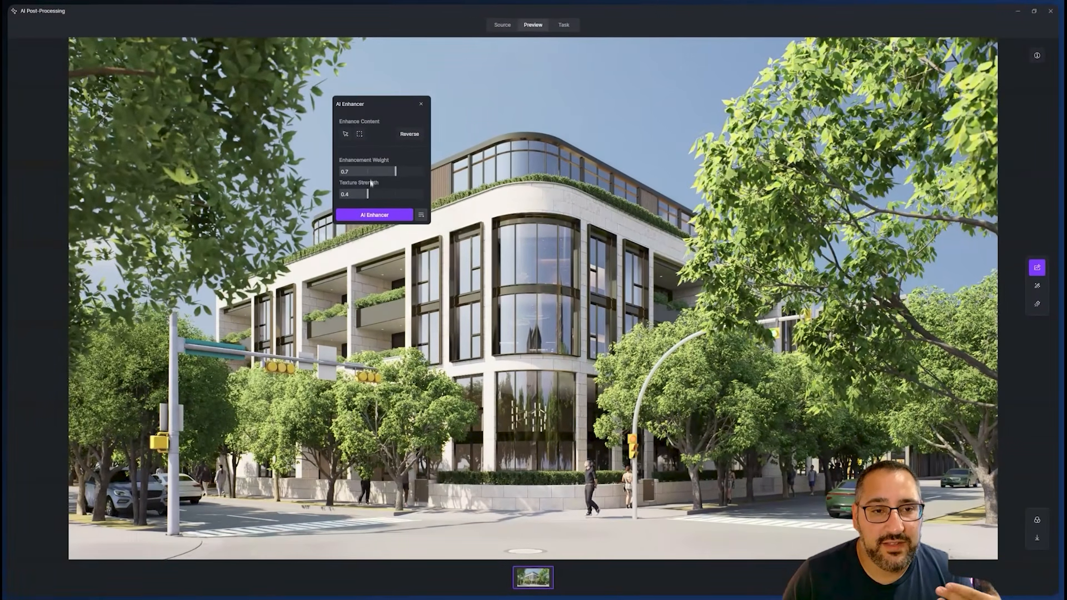
{"action": "left_click", "coordinate": [386, 216]}
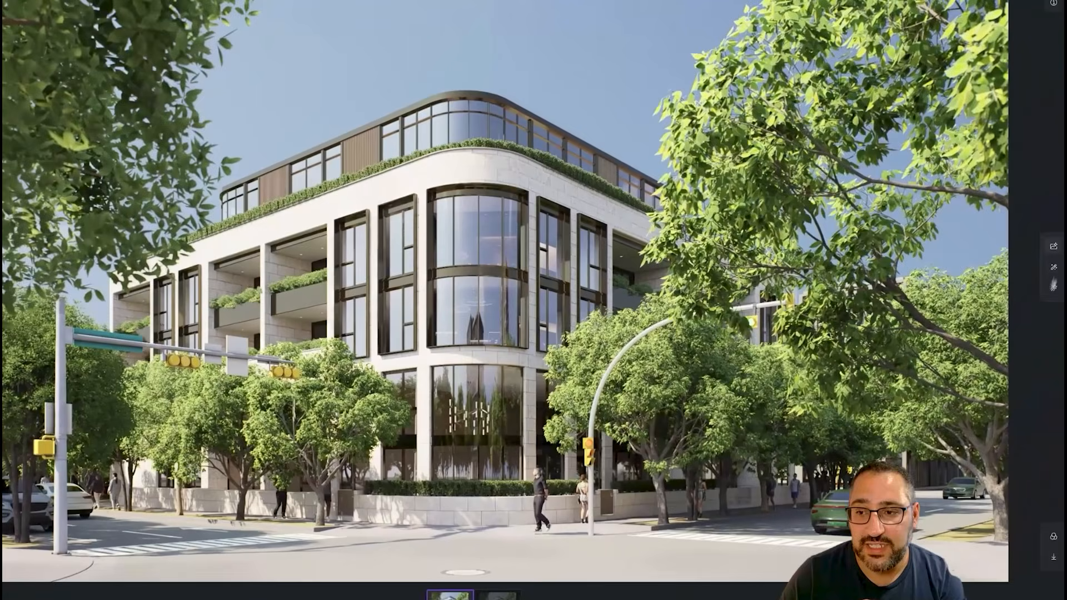
{"action": "left_click", "coordinate": [1034, 267]}
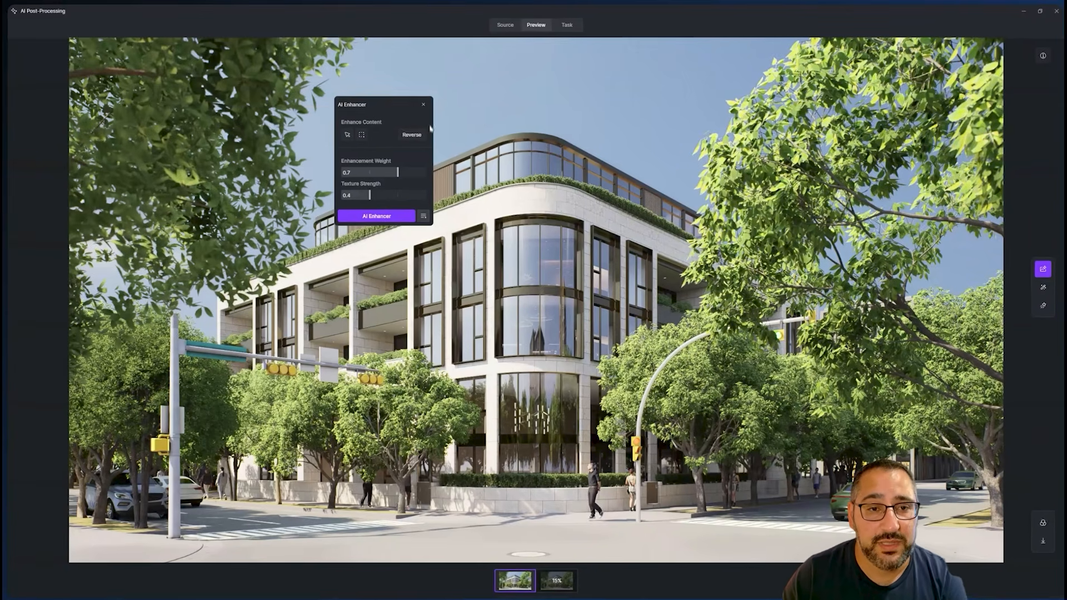
{"action": "left_click", "coordinate": [421, 104]}
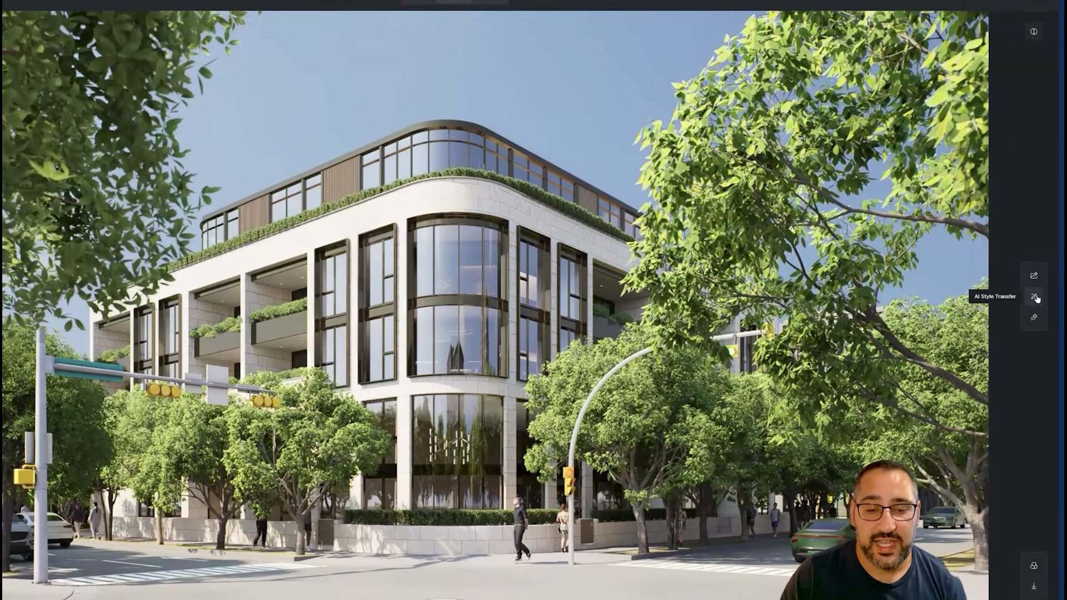
Run AI Style Transfer on TestRender with one of the stylized drawing presets
{"action": "left_click", "coordinate": [1037, 299]}
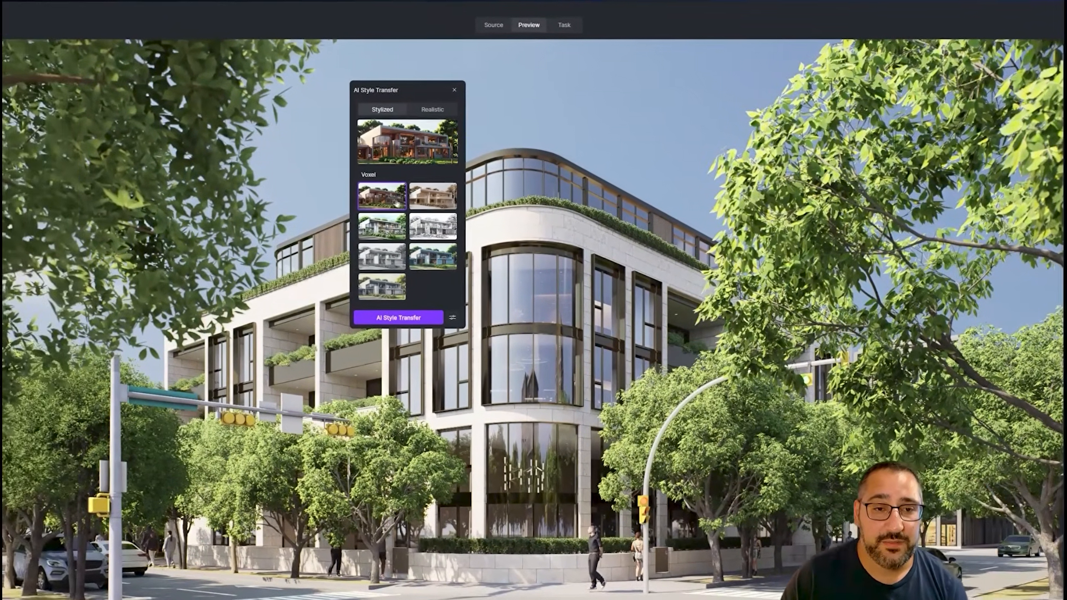
{"action": "left_click", "coordinate": [357, 181]}
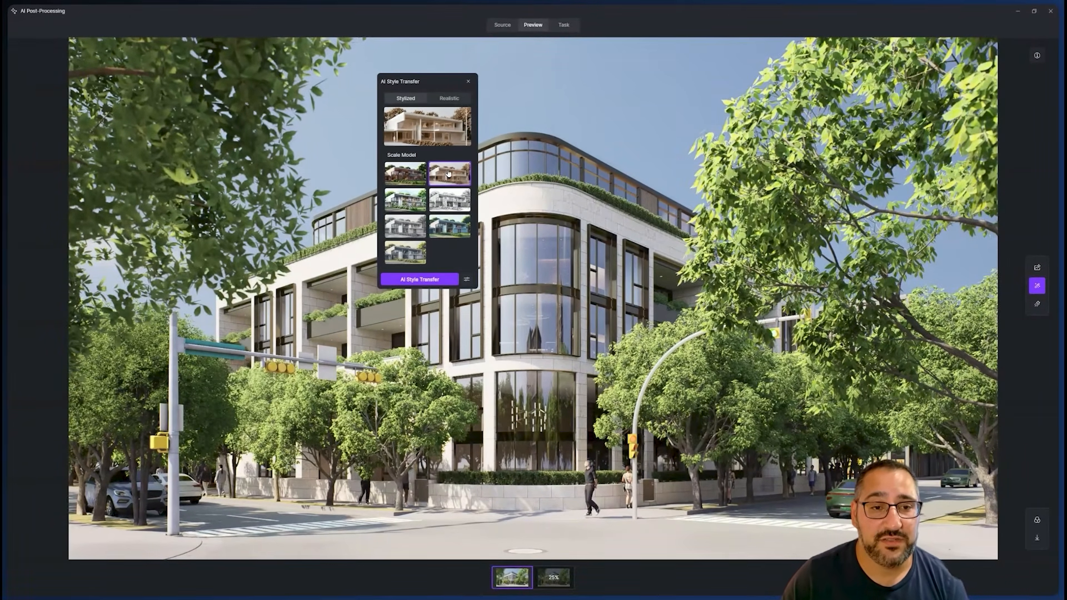
{"action": "left_click", "coordinate": [448, 201]}
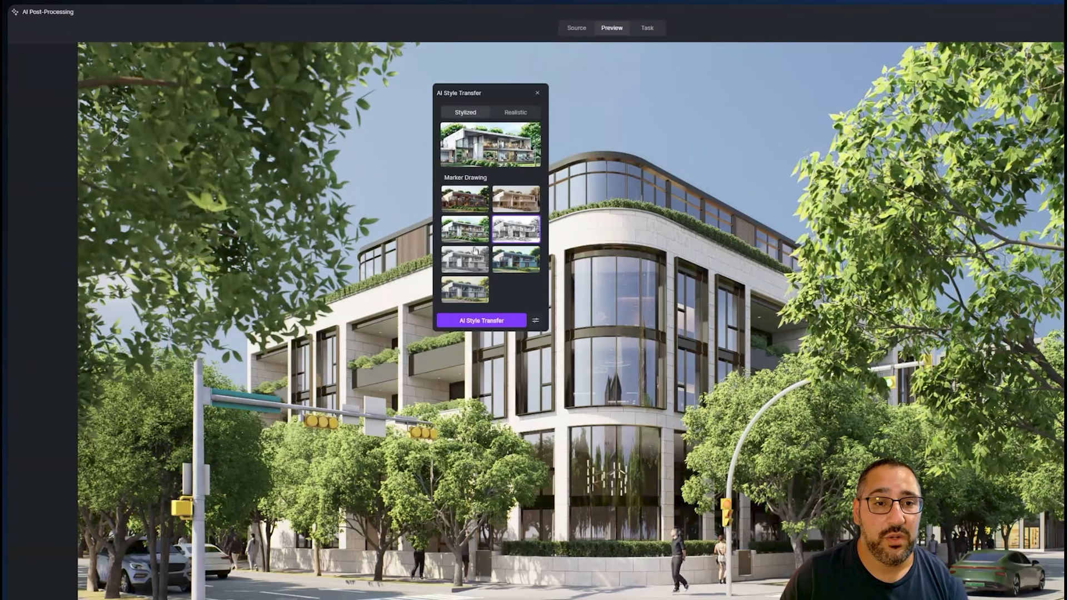
{"action": "left_click", "coordinate": [497, 321]}
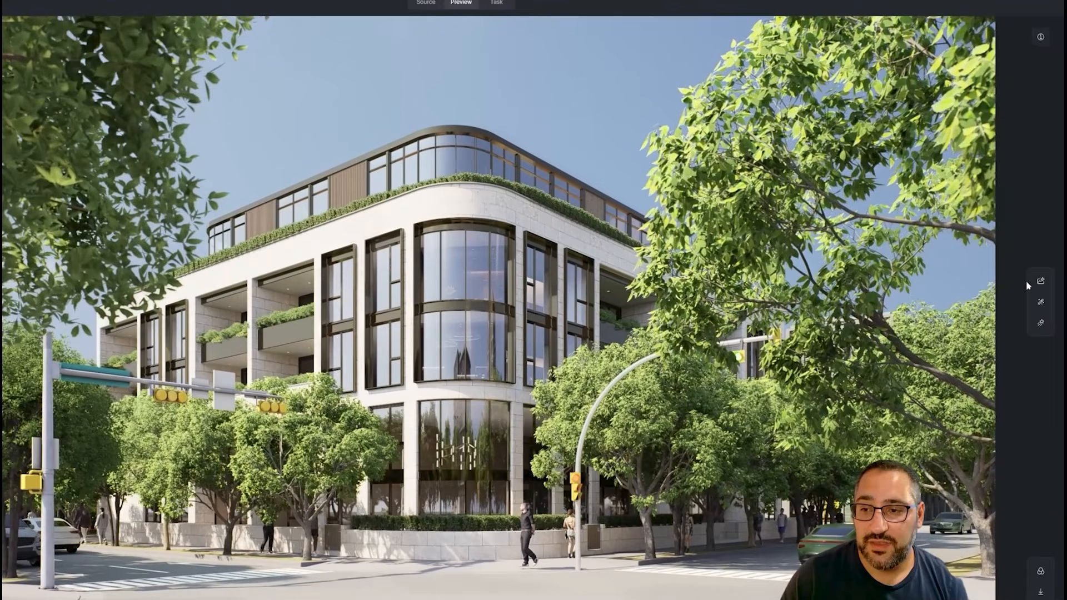
Run a realistic AI Style Transfer using Style Transfer from Reference, with style transfer weight 0.2 and structure matching weight 1
{"action": "left_click", "coordinate": [1038, 301]}
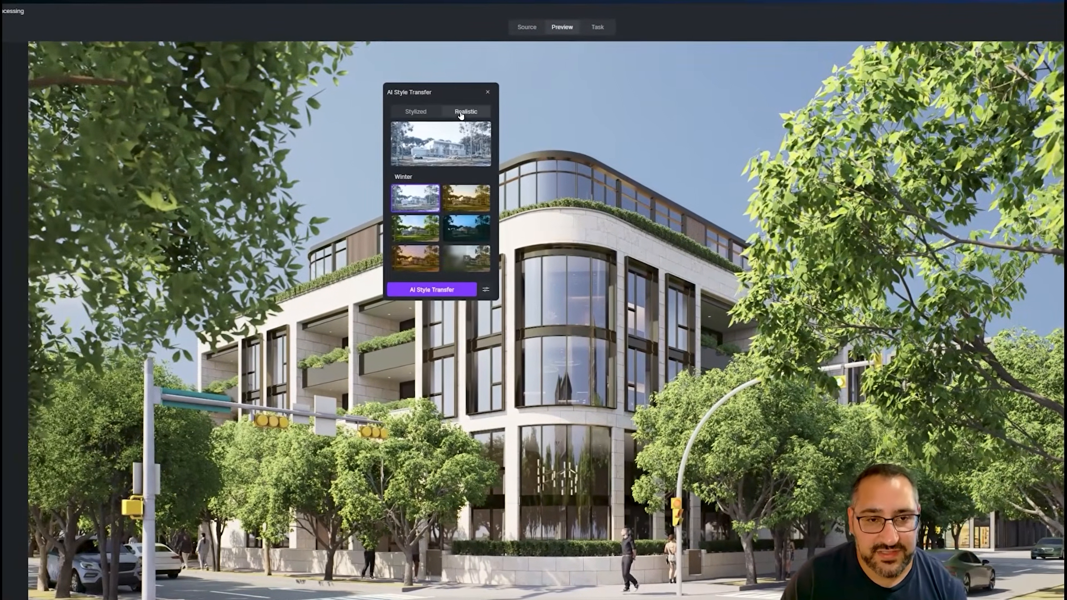
{"action": "left_click", "coordinate": [434, 109]}
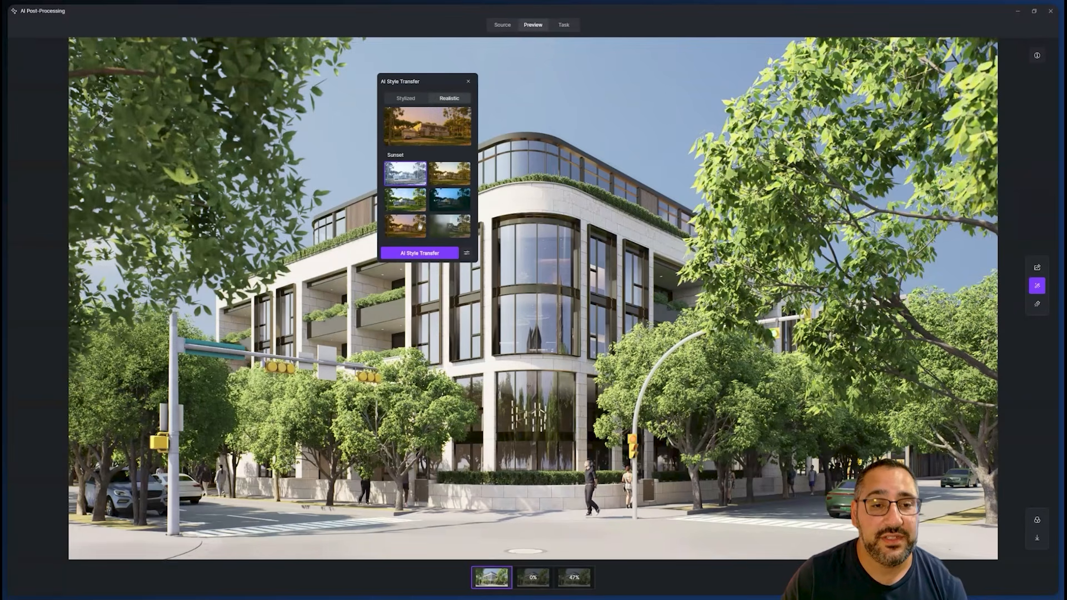
{"action": "left_click", "coordinate": [461, 229]}
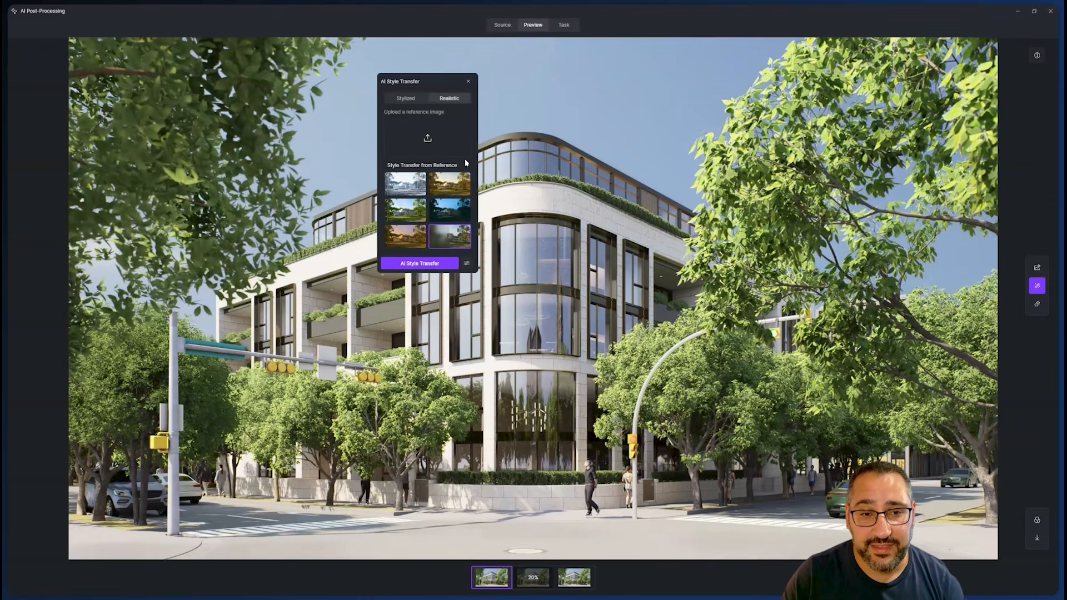
{"action": "left_click", "coordinate": [466, 263]}
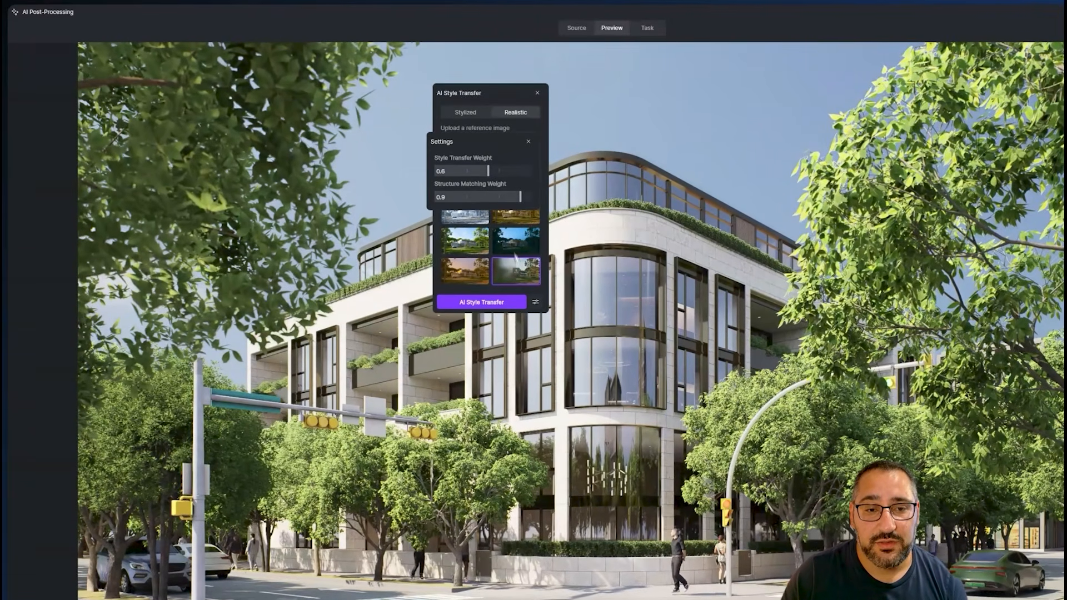
{"action": "left_click_drag", "start_coordinate": [488, 171], "coordinate": [451, 173]}
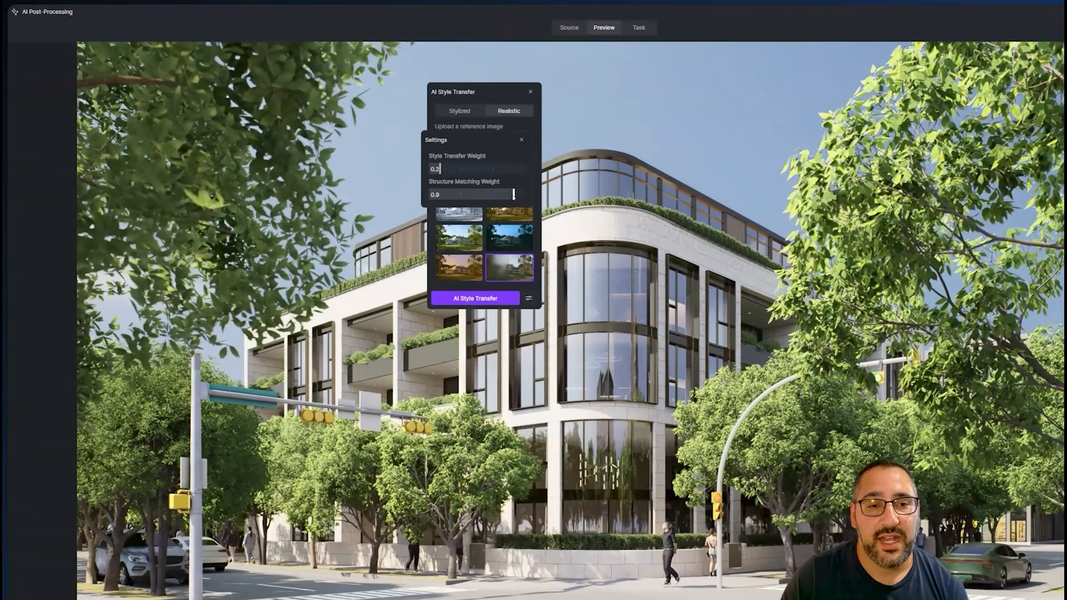
{"action": "left_click_drag", "start_coordinate": [455, 173], "coordinate": [463, 173]}
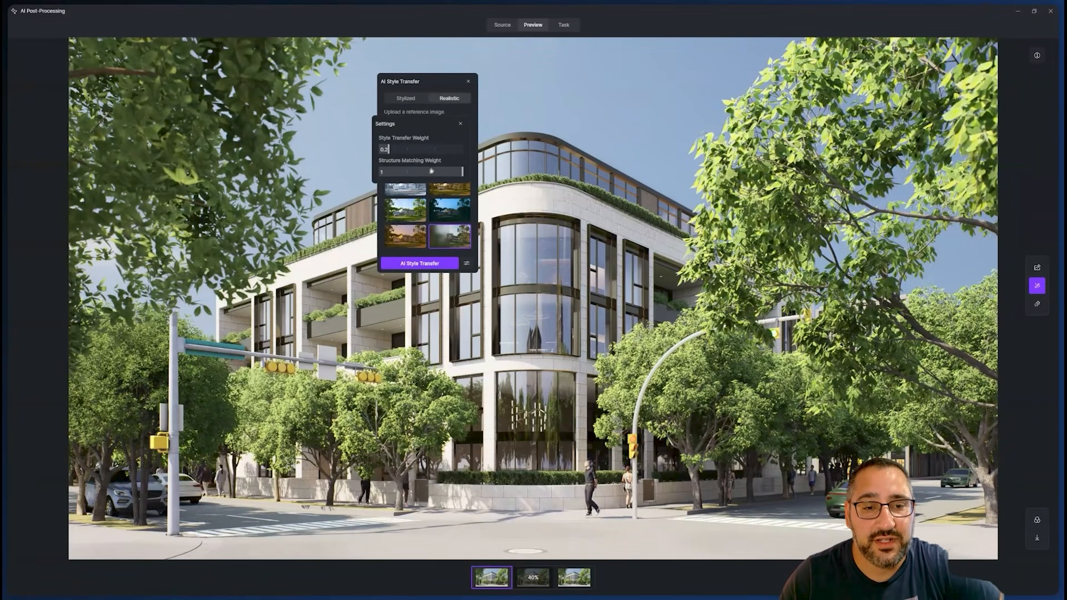
{"action": "left_click", "coordinate": [429, 264]}
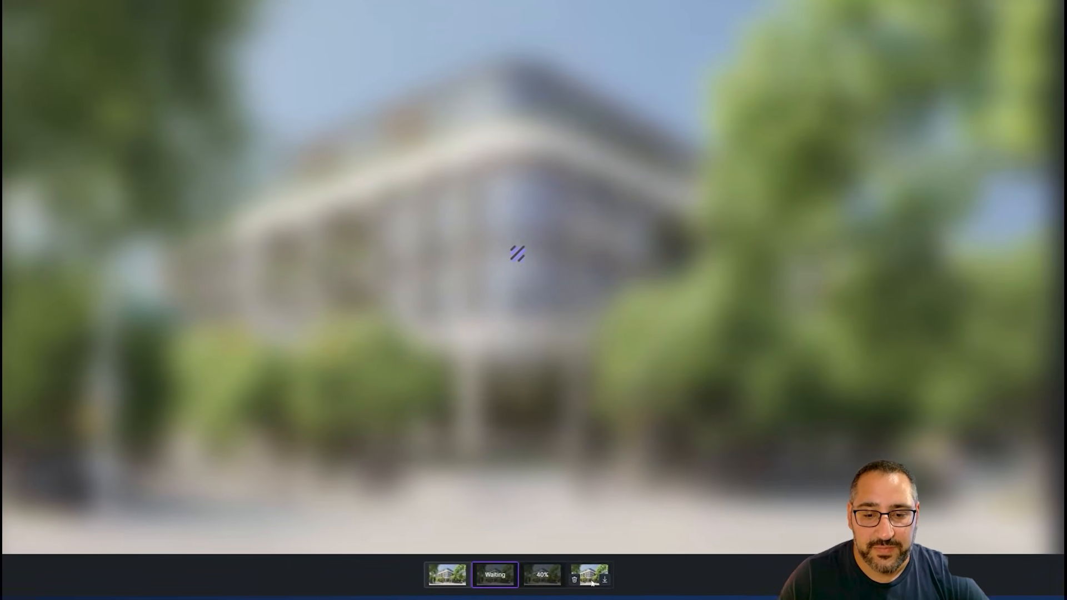
Open the AI-enhanced result and compare before and after across the trees, balconies, facade and street
{"action": "left_click", "coordinate": [593, 584]}
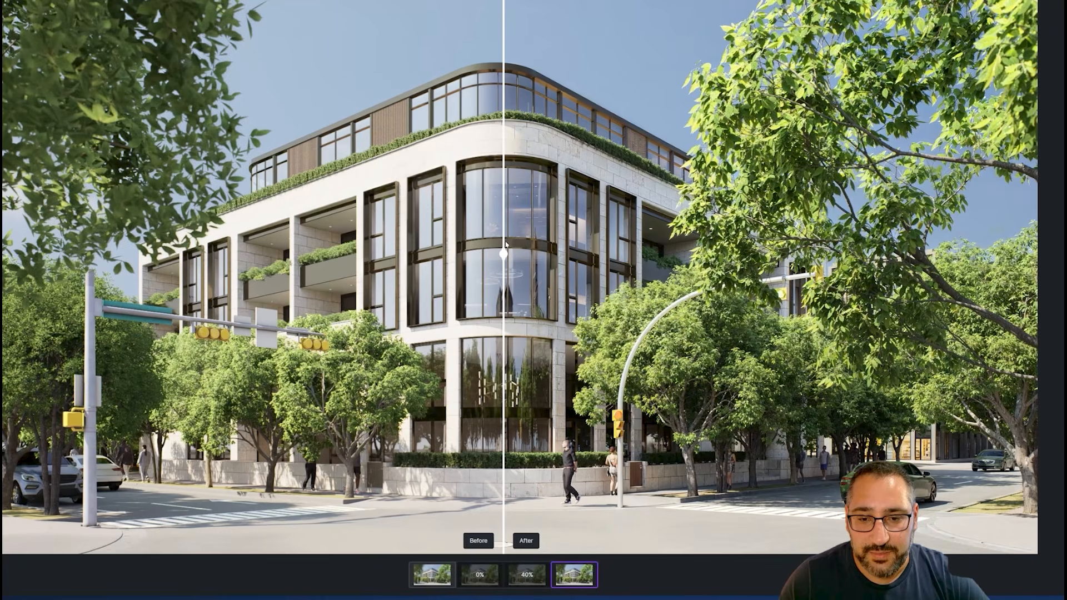
{"action": "left_click_drag", "start_coordinate": [504, 250], "coordinate": [165, 254]}
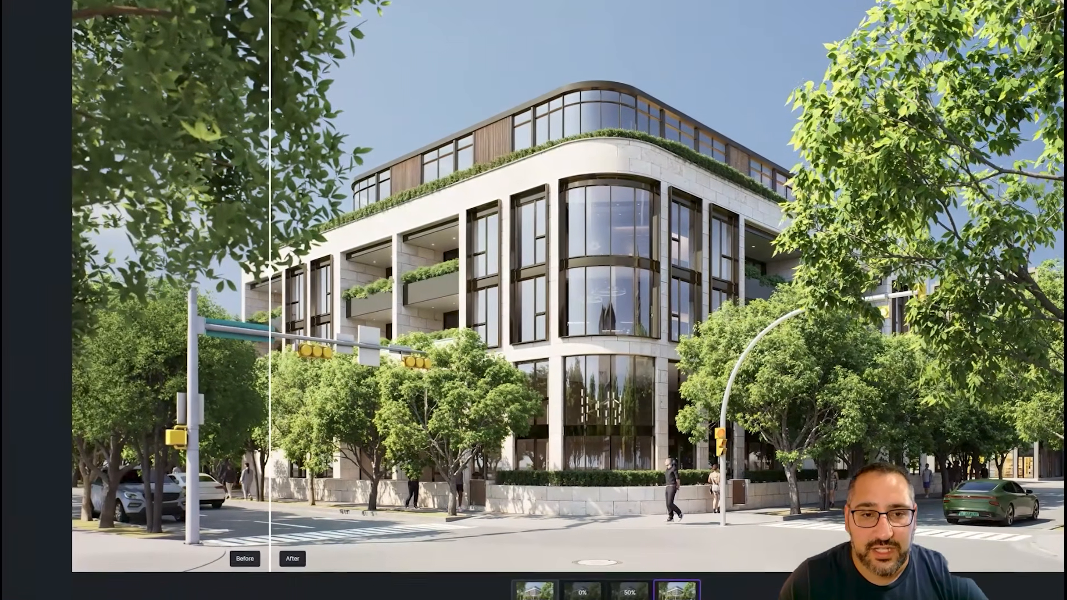
{"action": "mouse_move", "coordinate": [232, 254]}
{"action": "left_mouse_down"}
{"action": "mouse_move", "coordinate": [832, 254]}
{"action": "mouse_move", "coordinate": [243, 253]}
{"action": "left_mouse_up"}
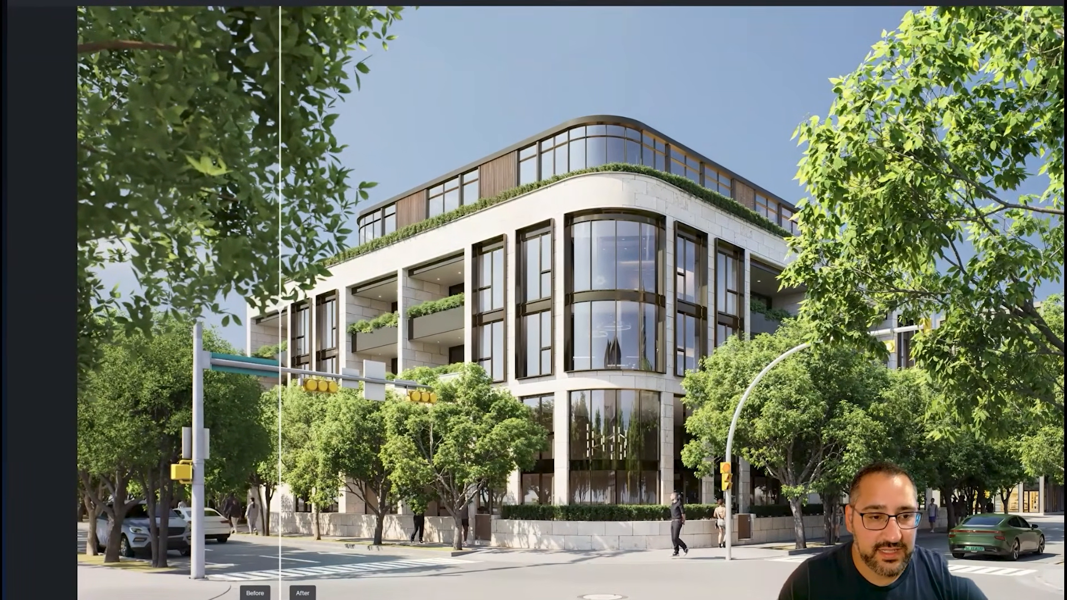
{"action": "left_click_drag", "start_coordinate": [281, 305], "coordinate": [236, 253]}
{"action": "scroll", "coordinate": [442, 412], "scroll_direction": "up", "scroll_amount": 8}
{"action": "scroll", "coordinate": [618, 347], "scroll_direction": "down", "scroll_amount": 8}
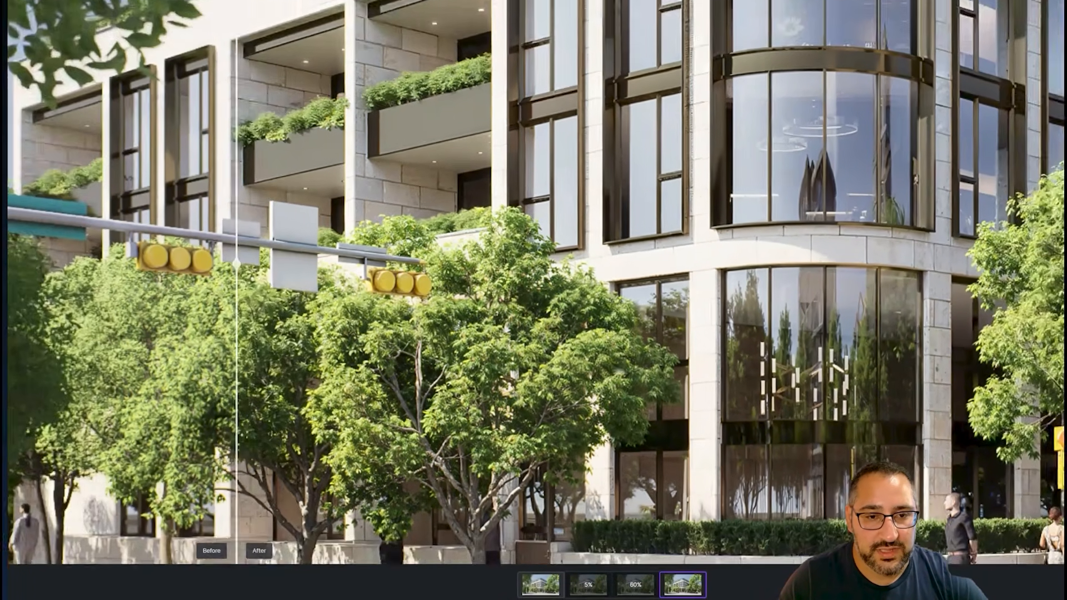
{"action": "scroll", "coordinate": [701, 518], "scroll_direction": "up", "scroll_amount": 3}
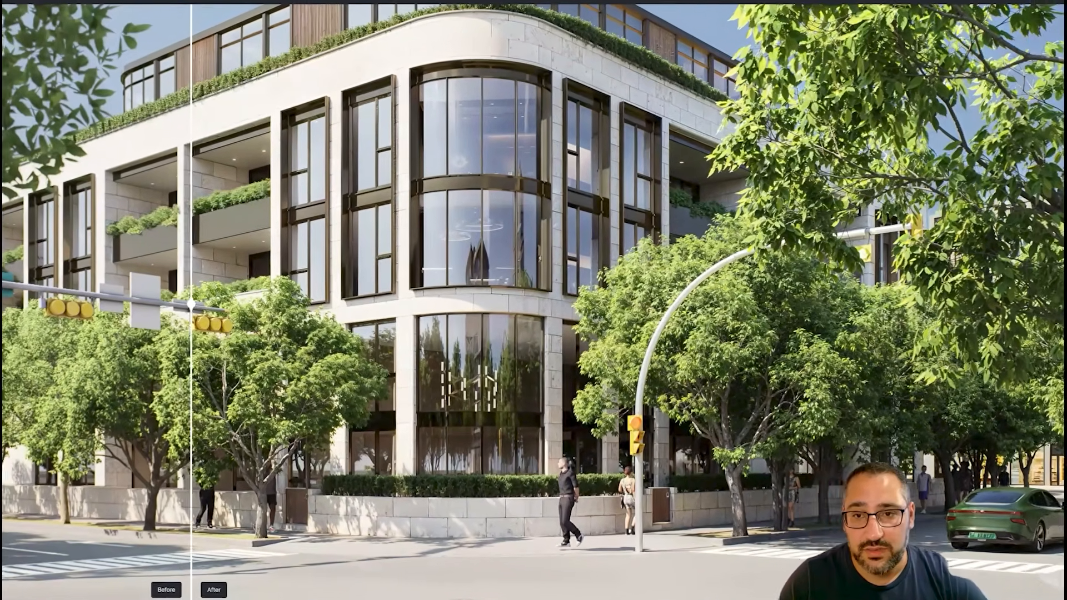
{"action": "left_click_drag", "start_coordinate": [207, 299], "coordinate": [1002, 299]}
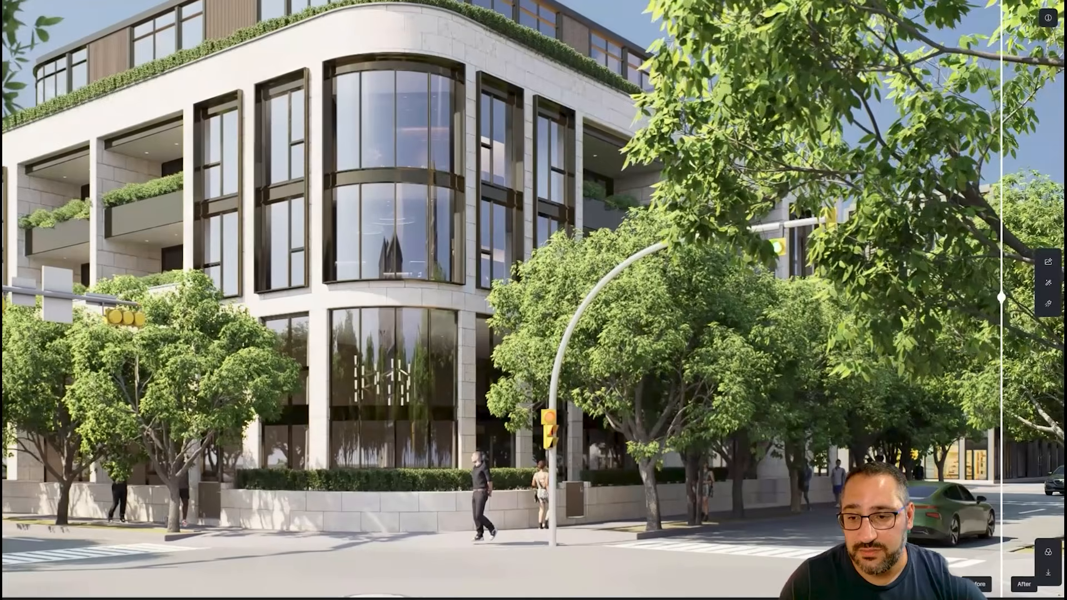
{"action": "left_click_drag", "start_coordinate": [996, 412], "coordinate": [388, 395]}
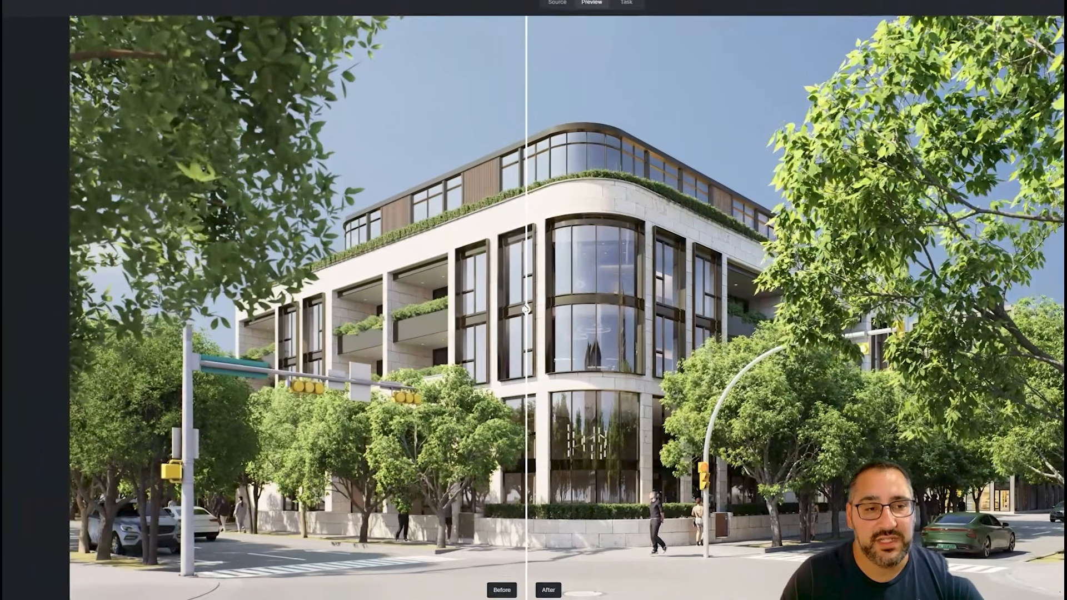
{"action": "left_click_drag", "start_coordinate": [526, 309], "coordinate": [303, 253]}
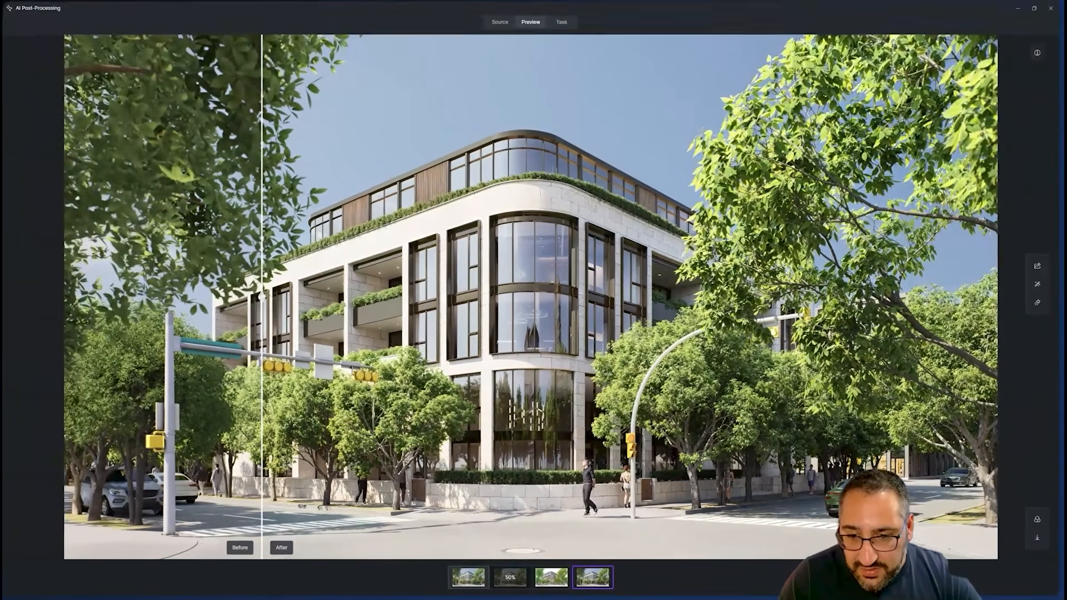
Examine the enhancement up close on the pedestrians, street trees and crosswalk beside the corner building
{"action": "scroll", "coordinate": [906, 542], "scroll_direction": "up", "scroll_amount": 4}
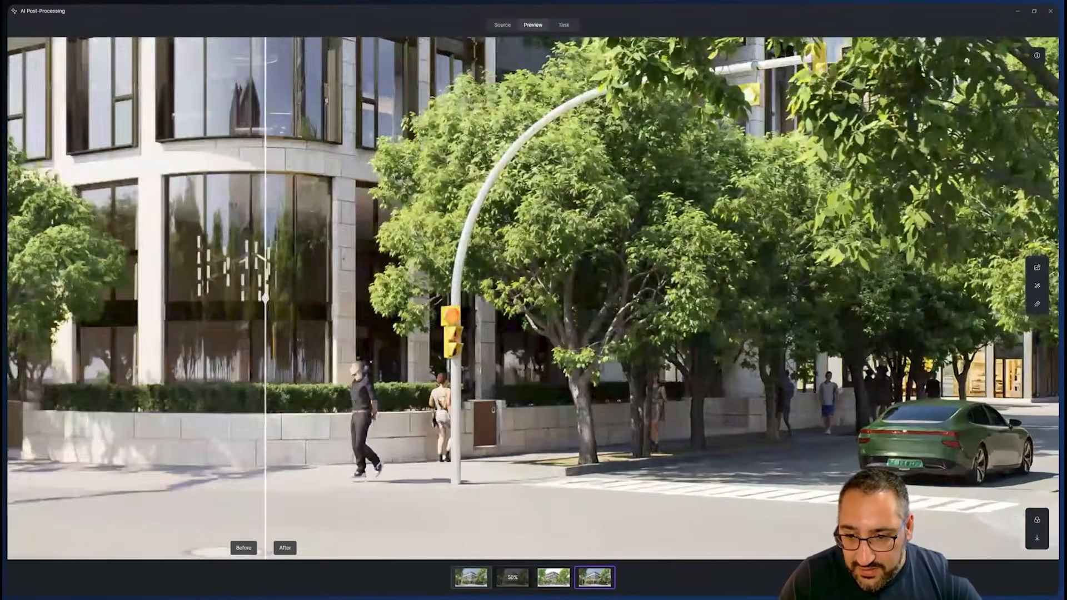
{"action": "scroll", "coordinate": [906, 542], "scroll_direction": "up", "scroll_amount": 3}
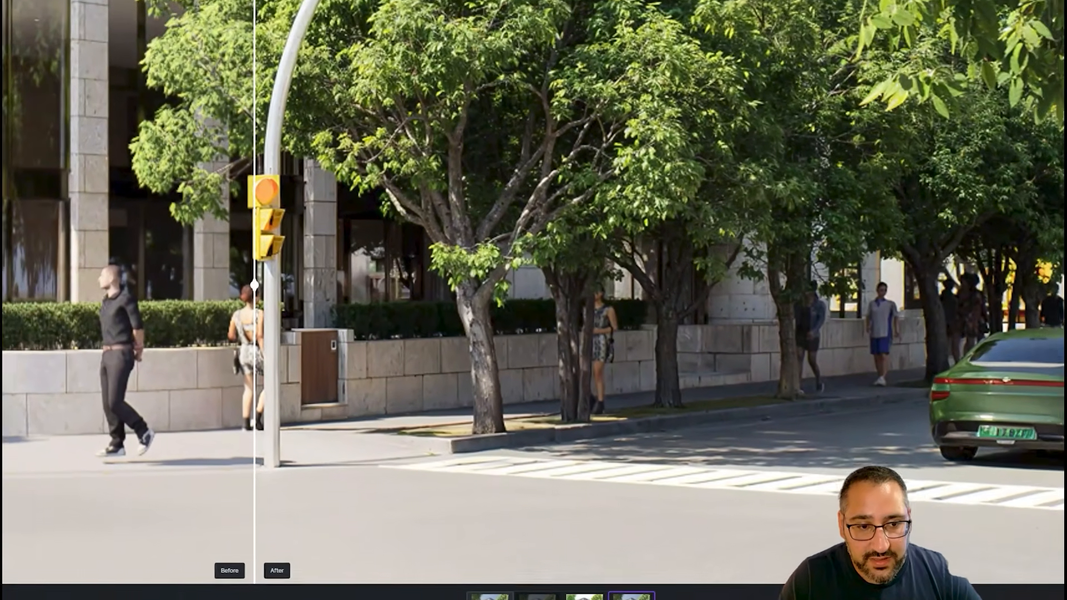
{"action": "left_click_drag", "start_coordinate": [255, 284], "coordinate": [141, 254]}
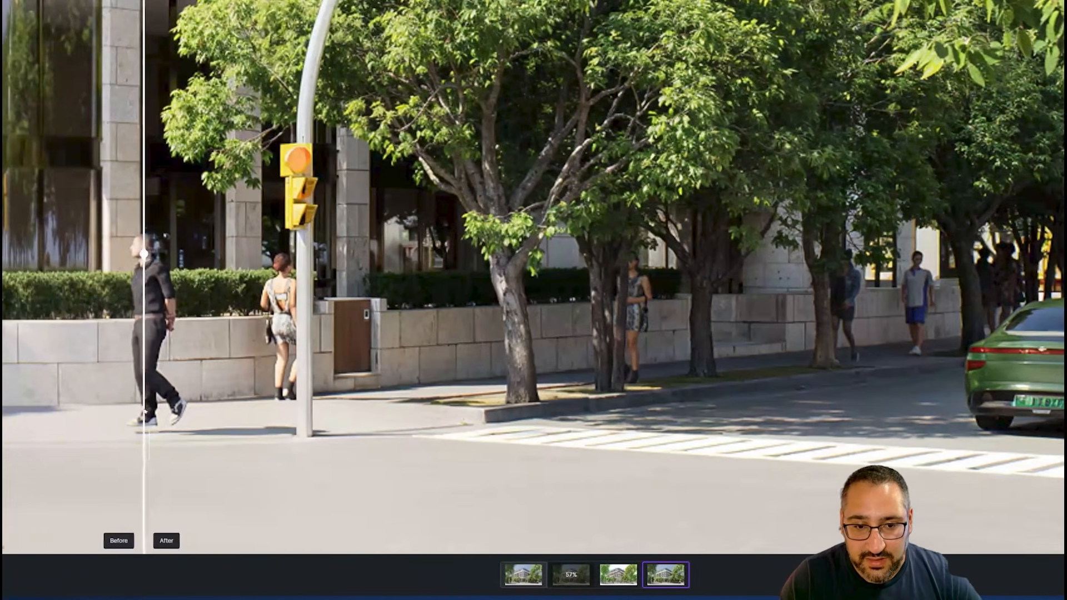
{"action": "scroll", "coordinate": [400, 389], "scroll_direction": "down", "scroll_amount": 6}
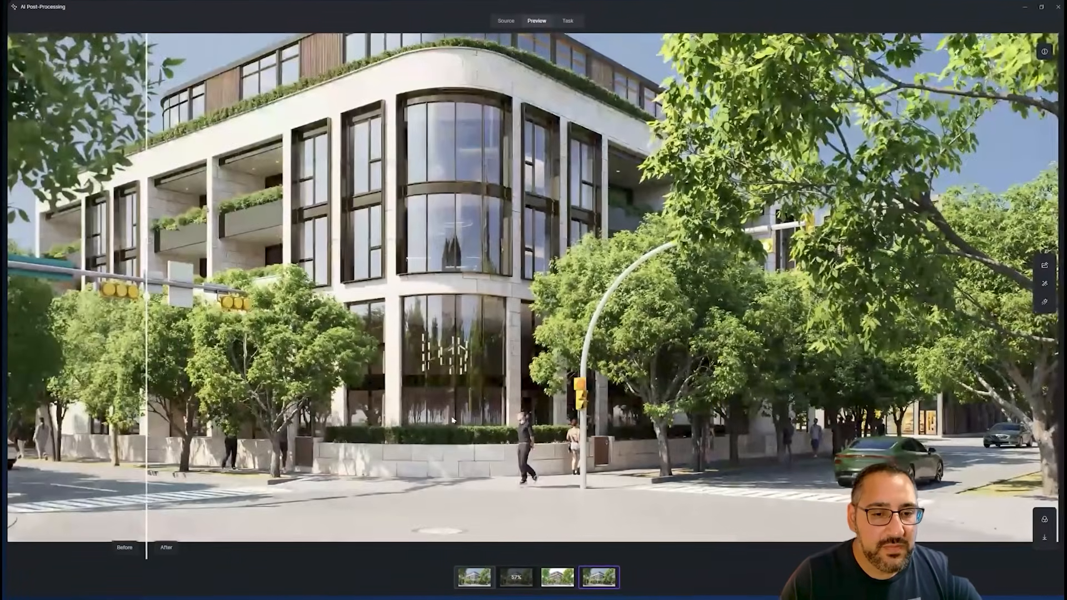
Open the hand-drawn style transfer result and compare it with the original render across the full width of the image
{"action": "scroll", "coordinate": [452, 420], "scroll_direction": "down", "scroll_amount": 3}
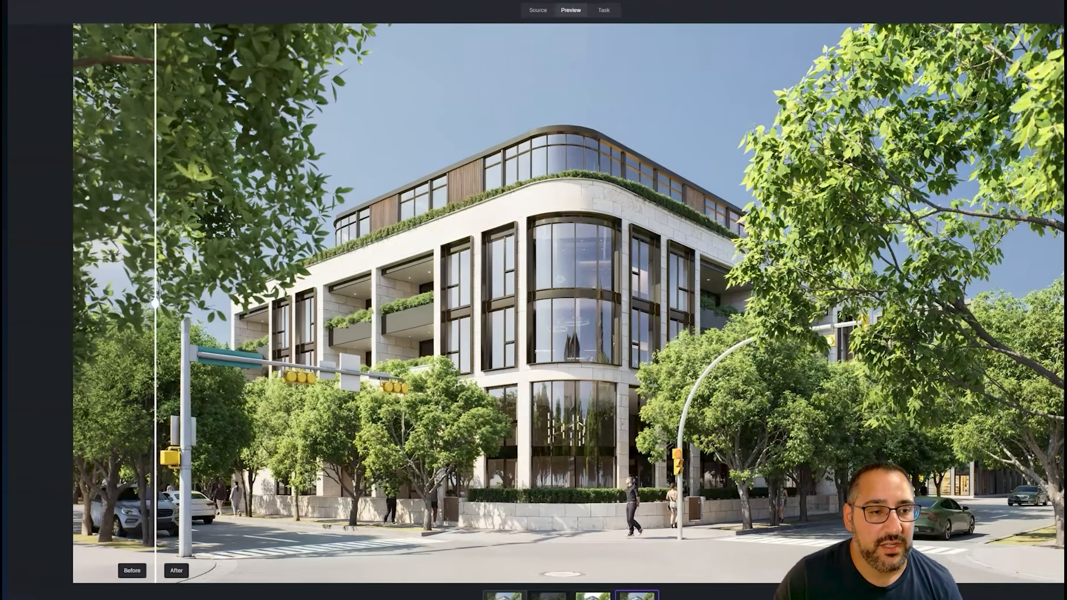
{"action": "left_click_drag", "start_coordinate": [145, 299], "coordinate": [107, 256]}
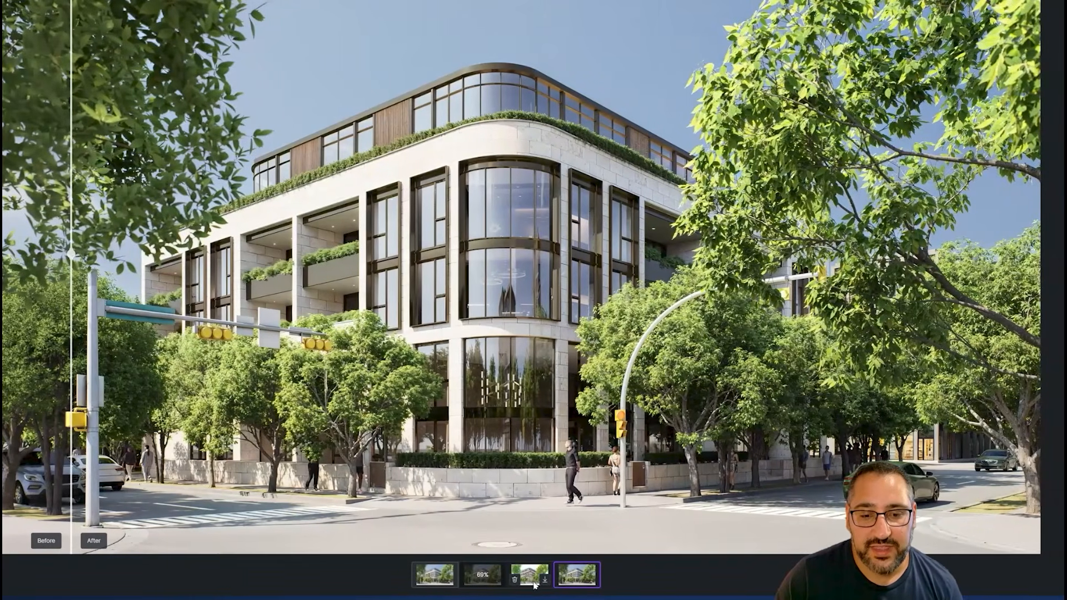
{"action": "left_click", "coordinate": [532, 581]}
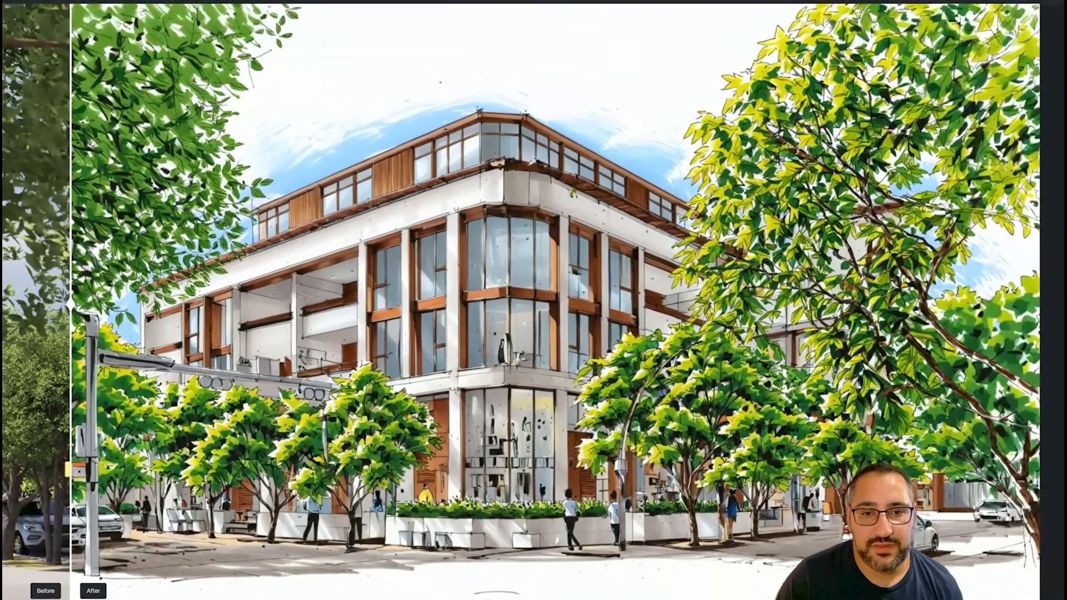
{"action": "left_click_drag", "start_coordinate": [180, 292], "coordinate": [156, 289]}
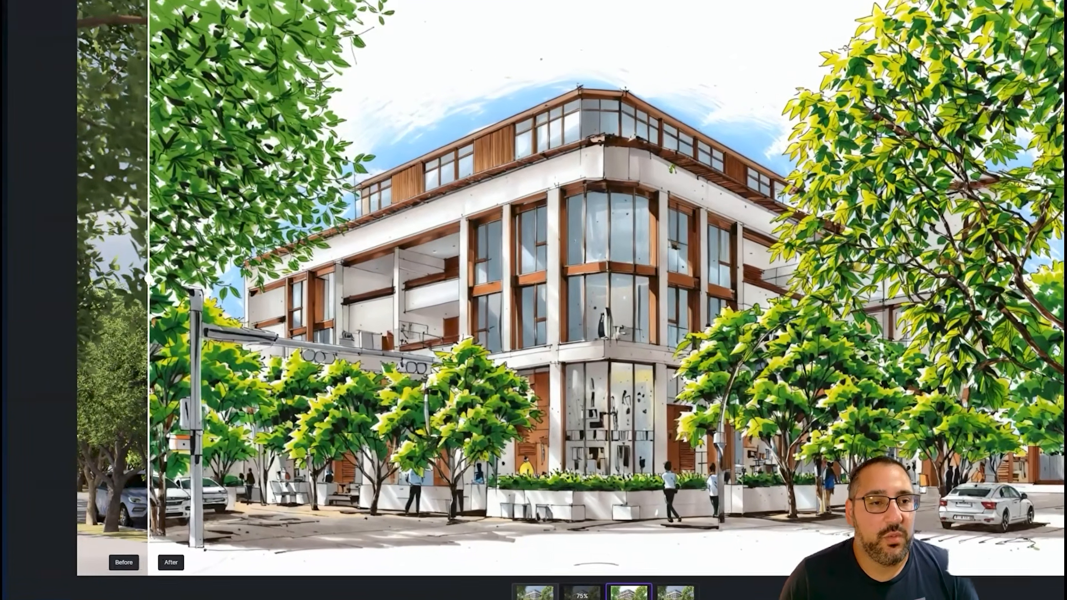
{"action": "left_click_drag", "start_coordinate": [133, 311], "coordinate": [62, 311]}
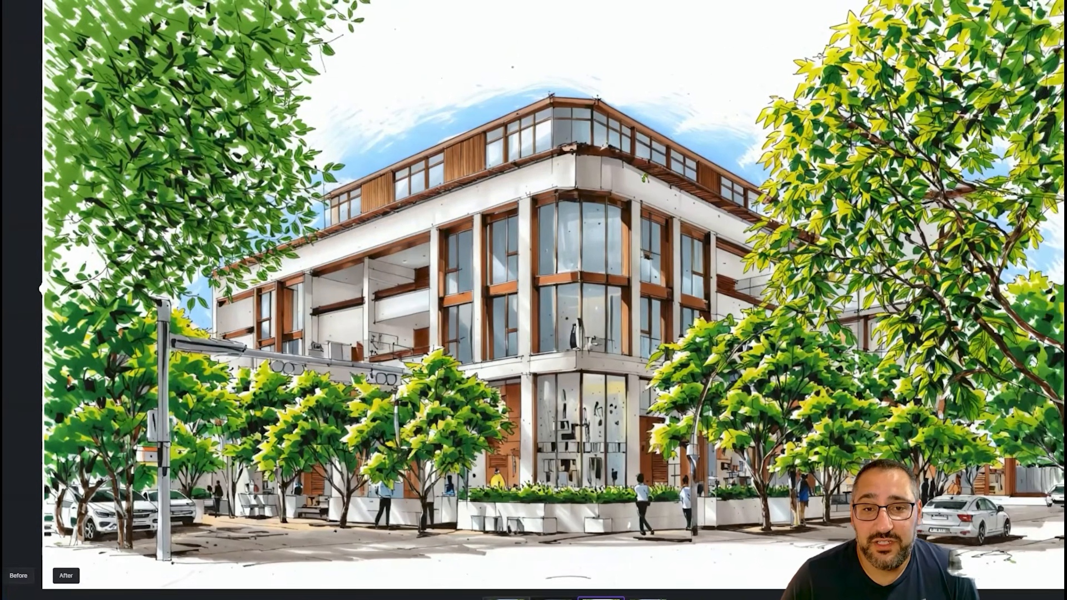
{"action": "left_click_drag", "start_coordinate": [71, 301], "coordinate": [337, 300]}
{"action": "left_click_drag", "start_coordinate": [330, 257], "coordinate": [129, 257]}
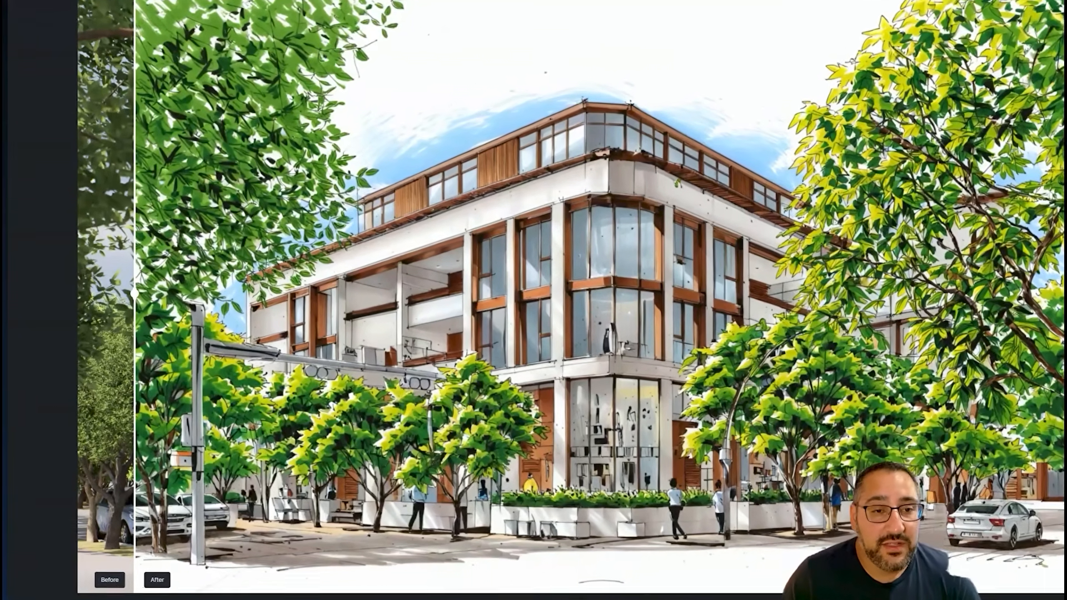
{"action": "left_click_drag", "start_coordinate": [118, 298], "coordinate": [983, 317]}
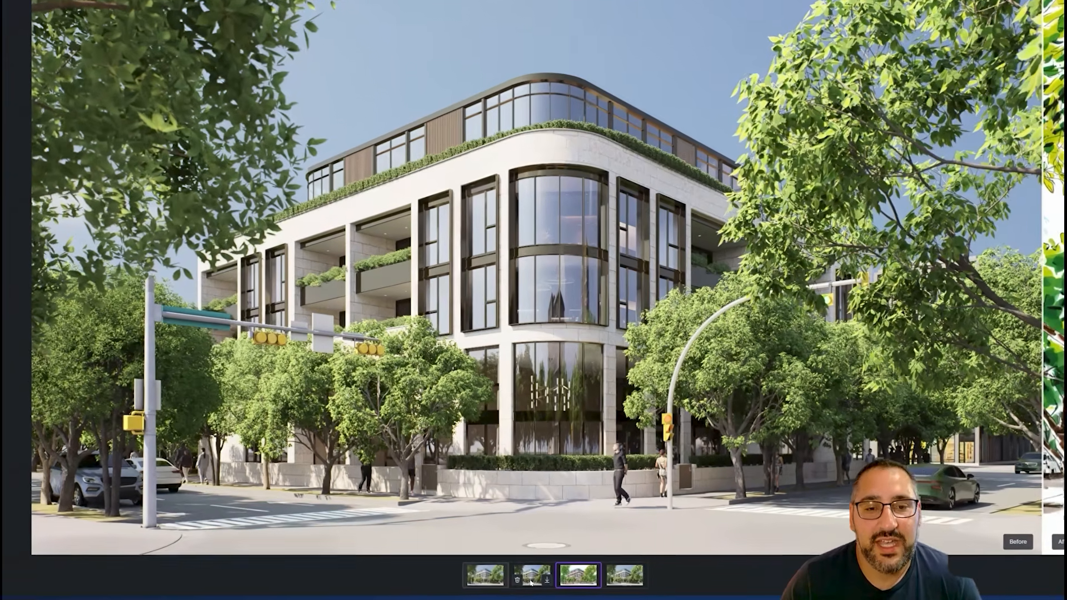
Open the realistic style transfer result and sweep the before/after comparison until almost the whole stylized image shows
{"action": "left_click", "coordinate": [514, 581]}
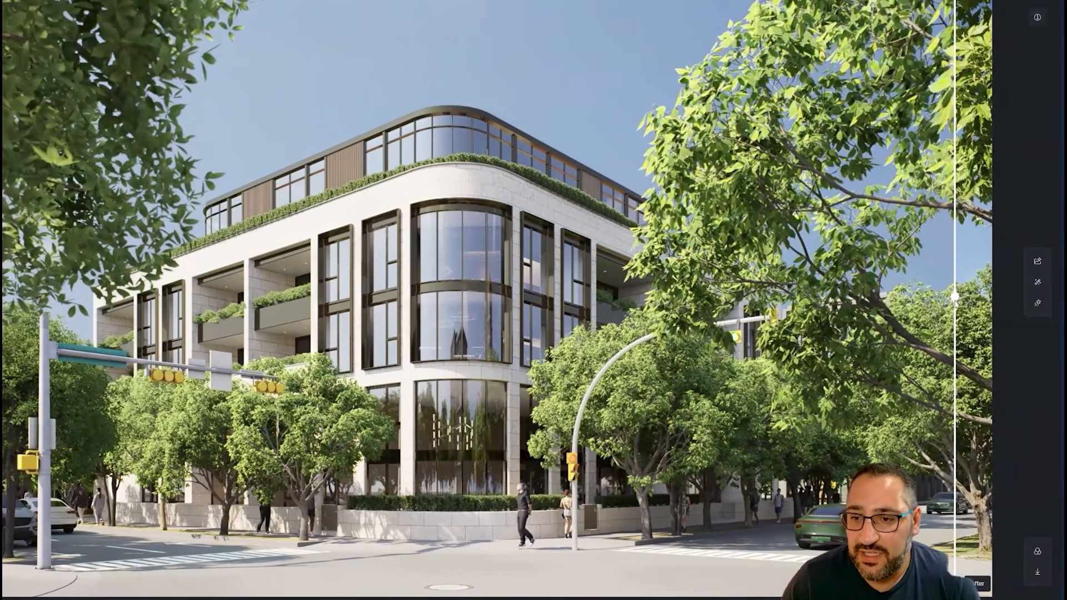
{"action": "left_click_drag", "start_coordinate": [1056, 254], "coordinate": [71, 264]}
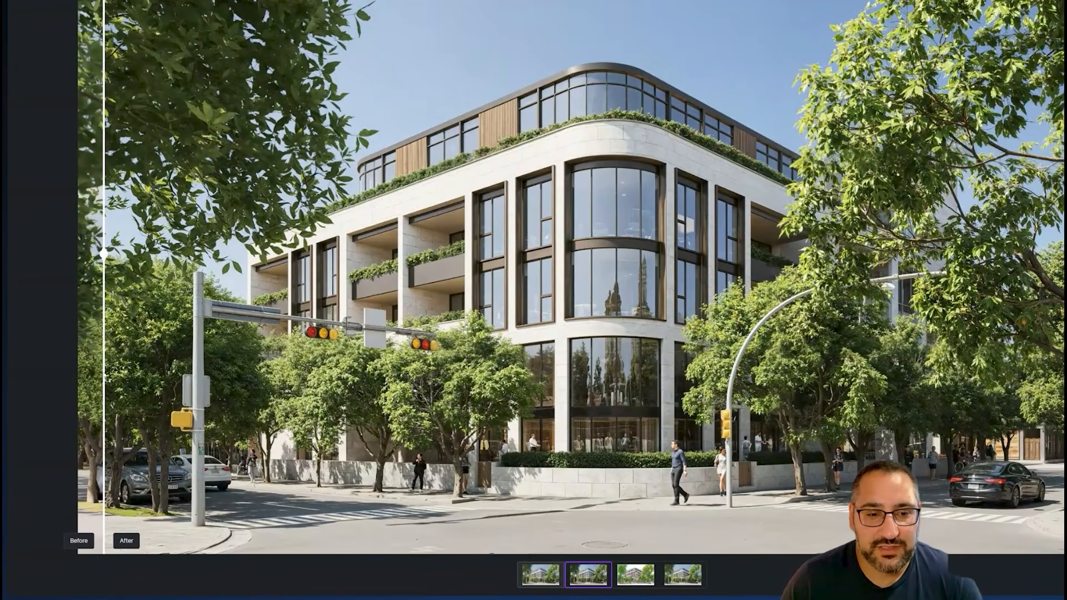
{"action": "left_click_drag", "start_coordinate": [105, 376], "coordinate": [107, 376]}
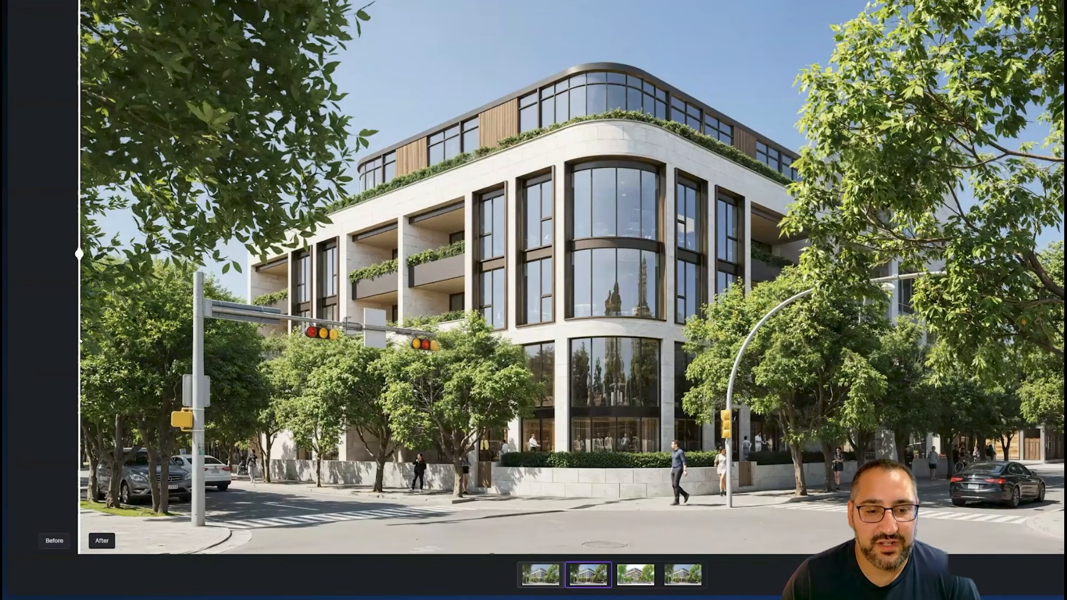
{"action": "left_click_drag", "start_coordinate": [81, 342], "coordinate": [85, 345]}
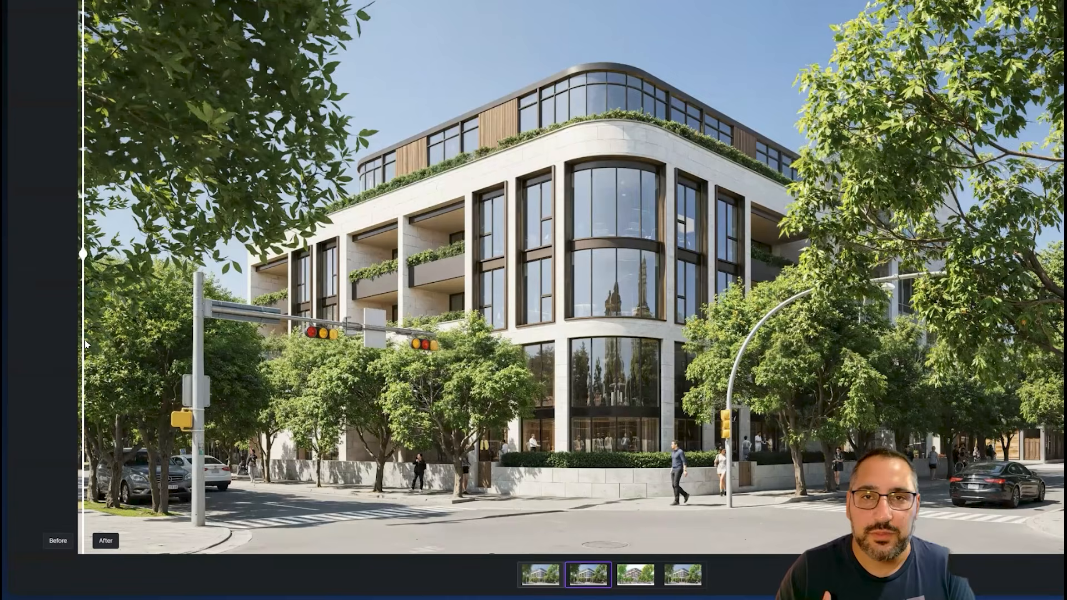